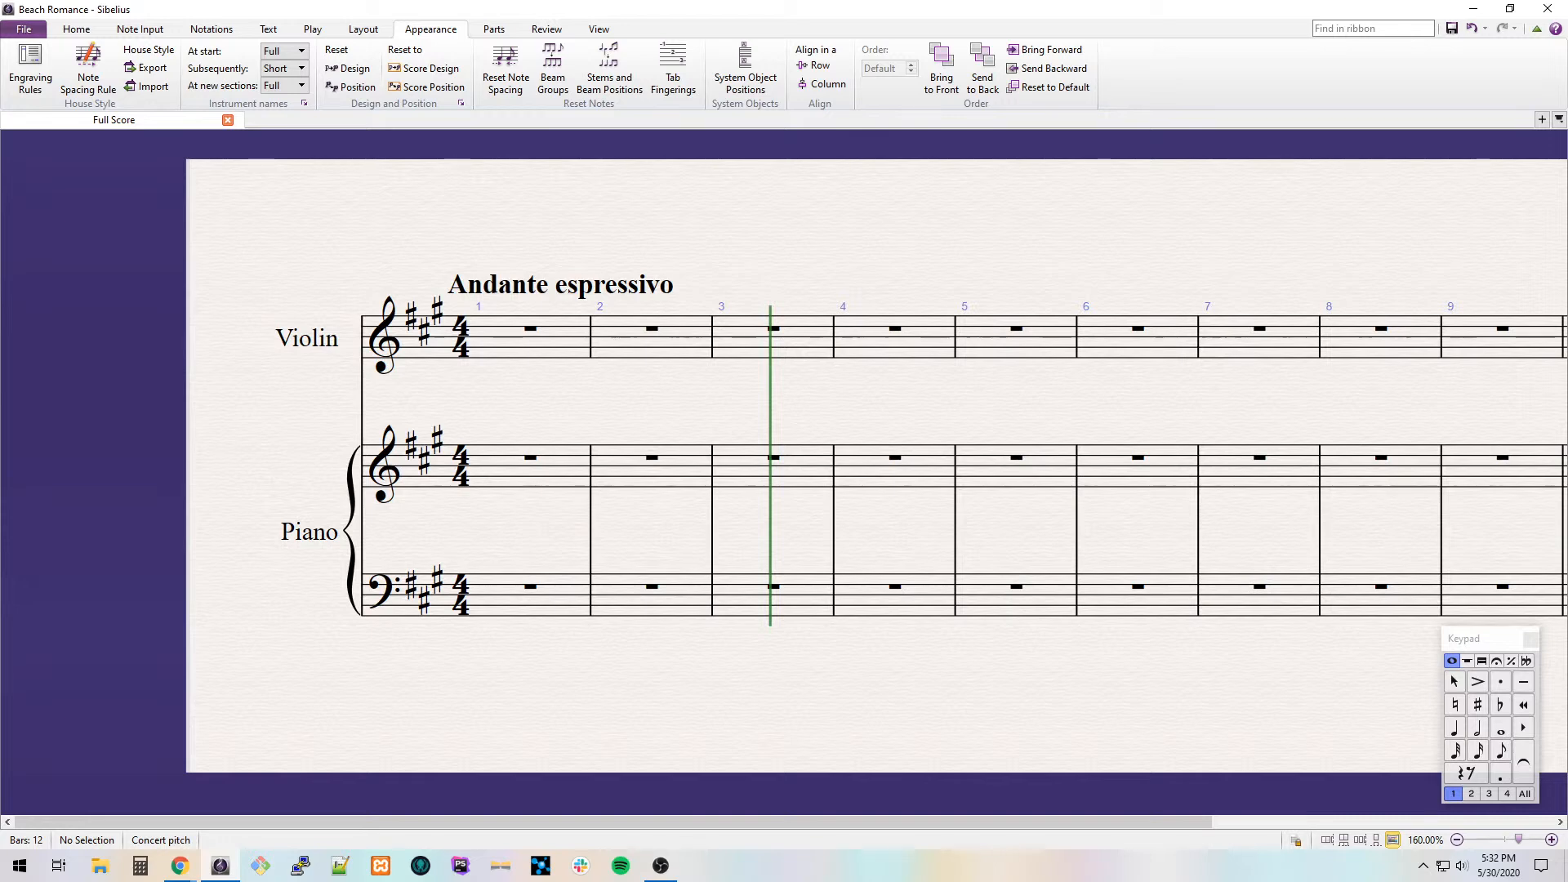
Switch to the browser and open the Music Engraving Tips group on Facebook.
{"action": "key", "text": "alt+Tab"}
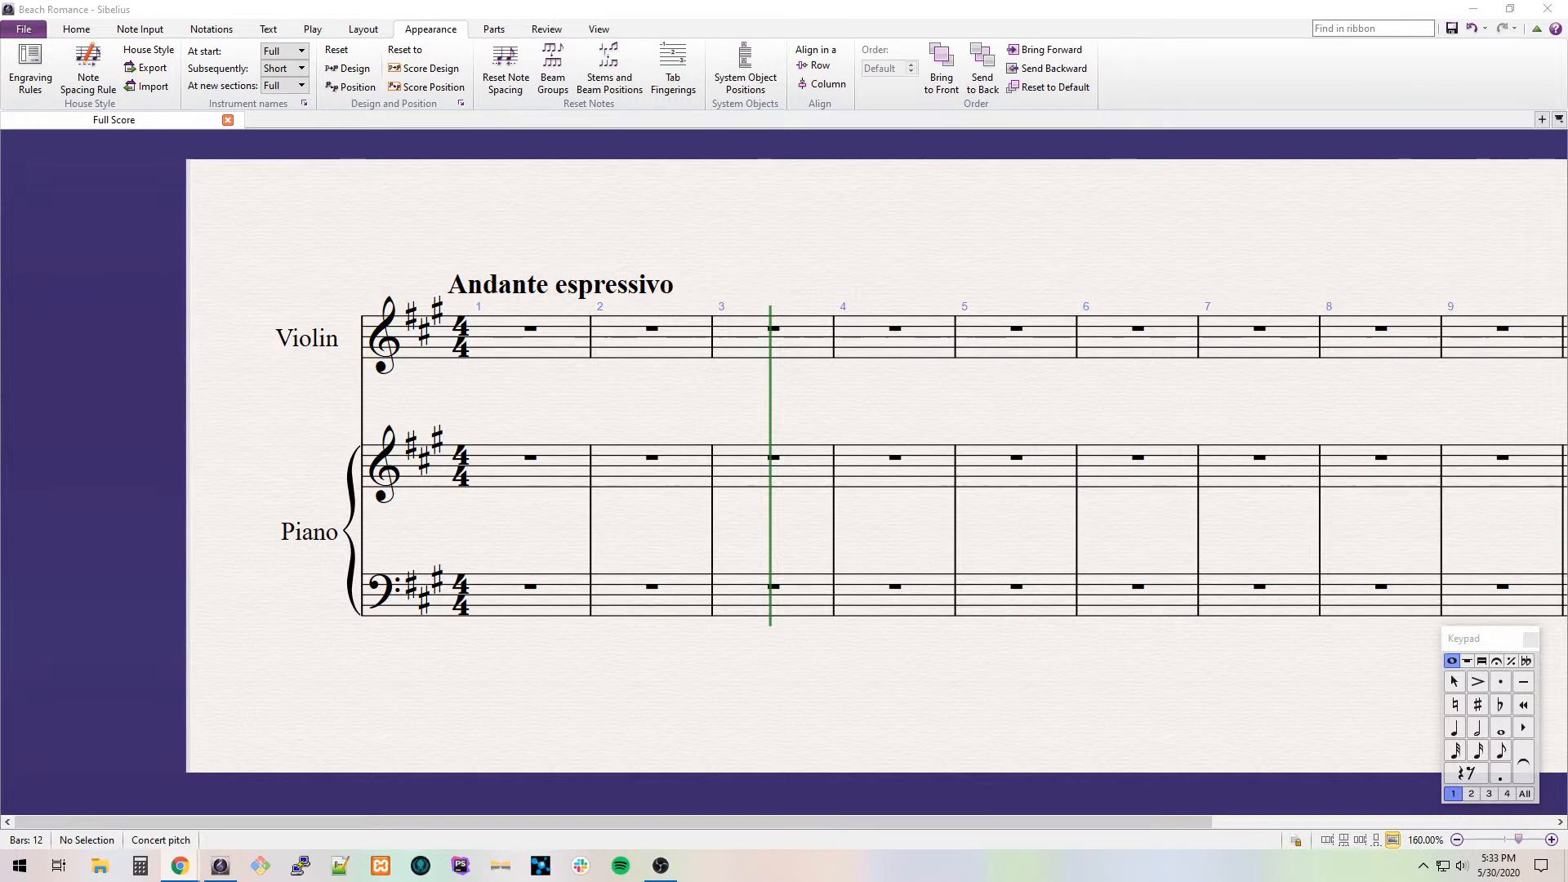
{"action": "left_click_drag", "start_coordinate": [1567, 301], "coordinate": [834, 298]}
{"action": "double_click", "coordinate": [1056, 291]}
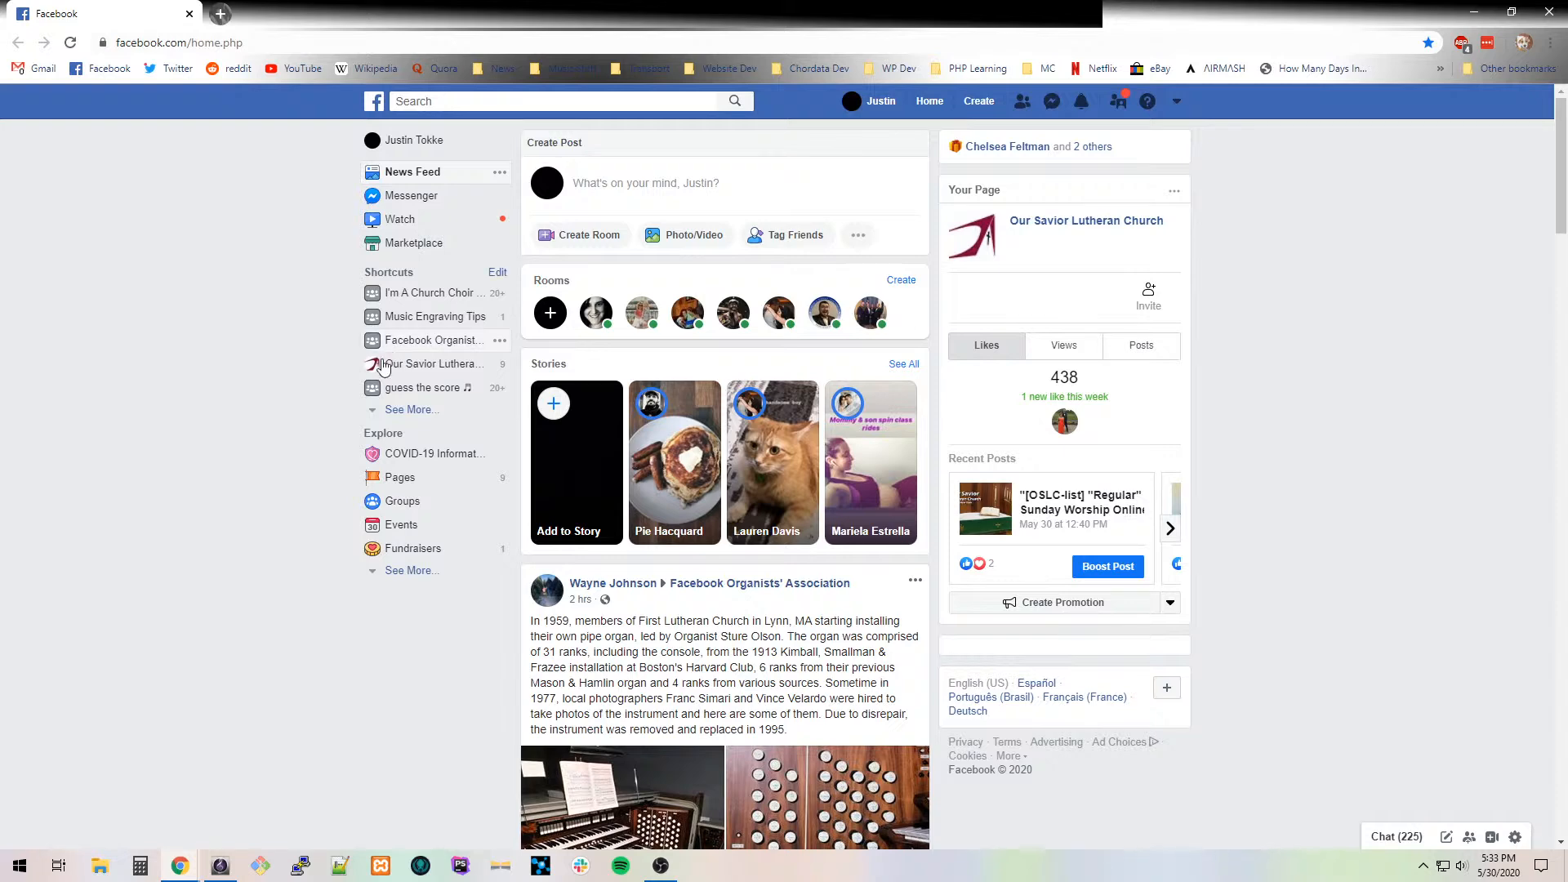
{"action": "left_click", "coordinate": [434, 326]}
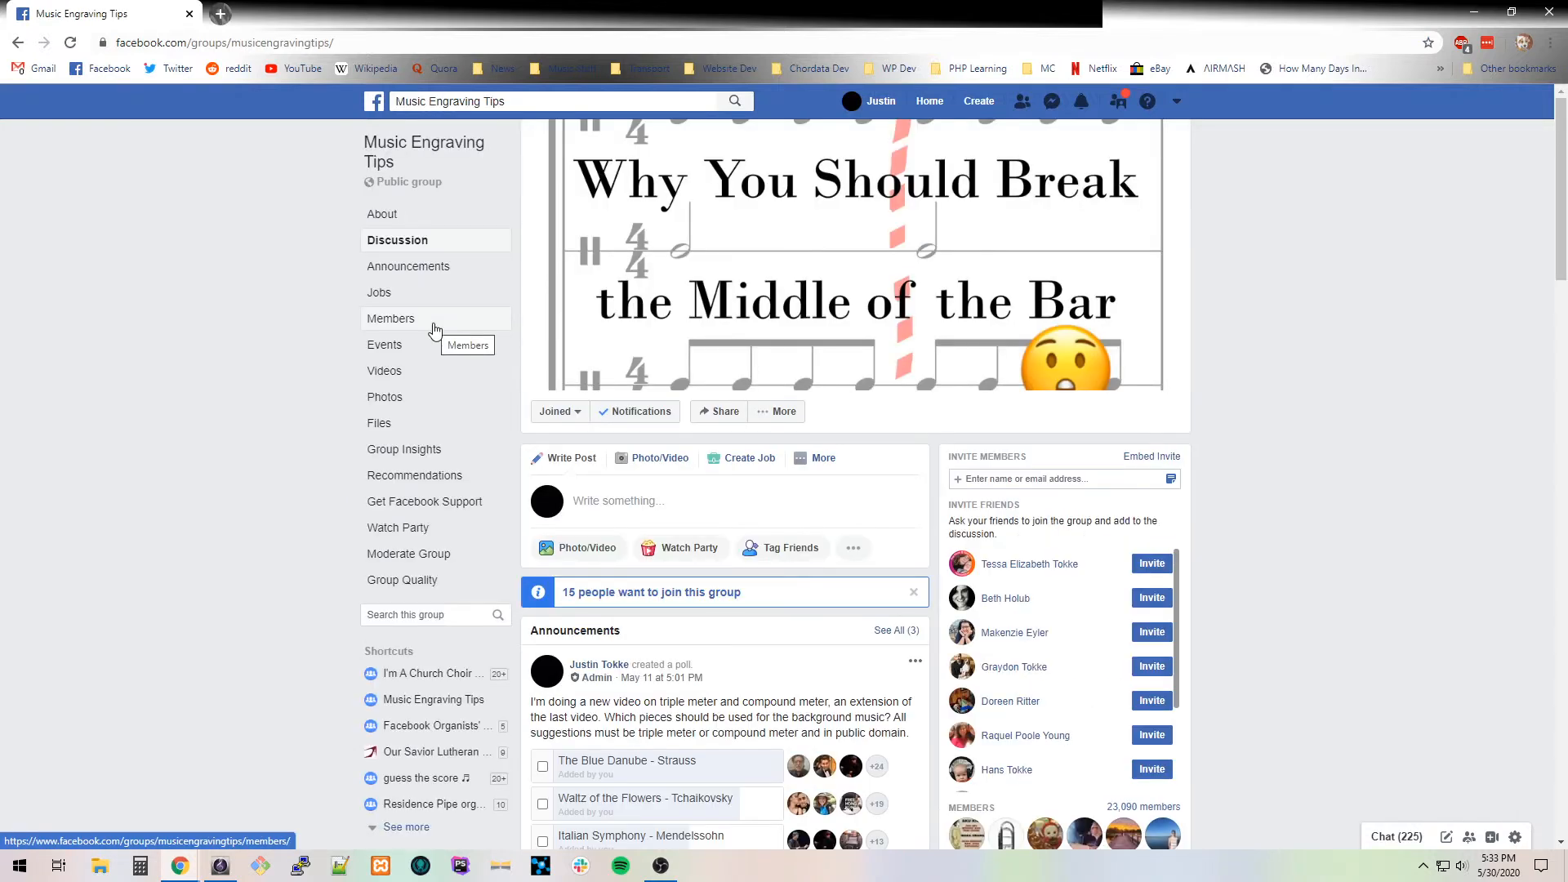
{"action": "scroll", "coordinate": [434, 329], "scroll_direction": "down", "scroll_amount": 15}
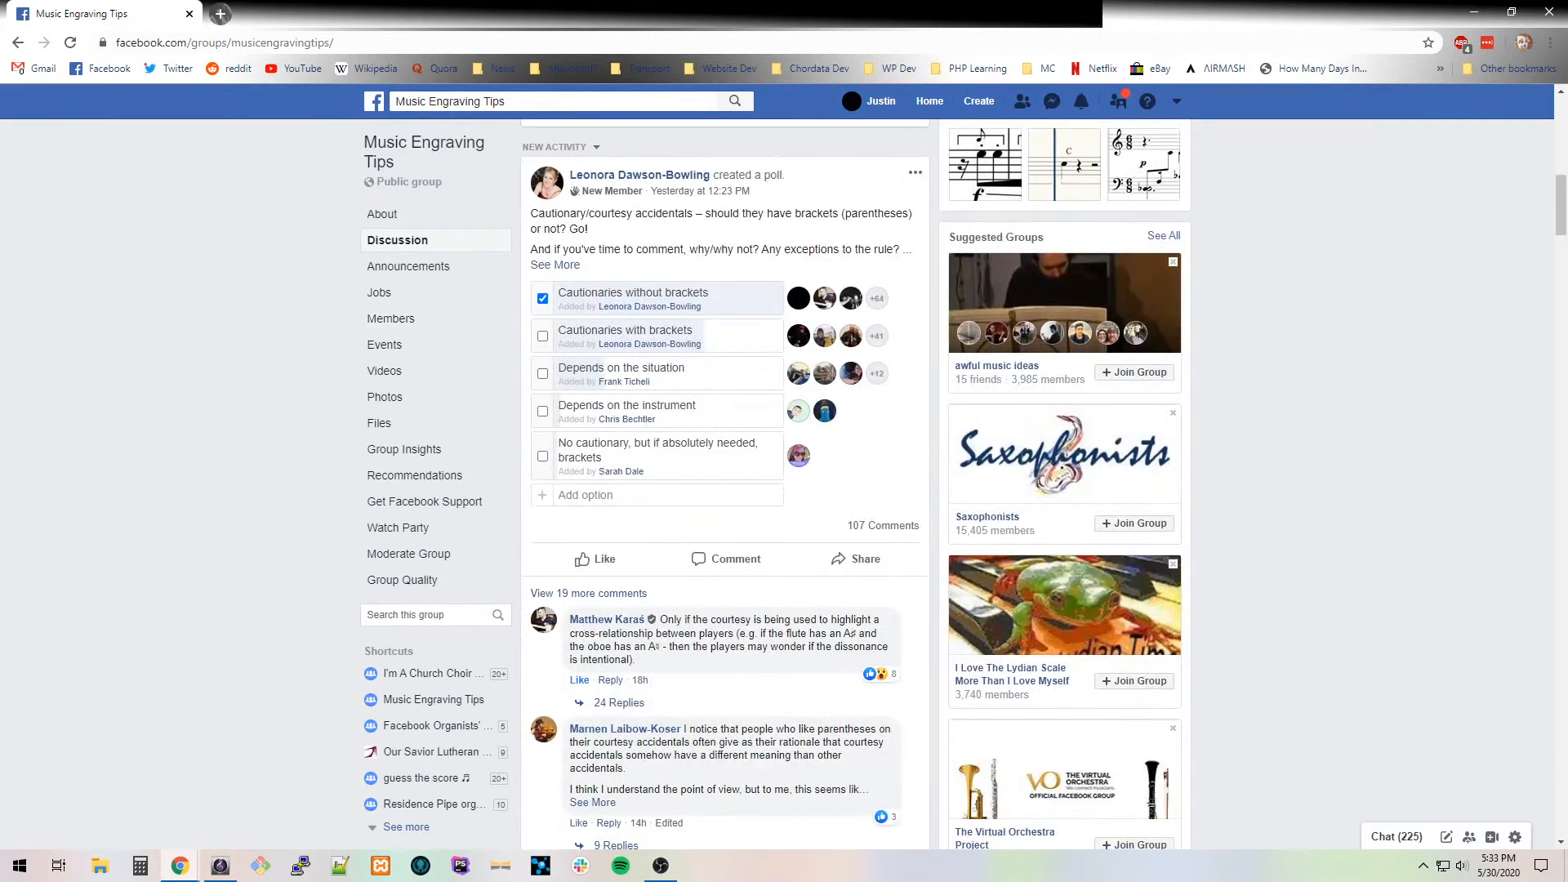
{"action": "key", "text": "alt+Tab"}
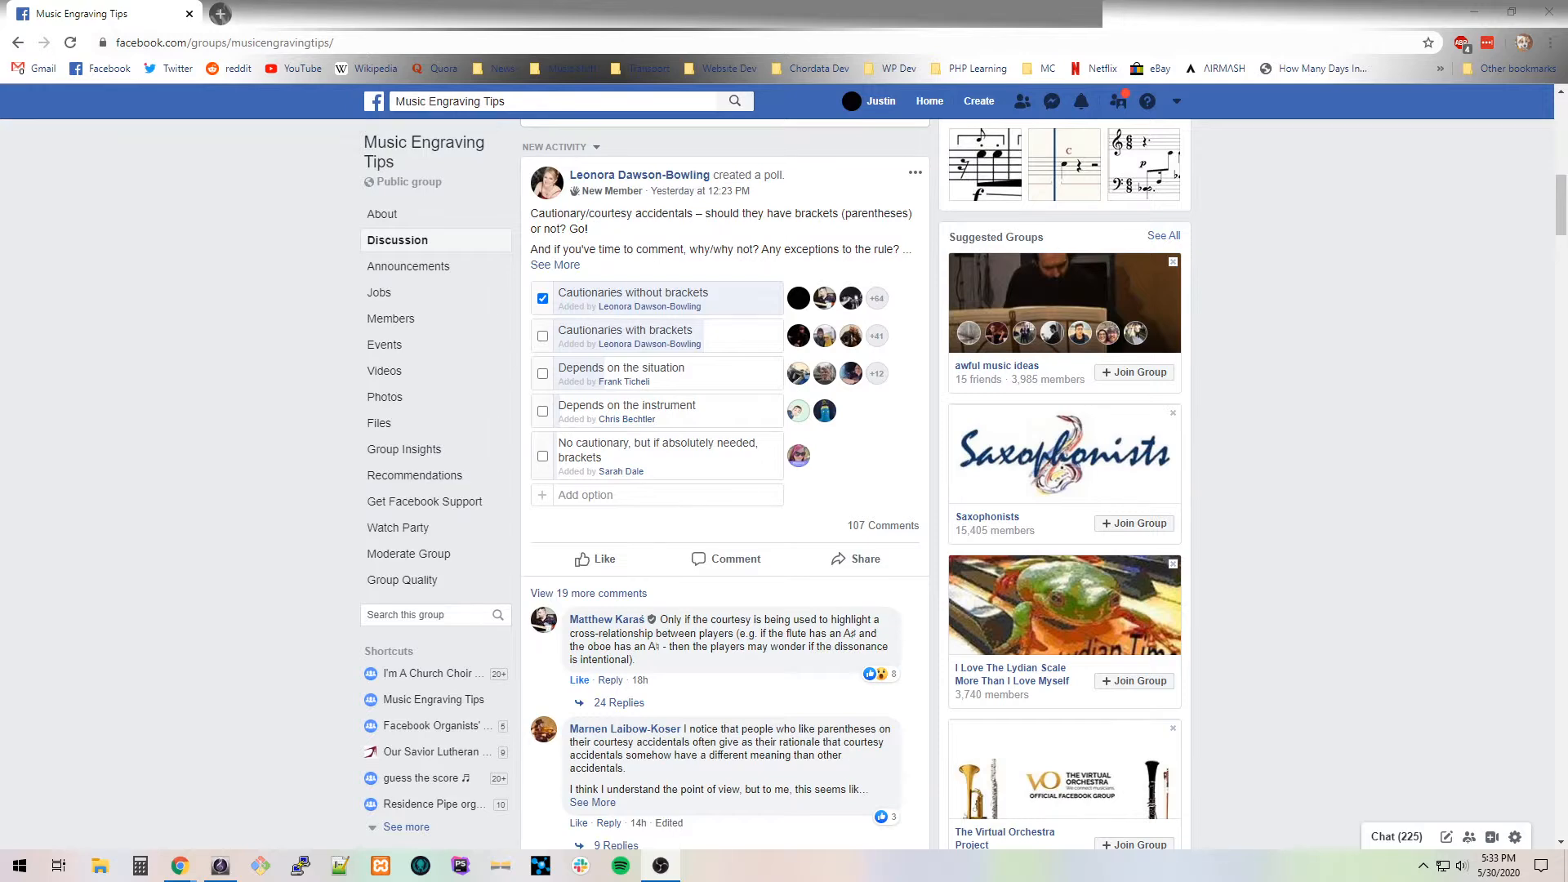
{"action": "key", "text": "alt+Tab"}
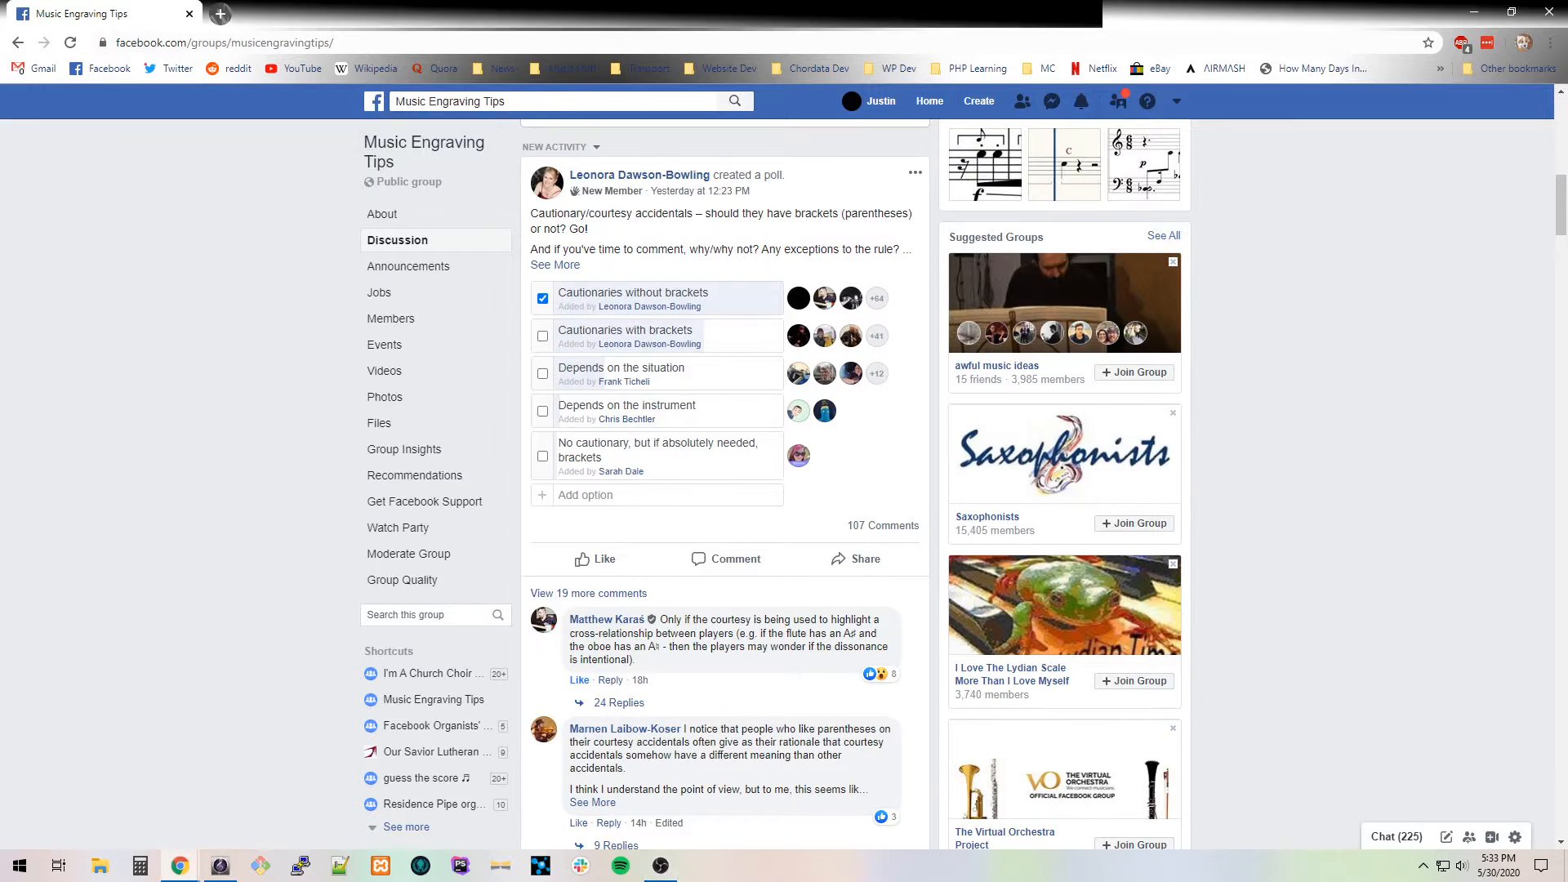
{"action": "left_click", "coordinate": [408, 149]}
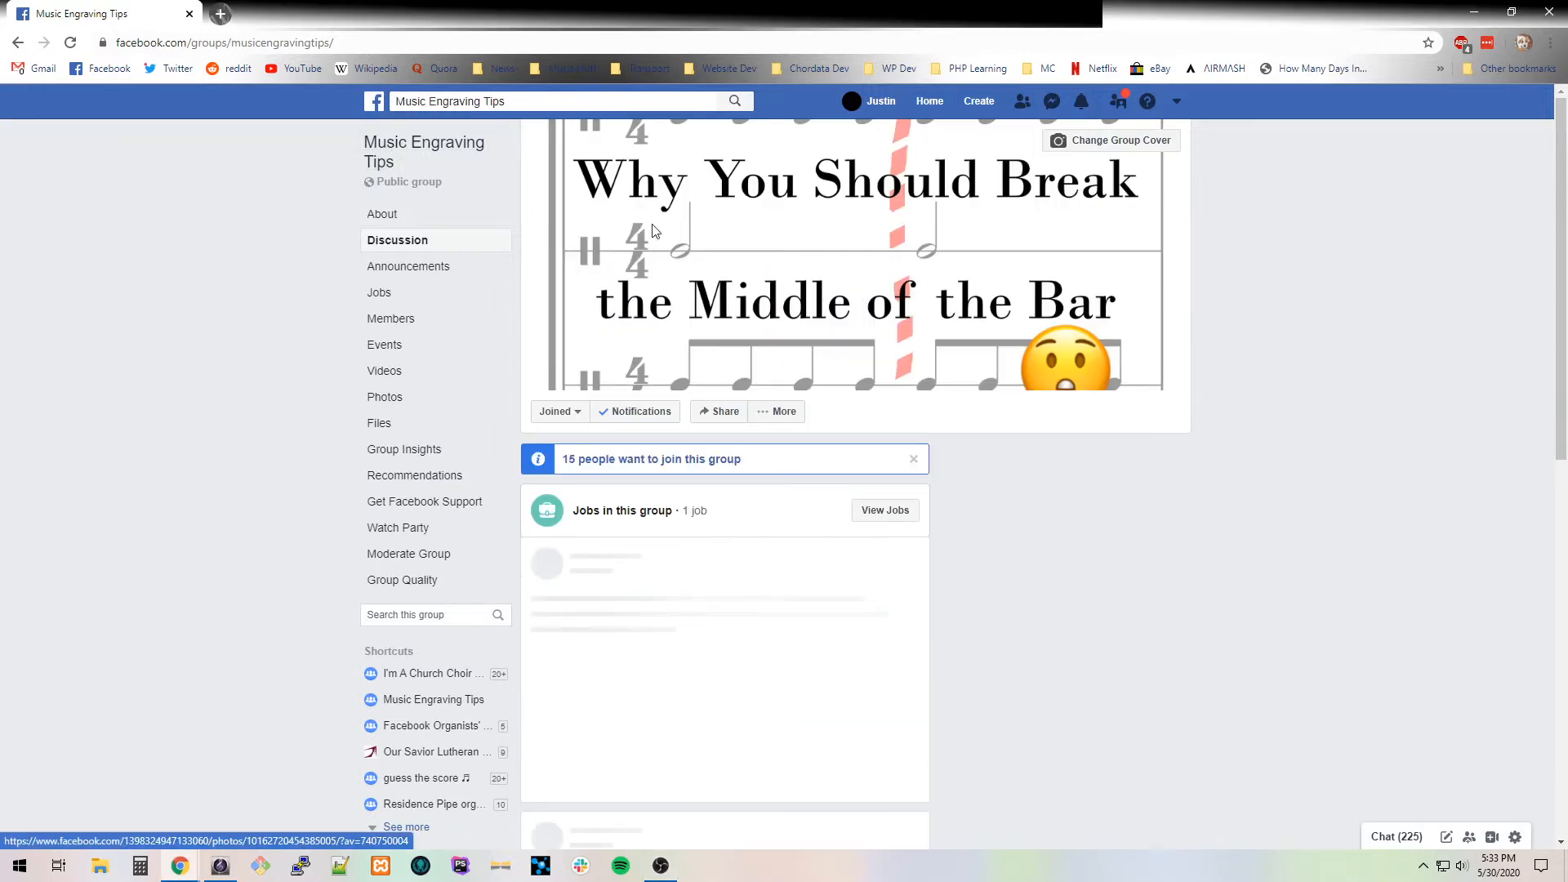
{"action": "left_click", "coordinate": [638, 499]}
{"action": "type", "text": "W"}
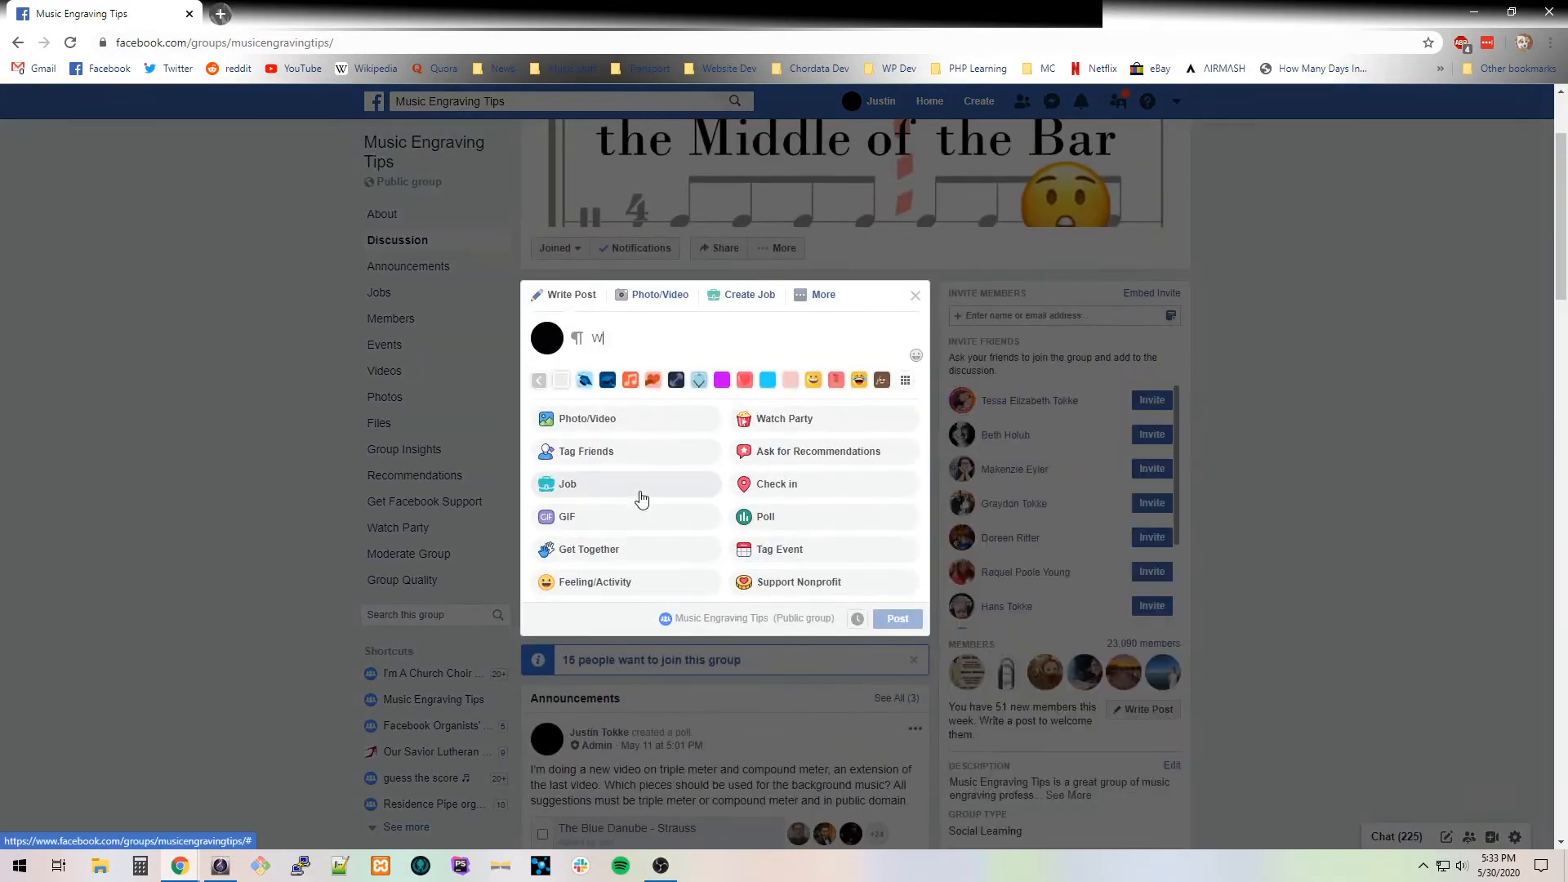
{"action": "type", "text": "e're "}
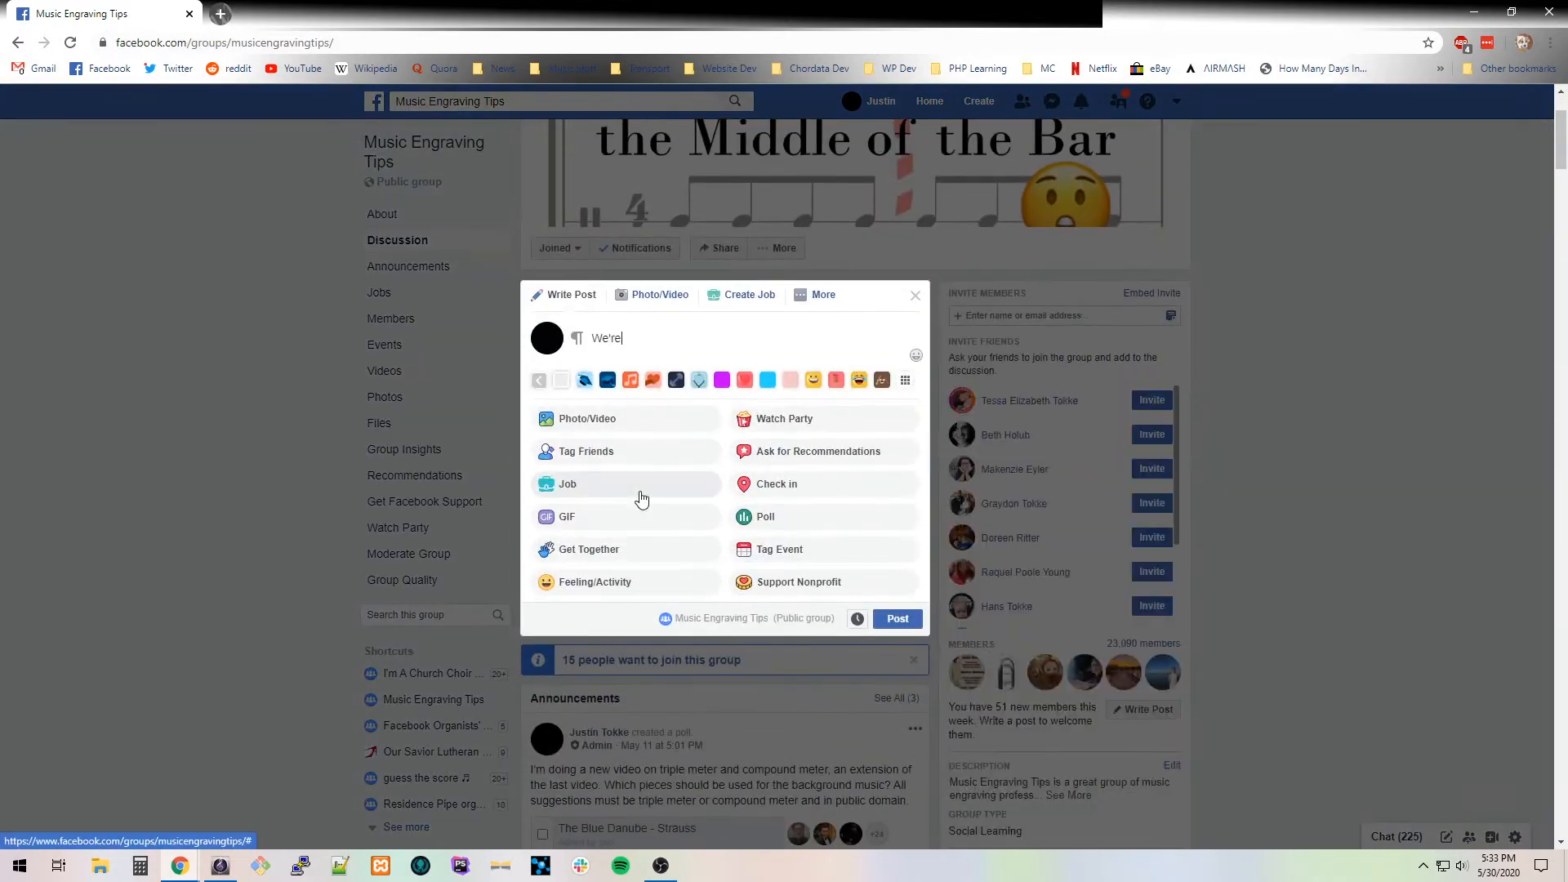
{"action": "type", "text": "live streaming right now on YouTube"}
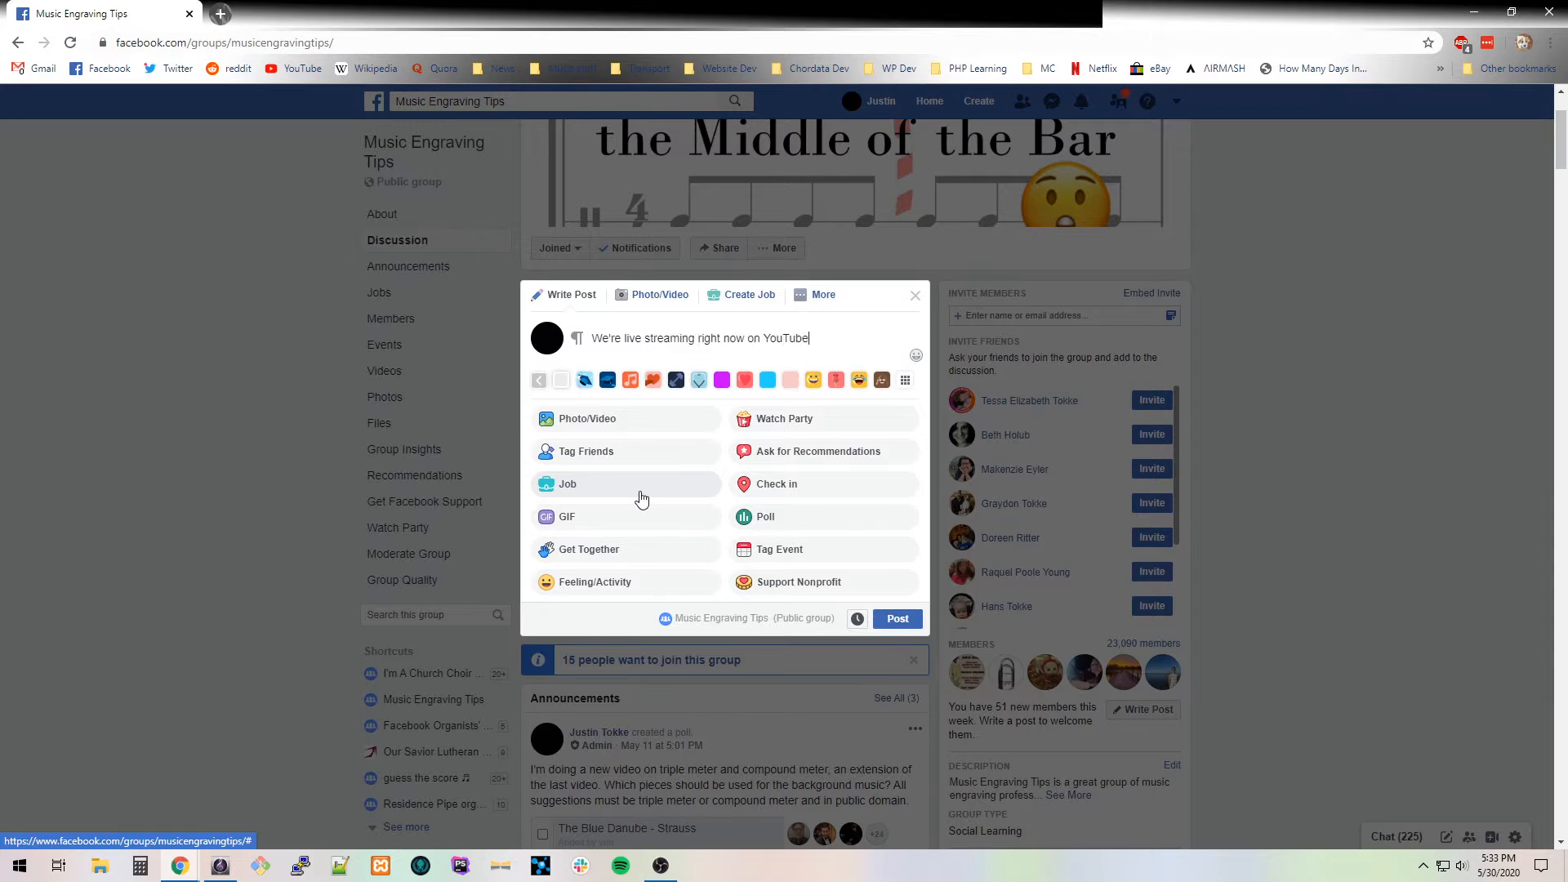
{"action": "type", "text": "!"}
{"action": "key", "text": "Return"}
{"action": "type", "text": "https://youtu.be/zRQ4dR5Shsw"}
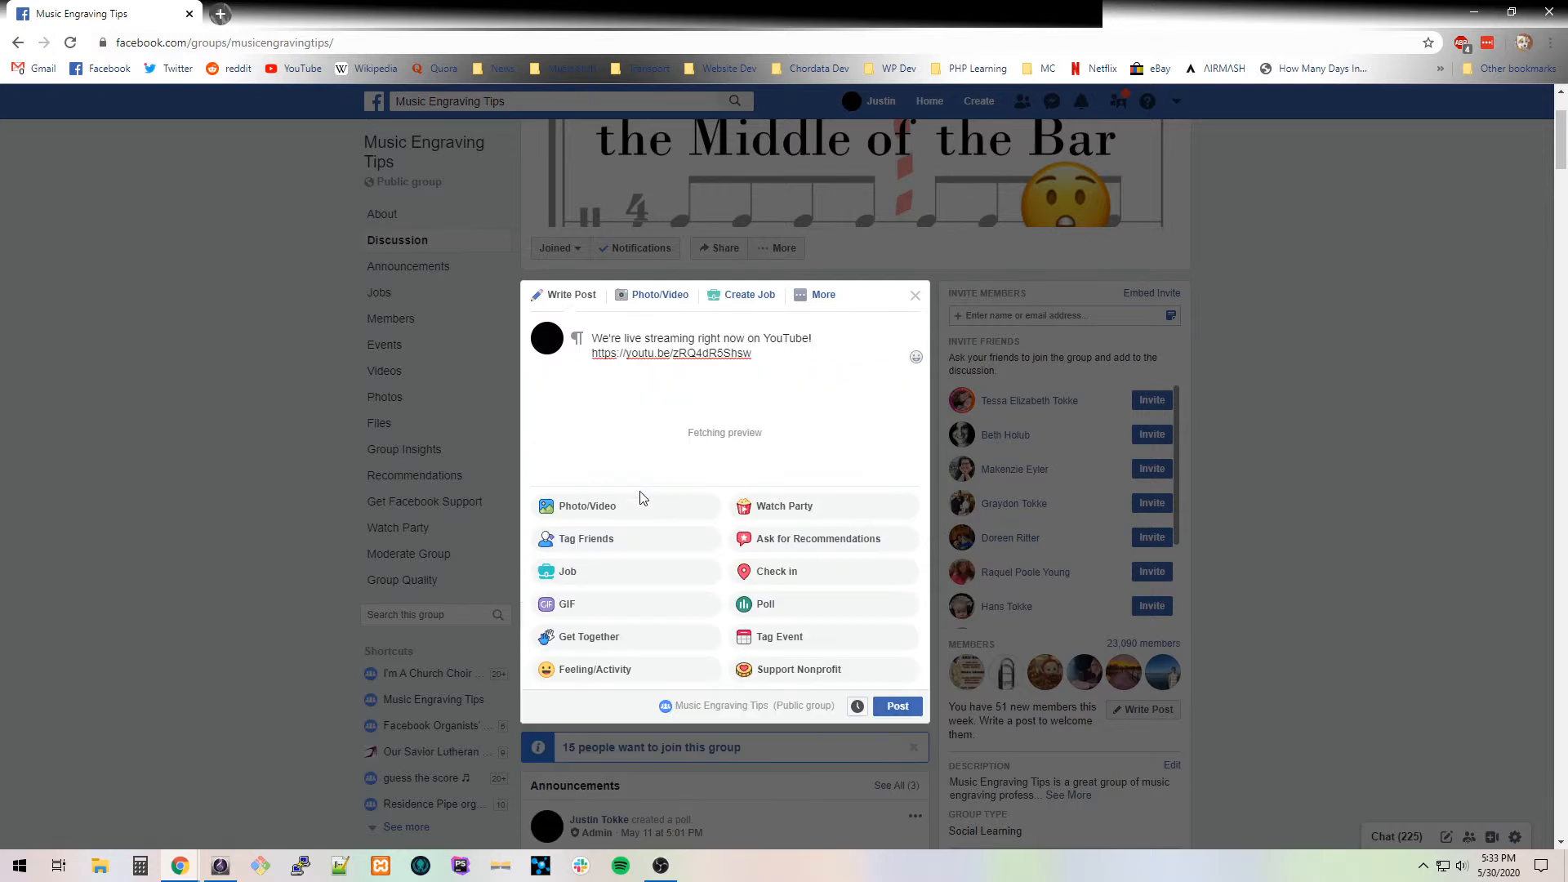
Add the line "Transcribing some Amy Beach for my Birthday." to the draft and publish the post.
{"action": "key", "text": "Return"}
{"action": "type", "text": "Transcribing some Amy Beach for myt"}
{"action": "key", "text": "BackSpace"}
{"action": "type", "text": "Birthday."}
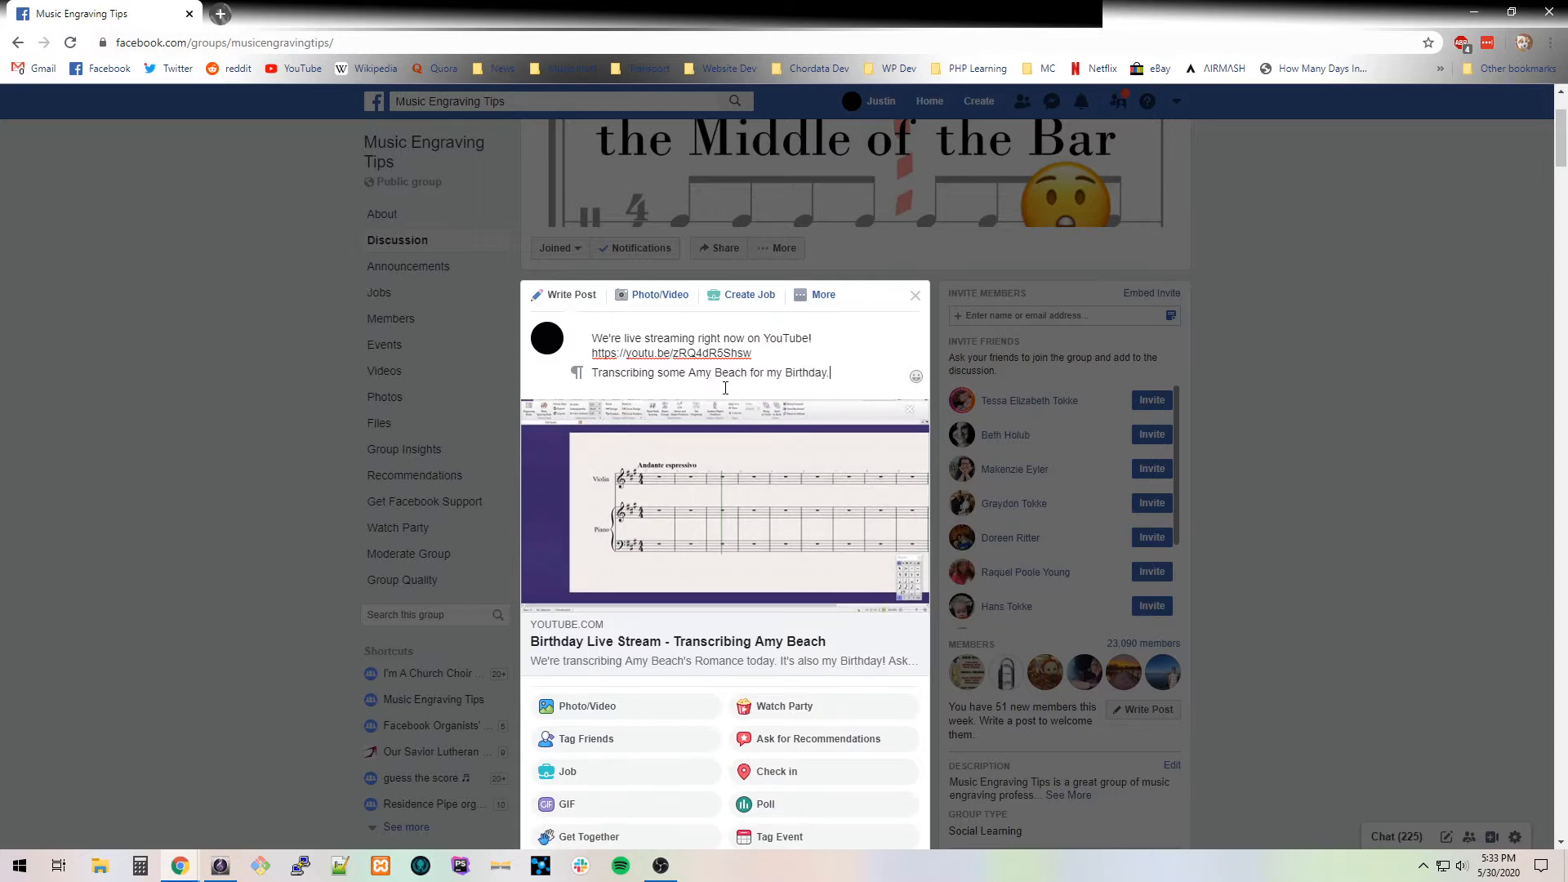
{"action": "scroll", "coordinate": [725, 388], "scroll_direction": "down", "scroll_amount": 3}
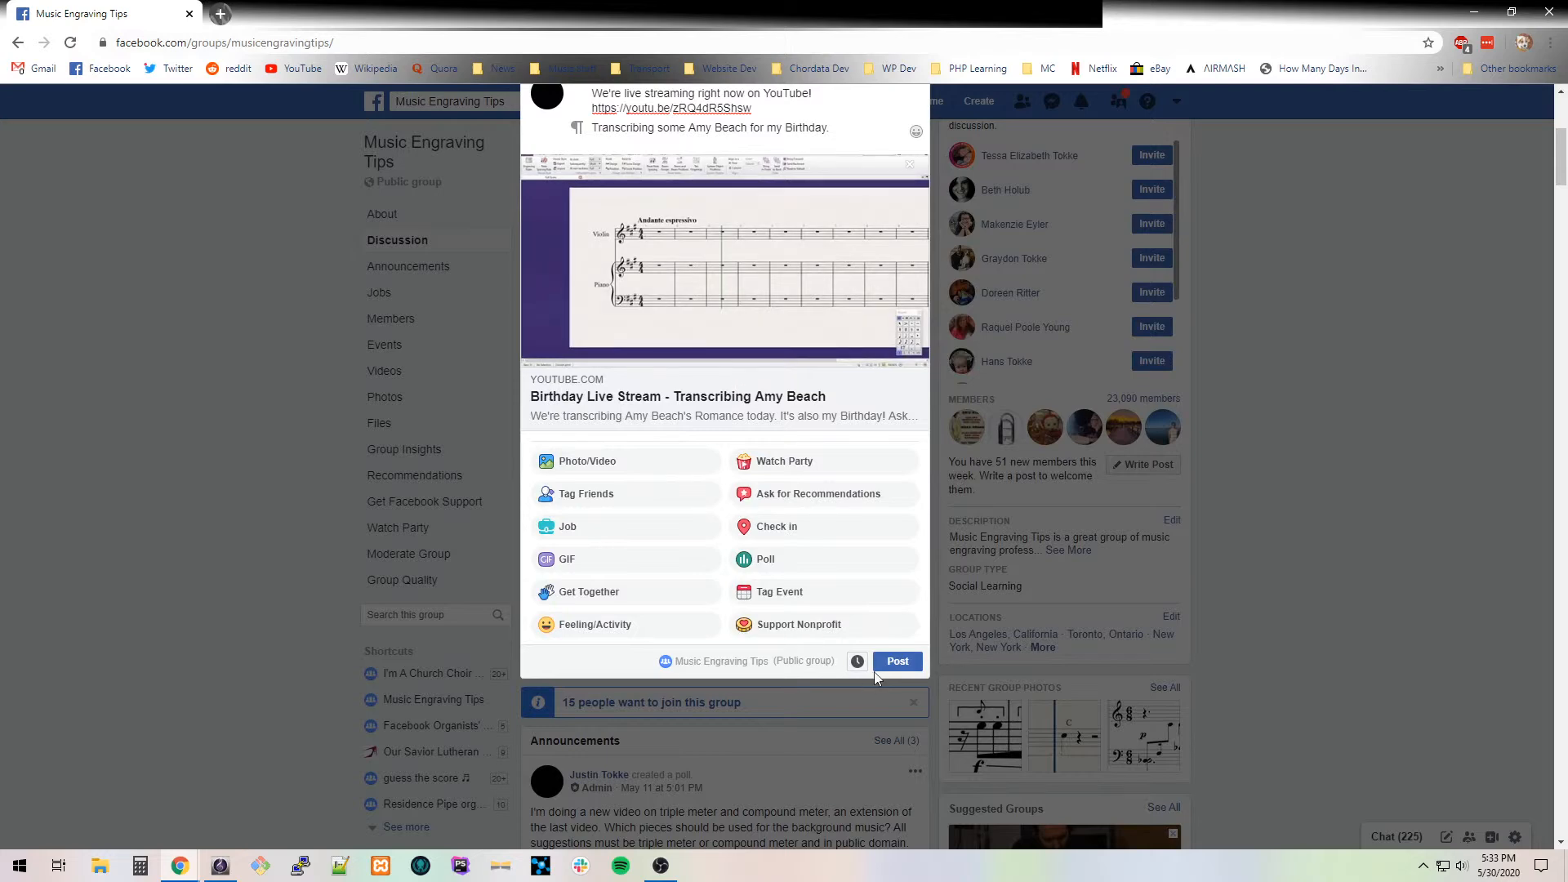
{"action": "left_click", "coordinate": [892, 660]}
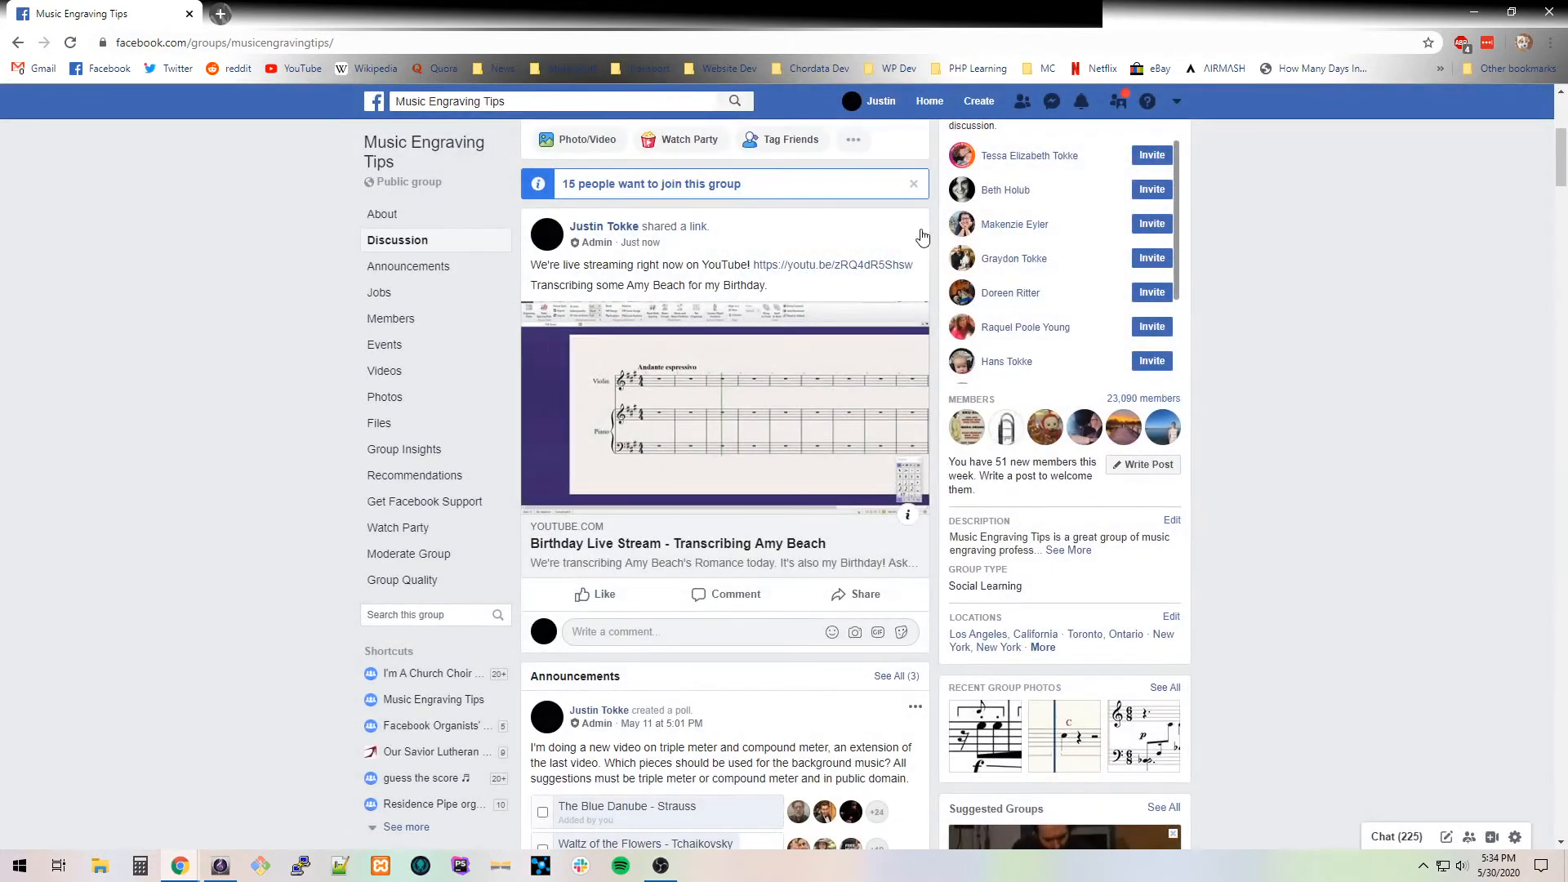
Mark the new live-stream post as an announcement and pin it to the top of the group.
{"action": "left_click", "coordinate": [914, 226]}
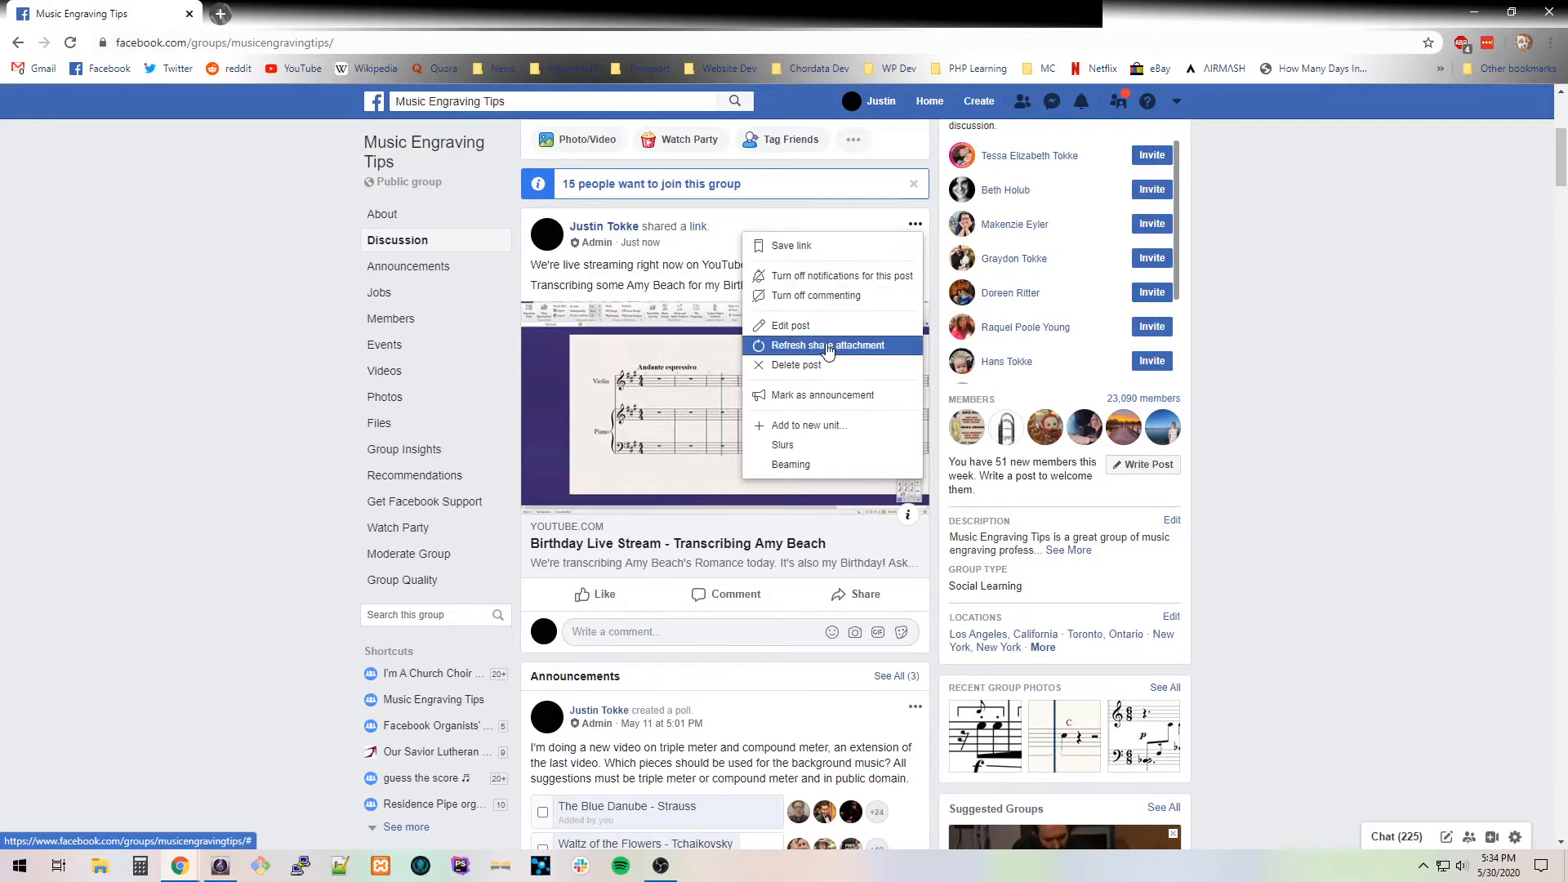
{"action": "left_click", "coordinate": [817, 396]}
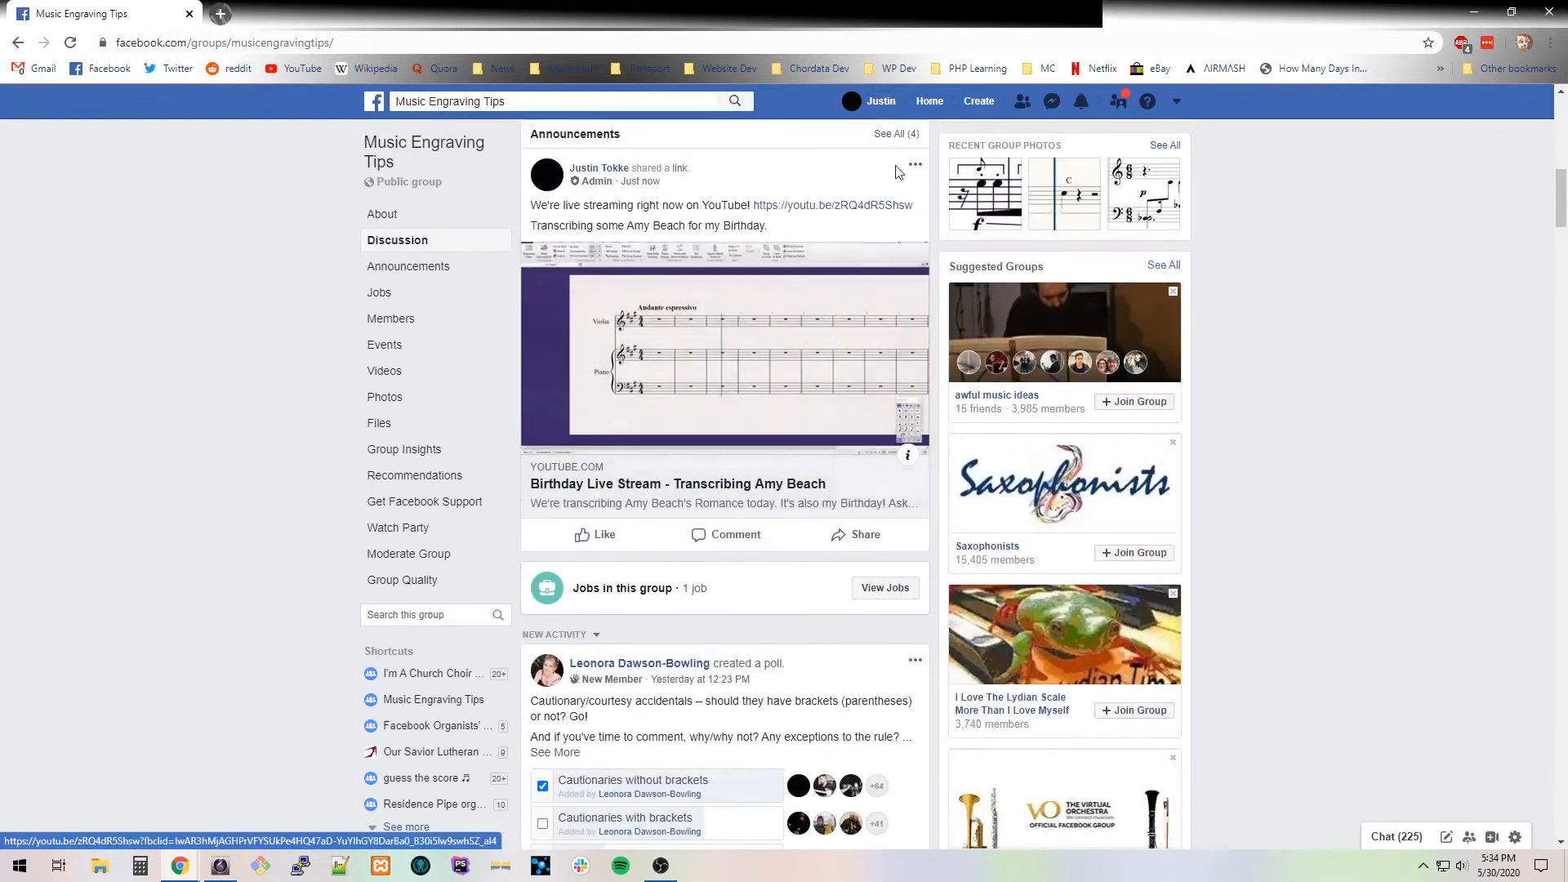
{"action": "left_click", "coordinate": [914, 166]}
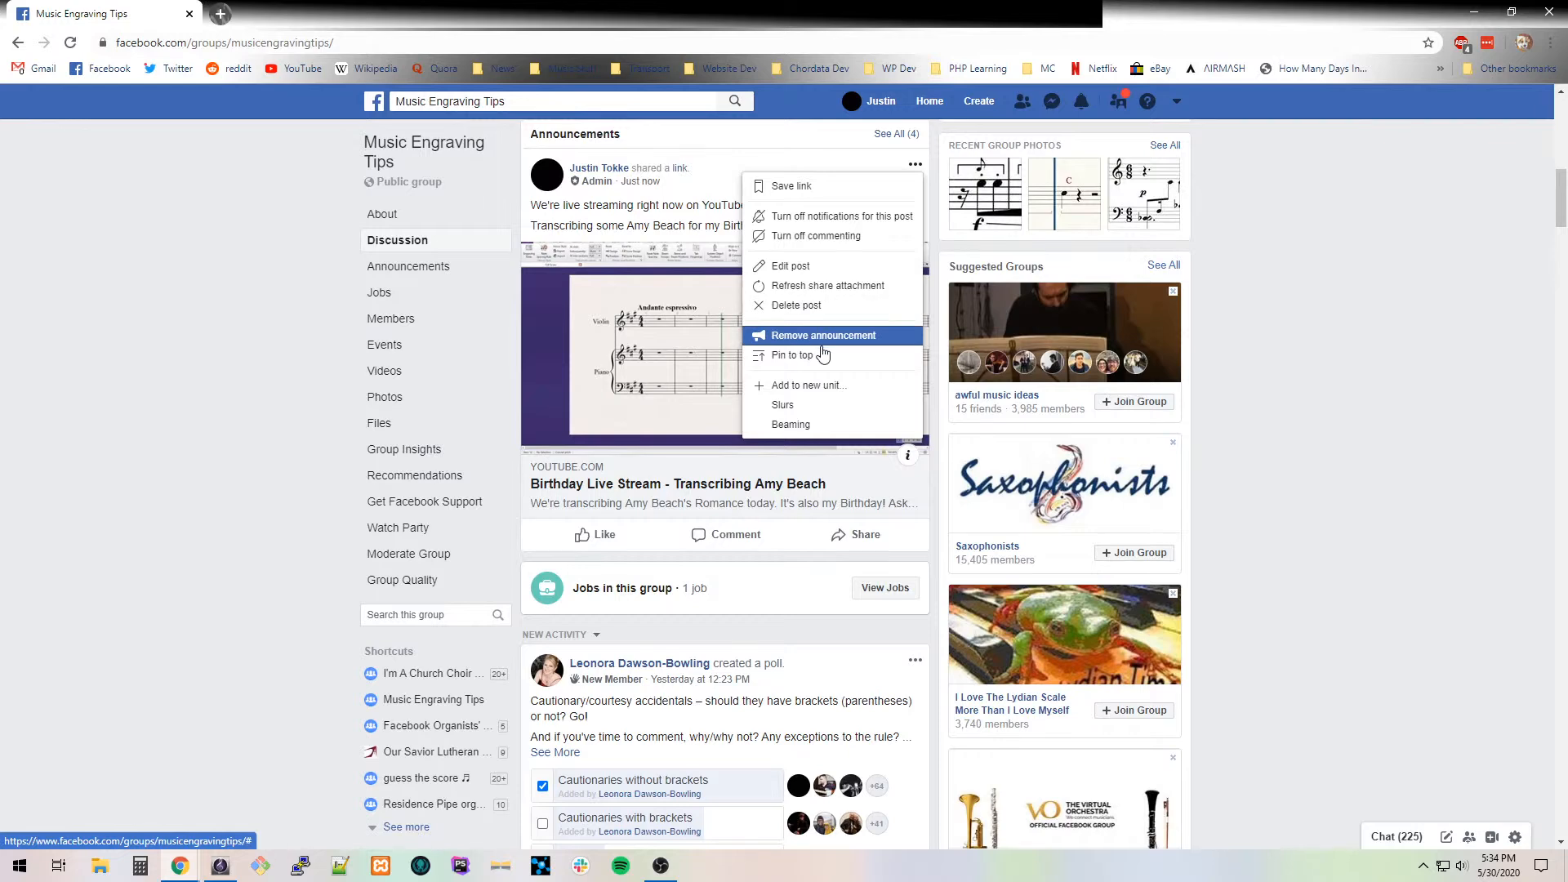
{"action": "left_click", "coordinate": [822, 349]}
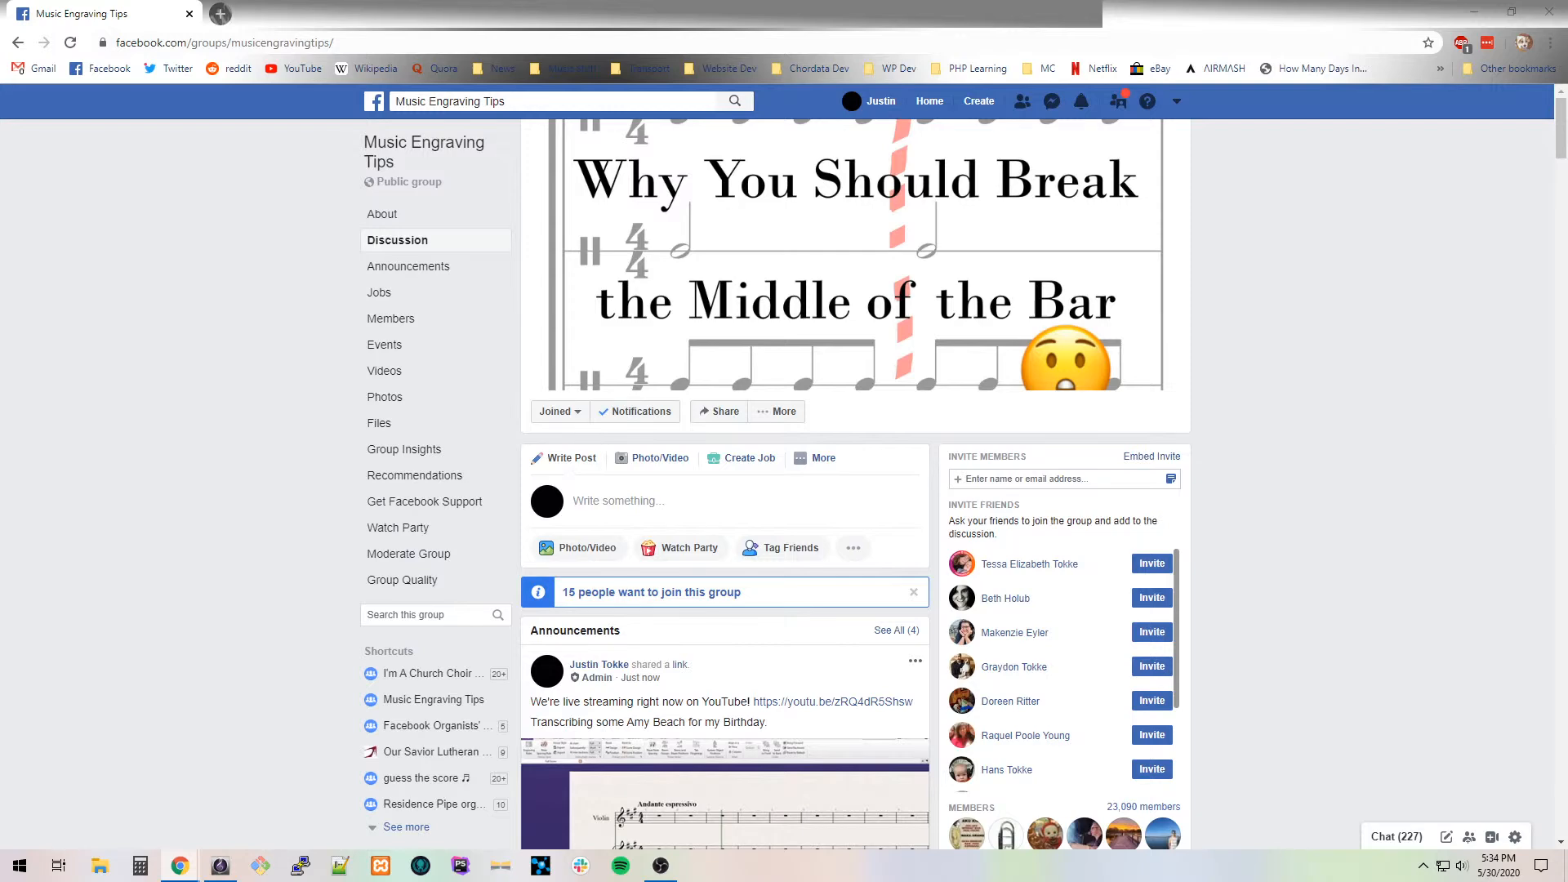
Return to Sibelius and change the opening clef of the piano's upper staff to a bass clef.
{"action": "left_click_drag", "start_coordinate": [775, 6], "coordinate": [880, 0]}
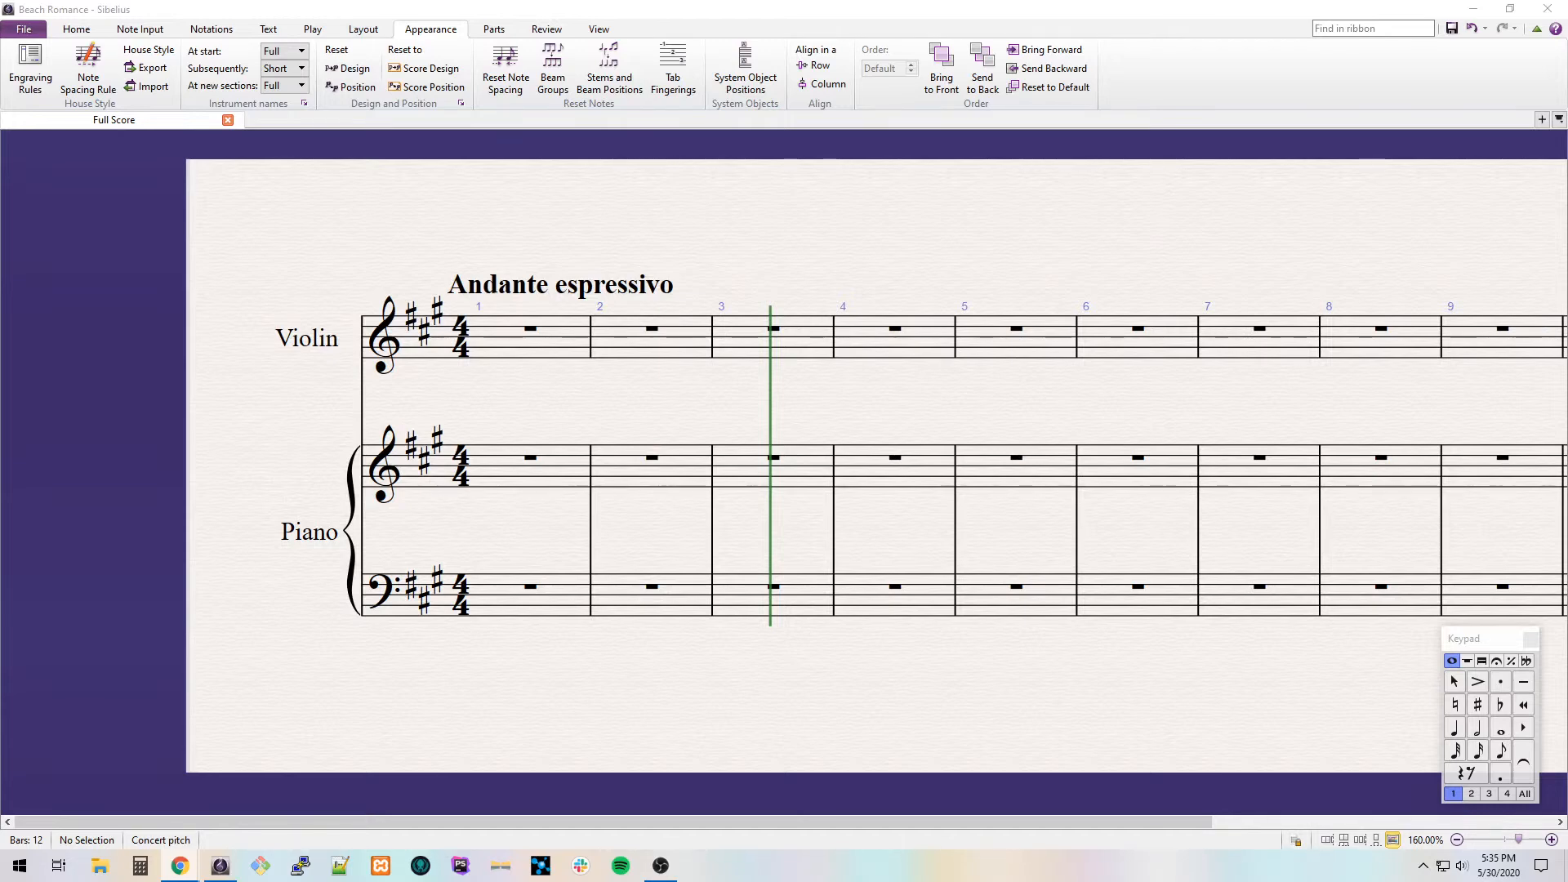
{"action": "left_click_drag", "start_coordinate": [573, 443], "coordinate": [527, 392]}
{"action": "key", "text": "q"}
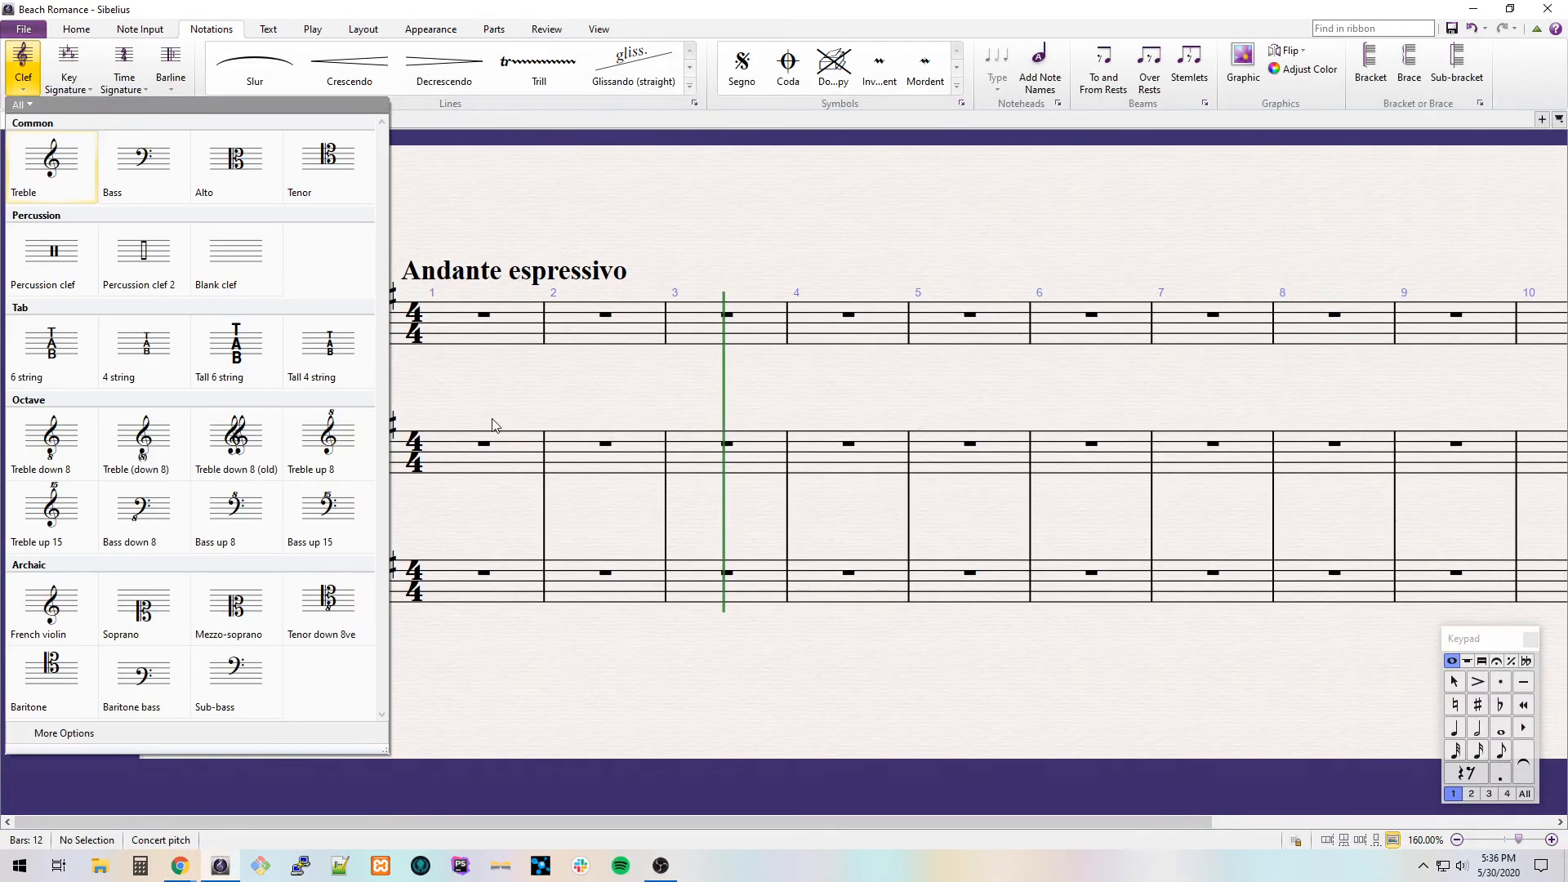
{"action": "left_click", "coordinate": [139, 184]}
{"action": "left_click", "coordinate": [307, 489]}
{"action": "left_click", "coordinate": [309, 494]}
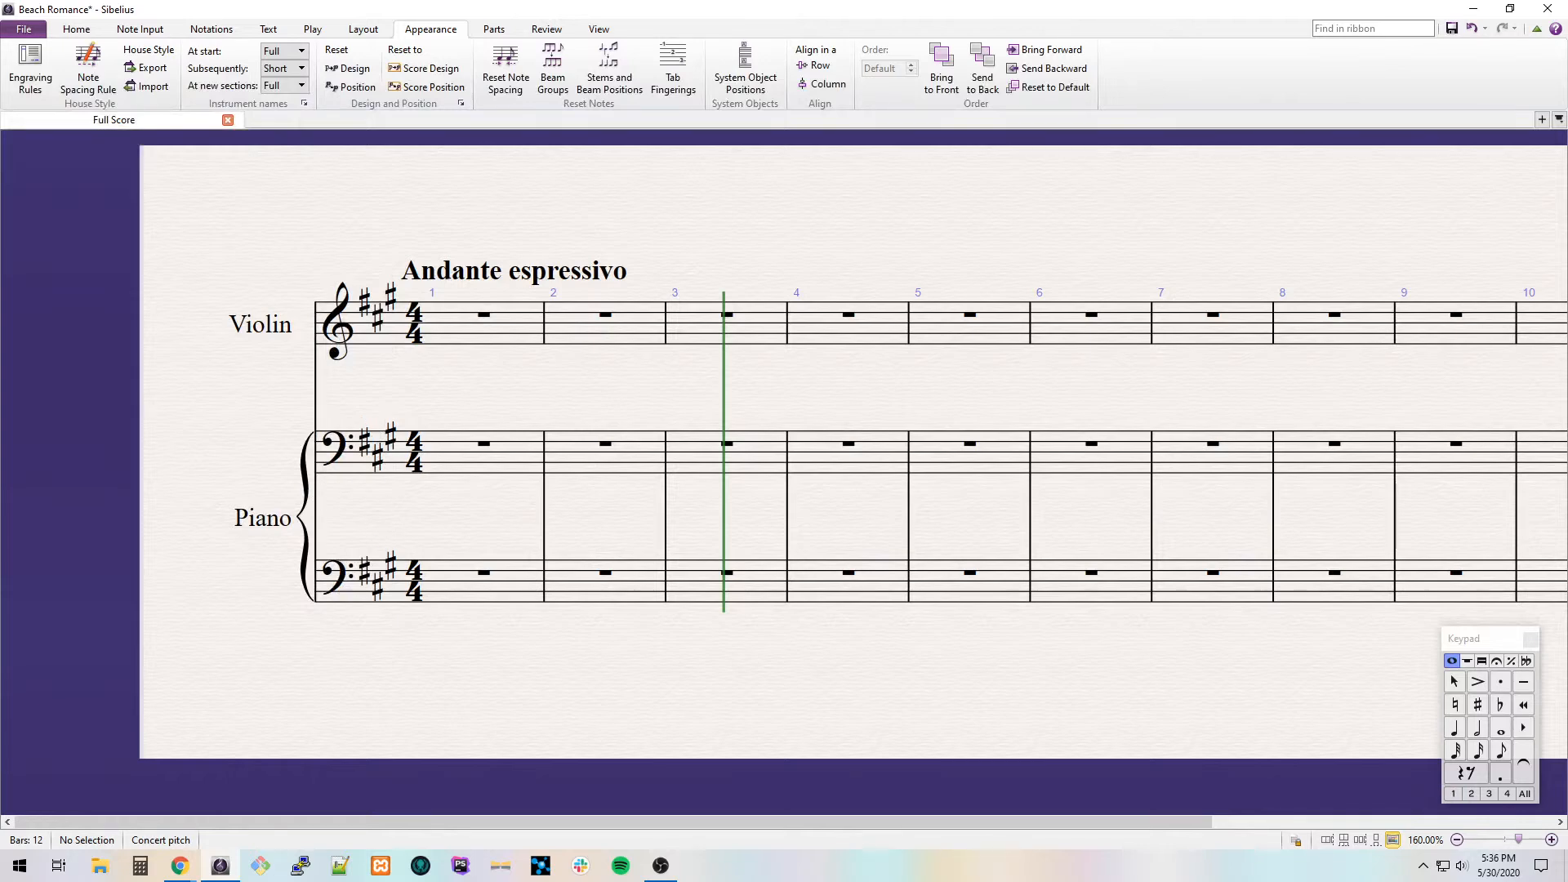
{"action": "key", "text": "alt+Tab"}
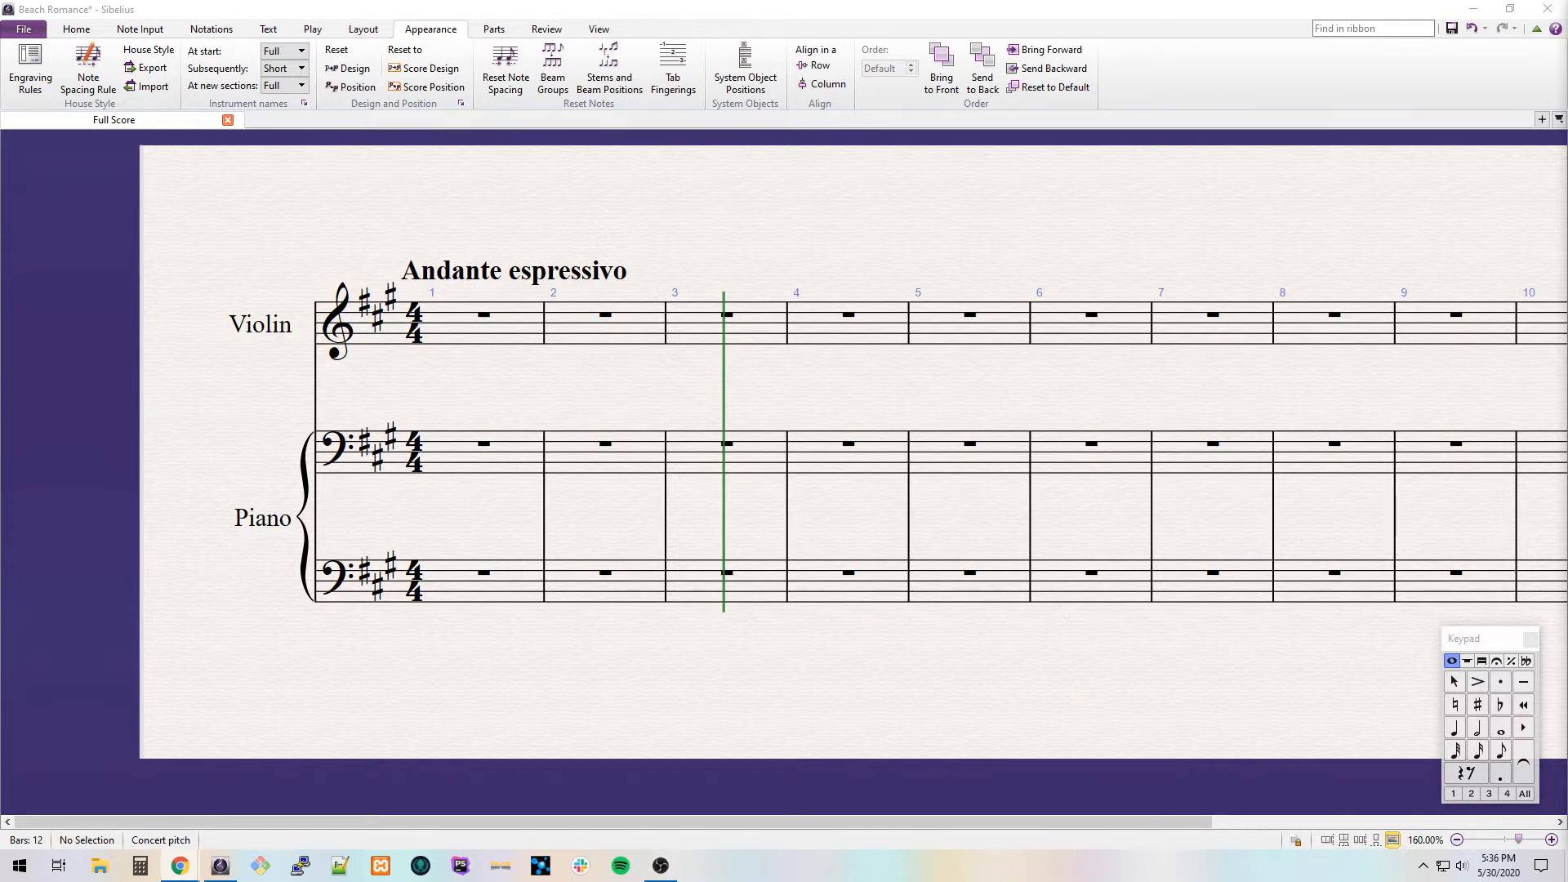
{"action": "left_click_drag", "start_coordinate": [556, 216], "coordinate": [501, 204]}
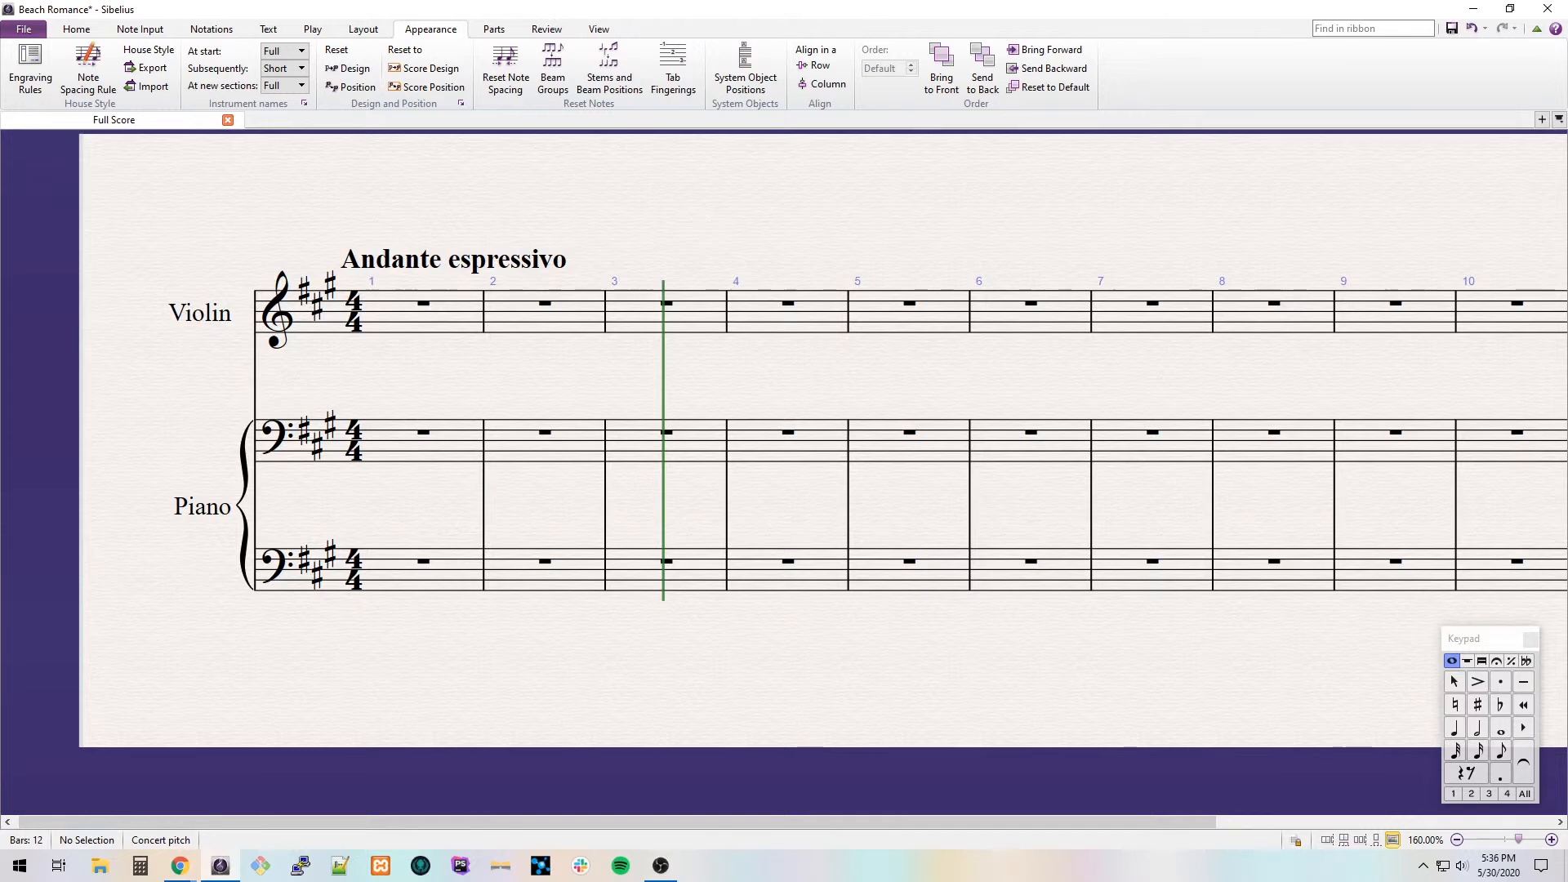
{"action": "left_click_drag", "start_coordinate": [839, 716], "coordinate": [864, 722]}
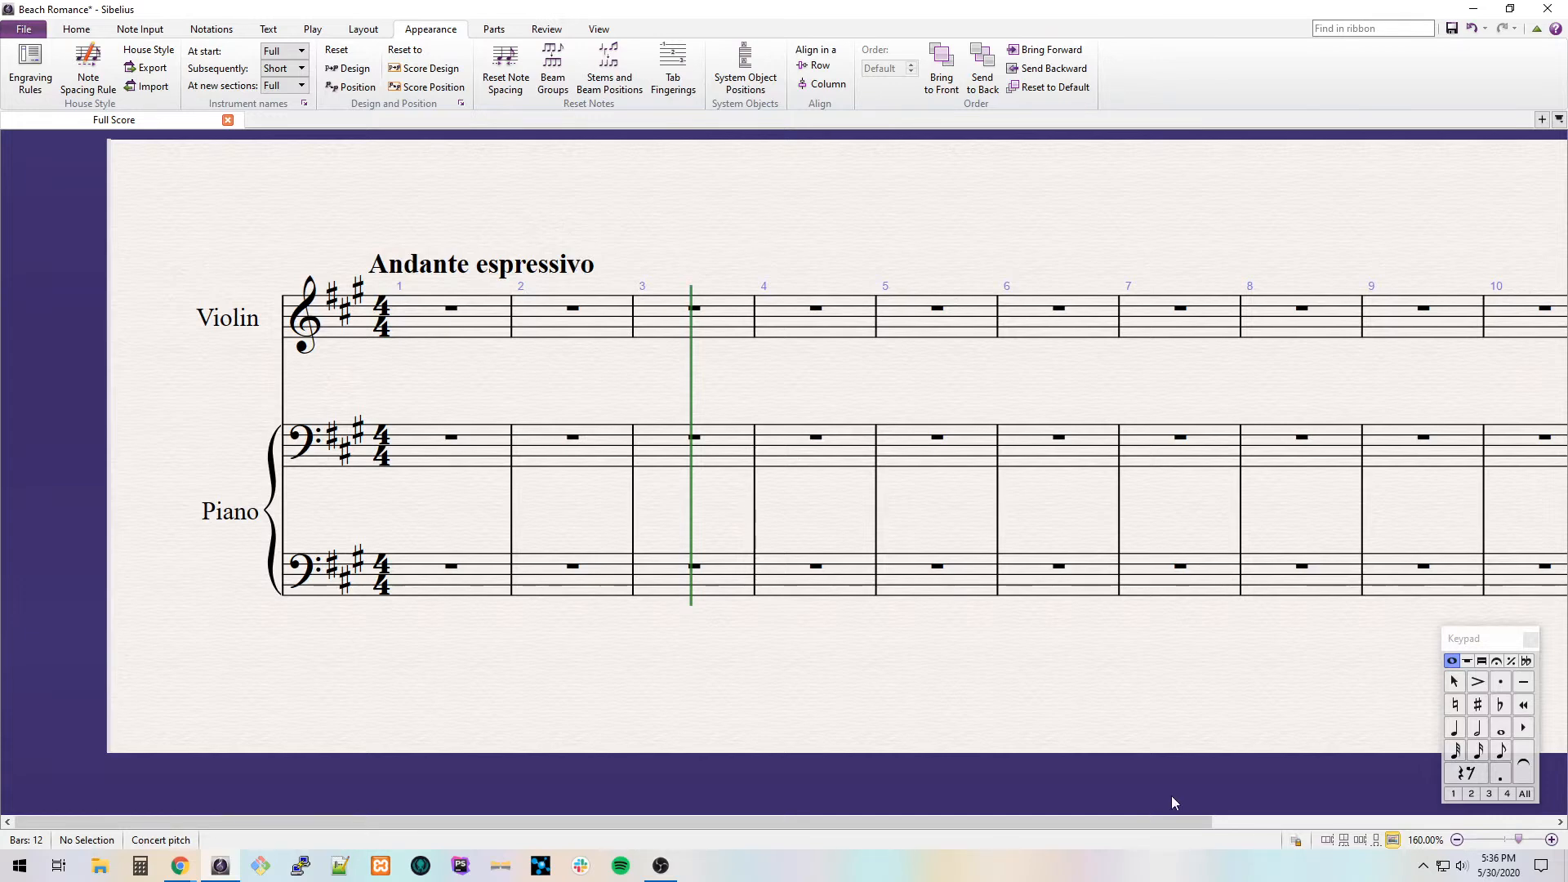
Check the score in page view, return to the panorama view and save the score.
{"action": "left_click", "coordinate": [1389, 839]}
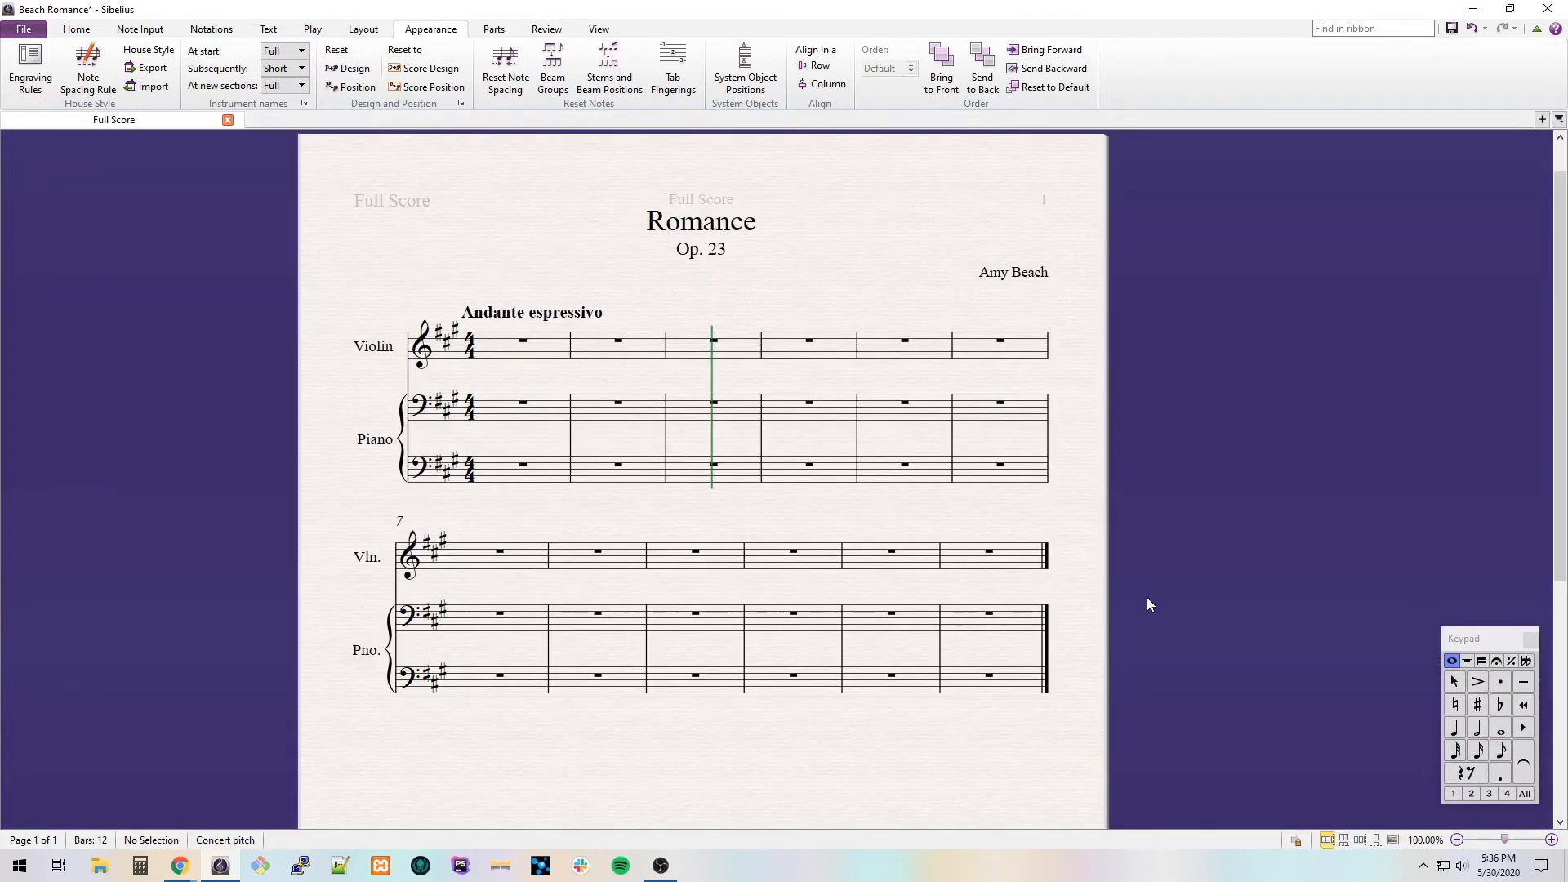
{"action": "left_click", "coordinate": [1380, 841]}
{"action": "left_click_drag", "start_coordinate": [588, 385], "coordinate": [562, 365]}
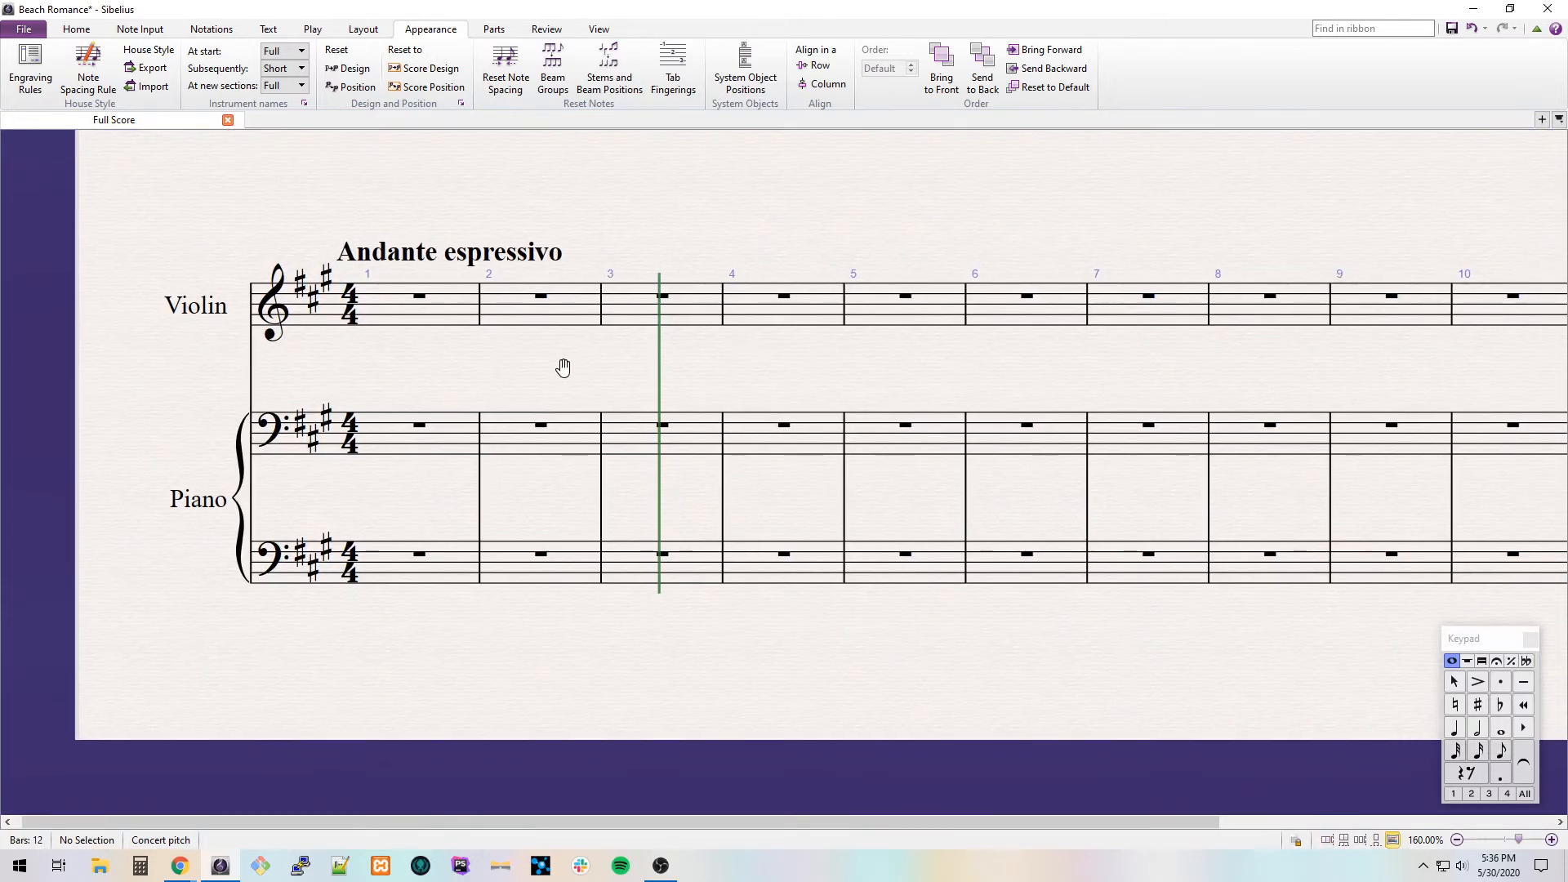
{"action": "key", "text": "ctrl+s"}
{"action": "mouse_move", "coordinate": [429, 349]}
{"action": "left_mouse_down"}
{"action": "mouse_move", "coordinate": [441, 367]}
{"action": "mouse_move", "coordinate": [409, 364]}
{"action": "left_mouse_up"}
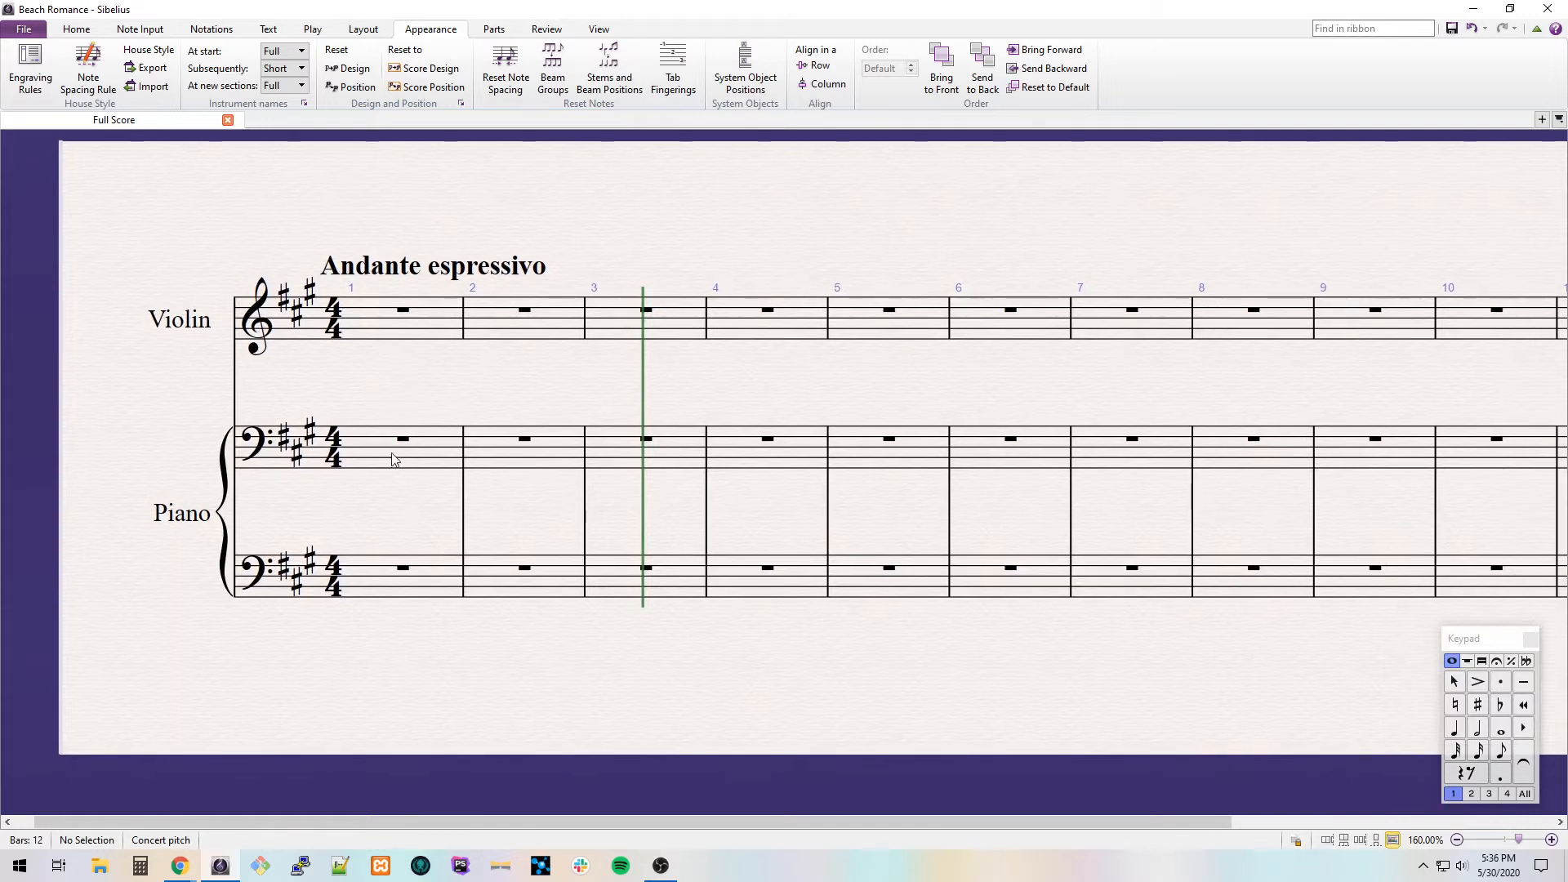
Begin bar 1 of the piano's upper staff with an eighth rest.
{"action": "left_click", "coordinate": [394, 460]}
{"action": "key", "text": "KP_3"}
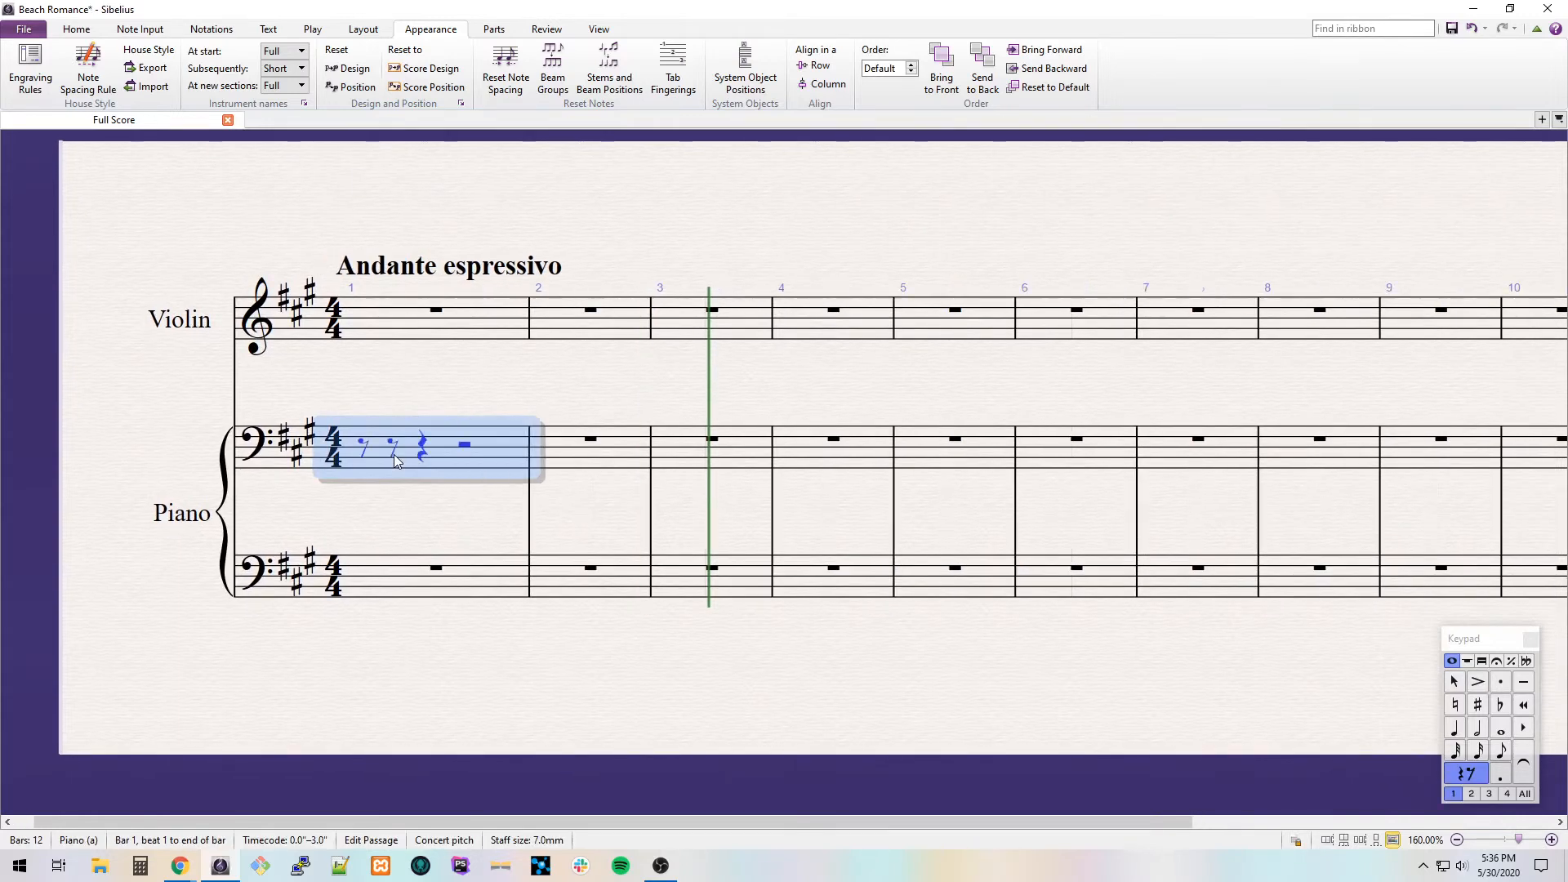
{"action": "key", "text": "Right"}
{"action": "key", "text": "Right"}
{"action": "key", "text": "Right"}
{"action": "key", "text": "Left"}
{"action": "key", "text": "w"}
{"action": "key", "text": "d"}
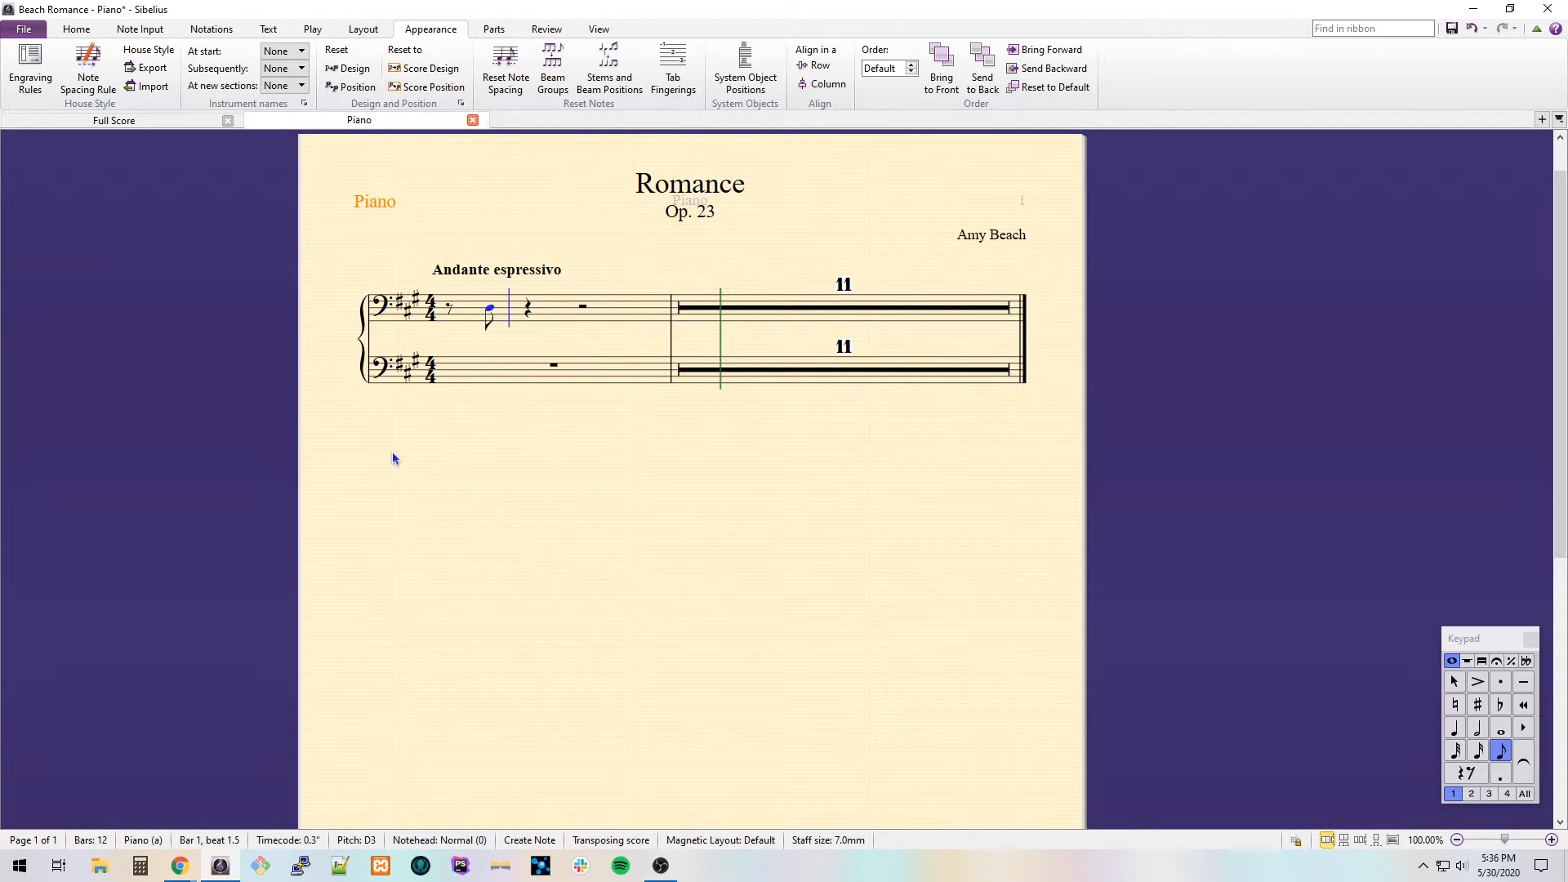
{"action": "key", "text": "KP_0"}
{"action": "key", "text": "w"}
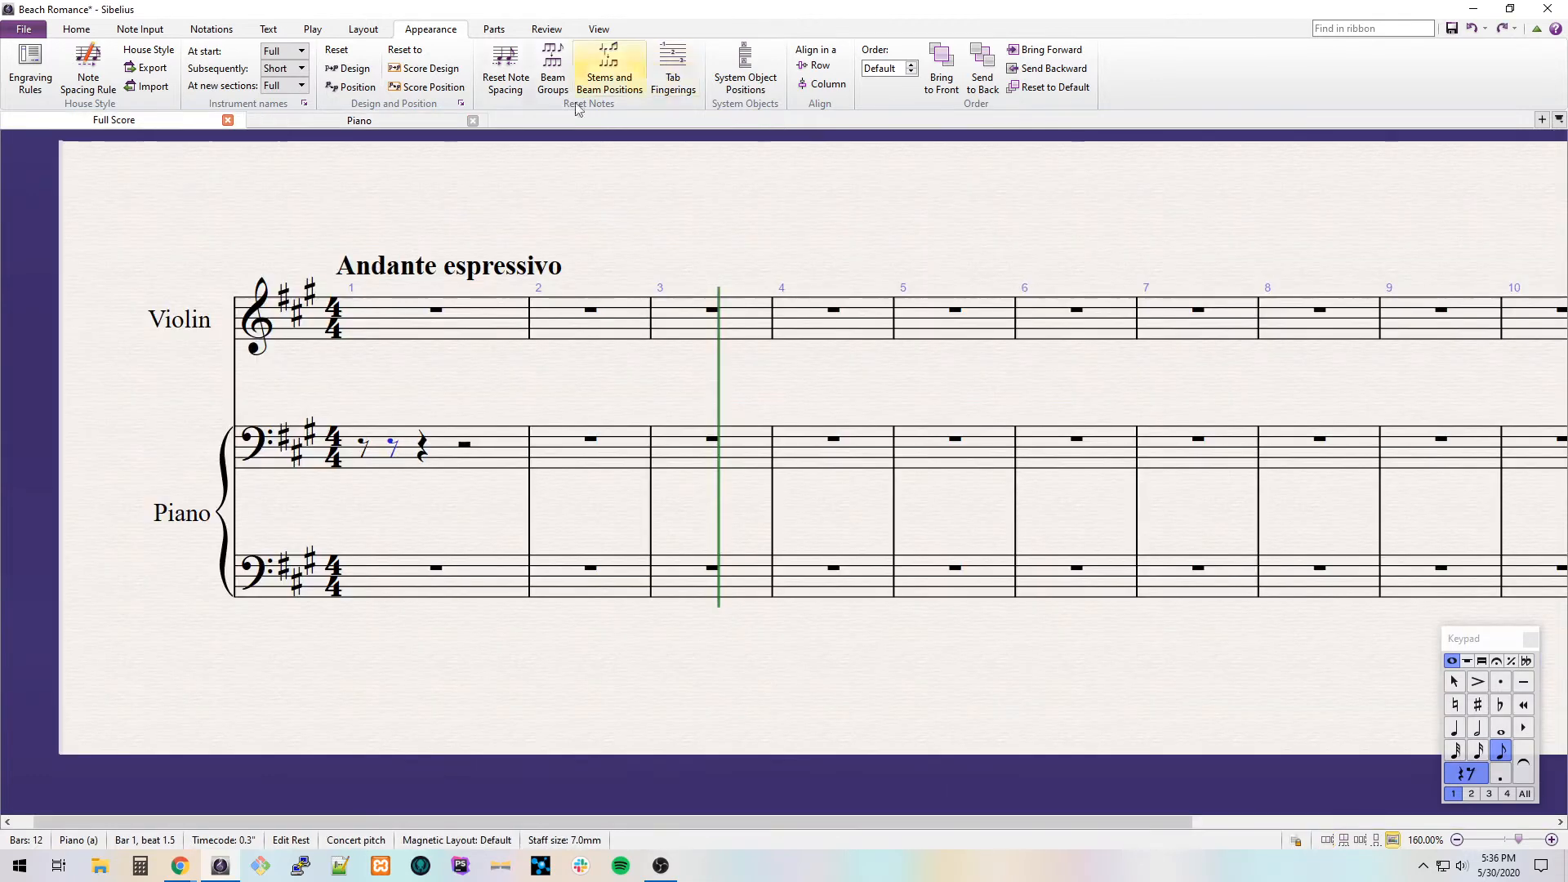
{"action": "left_click", "coordinate": [472, 120]}
Complete bar 1 of the piano's upper staff with eighth notes E3, F, G, a dotted quarter B and an eighth A.
{"action": "type", "text": "dfg"}
{"action": "key", "text": "KP_4"}
{"action": "key", "text": "KP_Decimal"}
{"action": "type", "text": "b"}
{"action": "key", "text": "KP_3"}
{"action": "type", "text": "a"}
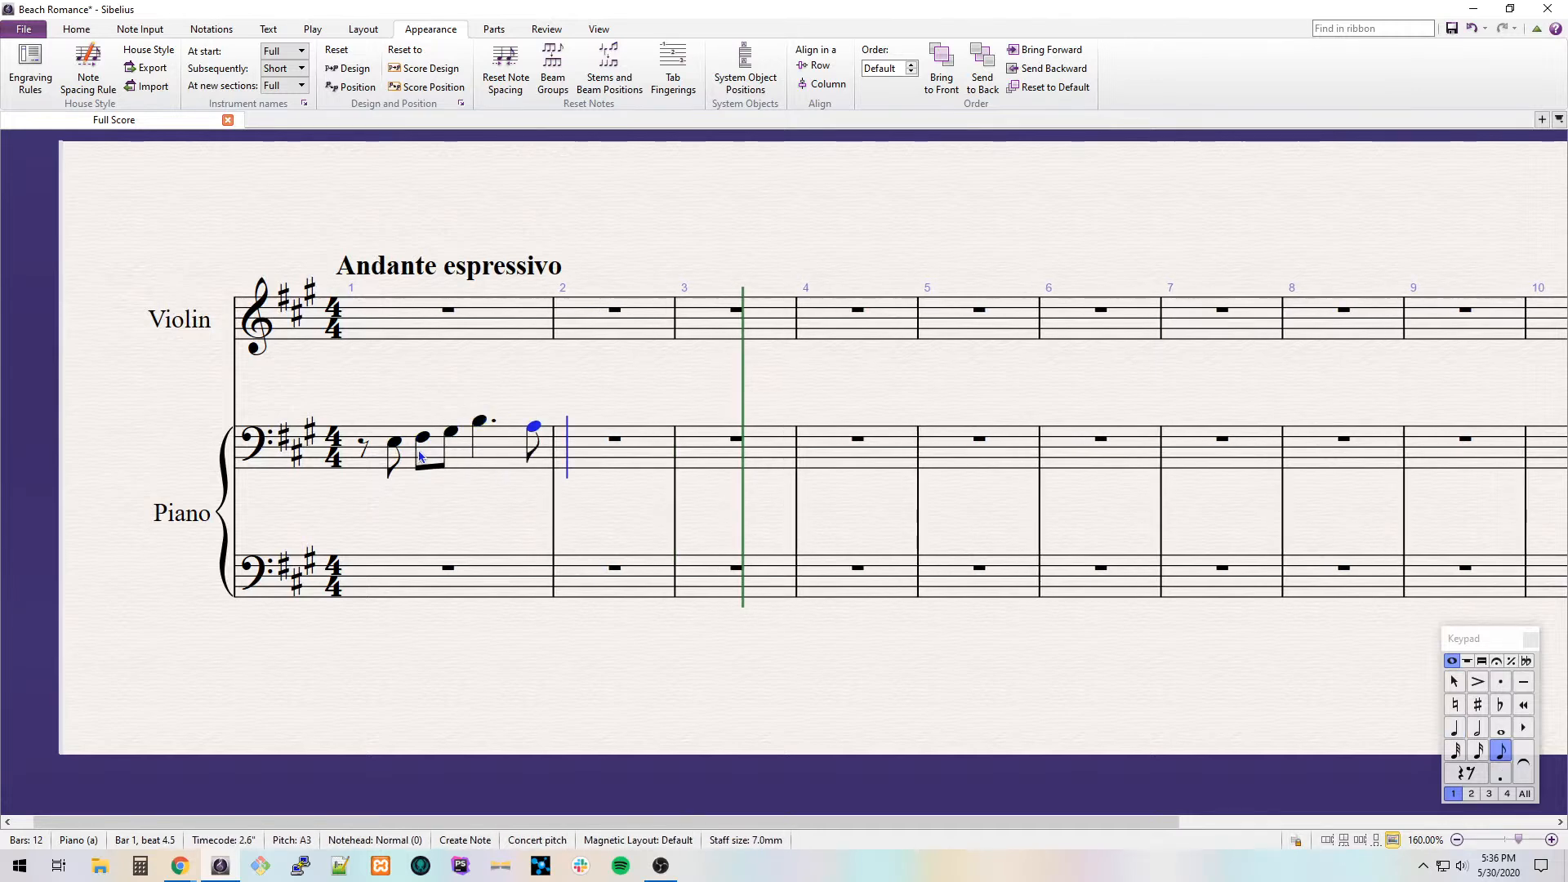
Fill bar 2 of the piano's upper staff with an eighth rest, eighths E-sharp 4, F, G, a quarter B and eighths A, F.
{"action": "key", "text": "KP_0"}
{"action": "type", "text": "e"}
{"action": "key", "text": "KP_8"}
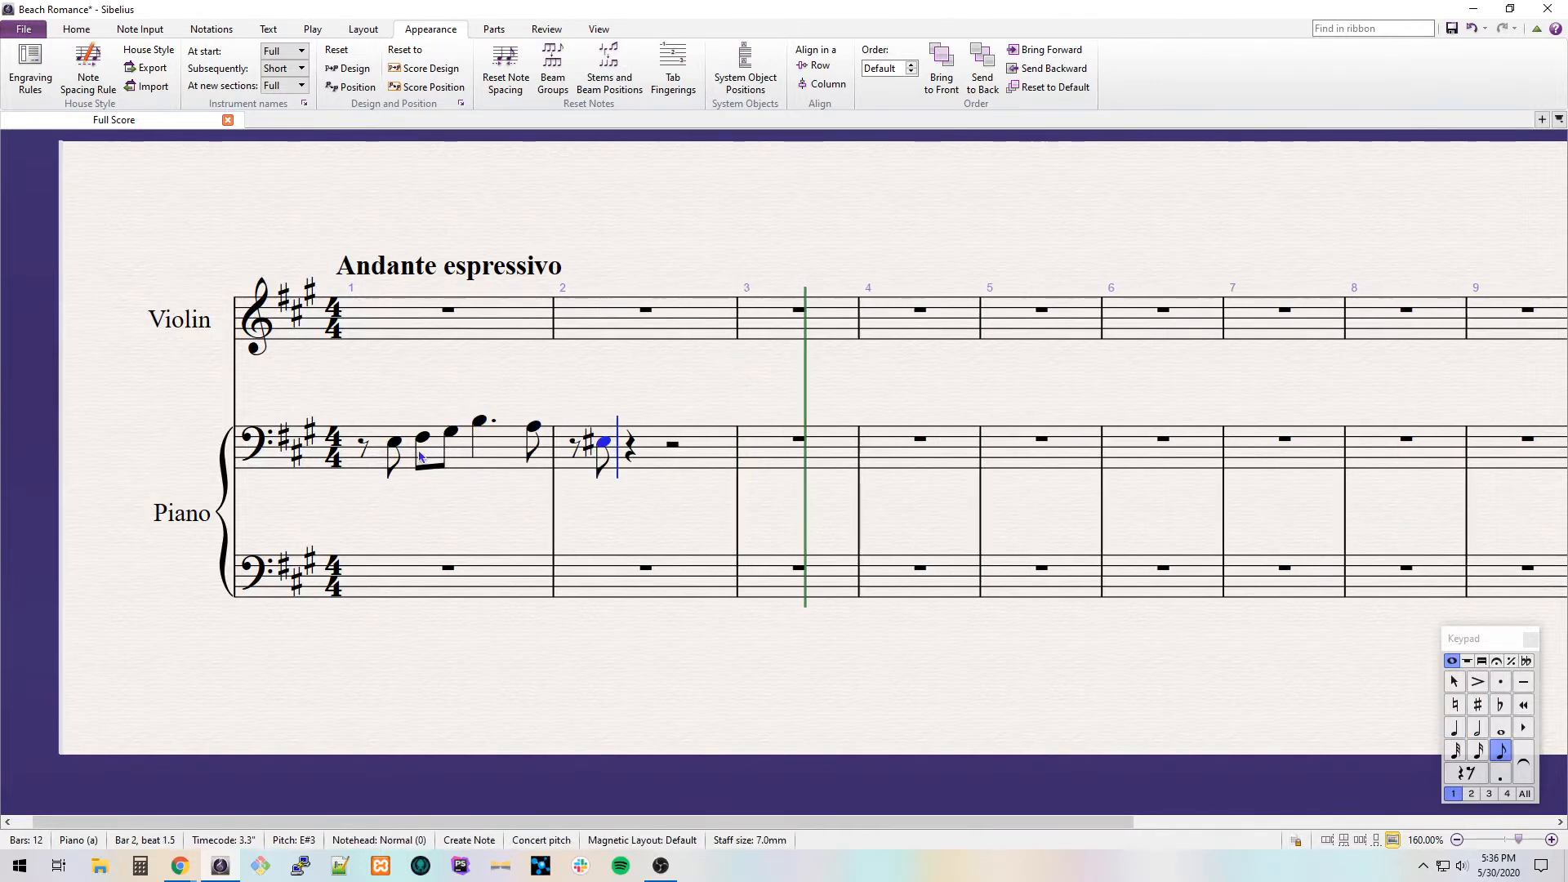
{"action": "key", "text": "ctrl+Up"}
{"action": "type", "text": "fg"}
{"action": "key", "text": "KP_4"}
{"action": "type", "text": "b"}
{"action": "key", "text": "KP_3"}
{"action": "type", "text": "af"}
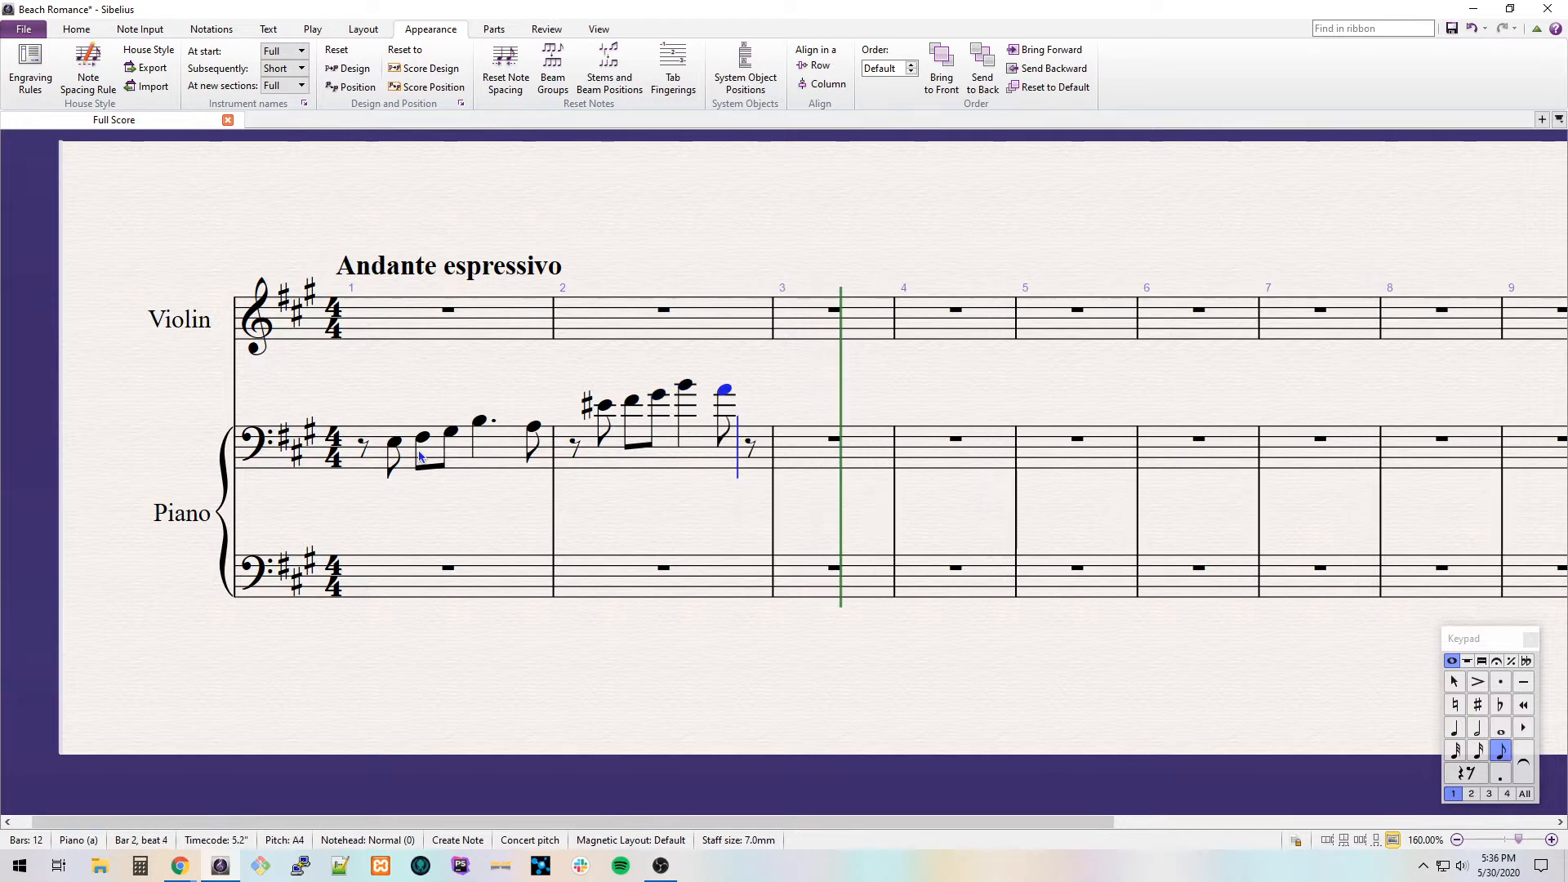
Enter a quarter note F and a dotted quarter E-natural 4 at the start of bar 3 on the piano's upper staff.
{"action": "key", "text": "KP_4"}
{"action": "key", "text": "f"}
{"action": "key", "text": "KP_7"}
{"action": "key", "text": "KP_Decimal"}
{"action": "key", "text": "e"}
{"action": "key", "text": "Escape"}
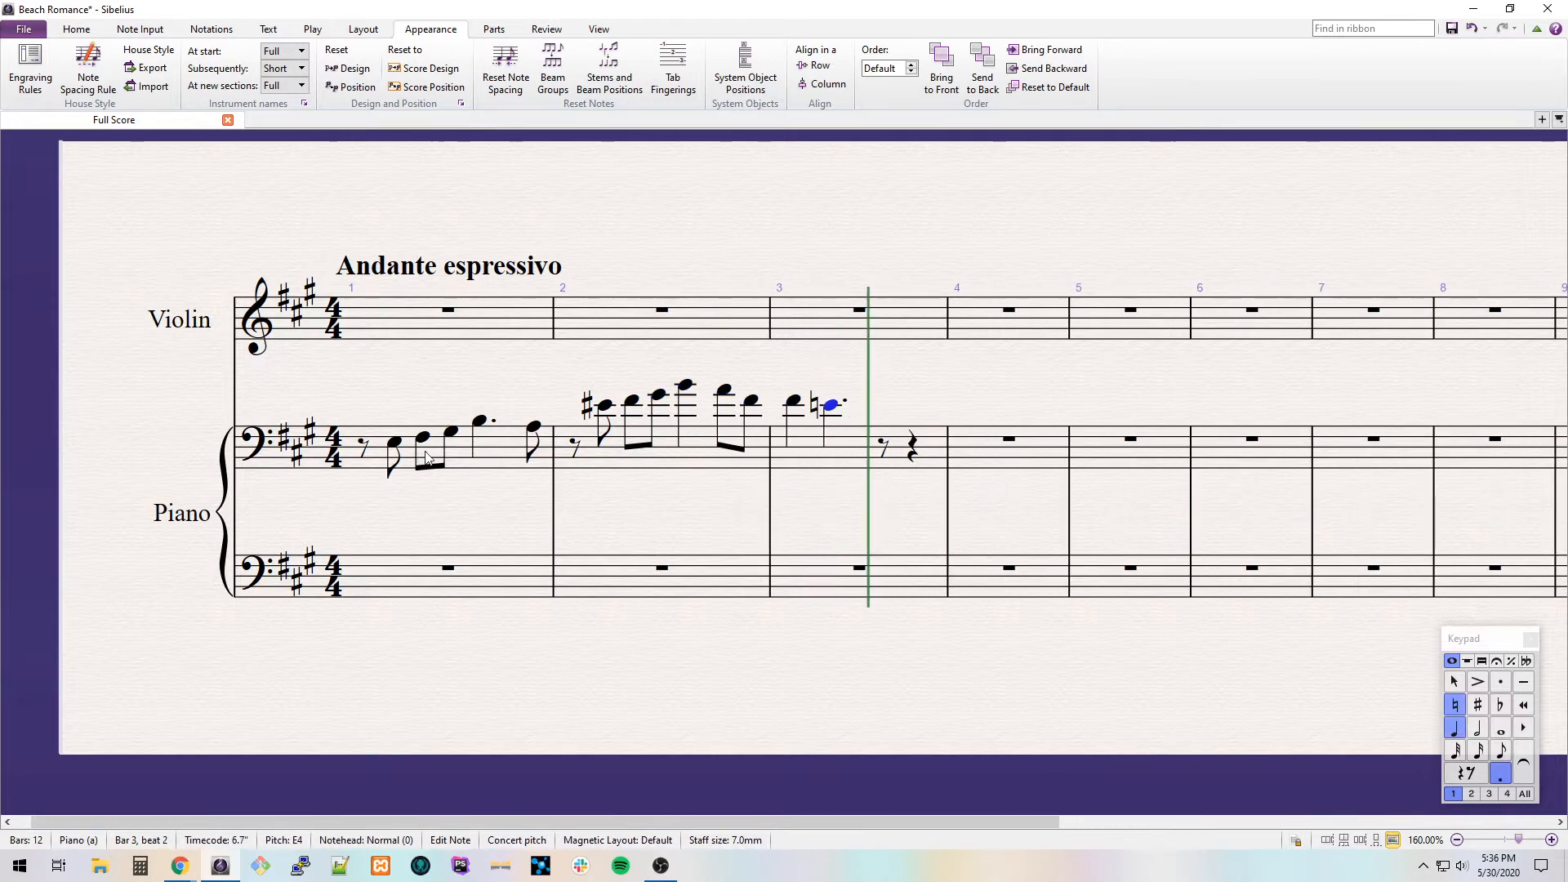
{"action": "key", "text": "Escape"}
Place a treble clef change at the end of bar 1 on the piano's upper staff.
{"action": "key", "text": "q"}
{"action": "left_click", "coordinate": [67, 170]}
{"action": "left_click", "coordinate": [557, 464]}
Slur the piano's upper-staff phrase in bar 1 from the E to the final A.
{"action": "left_click", "coordinate": [395, 442]}
{"action": "left_click", "coordinate": [533, 426], "text": "shift"}
{"action": "key", "text": "s"}
Fill bar 2 of the piano's lower staff with quarter notes A3 and G, a dotted quarter F and an eighth A.
{"action": "left_click", "coordinate": [635, 569]}
{"action": "key", "text": "a"}
{"action": "key", "text": "ctrl+Up"}
{"action": "key", "text": "g"}
{"action": "key", "text": "KP_Decimal"}
{"action": "key", "text": "f"}
{"action": "key", "text": "KP_3"}
{"action": "key", "text": "a"}
Slur the dotted quarter F to the eighth A in bar 2 of the piano's lower staff.
{"action": "key", "text": "Escape"}
{"action": "key", "text": "Left"}
{"action": "key", "text": "s"}
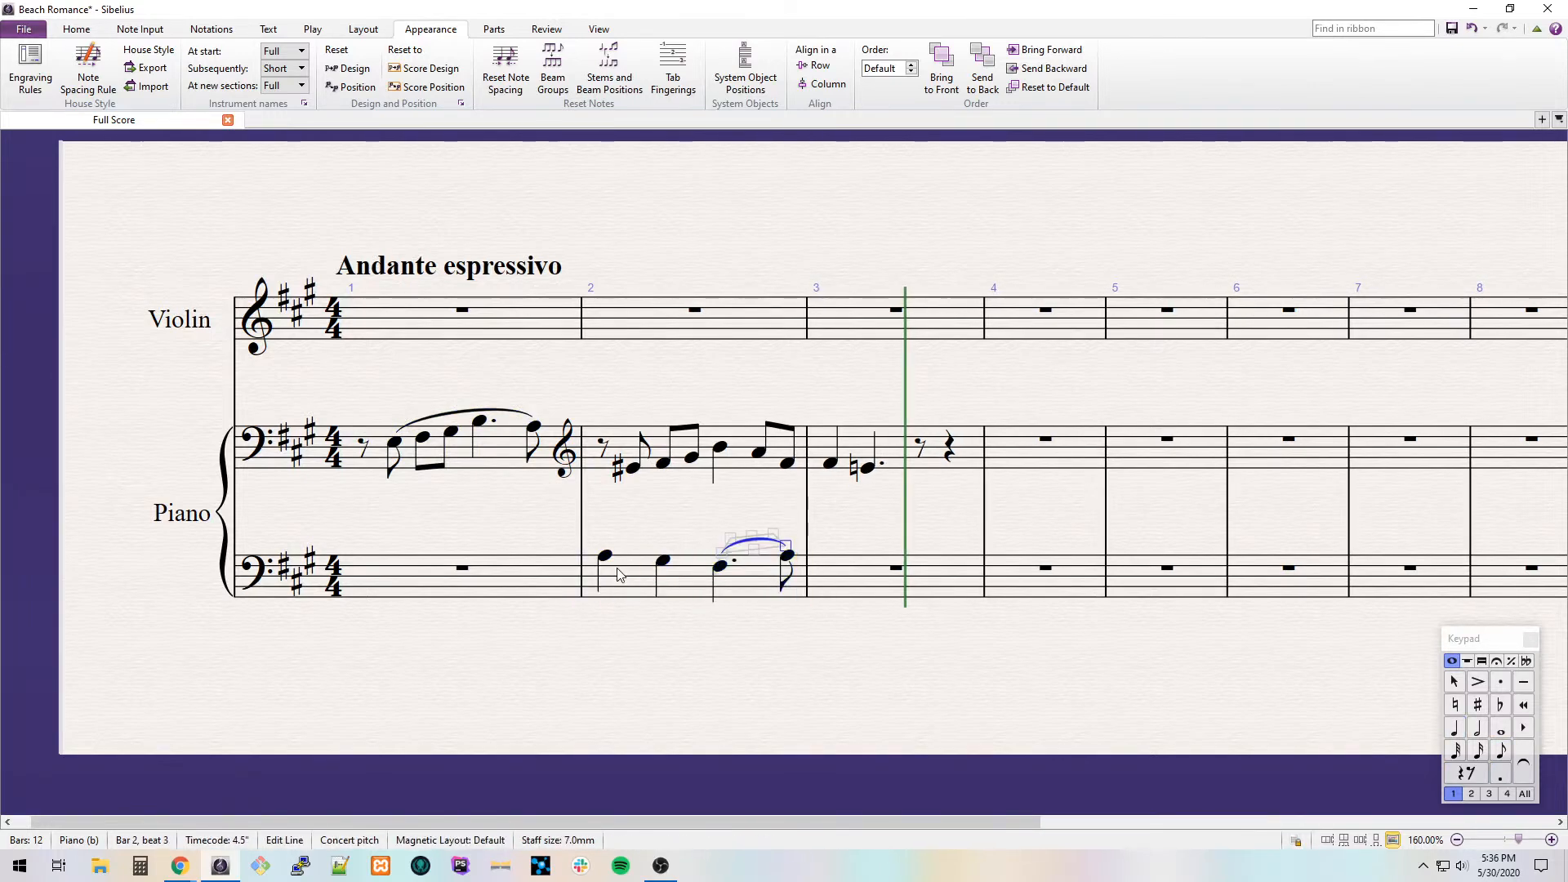
Slur the quarter notes A3 and G in bar 2 of the piano's lower staff.
{"action": "key", "text": "Escape"}
{"action": "left_click", "coordinate": [599, 557]}
{"action": "key", "text": "s"}
Add a second voice to bar 2 of the piano's lower staff with a half-note chord B2–D3 and a half-note A2.
{"action": "left_click", "coordinate": [601, 557]}
{"action": "key", "text": "shift+6"}
{"action": "key", "text": "alt+2"}
{"action": "key", "text": "KP_5"}
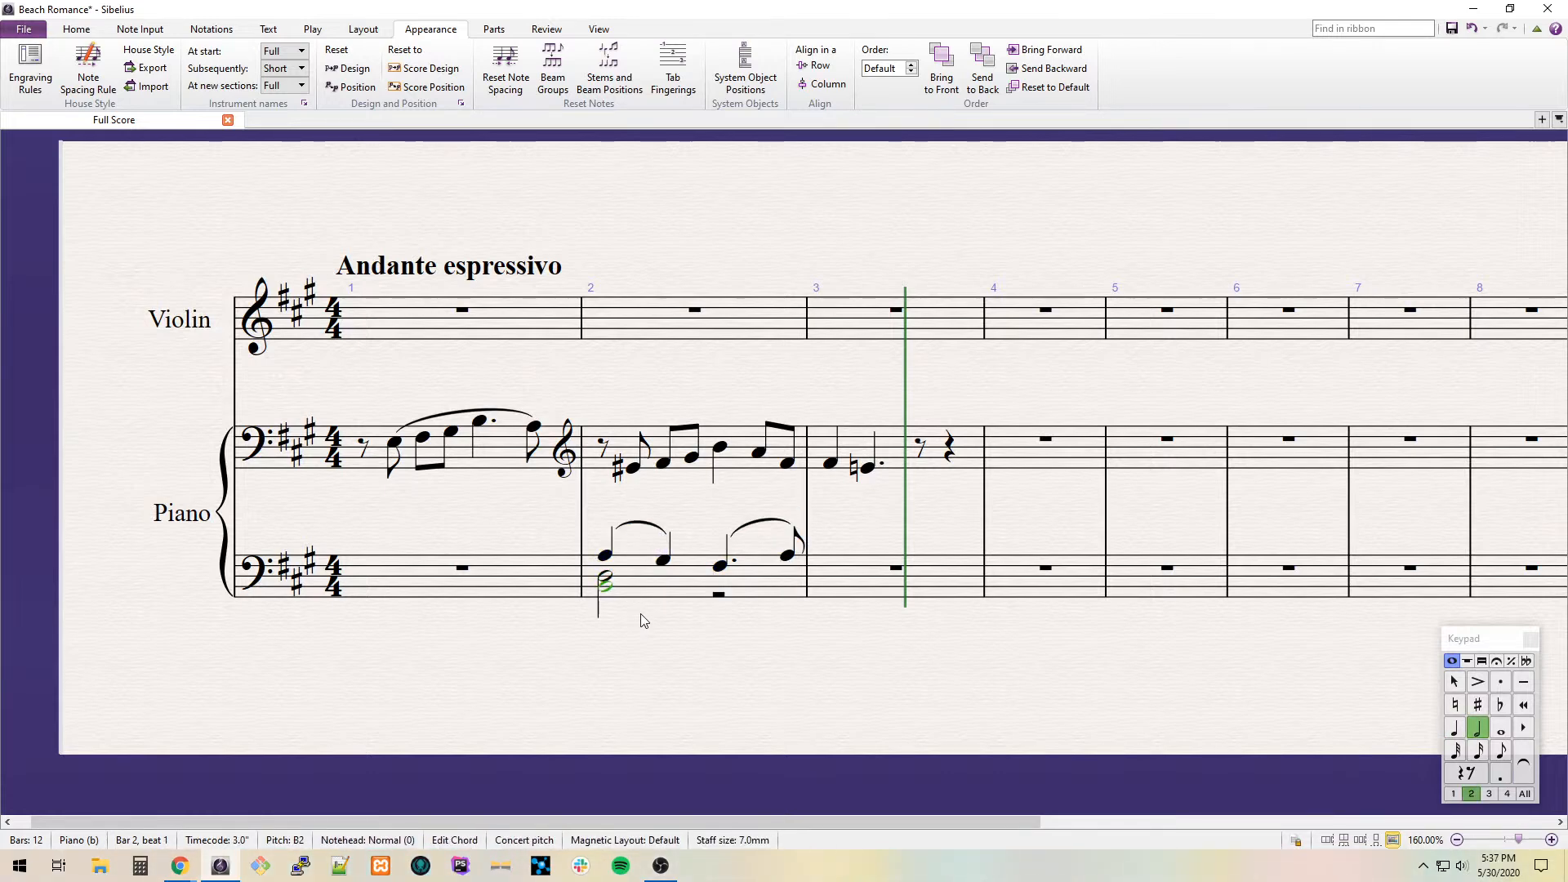
{"action": "key", "text": "Right"}
{"action": "key", "text": "a"}
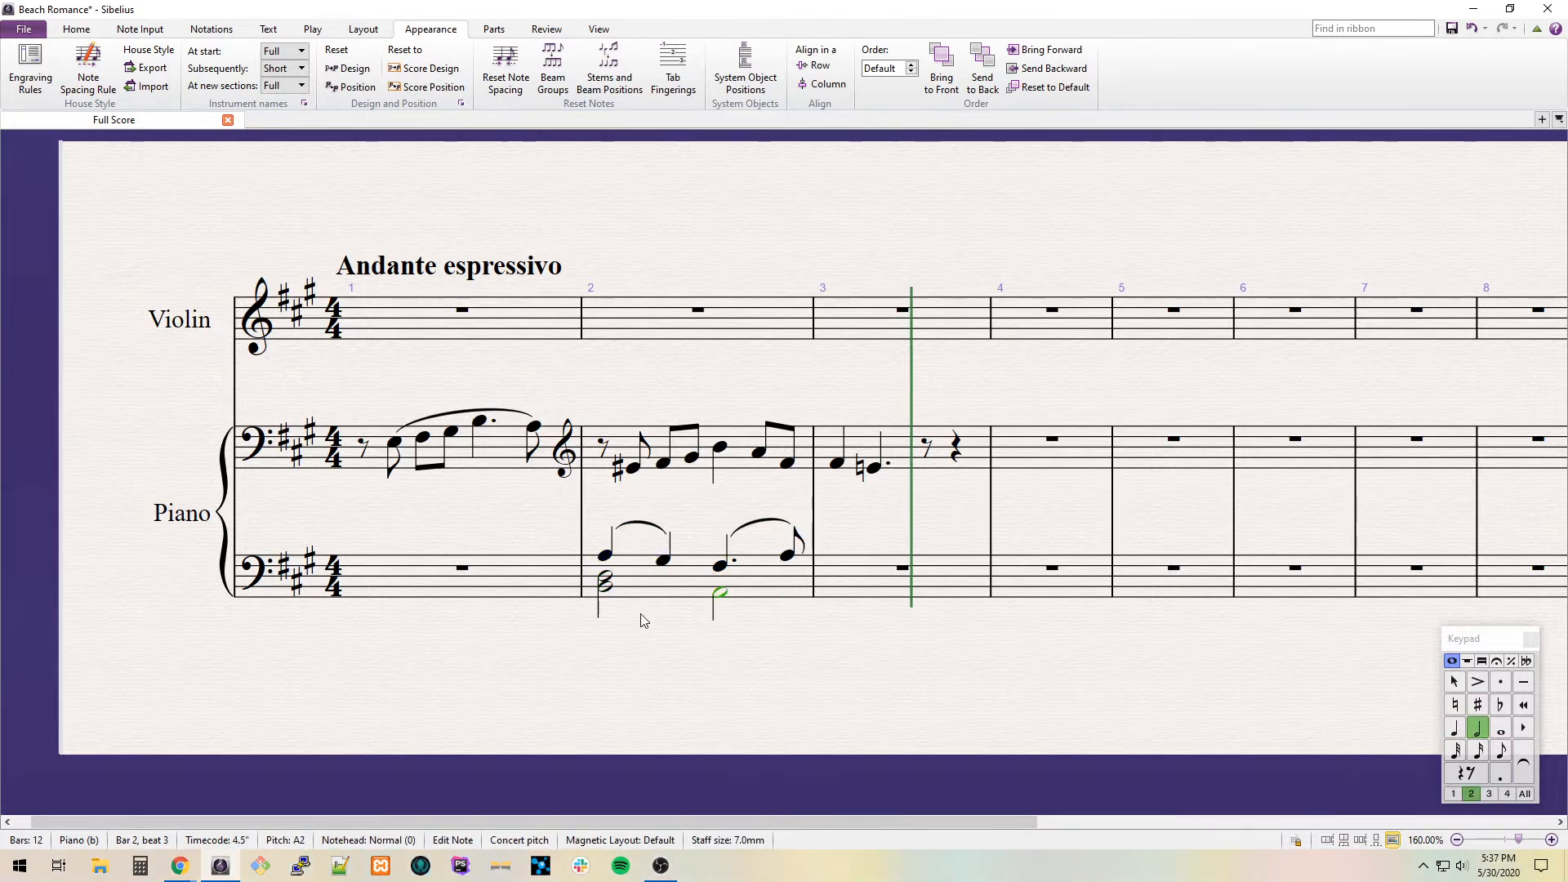
Fill bar 1 of the piano's lower staff with a half rest, a quarter rest and a quarter-note chord C#3–E3.
{"action": "left_click", "coordinate": [533, 564]}
{"action": "key", "text": "KP_5"}
{"action": "key", "text": "Right"}
{"action": "key", "text": "KP_4"}
{"action": "key", "text": "Right"}
{"action": "key", "text": "c"}
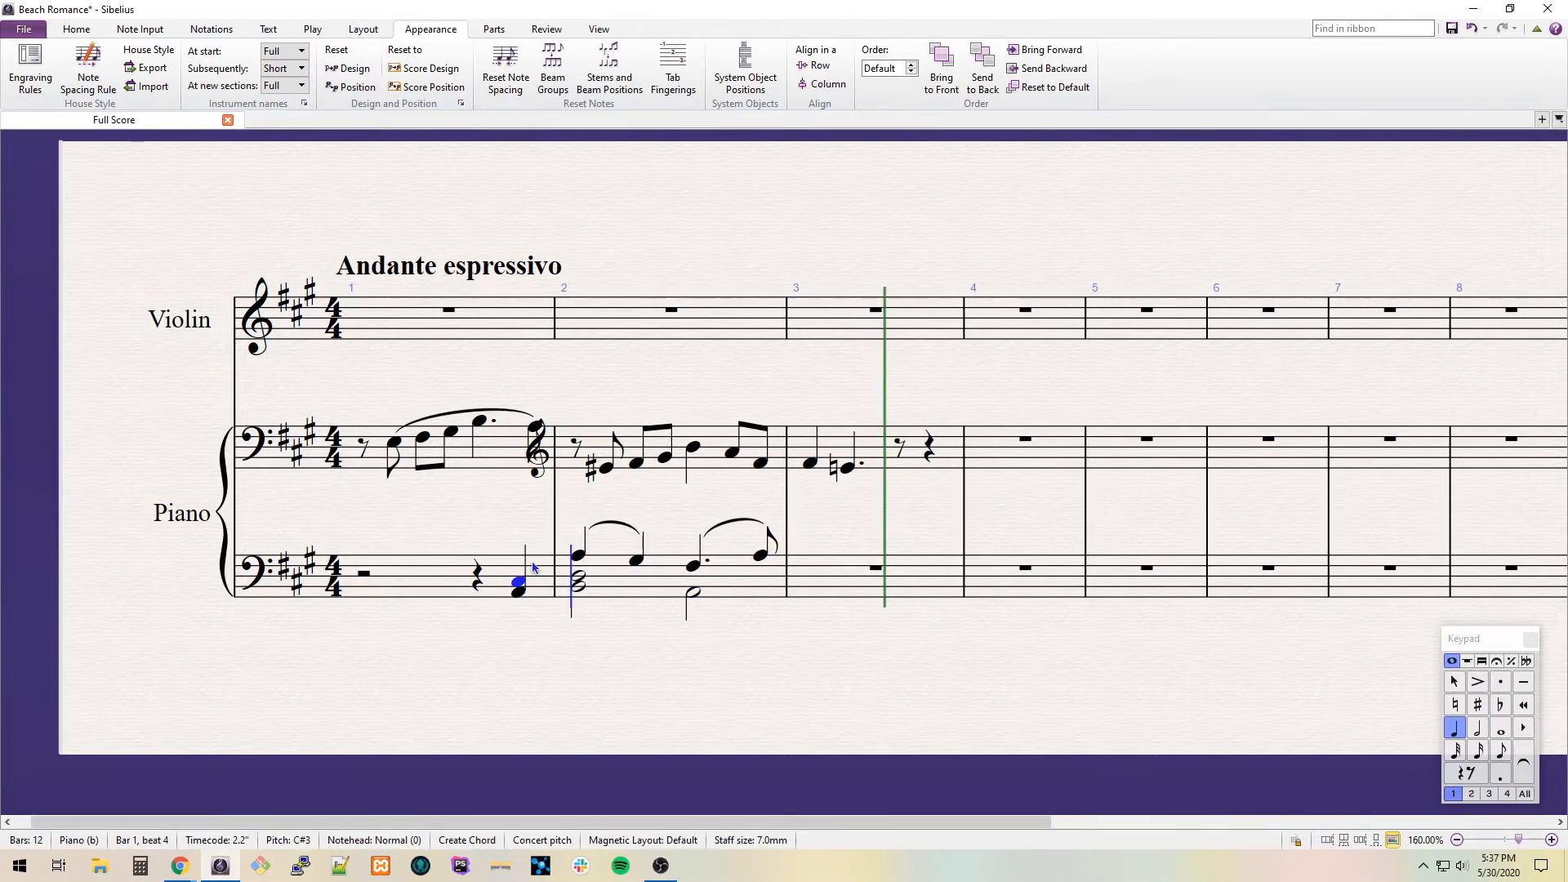
{"action": "key", "text": "shift+Left"}
{"action": "key", "text": "Up"}
{"action": "key", "text": "Up"}
Add a pp dynamic under the first note of the piano's upper staff in bar 1.
{"action": "left_click", "coordinate": [529, 432]}
{"action": "left_click", "coordinate": [507, 454]}
{"action": "key", "text": "ctrl+e"}
{"action": "type", "text": "pp"}
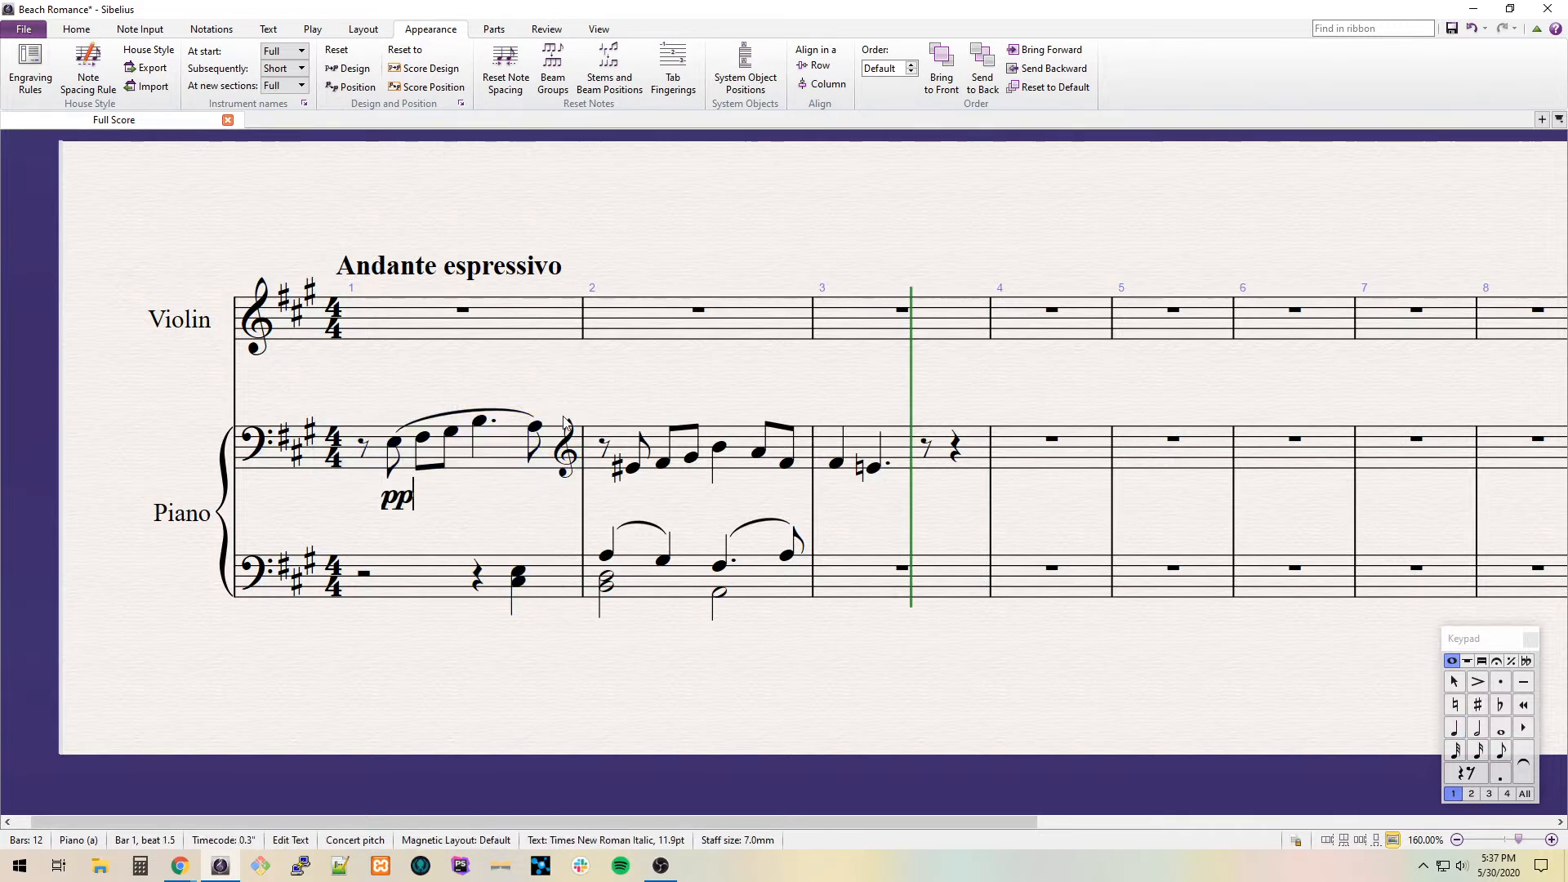
{"action": "key", "text": "Escape"}
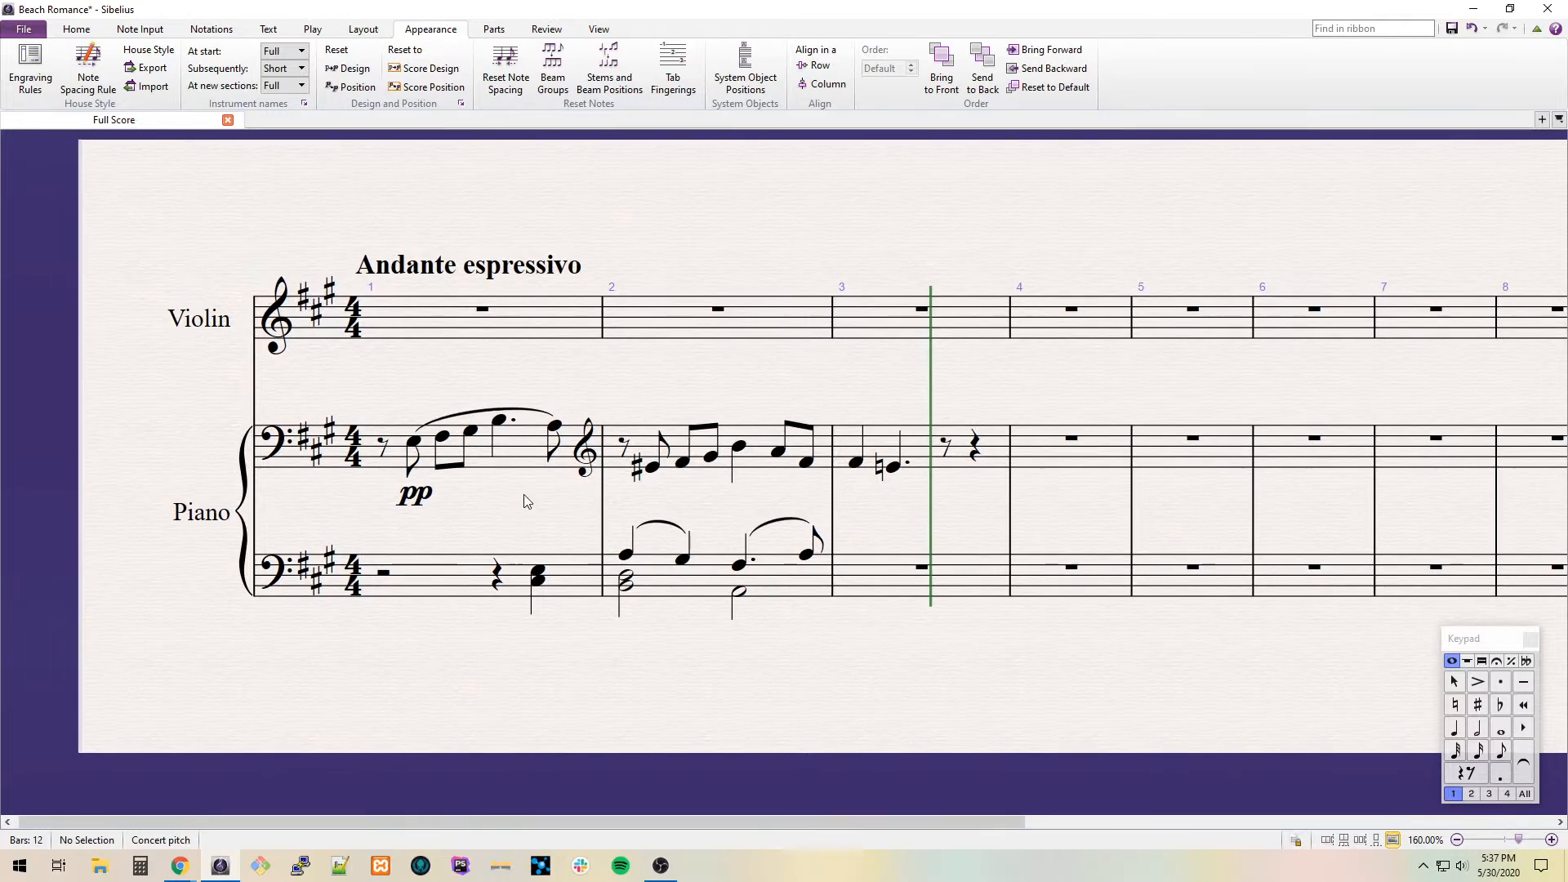
{"action": "key", "text": "alt+Tab"}
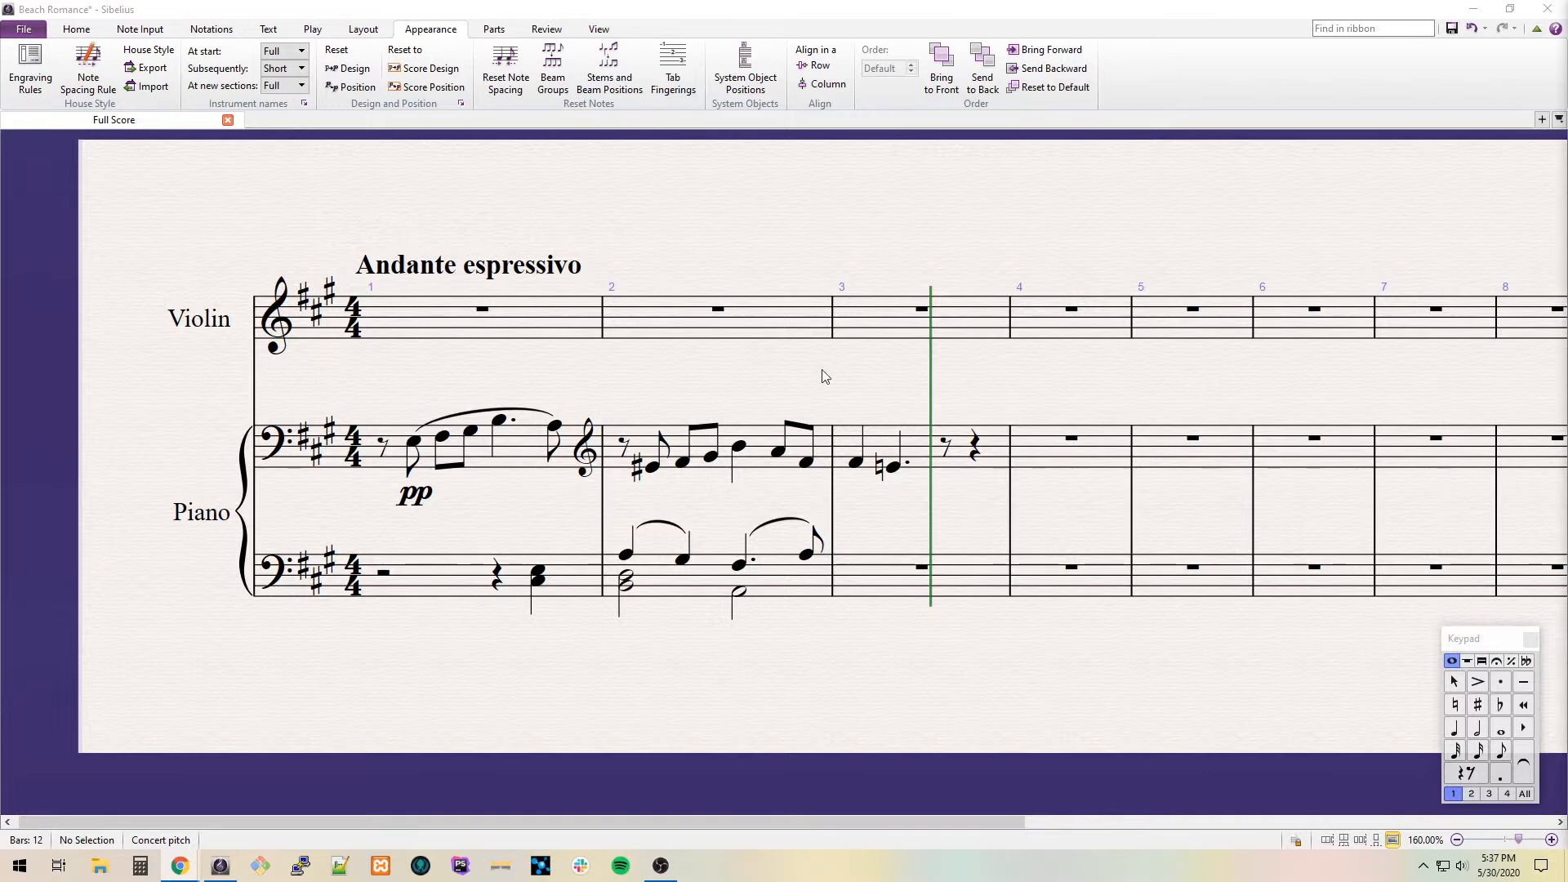
Slur the upper-staff phrase in bar 2 from E# to the final F# and add a crescendo hairpin under its first three notes.
{"action": "left_click", "coordinate": [753, 465]}
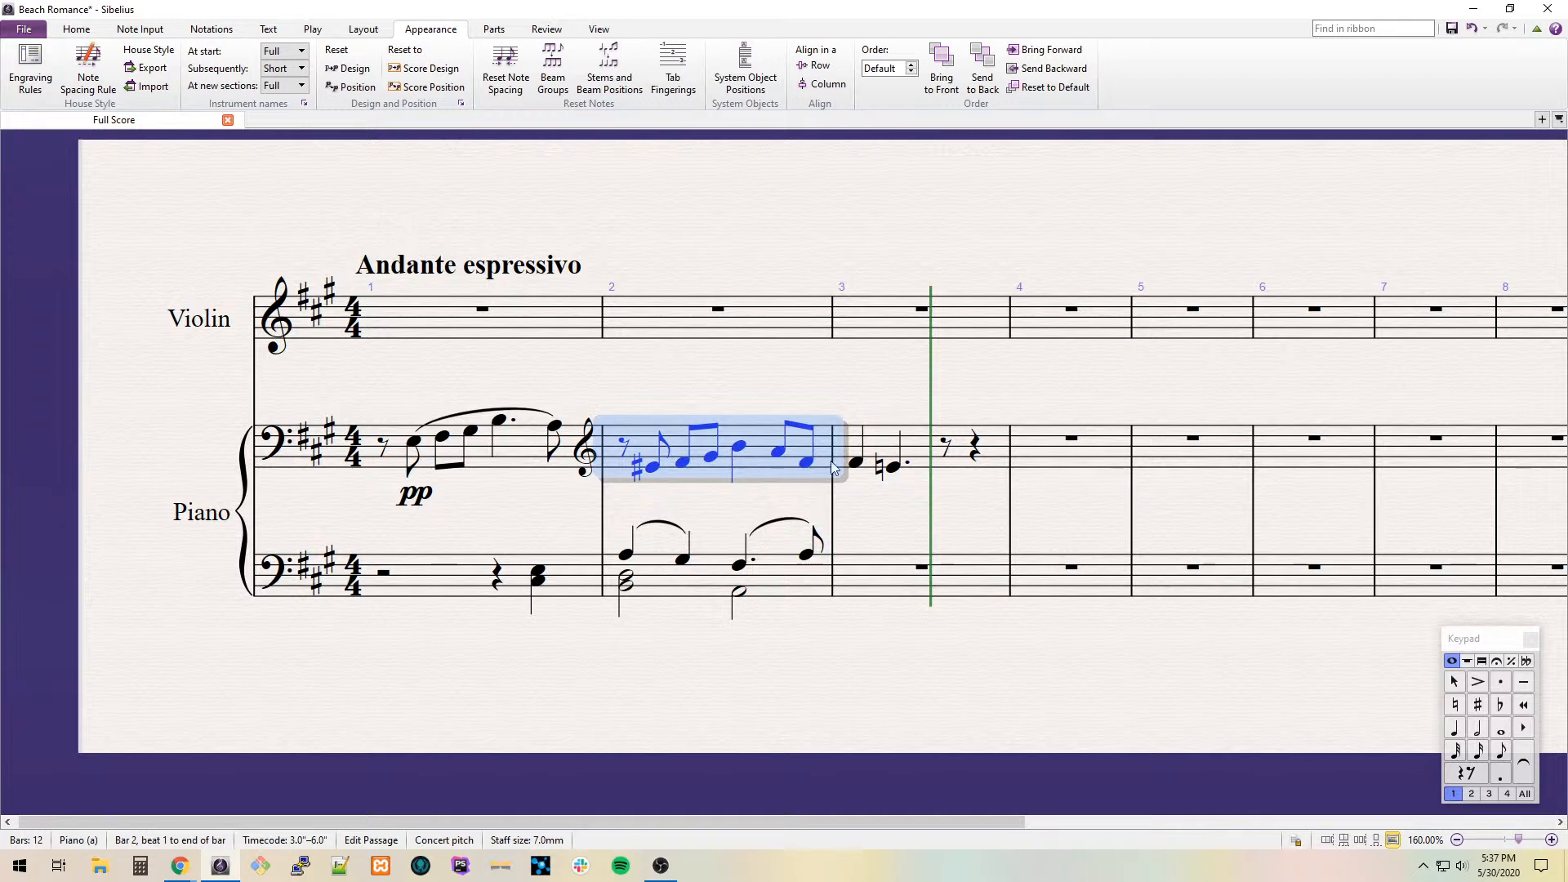
{"action": "key", "text": "s"}
{"action": "left_click", "coordinate": [654, 468]}
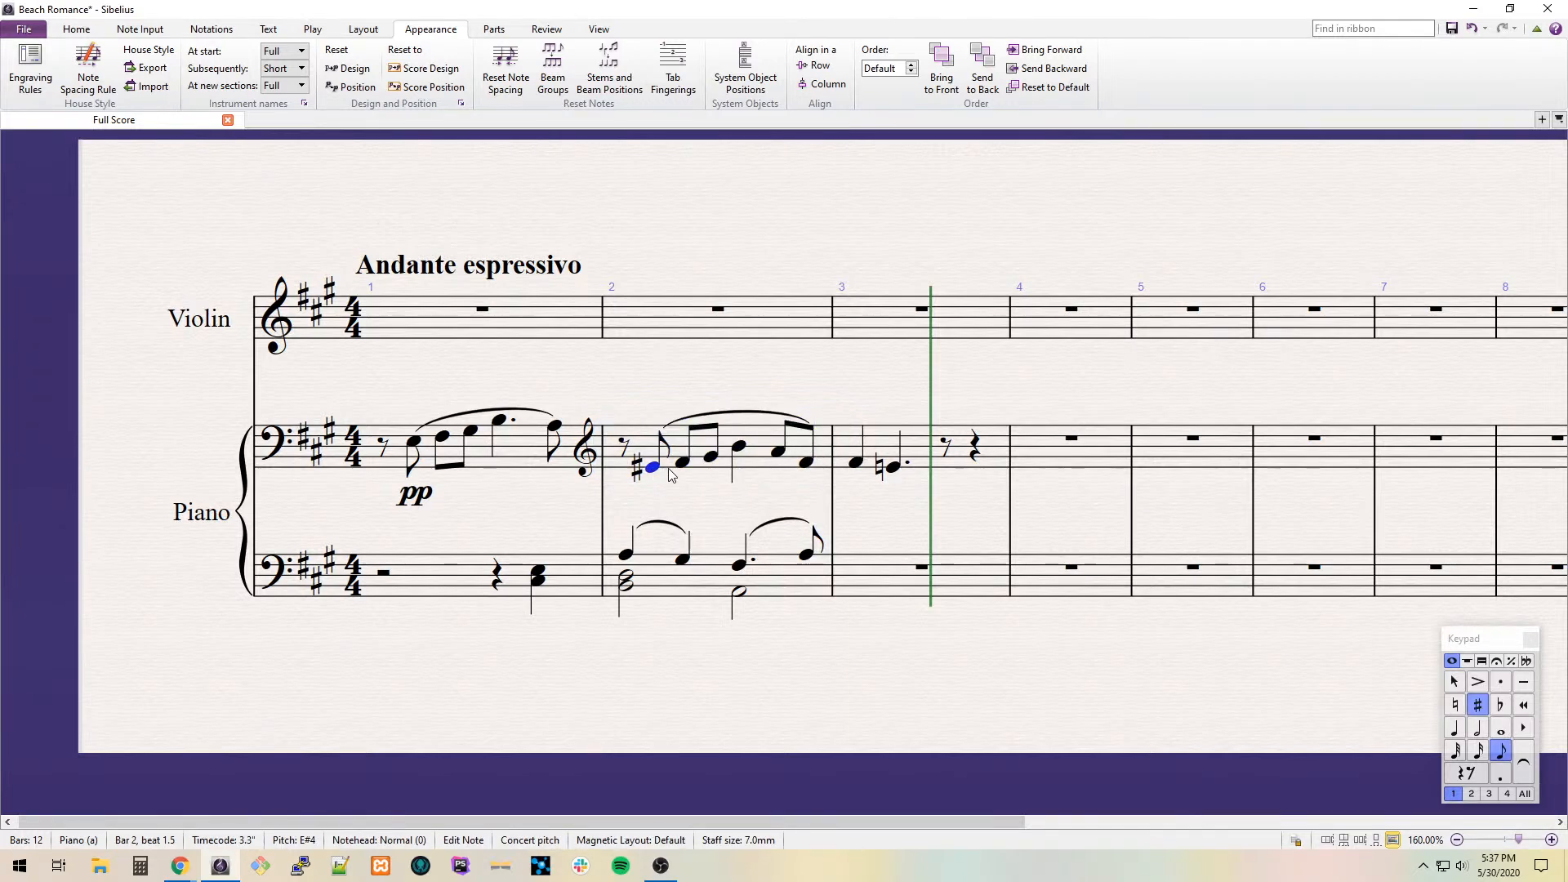
{"action": "left_click", "coordinate": [702, 457], "text": "shift"}
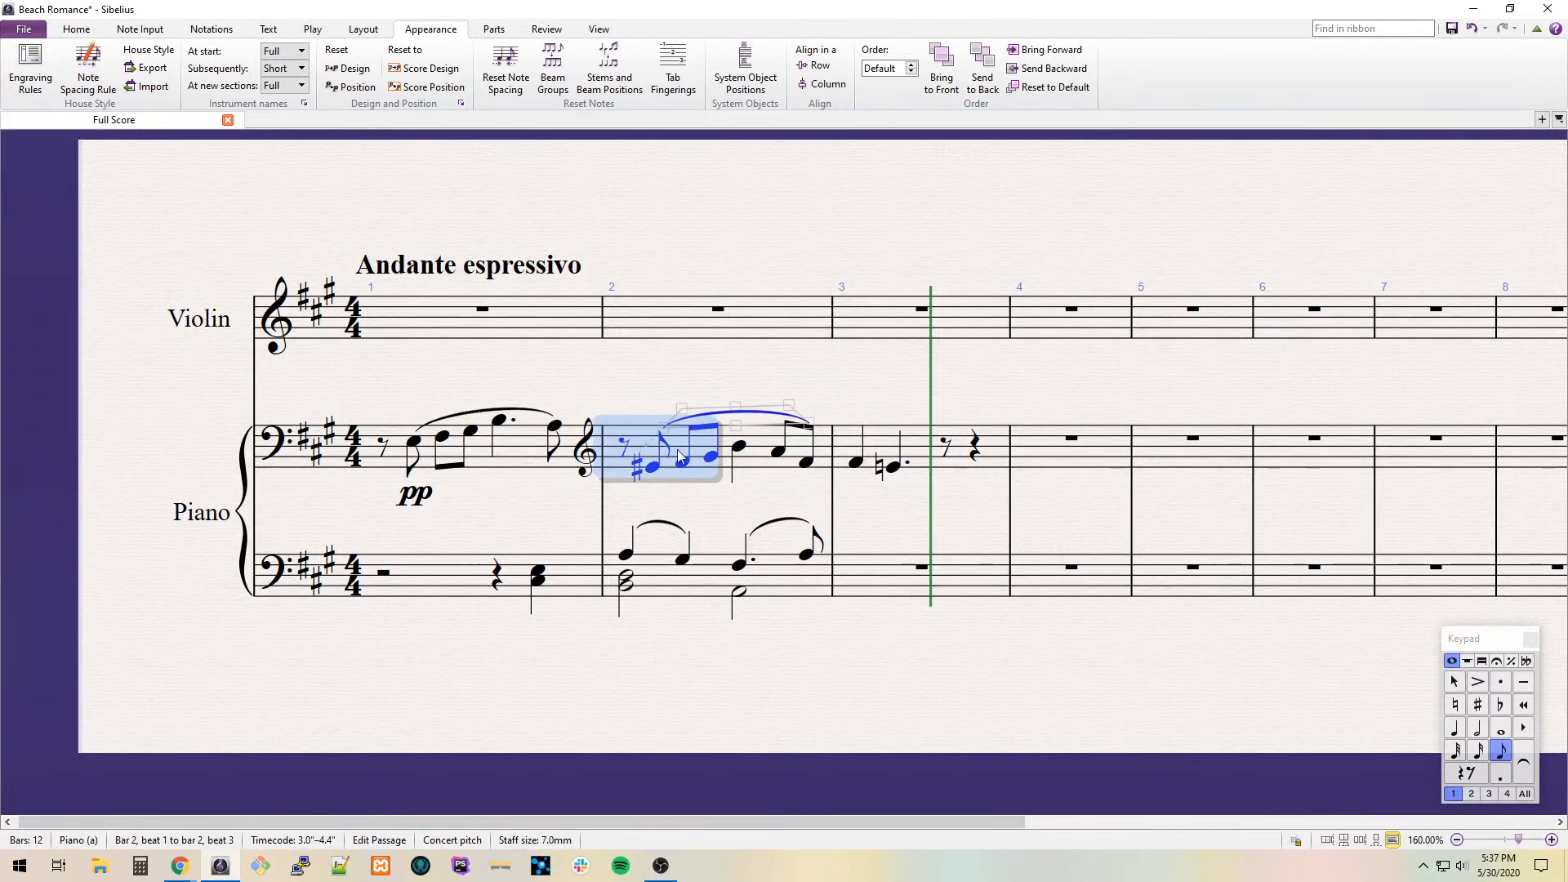
{"action": "key", "text": "h"}
Start a second voice on beat 3 of bar 2 in the piano's upper staff with an eighth rest, removing the rests before it.
{"action": "left_click", "coordinate": [739, 446]}
{"action": "key", "text": "shift+5"}
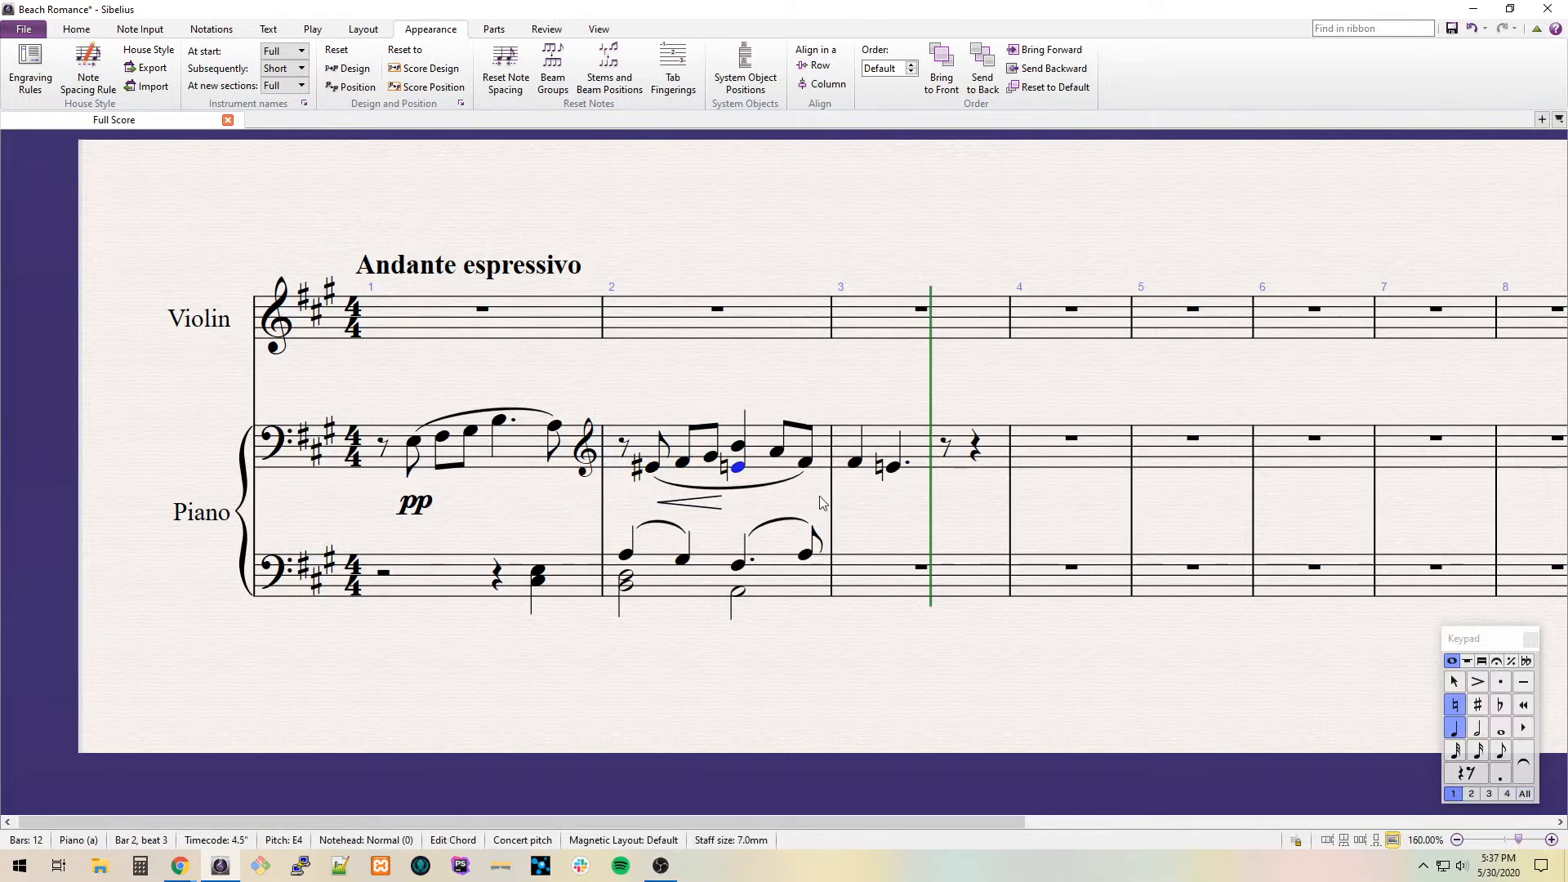
{"action": "key", "text": "alt+2"}
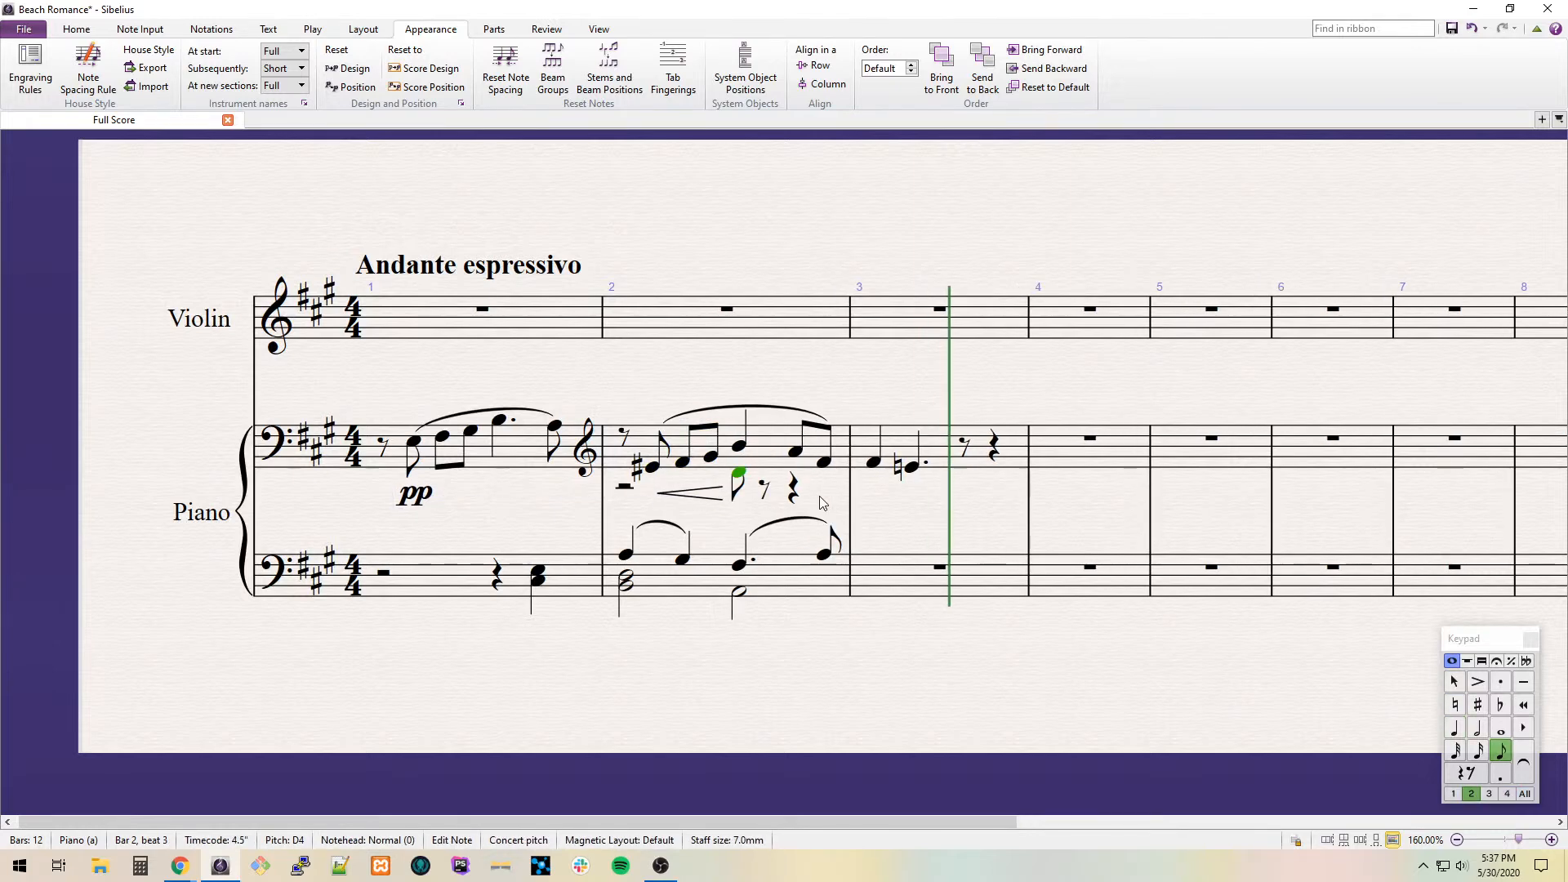
{"action": "key", "text": "r"}
{"action": "key", "text": "4"}
{"action": "key", "text": "Left"}
{"action": "key", "text": "Delete"}
{"action": "key", "text": "Left"}
{"action": "key", "text": "Delete"}
Continue the upper staff's second voice with a quarter D4 and an eighth D4 tied to an eighth D4 in bar 3.
{"action": "key", "text": "Right"}
{"action": "key", "text": "Right"}
{"action": "key", "text": "Right"}
{"action": "key", "text": "e"}
{"action": "key", "text": "Return"}
{"action": "key", "text": "ctrl+z"}
{"action": "key", "text": "ctrl+z"}
{"action": "key", "text": "d"}
{"action": "key", "text": "Return"}
{"action": "key", "text": "d"}
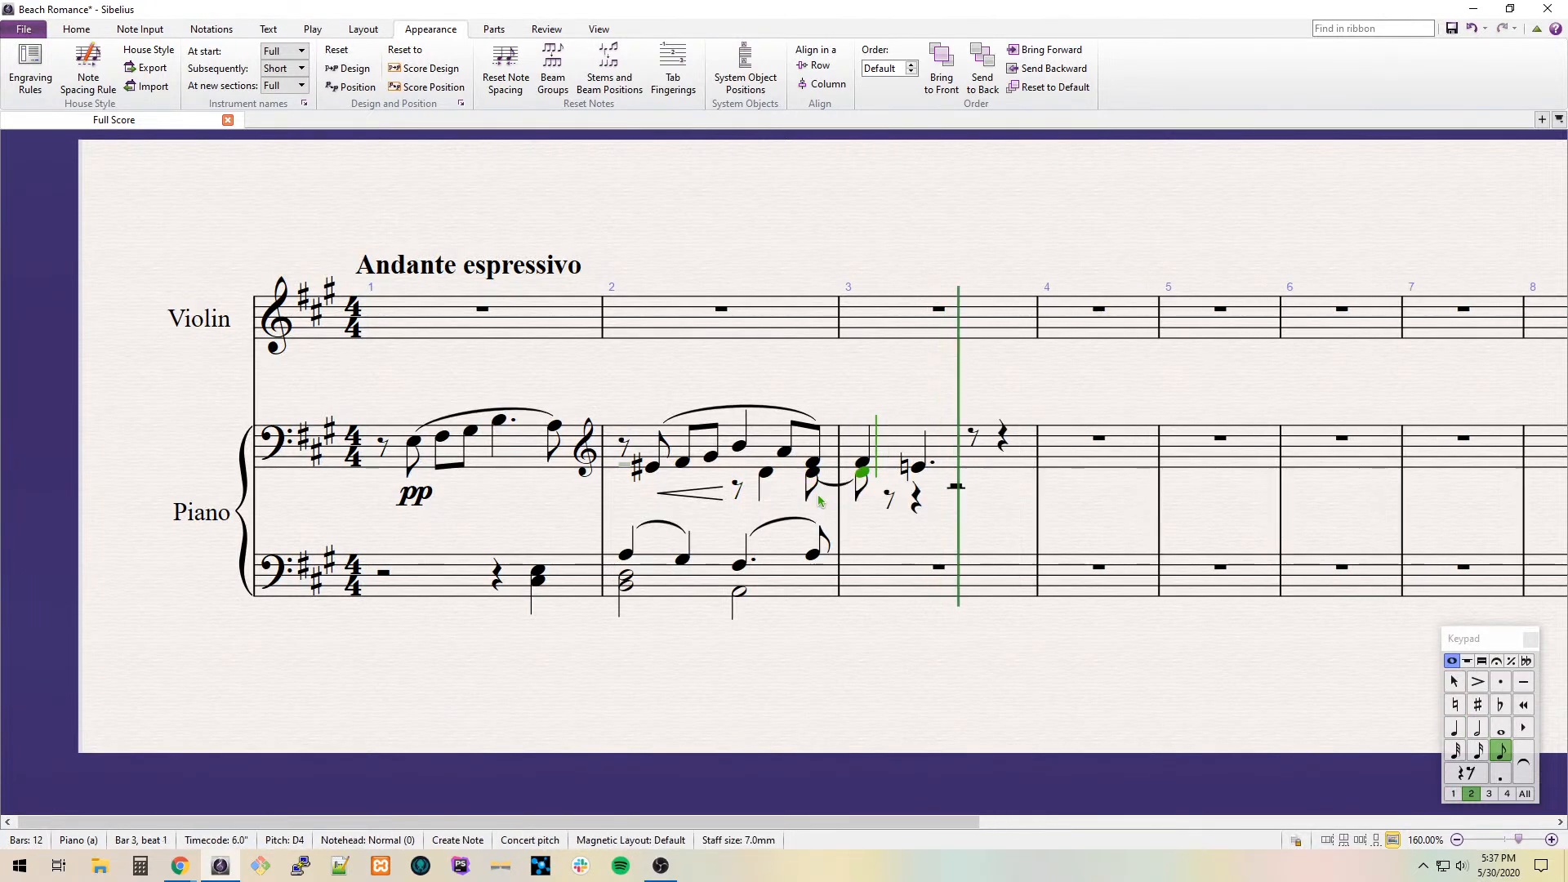
Add a quarter-note and an eighth-note chord of B3 and D4 to the upper staff's second voice in bar 3.
{"action": "key", "text": "5"}
{"action": "key", "text": "d"}
{"action": "key", "text": "Down"}
{"action": "key", "text": "b"}
{"action": "key", "text": "3"}
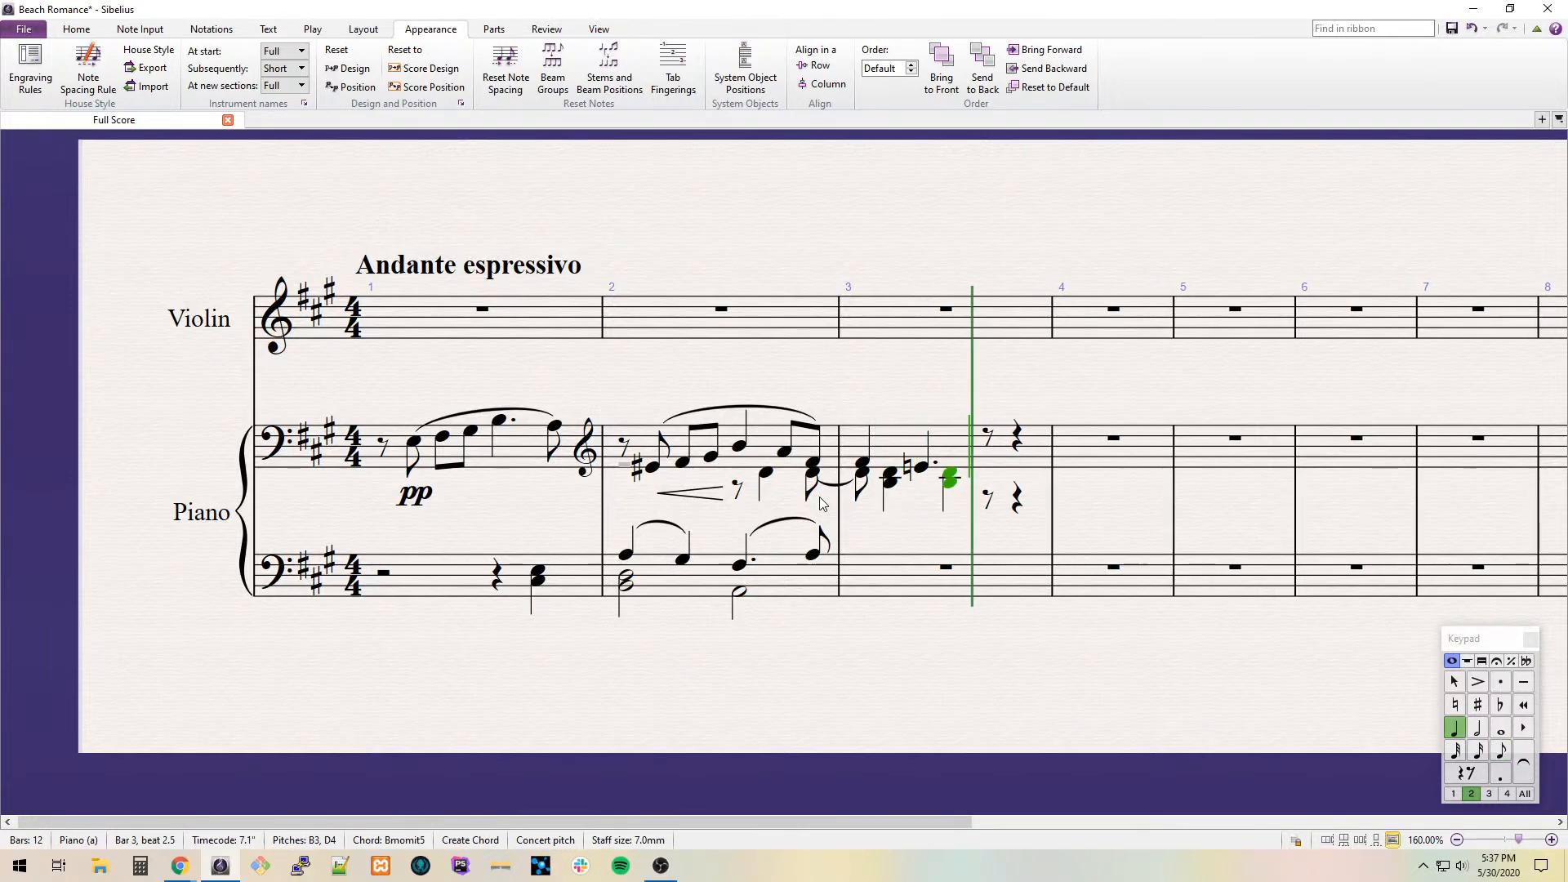
{"action": "key", "text": "Escape"}
{"action": "key", "text": "3"}
Complete the upper staff's second voice in bar 3 with a quarter-note and an eighth-note chord of G natural 3 and C#4.
{"action": "key", "text": "Right"}
{"action": "key", "text": "Right"}
{"action": "key", "text": "c"}
{"action": "key", "text": "Escape"}
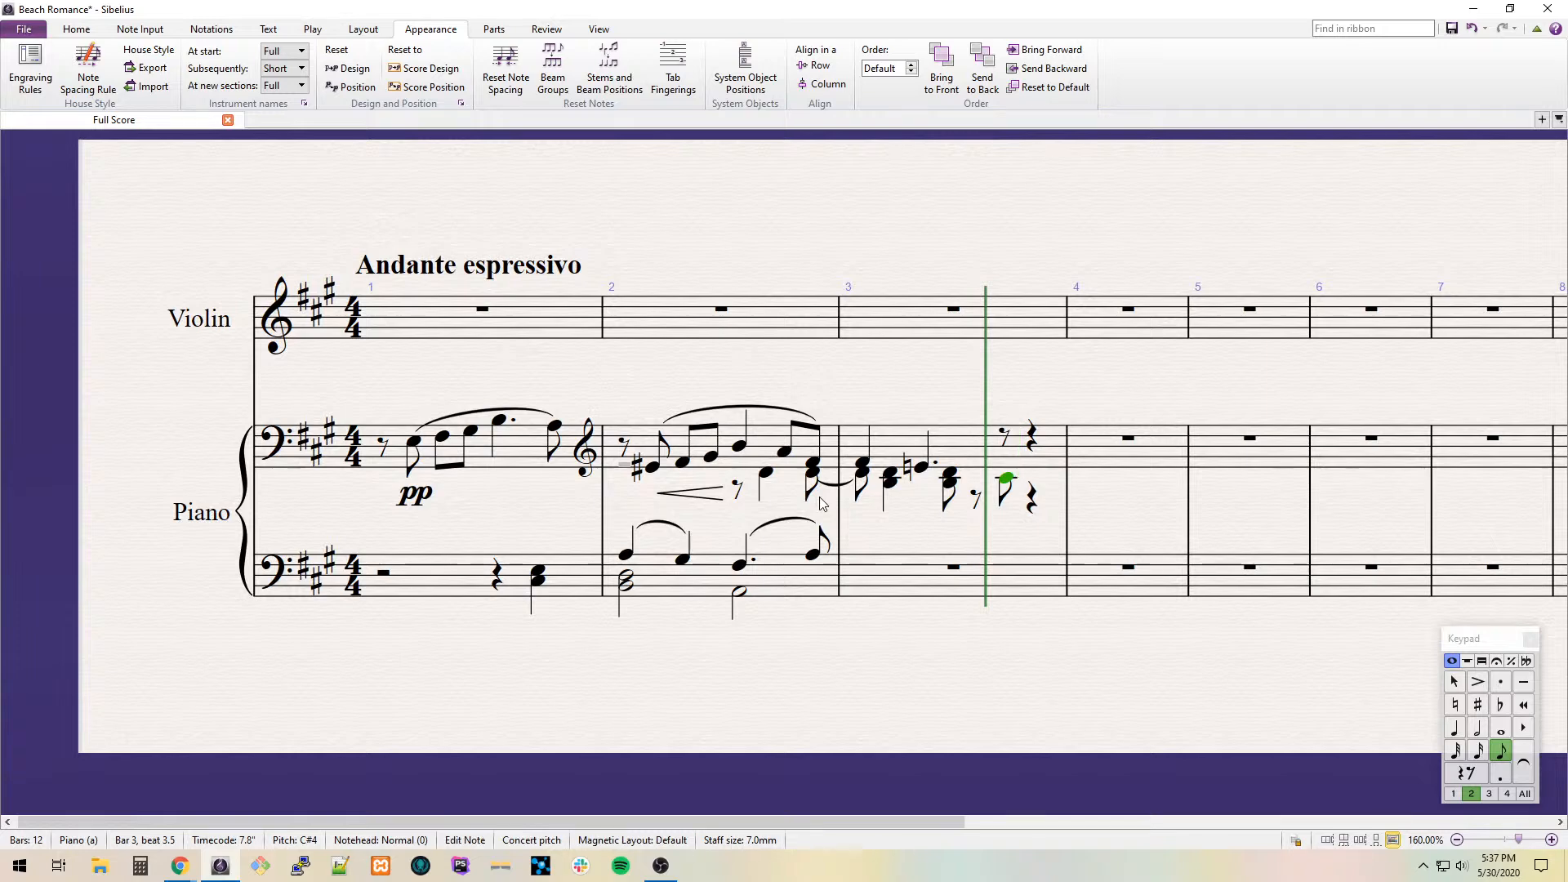
{"action": "key", "text": "5"}
{"action": "key", "text": "shift+4"}
{"action": "key", "text": "7"}
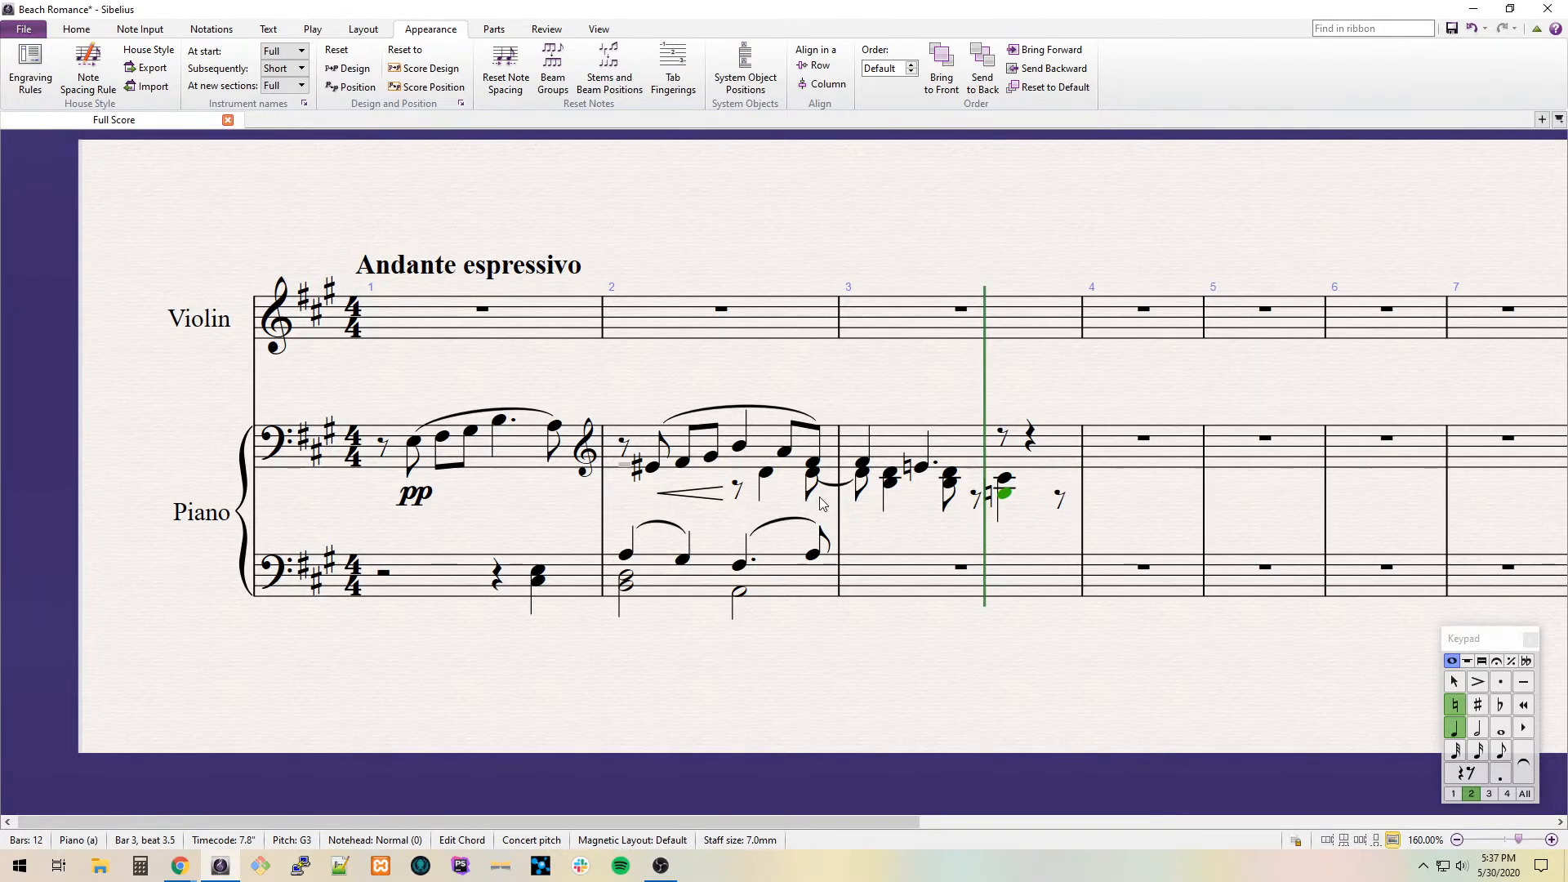
{"action": "key", "text": "Right"}
{"action": "key", "text": "c"}
{"action": "key", "text": "Escape"}
{"action": "key", "text": "shift+4"}
{"action": "key", "text": "8"}
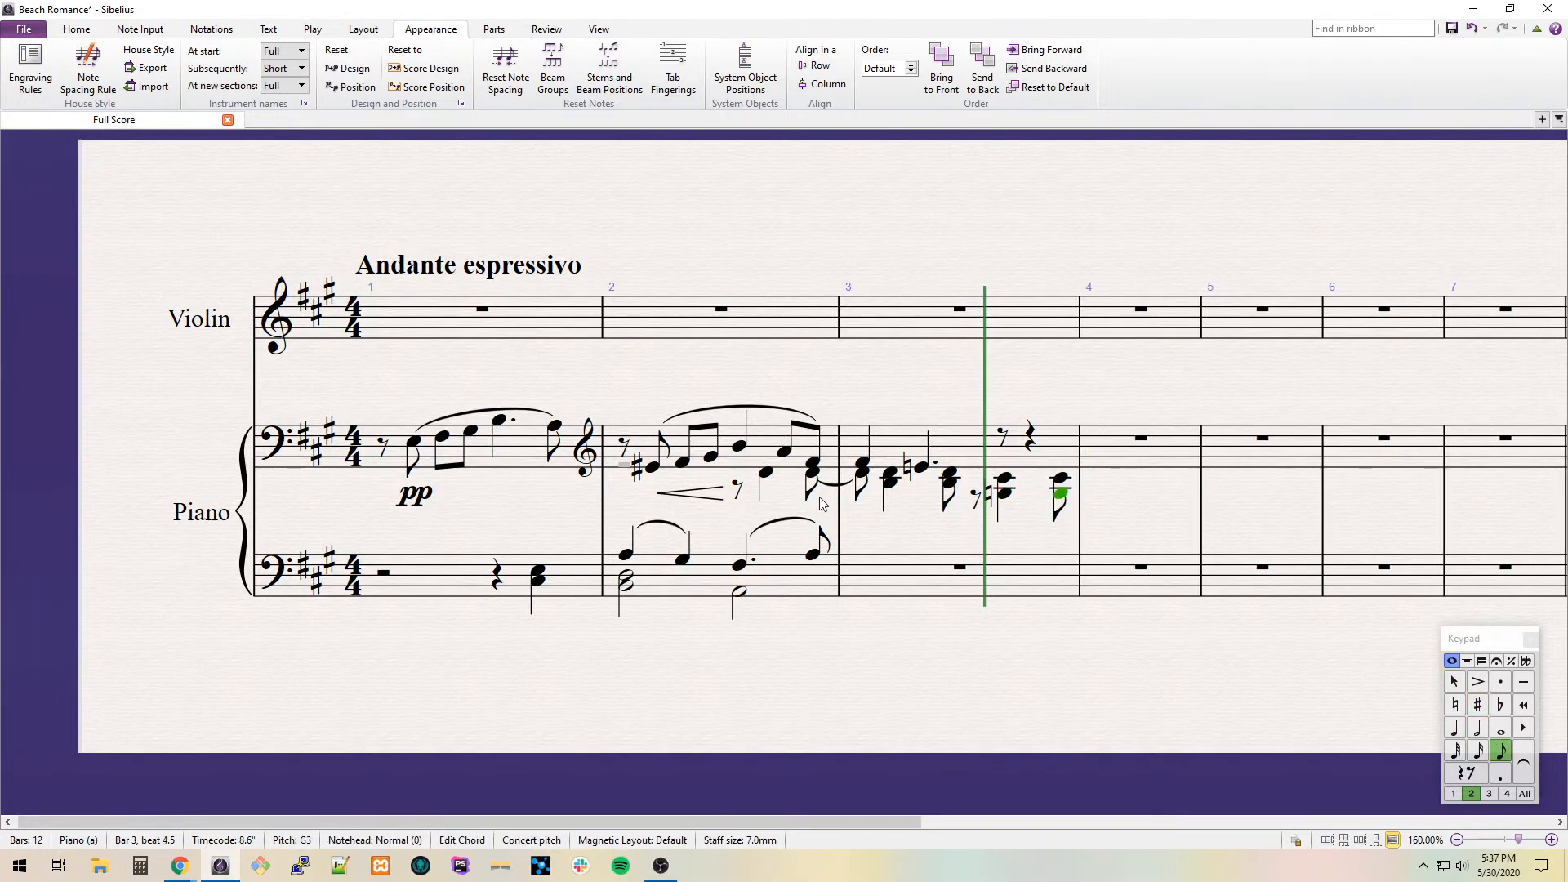
Slur the quarter F# to the dotted quarter E natural in bar 3 of the piano's upper staff.
{"action": "left_click", "coordinate": [862, 462]}
{"action": "key", "text": "s"}
{"action": "left_click", "coordinate": [860, 464]}
Finish the first voice of bar 3 in the upper staff with eighth notes C#4, F#4 and C#4, slurred together.
{"action": "key", "text": "Right"}
{"action": "key", "text": "Right"}
{"action": "key", "text": "c"}
{"action": "key", "text": "f"}
{"action": "key", "text": "c"}
{"action": "key", "text": "Left"}
{"action": "key", "text": "Left"}
{"action": "key", "text": "s"}
{"action": "key", "text": "space"}
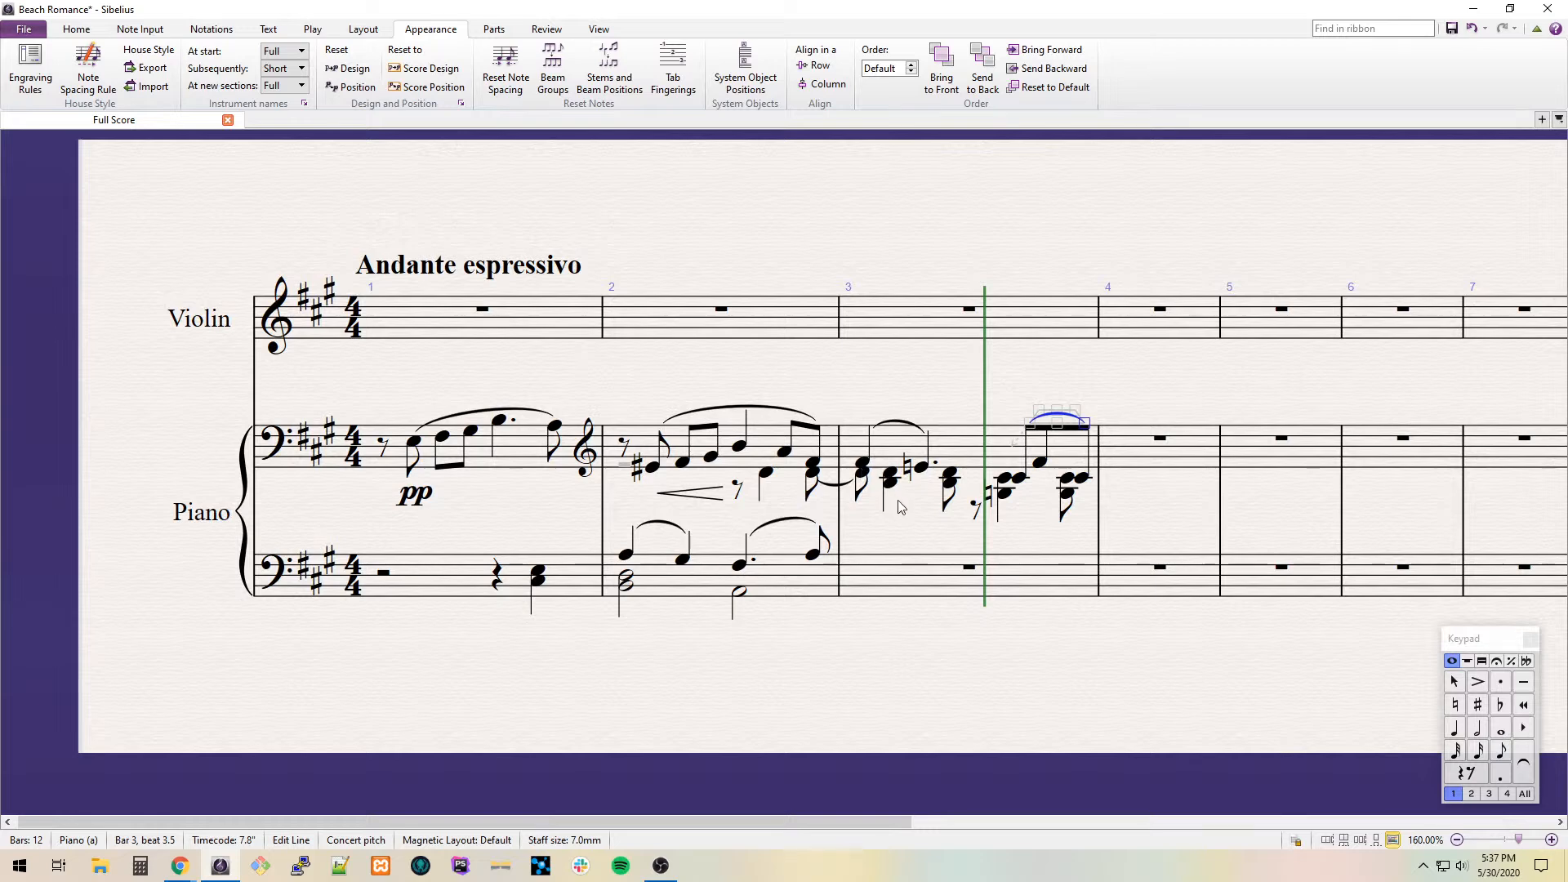
Enter half notes G#2 and A#2 in bar 3 and B2 in bar 4 of the piano's lower staff, joined by one slur.
{"action": "left_click", "coordinate": [893, 588]}
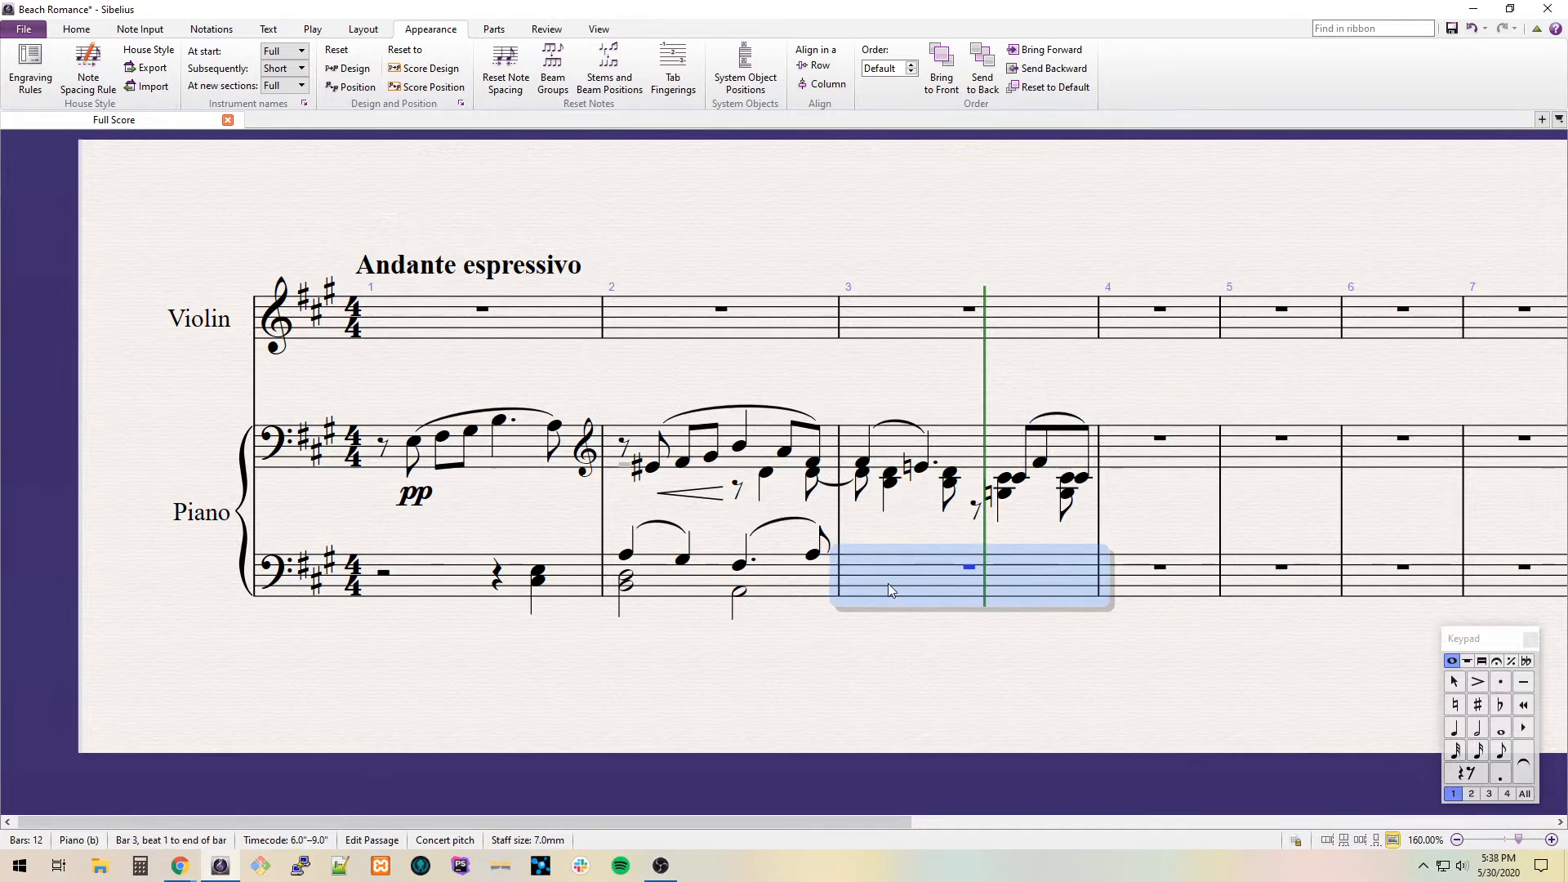
{"action": "key", "text": "n"}
{"action": "key", "text": "5"}
{"action": "key", "text": "g"}
{"action": "key", "text": "ctrl+Down"}
{"action": "key", "text": "8"}
{"action": "key", "text": "a"}
{"action": "key", "text": "b"}
{"action": "key", "text": "Escape"}
{"action": "key", "text": "shift+Left"}
{"action": "key", "text": "shift+Left"}
{"action": "key", "text": "s"}
{"action": "key", "text": "Escape"}
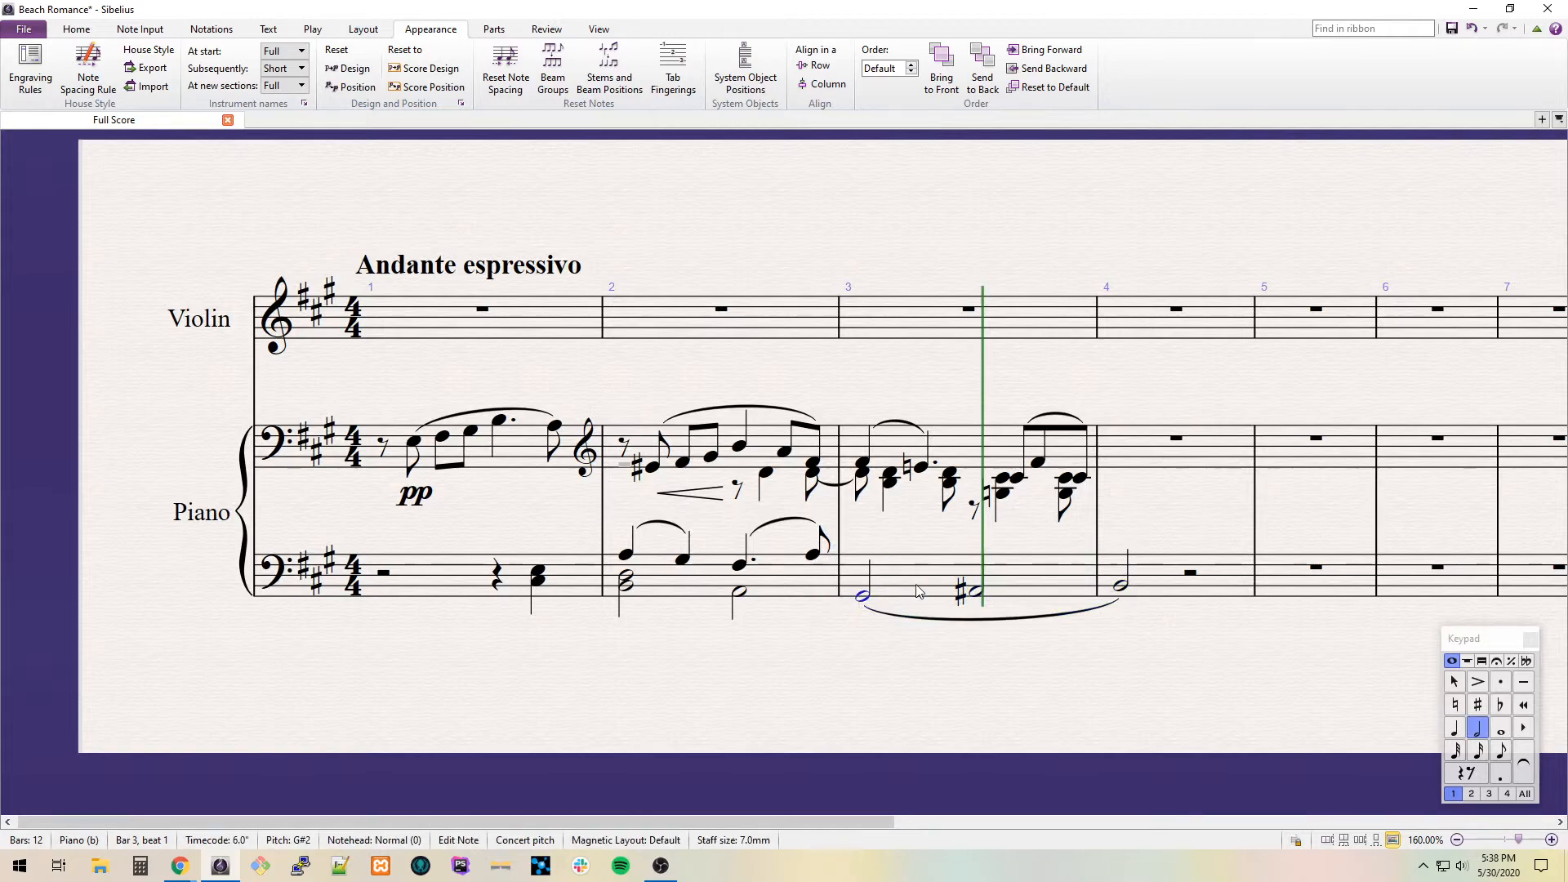
Place a half-note E2 in the second voice on beat 3 of bar 4 in the lower staff and remove the rest before it.
{"action": "scroll", "coordinate": [917, 585], "scroll_direction": "right", "scroll_amount": 3}
{"action": "left_click", "coordinate": [942, 577]}
{"action": "key", "text": "e"}
{"action": "key", "text": "Escape"}
{"action": "key", "text": "alt+2"}
{"action": "key", "text": "ctrl+Down"}
{"action": "left_click", "coordinate": [866, 603]}
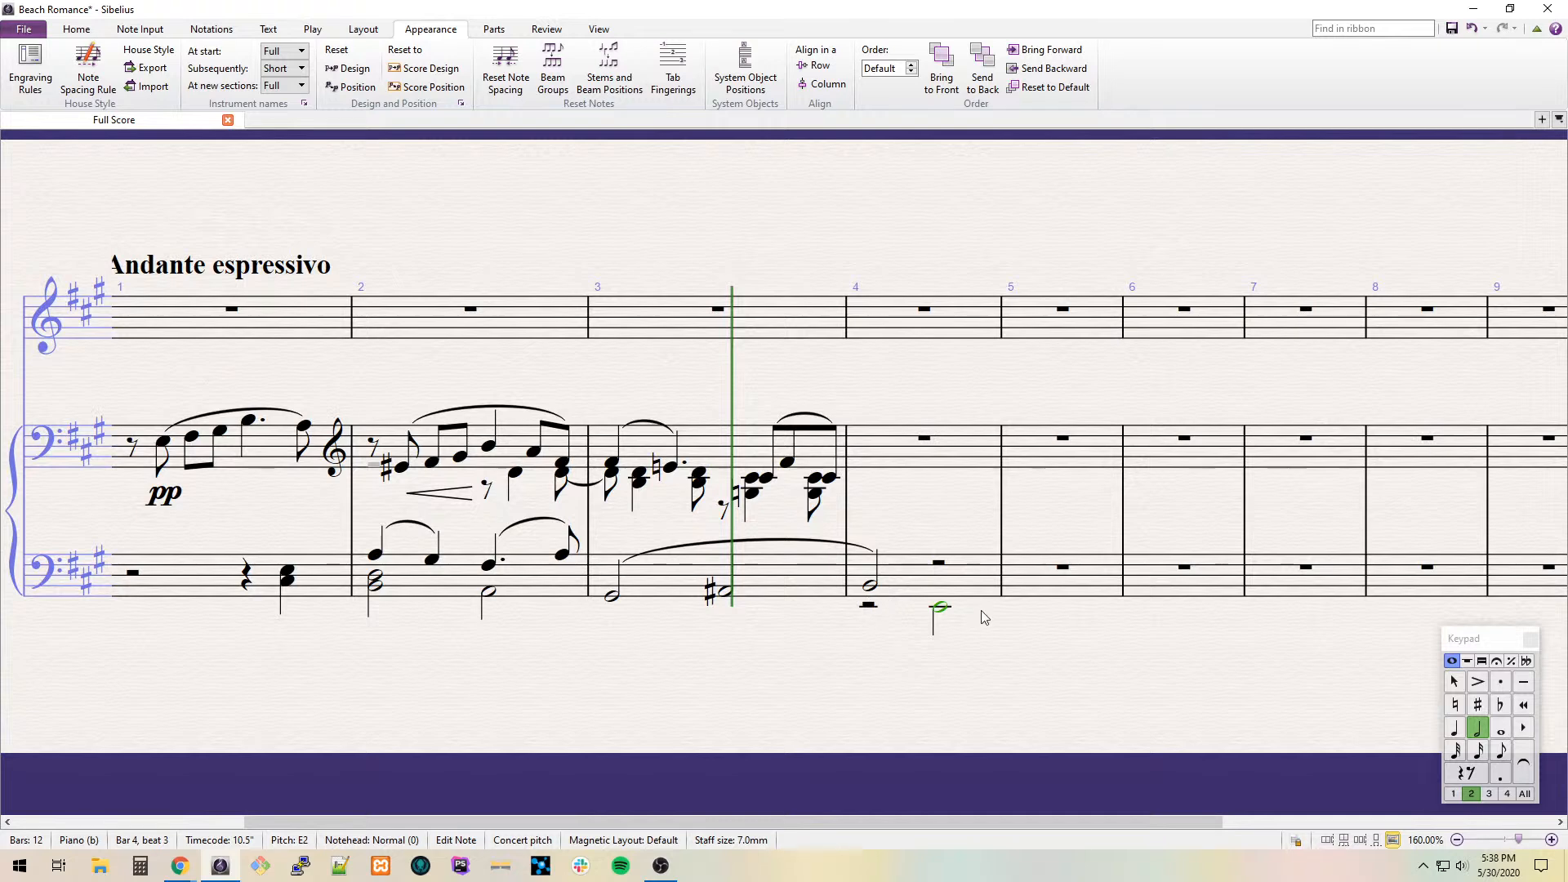
{"action": "key", "text": "Delete"}
Enter eighth notes E2, B2, F#3 and E3 in the first voice from beat 3 of bar 4 in the lower staff.
{"action": "left_click", "coordinate": [937, 563]}
{"action": "key", "text": "3"}
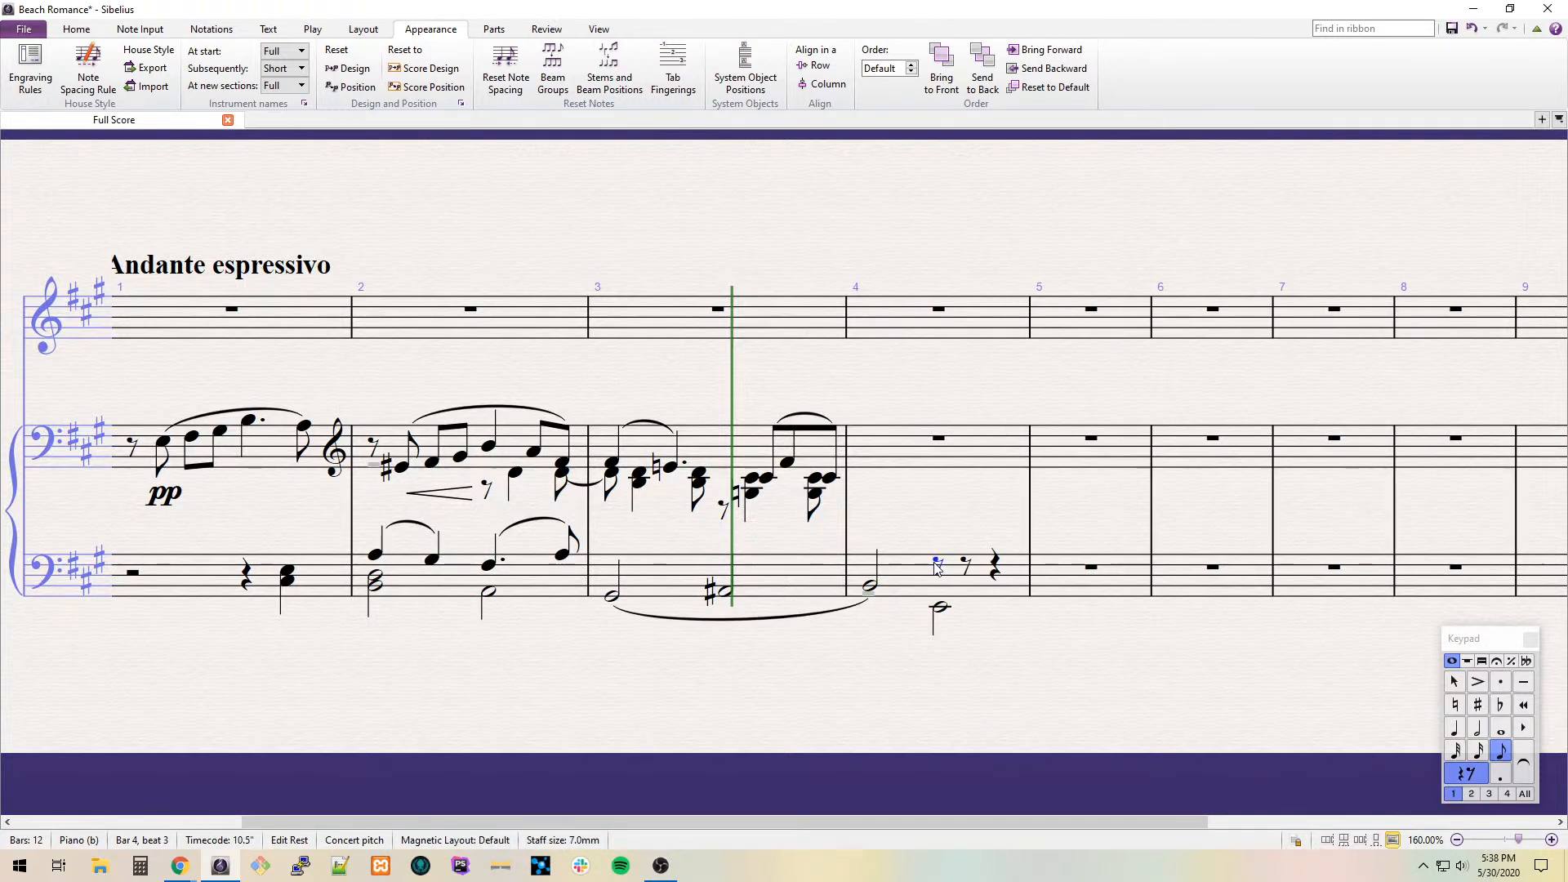
{"action": "key", "text": "e"}
{"action": "key", "text": "b"}
{"action": "key", "text": "f"}
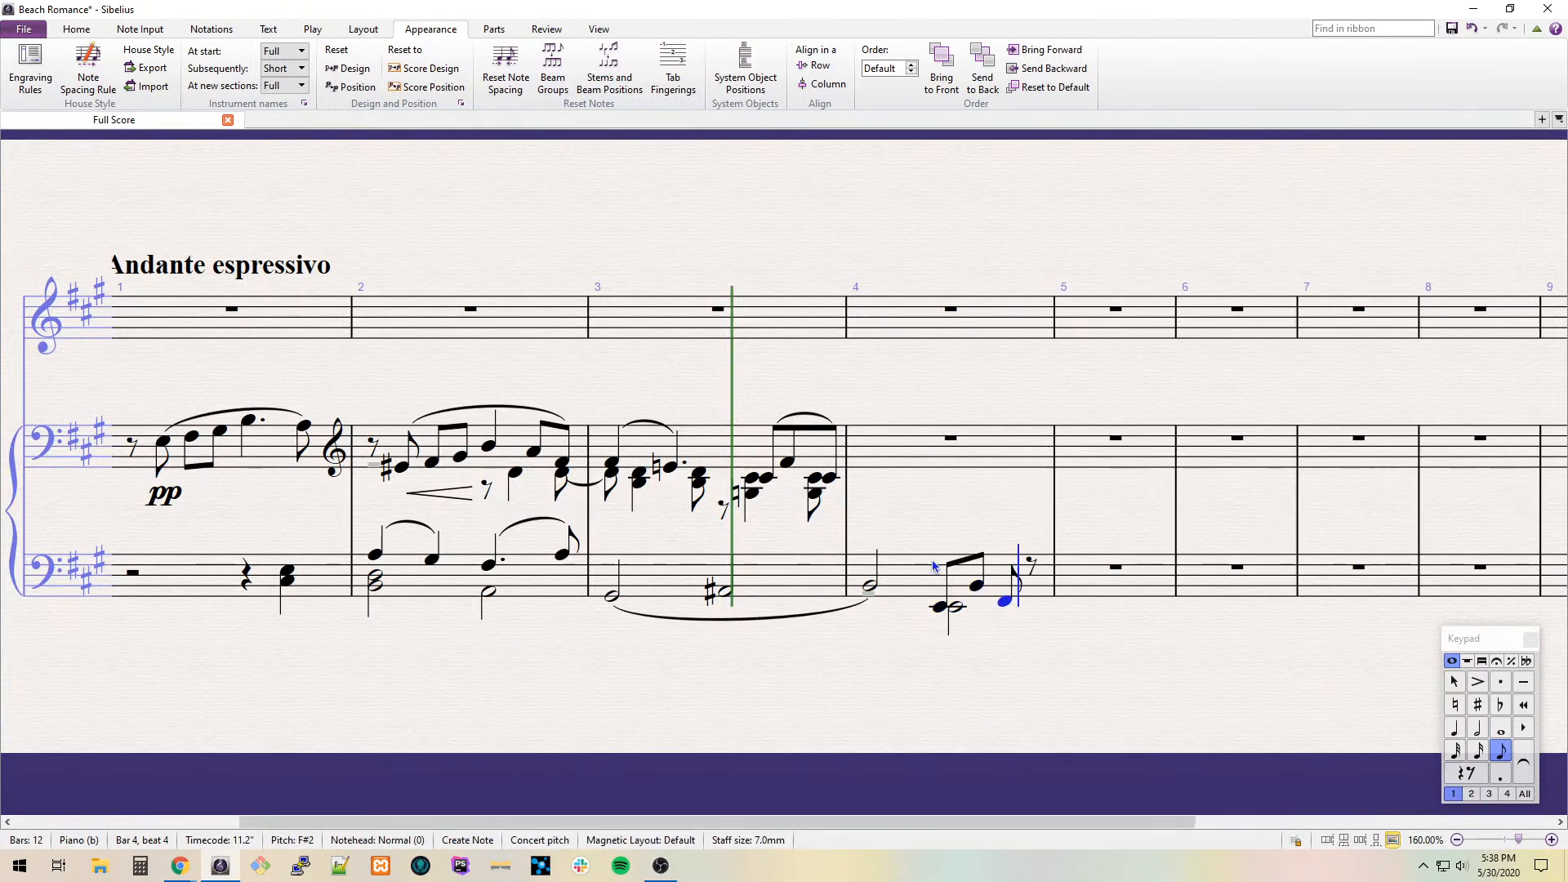
{"action": "key", "text": "e"}
{"action": "key", "text": "shift+Left"}
{"action": "key", "text": "ctrl+Up"}
Slur the four eighth notes in bar 4 of the piano's lower staff.
{"action": "key", "text": "Left"}
{"action": "key", "text": "Left"}
{"action": "key", "text": "s"}
{"action": "key", "text": "space"}
{"action": "key", "text": "space"}
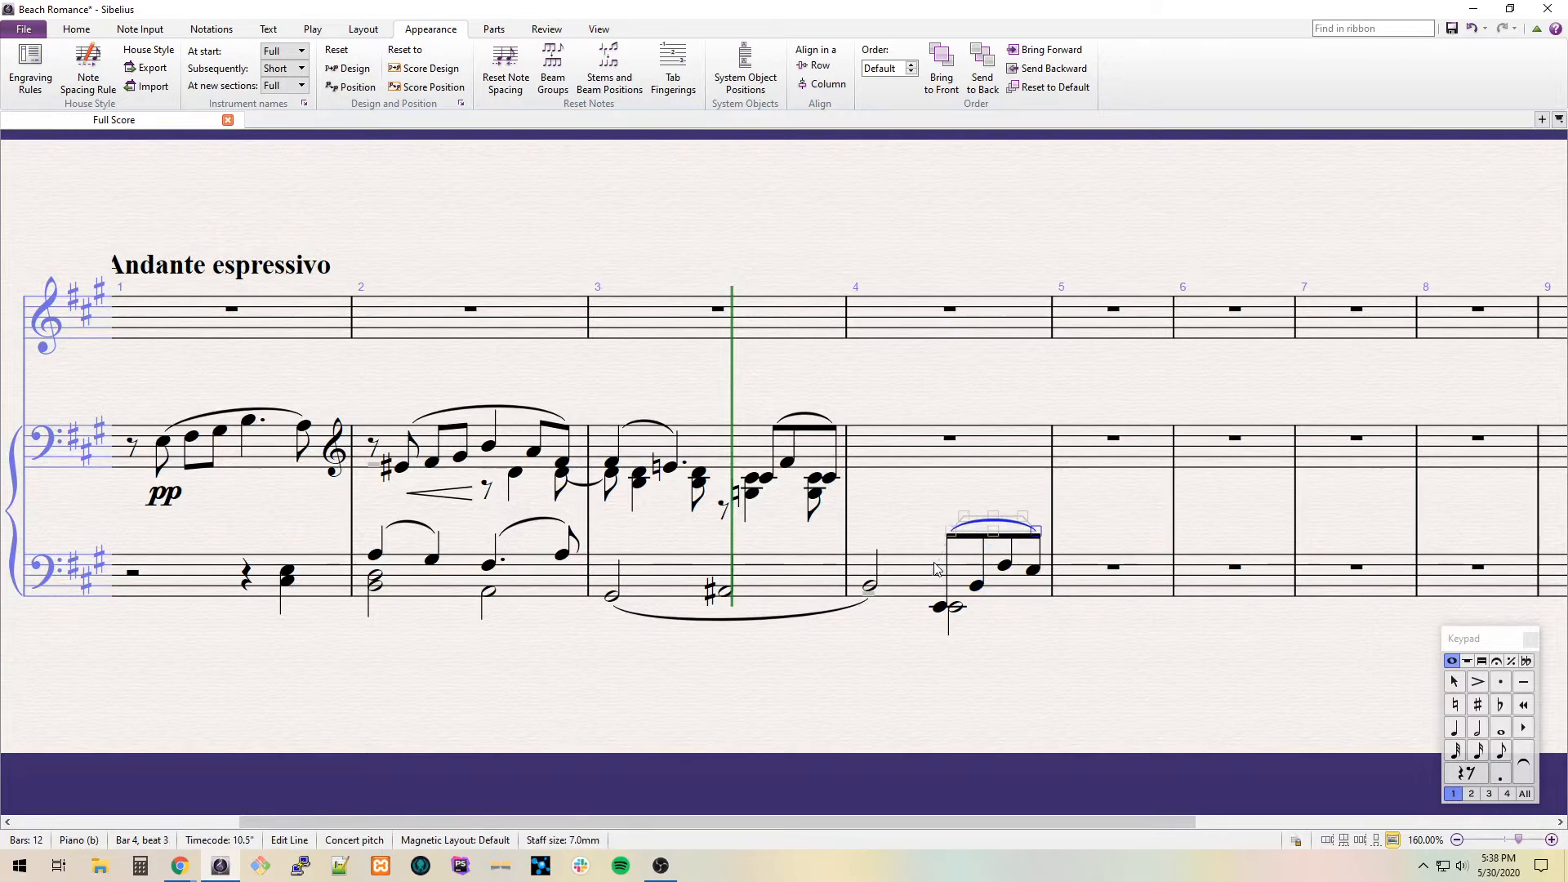
Enter a quarter E4 and a dotted quarter D4 at the start of bar 4 in the piano's upper staff.
{"action": "left_click", "coordinate": [903, 469]}
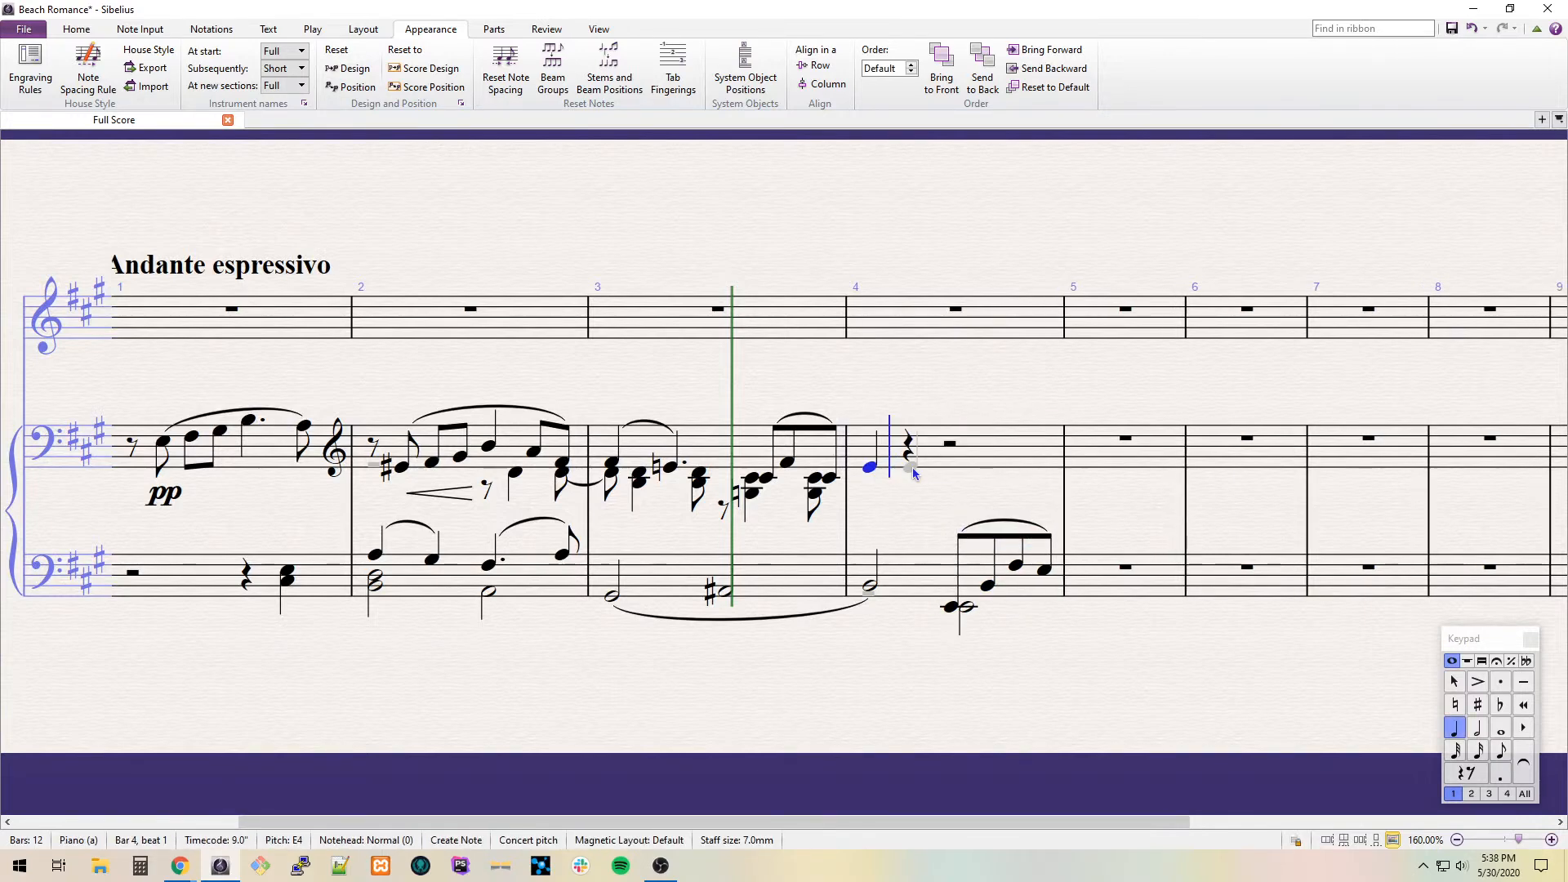
{"action": "key", "text": "."}
{"action": "left_click", "coordinate": [912, 470]}
{"action": "key", "text": "Escape"}
Extend the slur over the last upper-staff notes of bar 3 to the dotted quarter D in bar 4.
{"action": "left_click", "coordinate": [832, 423]}
{"action": "left_click", "coordinate": [833, 424]}
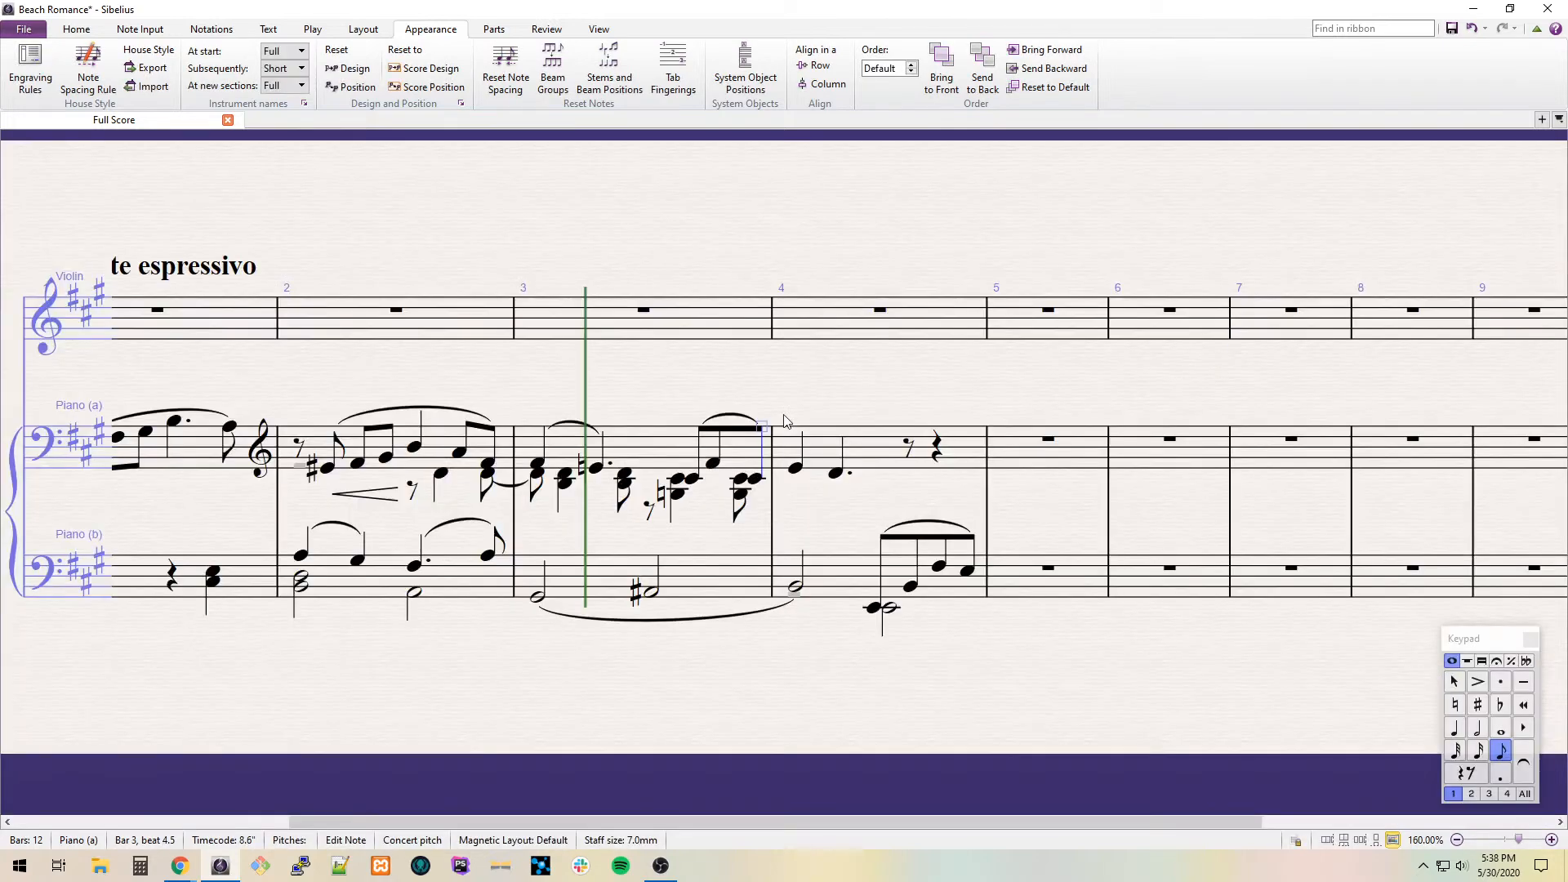
{"action": "left_click", "coordinate": [832, 421]}
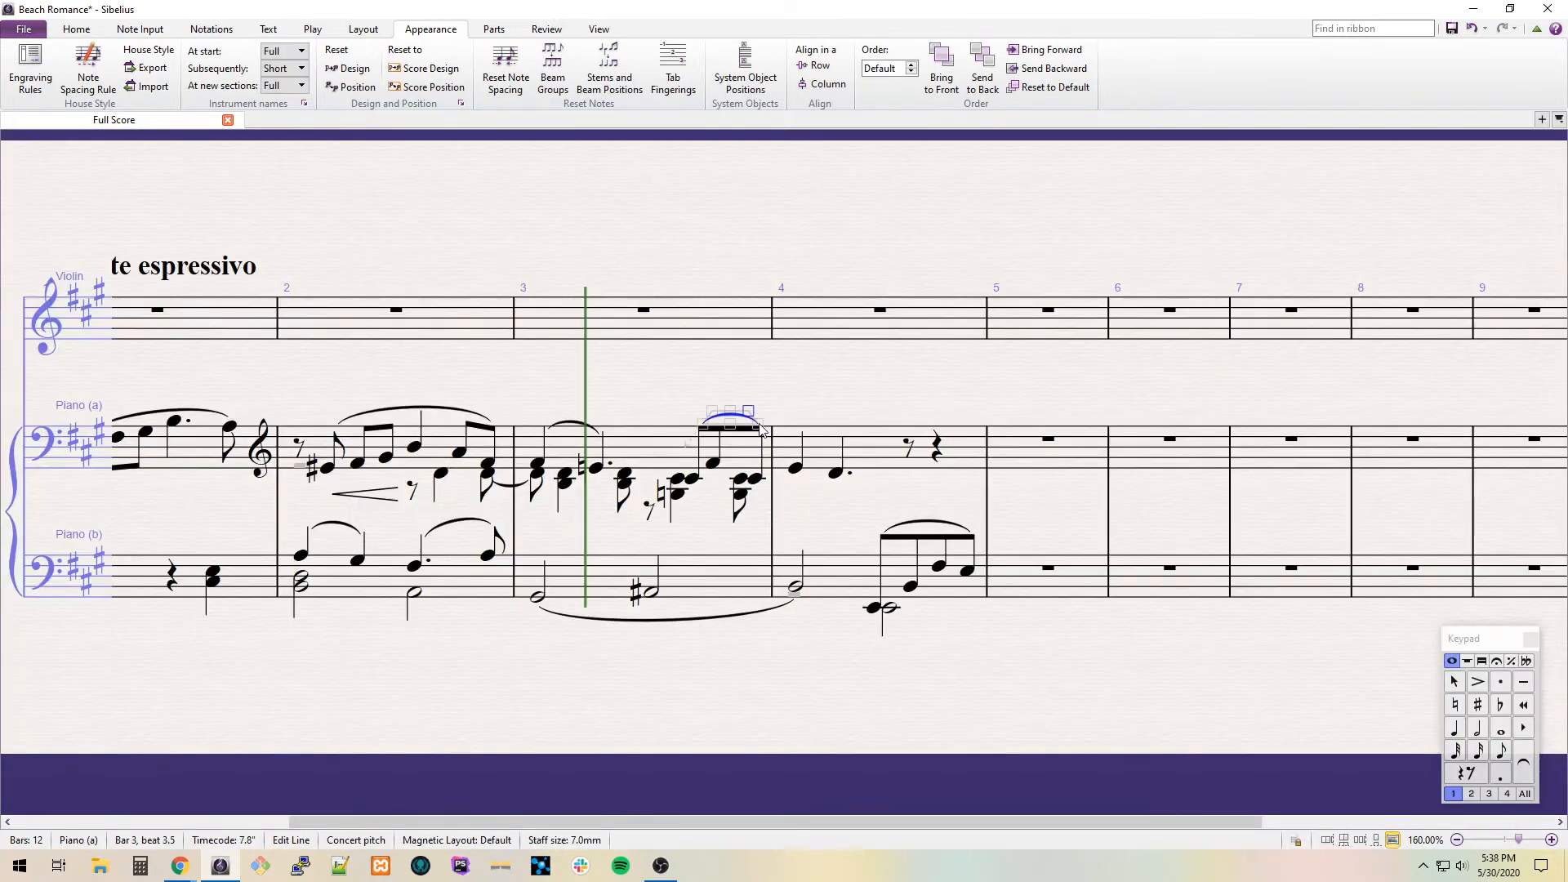
{"action": "key", "text": "space"}
{"action": "key", "text": "space"}
{"action": "left_click", "coordinate": [827, 502]}
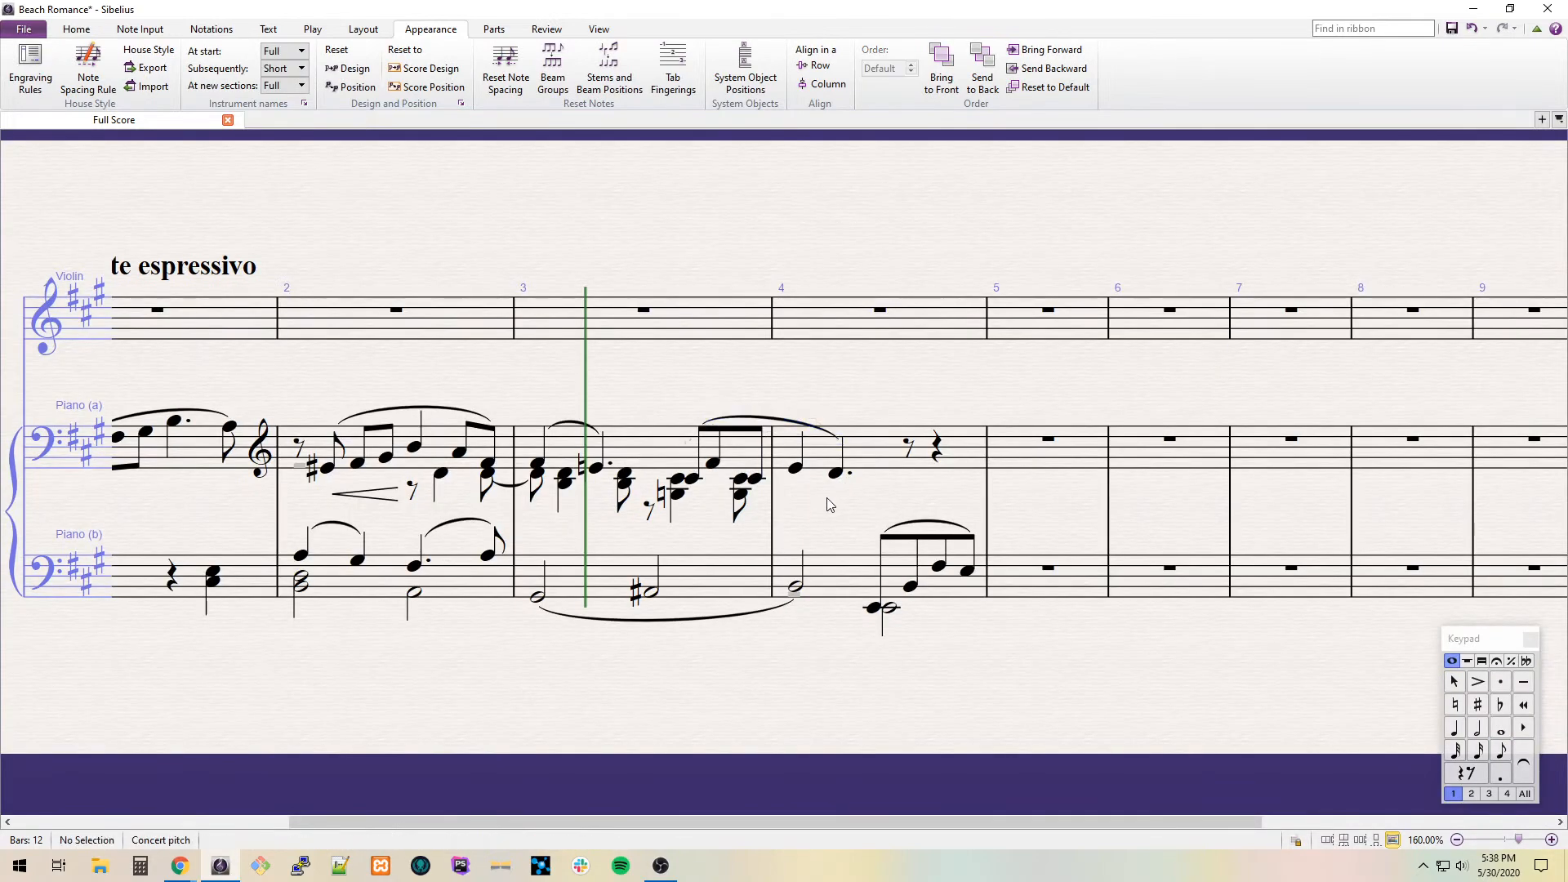
Start the second voice of bar 4 in the upper staff with an eighth rest and a quarter-note chord F#3–B3.
{"action": "left_click", "coordinate": [793, 472]}
{"action": "key", "text": "n"}
{"action": "key", "text": "alt+2"}
{"action": "key", "text": "0"}
{"action": "key", "text": "3"}
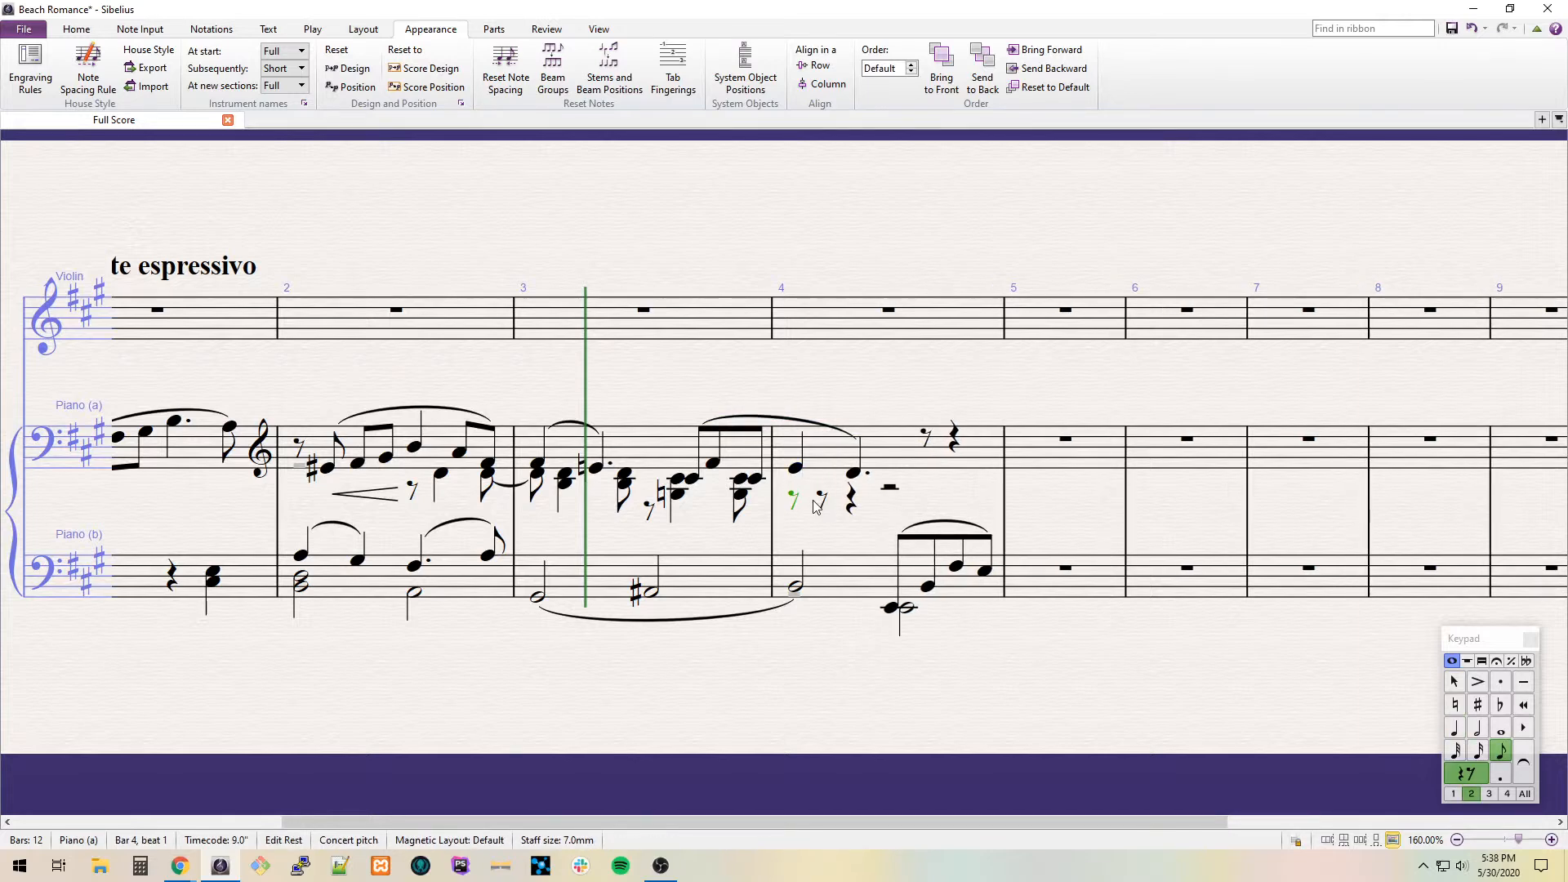
{"action": "key", "text": "4"}
{"action": "key", "text": "f"}
{"action": "key", "text": "4"}
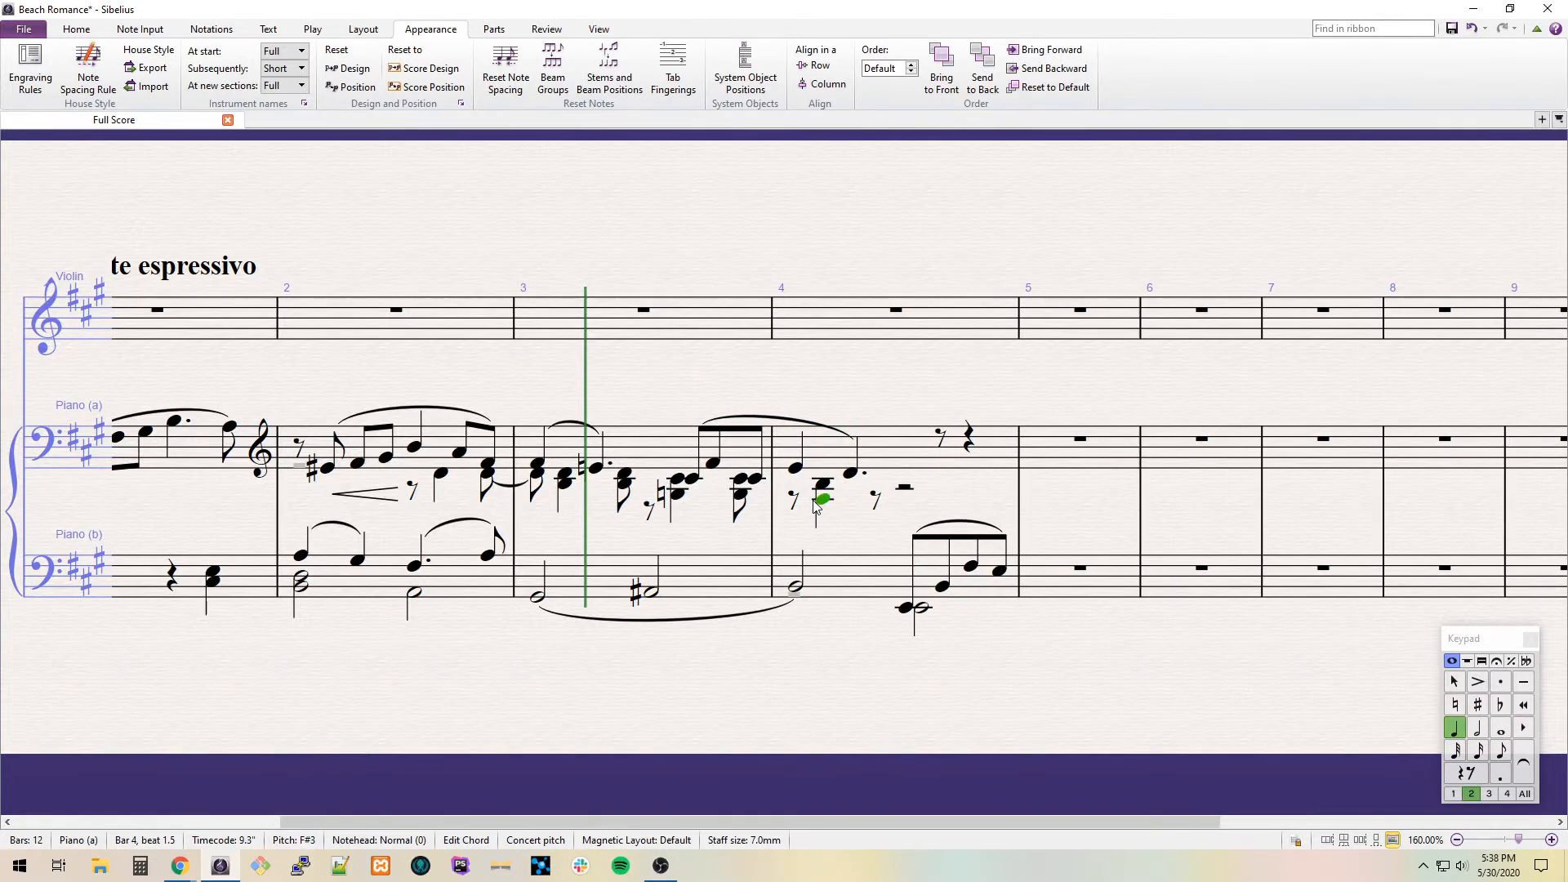
Repeat the F#3–B3 chord in the second voice of bar 4, followed by a quarter G#3 with a sharp and an eighth G#3.
{"action": "key", "text": "r"}
{"action": "key", "text": "Right"}
{"action": "key", "text": "8"}
{"action": "key", "text": "4"}
{"action": "key", "text": "g"}
{"action": "key", "text": "3"}
{"action": "key", "text": "g"}
{"action": "key", "text": "Escape"}
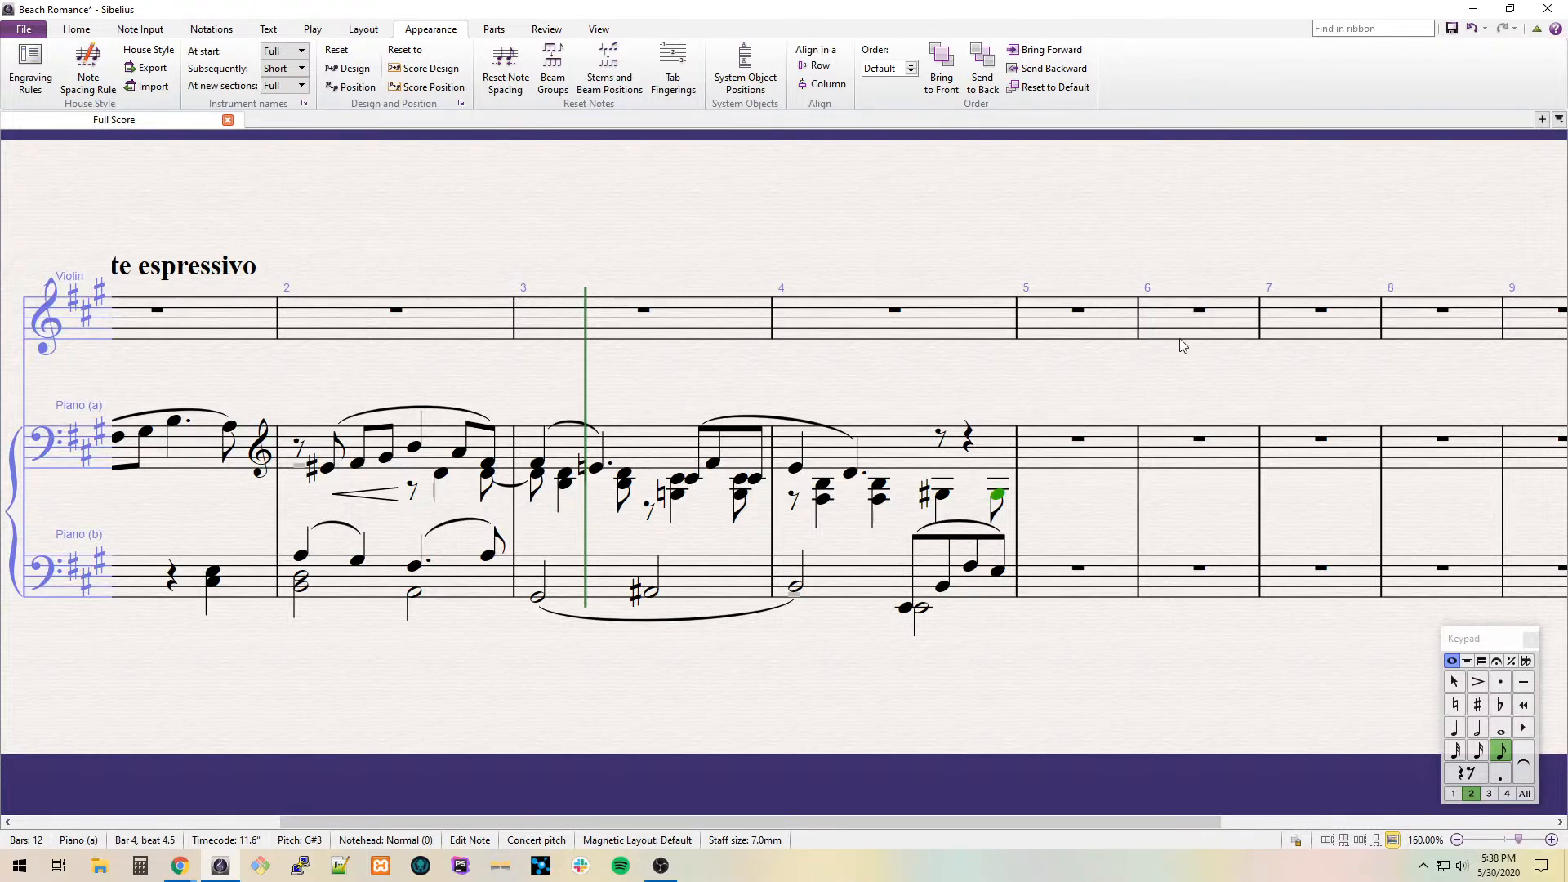
Complete the first voice of bar 4 in the upper staff with an eighth G#3, a dotted eighth D4 and a sixteenth C#4.
{"action": "left_click", "coordinate": [945, 433]}
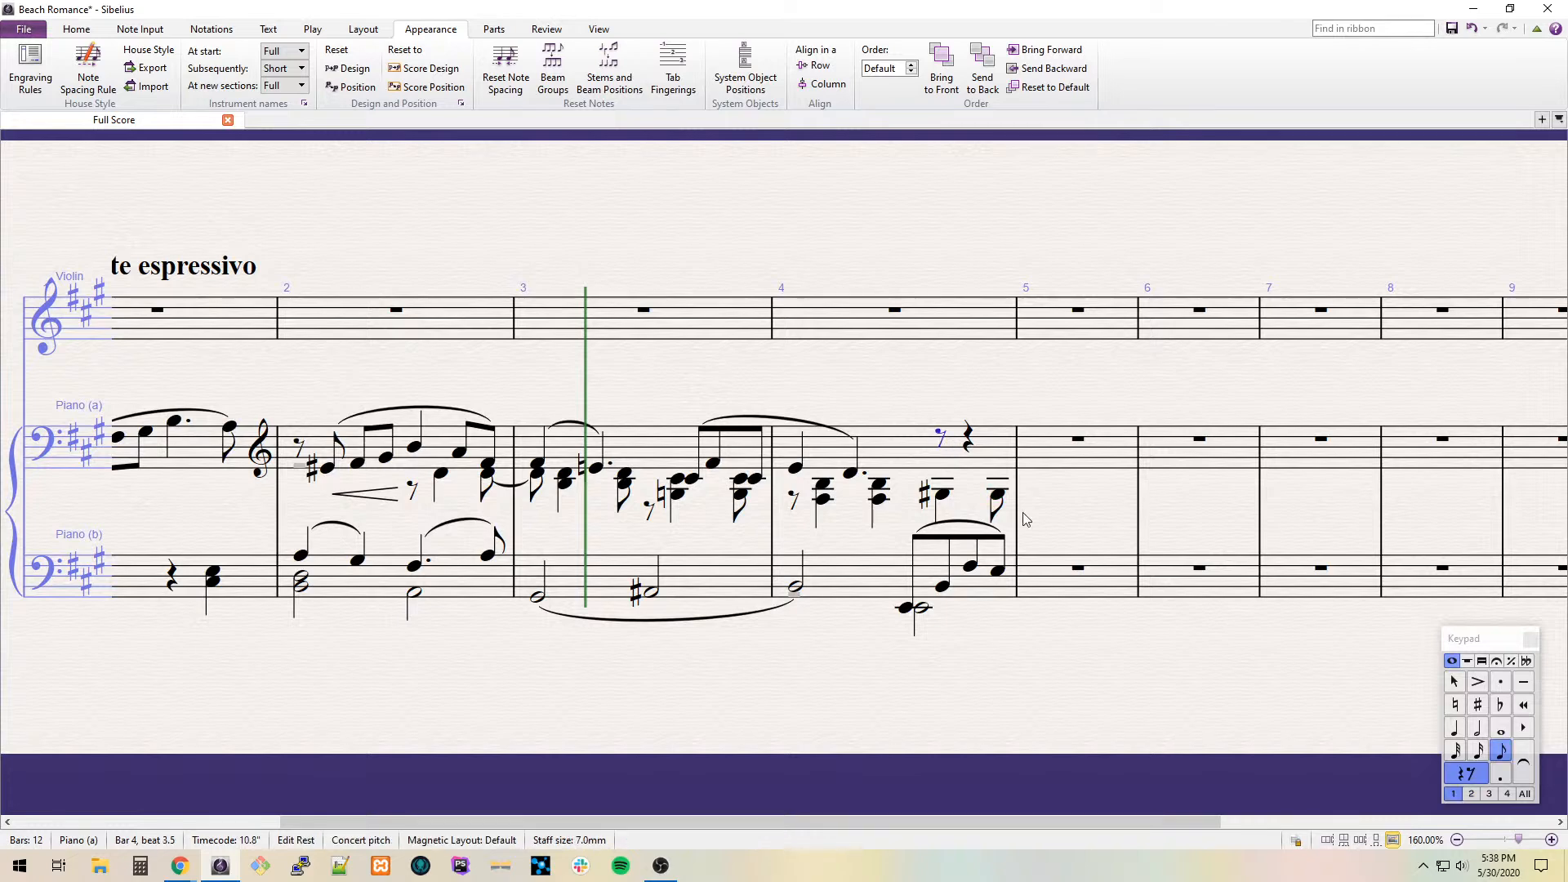
{"action": "key", "text": "g"}
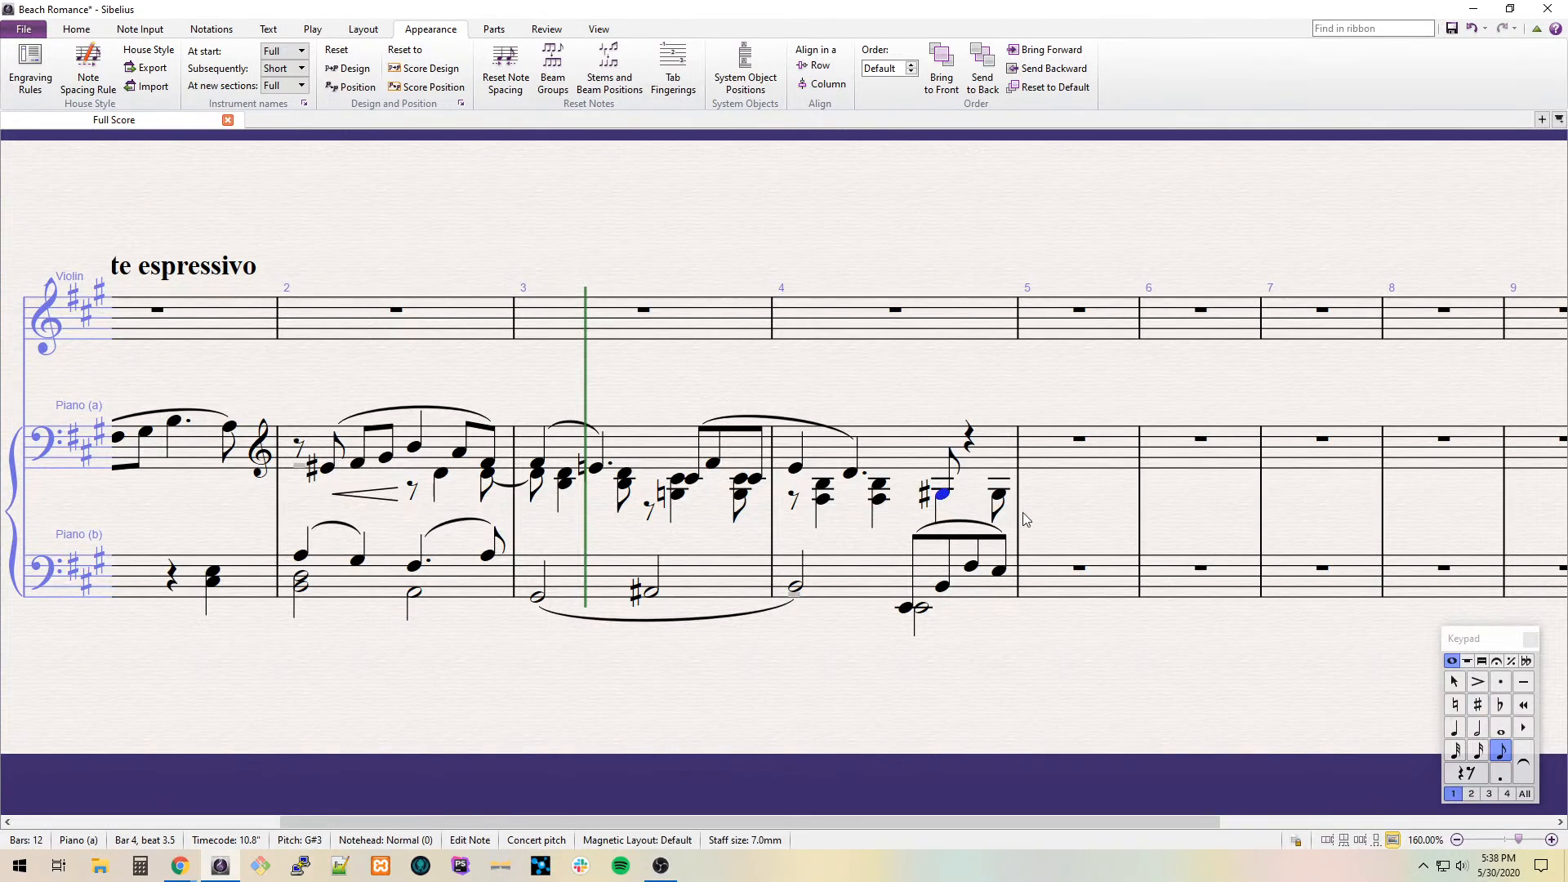
{"action": "key", "text": "KP_Decimal"}
{"action": "key", "text": "d"}
{"action": "key", "text": "ctrl+Up"}
{"action": "key", "text": "KP_2"}
{"action": "key", "text": "c"}
Slur the last three first-voice notes of bar 4 in the piano's upper staff, from G# to C#.
{"action": "key", "text": "Left"}
{"action": "key", "text": "Left"}
{"action": "key", "text": "s"}
{"action": "key", "text": "space"}
{"action": "key", "text": "Escape"}
{"action": "key", "text": "Right"}
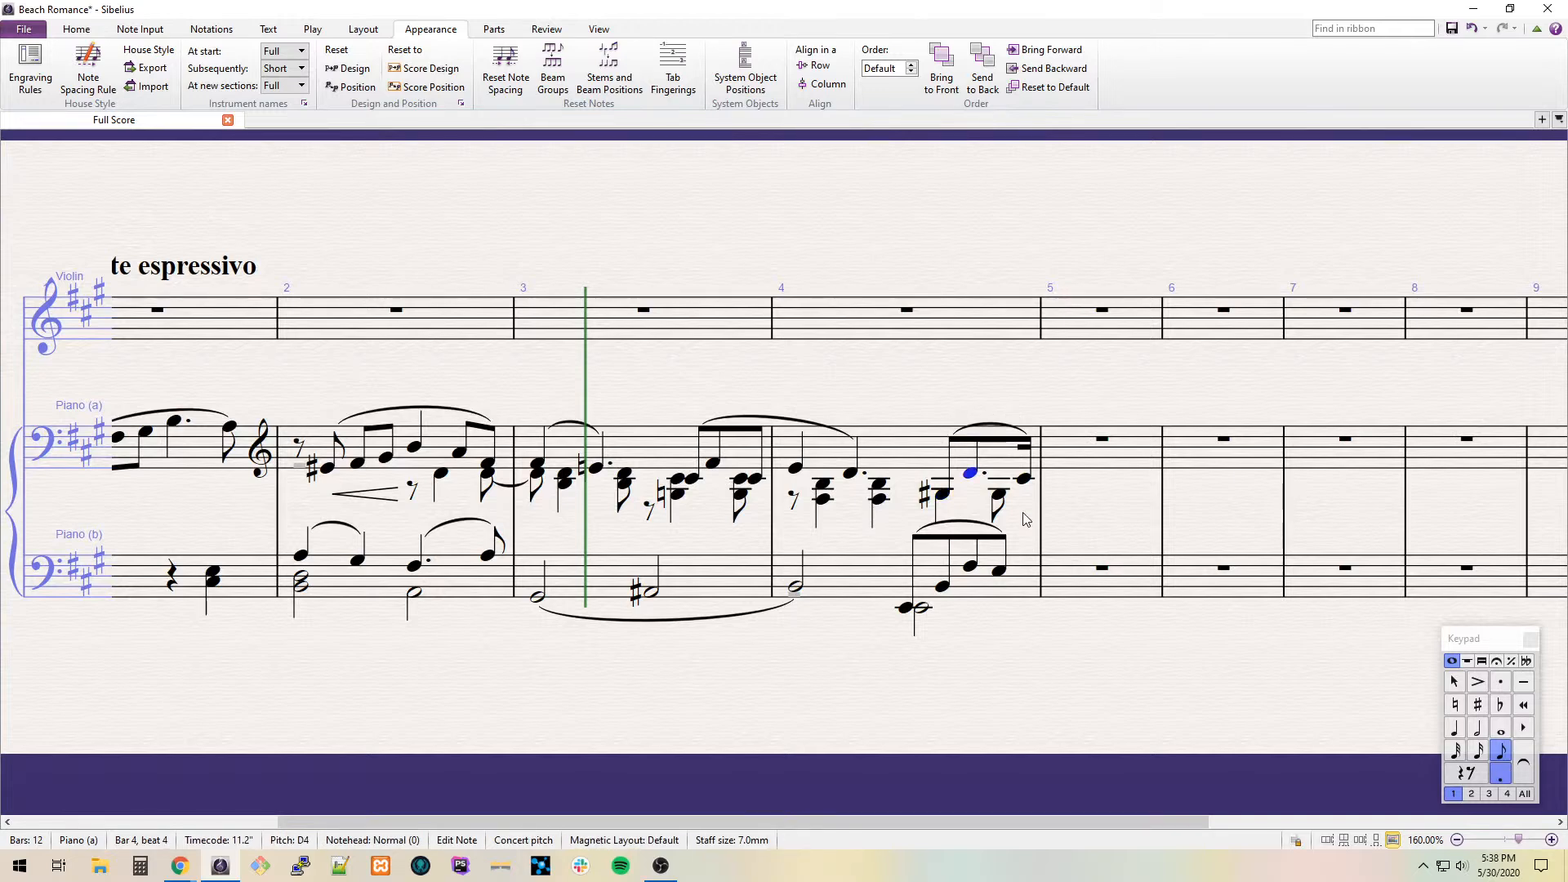
{"action": "key", "text": "Escape"}
{"action": "left_click", "coordinate": [882, 486]}
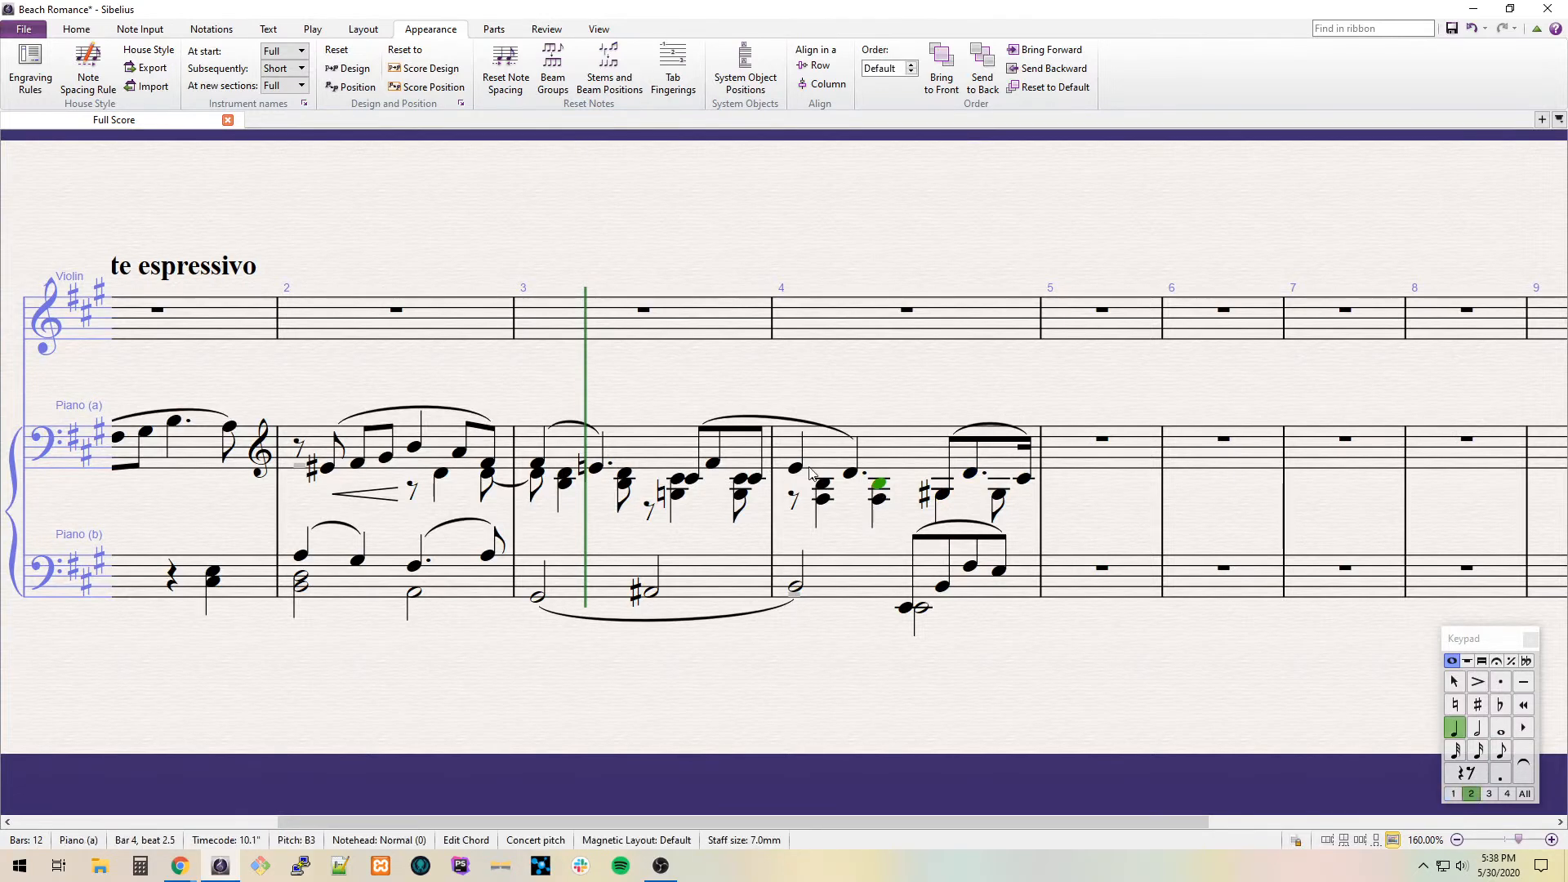
{"action": "left_click", "coordinate": [795, 472], "text": "shift"}
{"action": "key", "text": "Escape"}
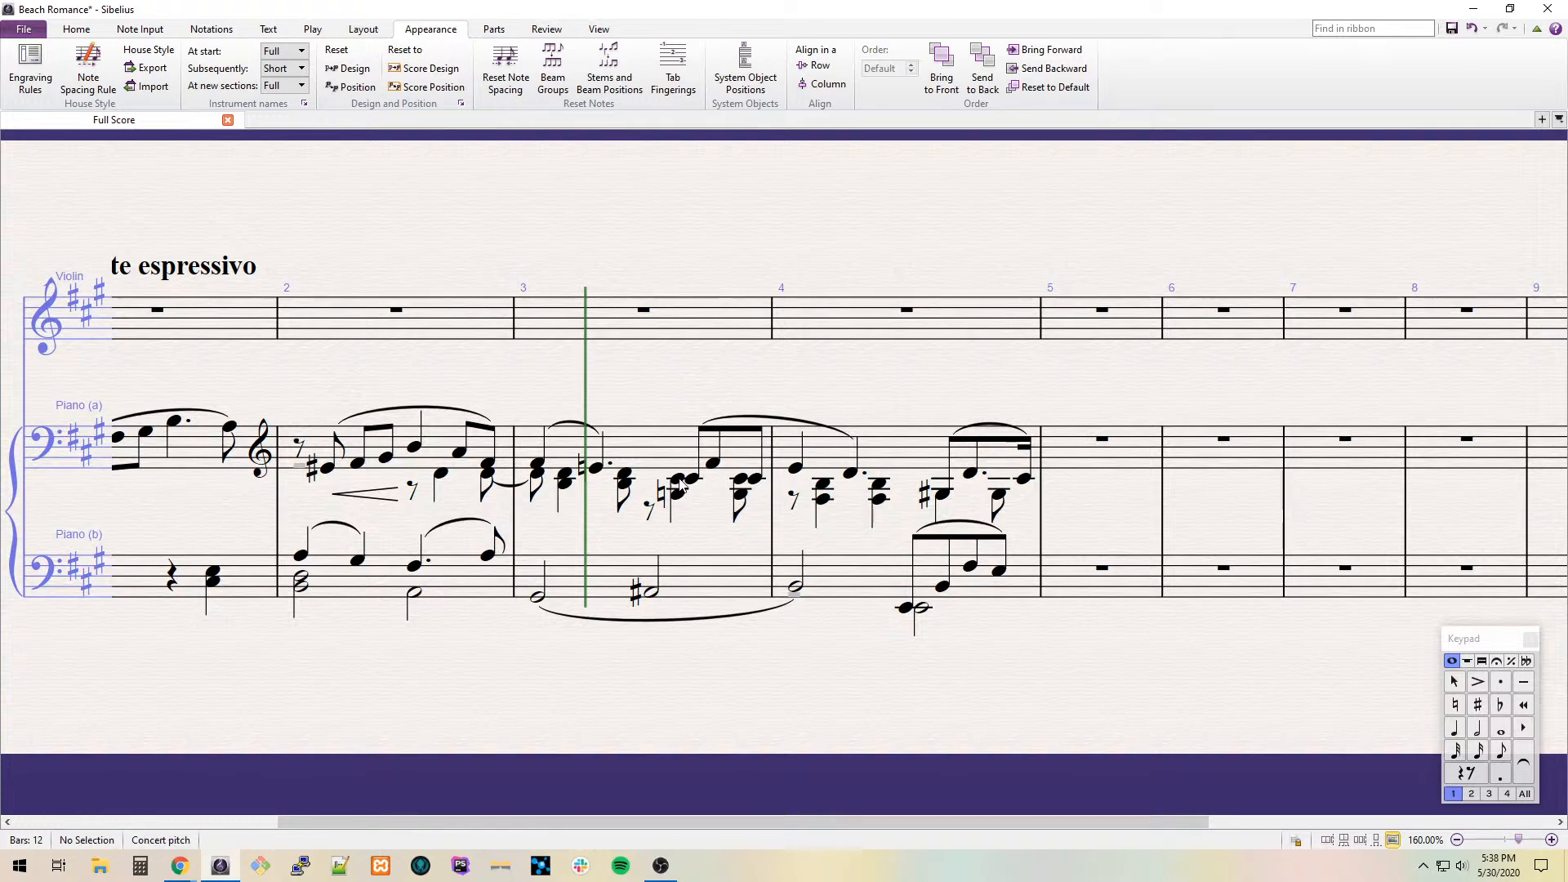
Add a diminuendo hairpin under the piano's upper staff from beat 3.5 of bar 3 to the G#3 in bar 4.
{"action": "key", "text": "ctrl+z"}
{"action": "left_click", "coordinate": [676, 476], "text": "shift"}
{"action": "key", "text": "shift+h"}
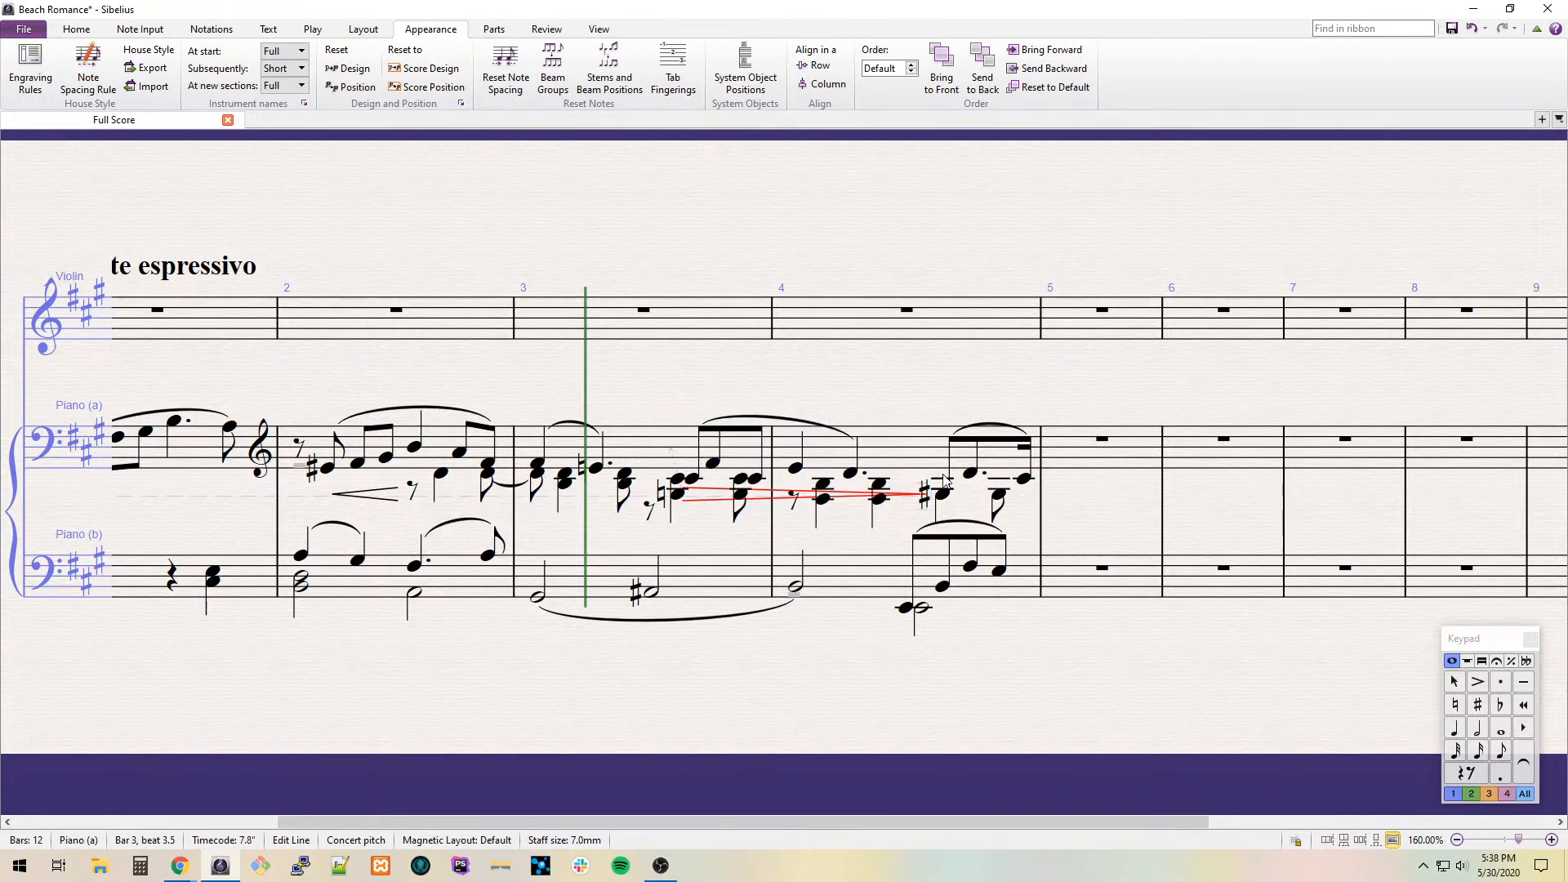
{"action": "key", "text": "Escape"}
Place a bass clef at the end of bar 4 in the piano's upper staff.
{"action": "scroll", "coordinate": [901, 480], "scroll_direction": "right", "scroll_amount": 3}
{"action": "key", "text": "q"}
{"action": "left_click", "coordinate": [129, 167]}
{"action": "left_click", "coordinate": [653, 445]}
{"action": "key", "text": "Escape"}
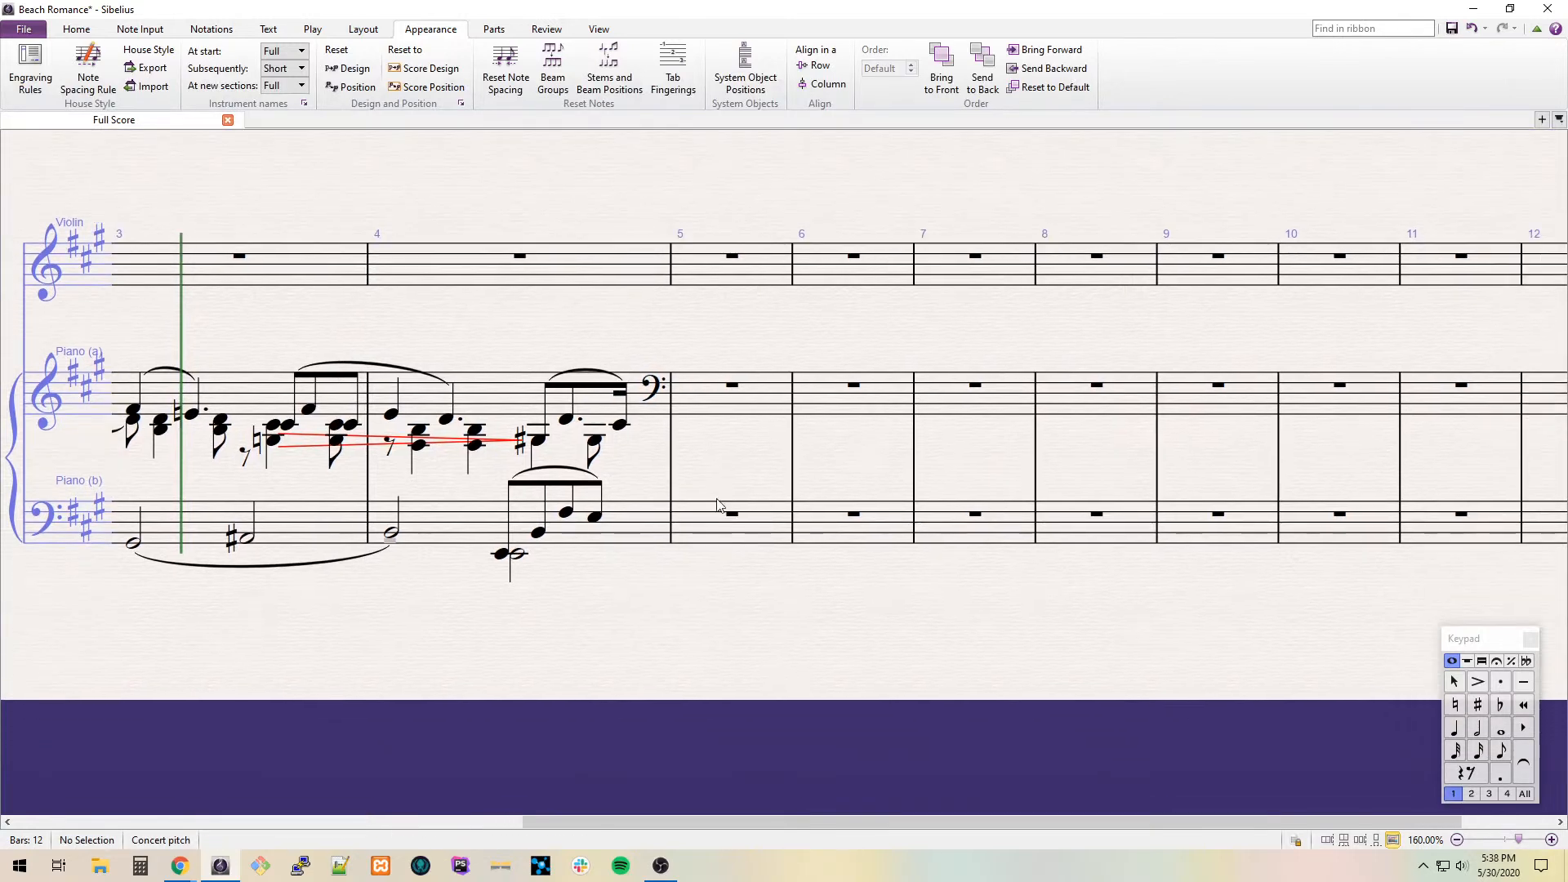
Enter a whole-note A2 in each of bars 5 to 8 of the piano's lower staff.
{"action": "left_click", "coordinate": [722, 535]}
{"action": "key", "text": "7"}
{"action": "key", "text": "a"}
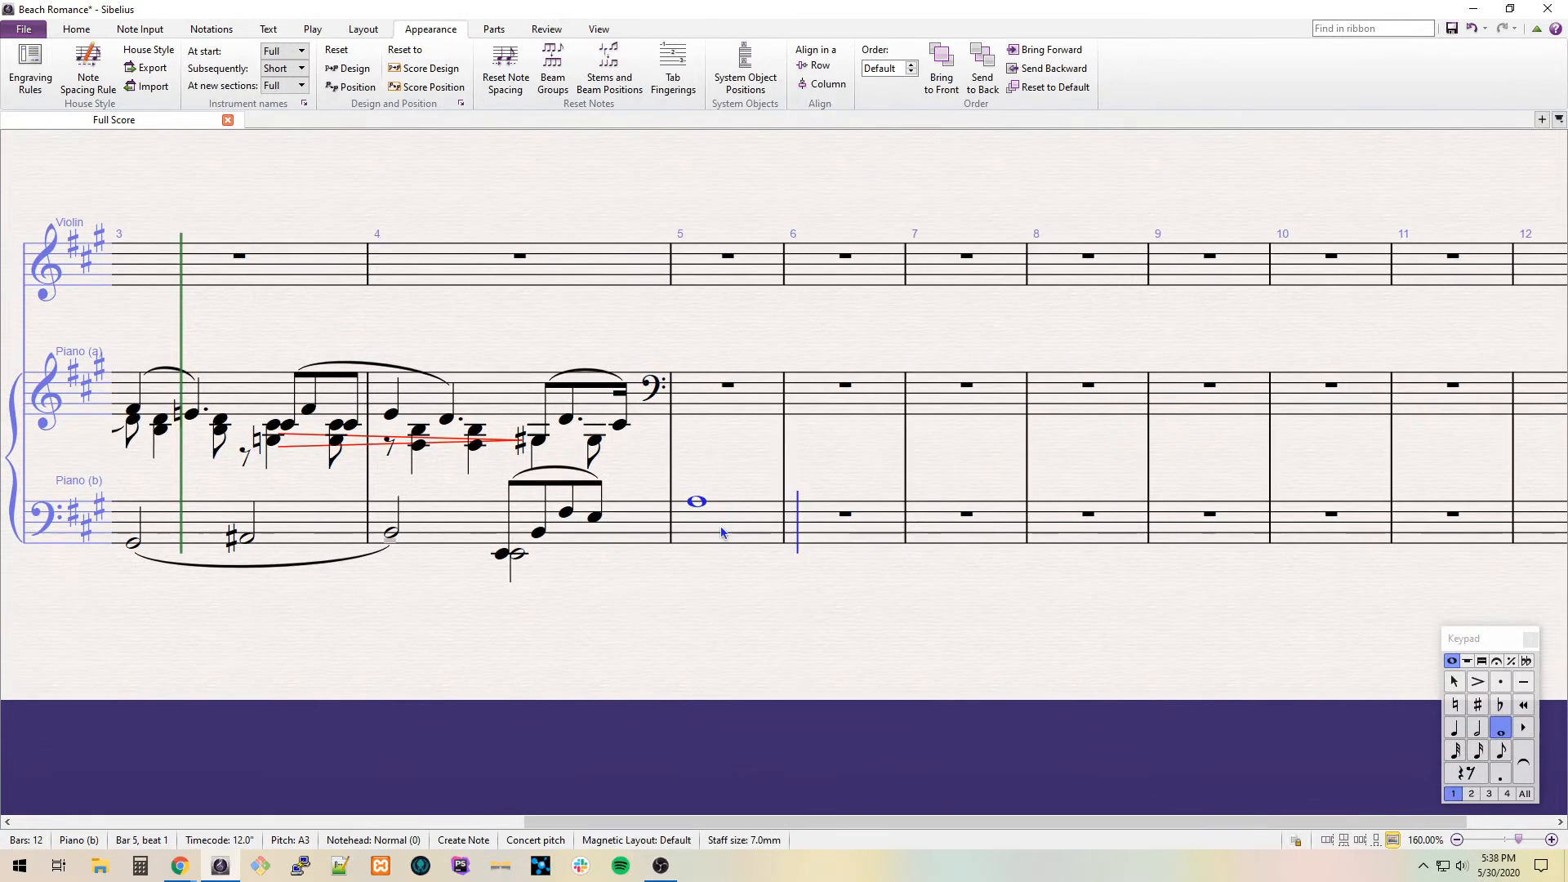
{"action": "key", "text": "a"}
{"action": "key", "text": "a"}
{"action": "key", "text": "a"}
{"action": "key", "text": "Escape"}
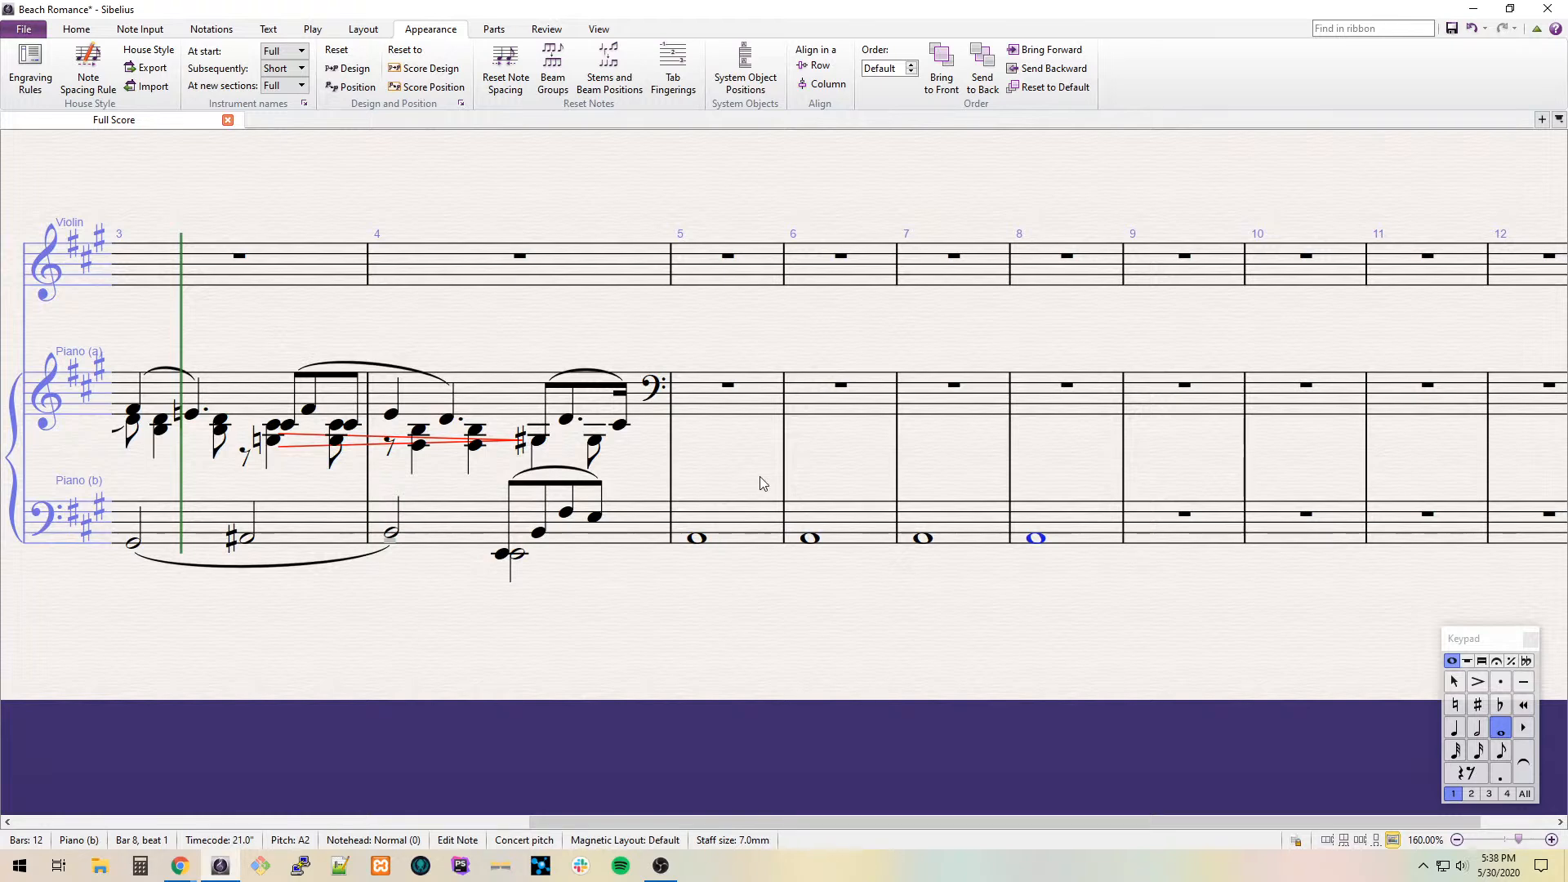
Fill bar 5 of the upper staff with an eighth C#4 tied into three quarter chords and a final eighth chord E3–C#4.
{"action": "left_click", "coordinate": [693, 394]}
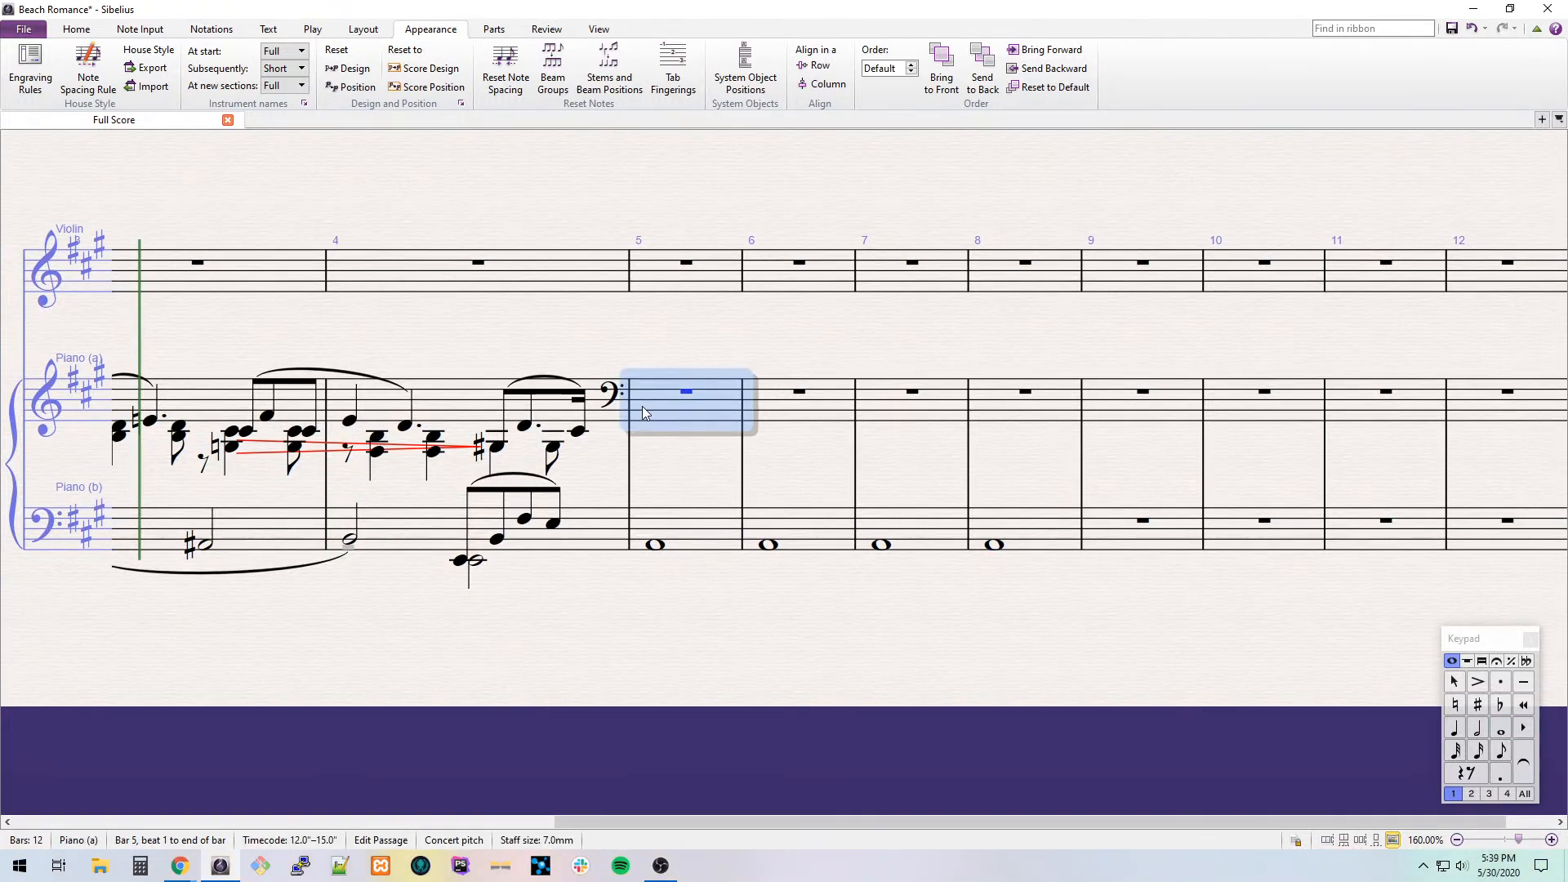
{"action": "key", "text": "4"}
{"action": "key", "text": "c"}
{"action": "key", "text": "KP_Enter"}
{"action": "key", "text": "4"}
{"action": "key", "text": "c"}
{"action": "key", "text": "Escape"}
{"action": "key", "text": "shift+5"}
{"action": "key", "text": "r"}
{"action": "key", "text": "r"}
{"action": "key", "text": "r"}
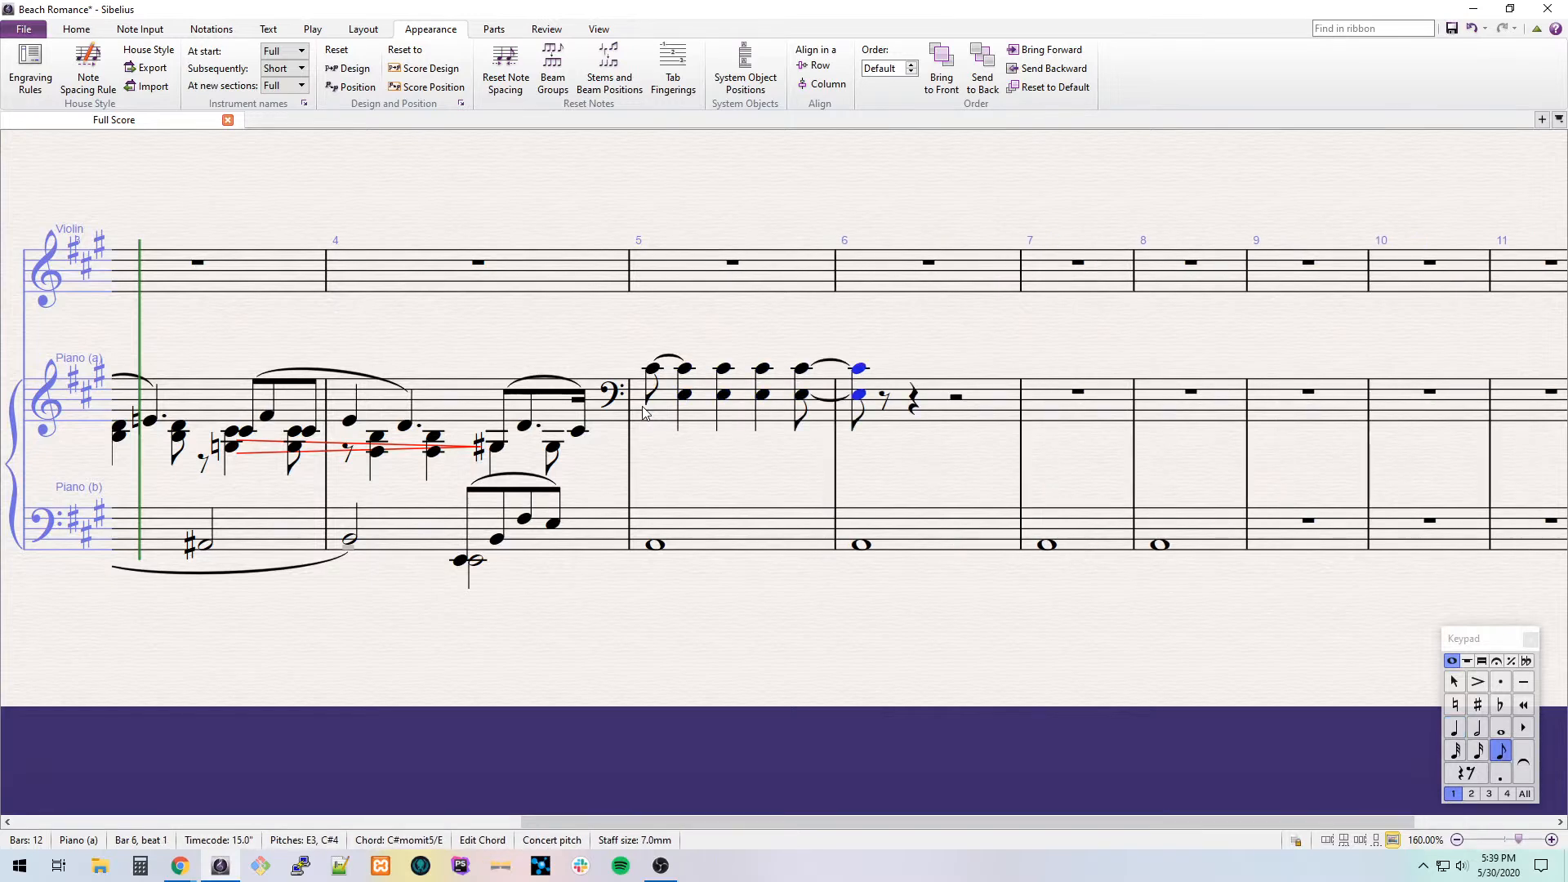
Remove the tie into bar 6 and start that bar with an eighth rest and a quarter chord E3–B3–D4.
{"action": "key", "text": "Return"}
{"action": "key", "text": "Left"}
{"action": "key", "text": "Right"}
{"action": "key", "text": "Right"}
{"action": "key", "text": "r"}
{"action": "key", "text": "4"}
{"action": "key", "text": "Left"}
{"action": "key", "text": "Right"}
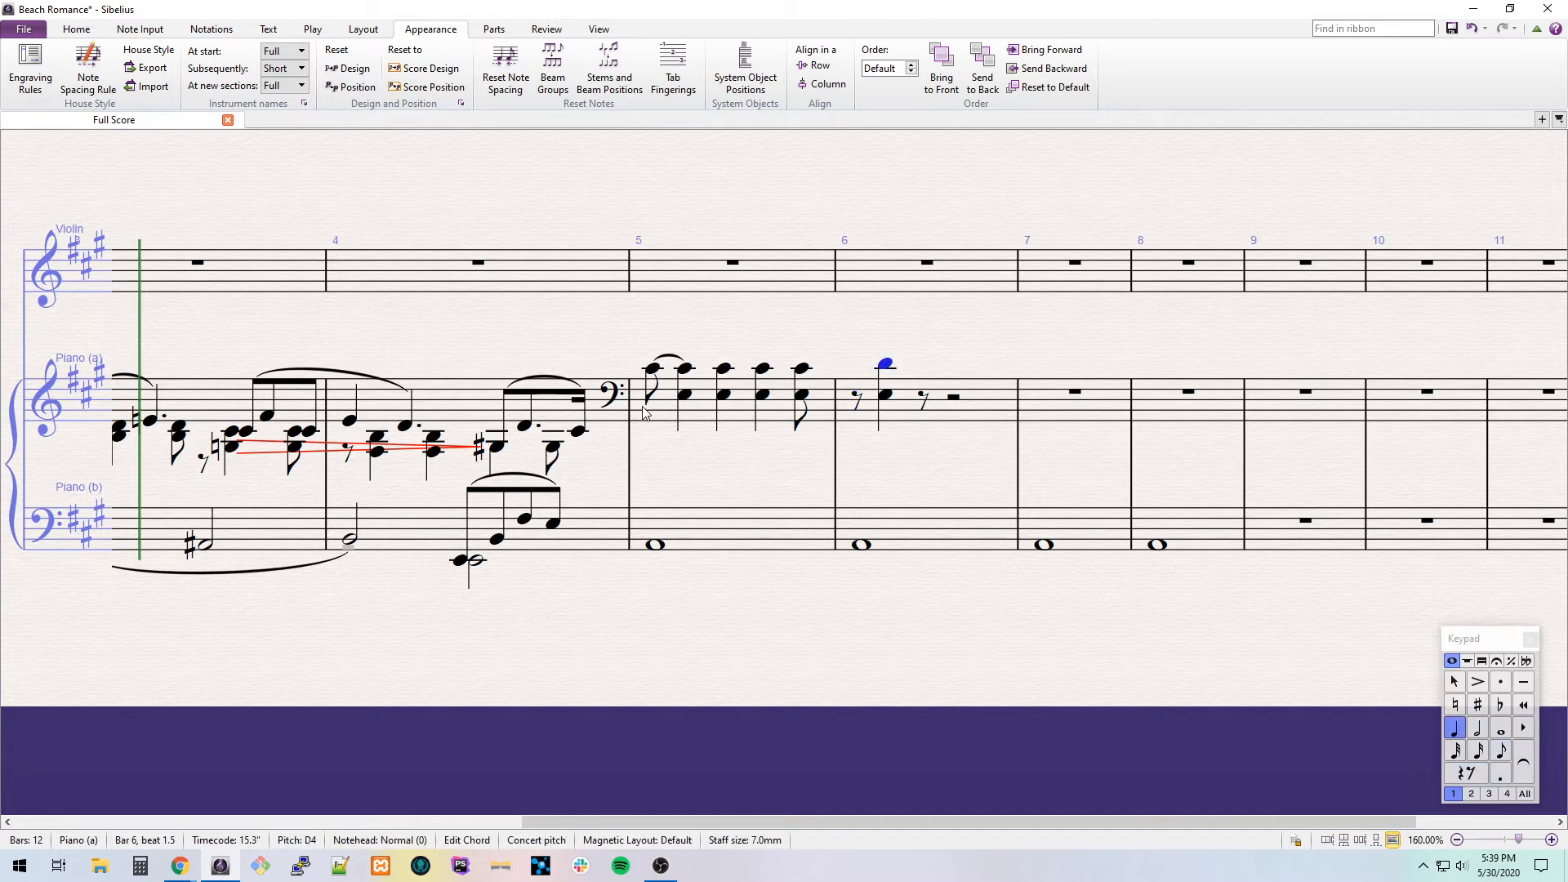
{"action": "key", "text": "alt+space"}
{"action": "key", "text": "Escape"}
{"action": "key", "text": "ctrl+shift+a"}
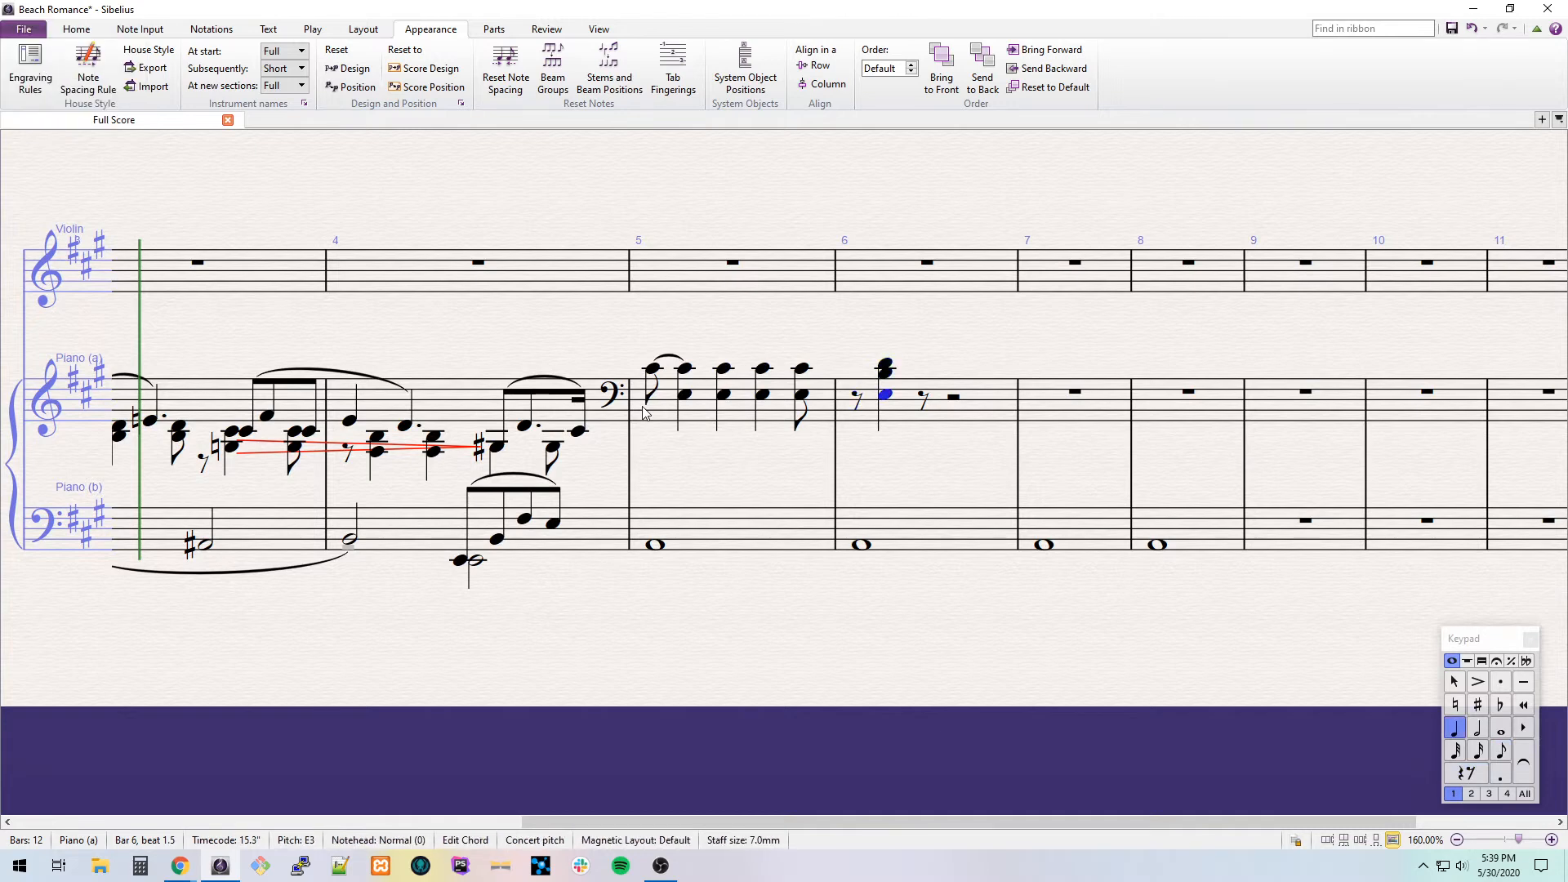
Sharpen the chord's E3 and complete bar 6 with two more quarters and an eighth of the E#3–B3–D4 chord.
{"action": "key", "text": "r"}
{"action": "key", "text": "r"}
{"action": "key", "text": "r"}
{"action": "key", "text": "Left"}
{"action": "key", "text": "shift+Down"}
{"action": "key", "text": "KP_Enter"}
Start bar 7 in the upper staff with an eighth rest, a quarter chord F#3–A3–D4 and a quarter chord F#3–D4.
{"action": "key", "text": "Left"}
{"action": "key", "text": "Right"}
{"action": "key", "text": "Right"}
{"action": "key", "text": "KP_0"}
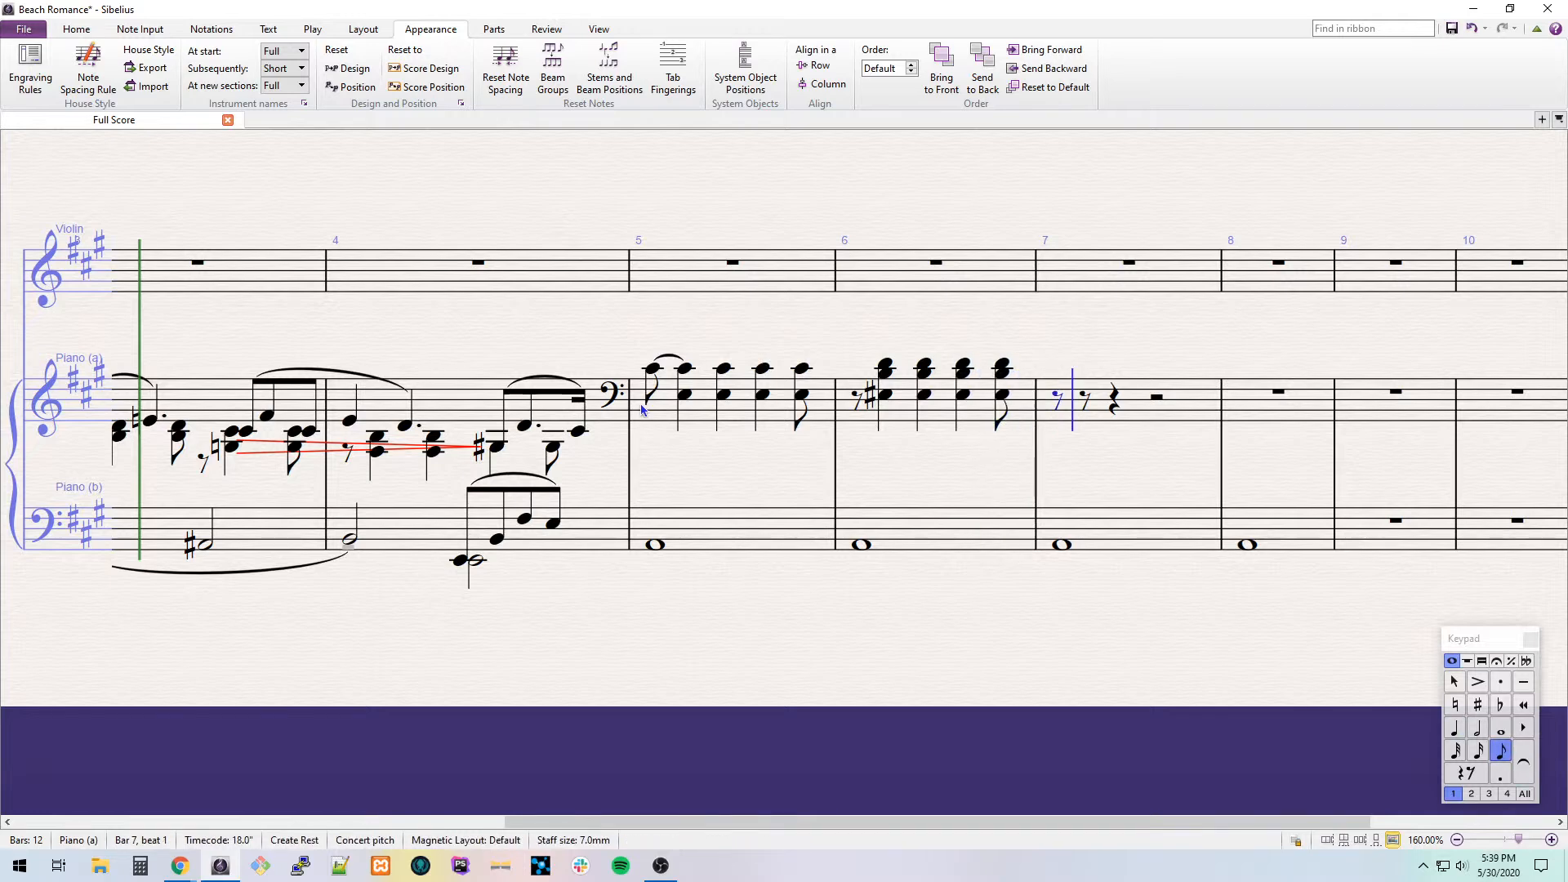
{"action": "key", "text": "Right"}
{"action": "key", "text": "f"}
{"action": "key", "text": "Escape"}
{"action": "key", "text": "3"}
{"action": "key", "text": "4"}
{"action": "key", "text": "KP_4"}
{"action": "key", "text": "r"}
{"action": "key", "text": "alt+Down"}
{"action": "key", "text": "alt+Down"}
{"action": "key", "text": "Delete"}
Complete bar 7 in the upper staff with a quarter and an untied eighth chord F#3–D4–F#4.
{"action": "key", "text": "r"}
{"action": "key", "text": "3"}
{"action": "key", "text": "r"}
{"action": "key", "text": "Left"}
{"action": "key", "text": "shift+Down"}
{"action": "key", "text": "KP_Enter"}
Start bar 8 in the upper staff with an eighth rest and two quarter chords G#3–D4–F natural 4.
{"action": "key", "text": "Right"}
{"action": "key", "text": "Right"}
{"action": "key", "text": "ctrl+shift+a"}
{"action": "key", "text": "Delete"}
{"action": "key", "text": "Right"}
{"action": "key", "text": "g"}
{"action": "key", "text": "KP_4"}
{"action": "key", "text": "5"}
{"action": "key", "text": "3"}
{"action": "key", "text": "Down"}
{"action": "key", "text": "r"}
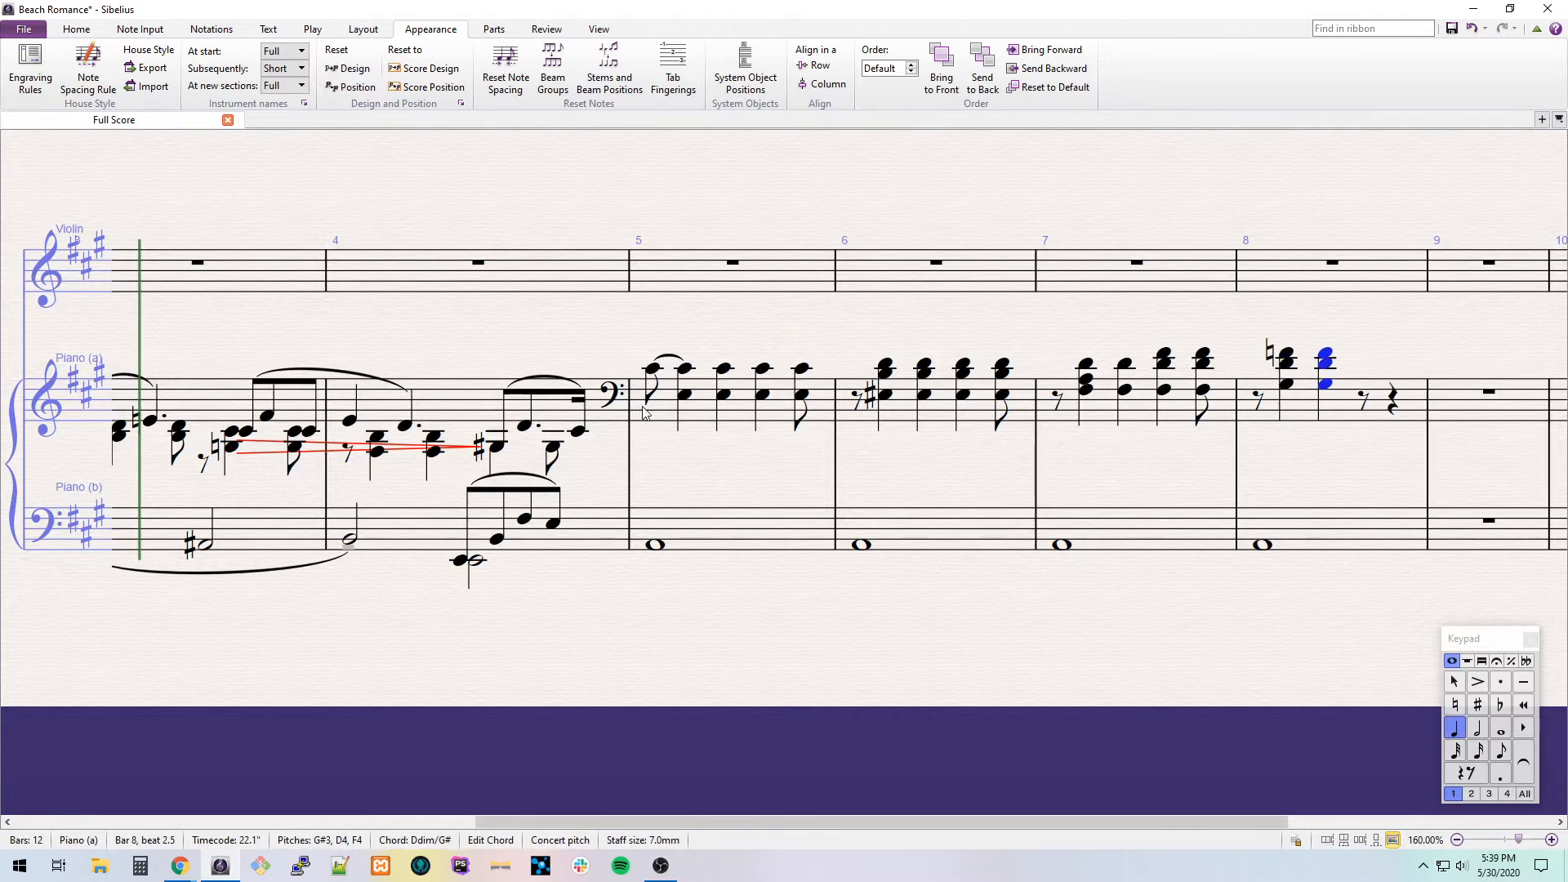
Add a third quarter chord in bar 8 of the upper staff with the notes D4, F natural 4 and B4.
{"action": "key", "text": "r"}
{"action": "key", "text": "alt+Down"}
{"action": "key", "text": "ctrl+Up"}
{"action": "key", "text": "Up"}
{"action": "key", "text": "Right"}
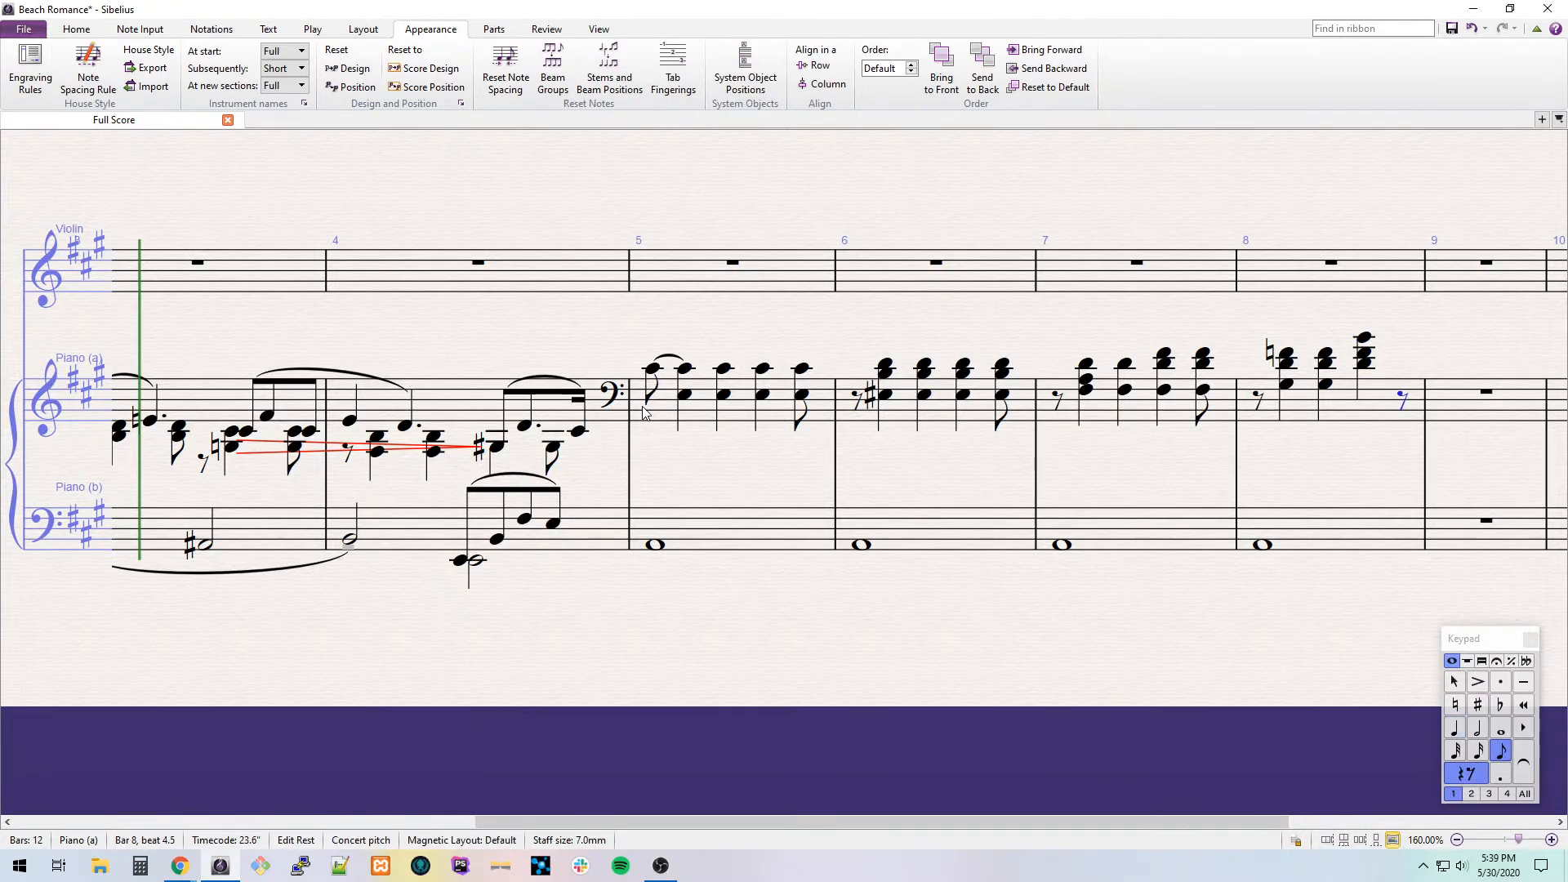
{"action": "key", "text": "q"}
{"action": "left_click", "coordinate": [59, 176]}
{"action": "key", "text": "ctrl+z"}
Place a treble clef before the third chord of bar 8 in the piano's upper staff.
{"action": "left_click_drag", "start_coordinate": [1463, 340], "coordinate": [757, 314]}
{"action": "key", "text": "q"}
{"action": "left_click", "coordinate": [90, 181]}
{"action": "left_click", "coordinate": [653, 379]}
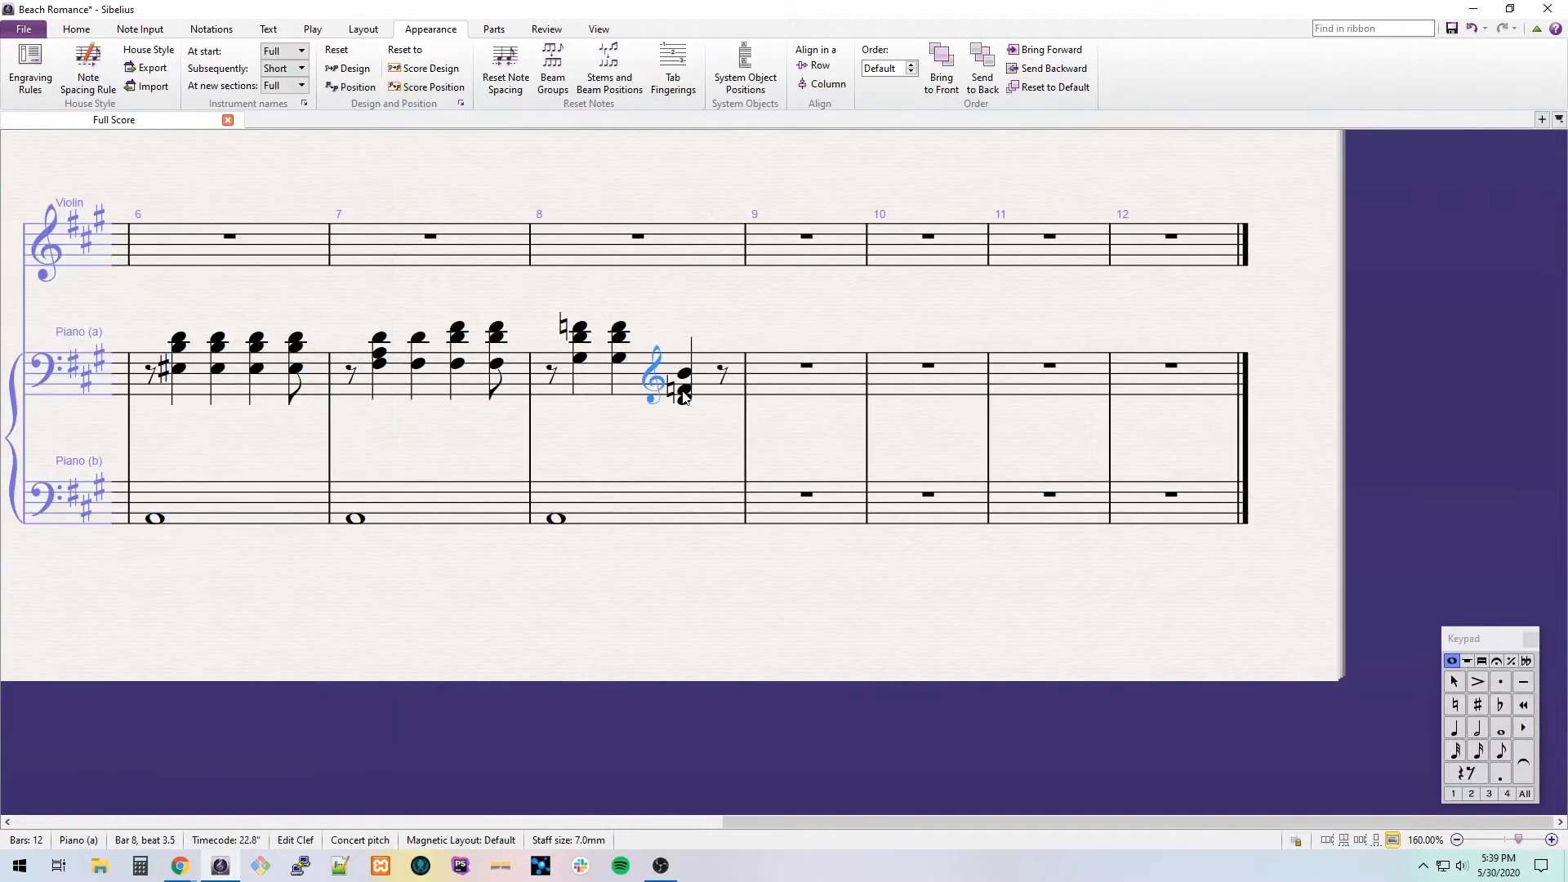
Complete bar 8 of the upper staff with an eighth-note chord D4–E4–B4.
{"action": "key", "text": "Right"}
{"action": "key", "text": "a"}
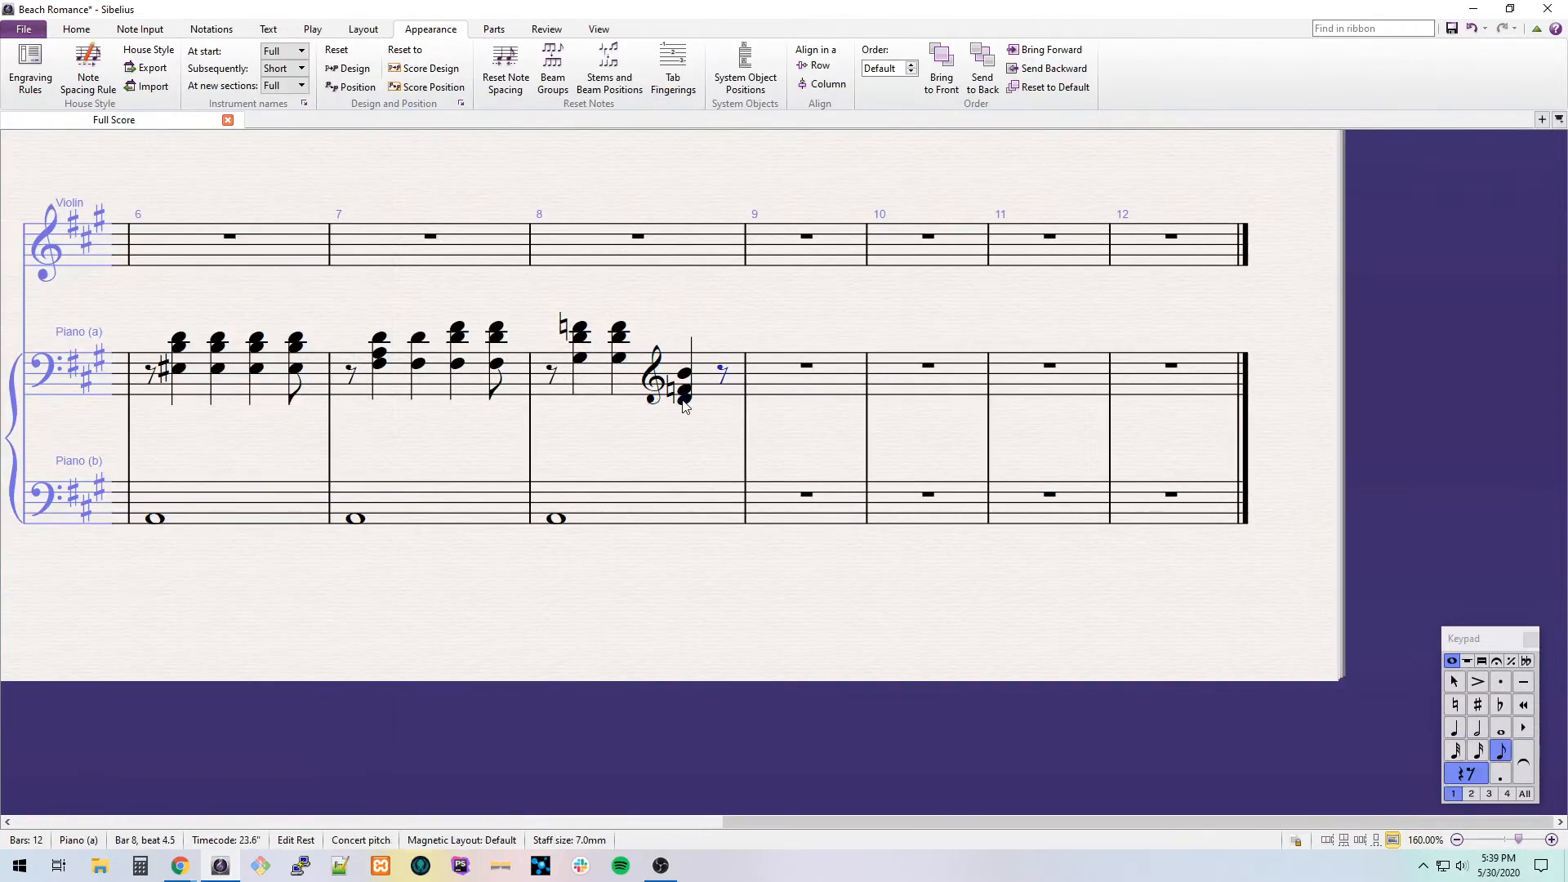
{"action": "left_click", "coordinate": [661, 866]}
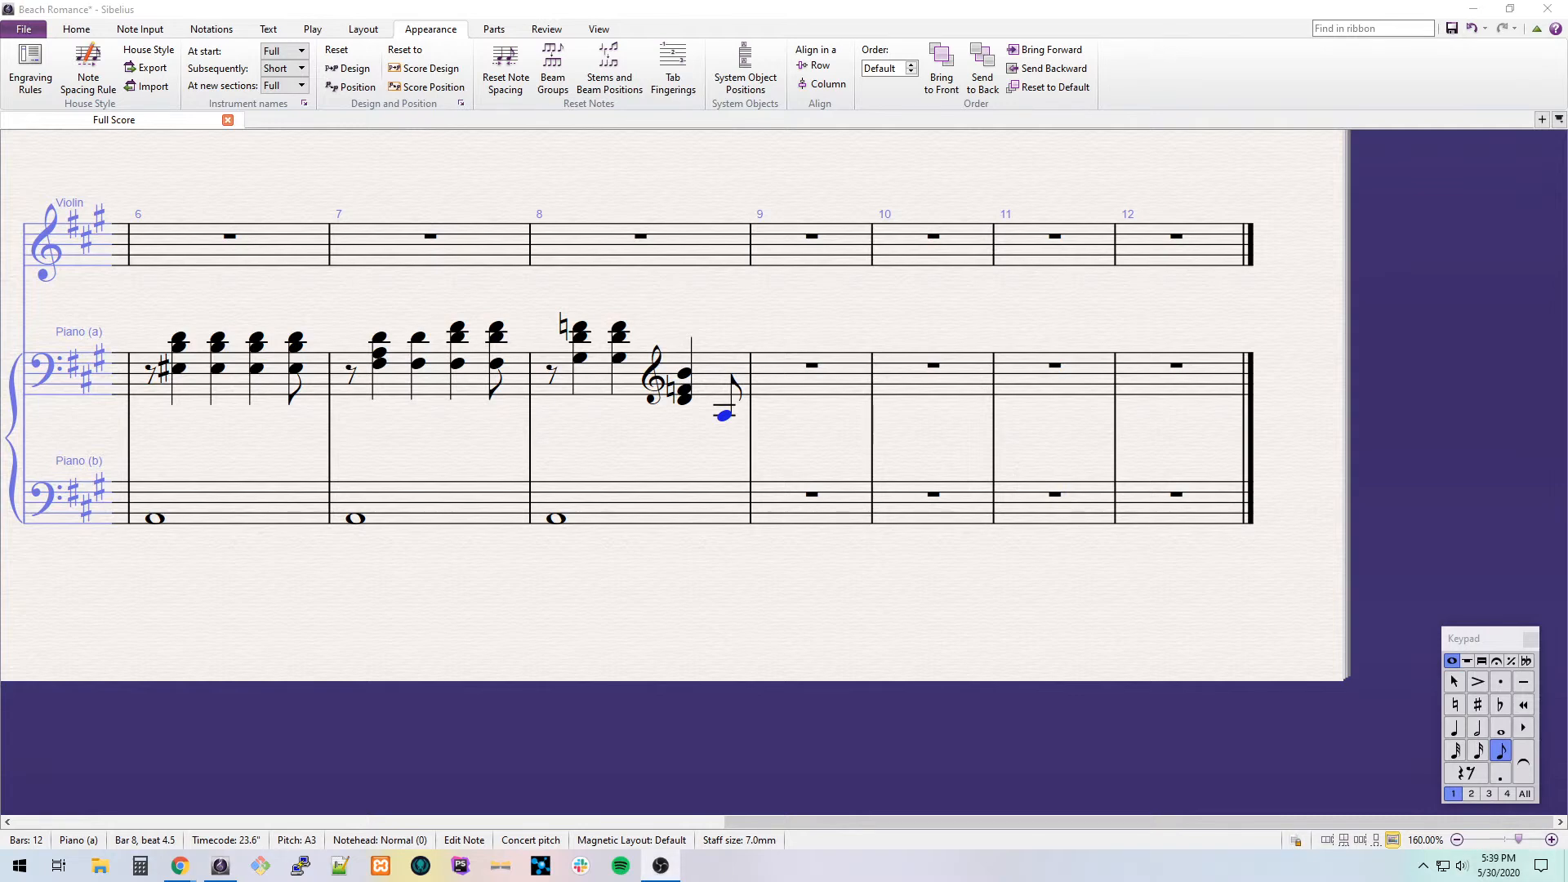
{"action": "key", "text": "alt+Tab"}
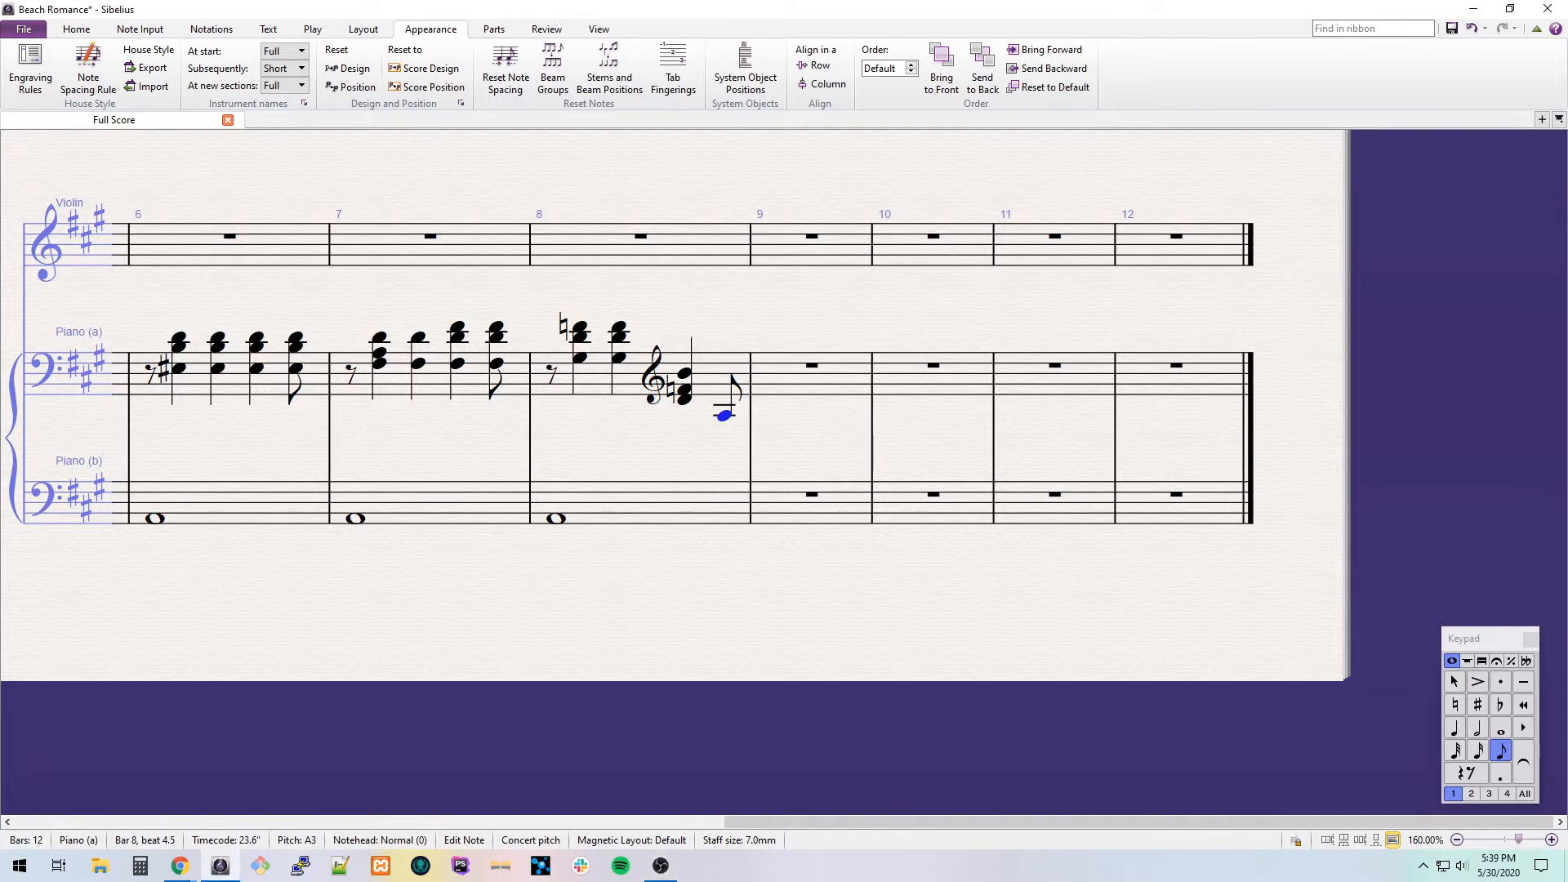
{"action": "left_click_drag", "start_coordinate": [719, 443], "coordinate": [761, 448]}
{"action": "key", "text": "ctrl+Up"}
{"action": "key", "text": "Up"}
{"action": "key", "text": "shift+5"}
{"action": "key", "text": "shift+3"}
{"action": "key", "text": "ctrl+z"}
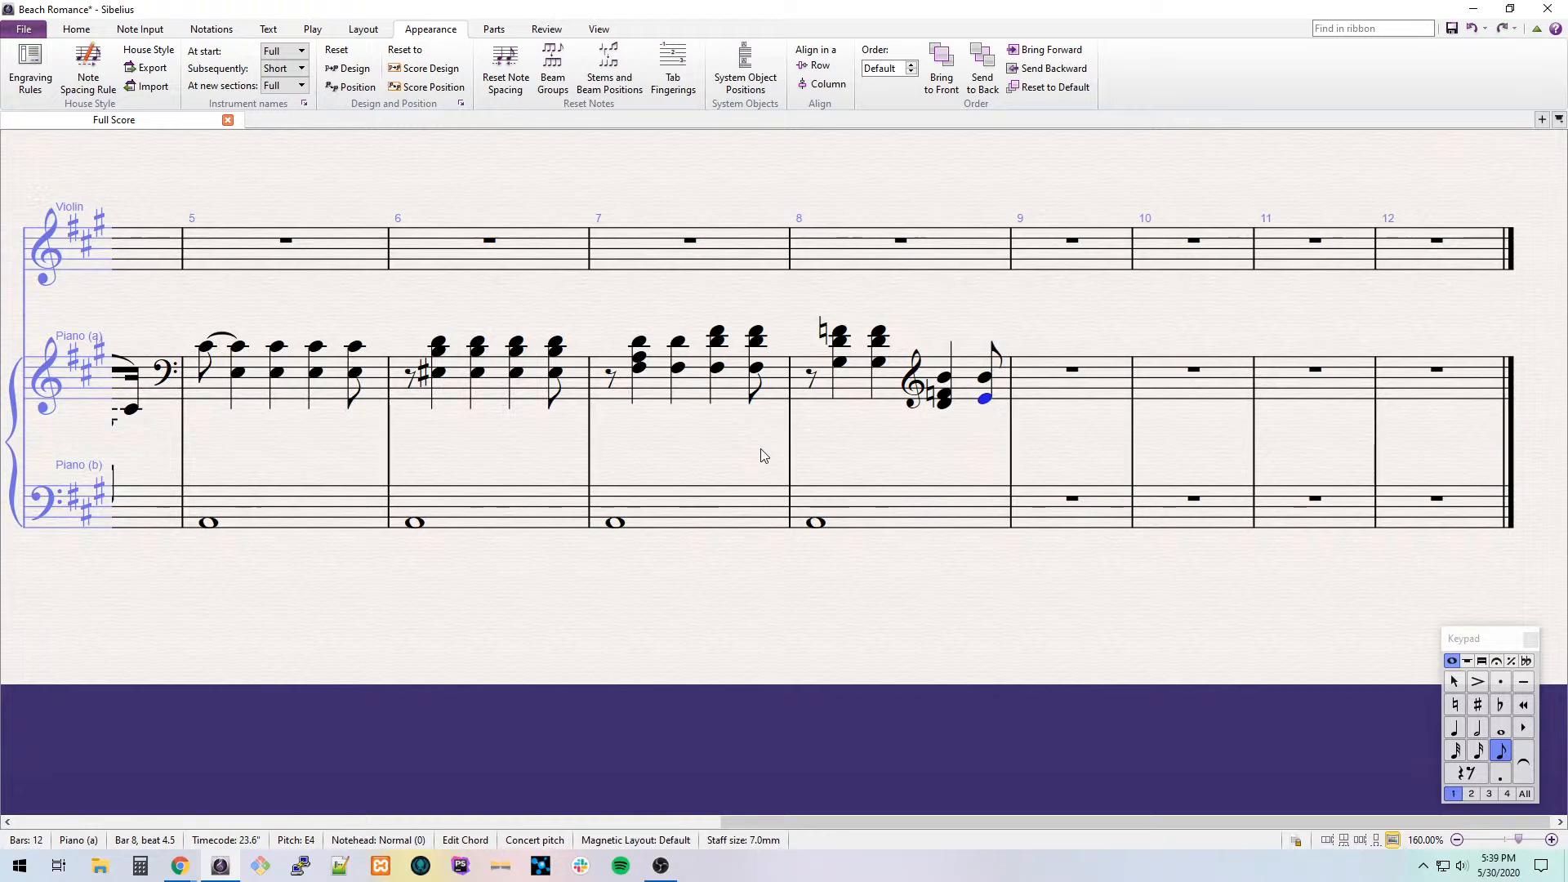
{"action": "key", "text": "shift+2"}
{"action": "key", "text": "Escape"}
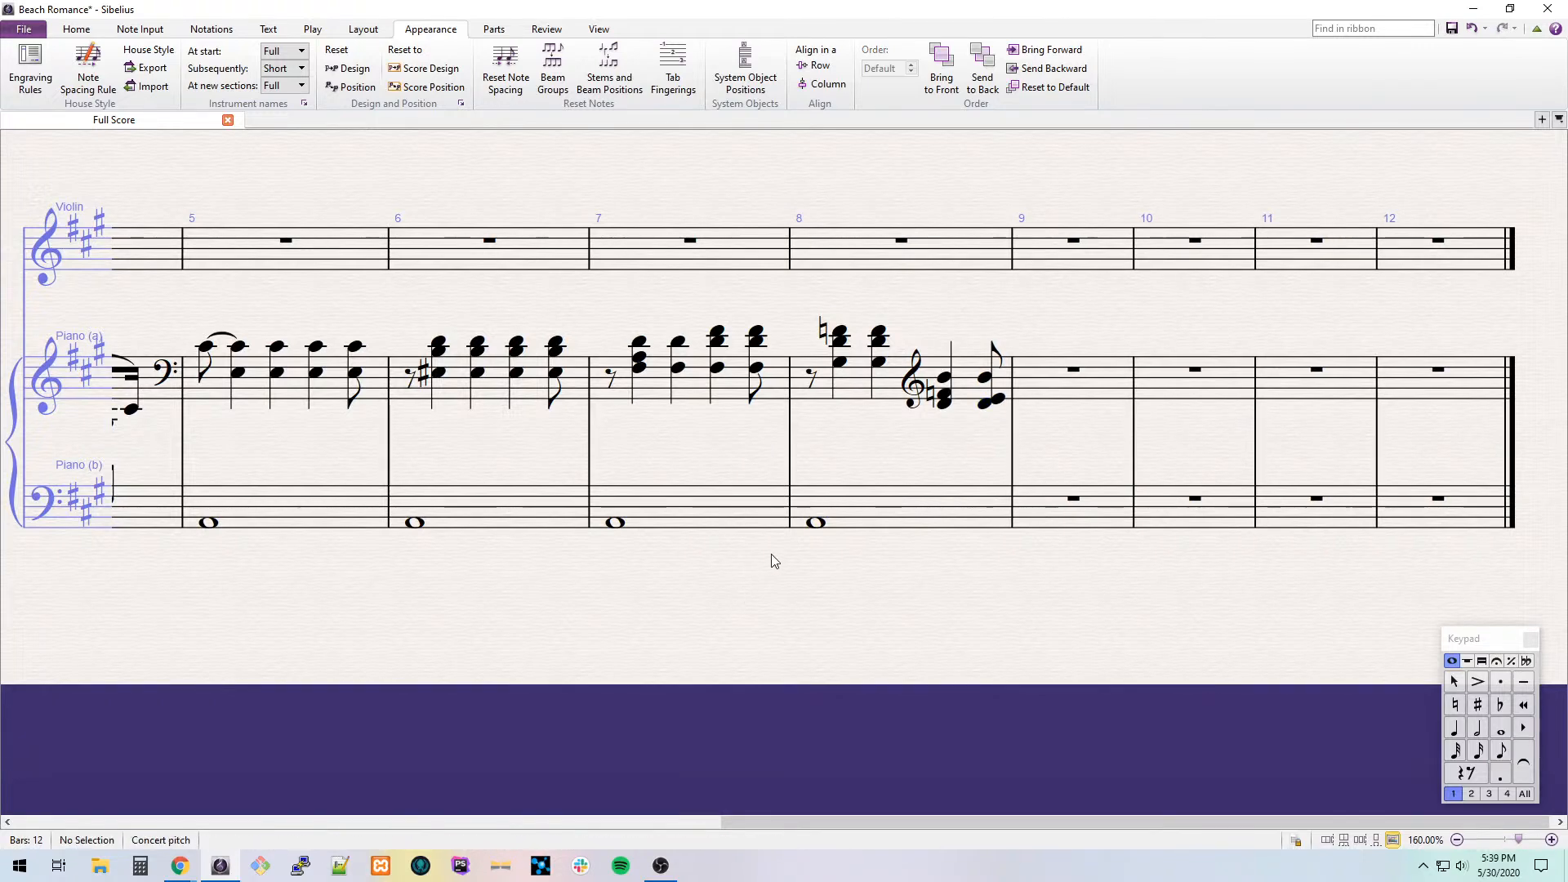
Add an upper voice in bar 8 of the lower staff with a half rest, an eighth rest, a quarter G#3 and an eighth G#3.
{"action": "left_click", "coordinate": [844, 490]}
{"action": "left_click", "coordinate": [812, 488]}
{"action": "key", "text": "KP_5"}
{"action": "key", "text": "Right"}
{"action": "key", "text": "KP_3"}
{"action": "key", "text": "Right"}
{"action": "key", "text": "KP_4"}
{"action": "key", "text": "g"}
{"action": "key", "text": "Right"}
{"action": "key", "text": "g"}
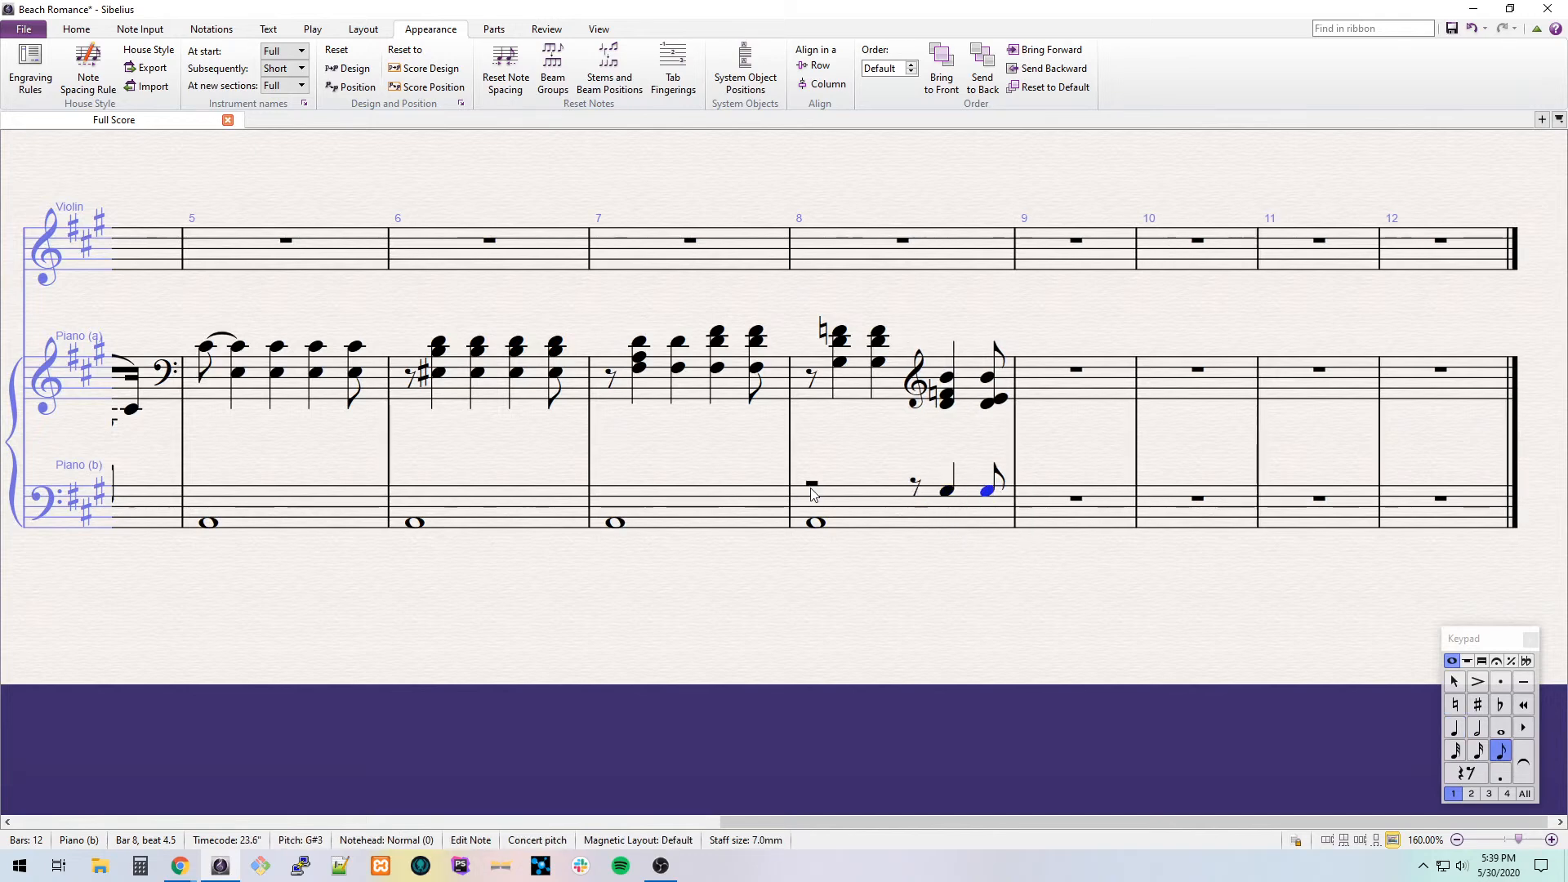
Append 21 empty bars to the end of the score.
{"action": "key", "text": "alt+Tab"}
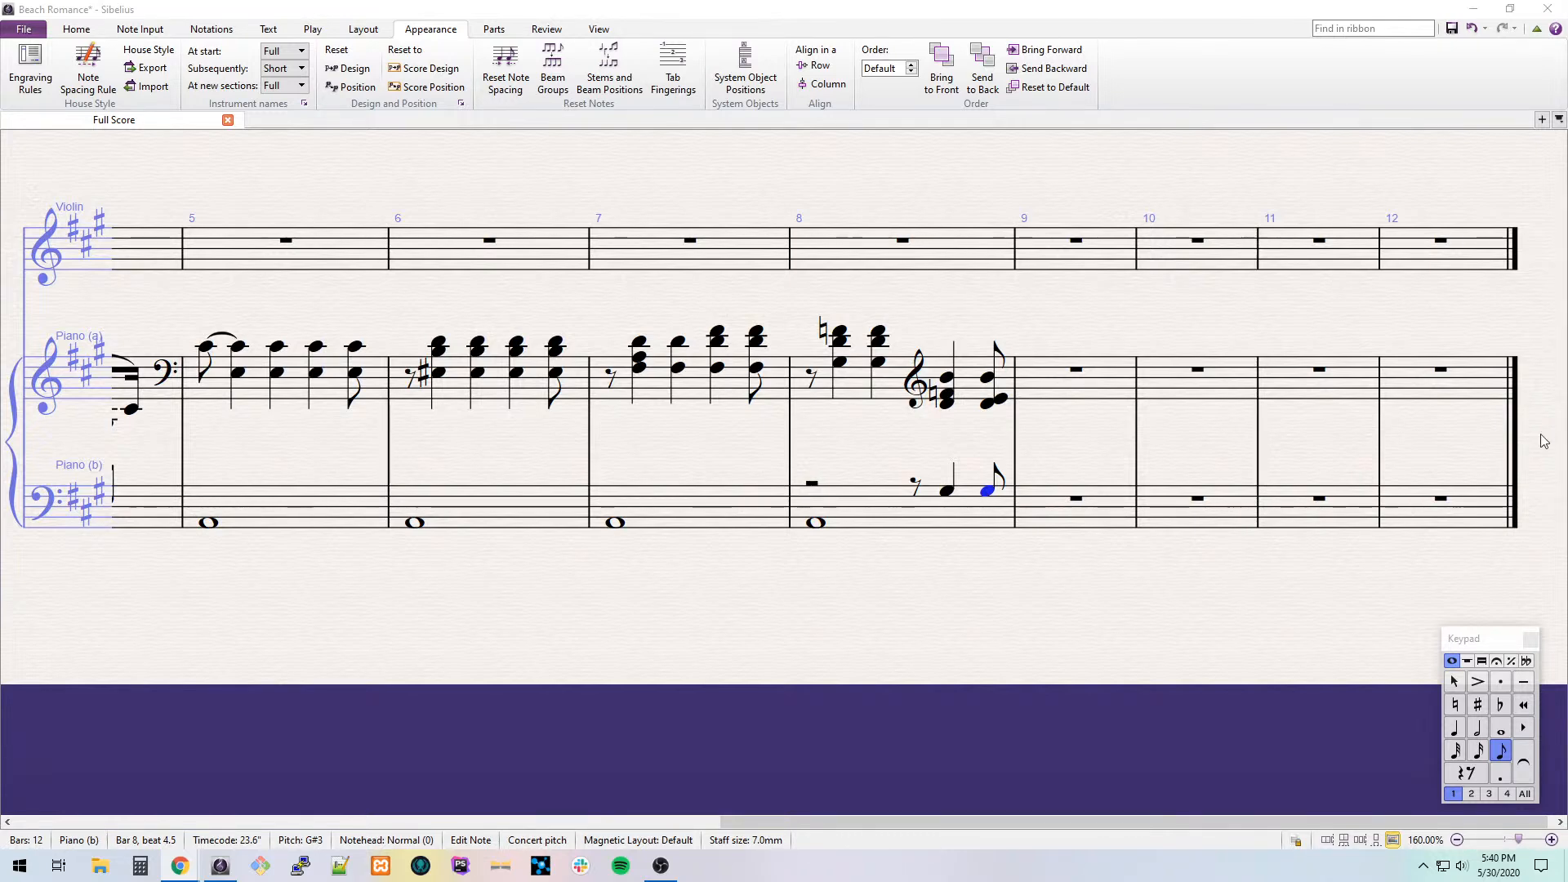
{"action": "left_click_drag", "start_coordinate": [1053, 381], "coordinate": [983, 429]}
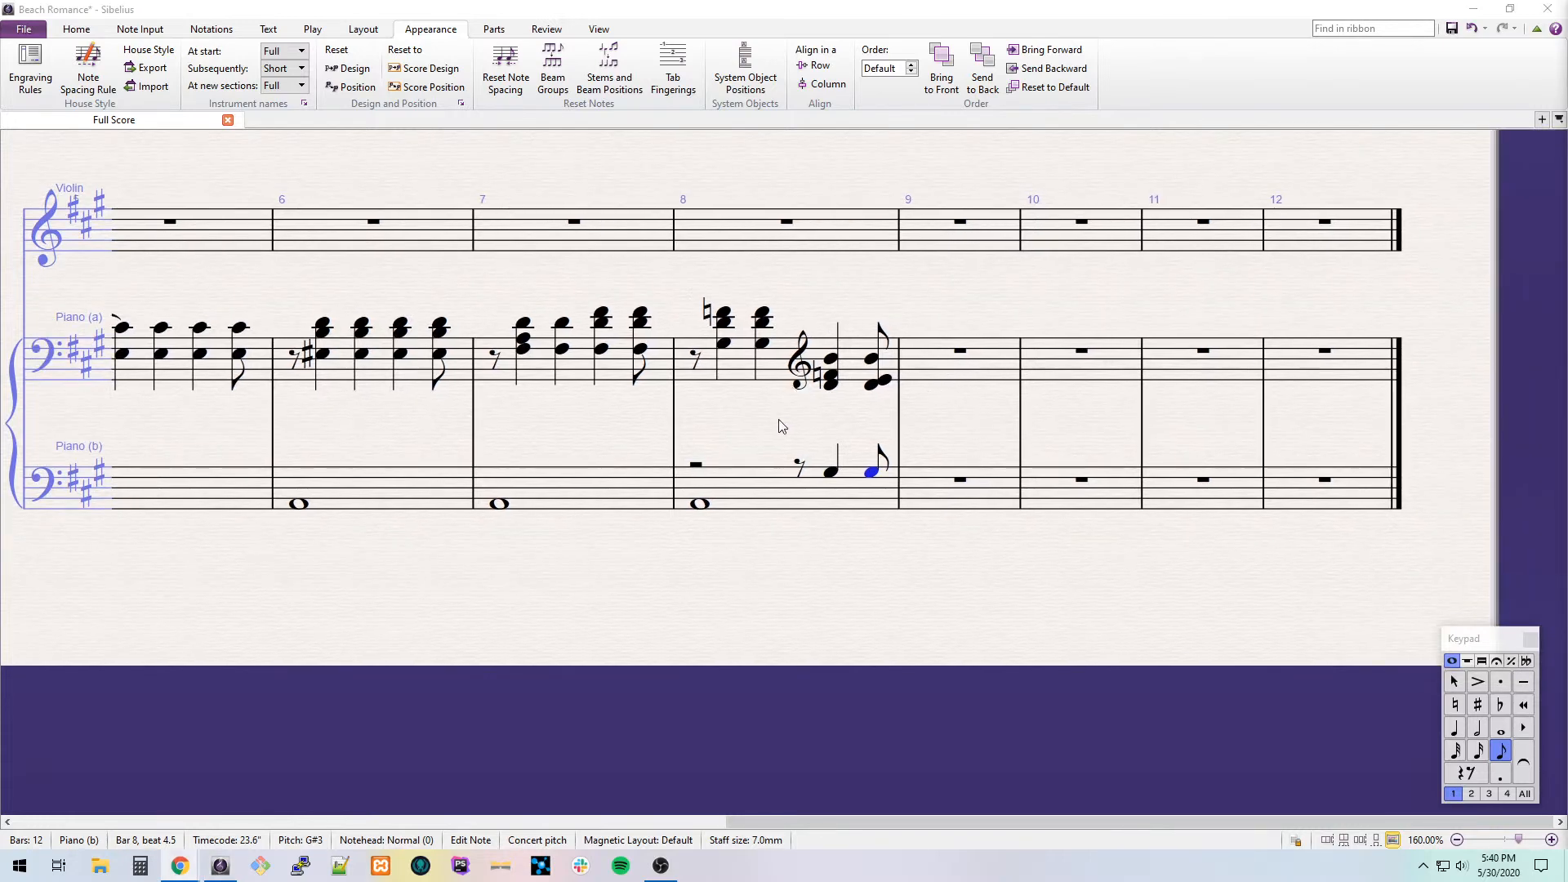
{"action": "left_click_drag", "start_coordinate": [780, 423], "coordinate": [731, 418]}
{"action": "left_click_drag", "start_coordinate": [921, 421], "coordinate": [1009, 436]}
{"action": "key", "text": "ctrl+b"}
{"action": "key", "text": "ctrl+b"}
{"action": "key", "text": "ctrl+b"}
{"action": "key", "text": "ctrl+b"}
{"action": "key", "text": "ctrl+b"}
{"action": "key", "text": "ctrl+b"}
{"action": "key", "text": "ctrl+b"}
{"action": "key", "text": "ctrl+b"}
{"action": "key", "text": "ctrl+b"}
{"action": "key", "text": "ctrl+b"}
{"action": "key", "text": "ctrl+b"}
{"action": "key", "text": "ctrl+b"}
{"action": "key", "text": "ctrl+b"}
{"action": "key", "text": "ctrl+b"}
{"action": "key", "text": "ctrl+b"}
{"action": "key", "text": "ctrl+b"}
{"action": "key", "text": "ctrl+b"}
{"action": "key", "text": "ctrl+b"}
{"action": "key", "text": "ctrl+b"}
{"action": "key", "text": "ctrl+b"}
{"action": "key", "text": "ctrl+b"}
{"action": "key", "text": "Escape"}
{"action": "key", "text": "alt+Tab"}
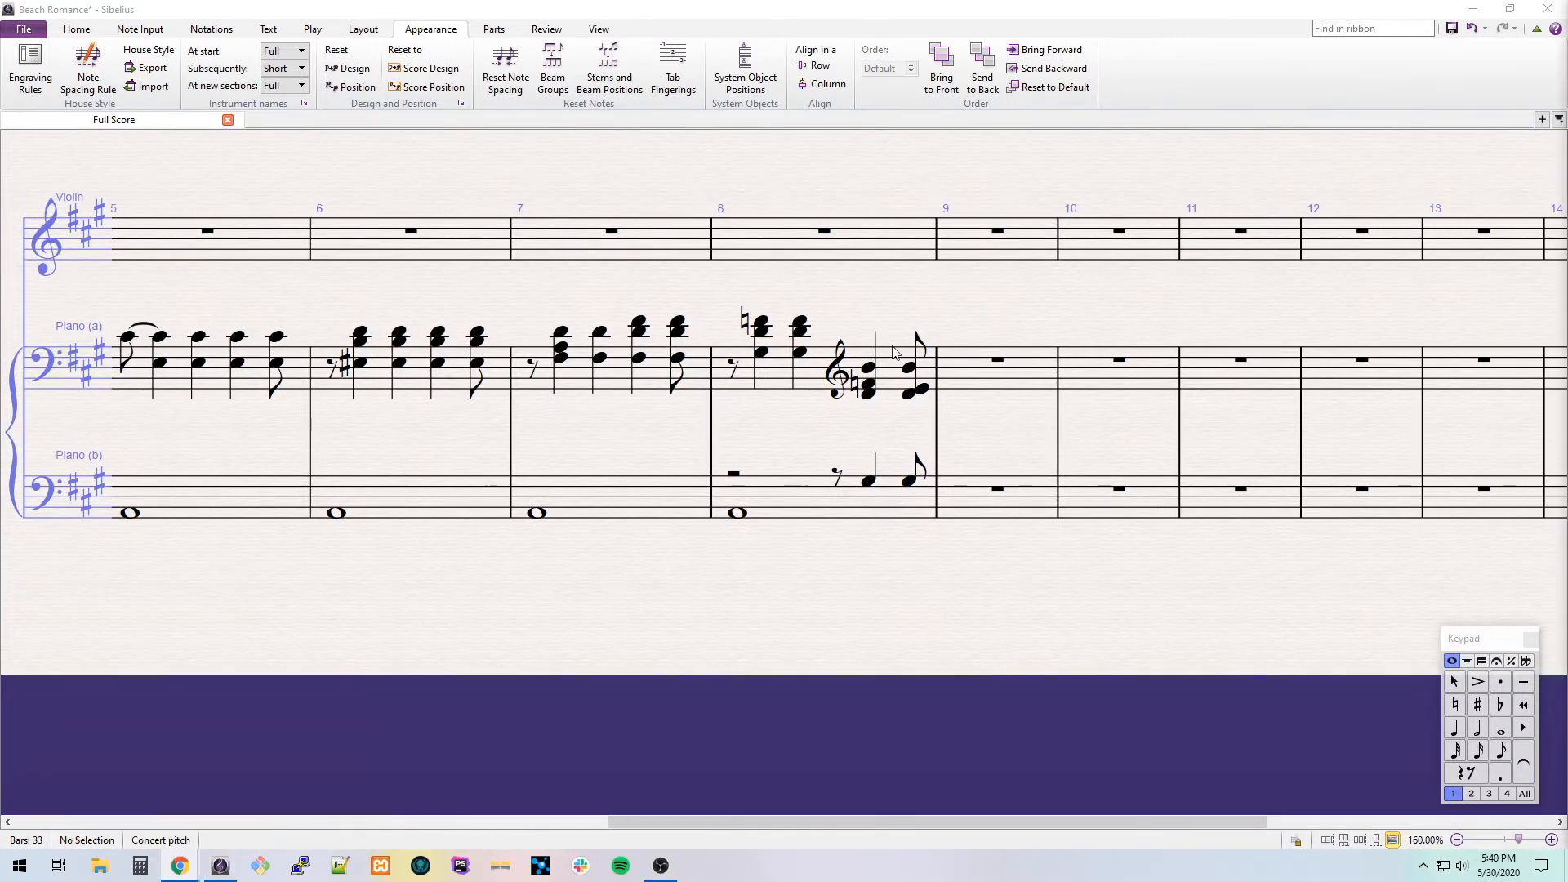
Start bar 9 in the piano's upper staff with an eighth rest and a quarter chord C#4–A4–C#5.
{"action": "left_click", "coordinate": [997, 390]}
{"action": "key", "text": "3"}
{"action": "key", "text": "Right"}
{"action": "key", "text": "Right"}
{"action": "key", "text": "4"}
{"action": "key", "text": "c"}
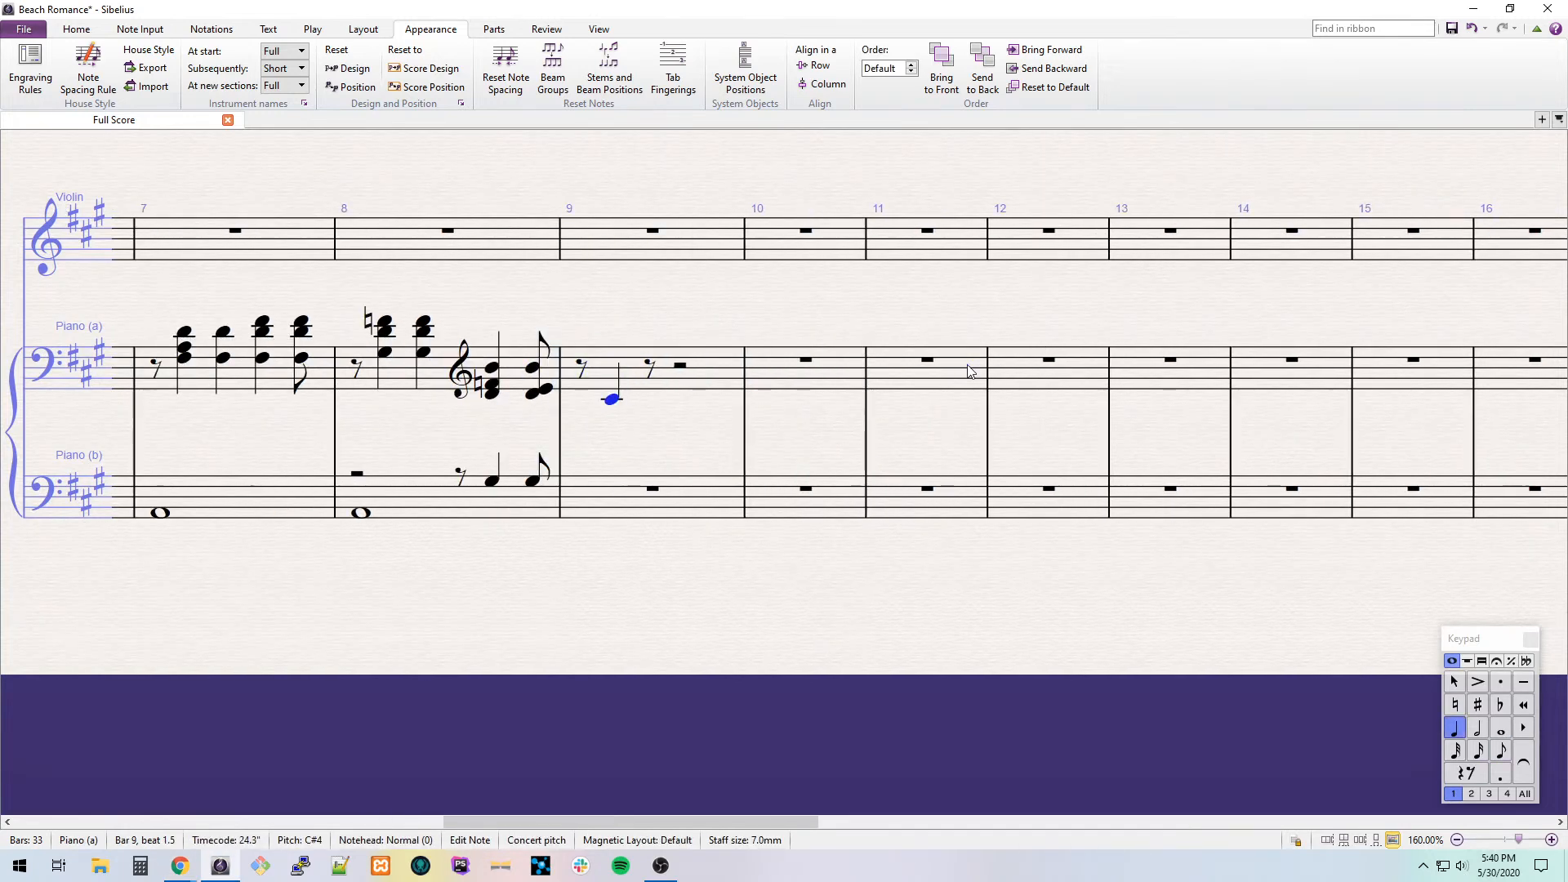
{"action": "key", "text": "6"}
{"action": "key", "text": "3"}
Continue bar 9 with the same chord as an eighth, an eighth rest and a quarter chord A4–C#5.
{"action": "key", "text": "r"}
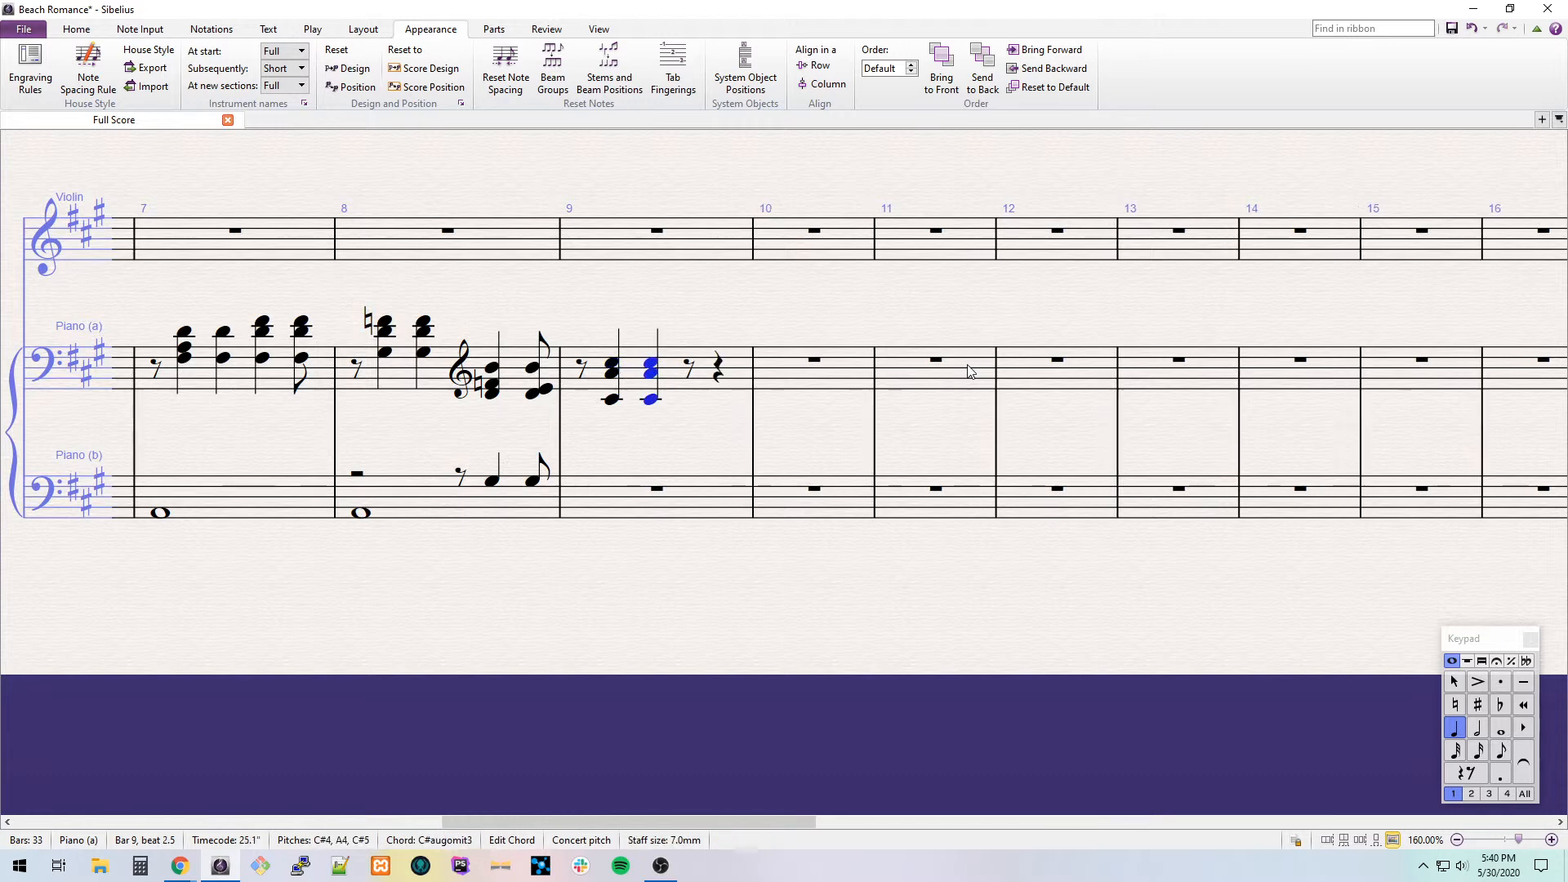
{"action": "key", "text": "3"}
{"action": "key", "text": "r"}
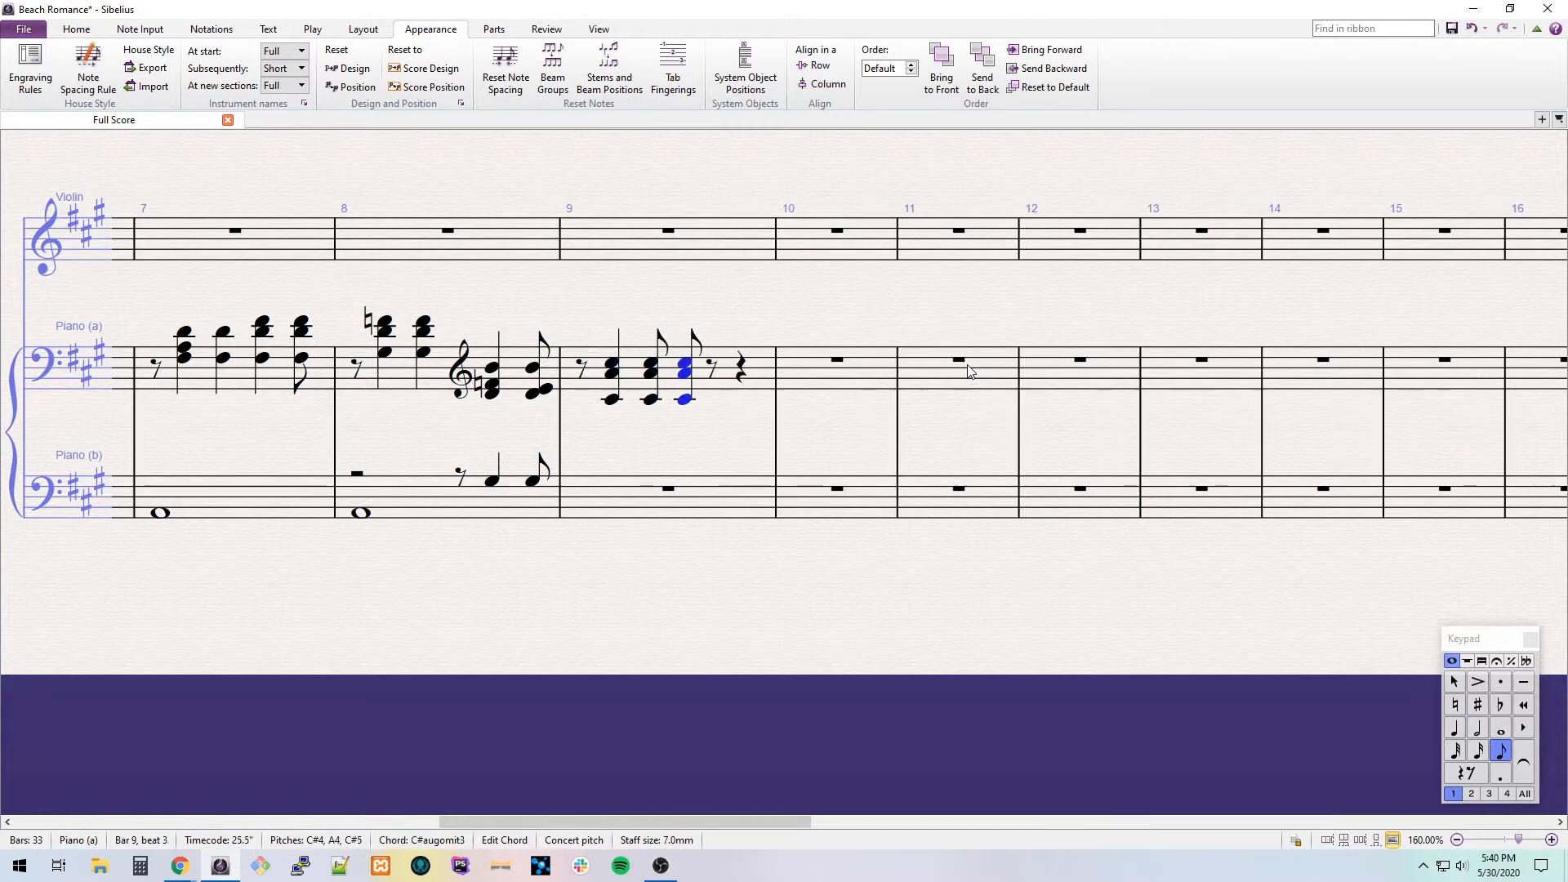
{"action": "key", "text": "r"}
{"action": "key", "text": "Left"}
{"action": "key", "text": "0"}
{"action": "key", "text": "Right"}
{"action": "key", "text": "4"}
{"action": "key", "text": "alt+Down"}
{"action": "key", "text": "alt+Down"}
{"action": "key", "text": "Delete"}
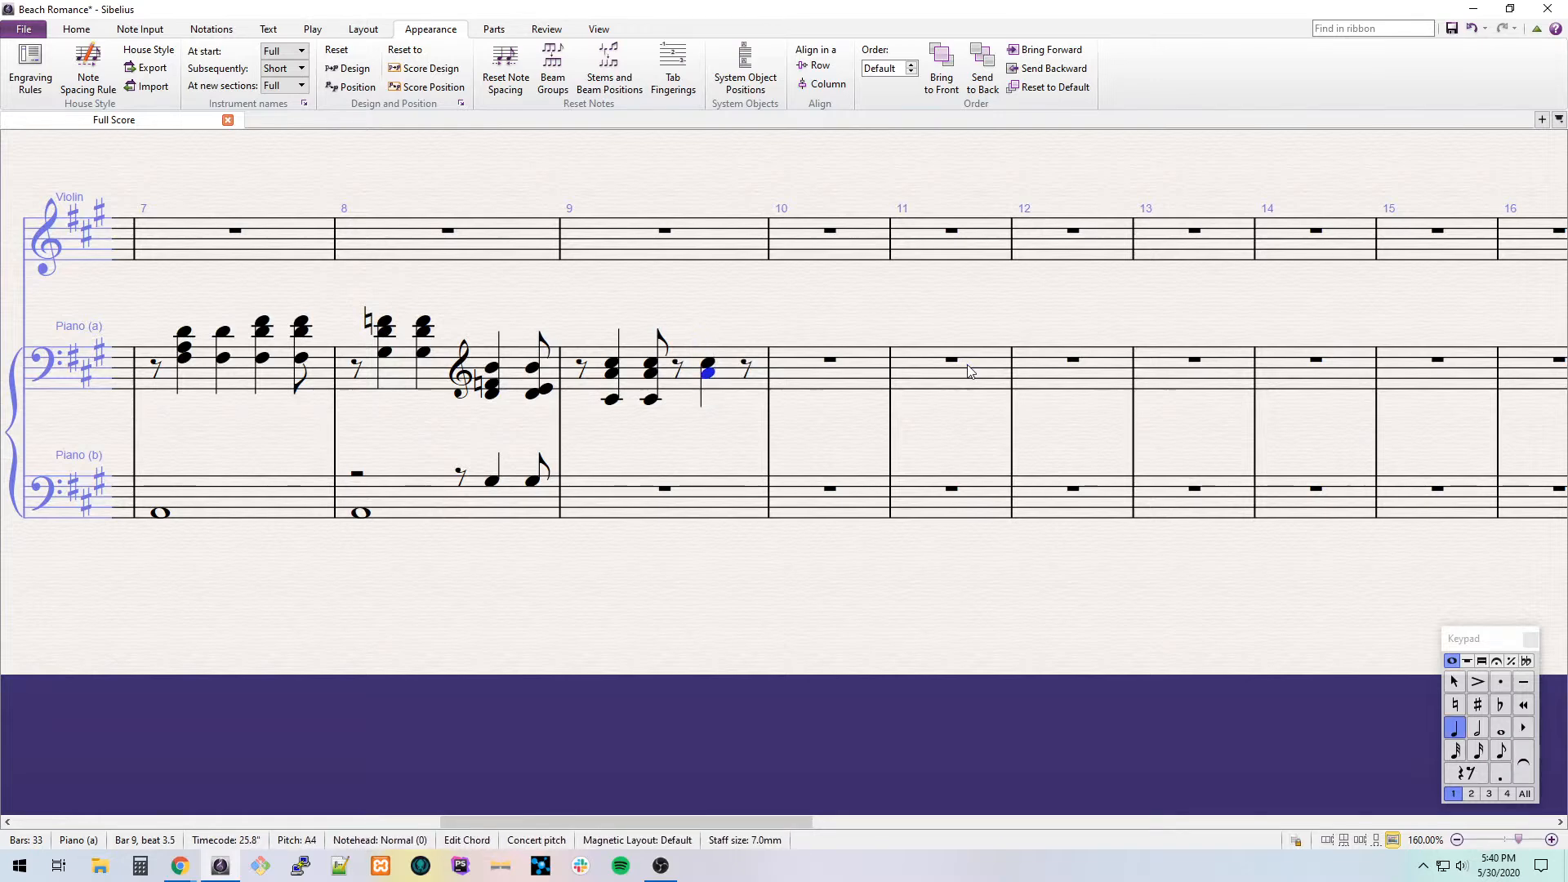
Finish bar 9 of the piano's upper staff with an eighth chord A4–C#5.
{"action": "key", "text": "Right"}
{"action": "key", "text": "c"}
{"action": "key", "text": "shift+3"}
{"action": "key", "text": "Right"}
Enter a quarter E5, a half D5 and a quarter C#5 in bar 10 of the piano's upper staff.
{"action": "key", "text": "4"}
{"action": "key", "text": "e"}
{"action": "key", "text": "d"}
{"action": "key", "text": "ctrl+z"}
{"action": "key", "text": "ctrl+Up"}
{"action": "key", "text": "5"}
{"action": "key", "text": "d"}
{"action": "key", "text": "4"}
{"action": "key", "text": "c"}
Slur the three melody notes of bar 10 together.
{"action": "key", "text": "shift+Left"}
{"action": "key", "text": "shift+Left"}
{"action": "key", "text": "s"}
{"action": "key", "text": "Tab"}
Enter a half C#5, a quarter C#5 and eighths G#4 and A4 in bar 11 of the upper staff.
{"action": "key", "text": "Right"}
{"action": "key", "text": "Right"}
{"action": "key", "text": "Right"}
{"action": "key", "text": "5"}
{"action": "key", "text": "c"}
{"action": "key", "text": "4"}
{"action": "key", "text": "c"}
{"action": "key", "text": "3"}
{"action": "key", "text": "g"}
{"action": "key", "text": "g"}
{"action": "key", "text": "shift+Left"}
{"action": "key", "text": "Left"}
{"action": "key", "text": "Right"}
{"action": "key", "text": "Right"}
{"action": "key", "text": "Up"}
Slur the last three notes of bar 11, from the quarter C#5 to the eighth A4.
{"action": "key", "text": "shift+Left"}
{"action": "key", "text": "shift+Left"}
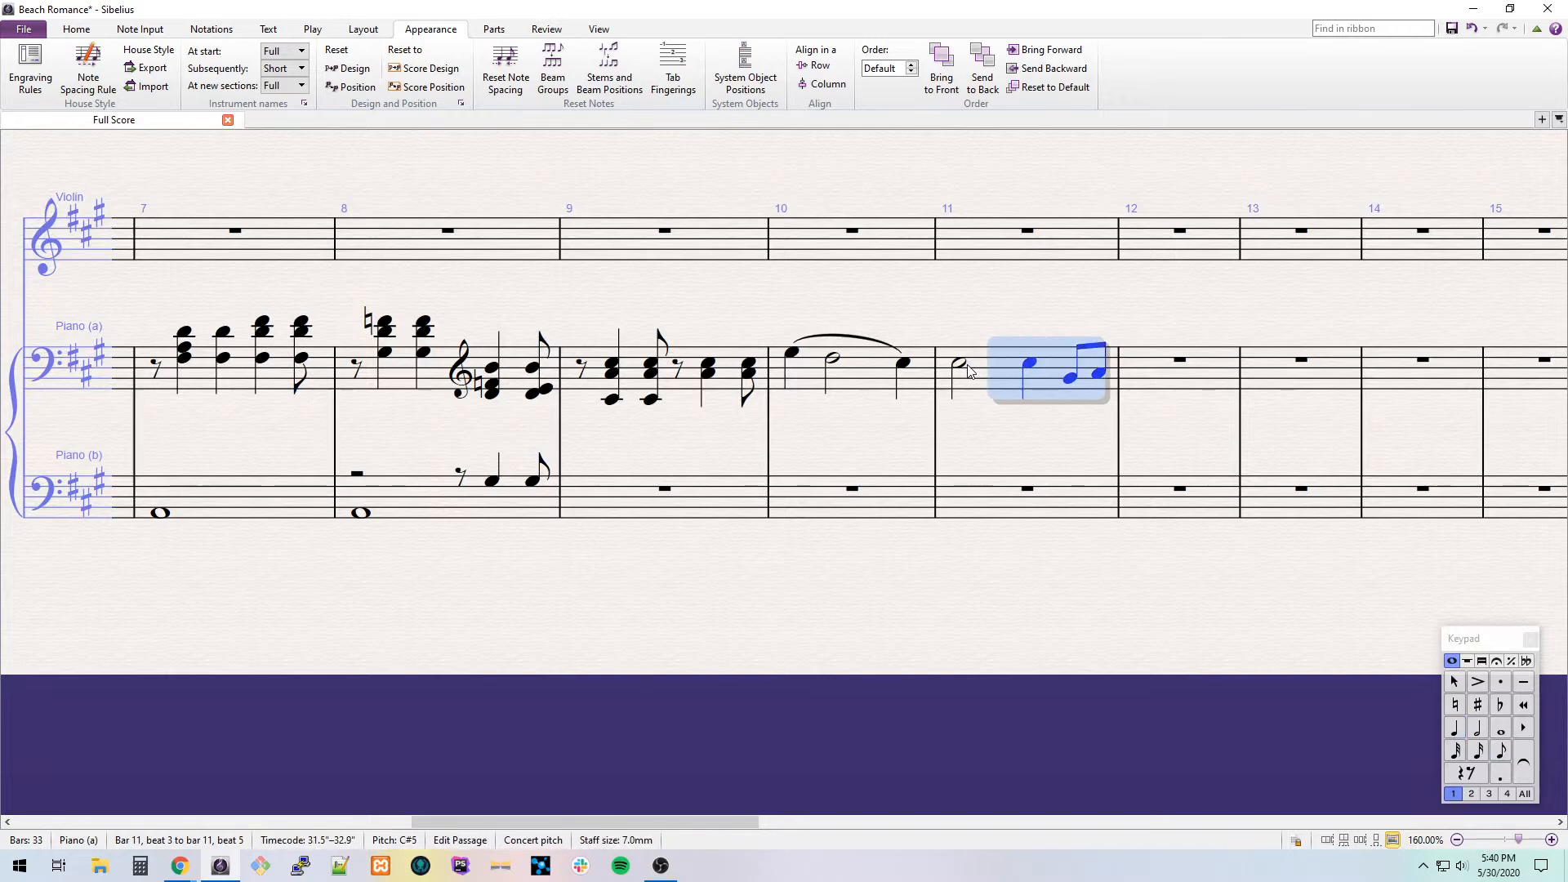
{"action": "key", "text": "s"}
{"action": "key", "text": "Tab"}
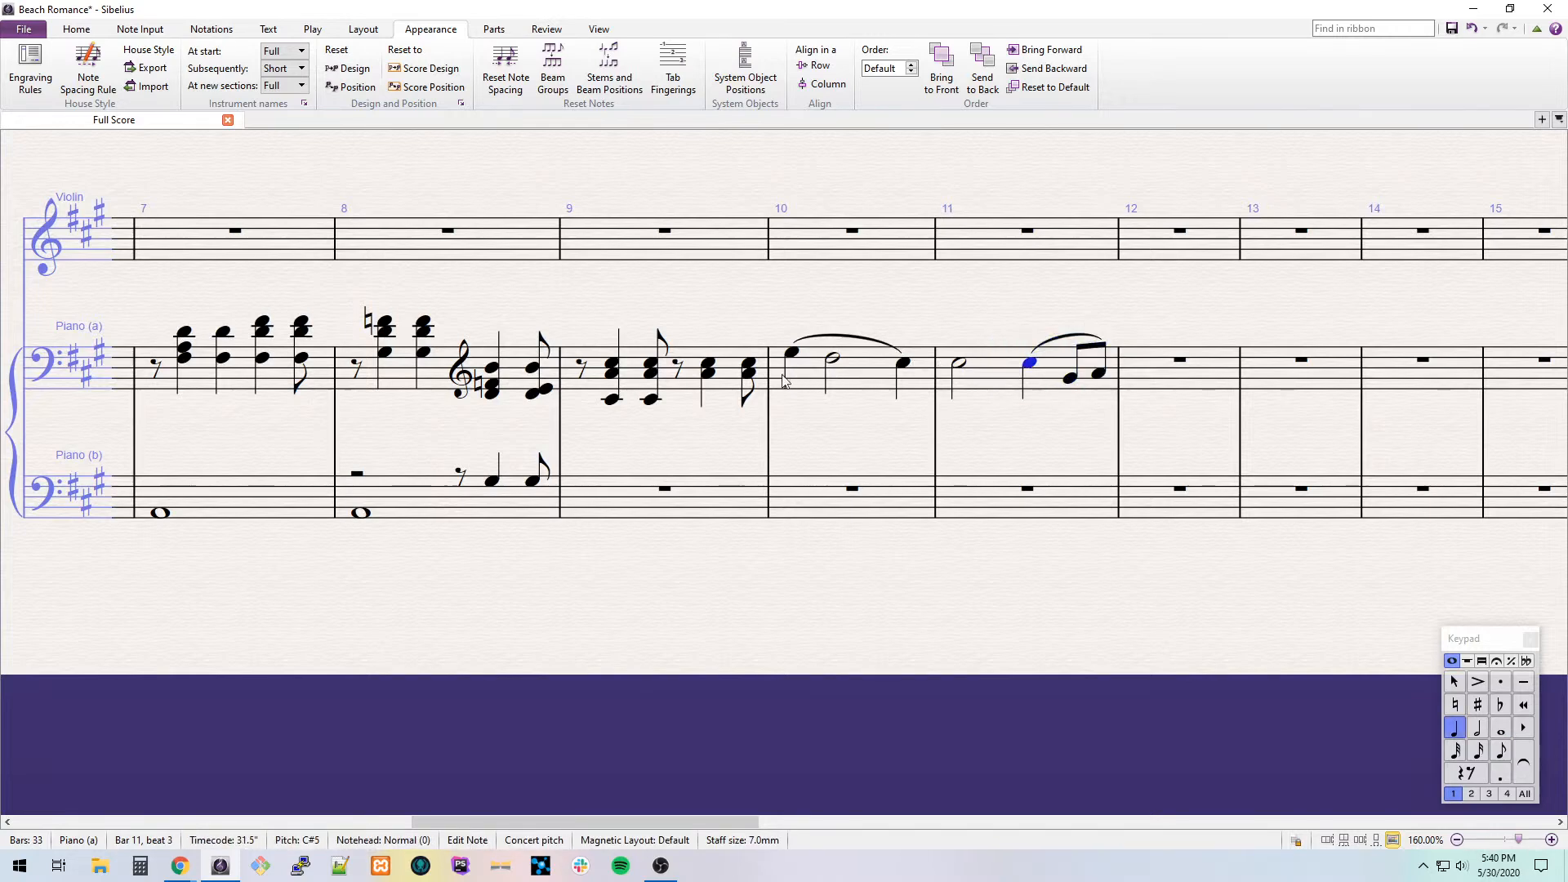
Start bar 9 of the piano's lower staff with an eighth A2, a quarter E3 and an eighth E3.
{"action": "left_click", "coordinate": [778, 421]}
{"action": "left_click_drag", "start_coordinate": [801, 415], "coordinate": [847, 404]}
{"action": "left_click", "coordinate": [708, 504]}
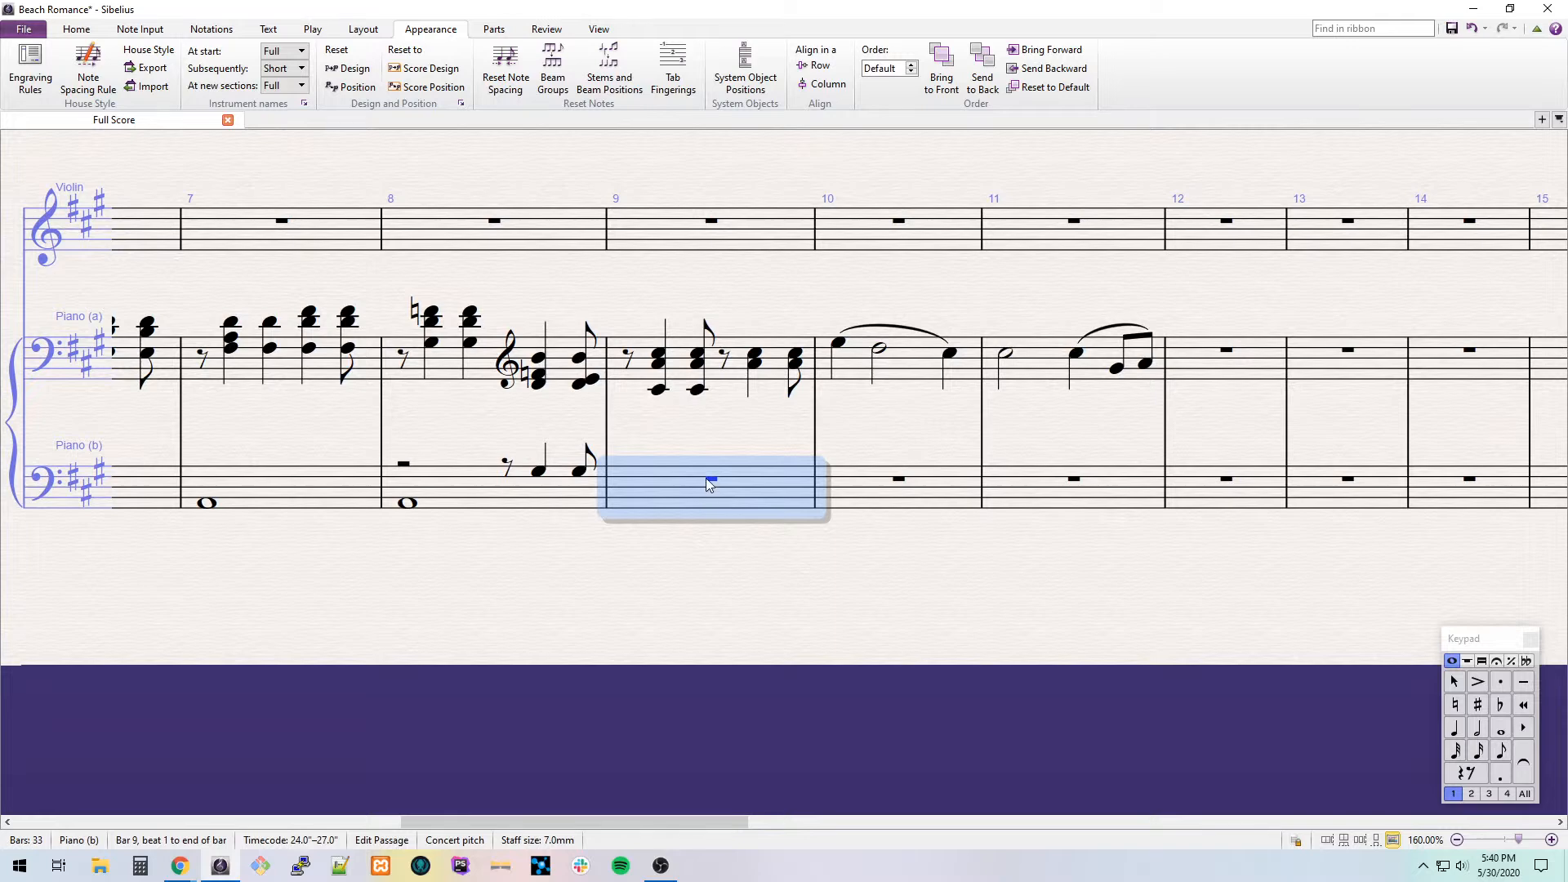
{"action": "key", "text": "3"}
{"action": "key", "text": "a"}
{"action": "key", "text": "ctrl+Down"}
{"action": "key", "text": "4"}
{"action": "key", "text": "e"}
{"action": "key", "text": "ctrl+Up"}
{"action": "key", "text": "3"}
{"action": "key", "text": "e"}
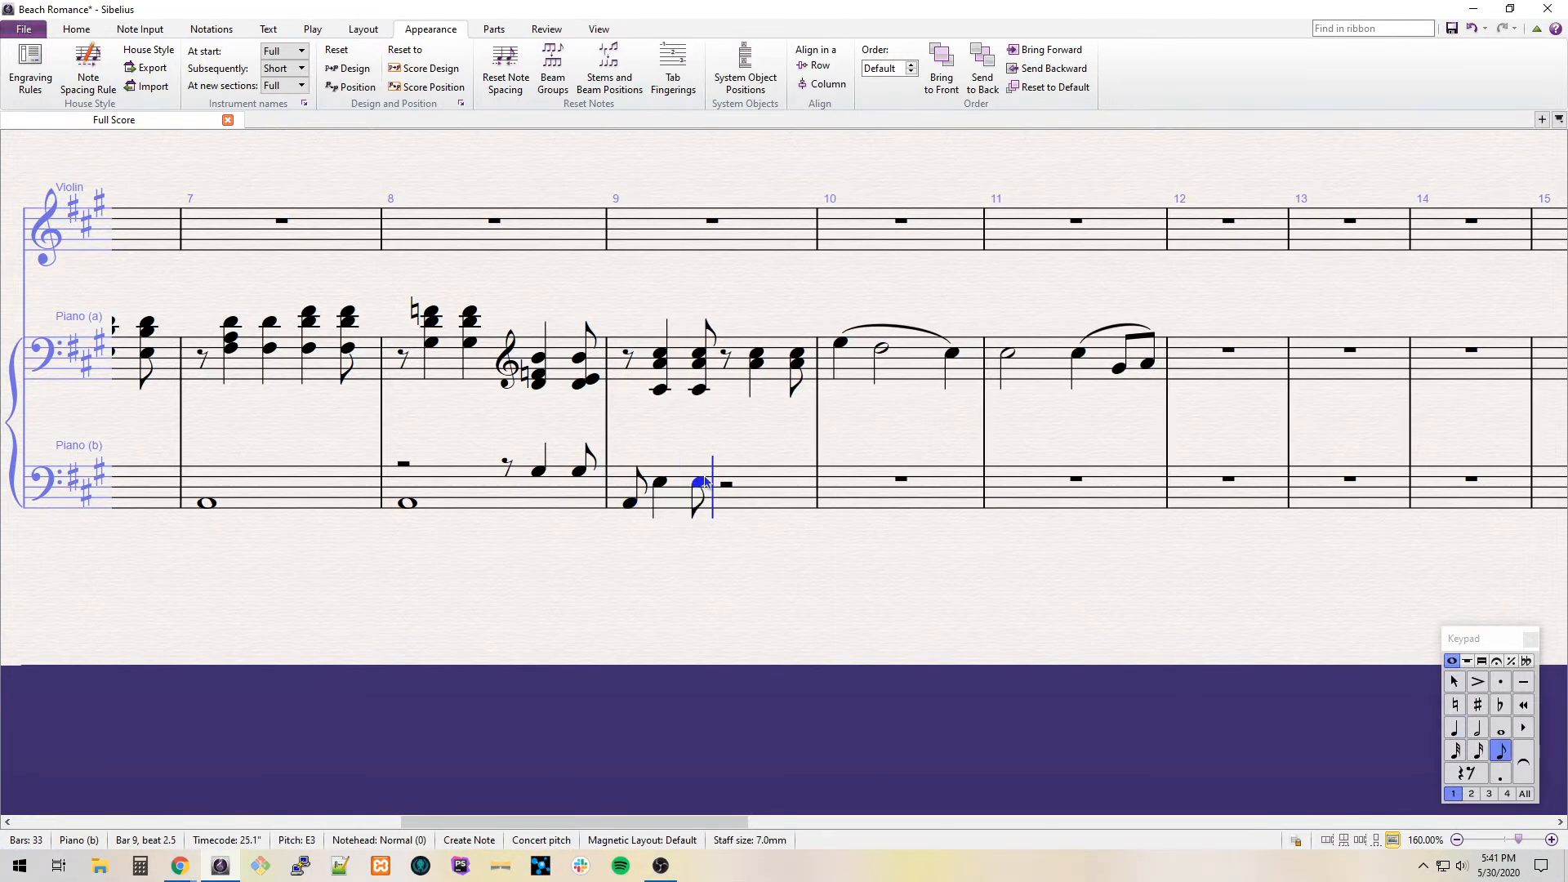
Continue bar 9 of the lower staff with an eighth F#2 and a quarter chord F#3–C#4–E4.
{"action": "key", "text": "f"}
{"action": "key", "text": "d"}
{"action": "key", "text": "Left"}
{"action": "key", "text": "ctrl+Down"}
{"action": "key", "text": "Right"}
{"action": "key", "text": "ctrl+Up"}
{"action": "key", "text": "ctrl+Down"}
{"action": "key", "text": "Up"}
{"action": "key", "text": "Up"}
{"action": "key", "text": "4"}
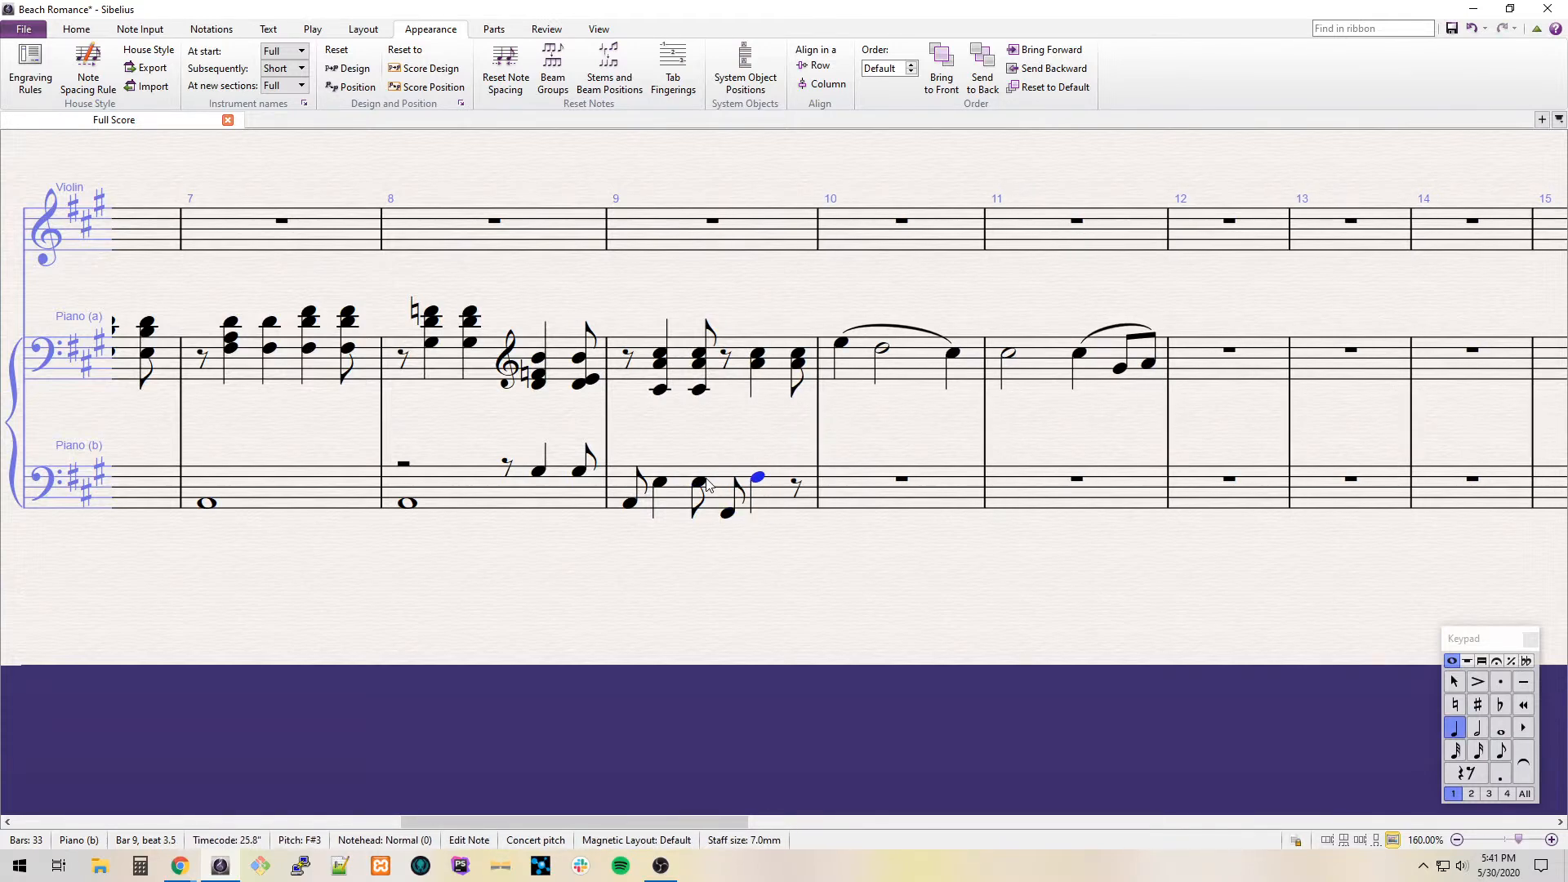
{"action": "key", "text": "5"}
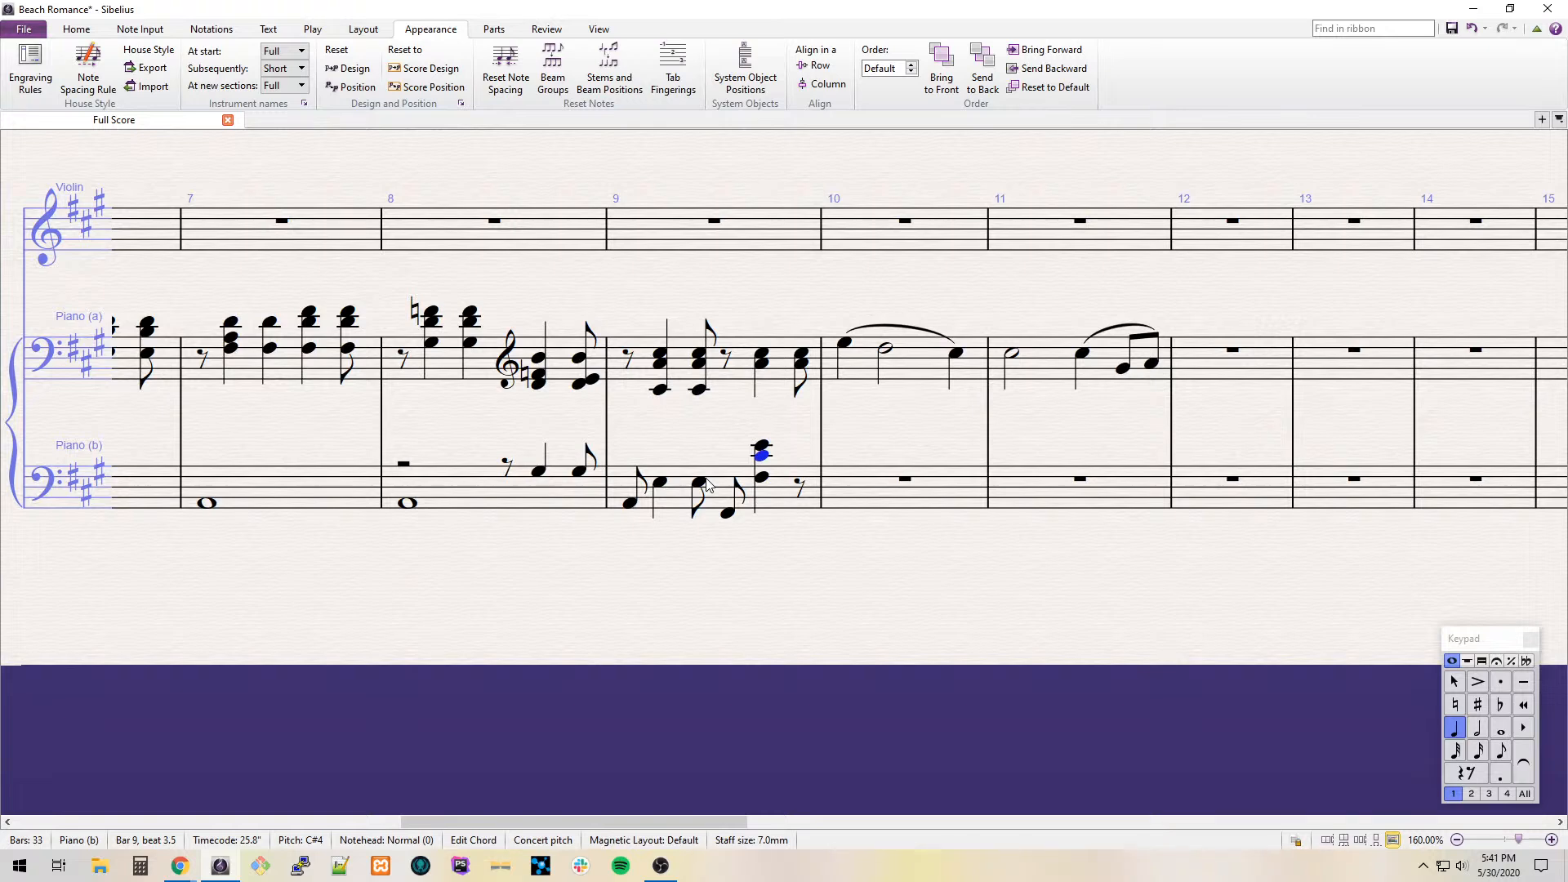
Repeat the F#3–C#4–E4 chord as an eighth at the end of bar 9.
{"action": "key", "text": "r"}
{"action": "key", "text": "Left"}
{"action": "key", "text": "KP_Enter"}
Add a second voice to bar 9 of the lower staff with half notes A2 and F#2.
{"action": "key", "text": "Left"}
{"action": "key", "text": "Left"}
{"action": "key", "text": "1"}
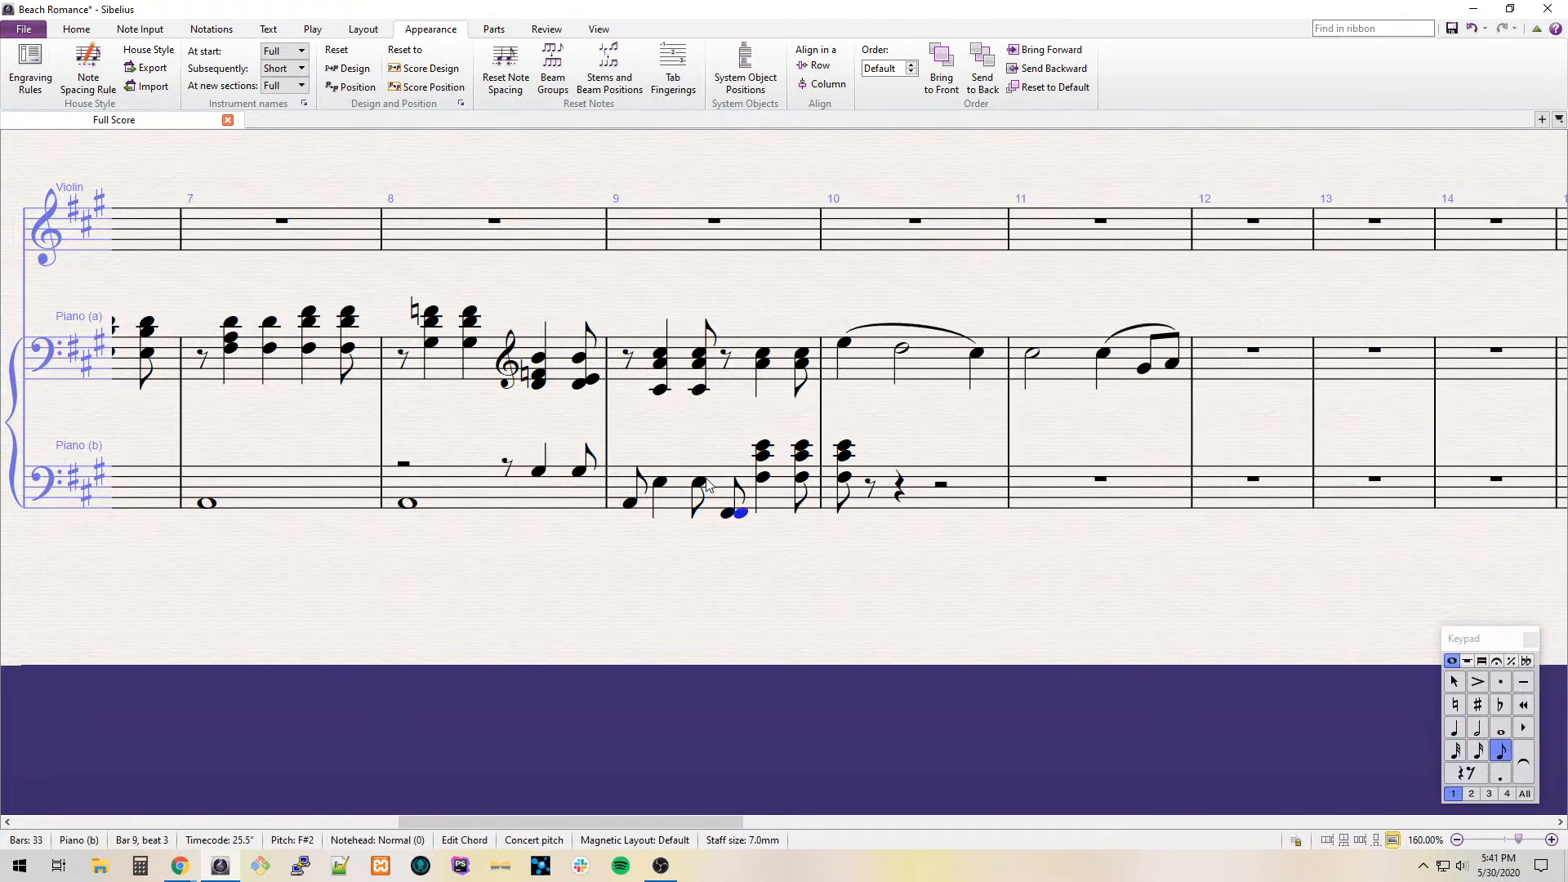
{"action": "key", "text": "alt+2"}
{"action": "key", "text": "5"}
{"action": "key", "text": "Left"}
{"action": "key", "text": "Left"}
{"action": "key", "text": "Right"}
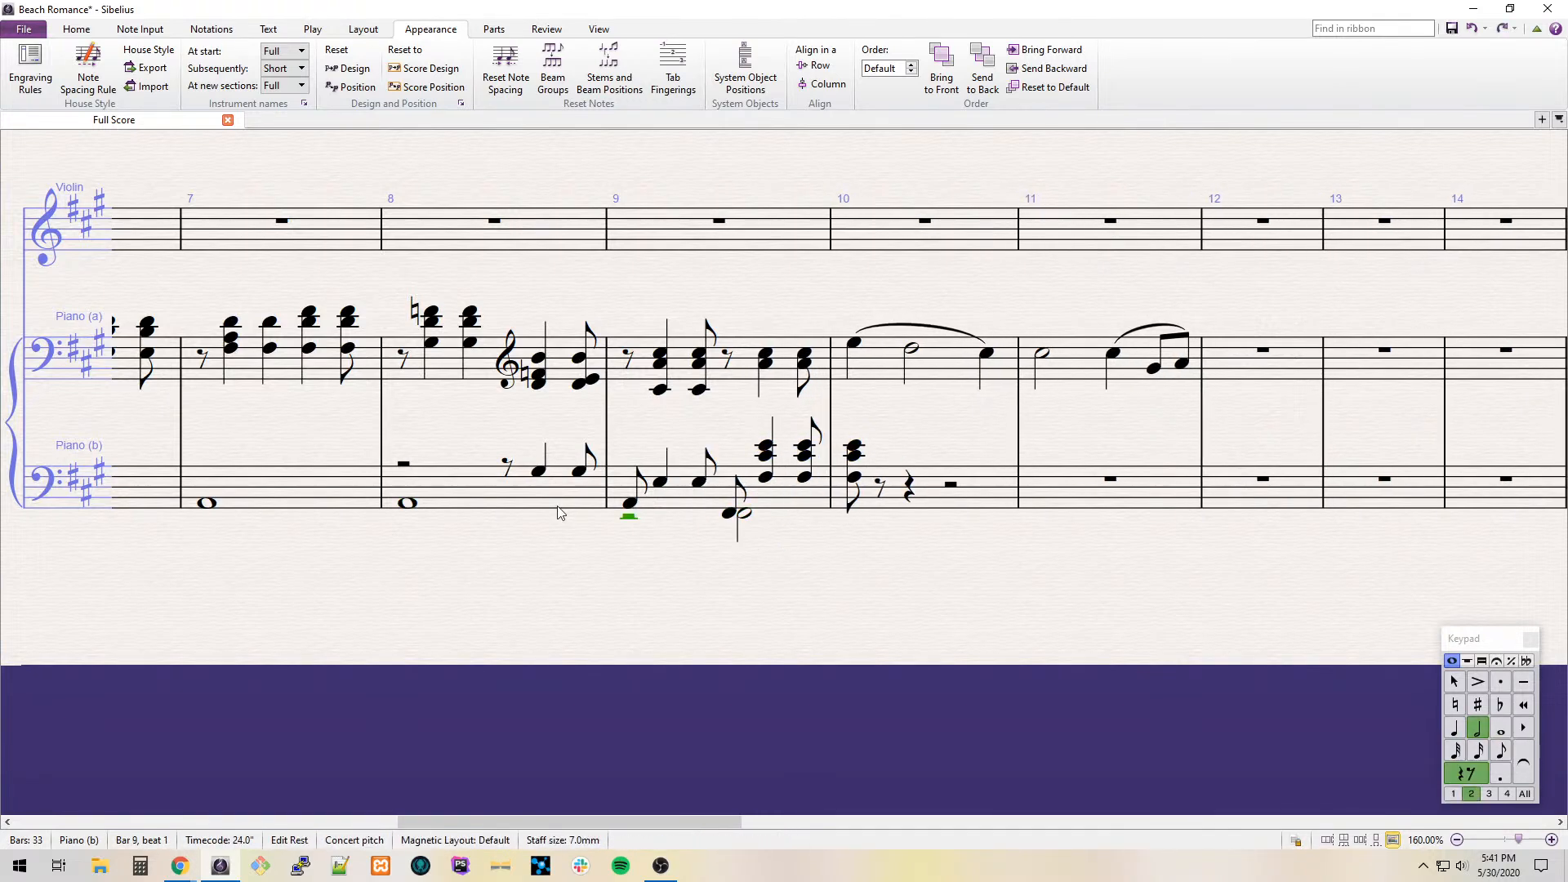
{"action": "key", "text": "a"}
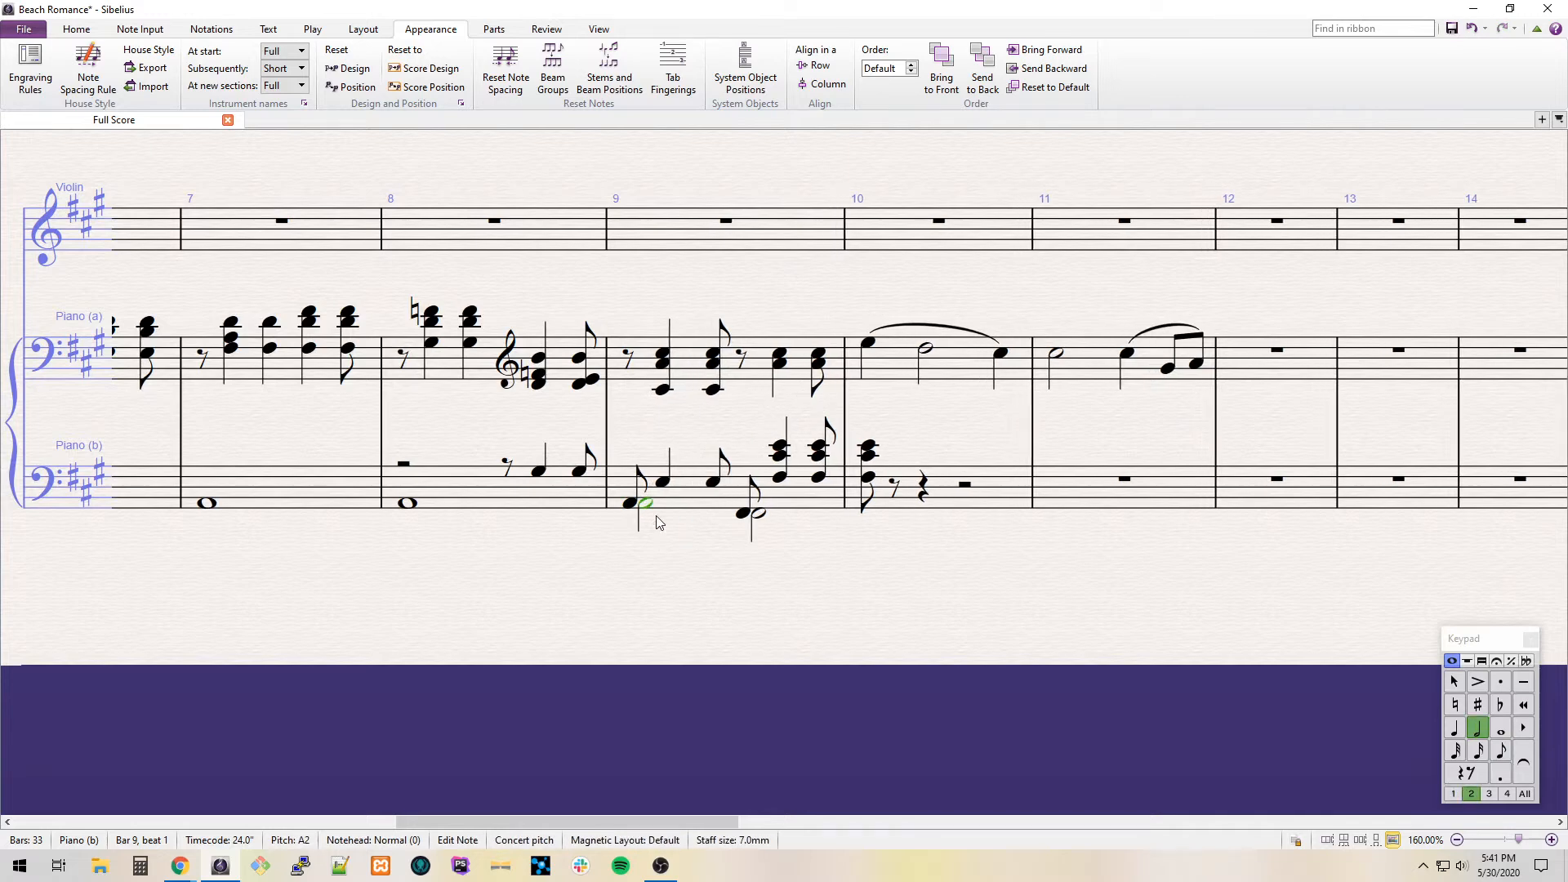
Delete the surplus chord from bar 10 of the lower staff, leaving the bar empty.
{"action": "left_click", "coordinate": [699, 496]}
{"action": "left_click", "coordinate": [860, 492]}
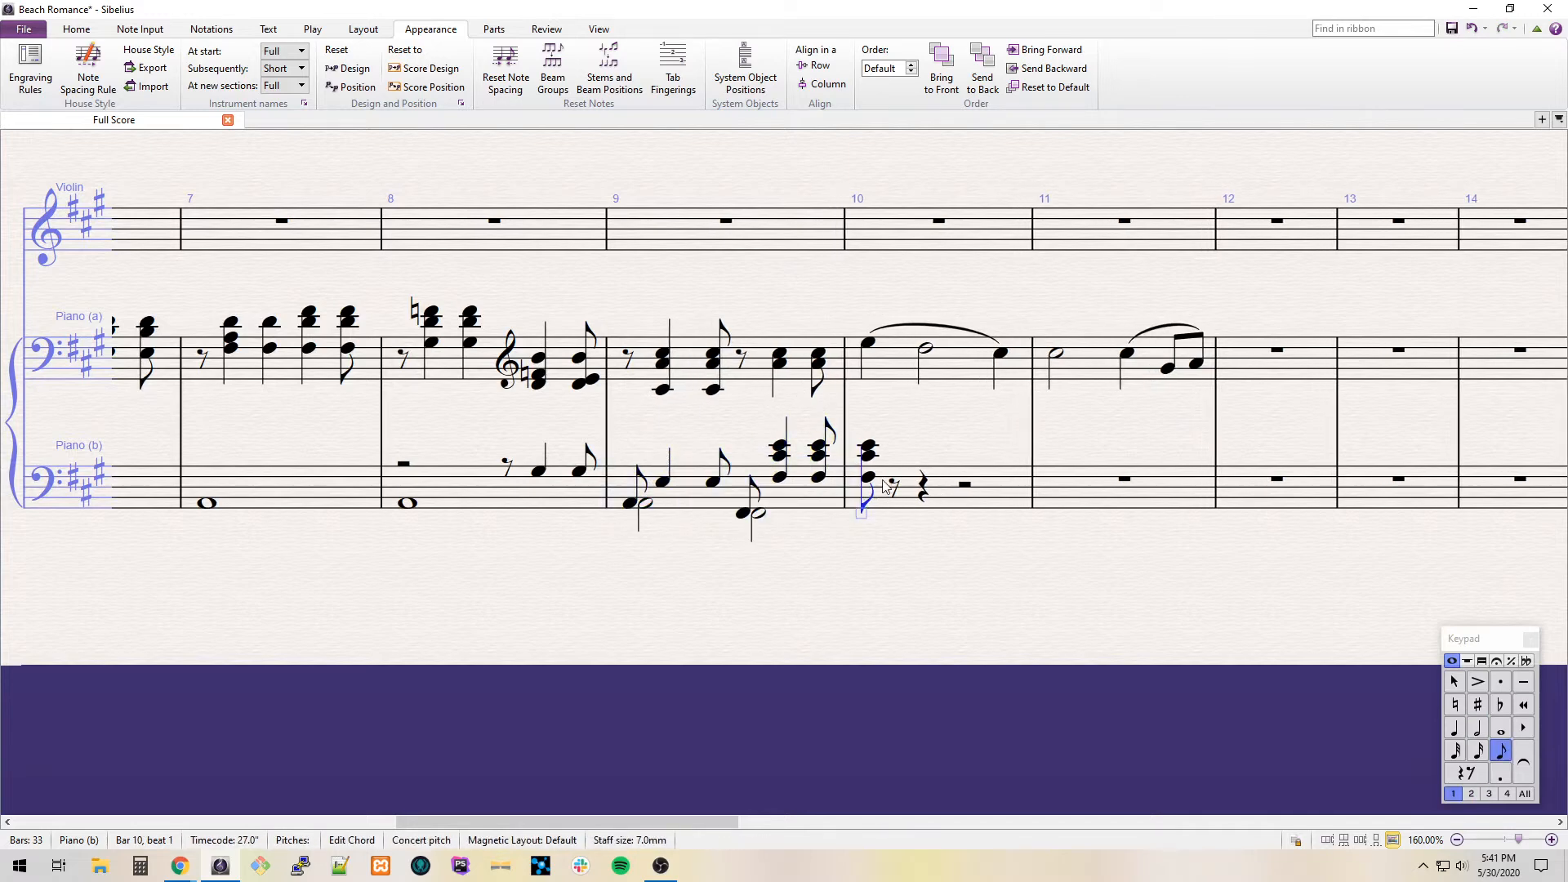
{"action": "left_click", "coordinate": [865, 481]}
{"action": "key", "text": "Delete"}
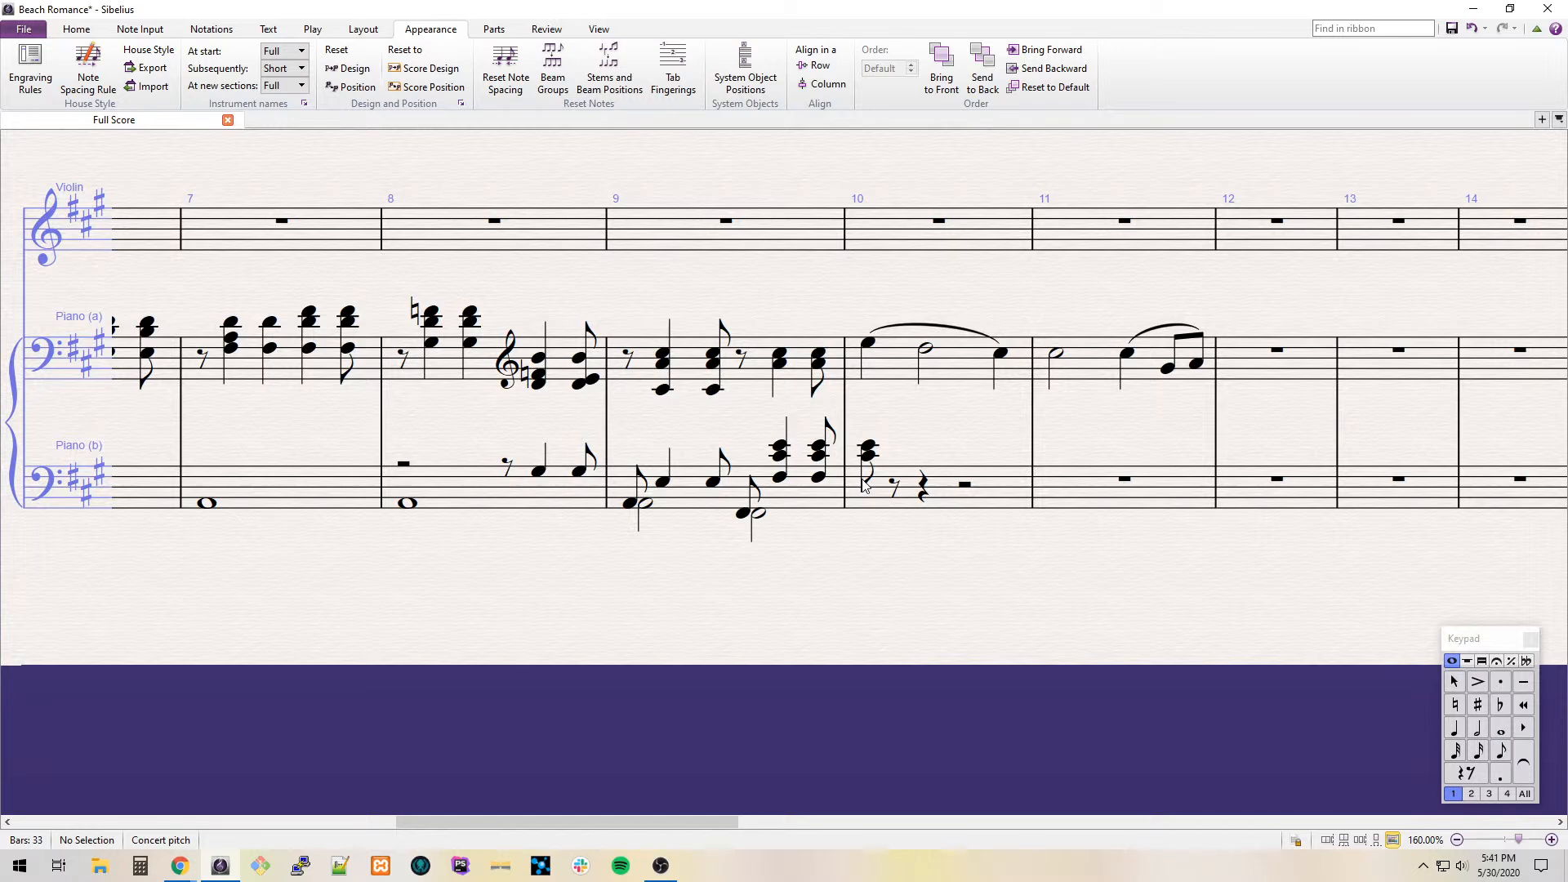
{"action": "left_click", "coordinate": [946, 485]}
{"action": "left_click_drag", "start_coordinate": [972, 432], "coordinate": [803, 424]}
{"action": "key", "text": "Delete"}
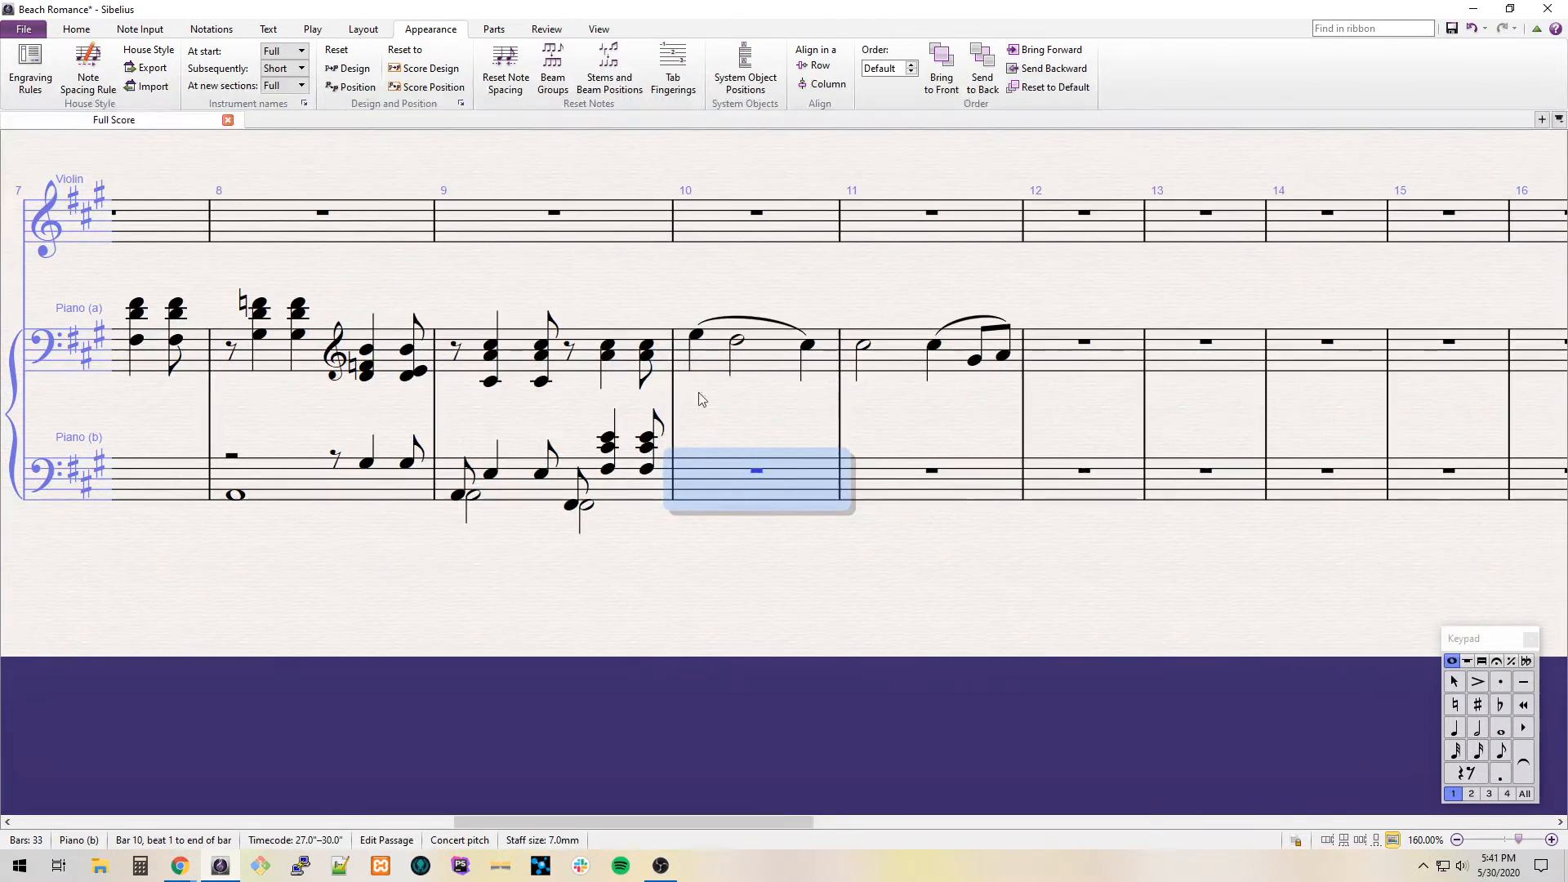
Enter half notes B2 and C#3 as voice 2 in bar 10 of the lower staff.
{"action": "key", "text": "Escape"}
{"action": "left_click", "coordinate": [755, 471]}
{"action": "key", "text": "b"}
{"action": "key", "text": "Escape"}
{"action": "key", "text": "5"}
{"action": "key", "text": "ctrl+Down"}
{"action": "key", "text": "alt+2"}
{"action": "key", "text": "Right"}
{"action": "key", "text": "a"}
{"action": "key", "text": "ctrl+z"}
{"action": "key", "text": "c"}
{"action": "key", "text": "Escape"}
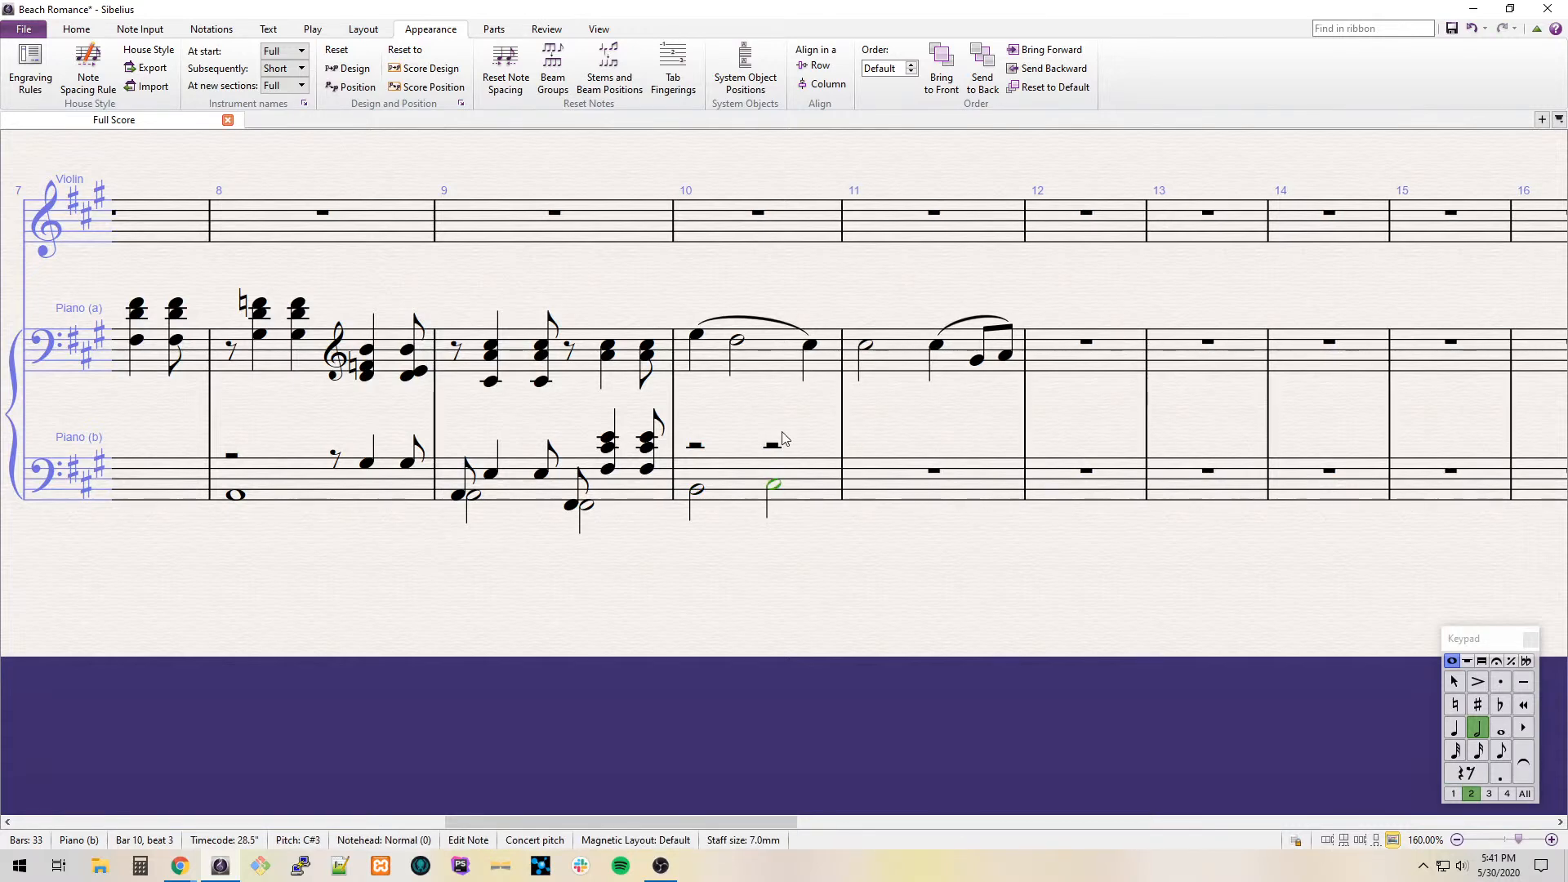
Start voice 2 in bar 10 of the piano's upper staff with an eighth rest.
{"action": "key", "text": "alt+Tab"}
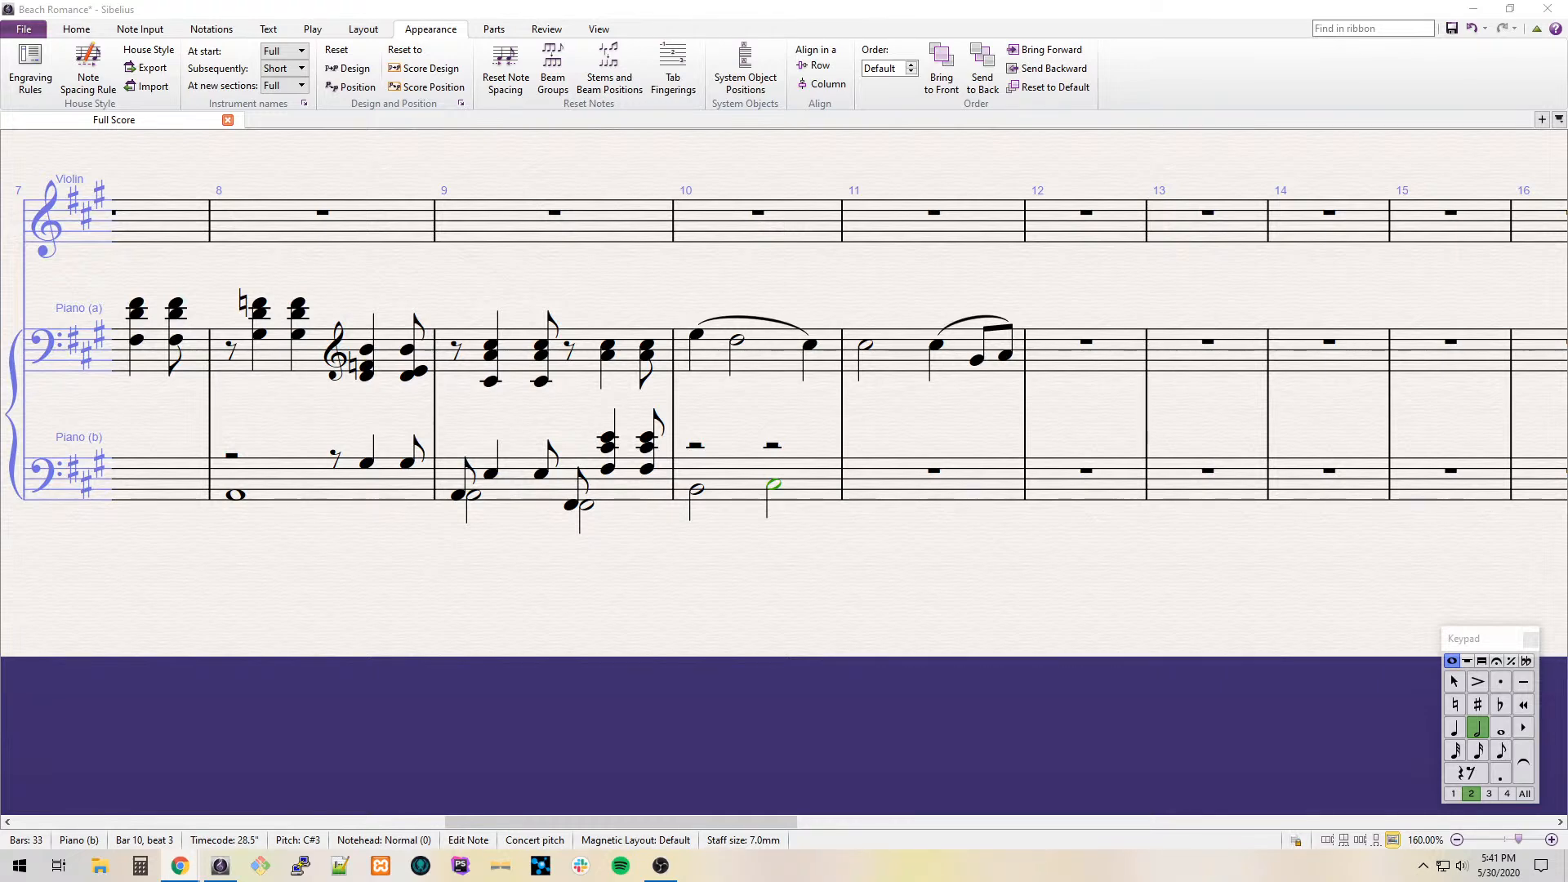
{"action": "left_click_drag", "start_coordinate": [728, 384], "coordinate": [744, 416]}
{"action": "left_click", "coordinate": [699, 377]}
{"action": "key", "text": "Escape"}
{"action": "key", "text": "n"}
{"action": "key", "text": "3"}
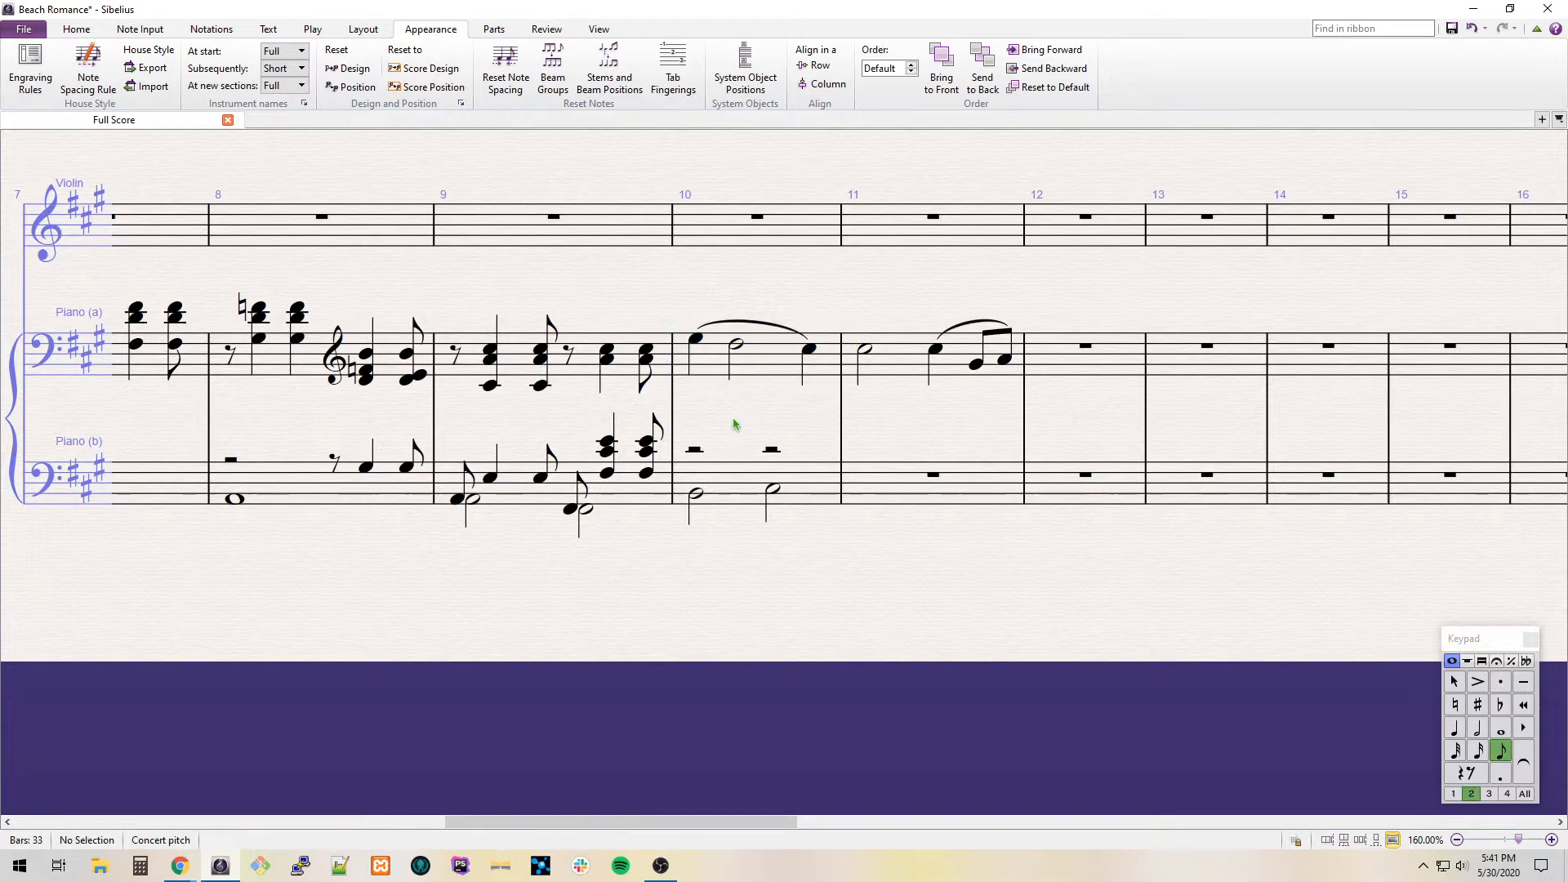
{"action": "left_click", "coordinate": [702, 359]}
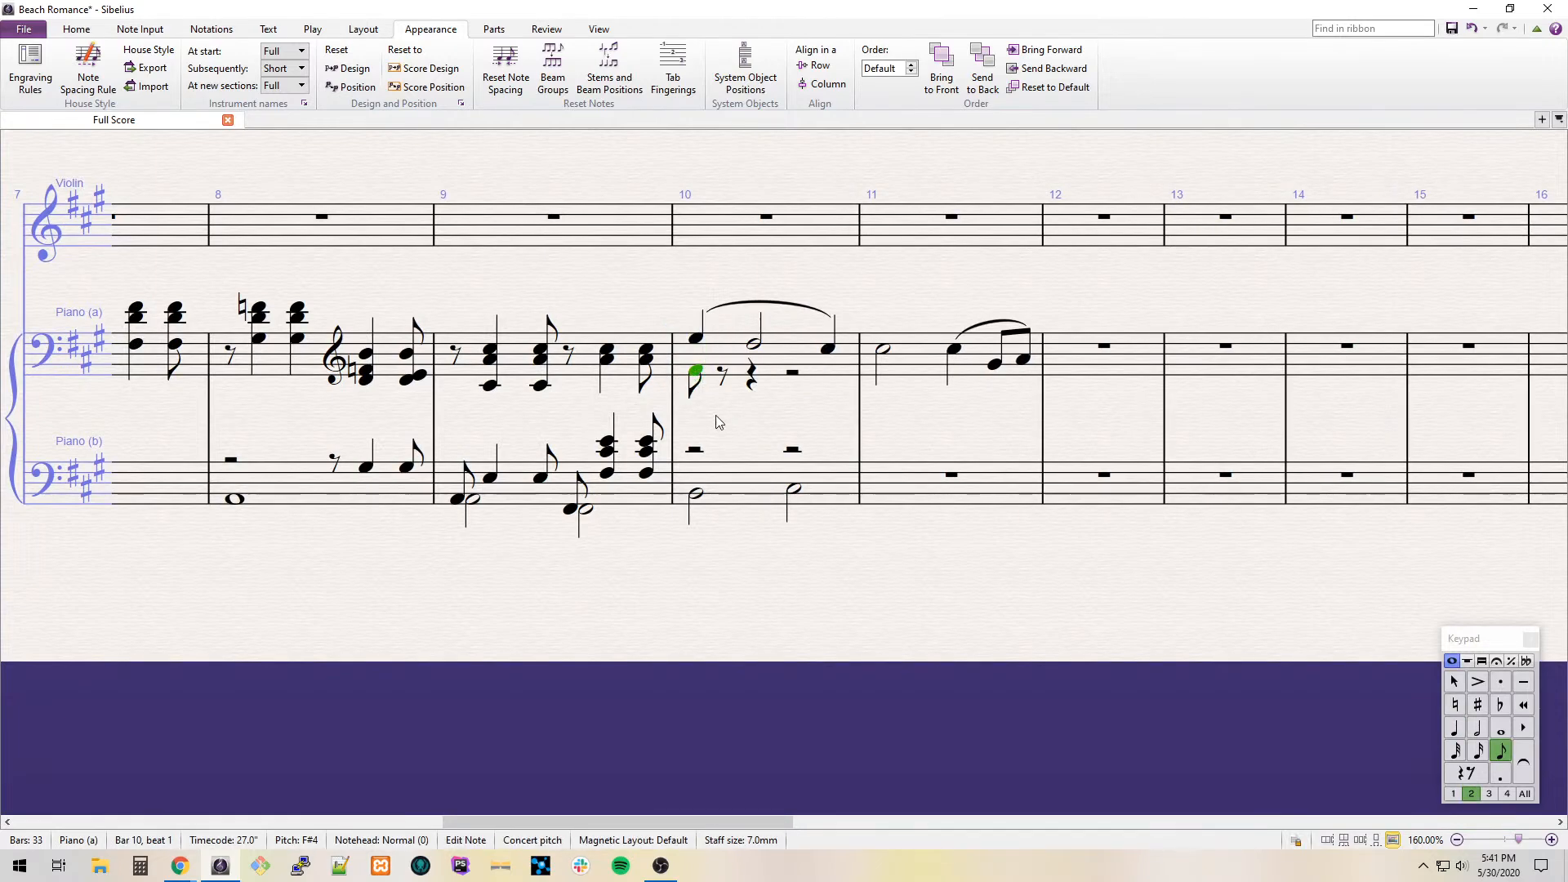
{"action": "key", "text": "0"}
{"action": "key", "text": "Right"}
Add a quarter chord F#4–A4 and an eighth F#4 to voice 2 of bar 10 in the upper staff.
{"action": "key", "text": "4"}
{"action": "key", "text": "f"}
{"action": "key", "text": "ctrl+Up"}
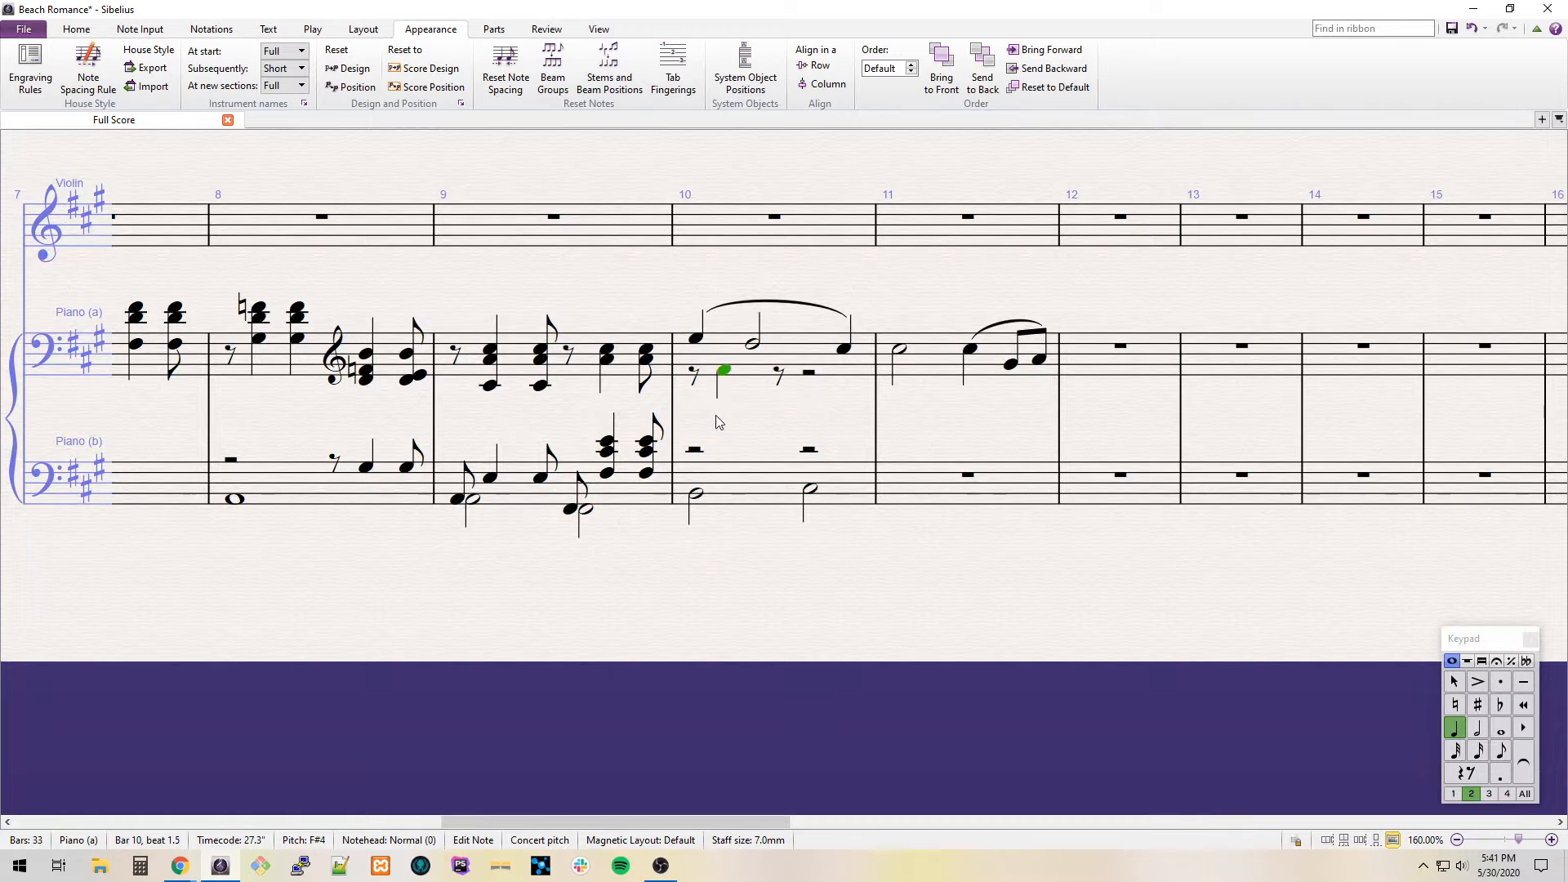
{"action": "key", "text": "3"}
{"action": "key", "text": "Right"}
{"action": "key", "text": "f"}
Continue voice 2 of bar 10 with an eighth rest and a quarter chord E#4–A4.
{"action": "key", "text": "Right"}
{"action": "key", "text": "3"}
{"action": "key", "text": "Right"}
{"action": "key", "text": "4"}
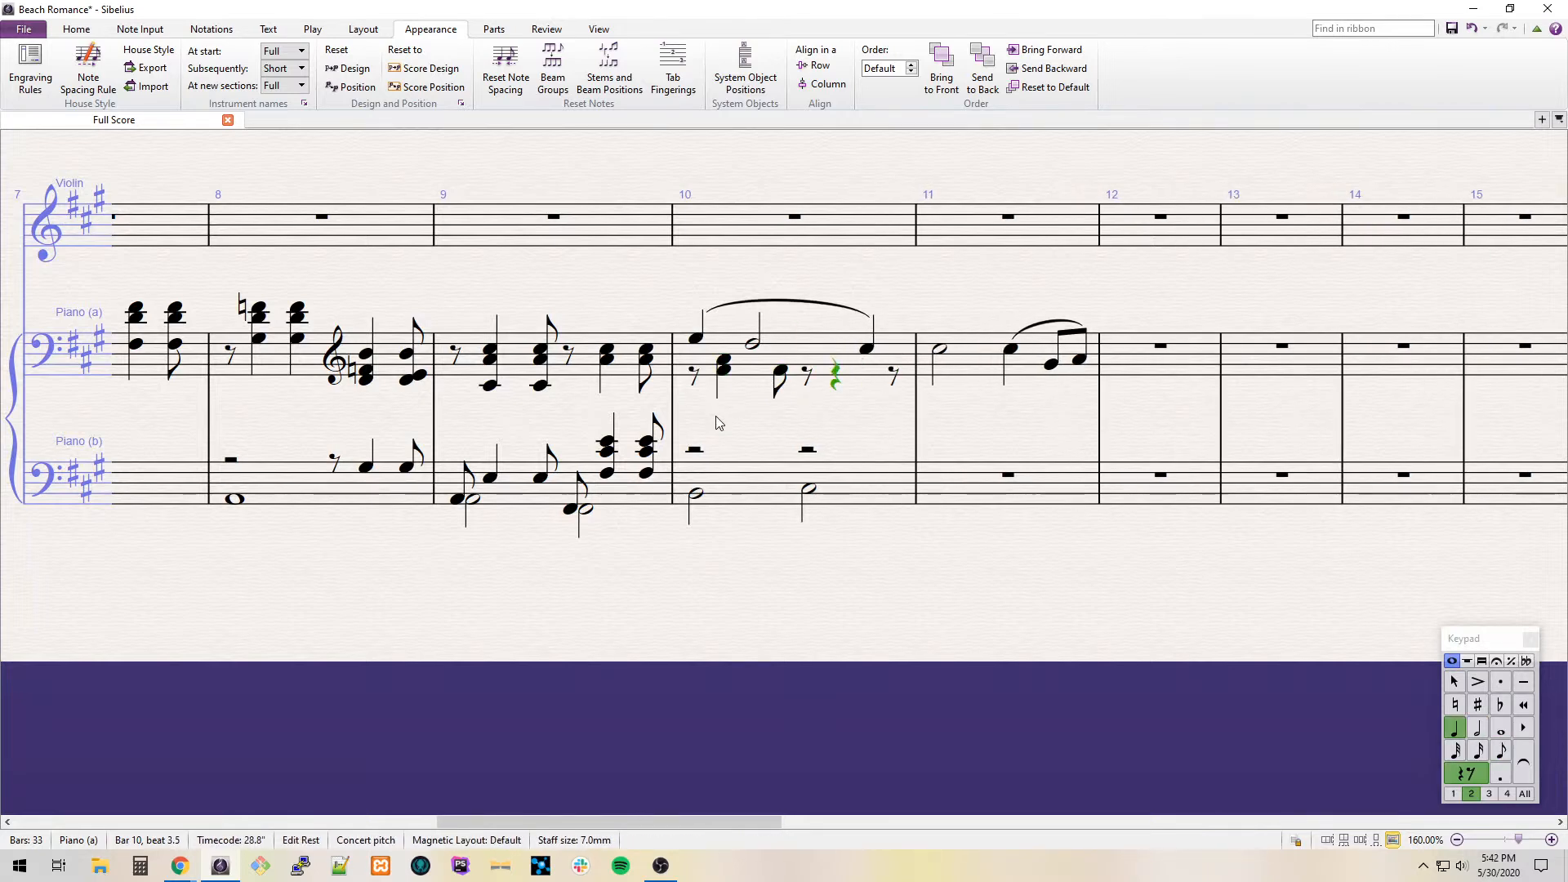
{"action": "key", "text": "e"}
{"action": "key", "text": "8"}
{"action": "key", "text": "4"}
Finish voice 2 of bar 10 in the upper staff with an eighth chord E#4–A4.
{"action": "key", "text": "Right"}
{"action": "key", "text": "e"}
{"action": "key", "text": "4"}
{"action": "key", "text": "5"}
{"action": "key", "text": "ctrl+z"}
{"action": "key", "text": "Right"}
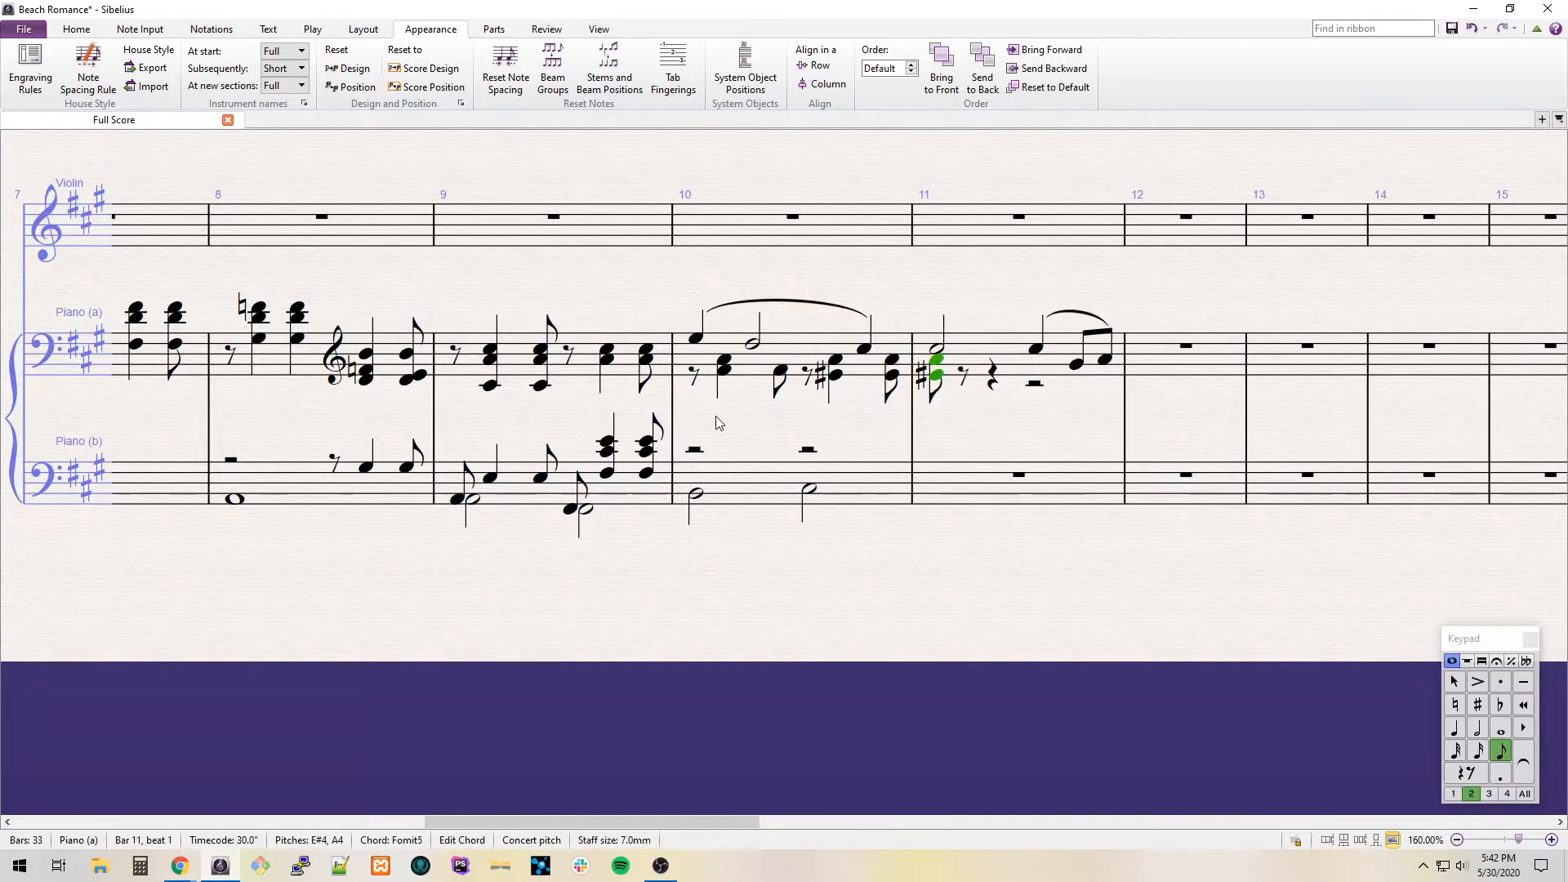
Start voice 2 of bar 11 in the upper staff with an eighth rest, a quarter chord F#4–A4 and an eighth F#4.
{"action": "key", "text": "4"}
{"action": "key", "text": "a"}
{"action": "key", "text": "g"}
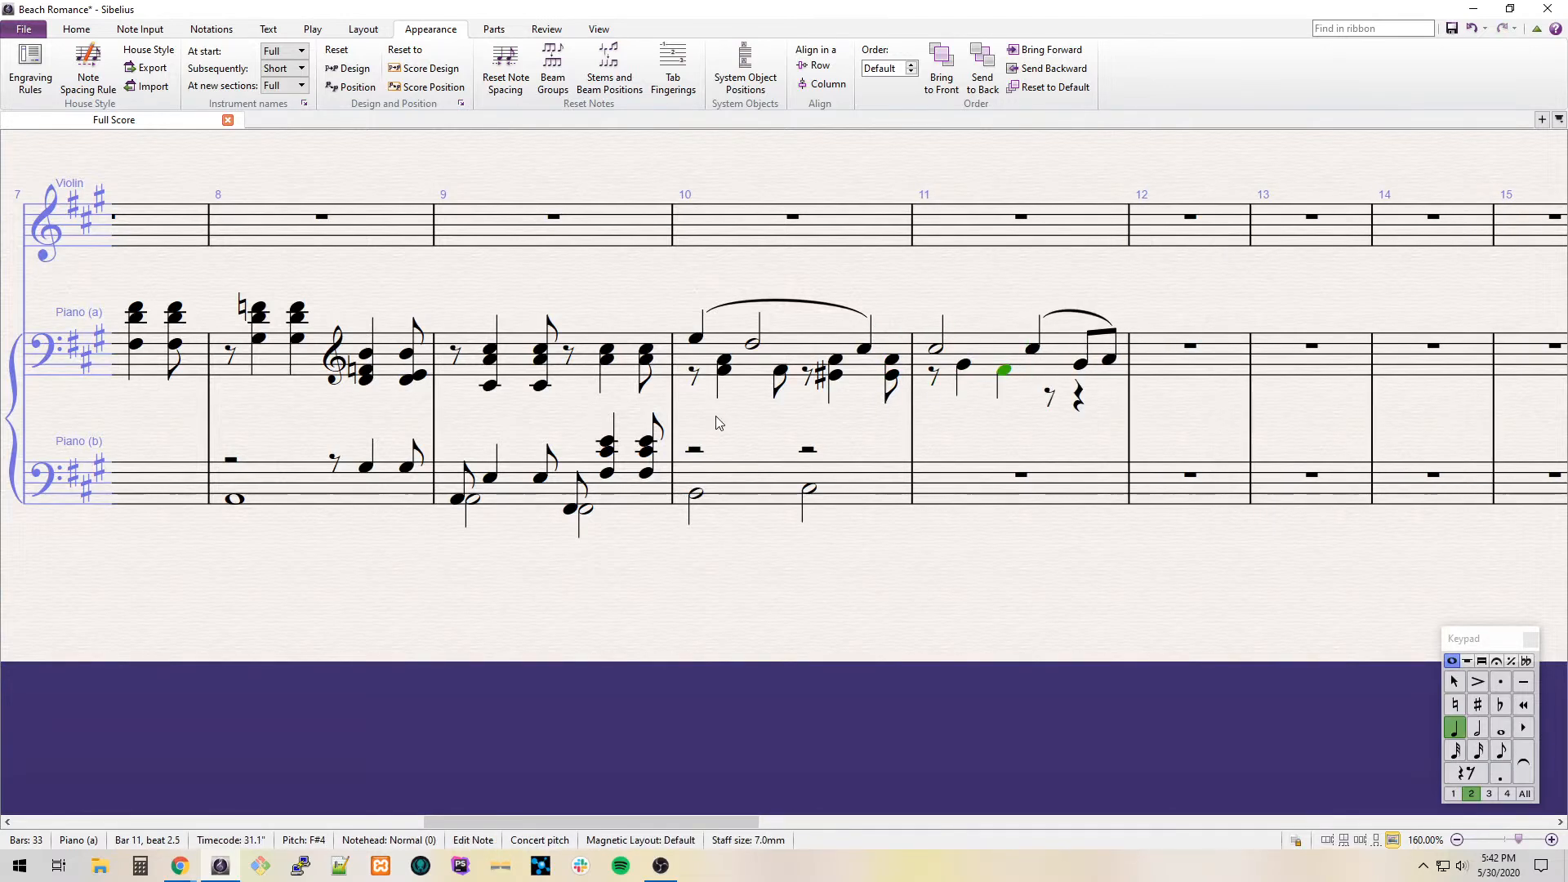
{"action": "key", "text": "Left"}
{"action": "key", "text": "Down"}
{"action": "key", "text": "3"}
{"action": "key", "text": "r"}
{"action": "key", "text": "3"}
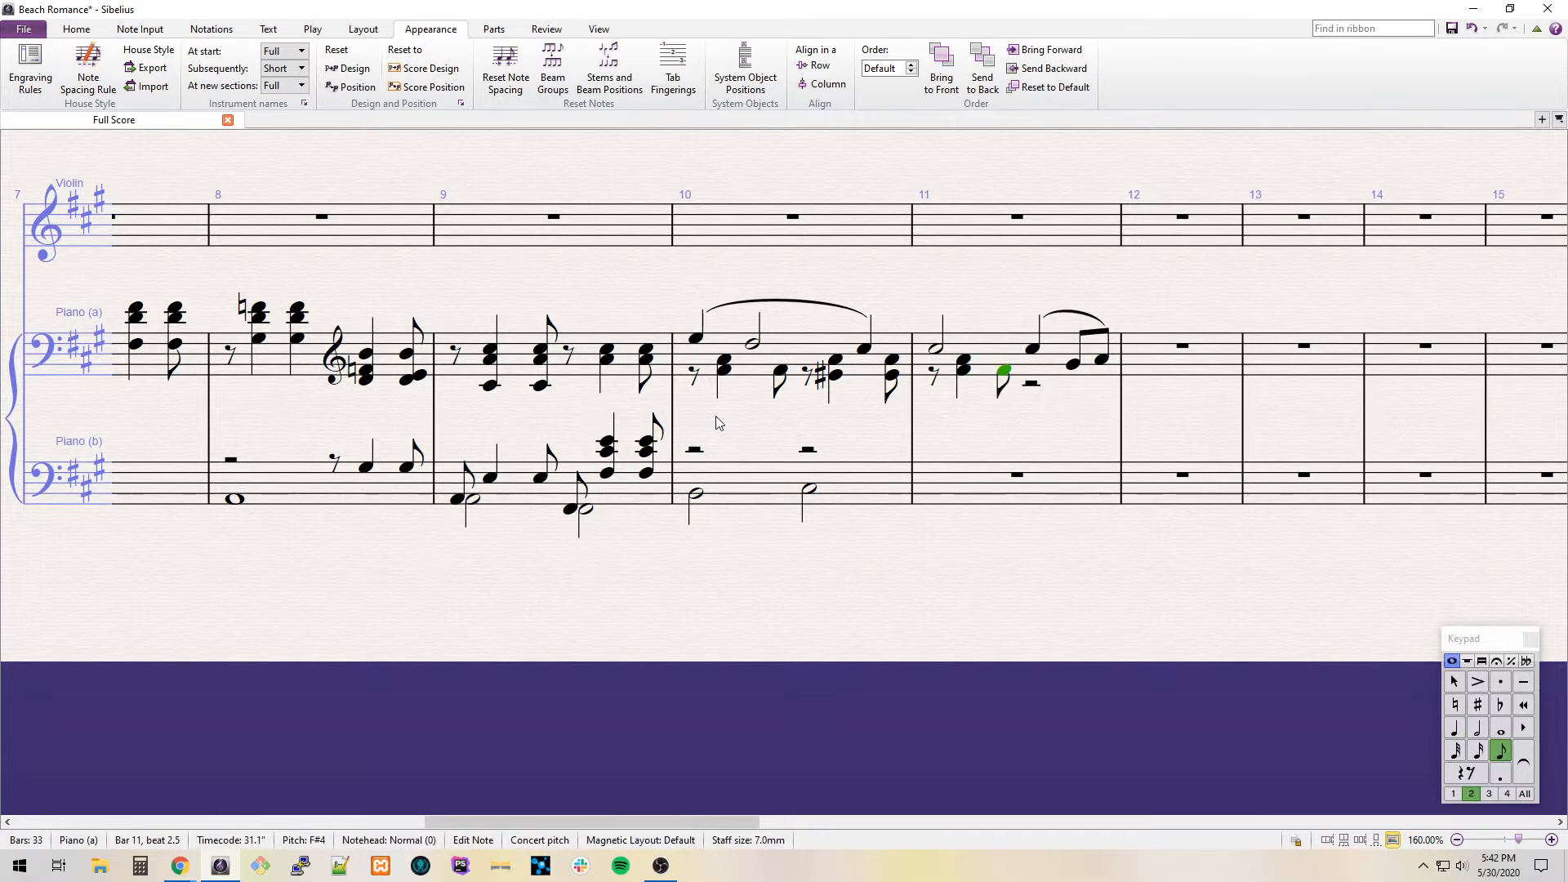
Complete voice 2 of bar 11 with an eighth rest, a quarter E natural 4 and an eighth D#4.
{"action": "key", "text": "0"}
{"action": "key", "text": "0"}
{"action": "key", "text": "4"}
{"action": "key", "text": "e"}
{"action": "key", "text": "3"}
{"action": "key", "text": "8"}
{"action": "key", "text": "d"}
{"action": "key", "text": "Escape"}
Start voice 1 in bar 10 of the lower staff with an eighth B2 and an eighth chord F#3–A3.
{"action": "left_click", "coordinate": [701, 513]}
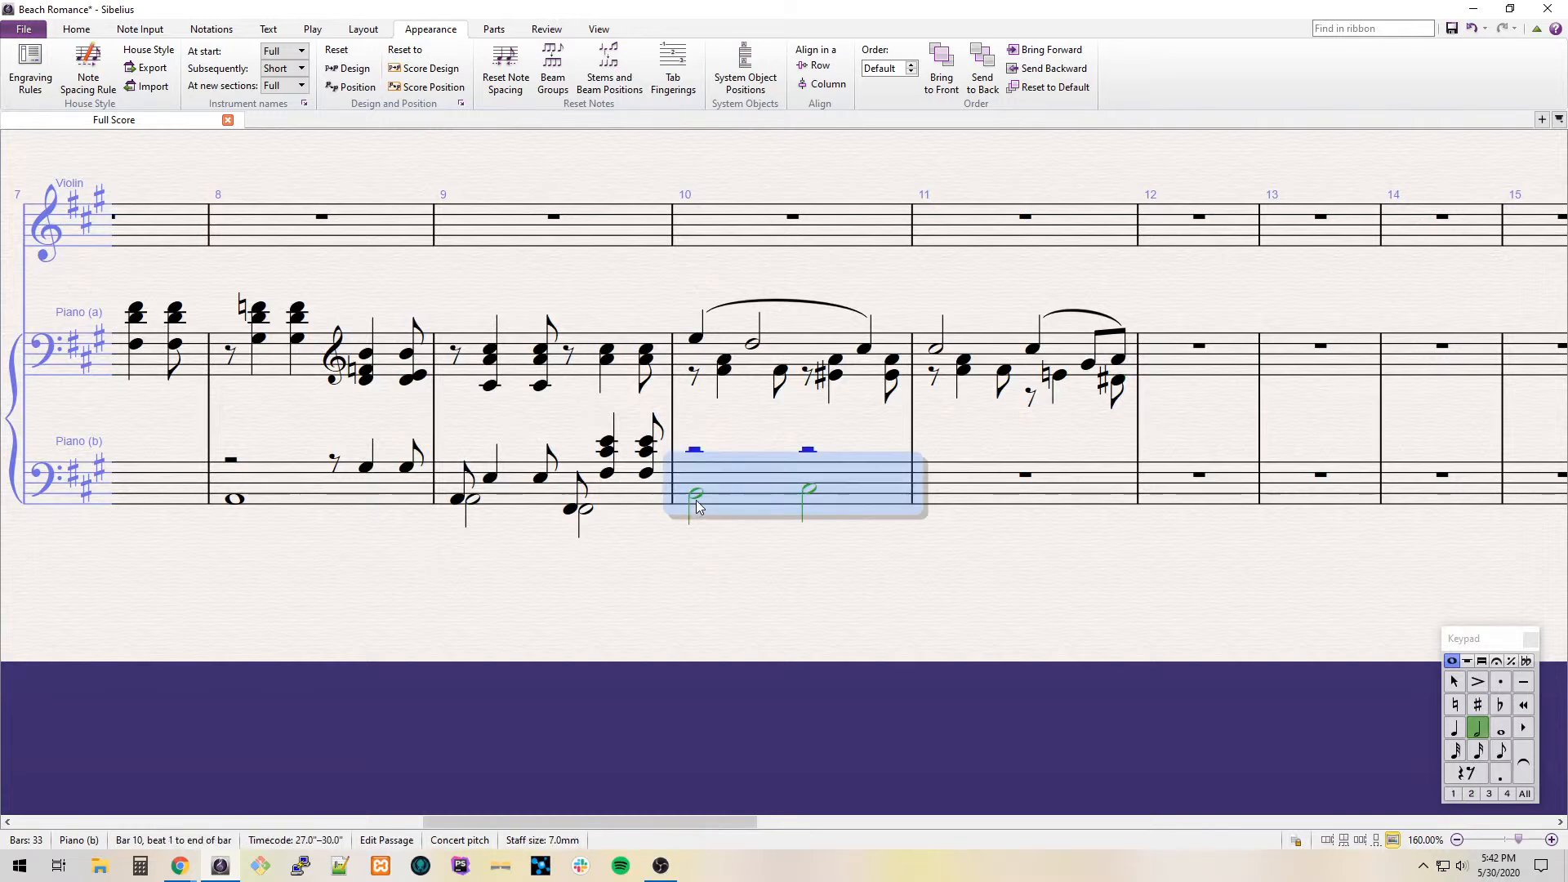
{"action": "left_click", "coordinate": [694, 451]}
{"action": "key", "text": "3"}
{"action": "key", "text": "b"}
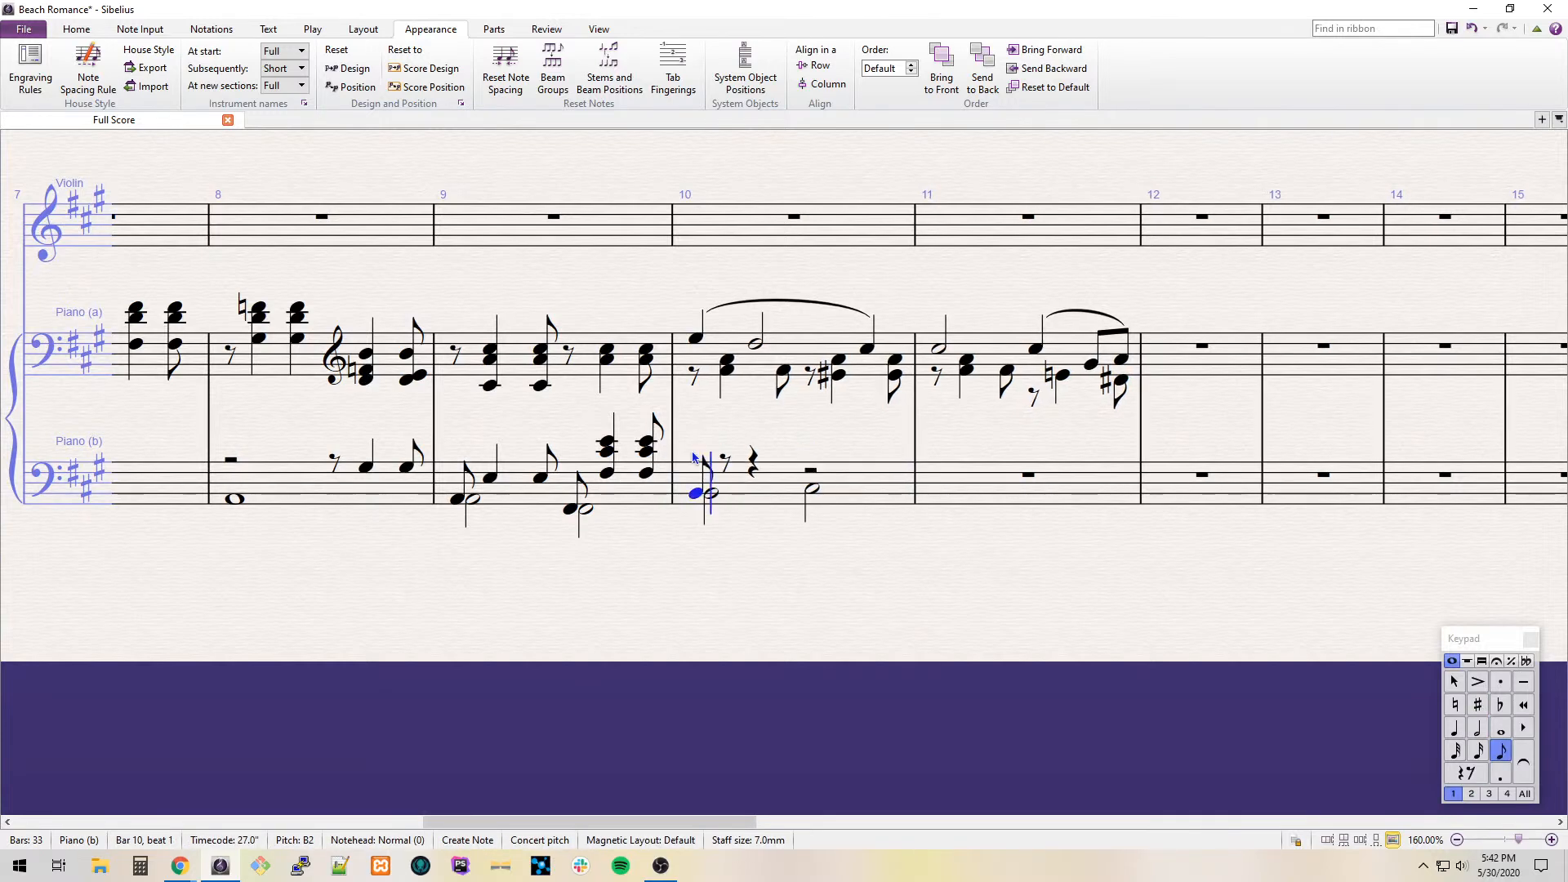
{"action": "key", "text": "b"}
{"action": "key", "text": "ctrl+Up"}
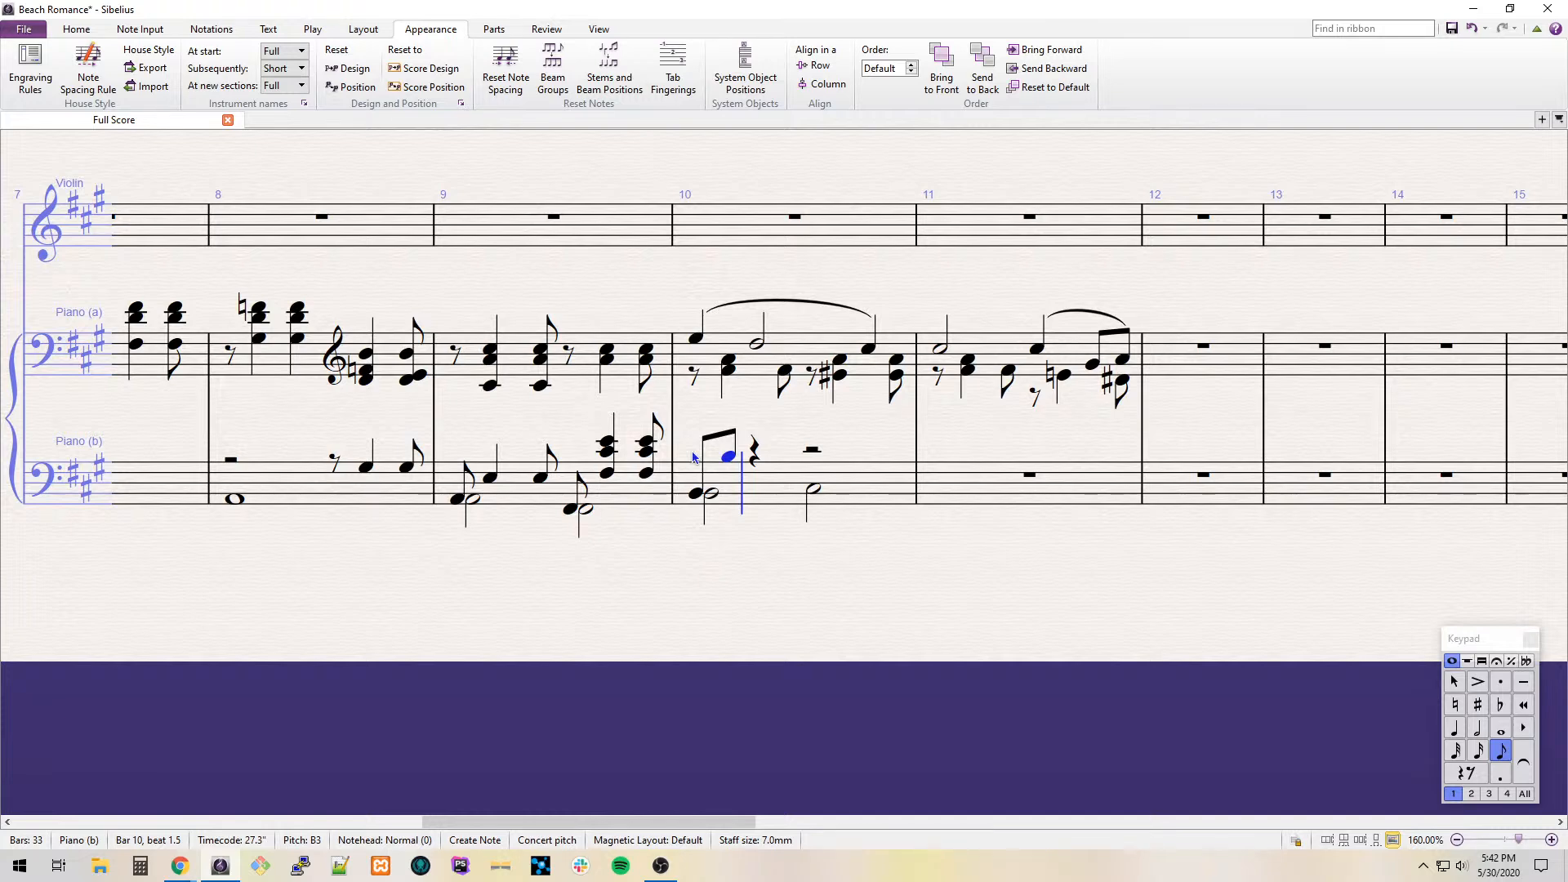
{"action": "key", "text": "Down"}
{"action": "key", "text": "shift+3"}
Add an eighth D4 tied to an eighth chord A3–D4 in bar 10 of the lower staff.
{"action": "key", "text": "d"}
{"action": "key", "text": "ctrl+Up"}
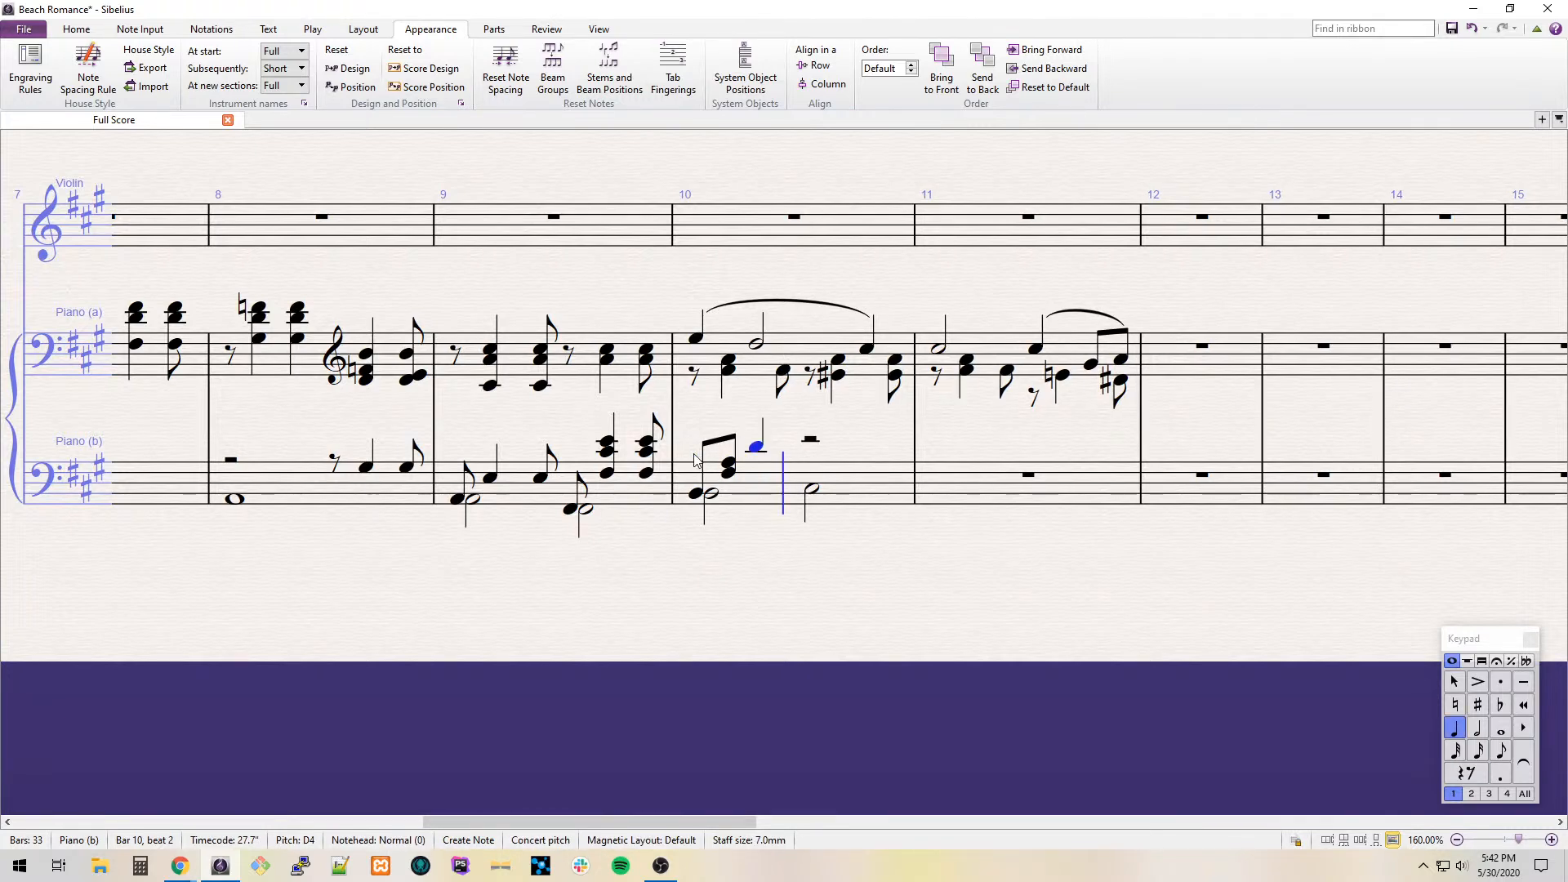
{"action": "key", "text": "Escape"}
{"action": "key", "text": "n"}
{"action": "key", "text": "shift+4"}
{"action": "key", "text": "Left"}
{"action": "key", "text": "Right"}
{"action": "key", "text": "n"}
{"action": "key", "text": "KP_Enter"}
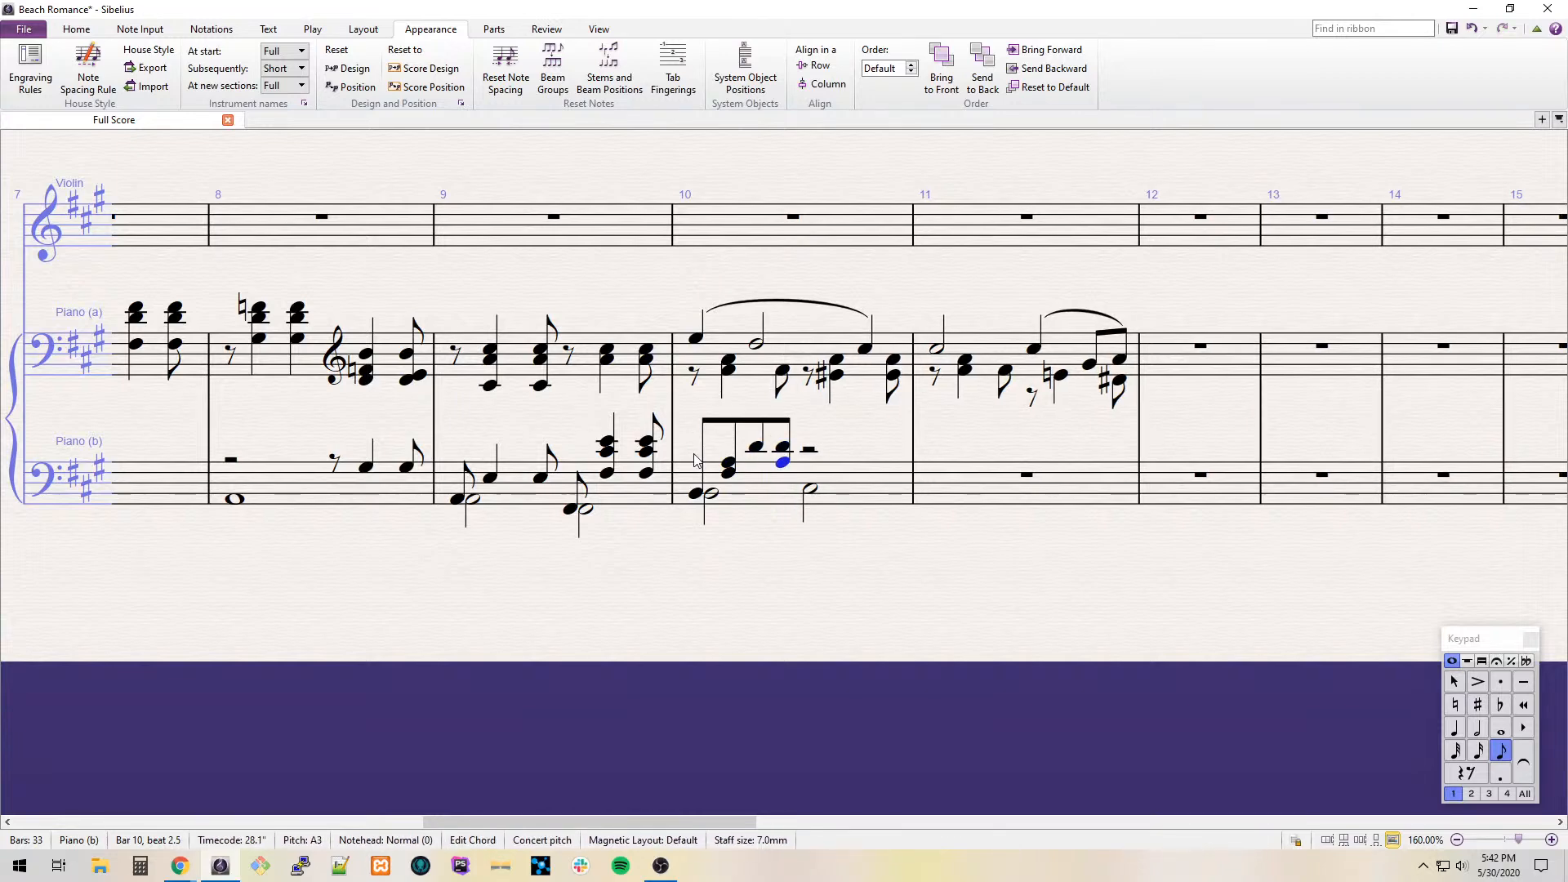
Finish voice 1 of bar 10 in the lower staff with an eighth rest, a quarter B3 and an eighth B3.
{"action": "key", "text": "Right"}
{"action": "key", "text": "Right"}
{"action": "key", "text": "KP_3"}
{"action": "key", "text": "Right"}
{"action": "key", "text": "KP_4"}
{"action": "key", "text": "c"}
{"action": "key", "text": "Down"}
{"action": "key", "text": "Right"}
{"action": "key", "text": "0"}
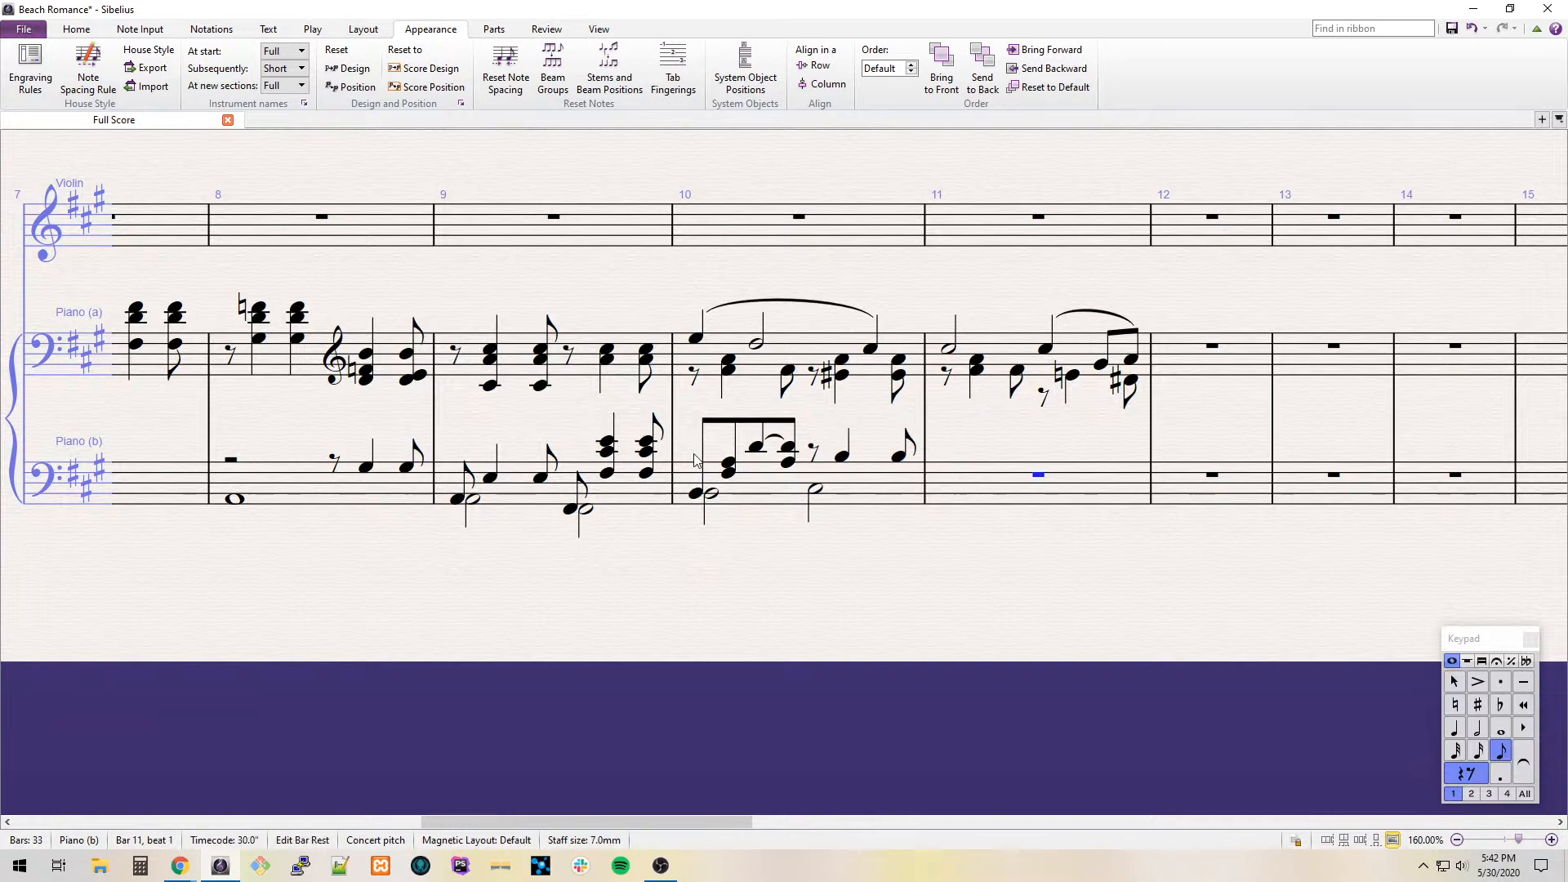
Fill voice 1 of bar 11 in the lower staff with an eighth rest, quarter A3, two quarter chords A3–C#4 and an eighth B3.
{"action": "key", "text": "5"}
{"action": "key", "text": "a"}
{"action": "key", "text": "a"}
{"action": "key", "text": "3"}
{"action": "key", "text": "a"}
{"action": "key", "text": "3"}
{"action": "key", "text": "4"}
{"action": "key", "text": "b"}
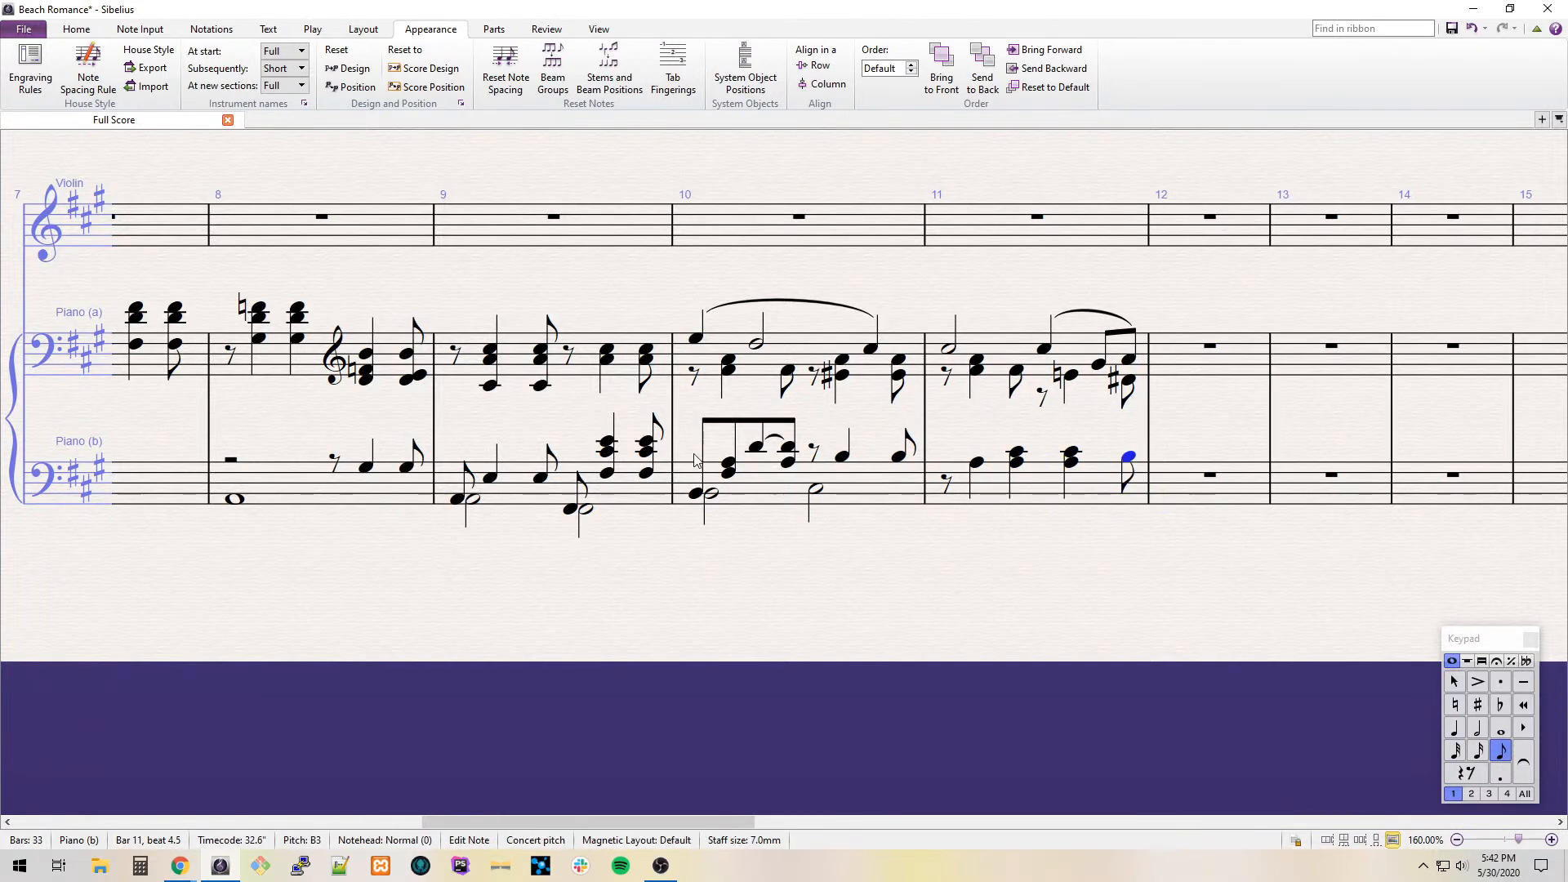
Start voice 2 of bar 11 in the lower staff with a quarter D3.
{"action": "left_click", "coordinate": [947, 488]}
{"action": "key", "text": "a"}
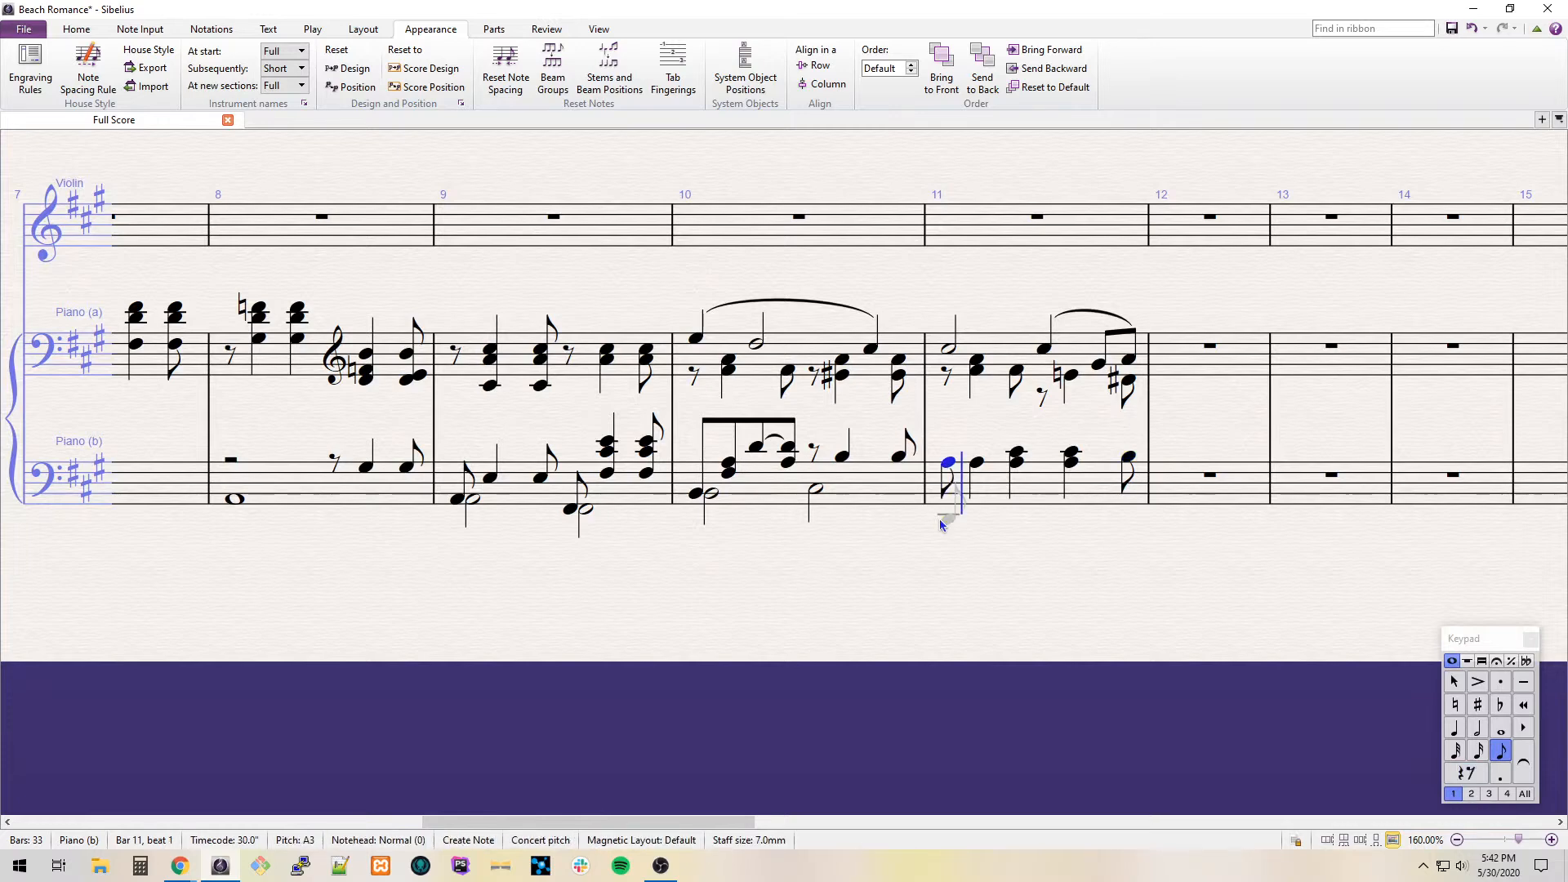
{"action": "key", "text": "ctrl+z"}
{"action": "key", "text": "d"}
{"action": "key", "text": "Escape"}
{"action": "key", "text": "ctrl+Down"}
{"action": "key", "text": "alt+2"}
{"action": "key", "text": "4"}
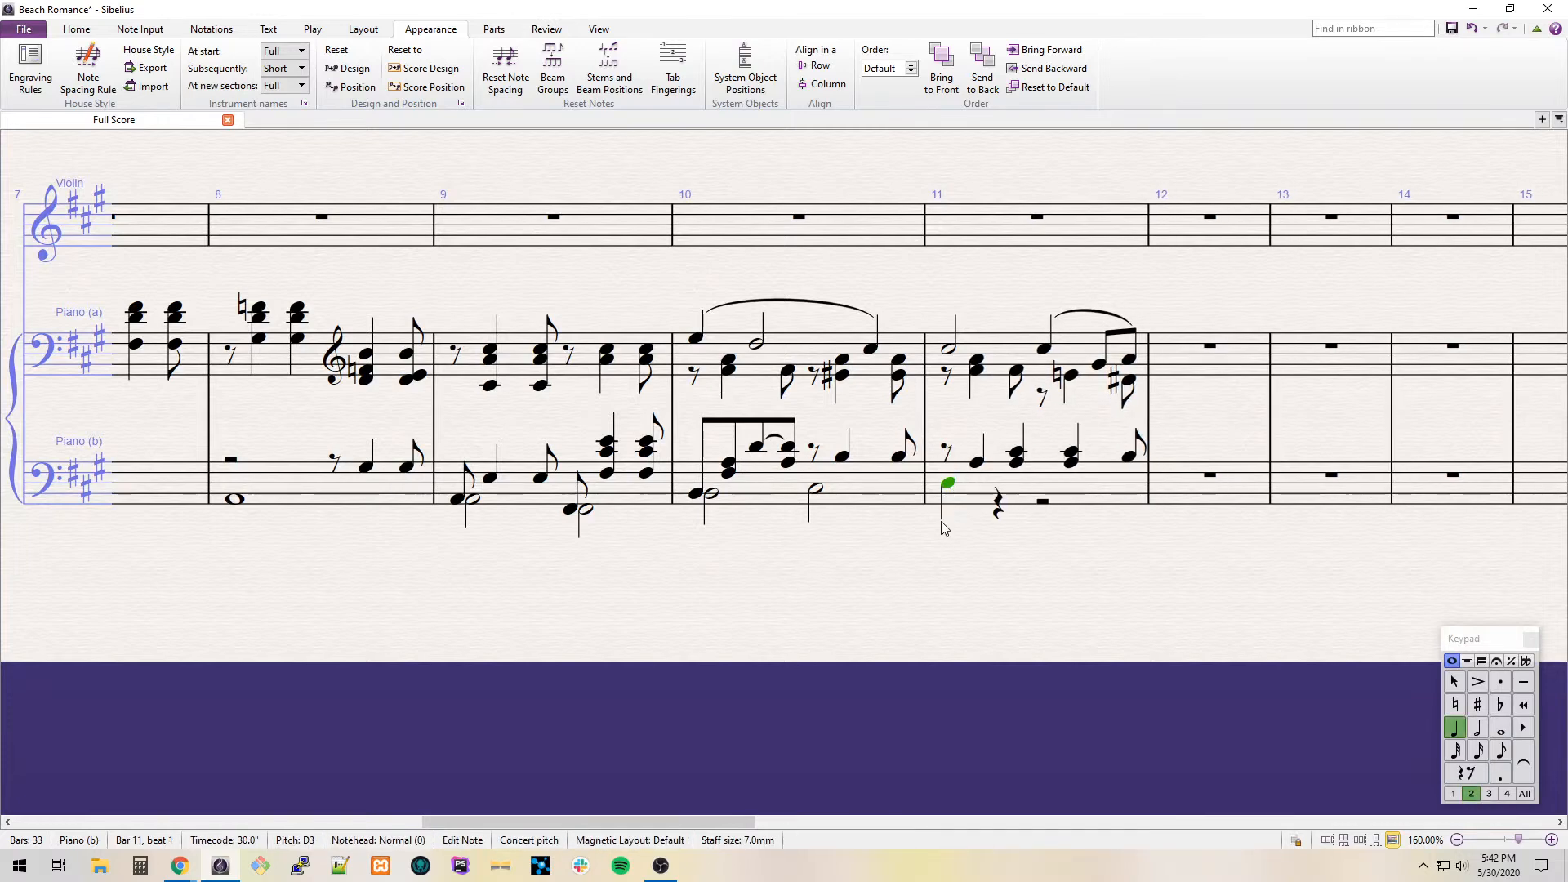
Complete voice 2 of bar 11 in the lower staff with quarters D#3, E3 and F#3.
{"action": "key", "text": "n"}
{"action": "key", "text": "8"}
{"action": "key", "text": "d"}
{"action": "key", "text": "e"}
{"action": "key", "text": "f"}
Slur the four voice 2 quarter notes of bar 11 in the lower staff.
{"action": "key", "text": "Left"}
{"action": "key", "text": "Left"}
{"action": "key", "text": "Left"}
{"action": "key", "text": "s"}
{"action": "key", "text": "space"}
{"action": "key", "text": "space"}
{"action": "left_click", "coordinate": [1083, 360]}
Slur the lower staff of bar 10 from the half note B2 to the A3–D4 chord, keeping only the slur below the notes.
{"action": "left_click", "coordinate": [799, 488]}
{"action": "left_click", "coordinate": [711, 494]}
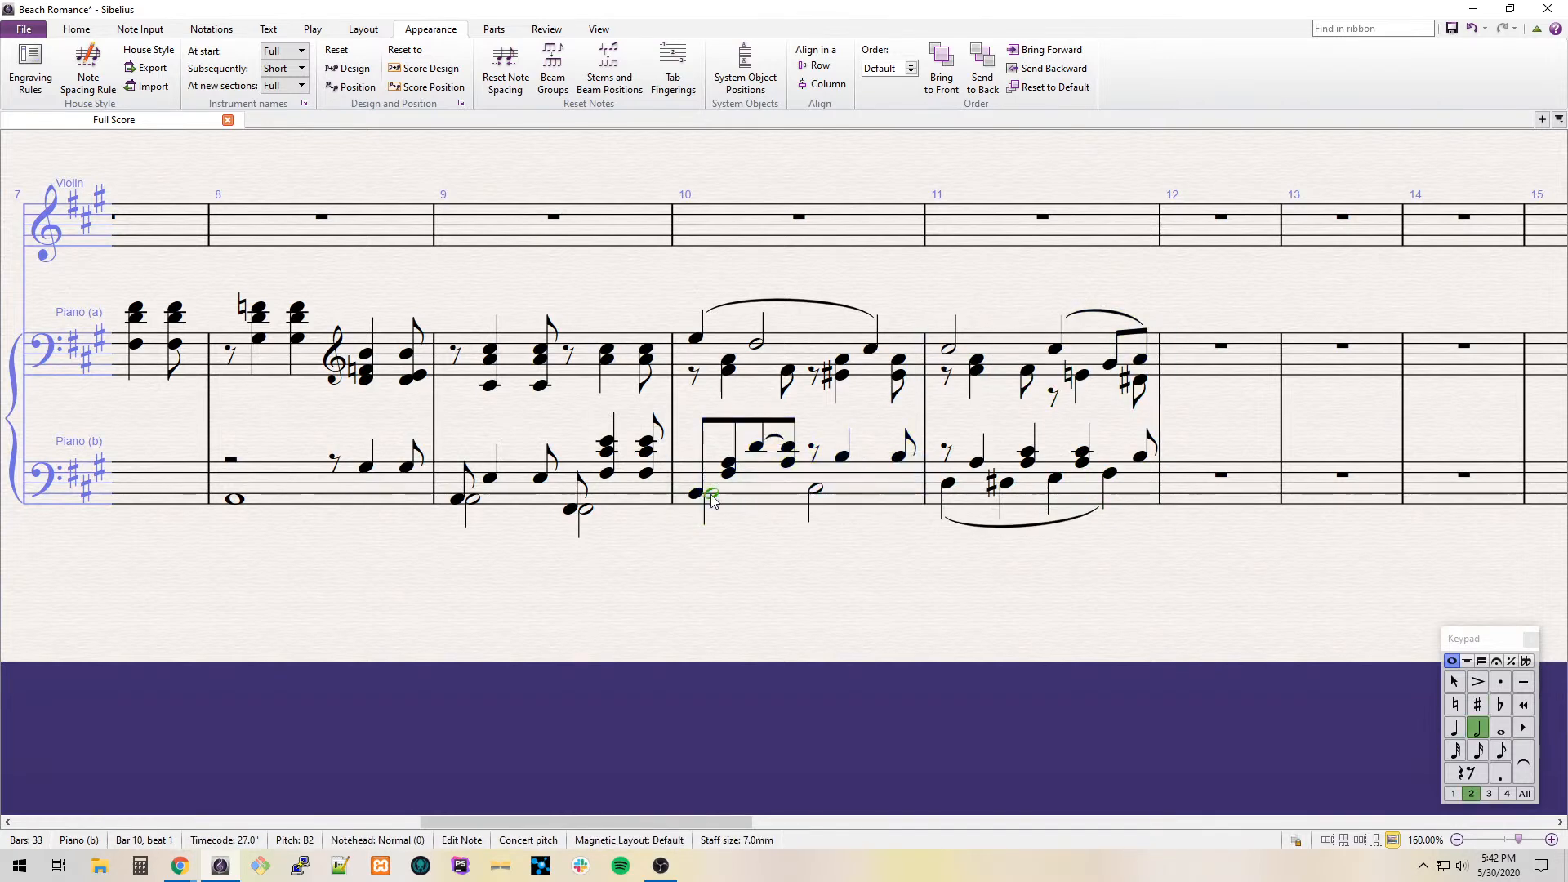
{"action": "left_click", "coordinate": [788, 462], "text": "ctrl"}
{"action": "key", "text": "s"}
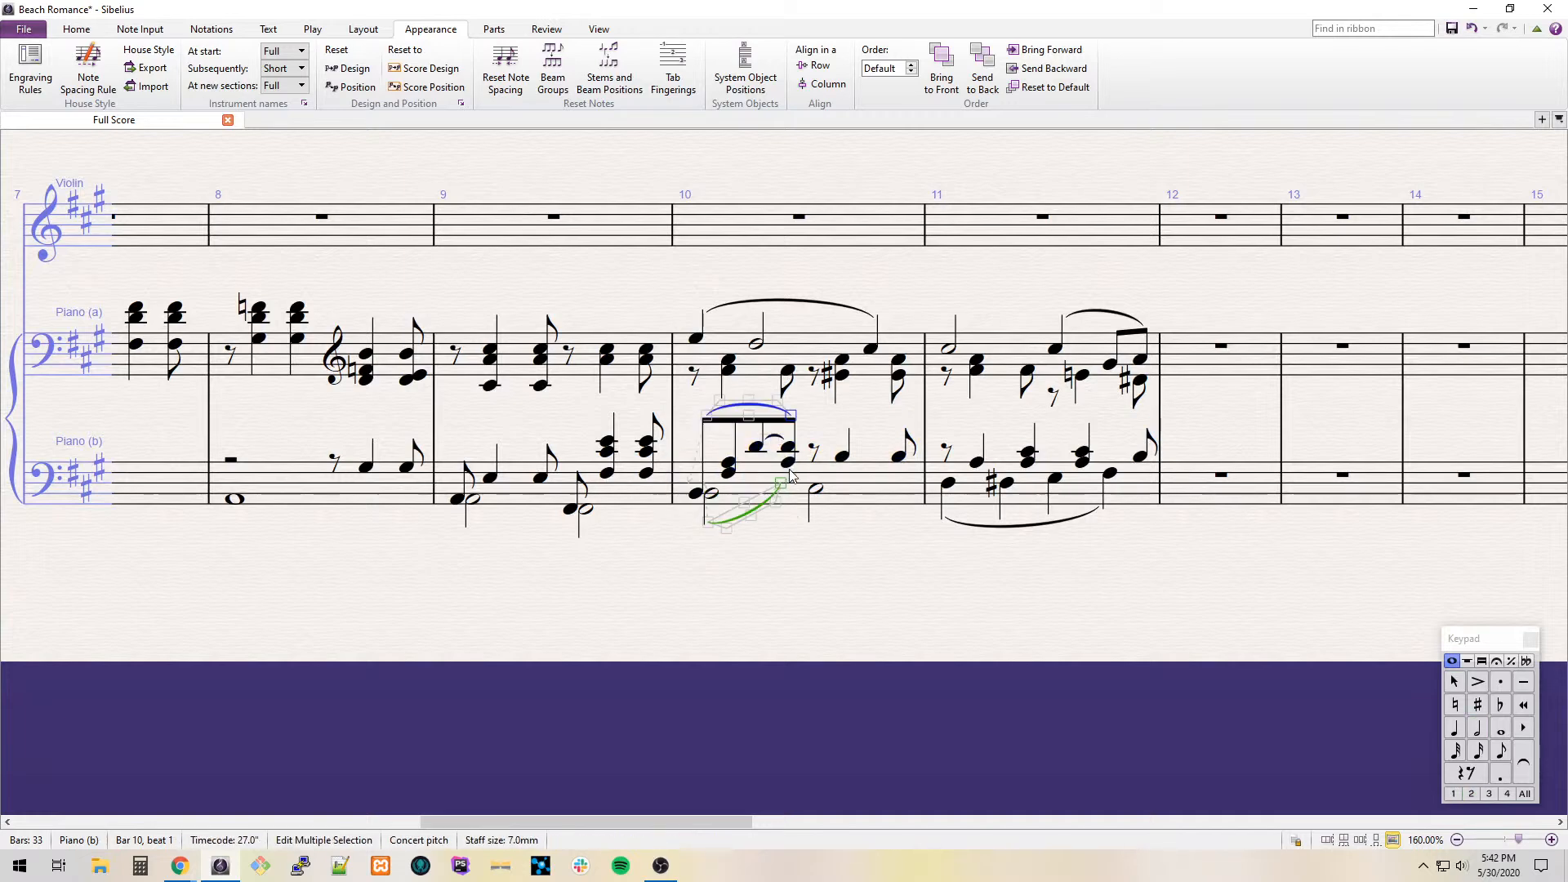
{"action": "left_click", "coordinate": [803, 486]}
{"action": "left_click", "coordinate": [760, 405]}
{"action": "key", "text": "Delete"}
{"action": "key", "text": "Escape"}
Add a crescendo hairpin to the second half of bar 9 and place it between the piano staves with magnetic layout off.
{"action": "left_click_drag", "start_coordinate": [837, 413], "coordinate": [864, 441]}
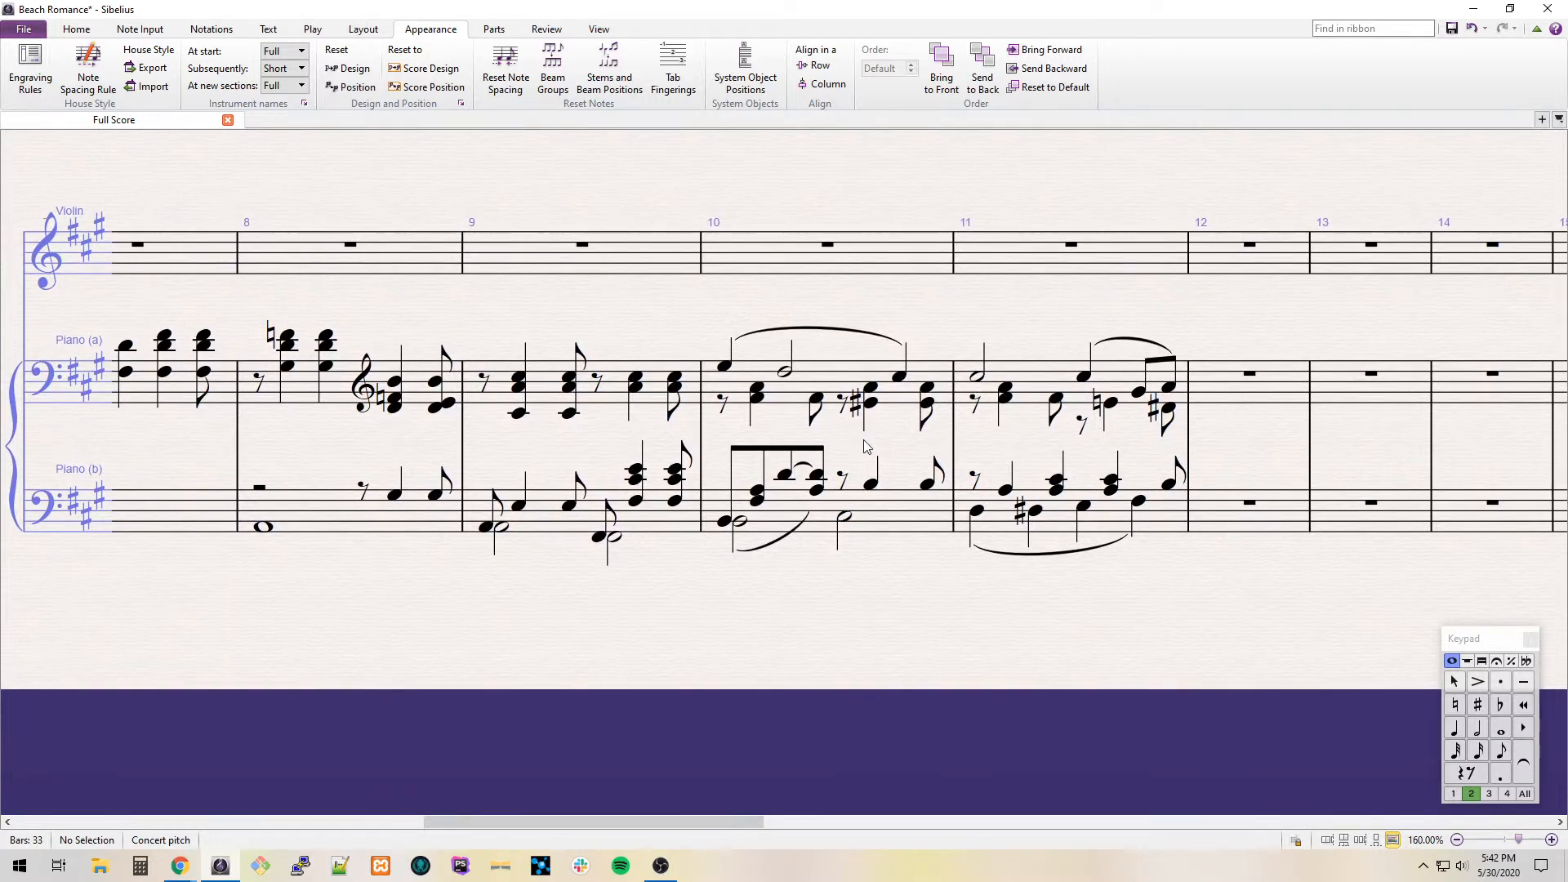
{"action": "left_click_drag", "start_coordinate": [666, 316], "coordinate": [896, 308]}
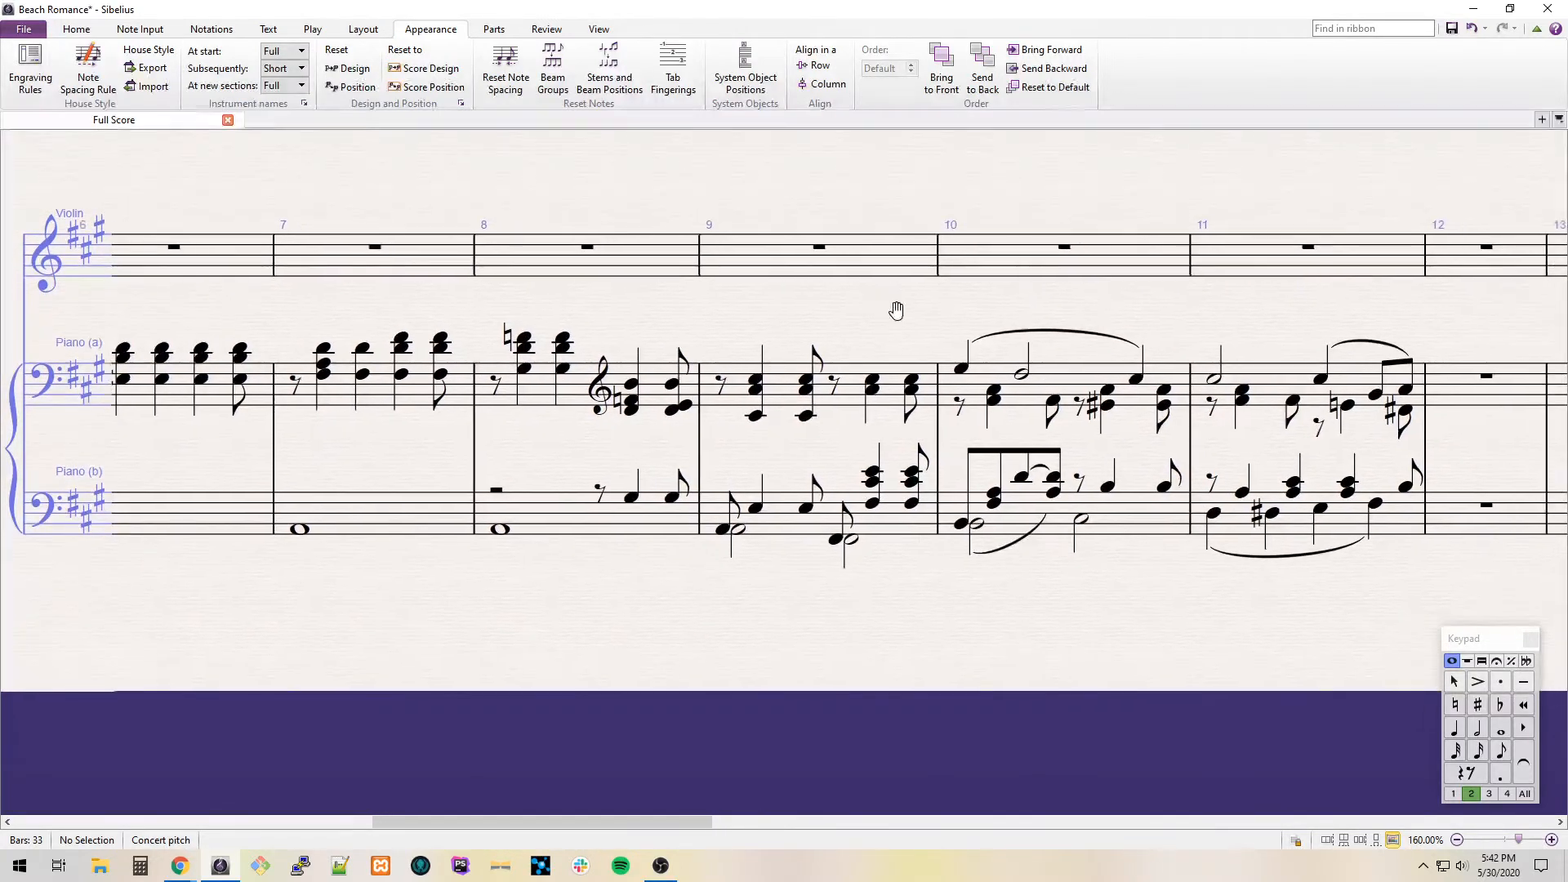
{"action": "left_click", "coordinate": [871, 389]}
{"action": "left_click", "coordinate": [909, 405], "text": "shift"}
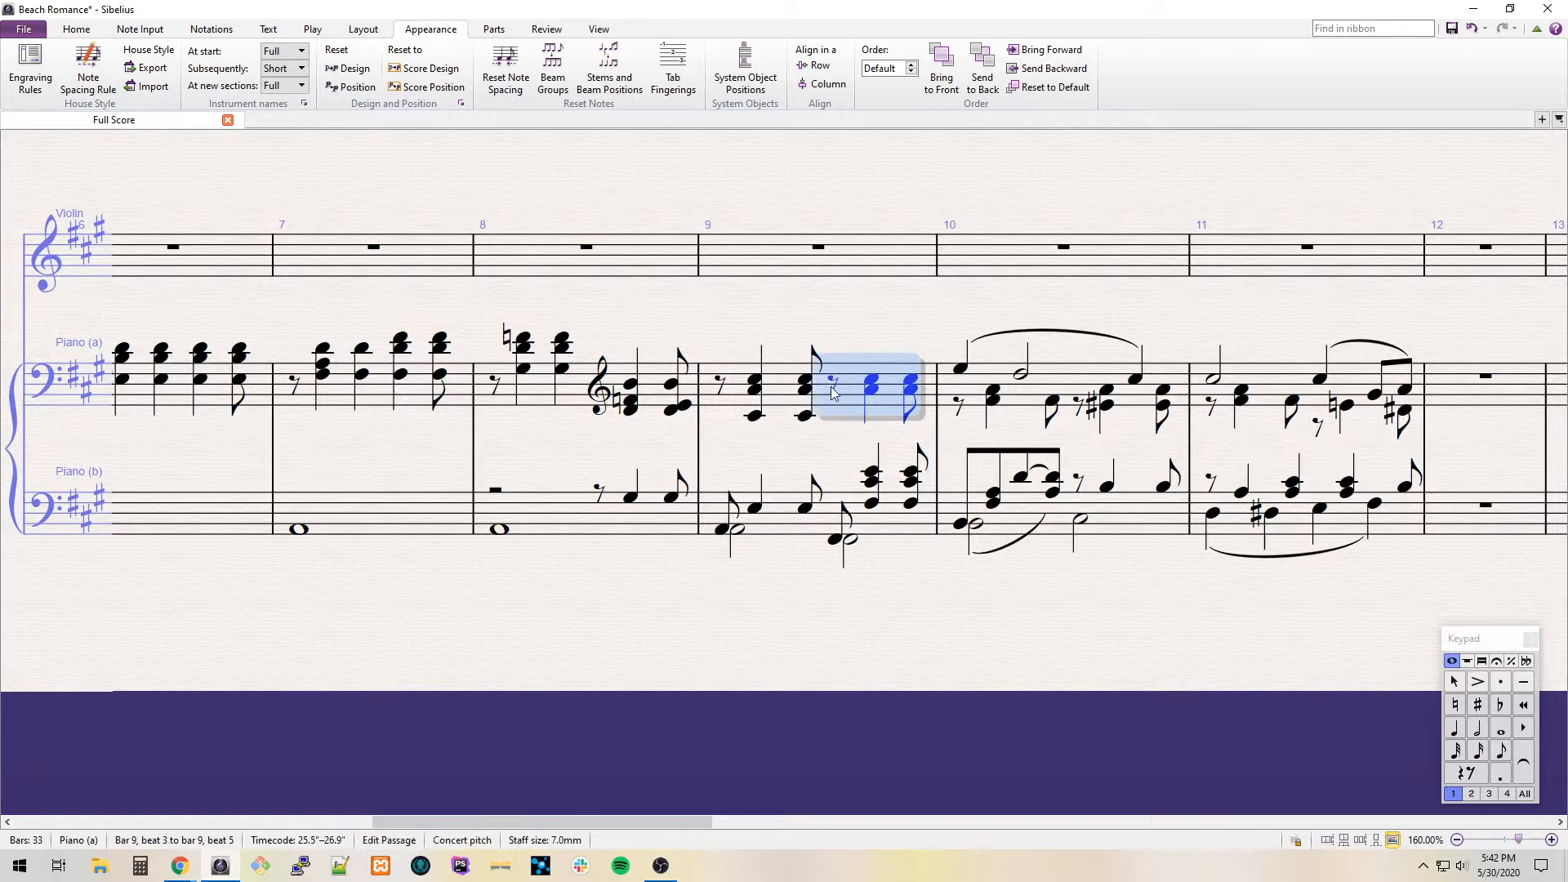
{"action": "key", "text": "shift+h"}
{"action": "key", "text": "shift+space"}
{"action": "key", "text": "ctrl+z"}
{"action": "key", "text": "ctrl+shift+m"}
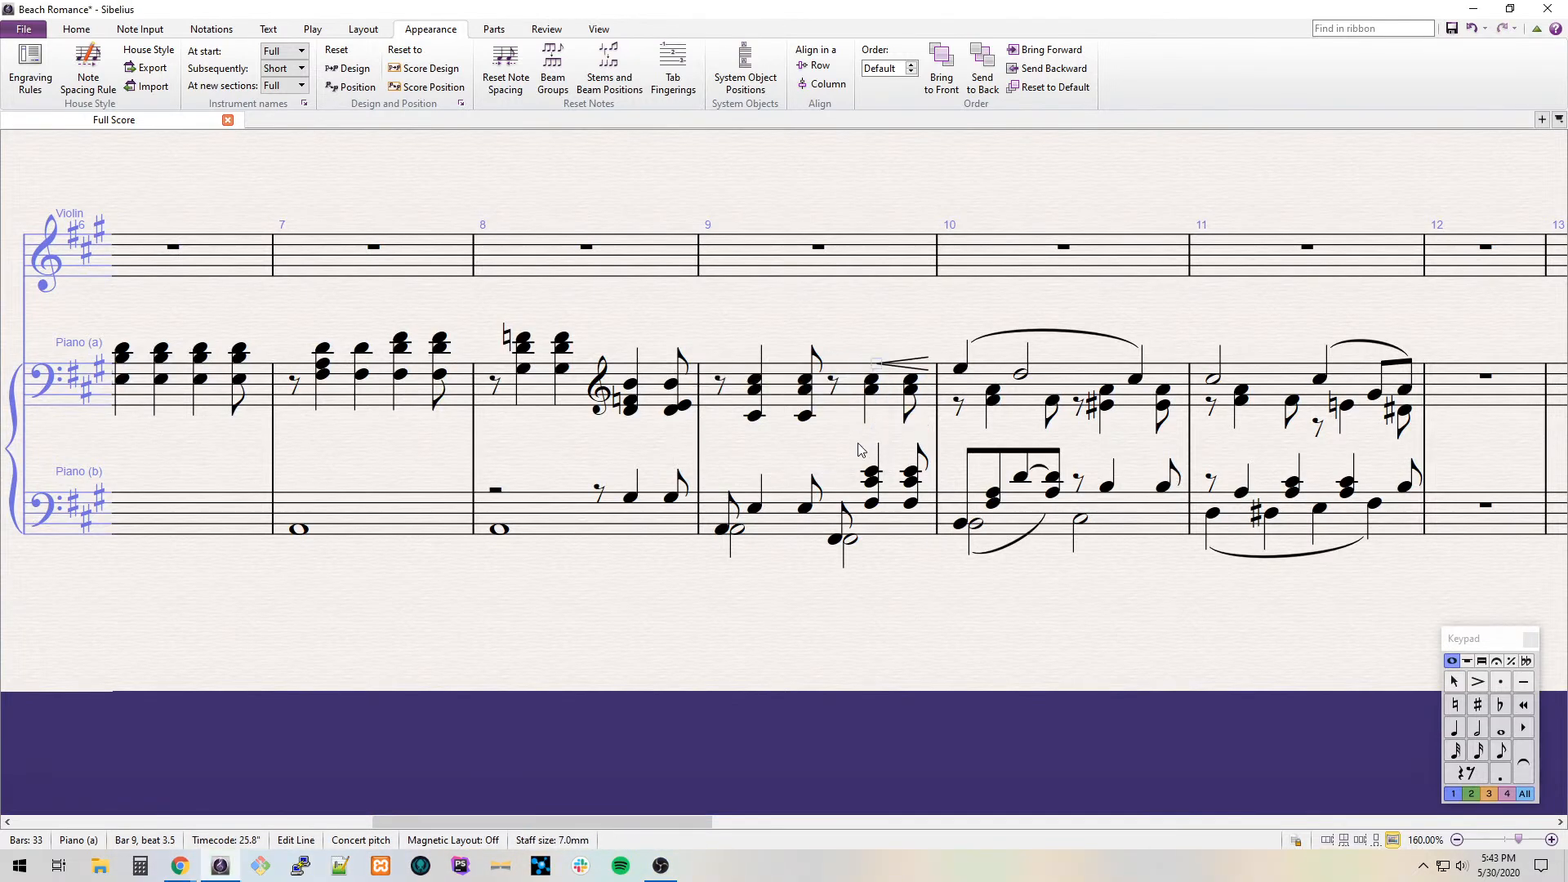
{"action": "left_click", "coordinate": [918, 372]}
{"action": "left_click_drag", "start_coordinate": [909, 368], "coordinate": [719, 482]}
Add a Pedal (no line) marking under the second half of bar 9 in the lower staff, releasing under the last chord.
{"action": "left_click", "coordinate": [660, 532]}
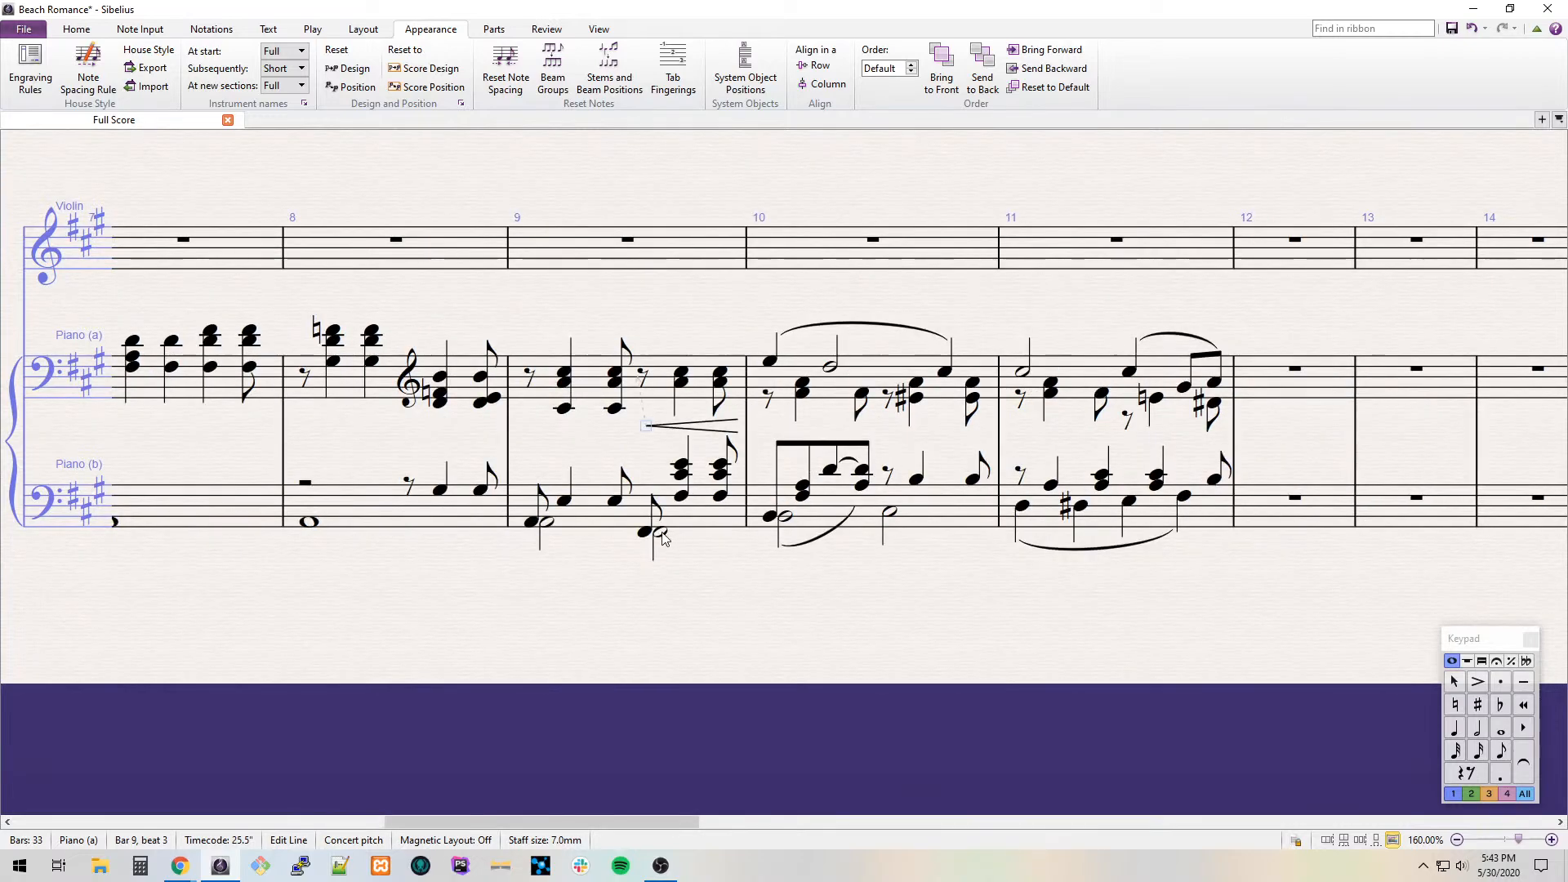
{"action": "left_click", "coordinate": [722, 508], "text": "shift"}
{"action": "key", "text": "l"}
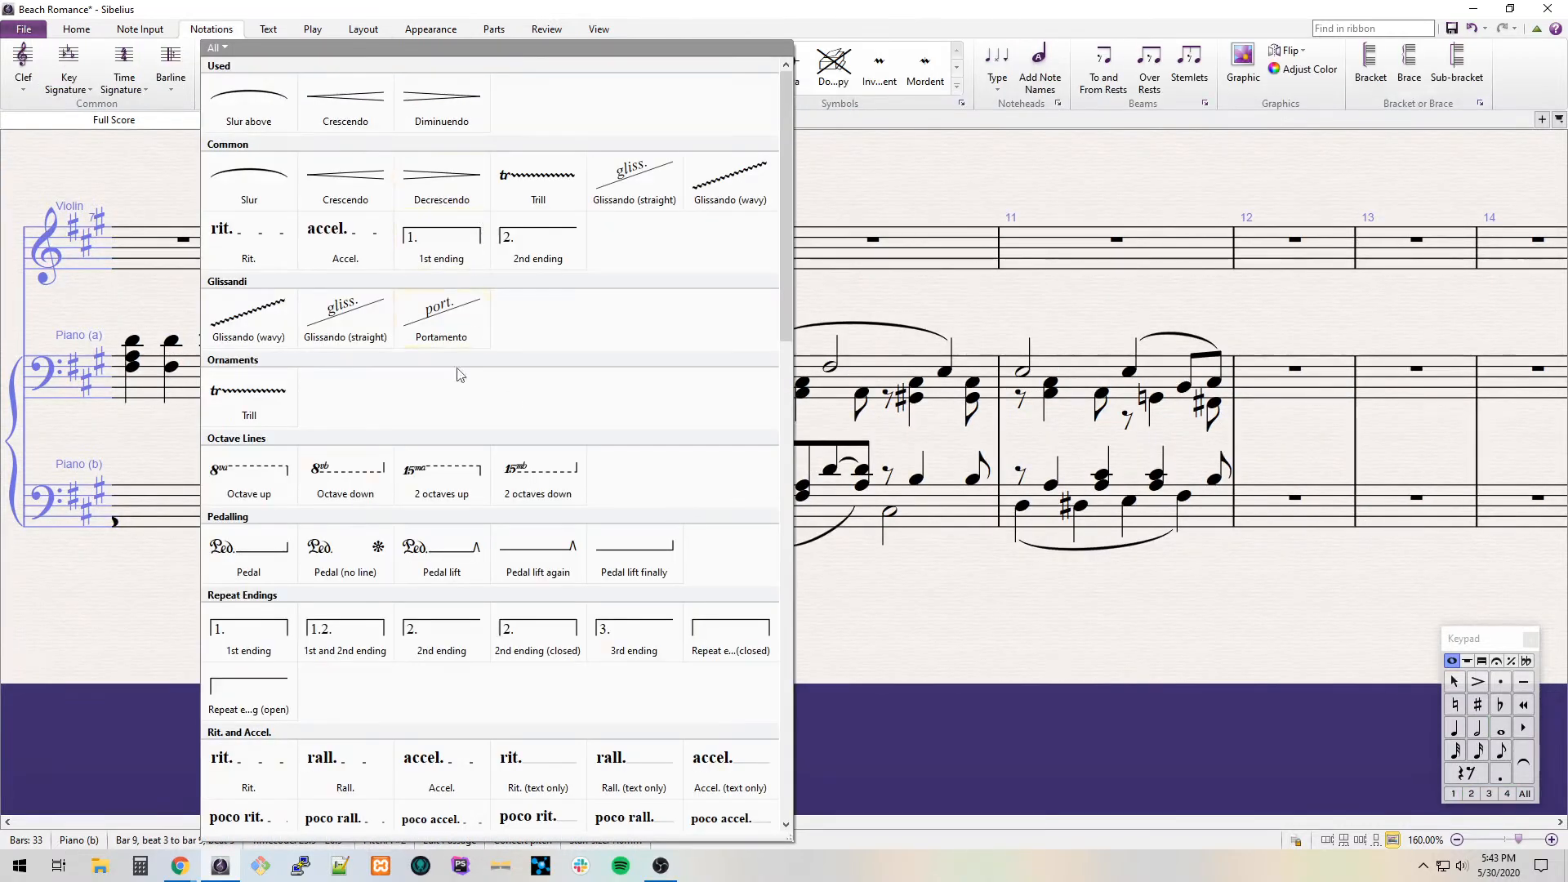
{"action": "scroll", "coordinate": [470, 439], "scroll_direction": "down", "scroll_amount": 5}
{"action": "scroll", "coordinate": [469, 438], "scroll_direction": "up", "scroll_amount": 2}
{"action": "left_click", "coordinate": [350, 486]}
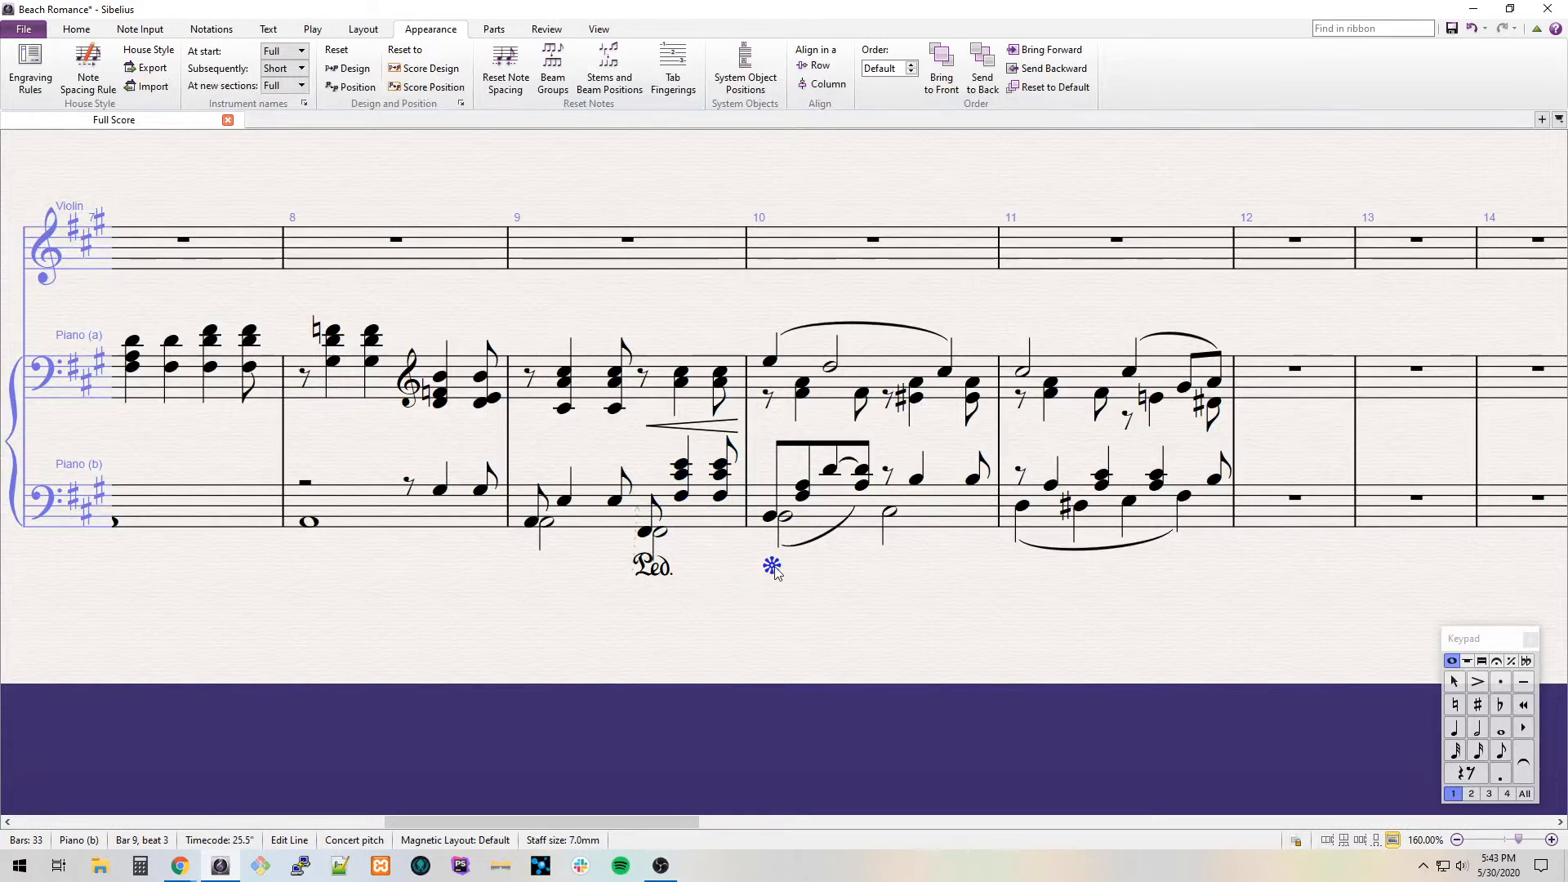
{"action": "left_click_drag", "start_coordinate": [732, 570], "coordinate": [727, 570]}
Copy the pedal marking from bar 9 to the start of bar 10 in the lower staff.
{"action": "left_click", "coordinate": [665, 571]}
{"action": "key", "text": "ctrl+c"}
{"action": "left_click", "coordinate": [786, 518]}
{"action": "key", "text": "ctrl+v"}
{"action": "left_click", "coordinate": [859, 567]}
Enter quarters A4, G#4, F#5 and E5 in voice 1 of bar 12 in the upper piano staff.
{"action": "left_click_drag", "start_coordinate": [1061, 598], "coordinate": [927, 609]}
{"action": "left_click_drag", "start_coordinate": [1050, 452], "coordinate": [688, 467]}
{"action": "left_click", "coordinate": [781, 415]}
{"action": "key", "text": "4"}
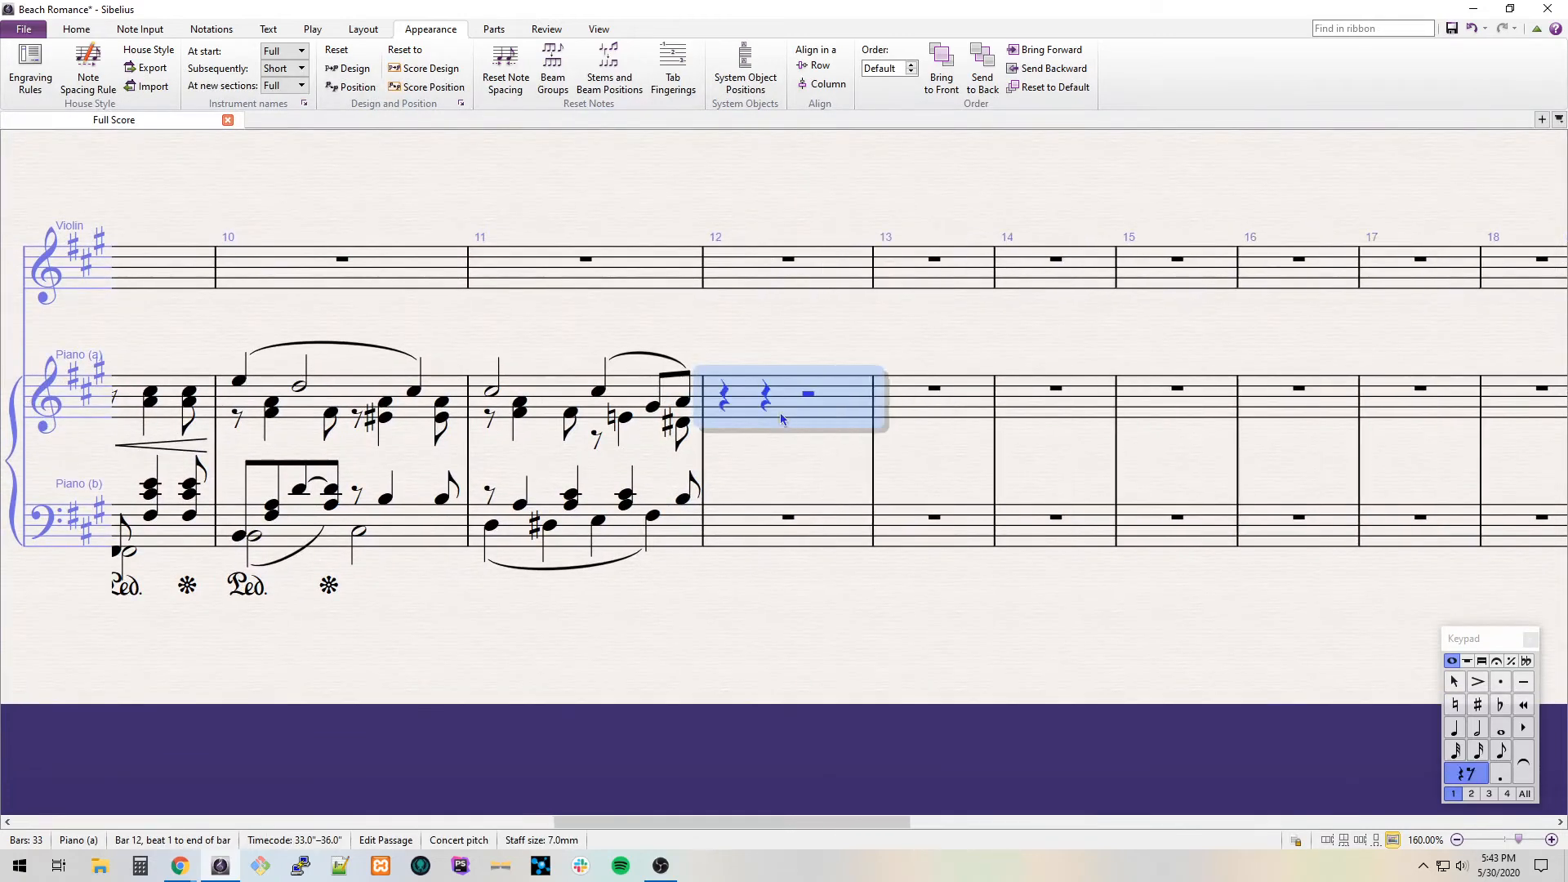
{"action": "key", "text": "a"}
{"action": "key", "text": "g"}
{"action": "key", "text": "f"}
{"action": "key", "text": "ctrl+Up"}
{"action": "key", "text": "e"}
{"action": "key", "text": "Escape"}
Slur the four quarter notes of bar 12 in the upper piano staff.
{"action": "key", "text": "shift+Left"}
{"action": "key", "text": "shift+Left"}
{"action": "key", "text": "s"}
{"action": "key", "text": "shift+Left"}
{"action": "key", "text": "ctrl+z"}
{"action": "key", "text": "ctrl+z"}
{"action": "key", "text": "shift+Left"}
{"action": "key", "text": "s"}
{"action": "key", "text": "Escape"}
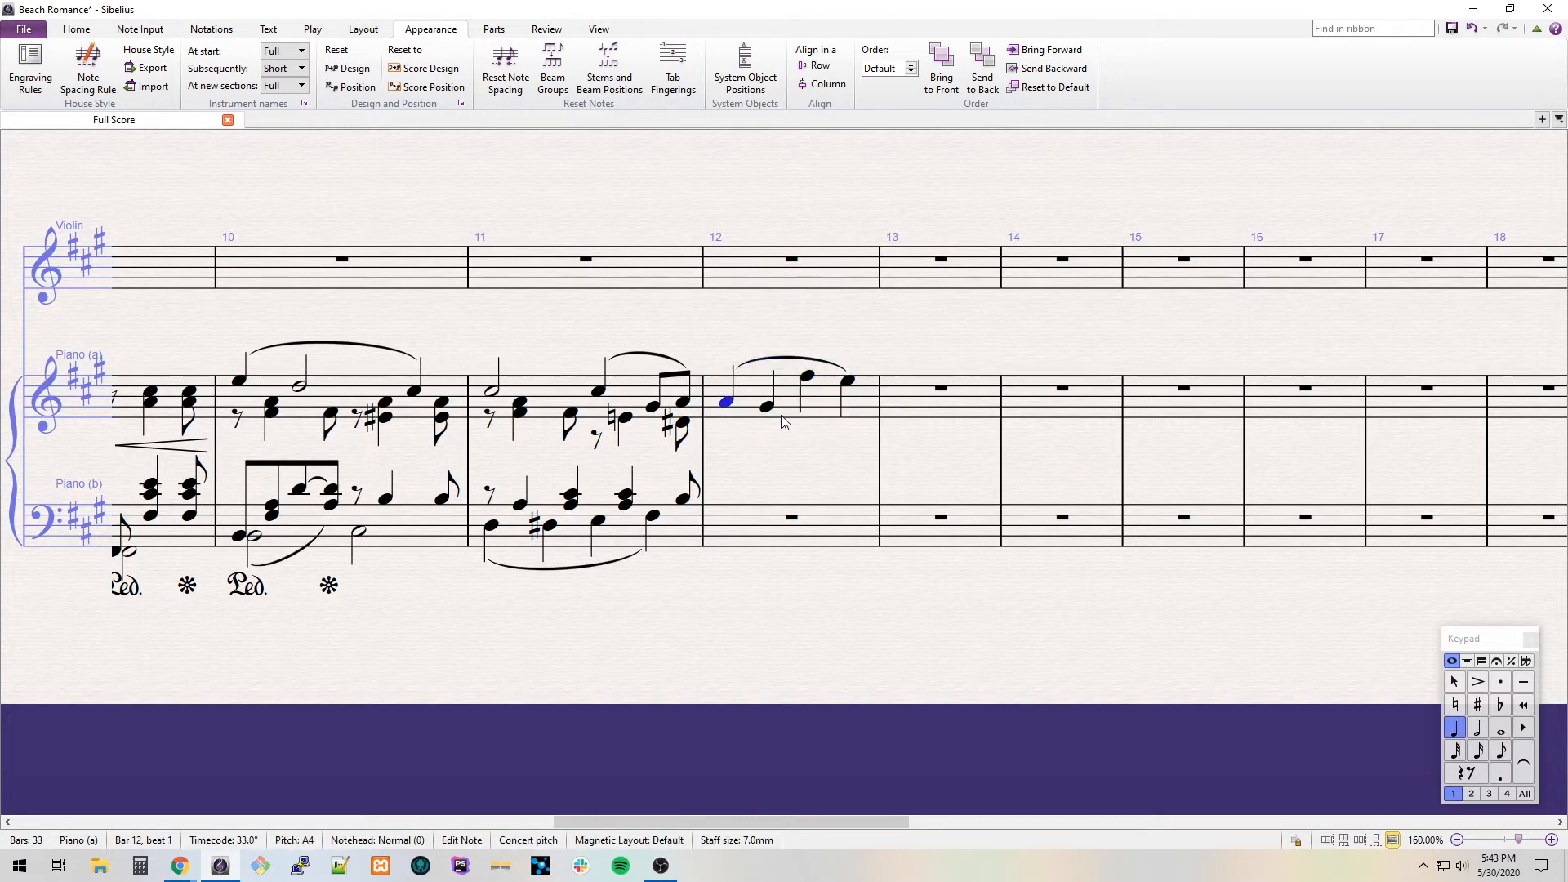
Start voice 2 of bar 12 in the upper piano staff with an eighth rest, a quarter D natural 4 and an eighth D4.
{"action": "key", "text": "shift+4"}
{"action": "key", "text": "alt+2"}
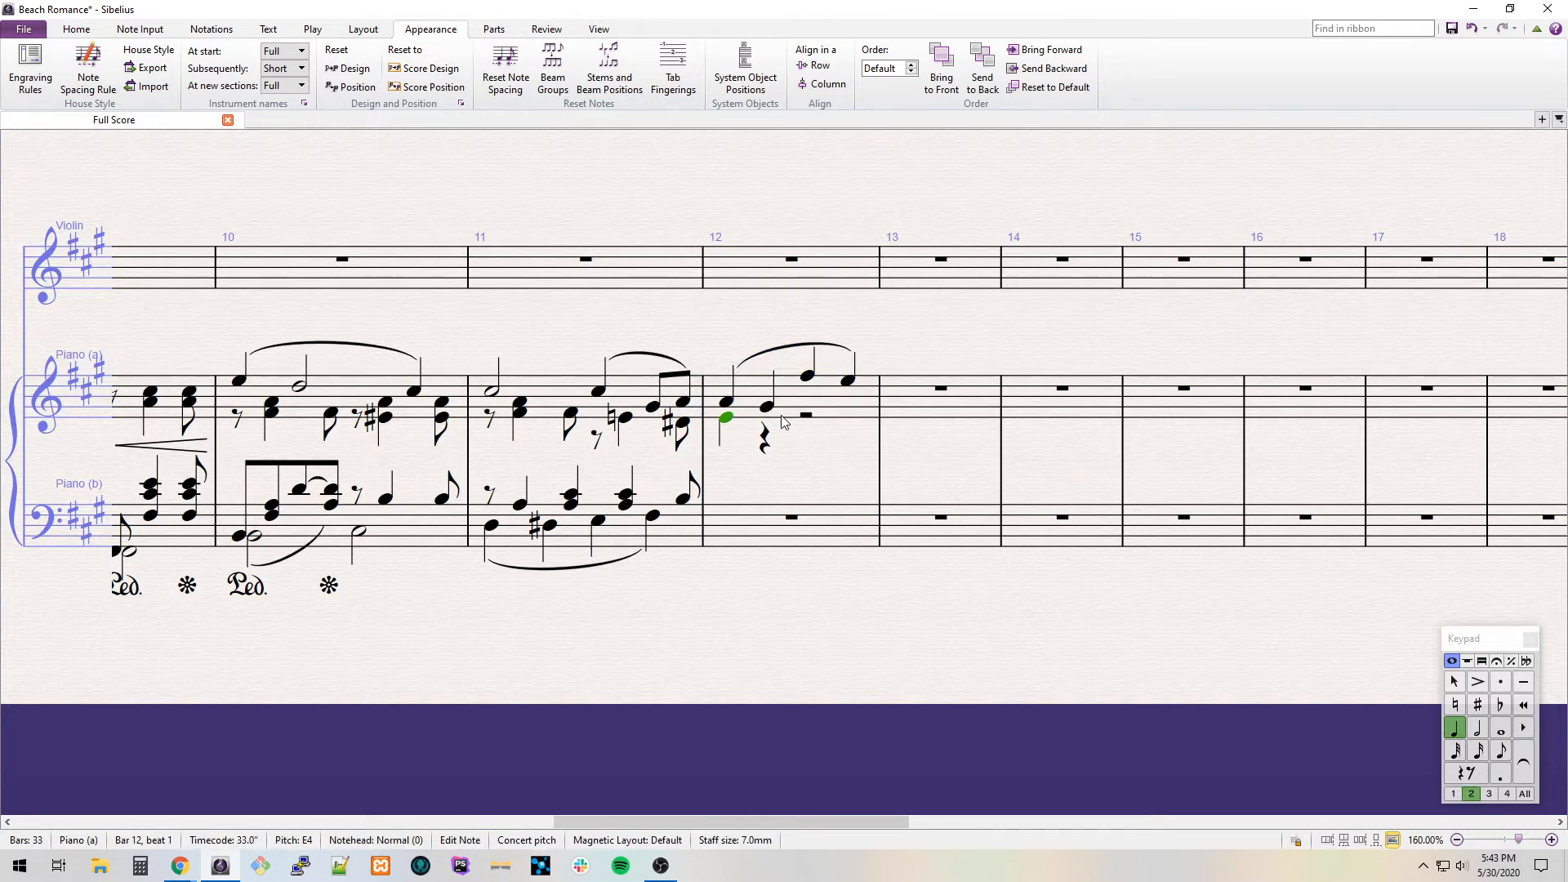
{"action": "scroll", "coordinate": [782, 424], "scroll_direction": "right", "scroll_amount": 2}
{"action": "scroll", "coordinate": [783, 423], "scroll_direction": "left", "scroll_amount": 2}
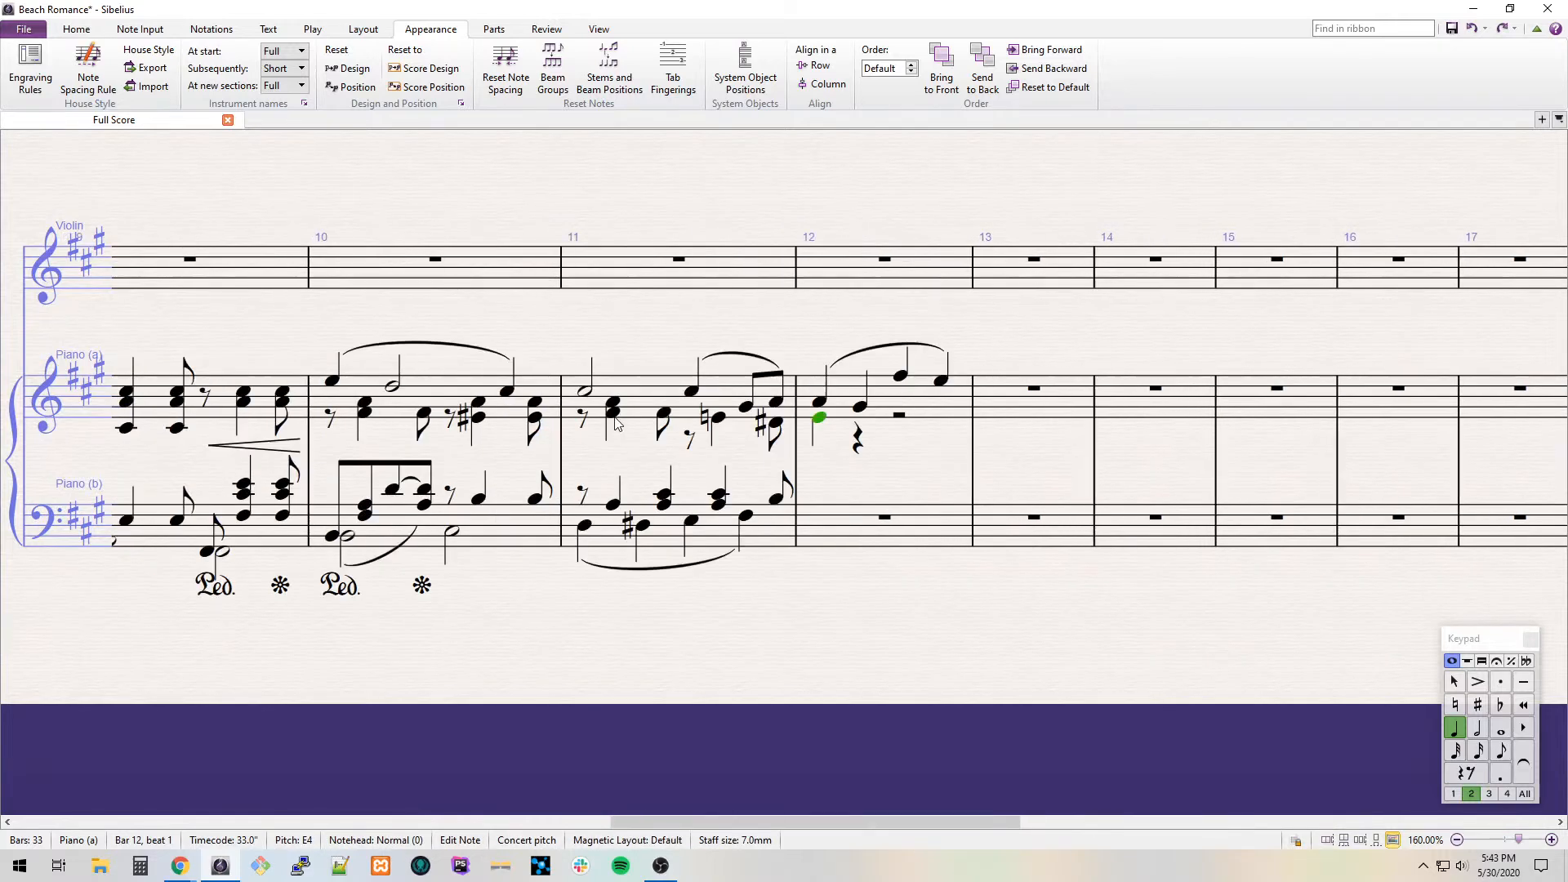
{"action": "key", "text": "KP_3"}
{"action": "key", "text": "KP_0"}
{"action": "key", "text": "Right"}
{"action": "key", "text": "KP_4"}
{"action": "key", "text": "d"}
{"action": "key", "text": "KP_3"}
{"action": "key", "text": "d"}
Complete voice 2 of bar 12 with an eighth rest, a quarter G#4 and an eighth G#4.
{"action": "key", "text": "KP_0"}
{"action": "key", "text": "KP_4"}
{"action": "key", "text": "g"}
{"action": "key", "text": "ctrl+Down"}
{"action": "key", "text": "KP_3"}
{"action": "key", "text": "g"}
{"action": "key", "text": "ctrl+Up"}
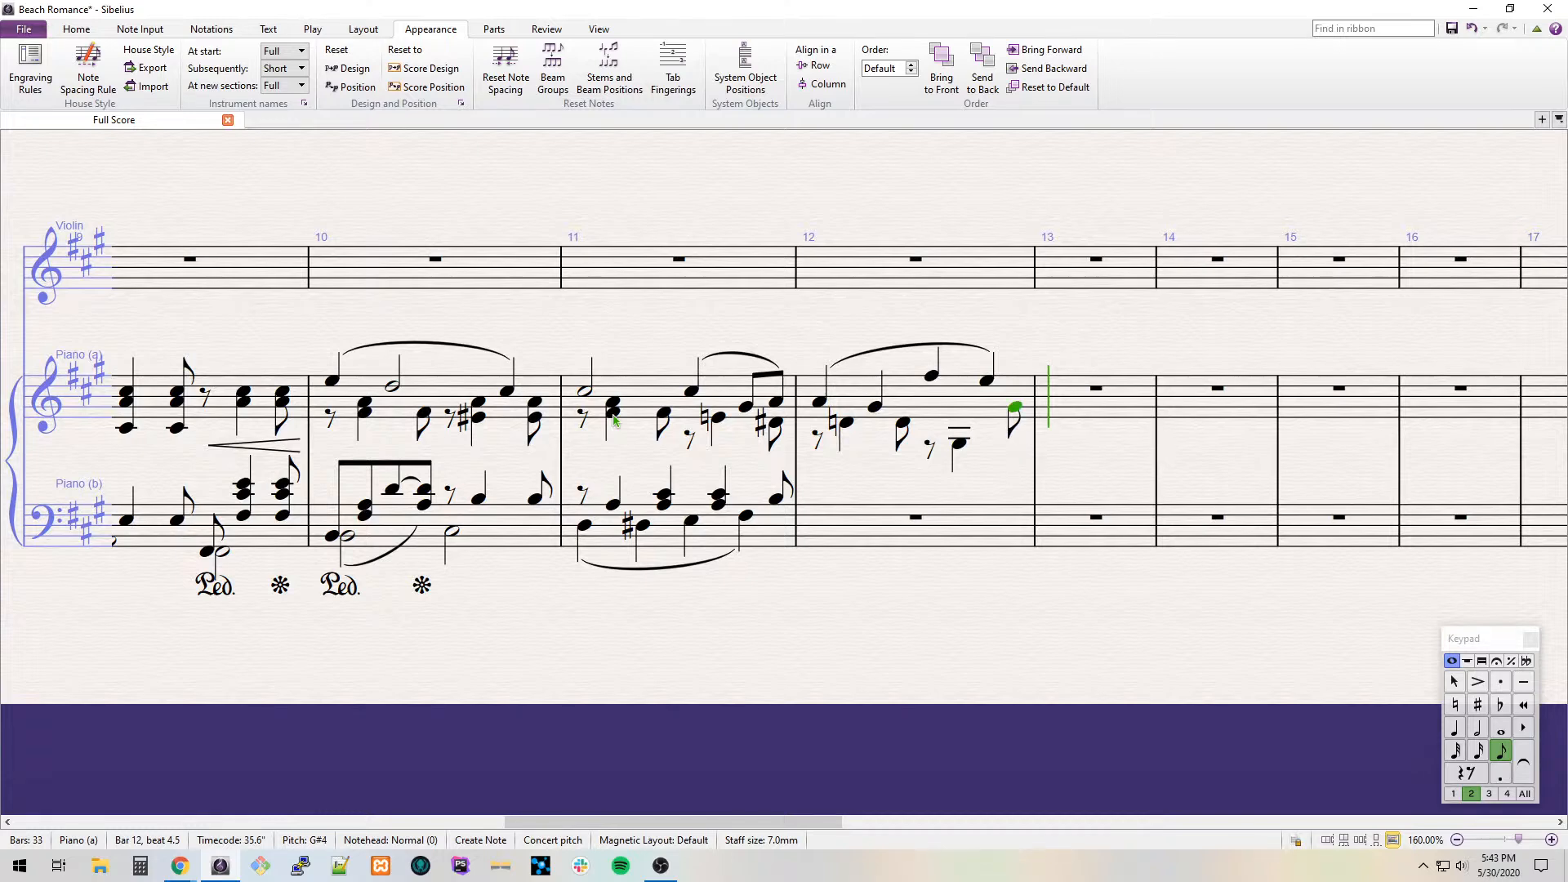
{"action": "key", "text": "Left"}
{"action": "key", "text": "ctrl+Up"}
{"action": "key", "text": "Right"}
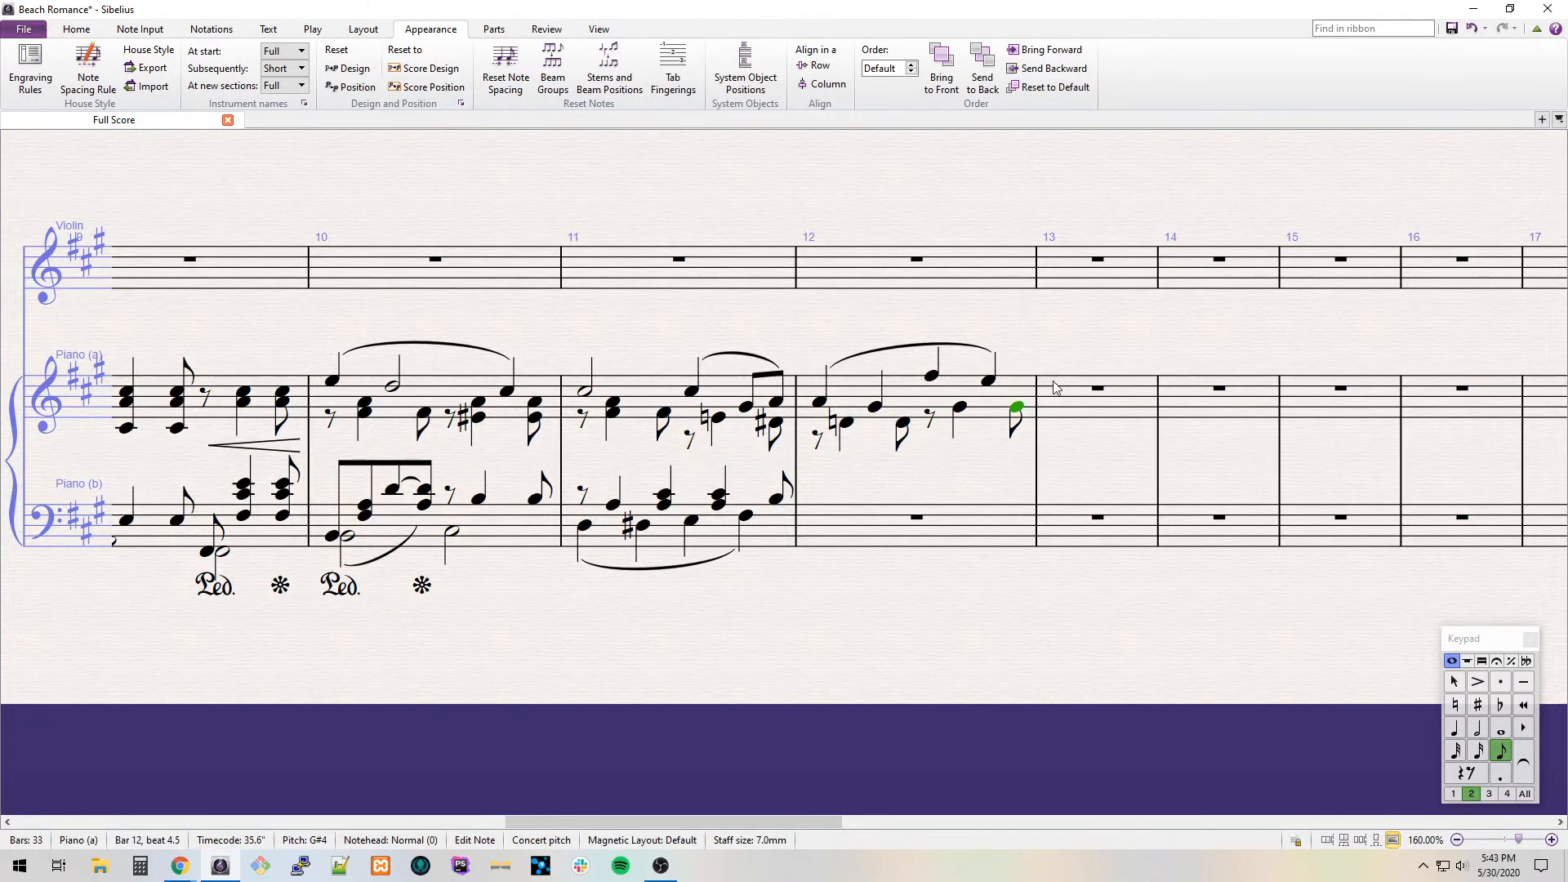
Start bar 13 of the upper piano staff with an eighth chord A4–C#5 and eighths E4, F#4 and G#4.
{"action": "key", "text": "Right"}
{"action": "key", "text": "c"}
{"action": "key", "text": "Escape"}
{"action": "key", "text": "KP_3"}
{"action": "key", "text": "shift+3"}
{"action": "key", "text": "Right"}
{"action": "key", "text": "e"}
{"action": "key", "text": "f"}
{"action": "key", "text": "g"}
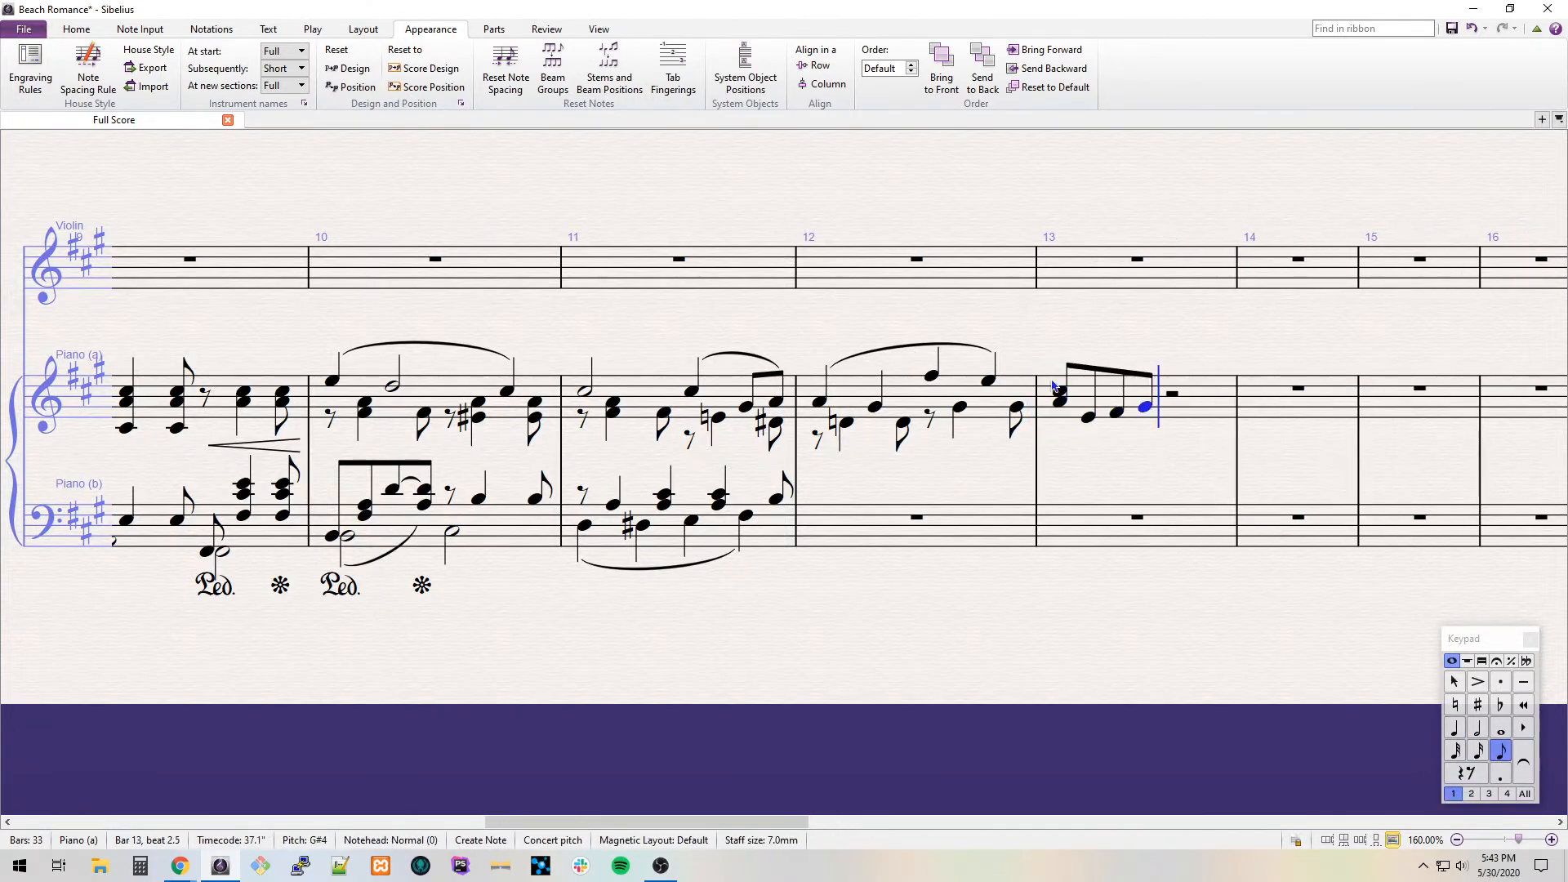
Slur the first four eighths of bar 13 in the upper piano staff.
{"action": "key", "text": "shift+Left"}
{"action": "key", "text": "shift+Left"}
{"action": "key", "text": "s"}
{"action": "key", "text": "ctrl+z"}
{"action": "key", "text": "shift+Left"}
{"action": "key", "text": "s"}
{"action": "key", "text": "Right"}
{"action": "key", "text": "Right"}
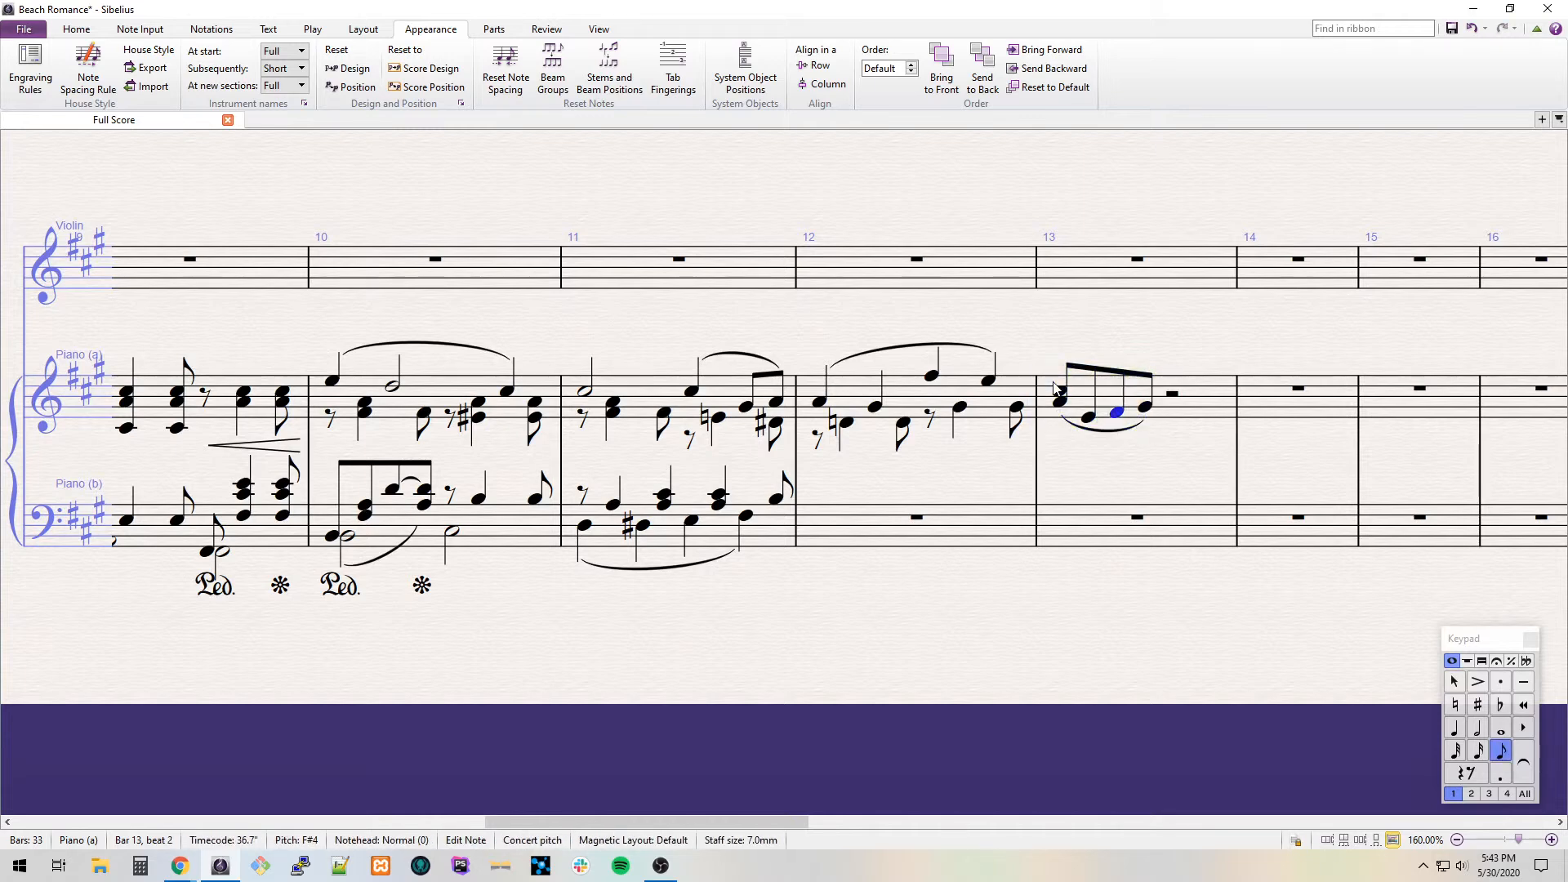
Complete voice 1 of bar 13 in the upper piano staff with a dotted quarter C#5 and an eighth C#5.
{"action": "key", "text": "Right"}
{"action": "key", "text": "c"}
{"action": "key", "text": "4"}
{"action": "key", "text": "Escape"}
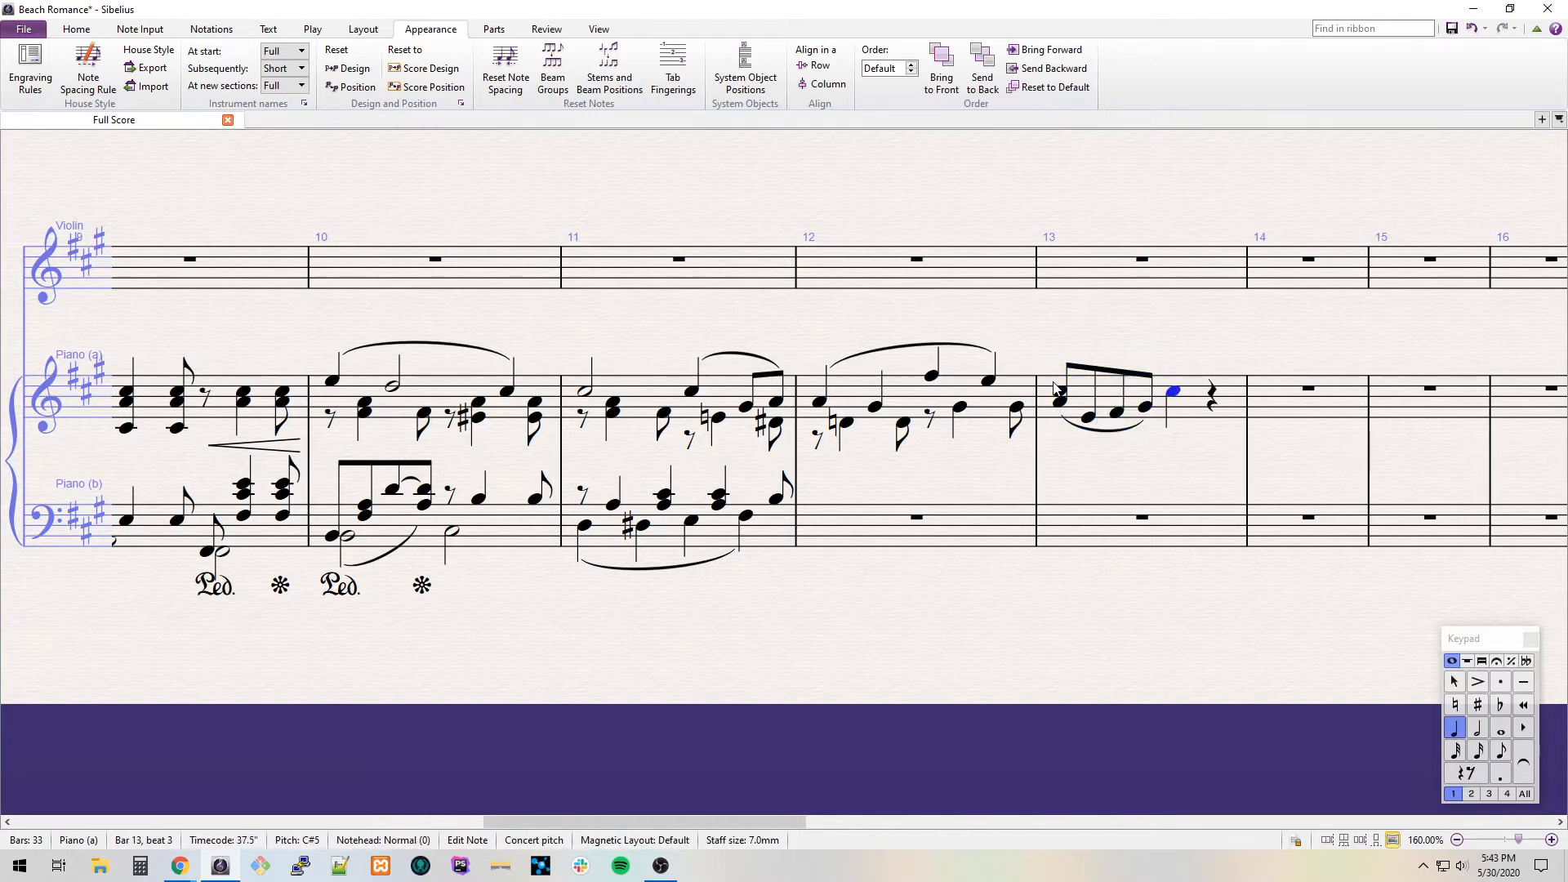
{"action": "key", "text": "."}
{"action": "key", "text": "Right"}
{"action": "key", "text": "c"}
{"action": "key", "text": "Escape"}
Add an eighth B4 in voice 2 on beat 3 of bar 13 in the upper piano staff.
{"action": "key", "text": "Left"}
{"action": "key", "text": "shift+2"}
{"action": "key", "text": "shift+3"}
{"action": "key", "text": "alt+2"}
{"action": "key", "text": "ctrl+z"}
{"action": "key", "text": "ctrl+z"}
{"action": "key", "text": "alt+2"}
{"action": "key", "text": "3"}
Continue voice 2 of bar 13 with eighths E4, B4 and A4, and slur them together with the preceding B4.
{"action": "key", "text": "Right"}
{"action": "key", "text": "e"}
{"action": "key", "text": "b"}
{"action": "key", "text": "Left"}
{"action": "key", "text": "ctrl+Down"}
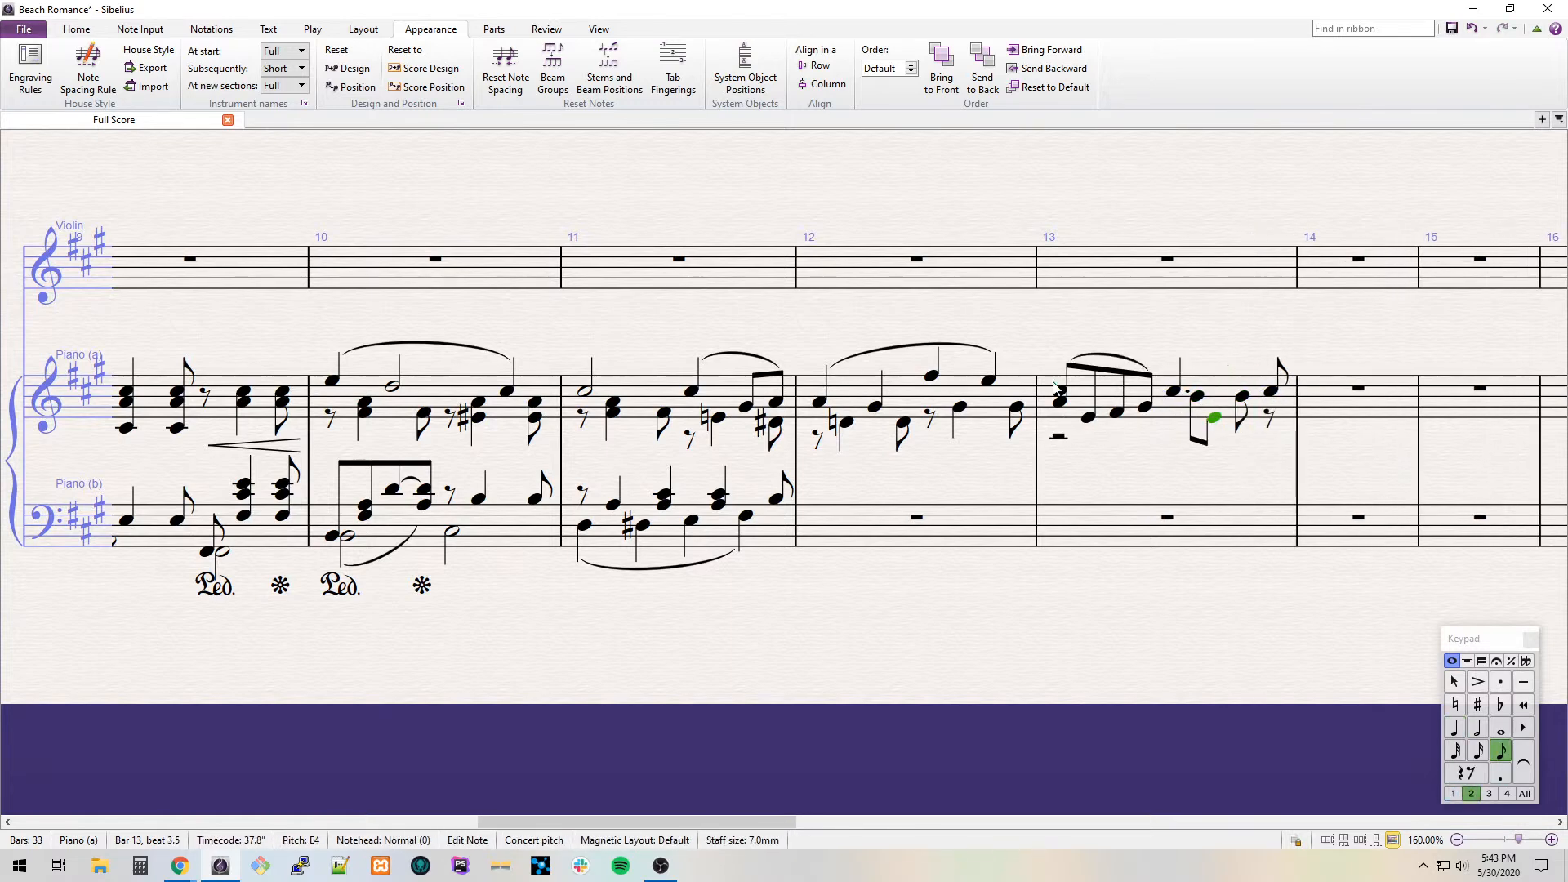
{"action": "key", "text": "Right"}
{"action": "key", "text": "Right"}
{"action": "key", "text": "a"}
{"action": "key", "text": "s"}
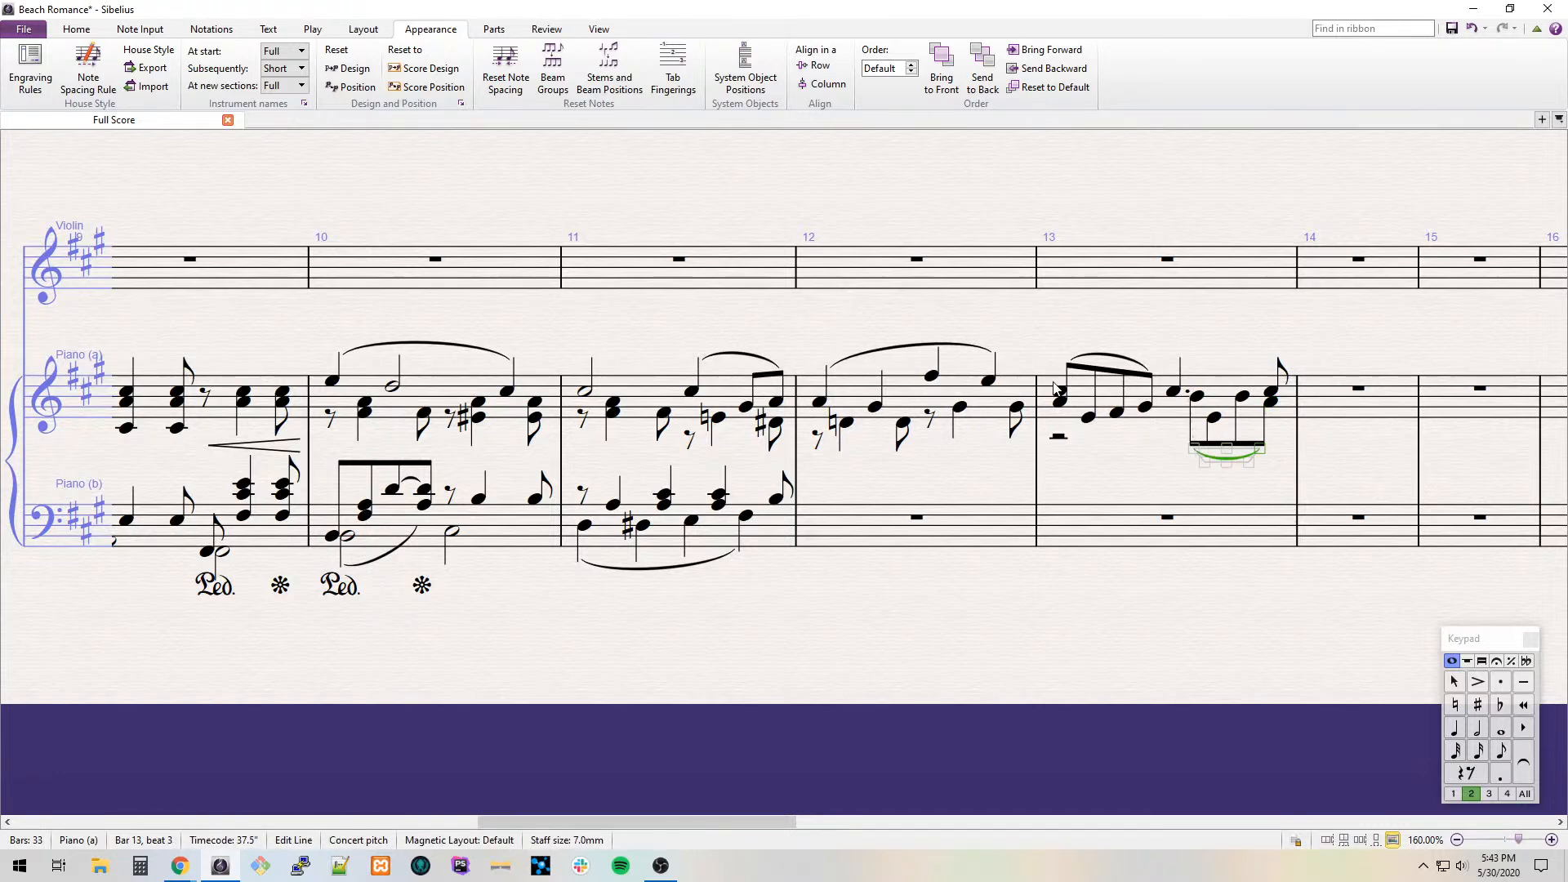
{"action": "key", "text": "Escape"}
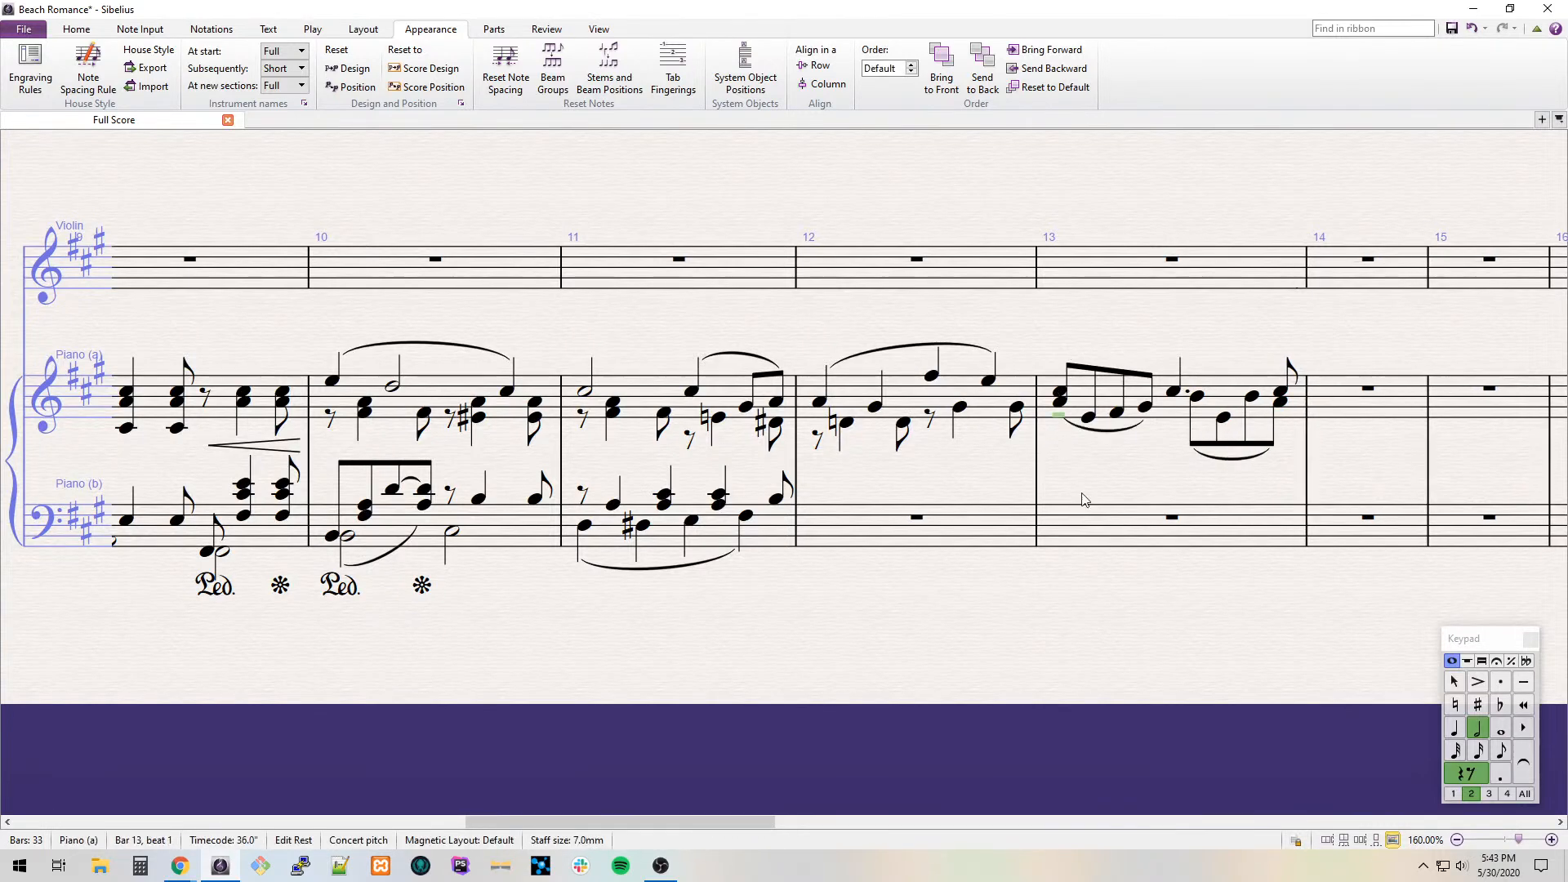
Start bar 13 of the lower staff with an eighth A2 and a quarter chord E3–C#4.
{"action": "left_click", "coordinate": [1086, 532]}
{"action": "key", "text": "n"}
{"action": "key", "text": "a"}
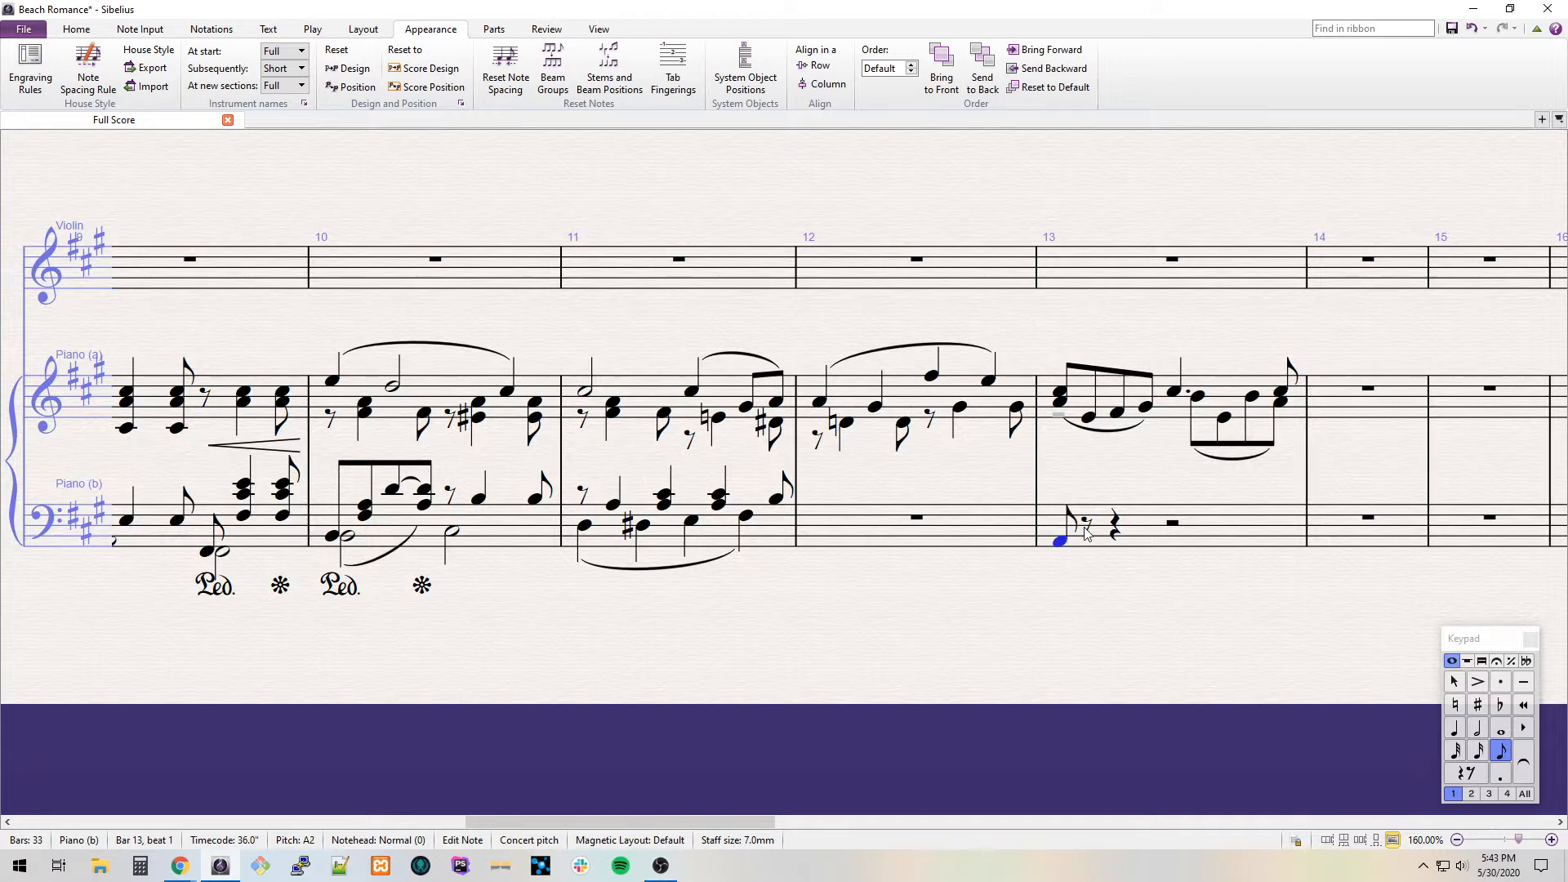
{"action": "key", "text": "4"}
{"action": "key", "text": "e"}
{"action": "key", "text": "ctrl+Up"}
{"action": "key", "text": "6"}
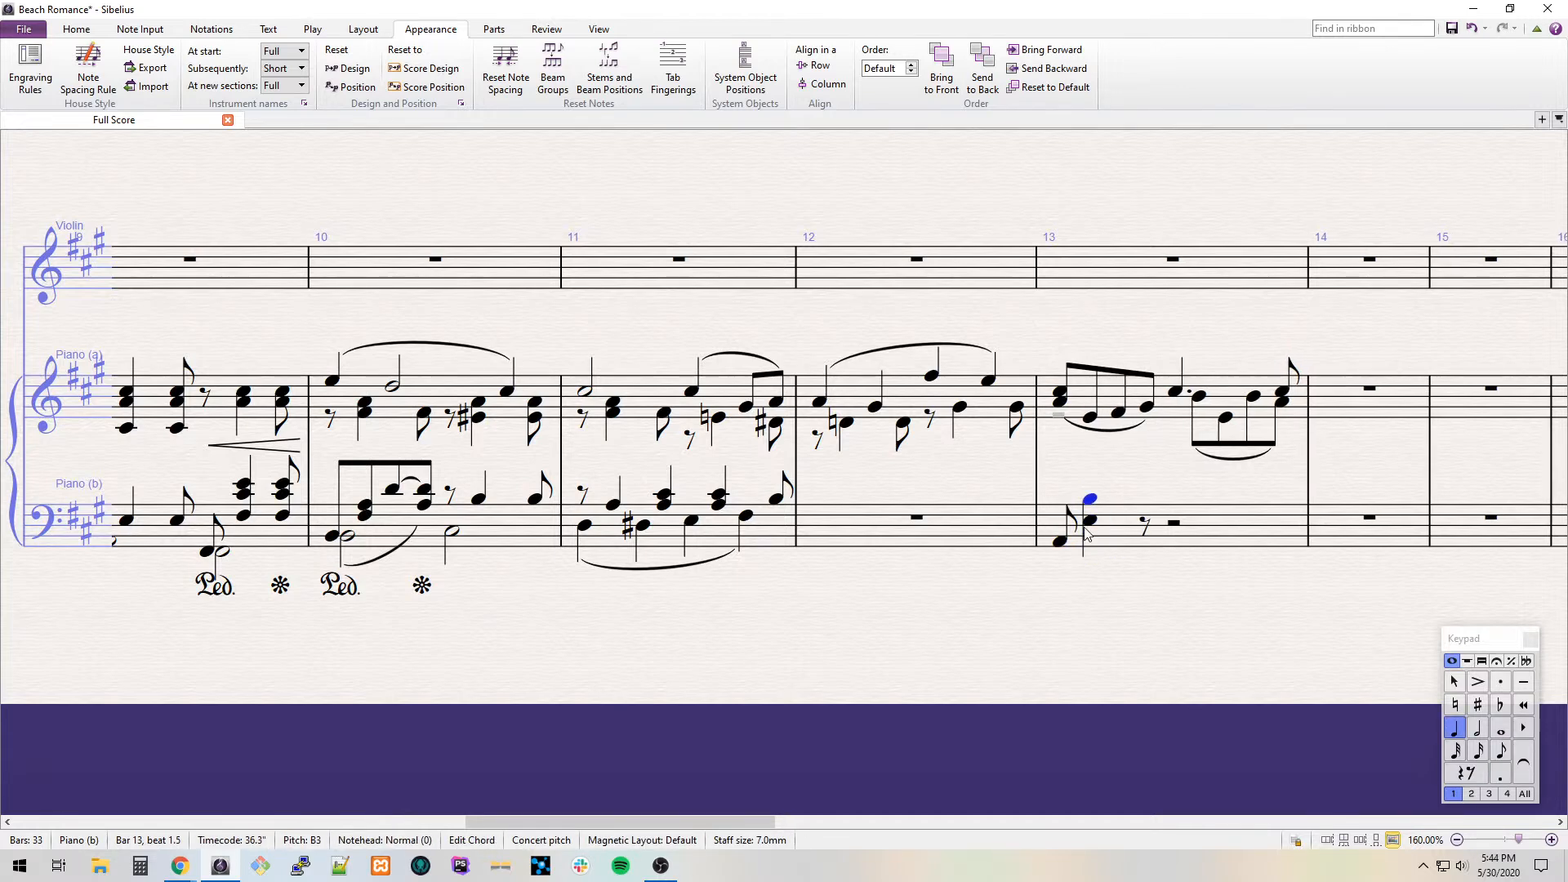
Repeat the E3–C#4 chord as two more quarters and an eighth in bar 13, plus an eighth at the start of bar 14.
{"action": "key", "text": "r"}
{"action": "key", "text": "r"}
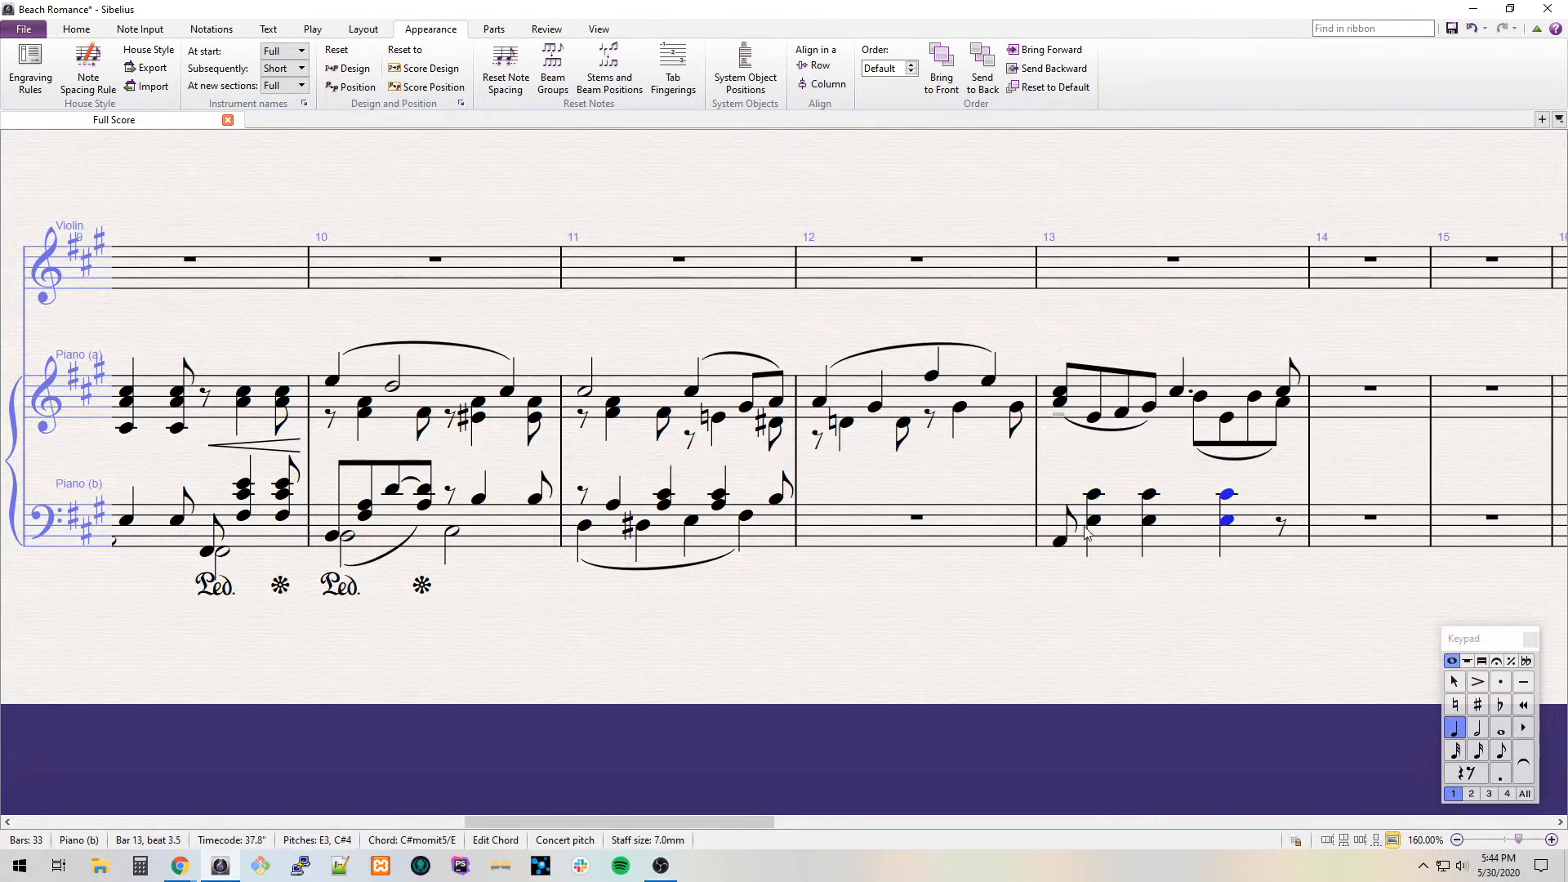
{"action": "key", "text": "r"}
{"action": "key", "text": "Left"}
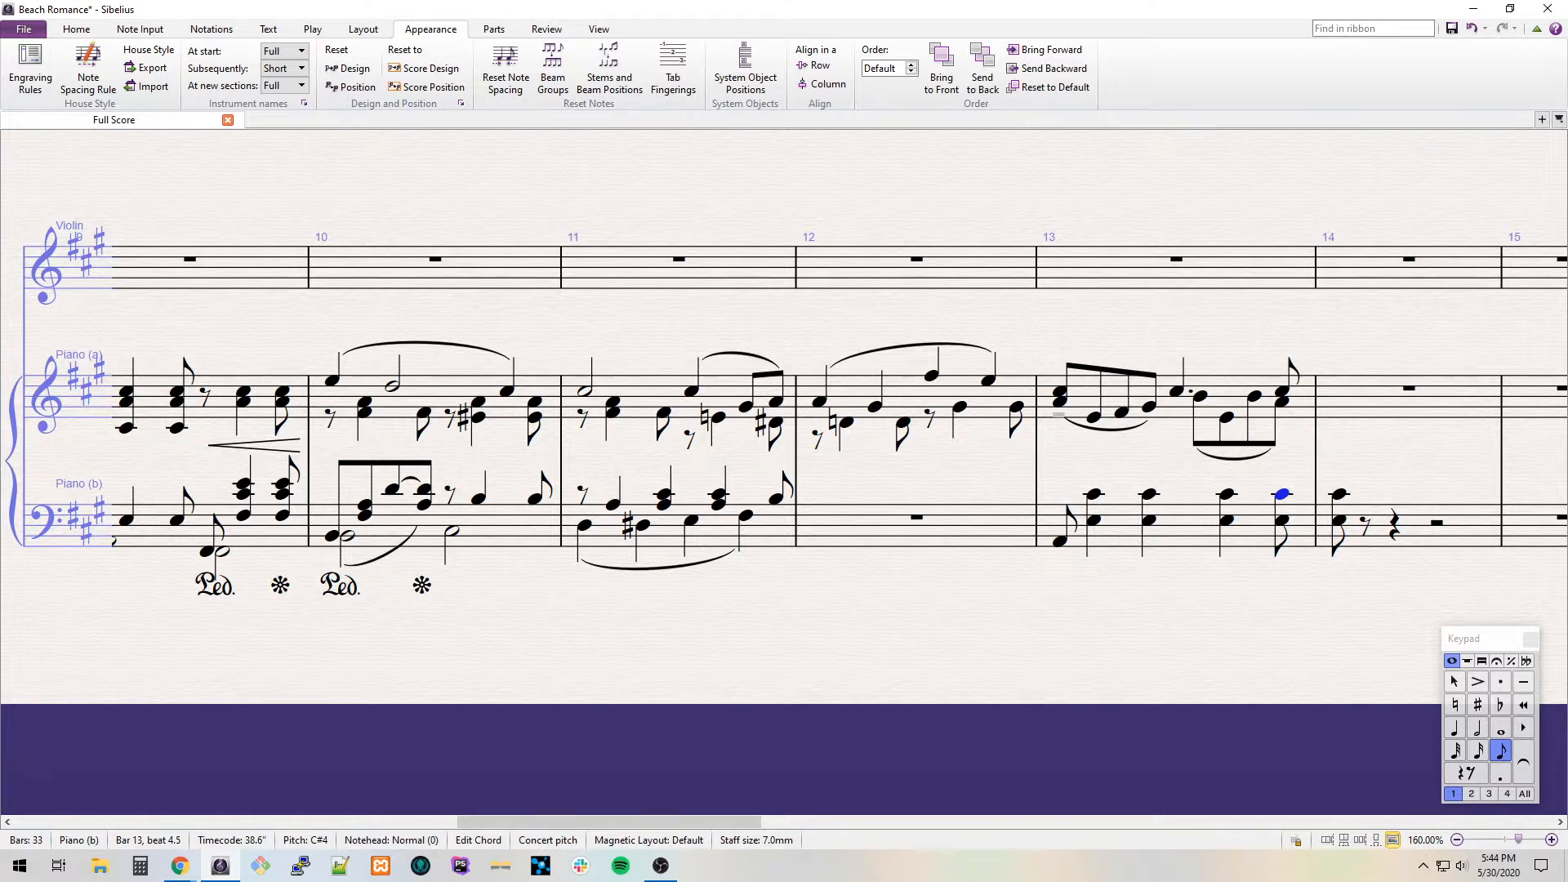
Enter a whole note E3 in voice 2 of bar 12 in the lower piano staff.
{"action": "left_click_drag", "start_coordinate": [1139, 625], "coordinate": [959, 640]}
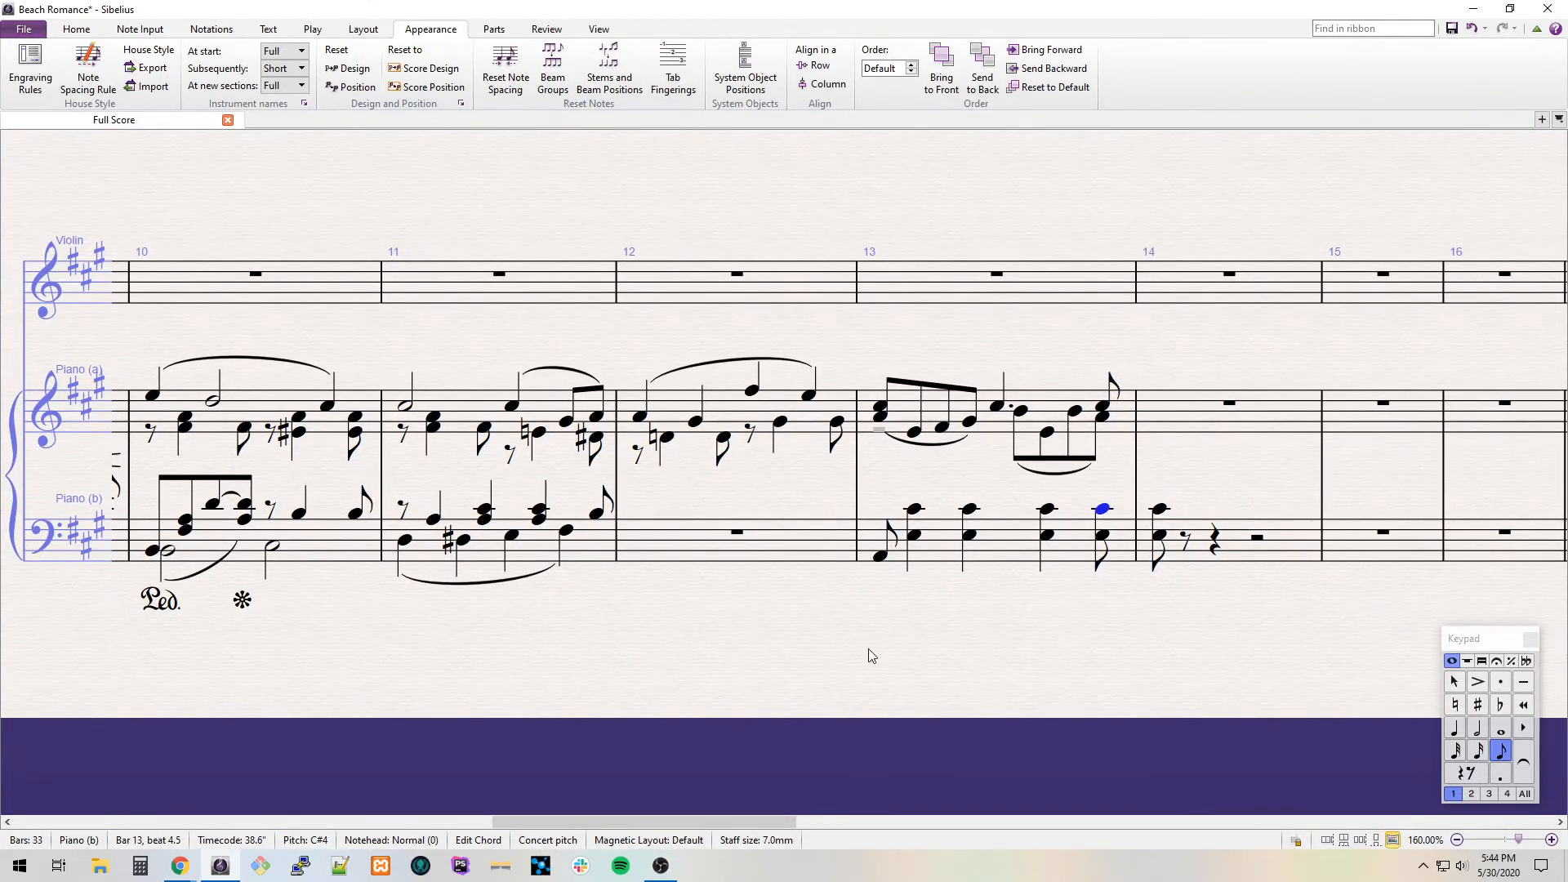
{"action": "key", "text": "Escape"}
{"action": "left_click", "coordinate": [737, 532]}
{"action": "left_click", "coordinate": [765, 520]}
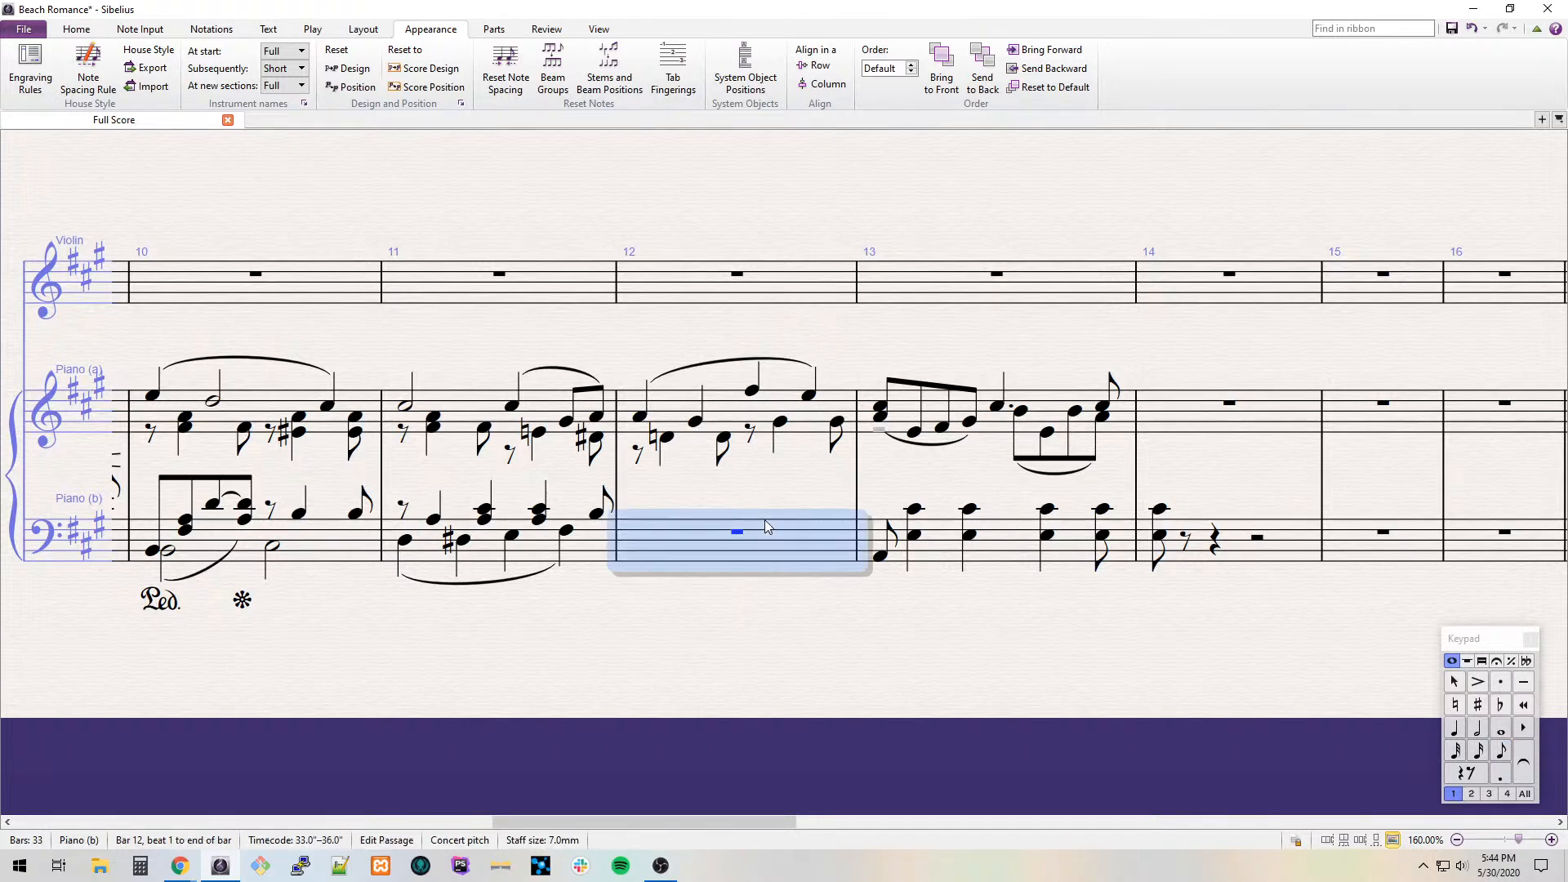
{"action": "left_click_drag", "start_coordinate": [790, 658], "coordinate": [757, 691]}
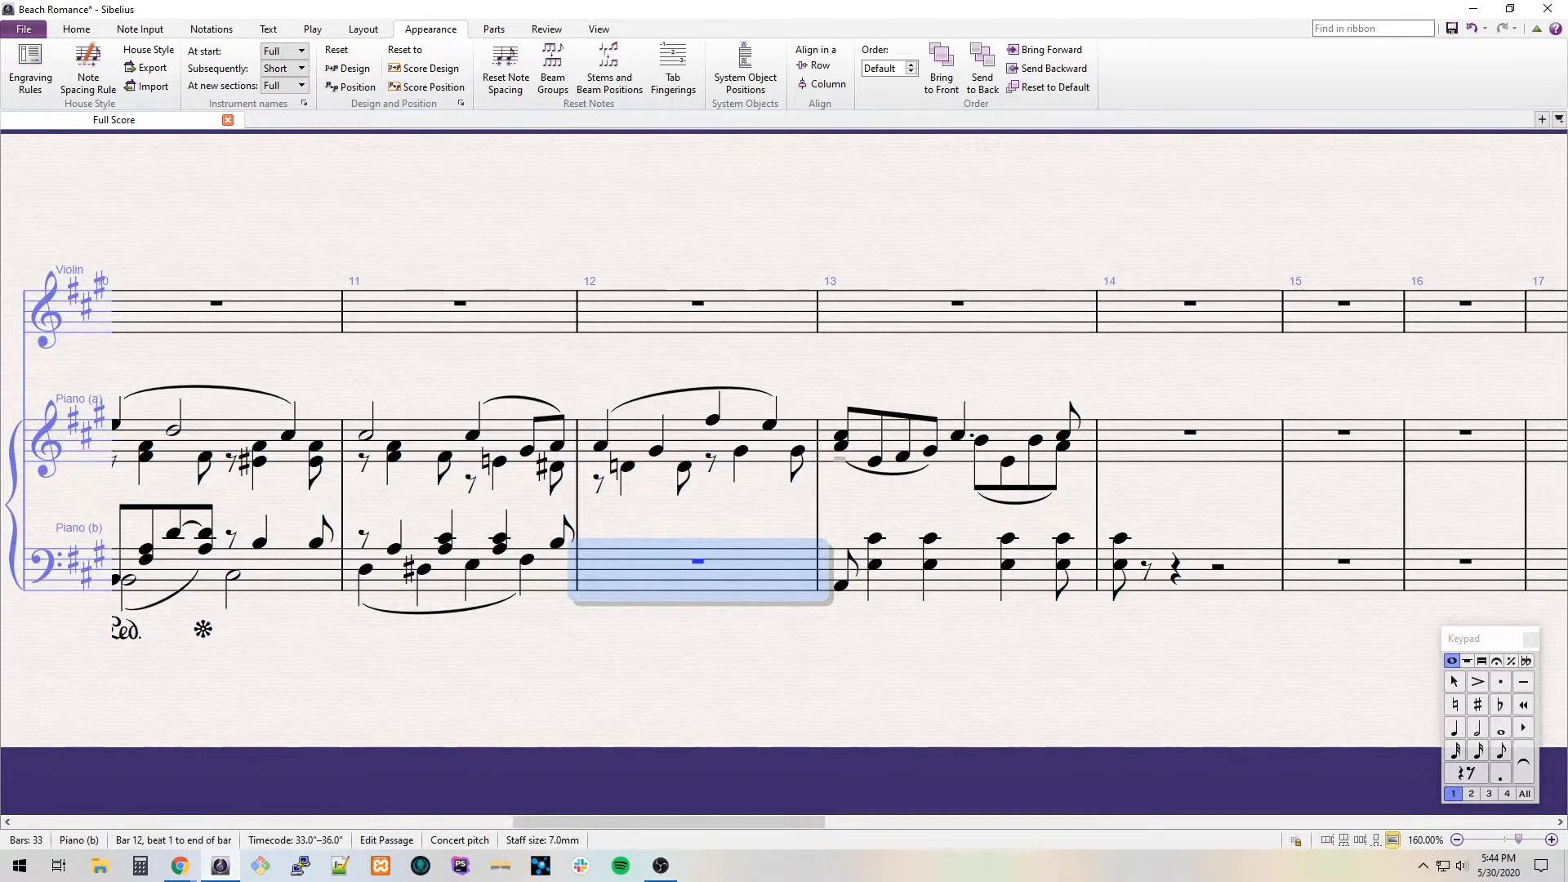
{"action": "left_click_drag", "start_coordinate": [685, 688], "coordinate": [745, 656]}
{"action": "key", "text": "e"}
{"action": "key", "text": "Escape"}
{"action": "key", "text": "KP_6"}
{"action": "key", "text": "alt+2"}
{"action": "key", "text": "ctrl+Down"}
Add voice 1 in bar 12 of the lower staff: an eighth rest, two quarter B3s and an eighth B3.
{"action": "left_click", "coordinate": [659, 518]}
{"action": "key", "text": "KP_3"}
{"action": "key", "text": "Right"}
{"action": "key", "text": "KP_4"}
{"action": "key", "text": "b"}
{"action": "key", "text": "Right"}
{"action": "key", "text": "b"}
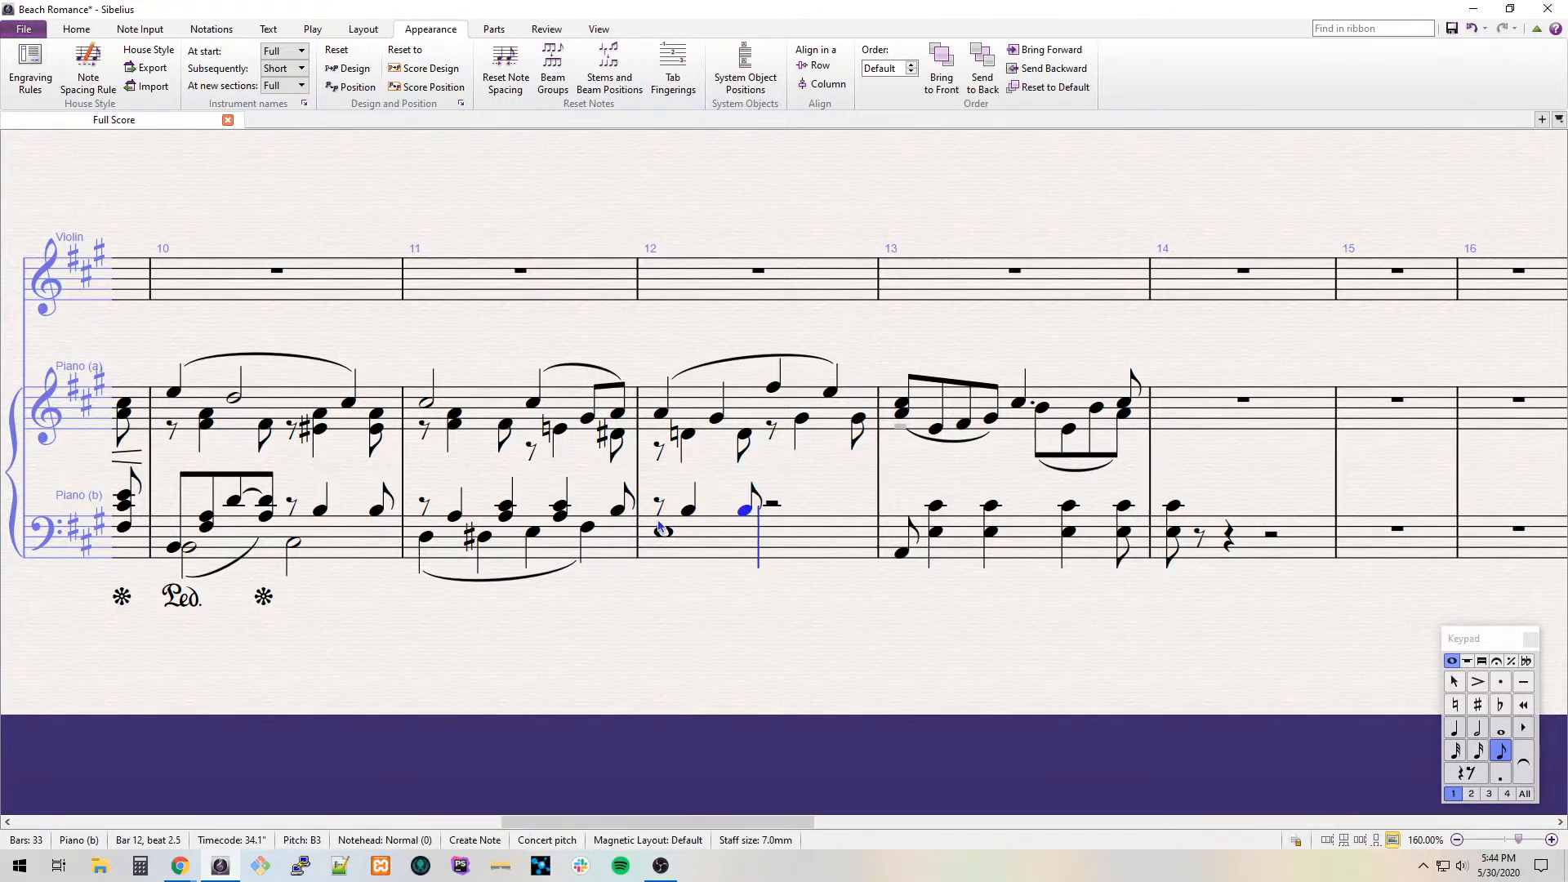
{"action": "key", "text": "KP_4"}
{"action": "key", "text": "d"}
{"action": "key", "text": "Left"}
{"action": "key", "text": "KP_4"}
{"action": "key", "text": "Right"}
{"action": "key", "text": "b"}
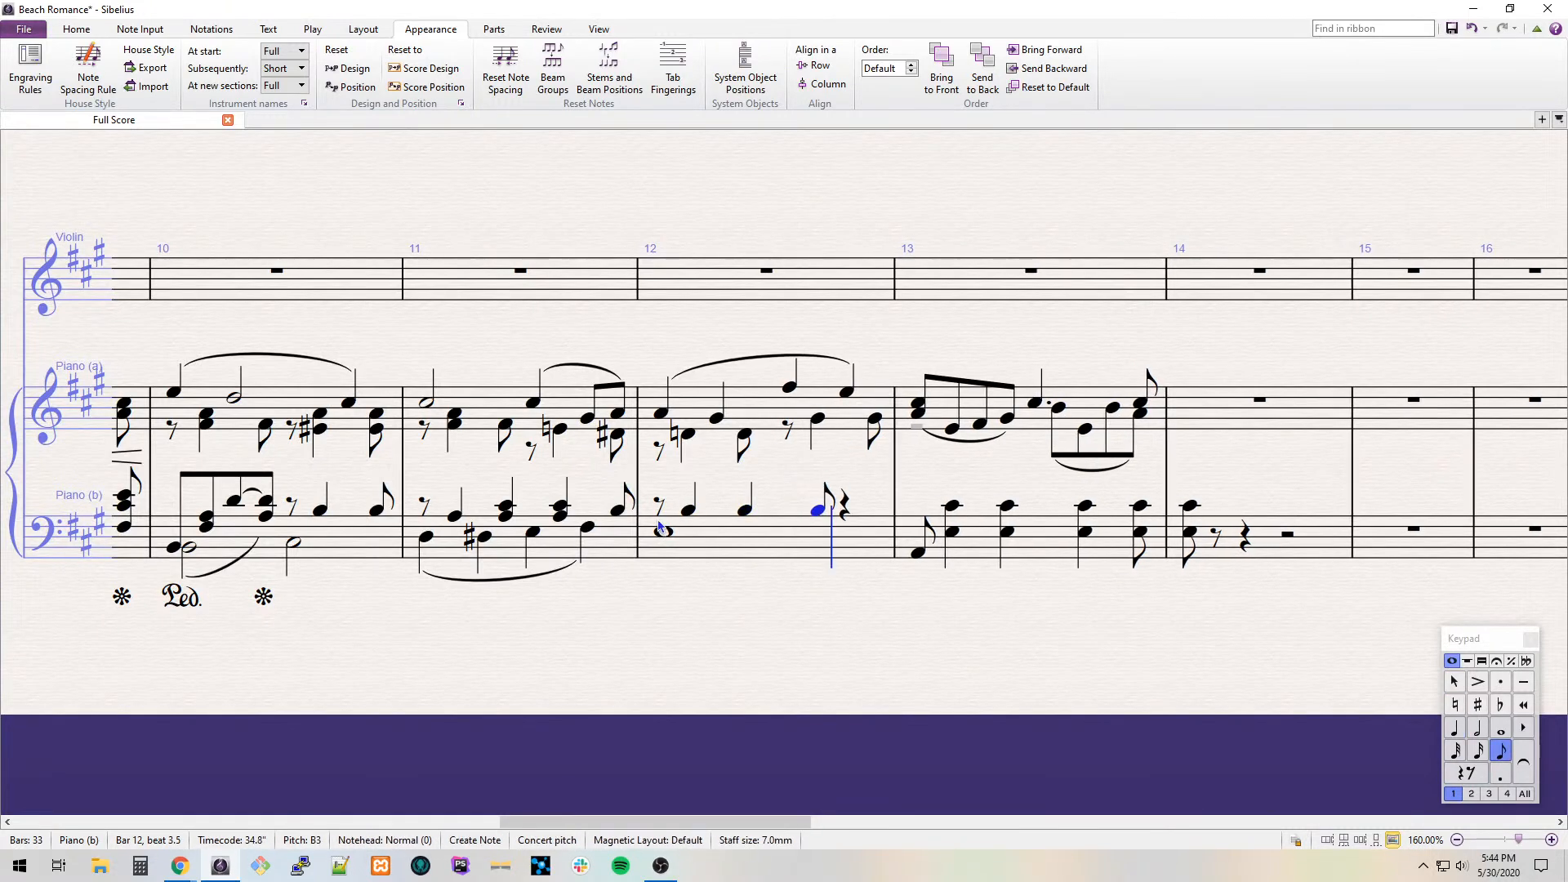
Raise the last B3 in bar 12 to D4 as a quarter and finish the voice with an eighth D4.
{"action": "key", "text": "Escape"}
{"action": "key", "text": "Up"}
{"action": "key", "text": "Up"}
{"action": "key", "text": "KP_4"}
{"action": "key", "text": "Right"}
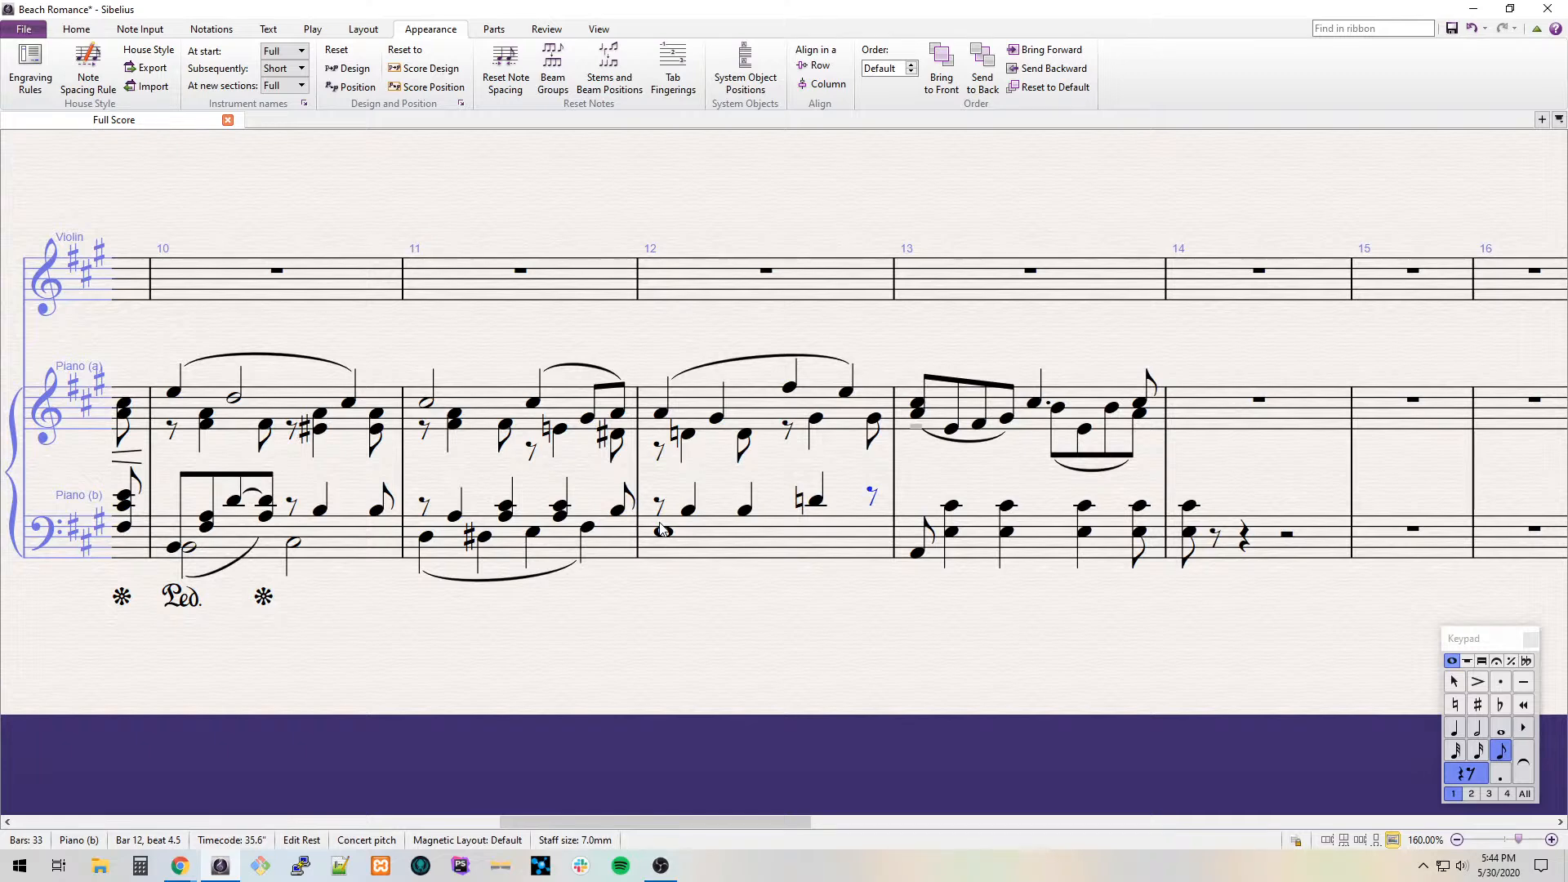
{"action": "key", "text": "d"}
Add a diminuendo hairpin to the upper piano staff from beat 3 of bar 11 to the end of bar 12.
{"action": "left_click", "coordinate": [737, 418]}
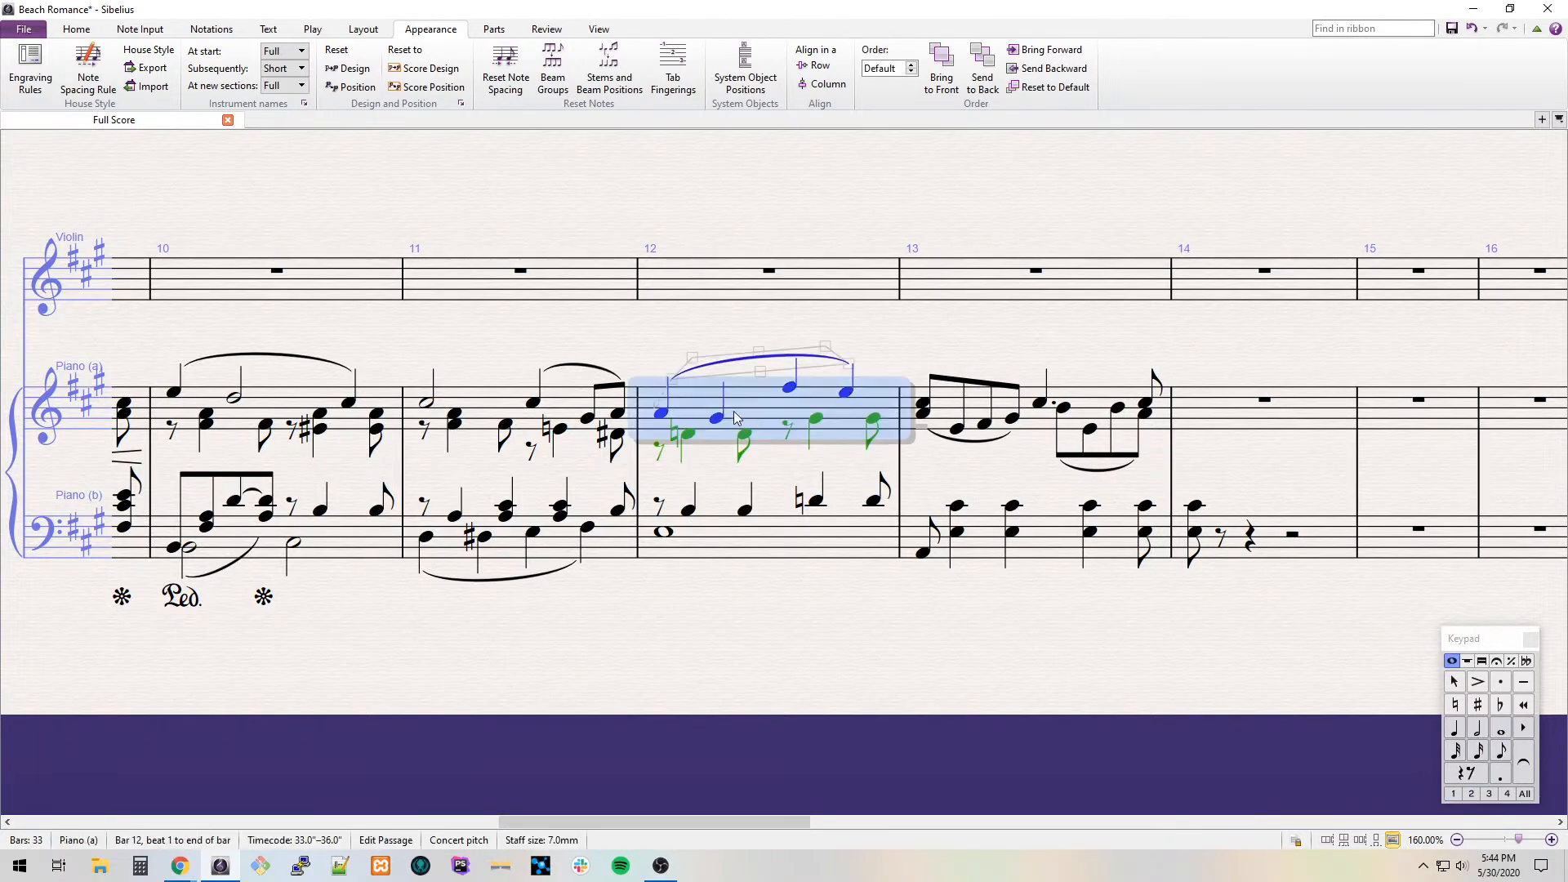
{"action": "left_click", "coordinate": [533, 402], "text": "shift"}
{"action": "key", "text": "shift+h"}
Add a Pedal (no line) marking under the whole of bar 13 in the lower piano staff.
{"action": "left_click_drag", "start_coordinate": [789, 466], "coordinate": [492, 455]}
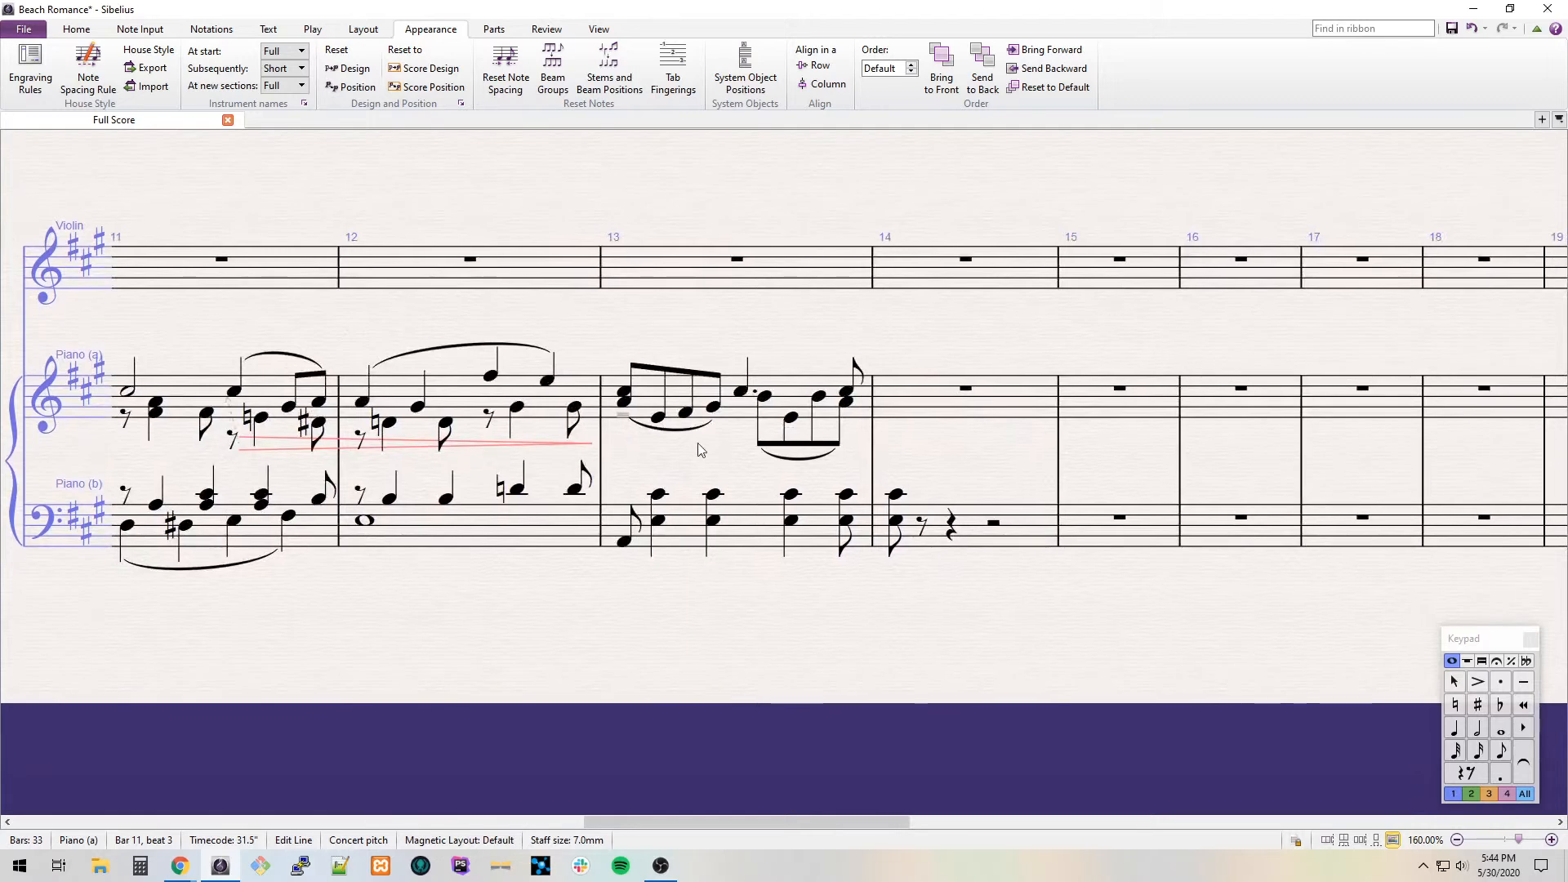
{"action": "left_click", "coordinate": [731, 533]}
{"action": "key", "text": "l"}
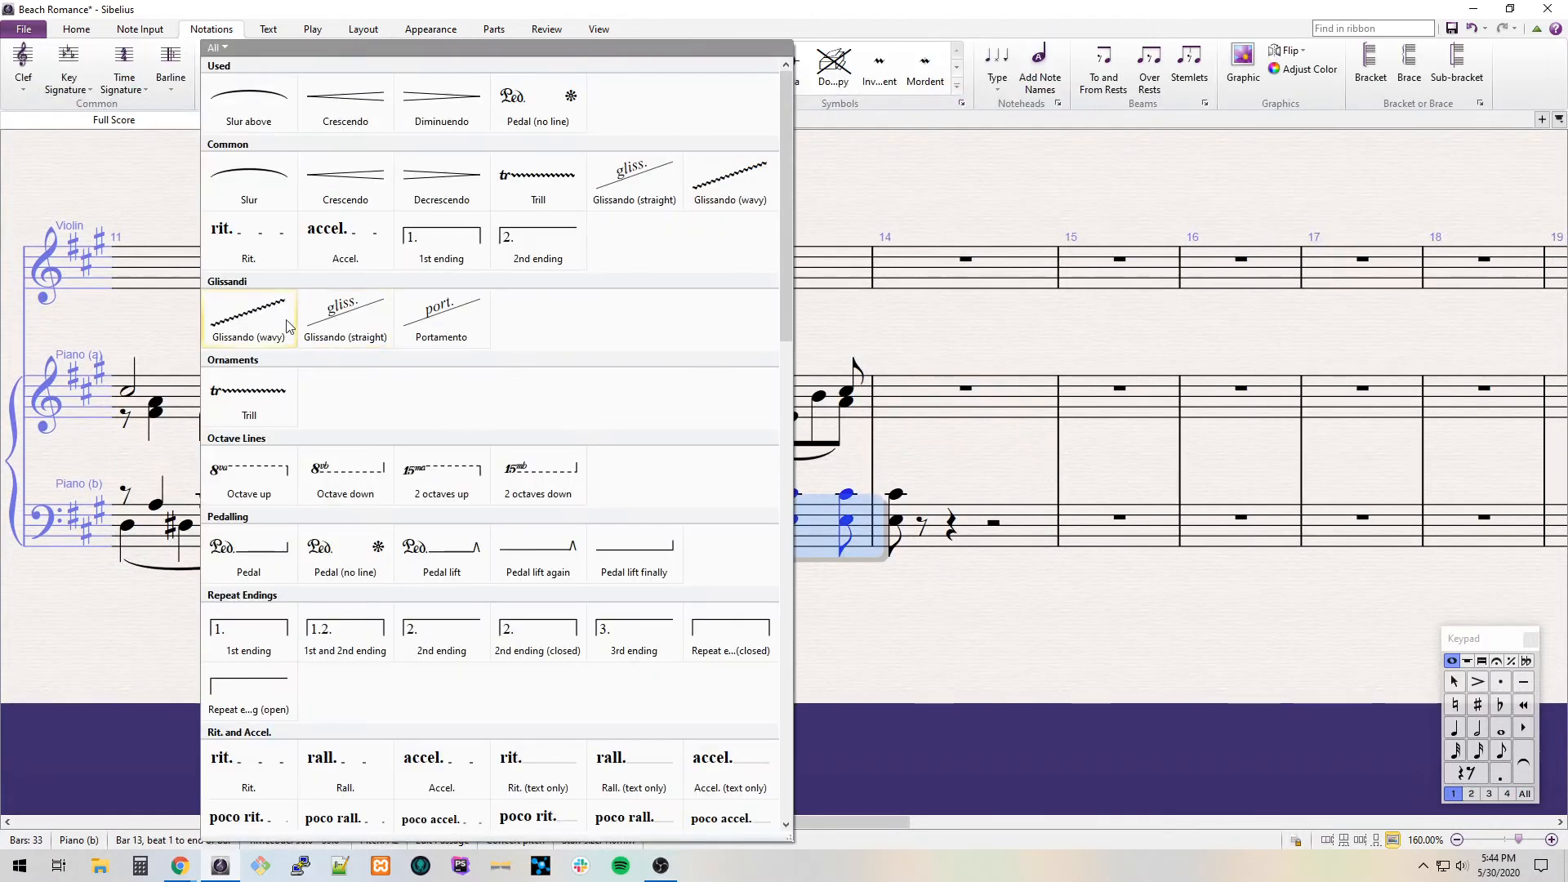
{"action": "left_click", "coordinate": [583, 110]}
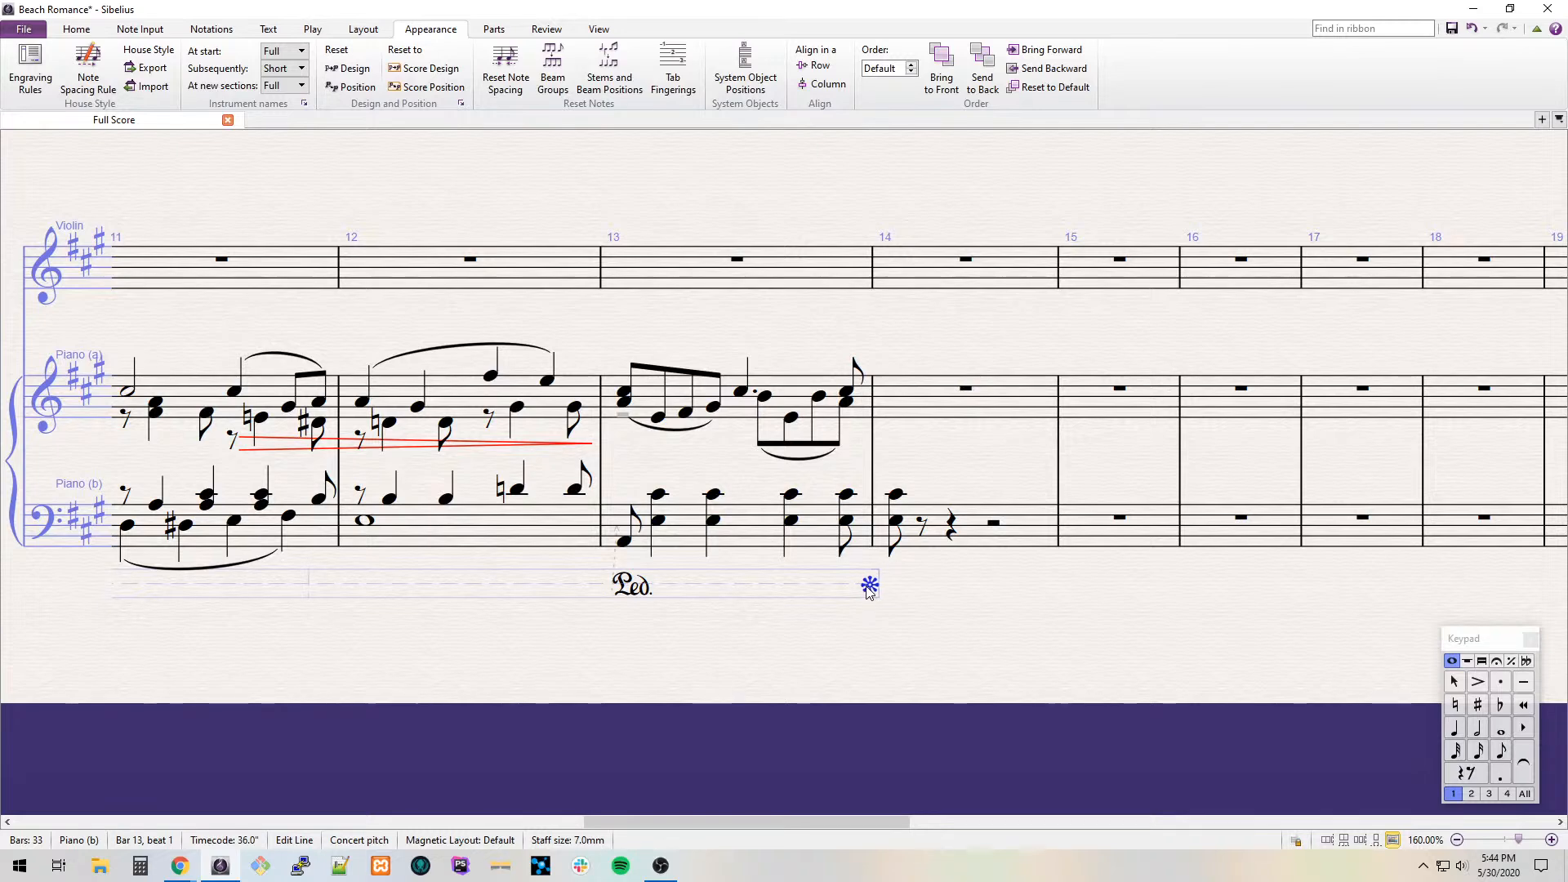
{"action": "left_click_drag", "start_coordinate": [963, 609], "coordinate": [791, 598]}
{"action": "key", "text": "Escape"}
Start bar 14 of the lower staff with an eighth A2–E#3.
{"action": "left_click", "coordinate": [740, 534]}
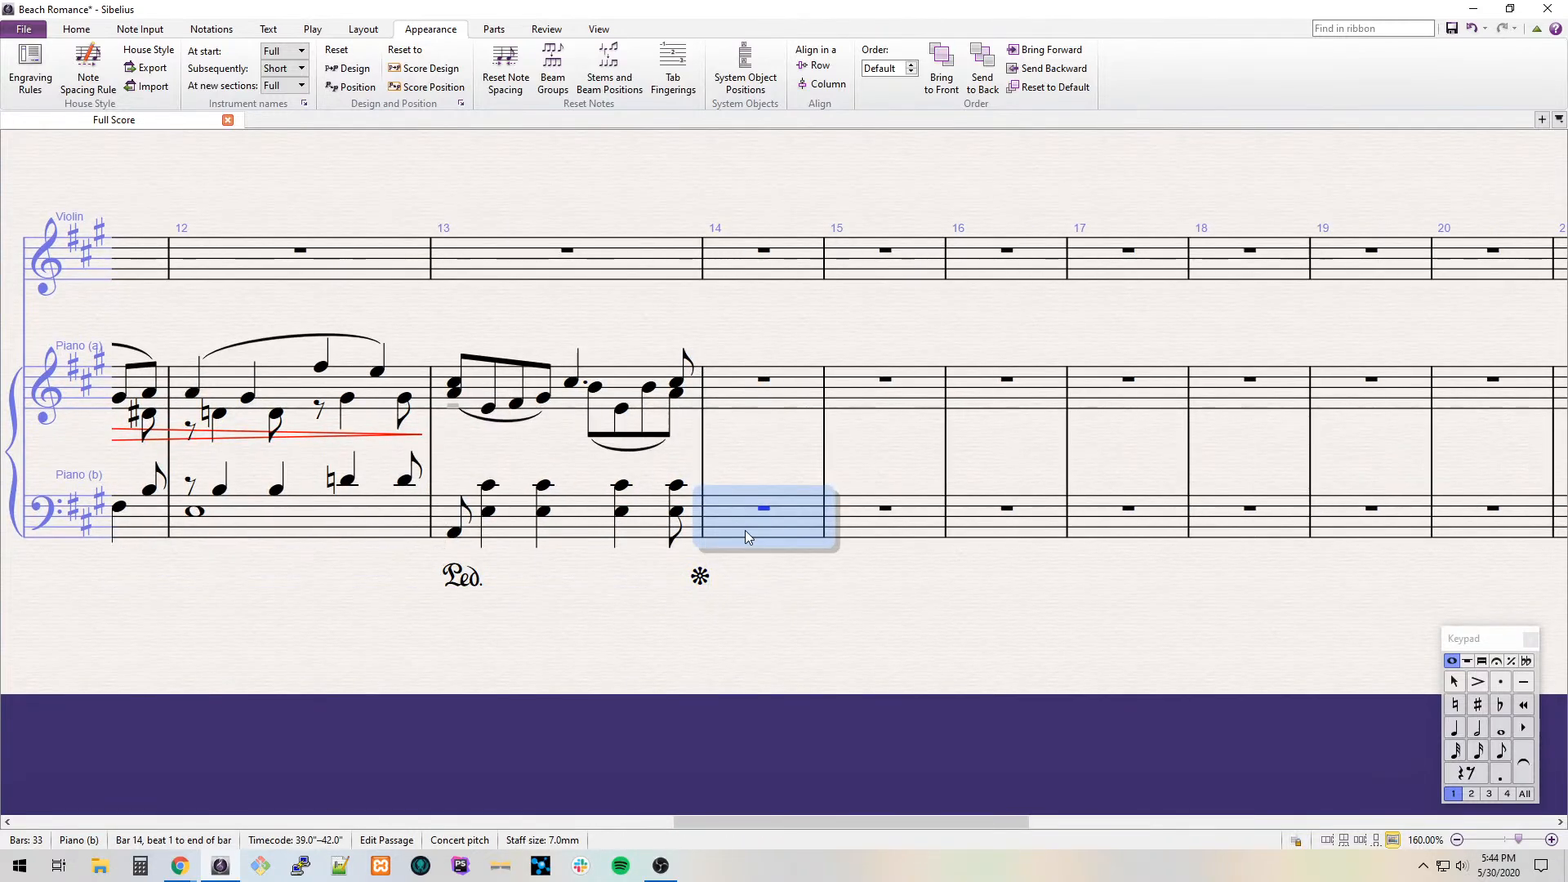
{"action": "key", "text": "3"}
{"action": "key", "text": "a"}
{"action": "key", "text": "Escape"}
{"action": "key", "text": "ctrl+Down"}
{"action": "key", "text": "5"}
{"action": "key", "text": "8"}
{"action": "key", "text": "r"}
{"action": "key", "text": "alt+Down"}
{"action": "key", "text": "ctrl+z"}
Continue bar 14 with the quarter chord E#3–B3–D4, stated three times.
{"action": "key", "text": "5"}
{"action": "key", "text": "3"}
{"action": "key", "text": "KP_4"}
{"action": "key", "text": "r"}
{"action": "key", "text": "r"}
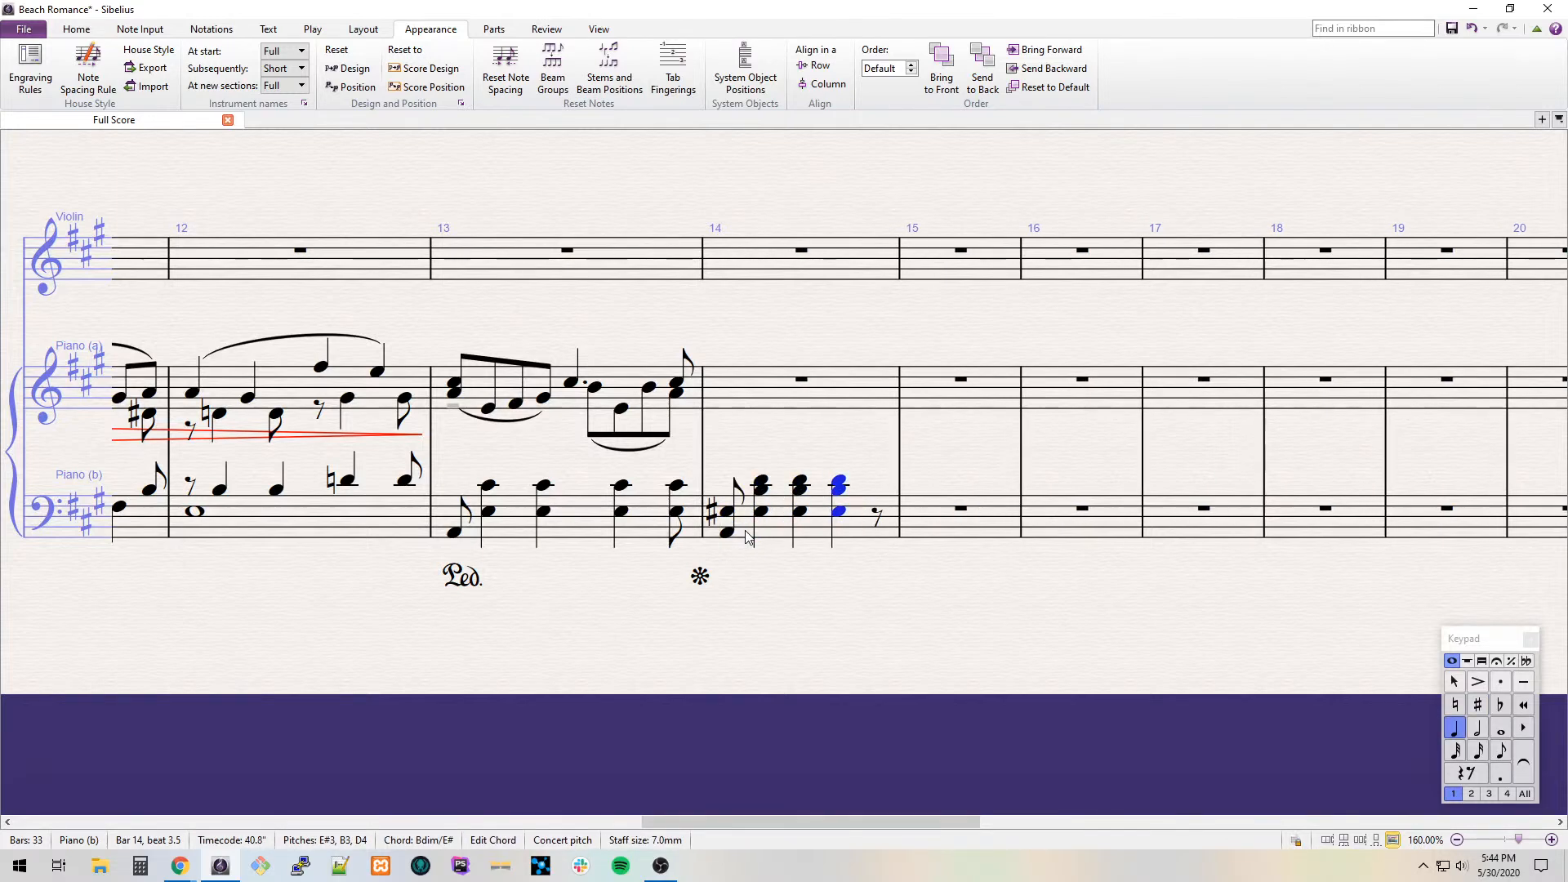
Finish bar 14 with an eighth E#3–B3–D4 chord and remove the remainder that spills into bar 15.
{"action": "key", "text": "r"}
{"action": "key", "text": "shift+Left"}
{"action": "key", "text": "KP_Enter"}
{"action": "key", "text": "Left"}
{"action": "key", "text": "Right"}
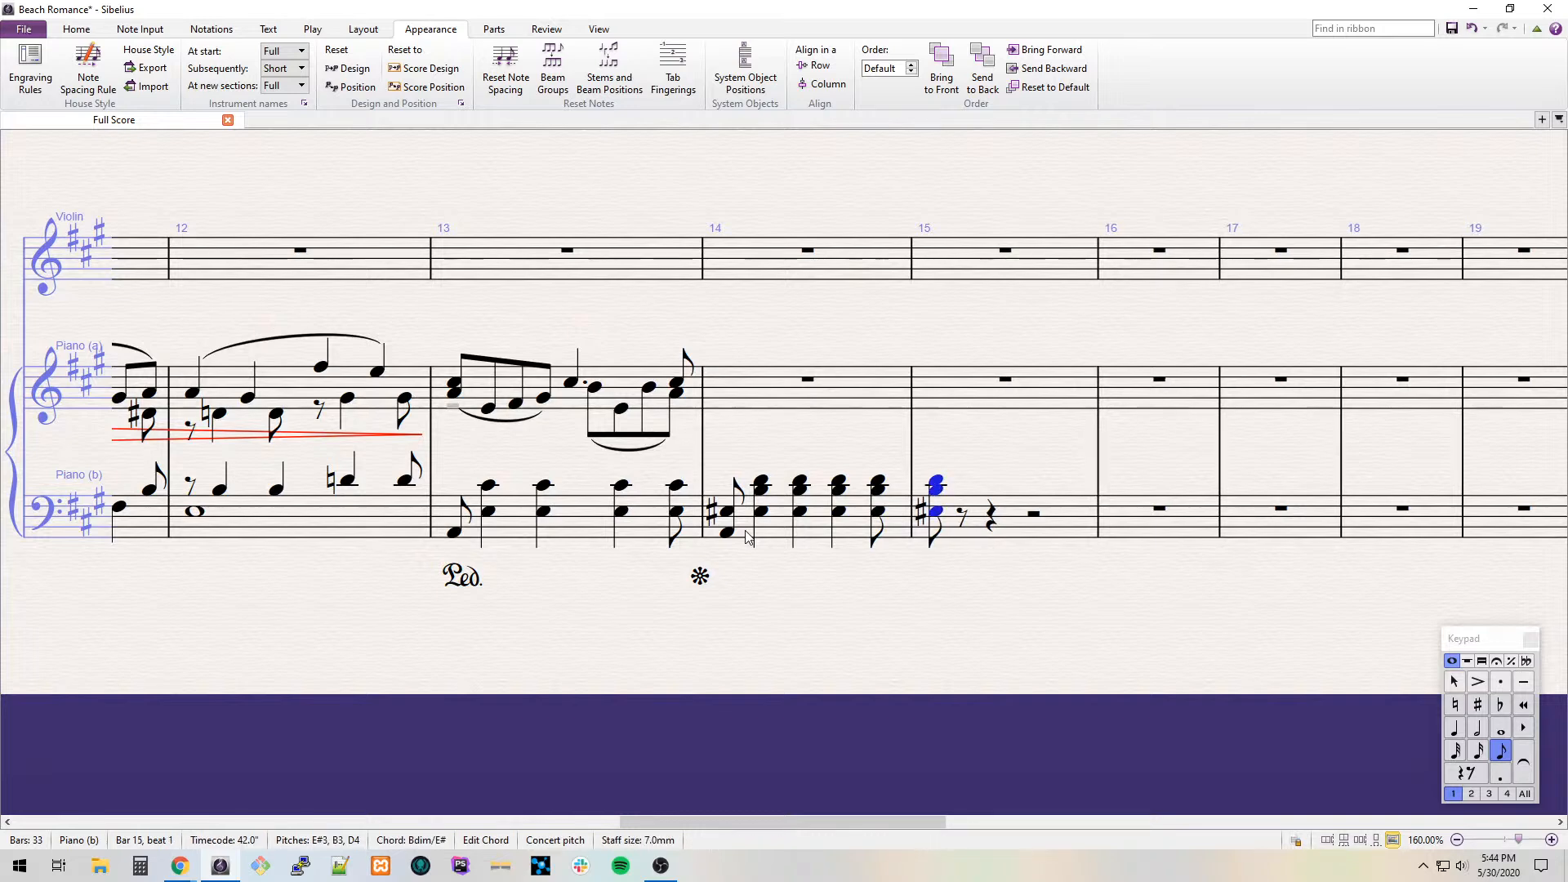
{"action": "key", "text": "Delete"}
Start bar 15 of the lower staff with an eighth A2 followed by repeated quarter chords F#3–D4.
{"action": "key", "text": "a"}
{"action": "key", "text": "Escape"}
{"action": "key", "text": "ctrl+Down"}
{"action": "key", "text": "Right"}
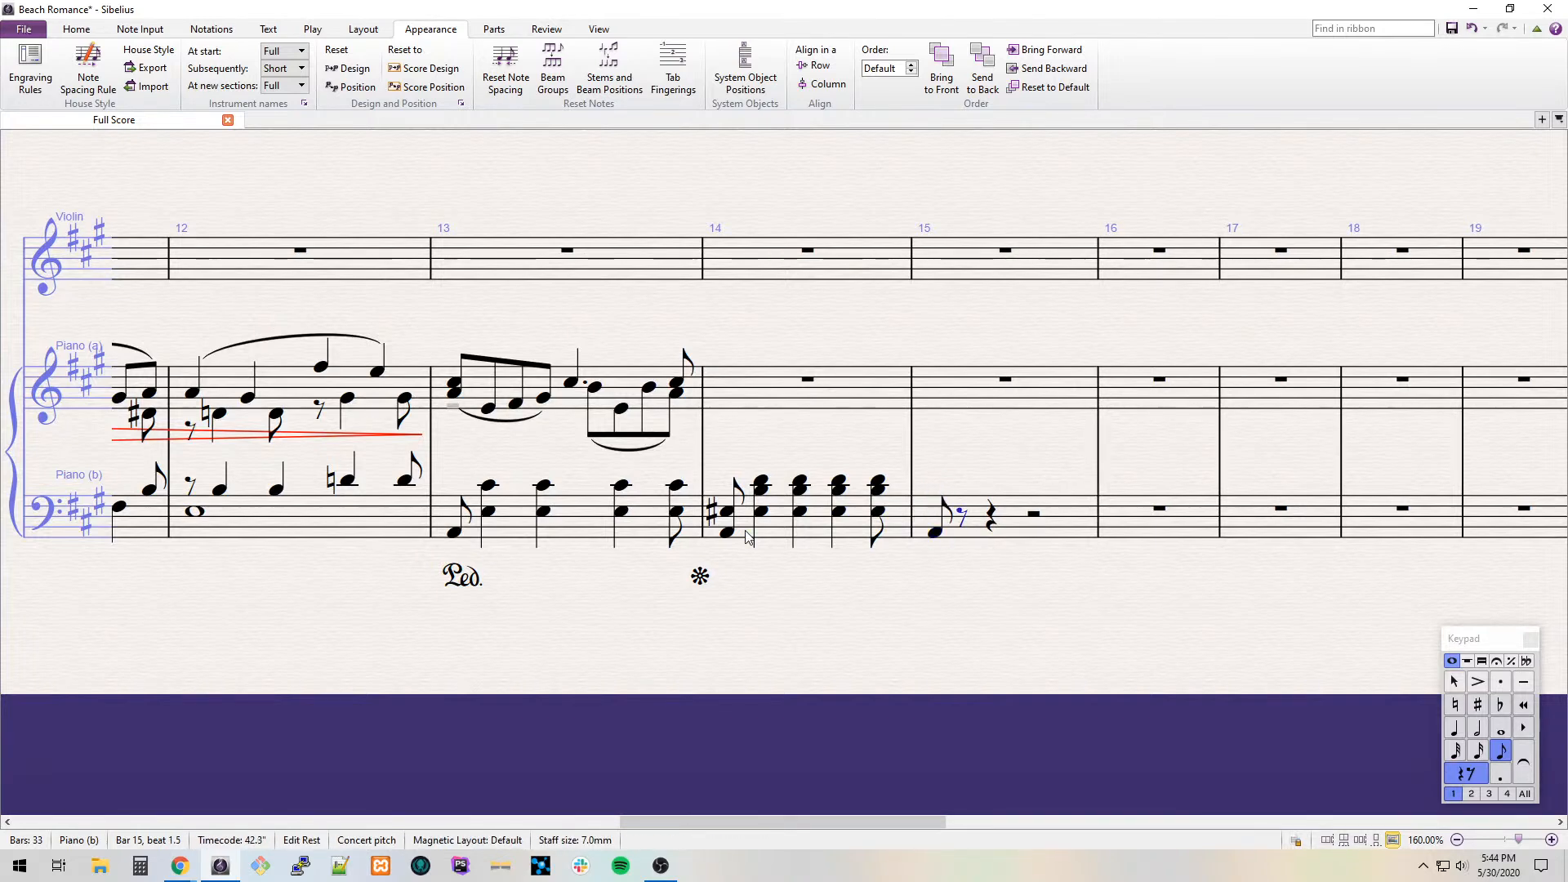
{"action": "key", "text": "KP_4"}
{"action": "key", "text": "f"}
{"action": "key", "text": "shift+d"}
{"action": "key", "text": "r"}
{"action": "key", "text": "r"}
{"action": "key", "text": "r"}
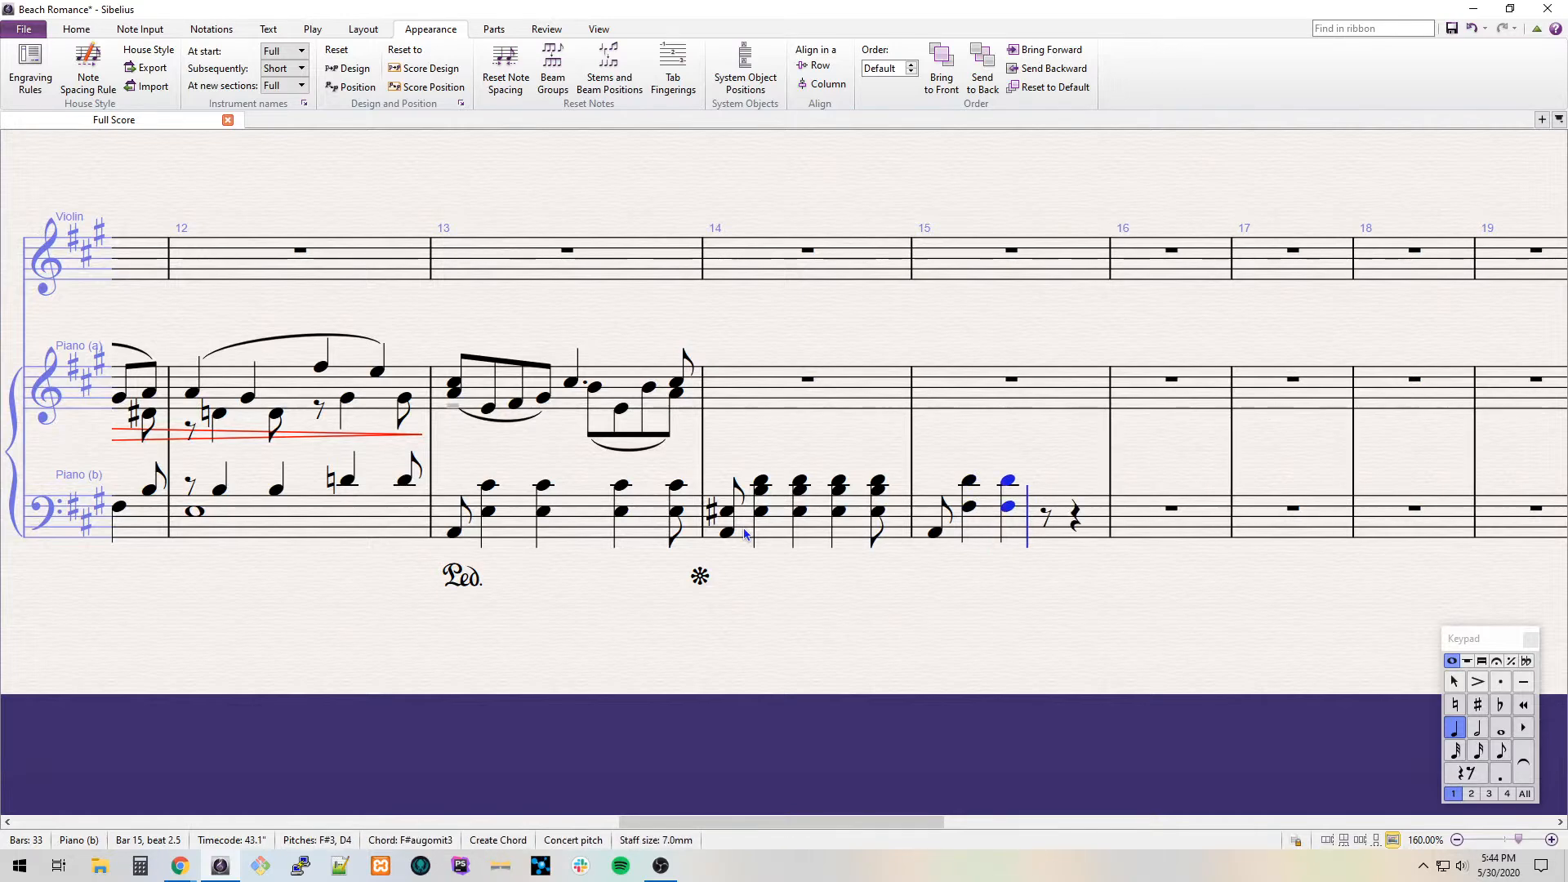
Untie the chord crossing into bar 16 and add F#4 on top of the last two chords of bar 15.
{"action": "key", "text": "KP_Enter"}
{"action": "key", "text": "Left"}
{"action": "key", "text": "Right"}
{"action": "key", "text": "shift+Left"}
{"action": "key", "text": "3"}
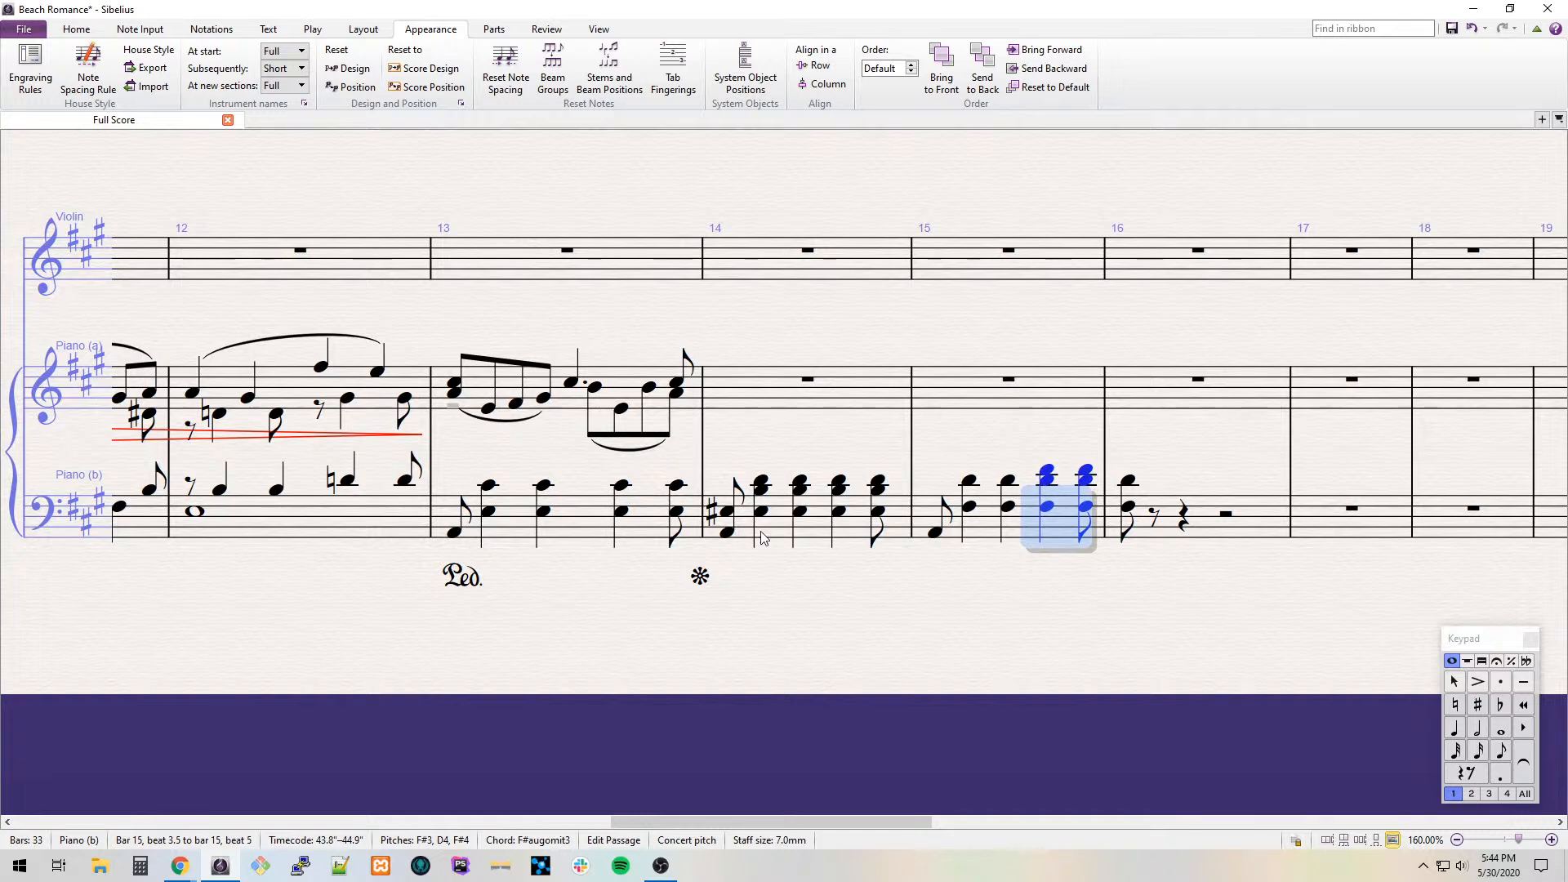
{"action": "key", "text": "Escape"}
Copy the pedal marking from bar 13 under bars 14 and 15 of the lower staff.
{"action": "left_click", "coordinate": [480, 583]}
{"action": "left_click", "coordinate": [776, 518]}
{"action": "key", "text": "ctrl+v"}
{"action": "left_click", "coordinate": [961, 528]}
{"action": "key", "text": "ctrl+v"}
{"action": "key", "text": "ctrl+z"}
{"action": "left_click", "coordinate": [1038, 540]}
{"action": "key", "text": "ctrl+v"}
{"action": "left_click", "coordinate": [1103, 615]}
Clear the leftover F#3–D4 chord from bar 16 of the lower staff.
{"action": "left_click", "coordinate": [1222, 530]}
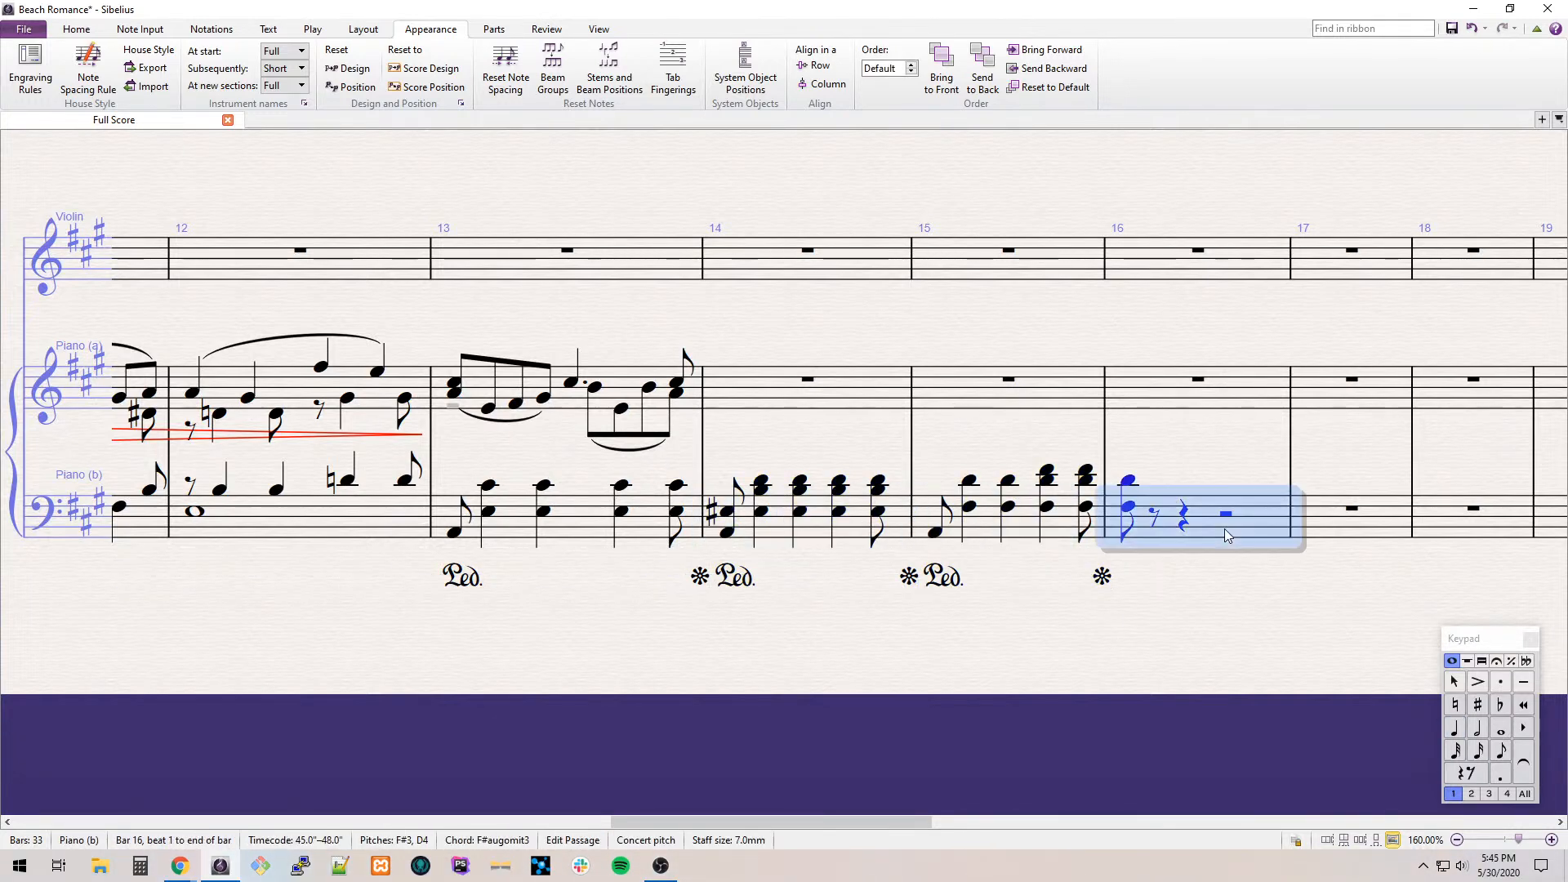
{"action": "key", "text": "Delete"}
{"action": "key", "text": "Escape"}
Enter a half D5 tied to an eighth D5 in bar 14 of the upper piano staff, followed by eighths E♮5, C#5 and D5.
{"action": "left_click", "coordinate": [682, 375]}
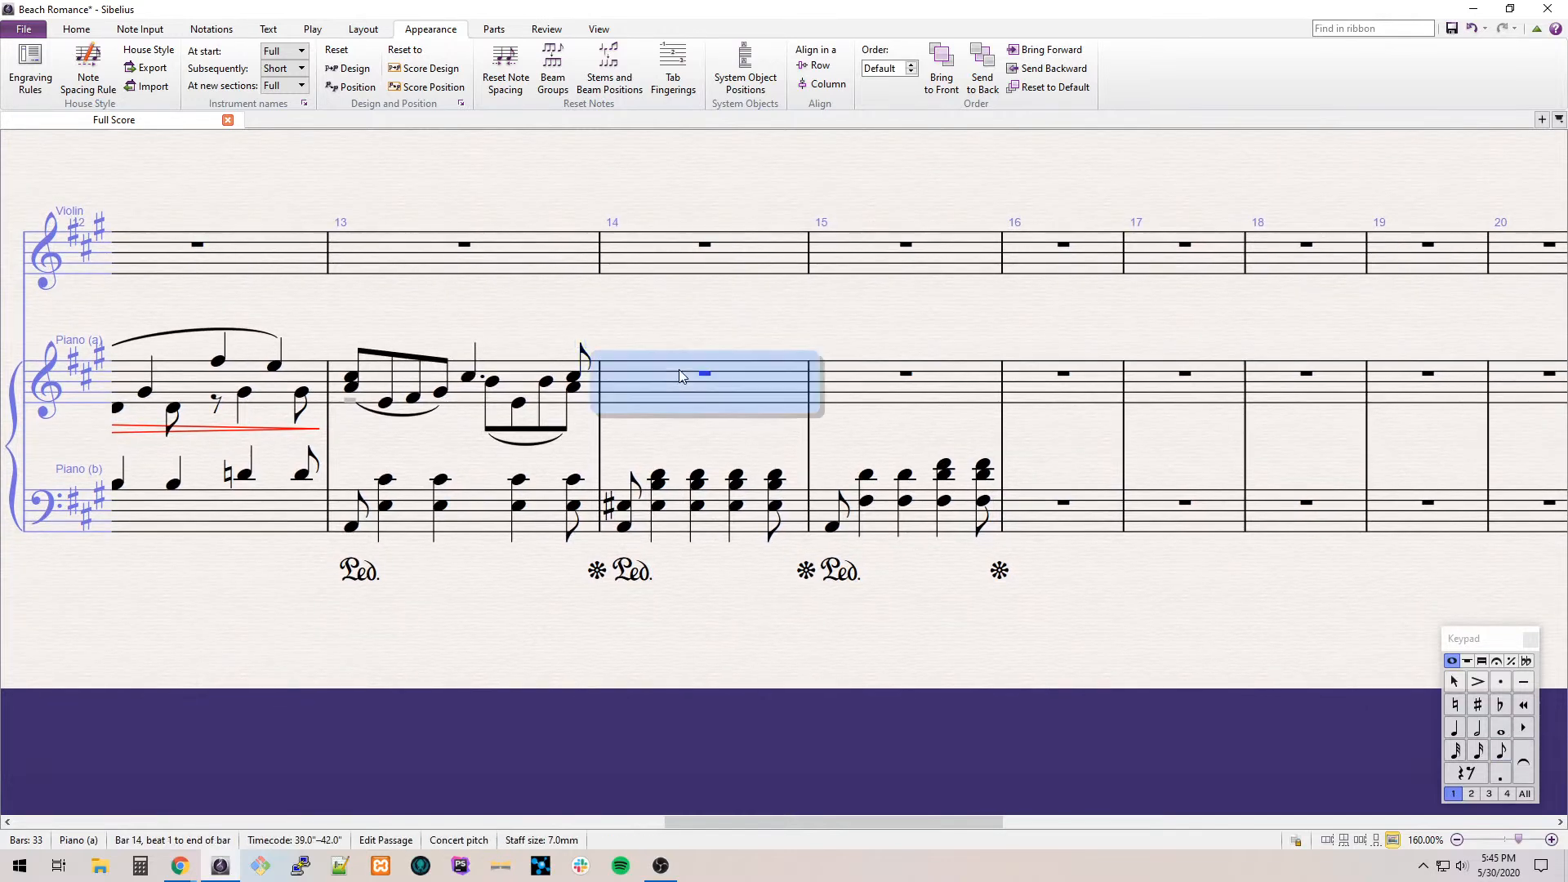
{"action": "key", "text": "5"}
{"action": "key", "text": "d"}
{"action": "key", "text": "Return"}
{"action": "key", "text": "3"}
{"action": "key", "text": "d"}
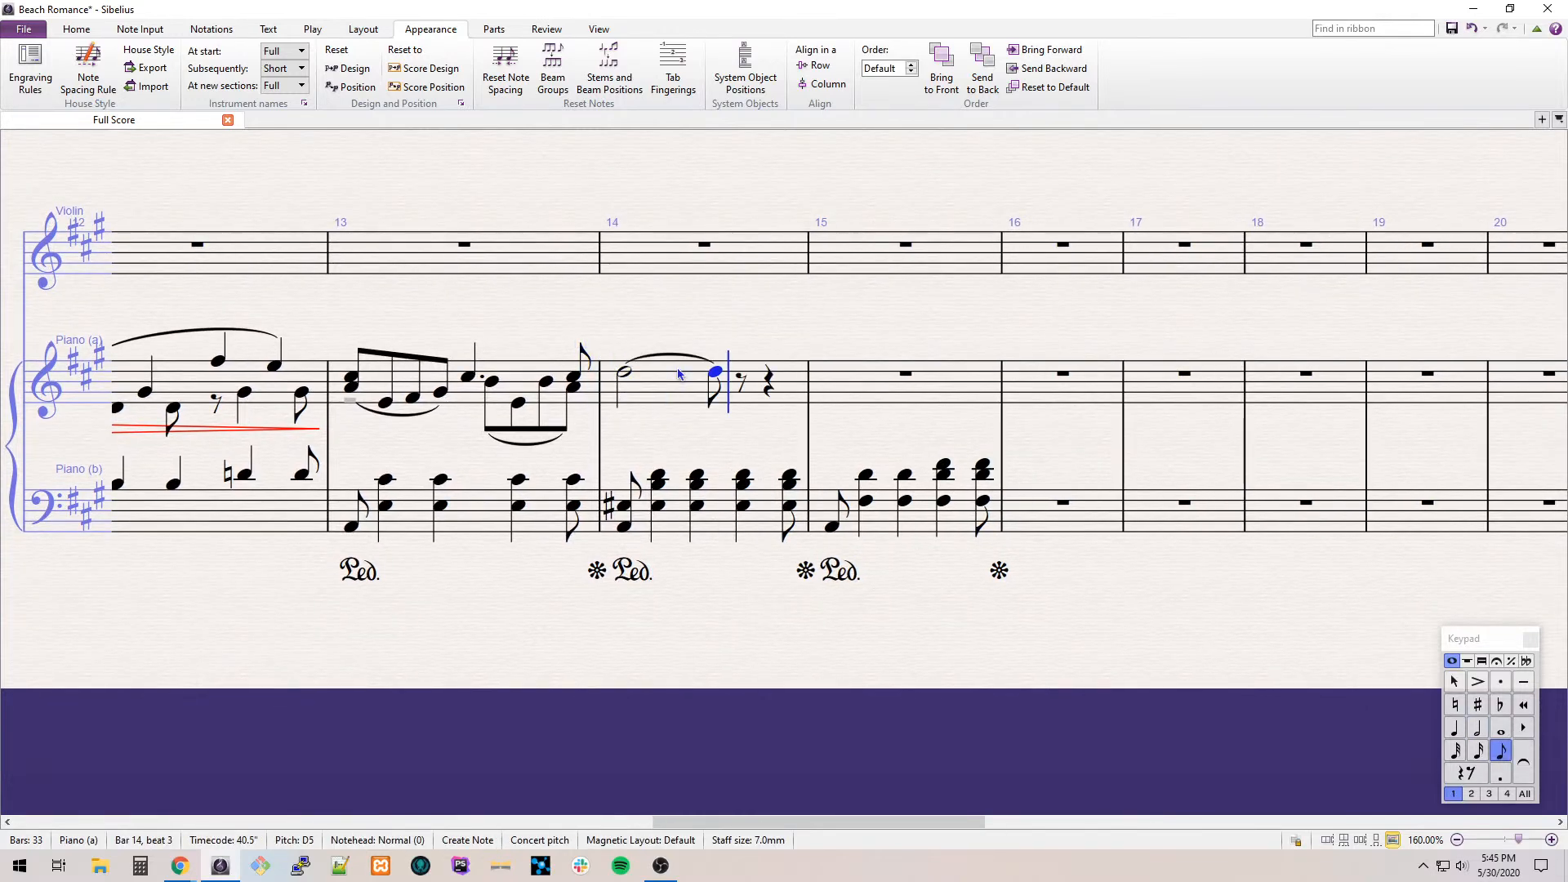
{"action": "key", "text": "e"}
{"action": "key", "text": "c"}
{"action": "key", "text": "d"}
{"action": "key", "text": "Escape"}
Slur the bar 14 melody in the upper staff from the half D5 to the last eighth.
{"action": "key", "text": "ctrl+shift+Left"}
{"action": "key", "text": "ctrl+shift+Left"}
{"action": "key", "text": "ctrl+shift+Right"}
{"action": "key", "text": "s"}
{"action": "key", "text": "Escape"}
Add a dotted quarter A4 in voice 2 at the start of bar 14 in the upper staff.
{"action": "key", "text": "ctrl+Right"}
{"action": "key", "text": "ctrl+Left"}
{"action": "key", "text": "shift+4"}
{"action": "key", "text": "alt+2"}
{"action": "key", "text": "KP_4"}
{"action": "key", "text": "KP_Decimal"}
{"action": "key", "text": "Right"}
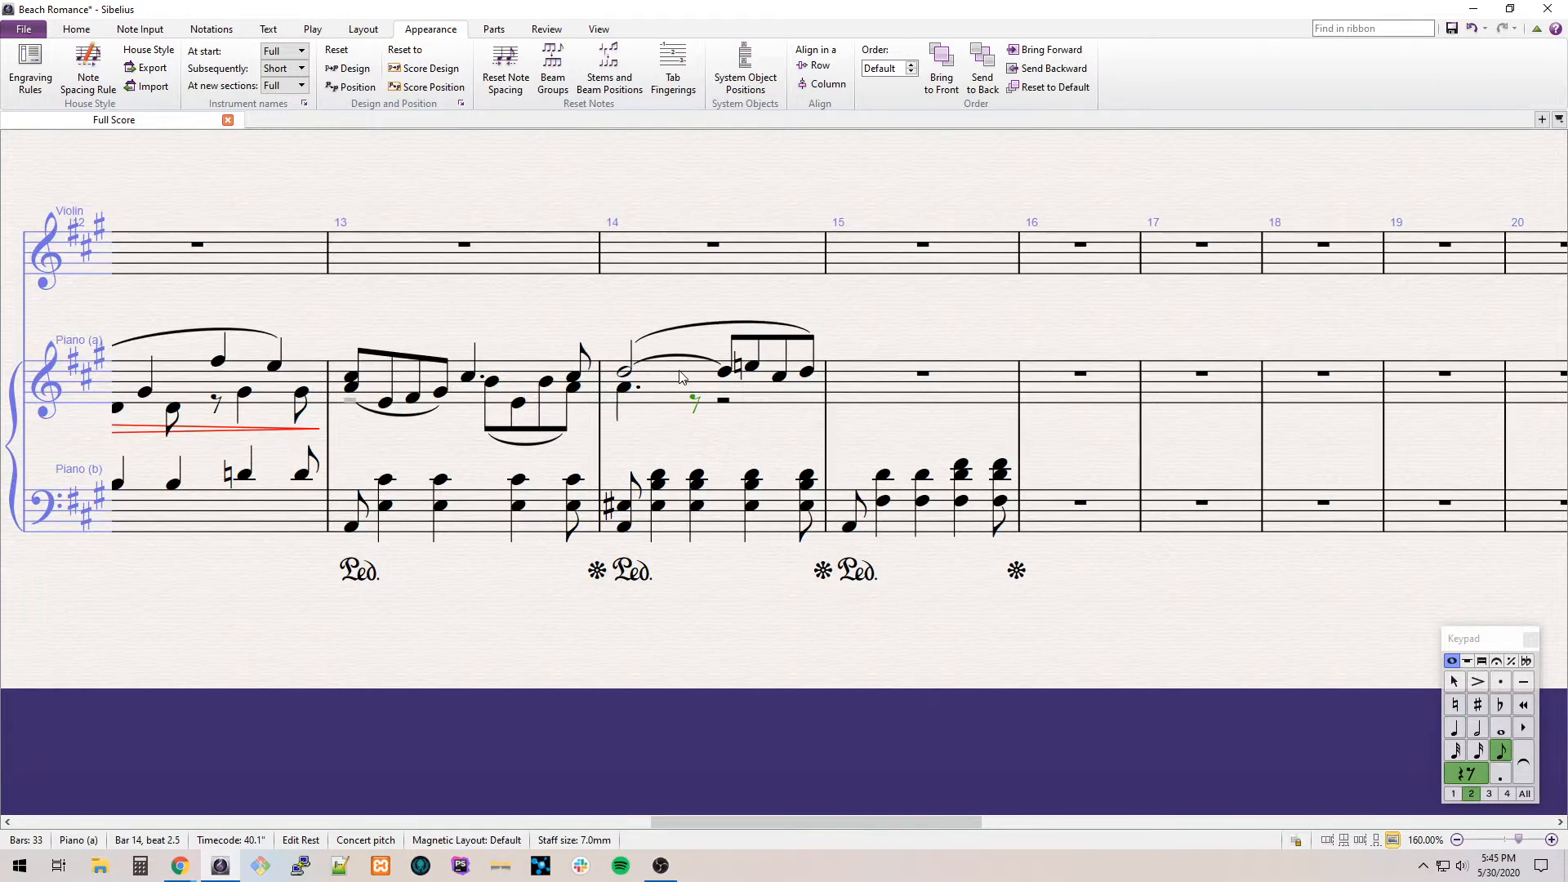
Continue voice 2 of bar 14 with an eighth and a half G#4, and slur the A4 to the eighth G#4.
{"action": "key", "text": "g"}
{"action": "key", "text": "Right"}
{"action": "key", "text": "KP_4"}
{"action": "key", "text": "g"}
{"action": "key", "text": "KP_5"}
{"action": "key", "text": "Left"}
{"action": "key", "text": "Left"}
{"action": "key", "text": "s"}
{"action": "key", "text": "Escape"}
Start bar 15 of the upper piano staff with a quarter chord F#4–D5–F#5.
{"action": "left_click_drag", "start_coordinate": [511, 308], "coordinate": [844, 319]}
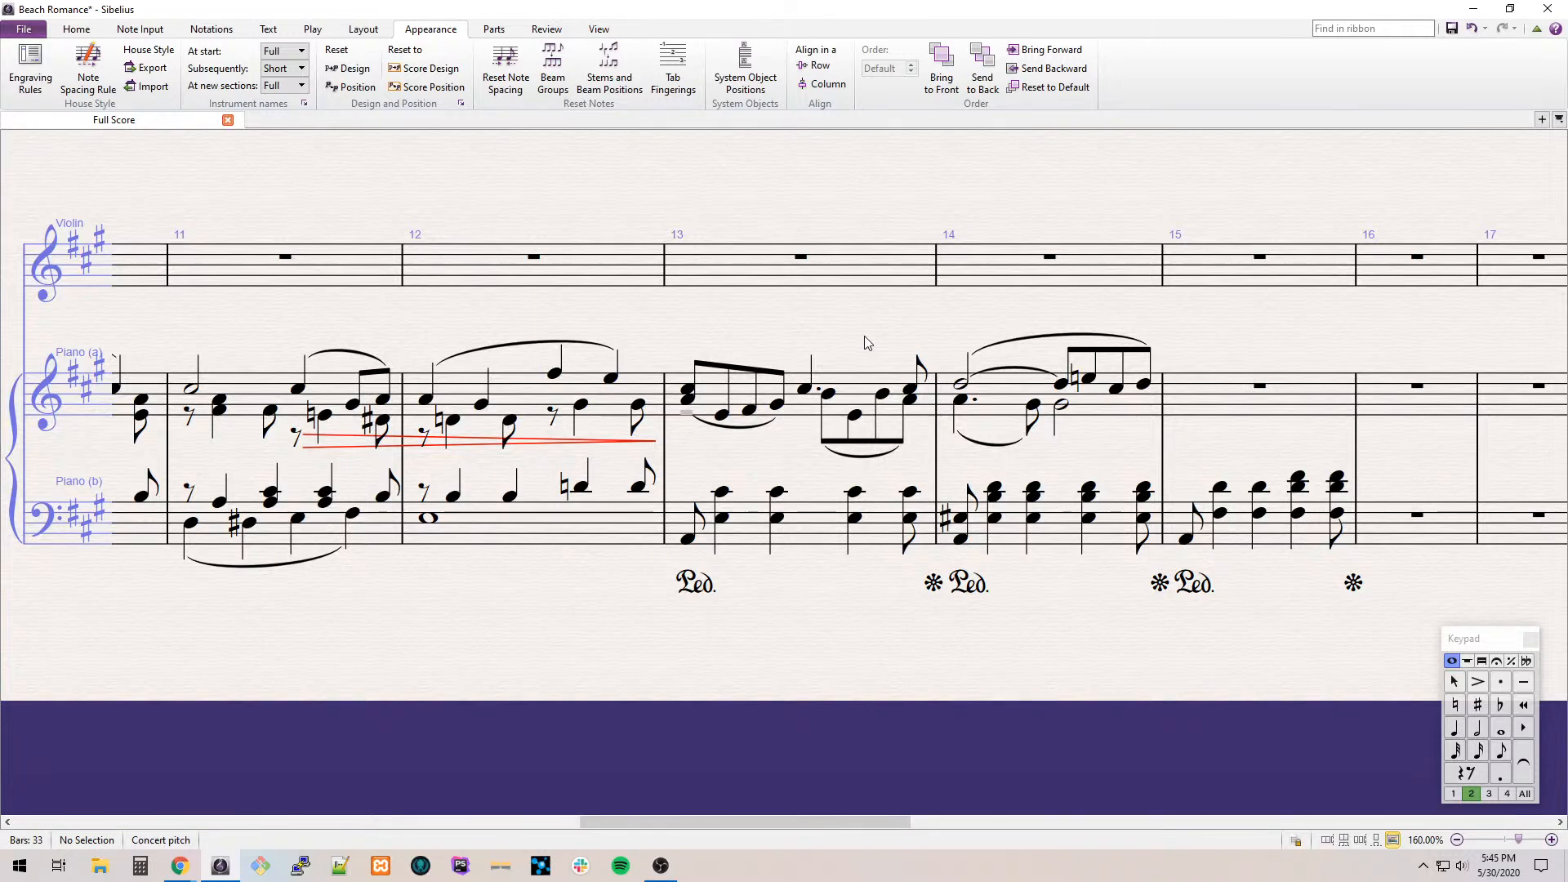
{"action": "left_click_drag", "start_coordinate": [1145, 317], "coordinate": [829, 301]}
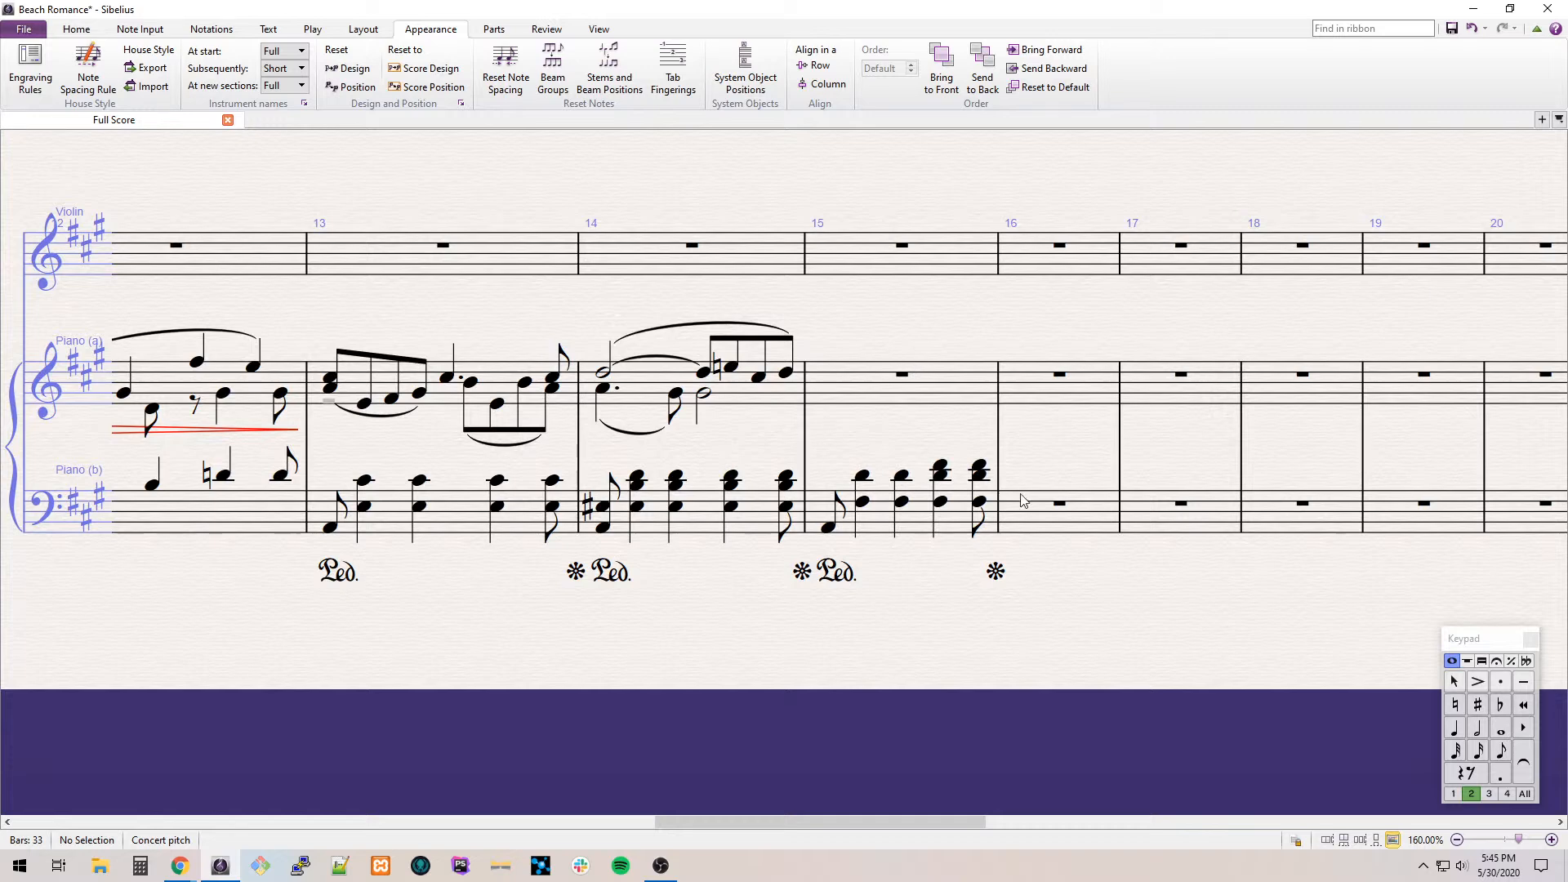
{"action": "left_click", "coordinate": [918, 393]}
{"action": "key", "text": "f"}
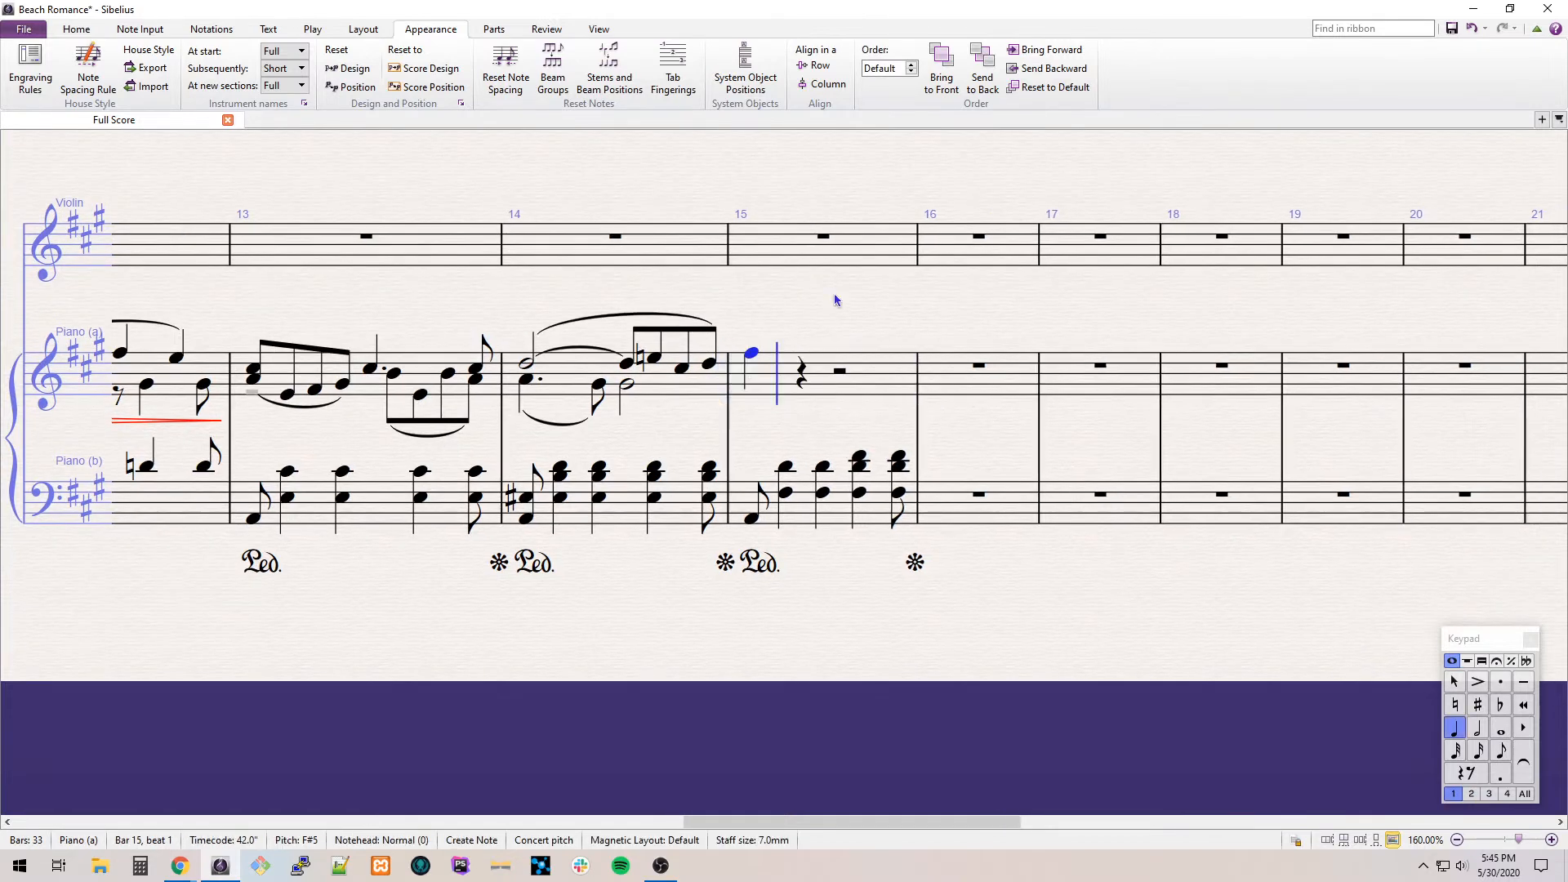
{"action": "key", "text": "shift+4"}
{"action": "key", "text": "Down"}
{"action": "key", "text": "Down"}
{"action": "key", "text": "Down"}
{"action": "key", "text": "Down"}
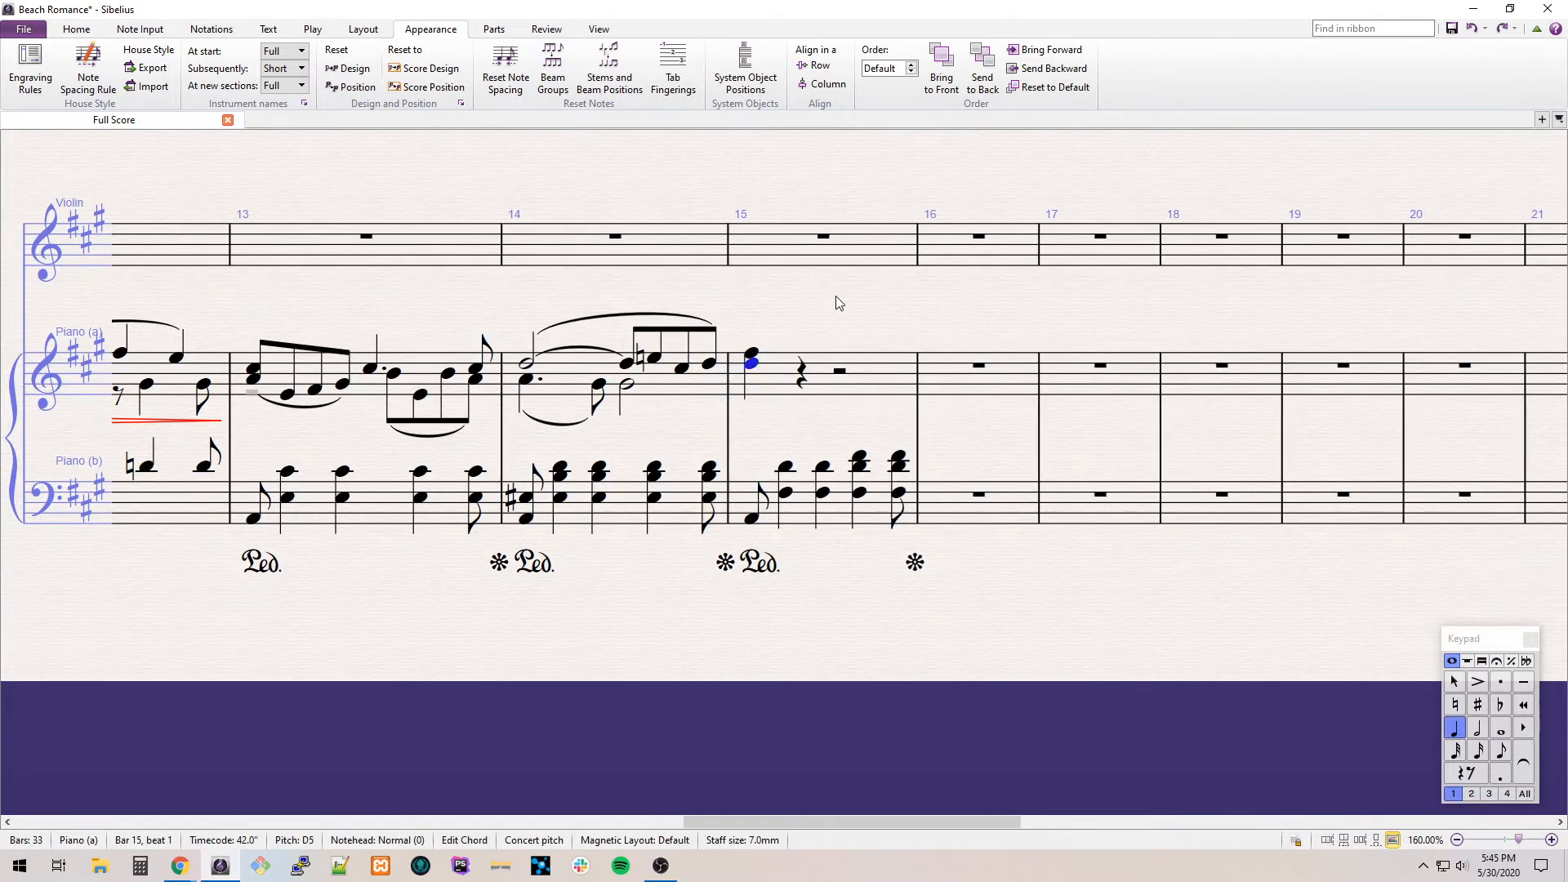
Continue bar 15 from beat 2 with eighths G#4, A4, D5 and F#5.
{"action": "key", "text": "Right"}
{"action": "key", "text": "3"}
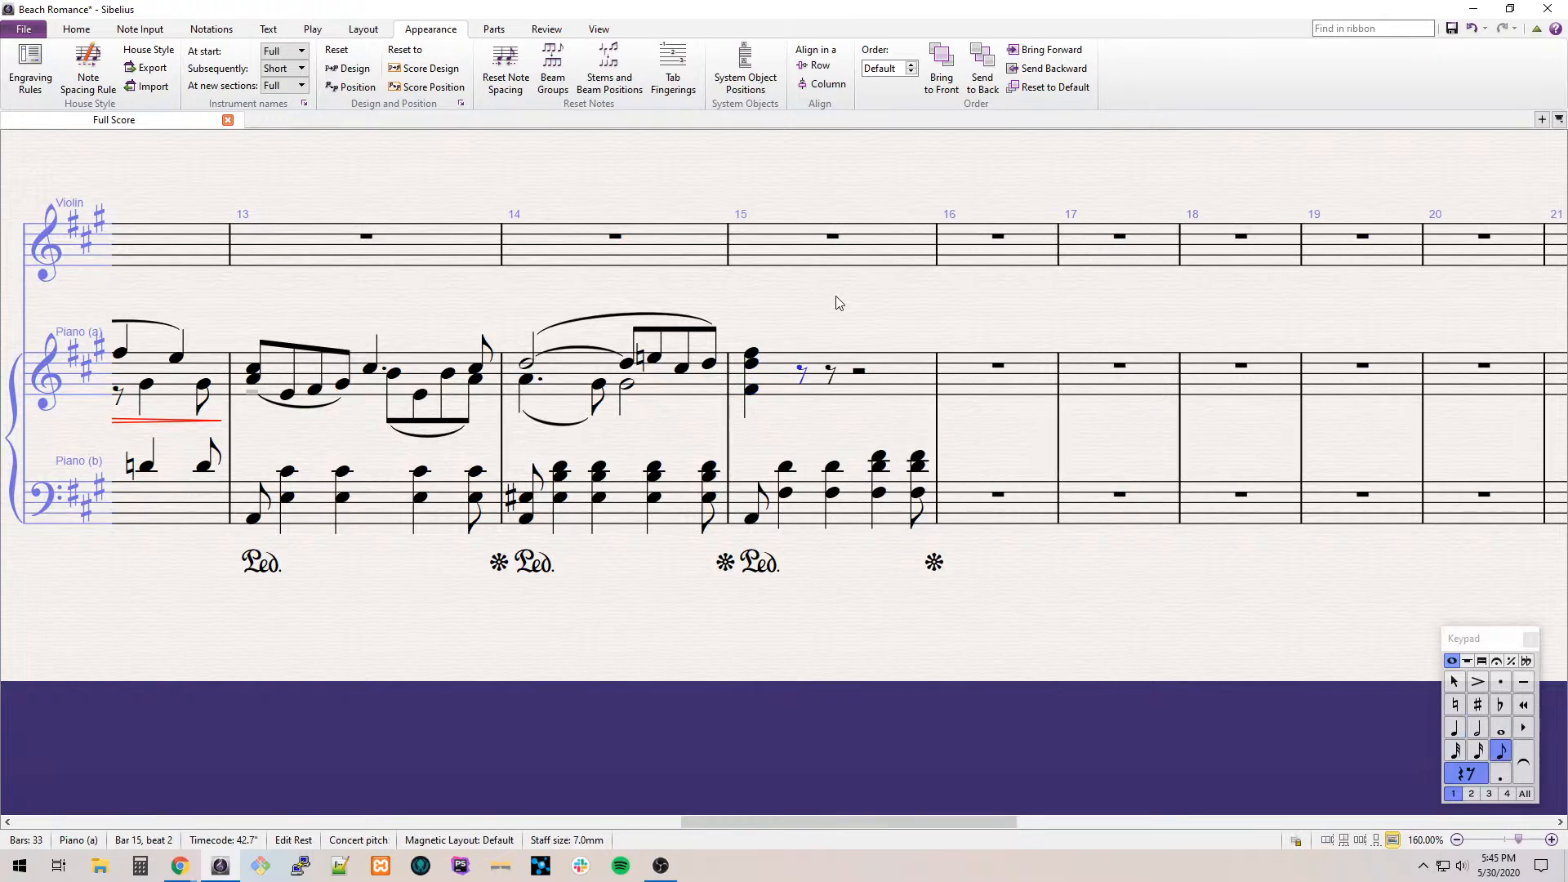
{"action": "key", "text": "a"}
{"action": "key", "text": "b"}
{"action": "key", "text": "d"}
{"action": "key", "text": "f"}
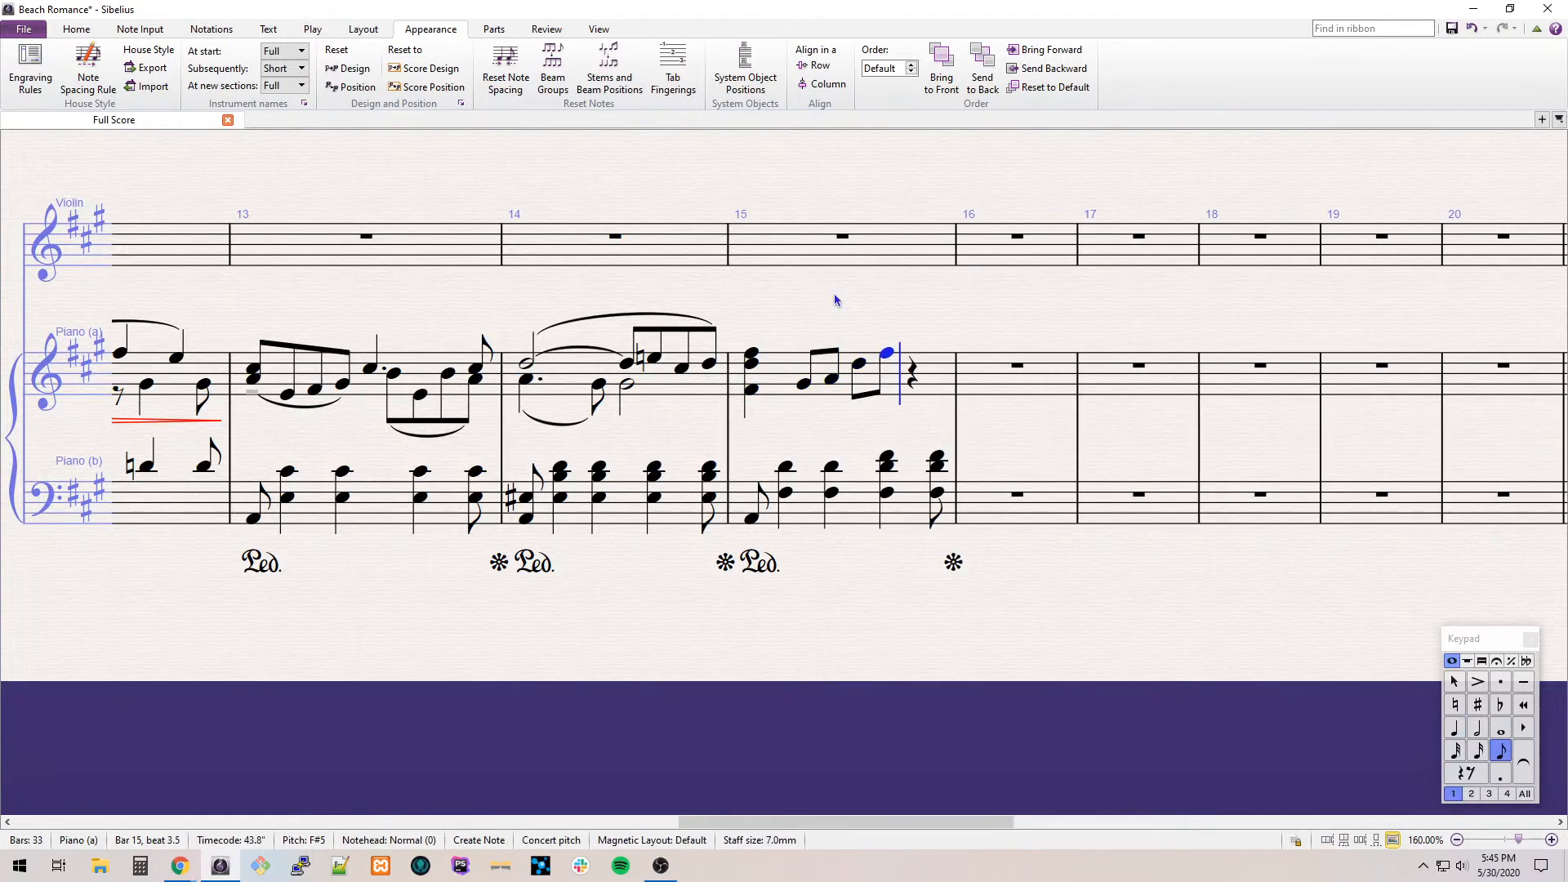
Finish bar 15 with eighths D5 and C#5, adding A4 below the D5.
{"action": "key", "text": "d"}
{"action": "key", "text": "c"}
{"action": "key", "text": "Left"}
{"action": "key", "text": "shift+4"}
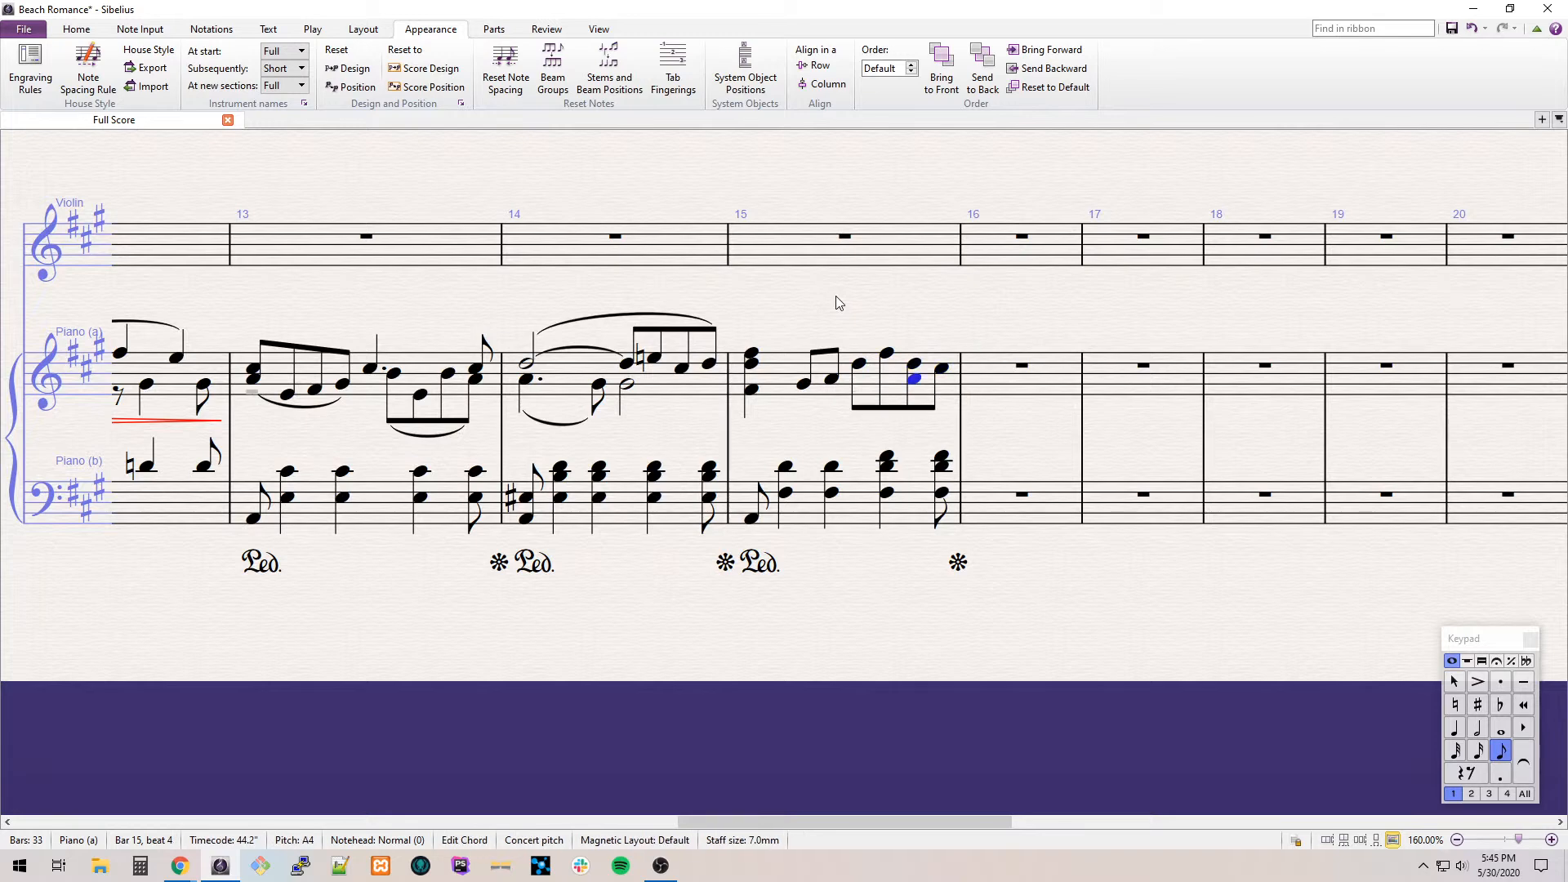
{"action": "key", "text": "Escape"}
Slur the bar 15 eighths in the upper staff from G#4 to the final C#5.
{"action": "left_click", "coordinate": [804, 390]}
{"action": "key", "text": "ctrl+shift+Right"}
{"action": "key", "text": "s"}
{"action": "left_click", "coordinate": [804, 388]}
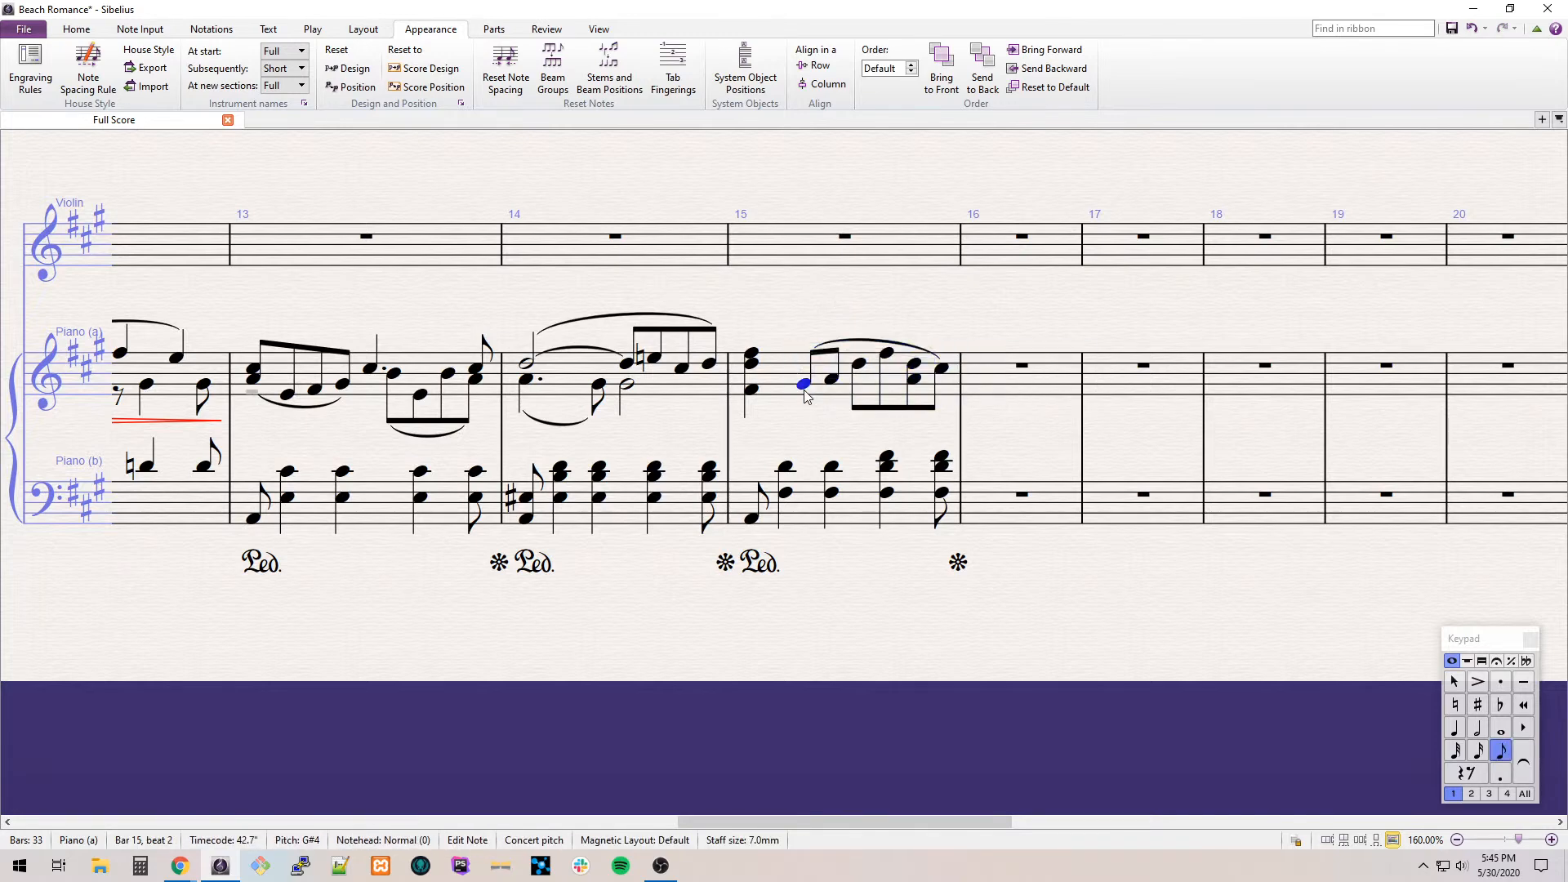
Start bar 5 of the violin staff with an eighth rest.
{"action": "scroll", "coordinate": [802, 392], "scroll_direction": "right", "scroll_amount": 3}
{"action": "scroll", "coordinate": [803, 391], "scroll_direction": "left", "scroll_amount": 4}
{"action": "scroll", "coordinate": [934, 527], "scroll_direction": "left", "scroll_amount": 2}
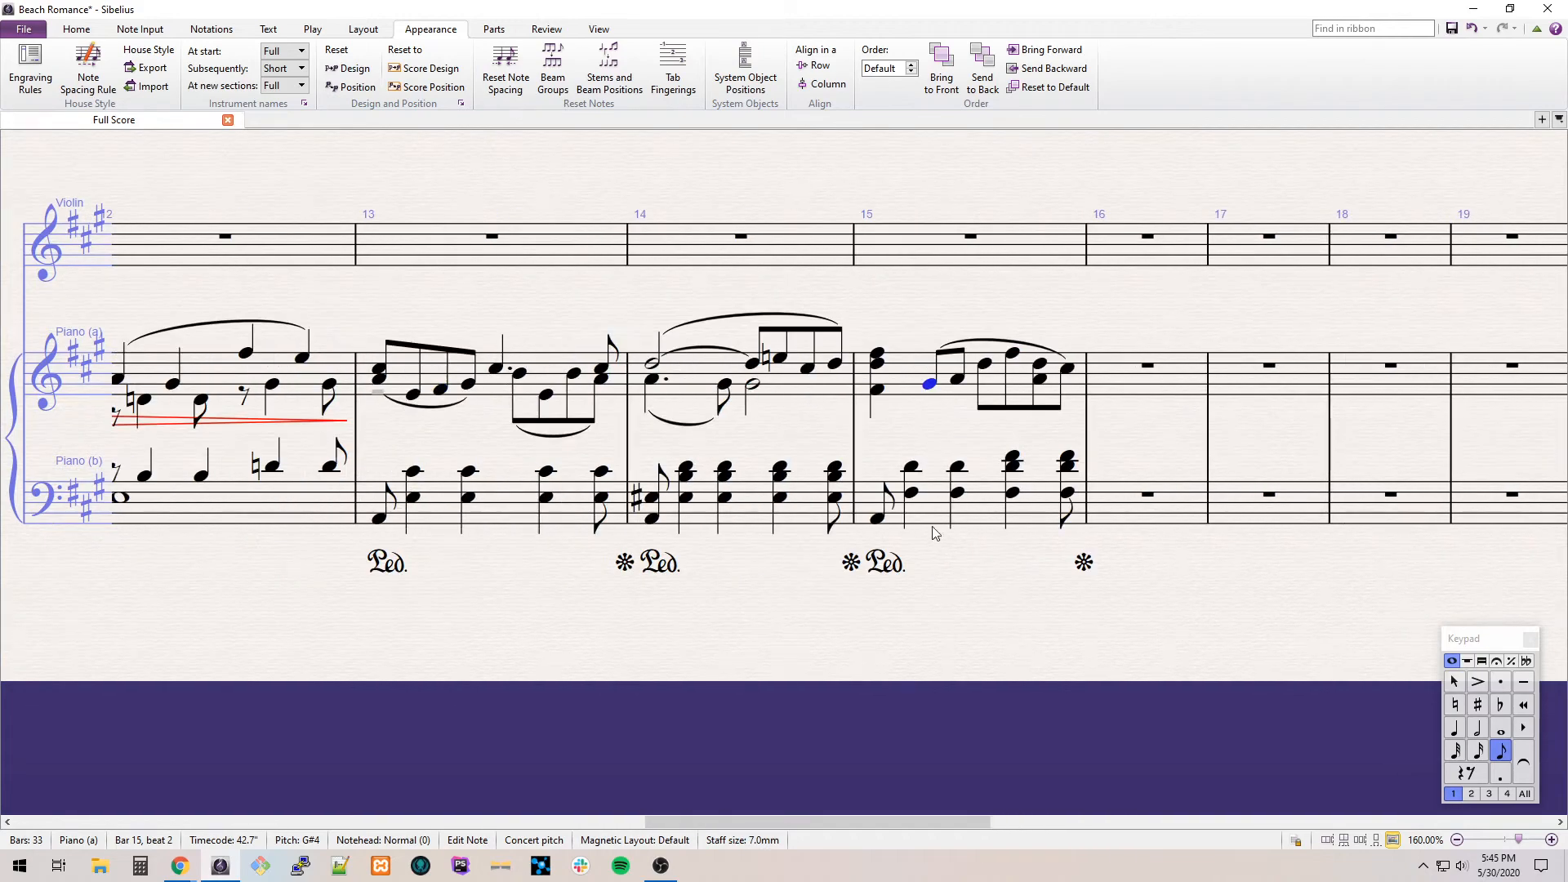
{"action": "scroll", "coordinate": [977, 514], "scroll_direction": "left", "scroll_amount": 10}
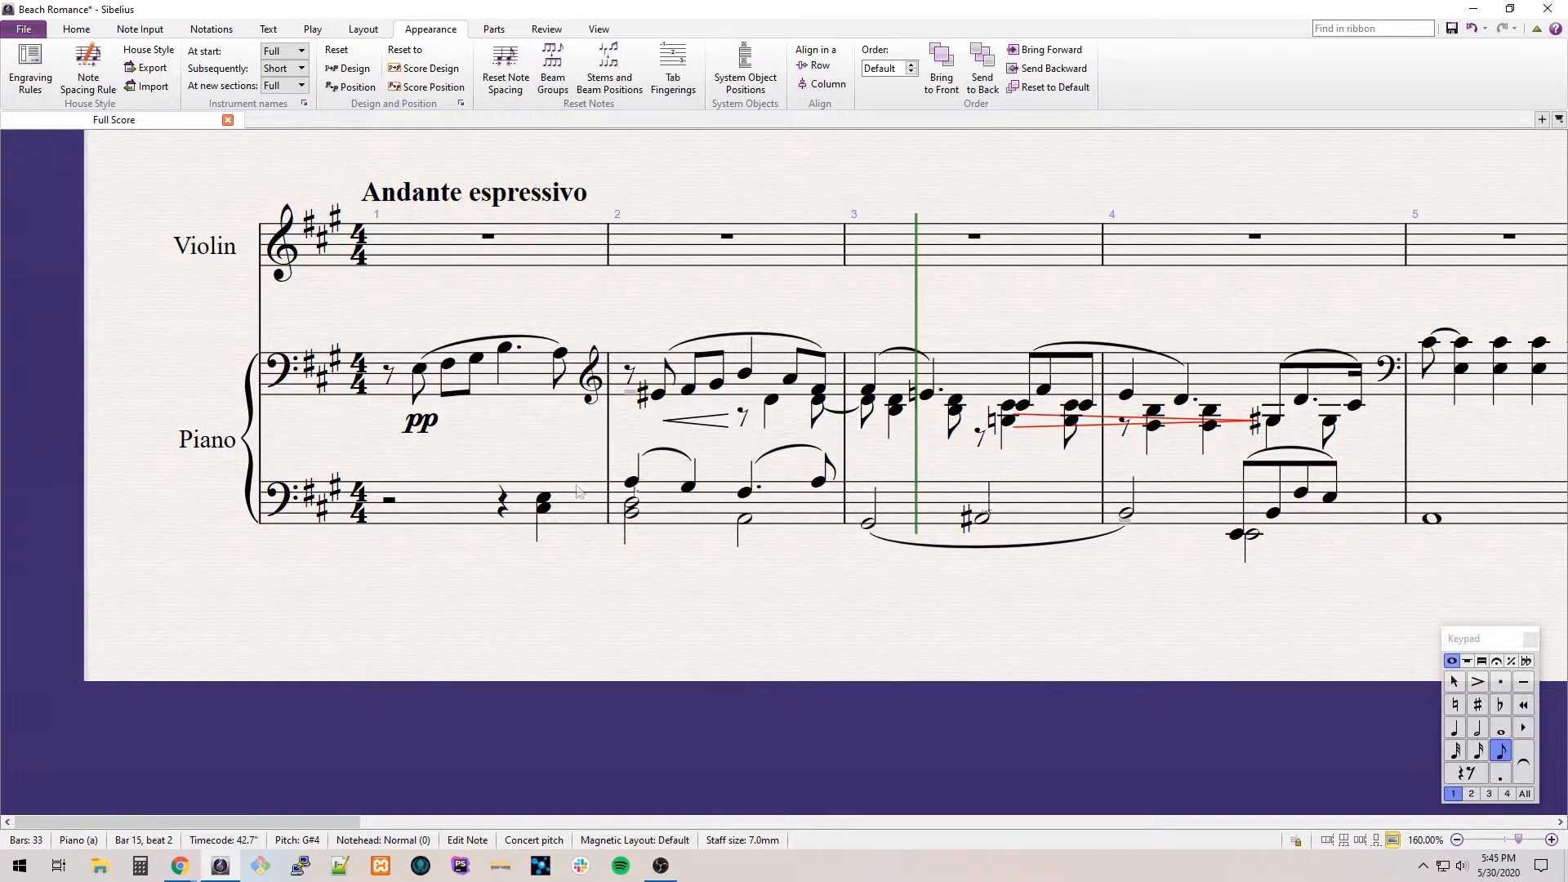
{"action": "scroll", "coordinate": [577, 492], "scroll_direction": "right", "scroll_amount": 3}
{"action": "scroll", "coordinate": [577, 491], "scroll_direction": "left", "scroll_amount": 2}
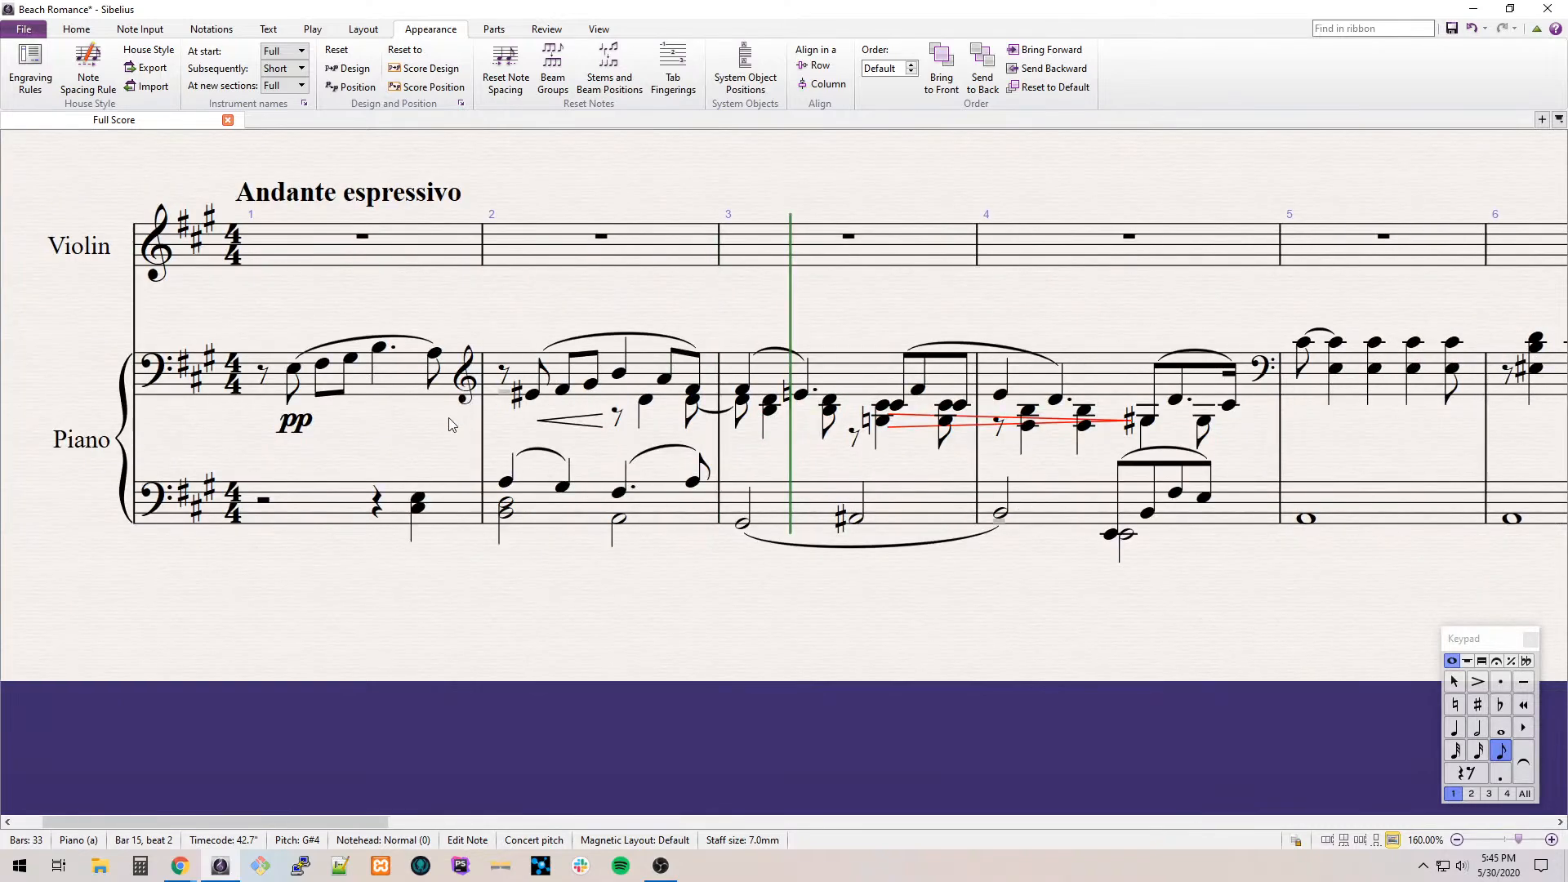
{"action": "scroll", "coordinate": [442, 426], "scroll_direction": "right", "scroll_amount": 6}
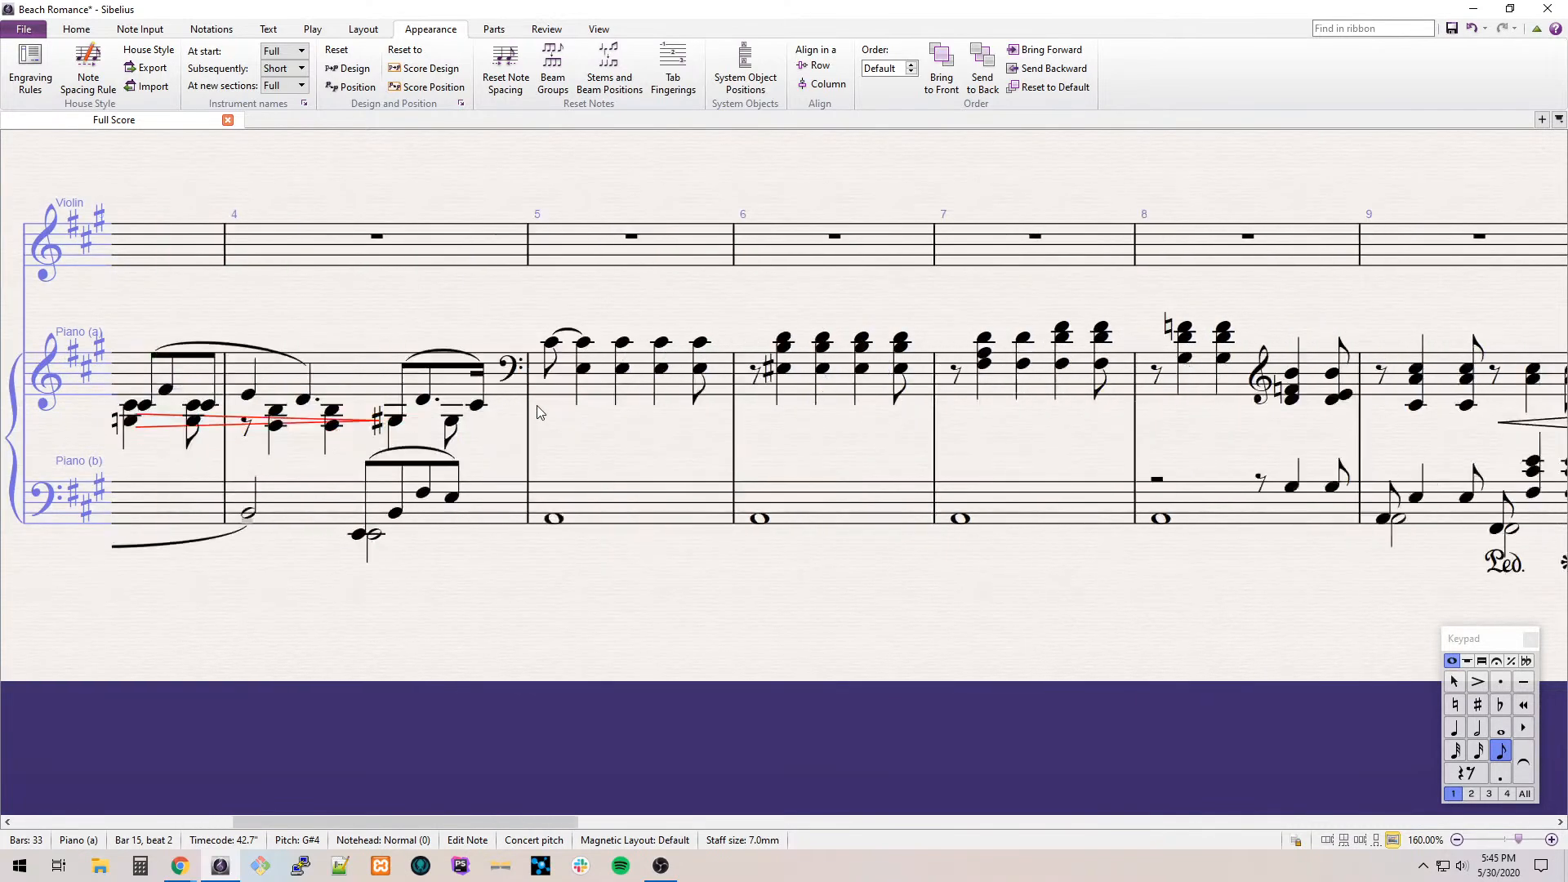
{"action": "scroll", "coordinate": [537, 406], "scroll_direction": "right", "scroll_amount": 1}
{"action": "left_click", "coordinate": [473, 237]}
{"action": "key", "text": "ctrl+z"}
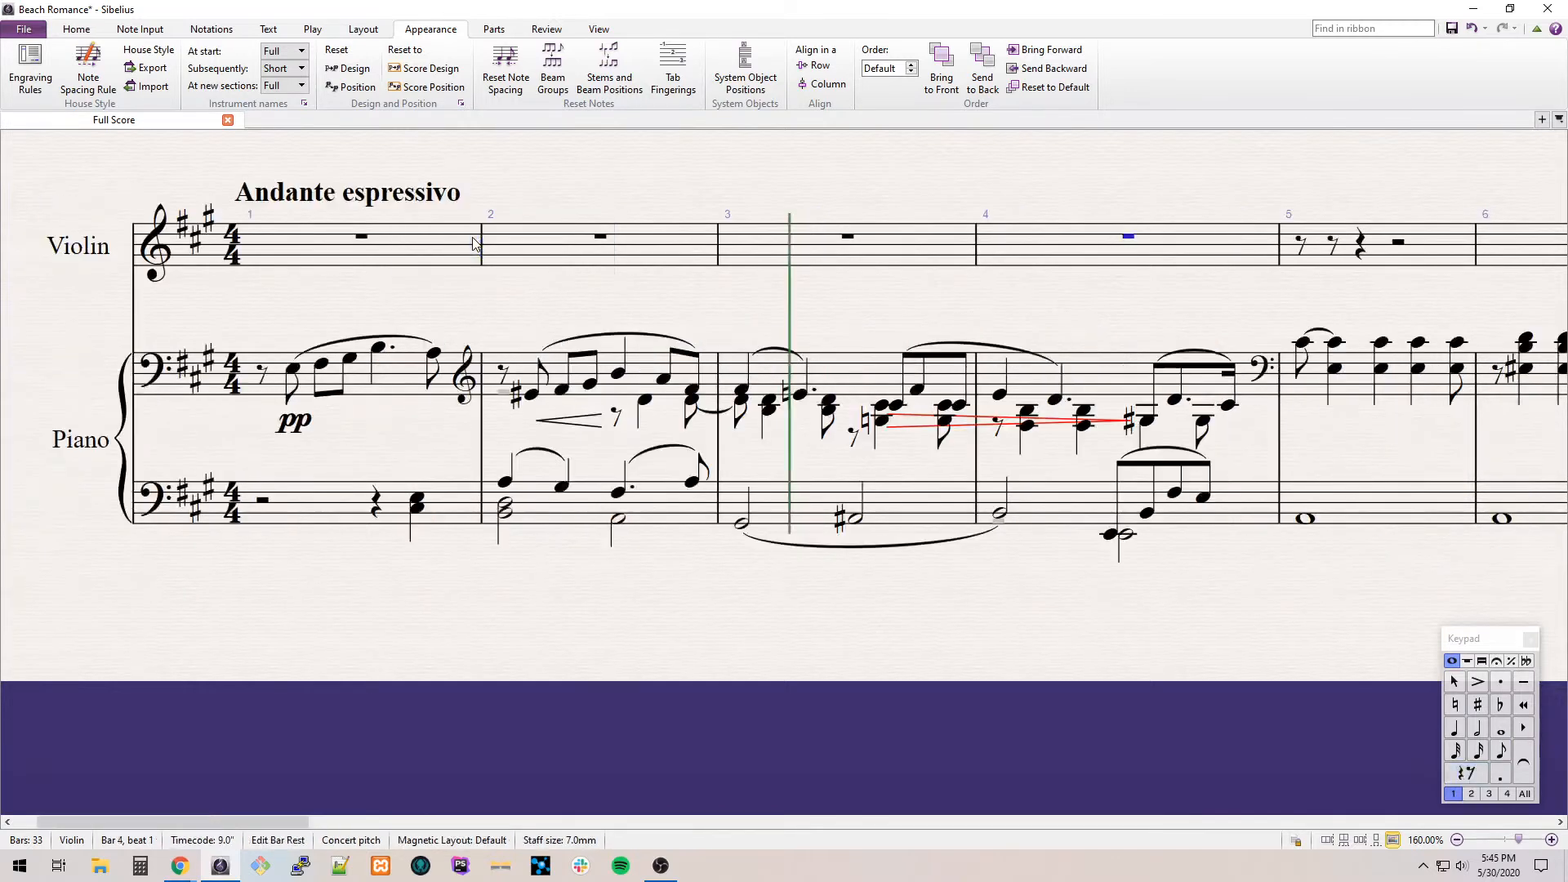
{"action": "key", "text": "Right"}
{"action": "key", "text": "Right"}
Fill the remainder of violin bar 5 with eighths E4, F#4, G#4, a dotted quarter B4 and an eighth A4.
{"action": "key", "text": "e"}
{"action": "key", "text": "ctrl+Down"}
{"action": "key", "text": "f"}
{"action": "key", "text": "g"}
{"action": "key", "text": "KP_4"}
{"action": "key", "text": "KP_Decimal"}
{"action": "key", "text": "b"}
{"action": "key", "text": "KP_3"}
{"action": "key", "text": "a"}
Slur violin bar 5 from E4 to A4 and add a pp dynamic under the E4.
{"action": "key", "text": "Escape"}
{"action": "key", "text": "ctrl+shift+Left"}
{"action": "key", "text": "s"}
{"action": "key", "text": "Escape"}
{"action": "key", "text": "ctrl+e"}
{"action": "key", "text": "ctrl+p"}
{"action": "key", "text": "ctrl+p"}
{"action": "key", "text": "Escape"}
{"action": "key", "text": "Escape"}
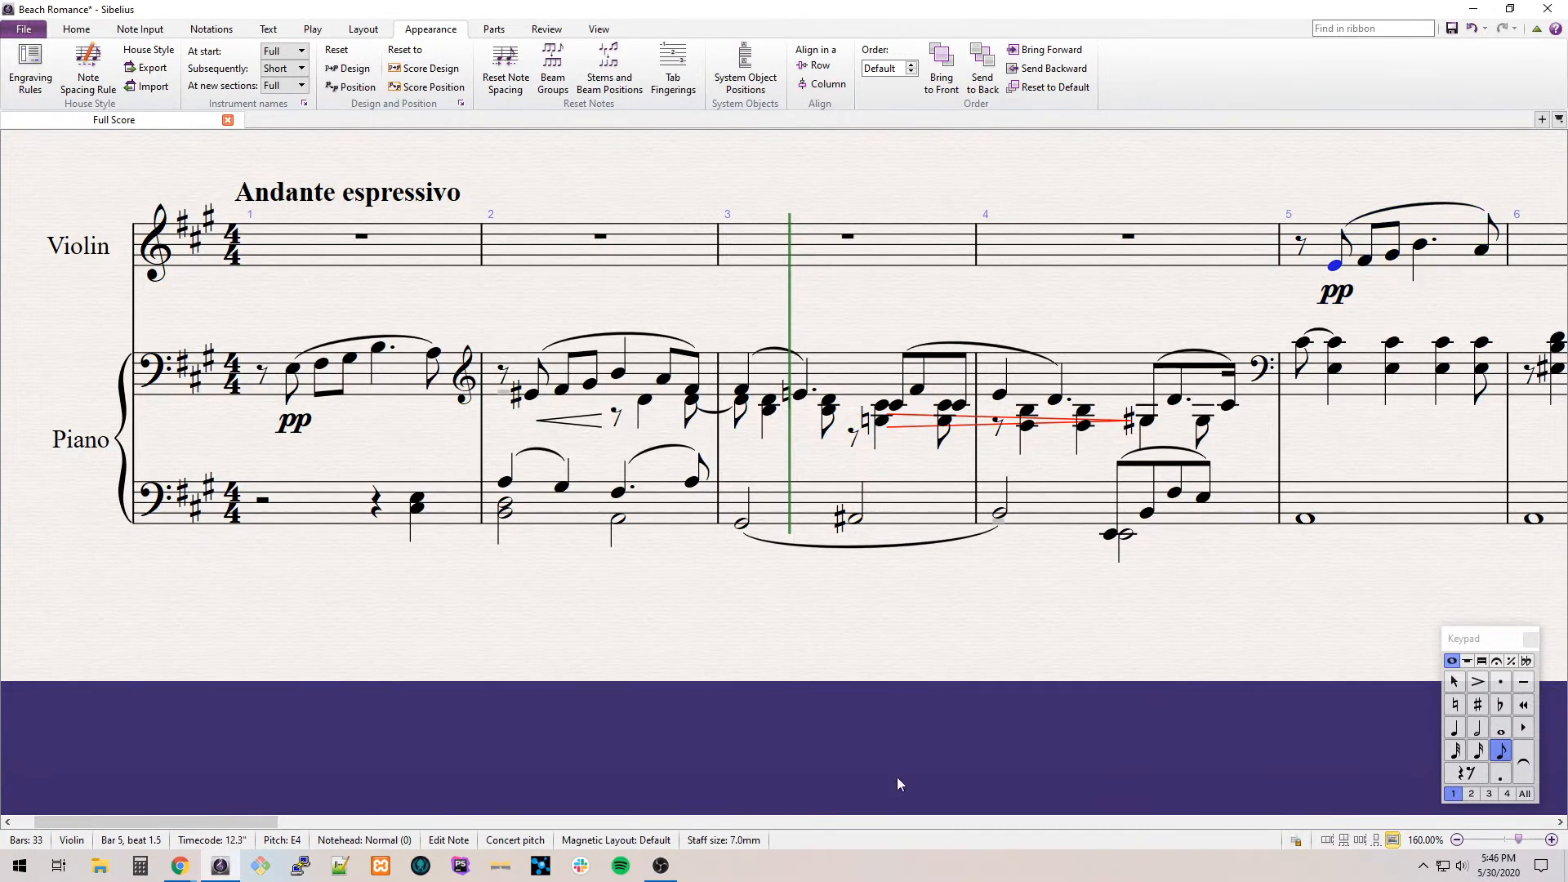
{"action": "left_click", "coordinate": [660, 865]}
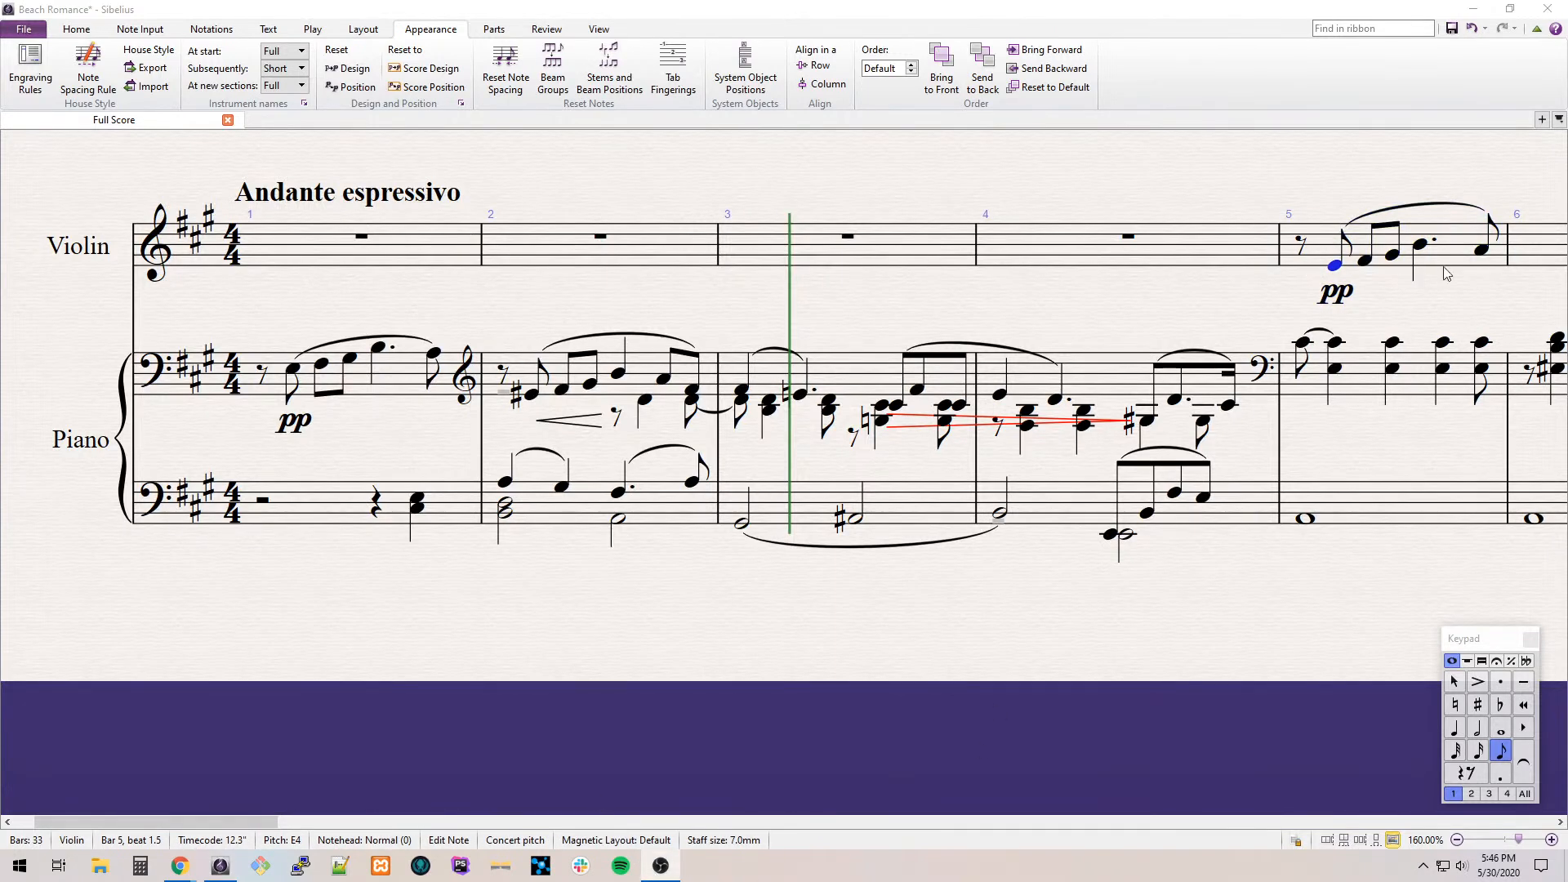
{"action": "scroll", "coordinate": [840, 307], "scroll_direction": "right", "scroll_amount": 5}
{"action": "key", "text": "Right"}
{"action": "key", "text": "Right"}
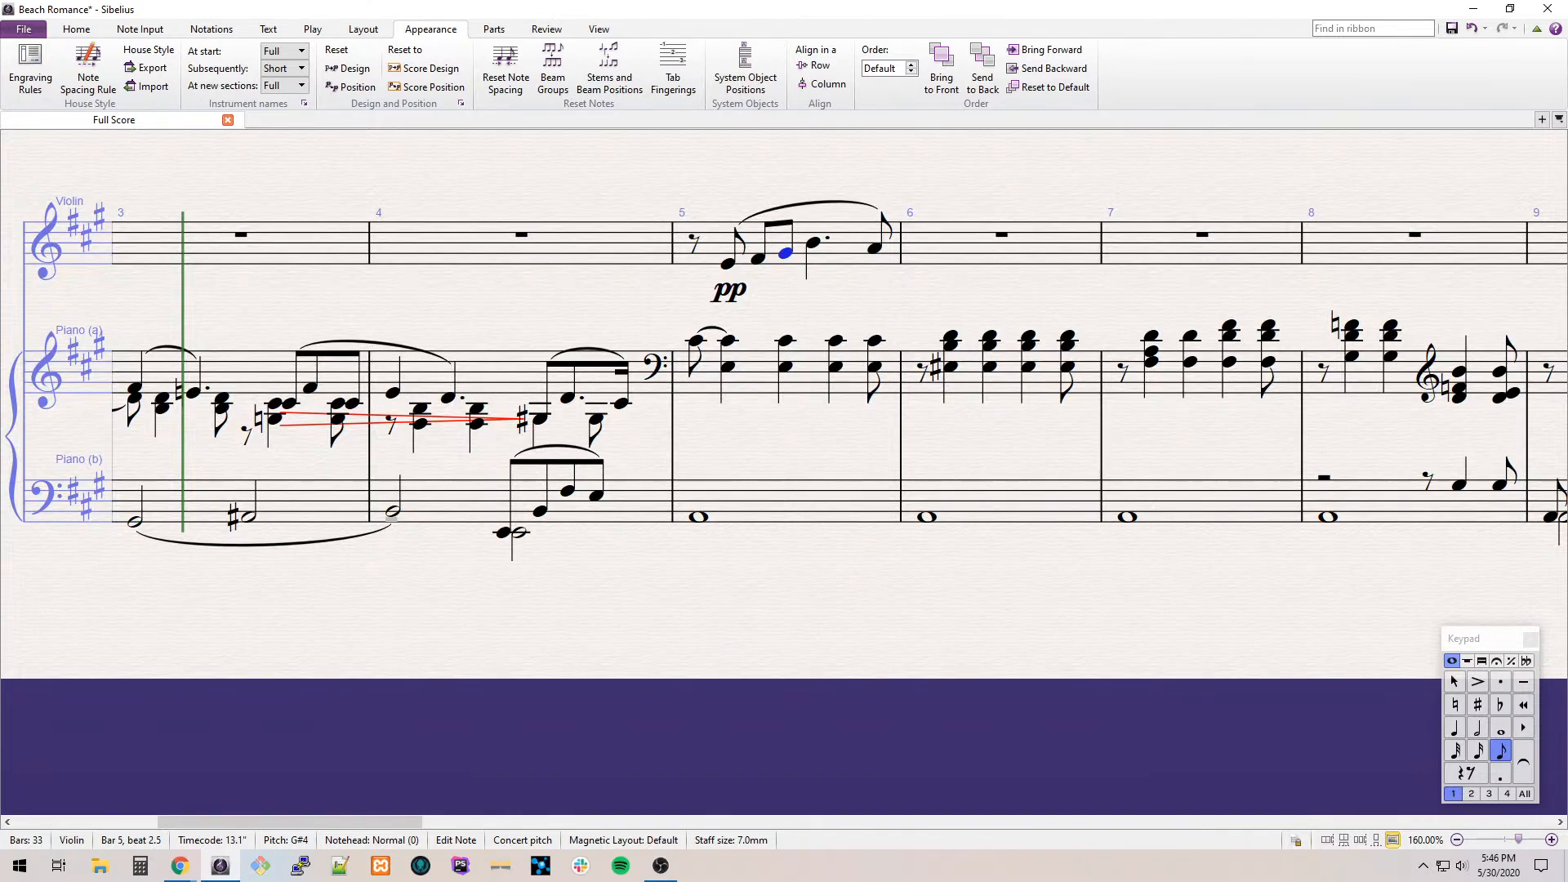
{"action": "key", "text": "alt+Tab"}
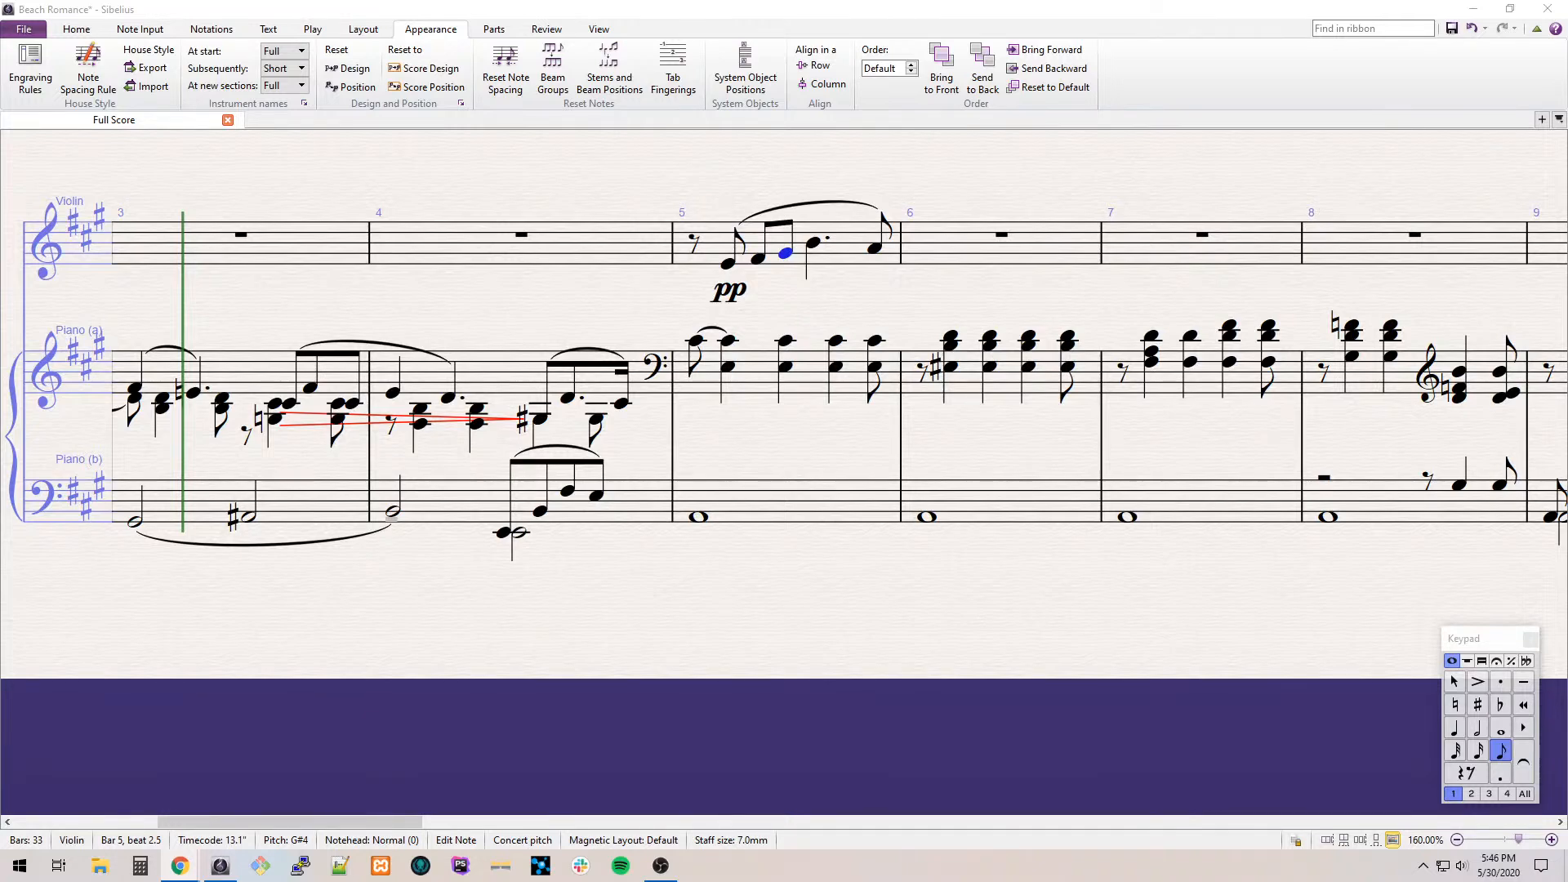
Enter a dotted quarter A4, an eighth G#4 and a quarter G#4 in violin bar 6.
{"action": "left_click_drag", "start_coordinate": [971, 314], "coordinate": [648, 347]}
{"action": "key", "text": "Escape"}
{"action": "left_click", "coordinate": [602, 258]}
{"action": "key", "text": "a"}
{"action": "key", "text": "period"}
{"action": "key", "text": "3"}
{"action": "key", "text": "g"}
{"action": "key", "text": "4"}
{"action": "key", "text": "g"}
Slur the dotted quarter A4 to the eighth G#4 in violin bar 6.
{"action": "key", "text": "Left"}
{"action": "key", "text": "Left"}
{"action": "key", "text": "s"}
{"action": "key", "text": "Escape"}
{"action": "key", "text": "Right"}
{"action": "key", "text": "Right"}
{"action": "key", "text": "Right"}
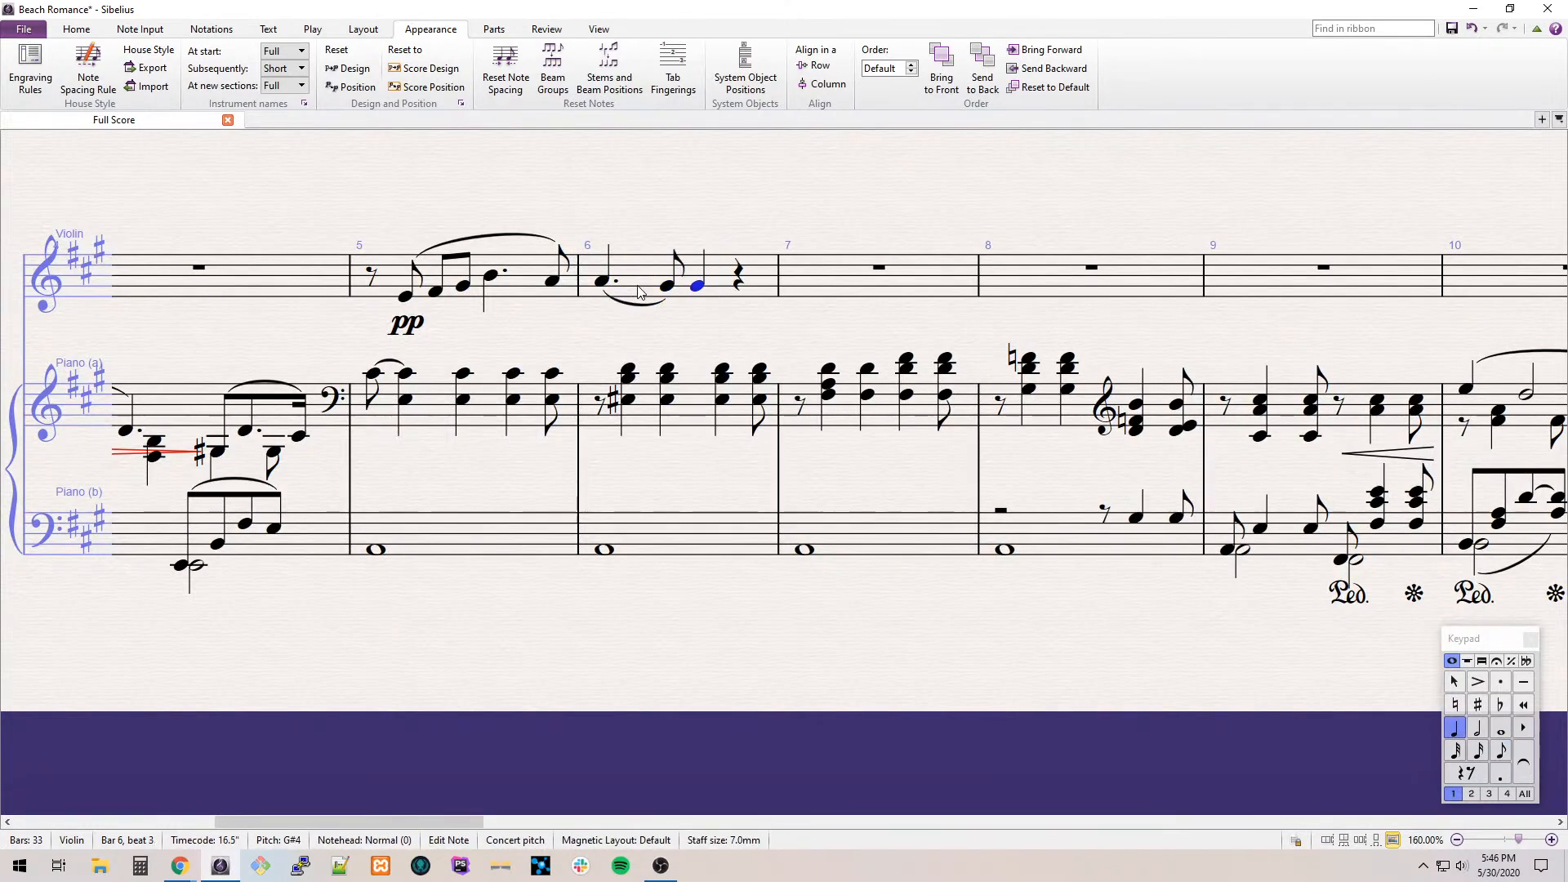
{"action": "key", "text": "3"}
{"action": "key", "text": "Right"}
{"action": "key", "text": "Left"}
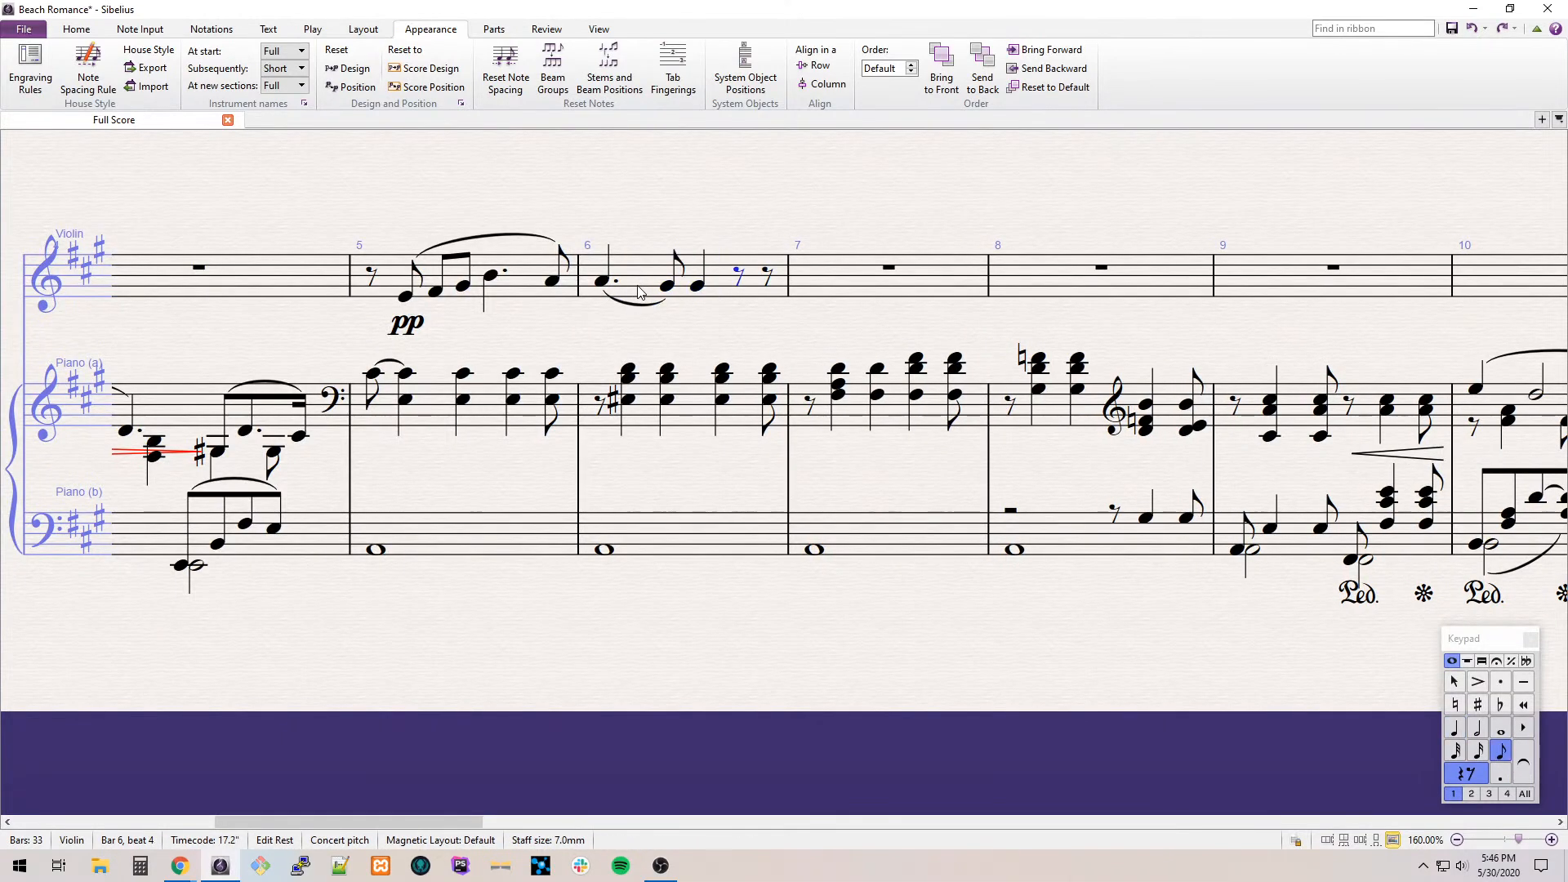
{"action": "key", "text": "4"}
Start violin bar 7 with an eighth rest followed by eighths F#4, G#4 and A4.
{"action": "key", "text": "Right"}
{"action": "key", "text": "3"}
{"action": "key", "text": "Right"}
{"action": "key", "text": "g"}
{"action": "key", "text": "ctrl+z"}
{"action": "key", "text": "f"}
{"action": "key", "text": "g"}
{"action": "key", "text": "a"}
Finish violin bar 7 with a dotted quarter D5 and an eighth C#5, and slur the bar from F#4 to C#5.
{"action": "key", "text": "4"}
{"action": "key", "text": "period"}
{"action": "key", "text": "d"}
{"action": "key", "text": "3"}
{"action": "key", "text": "c"}
{"action": "key", "text": "ctrl+shift+Left"}
{"action": "key", "text": "s"}
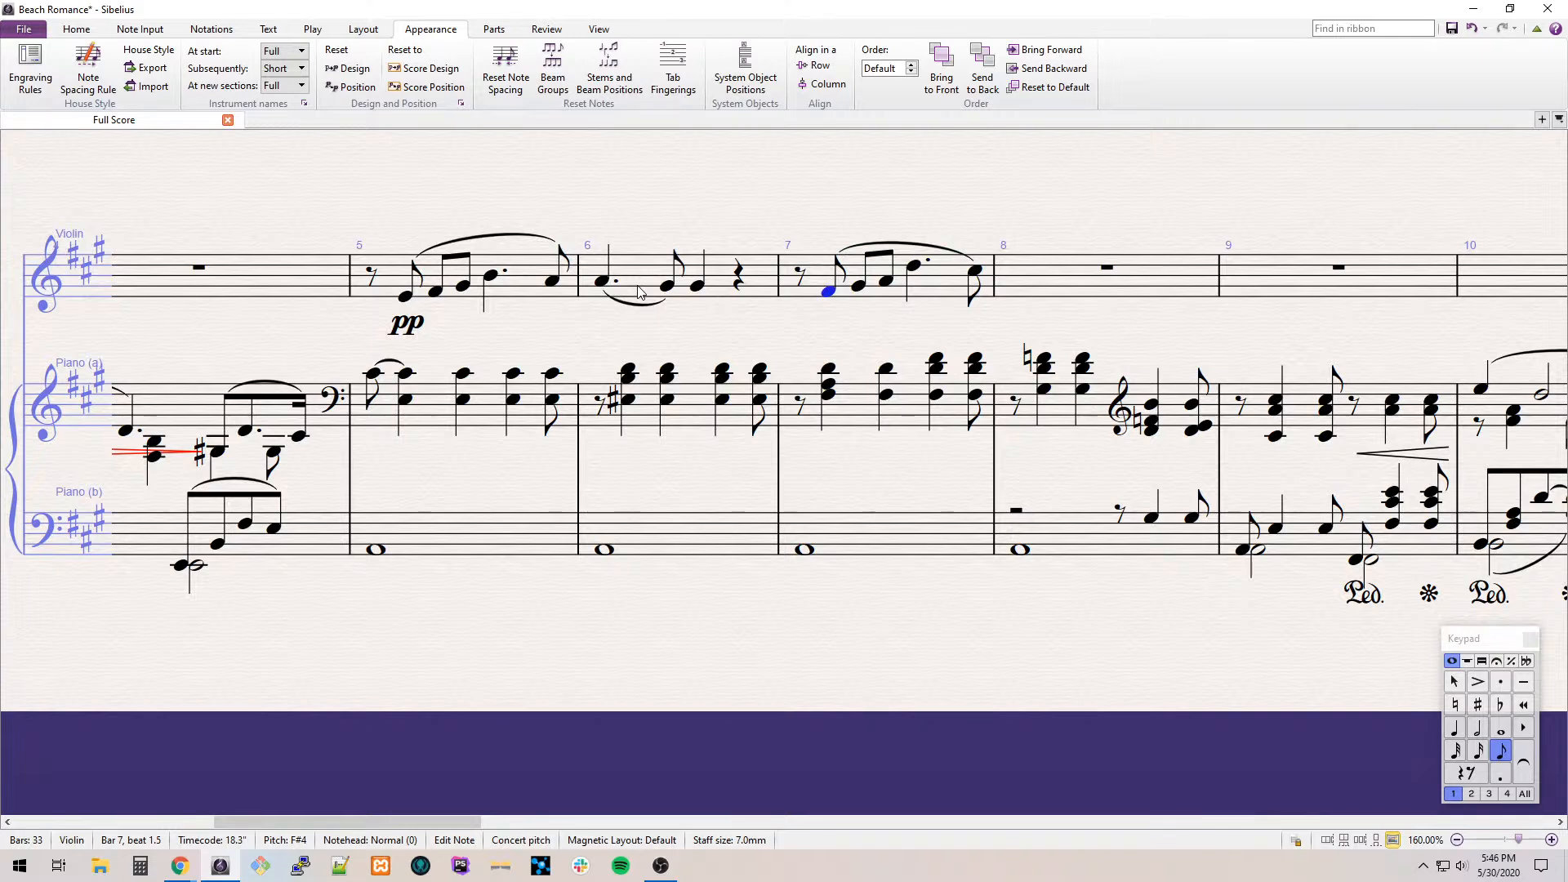
Enter a dotted quarter C#5, an eighth B4 and a quarter B4 in violin bar 8.
{"action": "scroll", "coordinate": [640, 291], "scroll_direction": "right", "scroll_amount": 4}
{"action": "left_click", "coordinate": [628, 293]}
{"action": "key", "text": "4"}
{"action": "key", "text": "period"}
{"action": "key", "text": "c"}
{"action": "key", "text": "3"}
{"action": "key", "text": "b"}
{"action": "key", "text": "4"}
{"action": "key", "text": "a"}
Slur the dotted quarter C#5 to the eighth B4 in violin bar 8.
{"action": "key", "text": "Escape"}
{"action": "key", "text": "Left"}
{"action": "key", "text": "Left"}
{"action": "key", "text": "s"}
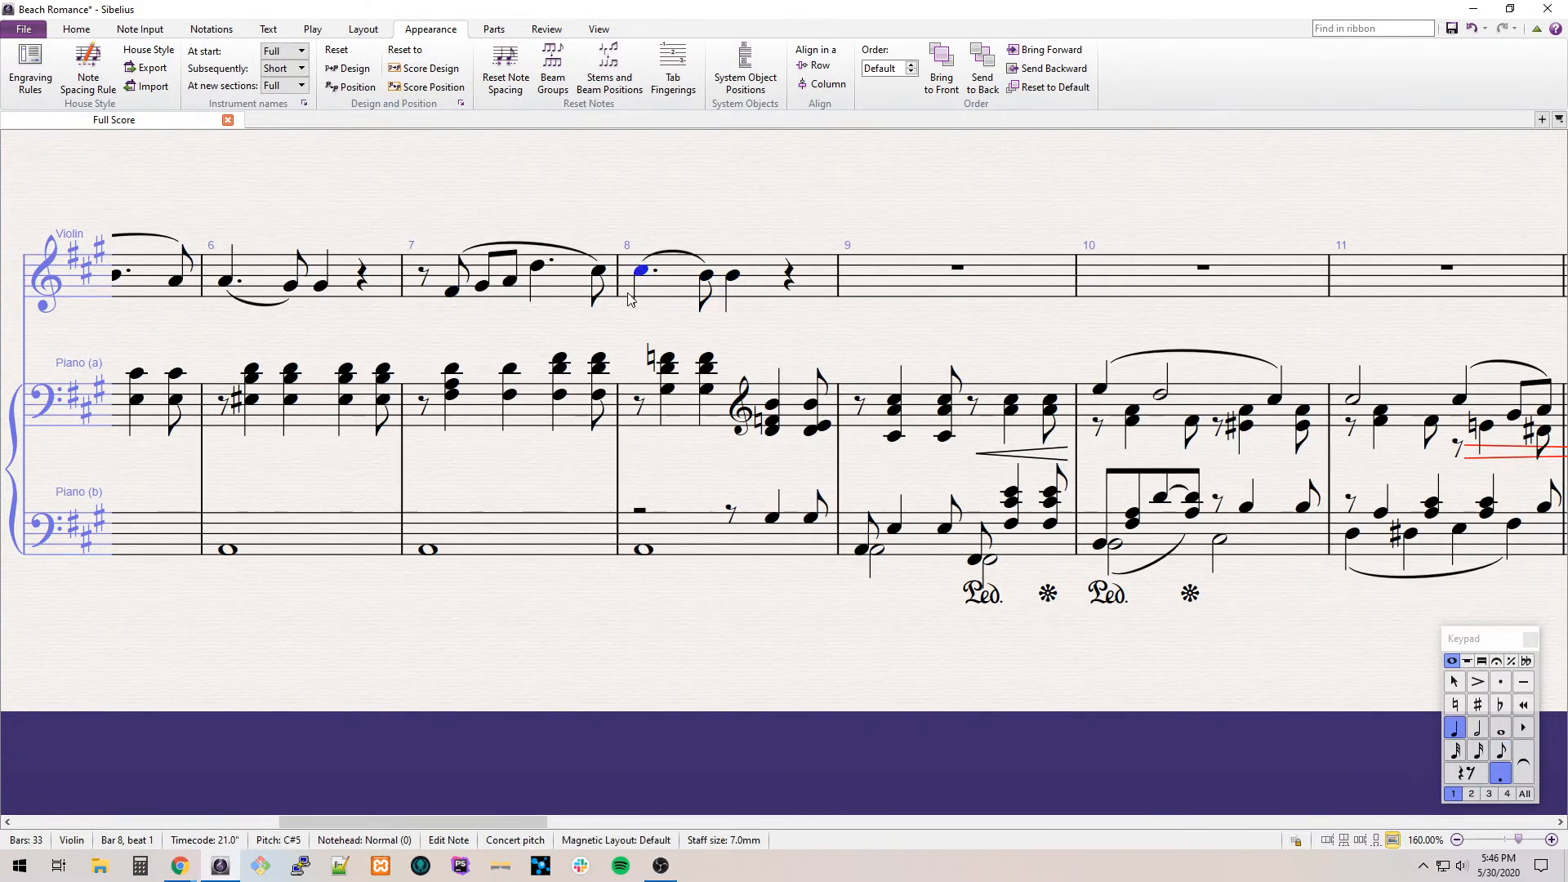
Start violin bar 9 with an eighth rest followed by eighths A4, C#5 and E5.
{"action": "key", "text": "Right"}
{"action": "key", "text": "Right"}
{"action": "key", "text": "Right"}
{"action": "key", "text": "Right"}
{"action": "key", "text": "3"}
{"action": "key", "text": "0"}
{"action": "key", "text": "a"}
{"action": "key", "text": "c"}
{"action": "key", "text": "e"}
Slur the three eighths A4, C#5 and E5 in violin bar 9.
{"action": "key", "text": "Escape"}
{"action": "key", "text": "shift+Left"}
{"action": "key", "text": "shift+Left"}
{"action": "key", "text": "s"}
Finish violin bar 9 with a dotted quarter G#5 and an eighth F#5.
{"action": "key", "text": "n"}
{"action": "key", "text": "4"}
{"action": "key", "text": "period"}
{"action": "key", "text": "g"}
{"action": "key", "text": "3"}
{"action": "key", "text": "f"}
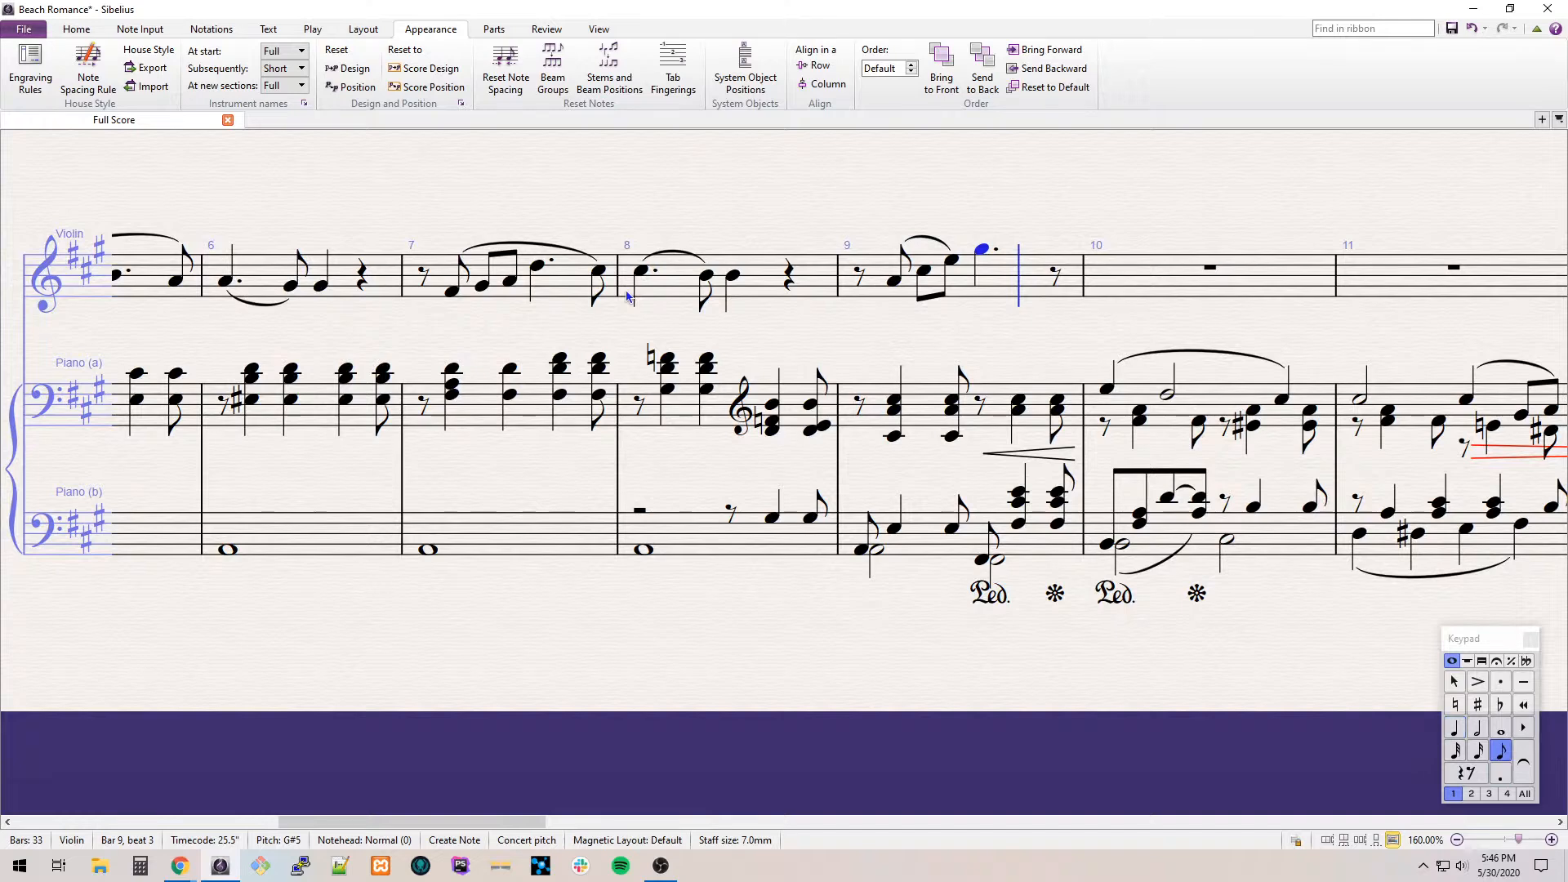
Fill violin bar 10 with quarter E5, half D5 and quarter C#5, tying the C#5 to a quarter C#5 in bar 11.
{"action": "key", "text": "4"}
{"action": "key", "text": "e"}
{"action": "key", "text": "5"}
{"action": "key", "text": "d"}
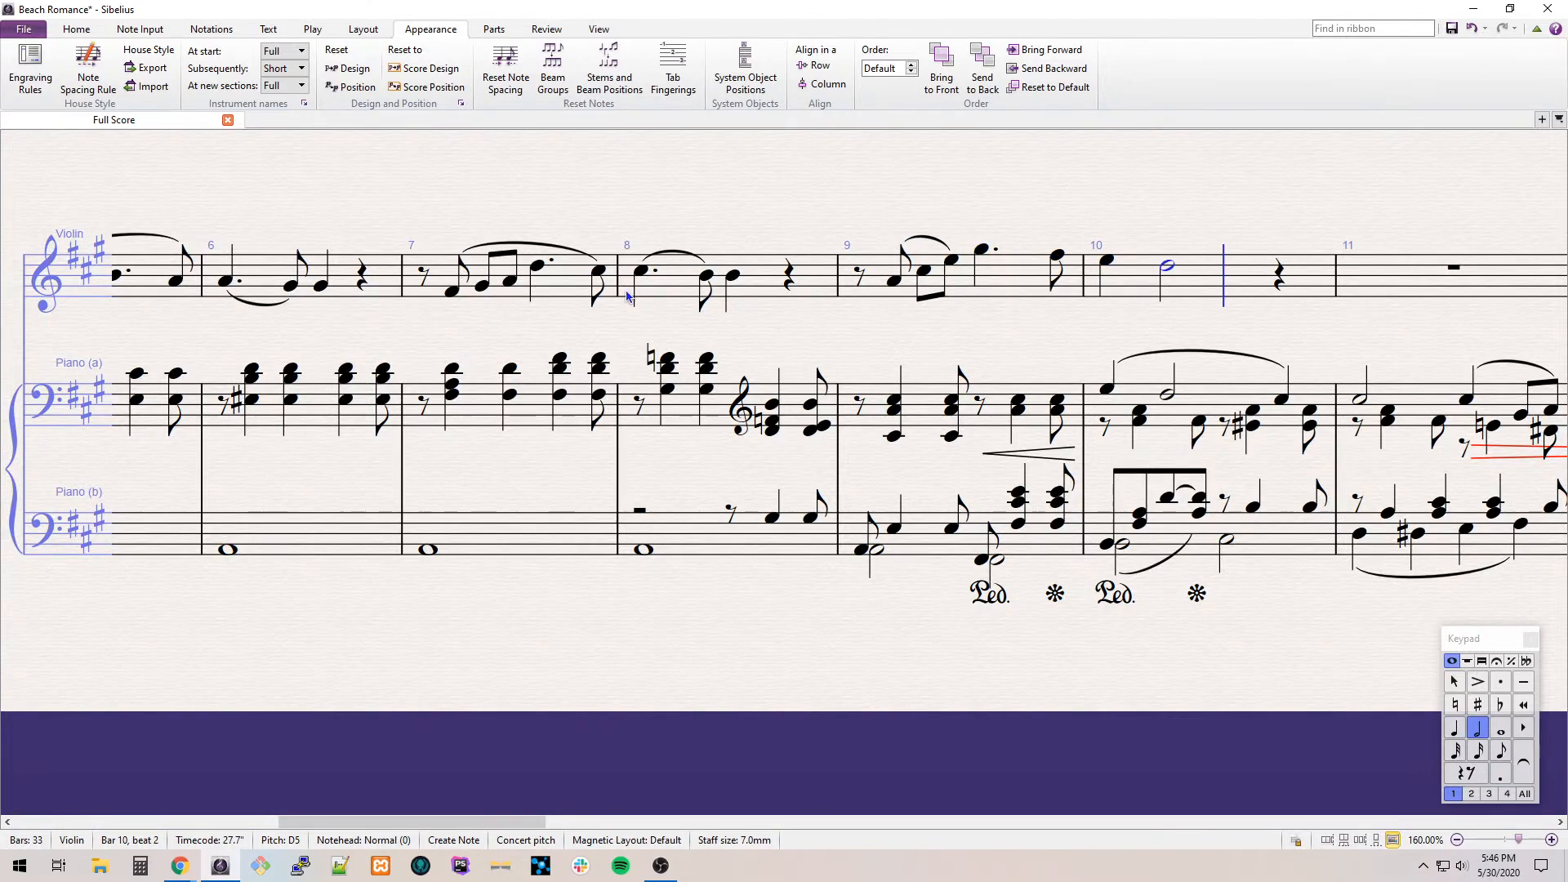
{"action": "key", "text": "4"}
{"action": "key", "text": "c"}
{"action": "key", "text": "Return"}
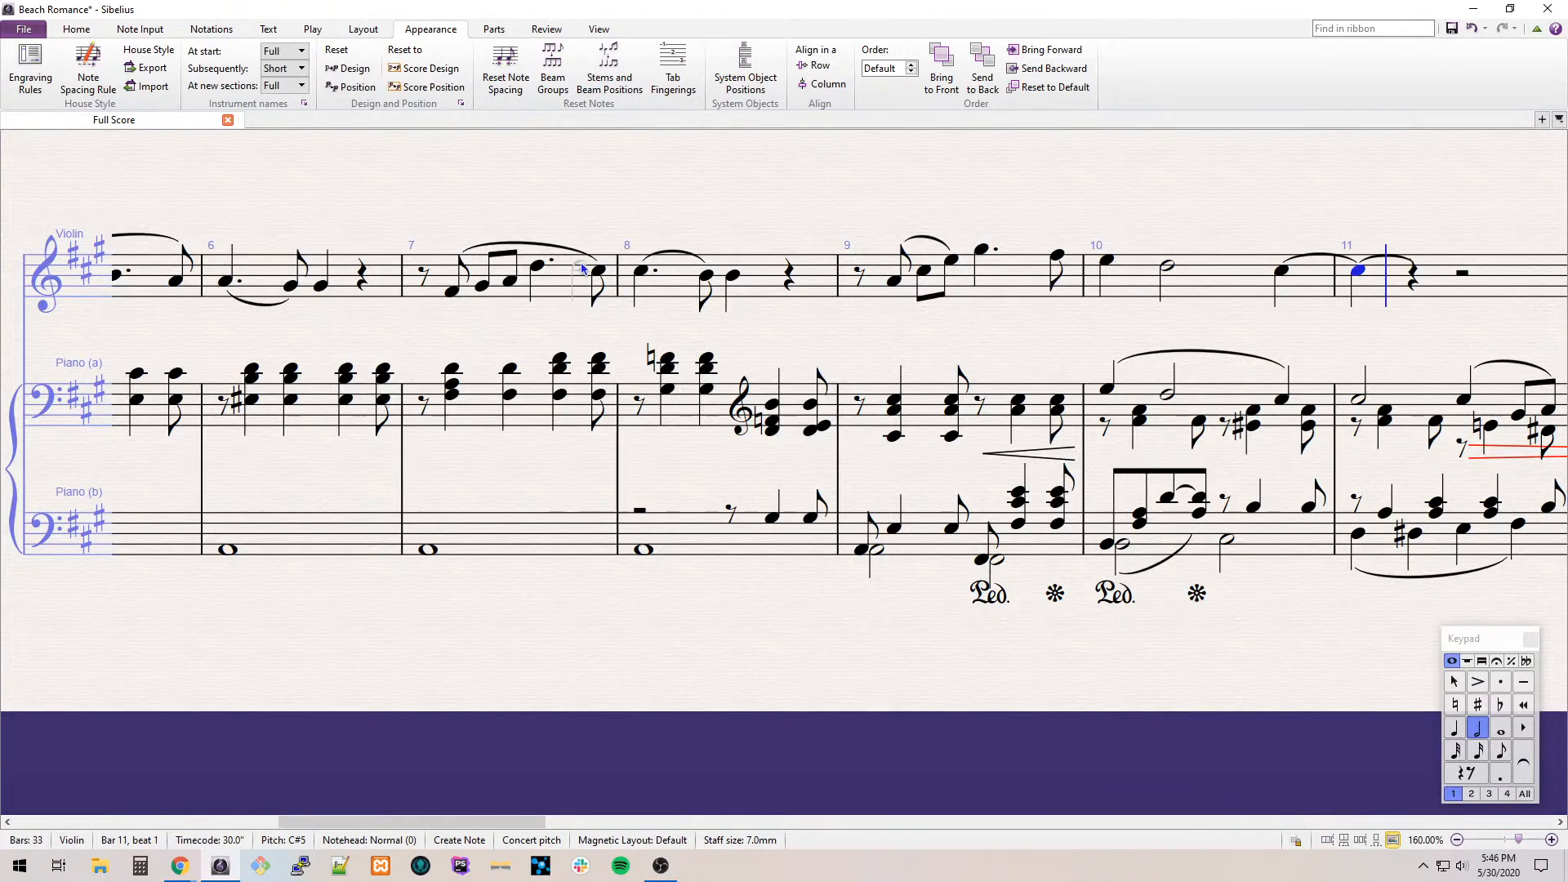
{"action": "key", "text": "Right"}
{"action": "key", "text": "Right"}
{"action": "key", "text": "3"}
{"action": "key", "text": "g"}
{"action": "key", "text": "a"}
{"action": "key", "text": "ctrl+z"}
{"action": "key", "text": "ctrl+z"}
Complete violin bar 11 with eighths G#4 and A4, a quarter C#5, and eighths B4 and A4.
{"action": "key", "text": "Left"}
{"action": "key", "text": "Left"}
{"action": "key", "text": "3"}
{"action": "key", "text": "g"}
{"action": "key", "text": "a"}
{"action": "key", "text": "4"}
{"action": "key", "text": "c"}
{"action": "key", "text": "3"}
{"action": "key", "text": "b"}
{"action": "key", "text": "a"}
Fill violin bar 12 with a dotted half B4 and a quarter E5, slurred together.
{"action": "key", "text": "5"}
{"action": "key", "text": "period"}
{"action": "key", "text": "b"}
{"action": "key", "text": "4"}
{"action": "key", "text": "e"}
{"action": "key", "text": "Escape"}
{"action": "key", "text": "Left"}
{"action": "key", "text": "s"}
{"action": "key", "text": "Escape"}
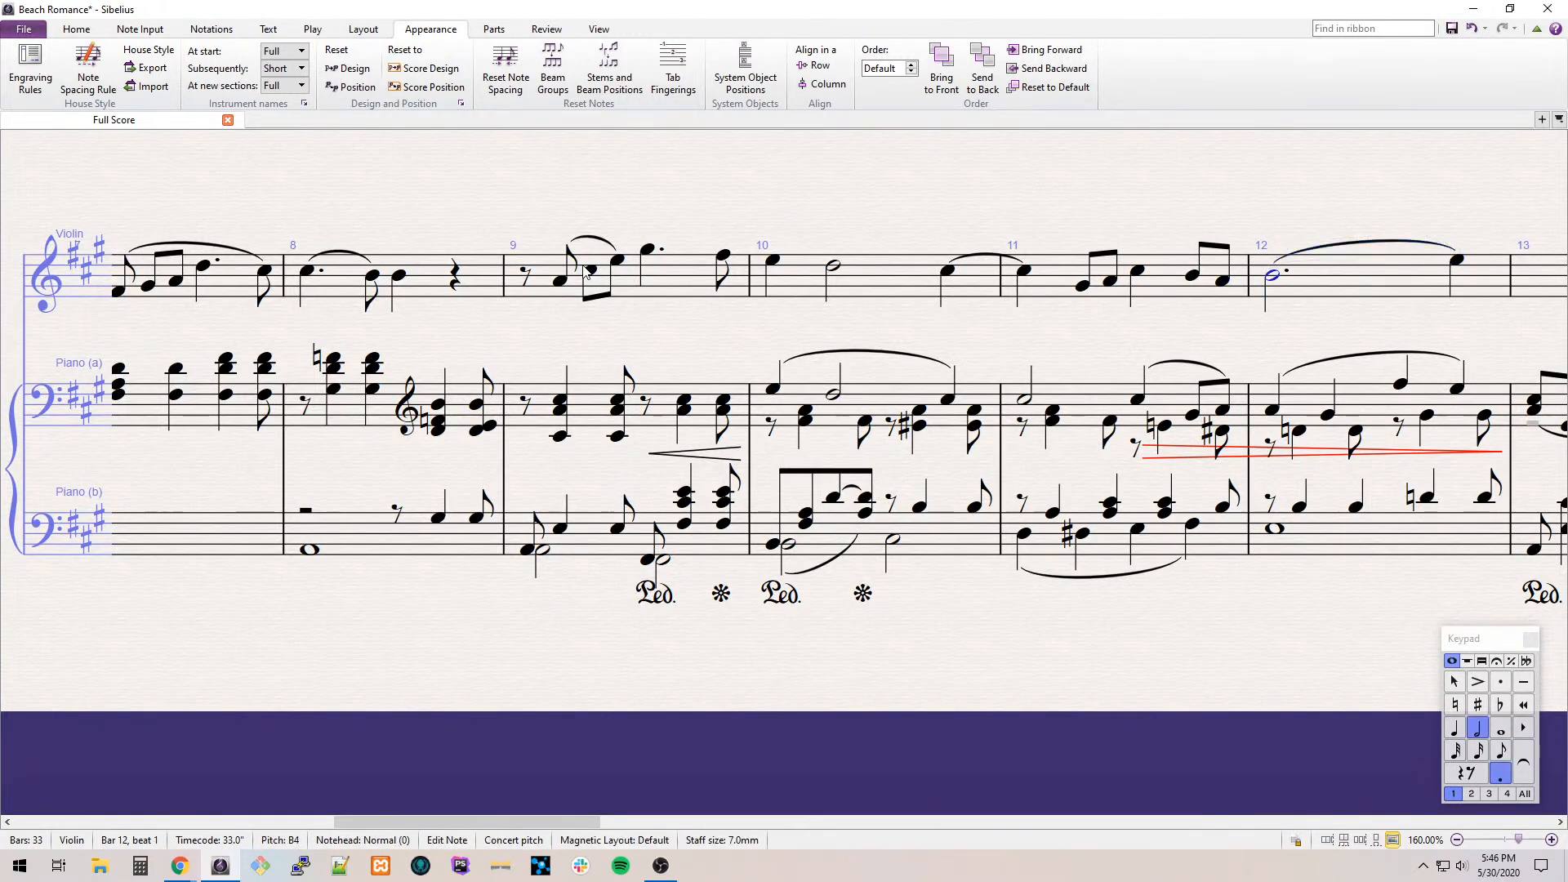
Slur violin bar 11 from the beat 3 C#5 to the final A4, and from bar 10's C#5 to bar 11's first A4.
{"action": "scroll", "coordinate": [865, 308], "scroll_direction": "right", "scroll_amount": 3}
{"action": "left_click", "coordinate": [761, 274]}
{"action": "key", "text": "shift+Right"}
{"action": "key", "text": "shift+Right"}
{"action": "key", "text": "s"}
{"action": "left_click", "coordinate": [575, 272]}
{"action": "key", "text": "s"}
{"action": "key", "text": "space"}
{"action": "key", "text": "space"}
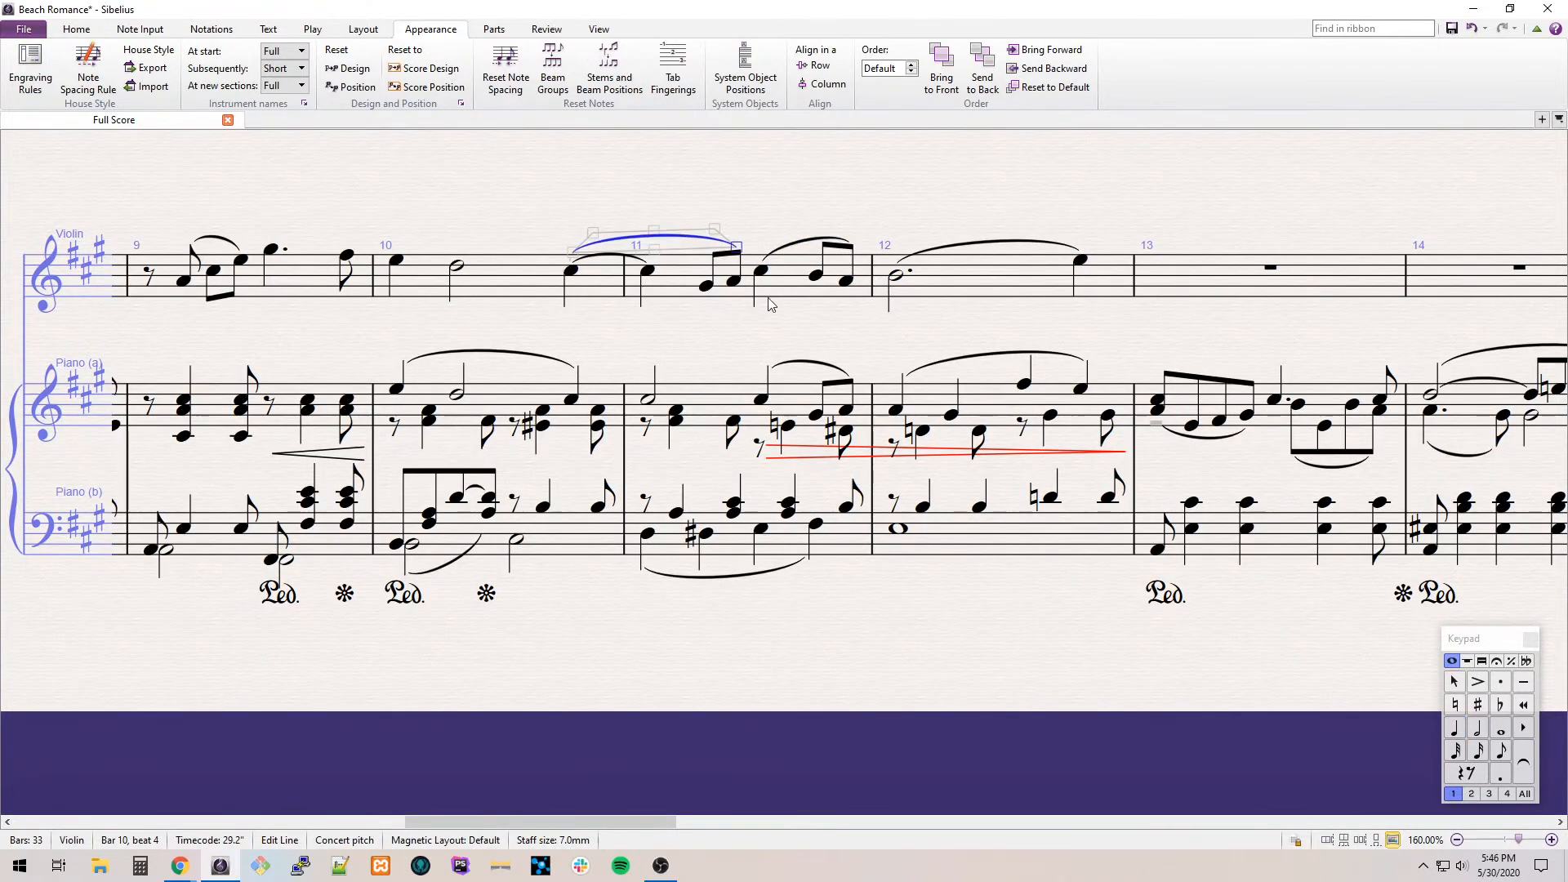
Add a diminuendo hairpin under the violin from beat 3 of bar 11 through bar 12.
{"action": "left_click", "coordinate": [948, 278]}
{"action": "left_click", "coordinate": [758, 273], "text": "shift"}
{"action": "key", "text": "shift+h"}
Slur E5 to D5 in violin bar 10 and G#5 to F#5 in violin bar 9.
{"action": "left_click_drag", "start_coordinate": [640, 352], "coordinate": [1177, 329]}
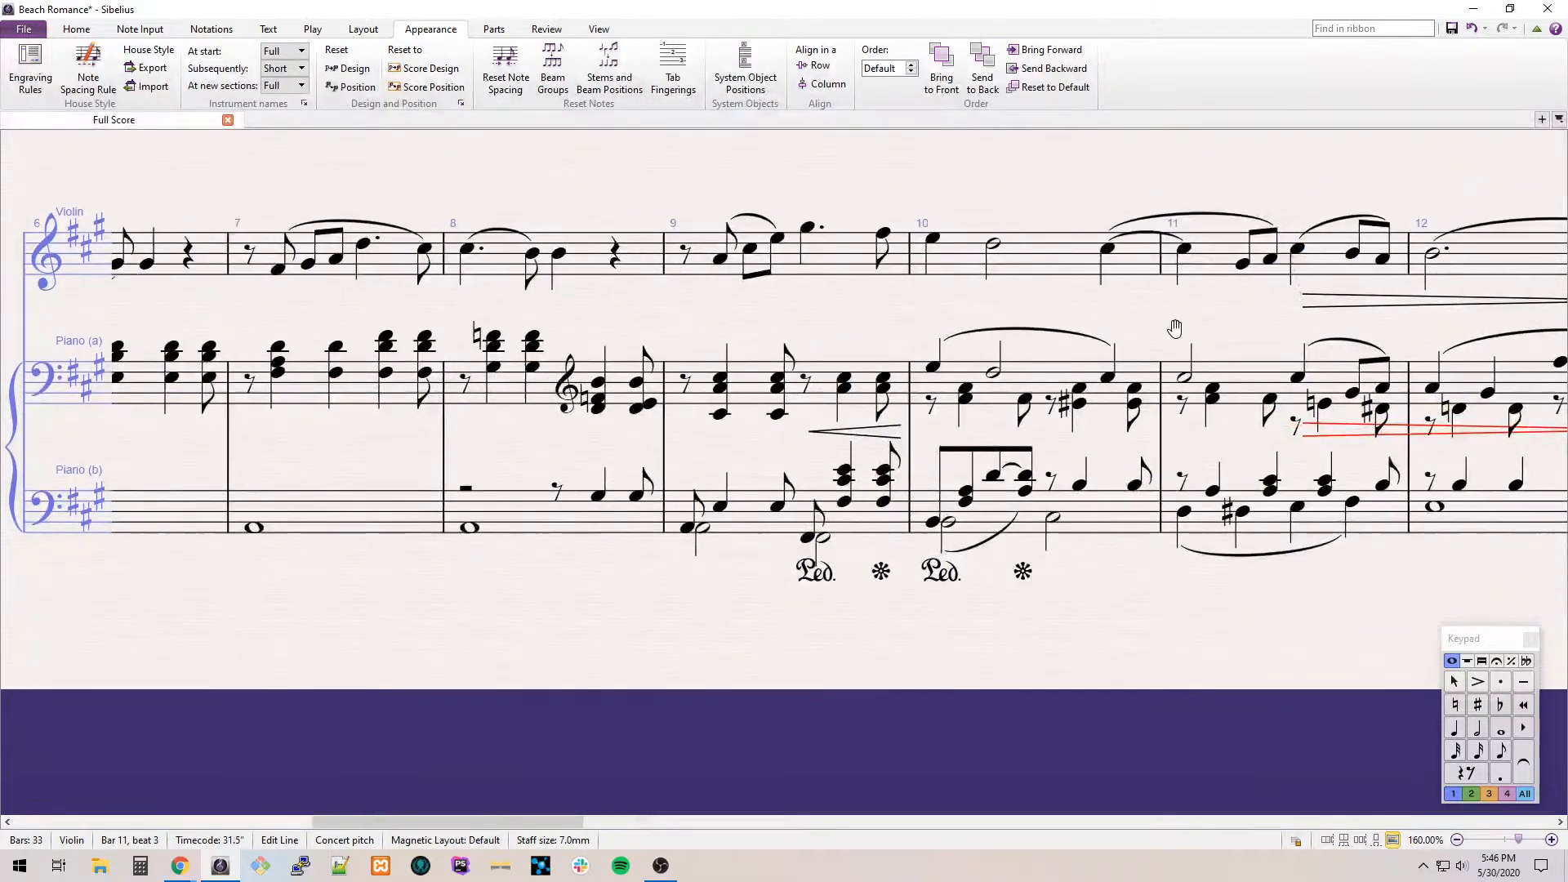
{"action": "left_click", "coordinate": [935, 249]}
{"action": "key", "text": "s"}
{"action": "left_click", "coordinate": [804, 266]}
{"action": "key", "text": "s"}
Add a crescendo hairpin under violin bar 9 from the A4 to the end of the bar.
{"action": "left_click", "coordinate": [837, 268]}
{"action": "key", "text": "h"}
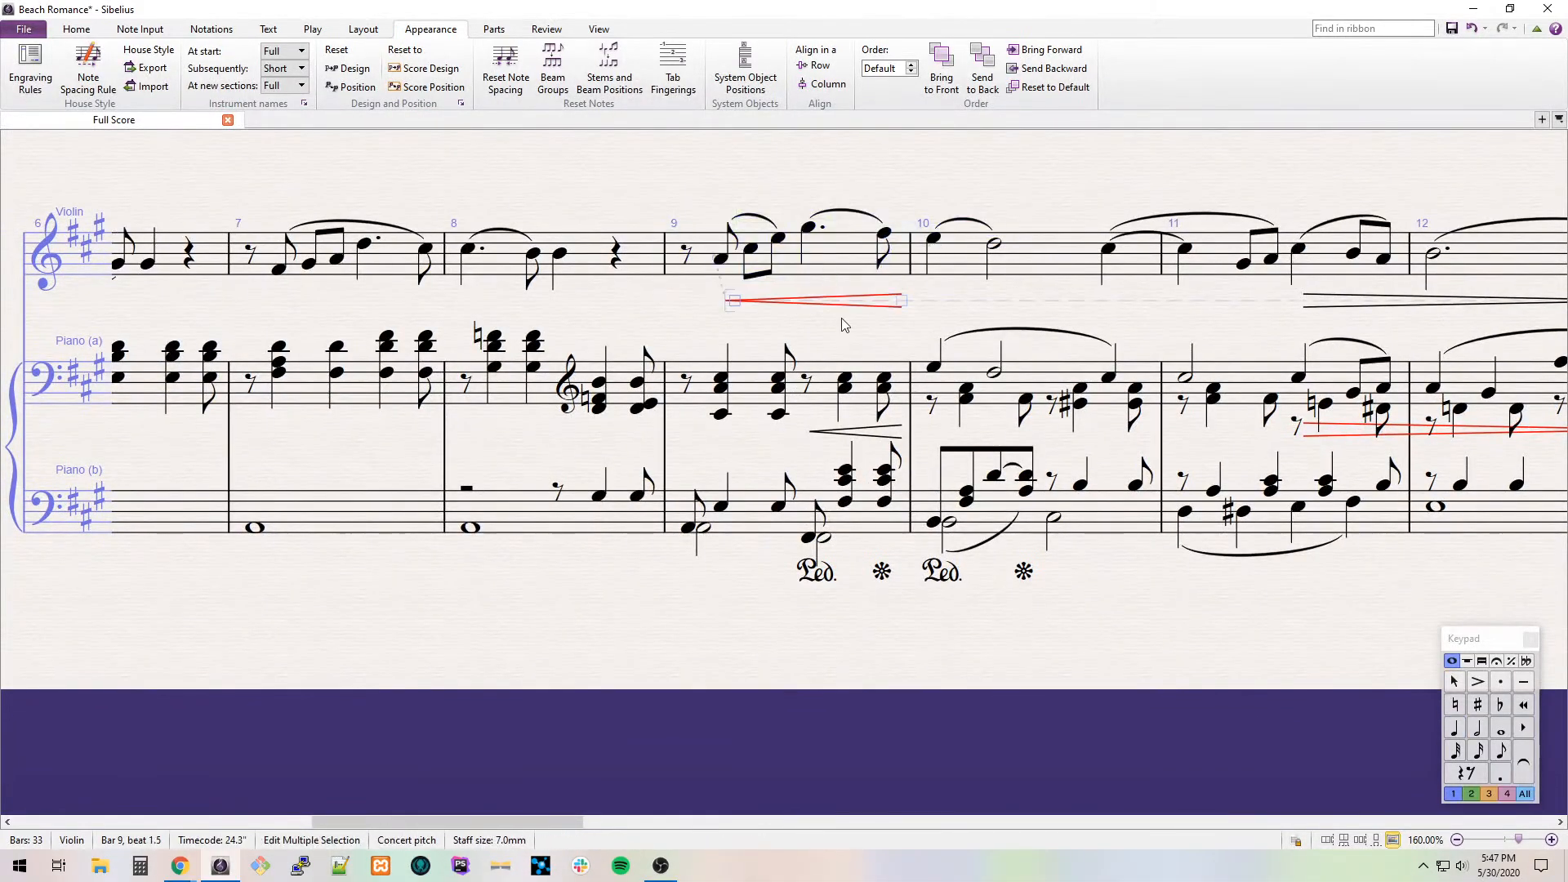
{"action": "key", "text": "Escape"}
Start violin bar 13 with an eighth rest.
{"action": "left_click_drag", "start_coordinate": [641, 313], "coordinate": [871, 355]}
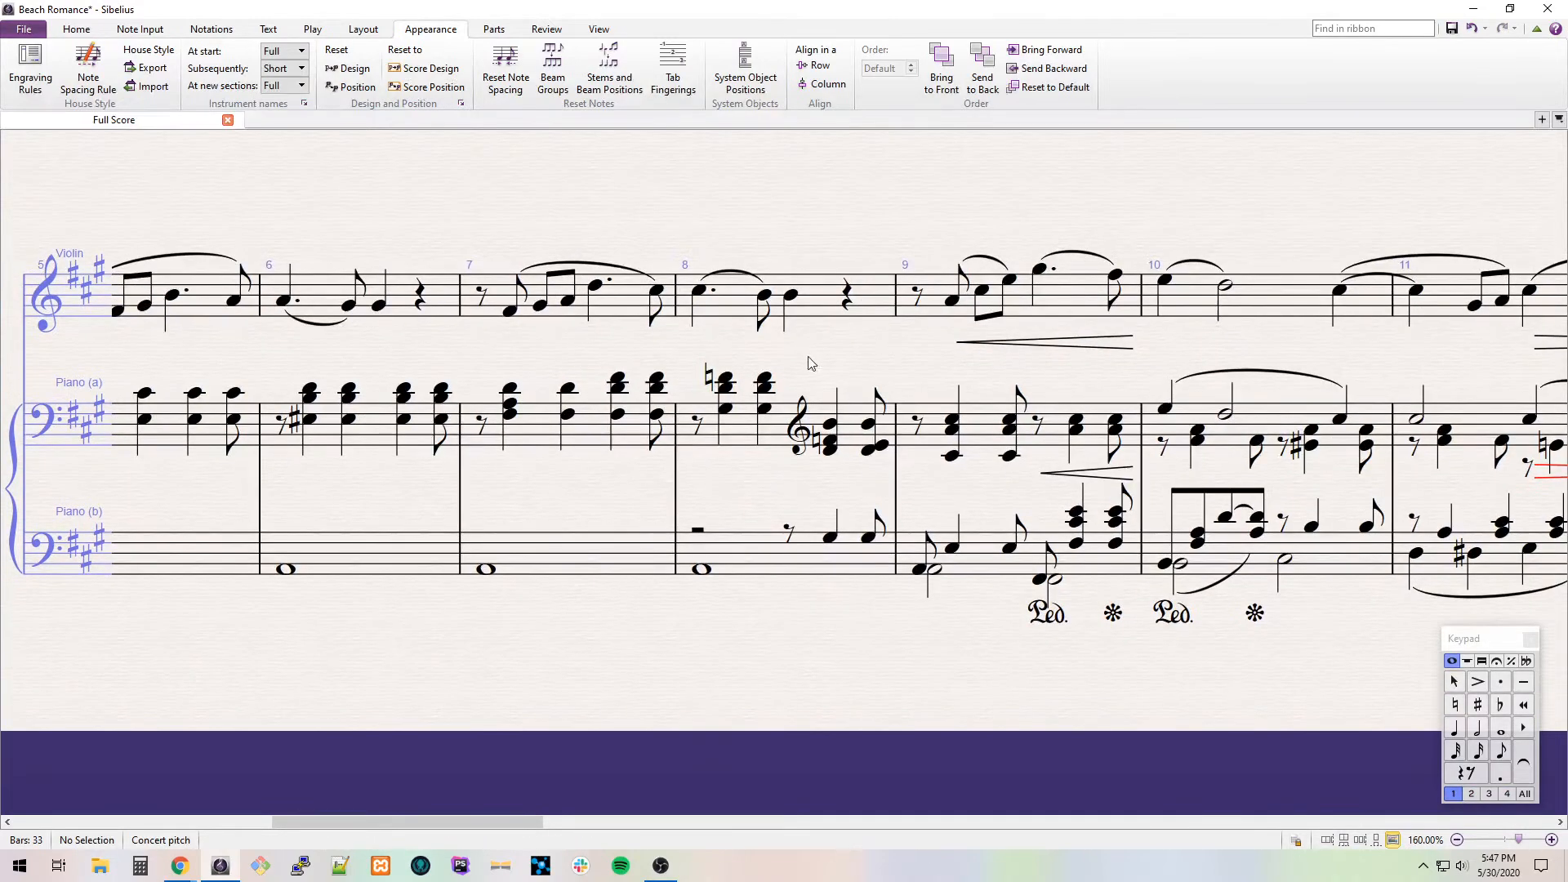
{"action": "scroll", "coordinate": [671, 411], "scroll_direction": "right", "scroll_amount": 5}
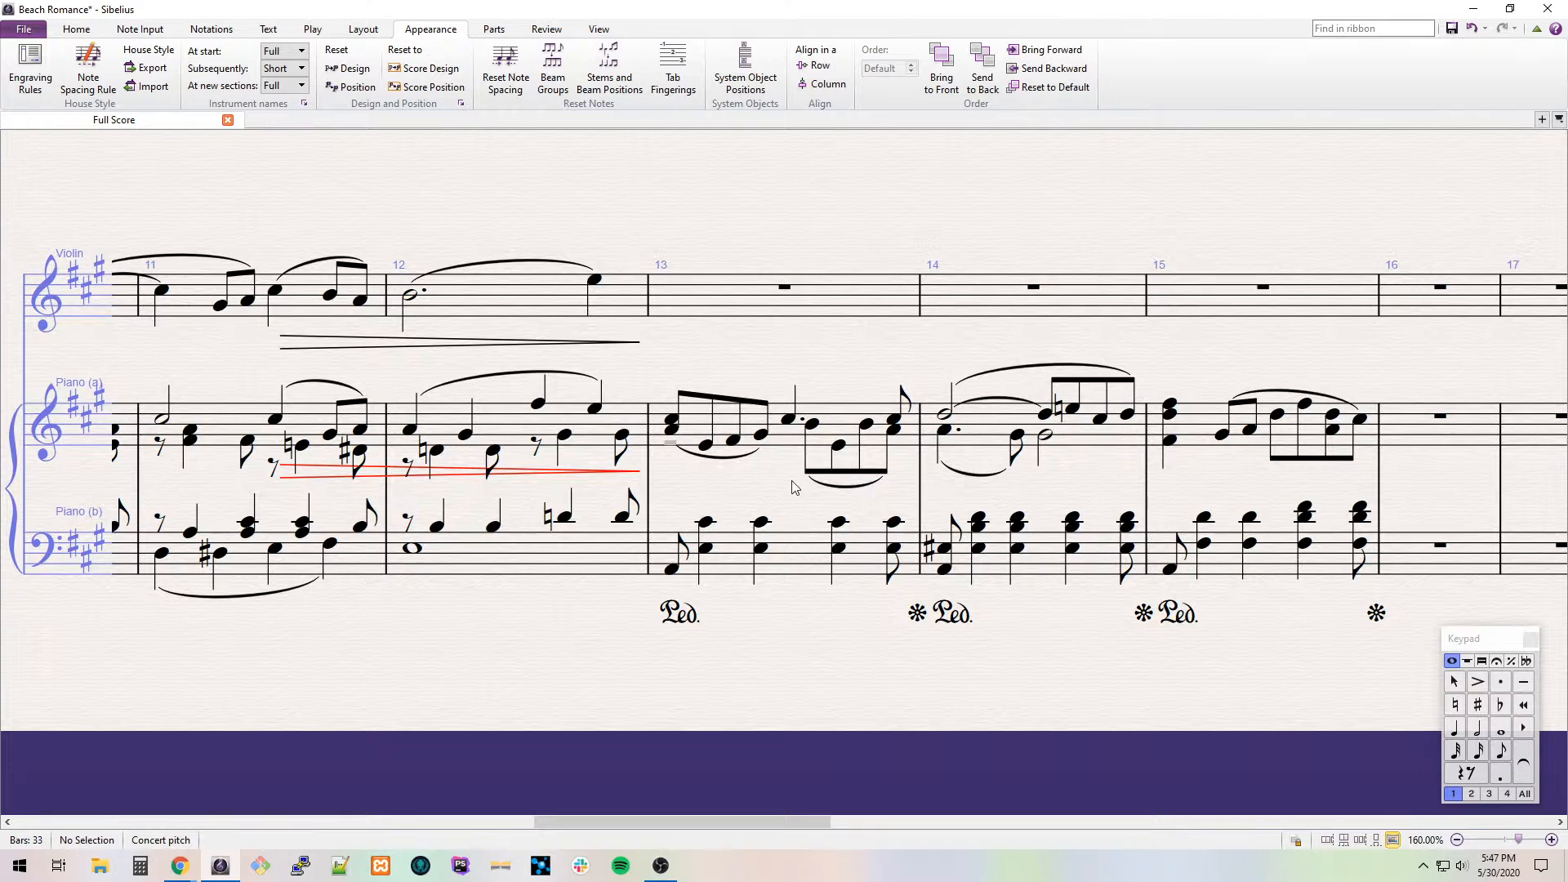
{"action": "left_click", "coordinate": [710, 292]}
{"action": "key", "text": "3"}
{"action": "left_click", "coordinate": [710, 293]}
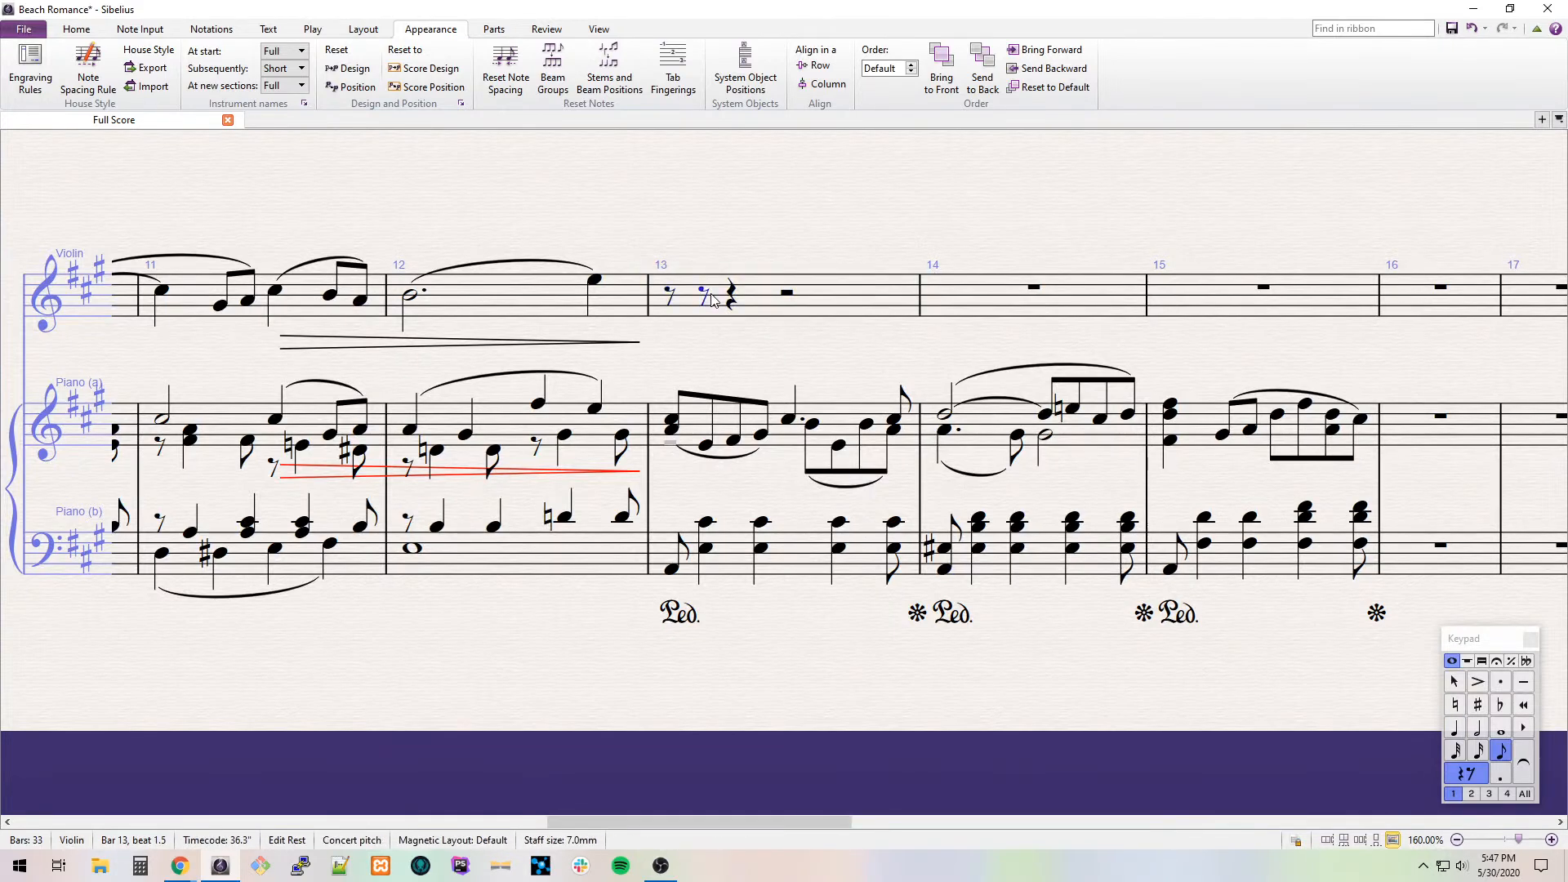
Fill violin bar 13 with eighth notes E5, F#5, G#5, a dotted quarter B5 and an eighth A5.
{"action": "key", "text": "e"}
{"action": "key", "text": "f"}
{"action": "key", "text": "g"}
{"action": "key", "text": "h"}
{"action": "key", "text": "5"}
{"action": "key", "text": "period"}
{"action": "key", "text": "a"}
{"action": "key", "text": "3"}
{"action": "key", "text": "a"}
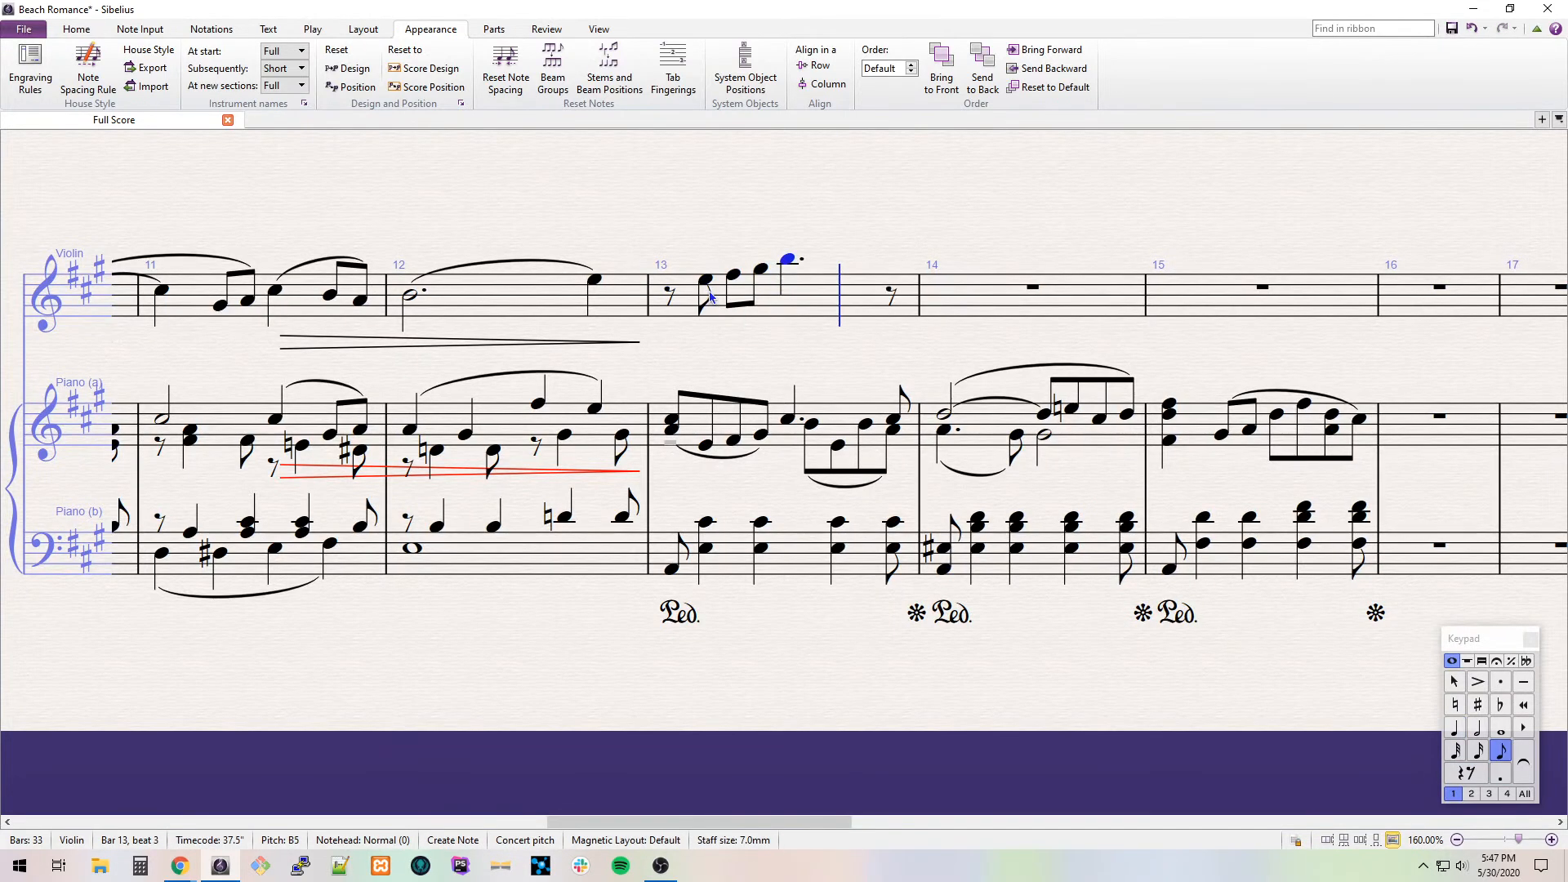
Enter a dotted quarter A5, an eighth G#5 and a quarter G#5 in violin bar 14.
{"action": "key", "text": "4"}
{"action": "key", "text": "period"}
{"action": "key", "text": "a"}
{"action": "key", "text": "3"}
{"action": "key", "text": "g"}
{"action": "key", "text": "4"}
{"action": "key", "text": "g"}
Slur A5 to G#5 in violin bar 14, and B5 to A5 and E5 to G#5 in bar 13.
{"action": "key", "text": "Left"}
{"action": "key", "text": "Left"}
{"action": "key", "text": "s"}
{"action": "key", "text": "Left"}
{"action": "key", "text": "Left"}
{"action": "key", "text": "s"}
{"action": "key", "text": "Left"}
{"action": "key", "text": "shift+Left"}
{"action": "key", "text": "shift+Left"}
{"action": "key", "text": "s"}
Add a p dynamic under the E5 that opens the violin phrase in bar 13.
{"action": "key", "text": "ctrl+e"}
{"action": "key", "text": "ctrl+p"}
{"action": "key", "text": "Escape"}
Start violin bar 15 with an eighth rest and eighth notes F#5, G#5 and A5 under one slur.
{"action": "key", "text": "Tab"}
{"action": "key", "text": "ctrl+Right"}
{"action": "key", "text": "ctrl+Right"}
{"action": "scroll", "coordinate": [712, 294], "scroll_direction": "right", "scroll_amount": 3}
{"action": "key", "text": "3"}
{"action": "key", "text": "0"}
{"action": "key", "text": "f"}
{"action": "key", "text": "g"}
{"action": "key", "text": "a"}
{"action": "key", "text": "shift+Left"}
{"action": "key", "text": "shift+Left"}
{"action": "key", "text": "s"}
Complete violin bar 15 with a dotted quarter D6 slurred to an eighth C#6.
{"action": "key", "text": "Right"}
{"action": "key", "text": "4"}
{"action": "key", "text": "period"}
{"action": "key", "text": "ctrl+z"}
{"action": "key", "text": "ctrl+z"}
{"action": "key", "text": "Left"}
{"action": "key", "text": "Right"}
{"action": "key", "text": "4"}
{"action": "key", "text": "period"}
{"action": "key", "text": "d"}
{"action": "key", "text": "3"}
{"action": "key", "text": "c"}
{"action": "key", "text": "shift+Left"}
{"action": "key", "text": "s"}
Enter a dotted quarter C#6, an eighth B#5 and a quarter B#5 in violin bar 16.
{"action": "key", "text": "Right"}
{"action": "key", "text": "n"}
{"action": "key", "text": "c"}
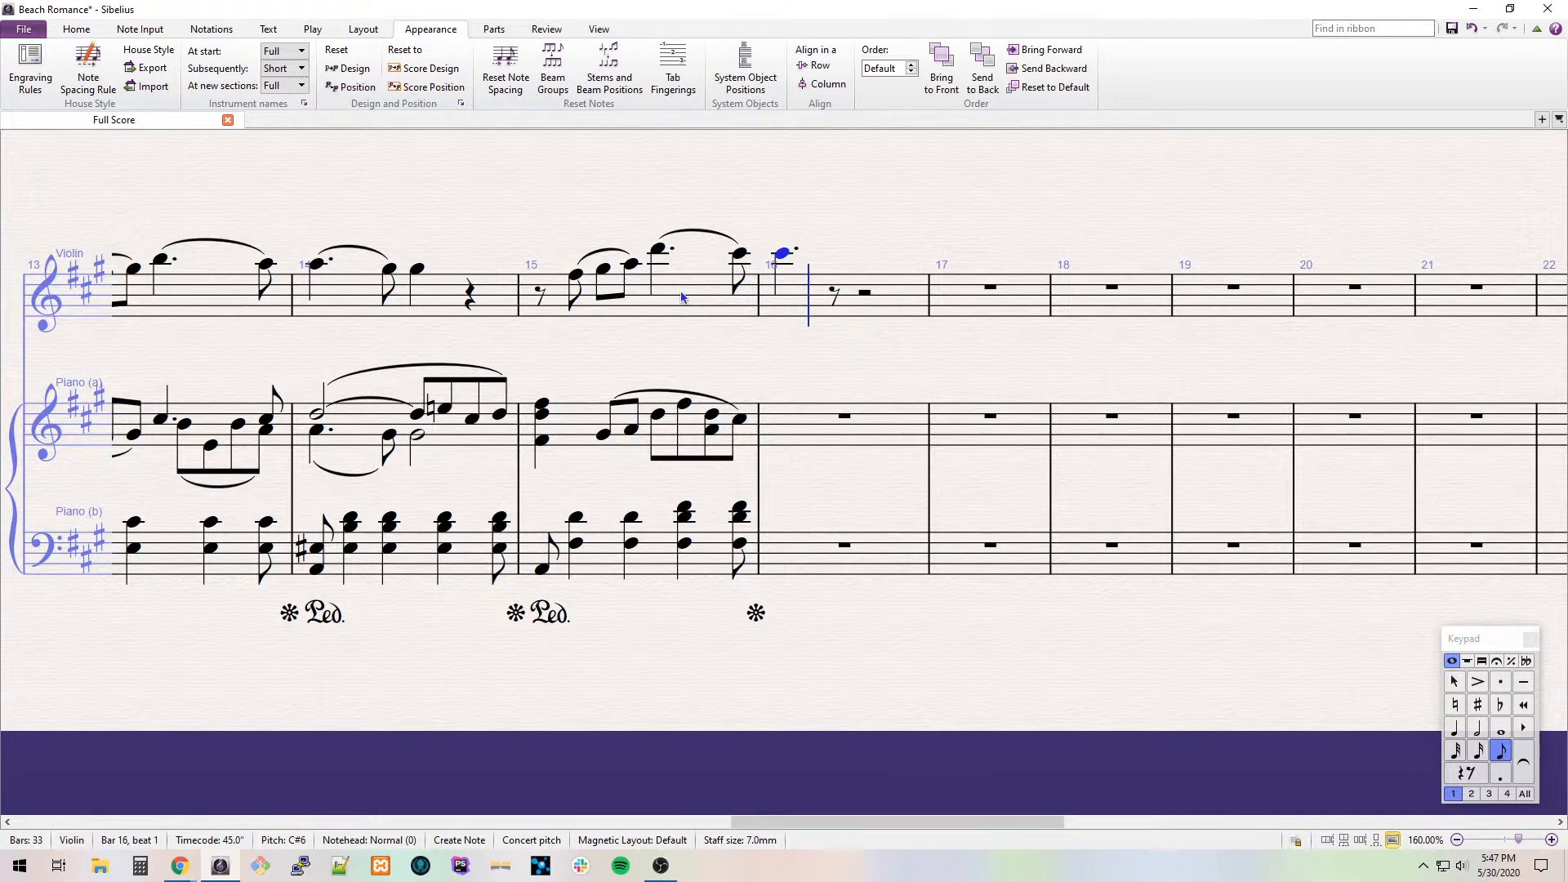
{"action": "key", "text": "Right"}
{"action": "key", "text": "n"}
{"action": "key", "text": "8"}
{"action": "key", "text": "b"}
{"action": "key", "text": "4"}
{"action": "key", "text": "b"}
Slur the dotted C#6 to the eighth B#5 in violin bar 16.
{"action": "key", "text": "Escape"}
{"action": "key", "text": "Left"}
{"action": "key", "text": "Left"}
{"action": "key", "text": "s"}
{"action": "key", "text": "Left"}
Complete beat 4 of violin bar 16 with a dotted eighth B#5 and a sixteenth G#6.
{"action": "key", "text": "Right"}
{"action": "key", "text": "Right"}
{"action": "key", "text": "Right"}
{"action": "key", "text": "3"}
{"action": "key", "text": "period"}
{"action": "key", "text": "b"}
{"action": "key", "text": "2"}
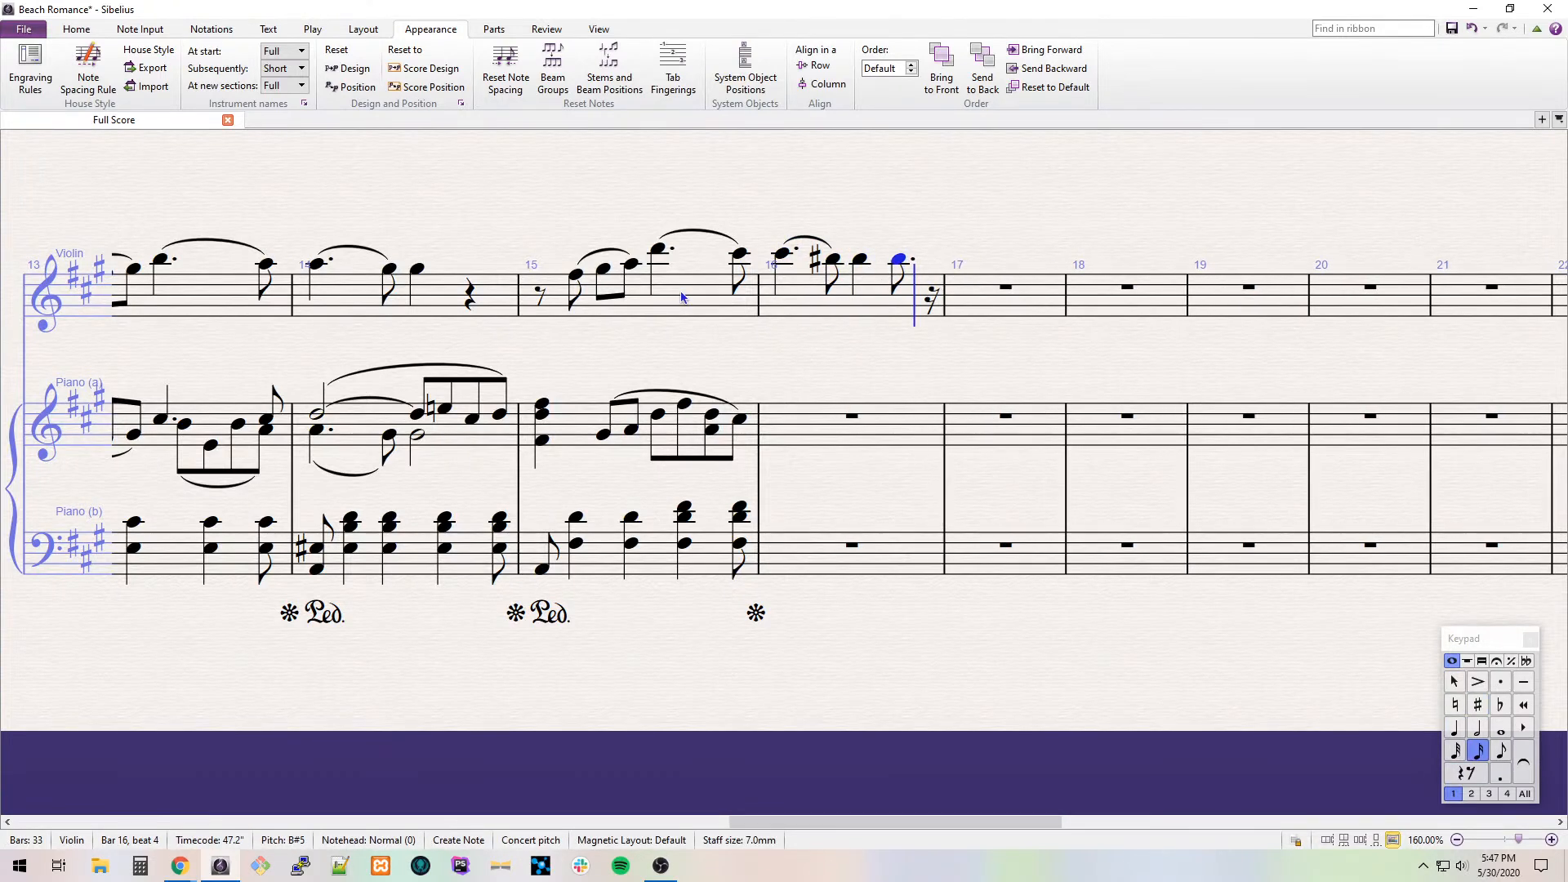
{"action": "key", "text": "g"}
{"action": "key", "text": "ctrl+Up"}
Enter a whole note G#6 in violin bar 17, tied to a quarter G#6 in bar 18.
{"action": "key", "text": "6"}
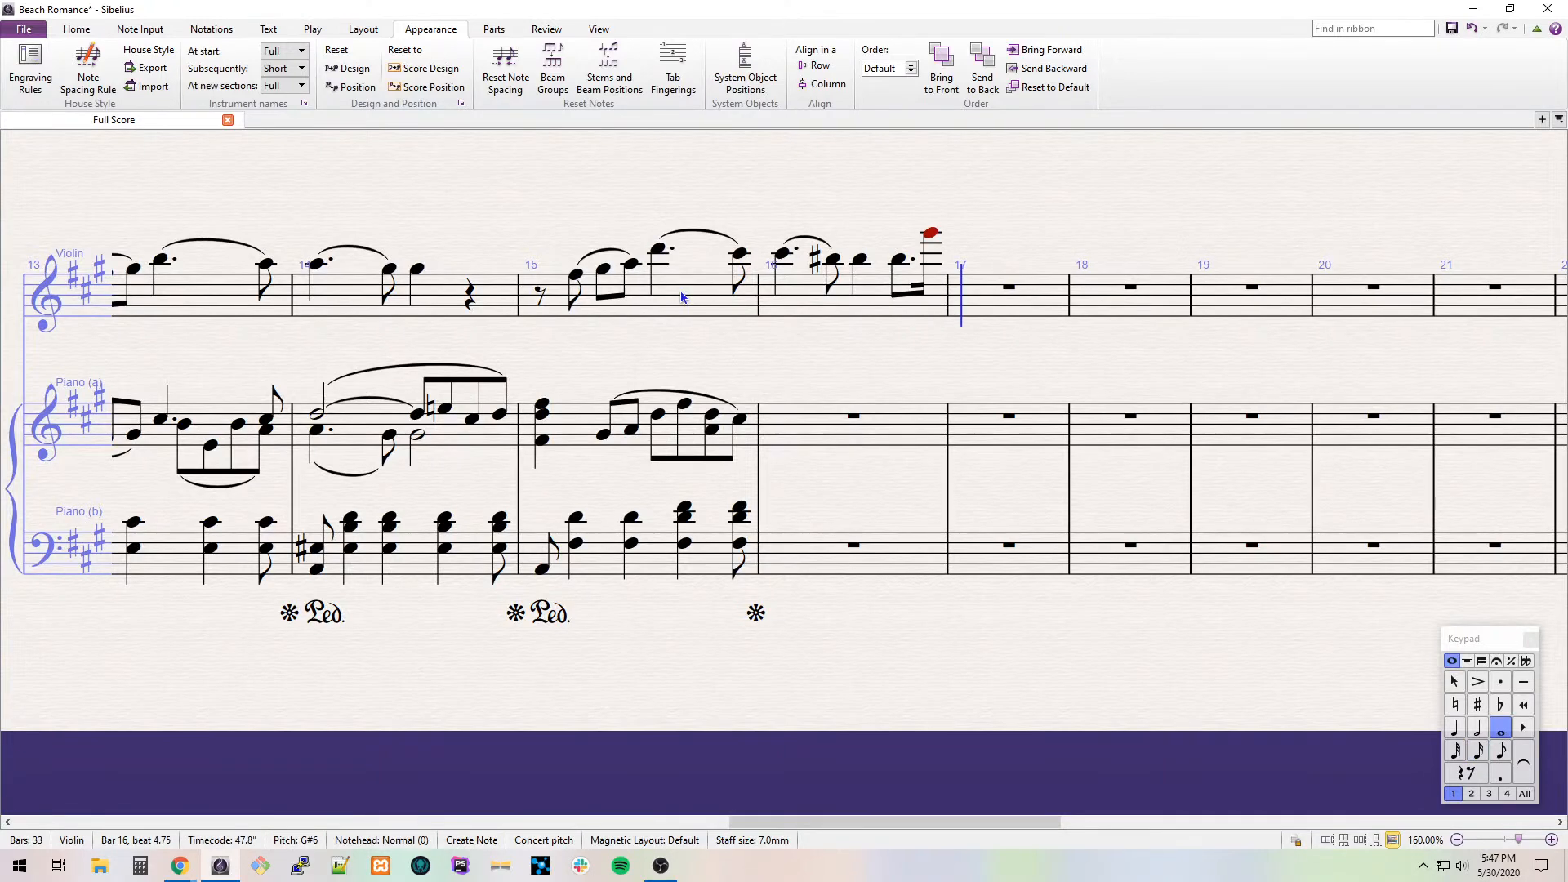
{"action": "key", "text": "g"}
{"action": "key", "text": "s"}
{"action": "key", "text": "4"}
{"action": "key", "text": "g"}
Slur the dotted eighth B#5 to the sixteenth G#6 at the end of violin bar 16.
{"action": "key", "text": "Escape"}
{"action": "key", "text": "Left"}
{"action": "key", "text": "Left"}
{"action": "key", "text": "Left"}
{"action": "key", "text": "s"}
Add the expression text "cresc." under the whole note in violin bar 17.
{"action": "key", "text": "Left"}
{"action": "key", "text": "Right"}
{"action": "key", "text": "Right"}
{"action": "key", "text": "ctrl+e"}
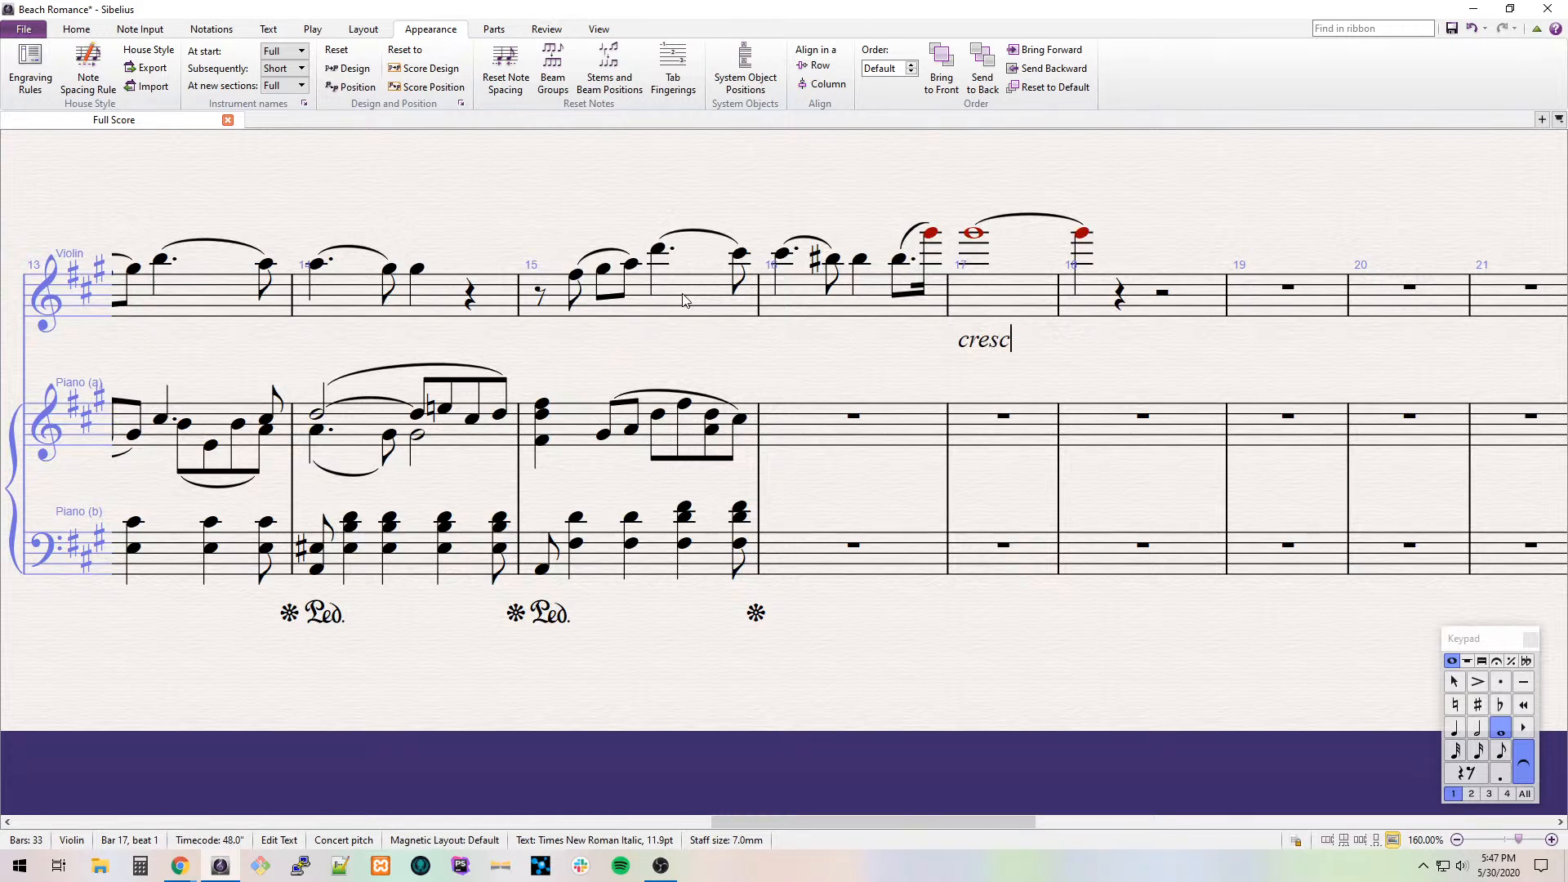
{"action": "key", "text": "Escape"}
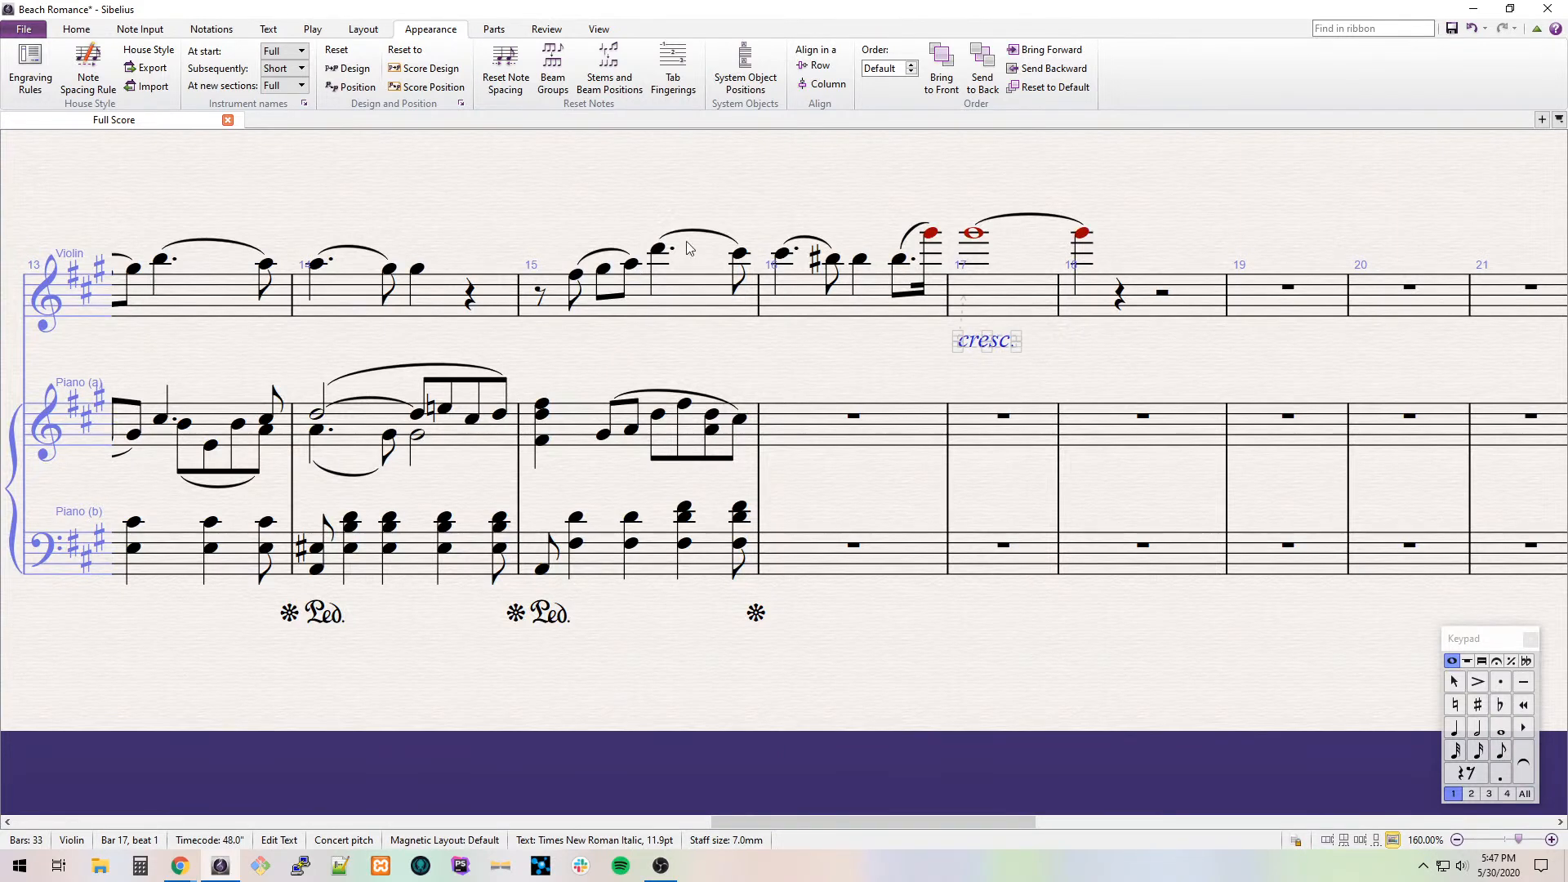
Add a crescendo hairpin under the violin from the F#5 in bar 15 to the eighth B#5 in bar 16.
{"action": "left_click", "coordinate": [832, 261]}
{"action": "left_click", "coordinate": [574, 279], "text": "shift"}
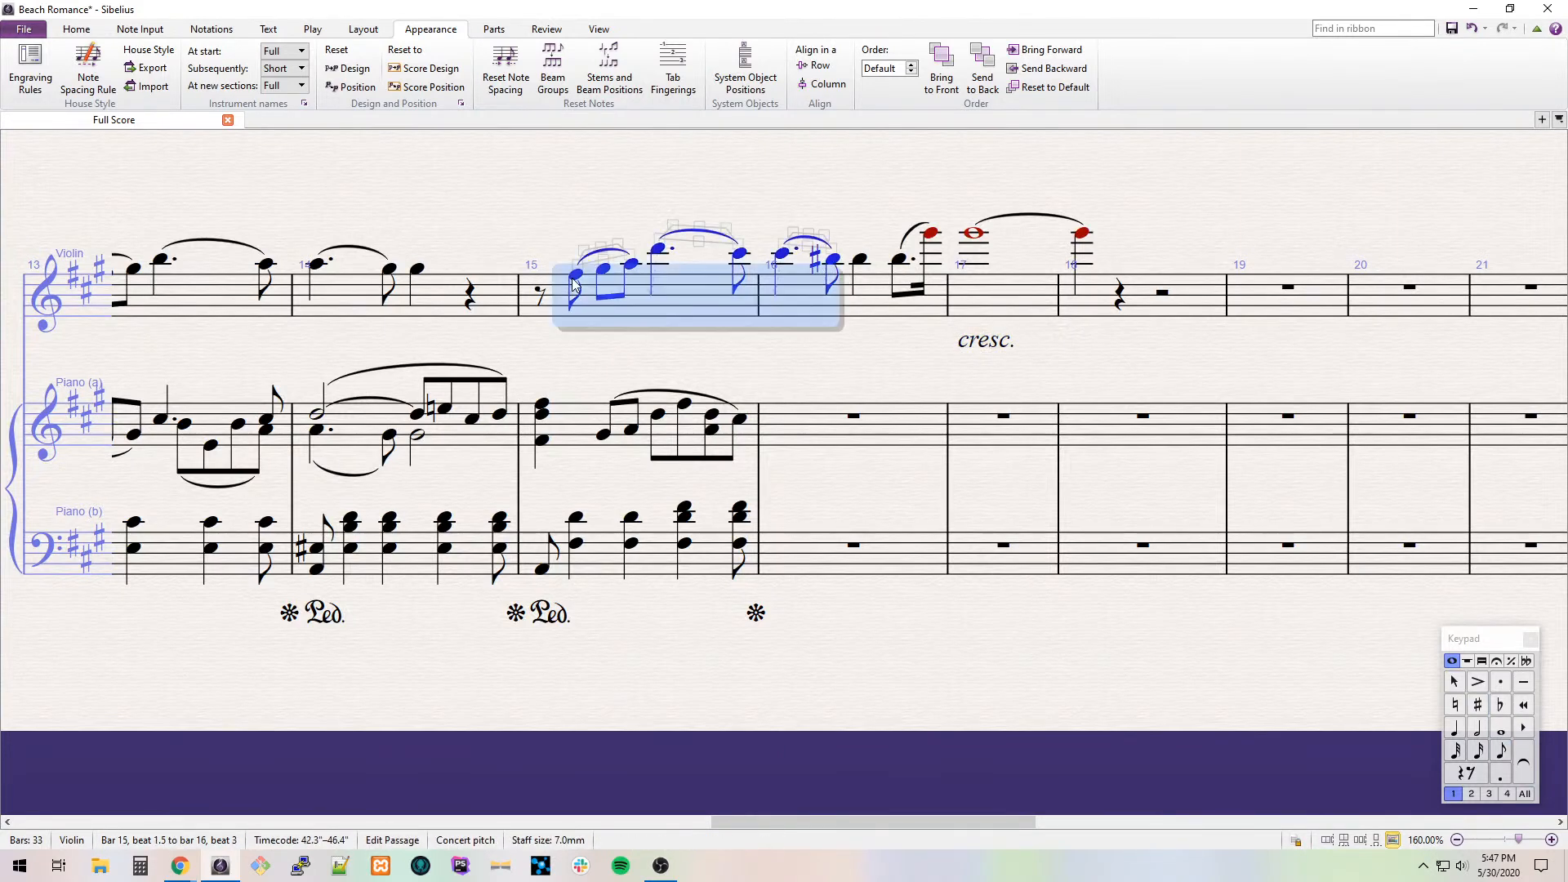
{"action": "key", "text": "h"}
Enter eighth notes B#5, C#6, C#6 and D#6 on beats 2 and 3 of violin bar 18, with a written sharp on the second C.
{"action": "left_click", "coordinate": [864, 371]}
{"action": "left_click_drag", "start_coordinate": [864, 371], "coordinate": [1328, 421]}
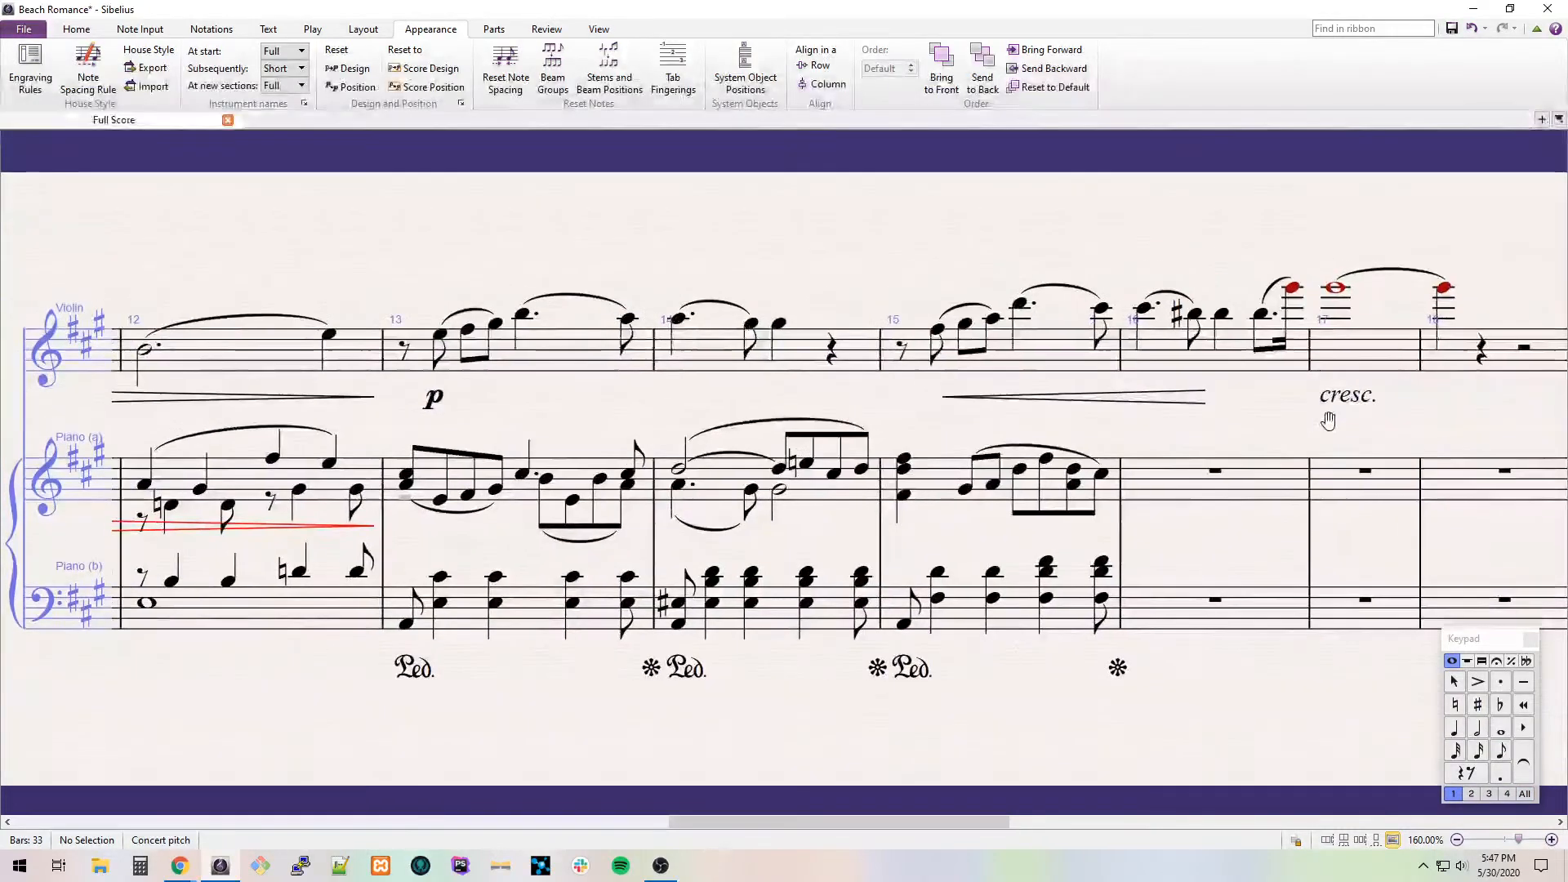
{"action": "scroll", "coordinate": [1306, 418], "scroll_direction": "left", "scroll_amount": 3}
{"action": "scroll", "coordinate": [980, 380], "scroll_direction": "right", "scroll_amount": 10}
{"action": "scroll", "coordinate": [731, 369], "scroll_direction": "left", "scroll_amount": 3}
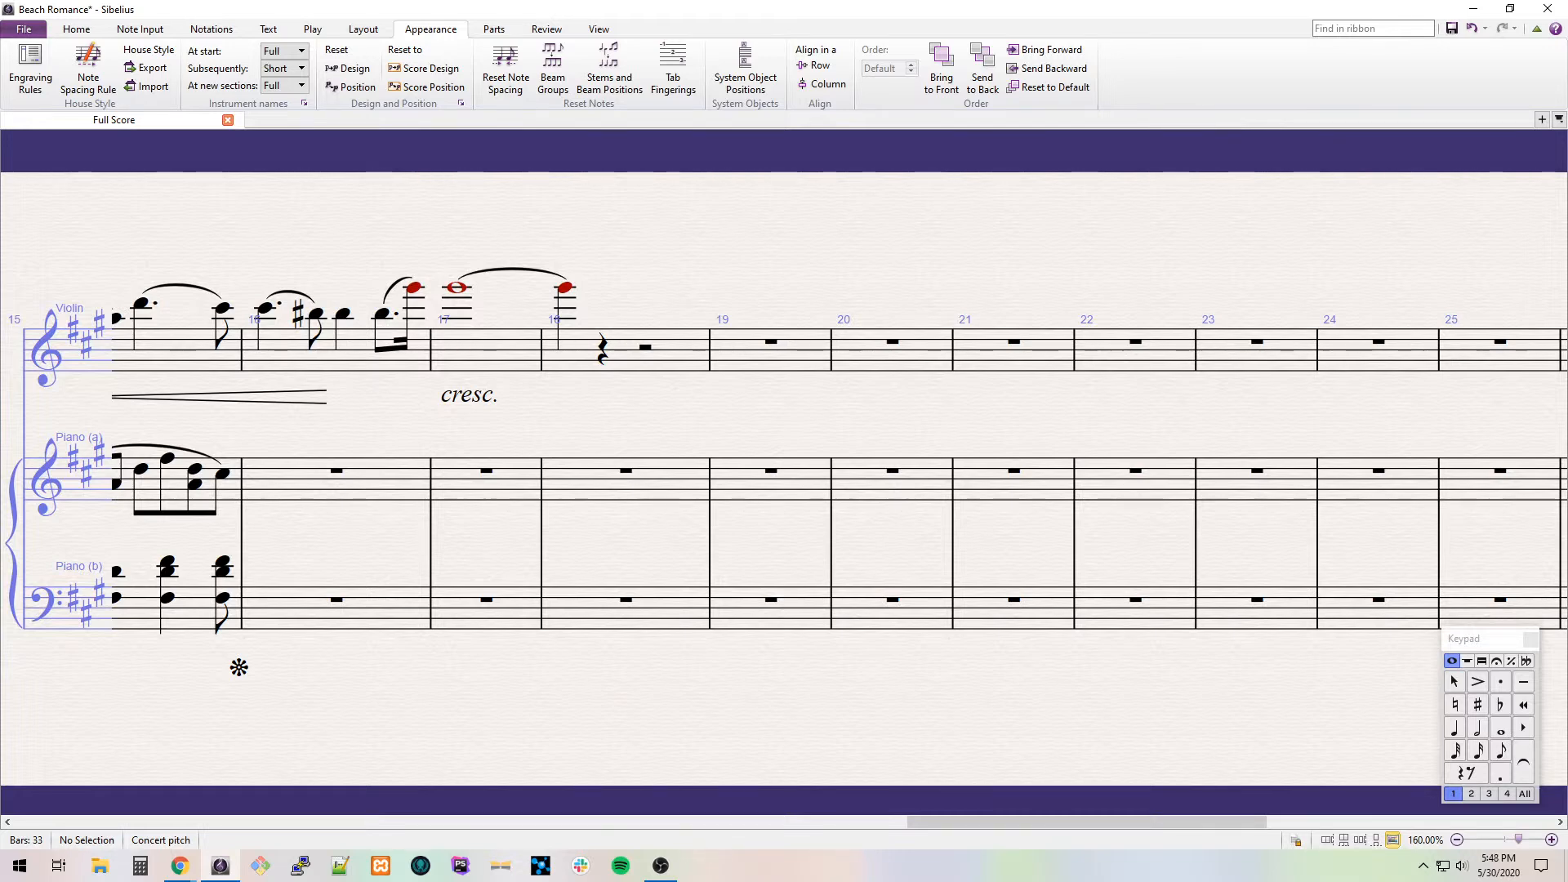
{"action": "left_click_drag", "start_coordinate": [688, 276], "coordinate": [642, 255]}
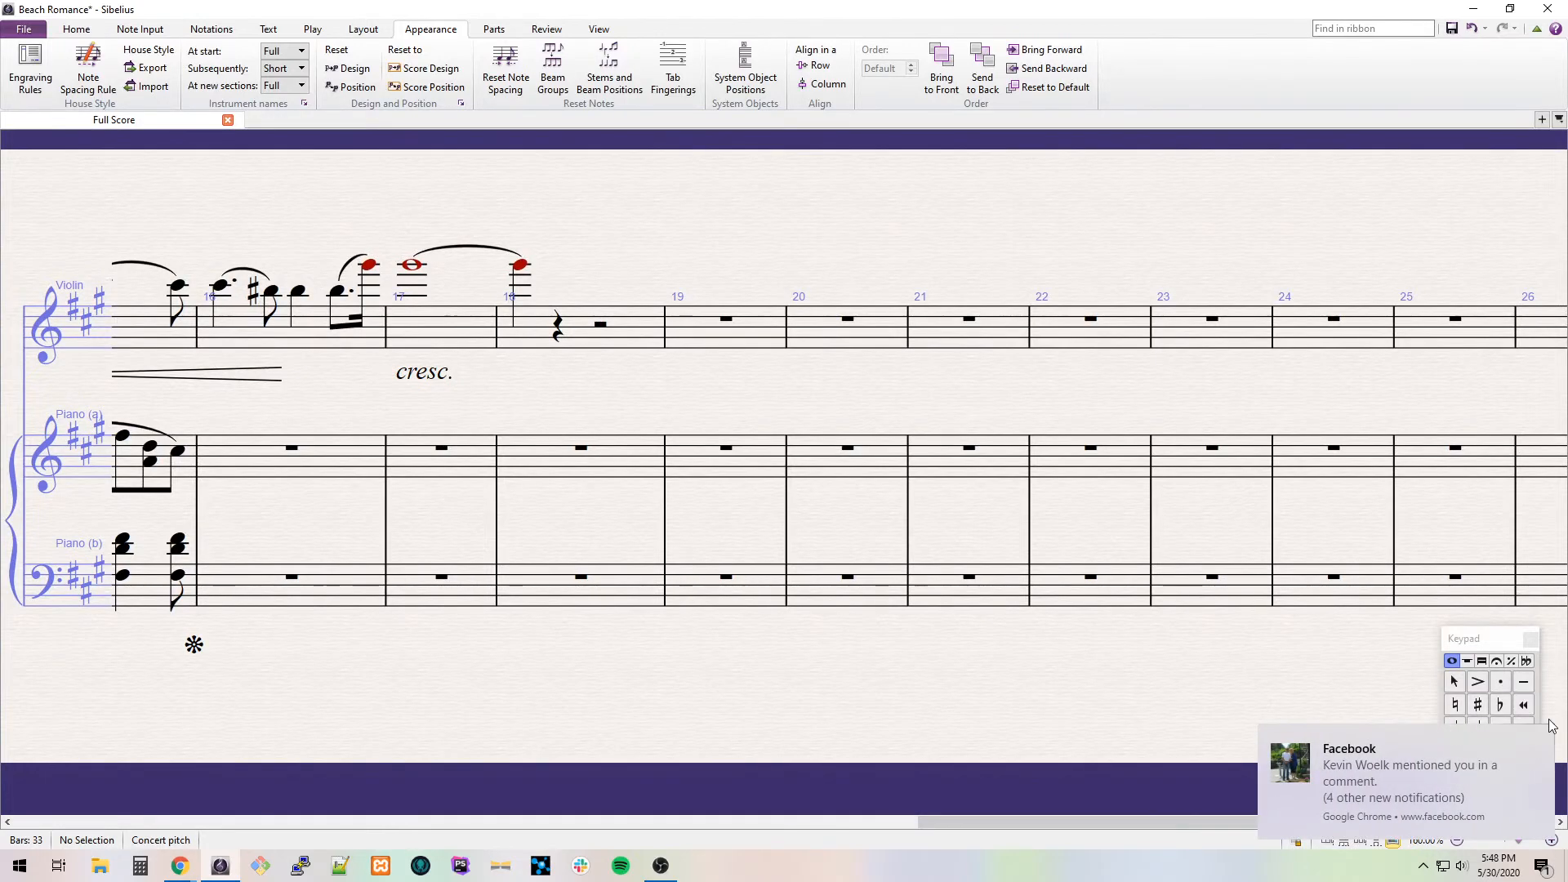
{"action": "left_click", "coordinate": [619, 343]}
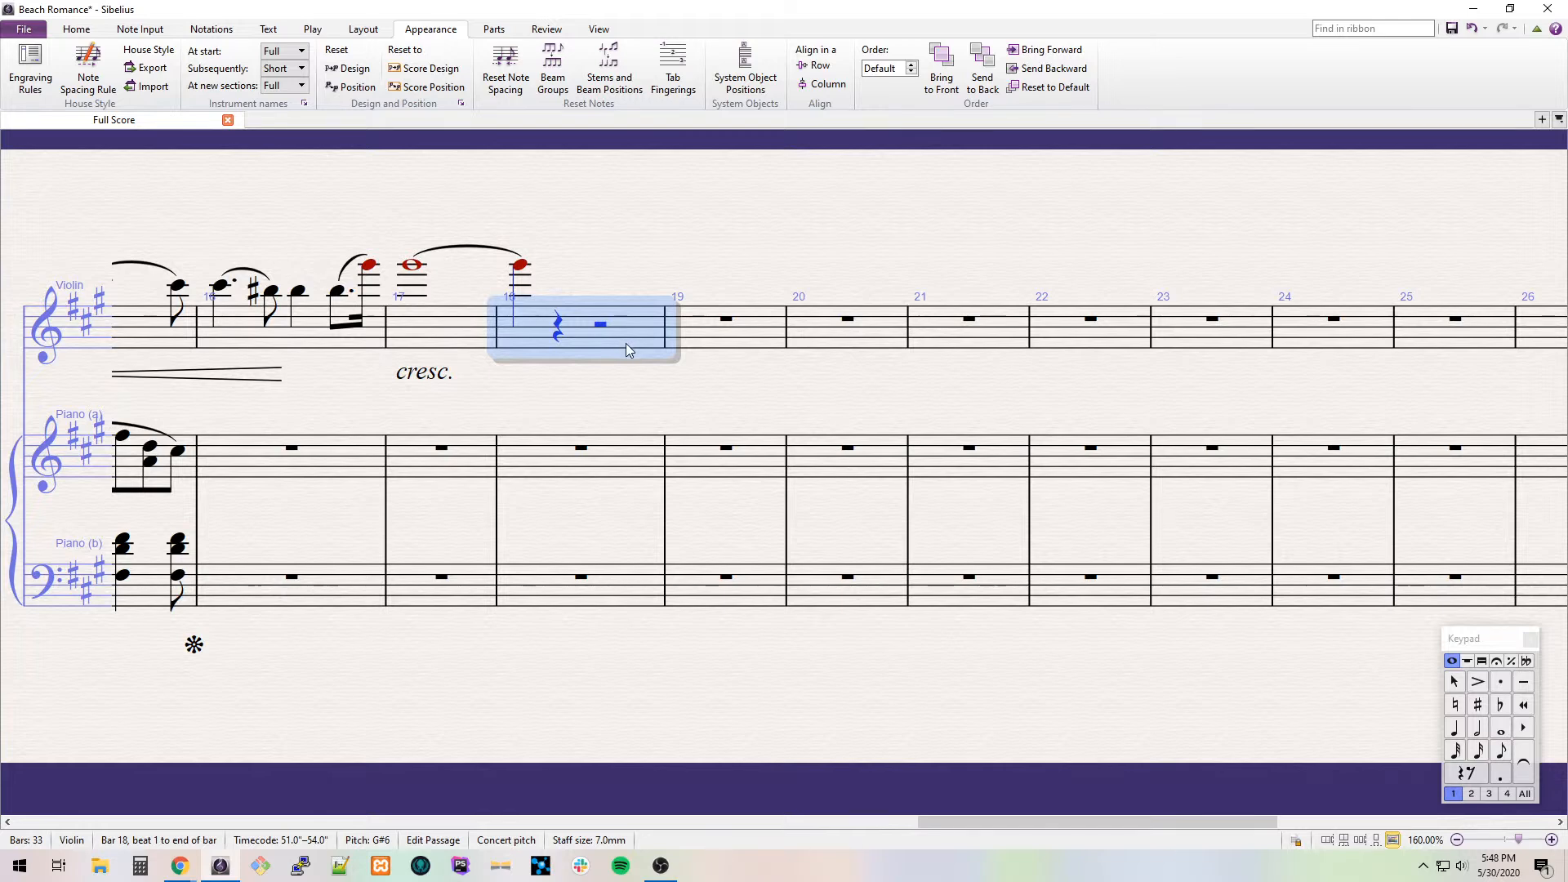
{"action": "key", "text": "Left"}
{"action": "key", "text": "Right"}
{"action": "key", "text": "Right"}
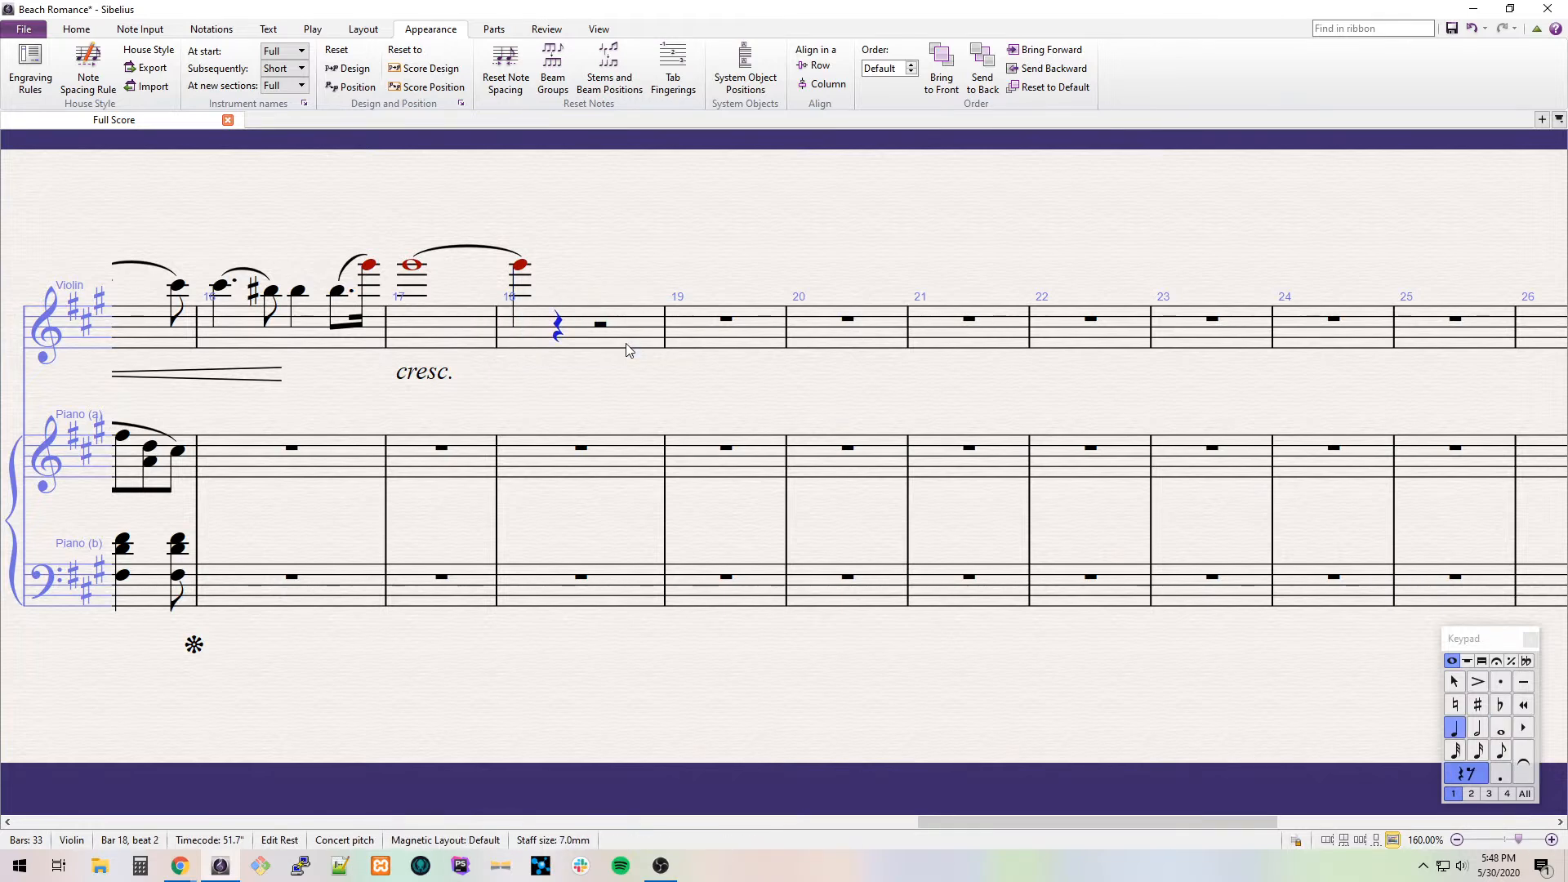
{"action": "key", "text": "3"}
{"action": "key", "text": "8"}
{"action": "key", "text": "b"}
{"action": "key", "text": "ctrl+Down"}
{"action": "key", "text": "c"}
{"action": "key", "text": "8"}
{"action": "key", "text": "c"}
{"action": "key", "text": "d"}
{"action": "key", "text": "8"}
Finish violin bar 18 with a dotted eighth A5 and a sixteenth G#5, and fill bar 19 with a tied whole note G#5.
{"action": "key", "text": "Right"}
{"action": "key", "text": "3"}
{"action": "key", "text": "period"}
{"action": "type", "text": "a"}
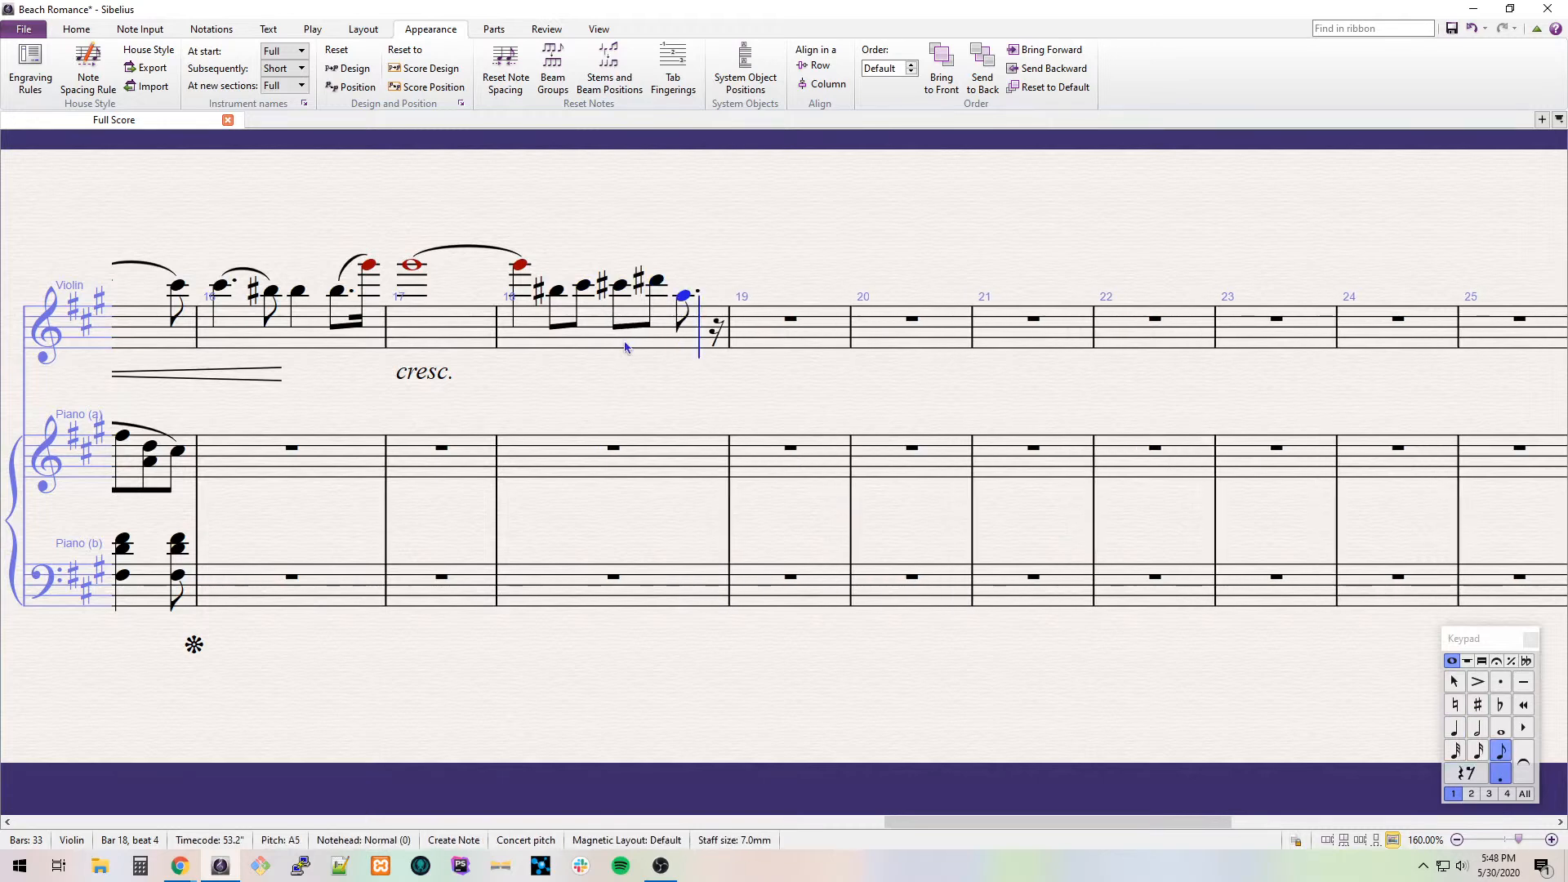
{"action": "type", "text": "2g6g"}
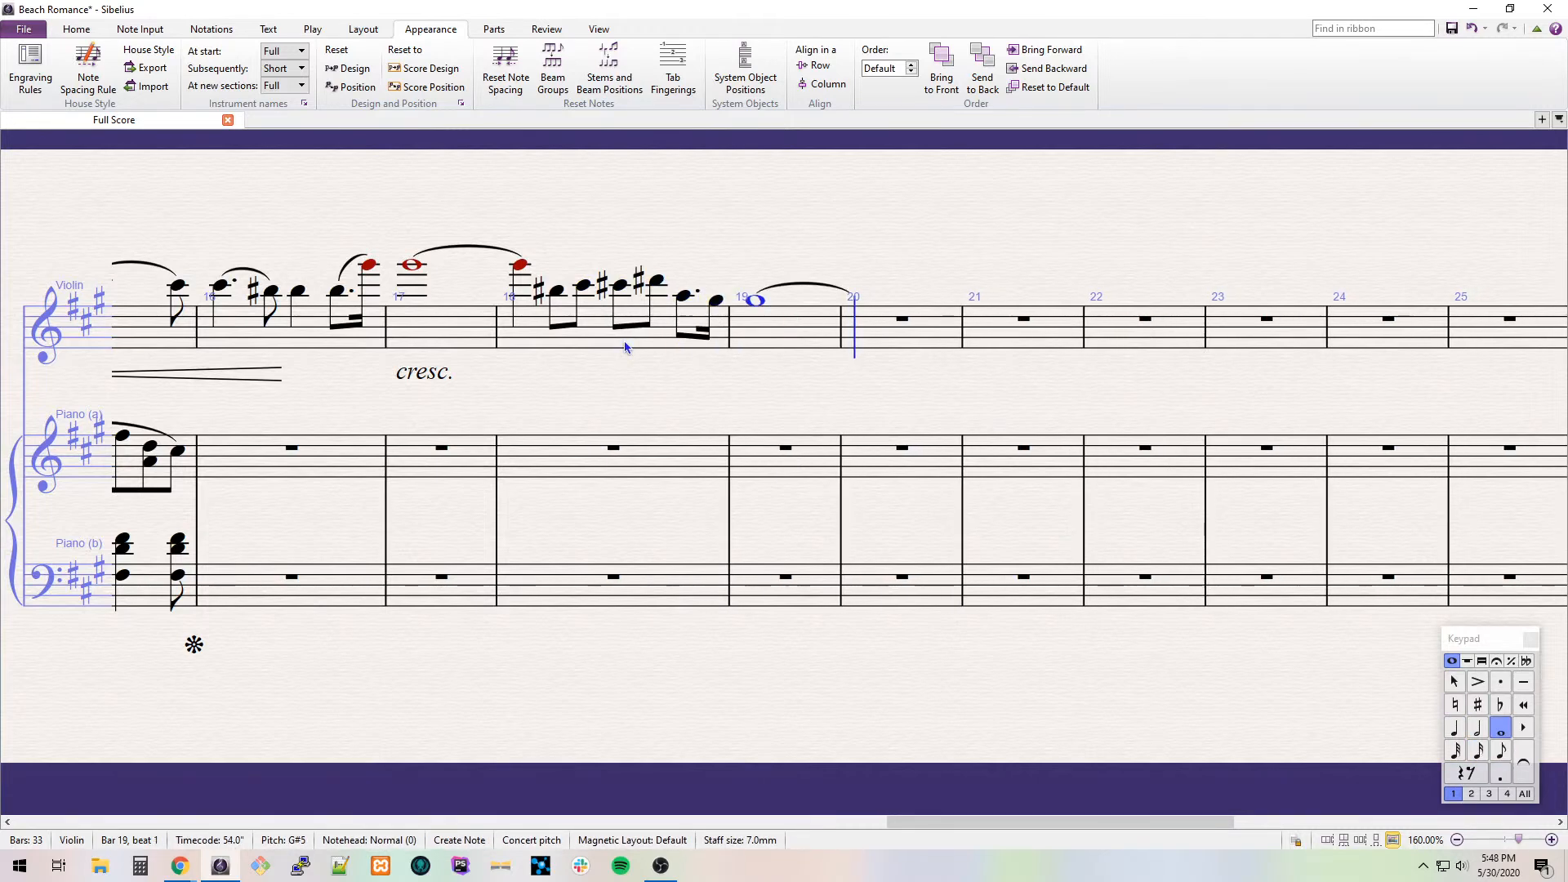
Enter eighth notes G#5, B natural 4, B#4, D#5, E#5 and F#5 in the first three beats of violin bar 20.
{"action": "type", "text": "3g7b"}
{"action": "key", "text": "ctrl+Down"}
{"action": "key", "text": "8"}
{"action": "key", "text": "b"}
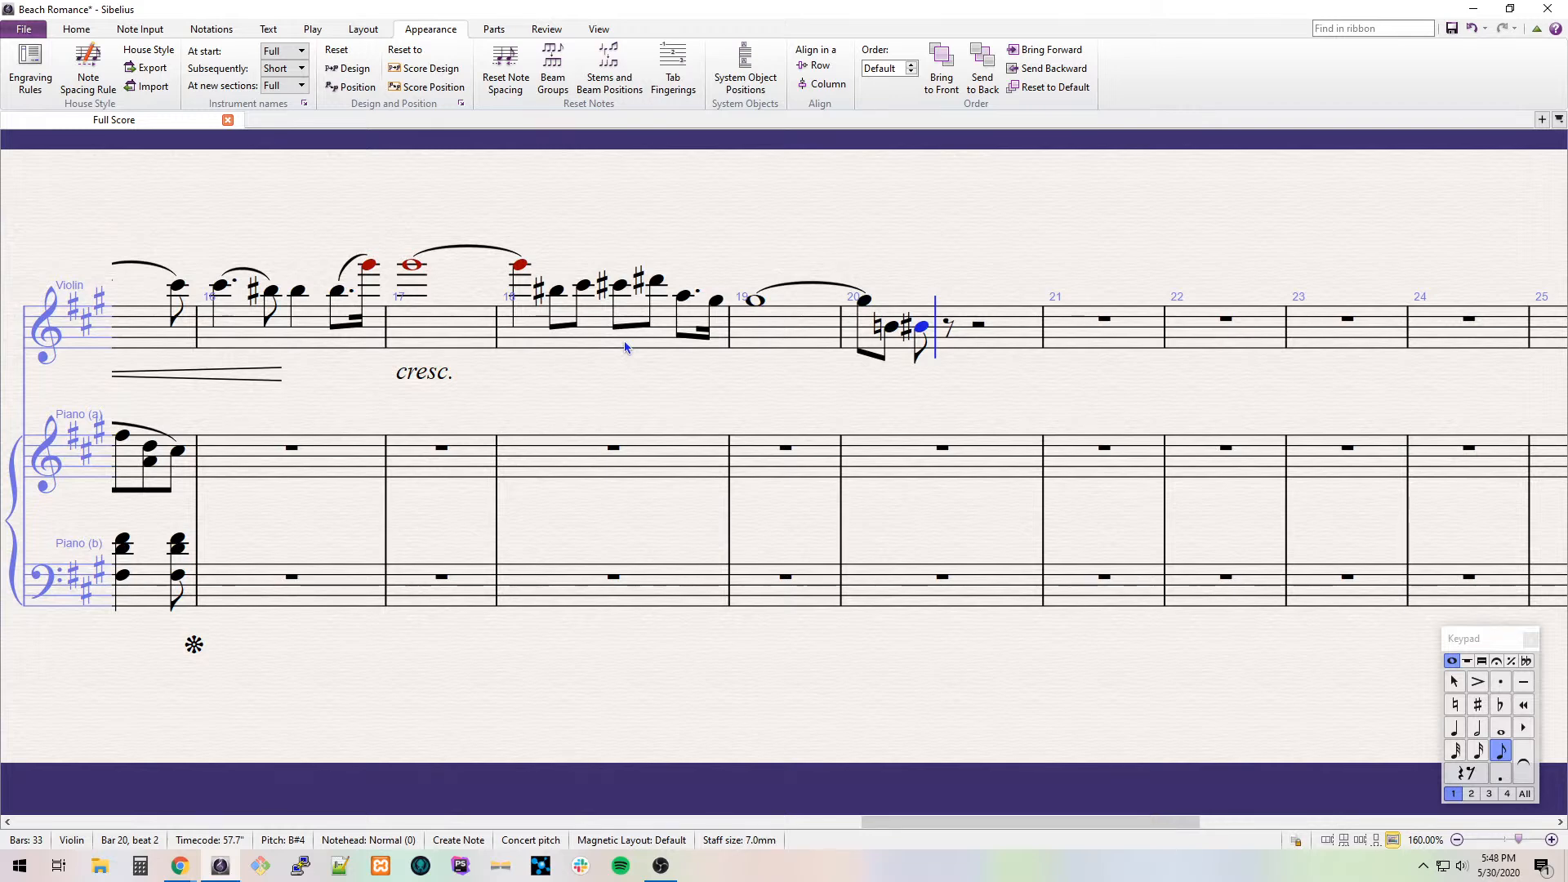
{"action": "key", "text": "8"}
{"action": "key", "text": "d"}
{"action": "key", "text": "8"}
{"action": "key", "text": "f"}
{"action": "key", "text": "ctrl+z"}
{"action": "key", "text": "e"}
{"action": "key", "text": "f"}
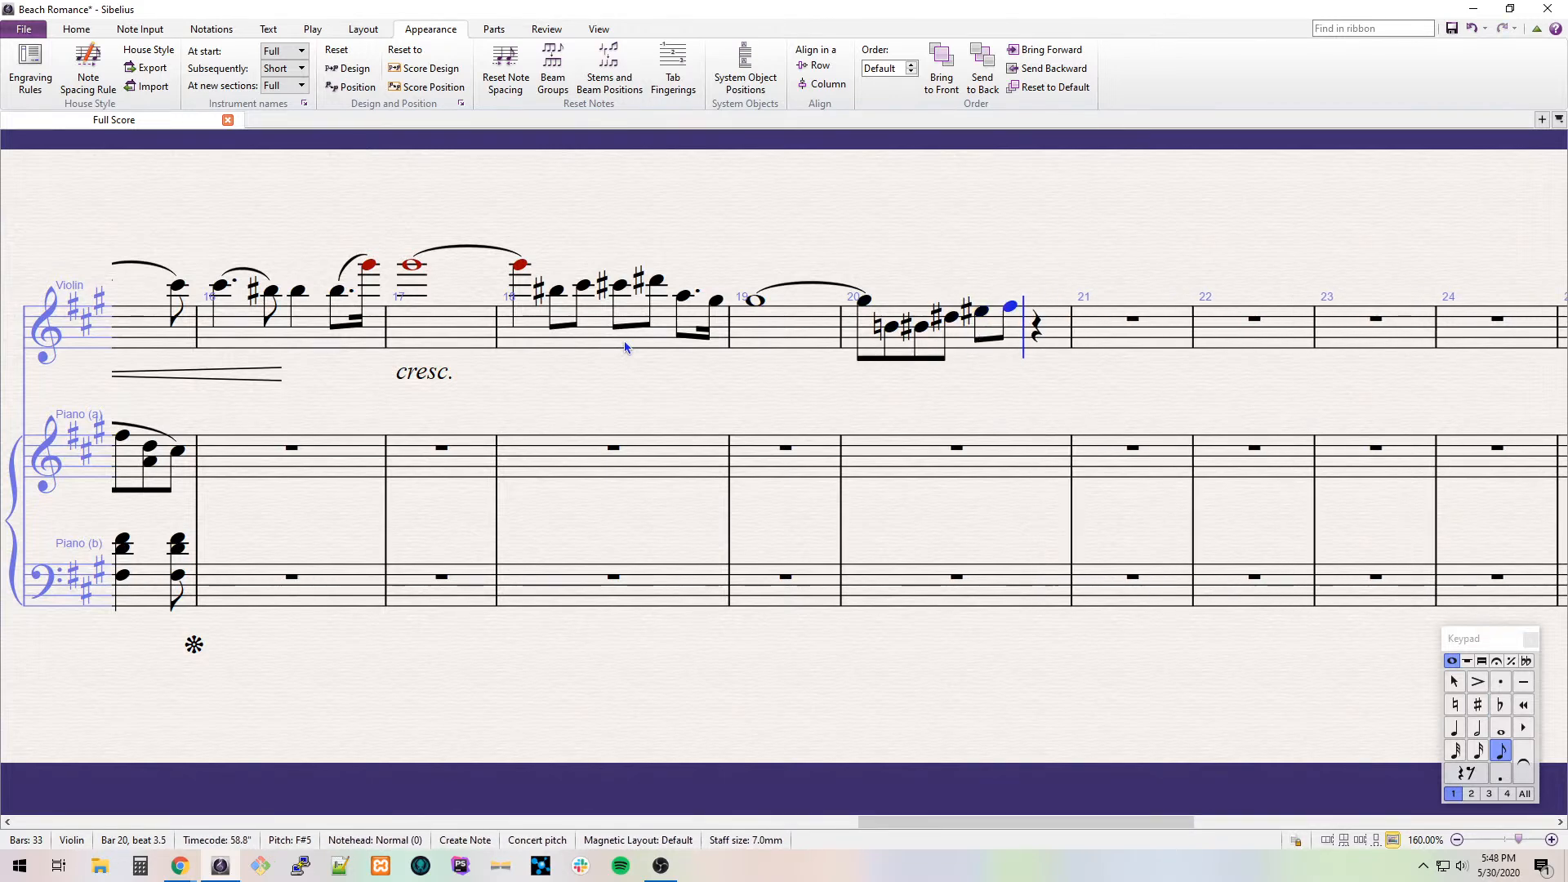
Enter an eighth-note triplet of B natural 5, A5 and G#5 on beat 4 of violin bar 20, accenting all three notes.
{"action": "key", "text": "7"}
{"action": "key", "text": "b"}
{"action": "key", "text": "ctrl+3"}
{"action": "key", "text": "a"}
{"action": "key", "text": "g"}
{"action": "key", "text": "Left"}
{"action": "key", "text": "Left"}
{"action": "key", "text": "shift+Right"}
{"action": "key", "text": "shift+Right"}
{"action": "key", "text": "KP_Divide"}
Start violin bar 21 with an accented half note G#5 tied to an eighth G#5.
{"action": "key", "text": "Right"}
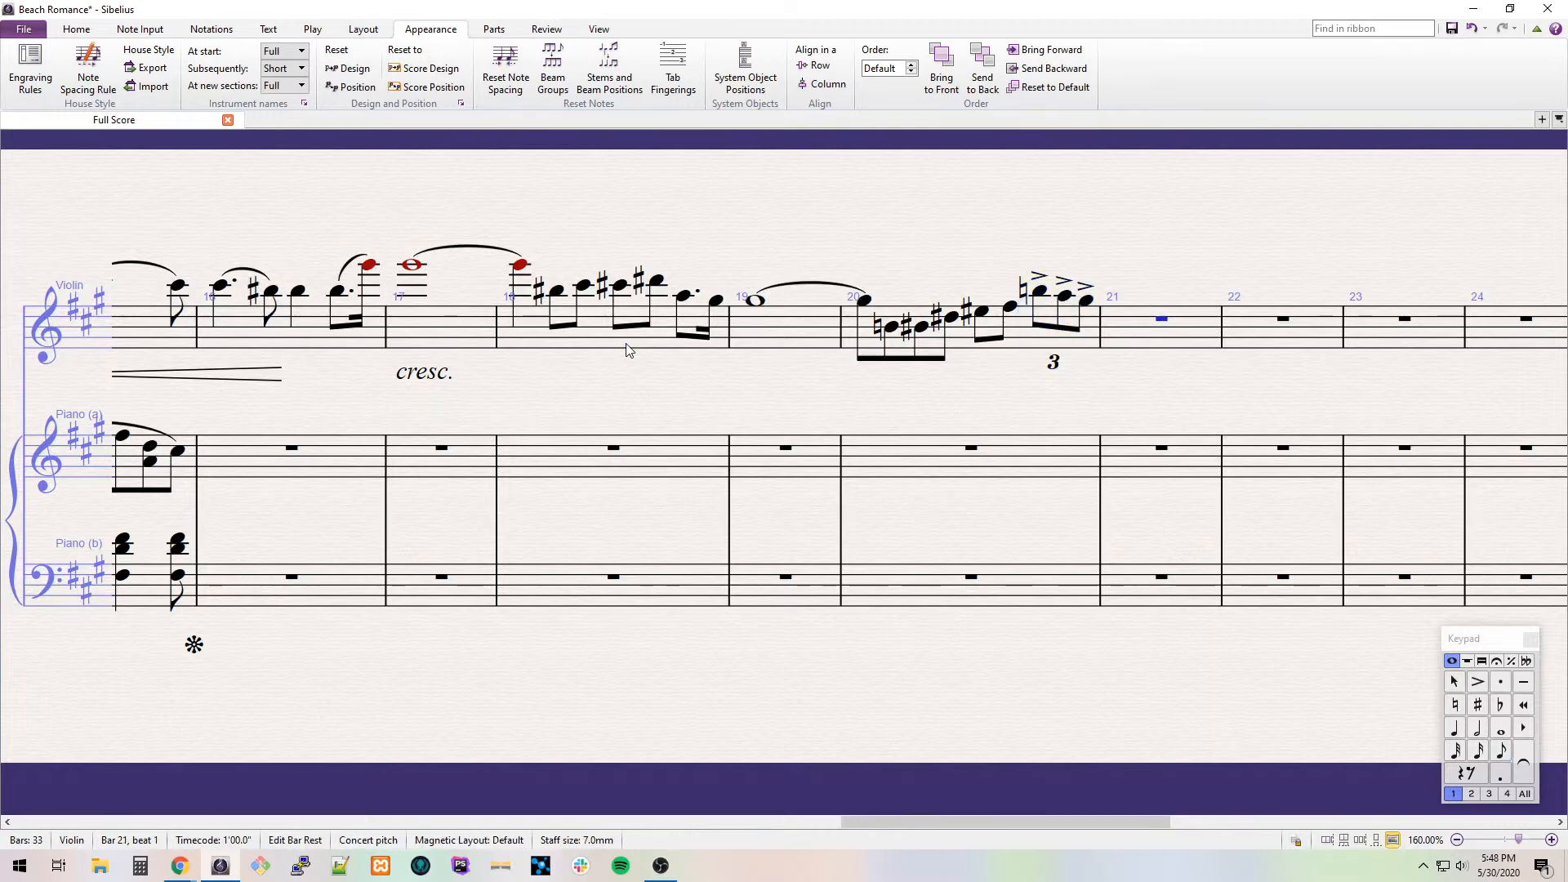
{"action": "key", "text": "5"}
{"action": "key", "text": "g"}
{"action": "key", "text": "KP_Divide"}
{"action": "key", "text": "KP_Enter"}
{"action": "key", "text": "Right"}
{"action": "key", "text": "3"}
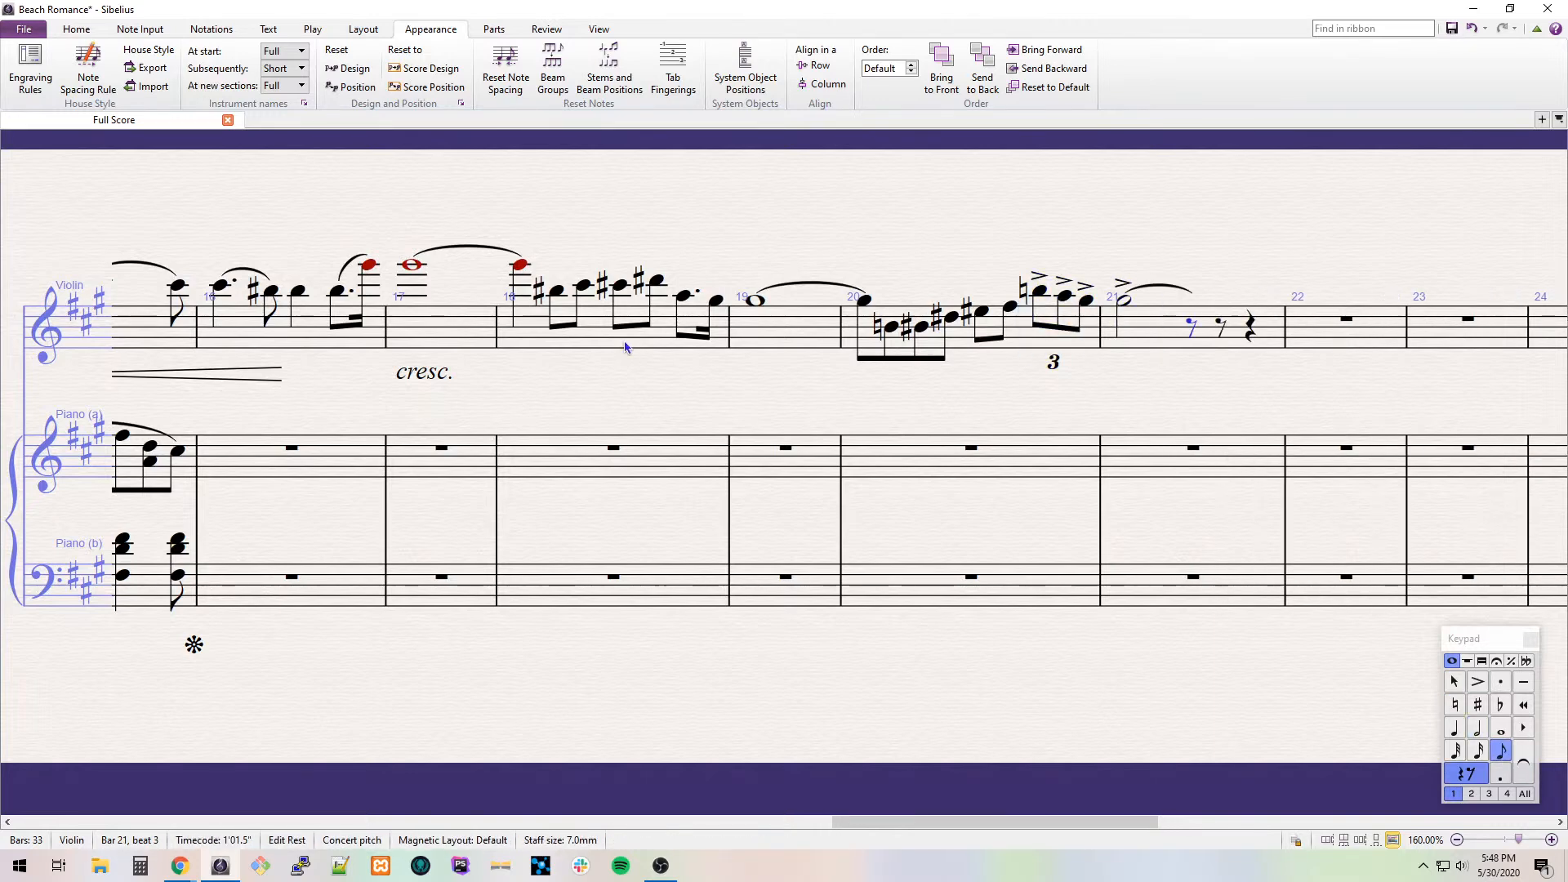
{"action": "key", "text": "g"}
Complete violin bar 21 with an eighth C#6 and a dotted eighth D#6 slurred to a sixteenth E natural 6.
{"action": "key", "text": "e"}
{"action": "key", "text": "ctrl+z"}
{"action": "key", "text": "c"}
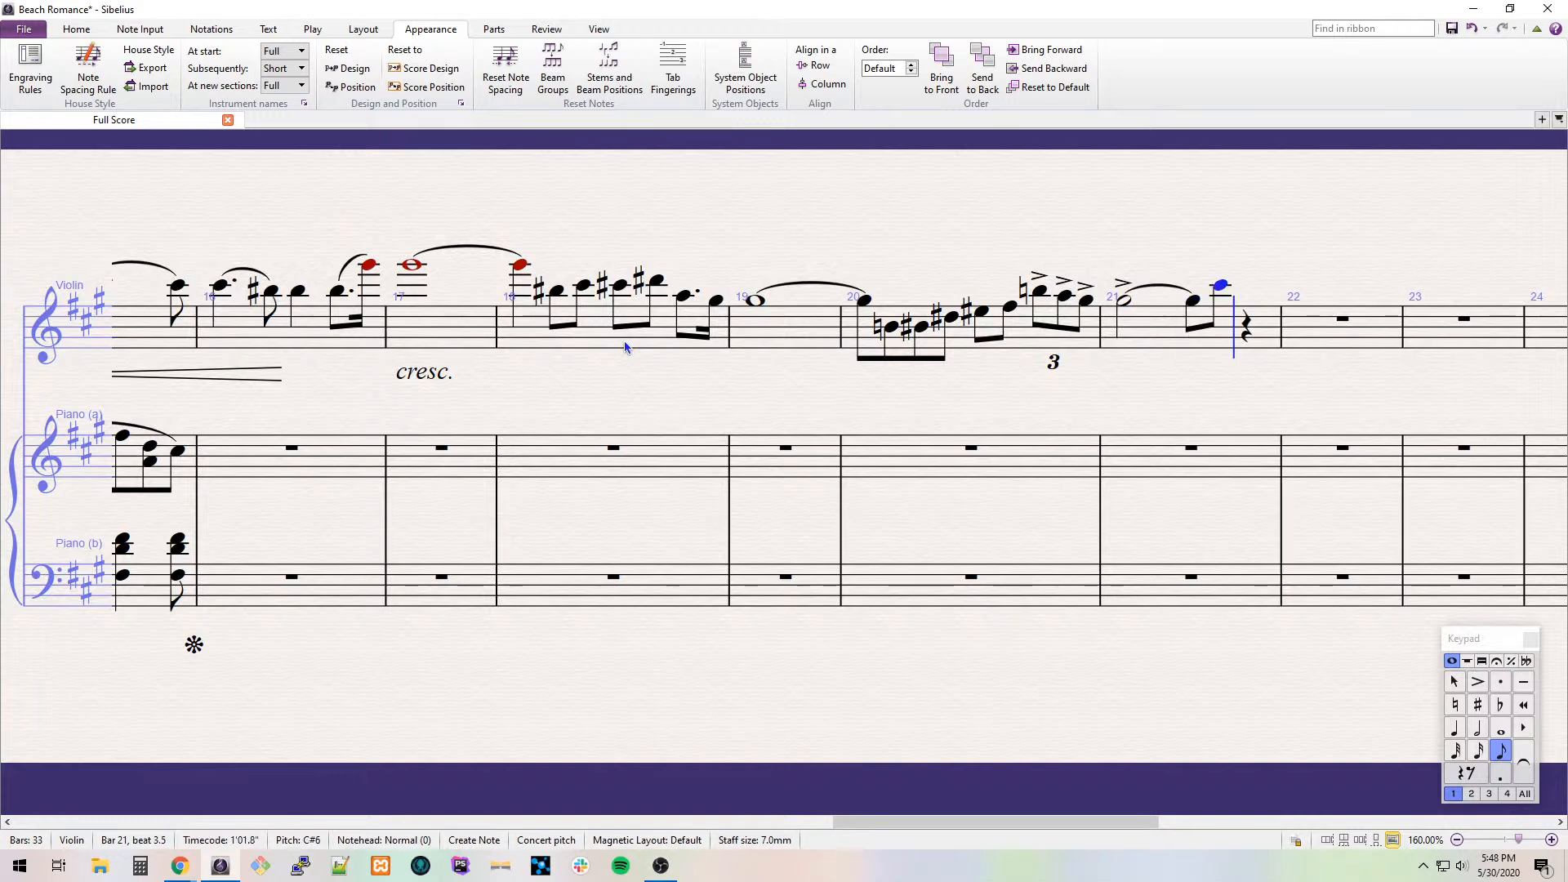
{"action": "key", "text": "d"}
{"action": "key", "text": "2"}
{"action": "key", "text": "e"}
{"action": "key", "text": "shift+Left"}
{"action": "key", "text": "s"}
{"action": "key", "text": "Right"}
Enter violin bar 22 as a half note E6 tied to an eighth E6, followed by eighth notes E5, F#5 and G#5.
{"action": "key", "text": "5"}
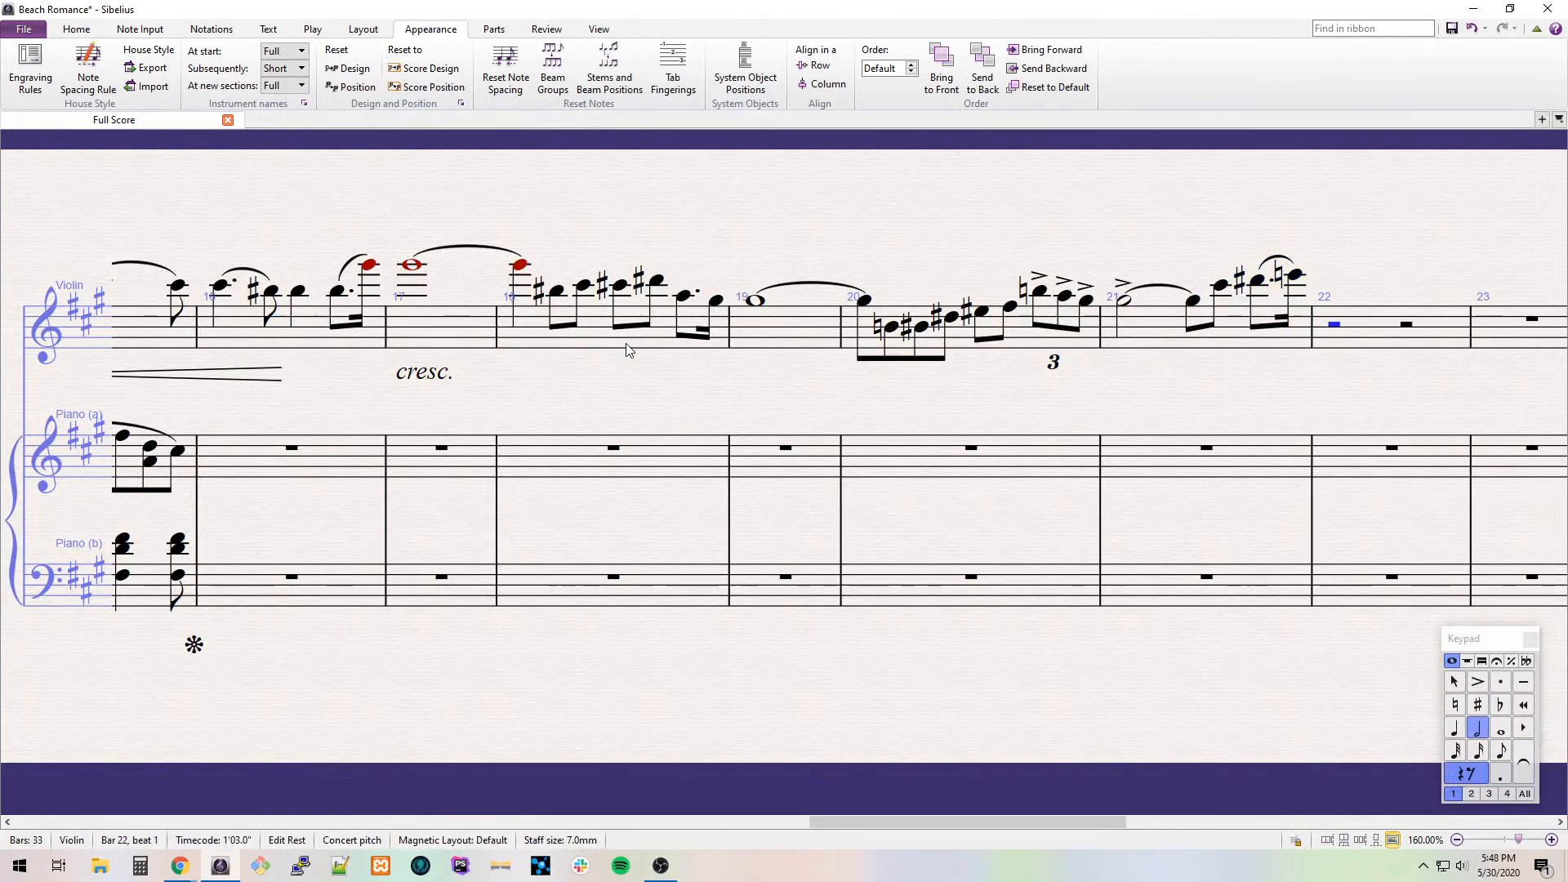
{"action": "key", "text": "e"}
{"action": "key", "text": "KP_Enter"}
{"action": "key", "text": "3"}
{"action": "key", "text": "e"}
{"action": "key", "text": "e"}
{"action": "key", "text": "ctrl+Down"}
{"action": "key", "text": "f"}
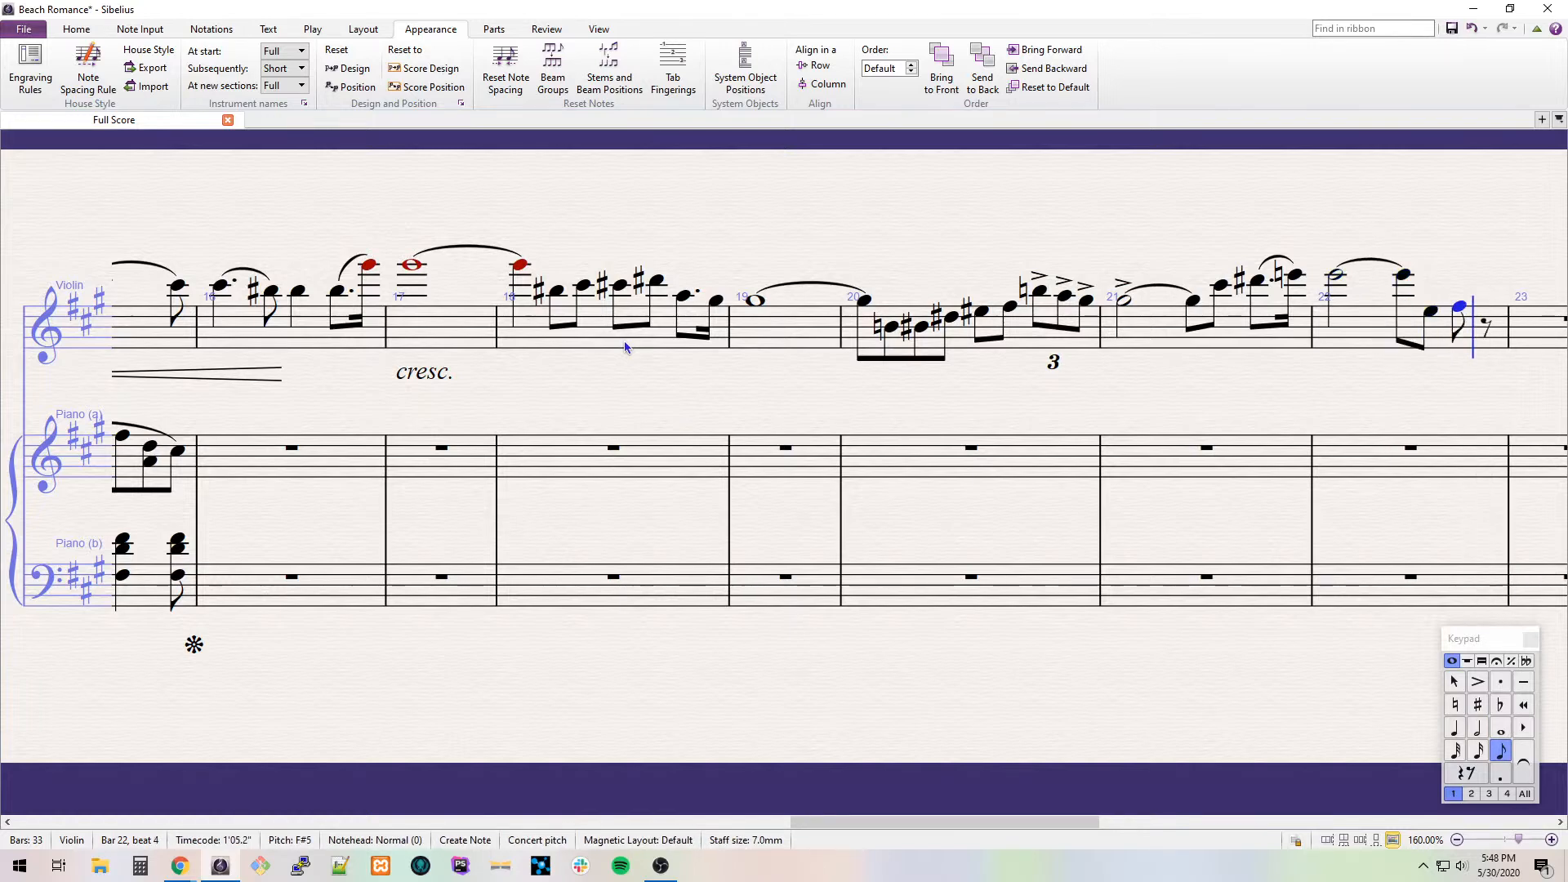
{"action": "key", "text": "g"}
Start violin bar 23 with quarter notes B5 and A5 joined by a slur.
{"action": "key", "text": "4"}
{"action": "key", "text": "b"}
{"action": "key", "text": "a"}
{"action": "key", "text": "shift+Left"}
{"action": "key", "text": "s"}
Slur the last three eighth notes of violin bar 22, E5 through G#5.
{"action": "key", "text": "Left"}
{"action": "key", "text": "shift+Left"}
{"action": "key", "text": "shift+Left"}
{"action": "key", "text": "s"}
Complete violin bar 23 with an eighth rest and a quarter C natural 5 slurred to an eighth E5.
{"action": "key", "text": "Right"}
{"action": "key", "text": "Right"}
{"action": "key", "text": "Right"}
{"action": "key", "text": "Right"}
{"action": "key", "text": "Right"}
{"action": "key", "text": "3"}
{"action": "key", "text": "Right"}
{"action": "key", "text": "4"}
{"action": "key", "text": "c"}
{"action": "key", "text": "ctrl+Down"}
{"action": "key", "text": "7"}
{"action": "key", "text": "Right"}
{"action": "key", "text": "e"}
Enter violin bar 24 as a half note E5, quarter B4, dotted eighth D#5 and sixteenth C#5.
{"action": "key", "text": "5"}
{"action": "key", "text": "e"}
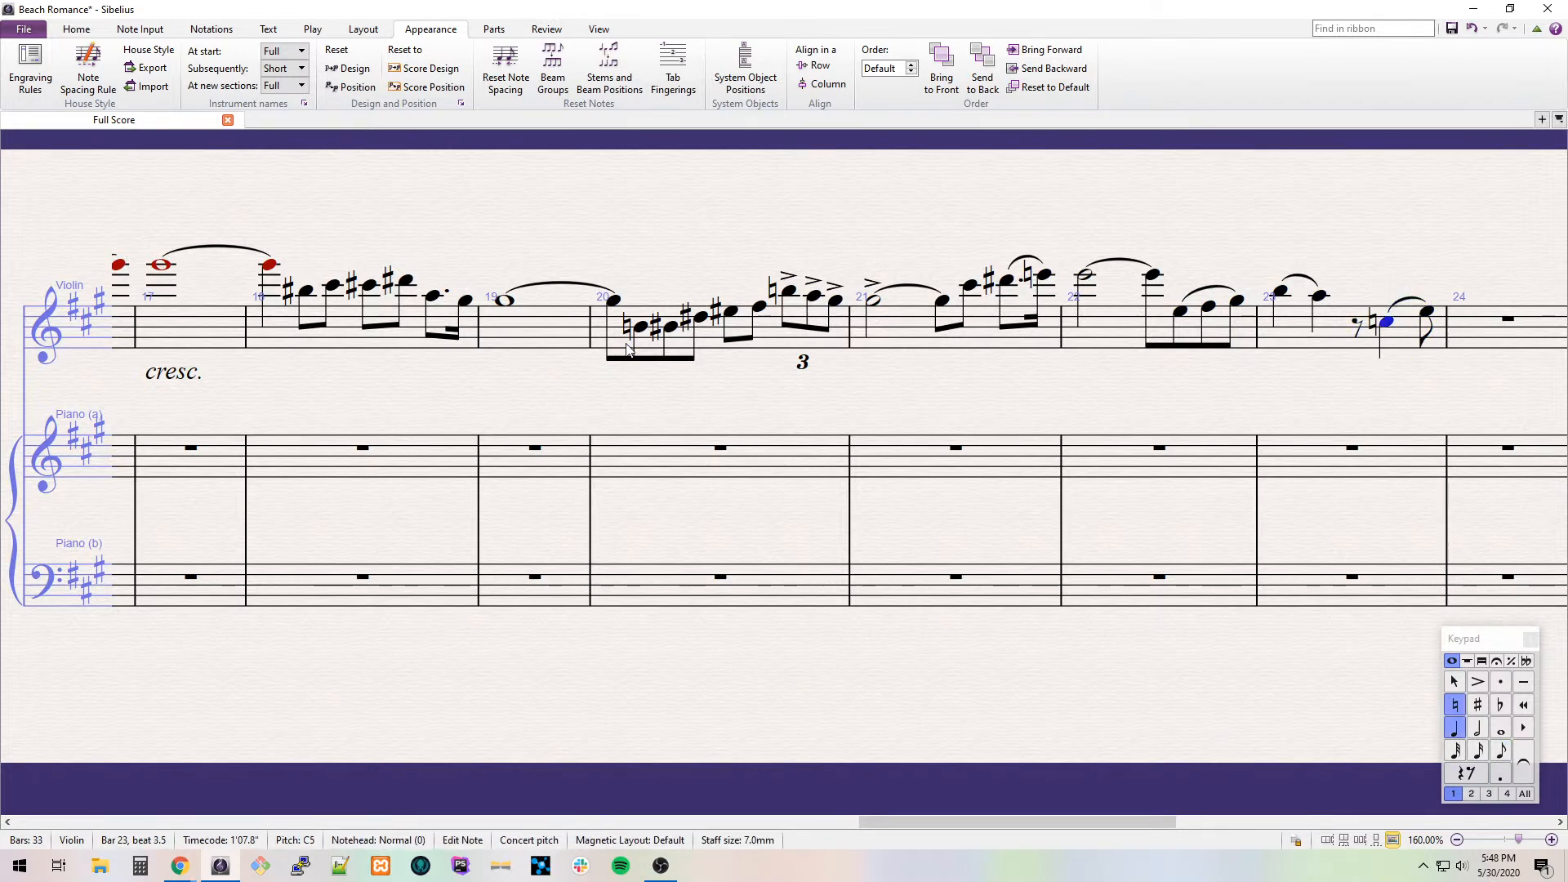
{"action": "key", "text": "4"}
{"action": "key", "text": "b"}
{"action": "key", "text": "3"}
{"action": "key", "text": "period"}
{"action": "key", "text": "8"}
{"action": "key", "text": "d"}
{"action": "key", "text": "2"}
{"action": "key", "text": "c"}
Enter violin bar 25 as a half note B4 tied to an eighth B4, eighth E4, dotted eighth F#4 and sixteenth G#4.
{"action": "key", "text": "5"}
{"action": "key", "text": "b"}
{"action": "key", "text": "KP_Enter"}
{"action": "key", "text": "3"}
{"action": "key", "text": "b"}
{"action": "key", "text": "e"}
{"action": "key", "text": "ctrl+Down"}
{"action": "key", "text": "period"}
{"action": "key", "text": "f"}
{"action": "key", "text": "2"}
{"action": "key", "text": "g"}
Start violin bar 26 with a half note G#4 tied to an eighth G#4.
{"action": "key", "text": "5"}
{"action": "key", "text": "g"}
{"action": "key", "text": "Return"}
{"action": "key", "text": "3"}
{"action": "key", "text": "g"}
Complete violin bar 26 with staccato eighth notes G#3, A3 and B3 under one slur.
{"action": "key", "text": "asterisk"}
{"action": "key", "text": "g"}
{"action": "key", "text": "ctrl+Down"}
{"action": "key", "text": "a"}
{"action": "key", "text": "b"}
{"action": "key", "text": "shift+Left"}
{"action": "key", "text": "shift+Left"}
{"action": "key", "text": "s"}
{"action": "key", "text": "Right"}
{"action": "key", "text": "Right"}
{"action": "key", "text": "Right"}
Start violin bar 27 with a half note C natural 4 tied to an eighth C natural 4.
{"action": "key", "text": "5"}
{"action": "key", "text": "7"}
{"action": "key", "text": "c"}
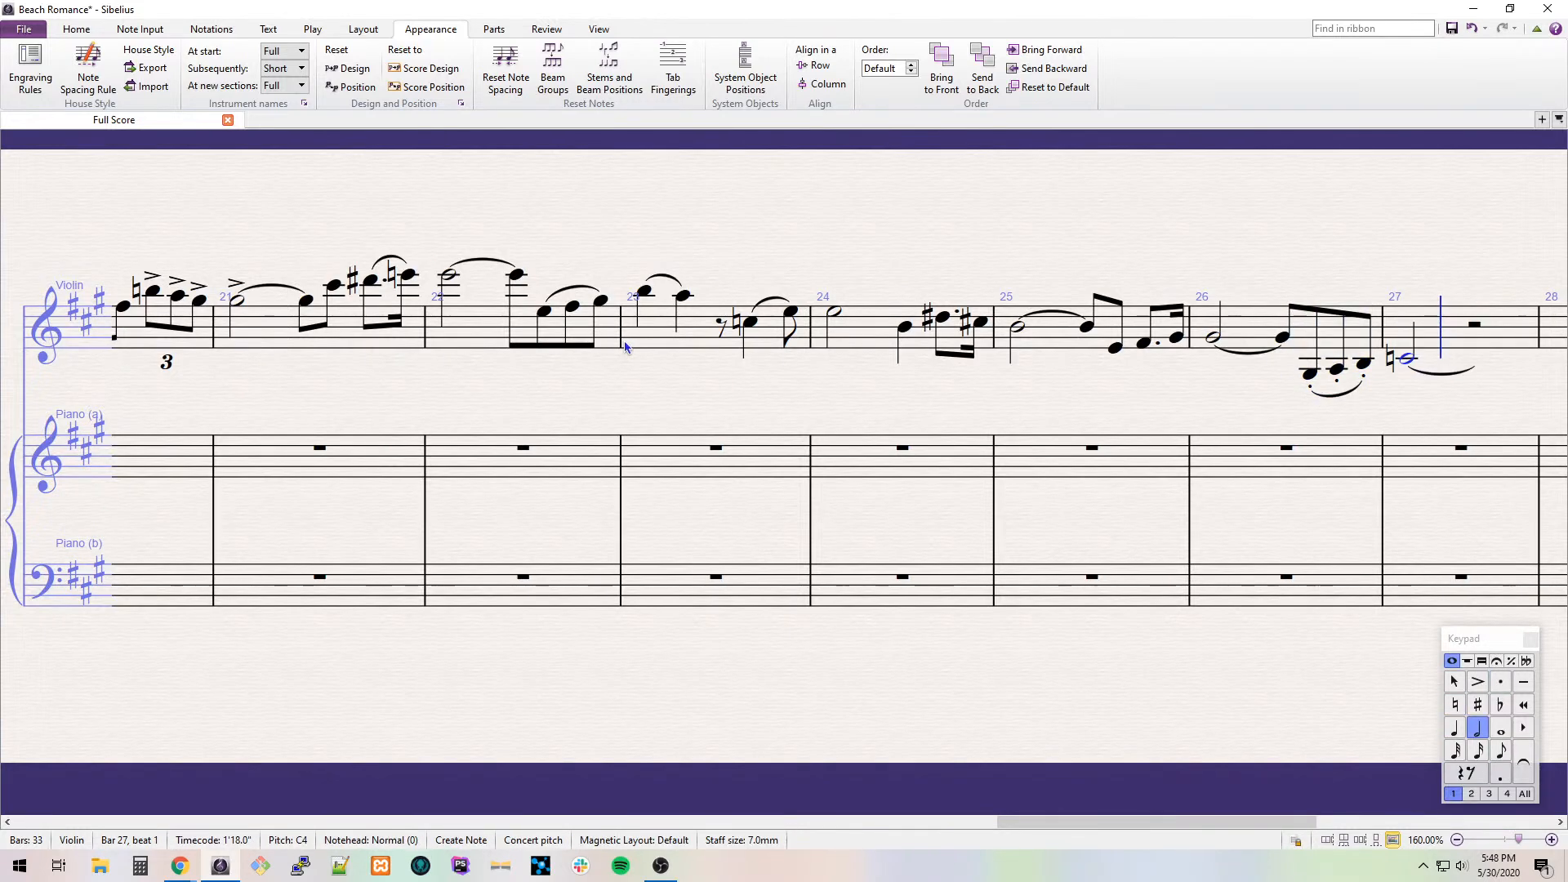
{"action": "key", "text": "Return"}
{"action": "key", "text": "3"}
{"action": "key", "text": "c"}
Complete violin bar 27 with a quarter D4 slurred to an eighth C natural 4.
{"action": "key", "text": "4"}
{"action": "key", "text": "d"}
{"action": "key", "text": "3"}
{"action": "key", "text": "c"}
{"action": "key", "text": "Left"}
{"action": "key", "text": "s"}
Enter violin bar 28 as a half note C natural 4, quarter B3 and quarter G#4.
{"action": "key", "text": "Right"}
{"action": "key", "text": "Right"}
{"action": "key", "text": "5"}
{"action": "key", "text": "c"}
{"action": "key", "text": "4"}
{"action": "key", "text": "b"}
{"action": "key", "text": "g"}
{"action": "key", "text": "ctrl+Up"}
Enter a dotted half note E4 at the start of violin bar 29.
{"action": "key", "text": "5"}
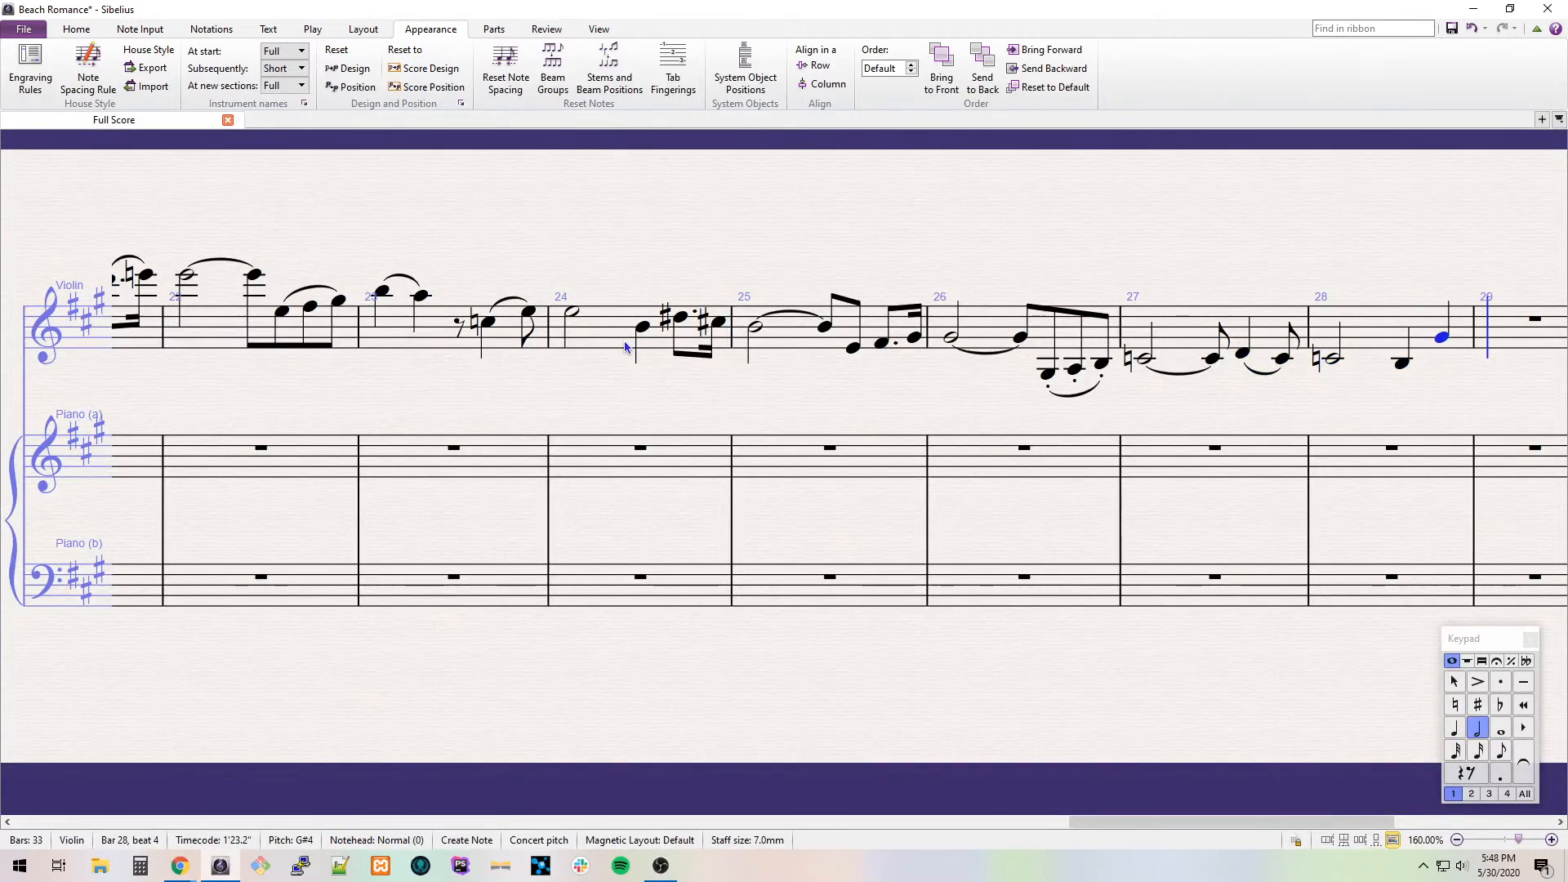
{"action": "key", "text": "e"}
{"action": "key", "text": "period"}
Add the tempo text "a tempo" at bar 29 and shift it slightly to the right, past the barline.
{"action": "key", "text": "ctrl+alt+t"}
{"action": "type", "text": "a tempo"}
{"action": "key", "text": "Escape"}
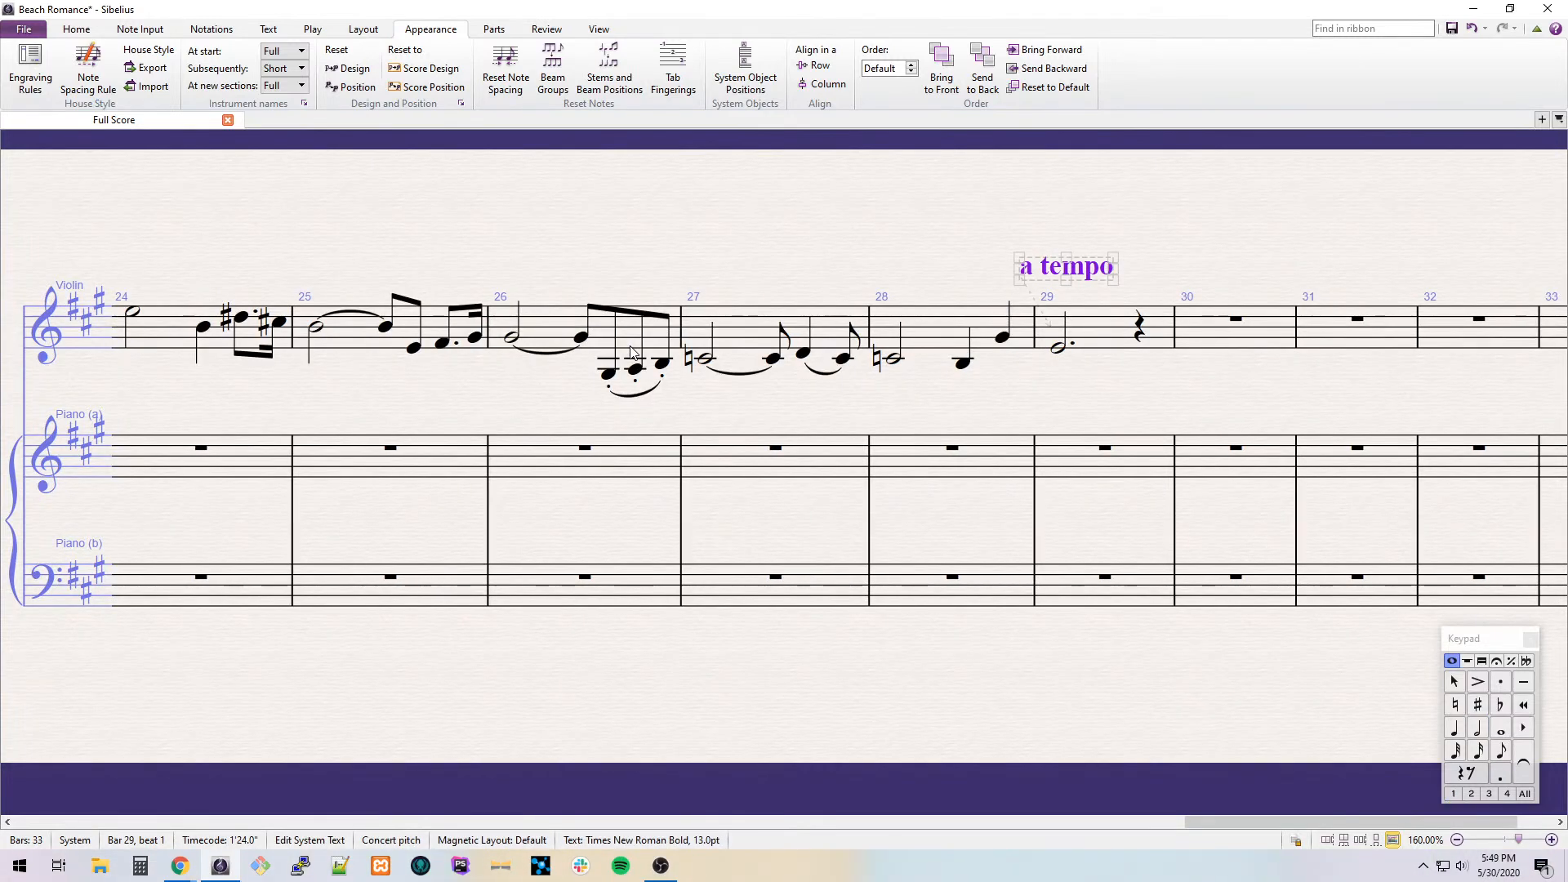
{"action": "left_click_drag", "start_coordinate": [1087, 281], "coordinate": [1120, 284]}
Add a "poco rit." line over beats 3 and 4 of bar 28 and shorten it to end before "a tempo".
{"action": "left_click", "coordinate": [967, 334]}
{"action": "left_click", "coordinate": [1004, 354], "text": "shift"}
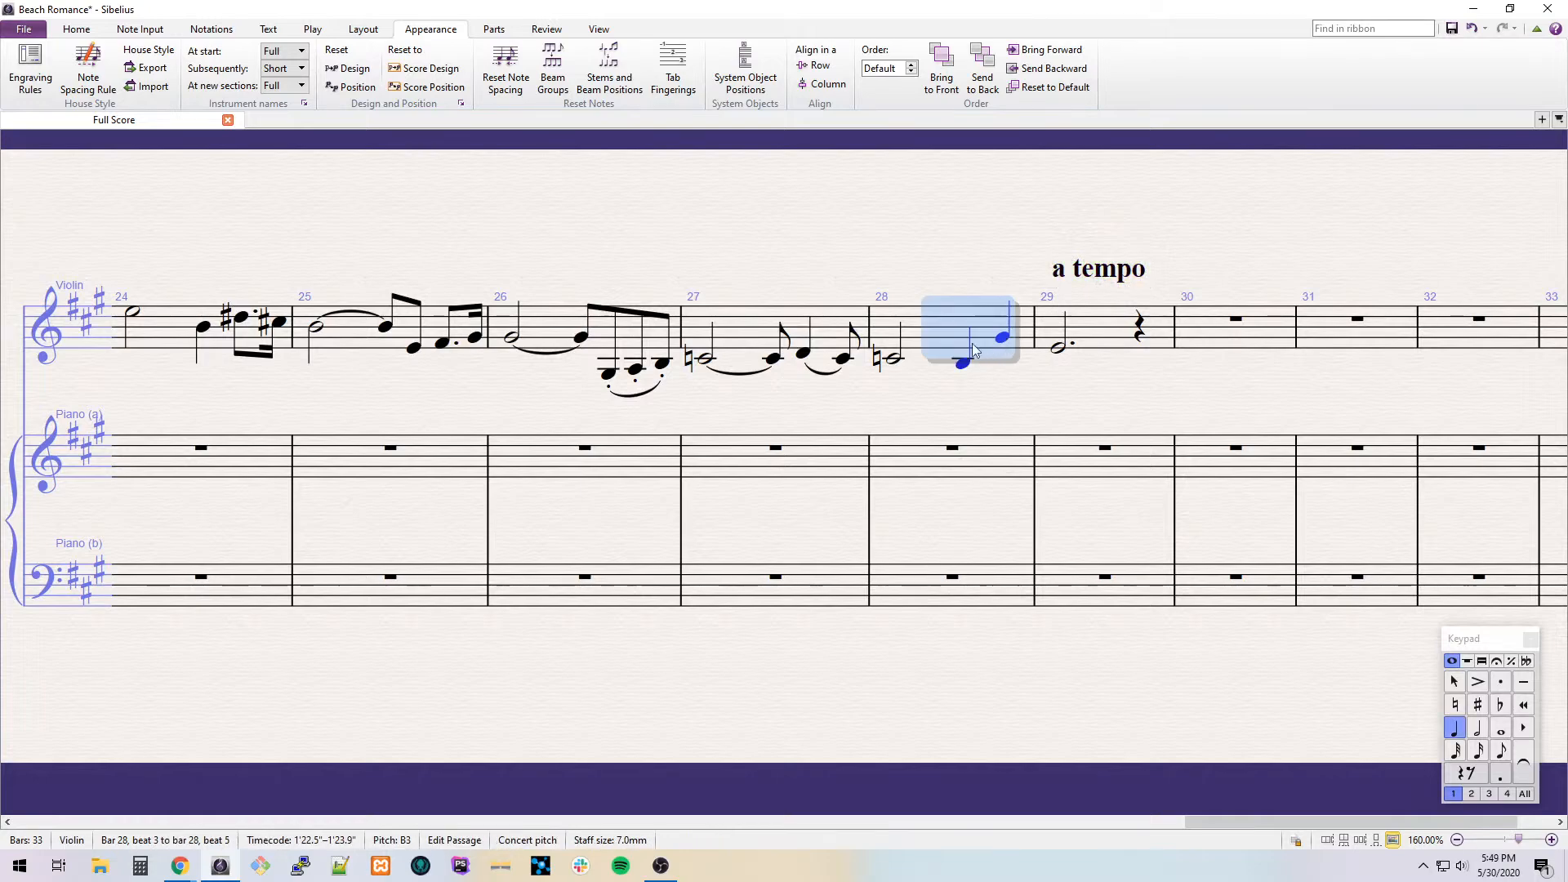
{"action": "key", "text": "l"}
{"action": "scroll", "coordinate": [372, 523], "scroll_direction": "down", "scroll_amount": 5}
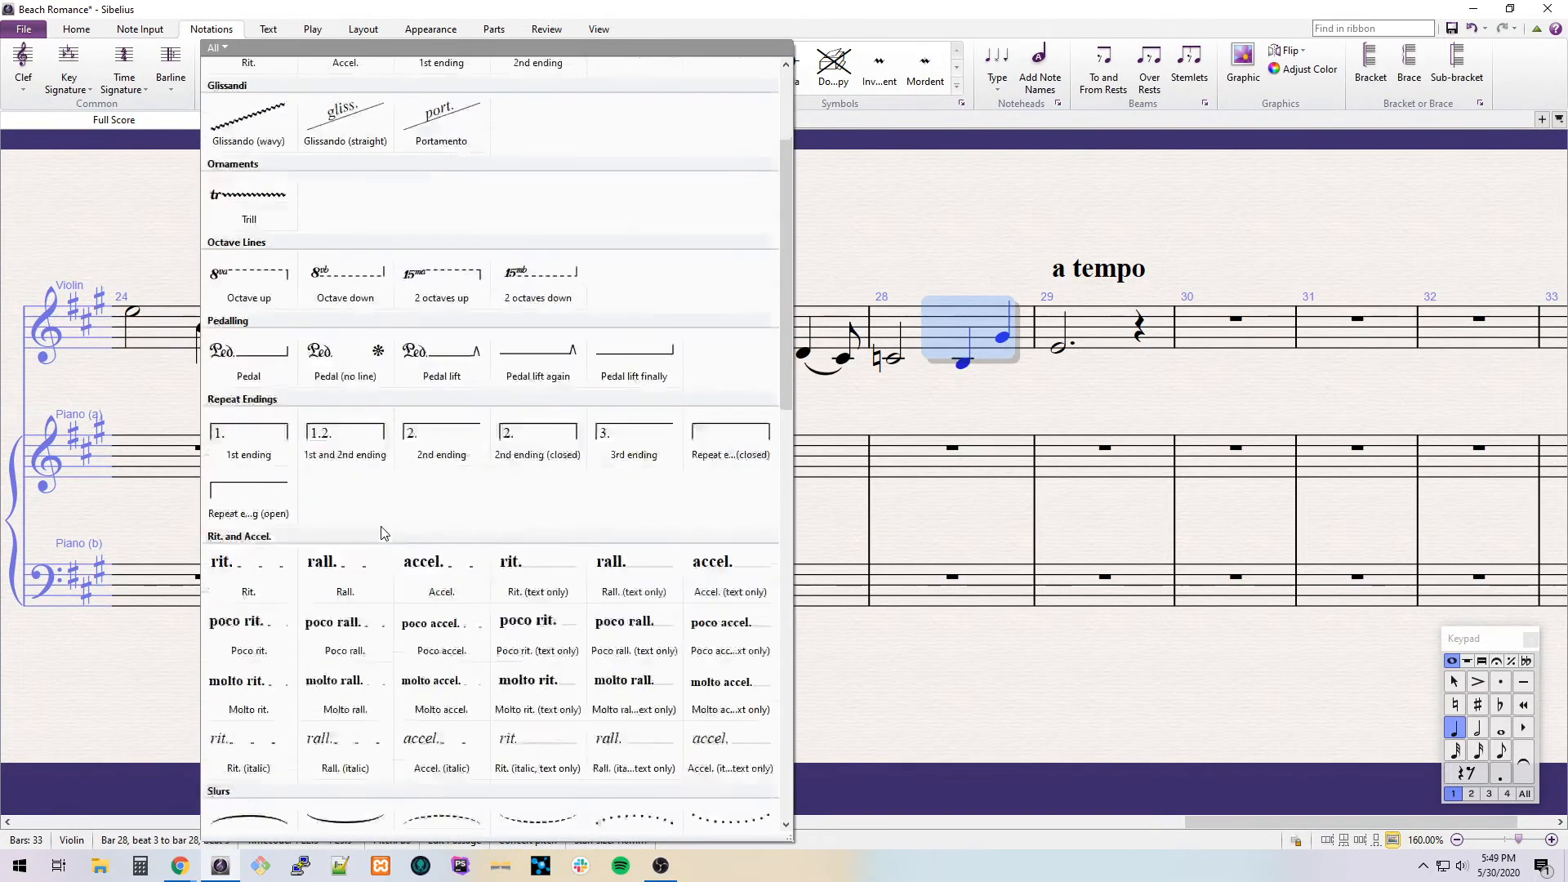
{"action": "left_click", "coordinate": [225, 584]}
{"action": "left_click_drag", "start_coordinate": [1035, 270], "coordinate": [1015, 274]}
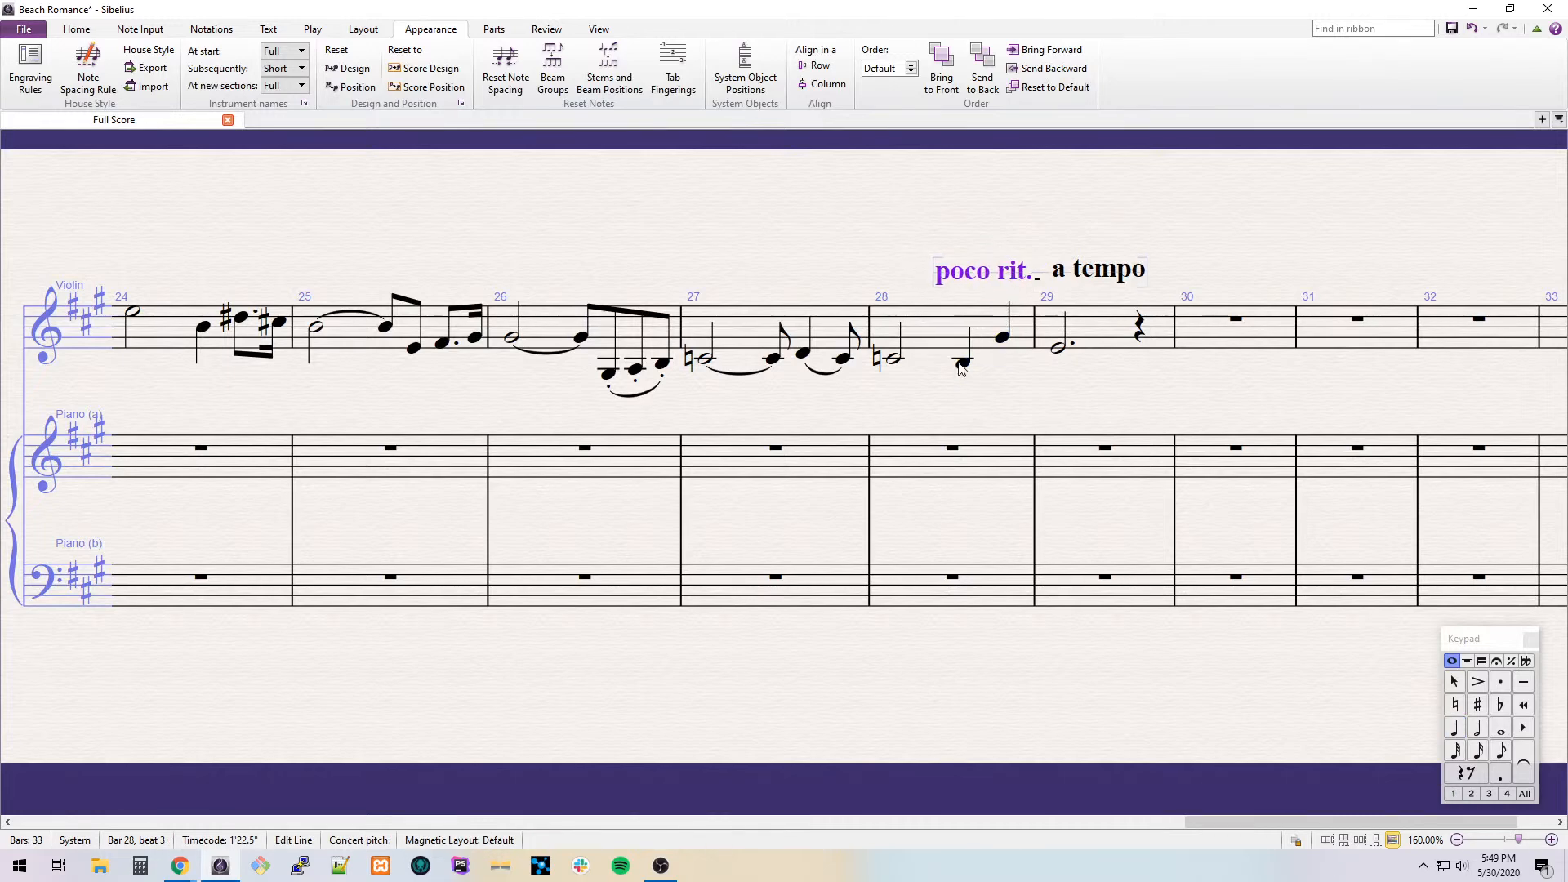
Slur the three notes of violin bar 28, from C natural 4 to G#4.
{"action": "key", "text": "Escape"}
{"action": "left_click", "coordinate": [934, 339]}
{"action": "key", "text": "s"}
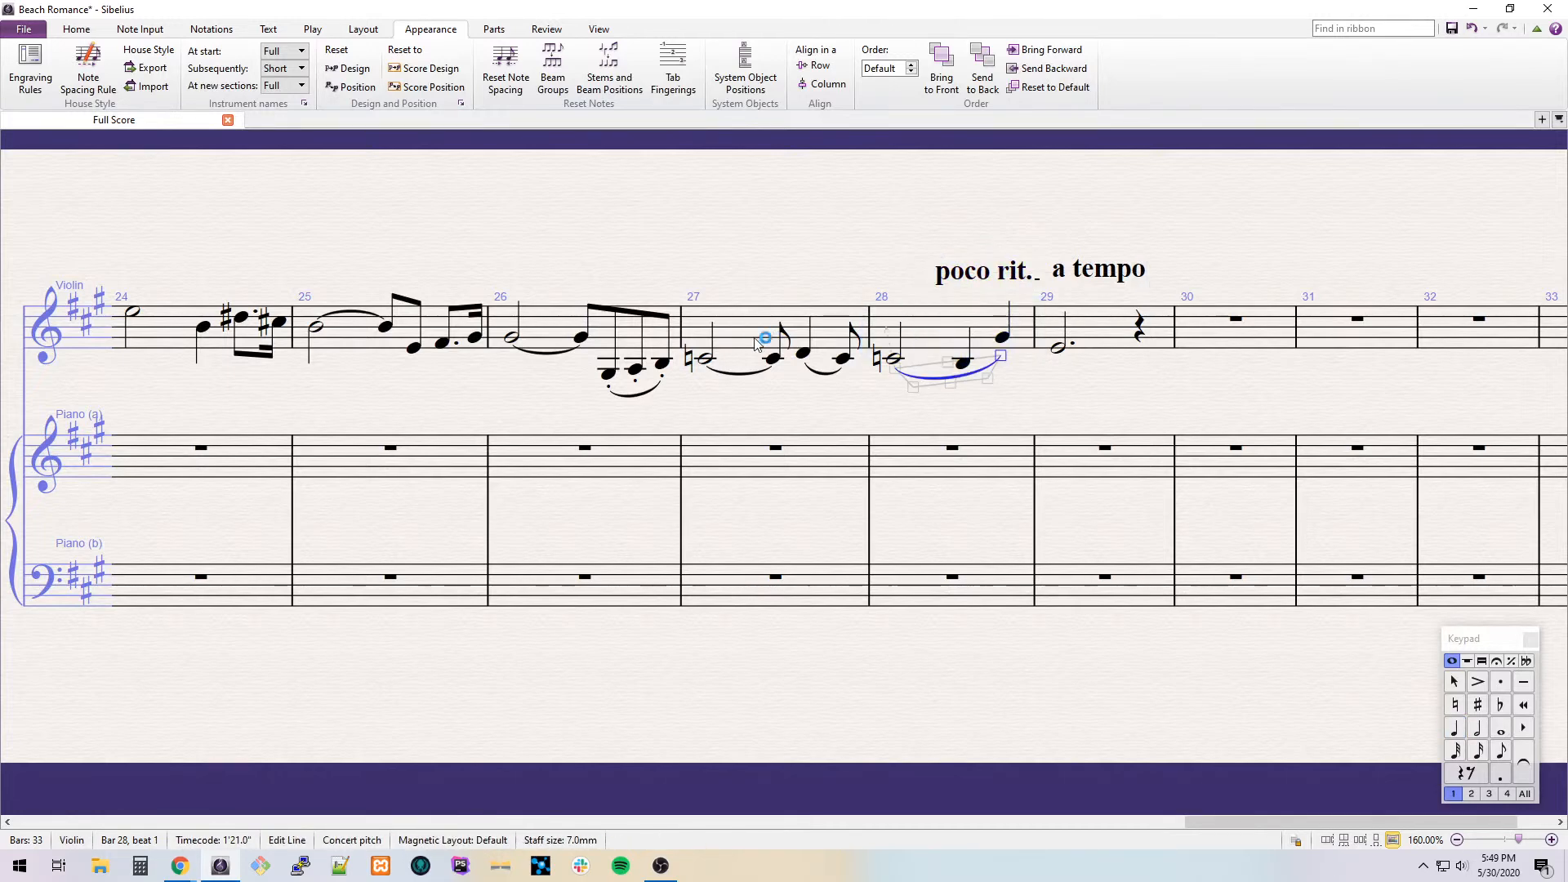
Add a diminuendo hairpin from the quarter D4 in violin bar 27 to the B3 in bar 28.
{"action": "left_click", "coordinate": [804, 353]}
{"action": "left_click", "coordinate": [972, 366], "text": "shift"}
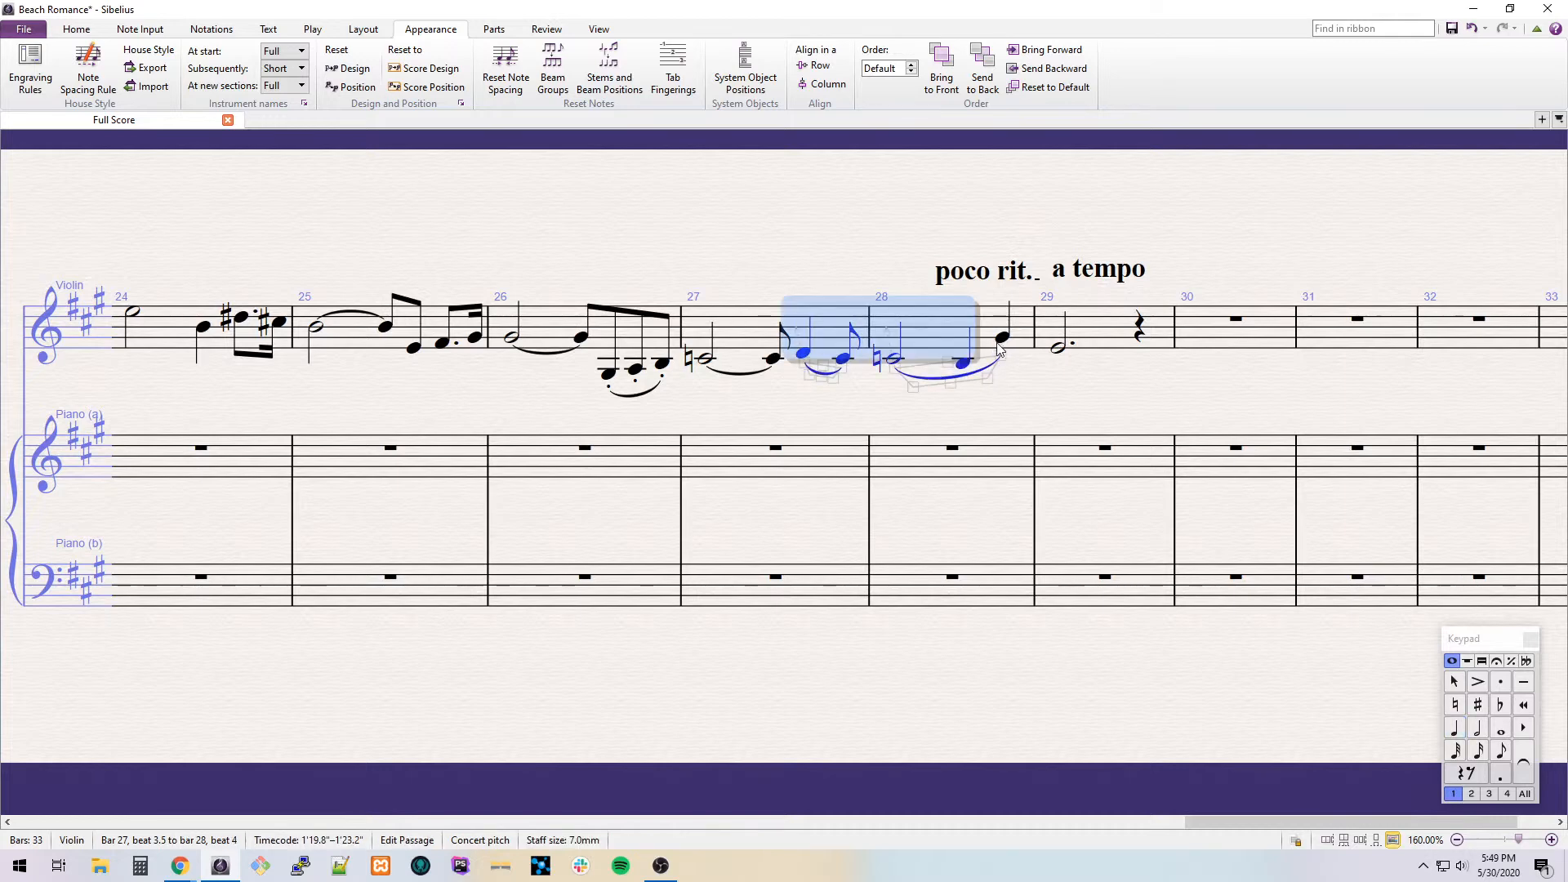
{"action": "key", "text": "greater"}
Mark the final G#4 of violin bar 28 pp and add a crescendo hairpin under the first half of bar 27.
{"action": "left_click", "coordinate": [1000, 338]}
{"action": "key", "text": "ctrl+e"}
{"action": "type", "text": "pp"}
{"action": "key", "text": "Escape"}
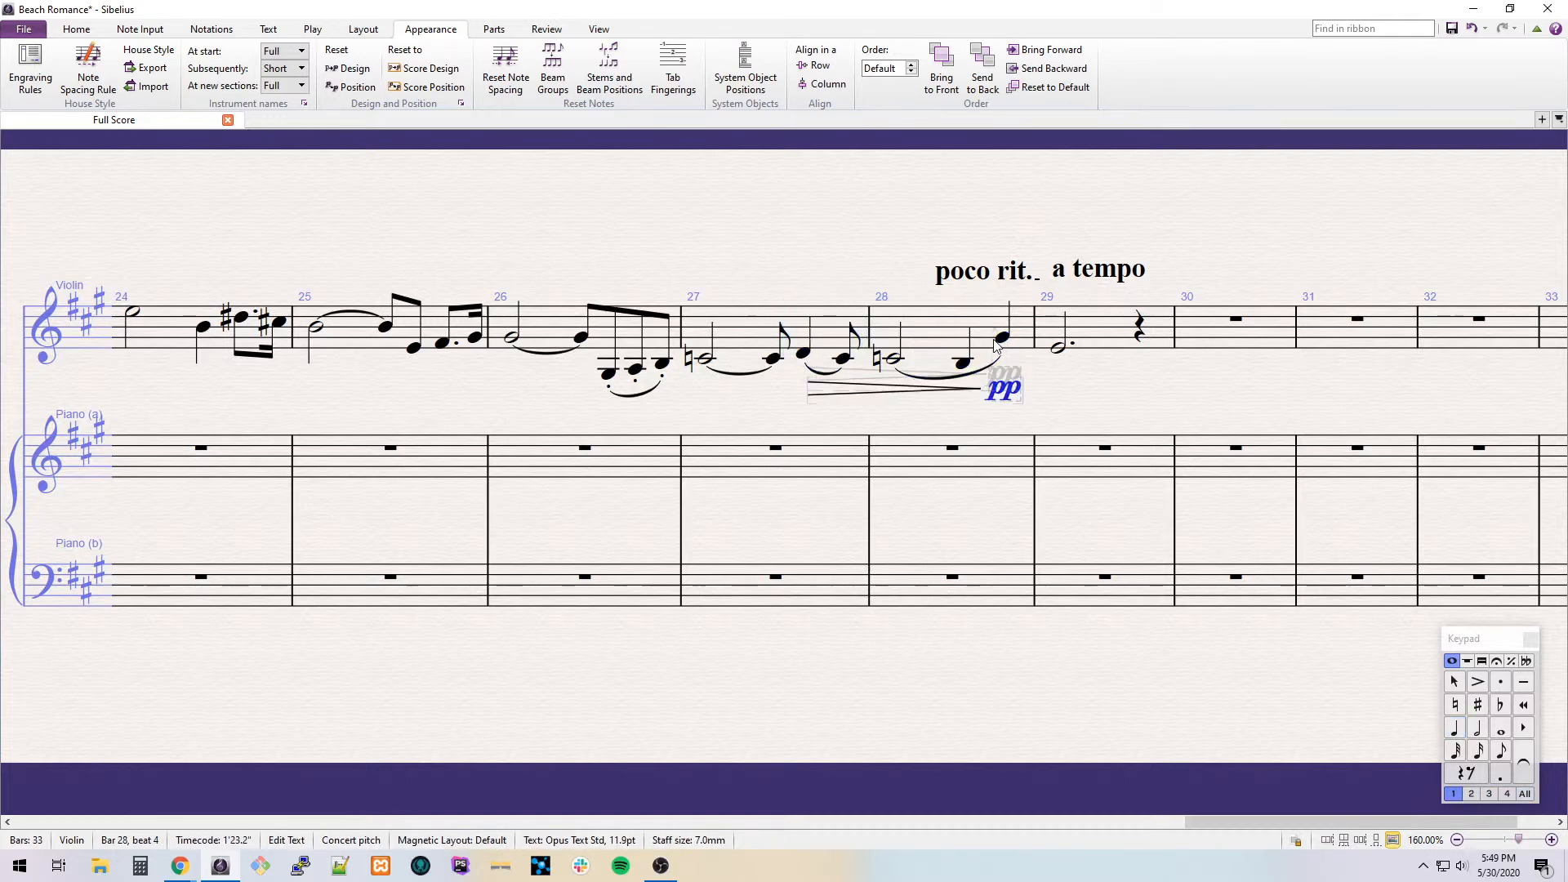
{"action": "left_click", "coordinate": [708, 357]}
{"action": "key", "text": "h"}
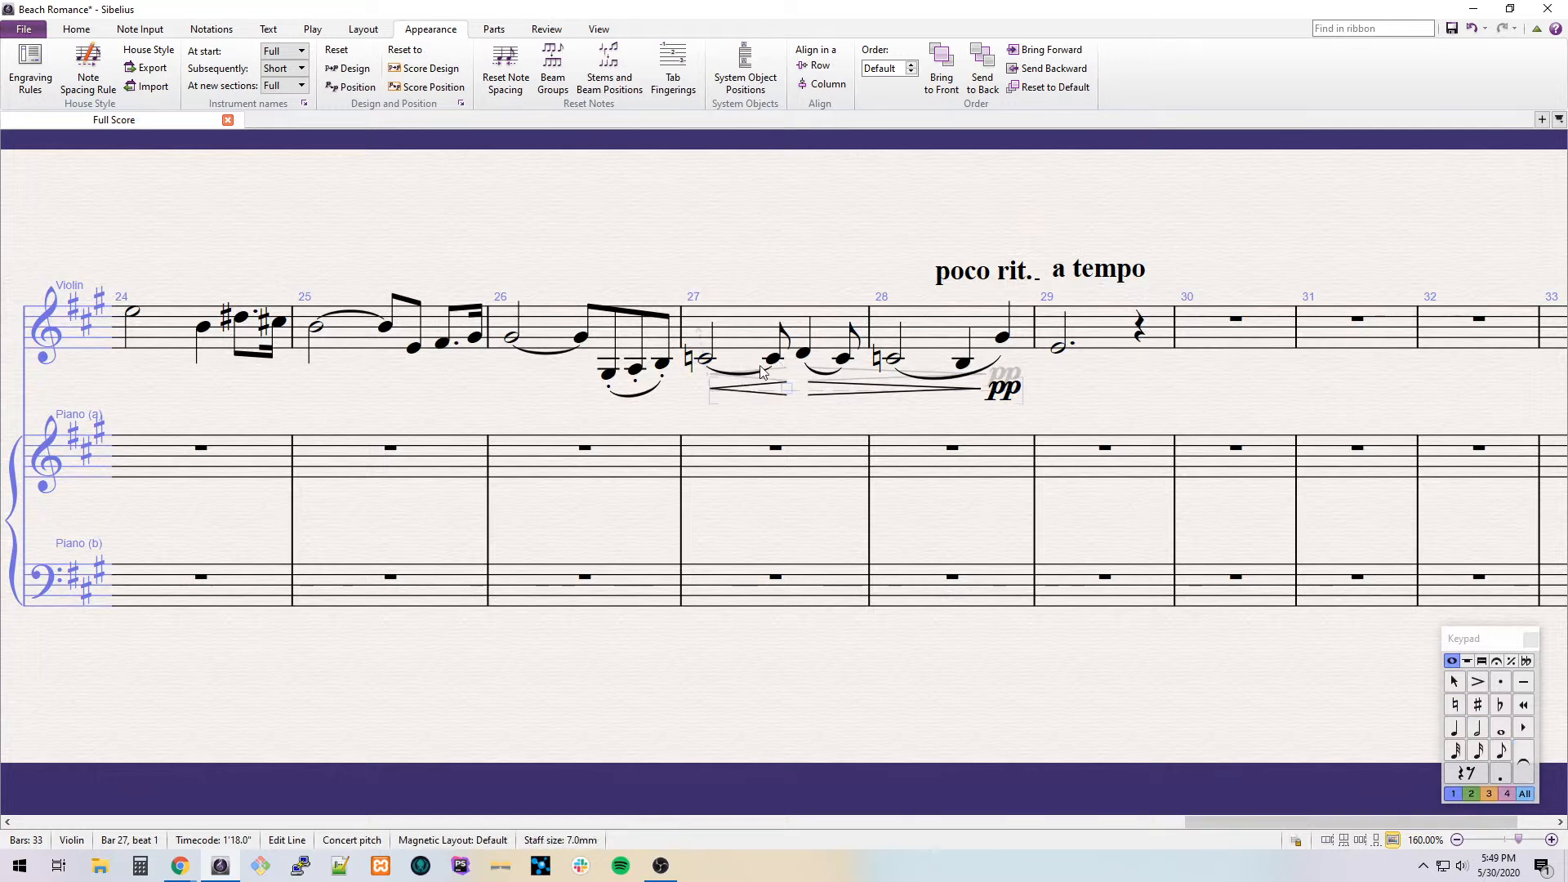
Slur violin bar 25 from the half note B4 to E4, and slur the dotted eighth F#4 to the sixteenth G#4.
{"action": "scroll", "coordinate": [717, 386], "scroll_direction": "left", "scroll_amount": 5}
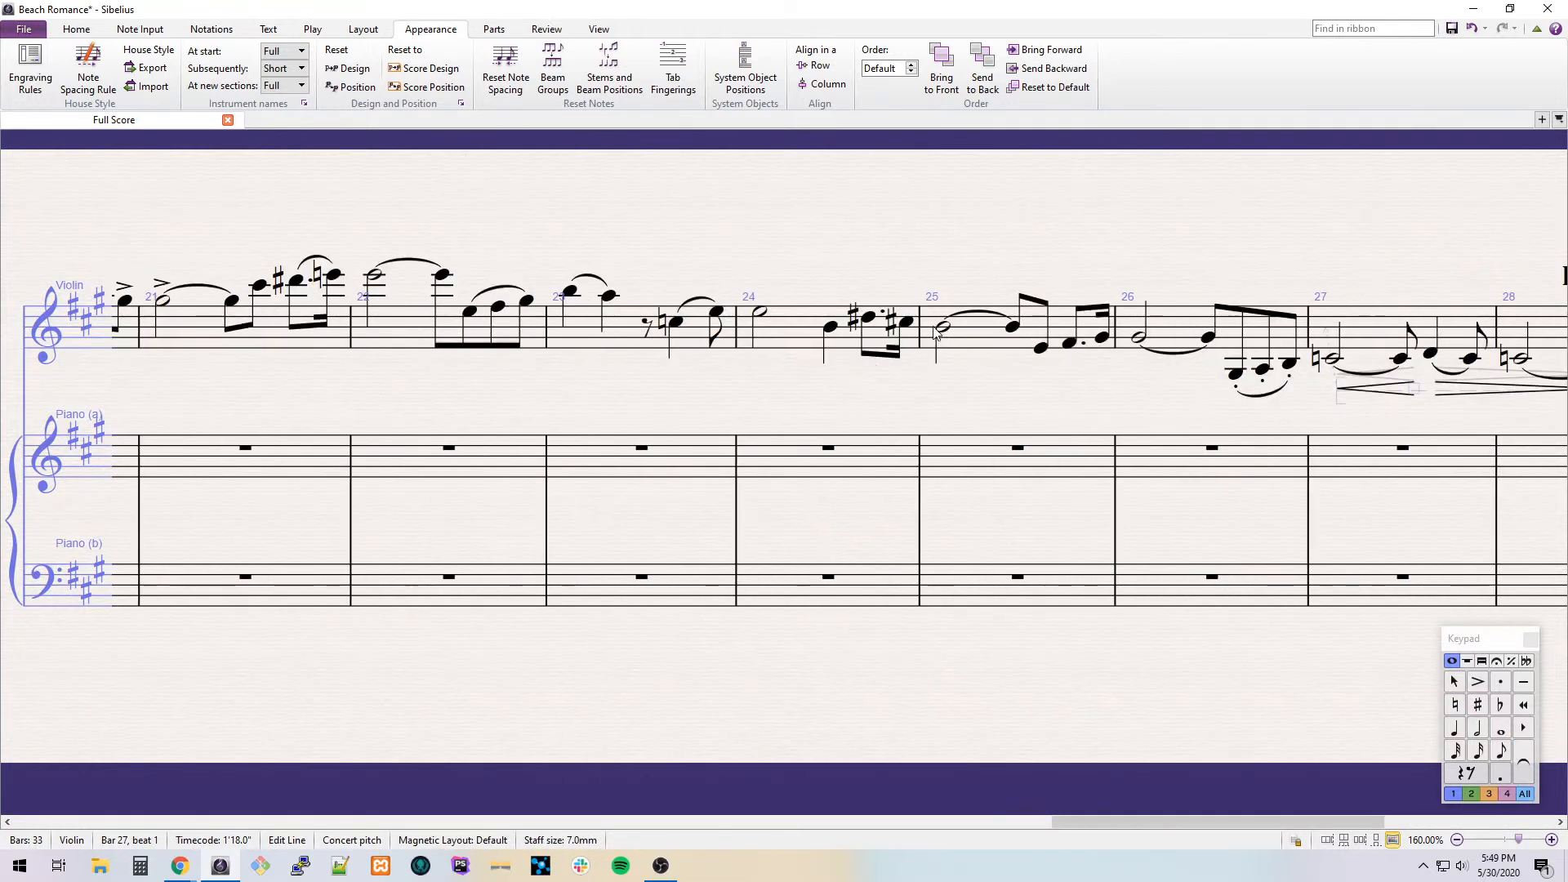
{"action": "left_click", "coordinate": [935, 329]}
{"action": "left_click", "coordinate": [942, 327]}
{"action": "key", "text": "s"}
{"action": "key", "text": "space"}
{"action": "left_click", "coordinate": [1068, 343]}
{"action": "key", "text": "s"}
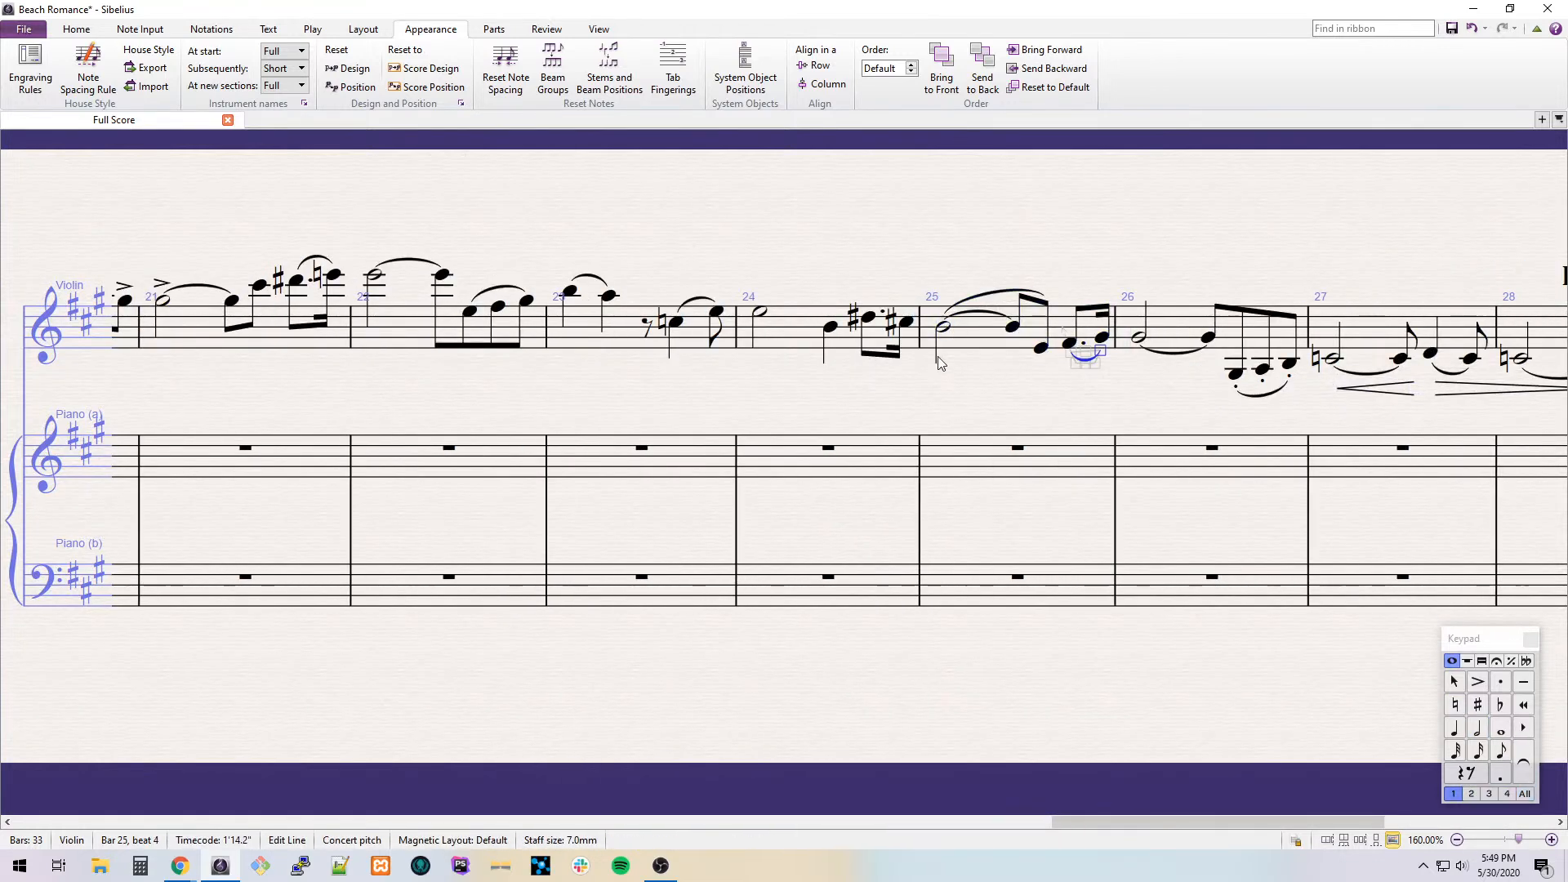
Slur all of violin bar 24, from the half note E5 to the sixteenth C#5.
{"action": "left_click", "coordinate": [884, 316]}
{"action": "left_click", "coordinate": [760, 312], "text": "shift"}
{"action": "key", "text": "s"}
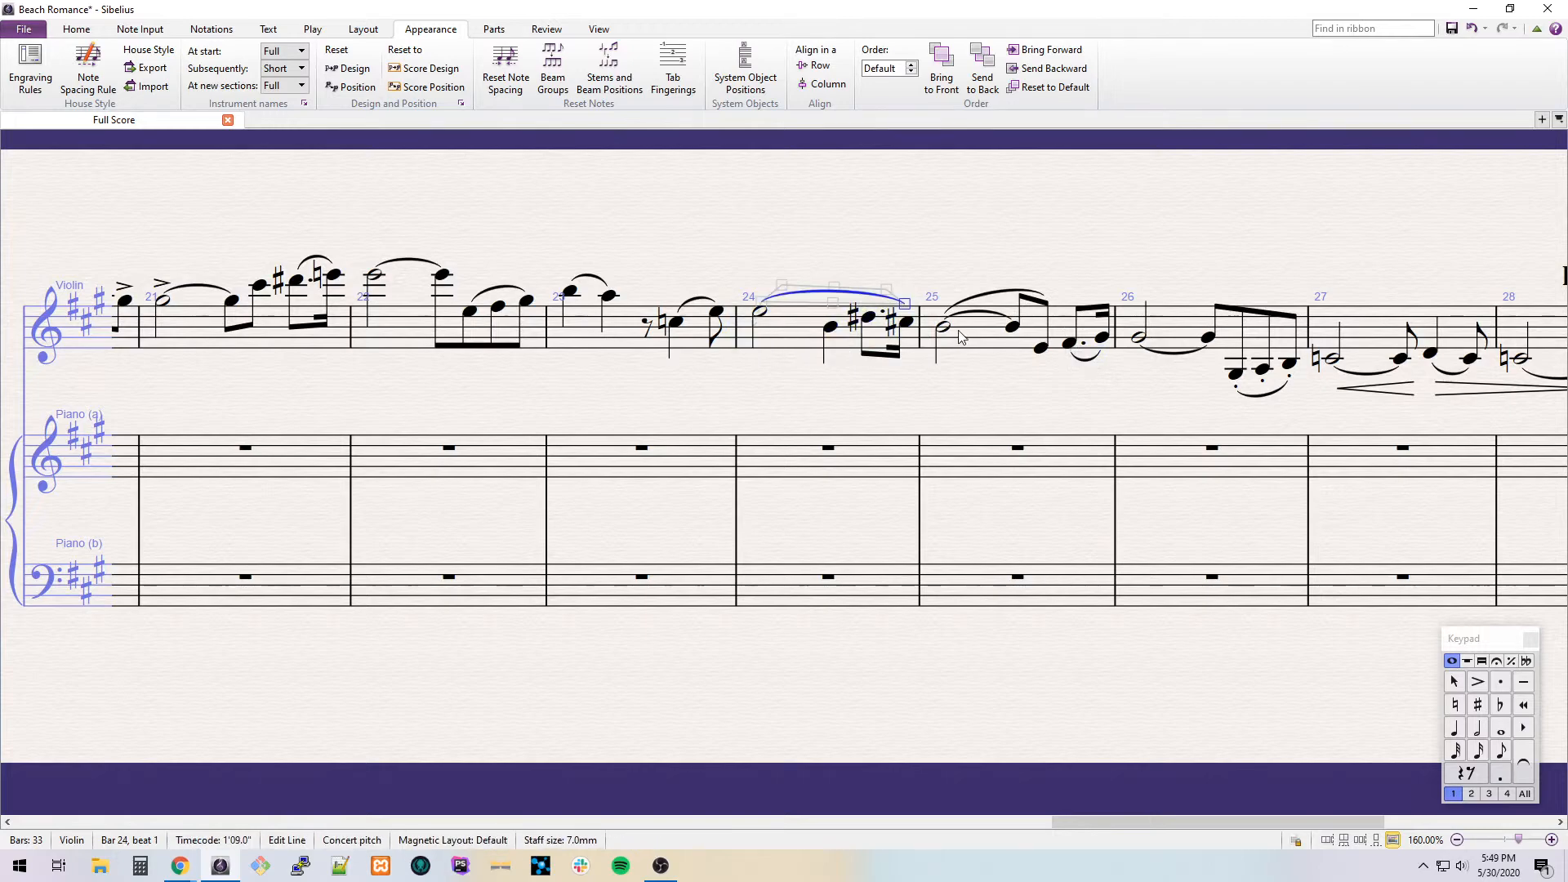
Add the expression text "poco a poco dim." below beat 3 of violin bar 22.
{"action": "scroll", "coordinate": [957, 340], "scroll_direction": "left", "scroll_amount": 5}
{"action": "left_click", "coordinate": [693, 278]}
{"action": "key", "text": "ctrl+e"}
{"action": "type", "text": "poco a poco dim."}
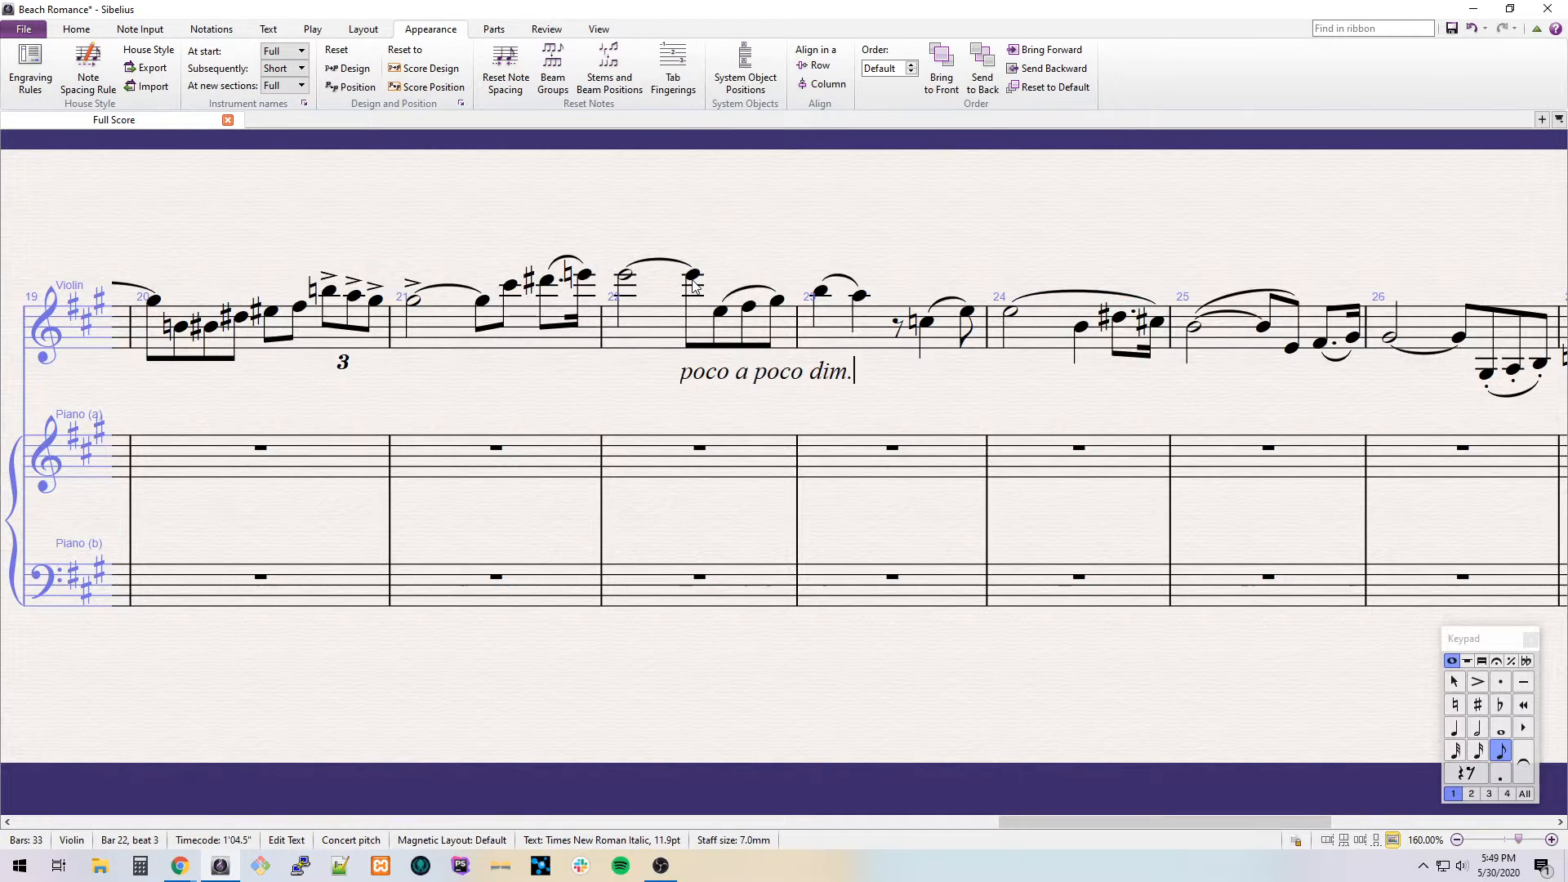
{"action": "key", "text": "Escape"}
{"action": "scroll", "coordinate": [693, 285], "scroll_direction": "right", "scroll_amount": 3}
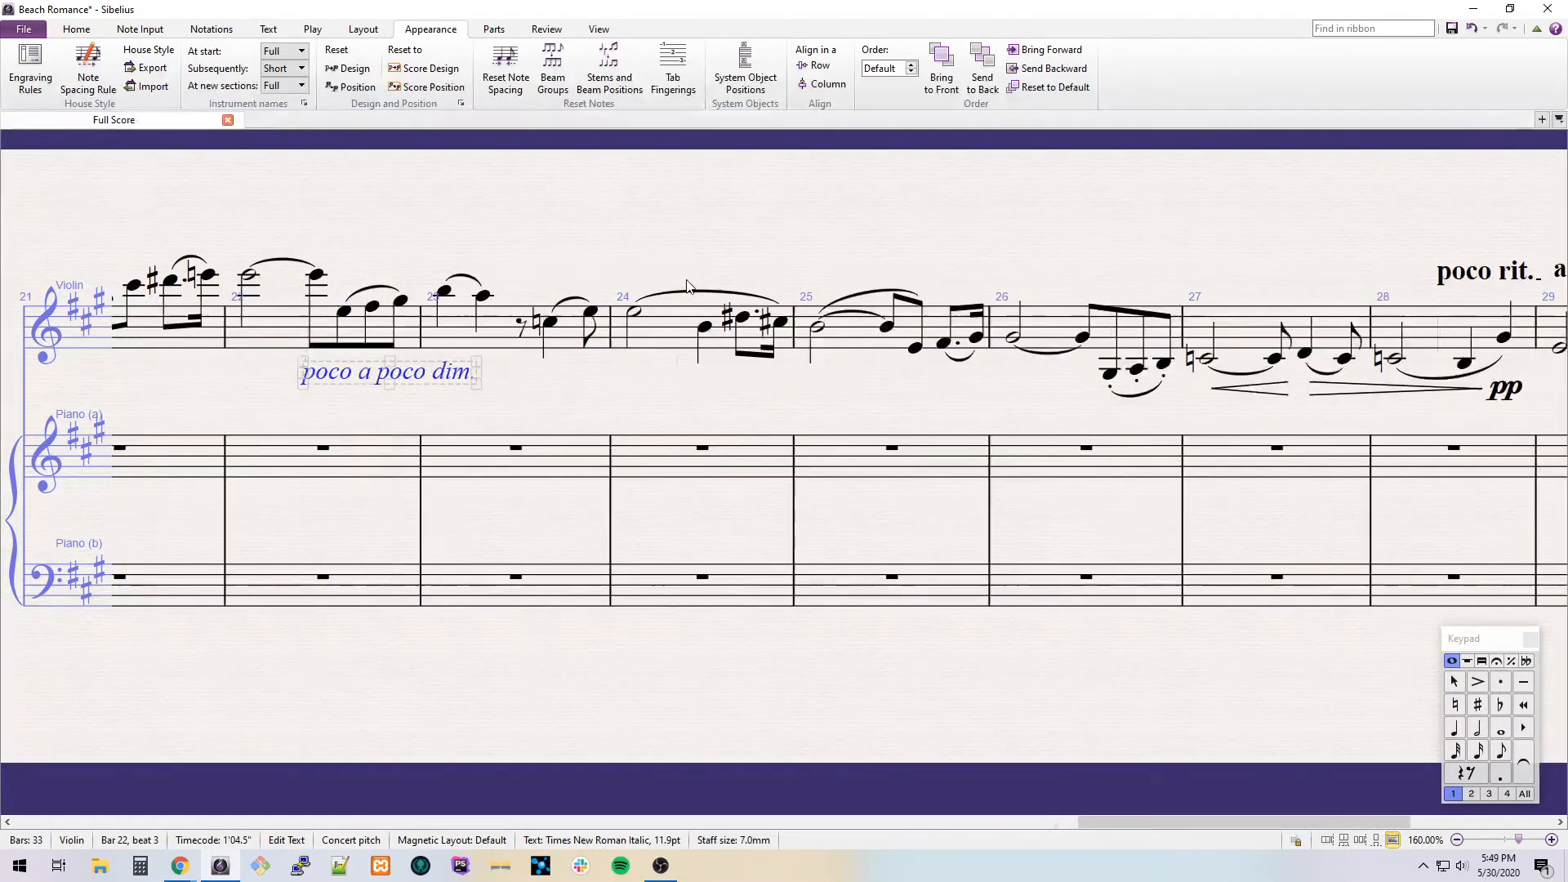
{"action": "scroll", "coordinate": [714, 301], "scroll_direction": "left", "scroll_amount": 2}
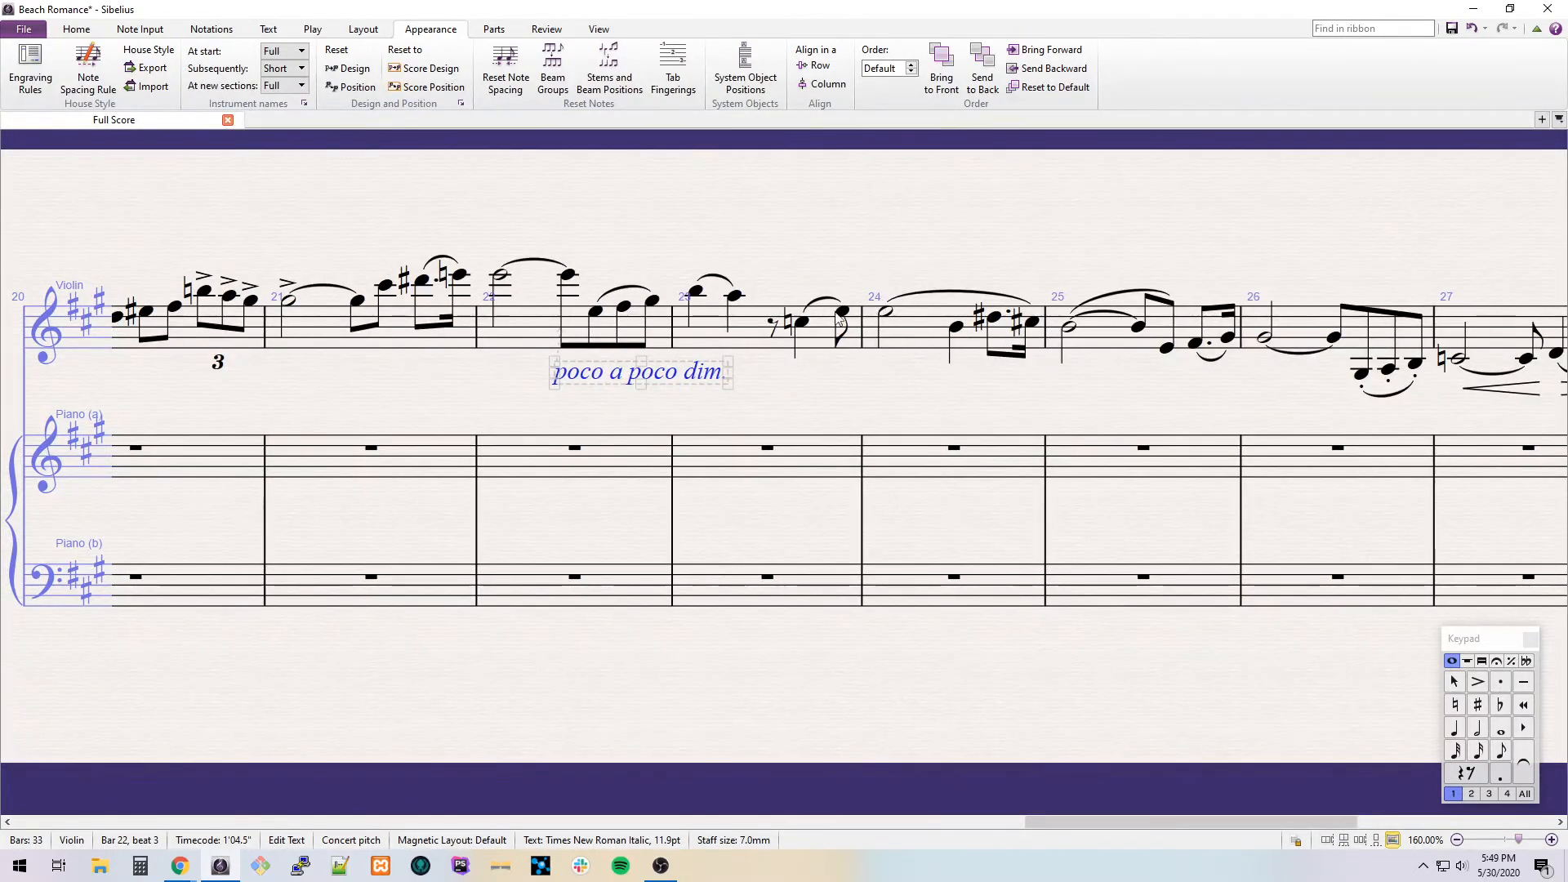
{"action": "scroll", "coordinate": [756, 319], "scroll_direction": "right", "scroll_amount": 2}
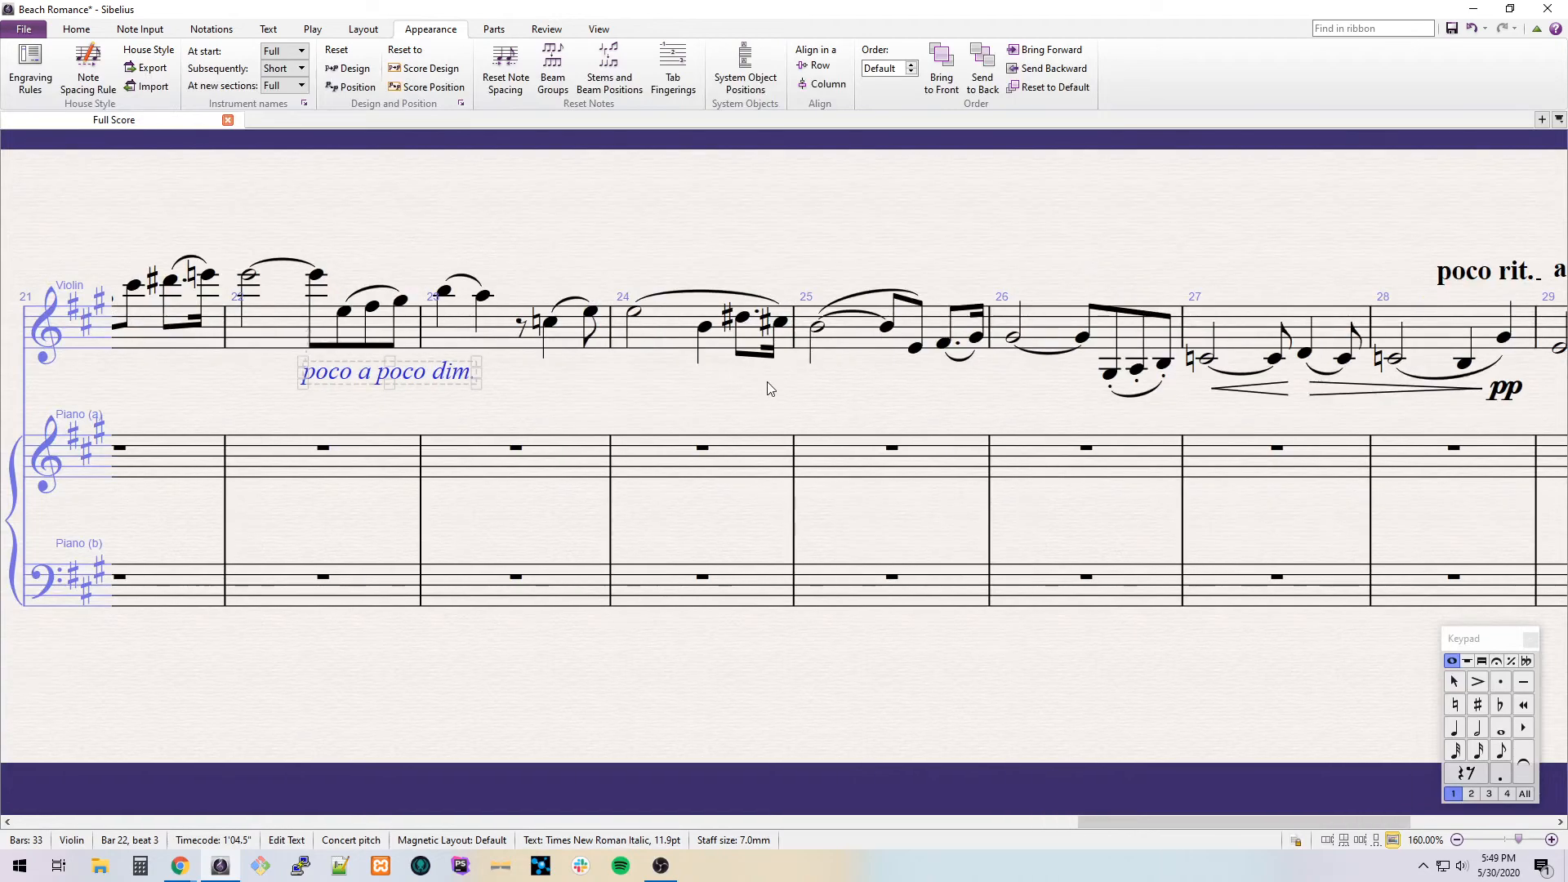
{"action": "scroll", "coordinate": [745, 408], "scroll_direction": "left", "scroll_amount": 7}
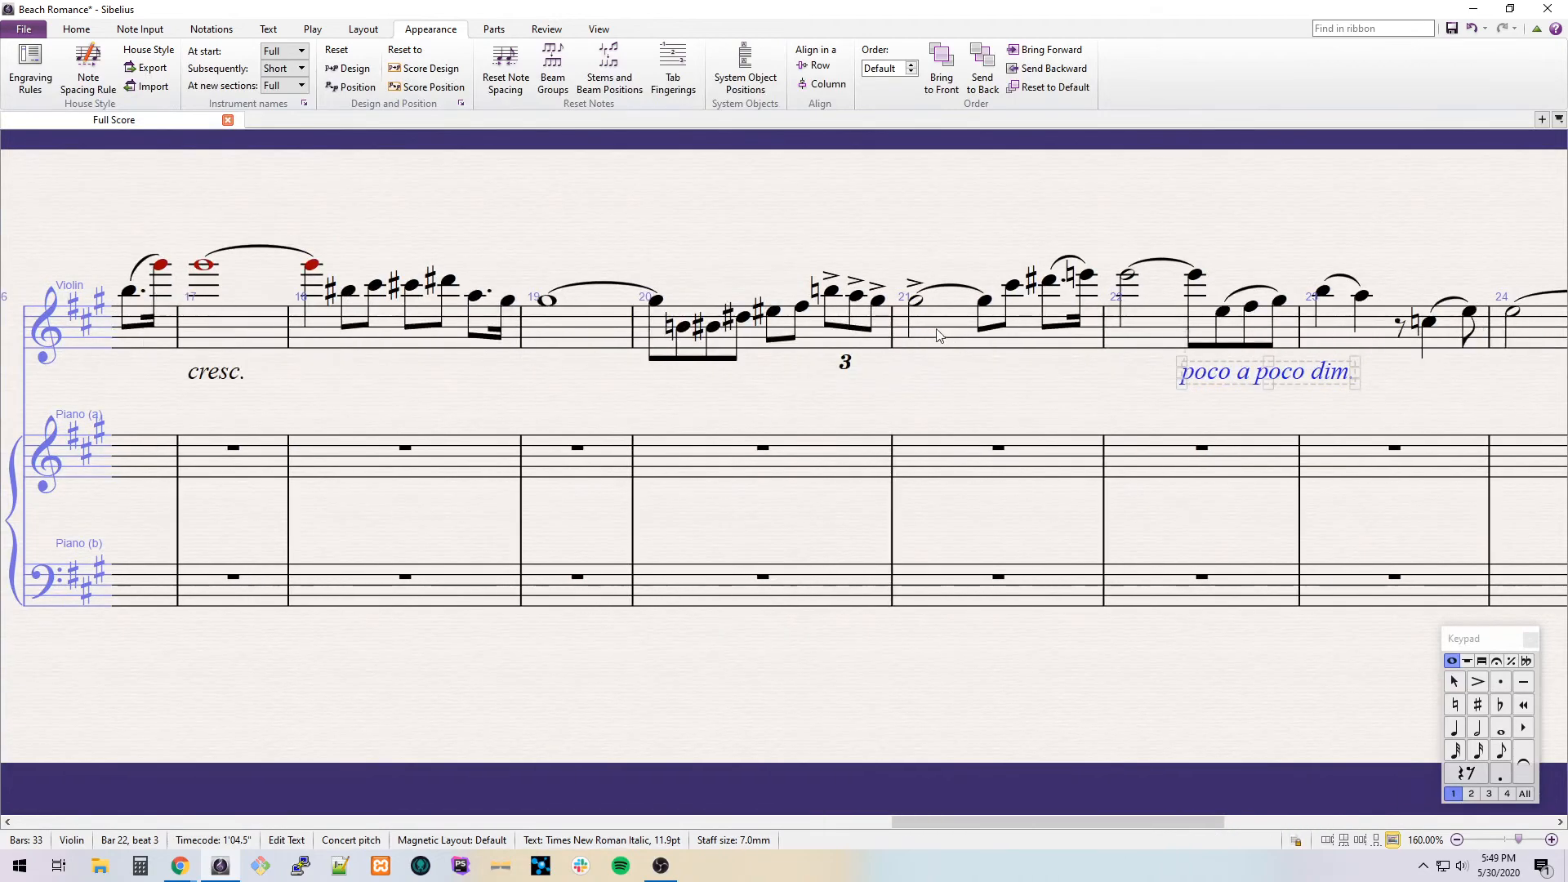
{"action": "left_click", "coordinate": [956, 336]}
{"action": "scroll", "coordinate": [964, 343], "scroll_direction": "left", "scroll_amount": 1}
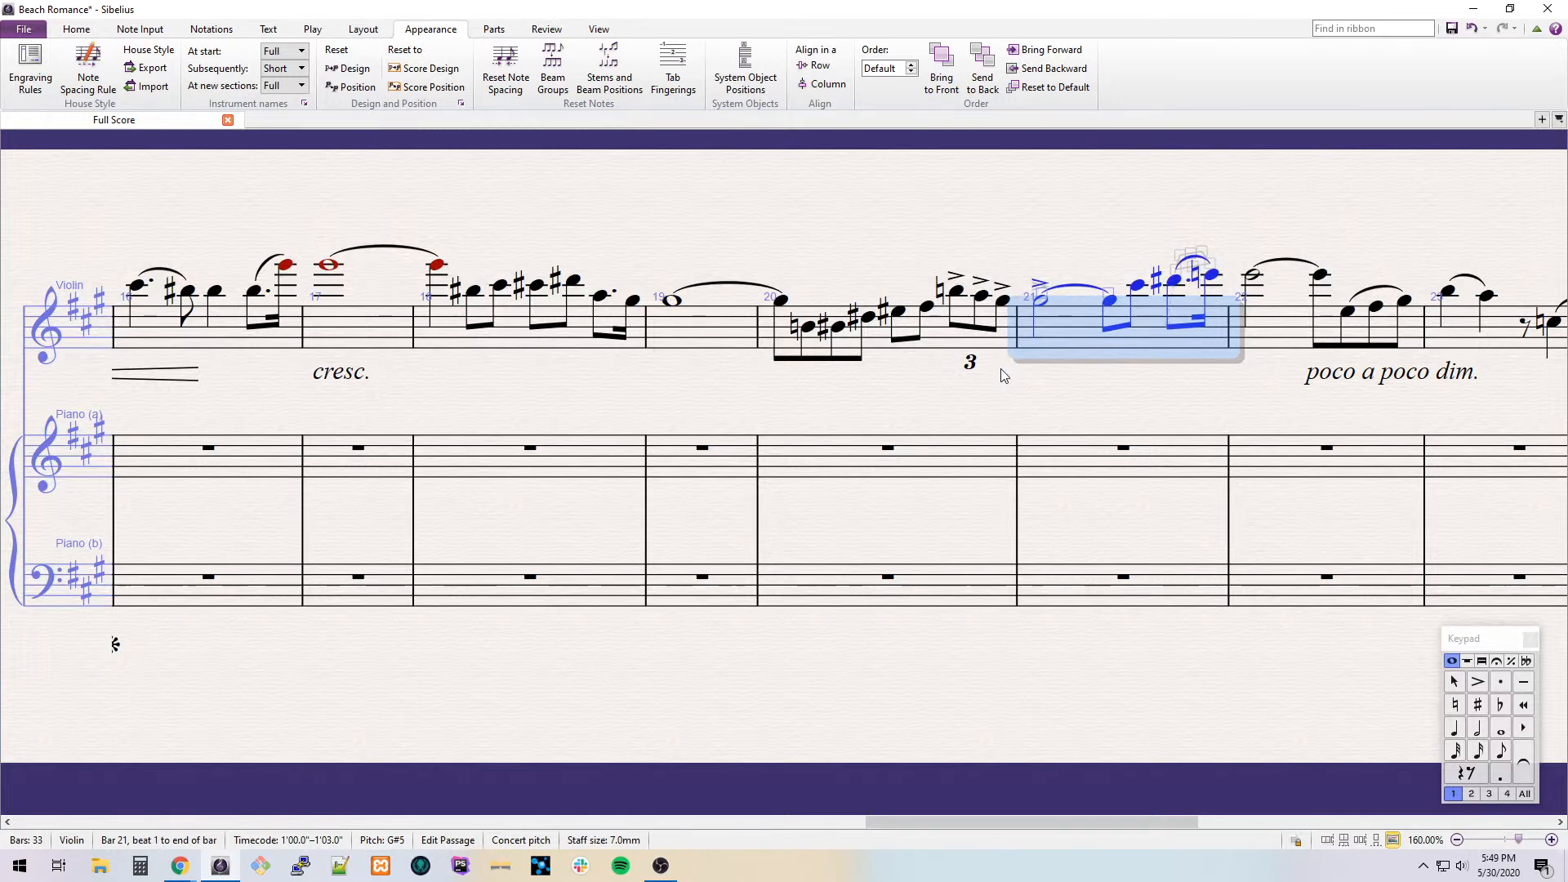
Add a crescendo hairpin under beat 4 of violin bar 18 and an f dynamic on the whole note of bar 19.
{"action": "scroll", "coordinate": [994, 375], "scroll_direction": "left", "scroll_amount": 2}
{"action": "scroll", "coordinate": [817, 330], "scroll_direction": "right", "scroll_amount": 1}
{"action": "left_click", "coordinate": [730, 296]}
{"action": "key", "text": "h"}
{"action": "left_click", "coordinate": [799, 300]}
{"action": "key", "text": "ctrl+e"}
{"action": "key", "text": "ctrl+f"}
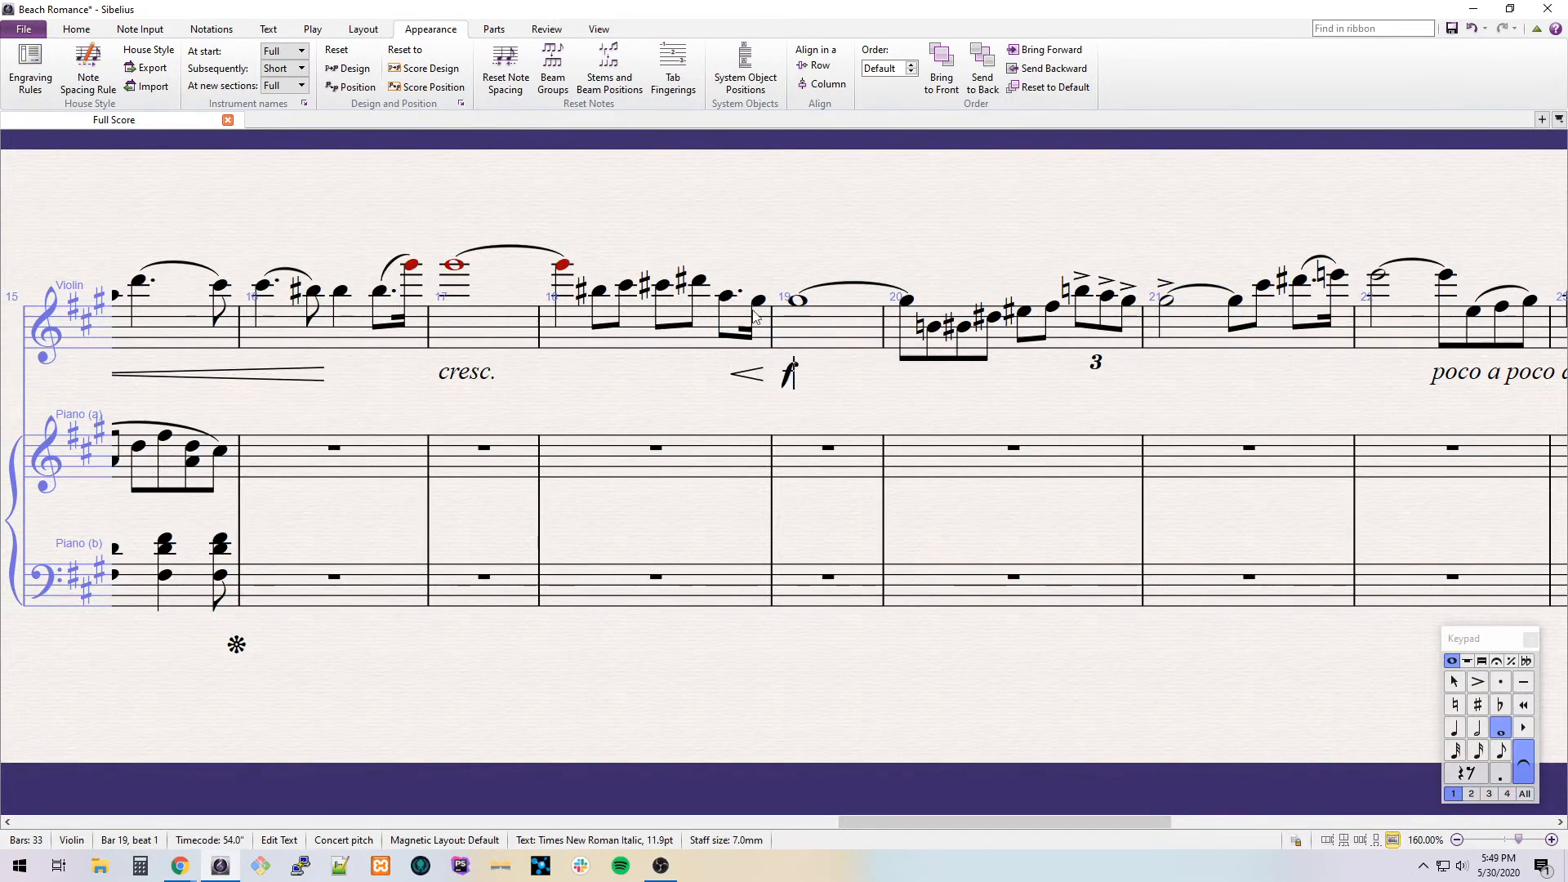
Add an octave-up line from the dotted eighth A5 in violin bar 18 to the tied eighth G#5 in bar 21.
{"action": "left_click", "coordinate": [726, 296]}
{"action": "scroll", "coordinate": [749, 317], "scroll_direction": "right", "scroll_amount": 2}
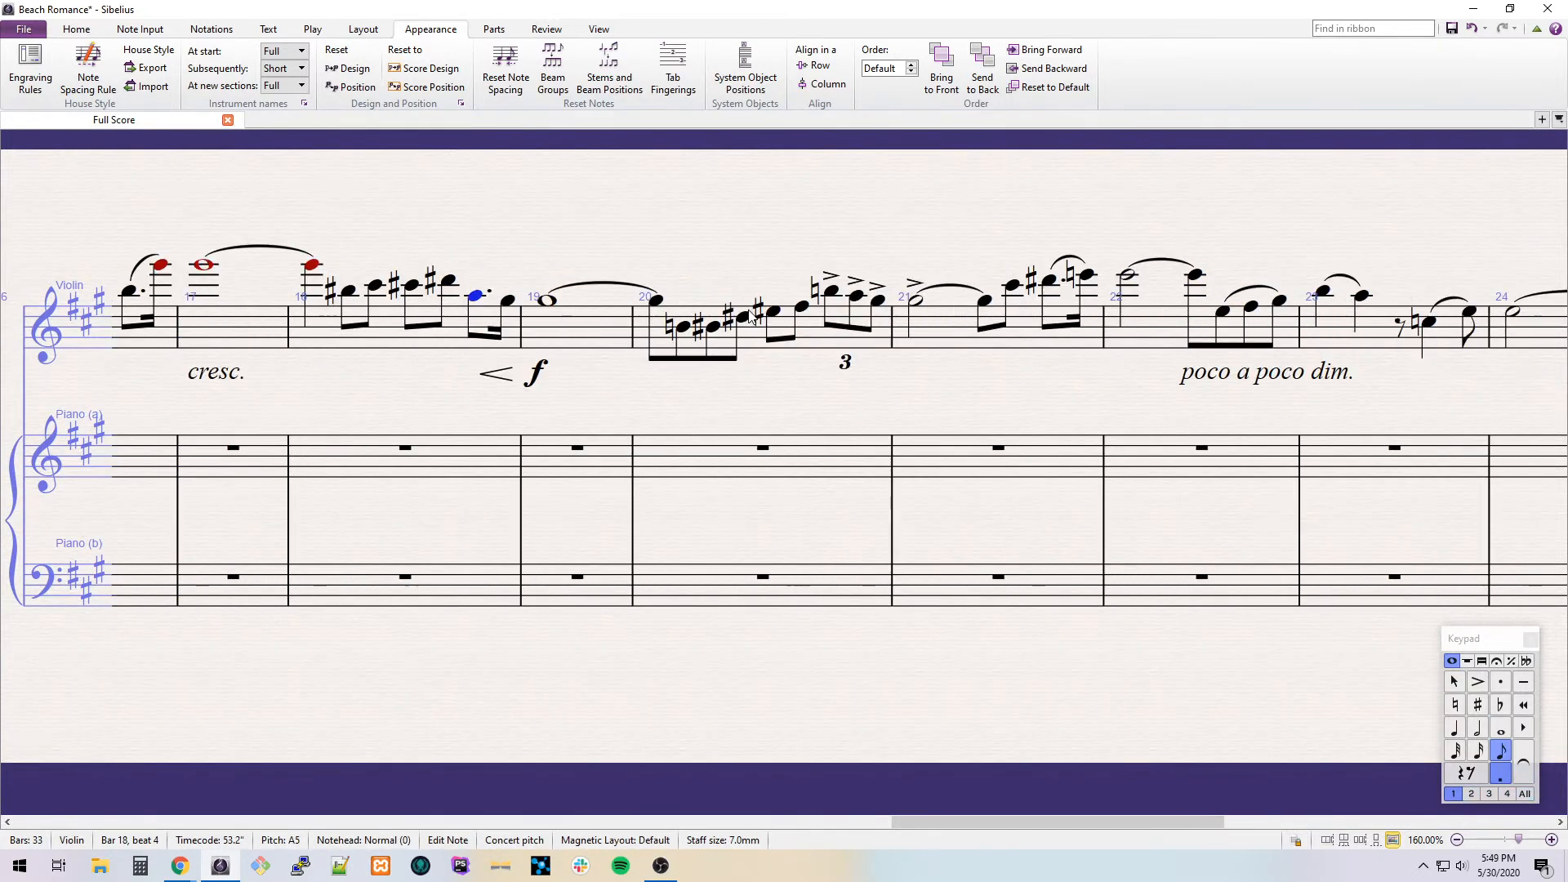
{"action": "left_click", "coordinate": [984, 301], "text": "shift"}
{"action": "key", "text": "l"}
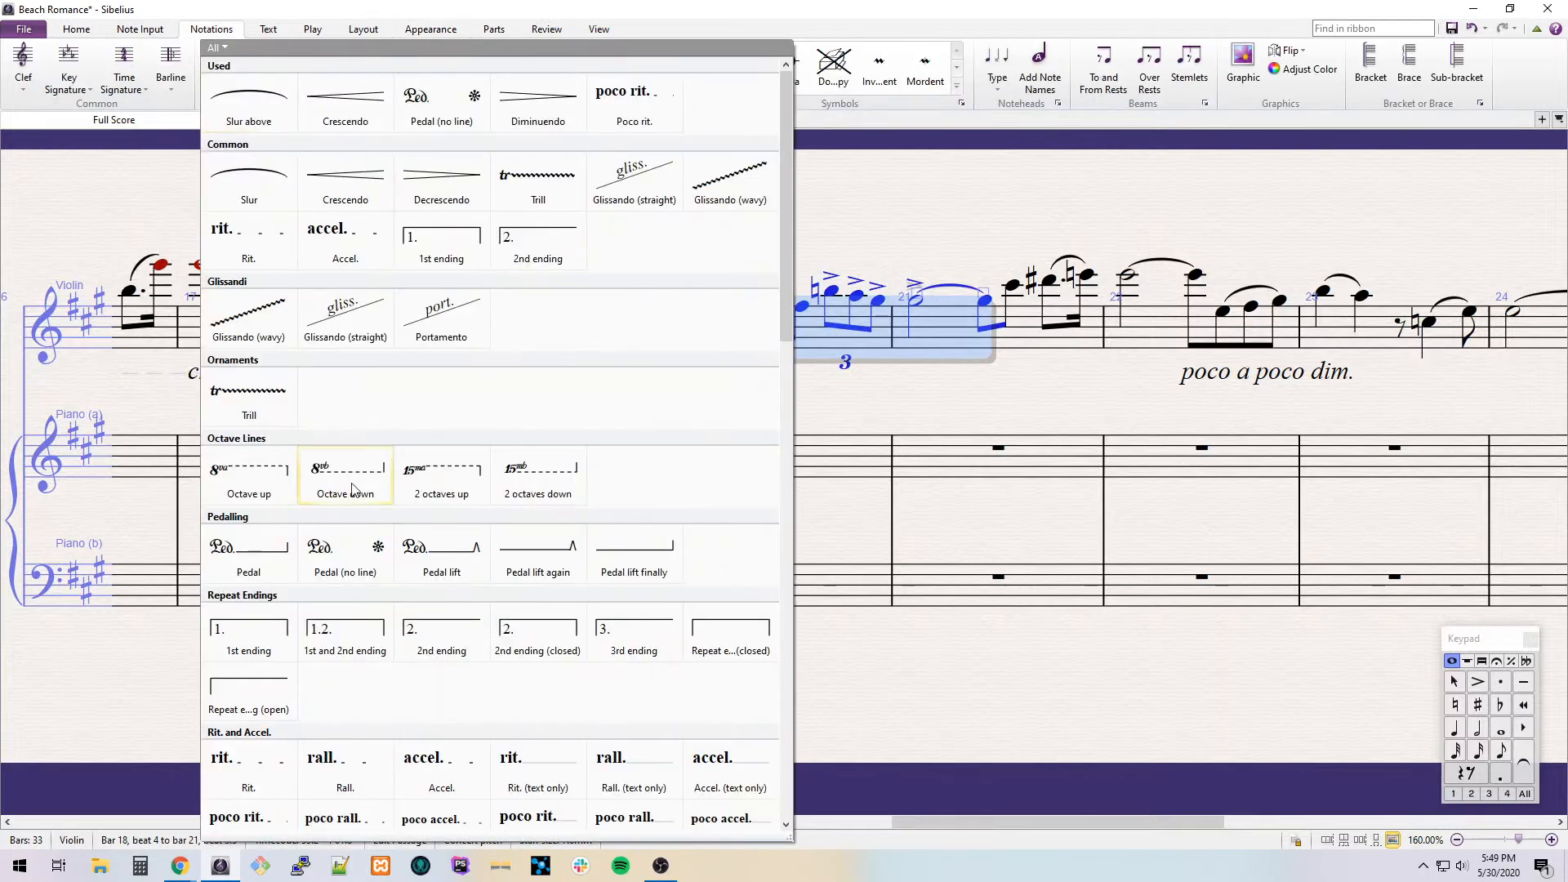
{"action": "left_click", "coordinate": [249, 477]}
{"action": "left_click_drag", "start_coordinate": [1030, 267], "coordinate": [992, 269]}
{"action": "left_click_drag", "start_coordinate": [401, 198], "coordinate": [658, 204]}
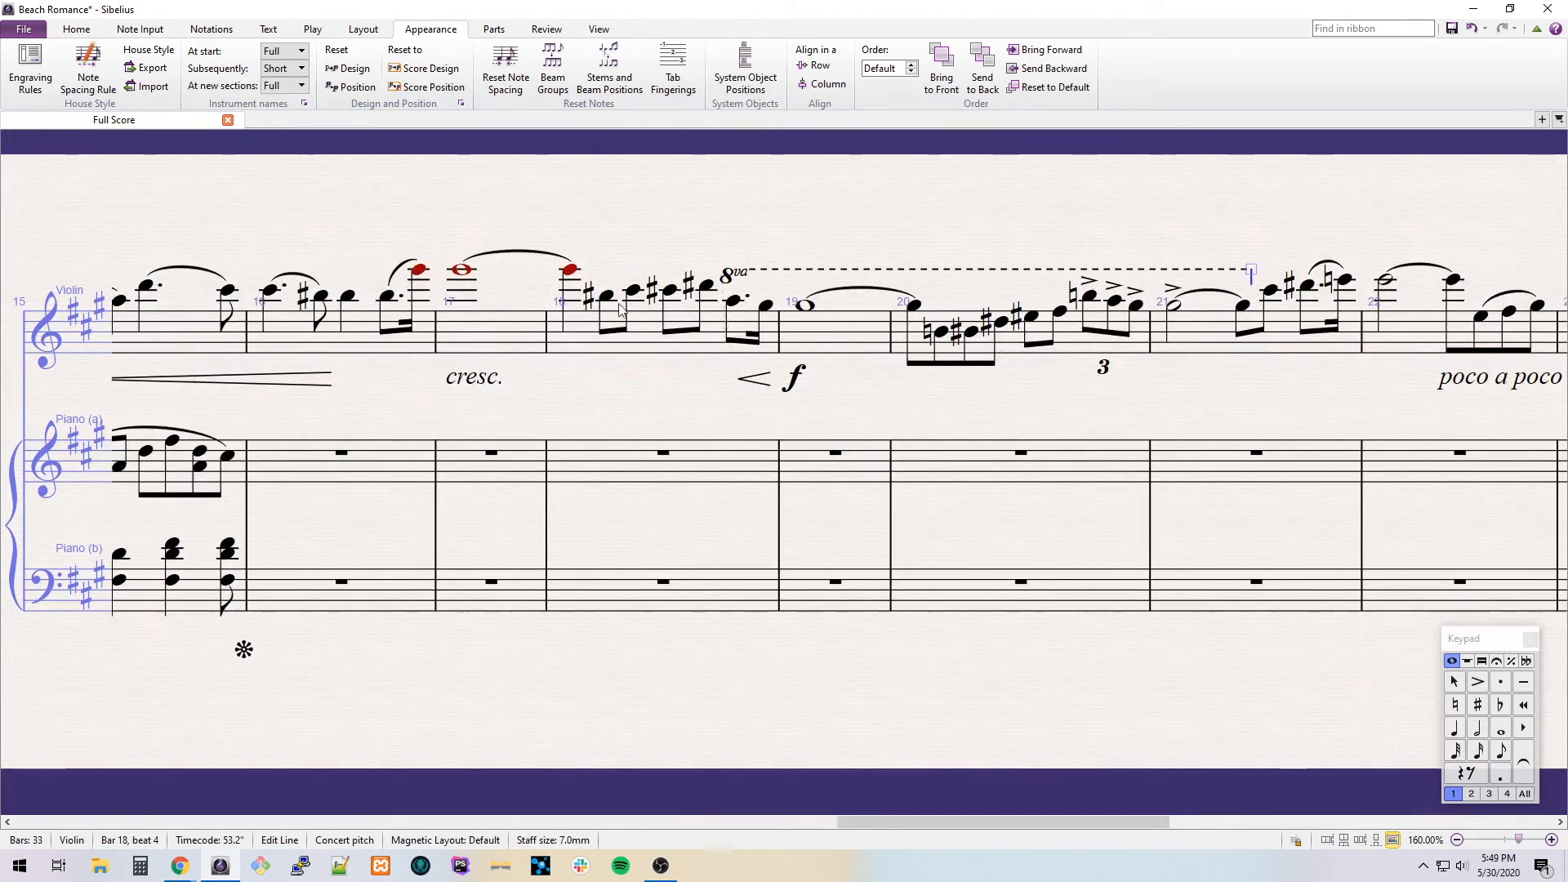
Slur the four eighth notes on beats 2 and 3 of violin bar 18, from B#5 to D#6.
{"action": "left_click", "coordinate": [606, 296]}
{"action": "left_click", "coordinate": [707, 286], "text": "shift"}
{"action": "key", "text": "s"}
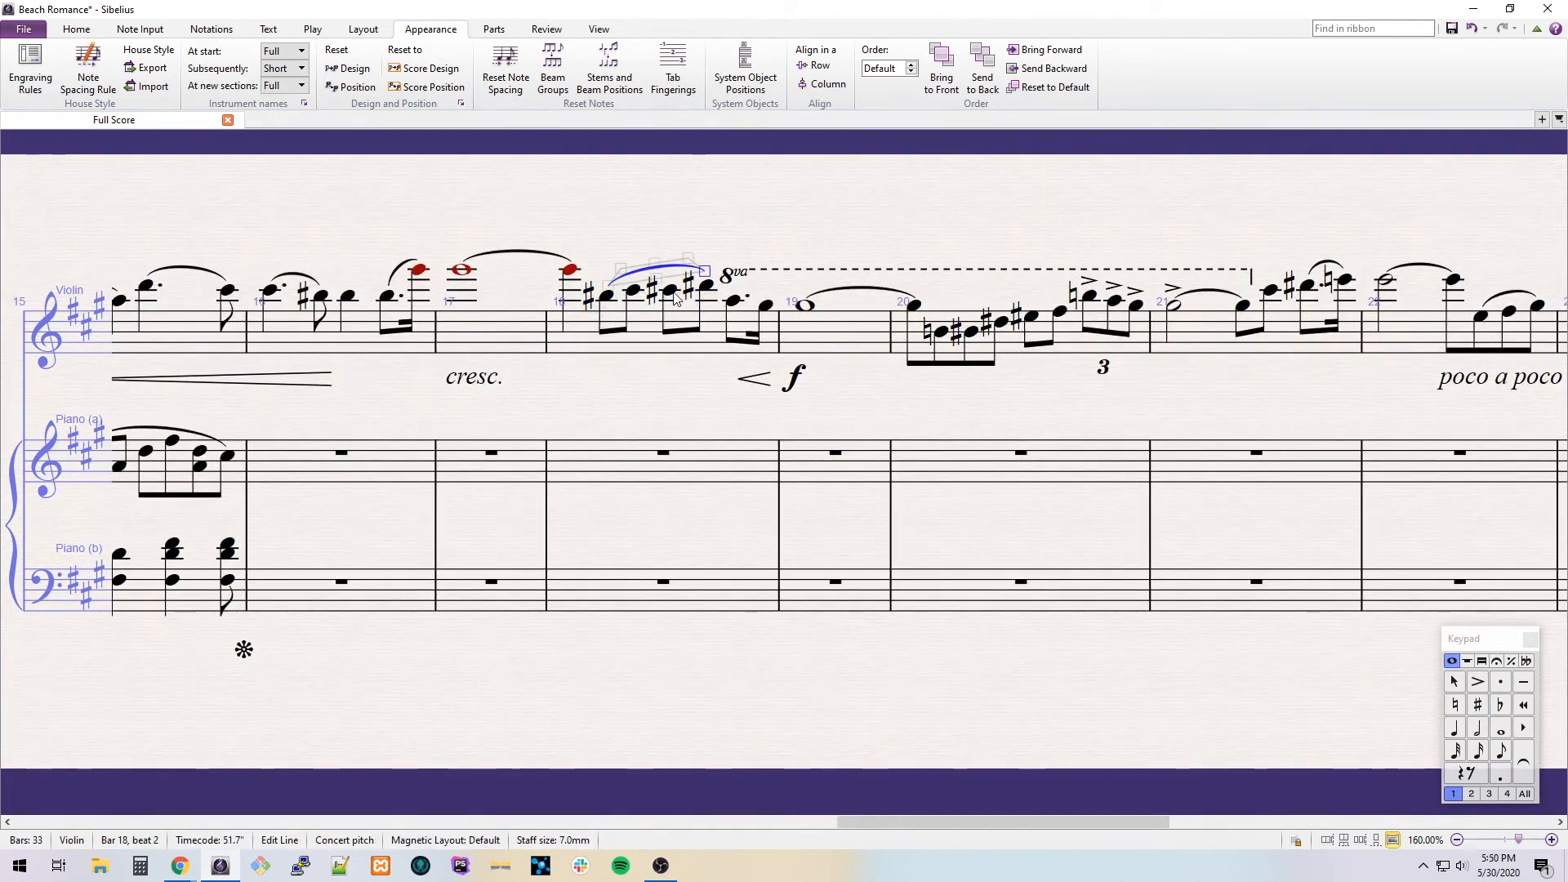
{"action": "left_click", "coordinate": [671, 291]}
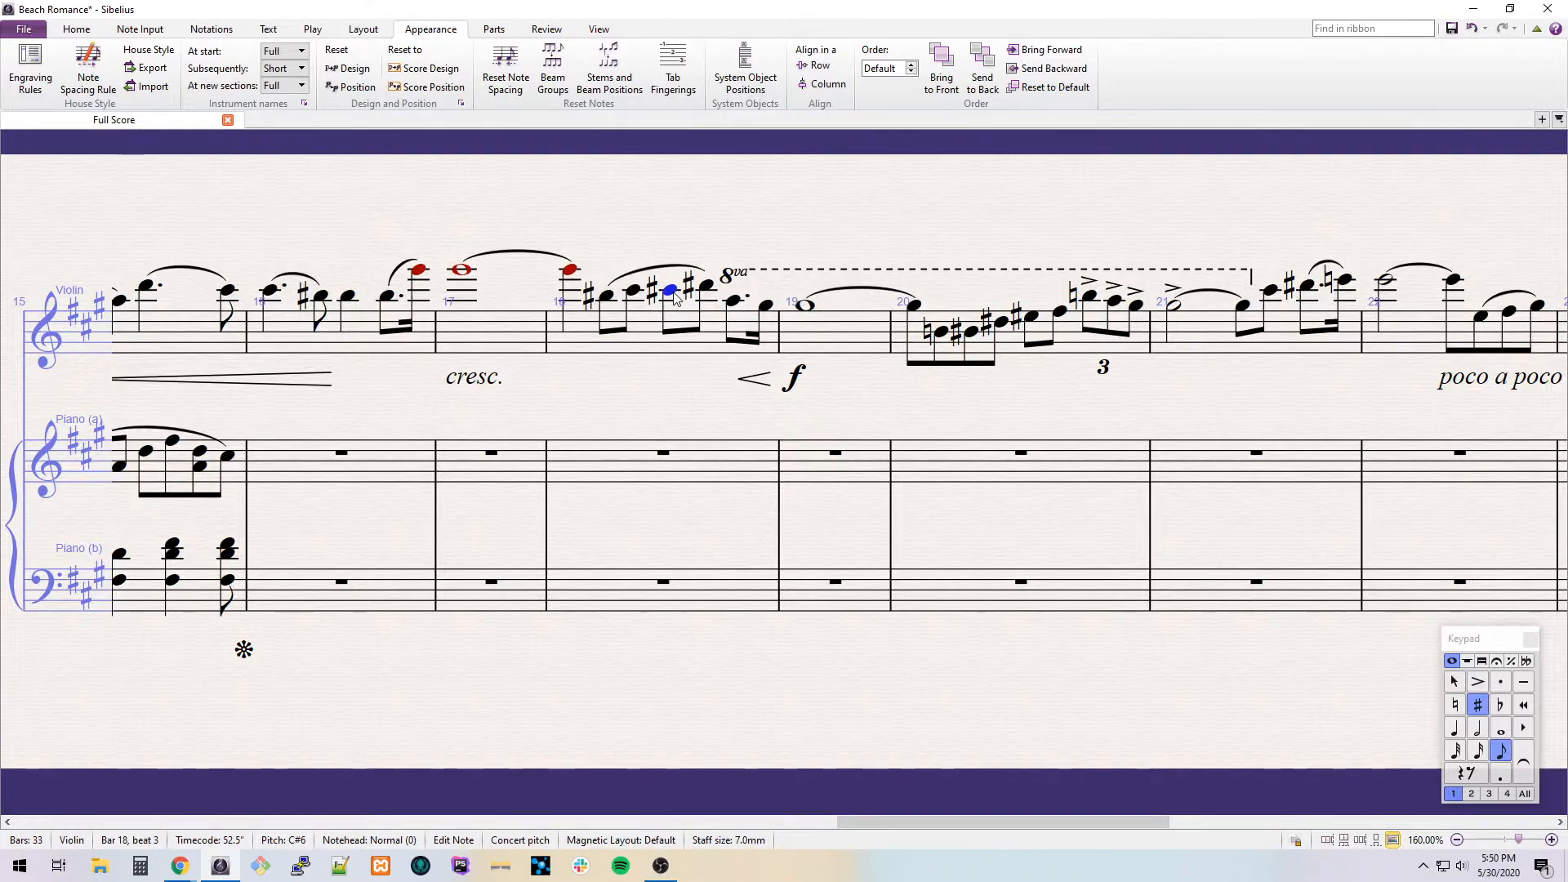
Give the eighth note C6 on beat 3 of violin bar 18 a double sharp.
{"action": "key", "text": "y"}
{"action": "key", "text": "KP_Add"}
{"action": "key", "text": "KP_Add"}
{"action": "key", "text": "KP_Add"}
{"action": "key", "text": "KP_Add"}
{"action": "key", "text": "KP_Add"}
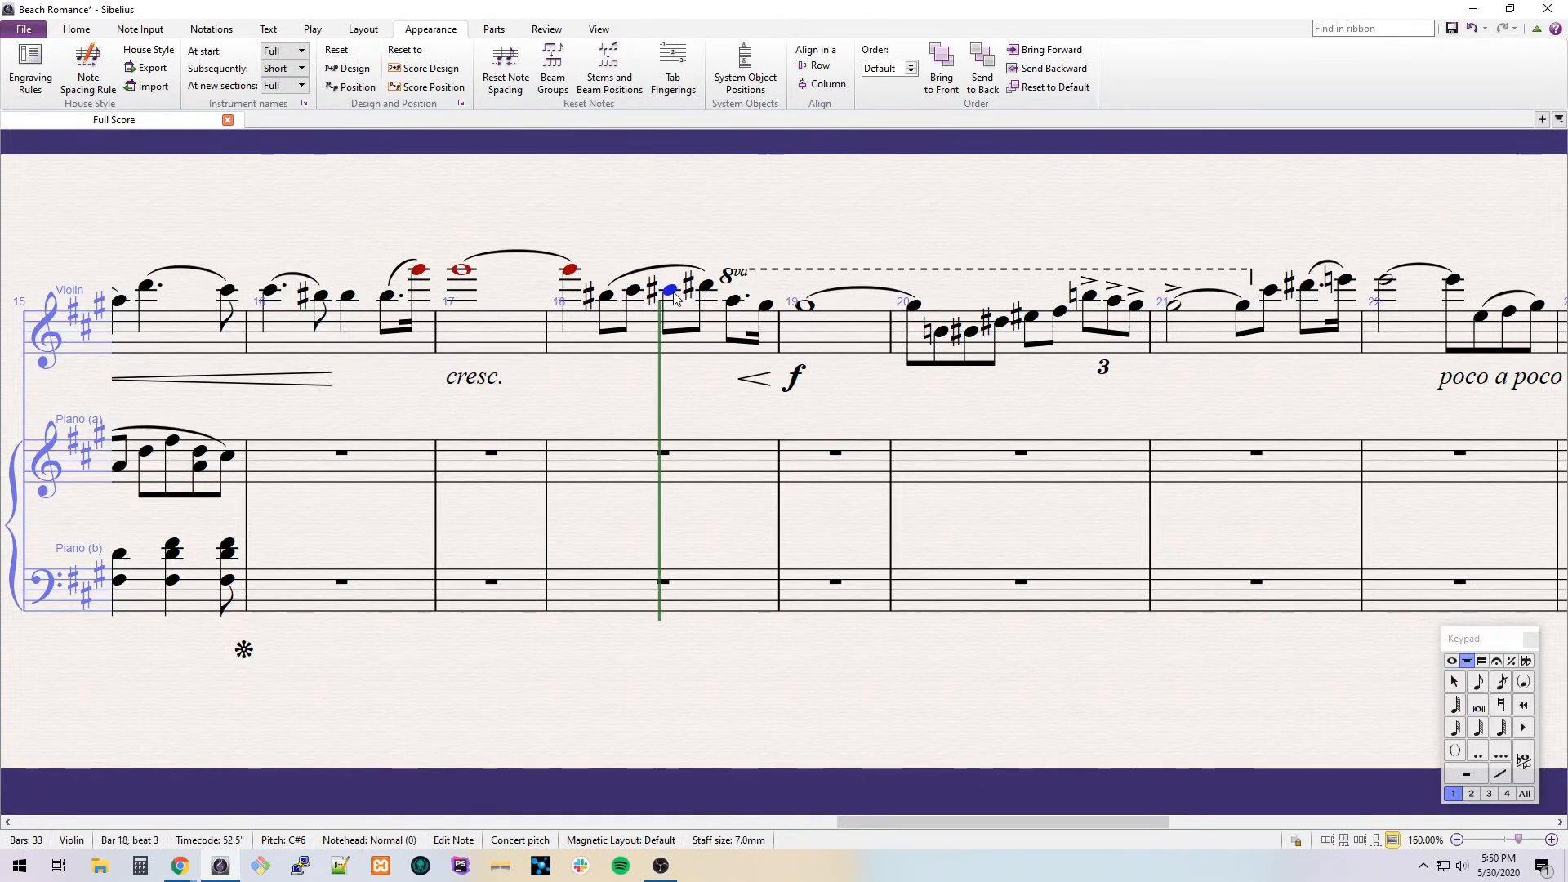
{"action": "key", "text": "KP_8"}
{"action": "key", "text": "Right"}
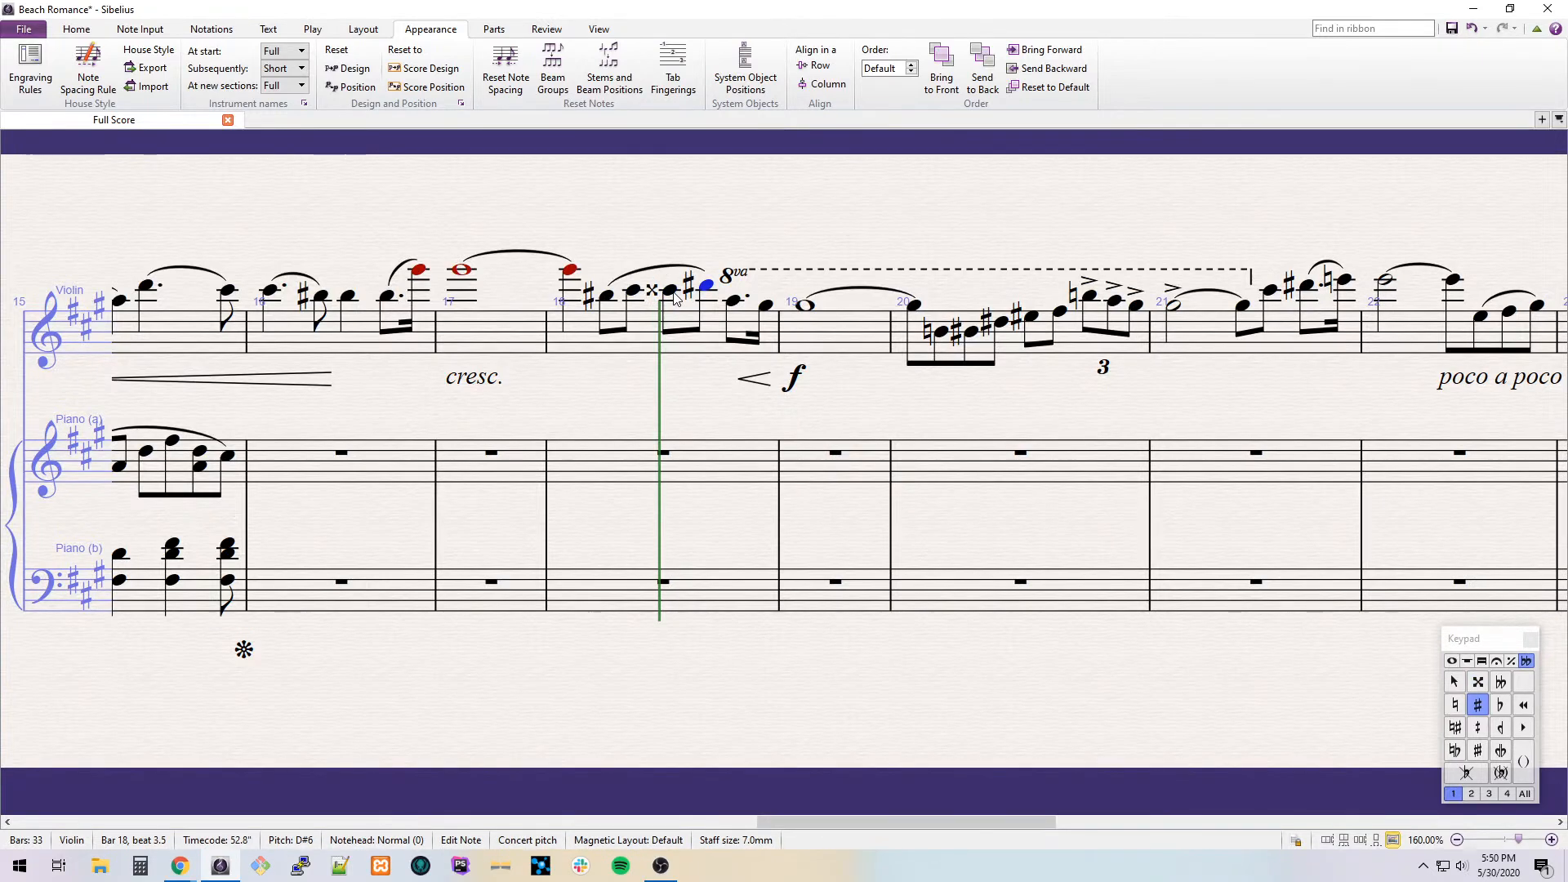
{"action": "scroll", "coordinate": [674, 299], "scroll_direction": "up", "scroll_amount": 2, "text": "ctrl"}
{"action": "scroll", "coordinate": [687, 383], "scroll_direction": "down", "scroll_amount": 2, "text": "ctrl"}
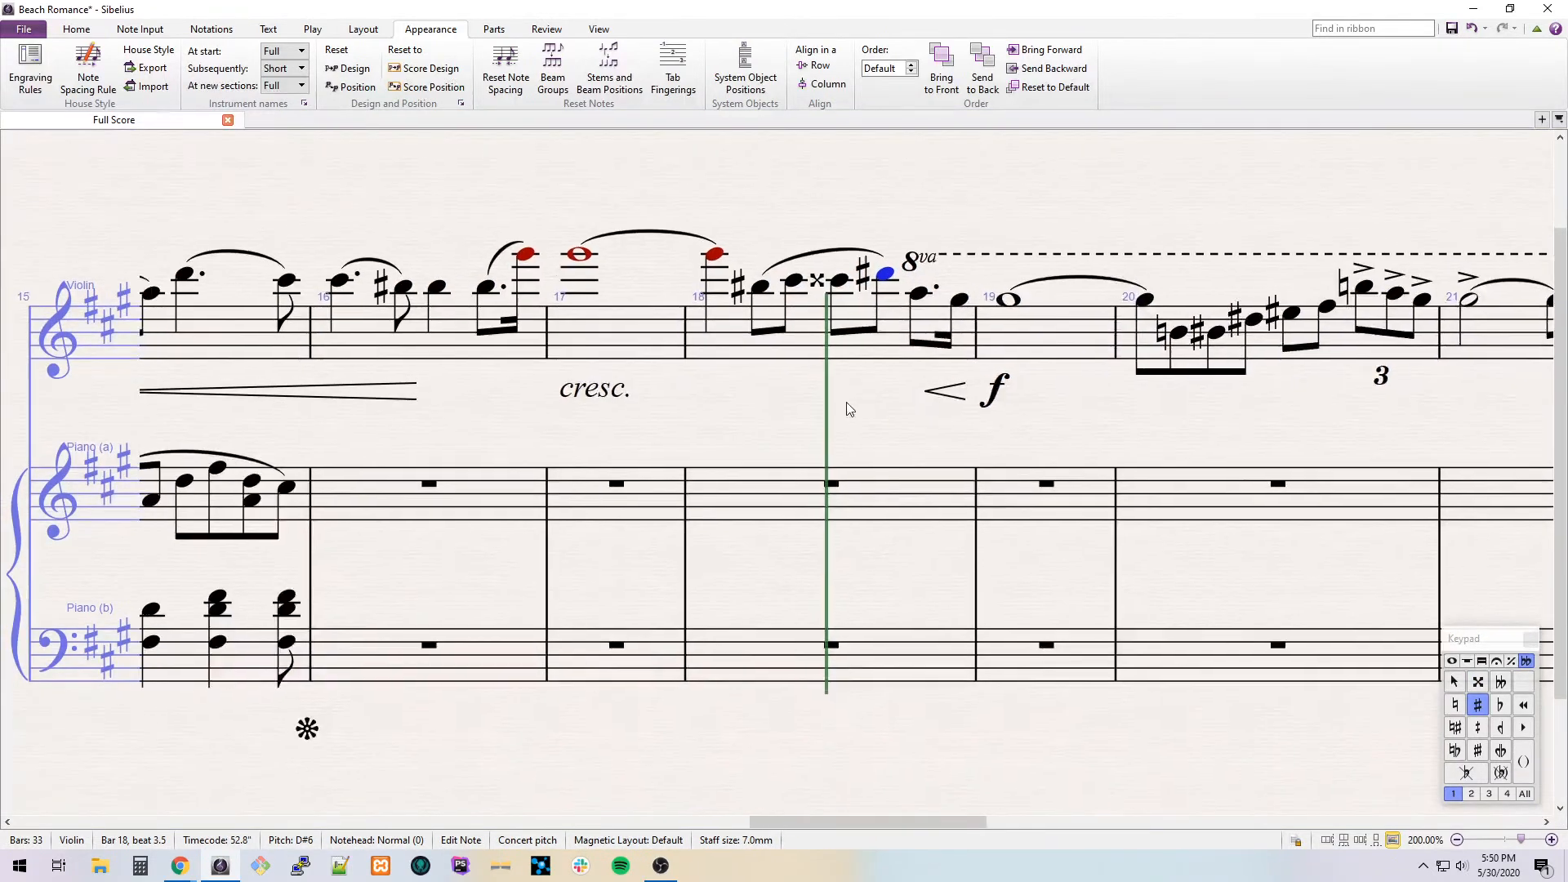
{"action": "key", "text": "Escape"}
{"action": "left_click_drag", "start_coordinate": [614, 384], "coordinate": [570, 380]}
{"action": "left_click", "coordinate": [623, 285]}
{"action": "left_click", "coordinate": [638, 290]}
{"action": "left_click", "coordinate": [641, 316]}
{"action": "left_click", "coordinate": [655, 329]}
{"action": "key", "text": "ctrl+alt+t"}
{"action": "type", "text": "Y"}
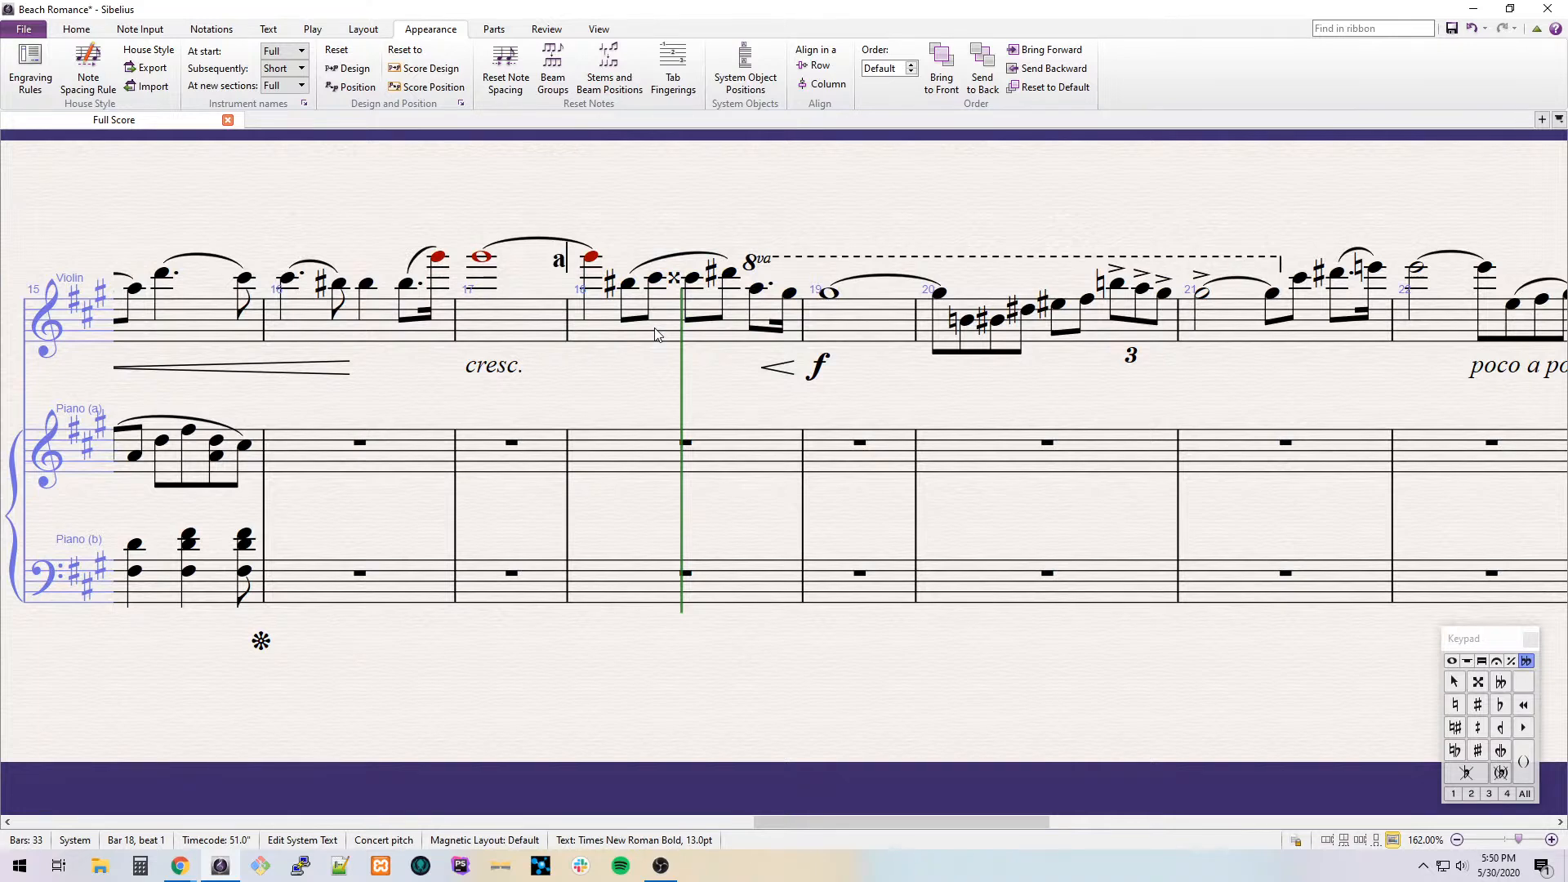
{"action": "key", "text": "Escape"}
Add the expression text "animato" below beat 1 of violin bar 18.
{"action": "left_click", "coordinate": [658, 335]}
{"action": "key", "text": "ctrl+t"}
{"action": "type", "text": "anima"}
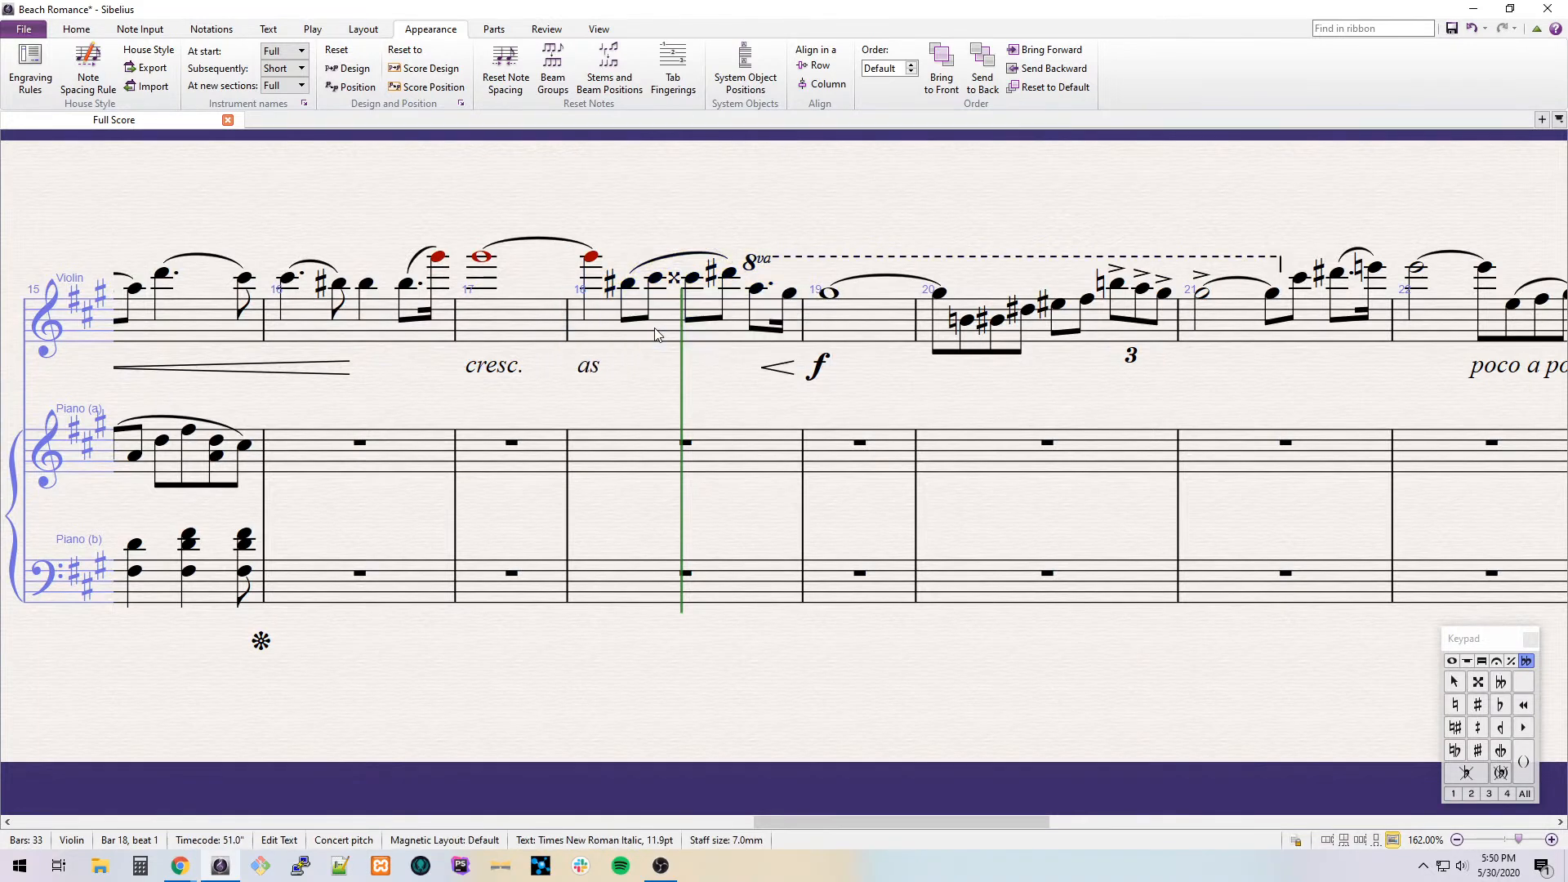
{"action": "type", "text": "to"}
{"action": "key", "text": "Escape"}
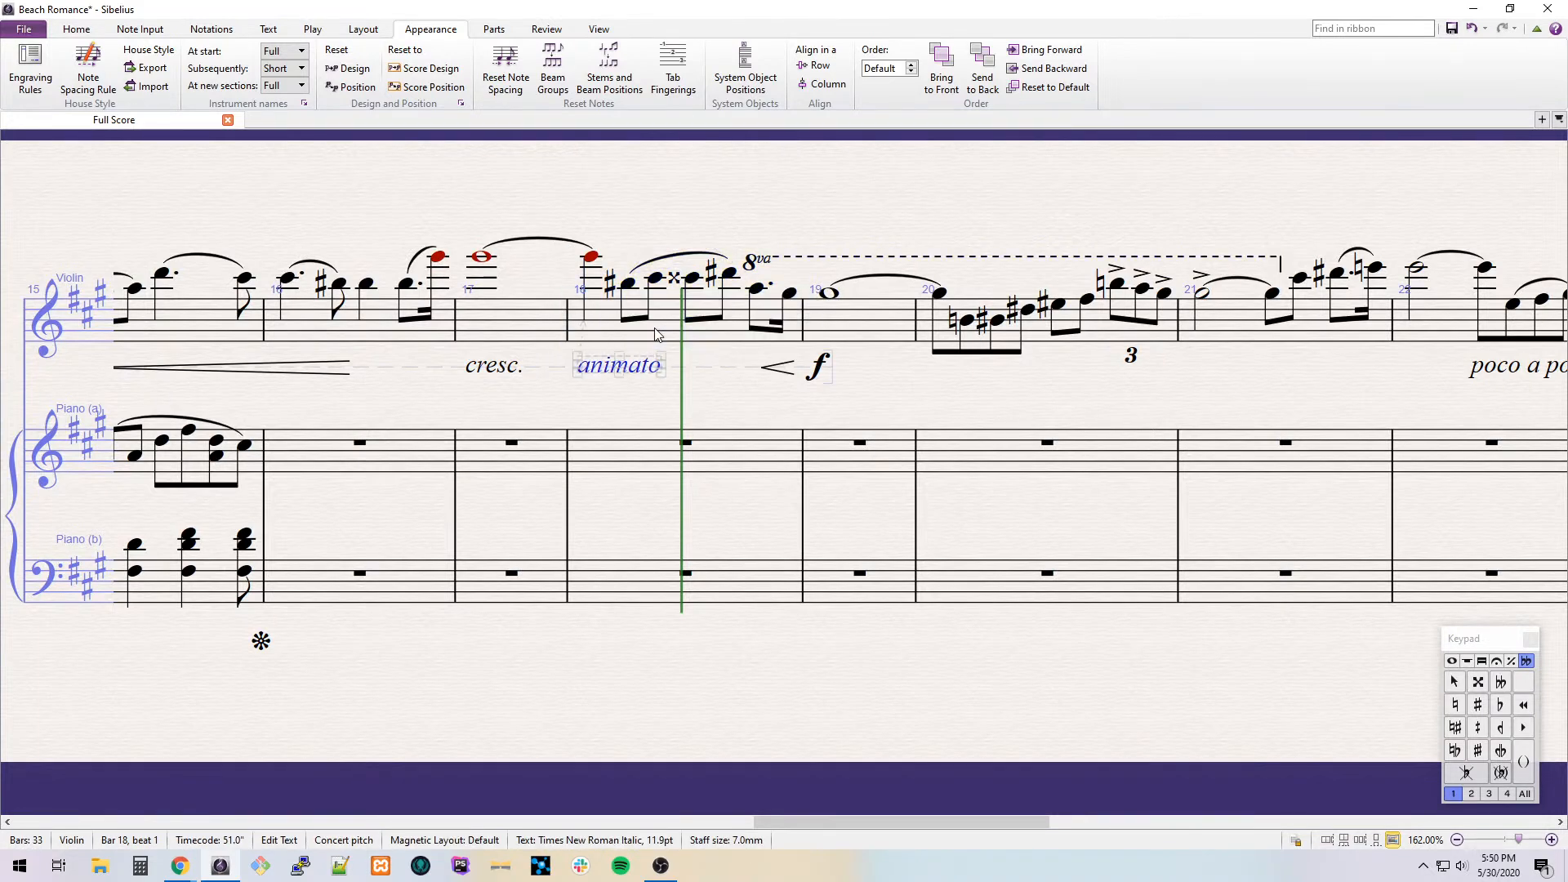
{"action": "left_click", "coordinate": [655, 326]}
{"action": "key", "text": "Escape"}
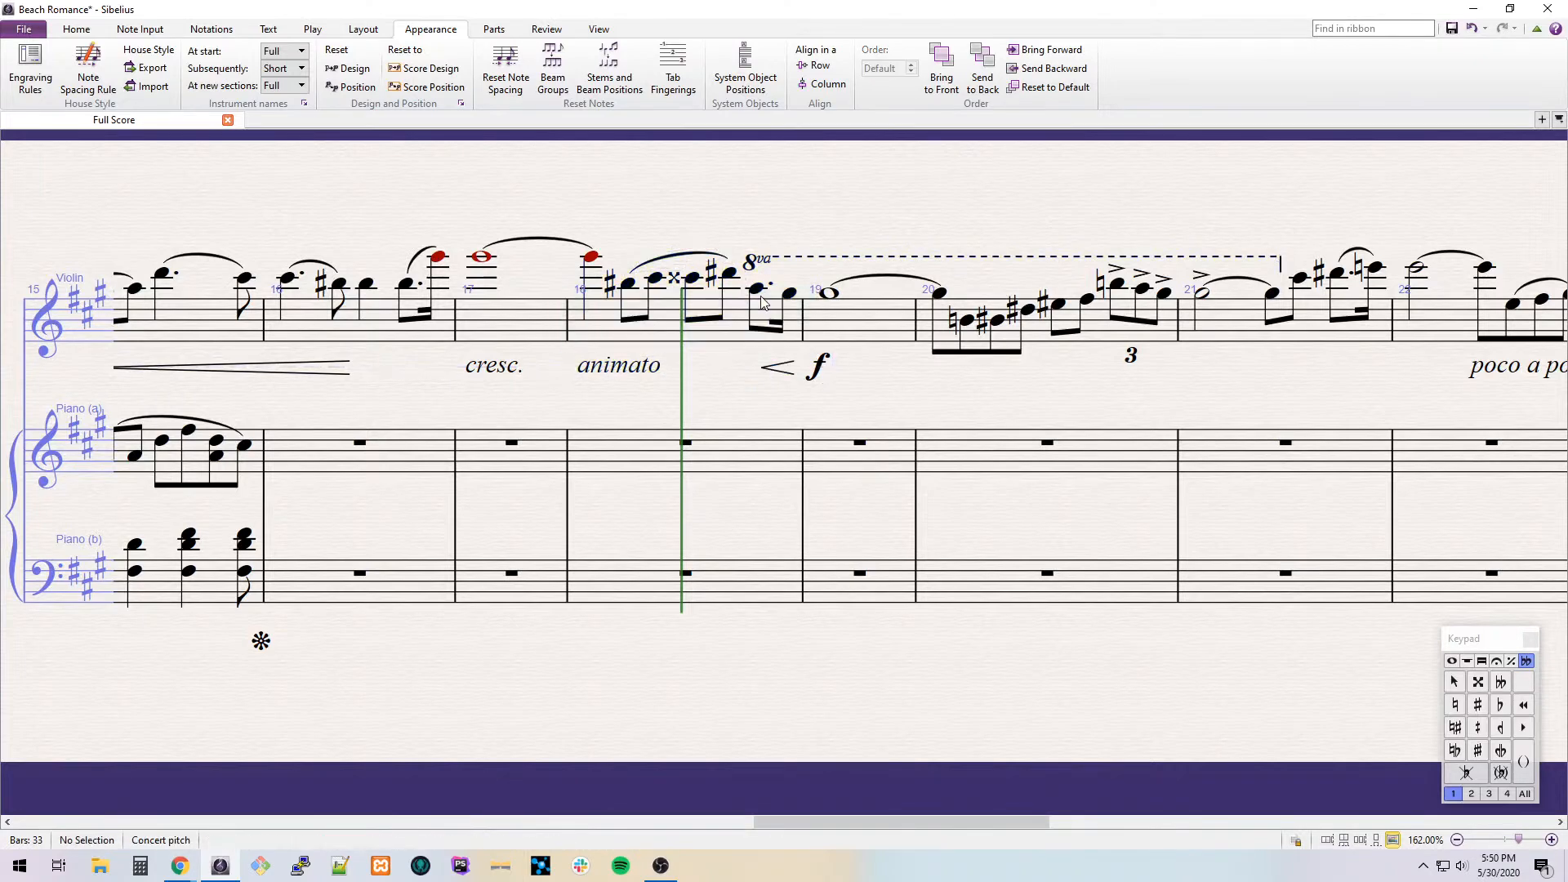
Slur the dotted eighth A5 to the sixteenth G#5 on beat 4 of violin bar 18.
{"action": "scroll", "coordinate": [759, 301], "scroll_direction": "right", "scroll_amount": 3}
{"action": "key", "text": "Escape"}
{"action": "left_click", "coordinate": [501, 288]}
{"action": "key", "text": "s"}
{"action": "left_click", "coordinate": [625, 333]}
{"action": "scroll", "coordinate": [657, 337], "scroll_direction": "right", "scroll_amount": 2}
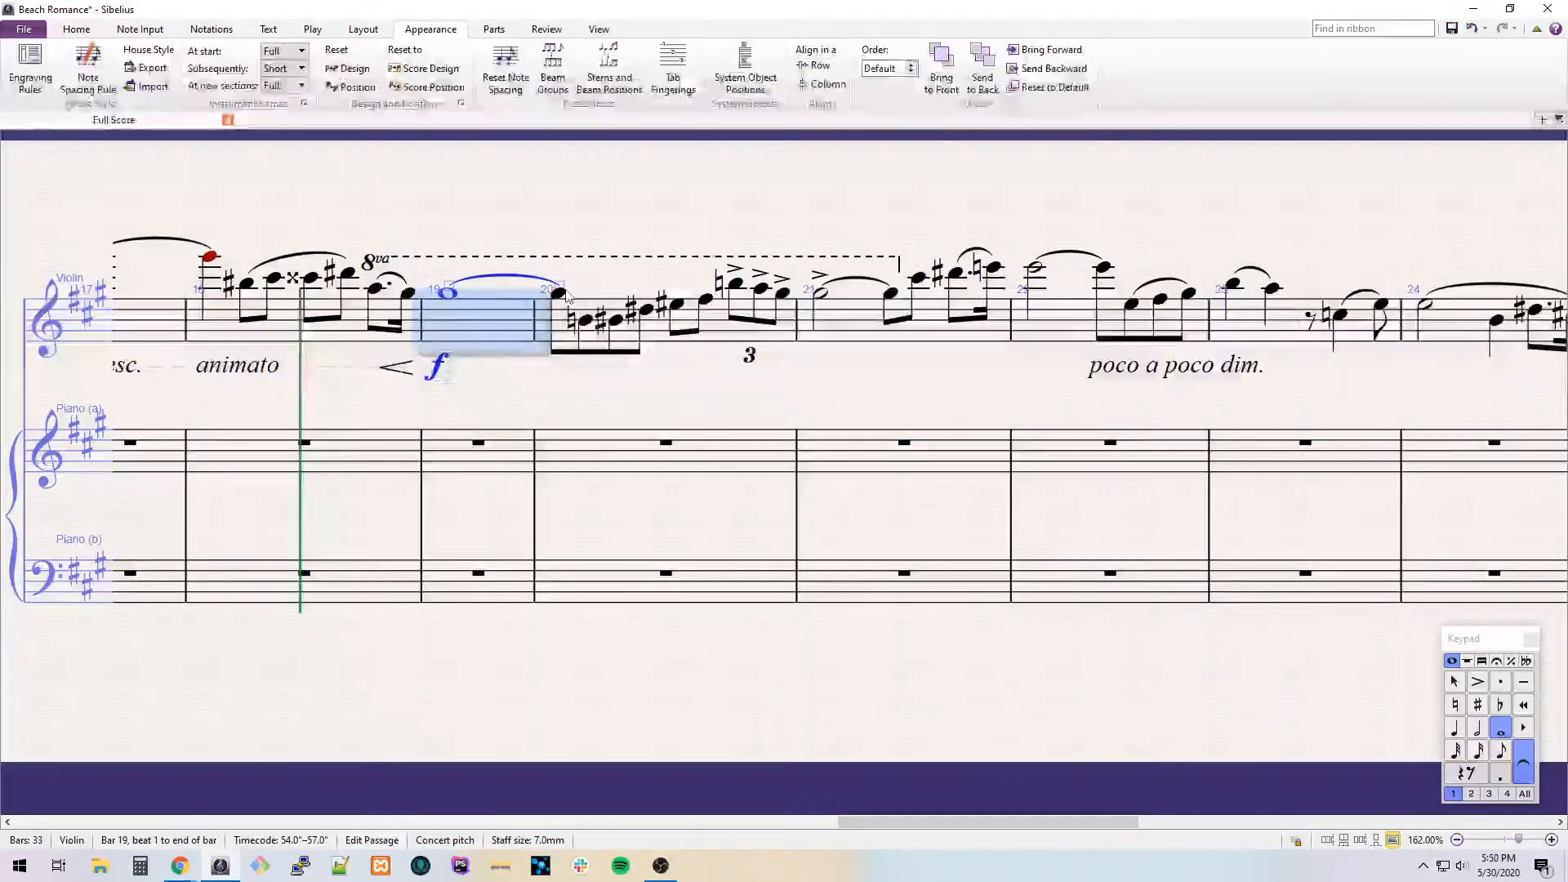
Slur each pair of eighth notes on beats 1, 2 and 3 of violin bar 20.
{"action": "left_click", "coordinate": [557, 293]}
{"action": "key", "text": "s"}
{"action": "left_click", "coordinate": [615, 320]}
{"action": "key", "text": "s"}
{"action": "left_click", "coordinate": [676, 306]}
{"action": "key", "text": "s"}
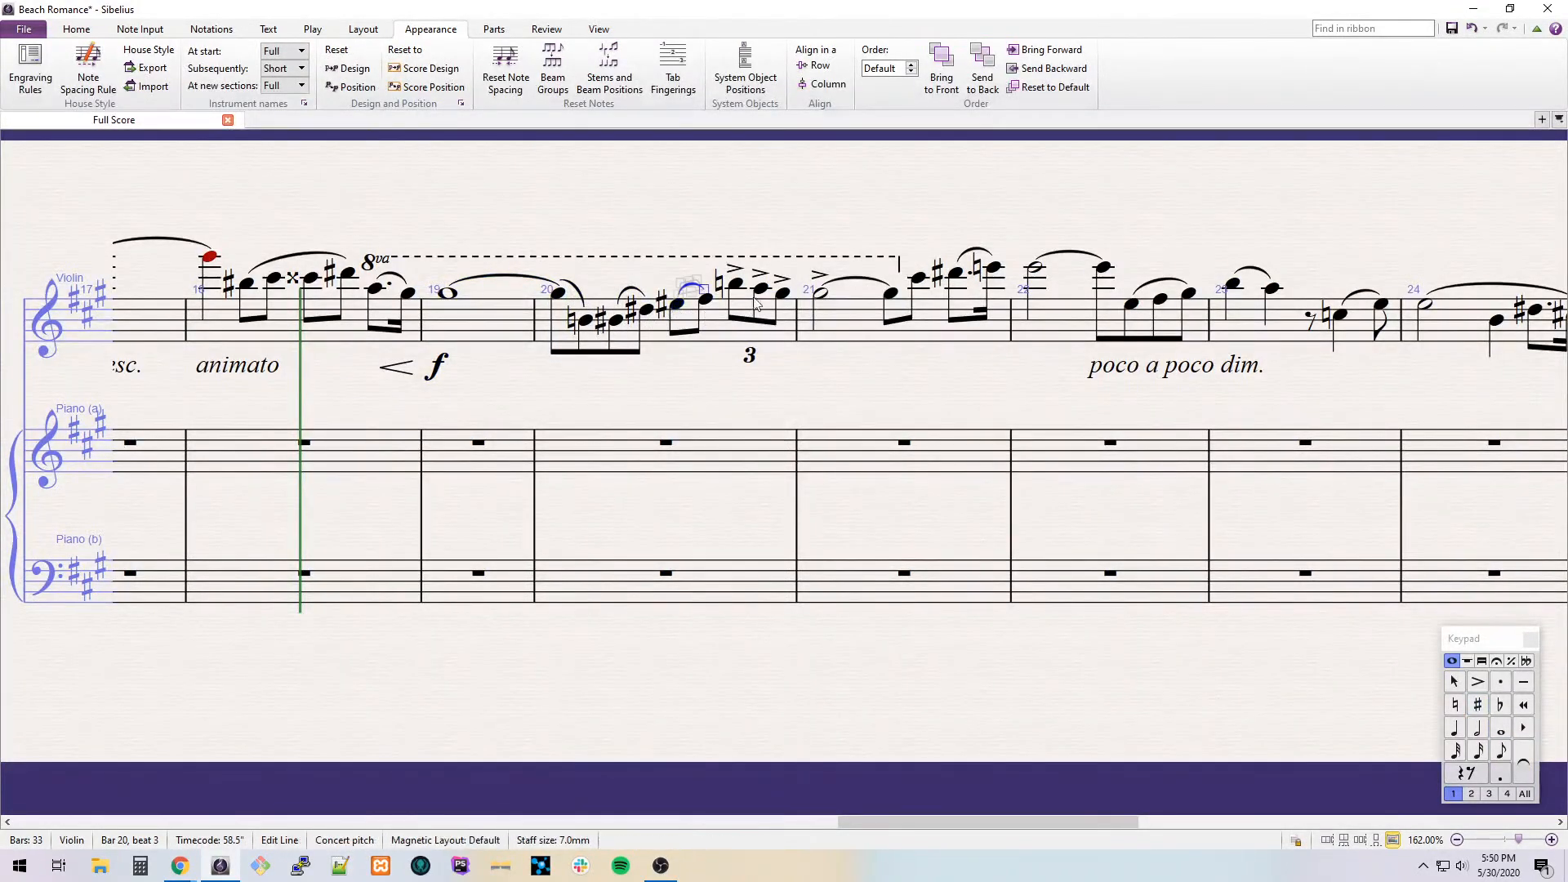
Slur the half note G#5 of violin bar 21 over its tied eighth to the following eighth C#6.
{"action": "scroll", "coordinate": [893, 330], "scroll_direction": "right", "scroll_amount": 2}
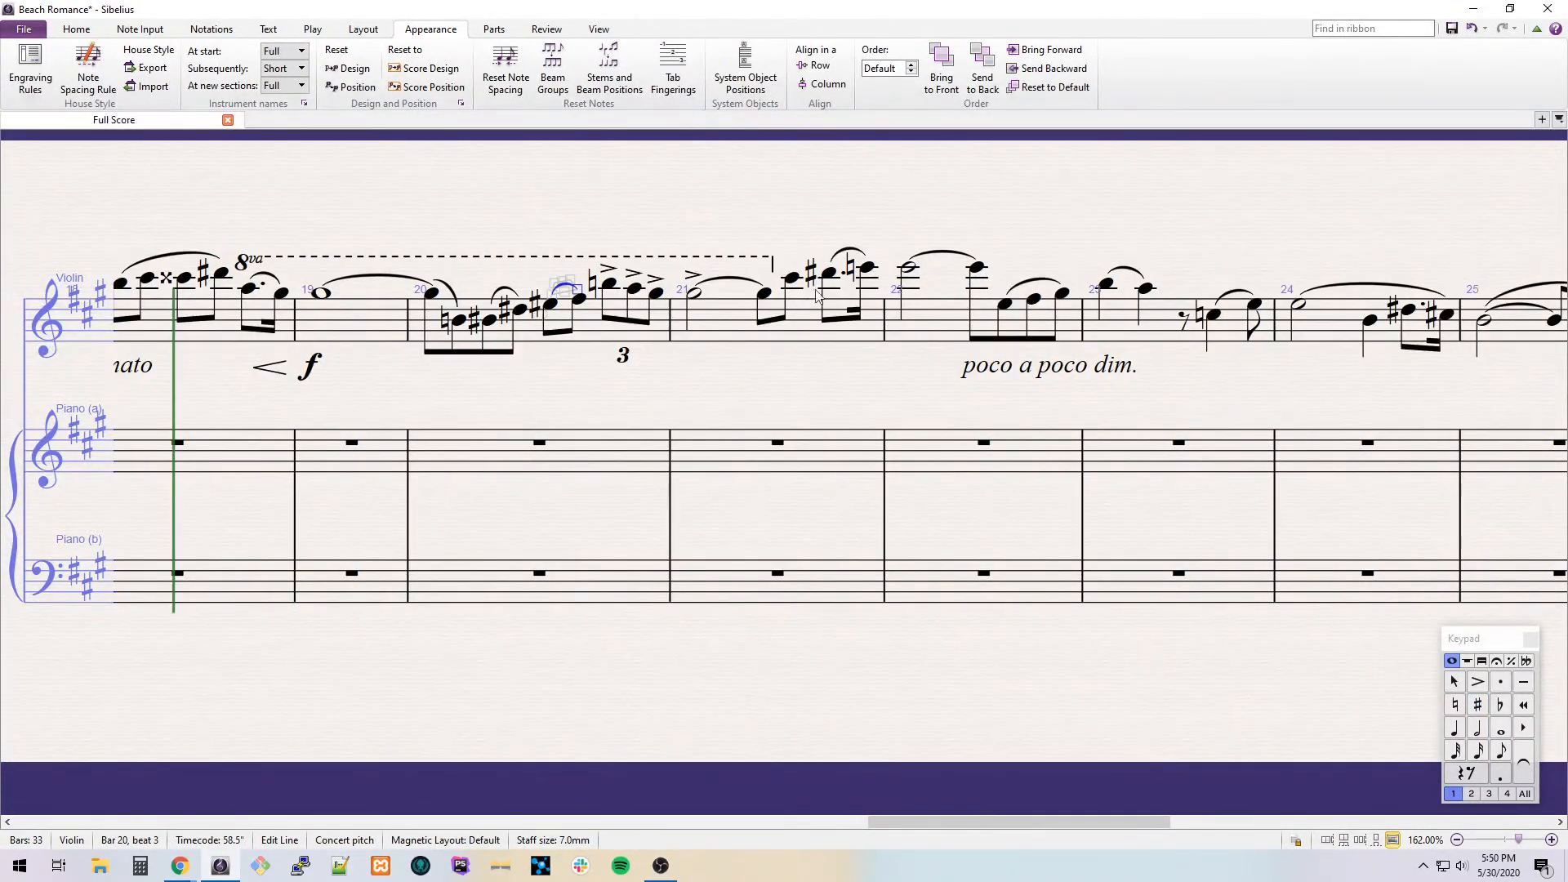
{"action": "left_click", "coordinate": [781, 315]}
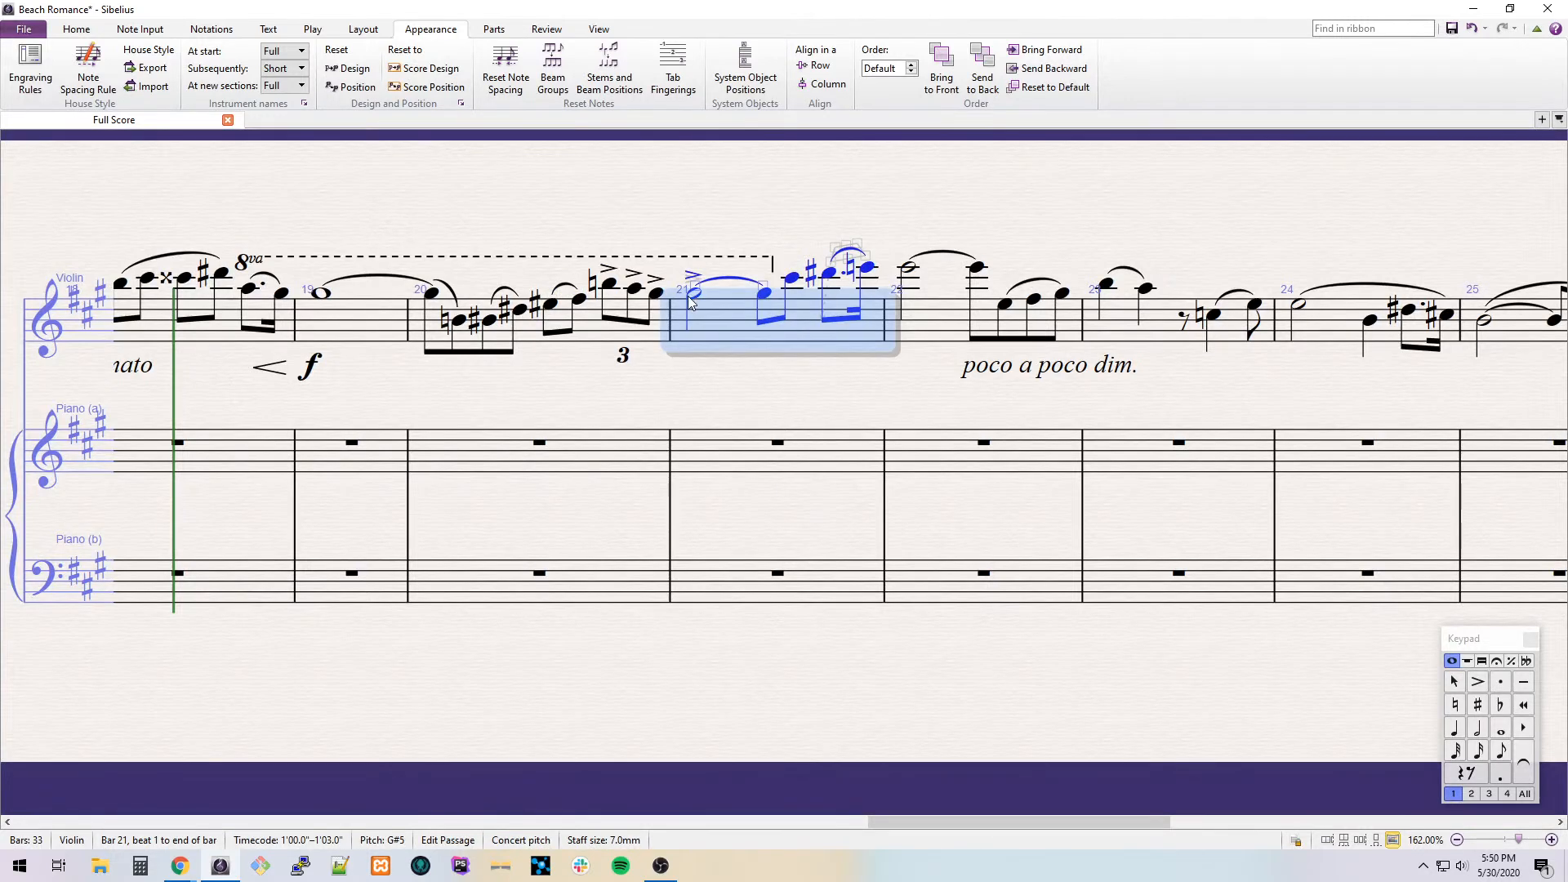
{"action": "left_click", "coordinate": [695, 295]}
{"action": "key", "text": "s"}
Add the expression text "sostenuto" below beat 3 of violin bar 21.
{"action": "left_click", "coordinate": [764, 297]}
{"action": "key", "text": "ctrl+e"}
{"action": "type", "text": "sostenuto"}
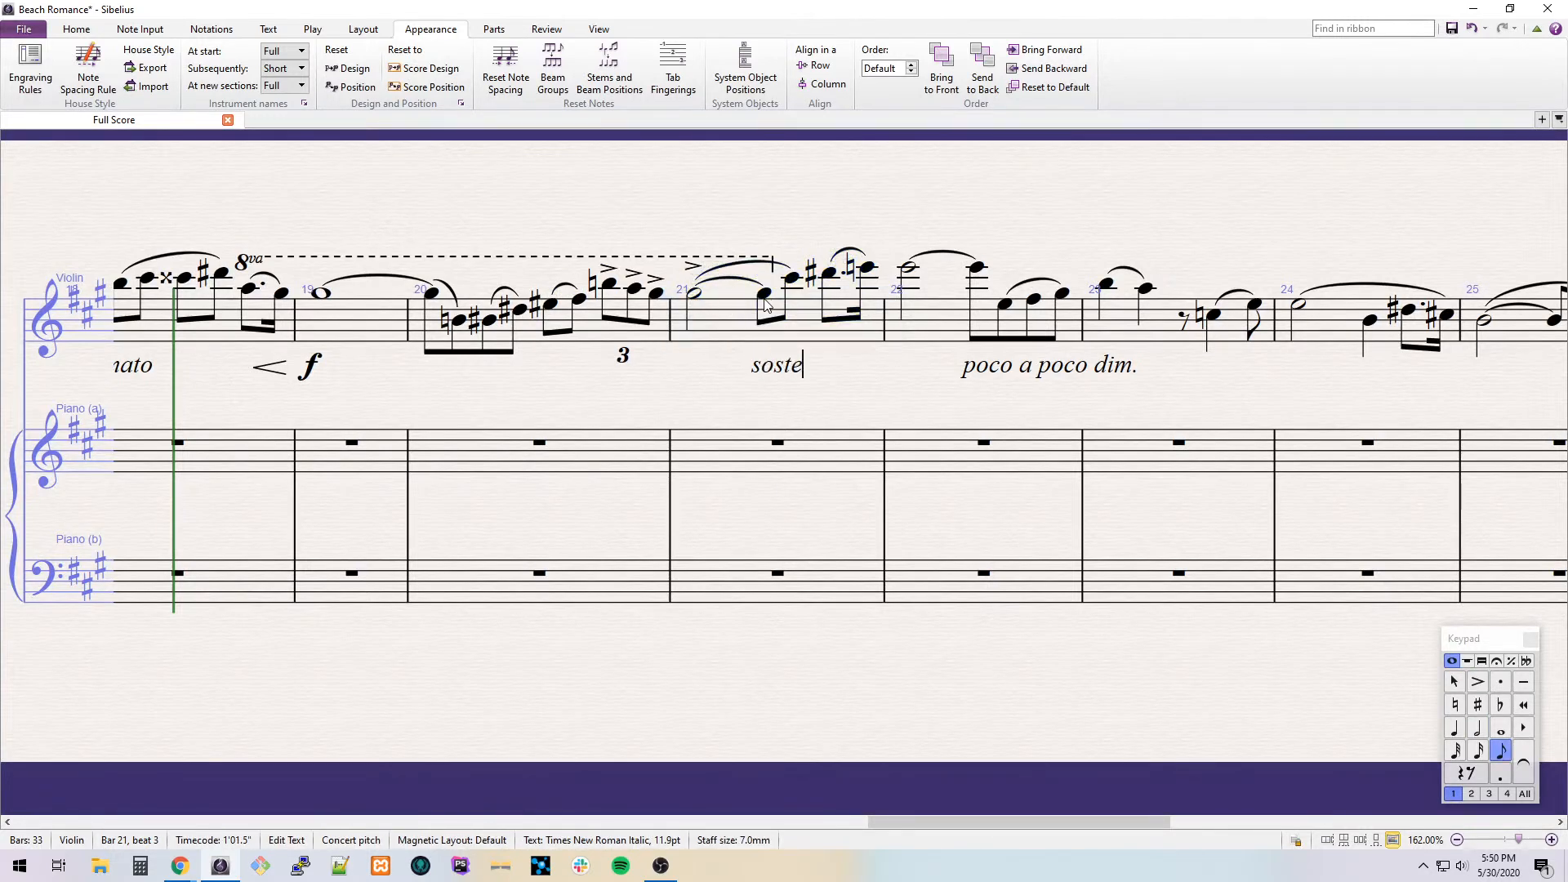
{"action": "key", "text": "ctrl+BackSpace"}
{"action": "key", "text": "ctrl+e"}
{"action": "type", "text": "spos"}
{"action": "key", "text": "BackSpace"}
{"action": "key", "text": "BackSpace"}
{"action": "key", "text": "BackSpace"}
{"action": "type", "text": "ostenuto"}
{"action": "key", "text": "Escape"}
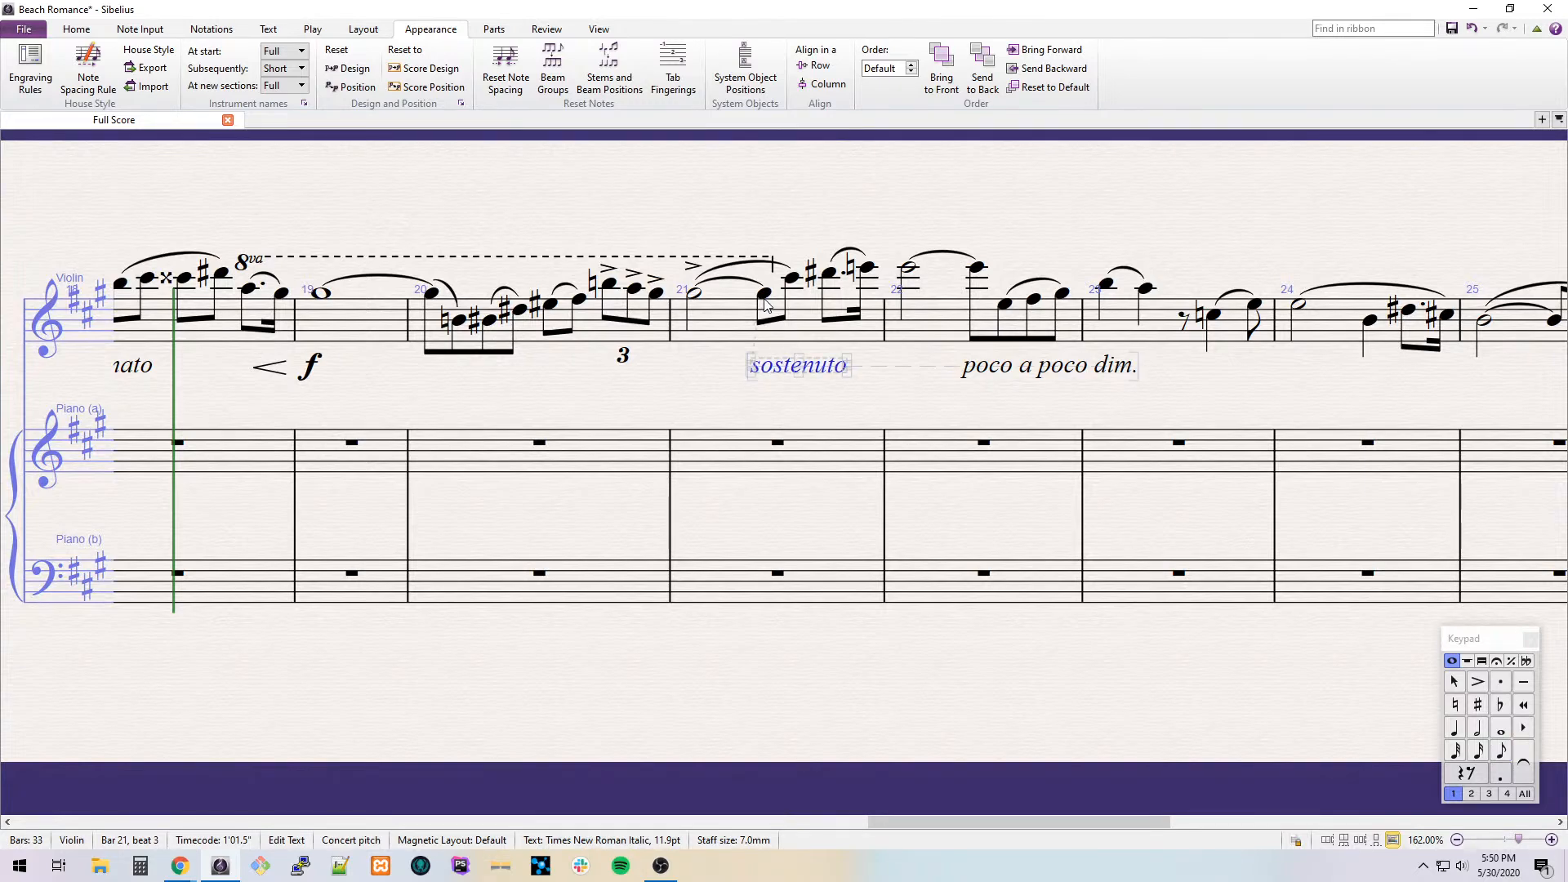
Append 18 empty bars to the end of the score.
{"action": "scroll", "coordinate": [686, 309], "scroll_direction": "right", "scroll_amount": 5}
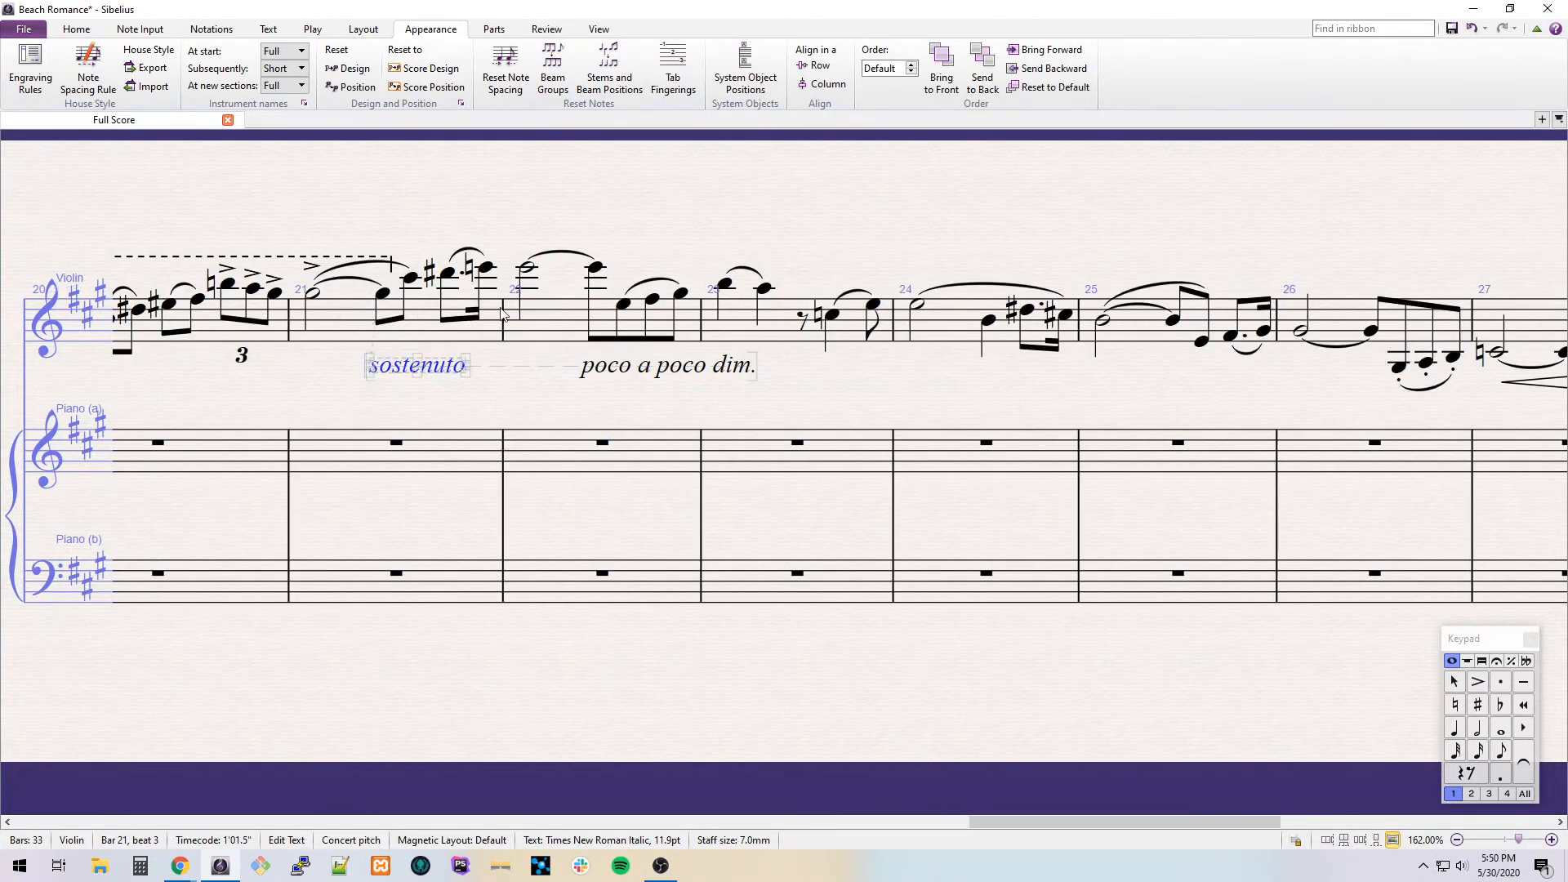
{"action": "left_click", "coordinate": [557, 327]}
{"action": "scroll", "coordinate": [556, 327], "scroll_direction": "right", "scroll_amount": 3}
{"action": "scroll", "coordinate": [557, 327], "scroll_direction": "right", "scroll_amount": 9}
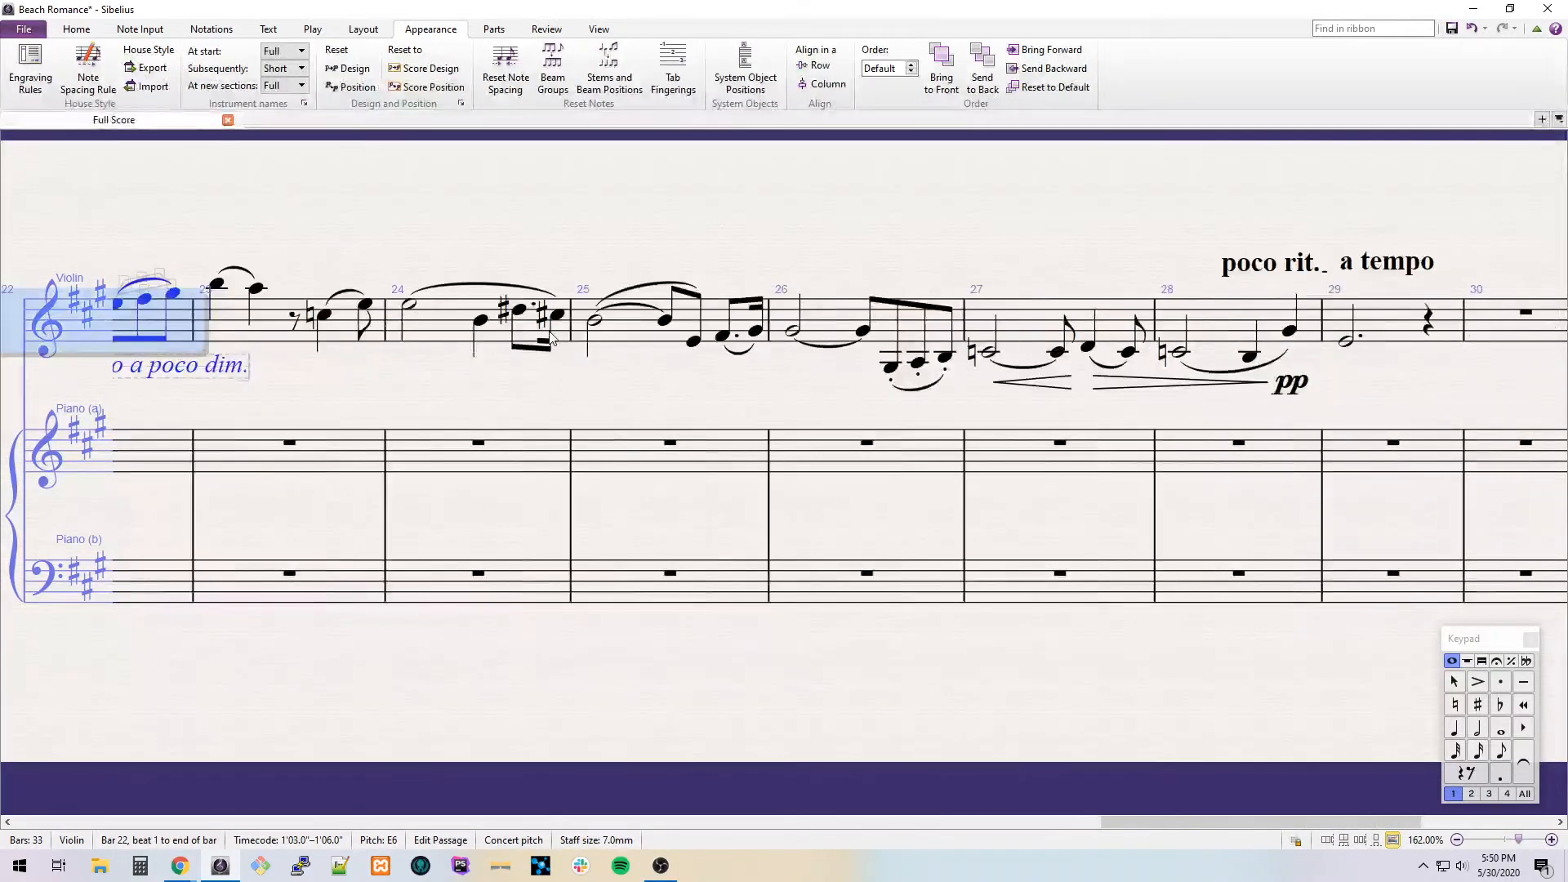
{"action": "left_click_drag", "start_coordinate": [966, 397], "coordinate": [837, 401]}
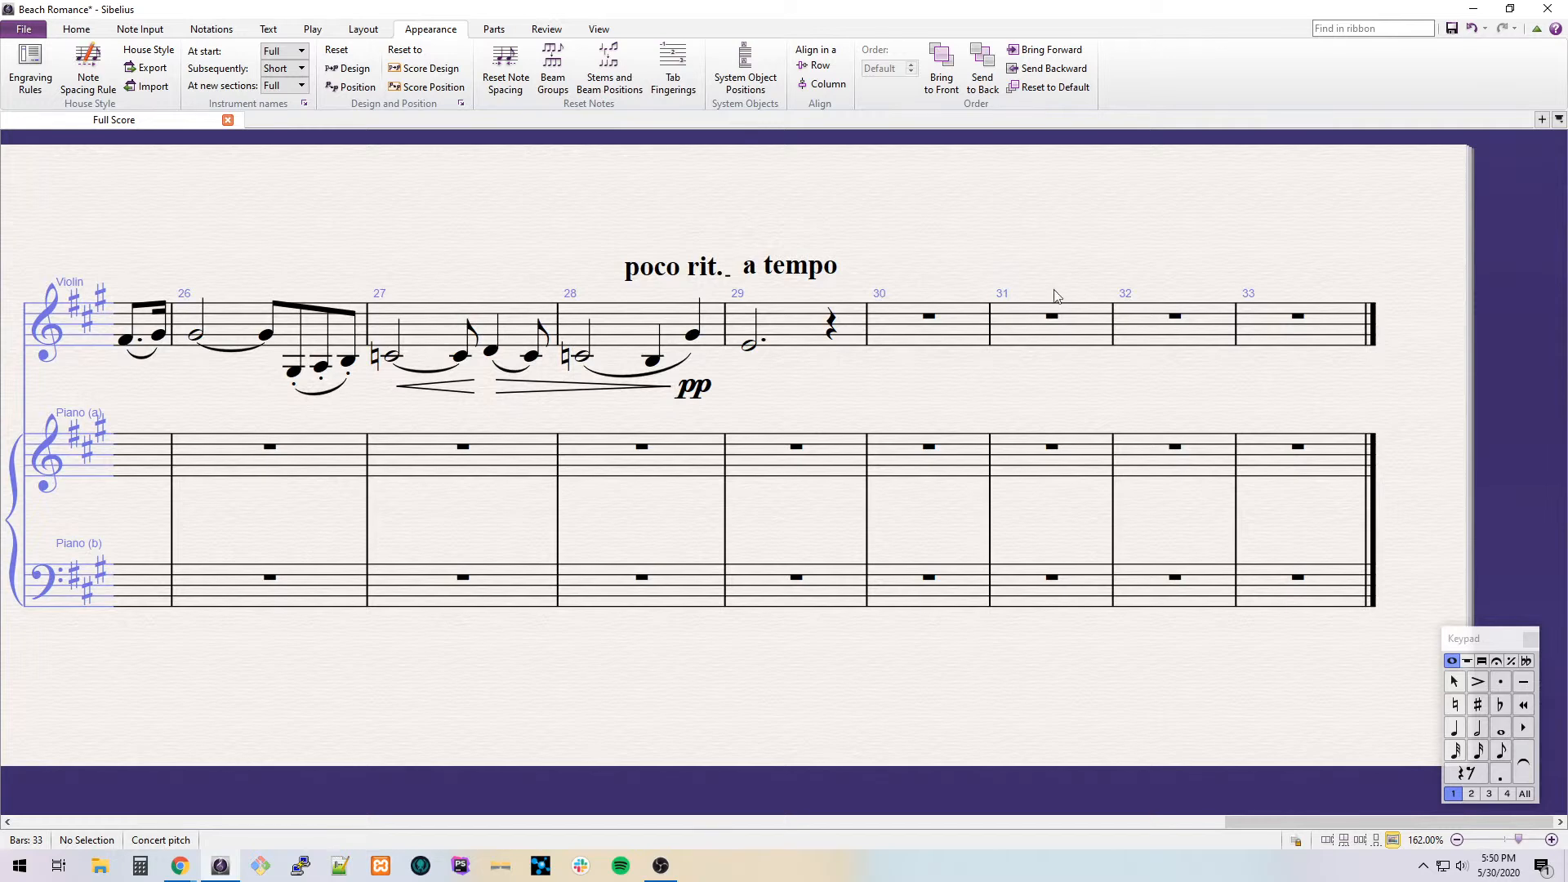
{"action": "key", "text": "ctrl+b"}
{"action": "key", "text": "ctrl+b"}
{"action": "key", "text": "ctrl+b"}
{"action": "key", "text": "ctrl+b"}
{"action": "key", "text": "ctrl+b"}
{"action": "key", "text": "ctrl+b"}
{"action": "key", "text": "ctrl+b"}
{"action": "key", "text": "ctrl+b"}
{"action": "key", "text": "ctrl+b"}
{"action": "key", "text": "ctrl+b"}
{"action": "key", "text": "ctrl+b"}
{"action": "key", "text": "ctrl+b"}
{"action": "key", "text": "ctrl+b"}
{"action": "key", "text": "ctrl+b"}
{"action": "key", "text": "ctrl+b"}
{"action": "key", "text": "ctrl+b"}
{"action": "key", "text": "ctrl+b"}
{"action": "key", "text": "ctrl+b"}
Leave violin bars 30 to 32 as rests and enter a staccato eighth note D5 after an eighth rest in bar 33.
{"action": "left_click", "coordinate": [952, 341]}
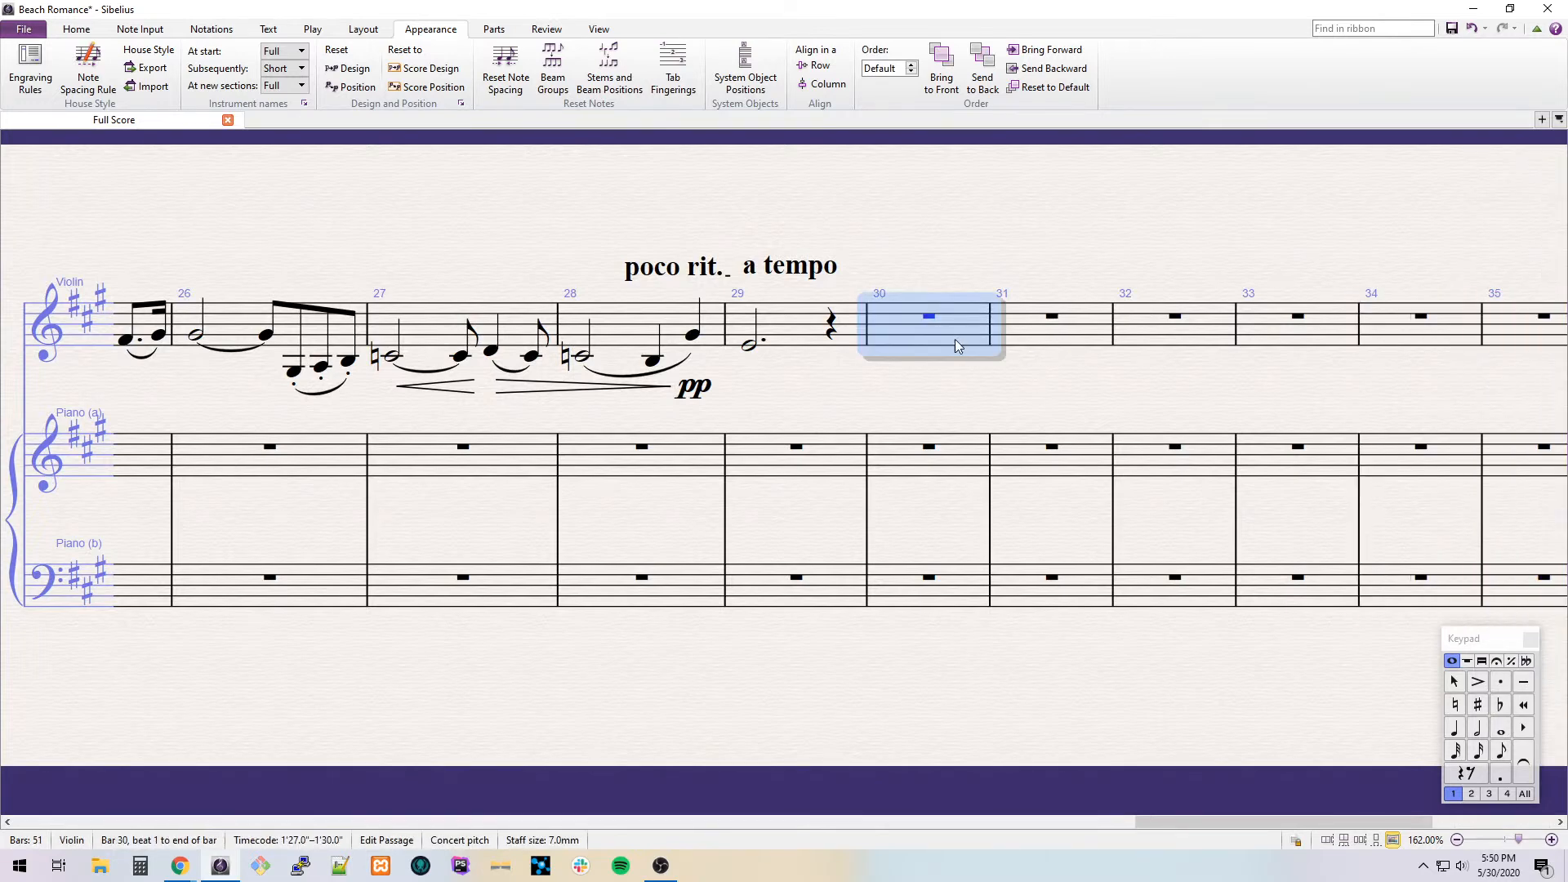
{"action": "scroll", "coordinate": [915, 346], "scroll_direction": "right", "scroll_amount": 3}
{"action": "scroll", "coordinate": [815, 351], "scroll_direction": "left", "scroll_amount": 1}
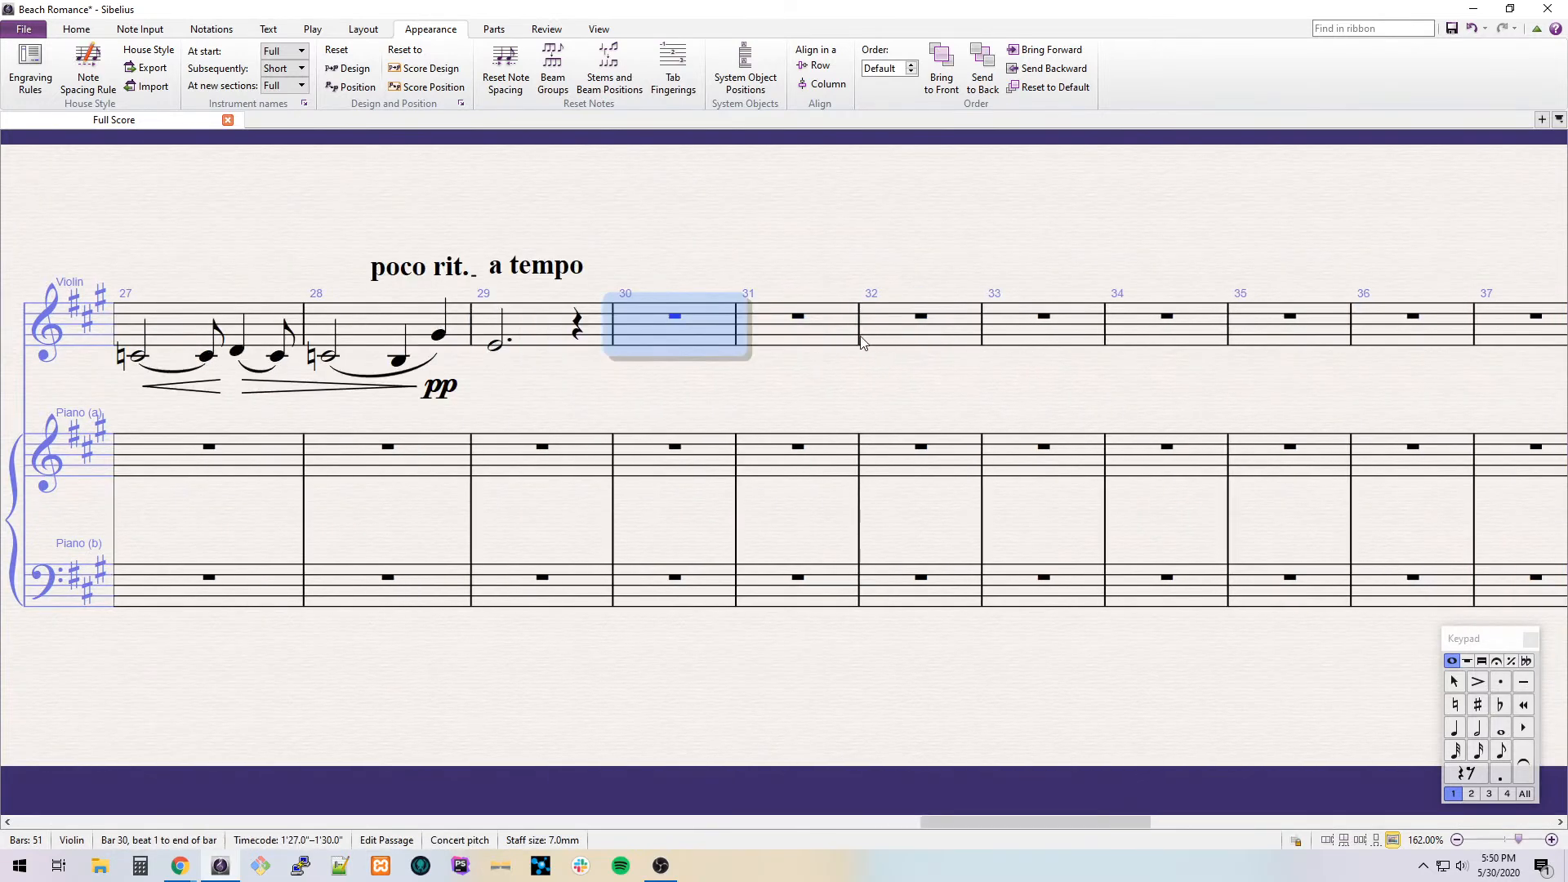
{"action": "left_click", "coordinate": [907, 318], "text": "shift"}
{"action": "left_click", "coordinate": [1046, 338]}
{"action": "left_click_drag", "start_coordinate": [1102, 239], "coordinate": [694, 237]}
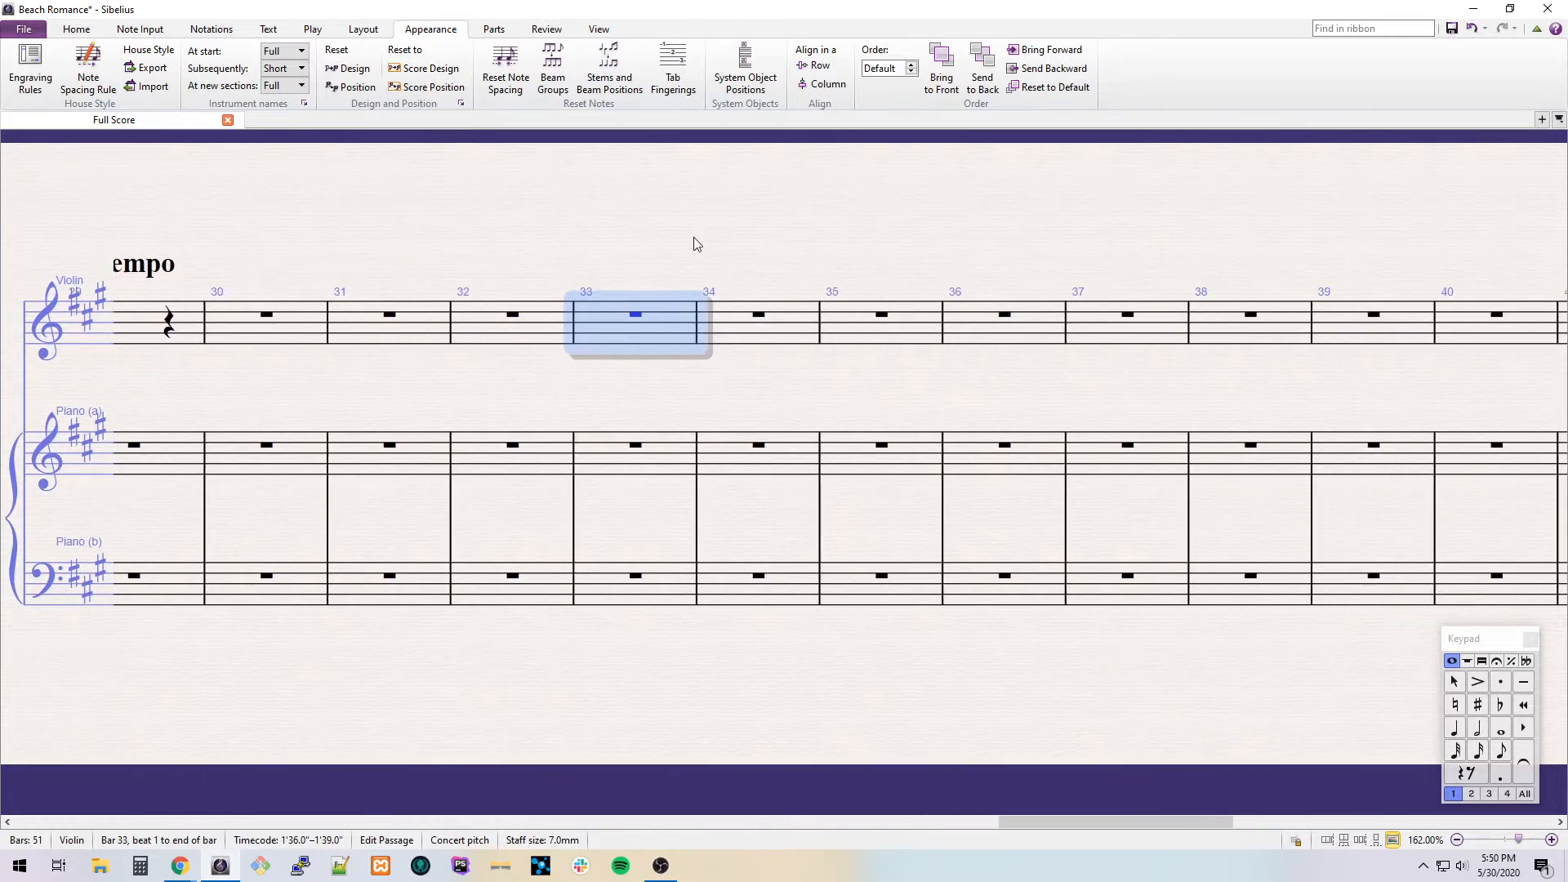
{"action": "key", "text": "KP_3"}
{"action": "key", "text": "Left"}
{"action": "key", "text": "Right"}
{"action": "key", "text": "Right"}
{"action": "key", "text": "KP_Multiply"}
{"action": "key", "text": "KP_Divide"}
{"action": "key", "text": "d"}
{"action": "key", "text": "ctrl+Up"}
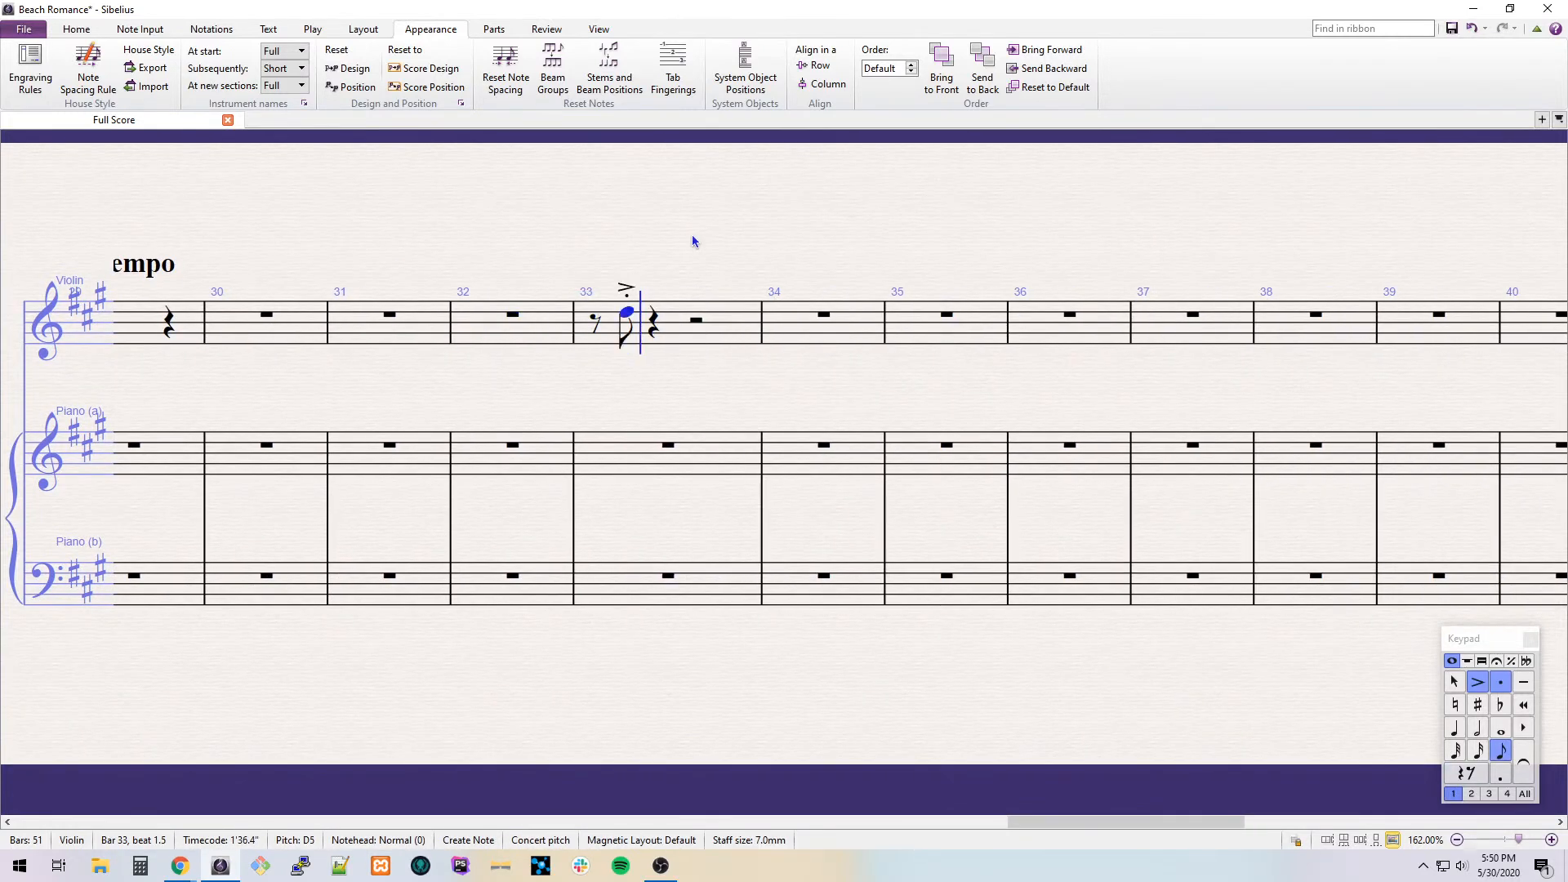
{"action": "key", "text": "KP_Divide"}
Enter an accented quarter note F natural 6 on beat 2 of violin bar 33, tied to a dotted eighth F6.
{"action": "key", "text": "Right"}
{"action": "key", "text": "KP_7"}
{"action": "key", "text": "f"}
{"action": "key", "text": "ctrl+Up"}
{"action": "key", "text": "KP_Enter"}
{"action": "key", "text": "Escape"}
{"action": "key", "text": "KP_Divide"}
{"action": "key", "text": "Right"}
{"action": "key", "text": "KP_3"}
{"action": "key", "text": "KP_Decimal"}
{"action": "key", "text": "f"}
Complete violin bar 33 with thirty-second notes B5 and C natural 6, dotted eighth D6, and thirty-second notes G#5 and A5.
{"action": "key", "text": "KP_1"}
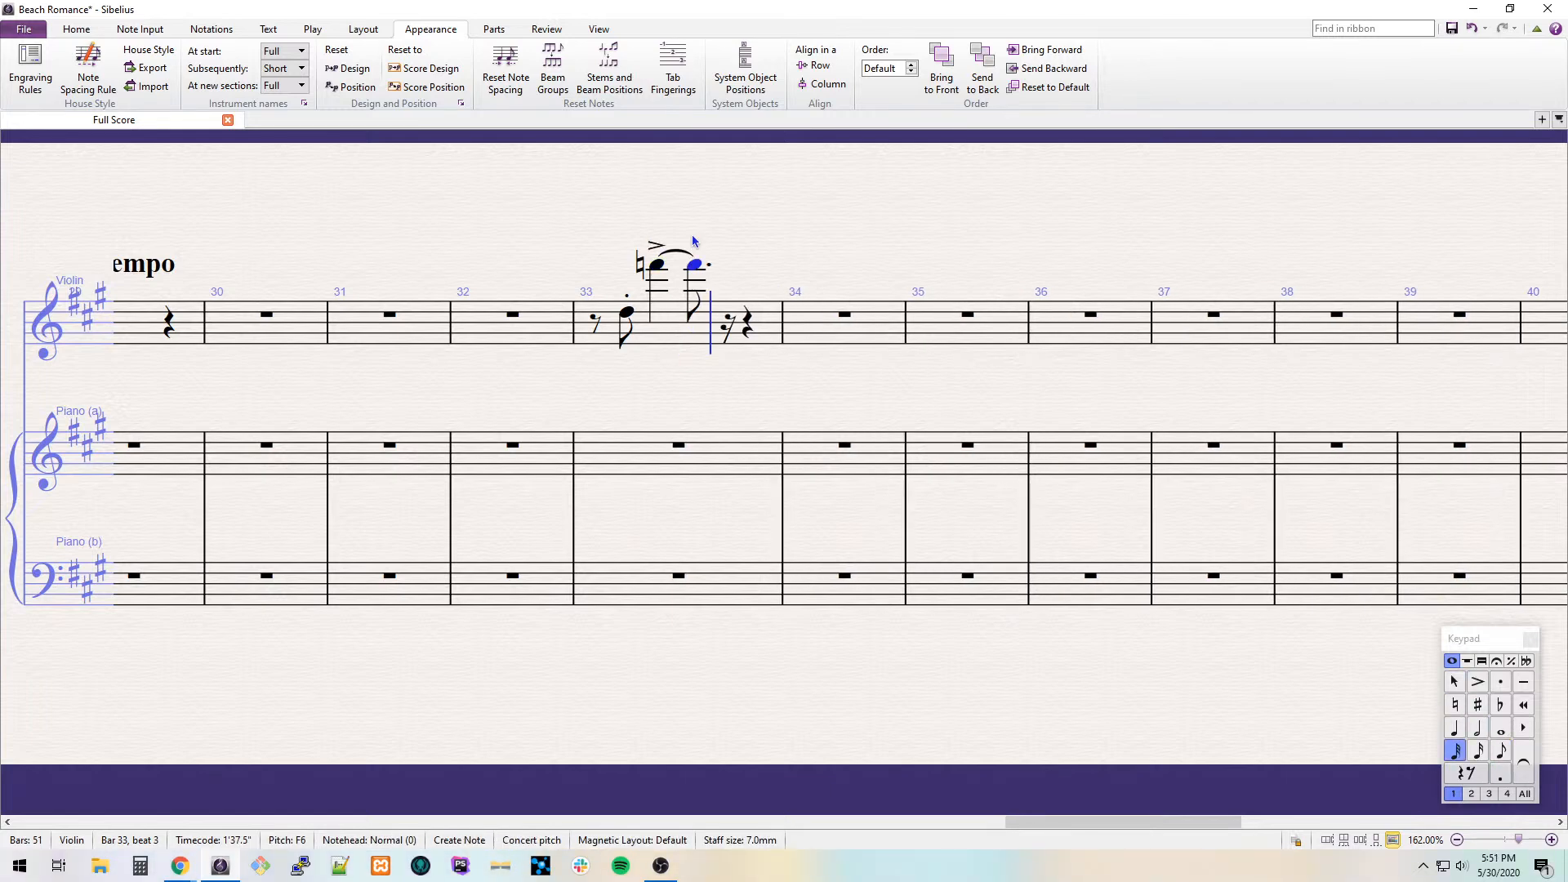
{"action": "key", "text": "b"}
{"action": "key", "text": "KP_7"}
{"action": "key", "text": "c"}
{"action": "key", "text": "KP_2"}
{"action": "key", "text": "d"}
{"action": "key", "text": "KP_1"}
{"action": "key", "text": "g"}
{"action": "key", "text": "a"}
Enter dotted eighth B5, thirty-seconds D5 and E5, and half note F natural 5 in violin bar 34, slurring the last three notes.
{"action": "key", "text": "KP_3"}
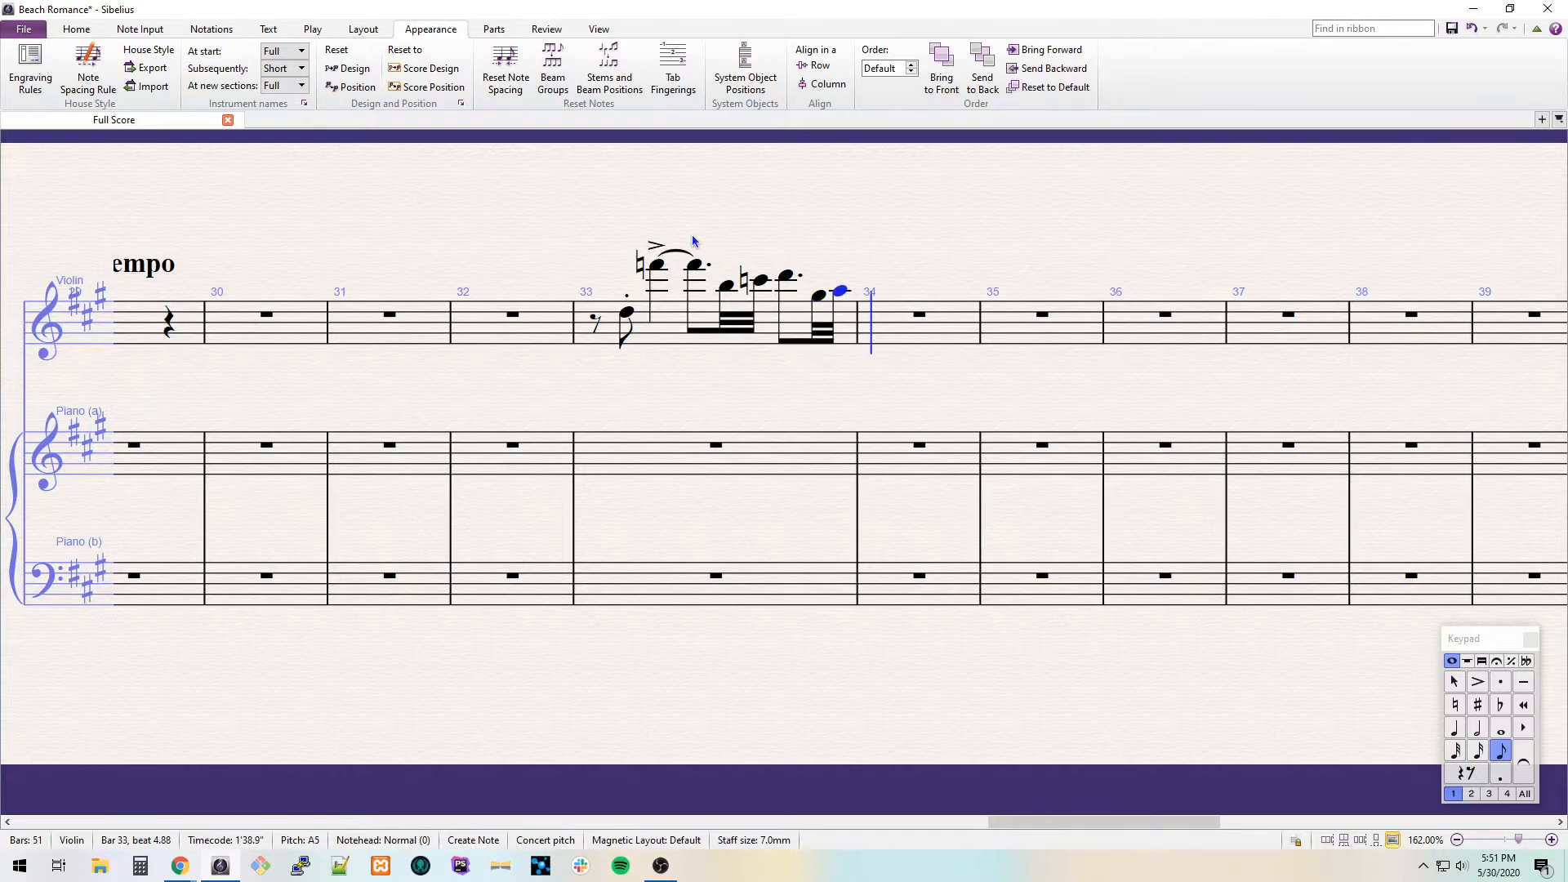
{"action": "key", "text": "KP_Decimal"}
{"action": "key", "text": "b"}
{"action": "key", "text": "KP_1"}
{"action": "key", "text": "e"}
{"action": "key", "text": "KP_8"}
{"action": "key", "text": "f"}
{"action": "key", "text": "KP_5"}
{"action": "key", "text": "KP_7"}
{"action": "key", "text": "g"}
{"action": "key", "text": "Escape"}
{"action": "key", "text": "shift+Left"}
{"action": "key", "text": "shift+Left"}
{"action": "key", "text": "Down"}
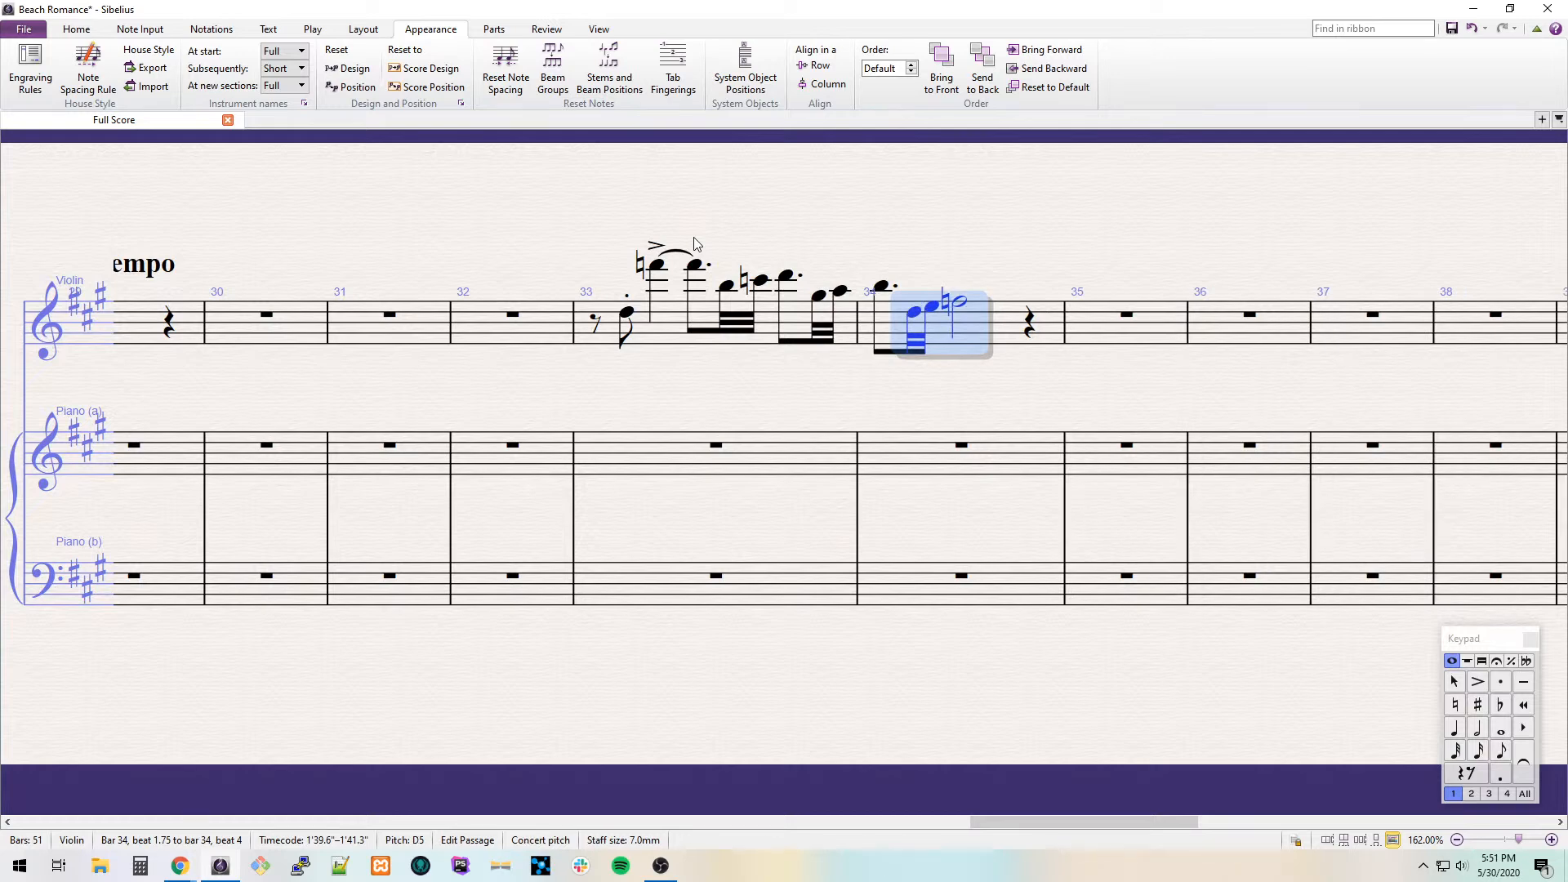
{"action": "key", "text": "s"}
{"action": "key", "text": "Escape"}
Enter quarter note F5 on beat 4 of violin bar 34 tied to a quarter in bar 35, plus quarter A5 tied to an eighth.
{"action": "key", "text": "KP_4"}
{"action": "key", "text": "f"}
{"action": "key", "text": "KP_Enter"}
{"action": "key", "text": "g"}
{"action": "key", "text": "KP_3"}
{"action": "key", "text": "KP_Enter"}
Complete violin bar 35 with eighth notes F natural 5, D5 and A4.
{"action": "key", "text": "KP_7"}
{"action": "key", "text": "f"}
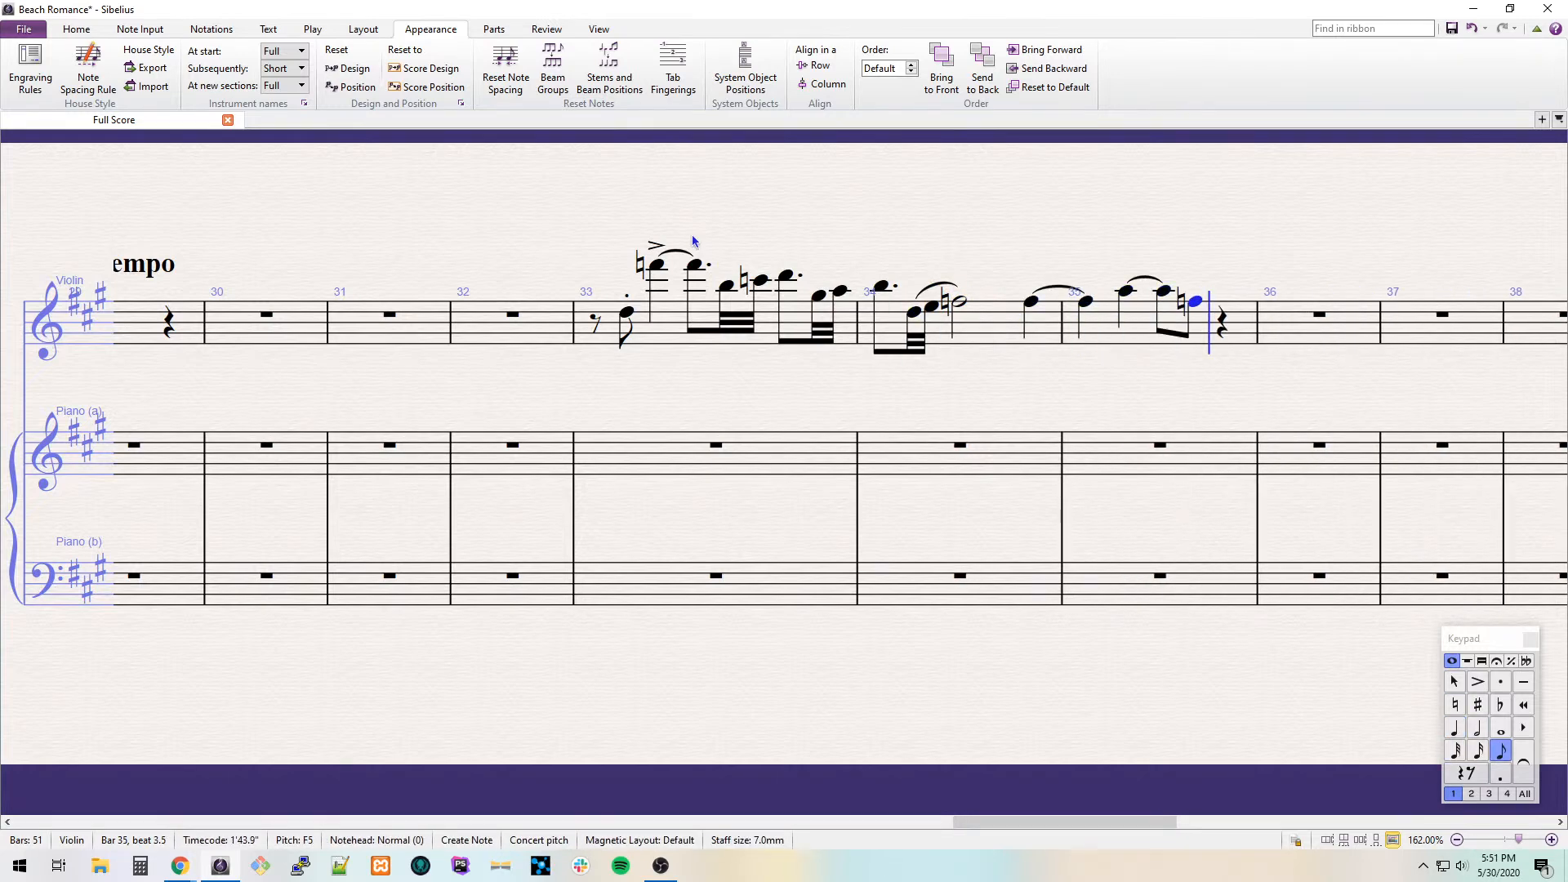
{"action": "key", "text": "d"}
{"action": "key", "text": "a"}
Enter half note C natural 5 tied to an eighth, quarter D5 and eighth C5 in violin bar 36, and quarter A4 in bar 37.
{"action": "key", "text": "KP_5"}
{"action": "key", "text": "KP_7"}
{"action": "key", "text": "c"}
{"action": "key", "text": "KP_3"}
{"action": "key", "text": "KP_Enter"}
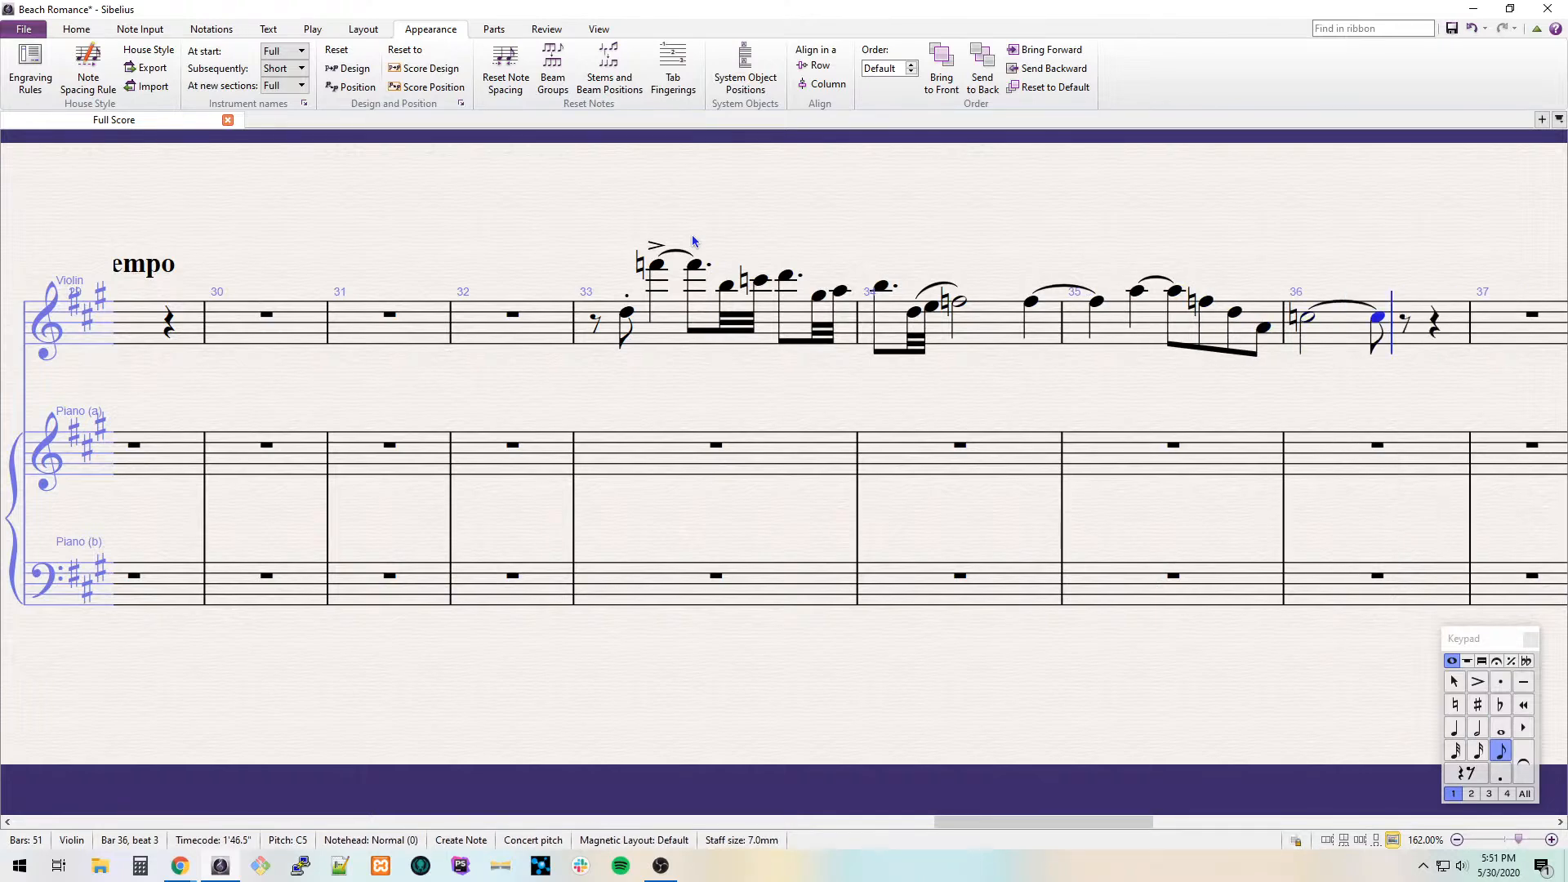
{"action": "key", "text": "KP_4"}
{"action": "key", "text": "d"}
{"action": "key", "text": "KP_3"}
{"action": "key", "text": "c"}
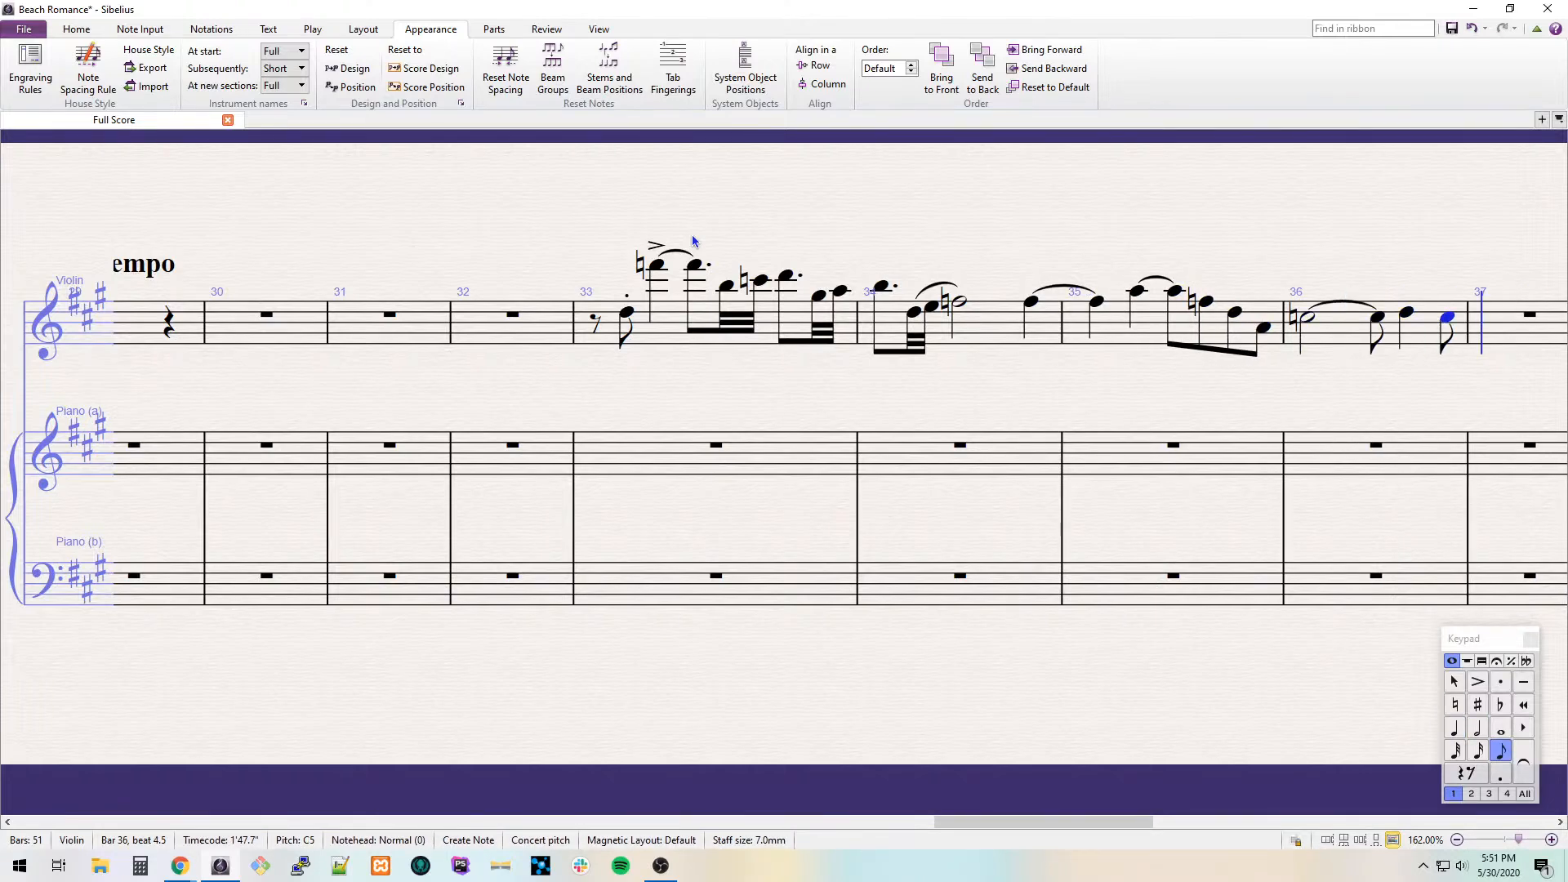
{"action": "key", "text": "KP_4"}
{"action": "key", "text": "a"}
Add a diminuendo hairpin from beat 3 of violin bar 36 to the quarter note A4 in bar 37.
{"action": "key", "text": "Escape"}
{"action": "key", "text": "shift+Left"}
{"action": "key", "text": "shift+Left"}
{"action": "key", "text": "shift+Left"}
{"action": "key", "text": "greater"}
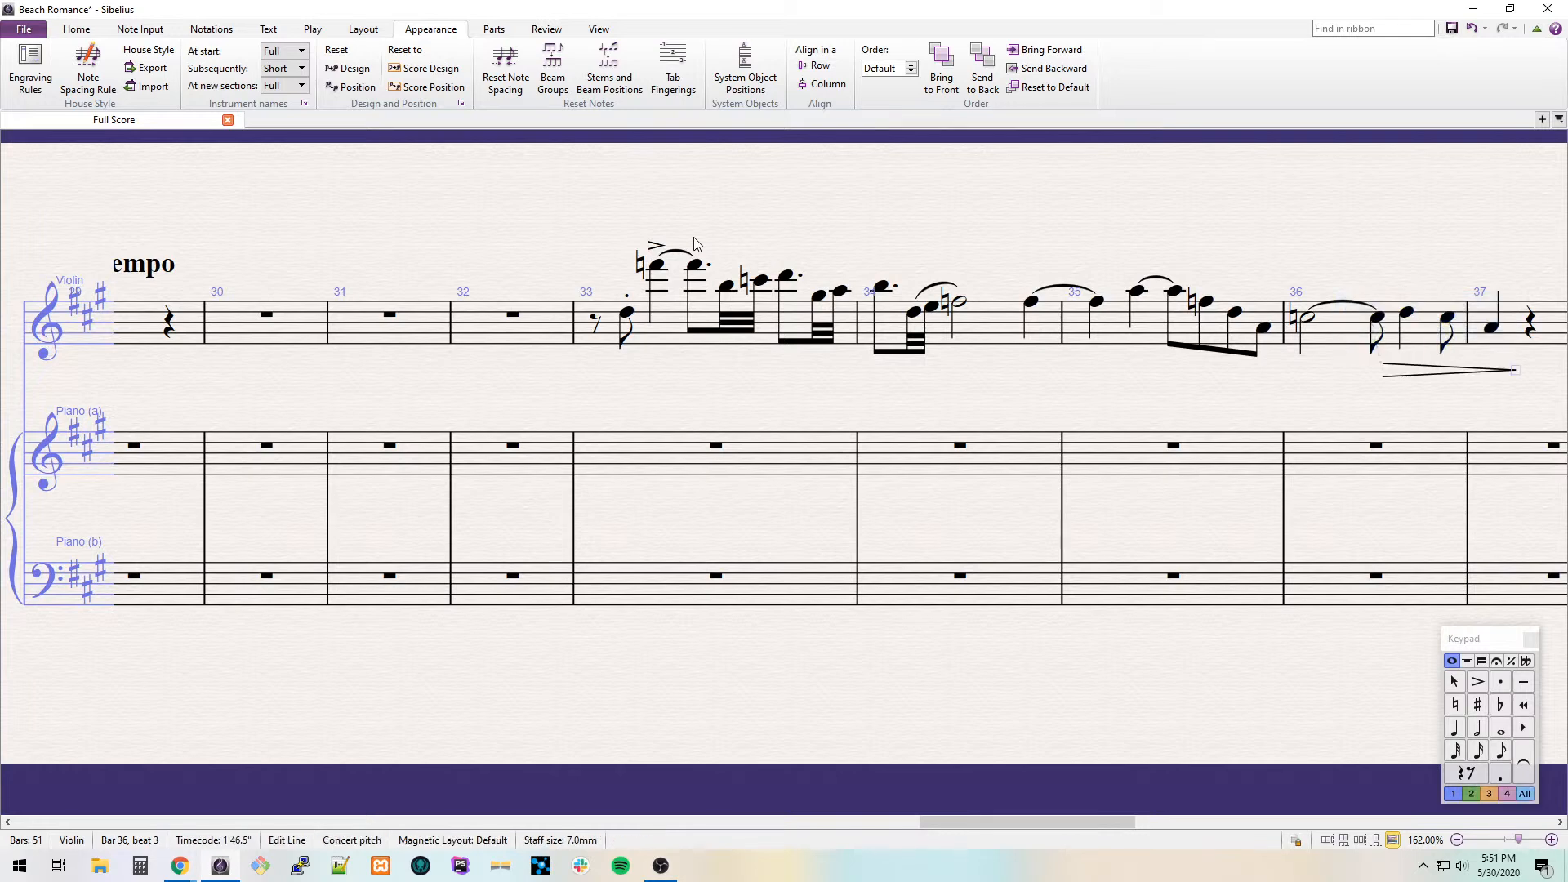
Slur violin bar 36 from the half note C5 to the last eighth C5, and slur D5 to A4 on beat 4 of bar 35.
{"action": "left_click", "coordinate": [1298, 340]}
{"action": "key", "text": "s"}
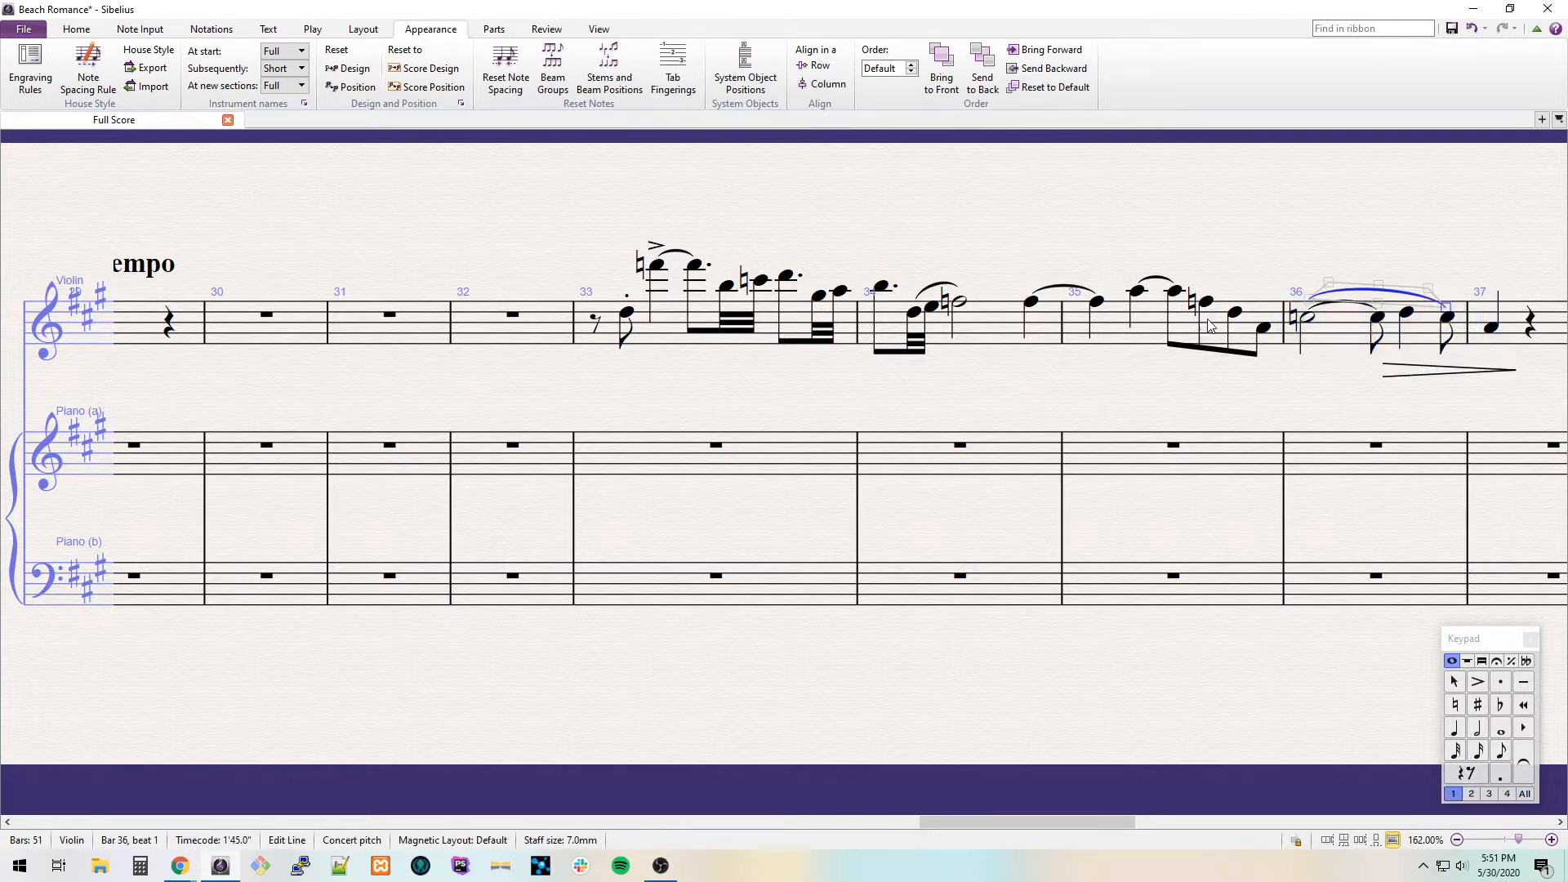
{"action": "left_click", "coordinate": [1235, 312]}
{"action": "key", "text": "s"}
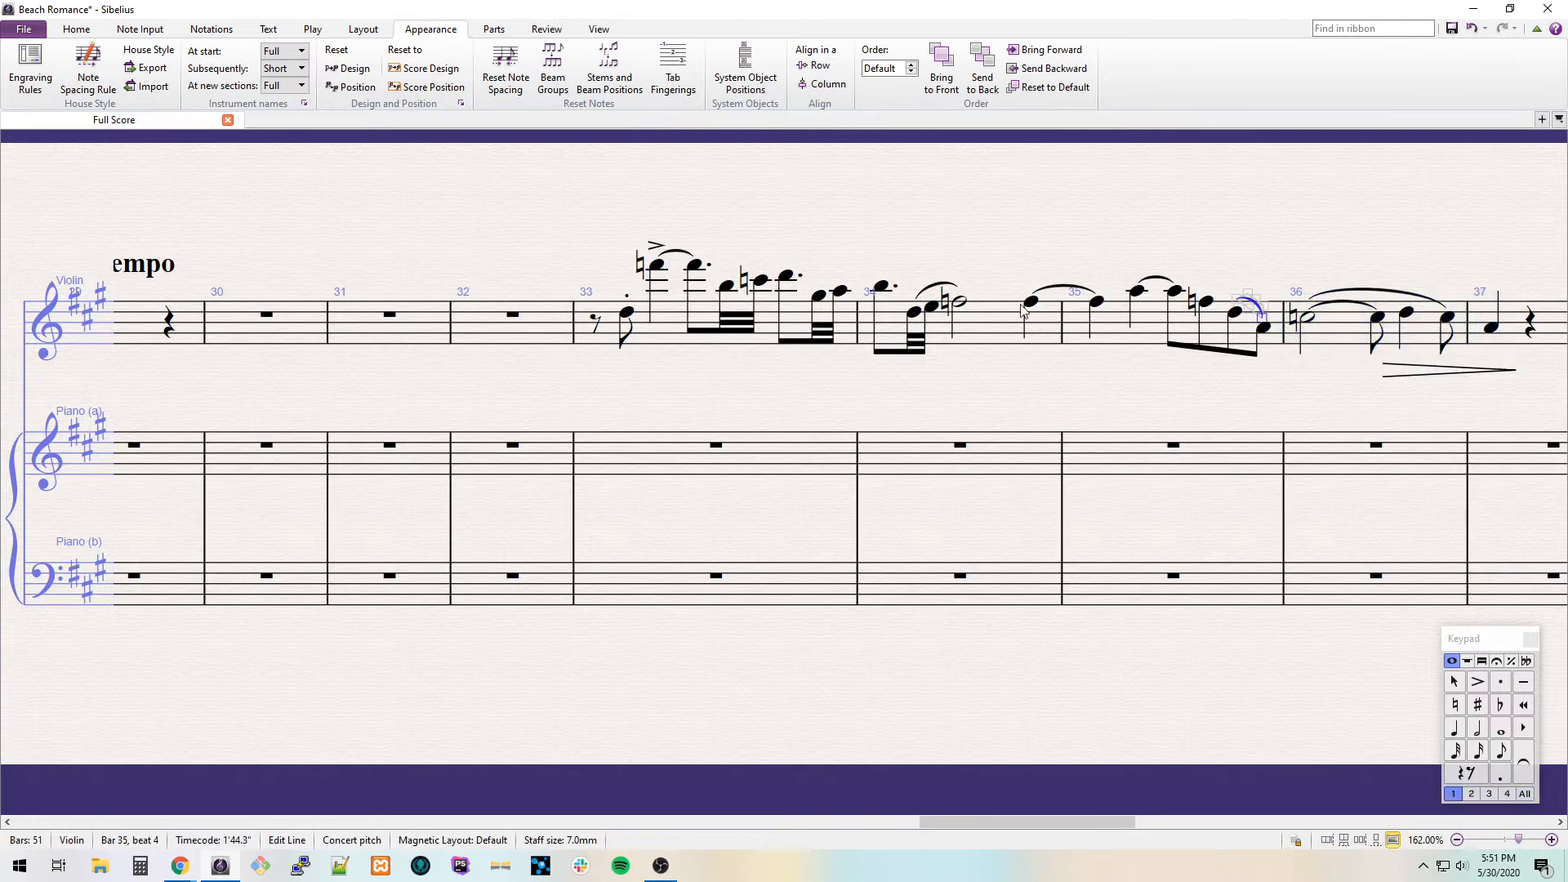
{"action": "left_click", "coordinate": [1033, 312]}
{"action": "key", "text": "s"}
{"action": "key", "text": "space"}
{"action": "key", "text": "space"}
{"action": "key", "text": "ctrl+z"}
{"action": "key", "text": "ctrl+z"}
{"action": "key", "text": "ctrl+z"}
Slur the quarter note F5 on beat 4 of violin bar 34 to the eighth note F natural 5 in bar 35.
{"action": "left_click", "coordinate": [1030, 305]}
{"action": "key", "text": "s"}
{"action": "key", "text": "space"}
{"action": "key", "text": "space"}
{"action": "key", "text": "space"}
Add an mf dynamic below the quarter note on beat 4 of violin bar 34.
{"action": "left_click", "coordinate": [1031, 303]}
{"action": "key", "text": "ctrl+e"}
{"action": "type", "text": "mf"}
{"action": "key", "text": "Escape"}
{"action": "left_click", "coordinate": [1035, 288]}
Add a crescendo hairpin from F5 to A5 in violin bar 35 and a diminuendo hairpin from beat 3 to the last eighth A4.
{"action": "left_click", "coordinate": [1097, 304]}
{"action": "left_click", "coordinate": [1140, 294], "text": "shift"}
{"action": "key", "text": "h"}
{"action": "left_click", "coordinate": [1174, 292]}
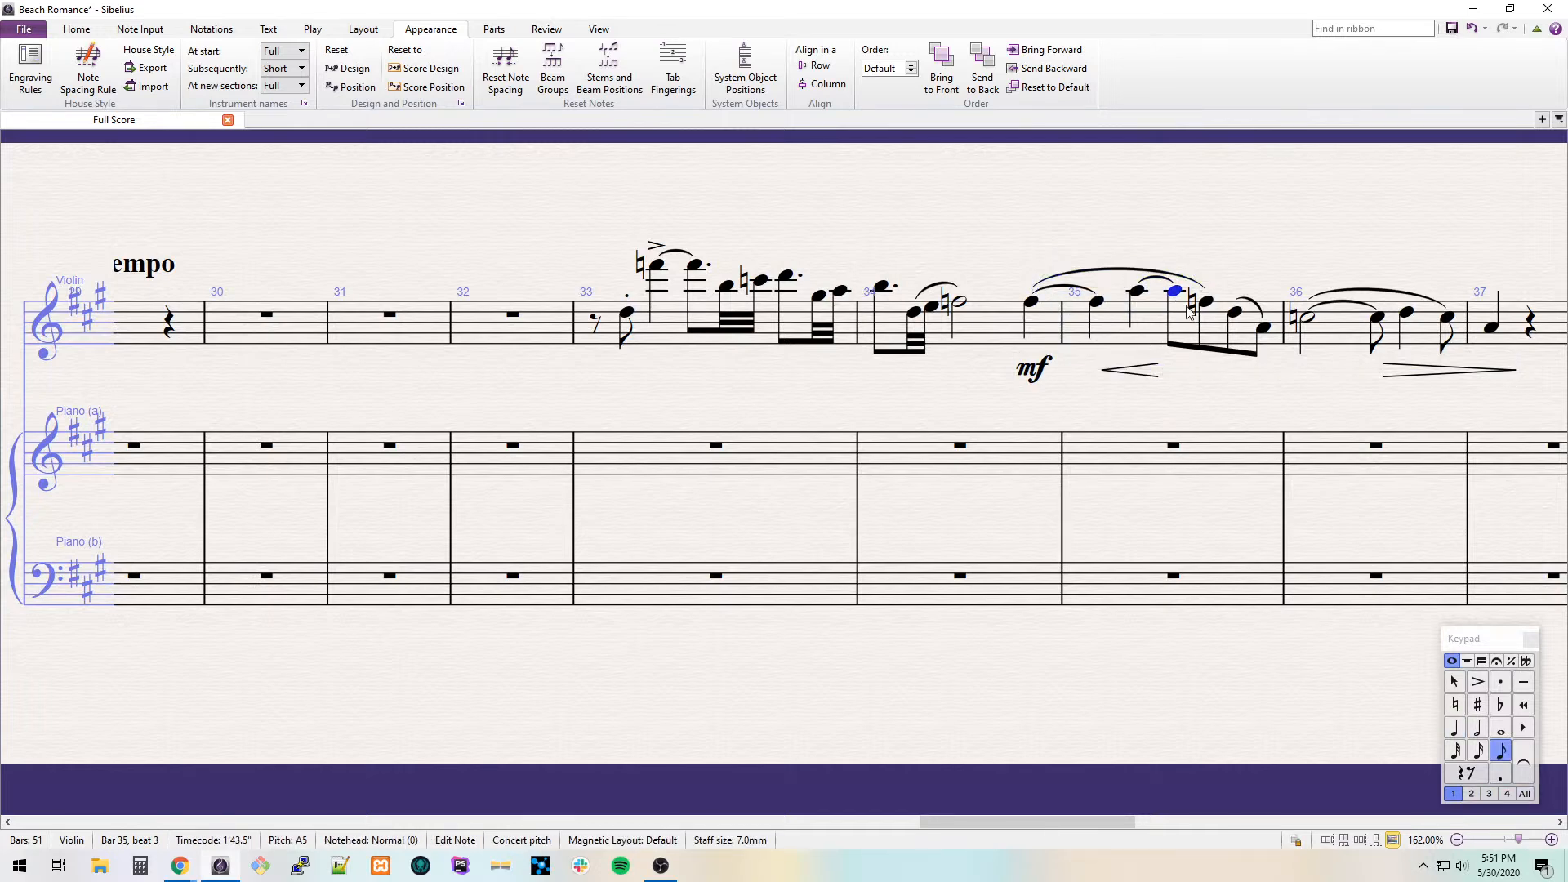
{"action": "left_click", "coordinate": [1265, 330], "text": "shift"}
{"action": "key", "text": "shift+h"}
{"action": "key", "text": "Escape"}
{"action": "key", "text": "alt+Tab"}
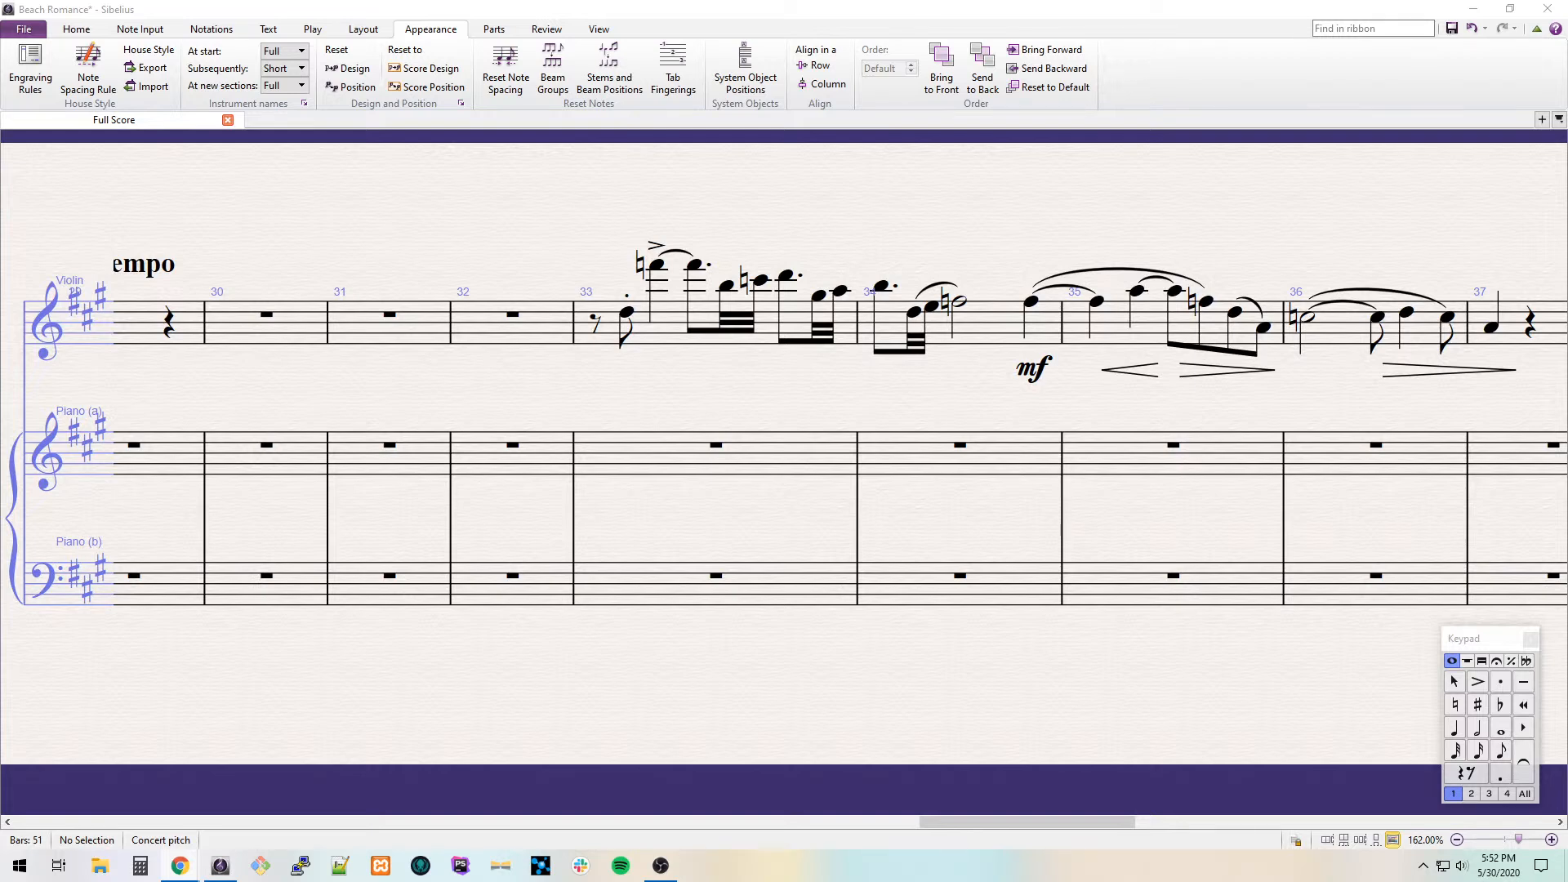
Add f below the staccato eighth D5 and sf below the accented F natural 6 in violin bar 33.
{"action": "left_click", "coordinate": [629, 314]}
{"action": "key", "text": "ctrl+e"}
{"action": "key", "text": "ctrl+f"}
{"action": "key", "text": "Escape"}
{"action": "key", "text": "Escape"}
{"action": "left_click", "coordinate": [654, 266]}
{"action": "key", "text": "ctrl+e"}
{"action": "key", "text": "ctrl+shift+s"}
{"action": "key", "text": "ctrl+f"}
{"action": "key", "text": "Escape"}
{"action": "key", "text": "Escape"}
Add the expression text "animato" at beat 3 of violin bar 33.
{"action": "left_click", "coordinate": [698, 271]}
{"action": "key", "text": "ctrl+e"}
{"action": "type", "text": "animato"}
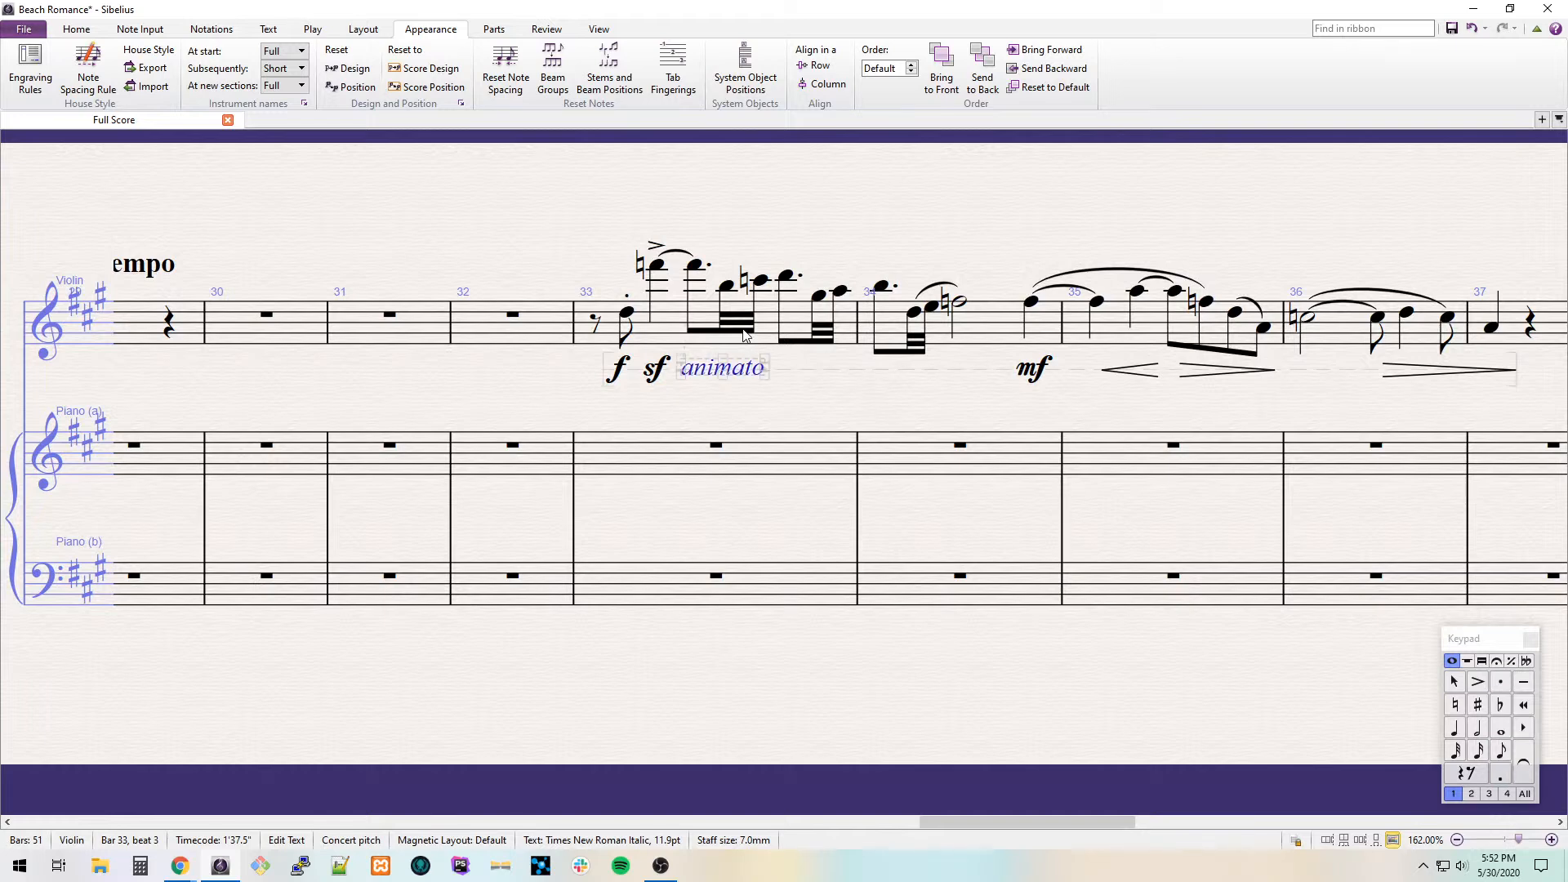
Slur B5 to the dotted D6 in violin bar 33, and the bar's last two notes to the first note of bar 34.
{"action": "left_click", "coordinate": [725, 286]}
{"action": "key", "text": "s"}
{"action": "key", "text": "space"}
{"action": "key", "text": "space"}
{"action": "left_click", "coordinate": [819, 296]}
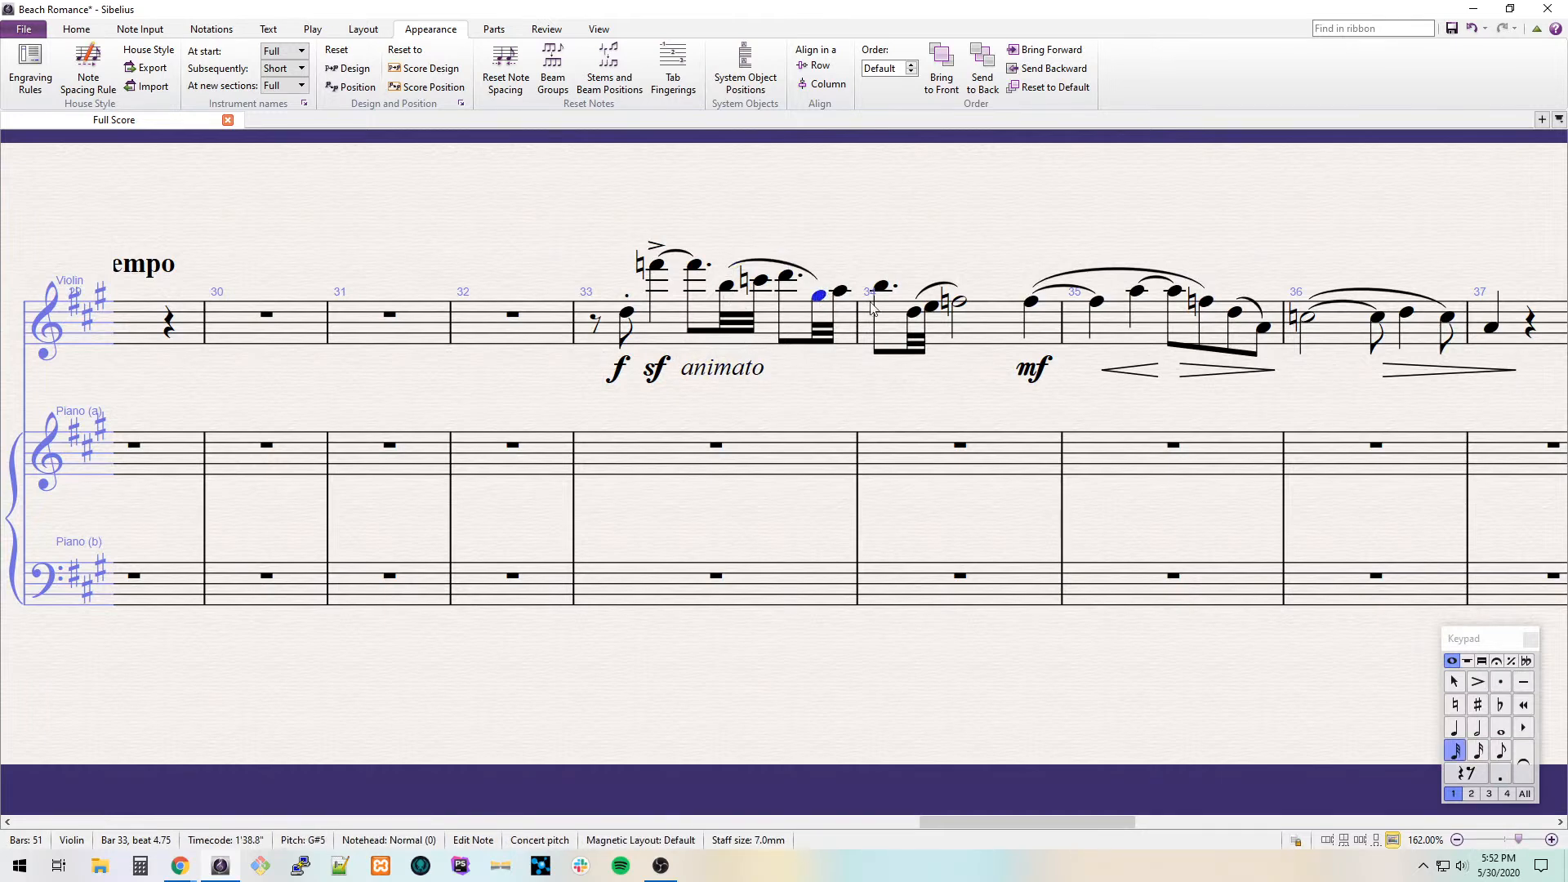
{"action": "key", "text": "ctrl+z"}
{"action": "left_click", "coordinate": [820, 296]}
{"action": "key", "text": "s"}
{"action": "left_click_drag", "start_coordinate": [958, 242], "coordinate": [747, 242]}
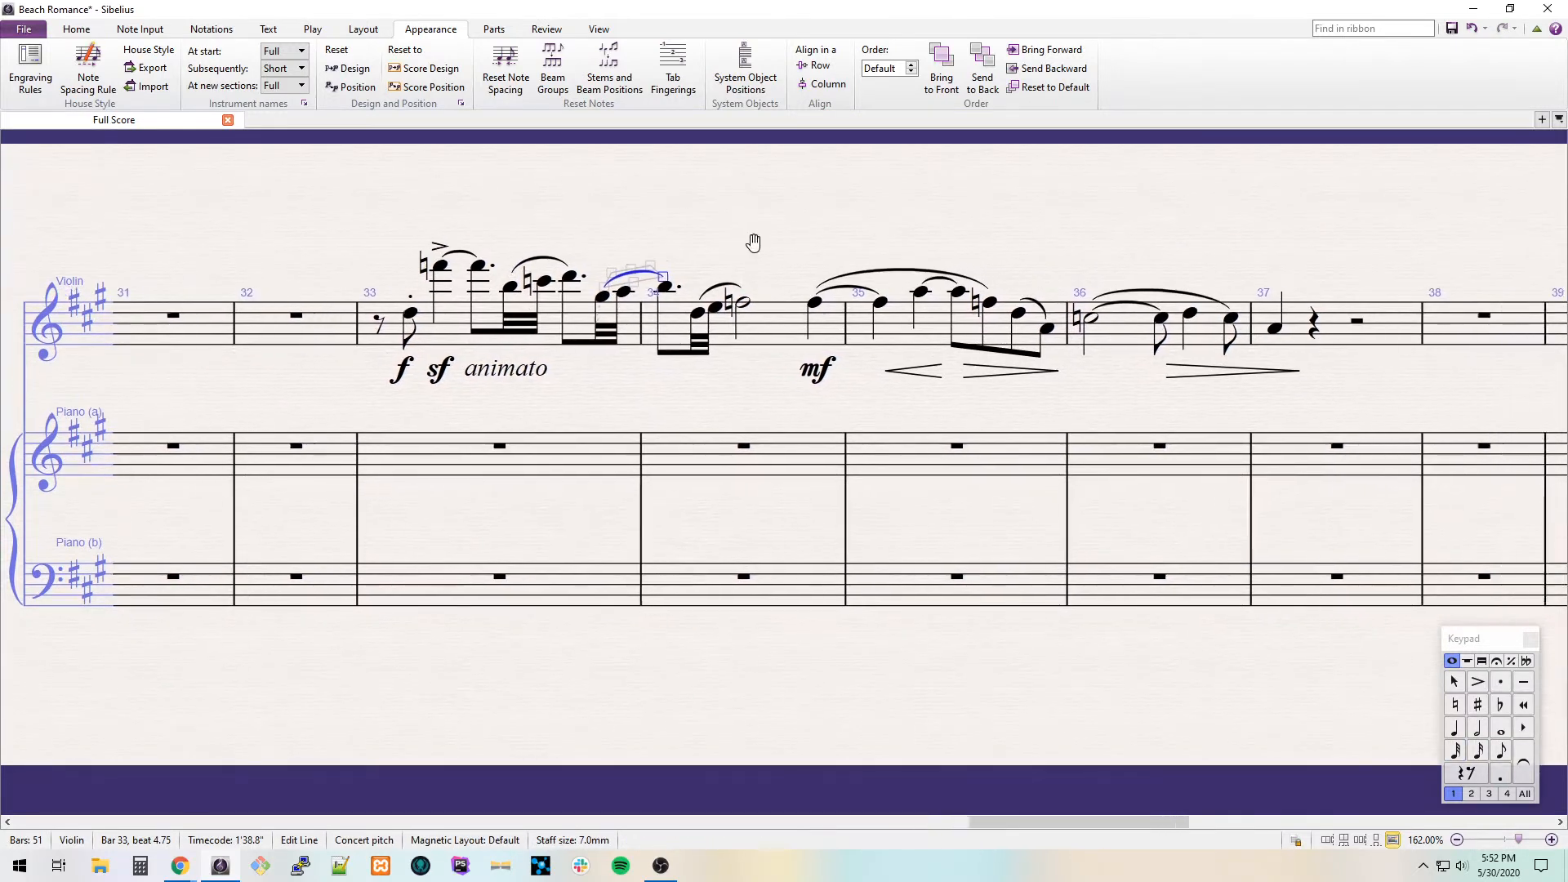
{"action": "key", "text": "Escape"}
Add a diminuendo hairpin under the half note F natural 5 in violin bar 34 and extend its start to the note.
{"action": "left_click", "coordinate": [740, 301]}
{"action": "key", "text": "shift+h"}
{"action": "key", "text": "Escape"}
{"action": "left_click_drag", "start_coordinate": [864, 221], "coordinate": [882, 199]}
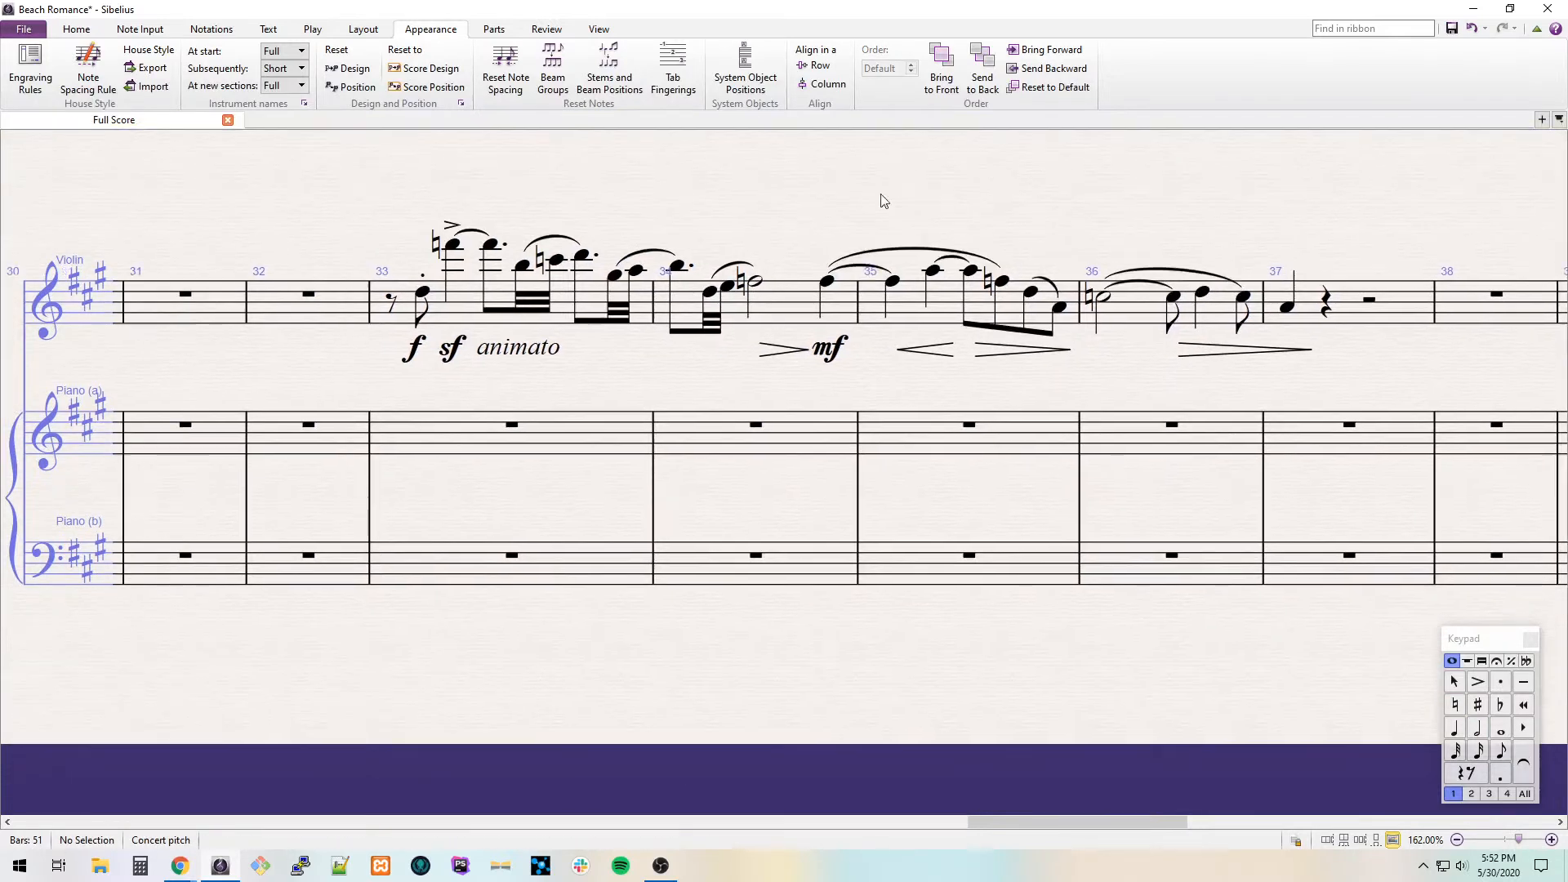
{"action": "left_click_drag", "start_coordinate": [760, 354], "coordinate": [742, 355]}
Enter an eighth rest on beat 3 of violin bar 37, followed by eighth notes C natural 5, D5 and E5.
{"action": "left_click_drag", "start_coordinate": [581, 382], "coordinate": [373, 388]}
{"action": "scroll", "coordinate": [608, 371], "scroll_direction": "right", "scroll_amount": 3}
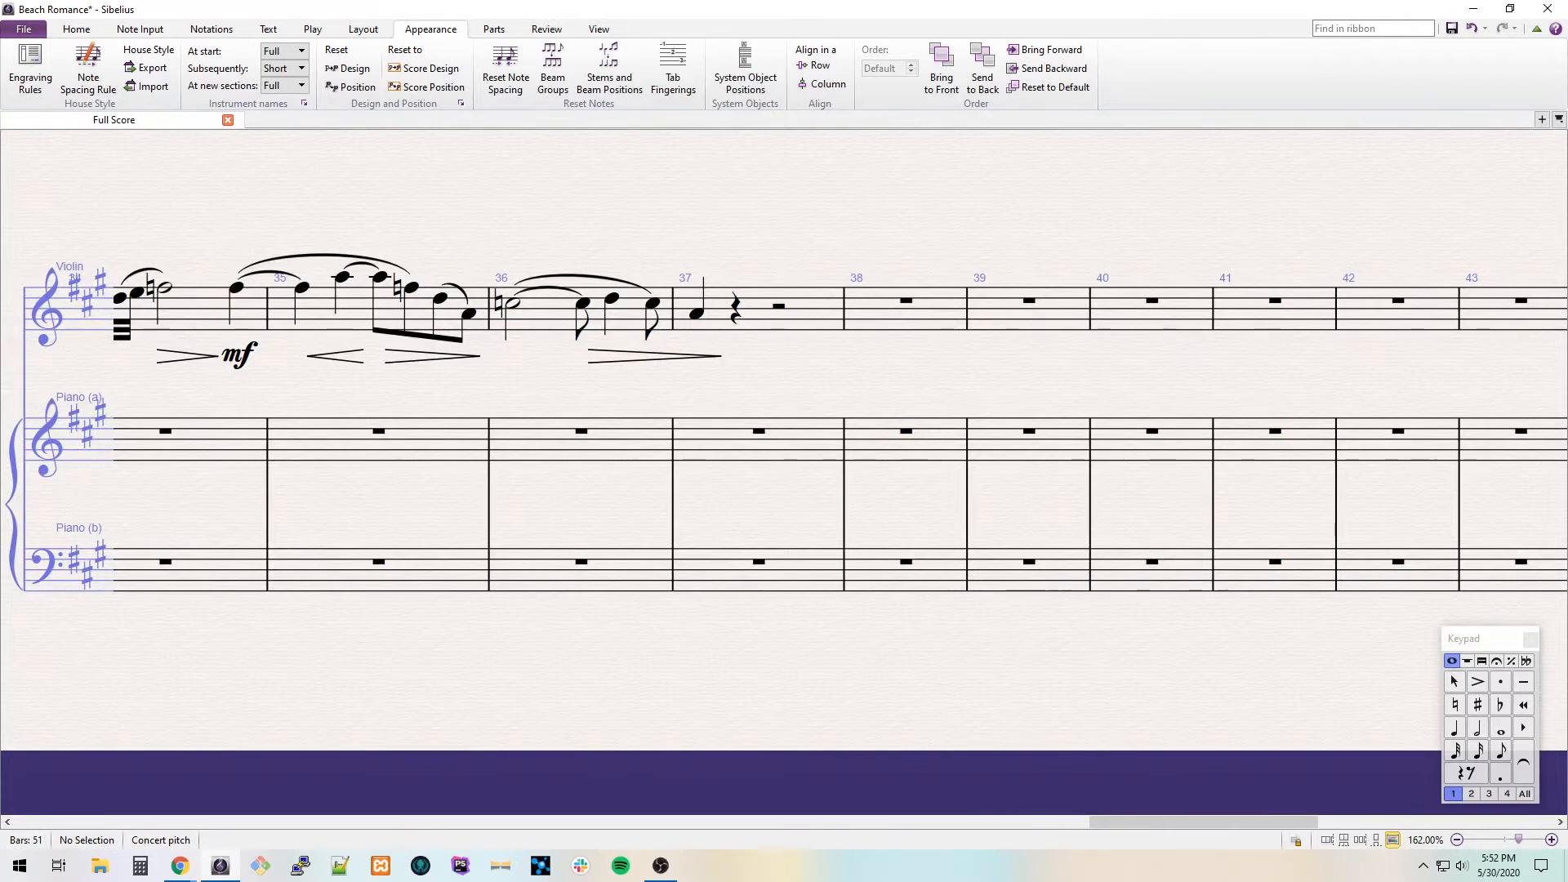
{"action": "left_click_drag", "start_coordinate": [753, 336], "coordinate": [637, 392]}
{"action": "left_click", "coordinate": [613, 345]}
{"action": "left_click", "coordinate": [611, 341]}
{"action": "key", "text": "Right"}
{"action": "key", "text": "n"}
{"action": "key", "text": "3"}
{"action": "key", "text": "0"}
{"action": "key", "text": "7"}
{"action": "key", "text": "c"}
{"action": "key", "text": "d"}
{"action": "key", "text": "e"}
{"action": "key", "text": "Escape"}
Slur the three eighth notes C5 to E5 at the end of violin bar 37.
{"action": "key", "text": "shift+Left"}
{"action": "key", "text": "shift+Left"}
{"action": "key", "text": "s"}
{"action": "key", "text": "Escape"}
Enter dotted quarter G natural 5 and eighth F natural 5 at the start of violin bar 38, and slur them together.
{"action": "key", "text": "Right"}
{"action": "key", "text": "Right"}
{"action": "key", "text": "Right"}
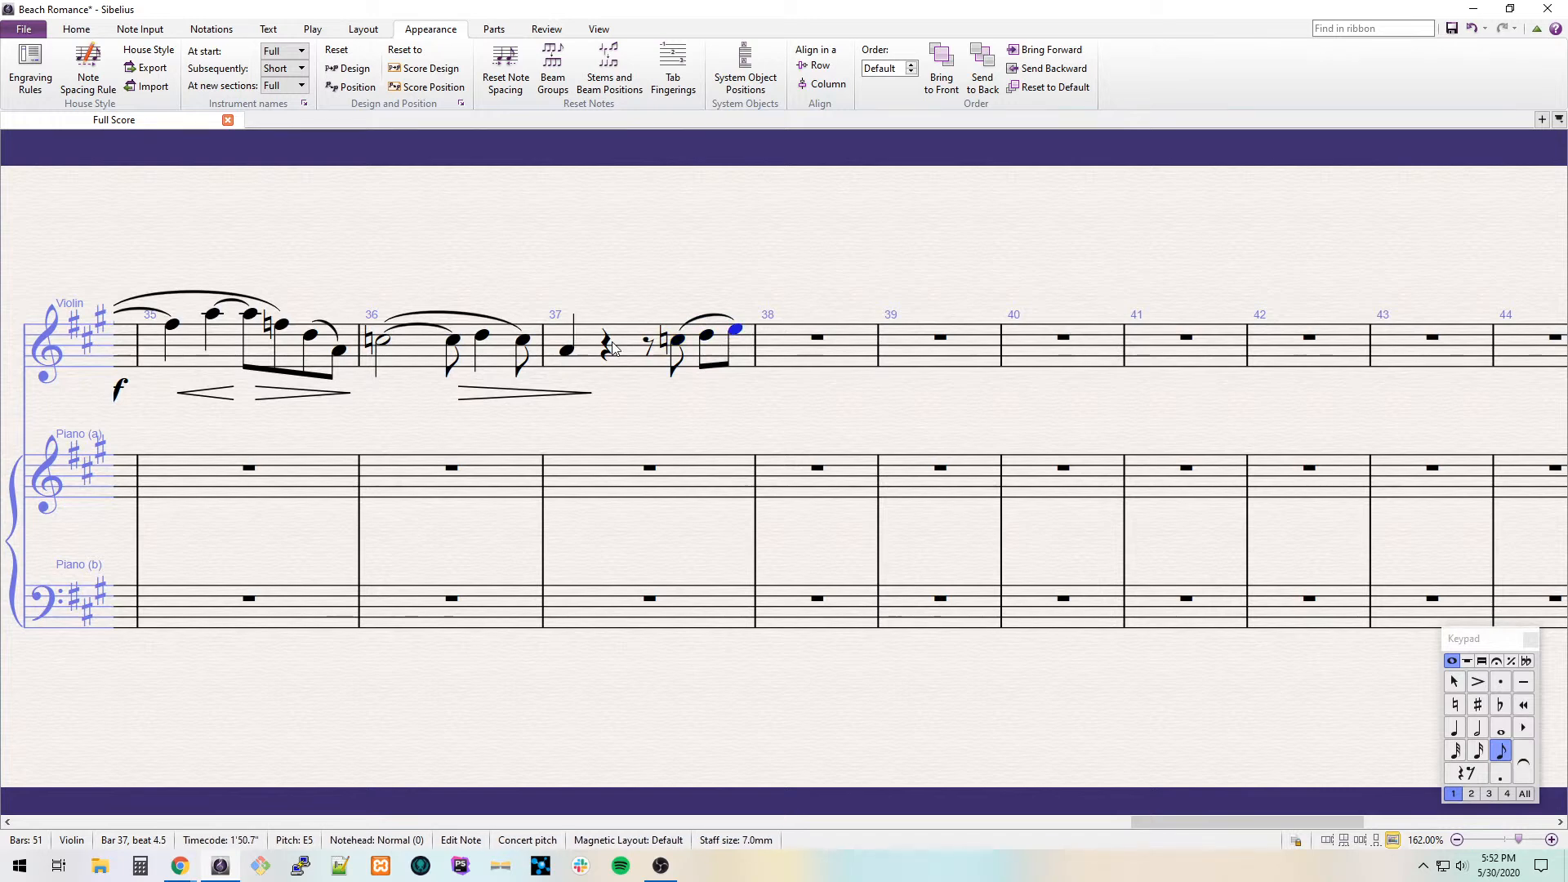
{"action": "key", "text": "n"}
{"action": "key", "text": "4"}
{"action": "key", "text": "period"}
{"action": "key", "text": "7"}
{"action": "key", "text": "g"}
{"action": "key", "text": "3"}
{"action": "key", "text": "7"}
{"action": "key", "text": "f"}
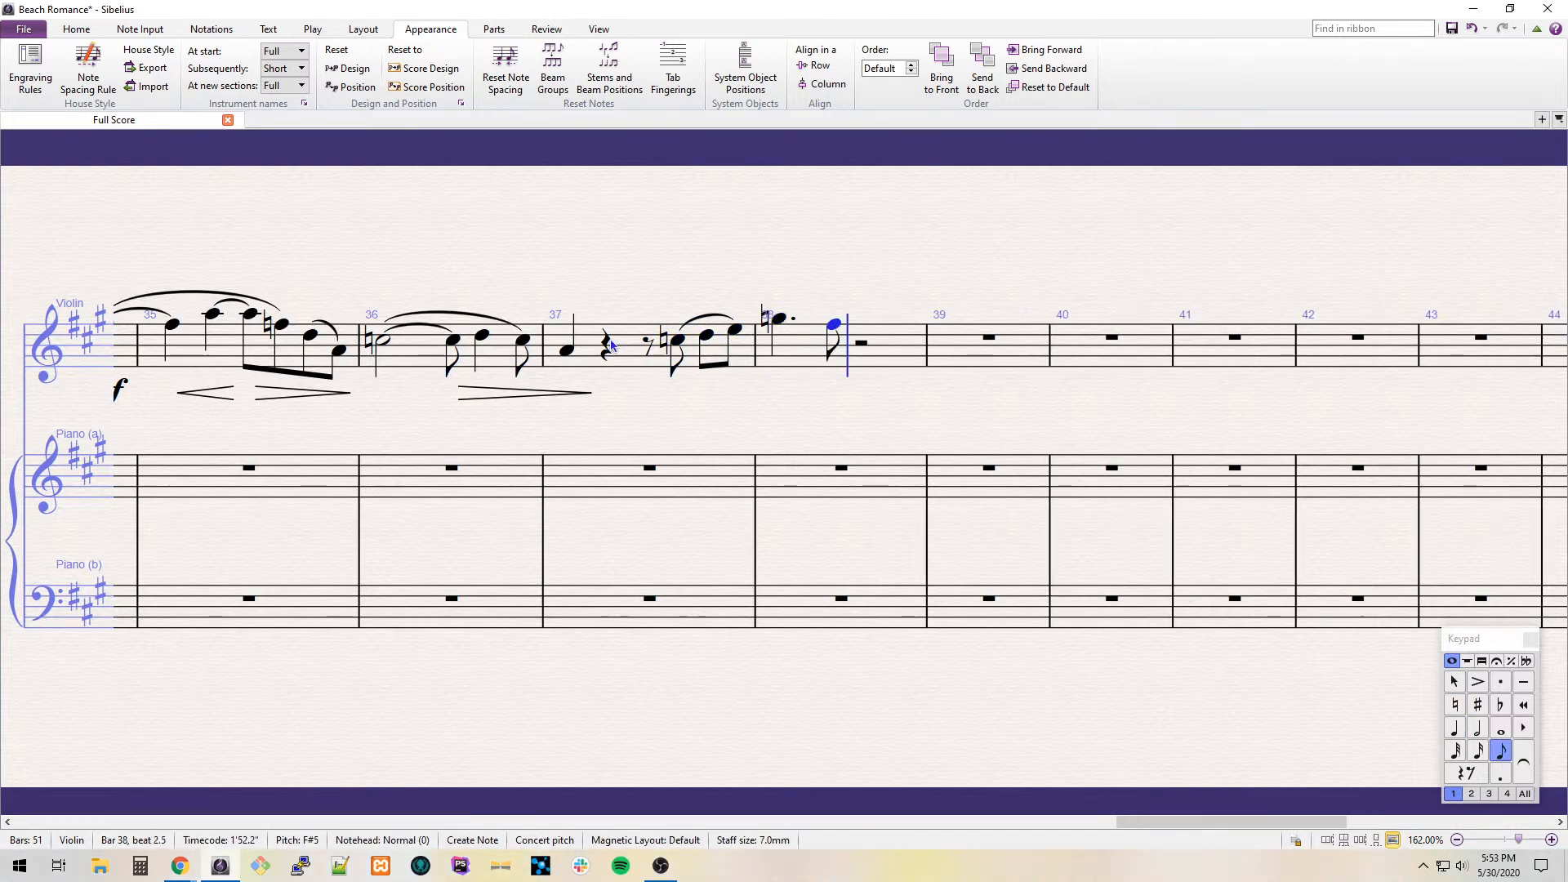
{"action": "key", "text": "shift+Left"}
{"action": "key", "text": "s"}
{"action": "key", "text": "Escape"}
Enter dotted quarter D6 and eighth C natural 6 from beat 3 of violin bar 38, and a staccato eighth C natural 6 opening bar 39.
{"action": "key", "text": "Right"}
{"action": "key", "text": "4"}
{"action": "key", "text": "period"}
{"action": "key", "text": "d"}
{"action": "key", "text": "ctrl+Up"}
{"action": "key", "text": "KP_7"}
{"action": "key", "text": "c"}
{"action": "key", "text": "Left"}
{"action": "key", "text": "KP_Enter"}
{"action": "key", "text": "Right"}
{"action": "key", "text": "KP_3"}
{"action": "key", "text": "KP_Multiply"}
Slur D6 to C6 in violin bar 38 and add a crescendo hairpin from beat 3 to the first note of bar 39.
{"action": "key", "text": "shift+Left"}
{"action": "key", "text": "shift+Left"}
{"action": "key", "text": "s"}
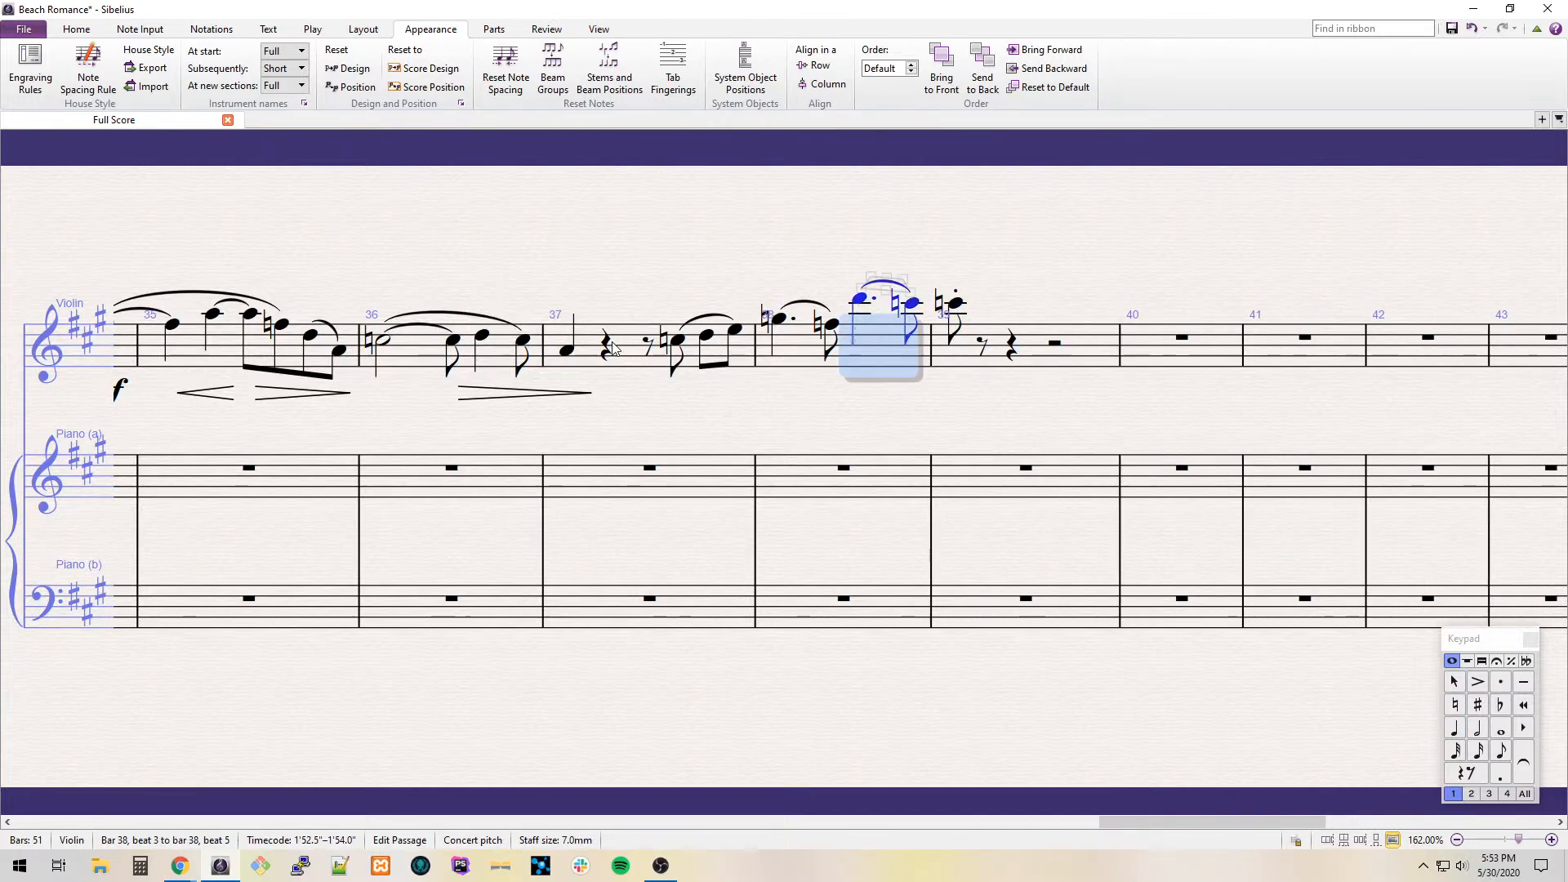
{"action": "key", "text": "h"}
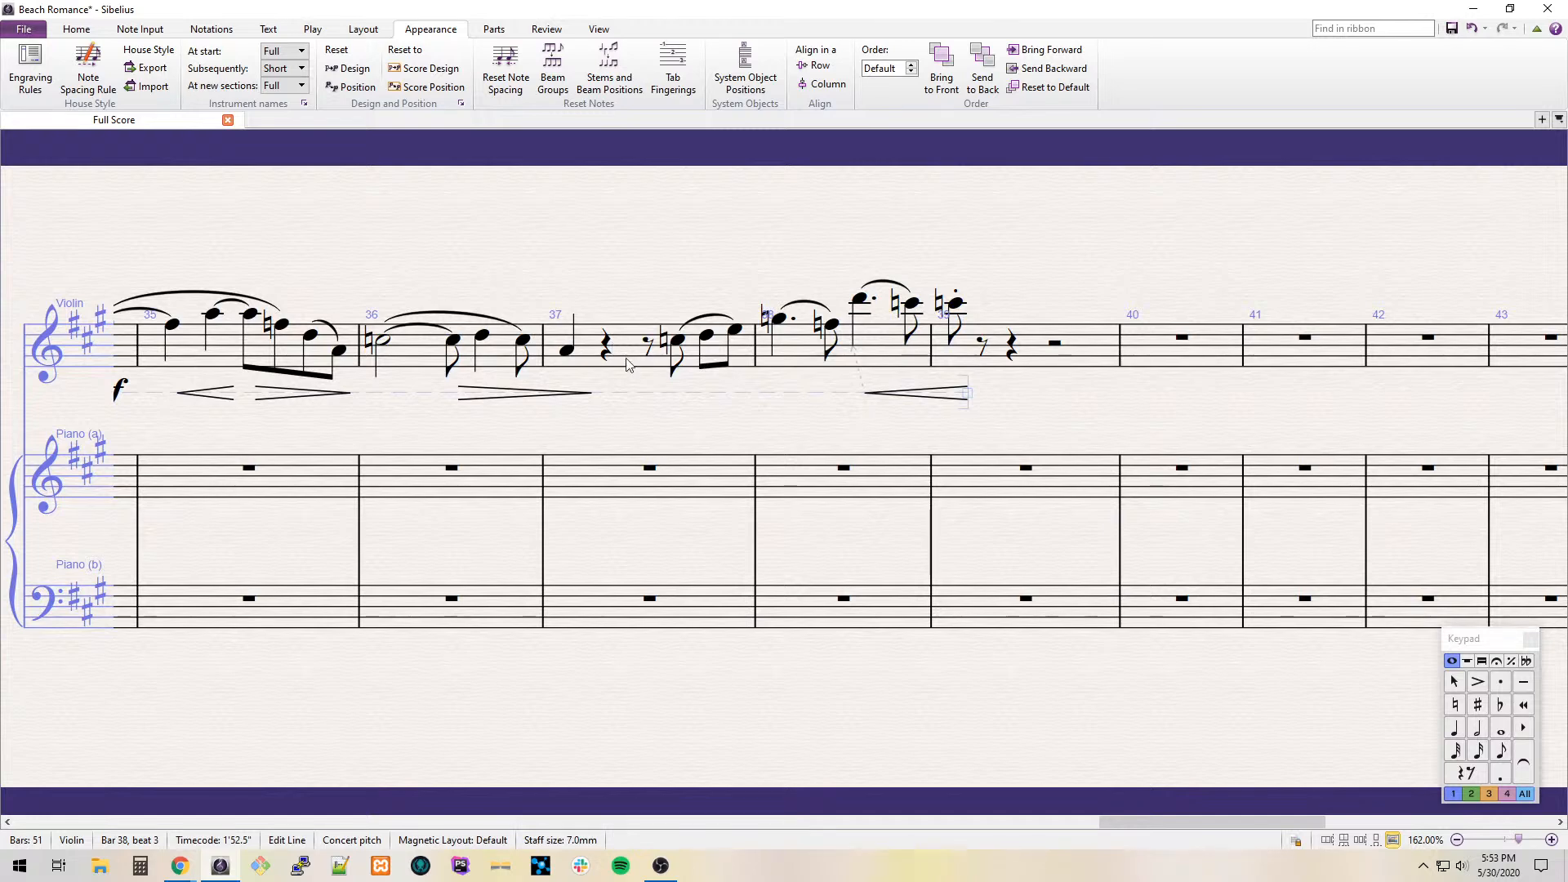
Add the expression text "cresc." below the eighth note C natural 5 in violin bar 37.
{"action": "left_click", "coordinate": [676, 340]}
{"action": "key", "text": "ctrl+e"}
{"action": "type", "text": "cresc."}
{"action": "key", "text": "Escape"}
Enter quarter A5 on beat 2 of violin bar 39, slurred to a dotted eighth A5 on beat 3.
{"action": "scroll", "coordinate": [674, 362], "scroll_direction": "right", "scroll_amount": 5}
{"action": "key", "text": "ctrl+Right"}
{"action": "key", "text": "ctrl+Right"}
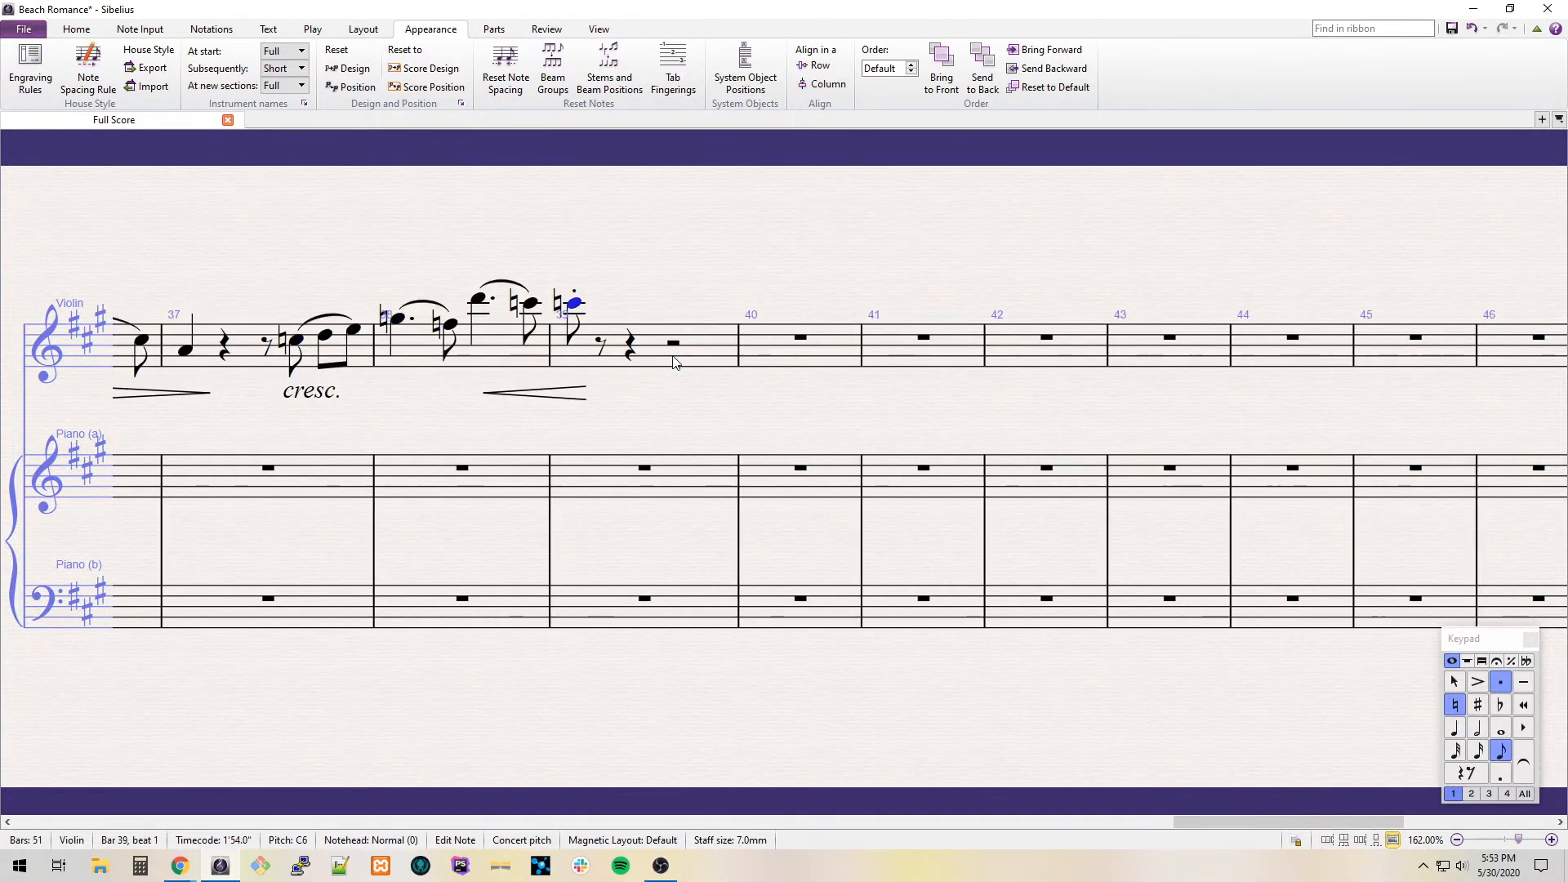
{"action": "key", "text": "n"}
{"action": "key", "text": "KP_0"}
{"action": "key", "text": "KP_4"}
{"action": "key", "text": "a"}
{"action": "key", "text": "s"}
{"action": "key", "text": "KP_3"}
{"action": "key", "text": "KP_Decimal"}
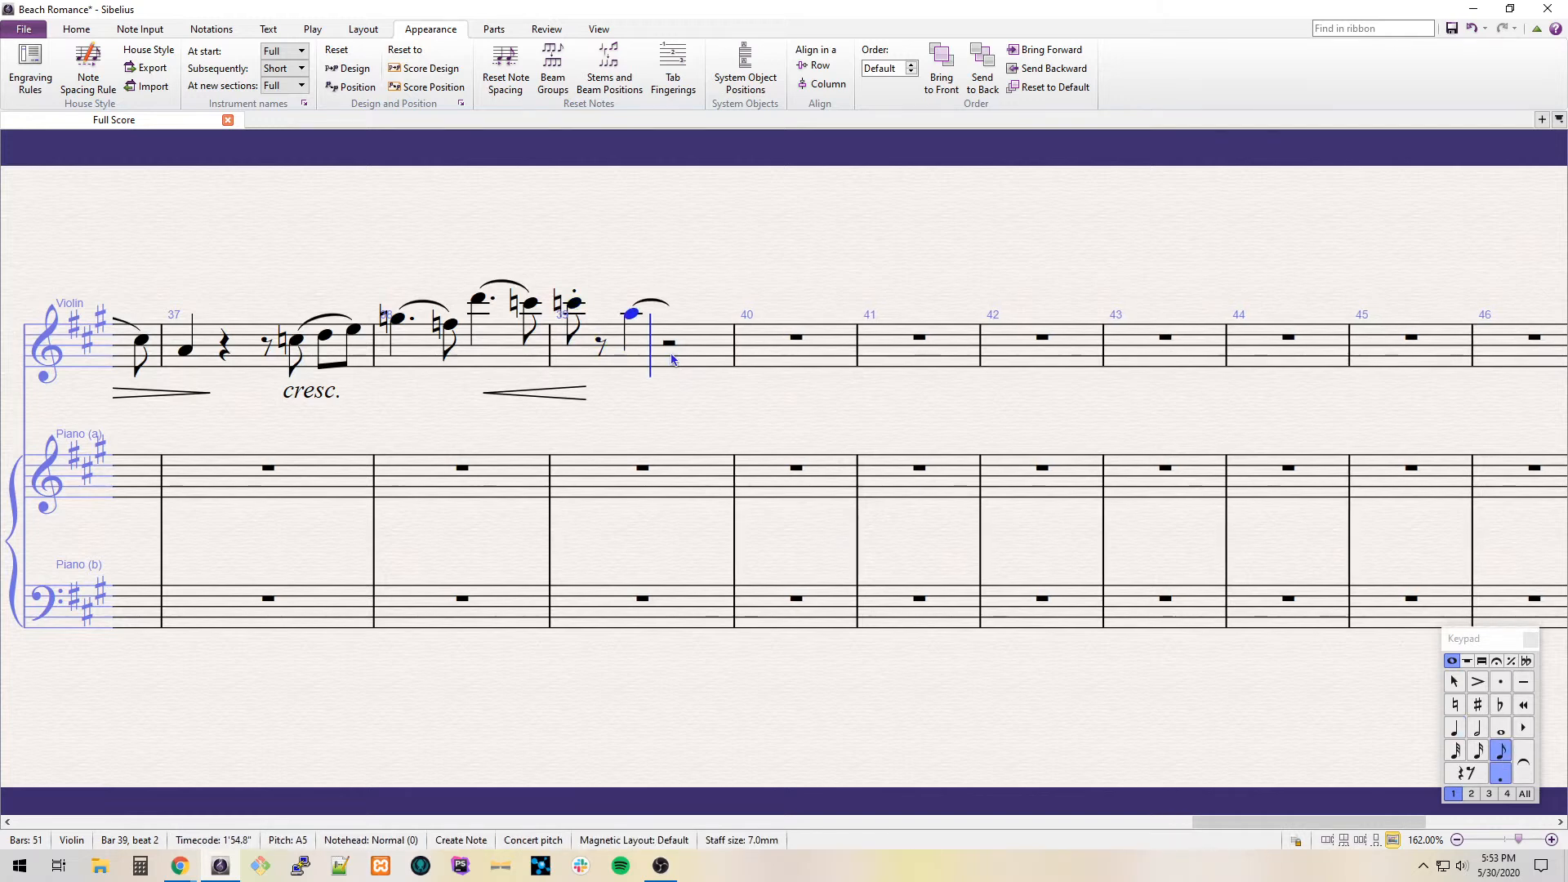
{"action": "key", "text": "a"}
Complete violin bar 39 with thirty-seconds D sharp 5 and E sharp 5, dotted eighth F sharp 5, and thirty-seconds F sharp 5 and G sharp 5.
{"action": "key", "text": "KP_1"}
{"action": "key", "text": "KP_8"}
{"action": "key", "text": "d"}
{"action": "key", "text": "ctrl+Down"}
{"action": "key", "text": "KP_7"}
{"action": "key", "text": "e"}
{"action": "key", "text": "f"}
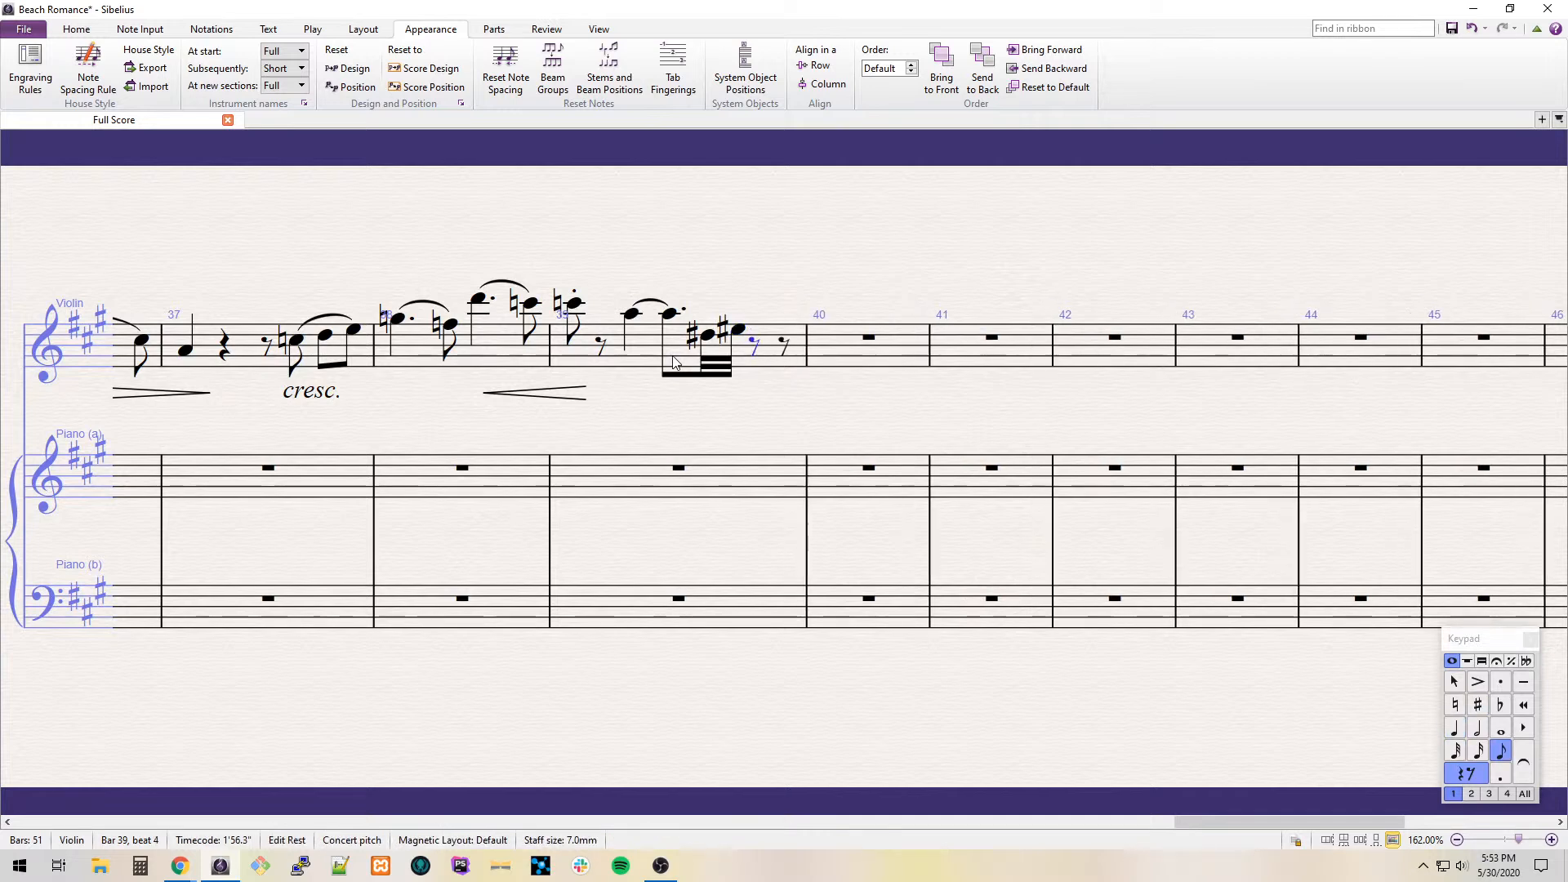
{"action": "key", "text": "f"}
{"action": "key", "text": "g"}
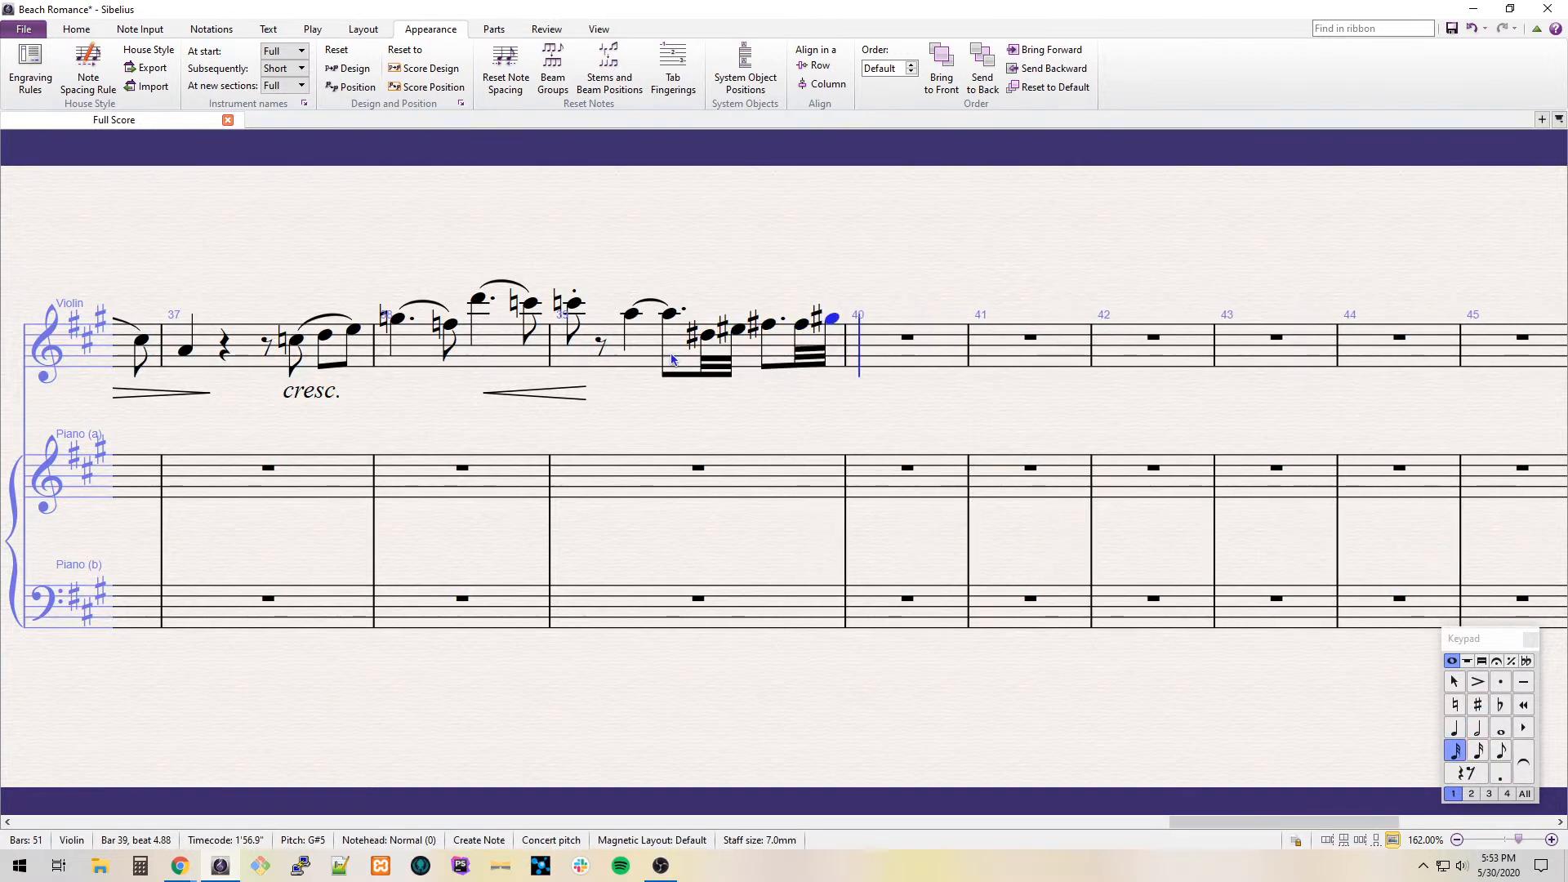
Enter sixteenth notes A5, A3, B sharp 3 and D sharp 4 on beat 1 of violin bar 40.
{"action": "key", "text": "KP_2"}
{"action": "key", "text": "a"}
{"action": "key", "text": "a"}
{"action": "key", "text": "ctrl+Down"}
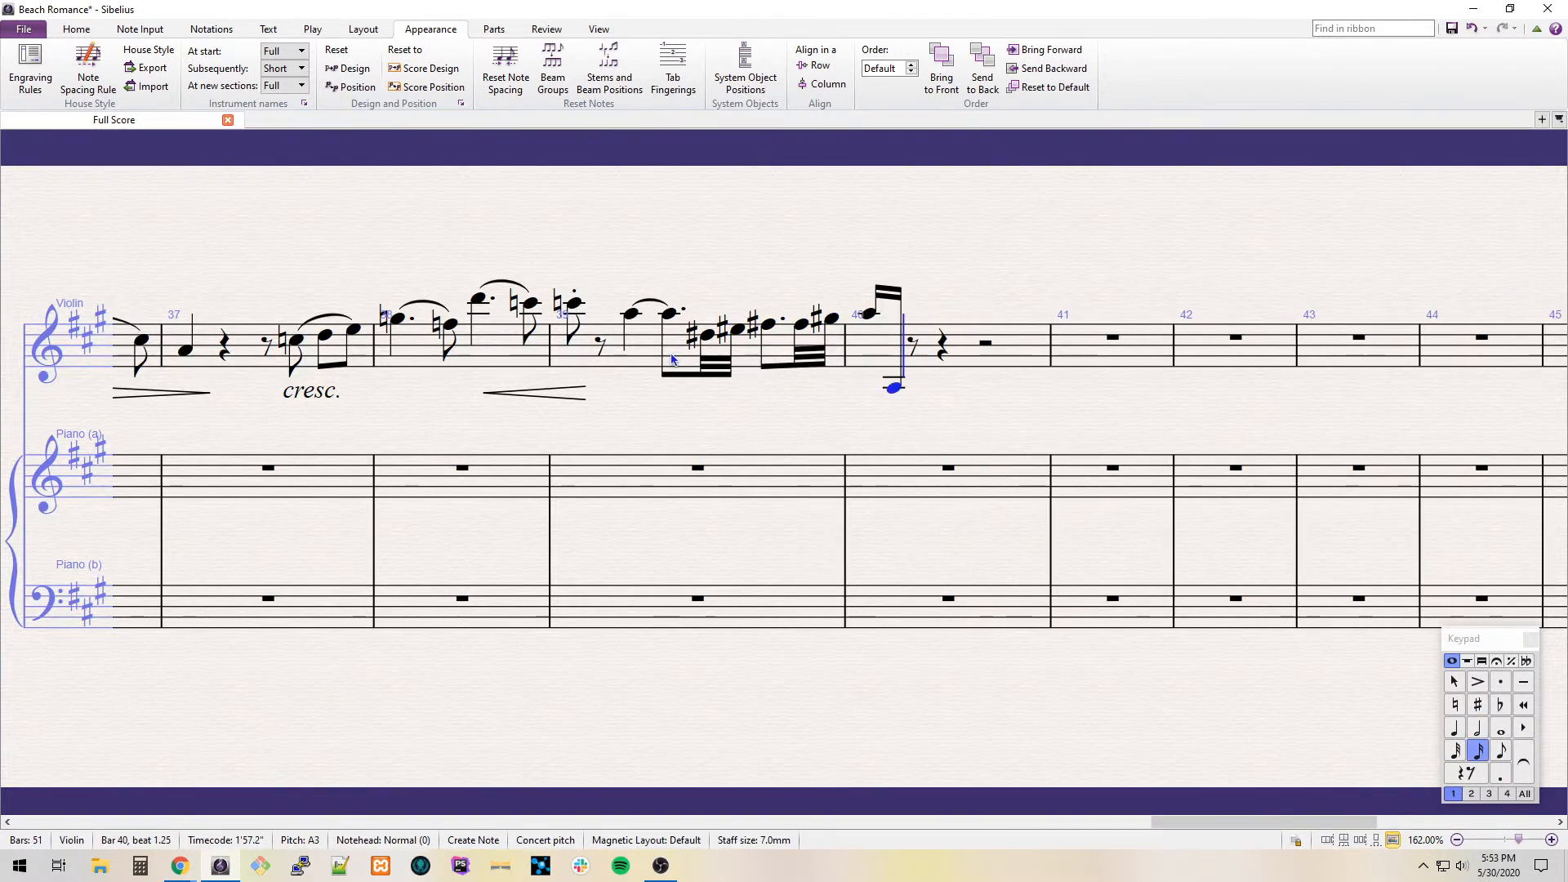
{"action": "key", "text": "KP_8"}
{"action": "key", "text": "b"}
{"action": "key", "text": "KP_8"}
{"action": "key", "text": "d"}
Fill beat 2 of violin bar 40 with sixteenths E sharp 4 and G sharp 4, dotted sixteenth F sharp 4 and thirty-second F sharp 5.
{"action": "key", "text": "KP_8"}
{"action": "key", "text": "e"}
{"action": "key", "text": "g"}
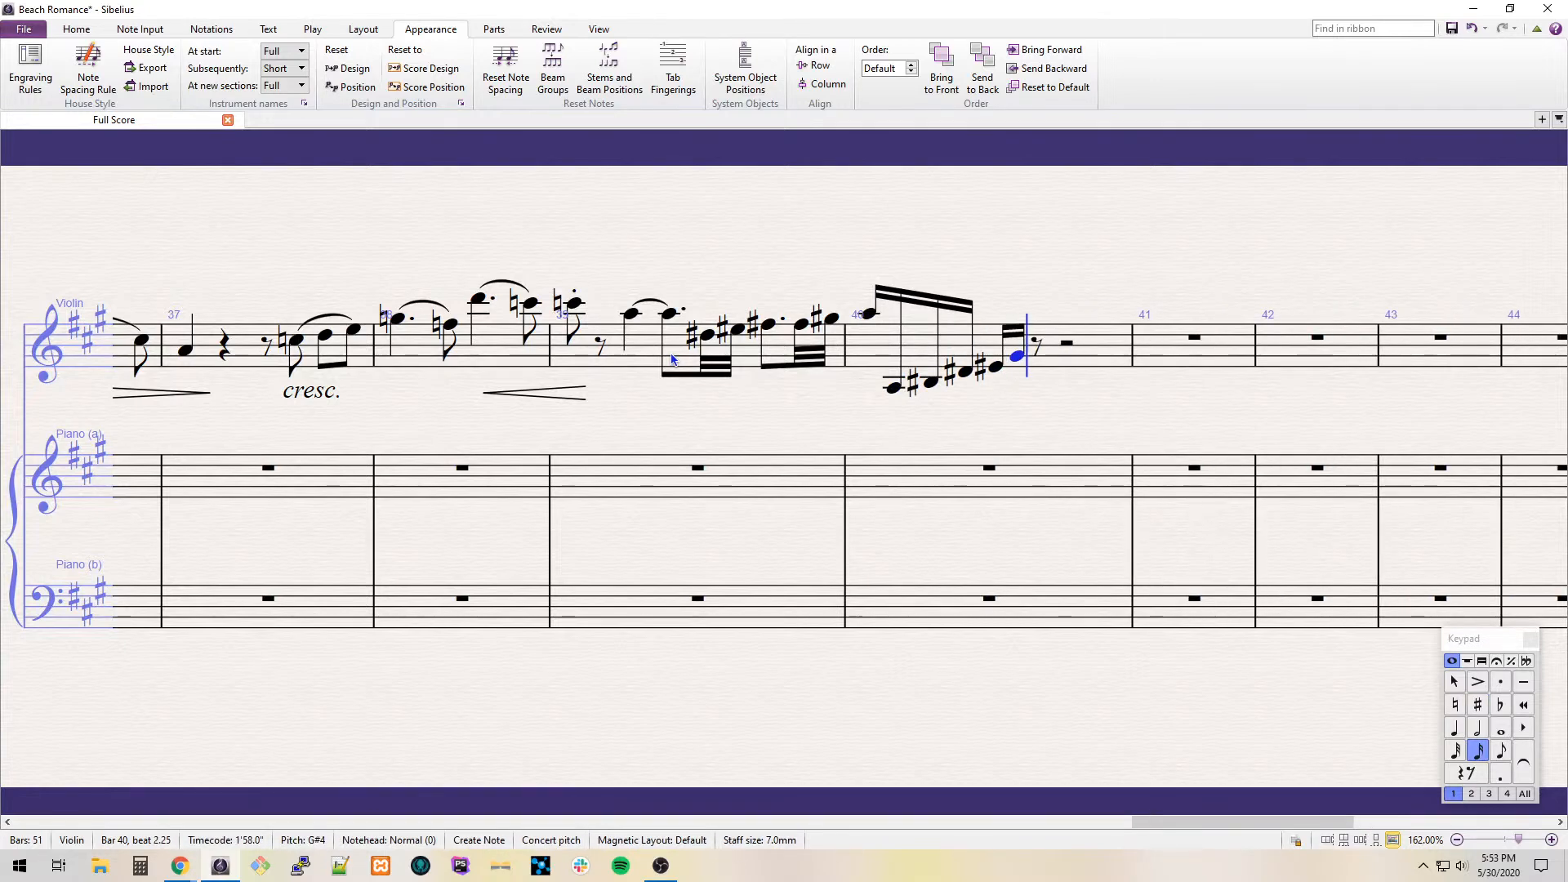
{"action": "key", "text": "f"}
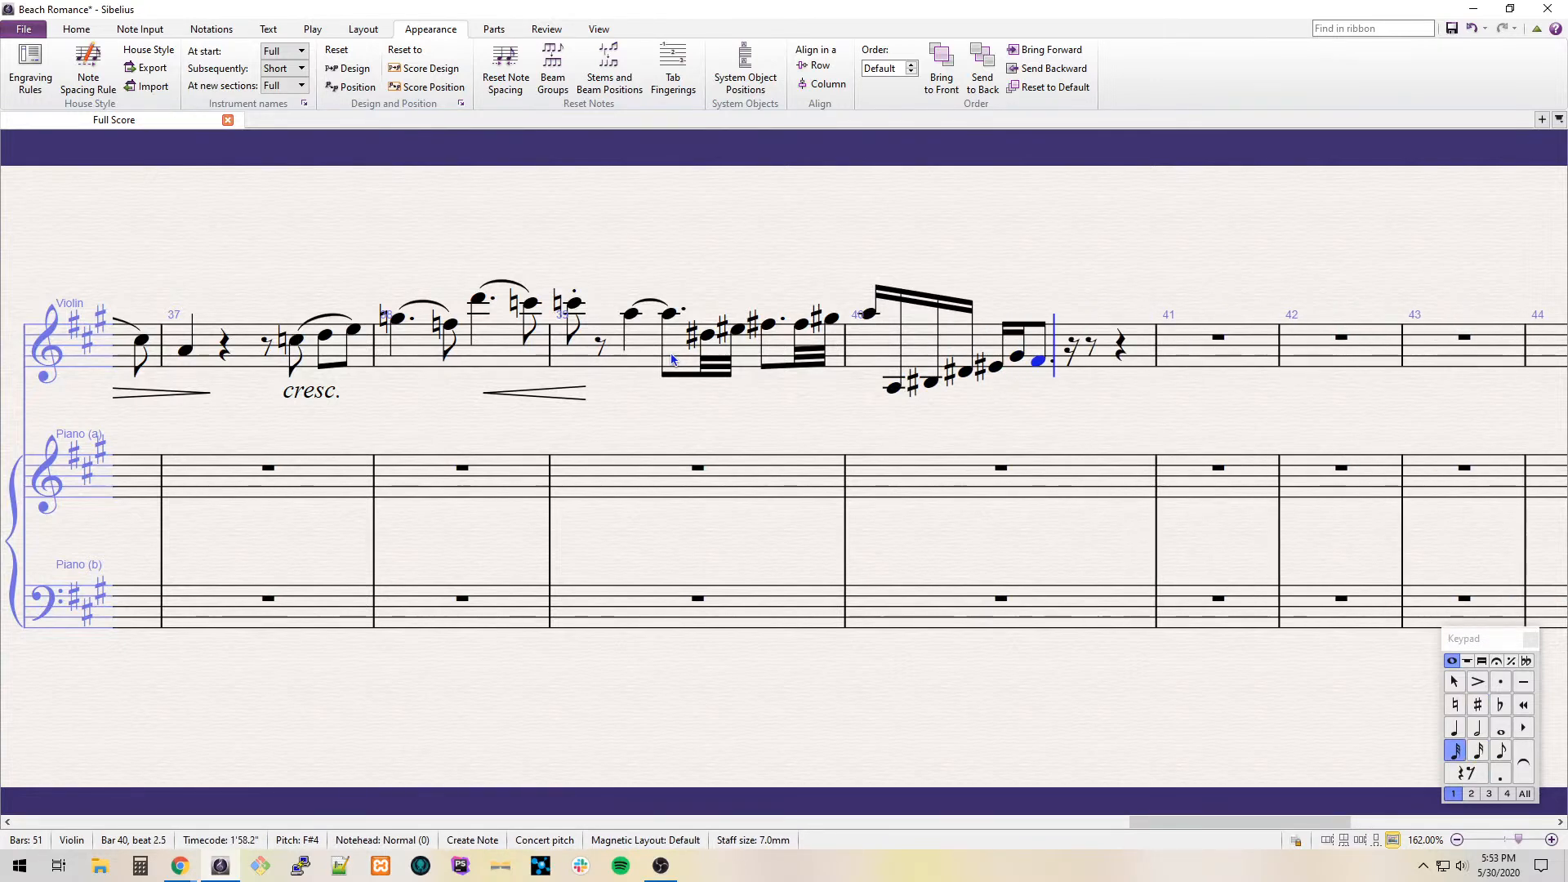
{"action": "key", "text": "Escape"}
{"action": "key", "text": "KP_Decimal"}
{"action": "key", "text": "n"}
{"action": "key", "text": "KP_1"}
{"action": "key", "text": "f"}
{"action": "key", "text": "ctrl+Up"}
Complete violin bar 40 with a dotted quarter F sharp 5 and an eighth F sharp 5.
{"action": "key", "text": "KP_4"}
{"action": "key", "text": "KP_Decimal"}
{"action": "key", "text": "f"}
{"action": "key", "text": "KP_3"}
{"action": "key", "text": "f"}
Start violin bar 41 with quarter notes F sharp 5 and A sharp 5, and begin a slur from the A sharp.
{"action": "key", "text": "KP_4"}
{"action": "key", "text": "f"}
{"action": "key", "text": "KP_8"}
{"action": "key", "text": "a"}
{"action": "key", "text": "s"}
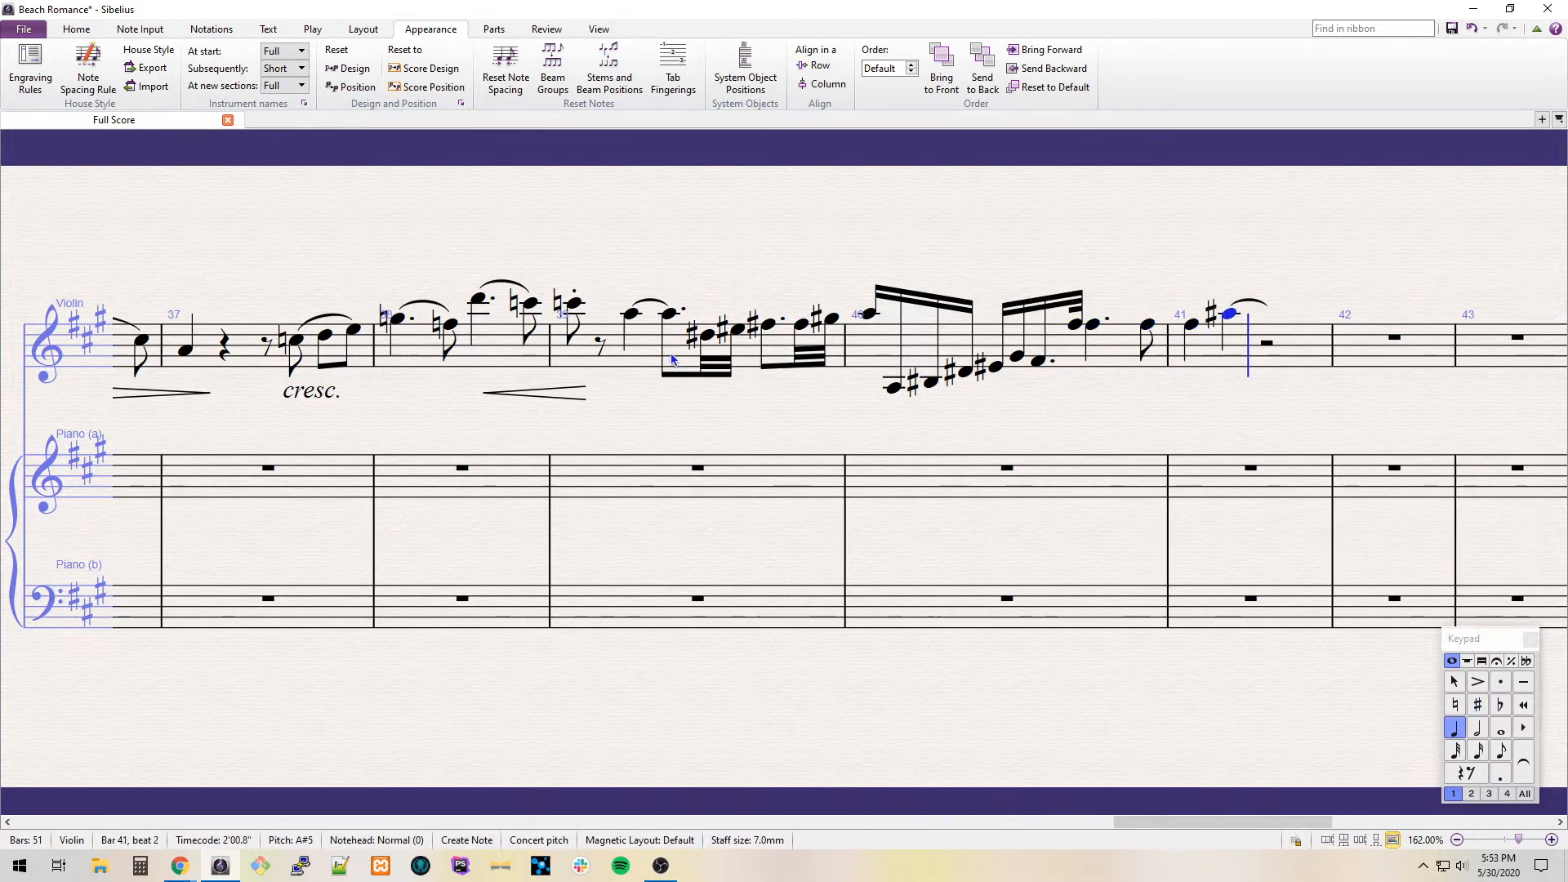
Fill the rest of violin bar 41 with eighth notes A sharp 5, F sharp 5, D sharp 5 and A sharp 4.
{"action": "key", "text": "KP_3"}
{"action": "key", "text": "a"}
{"action": "key", "text": "g"}
{"action": "key", "text": "ctrl+z"}
{"action": "key", "text": "f"}
{"action": "key", "text": "KP_8"}
{"action": "key", "text": "d"}
{"action": "key", "text": "KP_8"}
{"action": "key", "text": "a"}
In violin bar 41, slur the last two eighths together and slur the opening F sharp 5 to the eighth-note F sharp 5.
{"action": "key", "text": "Left"}
{"action": "key", "text": "s"}
{"action": "key", "text": "Escape"}
{"action": "key", "text": "Left"}
{"action": "key", "text": "shift+Left"}
{"action": "key", "text": "shift+Left"}
{"action": "key", "text": "shift+Left"}
{"action": "key", "text": "s"}
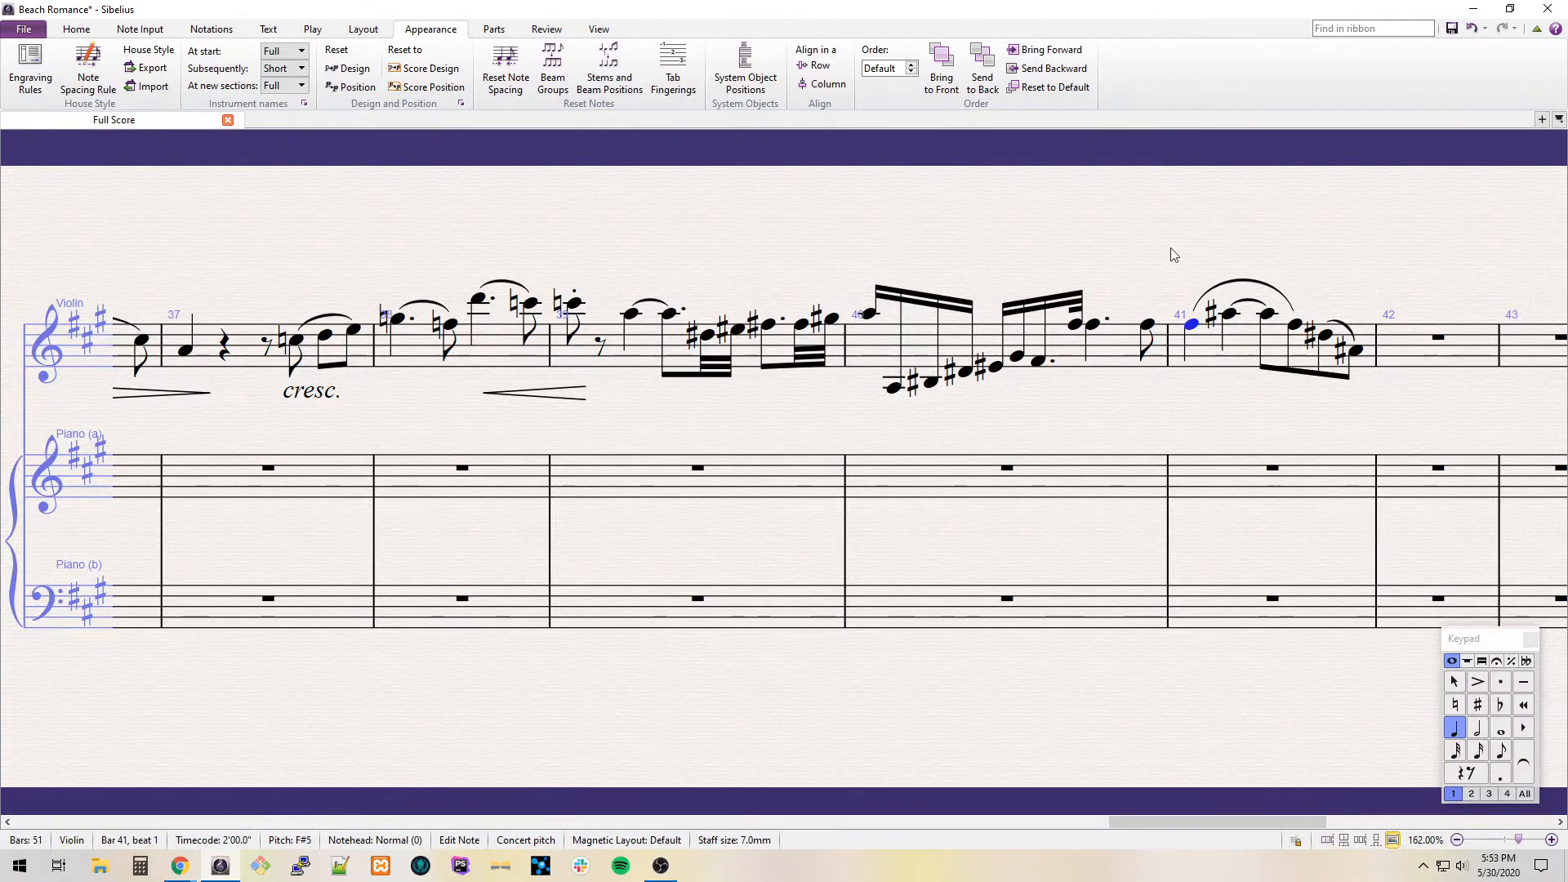
Add slurs in violin bar 40 from A3 to D sharp 4 and from E sharp 4 to the thirty-second F sharp 5.
{"action": "left_click", "coordinate": [893, 389]}
{"action": "left_click", "coordinate": [970, 377], "text": "shift"}
{"action": "key", "text": "s"}
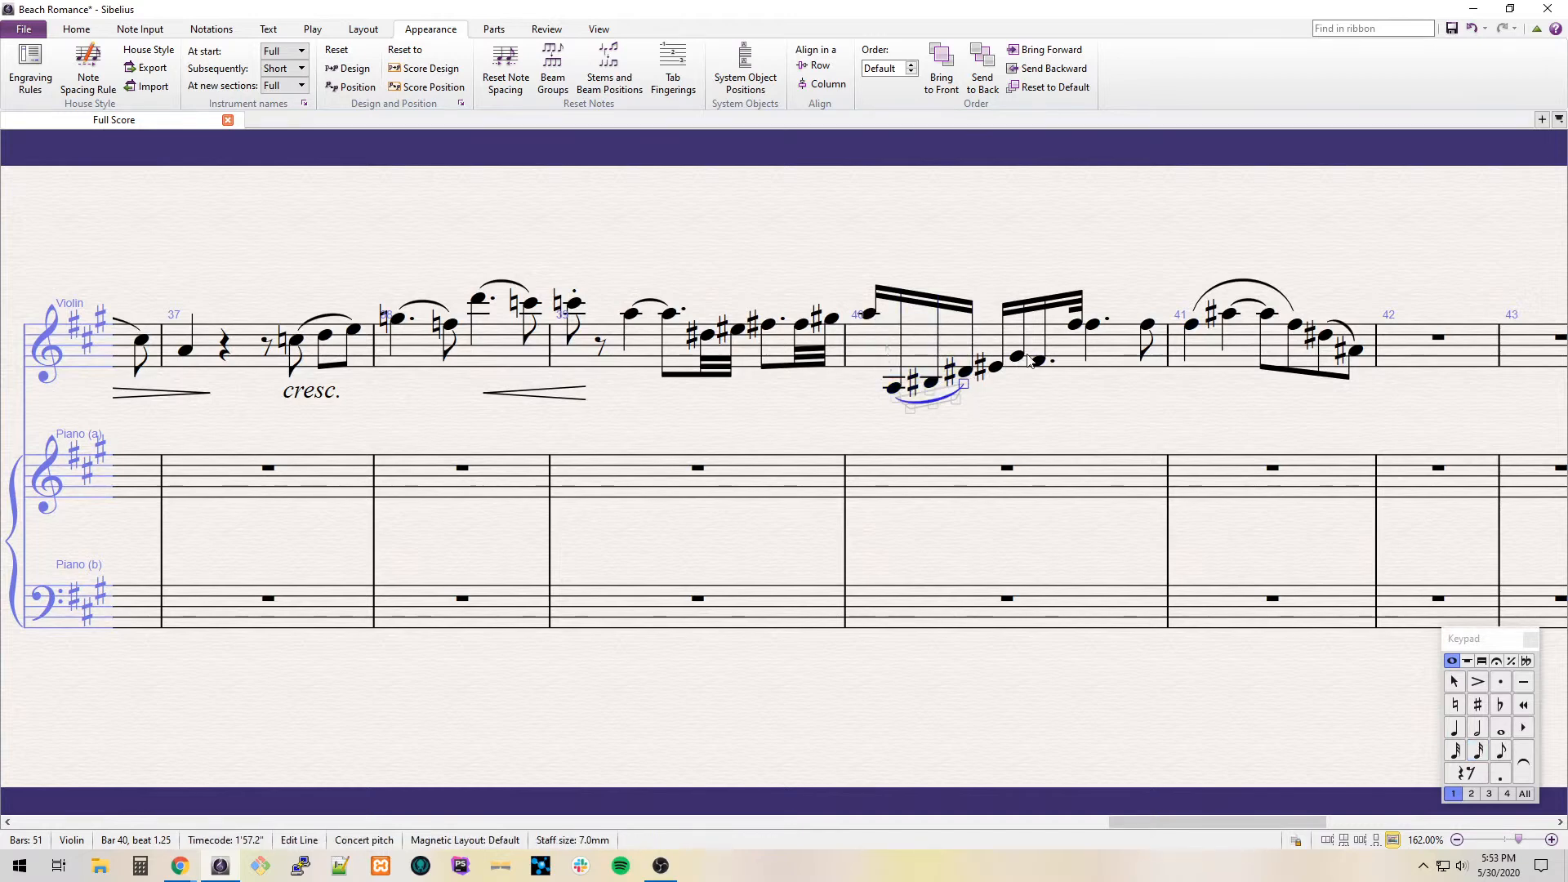
{"action": "left_click", "coordinate": [1082, 331], "text": "shift"}
{"action": "key", "text": "s"}
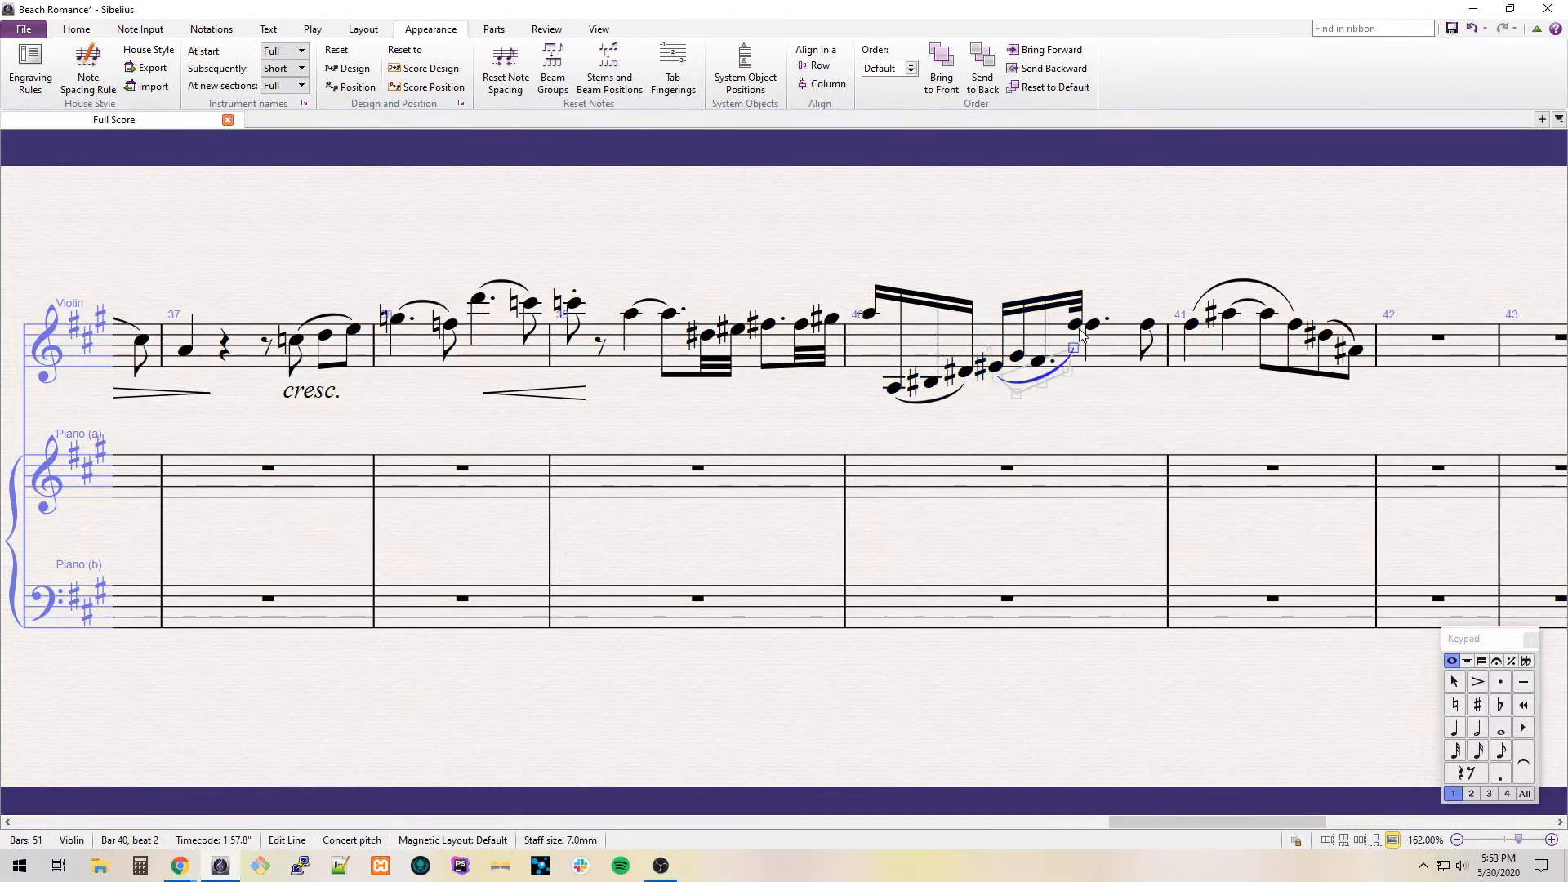
Add the expression text "con passione" below violin bar 40, starting at the low A3.
{"action": "left_click", "coordinate": [1103, 357]}
{"action": "left_click", "coordinate": [893, 389], "text": "shift"}
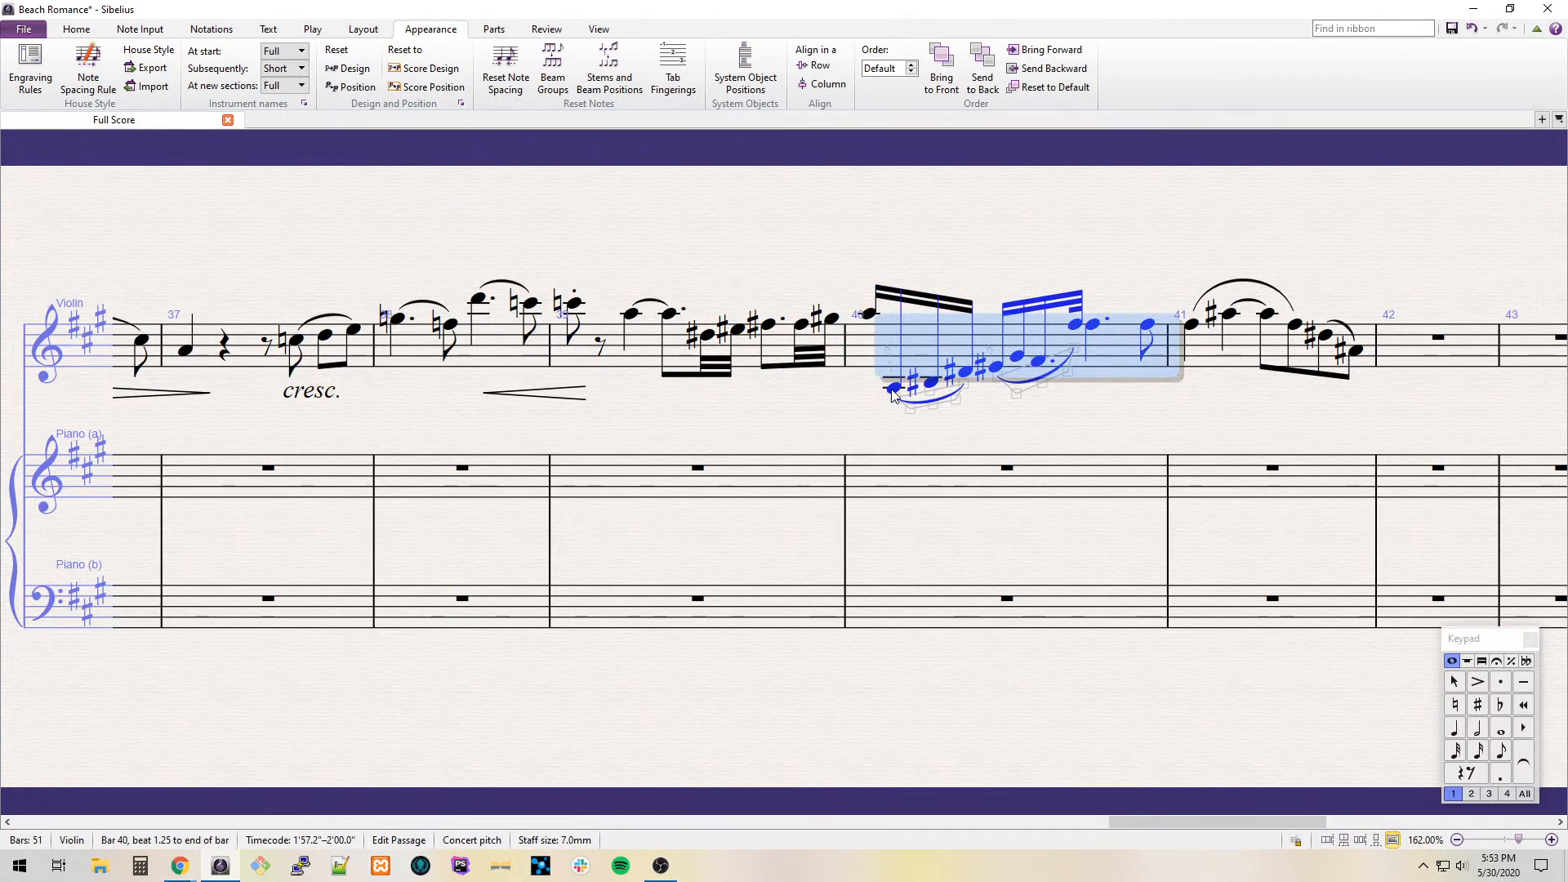
{"action": "key", "text": "ctrl+e"}
{"action": "type", "text": "con passion"}
{"action": "type", "text": "a"}
{"action": "key", "text": "BackSpace"}
{"action": "type", "text": "e"}
{"action": "key", "text": "Escape"}
{"action": "key", "text": "Escape"}
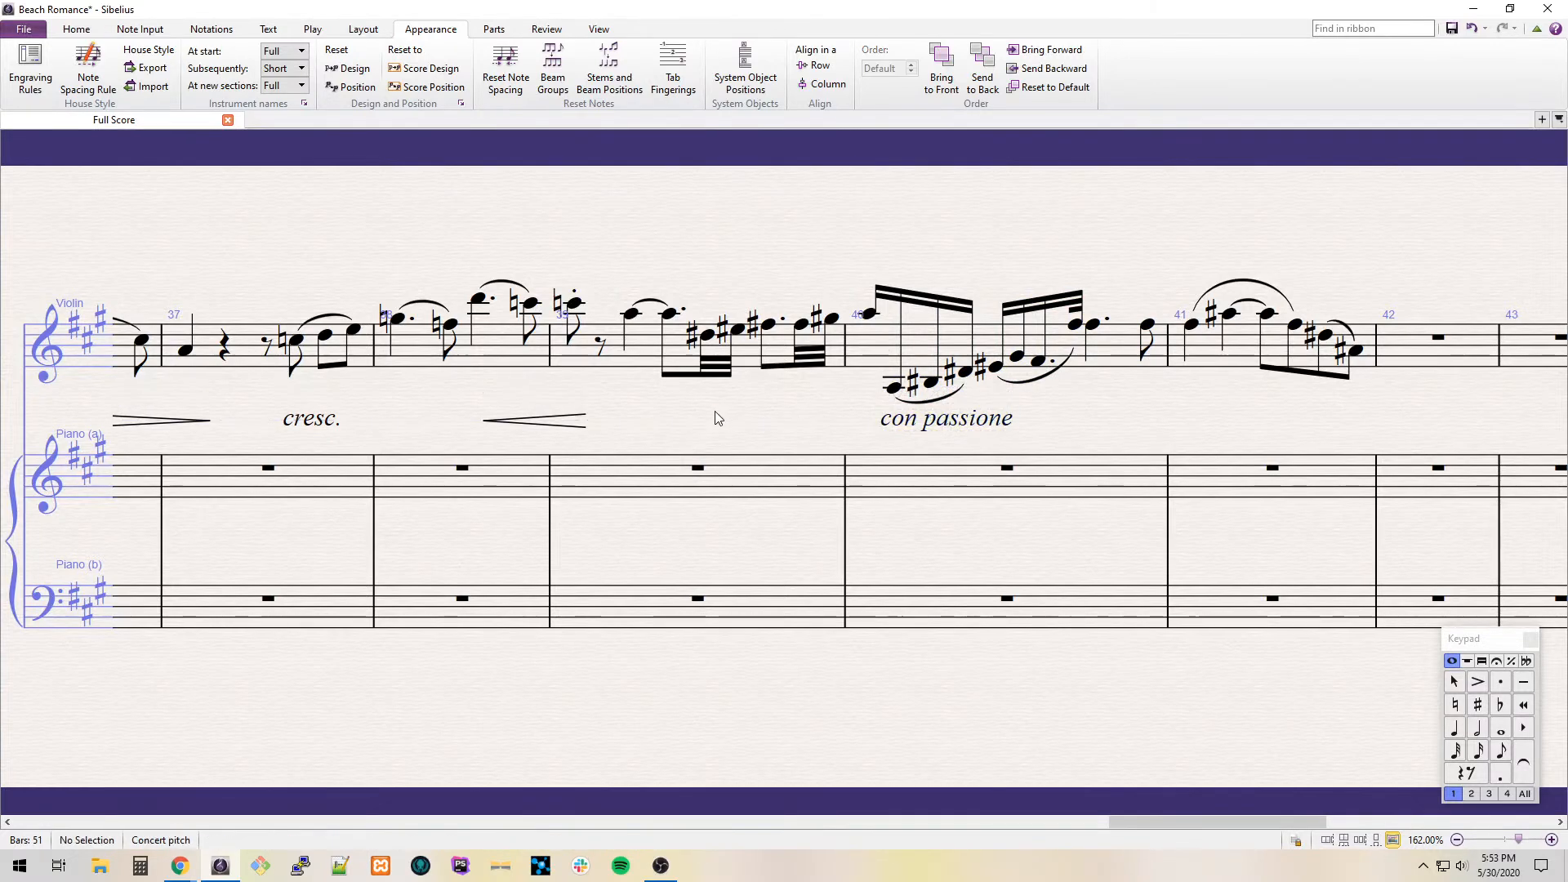
Mark the A5 on beat 2 of violin bar 39 with an accent and f, and slur D sharp 5 to the dotted F sharp 5.
{"action": "left_click_drag", "start_coordinate": [718, 410], "coordinate": [888, 428]}
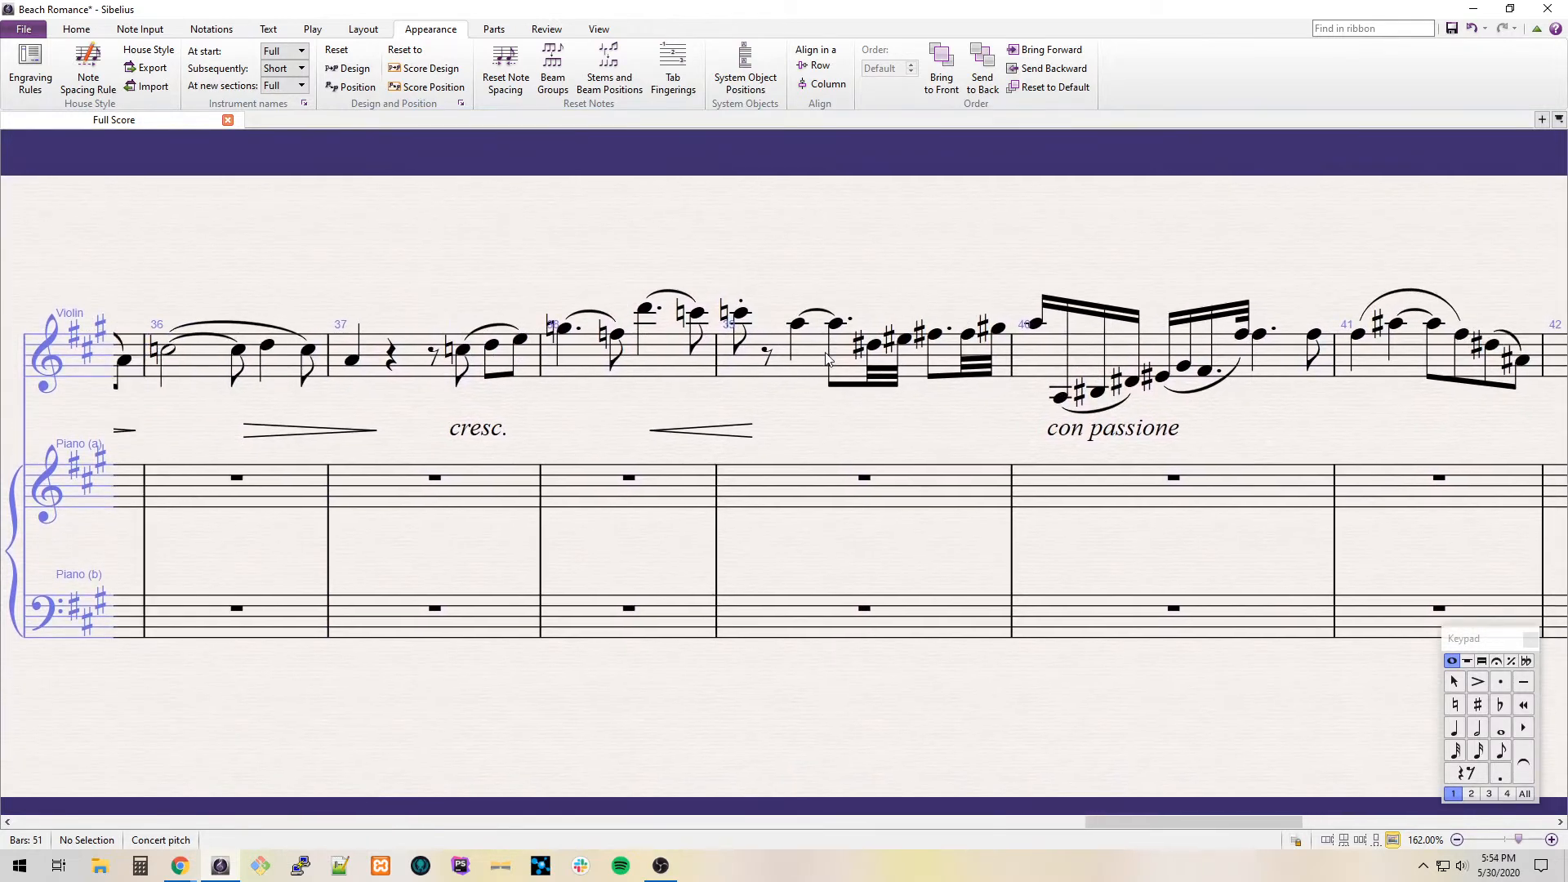
{"action": "left_click", "coordinate": [798, 325]}
{"action": "key", "text": "KP_Divide"}
{"action": "left_click", "coordinate": [931, 334]}
{"action": "left_click", "coordinate": [877, 346]}
{"action": "key", "text": "s"}
{"action": "key", "text": "space"}
Place an 8va line above violin bar 39 from the A5 on beat 2 to the dotted eighth F sharp 5.
{"action": "left_click", "coordinate": [799, 324]}
{"action": "left_click", "coordinate": [932, 334], "text": "shift"}
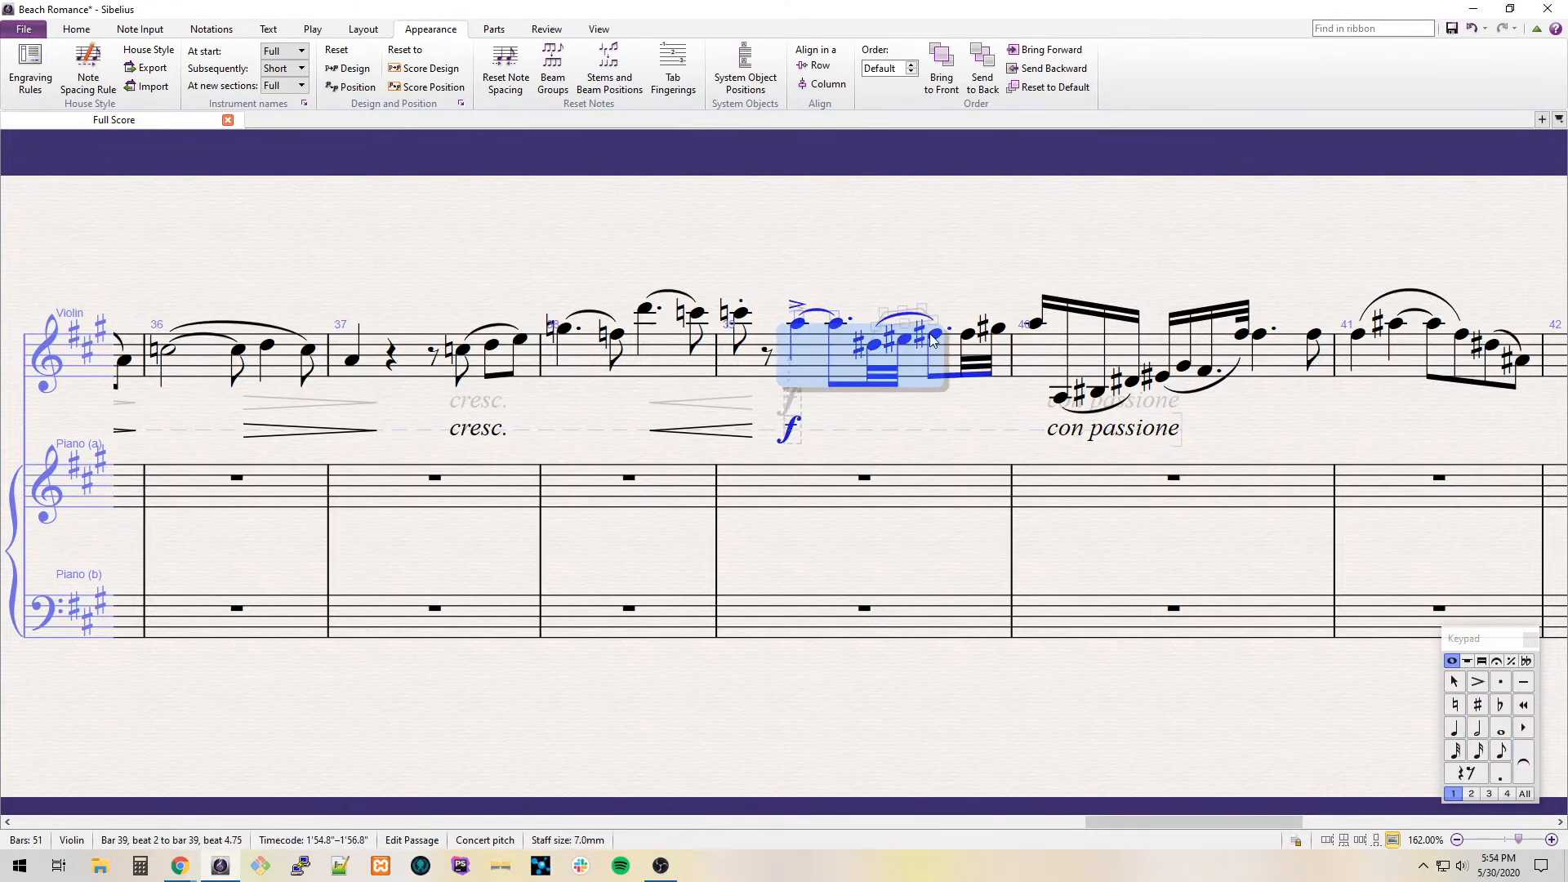
{"action": "key", "text": "l"}
{"action": "left_click", "coordinate": [635, 102]}
{"action": "left_click_drag", "start_coordinate": [987, 302], "coordinate": [950, 309]}
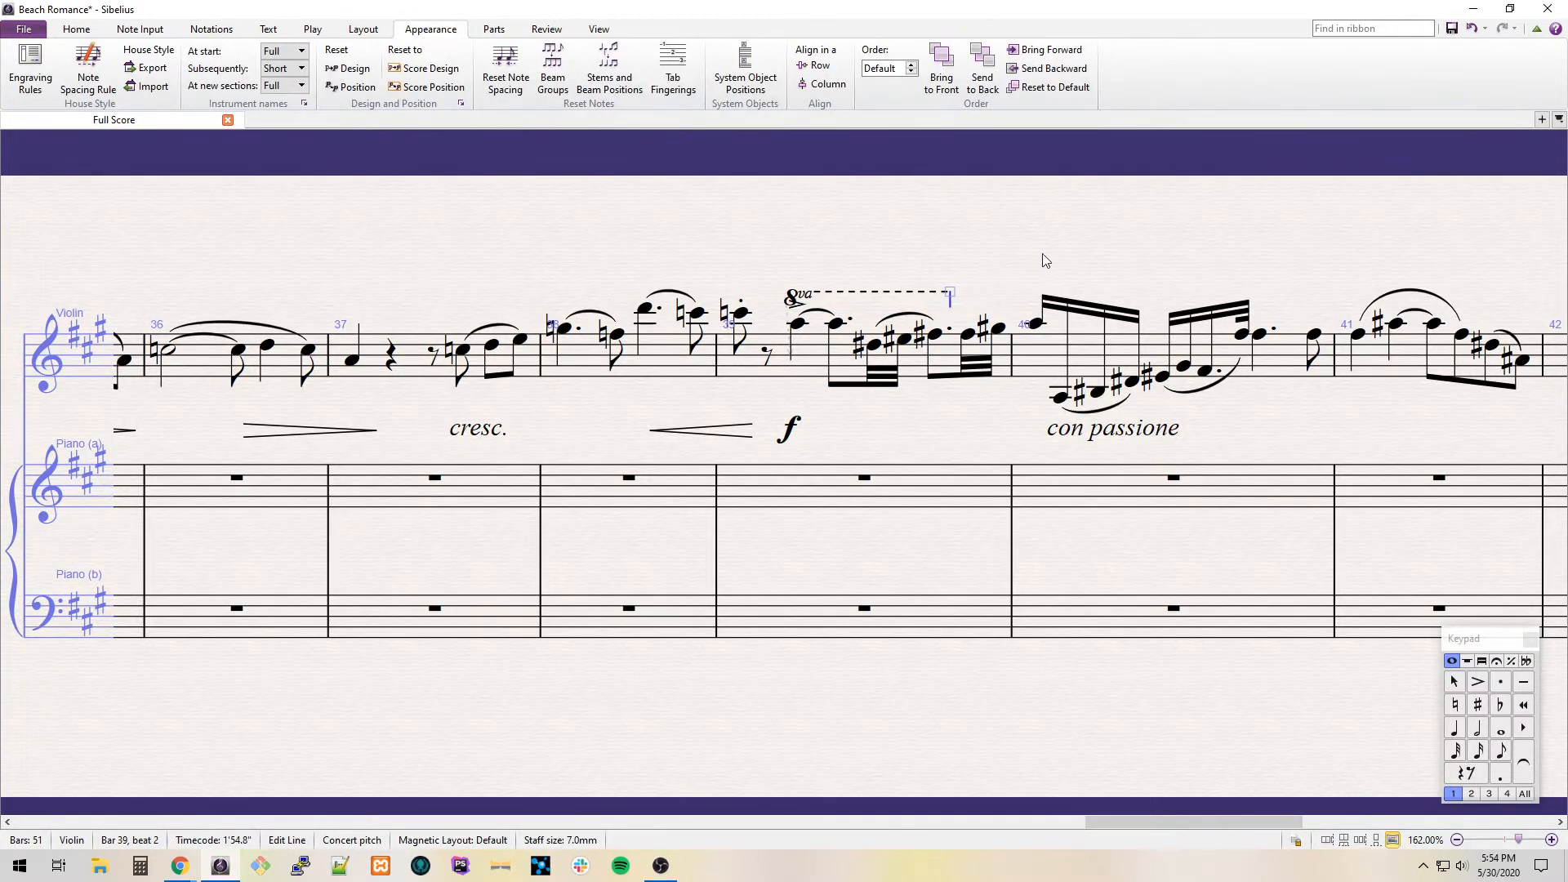
Slur the thirty-second F sharp 5 at the end of violin bar 39 over to the first A5 of bar 40.
{"action": "left_click", "coordinate": [968, 335]}
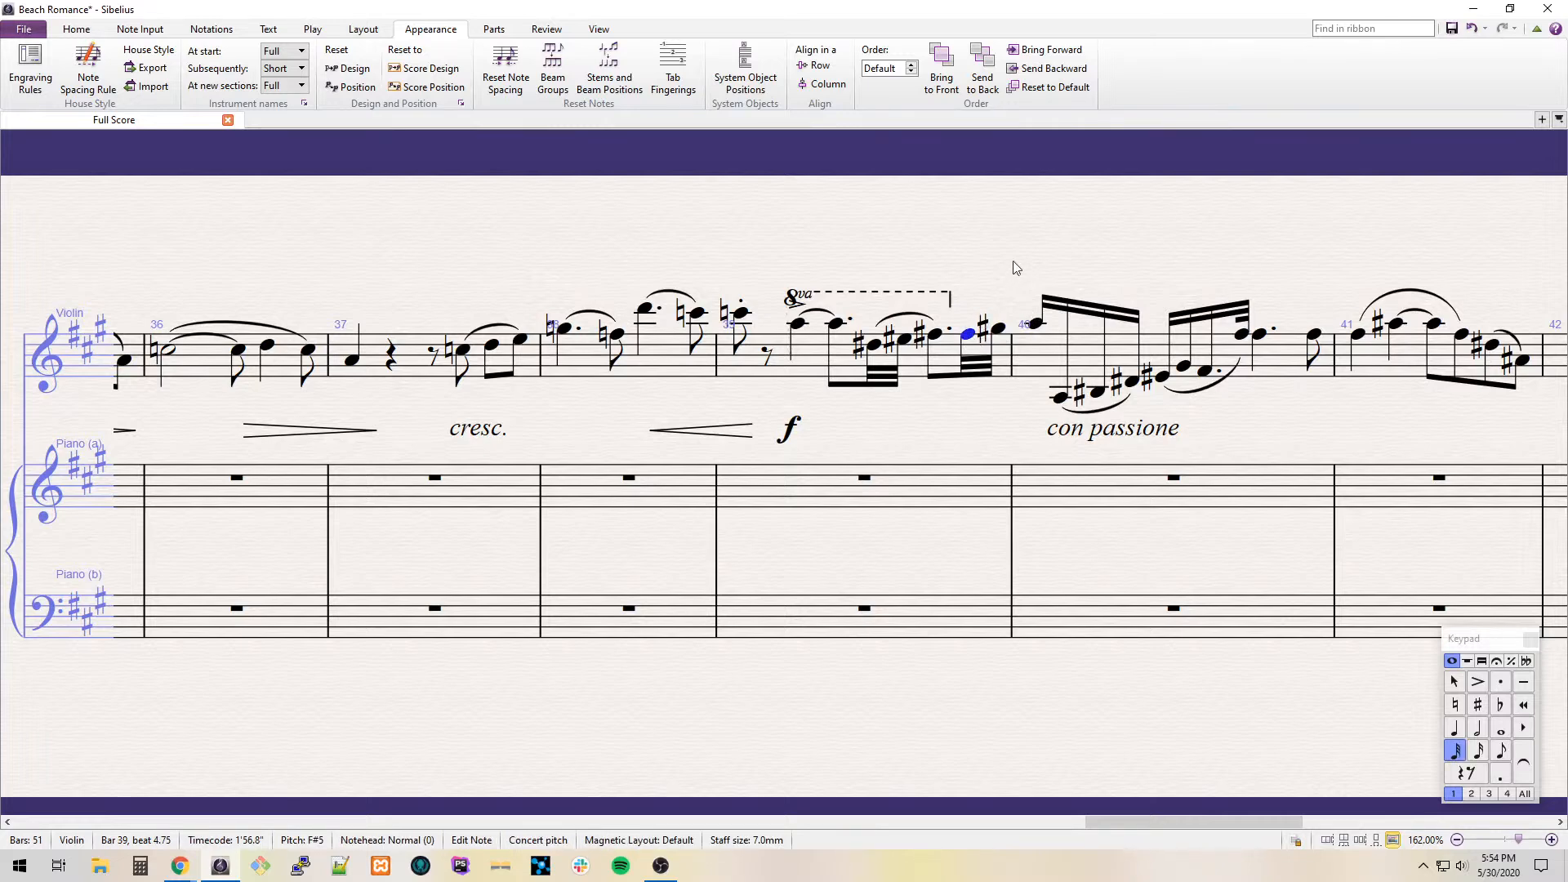
{"action": "left_click_drag", "start_coordinate": [1015, 268], "coordinate": [847, 241]}
{"action": "key", "text": "s"}
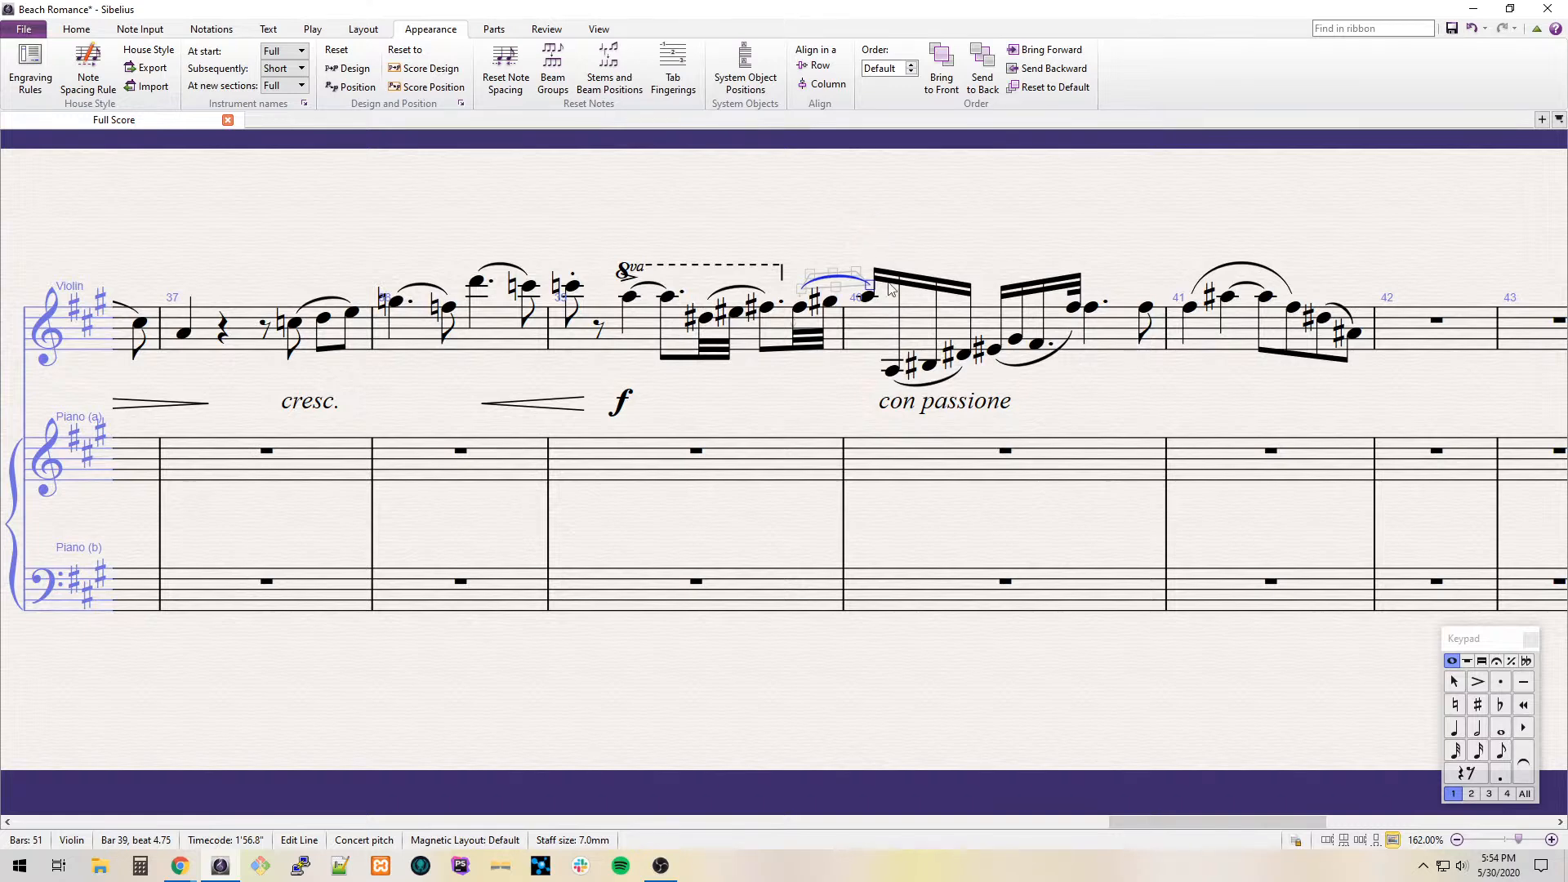
Start violin bar 42 with a half-note C sharp 5 tied to an eighth-note C sharp 5.
{"action": "left_click", "coordinate": [1024, 278]}
{"action": "left_click_drag", "start_coordinate": [1270, 244], "coordinate": [898, 261]}
{"action": "left_click_drag", "start_coordinate": [1196, 278], "coordinate": [898, 286]}
{"action": "left_click", "coordinate": [824, 358]}
{"action": "key", "text": "4"}
{"action": "key", "text": "c"}
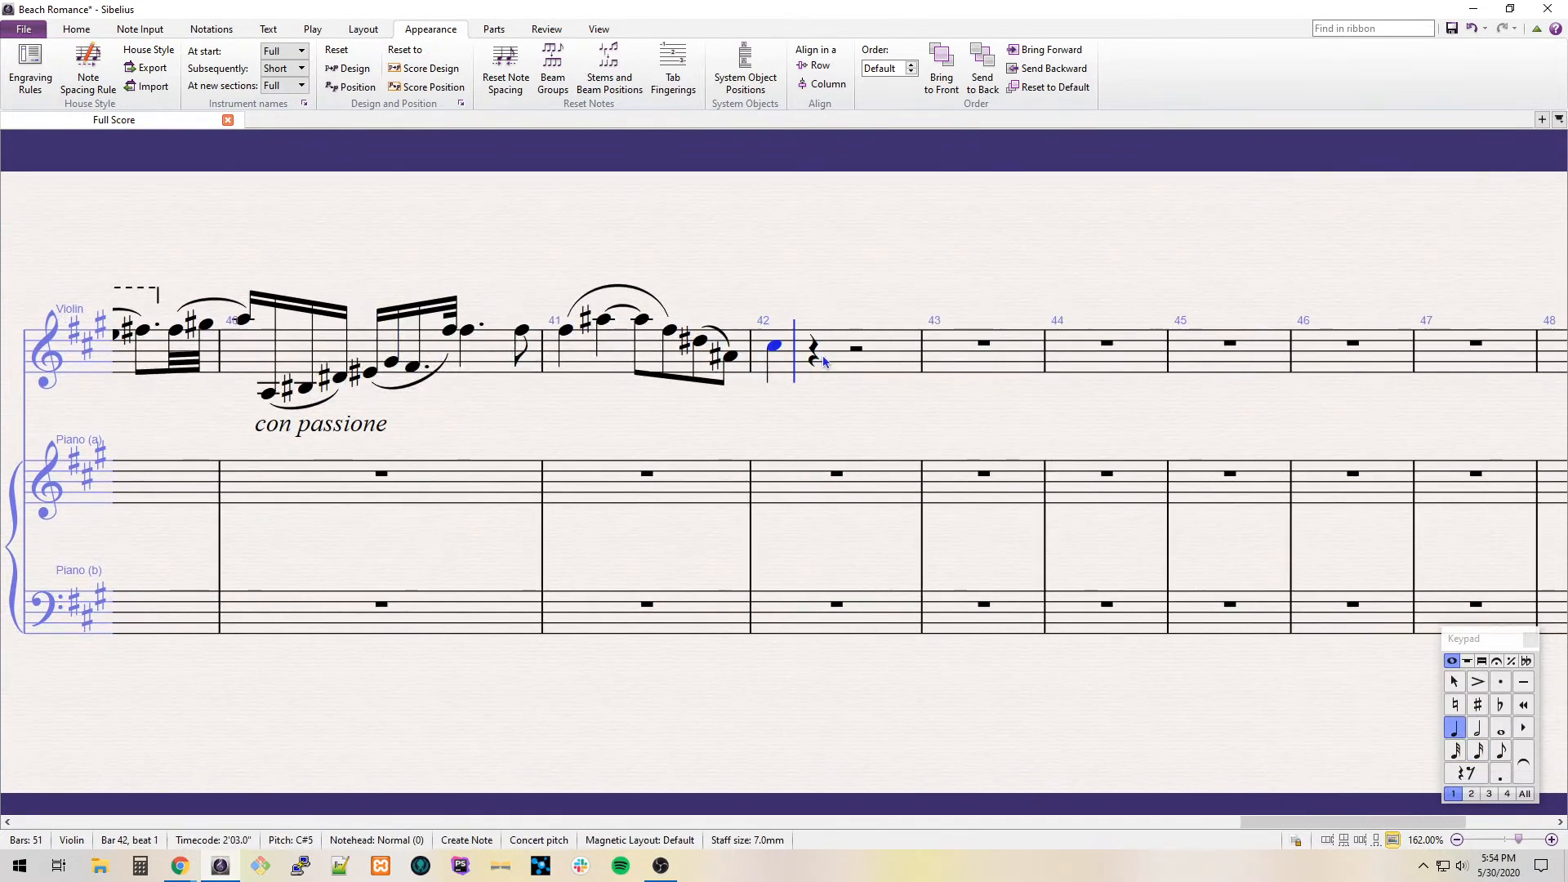
{"action": "key", "text": "5"}
{"action": "key", "text": "Return"}
{"action": "key", "text": "3"}
{"action": "key", "text": "c"}
Complete violin bar 42 with quarter D sharp 5 and eighth C sharp 5, and slur the half note to the final C sharp.
{"action": "key", "text": "4"}
{"action": "key", "text": "8"}
{"action": "key", "text": "d"}
{"action": "key", "text": "3"}
{"action": "key", "text": "c"}
{"action": "key", "text": "Escape"}
{"action": "left_click", "coordinate": [824, 358]}
{"action": "key", "text": "s"}
{"action": "key", "text": "Escape"}
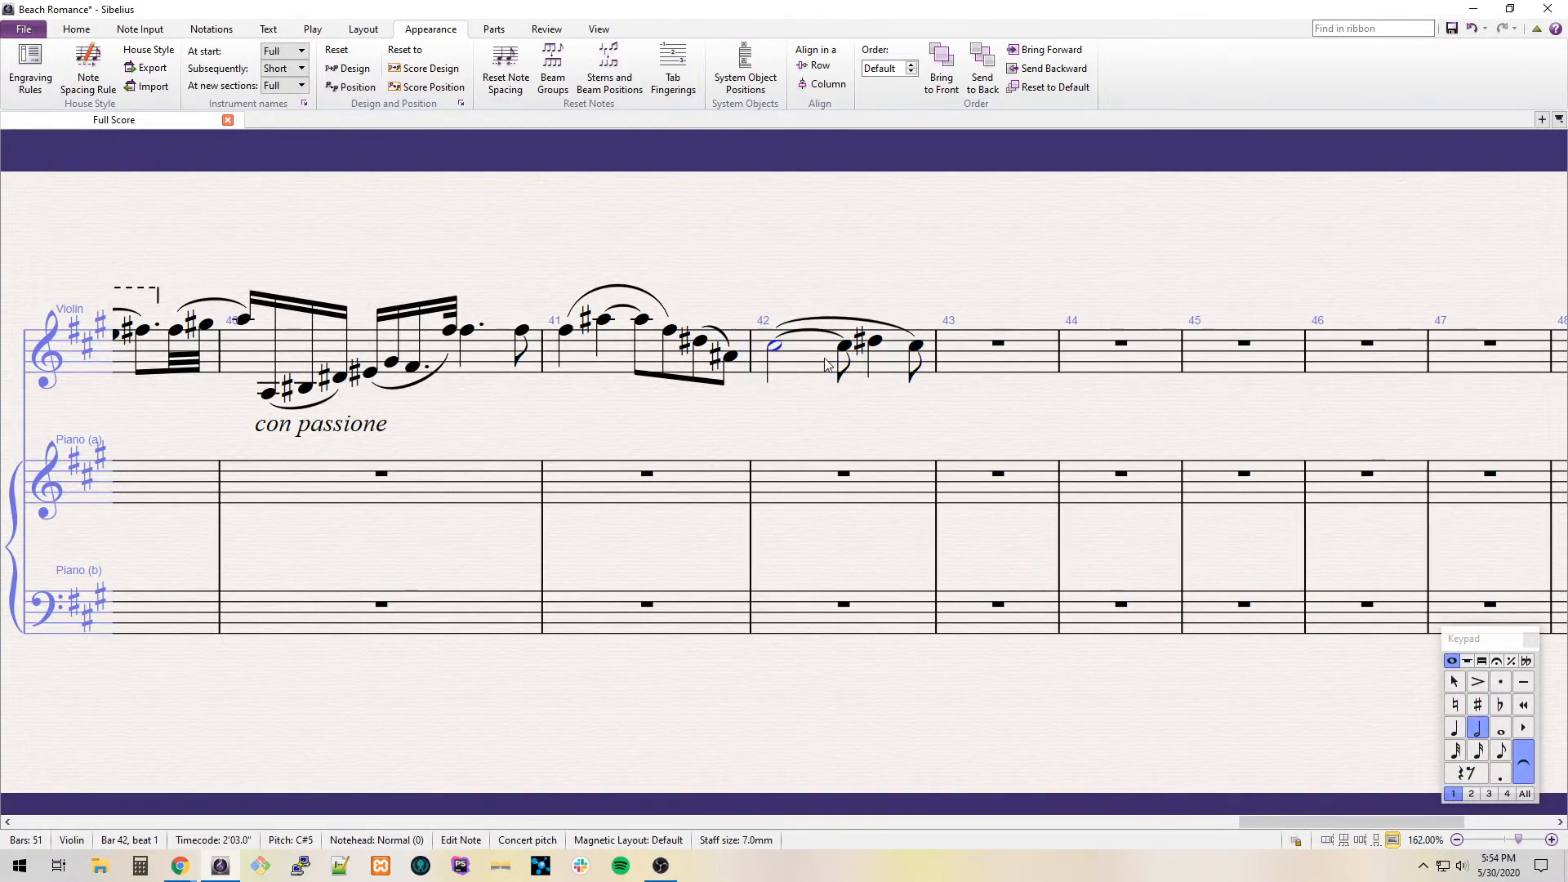
Add the expression text "dim. e più tranquil" below the start of violin bar 42.
{"action": "key", "text": "ctrl+e"}
{"action": "type", "text": "dim"}
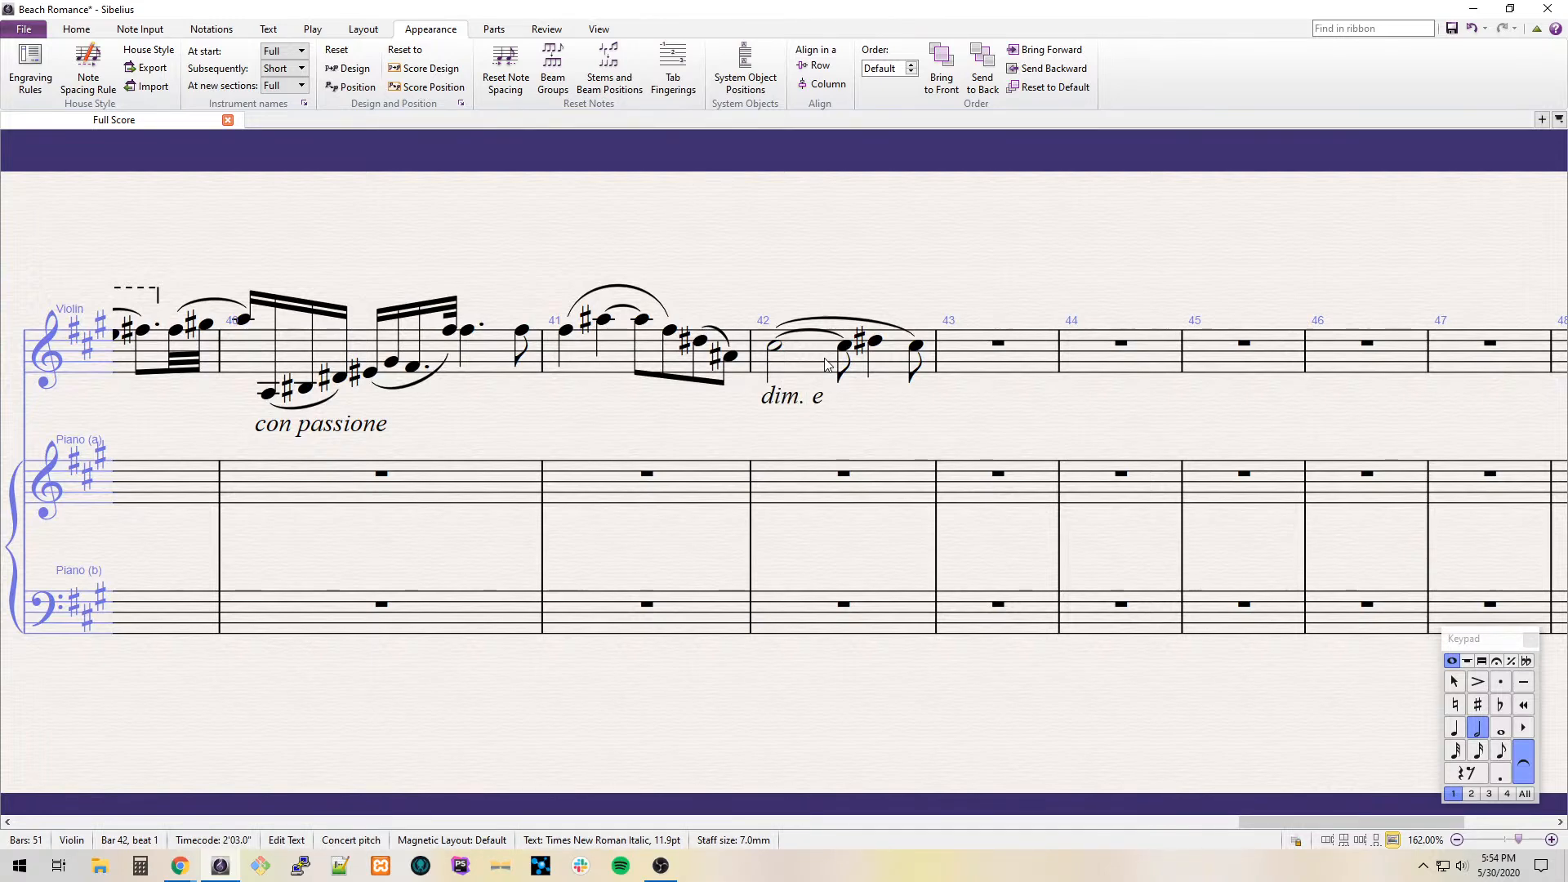
{"action": "type", "text": ". e"}
{"action": "right_click", "coordinate": [826, 365]}
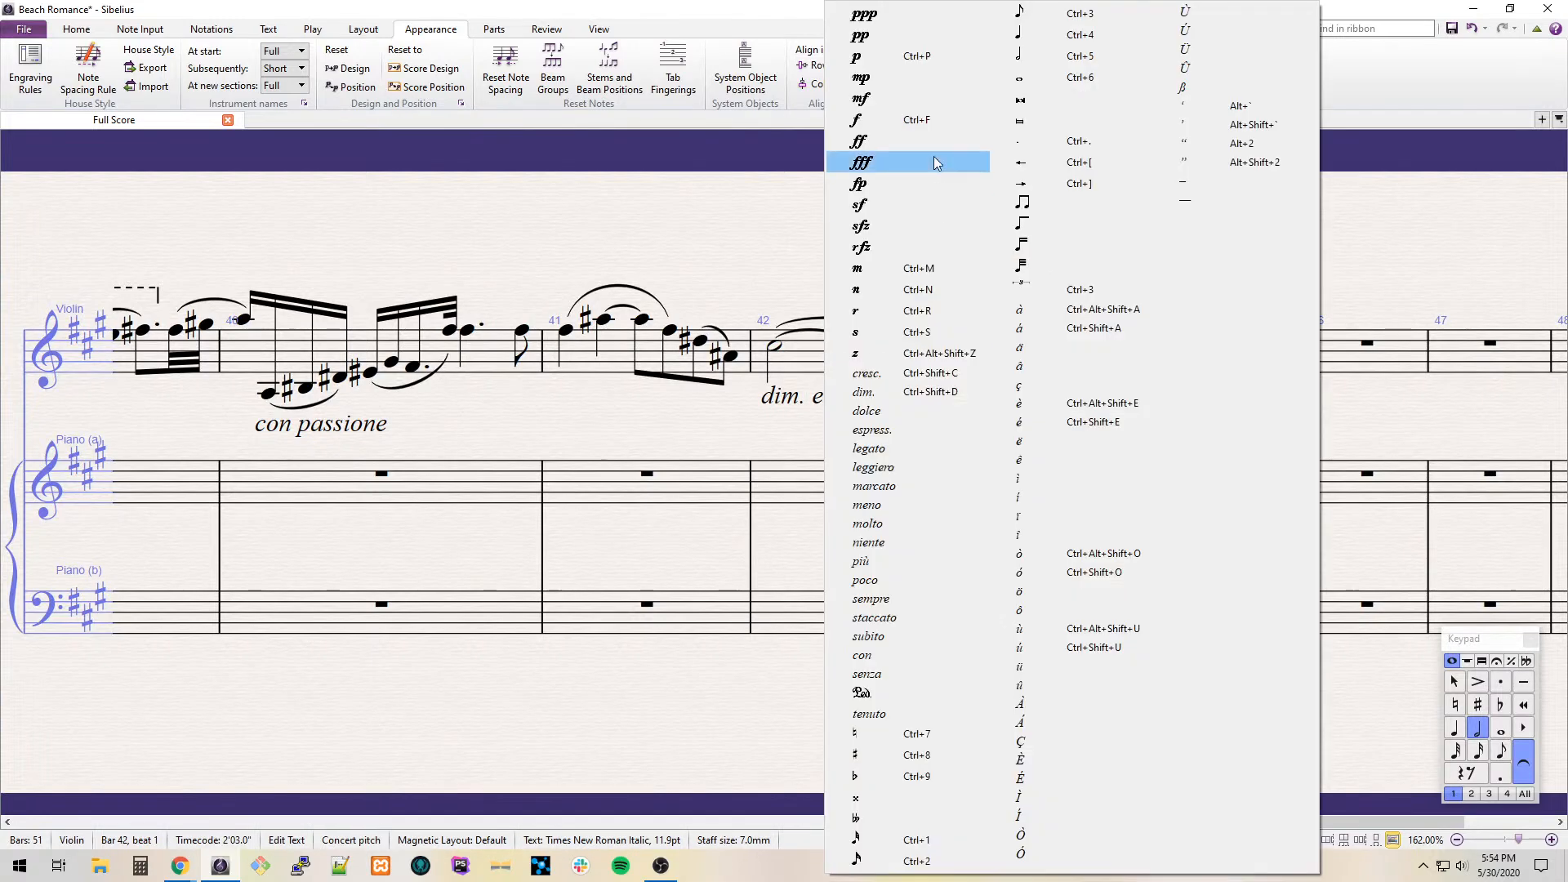
{"action": "left_click", "coordinate": [870, 560]}
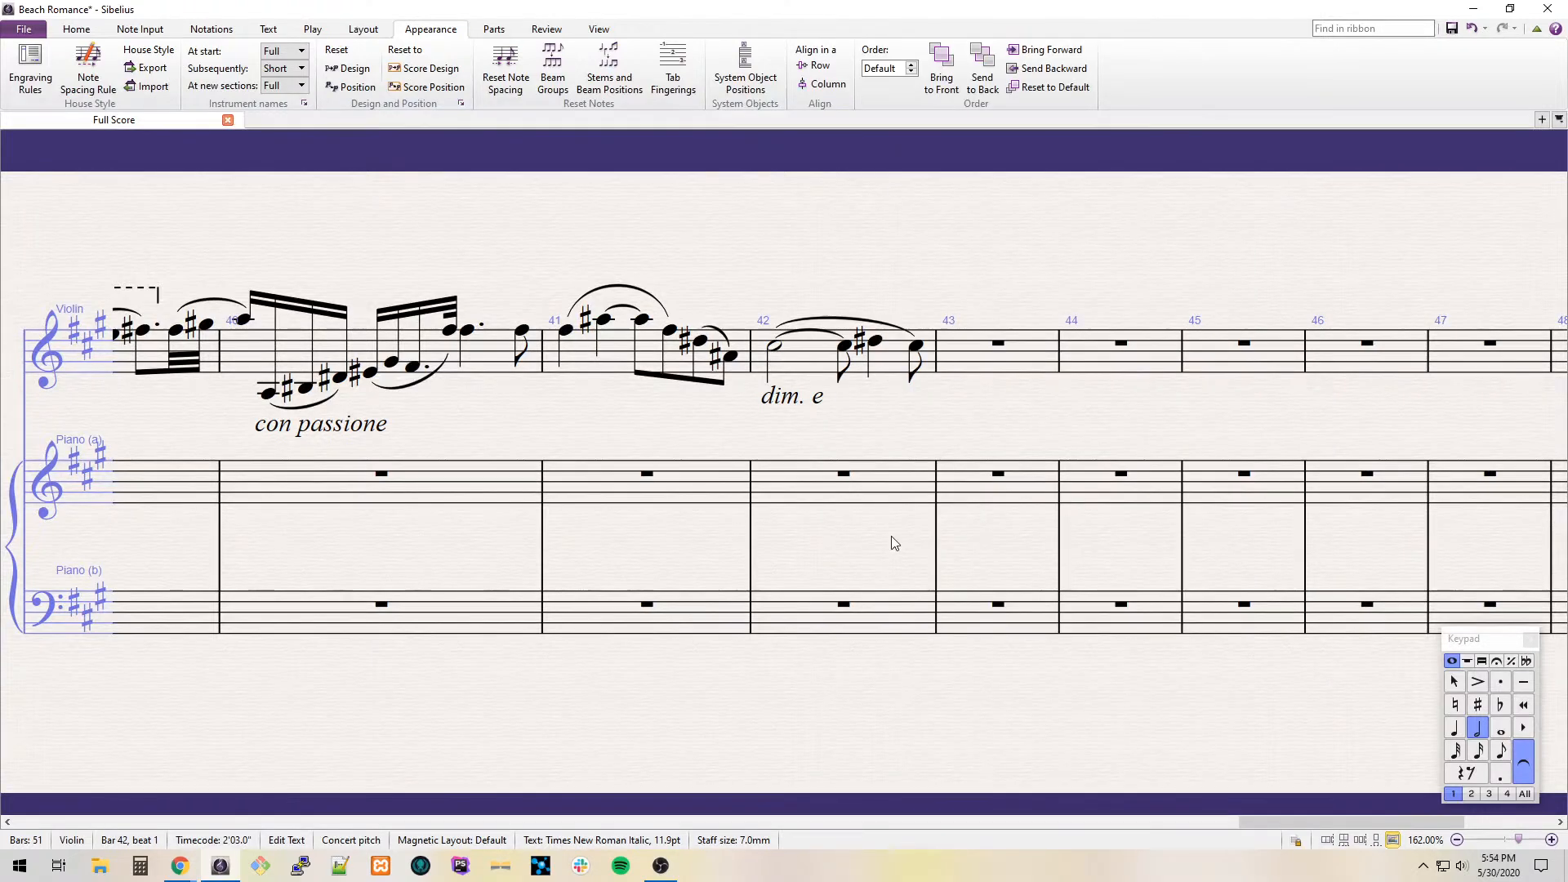
{"action": "right_click", "coordinate": [942, 419]}
{"action": "left_click", "coordinate": [1006, 560]}
{"action": "type", "text": "tranquil"}
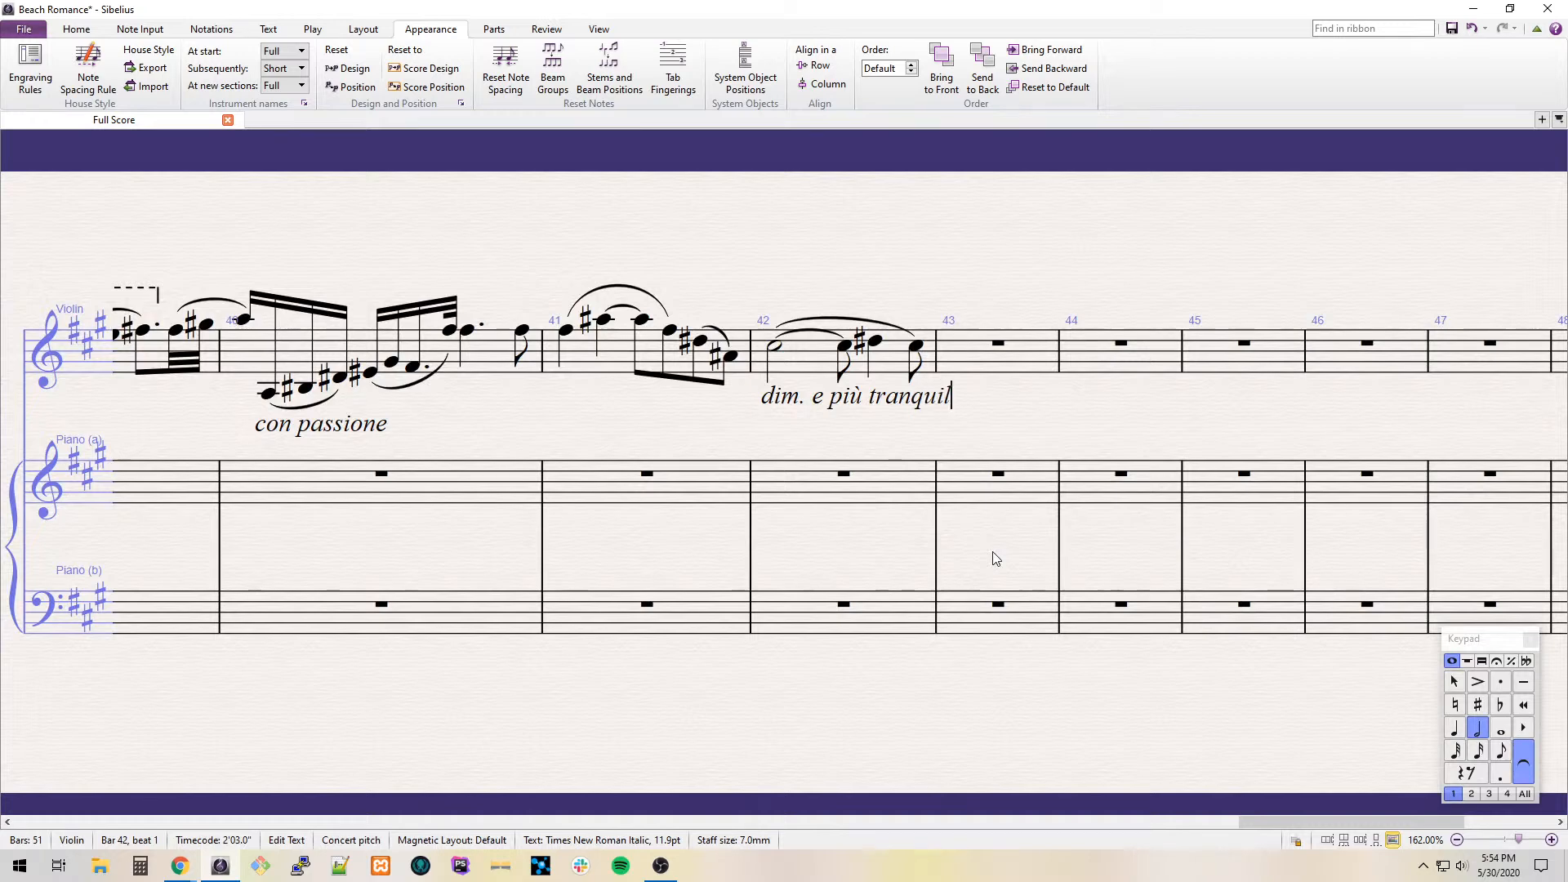
Complete the expression text in bar 42 of the violin staff so it reads "dim. e più tranquillo".
{"action": "type", "text": "llo"}
{"action": "key", "text": "BackSpace"}
{"action": "key", "text": "BackSpace"}
{"action": "type", "text": "op"}
{"action": "key", "text": "BackSpace"}
Enter a whole-note C#6 in bar 43 of the violin staff, tied over into bar 44.
{"action": "left_click_drag", "start_coordinate": [1127, 417], "coordinate": [636, 397]}
{"action": "left_click", "coordinate": [604, 343]}
{"action": "left_click", "coordinate": [541, 346]}
{"action": "key", "text": "6"}
{"action": "key", "text": "c"}
{"action": "key", "text": "s"}
{"action": "key", "text": "ctrl+Up"}
Fill violin bar 44 with a quarter C#, quarter B, dotted quarter A# and eighth G#.
{"action": "key", "text": "4"}
{"action": "key", "text": "c"}
{"action": "key", "text": "b"}
{"action": "key", "text": "period"}
{"action": "key", "text": "8"}
{"action": "key", "text": "a"}
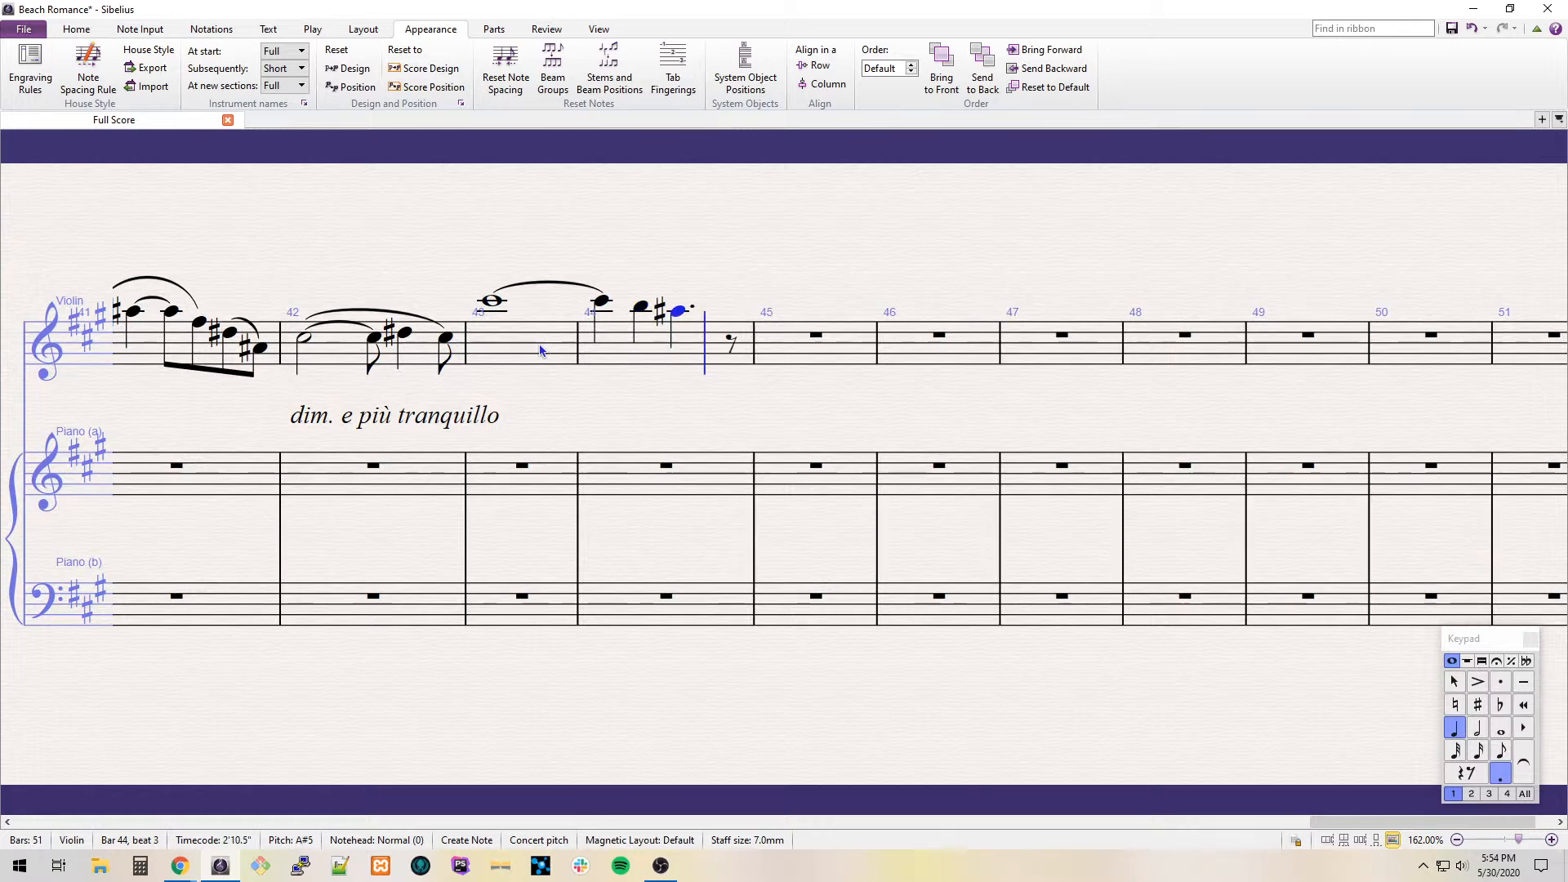
{"action": "key", "text": "3"}
{"action": "key", "text": "g"}
Enter a whole-note F#6 in bar 45 tied to a quarter F# in bar 46, followed by a quarter D#.
{"action": "key", "text": "6"}
{"action": "key", "text": "f"}
{"action": "key", "text": "ctrl+Up"}
{"action": "key", "text": "KP_Enter"}
{"action": "key", "text": "4"}
{"action": "key", "text": "f"}
{"action": "key", "text": "8"}
{"action": "key", "text": "d"}
Slur the violin phrase from the whole-note F# in bar 45 to the D# in bar 46.
{"action": "key", "text": "shift+Left"}
{"action": "key", "text": "shift+Left"}
{"action": "key", "text": "s"}
Complete violin bar 46 with a dotted quarter C# slurred to an eighth B#.
{"action": "key", "text": "Right"}
{"action": "key", "text": "Right"}
{"action": "key", "text": "Right"}
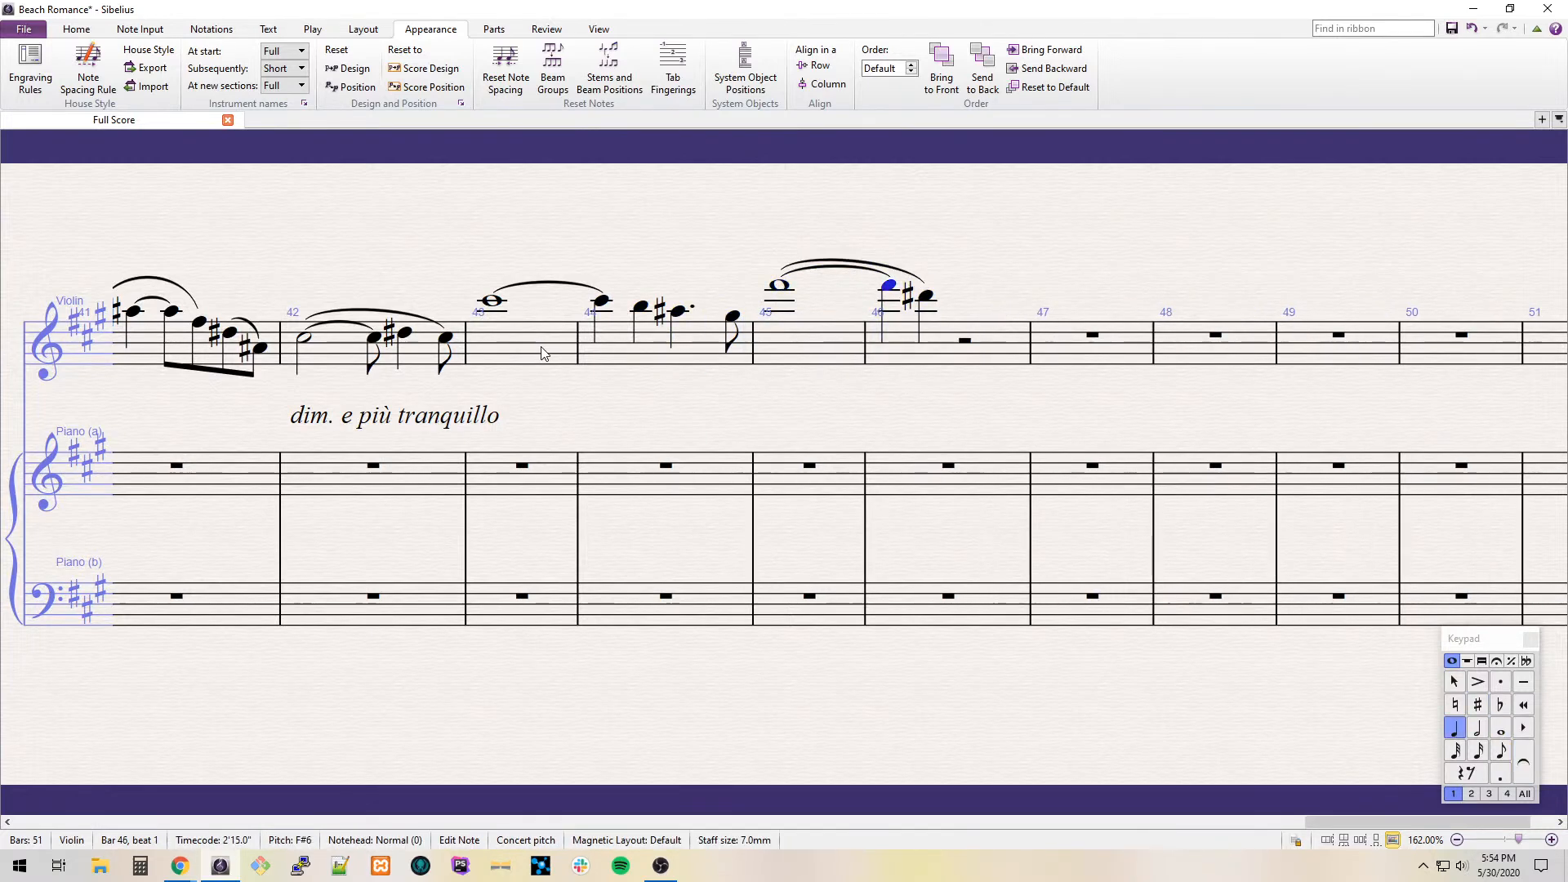
{"action": "key", "text": "4"}
{"action": "key", "text": "period"}
{"action": "key", "text": "c"}
{"action": "key", "text": "3"}
{"action": "key", "text": "Right"}
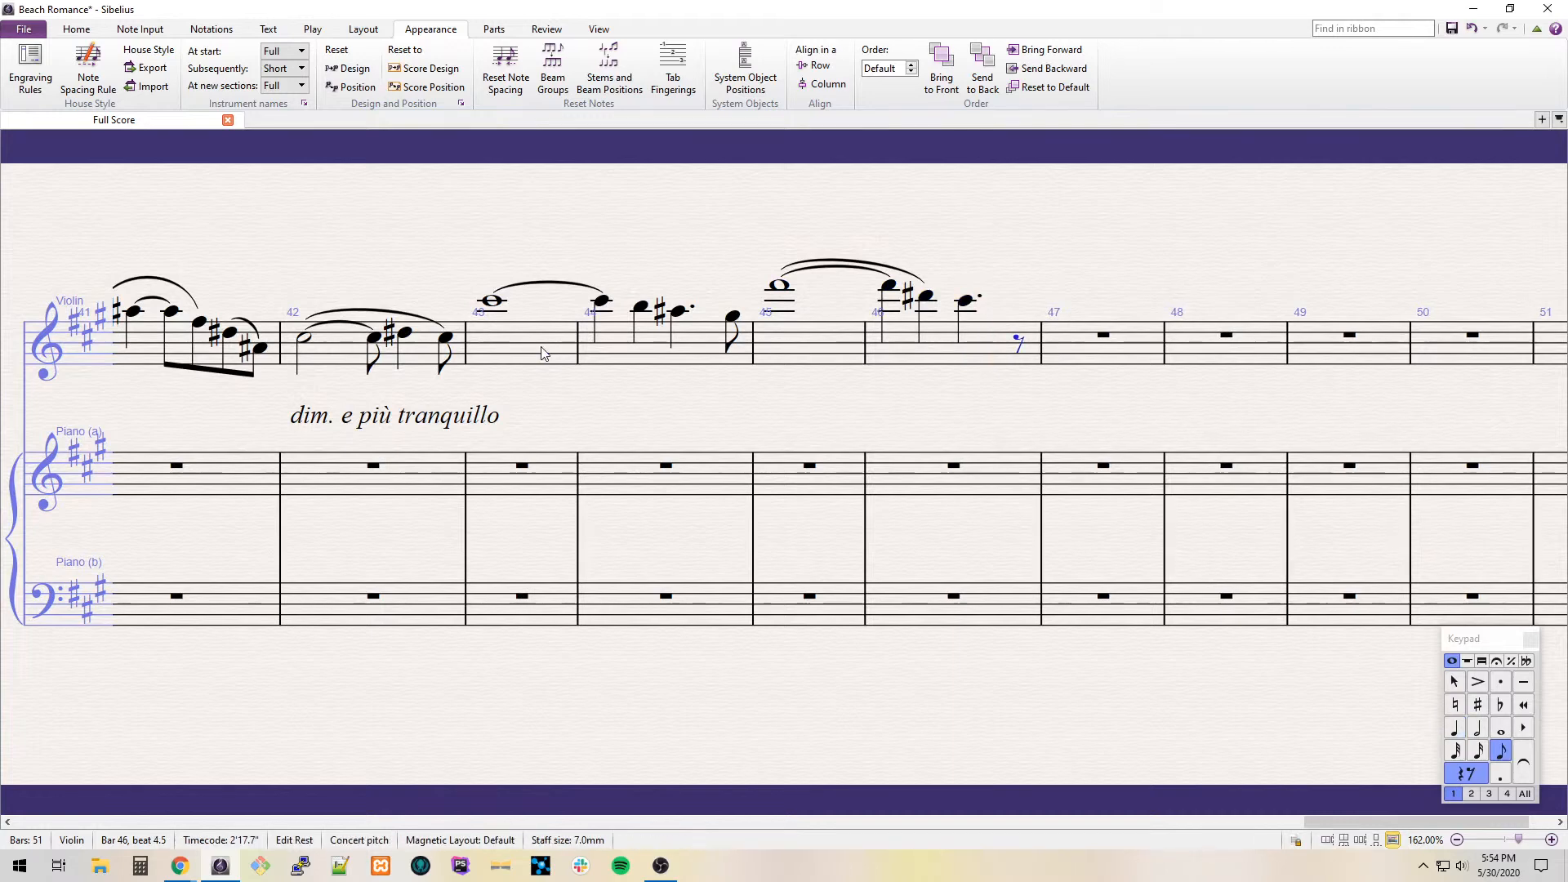
{"action": "key", "text": "8"}
{"action": "key", "text": "b"}
Enter a half-note A# in violin bar 47 tied to an eighth-note A#.
{"action": "key", "text": "5"}
{"action": "key", "text": "8"}
{"action": "key", "text": "a"}
{"action": "key", "text": "4"}
{"action": "key", "text": "g"}
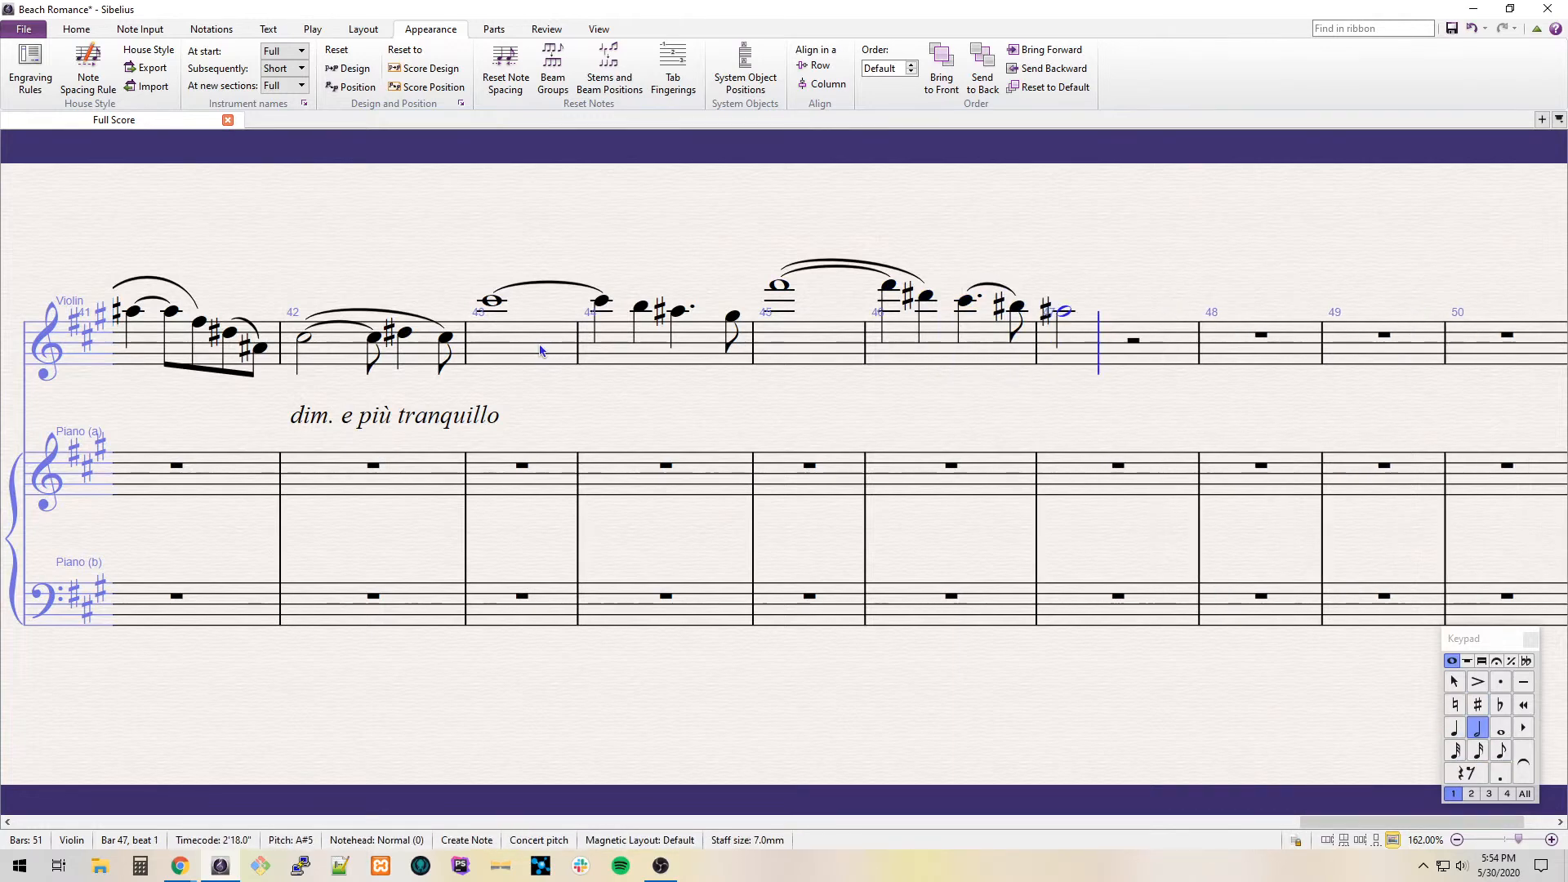
{"action": "key", "text": "Up"}
{"action": "key", "text": "Left"}
{"action": "key", "text": "KP_Enter"}
{"action": "key", "text": "3"}
{"action": "key", "text": "a"}
Complete violin bar 47 with a quarter G# and an eighth F#, and slur the two notes.
{"action": "key", "text": "4"}
{"action": "key", "text": "g"}
{"action": "key", "text": "3"}
{"action": "key", "text": "f"}
{"action": "key", "text": "Left"}
{"action": "key", "text": "s"}
{"action": "key", "text": "Escape"}
Add the expression text "molto espressivo" below the violin staff at the start of bar 47.
{"action": "left_click", "coordinate": [1114, 361]}
{"action": "key", "text": "ctrl+e"}
{"action": "type", "text": "molto e"}
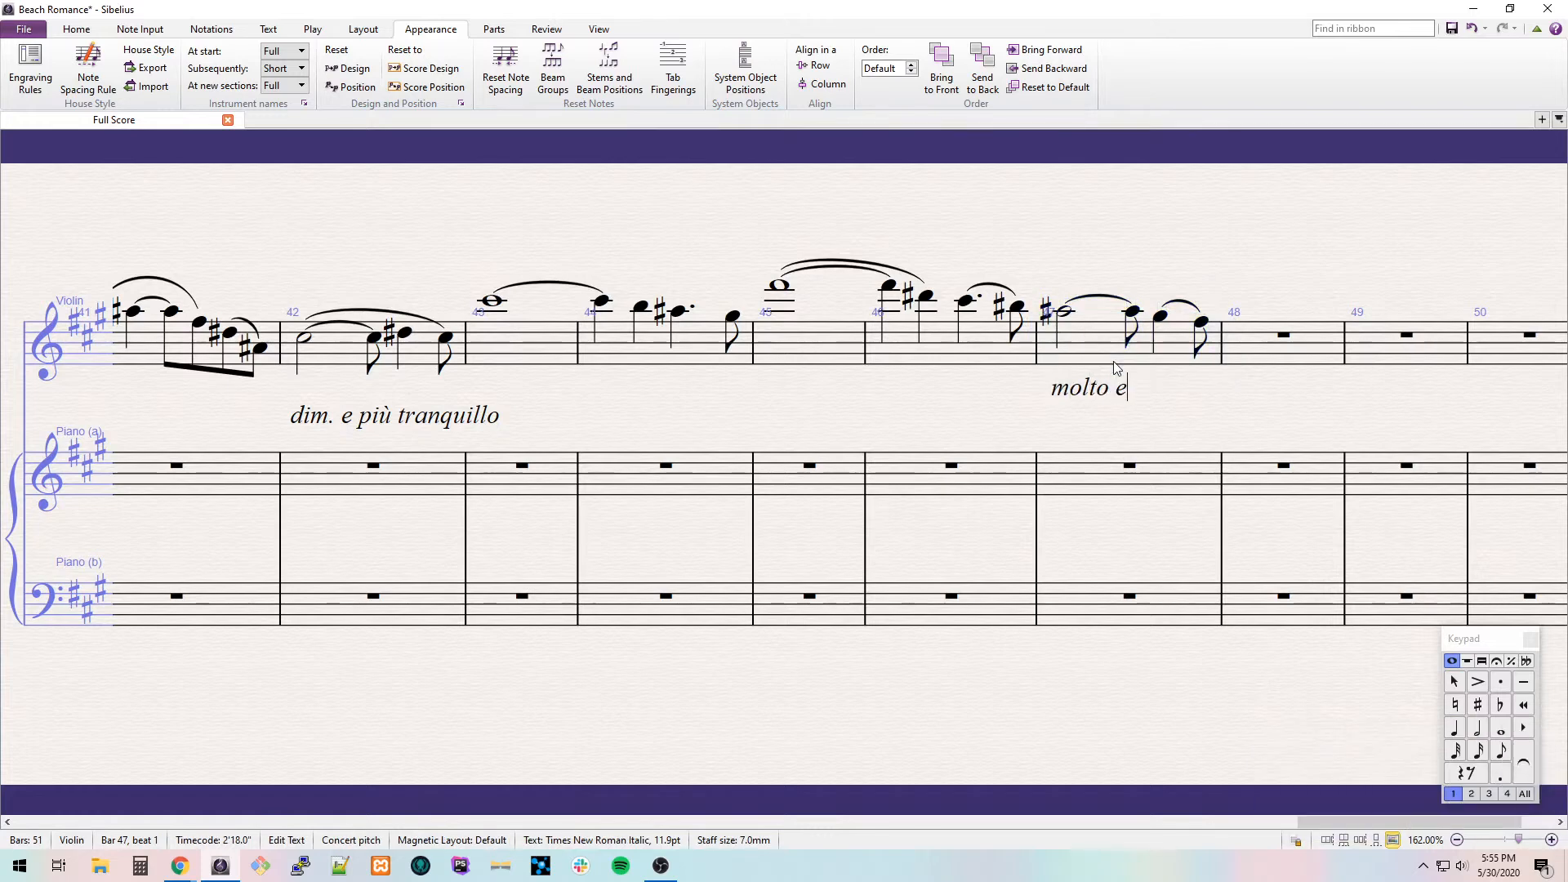
{"action": "type", "text": "spressivo"}
{"action": "key", "text": "Escape"}
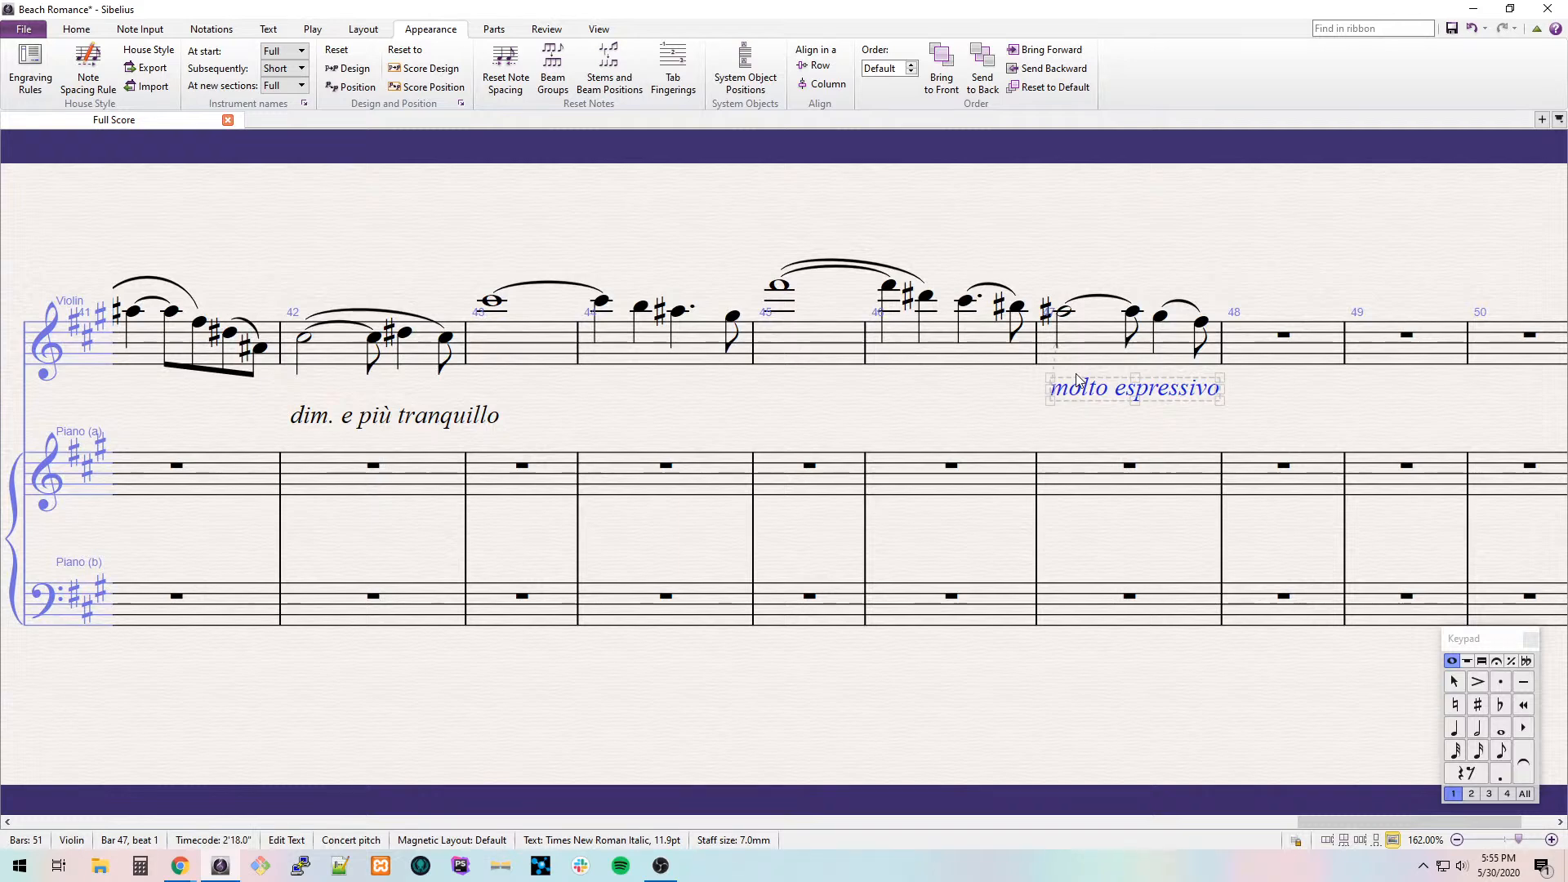
Slur the violin's bar 43 whole note to the B in bar 44 and add a p dynamic at bar 43.
{"action": "left_click", "coordinate": [552, 345]}
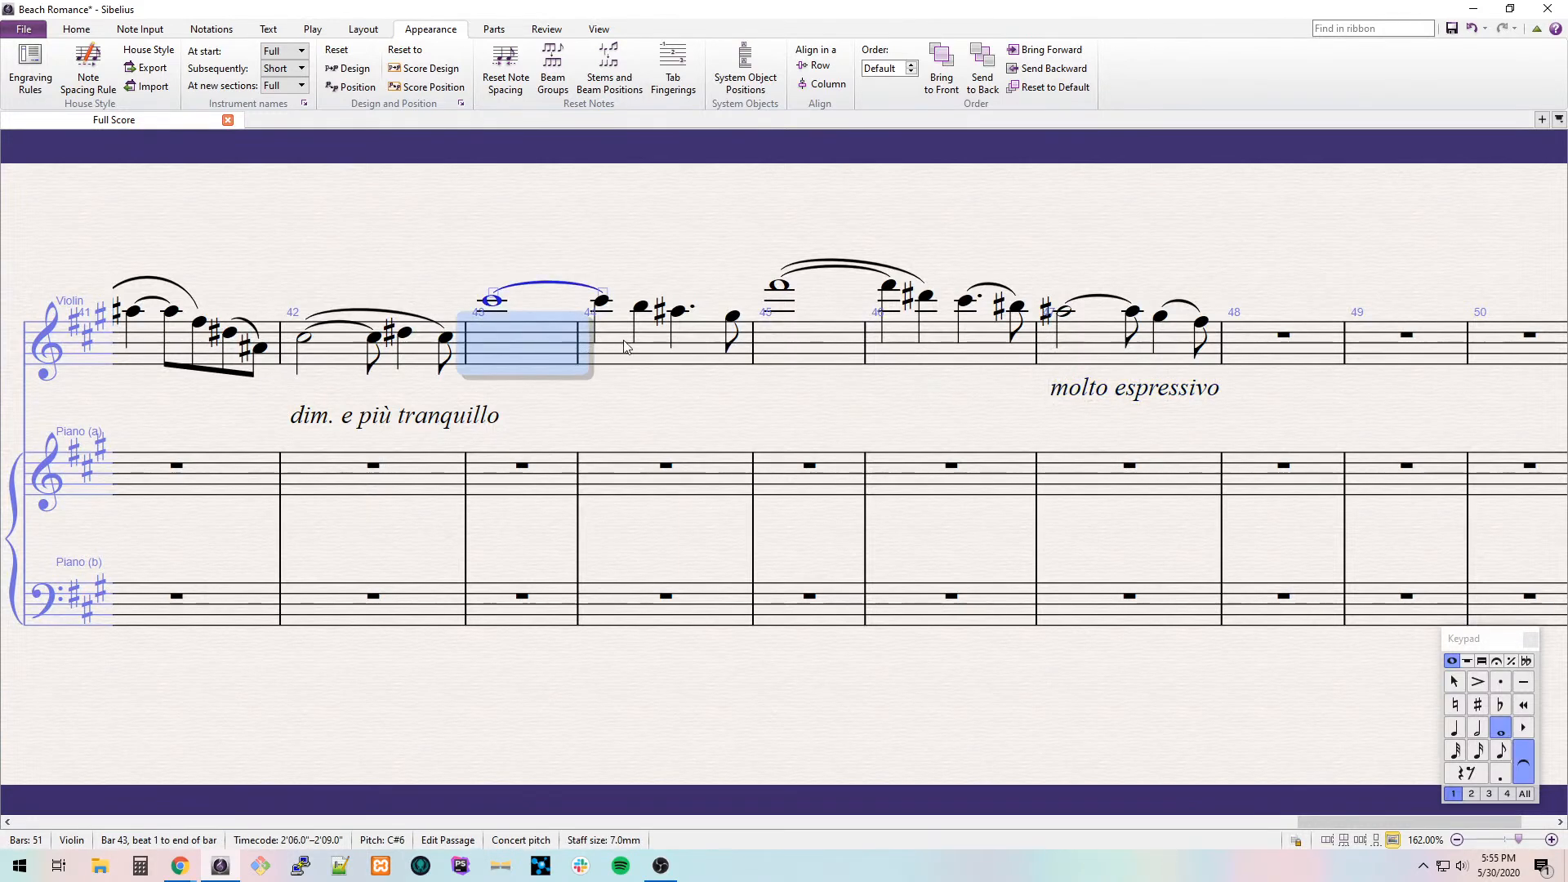
{"action": "key", "text": "s"}
{"action": "key", "text": "ctrl+e"}
{"action": "key", "text": "ctrl+p"}
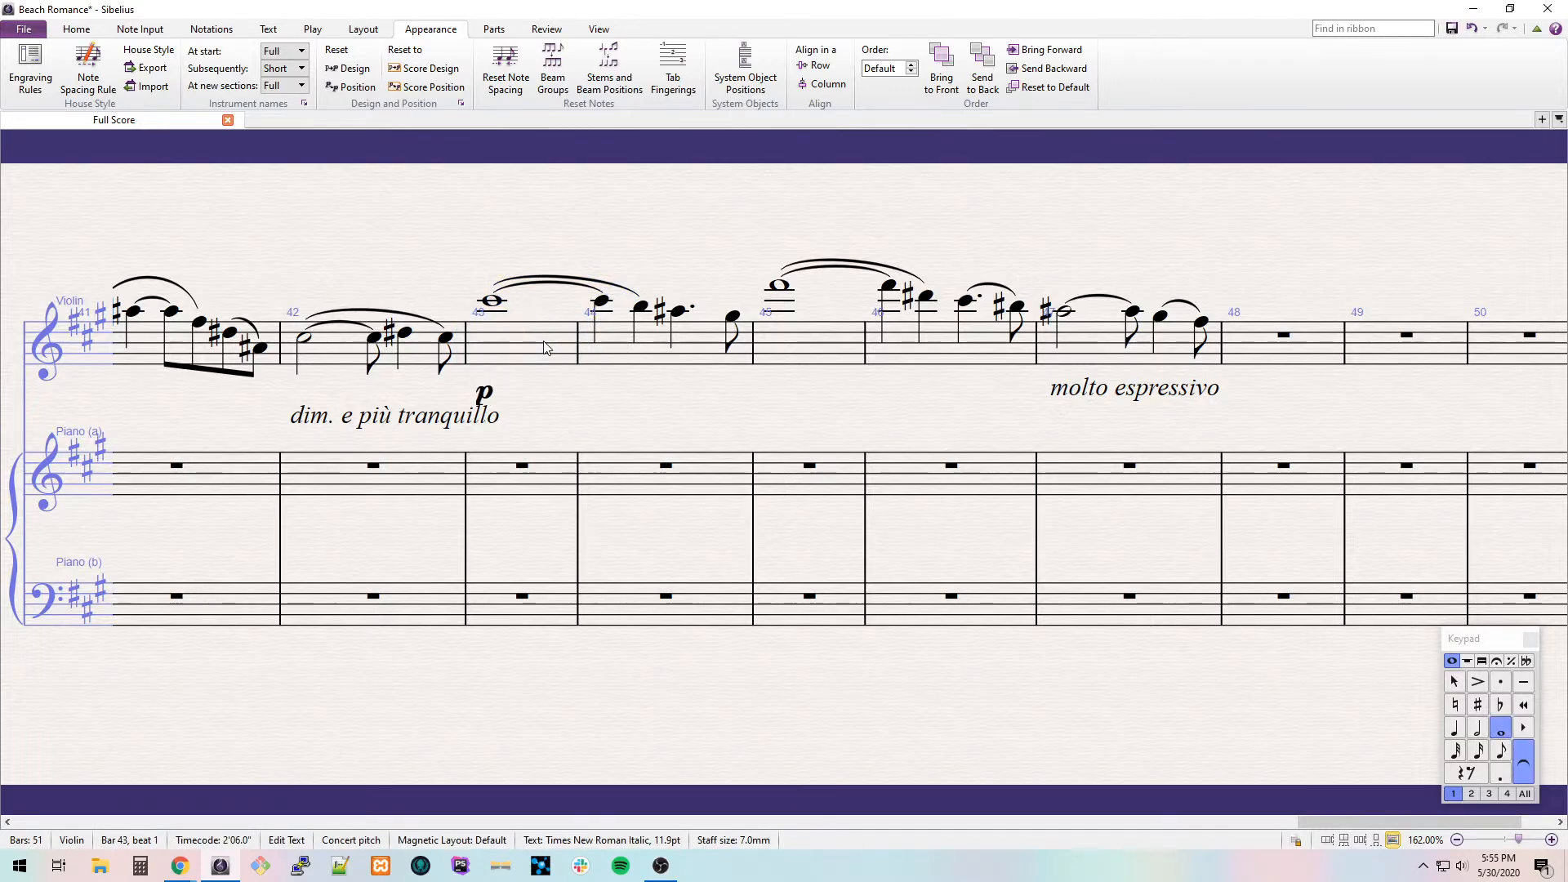
{"action": "key", "text": "Escape"}
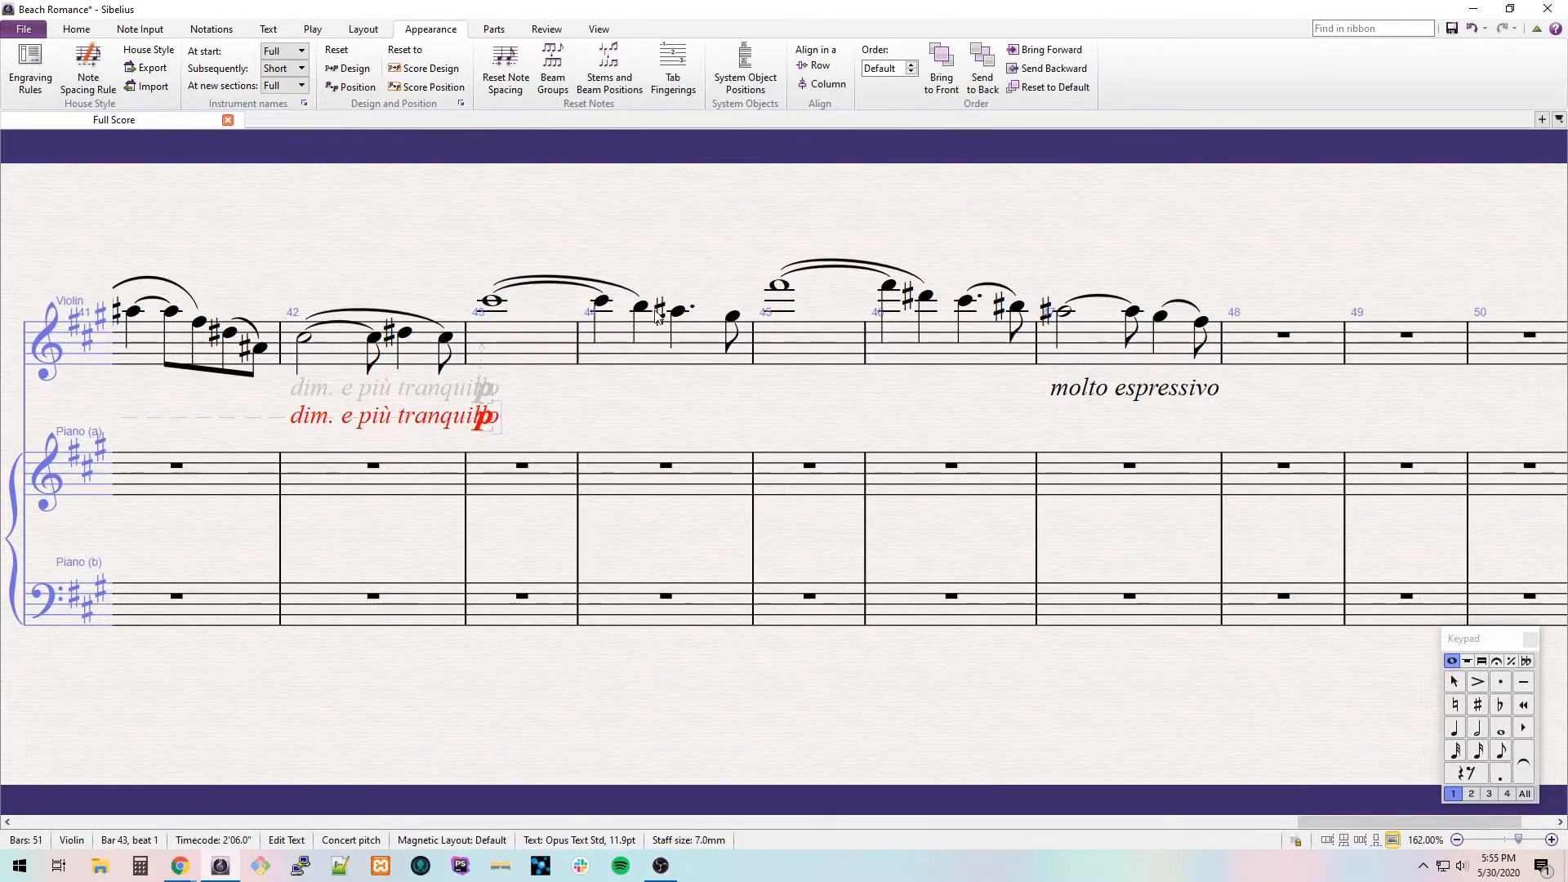
Add a diminuendo hairpin under the violin's D# through B# in bar 46.
{"action": "left_click_drag", "start_coordinate": [909, 393], "coordinate": [702, 369]}
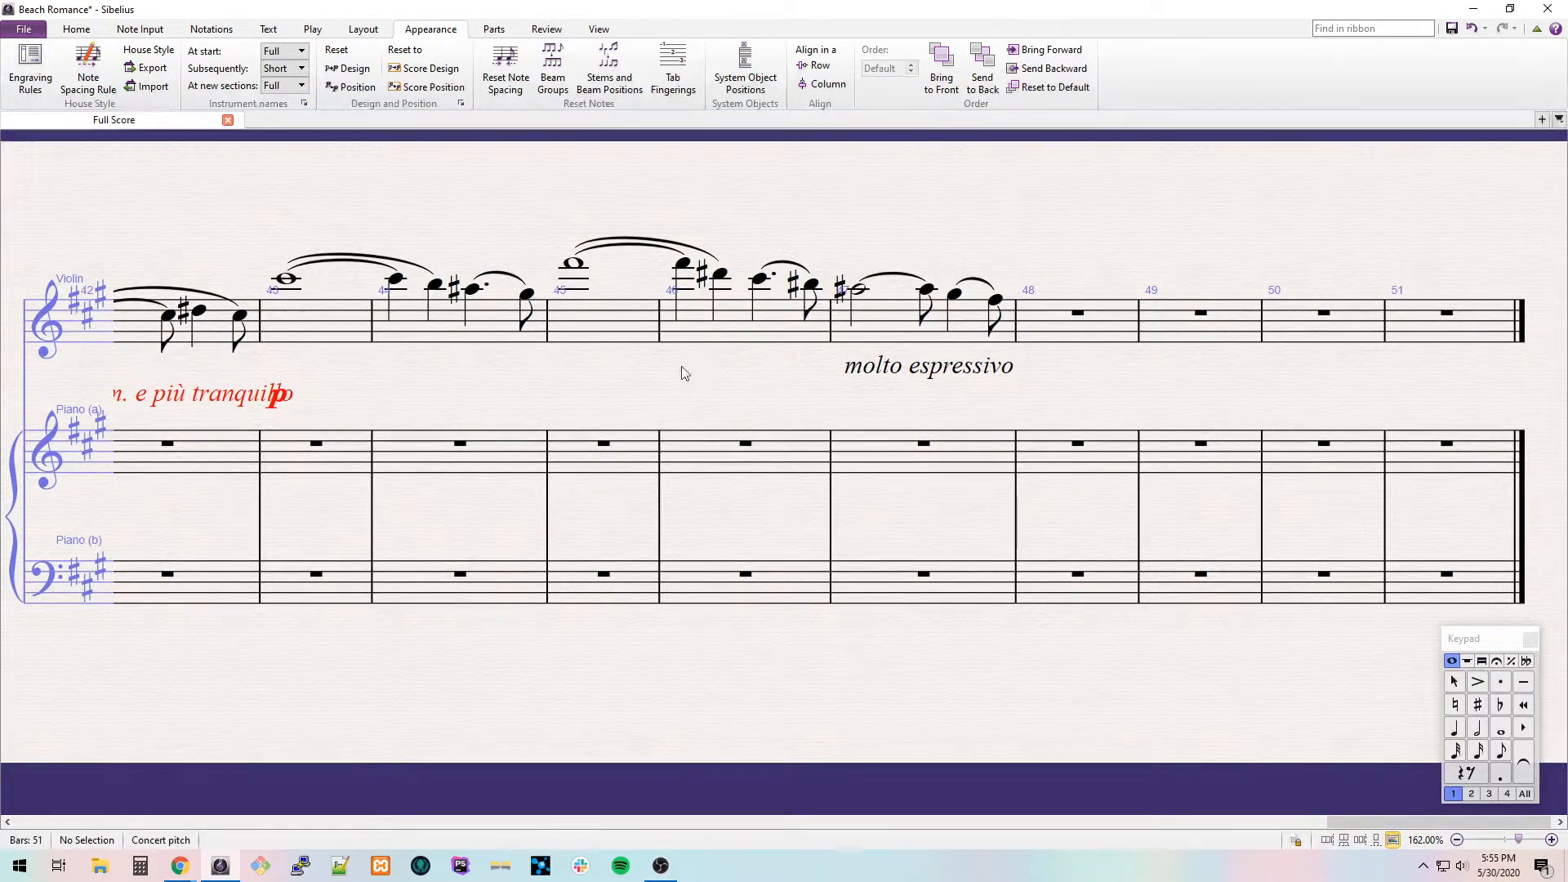
{"action": "left_click", "coordinate": [618, 325]}
{"action": "left_click", "coordinate": [743, 325], "text": "shift"}
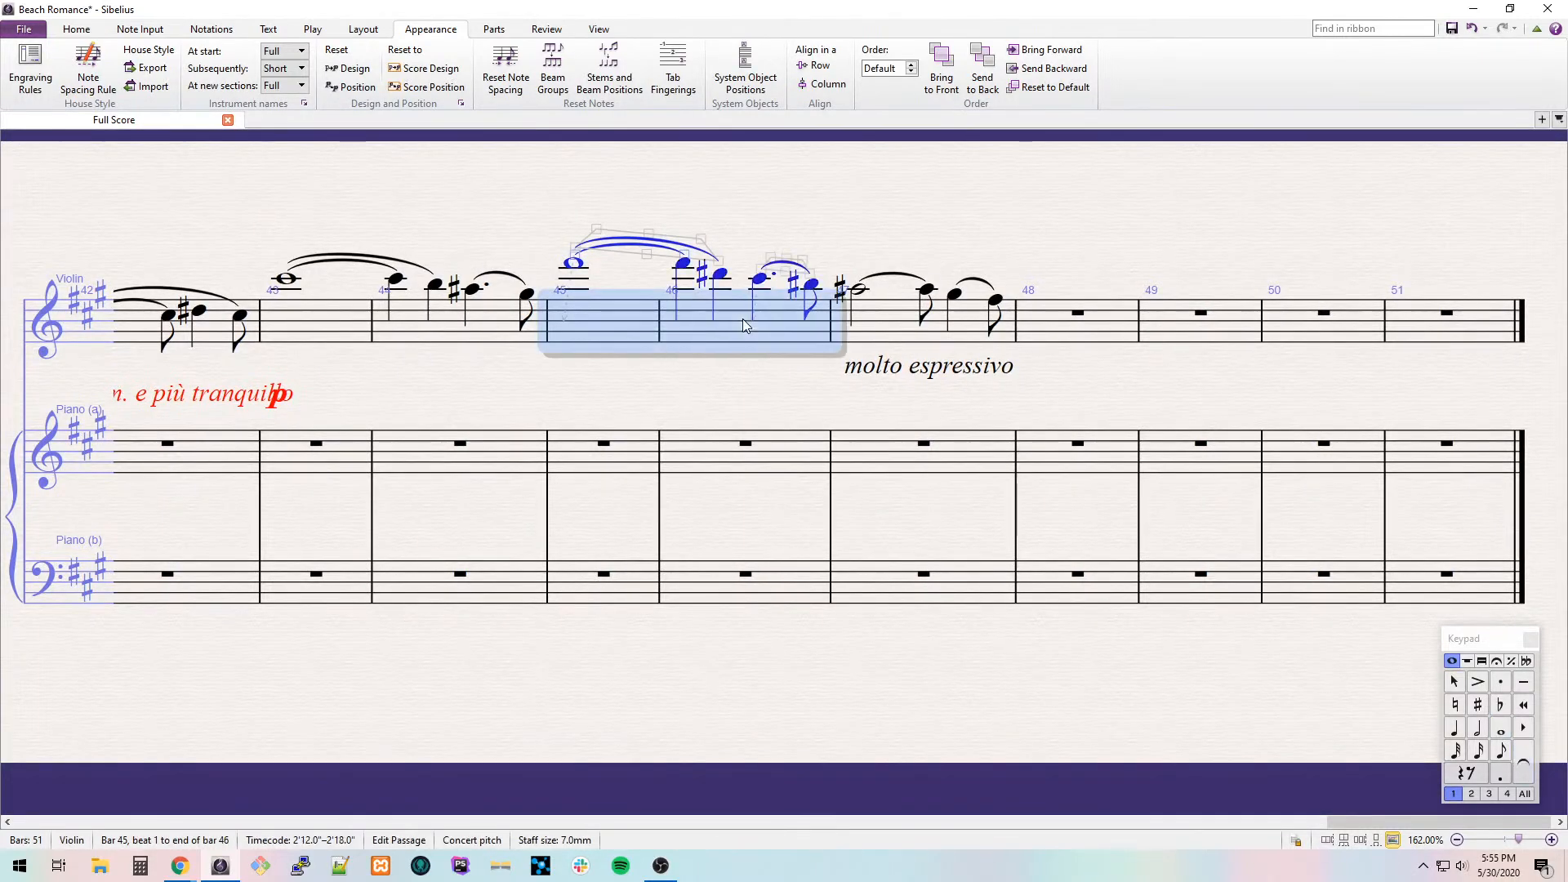
{"action": "left_click", "coordinate": [721, 276]}
{"action": "left_click", "coordinate": [811, 286], "text": "shift"}
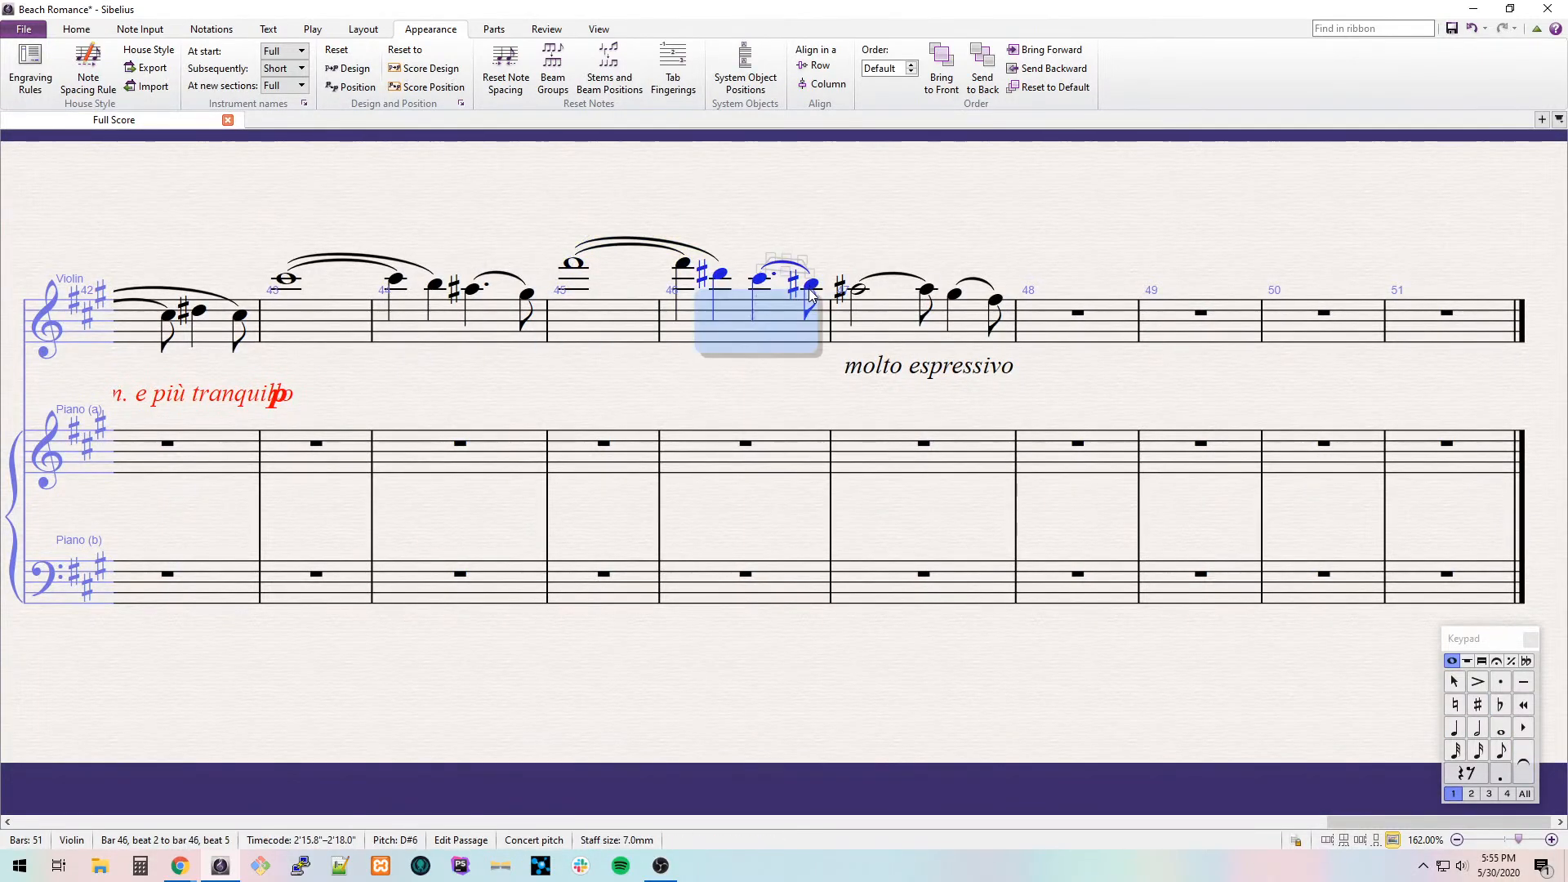
{"action": "key", "text": "shift+period"}
Fill violin bar 48 with a quarter E#, a quarter G# tied to an eighth G#, a quarter F# and an eighth E#.
{"action": "left_click_drag", "start_coordinate": [971, 425], "coordinate": [727, 392]}
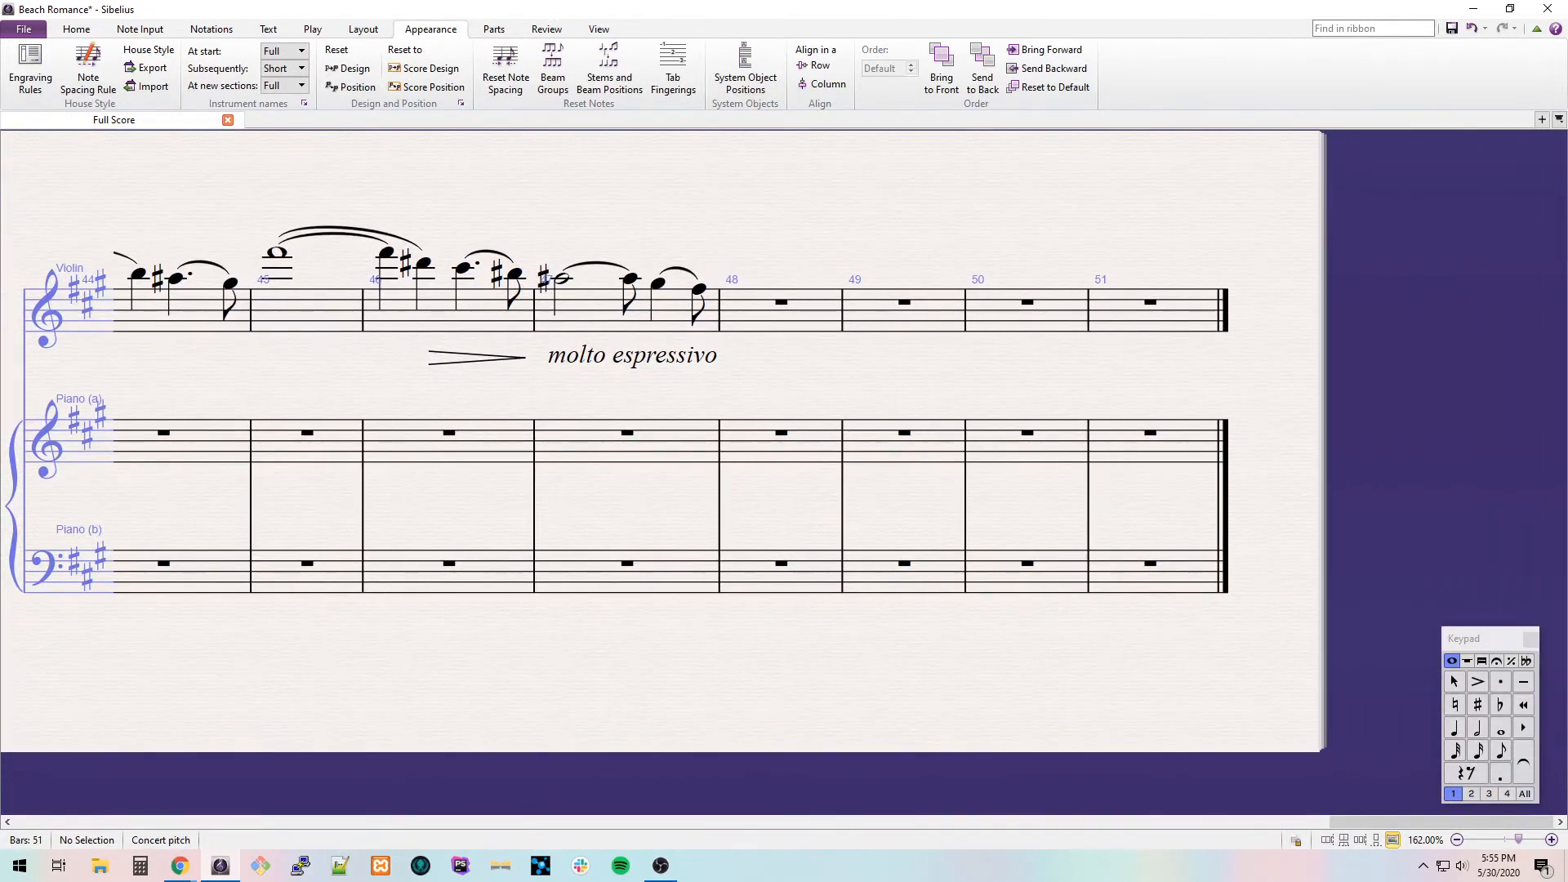
{"action": "left_click", "coordinate": [766, 321]}
{"action": "left_click_drag", "start_coordinate": [795, 266], "coordinate": [601, 282]}
{"action": "key", "text": "4"}
{"action": "key", "text": "8"}
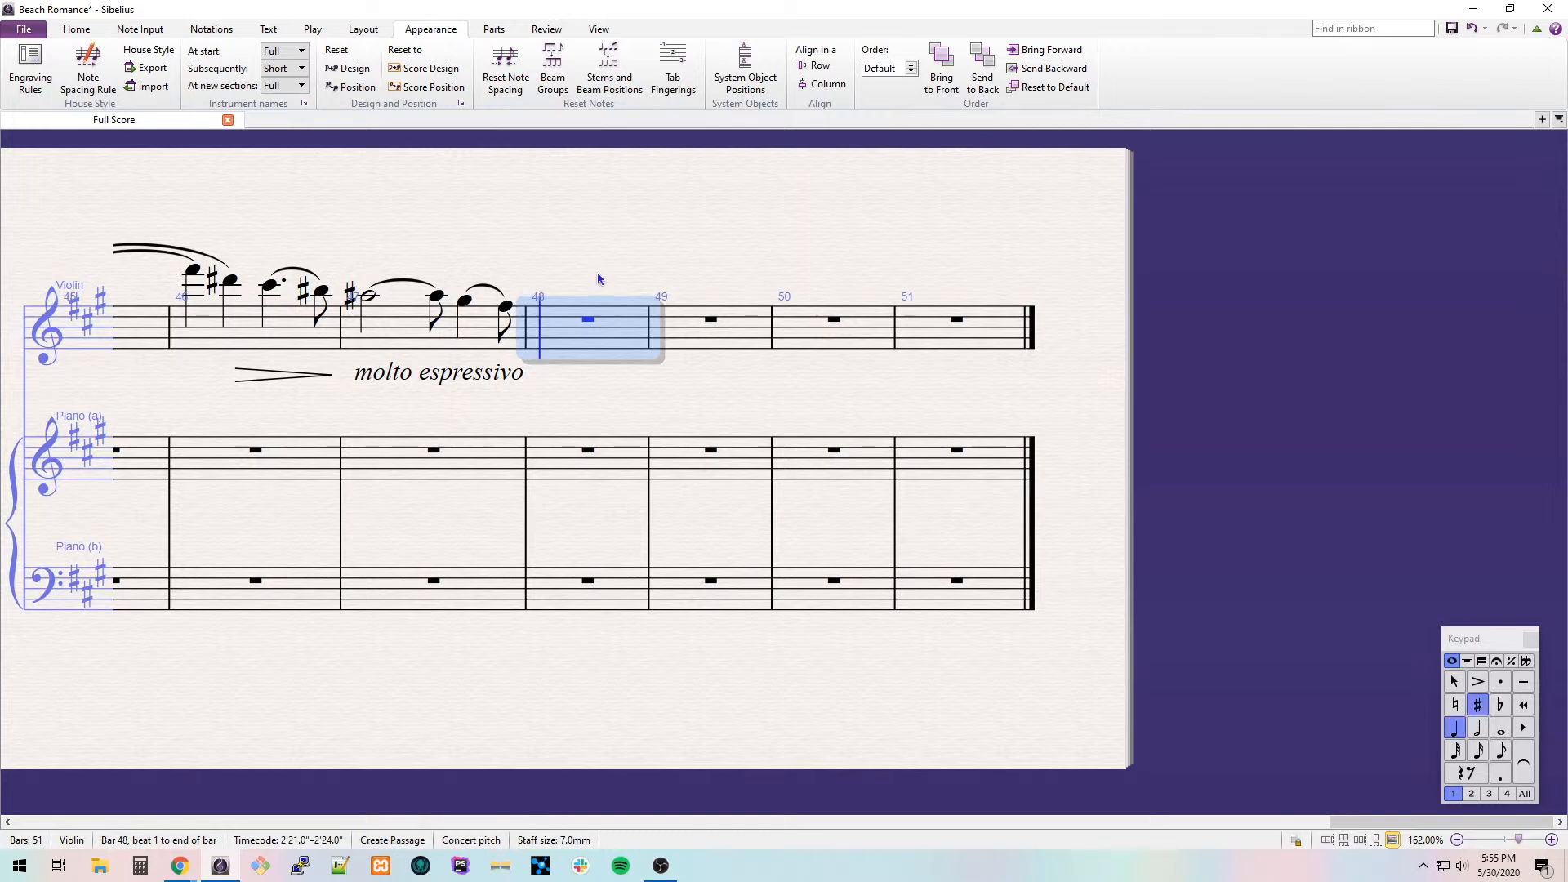
{"action": "key", "text": "e"}
{"action": "key", "text": "g"}
{"action": "key", "text": "3"}
{"action": "key", "text": "Return"}
{"action": "key", "text": "g"}
{"action": "key", "text": "4"}
{"action": "key", "text": "f"}
{"action": "key", "text": "3"}
{"action": "key", "text": "e"}
{"action": "key", "text": "Escape"}
Slur the last two notes of violin bar 48, and slur the opening E# to the tied G#.
{"action": "key", "text": "shift+Left"}
{"action": "key", "text": "s"}
{"action": "key", "text": "alt+Left"}
{"action": "key", "text": "Left"}
{"action": "key", "text": "shift+Left"}
{"action": "key", "text": "shift+Left"}
{"action": "key", "text": "s"}
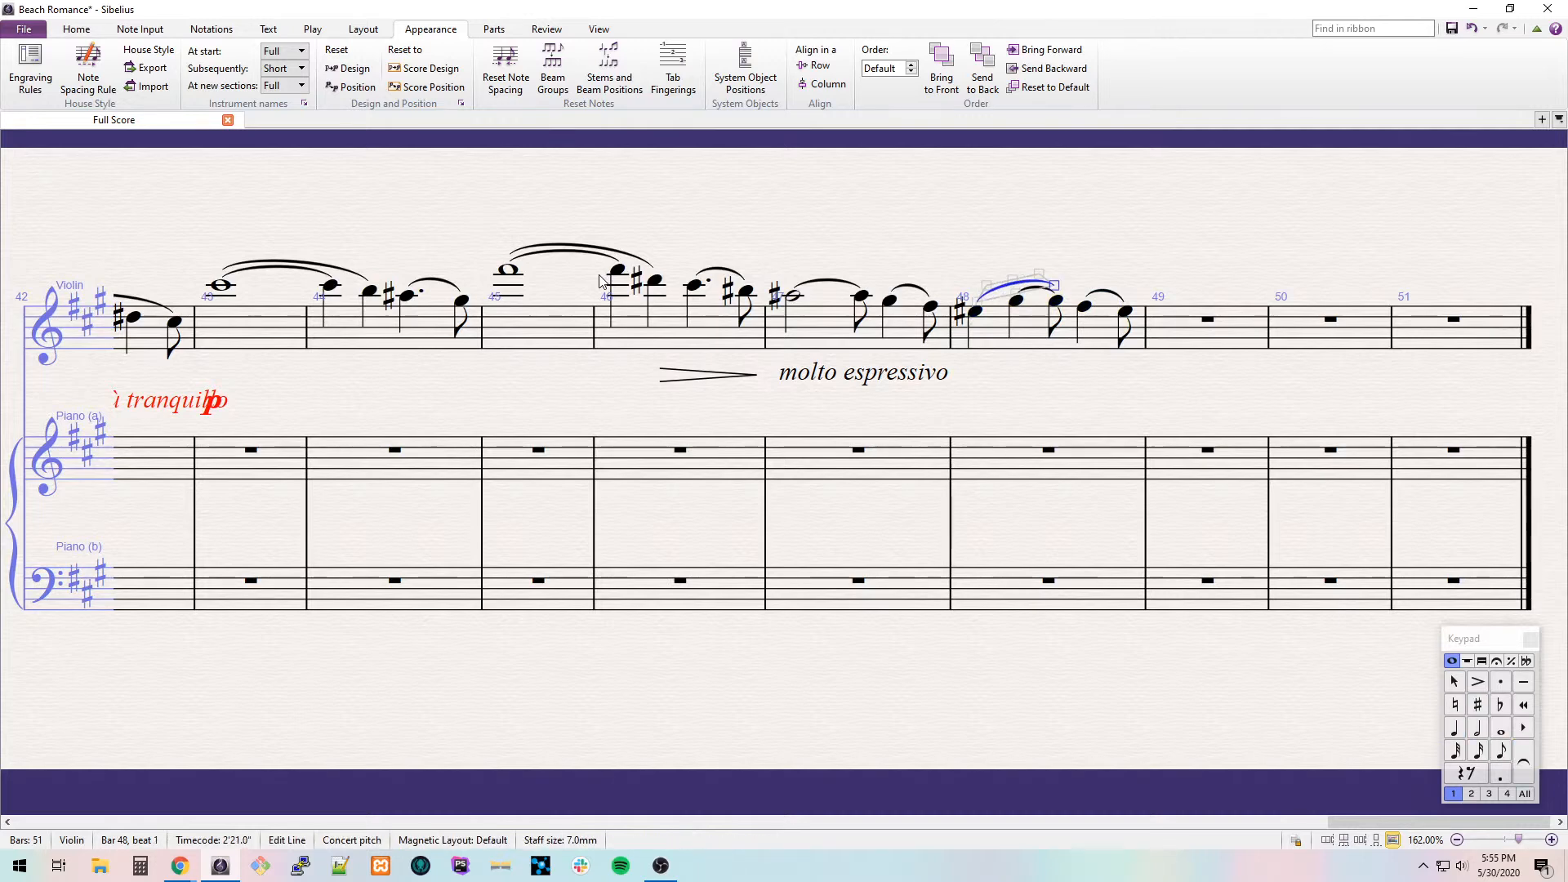
Begin violin bar 49 with a quarter D# and a quarter F# that is tied to the next note.
{"action": "key", "text": "alt+Left"}
{"action": "key", "text": "ctrl+Right"}
{"action": "key", "text": "4"}
{"action": "key", "text": "f"}
{"action": "key", "text": "ctrl+z"}
{"action": "key", "text": "8"}
{"action": "key", "text": "d"}
{"action": "key", "text": "f"}
{"action": "key", "text": "KP_Enter"}
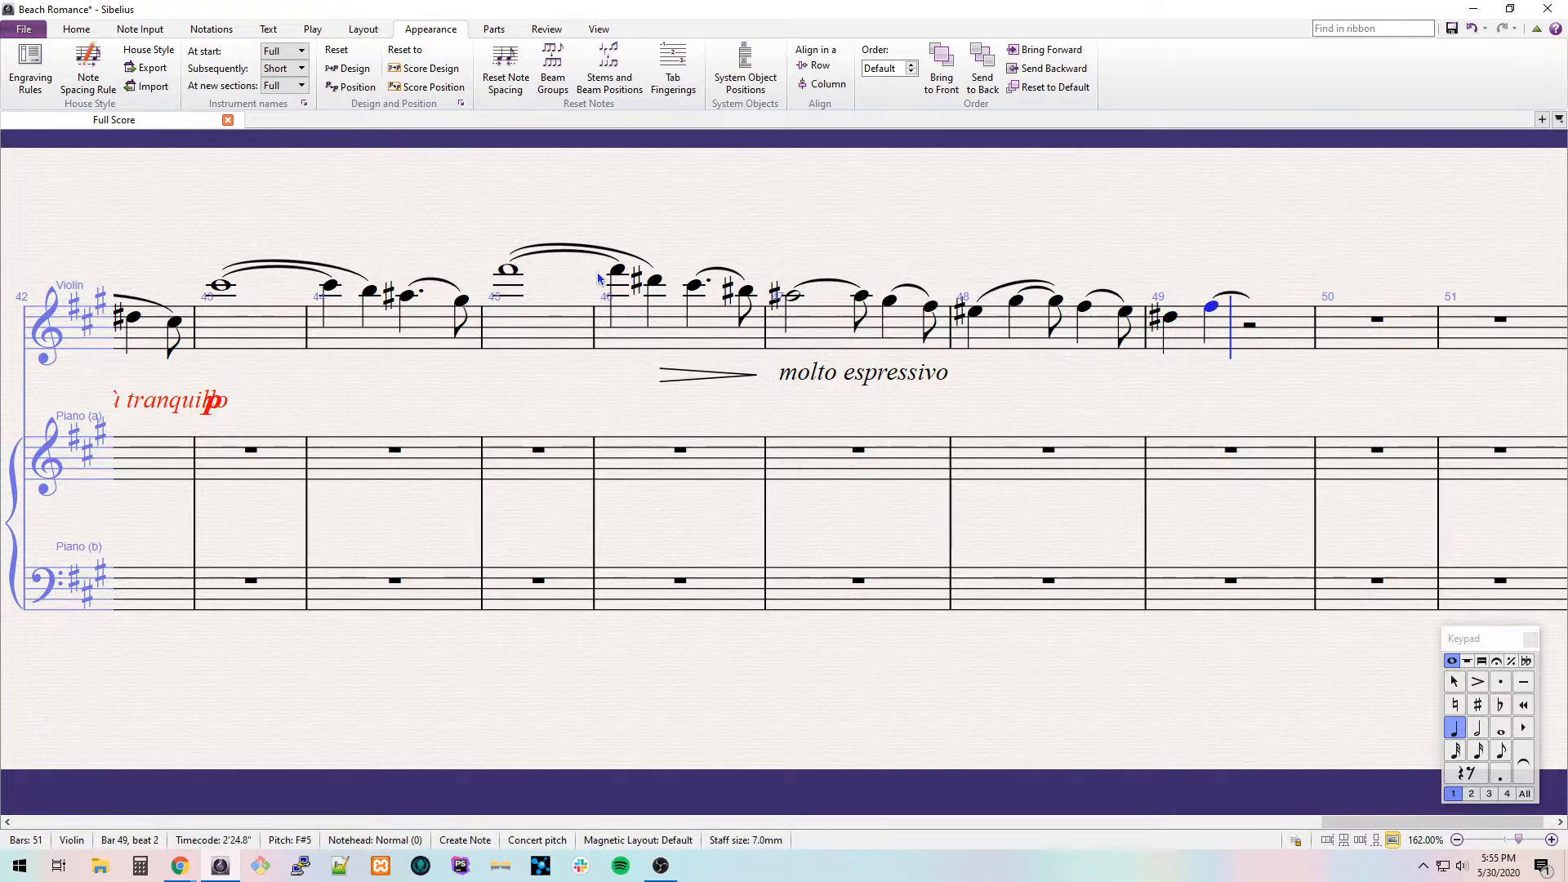
Complete violin bar 49 with four eighth notes: F#, E#, D# and the A# above.
{"action": "key", "text": "3"}
{"action": "key", "text": "f"}
{"action": "key", "text": "8"}
{"action": "key", "text": "e"}
{"action": "key", "text": "d"}
{"action": "key", "text": "8"}
{"action": "key", "text": "a"}
{"action": "key", "text": "ctrl+Up"}
In violin bar 49, slur the last D# to the A# and the opening D# to the E#.
{"action": "key", "text": "Left"}
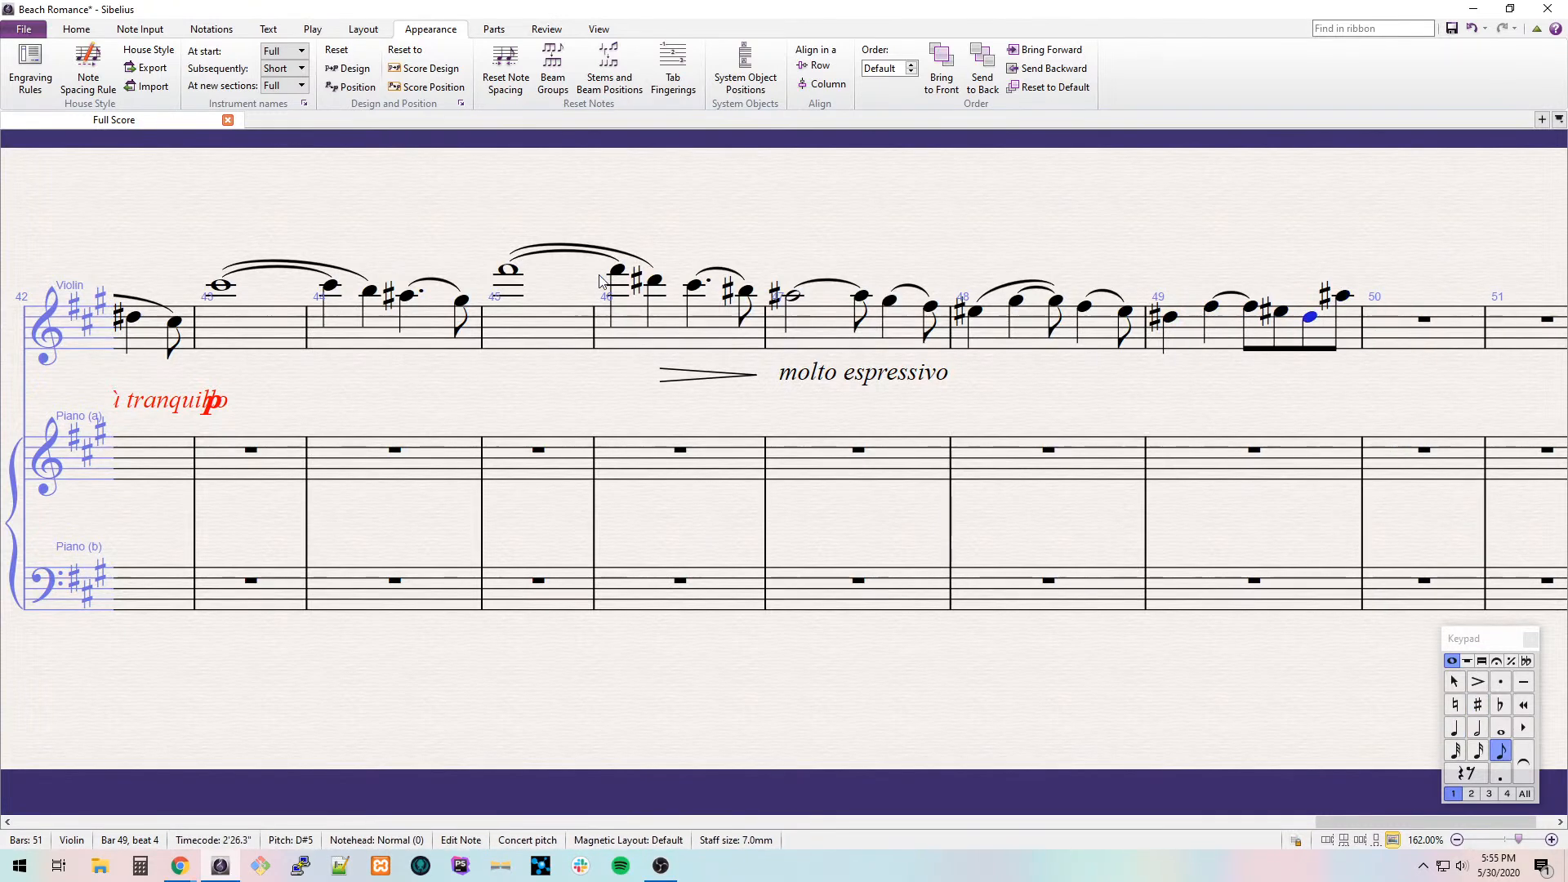
{"action": "key", "text": "s"}
{"action": "key", "text": "alt+Left"}
{"action": "key", "text": "shift+Left"}
{"action": "key", "text": "shift+Left"}
{"action": "key", "text": "shift+Left"}
{"action": "key", "text": "s"}
Add an octave-up (8va) line over the violin from bar 47 to the last D# of bar 49, and nudge its end.
{"action": "key", "text": "alt+Right"}
{"action": "key", "text": "Right"}
{"action": "key", "text": "Right"}
{"action": "key", "text": "Right"}
{"action": "key", "text": "ctrl+shift+Left"}
{"action": "key", "text": "ctrl+shift+Left"}
{"action": "key", "text": "ctrl+shift+Left"}
{"action": "key", "text": "l"}
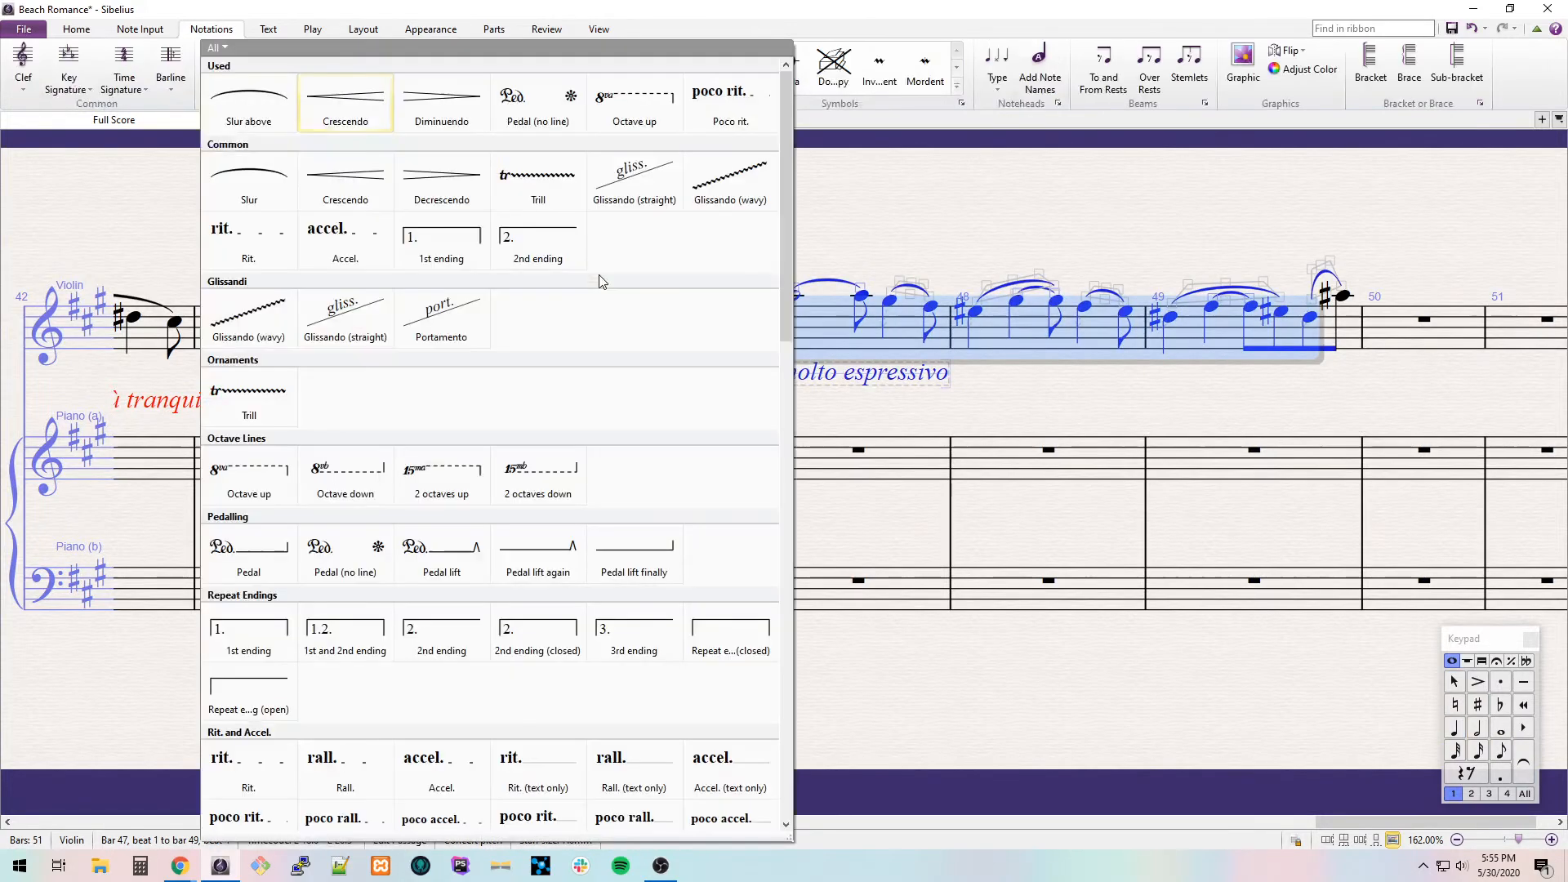
{"action": "key", "text": "Right"}
{"action": "key", "text": "Right"}
{"action": "key", "text": "Return"}
{"action": "key", "text": "Left"}
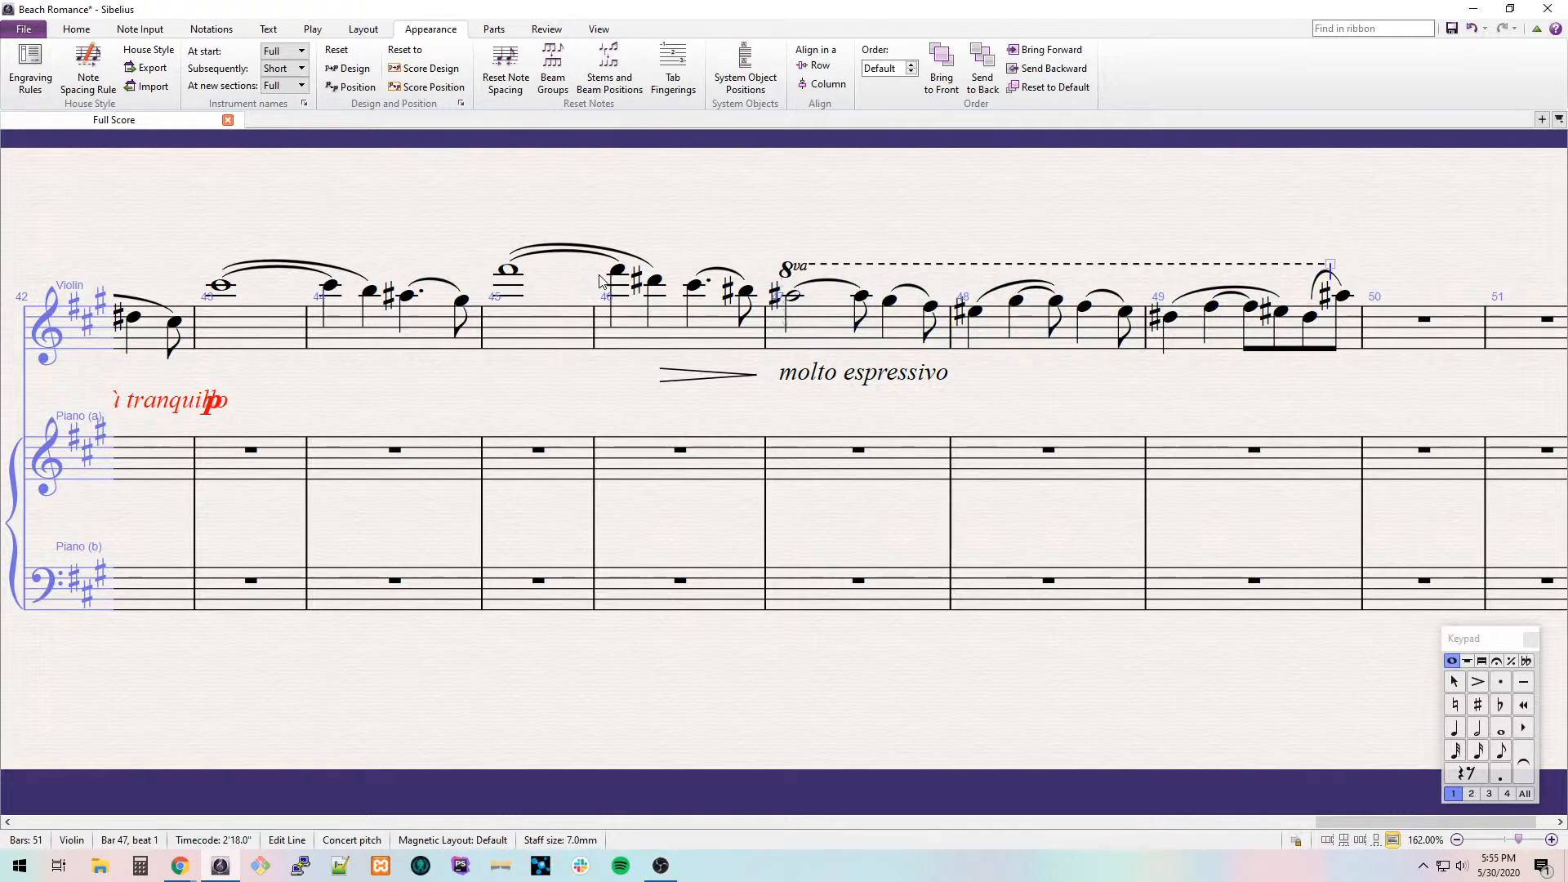
{"action": "key", "text": "Left"}
Add a crescendo hairpin under bar 49 of the violin staff.
{"action": "left_click", "coordinate": [1225, 331]}
{"action": "key", "text": "h"}
{"action": "left_click_drag", "start_coordinate": [1165, 409], "coordinate": [627, 447]}
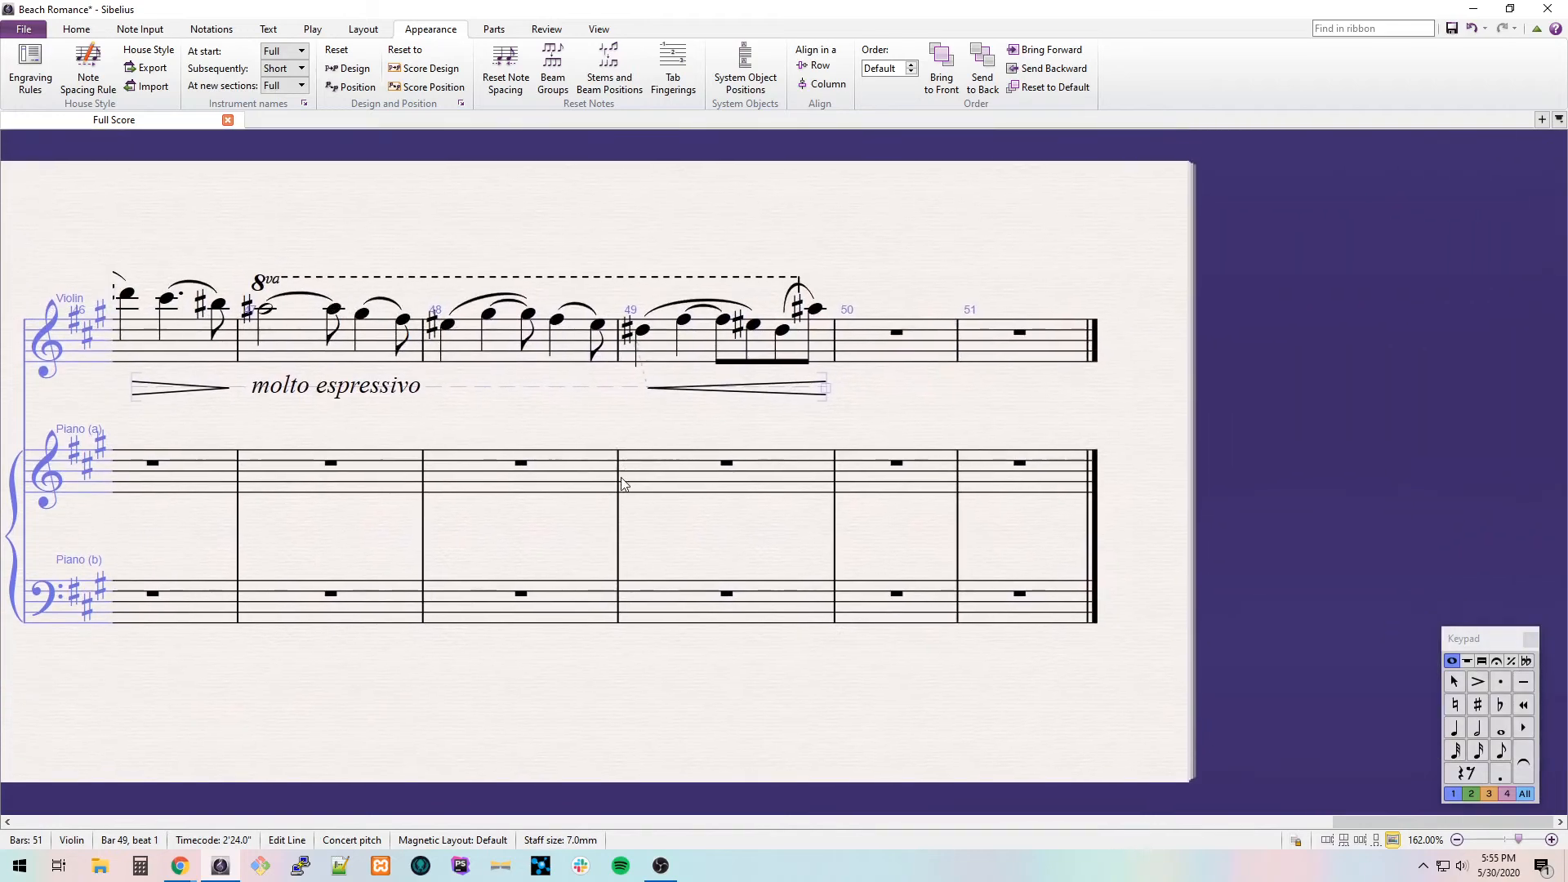
Append 17 empty bars to the end of the score.
{"action": "left_click_drag", "start_coordinate": [976, 402], "coordinate": [991, 383]}
{"action": "key", "text": "ctrl+b"}
{"action": "key", "text": "ctrl+b"}
{"action": "key", "text": "ctrl+b"}
{"action": "key", "text": "ctrl+b"}
{"action": "key", "text": "ctrl+b"}
{"action": "key", "text": "ctrl+b"}
{"action": "key", "text": "ctrl+b"}
{"action": "key", "text": "ctrl+b"}
{"action": "key", "text": "ctrl+b"}
{"action": "key", "text": "ctrl+b"}
{"action": "key", "text": "ctrl+b"}
{"action": "key", "text": "ctrl+b"}
{"action": "key", "text": "ctrl+b"}
{"action": "key", "text": "ctrl+b"}
{"action": "key", "text": "ctrl+b"}
{"action": "key", "text": "ctrl+b"}
{"action": "key", "text": "ctrl+b"}
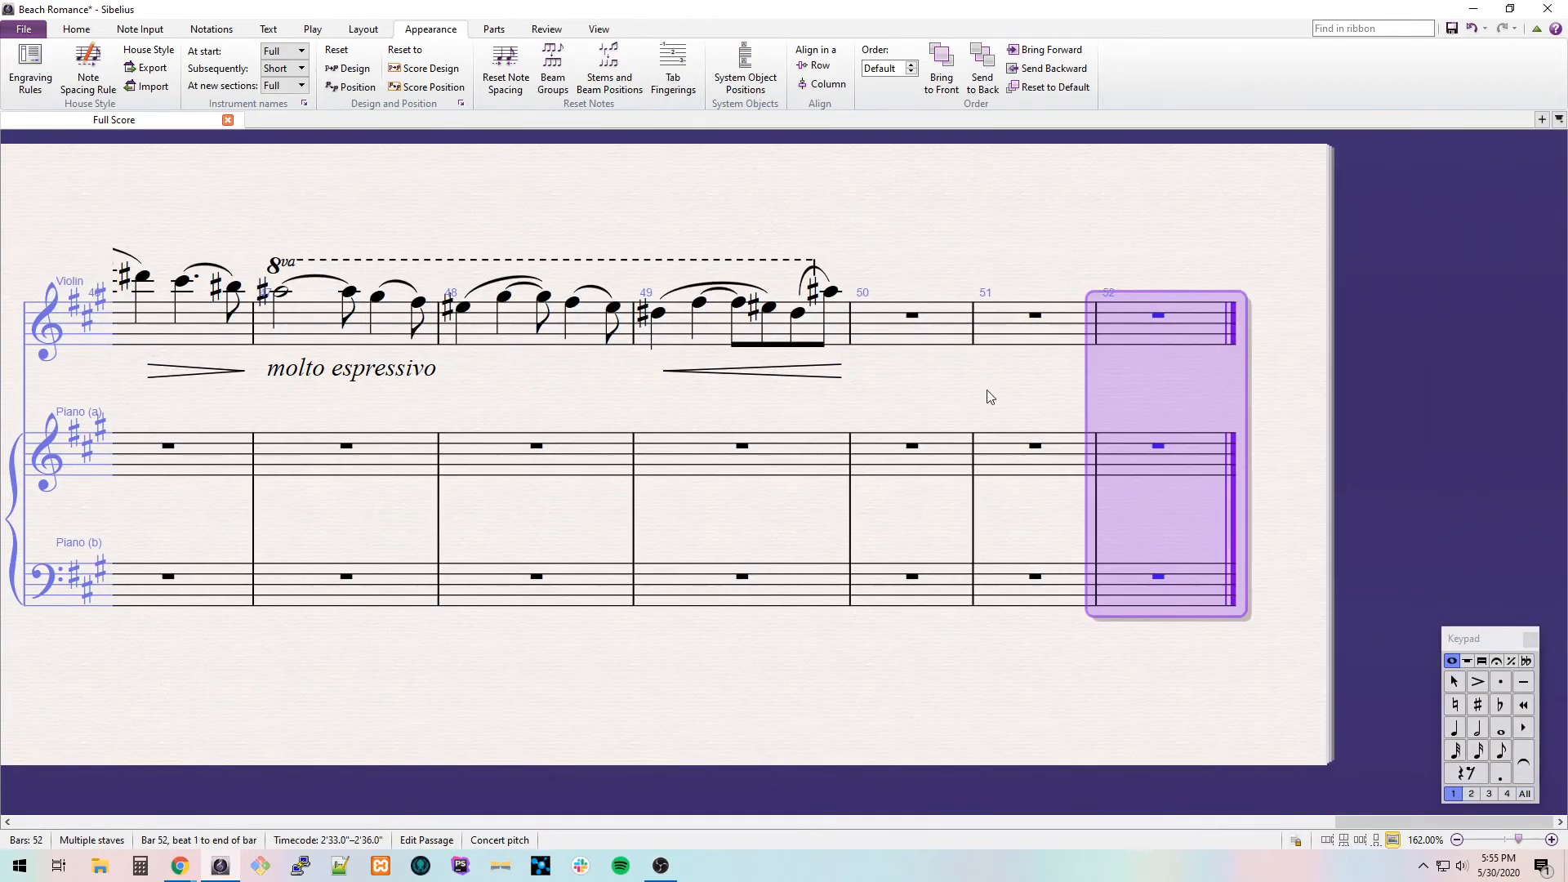
Enter a quarter-note B and sixteenths C#, B, A# and B at the start of violin bar 50.
{"action": "left_click_drag", "start_coordinate": [1134, 382], "coordinate": [902, 356]}
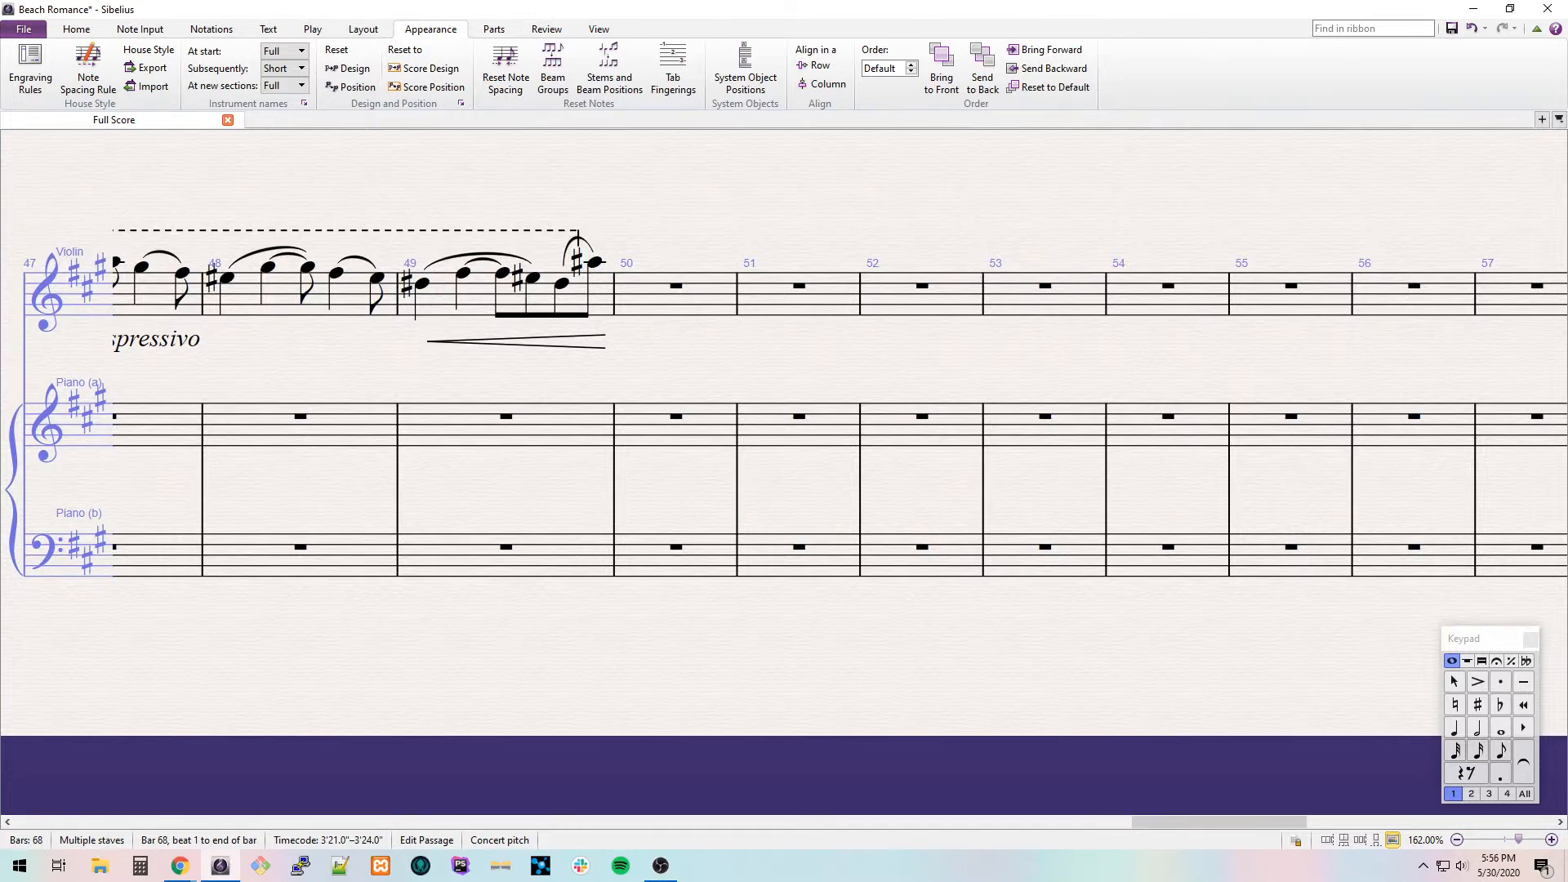
{"action": "left_click", "coordinate": [708, 286]}
{"action": "key", "text": "b"}
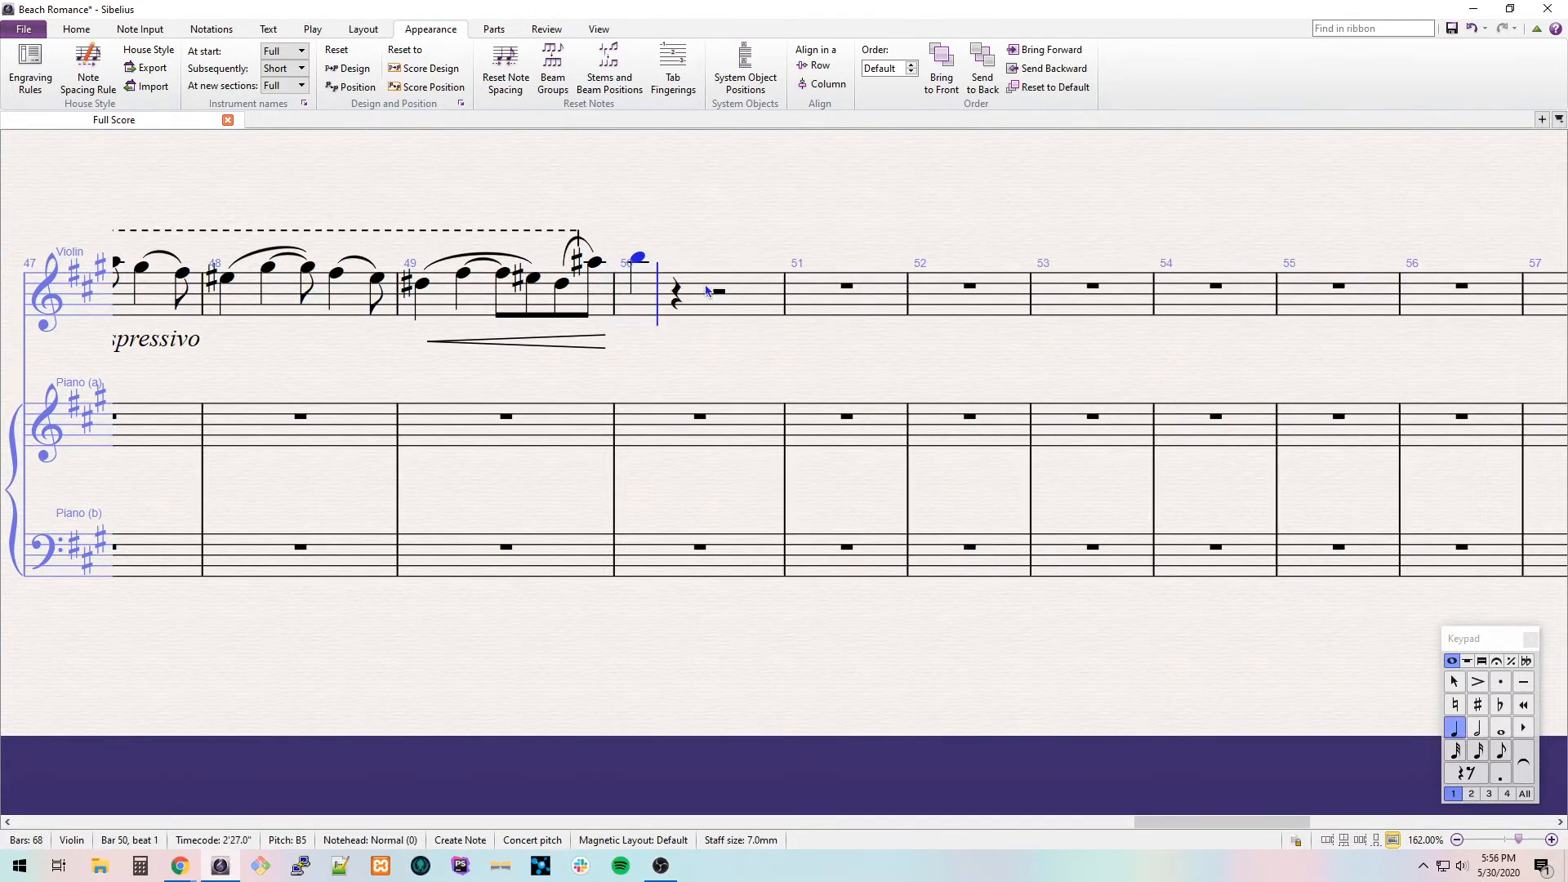
{"action": "key", "text": "2"}
{"action": "key", "text": "c"}
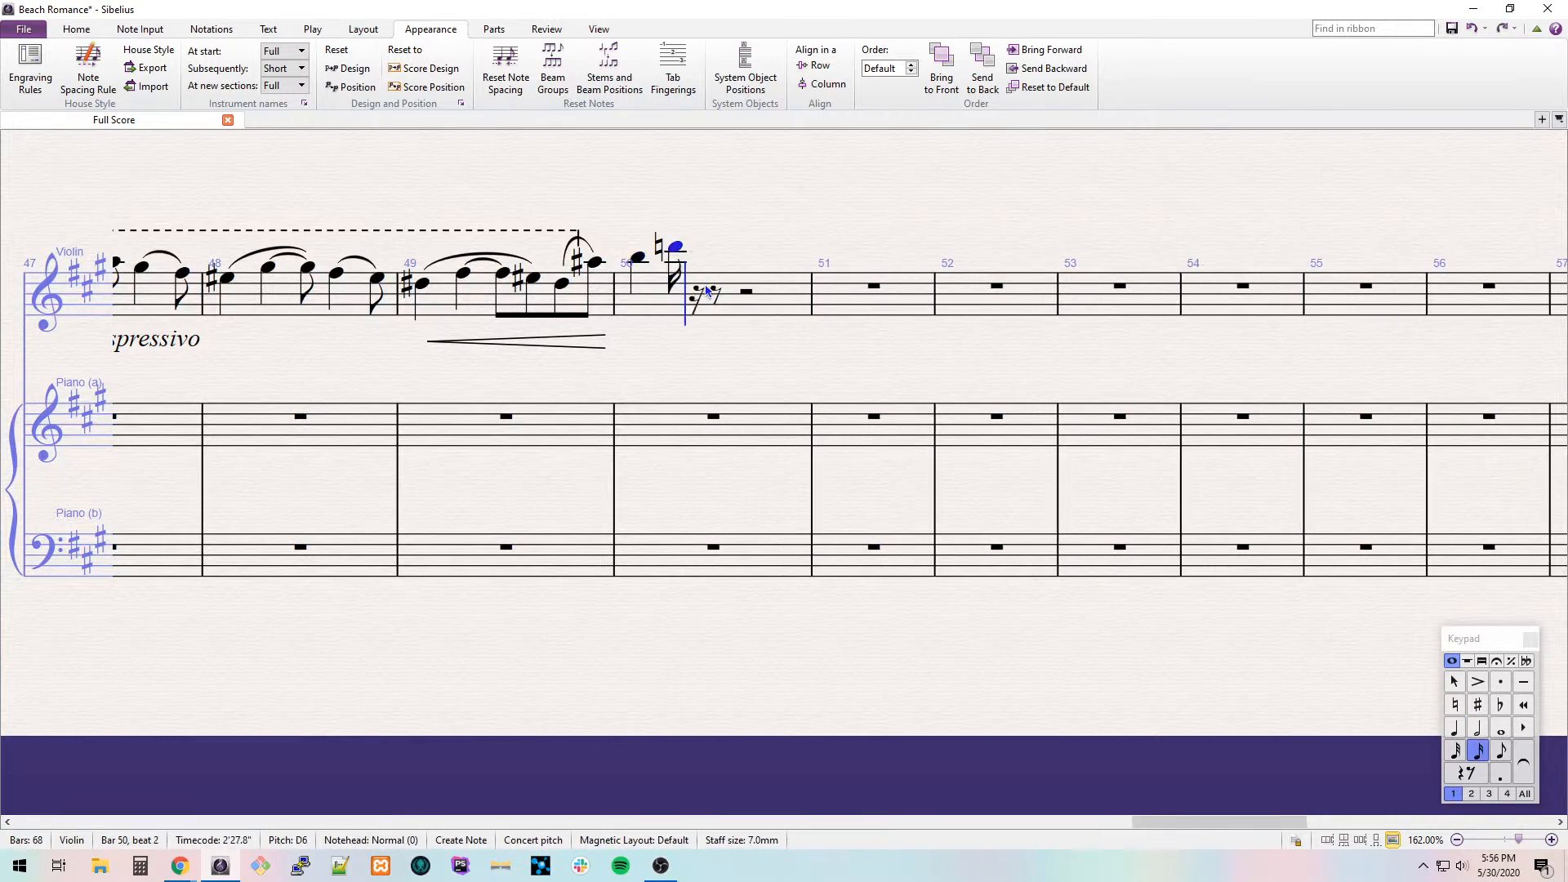
{"action": "key", "text": "b"}
{"action": "key", "text": "8"}
{"action": "key", "text": "a"}
{"action": "key", "text": "b"}
Enter a dotted quarter-note high D# on beat 3 of violin bar 50.
{"action": "key", "text": "4"}
{"action": "key", "text": "8"}
{"action": "key", "text": "period"}
{"action": "key", "text": "e"}
{"action": "key", "text": "ctrl+z"}
{"action": "key", "text": "8"}
{"action": "key", "text": "d"}
{"action": "key", "text": "Escape"}
{"action": "key", "text": "3"}
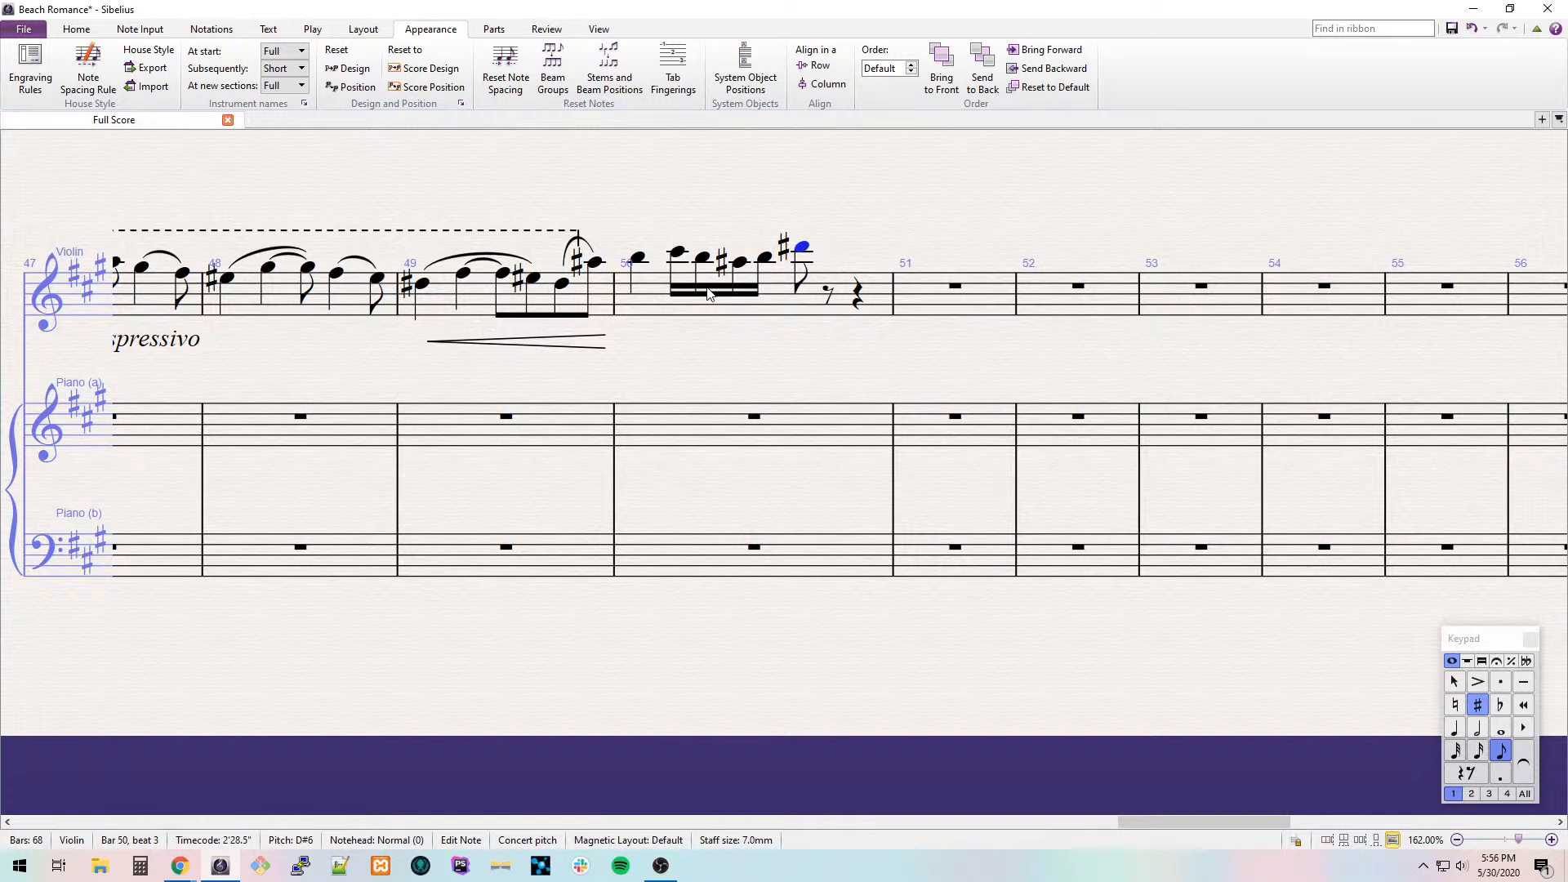
{"action": "key", "text": "ctrl+z"}
Complete violin bar 50 with an eighth-note B and slur the dotted D# to it.
{"action": "key", "text": "b"}
{"action": "key", "text": "Left"}
{"action": "key", "text": "s"}
{"action": "key", "text": "Delete"}
{"action": "key", "text": "Left"}
{"action": "key", "text": "n"}
{"action": "key", "text": "3"}
{"action": "key", "text": "b"}
{"action": "key", "text": "Left"}
{"action": "key", "text": "s"}
Slur the opening quarter-note B of bar 50 through the last of the four sixteenths.
{"action": "key", "text": "Left"}
{"action": "key", "text": "Left"}
{"action": "key", "text": "shift+Left"}
{"action": "key", "text": "shift+Left"}
{"action": "key", "text": "shift+Left"}
{"action": "key", "text": "shift+Left"}
{"action": "key", "text": "s"}
{"action": "key", "text": "Left"}
Begin violin bar 51 with a half-note A# tied to an eighth-note A#.
{"action": "key", "text": "ctrl+Right"}
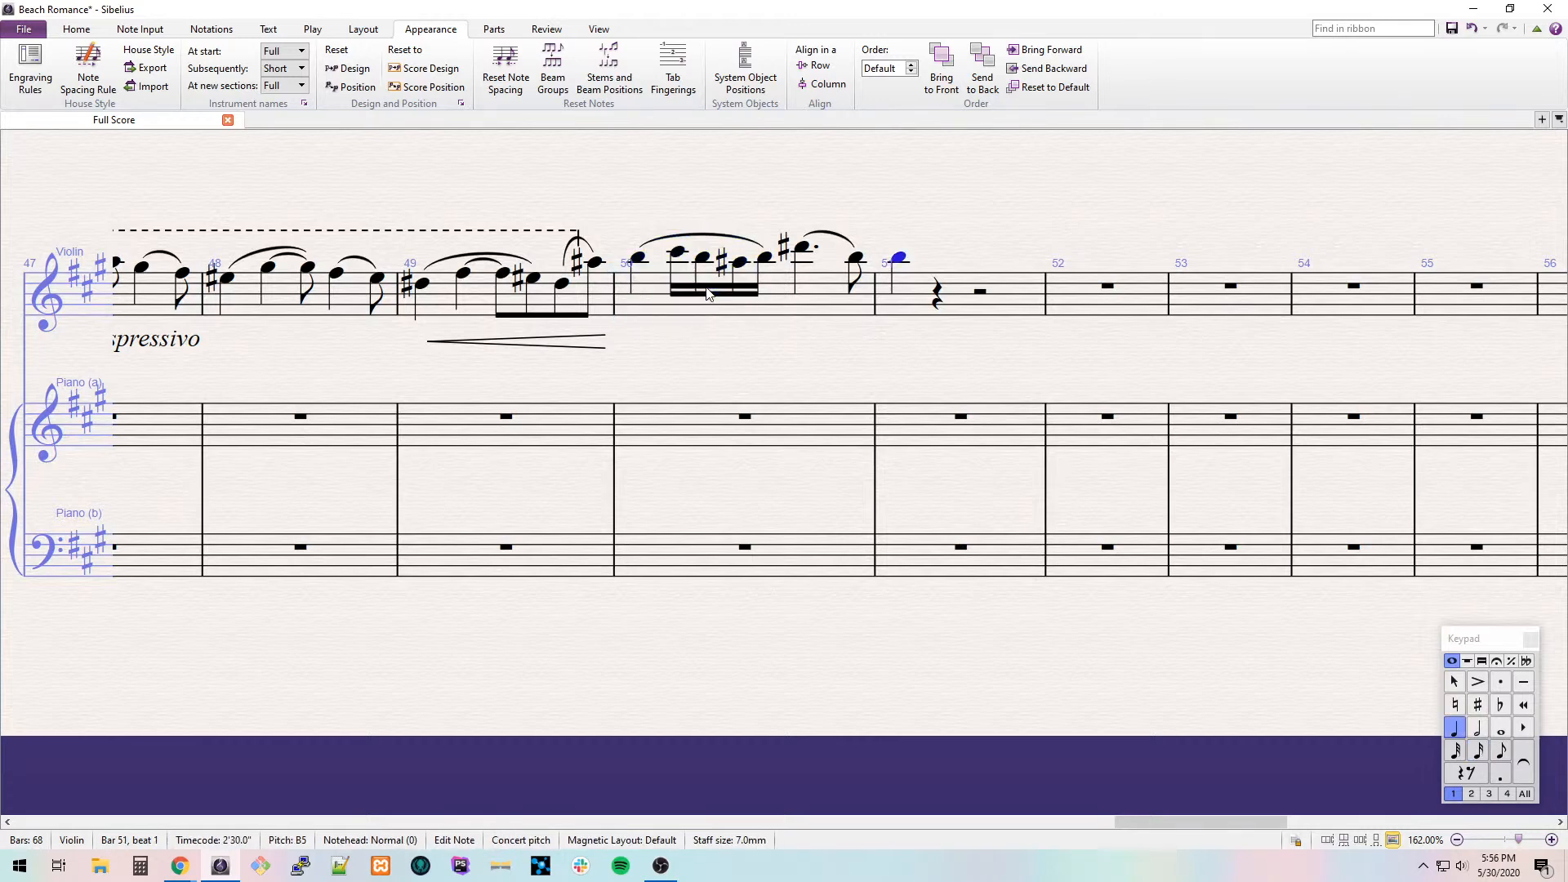
{"action": "key", "text": "Down"}
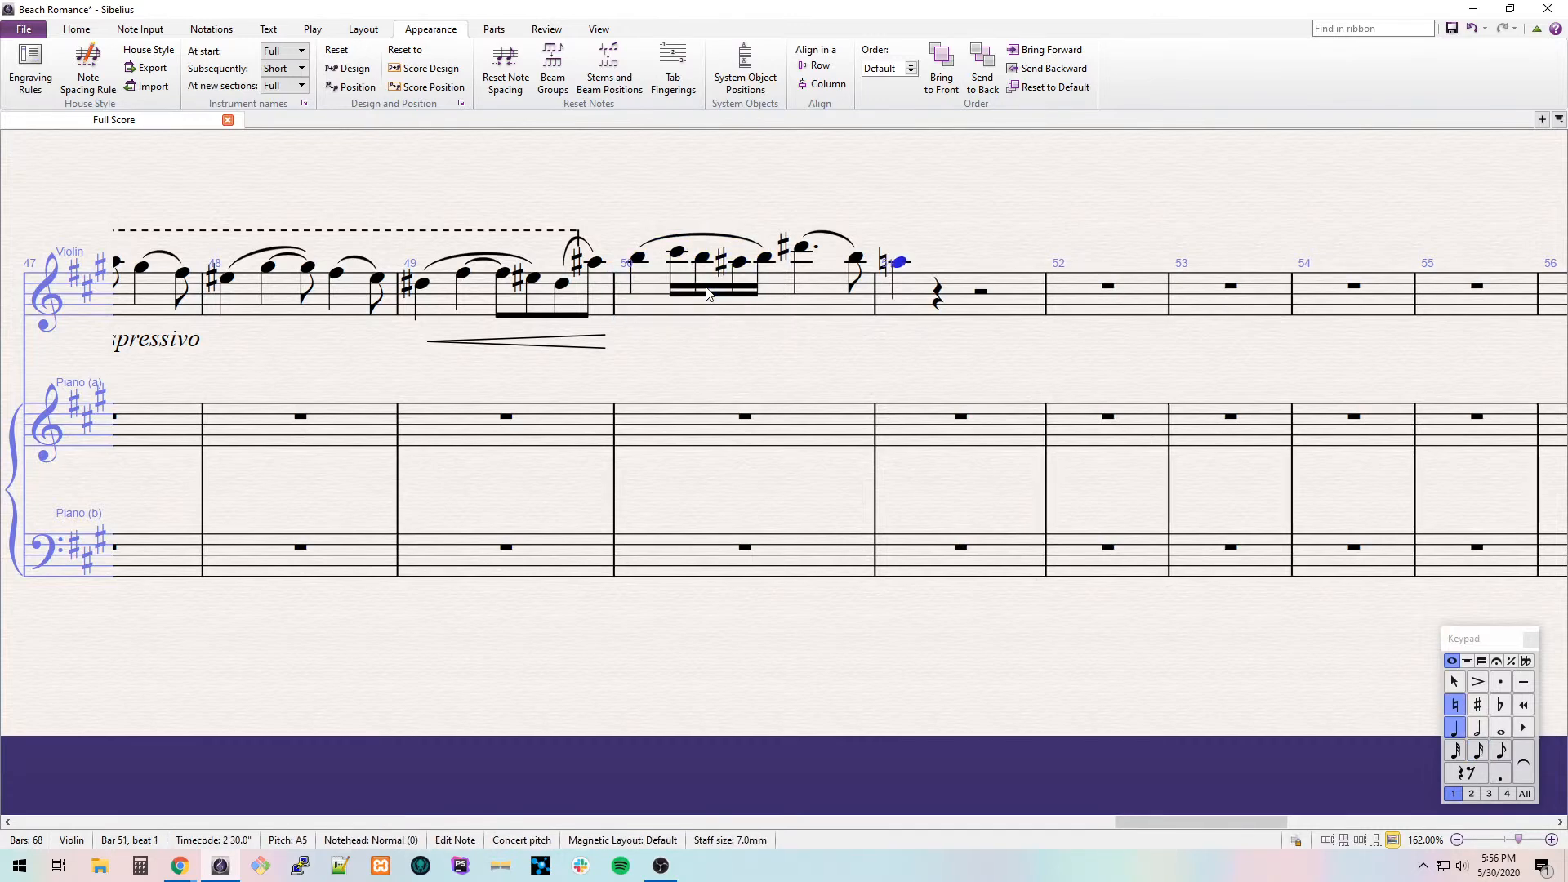
{"action": "key", "text": "5"}
{"action": "key", "text": "s"}
{"action": "key", "text": "4"}
{"action": "key", "text": "b"}
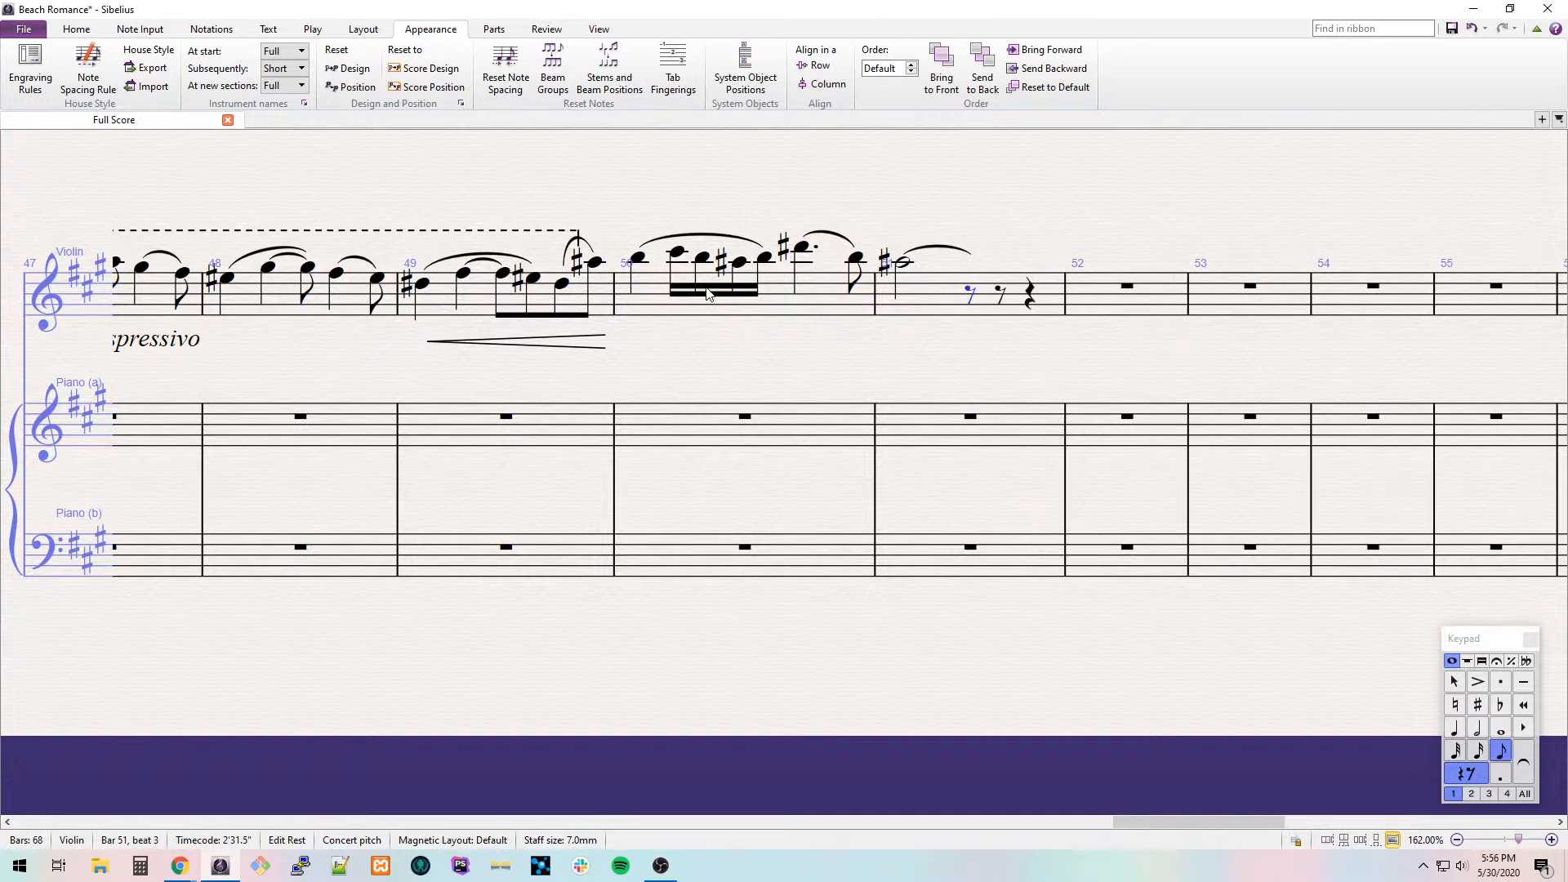
{"action": "key", "text": "a"}
Complete violin bar 51 with an eighth-note A#, a dotted eighth G# and a sixteenth F#.
{"action": "key", "text": "period"}
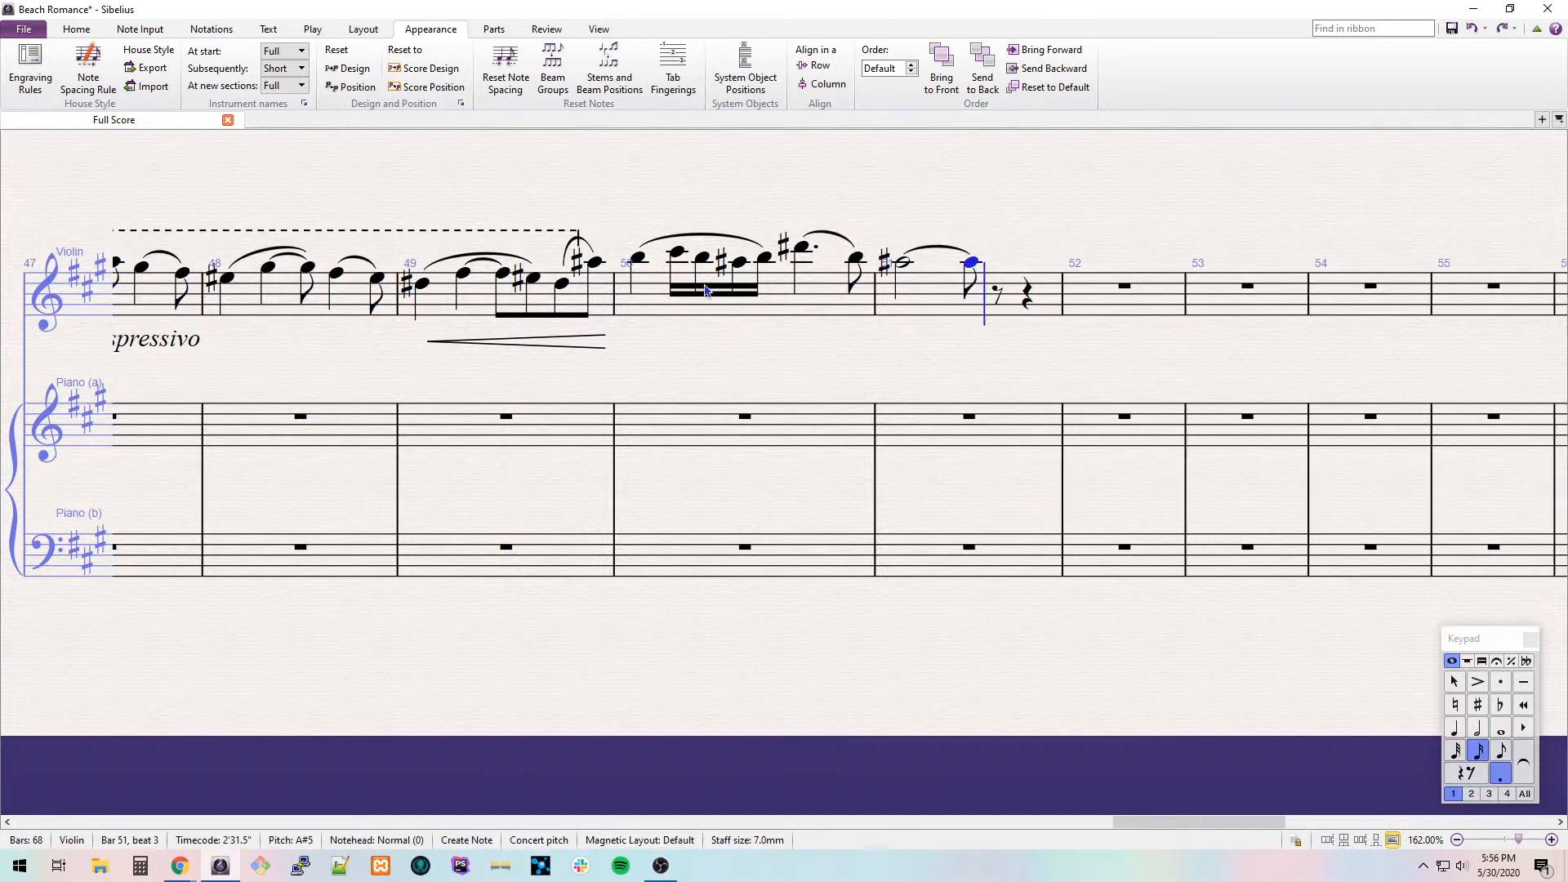
{"action": "key", "text": "period"}
{"action": "key", "text": "g"}
{"action": "key", "text": "2"}
{"action": "key", "text": "f"}
Slur the last three notes of violin bar 51 and add a crescendo hairpin beneath them.
{"action": "key", "text": "shift+Left"}
{"action": "key", "text": "shift+Left"}
{"action": "key", "text": "s"}
{"action": "key", "text": "shift+Right"}
{"action": "key", "text": "h"}
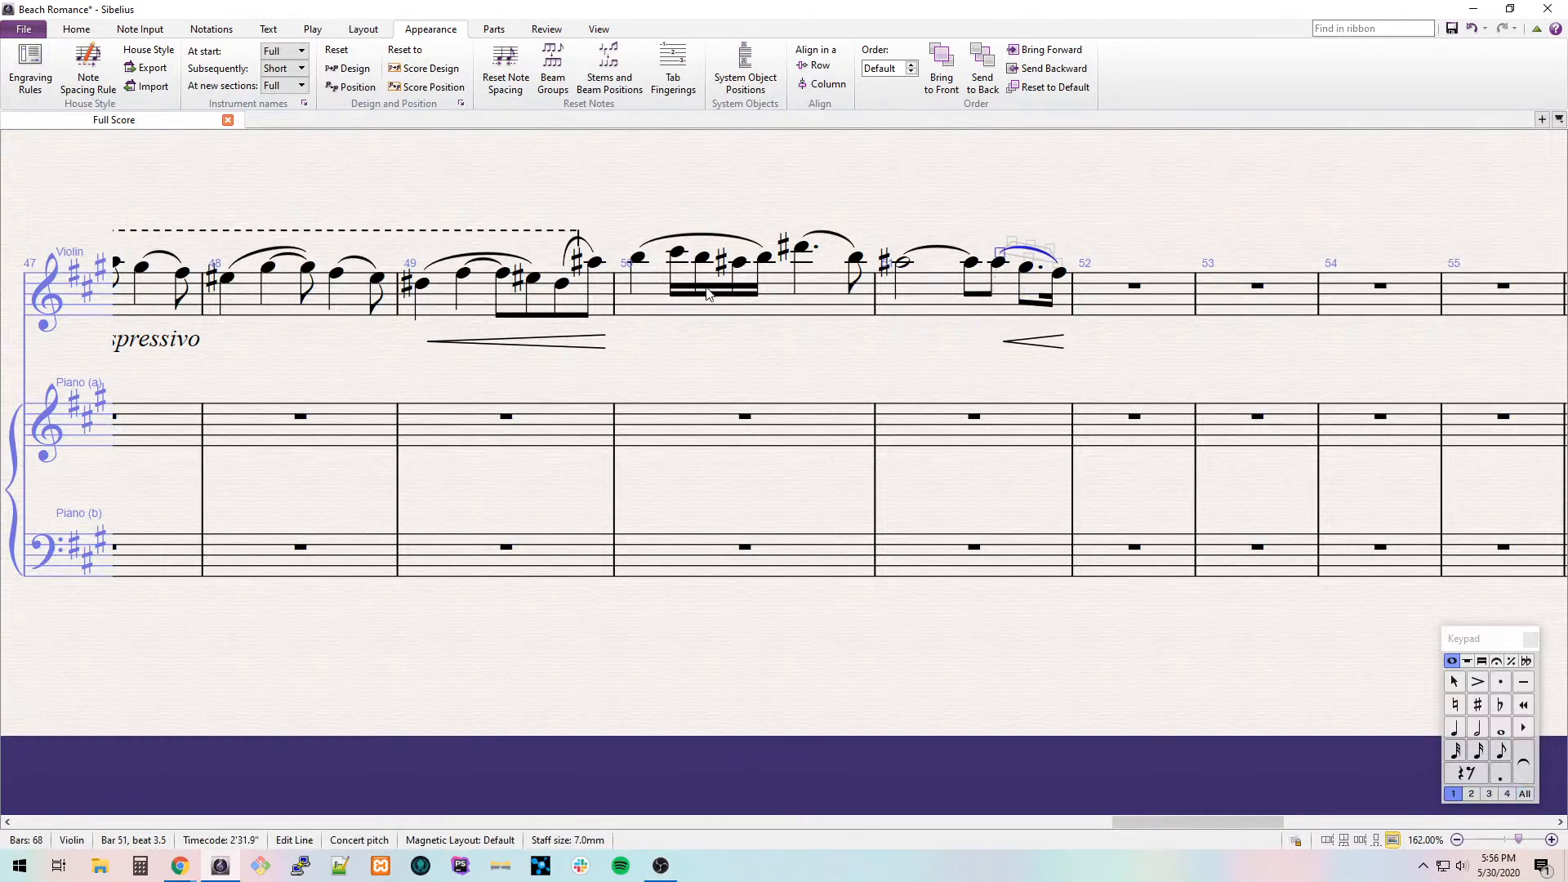
{"action": "key", "text": "ctrl+z"}
{"action": "key", "text": "Tab"}
{"action": "key", "text": "Right"}
{"action": "key", "text": "ctrl+z"}
Begin violin bar 52 with a half-note F# tied to an eighth-note F#.
{"action": "key", "text": "Right"}
{"action": "key", "text": "Right"}
{"action": "key", "text": "f"}
{"action": "key", "text": "5"}
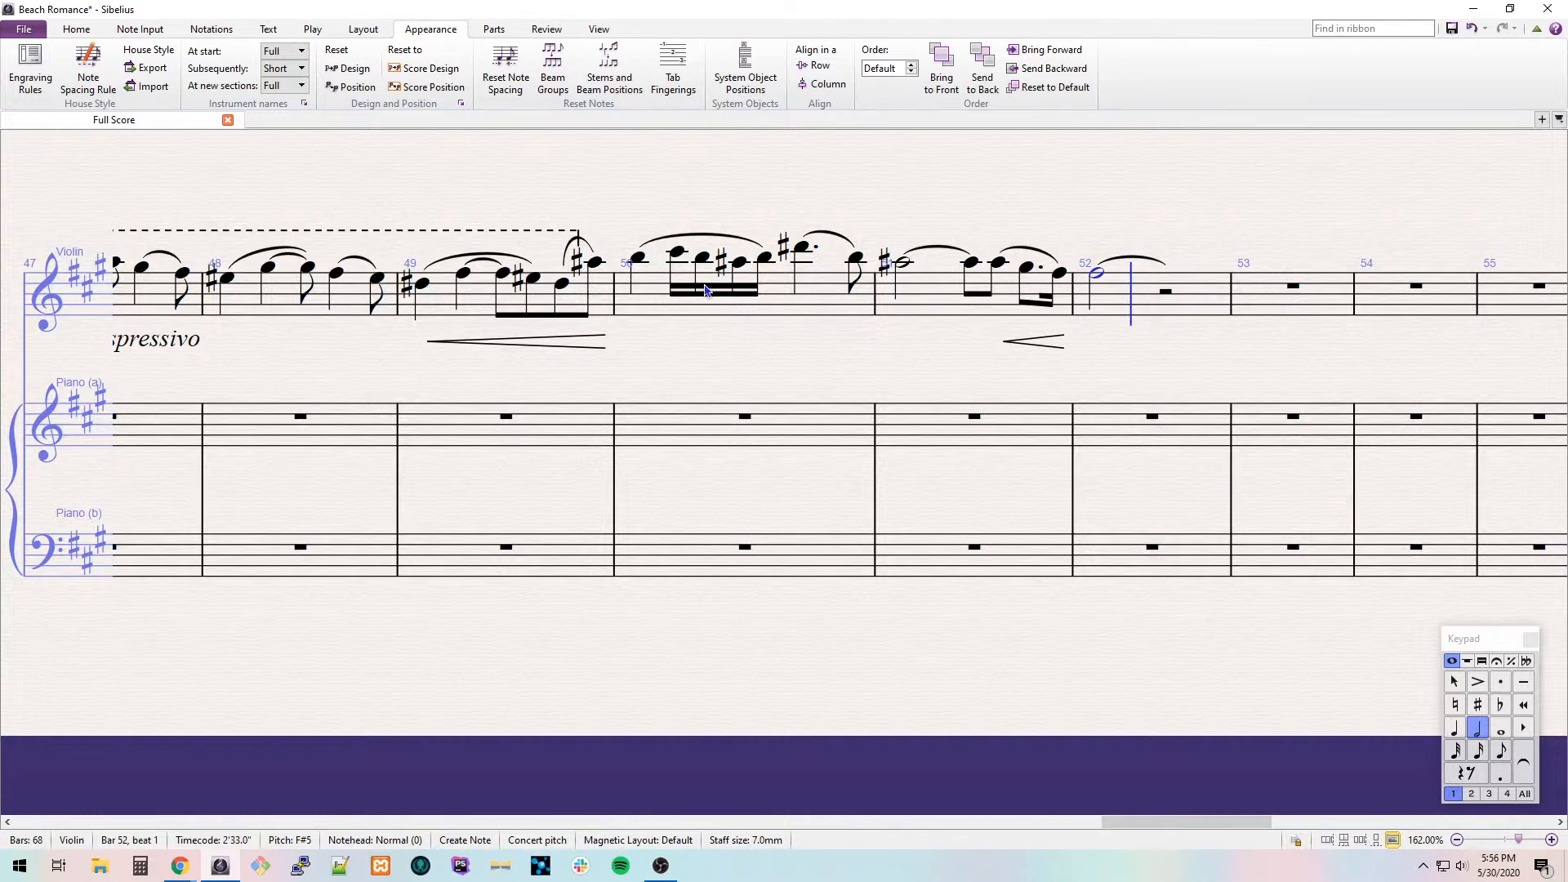
{"action": "key", "text": "3"}
{"action": "key", "text": "f"}
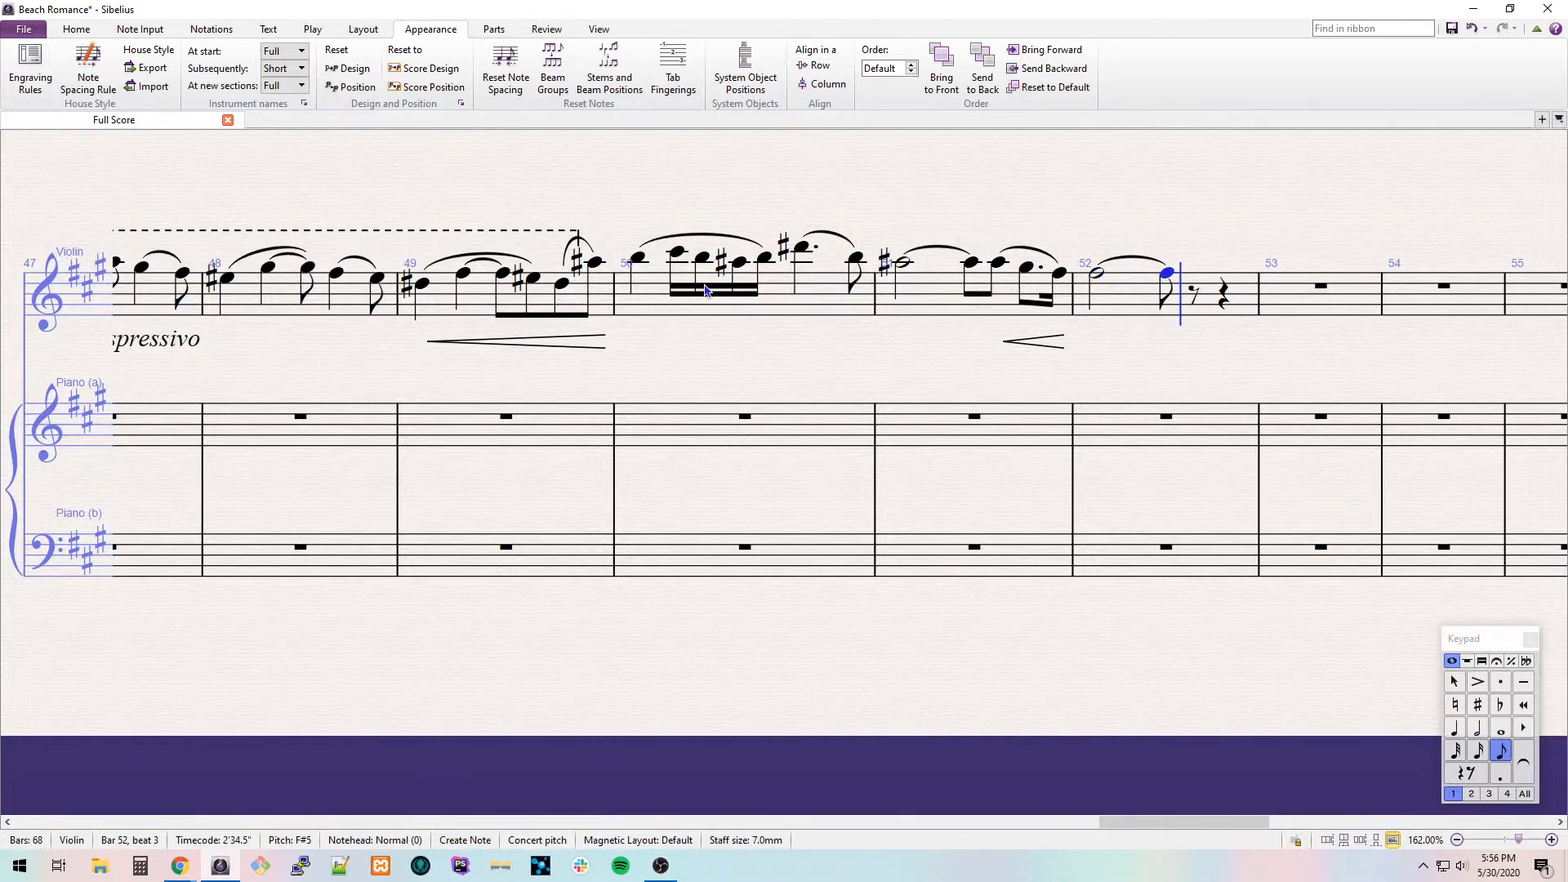
Complete violin bar 52 with an eighth-note F#, a dotted eighth E natural and a sixteenth D natural.
{"action": "key", "text": "f"}
{"action": "key", "text": "."}
{"action": "key", "text": "7"}
{"action": "key", "text": "e"}
{"action": "key", "text": "2"}
{"action": "key", "text": "d"}
{"action": "key", "text": "Escape"}
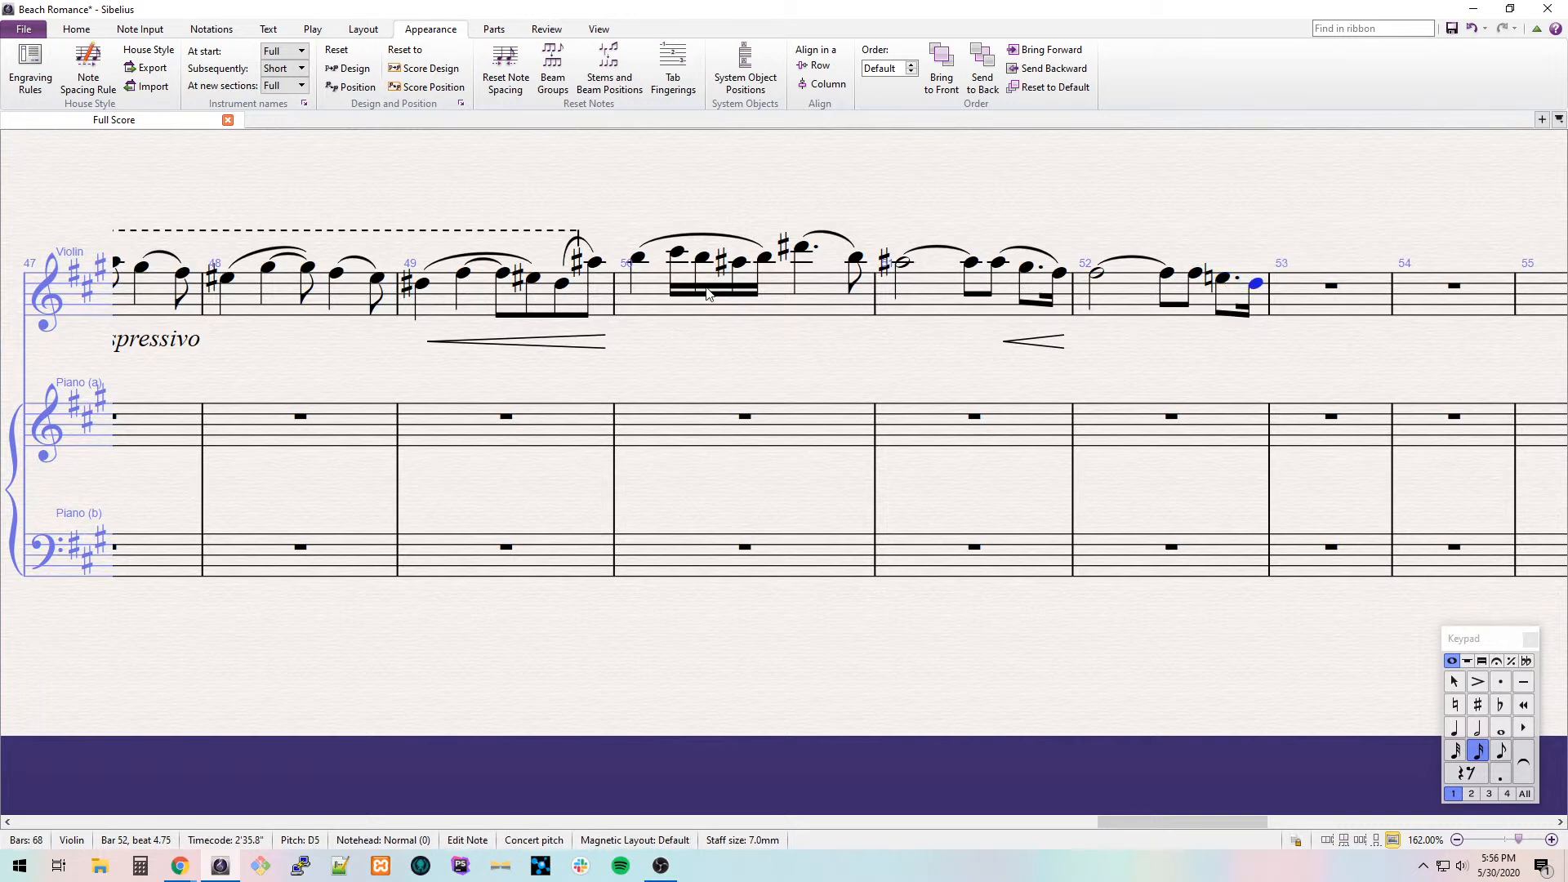
{"action": "key", "text": "7"}
Slur the last three notes of violin bar 52 and extend the crescendo hairpin from bar 51 to beat 3 of bar 52.
{"action": "key", "text": "shift+Left"}
{"action": "key", "text": "shift+Left"}
{"action": "key", "text": "s"}
{"action": "key", "text": "Escape"}
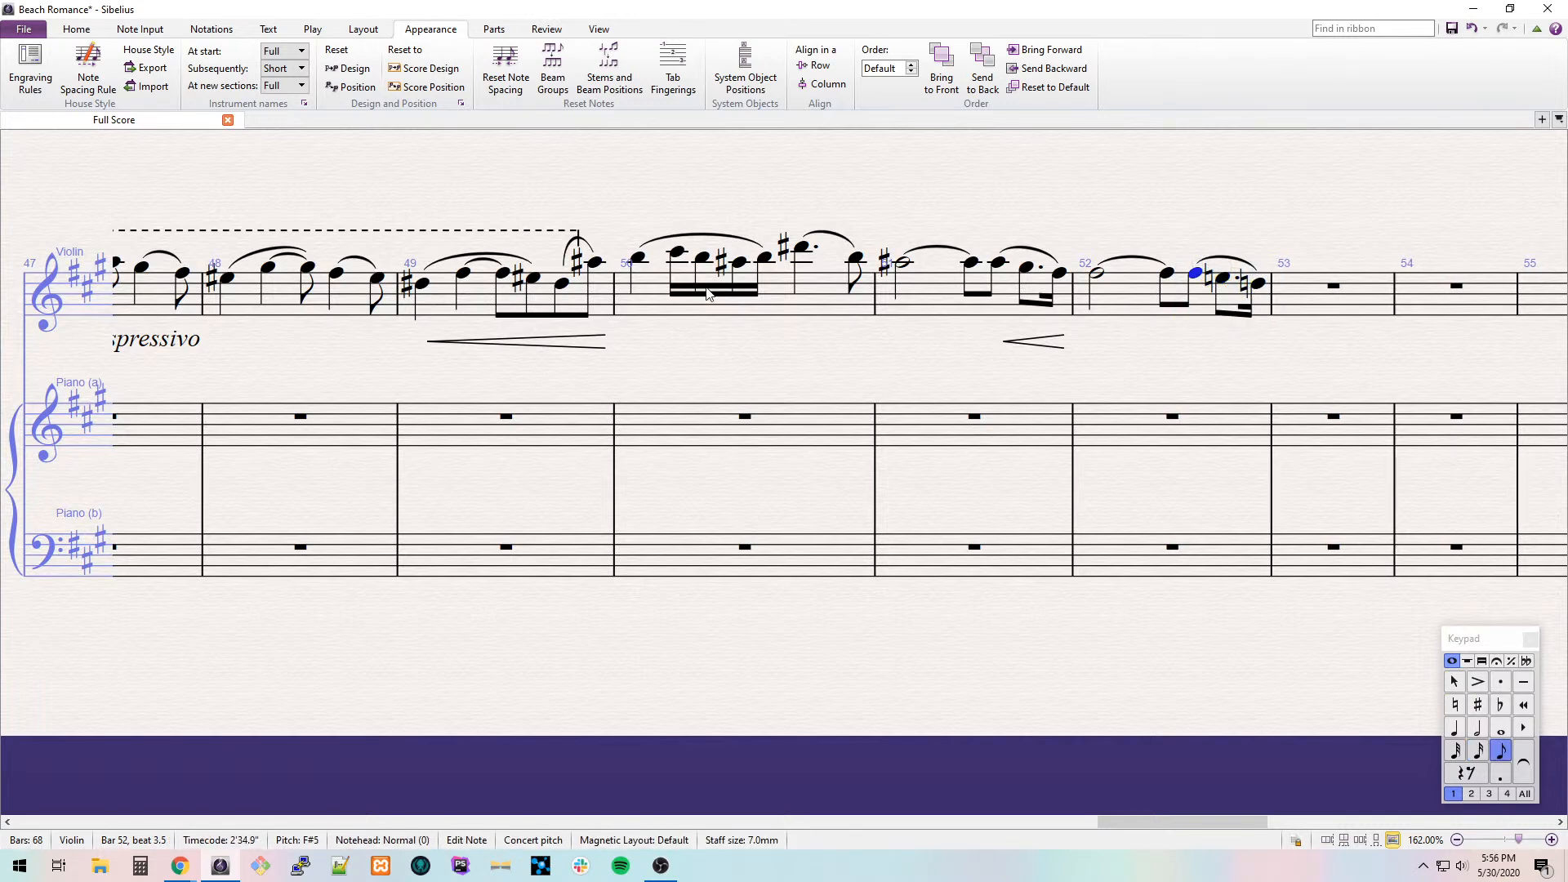
{"action": "key", "text": "Left"}
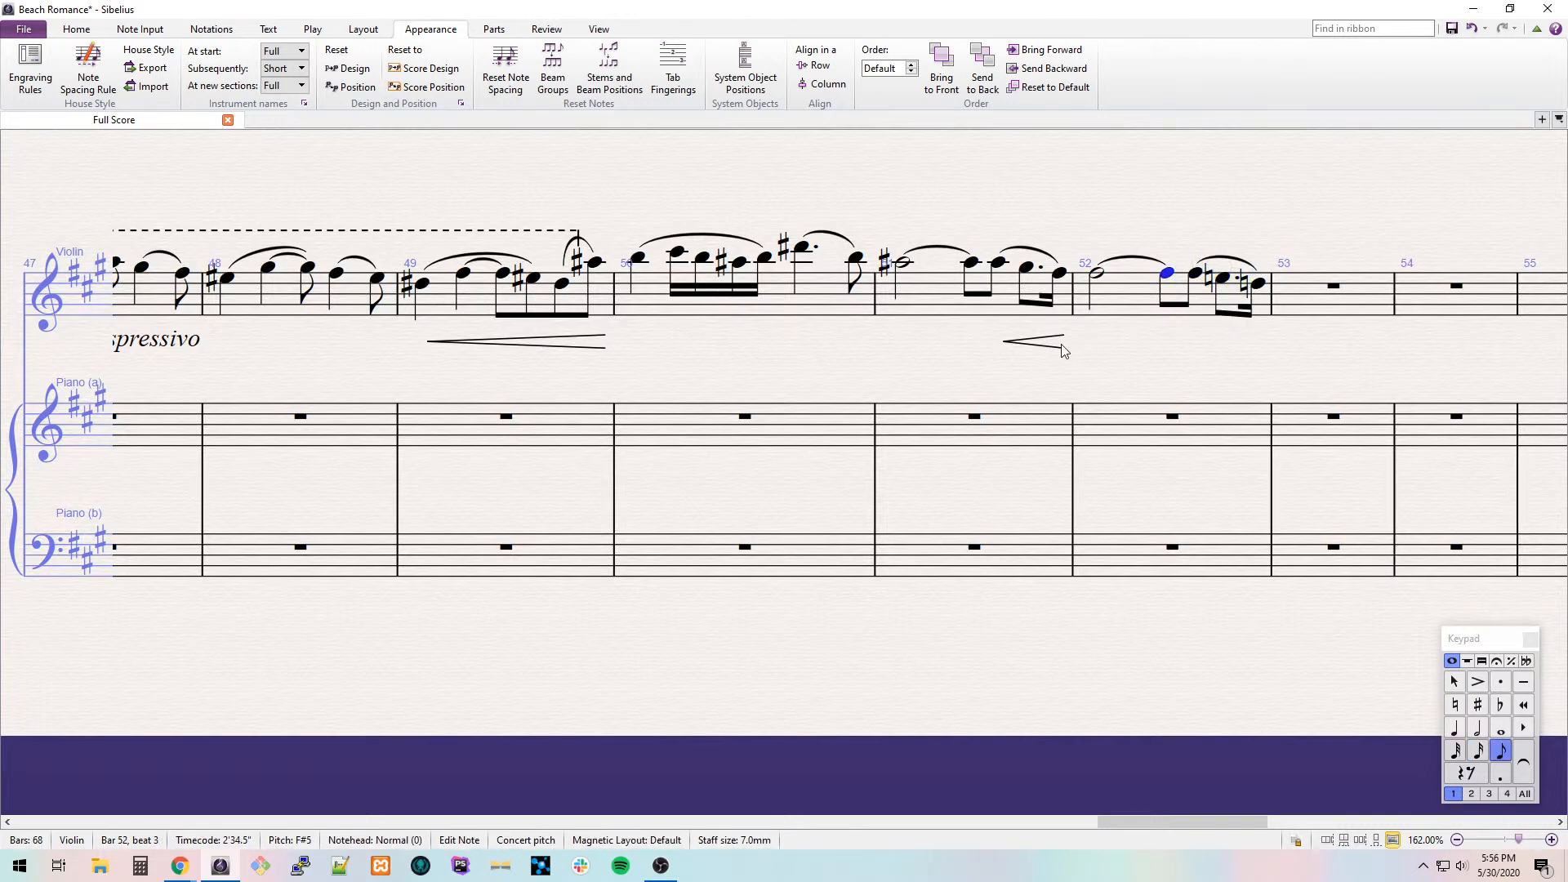
{"action": "left_click_drag", "start_coordinate": [1350, 357], "coordinate": [700, 395]}
Fill violin bar 53 with a quarter D5, a quarter D4 tied to an eighth D4, a quarter E and an eighth D.
{"action": "left_click", "coordinate": [749, 325]}
{"action": "key", "text": "4"}
{"action": "key", "text": "d"}
{"action": "key", "text": "d"}
{"action": "key", "text": "ctrl+Down"}
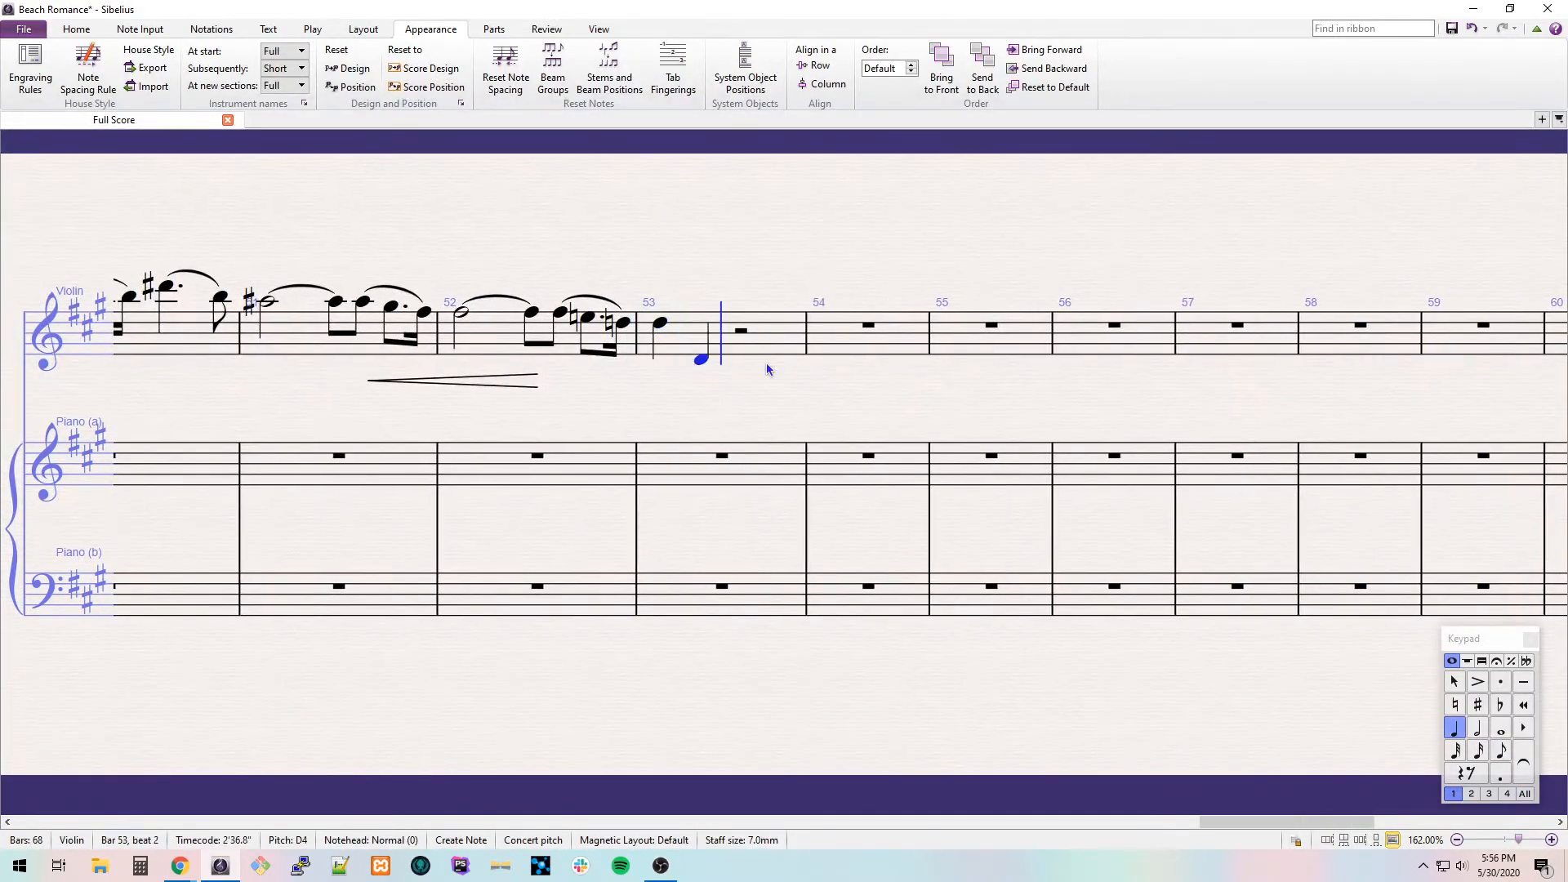
{"action": "key", "text": "Return"}
{"action": "key", "text": "3"}
{"action": "key", "text": "d"}
{"action": "key", "text": "4"}
{"action": "key", "text": "e"}
{"action": "key", "text": "3"}
{"action": "key", "text": "d"}
Slur the quarter-note low D in violin bar 53 through to the bar's last D.
{"action": "key", "text": "shift+Left"}
{"action": "key", "text": "shift+Left"}
{"action": "key", "text": "shift+Left"}
{"action": "key", "text": "s"}
{"action": "key", "text": "Escape"}
Fill violin bar 54 with a half-note D, a dotted quarter C# and an eighth-note A# above it.
{"action": "key", "text": "Right"}
{"action": "key", "text": "Right"}
{"action": "key", "text": "Right"}
{"action": "key", "text": "Right"}
{"action": "key", "text": "5"}
{"action": "key", "text": "d"}
{"action": "key", "text": "4"}
{"action": "key", "text": "period"}
{"action": "key", "text": "c"}
{"action": "key", "text": "3"}
{"action": "key", "text": "8"}
{"action": "key", "text": "a"}
{"action": "key", "text": "Left"}
{"action": "key", "text": "Right"}
{"action": "key", "text": "ctrl+Up"}
Slur the C# to the A# in violin bar 54 and add a diminuendo hairpin under the whole bar.
{"action": "key", "text": "Left"}
{"action": "key", "text": "s"}
{"action": "key", "text": "Escape"}
{"action": "key", "text": "Left"}
{"action": "key", "text": "shift+Right"}
{"action": "key", "text": "shift+Right"}
{"action": "key", "text": "shift+h"}
{"action": "key", "text": "Escape"}
Enter a whole-note A# in violin bar 55, tied to an eighth-note A# at the start of bar 56.
{"action": "key", "text": "Right"}
{"action": "key", "text": "6"}
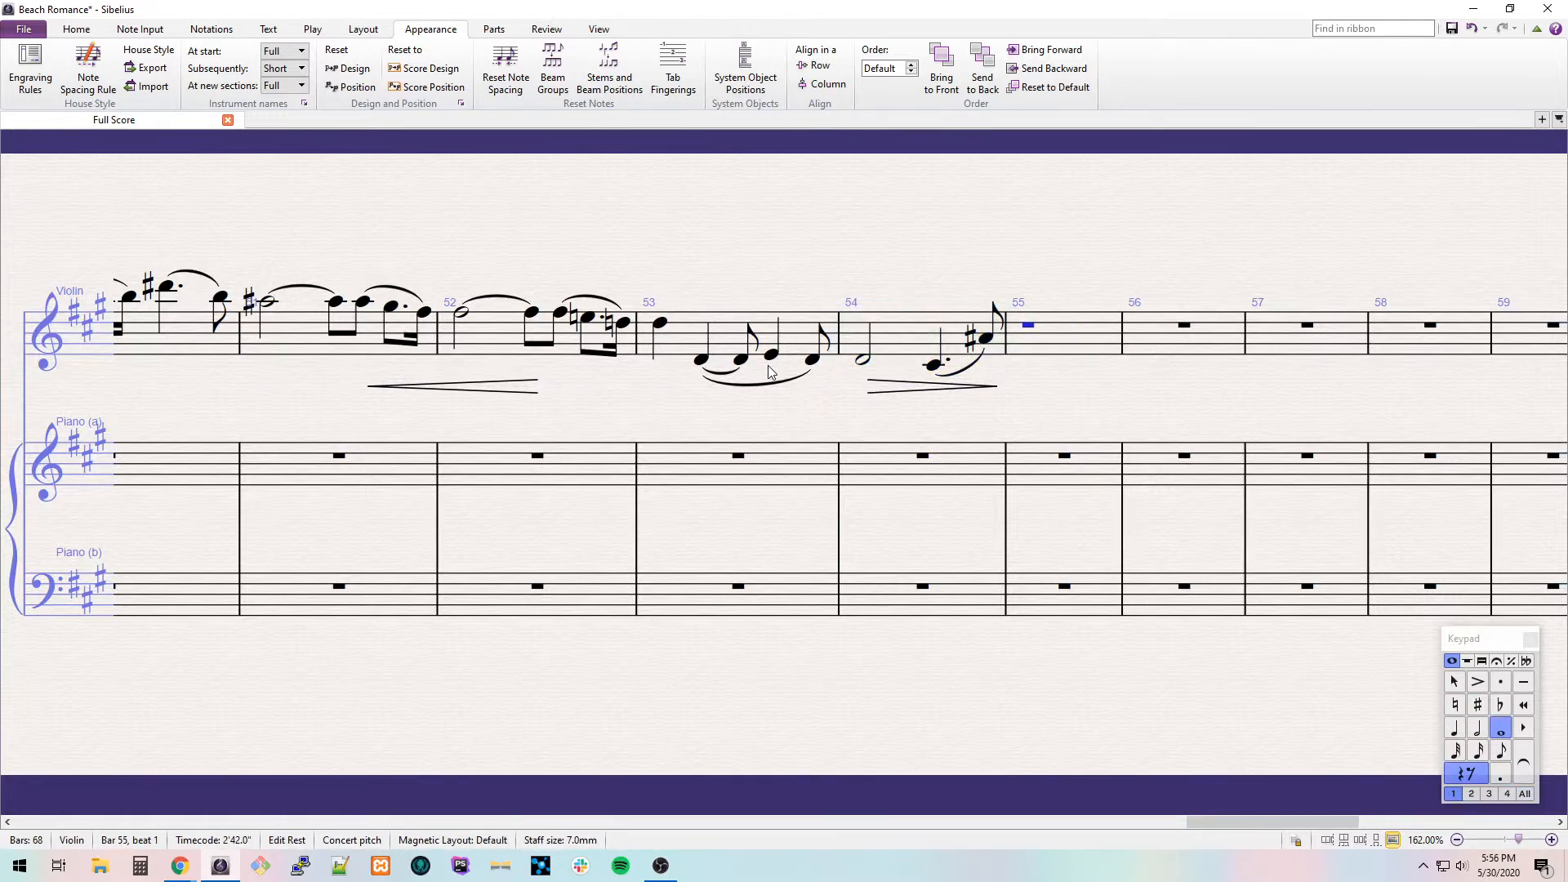
{"action": "key", "text": "8"}
{"action": "key", "text": "a"}
{"action": "key", "text": "Return"}
{"action": "key", "text": "3"}
{"action": "key", "text": "a"}
Continue violin bar 56 with eighth notes B#, C# and D#.
{"action": "key", "text": "8"}
{"action": "key", "text": "b"}
{"action": "key", "text": "c"}
{"action": "key", "text": "8"}
{"action": "key", "text": "d"}
Slur the B# through the D# in violin bar 56 and add the expression text "agitato" under the B#.
{"action": "key", "text": "shift+Left"}
{"action": "key", "text": "shift+Left"}
{"action": "key", "text": "s"}
{"action": "key", "text": "Escape"}
{"action": "key", "text": "ctrl+e"}
{"action": "type", "text": "agitato"}
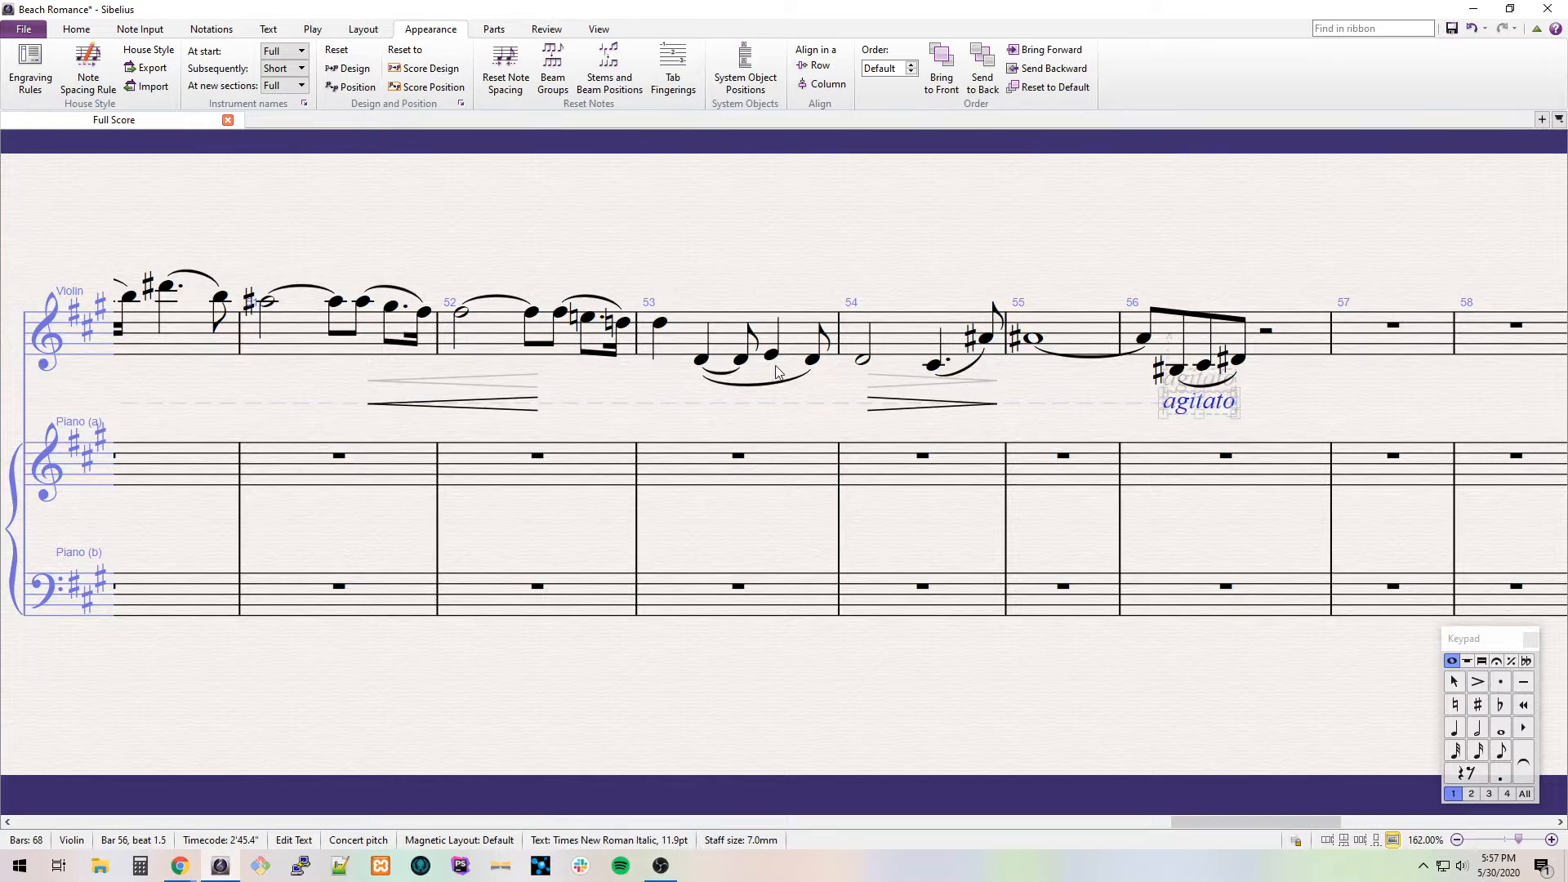
Add a p dynamic and a crescendo hairpin under the whole-note A# in violin bar 55.
{"action": "left_click", "coordinate": [1086, 363]}
{"action": "key", "text": "ctrl+e"}
{"action": "key", "text": "ctrl+p"}
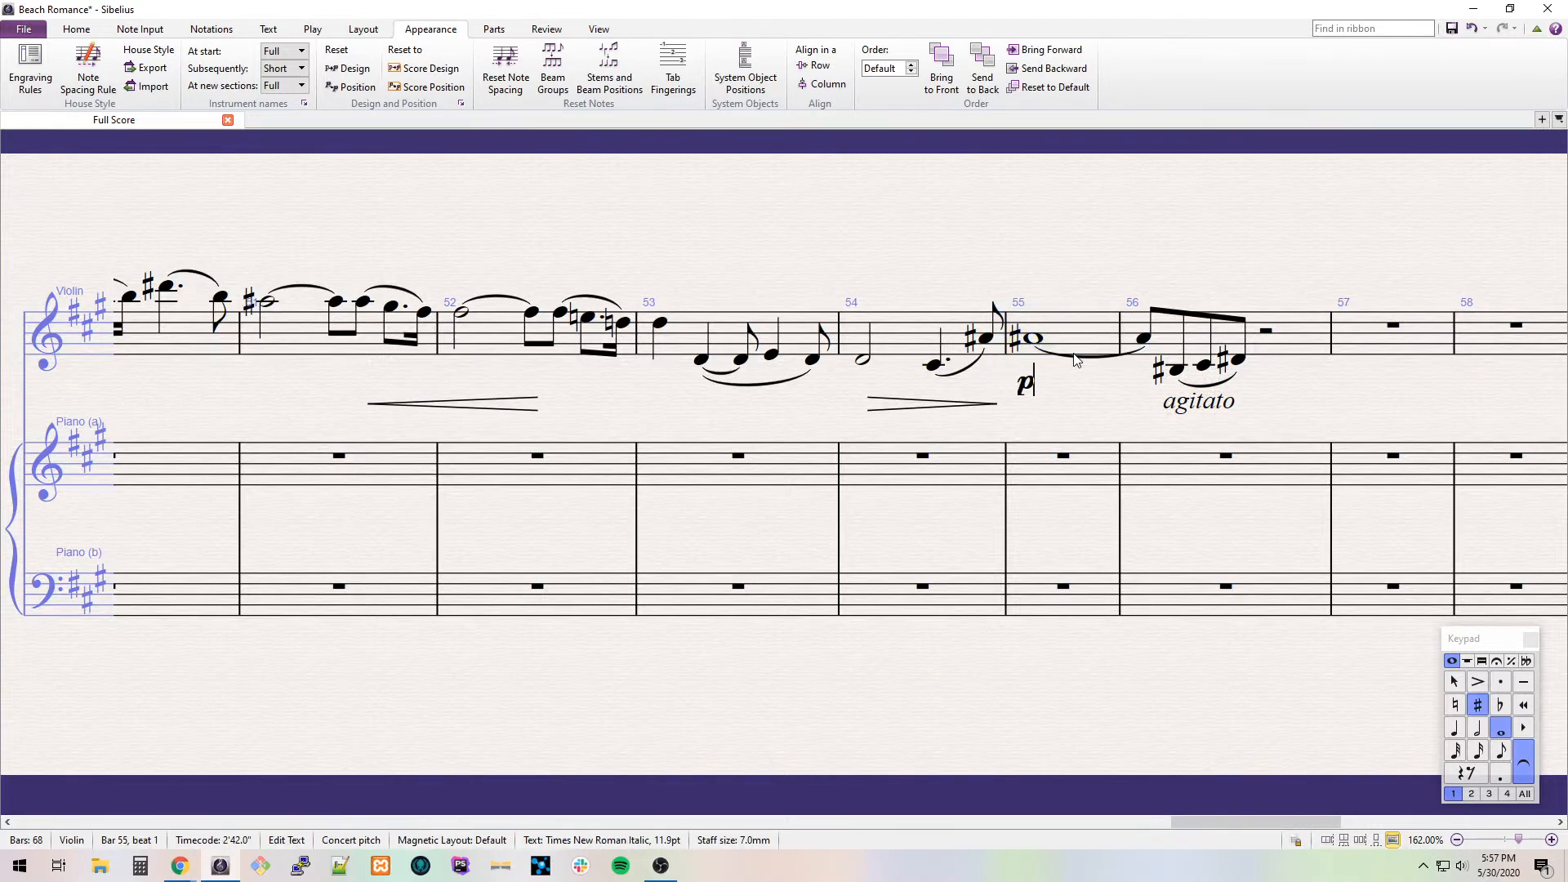
{"action": "key", "text": "Escape"}
{"action": "key", "text": "h"}
Complete violin bar 56 with eighth notes F# and E and an eighth-note triplet of D#, E and C#.
{"action": "left_click_drag", "start_coordinate": [1182, 215], "coordinate": [413, 234]}
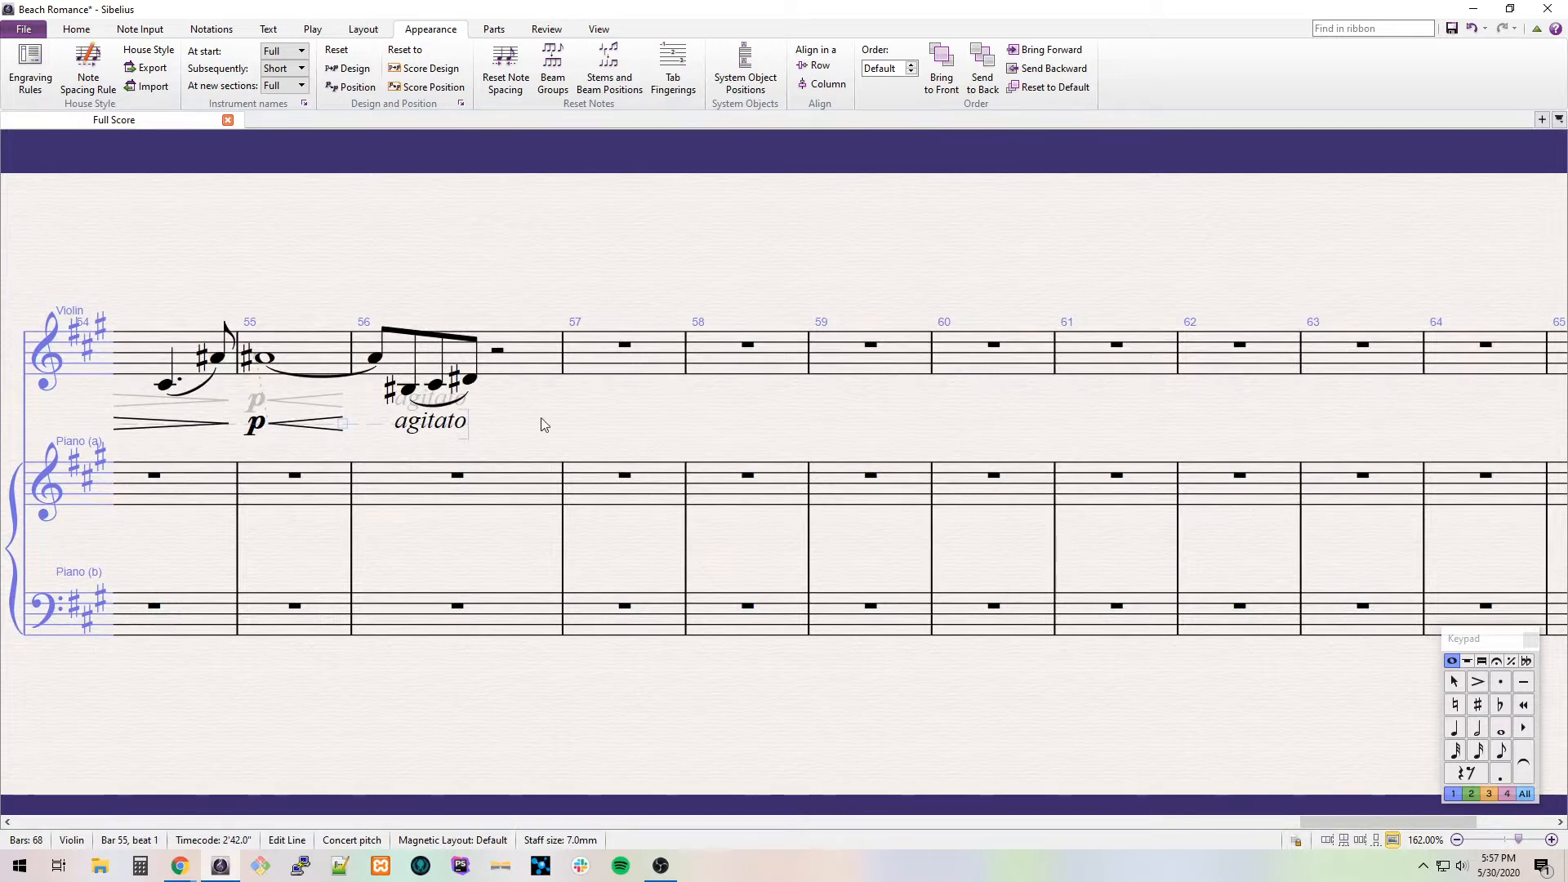
{"action": "left_click", "coordinate": [498, 351]}
{"action": "key", "text": "3"}
{"action": "key", "text": "f"}
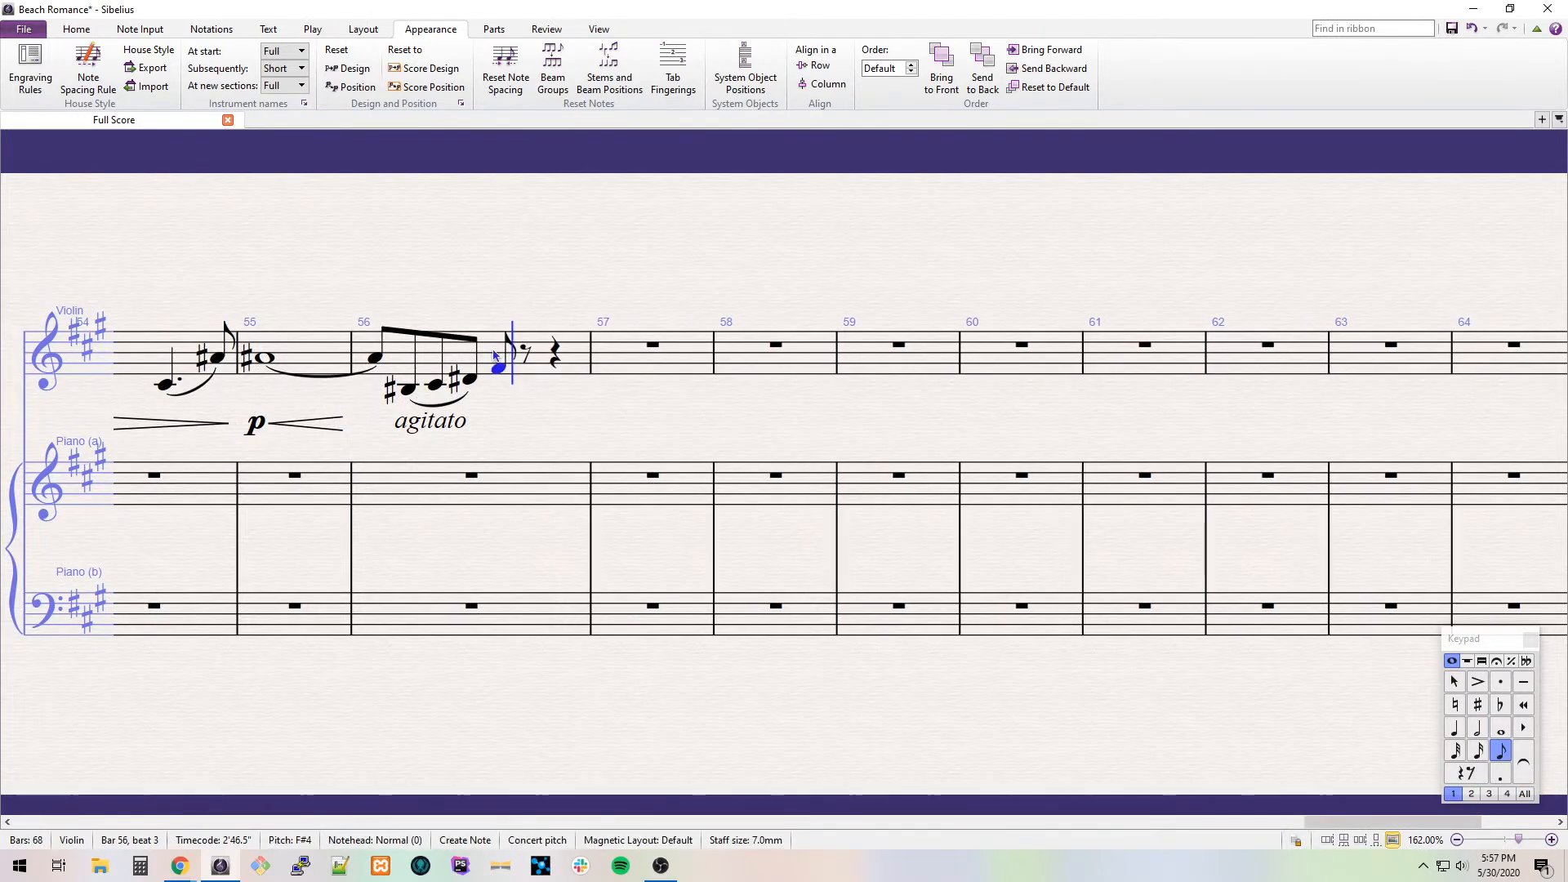
{"action": "key", "text": "e"}
{"action": "key", "text": "d"}
{"action": "key", "text": "ctrl+3"}
{"action": "key", "text": "e"}
{"action": "key", "text": "b"}
{"action": "key", "text": "Escape"}
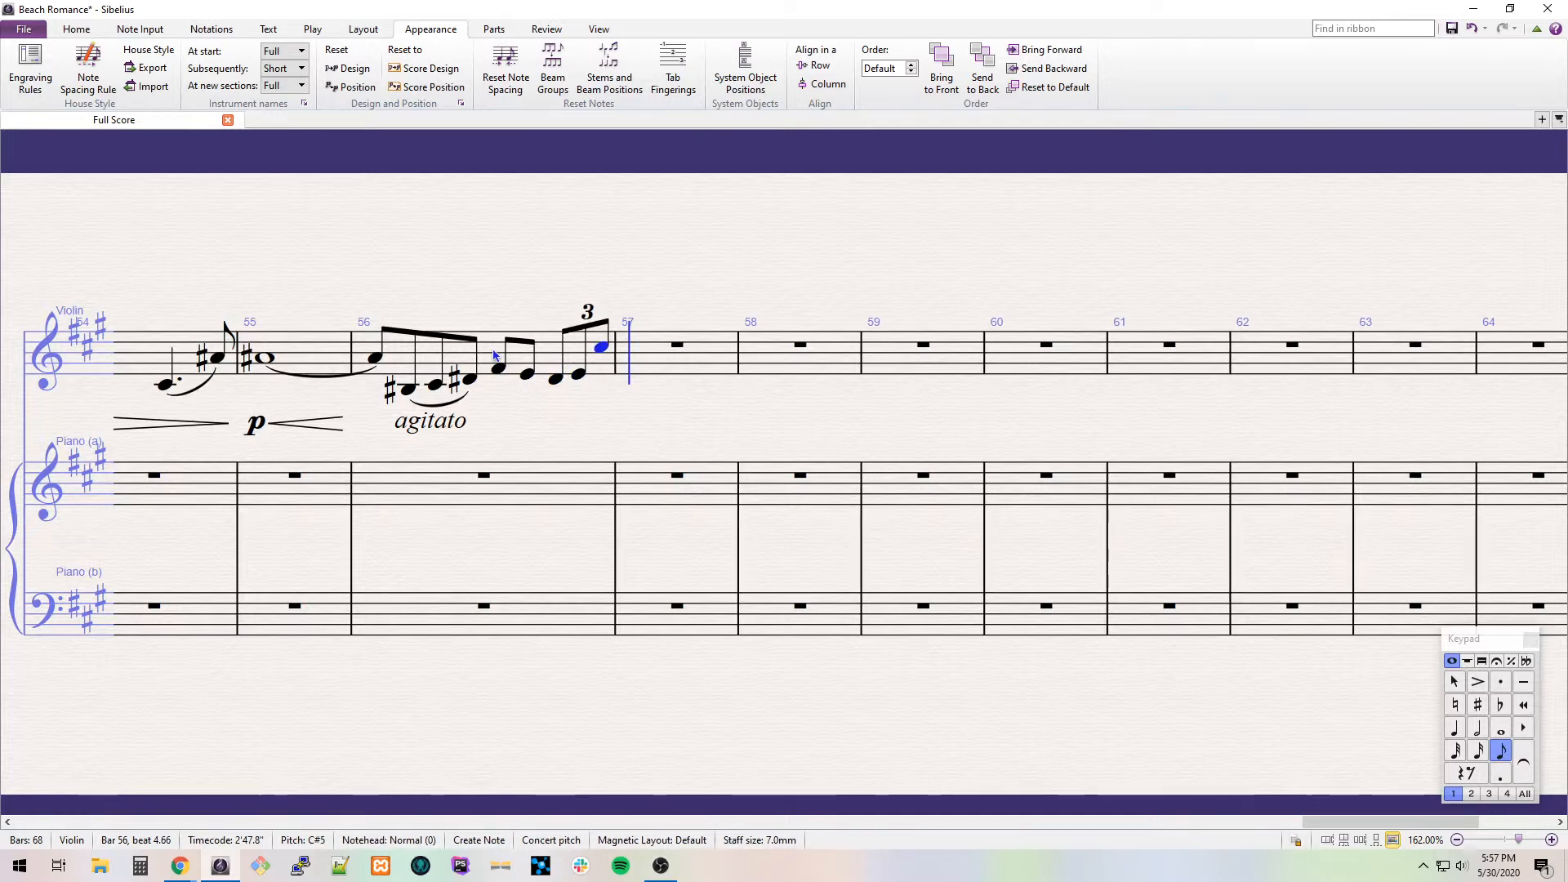
Slur the F#–E pair and the triplet in the second half of violin bar 56, and add a crescendo hairpin beneath them.
{"action": "key", "text": "Left"}
{"action": "key", "text": "Left"}
{"action": "key", "text": "Left"}
{"action": "key", "text": "Left"}
{"action": "key", "text": "s"}
{"action": "key", "text": "Left"}
{"action": "key", "text": "Right"}
{"action": "key", "text": "Right"}
{"action": "key", "text": "Left"}
{"action": "key", "text": "Left"}
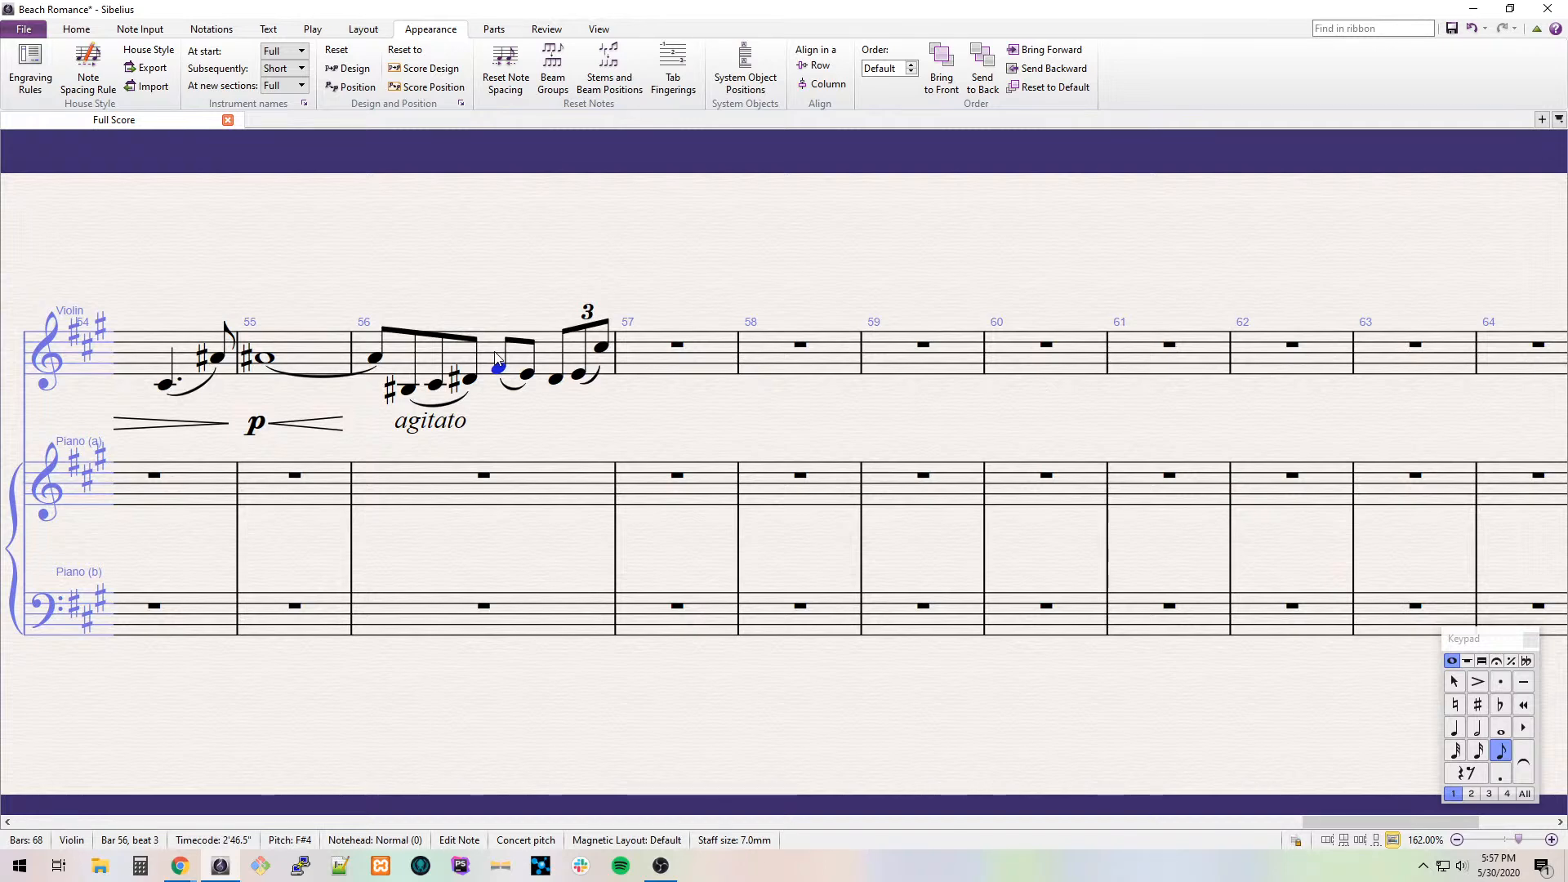
{"action": "key", "text": "shift+ctrl+Right"}
{"action": "key", "text": "h"}
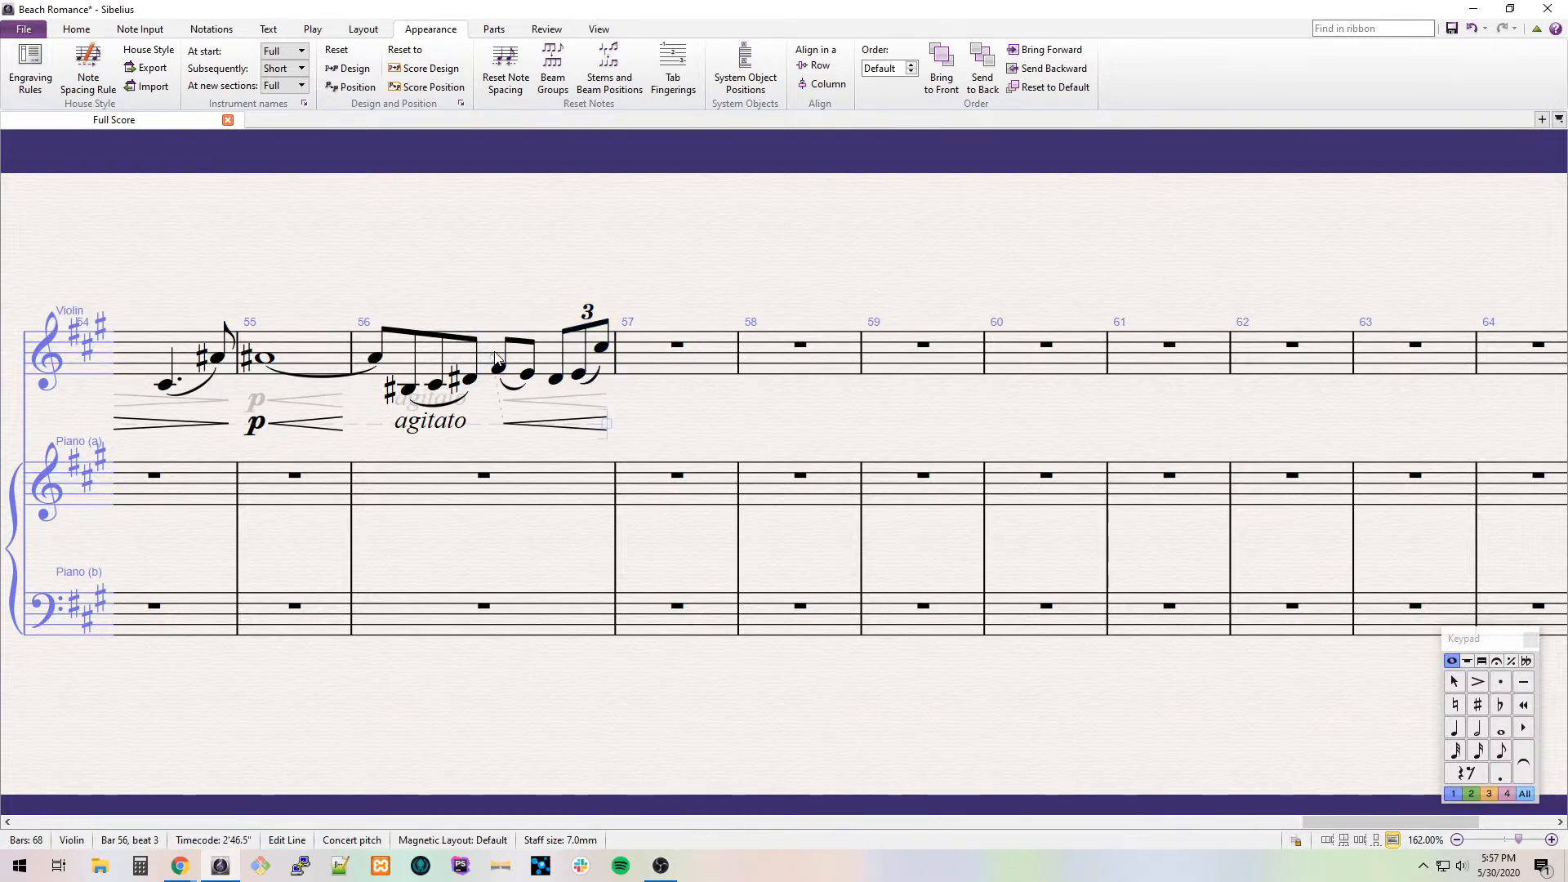
Beam the triplet in violin bar 56 to the preceding eighth notes and set its tuplet to No bracket.
{"action": "left_click", "coordinate": [558, 387]}
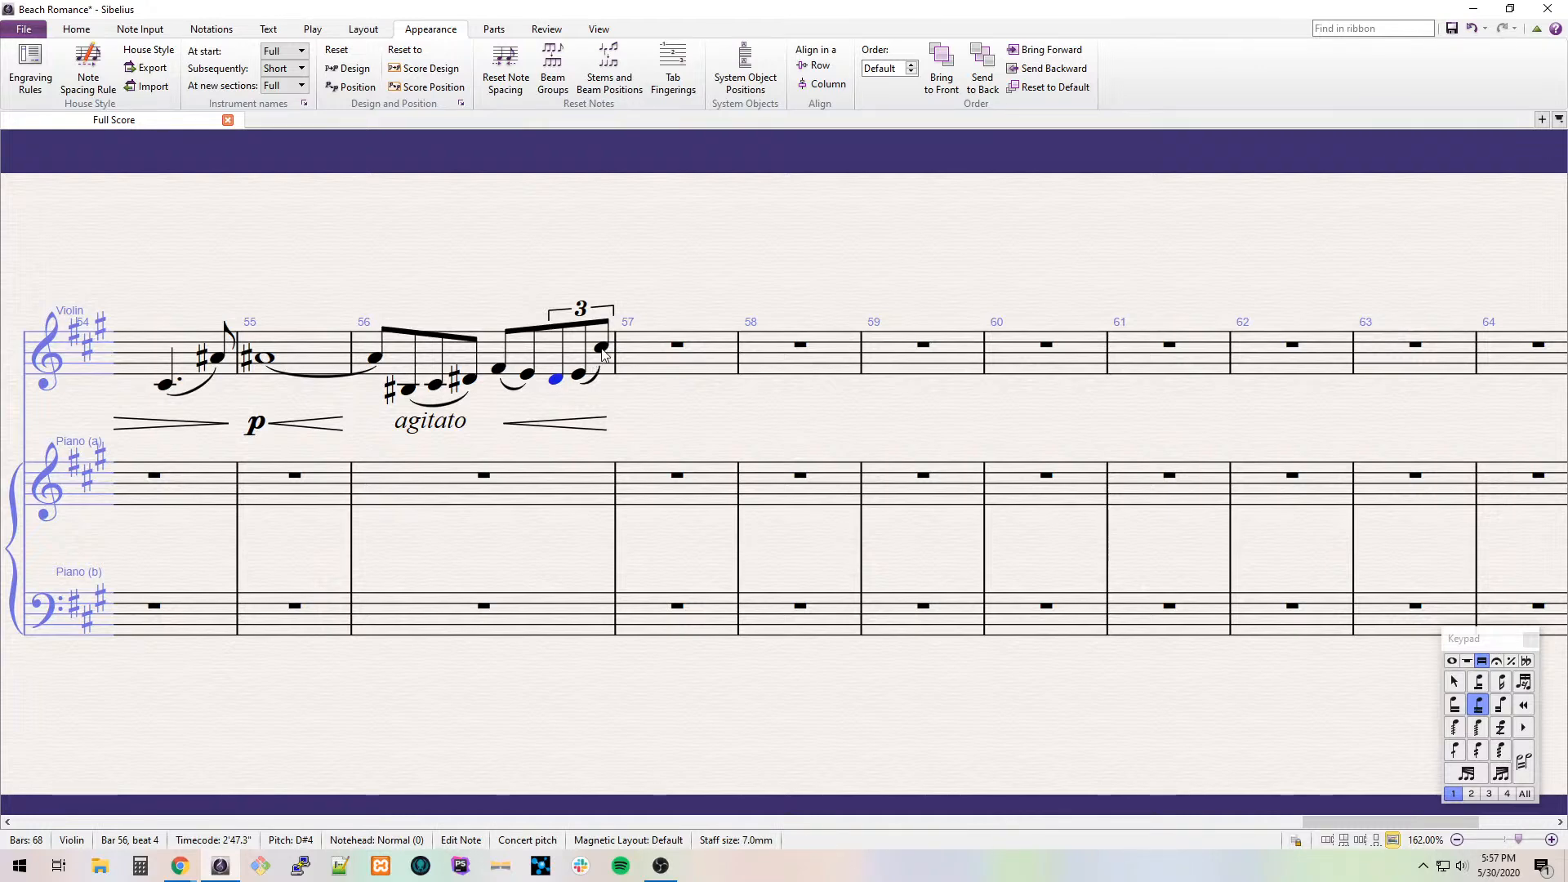
{"action": "key", "text": "shift+ctrl+Right"}
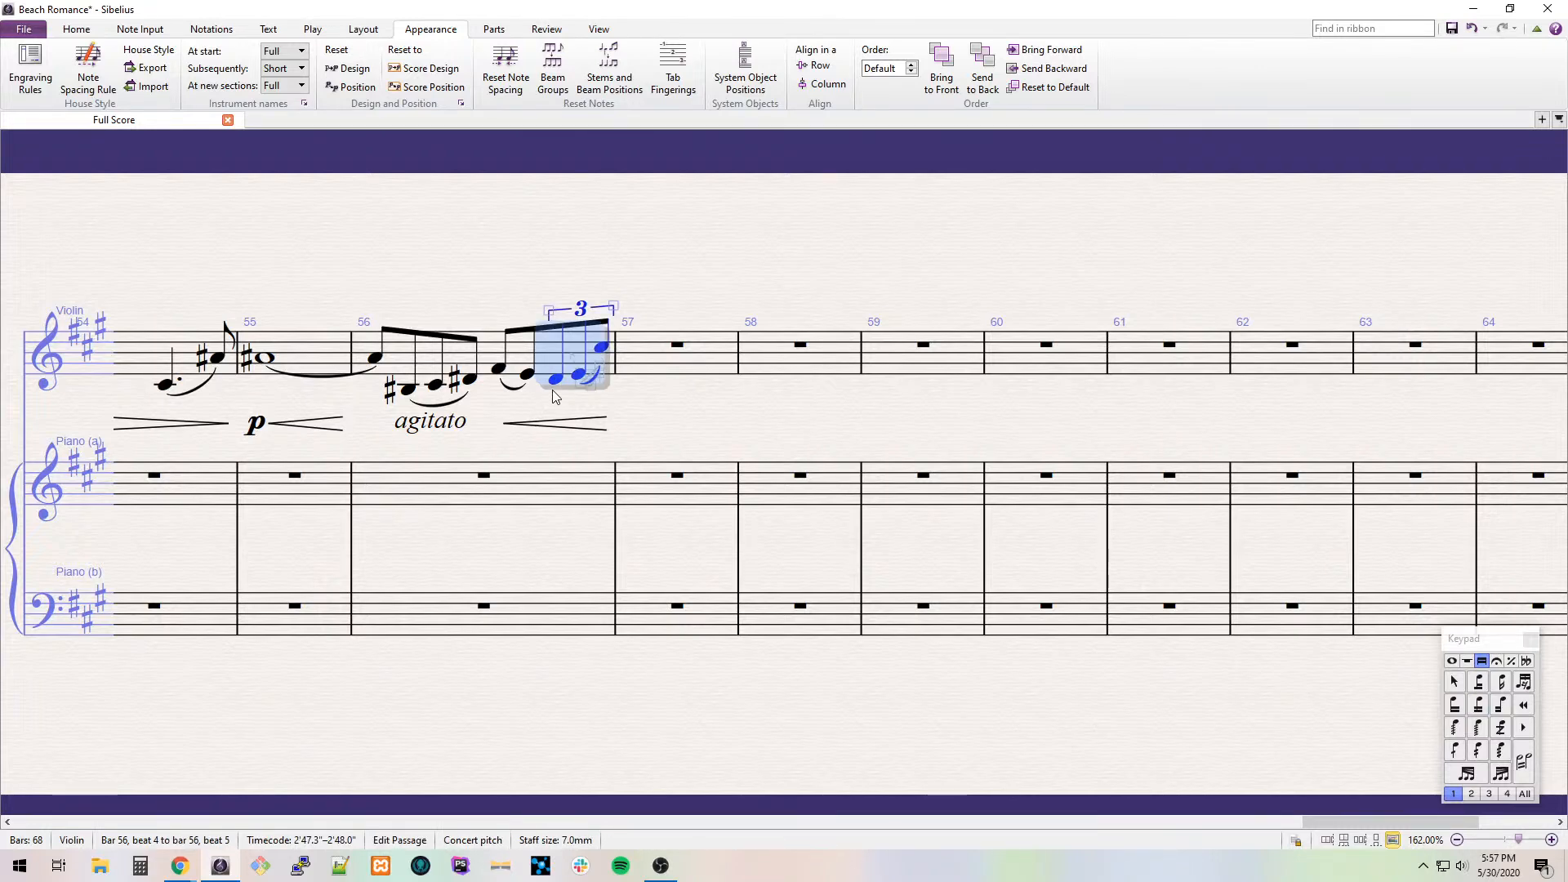
{"action": "key", "text": "ctrl+alt+i"}
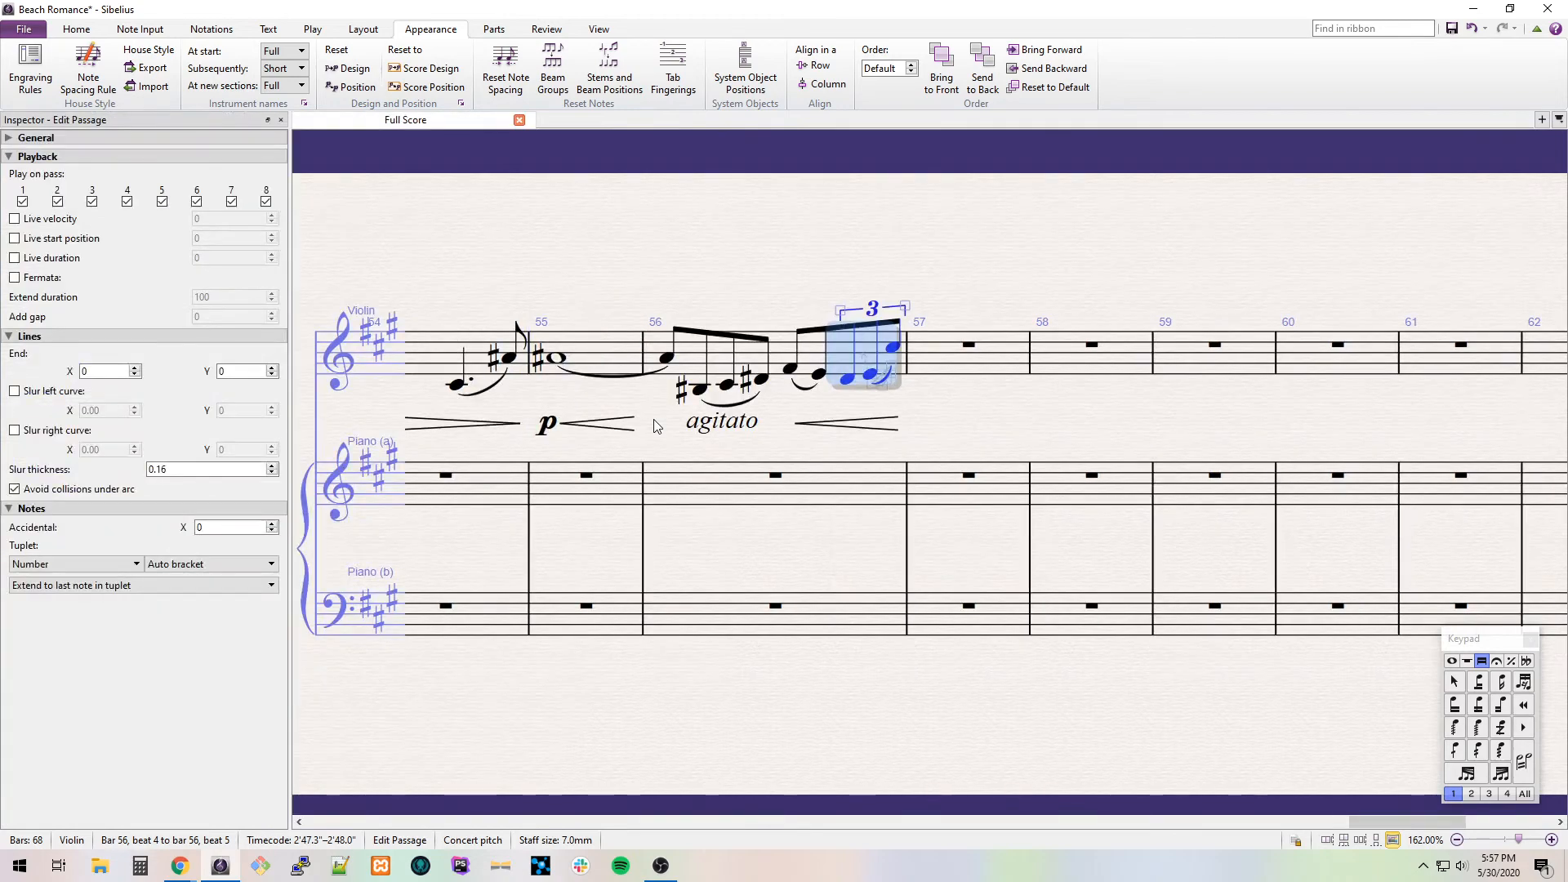
{"action": "left_click", "coordinate": [172, 564]}
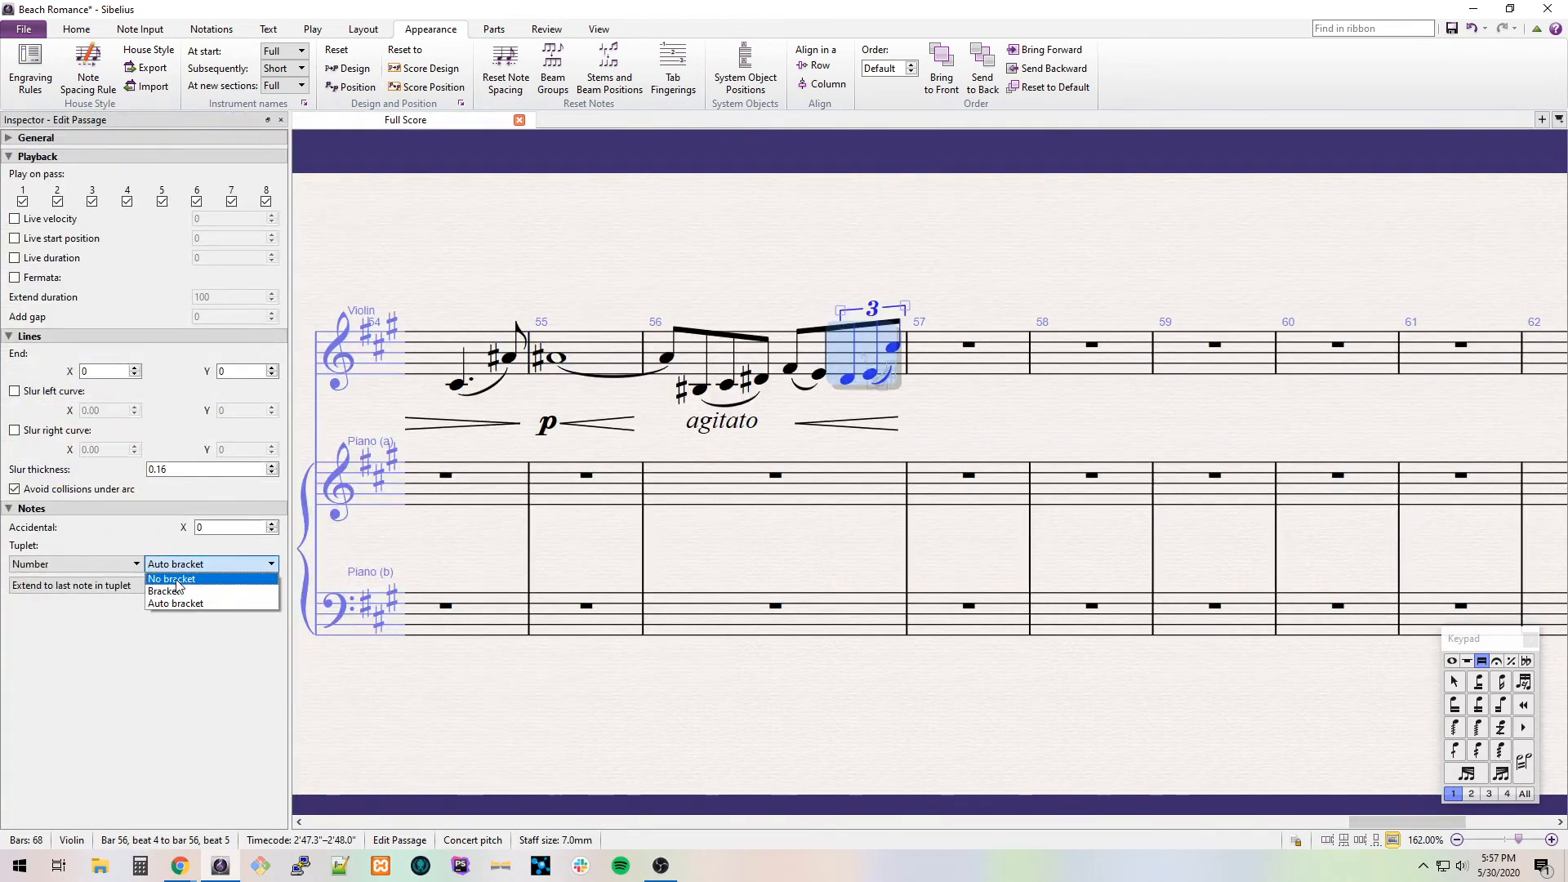
{"action": "left_click", "coordinate": [179, 586]}
{"action": "left_click", "coordinate": [969, 428]}
{"action": "key", "text": "ctrl+alt+i"}
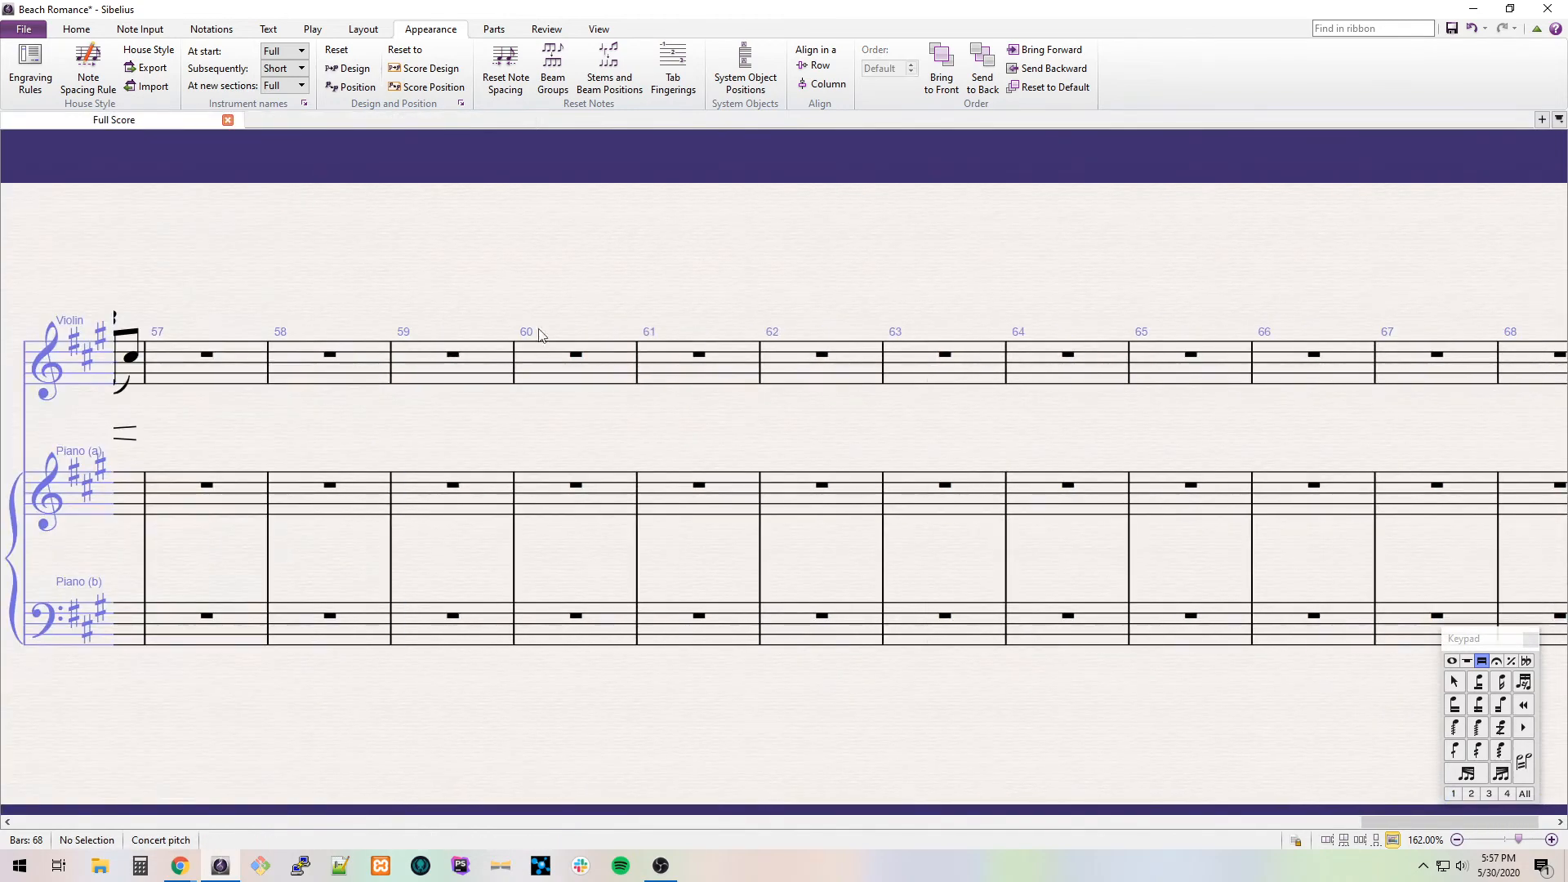
Enter a whole-note C# in violin bar 57 tied to an eighth-note C# at the start of bar 58.
{"action": "left_click", "coordinate": [543, 374]}
{"action": "left_click_drag", "start_coordinate": [433, 275], "coordinate": [696, 271]}
{"action": "left_click", "coordinate": [696, 271]}
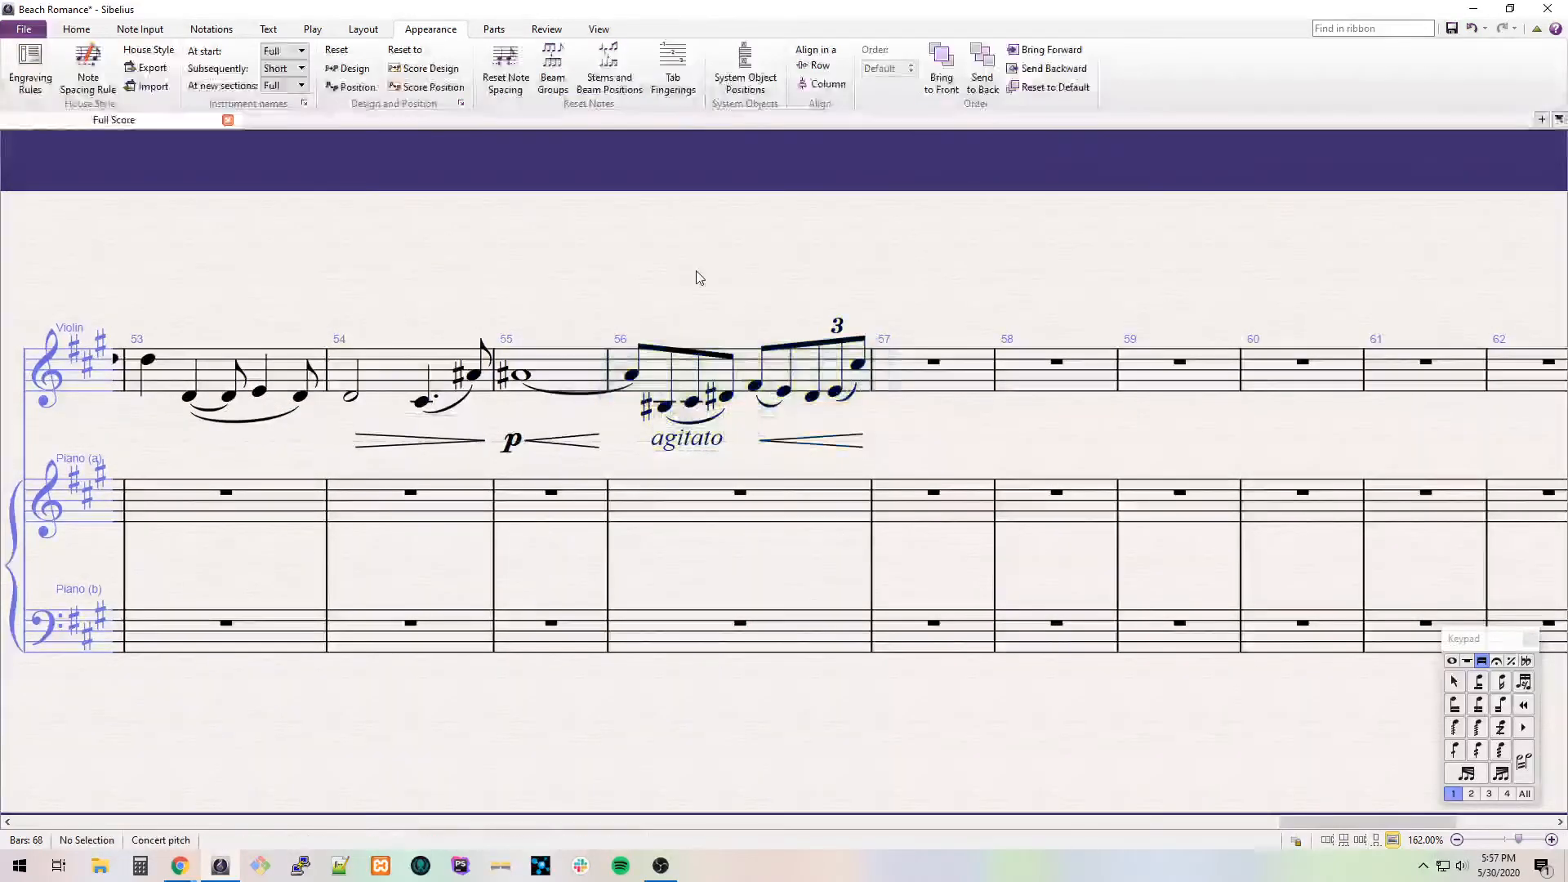
{"action": "left_click", "coordinate": [966, 380]}
{"action": "left_click_drag", "start_coordinate": [1055, 250], "coordinate": [850, 243]}
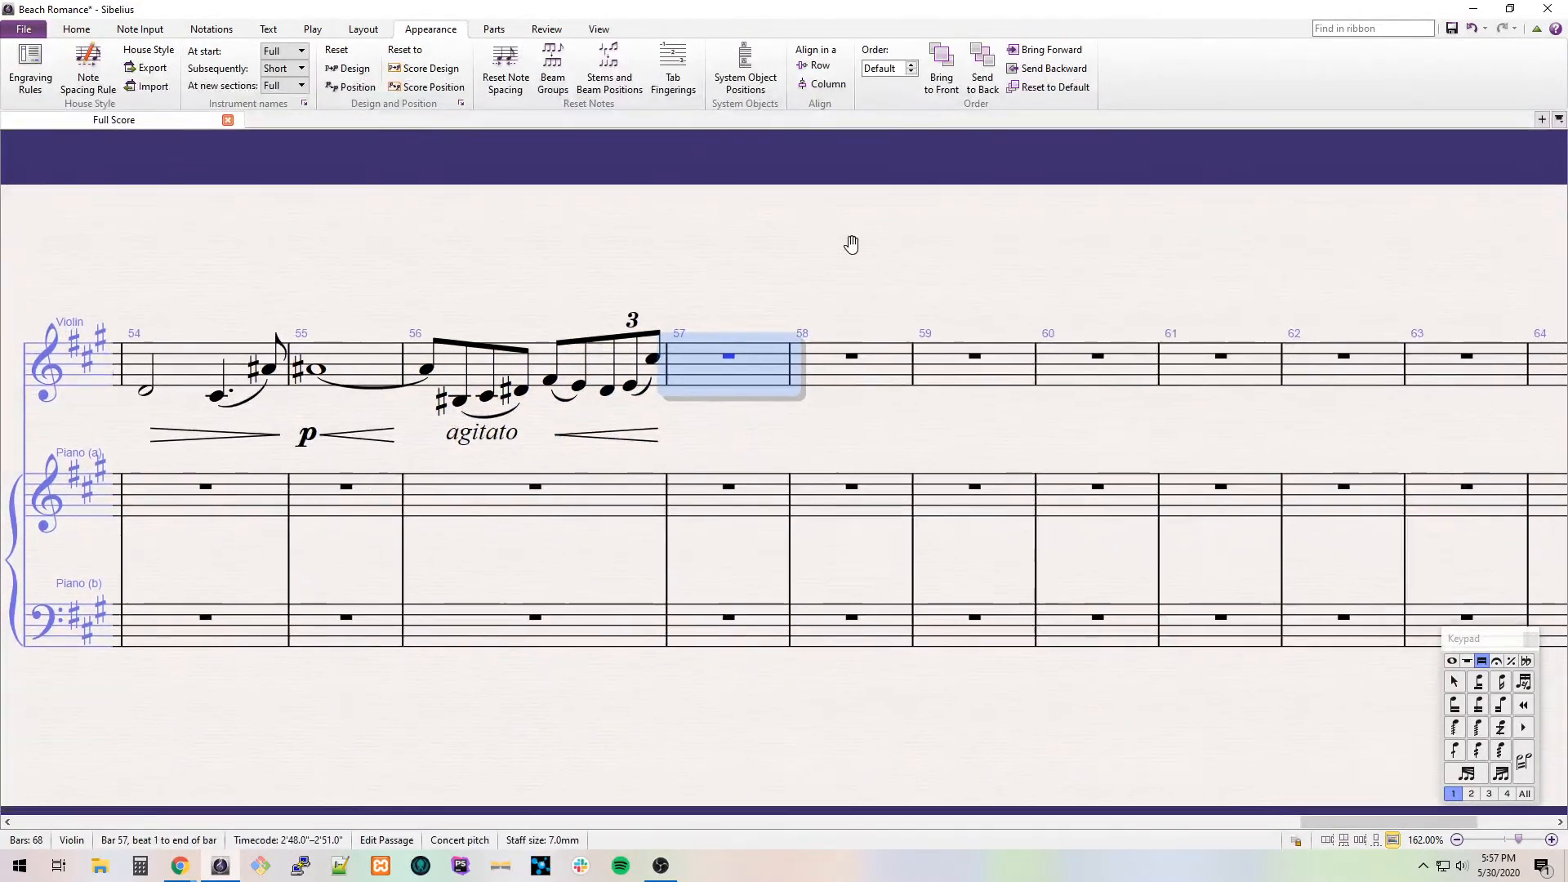
{"action": "key", "text": "F7"}
{"action": "key", "text": "6"}
{"action": "key", "text": "c"}
{"action": "key", "text": "s"}
{"action": "key", "text": "KP_3"}
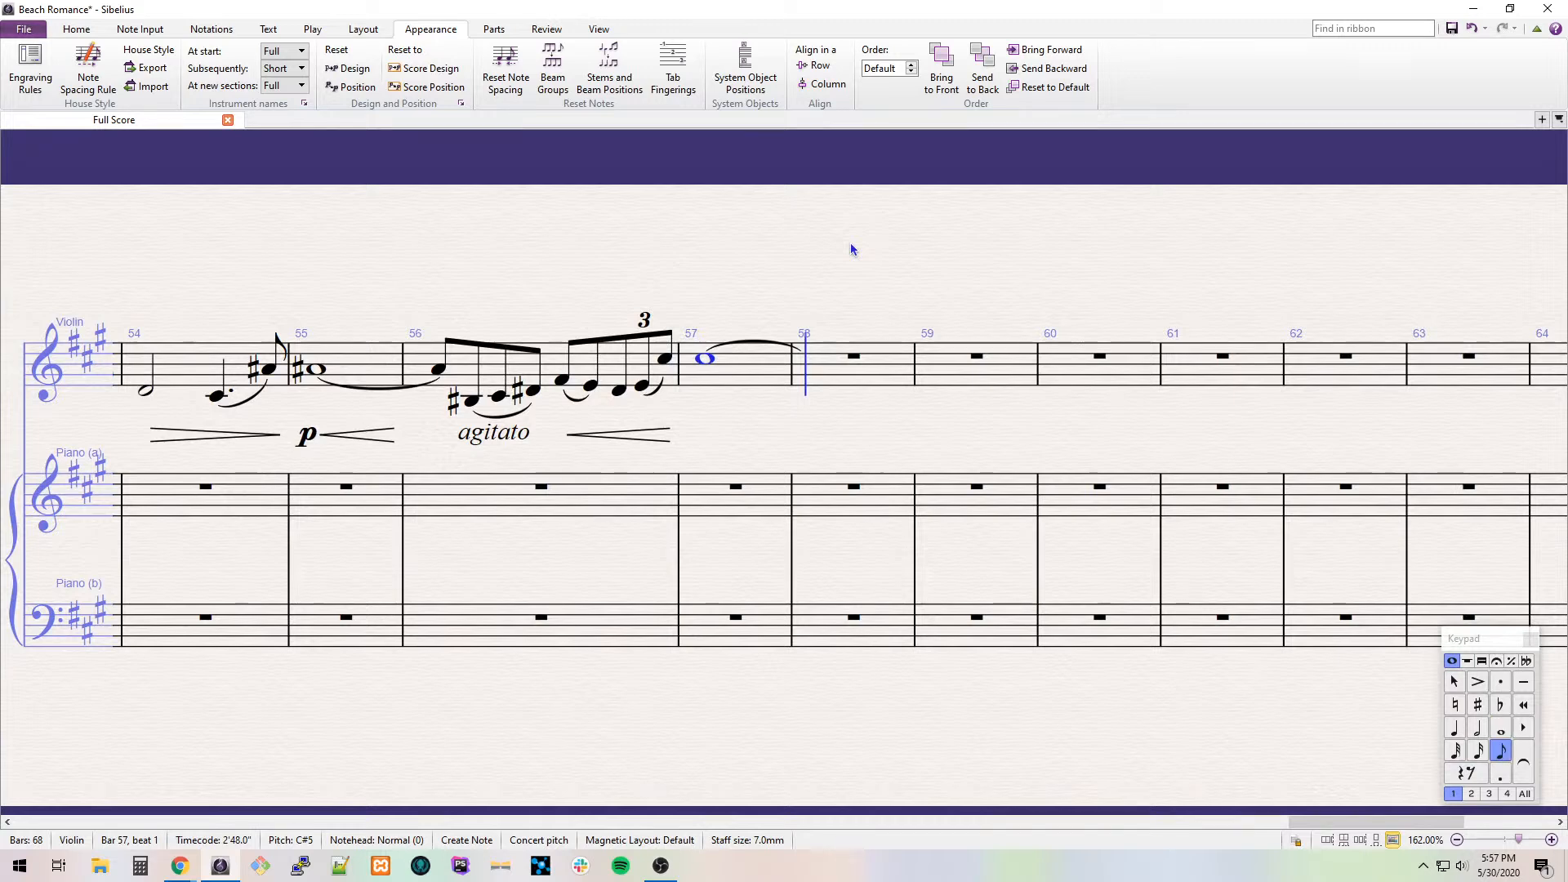
{"action": "key", "text": "c"}
Continue violin bar 58 with eighth notes D#, E, F#, A and G natural.
{"action": "key", "text": "KP_8"}
{"action": "key", "text": "d"}
{"action": "key", "text": "ctrl+Down"}
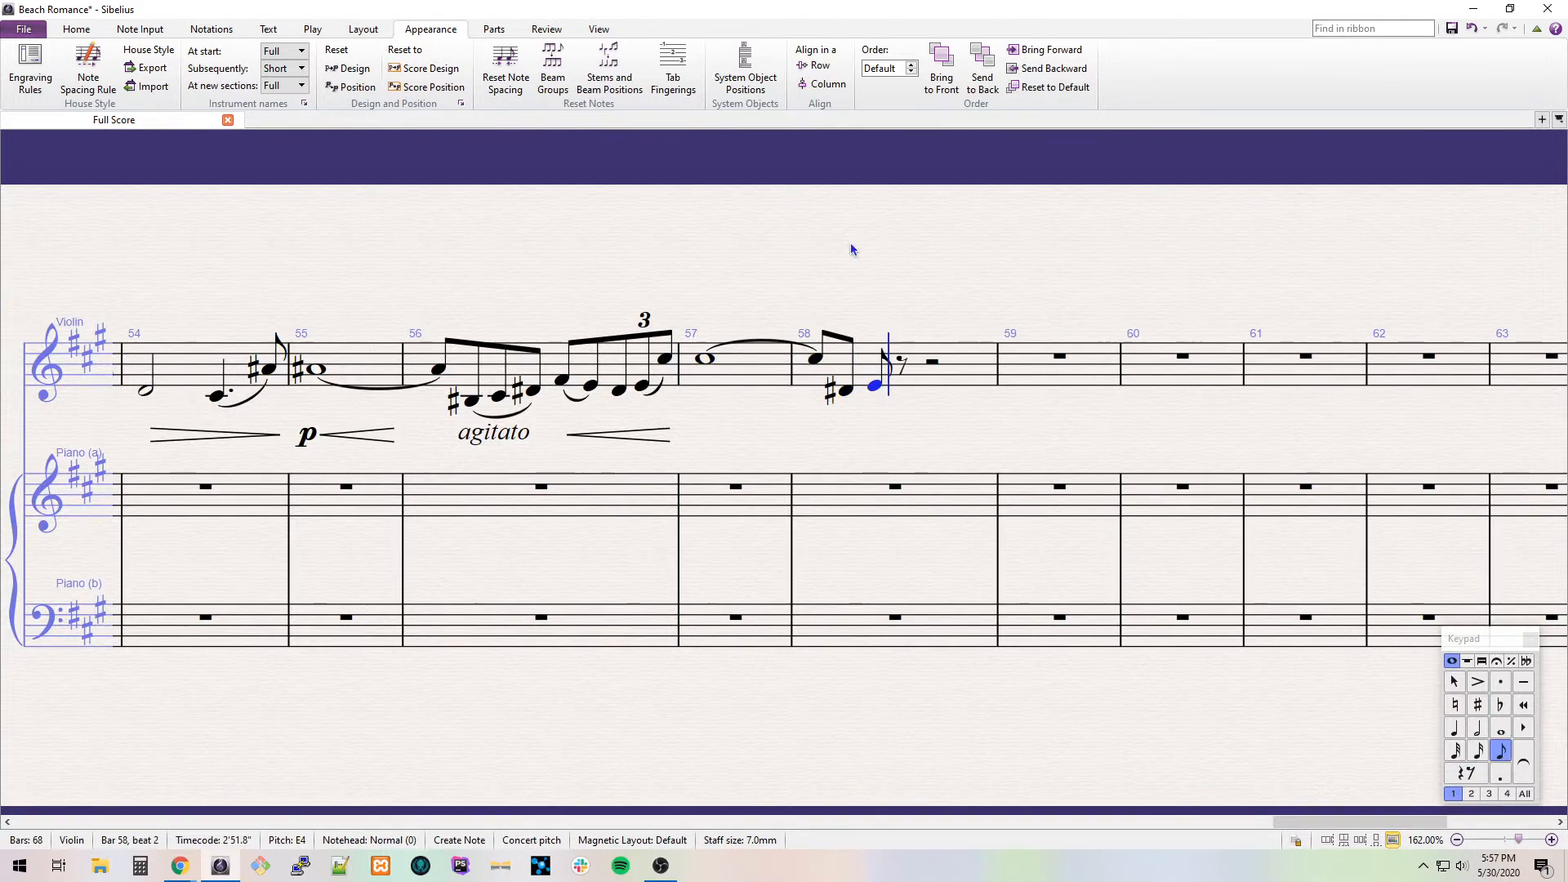
{"action": "key", "text": "e"}
{"action": "key", "text": "f"}
{"action": "key", "text": "a"}
{"action": "key", "text": "g"}
{"action": "key", "text": "Down"}
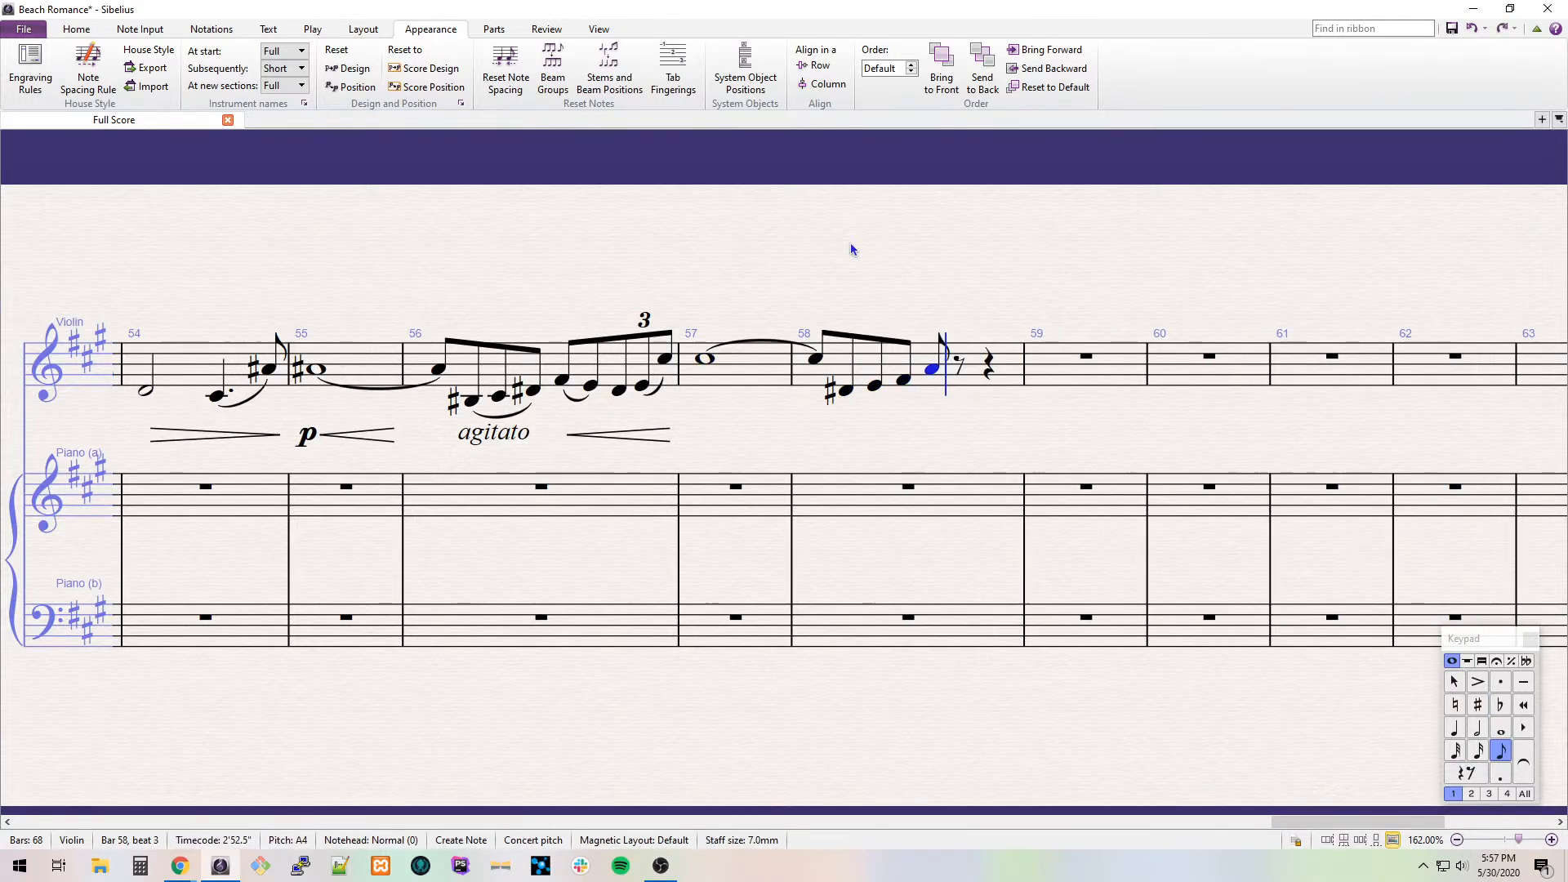
Complete violin bar 58 with an eighth-note triplet of F#, G and C#, and slur the triplet.
{"action": "key", "text": "f"}
{"action": "key", "text": "ctrl+3"}
{"action": "key", "text": "g"}
{"action": "key", "text": "c"}
{"action": "key", "text": "ctrl+Up"}
{"action": "key", "text": "shift+Left"}
{"action": "key", "text": "shift+Left"}
{"action": "key", "text": "s"}
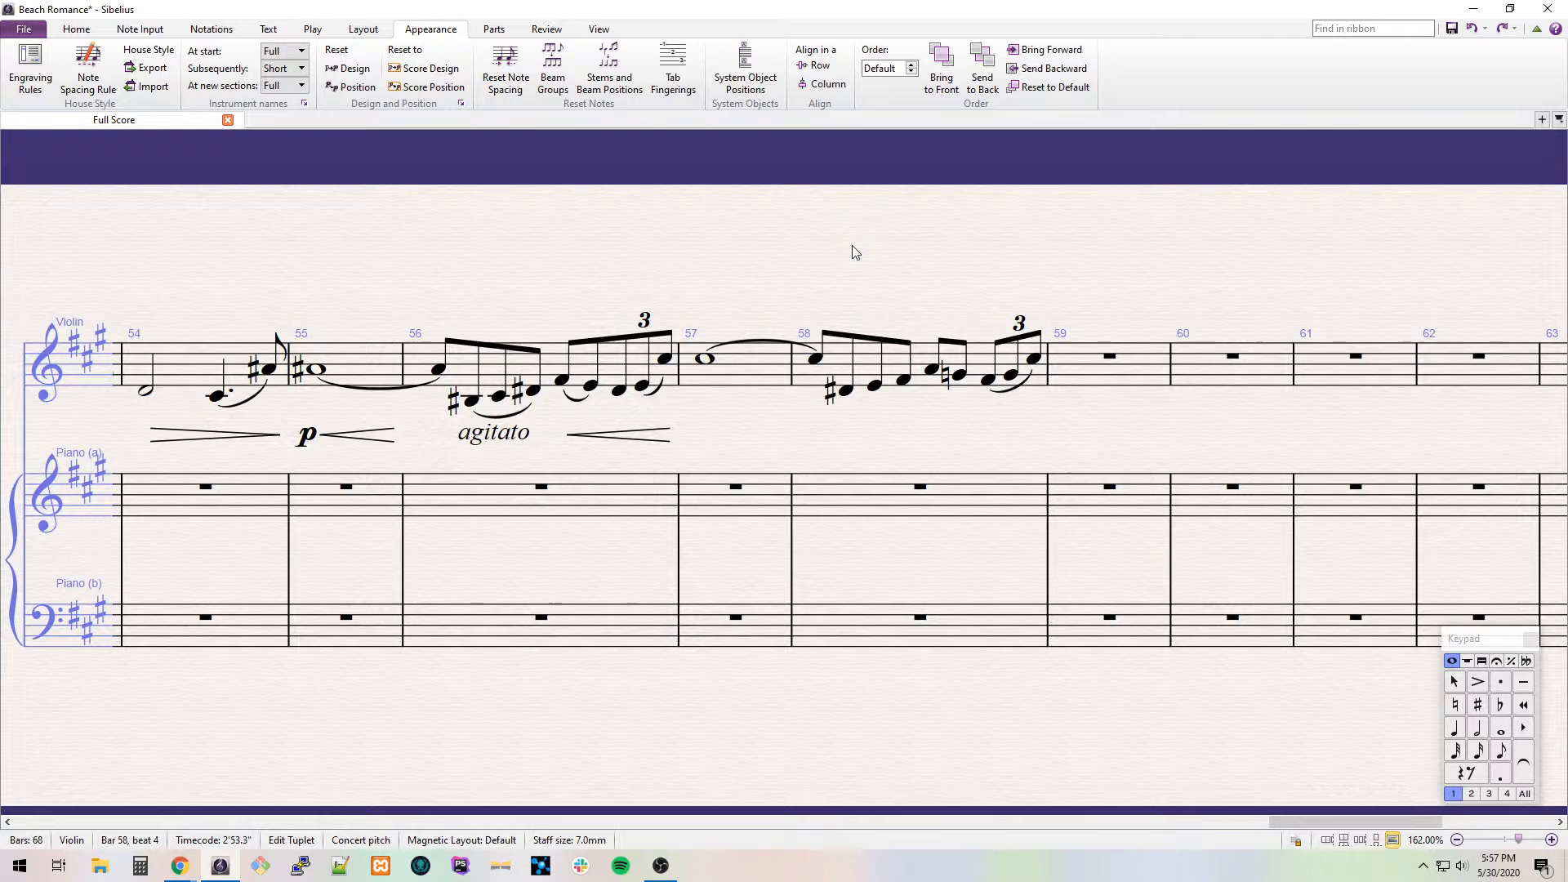
Slur the A to the G natural and the D# through the F# in violin bar 58.
{"action": "left_click", "coordinate": [646, 398]}
{"action": "left_click", "coordinate": [927, 374]}
{"action": "key", "text": "s"}
{"action": "left_click", "coordinate": [848, 391]}
{"action": "key", "text": "s"}
{"action": "key", "text": "space"}
Beam the triplet in violin bar 58 to the preceding eighth notes.
{"action": "left_click", "coordinate": [1005, 375]}
{"action": "left_click", "coordinate": [989, 379]}
{"action": "key", "text": "KP_Add"}
{"action": "key", "text": "KP_Add"}
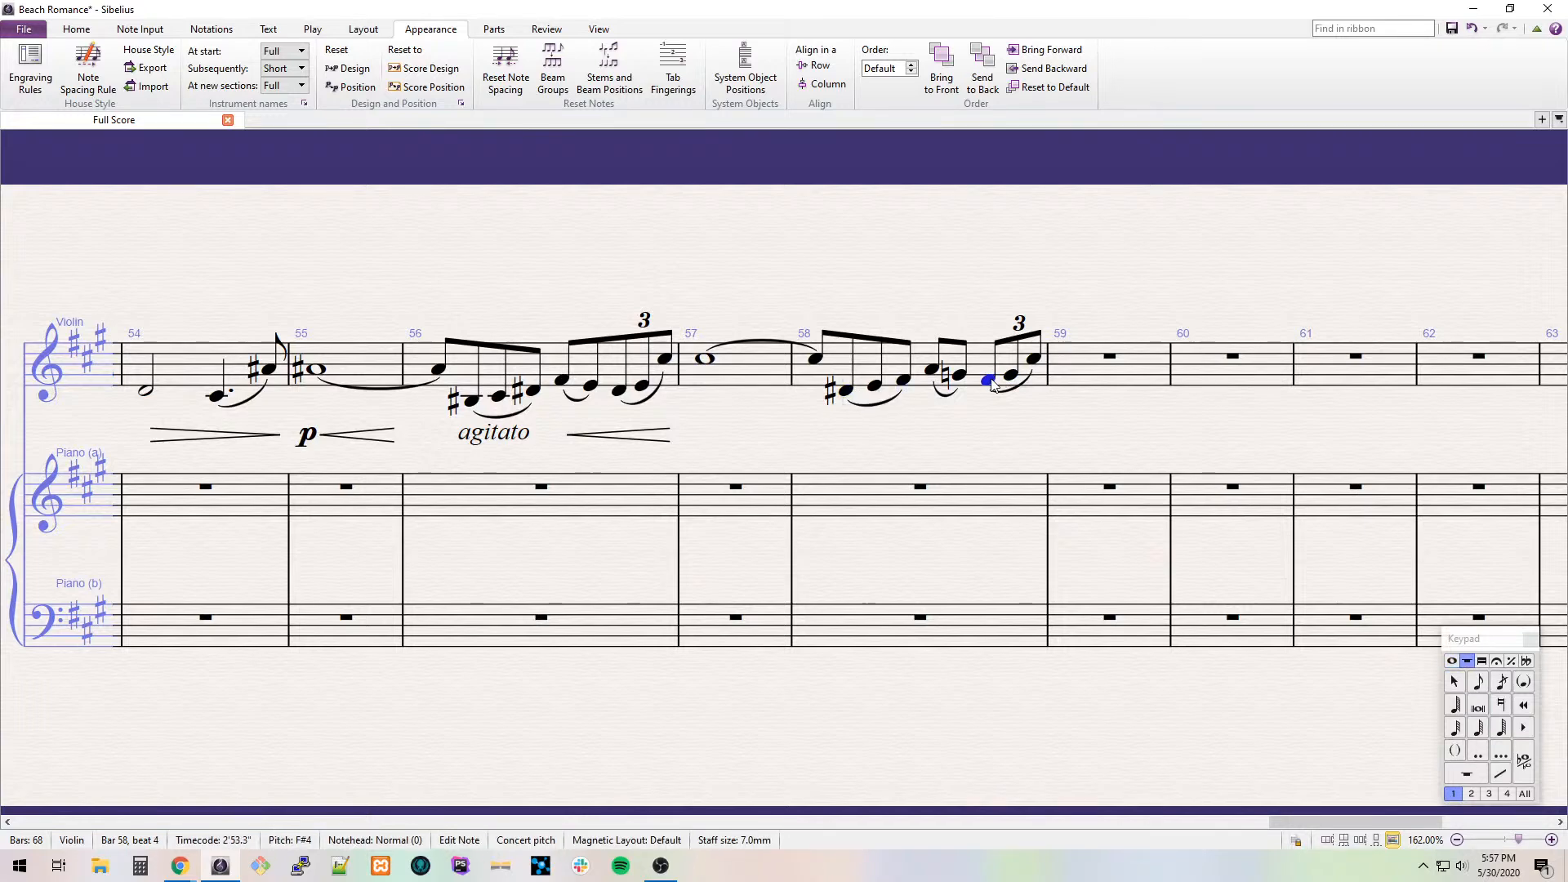
{"action": "key", "text": "KP_8"}
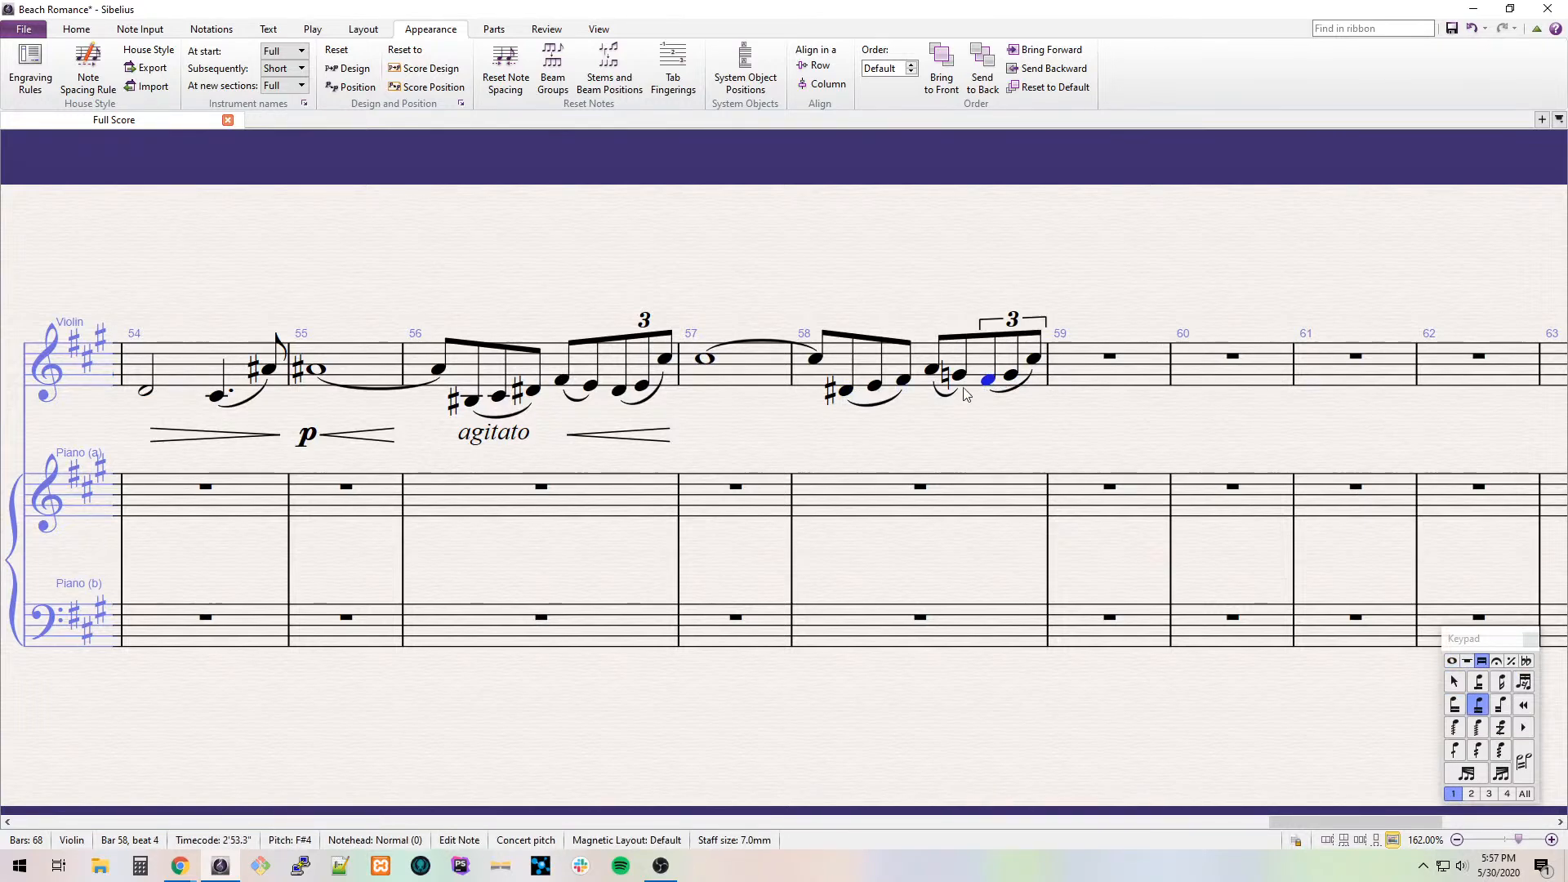
Enter a quarter-note D natural tied to an eighth, two tied eighth-note C#s and an eighth-note B in violin bar 59.
{"action": "left_click_drag", "start_coordinate": [1082, 432], "coordinate": [826, 422]}
{"action": "left_click", "coordinate": [846, 375]}
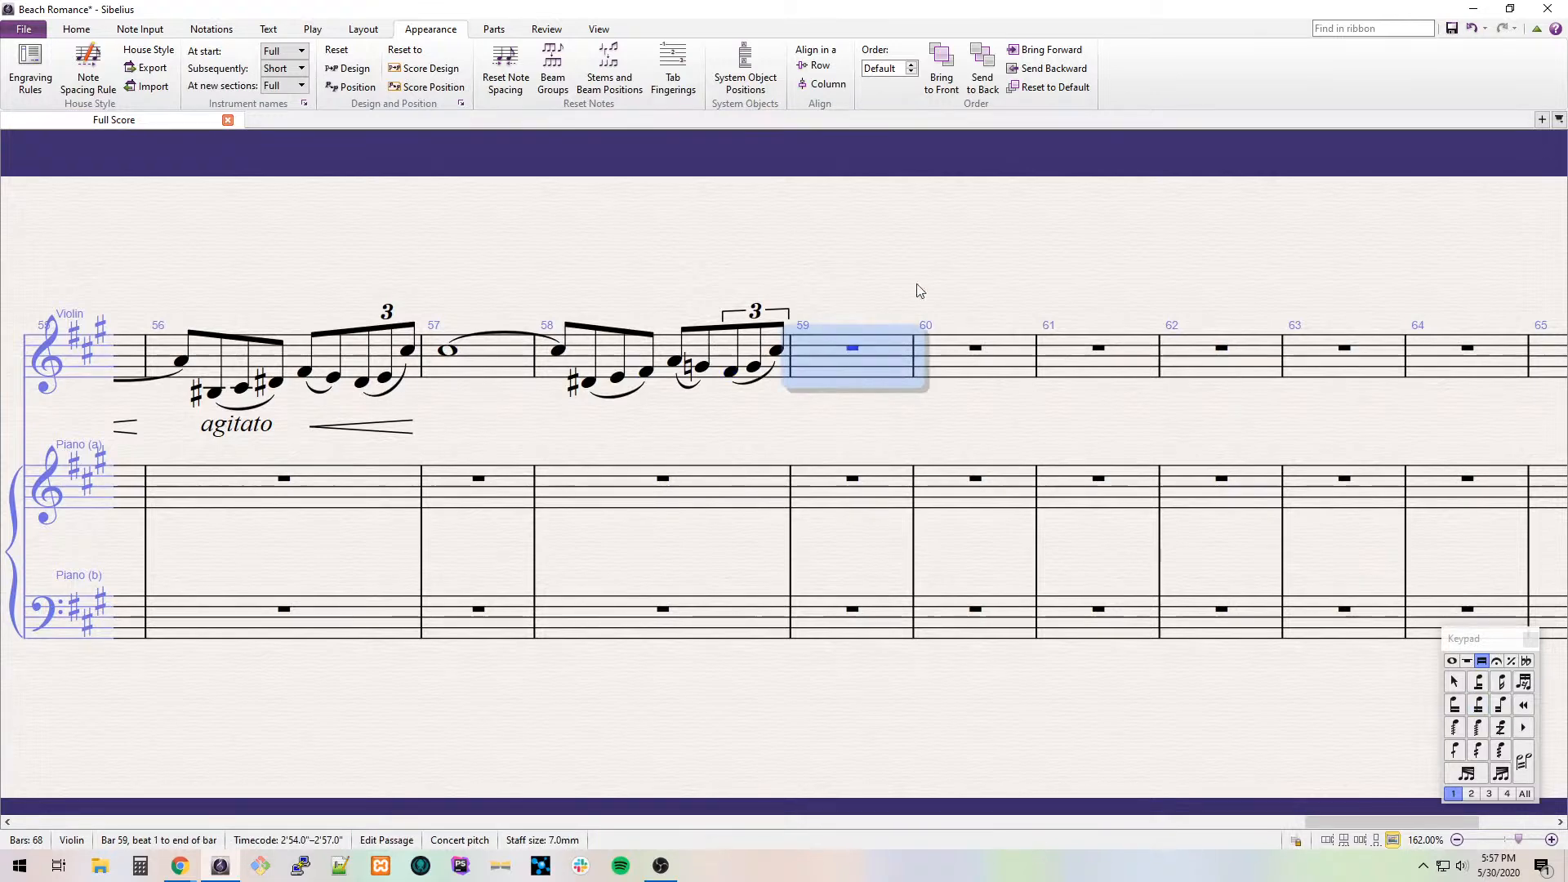
{"action": "left_click_drag", "start_coordinate": [916, 283], "coordinate": [711, 265]}
{"action": "key", "text": "F7"}
{"action": "key", "text": "d"}
{"action": "key", "text": "KP_Enter"}
{"action": "key", "text": "KP_3"}
{"action": "key", "text": "d"}
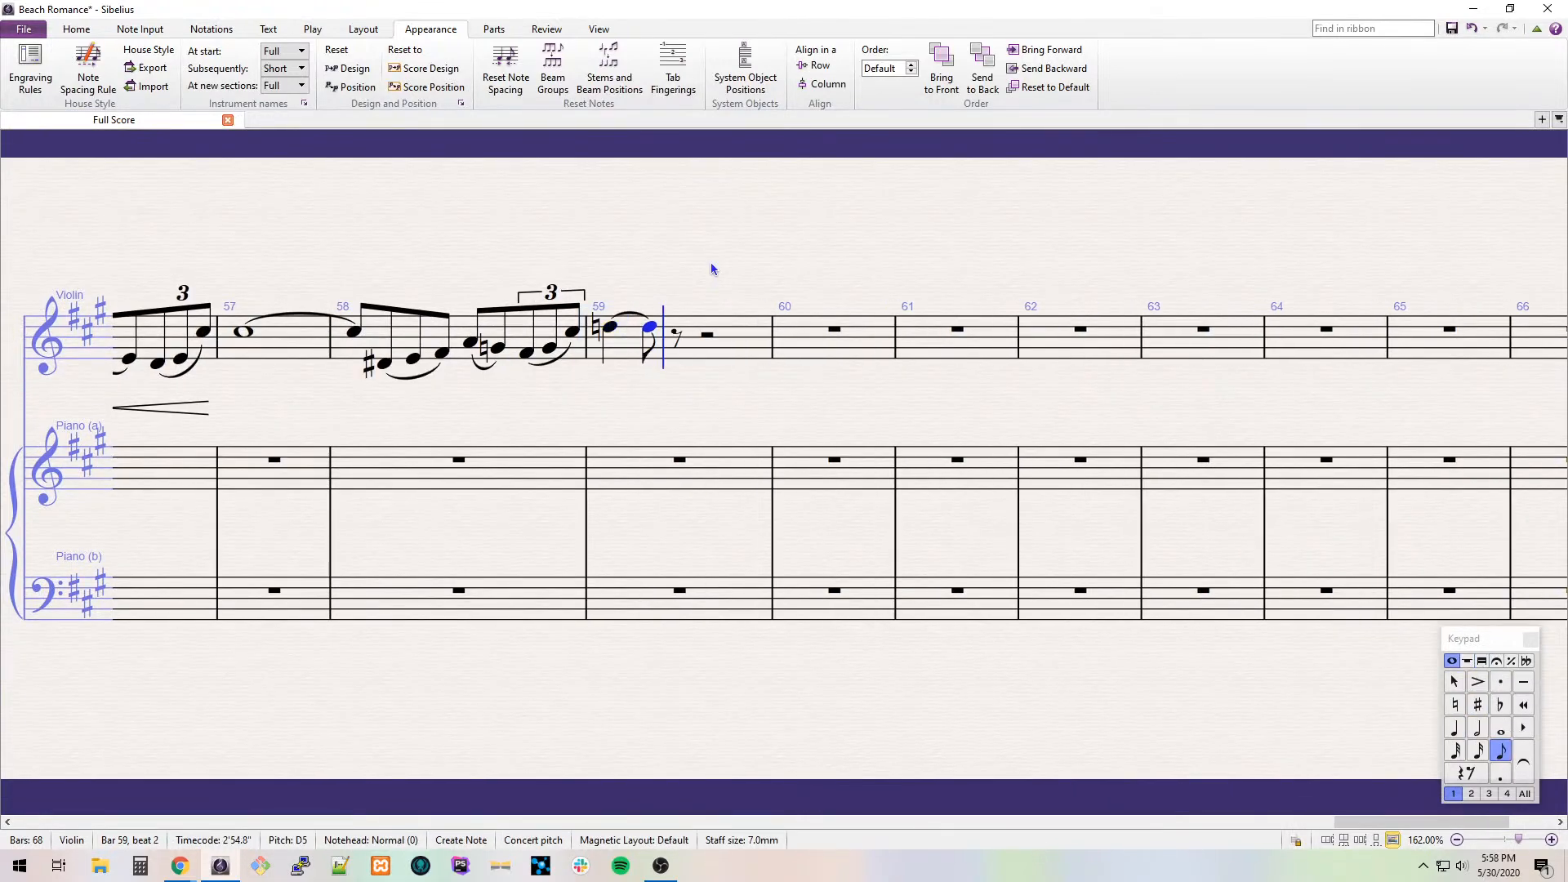
{"action": "key", "text": "c"}
{"action": "key", "text": "s"}
{"action": "key", "text": "c"}
{"action": "key", "text": "b"}
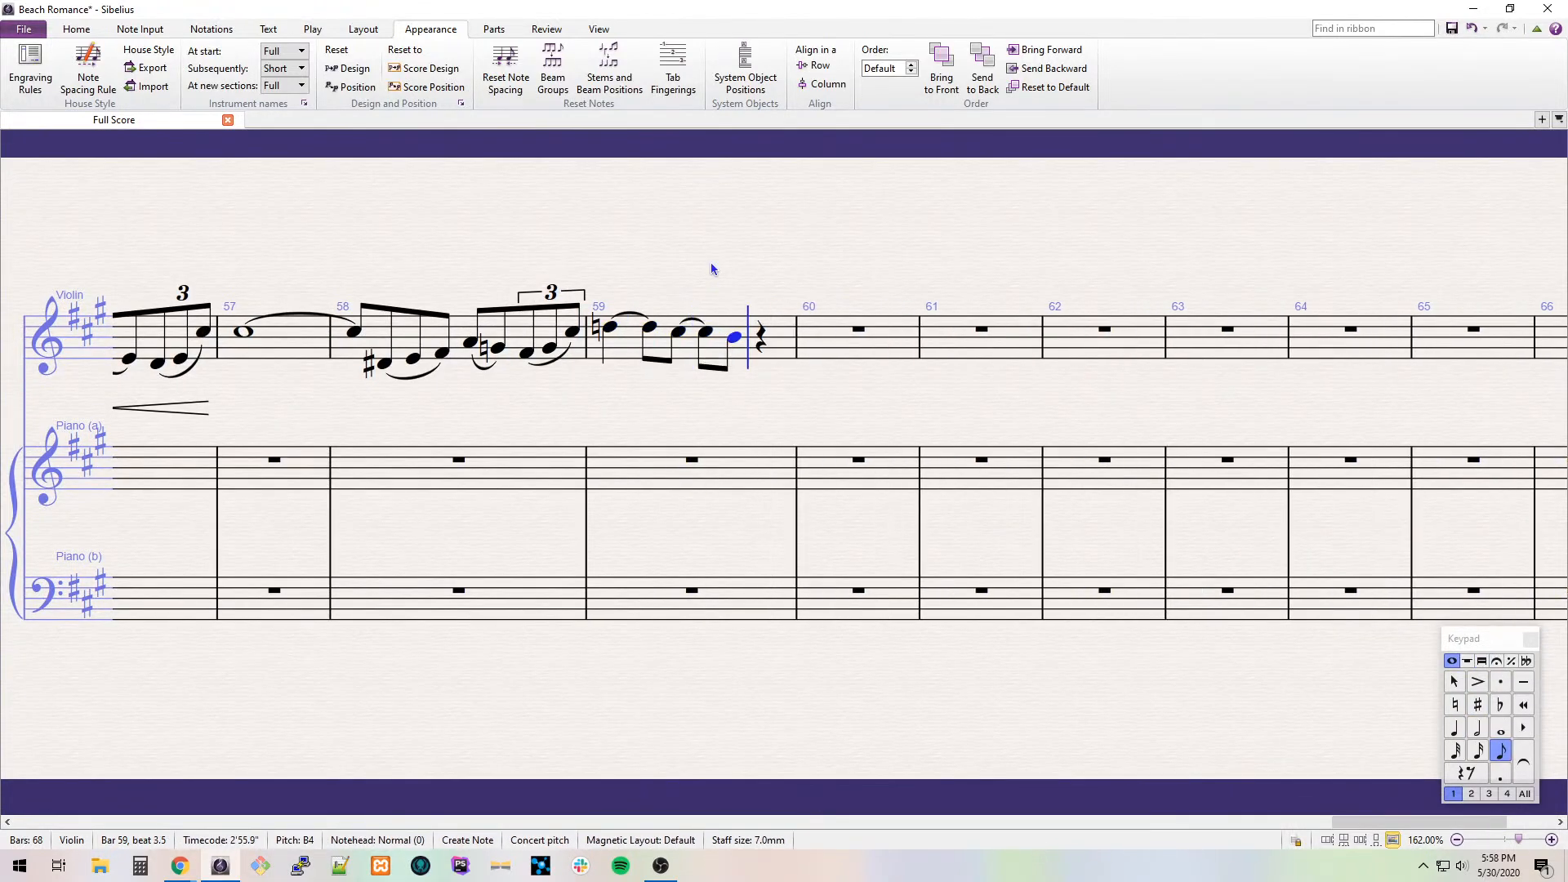
Complete violin bar 59 with an eighth-note triplet of A#, B and D.
{"action": "key", "text": "8"}
{"action": "key", "text": "a"}
{"action": "key", "text": "ctrl+3"}
{"action": "key", "text": "b"}
{"action": "key", "text": "d"}
Enter a quarter-note F# tied to an eighth, two tied eighth-note Es and an eighth-note D in violin bar 60.
{"action": "key", "text": "5"}
{"action": "key", "text": "f"}
{"action": "key", "text": "4"}
{"action": "key", "text": "Return"}
{"action": "key", "text": "e"}
{"action": "key", "text": "Return"}
{"action": "key", "text": "d"}
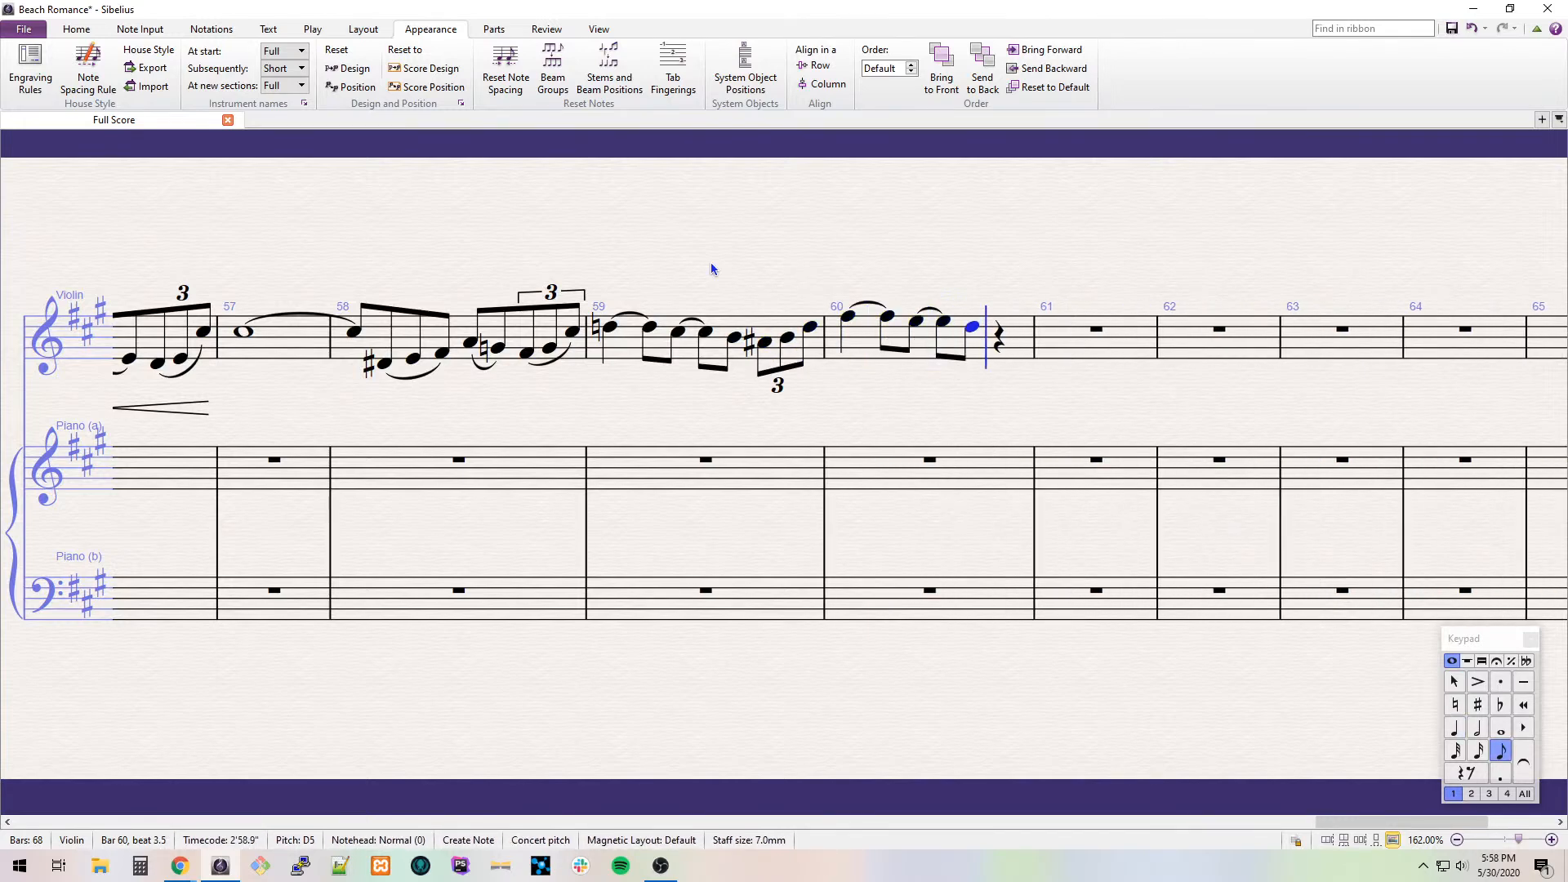
Complete violin bar 60 with an eighth-note triplet of C#, D and F#.
{"action": "key", "text": "c"}
{"action": "key", "text": "ctrl+3"}
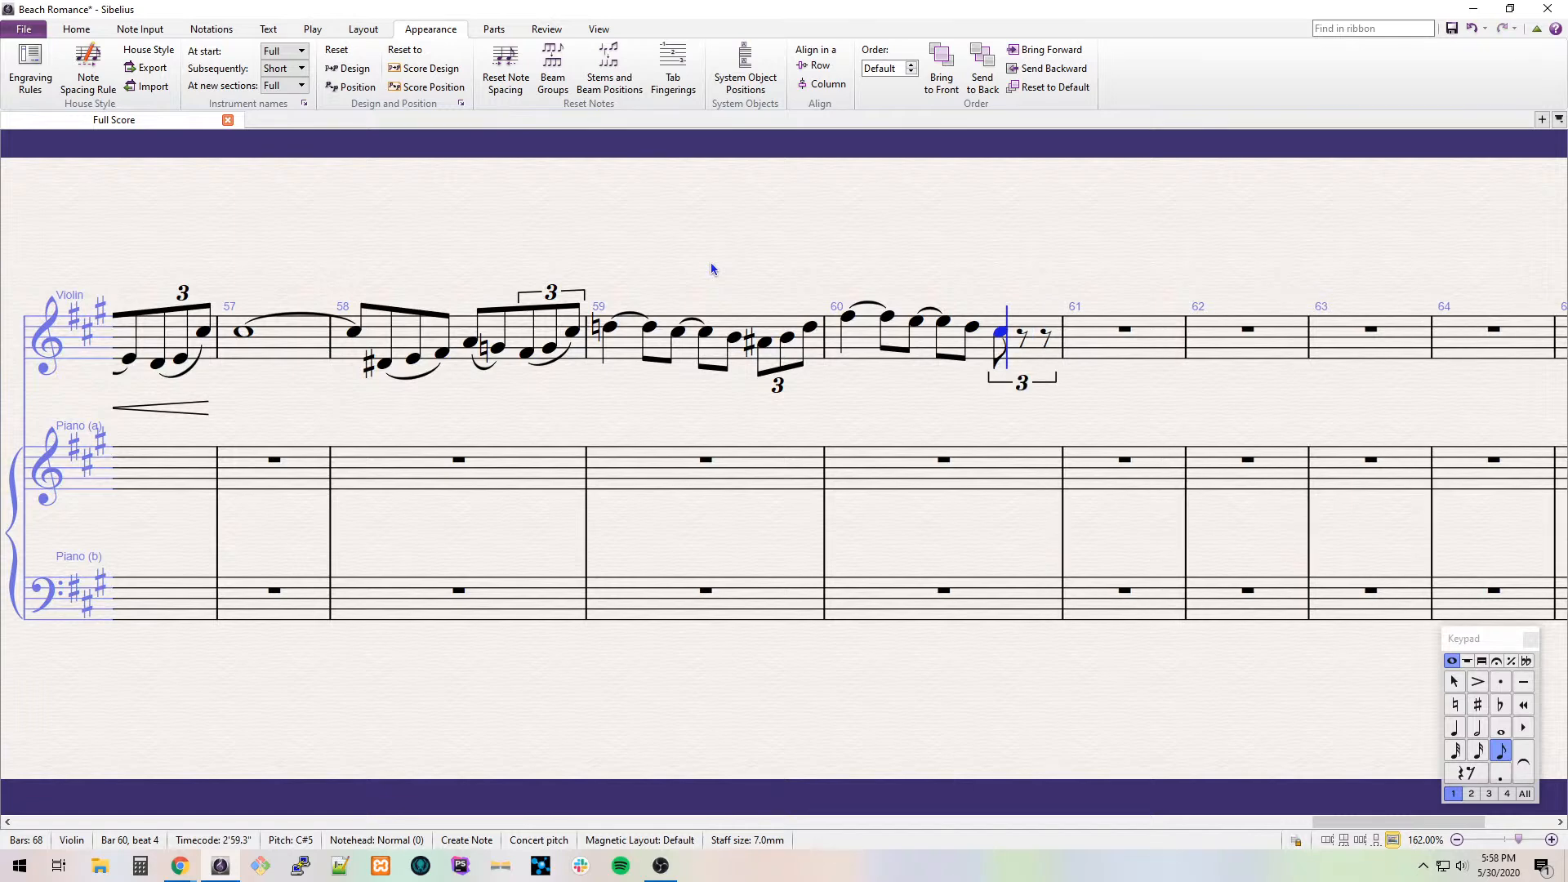
{"action": "key", "text": "d"}
{"action": "key", "text": "f"}
Begin violin bar 61 with eighth notes A and G# and an eighth-note triplet of E#, F# and A.
{"action": "key", "text": "a"}
{"action": "key", "text": "g"}
{"action": "key", "text": "e"}
{"action": "key", "text": "8"}
{"action": "key", "text": "ctrl+3"}
{"action": "key", "text": "f"}
{"action": "key", "text": "a"}
Continue violin bar 61 with an eighth-note triplet of high C#, B and A.
{"action": "key", "text": "c"}
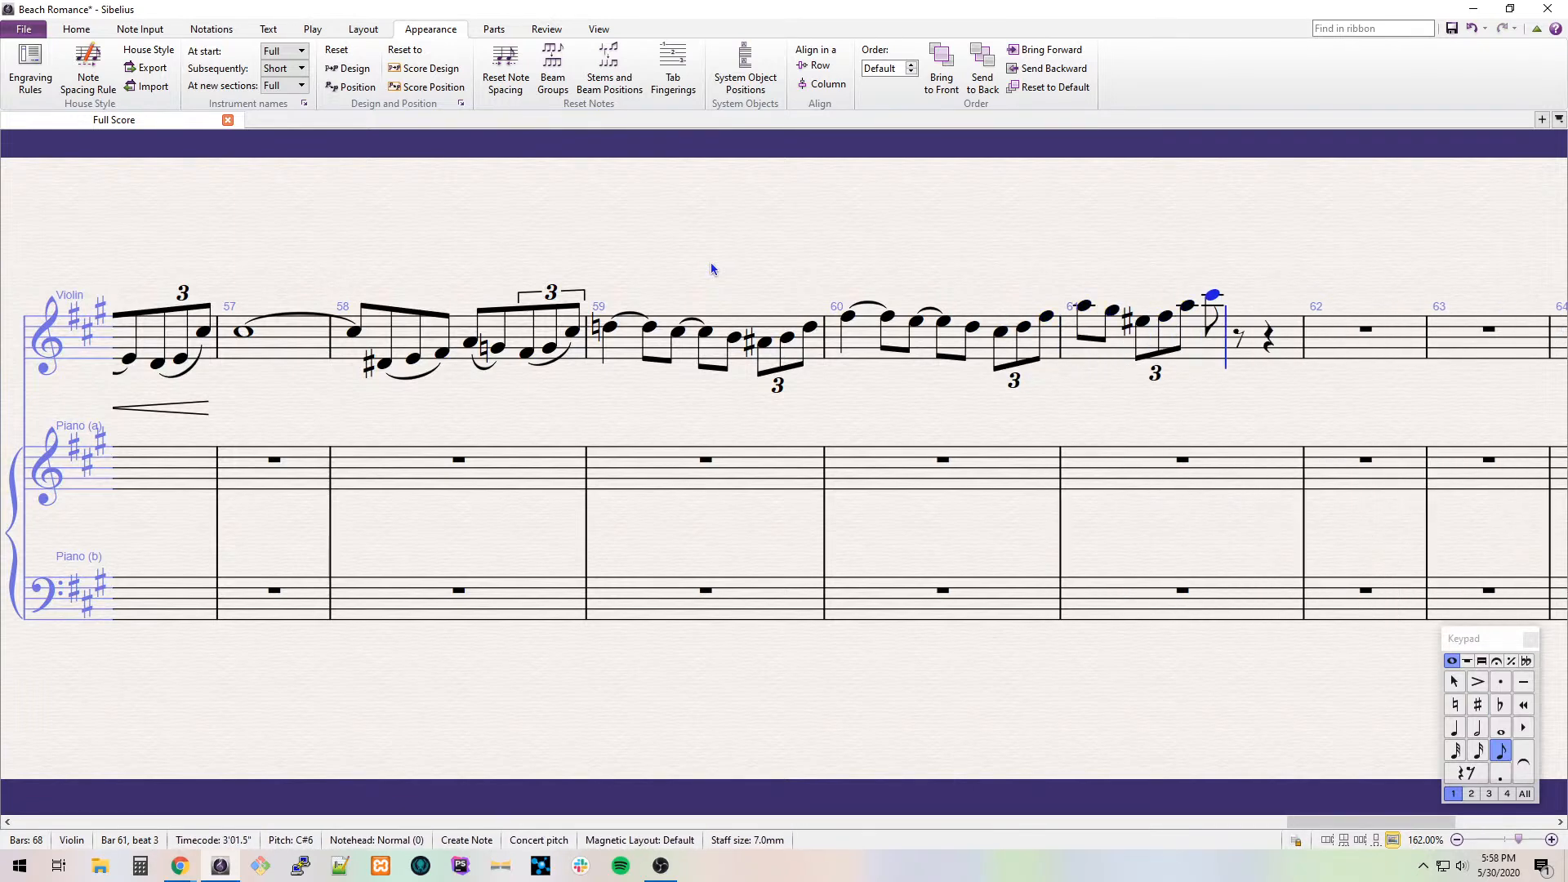
{"action": "key", "text": "ctrl+3"}
{"action": "key", "text": "b"}
{"action": "key", "text": "a"}
{"action": "key", "text": "b"}
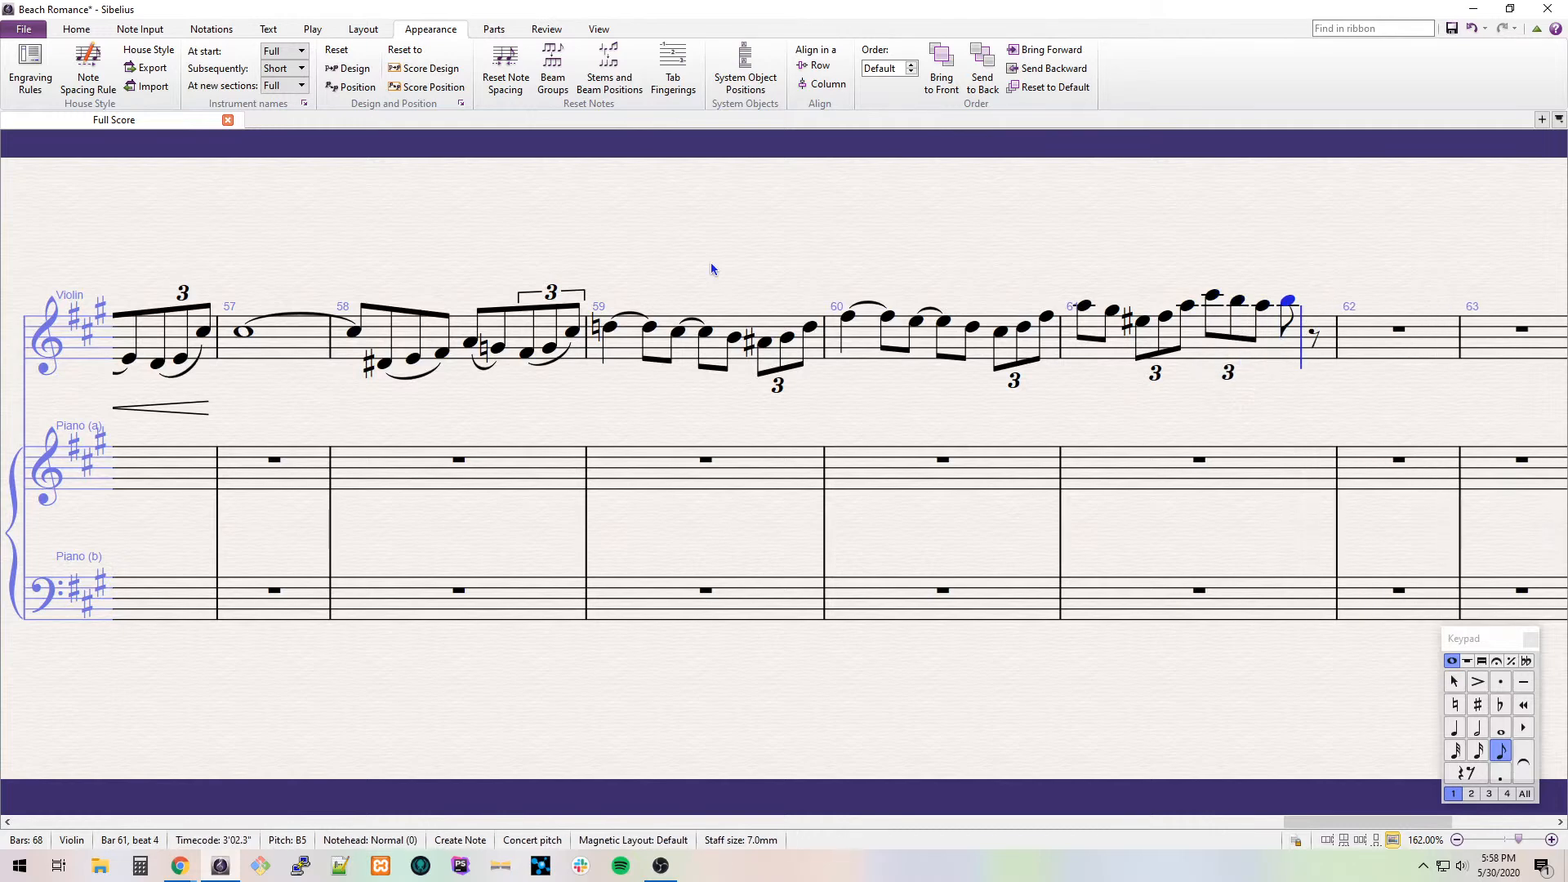
{"action": "key", "text": "ctrl+z"}
{"action": "key", "text": "ctrl+z"}
{"action": "key", "text": "ctrl+y"}
Complete violin bar 61 with an eighth-note triplet of G#, A and C#.
{"action": "key", "text": "g"}
{"action": "key", "text": "ctrl+3"}
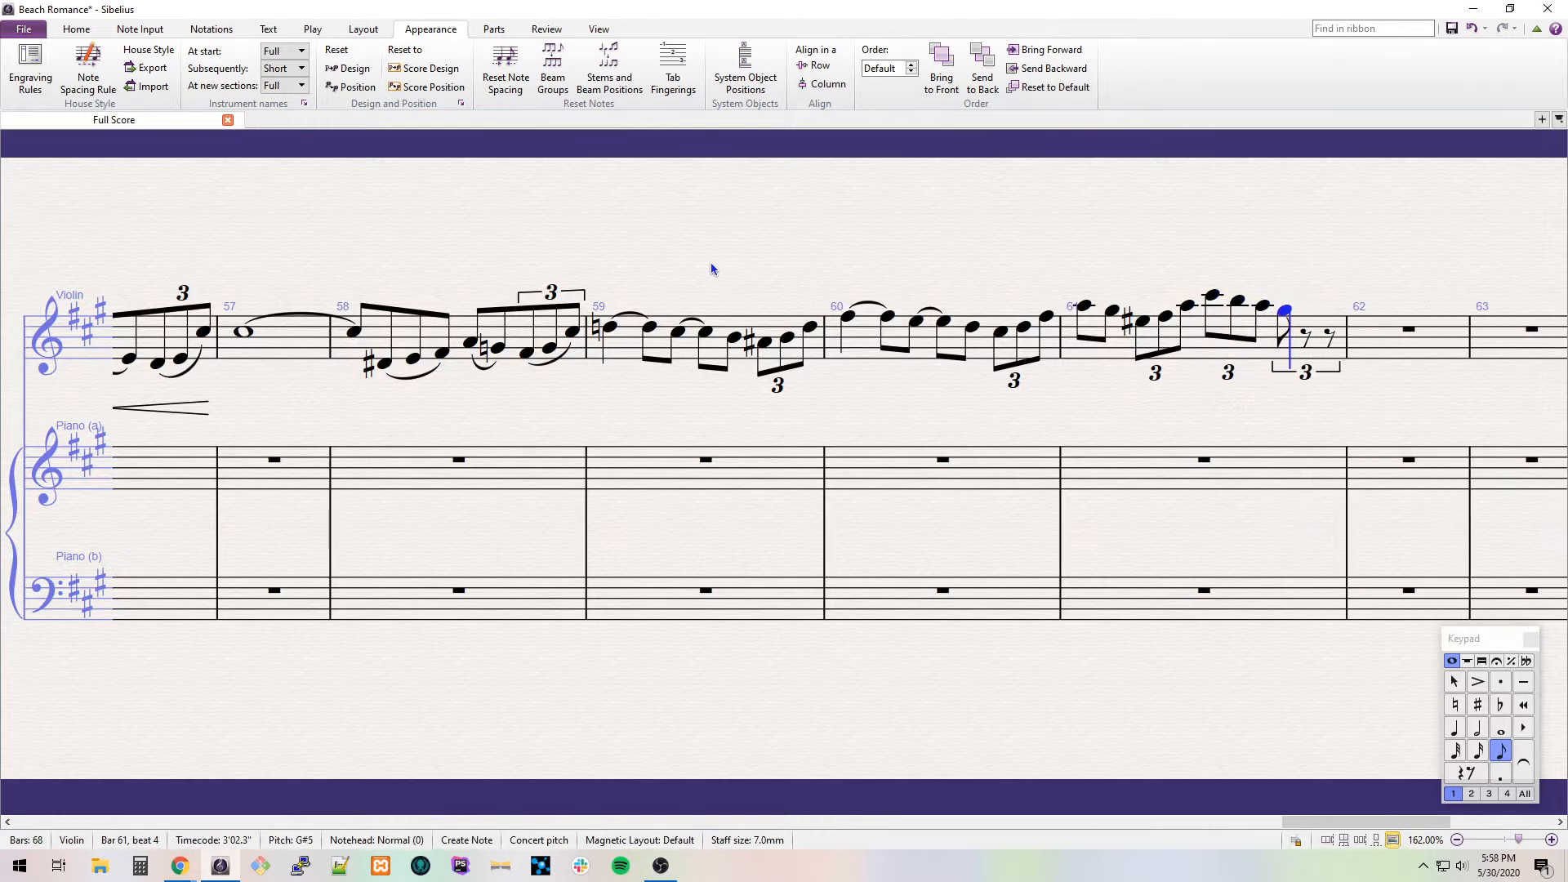
{"action": "key", "text": "a"}
{"action": "key", "text": "c"}
Hide the tuplet numbers and brackets of the last two triplets in violin bar 61.
{"action": "key", "text": "shift+Left"}
{"action": "key", "text": "shift+Left"}
{"action": "key", "text": "shift+Left"}
{"action": "key", "text": "shift+Left"}
{"action": "key", "text": "shift+Left"}
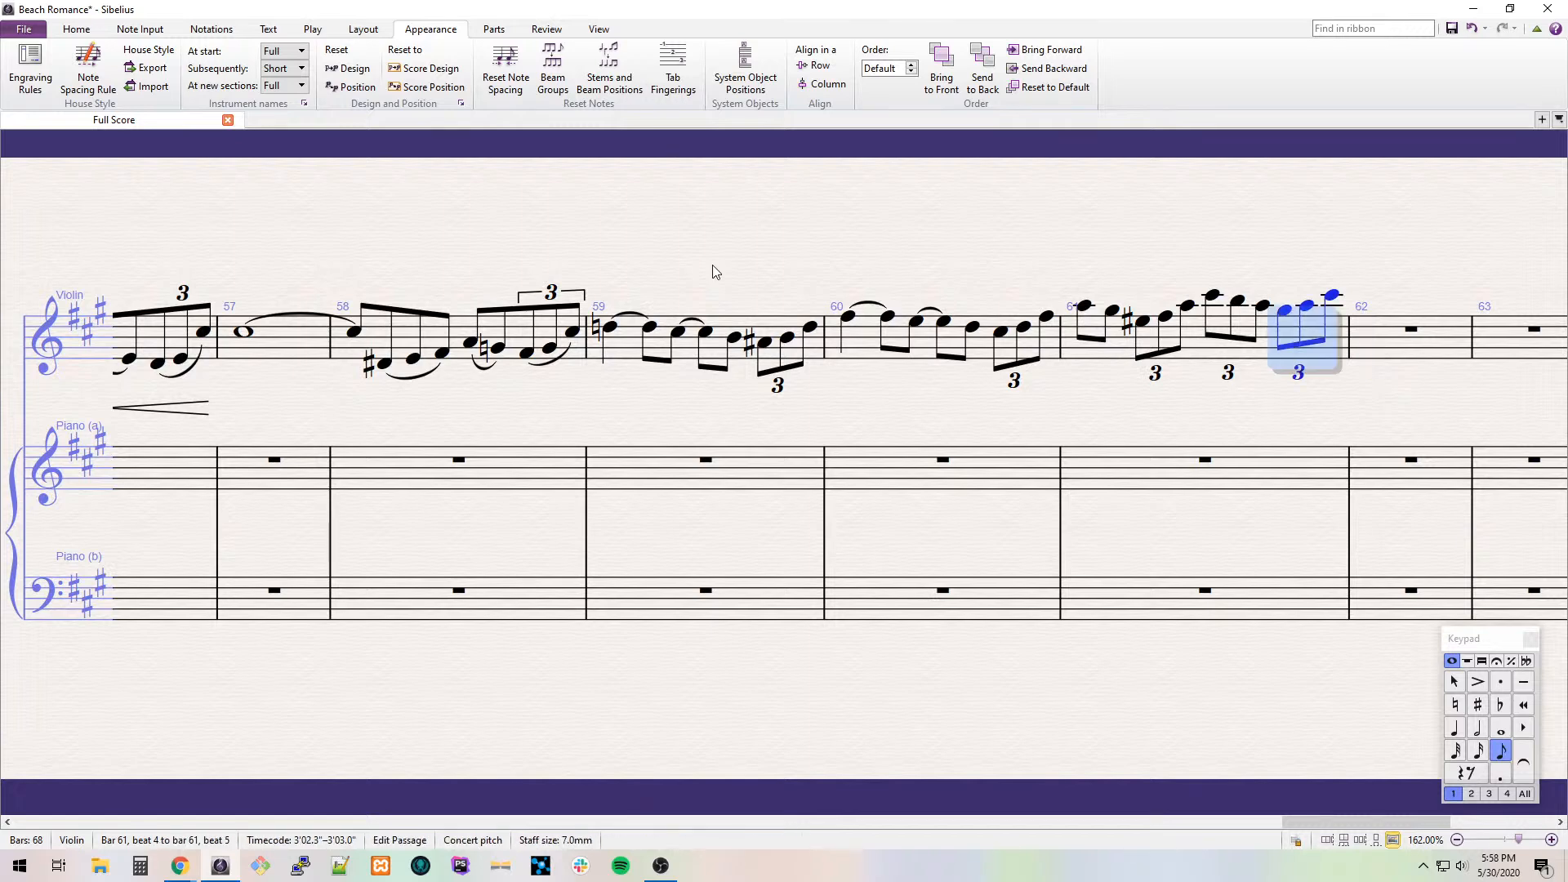
{"action": "key", "text": "ctrl+alt+i"}
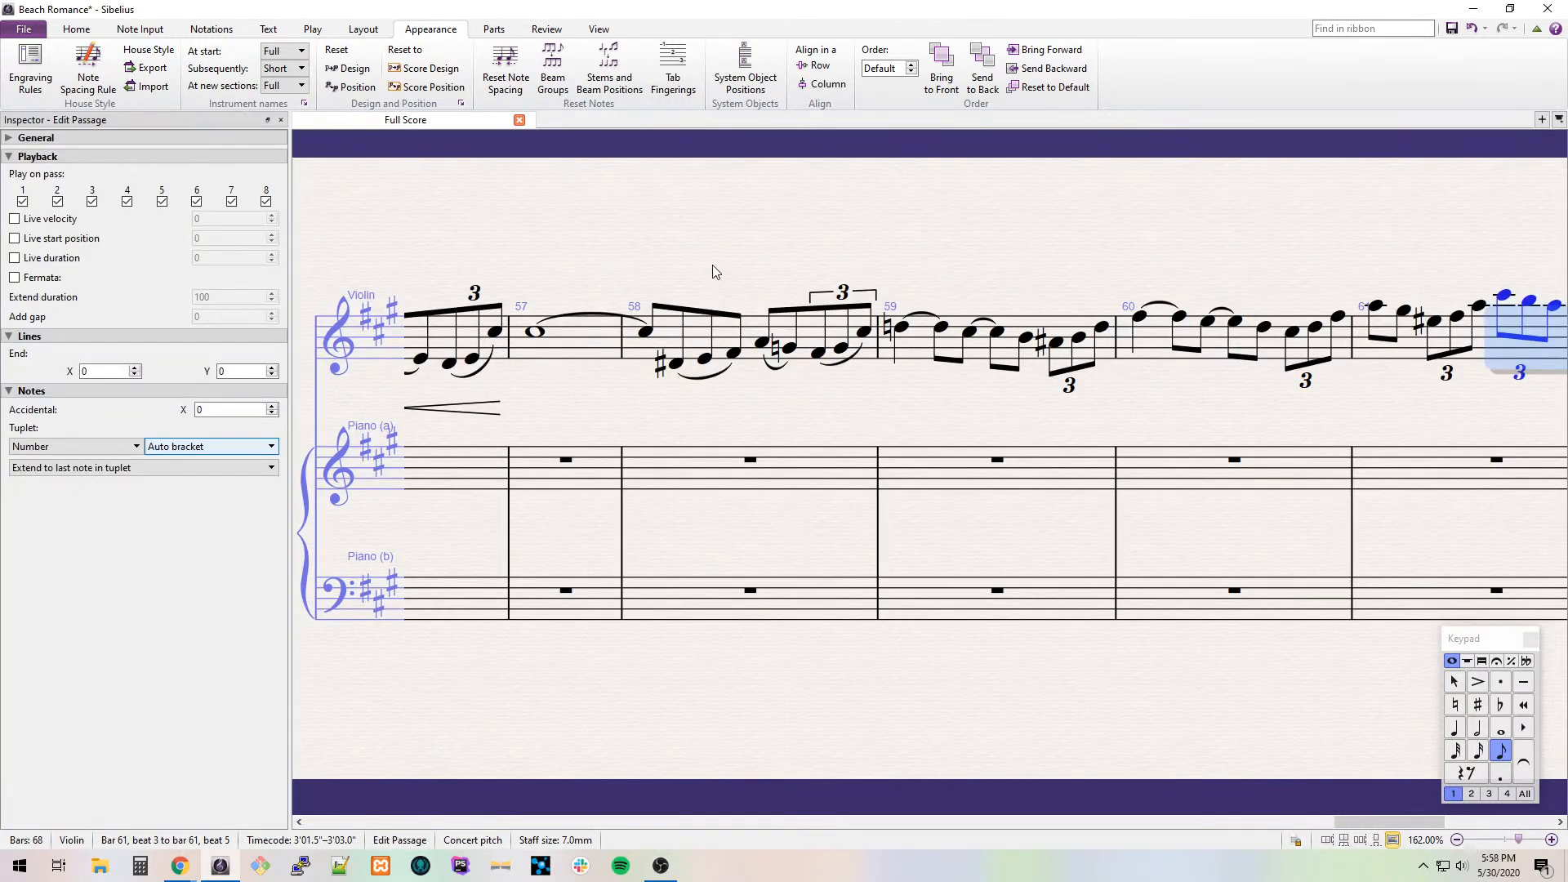
{"action": "left_click", "coordinate": [70, 446]}
{"action": "left_click", "coordinate": [49, 460]}
{"action": "left_click", "coordinate": [213, 446]}
{"action": "left_click", "coordinate": [188, 461]}
{"action": "left_click", "coordinate": [1036, 467]}
Slur the A to the G# and the E# through the A of the first triplet in violin bar 61.
{"action": "left_click", "coordinate": [1007, 374]}
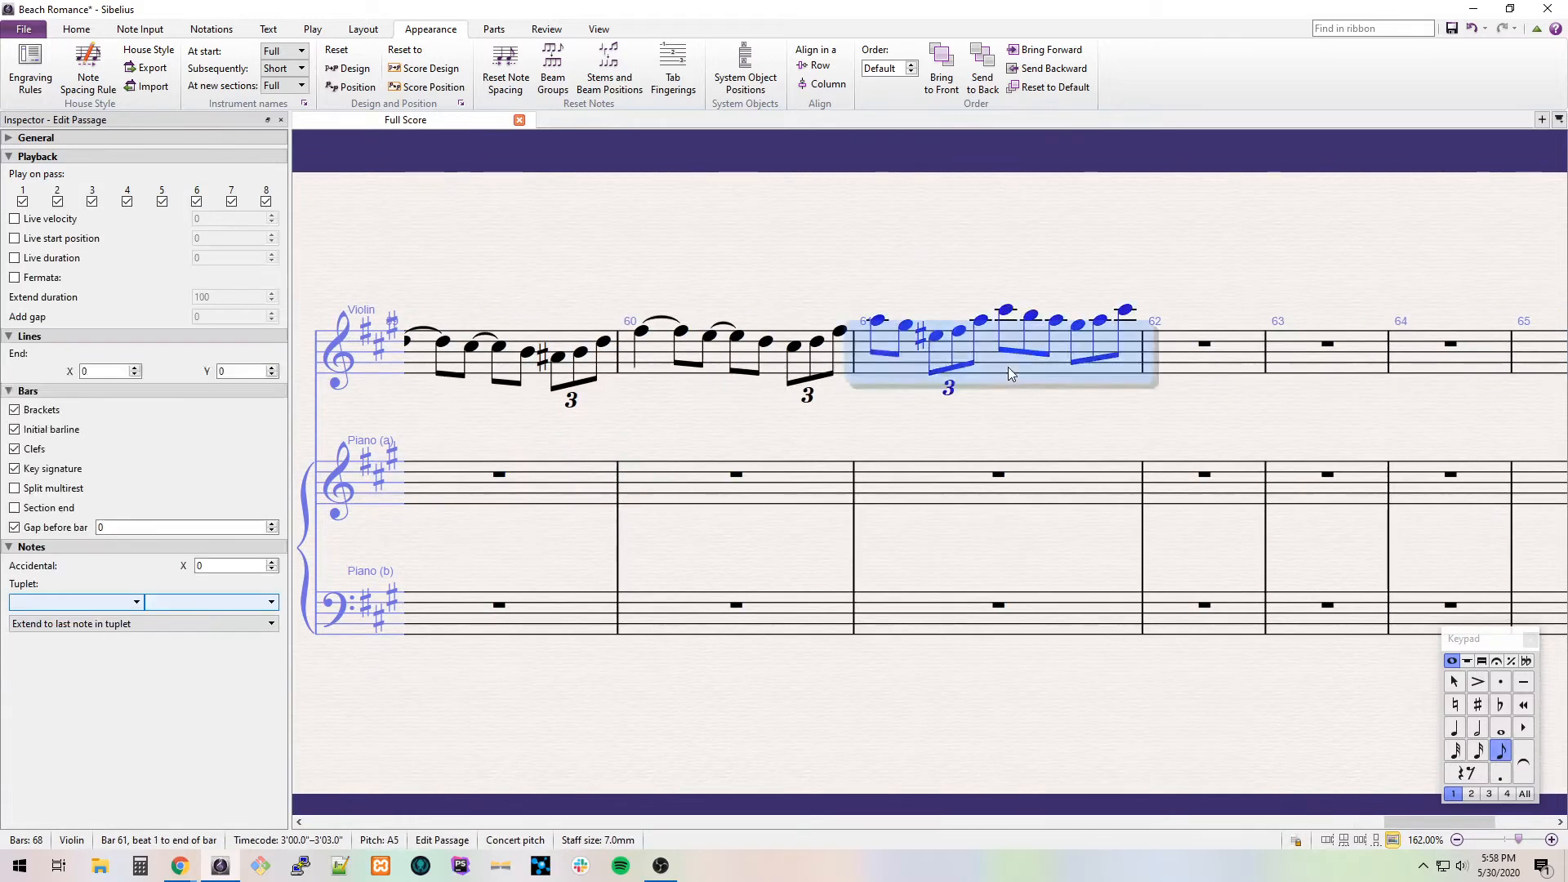
{"action": "left_click", "coordinate": [878, 320]}
{"action": "key", "text": "s"}
{"action": "left_click", "coordinate": [936, 336]}
{"action": "key", "text": "s"}
{"action": "key", "text": "space"}
{"action": "key", "text": "Escape"}
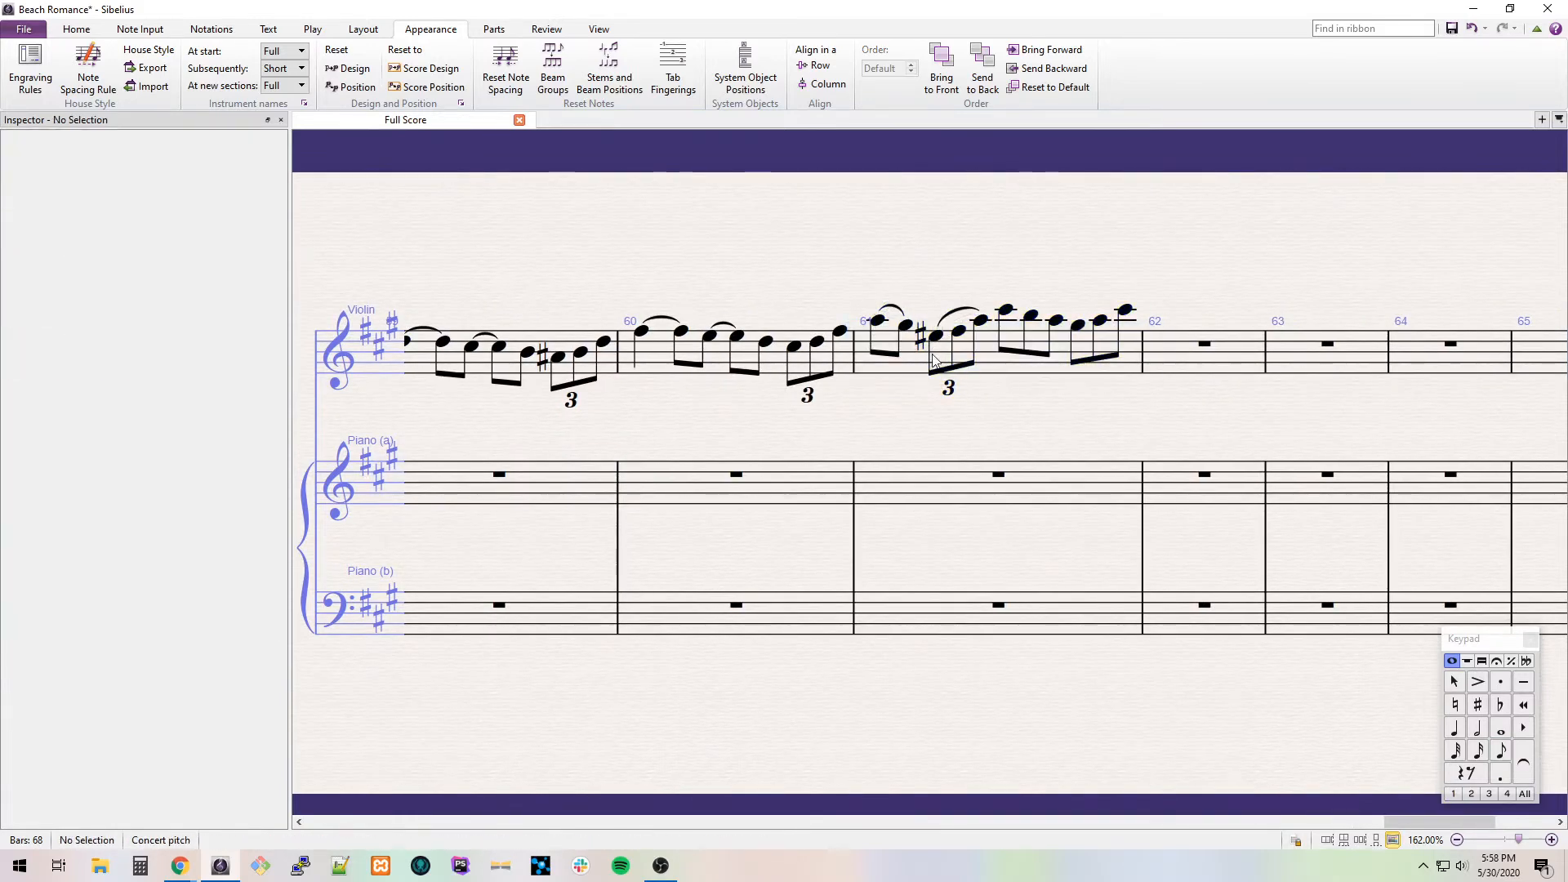
Add a crescendo hairpin under violin bar 61 from the E# to the end of the bar.
{"action": "left_click", "coordinate": [983, 376]}
{"action": "left_click", "coordinate": [932, 339], "text": "shift"}
{"action": "key", "text": "shift+period"}
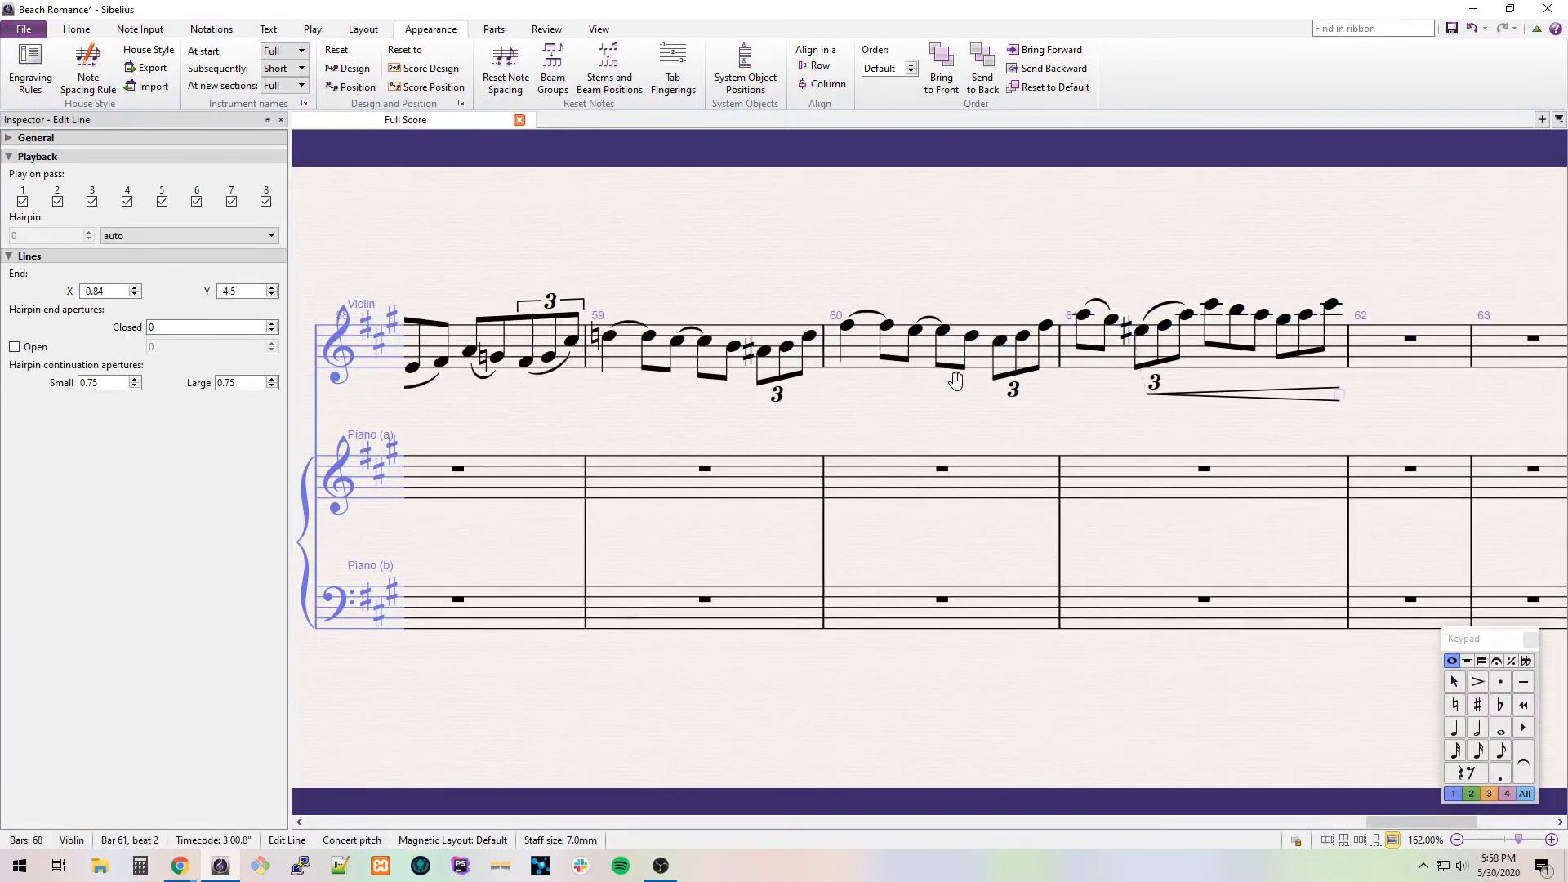
Slur the tied Es to the D in violin bar 60, and beam the triplet to the preceding eighths with no tuplet bracket.
{"action": "left_click", "coordinate": [902, 353]}
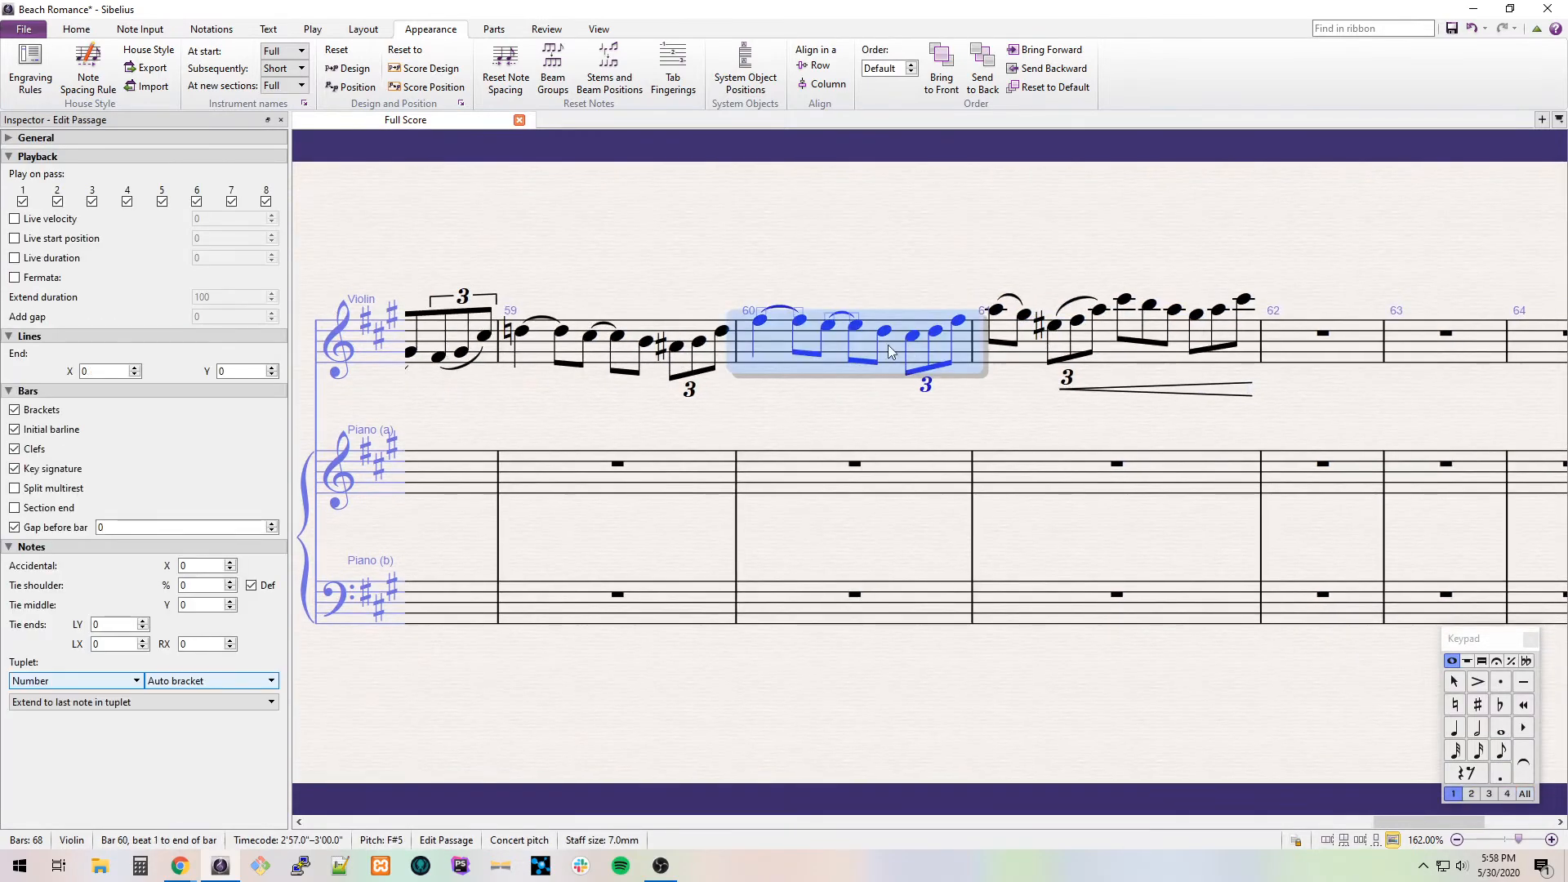
{"action": "left_click", "coordinate": [912, 335]}
{"action": "key", "text": "F9"}
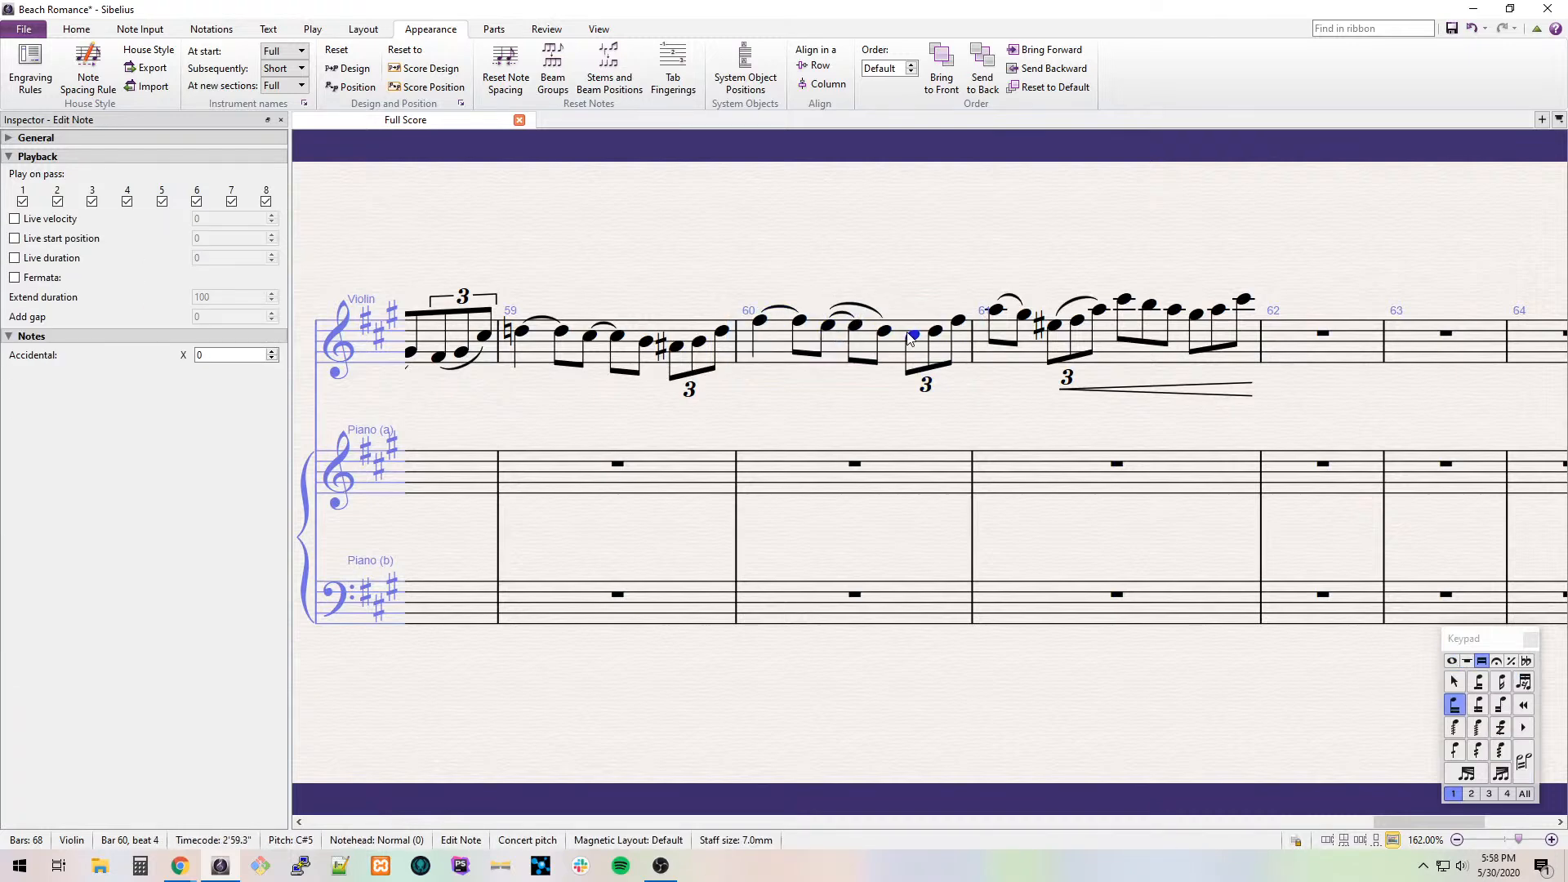
{"action": "key", "text": "KP_8"}
{"action": "left_click", "coordinate": [959, 320], "text": "shift"}
{"action": "left_click", "coordinate": [136, 446]}
{"action": "left_click", "coordinate": [272, 446]}
{"action": "left_click", "coordinate": [188, 488]}
Beam the triplet in violin bar 59 to the preceding eighth notes and set its tuplet to No bracket.
{"action": "left_click", "coordinate": [676, 347]}
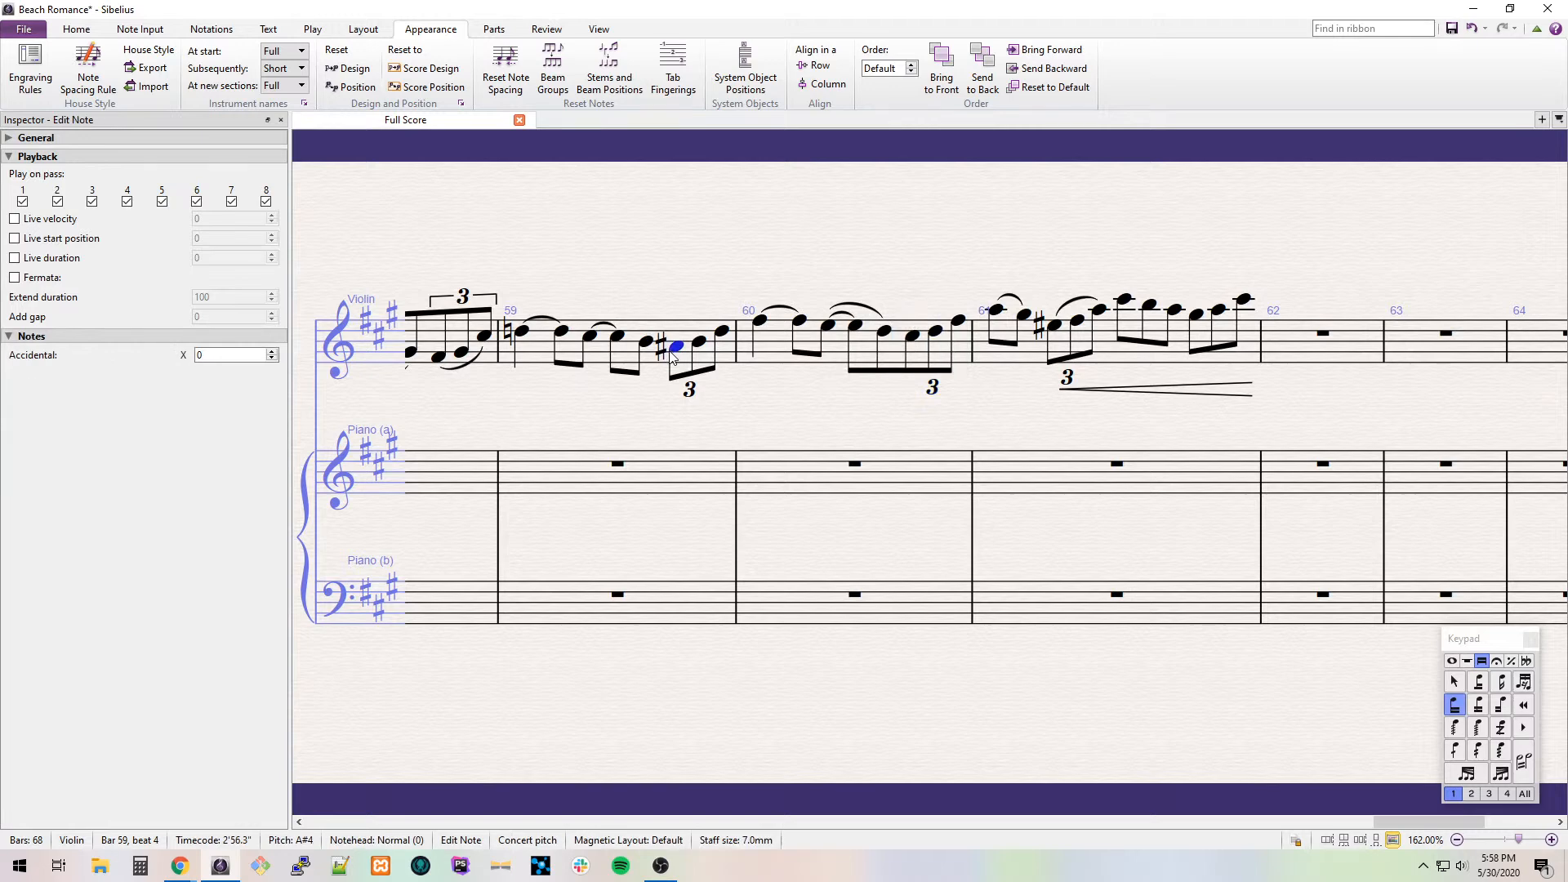
{"action": "key", "text": "KP_8"}
{"action": "left_click", "coordinate": [722, 330], "text": "shift"}
{"action": "left_click", "coordinate": [271, 446]}
{"action": "left_click", "coordinate": [188, 486]}
Slur the A#–B–D triplet and the tied C#s to the B in violin bar 59.
{"action": "left_click_drag", "start_coordinate": [709, 416], "coordinate": [941, 409]}
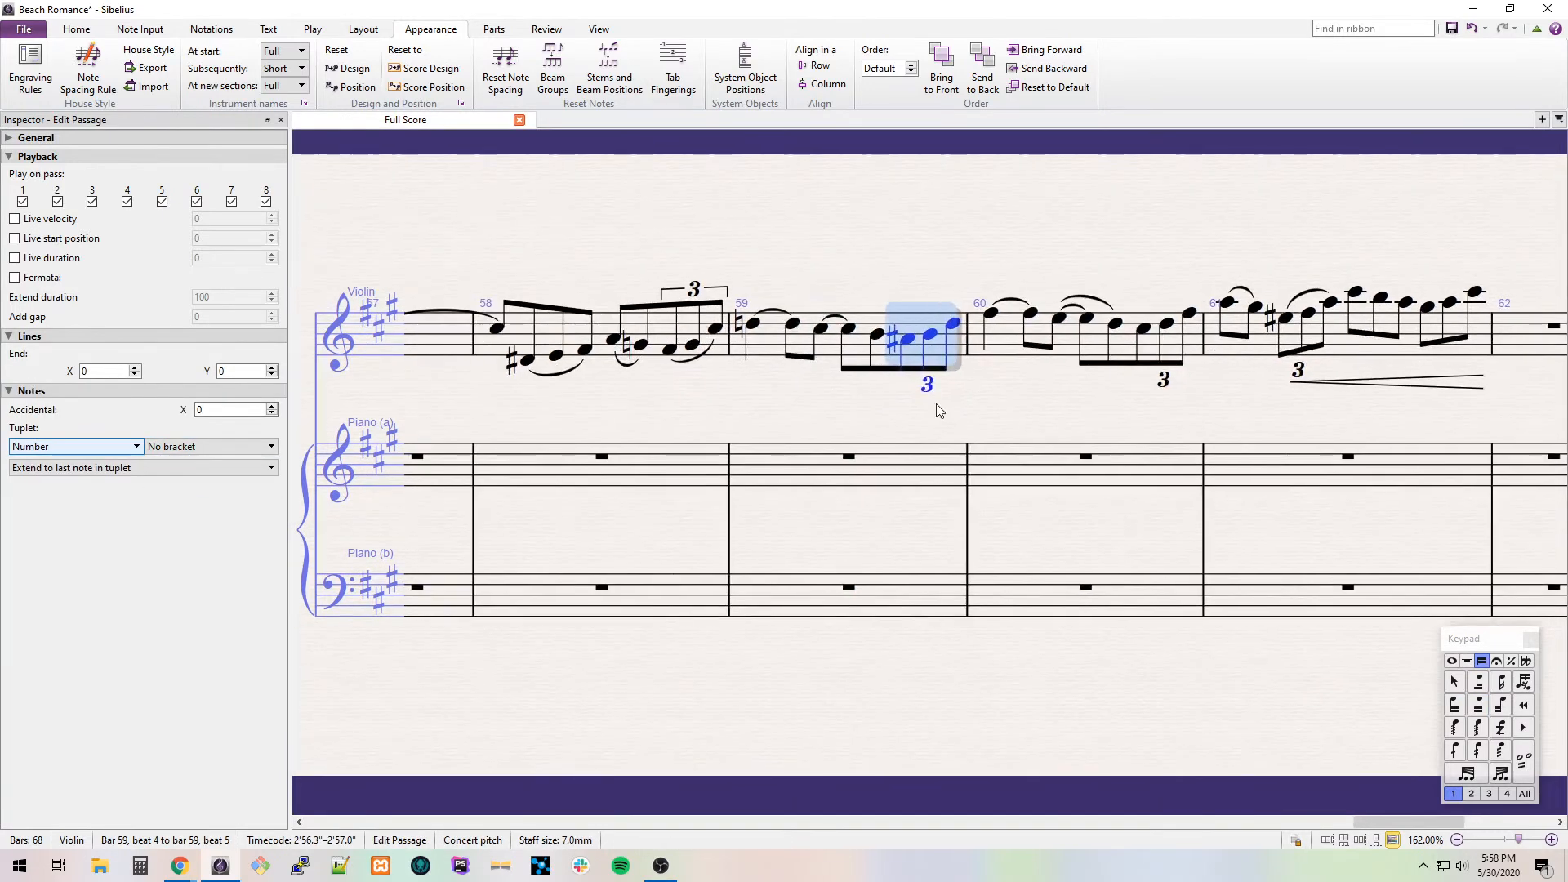
{"action": "key", "text": "s"}
{"action": "left_click", "coordinate": [819, 331]}
{"action": "key", "text": "s"}
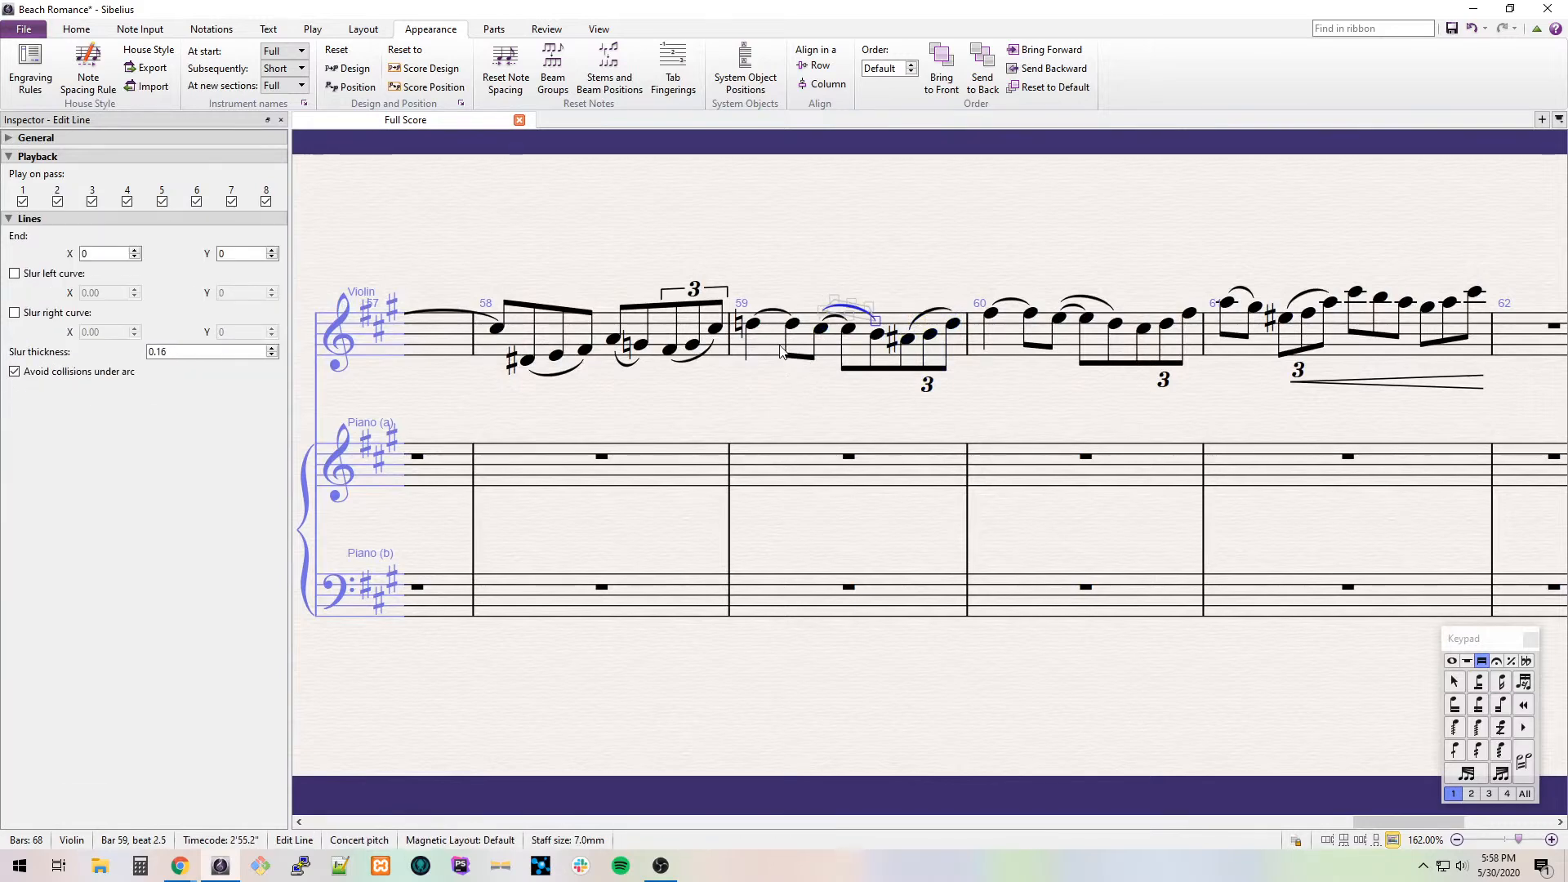
Add the expression text "accel." under the first C# in violin bar 59.
{"action": "left_click", "coordinate": [815, 344]}
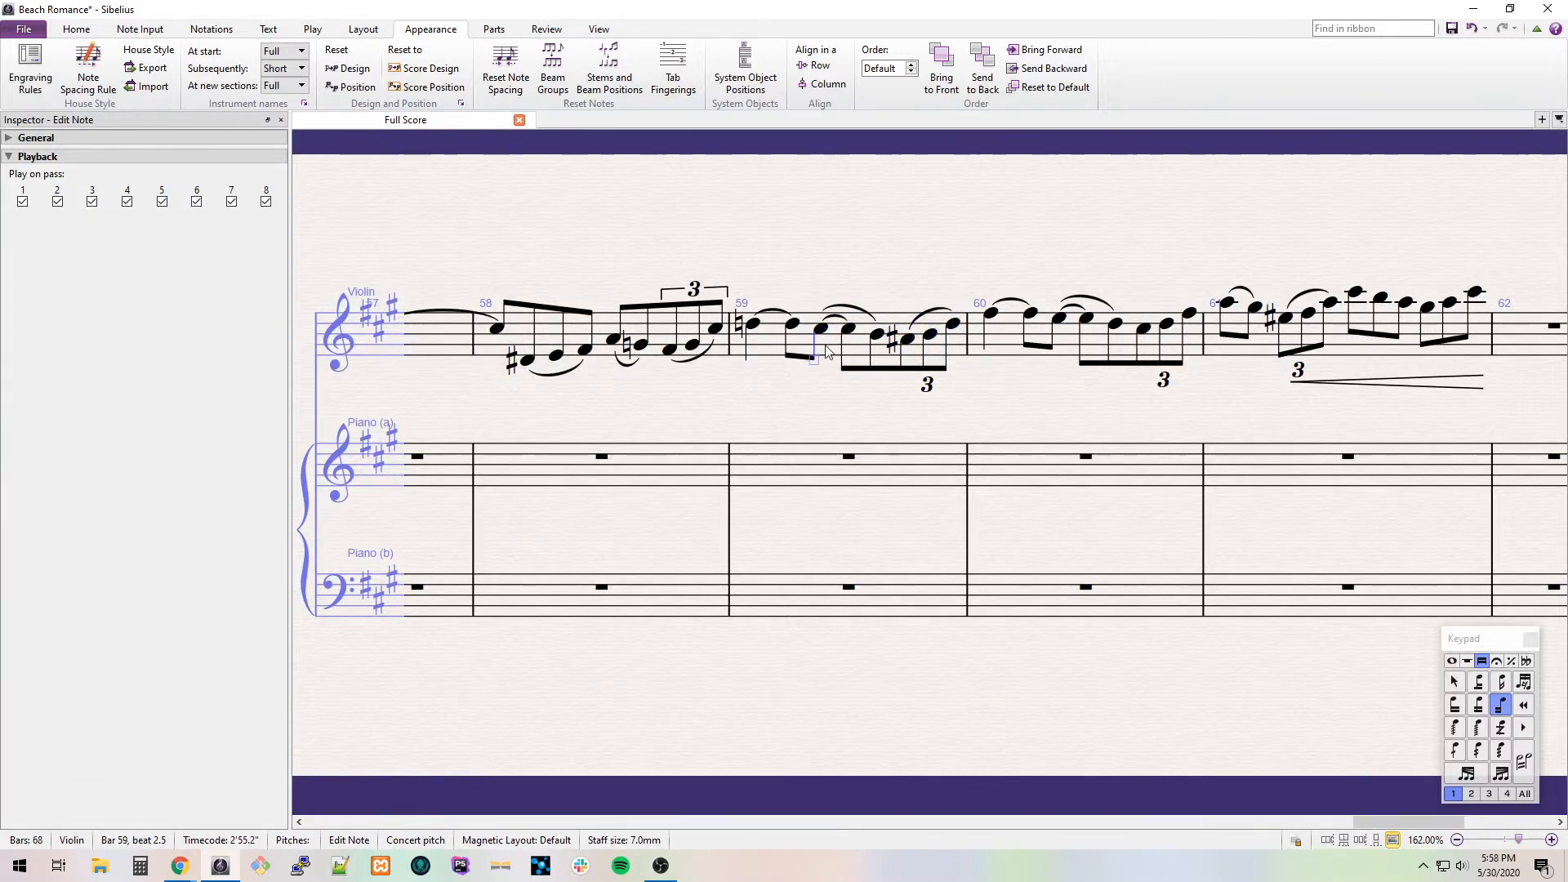
{"action": "key", "text": "ctrl+e"}
{"action": "type", "text": "accel."}
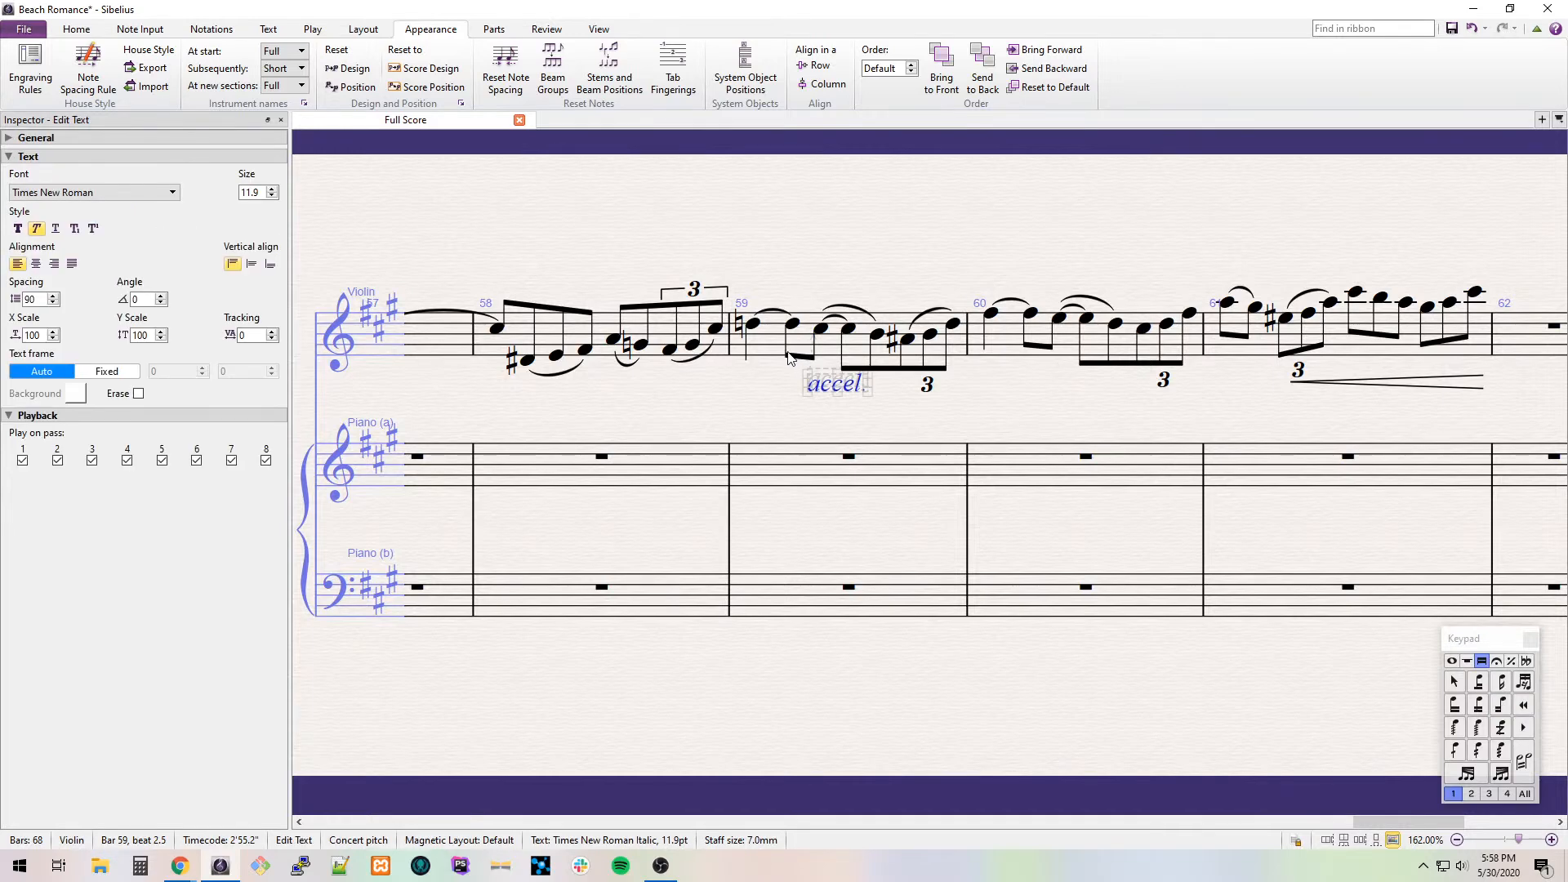
Set the tuplet in violin bar 58 to No bracket.
{"action": "left_click_drag", "start_coordinate": [748, 393], "coordinate": [556, 393]}
{"action": "left_click", "coordinate": [465, 336]}
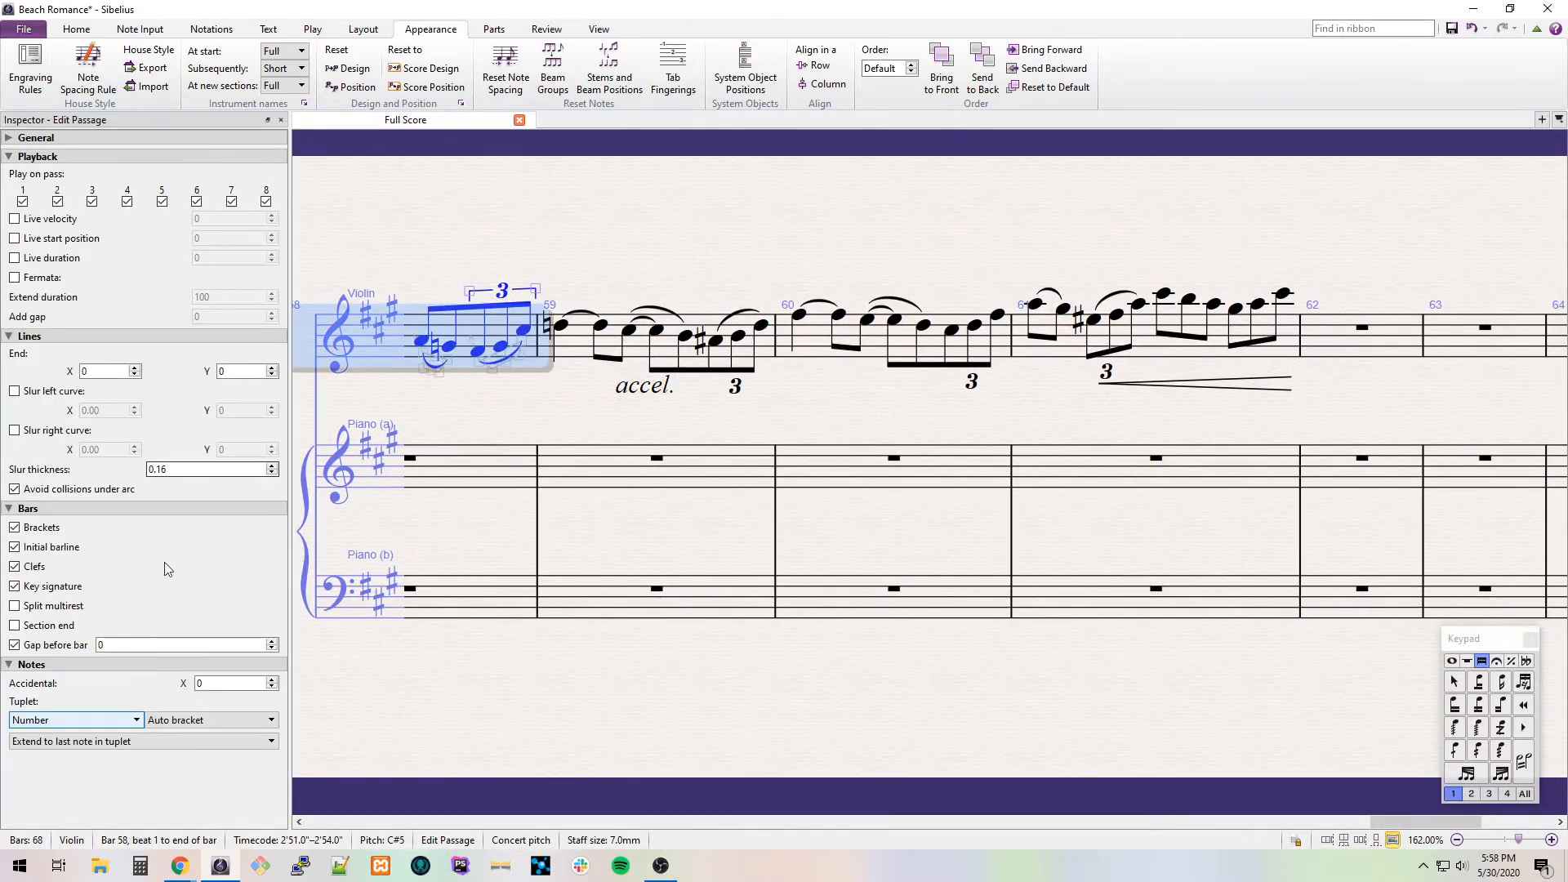
{"action": "left_click", "coordinate": [180, 719]}
{"action": "left_click", "coordinate": [180, 735]}
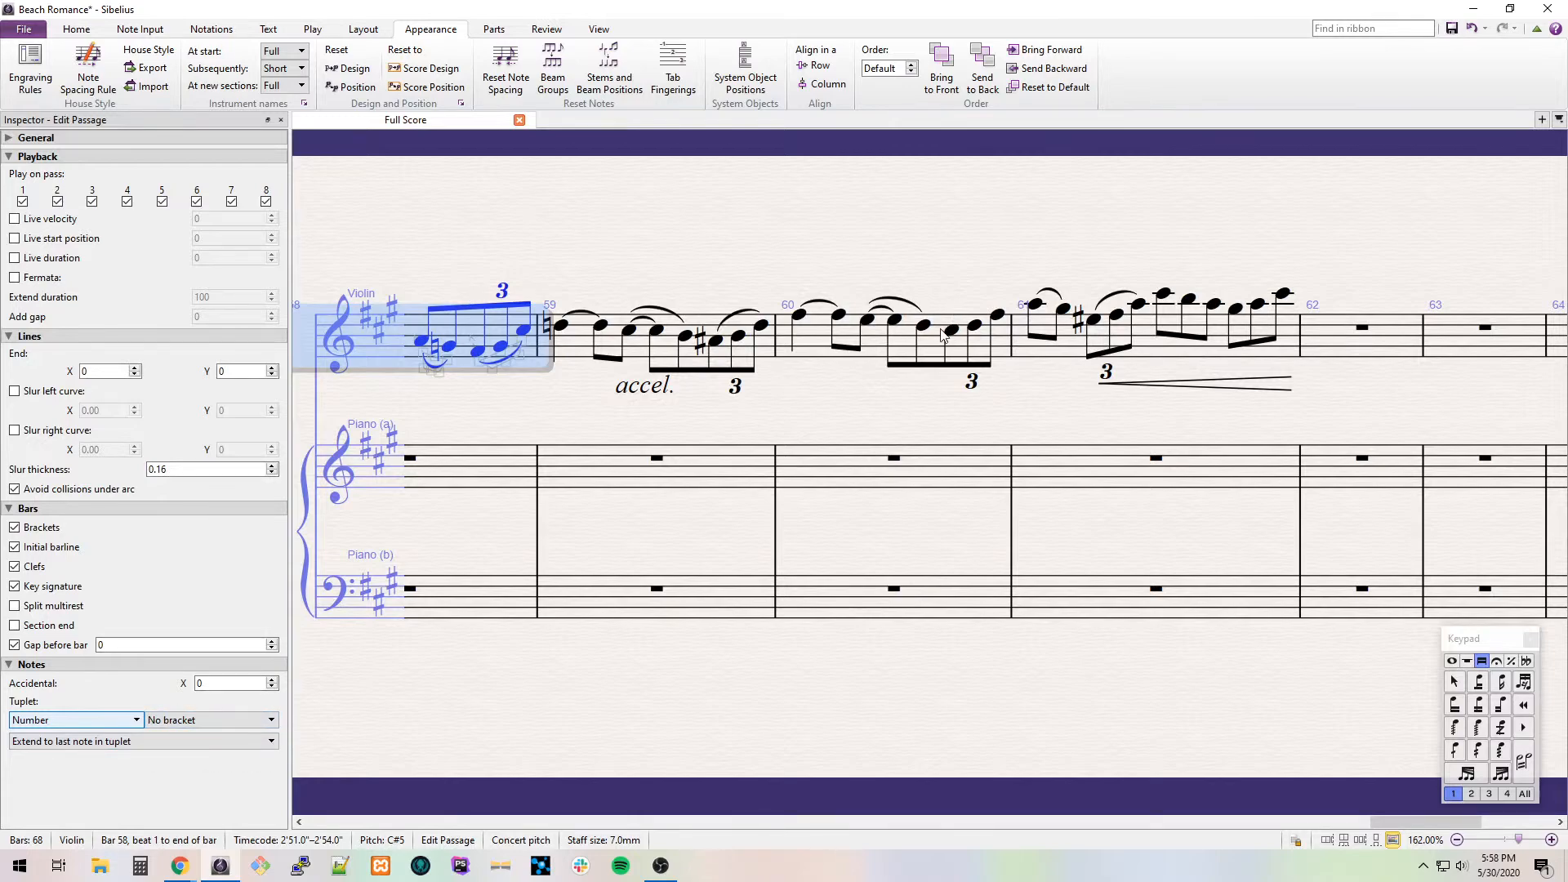
Slur the C#–D–F# triplet at the end of violin bar 60.
{"action": "left_click", "coordinate": [961, 340]}
{"action": "left_click", "coordinate": [955, 335]}
{"action": "key", "text": "n"}
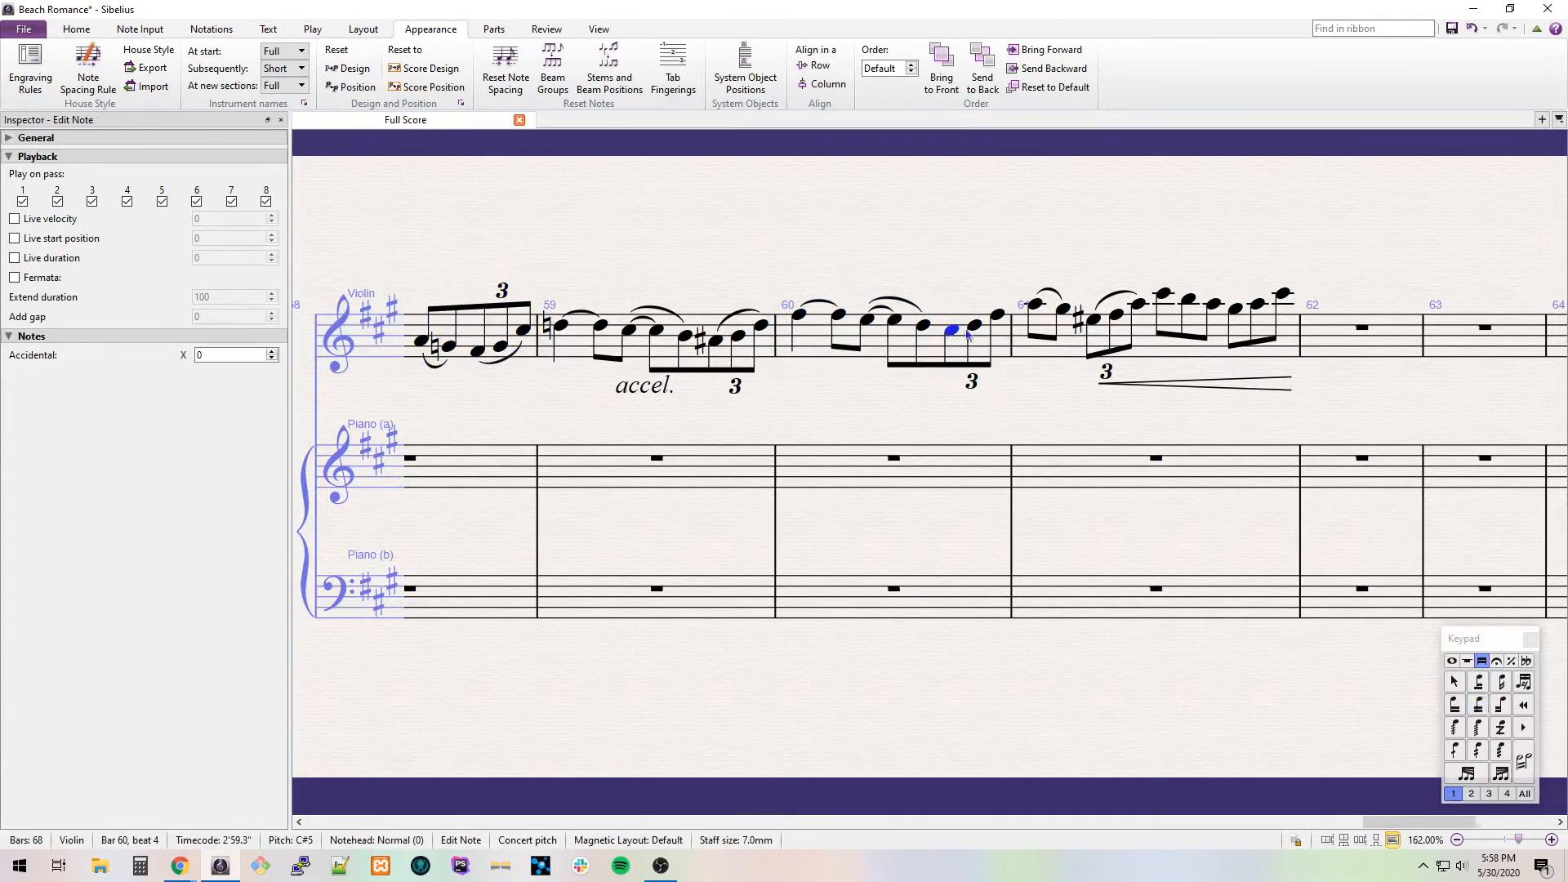
{"action": "key", "text": "space"}
{"action": "key", "text": "space"}
{"action": "key", "text": "Escape"}
{"action": "left_click_drag", "start_coordinate": [1113, 283], "coordinate": [747, 266]}
{"action": "key", "text": "s"}
{"action": "key", "text": "Escape"}
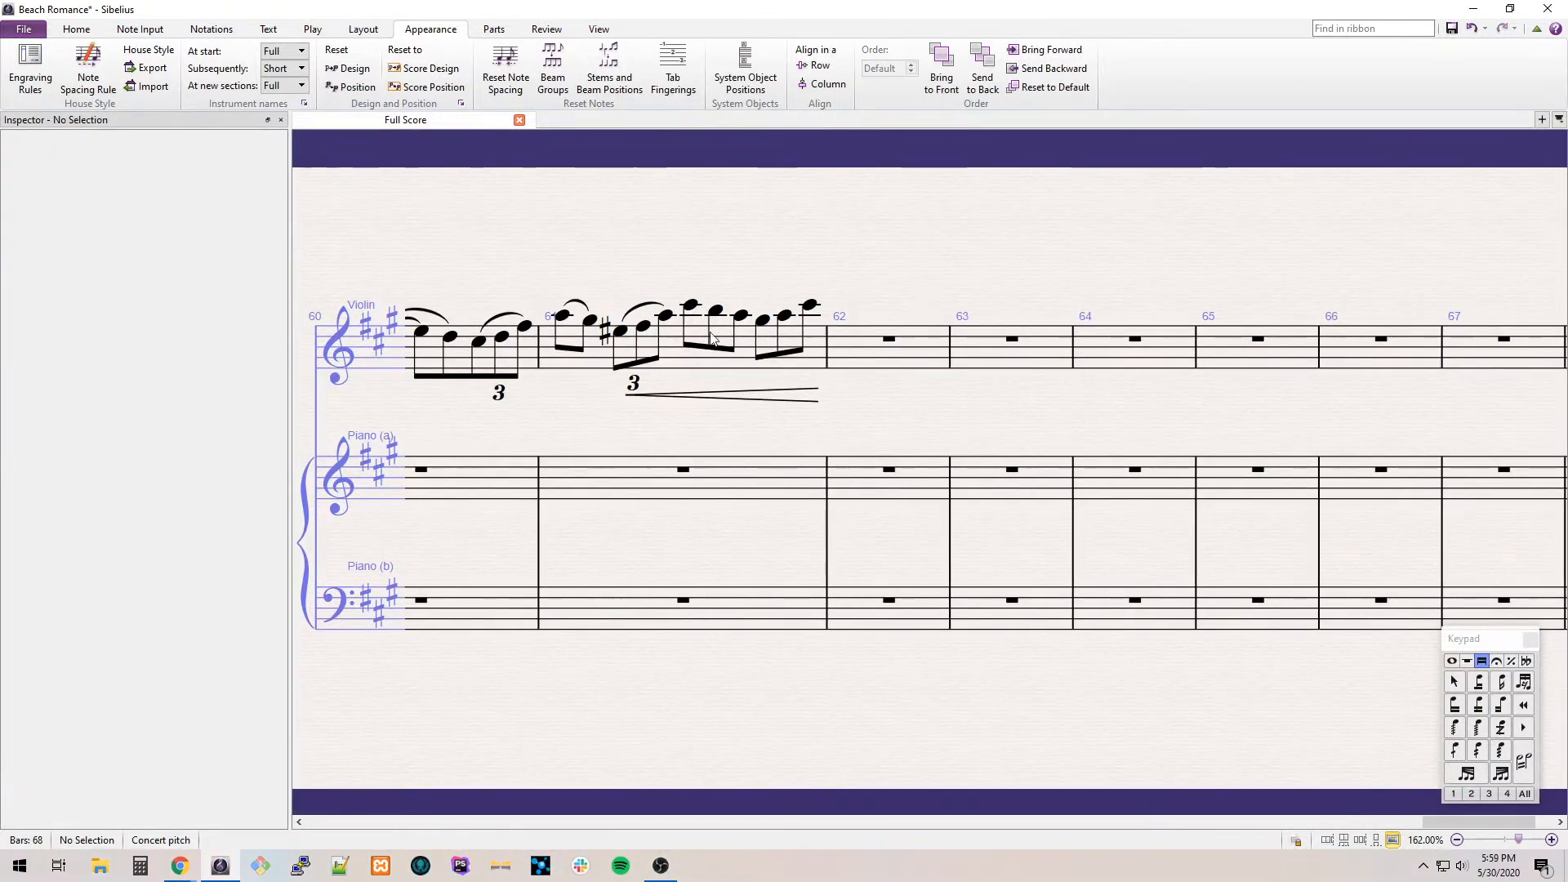
Fill violin bar 62 with a quarter E, a quarter C# tied to an eighth C#, and a quarter B slurred to an eighth A.
{"action": "left_click", "coordinate": [961, 344]}
{"action": "key", "text": "Left"}
{"action": "key", "text": "e"}
{"action": "key", "text": "Right"}
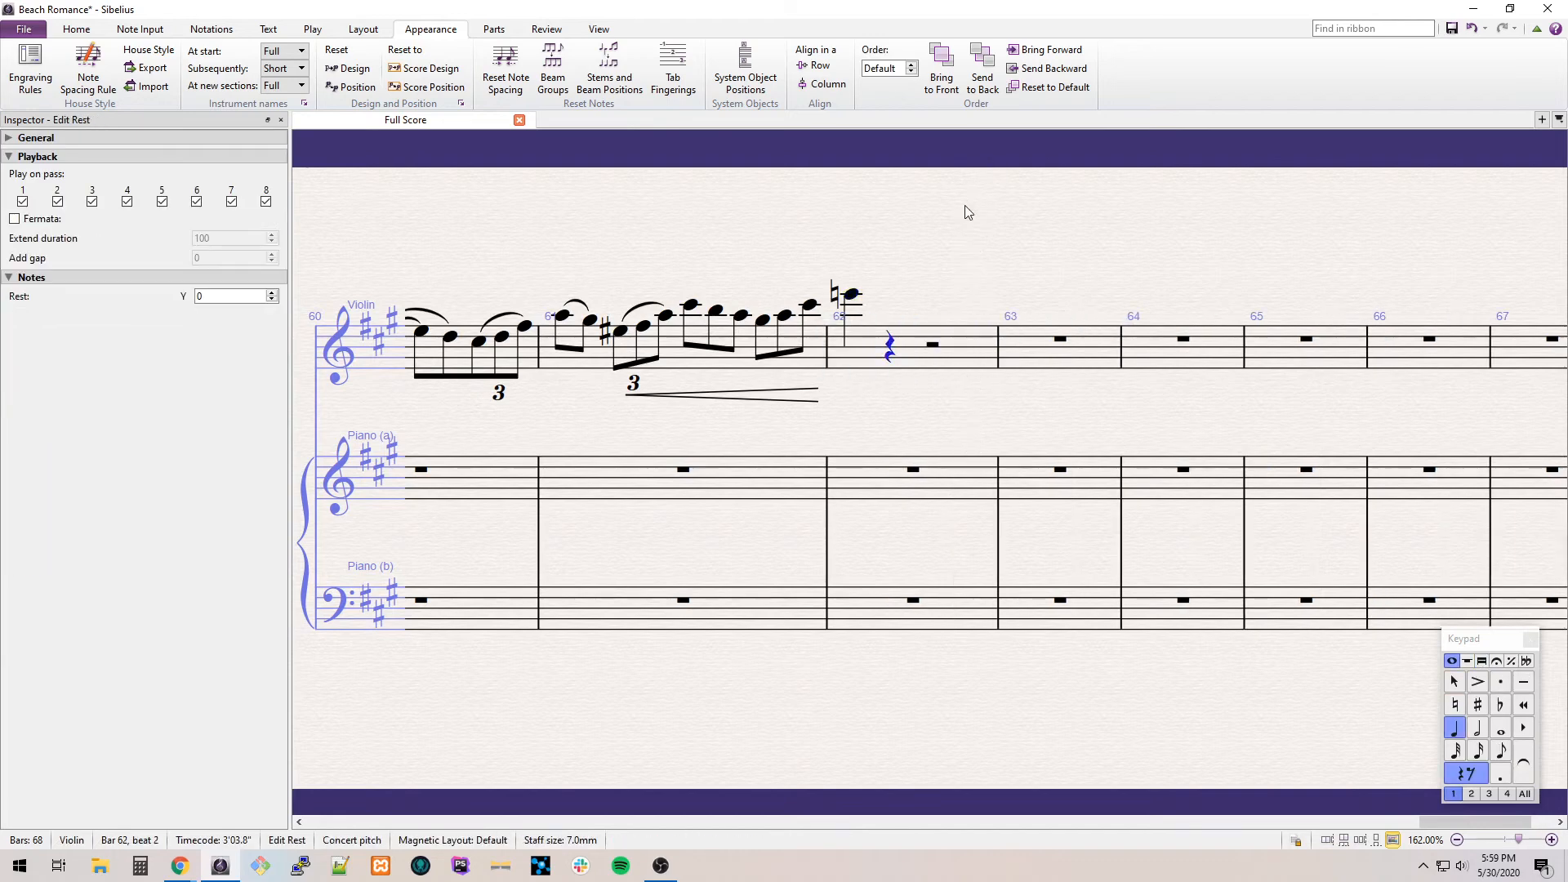
{"action": "key", "text": "c"}
{"action": "key", "text": "KP_Enter"}
{"action": "key", "text": "KP_3"}
{"action": "key", "text": "c"}
{"action": "key", "text": "KP_4"}
{"action": "key", "text": "b"}
{"action": "key", "text": "KP_3"}
{"action": "key", "text": "a"}
{"action": "key", "text": "s"}
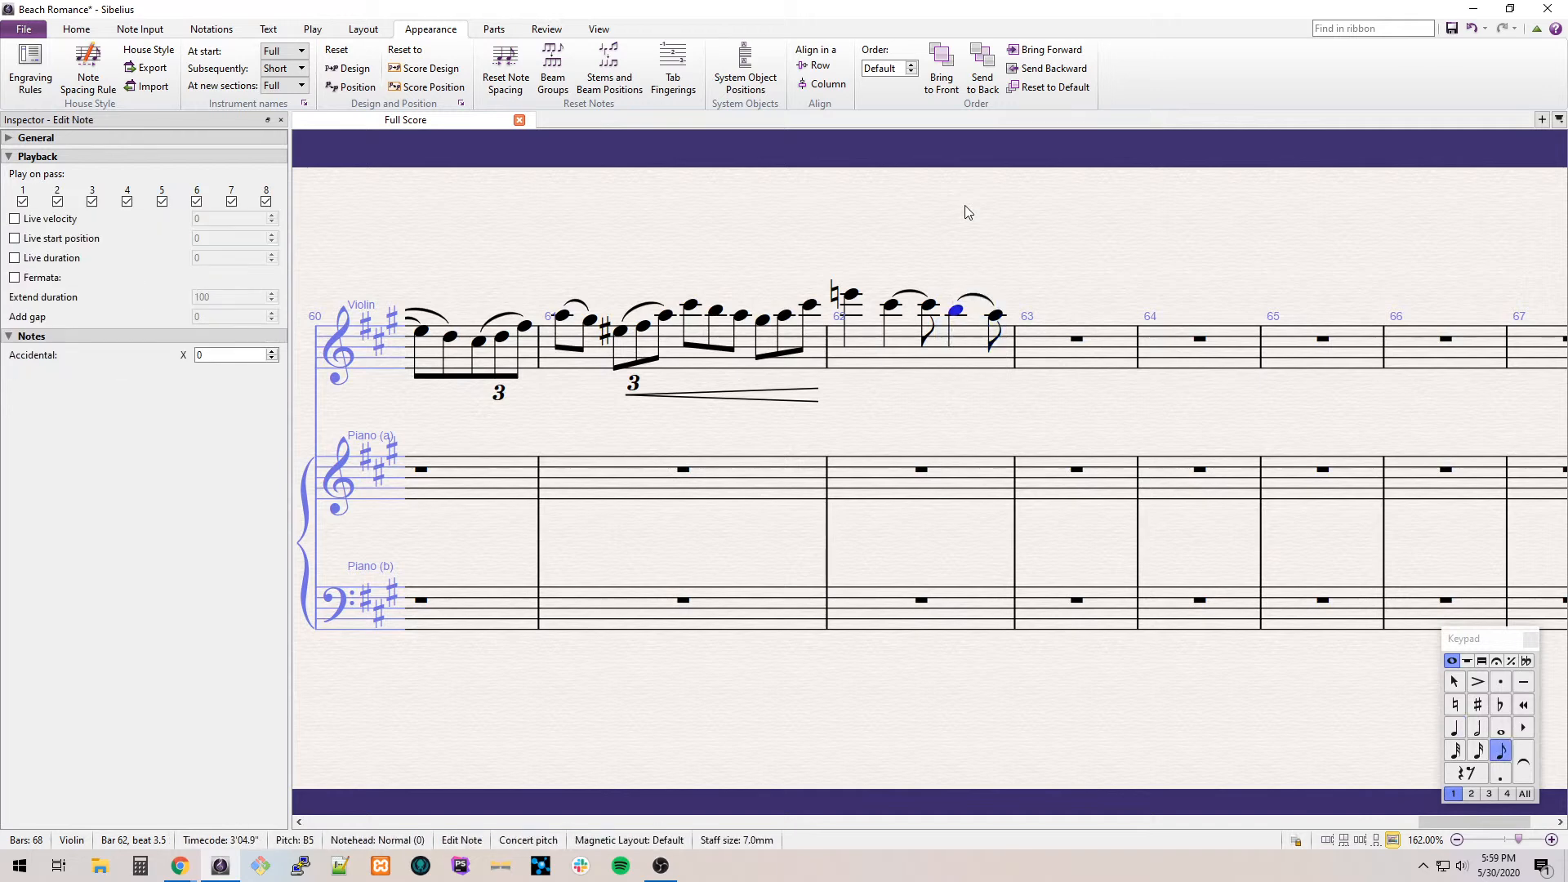
Add the dynamic ff under the first C# in violin bar 62.
{"action": "key", "text": "ctrl+e"}
{"action": "key", "text": "Escape"}
{"action": "left_click", "coordinate": [889, 315]}
{"action": "key", "text": "ctrl+e"}
{"action": "type", "text": "ff"}
{"action": "key", "text": "Escape"}
Add the expression text "sostenuto" after the ff in violin bar 62.
{"action": "key", "text": "ctrl+e"}
{"action": "type", "text": "sostren"}
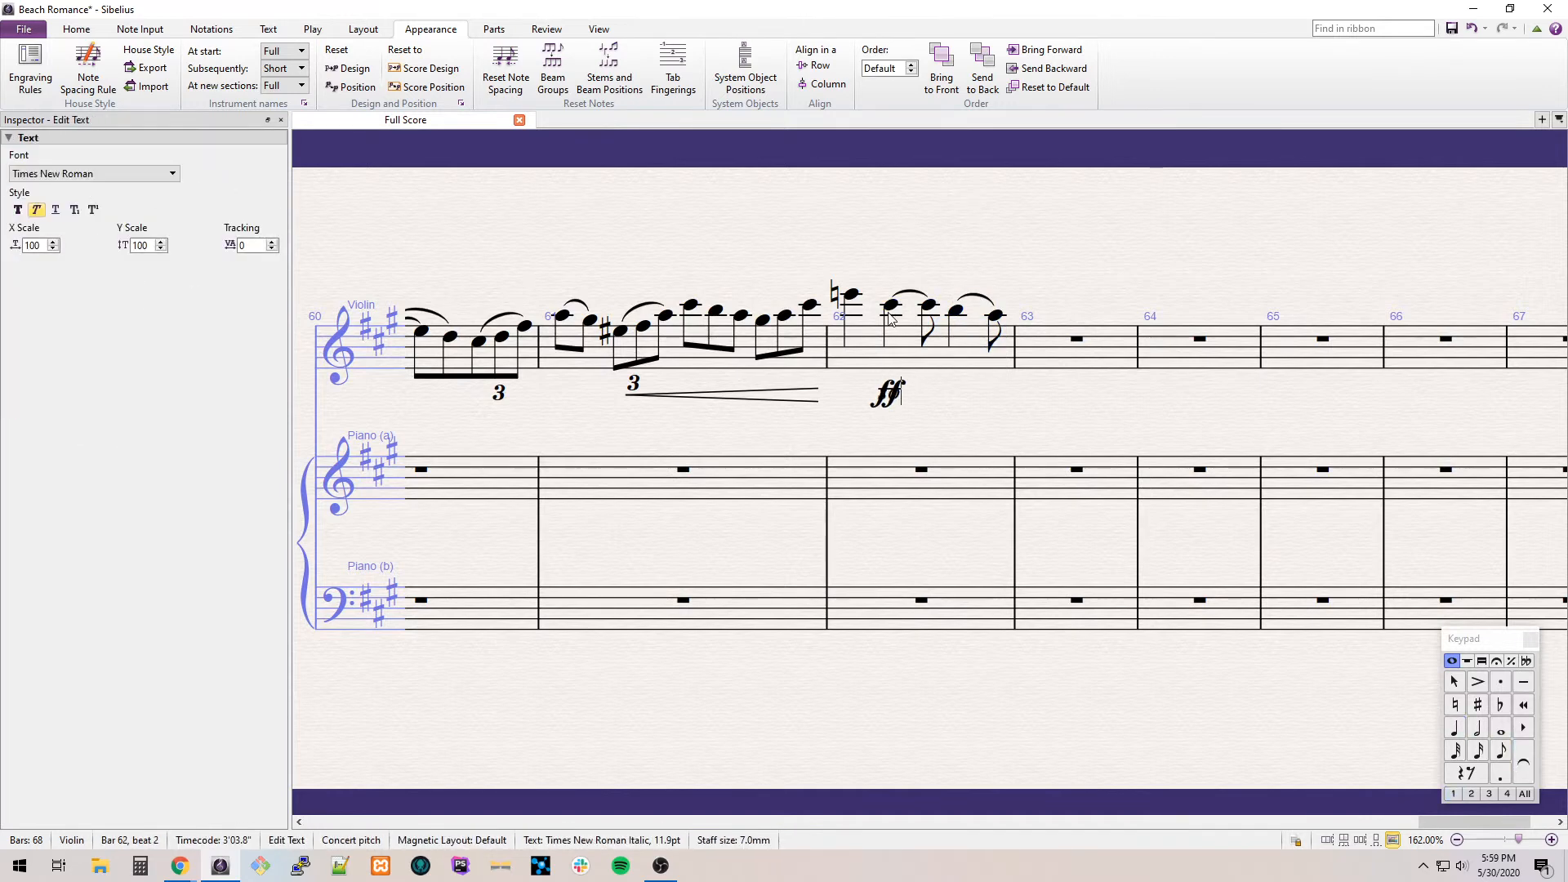
{"action": "key", "text": "BackSpace"}
{"action": "key", "text": "BackSpace"}
{"action": "key", "text": "BackSpace"}
{"action": "type", "text": "enuto"}
{"action": "key", "text": "Escape"}
{"action": "key", "text": "ctrl+Right"}
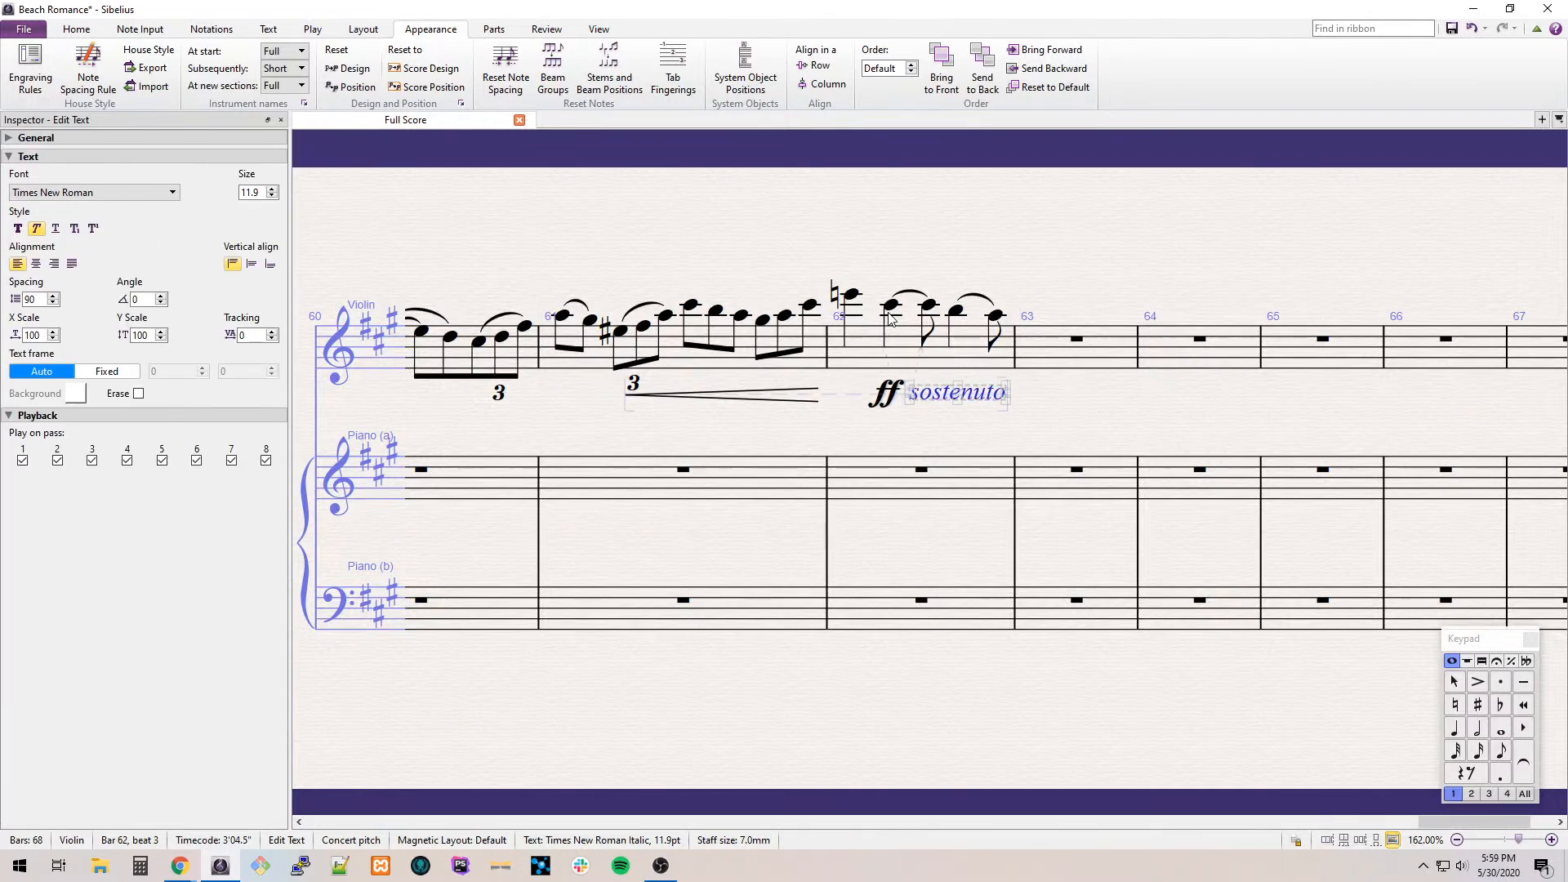
Enter a dotted half G# slurred to a quarter F# in violin bar 63.
{"action": "left_click", "coordinate": [1105, 336]}
{"action": "left_click_drag", "start_coordinate": [1061, 244], "coordinate": [899, 241]}
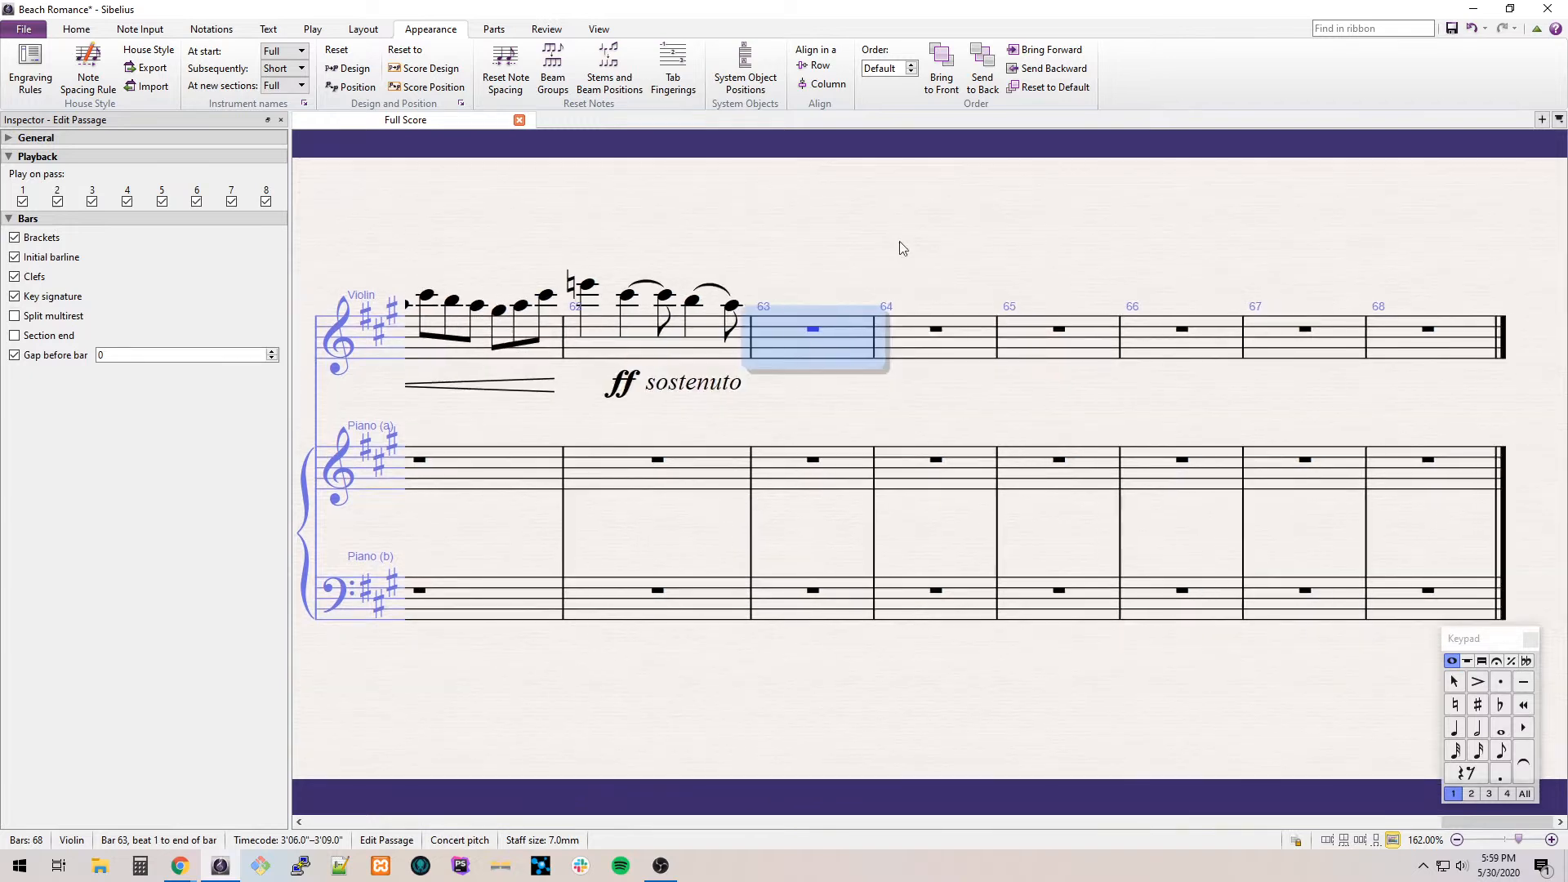
{"action": "key", "text": "g"}
{"action": "key", "text": "5"}
{"action": "key", "text": "."}
{"action": "key", "text": "Right"}
{"action": "key", "text": "f"}
{"action": "key", "text": "Left"}
{"action": "key", "text": "s"}
{"action": "key", "text": "Right"}
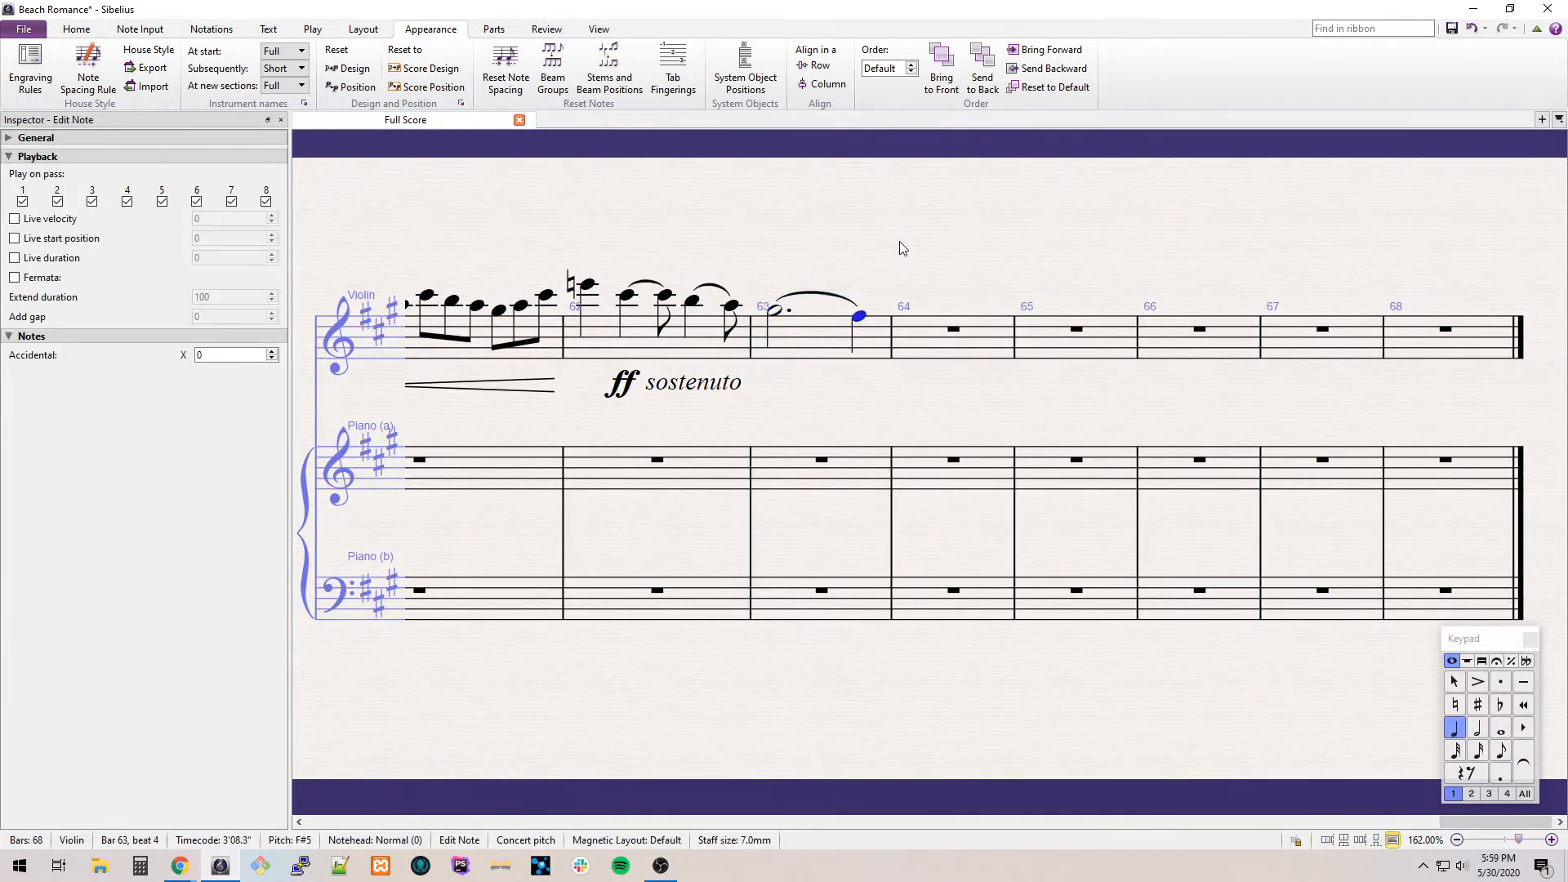
Start violin bar 64 with an eighth rest and tenuto eighths A, B and C# above the staff.
{"action": "key", "text": "Right"}
{"action": "key", "text": "3"}
{"action": "key", "text": "b"}
{"action": "key", "text": "KP_Subtract"}
{"action": "key", "text": "b"}
{"action": "key", "text": "c"}
Complete violin bar 64 with a dotted quarter E slurred to an eighth D, both without tenuto.
{"action": "key", "text": "4"}
{"action": "key", "text": "period"}
{"action": "key", "text": "KP_Subtract"}
{"action": "key", "text": "e"}
{"action": "key", "text": "3"}
{"action": "key", "text": "d"}
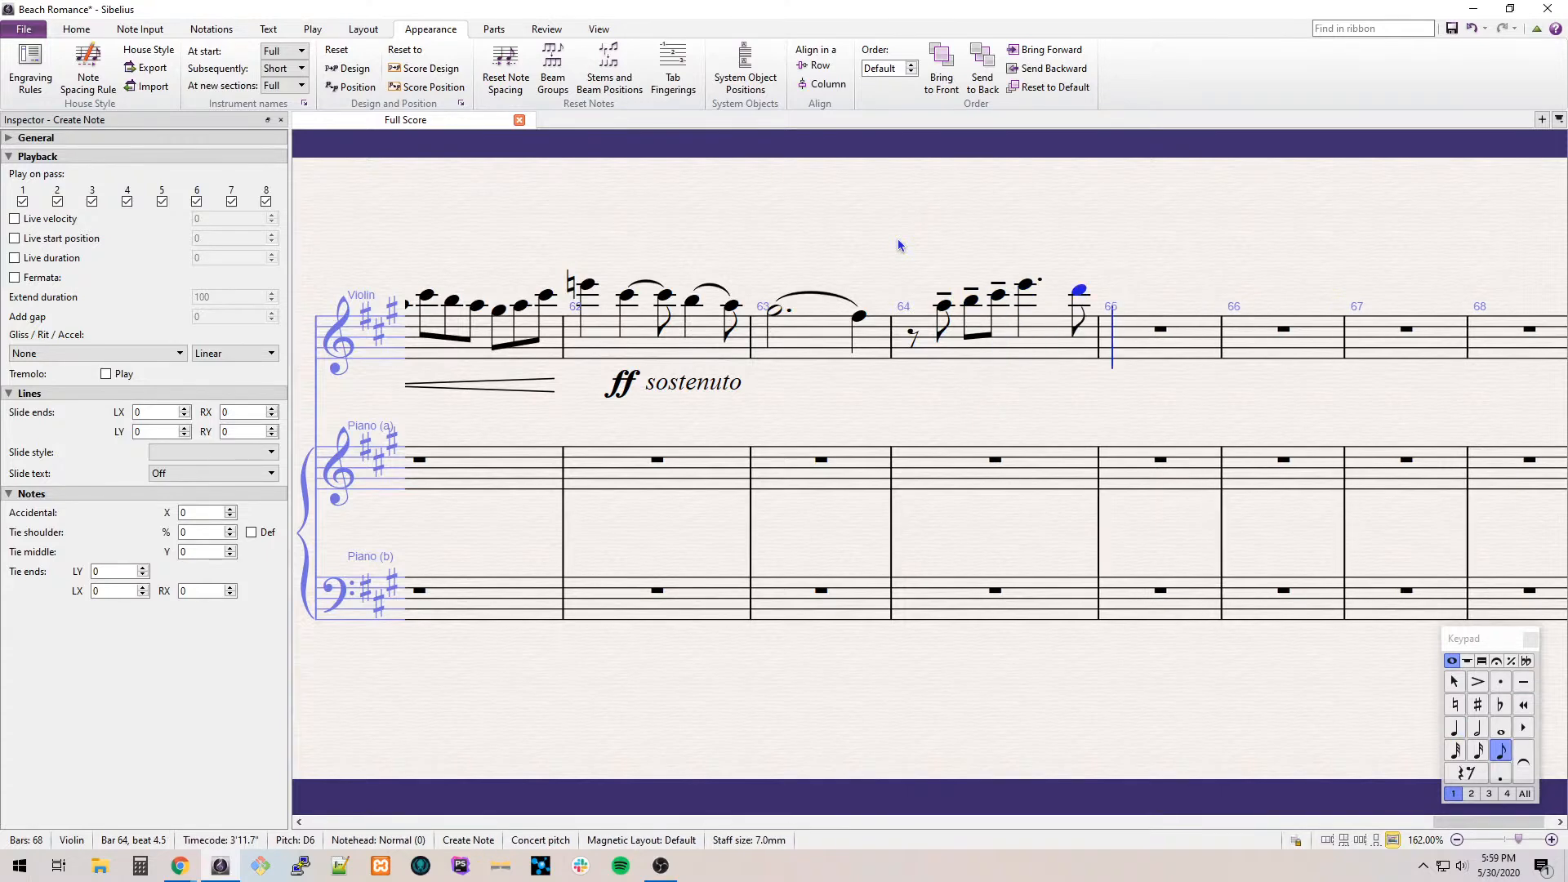
{"action": "key", "text": "shift+Left"}
{"action": "key", "text": "s"}
{"action": "key", "text": "alt+Right"}
Enter a dotted half C# slurred to a quarter B in violin bar 65.
{"action": "key", "text": "n"}
{"action": "key", "text": "2"}
{"action": "key", "text": "period"}
{"action": "key", "text": "c"}
{"action": "key", "text": "4"}
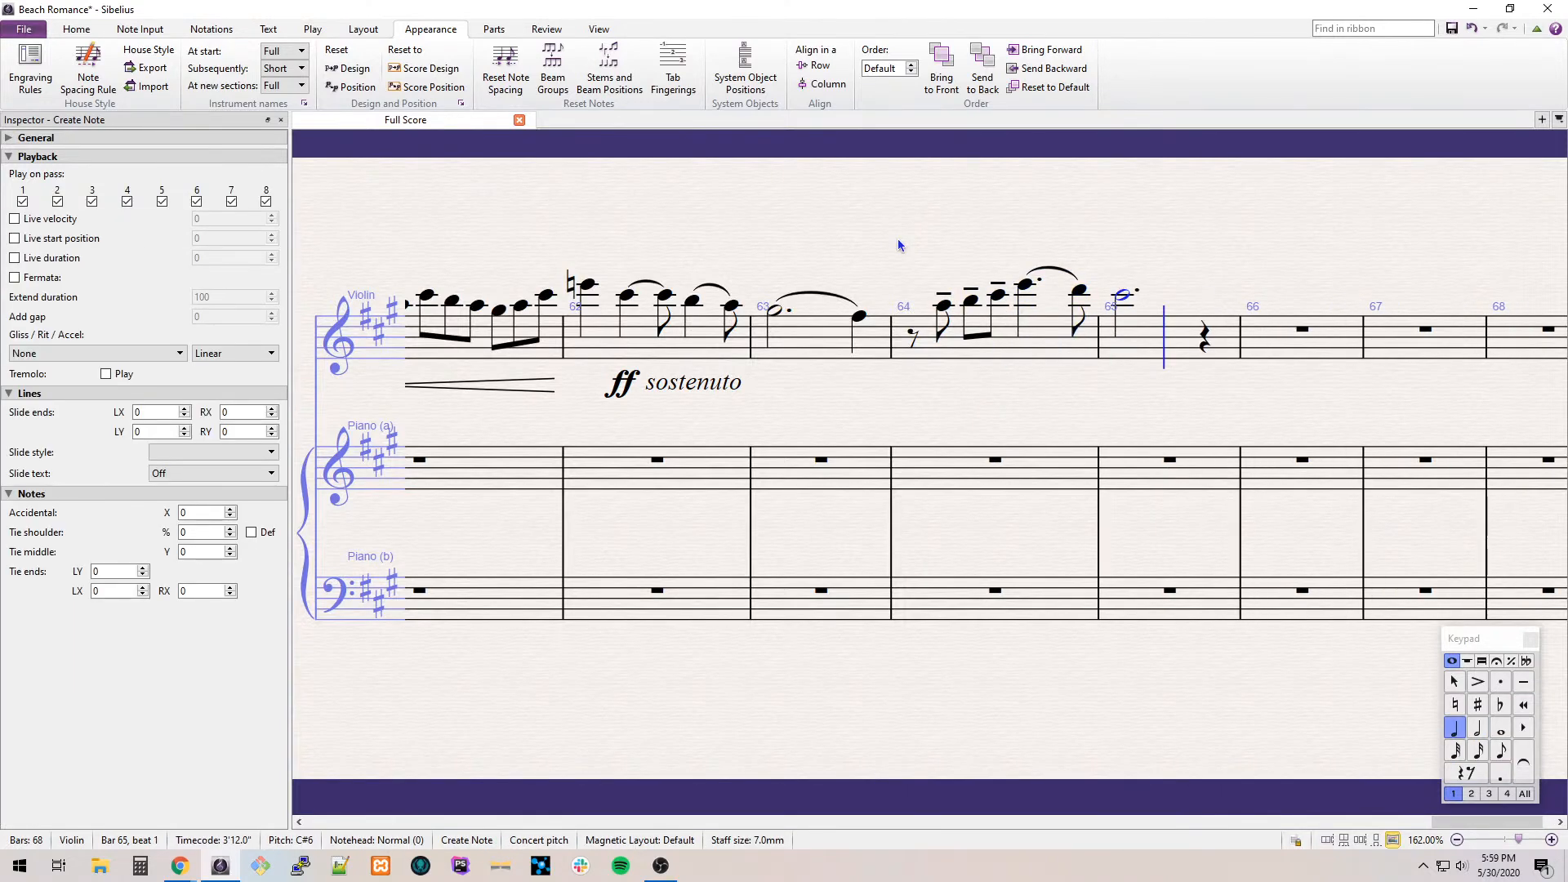
{"action": "key", "text": "b"}
{"action": "key", "text": "shift+Left"}
{"action": "key", "text": "s"}
{"action": "key", "text": "alt+Right"}
{"action": "key", "text": "alt+Right"}
Start violin bar 66 with an eighth rest and an eighth C# marked tenuto instead of staccato.
{"action": "key", "text": "n"}
{"action": "key", "text": "3"}
{"action": "key", "text": "0"}
{"action": "key", "text": "KP_Multiply"}
{"action": "key", "text": "c"}
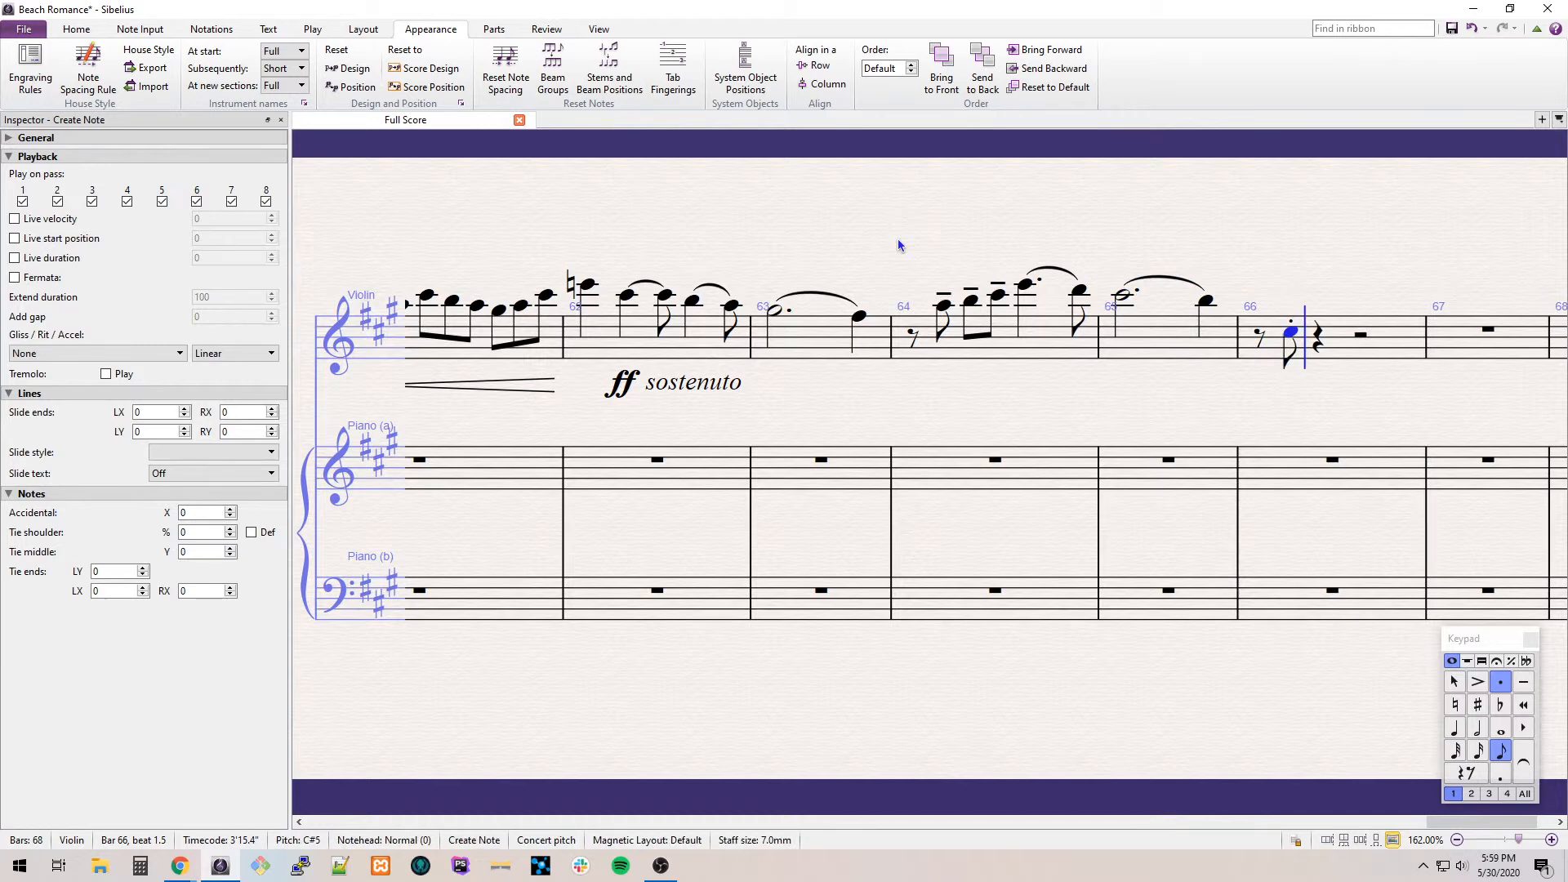
{"action": "key", "text": "Escape"}
{"action": "key", "text": "KP_Multiply"}
{"action": "key", "text": "KP_Subtract"}
{"action": "key", "text": "KP_Add"}
{"action": "key", "text": "Right"}
{"action": "key", "text": "Left"}
{"action": "key", "text": "Right"}
{"action": "key", "text": "3"}
{"action": "key", "text": "ctrl+z"}
{"action": "key", "text": "F7"}
Add tenuto eighths D and E after the C# in violin bar 66.
{"action": "key", "text": "3"}
{"action": "key", "text": "n"}
{"action": "key", "text": "KP_Subtract"}
{"action": "key", "text": "d"}
{"action": "key", "text": "e"}
{"action": "key", "text": "Escape"}
Complete violin bar 66 with a dotted quarter G natural slurred to an eighth F natural.
{"action": "key", "text": "Right"}
{"action": "key", "text": "4"}
{"action": "key", "text": "period"}
{"action": "key", "text": "n"}
{"action": "key", "text": "7"}
{"action": "key", "text": "g"}
{"action": "key", "text": "3"}
{"action": "key", "text": "7"}
{"action": "key", "text": "f"}
{"action": "key", "text": "Escape"}
{"action": "key", "text": "shift+Left"}
{"action": "key", "text": "s"}
Fill violin bar 67 with a dotted half F natural and a quarter F natural an octave lower.
{"action": "key", "text": "Right"}
{"action": "key", "text": "5"}
{"action": "key", "text": "period"}
{"action": "key", "text": "n"}
{"action": "key", "text": "7"}
{"action": "key", "text": "f"}
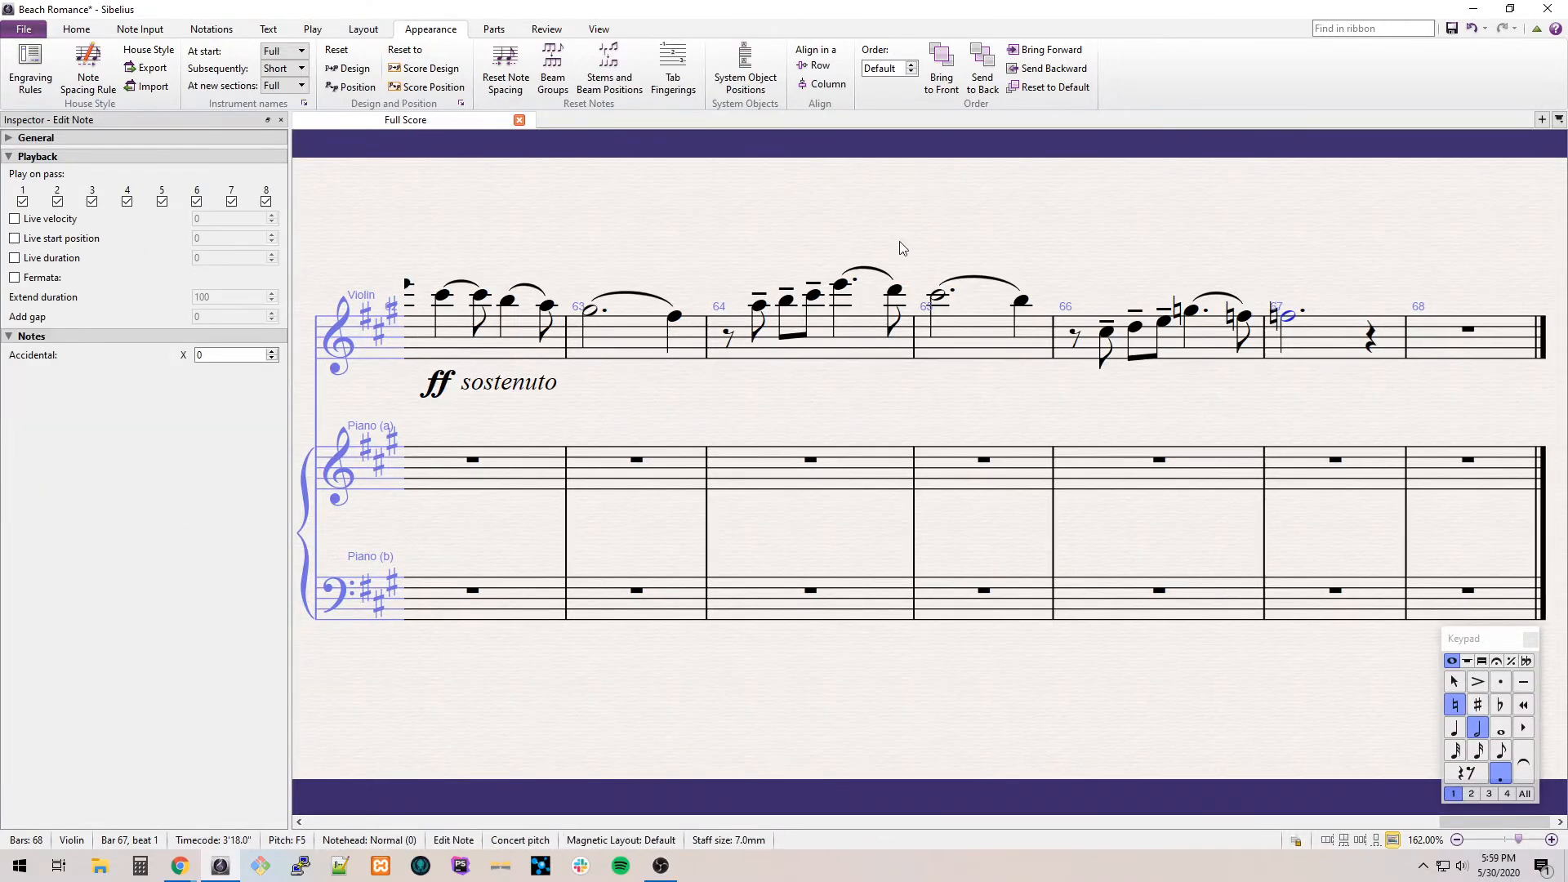
{"action": "key", "text": "Escape"}
{"action": "key", "text": "Right"}
{"action": "key", "text": "n"}
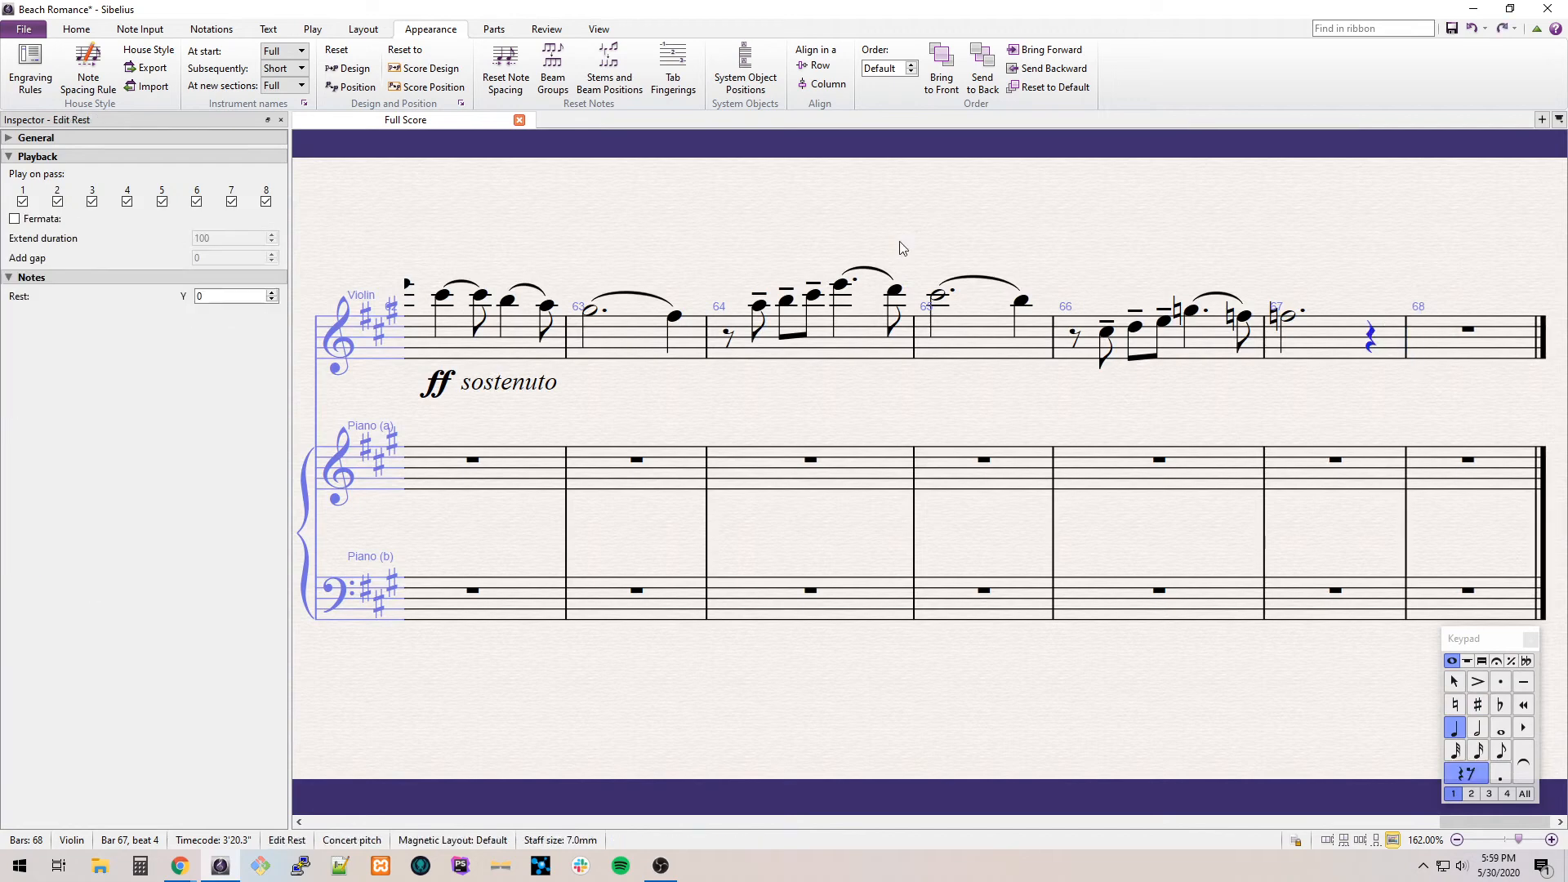
{"action": "key", "text": "7"}
{"action": "key", "text": "f"}
Start violin bar 68 with a quarter E, a dotted eighth F natural and a sixteenth C natural.
{"action": "key", "text": "e"}
{"action": "key", "text": "3"}
{"action": "key", "text": "period"}
{"action": "key", "text": "7"}
{"action": "key", "text": "f"}
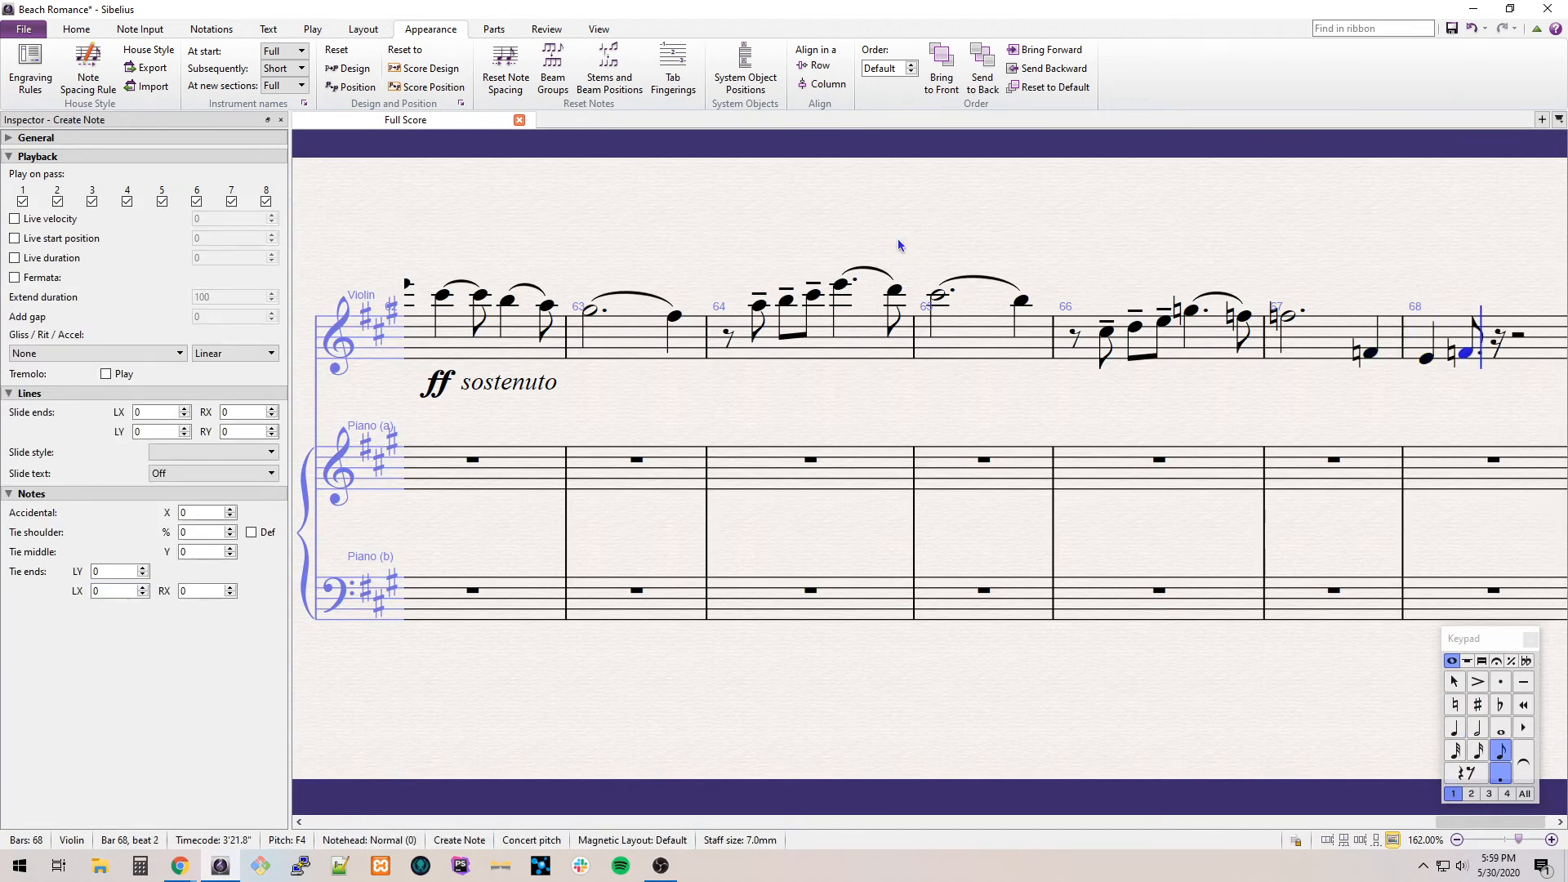
{"action": "key", "text": "2"}
{"action": "key", "text": "7"}
{"action": "key", "text": "c"}
{"action": "key", "text": "Escape"}
{"action": "key", "text": "Right"}
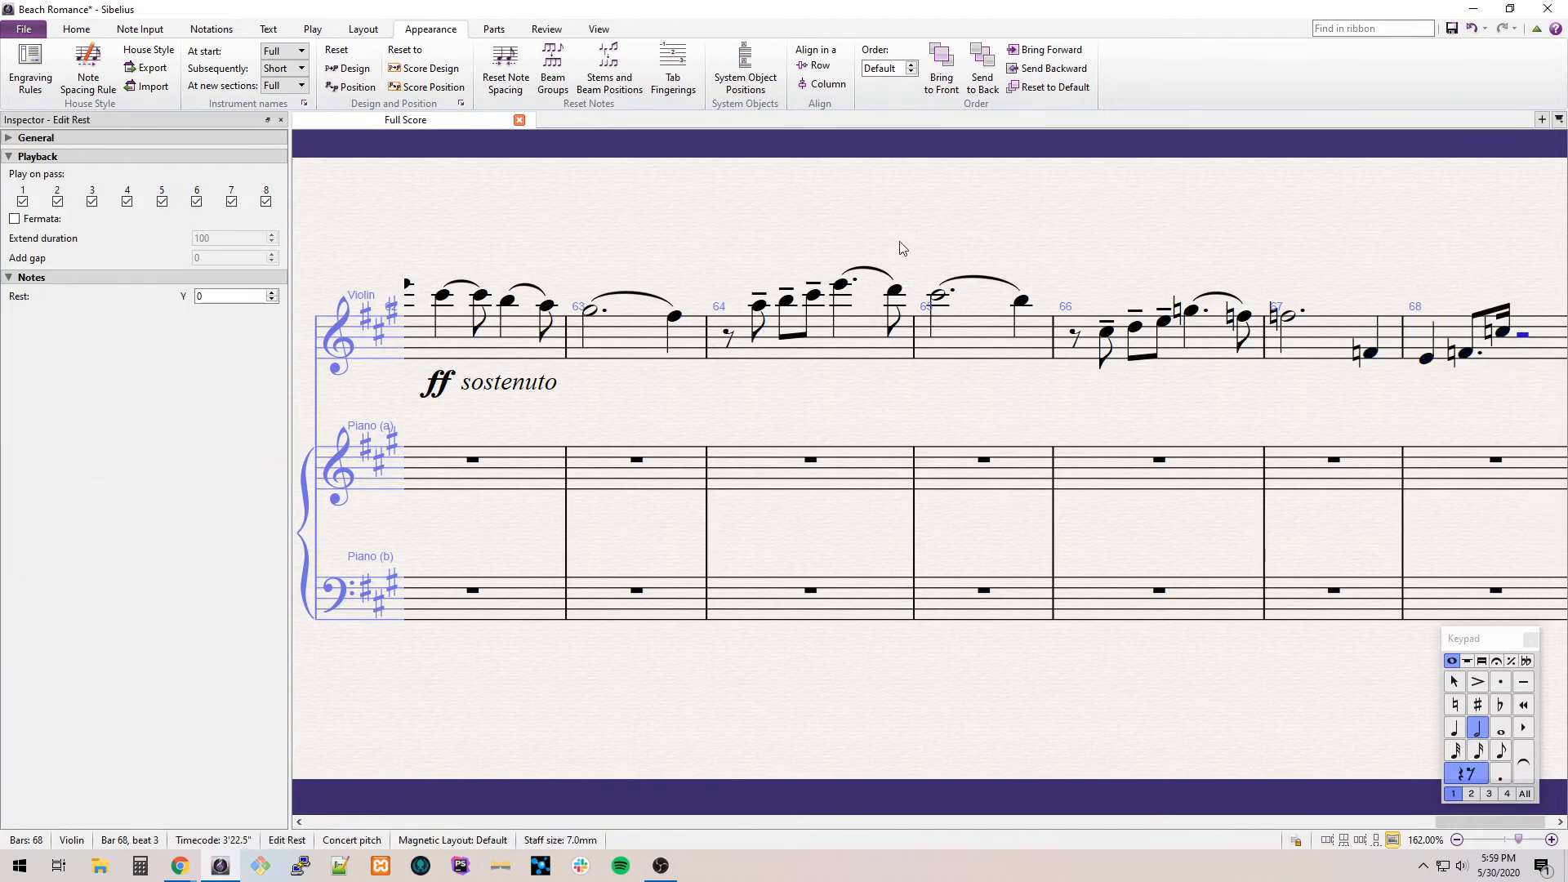
Complete violin bar 68 with a half C natural tied over to an eighth C in bar 69.
{"action": "key", "text": "n"}
{"action": "key", "text": "c"}
{"action": "key", "text": "s"}
{"action": "key", "text": "3"}
{"action": "key", "text": "c"}
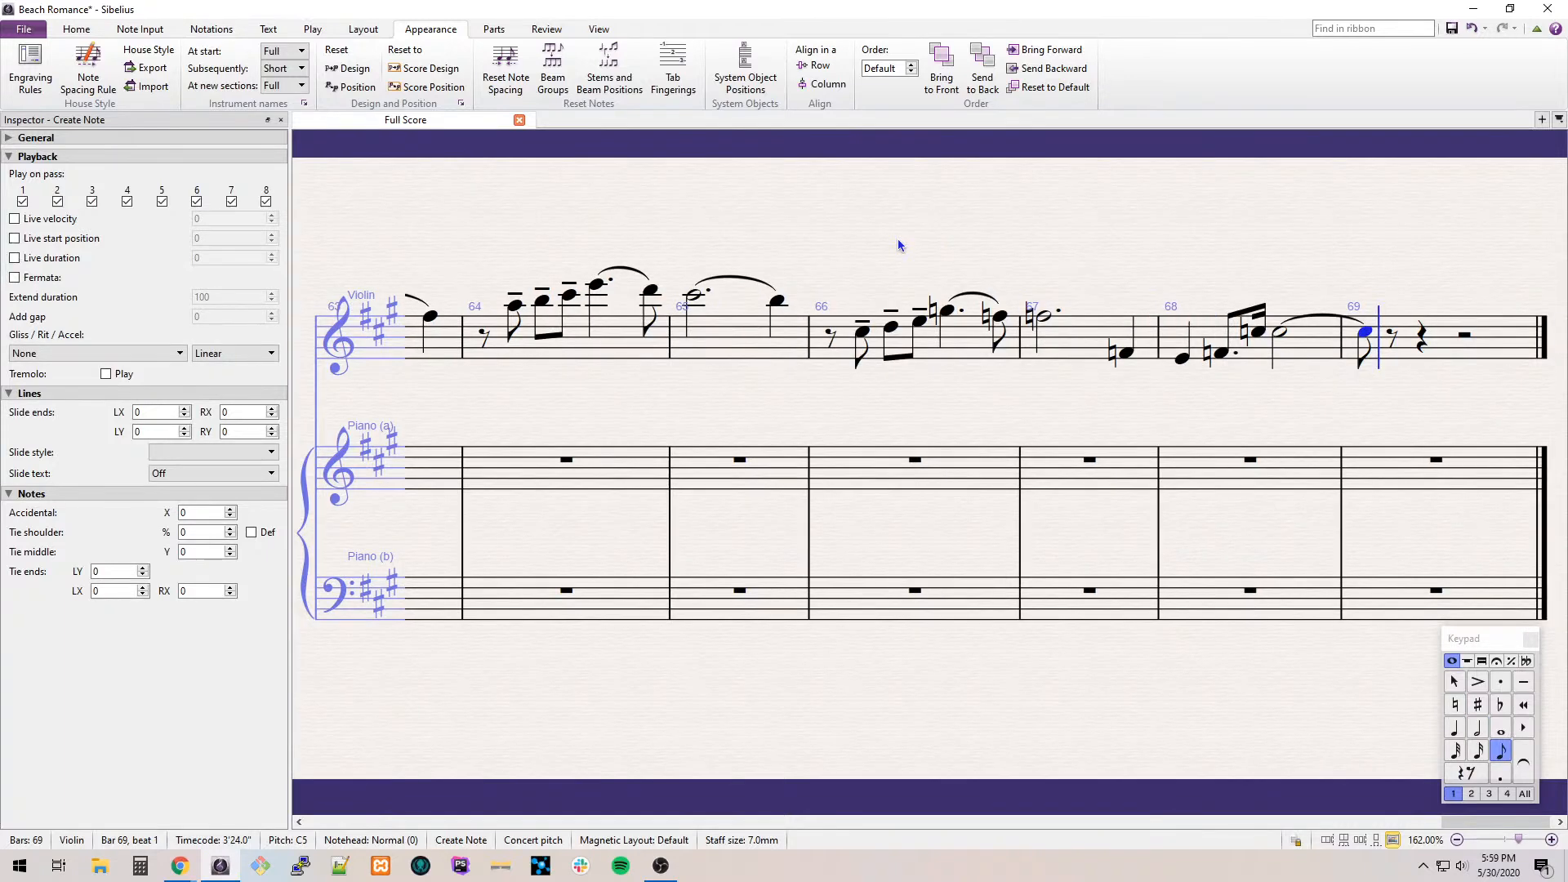
Add tenuto eighths A, B and C natural below the staff in violin bar 69.
{"action": "key", "text": "period"}
{"action": "key", "text": "a"}
{"action": "key", "text": "KP_Multiply"}
{"action": "key", "text": "KP_Subtract"}
{"action": "key", "text": "ctrl+Down"}
{"action": "key", "text": "b"}
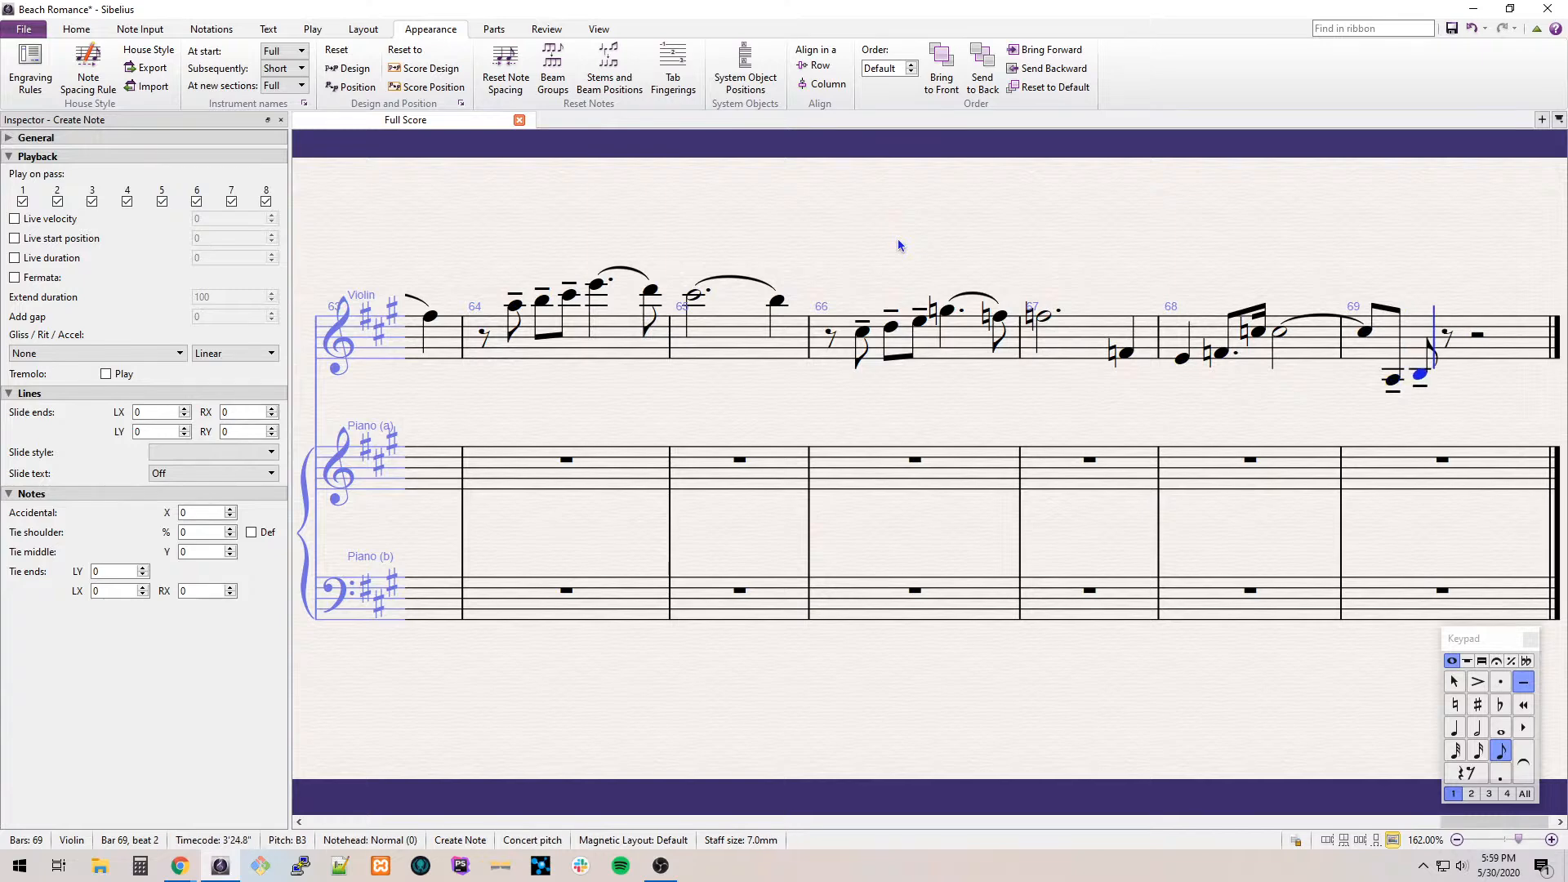
{"action": "key", "text": "KP_7"}
{"action": "key", "text": "c"}
Complete violin bar 69 with a dotted quarter F natural and an eighth D.
{"action": "key", "text": "KP_4"}
{"action": "key", "text": "KP_7"}
{"action": "key", "text": "KP_Decimal"}
{"action": "key", "text": "f"}
{"action": "key", "text": "ctrl+Down"}
{"action": "key", "text": "KP_3"}
{"action": "key", "text": "d"}
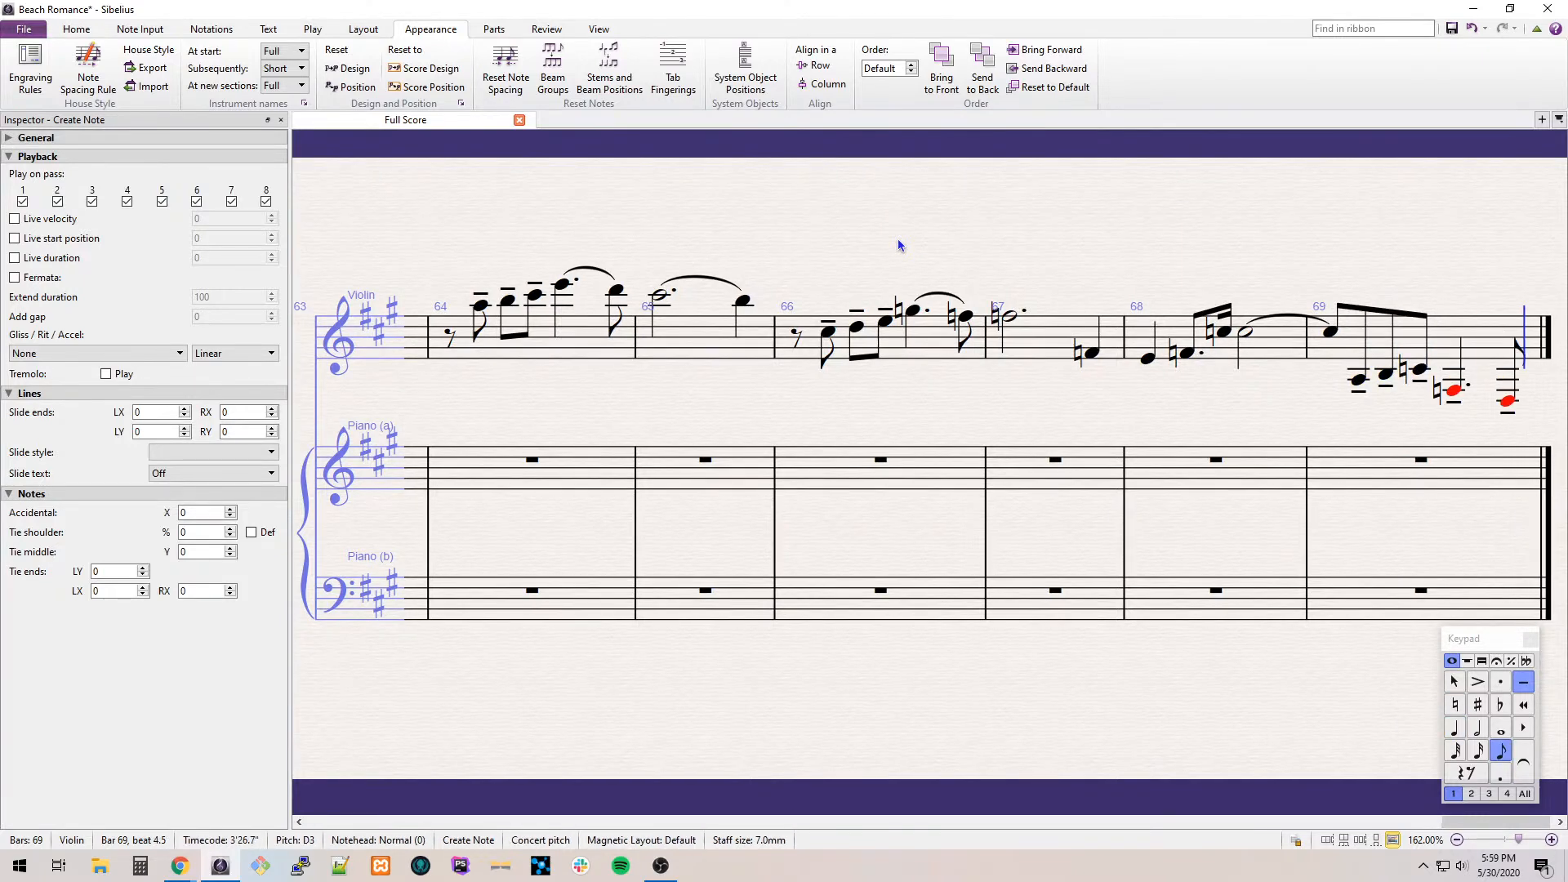
Raise the last two notes of violin bar 69 by an octave and slur them together.
{"action": "key", "text": "shift+Left"}
{"action": "key", "text": "ctrl+Up"}
{"action": "key", "text": "s"}
{"action": "key", "text": "Escape"}
Remove the tenuto marks from the last two notes of violin bar 69 and raise the dotted quarter to G.
{"action": "key", "text": "shift+Right"}
{"action": "key", "text": "KP_Subtract"}
{"action": "key", "text": "Left"}
{"action": "key", "text": "Up"}
{"action": "key", "text": "KP_7"}
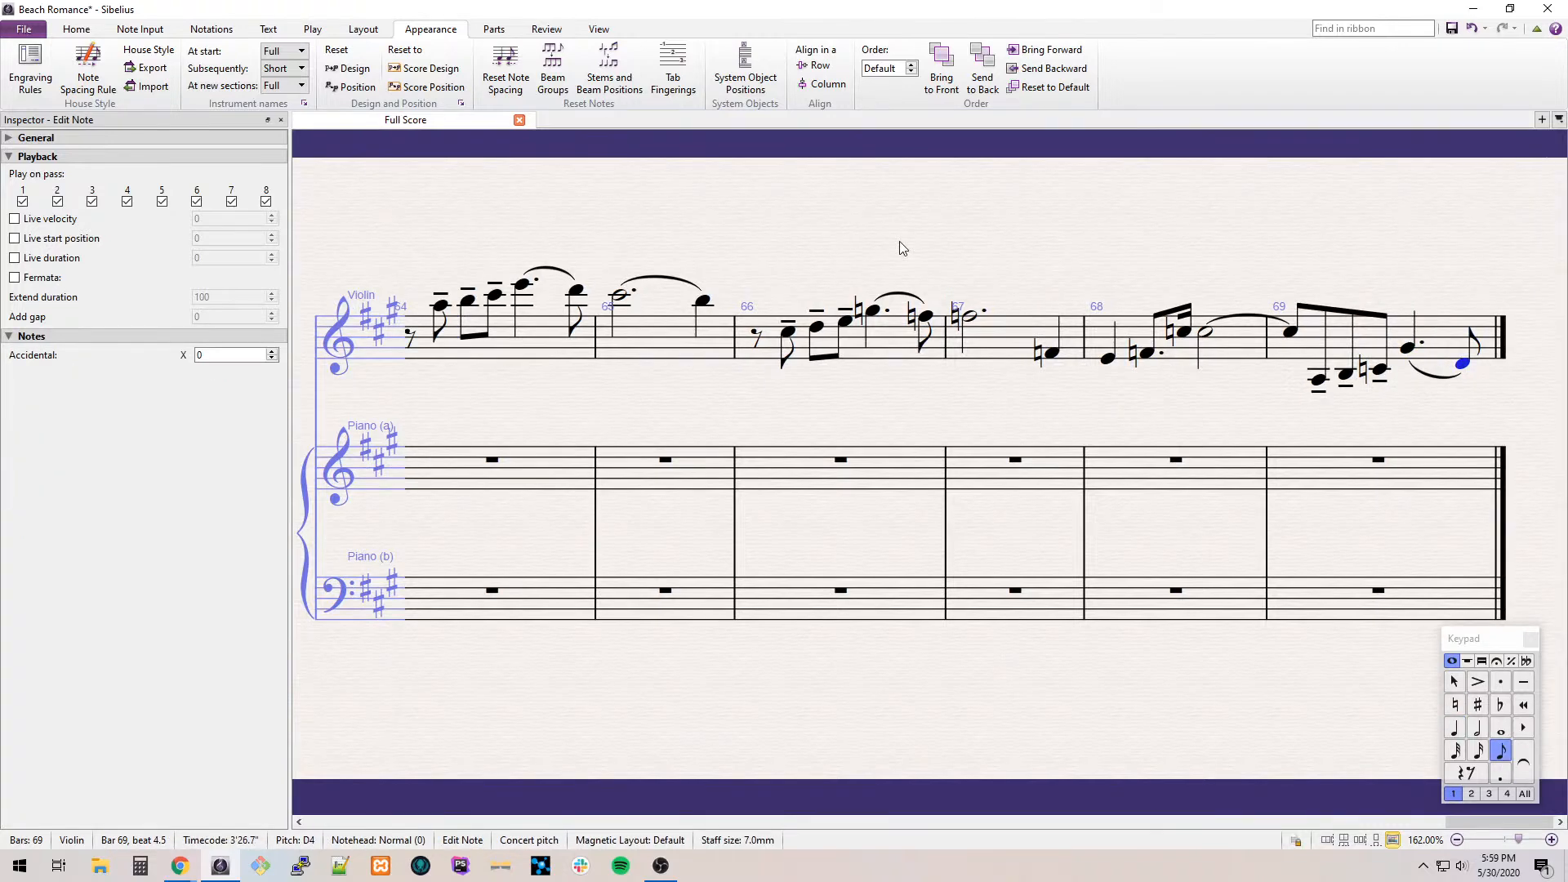
Append 14 empty bars to the end of the score.
{"action": "key", "text": "ctrl+b"}
{"action": "key", "text": "ctrl+b"}
{"action": "key", "text": "ctrl+b"}
{"action": "key", "text": "ctrl+b"}
{"action": "key", "text": "ctrl+b"}
{"action": "key", "text": "ctrl+b"}
{"action": "key", "text": "ctrl+b"}
{"action": "key", "text": "ctrl+b"}
{"action": "key", "text": "ctrl+b"}
{"action": "key", "text": "ctrl+b"}
{"action": "key", "text": "ctrl+b"}
{"action": "key", "text": "ctrl+b"}
{"action": "key", "text": "ctrl+b"}
{"action": "key", "text": "ctrl+b"}
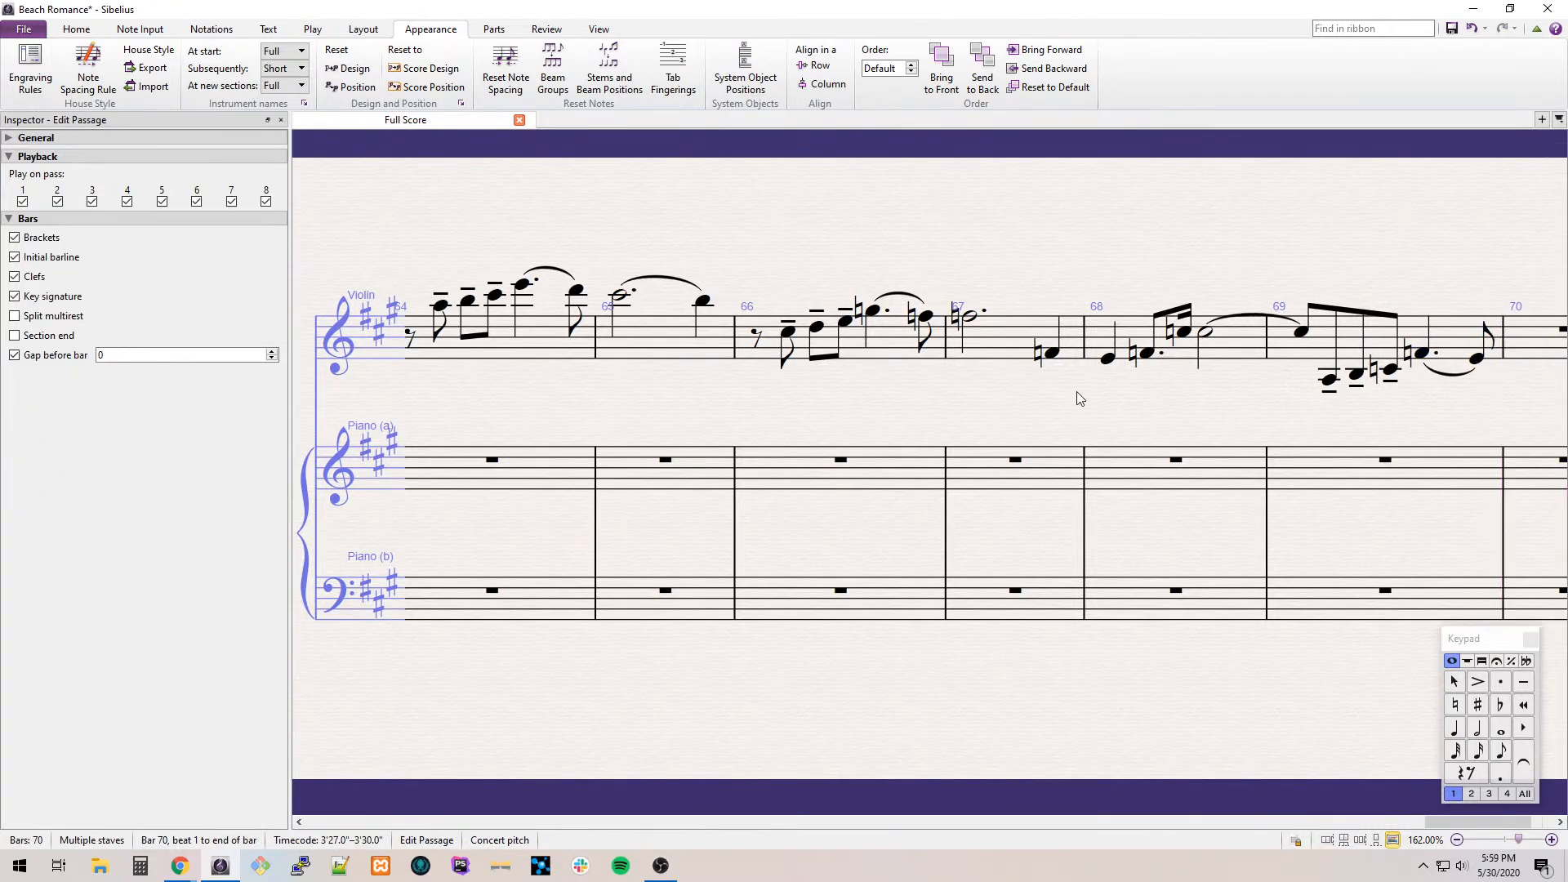
Hide the Inspector and add an octave-up line above the violin from beat 2 of bar 62 to the end of bar 63.
{"action": "left_click_drag", "start_coordinate": [543, 402], "coordinate": [796, 380]}
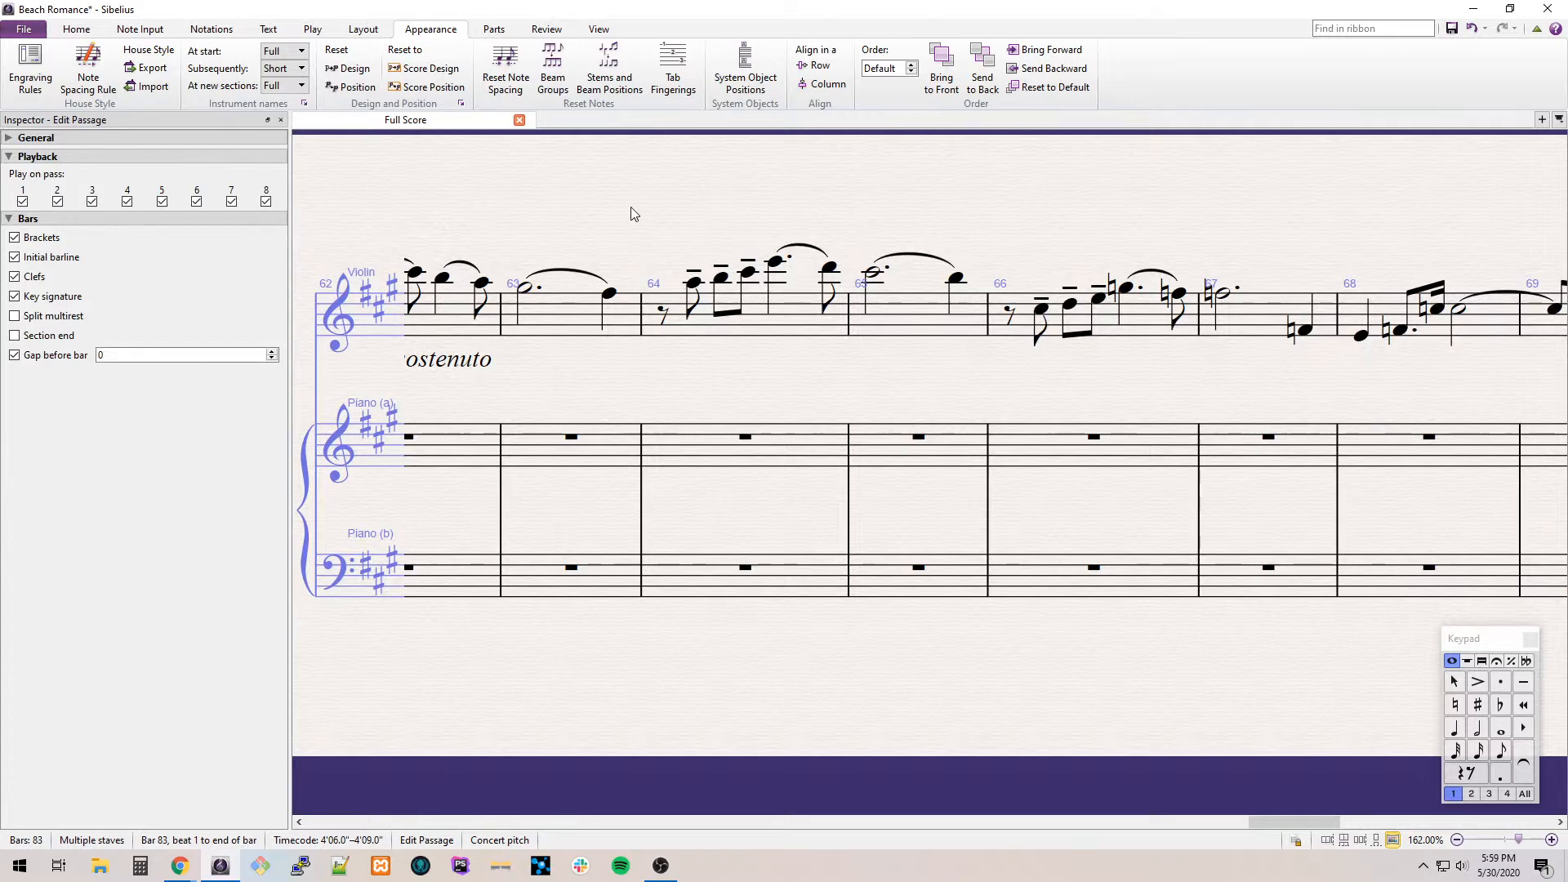
{"action": "key", "text": "ctrl+alt+i"}
{"action": "left_click_drag", "start_coordinate": [516, 181], "coordinate": [850, 213]}
{"action": "left_click", "coordinate": [539, 308]}
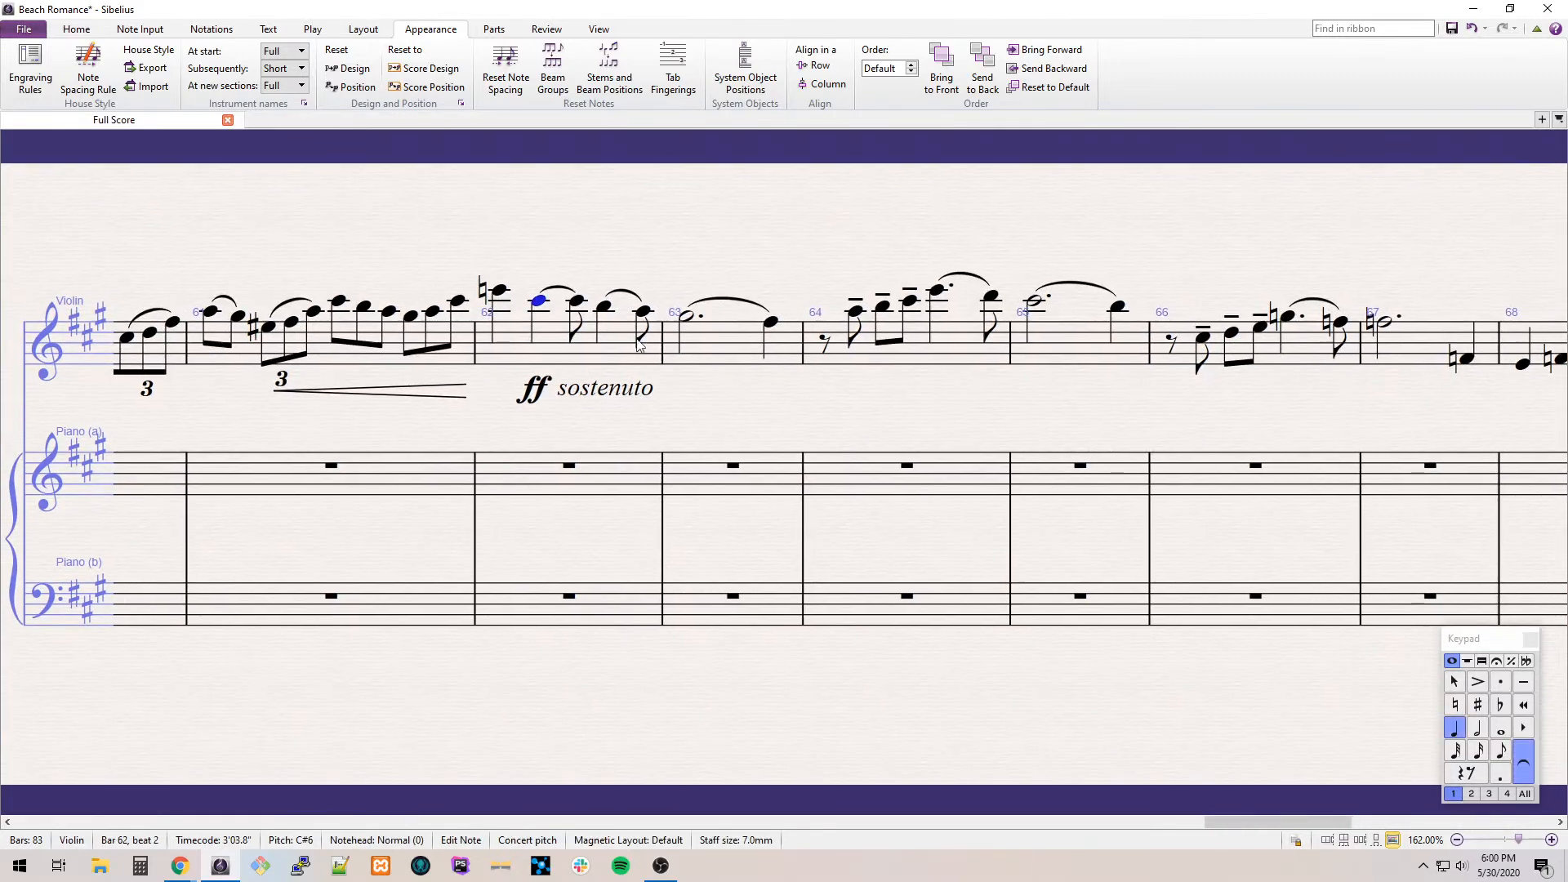
{"action": "left_click", "coordinate": [731, 349], "text": "shift"}
{"action": "key", "text": "l"}
{"action": "left_click", "coordinate": [634, 99]}
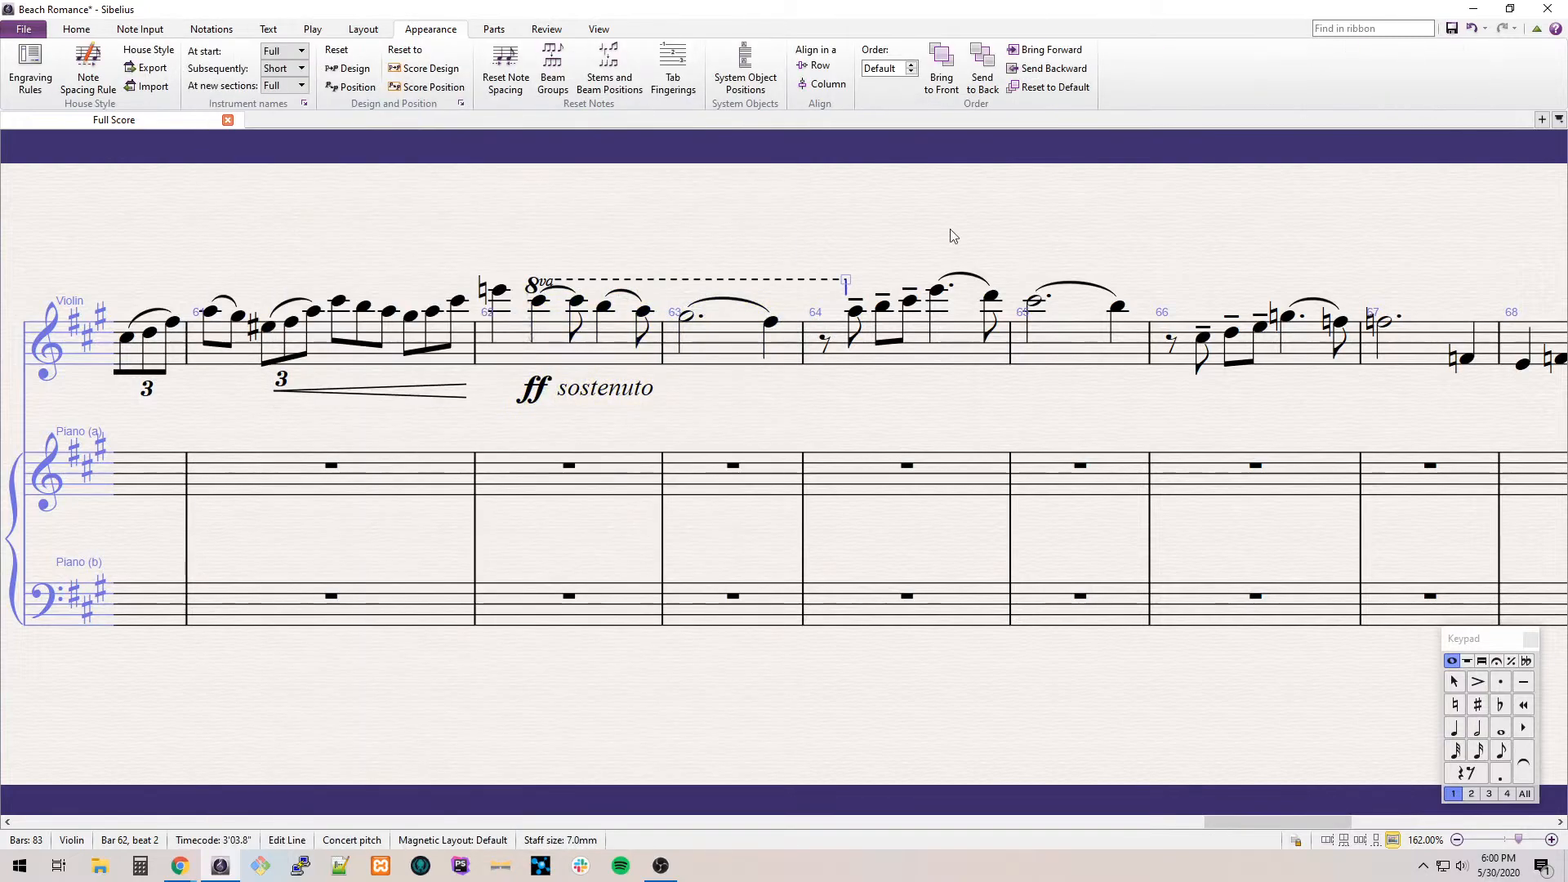
{"action": "left_click_drag", "start_coordinate": [743, 284], "coordinate": [691, 285]}
Add the technique text "sul D" above the last note of violin bar 67.
{"action": "left_click_drag", "start_coordinate": [784, 270], "coordinate": [253, 250]}
{"action": "left_click", "coordinate": [462, 336]}
{"action": "left_click", "coordinate": [637, 331]}
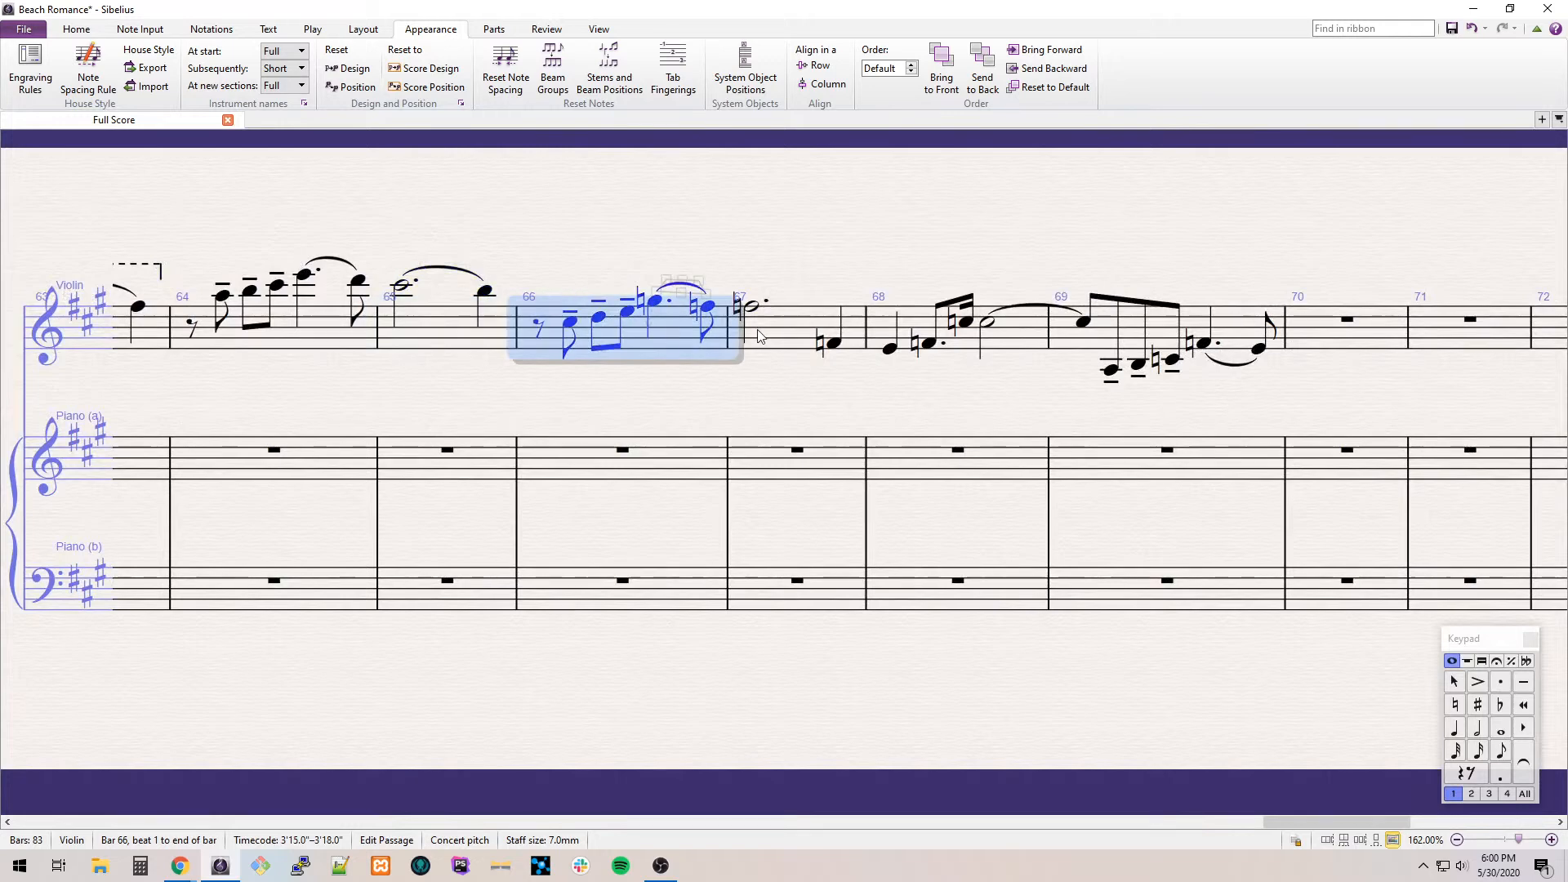
{"action": "left_click", "coordinate": [834, 343]}
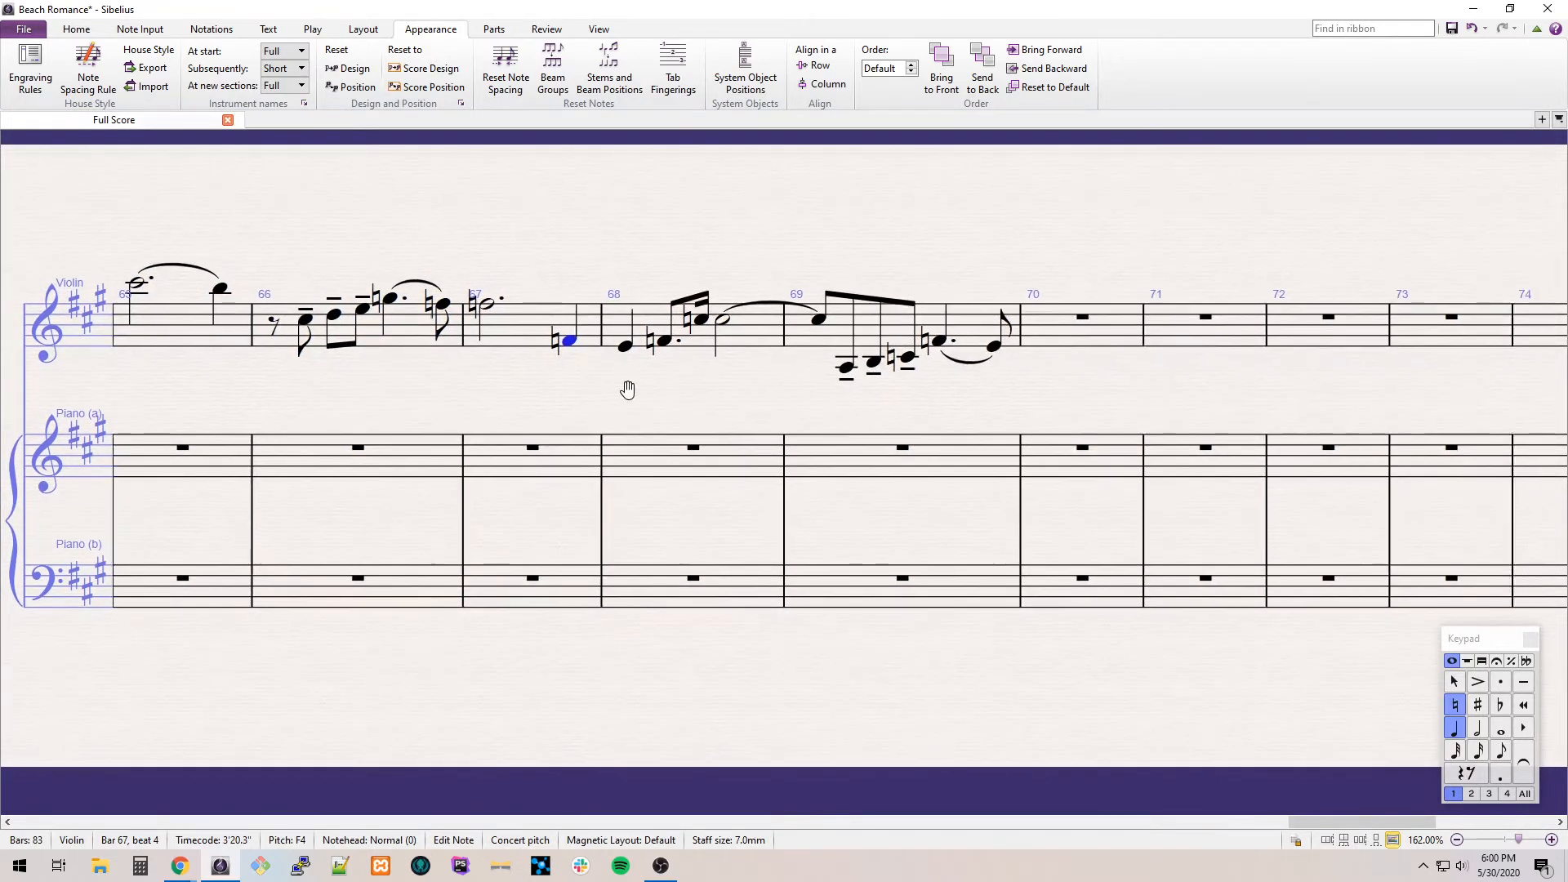
{"action": "key", "text": "ctrl+t"}
{"action": "type", "text": "dul D"}
{"action": "key", "text": "BackSpace"}
{"action": "type", "text": "s"}
{"action": "key", "text": "BackSpace"}
{"action": "key", "text": "BackSpace"}
{"action": "key", "text": "BackSpace"}
{"action": "key", "text": "BackSpace"}
{"action": "key", "text": "BackSpace"}
{"action": "type", "text": "sul D"}
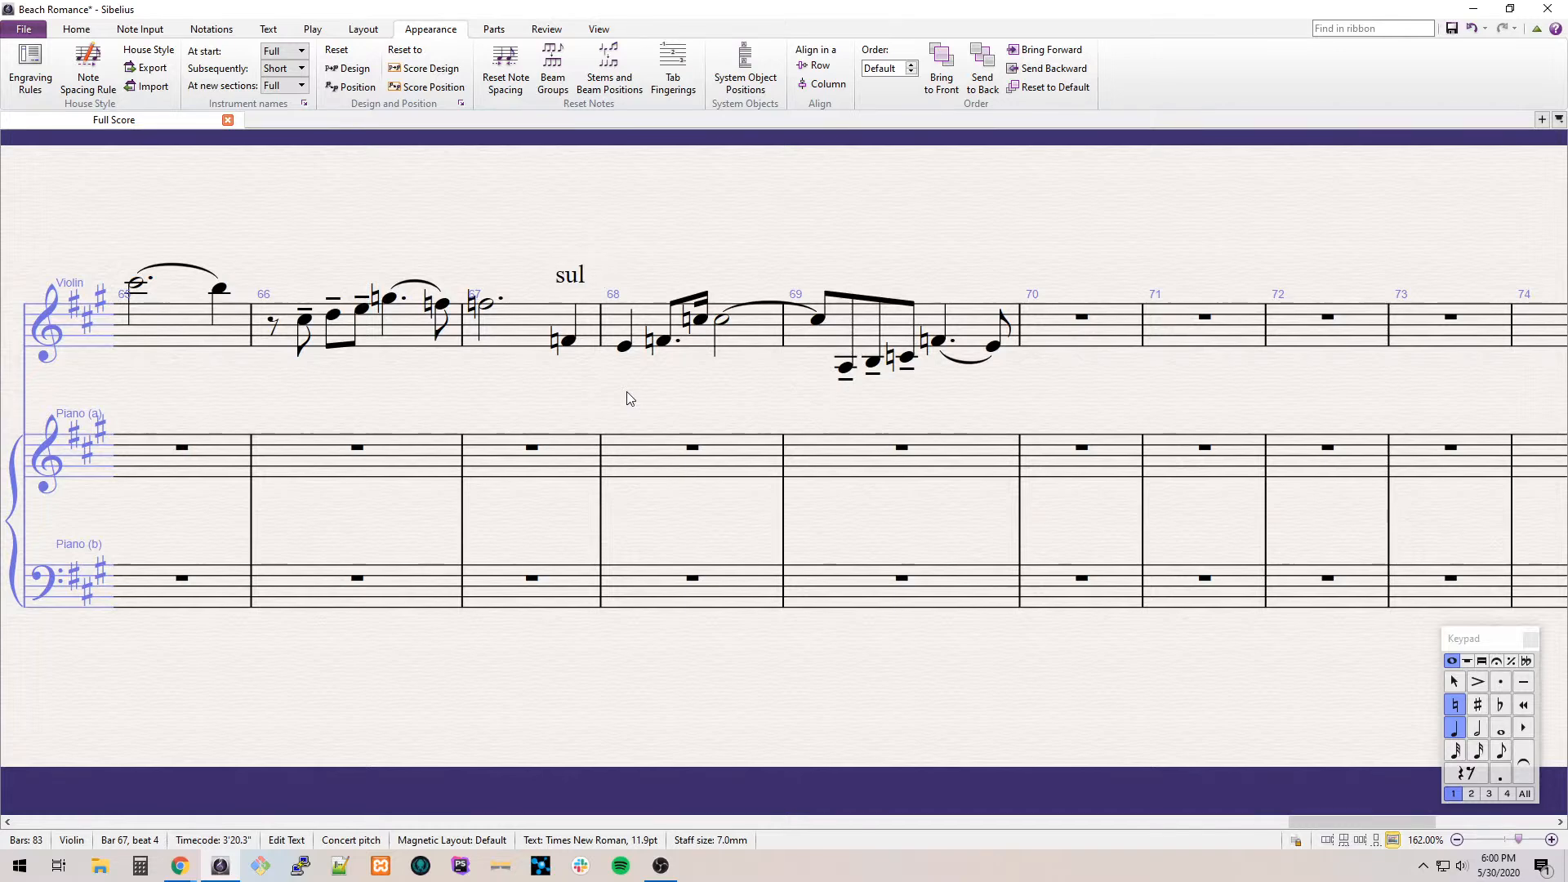
Draw a dashed line above violin bar 68 through the first note of bar 69, level with the "sul D" text.
{"action": "left_click", "coordinate": [625, 344]}
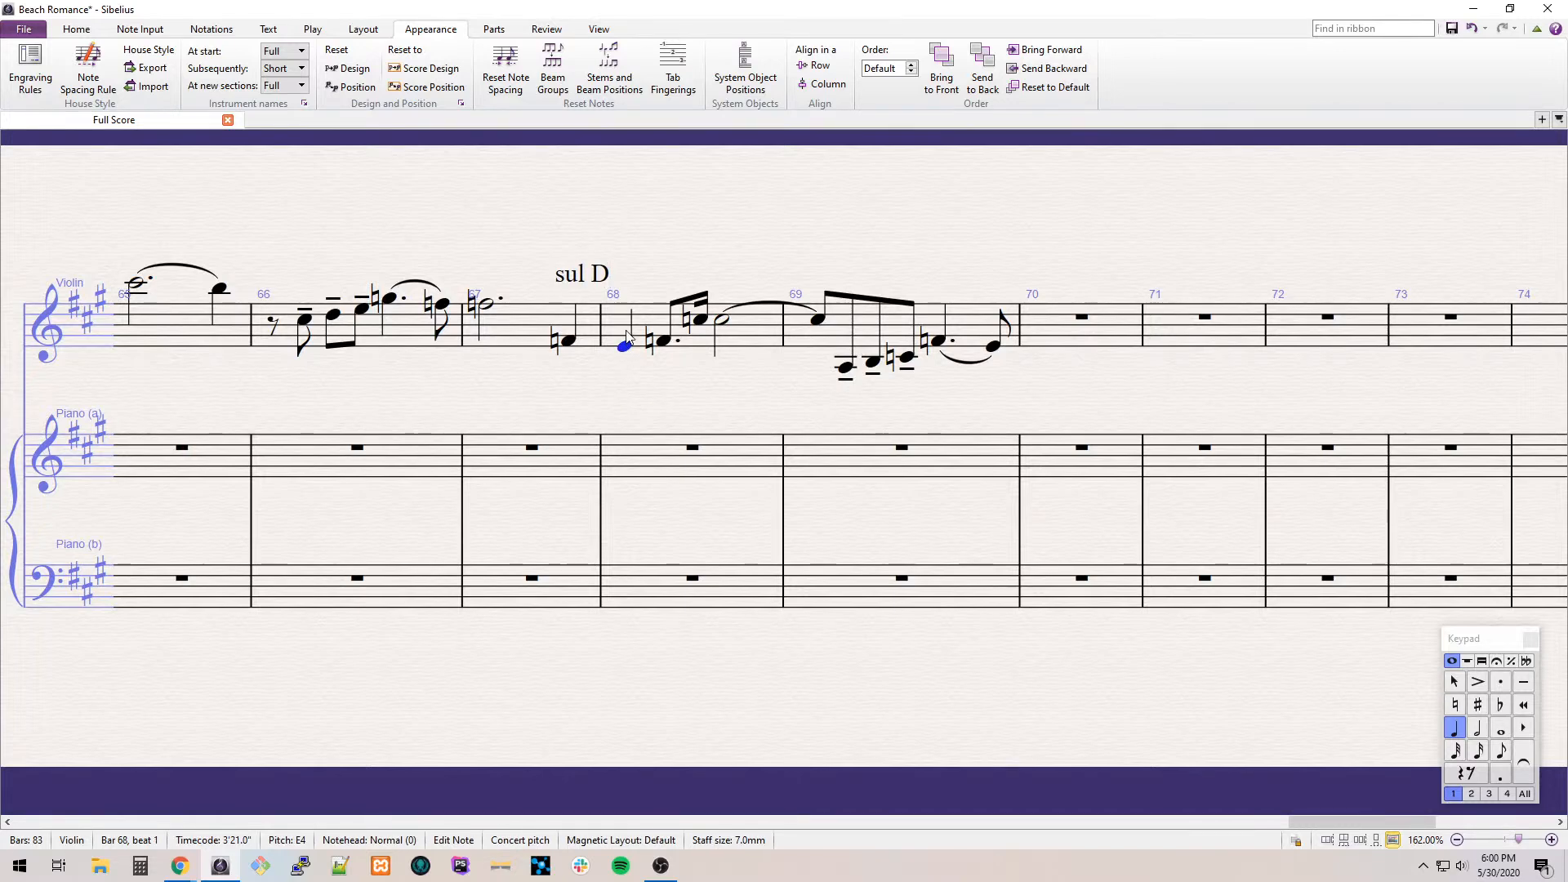
{"action": "left_click", "coordinate": [832, 325], "text": "shift"}
{"action": "left_click", "coordinate": [624, 345]}
{"action": "left_click", "coordinate": [817, 319], "text": "shift"}
{"action": "key", "text": "l"}
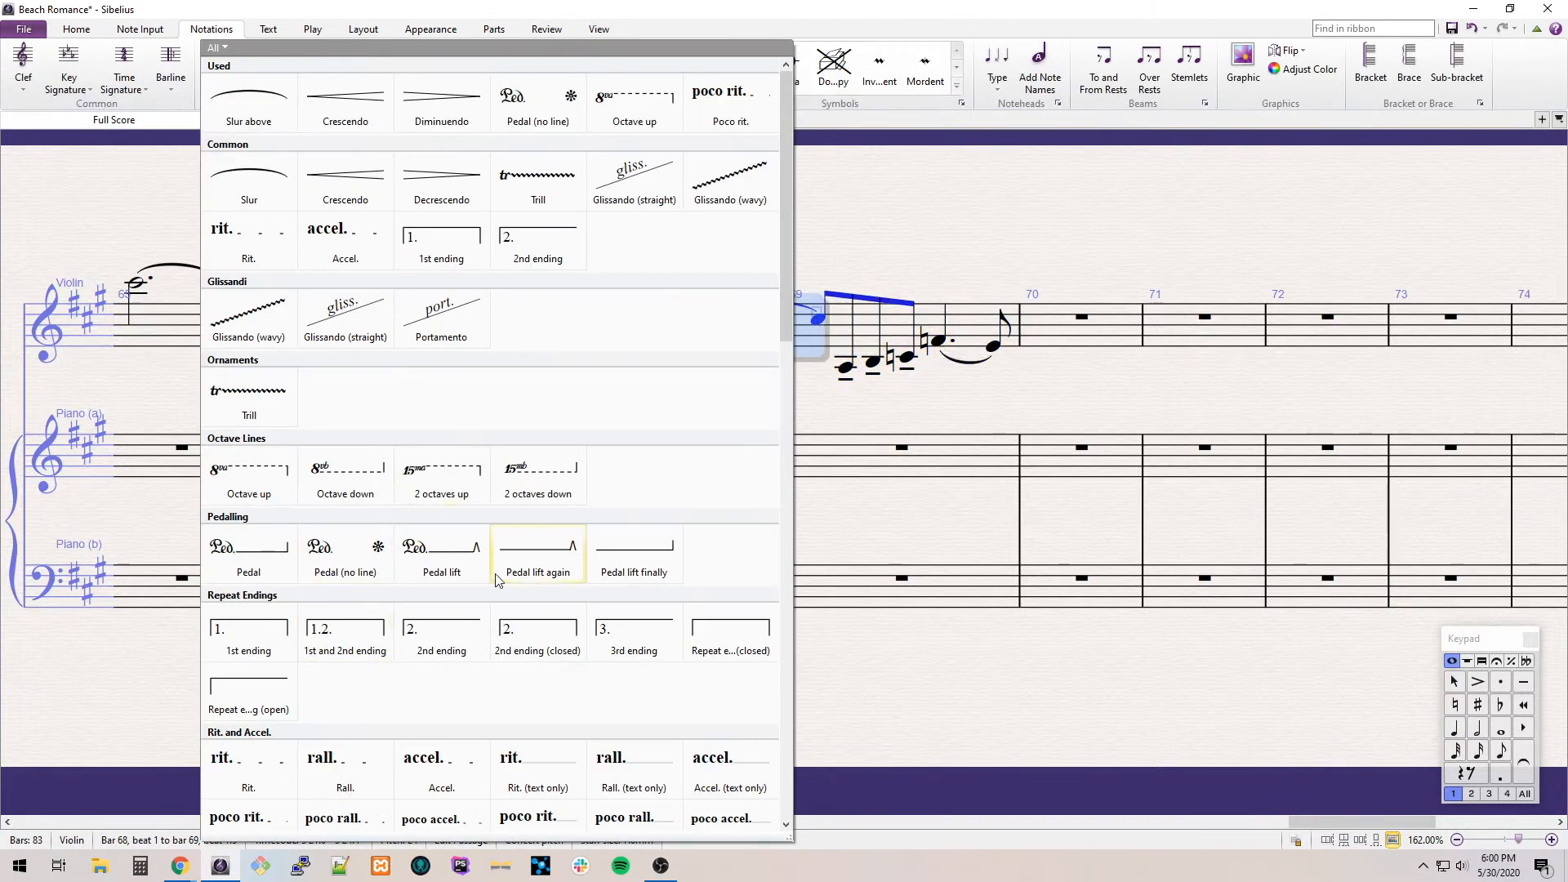
{"action": "left_click_drag", "start_coordinate": [783, 222], "coordinate": [740, 520]}
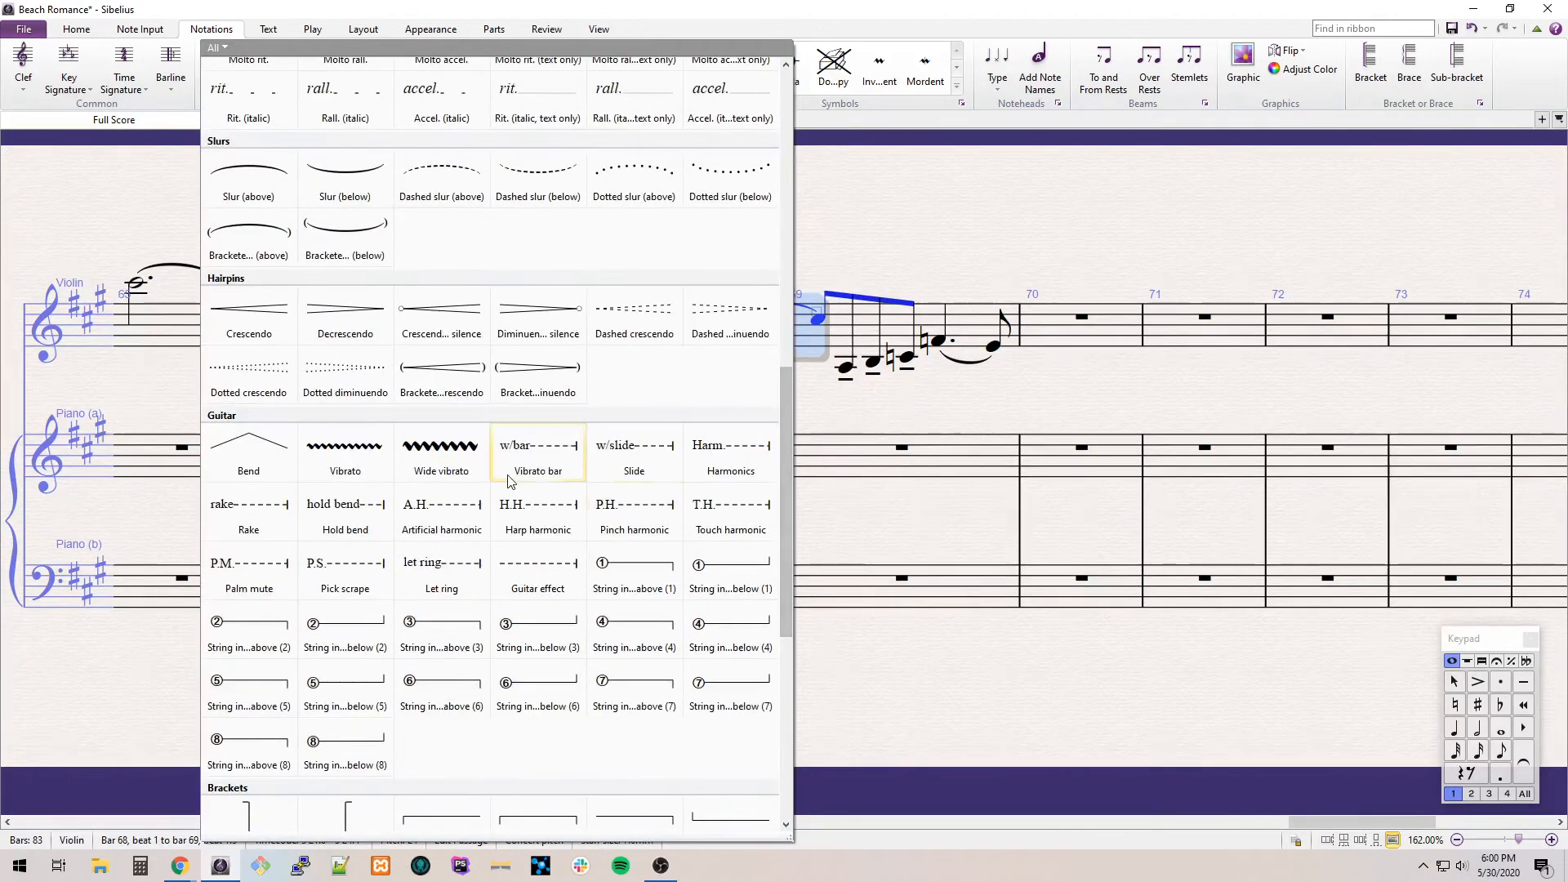
{"action": "left_click_drag", "start_coordinate": [789, 467], "coordinate": [755, 625]}
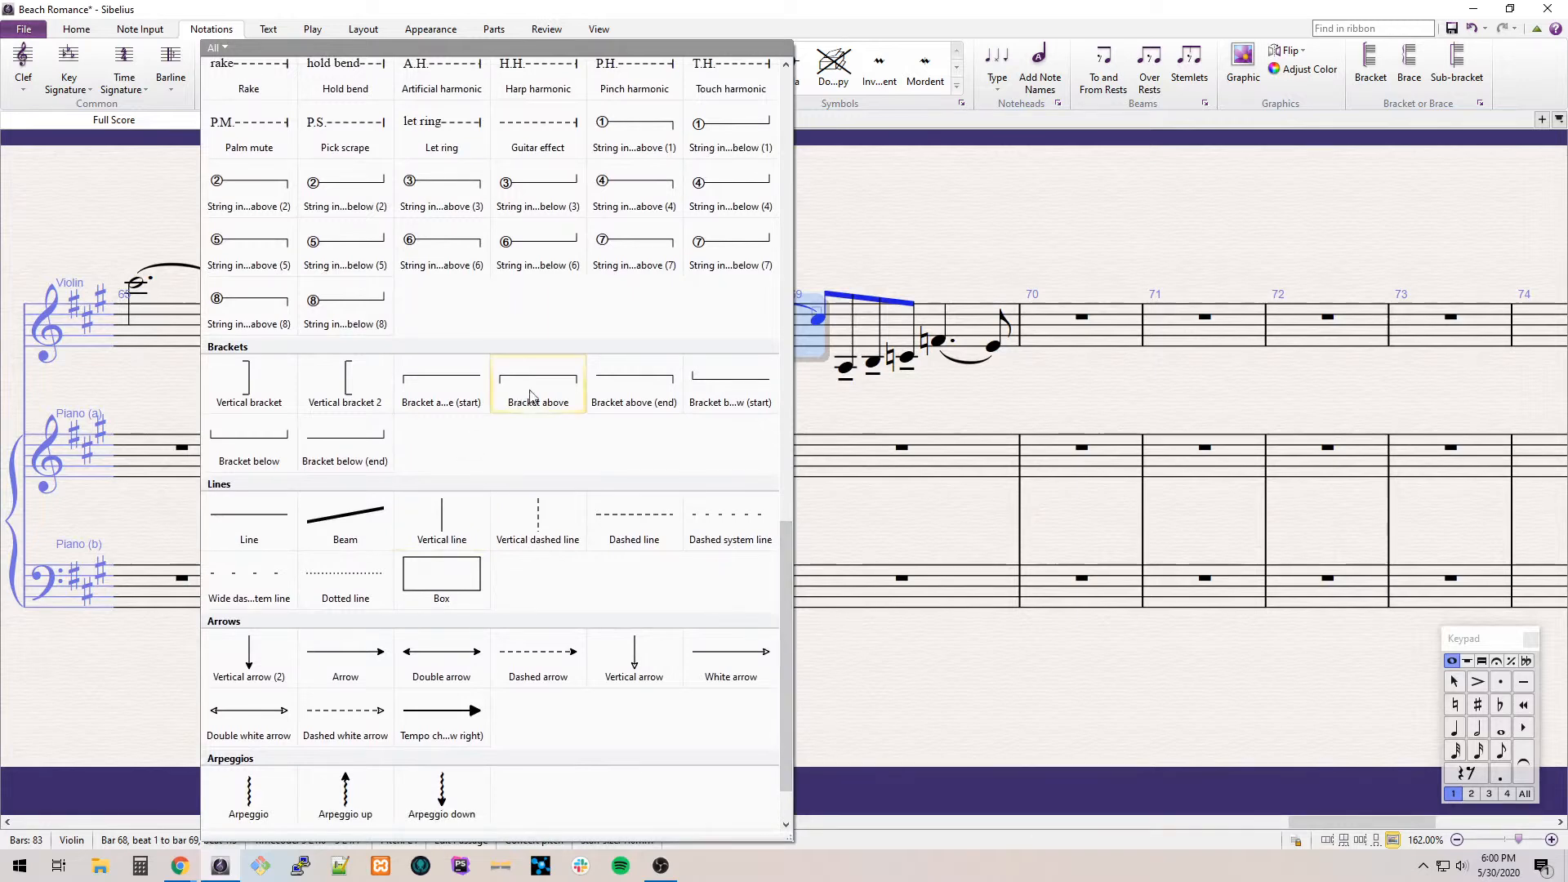
{"action": "left_click", "coordinate": [630, 499]}
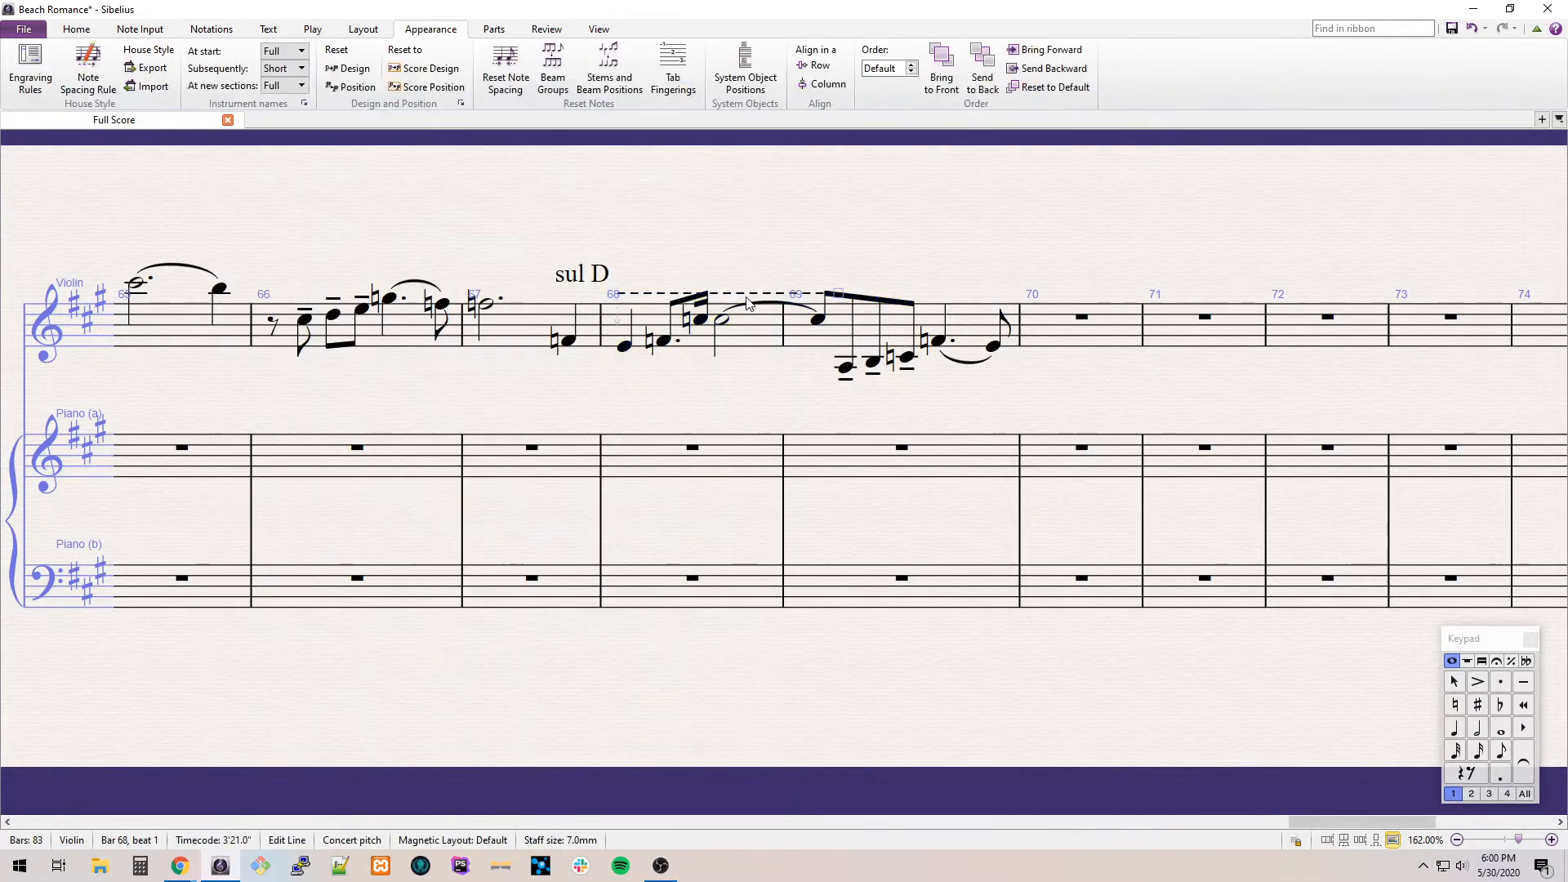
{"action": "left_click_drag", "start_coordinate": [749, 276], "coordinate": [742, 278]}
Copy the "sul D" text and its dashed line to the low A in violin bar 69 and change the text to "sul G".
{"action": "left_click", "coordinate": [575, 273]}
{"action": "left_click", "coordinate": [671, 274], "text": "ctrl"}
{"action": "key", "text": "ctrl+c"}
{"action": "left_click", "coordinate": [855, 371]}
{"action": "left_click", "coordinate": [844, 368]}
{"action": "key", "text": "ctrl+v"}
{"action": "double_click", "coordinate": [871, 276]}
{"action": "double_click", "coordinate": [875, 274]}
{"action": "type", "text": "G"}
{"action": "left_click", "coordinate": [965, 276]}
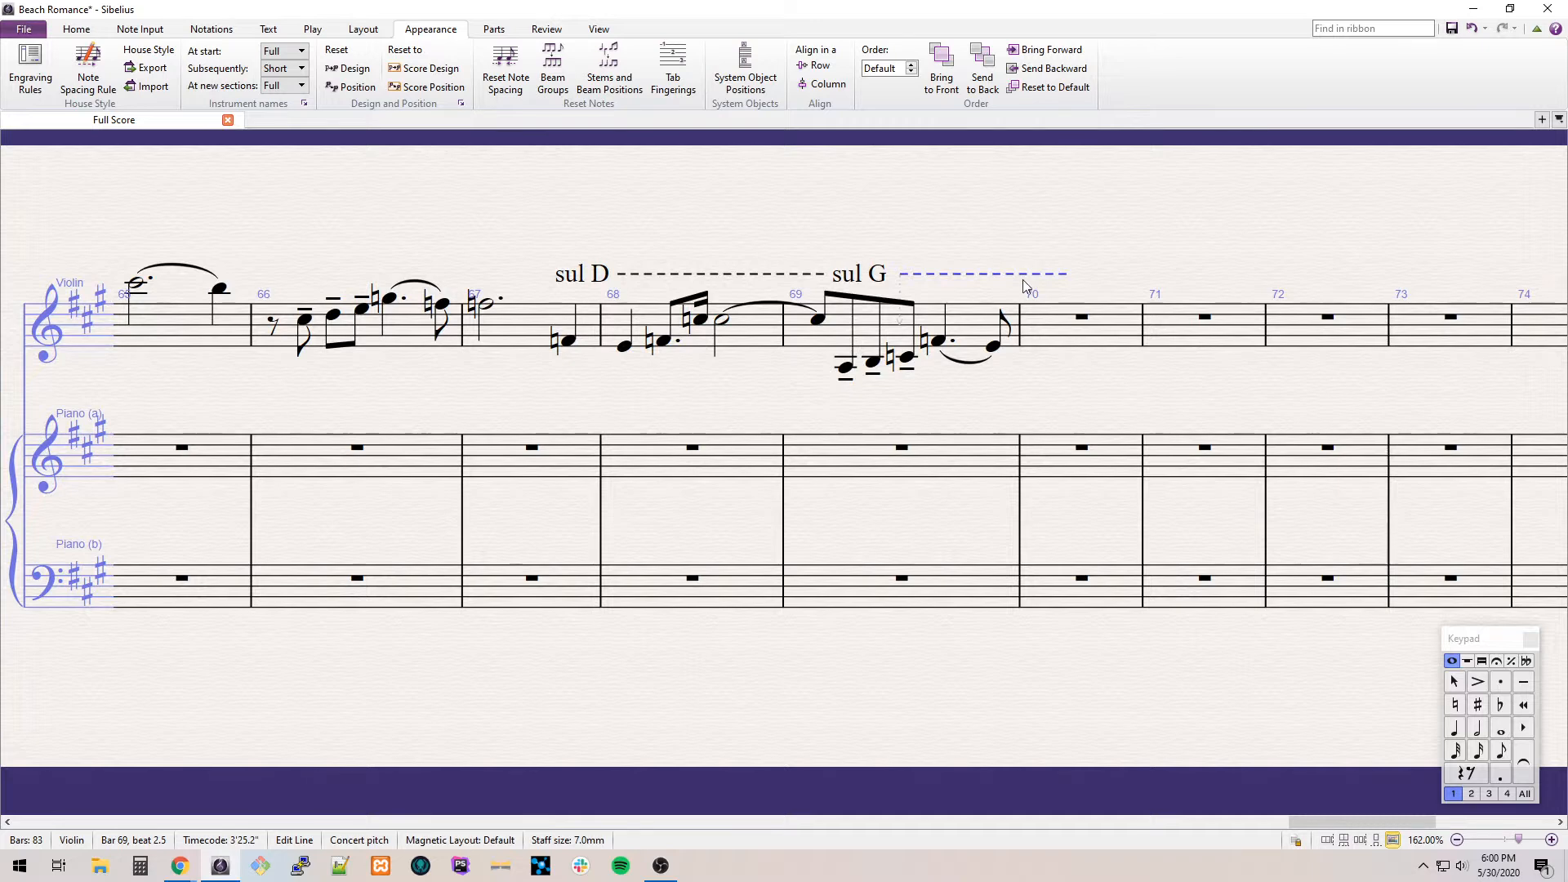
Raise the slur that leads from the end of violin bar 39 into the first note of bar 40.
{"action": "left_click_drag", "start_coordinate": [1076, 238], "coordinate": [639, 184]}
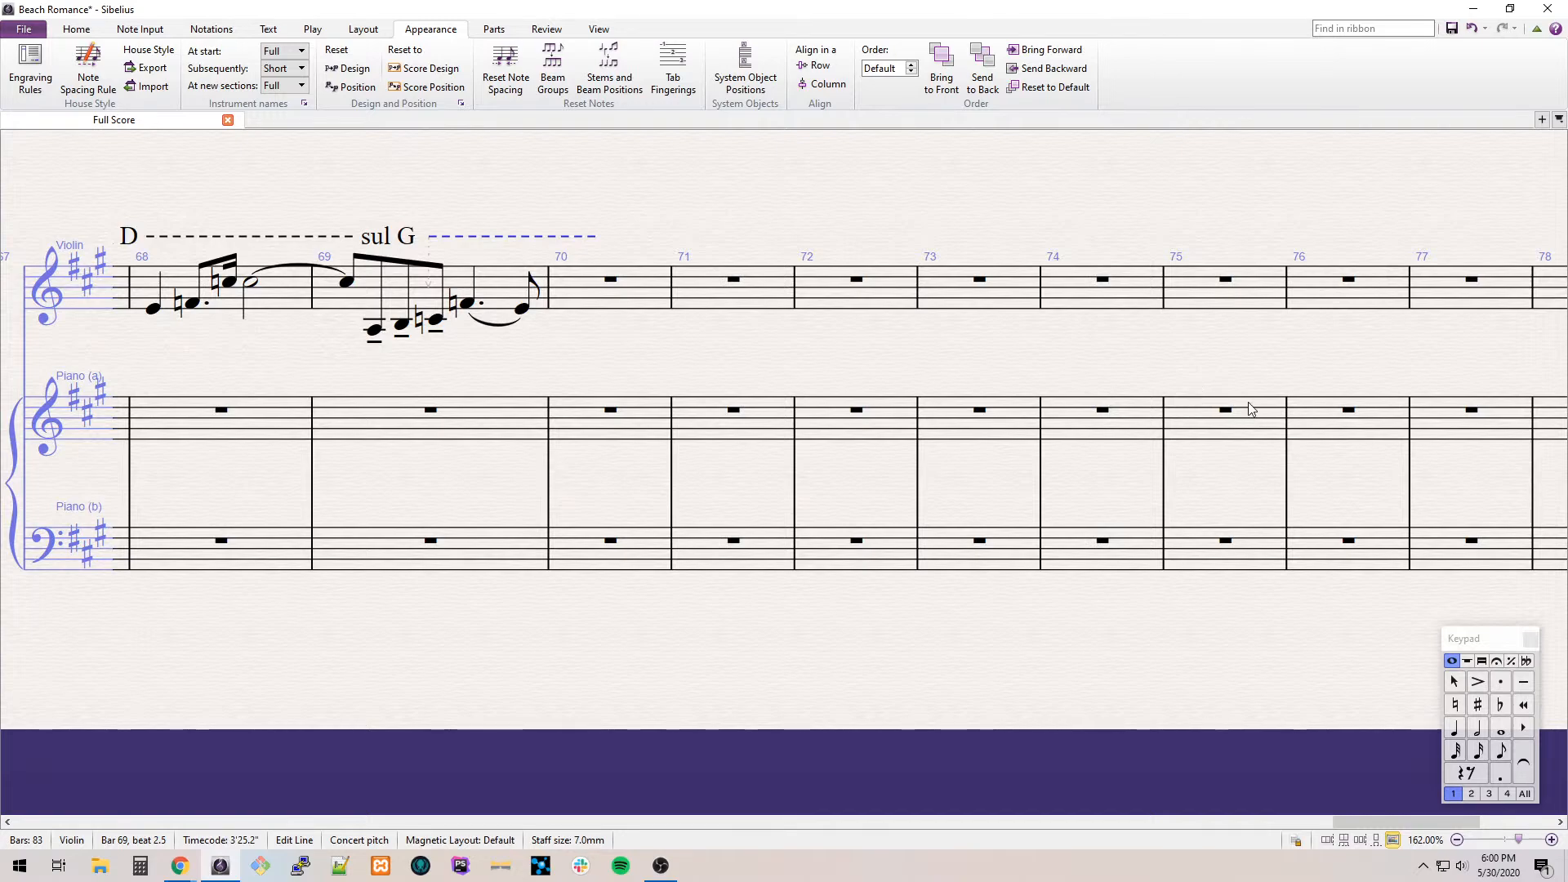
{"action": "left_click_drag", "start_coordinate": [845, 216], "coordinate": [1463, 210]}
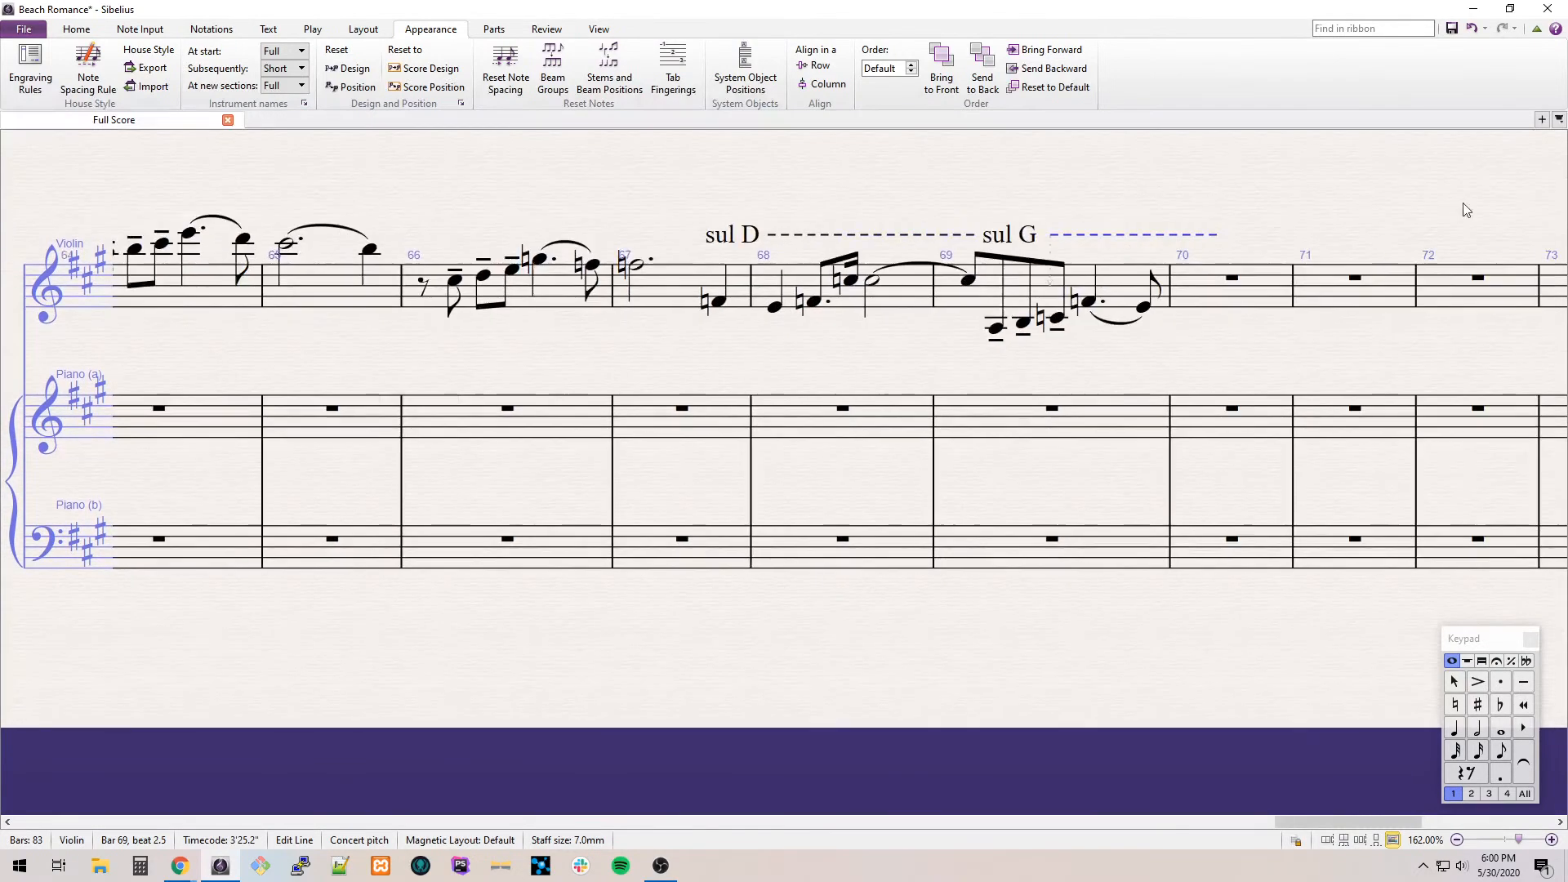
{"action": "left_click_drag", "start_coordinate": [671, 172], "coordinate": [1460, 186]}
{"action": "left_click_drag", "start_coordinate": [633, 383], "coordinate": [1330, 363]}
{"action": "left_click_drag", "start_coordinate": [708, 351], "coordinate": [1290, 351]}
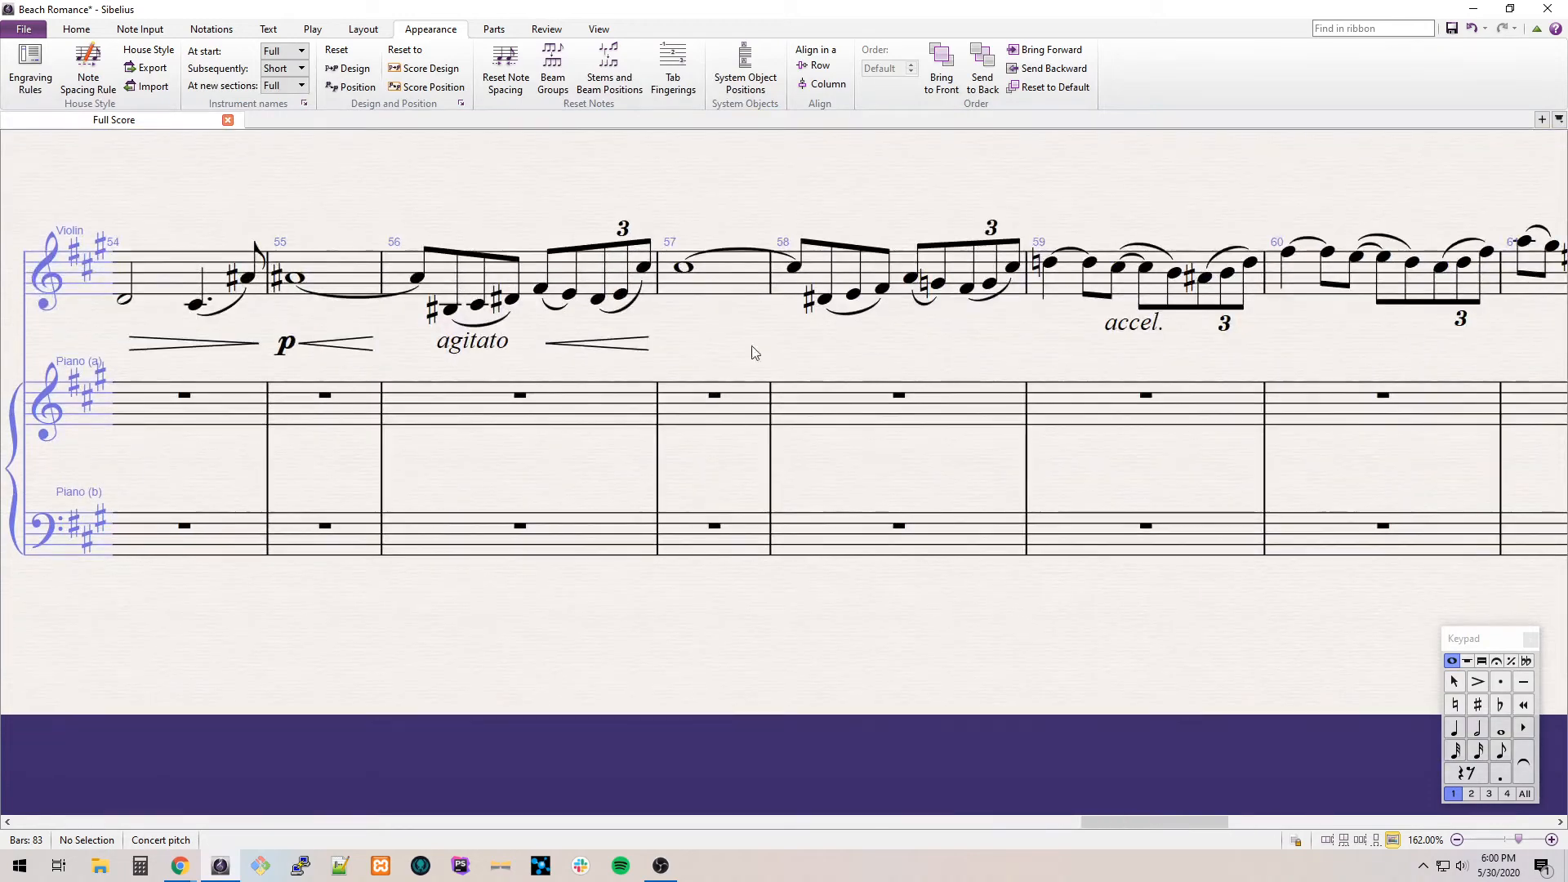
{"action": "left_click_drag", "start_coordinate": [699, 336], "coordinate": [1326, 354]}
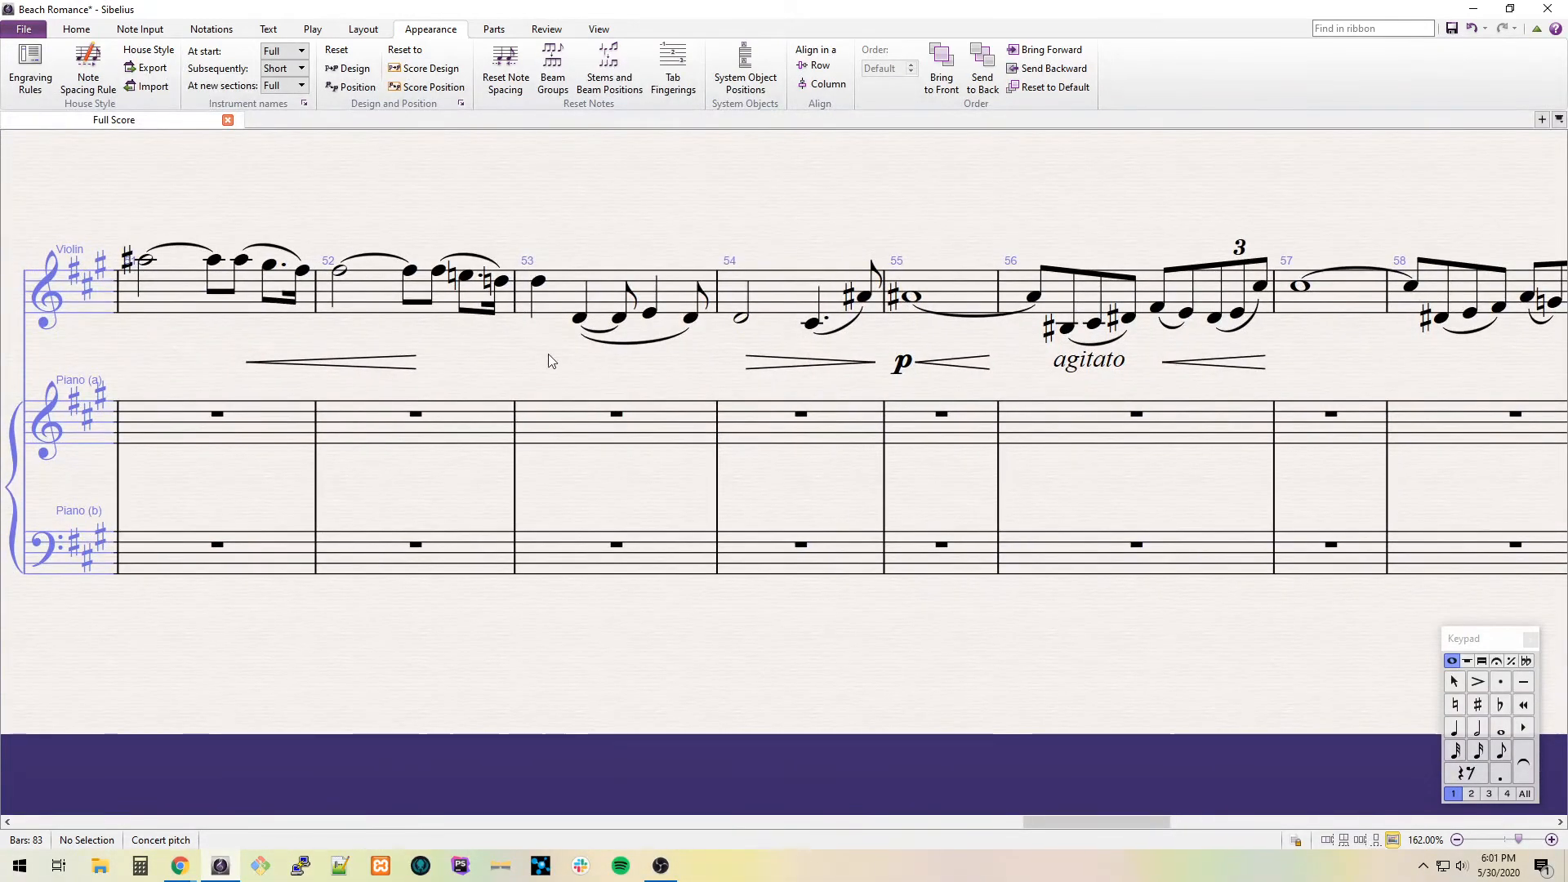
{"action": "left_click_drag", "start_coordinate": [367, 357], "coordinate": [1347, 346]}
{"action": "left_click_drag", "start_coordinate": [594, 366], "coordinate": [993, 378]}
{"action": "left_click_drag", "start_coordinate": [903, 365], "coordinate": [1530, 360]}
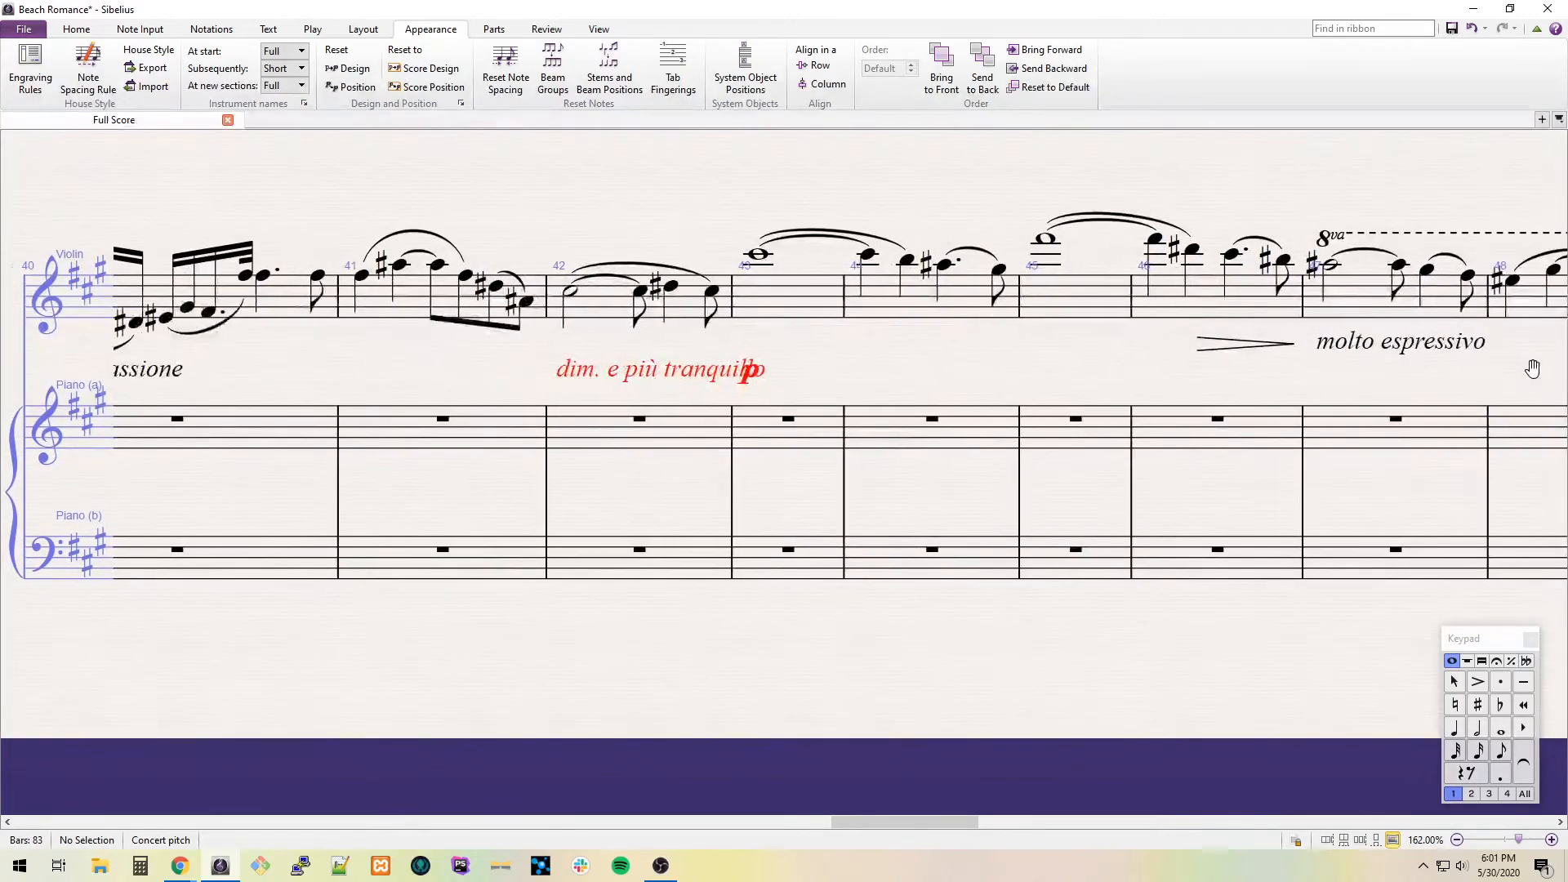
{"action": "left_click_drag", "start_coordinate": [1041, 374], "coordinate": [1276, 392]}
{"action": "left_click_drag", "start_coordinate": [833, 395], "coordinate": [1130, 397]}
{"action": "left_click", "coordinate": [555, 304]}
{"action": "left_click", "coordinate": [574, 275]}
{"action": "key", "text": "ctrl+Up"}
{"action": "key", "text": "ctrl+Up"}
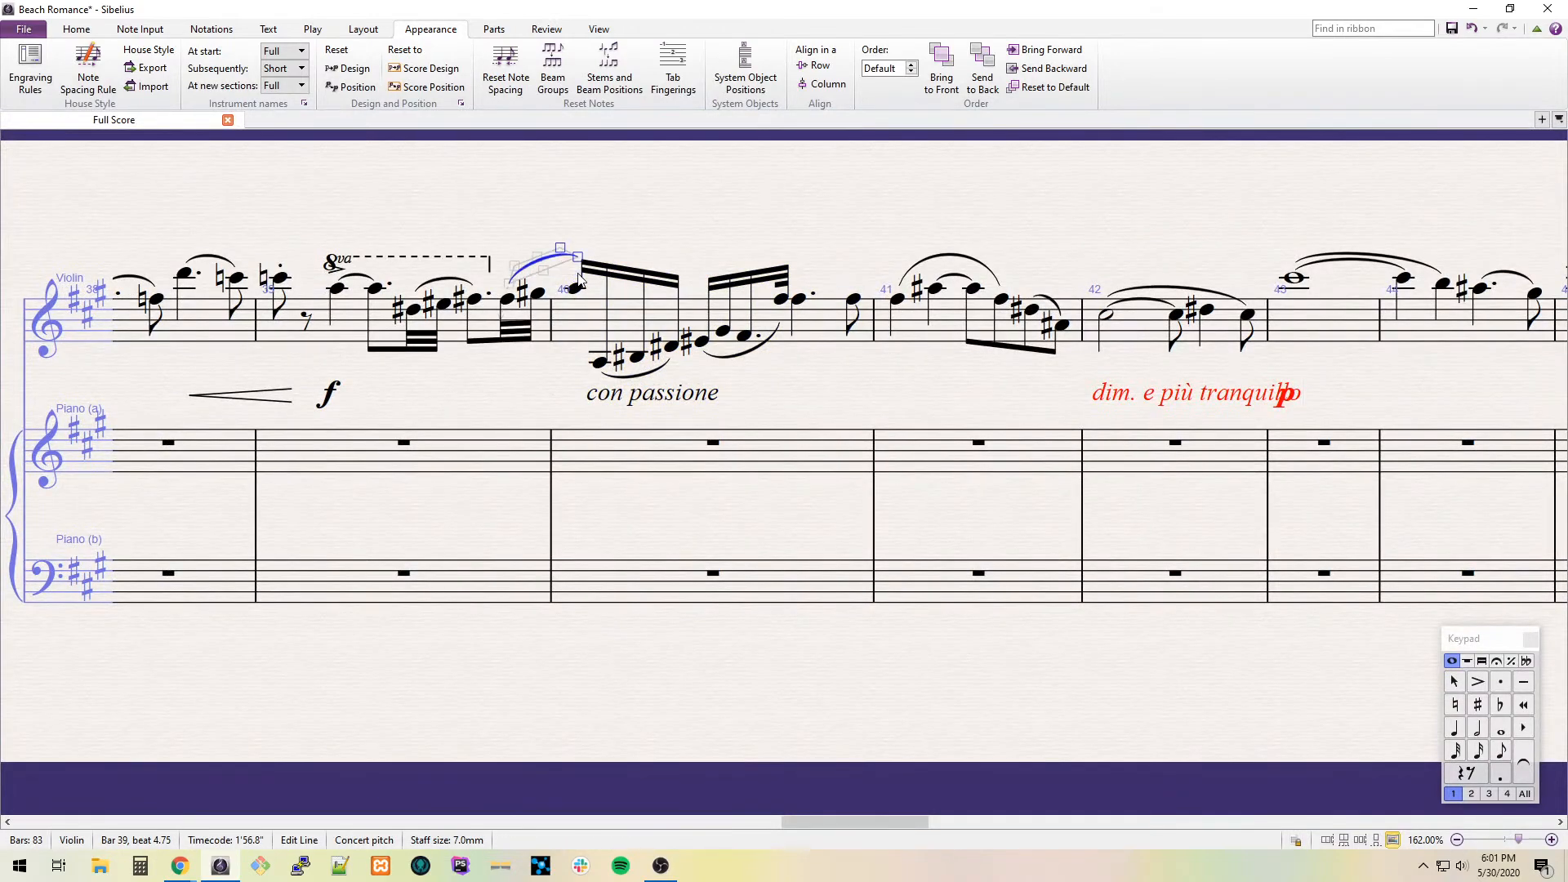
{"action": "left_click", "coordinate": [657, 249]}
Add the expression text "espressivo" below the dotted quarter F natural in violin bar 69.
{"action": "left_click_drag", "start_coordinate": [1376, 163], "coordinate": [204, 273]}
{"action": "left_click_drag", "start_coordinate": [1365, 287], "coordinate": [399, 282]}
{"action": "left_click_drag", "start_coordinate": [953, 294], "coordinate": [206, 236]}
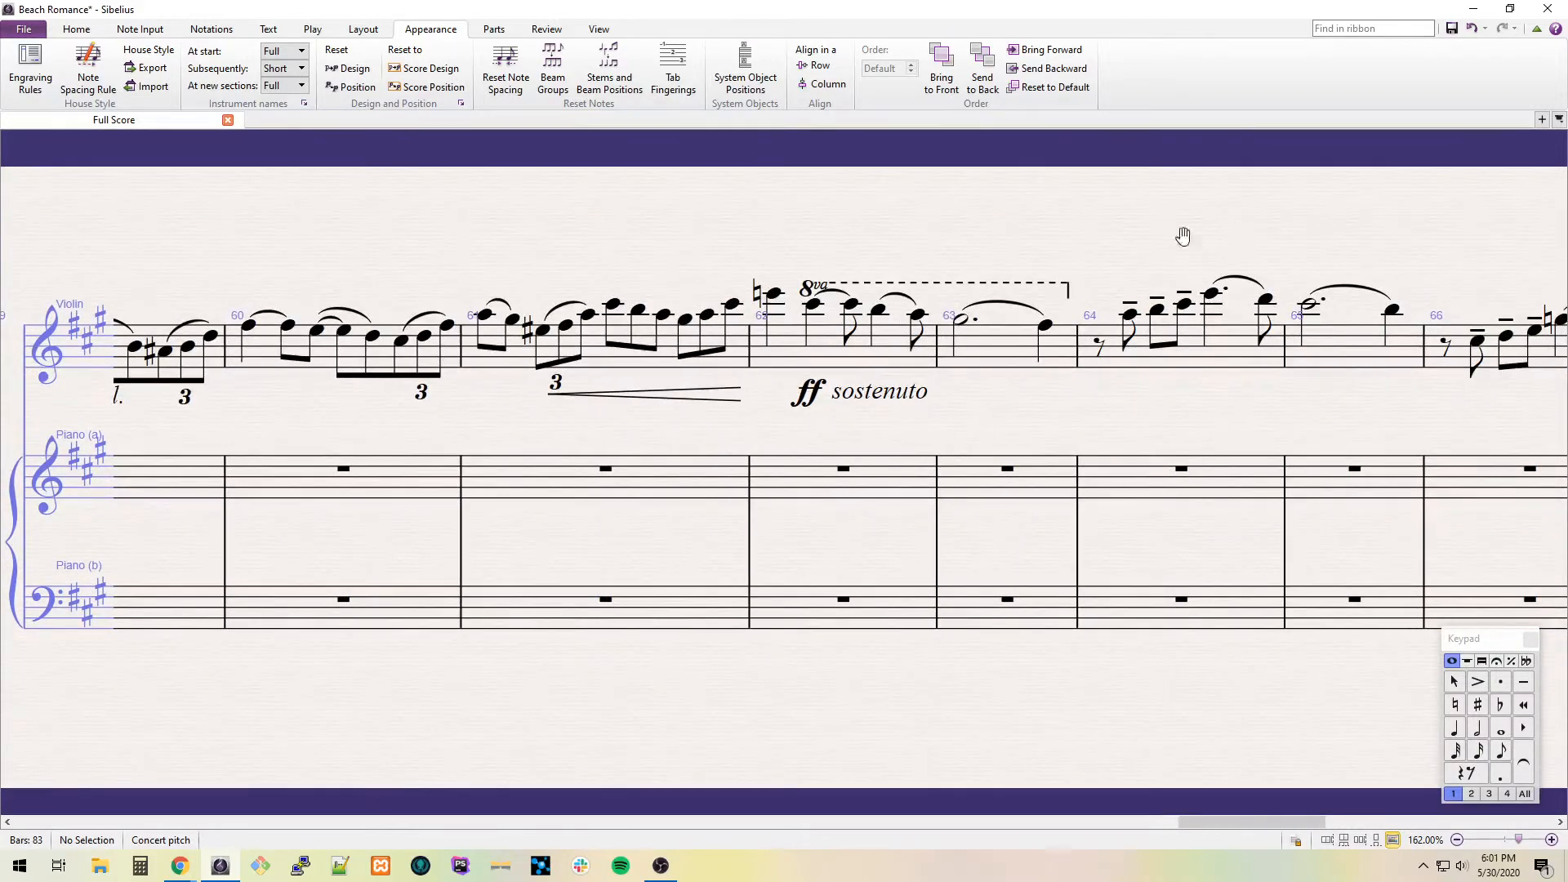
{"action": "left_click_drag", "start_coordinate": [1183, 234], "coordinate": [185, 219]}
{"action": "left_click_drag", "start_coordinate": [954, 236], "coordinate": [574, 199]}
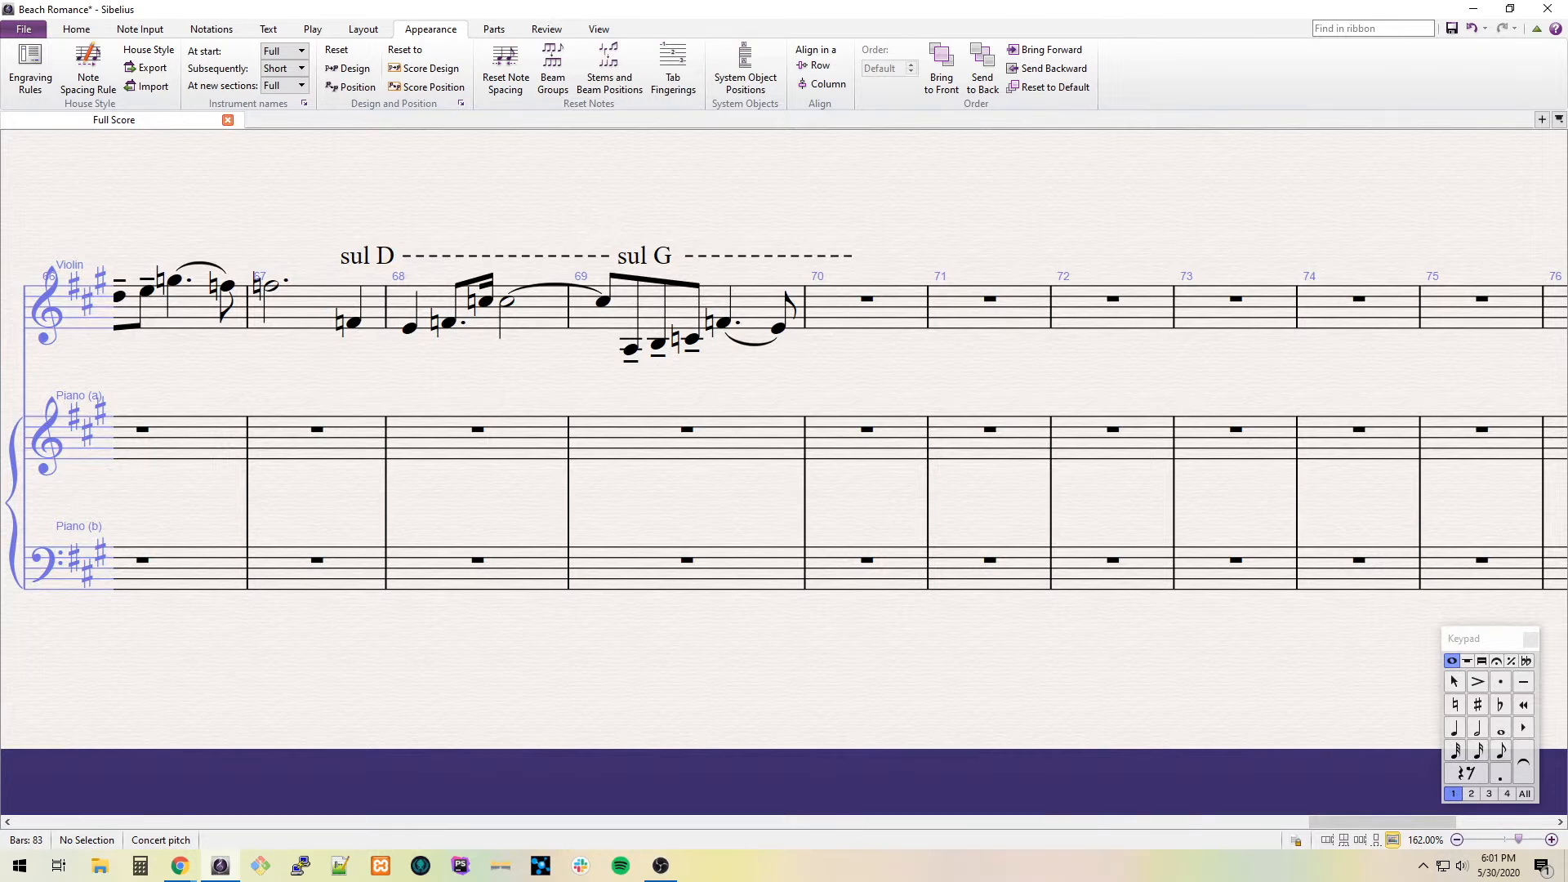
{"action": "key", "text": "alt+Tab"}
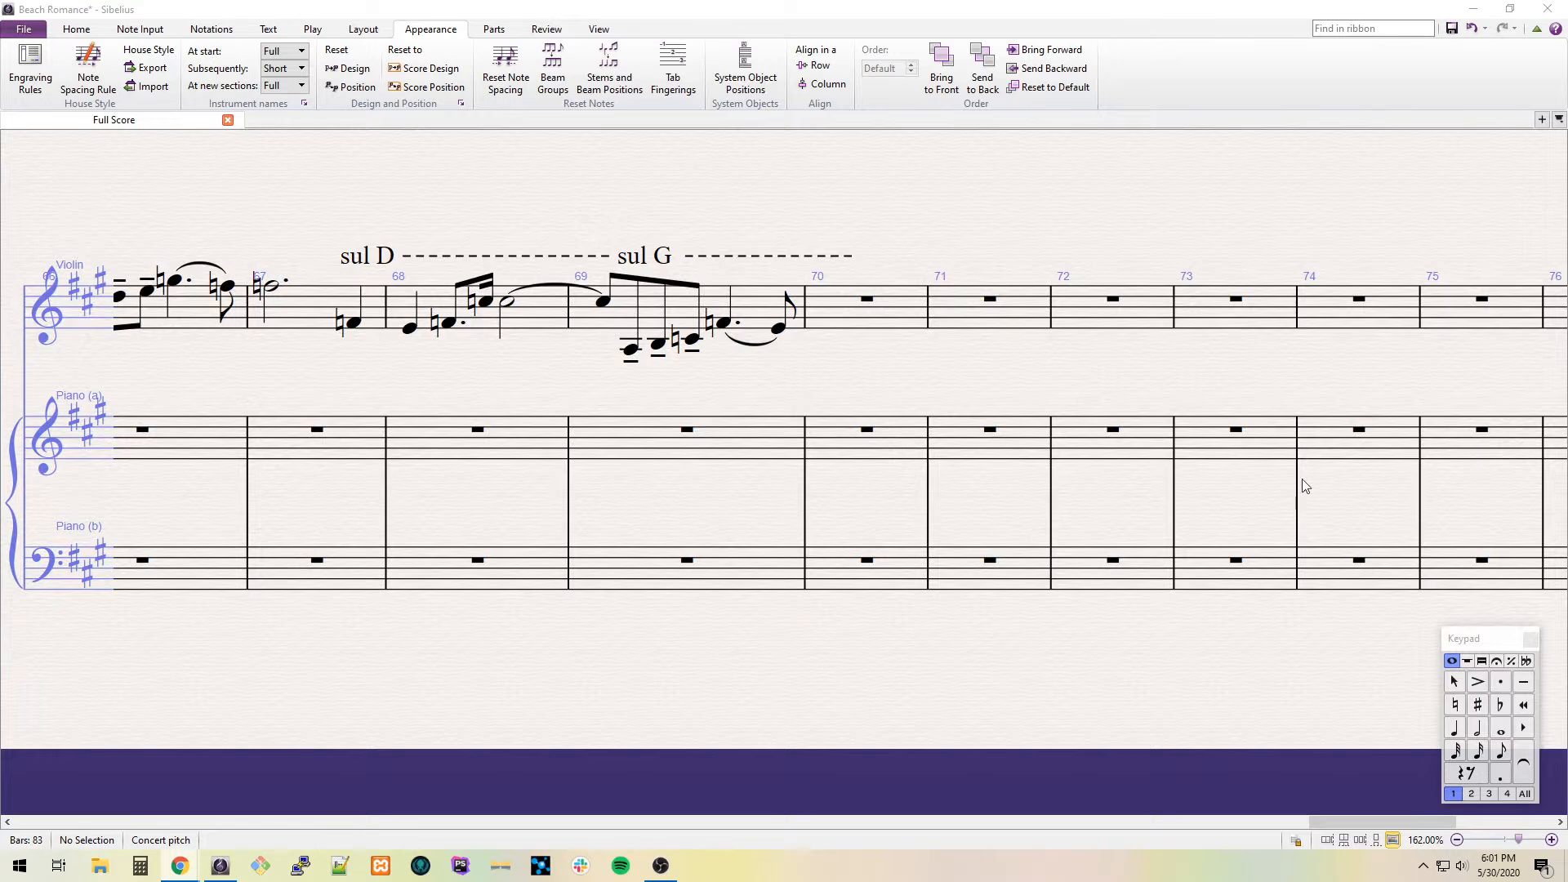
{"action": "left_click_drag", "start_coordinate": [876, 351], "coordinate": [816, 356]}
{"action": "left_click", "coordinate": [712, 304]}
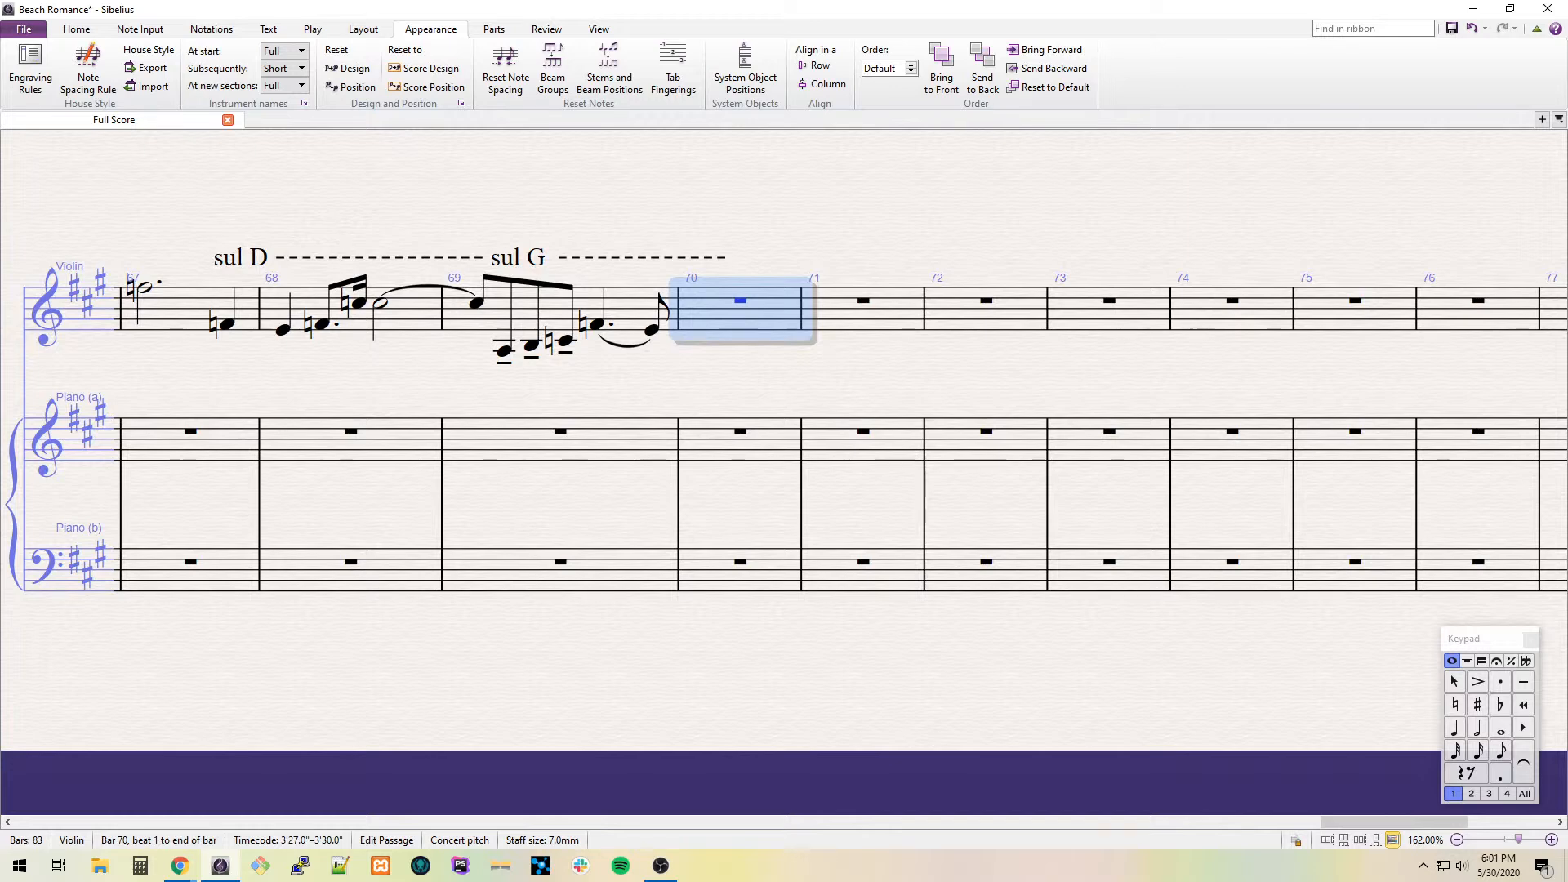
{"action": "left_click_drag", "start_coordinate": [707, 384], "coordinate": [742, 374]}
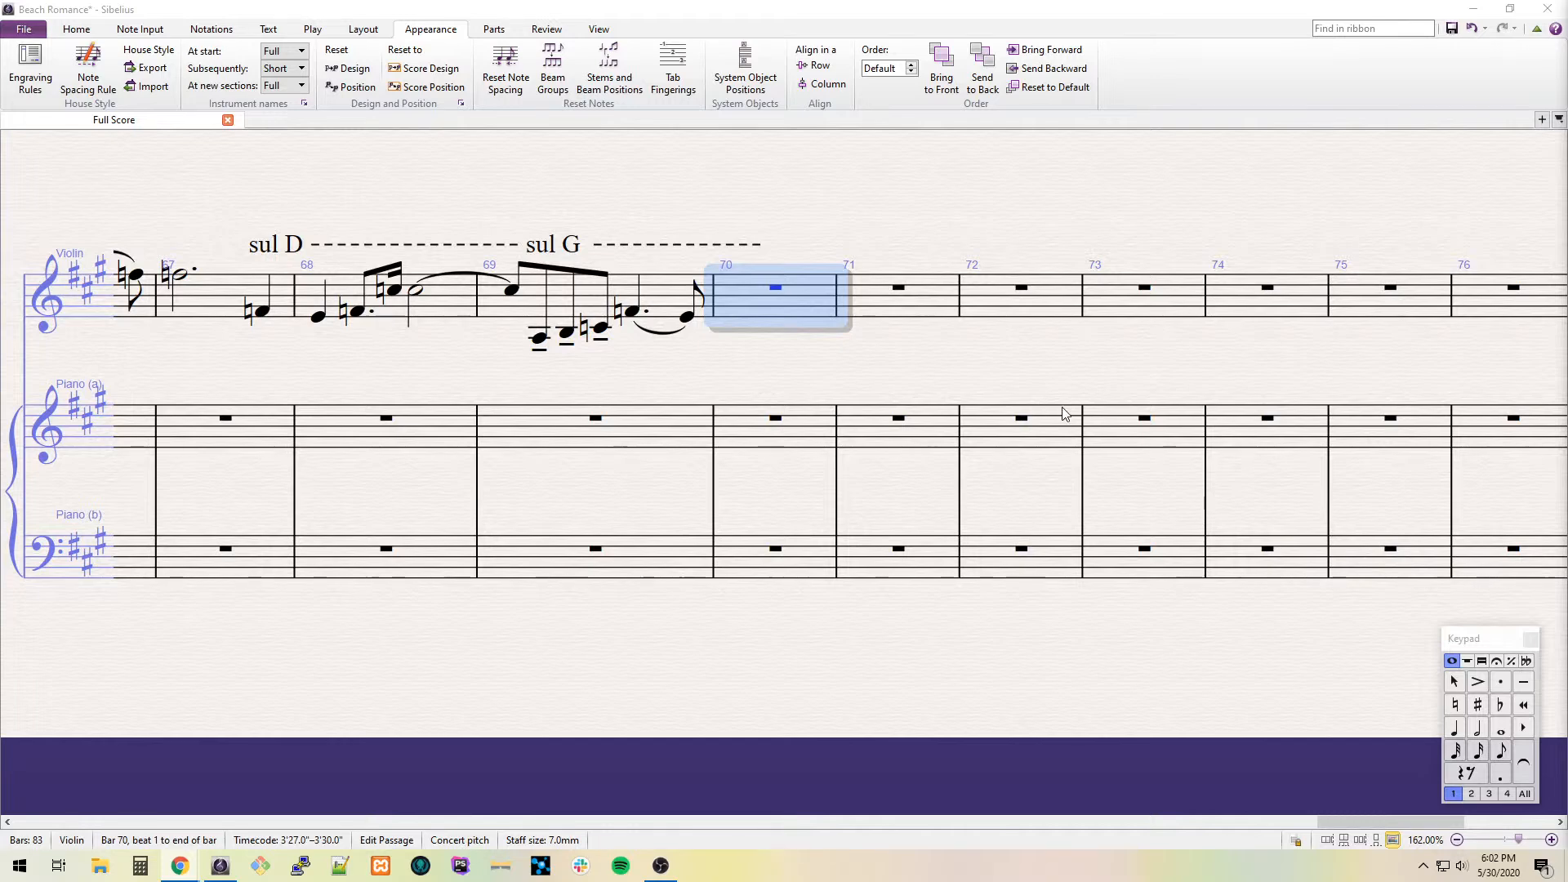
{"action": "left_click_drag", "start_coordinate": [669, 364], "coordinate": [741, 359]}
{"action": "left_click", "coordinate": [698, 295]}
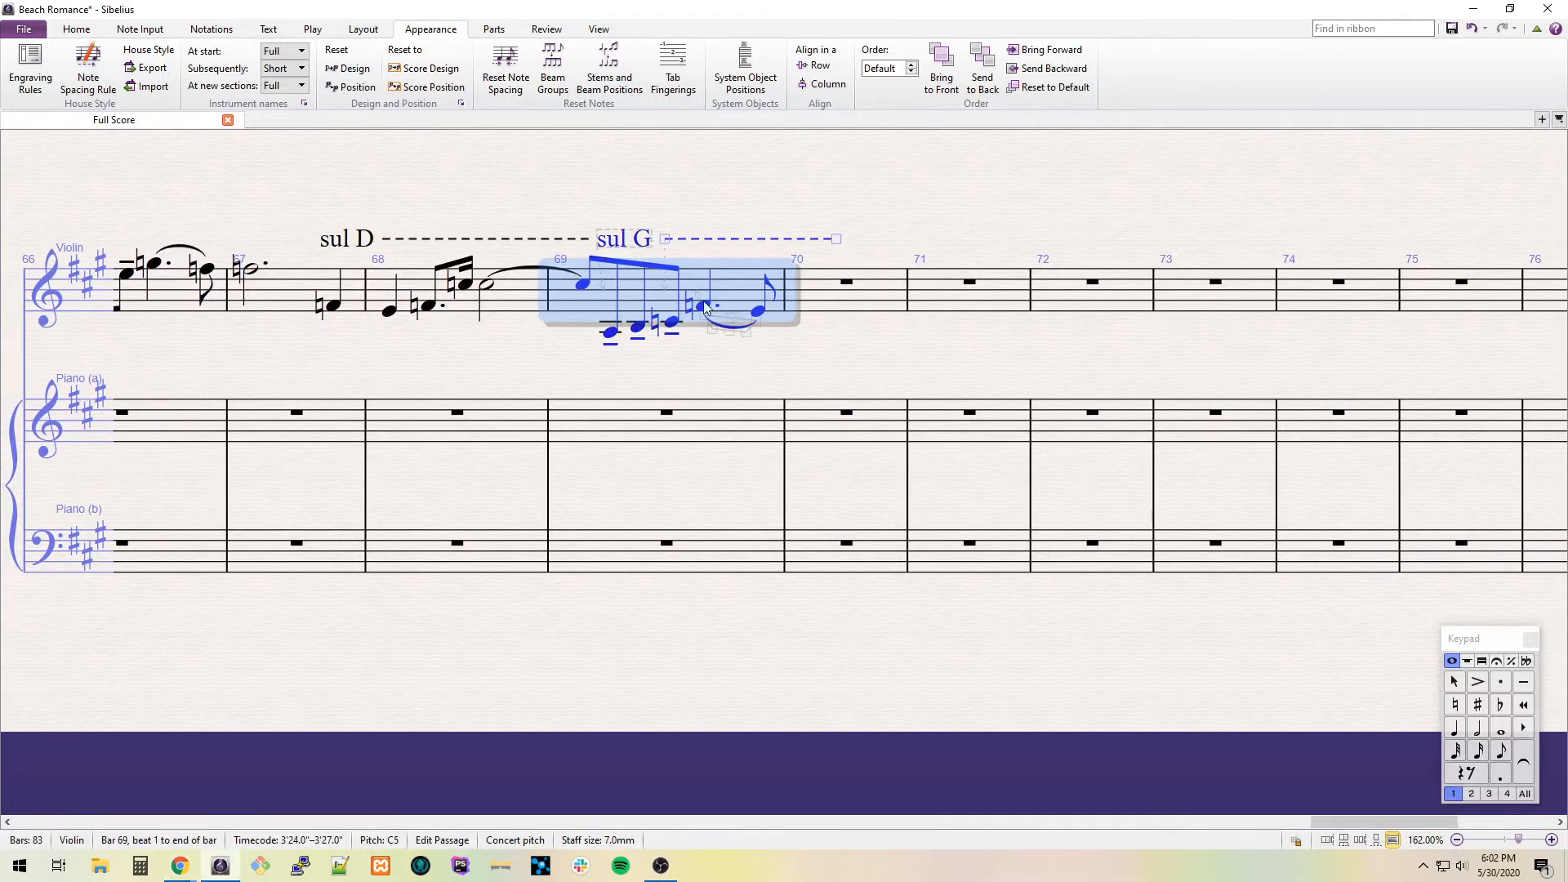
{"action": "left_click", "coordinate": [702, 305]}
{"action": "key", "text": "ctrl+e"}
{"action": "type", "text": "pressivo"}
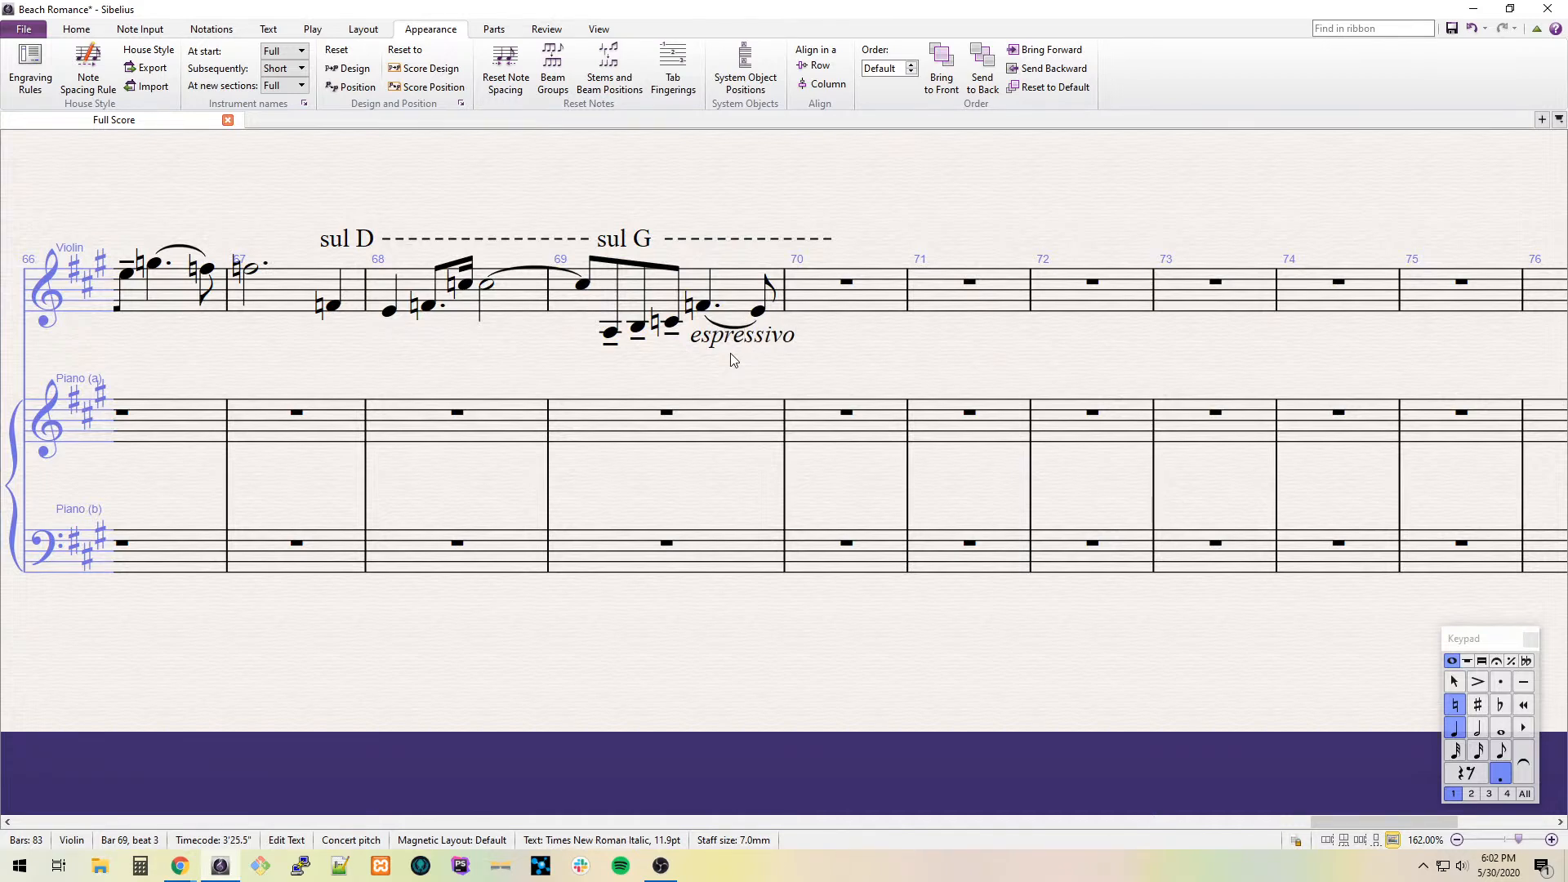
{"action": "key", "text": "Escape"}
{"action": "key", "text": "Escape"}
Enter a dotted half G natural and a quarter F natural in violin bar 70 and slur them together.
{"action": "left_click", "coordinate": [823, 294]}
{"action": "key", "text": "g"}
{"action": "key", "text": "5"}
{"action": "key", "text": "."}
{"action": "key", "text": "7"}
{"action": "key", "text": "Right"}
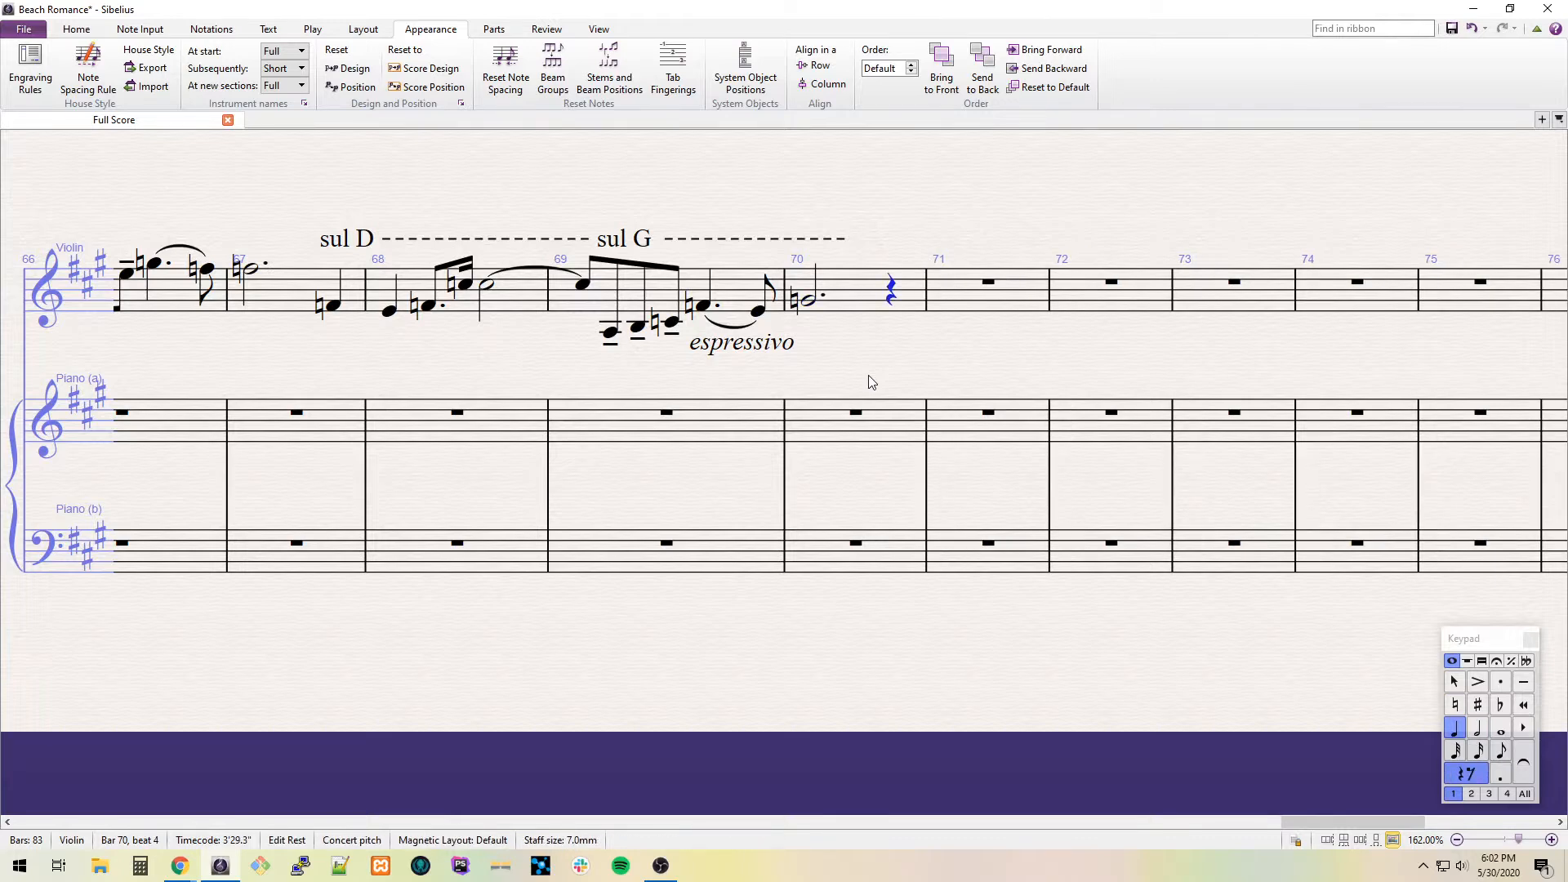
{"action": "key", "text": "7"}
{"action": "key", "text": "f"}
{"action": "key", "text": "Escape"}
{"action": "key", "text": "Left"}
{"action": "key", "text": "s"}
{"action": "key", "text": "Escape"}
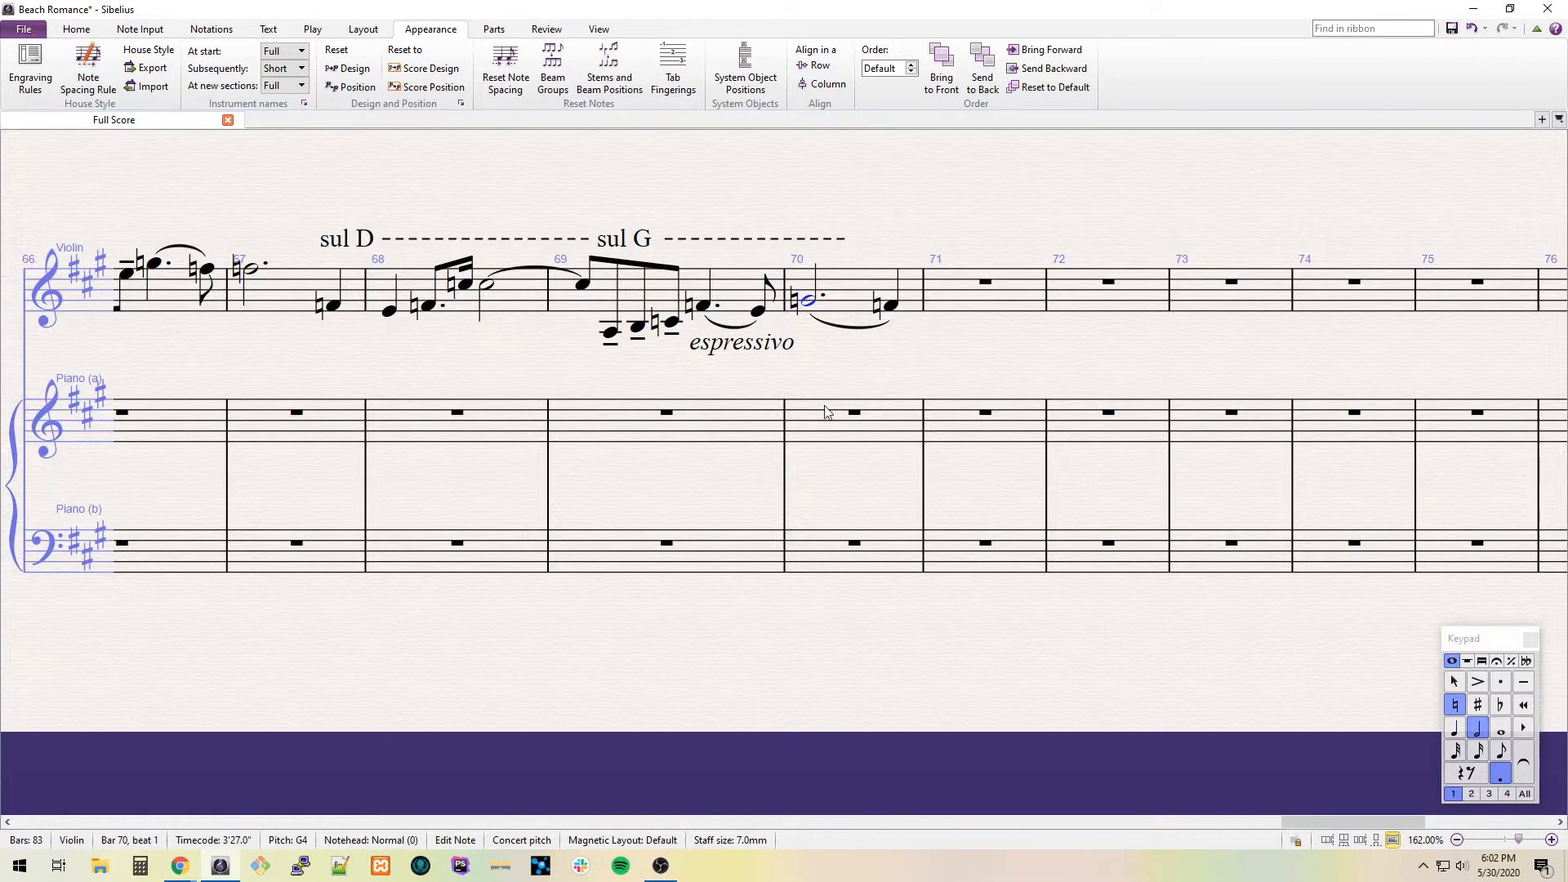
Add a diminuendo hairpin below violin bar 70, following the "espressivo" text.
{"action": "left_click_drag", "start_coordinate": [914, 341], "coordinate": [765, 356]}
{"action": "key", "text": "shift+greater"}
{"action": "left_click", "coordinate": [765, 357]}
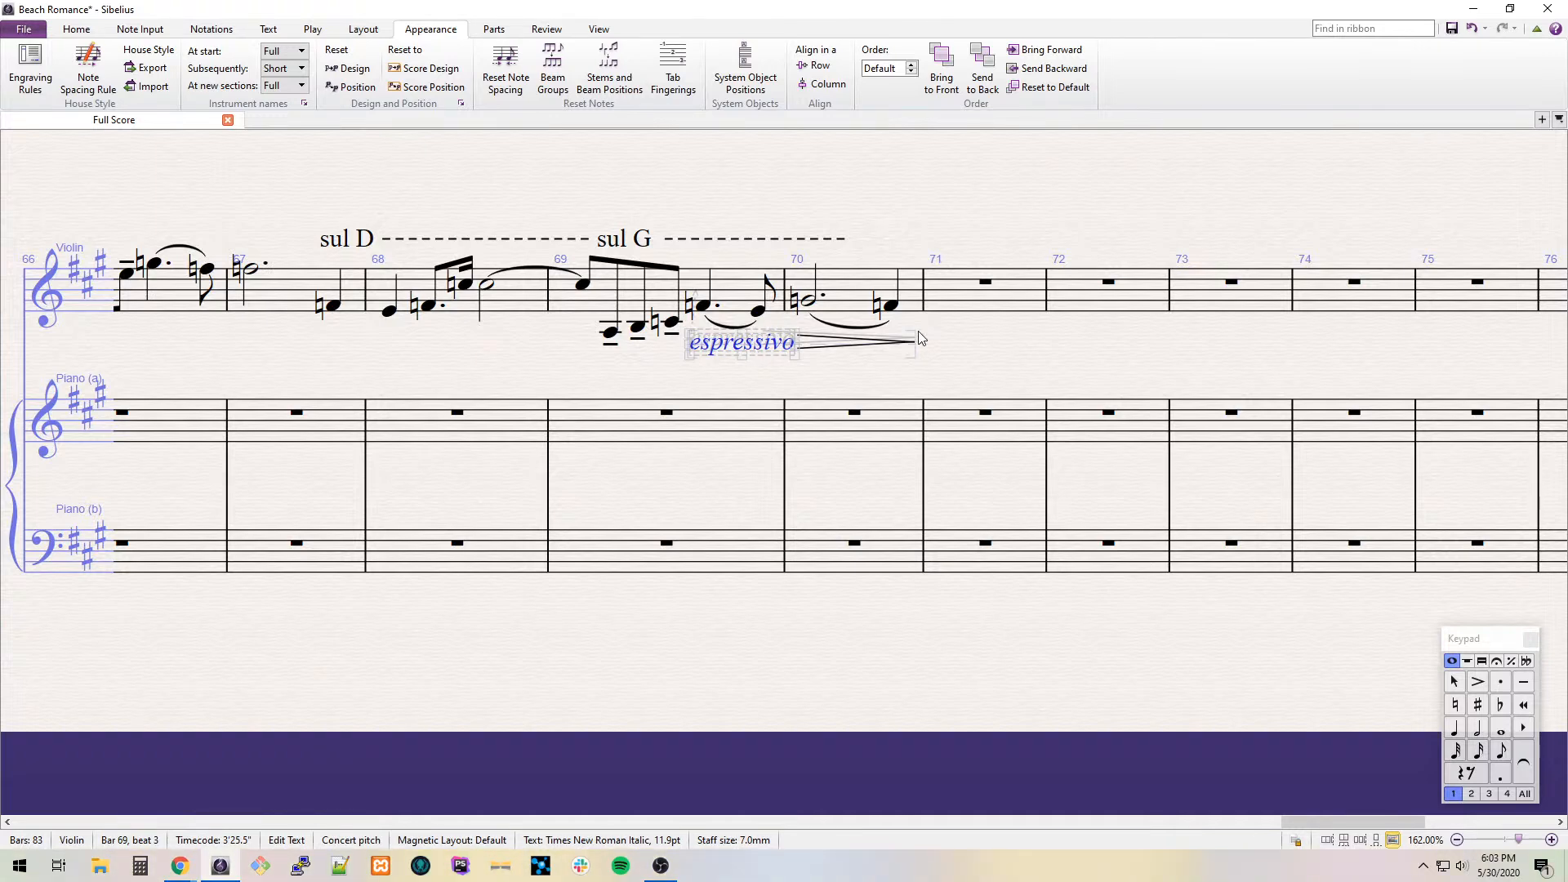
{"action": "left_click_drag", "start_coordinate": [1029, 343], "coordinate": [822, 336]}
Enter a whole note E in violin bar 71 tied to a quarter E in bar 72, followed by a quarter B.
{"action": "left_click", "coordinate": [814, 301]}
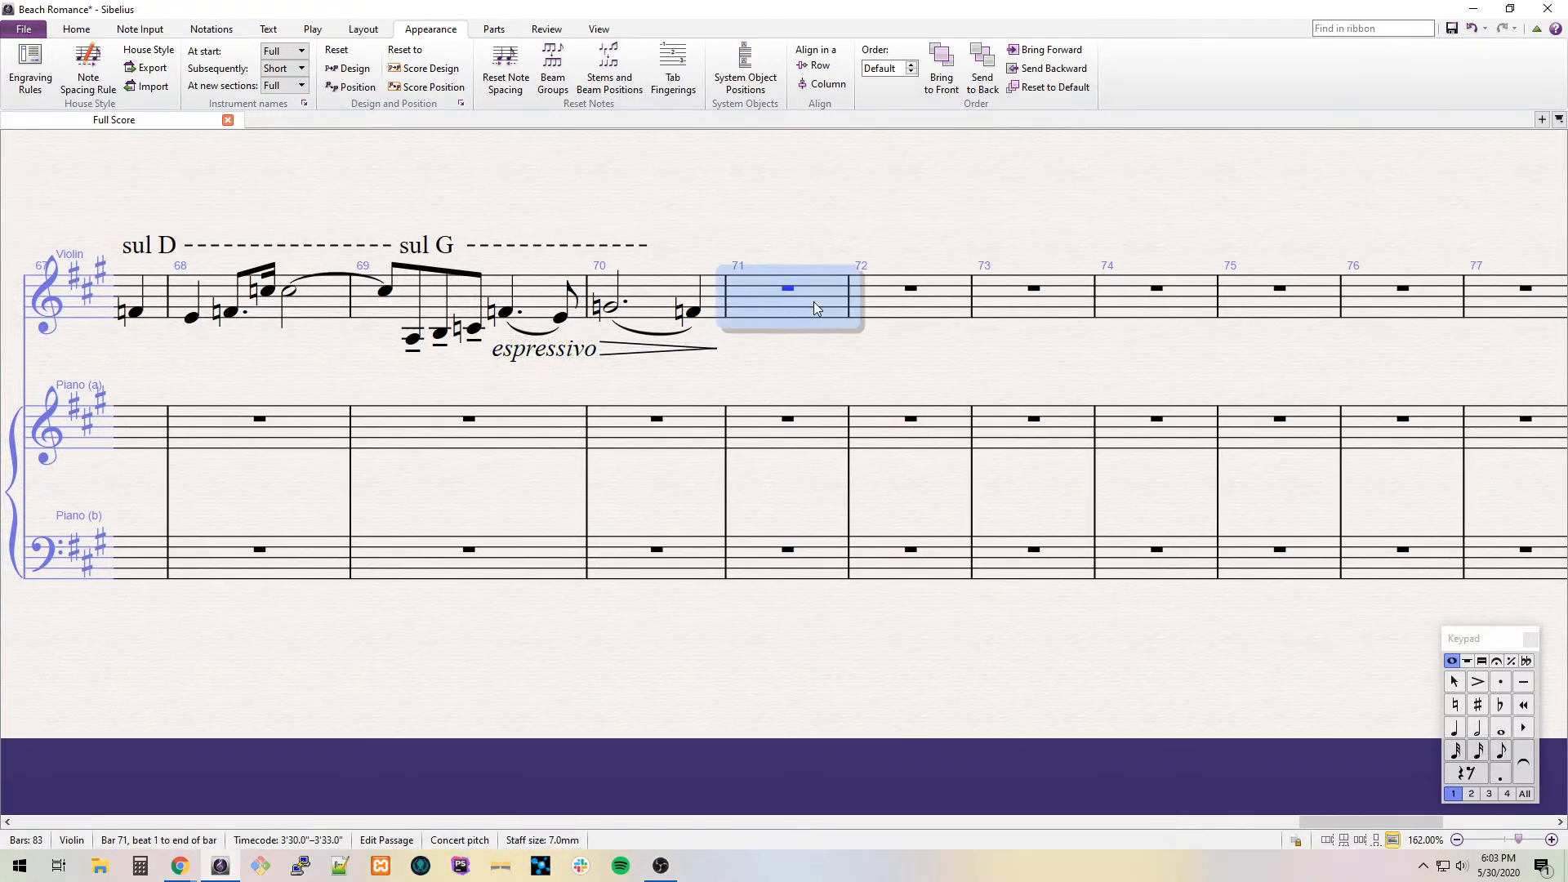
{"action": "key", "text": "6"}
{"action": "key", "text": "e"}
{"action": "key", "text": "s"}
{"action": "key", "text": "4"}
{"action": "key", "text": "e"}
{"action": "key", "text": "b"}
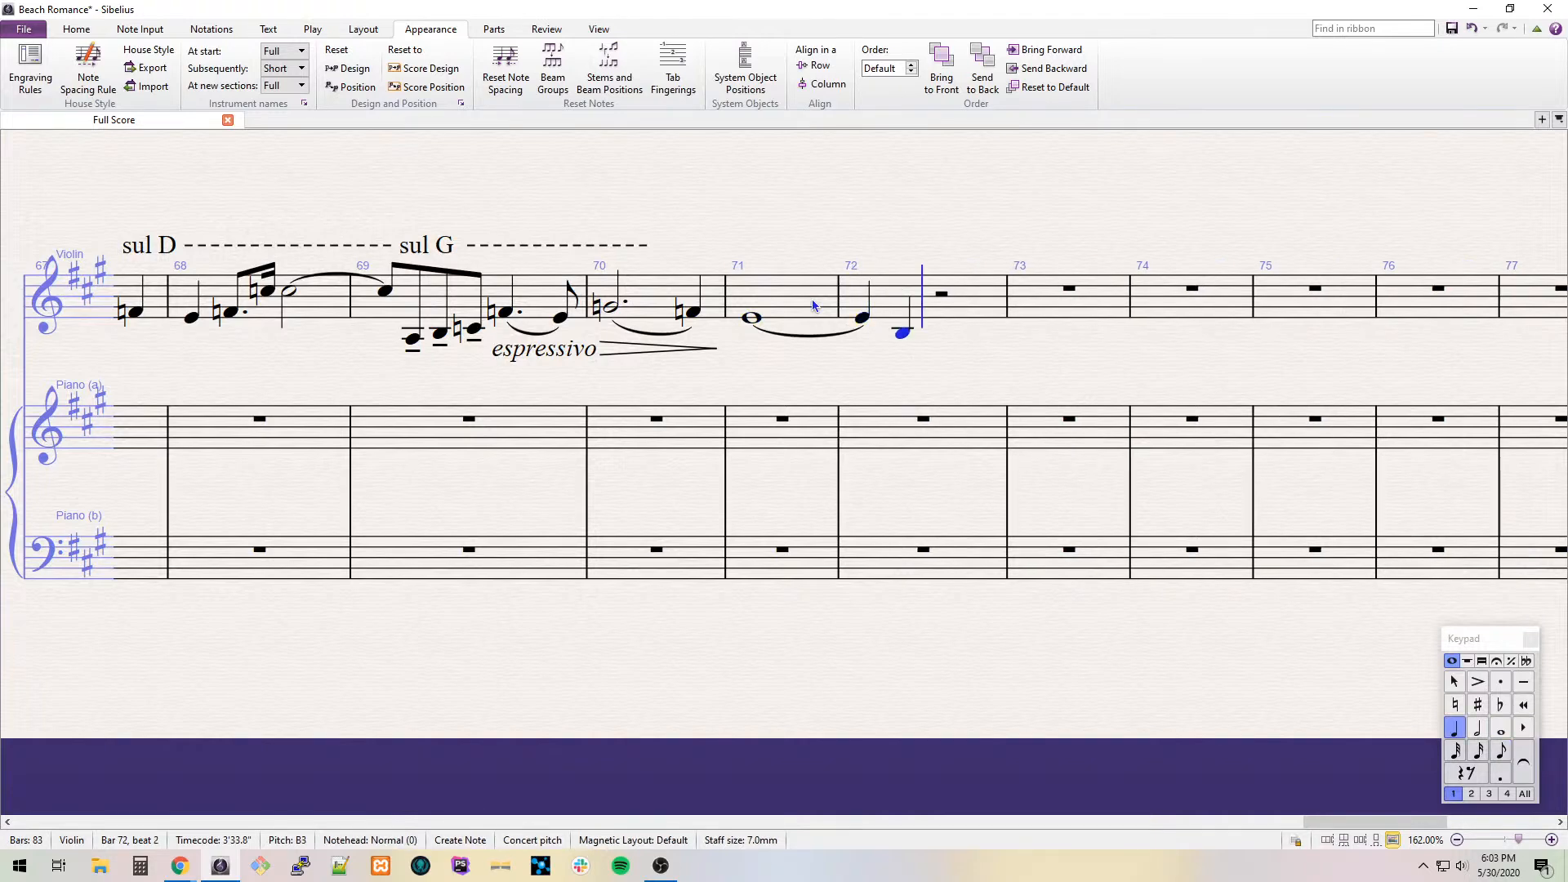
Complete violin bar 72 with a dotted quarter D and an eighth C natural, slurred together.
{"action": "key", "text": "KP_Decimal"}
{"action": "key", "text": "d"}
{"action": "key", "text": "KP_3"}
{"action": "key", "text": "KP_7"}
{"action": "key", "text": "c"}
{"action": "key", "text": "Escape"}
{"action": "key", "text": "shift+Left"}
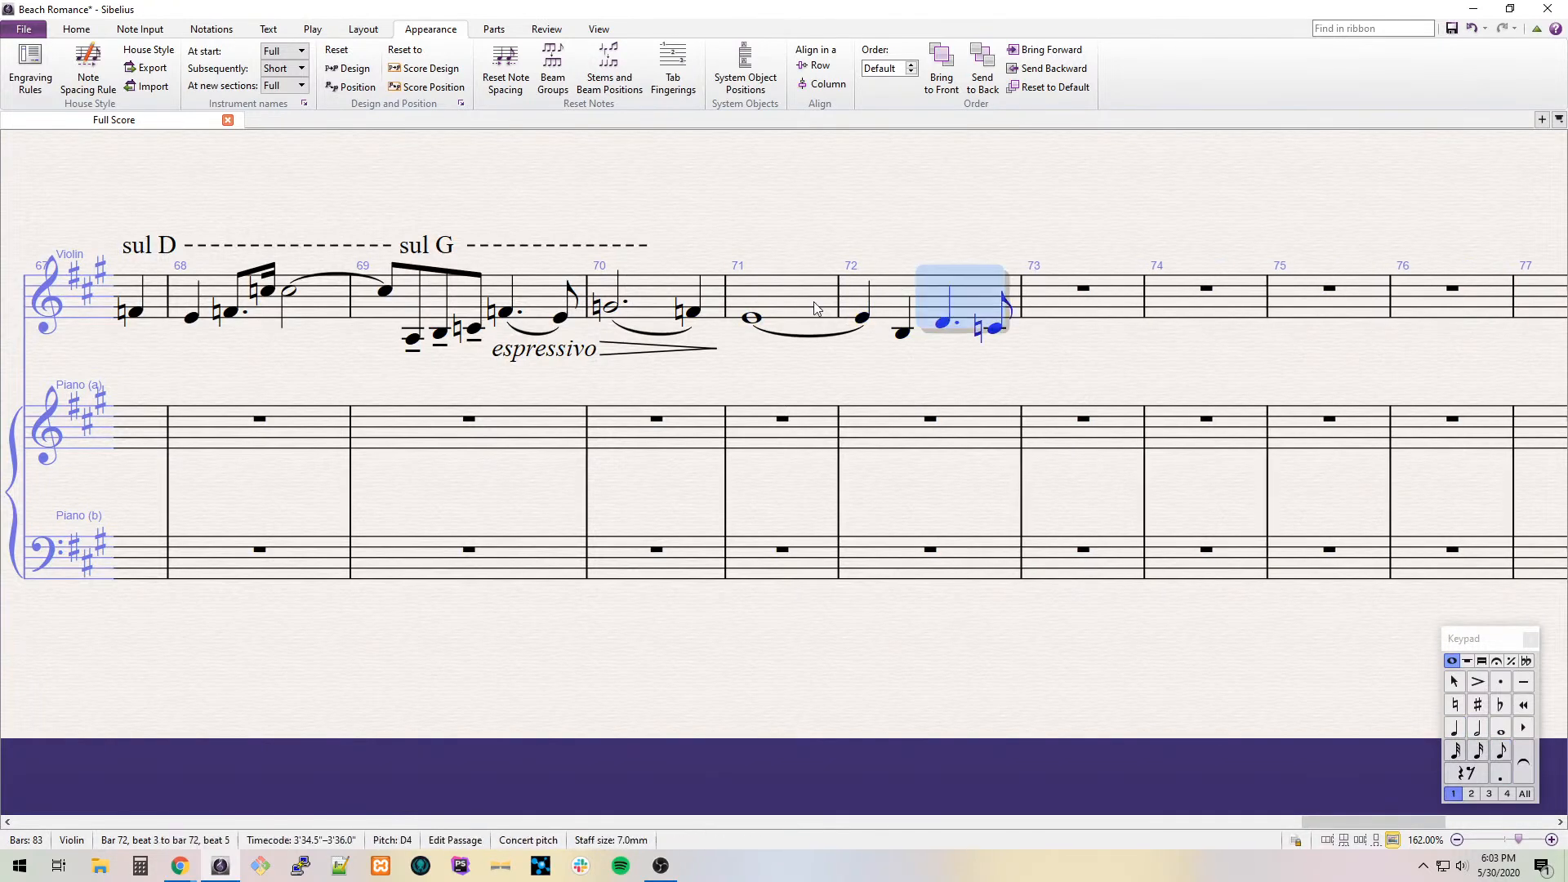
{"action": "key", "text": "s"}
Add a diminuendo hairpin under the last three notes of violin bar 72 and an mf dynamic at the start of bar 71.
{"action": "left_click", "coordinate": [901, 332]}
{"action": "left_click", "coordinate": [995, 328], "text": "shift"}
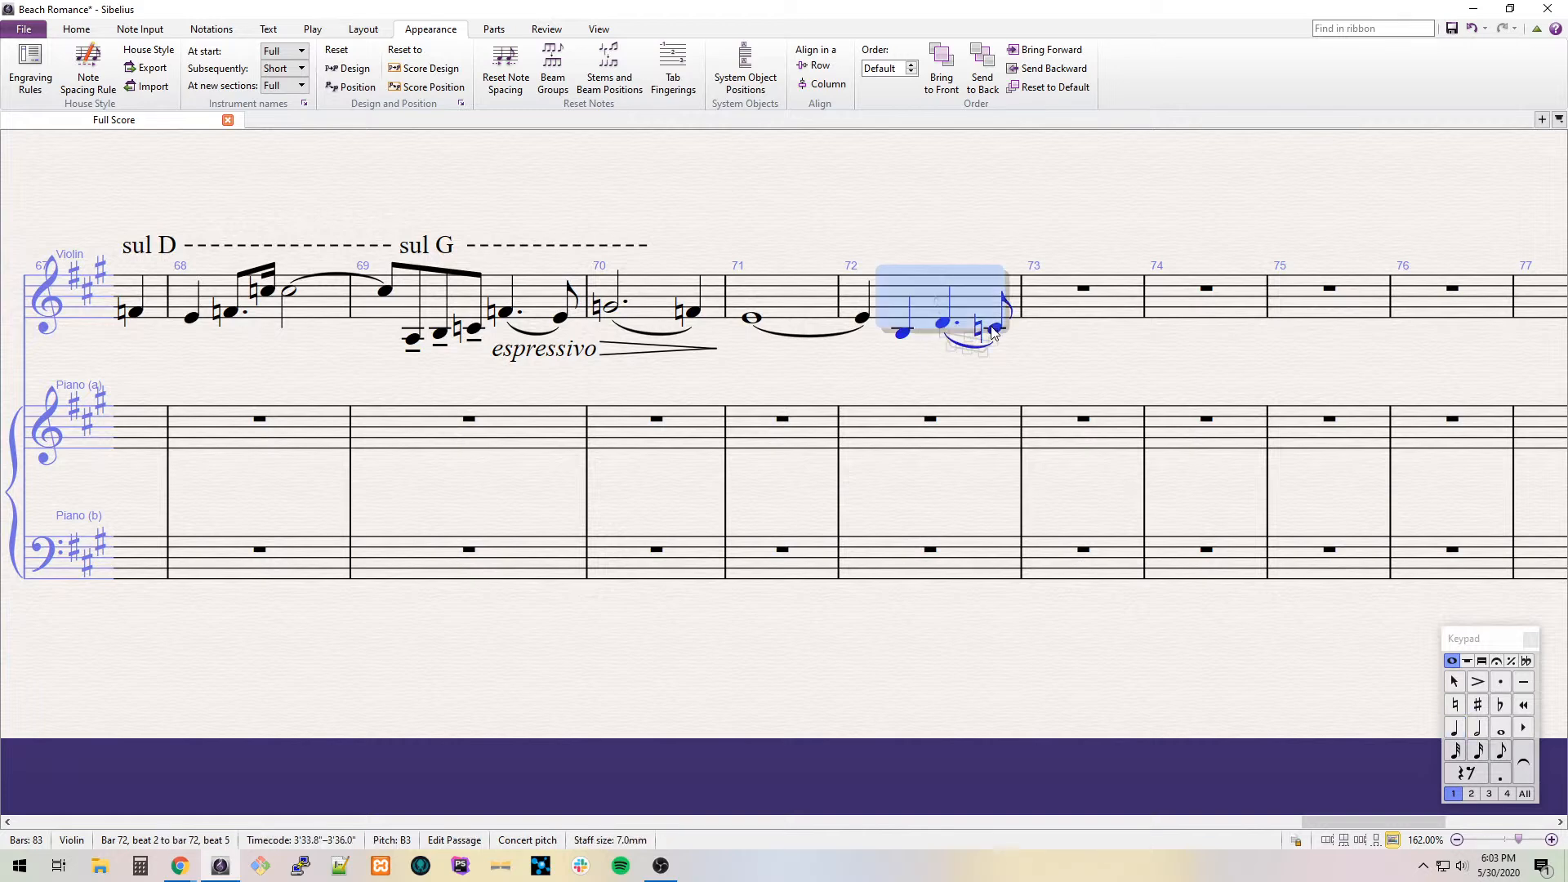
{"action": "key", "text": "shift+h"}
{"action": "left_click", "coordinate": [751, 317]}
{"action": "key", "text": "ctrl+e"}
{"action": "type", "text": "mf"}
Enter a whole note E in violin bar 73 tied to a quarter E in bar 74, followed by a quarter B.
{"action": "left_click", "coordinate": [1127, 307]}
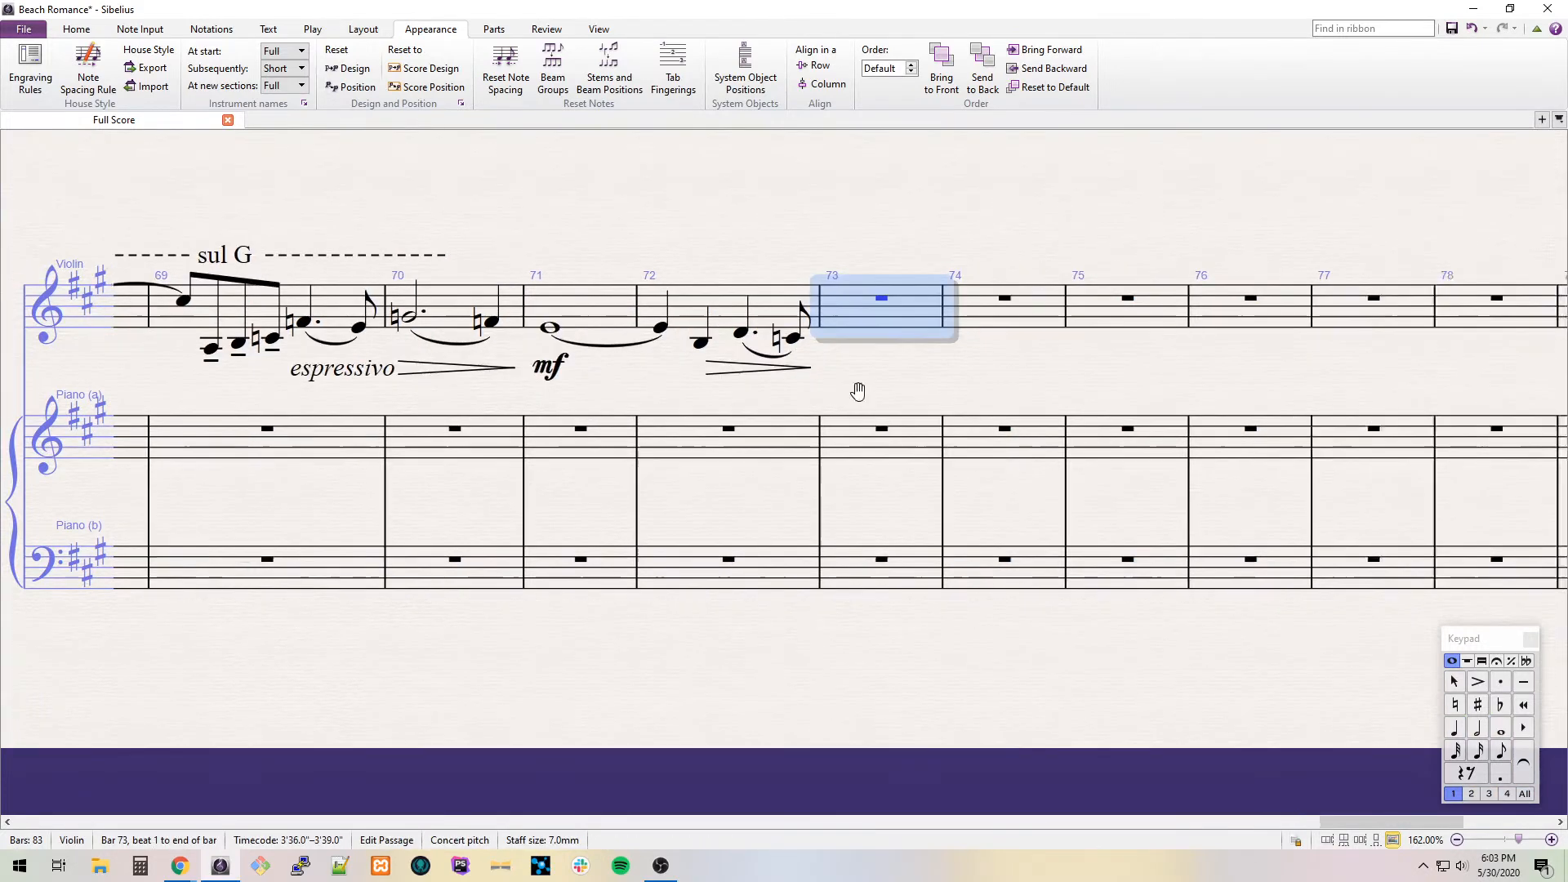
{"action": "key", "text": "KP_6"}
{"action": "key", "text": "e"}
{"action": "key", "text": "KP_4"}
{"action": "key", "text": "e"}
{"action": "key", "text": "b"}
Complete violin bar 74 with a dotted quarter D and an eighth C natural, slurred together.
{"action": "key", "text": "KP_Decimal"}
{"action": "key", "text": "d"}
{"action": "key", "text": "KP_3"}
{"action": "key", "text": "KP_7"}
{"action": "key", "text": "c"}
{"action": "key", "text": "Escape"}
{"action": "key", "text": "shift+Left"}
{"action": "key", "text": "s"}
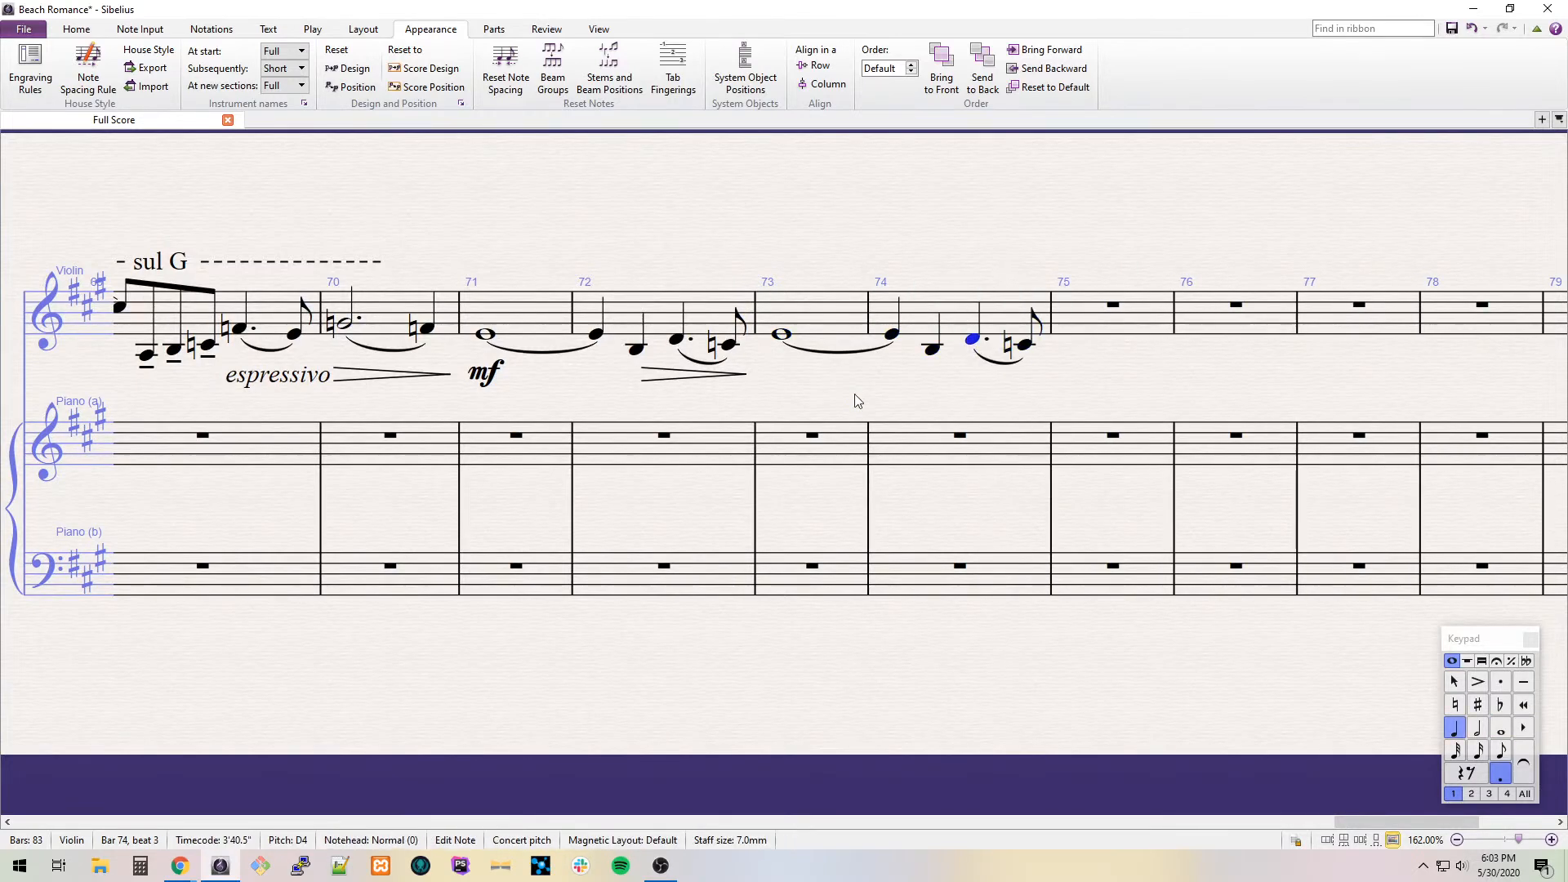
Add a diminuendo hairpin under the last three notes of violin bar 74 and a p dynamic at the start of bar 73.
{"action": "key", "text": "Right"}
{"action": "key", "text": "shift+Left"}
{"action": "key", "text": "shift+Left"}
{"action": "key", "text": "shift+h"}
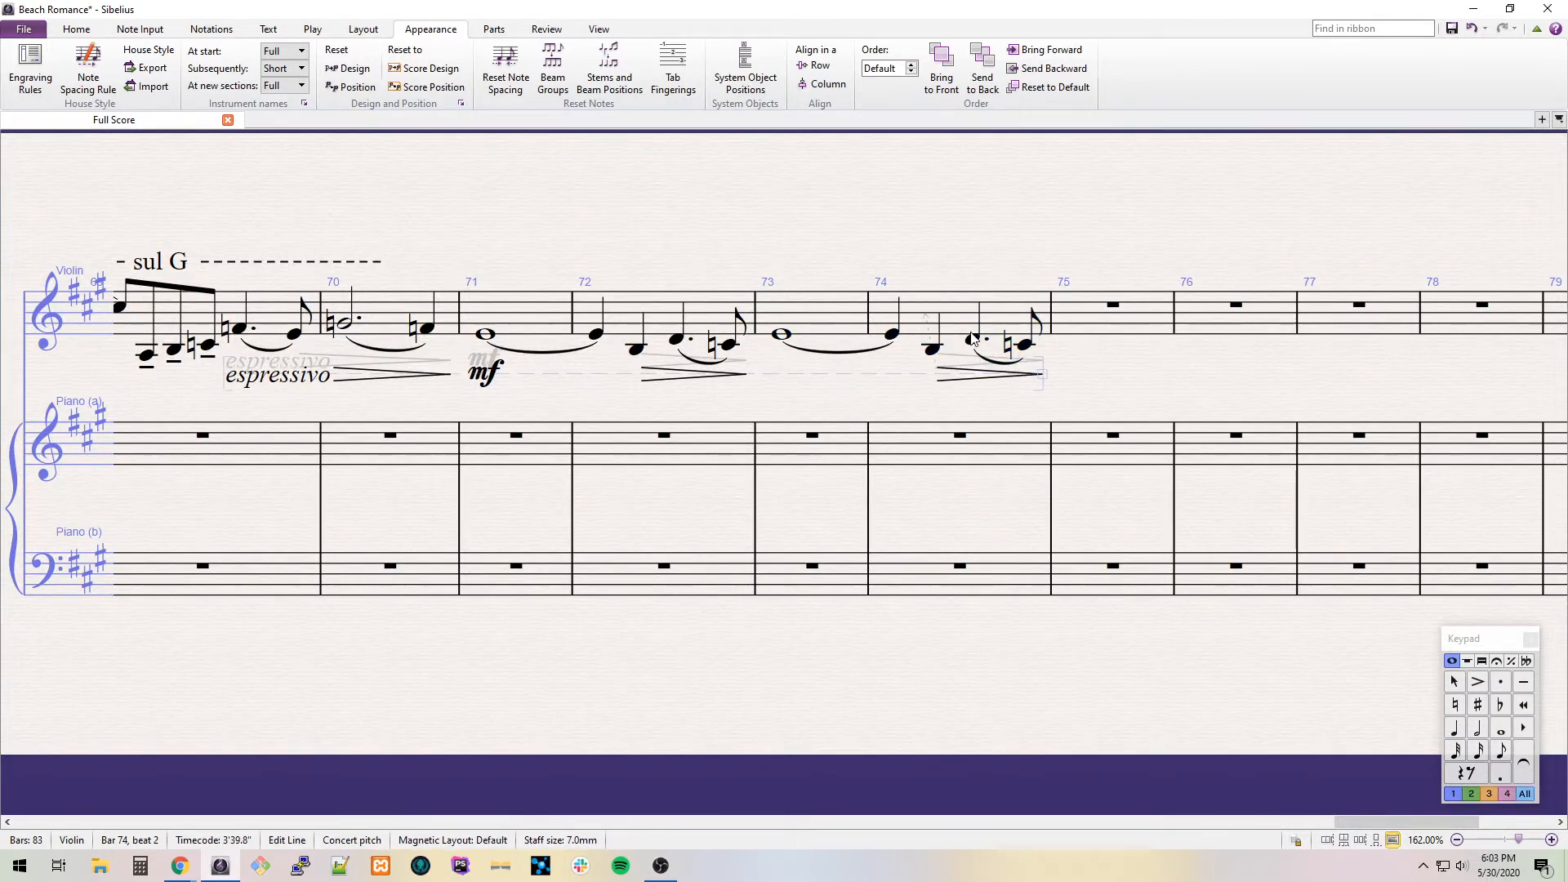
{"action": "left_click", "coordinate": [833, 323]}
{"action": "key", "text": "ctrl+e"}
{"action": "type", "text": "p"}
Enter a dotted half note E in violin bar 75 with a pp dynamic.
{"action": "left_click", "coordinate": [1112, 305]}
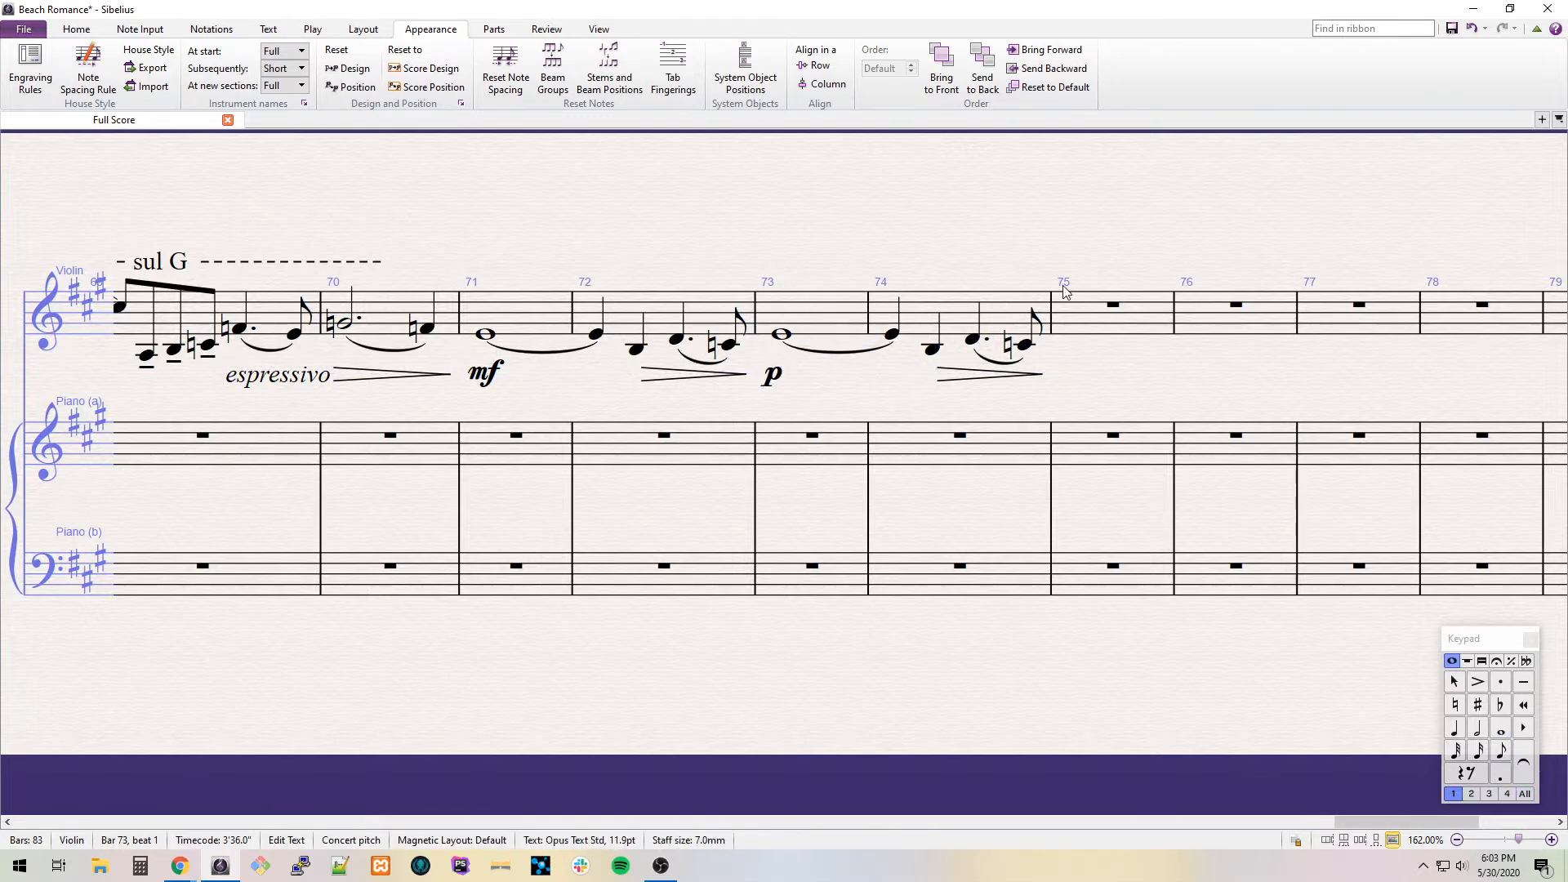
{"action": "key", "text": "n"}
{"action": "key", "text": "KP_5"}
{"action": "key", "text": "KP_Decimal"}
{"action": "key", "text": "e"}
{"action": "key", "text": "ctrl+e"}
{"action": "type", "text": "pp"}
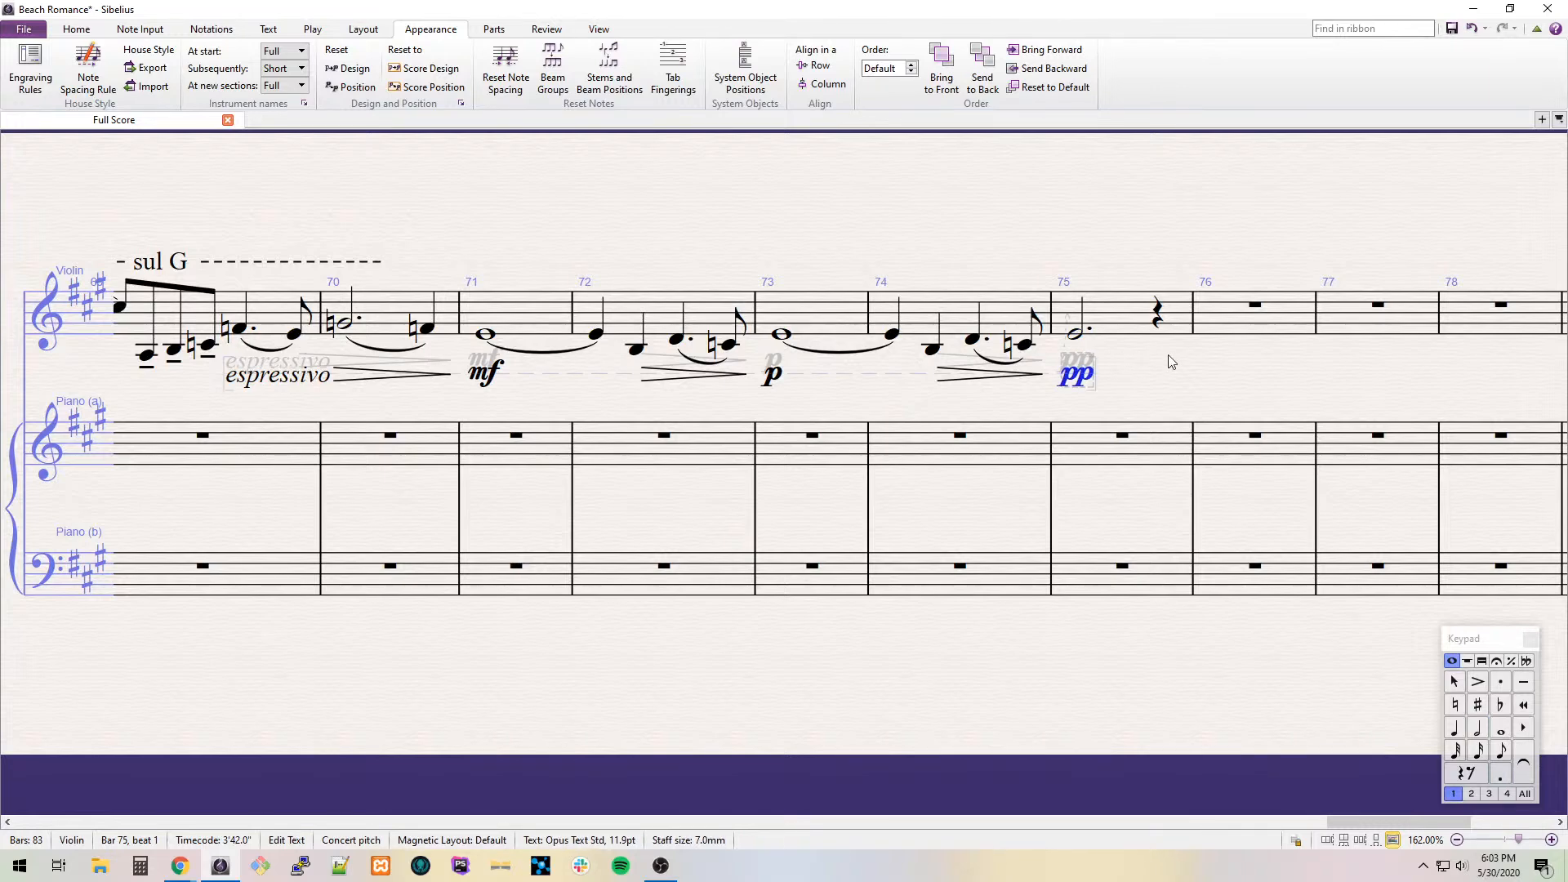
{"action": "key", "text": "Escape"}
Extend the dashed sul G line above the violin staff through to the quarter rest in bar 75.
{"action": "left_click", "coordinate": [406, 266]}
{"action": "left_click_drag", "start_coordinate": [406, 267], "coordinate": [1166, 268]}
{"action": "left_click", "coordinate": [1275, 246]}
{"action": "left_click_drag", "start_coordinate": [1275, 246], "coordinate": [833, 237]}
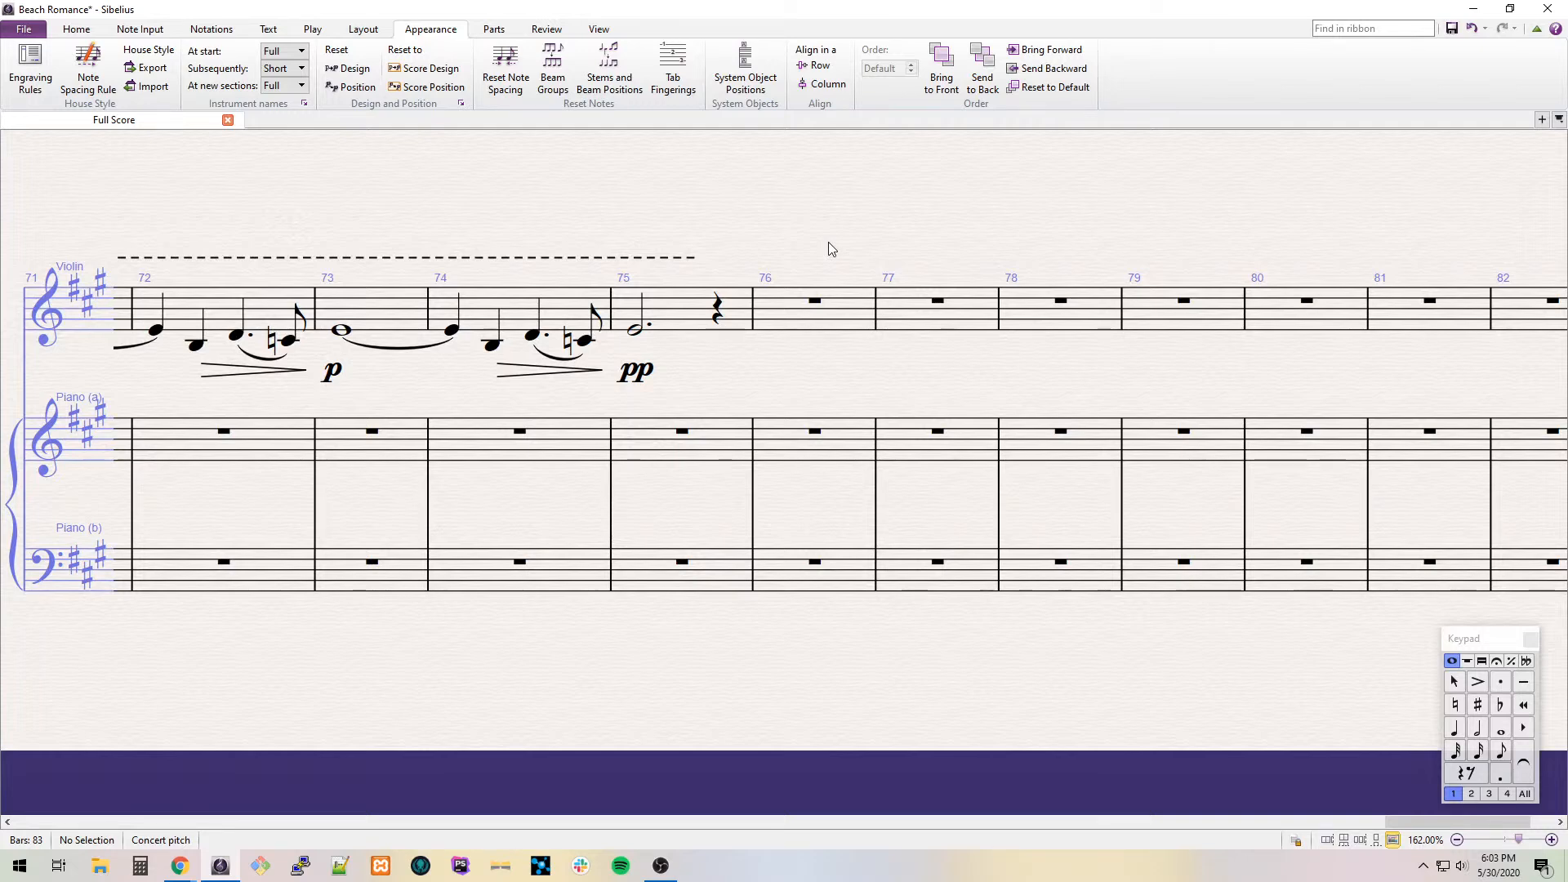
{"action": "mouse_move", "coordinate": [678, 356]}
{"action": "left_mouse_down"}
{"action": "mouse_move", "coordinate": [732, 351]}
{"action": "mouse_move", "coordinate": [669, 343]}
{"action": "left_mouse_up"}
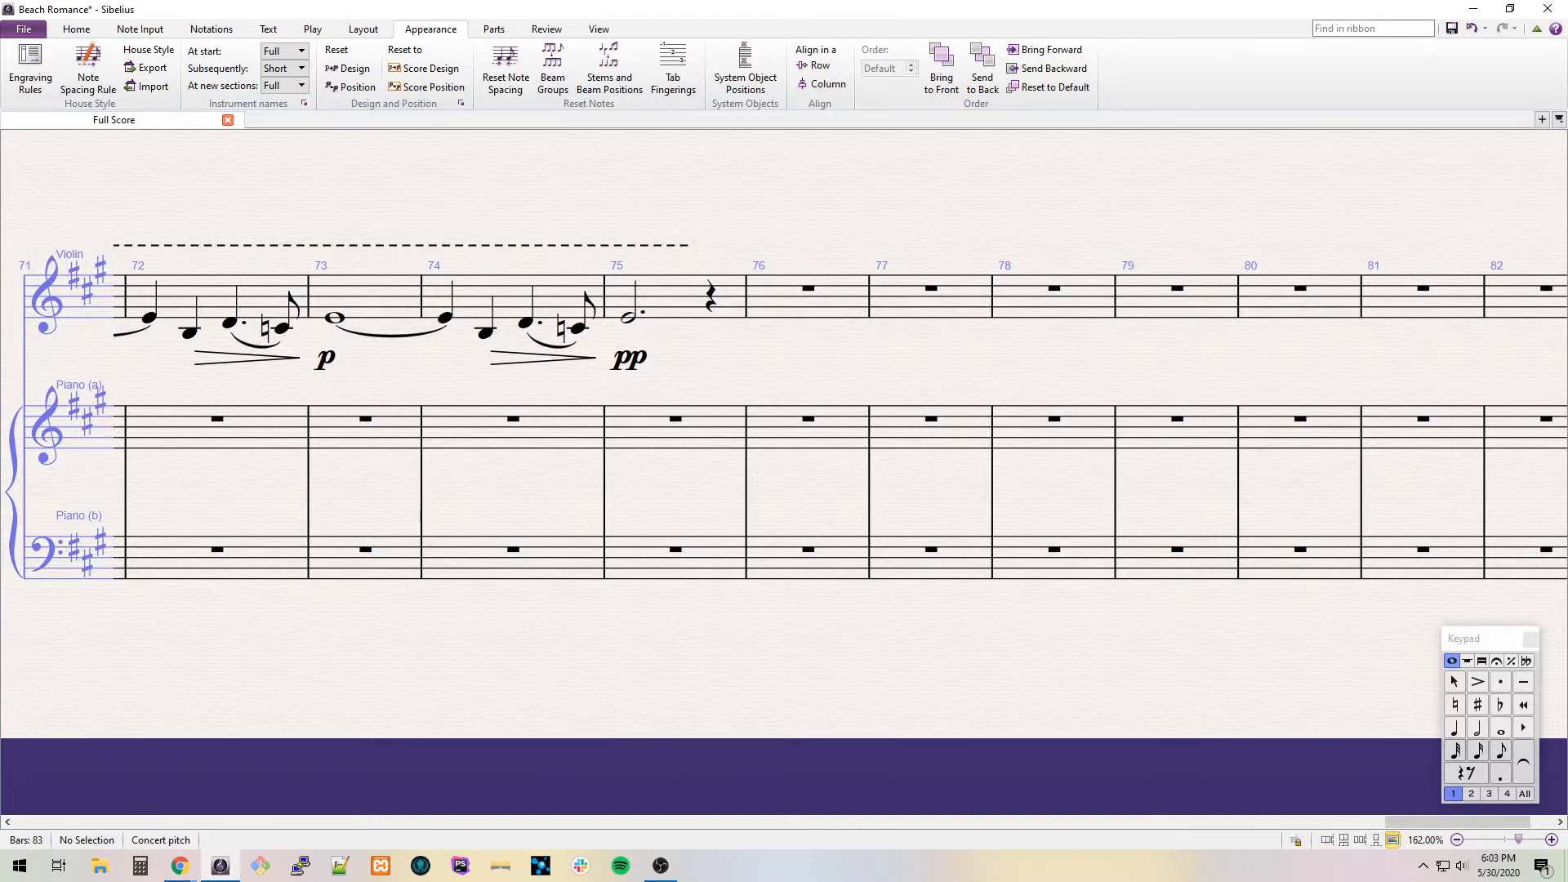
Enter a tied whole note E5 in violin bar 77 with a p dynamic.
{"action": "left_click", "coordinate": [950, 299]}
{"action": "left_click_drag", "start_coordinate": [998, 203], "coordinate": [660, 231]}
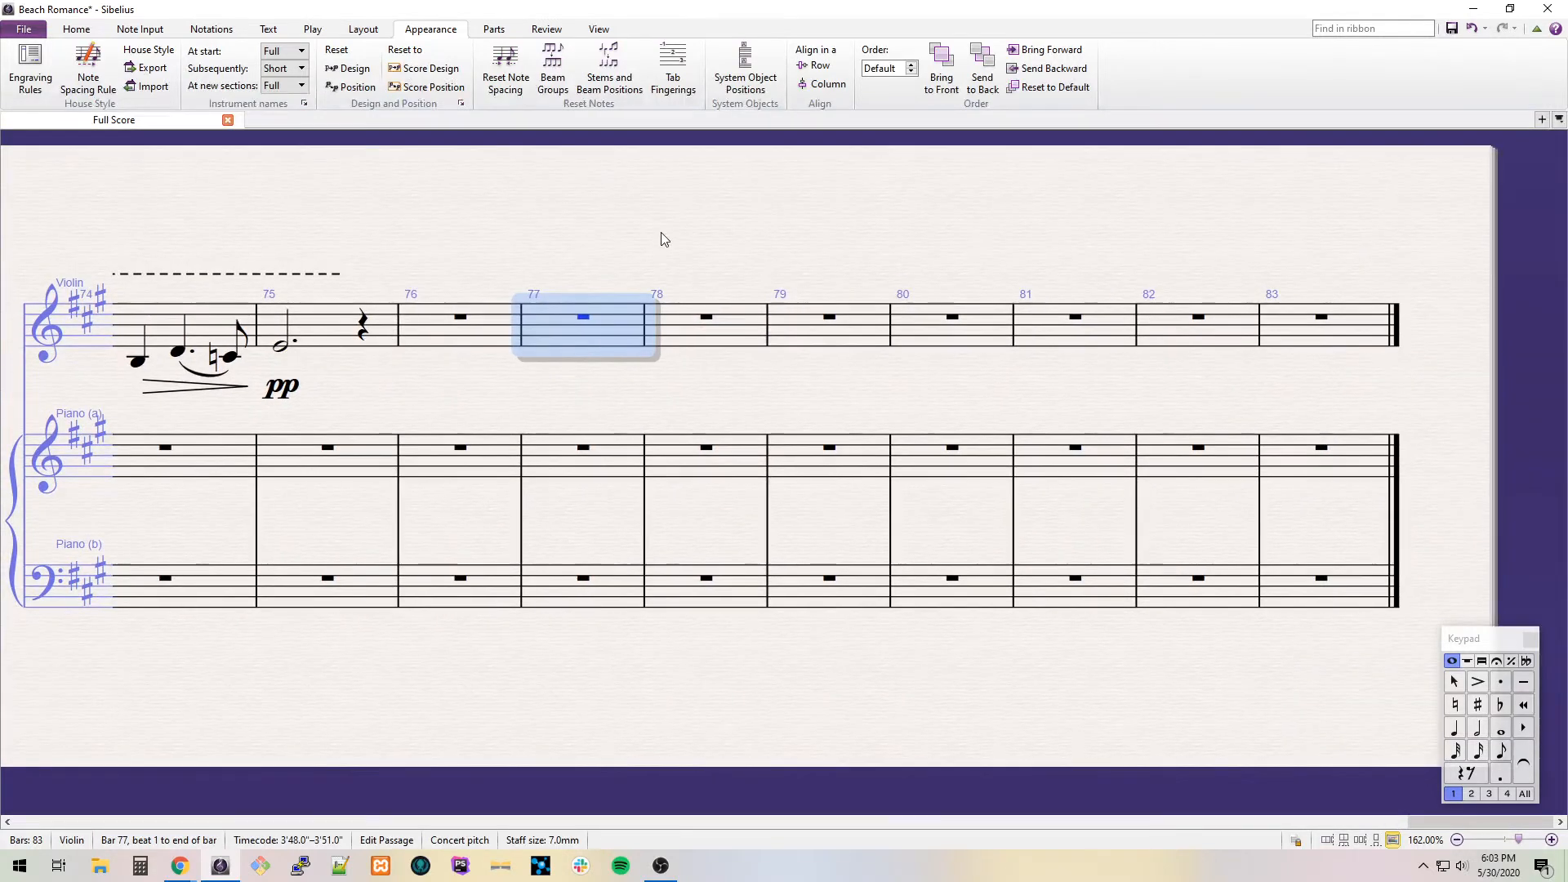
{"action": "key", "text": "KP_6"}
{"action": "key", "text": "e"}
{"action": "key", "text": "KP_Enter"}
{"action": "key", "text": "ctrl+Up"}
{"action": "key", "text": "ctrl+e"}
{"action": "type", "text": "p"}
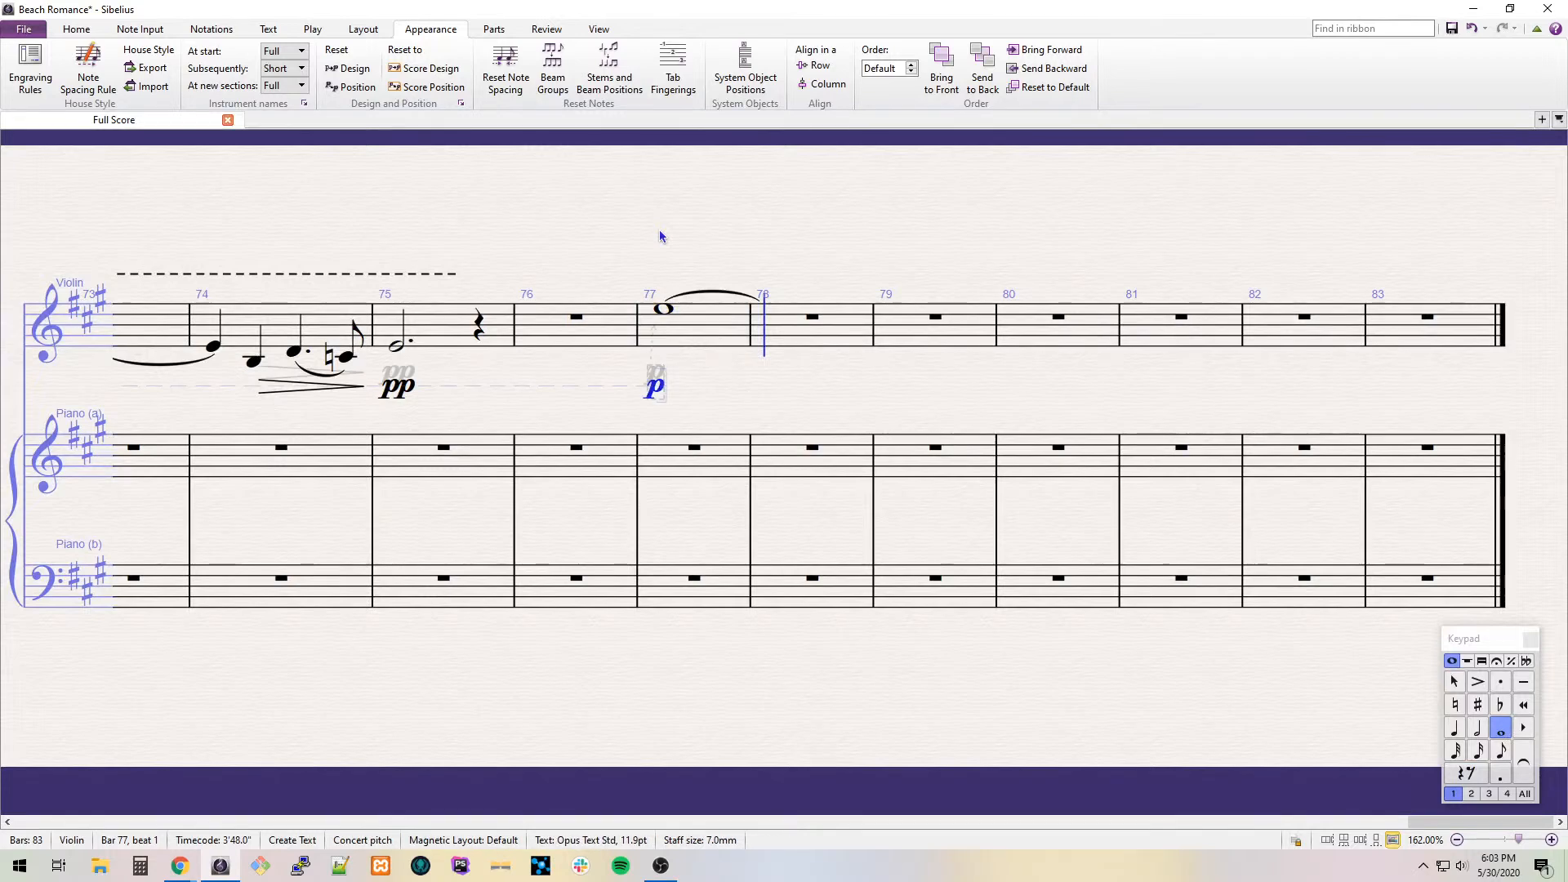
Fill violin bar 78 with a dotted half E5 and a quarter E4, and slur from the bar 77 whole note to the quarter.
{"action": "left_click", "coordinate": [820, 325]}
{"action": "key", "text": "e"}
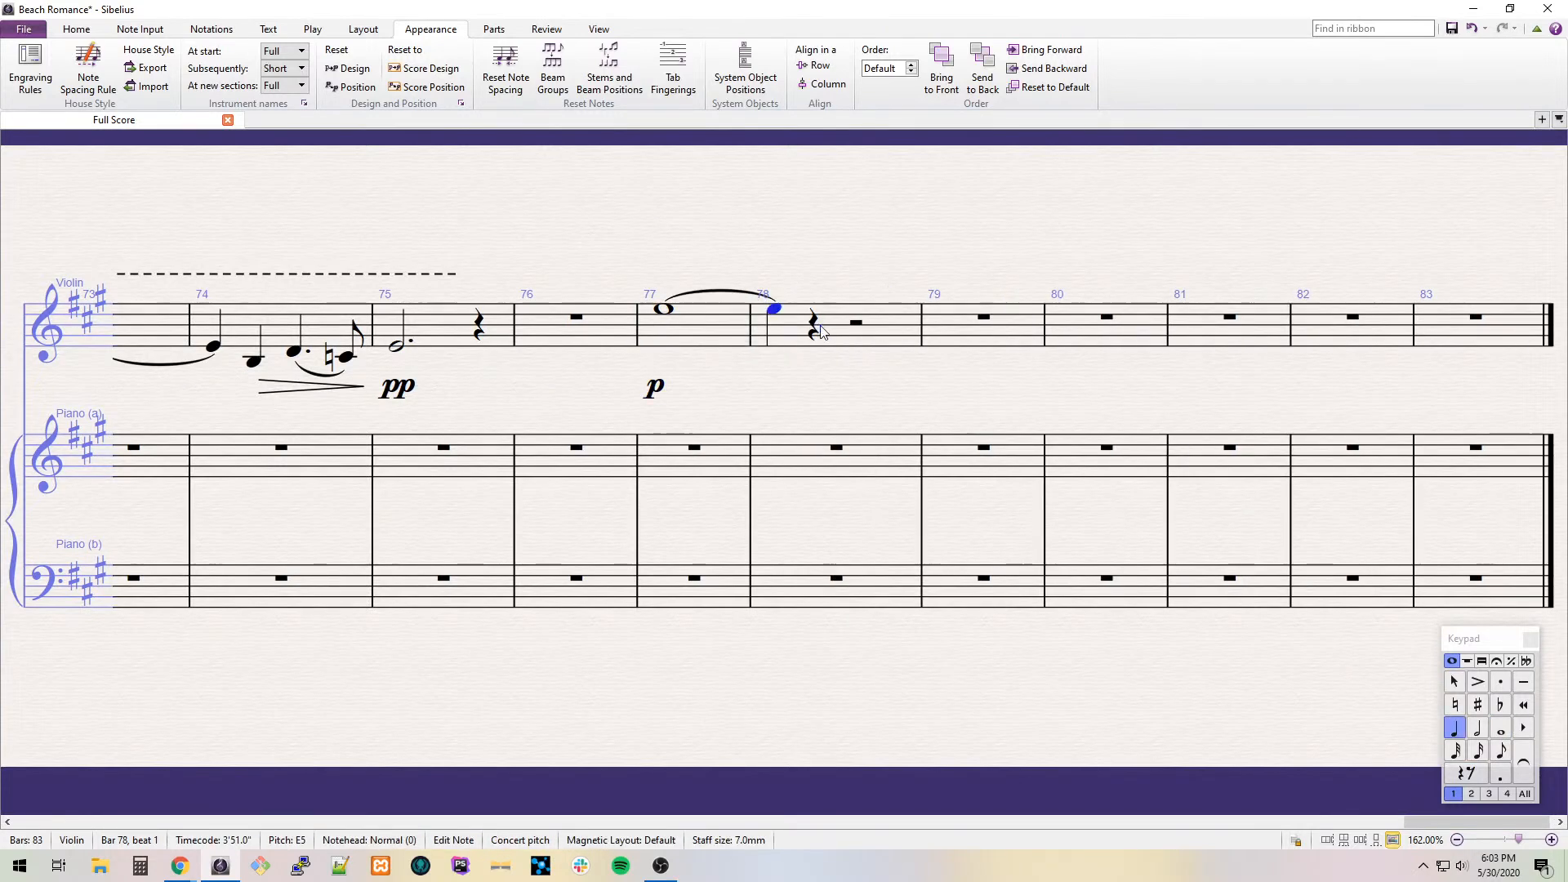
{"action": "key", "text": "KP_5"}
{"action": "key", "text": "KP_Decimal"}
{"action": "key", "text": "Right"}
{"action": "key", "text": "e"}
{"action": "key", "text": "Left"}
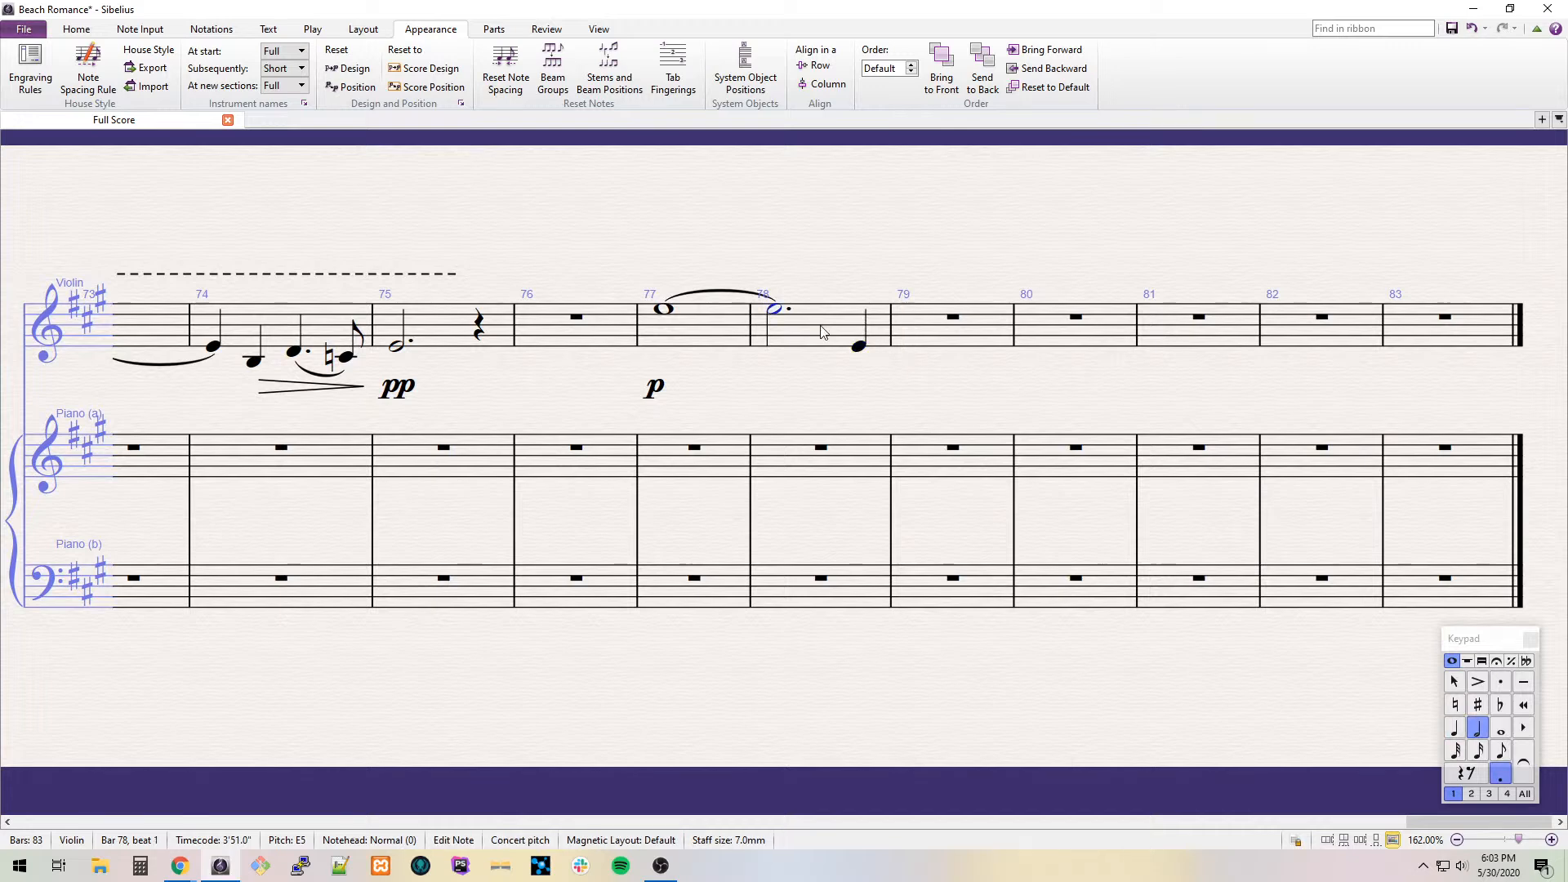
{"action": "key", "text": "Left"}
{"action": "key", "text": "s"}
Add a crescendo hairpin under violin bar 77 reaching the start of bar 78, and a diminuendo hairpin under bar 78.
{"action": "left_click", "coordinate": [732, 333]}
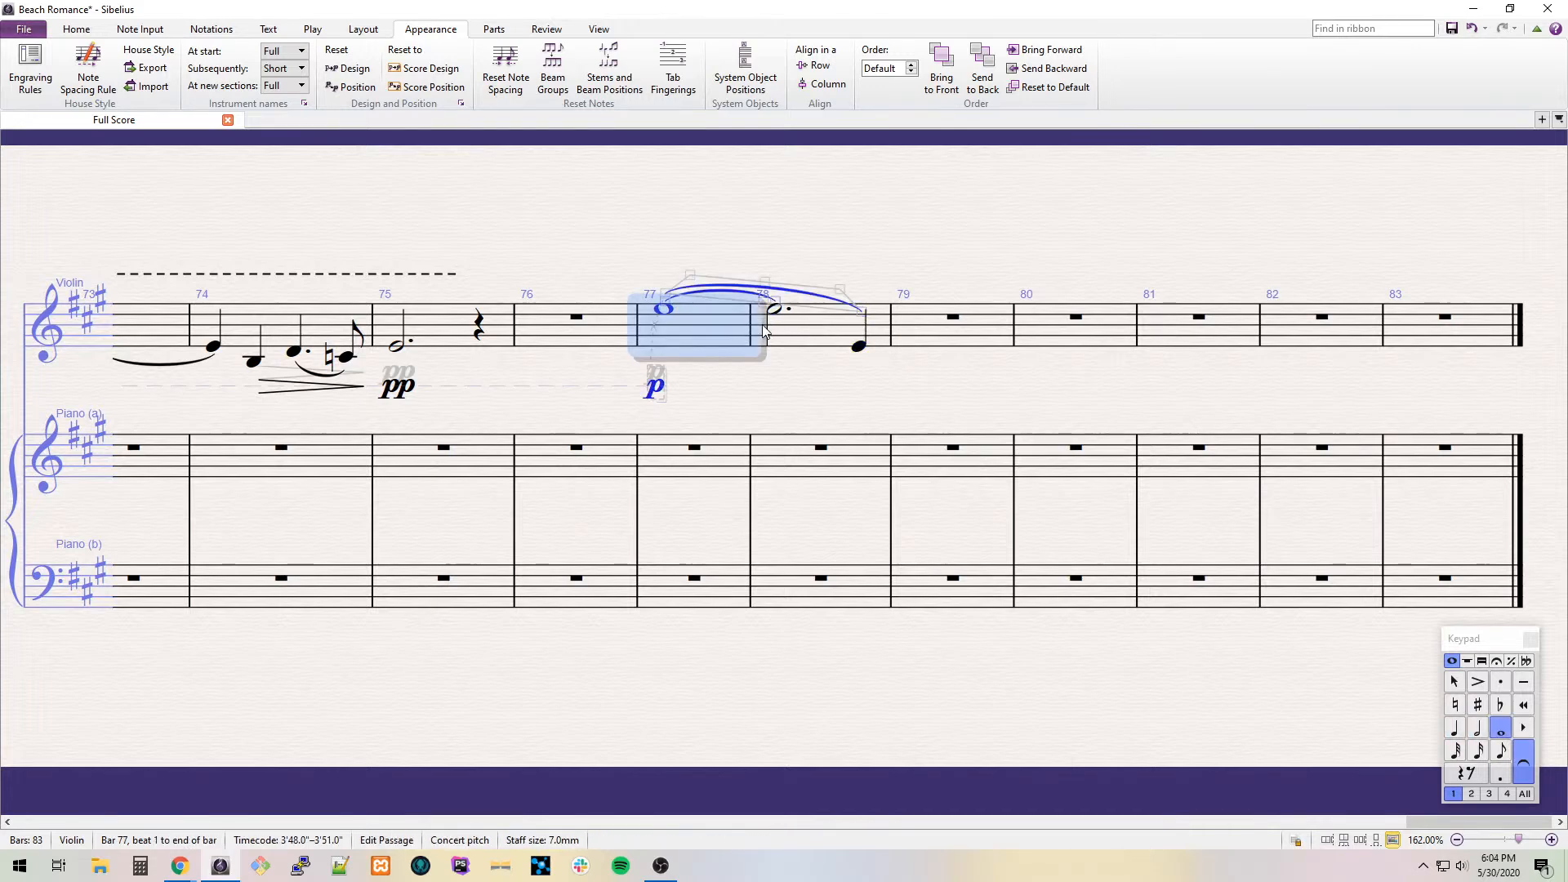
{"action": "key", "text": "h"}
{"action": "left_click_drag", "start_coordinate": [746, 386], "coordinate": [776, 386]}
{"action": "left_click", "coordinate": [800, 328]}
{"action": "key", "text": "shift+h"}
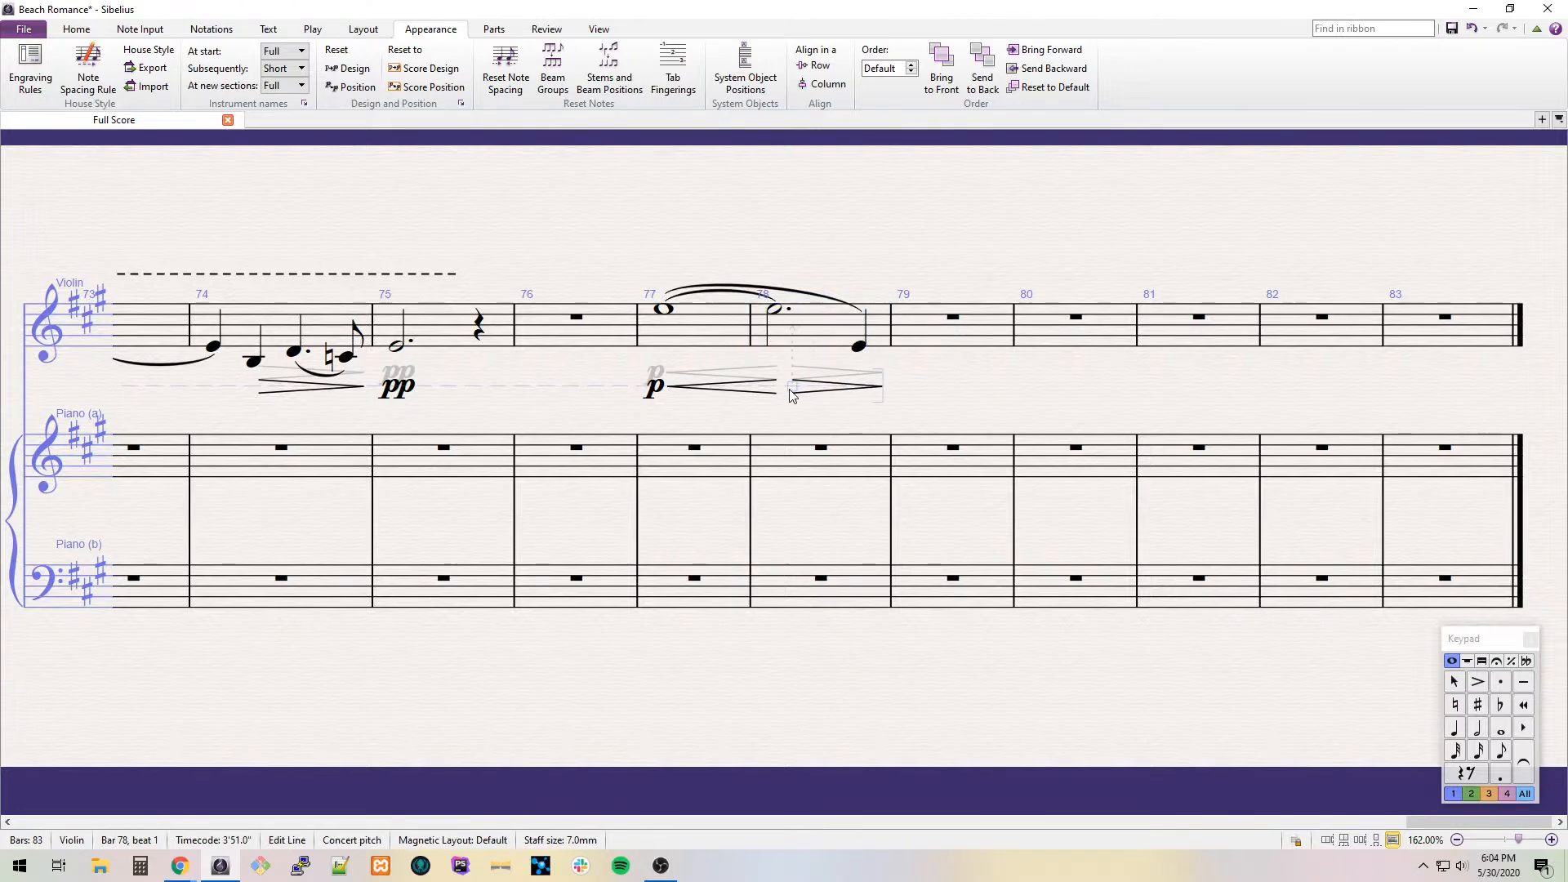
{"action": "left_click", "coordinate": [850, 311]}
Add a poco rit. line above violin bar 78 and shift its start slightly to the right.
{"action": "left_click", "coordinate": [861, 351]}
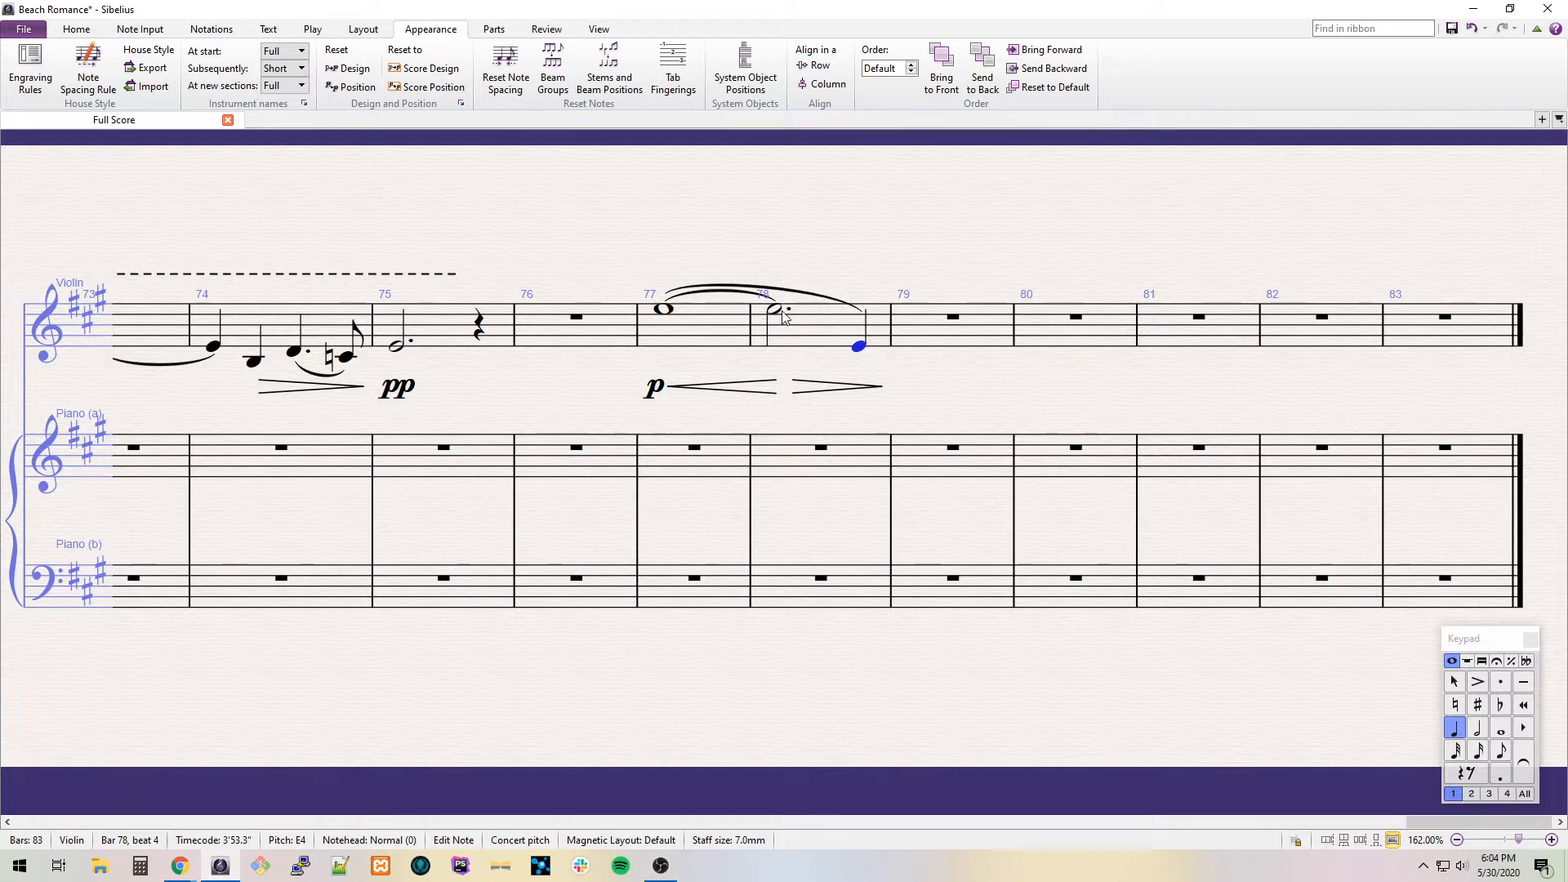
{"action": "left_click", "coordinate": [826, 330]}
{"action": "key", "text": "l"}
{"action": "left_click", "coordinate": [438, 244]}
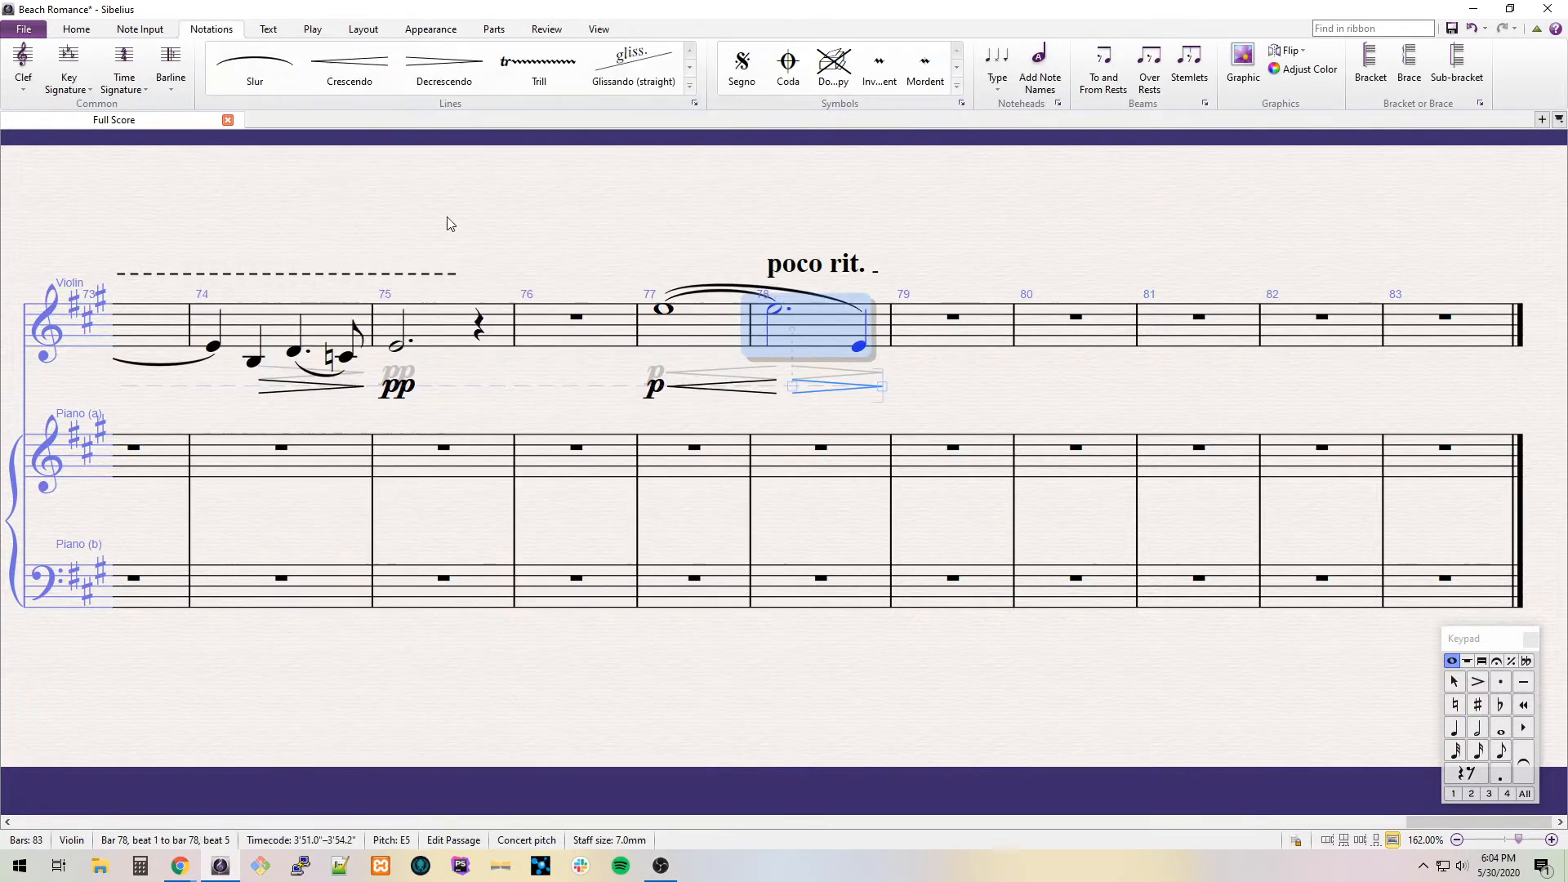
{"action": "left_click_drag", "start_coordinate": [824, 266], "coordinate": [848, 266]}
Add the tempo text "a tempo" at bar 79 and move it right, clear of the poco rit. marking.
{"action": "left_click", "coordinate": [921, 326]}
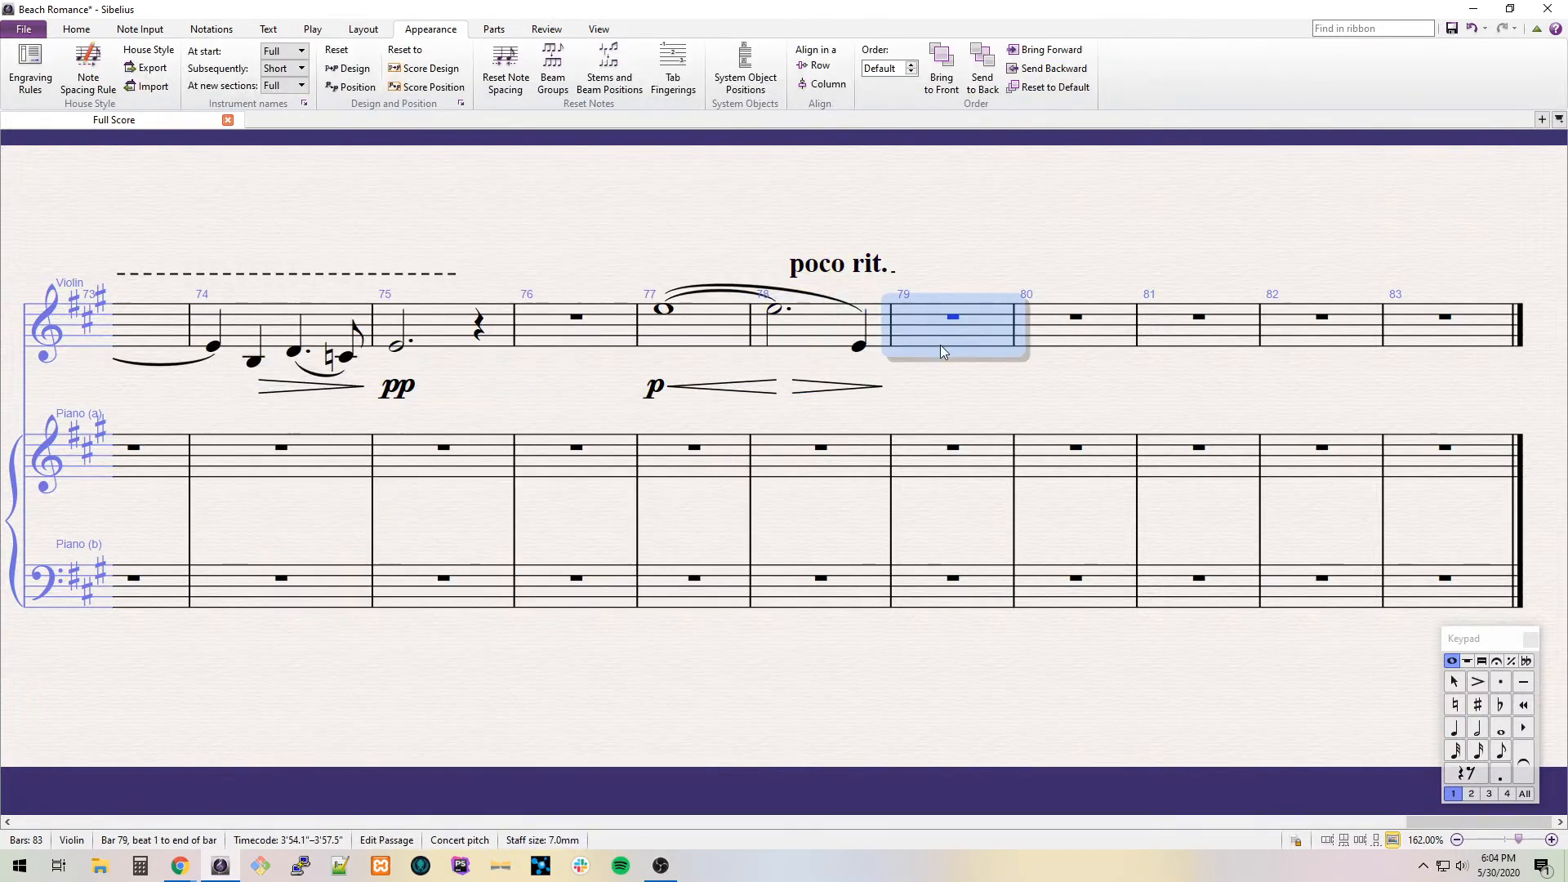
{"action": "key", "text": "ctrl+alt+t"}
{"action": "type", "text": "a tempo"}
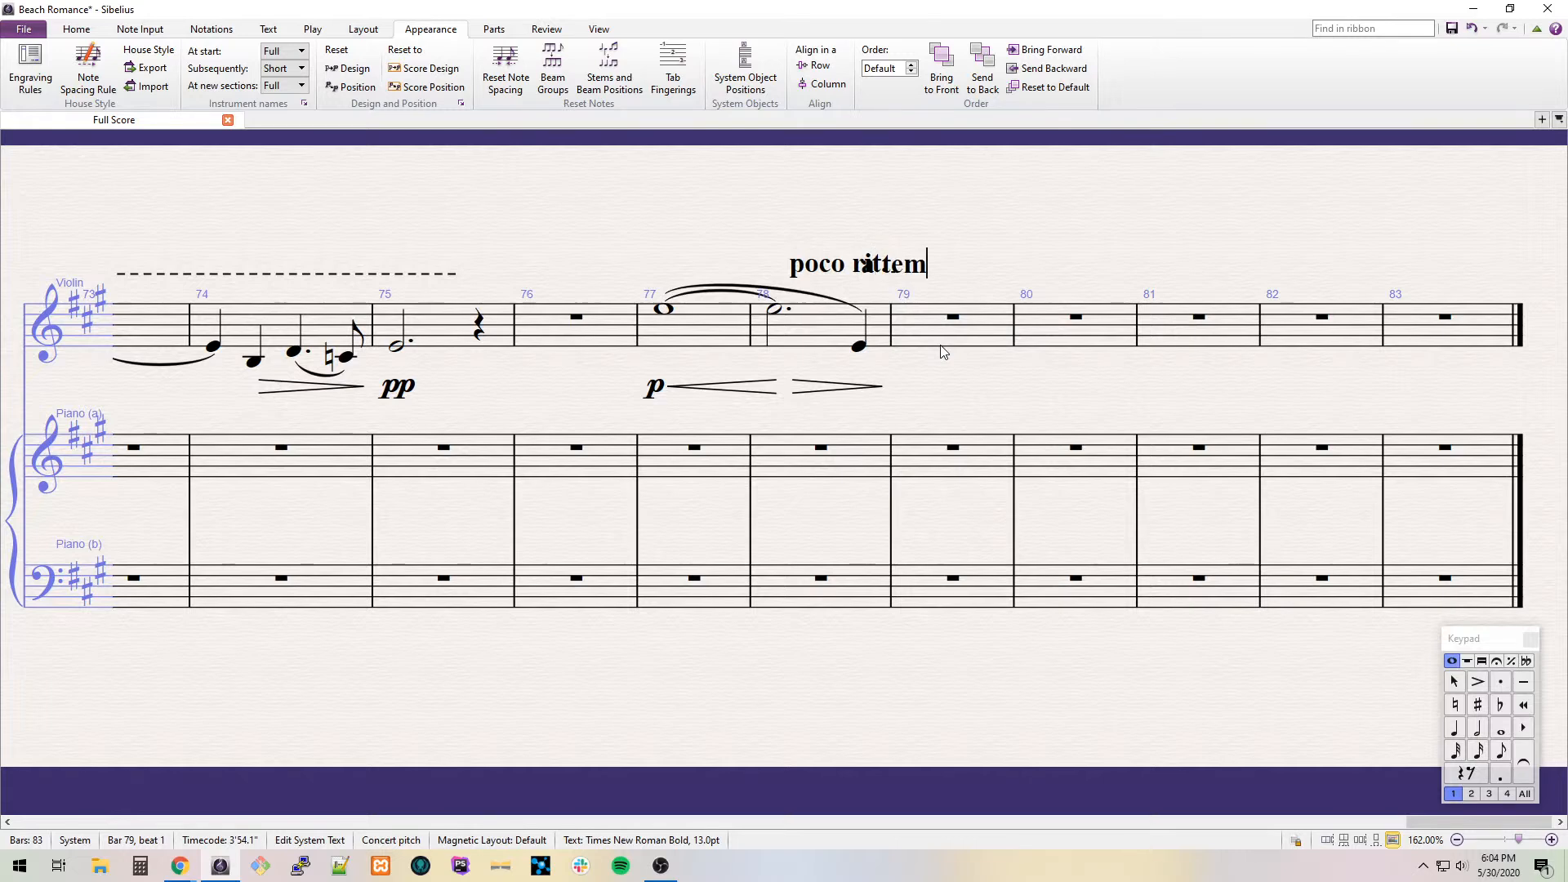
{"action": "key", "text": "Escape"}
{"action": "left_click", "coordinate": [941, 345]}
{"action": "left_click_drag", "start_coordinate": [935, 261], "coordinate": [978, 261]}
Fill violin bar 79 with an eighth rest, eighths E, F#, G#, a dotted quarter B and an eighth A.
{"action": "left_click", "coordinate": [989, 327]}
{"action": "left_click_drag", "start_coordinate": [1050, 381], "coordinate": [852, 385]}
{"action": "key", "text": "3"}
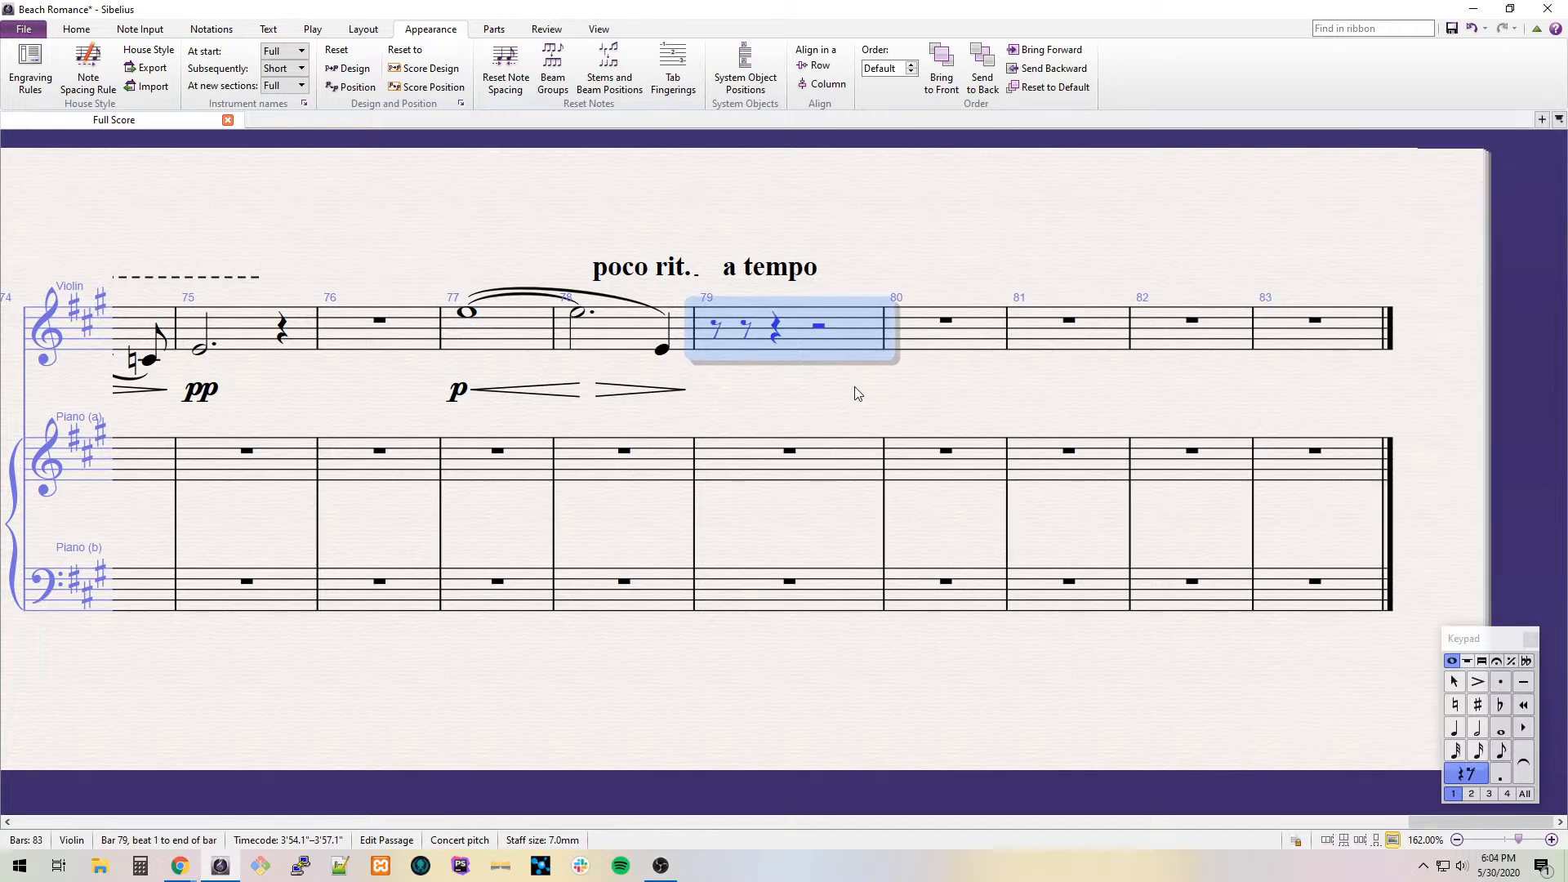
{"action": "key", "text": "Right"}
{"action": "key", "text": "Right"}
{"action": "key", "text": "e"}
{"action": "key", "text": "f"}
{"action": "key", "text": "g"}
{"action": "key", "text": "4"}
{"action": "key", "text": "."}
{"action": "key", "text": "b"}
{"action": "key", "text": "3"}
{"action": "key", "text": "a"}
Slur all the notes of violin bar 79 from the eighth E to the final eighth A.
{"action": "key", "text": "shift+Left"}
{"action": "key", "text": "shift+Left"}
{"action": "key", "text": "shift+Left"}
{"action": "key", "text": "shift+Left"}
{"action": "key", "text": "s"}
Add a pp dynamic under the first note of violin bar 79 with the expression text "dolciss." just after it.
{"action": "key", "text": "shift+Tab"}
{"action": "key", "text": "ctrl+e"}
{"action": "key", "text": "ctrl+p"}
{"action": "key", "text": "ctrl+p"}
{"action": "left_click", "coordinate": [863, 328]}
{"action": "left_click", "coordinate": [861, 349]}
{"action": "key", "text": "ctrl+e"}
{"action": "type", "text": "dolciss."}
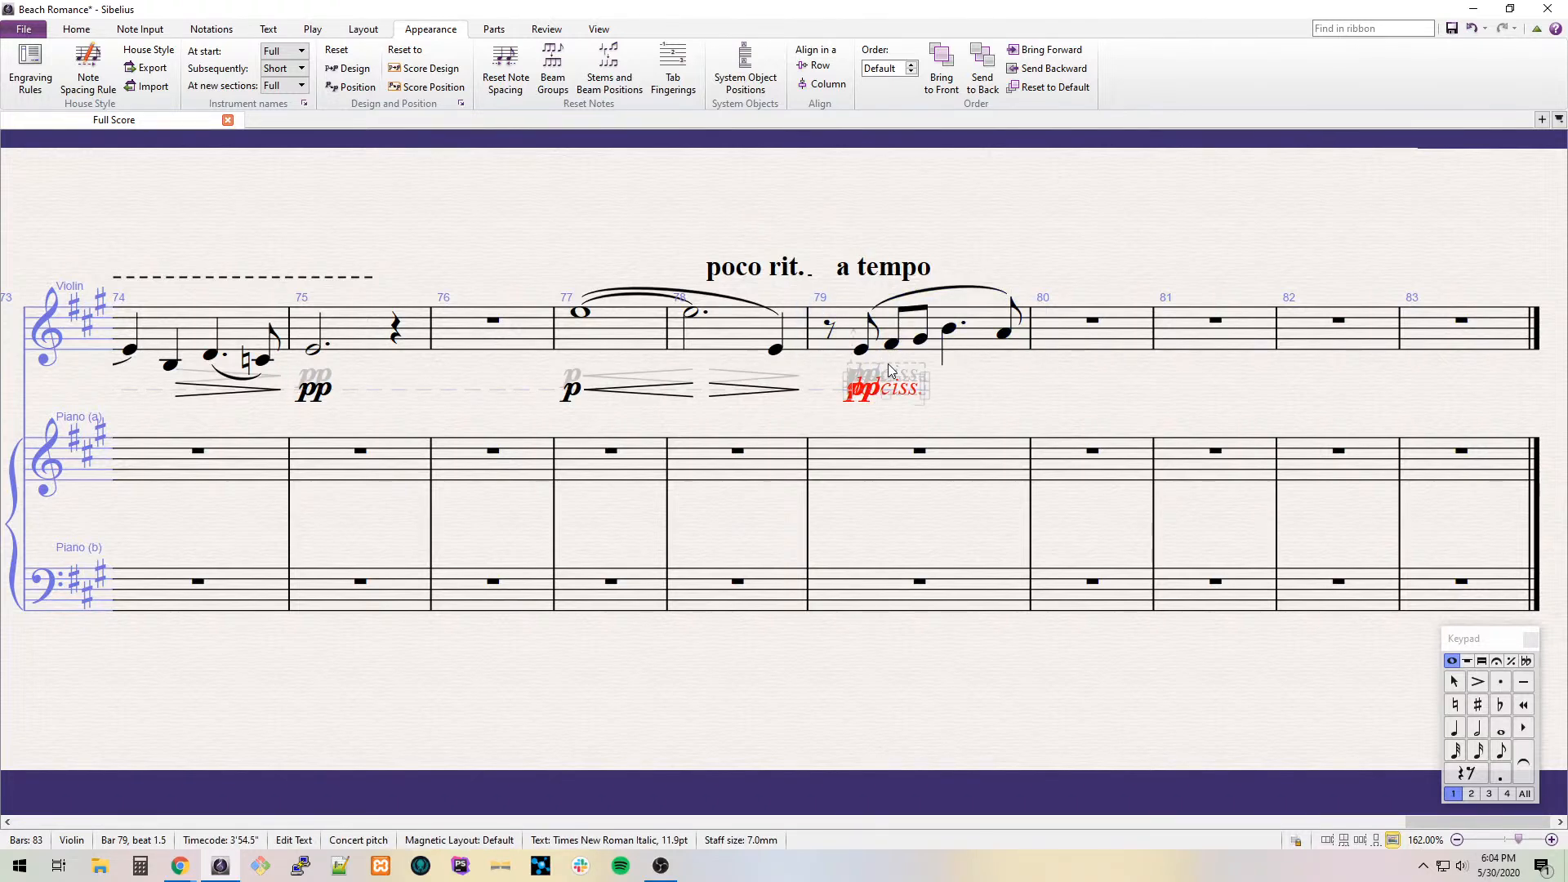
{"action": "key", "text": "Escape"}
{"action": "key", "text": "ctrl+Right"}
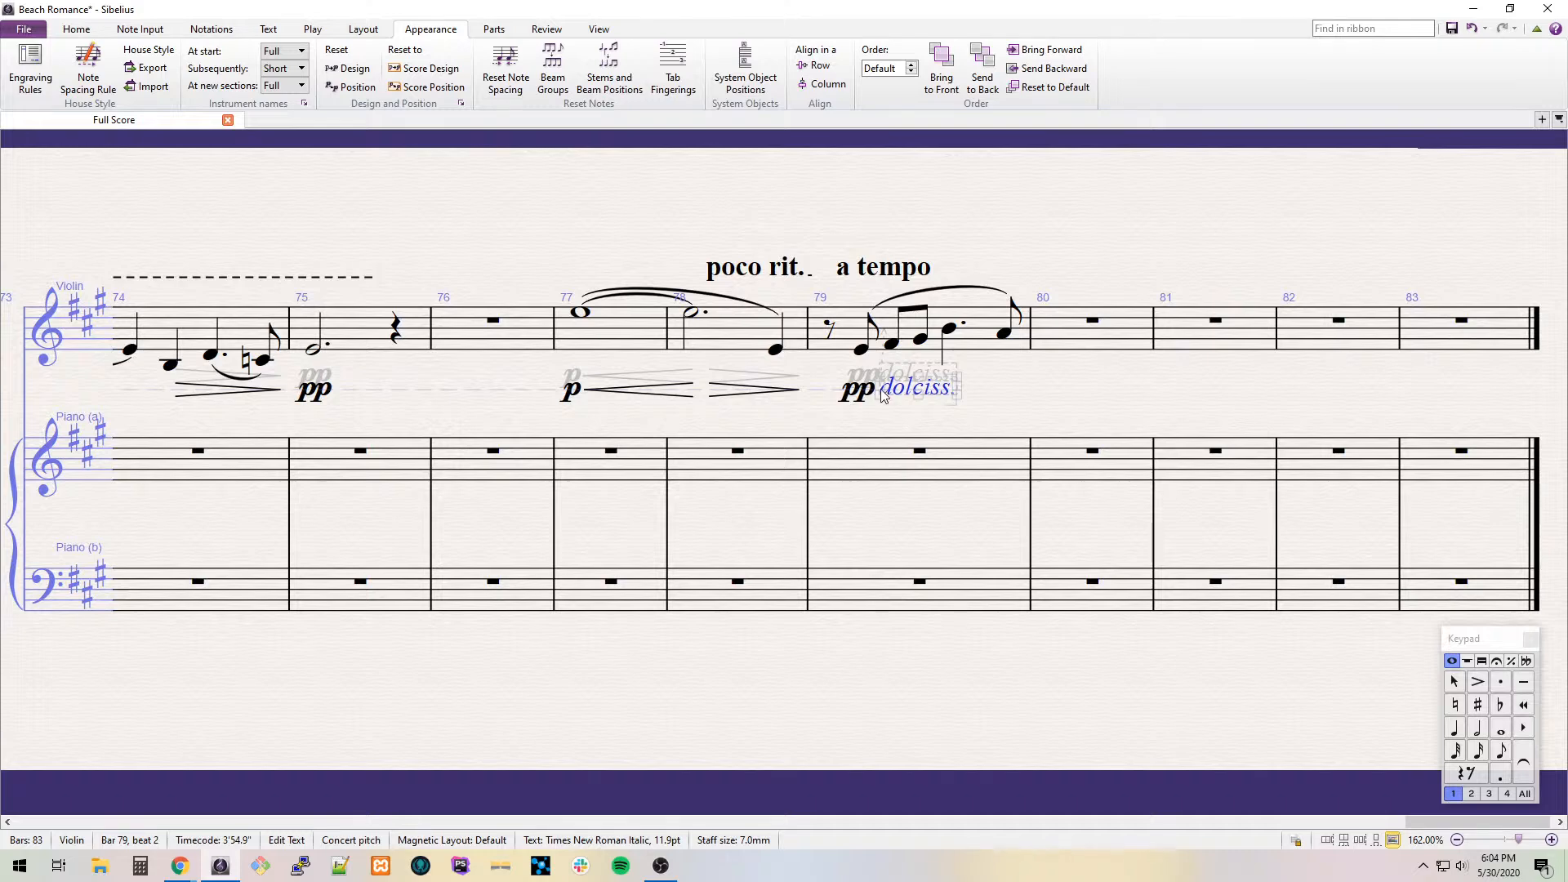
Enter a dotted quarter A, an eighth G# and a quarter G# in violin bar 80, slurring the first two notes.
{"action": "left_click", "coordinate": [1077, 329]}
{"action": "key", "text": "a"}
{"action": "key", "text": "Escape"}
{"action": "key", "text": "period"}
{"action": "key", "text": "Right"}
{"action": "key", "text": "g"}
{"action": "key", "text": "4"}
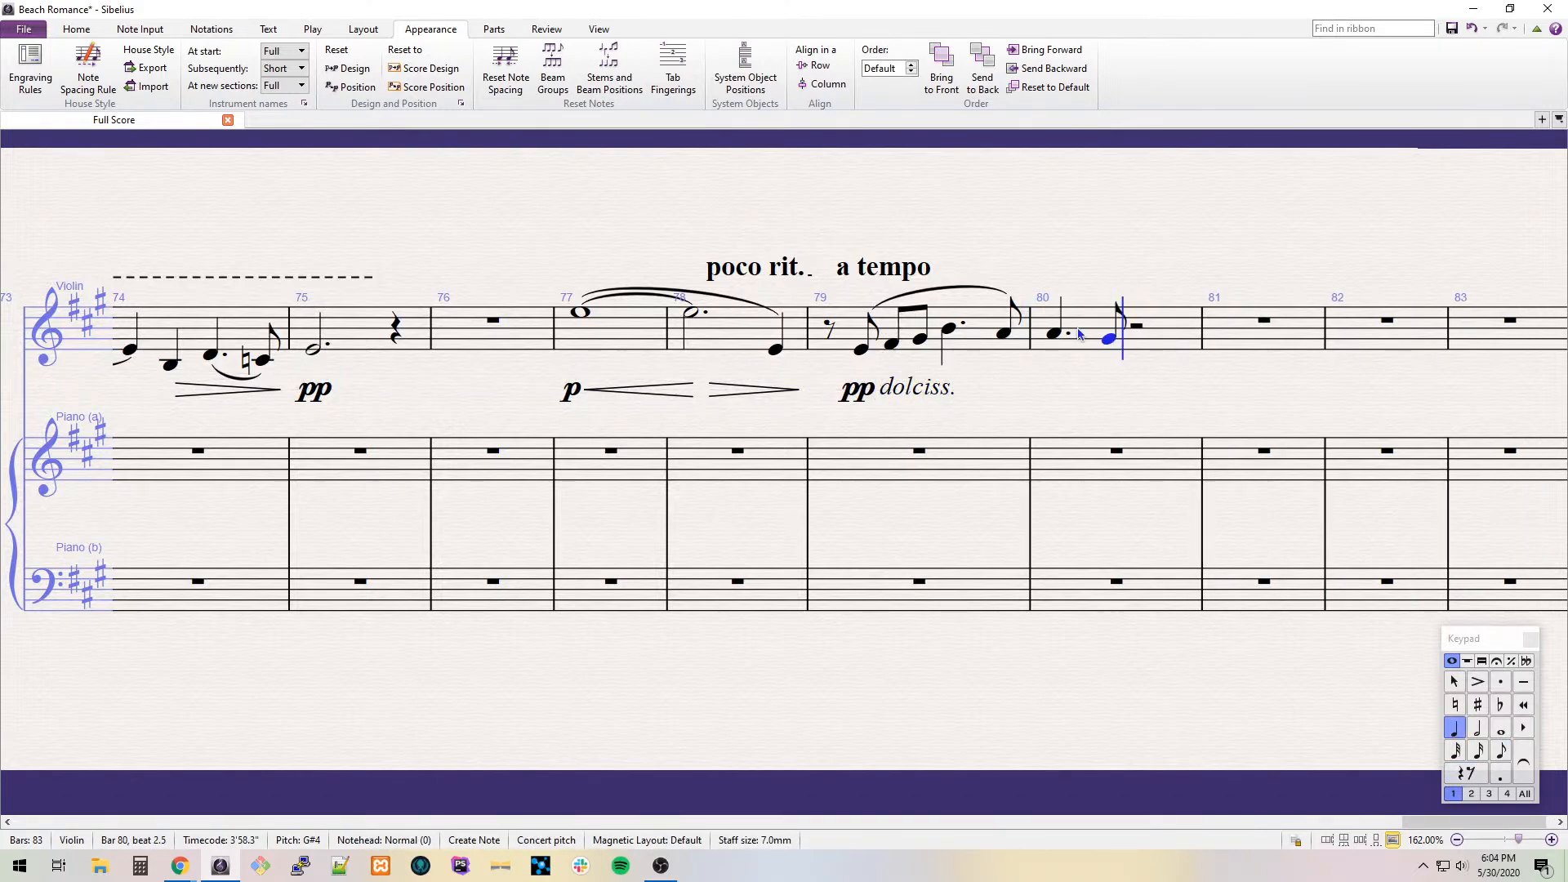
{"action": "key", "text": "g"}
{"action": "key", "text": "shift+Left"}
{"action": "key", "text": "Left"}
{"action": "key", "text": "s"}
{"action": "key", "text": "Escape"}
Fill violin bar 81 with an eighth rest, eighths F#, G#, A, a dotted quarter D and an eighth C#.
{"action": "key", "text": "Right"}
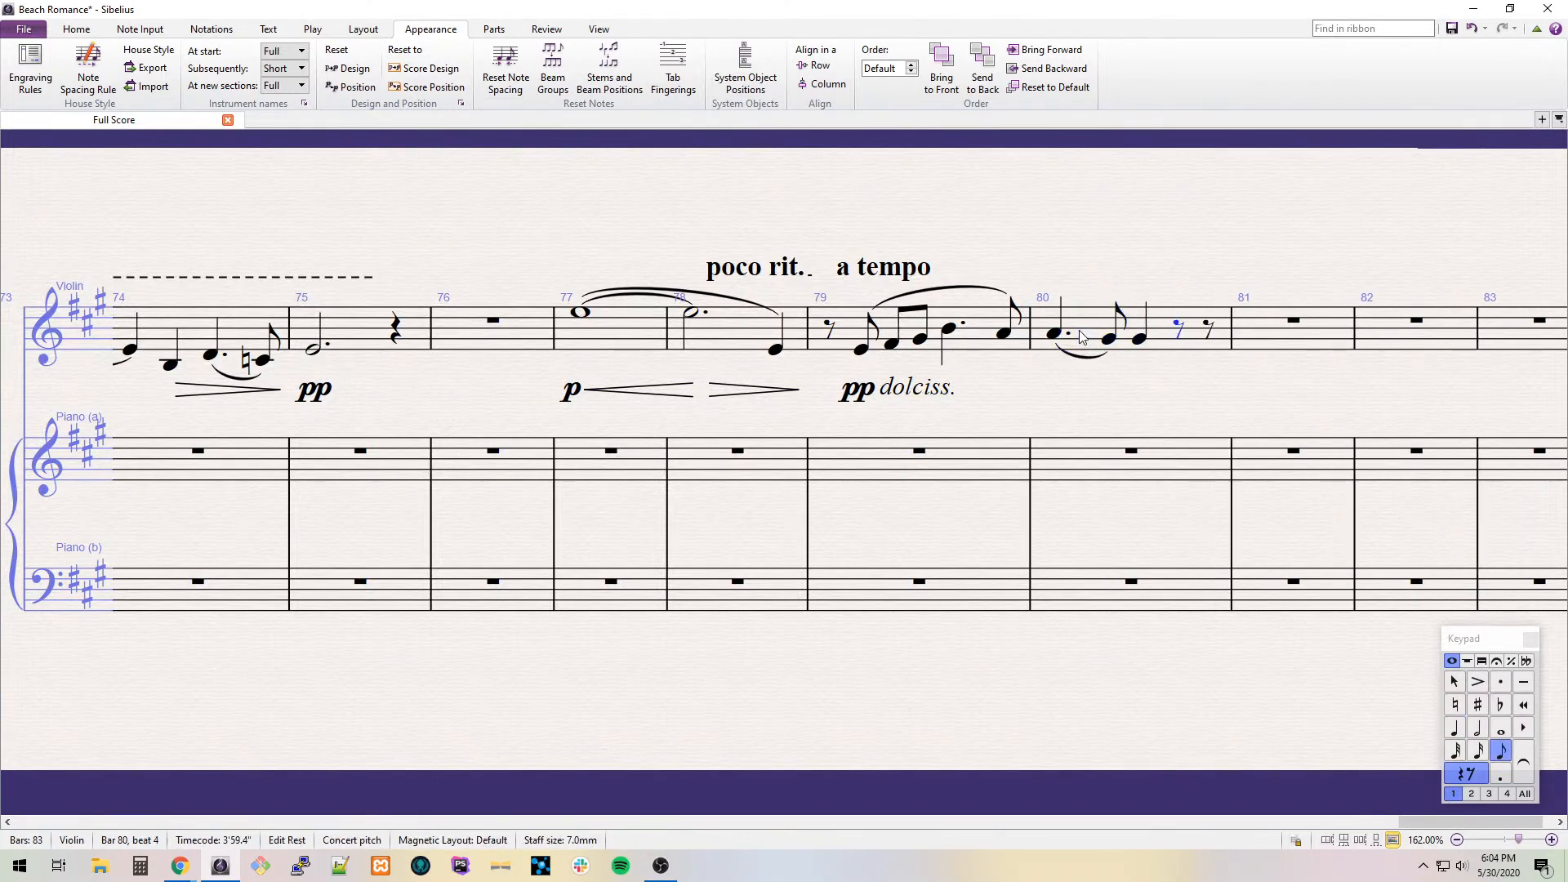
{"action": "key", "text": "Right"}
{"action": "key", "text": "KP_3"}
{"action": "key", "text": "Right"}
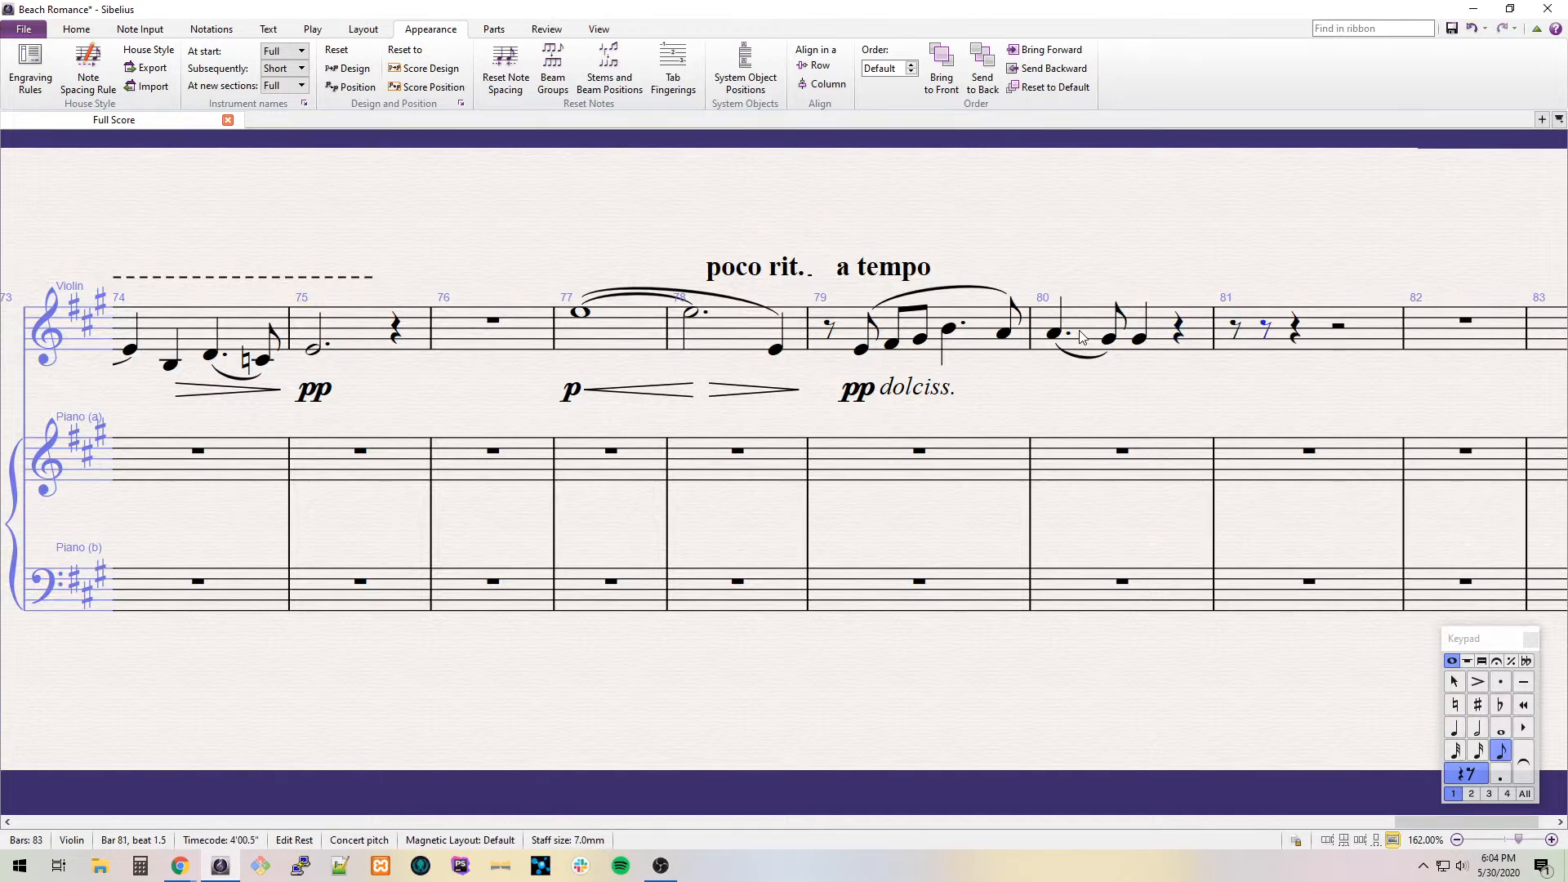
{"action": "key", "text": "f"}
{"action": "key", "text": "g"}
{"action": "key", "text": "a"}
{"action": "key", "text": "KP_4"}
{"action": "key", "text": "KP_Decimal"}
{"action": "key", "text": "d"}
{"action": "key", "text": "KP_3"}
{"action": "key", "text": "c"}
Slur all the notes of violin bar 81 from the eighth F# to the final eighth C#.
{"action": "key", "text": "shift+Left"}
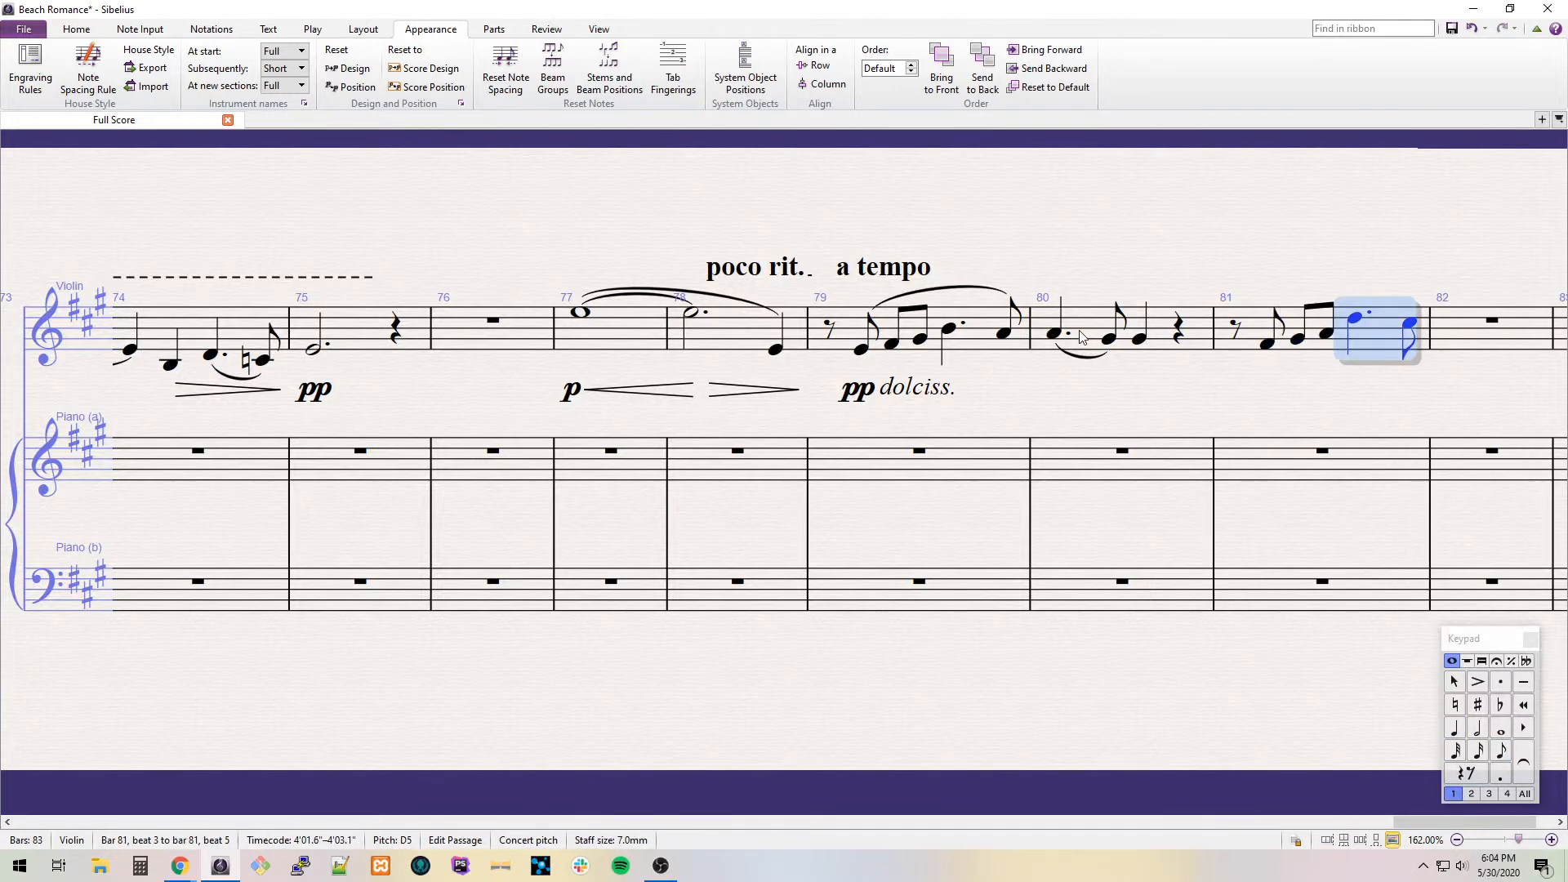
{"action": "key", "text": "shift+Left"}
{"action": "key", "text": "shift+Left"}
{"action": "key", "text": "shift+Left"}
{"action": "key", "text": "s"}
{"action": "key", "text": "Escape"}
Enter a dotted quarter C#, an eighth B and a quarter B in violin bar 82.
{"action": "key", "text": "Right"}
{"action": "key", "text": "Right"}
{"action": "key", "text": "Right"}
{"action": "key", "text": "Right"}
{"action": "key", "text": "Right"}
{"action": "key", "text": "KP_4"}
{"action": "key", "text": "KP_Decimal"}
{"action": "key", "text": "c"}
{"action": "key", "text": "KP_3"}
{"action": "key", "text": "b"}
{"action": "key", "text": "KP_4"}
{"action": "key", "text": "b"}
{"action": "key", "text": "Escape"}
Slur the dotted quarter C# to the eighth B in violin bar 82.
{"action": "key", "text": "Left"}
{"action": "key", "text": "Left"}
{"action": "key", "text": "s"}
{"action": "key", "text": "Escape"}
Append 19 empty bars to the end of the score.
{"action": "key", "text": "ctrl+b"}
{"action": "key", "text": "ctrl+b"}
{"action": "key", "text": "ctrl+b"}
{"action": "key", "text": "ctrl+b"}
{"action": "key", "text": "ctrl+b"}
{"action": "key", "text": "ctrl+b"}
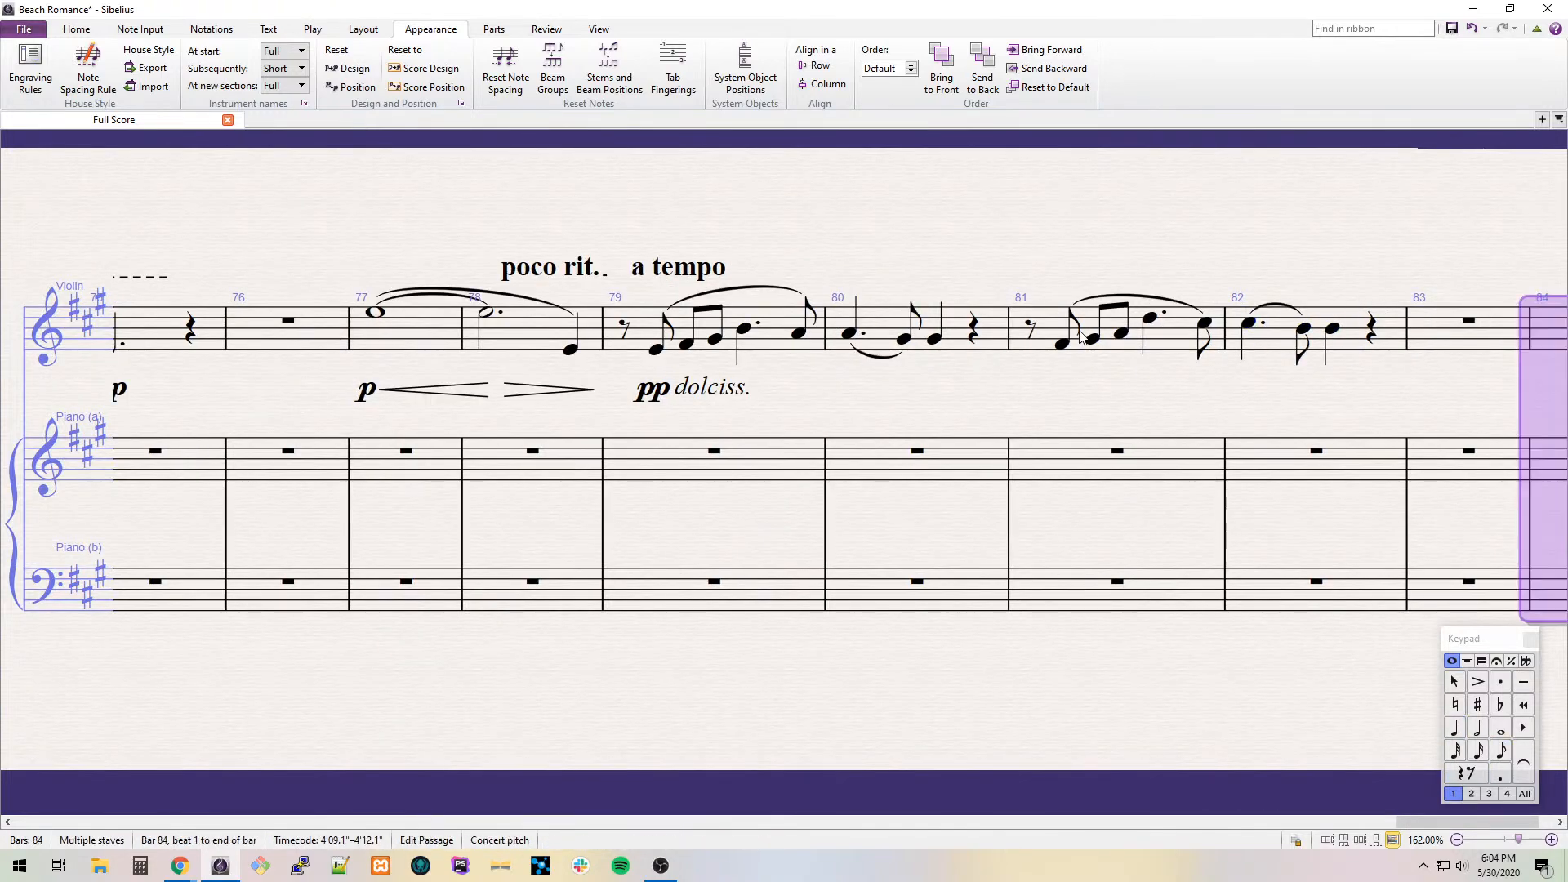
{"action": "key", "text": "ctrl+b"}
{"action": "key", "text": "ctrl+b"}
{"action": "key", "text": "ctrl+b"}
{"action": "key", "text": "ctrl+b"}
{"action": "key", "text": "ctrl+b"}
{"action": "key", "text": "ctrl+b"}
{"action": "key", "text": "ctrl+b"}
{"action": "key", "text": "ctrl+b"}
{"action": "key", "text": "ctrl+b"}
{"action": "key", "text": "ctrl+b"}
{"action": "key", "text": "ctrl+b"}
{"action": "key", "text": "ctrl+b"}
{"action": "key", "text": "ctrl+b"}
{"action": "left_click_drag", "start_coordinate": [1464, 238], "coordinate": [703, 225]}
{"action": "key", "text": "Escape"}
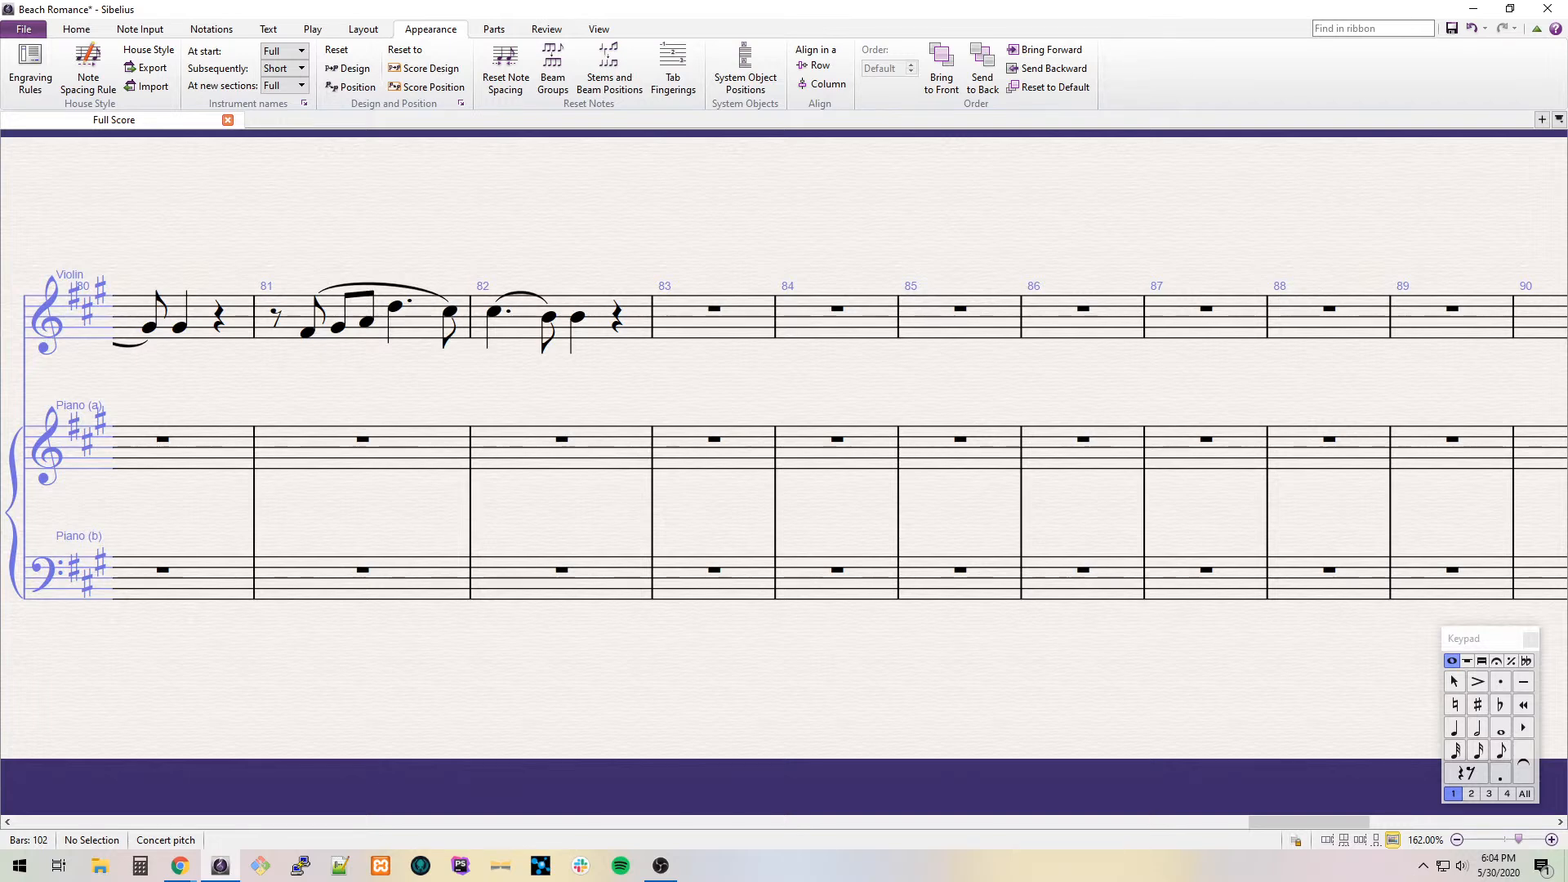
Enter eighth notes in violin bar 83: a low A3, followed by a descending scale from A5 to A4 on the first beat of bar 84.
{"action": "left_click", "coordinate": [715, 332]}
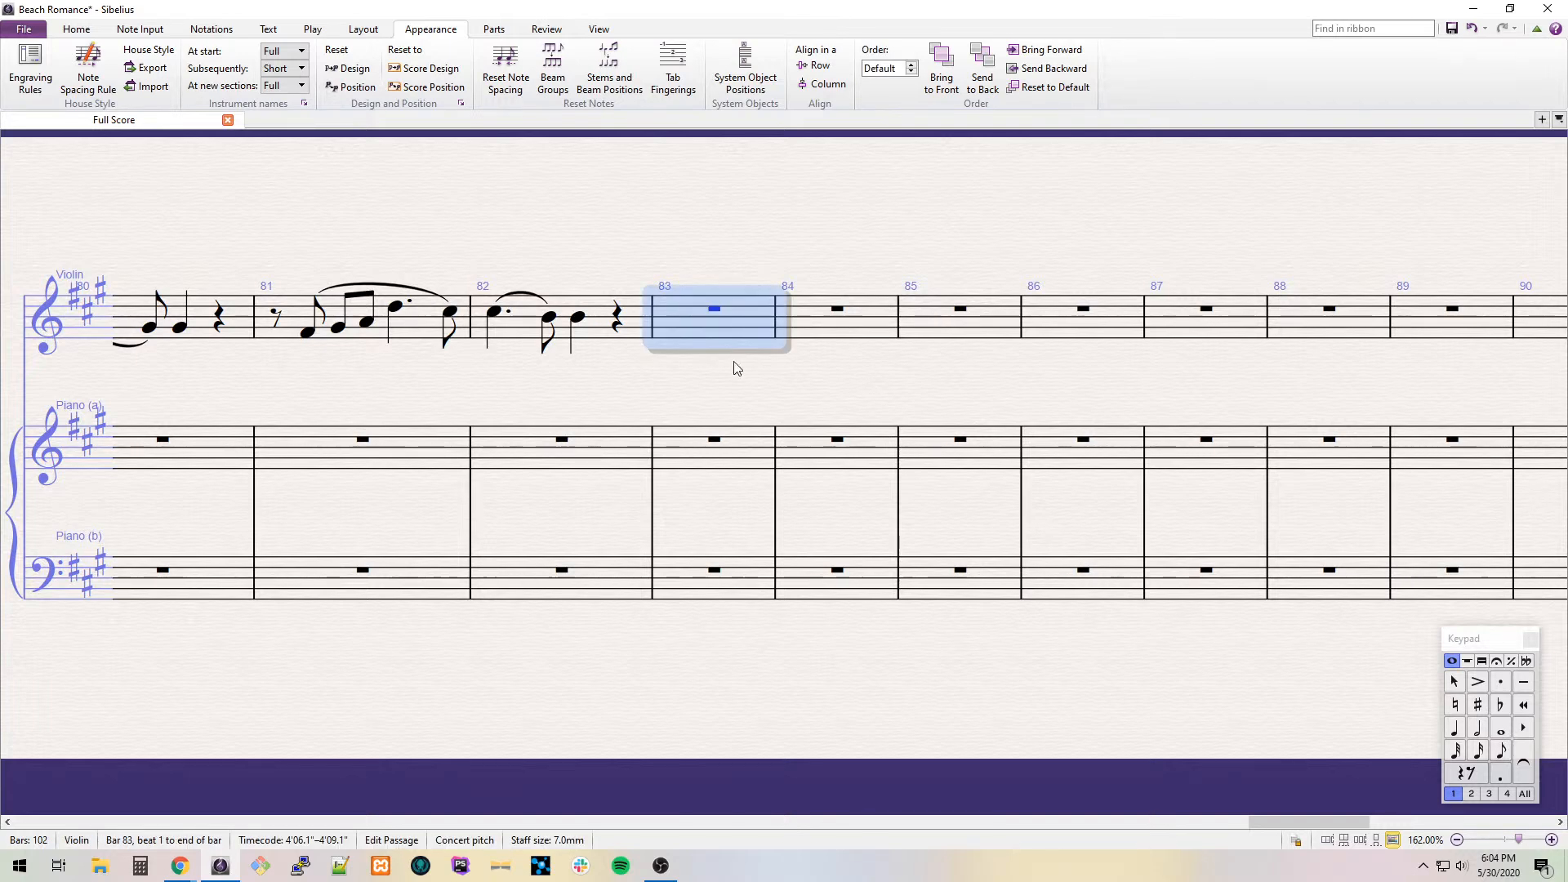
{"action": "key", "text": "a"}
{"action": "key", "text": "ctrl+Down"}
{"action": "key", "text": "a"}
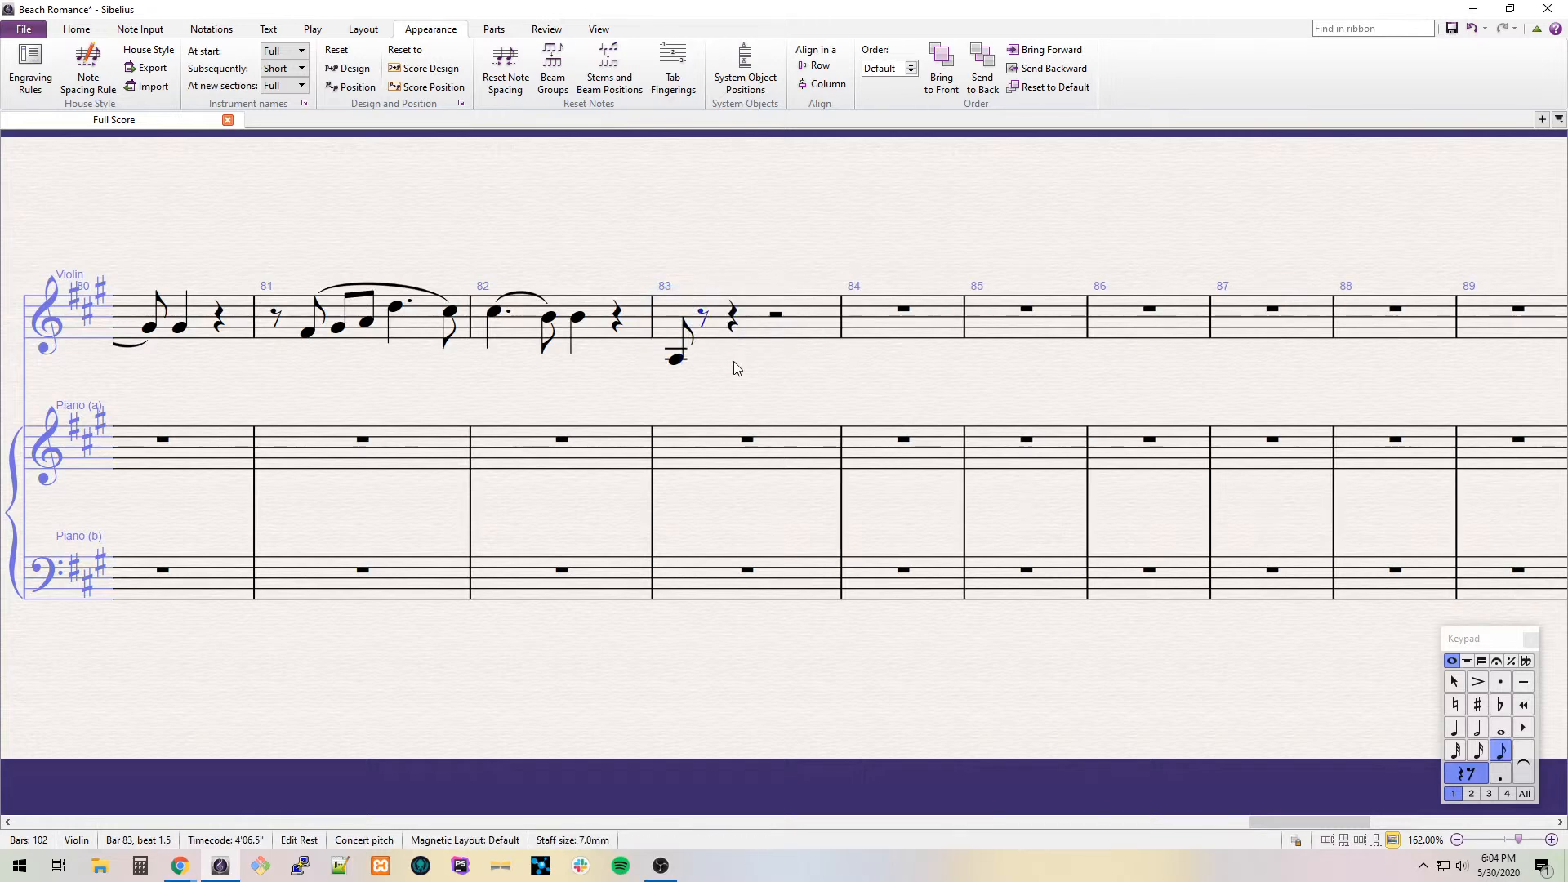
{"action": "key", "text": "ctrl+Up"}
{"action": "key", "text": "Up"}
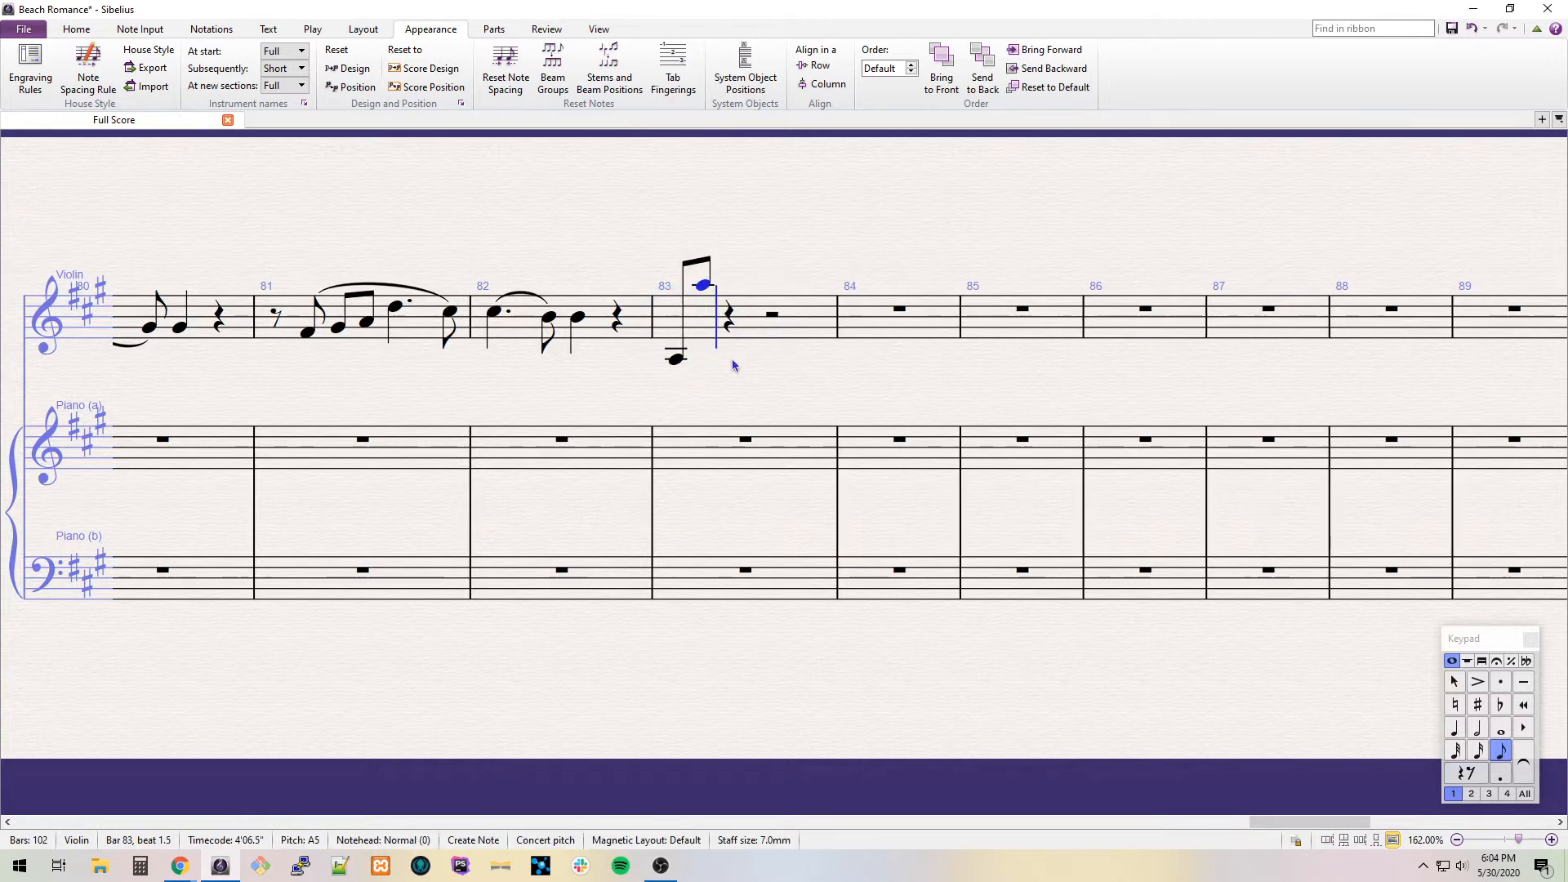
{"action": "key", "text": "Down"}
{"action": "key", "text": "g"}
{"action": "key", "text": "f"}
{"action": "key", "text": "e"}
{"action": "key", "text": "d"}
{"action": "key", "text": "c"}
{"action": "key", "text": "b"}
{"action": "key", "text": "a"}
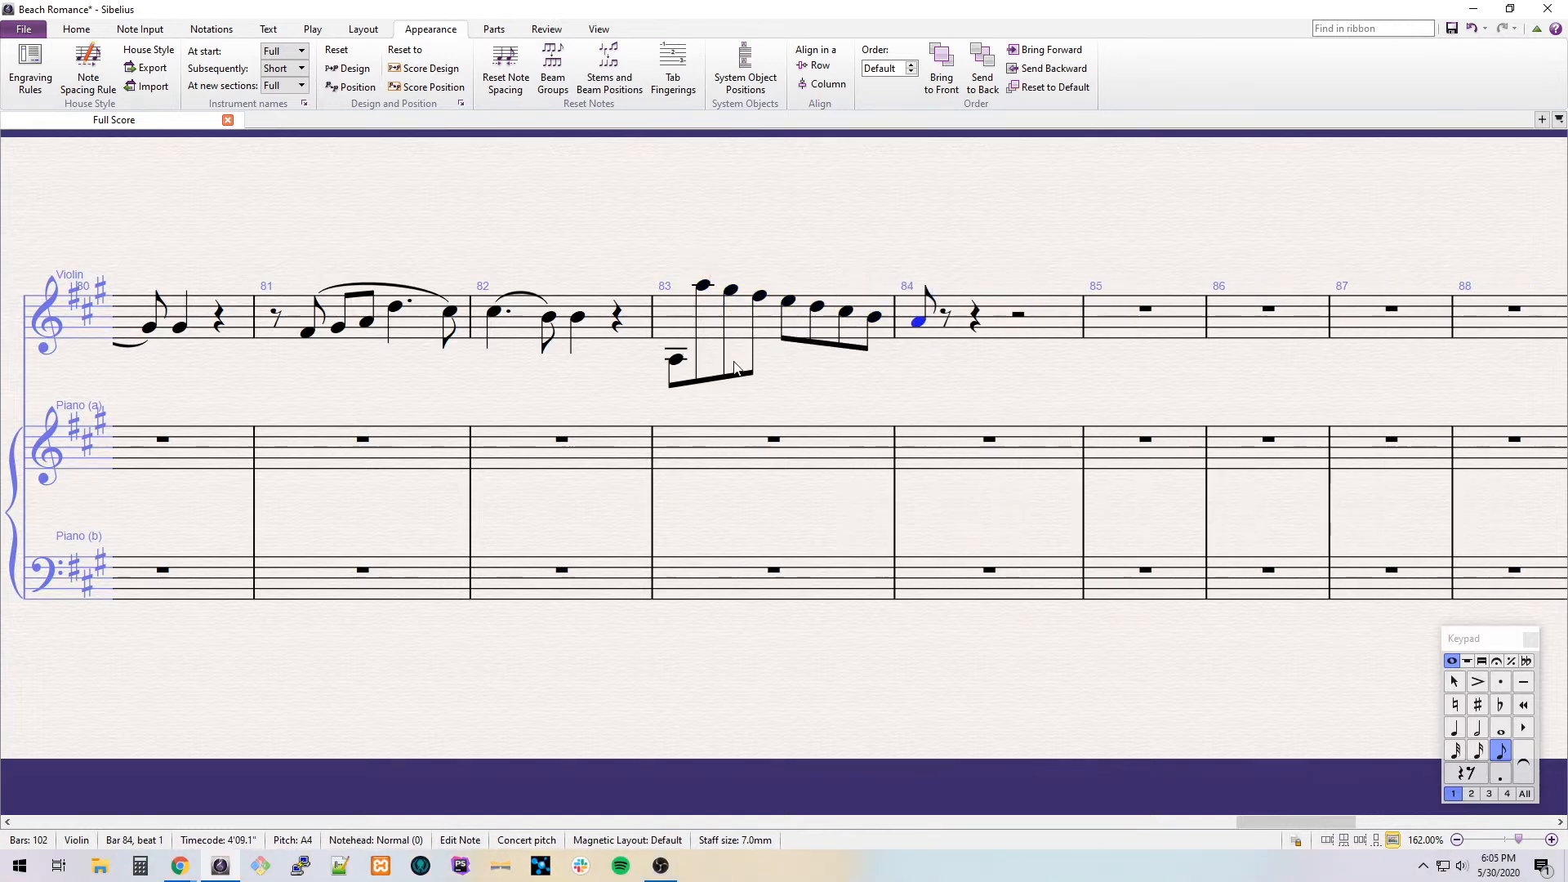
Separate the low A from the beam of the following eighth notes in violin bar 83.
{"action": "left_click", "coordinate": [693, 333]}
{"action": "left_click", "coordinate": [674, 364]}
{"action": "key", "text": "F9"}
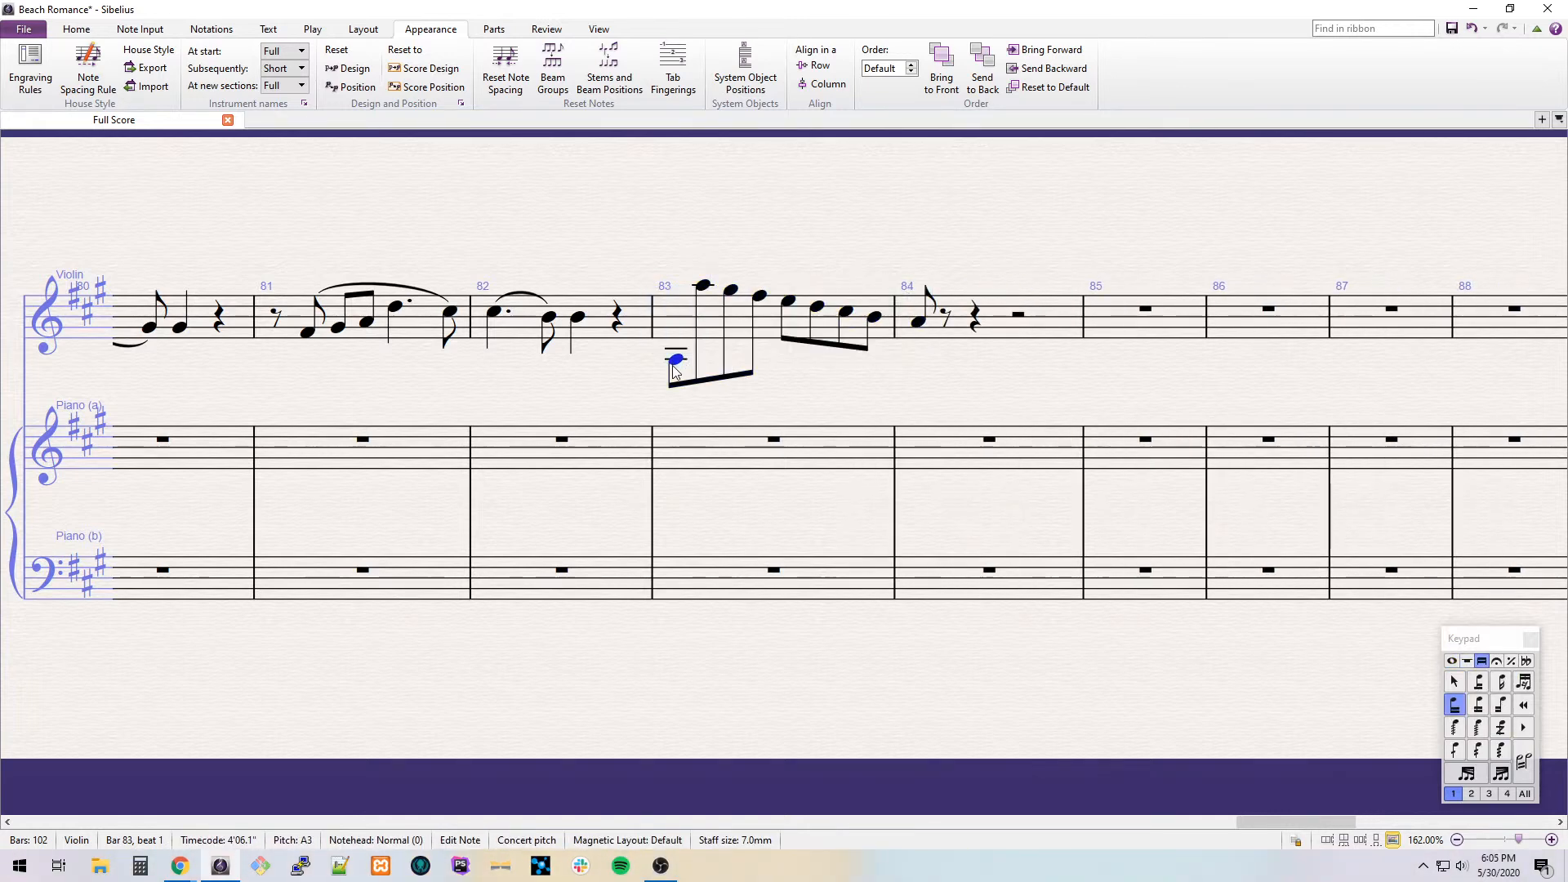
{"action": "key", "text": "KP_Multiply"}
{"action": "left_click", "coordinate": [742, 393]}
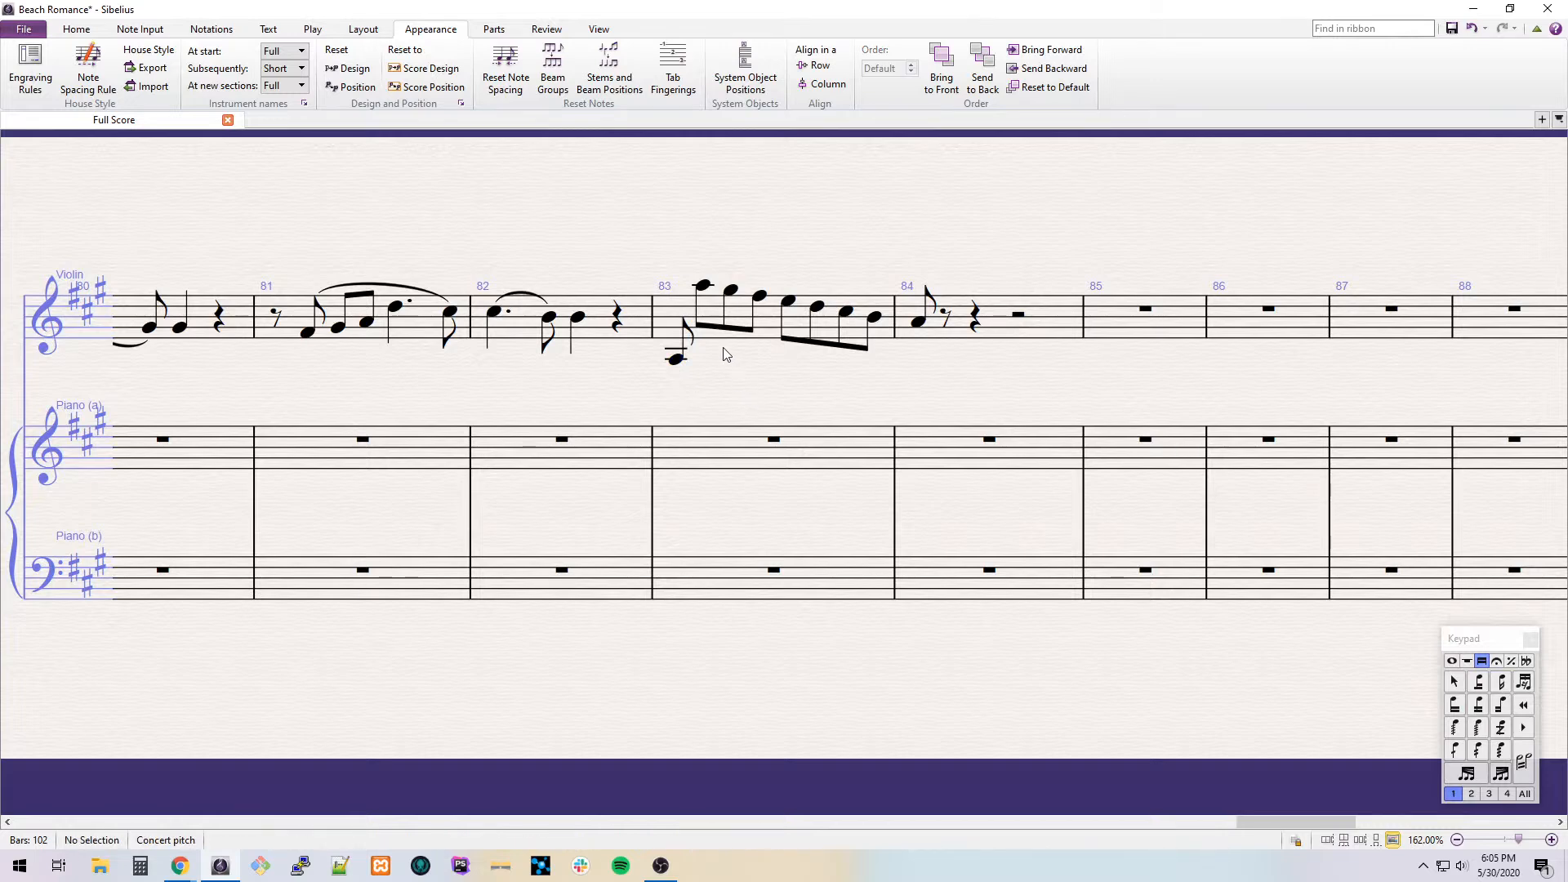
{"action": "left_click", "coordinate": [677, 360]}
{"action": "left_click", "coordinate": [707, 285]}
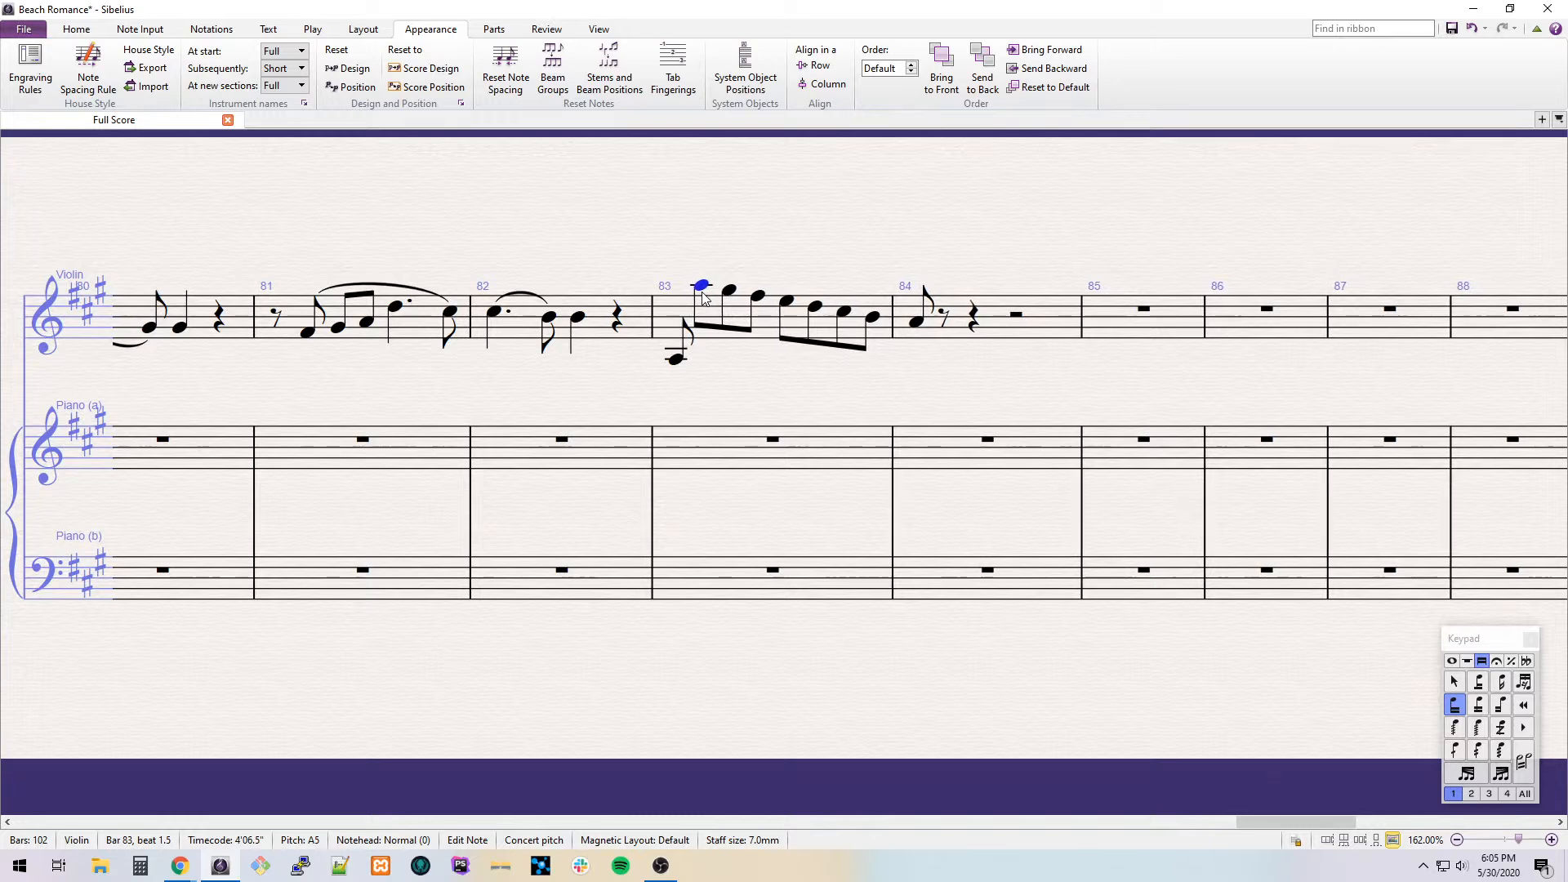
Rejoin the low A to the high A and the following eighths under one beam in violin bar 83.
{"action": "left_click", "coordinate": [698, 356]}
{"action": "left_click", "coordinate": [686, 325]}
{"action": "left_click", "coordinate": [696, 338]}
{"action": "left_click", "coordinate": [691, 327]}
{"action": "key", "text": "KP_7"}
{"action": "key", "text": "Right"}
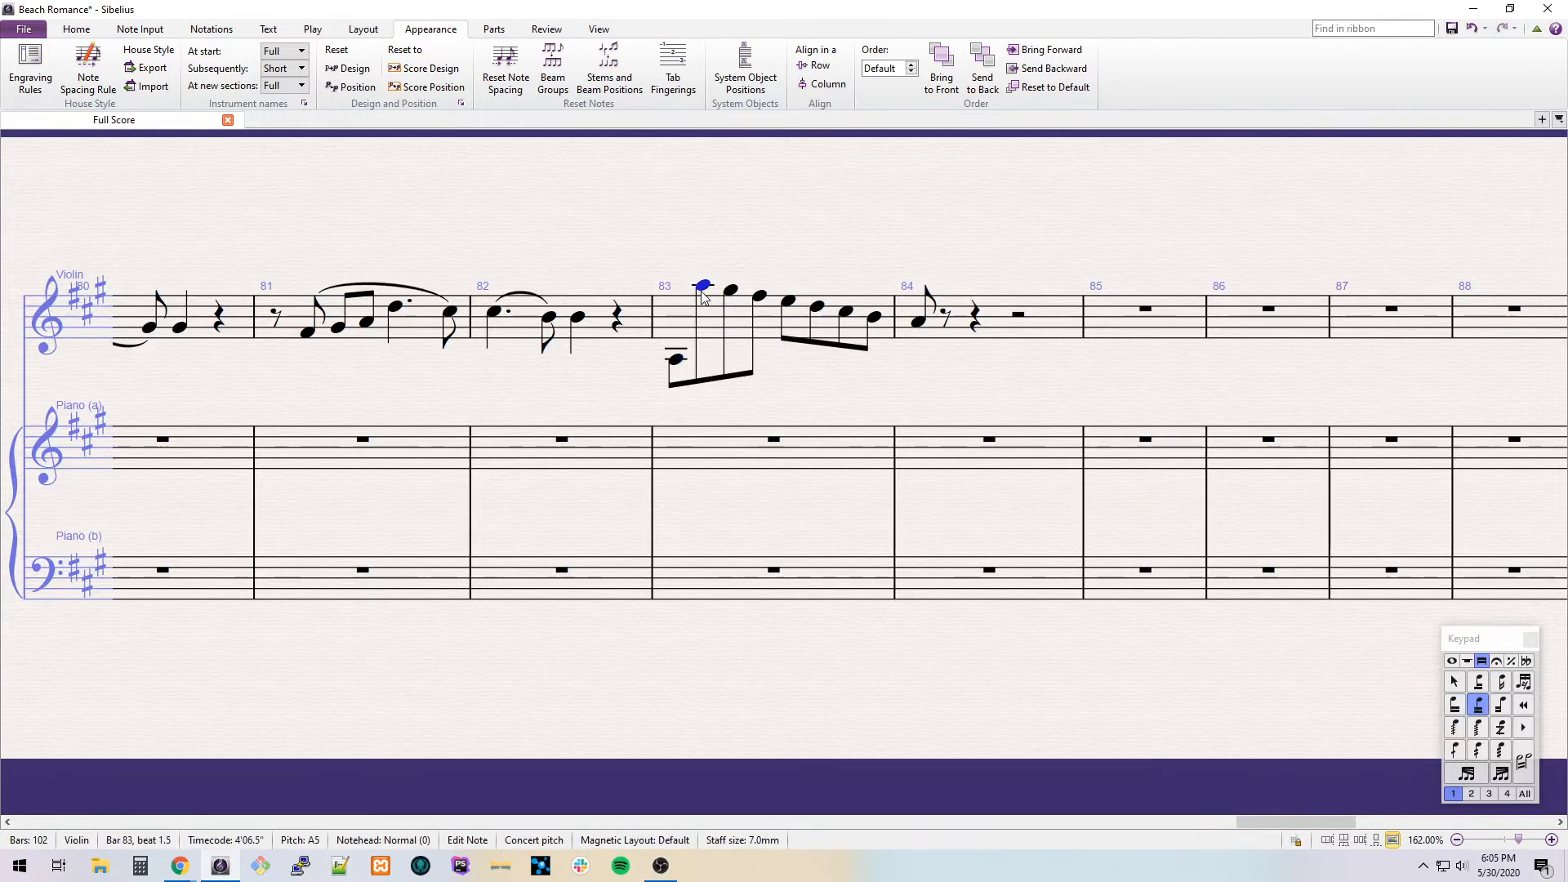
Flip the stem direction of the first beamed group in violin bar 83 so the beam sits above the notes.
{"action": "left_click", "coordinate": [679, 361]}
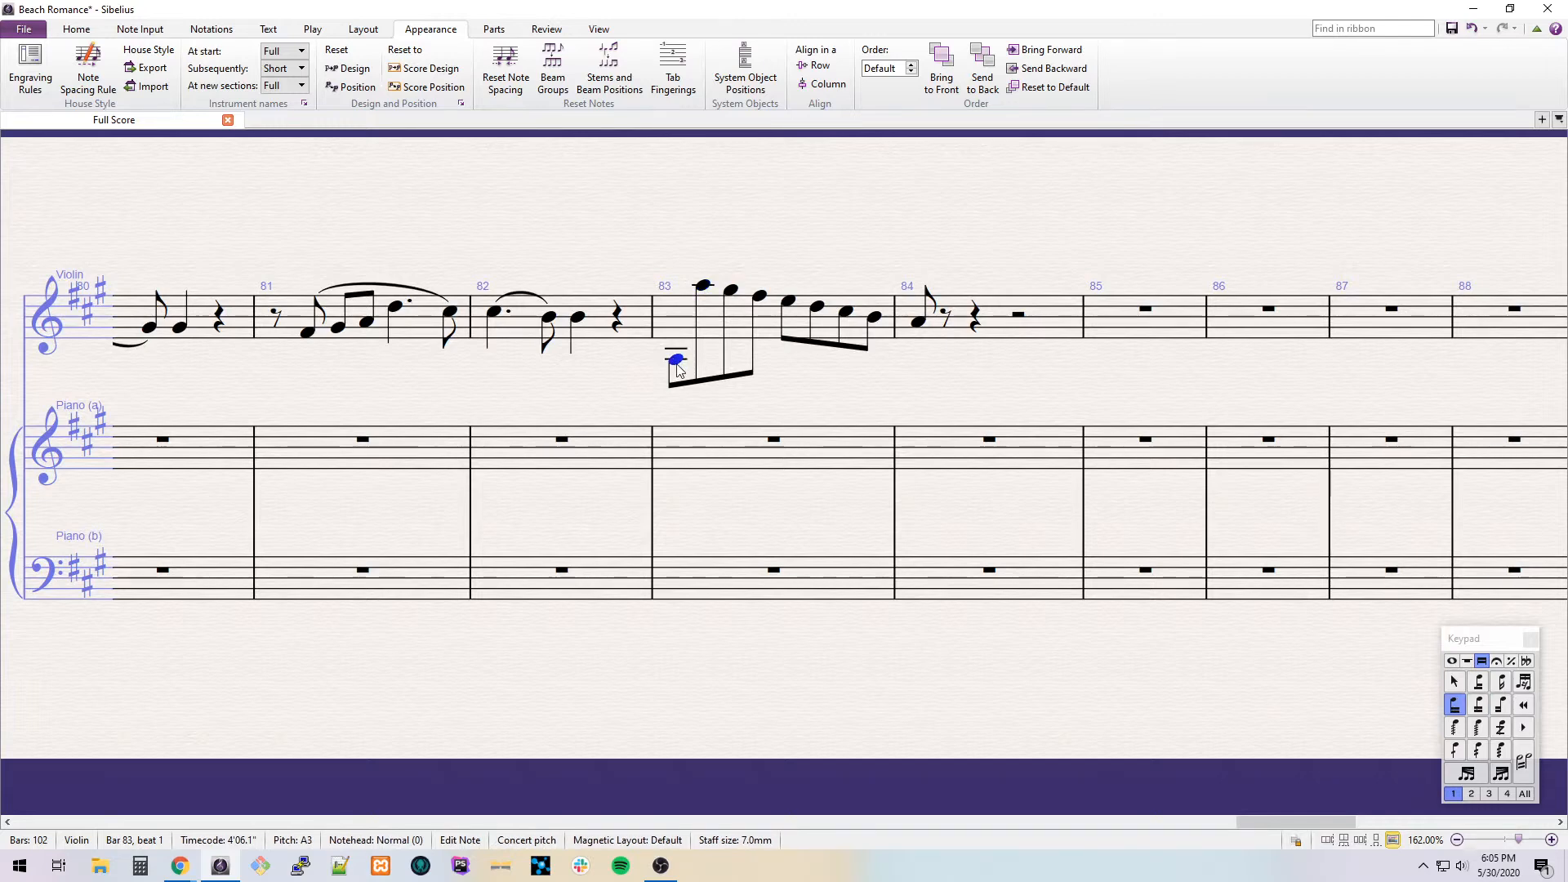
{"action": "key", "text": "Right"}
{"action": "key", "text": "x"}
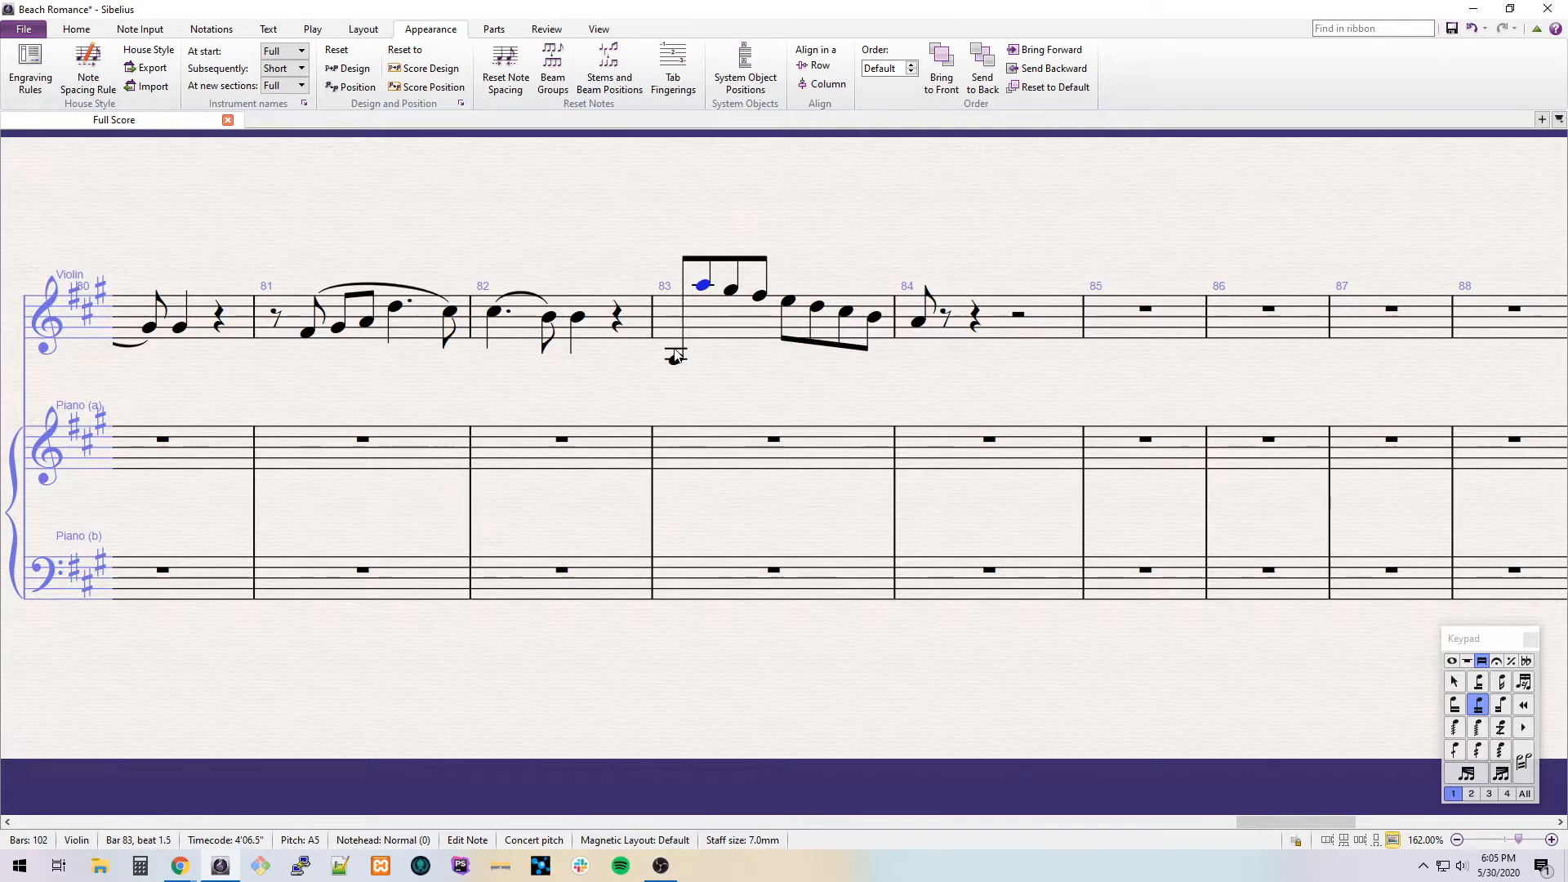
{"action": "key", "text": "alt+Tab"}
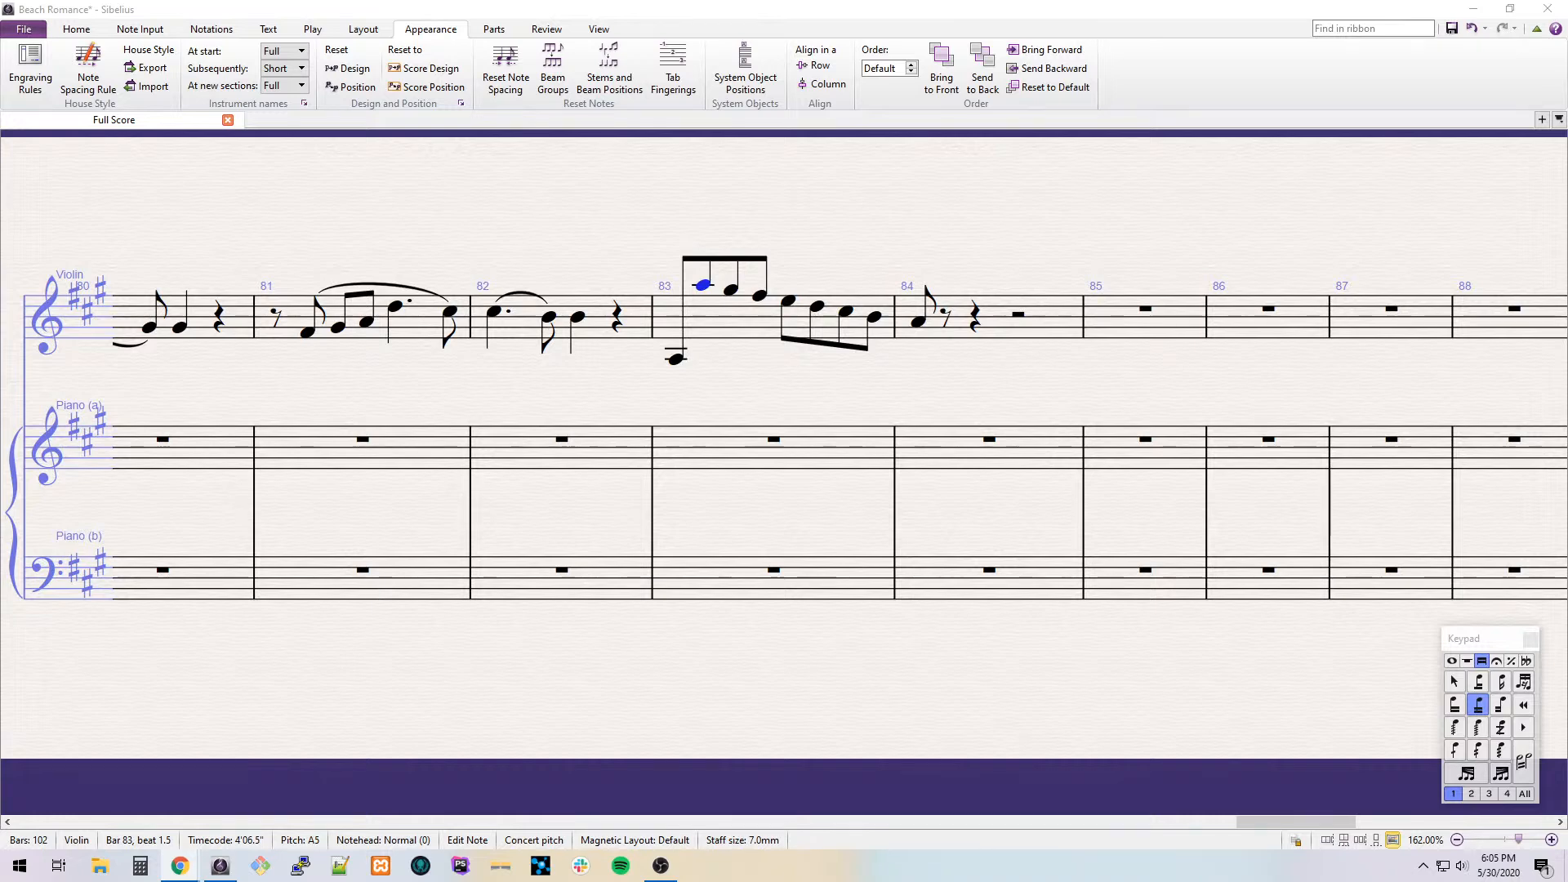
{"action": "left_click", "coordinate": [721, 263]}
{"action": "left_click", "coordinate": [704, 285]}
{"action": "key", "text": "x"}
{"action": "key", "text": "x"}
Try placing the first beam of violin bar 83 between the low A and the higher notes.
{"action": "left_click", "coordinate": [716, 264]}
{"action": "left_click_drag", "start_coordinate": [724, 268], "coordinate": [719, 263]}
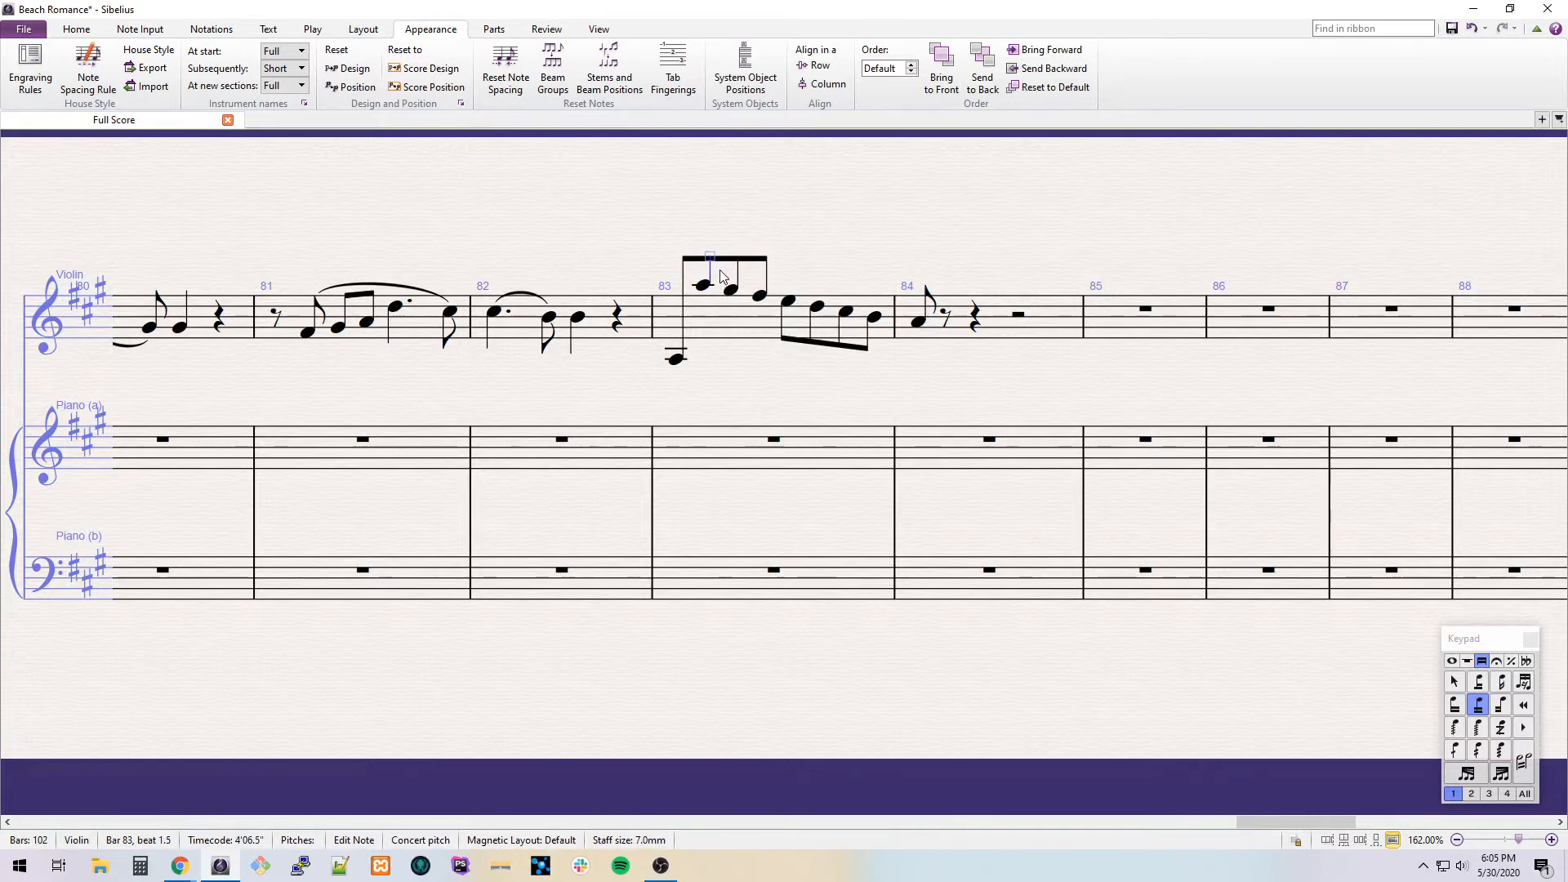
{"action": "key", "text": "x"}
{"action": "left_click_drag", "start_coordinate": [729, 331], "coordinate": [728, 337]}
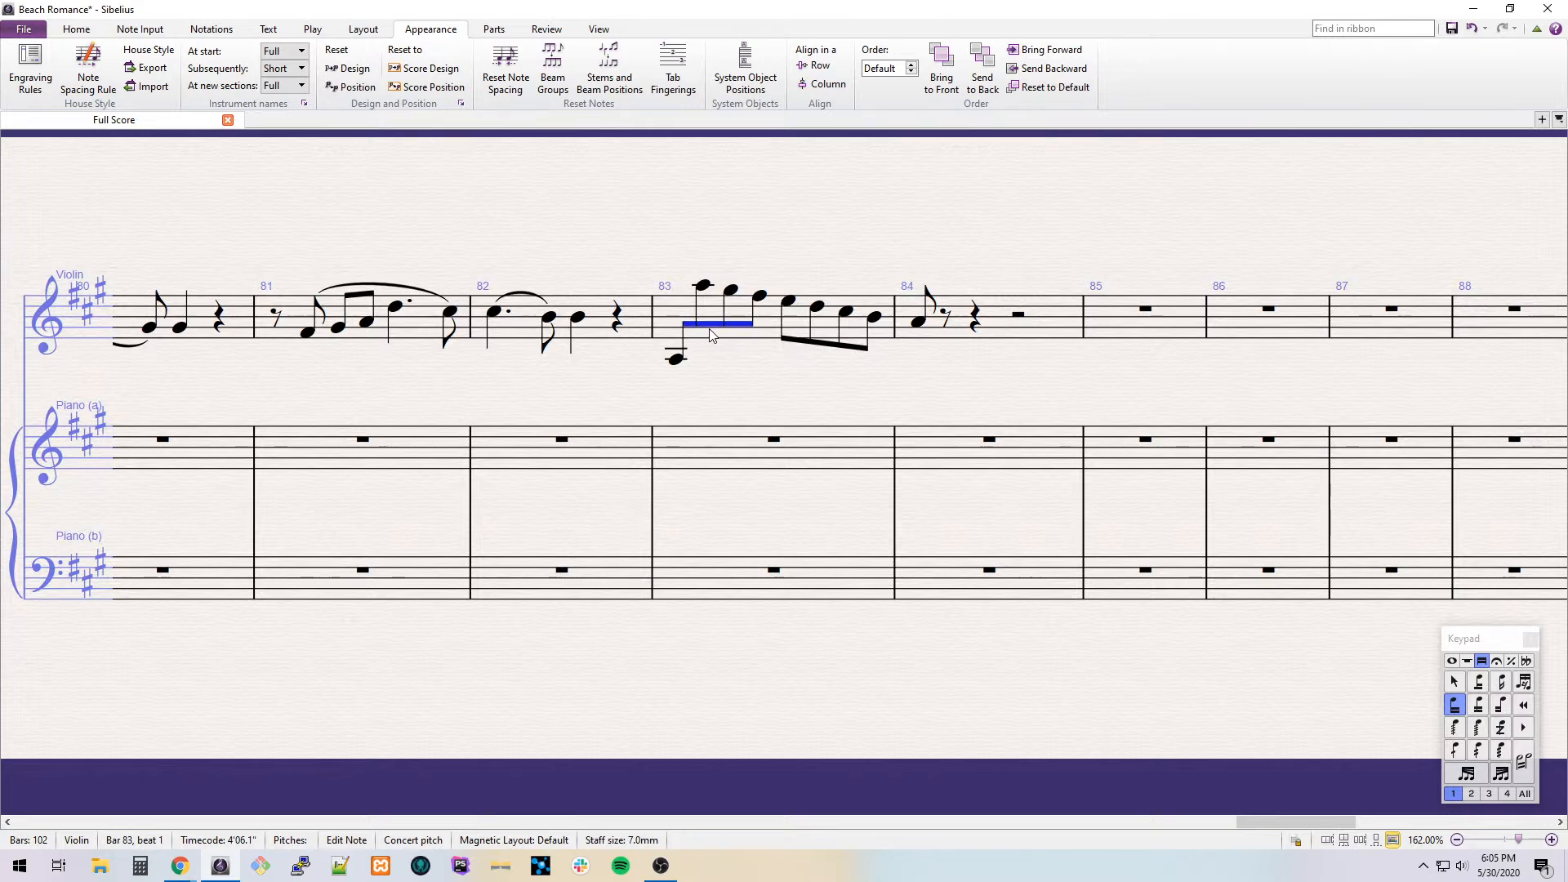
{"action": "left_click", "coordinate": [752, 326]}
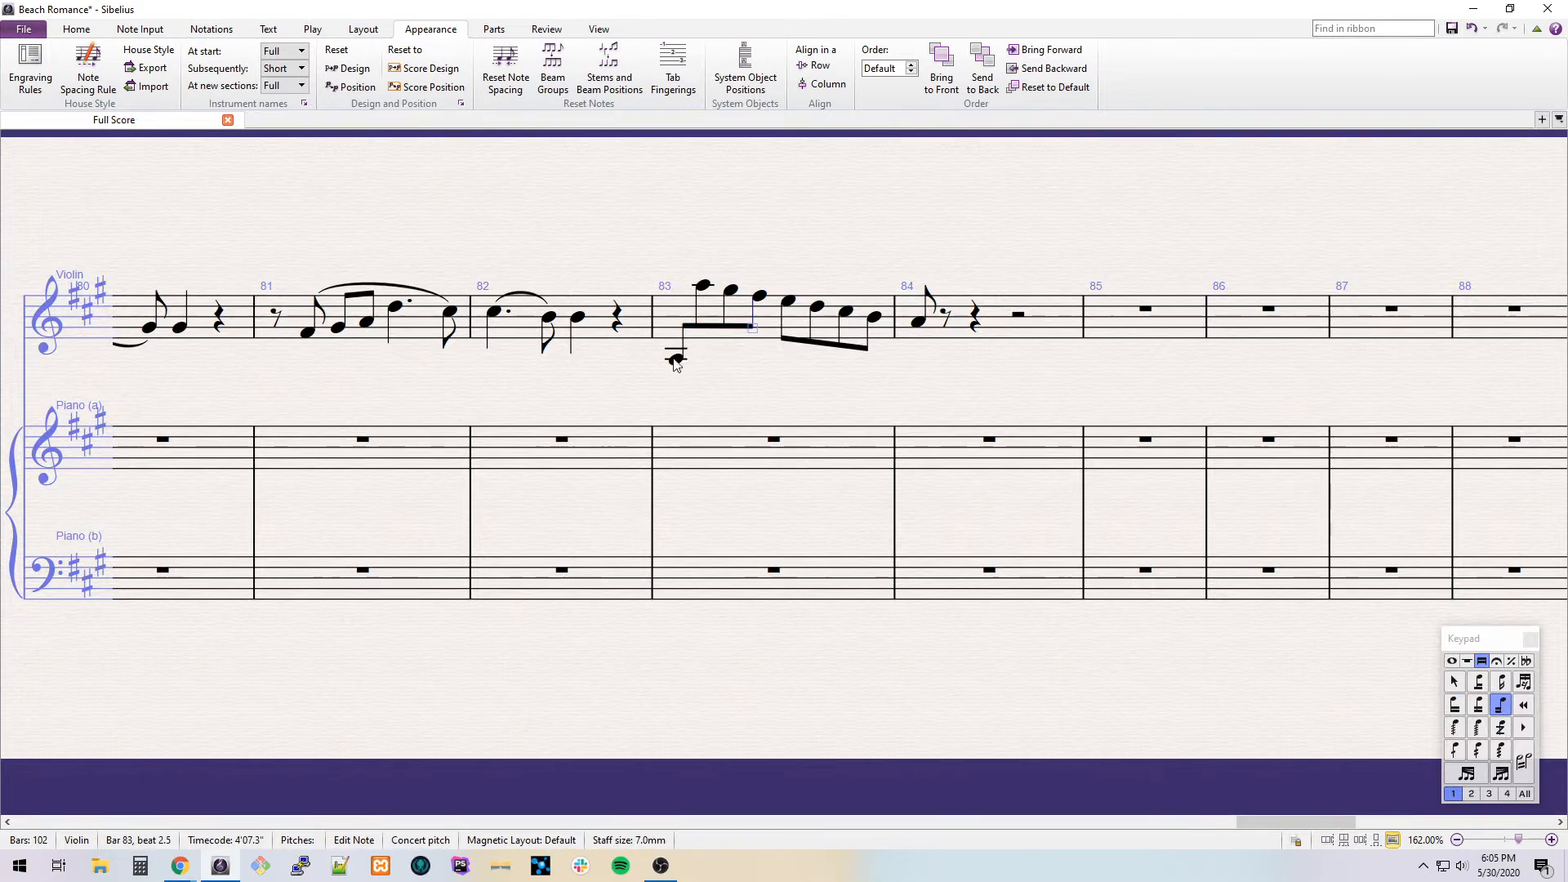
{"action": "left_click", "coordinate": [709, 327]}
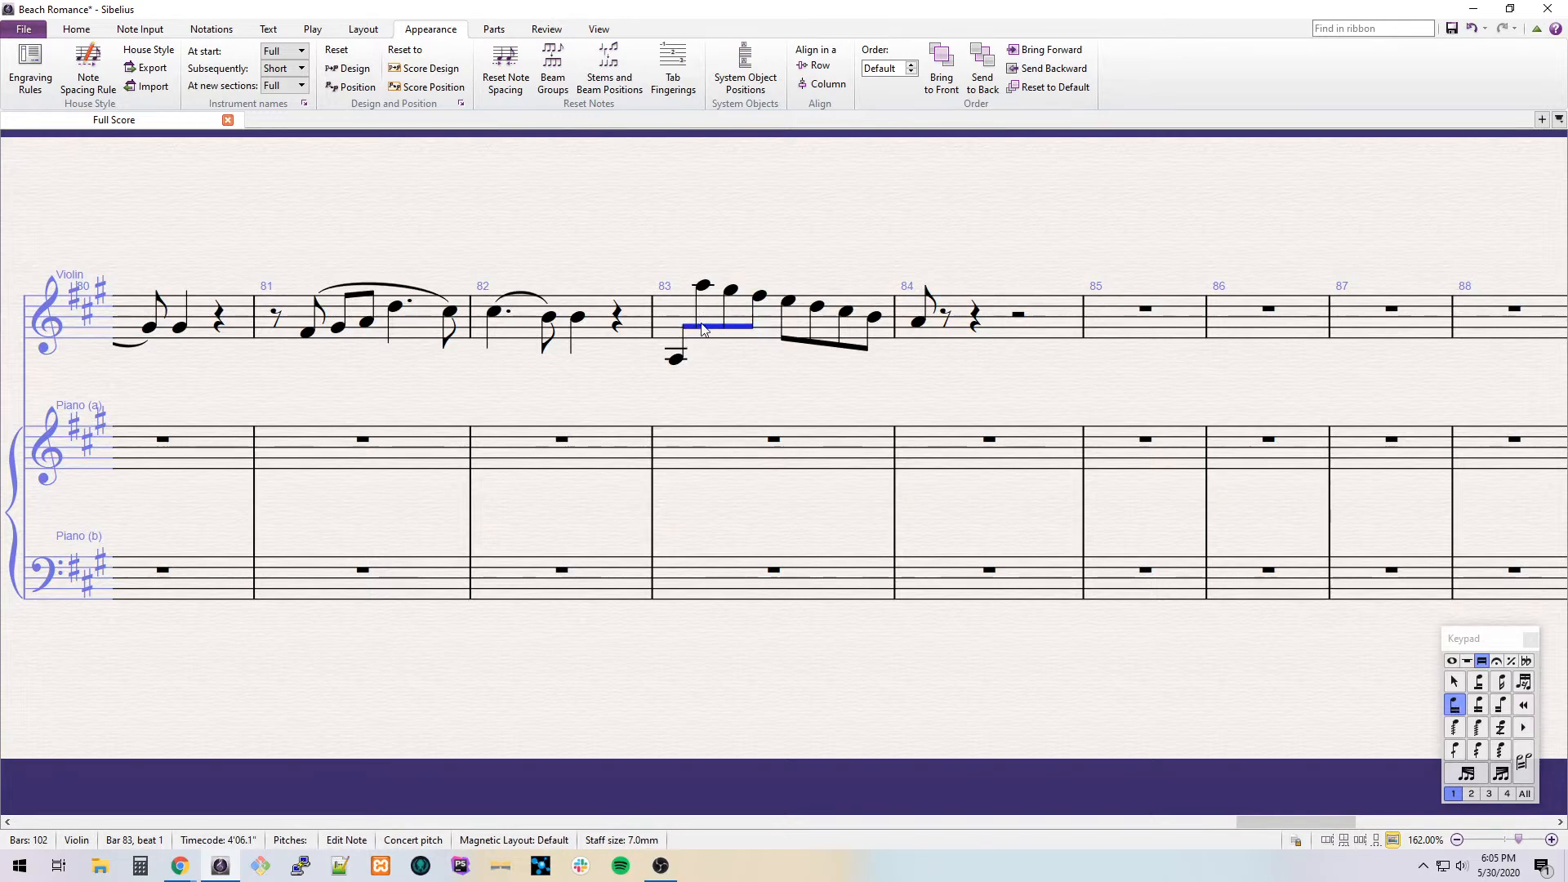
Try other pitches for the first note of violin bar 83, ending with E4, keeping the beam between the notes.
{"action": "left_click", "coordinate": [675, 364]}
{"action": "key", "text": "Down"}
{"action": "key", "text": "Up"}
{"action": "key", "text": "Down"}
{"action": "key", "text": "Up"}
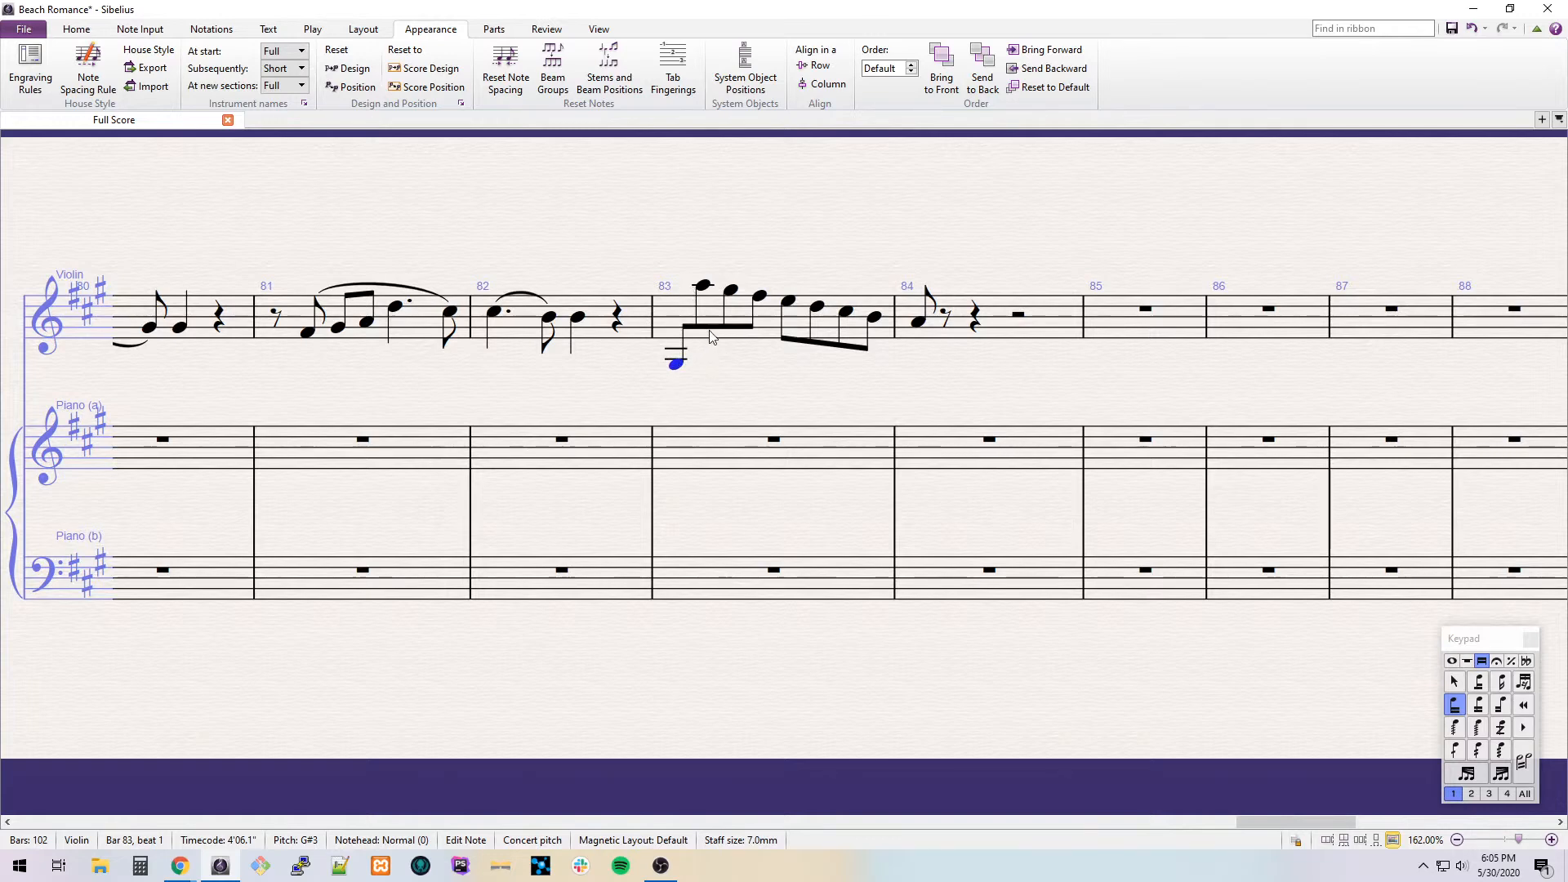
{"action": "left_click_drag", "start_coordinate": [678, 368], "coordinate": [748, 319]}
{"action": "left_click", "coordinate": [700, 327]}
{"action": "left_click", "coordinate": [755, 319]}
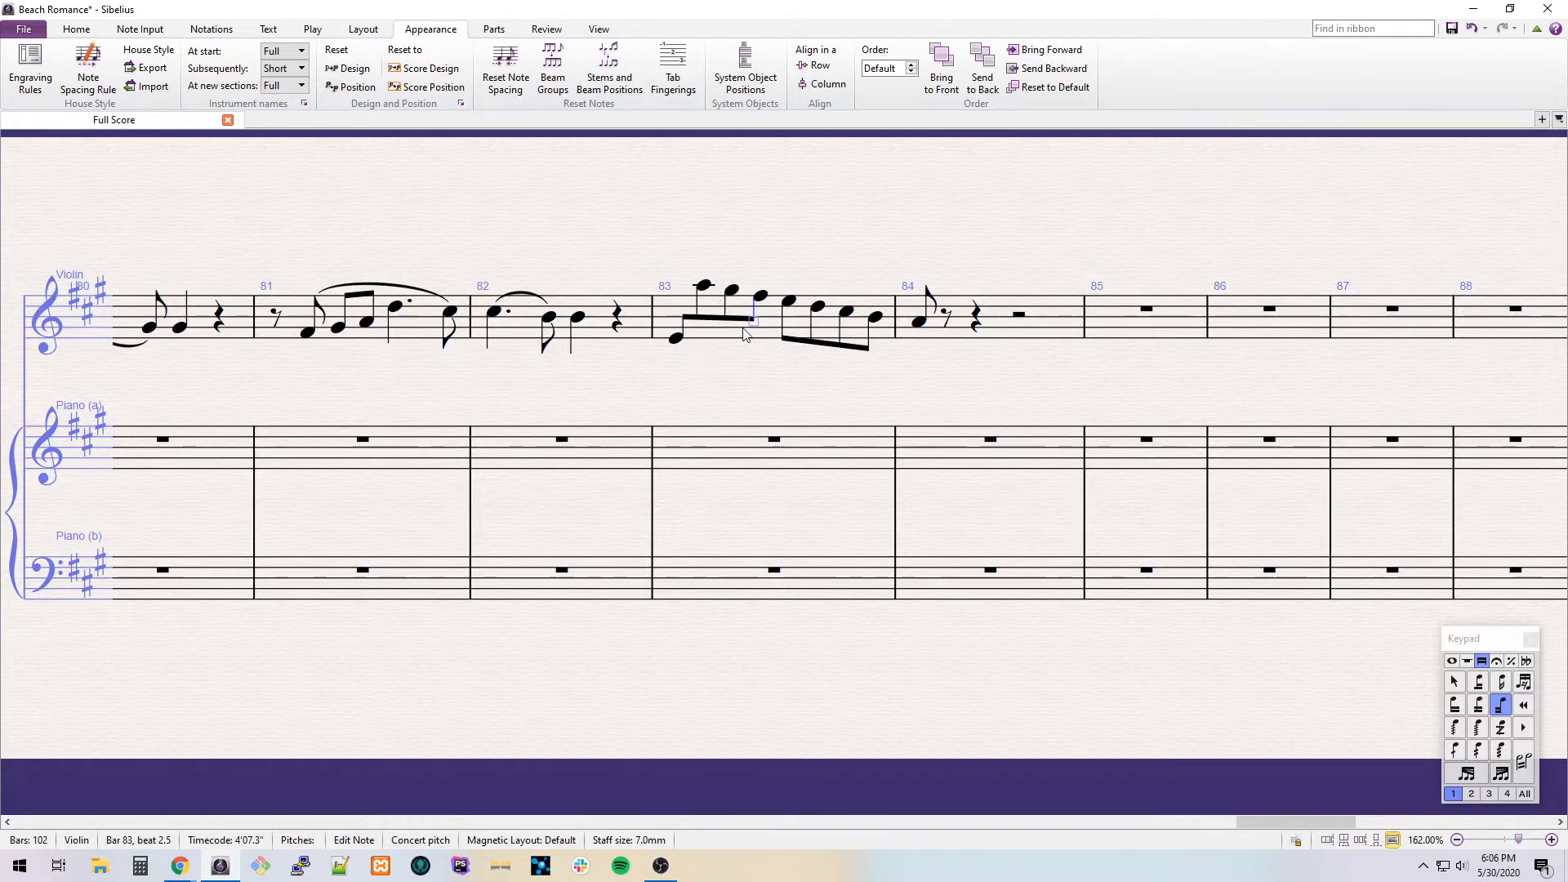
Delete the trial notes from violin bars 83 and 84.
{"action": "left_click", "coordinate": [866, 331]}
{"action": "key", "text": "Delete"}
{"action": "left_click", "coordinate": [889, 329]}
{"action": "key", "text": "Delete"}
{"action": "left_click_drag", "start_coordinate": [626, 278], "coordinate": [660, 250]}
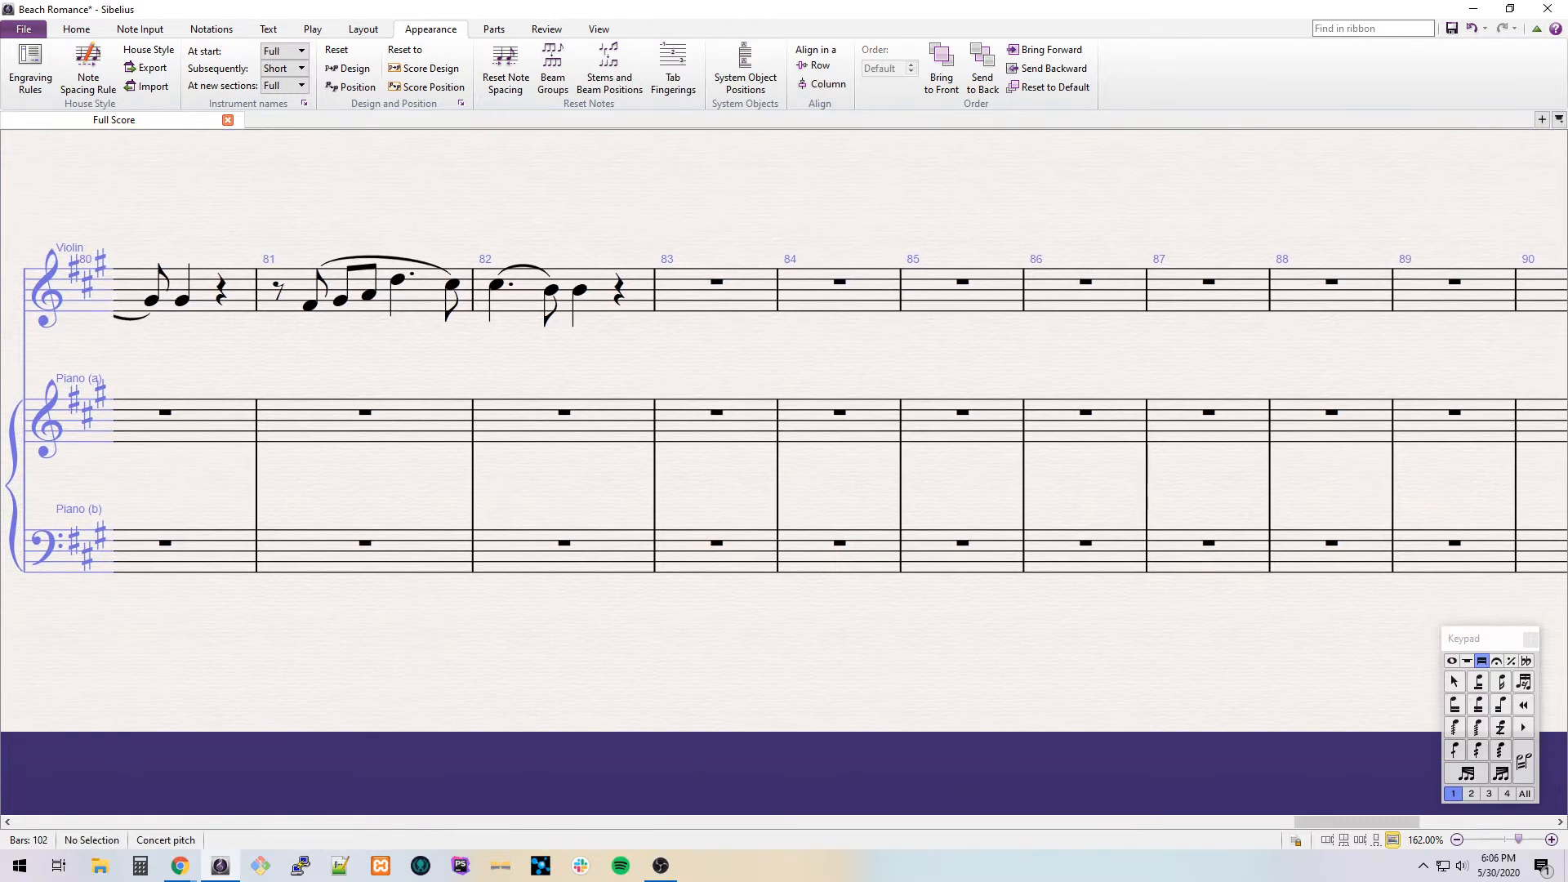
Fill violin bar 83 with an eighth rest, eighths A, C# and E, a dotted quarter G# and an eighth F#.
{"action": "left_click", "coordinate": [694, 311]}
{"action": "key", "text": "Left"}
{"action": "key", "text": "Right"}
{"action": "key", "text": "Right"}
{"action": "key", "text": "Left"}
{"action": "key", "text": "F7"}
{"action": "key", "text": "KP_3"}
{"action": "key", "text": "Right"}
{"action": "key", "text": "a"}
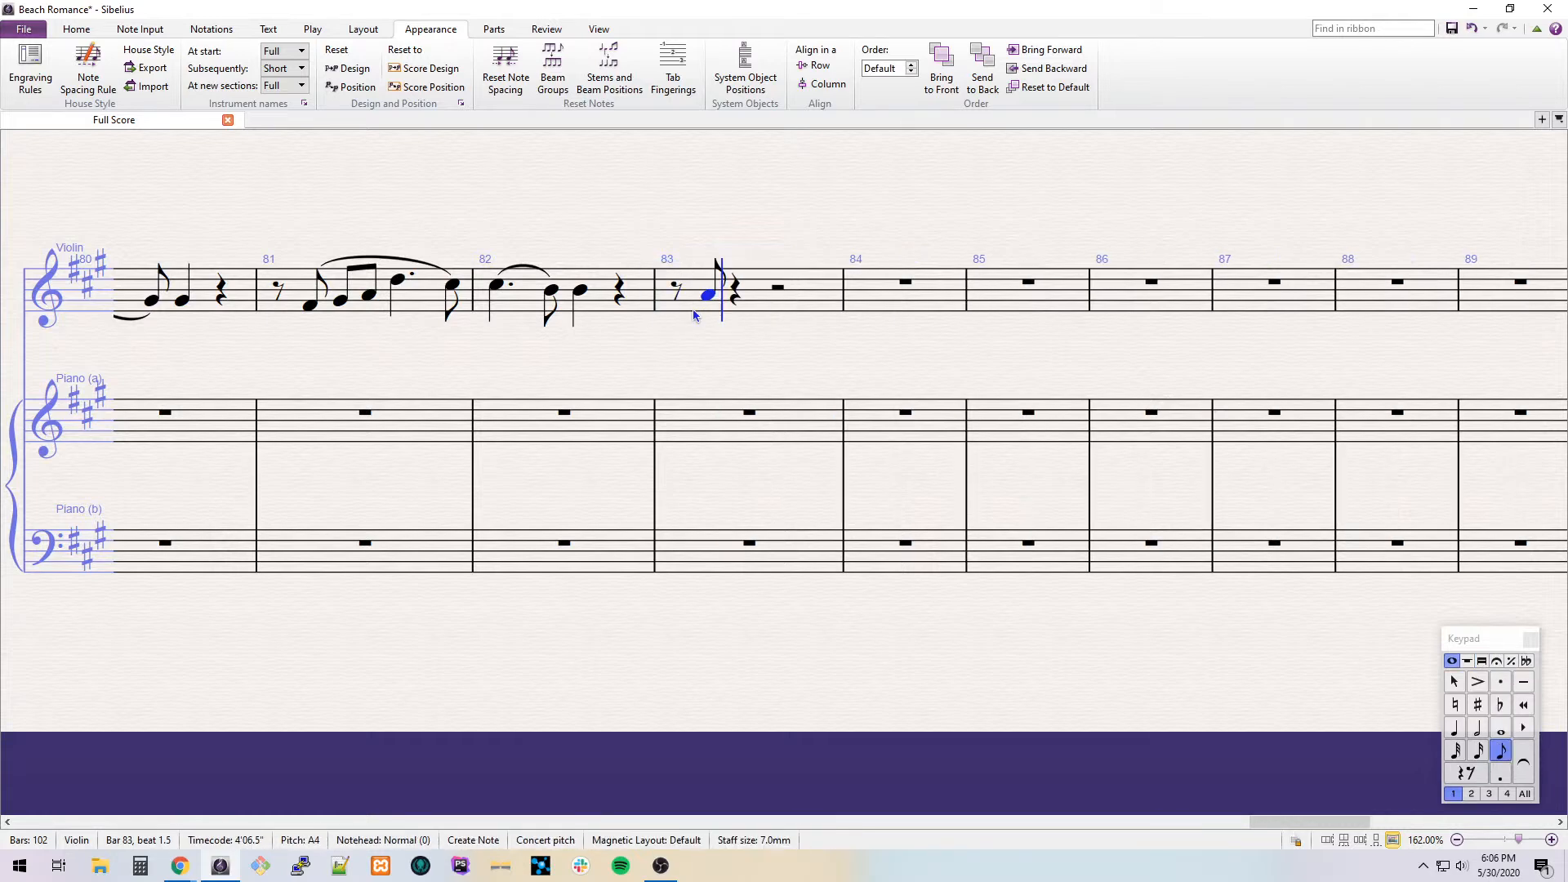
{"action": "key", "text": "c"}
{"action": "key", "text": "e"}
{"action": "key", "text": "KP_4"}
{"action": "key", "text": "KP_Decimal"}
{"action": "key", "text": "g"}
{"action": "key", "text": "KP_3"}
{"action": "key", "text": "f"}
Enter a quarter E, a half D and a quarter C# tied into the next bar in violin bar 84.
{"action": "key", "text": "KP_4"}
{"action": "key", "text": "e"}
{"action": "key", "text": "KP_5"}
{"action": "key", "text": "d"}
{"action": "key", "text": "KP_4"}
{"action": "key", "text": "c"}
{"action": "key", "text": "KP_Enter"}
Enter four eighth notes C#, B, E# and F# at the start of violin bar 85.
{"action": "key", "text": "KP_3"}
{"action": "key", "text": "c"}
{"action": "key", "text": "b"}
{"action": "key", "text": "KP_8"}
{"action": "key", "text": "f"}
{"action": "key", "text": "g"}
{"action": "key", "text": "Escape"}
{"action": "key", "text": "shift+Left"}
{"action": "key", "text": "ctrl+Up"}
{"action": "key", "text": "Down"}
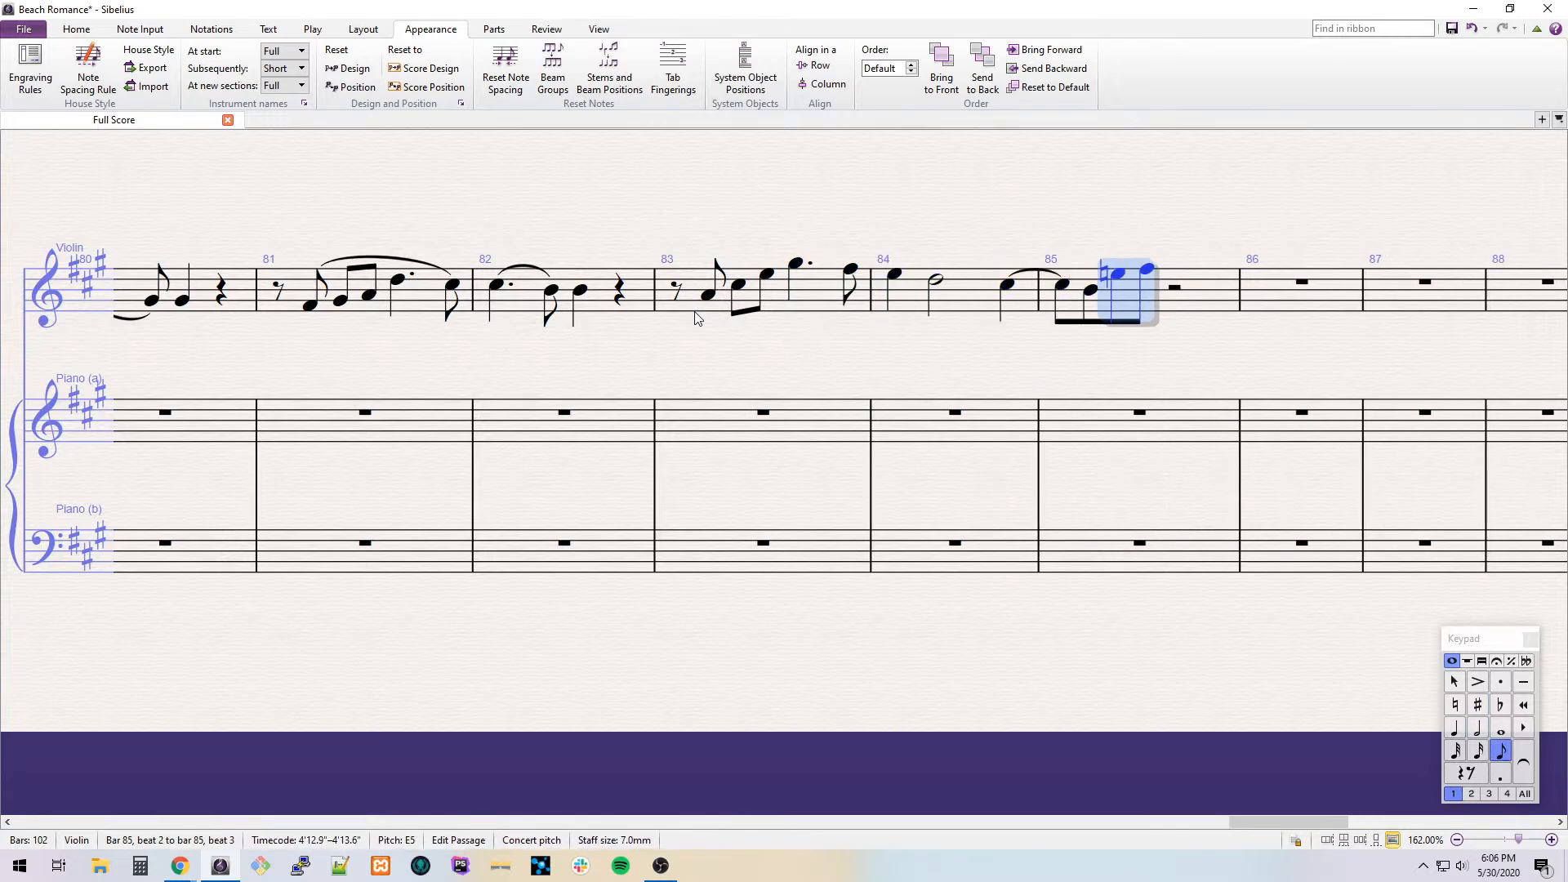
{"action": "key", "text": "Left"}
{"action": "key", "text": "Right"}
{"action": "key", "text": "KP_8"}
{"action": "key", "text": "Right"}
Slur from the last quarter C# of violin bar 84 to the eighth F# in bar 85.
{"action": "key", "text": "shift+Left"}
{"action": "key", "text": "shift+Left"}
{"action": "key", "text": "shift+Left"}
{"action": "key", "text": "shift+Left"}
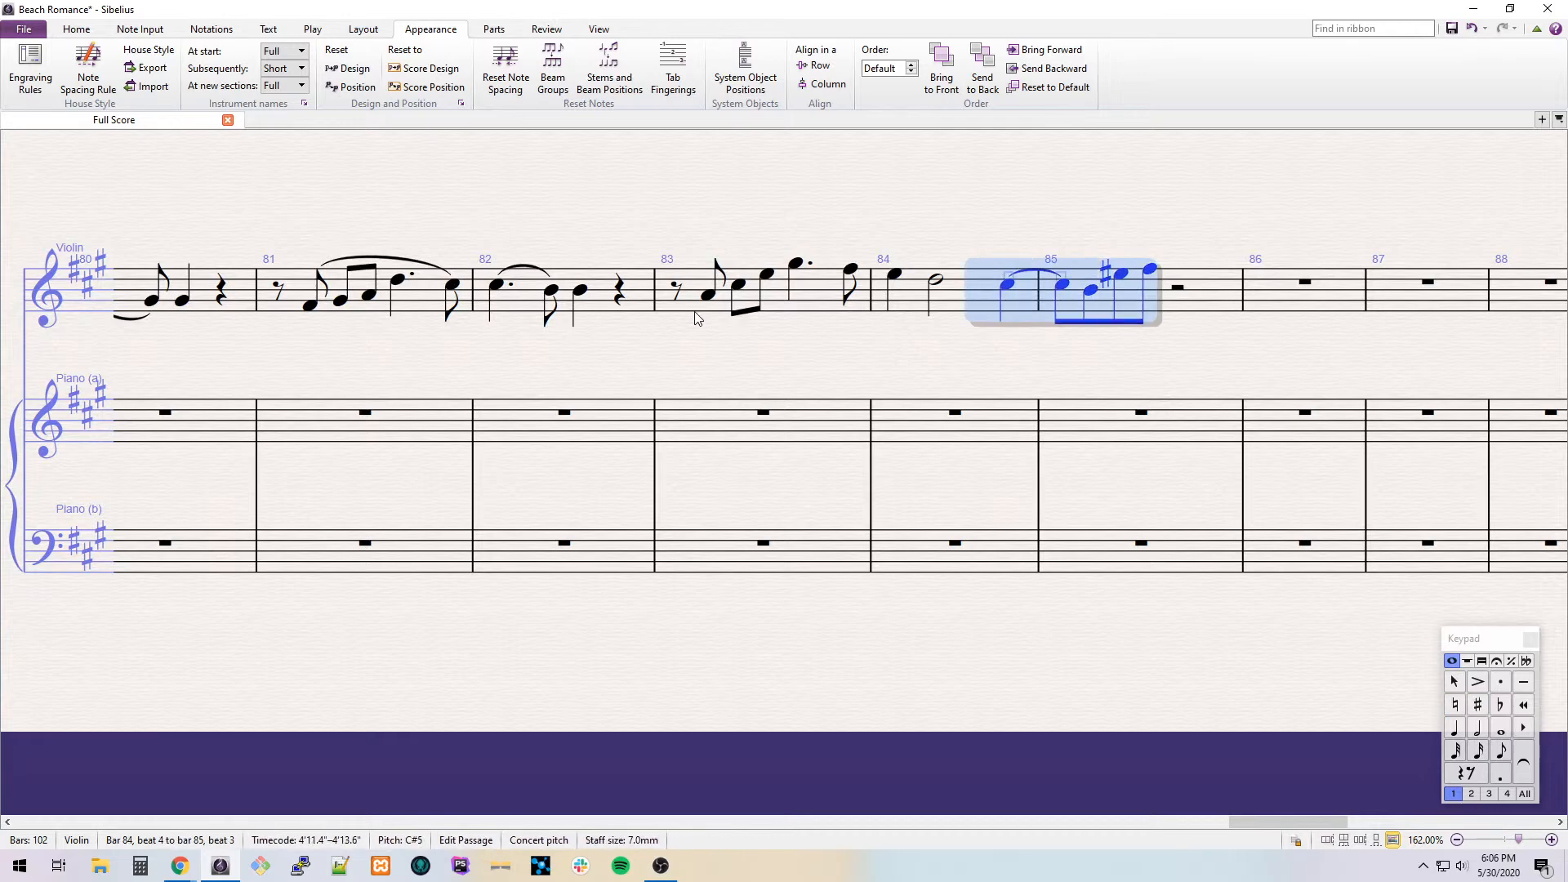
{"action": "key", "text": "s"}
Complete violin bar 85 with an eighth C#, a quarter B and an eighth A tied into bar 86.
{"action": "key", "text": "Right"}
{"action": "key", "text": "Right"}
{"action": "key", "text": "Right"}
{"action": "key", "text": "Right"}
{"action": "key", "text": "c"}
{"action": "key", "text": "KP_4"}
{"action": "key", "text": "b"}
{"action": "key", "text": "KP_3"}
{"action": "key", "text": "c"}
{"action": "key", "text": "KP_Enter"}
Continue violin bar 86 after the tied A with a quarter F double-sharp and an eighth G#.
{"action": "key", "text": "KP_4"}
{"action": "key", "text": "KP_Divide"}
{"action": "key", "text": "f"}
{"action": "key", "text": "KP_3"}
{"action": "key", "text": "g"}
{"action": "key", "text": "Left"}
{"action": "key", "text": "KP_Divide"}
{"action": "key", "text": "KP_Add"}
{"action": "key", "text": "KP_Add"}
{"action": "key", "text": "KP_Add"}
{"action": "key", "text": "KP_Add"}
{"action": "key", "text": "KP_Add"}
{"action": "key", "text": "KP_Divide"}
{"action": "key", "text": "Right"}
{"action": "key", "text": "KP_Add"}
{"action": "key", "text": "KP_Divide"}
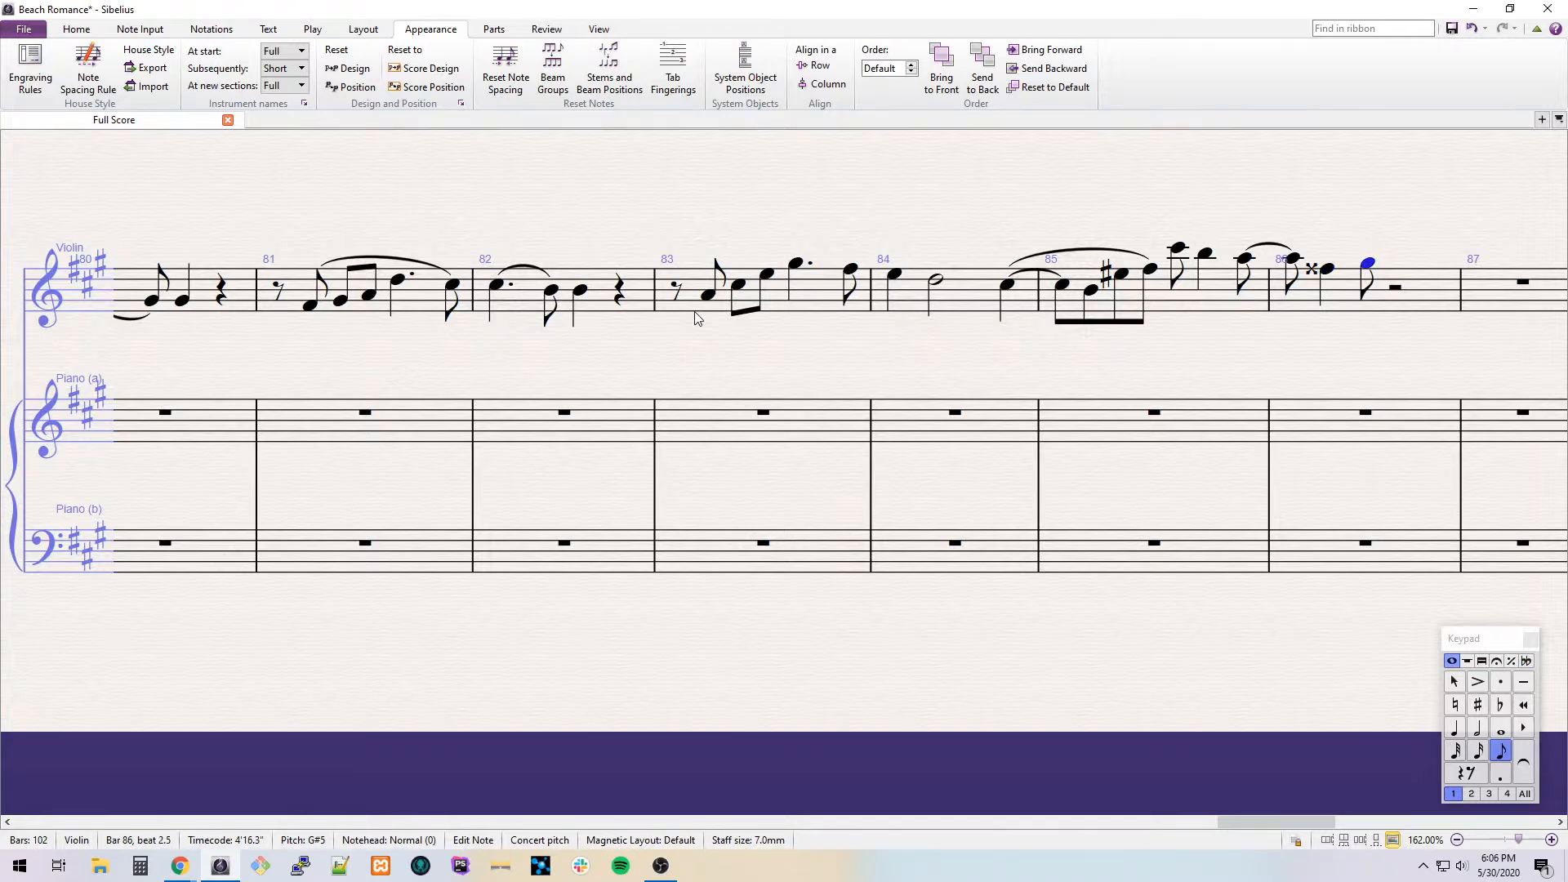
Enter eighths A# and B on the third beat of violin bar 86 and slur them together.
{"action": "key", "text": "Right"}
{"action": "key", "text": "KP_3"}
{"action": "key", "text": "n"}
{"action": "key", "text": "KP_8"}
{"action": "key", "text": "c"}
{"action": "key", "text": "ctrl+z"}
{"action": "key", "text": "KP_8"}
{"action": "key", "text": "a"}
{"action": "key", "text": "b"}
{"action": "key", "text": "shift+Left"}
{"action": "key", "text": "s"}
Finish violin bar 86 with a dotted eighth F# and a sixteenth E natural.
{"action": "key", "text": "Escape"}
{"action": "key", "text": "Right"}
{"action": "key", "text": "Right"}
{"action": "key", "text": "KP_3"}
{"action": "key", "text": "KP_Decimal"}
{"action": "key", "text": "KP_8"}
{"action": "key", "text": "f"}
{"action": "key", "text": "KP_2"}
{"action": "key", "text": "g"}
{"action": "key", "text": "ctrl+z"}
{"action": "key", "text": "e"}
Enter whole notes E, E#, F# and G# in violin bars 87 to 90.
{"action": "key", "text": "KP_6"}
{"action": "key", "text": "e"}
{"action": "key", "text": "KP_8"}
{"action": "key", "text": "e"}
{"action": "key", "text": "f"}
{"action": "key", "text": "g"}
Add a trill line over the whole notes in violin bars 87 to 90.
{"action": "key", "text": "ctrl+shift+Left"}
{"action": "key", "text": "ctrl+shift+Left"}
{"action": "key", "text": "ctrl+shift+Left"}
{"action": "key", "text": "ctrl+shift+Left"}
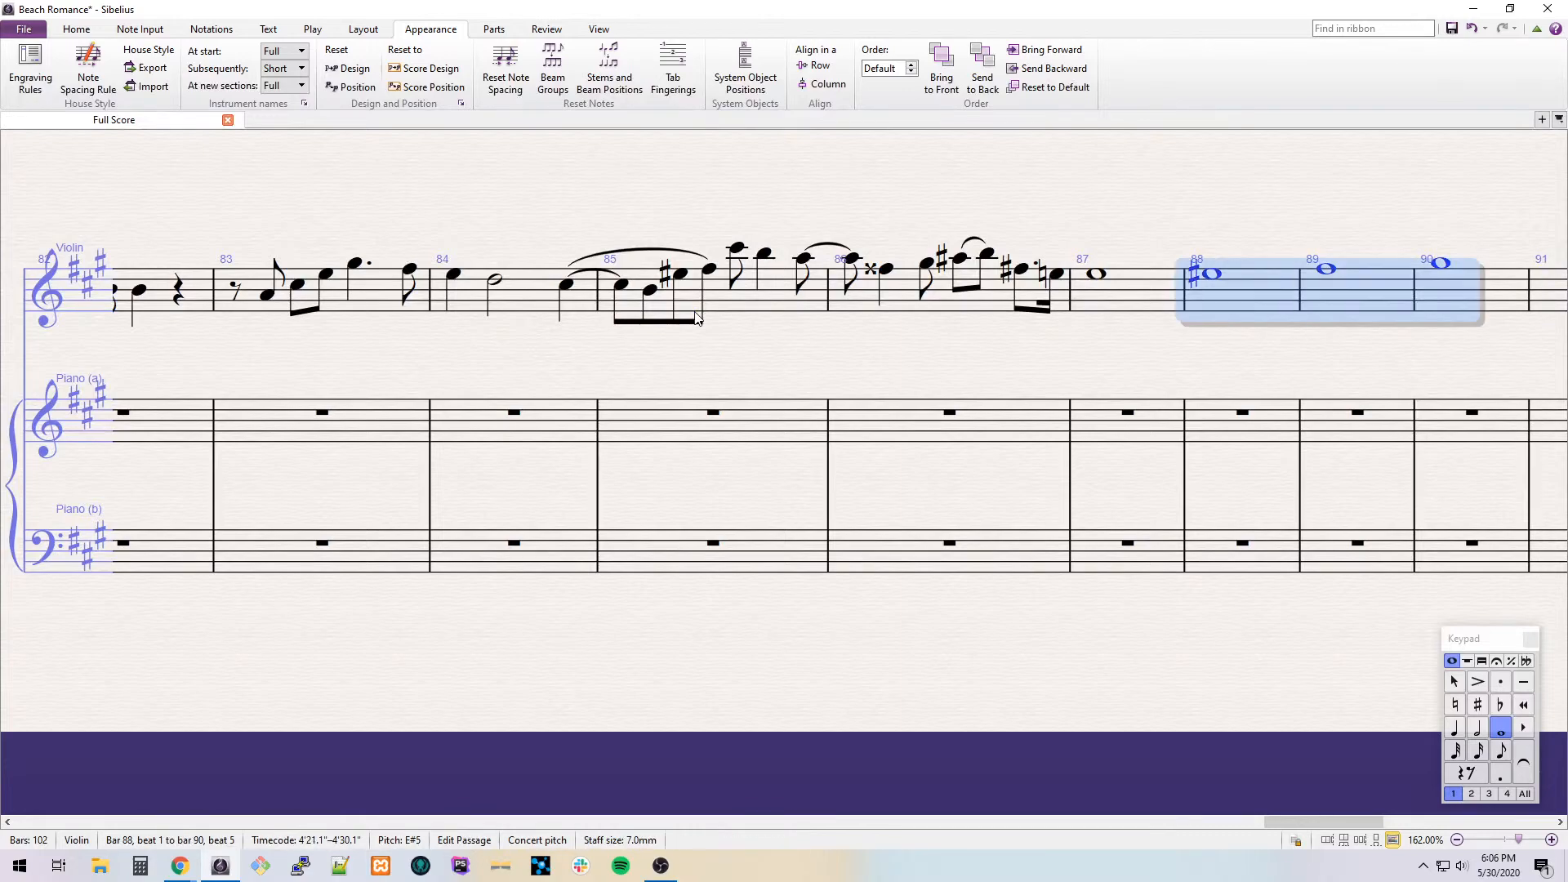
{"action": "key", "text": "l"}
{"action": "key", "text": "Right"}
{"action": "key", "text": "Right"}
{"action": "key", "text": "Down"}
{"action": "key", "text": "Left"}
{"action": "key", "text": "Return"}
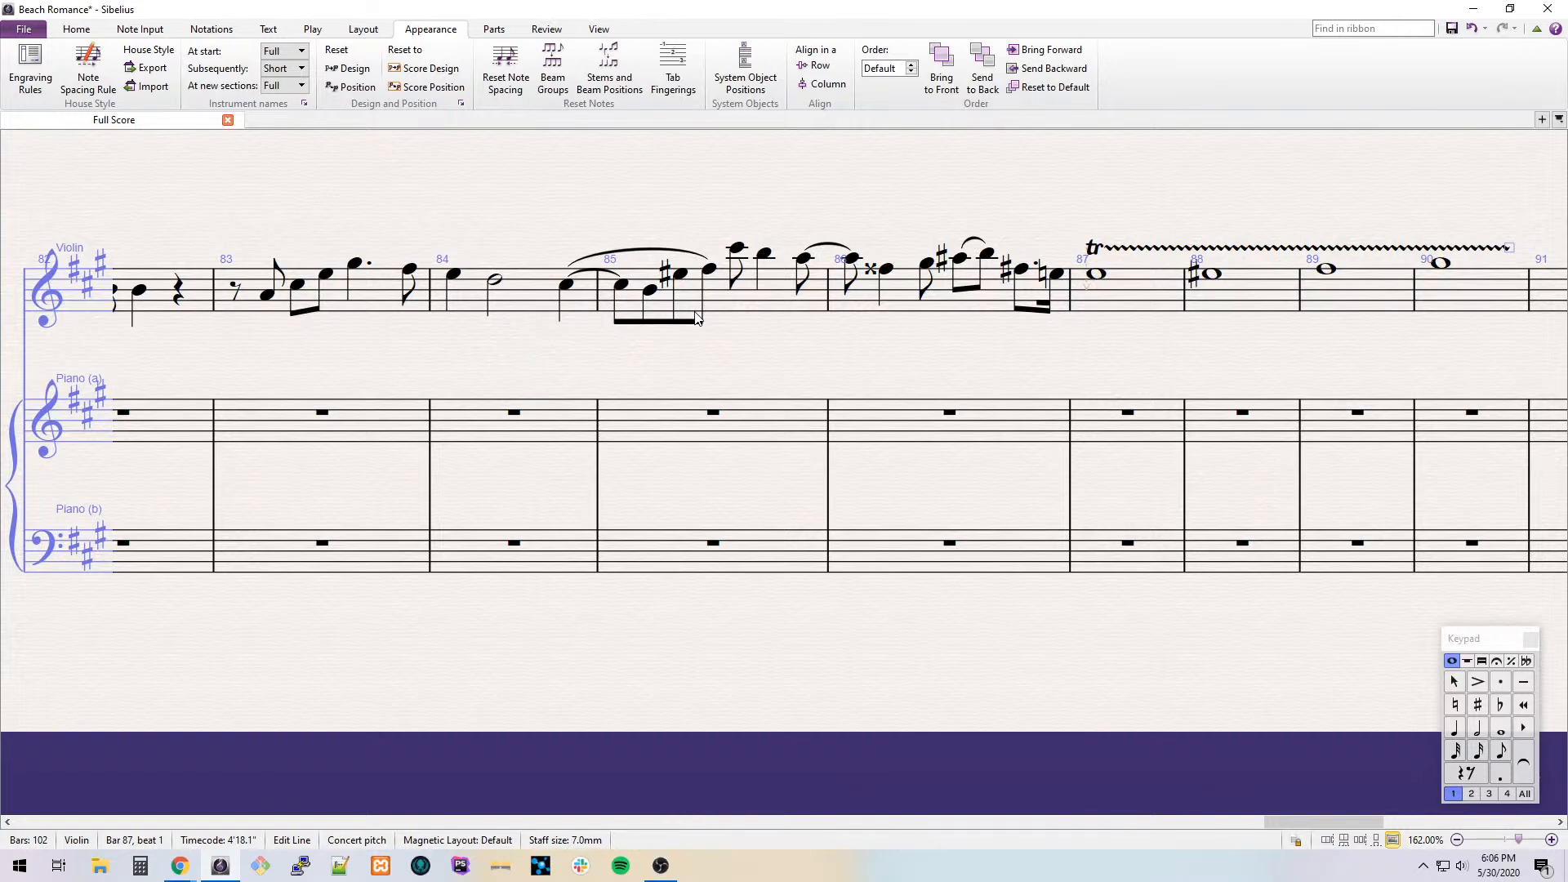
Add the dynamic mf below the whole note in violin bar 87.
{"action": "key", "text": "ctrl+e"}
{"action": "type", "text": "mf"}
{"action": "key", "text": "Escape"}
Append seven empty bars to the end of the score.
{"action": "key", "text": "ctrl+b"}
{"action": "key", "text": "ctrl+b"}
{"action": "key", "text": "ctrl+b"}
{"action": "key", "text": "ctrl+b"}
{"action": "key", "text": "ctrl+b"}
{"action": "key", "text": "ctrl+b"}
{"action": "key", "text": "ctrl+b"}
Slur F# to E in violin bar 86, C# to B in bar 85, and bar 85's last A to bar 86's G#.
{"action": "left_click_drag", "start_coordinate": [1250, 187], "coordinate": [1112, 198]}
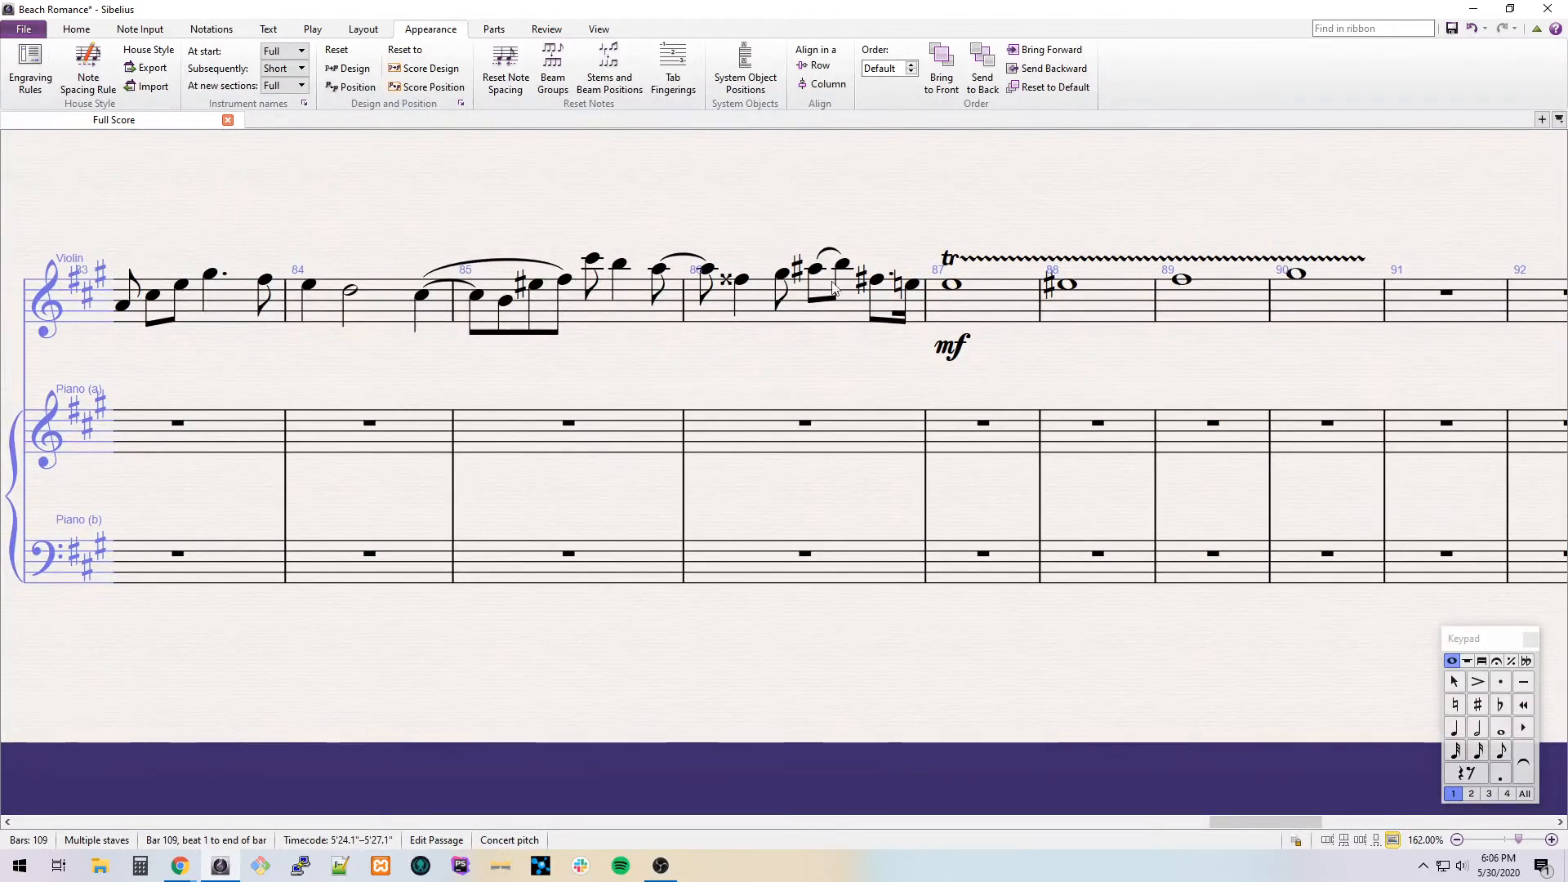
{"action": "left_click", "coordinate": [894, 272]}
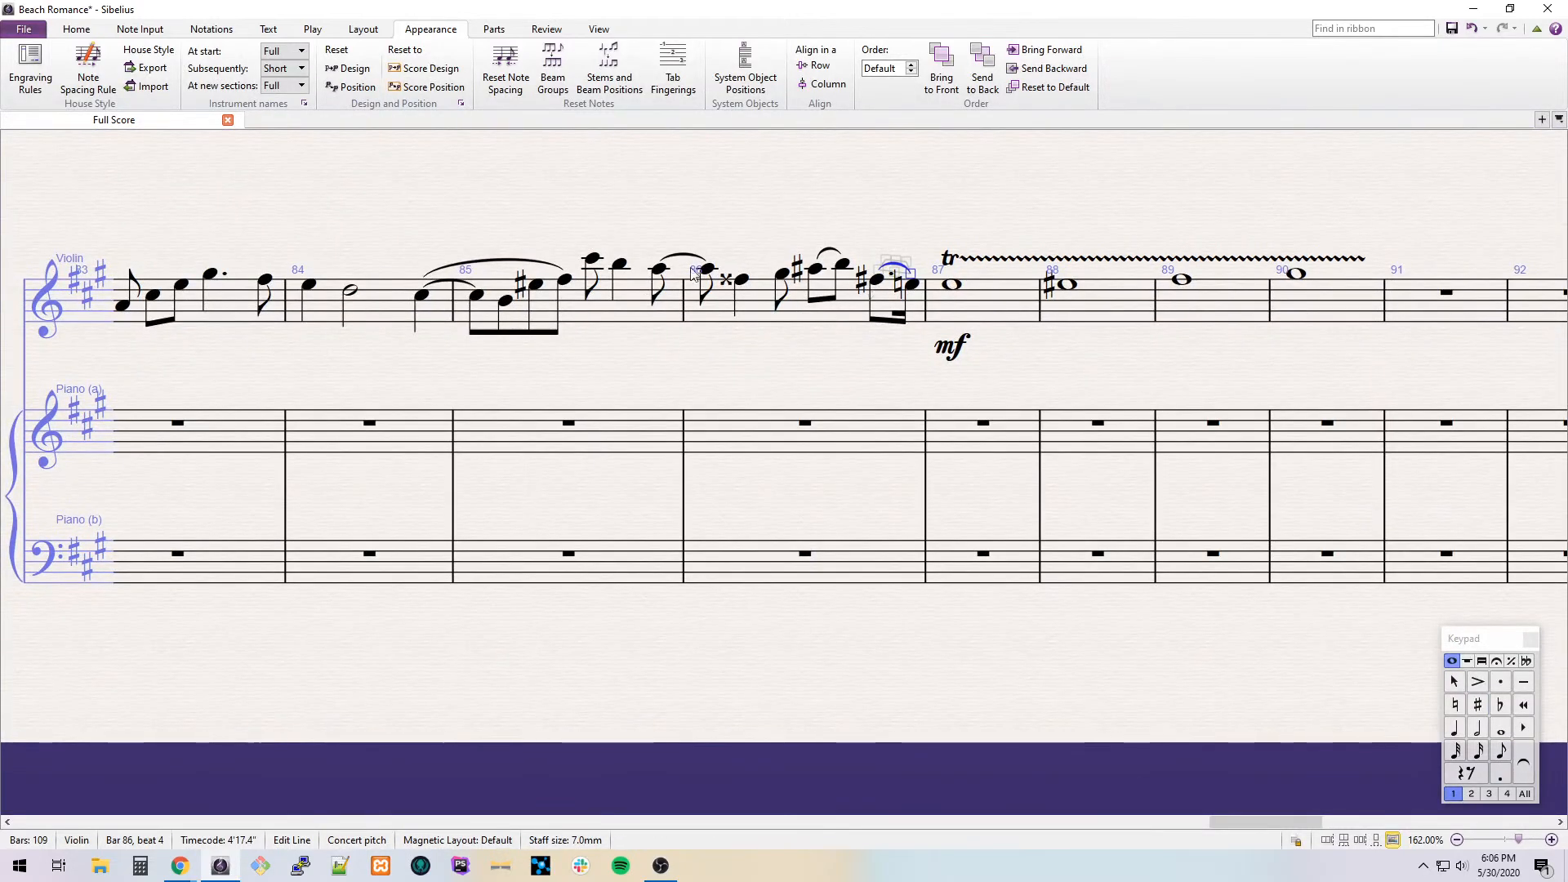
{"action": "left_click", "coordinate": [593, 263]}
{"action": "key", "text": "s"}
{"action": "left_click", "coordinate": [656, 270]}
{"action": "key", "text": "s"}
{"action": "key", "text": "space"}
{"action": "key", "text": "space"}
{"action": "key", "text": "Escape"}
Add the expression text "più cresc." below the start of violin bar 85.
{"action": "left_click", "coordinate": [580, 312]}
{"action": "key", "text": "ctrl+e"}
{"action": "right_click", "coordinate": [626, 343]}
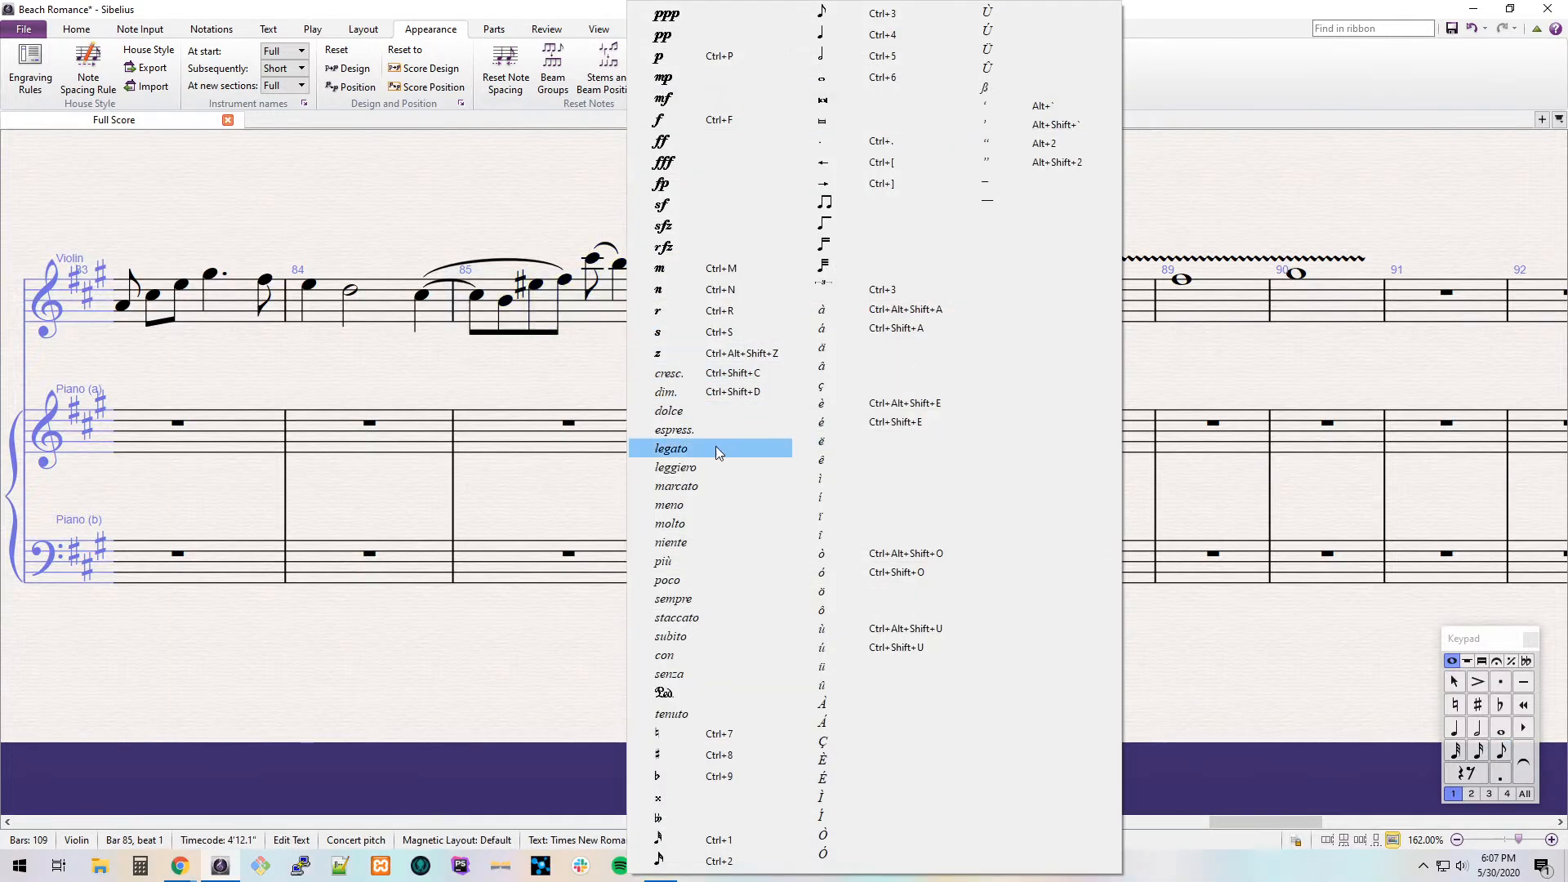
{"action": "left_click", "coordinate": [666, 561]}
{"action": "type", "text": "cresc."}
{"action": "key", "text": "Escape"}
Slur E to D in violin bar 84, and the A–C#–E and G#–F# groups in bar 83.
{"action": "left_click_drag", "start_coordinate": [475, 381], "coordinate": [978, 387]}
{"action": "key", "text": "Escape"}
{"action": "left_click", "coordinate": [811, 292]}
{"action": "key", "text": "s"}
{"action": "left_click", "coordinate": [626, 312]}
{"action": "key", "text": "s"}
{"action": "key", "text": "space"}
{"action": "left_click", "coordinate": [715, 282]}
{"action": "key", "text": "s"}
Add a crescendo hairpin below violin bar 83, from the first eighth A to the last F#.
{"action": "left_click", "coordinate": [688, 318]}
{"action": "key", "text": "h"}
{"action": "left_click_drag", "start_coordinate": [562, 390], "coordinate": [506, 377]}
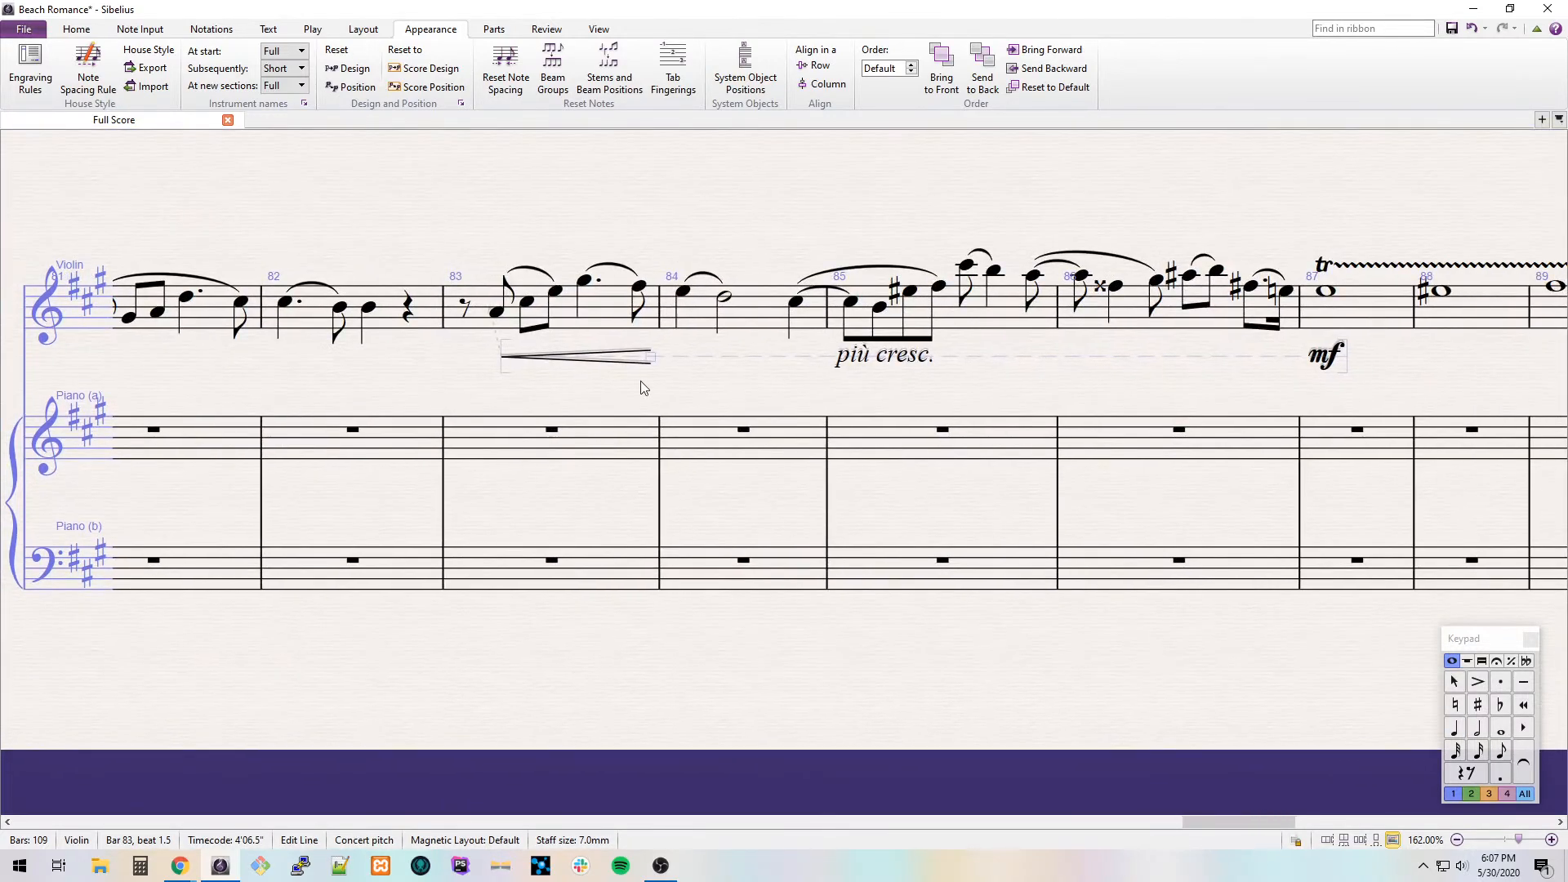
{"action": "left_click_drag", "start_coordinate": [1013, 365], "coordinate": [645, 353]}
Enter a dotted quarter B at the start of violin bar 91.
{"action": "key", "text": "alt+Tab"}
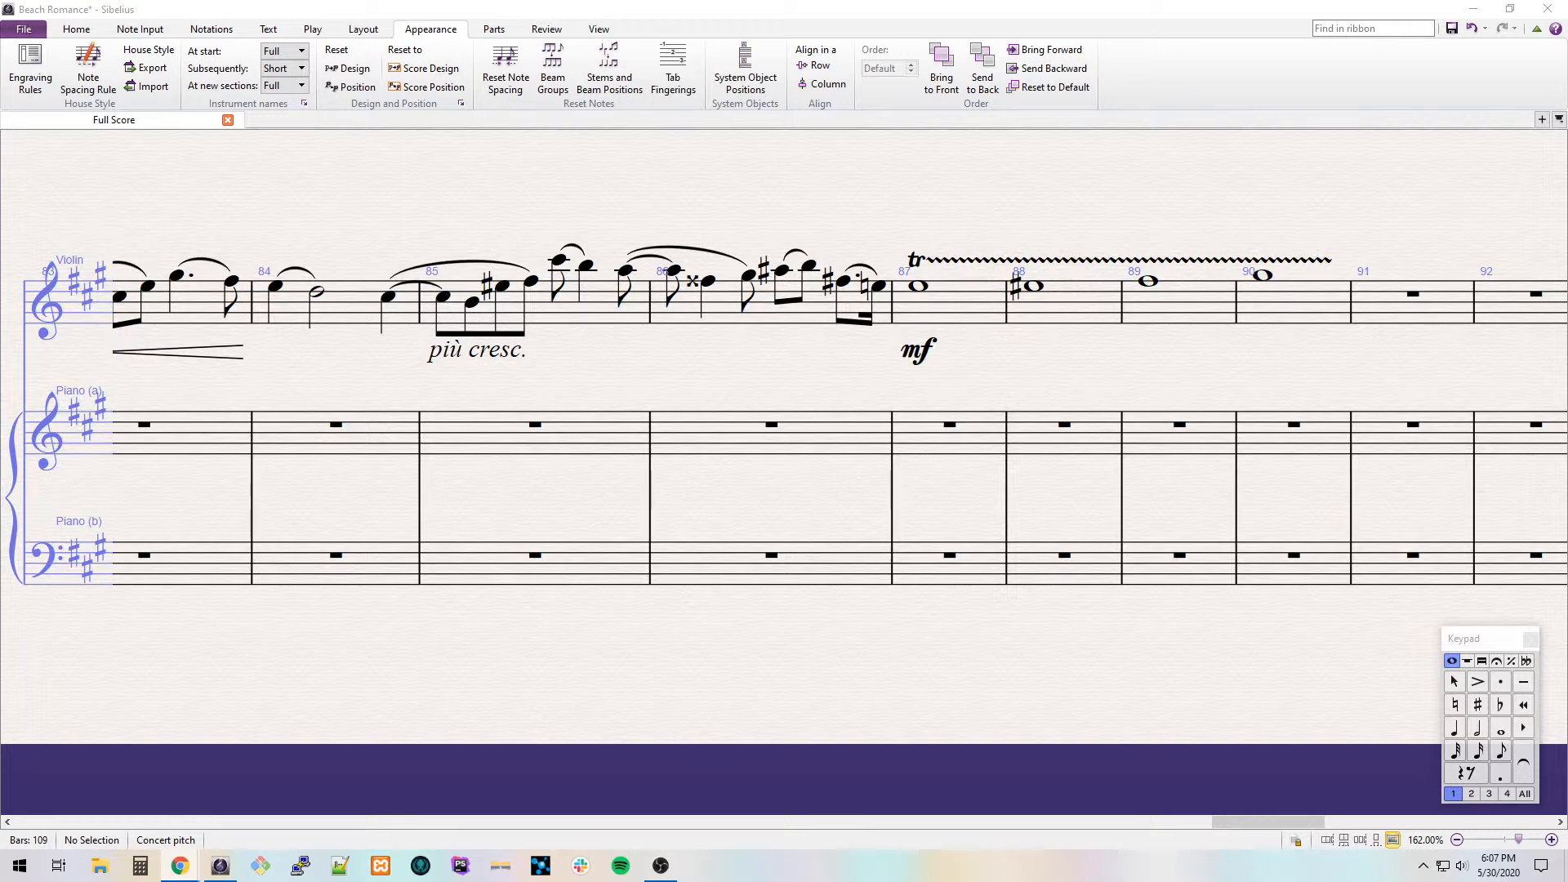
{"action": "left_click_drag", "start_coordinate": [1040, 364], "coordinate": [923, 367]}
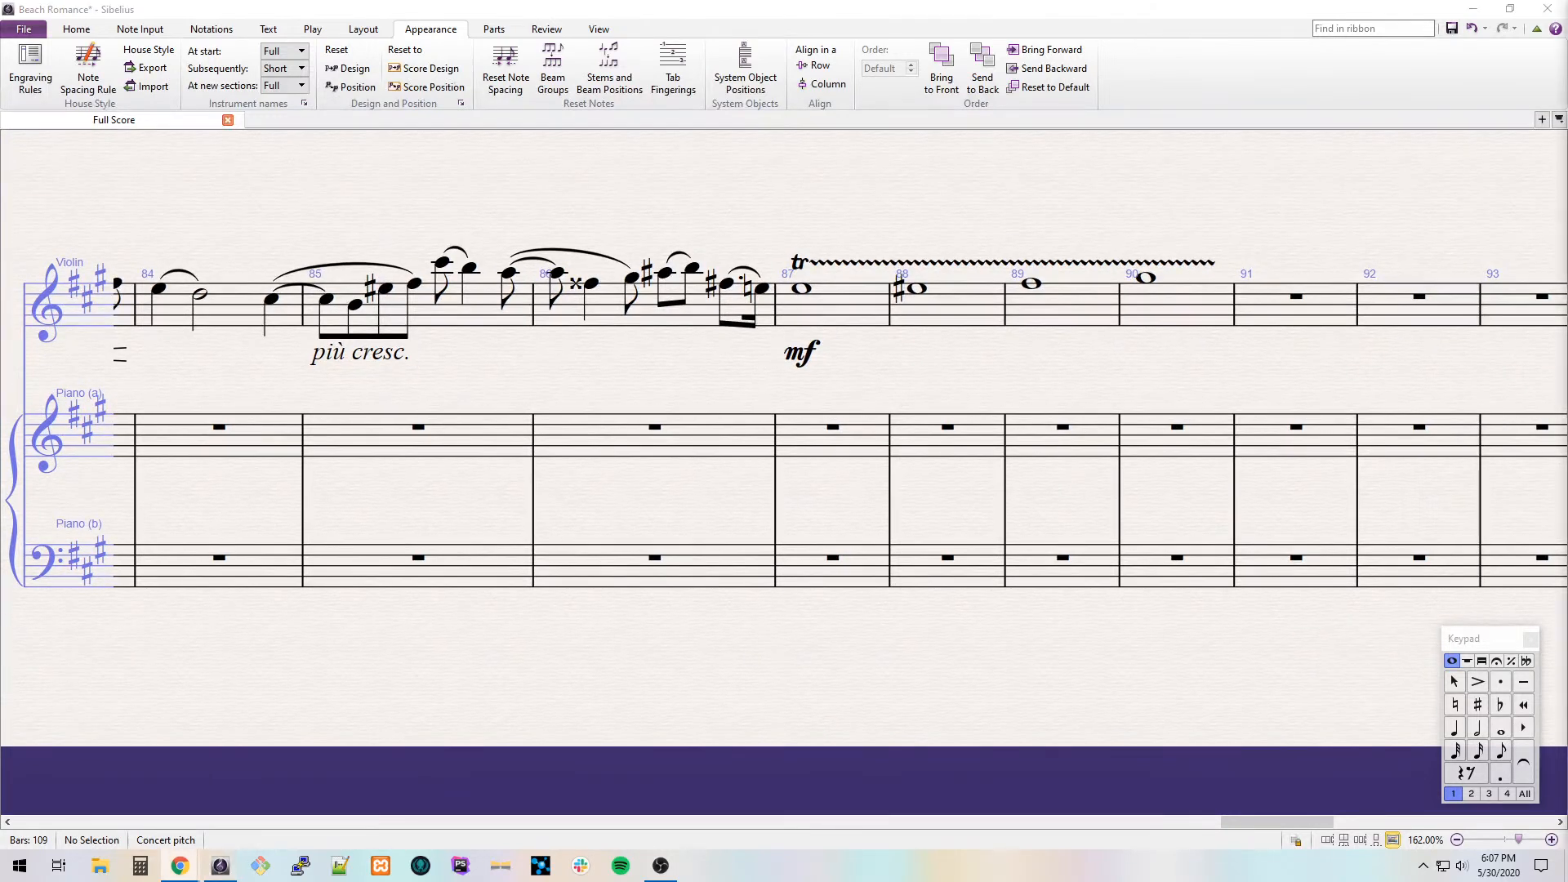
{"action": "left_click", "coordinate": [729, 286]}
{"action": "scroll", "coordinate": [1102, 340], "scroll_direction": "right", "scroll_amount": 8}
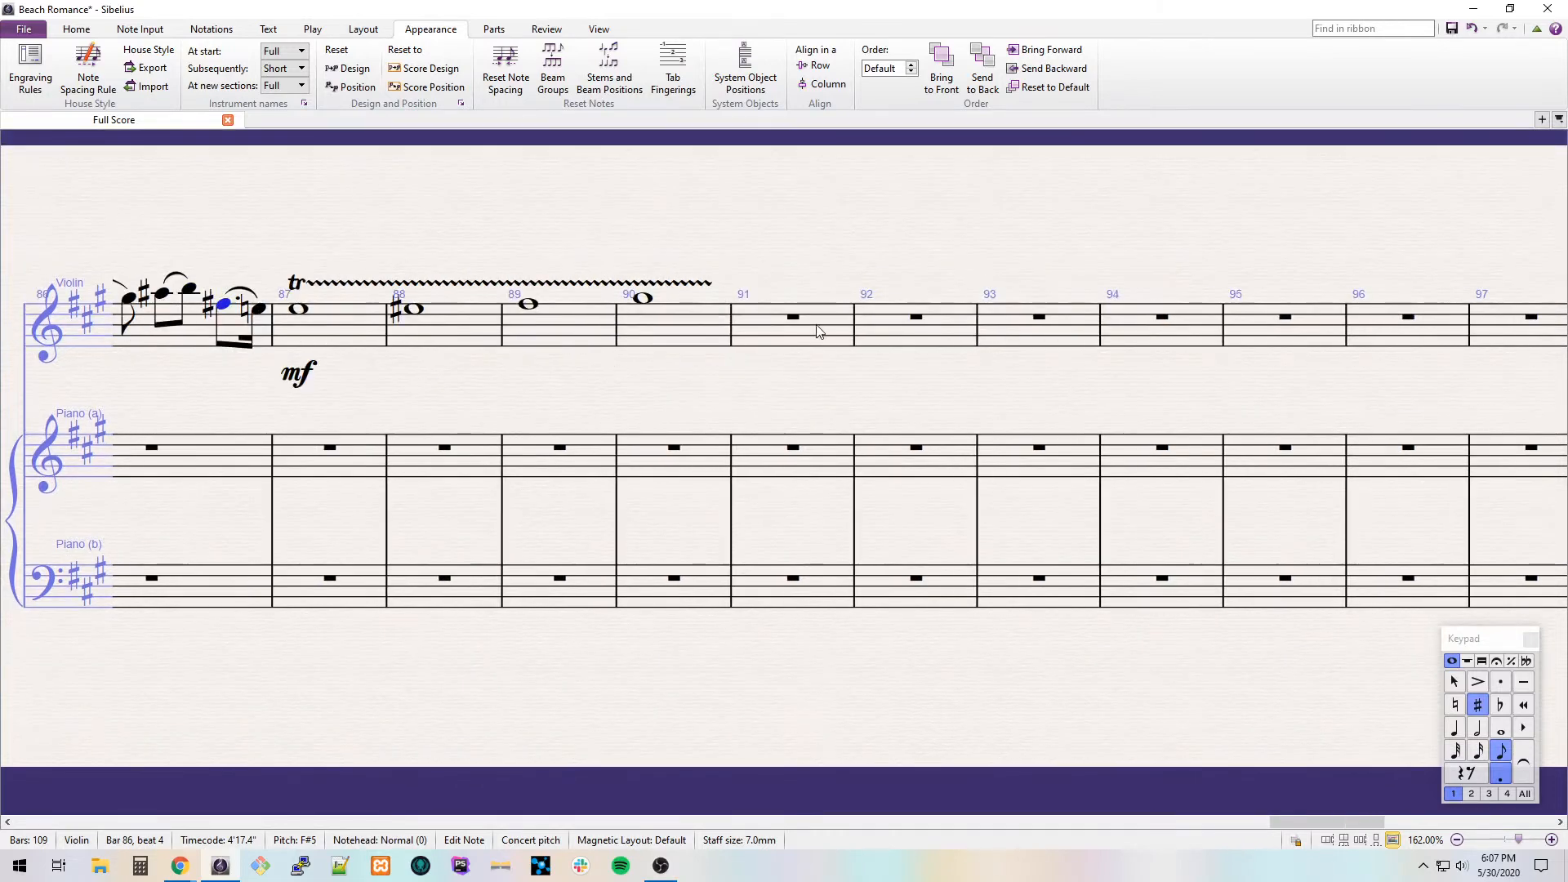
{"action": "left_click", "coordinate": [796, 331]}
{"action": "key", "text": "b"}
{"action": "key", "text": "Escape"}
{"action": "key", "text": "."}
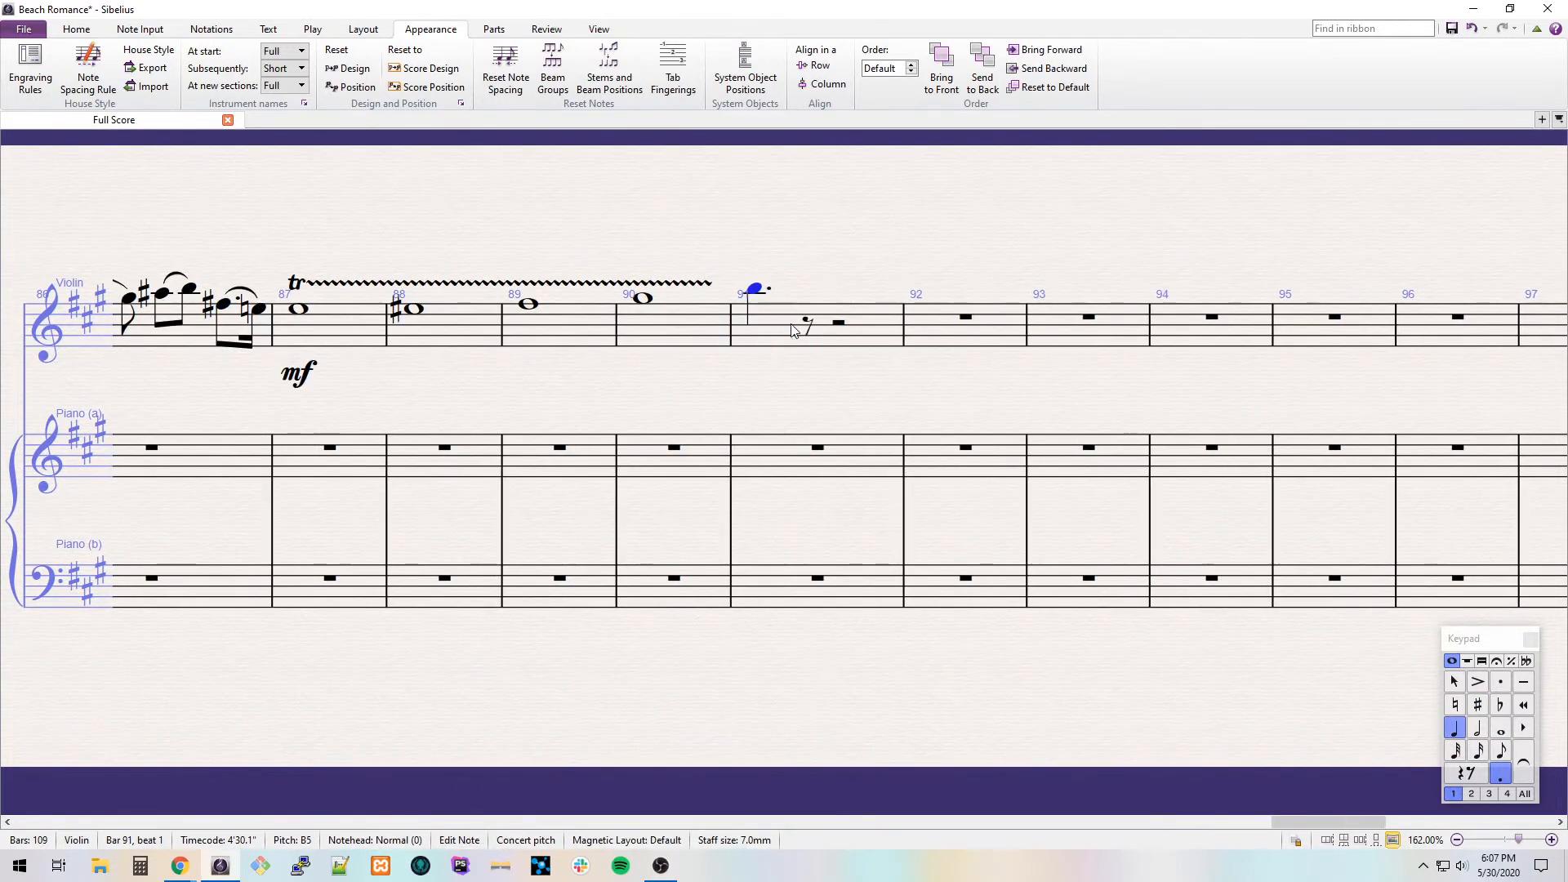
Continue violin bar 91 with two tied eighth A's and an eighth G# tied onward.
{"action": "key", "text": "Right"}
{"action": "key", "text": "a"}
{"action": "key", "text": "KP_Enter"}
{"action": "key", "text": "a"}
{"action": "key", "text": "g"}
{"action": "key", "text": "KP_Enter"}
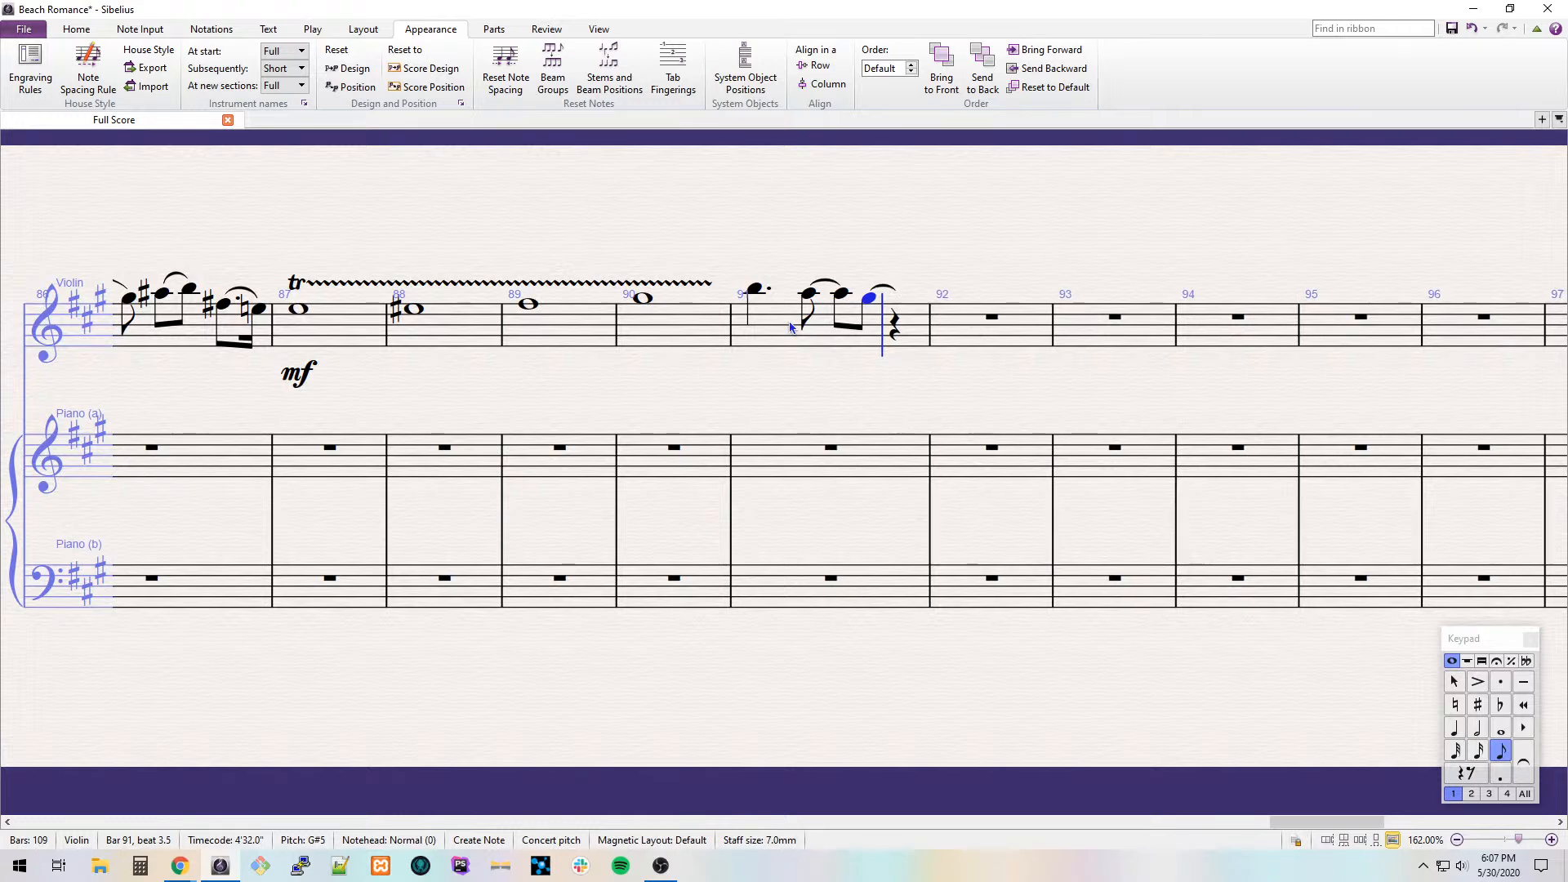
Finish violin bar 91 with an eighth-note triplet G#, F#, C#.
{"action": "key", "text": "g"}
{"action": "key", "text": "ctrl+3"}
{"action": "key", "text": "f"}
{"action": "key", "text": "c"}
Enter a quarter E, half D and quarter C# in violin bar 92, tying the C# into bar 93.
{"action": "key", "text": "e"}
{"action": "key", "text": "5"}
{"action": "key", "text": "d"}
{"action": "key", "text": "c"}
Enter eighths G# and A on the second beat of violin bar 93 and slur them together.
{"action": "key", "text": "3"}
{"action": "key", "text": "g"}
{"action": "key", "text": "c"}
{"action": "key", "text": "4"}
{"action": "key", "text": "Right"}
{"action": "key", "text": "Down"}
{"action": "key", "text": "Down"}
{"action": "key", "text": "Left"}
{"action": "key", "text": "Down"}
{"action": "key", "text": "Down"}
{"action": "key", "text": "Left"}
{"action": "key", "text": "s"}
Finish violin bar 93 with a quarter C# and an eighth-note triplet G#, A, C#.
{"action": "key", "text": "Tab"}
{"action": "key", "text": "Right"}
{"action": "key", "text": "4"}
{"action": "key", "text": "c"}
{"action": "key", "text": "3"}
{"action": "key", "text": "g"}
{"action": "key", "text": "ctrl+3"}
{"action": "key", "text": "c"}
{"action": "key", "text": "e"}
Fill violin bar 94 with a quarter E, tenuto eighths B# and C#, a quarter E and an eighth-note triplet B#, C#, E.
{"action": "key", "text": "e"}
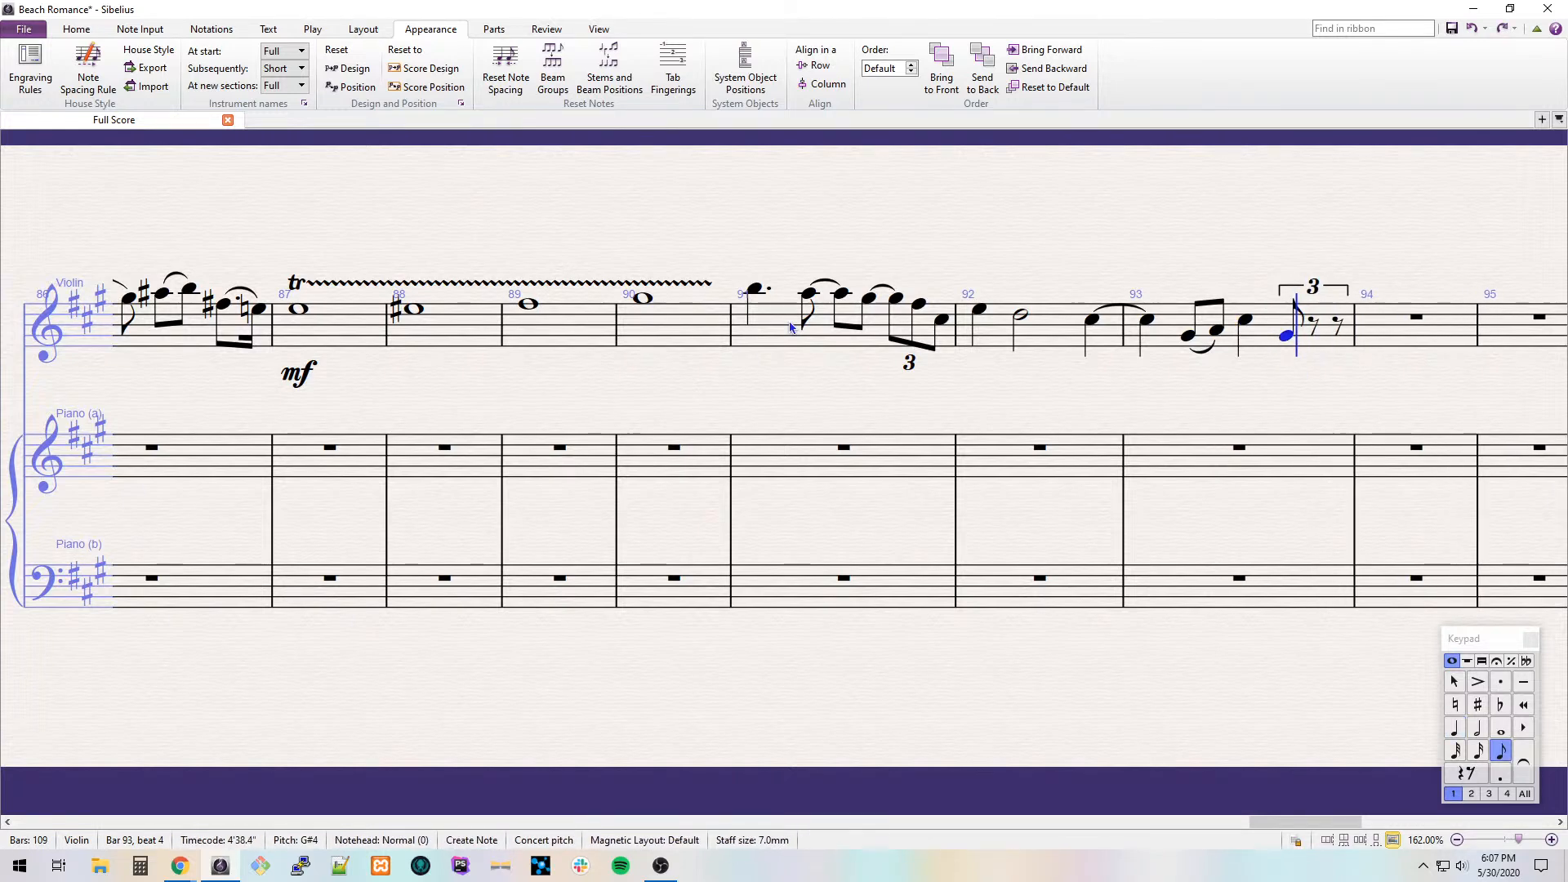
{"action": "key", "text": "minus"}
{"action": "key", "text": "b"}
{"action": "key", "text": "c"}
{"action": "key", "text": "Left"}
{"action": "key", "text": "8"}
{"action": "key", "text": "e"}
{"action": "key", "text": "b"}
{"action": "key", "text": "ctrl+3"}
{"action": "key", "text": "c"}
{"action": "key", "text": "e"}
Enter quarter, half and quarter G# in violin bar 95, tie the last into bar 96, and add a half D and quarter C#.
{"action": "key", "text": "KP_4"}
{"action": "key", "text": "g"}
{"action": "key", "text": "KP_5"}
{"action": "key", "text": "g"}
{"action": "key", "text": "g"}
{"action": "key", "text": "c"}
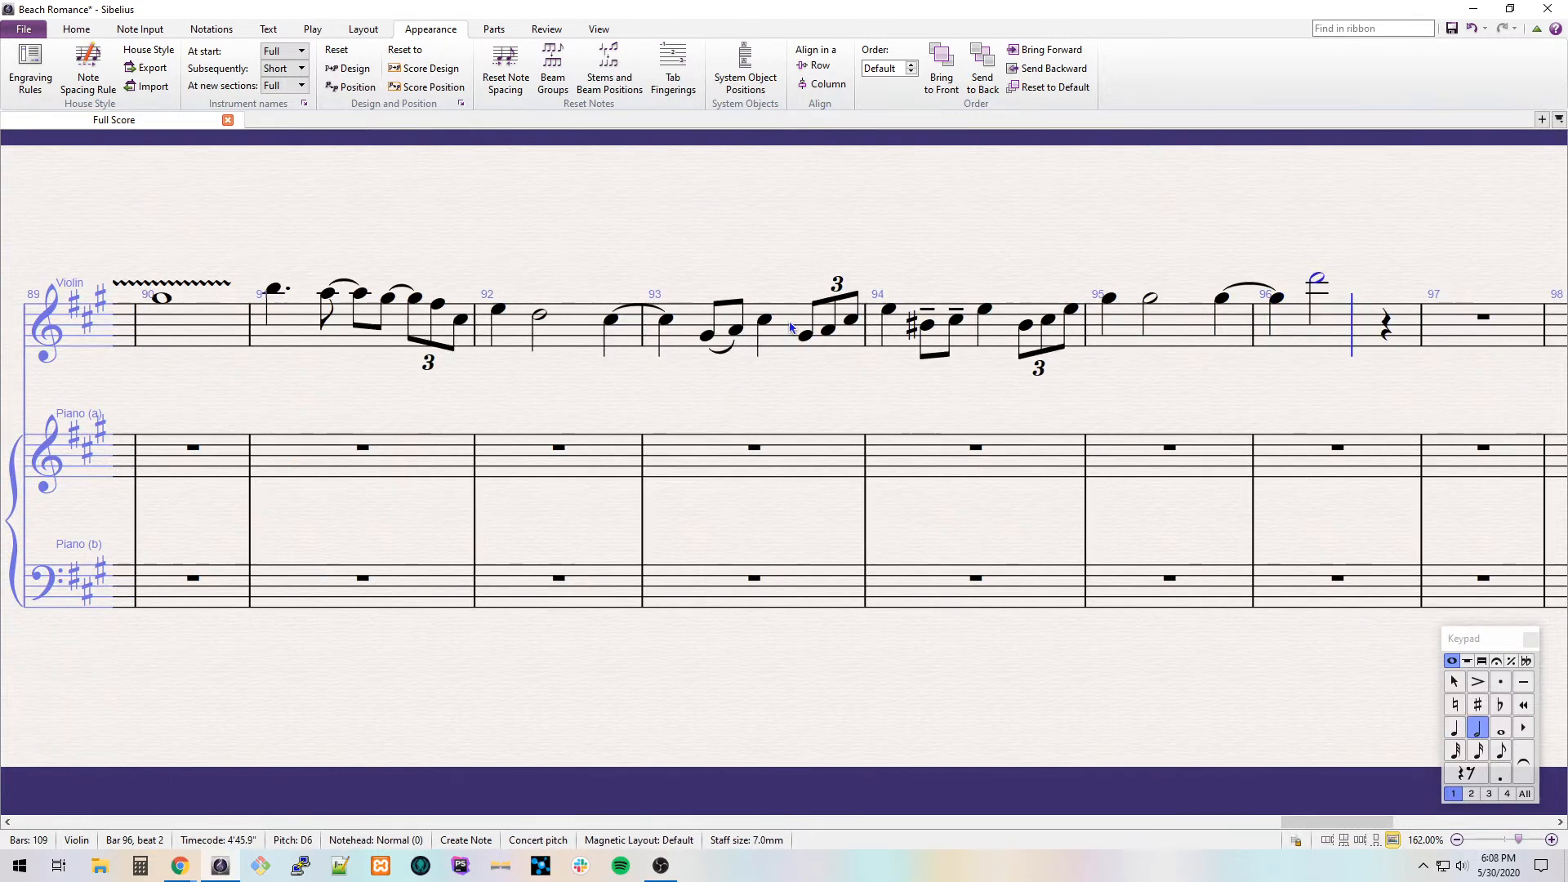
{"action": "key", "text": "KP_4"}
{"action": "key", "text": "c"}
Mark the half note D in violin bar 96 with the dynamic ff and the text "sostenuto" beside it.
{"action": "key", "text": "ctrl+e"}
{"action": "key", "text": "ctrl+f"}
{"action": "key", "text": "ctrl+f"}
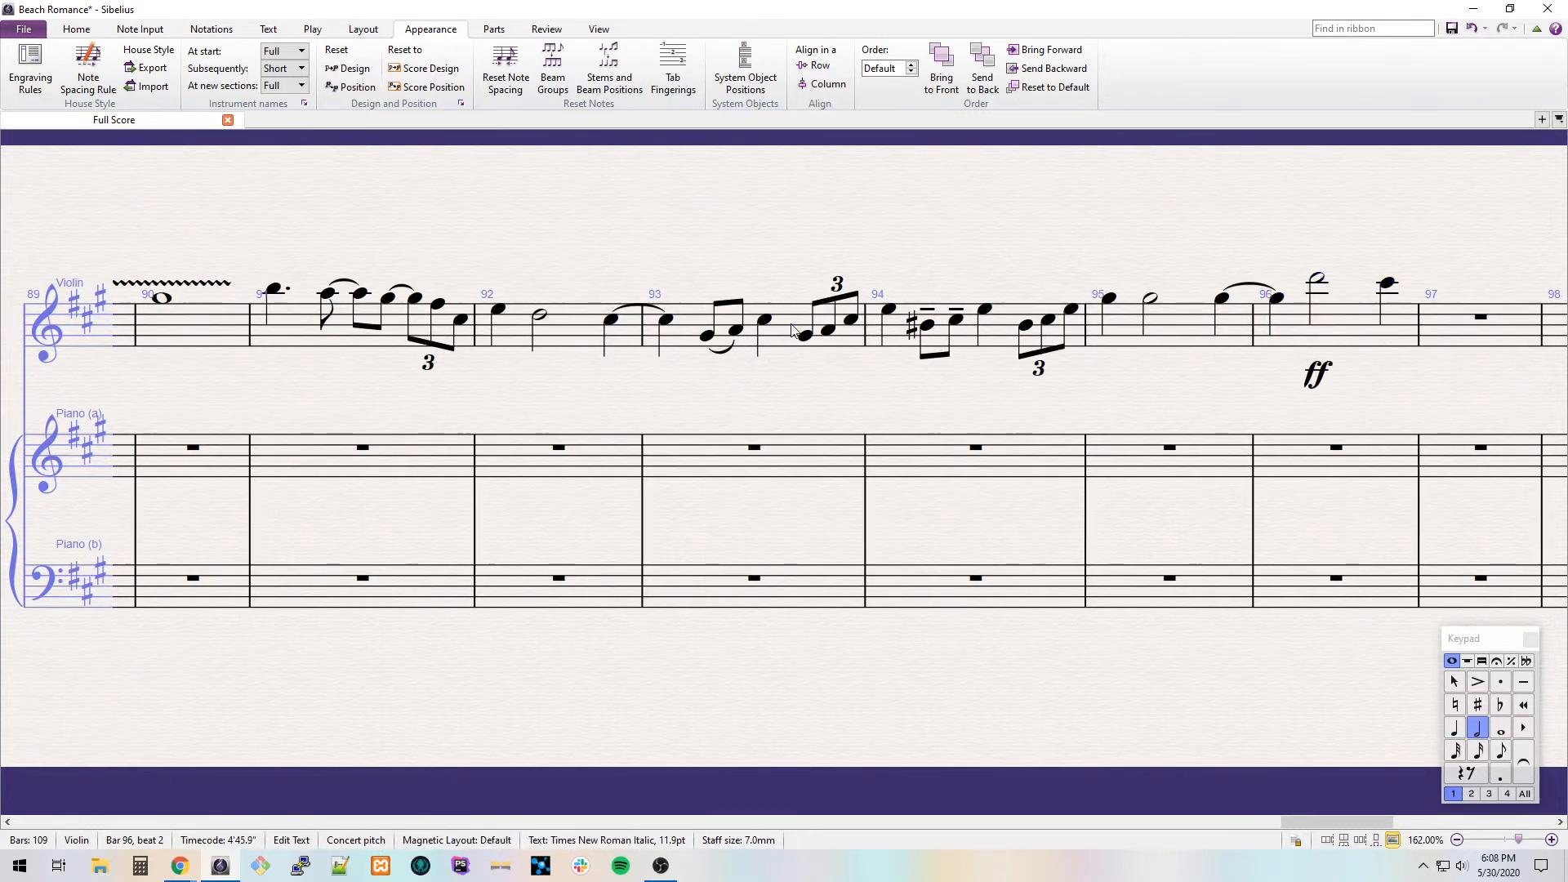
{"action": "type", "text": "sten"}
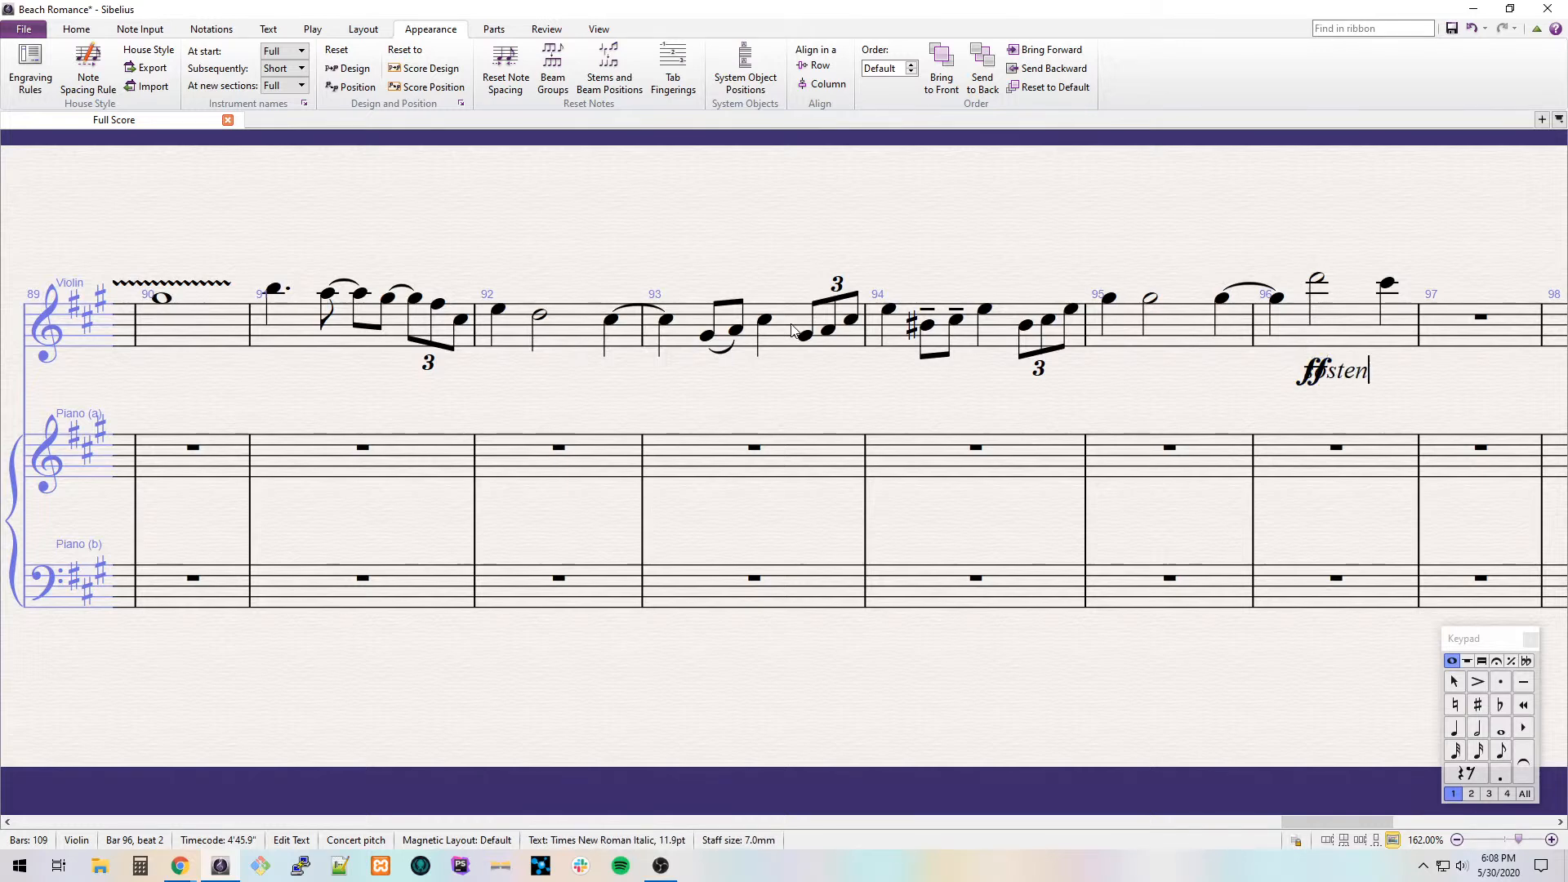
{"action": "type", "text": "utp"}
{"action": "key", "text": "Escape"}
{"action": "key", "text": "Return"}
{"action": "key", "text": "BackSpace"}
{"action": "type", "text": "o"}
{"action": "key", "text": "Escape"}
{"action": "key", "text": "ctrl+Right"}
{"action": "key", "text": "ctrl+Right"}
{"action": "key", "text": "ctrl+Right"}
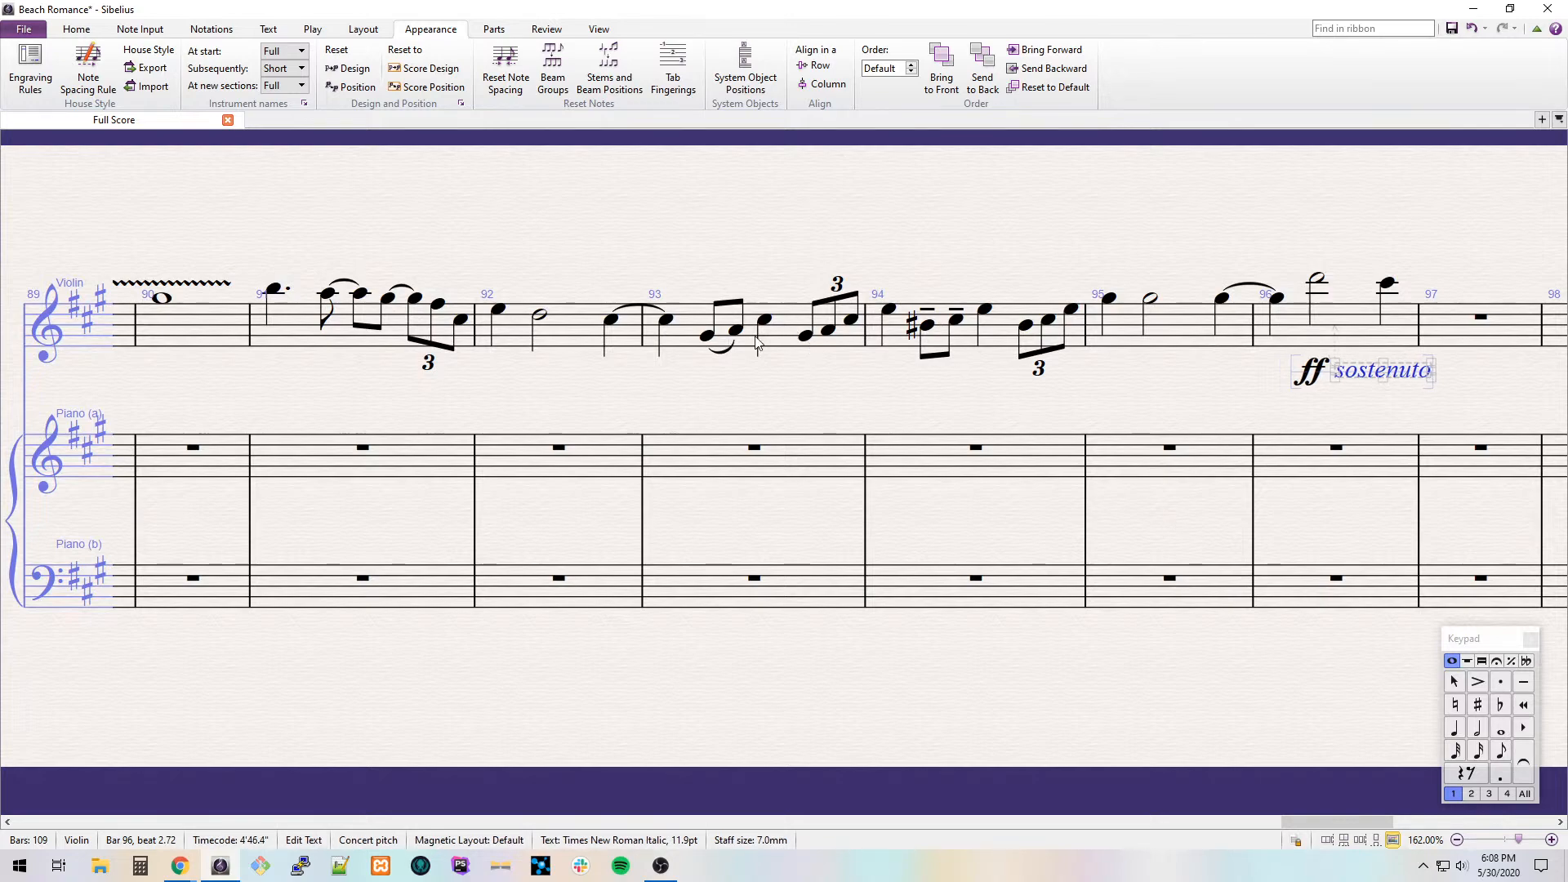
Add an accel. line above the violin from beat 2 of bar 93 to the end of bar 94.
{"action": "left_click", "coordinate": [707, 337]}
{"action": "key", "text": "l"}
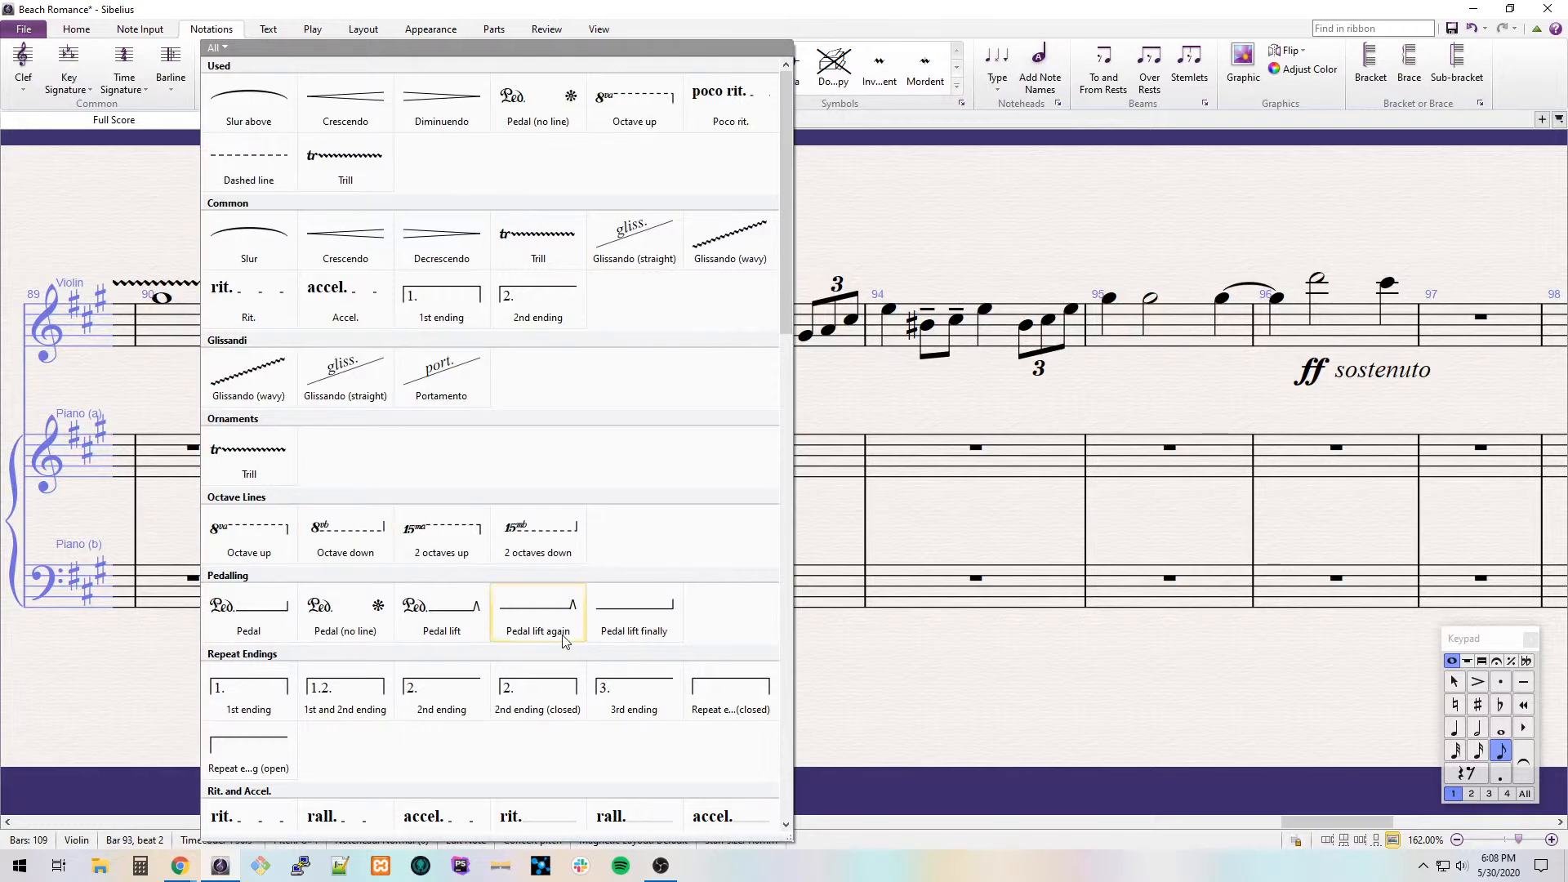
{"action": "left_click", "coordinate": [470, 815]}
{"action": "left_click_drag", "start_coordinate": [731, 276], "coordinate": [1066, 284]}
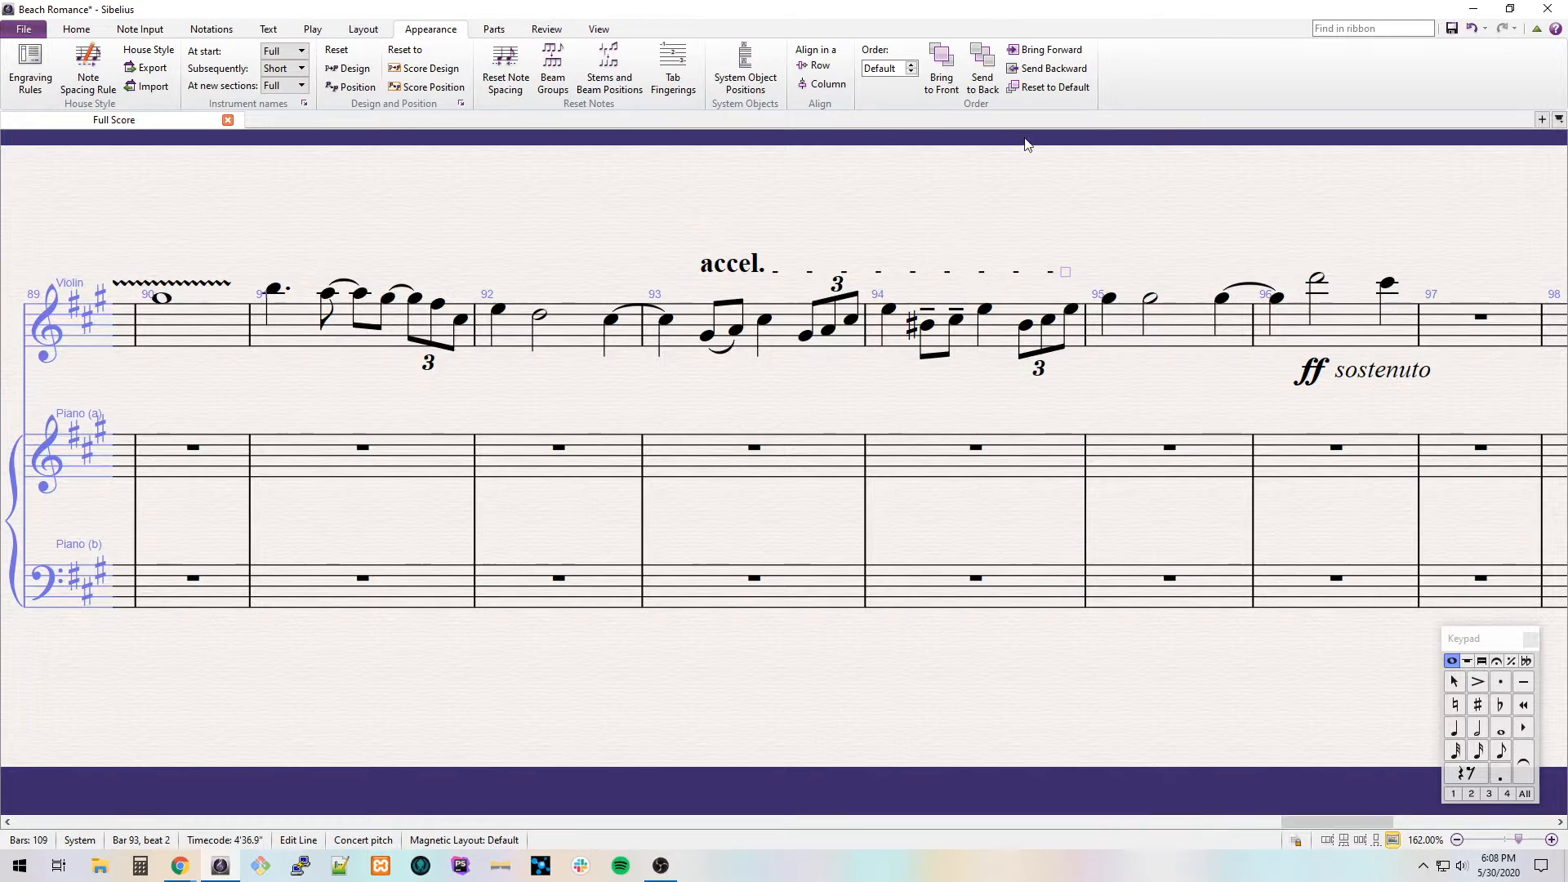
Review the transcribed violin notes and markings between bars 80 and 95.
{"action": "left_click_drag", "start_coordinate": [320, 187], "coordinate": [1145, 203]}
{"action": "left_click_drag", "start_coordinate": [1066, 202], "coordinate": [645, 204]}
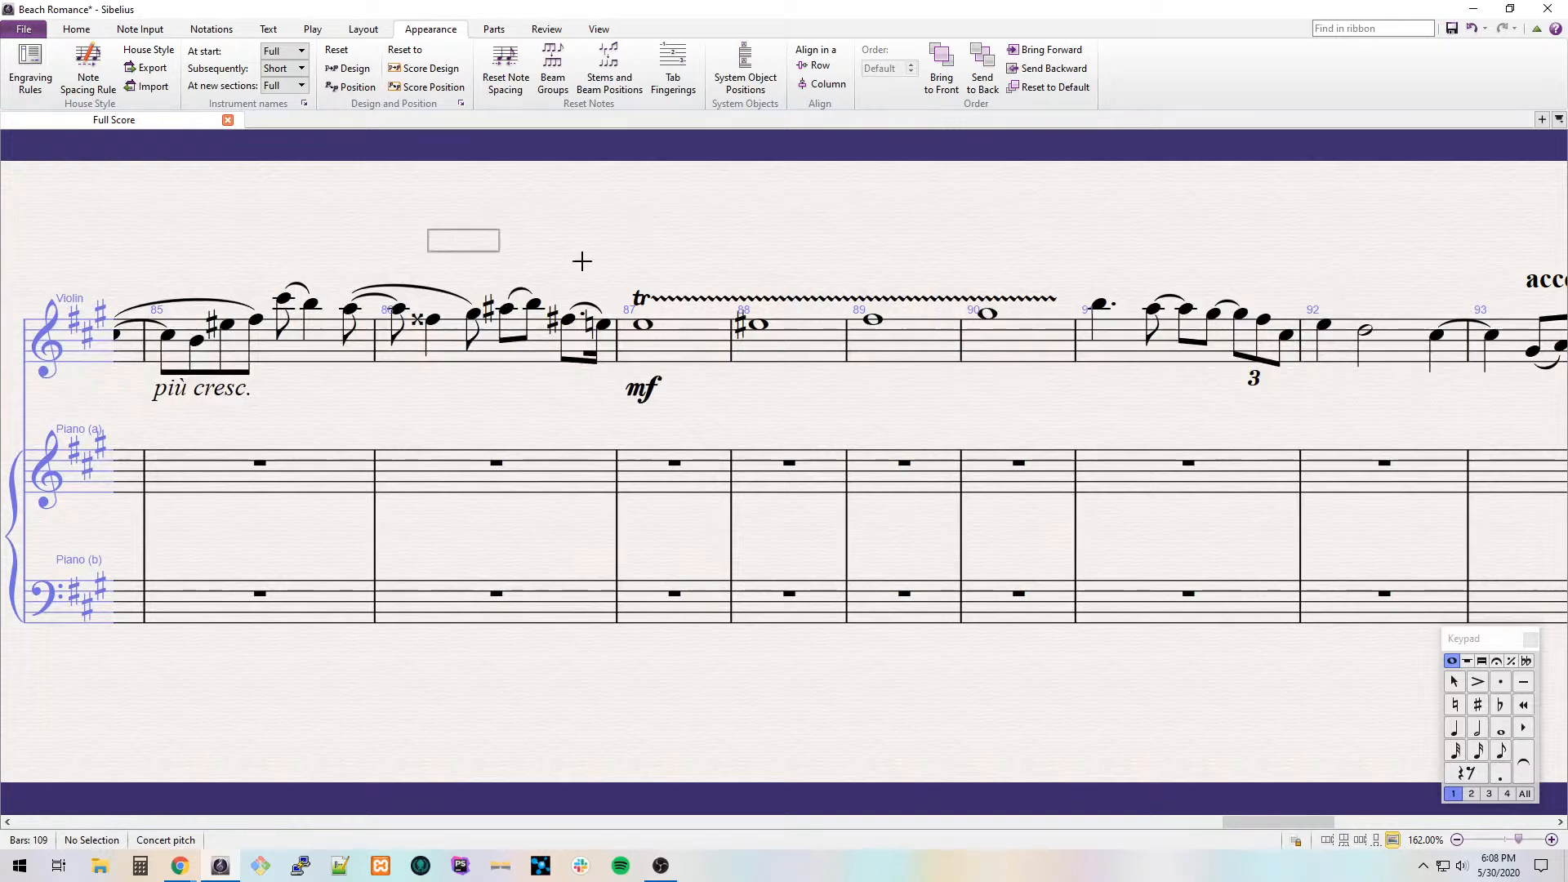
{"action": "left_click_drag", "start_coordinate": [739, 269], "coordinate": [858, 219]}
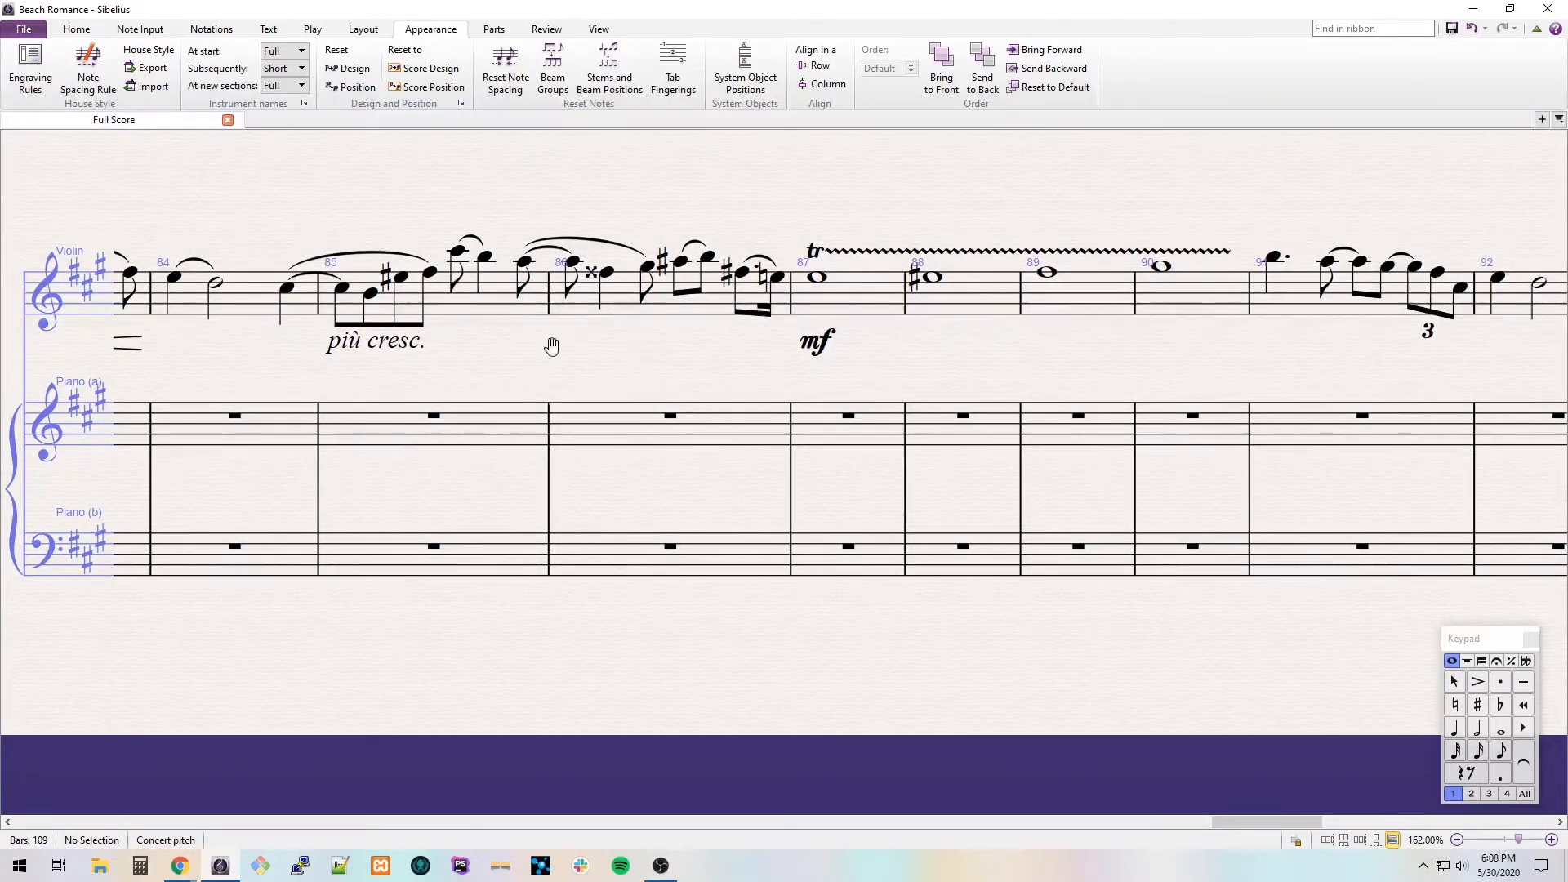
{"action": "left_click_drag", "start_coordinate": [550, 343], "coordinate": [584, 356]}
{"action": "key", "text": "alt"}
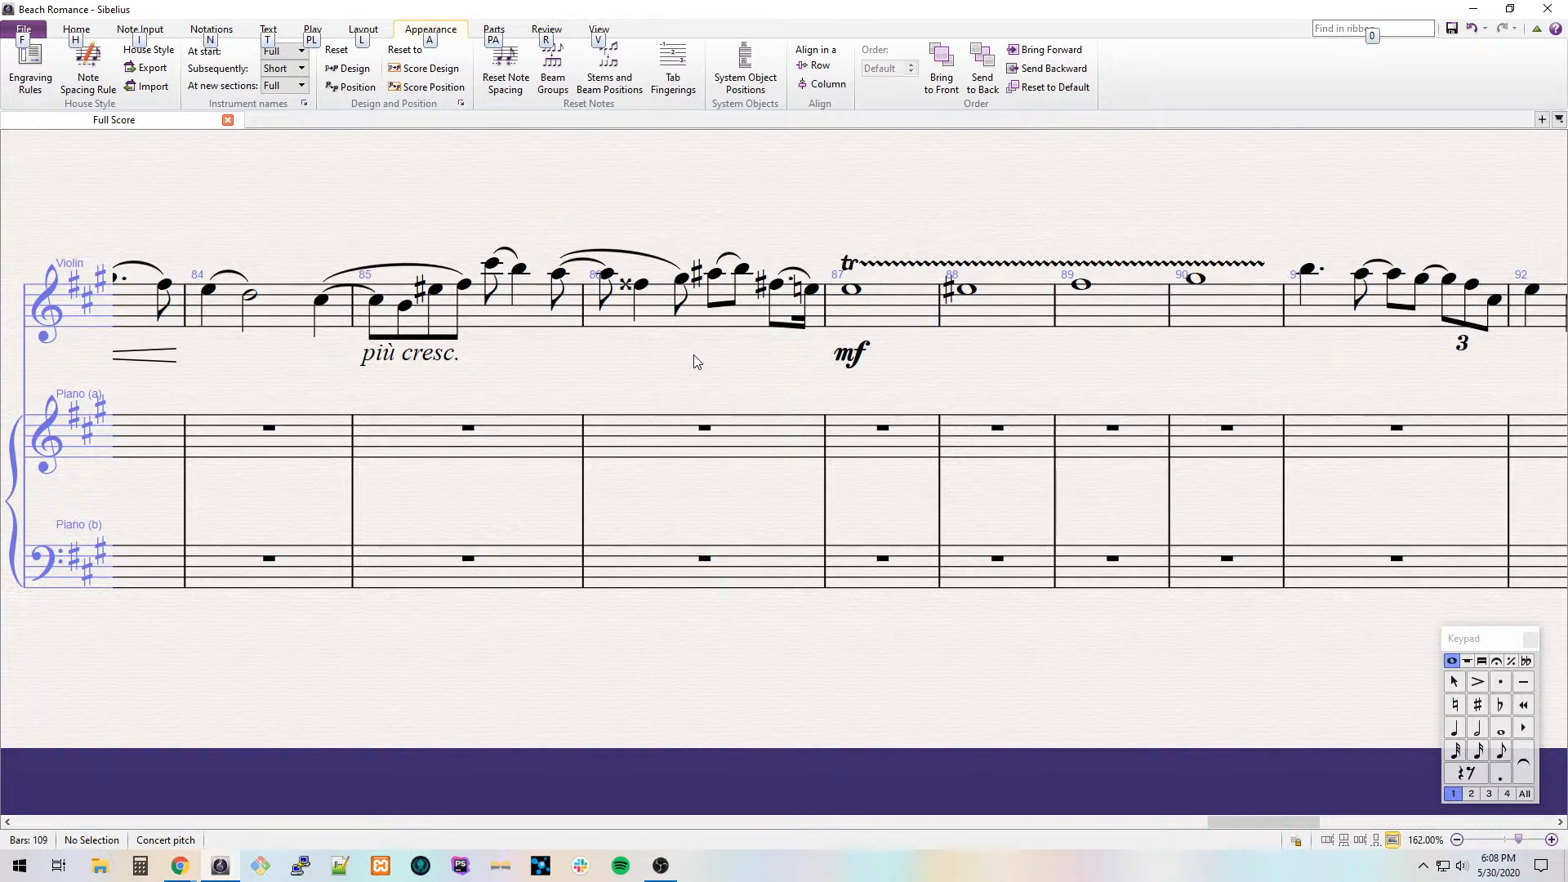
{"action": "left_click_drag", "start_coordinate": [703, 355], "coordinate": [536, 366]}
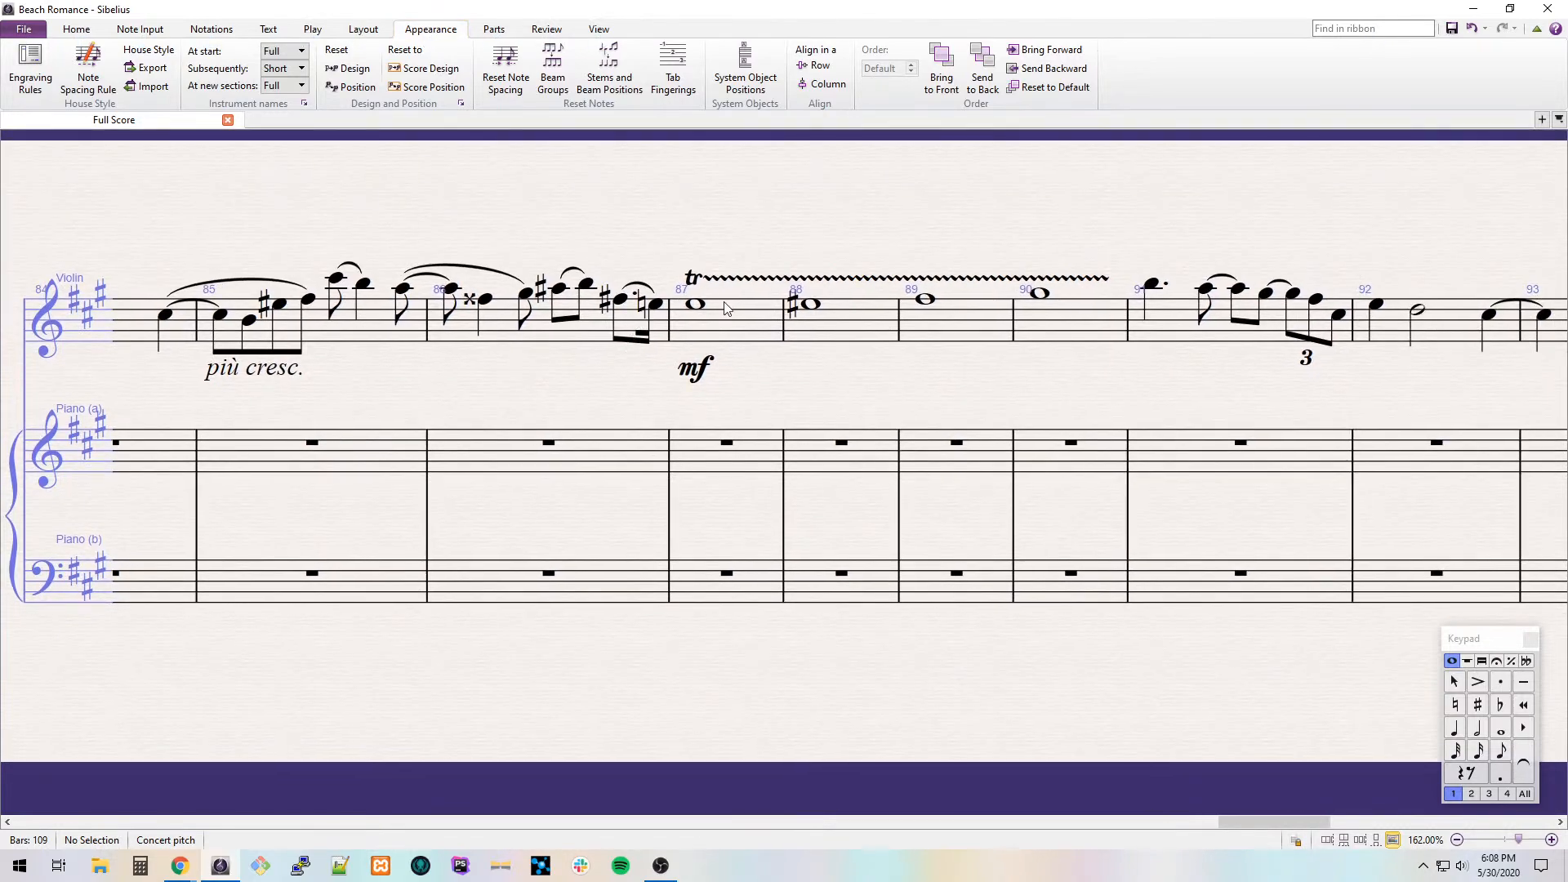
{"action": "left_click_drag", "start_coordinate": [751, 363], "coordinate": [1535, 377]}
{"action": "left_click_drag", "start_coordinate": [1192, 431], "coordinate": [878, 409]}
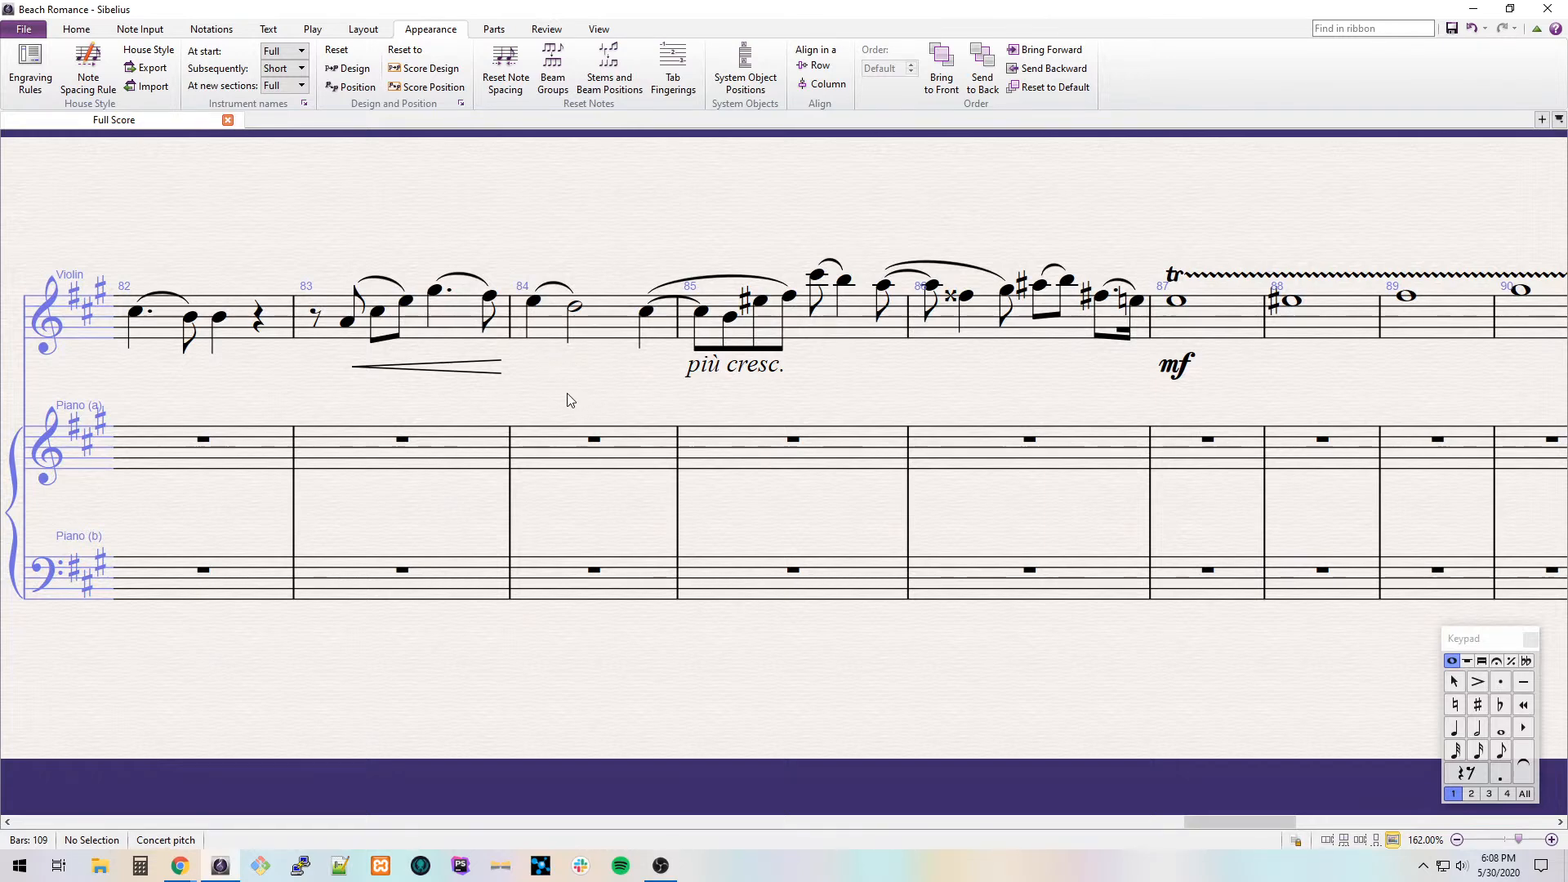
{"action": "left_click_drag", "start_coordinate": [944, 360], "coordinate": [336, 347]}
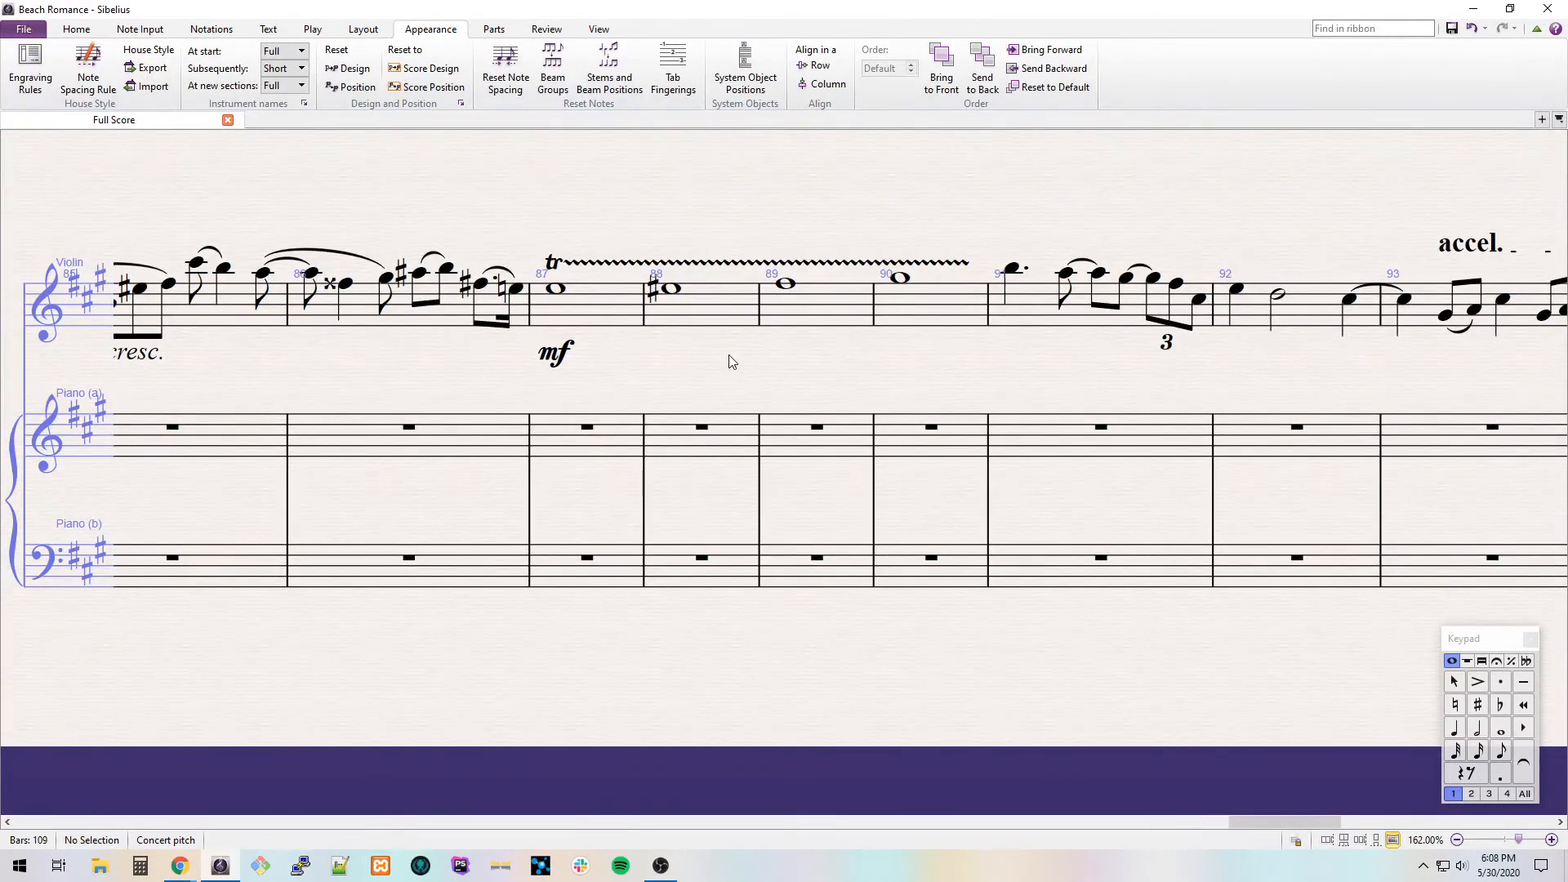
{"action": "left_click_drag", "start_coordinate": [815, 357], "coordinate": [452, 366]}
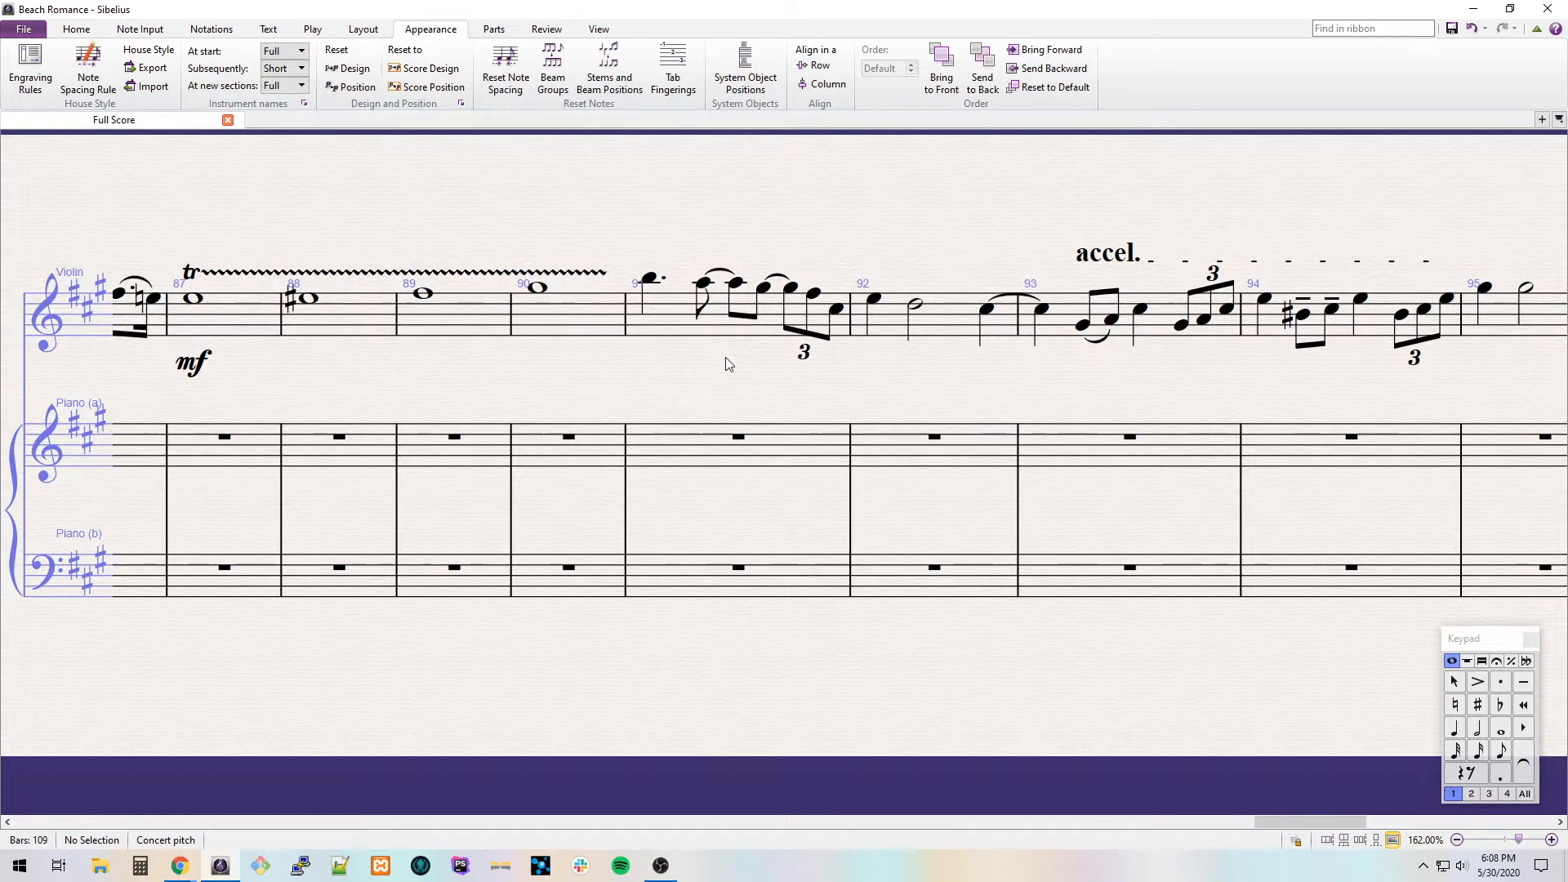
{"action": "left_click_drag", "start_coordinate": [683, 349], "coordinate": [1309, 381]}
{"action": "left_click_drag", "start_coordinate": [681, 380], "coordinate": [1112, 423]}
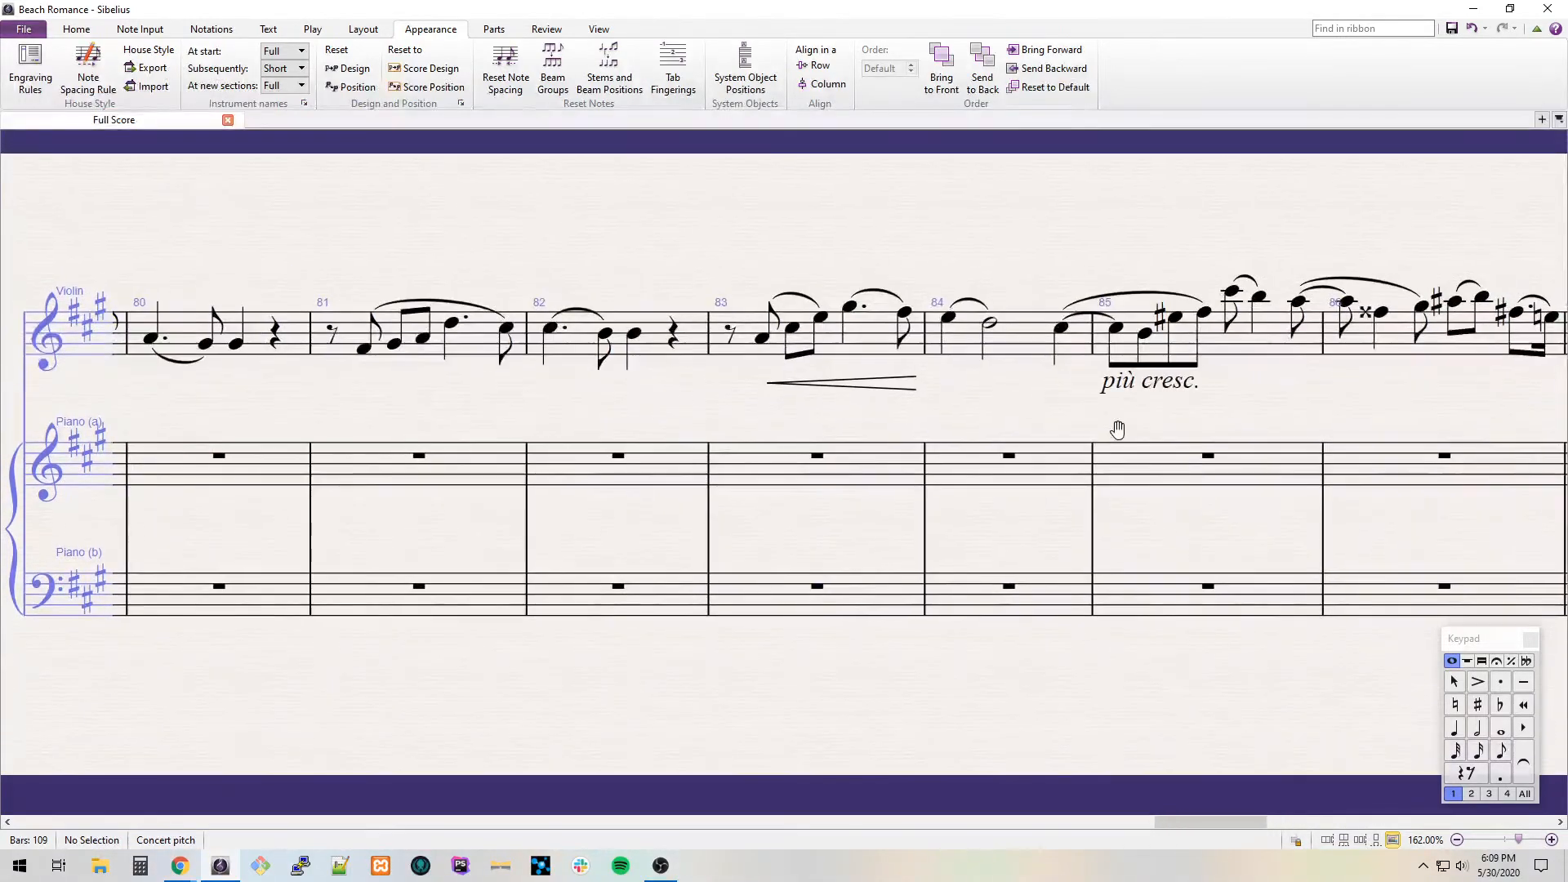
{"action": "left_click_drag", "start_coordinate": [1024, 380], "coordinate": [416, 392]}
{"action": "left_click_drag", "start_coordinate": [841, 387], "coordinate": [269, 377]}
{"action": "left_click_drag", "start_coordinate": [644, 386], "coordinate": [645, 386]}
Add an 8va line above the violin from beat 4 of bar 86 to the end of bar 97.
{"action": "left_click", "coordinate": [296, 317]}
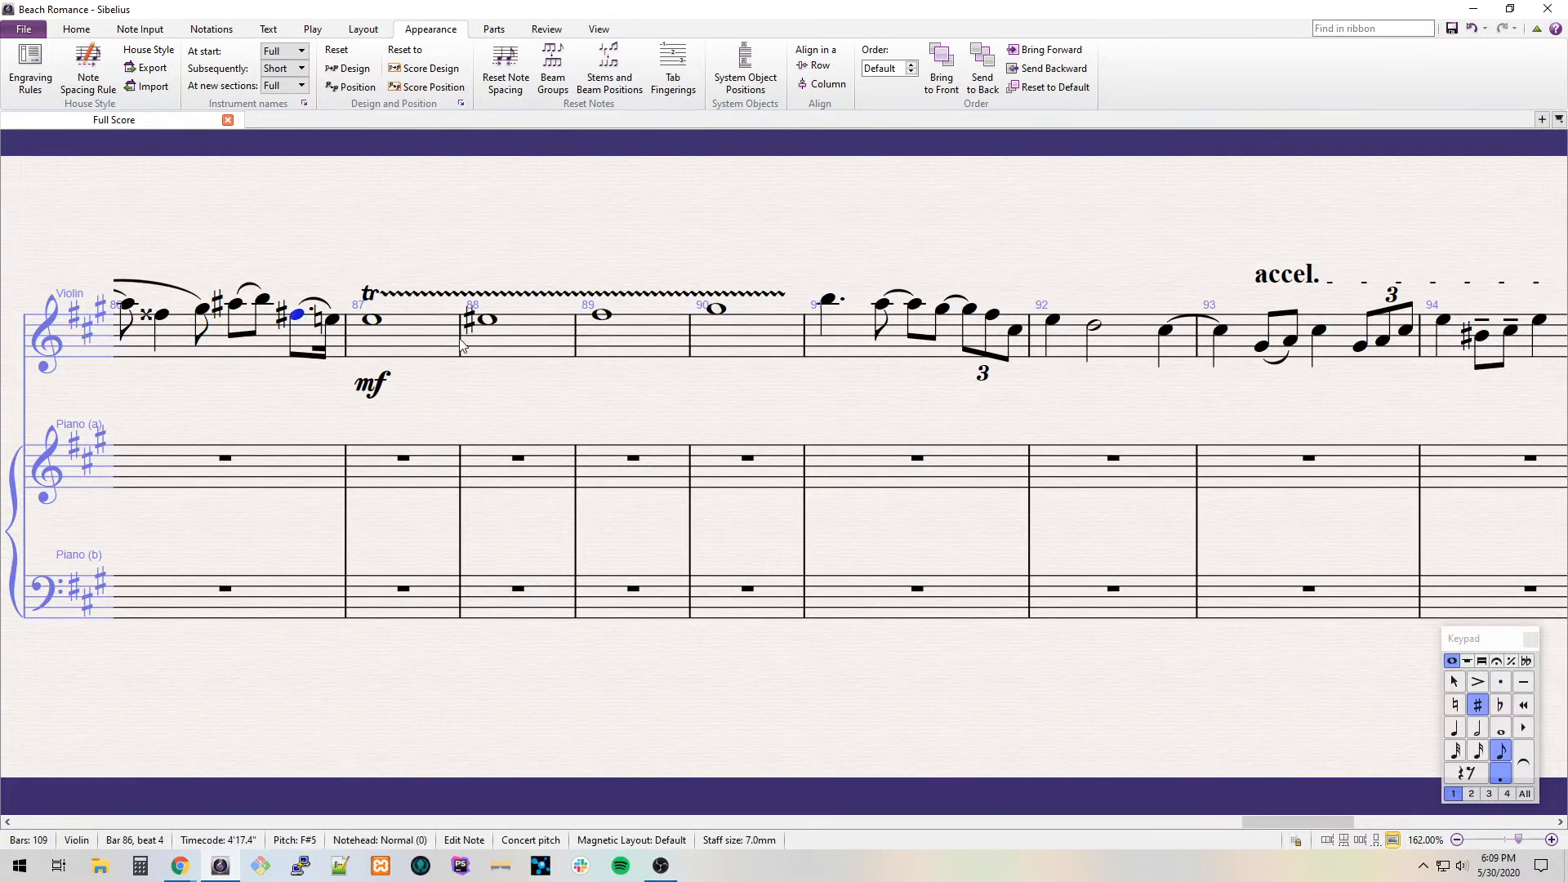
{"action": "left_click", "coordinate": [1255, 351], "text": "shift"}
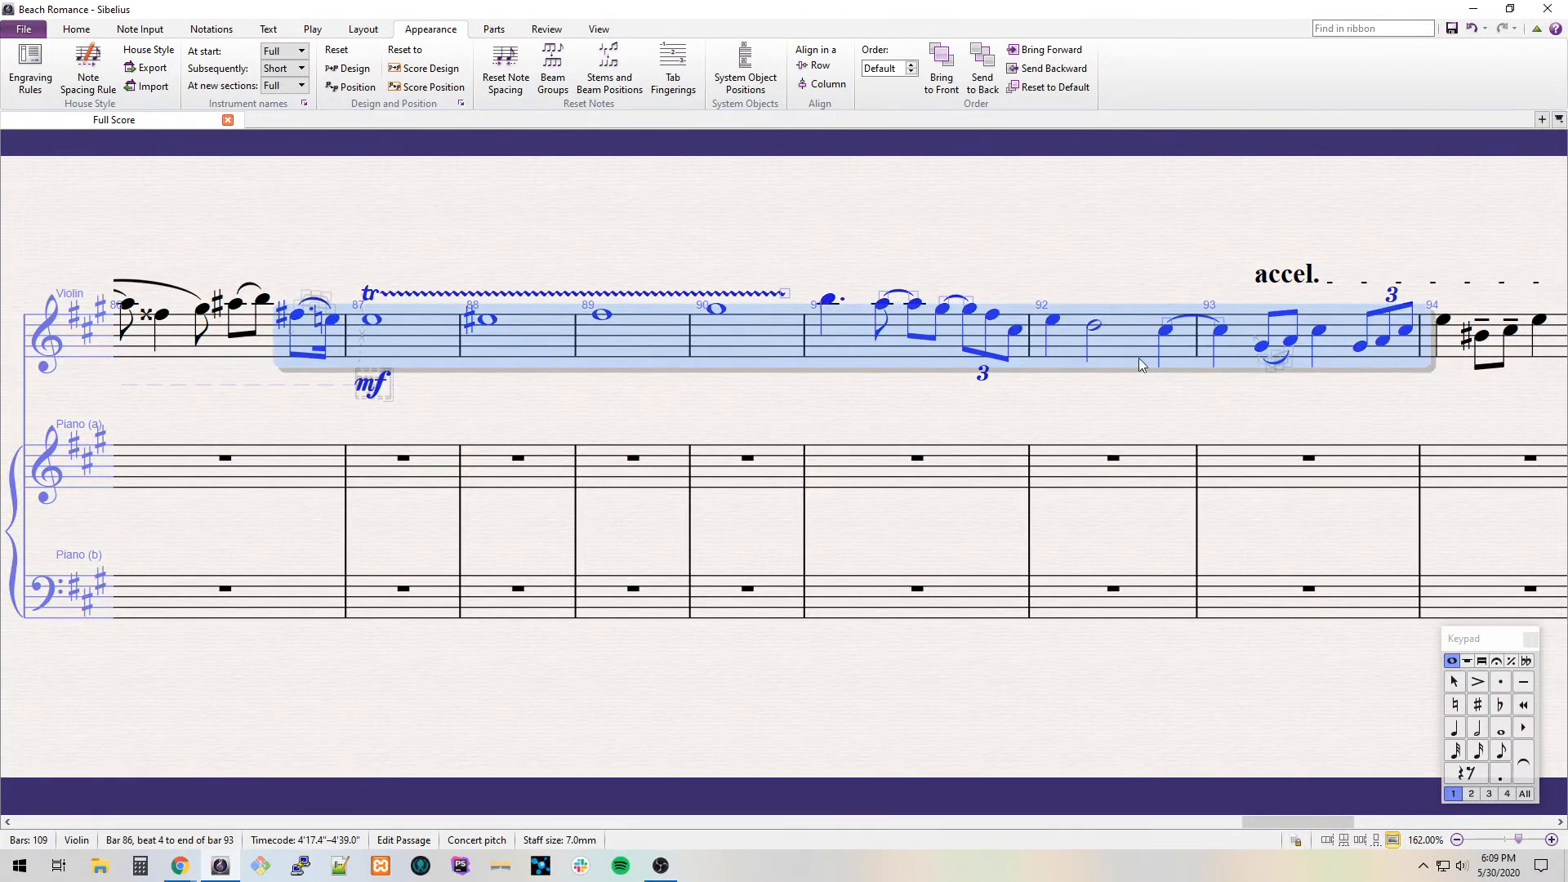
{"action": "scroll", "coordinate": [1139, 358], "scroll_direction": "right", "scroll_amount": 5}
{"action": "left_click", "coordinate": [1217, 356], "text": "shift"}
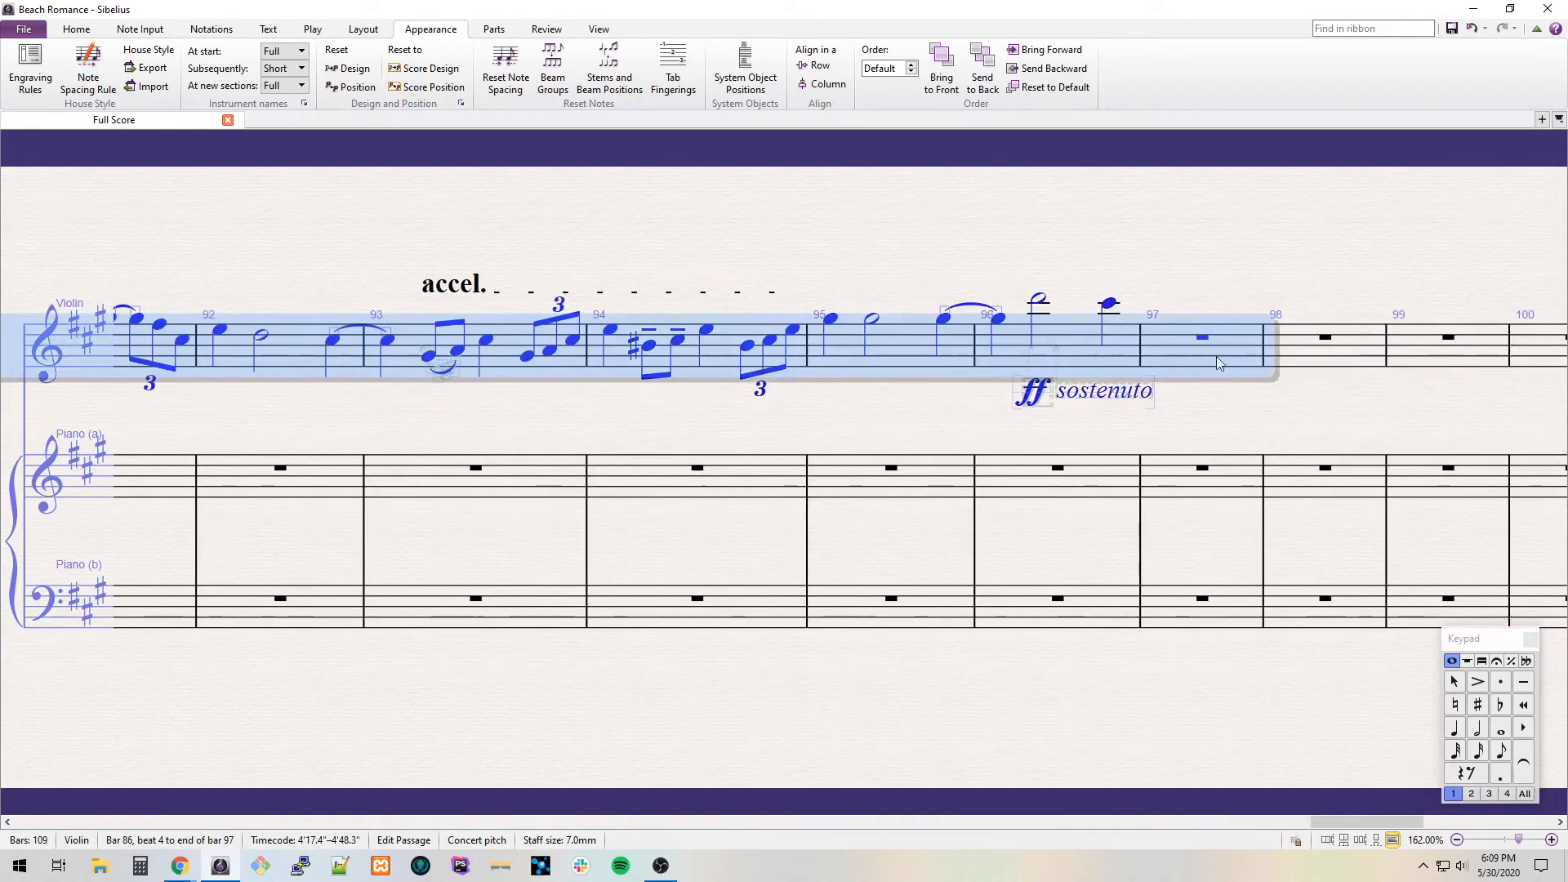
{"action": "key", "text": "l"}
{"action": "left_click", "coordinate": [608, 104]}
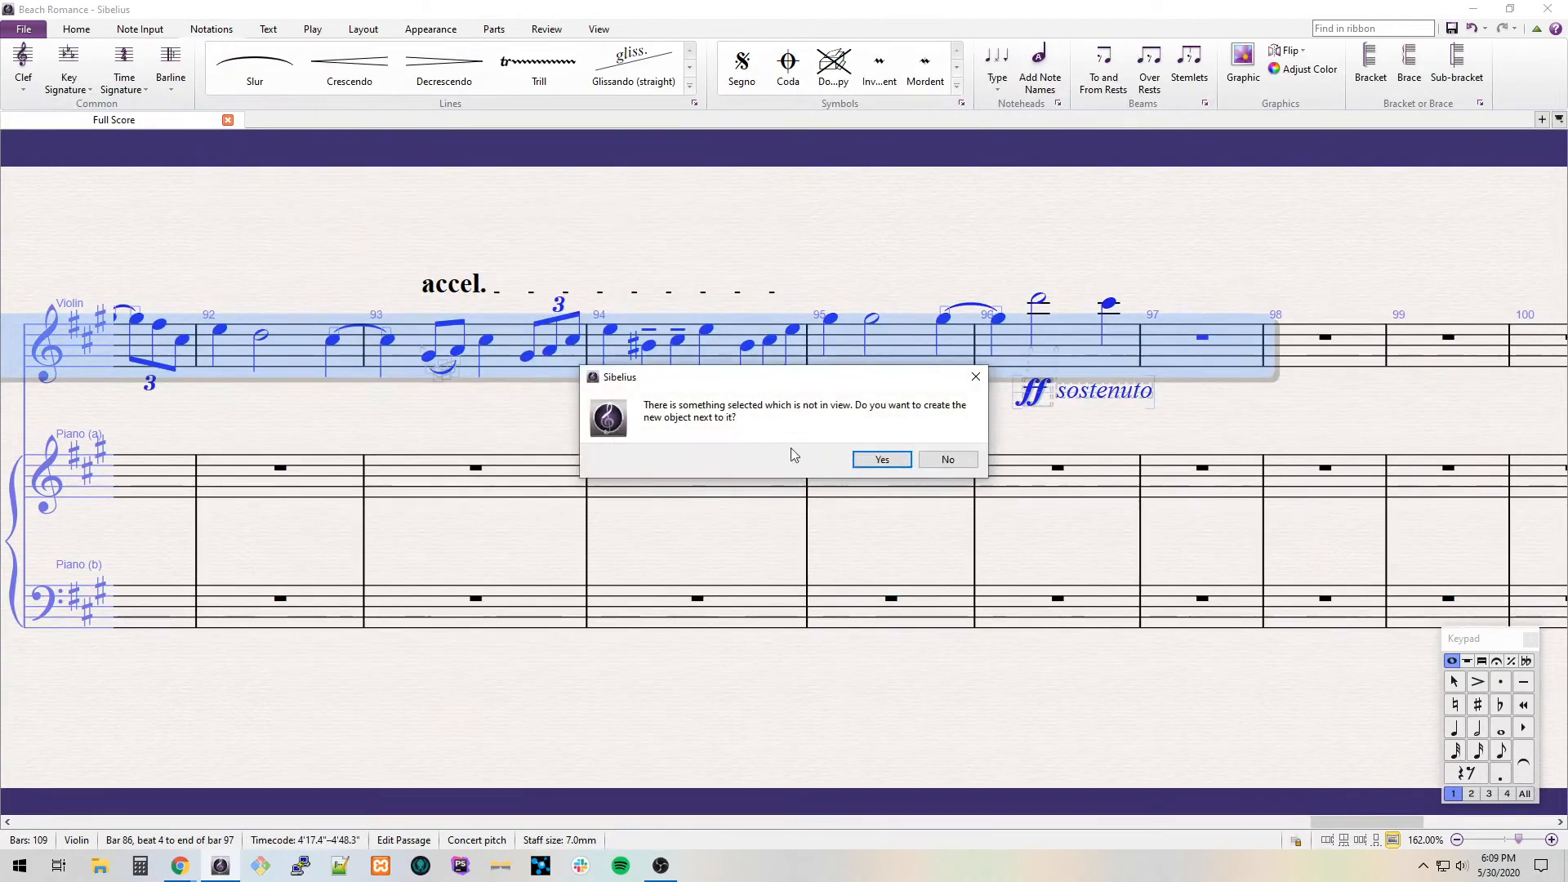
{"action": "left_click", "coordinate": [881, 459]}
Add the expression text "cresc." below violin bar 88 and shift it back towards the mf in bar 87.
{"action": "left_click_drag", "start_coordinate": [886, 413], "coordinate": [603, 391]}
{"action": "left_click", "coordinate": [456, 312]}
{"action": "left_click", "coordinate": [510, 316]}
{"action": "key", "text": "ctrl+e"}
{"action": "type", "text": "cresc."}
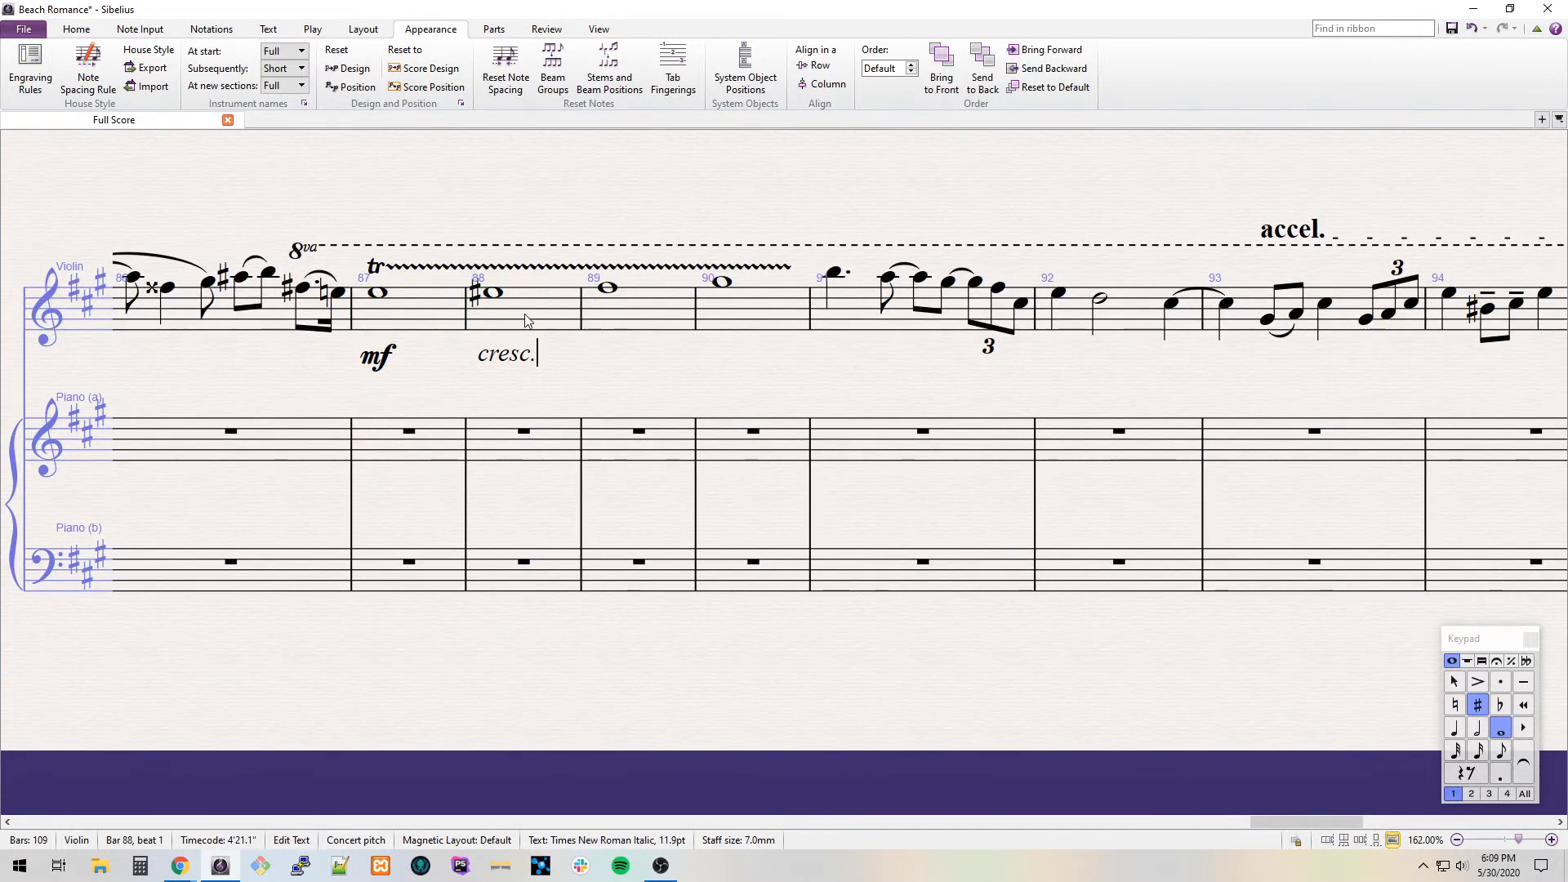
{"action": "key", "text": "Escape"}
{"action": "left_click_drag", "start_coordinate": [503, 358], "coordinate": [441, 359]}
Mark the start of violin bar 91 with the dynamic f and the text "con passione" beside it.
{"action": "left_click_drag", "start_coordinate": [770, 372], "coordinate": [217, 354]}
{"action": "left_click", "coordinate": [415, 331]}
{"action": "left_click", "coordinate": [298, 325]}
{"action": "key", "text": "ctrl+e"}
{"action": "left_click", "coordinate": [584, 325]}
{"action": "key", "text": "ctrl+e"}
{"action": "type", "text": "con passi"}
{"action": "type", "text": "ont"}
{"action": "key", "text": "Escape"}
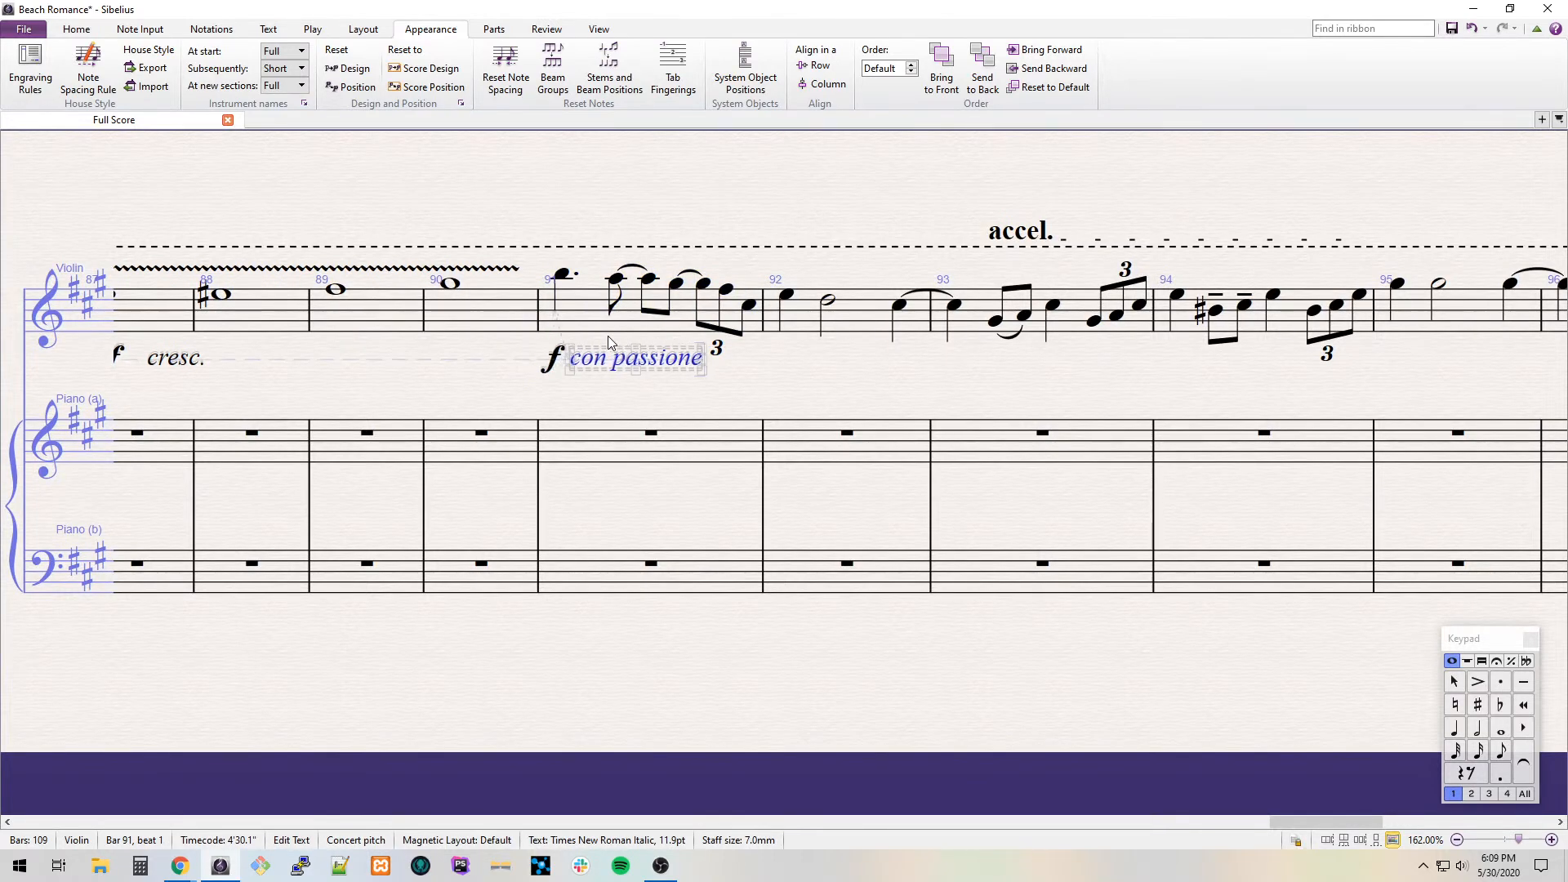
{"action": "left_click", "coordinate": [572, 318]}
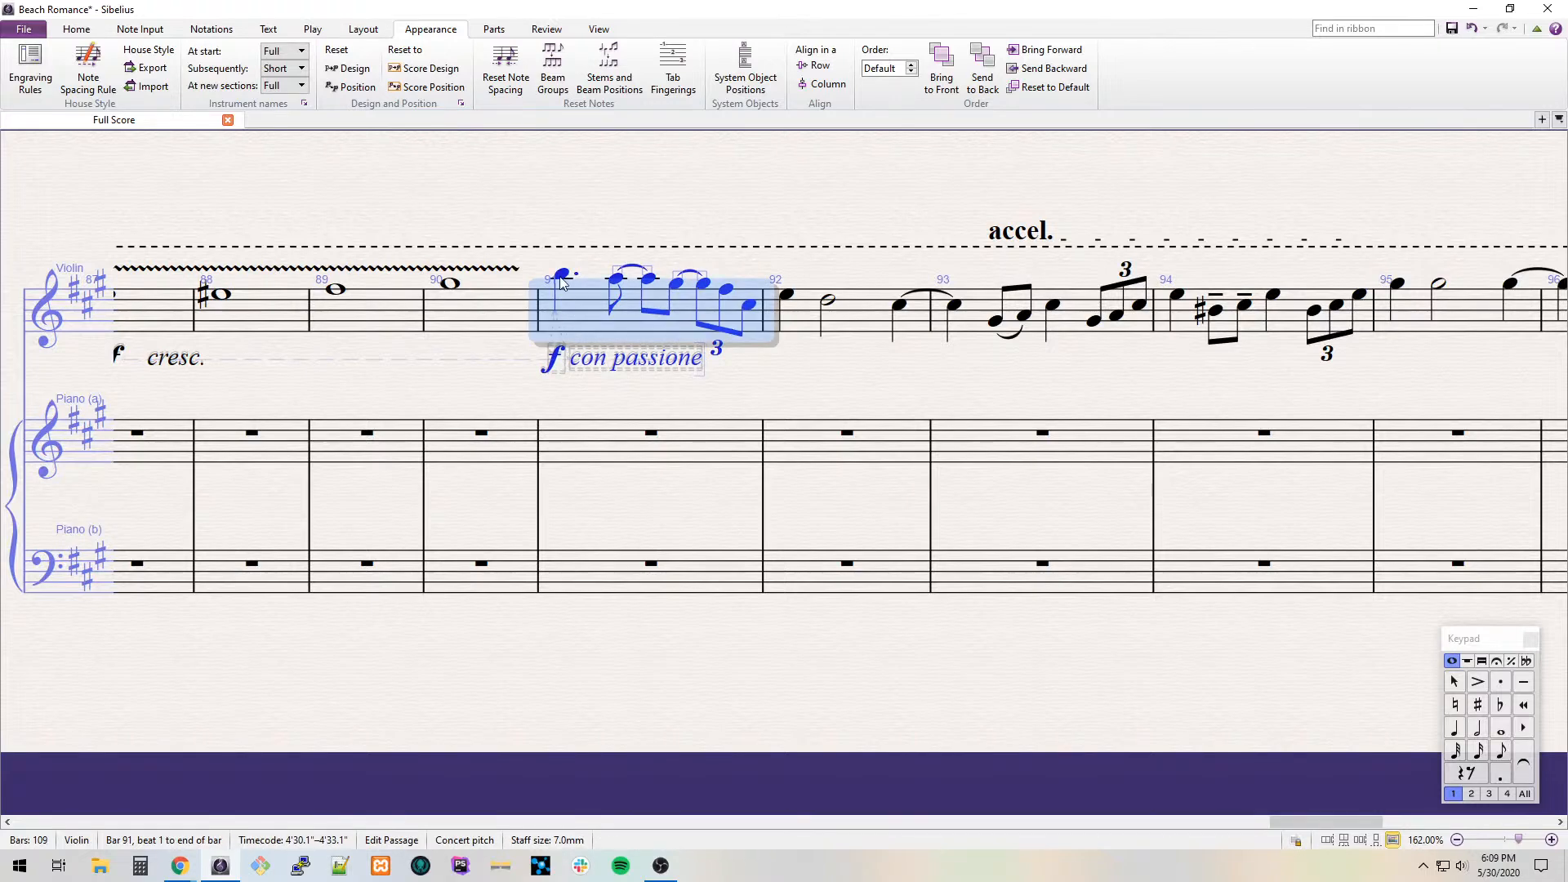
{"action": "key", "text": "Escape"}
{"action": "key", "text": "F8"}
{"action": "key", "text": "KP_Divide"}
{"action": "key", "text": "z"}
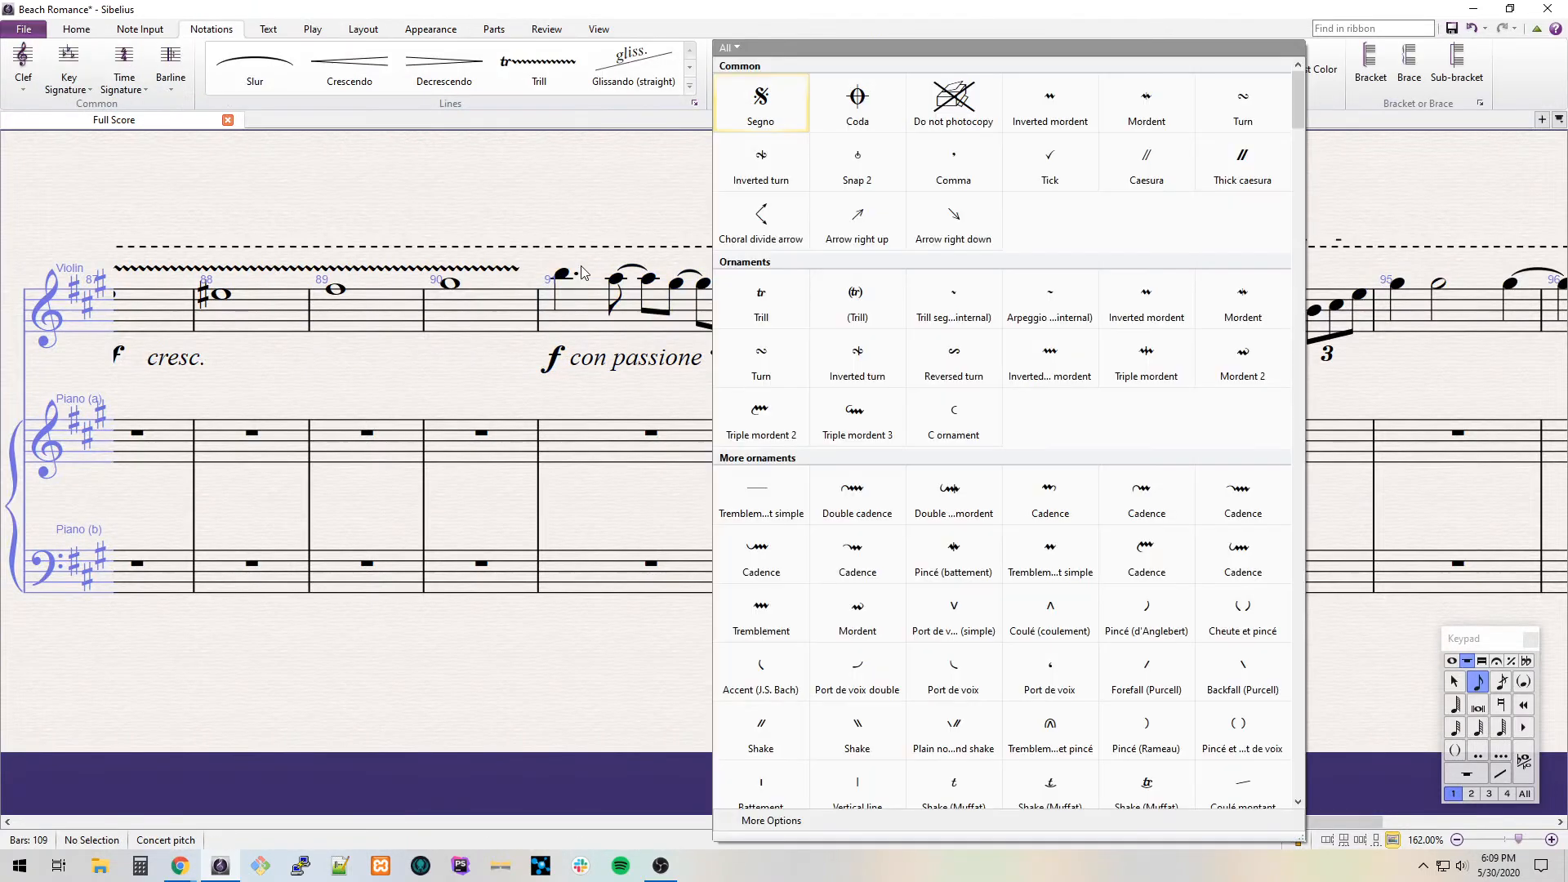
{"action": "key", "text": "Escape"}
{"action": "key", "text": "F7"}
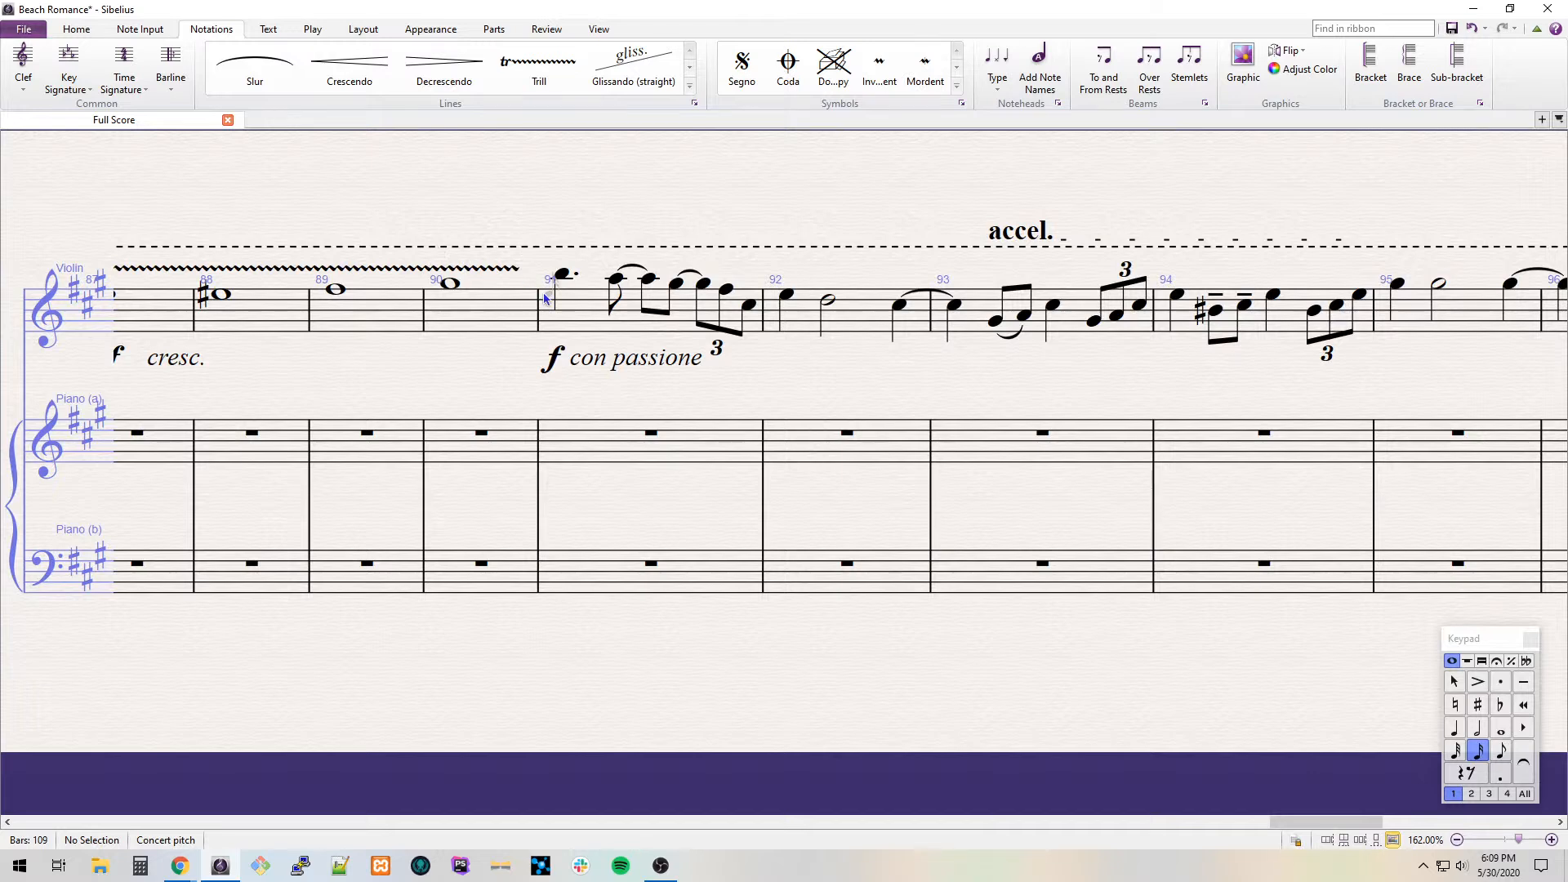
Add two sixteenth grace notes, F and G, before violin bar 91 and pull the trill line's end back to clear them.
{"action": "left_click", "coordinate": [549, 290]}
{"action": "left_click", "coordinate": [552, 286]}
{"action": "key", "text": "Escape"}
{"action": "left_click_drag", "start_coordinate": [565, 286], "coordinate": [495, 267]}
{"action": "key", "text": "Escape"}
{"action": "left_click", "coordinate": [513, 305]}
{"action": "left_click", "coordinate": [563, 307], "text": "shift"}
{"action": "key", "text": "alt+shift+Left"}
Give the first grace note before bar 91 a double sharp and slur the grace-note pair.
{"action": "left_click", "coordinate": [504, 294]}
{"action": "left_click", "coordinate": [506, 289]}
{"action": "key", "text": "F12"}
{"action": "key", "text": "KP_Divide"}
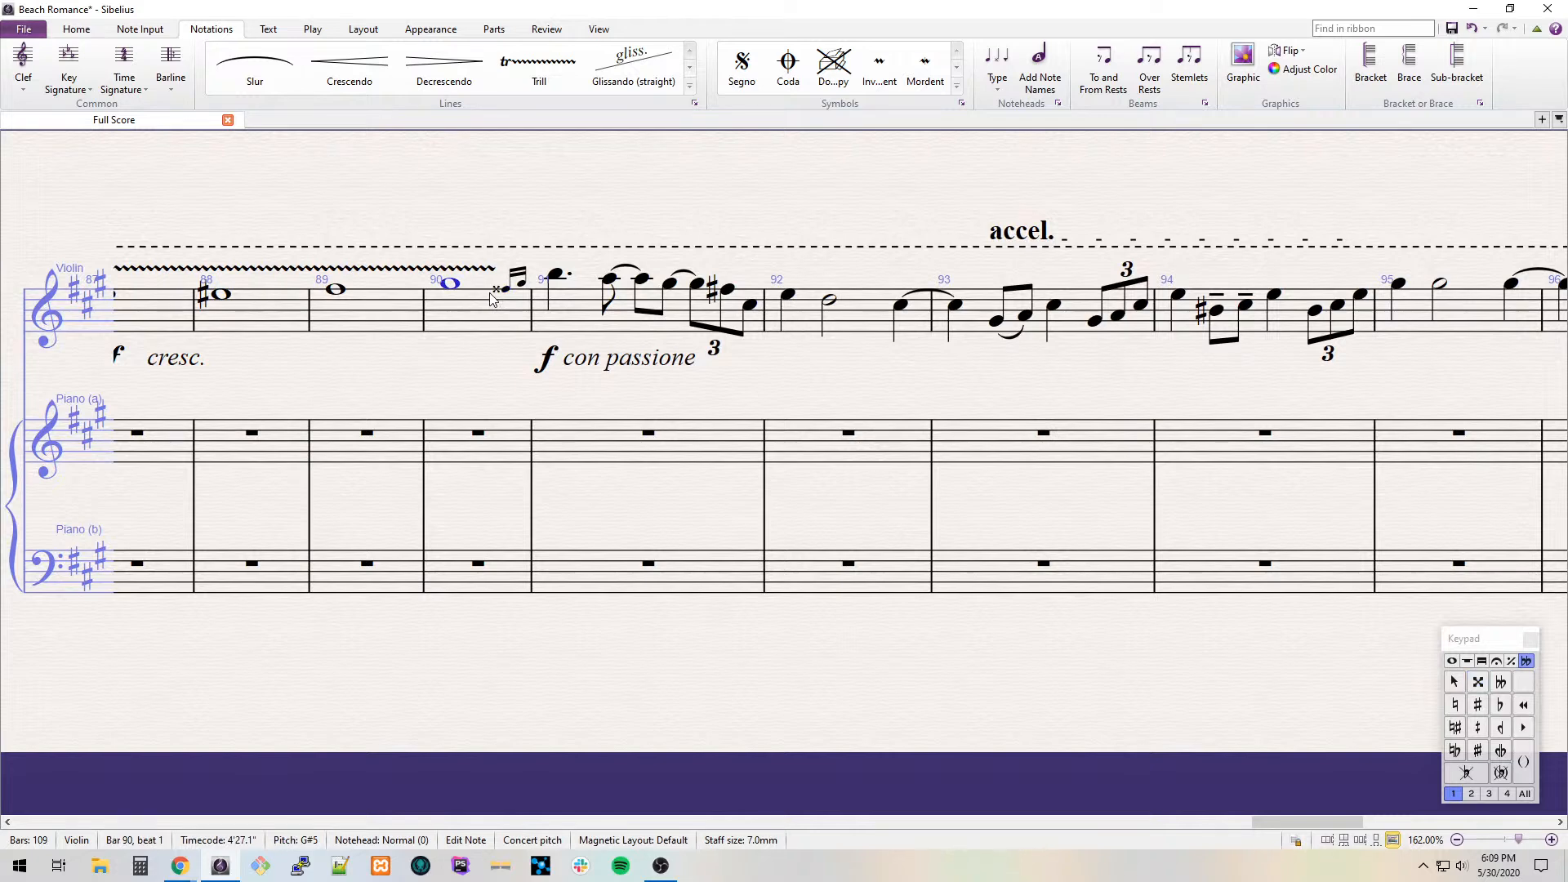
{"action": "key", "text": "F7"}
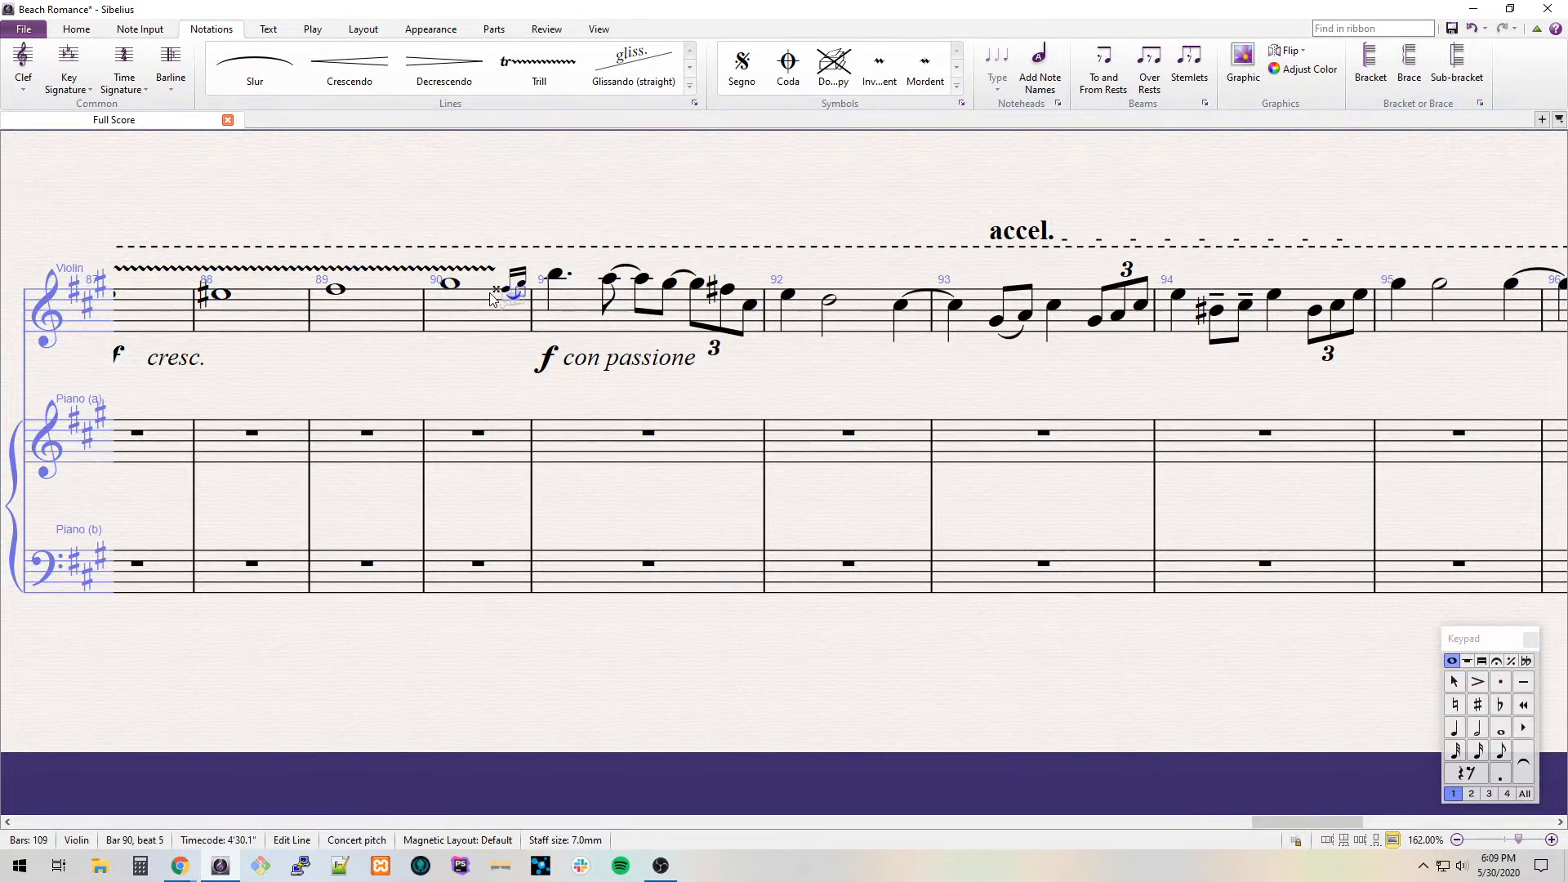
{"action": "key", "text": "F8"}
{"action": "key", "text": "KP_Enter"}
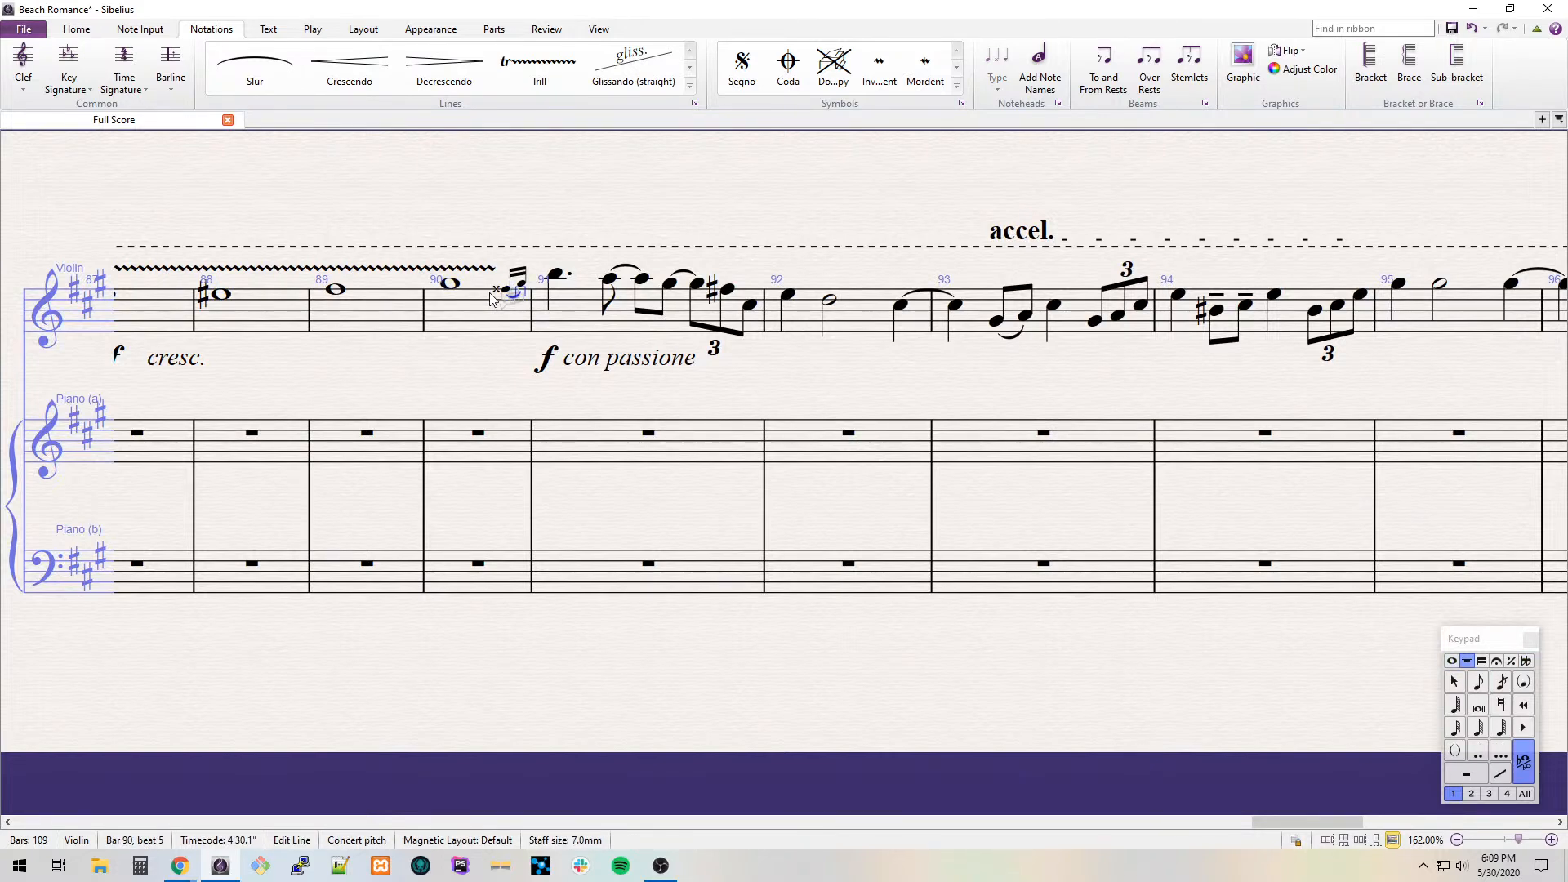
{"action": "key", "text": "Right"}
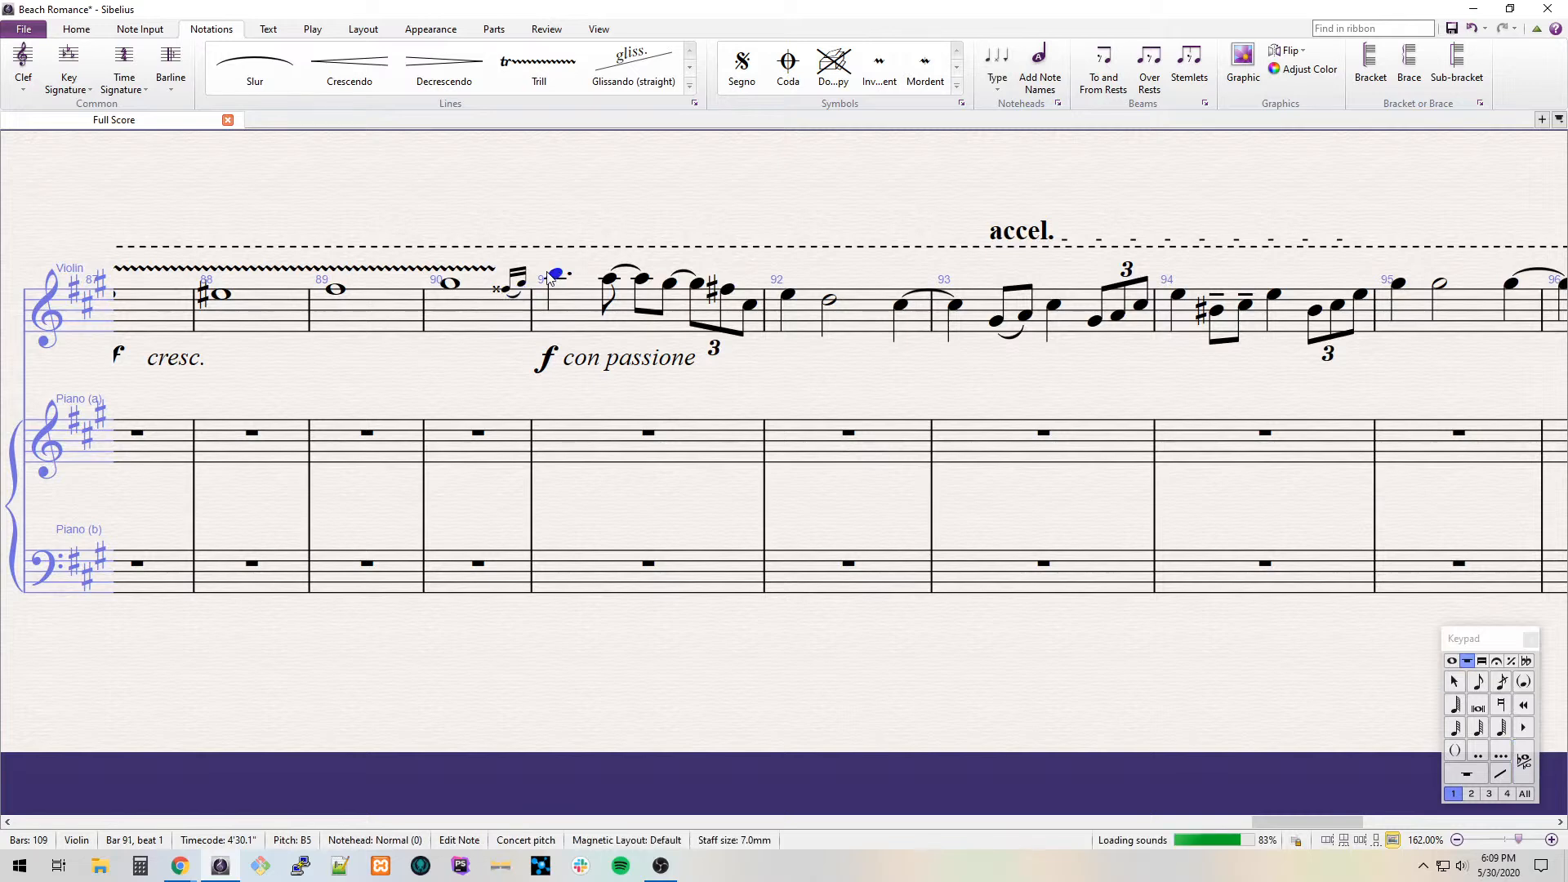
Slur the tied G into the F# in violin bar 91 and slur E to D at the start of bar 92.
{"action": "left_click", "coordinate": [642, 306]}
{"action": "left_click", "coordinate": [609, 280]}
{"action": "left_click", "coordinate": [671, 284]}
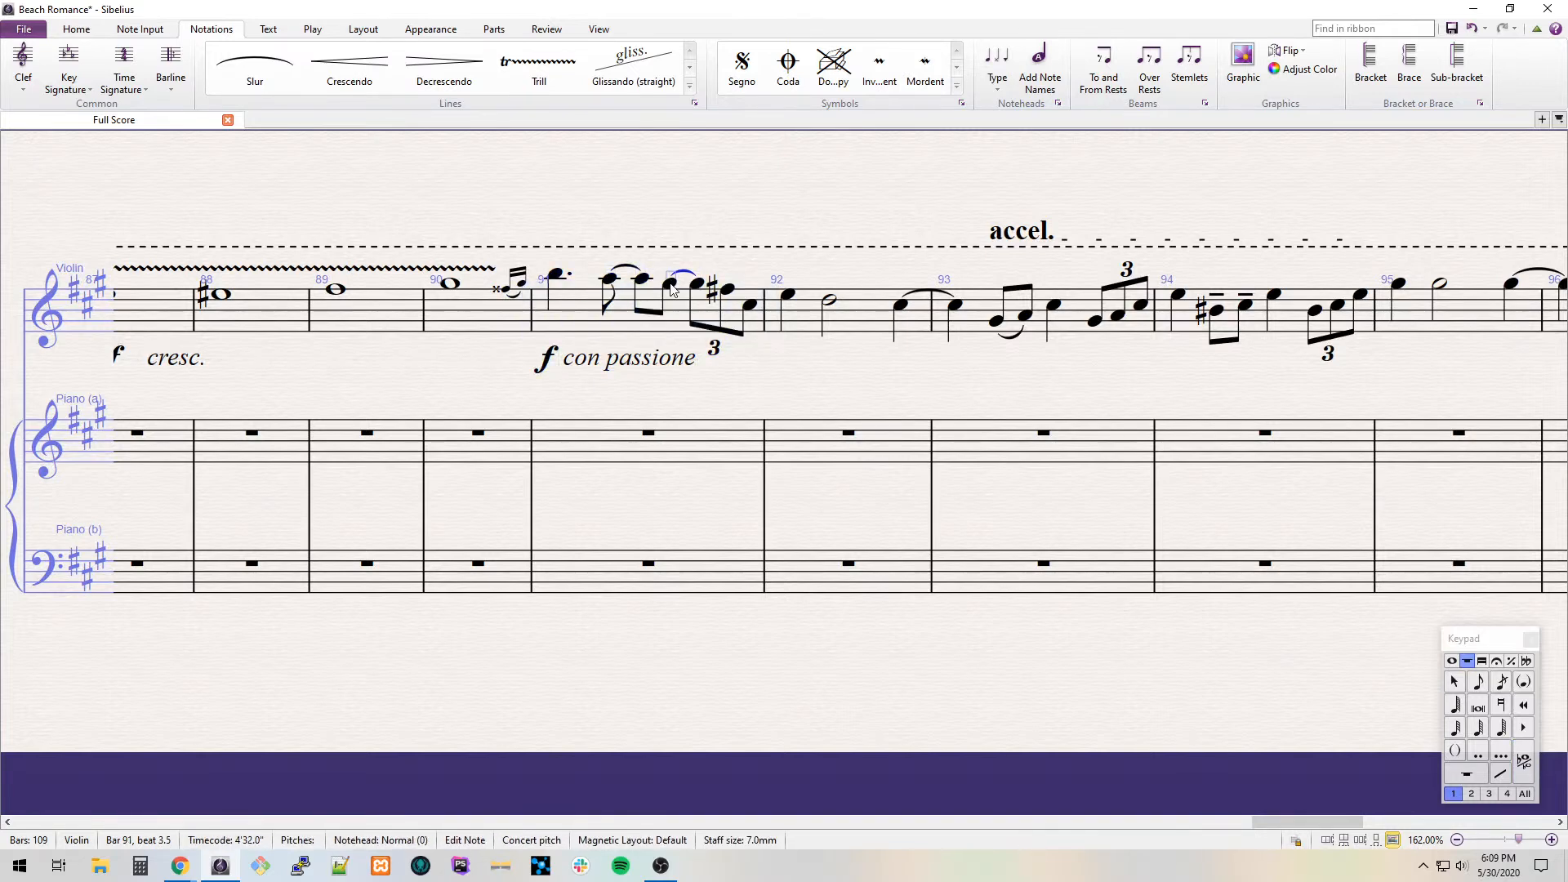
{"action": "left_click", "coordinate": [675, 286]}
{"action": "key", "text": "s"}
{"action": "left_click_drag", "start_coordinate": [748, 262], "coordinate": [281, 246]}
{"action": "key", "text": "alt+Right"}
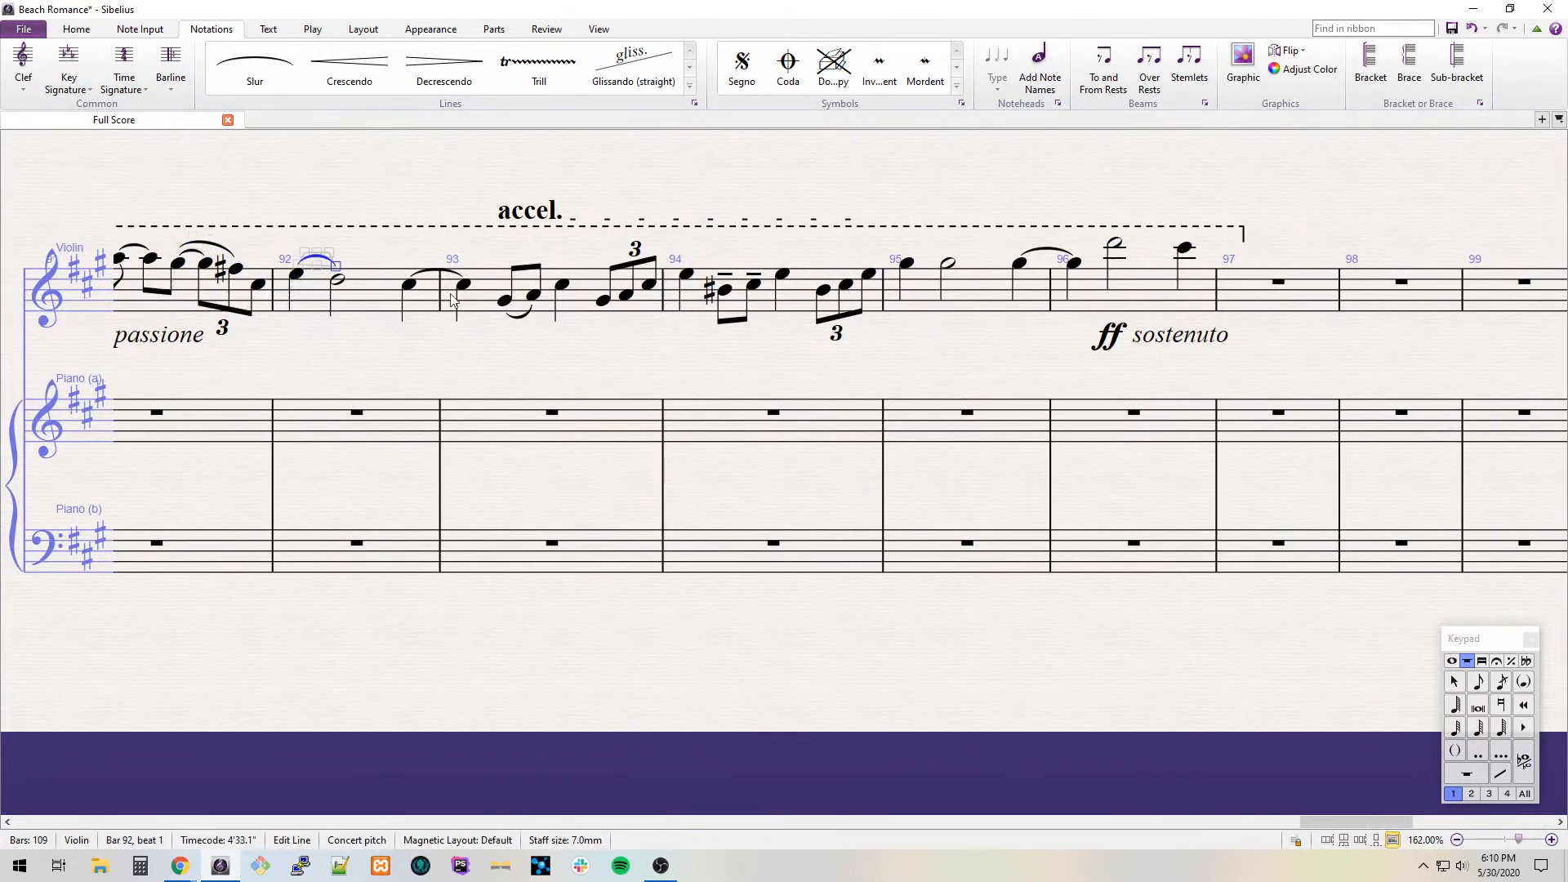
Add a slur starting on the first note of the triplet in violin bar 93.
{"action": "left_click", "coordinate": [505, 300]}
{"action": "key", "text": "Right"}
{"action": "key", "text": "Right"}
{"action": "key", "text": "Right"}
{"action": "key", "text": "s"}
{"action": "left_click", "coordinate": [1122, 341]}
{"action": "left_click_drag", "start_coordinate": [1271, 360], "coordinate": [594, 375]}
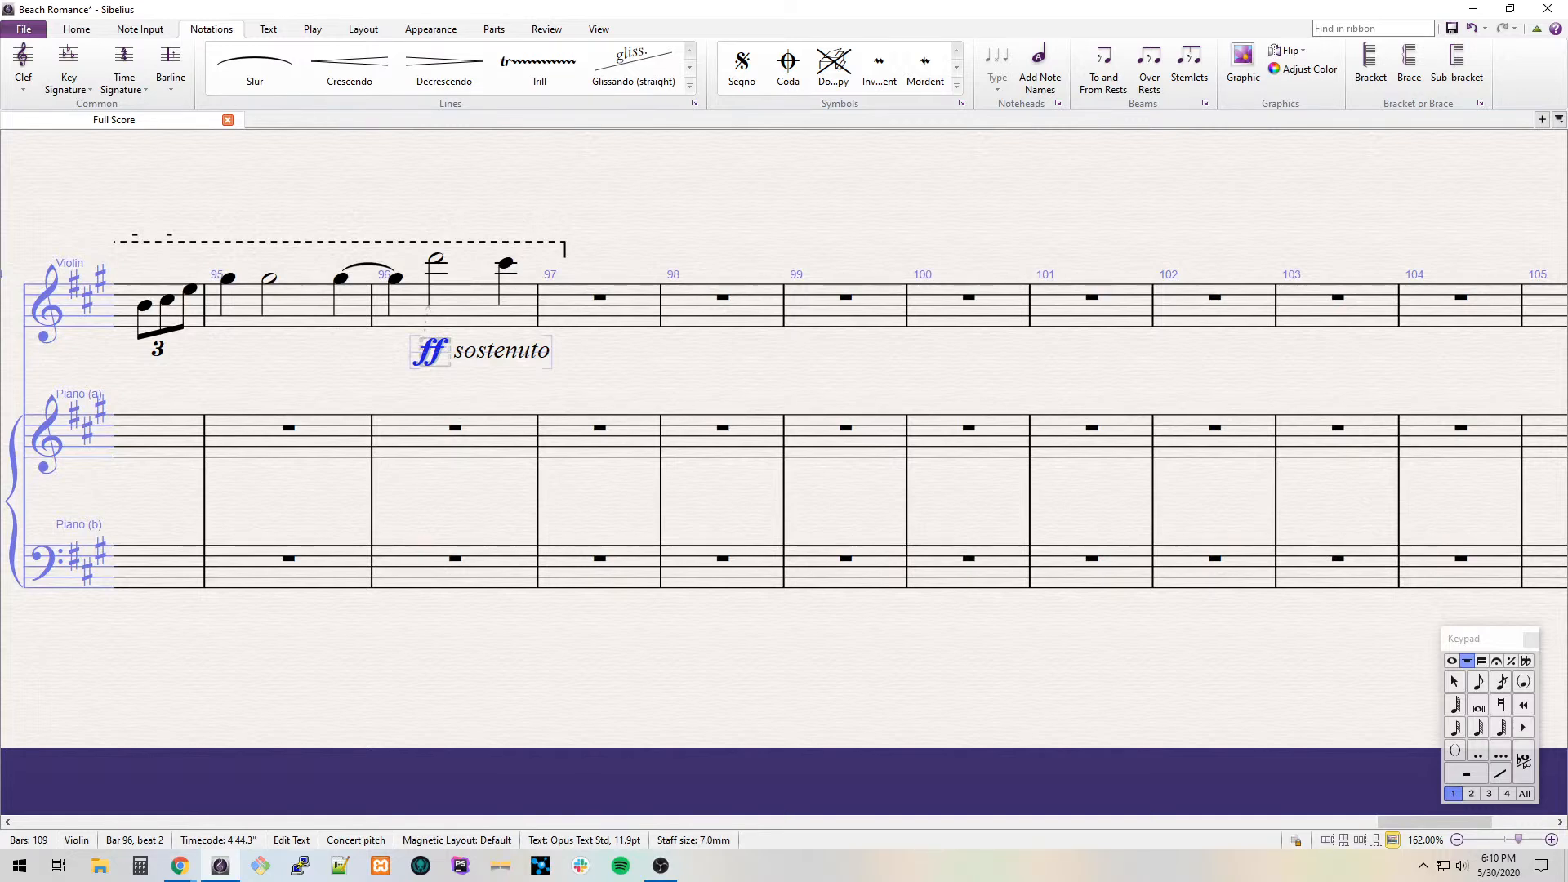
Start violin bar 97 with quarter notes B5 and A5, with a tie leading out of the A.
{"action": "left_click", "coordinate": [598, 290]}
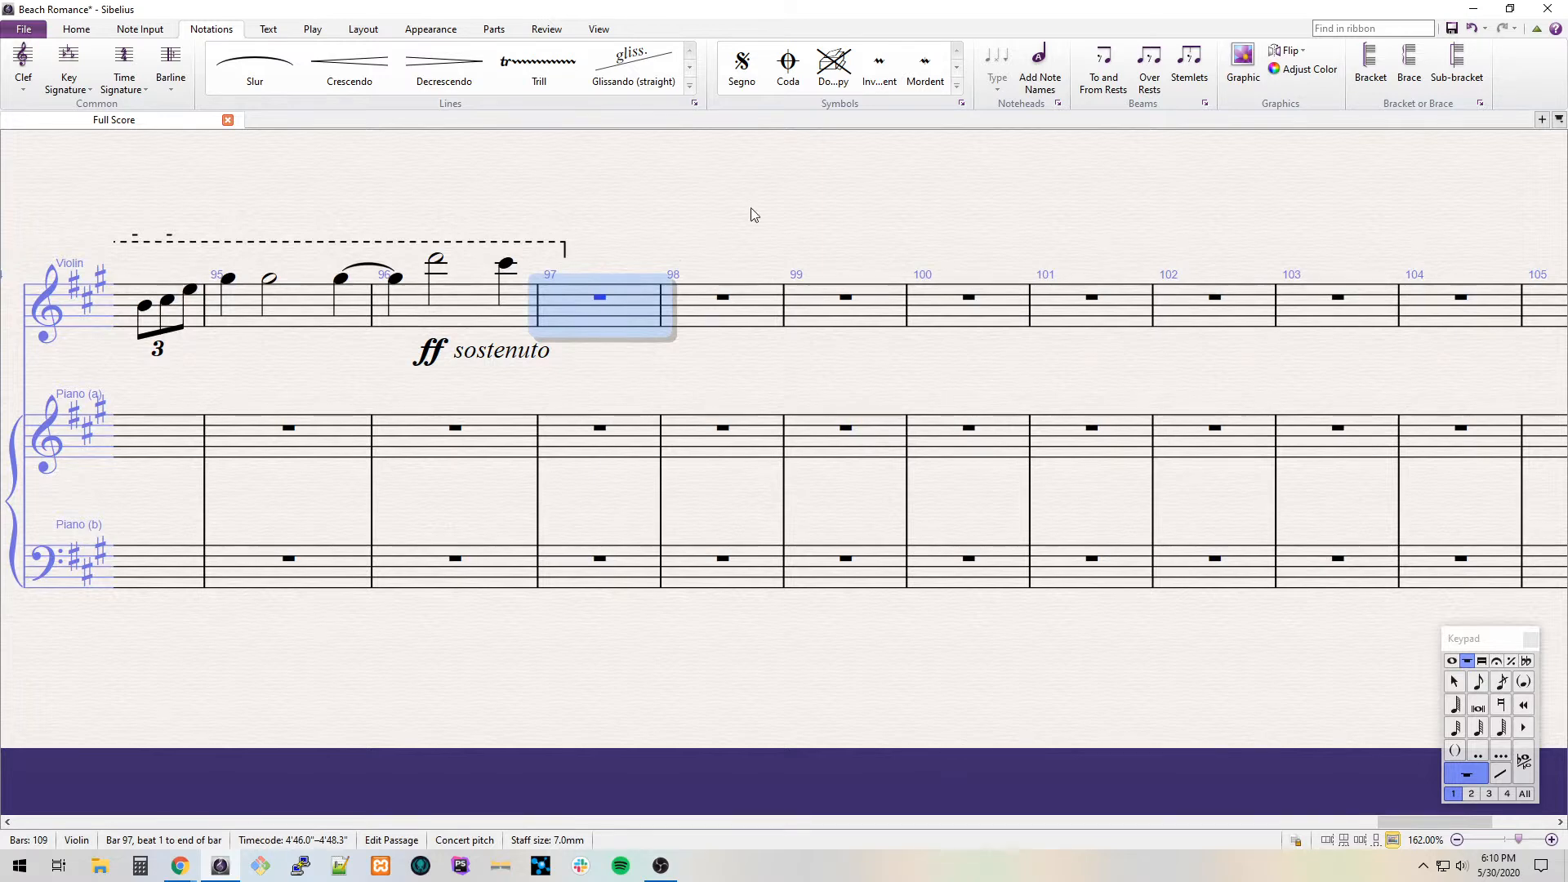
{"action": "key", "text": "a"}
{"action": "key", "text": "Return"}
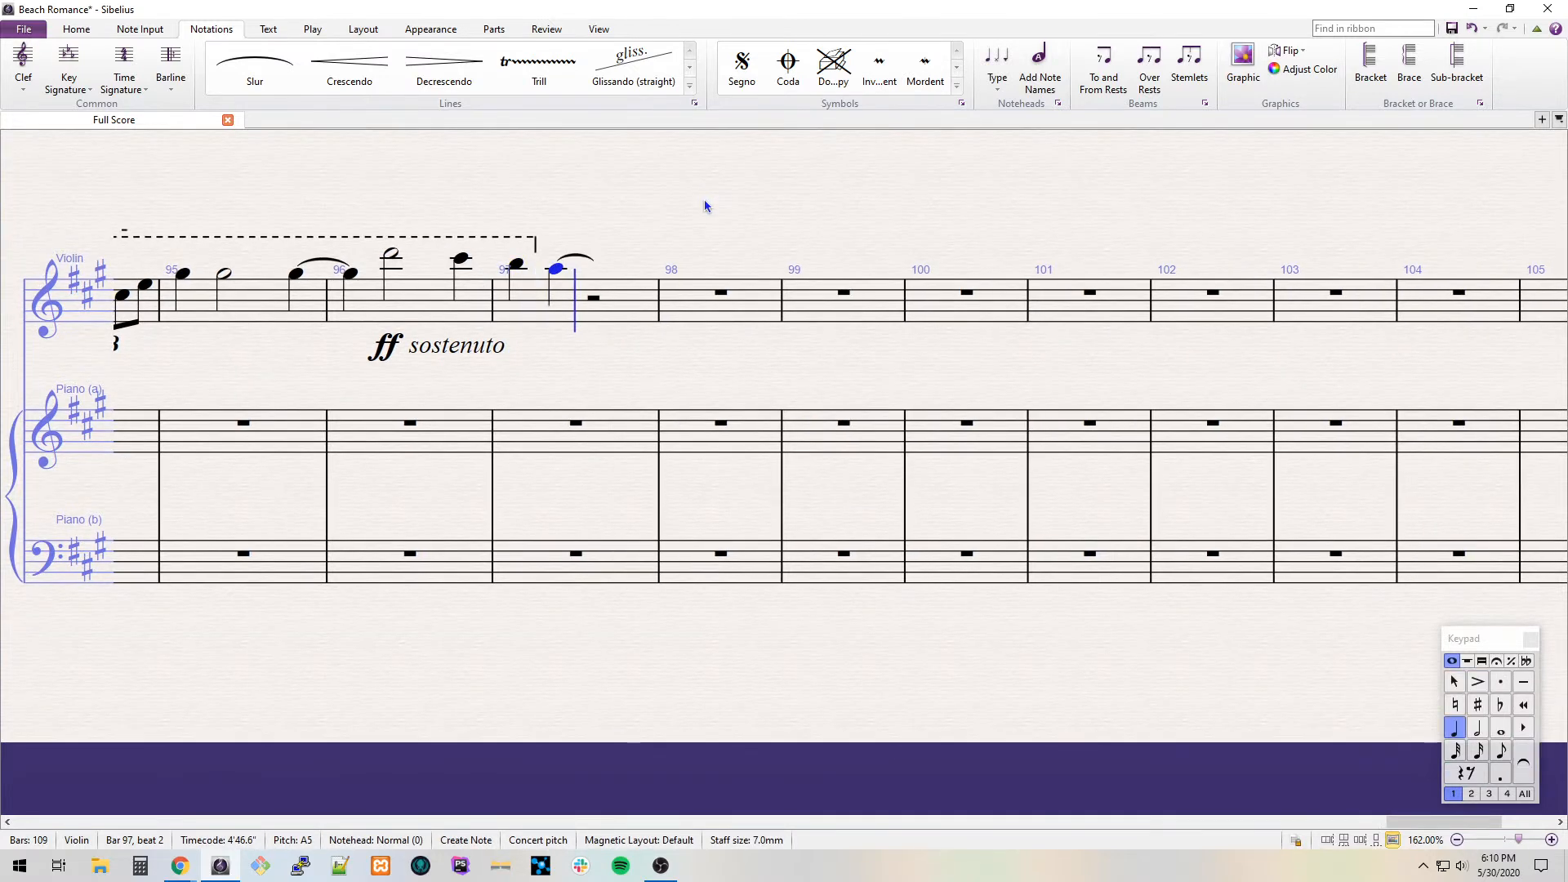
{"action": "key", "text": "KP_3"}
{"action": "key", "text": "a"}
{"action": "key", "text": "a"}
{"action": "key", "text": "KP_Subtract"}
{"action": "key", "text": "BackSpace"}
{"action": "key", "text": "BackSpace"}
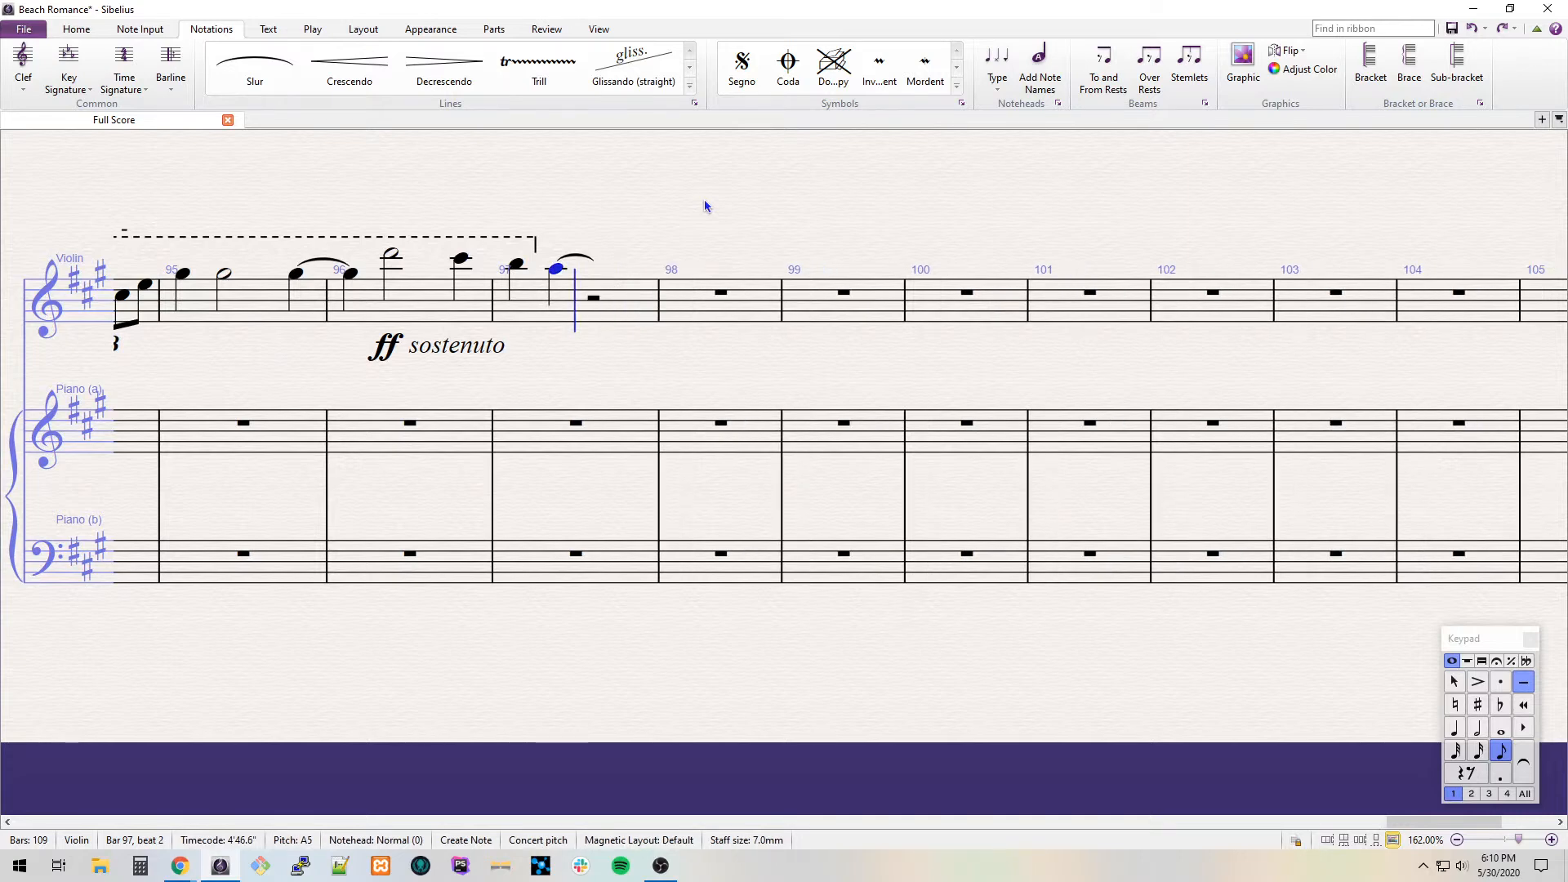
Complete violin bar 97 with the tied eighth A5 and tenuto eighths A4, B4 and C#5.
{"action": "key", "text": "F8"}
{"action": "key", "text": "KP_Enter"}
{"action": "key", "text": "F7"}
{"action": "key", "text": "Right"}
{"action": "key", "text": "KP_2"}
{"action": "key", "text": "KP_3"}
{"action": "key", "text": "a"}
{"action": "key", "text": "a"}
{"action": "key", "text": "KP_Subtract"}
{"action": "key", "text": "ctrl+Down"}
{"action": "key", "text": "b"}
{"action": "key", "text": "c"}
Start violin bar 98 with quarter notes E5 and D5, without tenutos and with a tie leading out of the D.
{"action": "key", "text": "KP_4"}
{"action": "key", "text": "e"}
{"action": "key", "text": "ctrl+z"}
{"action": "key", "text": "KP_Subtract"}
{"action": "key", "text": "e"}
{"action": "key", "text": "d"}
{"action": "key", "text": "KP_3"}
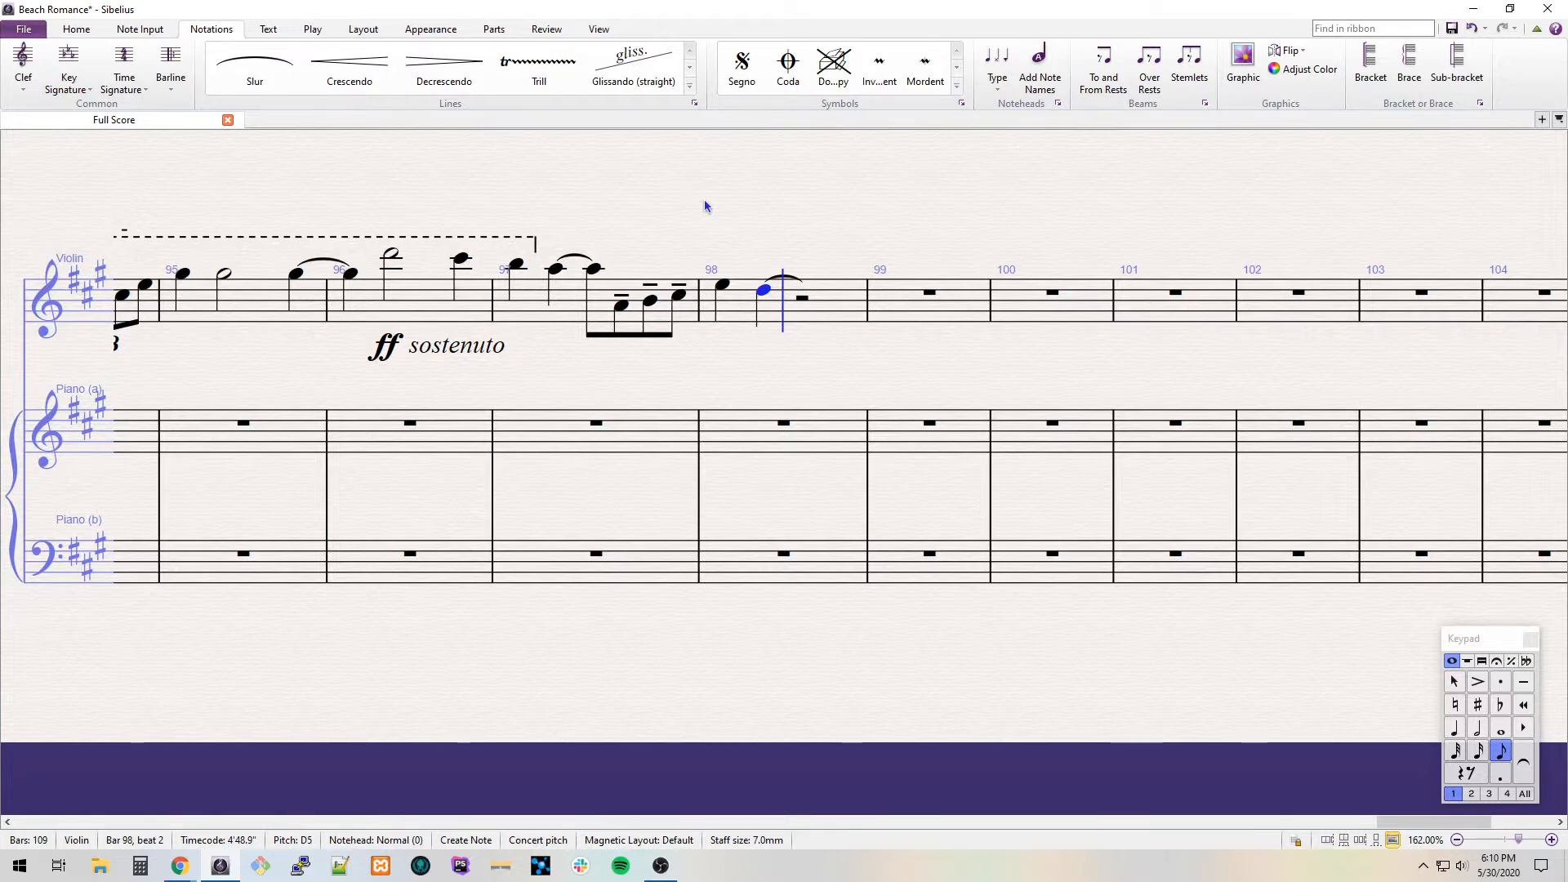
Complete violin bar 98 with the tied eighth D5 and tenuto eighths G, A and B, raising those three an octave.
{"action": "key", "text": "d"}
{"action": "key", "text": "KP_Subtract"}
{"action": "key", "text": "g"}
{"action": "key", "text": "a"}
{"action": "key", "text": "b"}
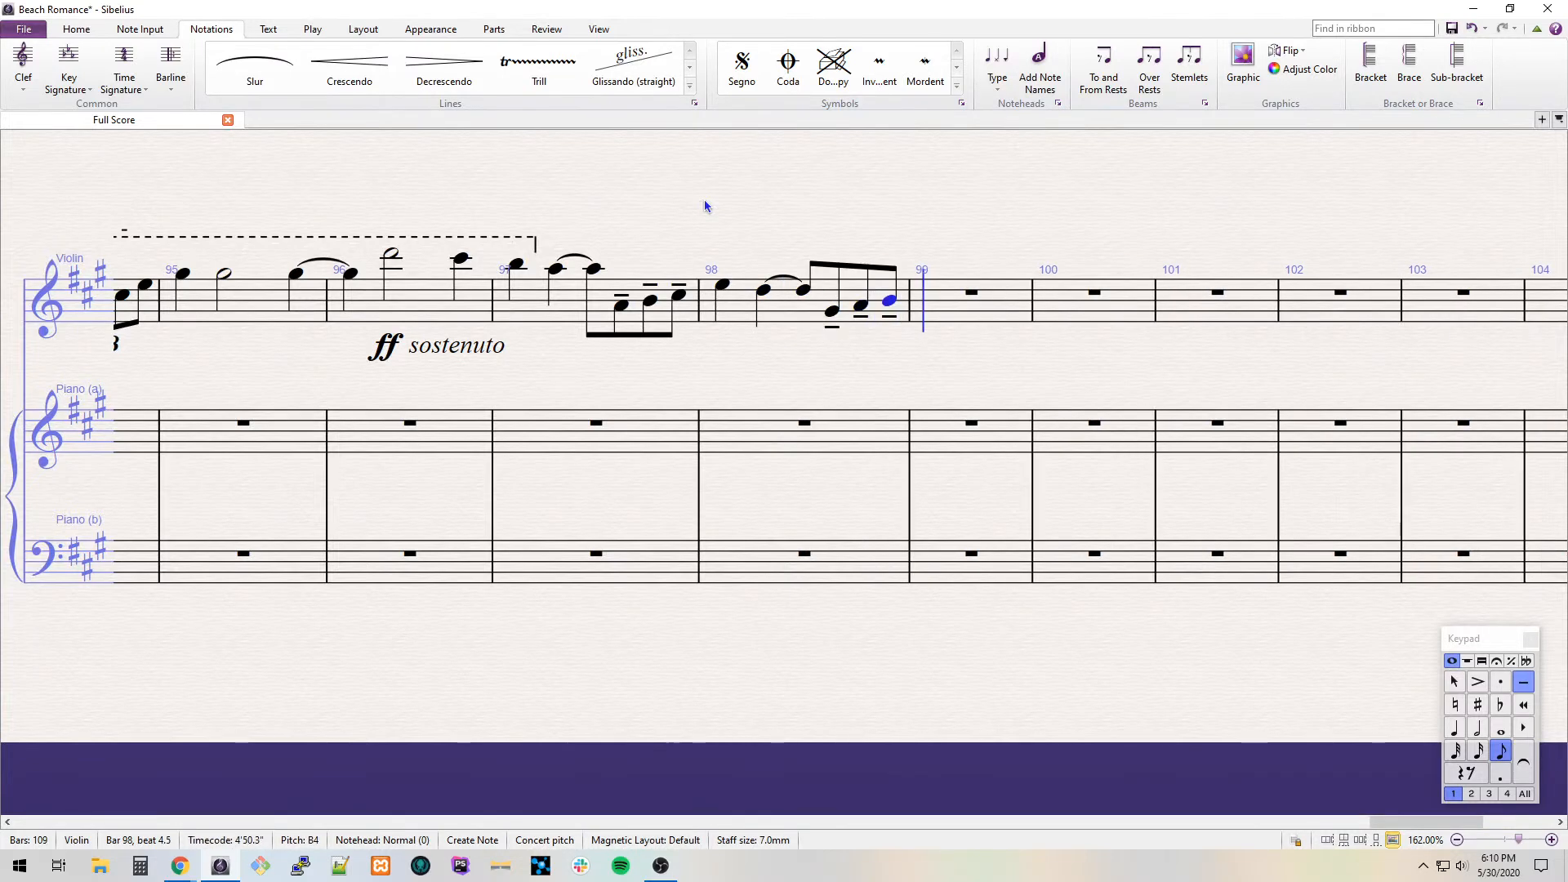
{"action": "key", "text": "shift+Left"}
{"action": "key", "text": "shift+Left"}
{"action": "key", "text": "ctrl+Up"}
{"action": "key", "text": "Left"}
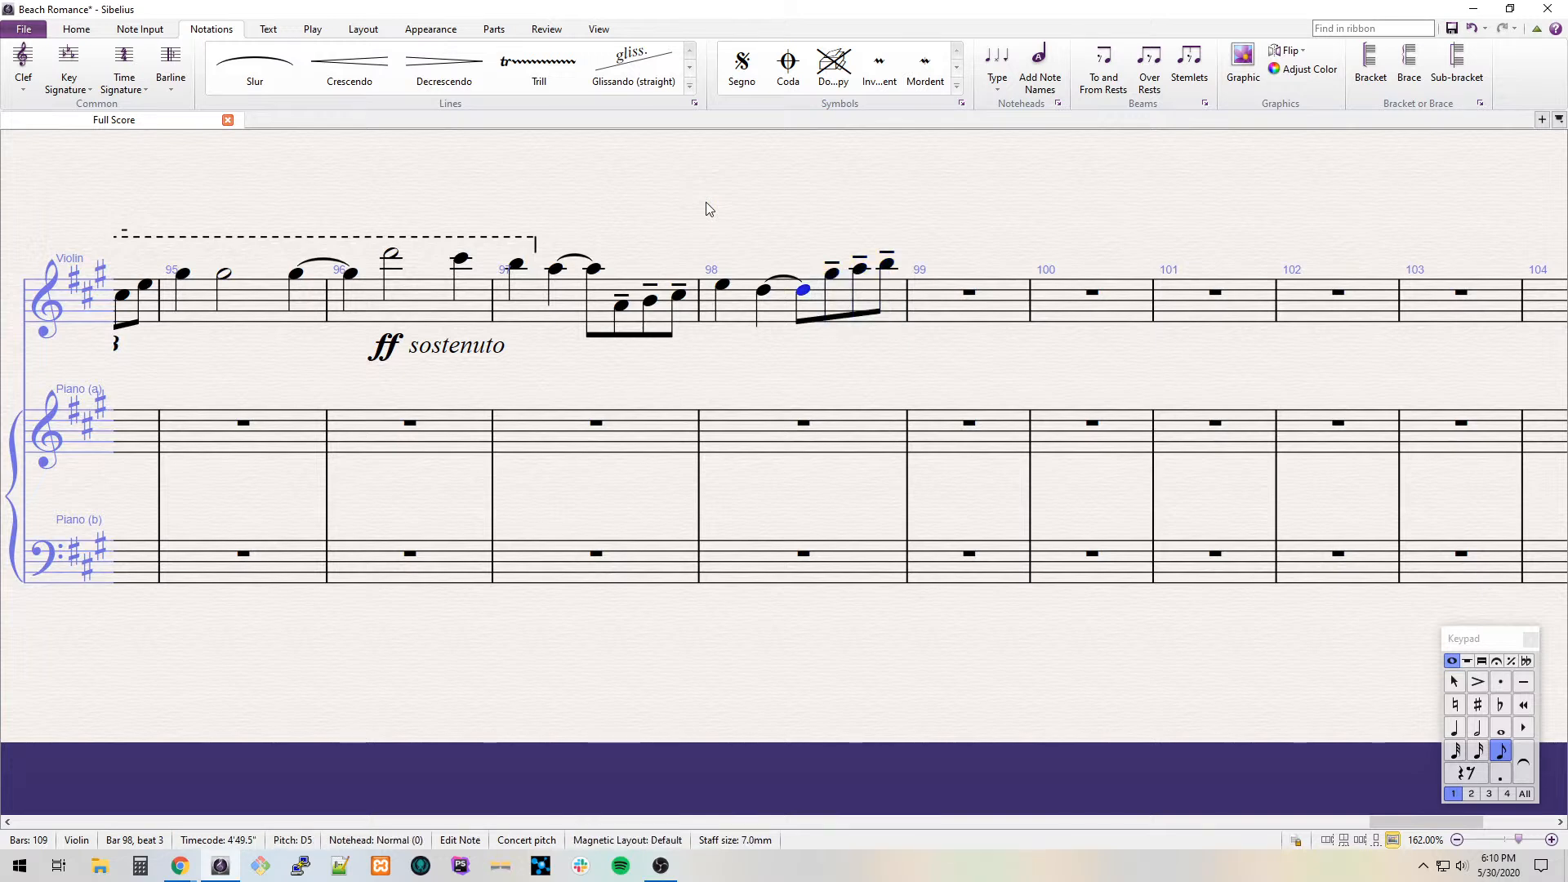
Extend the 8va line's end to beat 3 of bar 98 and slur the B to the tied A in violin bar 97.
{"action": "left_click_drag", "start_coordinate": [540, 245], "coordinate": [827, 265]}
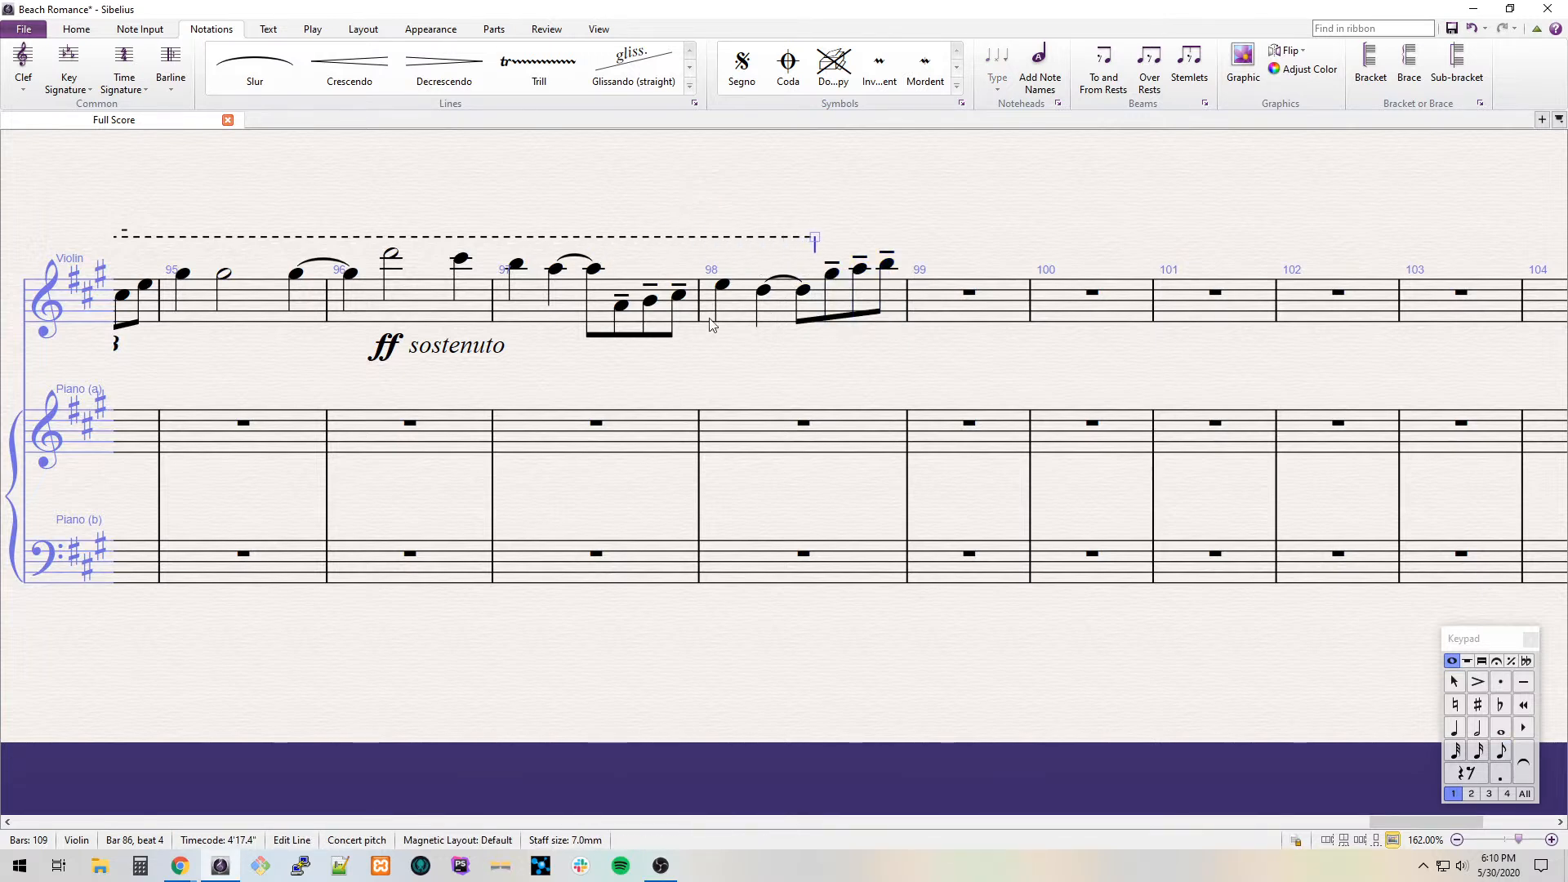
{"action": "left_click", "coordinate": [587, 302]}
{"action": "left_click", "coordinate": [516, 266]}
{"action": "key", "text": "s"}
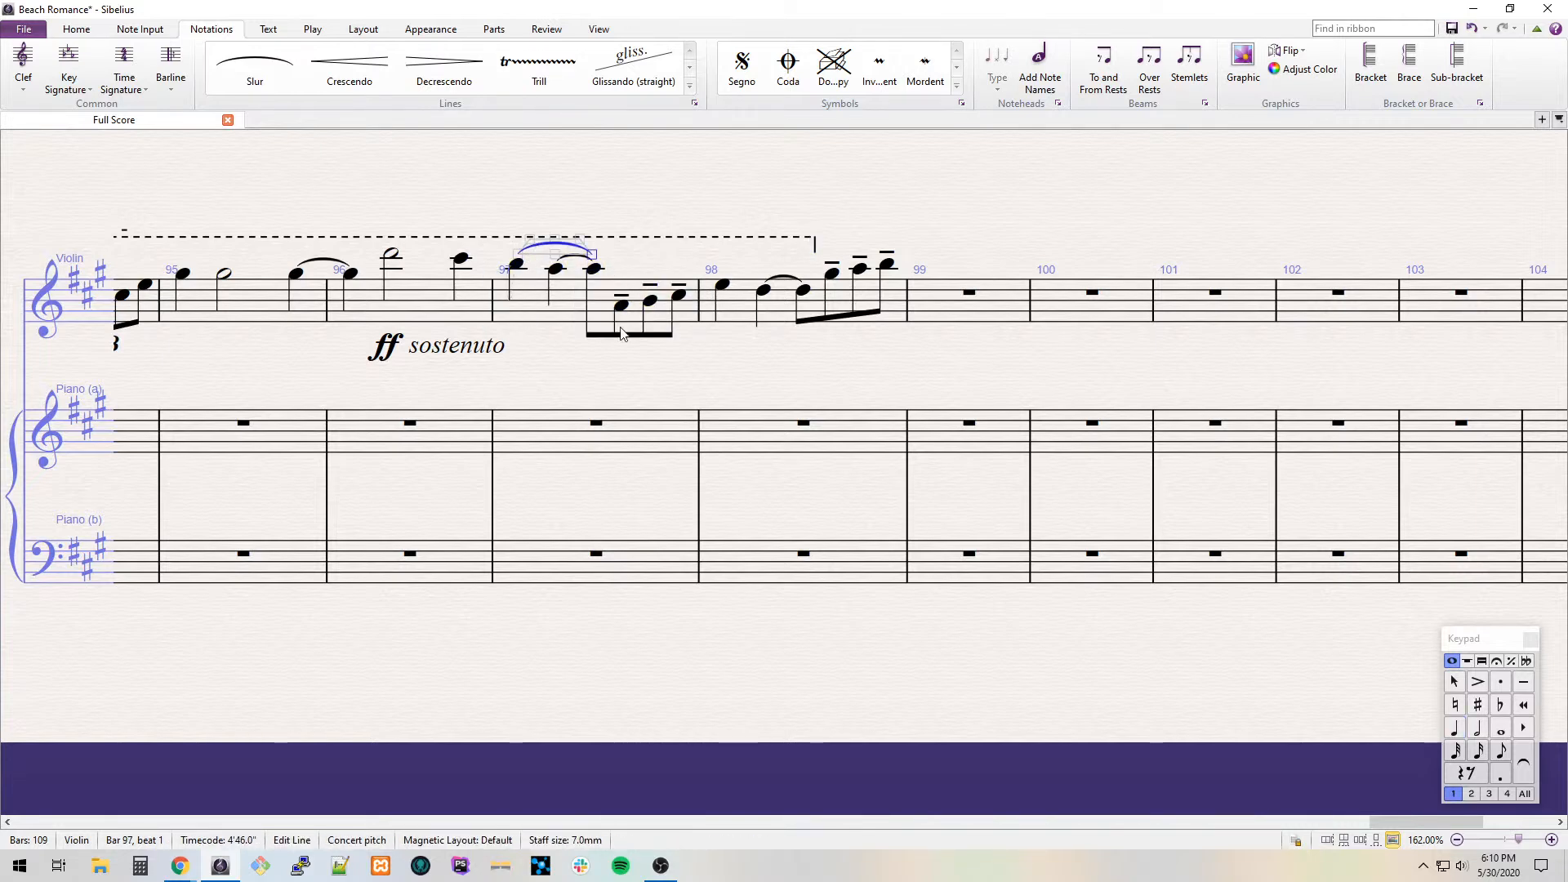
Start violin bar 99 with a dotted quarter D6 and mark it "sempre ff" below the staff.
{"action": "scroll", "coordinate": [621, 333], "scroll_direction": "right", "scroll_amount": 5}
{"action": "left_click", "coordinate": [611, 271]}
{"action": "left_click", "coordinate": [560, 301]}
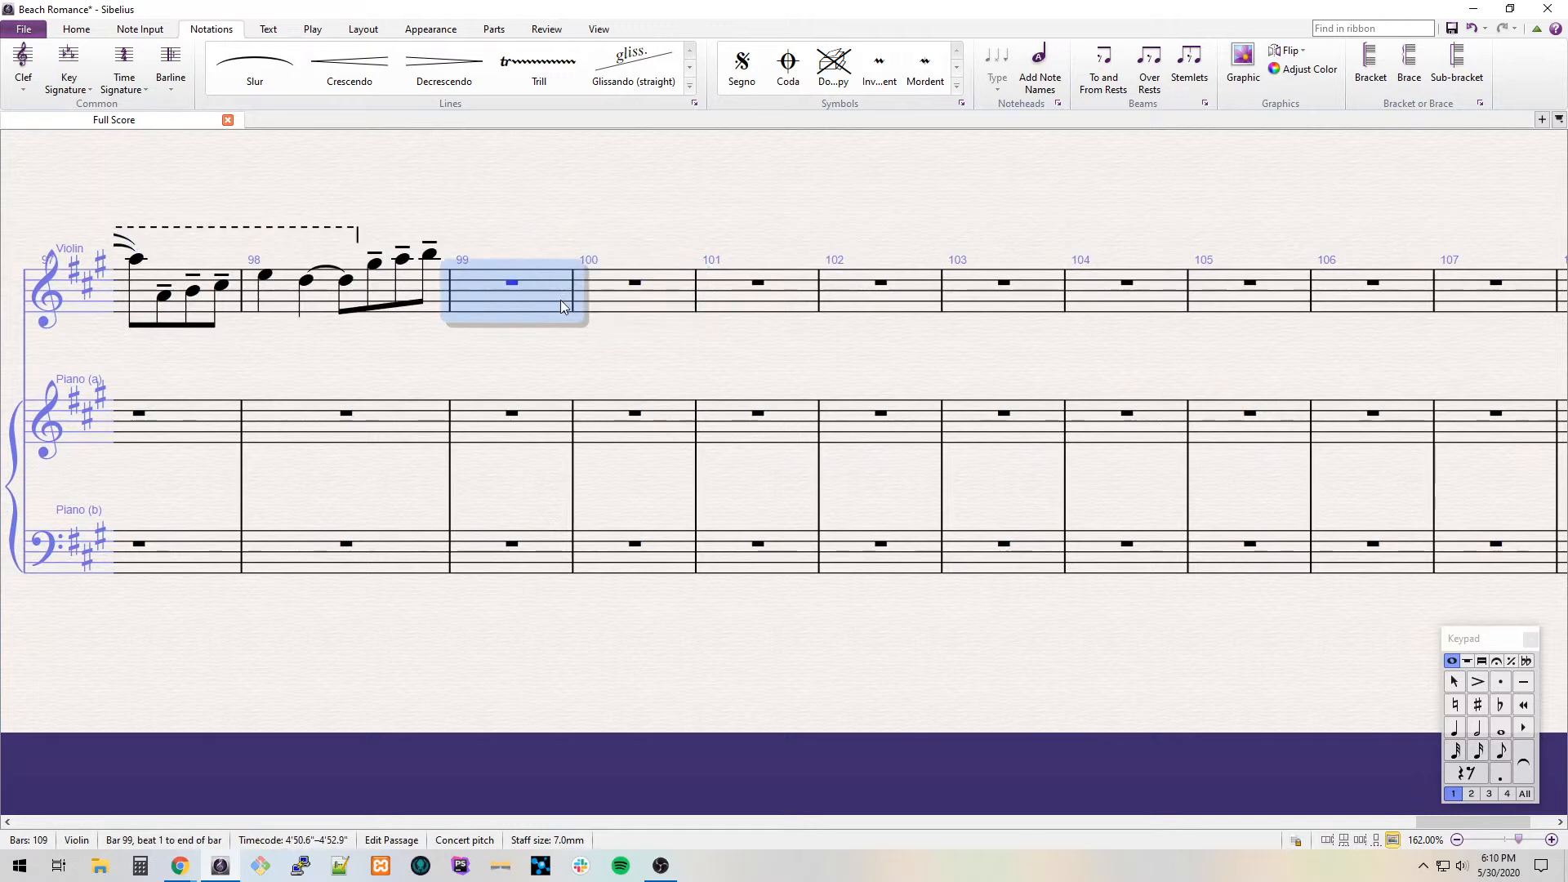
{"action": "key", "text": "d"}
{"action": "key", "text": "Escape"}
{"action": "key", "text": "period"}
{"action": "key", "text": "ctrl+e"}
{"action": "type", "text": "sempre"}
{"action": "key", "text": "ctrl+f"}
{"action": "key", "text": "ctrl+f"}
Complete violin bar 99 with a quarter A#5 and a quarter B5 slurred to an eighth F#5.
{"action": "left_click", "coordinate": [527, 287]}
{"action": "left_click", "coordinate": [526, 289]}
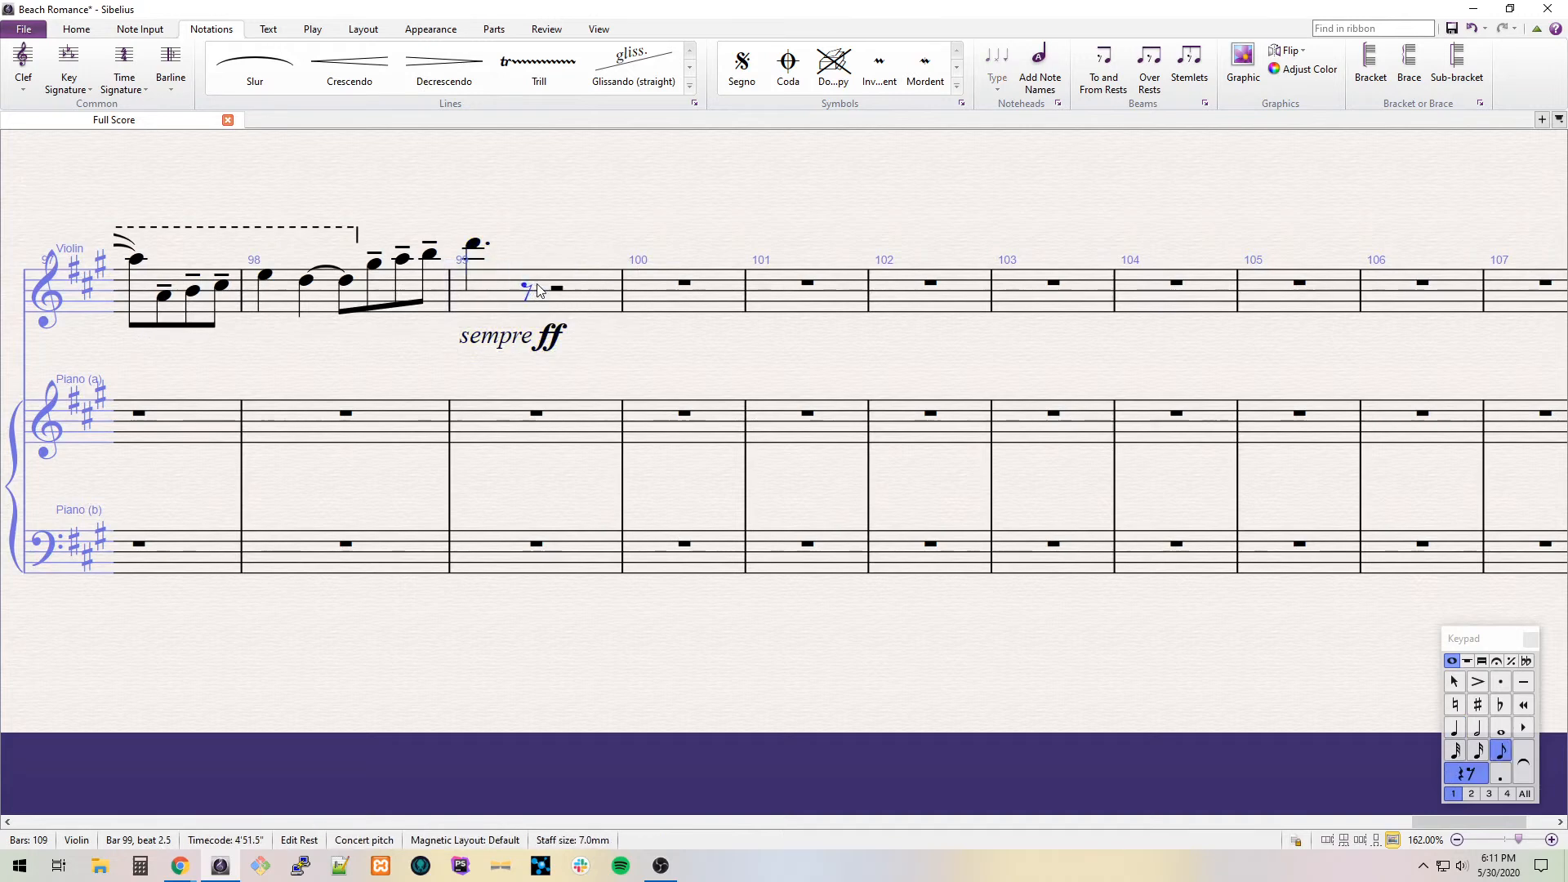
{"action": "key", "text": "4"}
{"action": "key", "text": "8"}
{"action": "key", "text": "a"}
{"action": "key", "text": "Right"}
{"action": "key", "text": "4"}
{"action": "key", "text": "b"}
{"action": "key", "text": "3"}
{"action": "key", "text": "f"}
{"action": "key", "text": "Left"}
{"action": "key", "text": "s"}
{"action": "key", "text": "Right"}
{"action": "key", "text": "Right"}
Start violin bar 100 with a quarter F#5, a quarter F natural tied to an eighth, and an eighth G#4.
{"action": "key", "text": "4"}
{"action": "key", "text": "f"}
{"action": "key", "text": "7"}
{"action": "key", "text": "f"}
{"action": "key", "text": "s"}
{"action": "key", "text": "3"}
{"action": "key", "text": "f"}
{"action": "key", "text": "g"}
{"action": "key", "text": "ctrl+Down"}
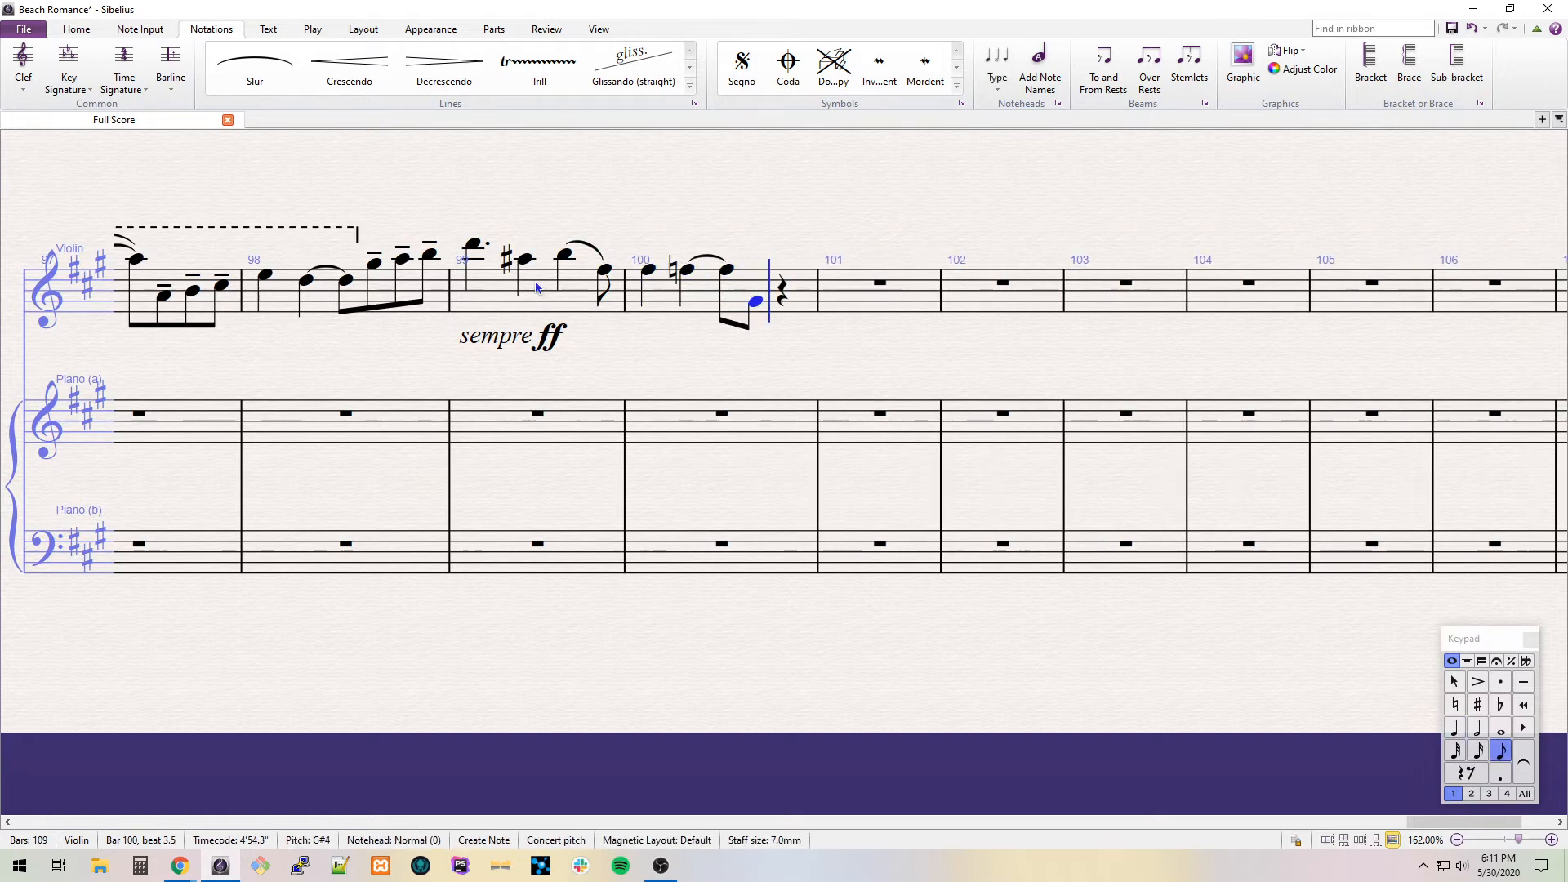
Complete violin bar 100 with a dotted eighth E5 and a sixteenth E5.
{"action": "key", "text": "period"}
{"action": "key", "text": "e"}
{"action": "key", "text": "ctrl+Up"}
{"action": "key", "text": "2"}
{"action": "key", "text": "e"}
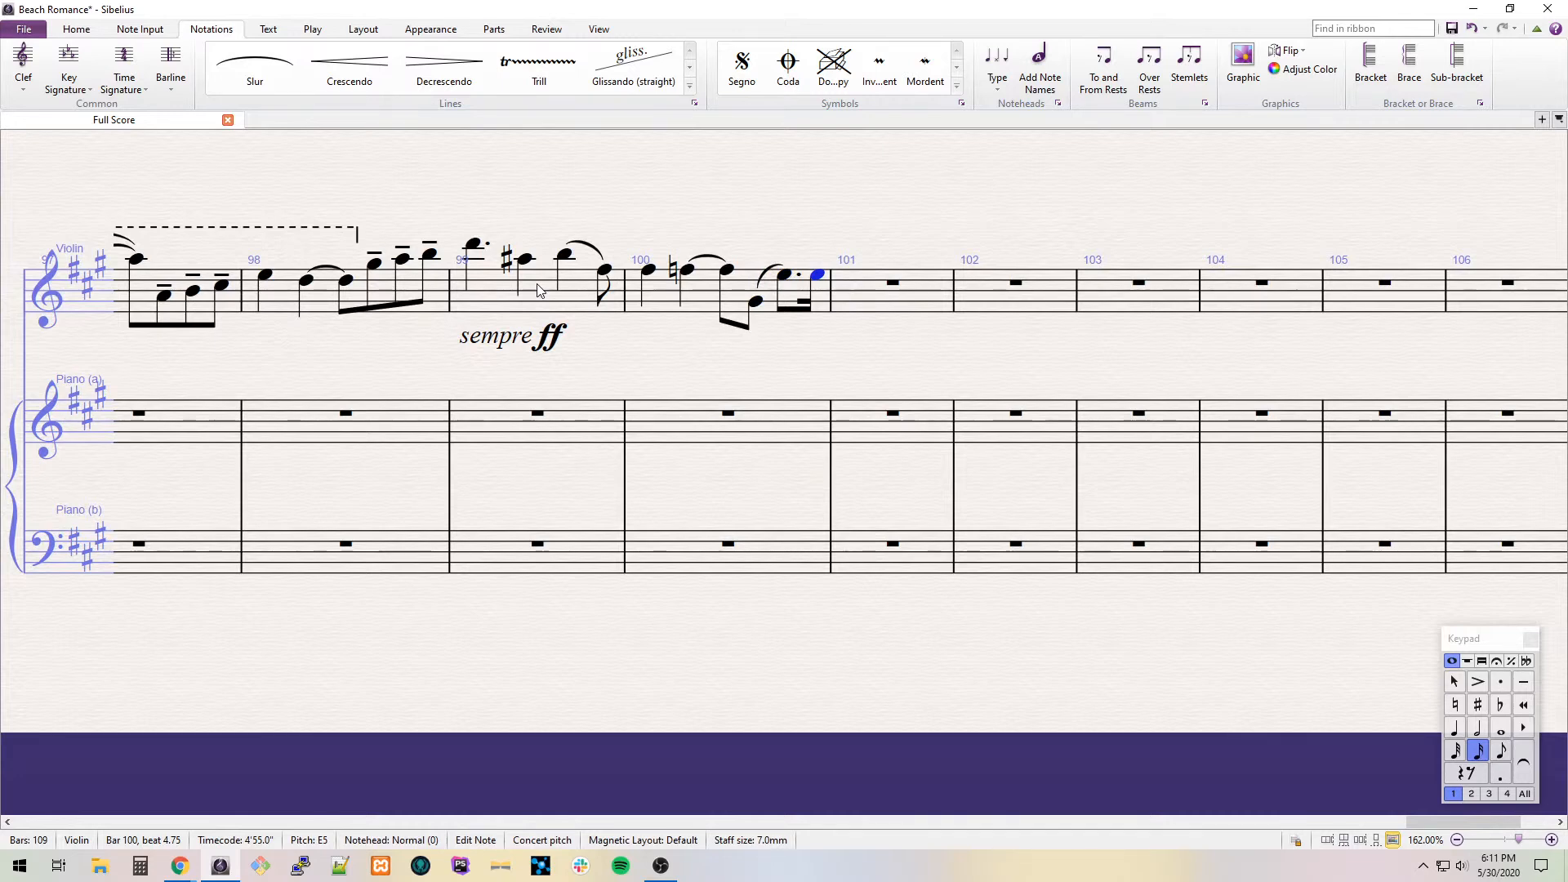
Add a crescendo hairpin under violin bar 100 from beat 3 to the dotted eighth, and slur the bar's first two notes.
{"action": "left_click", "coordinate": [725, 271]}
{"action": "left_click", "coordinate": [786, 275], "text": "shift"}
{"action": "key", "text": "shift+h"}
{"action": "key", "text": "ctrl+z"}
{"action": "key", "text": "h"}
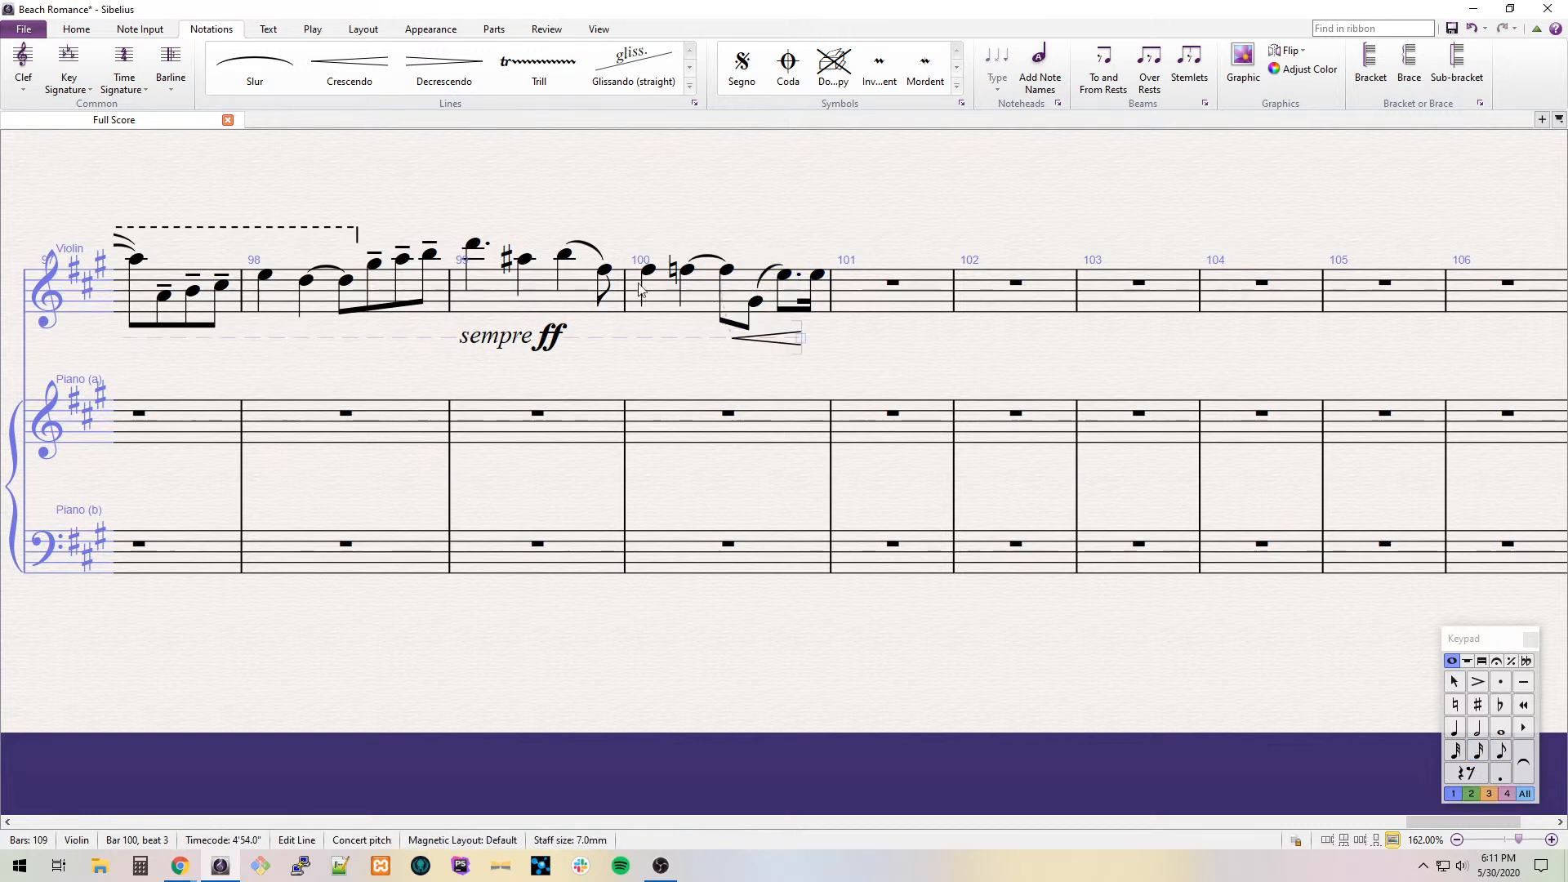
{"action": "left_click", "coordinate": [643, 272]}
{"action": "key", "text": "s"}
Start violin bar 101 with a half note E5 tied to an eighth E5.
{"action": "scroll", "coordinate": [802, 260], "scroll_direction": "right", "scroll_amount": 10}
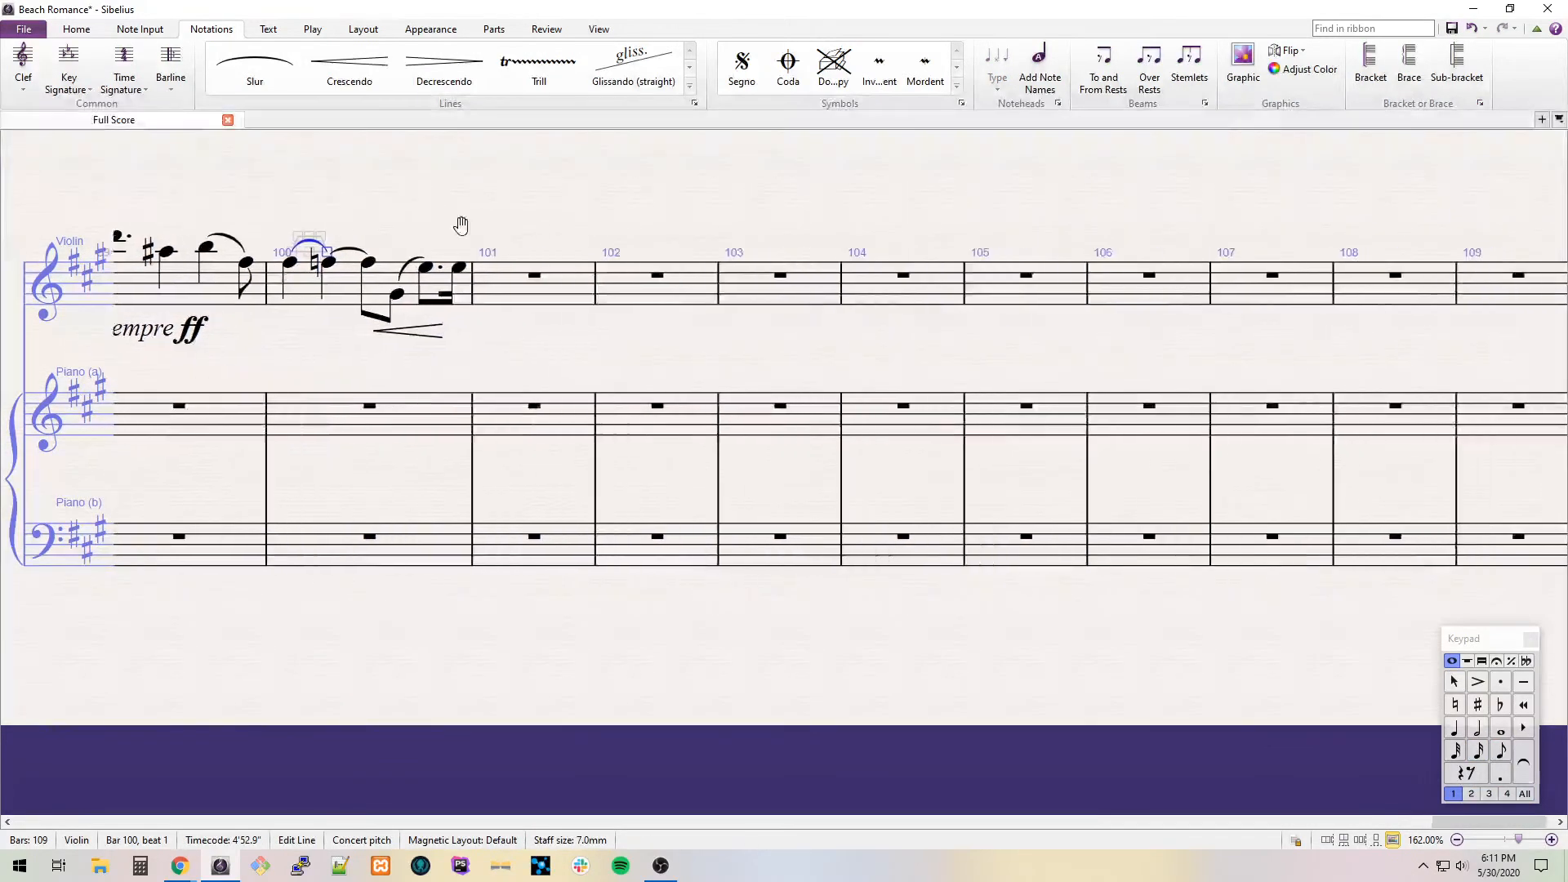
{"action": "left_click", "coordinate": [346, 304]}
{"action": "left_click_drag", "start_coordinate": [337, 201], "coordinate": [495, 169]}
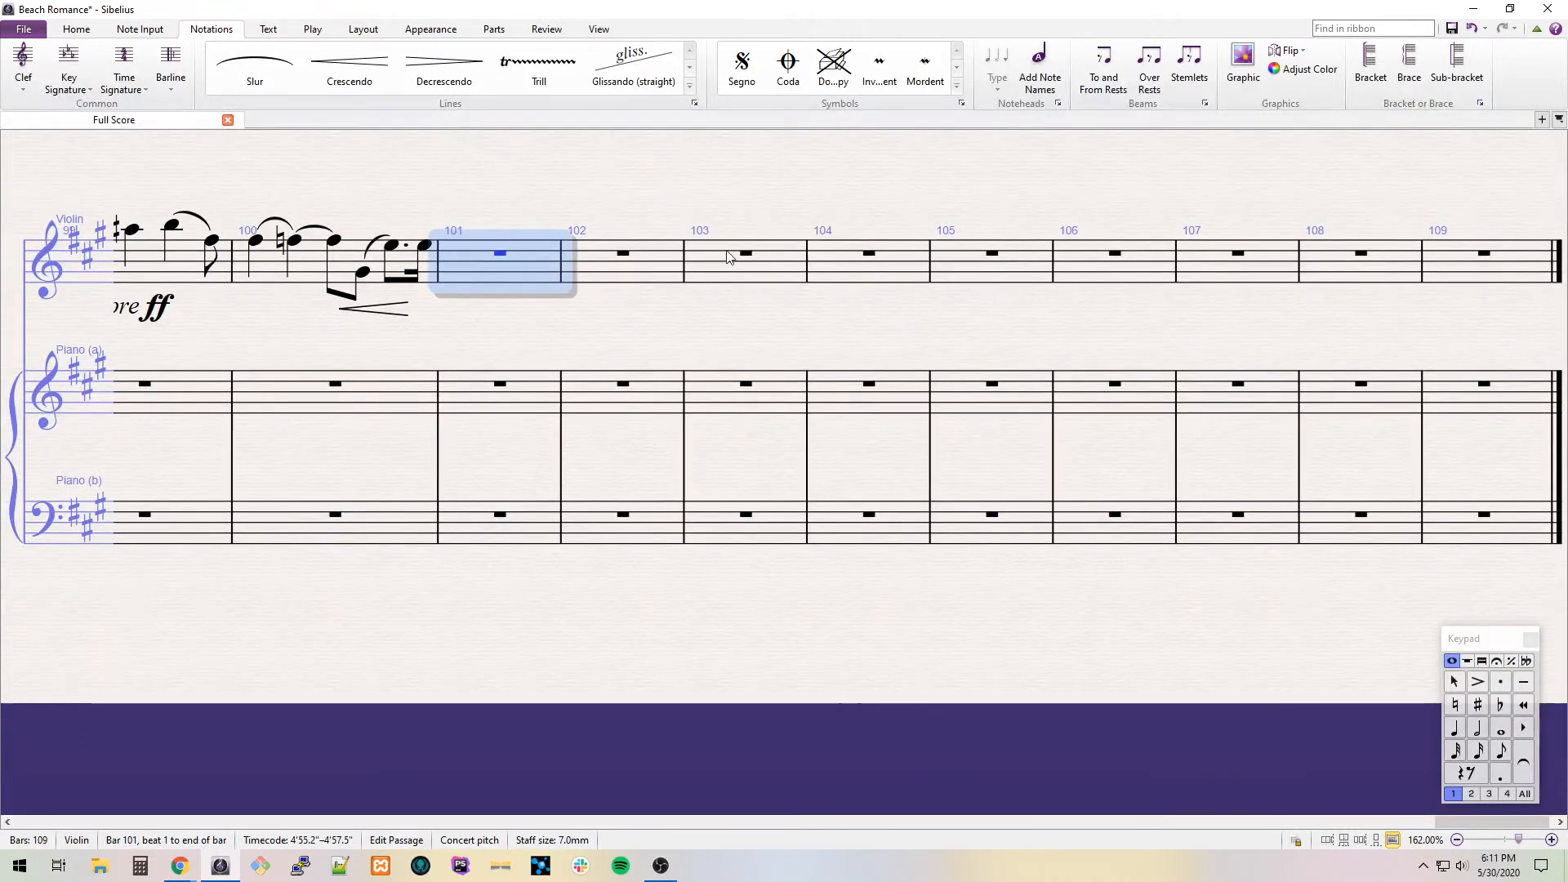
{"action": "key", "text": "n"}
{"action": "key", "text": "KP_5"}
{"action": "key", "text": "e"}
{"action": "key", "text": "KP_Enter"}
{"action": "key", "text": "KP_3"}
{"action": "key", "text": "e"}
Complete violin bar 101 with eighths A4, B4 and C#5 joined by a slur.
{"action": "key", "text": "a"}
{"action": "key", "text": "ctrl+Down"}
{"action": "key", "text": "b"}
{"action": "key", "text": "c"}
{"action": "key", "text": "shift+Left"}
{"action": "key", "text": "shift+Left"}
{"action": "key", "text": "s"}
{"action": "key", "text": "Escape"}
Start violin bar 102 with a quarter C#5 and a quarter A4 tied to an eighth A4.
{"action": "key", "text": "Right"}
{"action": "key", "text": "Right"}
{"action": "key", "text": "Right"}
{"action": "key", "text": "KP_4"}
{"action": "key", "text": "c"}
{"action": "key", "text": "a"}
{"action": "key", "text": "KP_Enter"}
{"action": "key", "text": "KP_3"}
{"action": "key", "text": "a"}
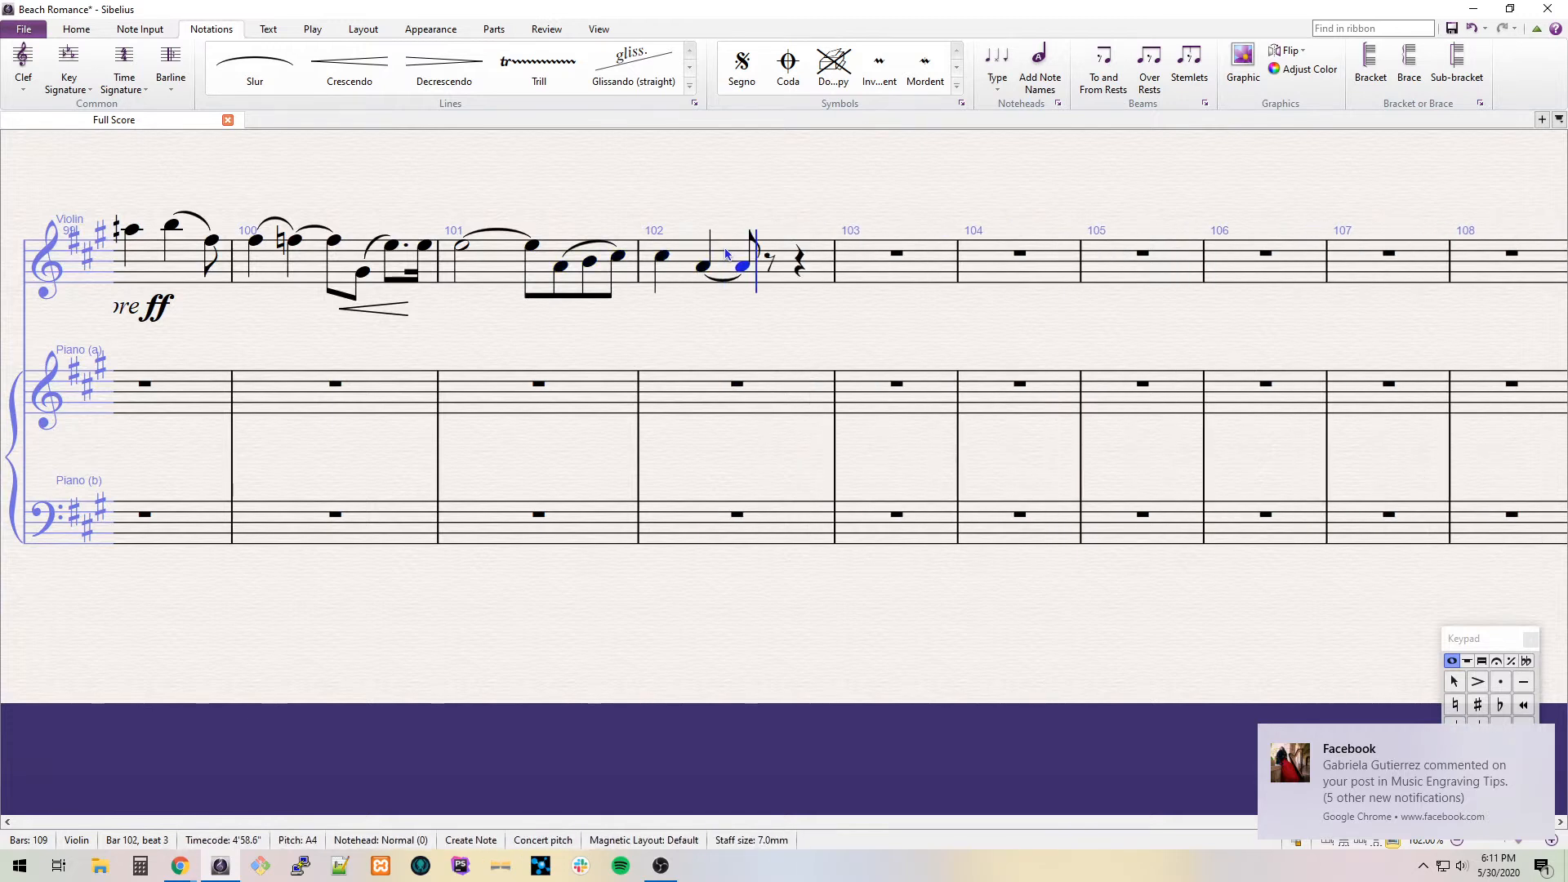
Complete violin bar 102 with eighths C#4, D4 and E4, with tenuto marks on the last two.
{"action": "key", "text": "c"}
{"action": "key", "text": "ctrl+Down"}
{"action": "key", "text": "KP_Subtract"}
{"action": "key", "text": "d"}
{"action": "key", "text": "e"}
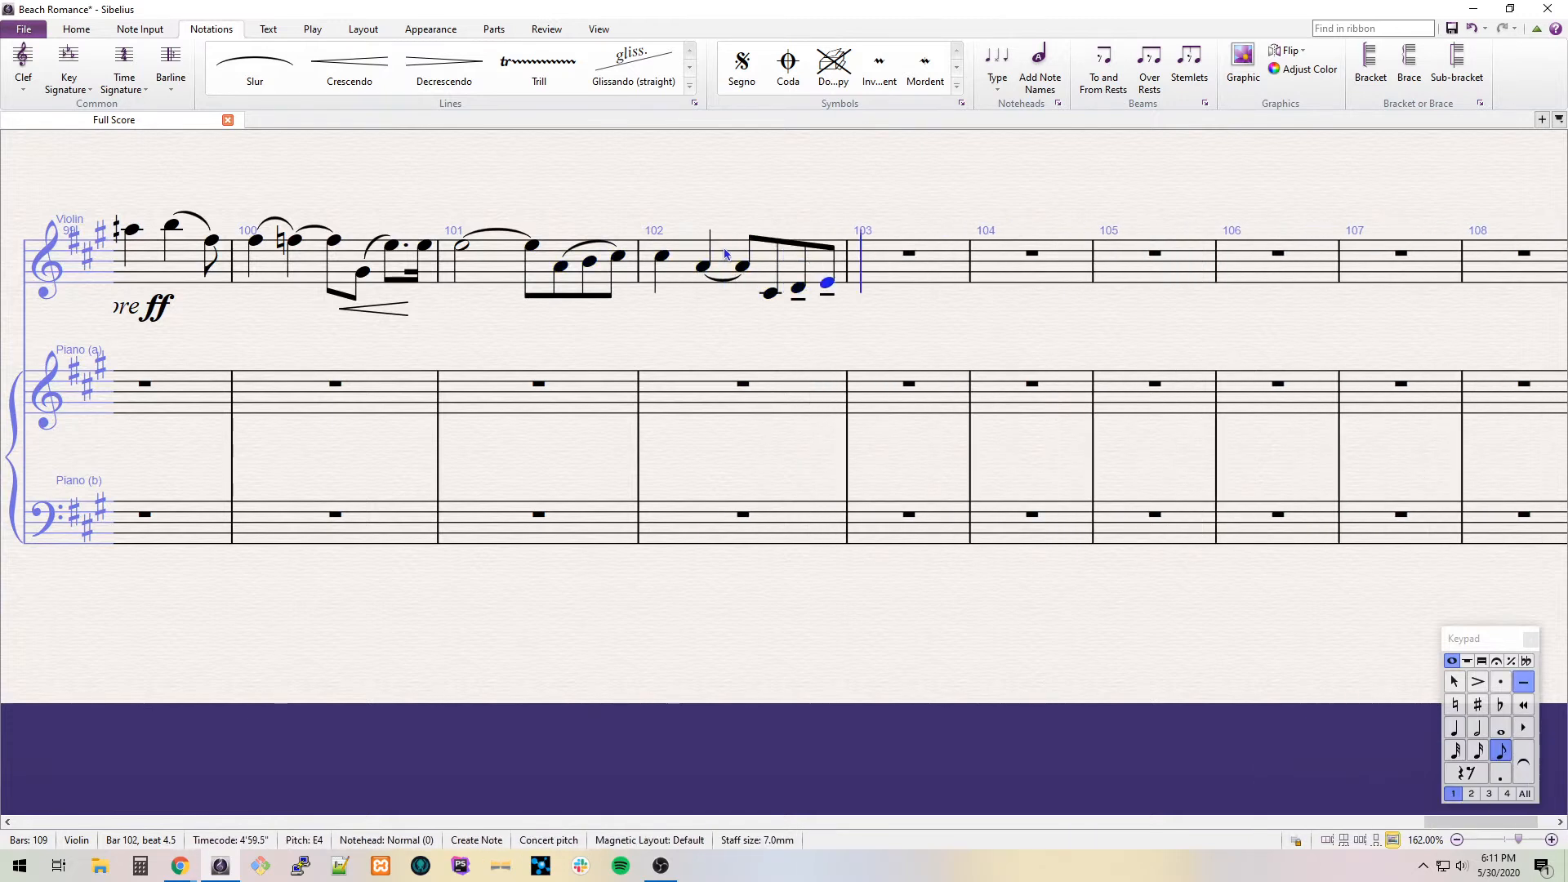
Add the technique text "sul G" above the low C# at beat 3.5 of violin bar 102.
{"action": "key", "text": "Left"}
{"action": "key", "text": "Left"}
{"action": "key", "text": "ctrl+t"}
{"action": "type", "text": "sul F"}
{"action": "key", "text": "BackSpace"}
{"action": "type", "text": "G"}
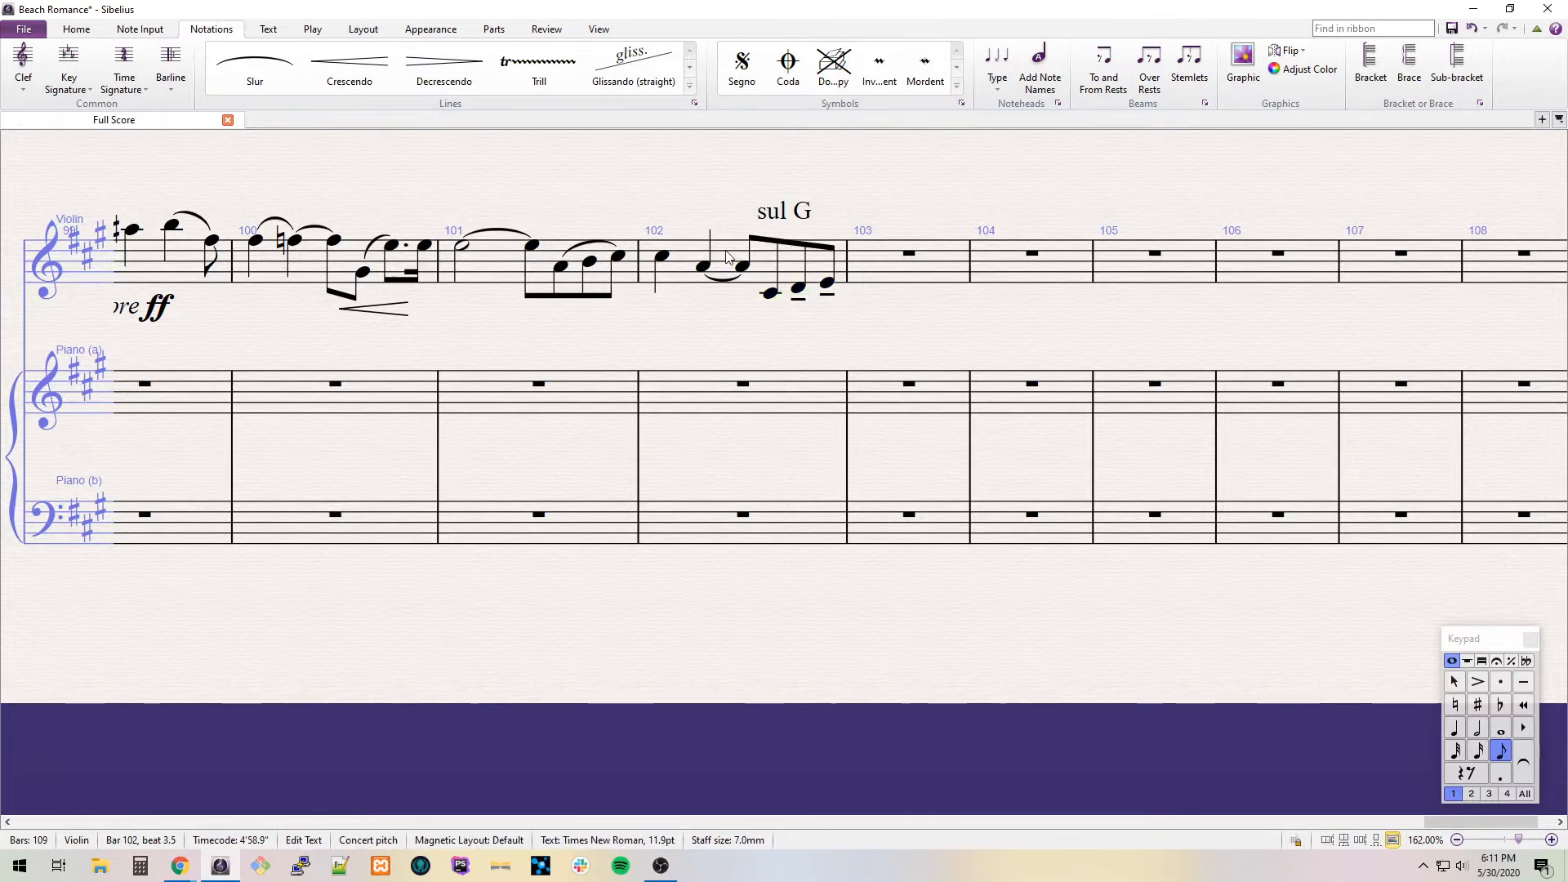
Add a slur from the quarter A4 on beat 2 to the low C#4 in violin bar 102.
{"action": "left_click", "coordinate": [709, 283]}
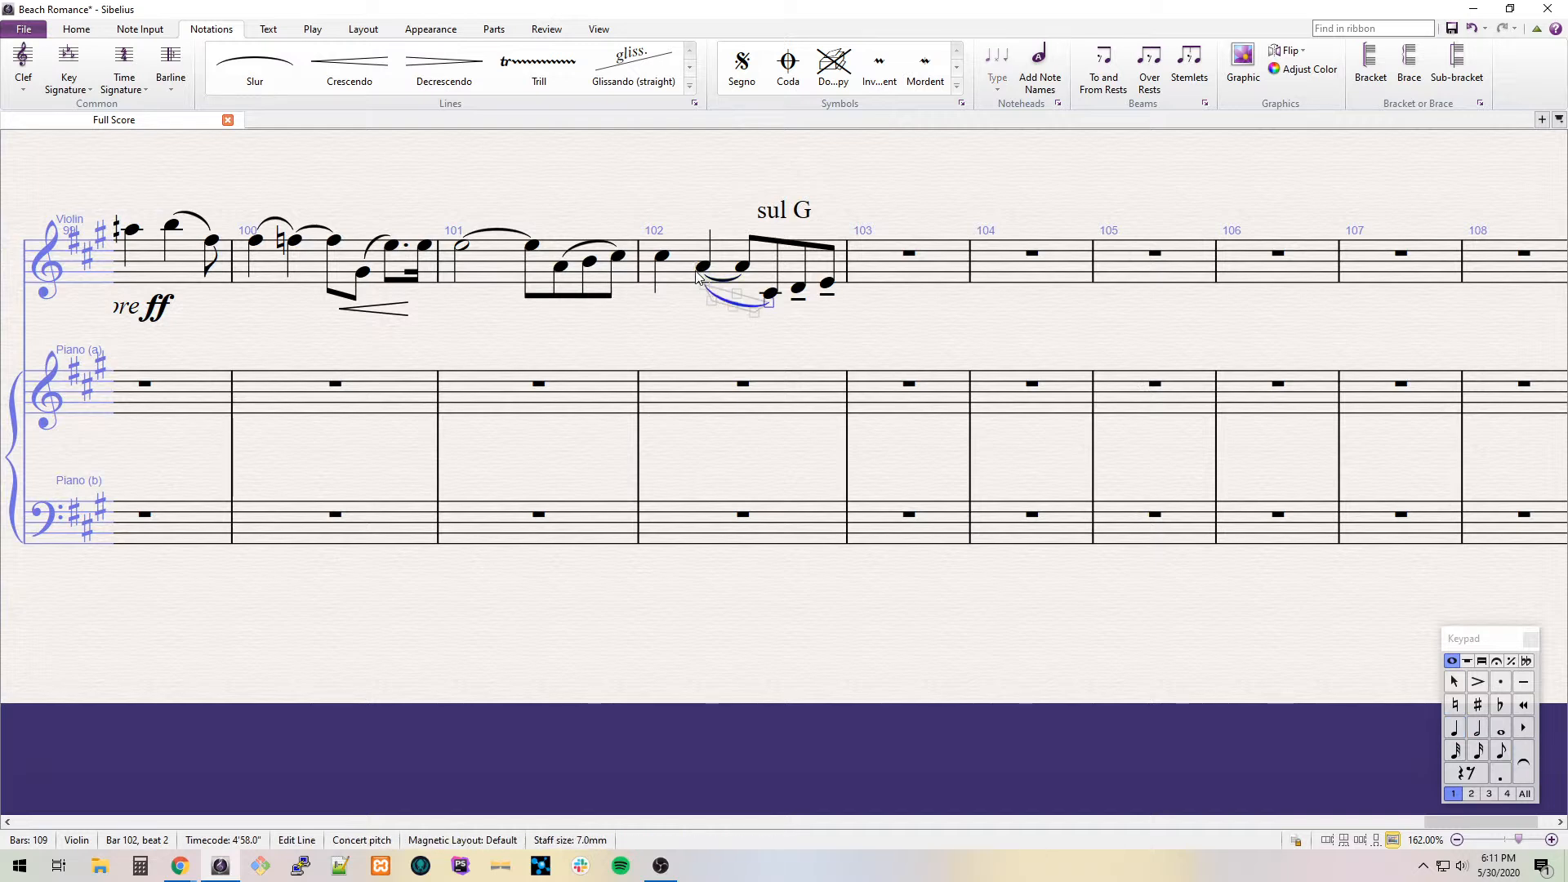
{"action": "left_click", "coordinate": [553, 269]}
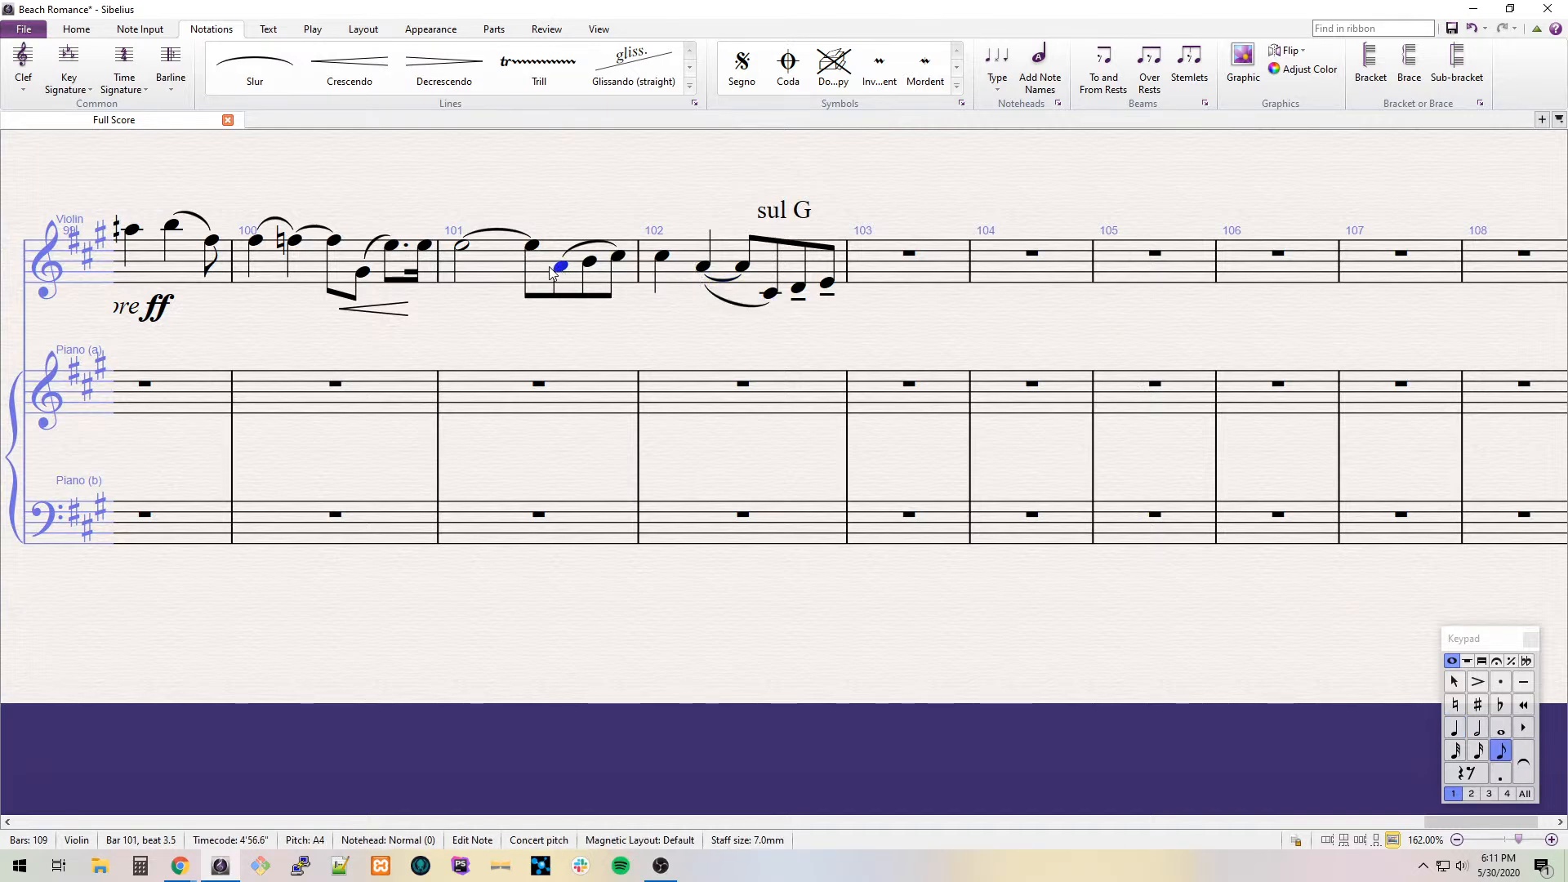
{"action": "left_click_drag", "start_coordinate": [760, 320], "coordinate": [525, 325]}
Start violin bar 103 with a quarter E#4 followed by eighths F#4, G#4, B4 and A4.
{"action": "left_click", "coordinate": [645, 274]}
{"action": "key", "text": "4"}
{"action": "key", "text": "8"}
{"action": "key", "text": "e"}
{"action": "key", "text": "3"}
{"action": "key", "text": "f"}
{"action": "key", "text": "g"}
{"action": "key", "text": "b"}
{"action": "key", "text": "a"}
Complete violin bar 103 with a triplet made of an eighth G#4, a dotted eighth F#4 and a sixteenth C#4.
{"action": "key", "text": "g"}
{"action": "key", "text": "ctrl+3"}
{"action": "key", "text": "f"}
{"action": "key", "text": "period"}
{"action": "key", "text": "2"}
{"action": "key", "text": "c"}
Fill violin bar 104 with a dotted half C#4 slurred to a quarter B3.
{"action": "key", "text": "5"}
{"action": "key", "text": "period"}
{"action": "key", "text": "c"}
{"action": "key", "text": "4"}
{"action": "key", "text": "b"}
{"action": "key", "text": "Left"}
{"action": "key", "text": "s"}
Add the expression text "molto" below the start of violin bar 104.
{"action": "key", "text": "ctrl+e"}
{"action": "type", "text": "molto"}
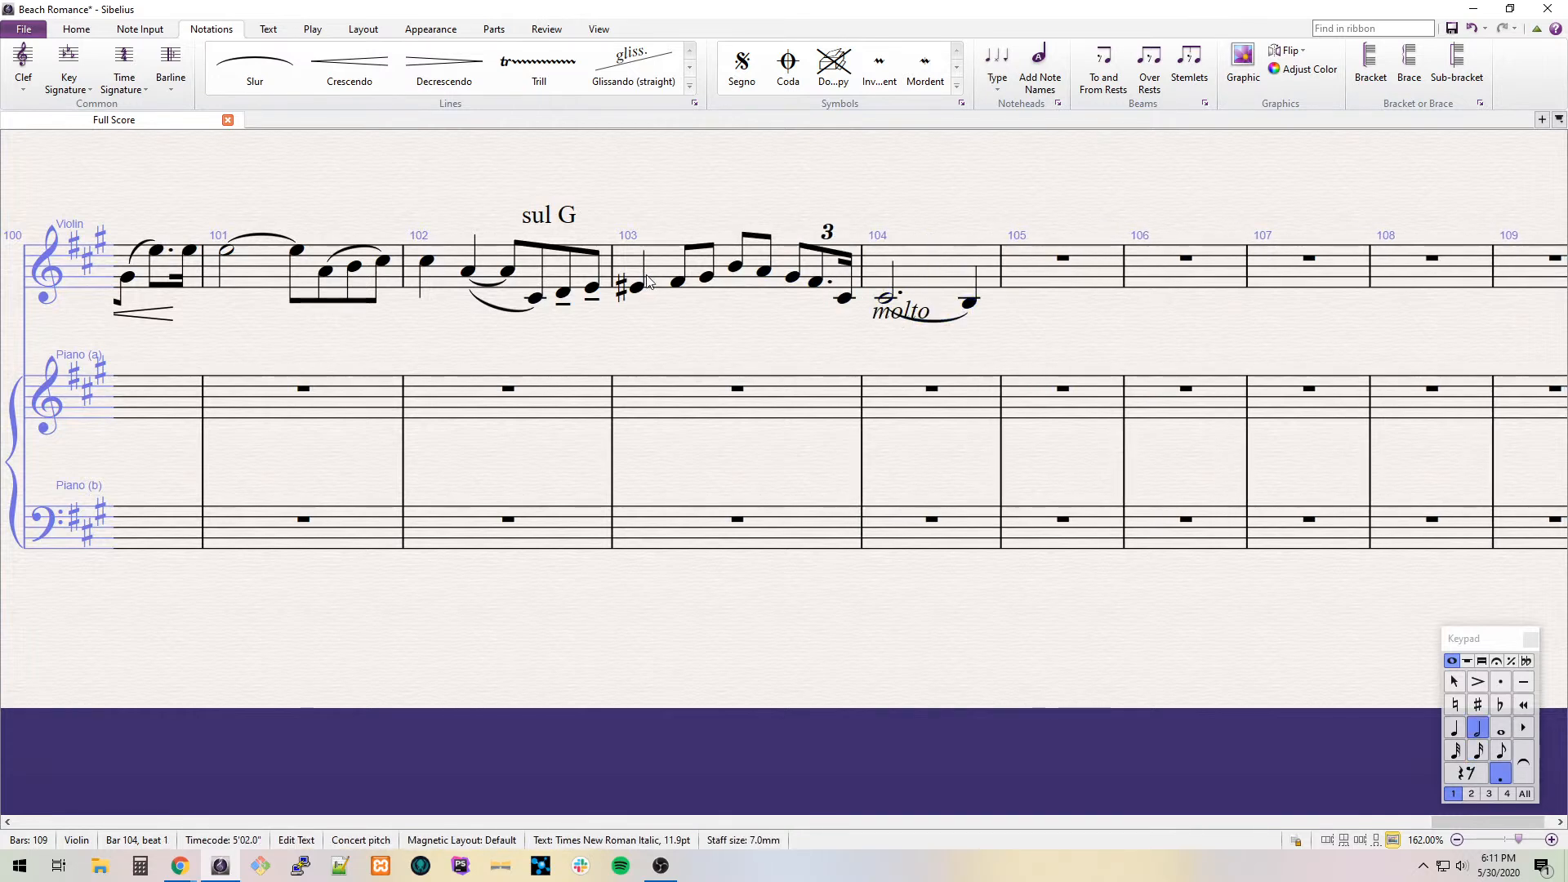
{"action": "key", "text": "Escape"}
Add a "rit." line above violin bar 103, spanning the whole bar.
{"action": "left_click", "coordinate": [690, 283]}
{"action": "key", "text": "l"}
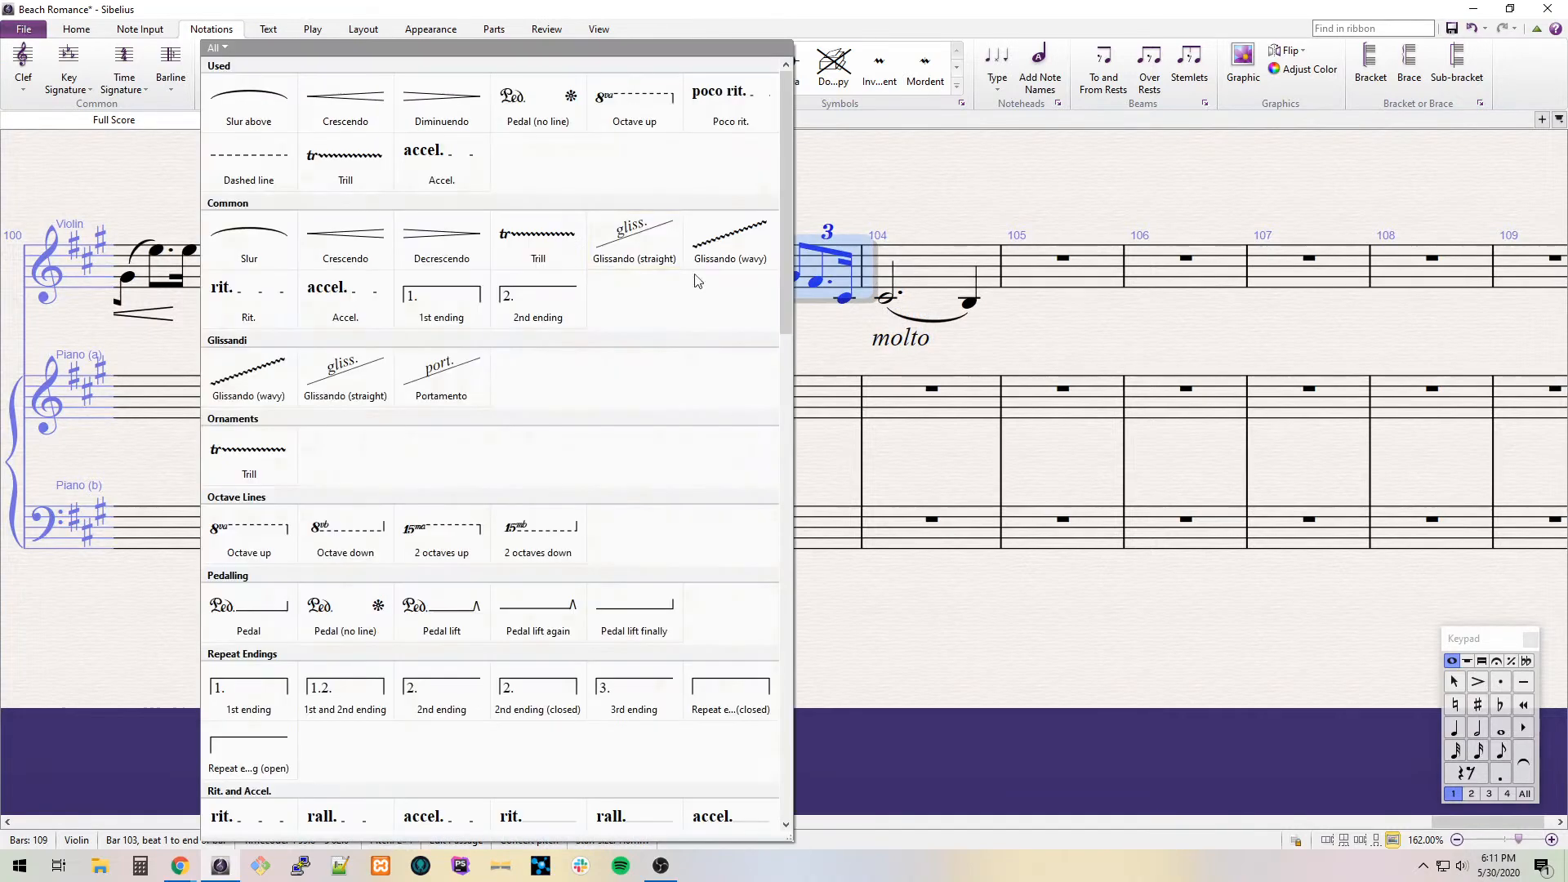
{"action": "left_click", "coordinate": [263, 306]}
{"action": "left_click_drag", "start_coordinate": [655, 211], "coordinate": [642, 210]}
Add the tempo text "molto" above bar 104 after the rit. line, and delete the italic "molto" below the staff.
{"action": "left_click", "coordinate": [918, 273]}
{"action": "key", "text": "ctrl+alt+t"}
{"action": "type", "text": "molto"}
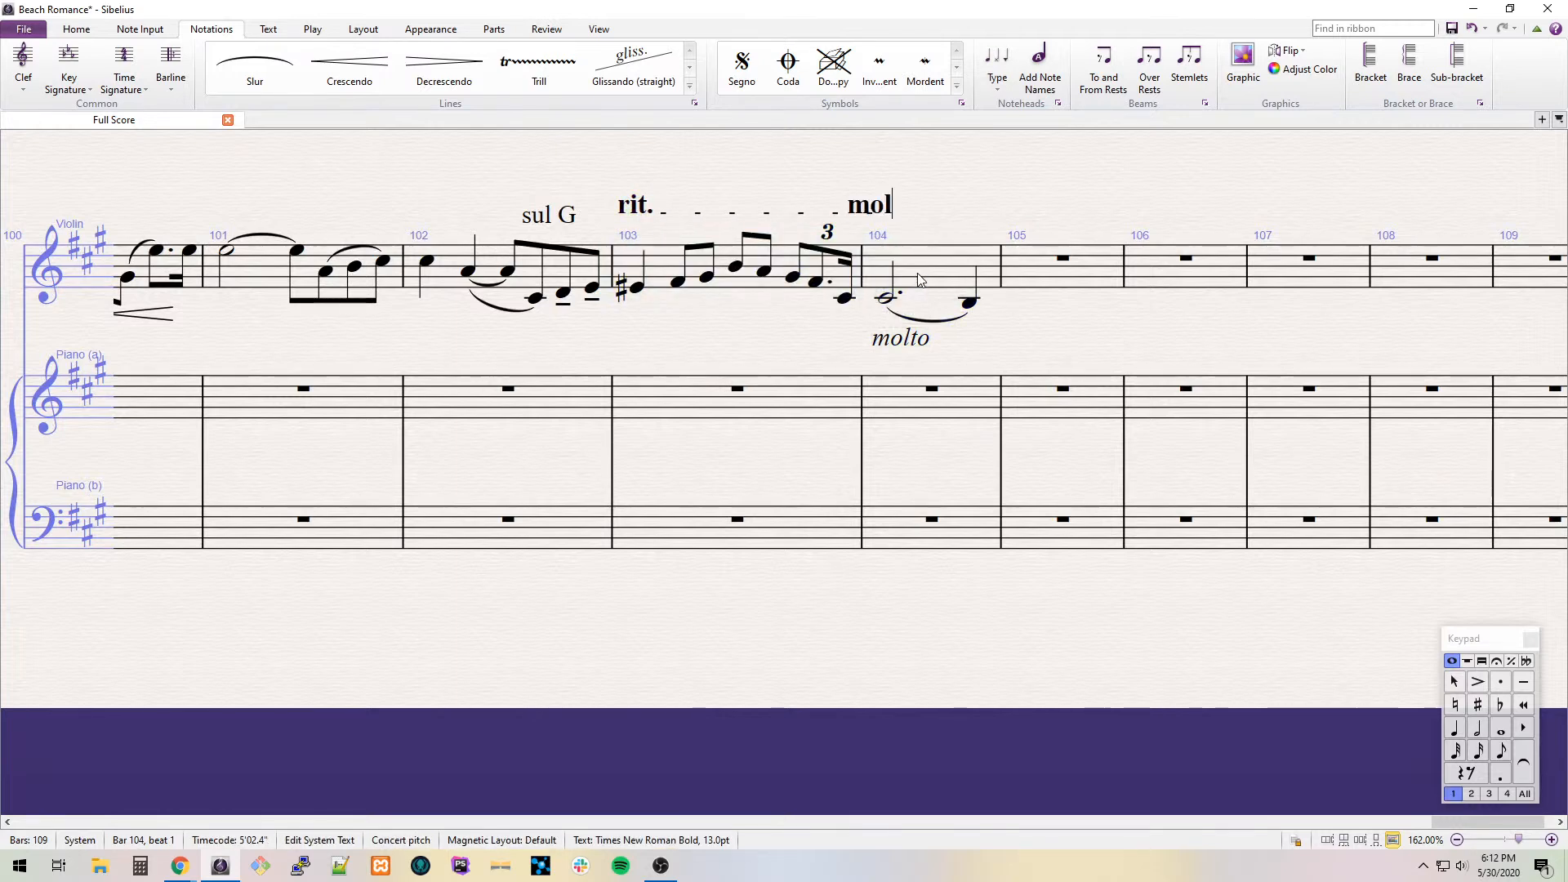
{"action": "left_click", "coordinate": [907, 341]}
{"action": "key", "text": "Delete"}
{"action": "left_click_drag", "start_coordinate": [897, 214], "coordinate": [929, 214]}
Add tenuto marks to the five notes from F#4 on beat 2 through the triplet's G#4 in violin bar 103.
{"action": "left_click", "coordinate": [639, 289]}
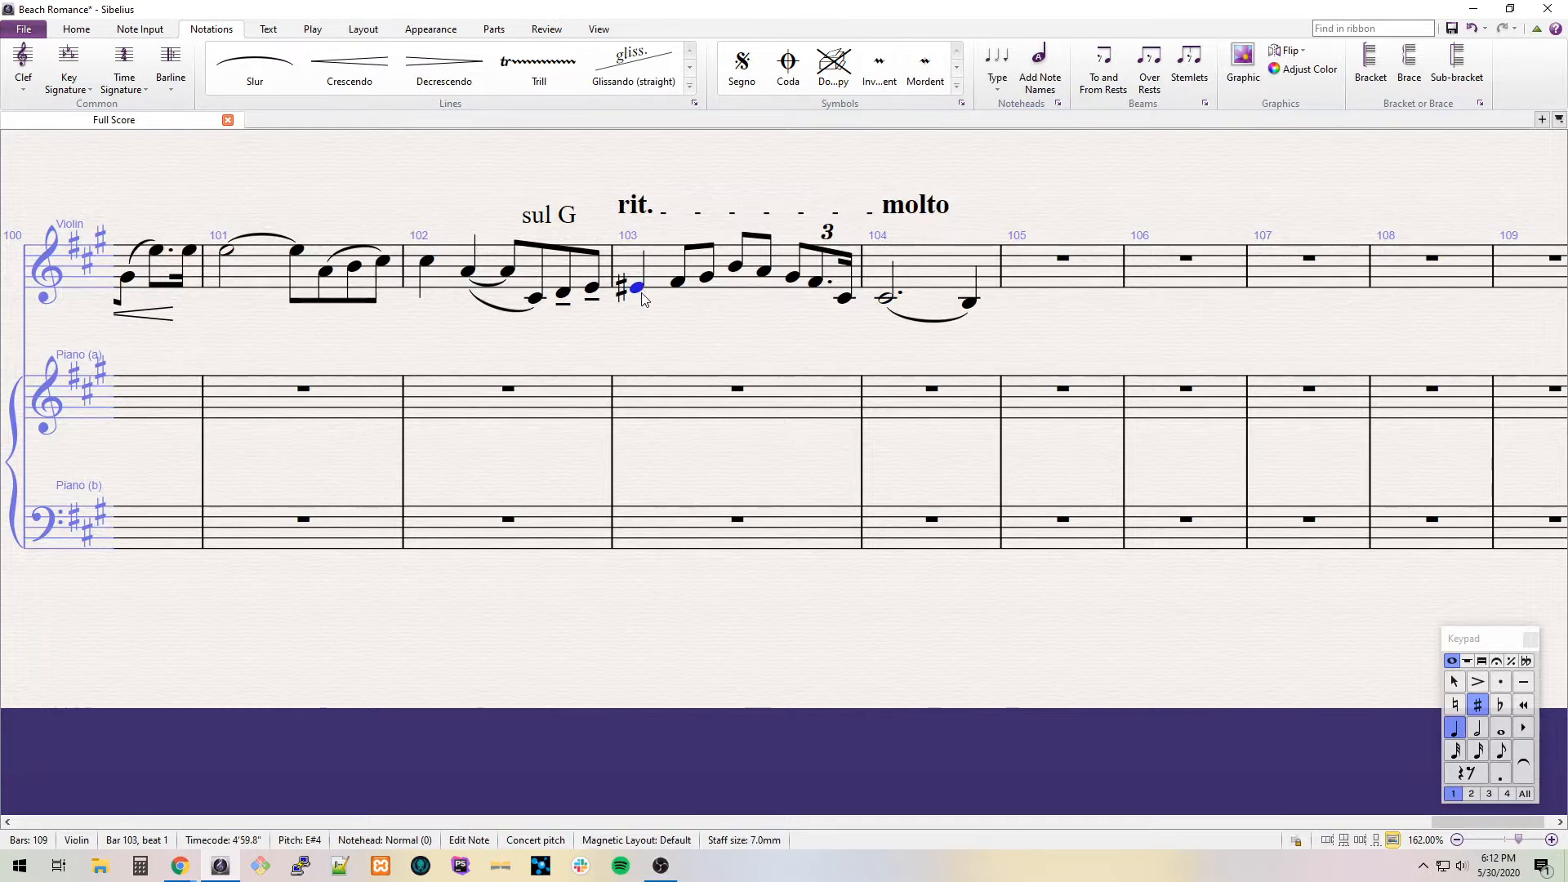
{"action": "key", "text": "Right"}
{"action": "key", "text": "shift+Right"}
{"action": "key", "text": "shift+Right"}
{"action": "key", "text": "shift+Right"}
{"action": "key", "text": "shift+Right"}
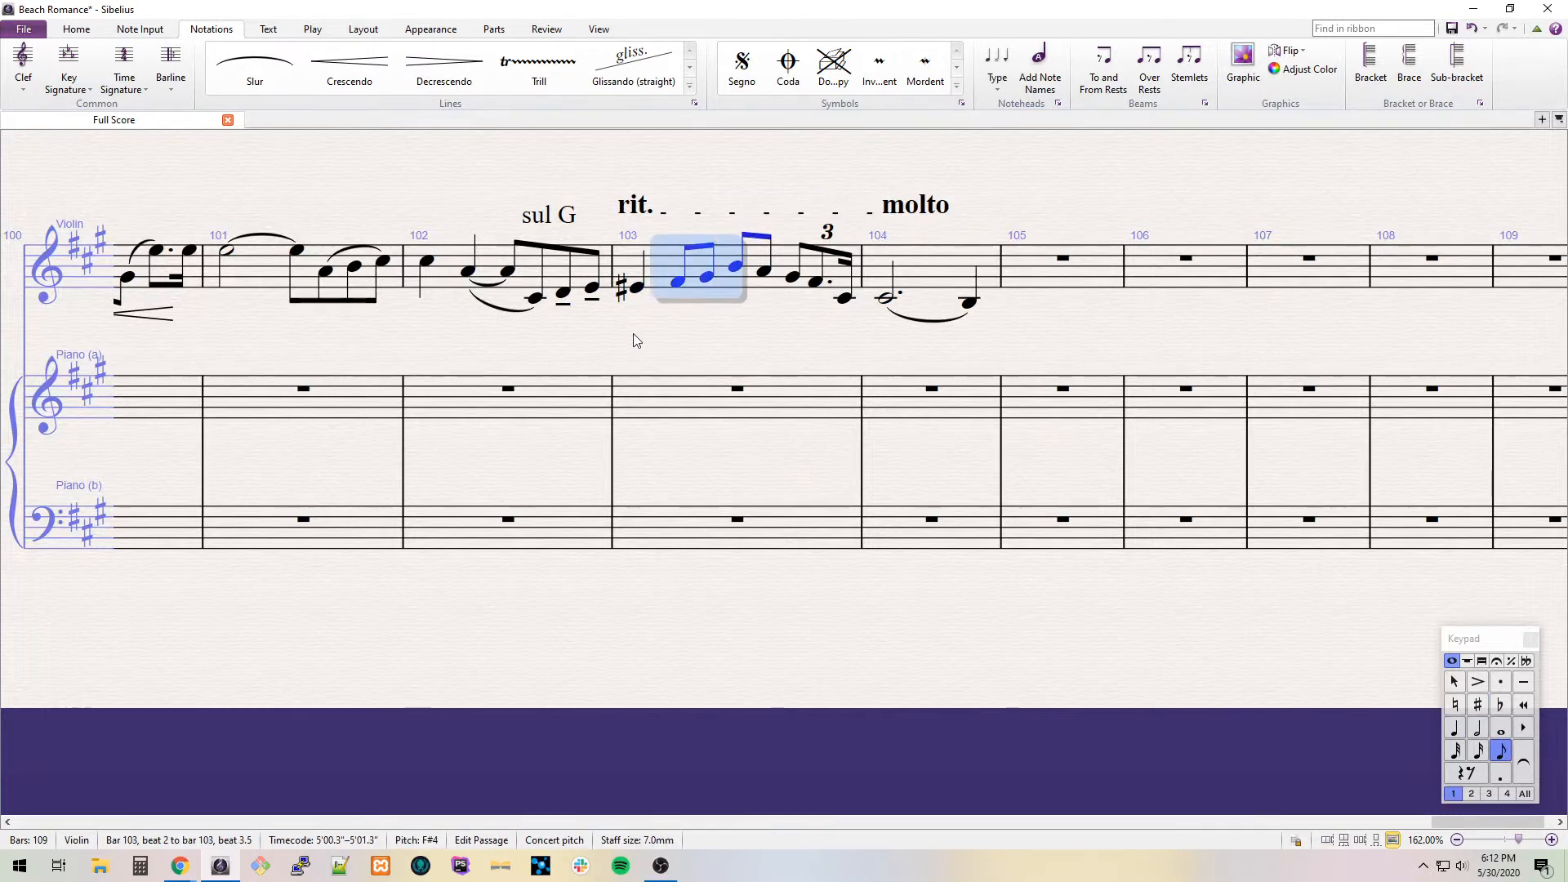
{"action": "key", "text": "KP_Subtract"}
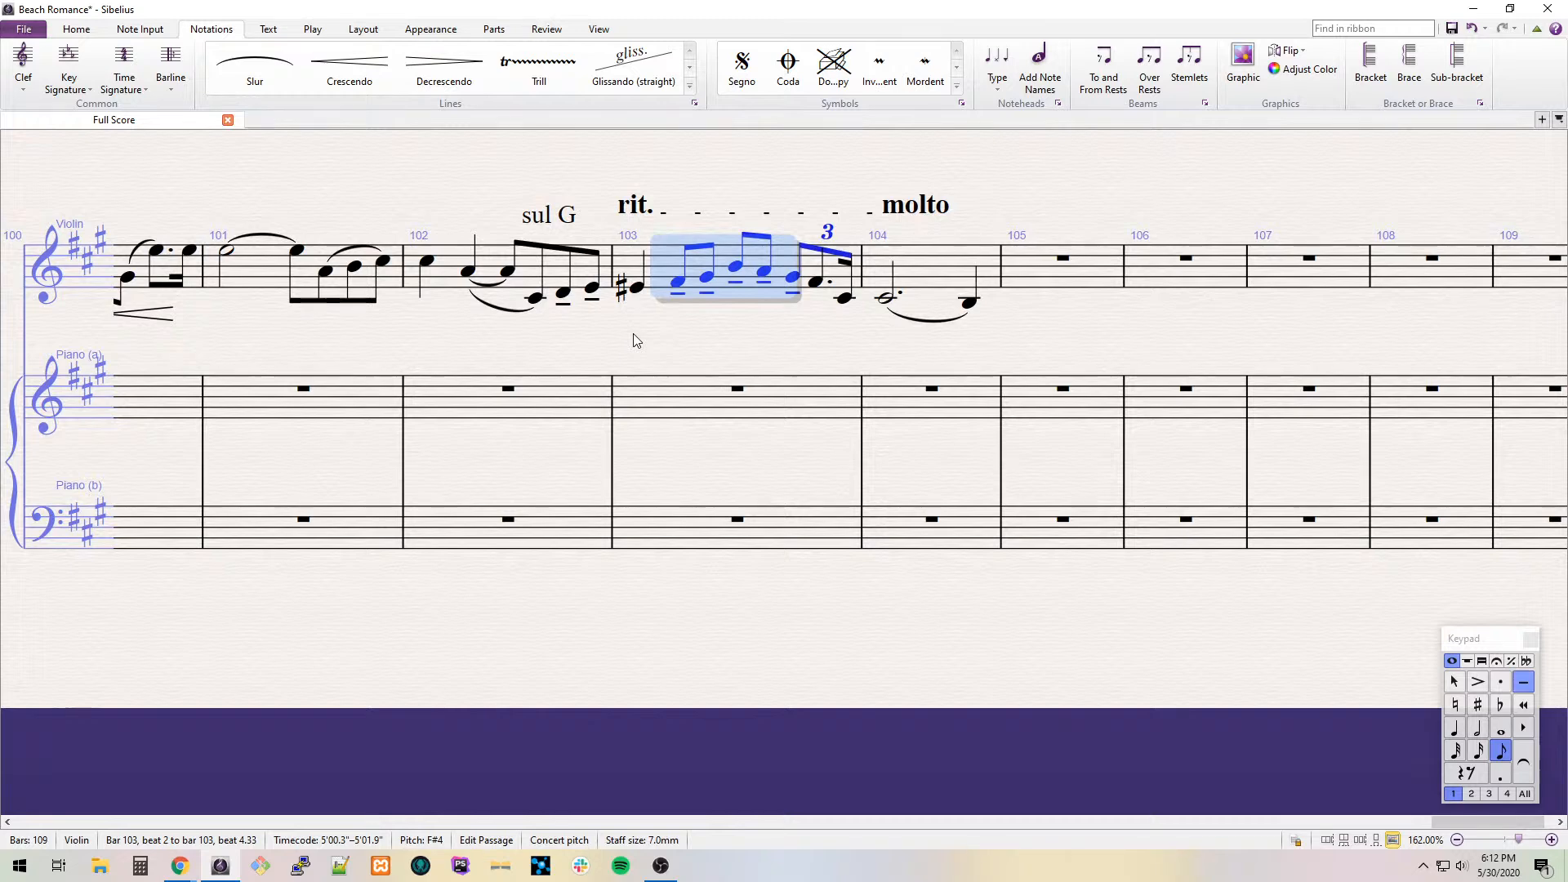
Slur the dotted F#4 to the sixteenth C#4 in the triplet at the end of violin bar 103.
{"action": "key", "text": "Right"}
{"action": "key", "text": "Right"}
{"action": "key", "text": "s"}
{"action": "key", "text": "Right"}
{"action": "key", "text": "Right"}
{"action": "key", "text": "Right"}
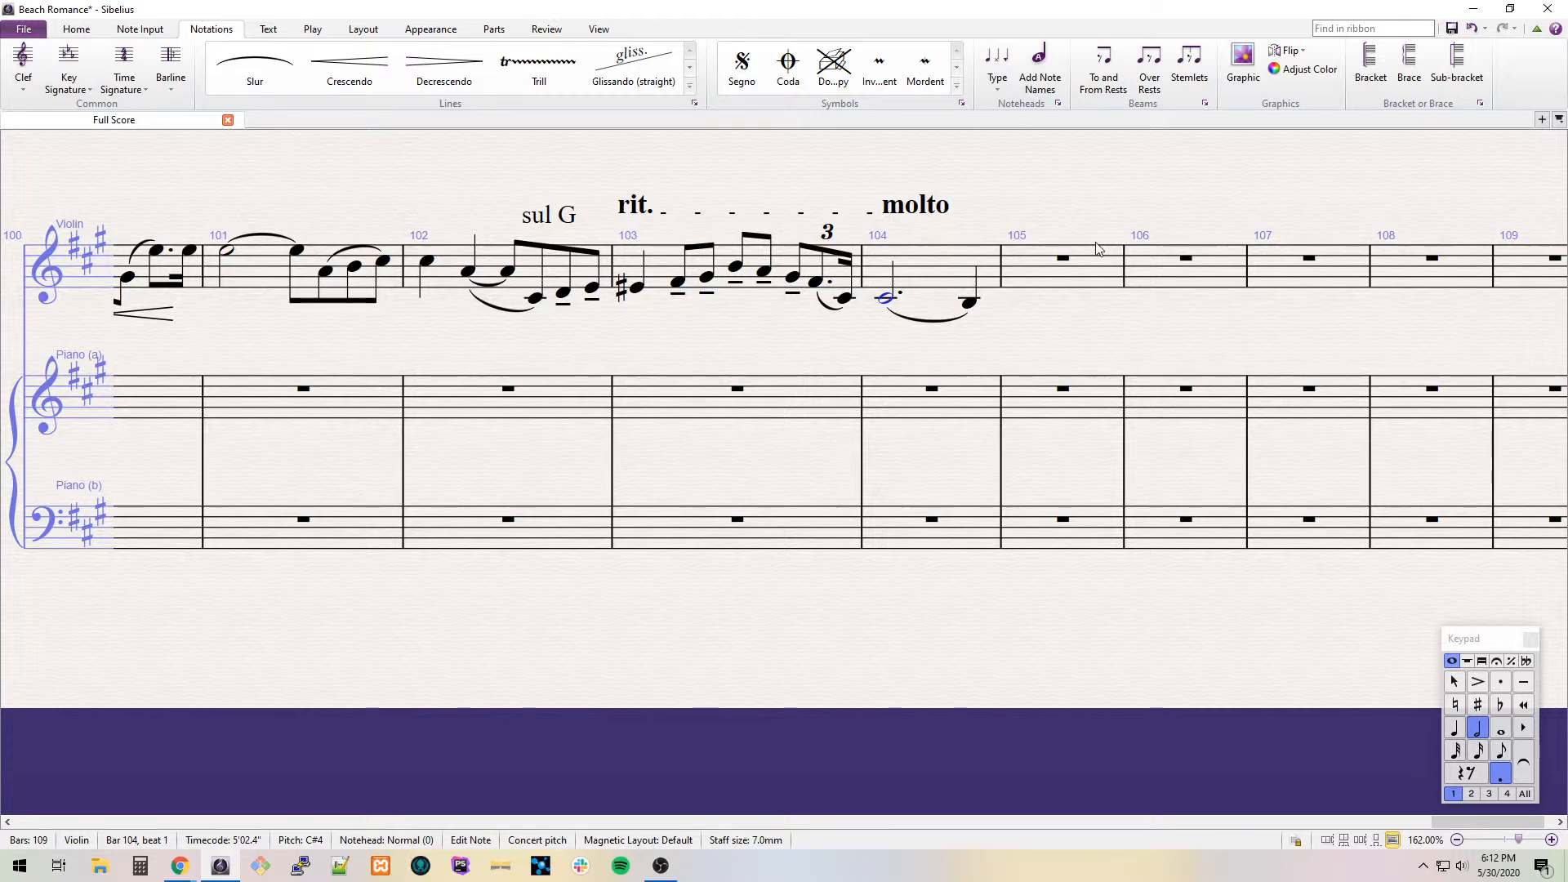
Add the tempo text "a tempo" above the start of bar 105.
{"action": "left_click", "coordinate": [1099, 304]}
{"action": "left_click", "coordinate": [1097, 277]}
{"action": "left_click_drag", "start_coordinate": [1093, 348], "coordinate": [703, 400]}
{"action": "key", "text": "ctrl+alt+t"}
{"action": "type", "text": "a tempo"}
{"action": "key", "text": "Escape"}
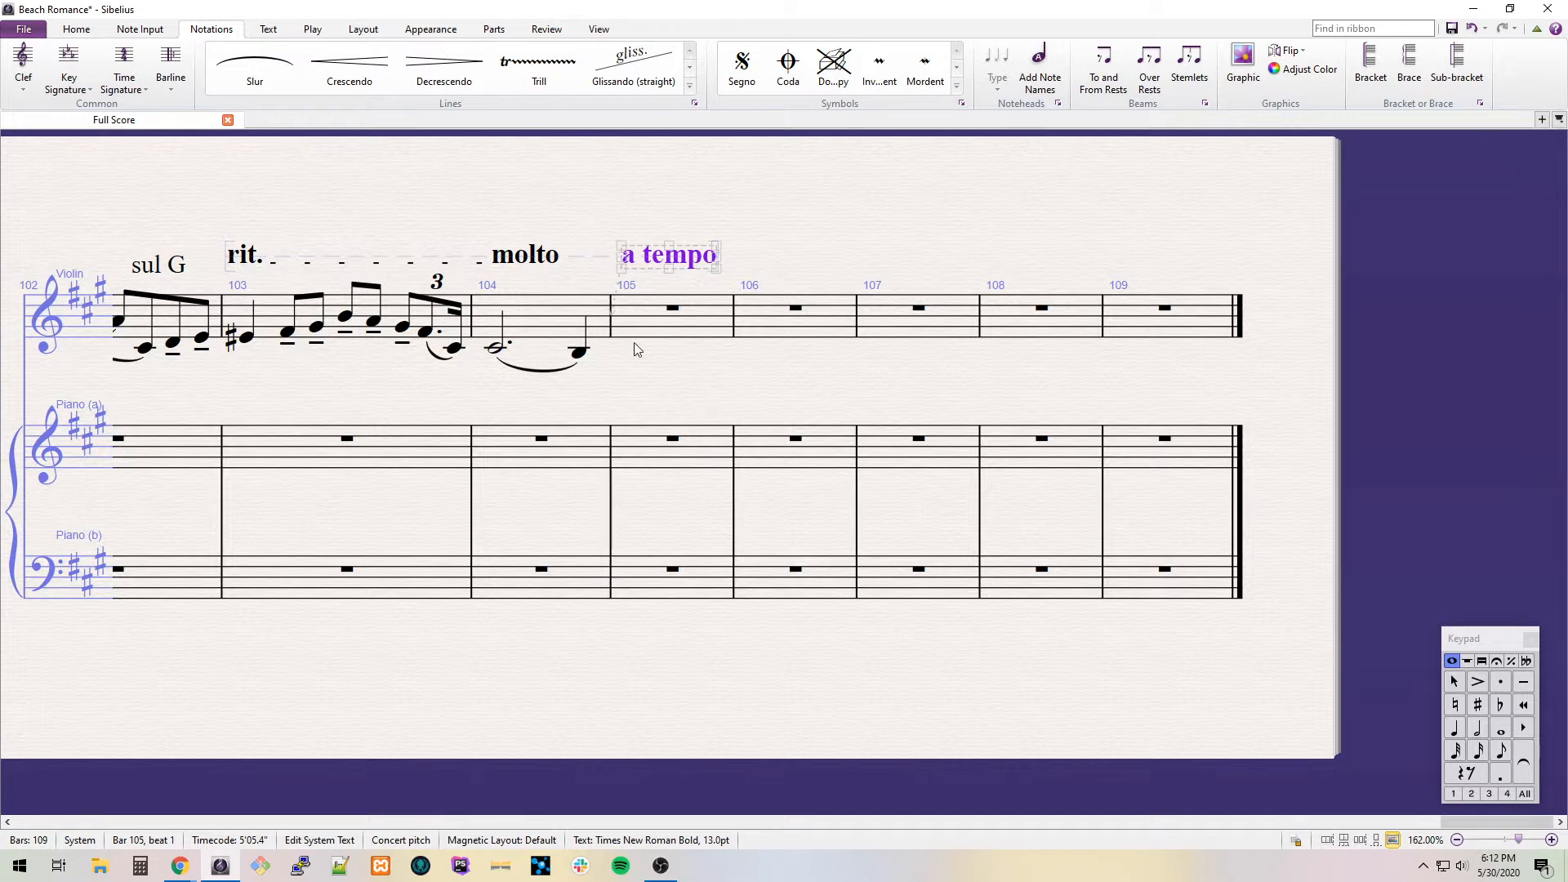
Enter a whole note A3 in violin bar 105 tied to a quarter A3 at the start of bar 106.
{"action": "left_click", "coordinate": [707, 307]}
{"action": "key", "text": "6"}
{"action": "key", "text": "a"}
{"action": "key", "text": "4"}
{"action": "key", "text": "a"}
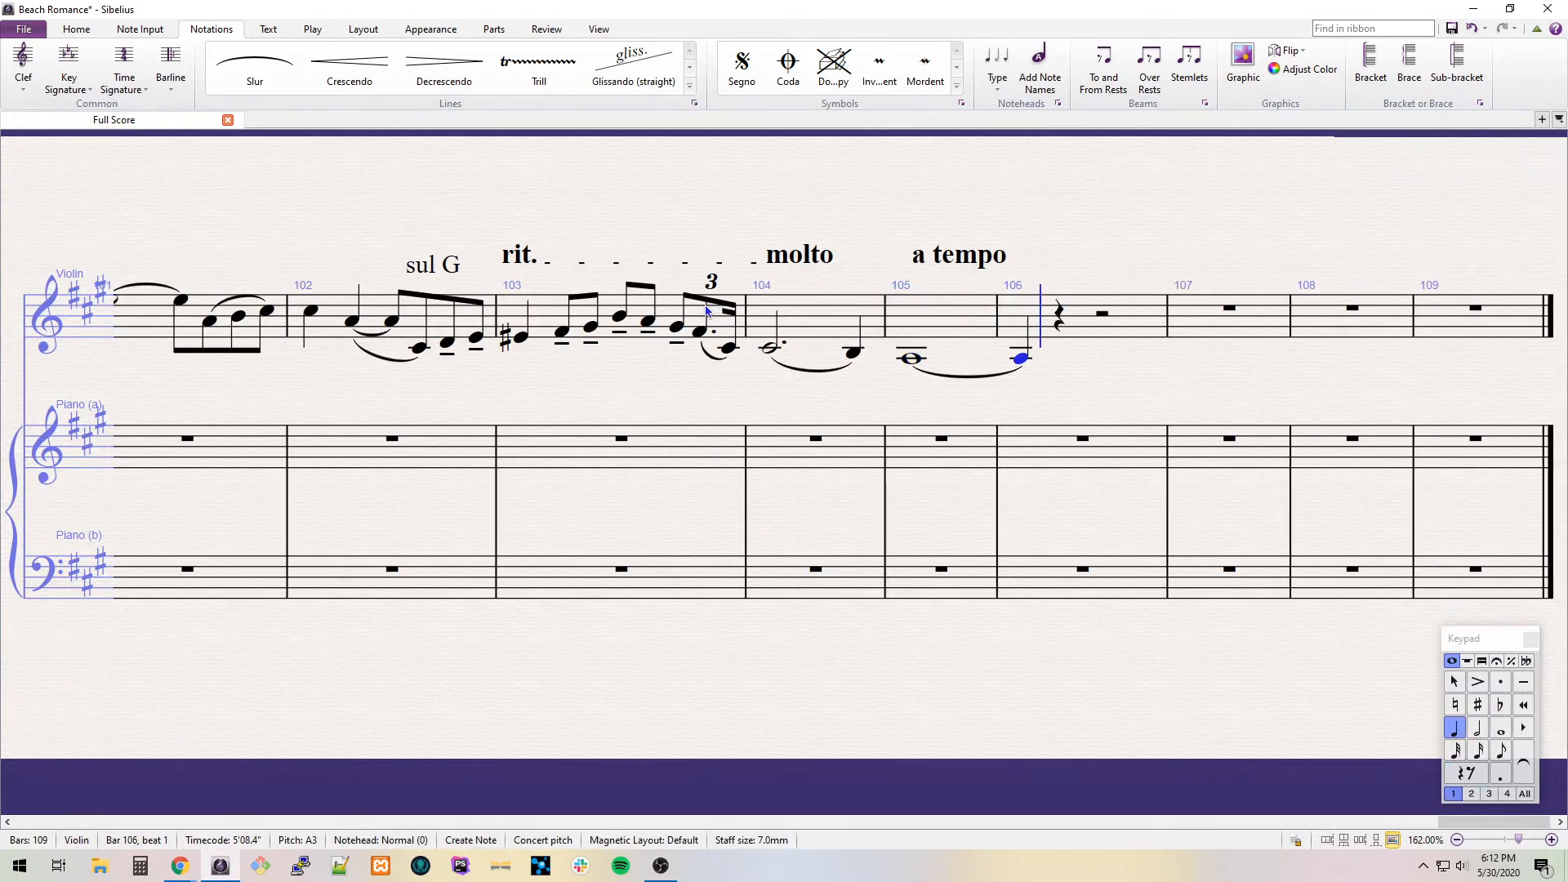
Add a diminuendo hairpin to the whole note in violin bar 105 and shift its start slightly later.
{"action": "key", "text": "Escape"}
{"action": "key", "text": "Left"}
{"action": "key", "text": "h"}
{"action": "key", "text": "ctrl+z"}
{"action": "key", "text": "shift+h"}
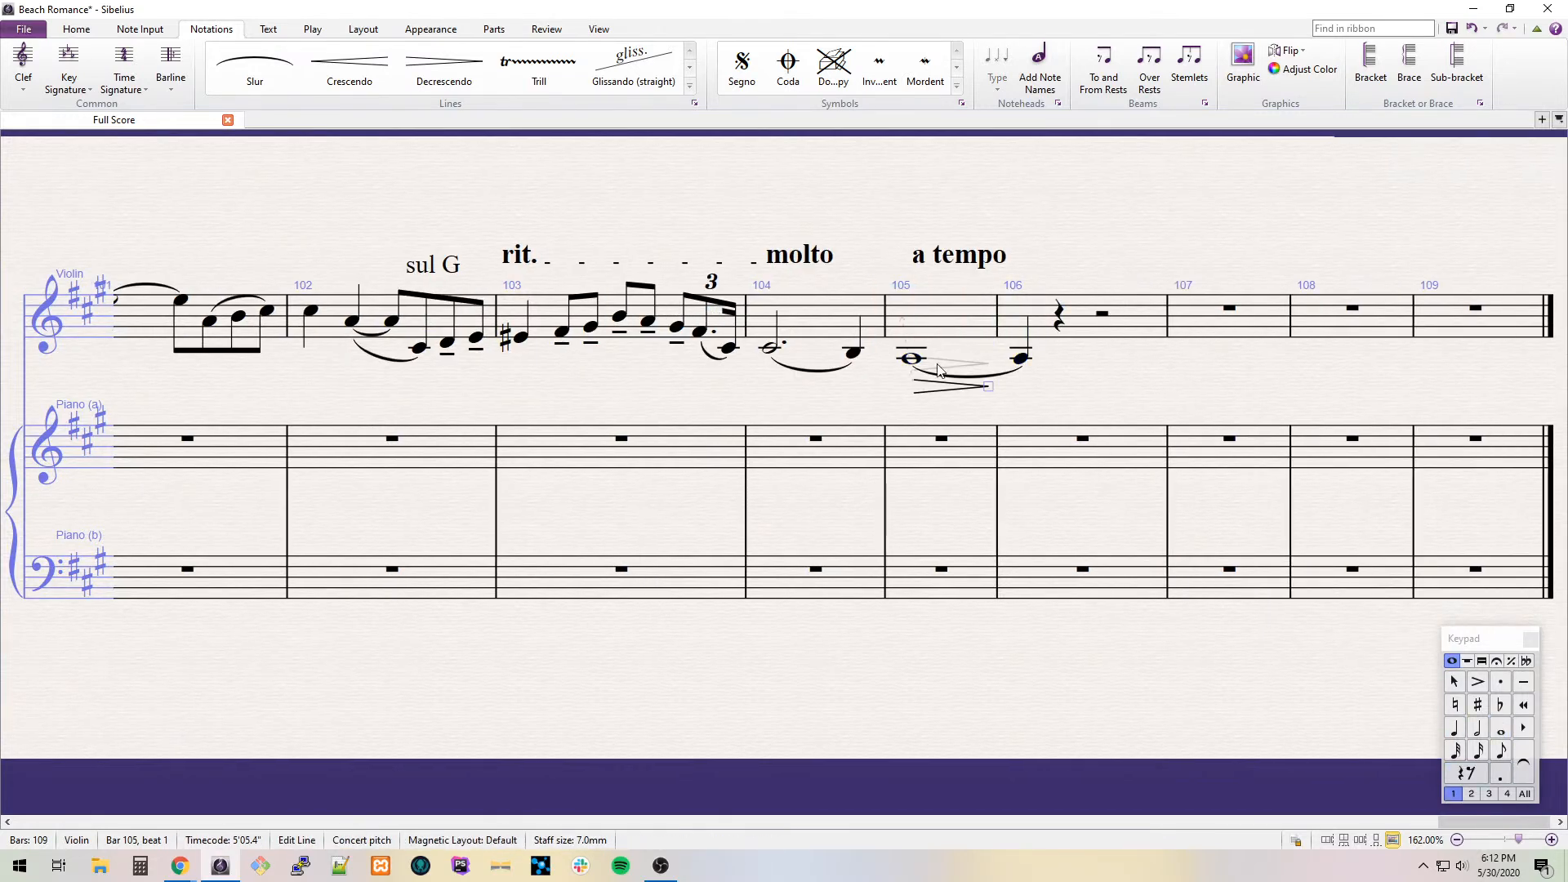
{"action": "left_click_drag", "start_coordinate": [922, 392], "coordinate": [930, 392]}
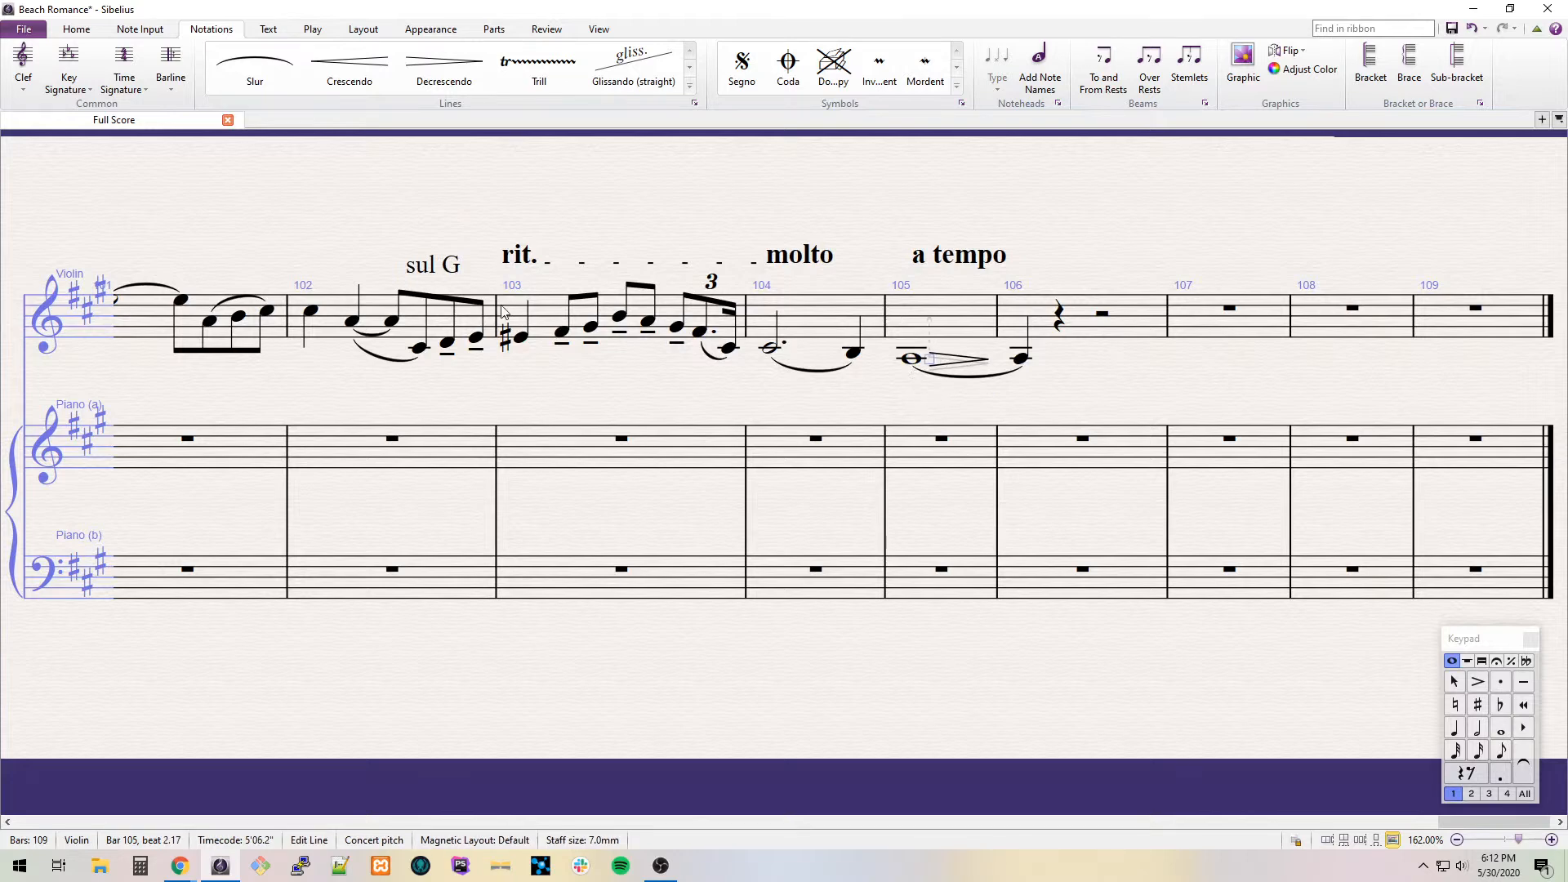
Extend "sul G" with a dashed line to the end of bar 102, and lower bar 105's diminuendo beneath the tie.
{"action": "left_click", "coordinate": [429, 348]}
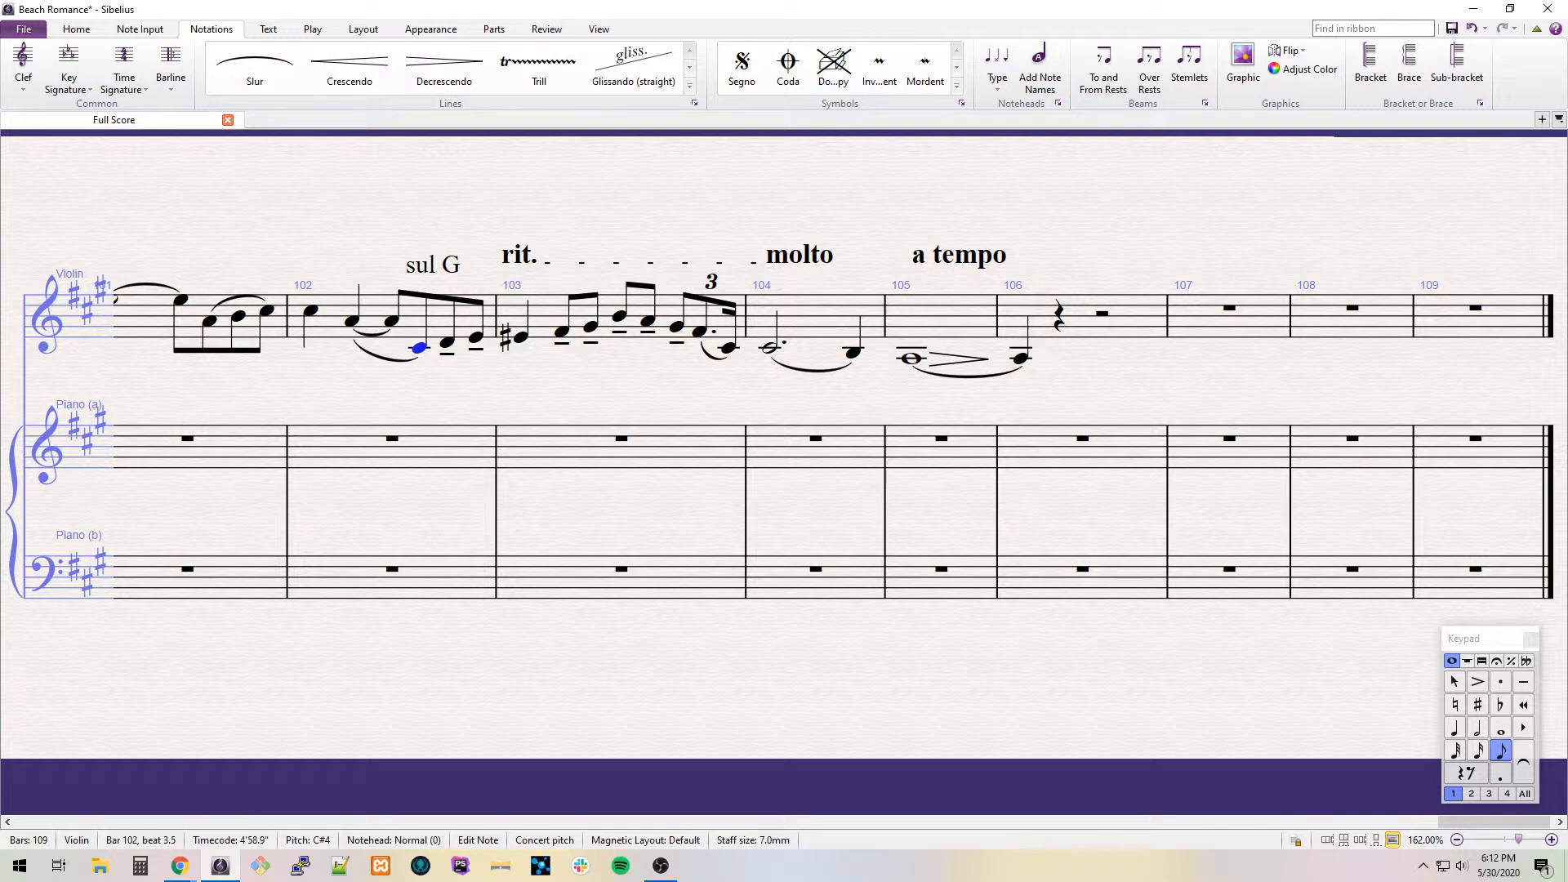
{"action": "left_click", "coordinate": [477, 339], "text": "shift"}
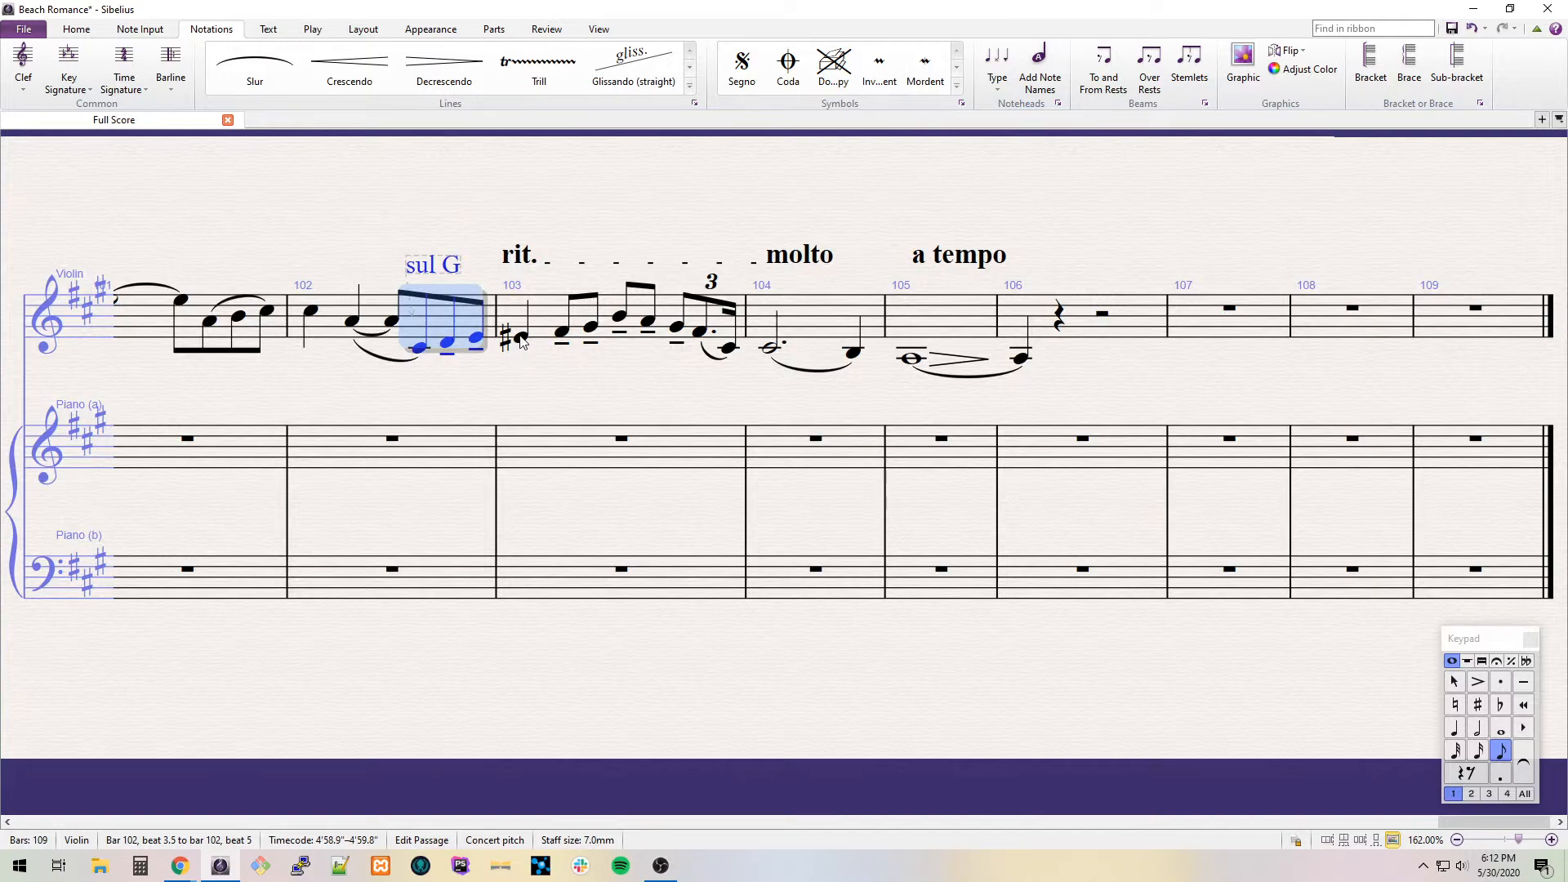
{"action": "key", "text": "l"}
{"action": "left_click", "coordinate": [362, 183]}
{"action": "left_click_drag", "start_coordinate": [463, 287], "coordinate": [494, 264]}
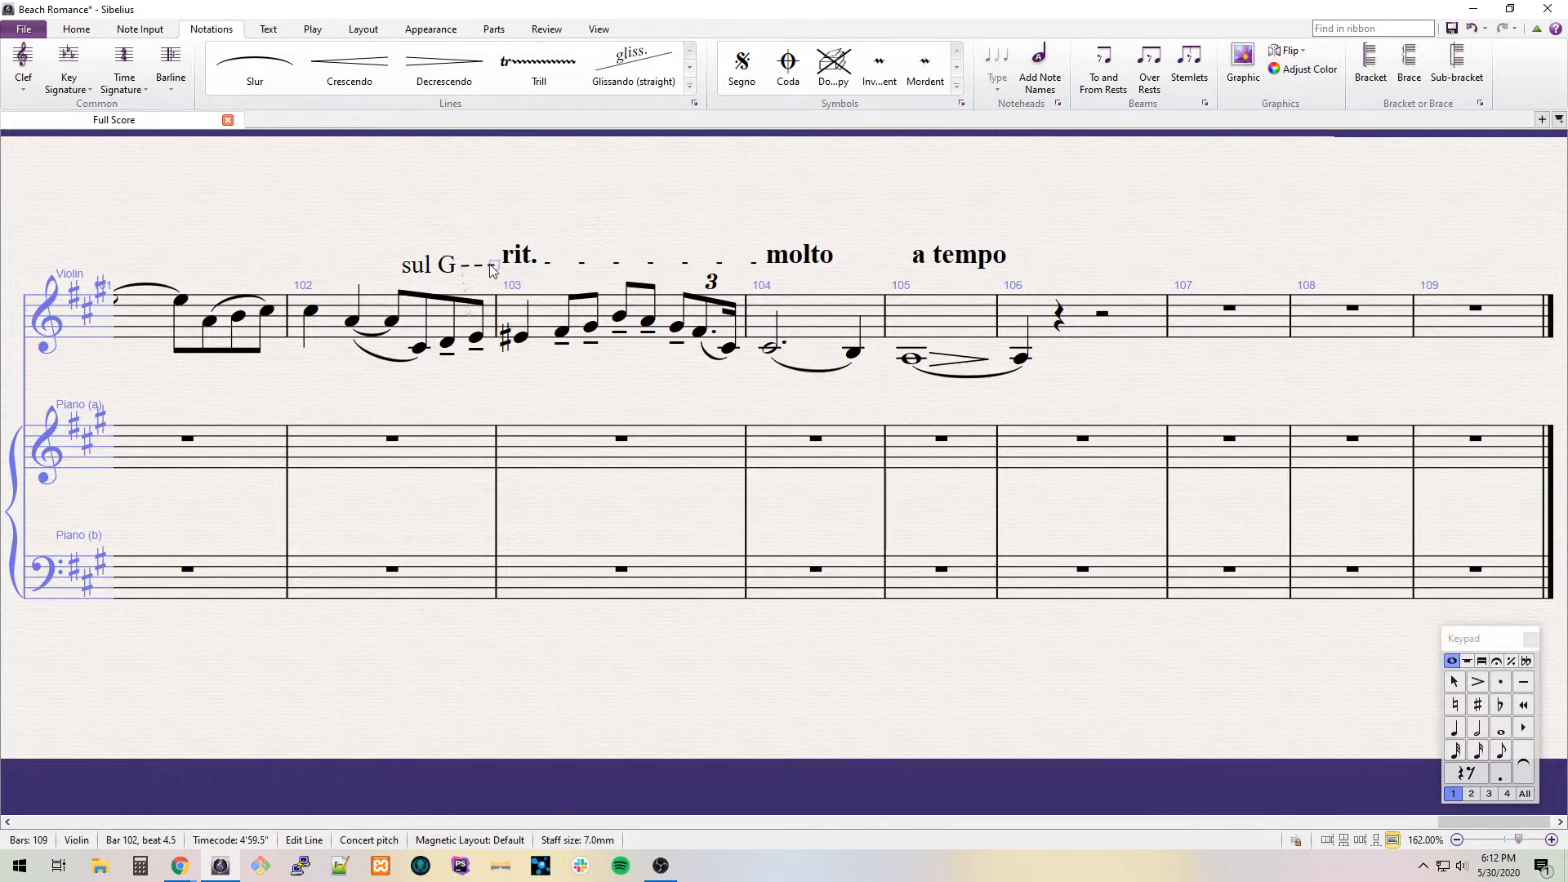
{"action": "left_click_drag", "start_coordinate": [560, 267], "coordinate": [307, 229]}
{"action": "left_click_drag", "start_coordinate": [702, 328], "coordinate": [714, 360]}
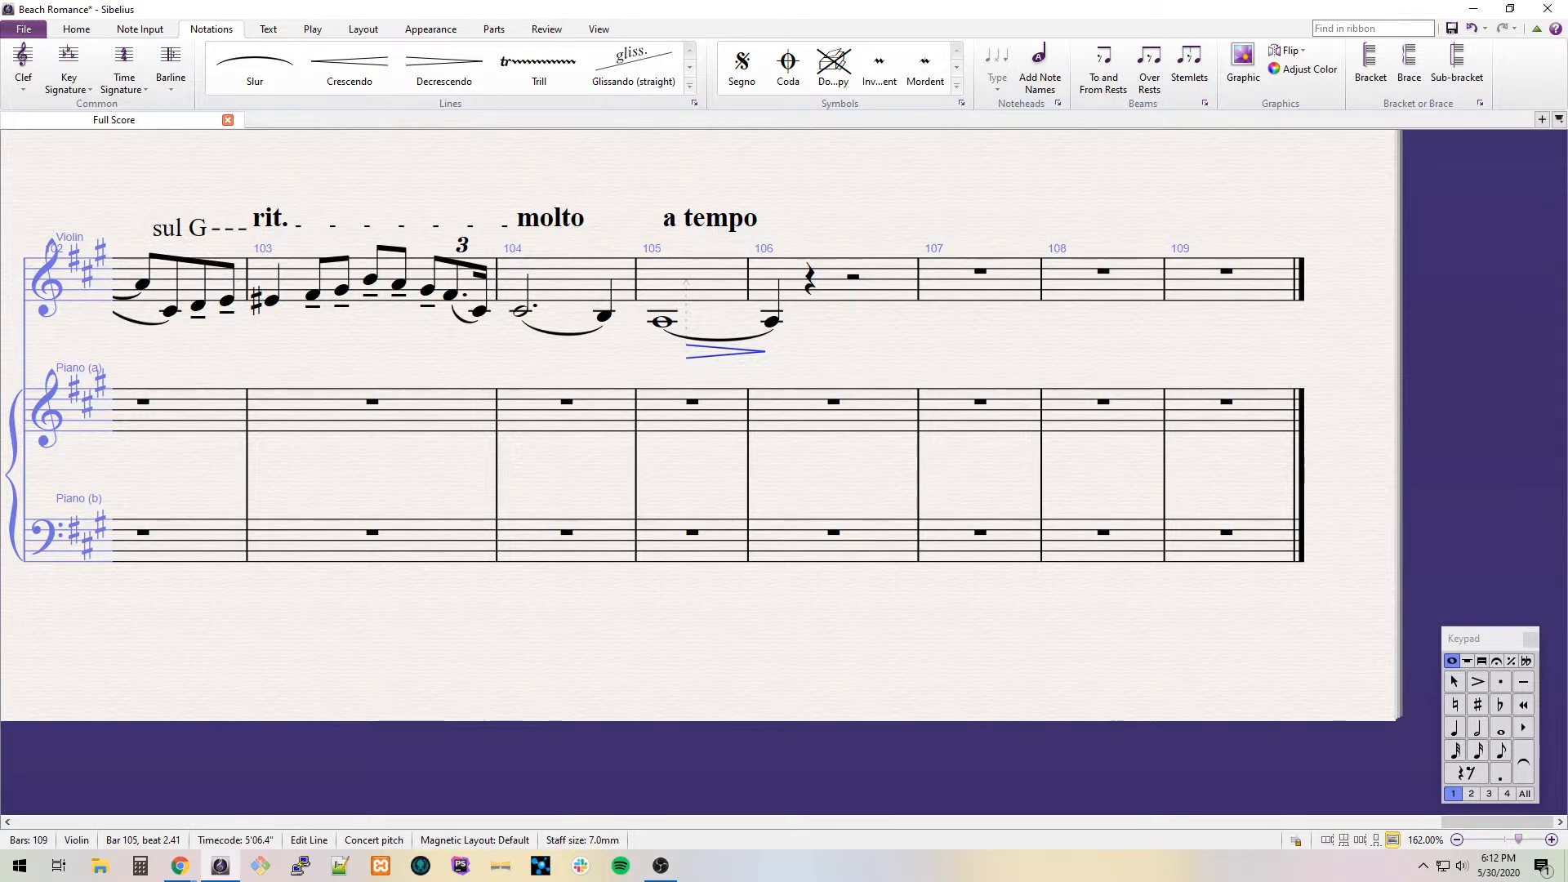
Append four empty bars to the end of the score.
{"action": "left_click", "coordinate": [952, 287]}
{"action": "key", "text": "ctrl+b"}
{"action": "key", "text": "ctrl+b"}
{"action": "key", "text": "ctrl+b"}
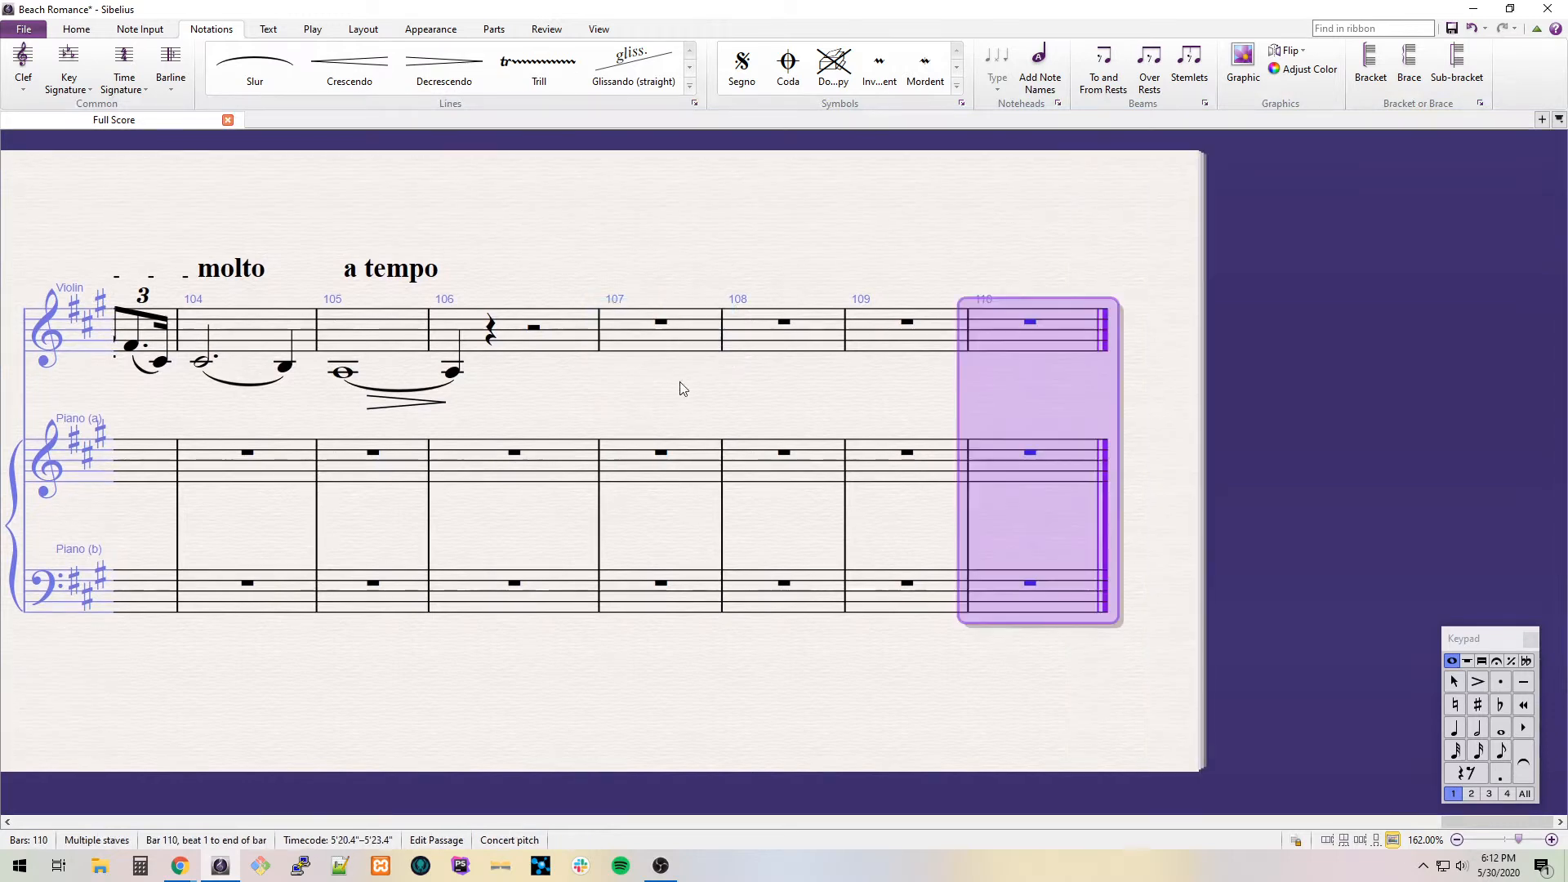
{"action": "key", "text": "ctrl+b"}
Fill violin bar 108 with a quarter rest, a quarter E4, and a dotted quarter E4 slurred to an eighth E5.
{"action": "left_click", "coordinate": [739, 336]}
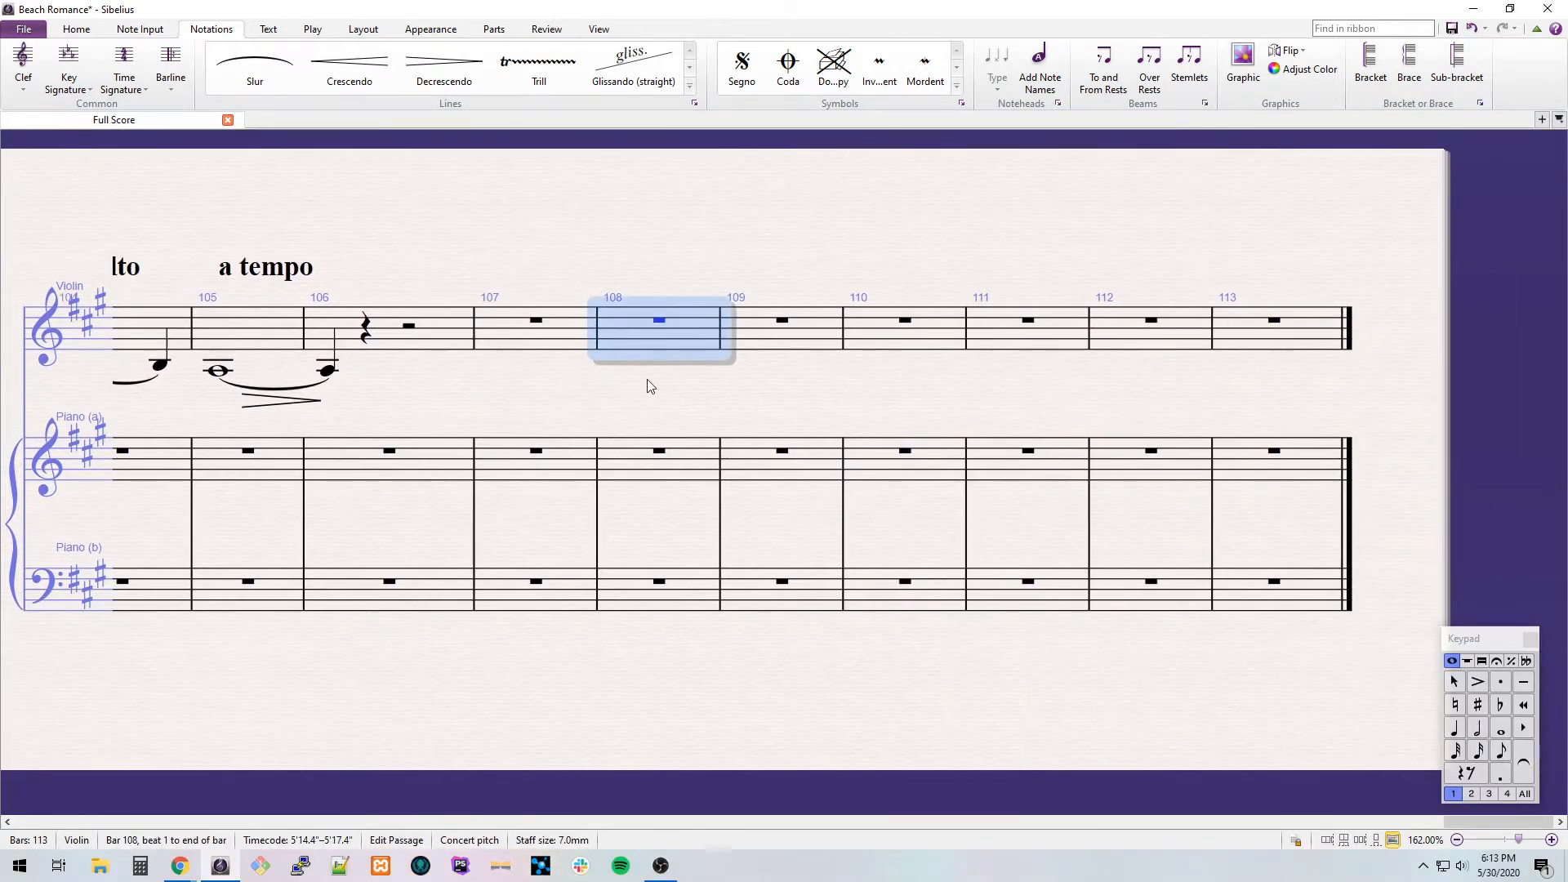
{"action": "key", "text": "4"}
{"action": "key", "text": "0"}
{"action": "key", "text": "e"}
{"action": "key", "text": "ctrl+Up"}
{"action": "key", "text": "period"}
{"action": "key", "text": "e"}
{"action": "key", "text": "3"}
{"action": "key", "text": "e"}
{"action": "key", "text": "ctrl+Up"}
{"action": "key", "text": "Left"}
{"action": "key", "text": "s"}
{"action": "key", "text": "Escape"}
Add a p dynamic below the quarter E4 on beat 2 of violin bar 108.
{"action": "key", "text": "Left"}
{"action": "key", "text": "ctrl+e"}
{"action": "key", "text": "ctrl+p"}
{"action": "left_click_drag", "start_coordinate": [646, 379], "coordinate": [1552, 416]}
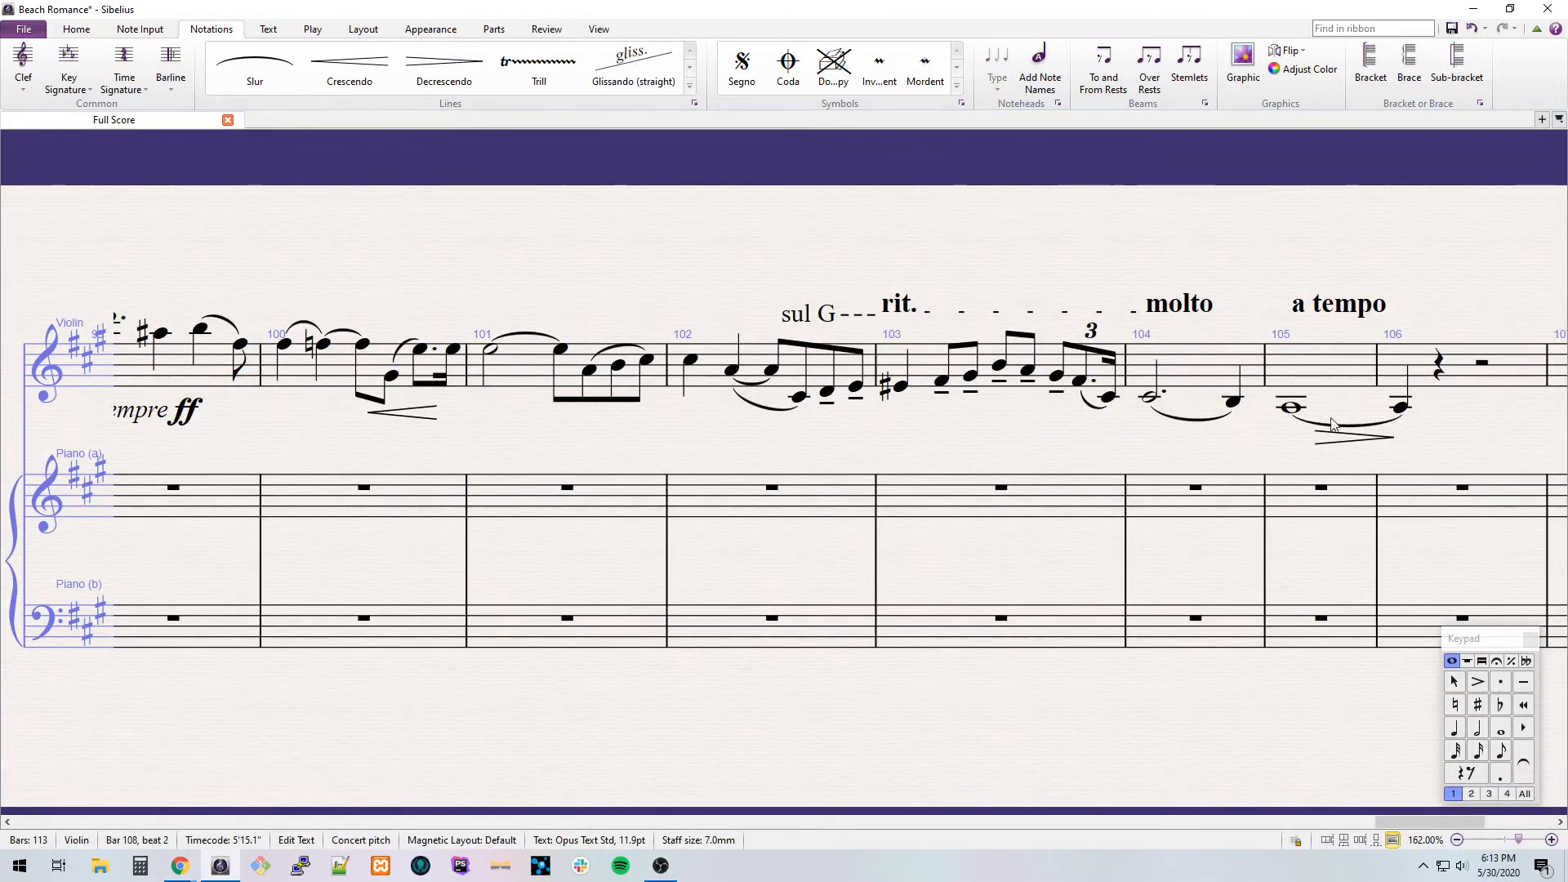
{"action": "left_click_drag", "start_coordinate": [1433, 439], "coordinate": [537, 402]}
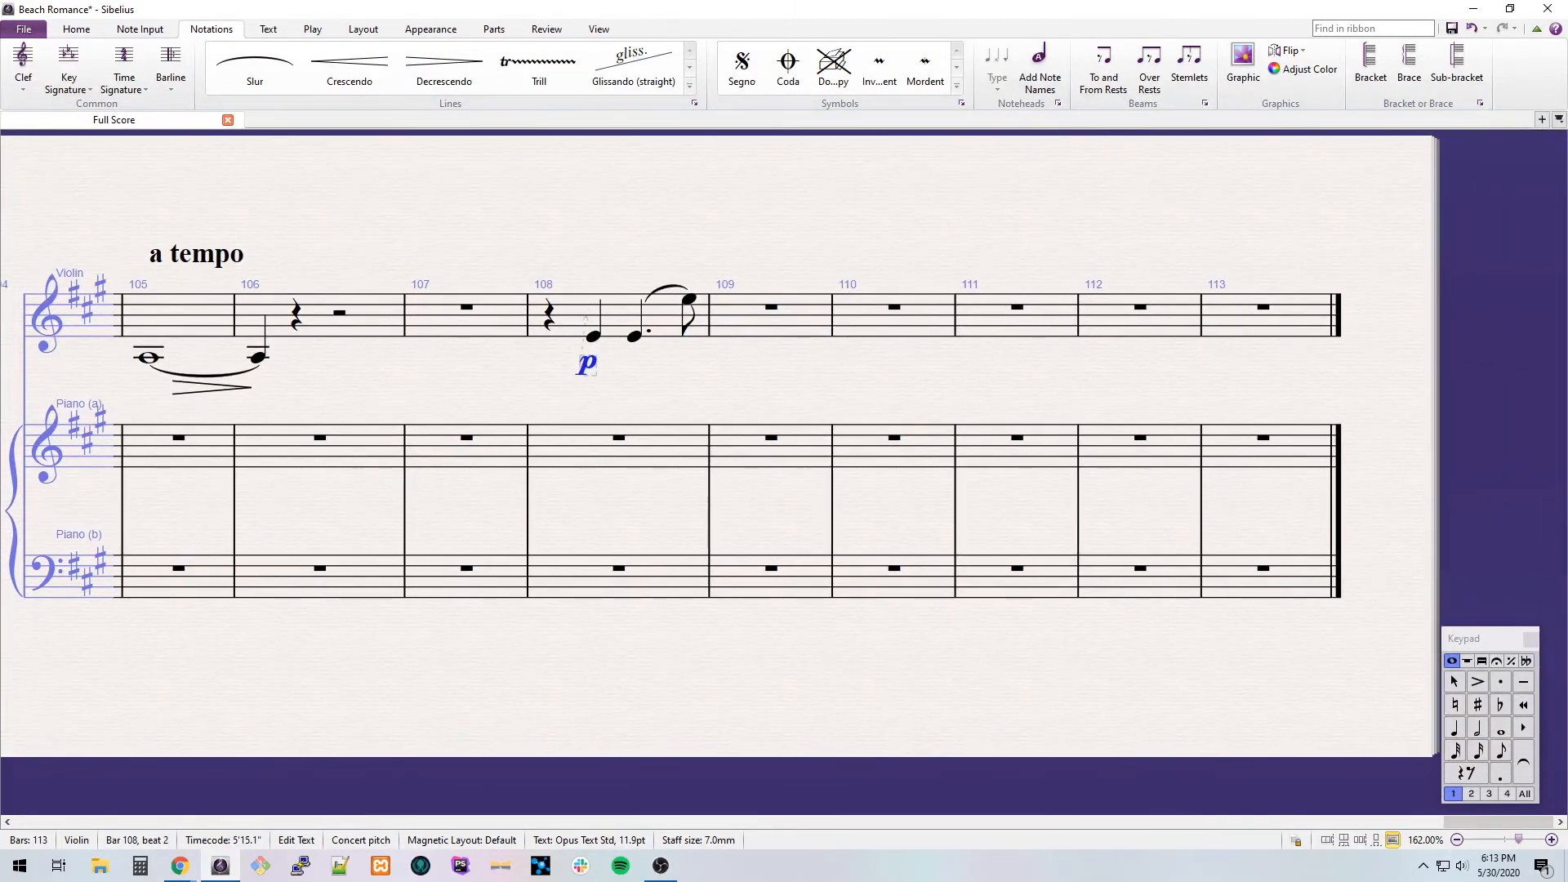
Enter a dotted half E5 natural to the key in violin bar 109, removing the mistaken sharp.
{"action": "left_click", "coordinate": [809, 319]}
{"action": "key", "text": "e"}
{"action": "key", "text": "Escape"}
{"action": "key", "text": "KP_8"}
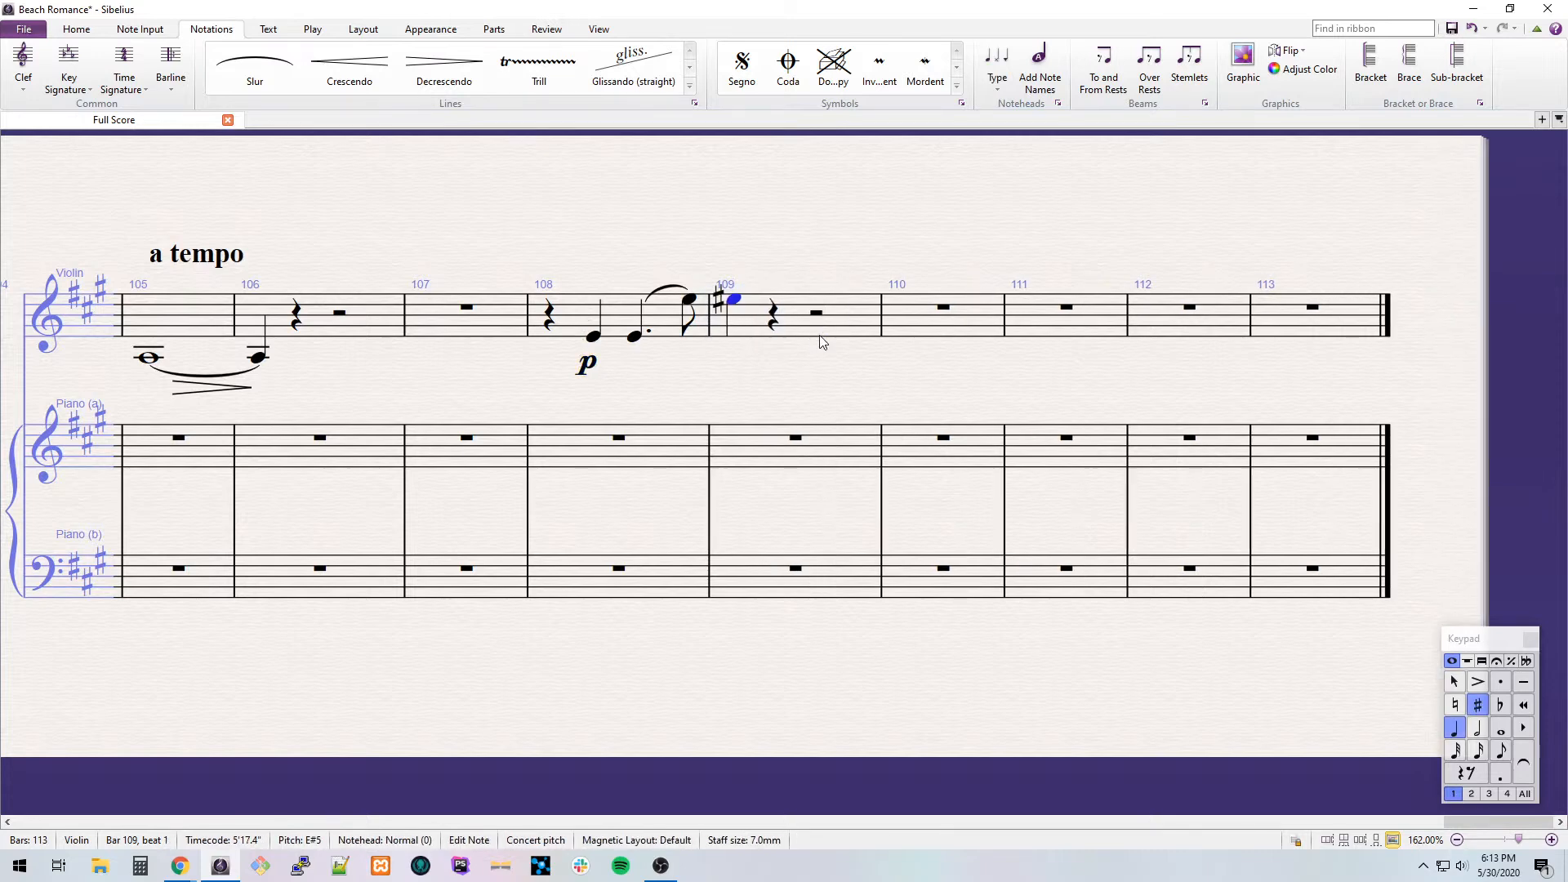
{"action": "key", "text": "KP_8"}
{"action": "key", "text": "KP_5"}
{"action": "key", "text": "KP_Decimal"}
Fill violin bar 110 with a quarter rest, a quarter A, a dotted quarter A and an eighth A an octave higher.
{"action": "key", "text": "Right"}
{"action": "key", "text": "Right"}
{"action": "key", "text": "KP_4"}
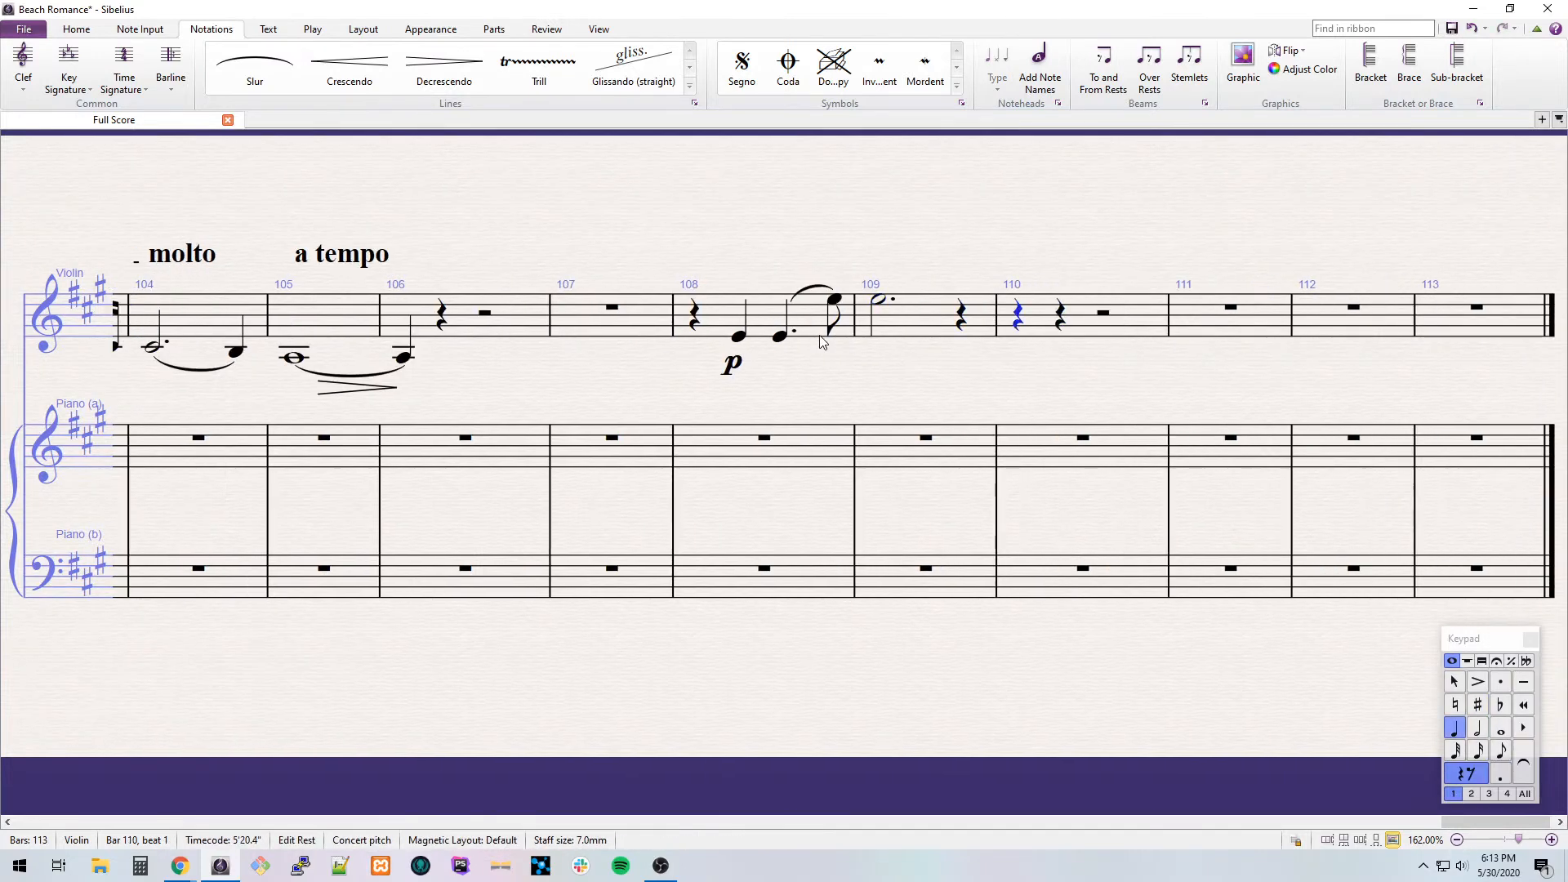
{"action": "key", "text": "Right"}
{"action": "key", "text": "a"}
{"action": "key", "text": "KP_Decimal"}
{"action": "key", "text": "a"}
{"action": "key", "text": "KP_3"}
{"action": "key", "text": "a"}
{"action": "key", "text": "ctrl+Up"}
Lower the A notes in violin bar 110 by an octave and slur the dotted quarter to the eighth.
{"action": "key", "text": "Escape"}
{"action": "key", "text": "shift+Left"}
{"action": "key", "text": "shift+Left"}
{"action": "key", "text": "ctrl+Down"}
{"action": "key", "text": "Escape"}
{"action": "key", "text": "Left"}
{"action": "key", "text": "Left"}
{"action": "key", "text": "s"}
{"action": "key", "text": "Escape"}
Add a crescendo hairpin below the second half of violin bar 110, starting at beat 3.
{"action": "key", "text": "Left"}
{"action": "key", "text": "shift+Right"}
{"action": "key", "text": "shift+Right"}
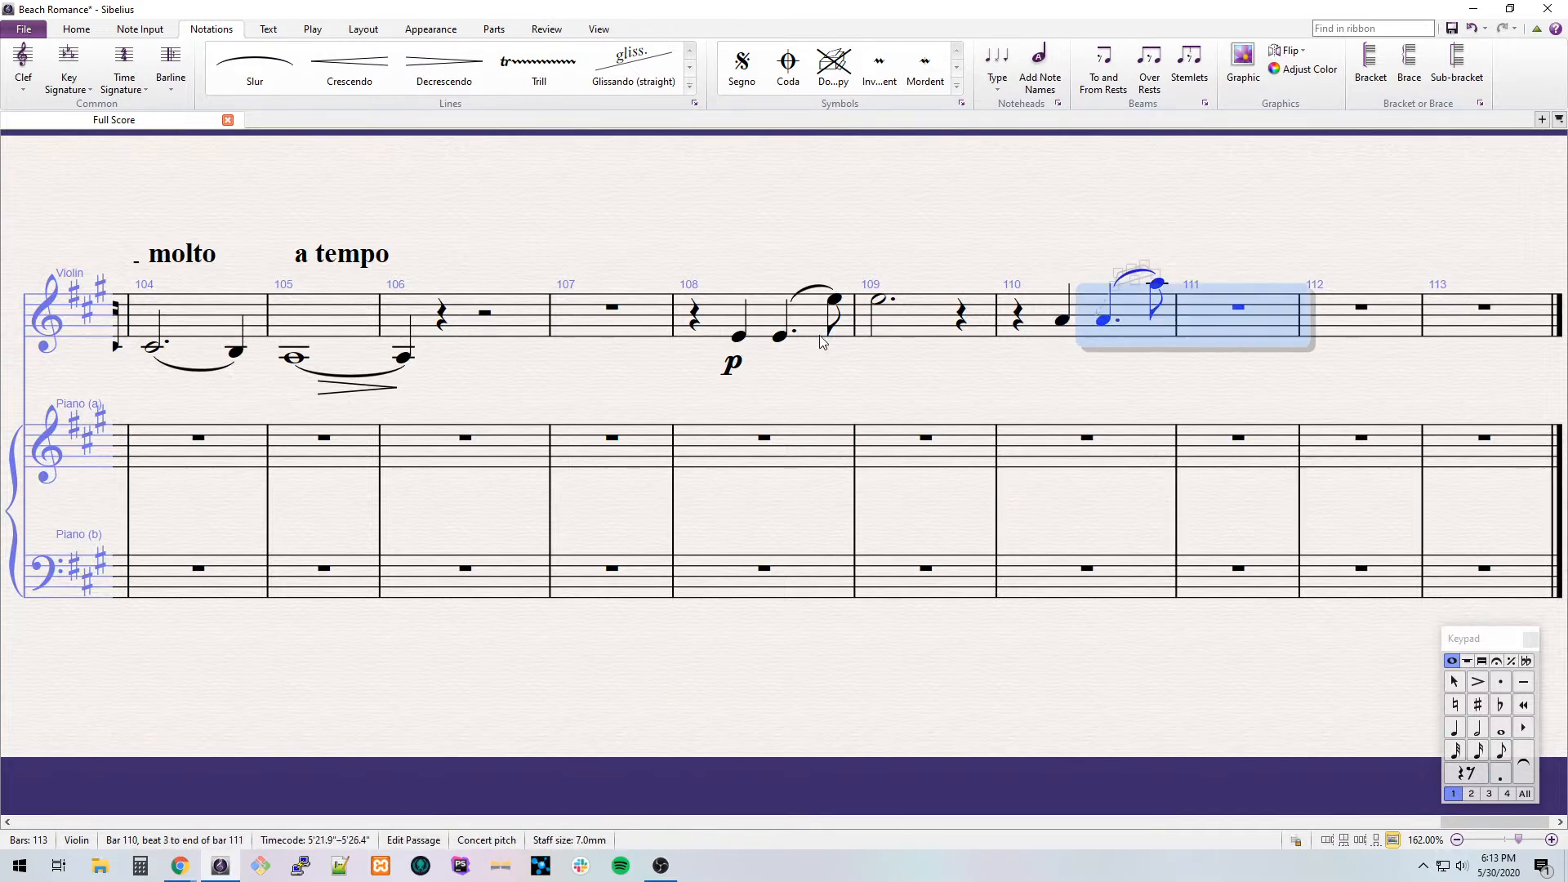
{"action": "key", "text": "h"}
Enter a dotted half A5 in violin bar 111 with a diminuendo hairpin below it.
{"action": "left_click", "coordinate": [1239, 331]}
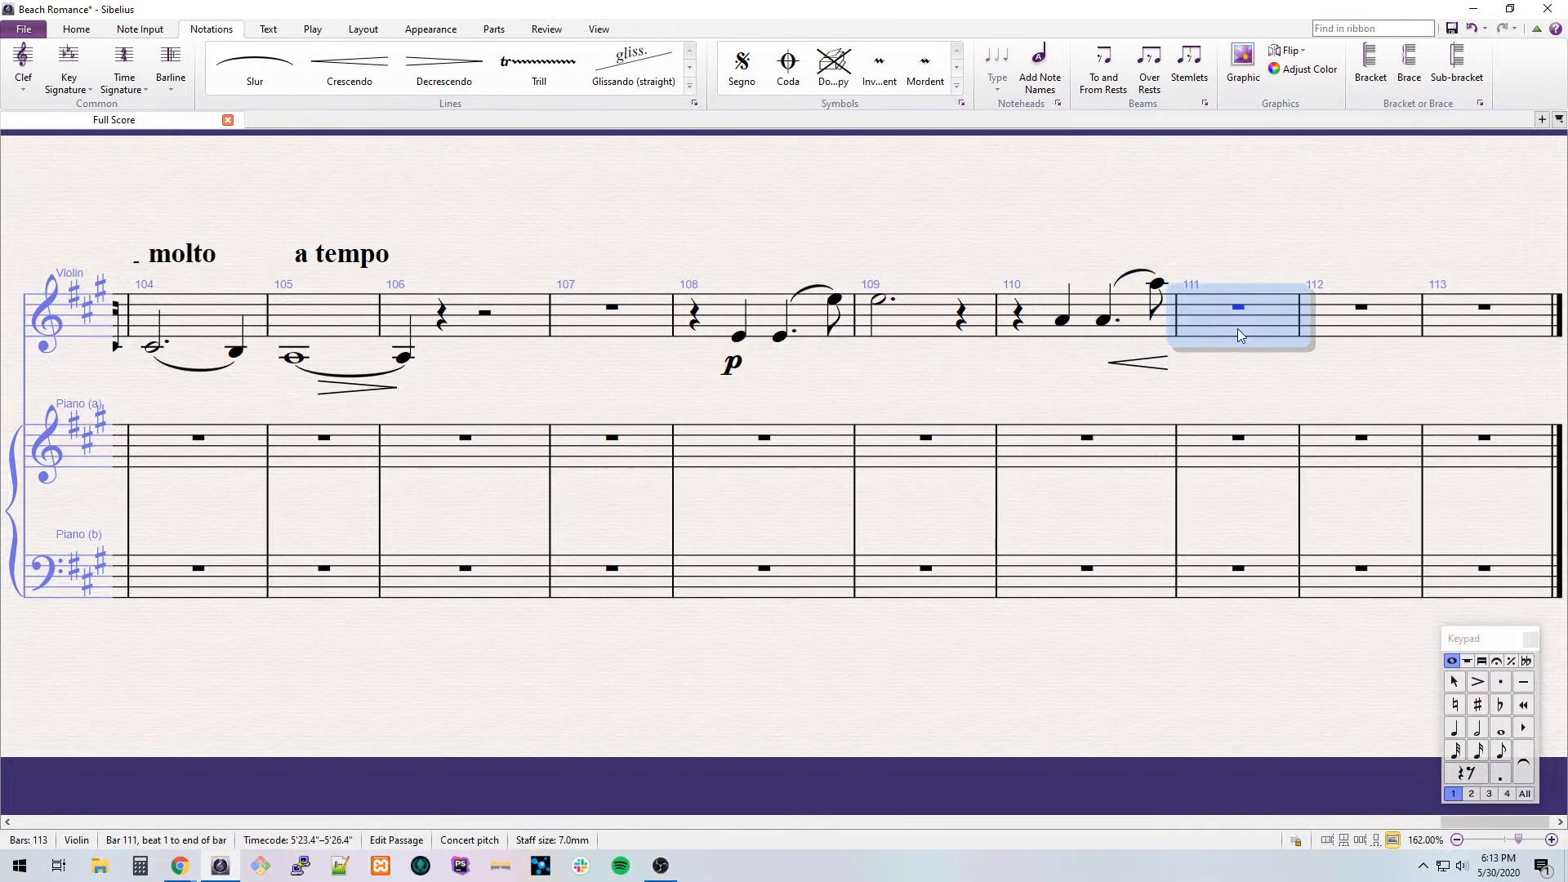
{"action": "key", "text": "KP_5"}
{"action": "key", "text": "KP_Decimal"}
{"action": "key", "text": "a"}
{"action": "key", "text": "shift+h"}
{"action": "left_click_drag", "start_coordinate": [1230, 251], "coordinate": [612, 239]}
Fill violin bar 112 with a quarter rest, a quarter E5, a dotted quarter E5 and an eighth C#6.
{"action": "left_click", "coordinate": [696, 316]}
{"action": "key", "text": "KP_4"}
{"action": "key", "text": "KP_0"}
{"action": "key", "text": "e"}
{"action": "key", "text": "KP_Decimal"}
{"action": "key", "text": "e"}
{"action": "key", "text": "KP_3"}
{"action": "key", "text": "c"}
{"action": "key", "text": "ctrl+Up"}
Fill violin bar 113 with a half C#6 tied to an eighth C#6, followed by eighths A5, C#6 and E6.
{"action": "key", "text": "KP_5"}
{"action": "key", "text": "c"}
{"action": "key", "text": "KP_Enter"}
{"action": "key", "text": "KP_3"}
{"action": "key", "text": "c"}
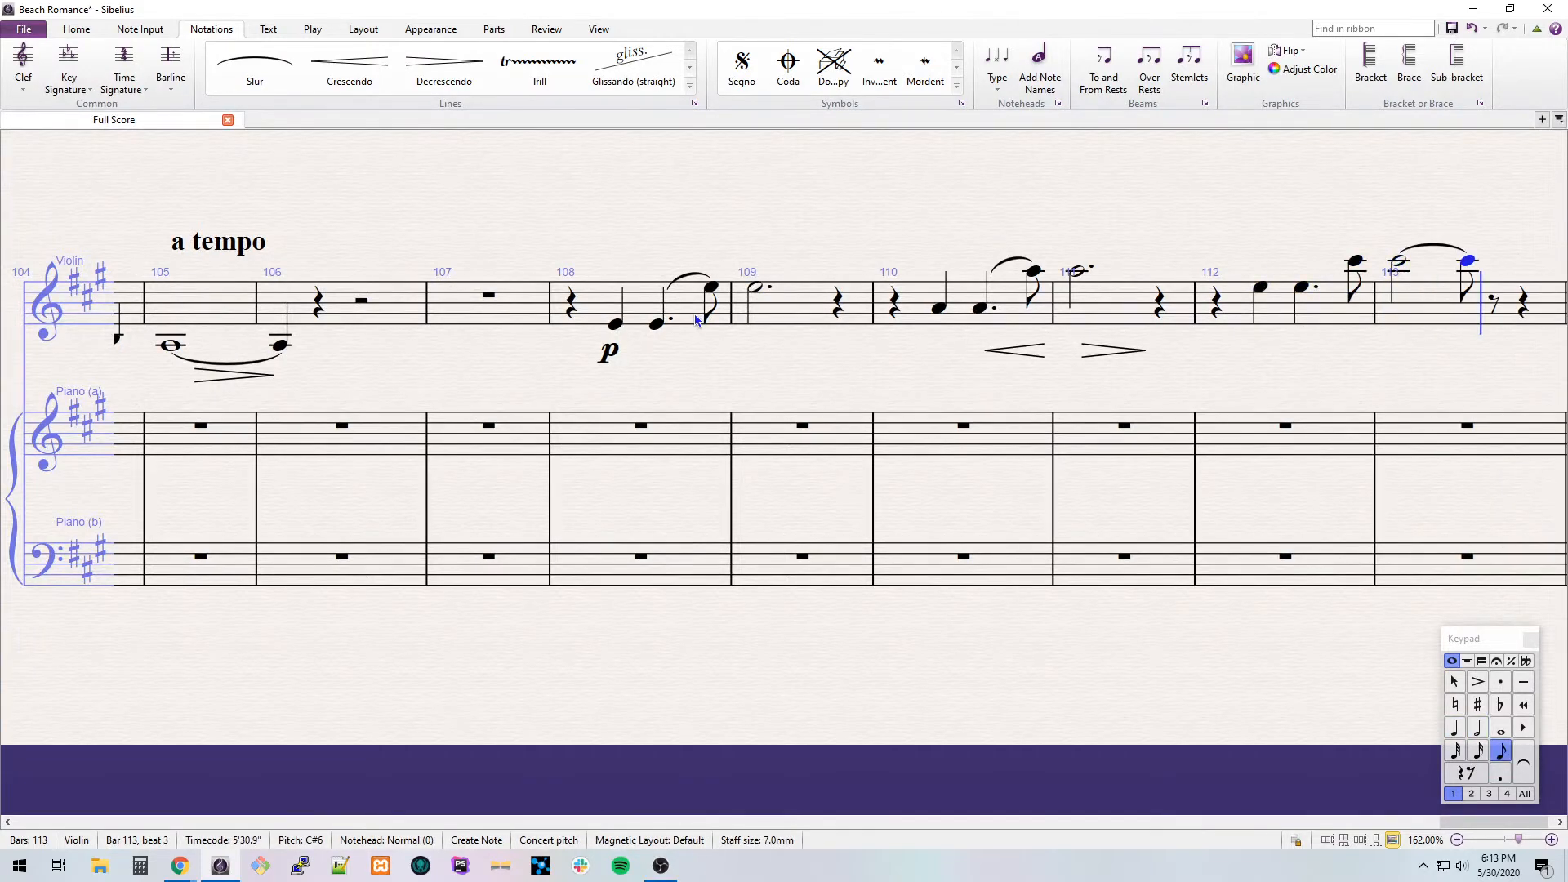
{"action": "key", "text": "a"}
{"action": "key", "text": "c"}
{"action": "key", "text": "e"}
Fill violin bar 114 with a half C#6 tied to an eighth C#6, an eighth G#5, and an eighth-note triplet C#6, E6, G#6.
{"action": "key", "text": "KP_5"}
{"action": "key", "text": "c"}
{"action": "key", "text": "KP_Enter"}
{"action": "key", "text": "KP_3"}
{"action": "key", "text": "c"}
{"action": "key", "text": "a"}
{"action": "key", "text": "c"}
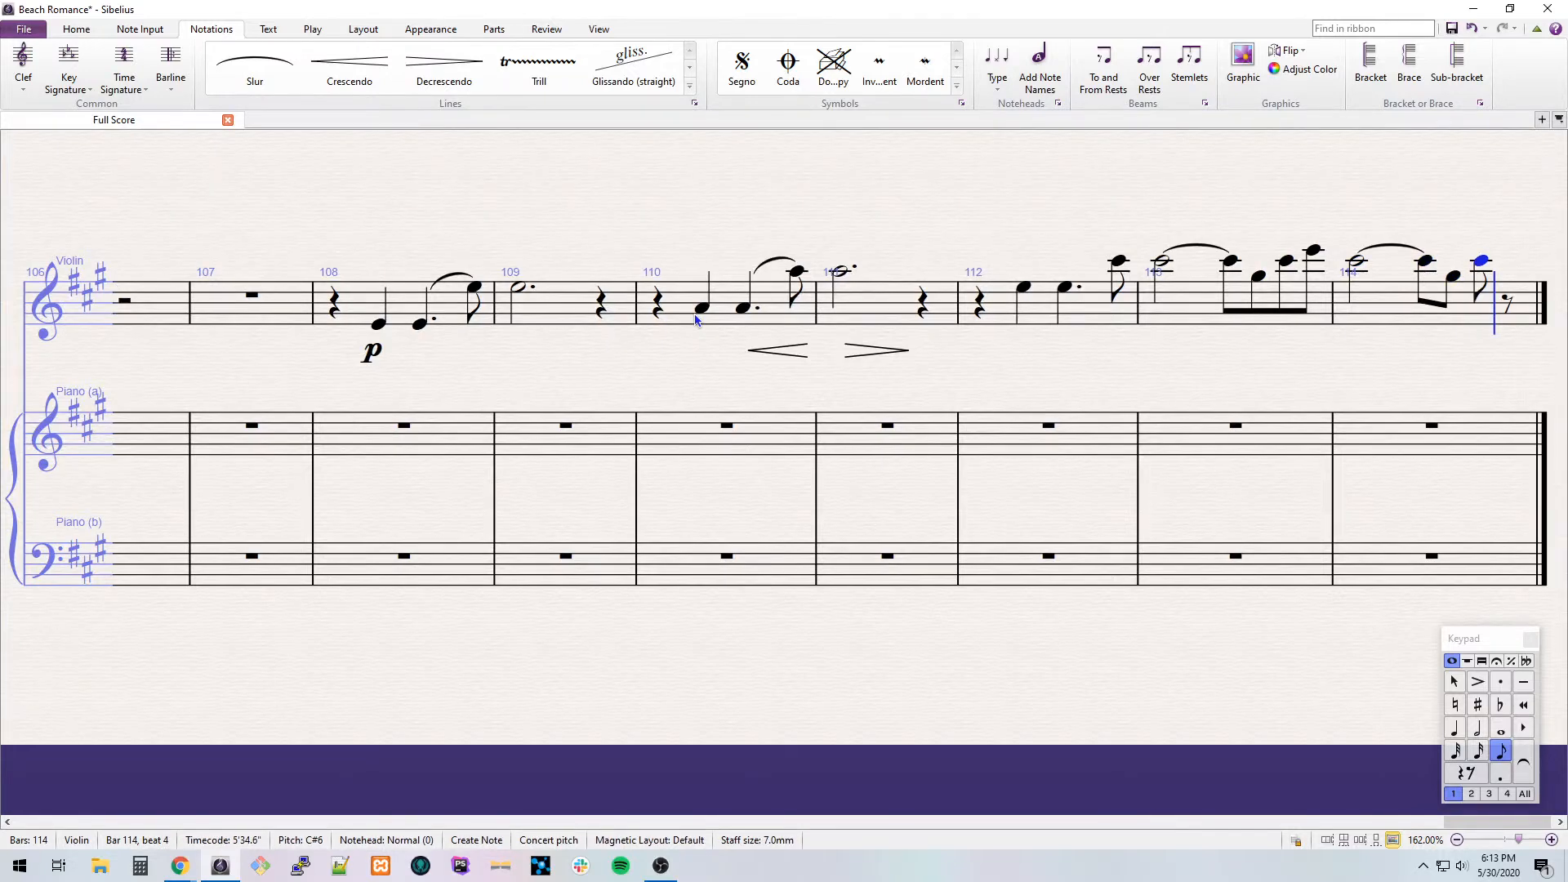
{"action": "key", "text": "ctrl+3"}
{"action": "key", "text": "e"}
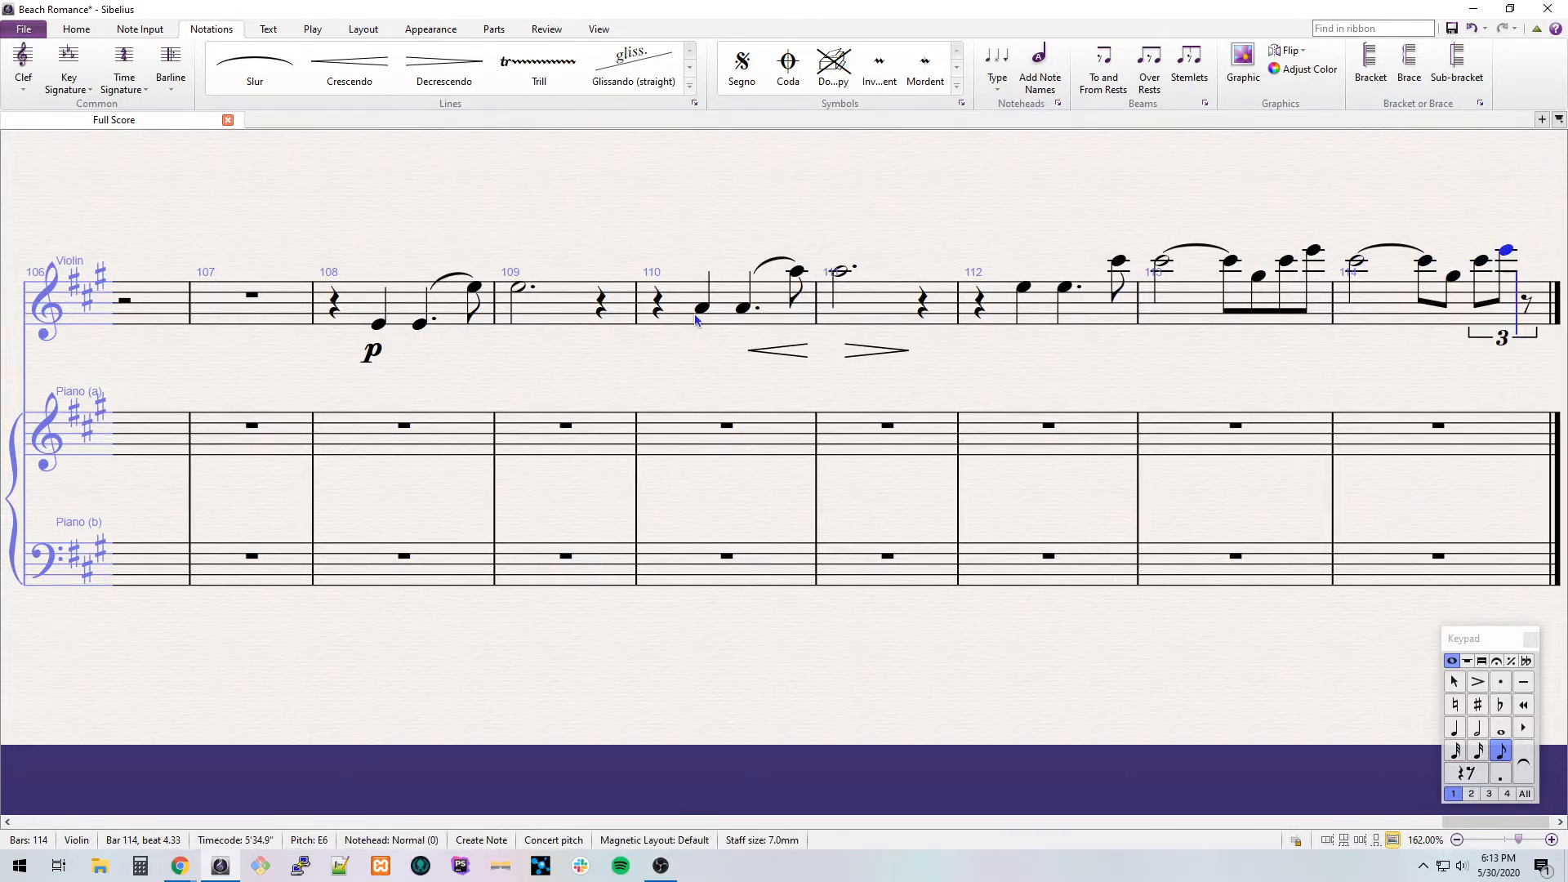
{"action": "key", "text": "g"}
Enter a whole A6 in violin bar 115, tied to a quarter A6 in bar 116.
{"action": "key", "text": "KP_6"}
{"action": "key", "text": "a"}
{"action": "key", "text": "KP_Enter"}
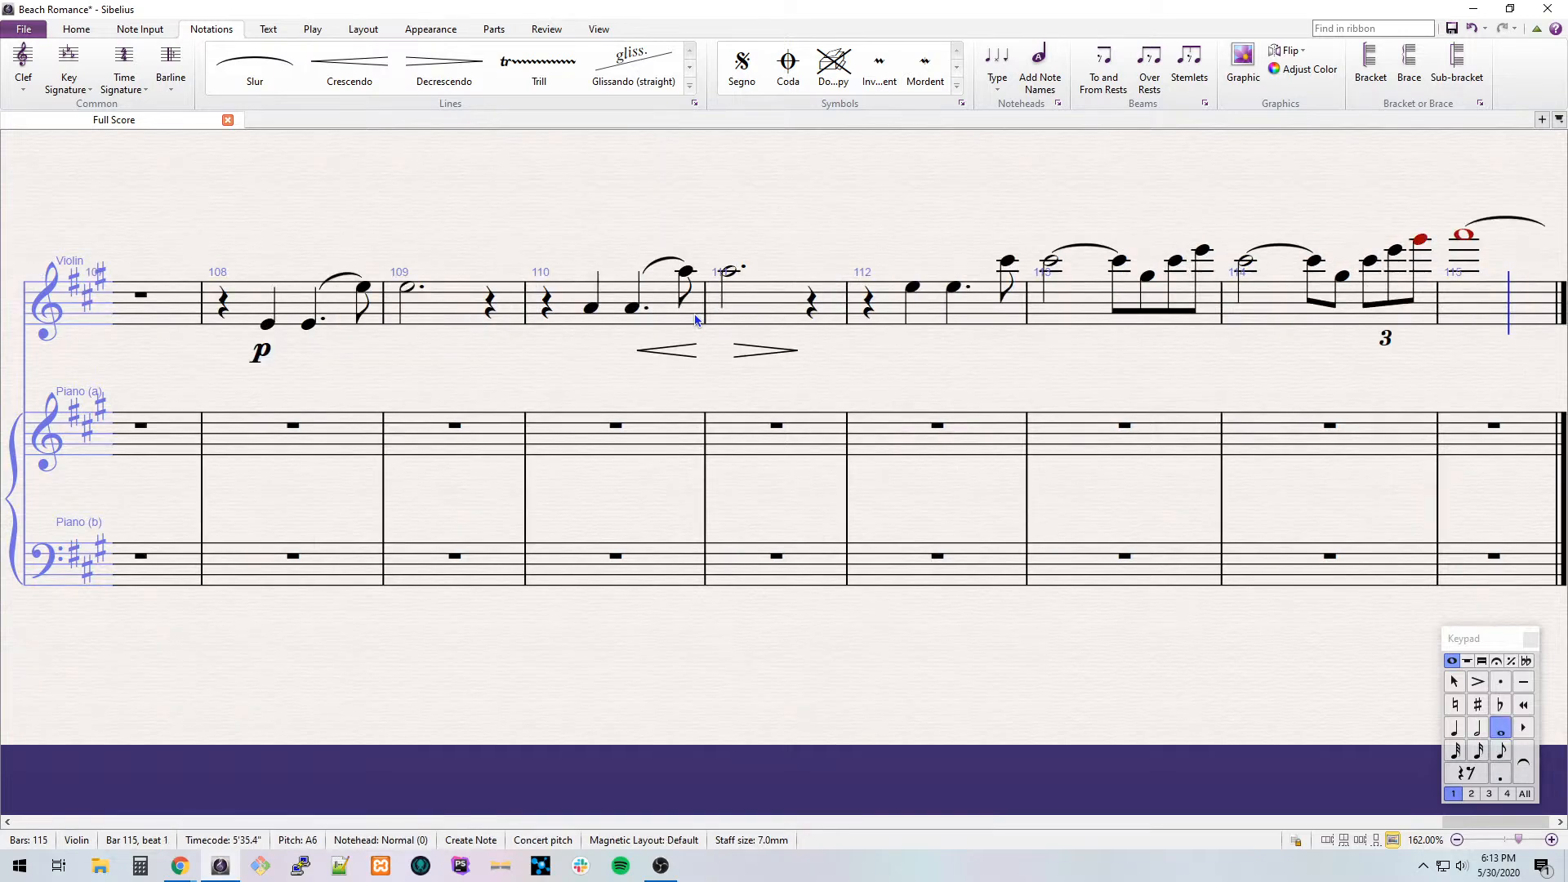
{"action": "key", "text": "KP_4"}
{"action": "key", "text": "a"}
Lower the violin notes from bar 114's triplet E6 to bar 116's tied quarter by an octave and put an 8va line above them.
{"action": "key", "text": "shift+Left"}
{"action": "key", "text": "shift+Left"}
{"action": "key", "text": "shift+Left"}
{"action": "key", "text": "Down"}
{"action": "key", "text": "ctrl+Down"}
{"action": "key", "text": "l"}
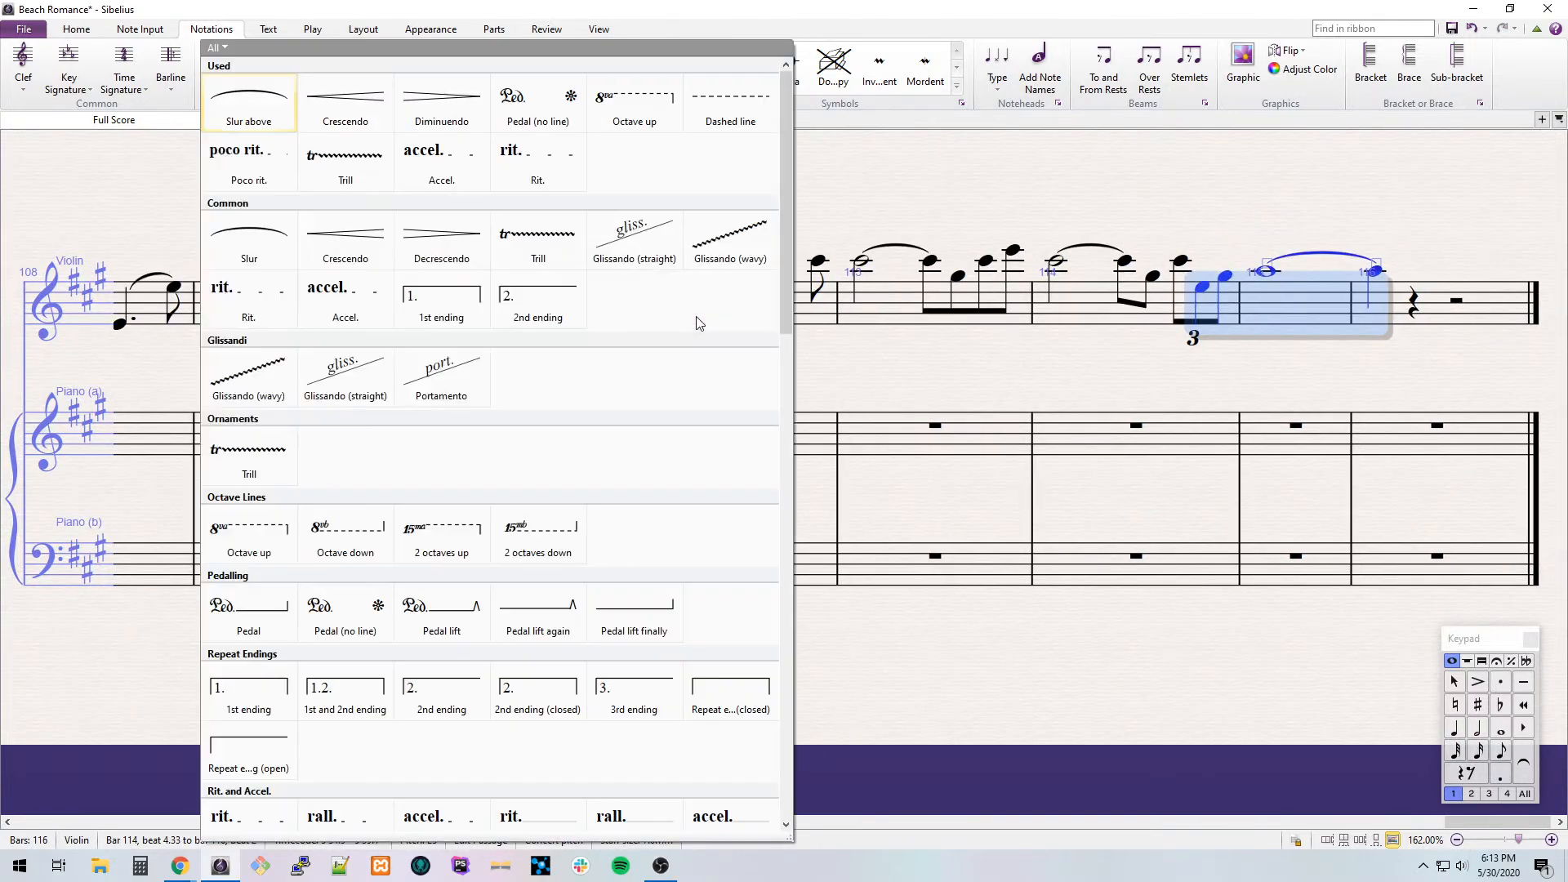
{"action": "key", "text": "Return"}
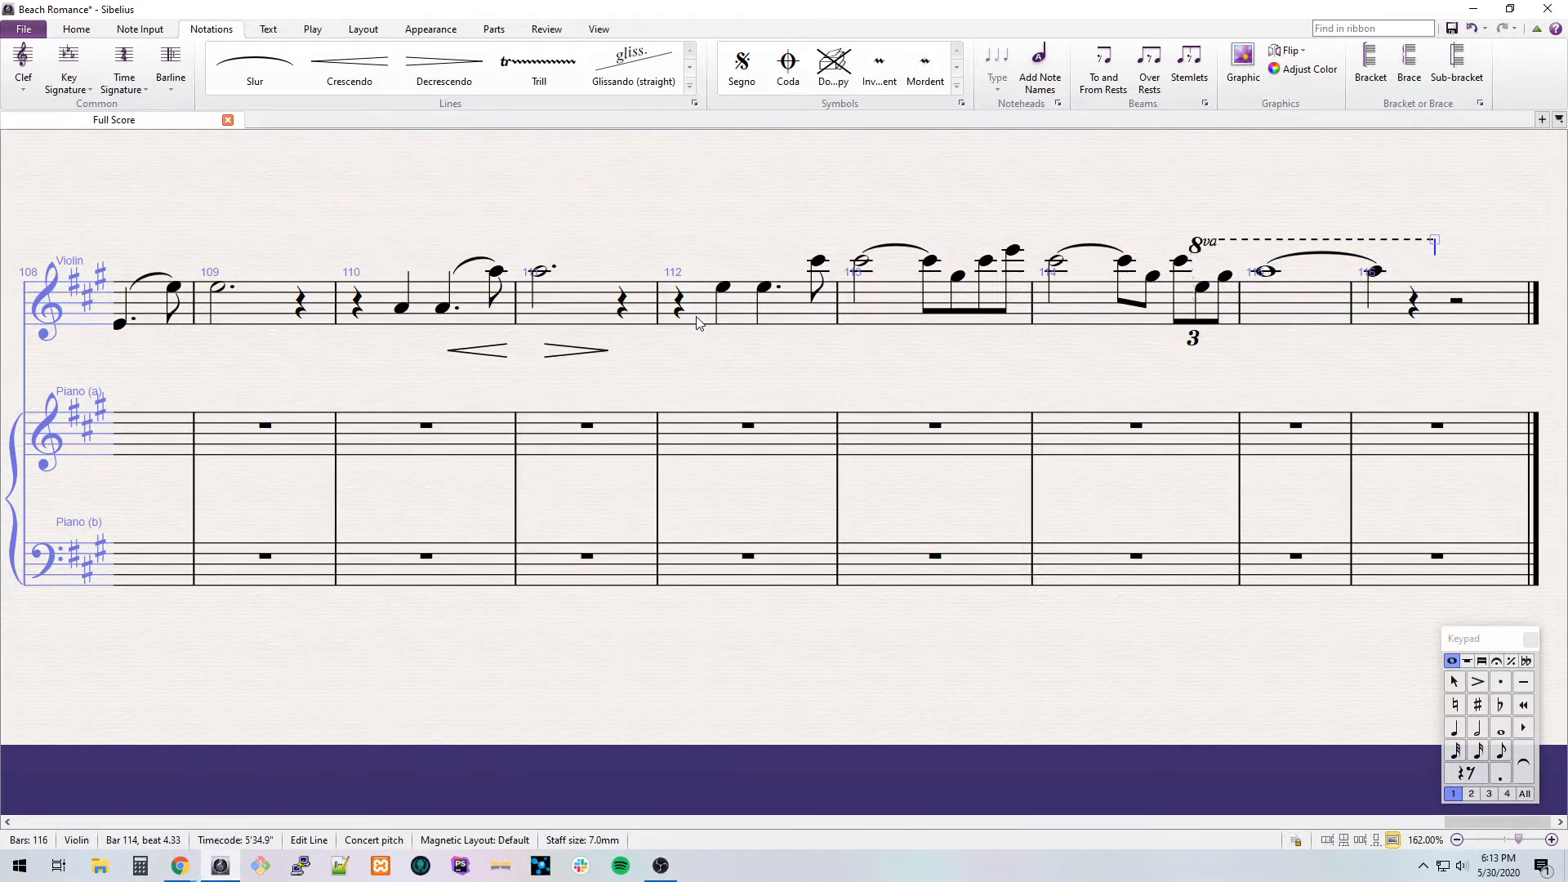
Add a pp dynamic at the first E5 of violin bar 112 and slur the dotted quarter E5 to the C#6.
{"action": "left_click", "coordinate": [723, 288]}
{"action": "left_click_drag", "start_coordinate": [809, 234], "coordinate": [577, 240]}
{"action": "key", "text": "ctrl+e"}
{"action": "key", "text": "ctrl+p"}
{"action": "key", "text": "ctrl+p"}
{"action": "key", "text": "Escape"}
{"action": "key", "text": "Tab"}
{"action": "key", "text": "s"}
{"action": "key", "text": "Tab"}
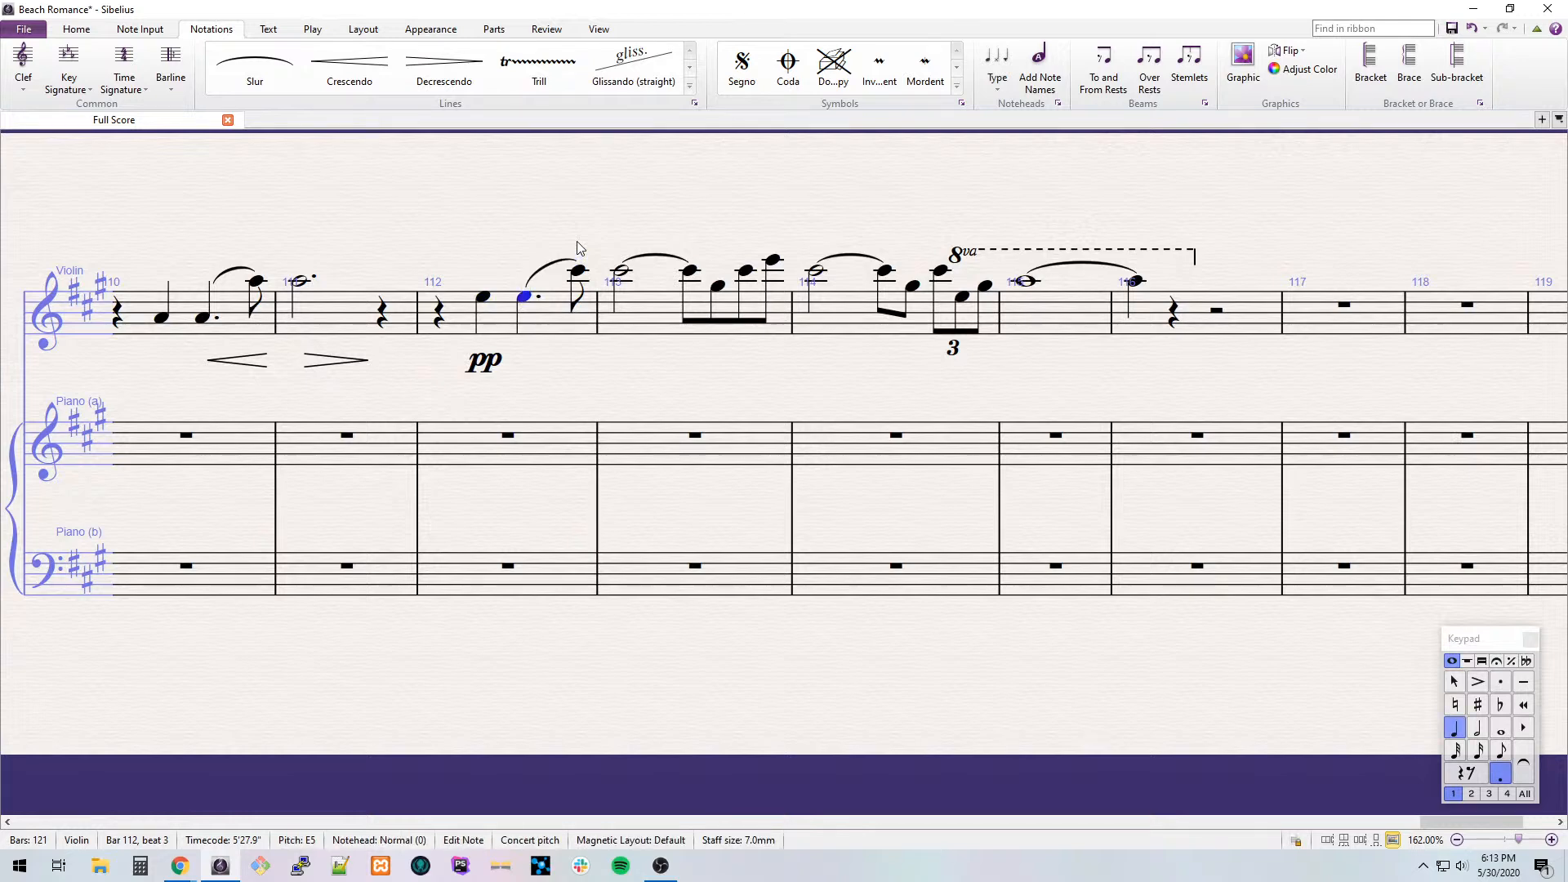
Add the expression text "sempre poco a poco riten." below the start of violin bar 113.
{"action": "key", "text": "Escape"}
{"action": "left_click", "coordinate": [641, 311]}
{"action": "key", "text": "ctrl+e"}
{"action": "type", "text": "sempre poco "}
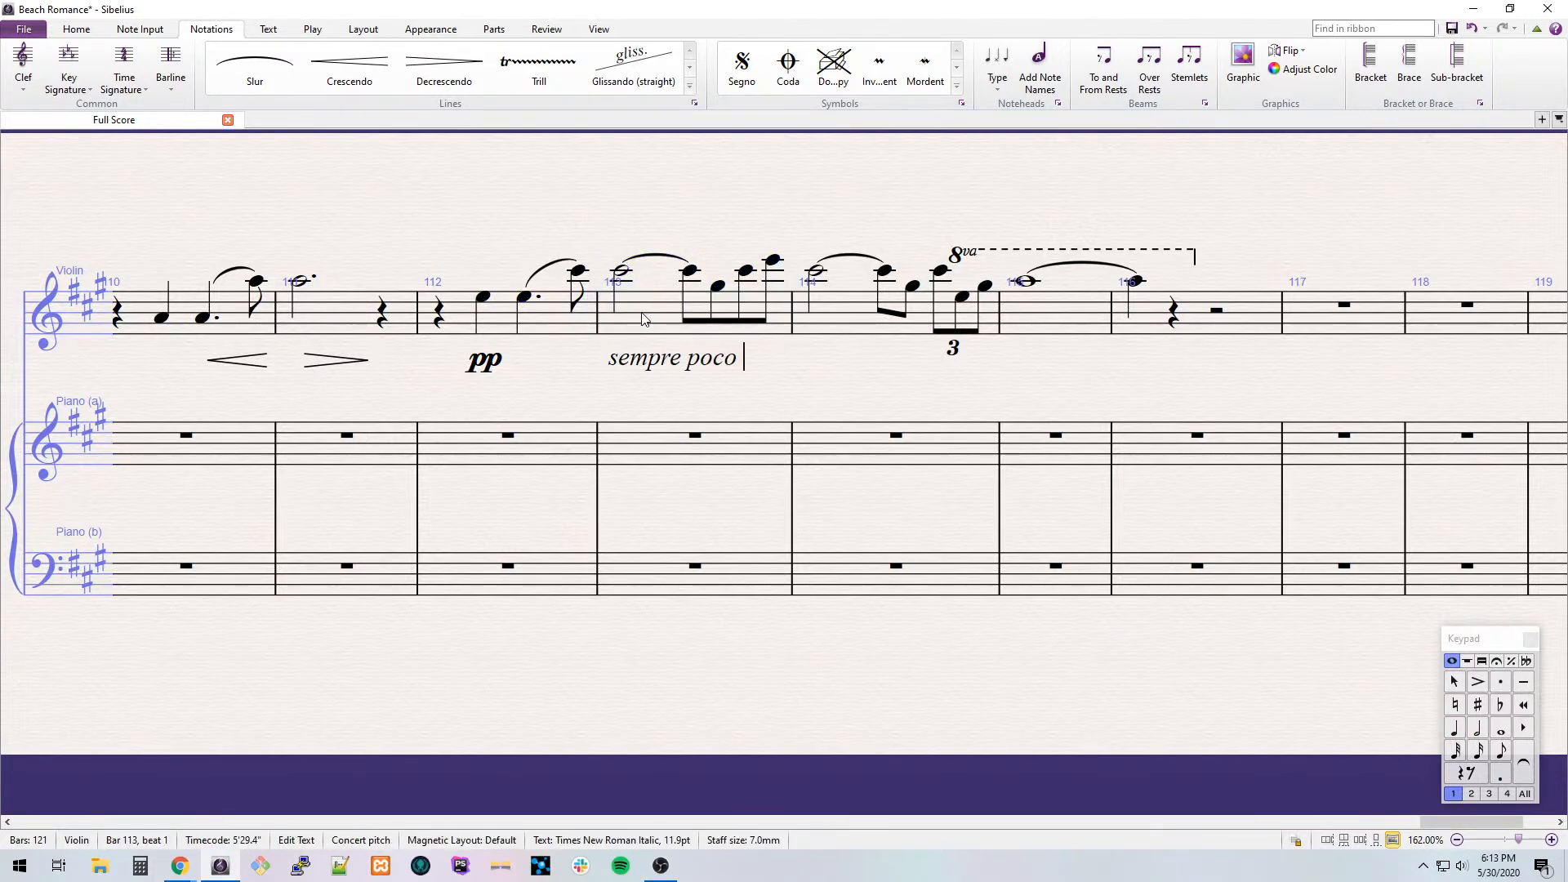
{"action": "type", "text": "ap poco riten."}
{"action": "left_click", "coordinate": [645, 319]}
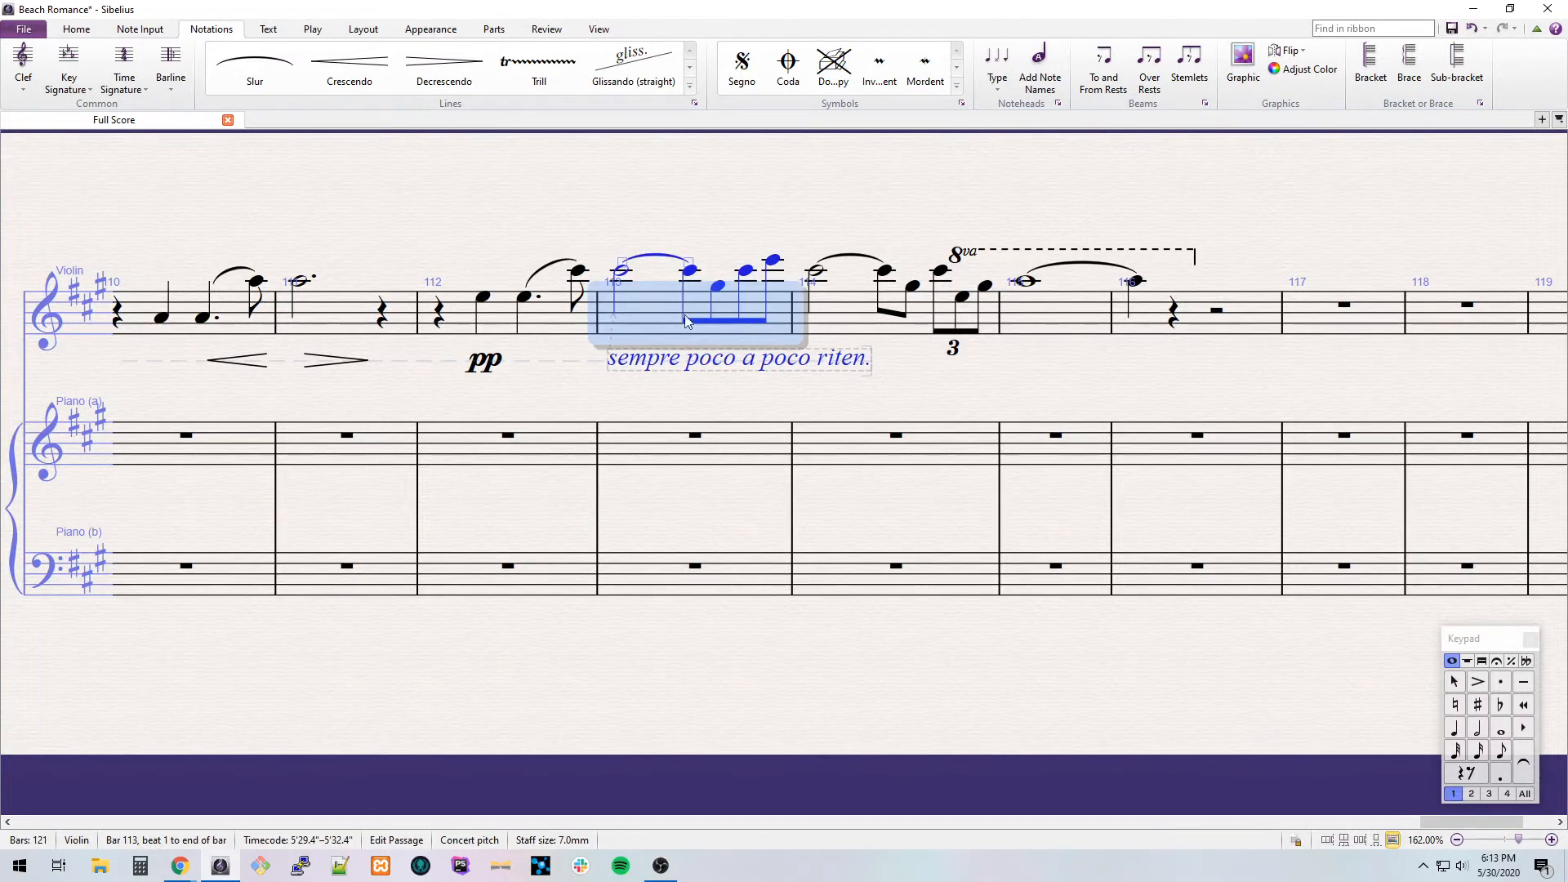
{"action": "left_click_drag", "start_coordinate": [980, 351], "coordinate": [825, 381]}
{"action": "double_click", "coordinate": [542, 382]}
{"action": "key", "text": "ctrl+a"}
{"action": "key", "text": "ctrl+x"}
{"action": "key", "text": "ctrl+v"}
{"action": "left_click", "coordinate": [426, 339]}
{"action": "left_click_drag", "start_coordinate": [735, 400], "coordinate": [596, 386]}
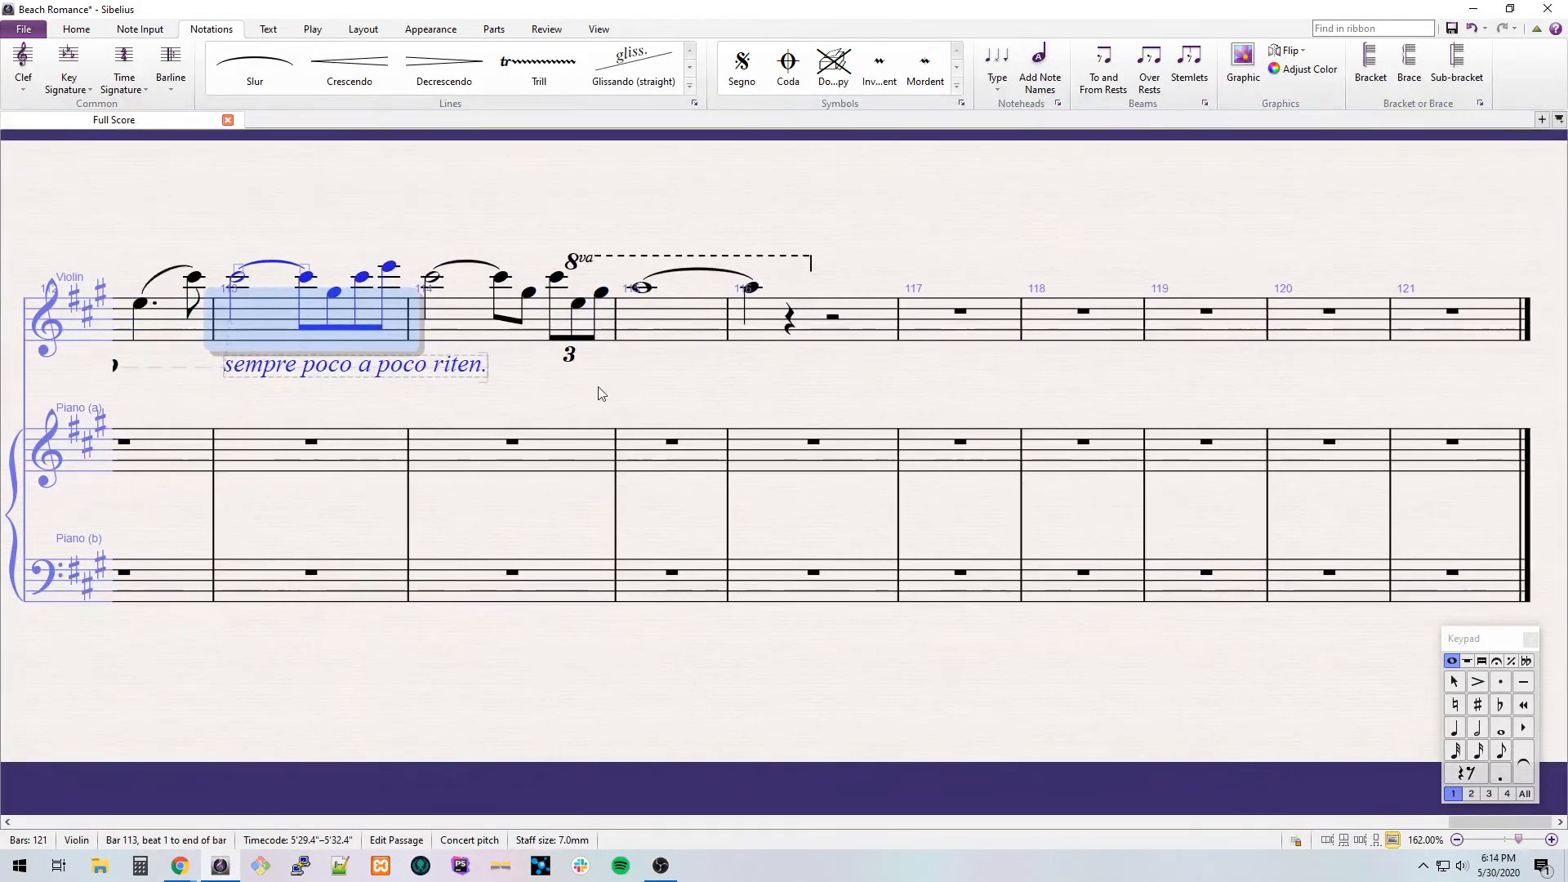
Slur C#6 to G#5 and C#6 to E6 in violin bar 113, and C#6 to G#5 in bar 114.
{"action": "left_click", "coordinate": [240, 279]}
{"action": "left_click", "coordinate": [438, 280]}
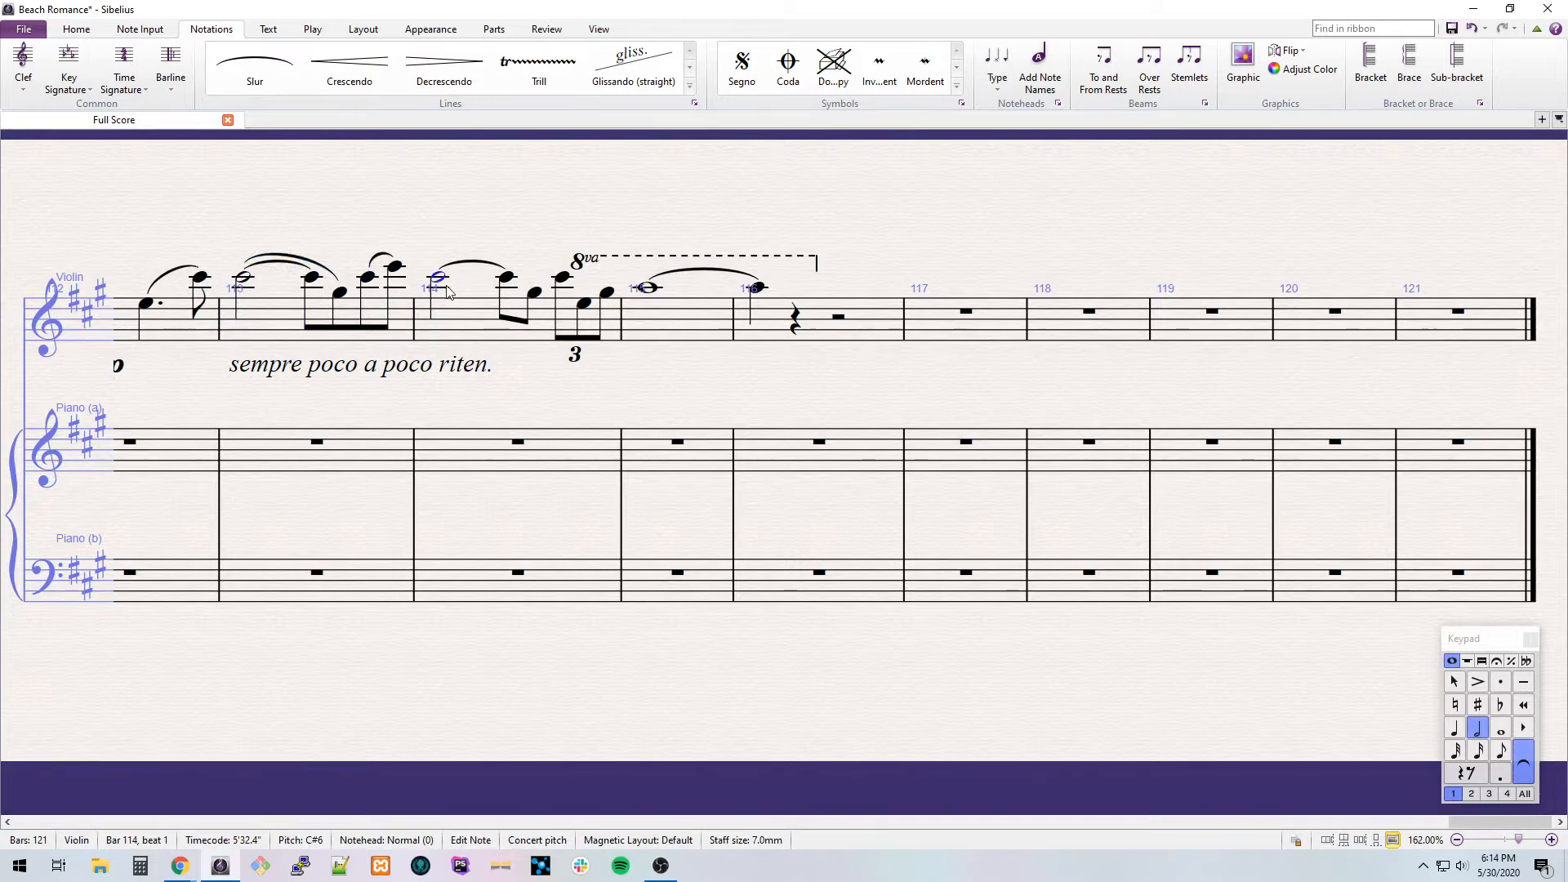
{"action": "left_click", "coordinate": [534, 292], "text": "shift"}
{"action": "key", "text": "s"}
Add tenuto marks to the three triplet notes on beat 4 of violin bar 114.
{"action": "left_click", "coordinate": [562, 277]}
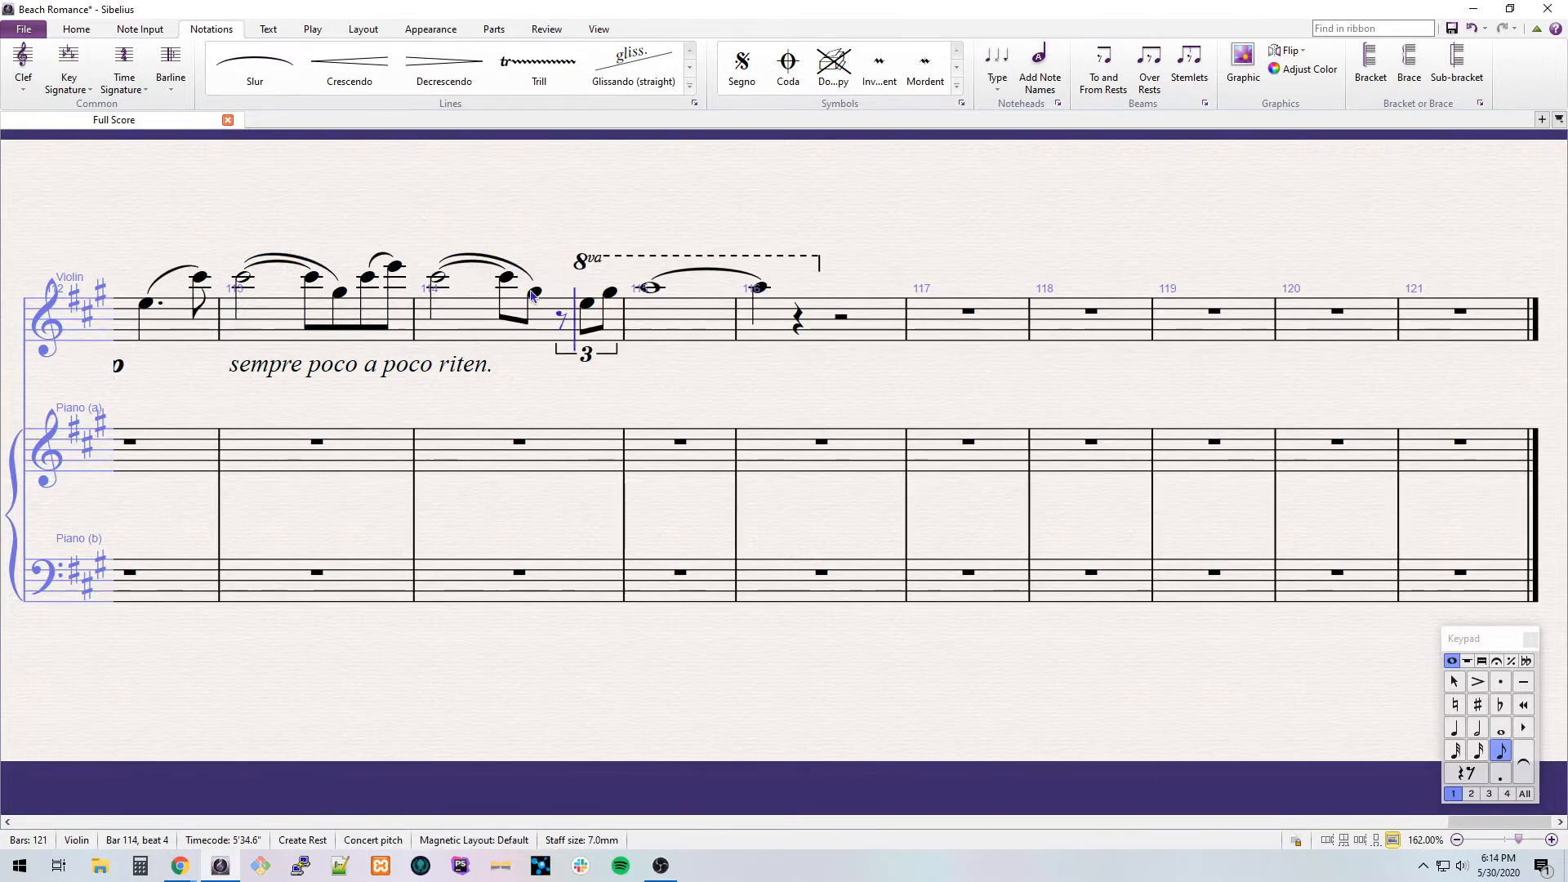
{"action": "key", "text": "shift+Right"}
{"action": "key", "text": "shift+Right"}
{"action": "key", "text": "KP_Subtract"}
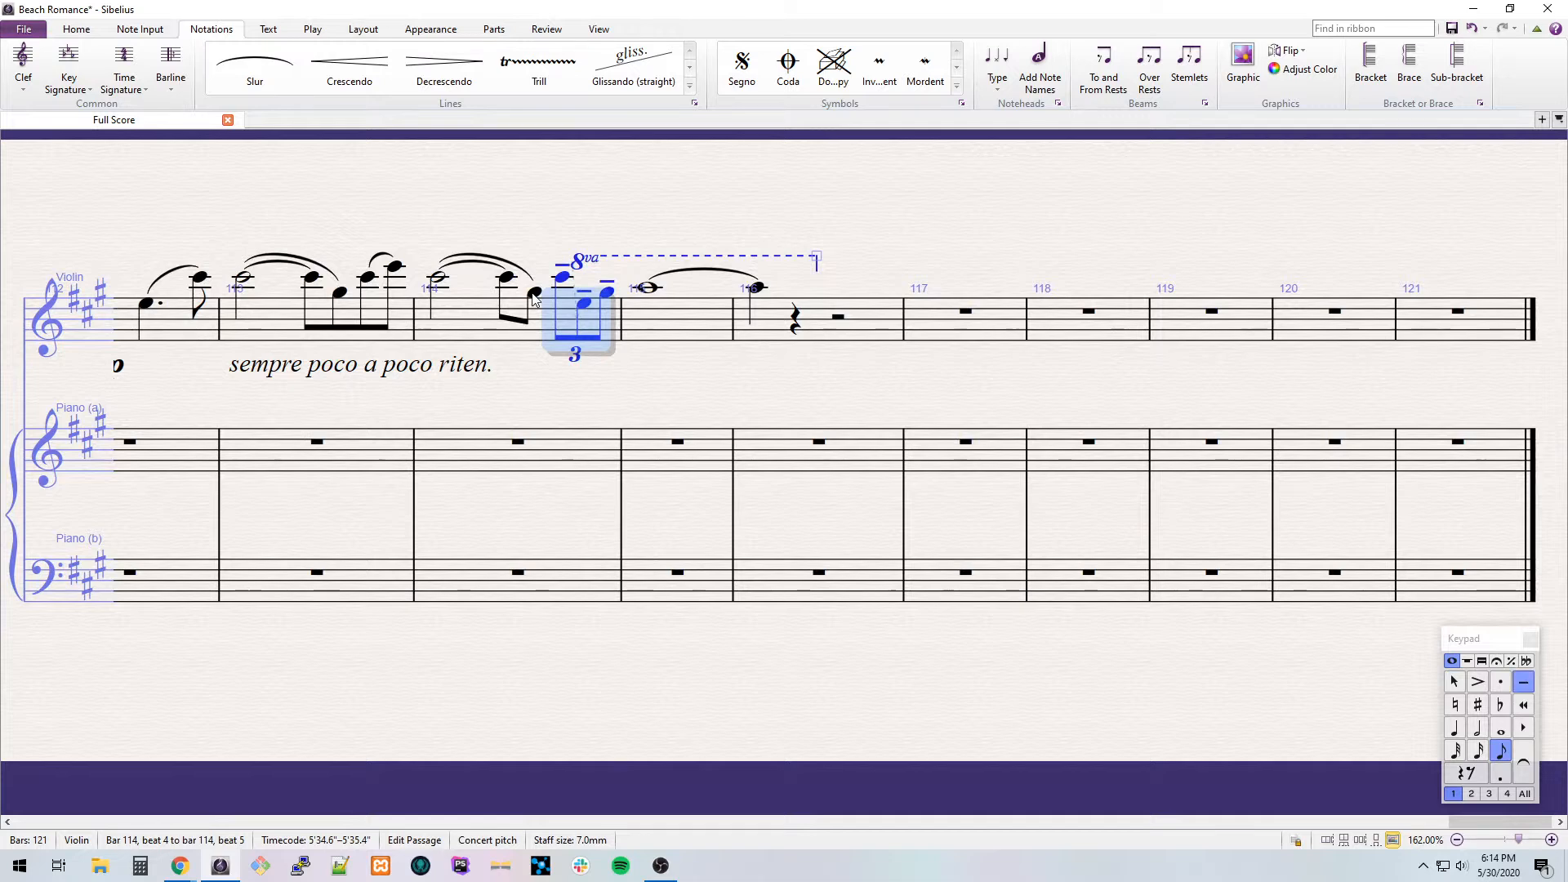
Replace the rests in violin bar 116 with quarter notes G#5, F#5 and A5.
{"action": "key", "text": "Right"}
{"action": "key", "text": "Right"}
{"action": "key", "text": "Right"}
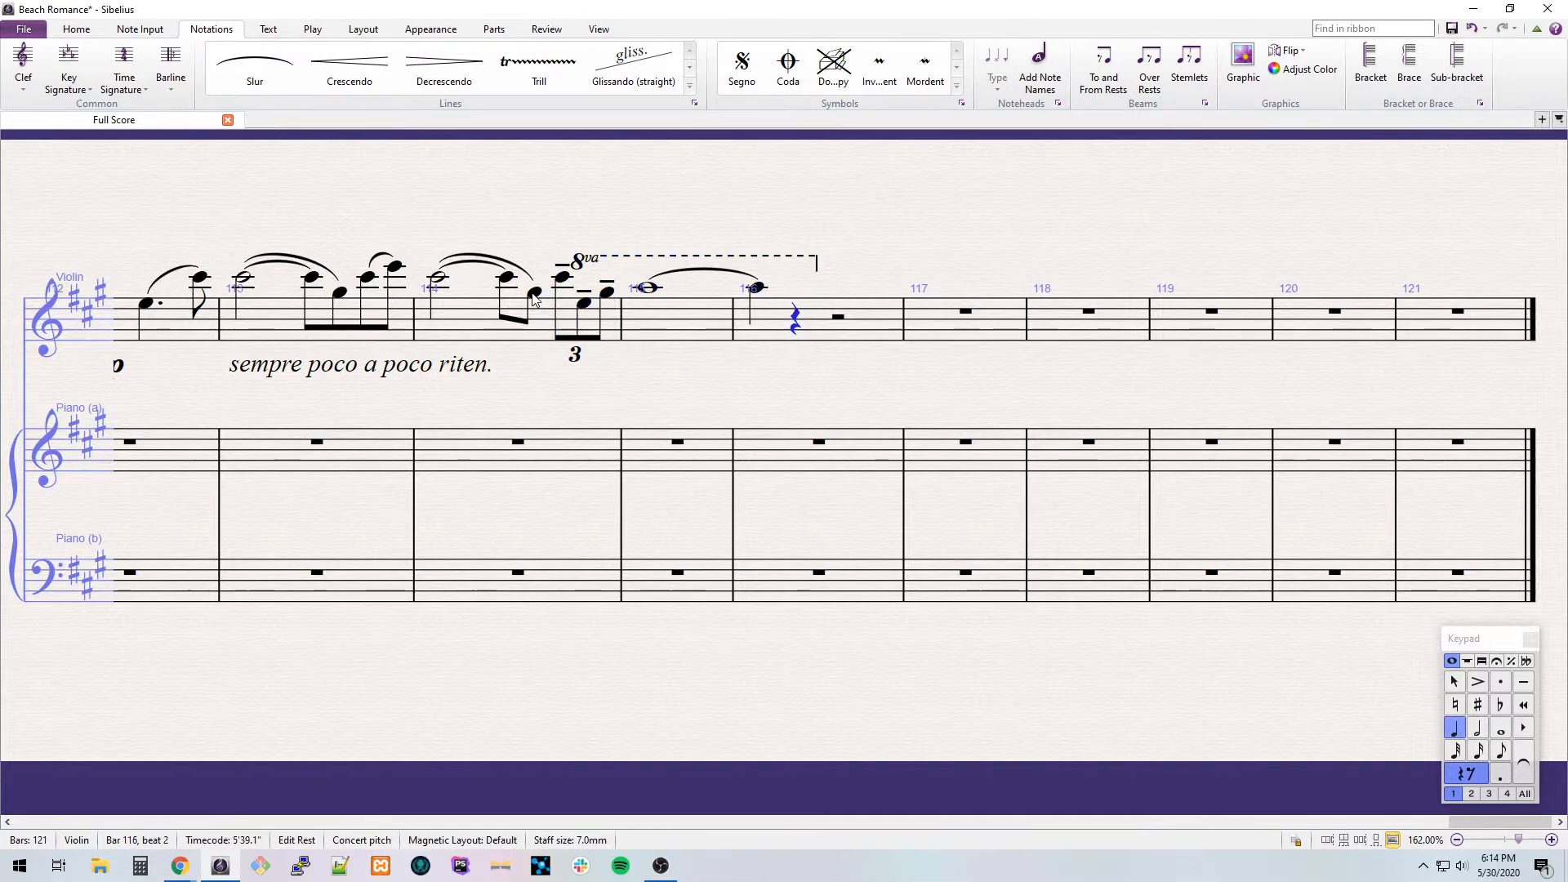
{"action": "key", "text": "g"}
{"action": "key", "text": "f"}
{"action": "key", "text": "a"}
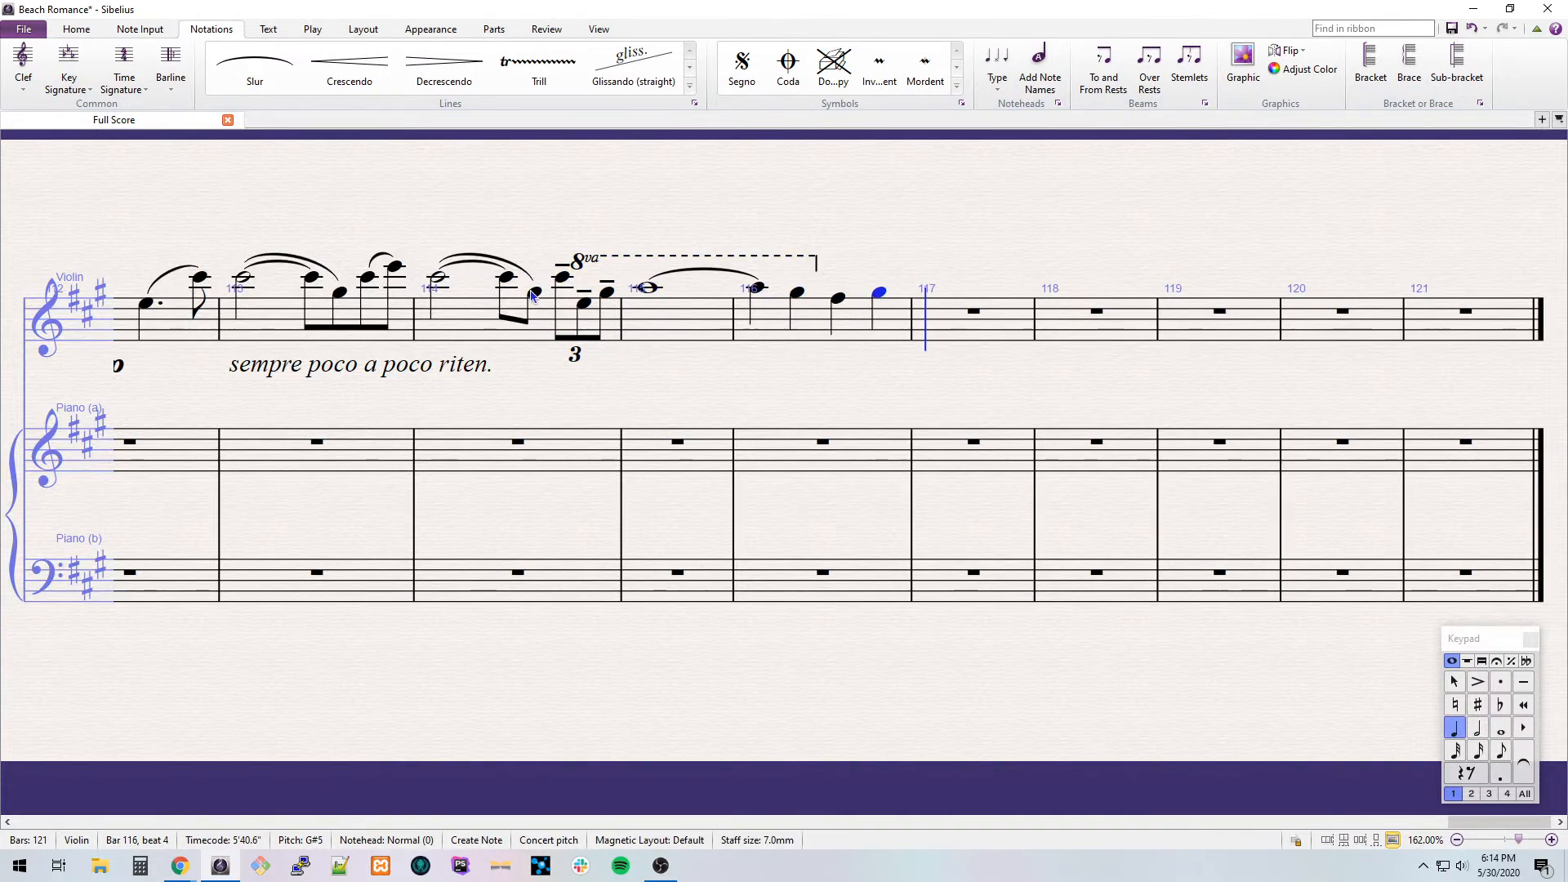
Enter whole-note C#6s in violin bars 117 to 119, tied together.
{"action": "key", "text": "KP_6"}
{"action": "key", "text": "c"}
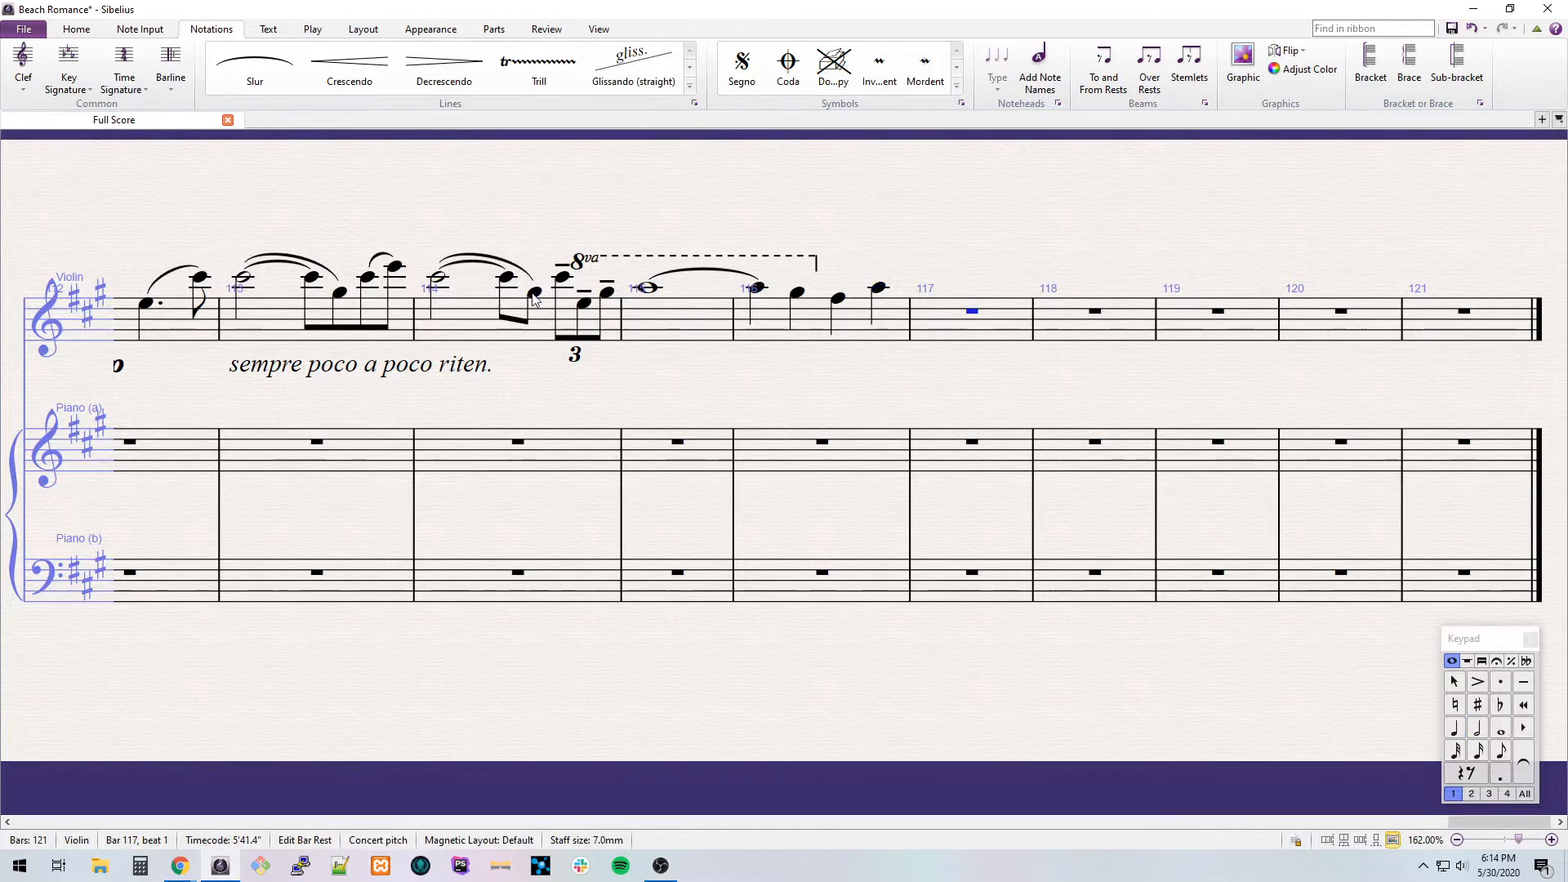
{"action": "key", "text": "KP_Enter"}
{"action": "key", "text": "KP_Enter"}
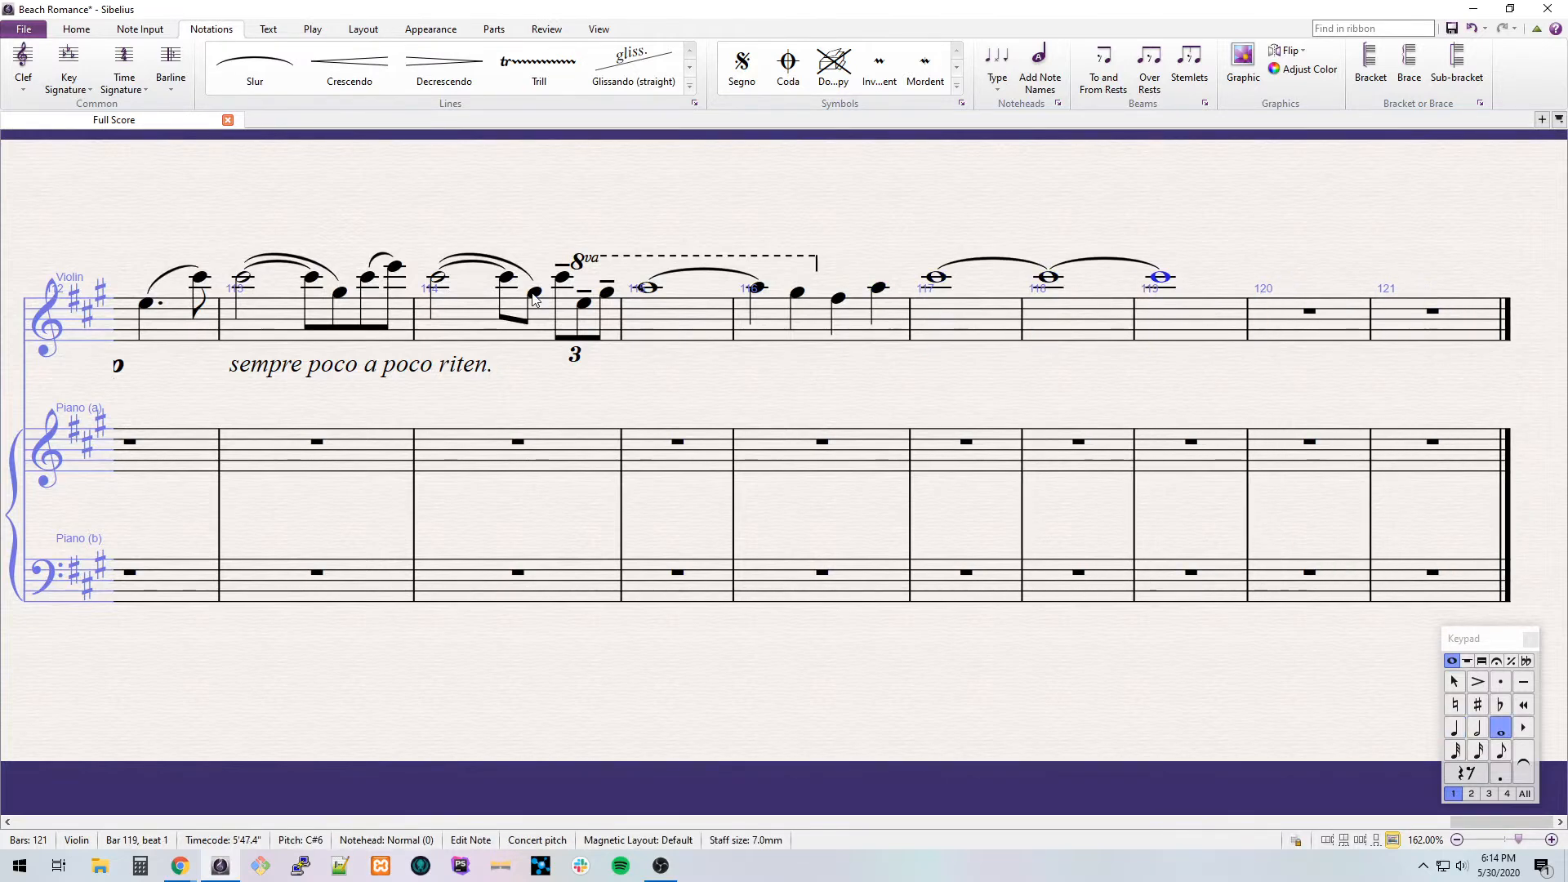
Add fermatas to bar 119 in the violin and both piano staves.
{"action": "key", "text": "shift+Down"}
{"action": "key", "text": "shift+Down"}
{"action": "key", "text": "KP_Add"}
{"action": "key", "text": "KP_Add"}
{"action": "key", "text": "KP_Add"}
{"action": "key", "text": "KP_1"}
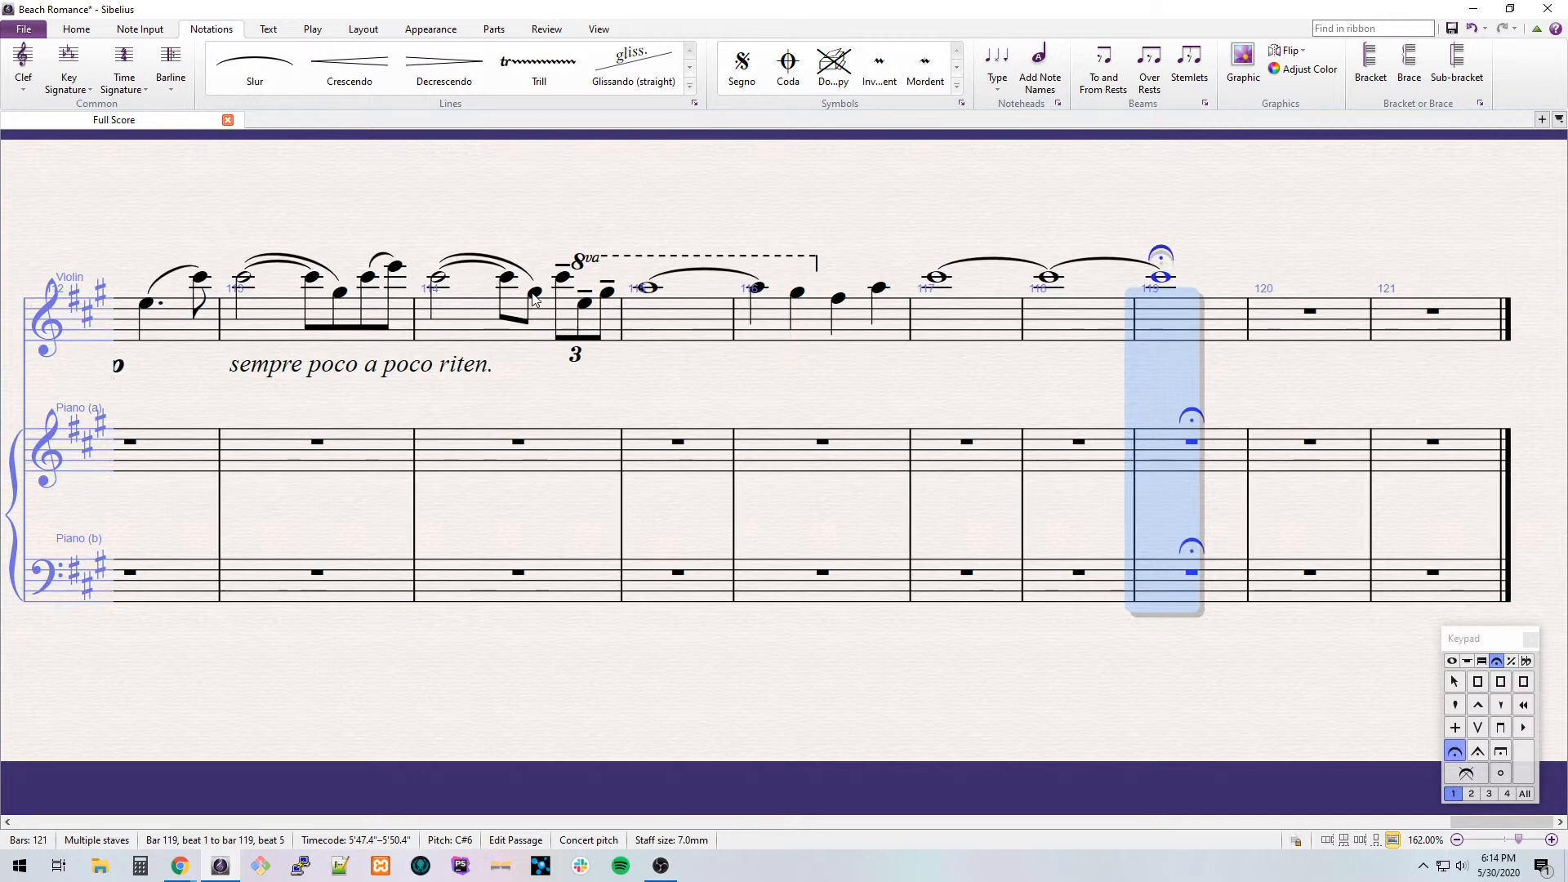
Delete the empty bars 120 and 121 at the end of the score.
{"action": "left_click", "coordinate": [1330, 335]}
{"action": "left_click", "coordinate": [1457, 325], "text": "shift"}
{"action": "key", "text": "ctrl+shift+a"}
{"action": "key", "text": "Delete"}
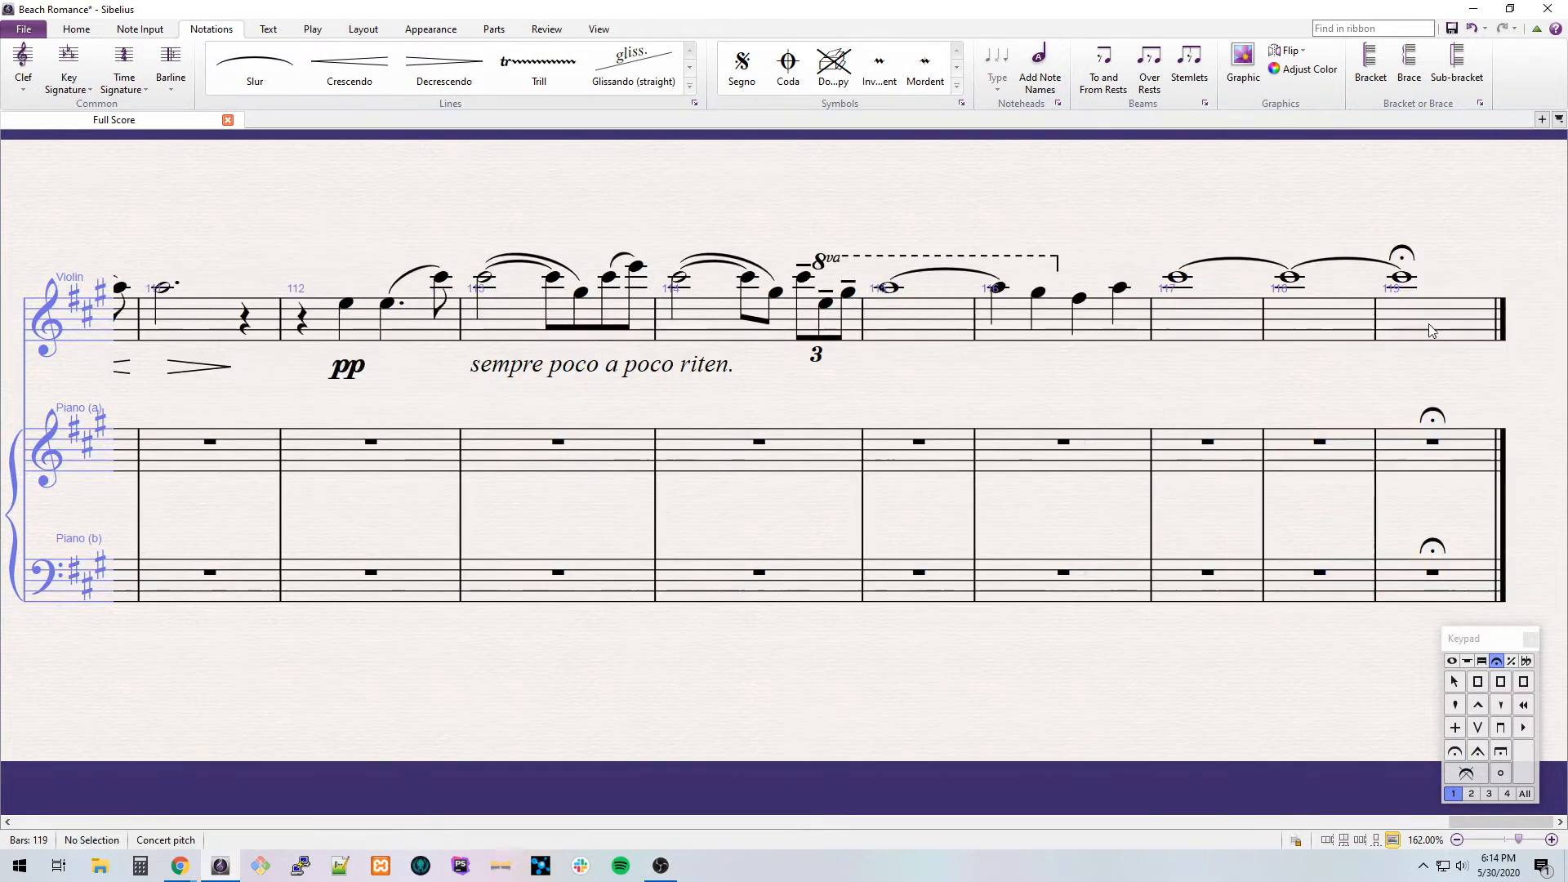
Extend the violin's 8va line to the end of bar 119 and raise it clear of the ties and fermata.
{"action": "left_click", "coordinate": [1030, 347]}
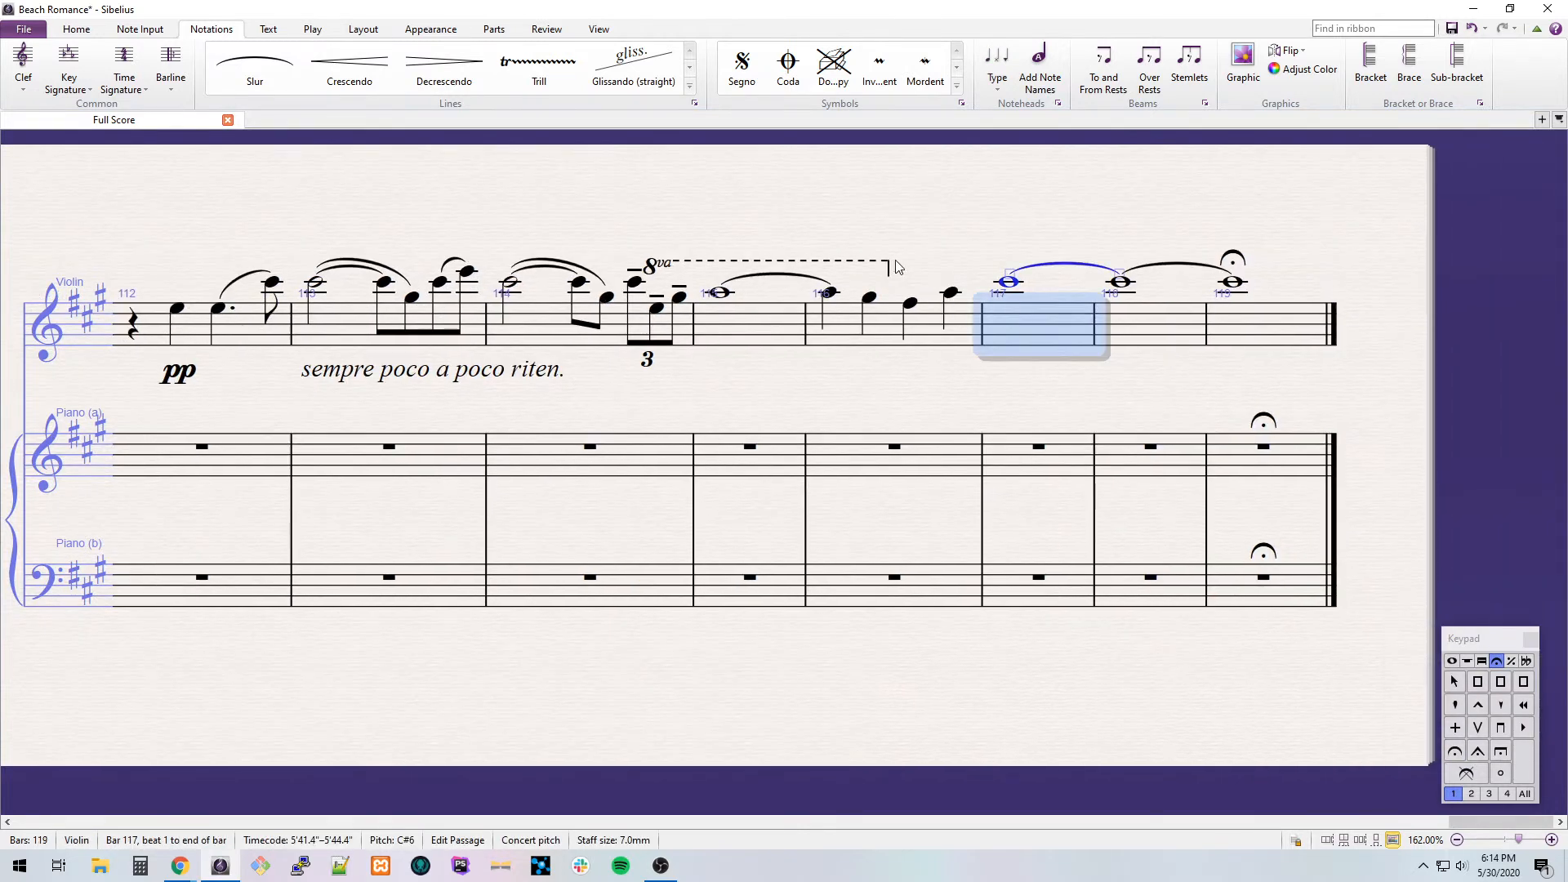
{"action": "left_click_drag", "start_coordinate": [1075, 256], "coordinate": [1261, 259]}
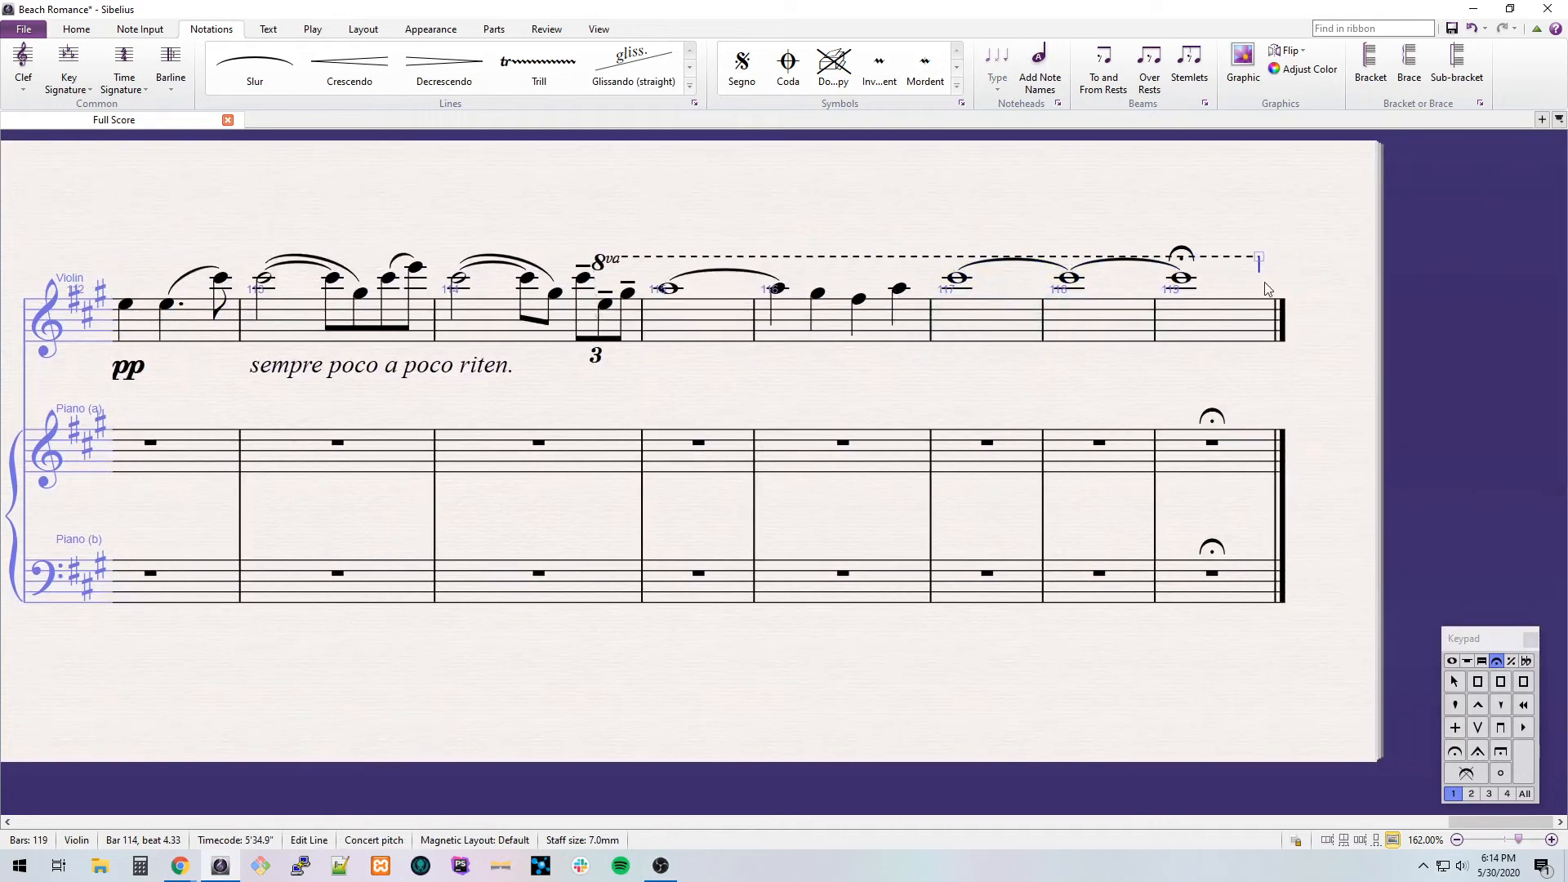
{"action": "left_click_drag", "start_coordinate": [939, 258], "coordinate": [940, 245]}
{"action": "left_click", "coordinate": [913, 325]}
Add a diminuendo hairpin below violin bars 118 and 119.
{"action": "left_click", "coordinate": [1129, 325]}
{"action": "left_click", "coordinate": [1193, 317], "text": "shift"}
{"action": "key", "text": "shift+h"}
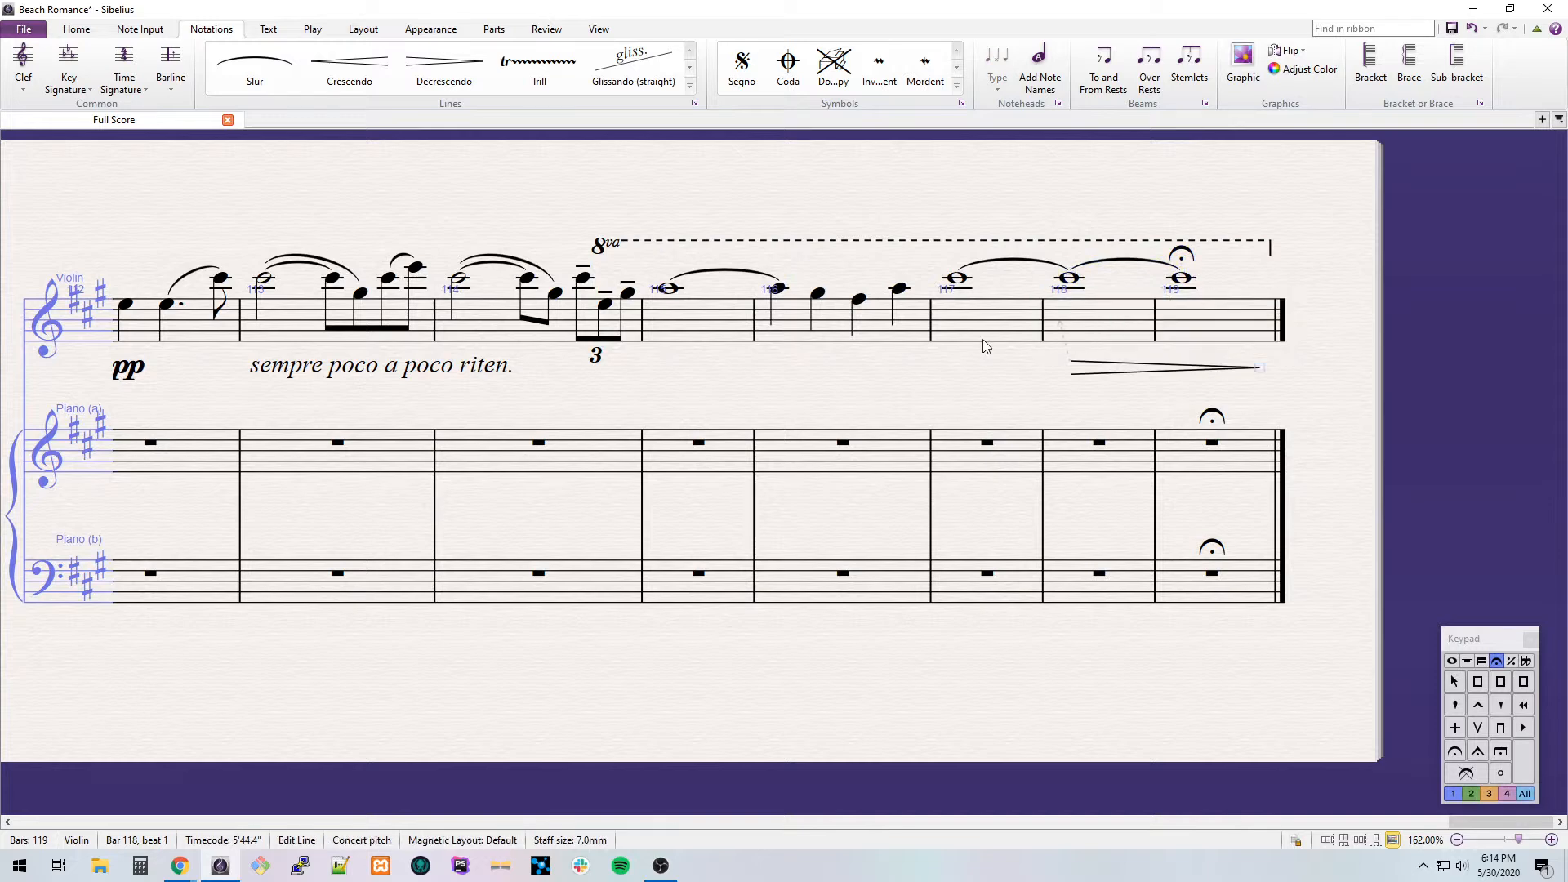
Add the text "al fine" below the start of violin bar 116 in the same italic expression style.
{"action": "left_click", "coordinate": [633, 331]}
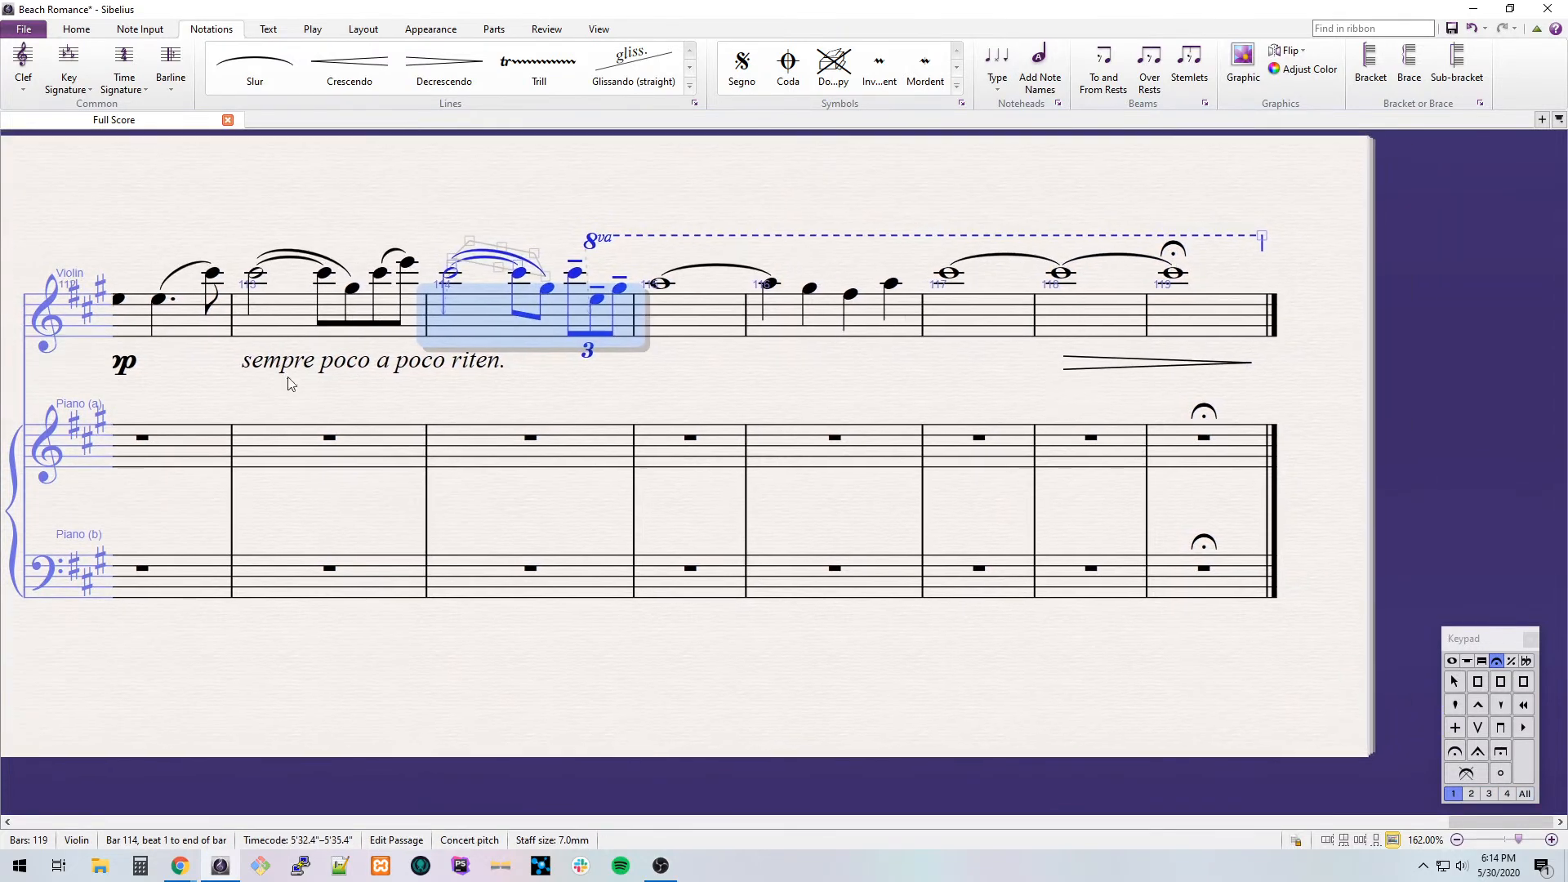
{"action": "left_click", "coordinate": [302, 369]}
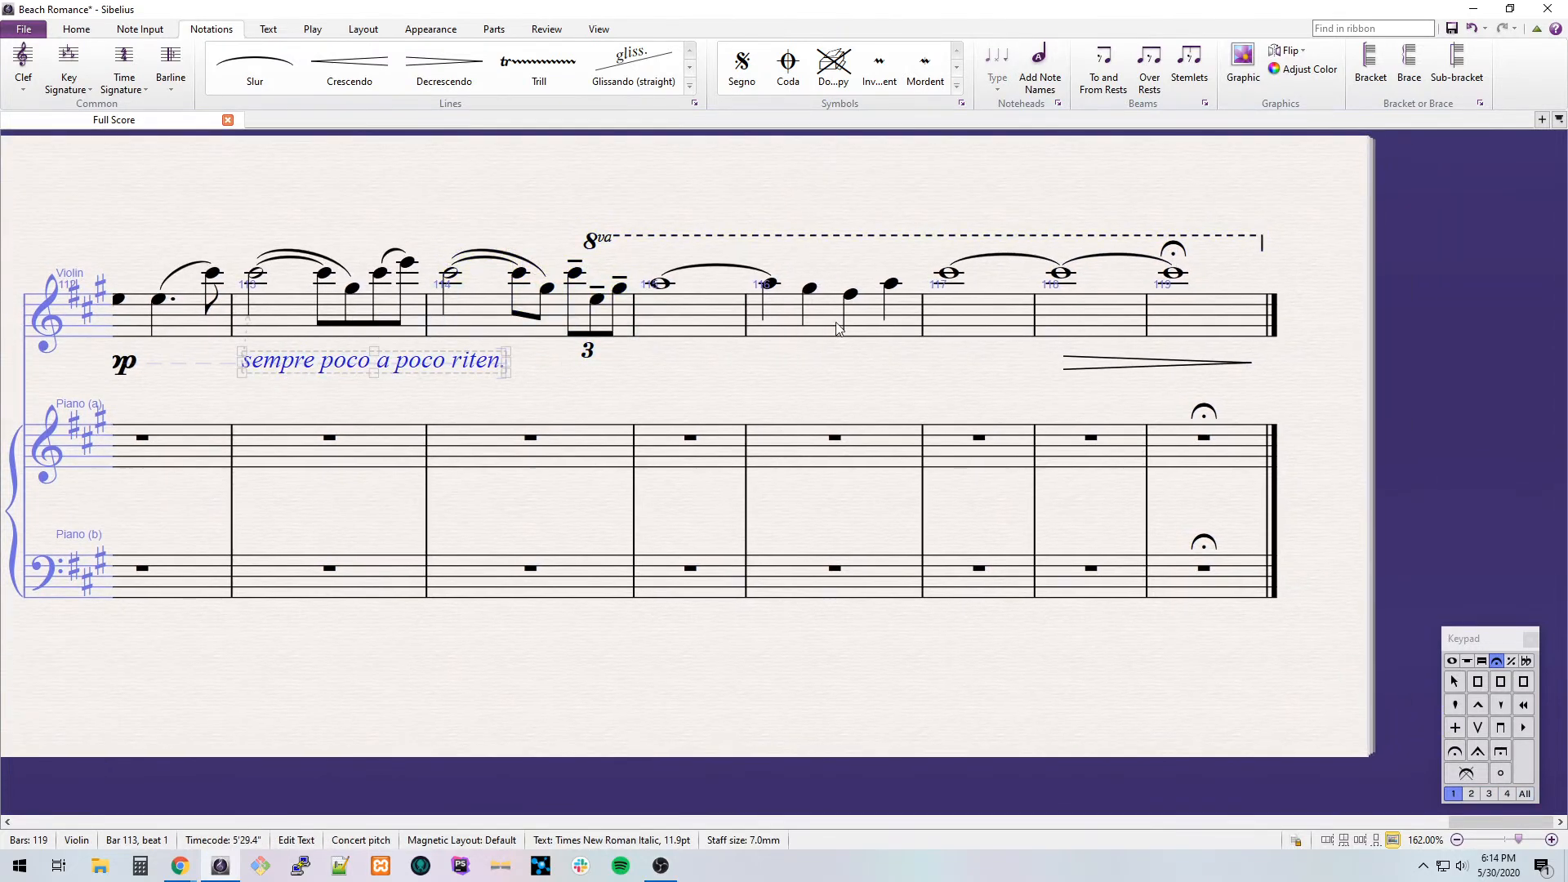
{"action": "left_click", "coordinate": [817, 327]}
{"action": "key", "text": "ctrl+t"}
{"action": "type", "text": "al fine"}
{"action": "key", "text": "Escape"}
{"action": "key", "text": "Escape"}
Review the violin part from bar 104 through the final bar.
{"action": "left_click_drag", "start_coordinate": [927, 377], "coordinate": [1033, 345]}
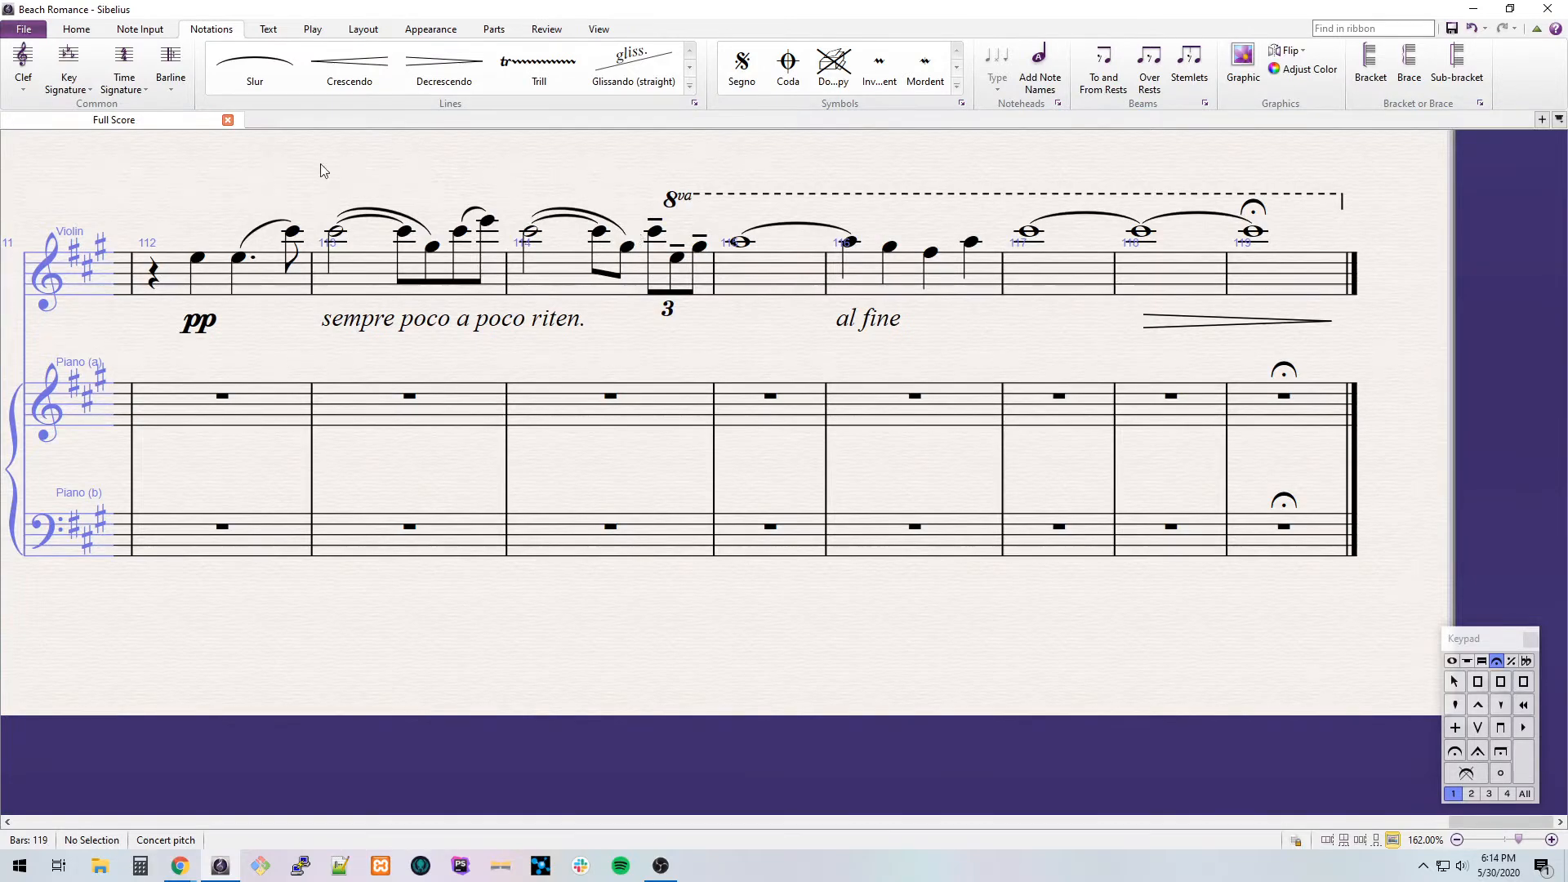
{"action": "left_click_drag", "start_coordinate": [322, 168], "coordinate": [1469, 173]}
{"action": "left_click_drag", "start_coordinate": [644, 340], "coordinate": [4, 372]}
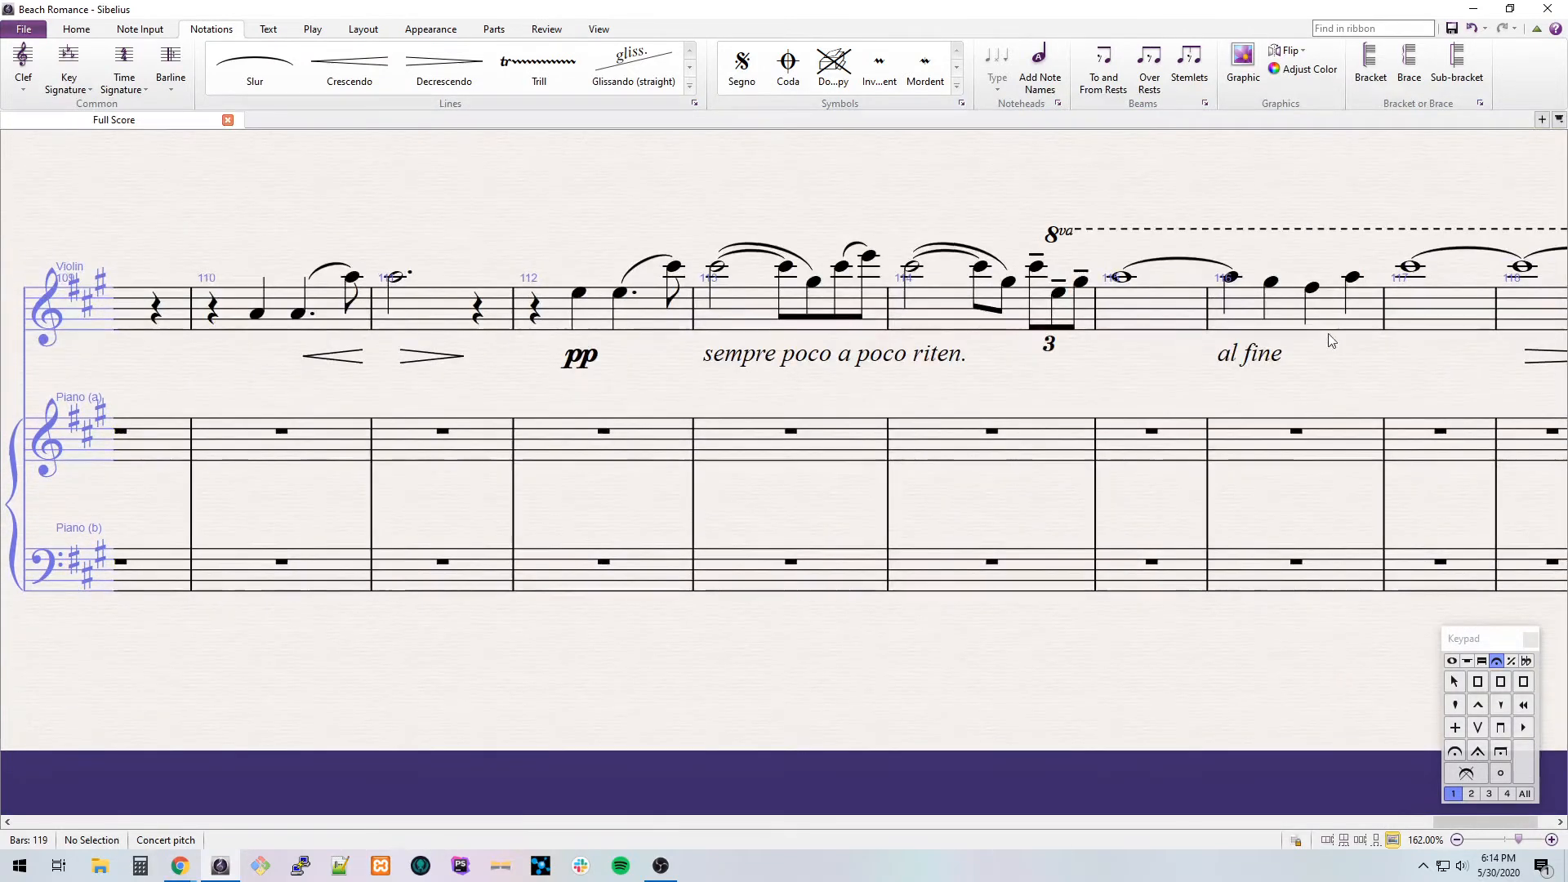
{"action": "left_click_drag", "start_coordinate": [1330, 339], "coordinate": [679, 331]}
{"action": "left_click_drag", "start_coordinate": [748, 405], "coordinate": [1375, 338]}
{"action": "left_click", "coordinate": [514, 384]}
{"action": "left_click_drag", "start_coordinate": [369, 309], "coordinate": [1190, 340]}
{"action": "key", "text": "Escape"}
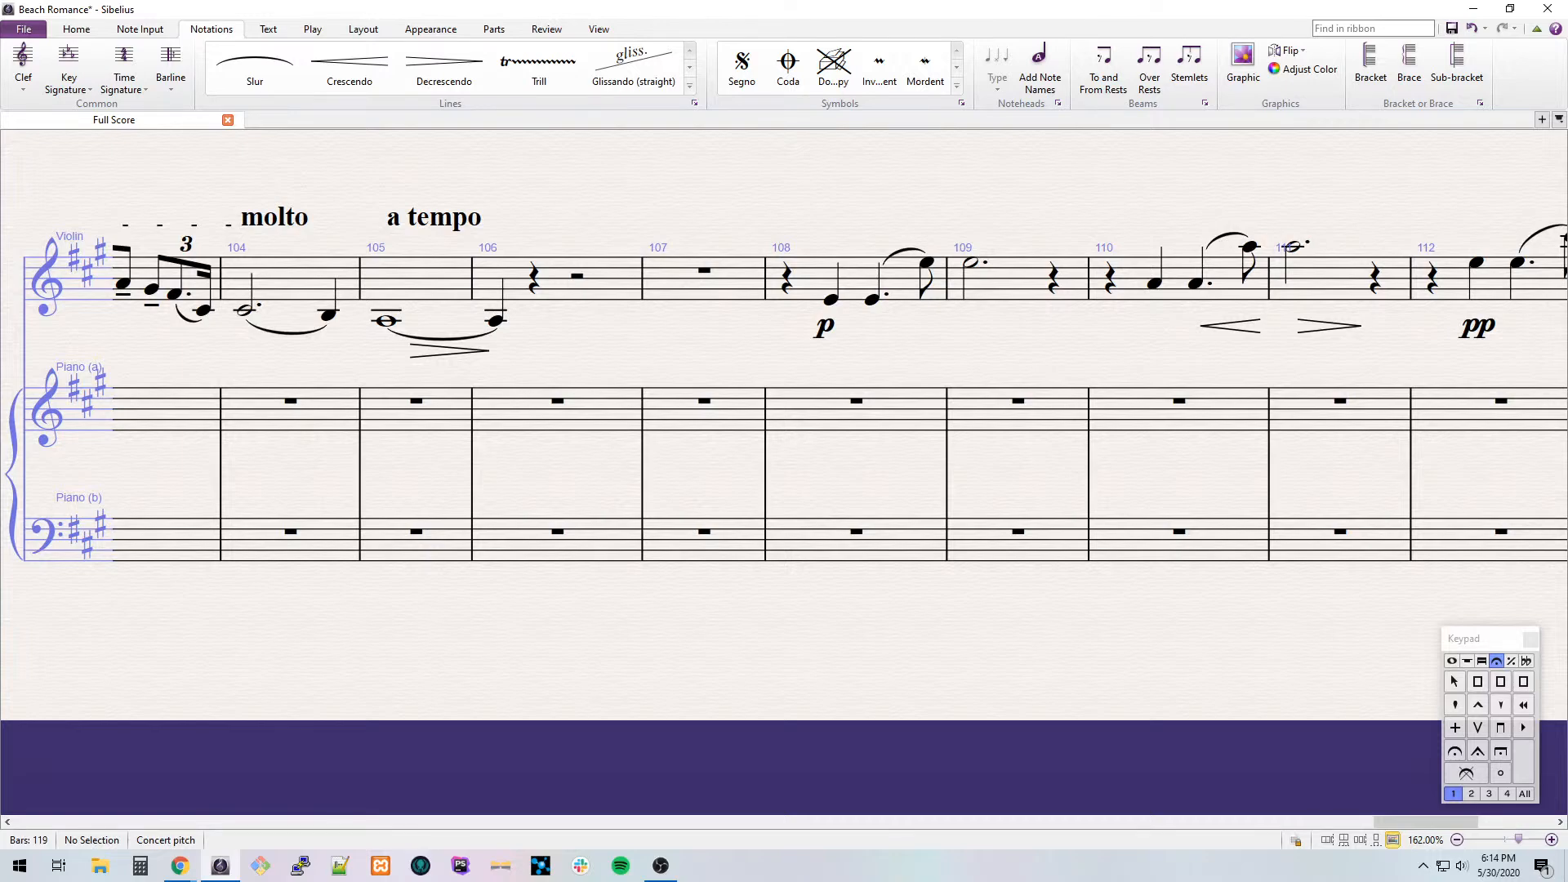
{"action": "left_click_drag", "start_coordinate": [1036, 360], "coordinate": [402, 230]}
Enter an eighth-note A1 at the start of bar 109 in the Piano (b) staff.
{"action": "left_click", "coordinate": [365, 369]}
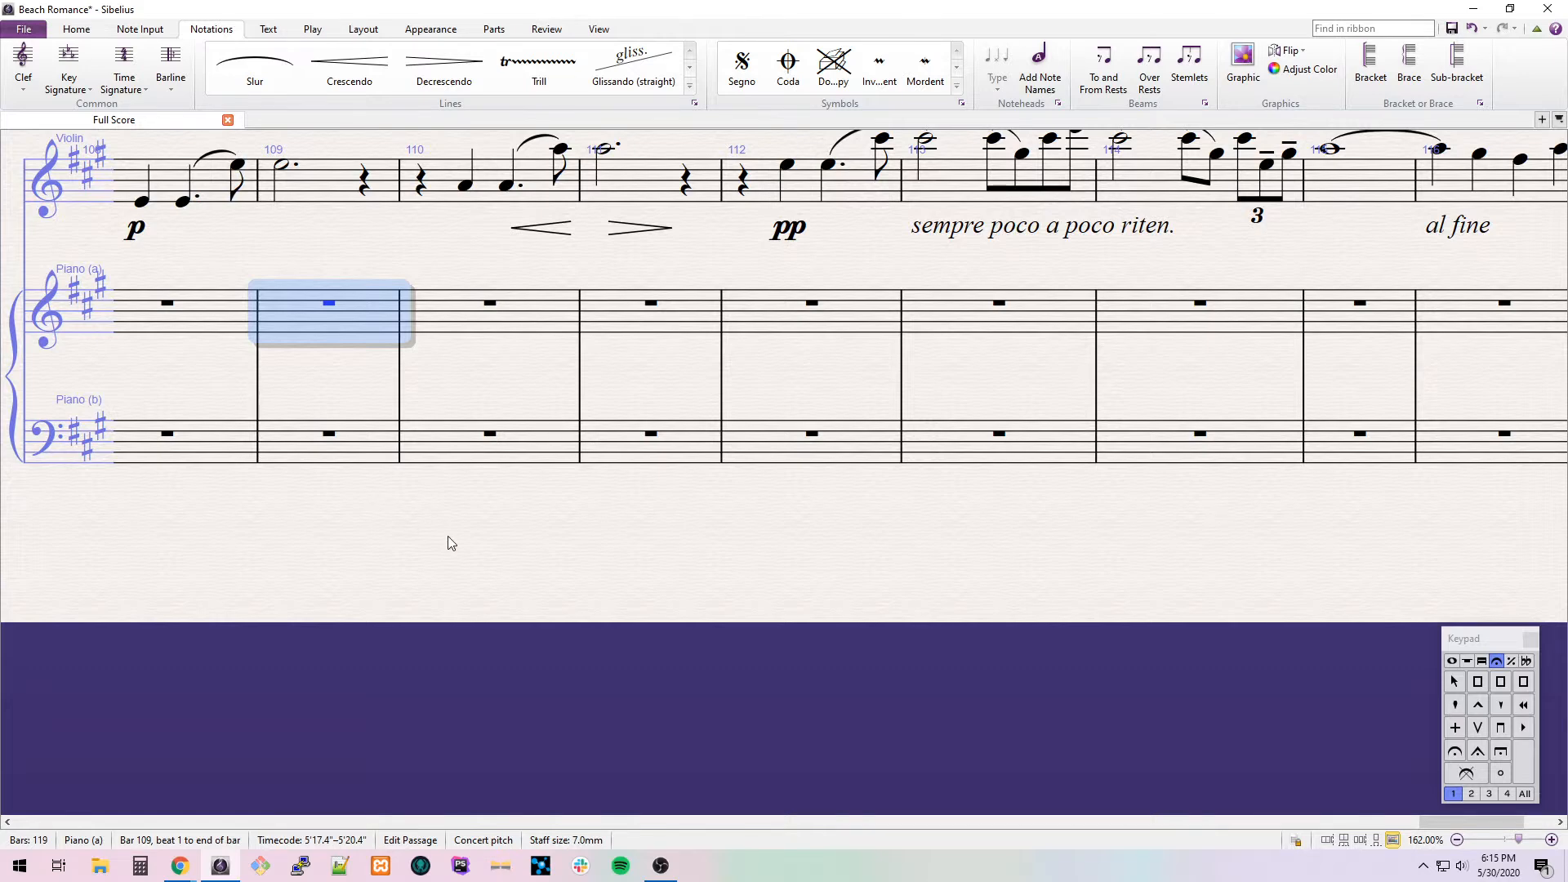
{"action": "left_click", "coordinate": [360, 447]}
{"action": "key", "text": "KP_3"}
{"action": "key", "text": "ctrl+z"}
{"action": "key", "text": "F7"}
{"action": "key", "text": "KP_3"}
{"action": "key", "text": "a"}
{"action": "key", "text": "ctrl+Down"}
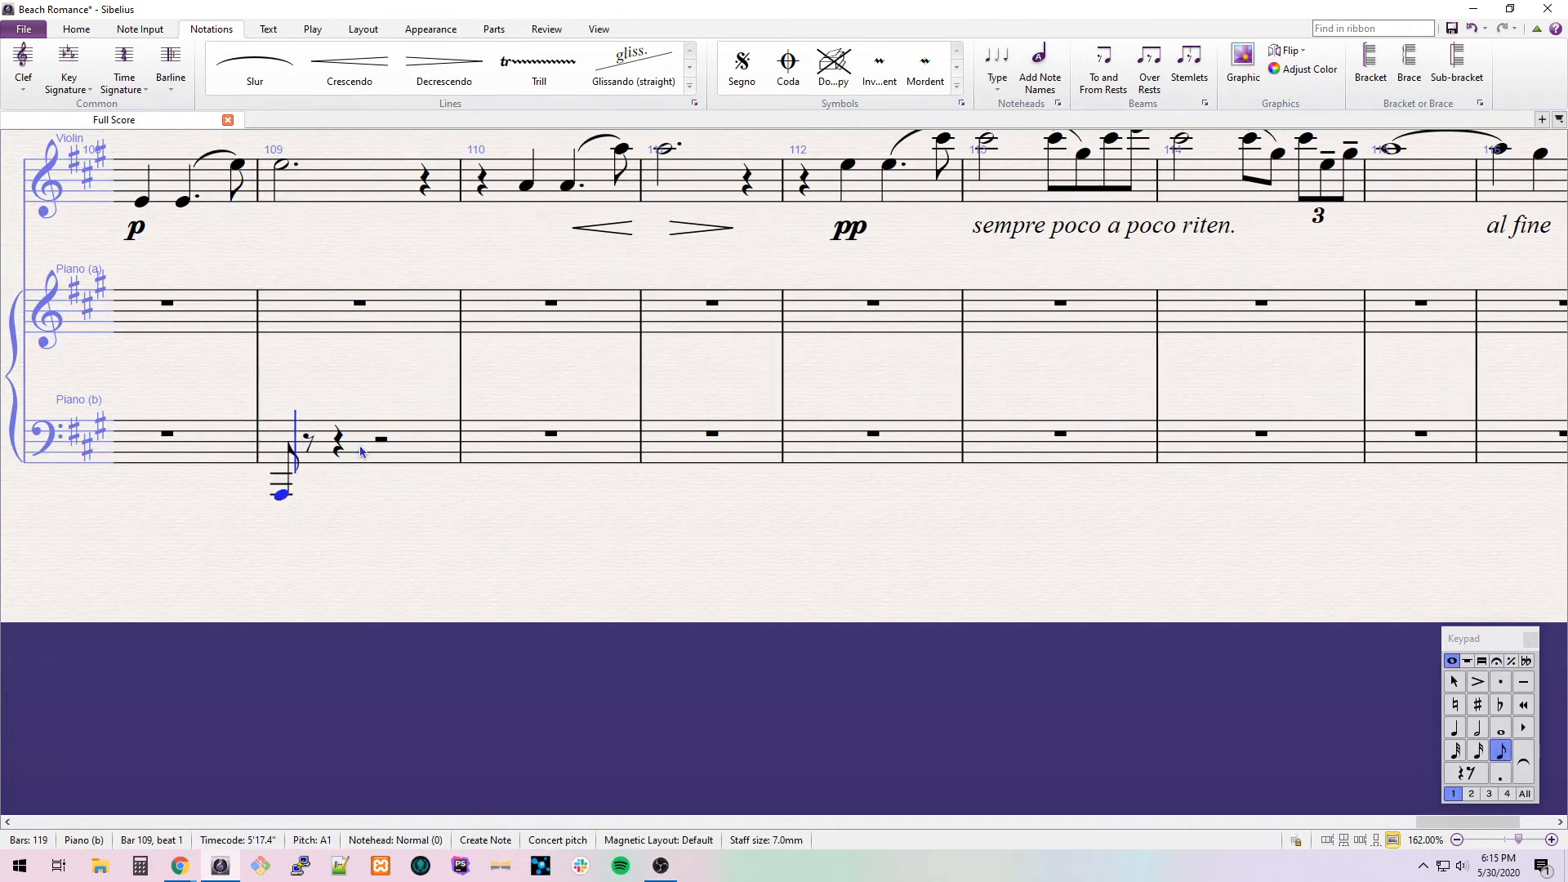
Turn beat 1 of Piano (b) bar 109 into an eighth-note triplet, adding an eighth rest and an E3–C#4 chord after the A1.
{"action": "key", "text": "ctrl+3"}
{"action": "key", "text": "Right"}
{"action": "key", "text": "a"}
{"action": "key", "text": "ctrl+Up"}
{"action": "key", "text": "Up"}
{"action": "key", "text": "Up"}
{"action": "key", "text": "Up"}
{"action": "key", "text": "Up"}
{"action": "key", "text": "6"}
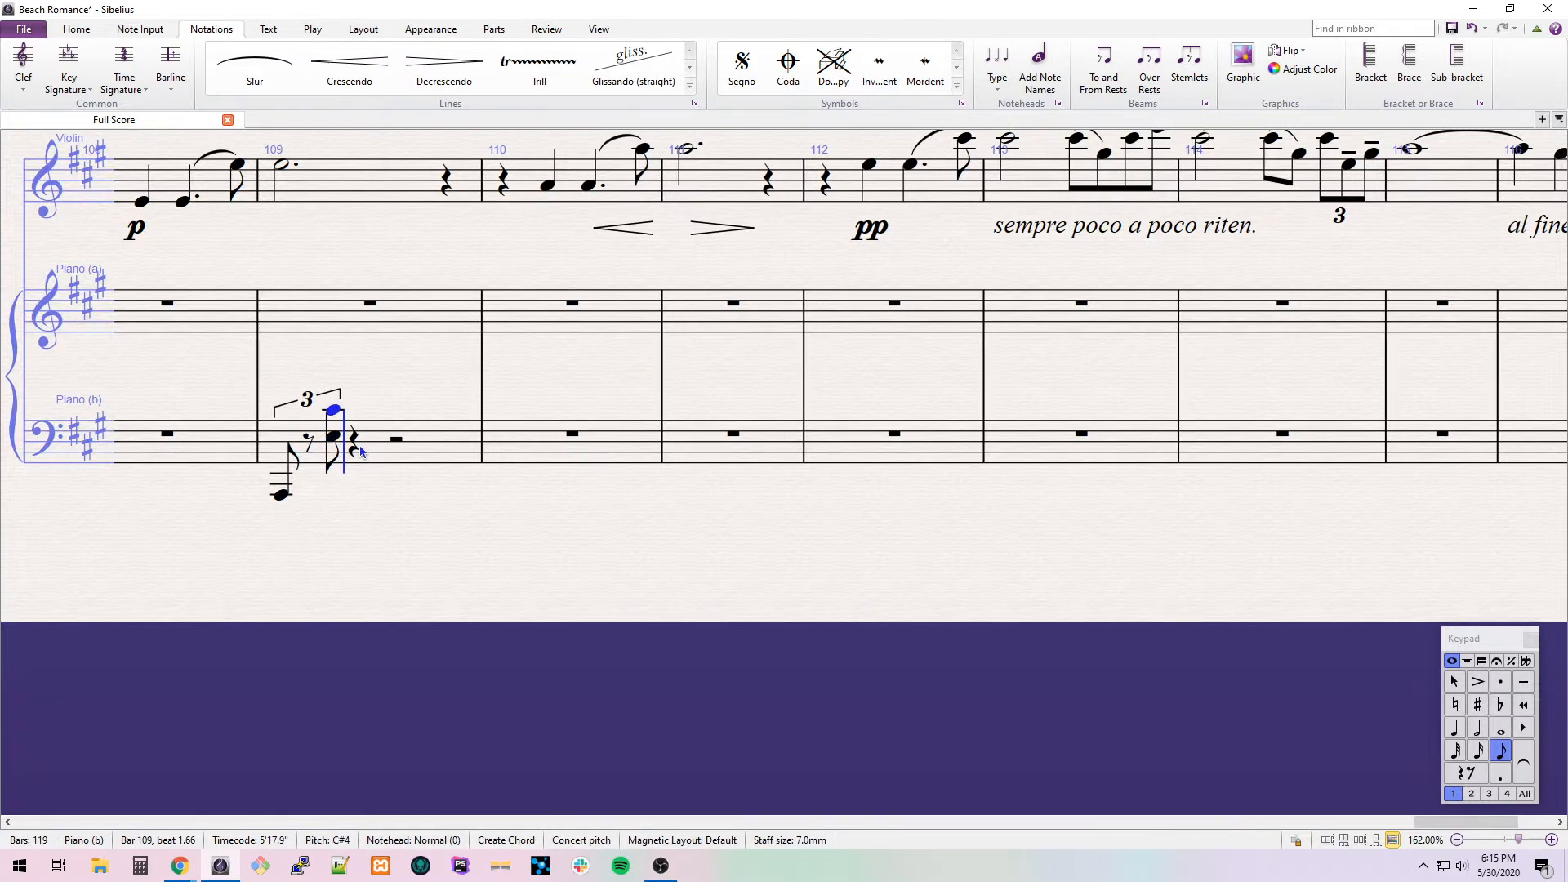
Fill beats 2 to 4 of Piano (b) bar 109 with repeated eighth-note triplet chords of C#4 and E4.
{"action": "key", "text": "c"}
{"action": "key", "text": "3"}
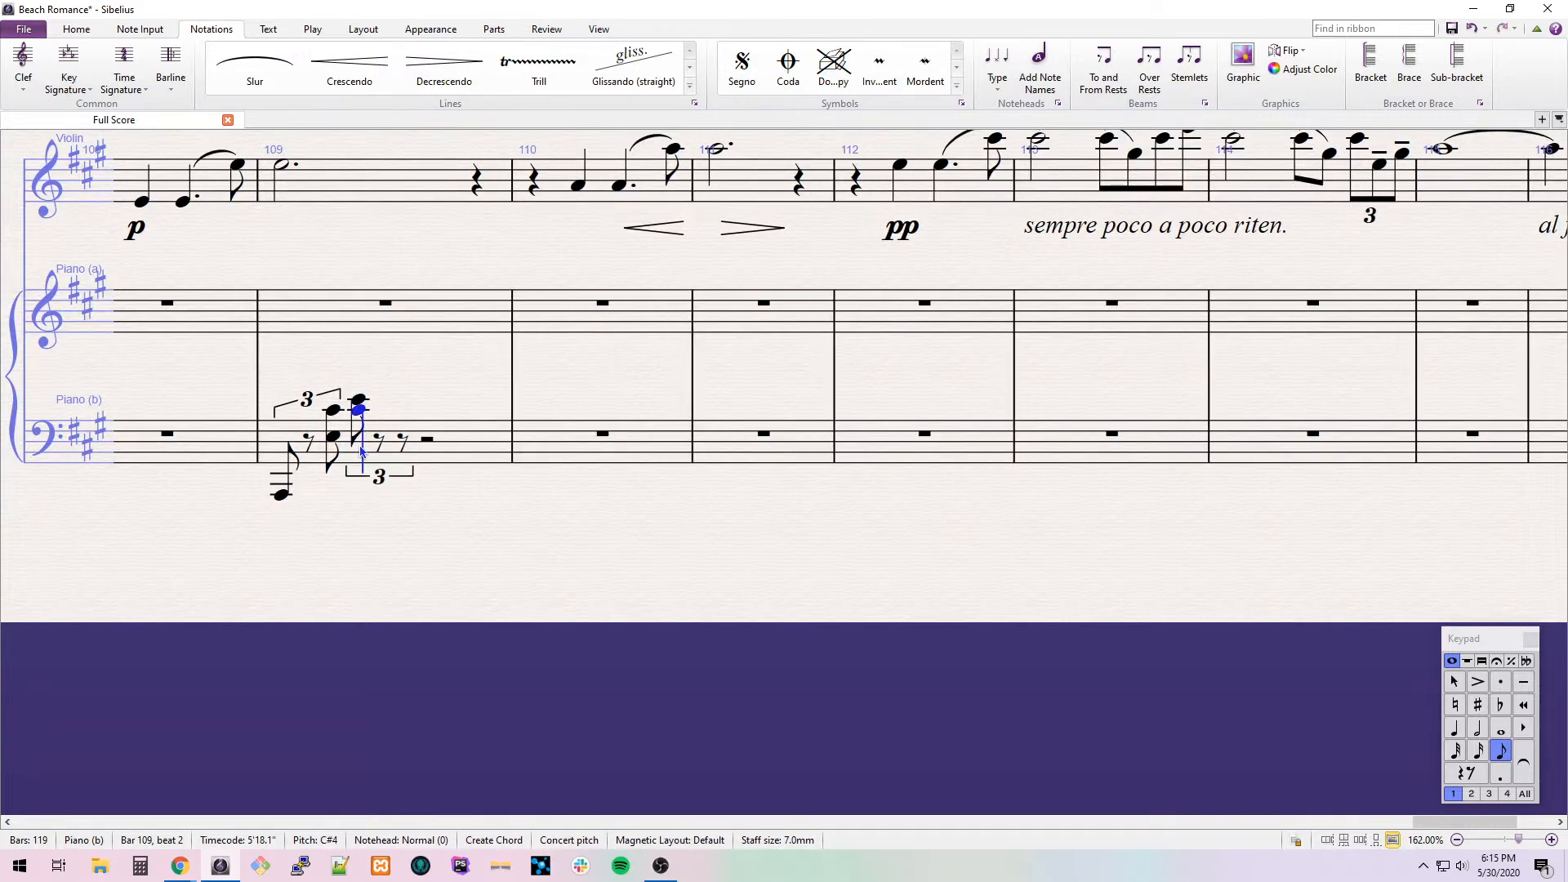
{"action": "key", "text": "r"}
{"action": "key", "text": "r"}
{"action": "key", "text": "r"}
{"action": "key", "text": "r"}
{"action": "key", "text": "r"}
{"action": "key", "text": "r"}
{"action": "key", "text": "r"}
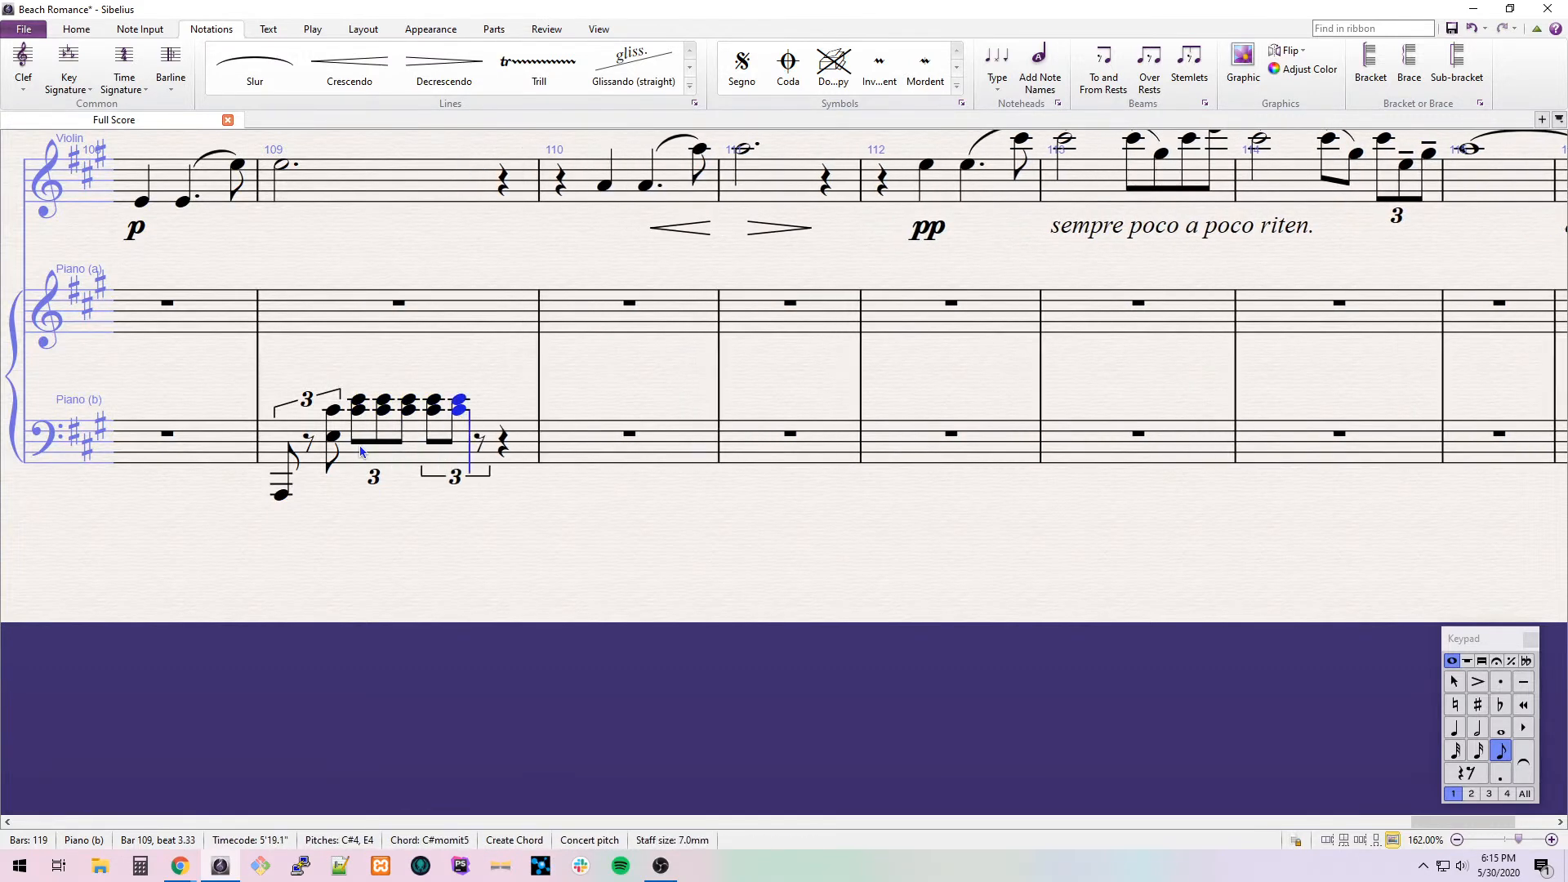
{"action": "key", "text": "Left"}
{"action": "key", "text": "r"}
Replace the first triplet chord on beat 3 of Piano (b) bar 109 with an eighth rest.
{"action": "key", "text": "Left"}
{"action": "key", "text": "Left"}
{"action": "key", "text": "Left"}
{"action": "key", "text": "Left"}
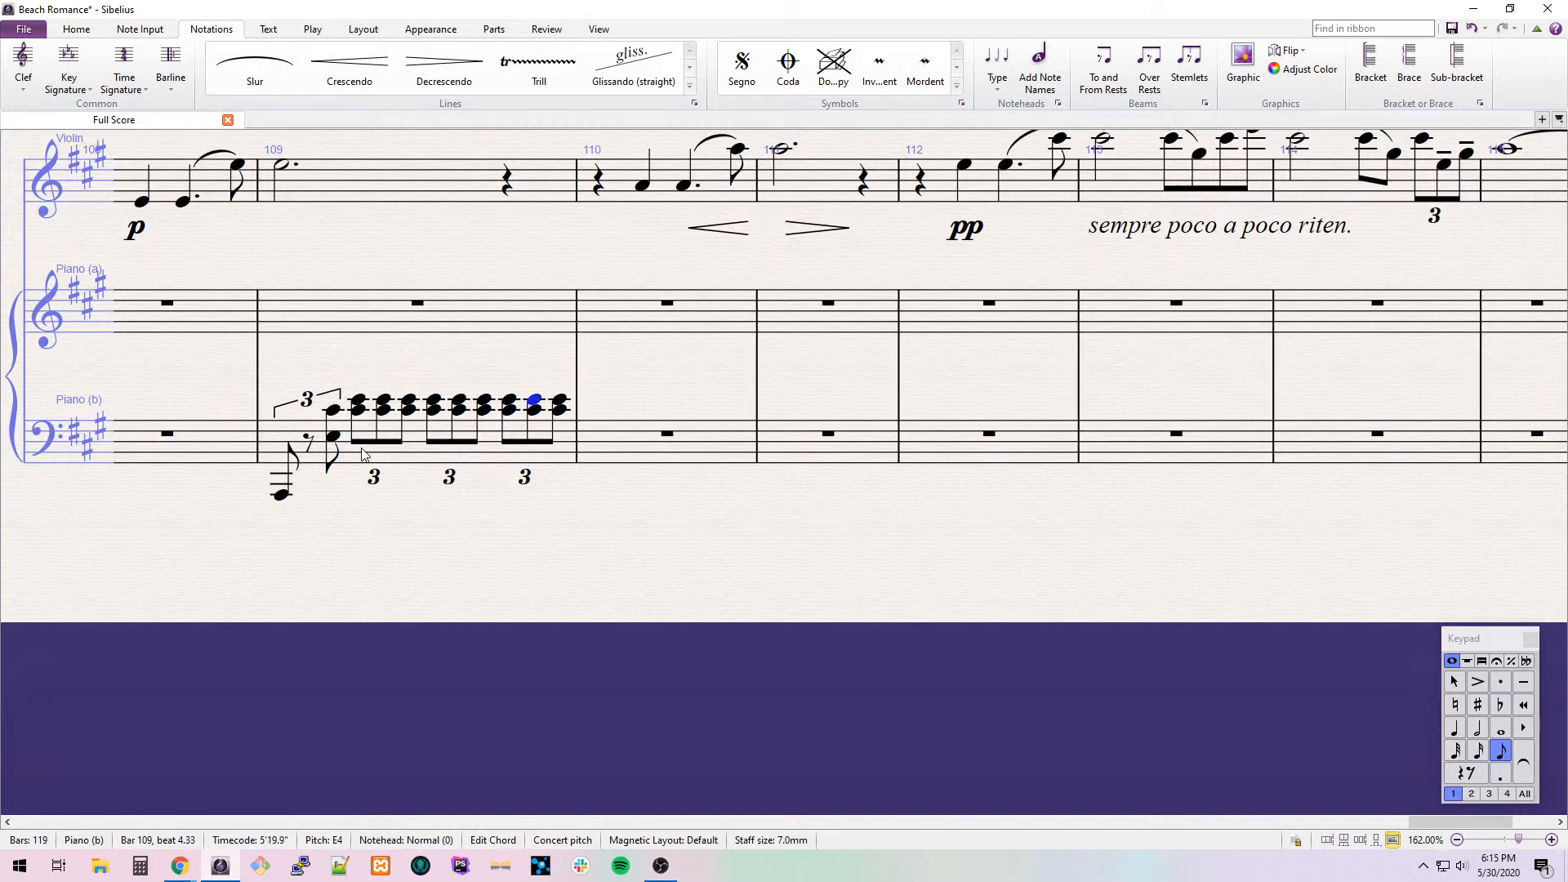
{"action": "key", "text": "0"}
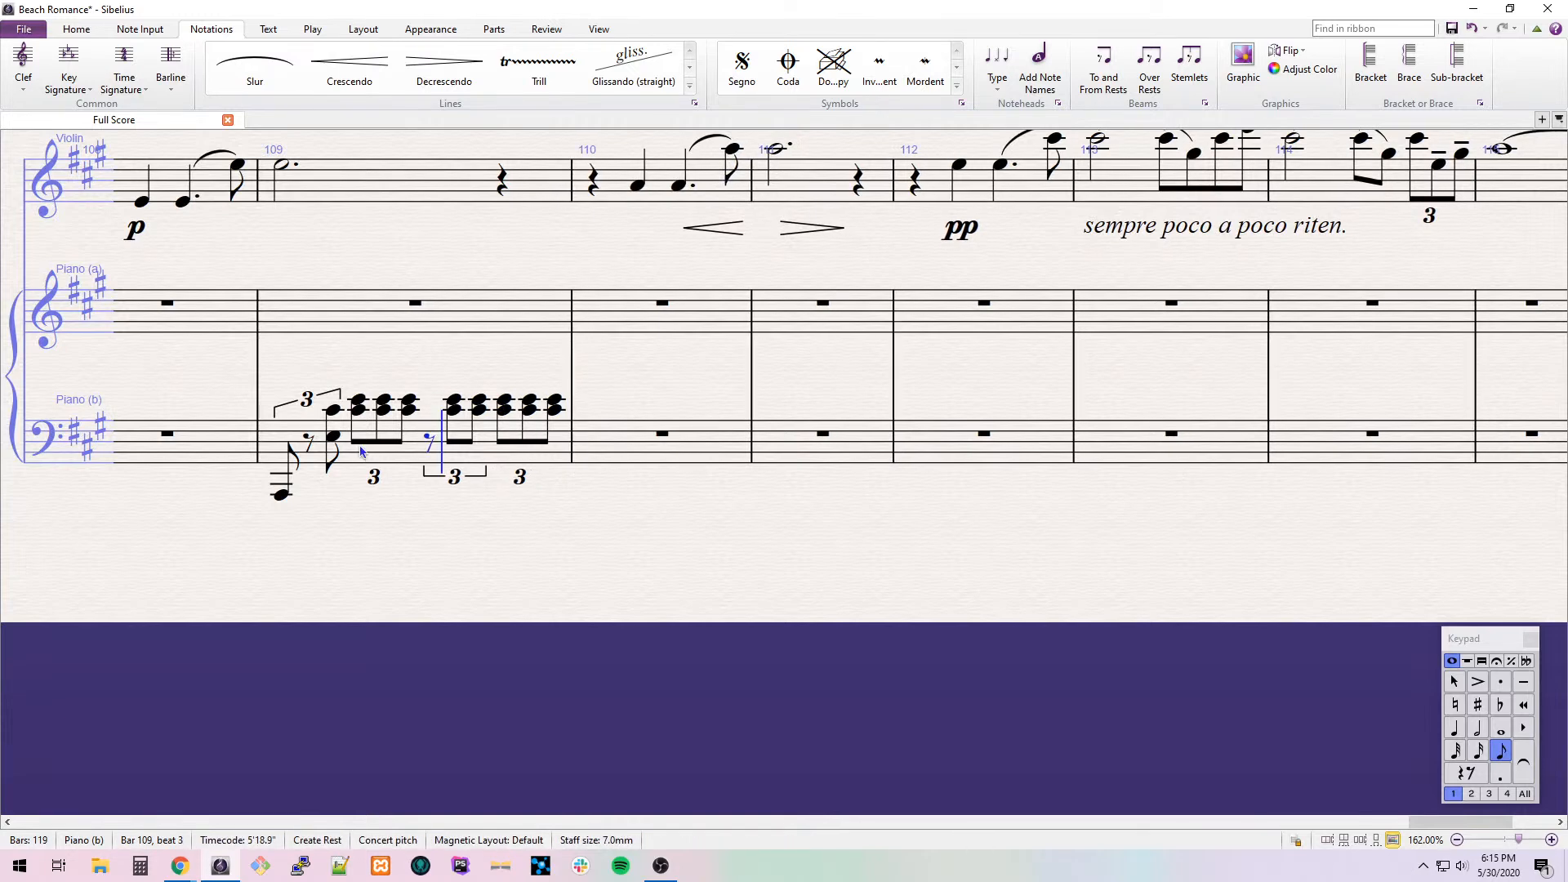
Add a second voice to Piano (b) bar 109 with a half-note G#3 on beat 3.
{"action": "left_click", "coordinate": [413, 548]}
{"action": "key", "text": "Escape"}
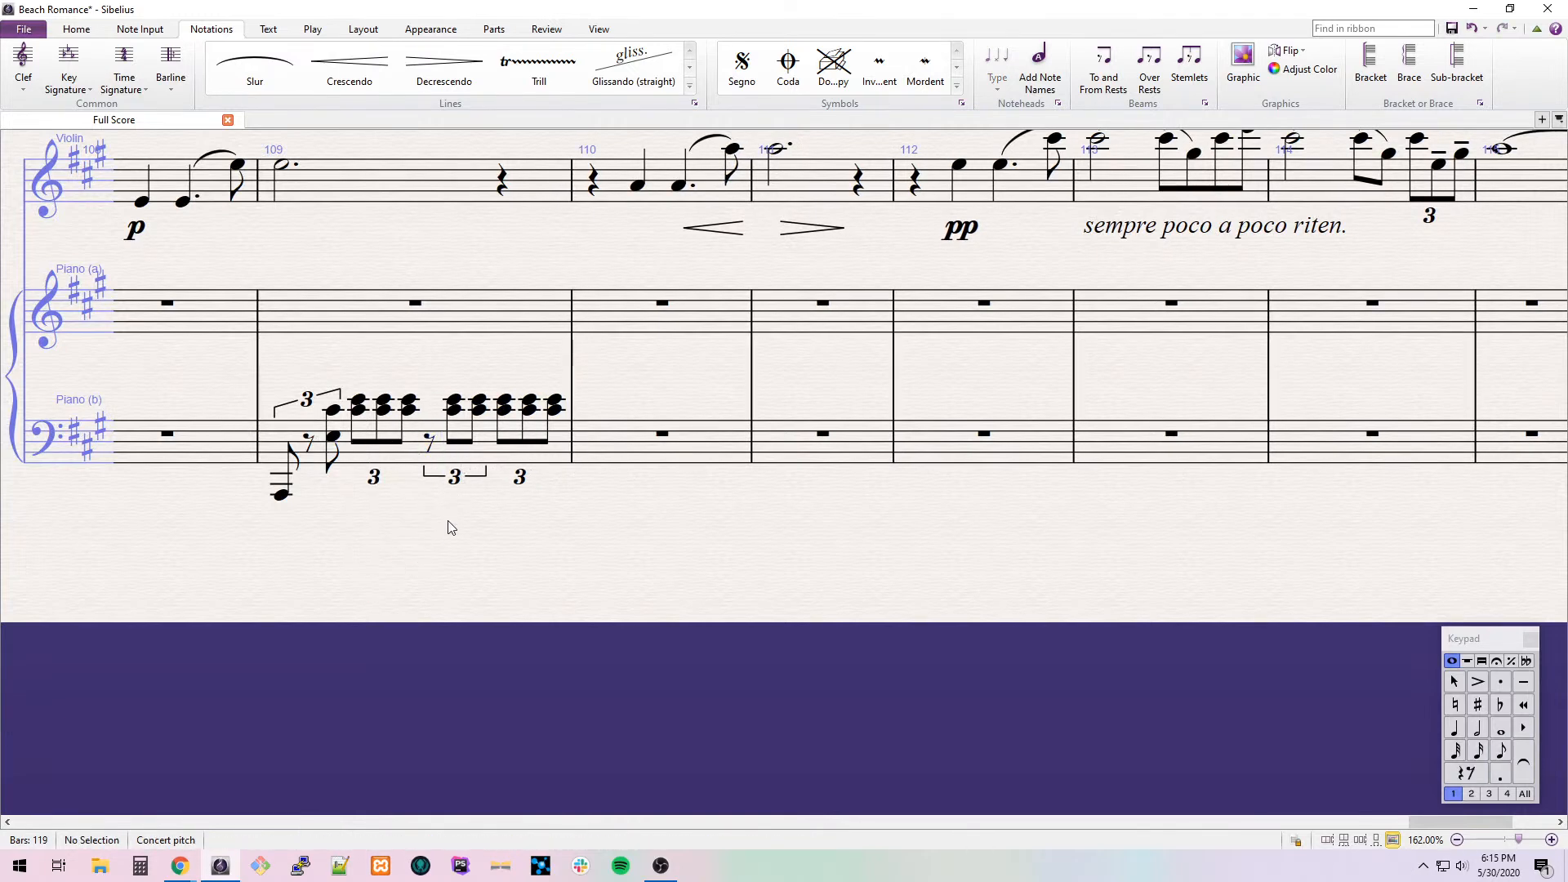
{"action": "left_click", "coordinate": [432, 426]}
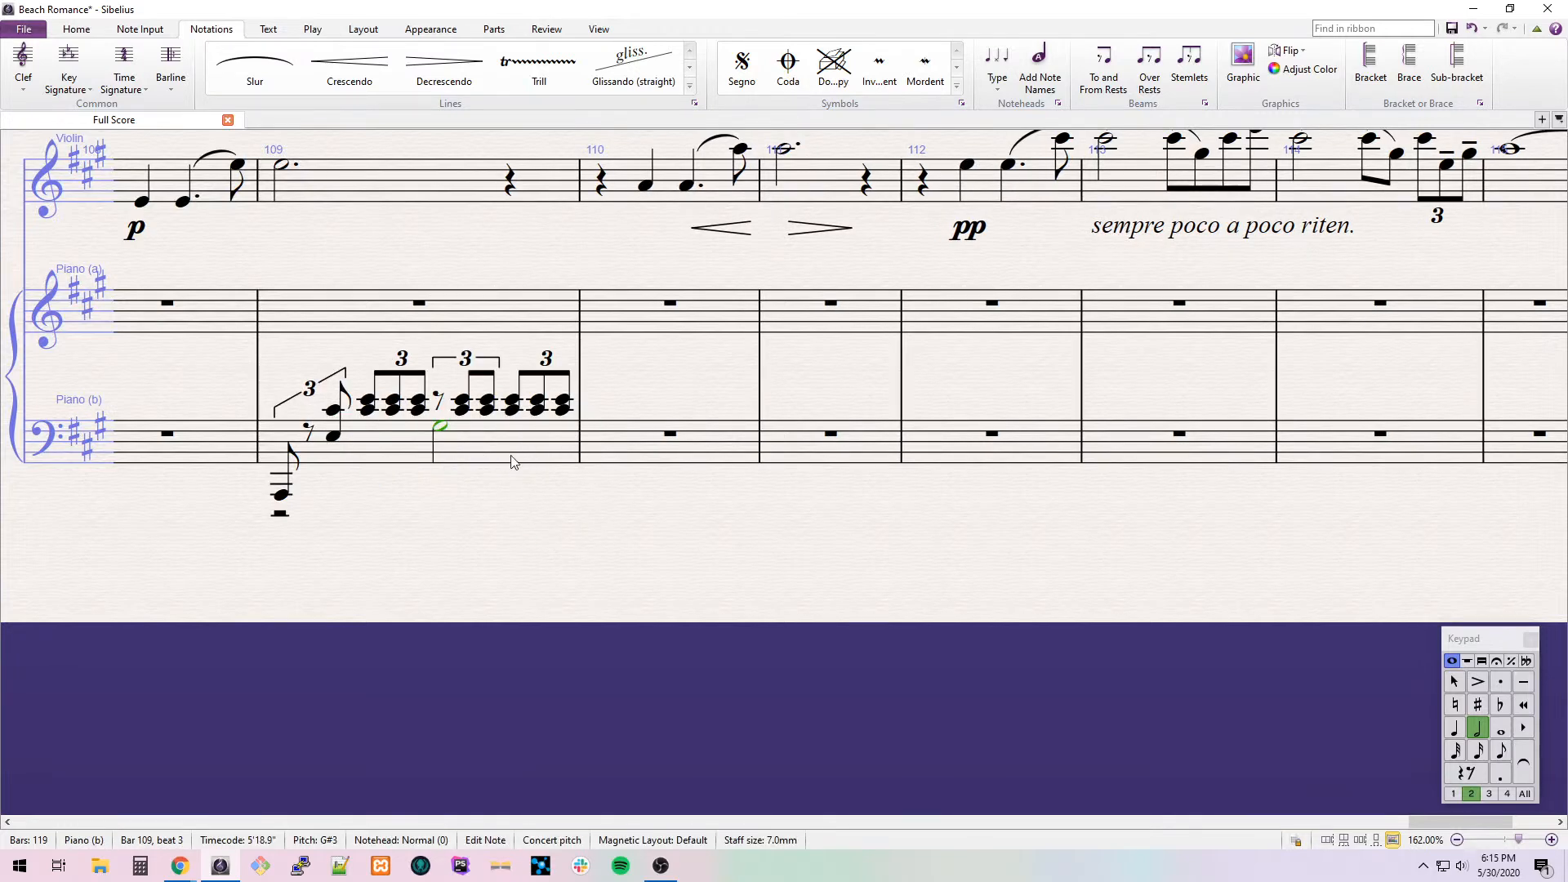
Enter four descending quarter notes, F#4, E4, D4 and C#4, in Piano (b) bar 110.
{"action": "left_click", "coordinate": [672, 448]}
{"action": "left_click_drag", "start_coordinate": [681, 487], "coordinate": [550, 481]}
{"action": "key", "text": "f"}
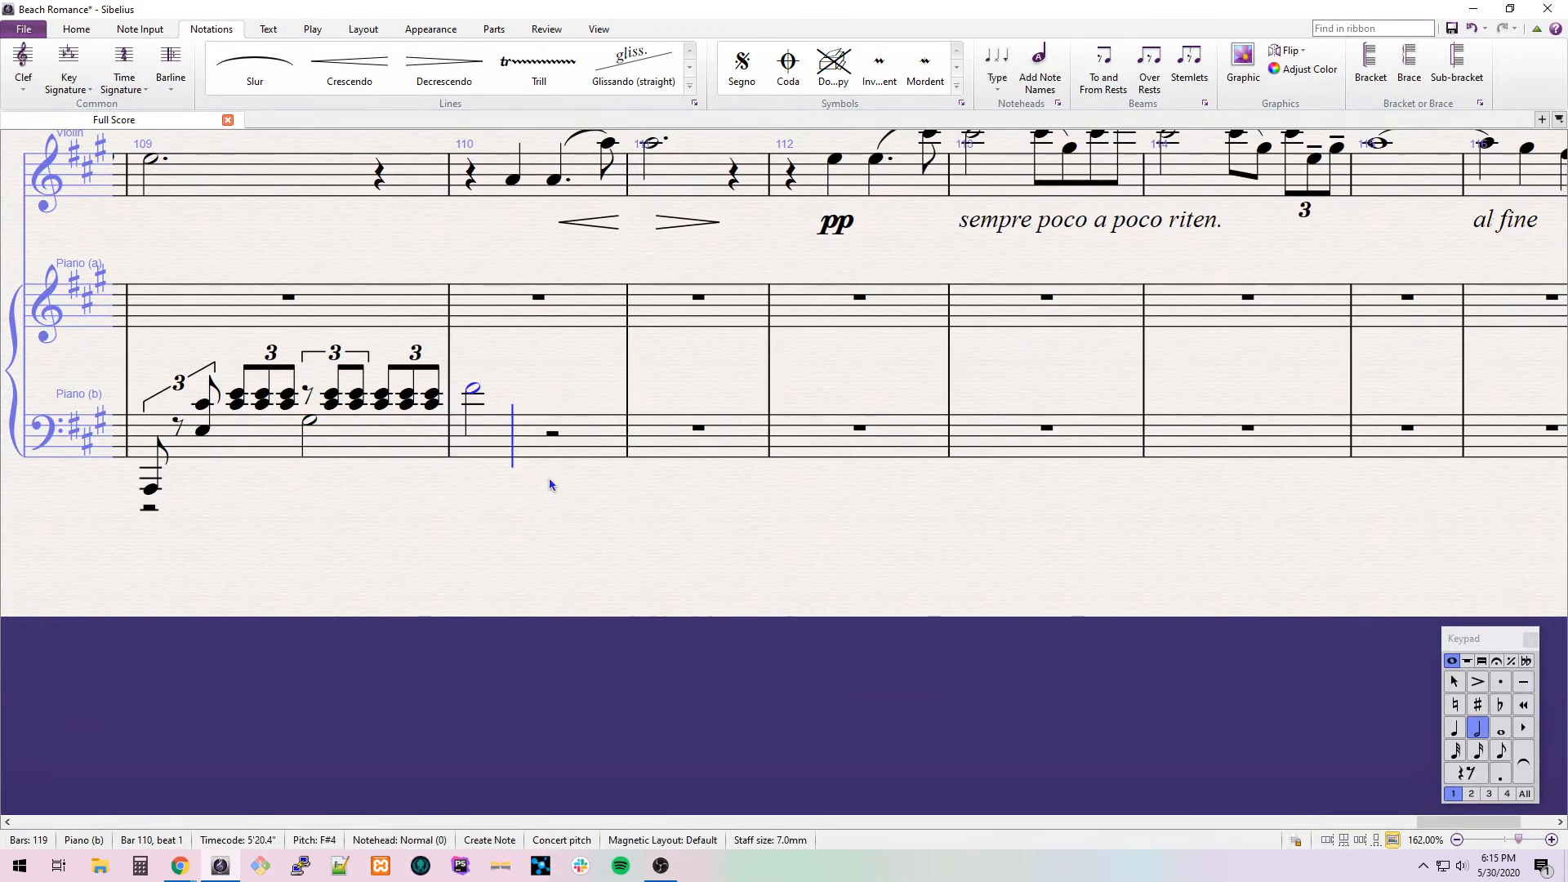
{"action": "key", "text": "ctrl+z"}
{"action": "key", "text": "alt+2"}
{"action": "key", "text": "4"}
{"action": "key", "text": "f"}
{"action": "key", "text": "e"}
{"action": "key", "text": "d"}
{"action": "key", "text": "c"}
Move the four quarter notes in Piano (b) bar 110 to the second voice an octave lower and slur them together.
{"action": "key", "text": "shift+Left"}
{"action": "key", "text": "shift+Left"}
{"action": "key", "text": "shift+Left"}
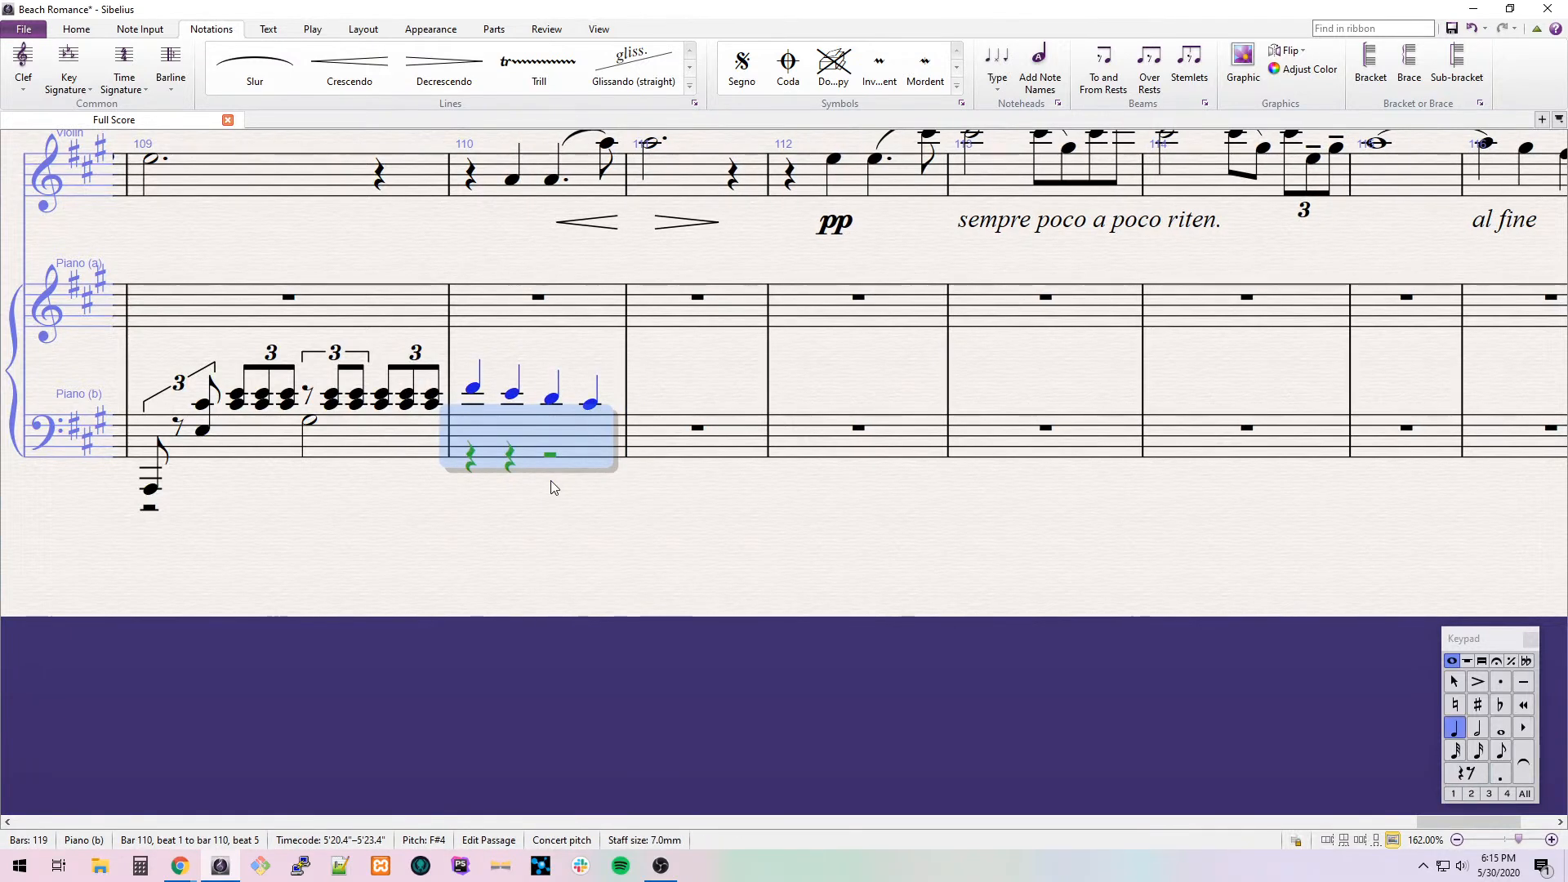
{"action": "key", "text": "alt+2"}
{"action": "key", "text": "ctrl+Down"}
{"action": "key", "text": "s"}
{"action": "key", "text": "Left"}
Fill the second voice of Piano (b) bar 111 with a dotted half-note C-natural 3 and a quarter-note C3.
{"action": "left_click", "coordinate": [688, 455]}
{"action": "key", "text": "5"}
{"action": "key", "text": "c"}
{"action": "key", "text": "7"}
{"action": "key", "text": "alt+2"}
{"action": "key", "text": "4"}
{"action": "key", "text": "period"}
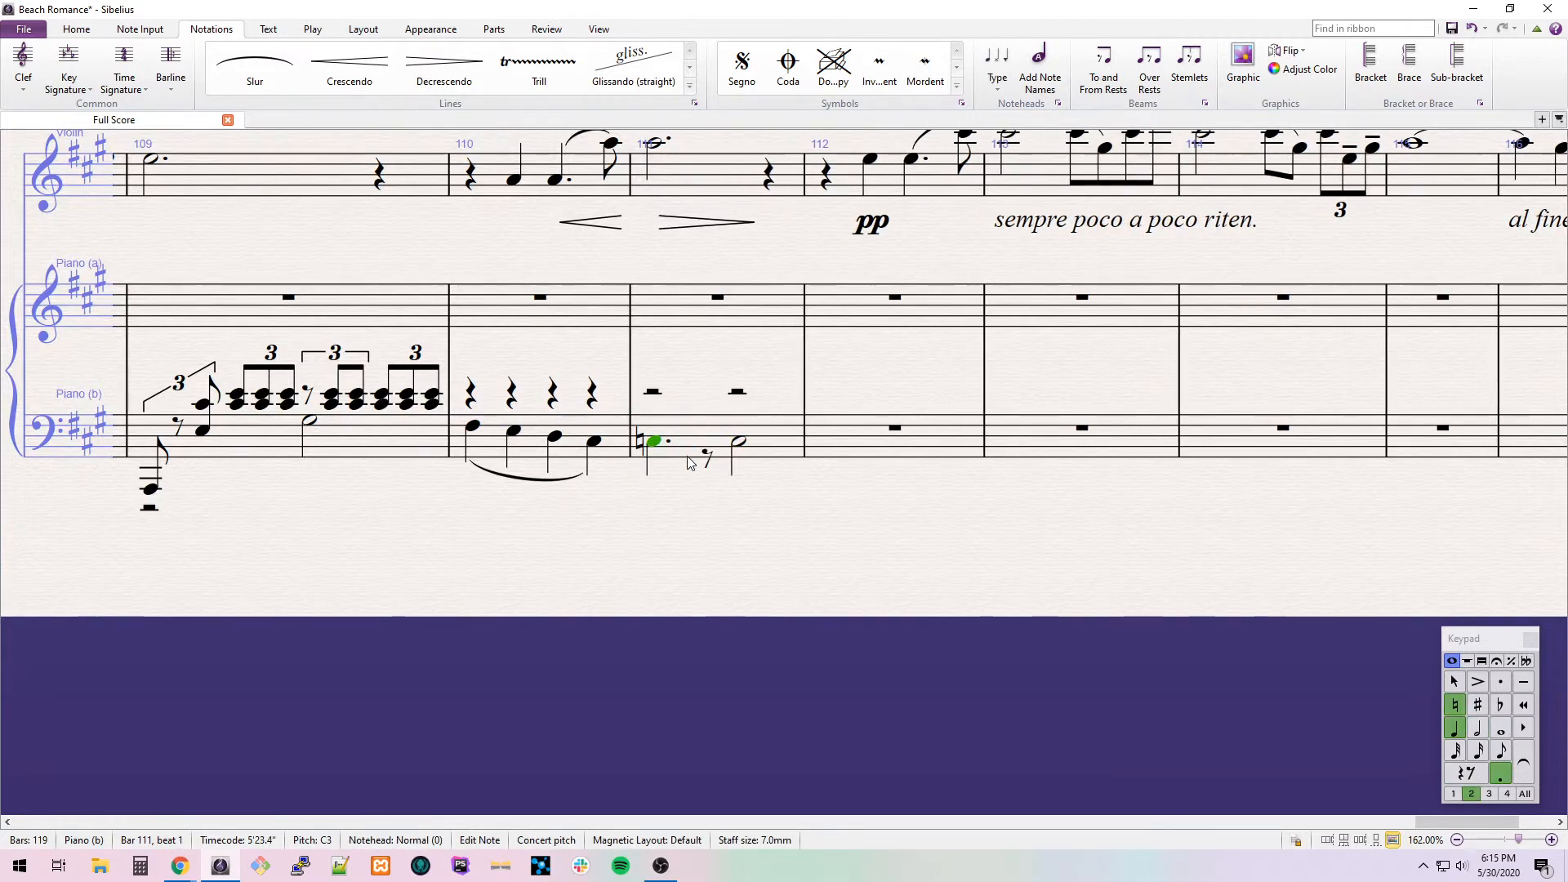
{"action": "key", "text": "5"}
{"action": "key", "text": "Right"}
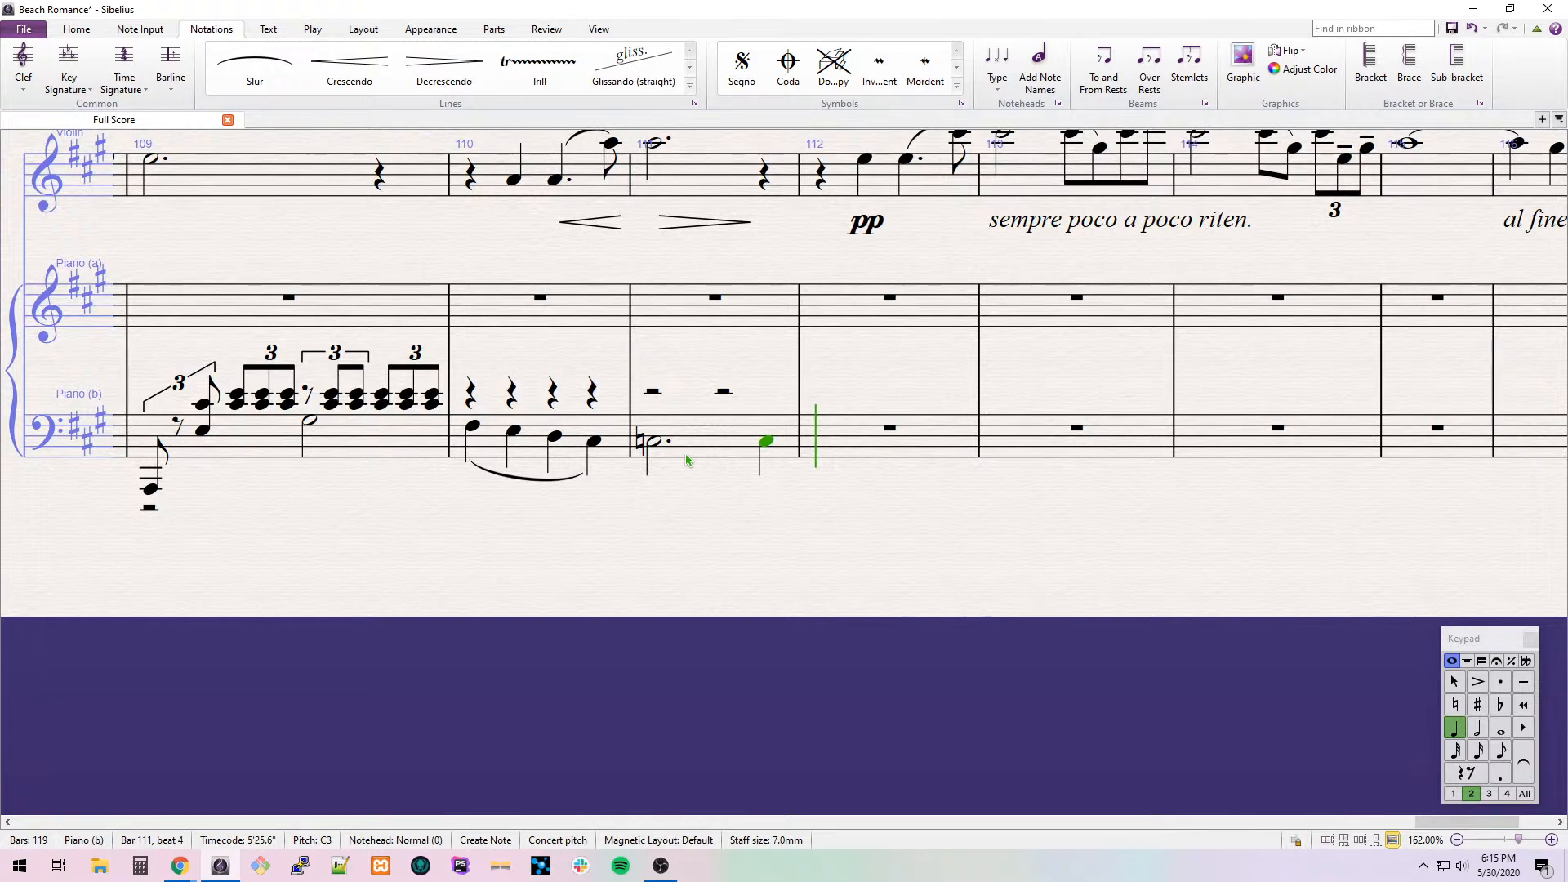
Enter a half-note B2 and an eighth-note E2 on beat 3 in the second voice of Piano (b) bar 112.
{"action": "key", "text": "5"}
{"action": "key", "text": "b"}
{"action": "key", "text": "3"}
{"action": "key", "text": "e"}
{"action": "key", "text": "ctrl+Down"}
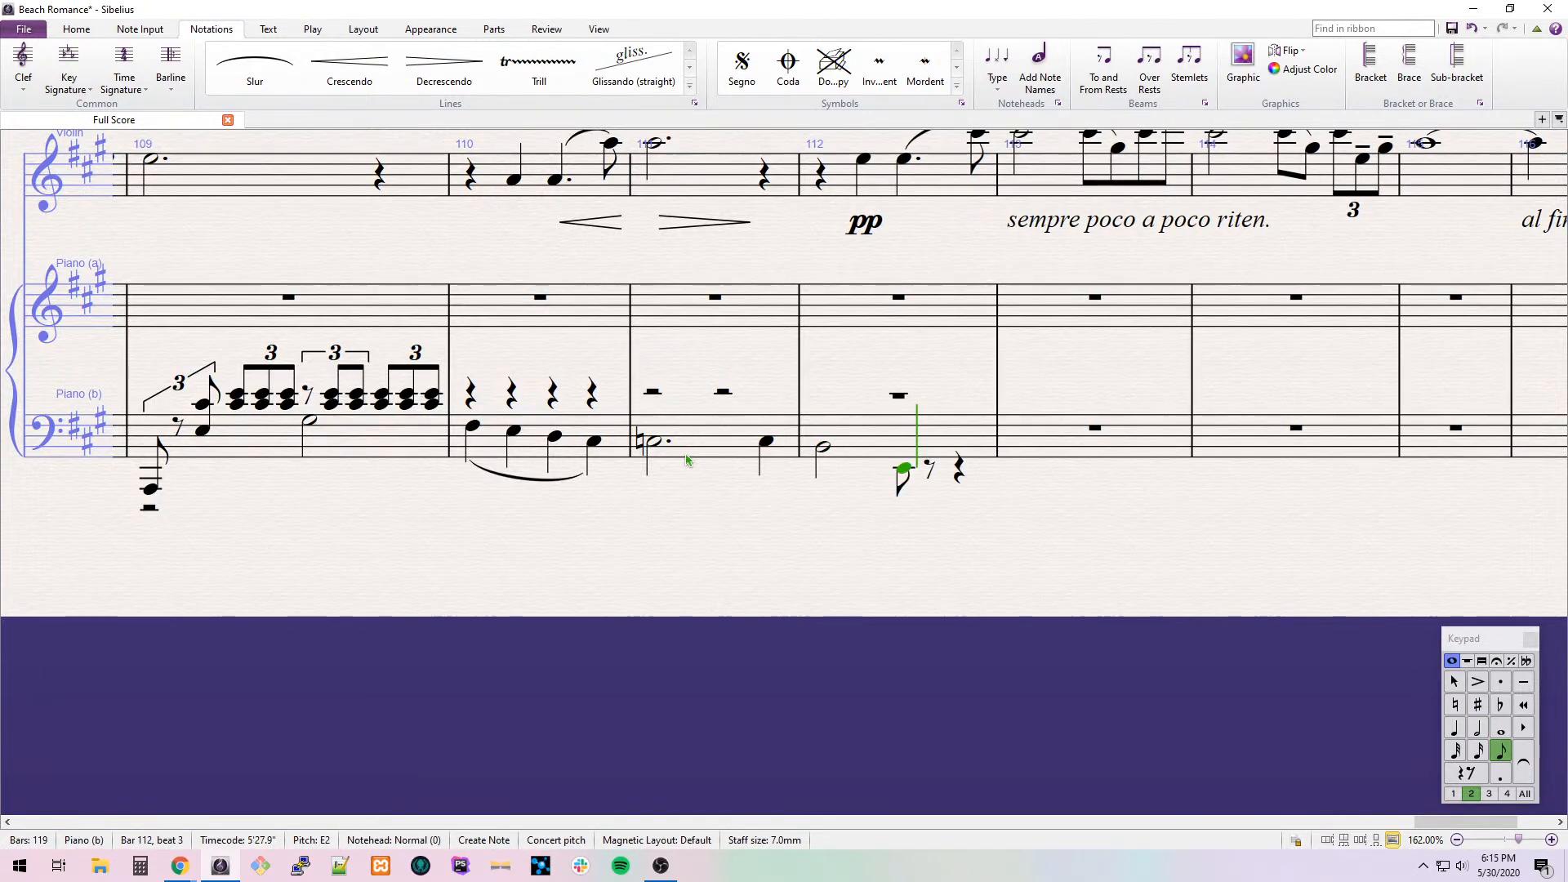
Move the E2 in Piano (b) bar 112 to the first voice and build an eighth-note triplet with E3 and E4.
{"action": "key", "text": "alt+1"}
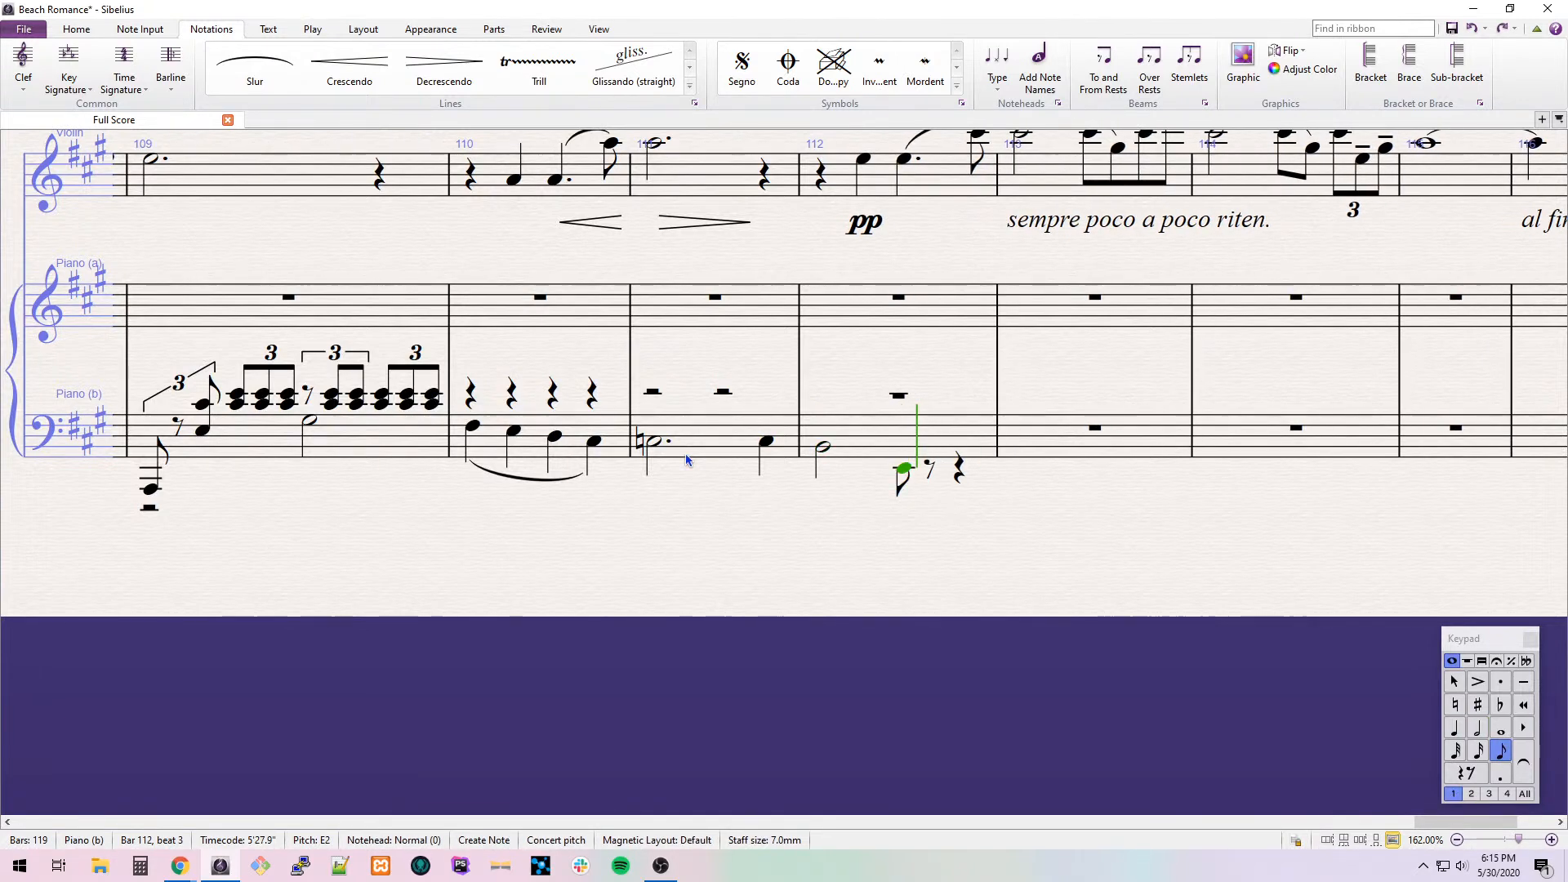
{"action": "key", "text": "Escape"}
{"action": "key", "text": "alt+1"}
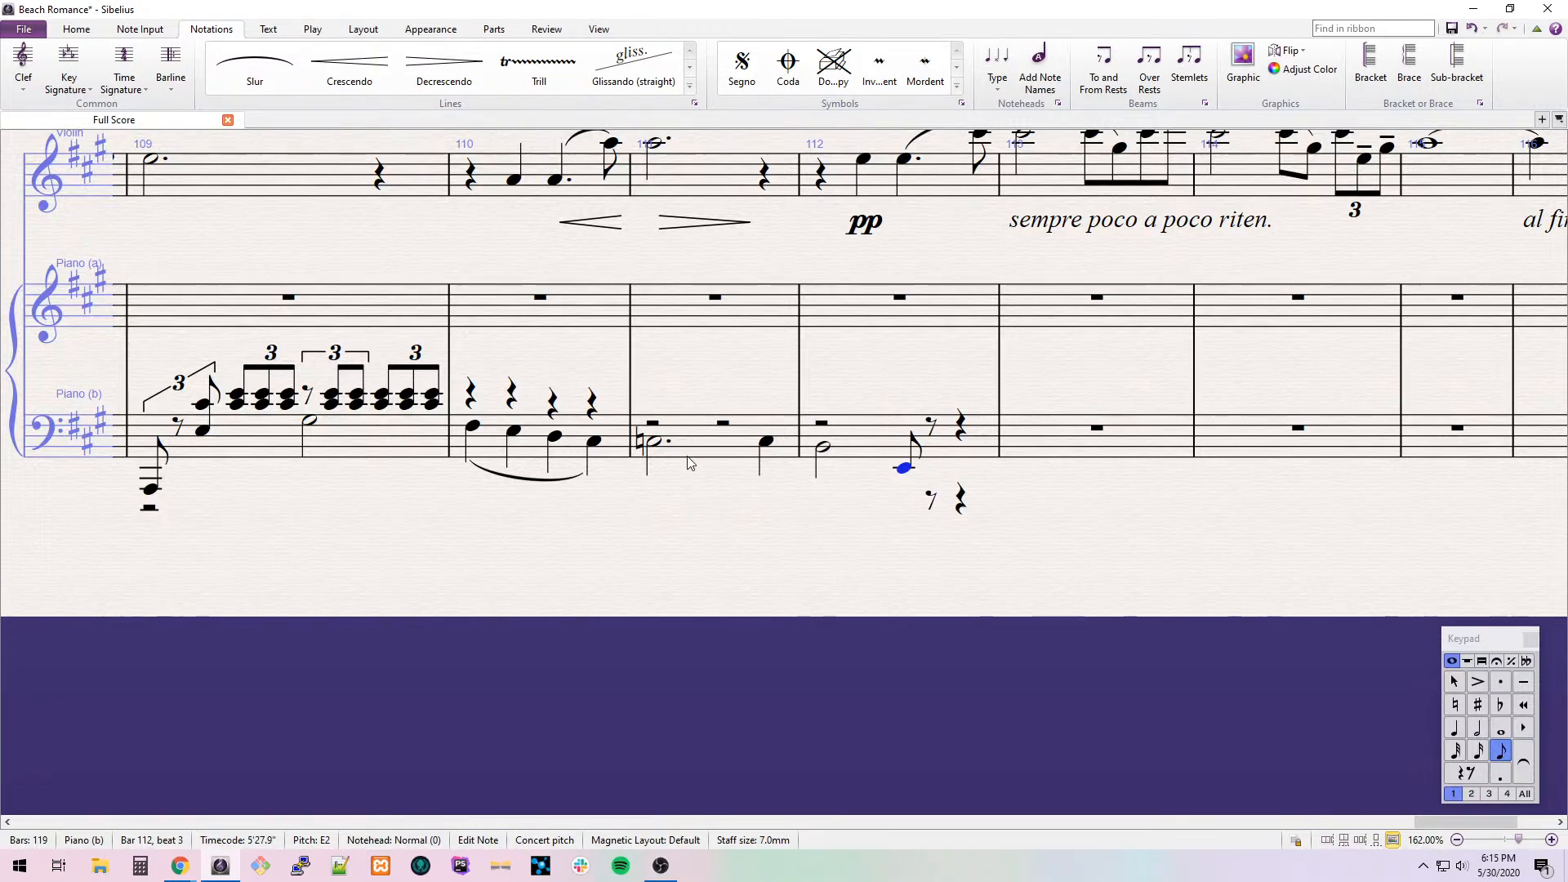
{"action": "key", "text": "ctrl+3"}
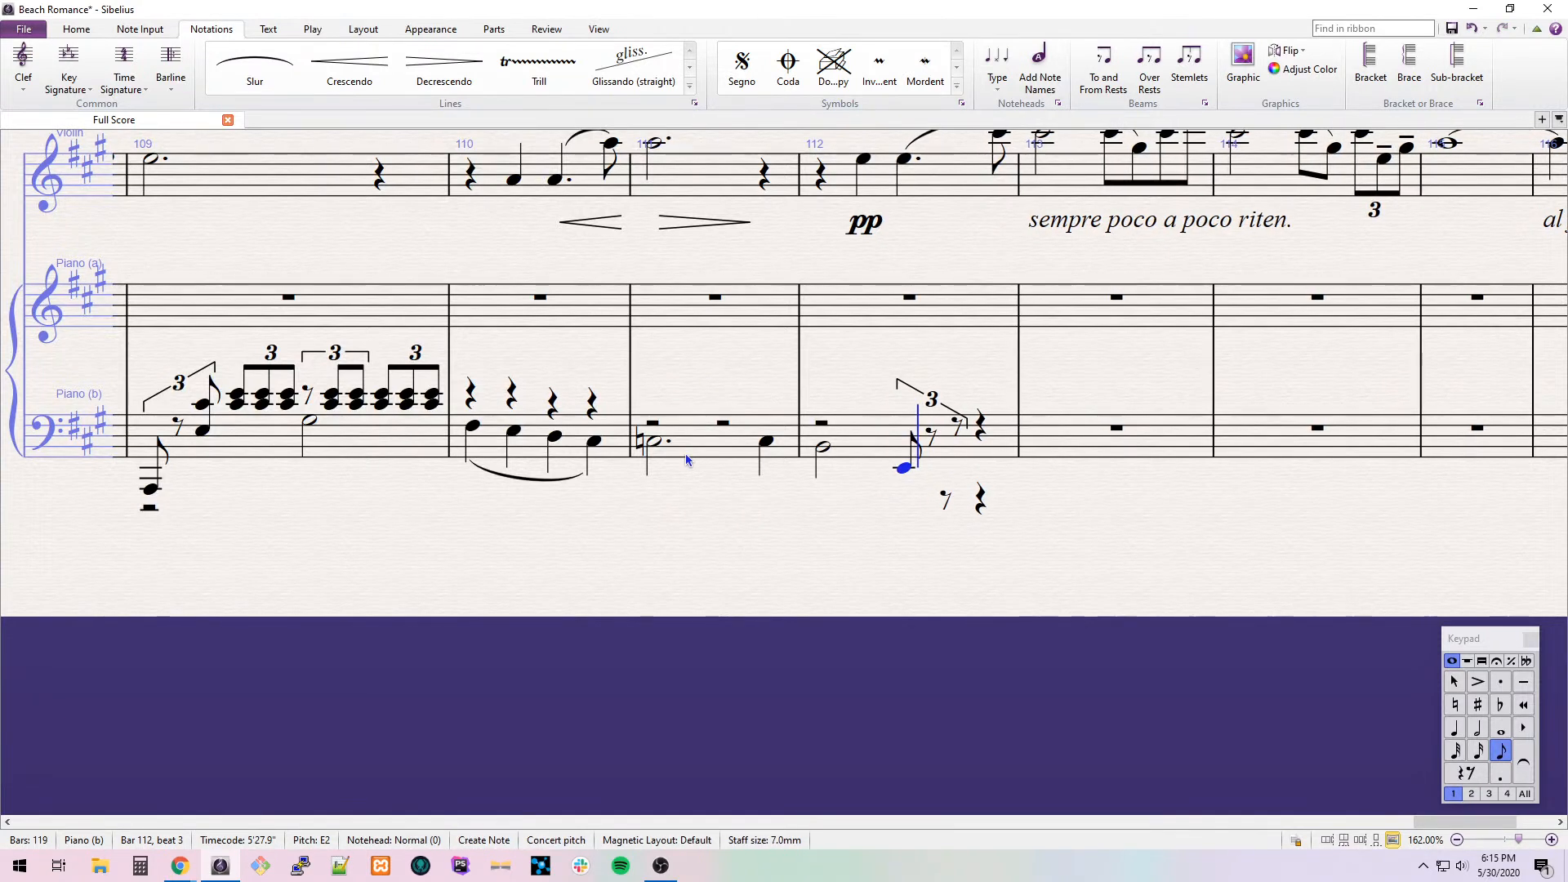
{"action": "key", "text": "e"}
{"action": "key", "text": "ctrl+Up"}
{"action": "key", "text": "e"}
{"action": "key", "text": "ctrl+Up"}
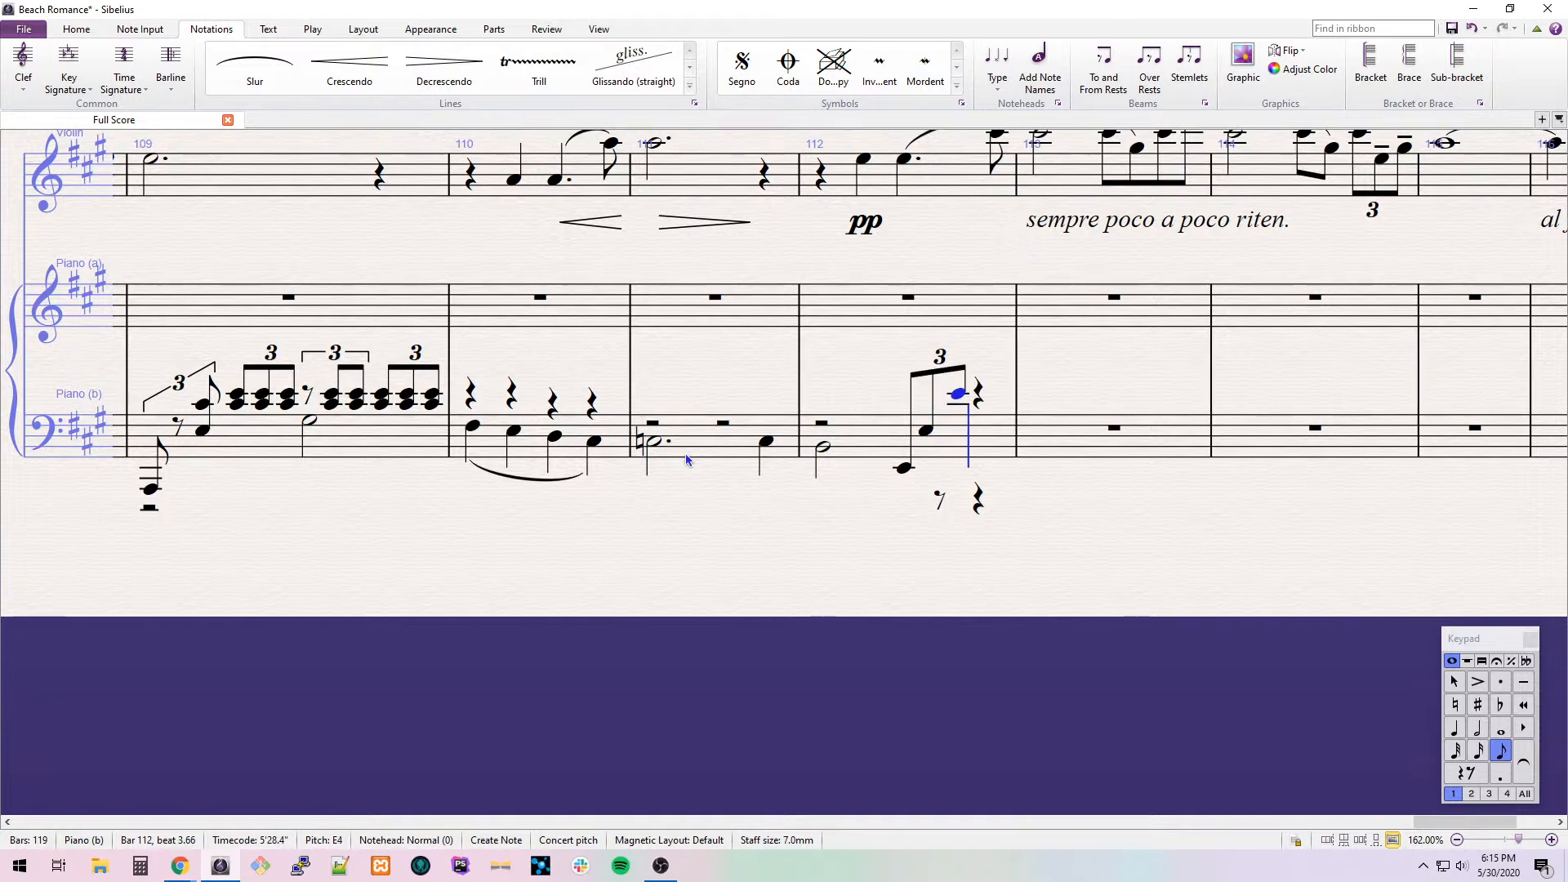
Expand the last triplet note in Piano (b) bar 112 into a D4–E4–G#4–C#5 chord and repeat it as an eighth on beat 4.
{"action": "key", "text": "4"}
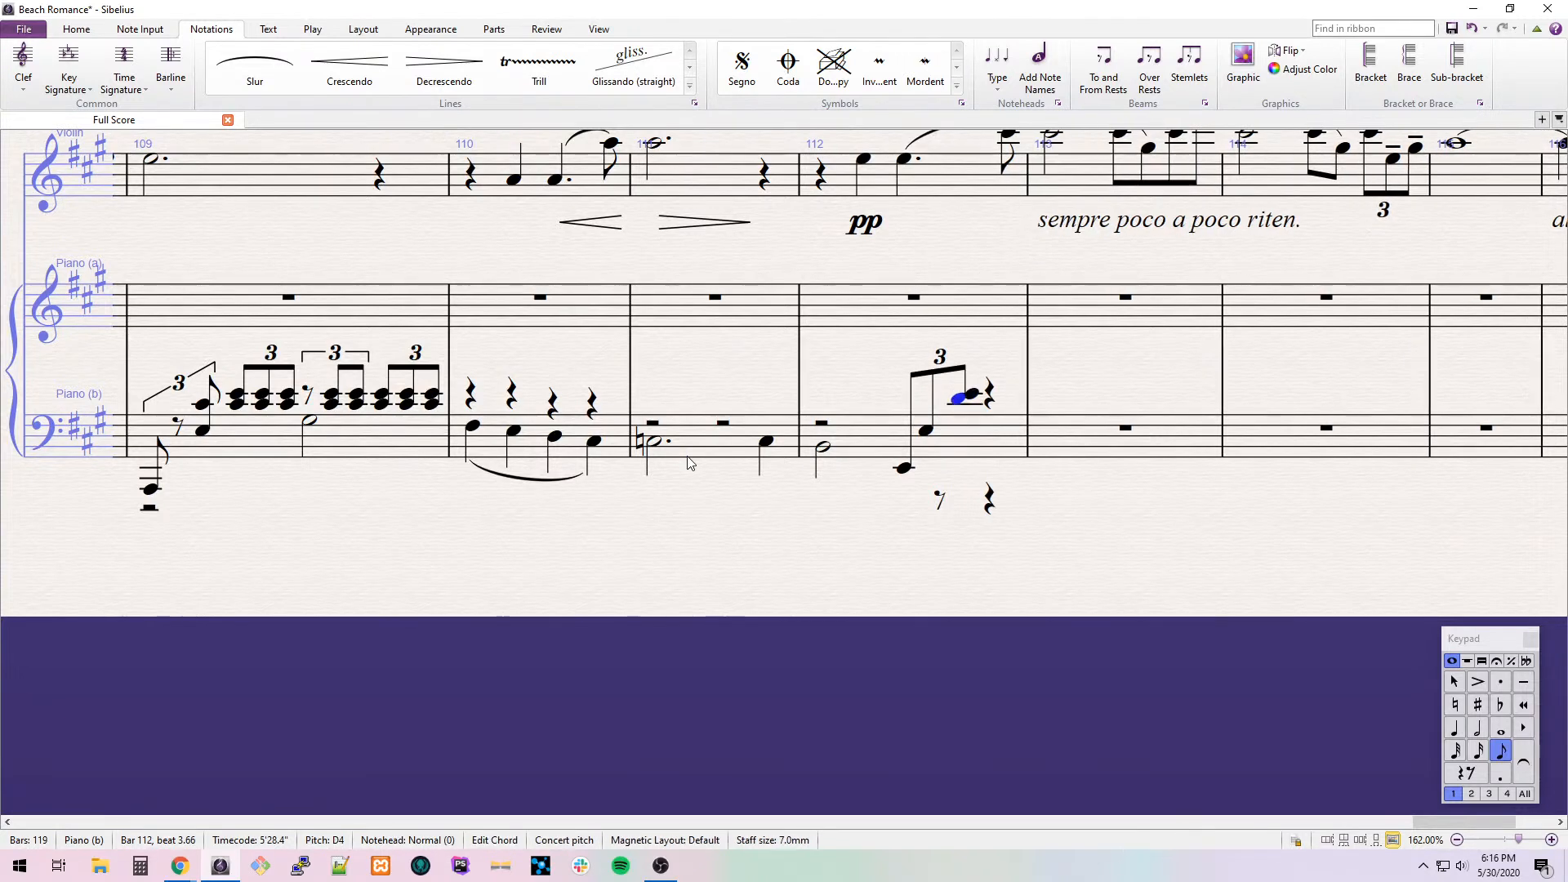
{"action": "key", "text": "Down"}
{"action": "key", "text": "4"}
{"action": "key", "text": "r"}
{"action": "key", "text": "r"}
{"action": "key", "text": "r"}
{"action": "key", "text": "r"}
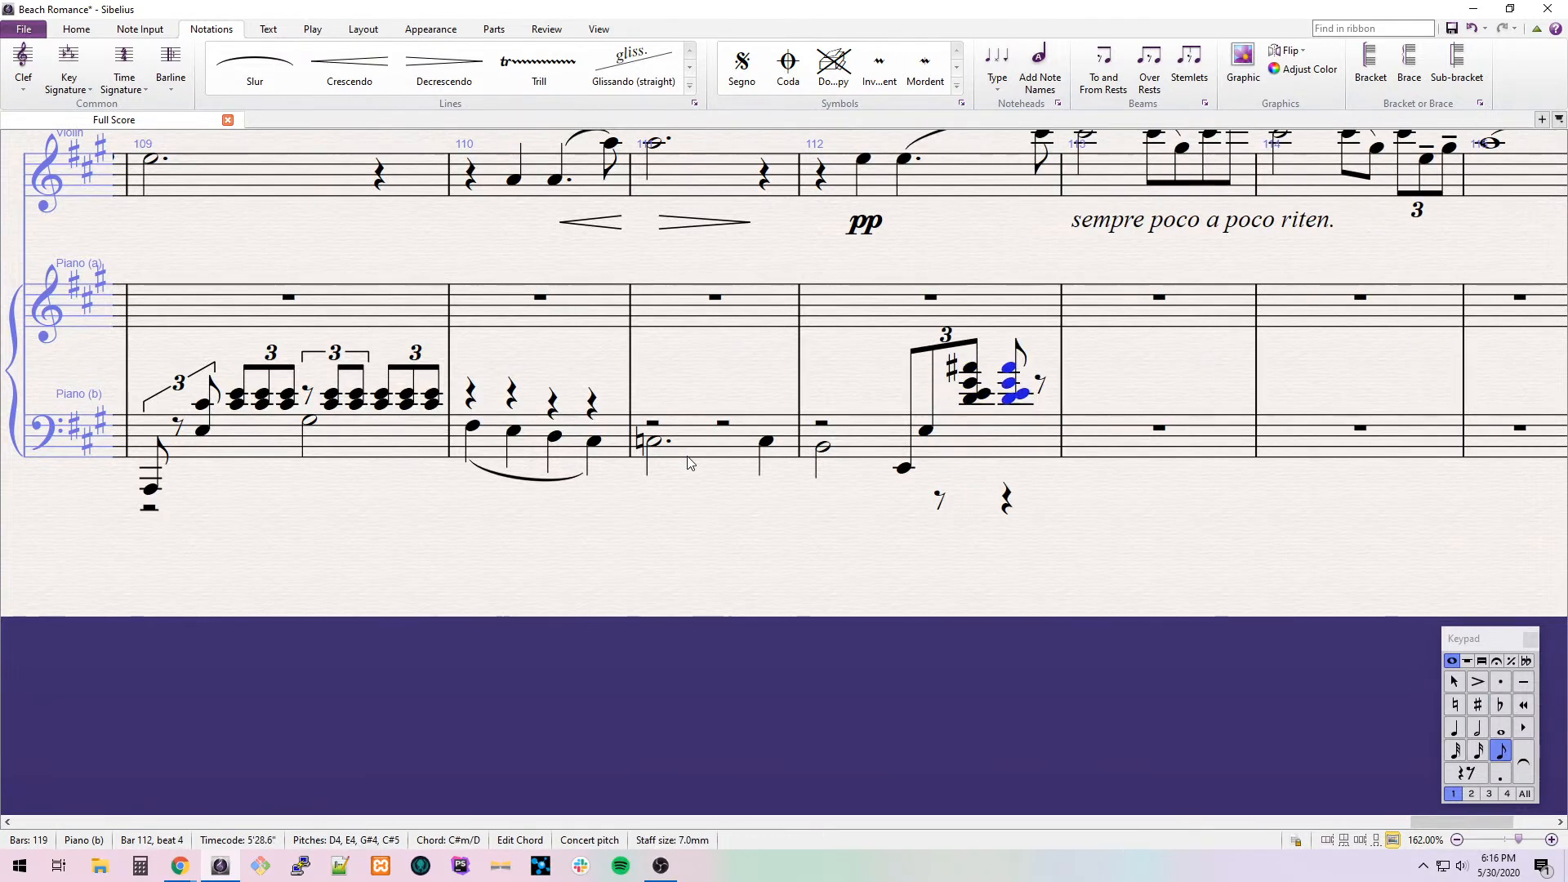
Repeat the four-note chord as an eighth-note triplet on beat 4 of bar 112 in the lower piano staff.
{"action": "key", "text": "ctrl+z"}
{"action": "key", "text": "Escape"}
{"action": "left_click", "coordinate": [1004, 397]}
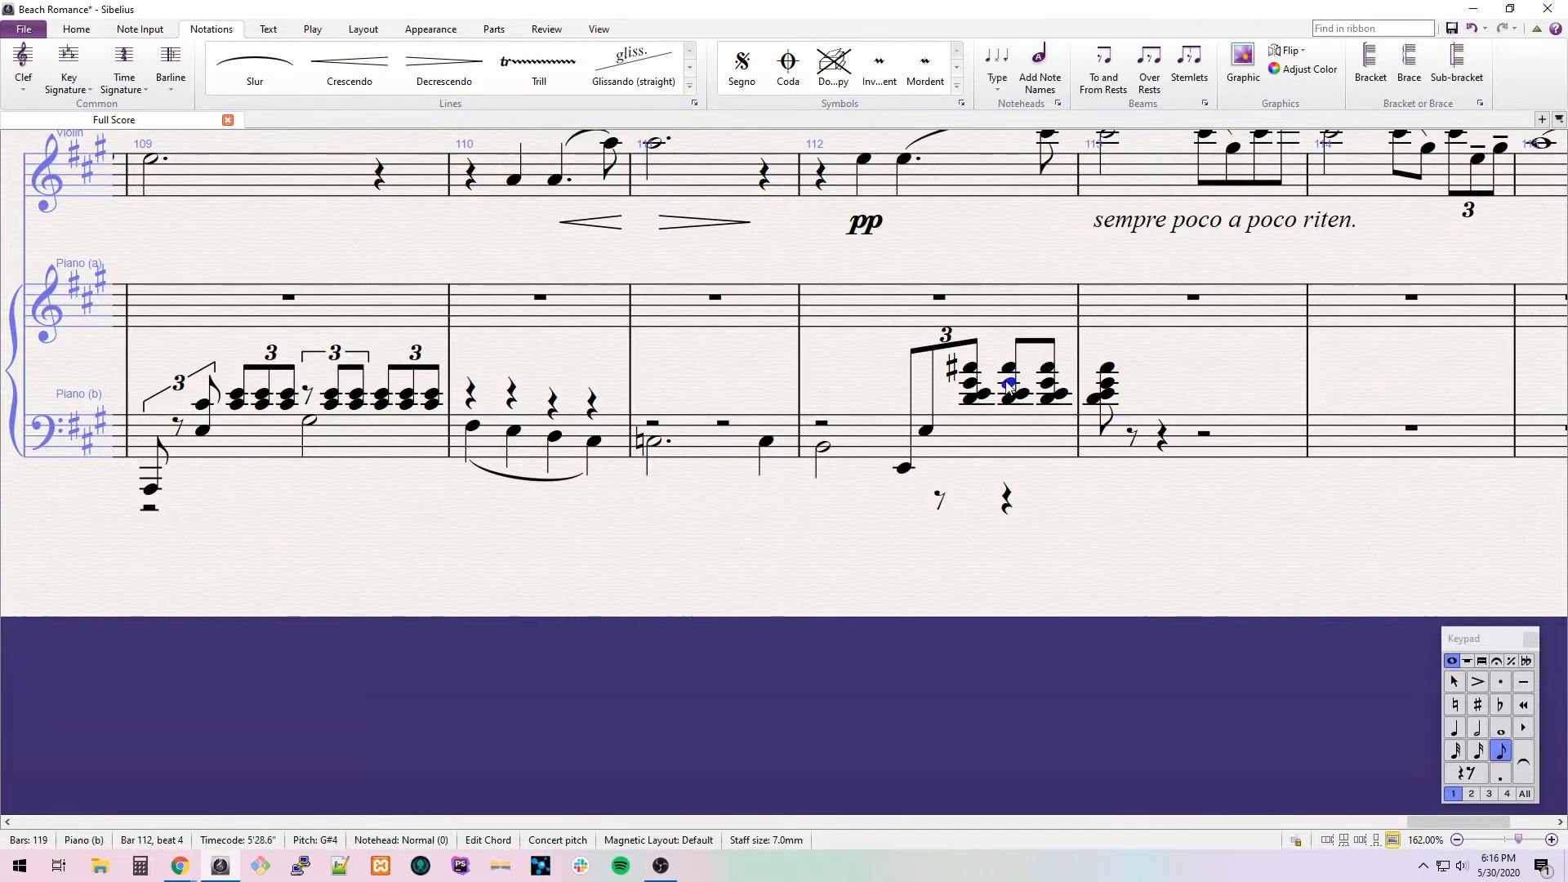
{"action": "key", "text": "ctrl+3"}
{"action": "key", "text": "r"}
{"action": "key", "text": "r"}
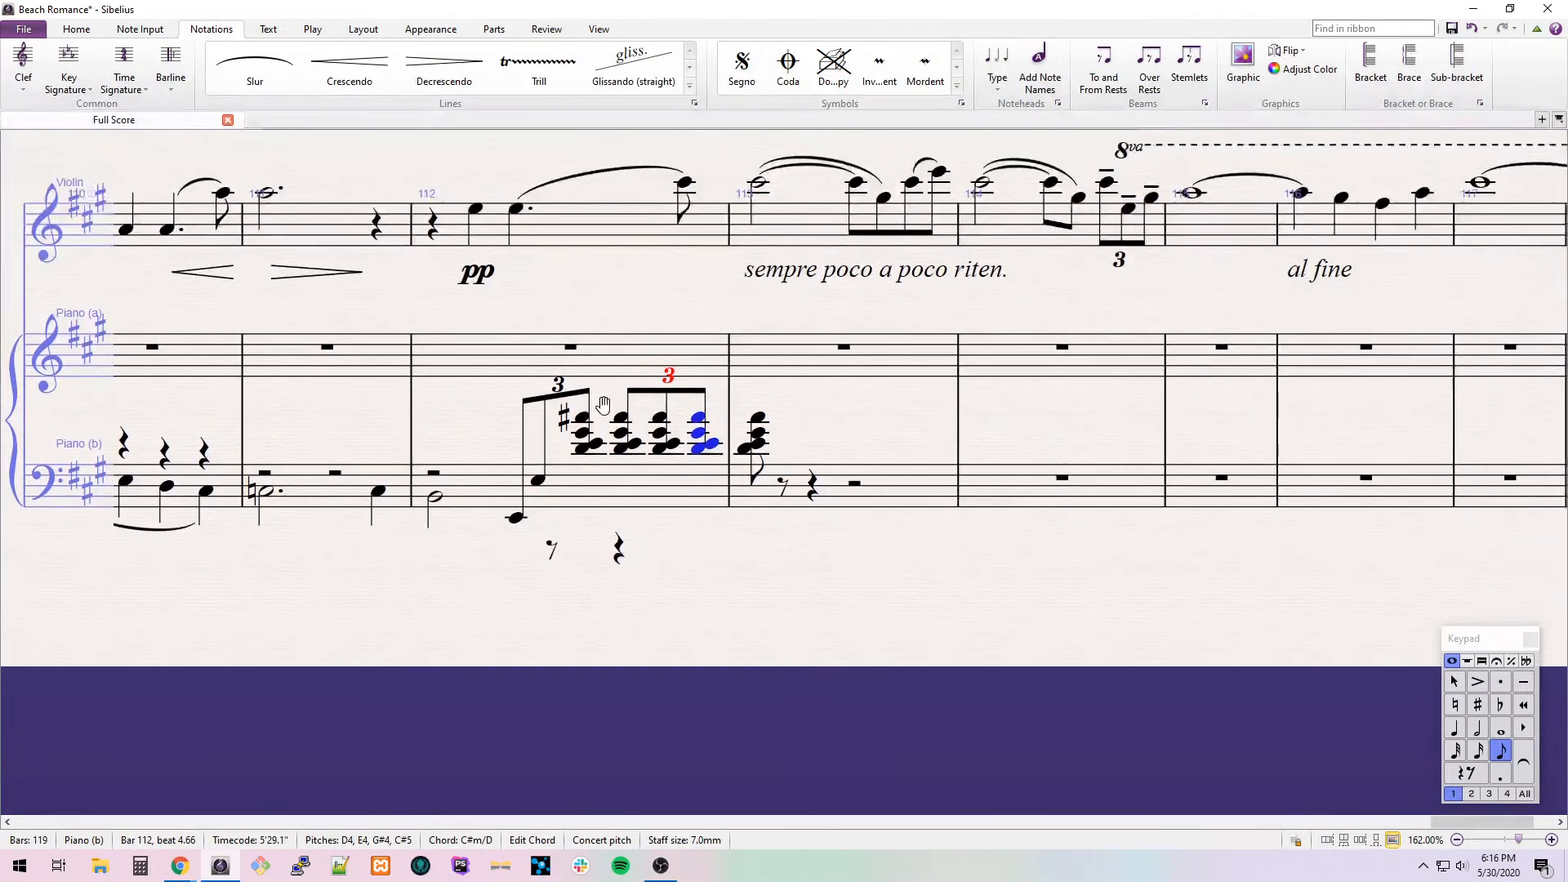
Hide the leftover eighth and quarter rests below the lower piano staff in the second half of bar 112.
{"action": "left_click", "coordinate": [617, 462], "text": "shift"}
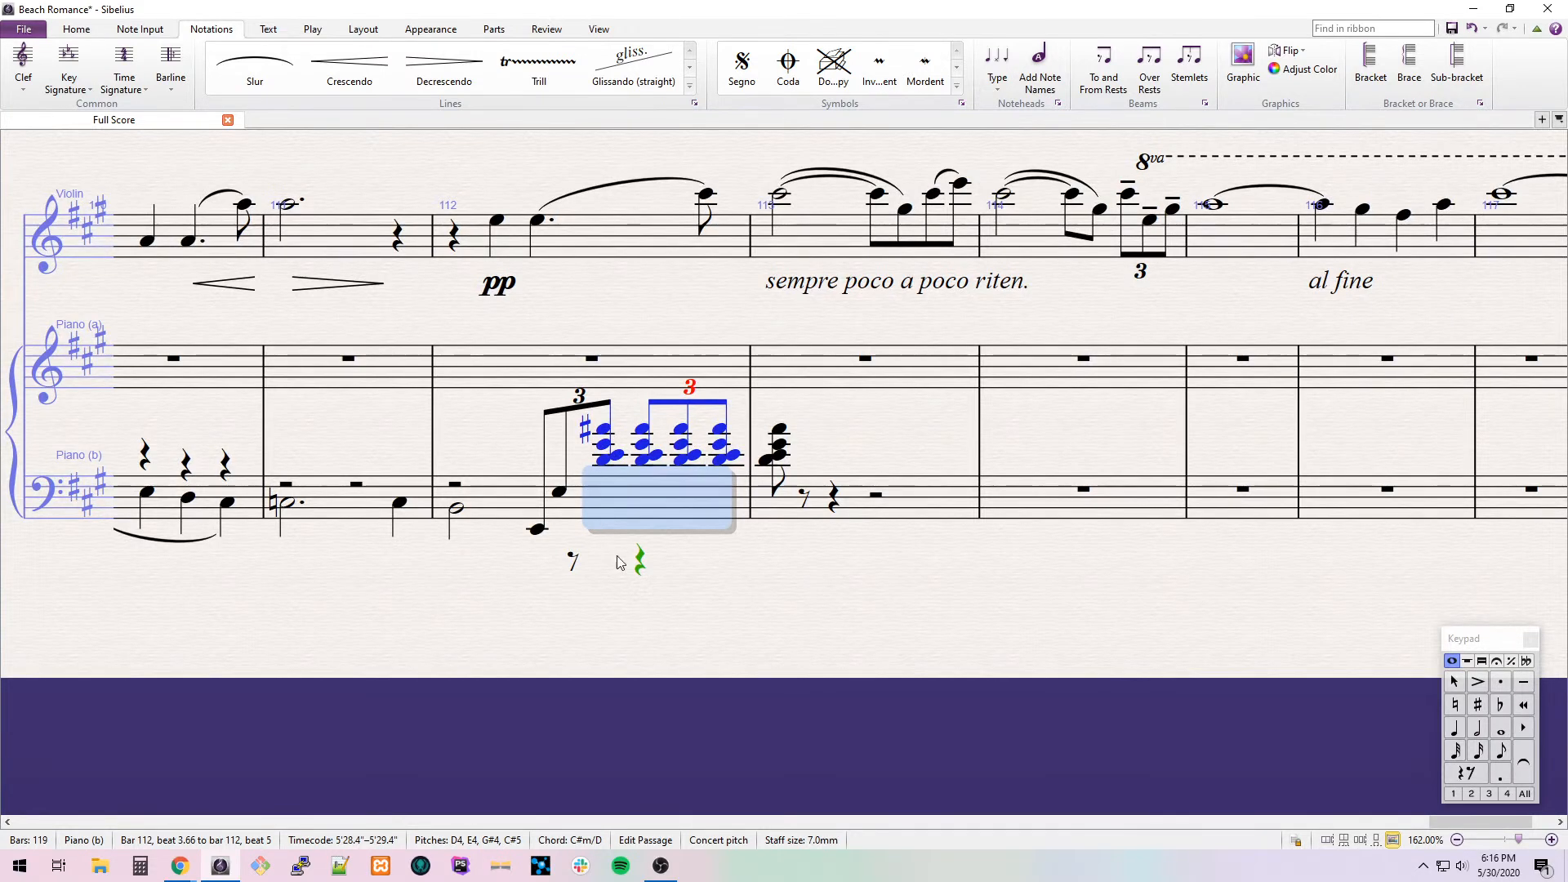
{"action": "left_click", "coordinate": [641, 561]}
{"action": "key", "text": "3"}
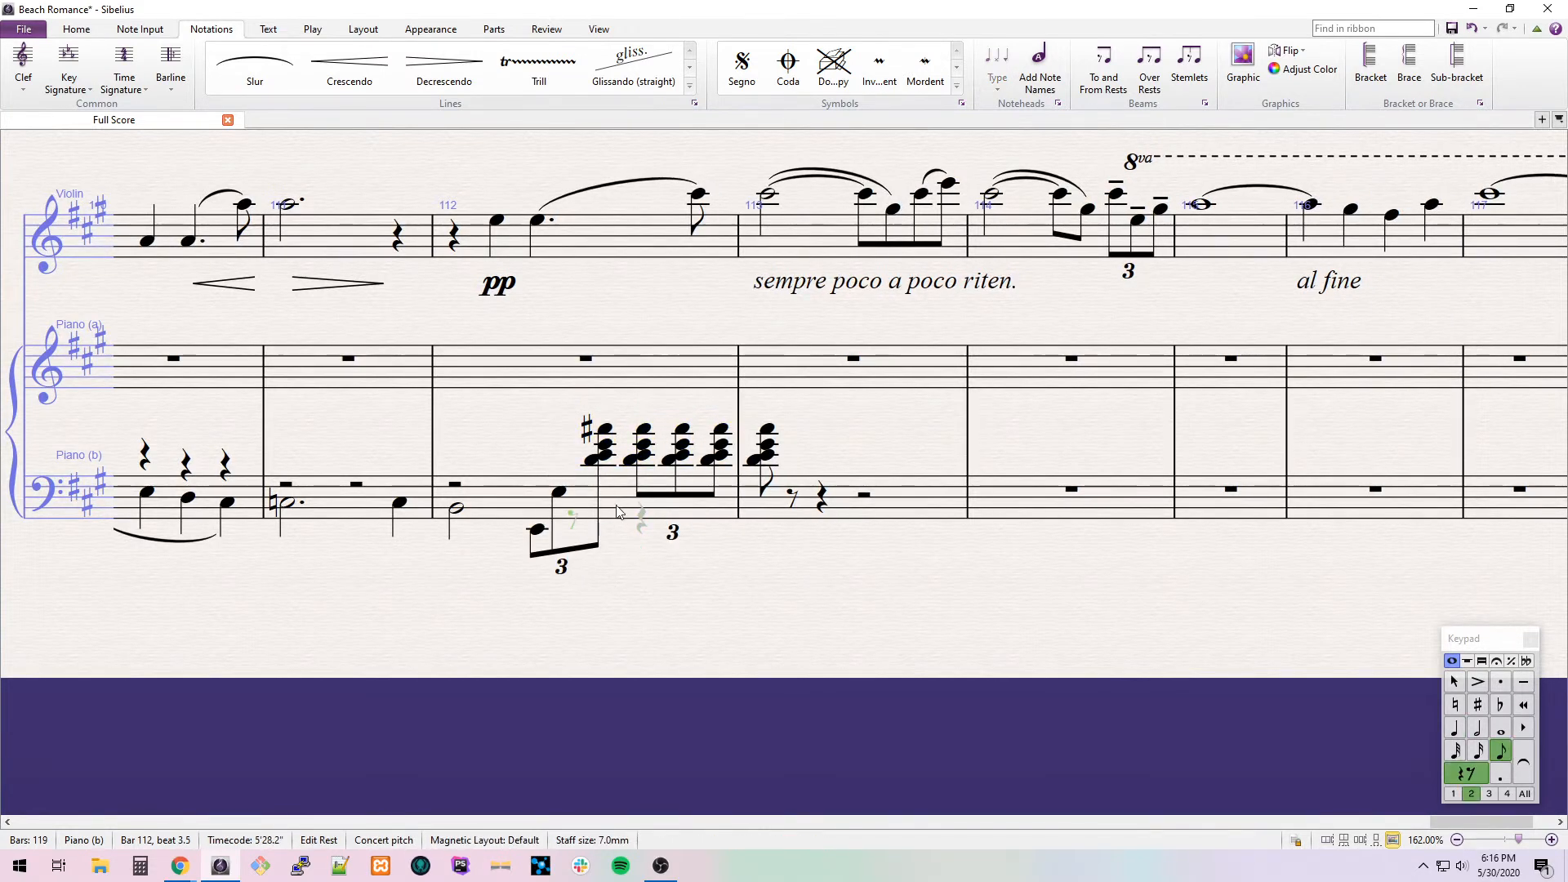
Insert a treble clef in the lower piano staff and move it ahead of the first triplet chord in bar 112.
{"action": "key", "text": "q"}
{"action": "key", "text": "Return"}
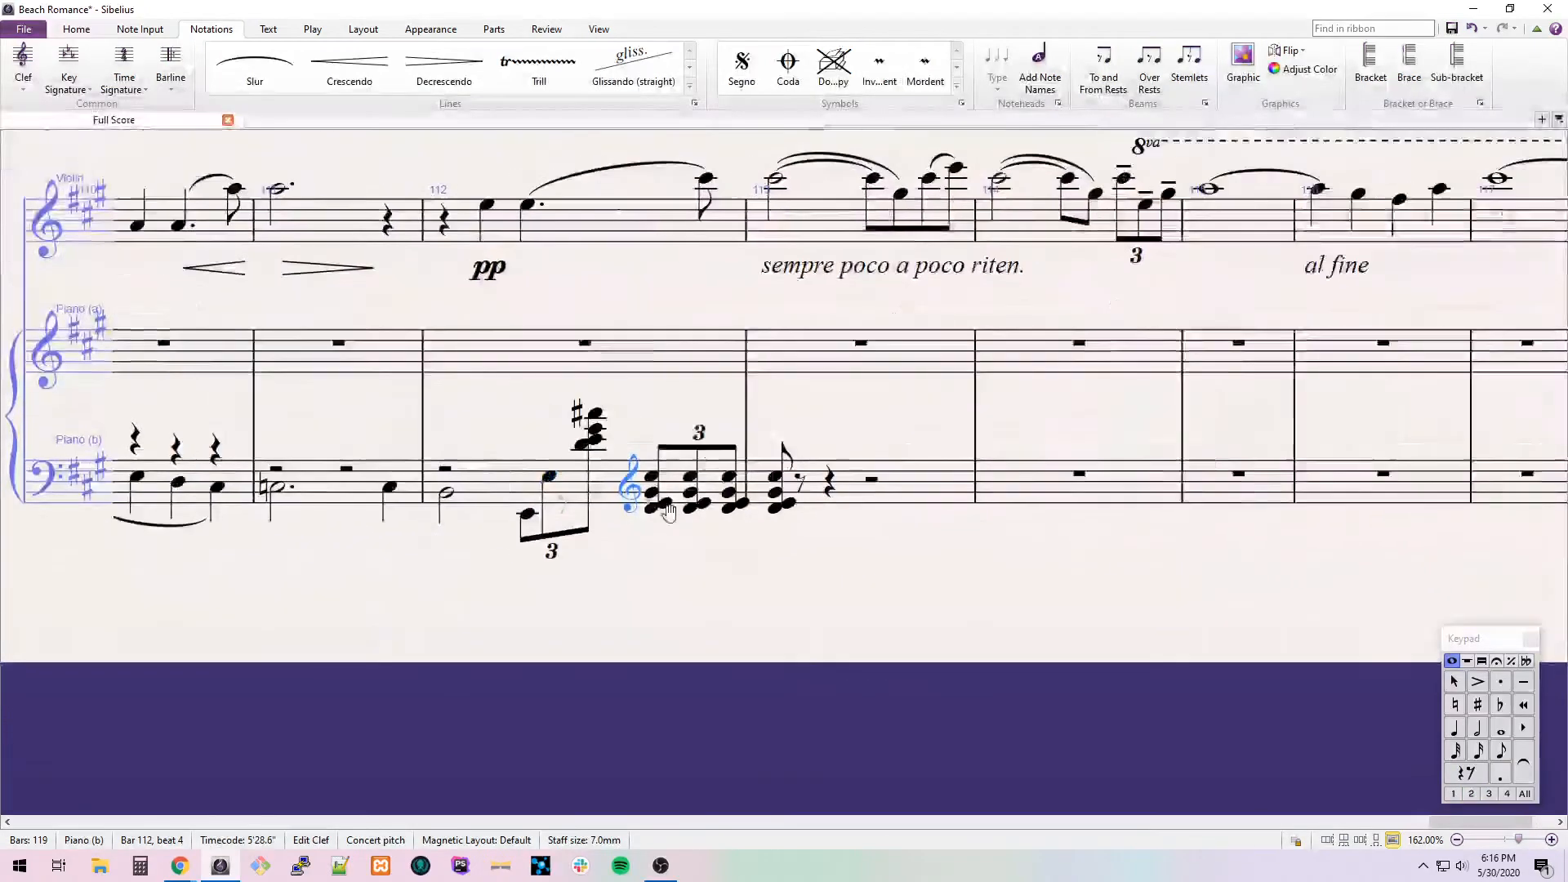
{"action": "left_click_drag", "start_coordinate": [649, 479], "coordinate": [578, 479]}
{"action": "left_click", "coordinate": [636, 467]}
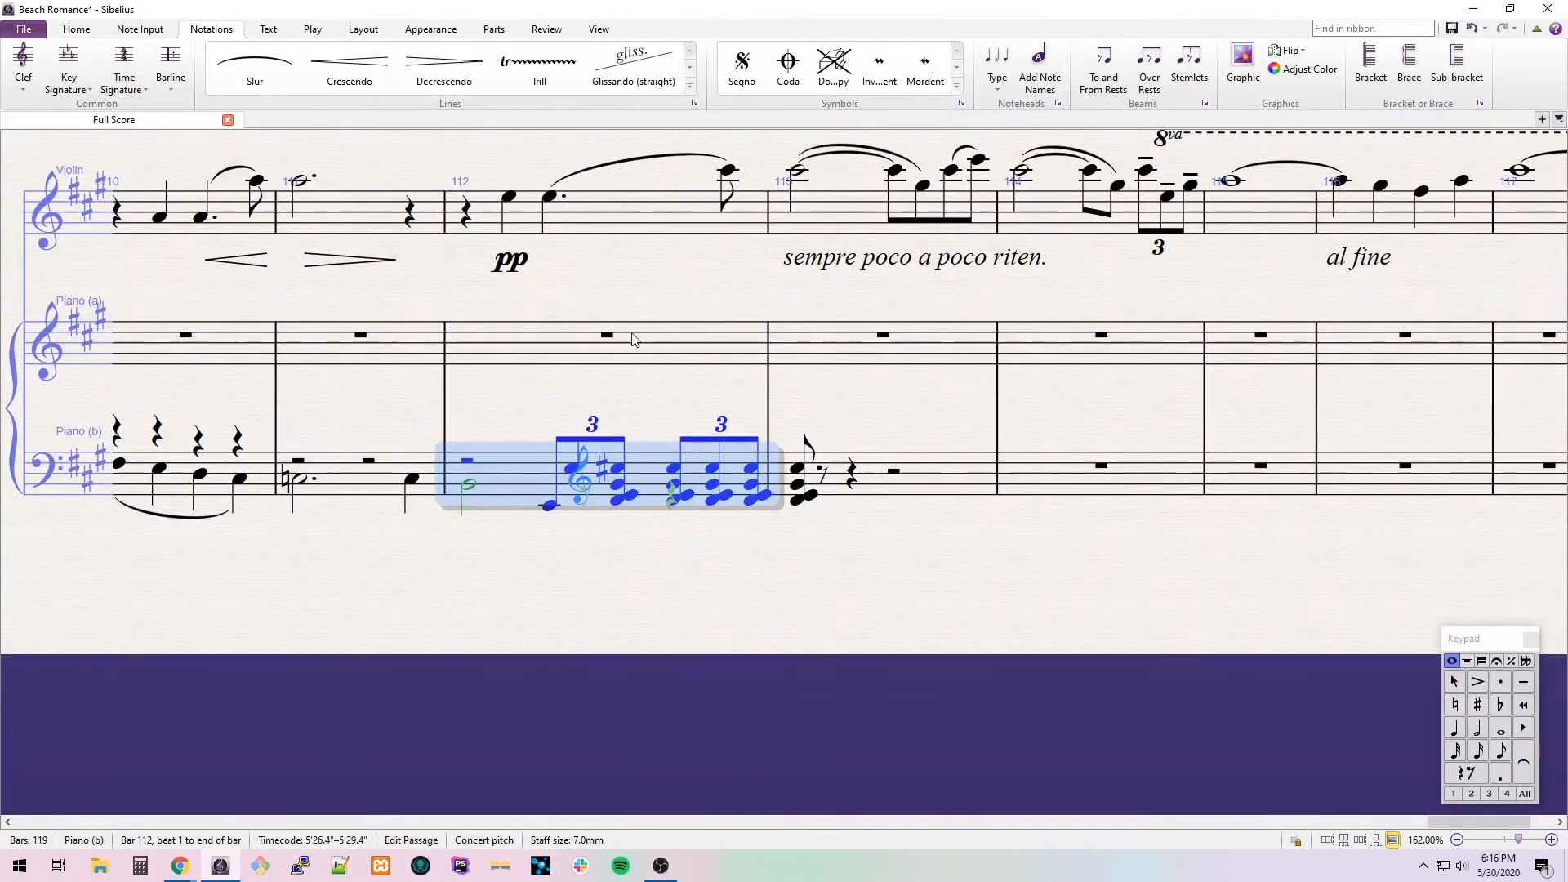
Enter half notes F♯5, with its sharp shown, and G♯5 in bar 112 of the upper piano staff.
{"action": "left_click", "coordinate": [627, 331], "text": "shift"}
{"action": "left_click_drag", "start_coordinate": [595, 273], "coordinate": [856, 361]}
{"action": "left_click", "coordinate": [947, 442]}
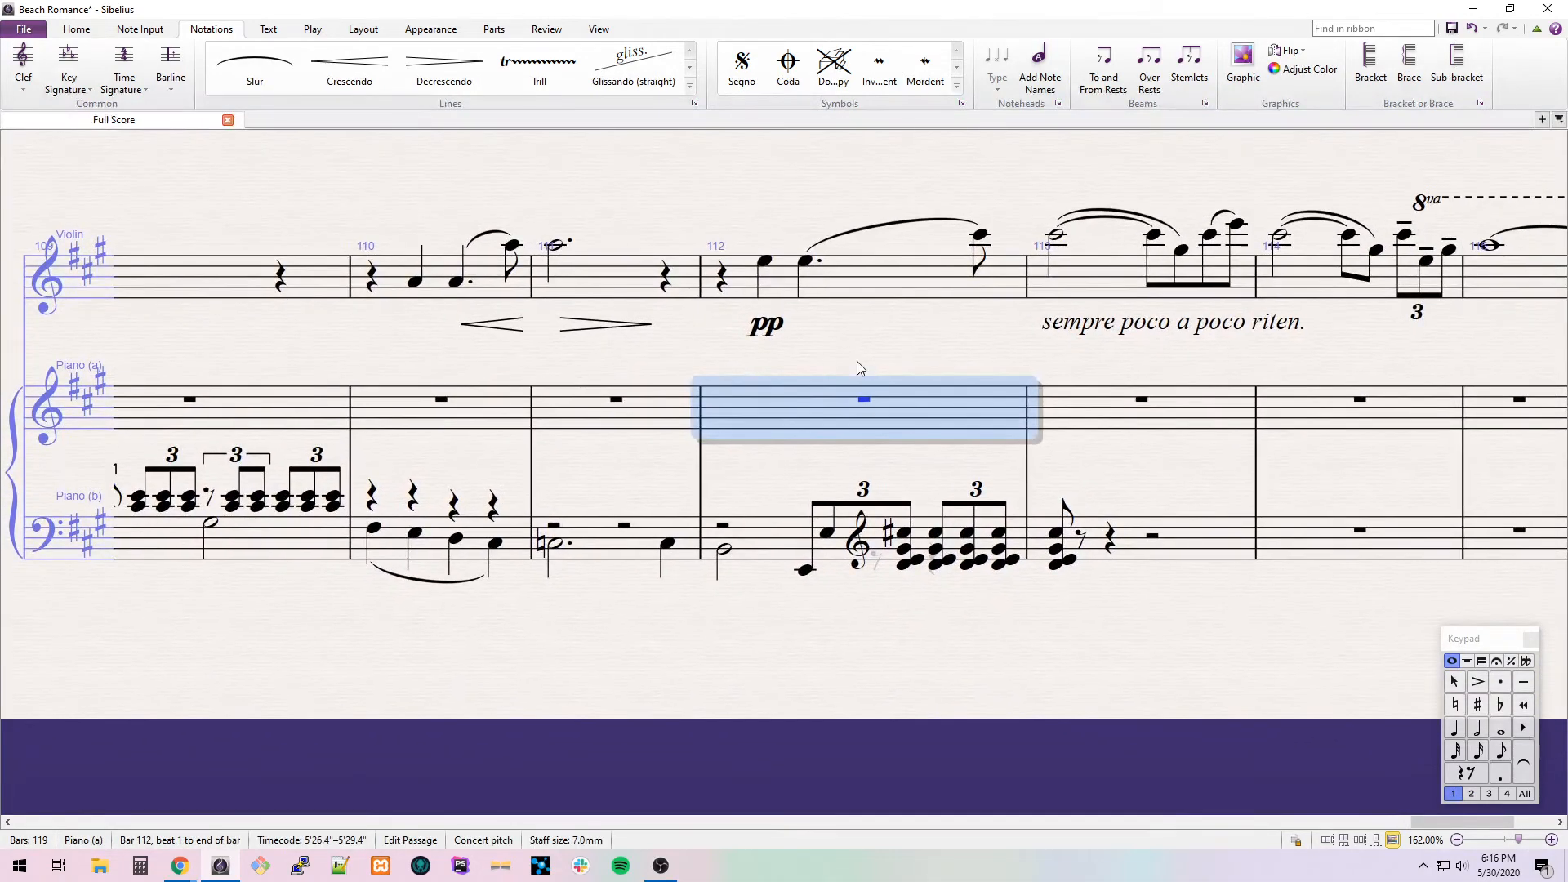
{"action": "key", "text": "2"}
{"action": "key", "text": "5"}
{"action": "key", "text": "f"}
{"action": "key", "text": "Escape"}
{"action": "key", "text": "8"}
{"action": "key", "text": "Right"}
{"action": "key", "text": "g"}
{"action": "key", "text": "Escape"}
Add a trill line over the G♯5 half note in bar 112 of the upper piano staff.
{"action": "key", "text": "l"}
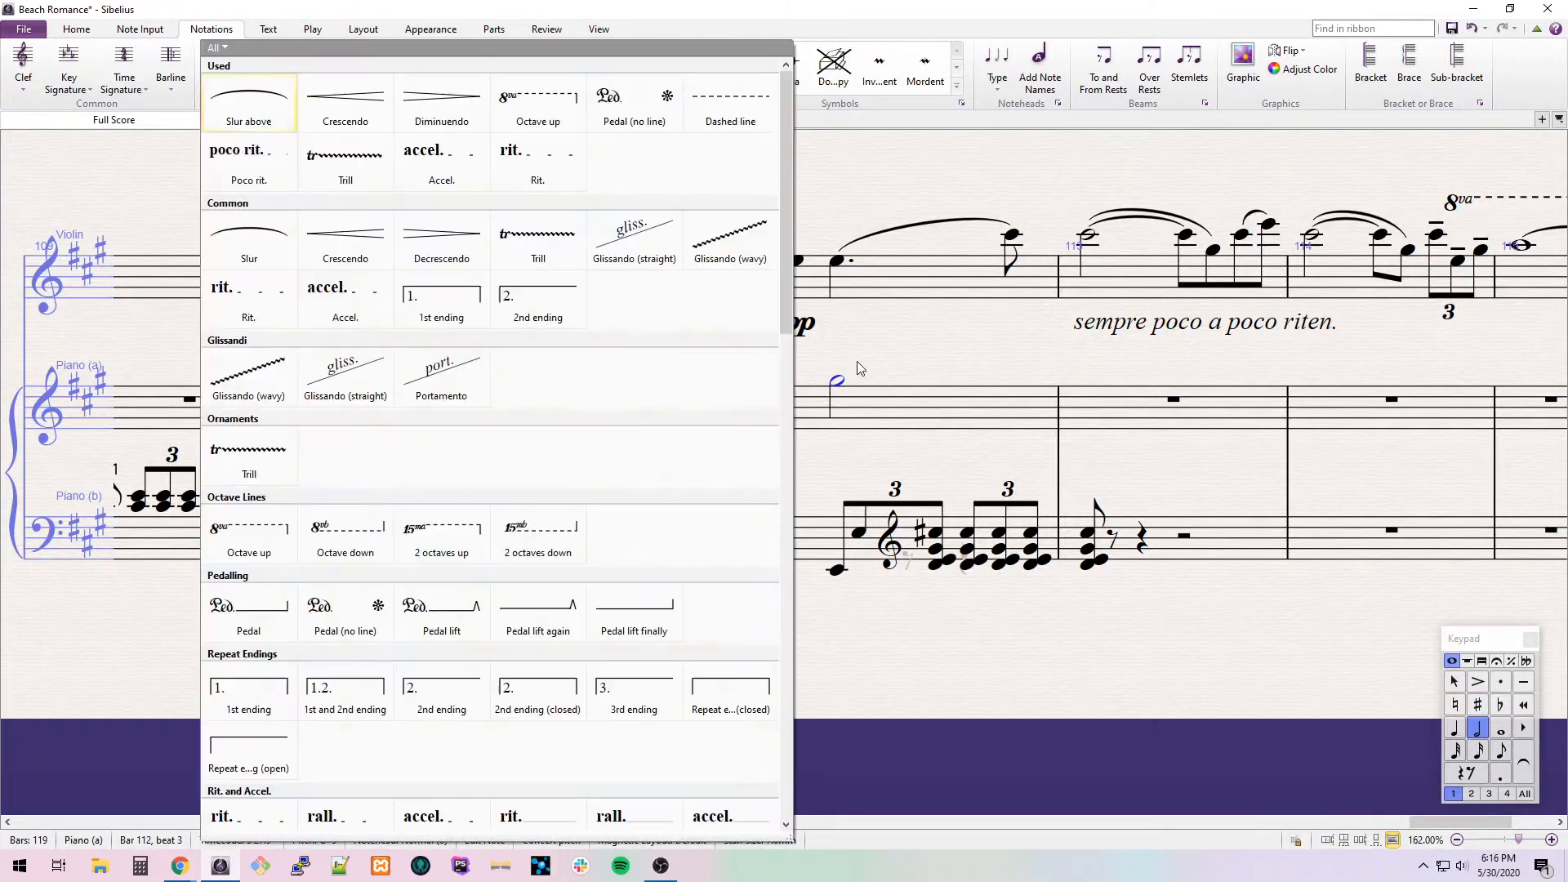
{"action": "key", "text": "Down"}
{"action": "key", "text": "Return"}
{"action": "key", "text": "Left"}
{"action": "key", "text": "shift+Tab"}
Fill beats 1 and 2 of bar 113 in the upper piano staff with eighth-note triplets of the C♯5–A5 chord.
{"action": "key", "text": "Right"}
{"action": "key", "text": "3"}
{"action": "key", "text": "b"}
{"action": "key", "text": "Escape"}
{"action": "key", "text": "Down"}
{"action": "key", "text": "shift+6"}
{"action": "key", "text": "ctrl+3"}
{"action": "key", "text": "r"}
{"action": "key", "text": "r"}
{"action": "key", "text": "r"}
{"action": "key", "text": "ctrl+3"}
{"action": "key", "text": "r"}
{"action": "key", "text": "r"}
{"action": "key", "text": "r"}
Lower the chord's top note to G♯5 on beat 3 and repeat it as eighth-note triplets to the end of bar 113.
{"action": "key", "text": "alt+Up"}
{"action": "key", "text": "Down"}
{"action": "key", "text": "ctrl+3"}
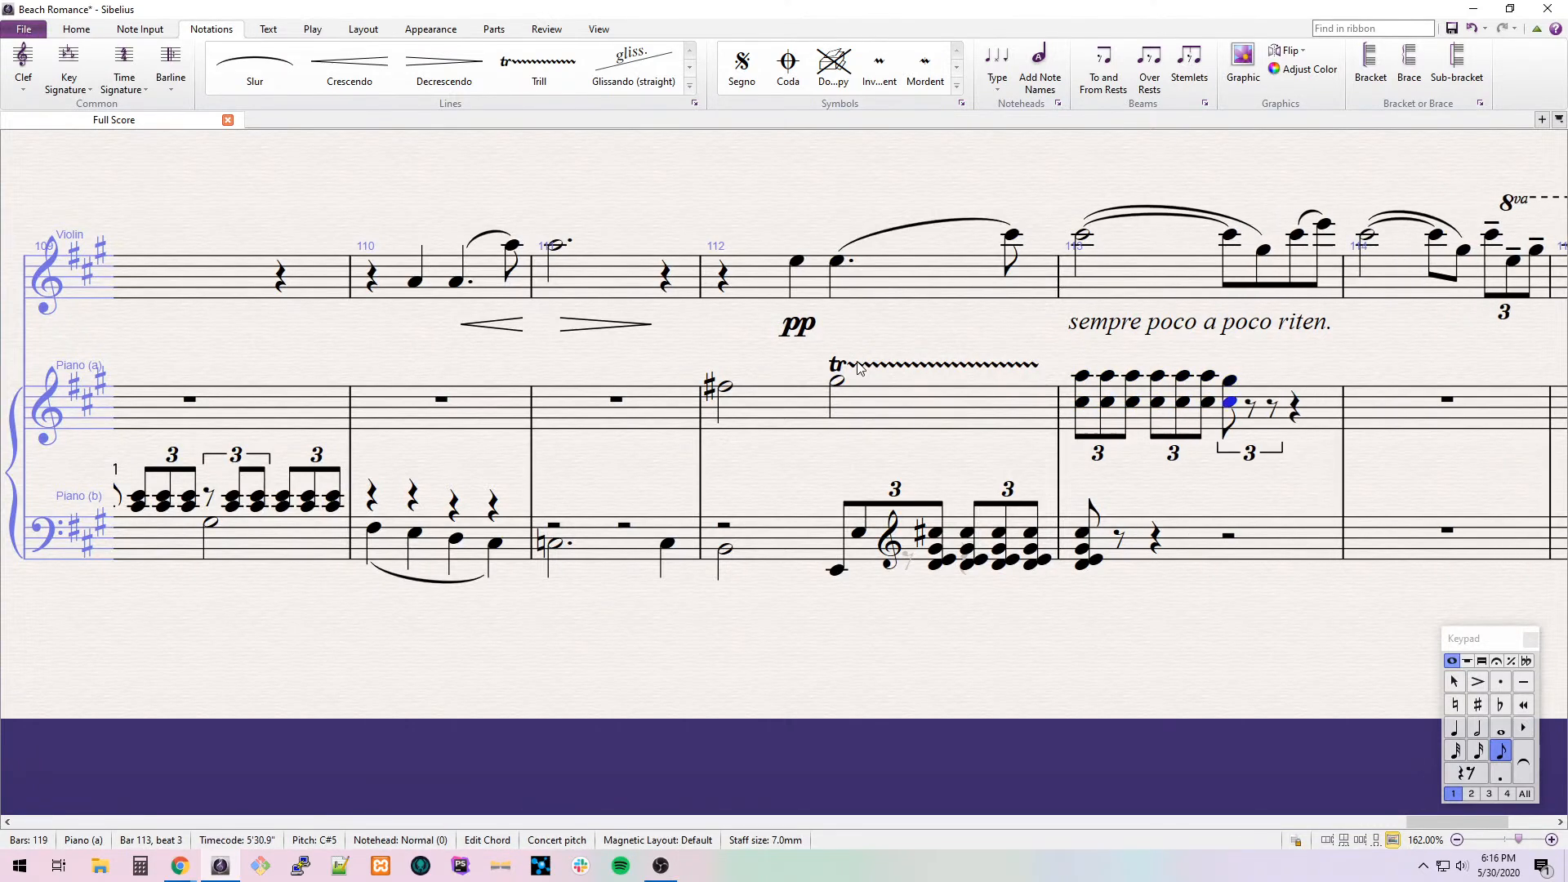
{"action": "key", "text": "r"}
{"action": "key", "text": "r"}
{"action": "key", "text": "r"}
{"action": "key", "text": "r"}
{"action": "key", "text": "r"}
{"action": "key", "text": "Escape"}
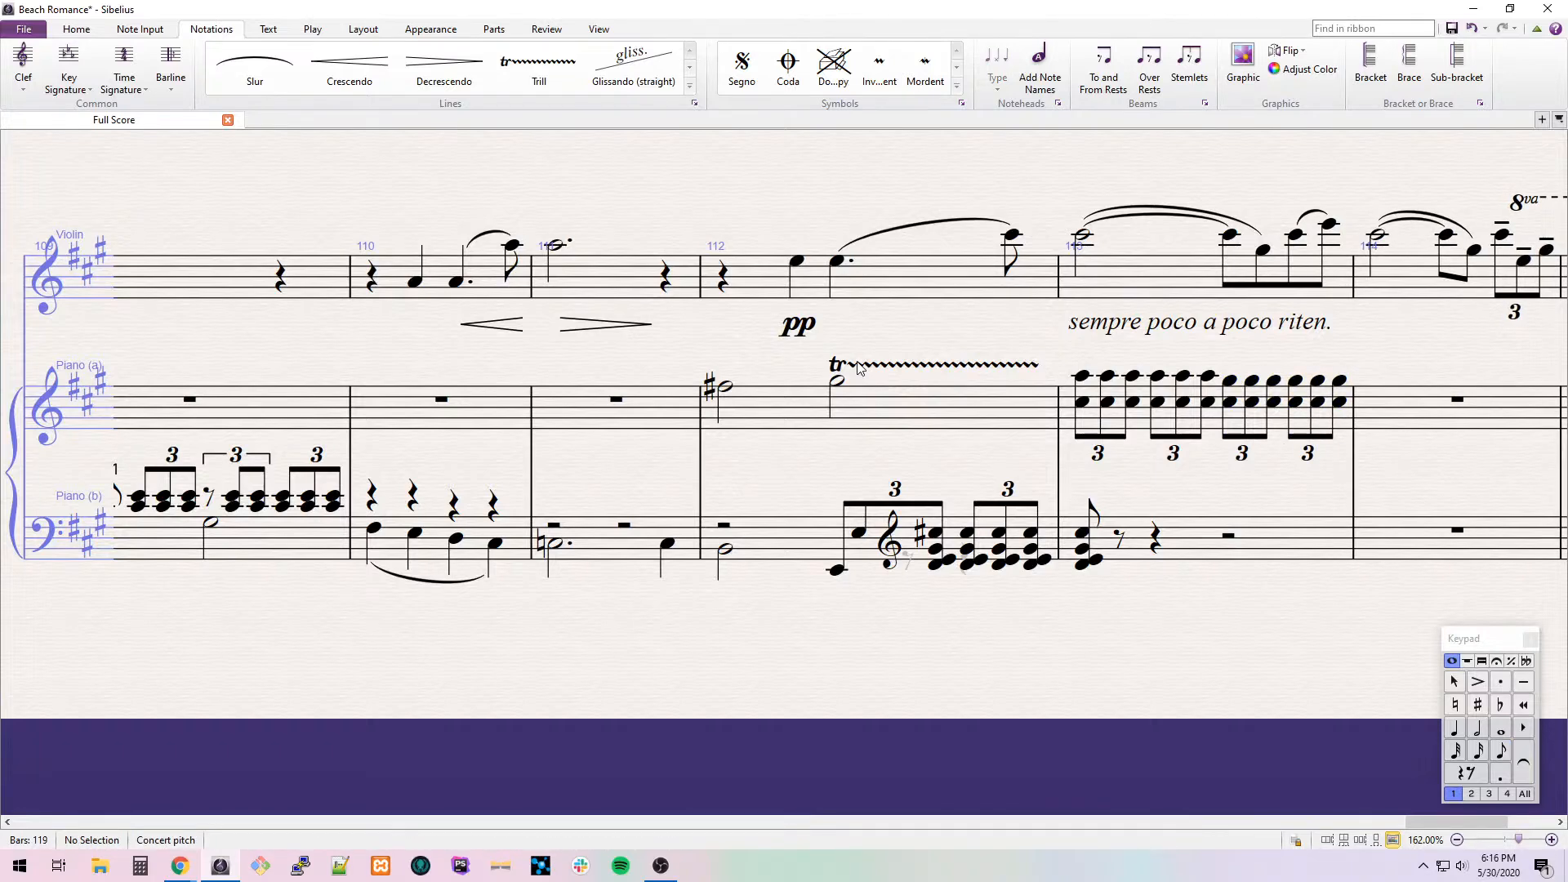
Add a second-voice eighth-note chord under the opening F♯5 half note in bar 112 of the upper piano staff.
{"action": "left_click", "coordinate": [728, 385]}
{"action": "key", "text": "shift+5"}
{"action": "key", "text": "alt+2"}
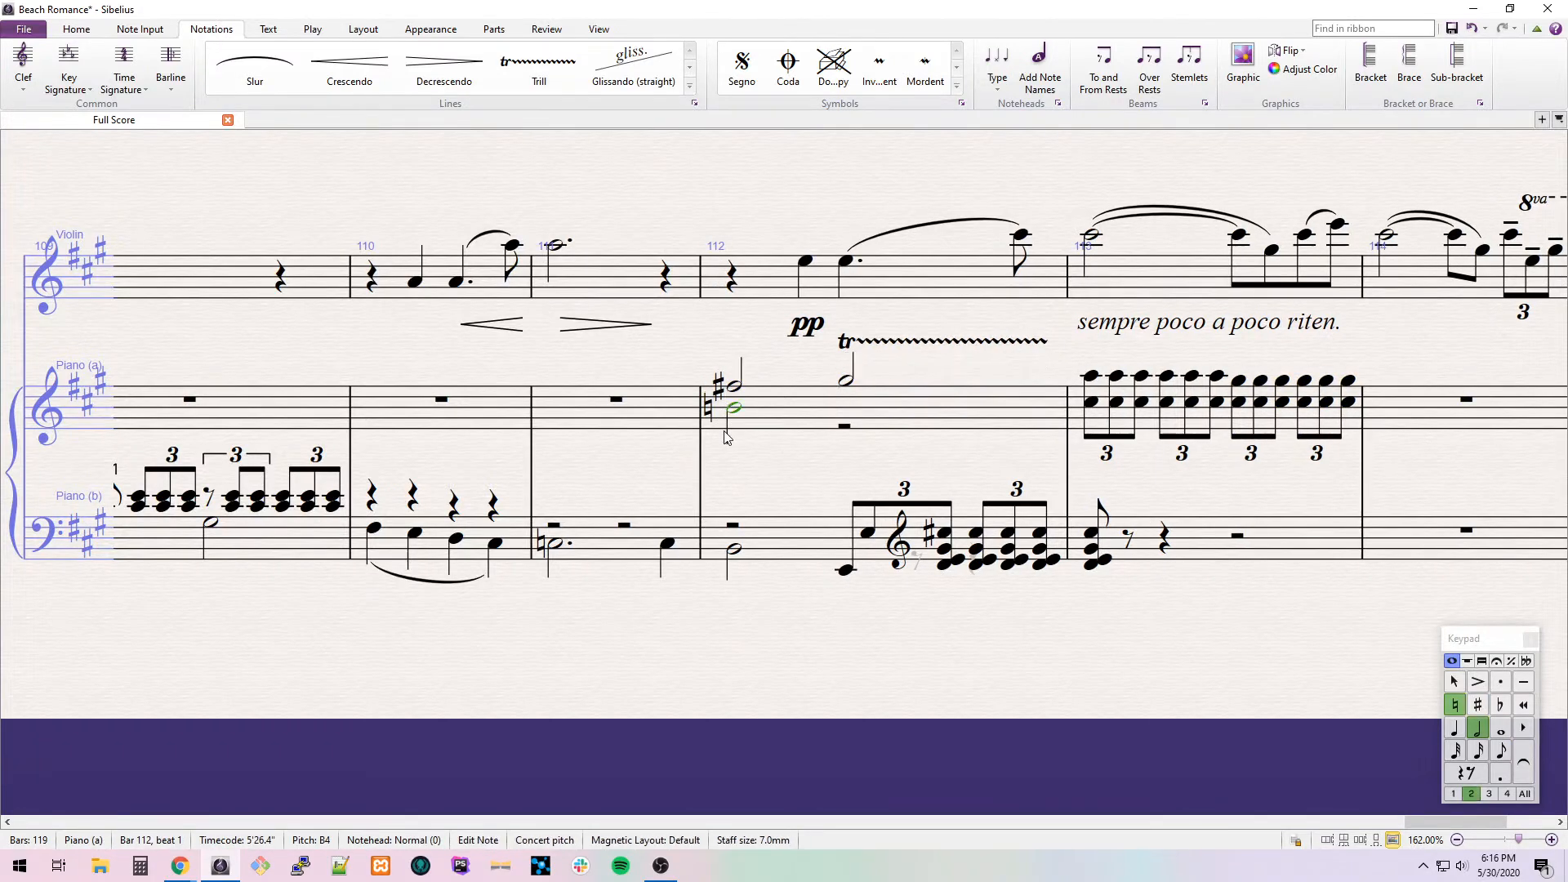
{"action": "key", "text": "3"}
{"action": "key", "text": "Down"}
{"action": "key", "text": "Down"}
{"action": "key", "text": "Down"}
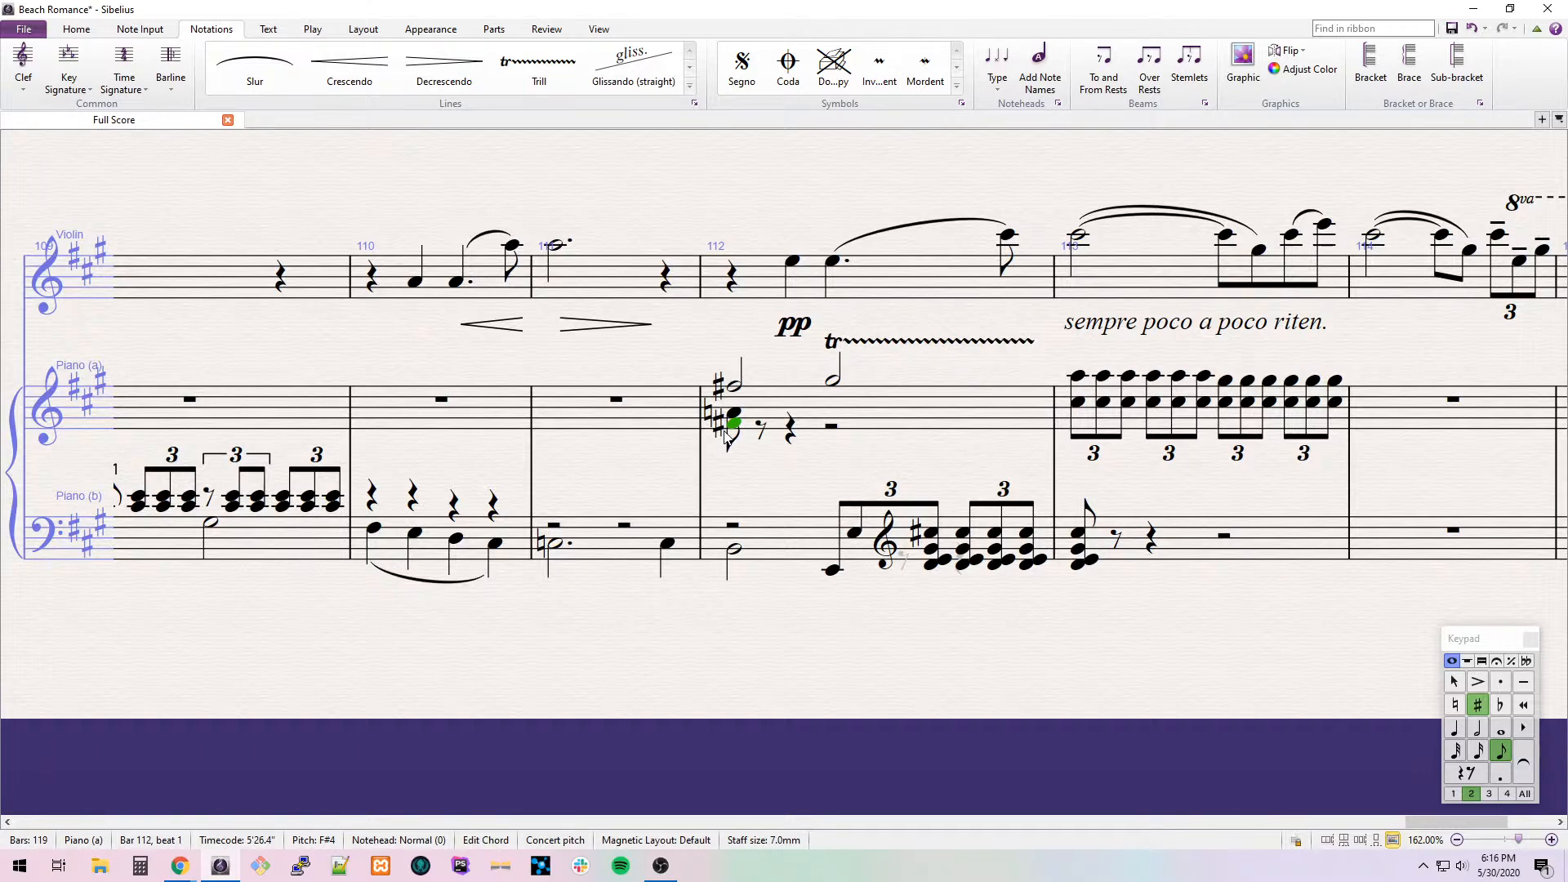
Make the second-voice eighth on beat 1 of bar 112 start a triplet, and set its chord to F♯4 and A4.
{"action": "key", "text": "ctrl+3"}
{"action": "key", "text": "r"}
{"action": "key", "text": "r"}
{"action": "key", "text": "ctrl+z"}
{"action": "key", "text": "ctrl+z"}
{"action": "key", "text": "7"}
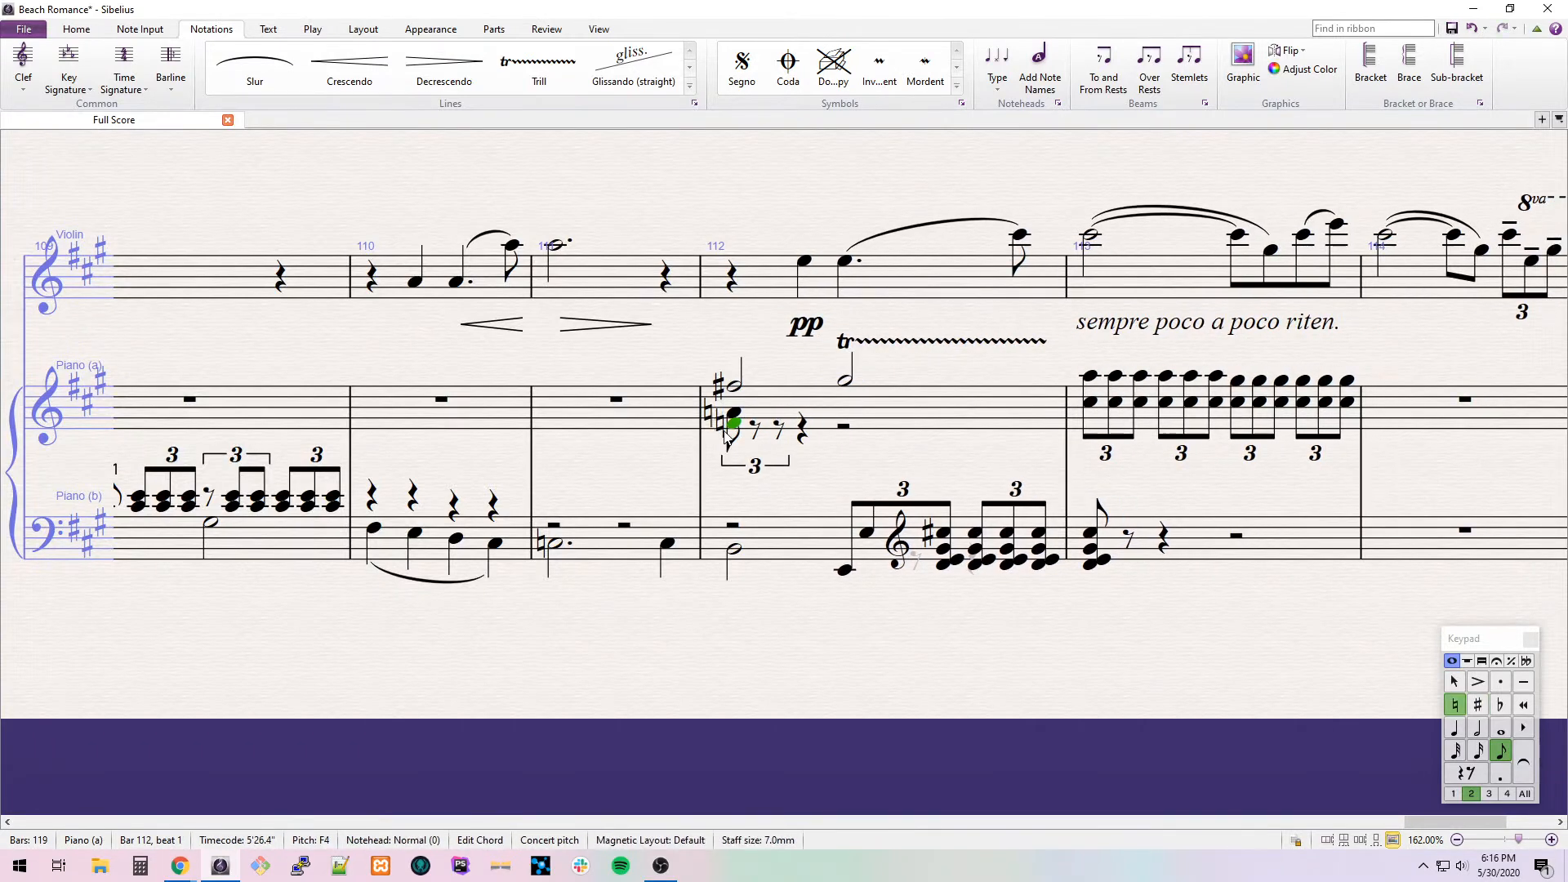
{"action": "key", "text": "Up"}
{"action": "key", "text": "Up"}
{"action": "key", "text": "Up"}
{"action": "key", "text": "Up"}
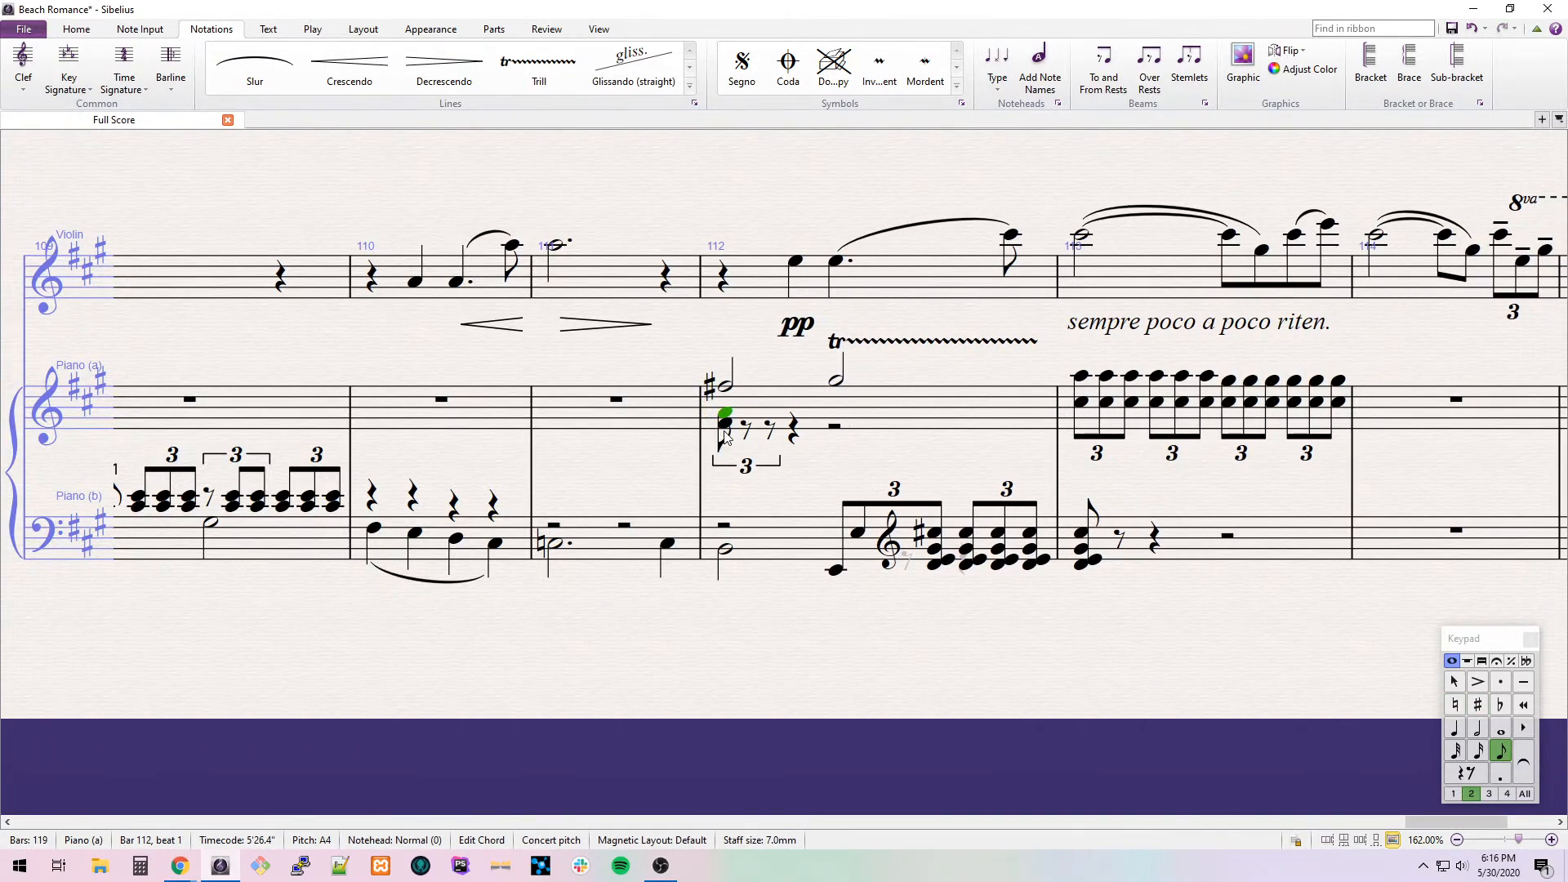
Repeat the F♯4–A4 chord on the second eighth of the beat 1 triplet in bar 112.
{"action": "key", "text": "r"}
{"action": "key", "text": "ctrl+z"}
{"action": "key", "text": "Delete"}
{"action": "key", "text": "r"}
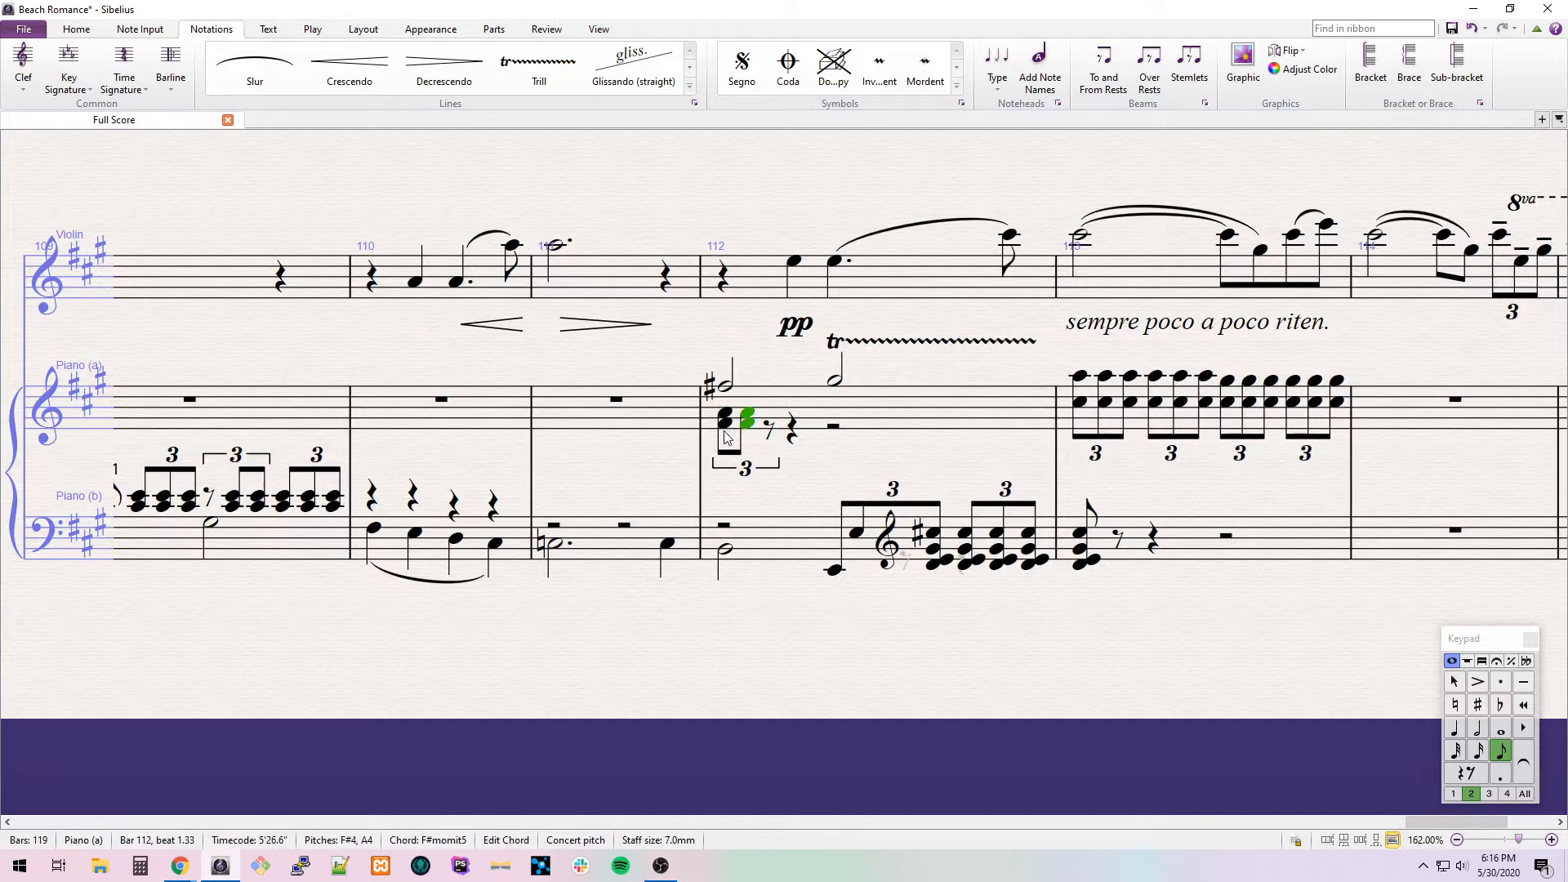
{"action": "left_click", "coordinate": [726, 425]}
{"action": "key", "text": "1"}
{"action": "key", "text": "ctrl+z"}
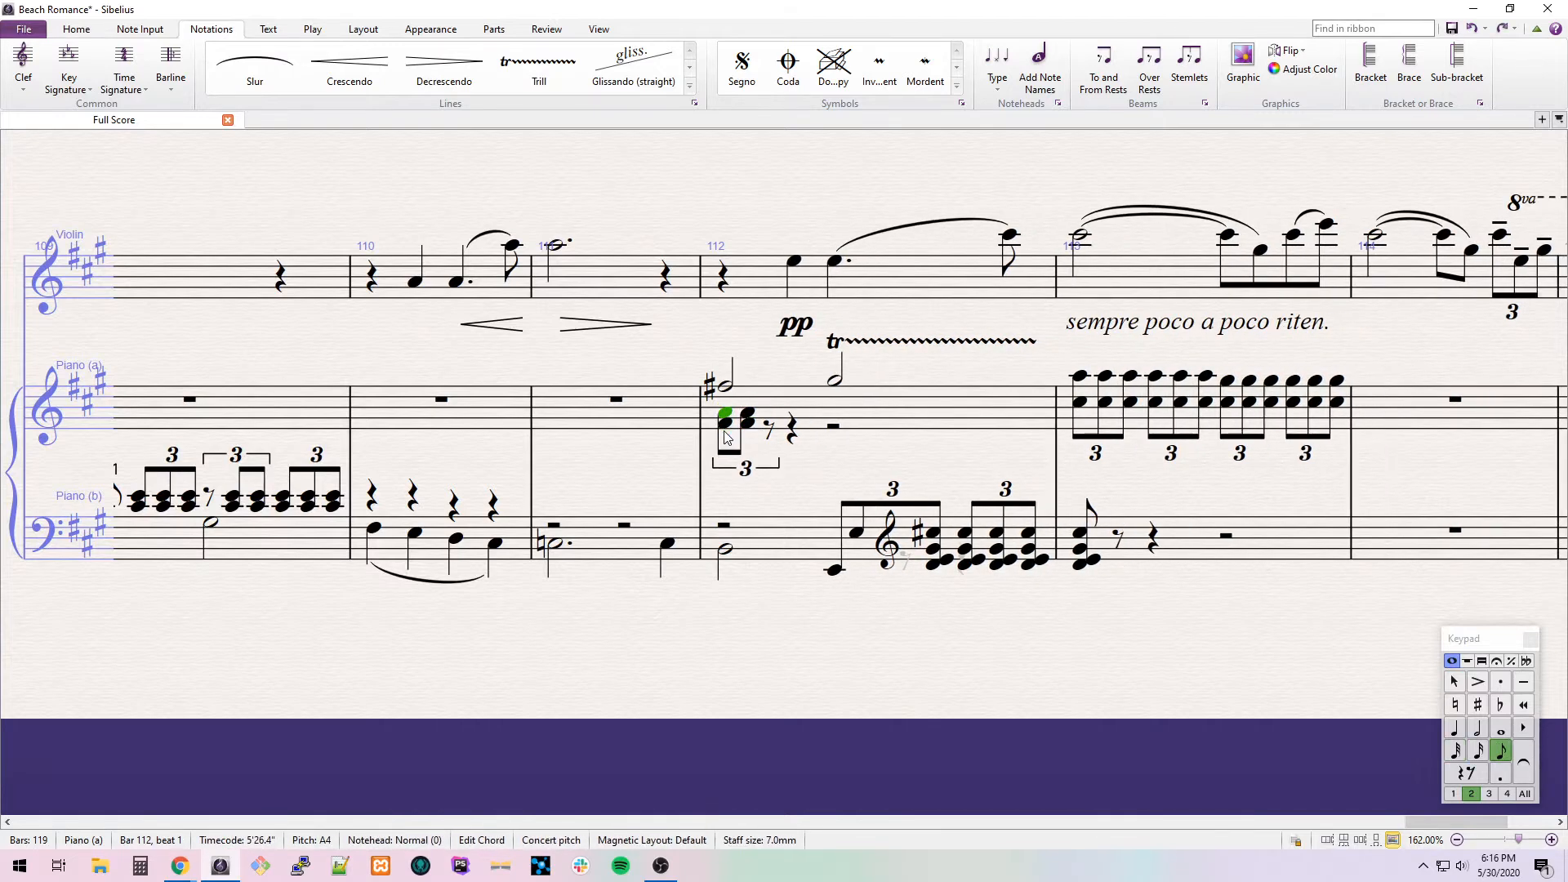
Turn the triplet's first eighth into a rest and repeat the F♯4–A4 chord in triplets through beat 2 of bar 112.
{"action": "key", "text": "0"}
{"action": "key", "text": "Right"}
{"action": "key", "text": "r"}
{"action": "key", "text": "r"}
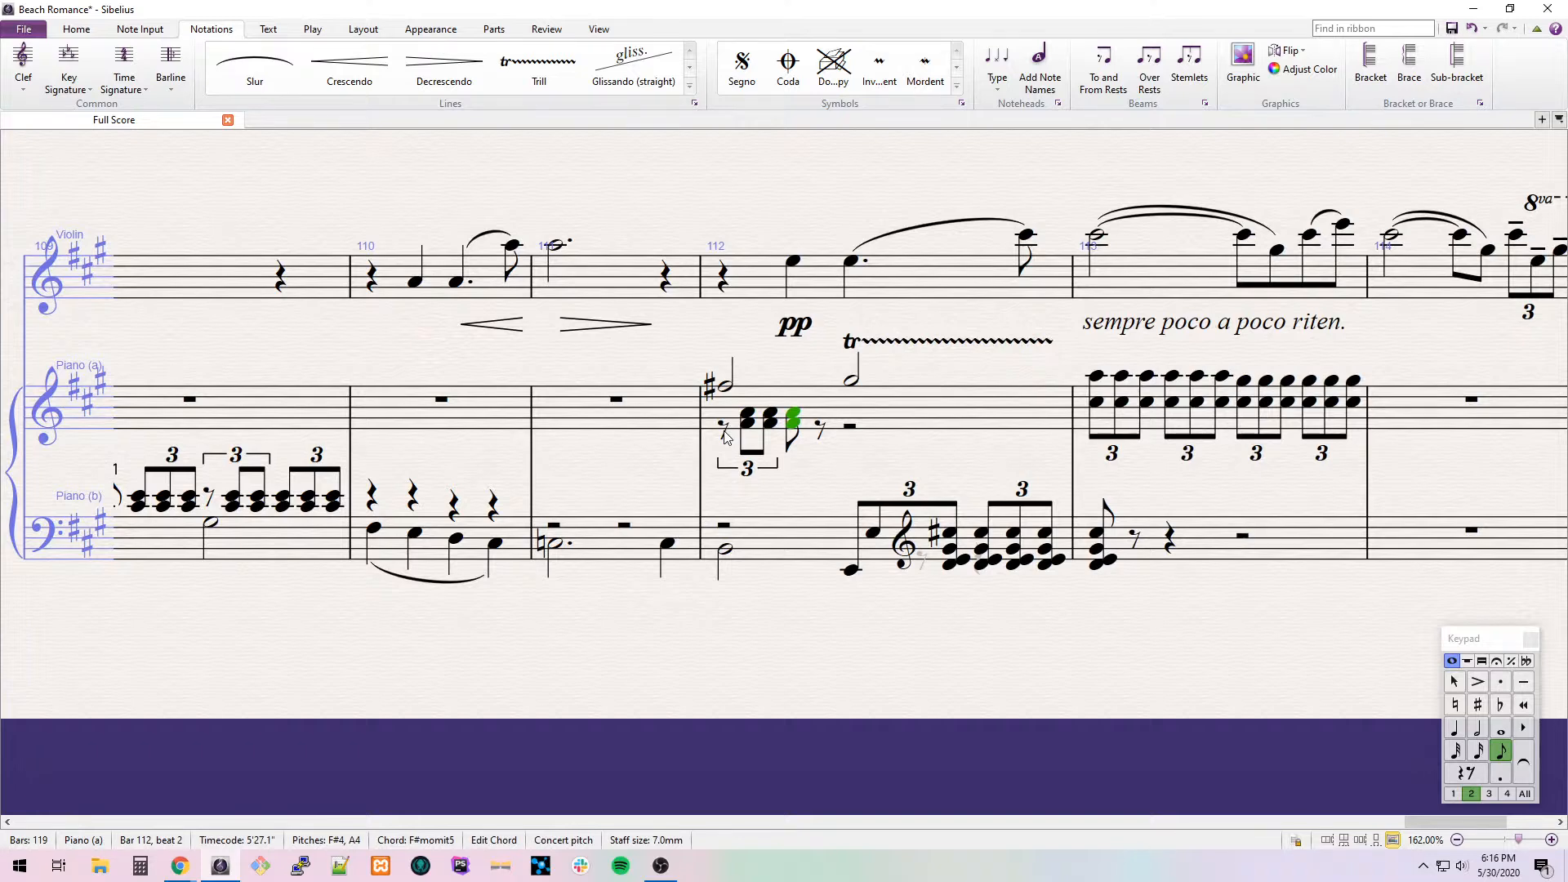
{"action": "key", "text": "ctrl+3"}
{"action": "key", "text": "r"}
{"action": "key", "text": "r"}
{"action": "key", "text": "Right"}
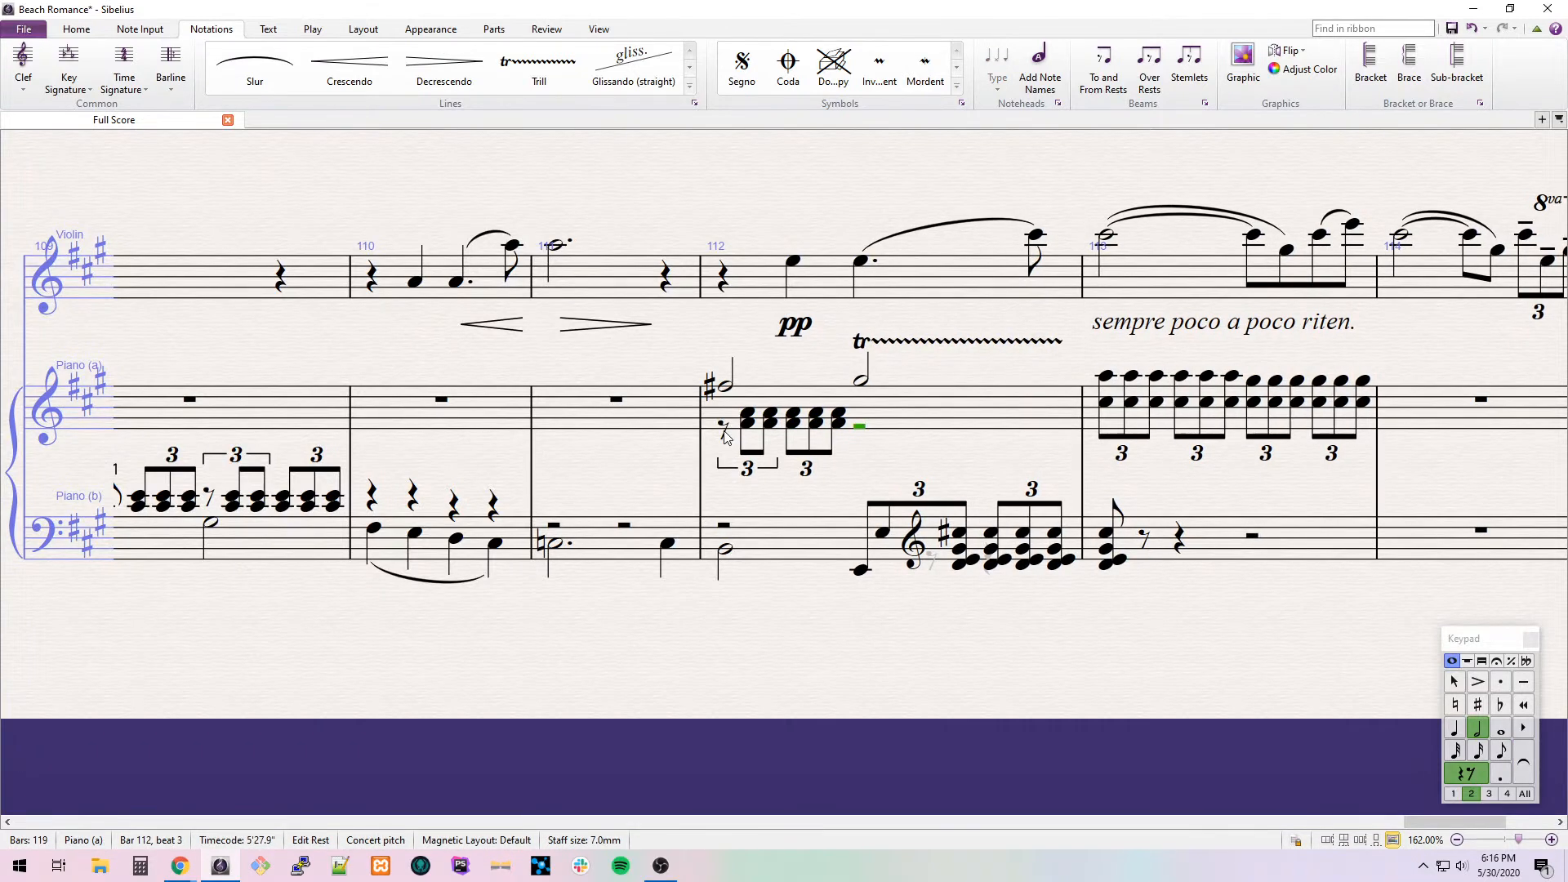
Enter three grace notes, F♯5, G♯5 and A5, before the trilled half note in bar 112.
{"action": "left_click", "coordinate": [862, 383]}
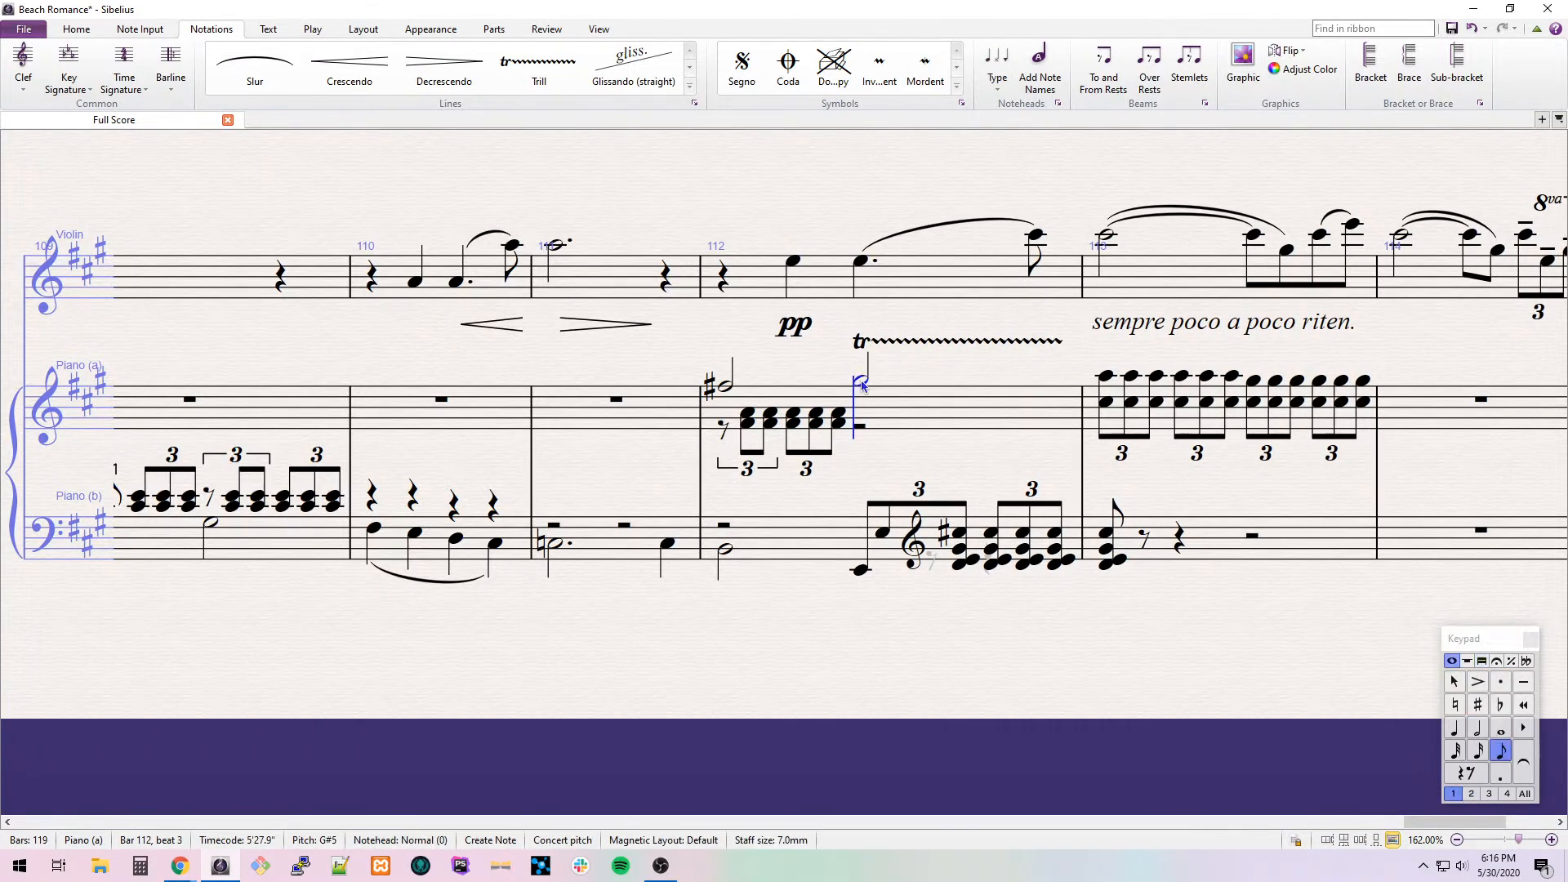
{"action": "left_click", "coordinate": [867, 389]}
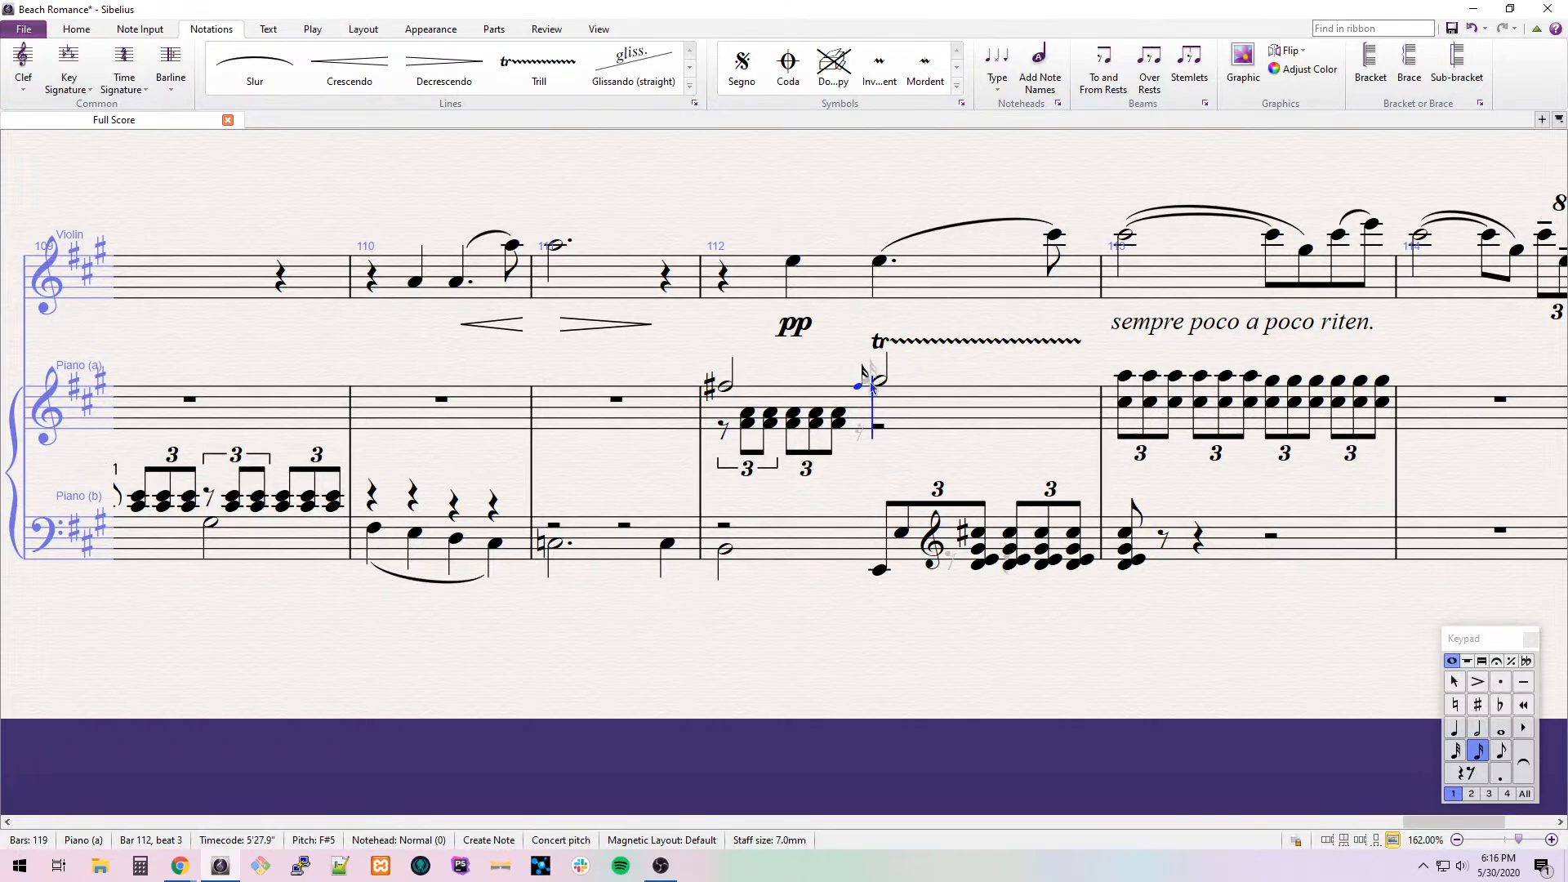
{"action": "left_click", "coordinate": [871, 382]}
{"action": "left_click", "coordinate": [875, 377]}
{"action": "key", "text": "Escape"}
Change the three grace notes before the trill to thirty-second notes.
{"action": "left_click", "coordinate": [858, 386]}
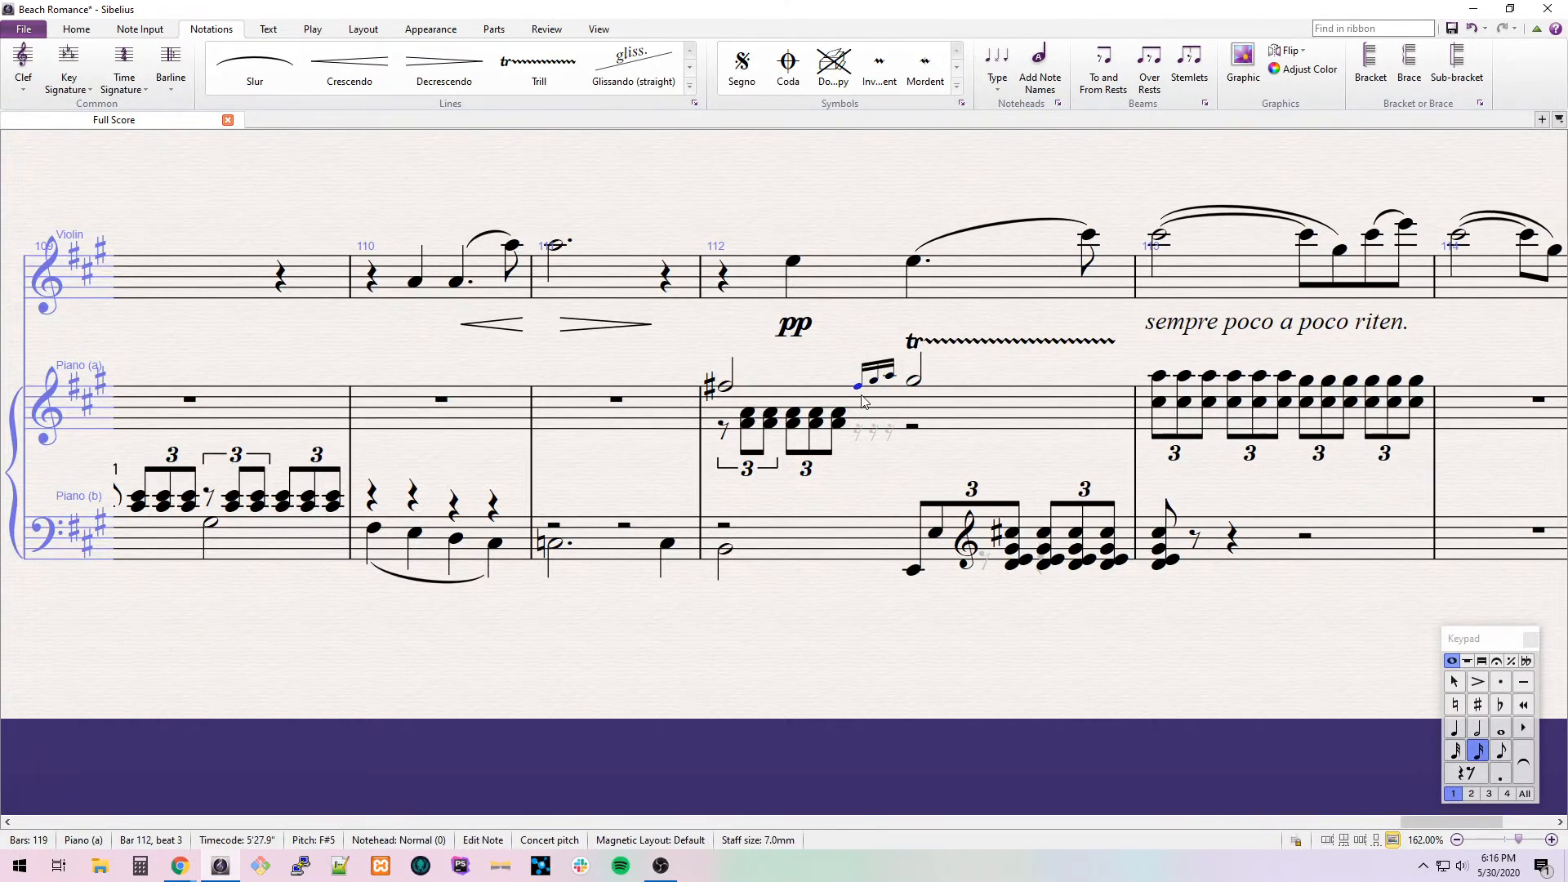
{"action": "key", "text": "KP_1"}
{"action": "key", "text": "Right"}
{"action": "key", "text": "KP_1"}
{"action": "key", "text": "Right"}
{"action": "key", "text": "KP_1"}
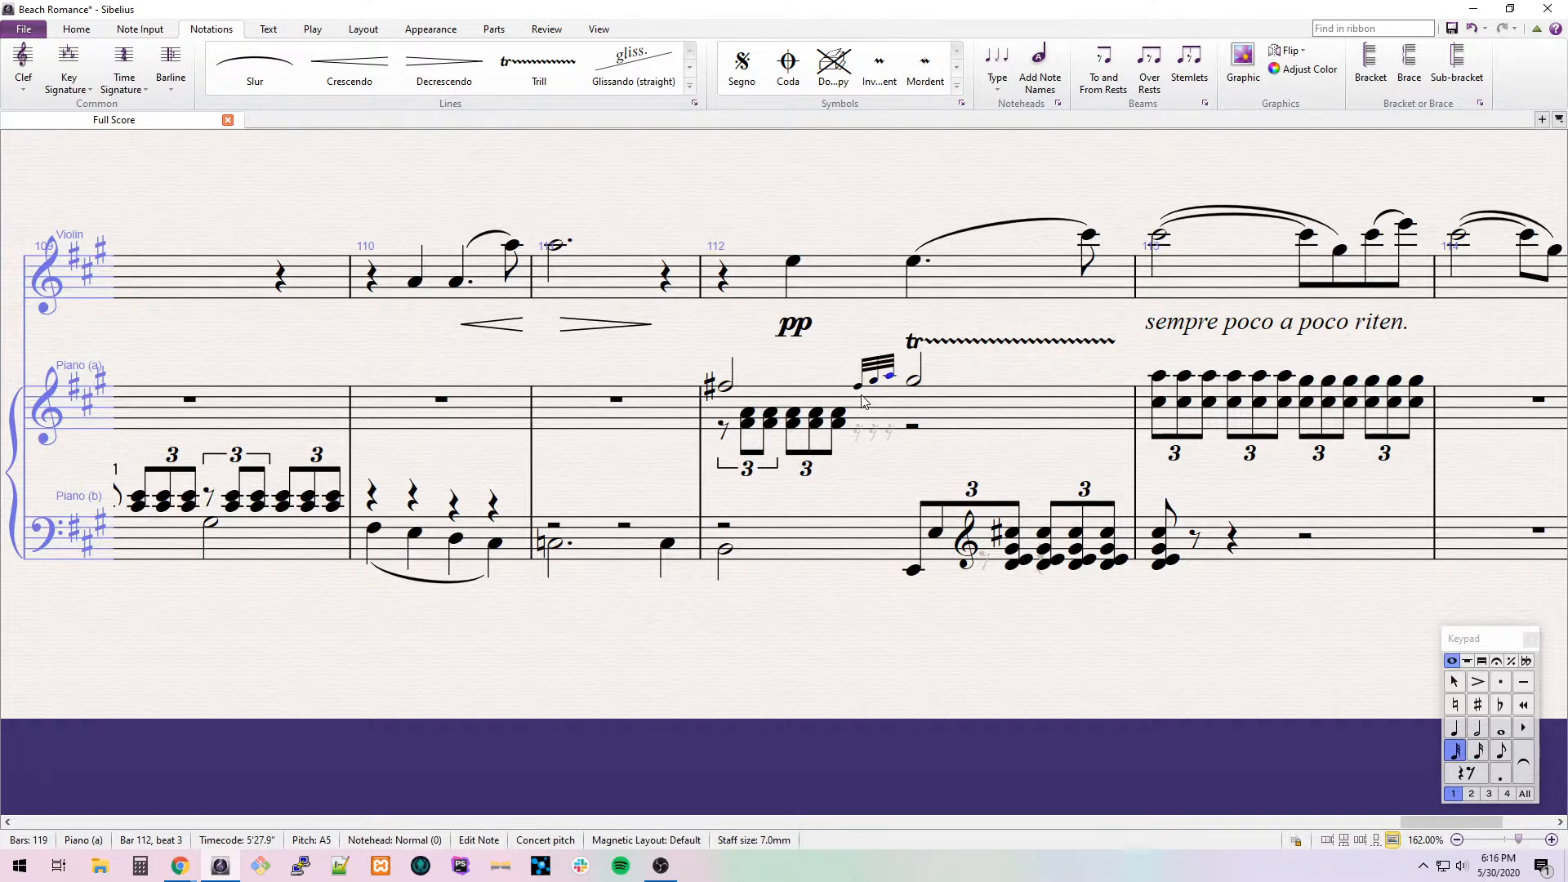
Add a double sharp to the first grace note, F, before the trilled half note.
{"action": "key", "text": "Left"}
{"action": "key", "text": "Left"}
{"action": "key", "text": "KP_Add"}
{"action": "key", "text": "KP_Add"}
{"action": "key", "text": "KP_Add"}
{"action": "key", "text": "KP_Add"}
{"action": "key", "text": "KP_Add"}
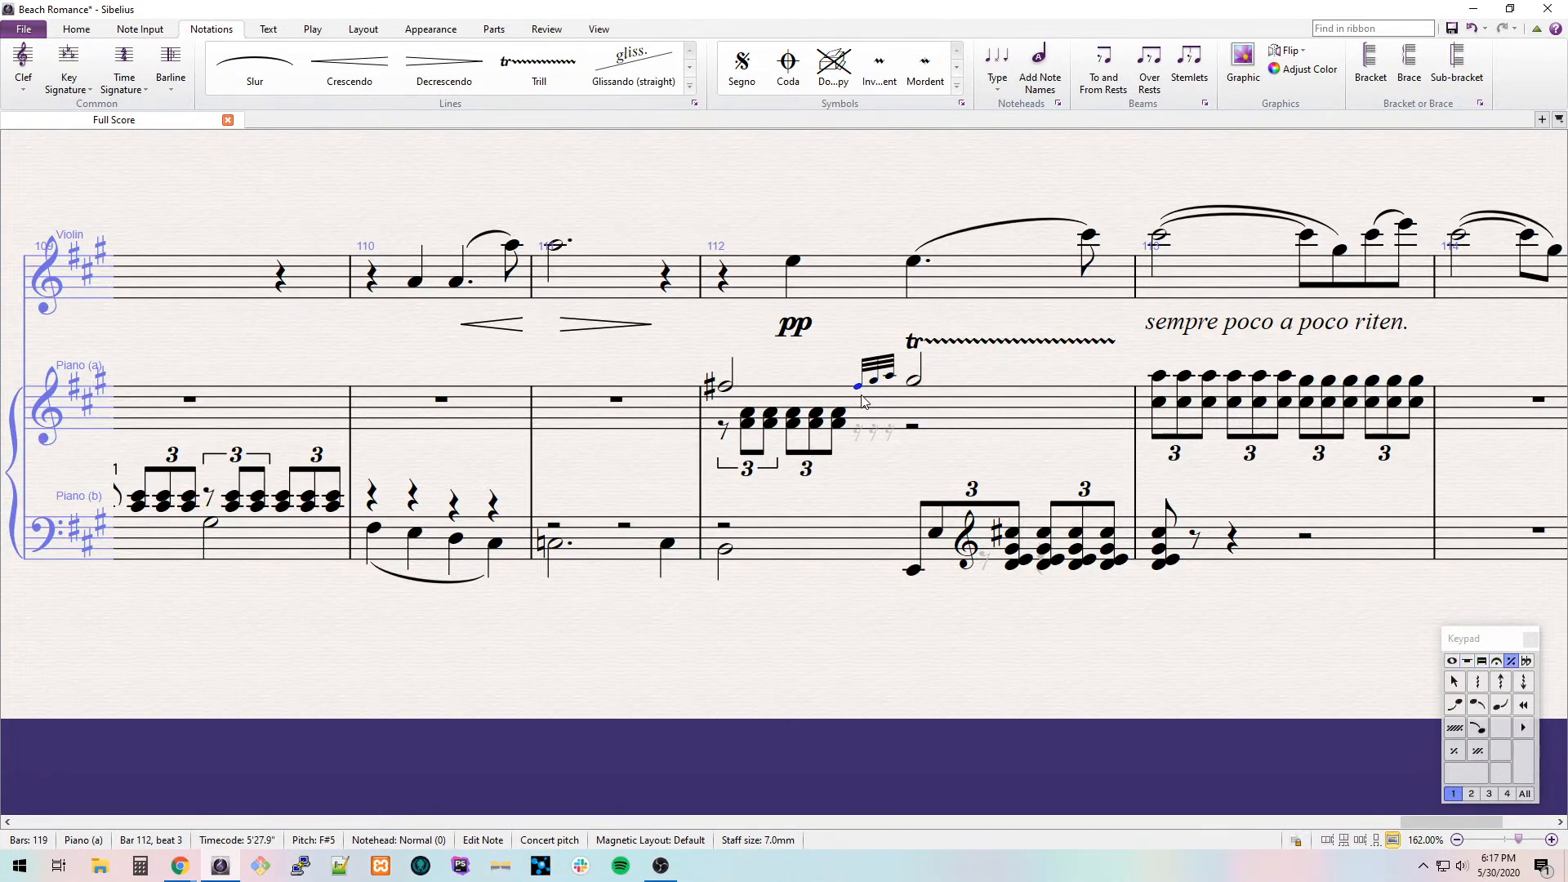
{"action": "key", "text": "KP_Divide"}
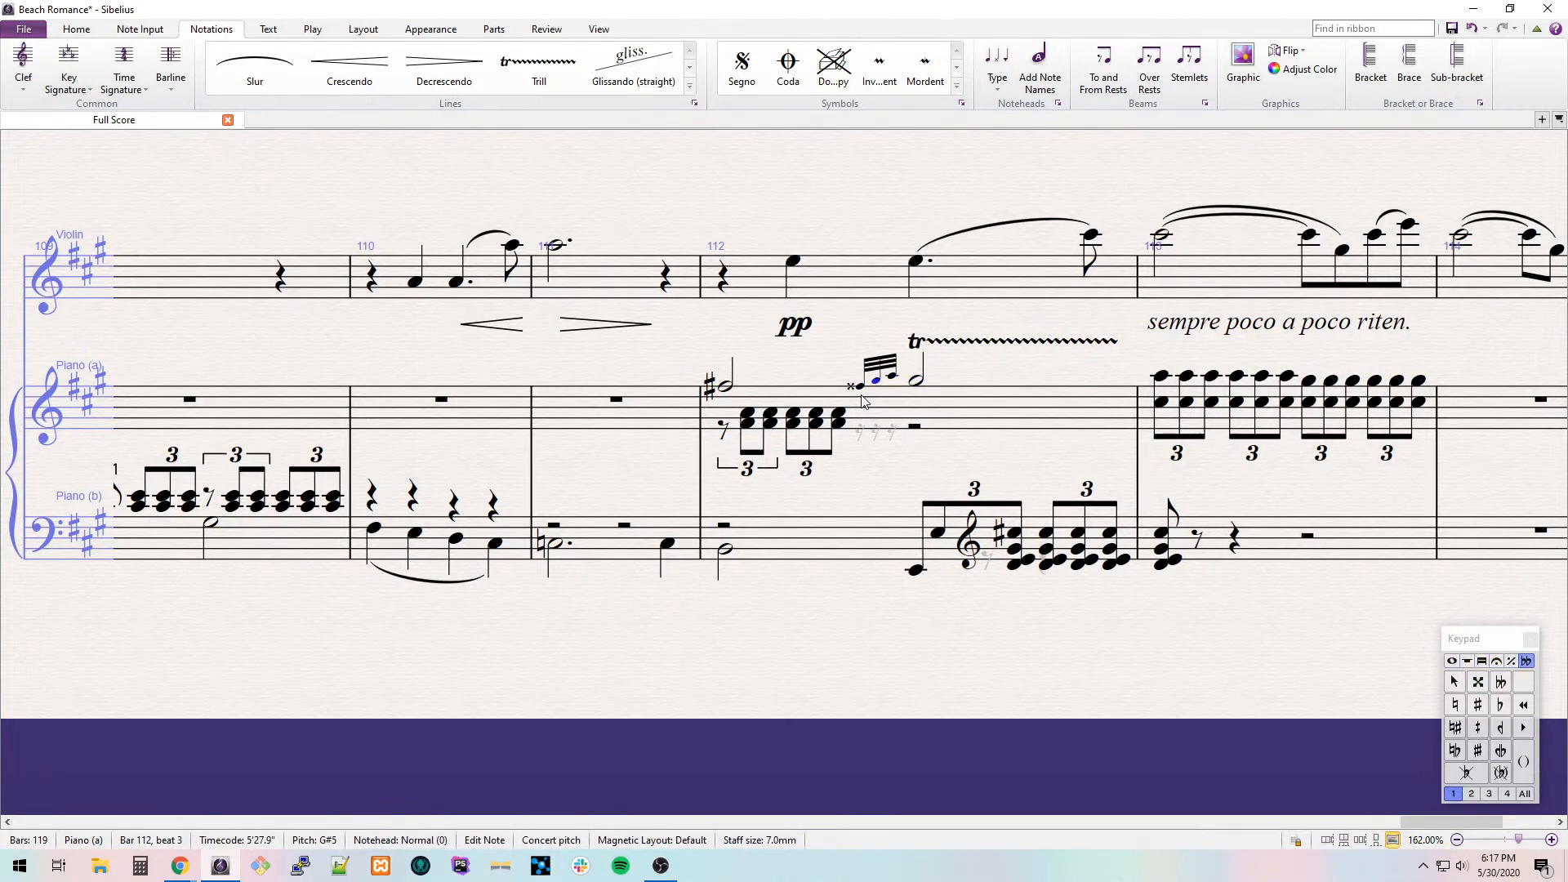
Slur the three grace notes to the trilled half note and flip the slur below the notes.
{"action": "key", "text": "s"}
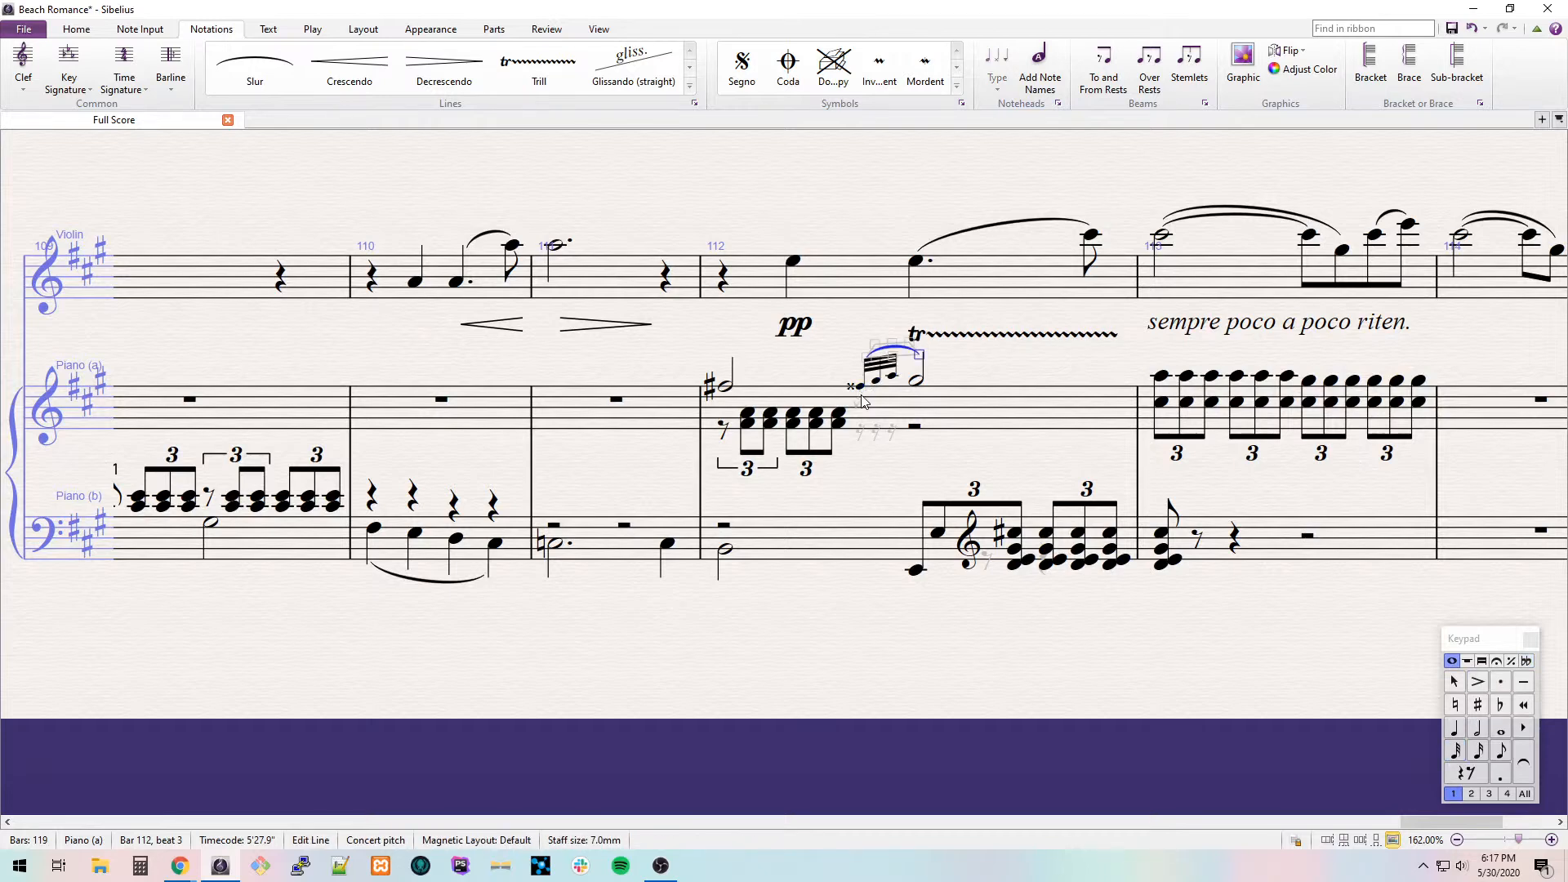
{"action": "key", "text": "KP_Add"}
{"action": "key", "text": "KP_Enter"}
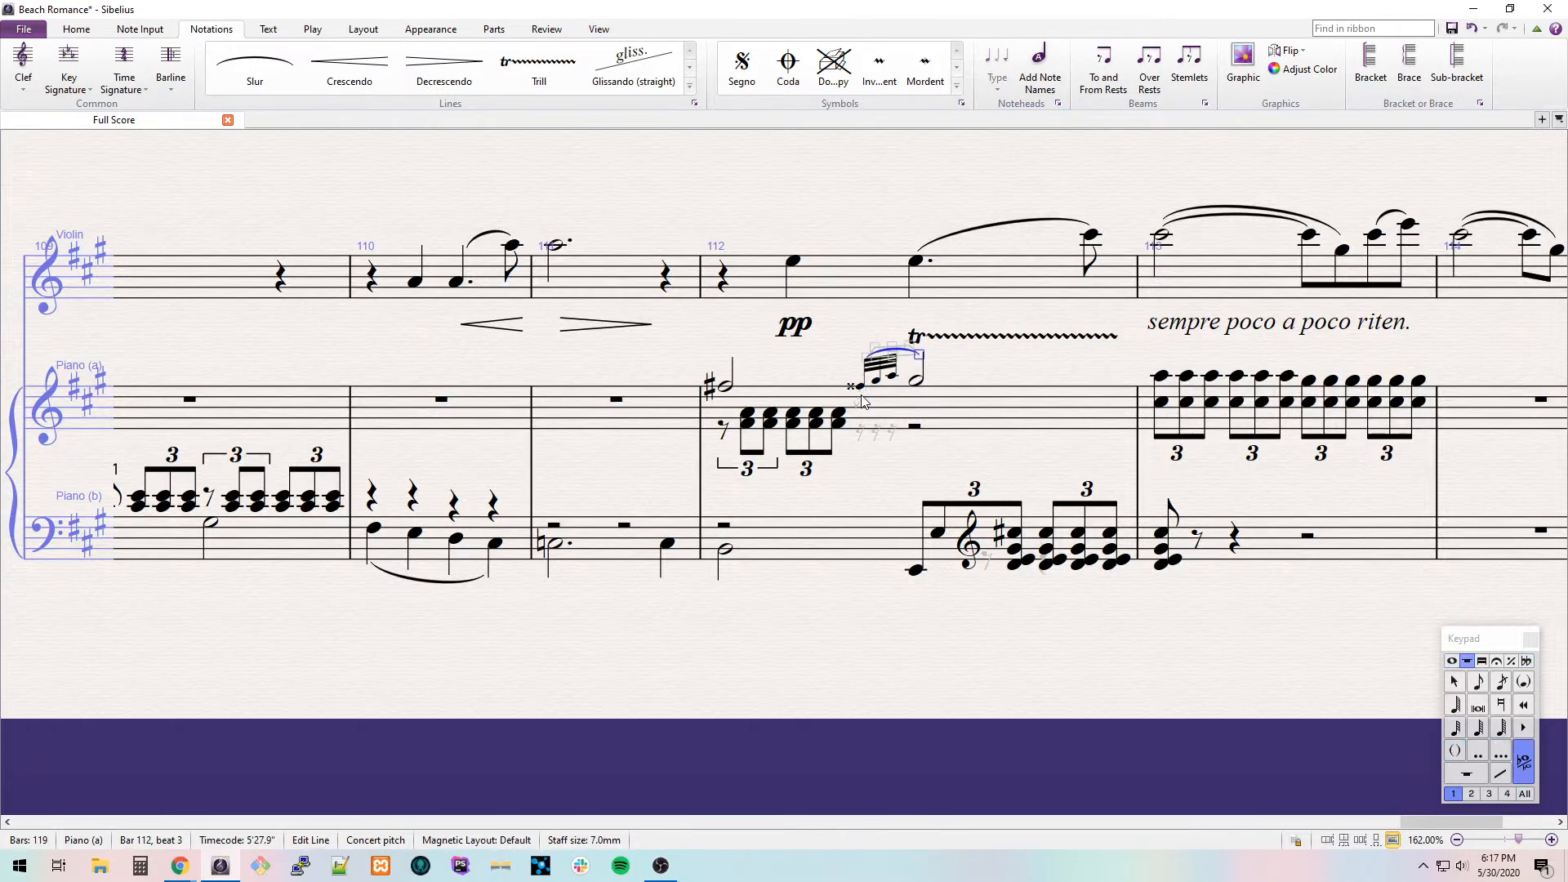
{"action": "key", "text": "x"}
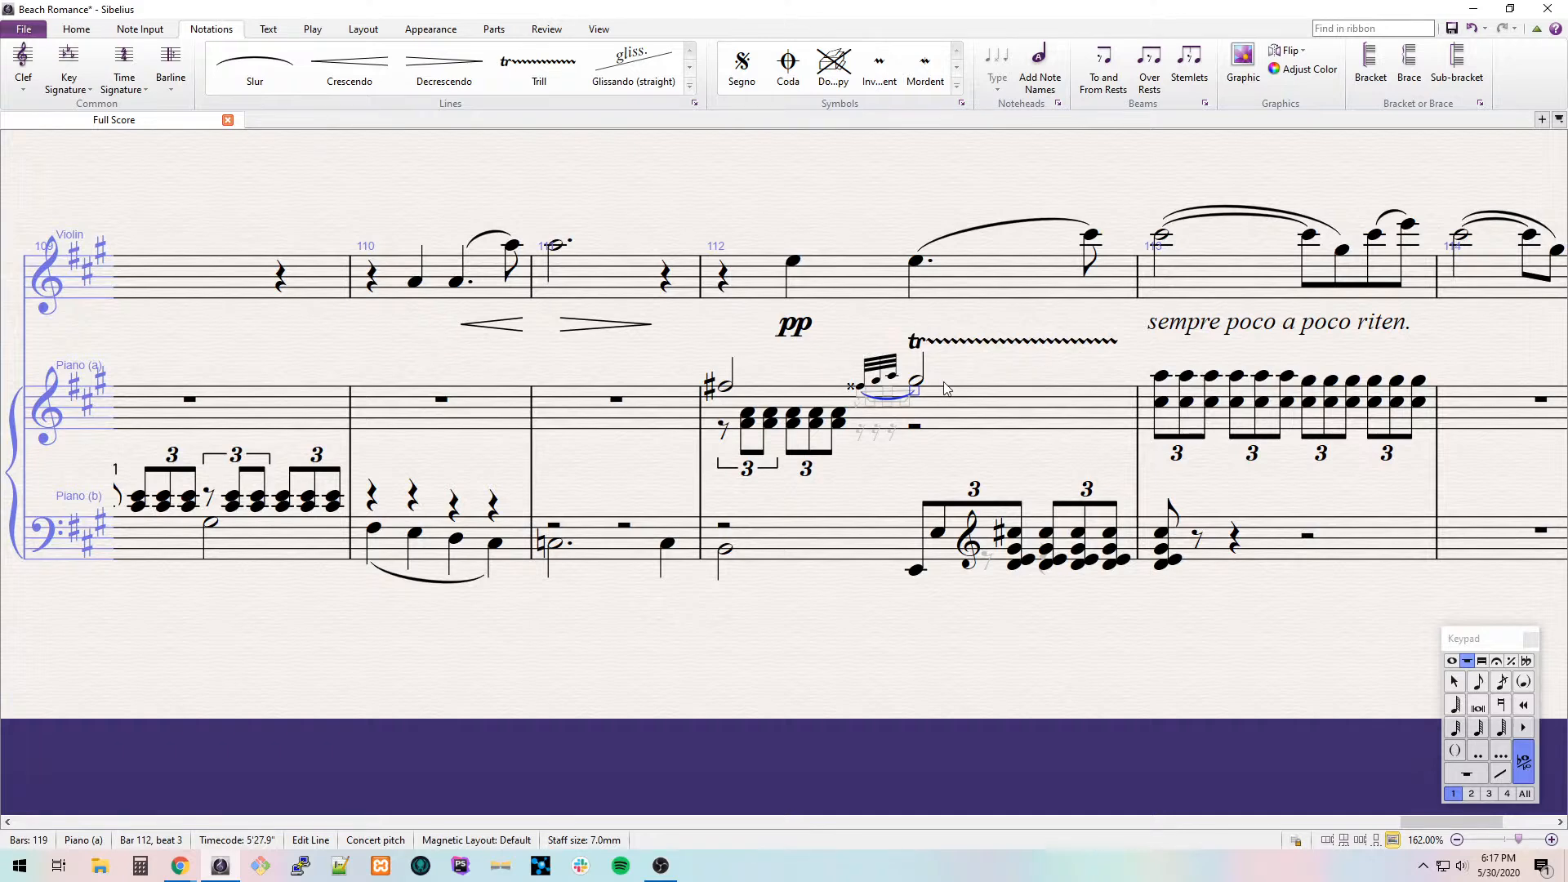
Add a decrescendo hairpin below the trilled half note in bar 112 of the upper piano staff.
{"action": "key", "text": "shift+h"}
{"action": "left_click_drag", "start_coordinate": [1188, 363], "coordinate": [895, 360]}
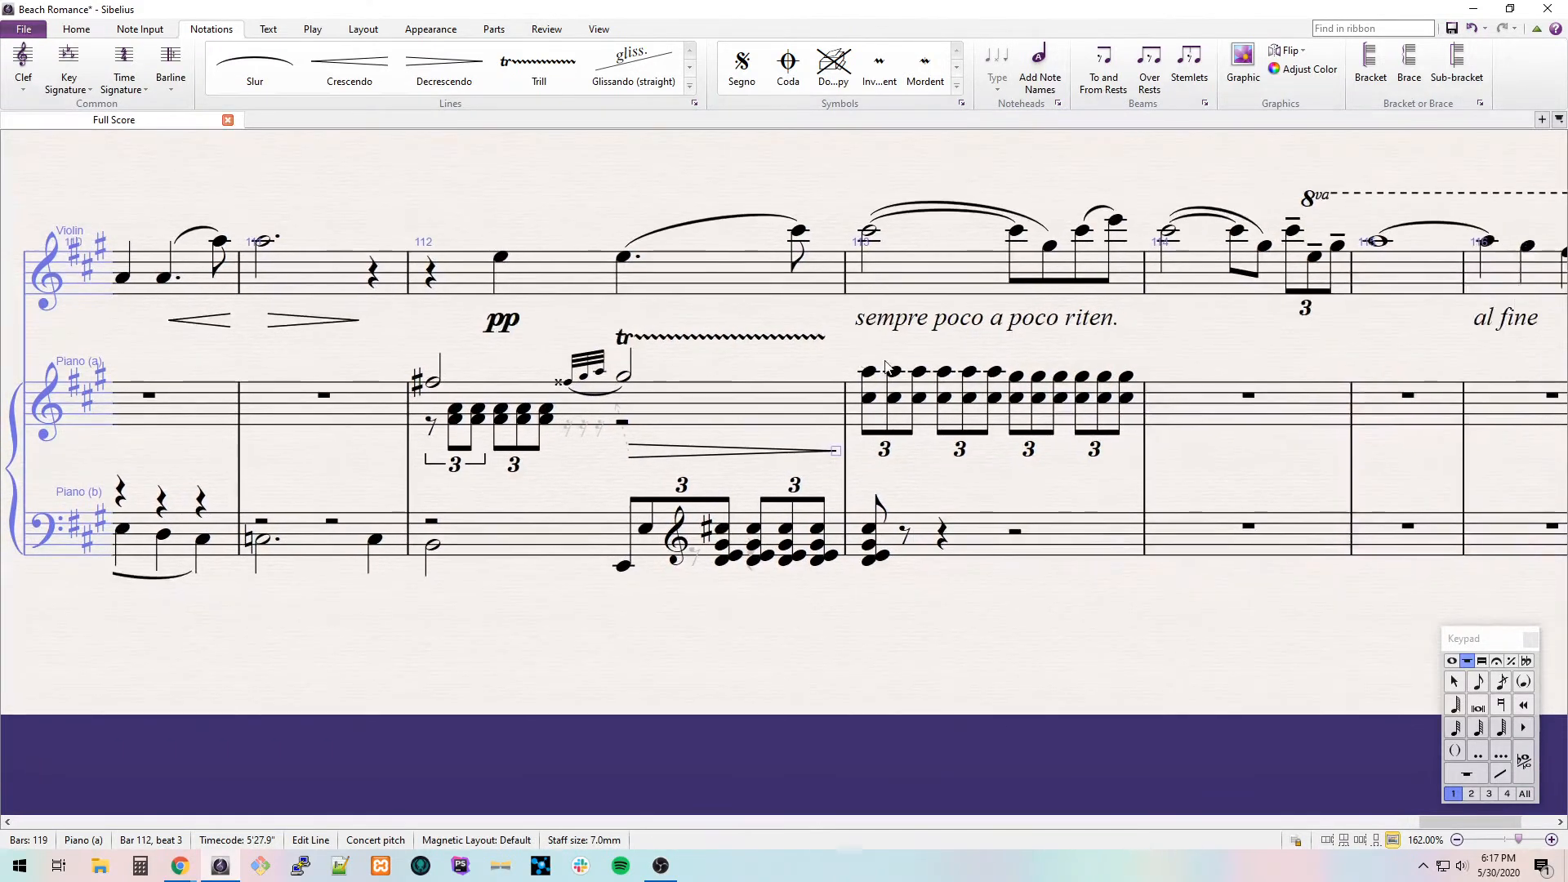
{"action": "key", "text": "Escape"}
{"action": "key", "text": "F7"}
{"action": "key", "text": "F8"}
Enter two sixteenth grace notes, F and G, and place them before the barline at the end of bar 112.
{"action": "key", "text": "n"}
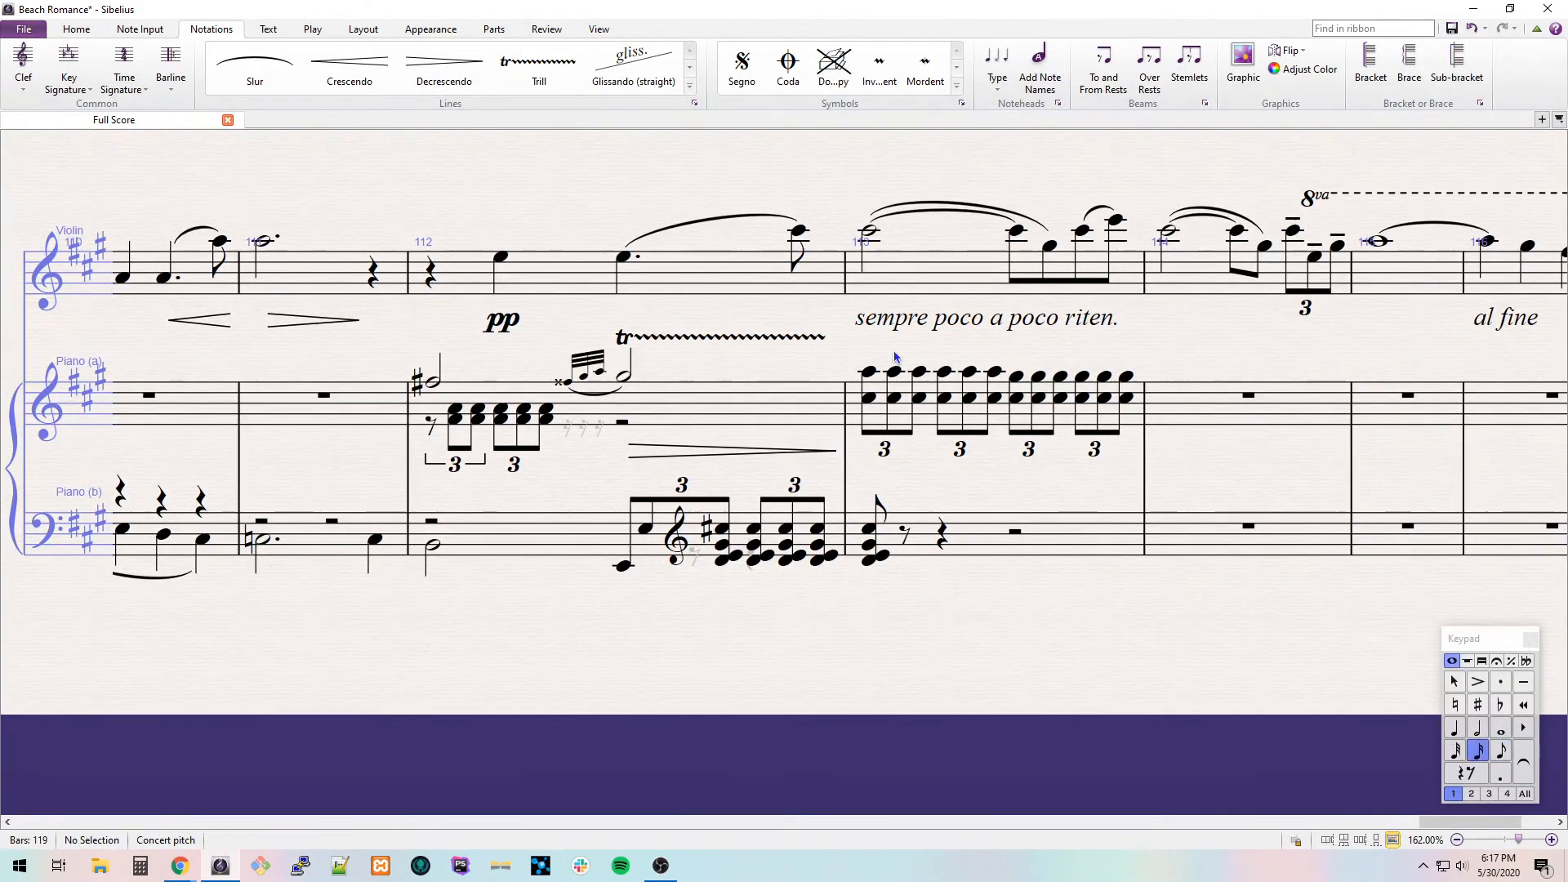
{"action": "left_click", "coordinate": [857, 380]}
{"action": "left_click", "coordinate": [871, 377]}
{"action": "key", "text": "Escape"}
{"action": "left_click", "coordinate": [860, 382], "text": "ctrl"}
{"action": "left_click", "coordinate": [878, 383], "text": "ctrl"}
{"action": "left_click", "coordinate": [875, 376], "text": "ctrl"}
{"action": "left_click", "coordinate": [860, 382], "text": "ctrl"}
{"action": "left_click", "coordinate": [860, 382], "text": "ctrl"}
{"action": "left_click_drag", "start_coordinate": [860, 383], "coordinate": [810, 385]}
{"action": "left_click", "coordinate": [795, 398]}
{"action": "left_click", "coordinate": [870, 389], "text": "shift"}
{"action": "key", "text": "ctrl+shift+n"}
{"action": "key", "text": "Escape"}
Slur the two grace notes at the end of bar 112 together.
{"action": "left_click", "coordinate": [824, 376]}
{"action": "left_click", "coordinate": [820, 382]}
{"action": "key", "text": "KP_8"}
{"action": "key", "text": "s"}
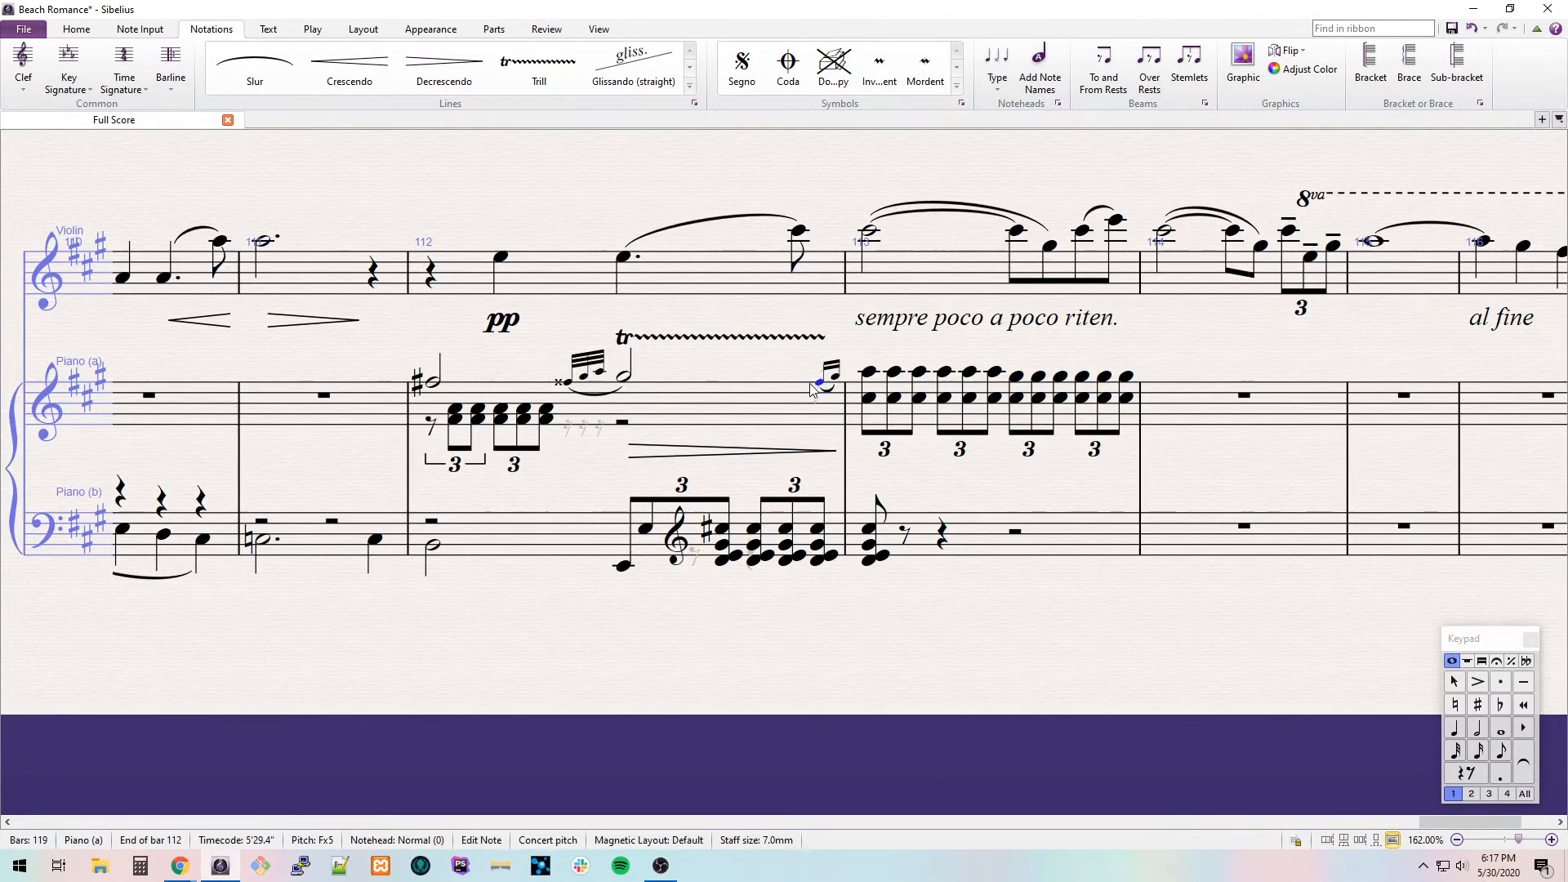
Add a pp dynamic at the start of bar 112 below the upper piano staff.
{"action": "key", "text": "F8"}
{"action": "left_click", "coordinate": [788, 406]}
{"action": "left_click_drag", "start_coordinate": [598, 451], "coordinate": [1008, 419]}
{"action": "key", "text": "ctrl+e"}
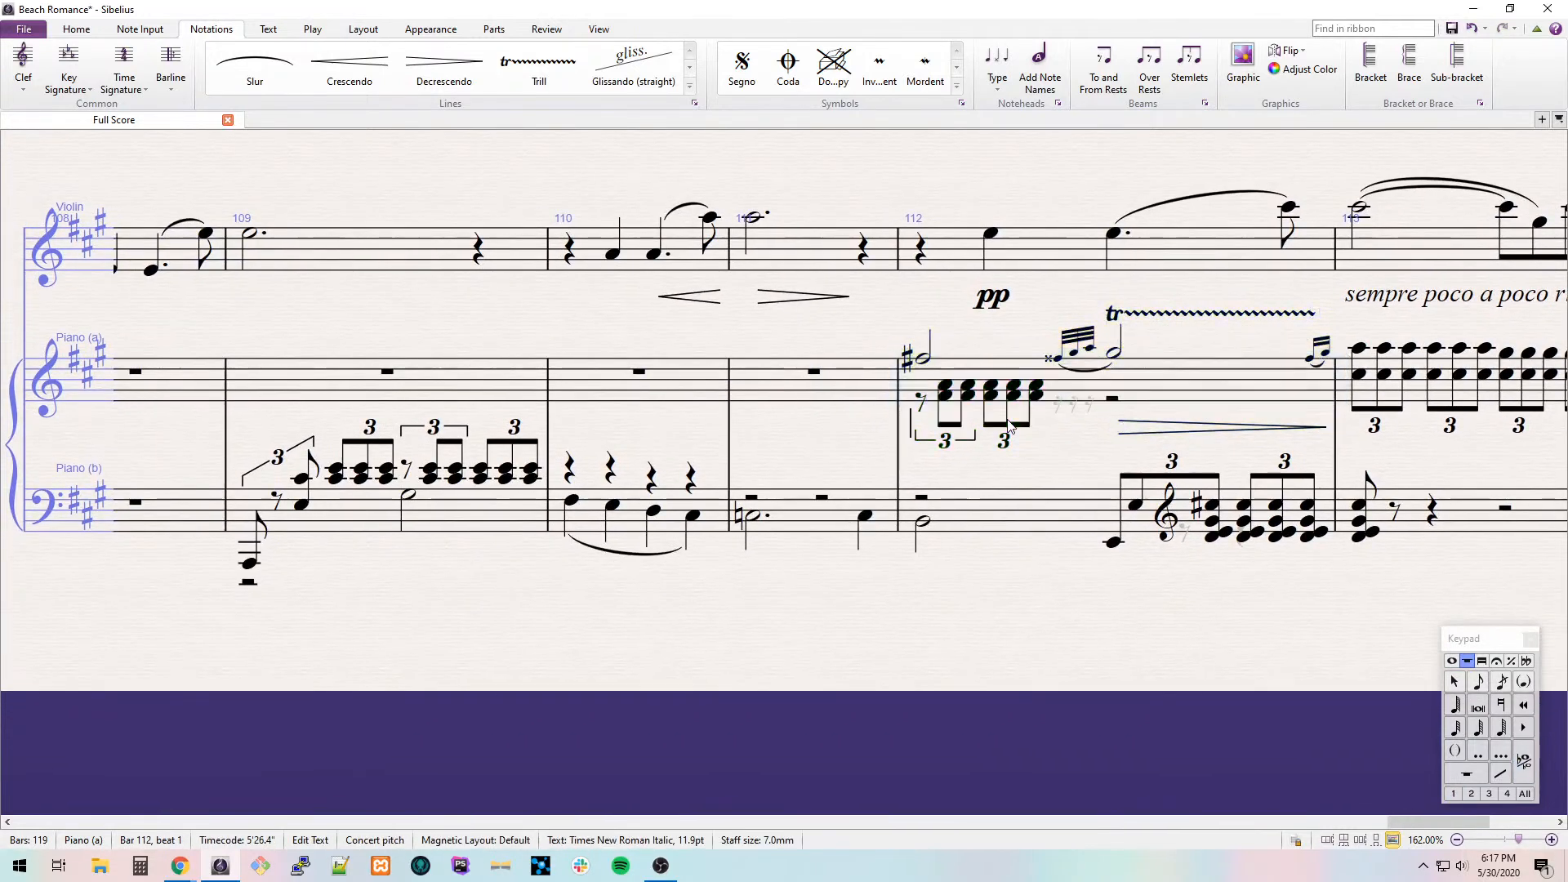
{"action": "key", "text": "ctrl+p"}
{"action": "key", "text": "ctrl+p"}
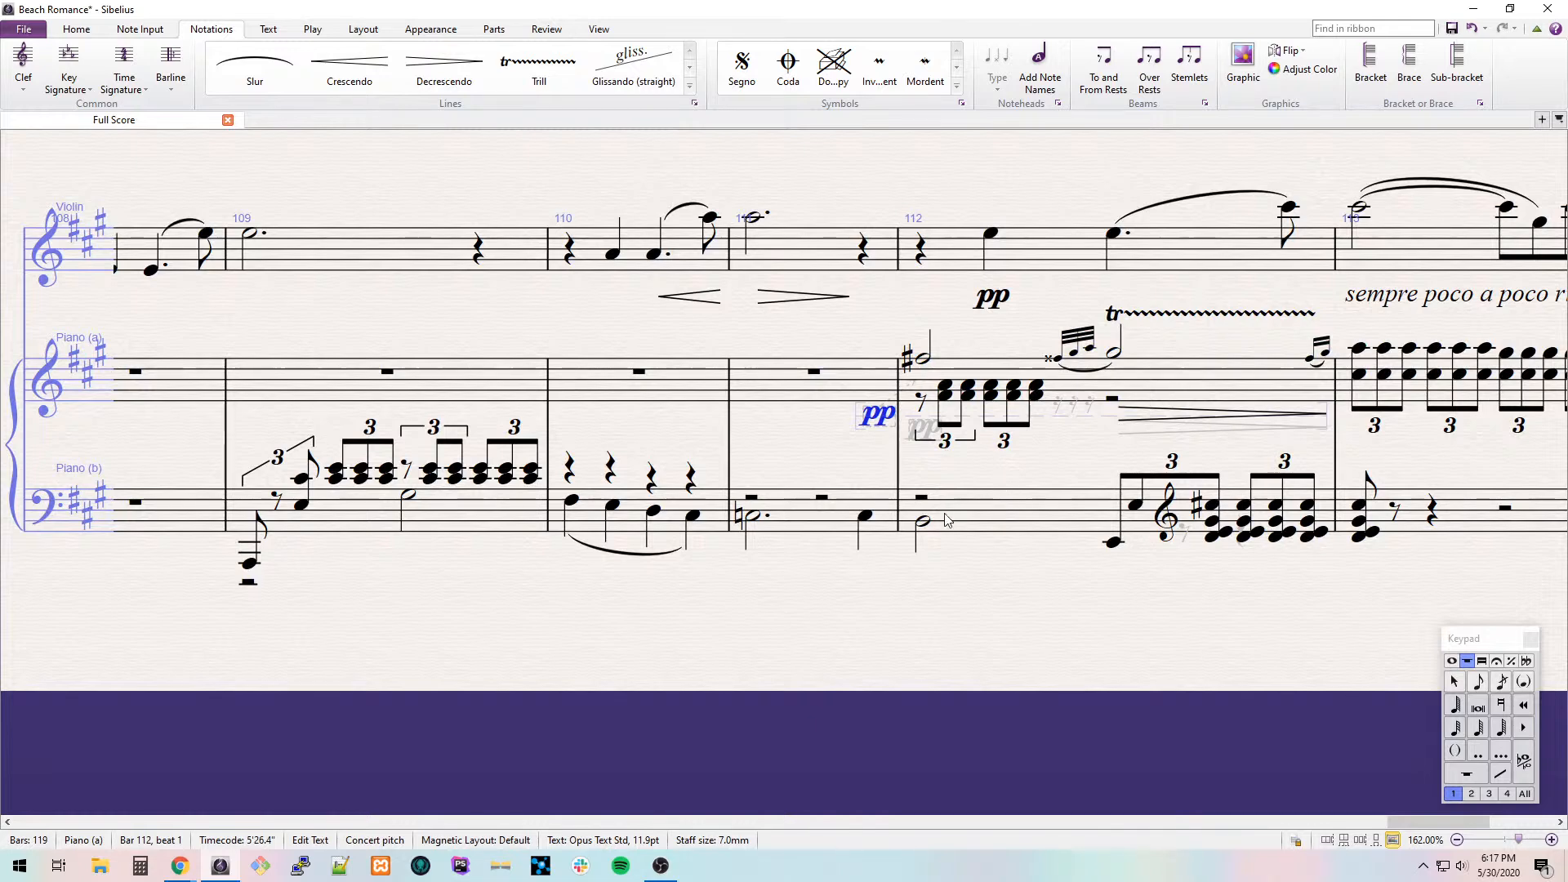
{"action": "key", "text": "Escape"}
Replace the half rest in bar 112 of the lower piano staff with a triplet of an eighth rest followed by E3.
{"action": "left_click", "coordinate": [924, 495]}
{"action": "left_click", "coordinate": [921, 497]}
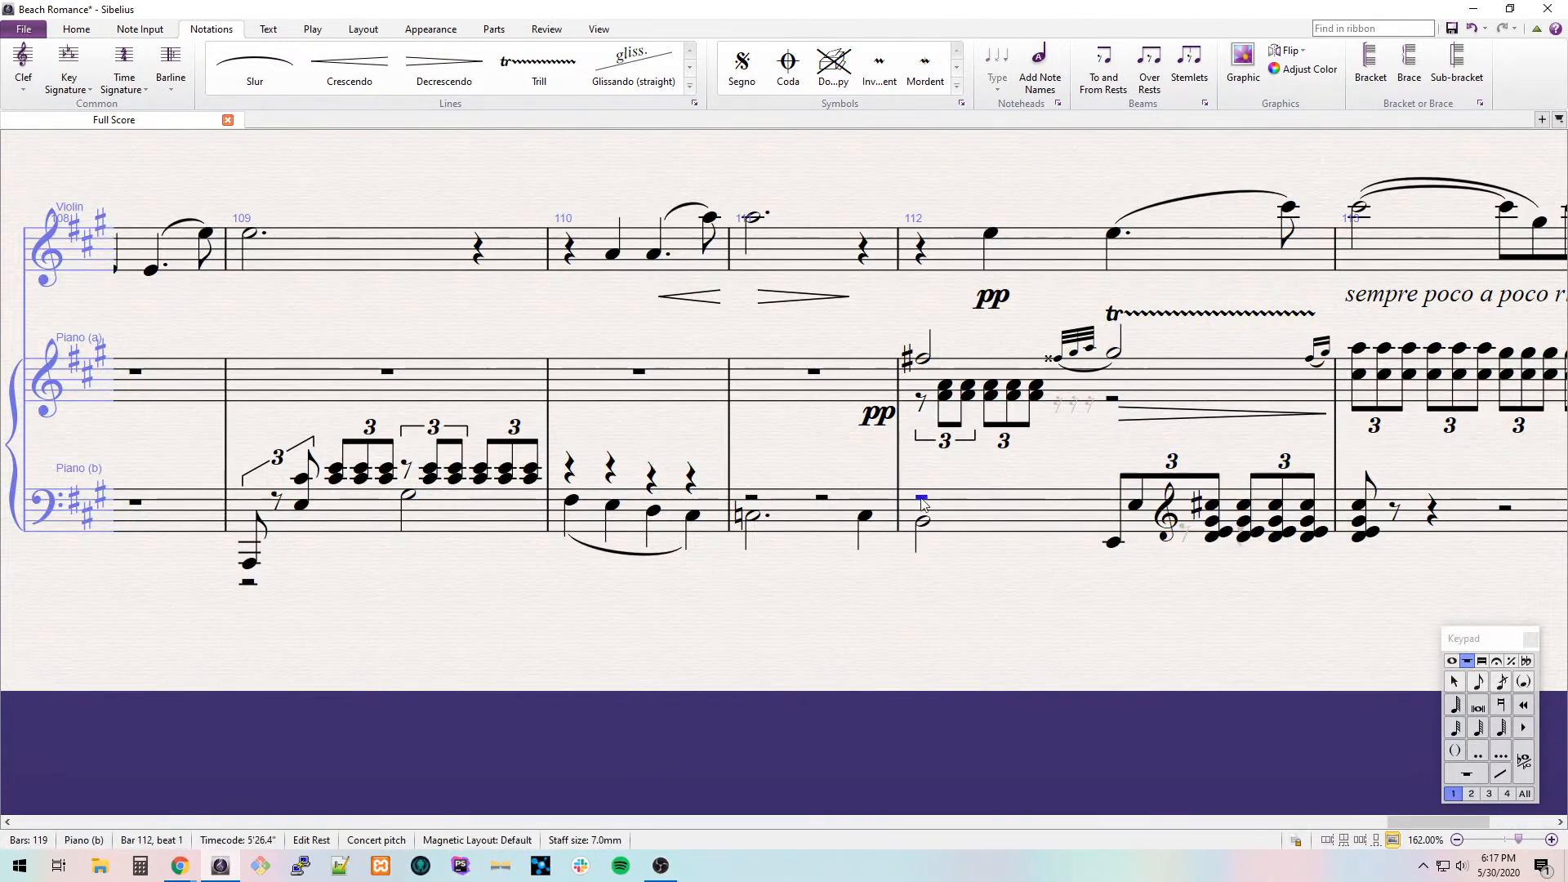
{"action": "key", "text": "3"}
{"action": "key", "text": "ctrl+3"}
{"action": "key", "text": "Right"}
{"action": "key", "text": "e"}
{"action": "key", "text": "Escape"}
{"action": "key", "text": "ctrl+Down"}
Add a seventh above the E3 and repeat the chord in eighth-note triplets through beat 2 of bar 112.
{"action": "key", "text": "7"}
{"action": "key", "text": "6"}
{"action": "key", "text": "ctrl+z"}
{"action": "key", "text": "ctrl+z"}
{"action": "key", "text": "7"}
{"action": "key", "text": "r"}
{"action": "key", "text": "r"}
{"action": "key", "text": "r"}
{"action": "key", "text": "r"}
{"action": "key", "text": "Right"}
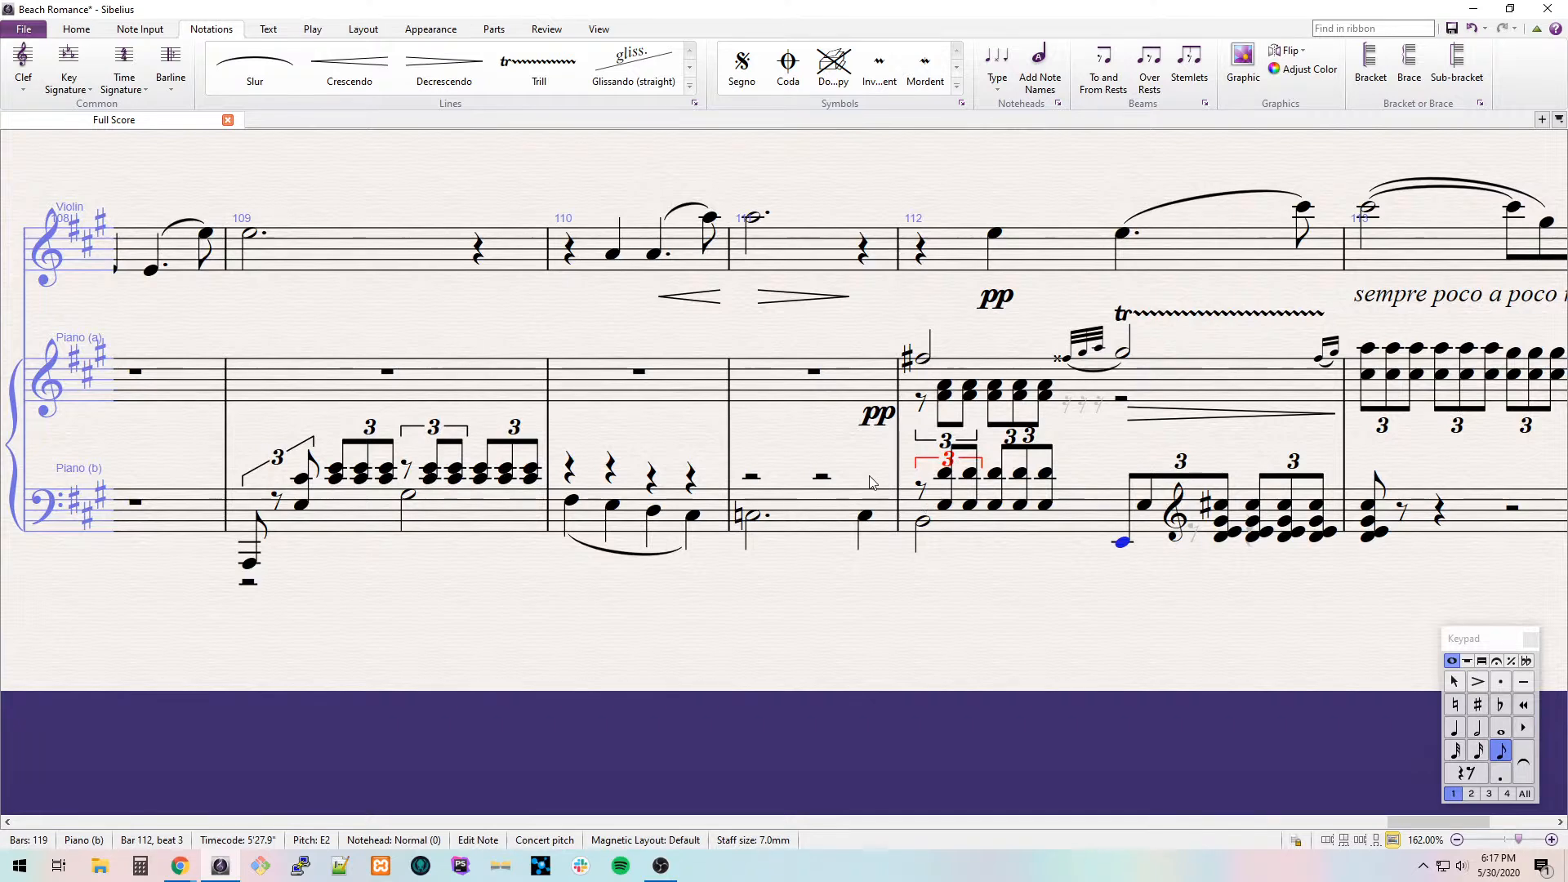
Add a Pedal (no line) marking under the lower piano staff from beat 3 of bar 112 to the bar's end.
{"action": "left_click", "coordinate": [1309, 545], "text": "shift"}
{"action": "key", "text": "k"}
{"action": "key", "text": "Escape"}
{"action": "key", "text": "l"}
{"action": "left_click", "coordinate": [607, 130]}
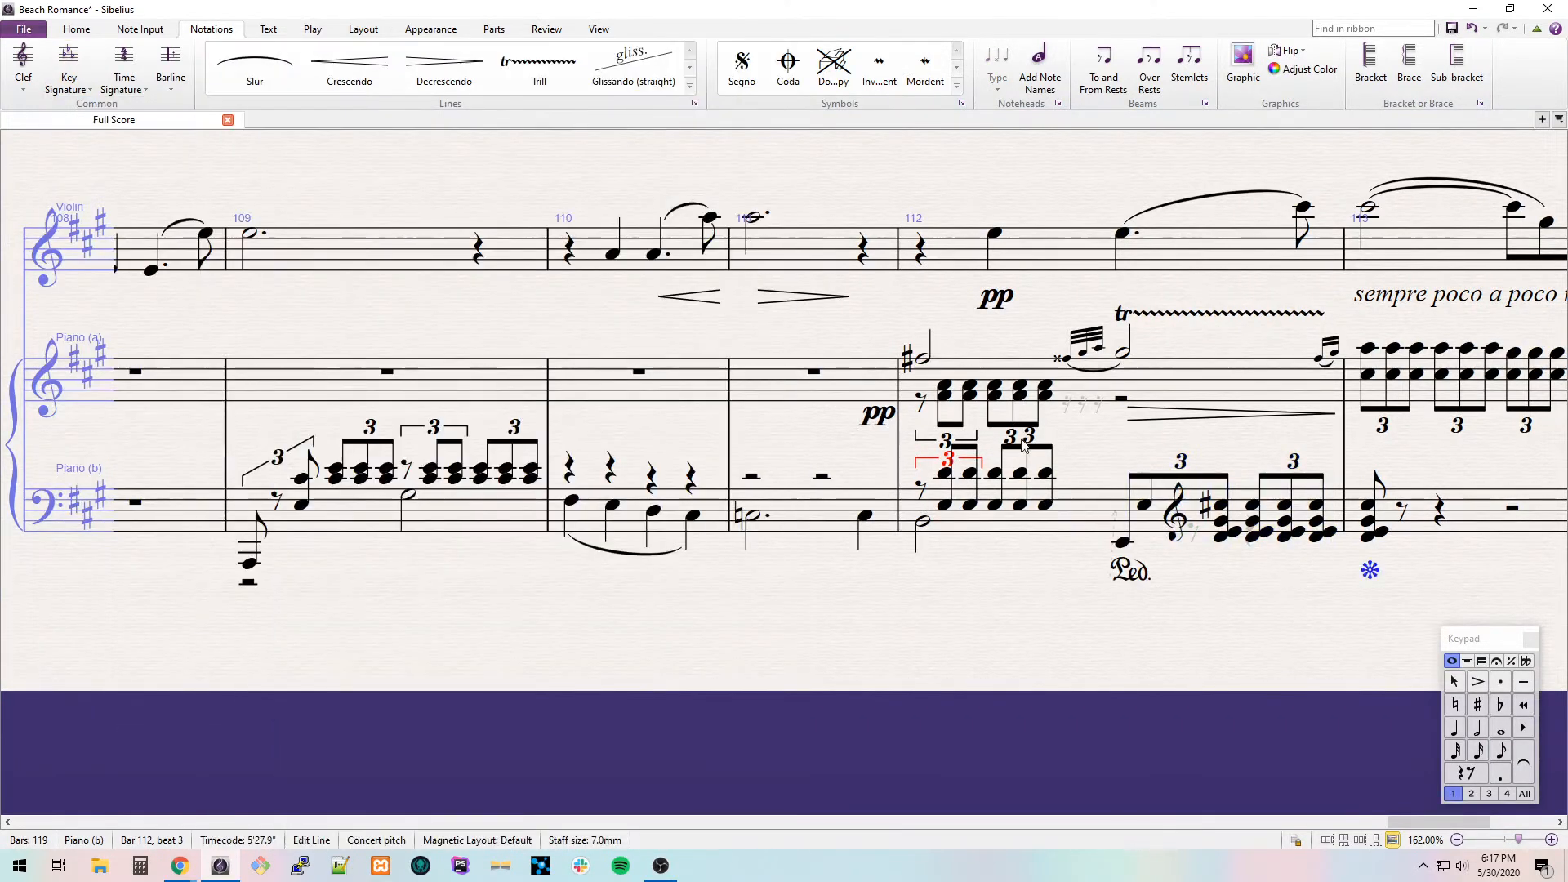
End the beat 3 pedal marking at bar 112's barline and copy it to beat 1, releasing just before beat 3.
{"action": "left_click_drag", "start_coordinate": [1386, 579], "coordinate": [1347, 580]}
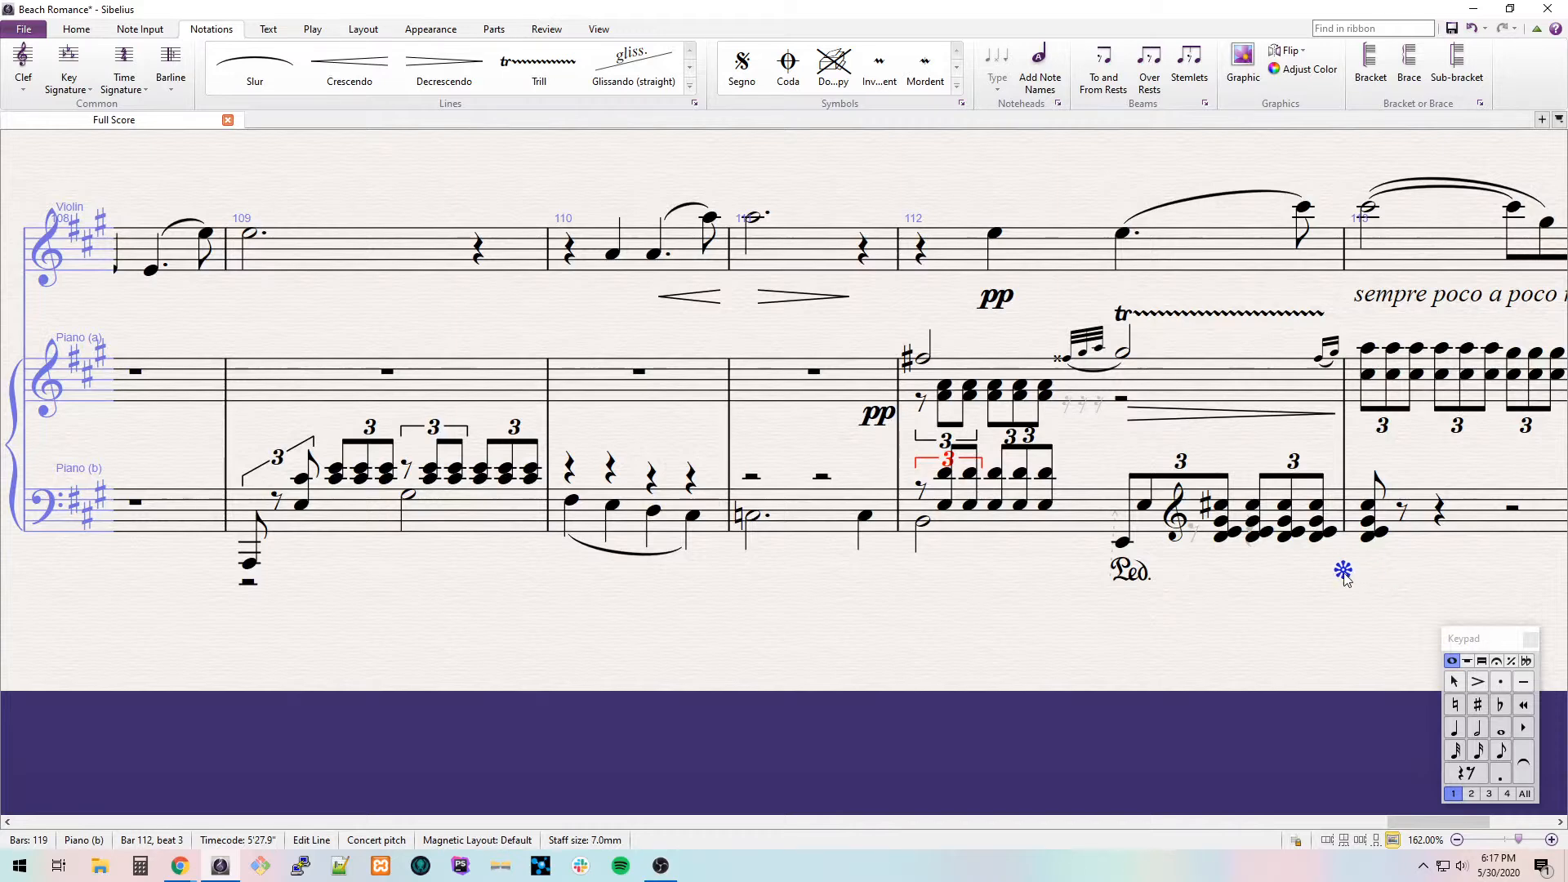
{"action": "left_click", "coordinate": [933, 516], "text": "alt"}
{"action": "left_click", "coordinate": [966, 605]}
{"action": "left_click_drag", "start_coordinate": [1106, 571], "coordinate": [1090, 571]}
{"action": "scroll", "coordinate": [1067, 629], "scroll_direction": "up", "scroll_amount": 4}
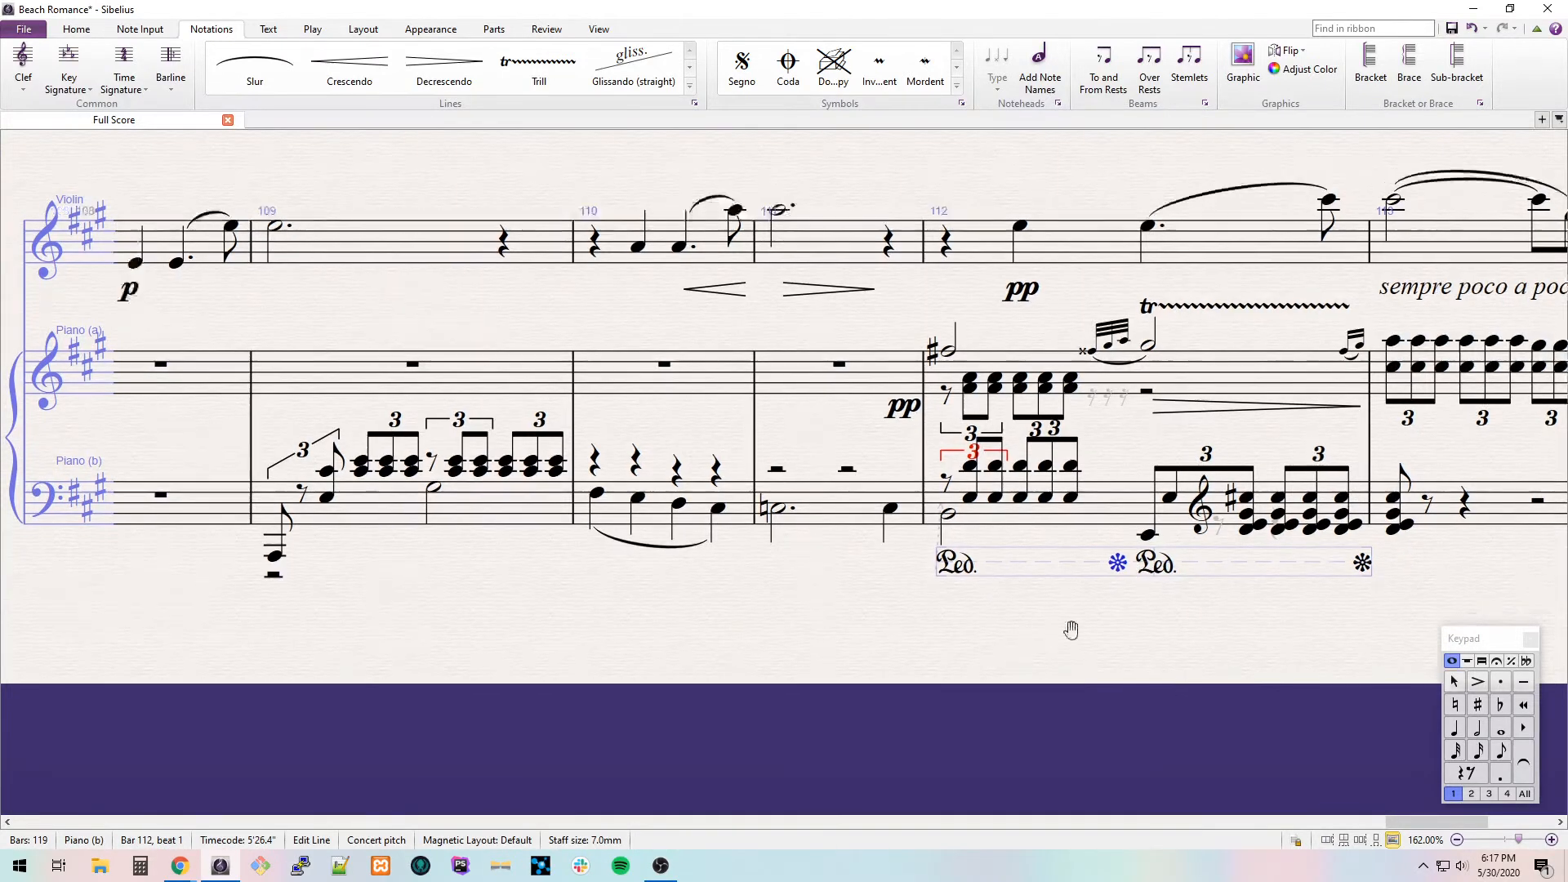
Enter an eighth-note triplet on beat 1 of bar 109 in the upper piano staff: C#4–A4–C#5 chord, E4, E5.
{"action": "left_click", "coordinate": [981, 504]}
{"action": "left_click", "coordinate": [753, 455]}
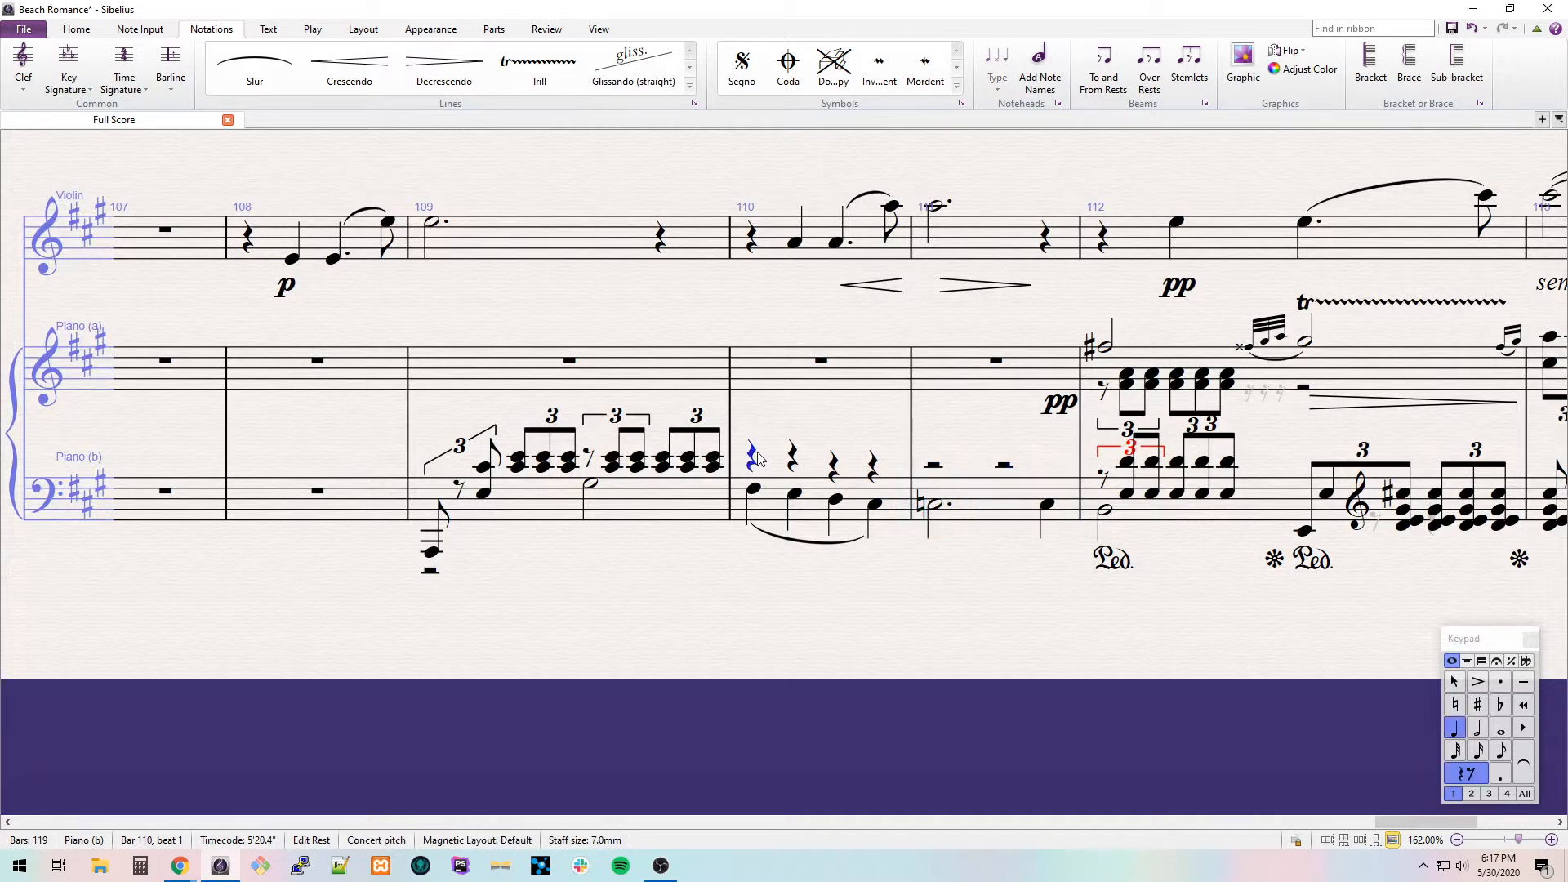
{"action": "left_click", "coordinate": [614, 371]}
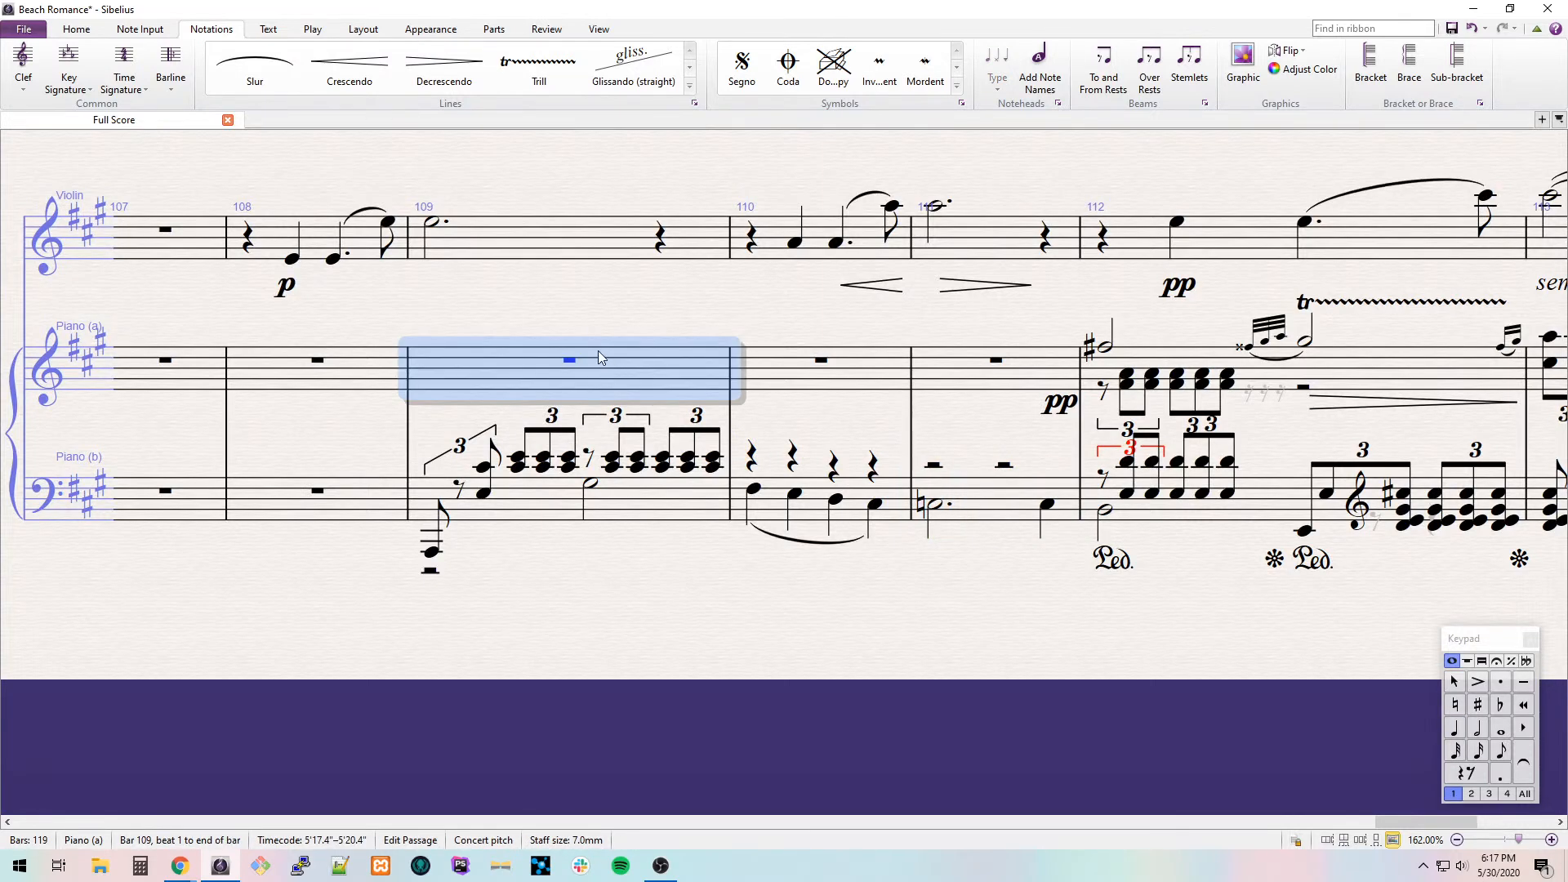
{"action": "key", "text": "c"}
{"action": "key", "text": "ctrl+3"}
{"action": "key", "text": "shift+3"}
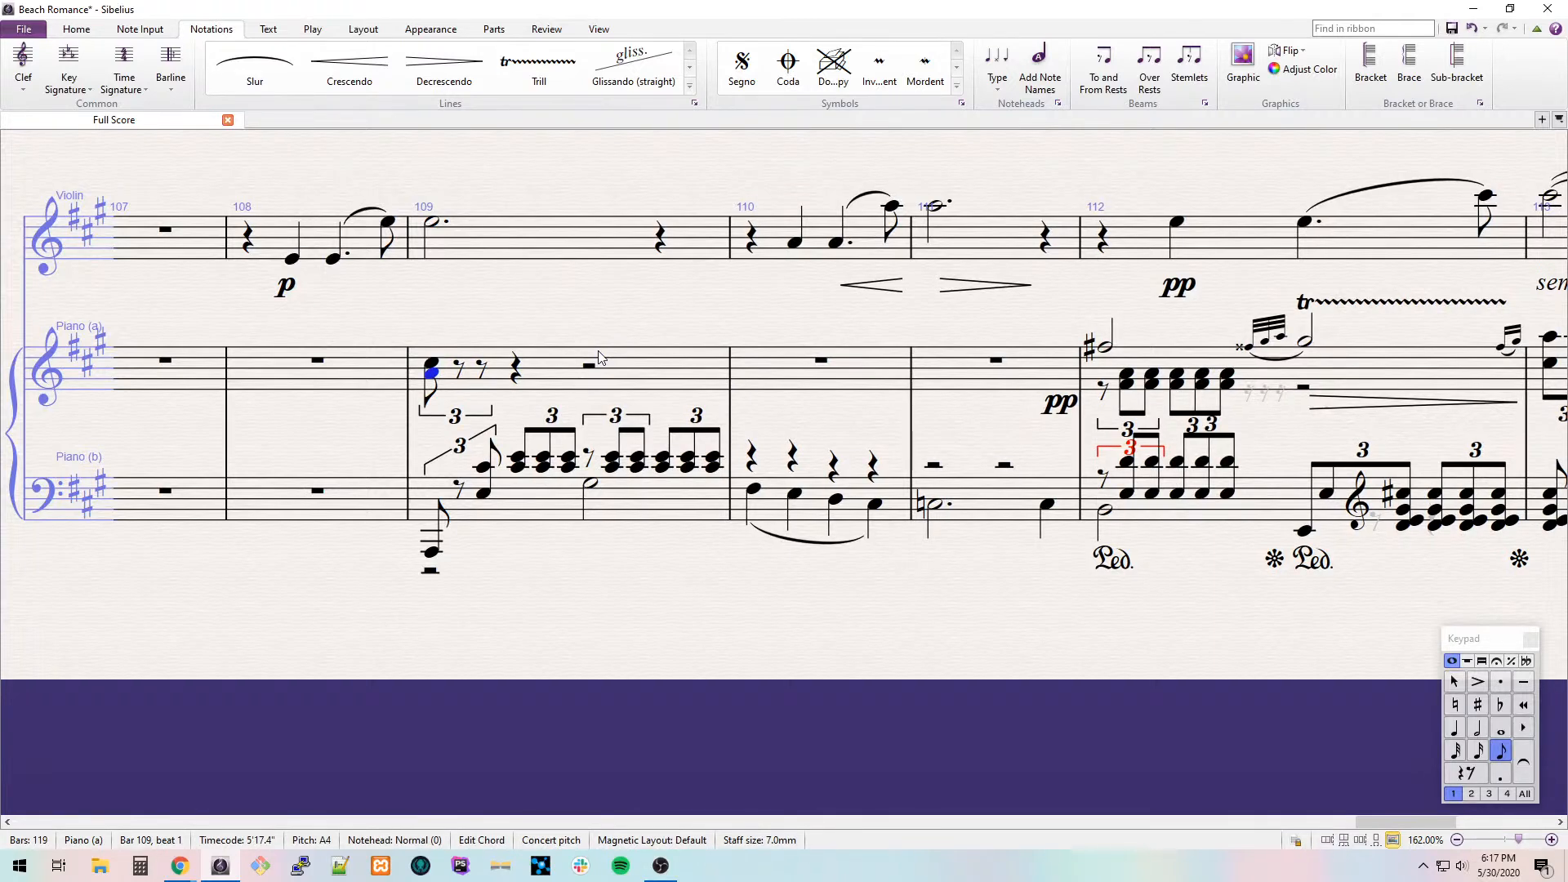
{"action": "key", "text": "shift+5"}
{"action": "key", "text": "Down"}
{"action": "key", "text": "n"}
{"action": "key", "text": "e"}
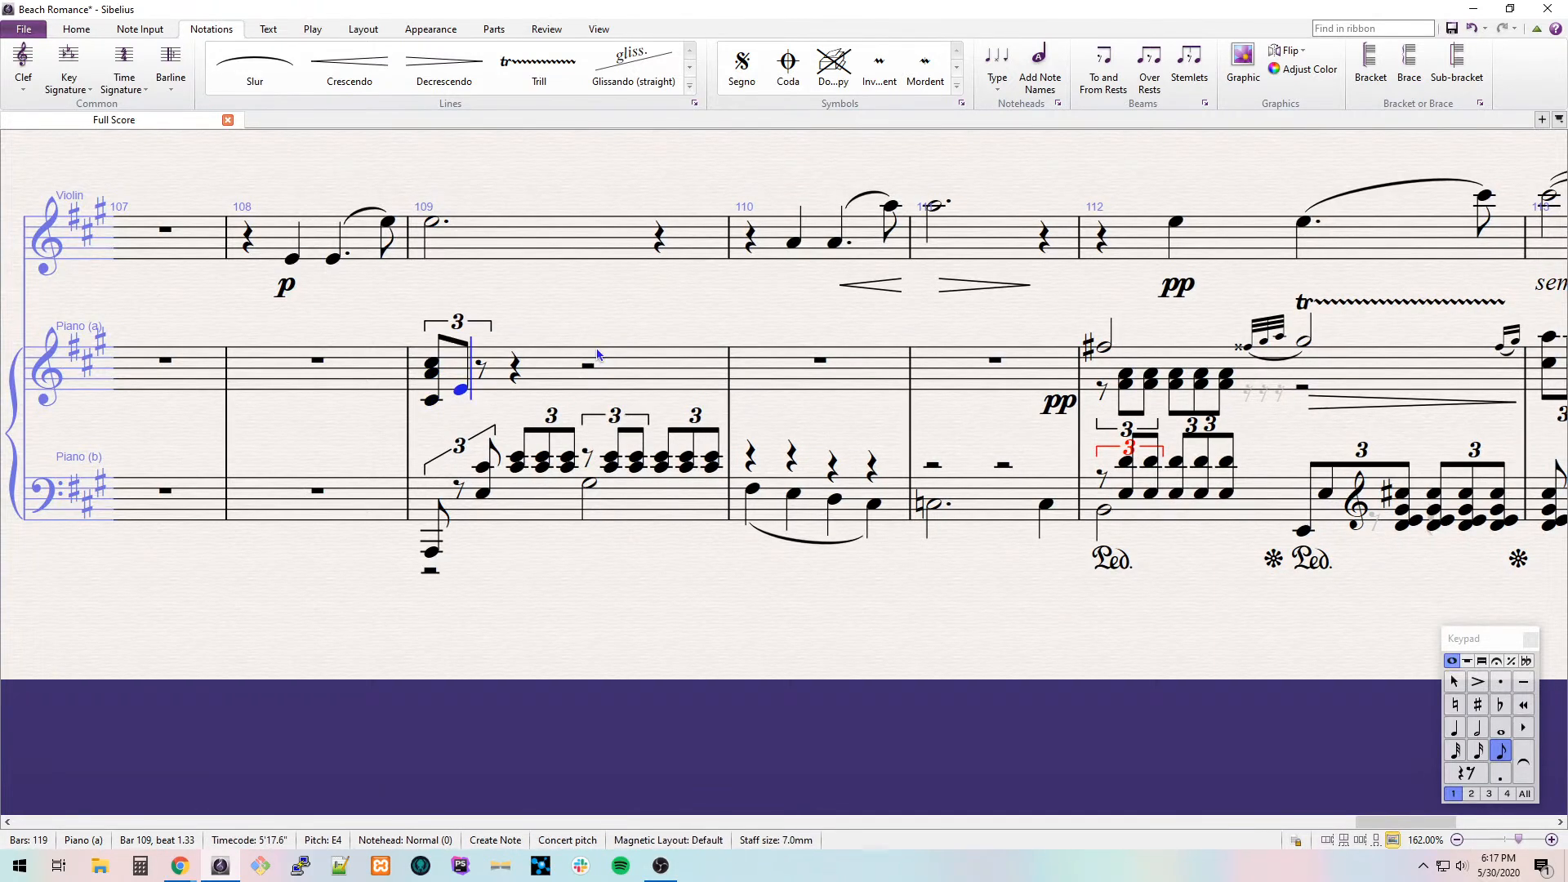
{"action": "key", "text": "e"}
{"action": "key", "text": "ctrl+Up"}
Enter a triplet of quarter-note F#5 and eighth-note G#5 on beat 2 of bar 109 in the upper piano staff.
{"action": "key", "text": "KP_4"}
{"action": "key", "text": "f"}
{"action": "key", "text": "Escape"}
{"action": "key", "text": "KP_3"}
{"action": "key", "text": "ctrl+3"}
{"action": "key", "text": "KP_4"}
{"action": "key", "text": "Right"}
{"action": "key", "text": "n"}
{"action": "key", "text": "g"}
Enter quarter-note B5 on beat 3 of bar 109, slurred into a beat 4 triplet of quarter-note B5 and eighth-note A5.
{"action": "key", "text": "KP_4"}
{"action": "key", "text": "b"}
{"action": "key", "text": "s"}
{"action": "key", "text": "KP_3"}
{"action": "key", "text": "b"}
{"action": "key", "text": "Escape"}
{"action": "key", "text": "ctrl+3"}
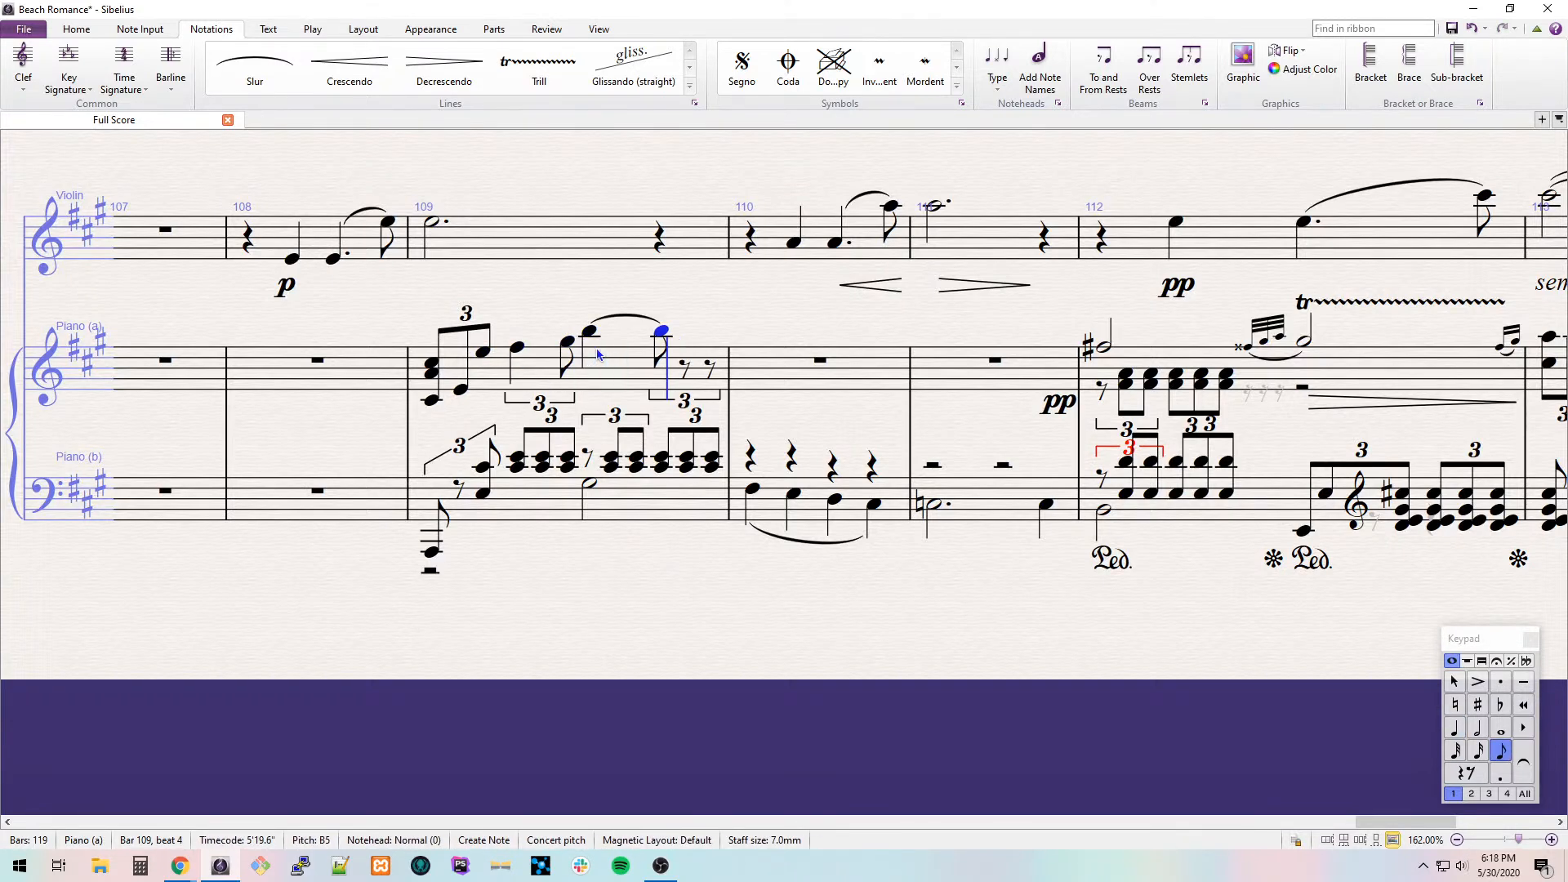
{"action": "key", "text": "KP_4"}
{"action": "key", "text": "Right"}
{"action": "key", "text": "a"}
Fill bar 110 of the upper piano staff with quarter notes A5, G#5, F#5 and E5 under one slur.
{"action": "key", "text": "KP_4"}
{"action": "key", "text": "a"}
{"action": "key", "text": "g"}
{"action": "key", "text": "f"}
{"action": "key", "text": "e"}
{"action": "key", "text": "shift+Left"}
{"action": "key", "text": "shift+Left"}
{"action": "key", "text": "shift+Left"}
{"action": "key", "text": "s"}
Add a voice 2 triplet on beat 1 of bar 110: an eighth rest followed by two A4–C#5 chords.
{"action": "key", "text": "shift+6"}
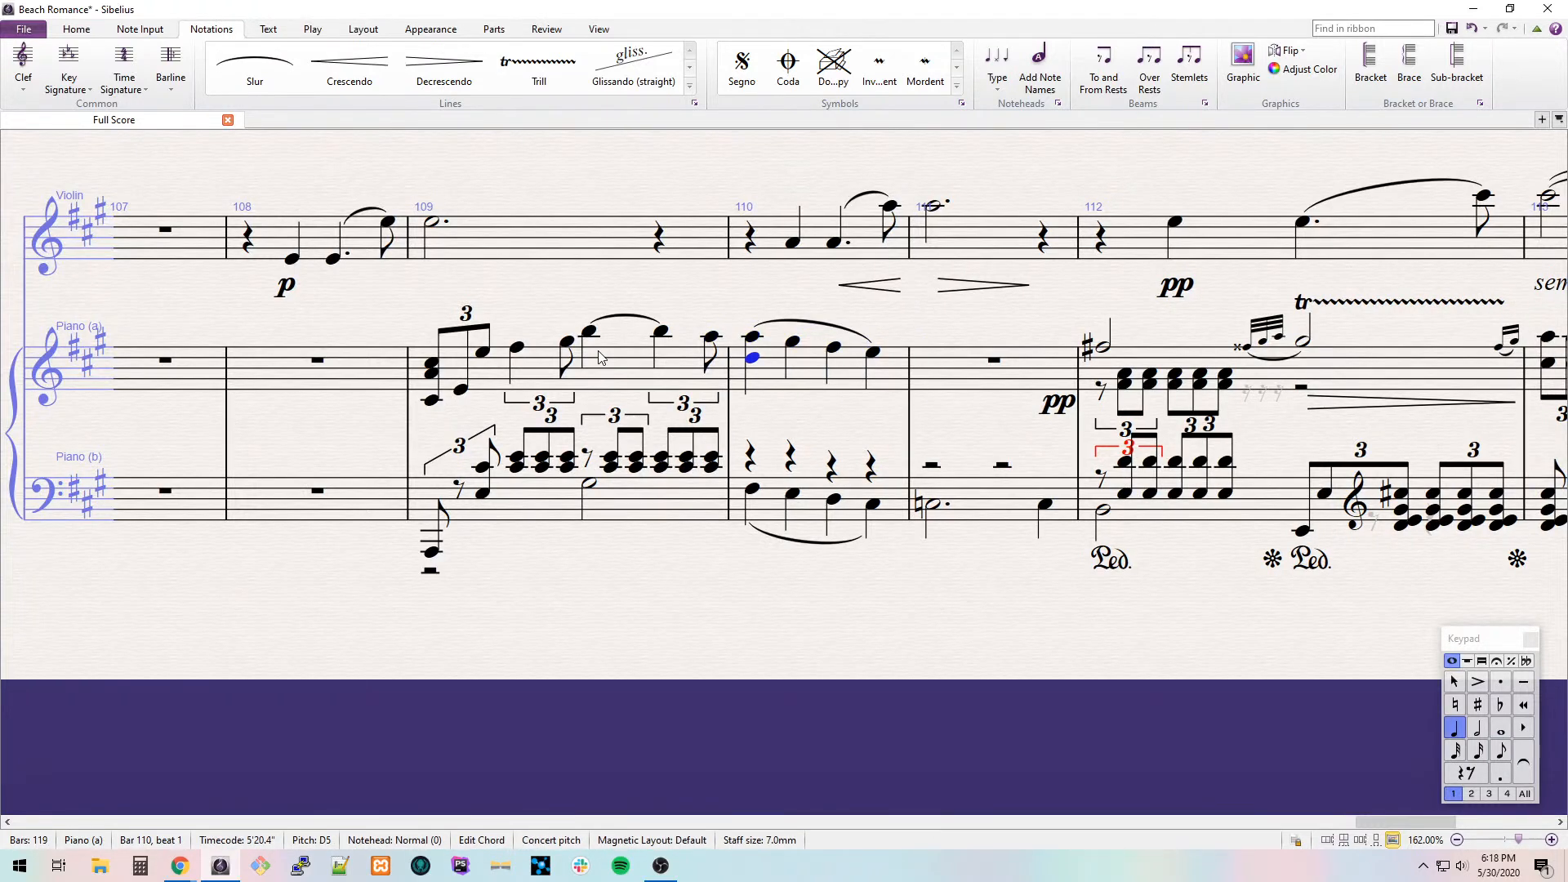
{"action": "key", "text": "alt+2"}
{"action": "key", "text": "KP_3"}
{"action": "key", "text": "shift+3"}
{"action": "key", "text": "r"}
{"action": "key", "text": "r"}
{"action": "key", "text": "Left"}
{"action": "key", "text": "Left"}
{"action": "key", "text": "ctrl+3"}
{"action": "key", "text": "r"}
{"action": "key", "text": "r"}
{"action": "key", "text": "Left"}
{"action": "key", "text": "Left"}
{"action": "key", "text": "KP_0"}
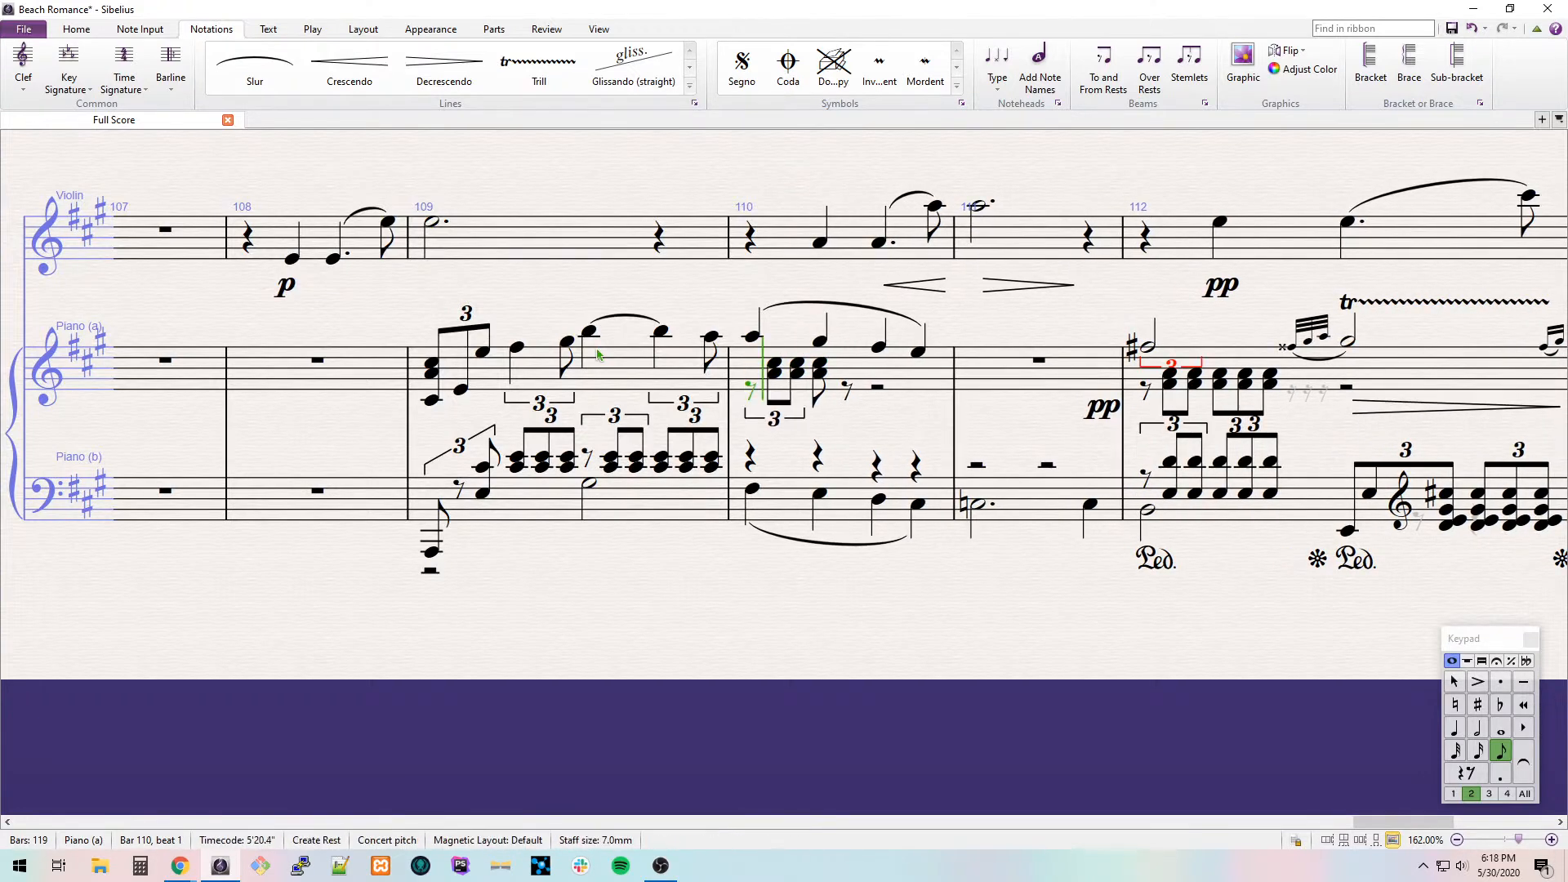
Repeat the voice 2 triplet of an eighth rest and two A4–C#5 chords on beat 2 of bar 110.
{"action": "key", "text": "Right"}
{"action": "key", "text": "Right"}
{"action": "key", "text": "Right"}
{"action": "key", "text": "ctrl+3"}
{"action": "key", "text": "KP_0"}
{"action": "key", "text": "ctrl+z"}
{"action": "key", "text": "r"}
{"action": "key", "text": "Left"}
{"action": "key", "text": "KP_0"}
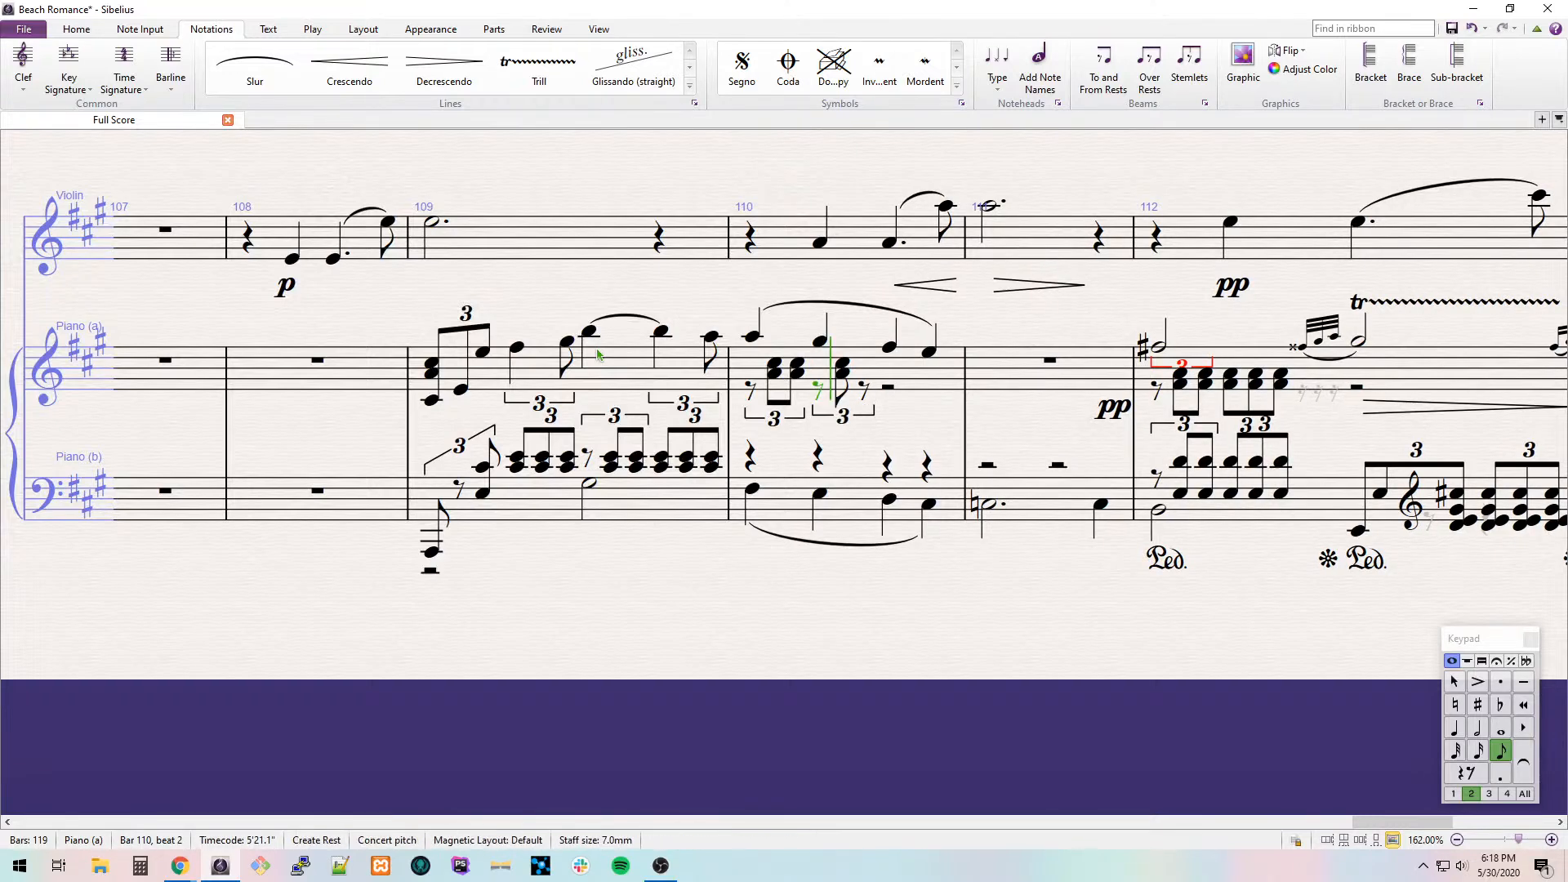
{"action": "key", "text": "ctrl+z"}
{"action": "key", "text": "ctrl+z"}
{"action": "key", "text": "Right"}
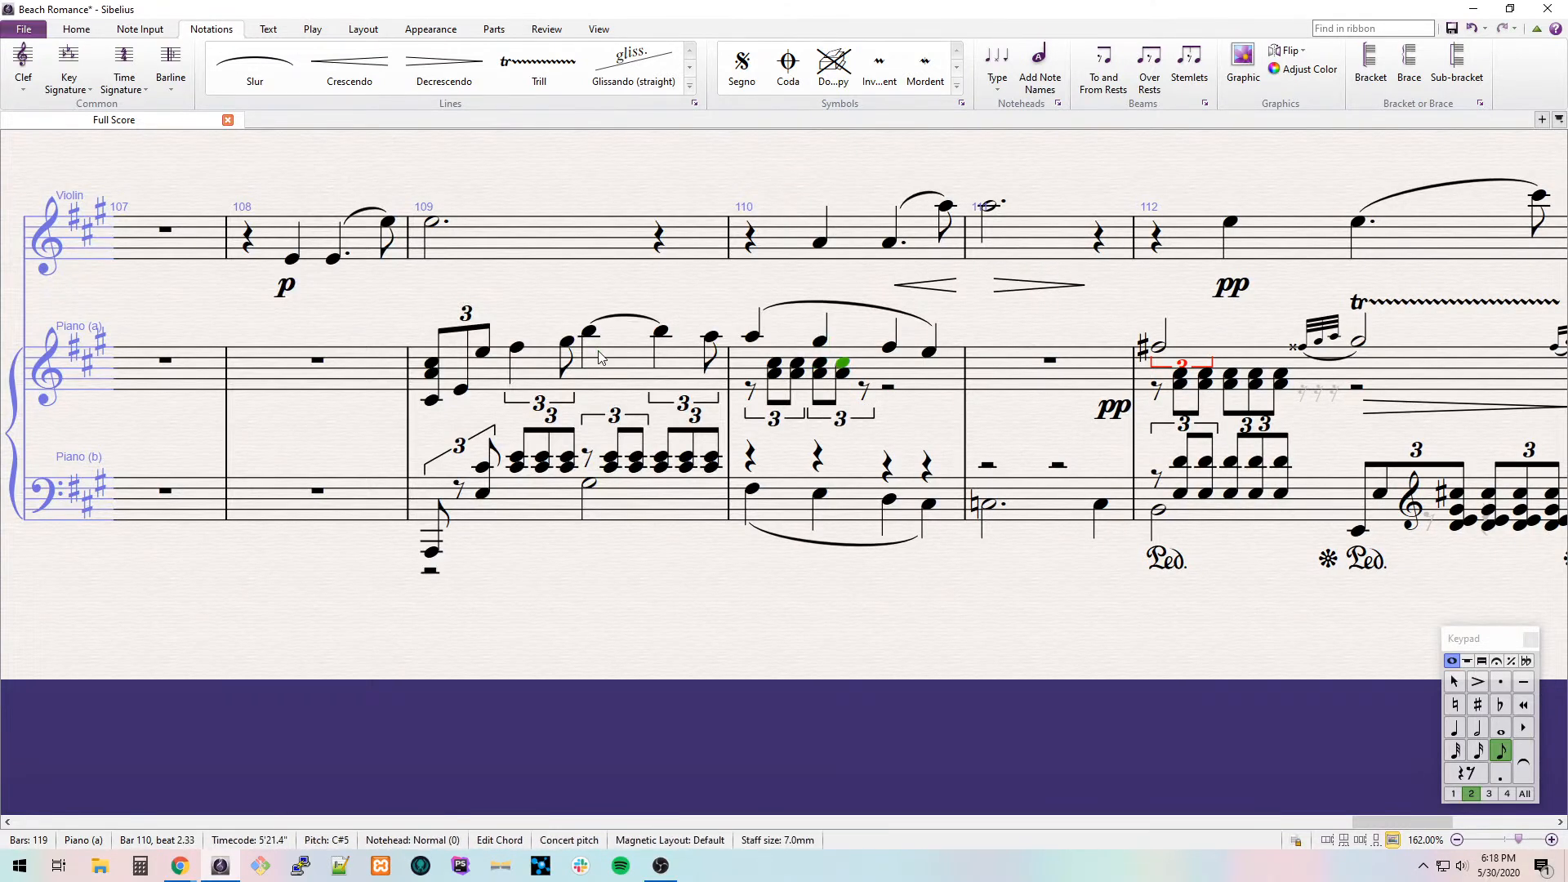
{"action": "key", "text": "r"}
{"action": "key", "text": "Left"}
{"action": "key", "text": "Left"}
{"action": "key", "text": "KP_0"}
{"action": "key", "text": "Right"}
{"action": "key", "text": "Right"}
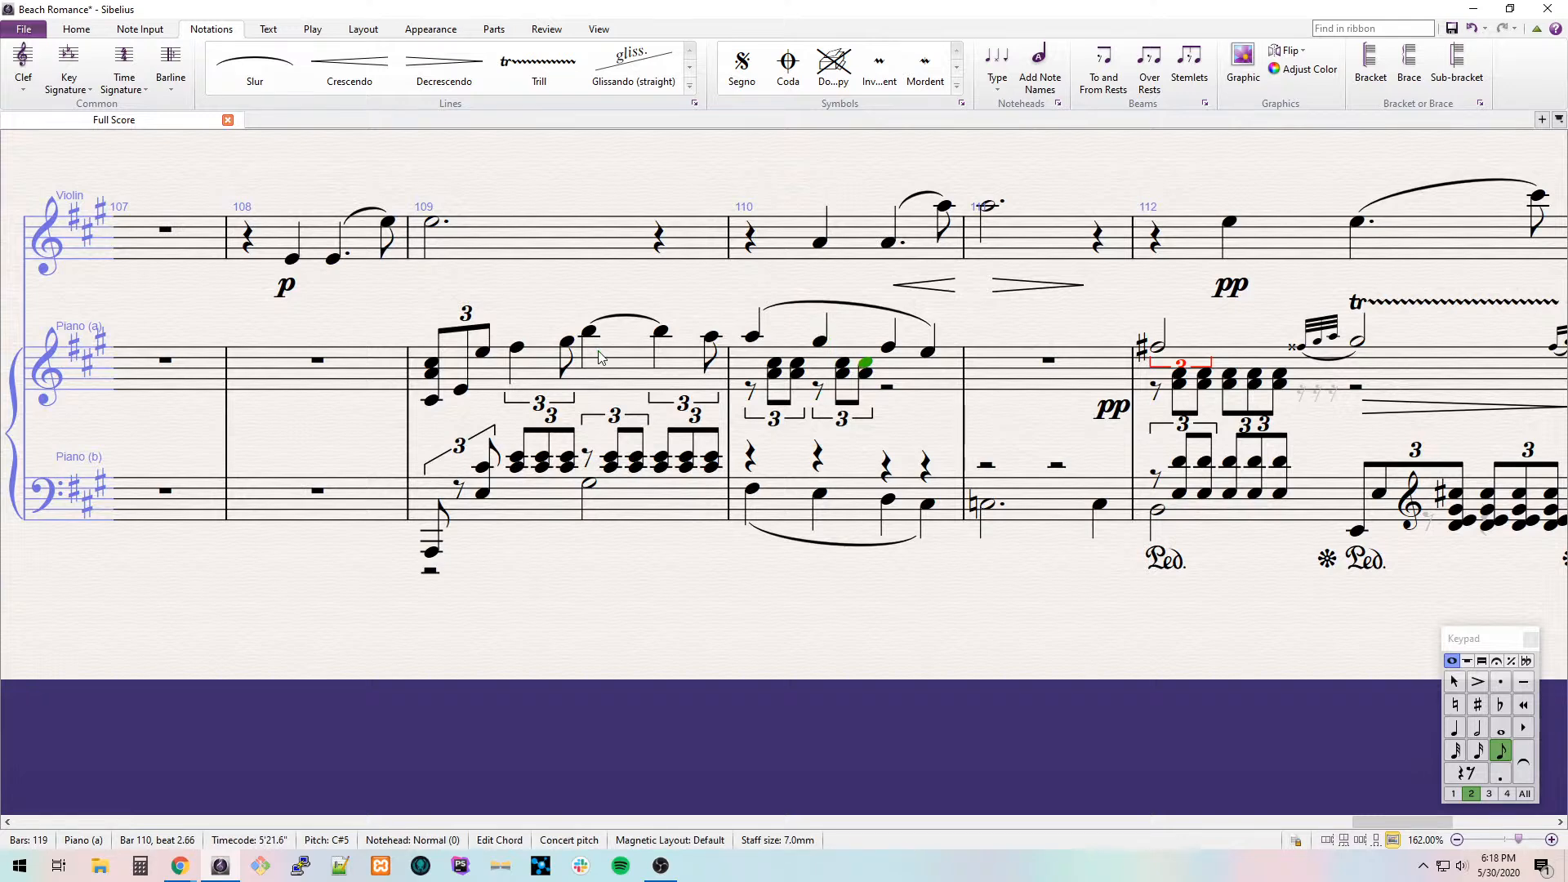
Add a voice 2 triplet of an eighth rest and two F#4–A4 chords on beat 3 of bar 110.
{"action": "key", "text": "f"}
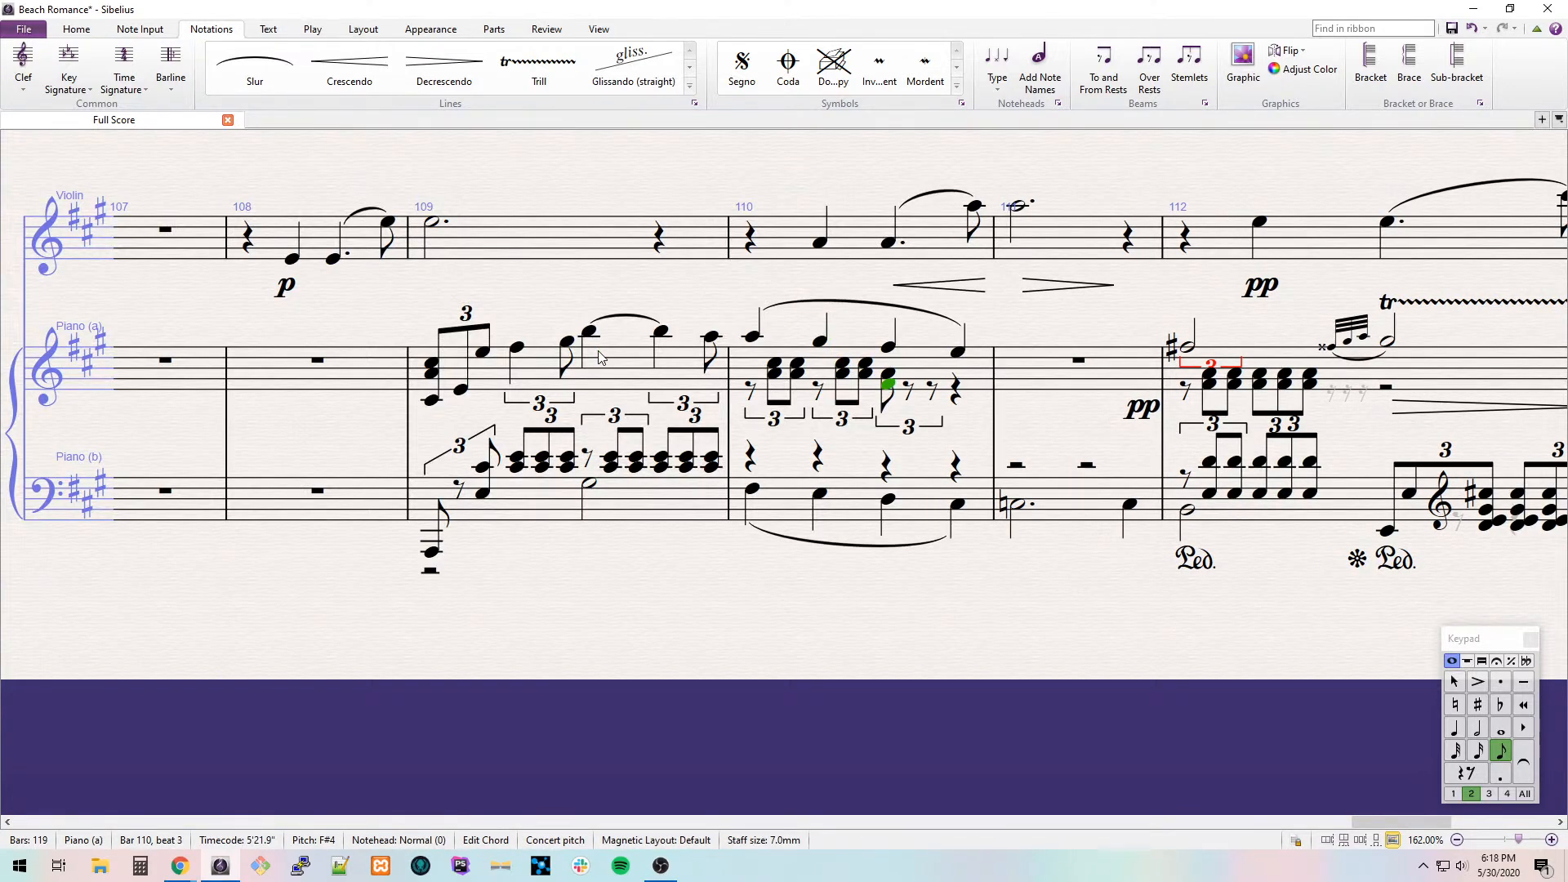
{"action": "key", "text": "r"}
{"action": "key", "text": "r"}
{"action": "key", "text": "Left"}
{"action": "key", "text": "Left"}
{"action": "key", "text": "KP_0"}
{"action": "key", "text": "Right"}
{"action": "key", "text": "Right"}
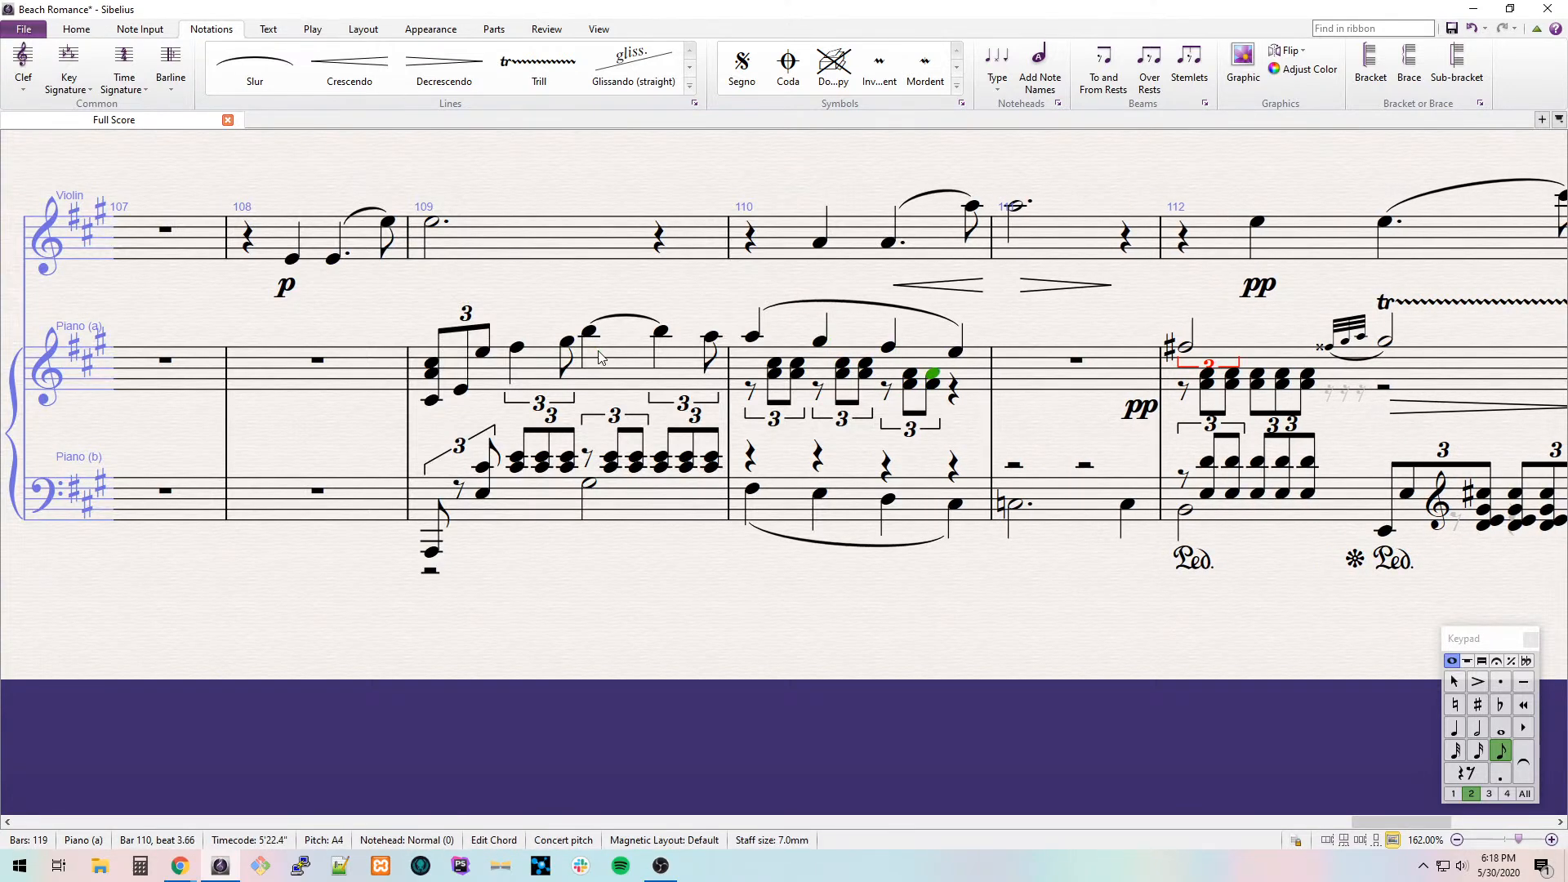
Add a voice 2 triplet of an eighth rest and two E4–A4 chords on beat 4, plus one eighth-note chord opening bar 111.
{"action": "key", "text": "r"}
{"action": "key", "text": "alt+Down"}
{"action": "key", "text": "Down"}
{"action": "key", "text": "r"}
{"action": "key", "text": "r"}
{"action": "key", "text": "Left"}
{"action": "key", "text": "Left"}
{"action": "key", "text": "ctrl+3"}
{"action": "key", "text": "r"}
{"action": "key", "text": "r"}
{"action": "key", "text": "Left"}
{"action": "key", "text": "Left"}
{"action": "key", "text": "KP_0"}
{"action": "key", "text": "Right"}
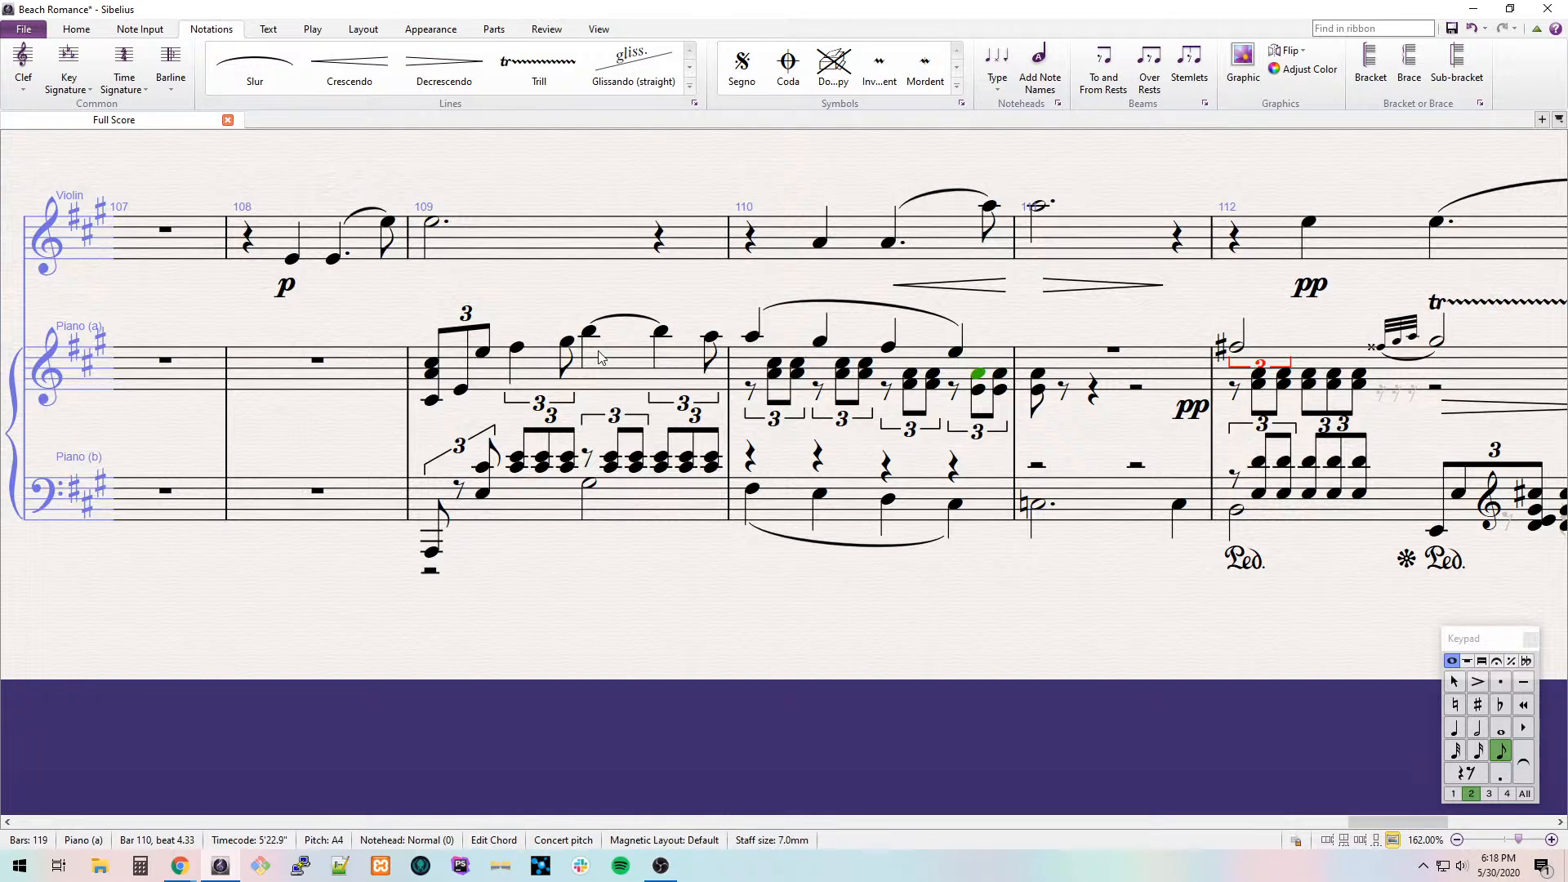
Replace the first quarter rest in bar 110 of the lower piano staff with a triplet of eighth rest and two C#4 notes.
{"action": "left_click", "coordinate": [747, 455]}
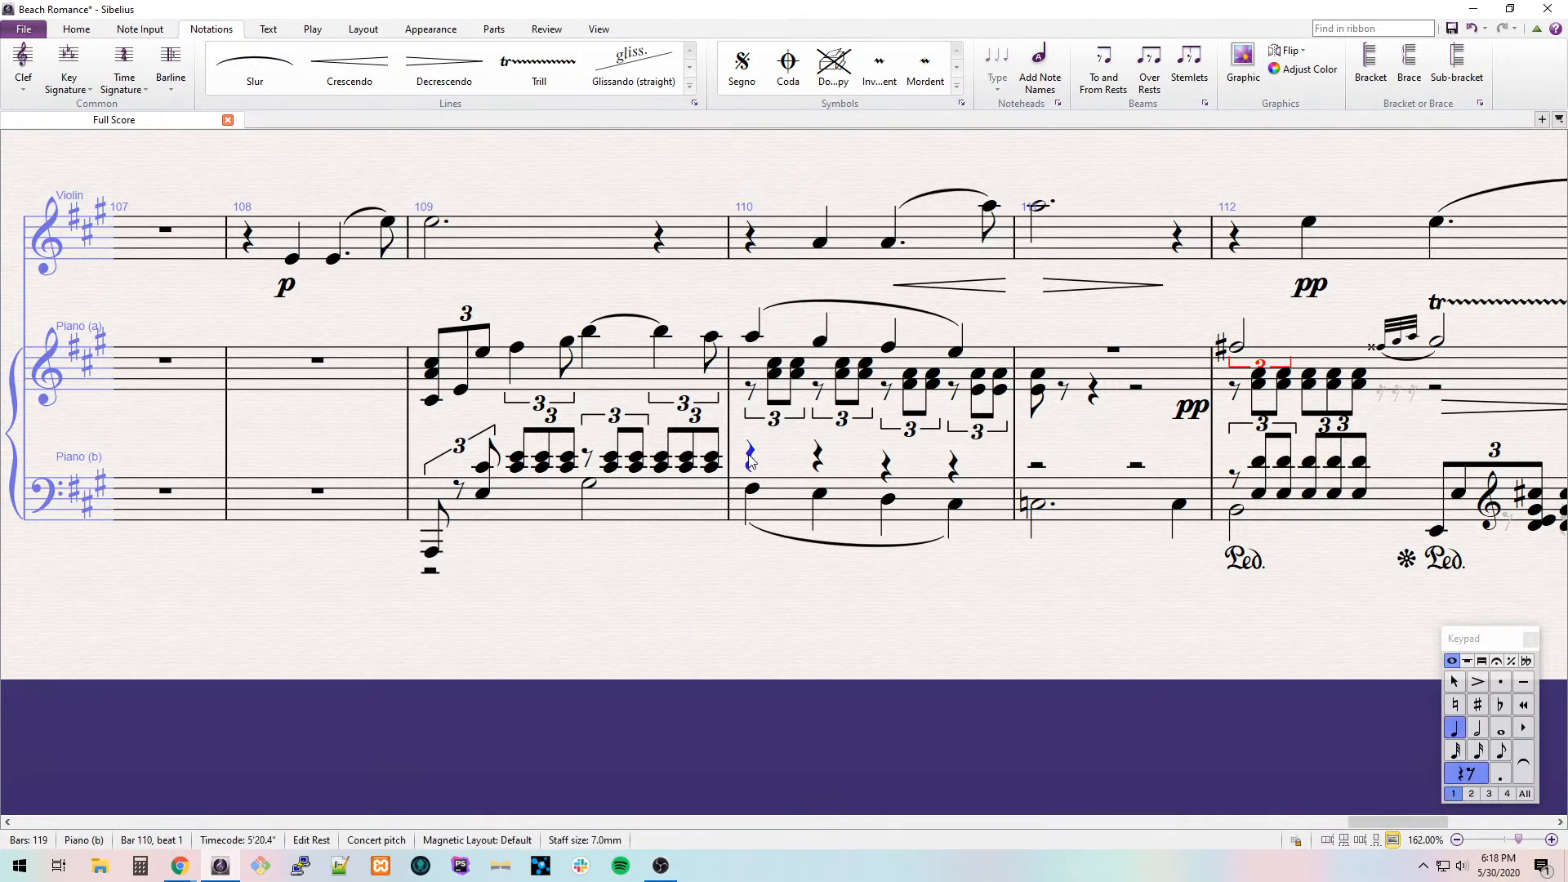
{"action": "key", "text": "KP_3"}
{"action": "key", "text": "KP_0"}
{"action": "key", "text": "c"}
{"action": "key", "text": "Left"}
{"action": "key", "text": "ctrl+3"}
{"action": "key", "text": "Right"}
{"action": "key", "text": "c"}
{"action": "key", "text": "c"}
Replace the beat 2 rest in the lower piano staff of bar 110 with a triplet of eighth rest and two C#4 notes.
{"action": "key", "text": "Right"}
{"action": "key", "text": "KP_3"}
{"action": "key", "text": "Right"}
{"action": "key", "text": "Left"}
{"action": "key", "text": "ctrl+3"}
{"action": "key", "text": "Right"}
{"action": "key", "text": "c"}
{"action": "key", "text": "c"}
Replace the beat 3 rest in the lower piano staff of bar 110 with a triplet of eighth rest, D4 and A3.
{"action": "key", "text": "Right"}
{"action": "key", "text": "KP_3"}
{"action": "key", "text": "Right"}
{"action": "key", "text": "Left"}
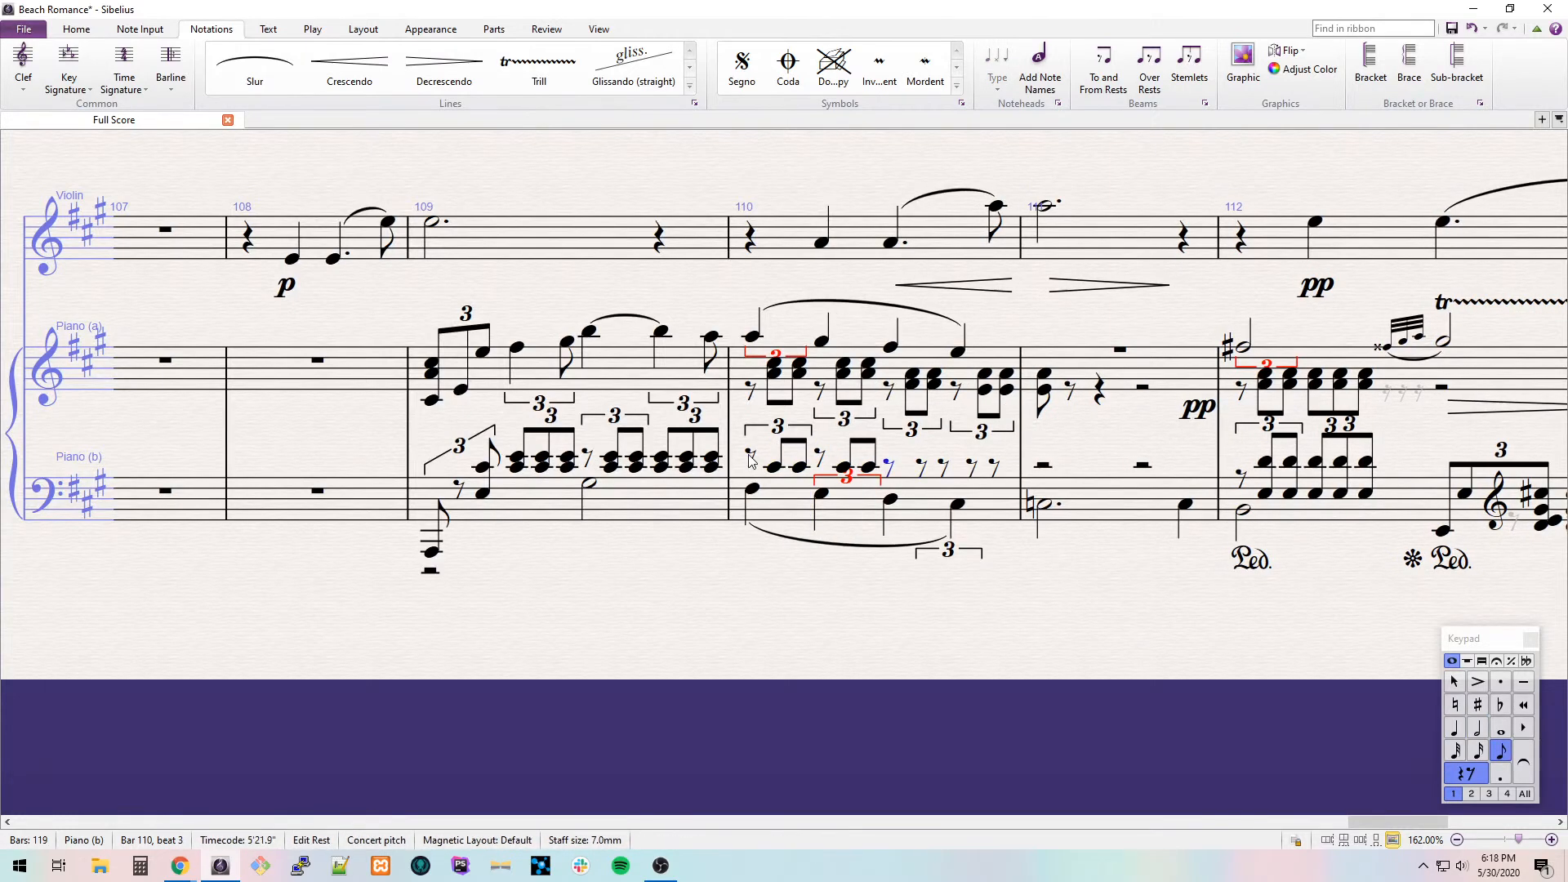
{"action": "key", "text": "ctrl+3"}
{"action": "key", "text": "Right"}
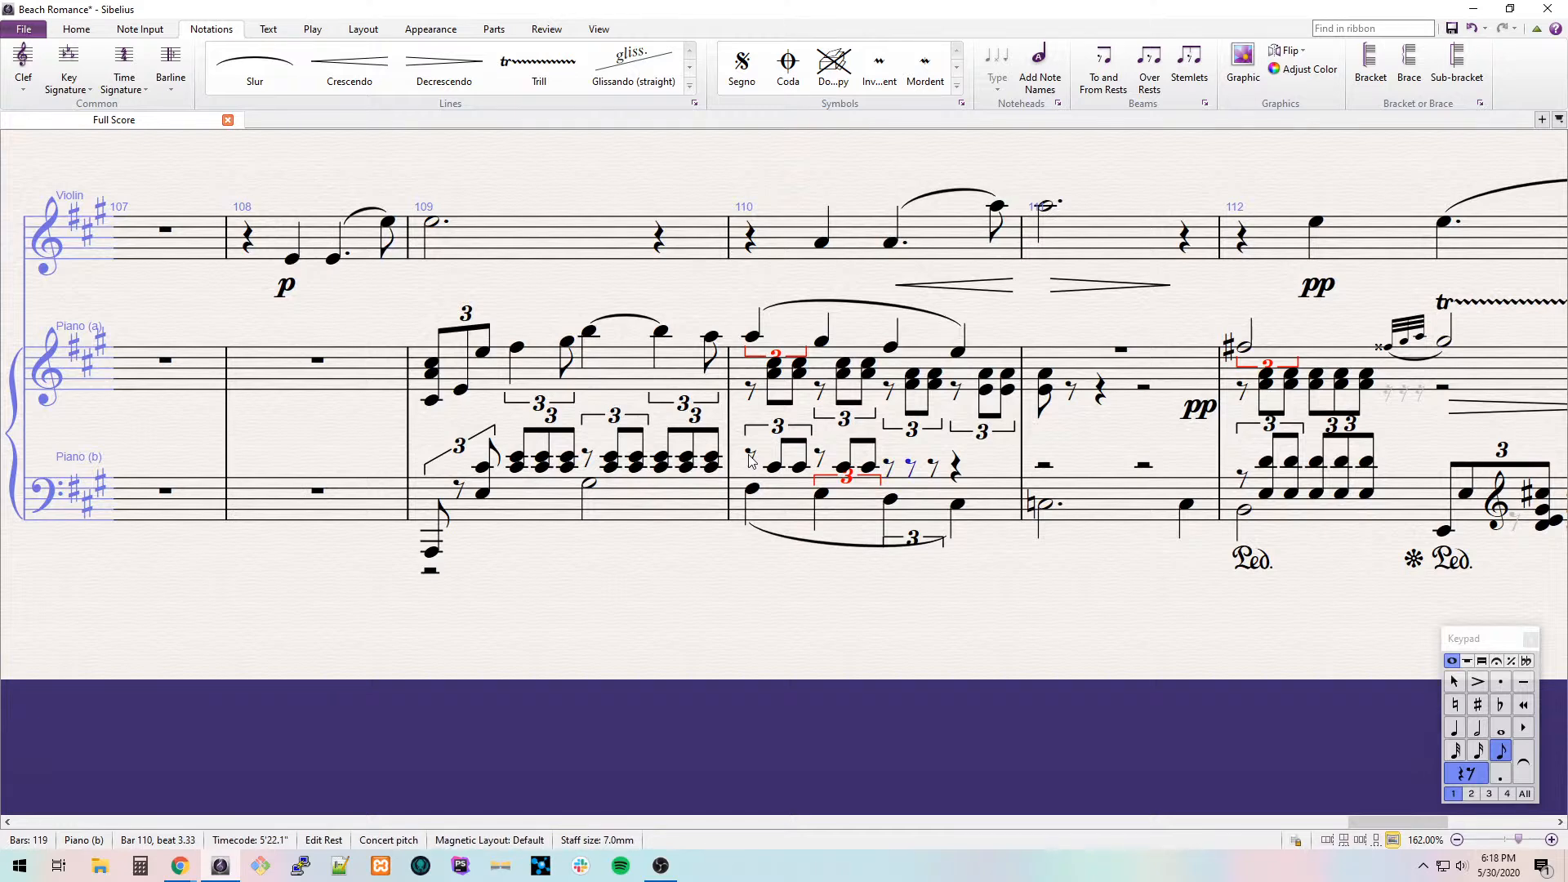
{"action": "key", "text": "c"}
{"action": "key", "text": "c"}
Fill beat 4 of bar 110 in the lower piano staff with a triplet of eighth rest and two A3 notes.
{"action": "key", "text": "Right"}
{"action": "key", "text": "ctrl+3"}
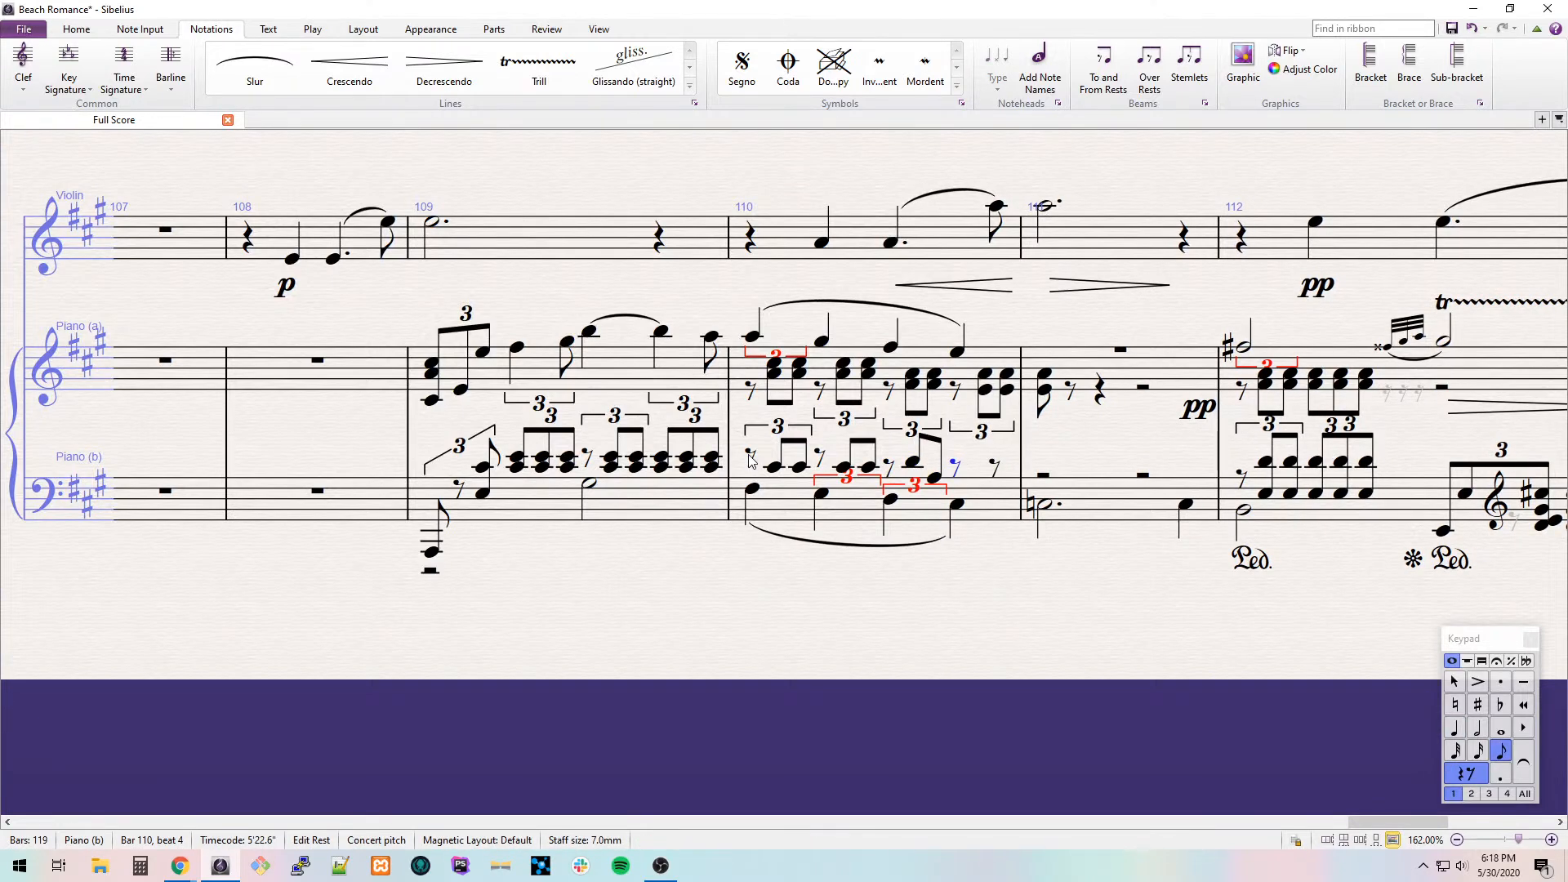
{"action": "key", "text": "Right"}
{"action": "key", "text": "a"}
{"action": "key", "text": "a"}
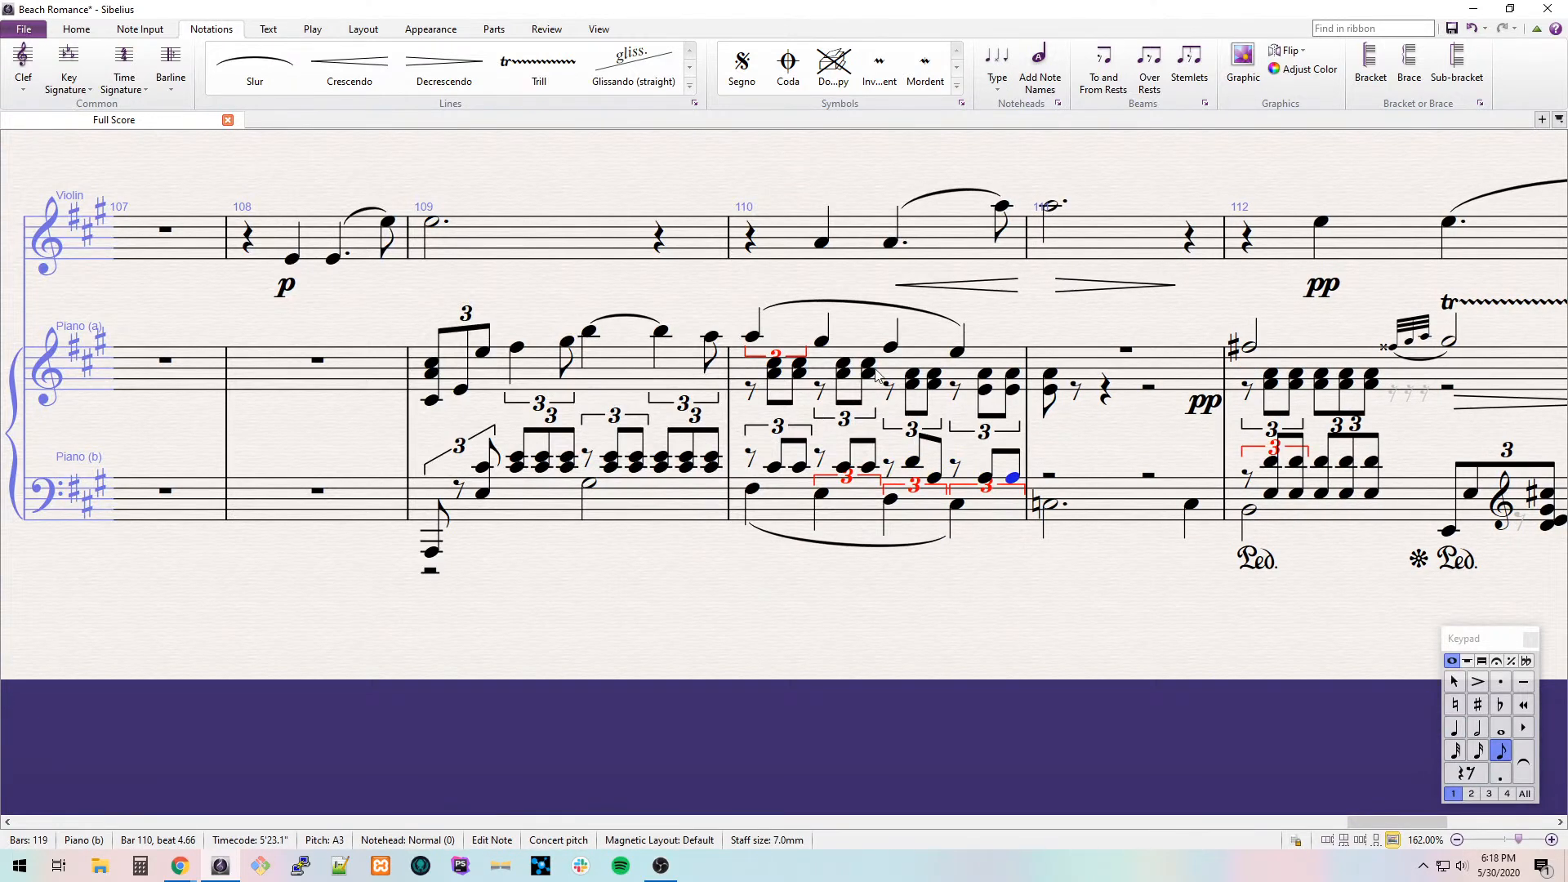
Add a decrescendo under bar 110 of the upper piano staff and a long slur from E4 to the last note of bar 109.
{"action": "left_click", "coordinate": [865, 354]}
{"action": "key", "text": "shift+h"}
{"action": "left_click", "coordinate": [603, 364]}
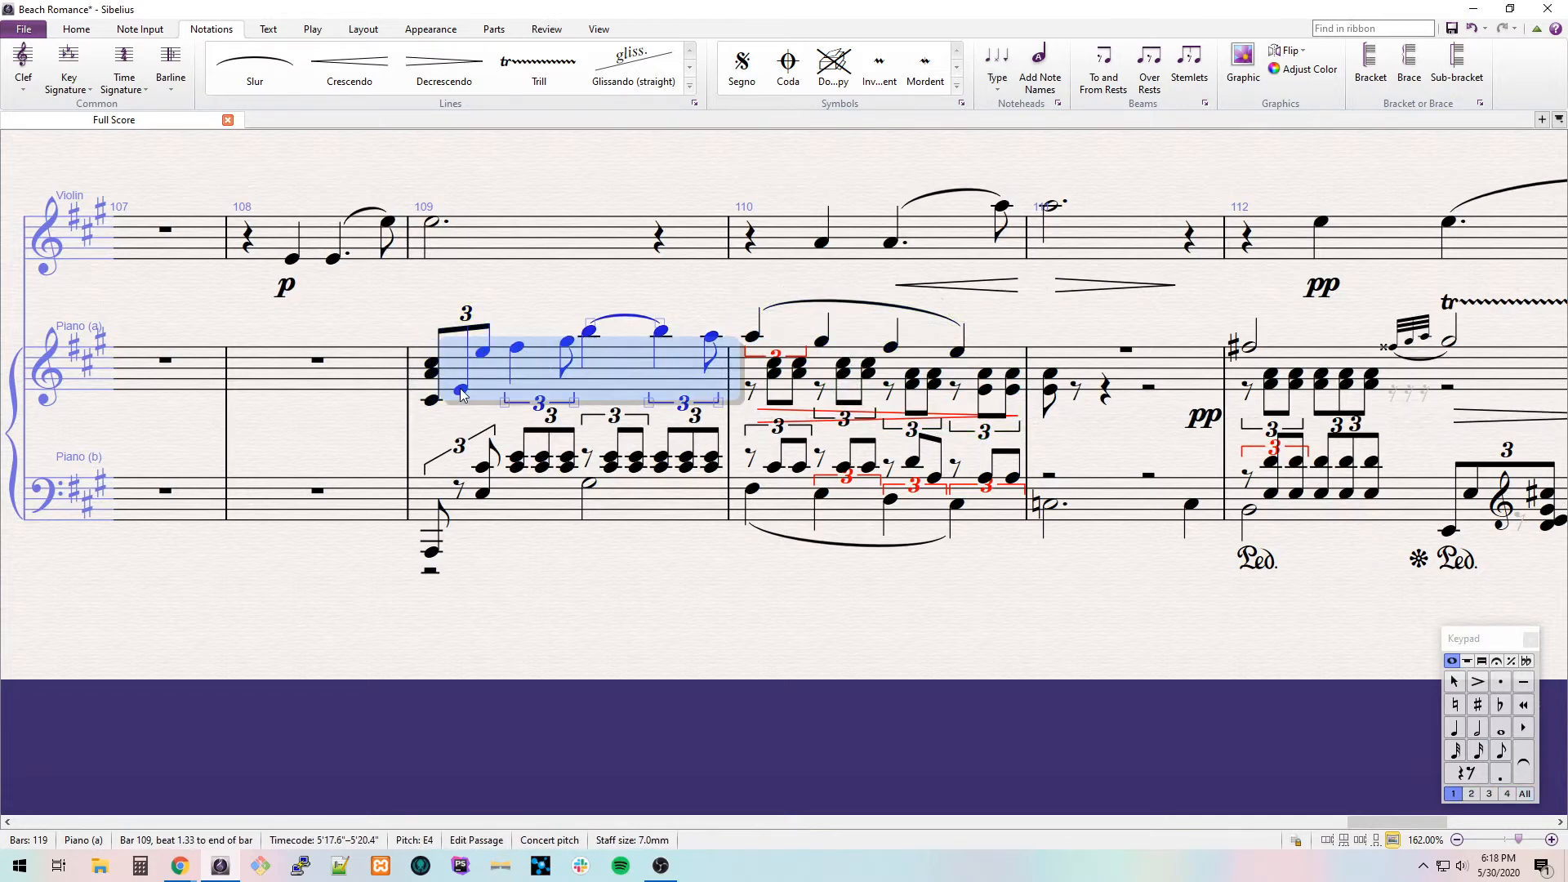
{"action": "key", "text": "s"}
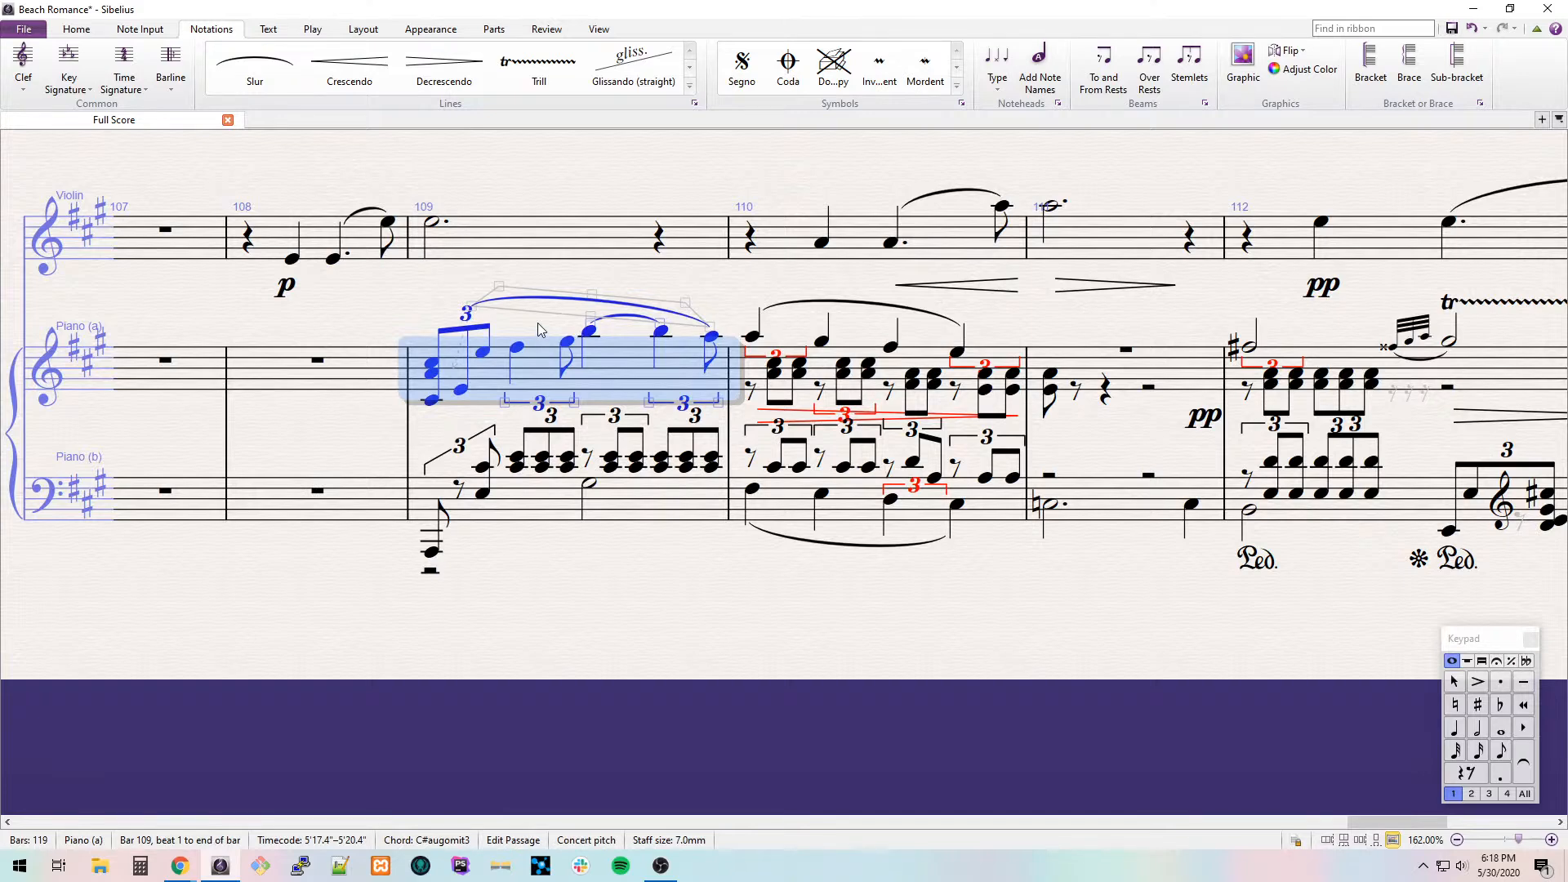
{"action": "key", "text": "Escape"}
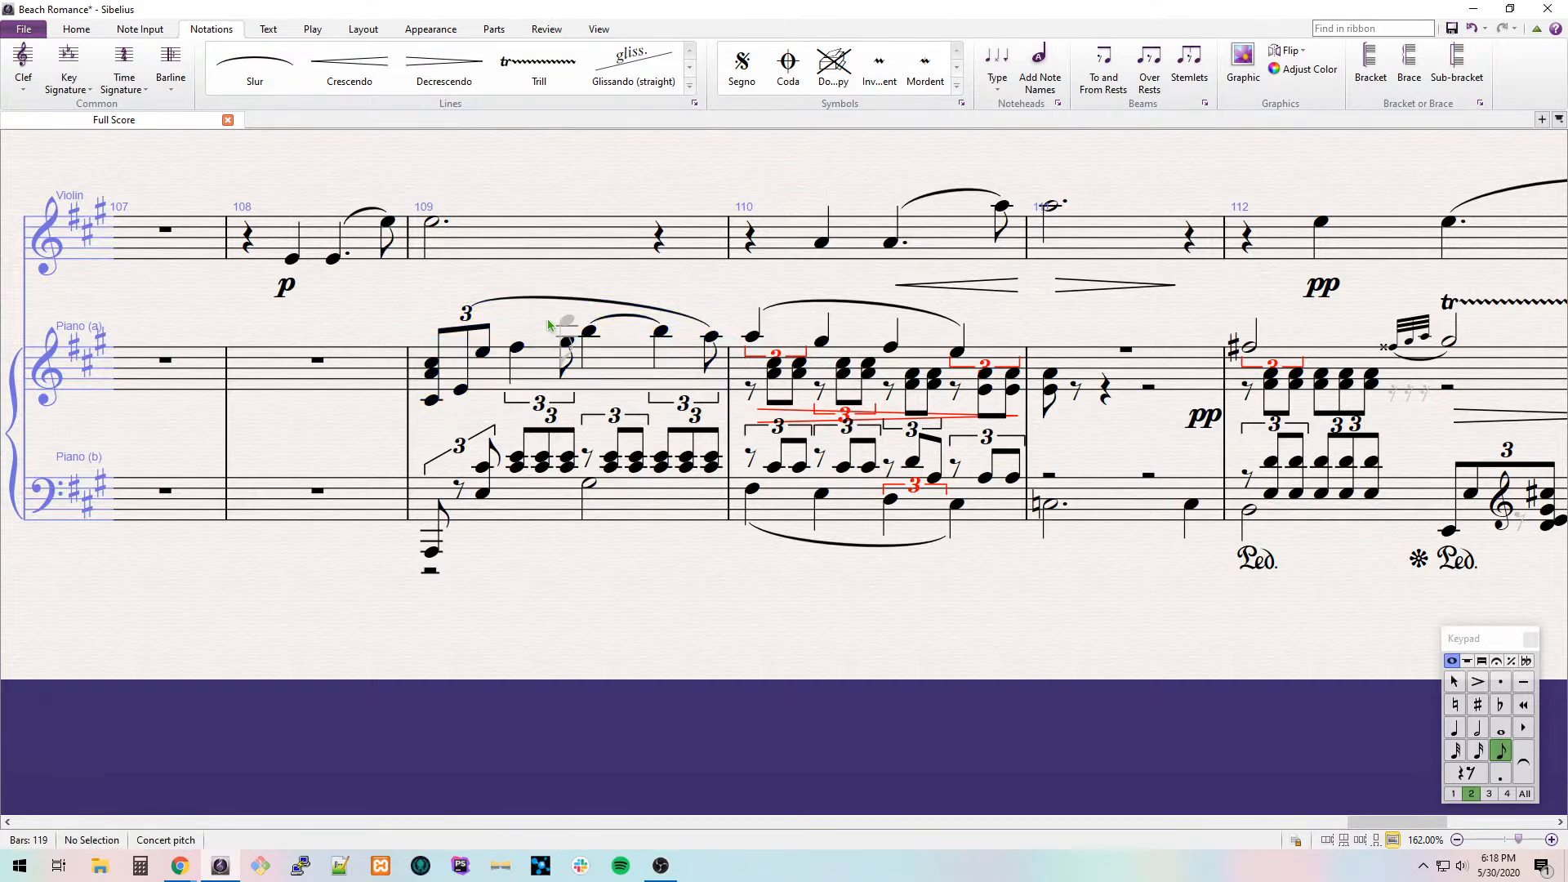
Add voice 2 eighth-note triplets of A4–E5 chords through beats 2 to 4 of bar 109 in the upper piano staff.
{"action": "left_click", "coordinate": [516, 353]}
{"action": "key", "text": "shift+5"}
{"action": "key", "text": "r"}
{"action": "key", "text": "r"}
{"action": "key", "text": "r"}
{"action": "key", "text": "ctrl+3"}
{"action": "key", "text": "r"}
{"action": "key", "text": "r"}
{"action": "key", "text": "r"}
{"action": "key", "text": "ctrl+3"}
{"action": "key", "text": "r"}
{"action": "key", "text": "r"}
Replace the voice 2 chord at the start of beat 3 in bar 109 with an eighth rest.
{"action": "left_click", "coordinate": [605, 375]}
{"action": "key", "text": "KP_0"}
{"action": "key", "text": "Escape"}
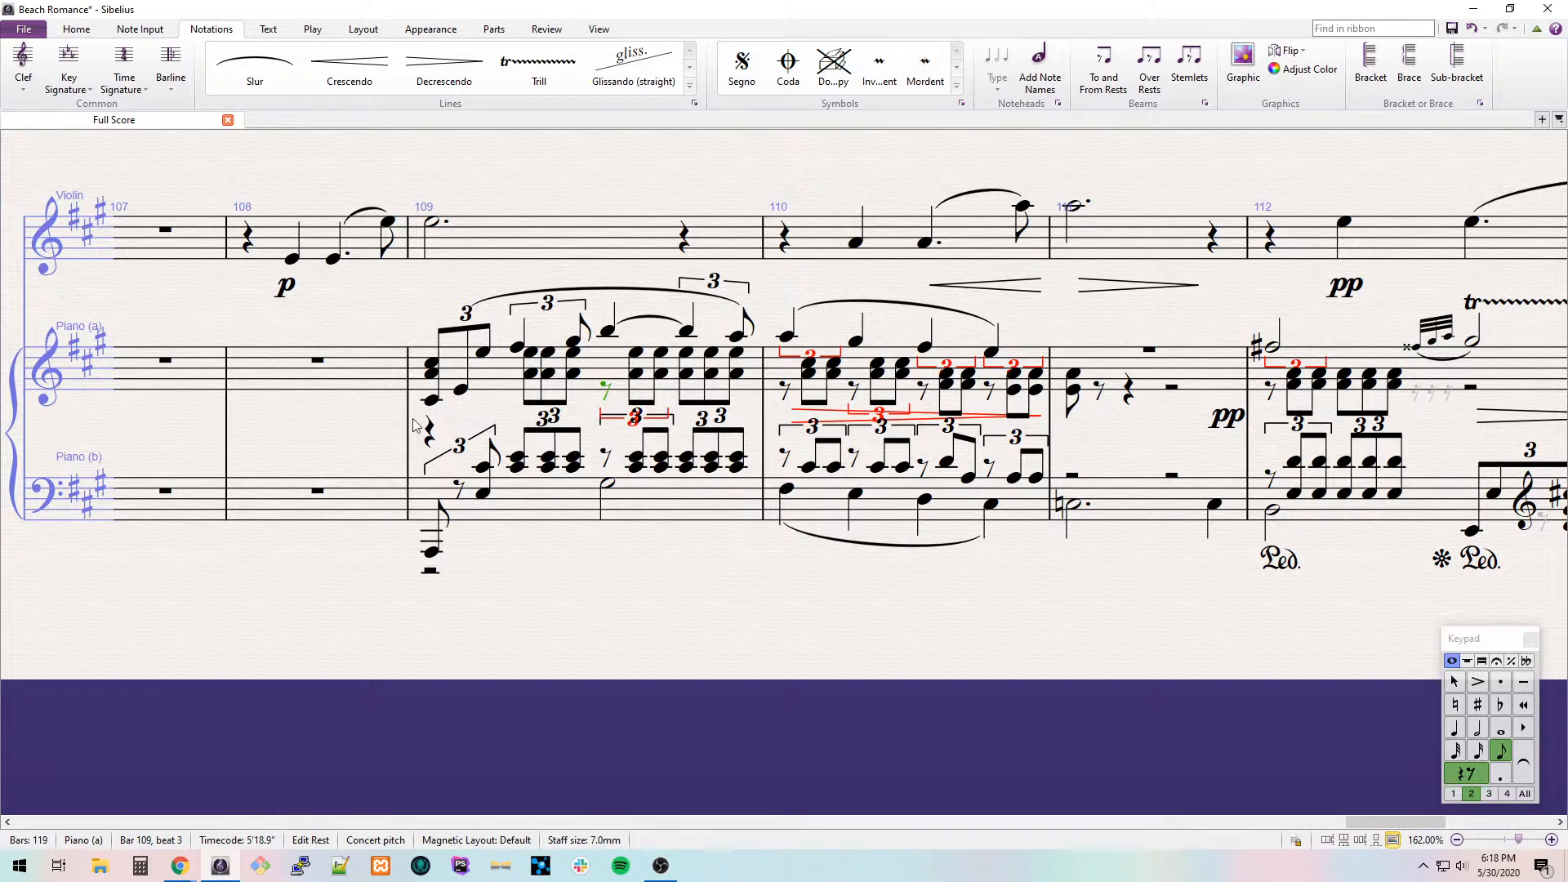
Add a crescendo below the upper piano staff starting from the F#5 on beat 2 of bar 109.
{"action": "left_click", "coordinate": [517, 347]}
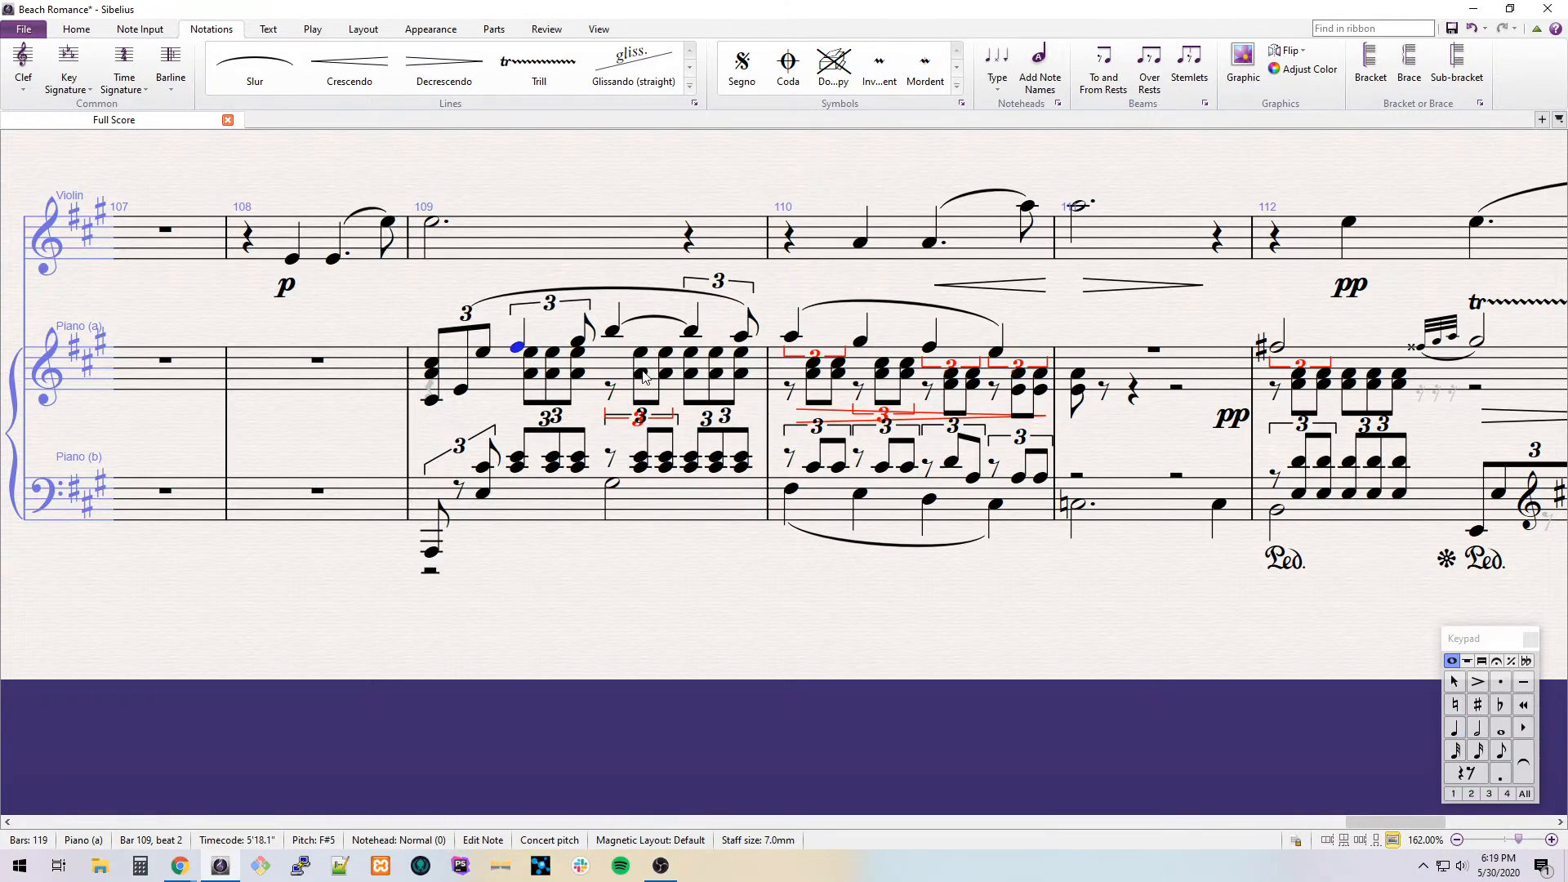
{"action": "key", "text": "h"}
{"action": "left_click", "coordinate": [816, 356]}
{"action": "key", "text": "Escape"}
Replace the voice 2 half rest on beat 3 of bar 111 in the upper piano staff with a half-note D4.
{"action": "left_click", "coordinate": [1114, 359]}
{"action": "left_click_drag", "start_coordinate": [1078, 314], "coordinate": [754, 301]}
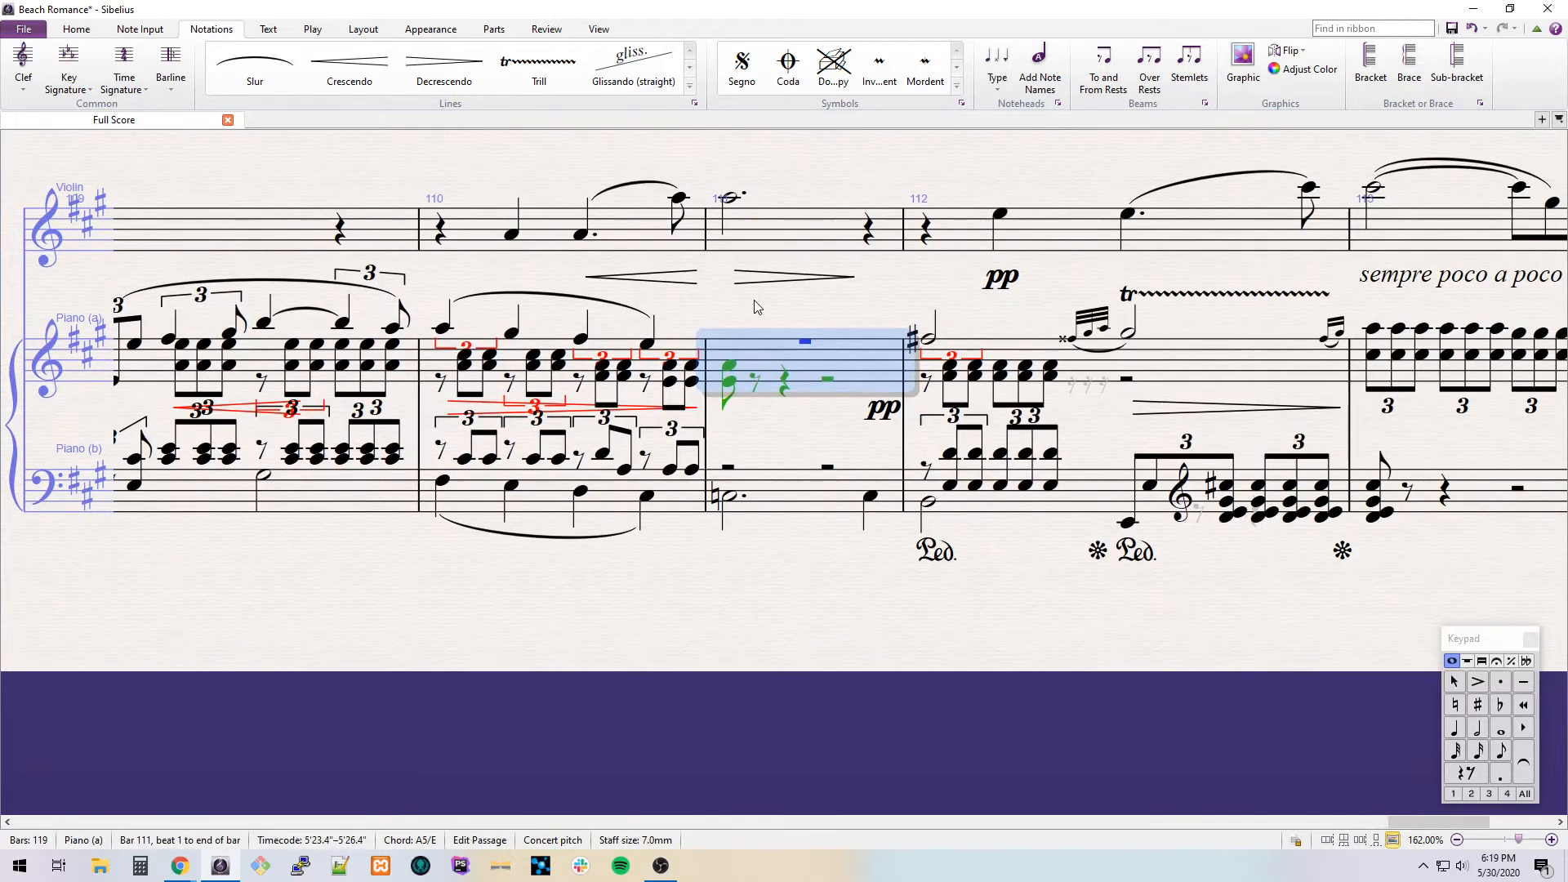
{"action": "key", "text": "Right"}
{"action": "key", "text": "Left"}
{"action": "key", "text": "d"}
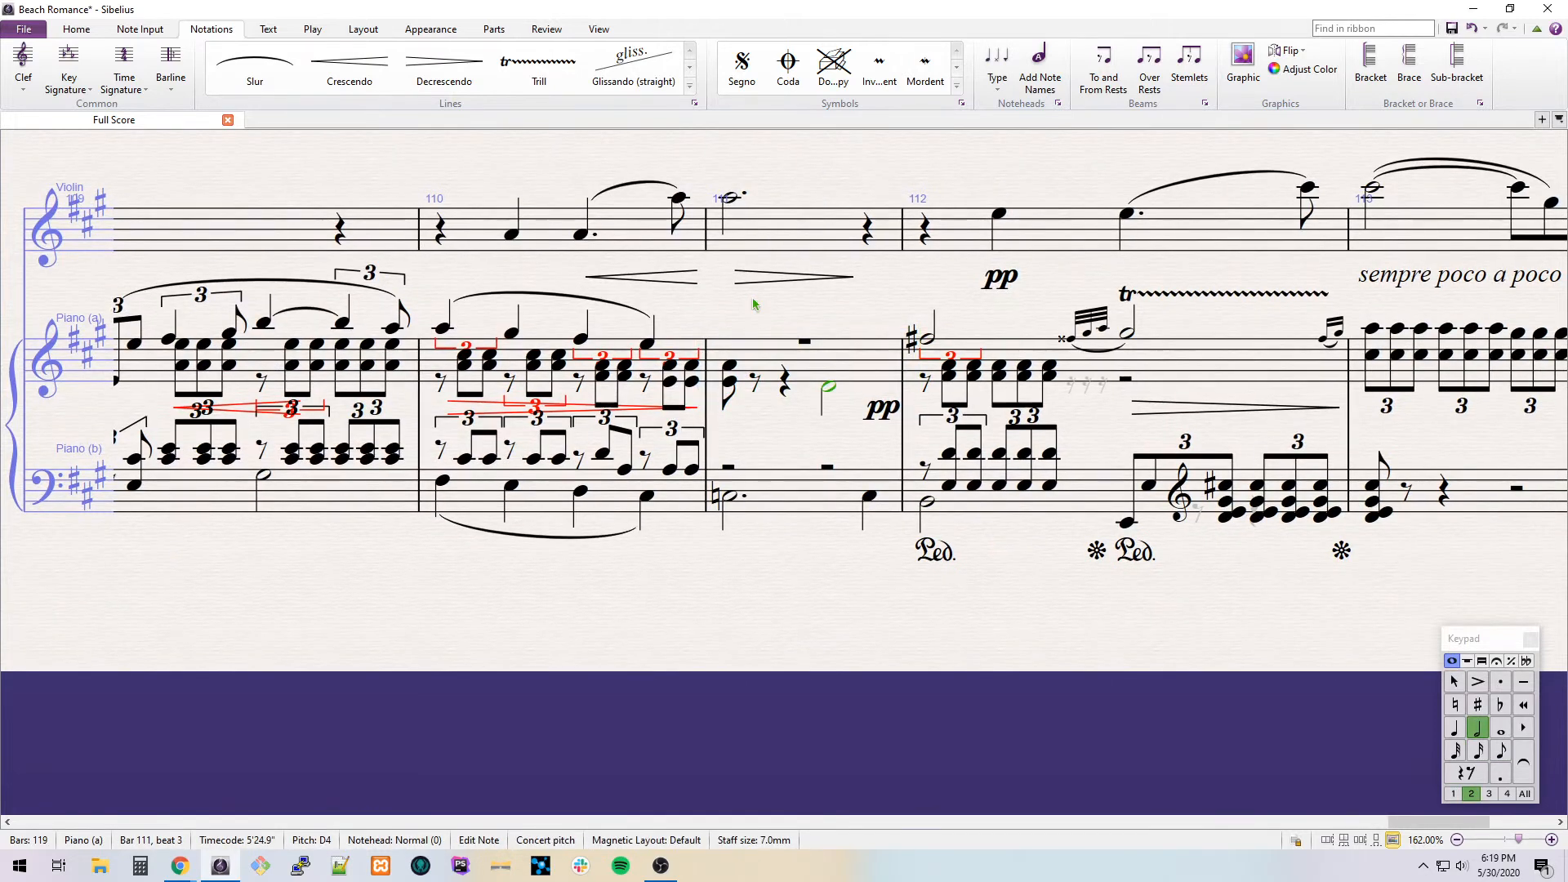
Undo the voice 2 D4 in bar 111 and enter a half-note D#5, quarter-note E5 and quarter-note F-natural 5 in the upper piano staff.
{"action": "key", "text": "ctrl+z"}
{"action": "key", "text": "d"}
{"action": "key", "text": "Escape"}
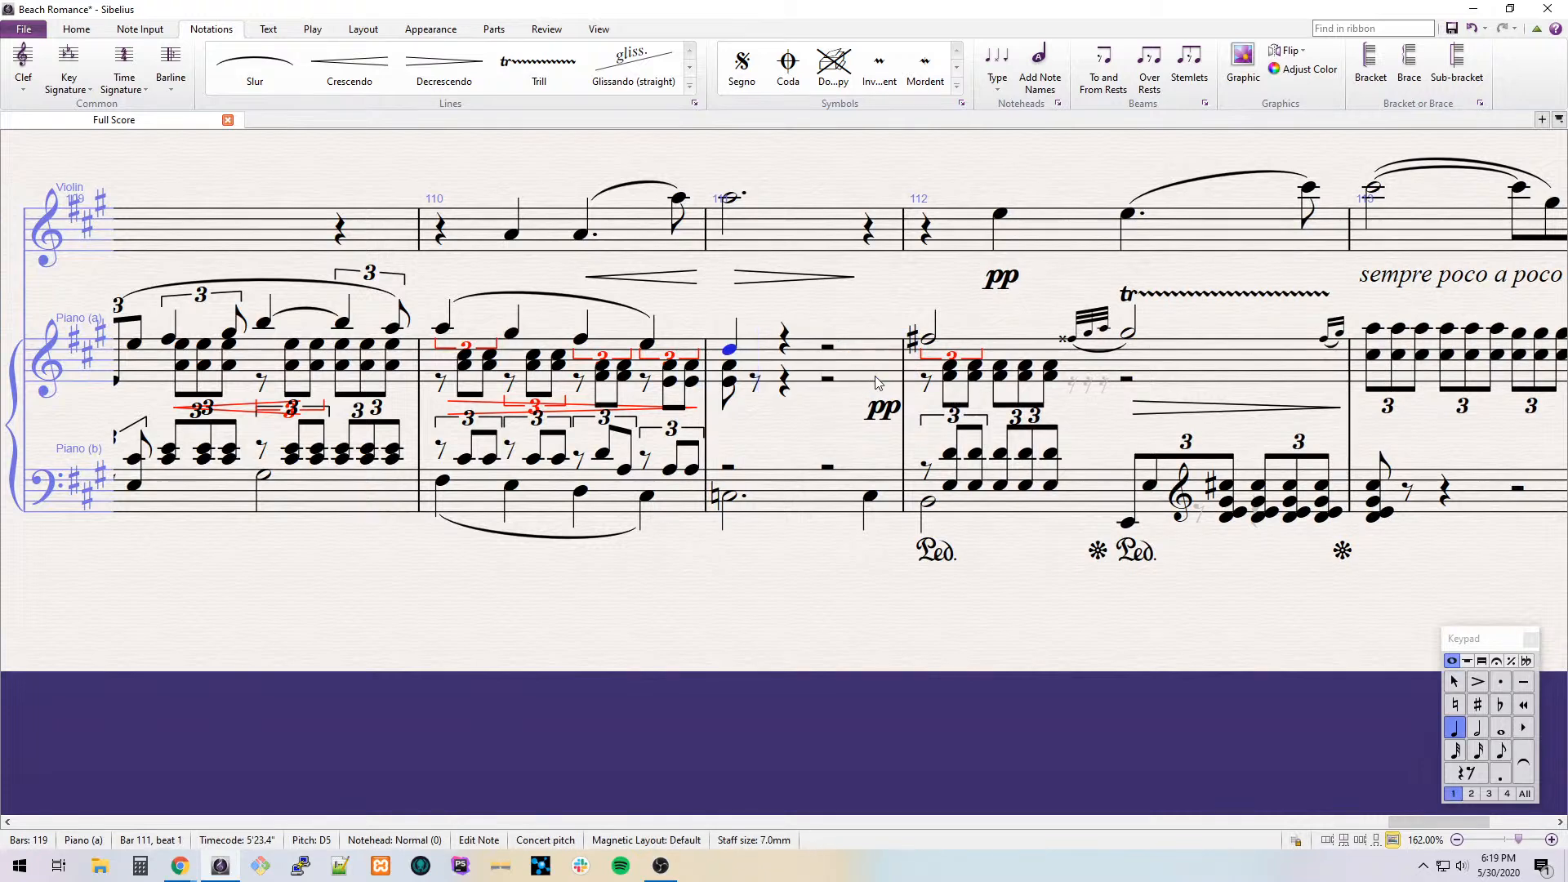
{"action": "key", "text": "8"}
{"action": "key", "text": "5"}
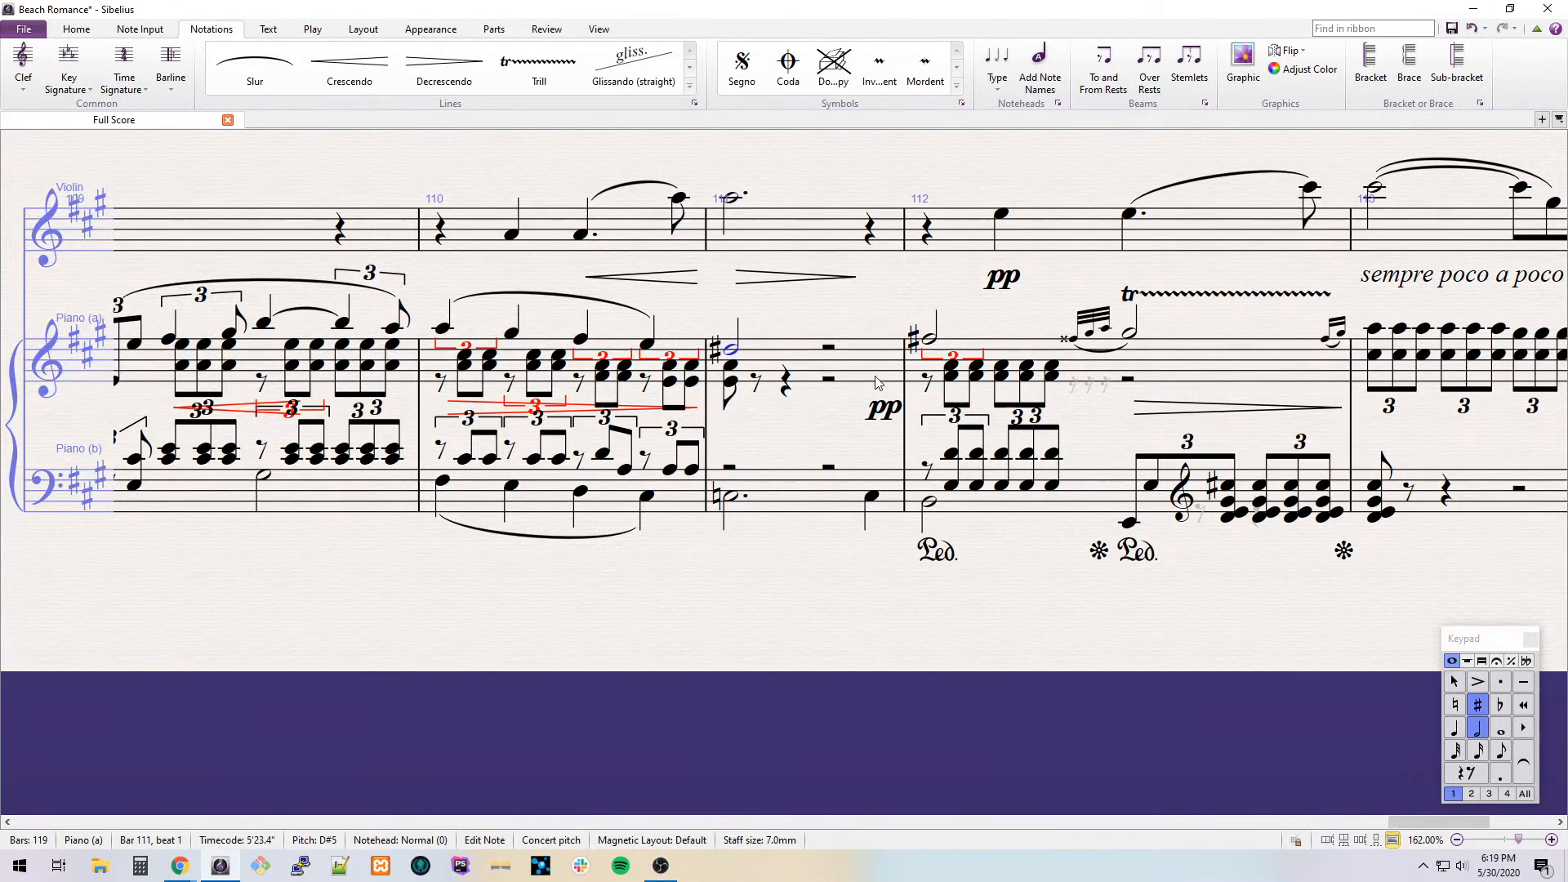
{"action": "key", "text": "4"}
{"action": "key", "text": "e"}
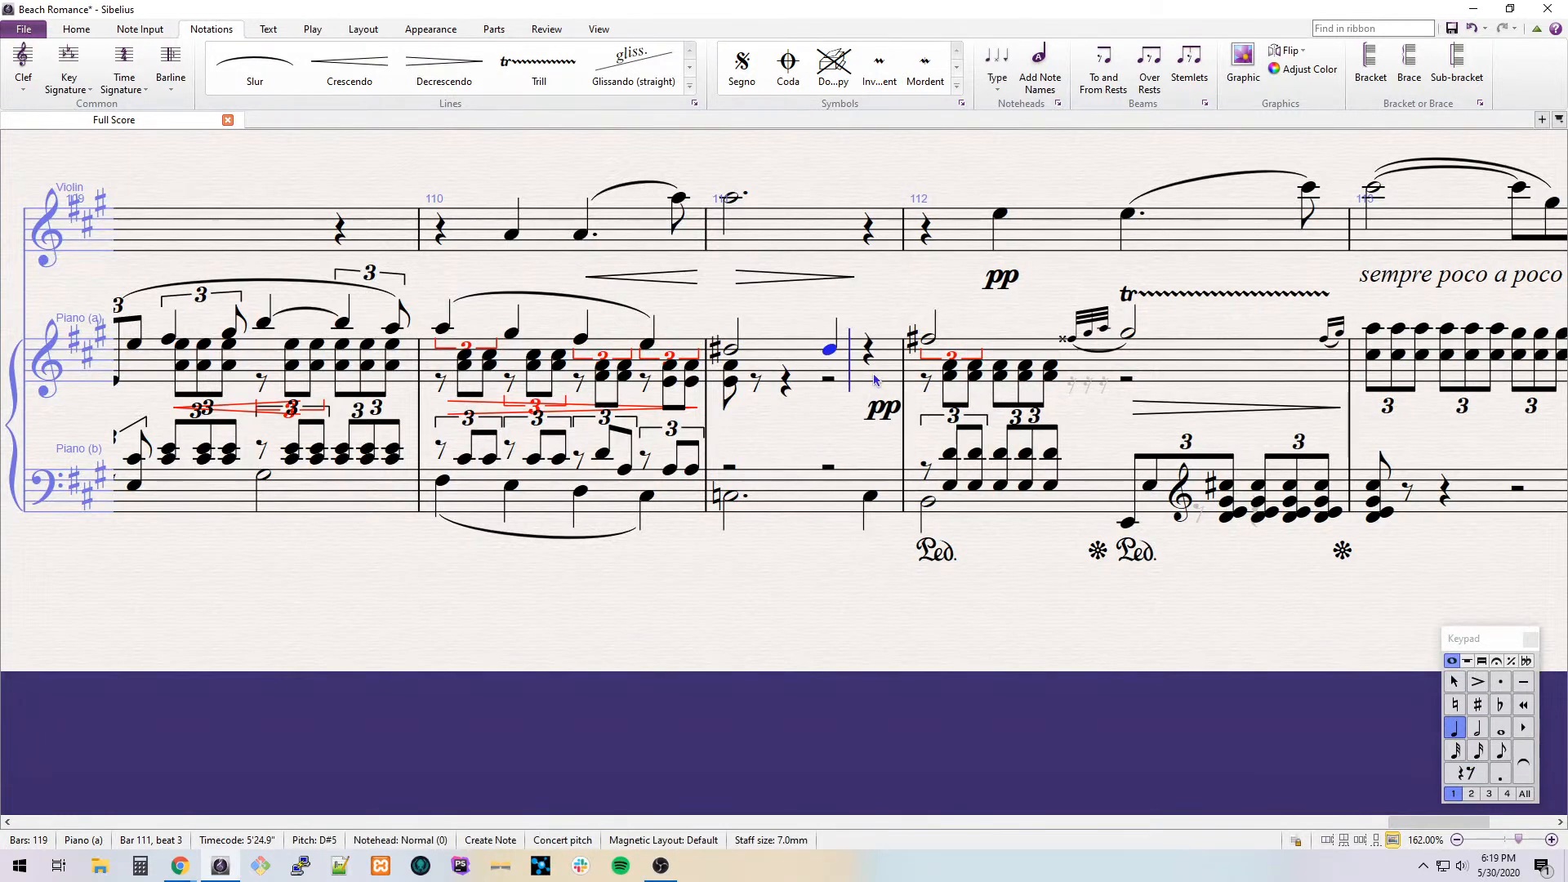
{"action": "key", "text": "f"}
Slur the D#5 to the E5 in bar 111 of the upper piano staff.
{"action": "key", "text": "Left"}
{"action": "key", "text": "Left"}
{"action": "key", "text": "s"}
{"action": "key", "text": "Right"}
{"action": "key", "text": "Right"}
{"action": "key", "text": "Right"}
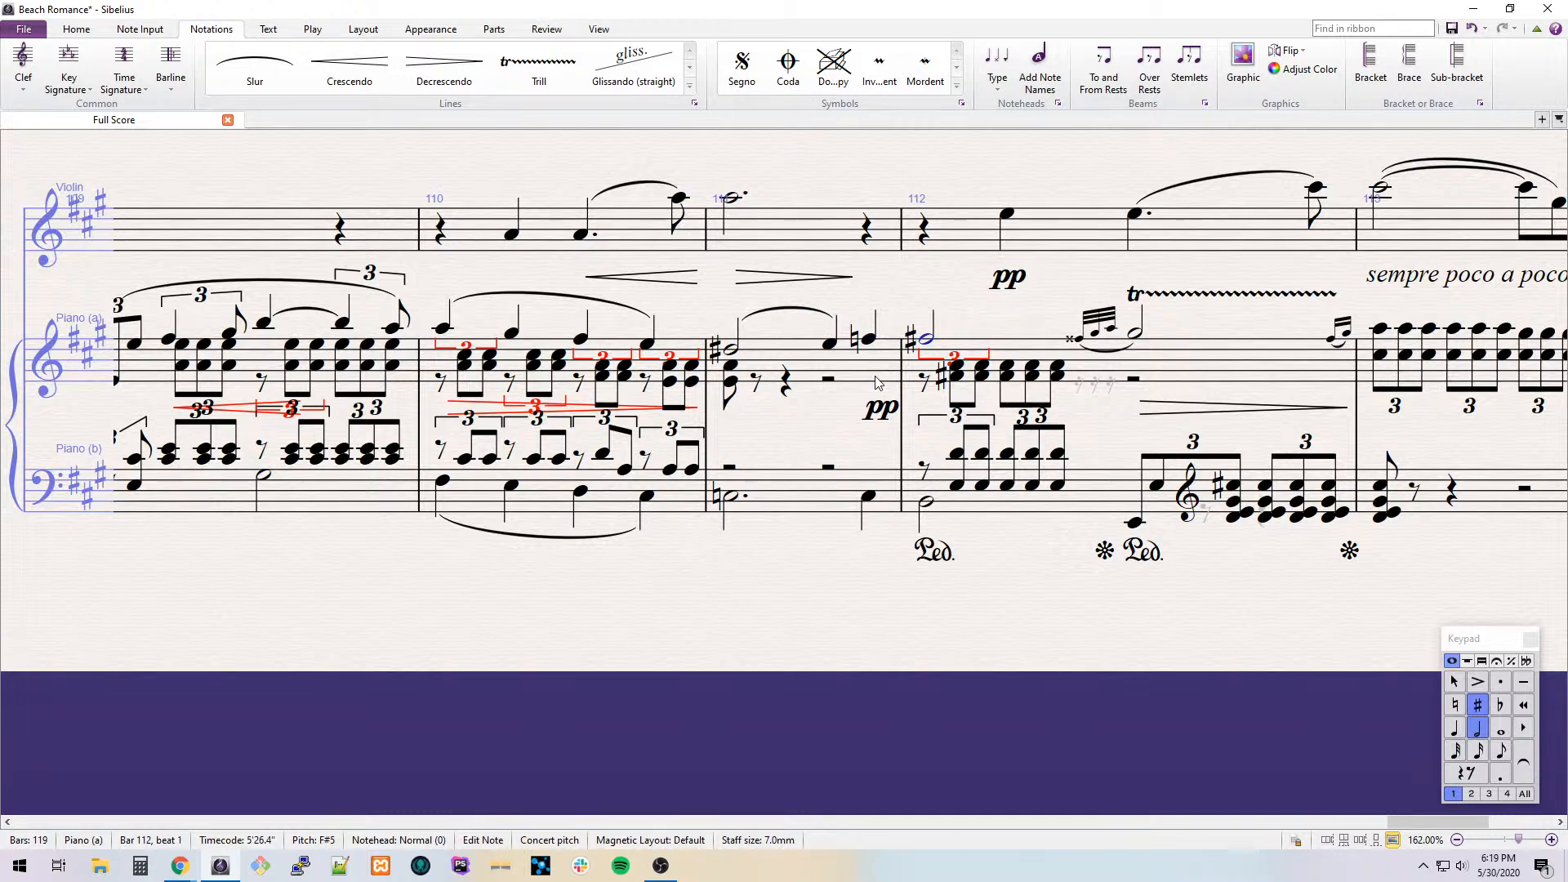
Fill beat 1 of bar 111 in voice 2 of the upper piano staff with a triplet of an eighth rest and two D#4–A4 chords.
{"action": "left_click", "coordinate": [734, 384]}
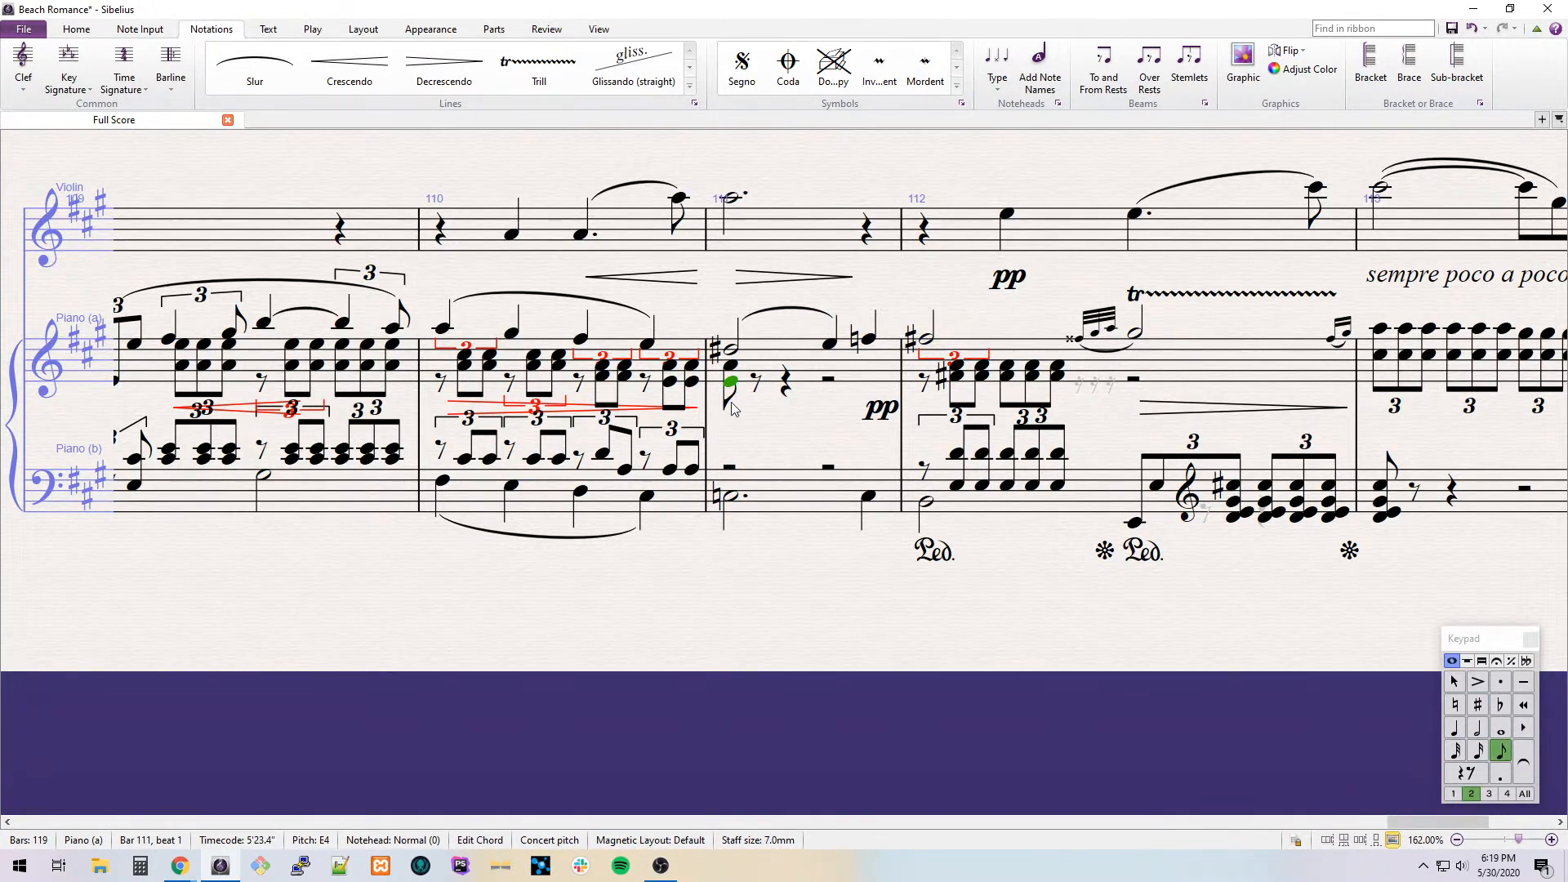
{"action": "key", "text": "Down"}
{"action": "key", "text": "ctrl+3"}
{"action": "key", "text": "r"}
{"action": "key", "text": "r"}
{"action": "key", "text": "Left"}
{"action": "key", "text": "Left"}
{"action": "key", "text": "Delete"}
{"action": "key", "text": "Right"}
{"action": "key", "text": "Right"}
{"action": "key", "text": "r"}
{"action": "key", "text": "r"}
{"action": "key", "text": "r"}
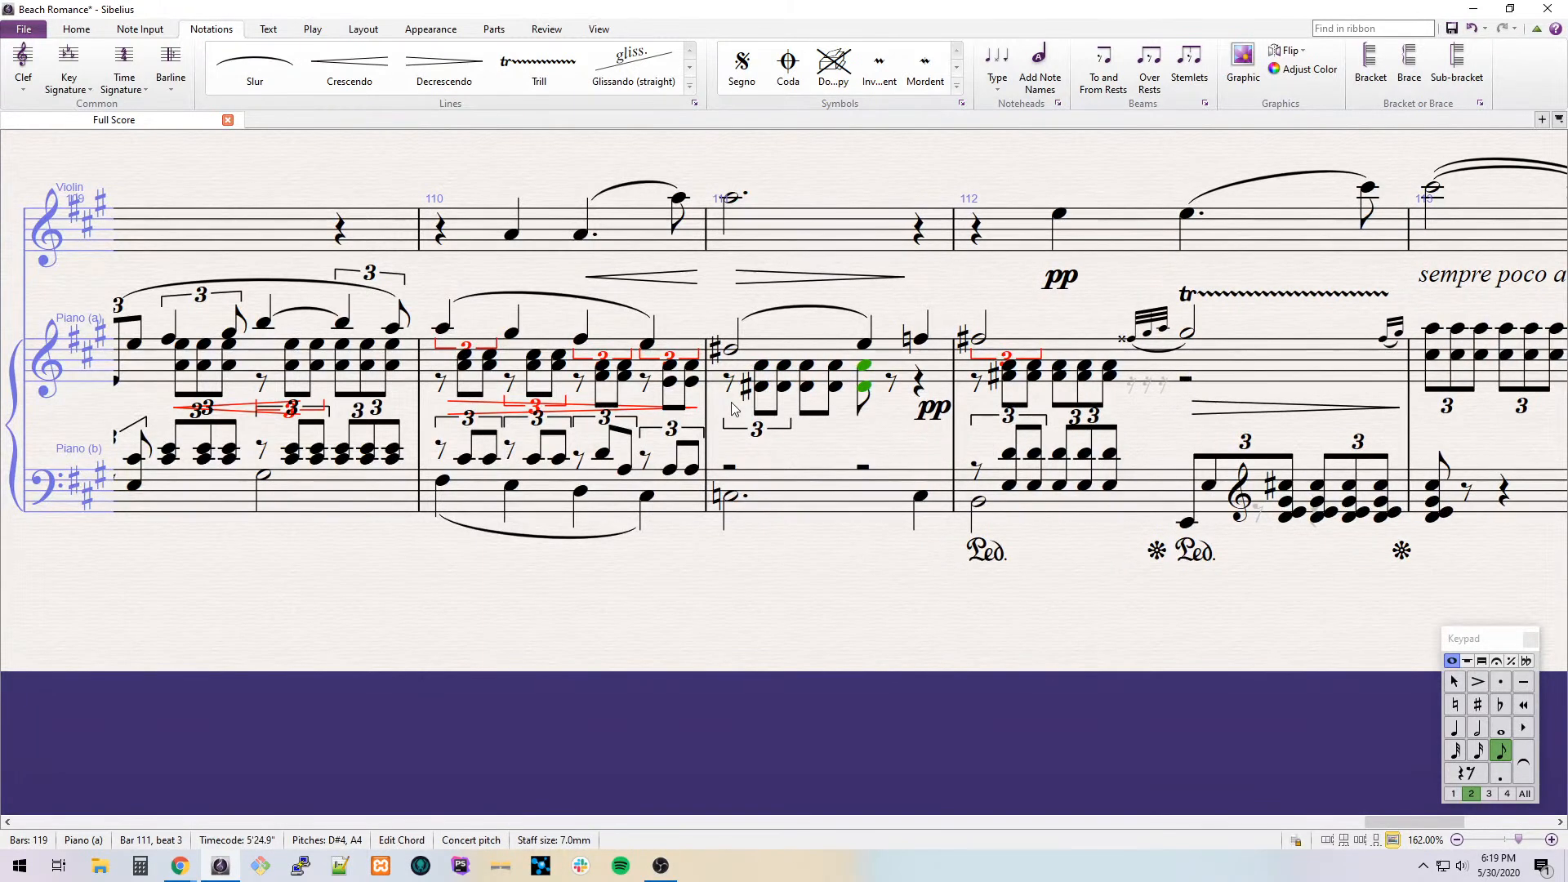
Continue the voice 2 eighth-note triplets in bar 111 with D#4–A4 chords on beat 2 and E4–A4 chords on beat 3.
{"action": "key", "text": "ctrl+z"}
{"action": "key", "text": "Left"}
{"action": "key", "text": "Left"}
{"action": "key", "text": "Right"}
{"action": "key", "text": "ctrl+3"}
{"action": "key", "text": "r"}
{"action": "key", "text": "r"}
{"action": "key", "text": "r"}
{"action": "key", "text": "alt+Down"}
{"action": "key", "text": "alt+Down"}
{"action": "key", "text": "Up"}
{"action": "key", "text": "ctrl+3"}
{"action": "key", "text": "r"}
{"action": "key", "text": "r"}
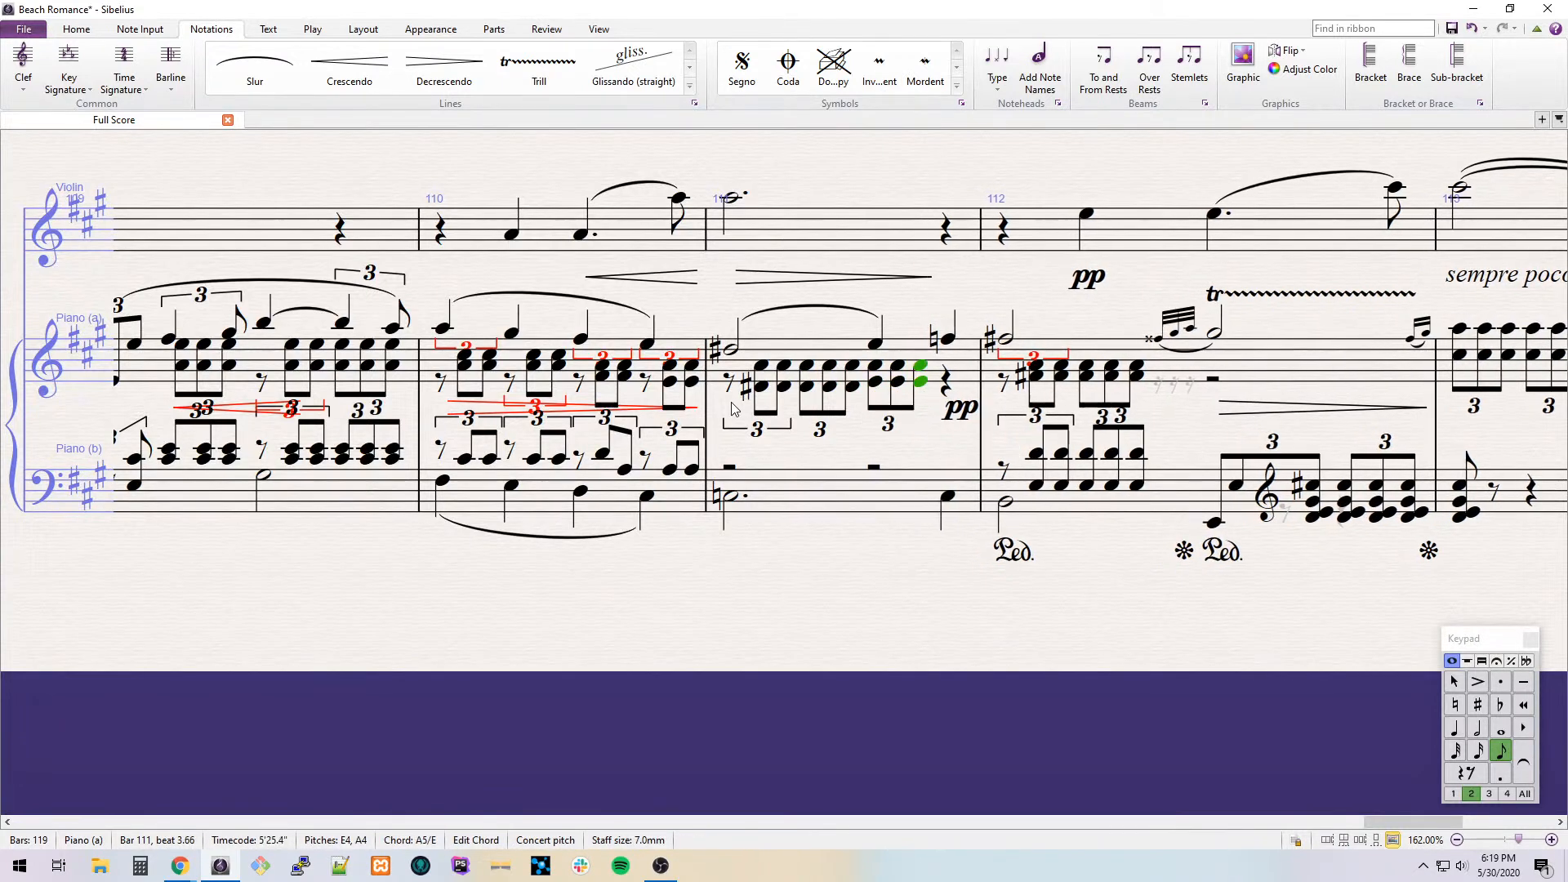
Add a voice 2 triplet of F-natural 4–A4 chords on beat 4 of bar 111, and put eighth rests at the start of beats 3 and 4.
{"action": "key", "text": "r"}
{"action": "key", "text": "alt+space"}
{"action": "key", "text": "Escape"}
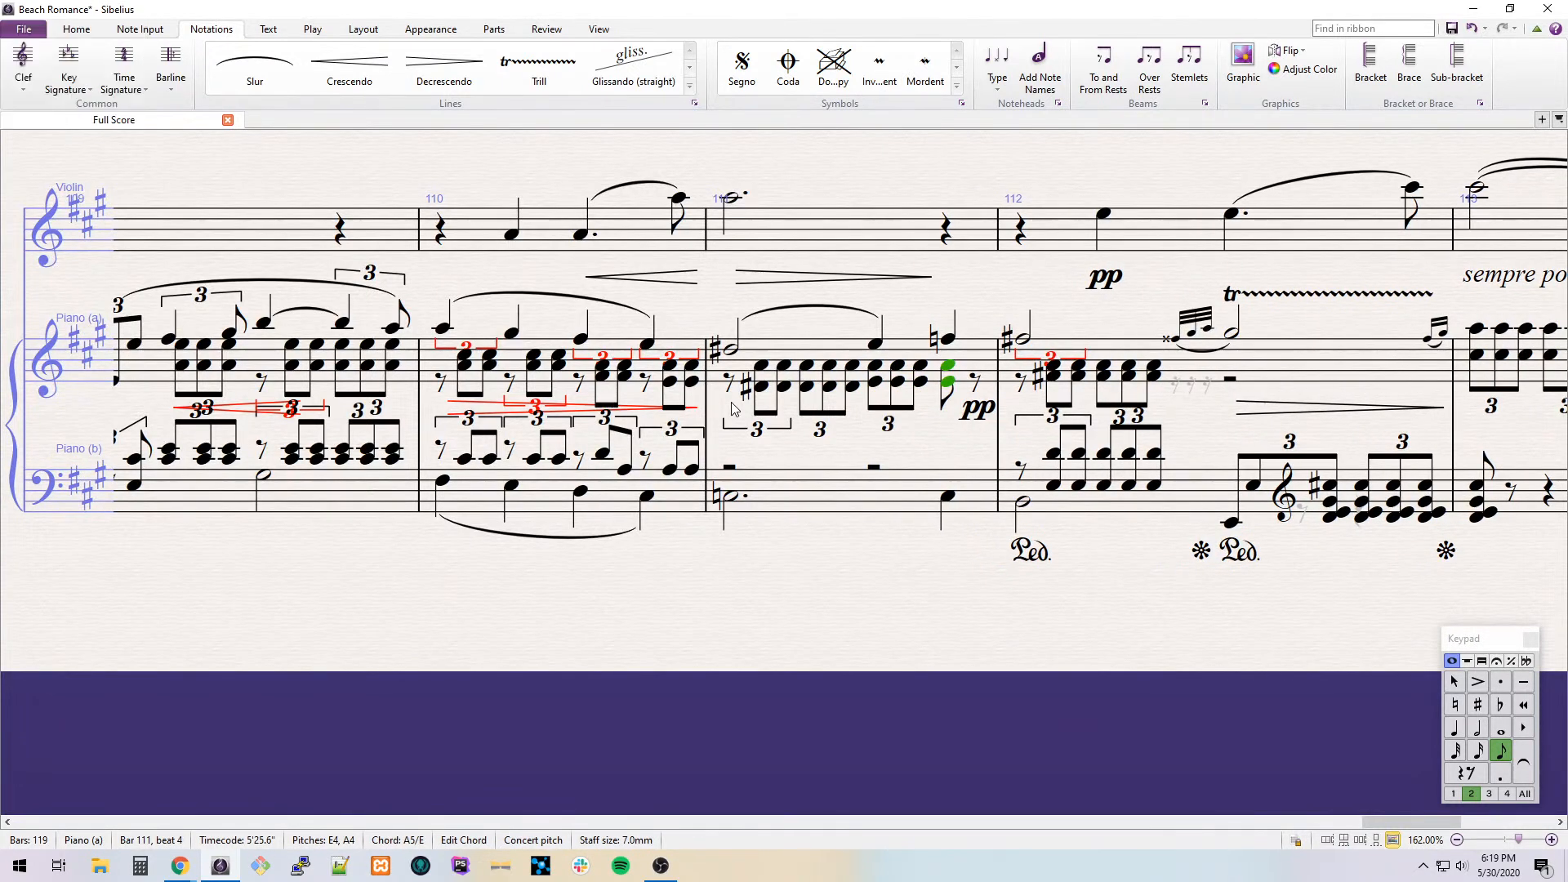
{"action": "key", "text": "alt+Down"}
{"action": "key", "text": "Escape"}
{"action": "key", "text": "ctrl+z"}
{"action": "key", "text": "ctrl+z"}
{"action": "key", "text": "ctrl+z"}
{"action": "key", "text": "ctrl+z"}
{"action": "key", "text": "ctrl+z"}
{"action": "key", "text": "ctrl+z"}
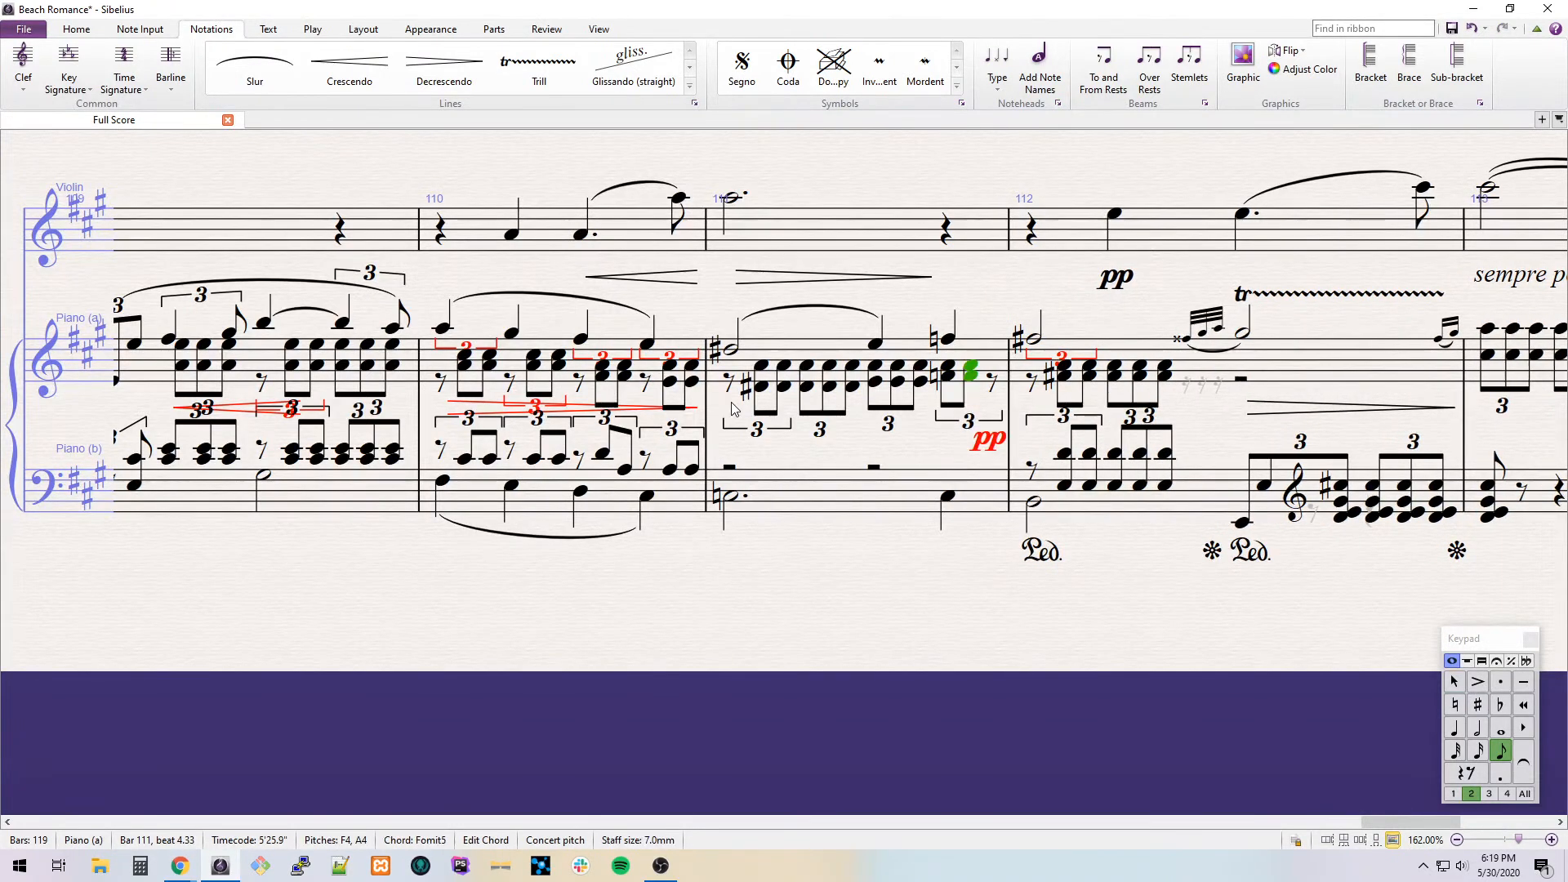
{"action": "key", "text": "ctrl+z"}
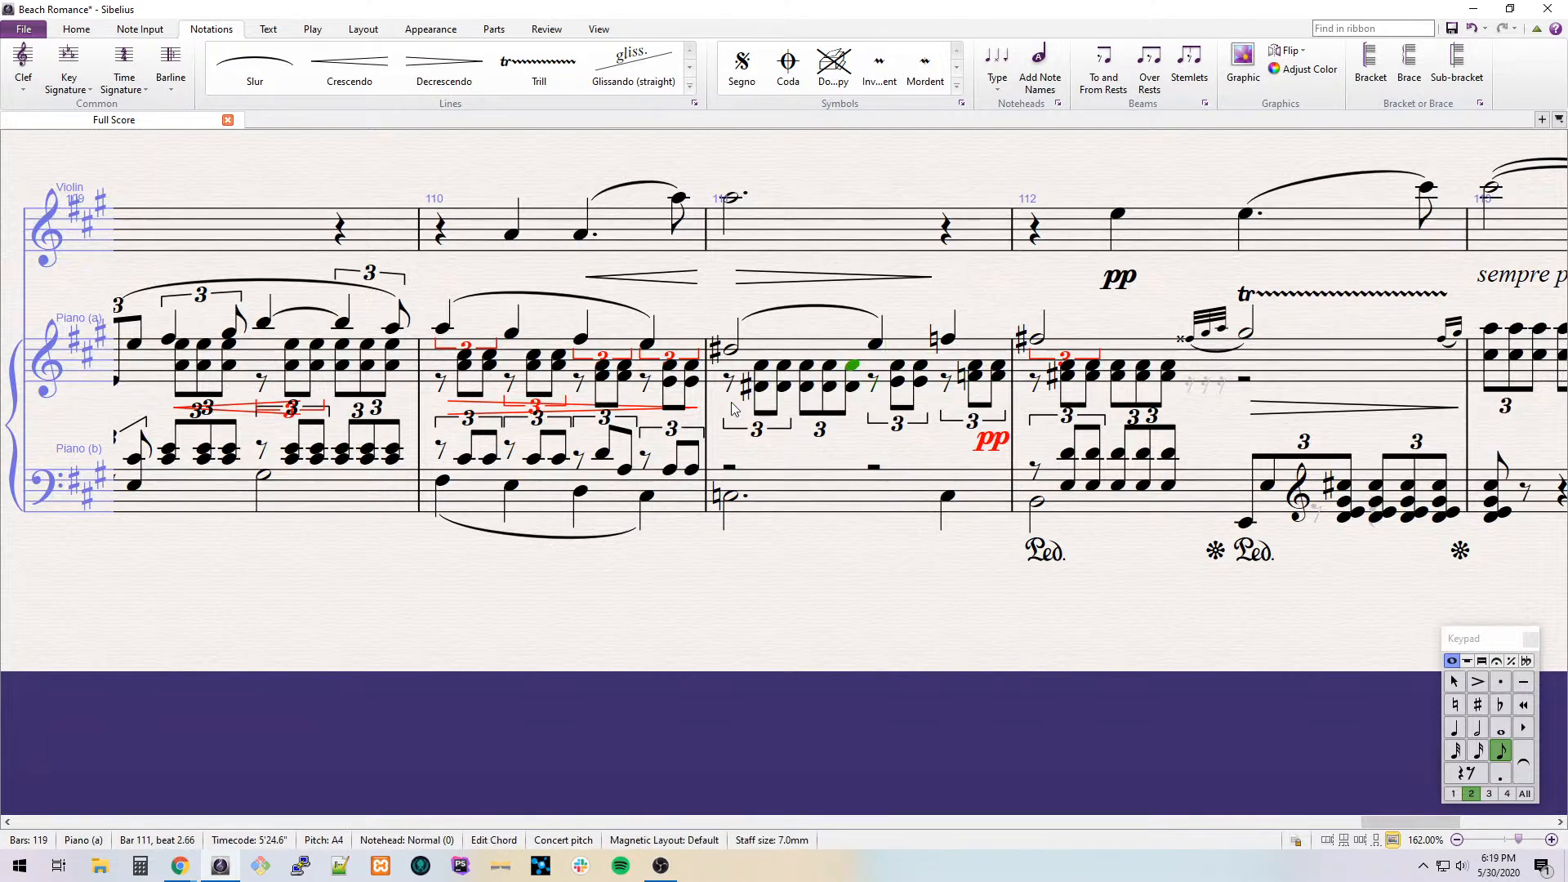
Enter voice 1 eighth-note triplets of A3 in bar 111 of the lower piano staff, starting with an eighth rest.
{"action": "left_click", "coordinate": [727, 469]}
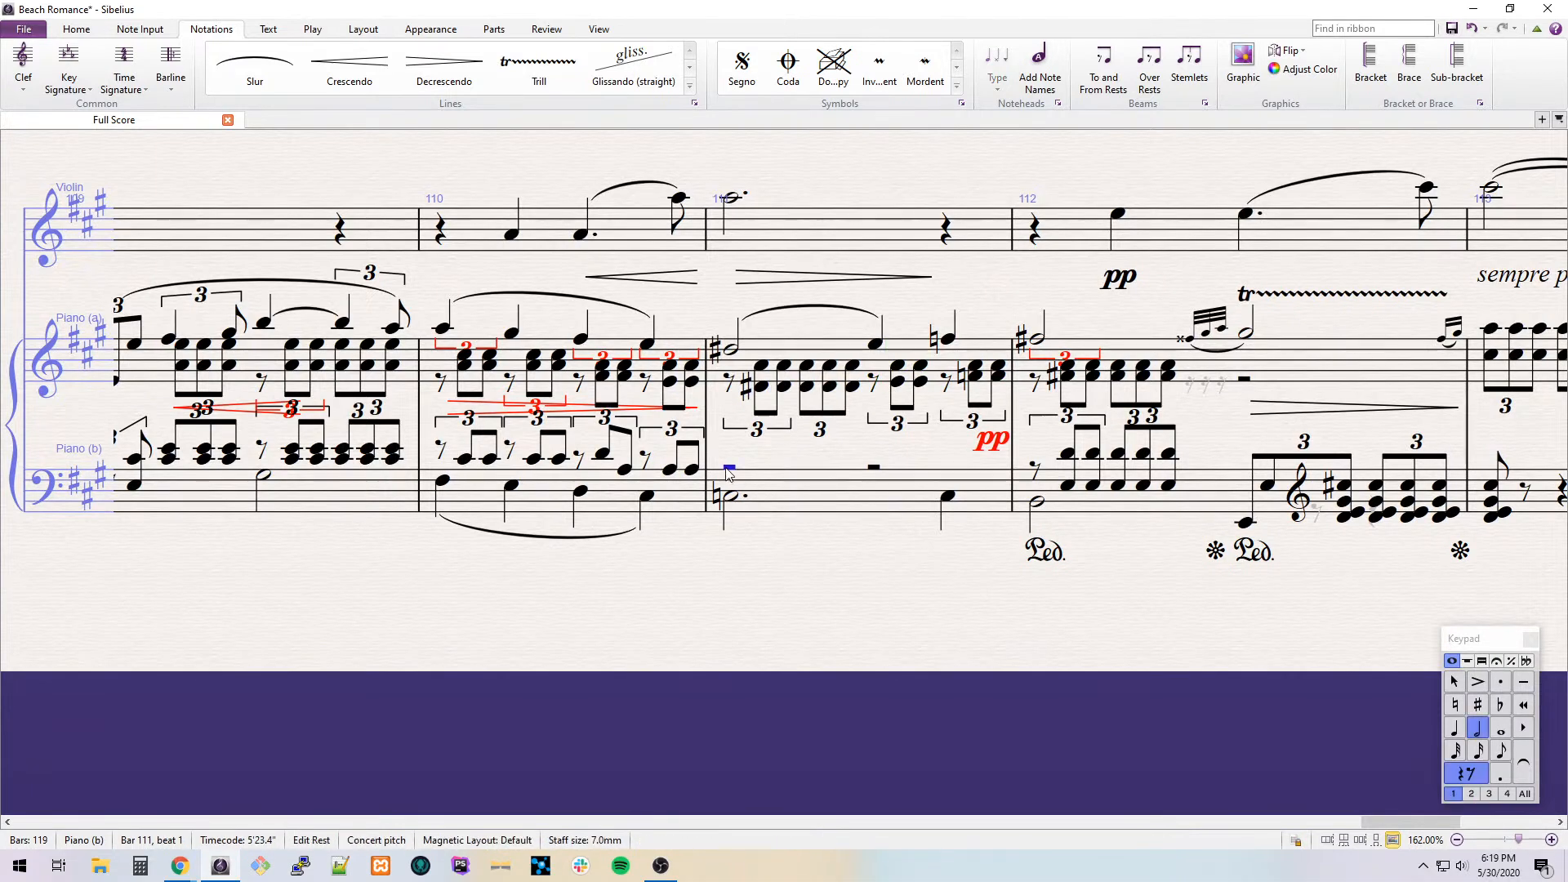
{"action": "key", "text": "ctrl+3"}
{"action": "key", "text": "a"}
{"action": "key", "text": "a"}
{"action": "key", "text": "a"}
{"action": "key", "text": "ctrl+3"}
{"action": "key", "text": "a"}
{"action": "key", "text": "a"}
{"action": "key", "text": "a"}
{"action": "key", "text": "a"}
{"action": "key", "text": "a"}
{"action": "key", "text": "a"}
{"action": "key", "text": "a"}
{"action": "key", "text": "a"}
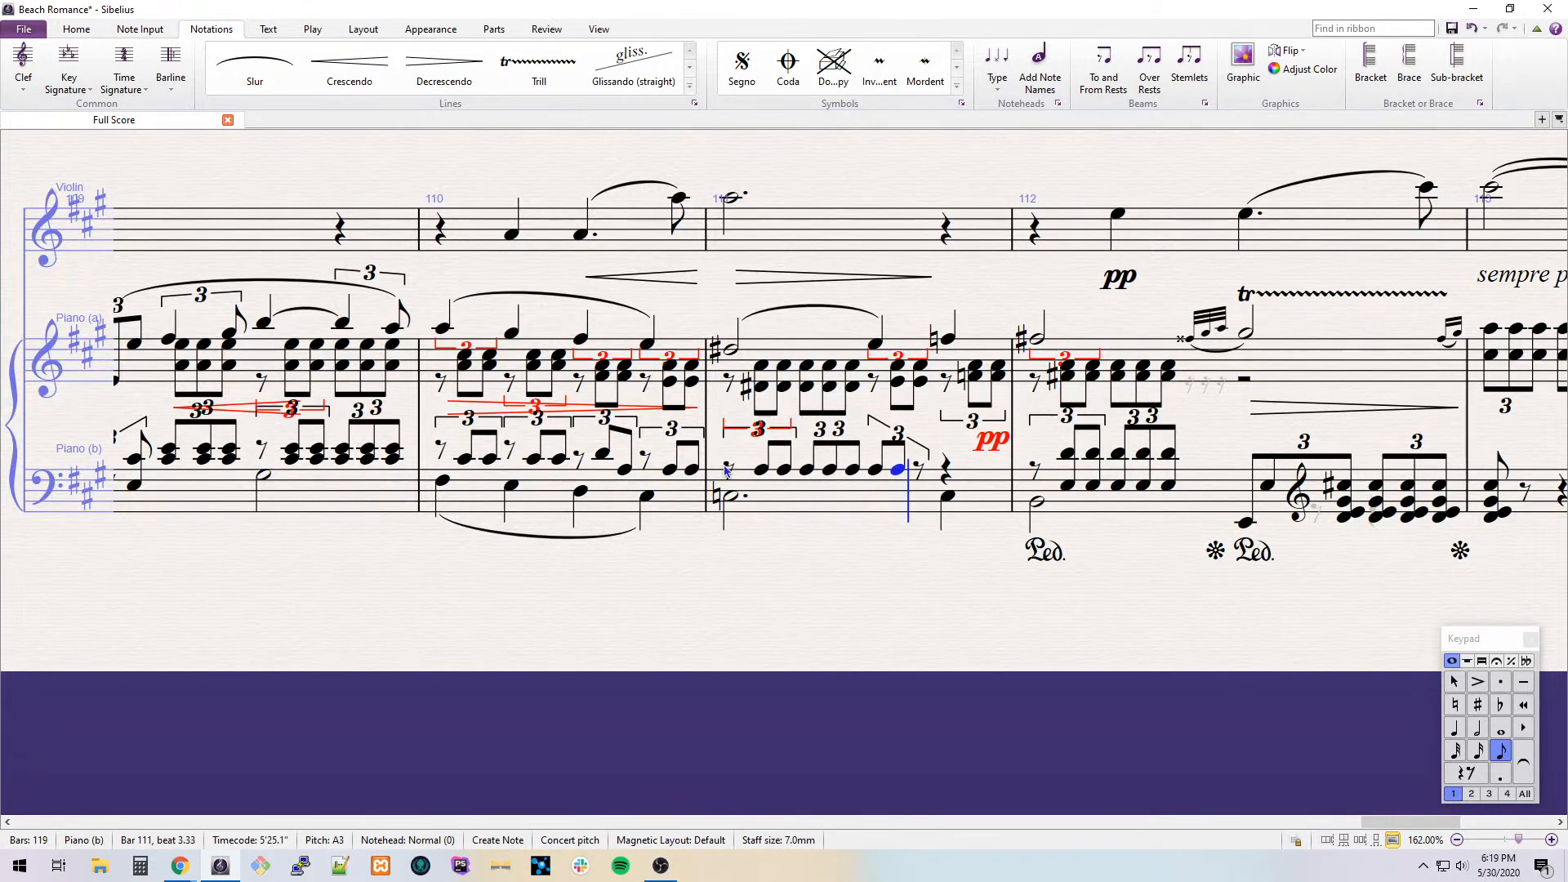
Replace the first A3 of beats 3 and 4 in bar 111 of the lower piano staff with eighth rests.
{"action": "key", "text": "Left"}
{"action": "key", "text": "Left"}
{"action": "key", "text": "KP_0"}
{"action": "key", "text": "Left"}
{"action": "key", "text": "Left"}
{"action": "key", "text": "Left"}
{"action": "key", "text": "KP_0"}
{"action": "key", "text": "Left"}
{"action": "key", "text": "Down"}
{"action": "key", "text": "Up"}
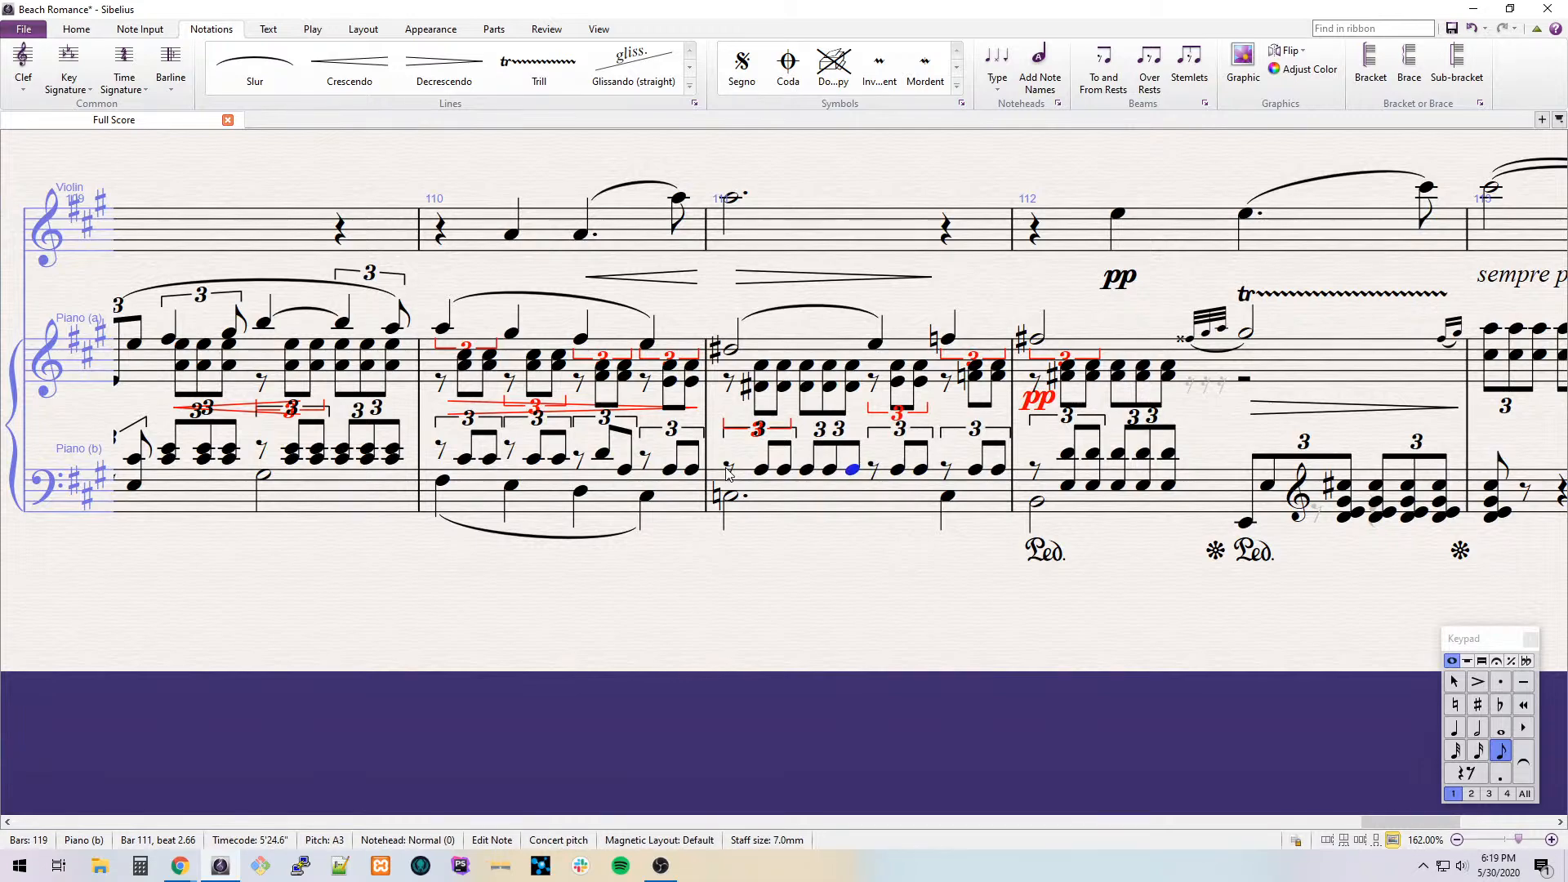
Add a decrescendo below the upper piano staff from the E5 on beat 3 to the end of bar 111.
{"action": "left_click", "coordinate": [878, 345]}
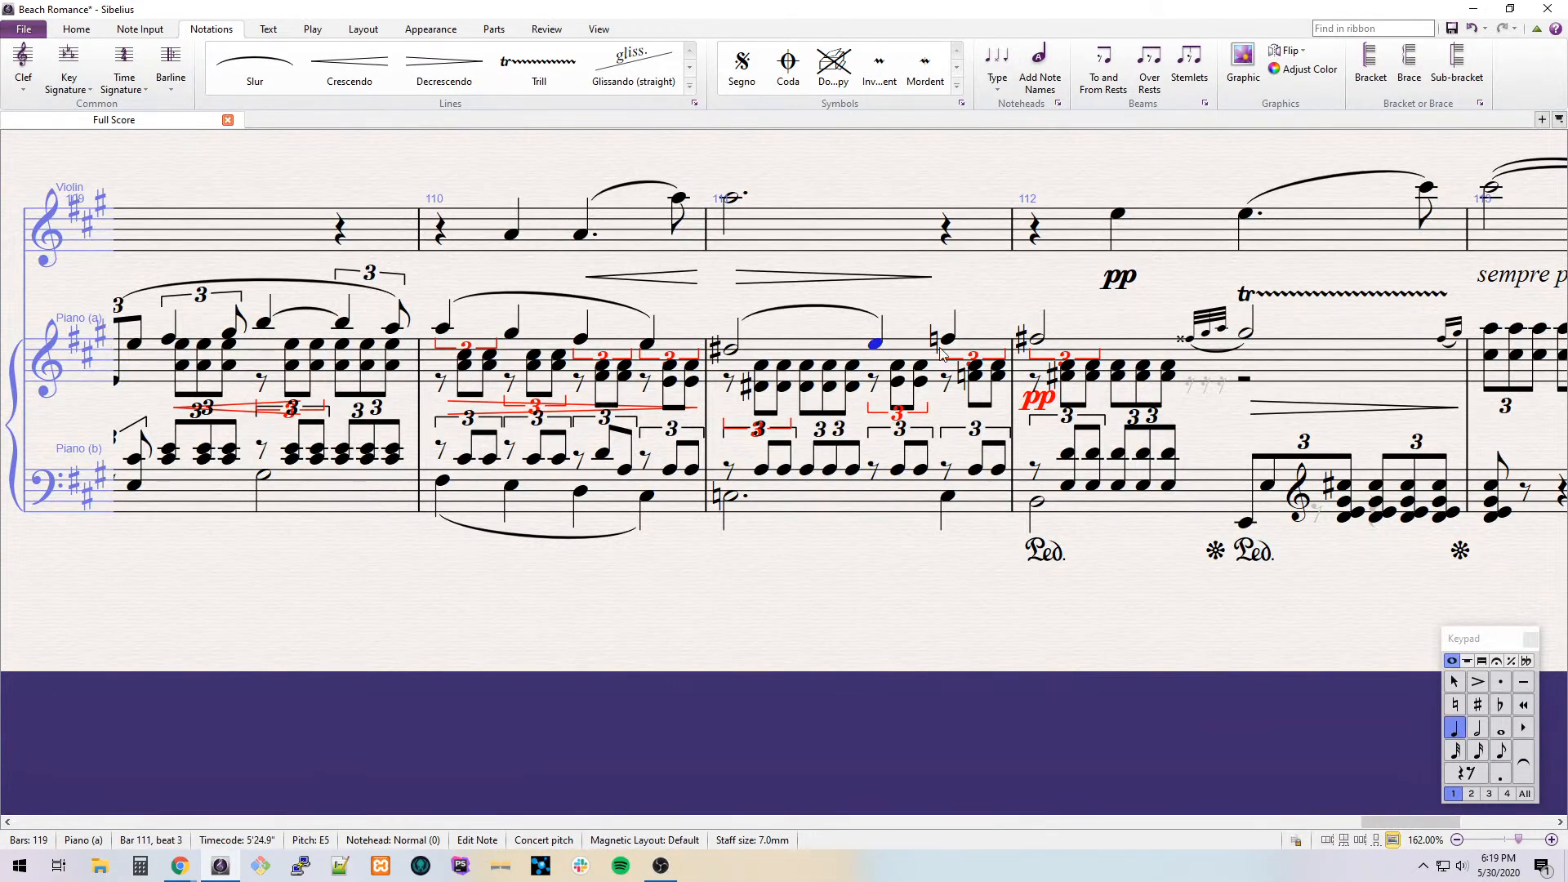
{"action": "left_click", "coordinate": [996, 378], "text": "shift"}
{"action": "key", "text": "shift+h"}
Play back the score from the start of bar 109 into bar 113.
{"action": "left_click_drag", "start_coordinate": [486, 282], "coordinate": [845, 310]}
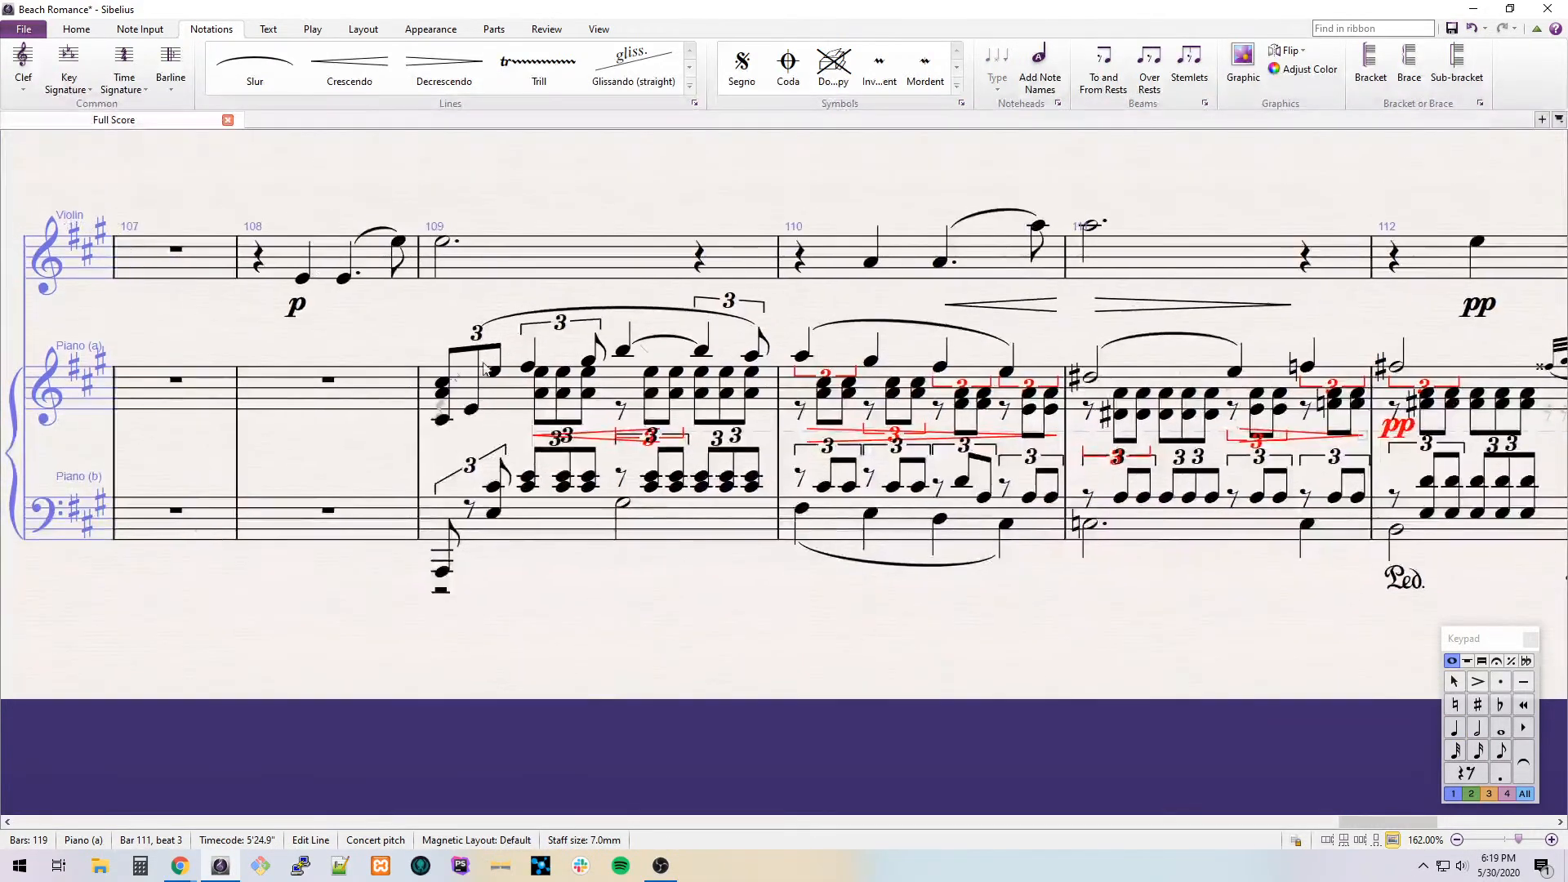
{"action": "left_click", "coordinate": [445, 385]}
{"action": "scroll", "coordinate": [461, 392], "scroll_direction": "down", "scroll_amount": 3}
{"action": "key", "text": "p"}
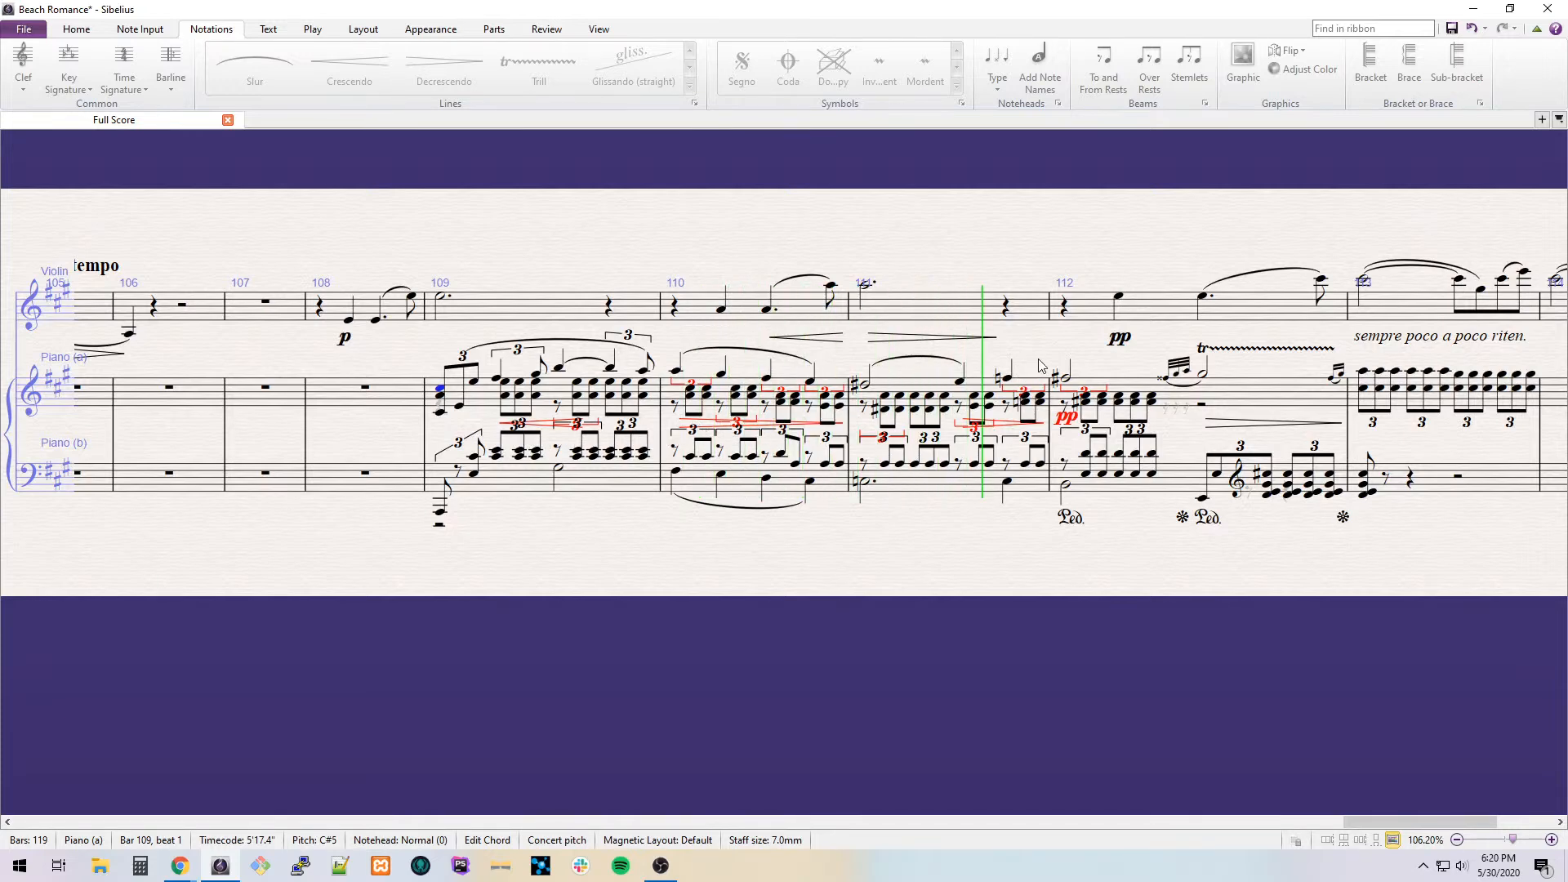
{"action": "left_click_drag", "start_coordinate": [1046, 356], "coordinate": [772, 320]}
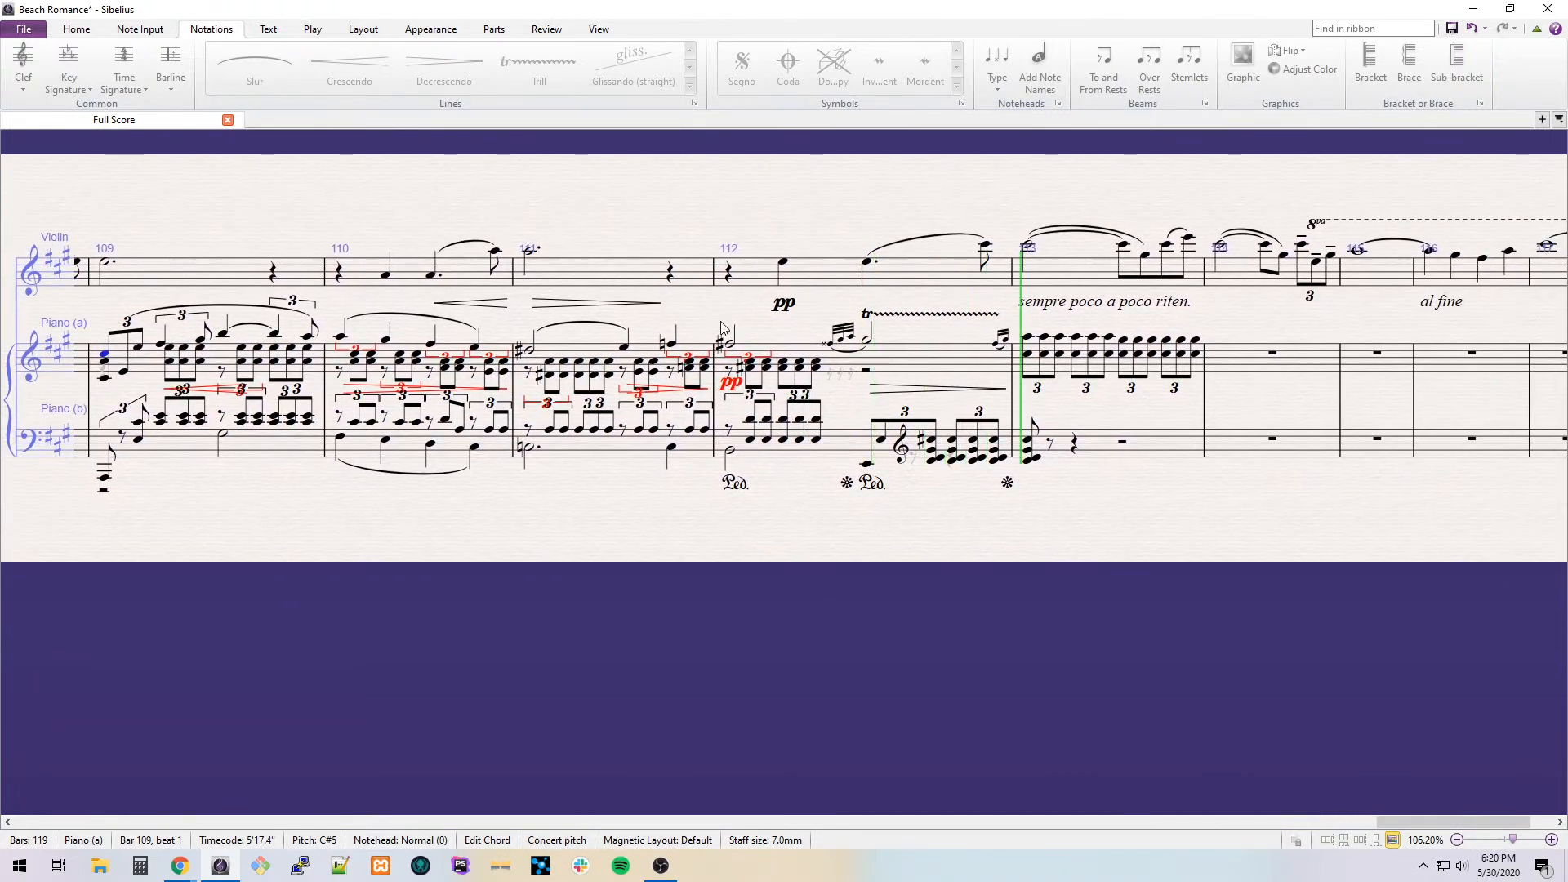
{"action": "left_click_drag", "start_coordinate": [1092, 395], "coordinate": [966, 384]}
{"action": "key", "text": "space"}
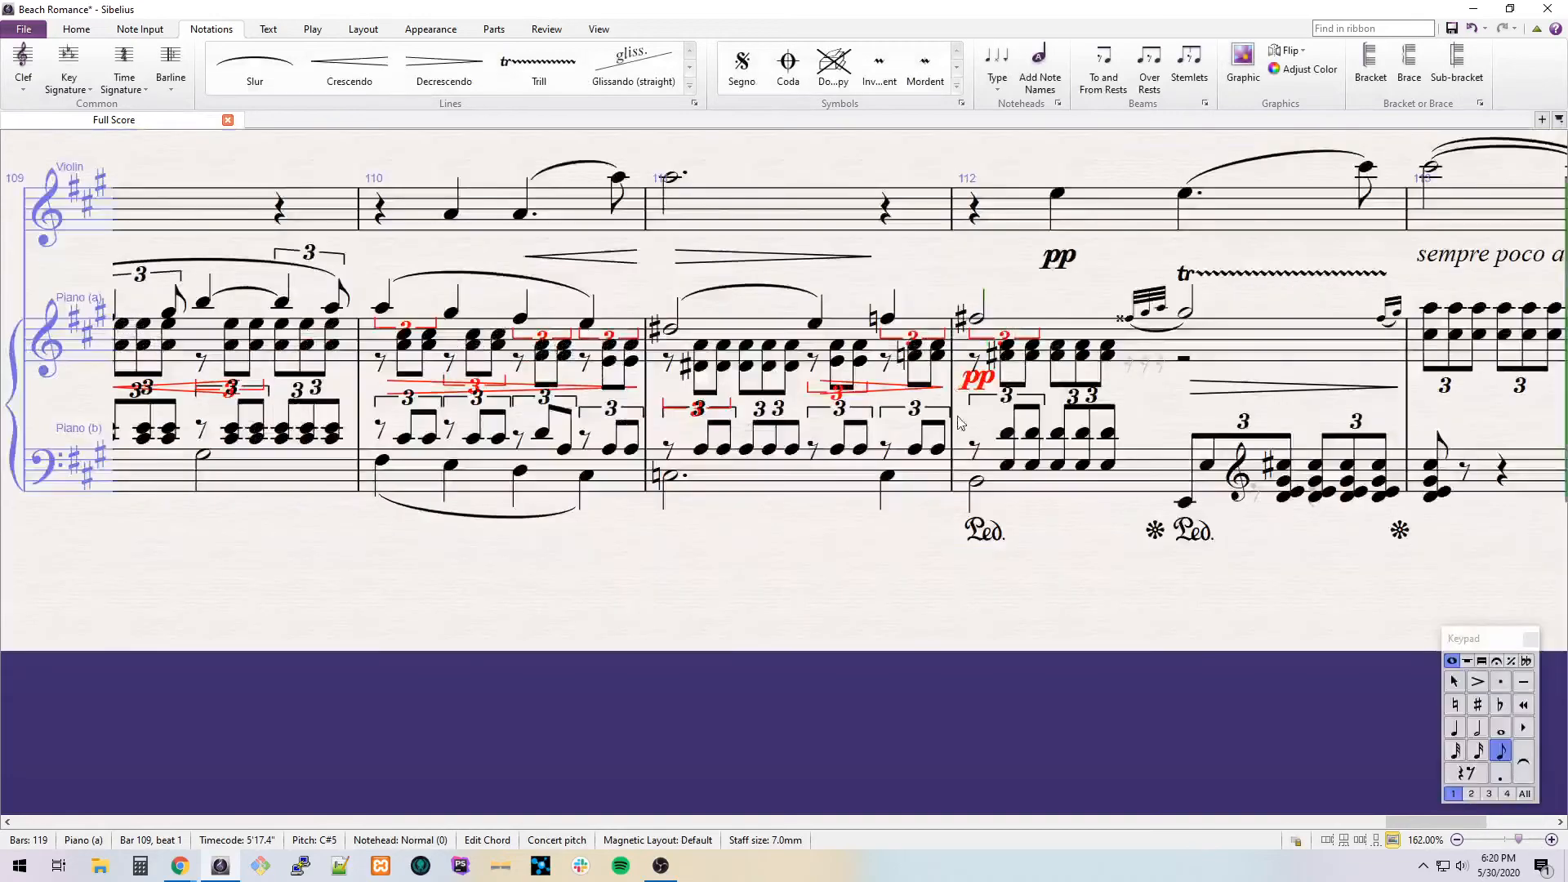
Enter an eighth-note A2–E3 chord on beat 1 of bar 113 in the lower piano staff, with a bass clef before it.
{"action": "left_click_drag", "start_coordinate": [958, 592], "coordinate": [220, 587]}
{"action": "left_click", "coordinate": [878, 482]}
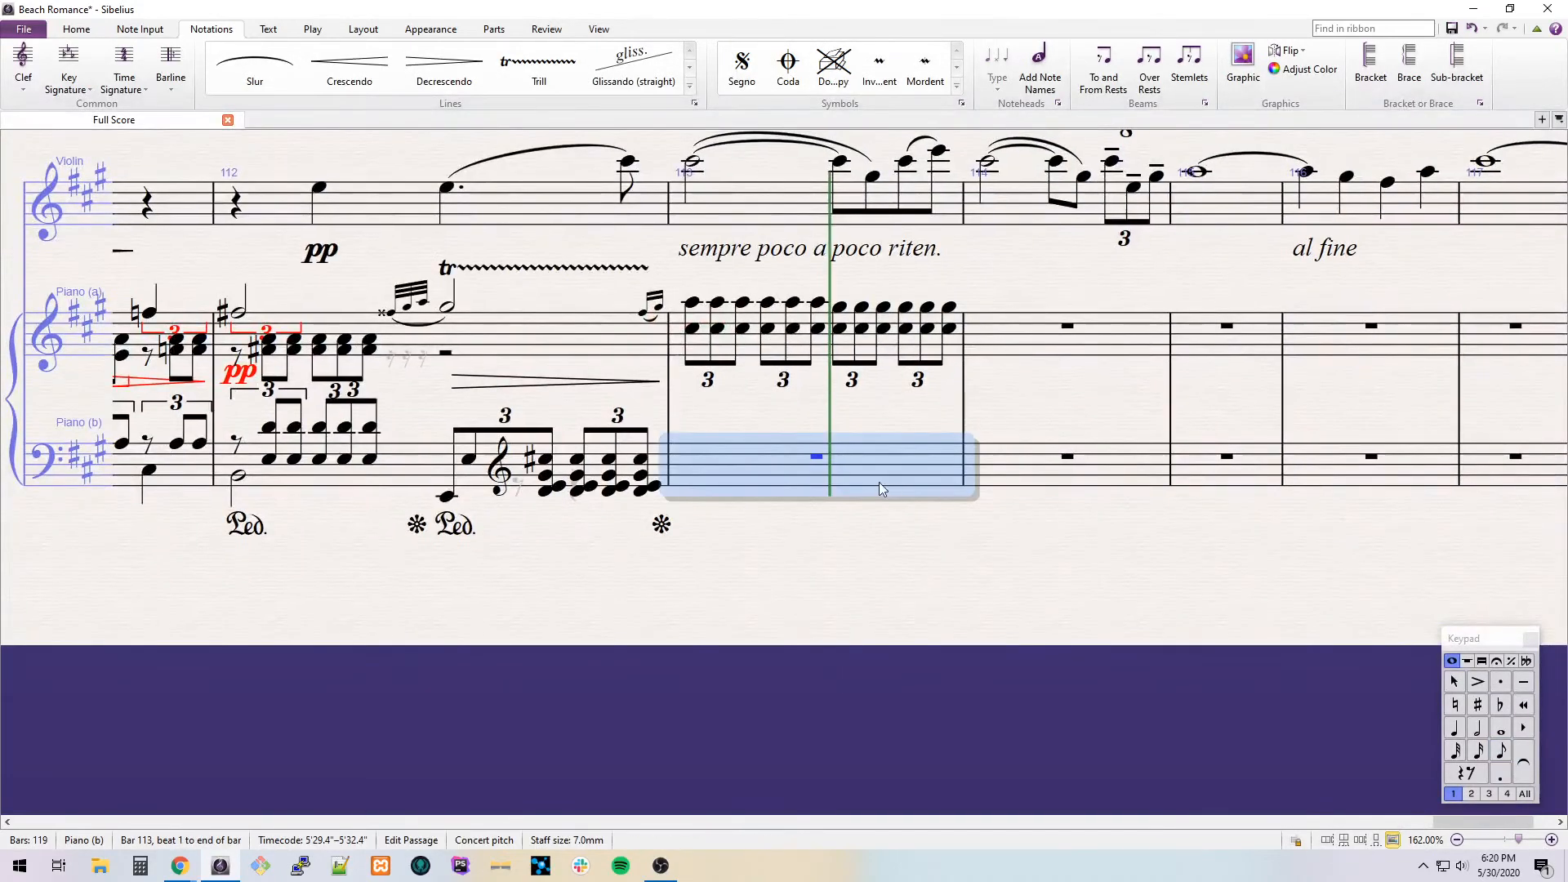
{"action": "key", "text": "3"}
{"action": "key", "text": "a"}
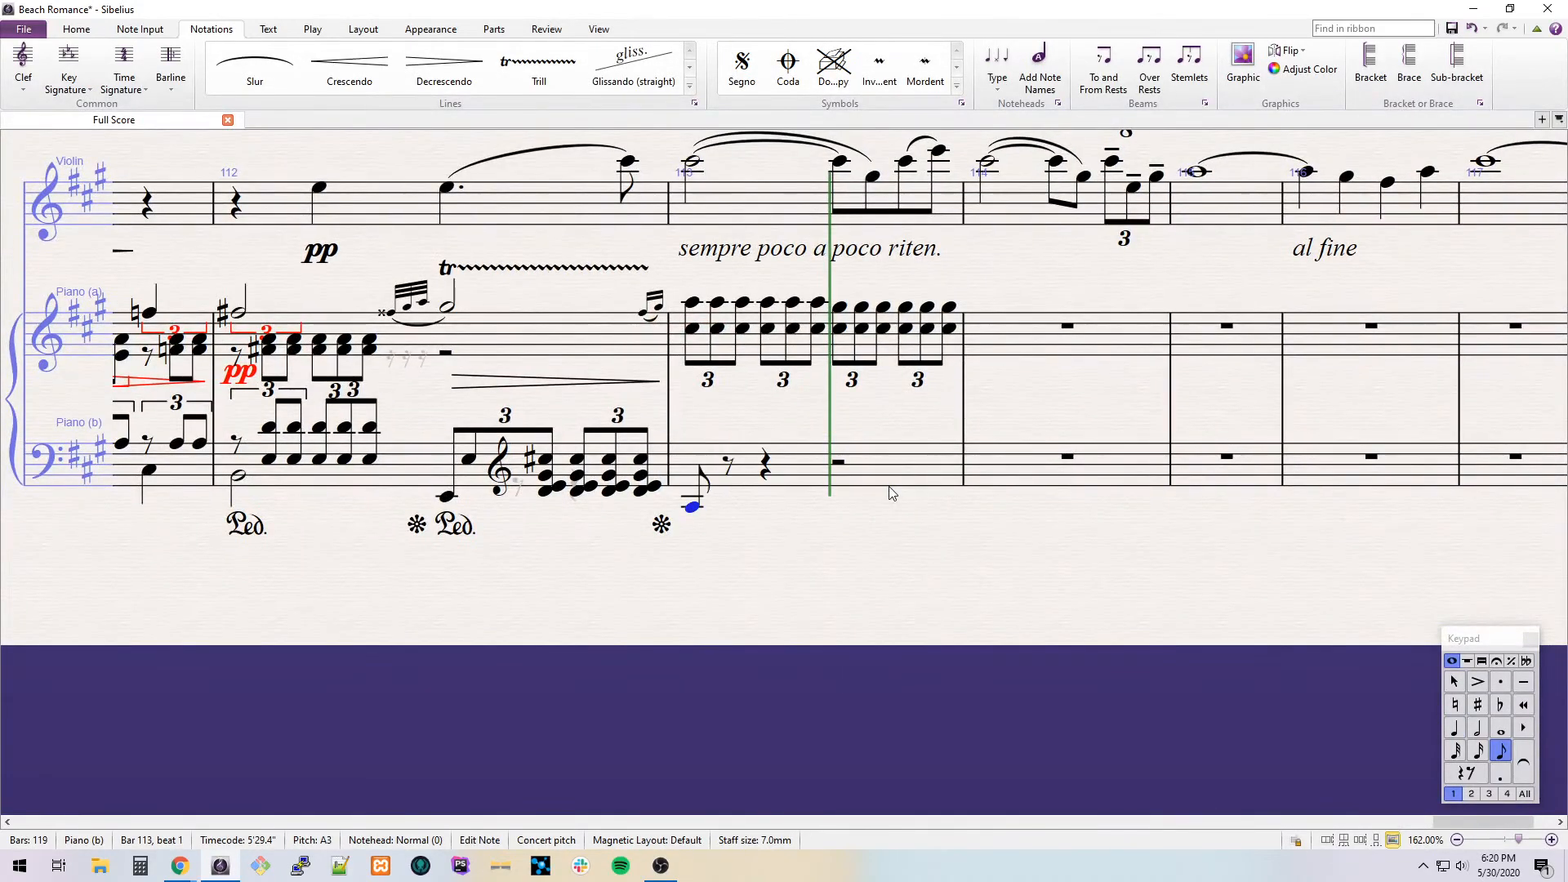
{"action": "key", "text": "Escape"}
{"action": "key", "text": "q"}
{"action": "key", "text": "Escape"}
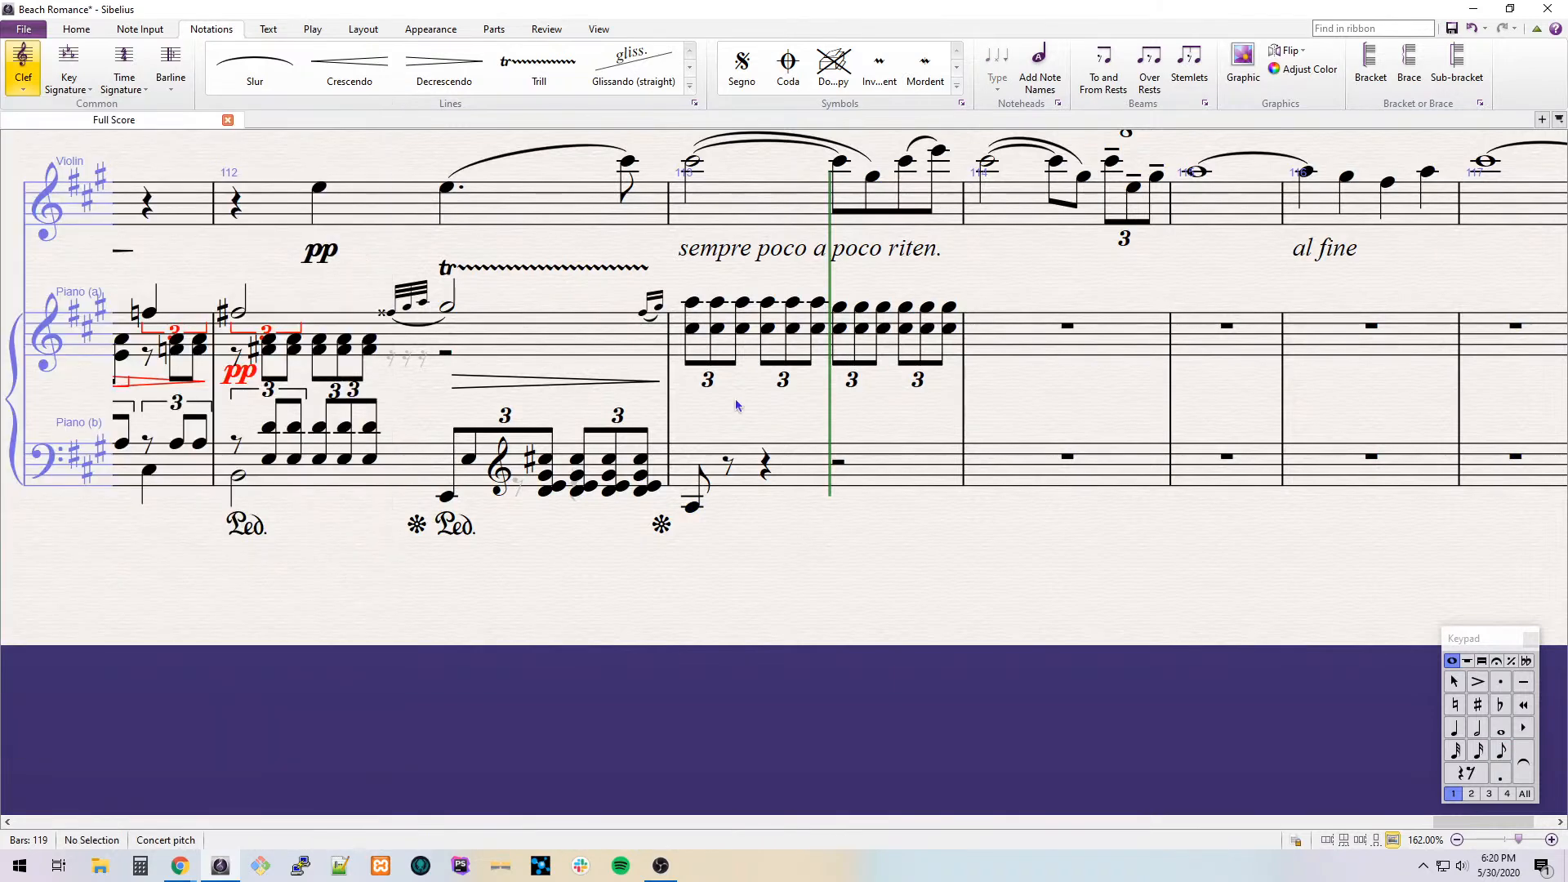
{"action": "left_click", "coordinate": [675, 476]}
{"action": "left_click", "coordinate": [725, 447]}
{"action": "key", "text": "ctrl+Down"}
{"action": "key", "text": "5"}
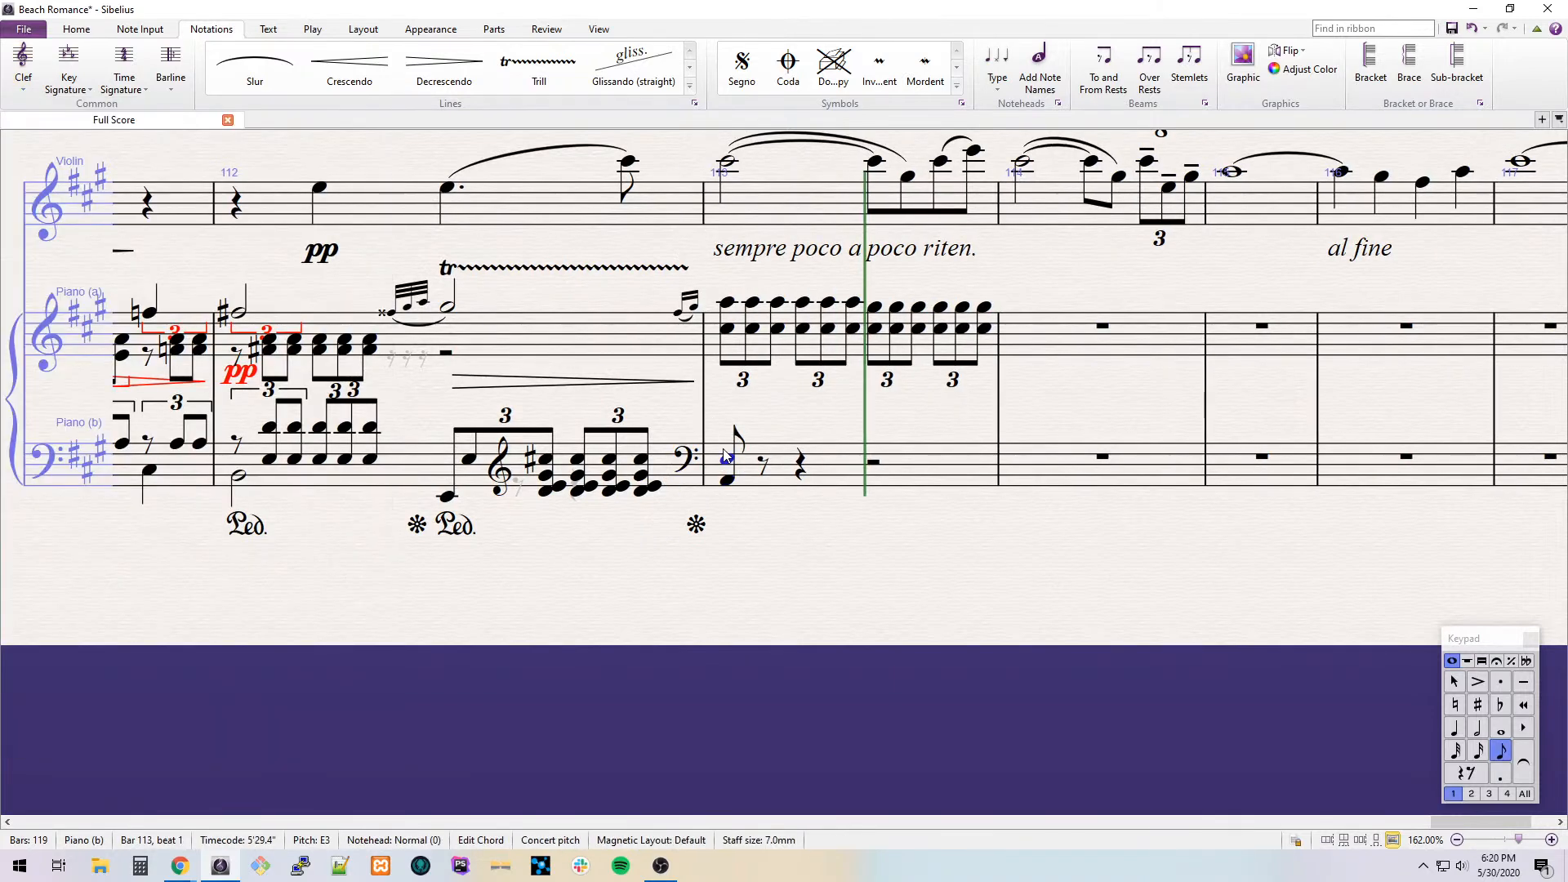
Complete the beat 1 triplet of bar 113 in the lower piano staff and fill beat 2 with an eighth-note triplet of A3–E4 chords.
{"action": "key", "text": "ctrl+3"}
{"action": "key", "text": "a"}
{"action": "key", "text": "5"}
{"action": "key", "text": "r"}
{"action": "key", "text": "r"}
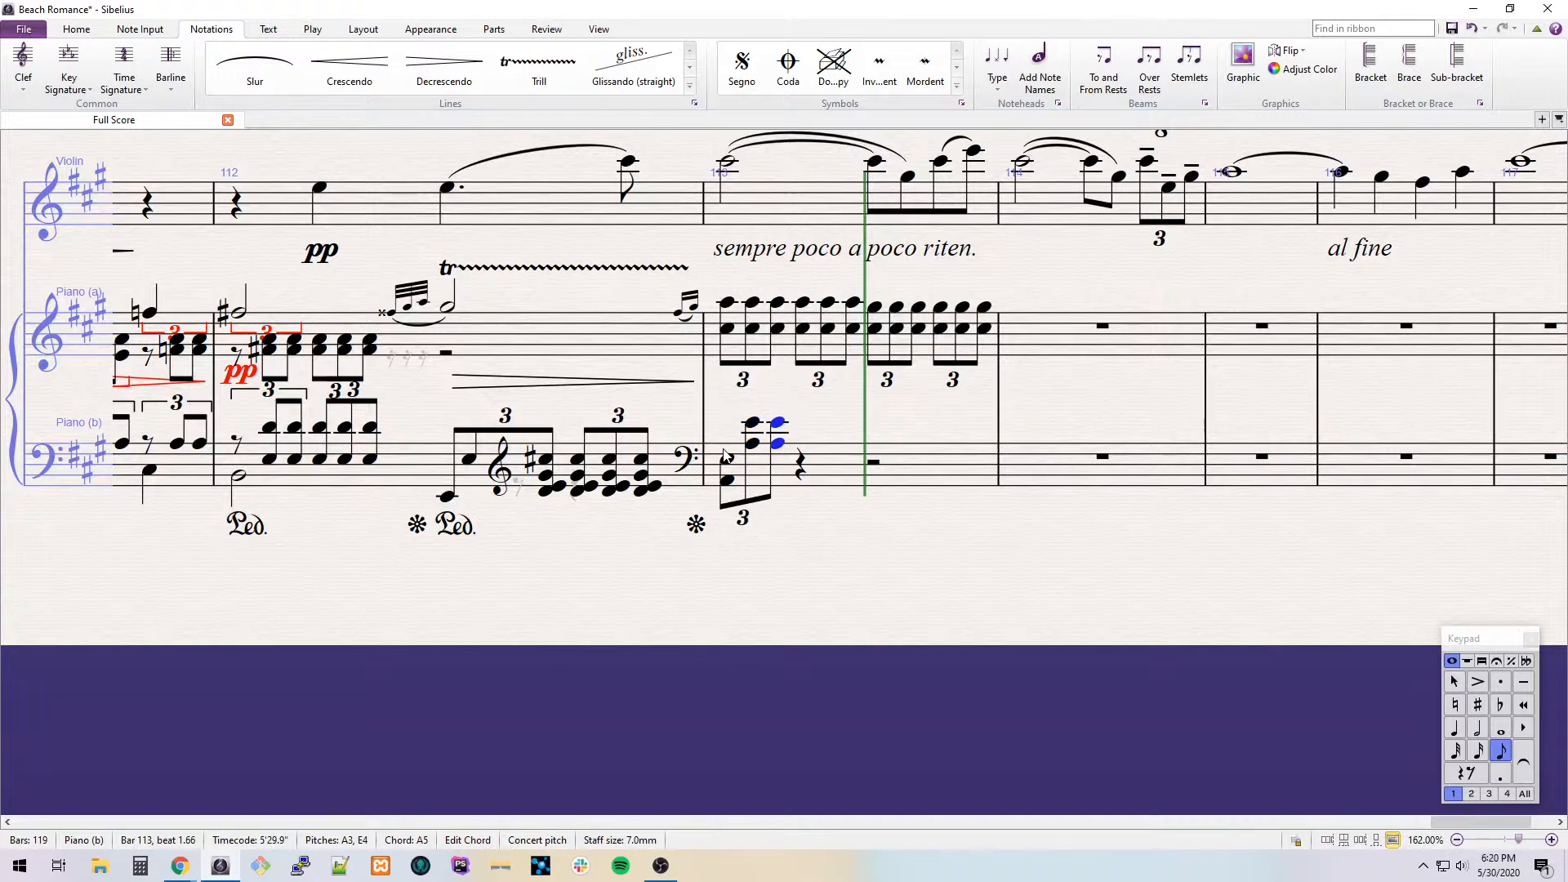
{"action": "key", "text": "ctrl+3"}
{"action": "key", "text": "r"}
{"action": "key", "text": "r"}
{"action": "key", "text": "r"}
Fill beats 3 and 4 of bar 113 in the lower piano staff with eighth-note triplets of C#4–E4 chords.
{"action": "key", "text": "alt+Down"}
{"action": "key", "text": "c"}
{"action": "key", "text": "ctrl+3"}
{"action": "key", "text": "r"}
{"action": "key", "text": "r"}
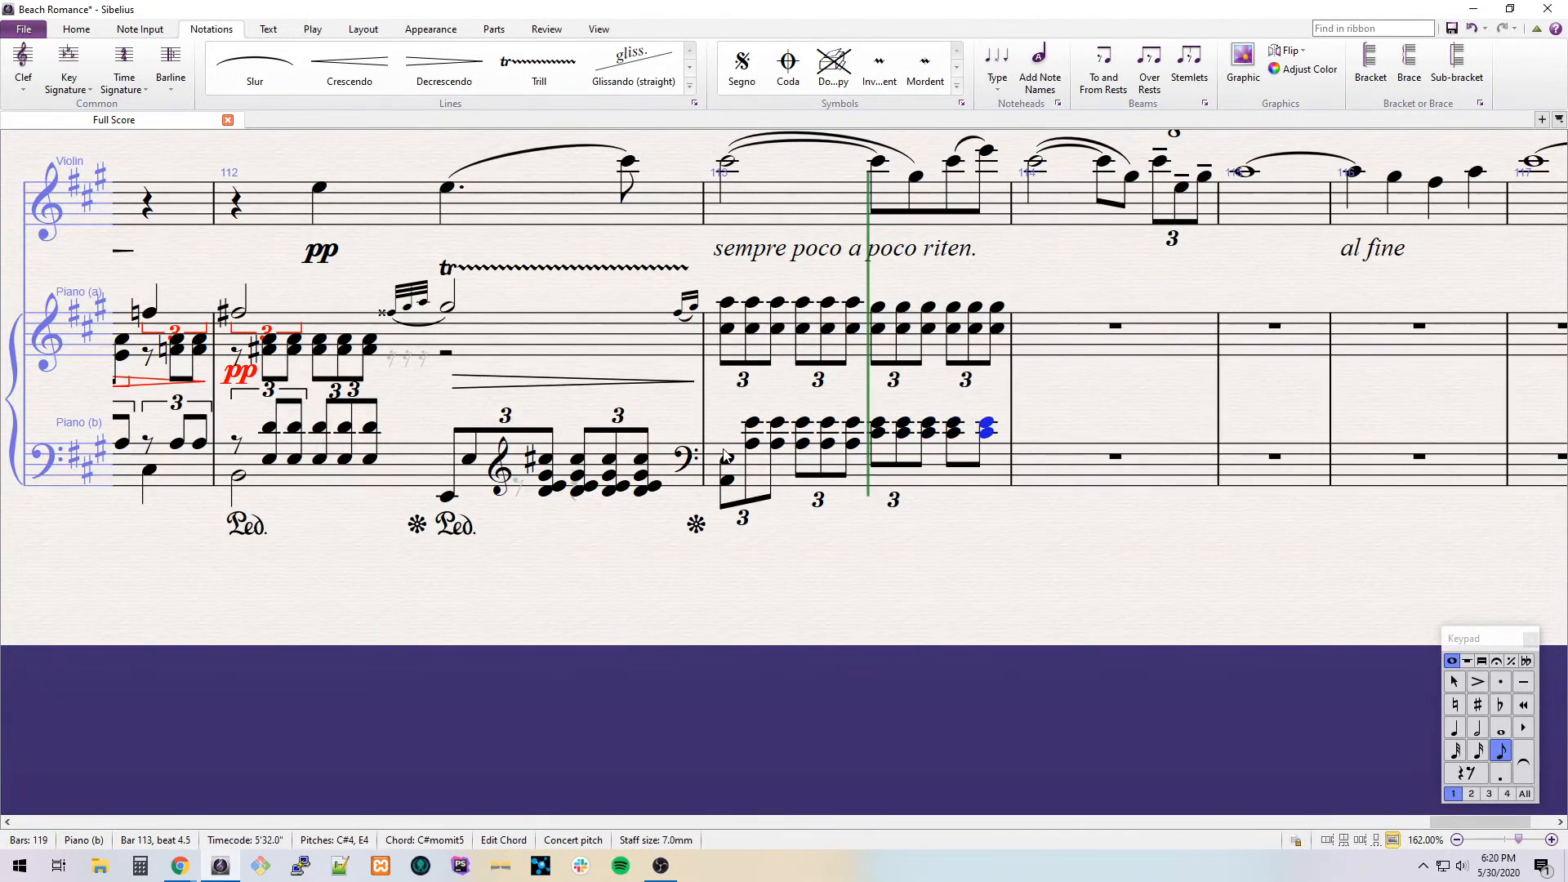
{"action": "key", "text": "r"}
{"action": "key", "text": "Escape"}
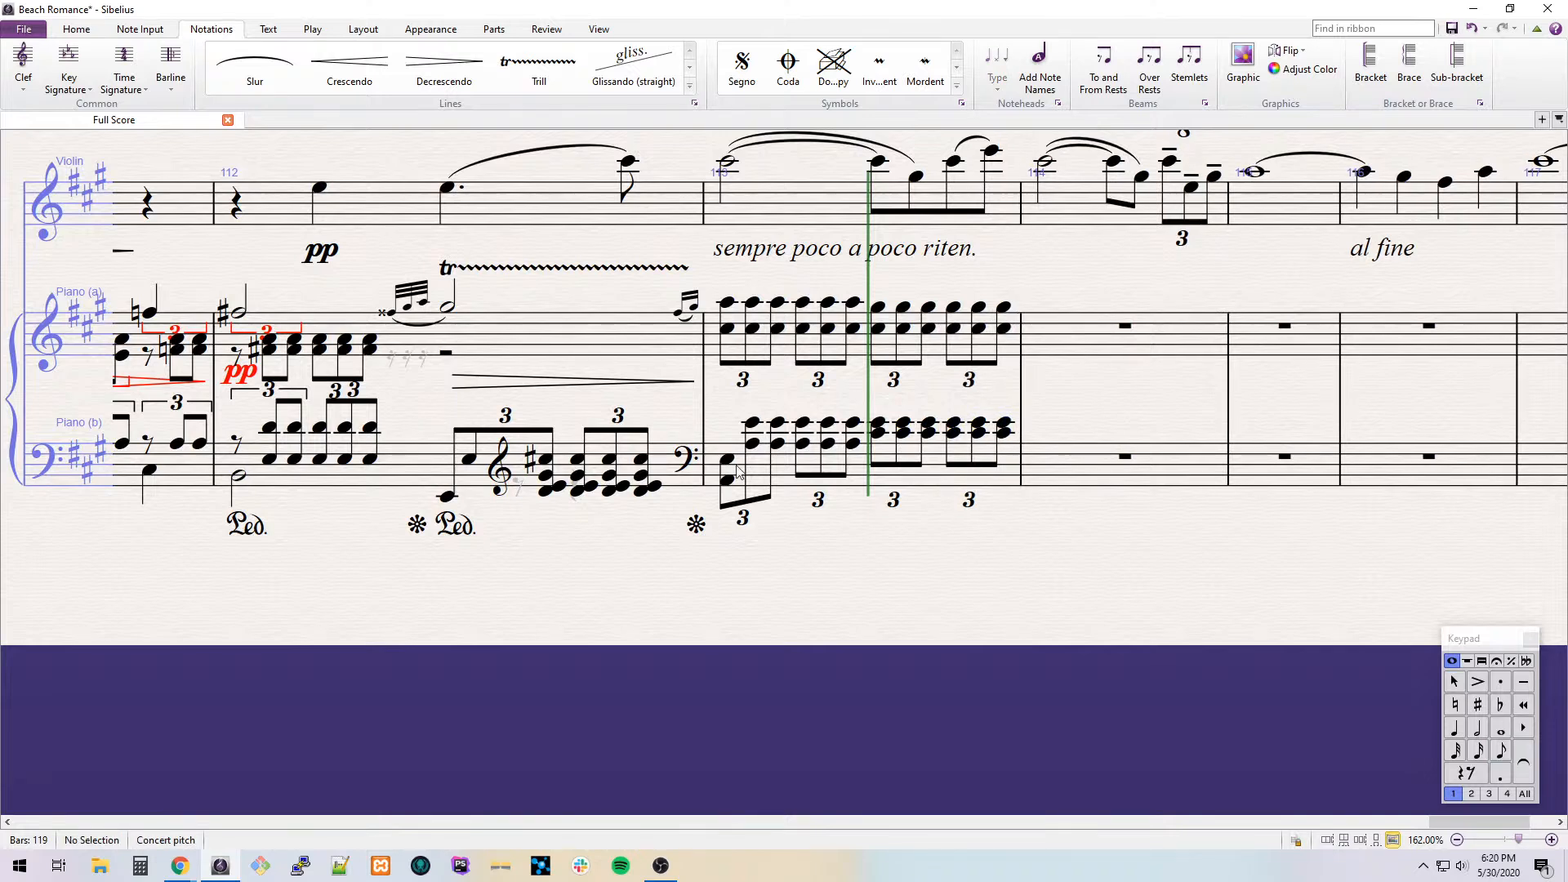
Copy the pedal line from bar 112 to beats 1 and 3 of bar 113 below the lower piano staff.
{"action": "left_click", "coordinate": [690, 528]}
{"action": "key", "text": "ctrl+c"}
{"action": "left_click", "coordinate": [738, 466]}
{"action": "key", "text": "ctrl+v"}
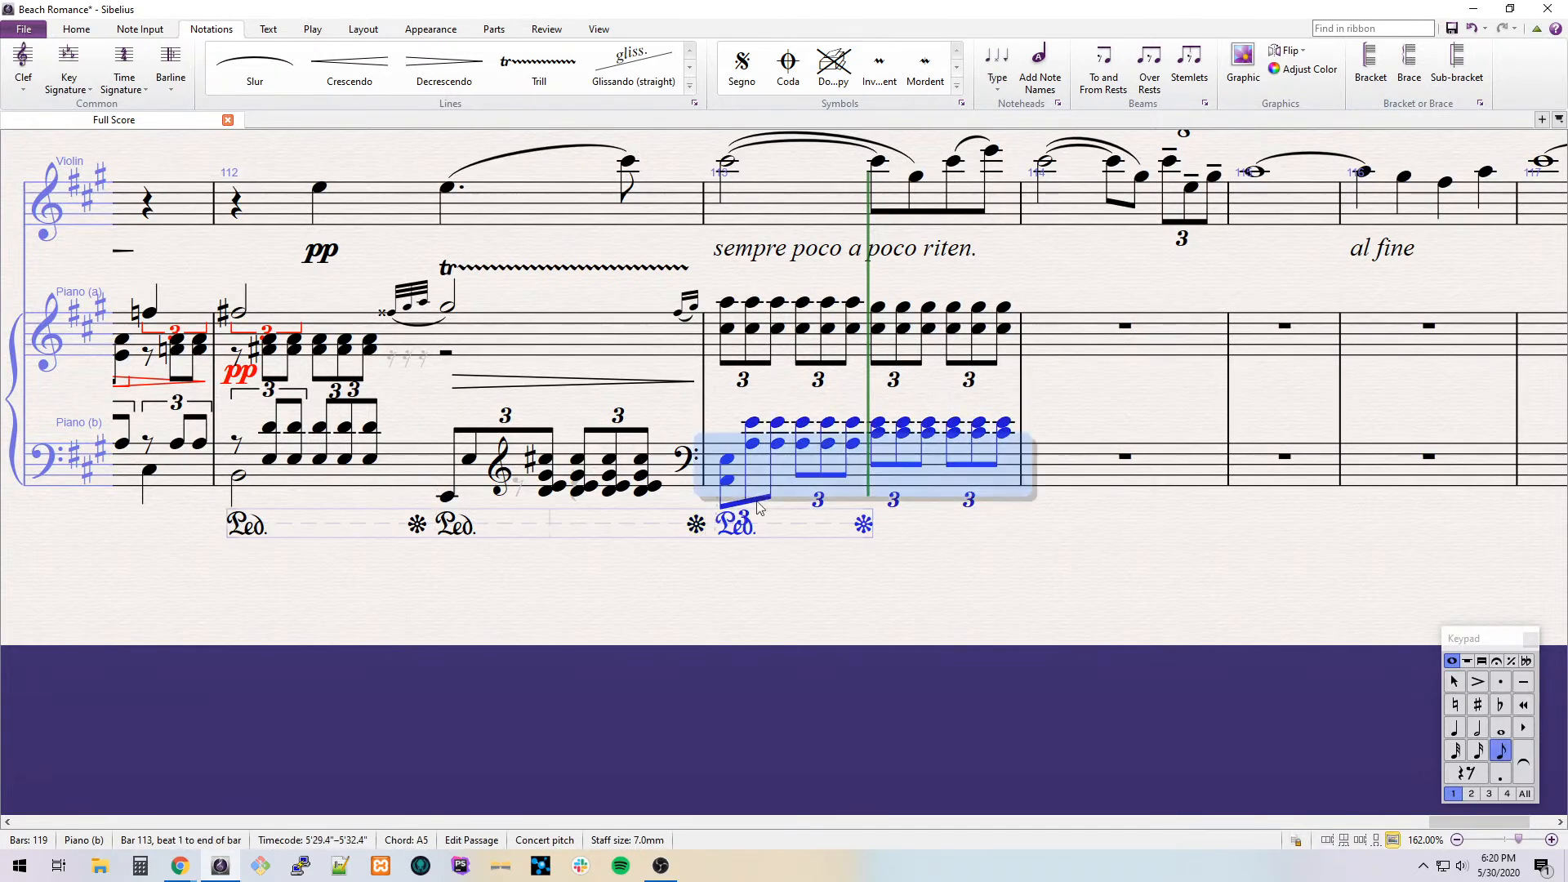
{"action": "left_click", "coordinate": [865, 527]}
{"action": "left_click", "coordinate": [881, 437]}
{"action": "key", "text": "ctrl+v"}
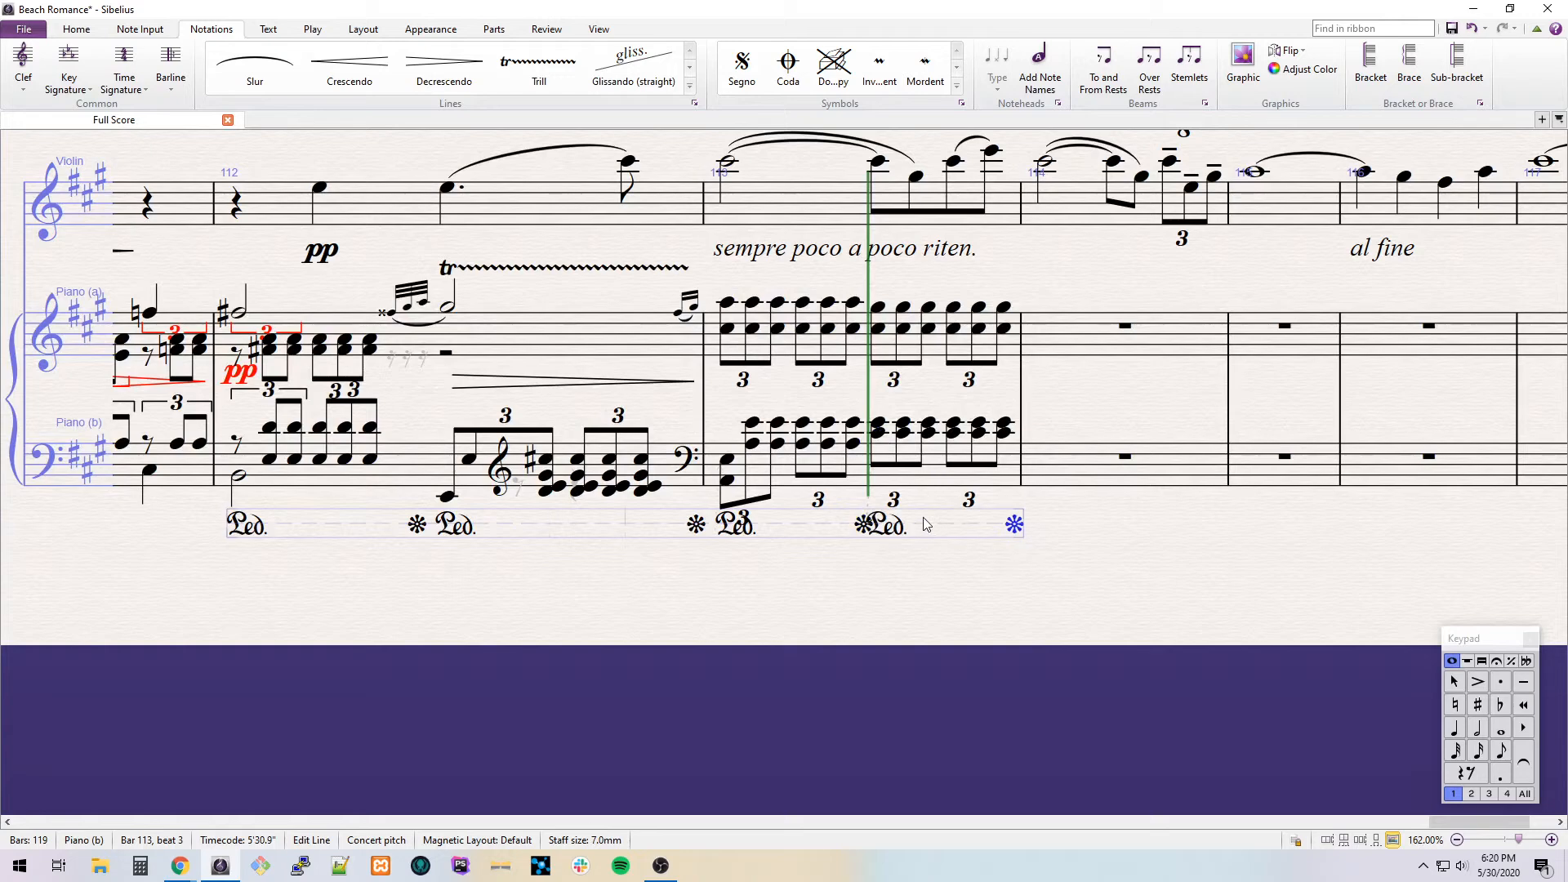
Repeat bar 113 of both piano staves into bar 114 and change the lower staff's first chord there to A3–E4.
{"action": "left_click_drag", "start_coordinate": [972, 561], "coordinate": [599, 543]}
{"action": "left_click", "coordinate": [547, 453]}
{"action": "left_click", "coordinate": [551, 461]}
{"action": "left_click", "coordinate": [561, 333], "text": "shift"}
{"action": "key", "text": "r"}
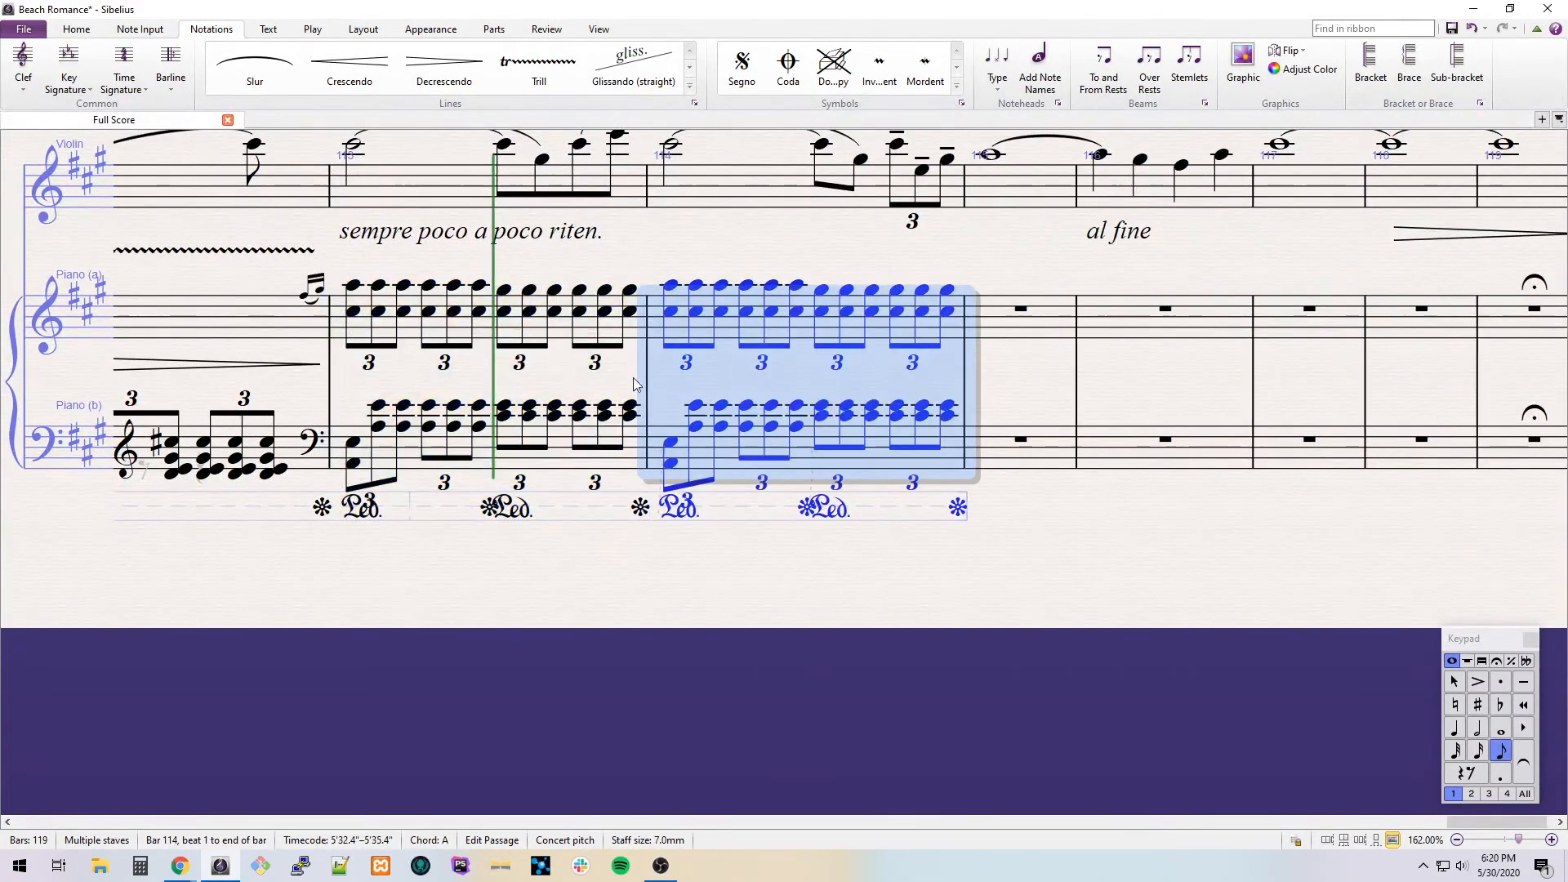
{"action": "left_click", "coordinate": [670, 462]}
{"action": "key", "text": "ctrl+Up"}
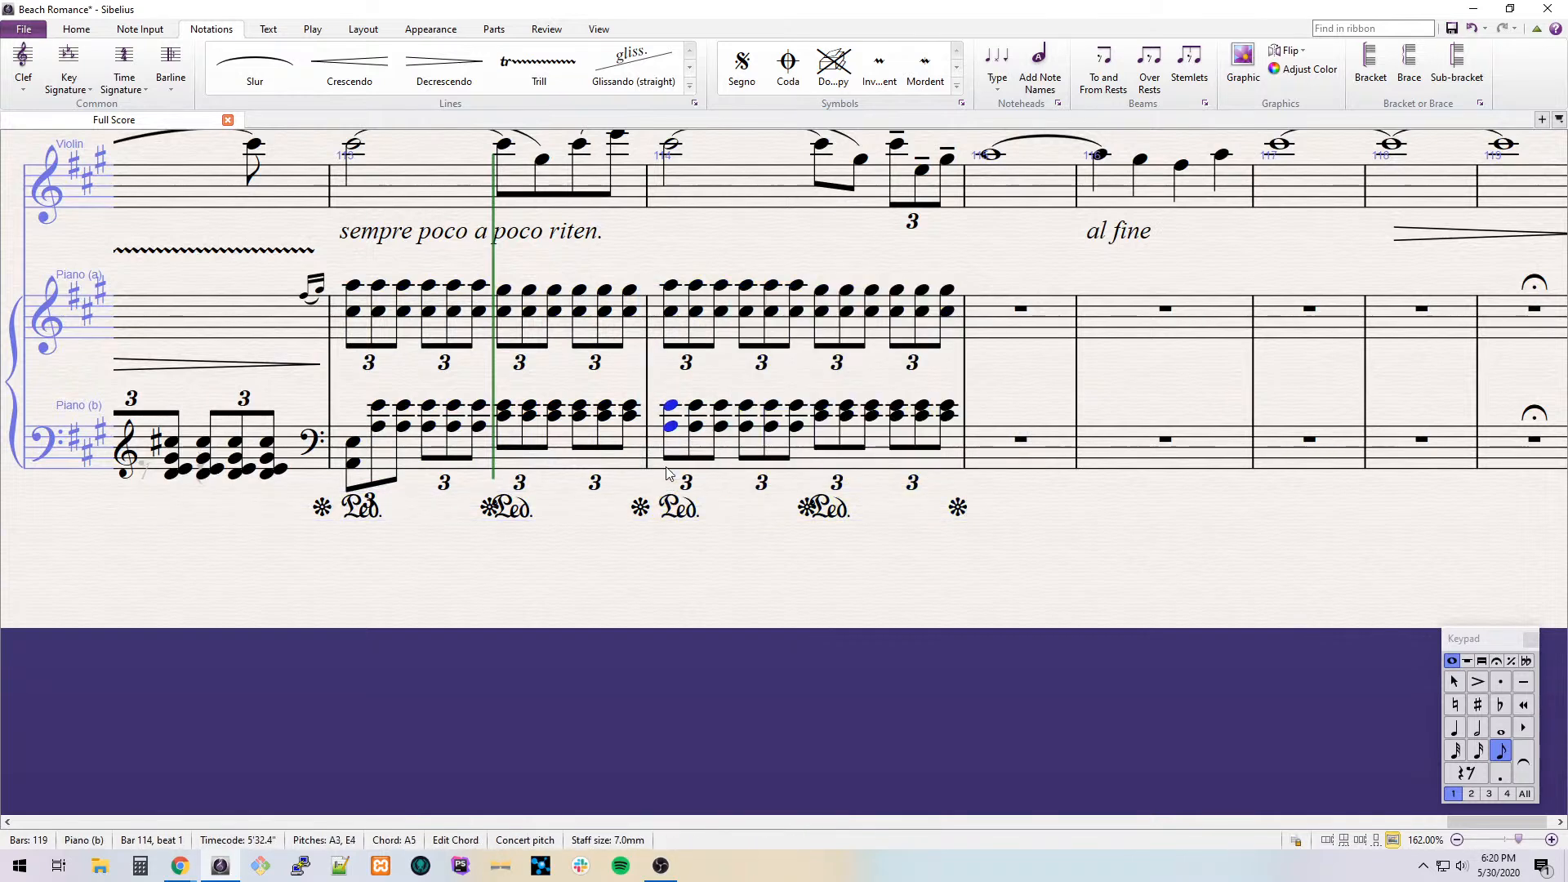
Copy the violin's "sempre poco a poco riten." text to bar 113 of the upper piano staff.
{"action": "left_click", "coordinate": [482, 241]}
{"action": "left_click", "coordinate": [485, 317]}
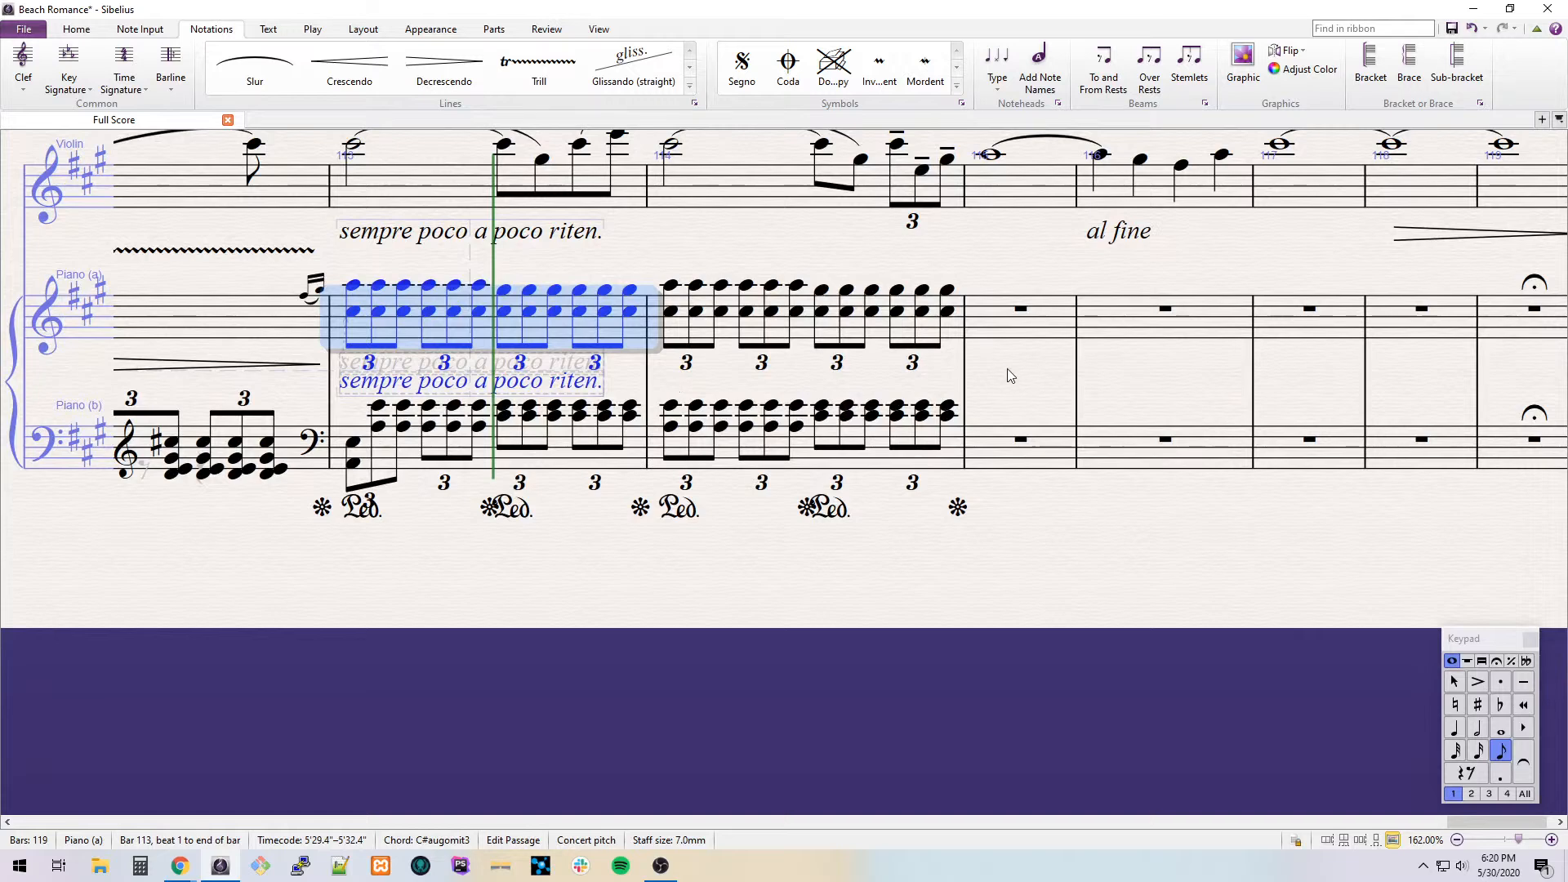
Fill beat 1 of bar 115 in the upper piano staff with an eighth-note triplet of A4–C#5–F#5 chords.
{"action": "left_click_drag", "start_coordinate": [1007, 369], "coordinate": [610, 350]}
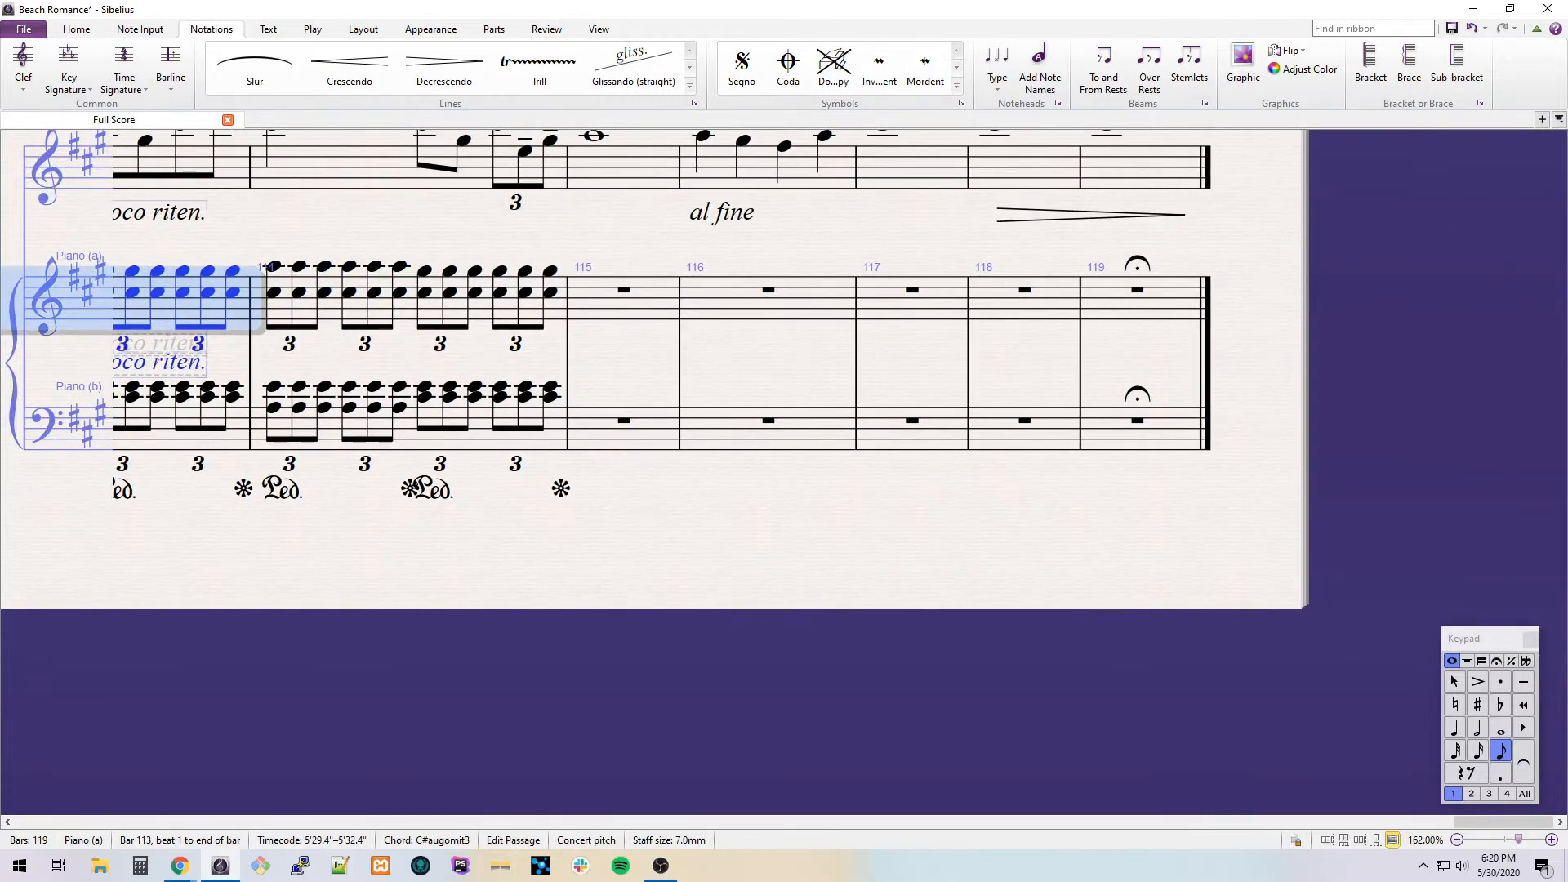
{"action": "left_click", "coordinate": [624, 291]}
{"action": "key", "text": "f"}
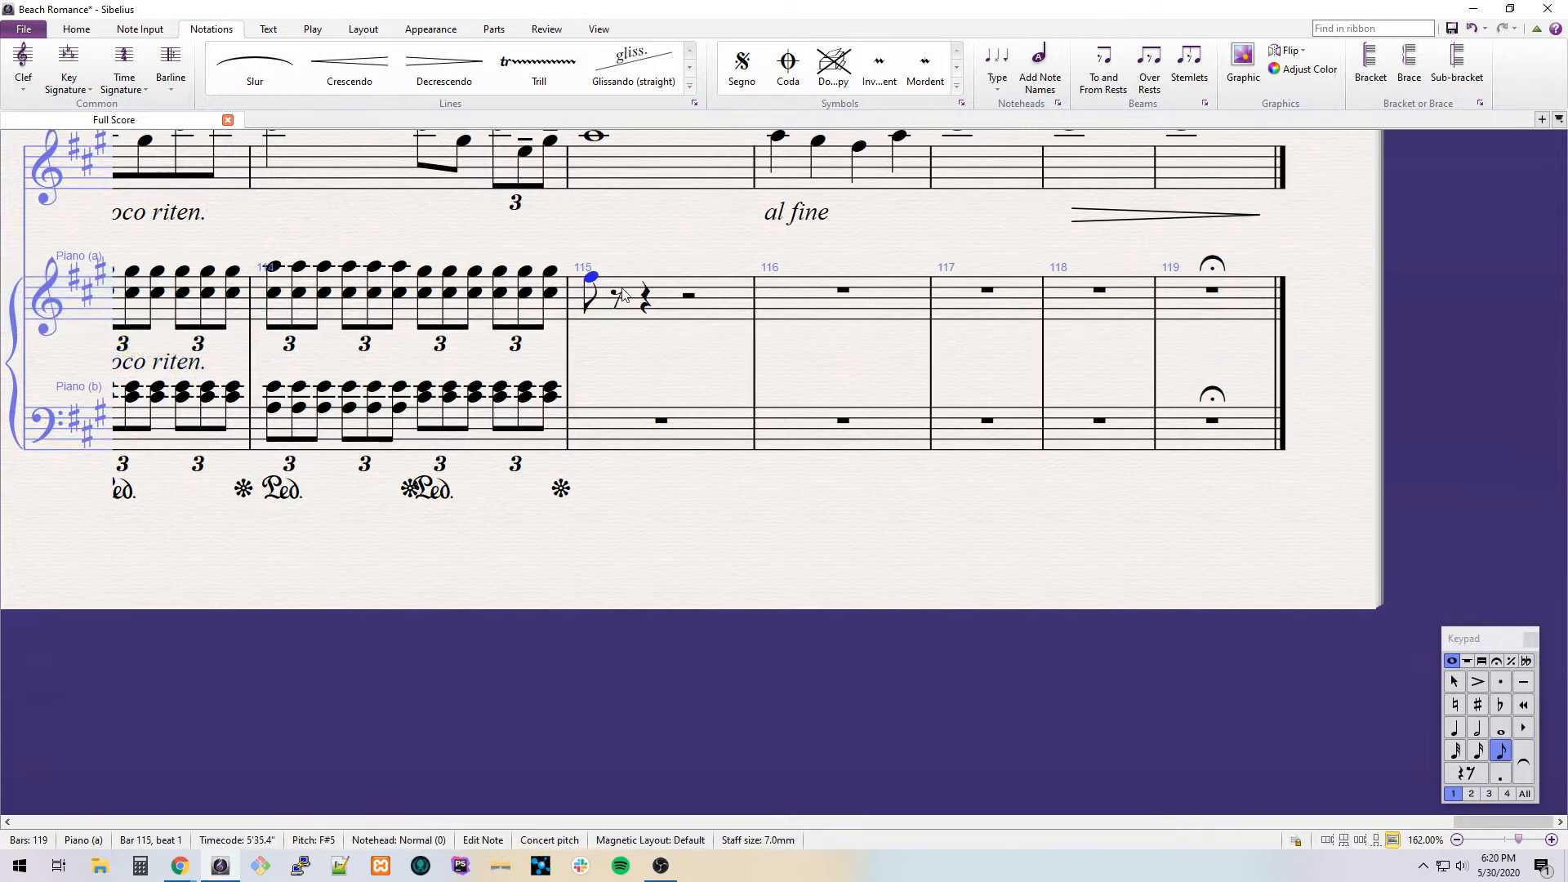
{"action": "key", "text": "ctrl+3"}
{"action": "key", "text": "shift+4"}
{"action": "key", "text": "f"}
{"action": "key", "text": "shift+4"}
{"action": "key", "text": "ctrl+z"}
{"action": "key", "text": "ctrl+z"}
{"action": "key", "text": "shift+3"}
{"action": "key", "text": "shift+3"}
{"action": "key", "text": "r"}
{"action": "key", "text": "r"}
{"action": "key", "text": "r"}
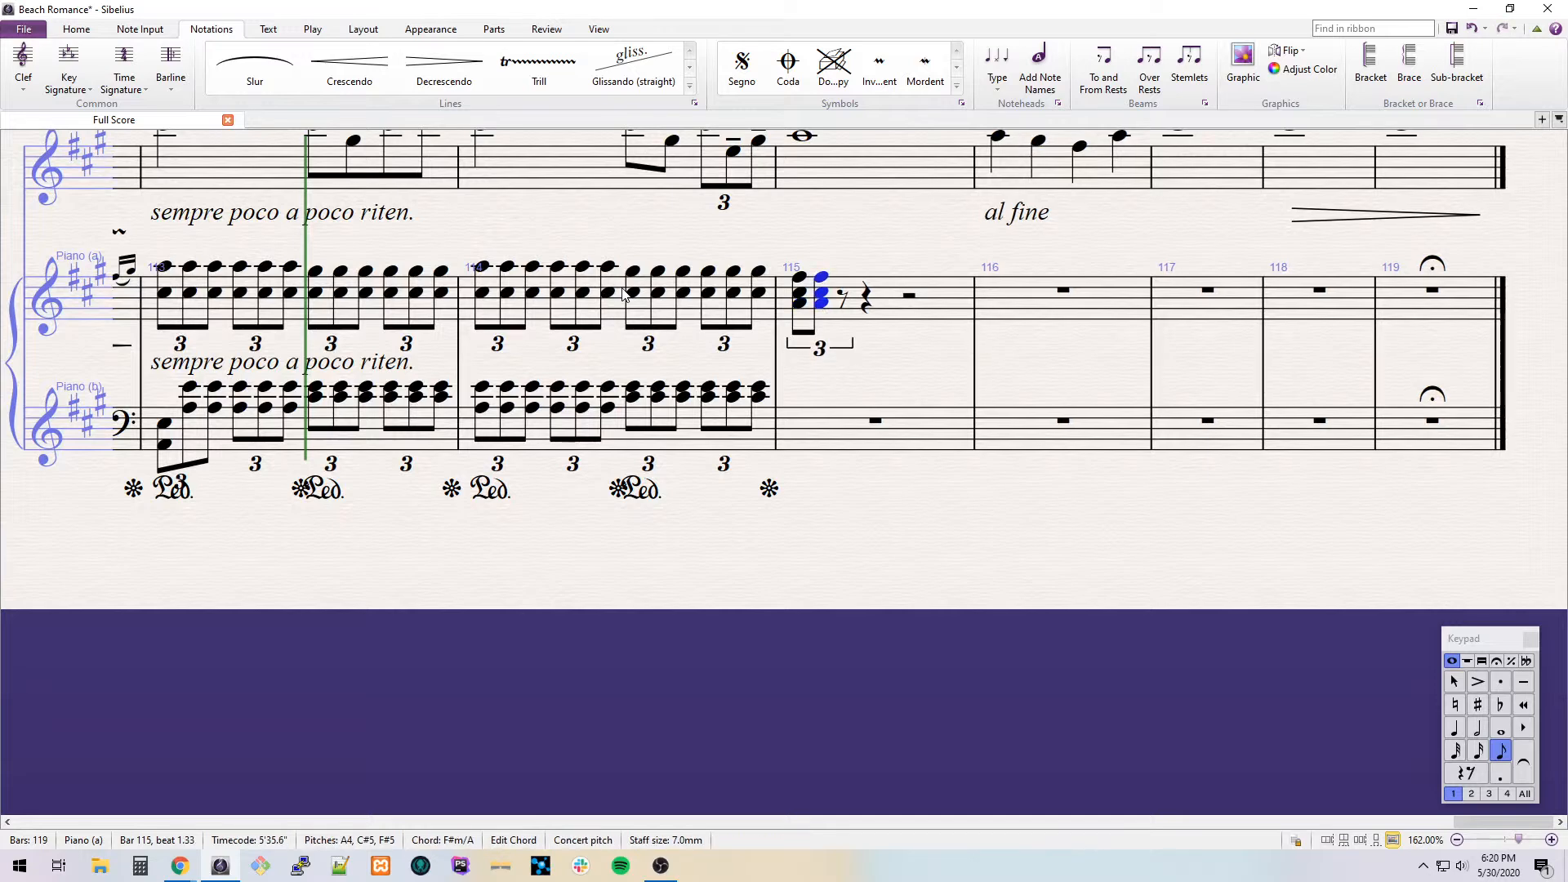
Fill beat 2 of bar 115 in the upper piano staff with an eighth-note triplet of C#5–A5 chords.
{"action": "key", "text": "Up"}
{"action": "key", "text": "Up"}
{"action": "key", "text": "alt+Down"}
{"action": "key", "text": "alt+Up"}
{"action": "key", "text": "Delete"}
{"action": "key", "text": "ctrl+3"}
{"action": "key", "text": "r"}
{"action": "key", "text": "r"}
{"action": "key", "text": "r"}
Fill beat 3 of bar 115 in the upper piano staff with an eighth-note triplet of F#5–C#6 chords.
{"action": "key", "text": "Up"}
{"action": "key", "text": "Up"}
{"action": "key", "text": "alt+Down"}
{"action": "key", "text": "Up"}
{"action": "key", "text": "ctrl+3"}
{"action": "key", "text": "r"}
{"action": "key", "text": "r"}
Fill beat 4 of bar 115 in the upper piano staff with an eighth-note triplet of A4–F#5 chords.
{"action": "key", "text": "f"}
{"action": "key", "text": "shift+5"}
{"action": "key", "text": "Up"}
{"action": "key", "text": "Up"}
{"action": "key", "text": "Up"}
{"action": "key", "text": "alt+Down"}
{"action": "key", "text": "Down"}
{"action": "key", "text": "ctrl+3"}
{"action": "key", "text": "r"}
{"action": "key", "text": "r"}
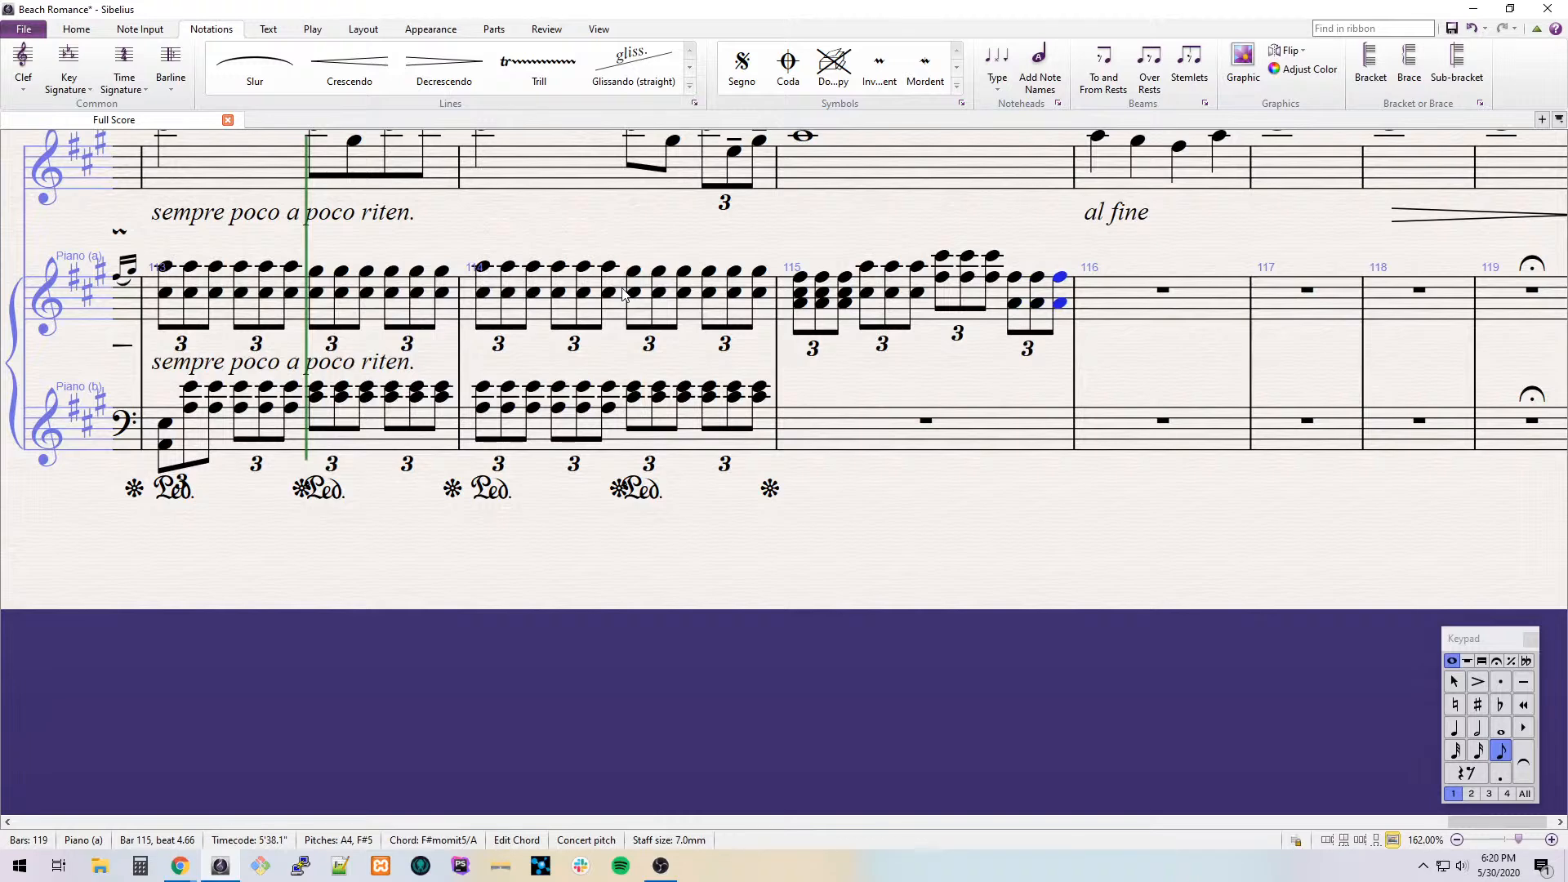
Enter an eighth-note triplet of F#4–D5–F#5 chords on beat 1 of bar 116 in the upper piano staff.
{"action": "key", "text": "f"}
{"action": "key", "text": "6"}
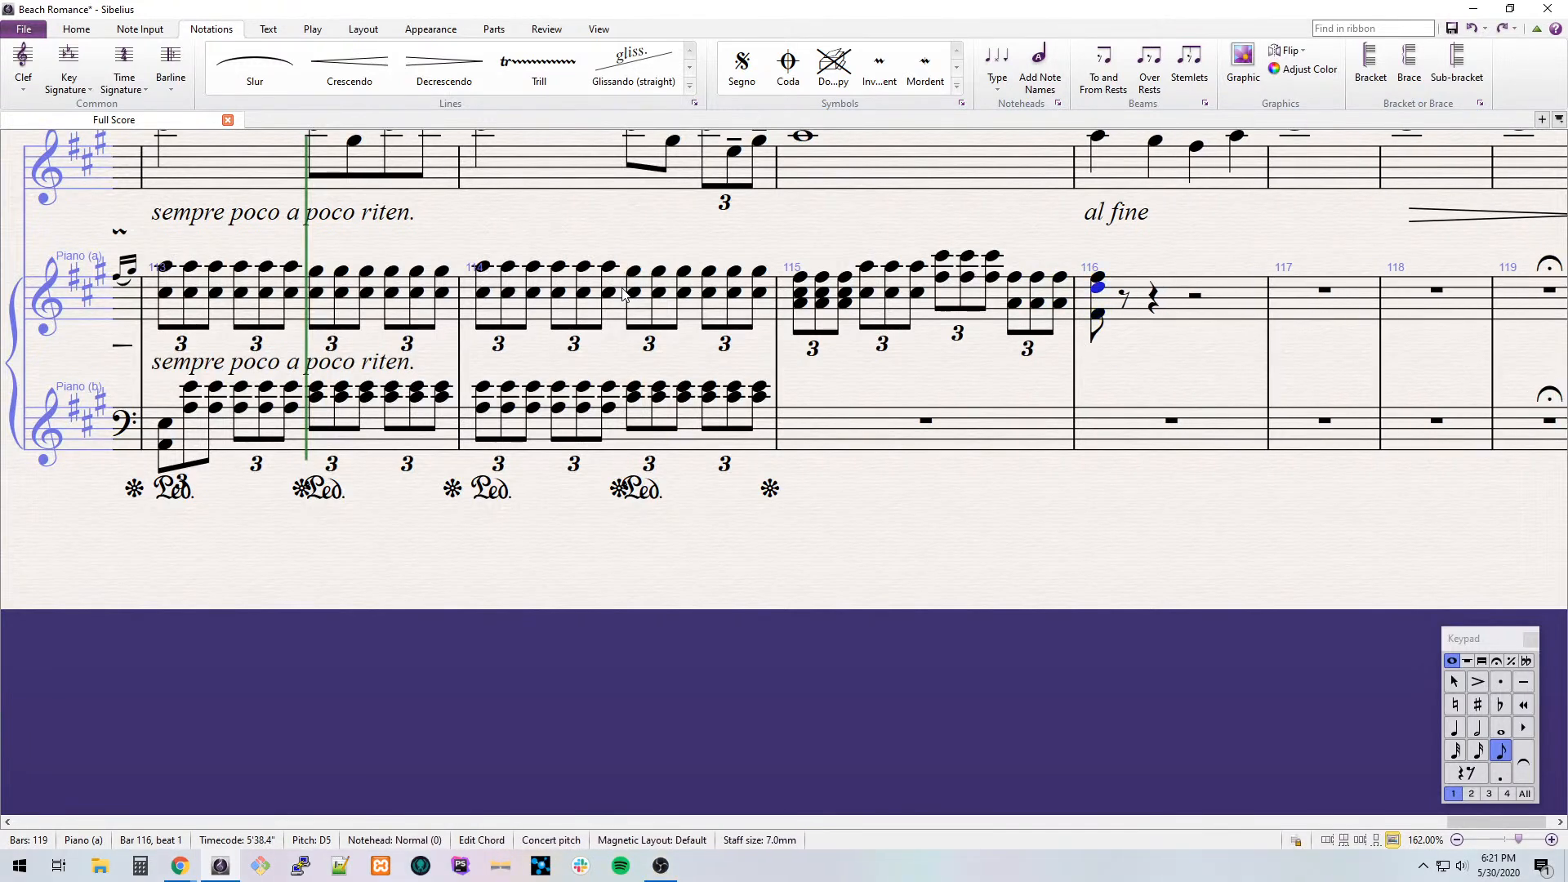
{"action": "key", "text": "ctrl+3"}
{"action": "key", "text": "r"}
{"action": "key", "text": "r"}
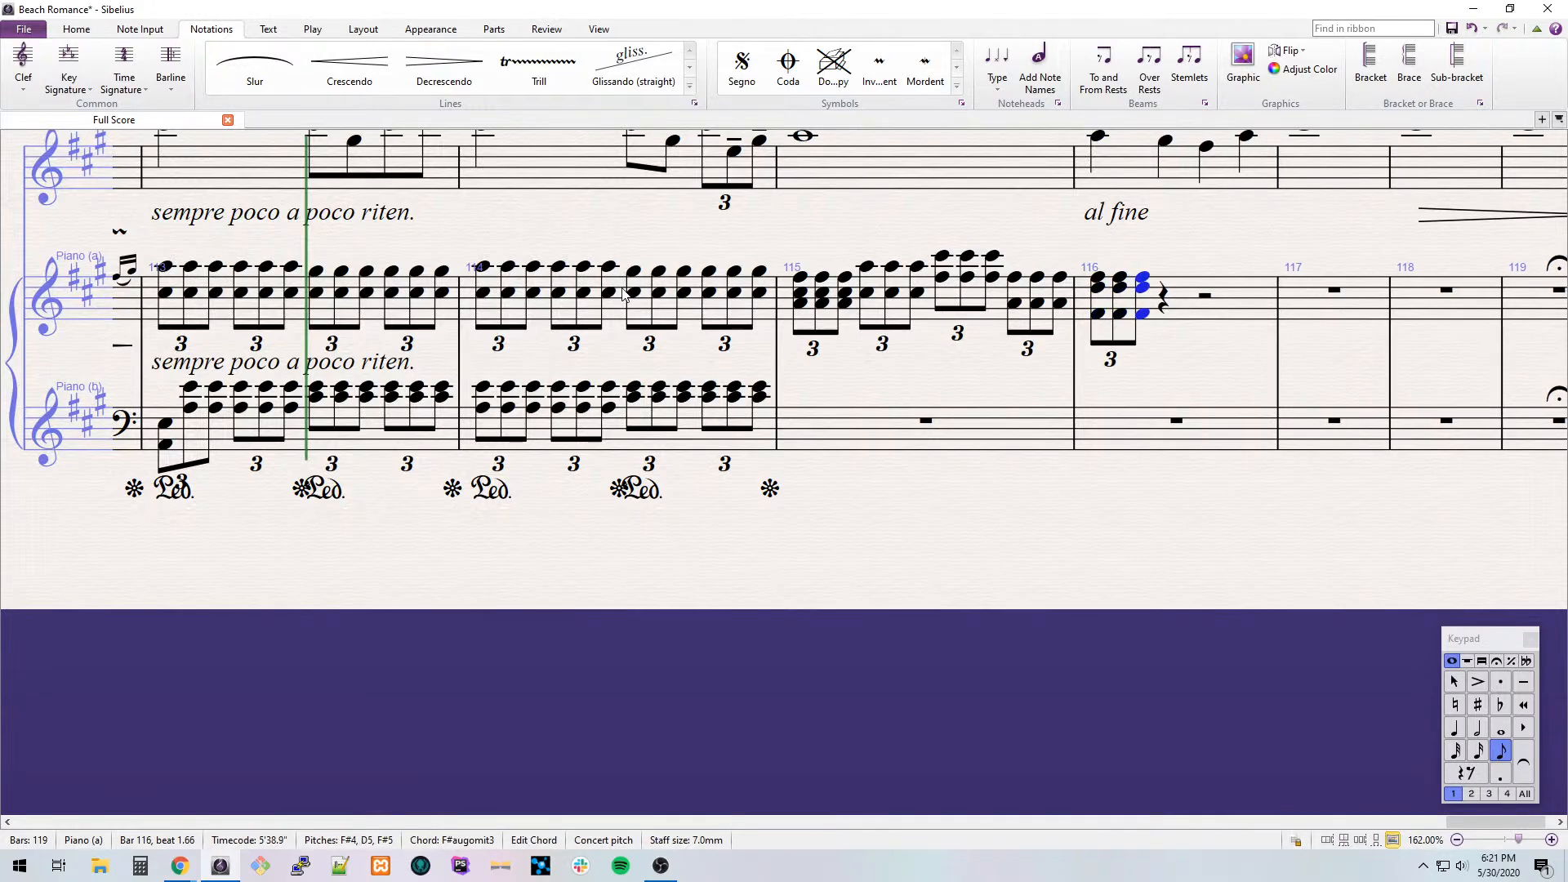
Enter an eighth-note triplet of F#4–A4 chords on beat 2 of bar 116 in the upper piano staff.
{"action": "key", "text": "Right"}
{"action": "key", "text": "KP_3"}
{"action": "key", "text": "f"}
{"action": "key", "text": "c"}
{"action": "key", "text": "Left"}
{"action": "key", "text": "3"}
{"action": "key", "text": "ctrl+3"}
{"action": "key", "text": "r"}
{"action": "key", "text": "r"}
{"action": "key", "text": "r"}
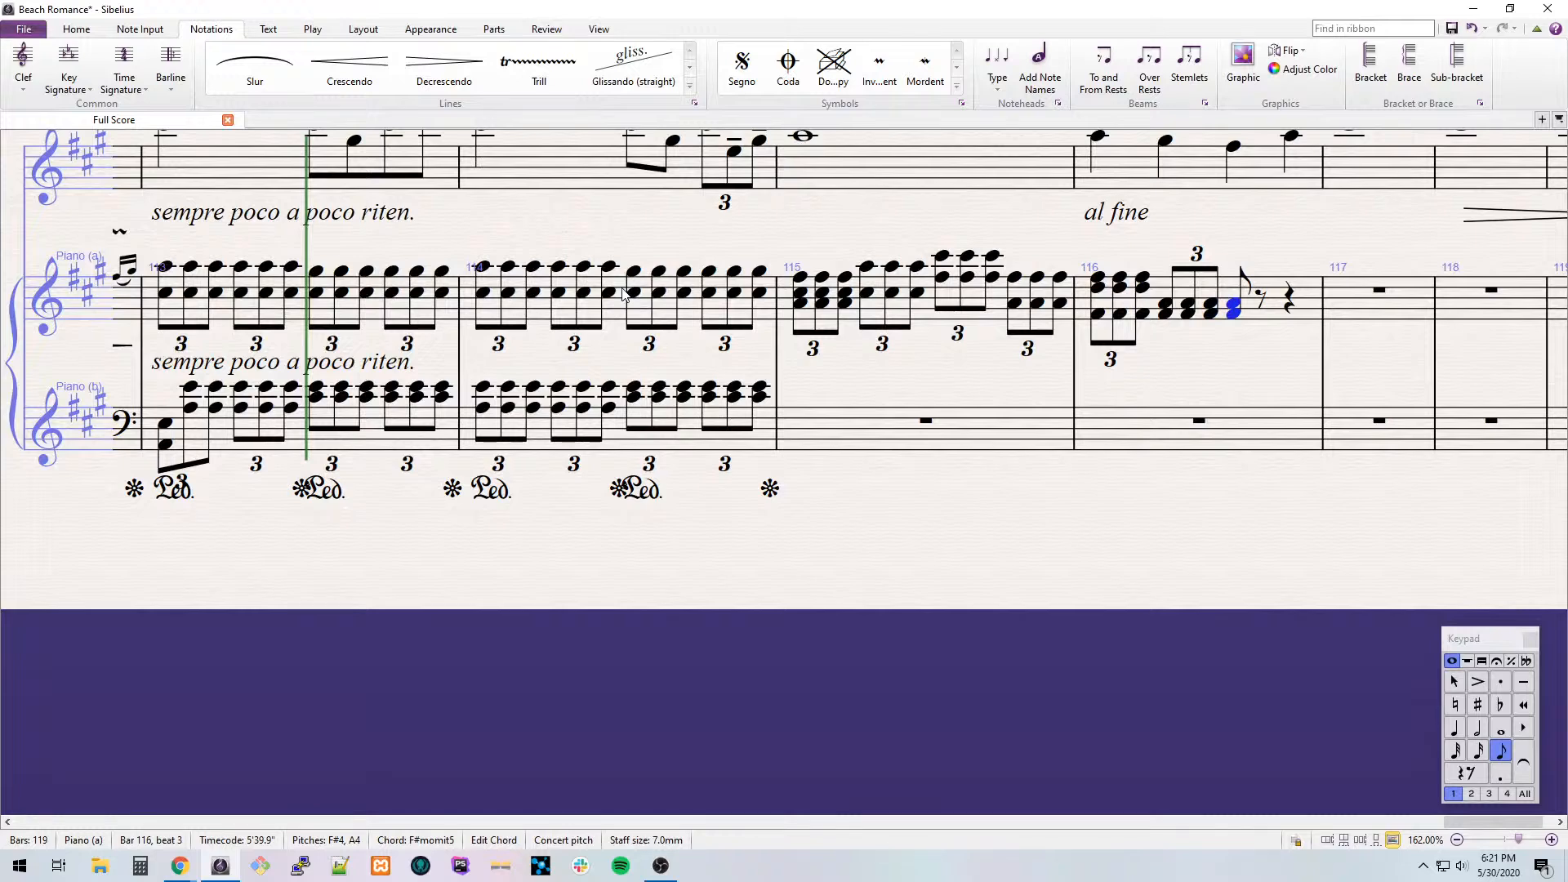
Enter an eighth-note triplet of F#4–D5 chords on beat 3 of bar 116 in the upper piano staff.
{"action": "key", "text": "alt+Up"}
{"action": "key", "text": "Up"}
{"action": "key", "text": "Up"}
{"action": "key", "text": "Up"}
{"action": "key", "text": "ctrl+3"}
{"action": "key", "text": "r"}
{"action": "key", "text": "r"}
{"action": "key", "text": "r"}
Complete bar 116 of the upper piano staff with a beat 4 eighth-note triplet of F#4–D5–F#5 chords.
{"action": "key", "text": "3"}
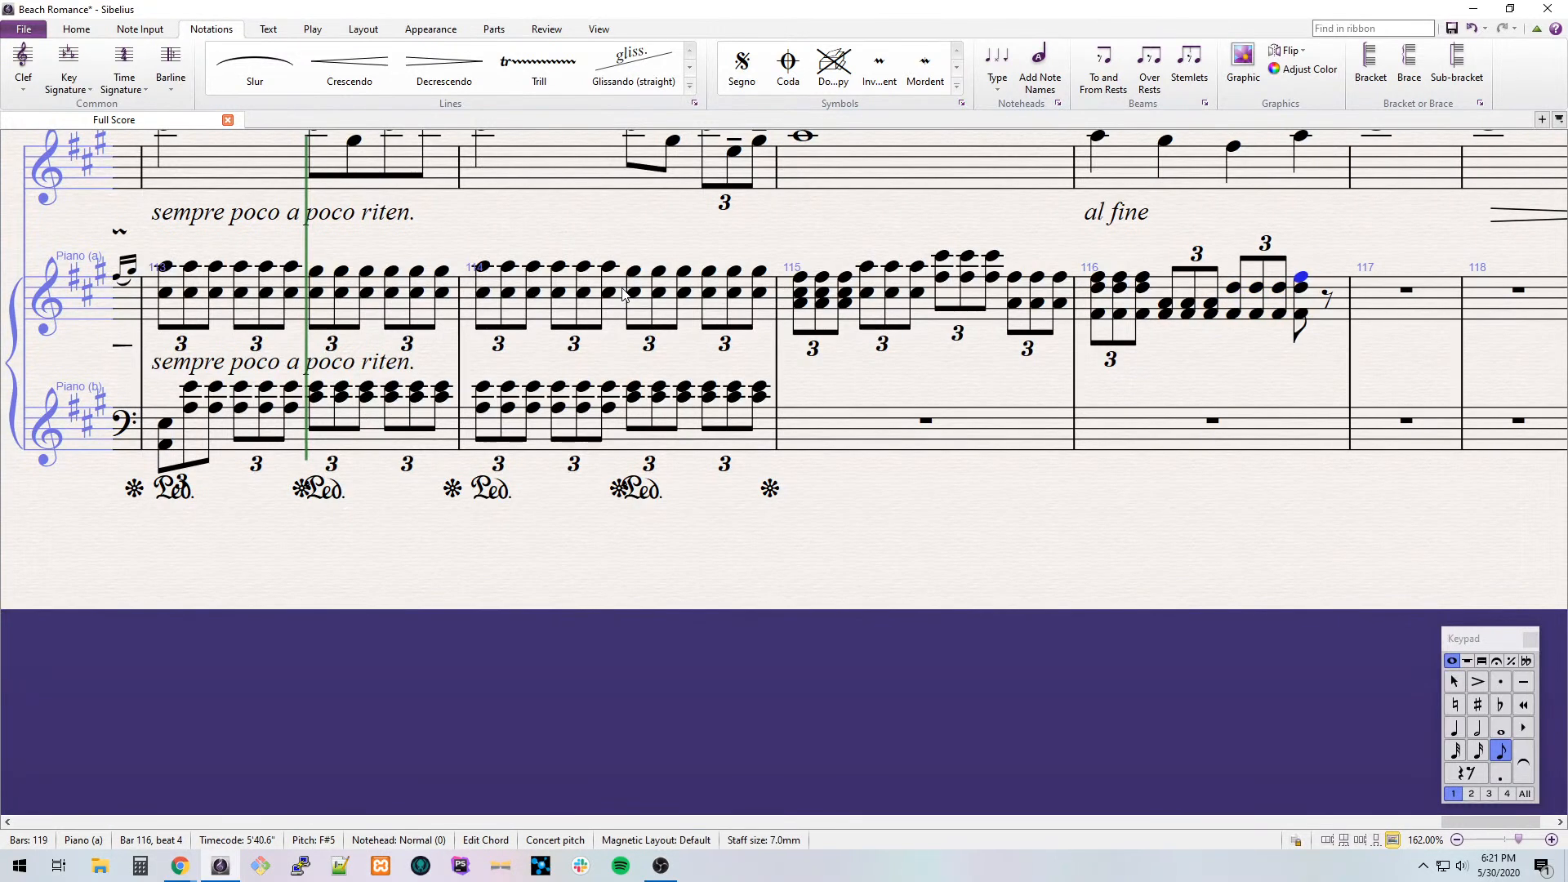
{"action": "key", "text": "ctrl+3"}
{"action": "key", "text": "r"}
{"action": "key", "text": "r"}
{"action": "key", "text": "r"}
Fill bar 117 of the upper piano staff with eighth-note triplets of A4–C#5–A5 chords, continuing the chord onto beat 1 of bar 118.
{"action": "key", "text": "Up"}
{"action": "key", "text": "Up"}
{"action": "key", "text": "alt+Down"}
{"action": "key", "text": "alt+Down"}
{"action": "key", "text": "Down"}
{"action": "key", "text": "Down"}
{"action": "key", "text": "Down"}
{"action": "key", "text": "ctrl+3"}
{"action": "key", "text": "r"}
{"action": "key", "text": "r"}
{"action": "key", "text": "r"}
{"action": "key", "text": "r"}
{"action": "key", "text": "r"}
{"action": "key", "text": "r"}
{"action": "key", "text": "r"}
{"action": "key", "text": "r"}
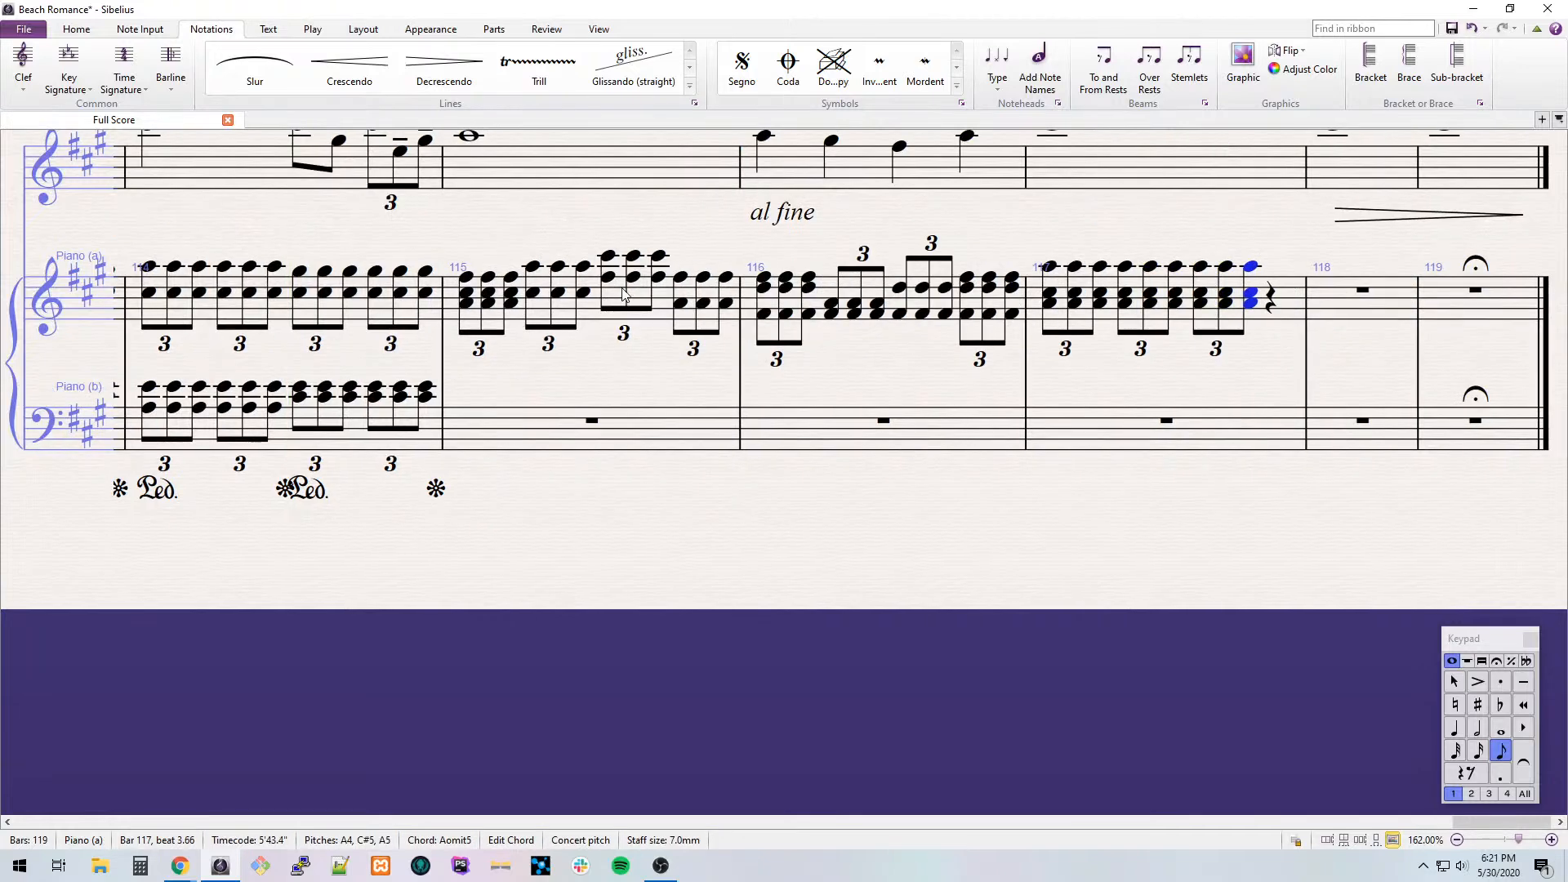
{"action": "key", "text": "r"}
{"action": "key", "text": "r"}
{"action": "key", "text": "r"}
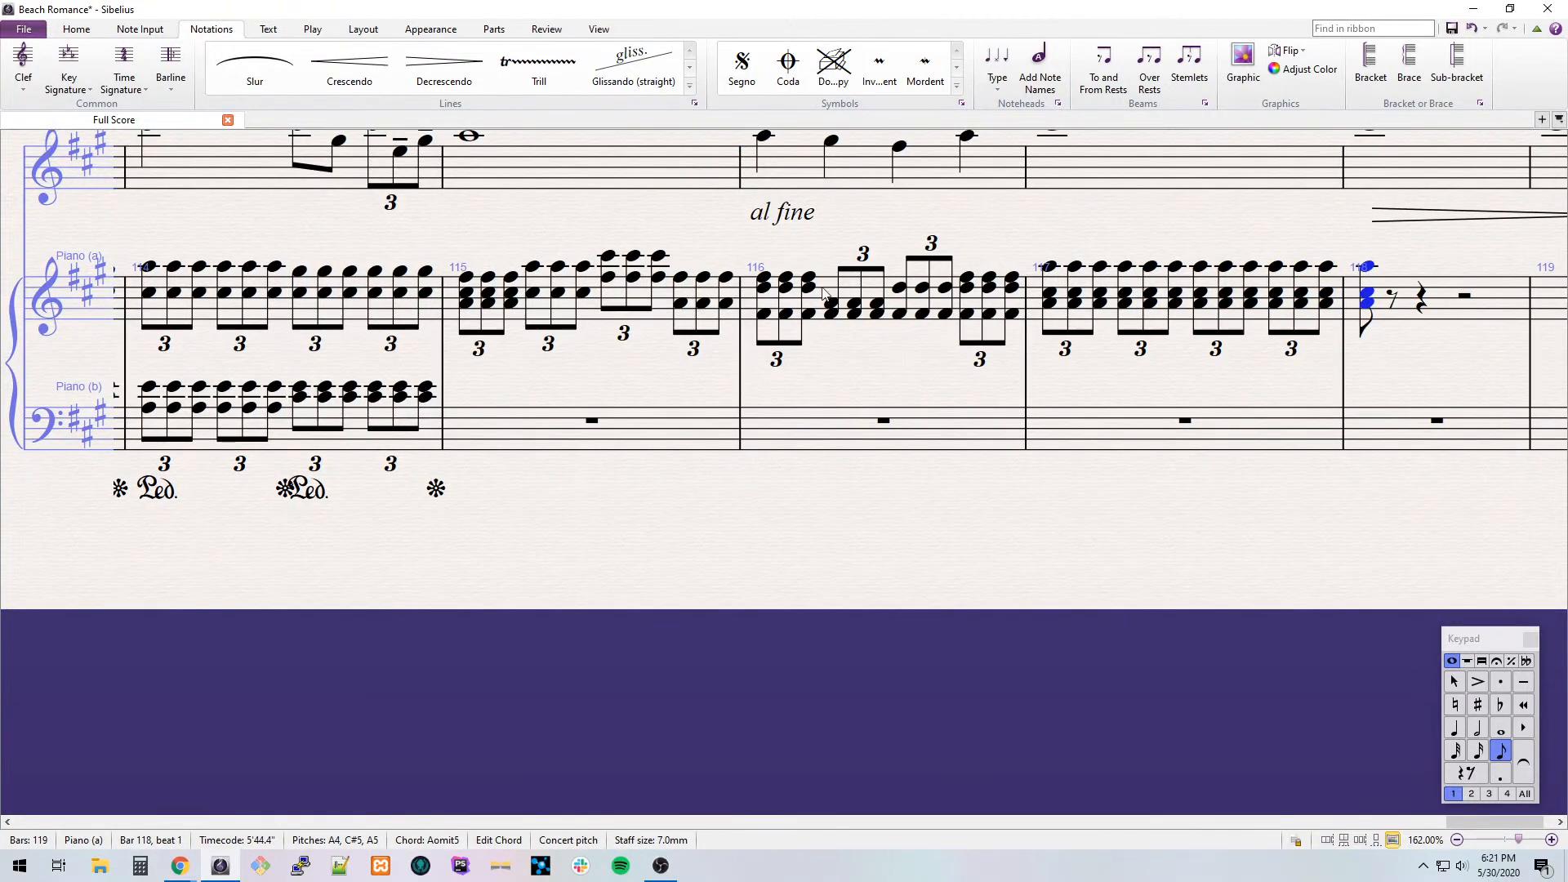
Add an octave-up (8va) line above the upper piano staff from beat 4 of bar 115 to beat 1 of bar 118.
{"action": "left_click", "coordinate": [676, 305], "text": "shift"}
{"action": "key", "text": "l"}
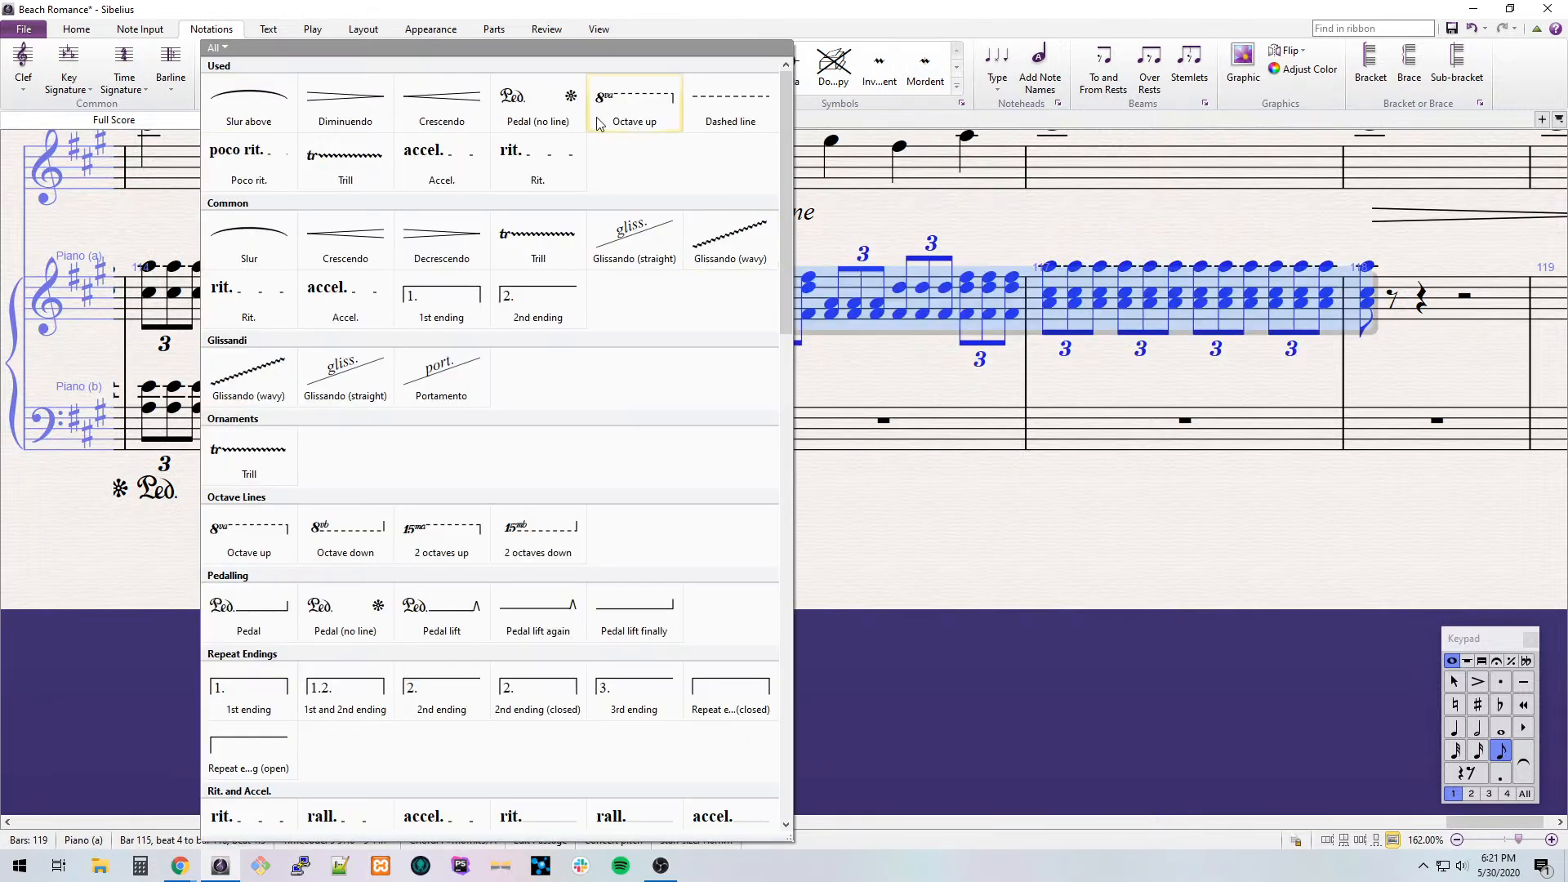
{"action": "left_click", "coordinate": [718, 102]}
{"action": "left_click_drag", "start_coordinate": [1412, 243], "coordinate": [1358, 251]}
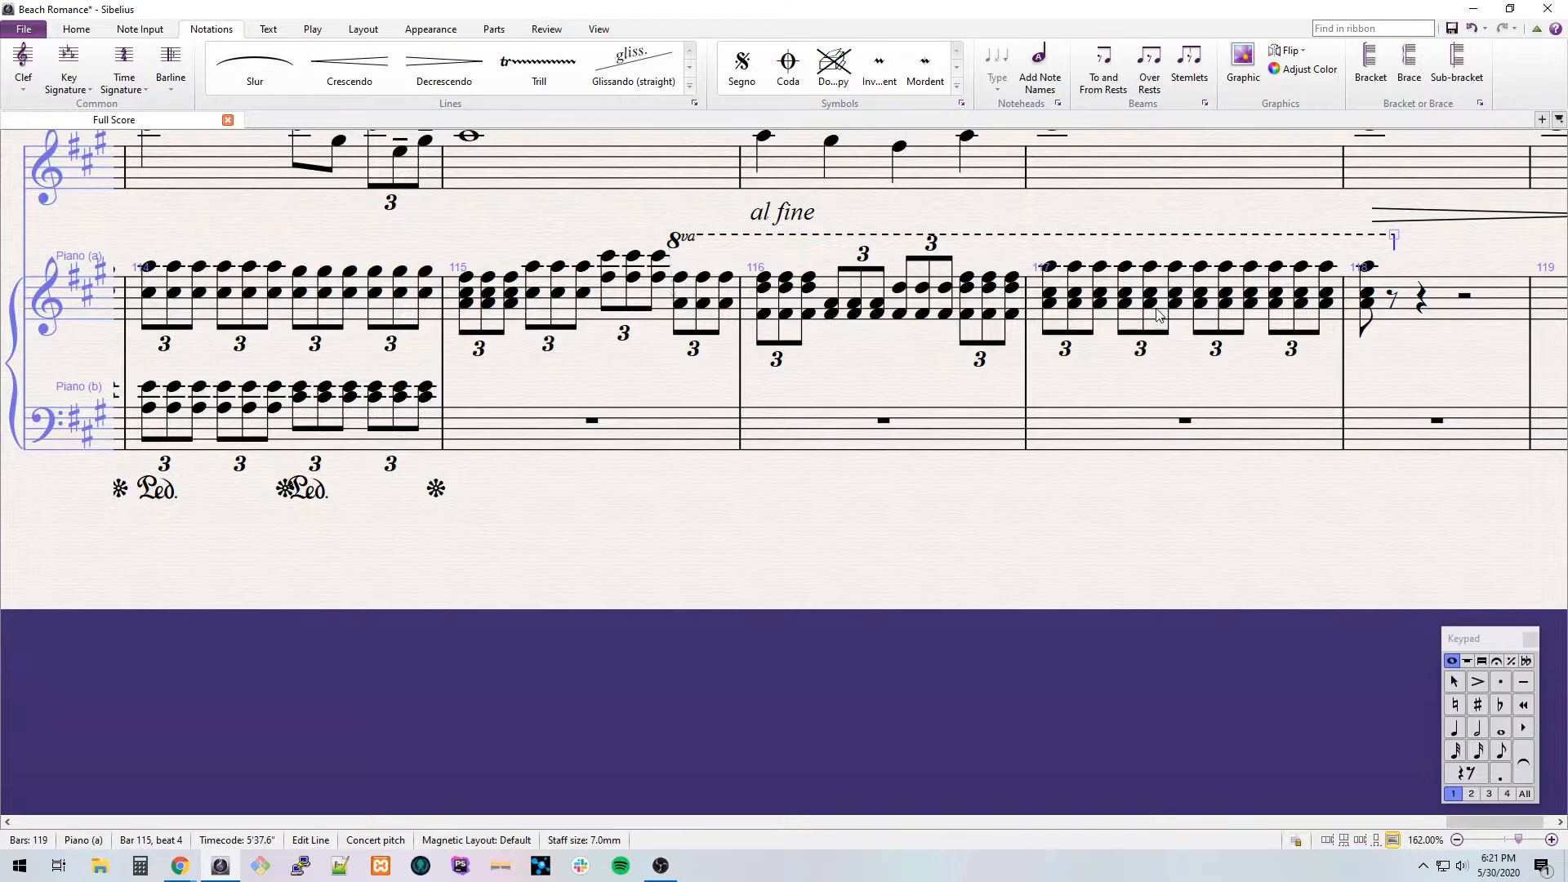
{"action": "key", "text": "Escape"}
Copy the violin's "al fine" text to bar 116 of the upper piano staff.
{"action": "left_click", "coordinate": [794, 215]}
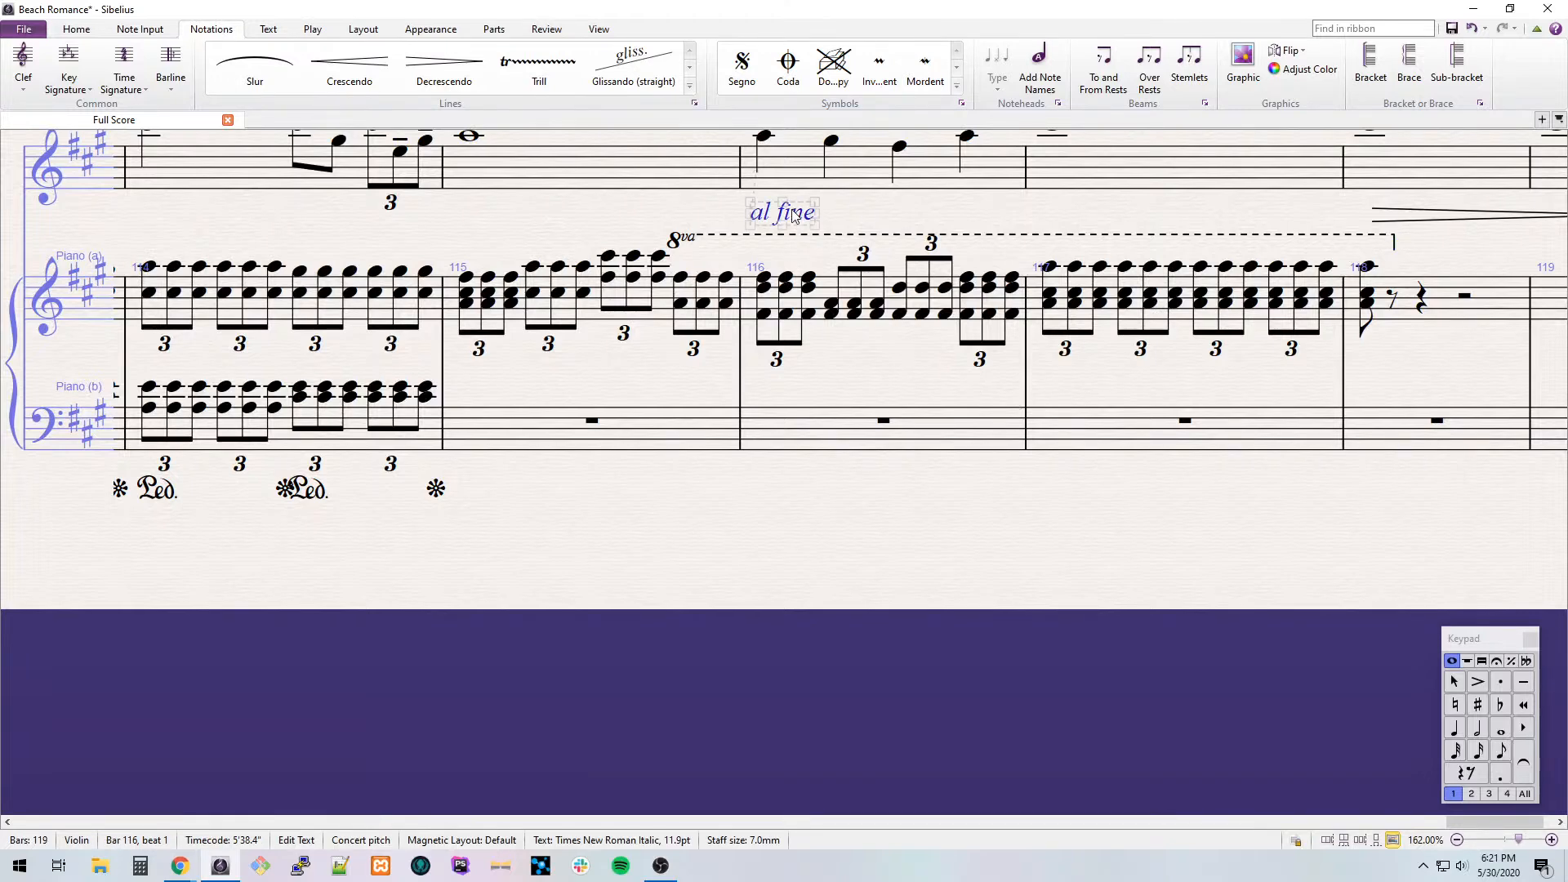
{"action": "left_click", "coordinate": [823, 292]}
{"action": "type", "text": "al fine"}
{"action": "key", "text": "alt+Tab"}
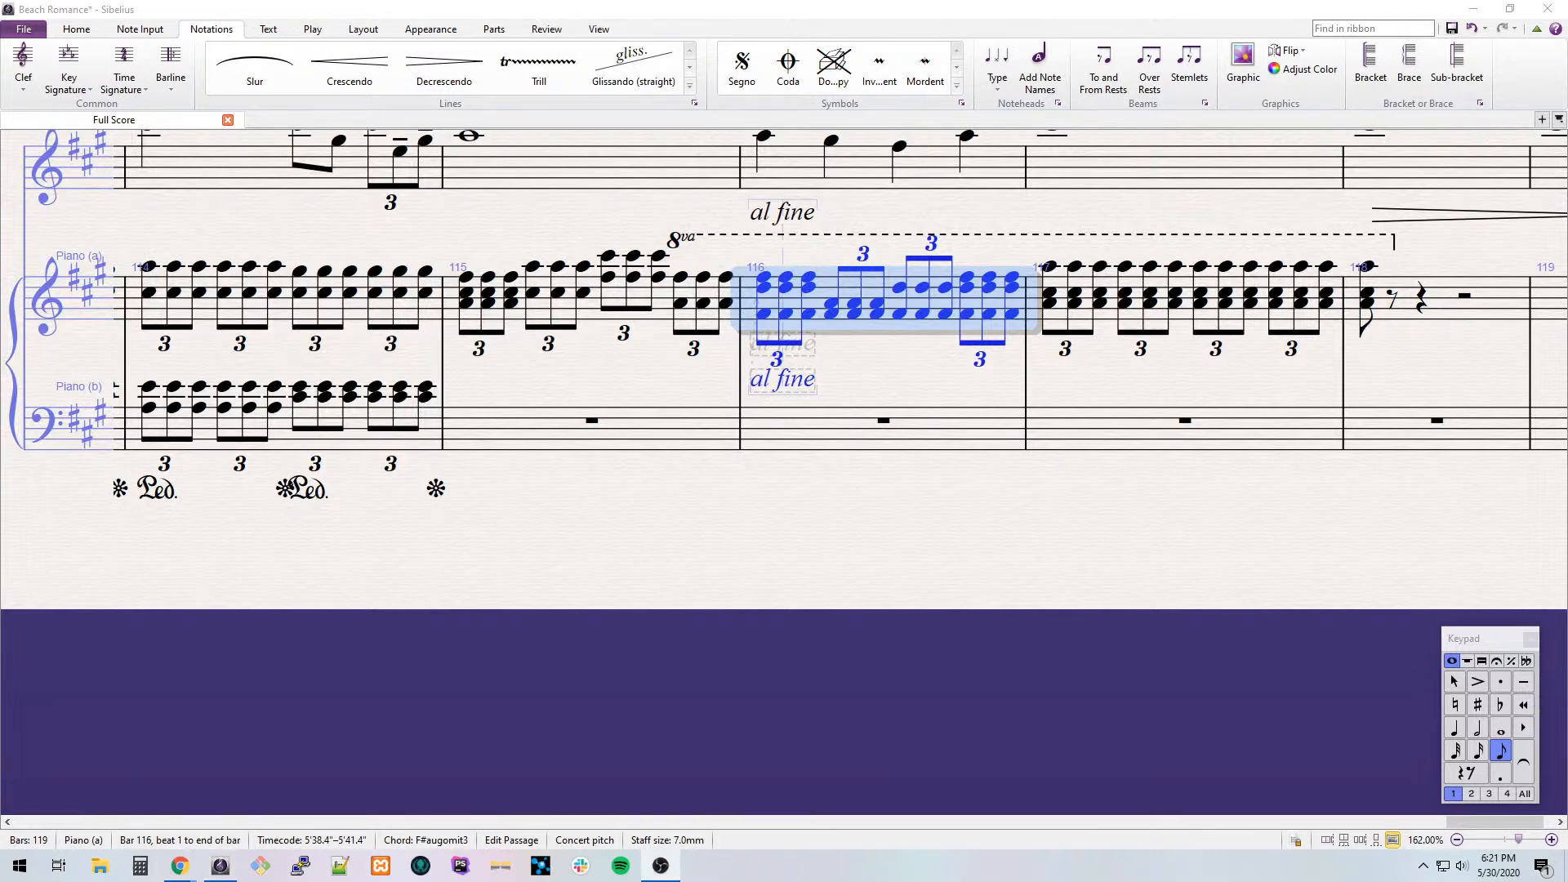
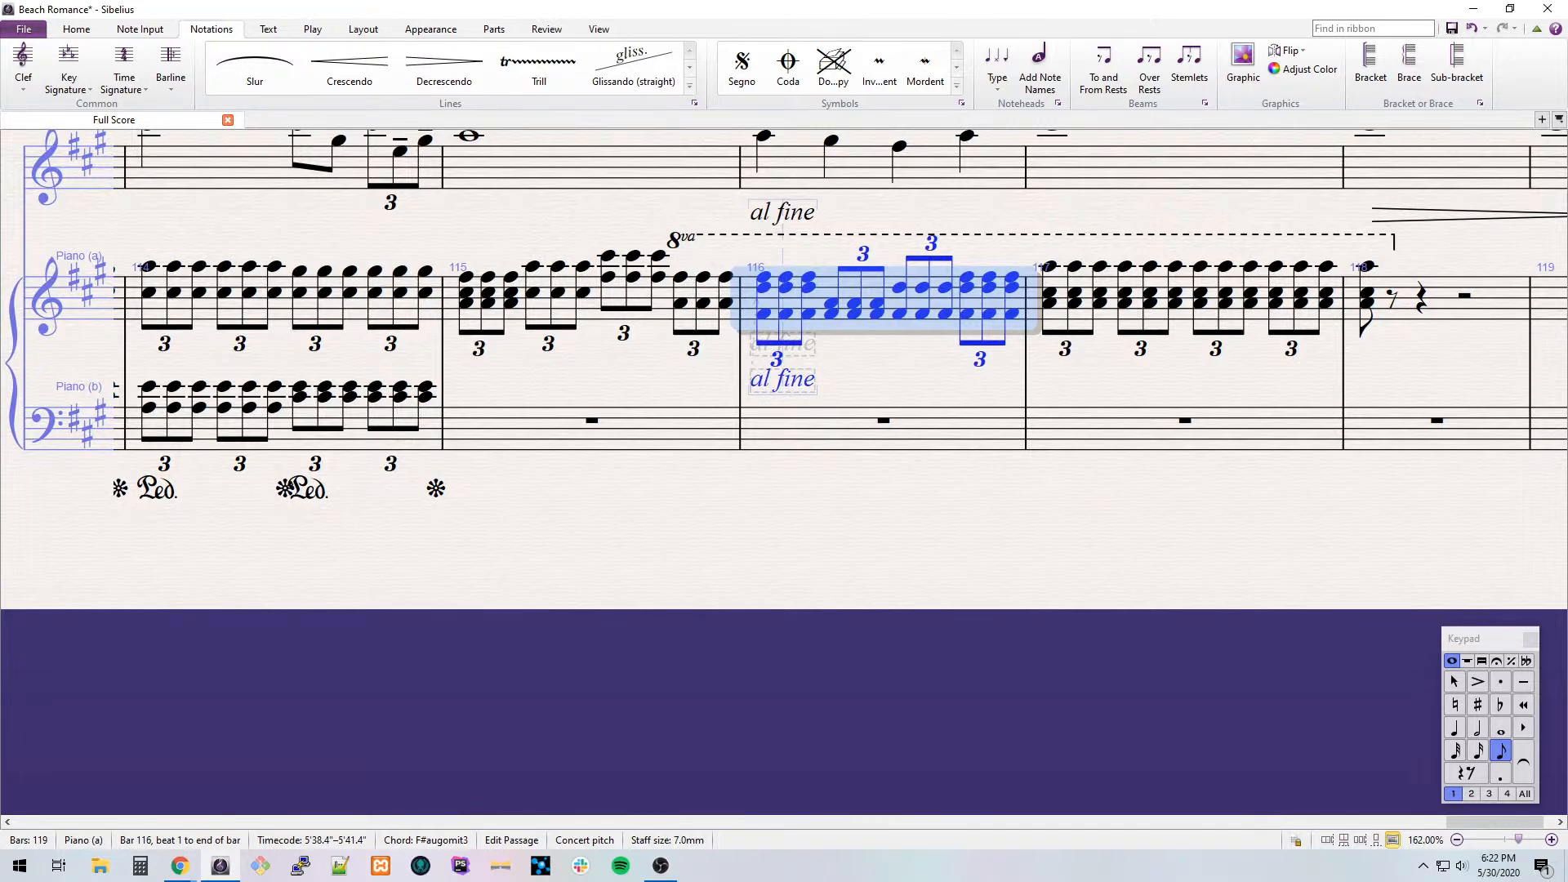
{"action": "key", "text": "alt+Tab"}
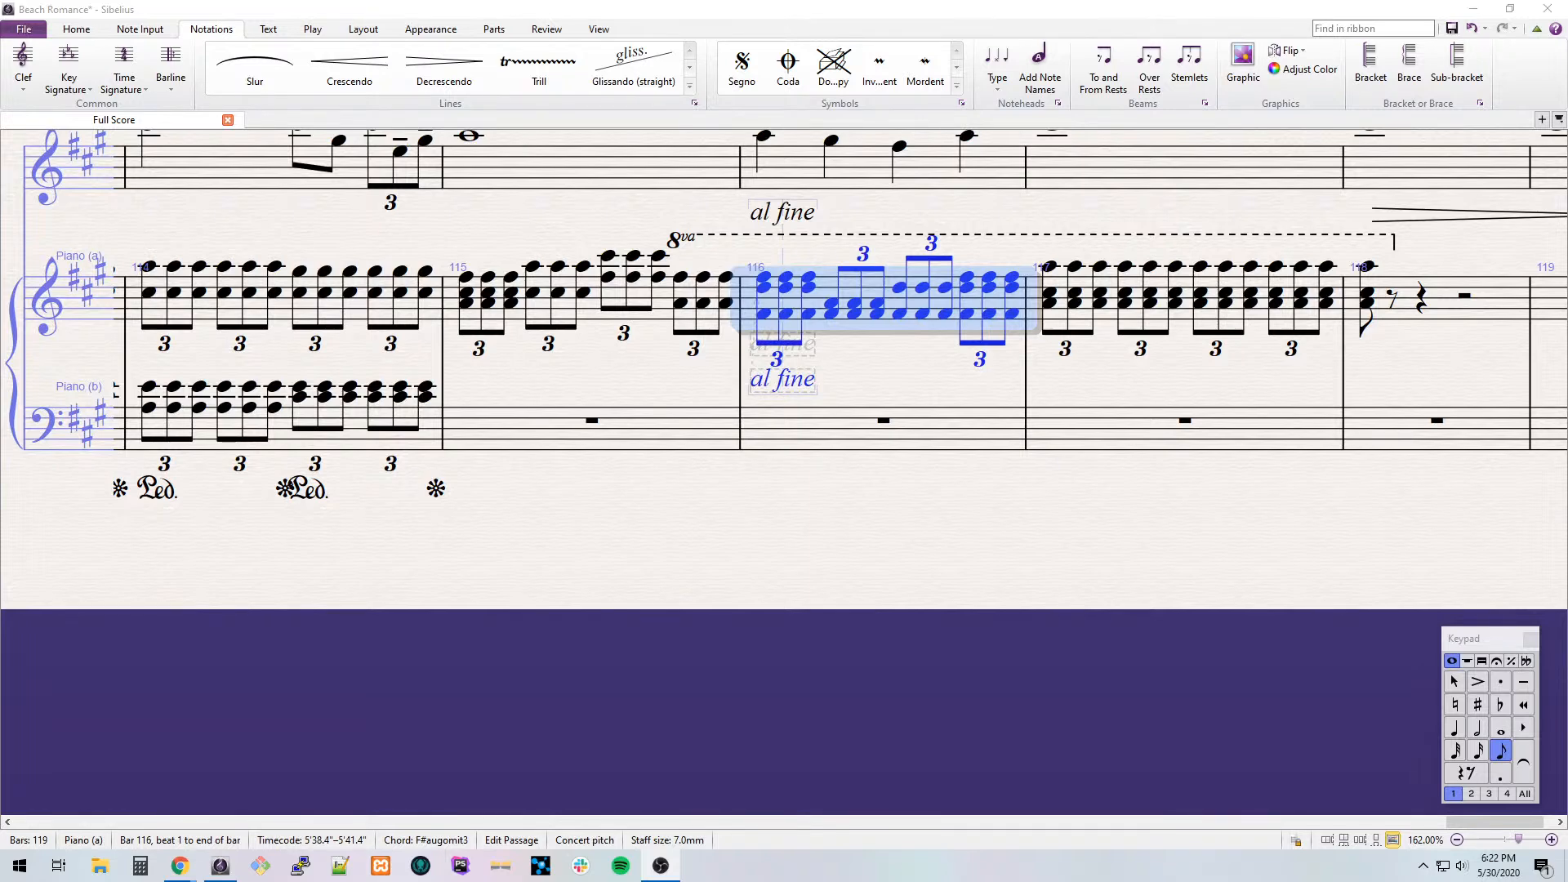
{"action": "key", "text": "alt+Tab"}
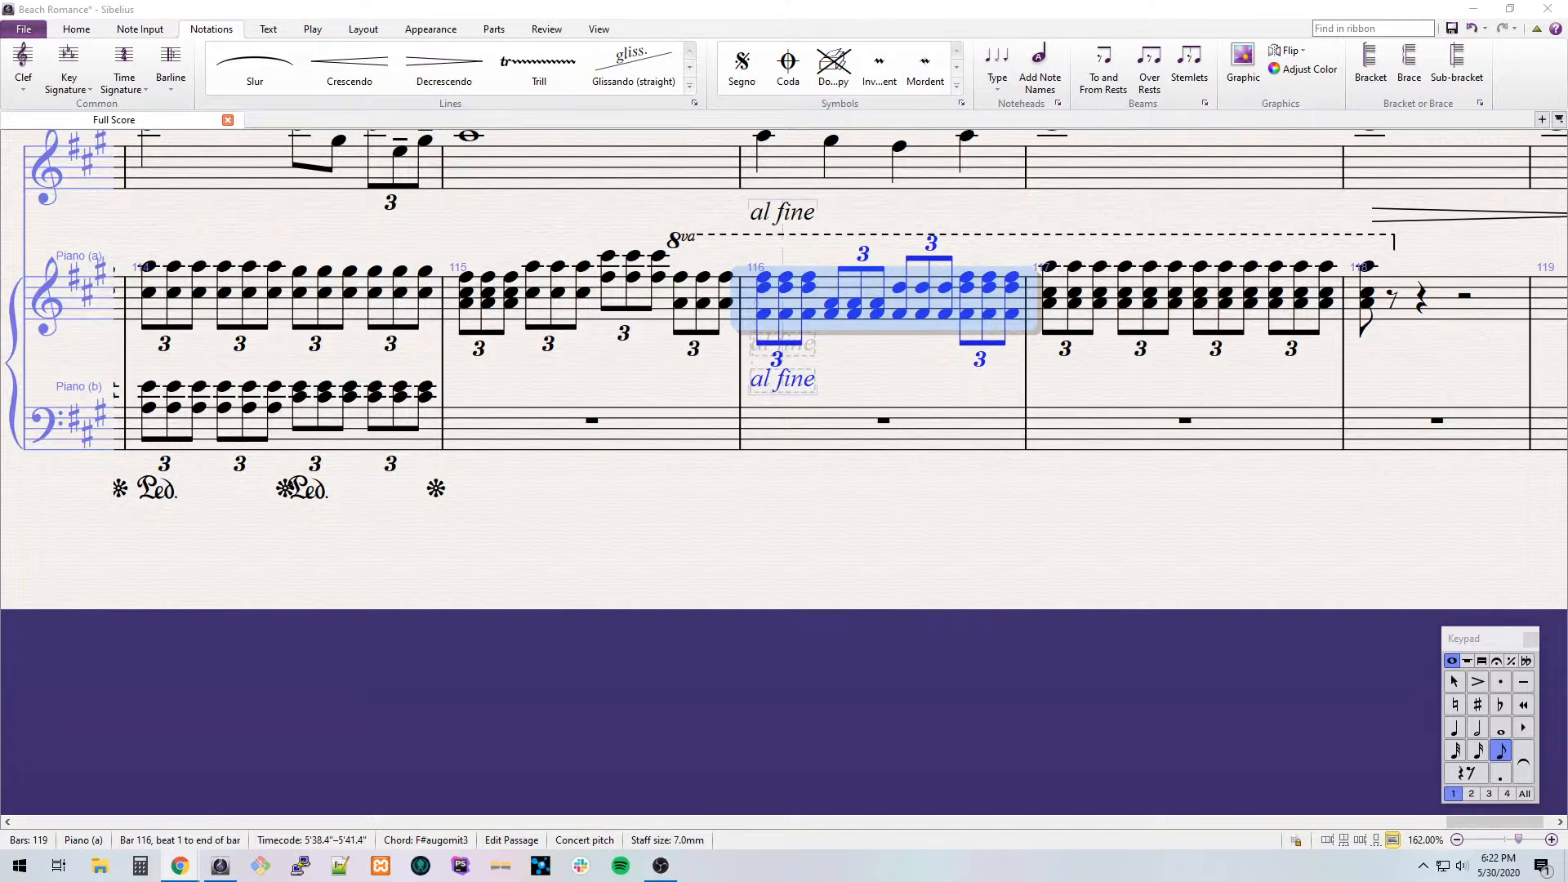
Enter an eighth-note triplet of F#3, C#4 and F#4 on beat 1 of bar 115 in the lower piano staff.
{"action": "left_click_drag", "start_coordinate": [728, 472], "coordinate": [551, 550]}
{"action": "left_click", "coordinate": [709, 512]}
{"action": "key", "text": "3"}
{"action": "key", "text": "f"}
{"action": "key", "text": "ctrl+3"}
{"action": "key", "text": "ctrl+Down"}
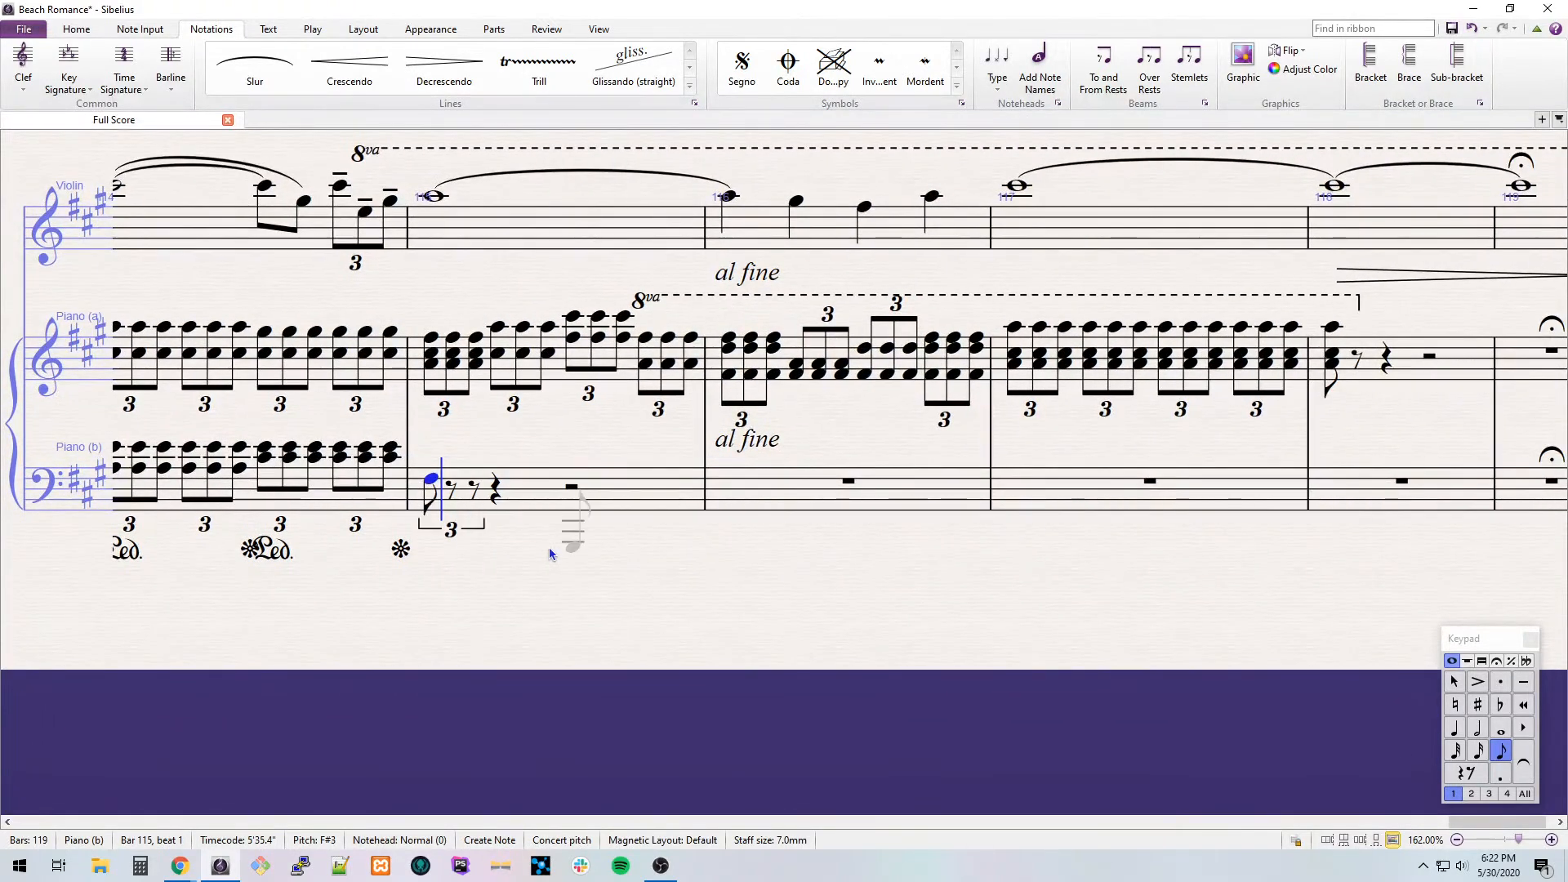
{"action": "key", "text": "c"}
{"action": "key", "text": "f"}
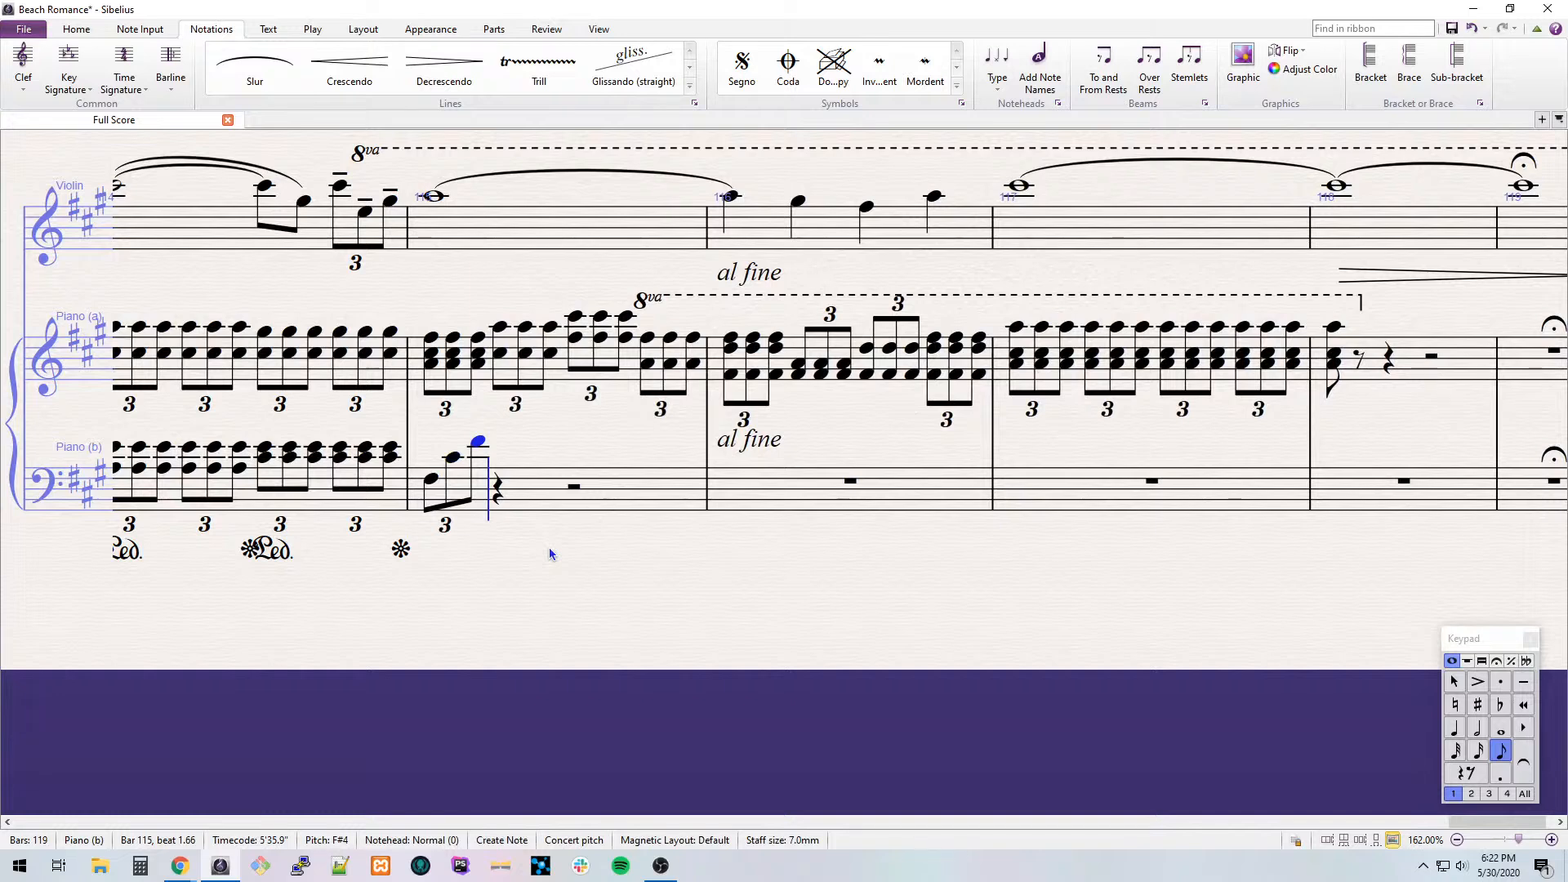
Fill beats 2 and 3 of bar 115 in the lower piano staff with eighth-note triplets of F#4–A4 chords.
{"action": "key", "text": "f"}
{"action": "key", "text": "ctrl+3"}
{"action": "key", "text": "4"}
{"action": "key", "text": "r"}
{"action": "key", "text": "ctrl+z"}
{"action": "key", "text": "Down"}
{"action": "key", "text": "r"}
{"action": "key", "text": "r"}
{"action": "key", "text": "r"}
{"action": "key", "text": "alt+Up"}
{"action": "key", "text": "ctrl+3"}
{"action": "key", "text": "r"}
{"action": "key", "text": "r"}
{"action": "key", "text": "r"}
Enter an eighth-note triplet of F#4–C#5 chords on beat 4 of bar 115 in the lower piano staff.
{"action": "key", "text": "alt+Up"}
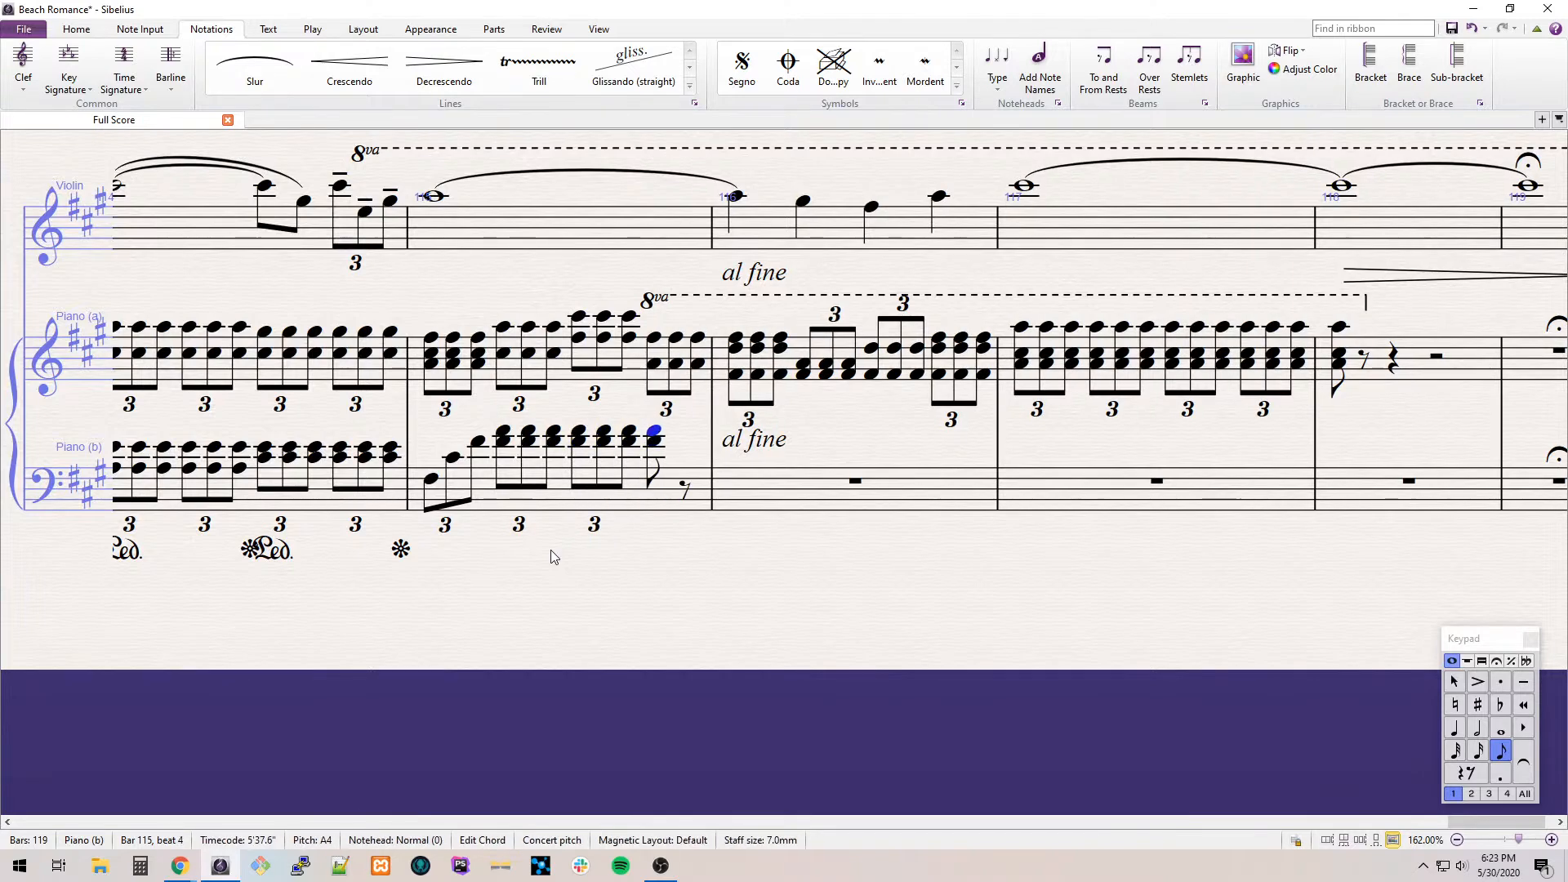
{"action": "key", "text": "Up"}
{"action": "key", "text": "Up"}
{"action": "key", "text": "ctrl+3"}
{"action": "key", "text": "r"}
{"action": "key", "text": "r"}
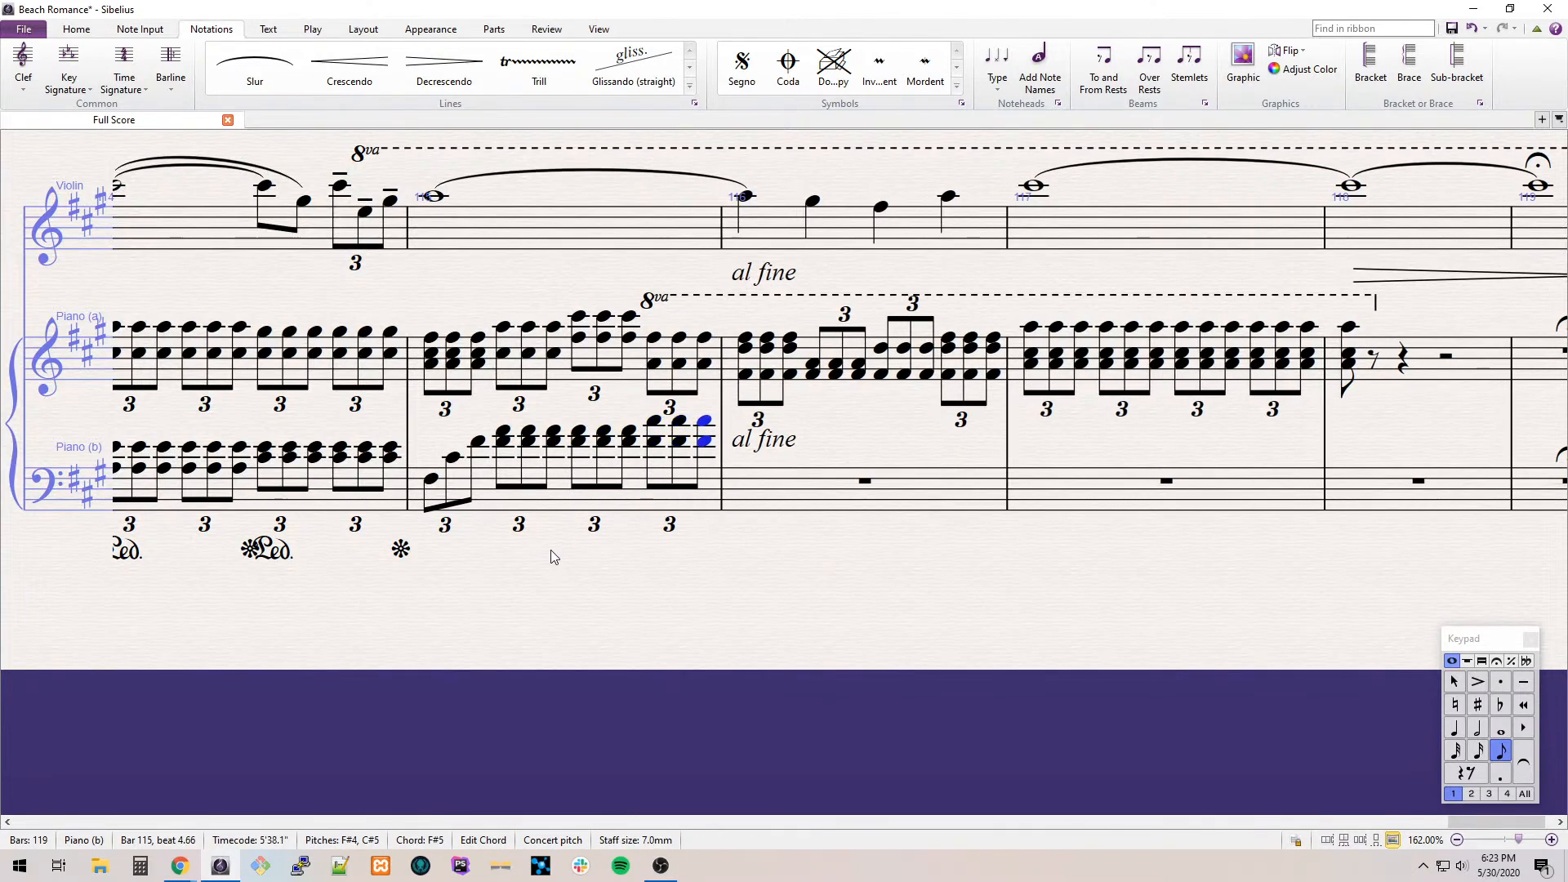
Insert a treble clef before beat 2 of bar 115 in the lower piano staff.
{"action": "key", "text": "Escape"}
{"action": "key", "text": "q"}
{"action": "left_click", "coordinate": [65, 203]}
{"action": "left_click", "coordinate": [476, 483]}
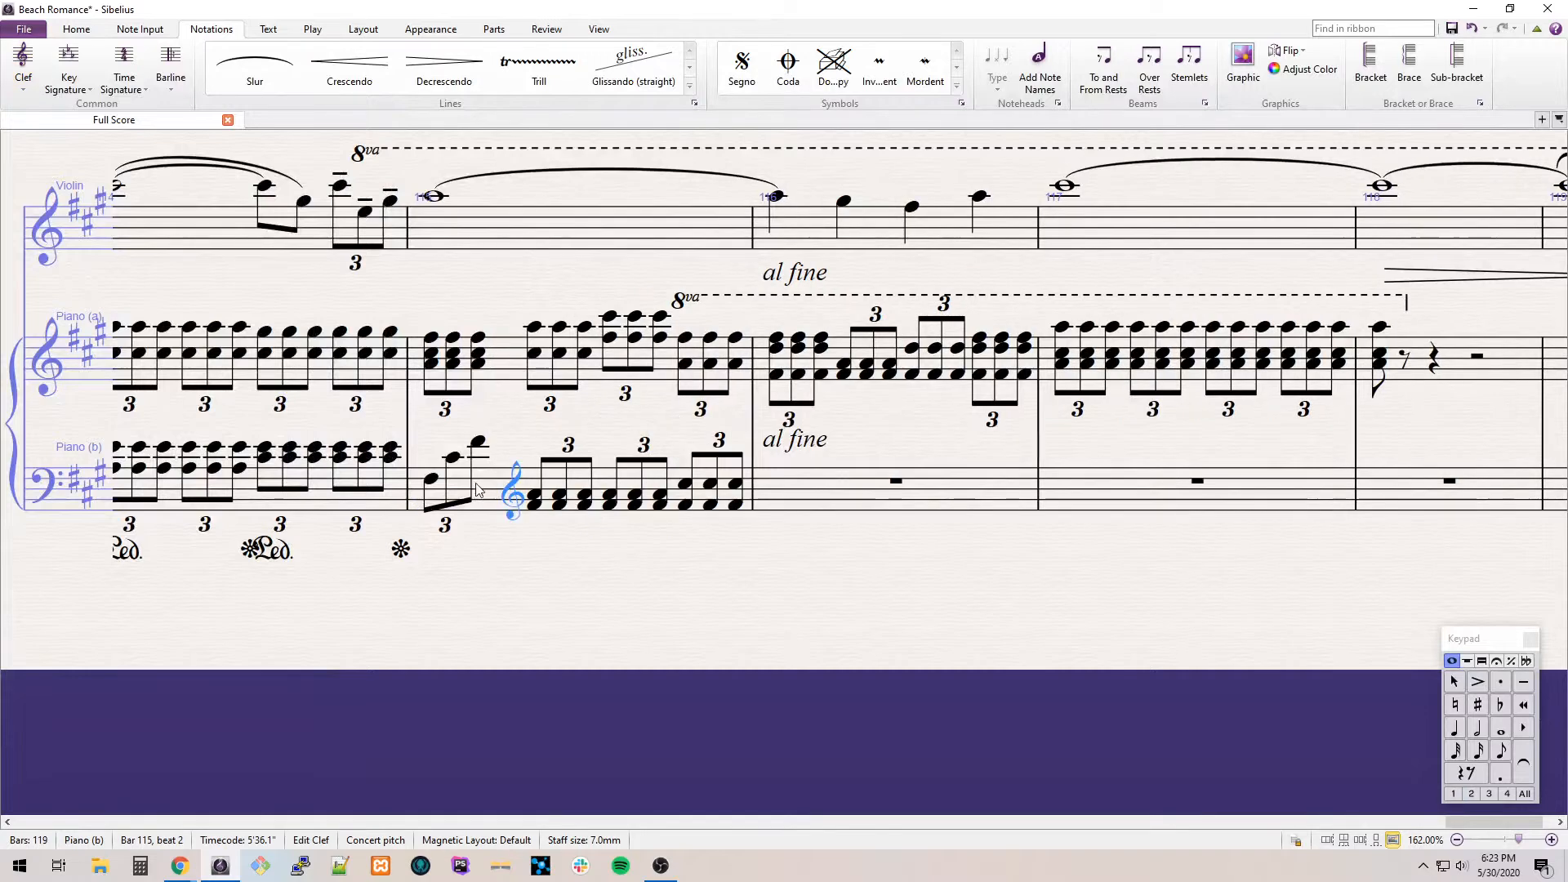
Copy the pedal line from bar 114 to bar 115 below the lower piano staff and extend it to the end of the bar.
{"action": "left_click", "coordinate": [430, 483]}
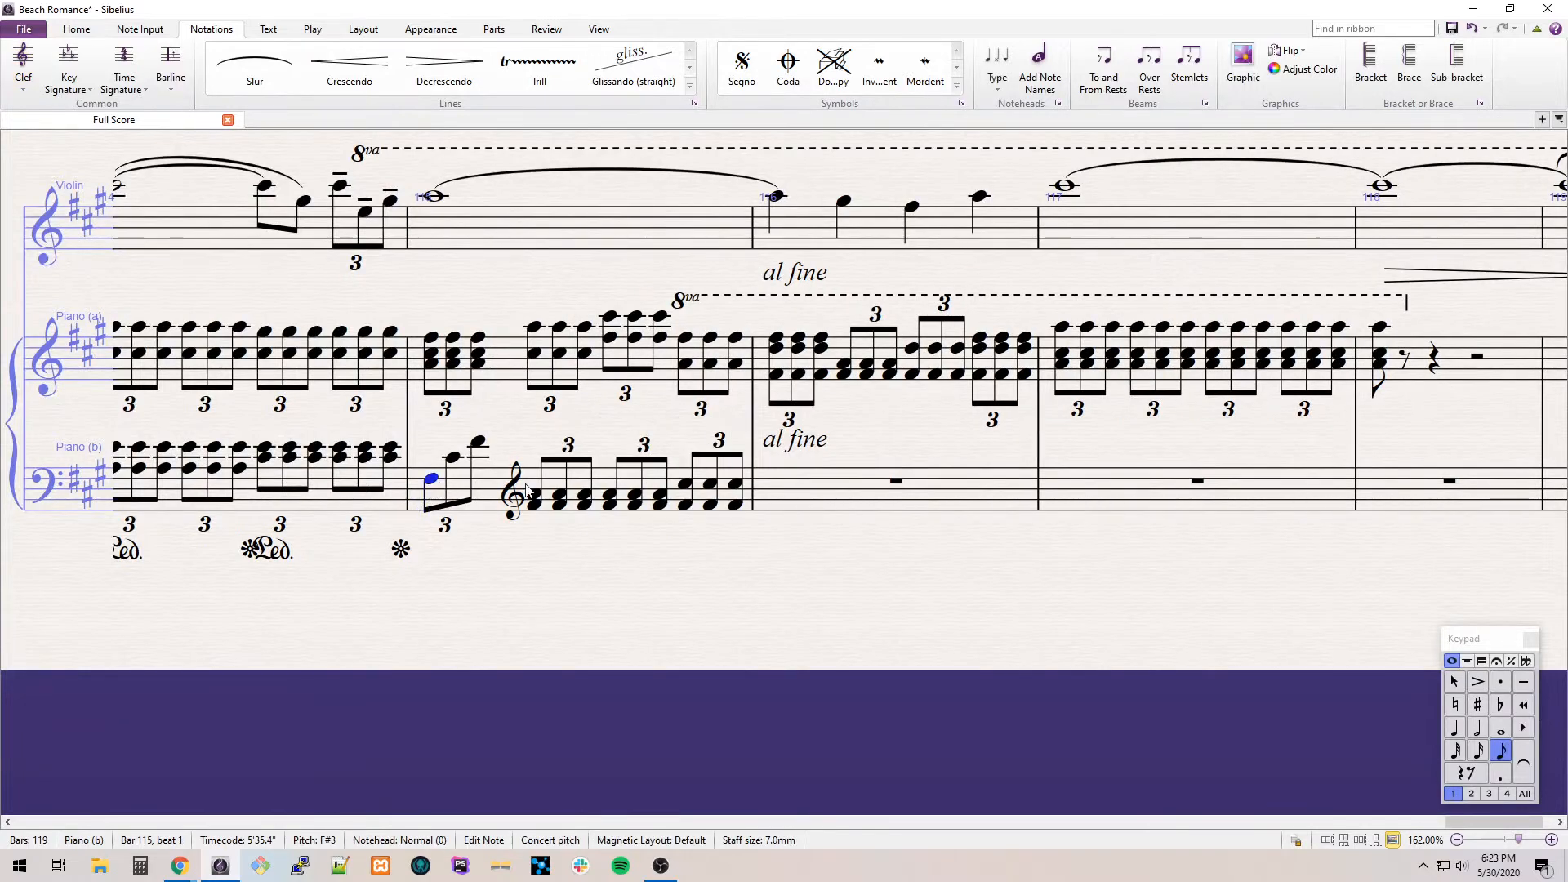
{"action": "key", "text": "Escape"}
{"action": "left_click", "coordinate": [401, 549]}
{"action": "key", "text": "ctrl+c"}
{"action": "left_click", "coordinate": [490, 481]}
{"action": "key", "text": "ctrl+v"}
{"action": "left_click_drag", "start_coordinate": [594, 548], "coordinate": [730, 547]}
{"action": "left_click", "coordinate": [770, 433]}
{"action": "left_click", "coordinate": [669, 495]}
{"action": "left_click", "coordinate": [699, 512]}
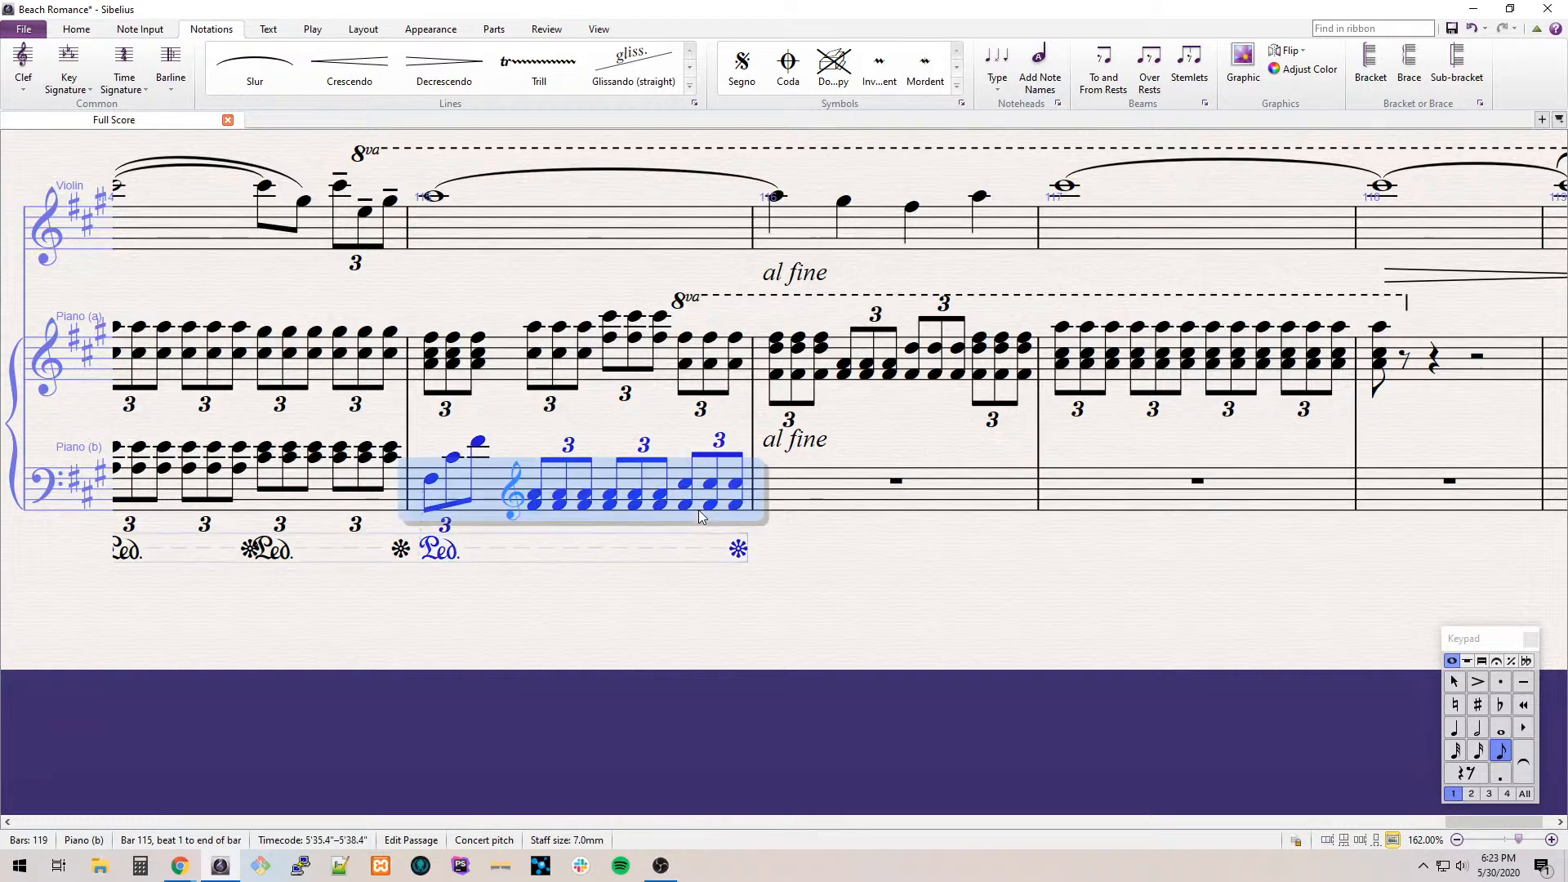
Enter an eighth-note triplet of D4, A4 and D5 on beat 1 of bar 116 in the lower piano staff.
{"action": "left_click", "coordinate": [866, 513]}
{"action": "left_click", "coordinate": [712, 507]}
{"action": "left_click", "coordinate": [799, 506]}
{"action": "key", "text": "3"}
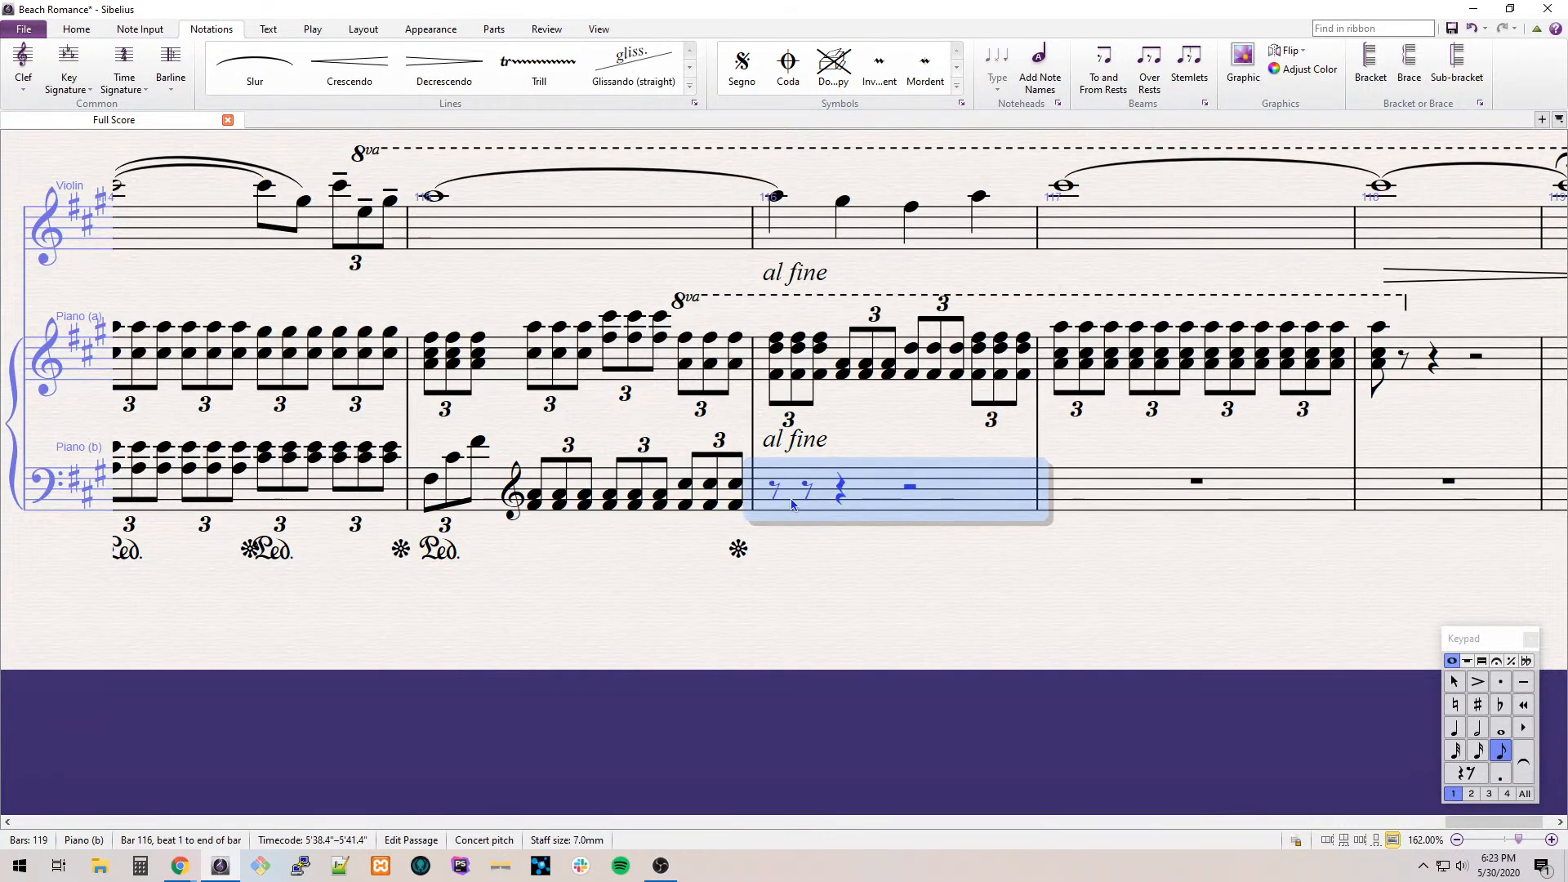
{"action": "key", "text": "d"}
{"action": "key", "text": "ctrl+3"}
{"action": "key", "text": "a"}
{"action": "key", "text": "ctrl+d"}
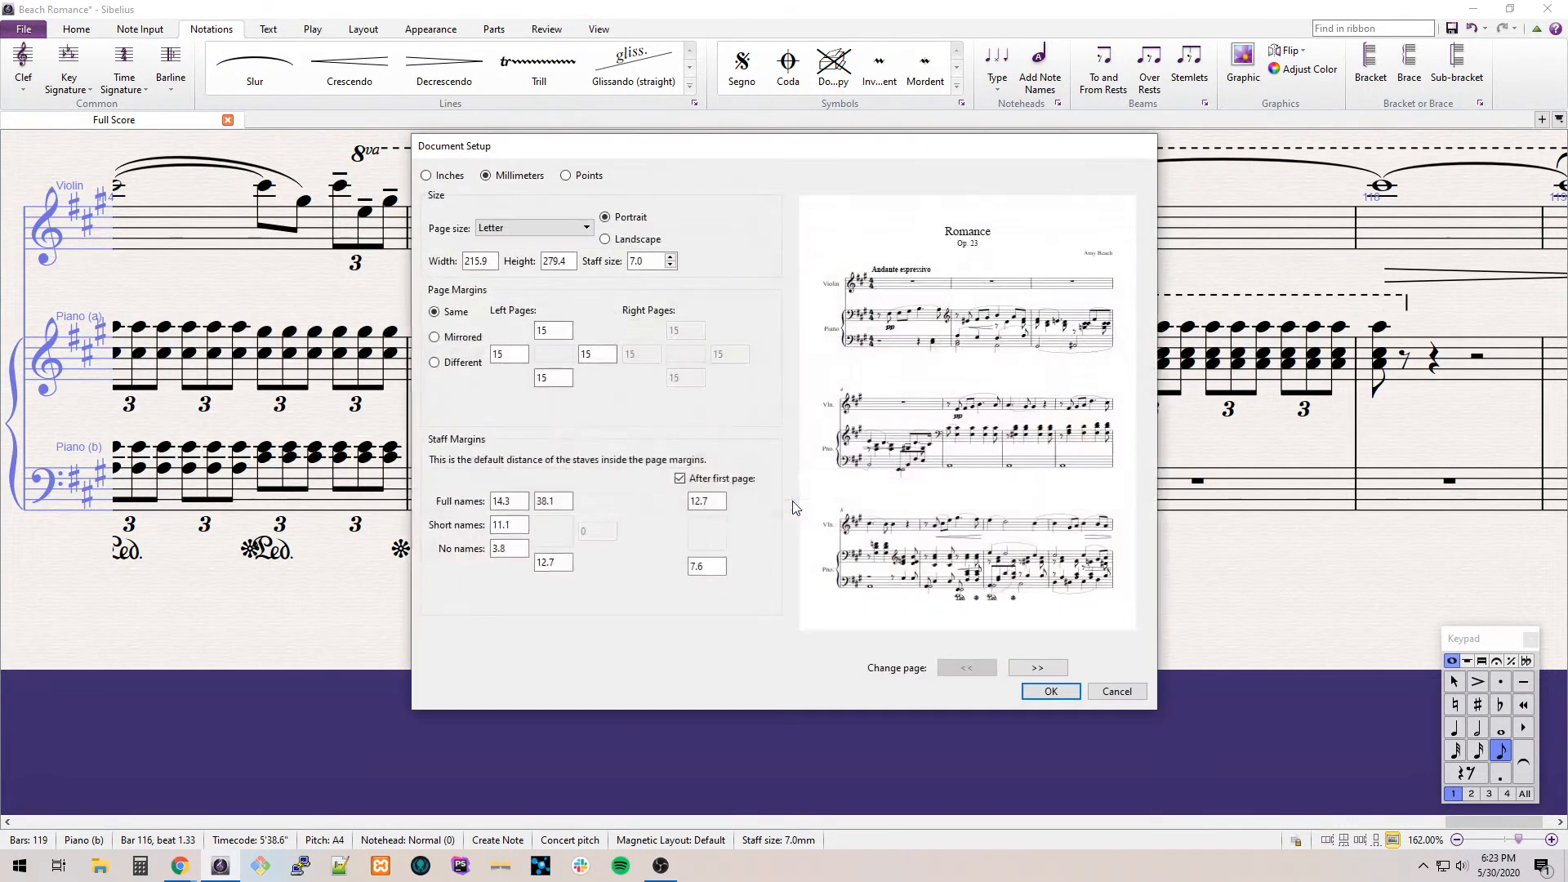
{"action": "key", "text": "Escape"}
{"action": "key", "text": "d"}
Enter an eighth-note triplet of repeated A4 notes on beat 2 of bar 116 in the lower piano staff.
{"action": "key", "text": "a"}
{"action": "key", "text": "ctrl+3"}
{"action": "key", "text": "a"}
{"action": "key", "text": "a"}
{"action": "key", "text": "a"}
Fill beat 3 of bar 116 with D4–A4 chord triplets and beat 4 with D4–A4–D5 chord triplets in the lower piano staff.
{"action": "key", "text": "shift+5"}
{"action": "key", "text": "r"}
{"action": "key", "text": "ctrl+z"}
{"action": "key", "text": "ctrl+3"}
{"action": "key", "text": "r"}
{"action": "key", "text": "r"}
{"action": "key", "text": "r"}
{"action": "key", "text": "ctrl+3"}
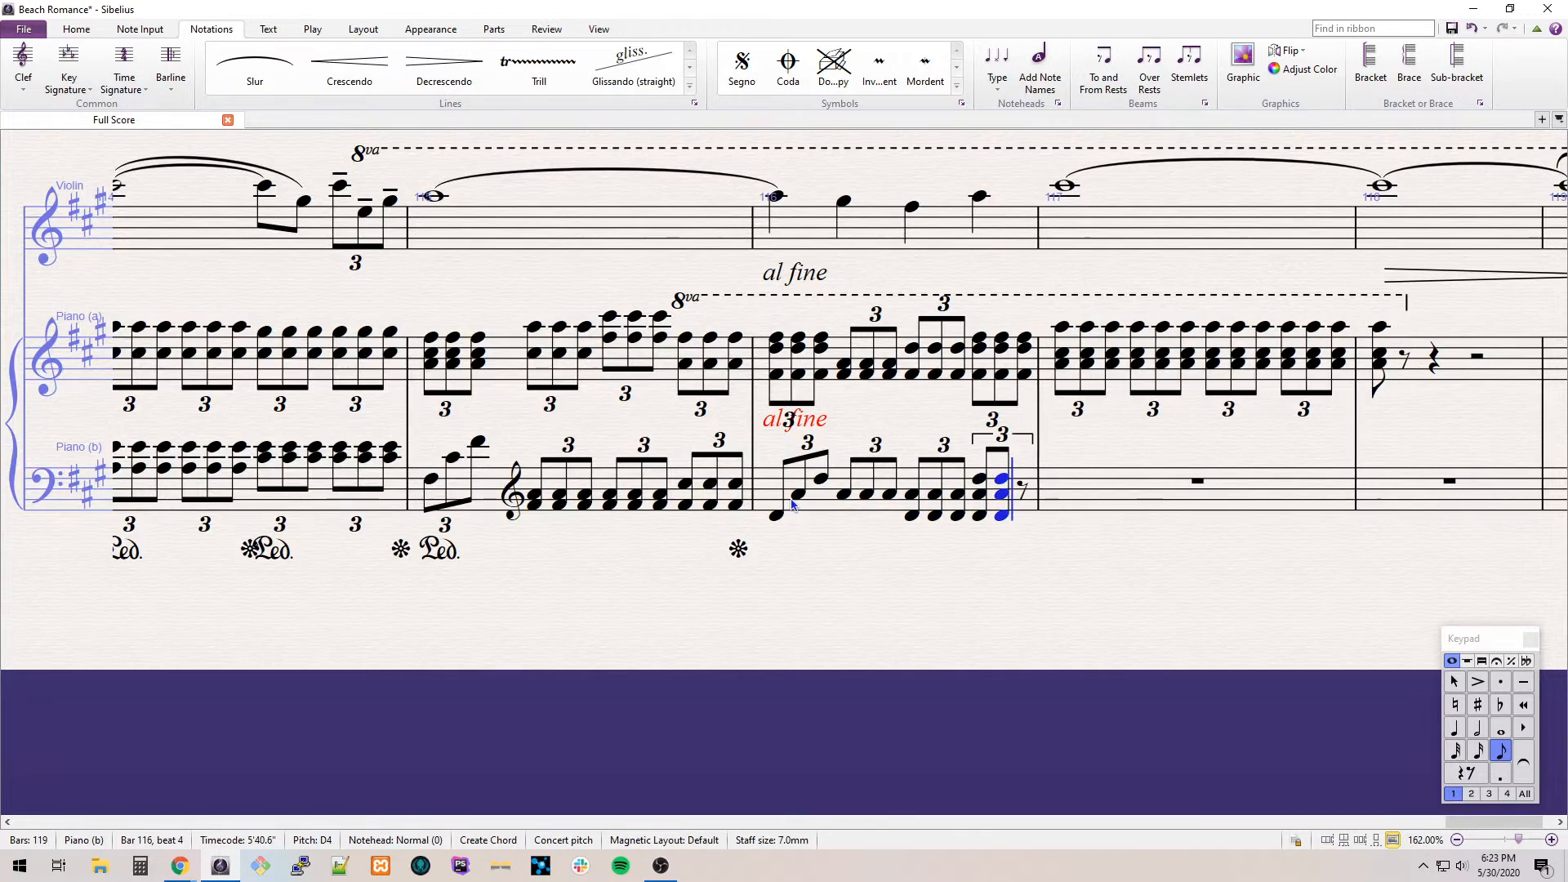
{"action": "key", "text": "r"}
Copy the pedal line from bar 115 to bar 116 below the lower piano staff.
{"action": "left_click", "coordinate": [741, 549]}
{"action": "left_click", "coordinate": [848, 506], "text": "alt"}
{"action": "left_click_drag", "start_coordinate": [950, 547], "coordinate": [631, 543]}
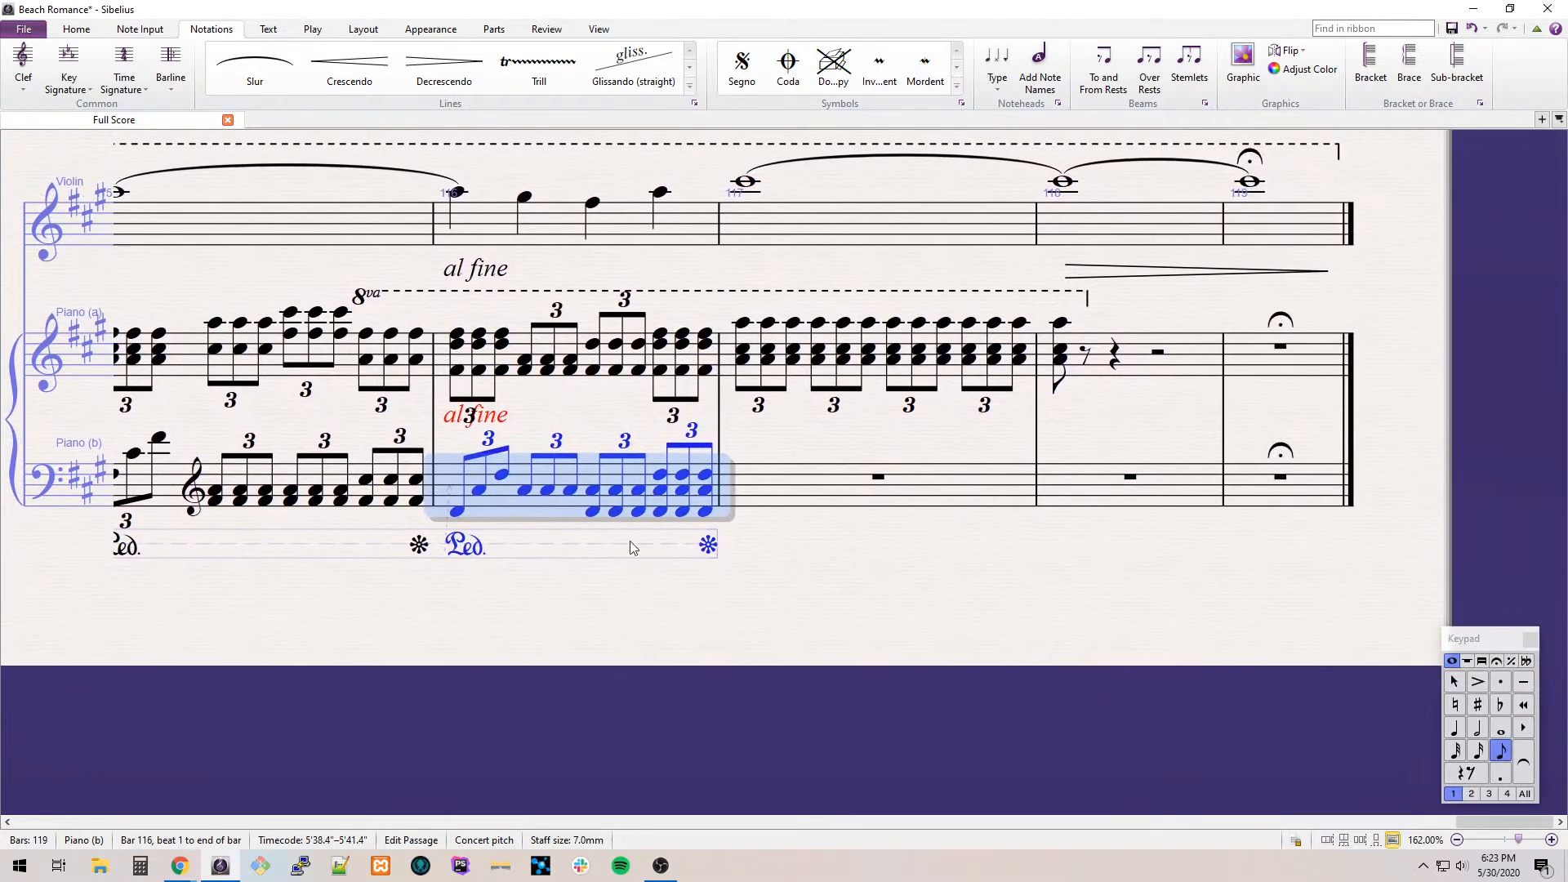
Enter an eighth-note triplet of A3, E4 and A4 on beat 1 of bar 117 in the lower piano staff.
{"action": "left_click", "coordinate": [800, 487]}
{"action": "key", "text": "3"}
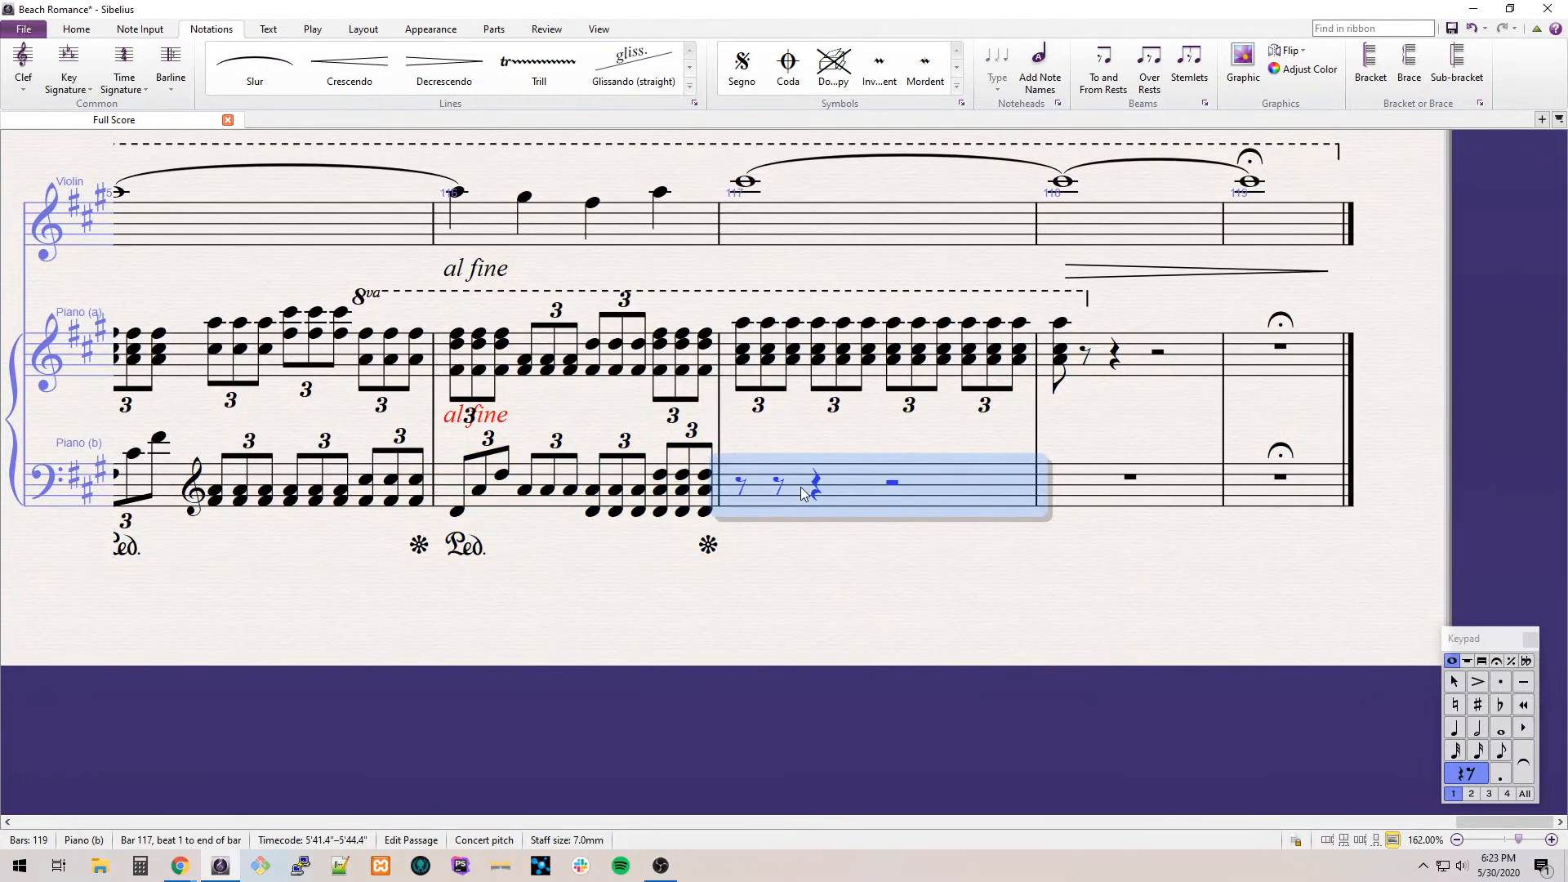
{"action": "key", "text": "a"}
{"action": "key", "text": "ctrl+3"}
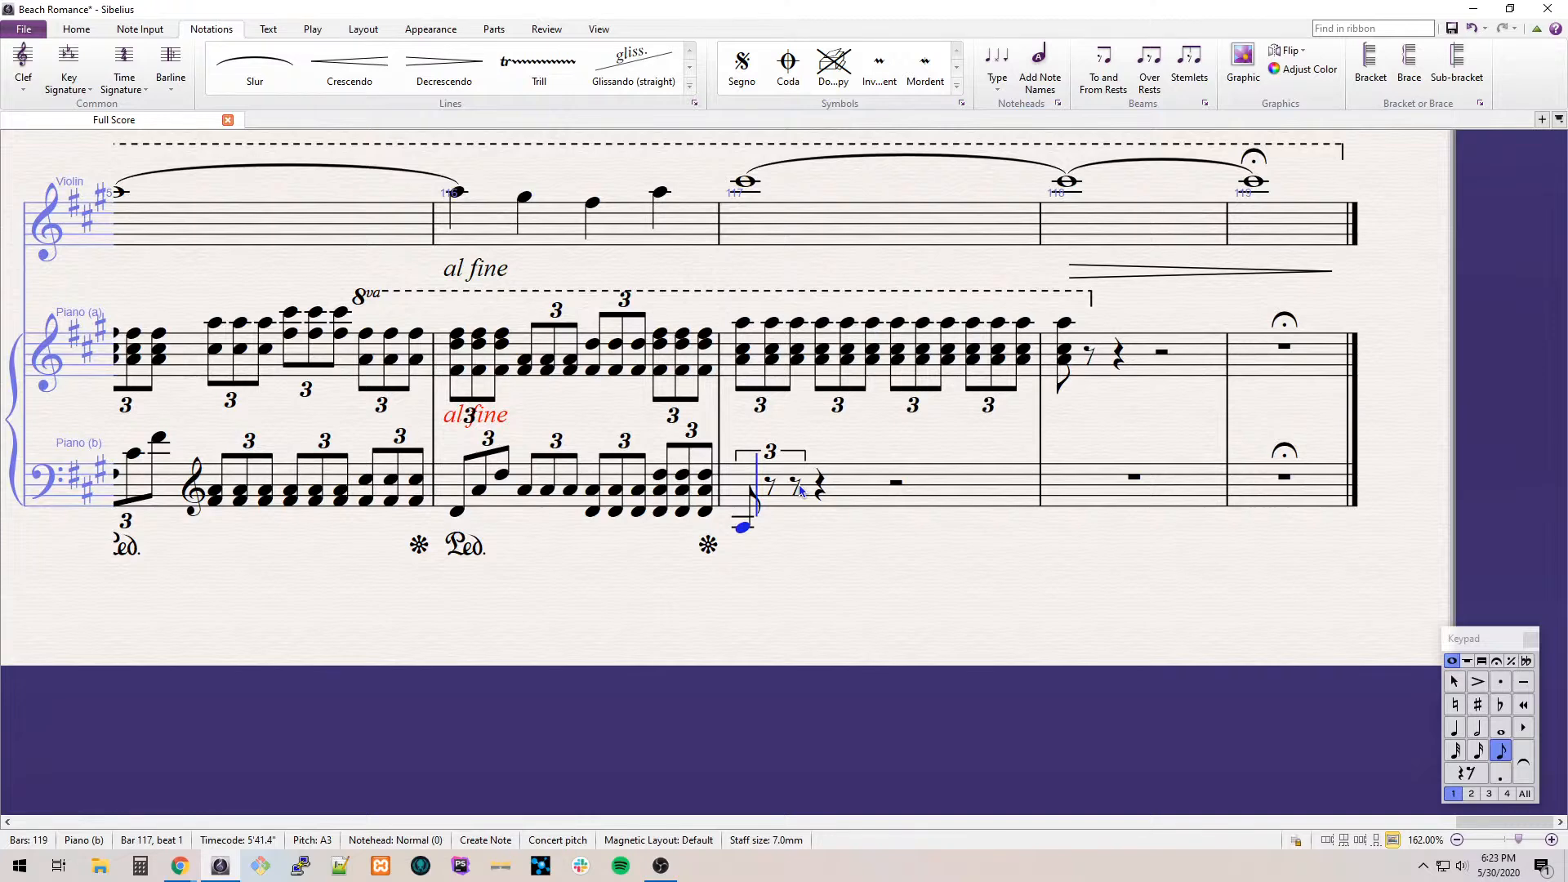
{"action": "key", "text": "e"}
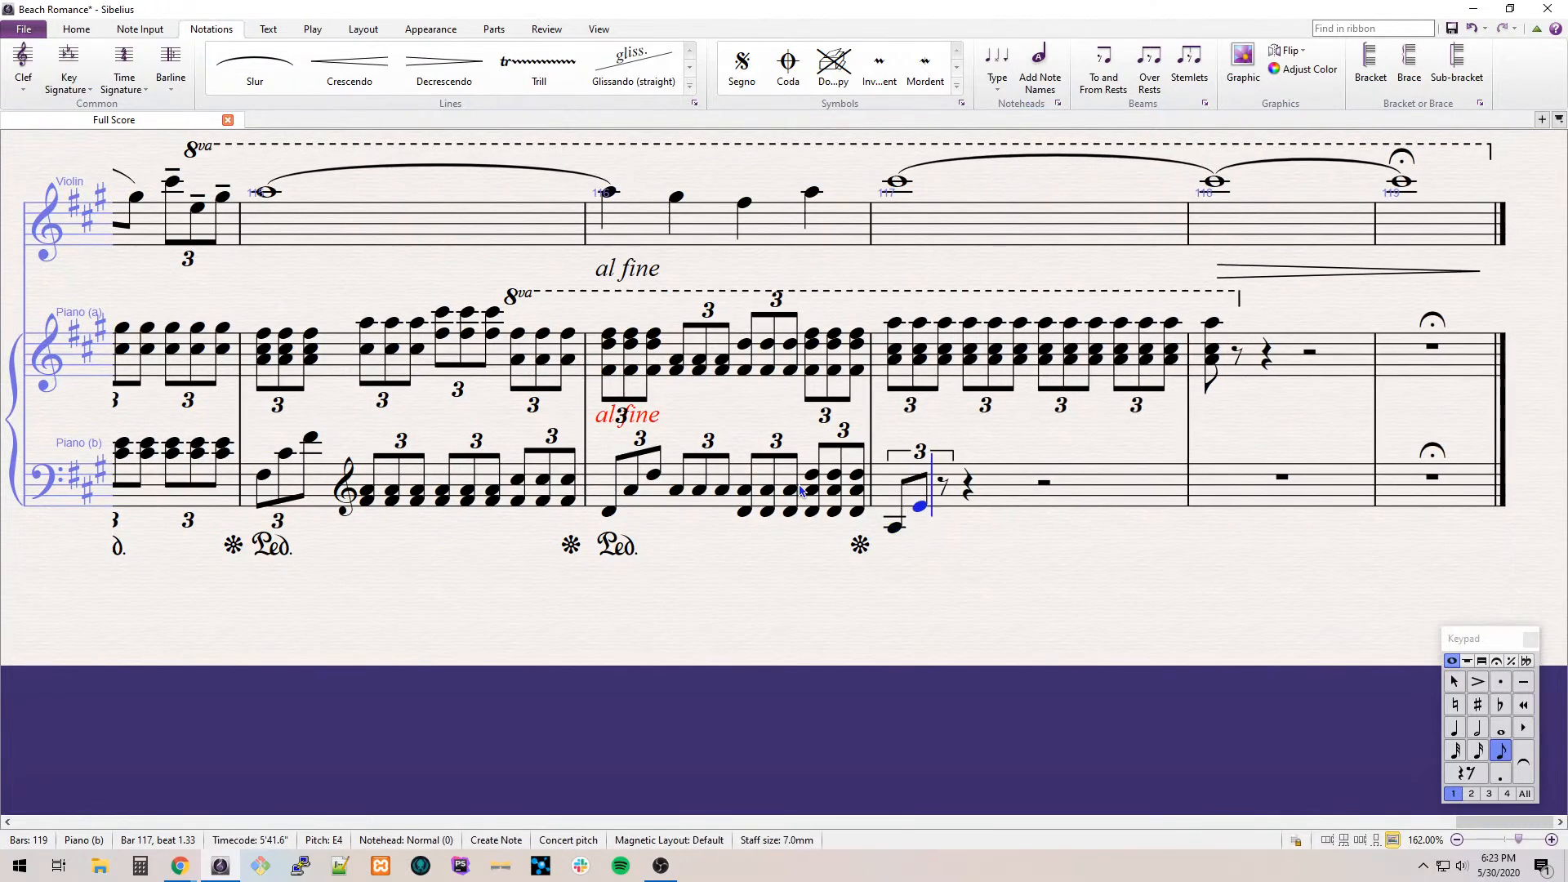
{"action": "key", "text": "a"}
Enter an eighth-note triplet of E4, A3 and E4 on beat 2 of bar 117 in the lower piano staff.
{"action": "key", "text": "e"}
{"action": "key", "text": "ctrl+3"}
{"action": "key", "text": "a"}
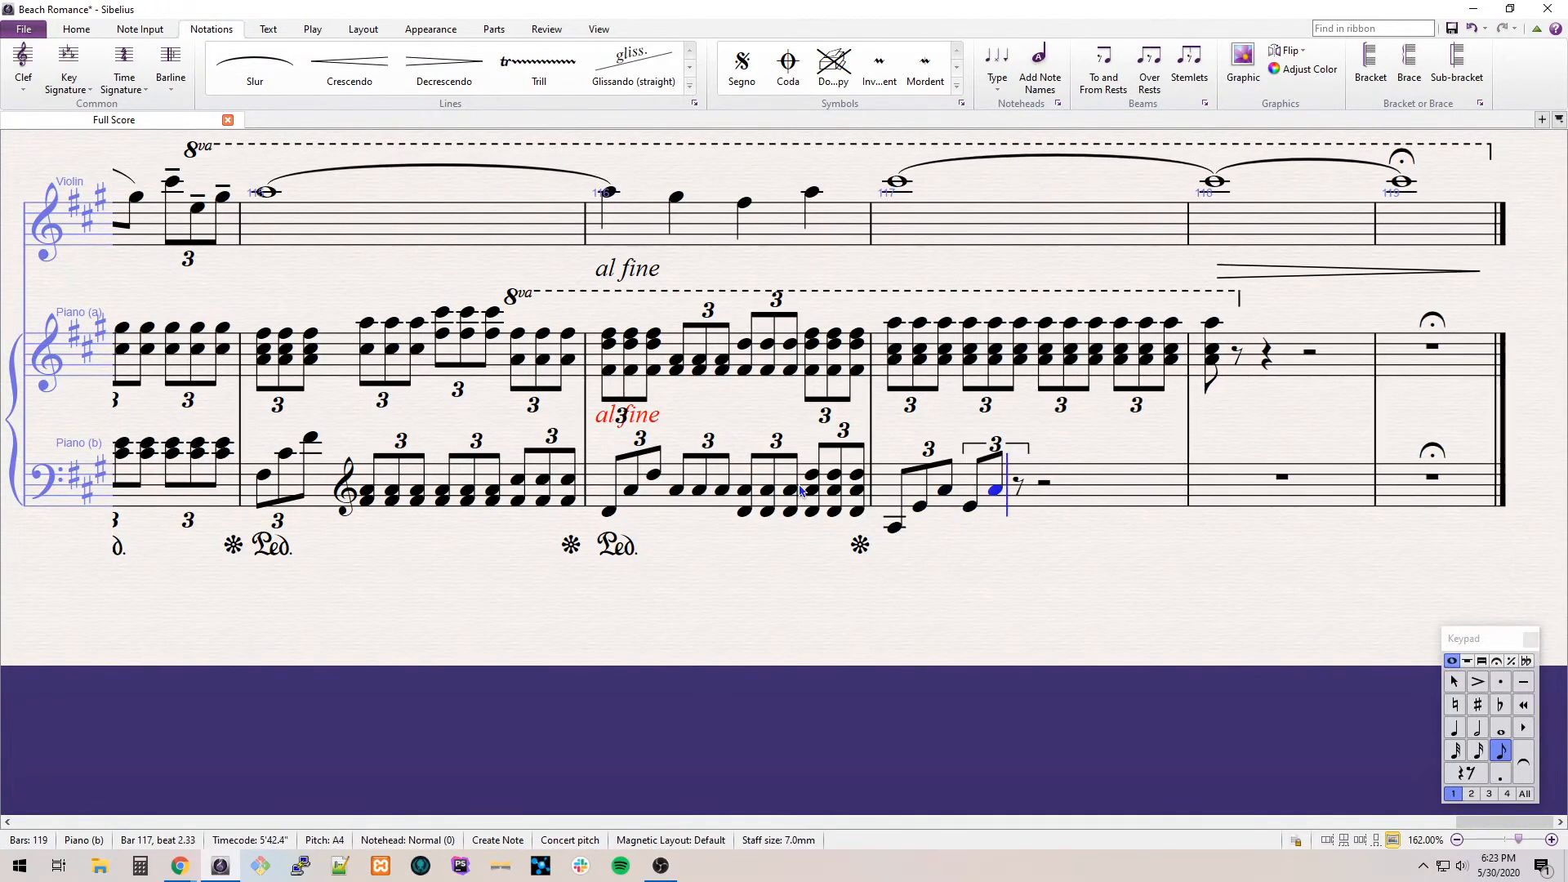
{"action": "key", "text": "e"}
{"action": "key", "text": "Left"}
{"action": "key", "text": "ctrl+Down"}
{"action": "key", "text": "Right"}
{"action": "key", "text": "Right"}
Enter an eighth-note triplet of A4, E5 and A4 on beat 3 of bar 117 in the lower piano staff.
{"action": "key", "text": "KP_3"}
{"action": "key", "text": "a"}
{"action": "key", "text": "ctrl+3"}
{"action": "key", "text": "e"}
{"action": "key", "text": "a"}
{"action": "key", "text": "Left"}
{"action": "key", "text": "ctrl+Up"}
{"action": "key", "text": "Right"}
{"action": "key", "text": "Right"}
{"action": "key", "text": "Right"}
Enter an eighth-note triplet of E4, A4 and E5 on beat 4 of bar 117 in the lower piano staff.
{"action": "key", "text": "KP_3"}
{"action": "key", "text": "e"}
{"action": "key", "text": "ctrl+3"}
{"action": "key", "text": "a"}
{"action": "key", "text": "e"}
{"action": "key", "text": "ctrl+Up"}
{"action": "key", "text": "Right"}
Enter a triplet of an eighth rest, A1 and A2 on beat 1 of bar 118 in the lower piano staff.
{"action": "key", "text": "KP_3"}
{"action": "key", "text": "ctrl+3"}
{"action": "key", "text": "Right"}
{"action": "key", "text": "a"}
{"action": "key", "text": "ctrl+Down"}
{"action": "key", "text": "ctrl+Down"}
{"action": "key", "text": "ctrl+Down"}
{"action": "key", "text": "ctrl+Down"}
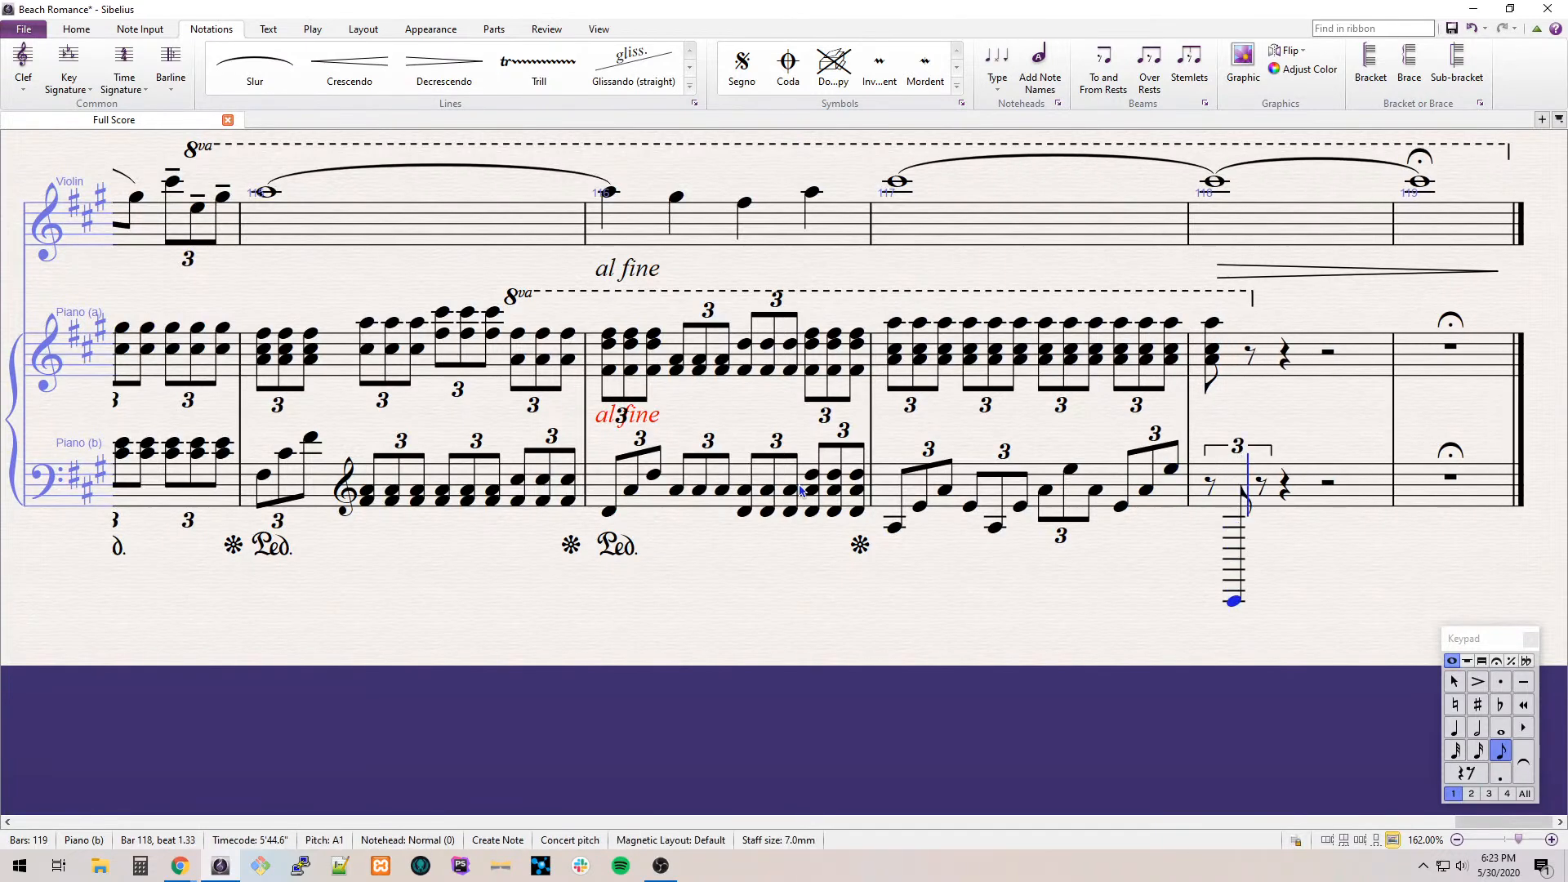
{"action": "key", "text": "a"}
{"action": "key", "text": "ctrl+Up"}
Add staccato dots and a slur to the A1 and A2 notes on beat 1 of bar 118.
{"action": "key", "text": "Left"}
{"action": "key", "text": "shift+Right"}
{"action": "key", "text": "KP_Multiply"}
{"action": "key", "text": "s"}
{"action": "key", "text": "Escape"}
Insert a bass clef at the end of bar 117 in the lower piano staff.
{"action": "left_click", "coordinate": [819, 685]}
{"action": "key", "text": "q"}
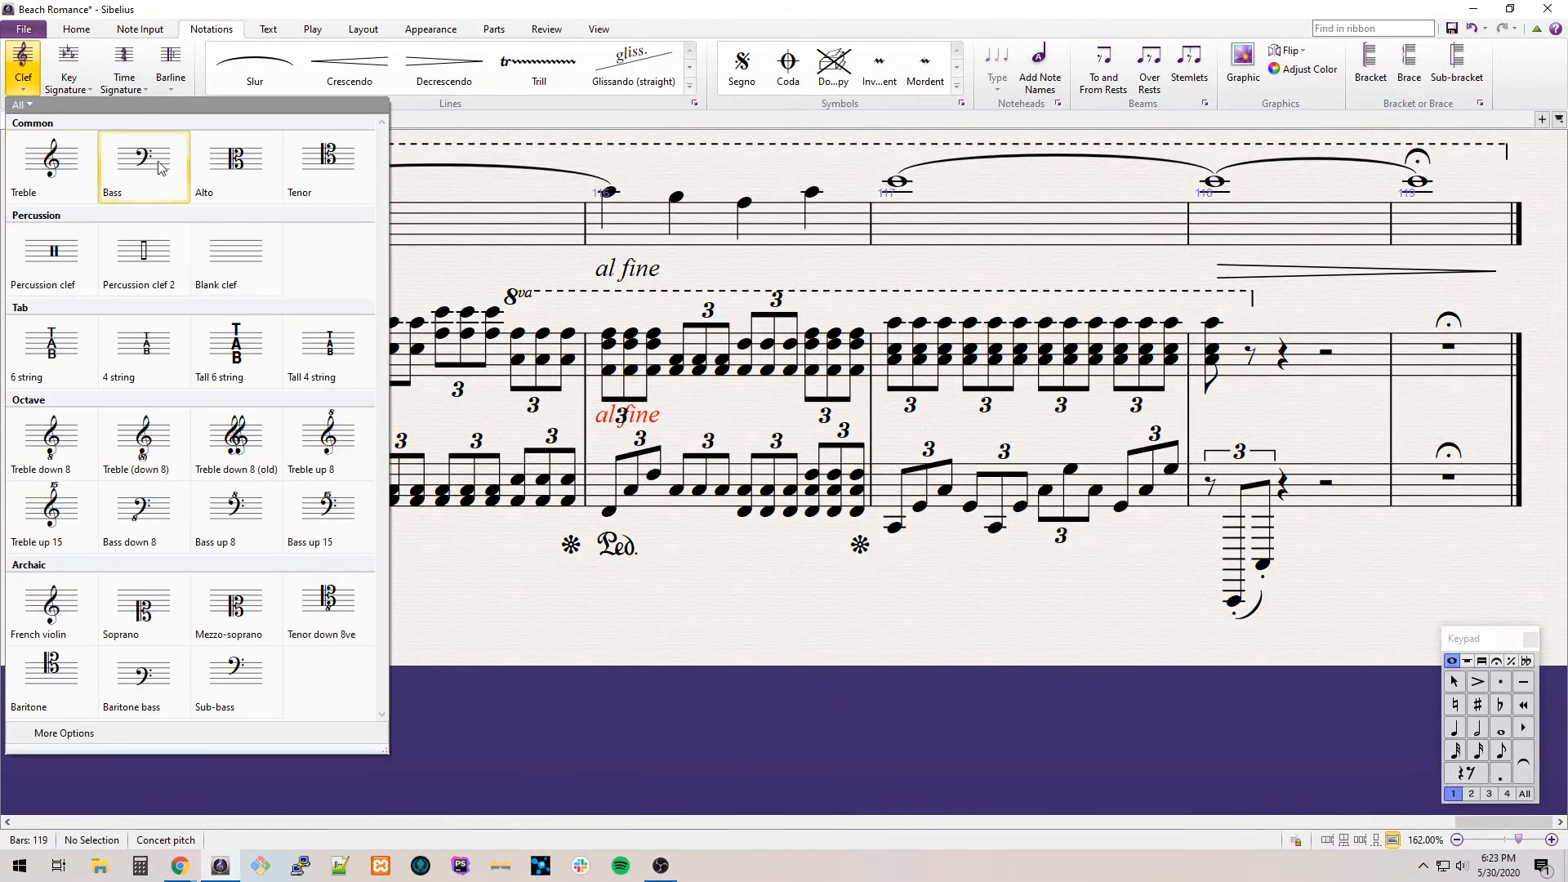
{"action": "left_click", "coordinate": [143, 163]}
{"action": "left_click", "coordinate": [1189, 480]}
Add staccato dots to all notes of bar 117 in the lower piano staff and slur each of its four triplets.
{"action": "key", "text": "KP_Multiply"}
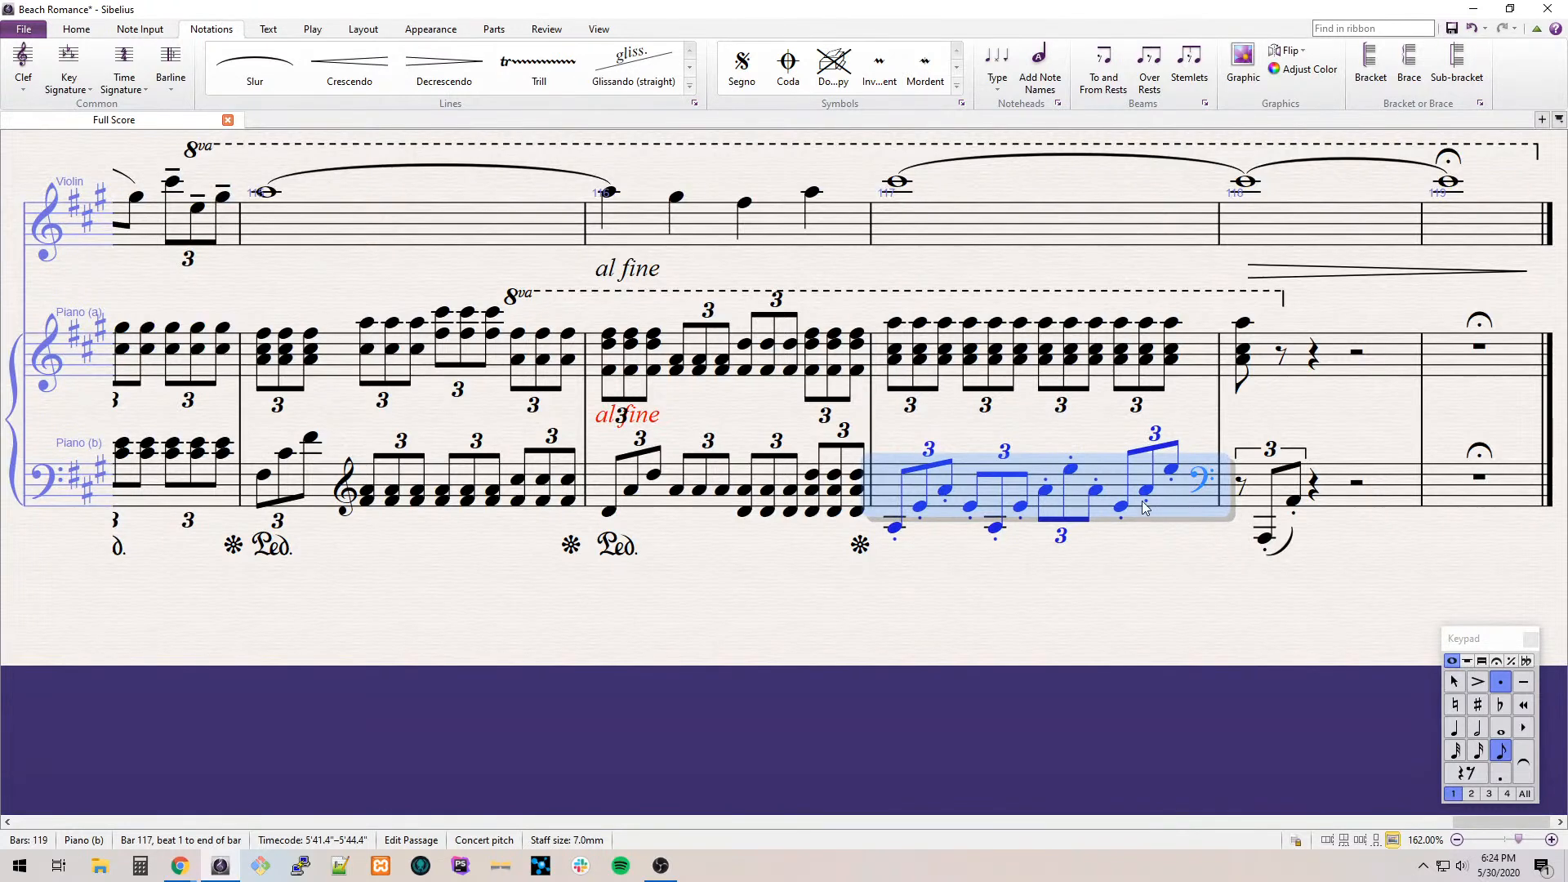
{"action": "key", "text": "s"}
{"action": "key", "text": "ctrl+z"}
{"action": "key", "text": "s"}
{"action": "left_click", "coordinate": [970, 506]}
{"action": "key", "text": "s"}
{"action": "left_click", "coordinate": [1047, 492]}
{"action": "key", "text": "s"}
{"action": "left_click", "coordinate": [1123, 506]}
{"action": "key", "text": "s"}
{"action": "left_click", "coordinate": [1110, 488]}
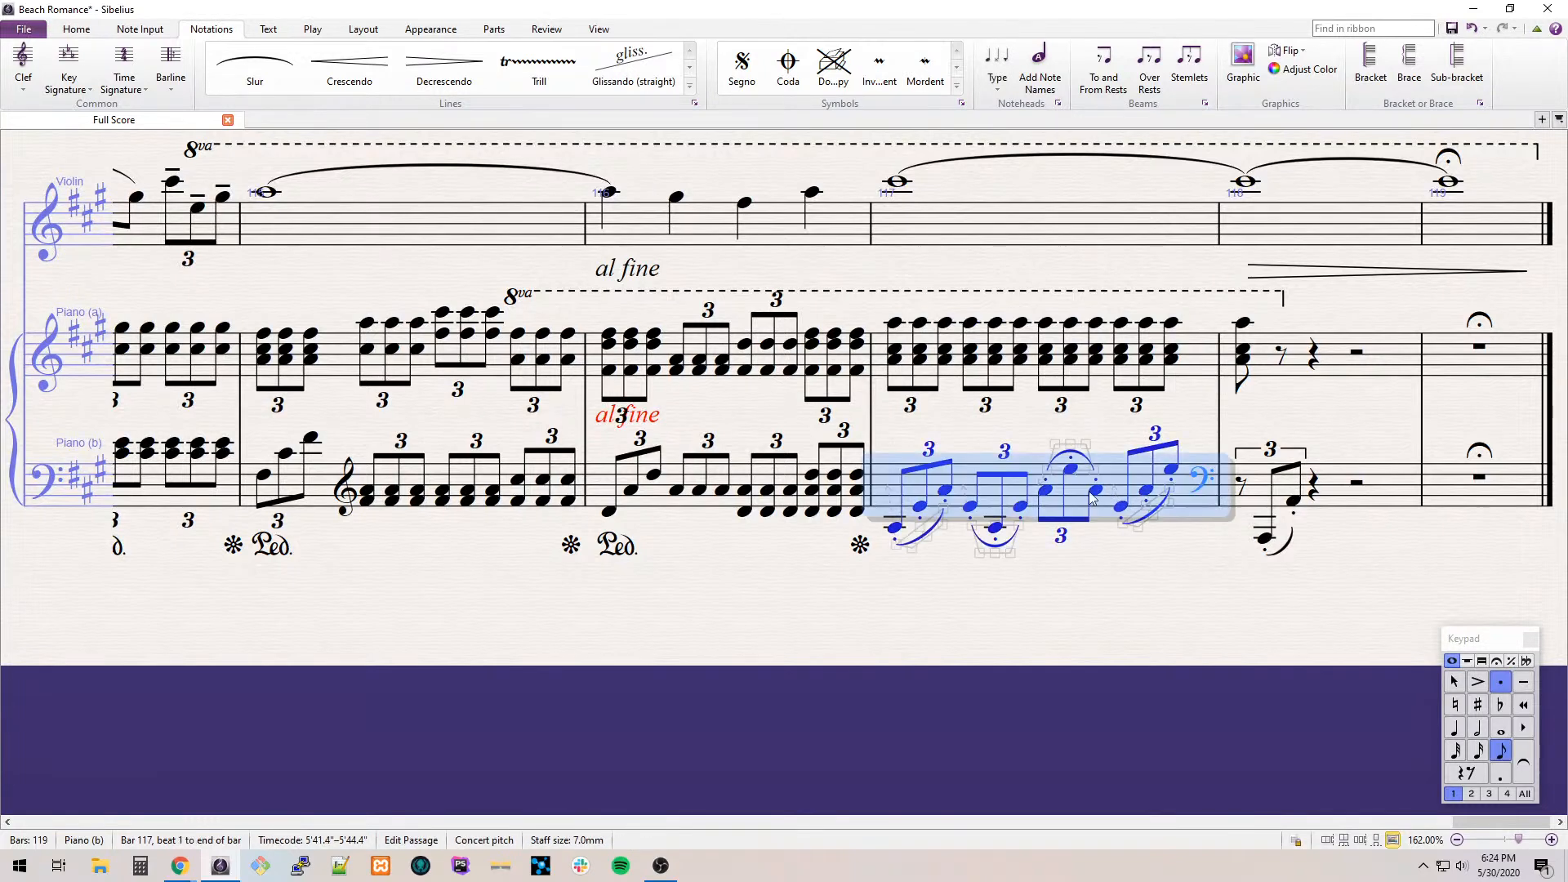
Enter an eighth-note triplet of C#3, E3 and A3 on beat 2 of bar 118 in the lower piano staff.
{"action": "scroll", "coordinate": [1140, 555], "scroll_direction": "right", "scroll_amount": 5}
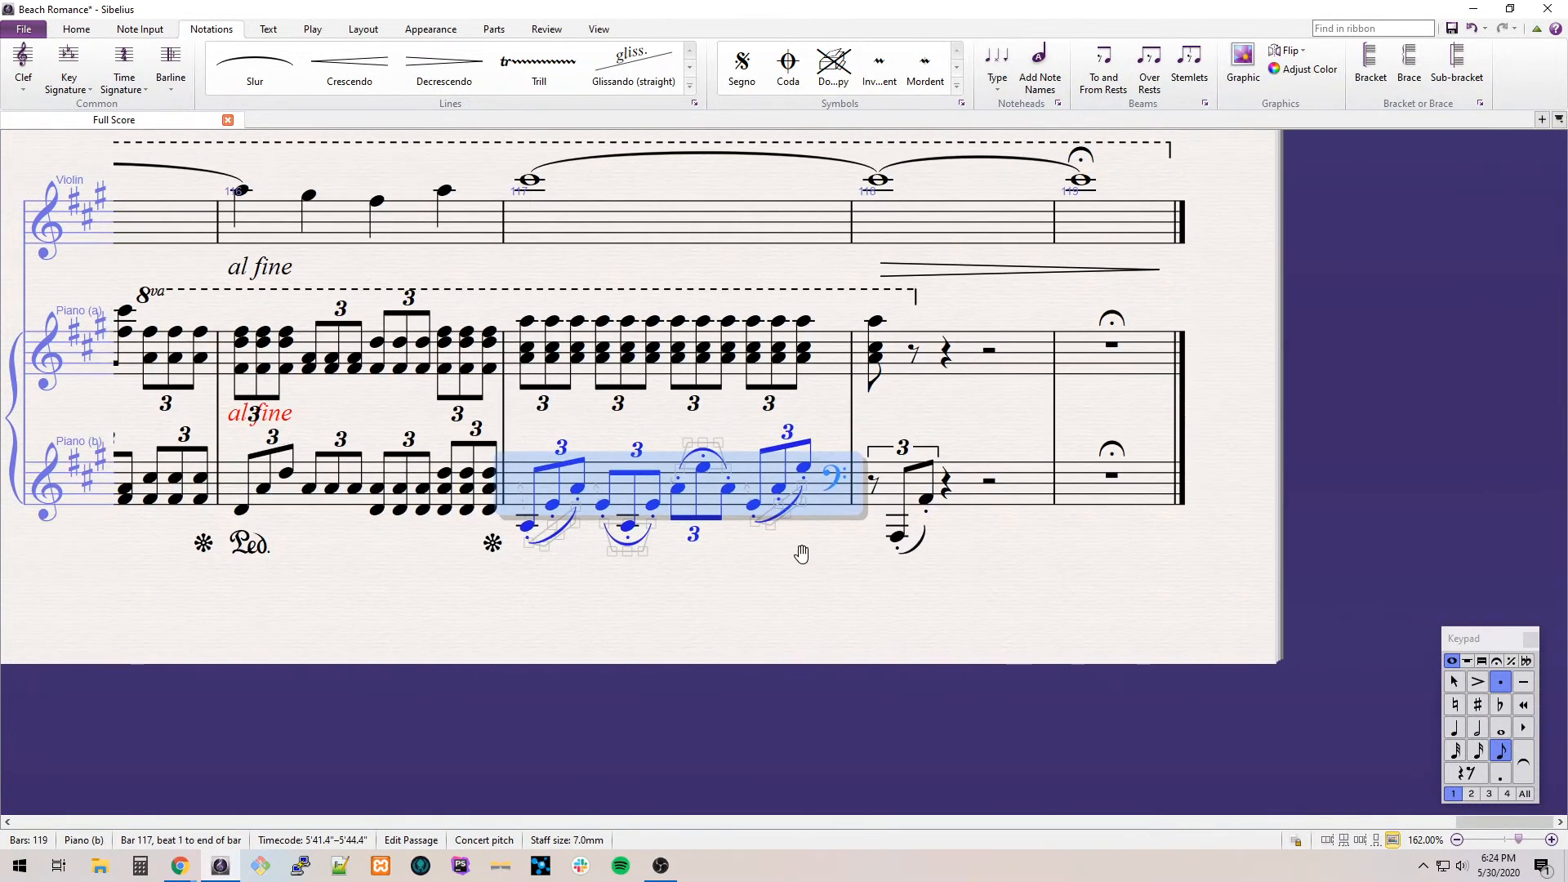
{"action": "left_click", "coordinate": [944, 495]}
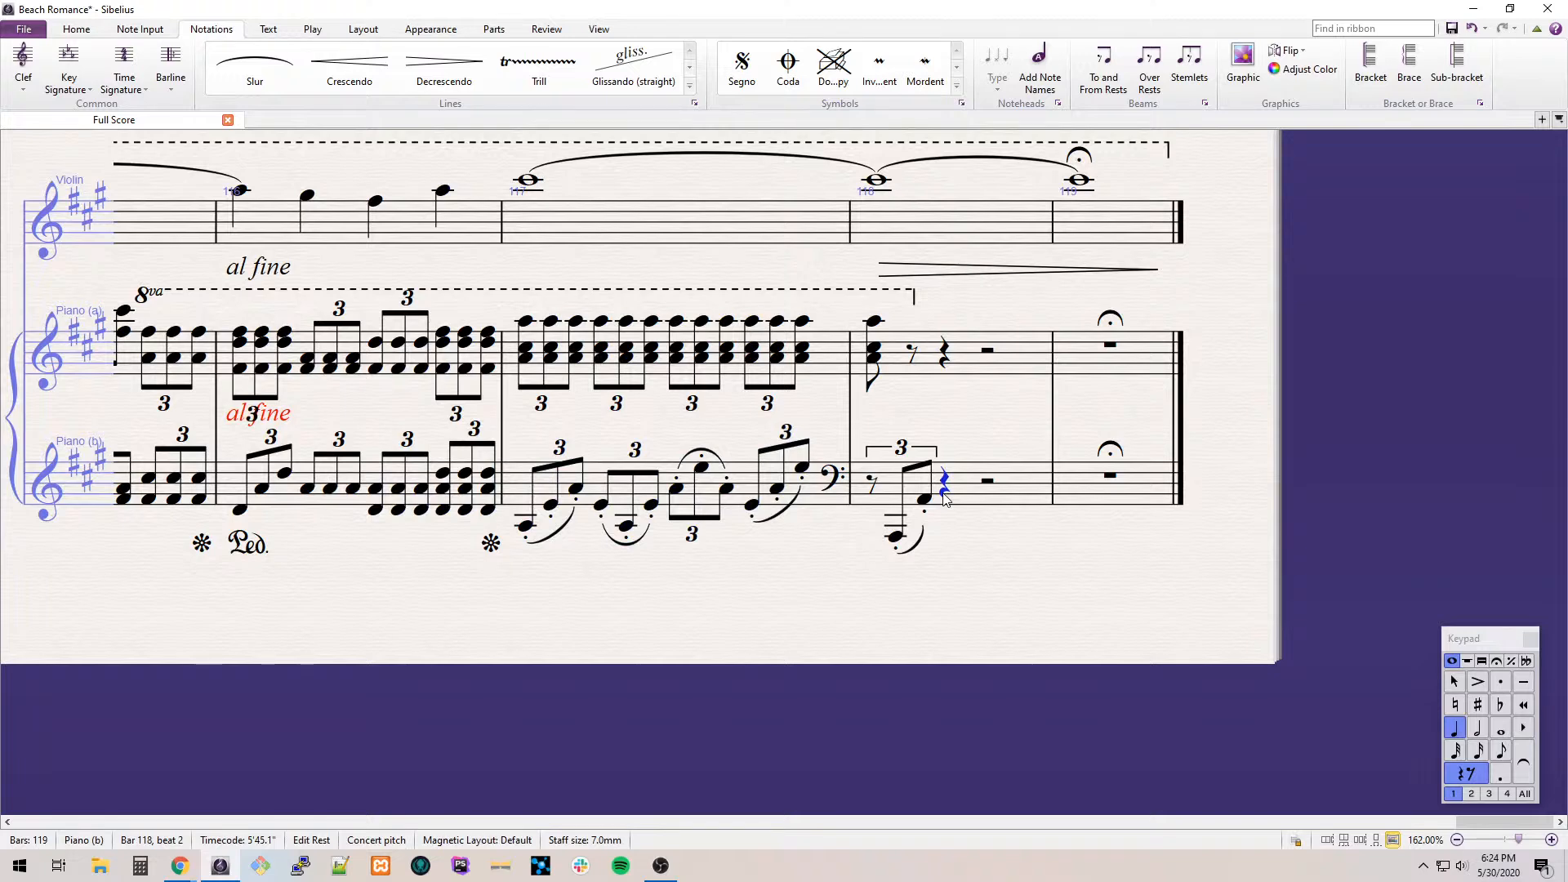
{"action": "key", "text": "3"}
{"action": "key", "text": "c"}
{"action": "key", "text": "ctrl+3"}
{"action": "key", "text": "f"}
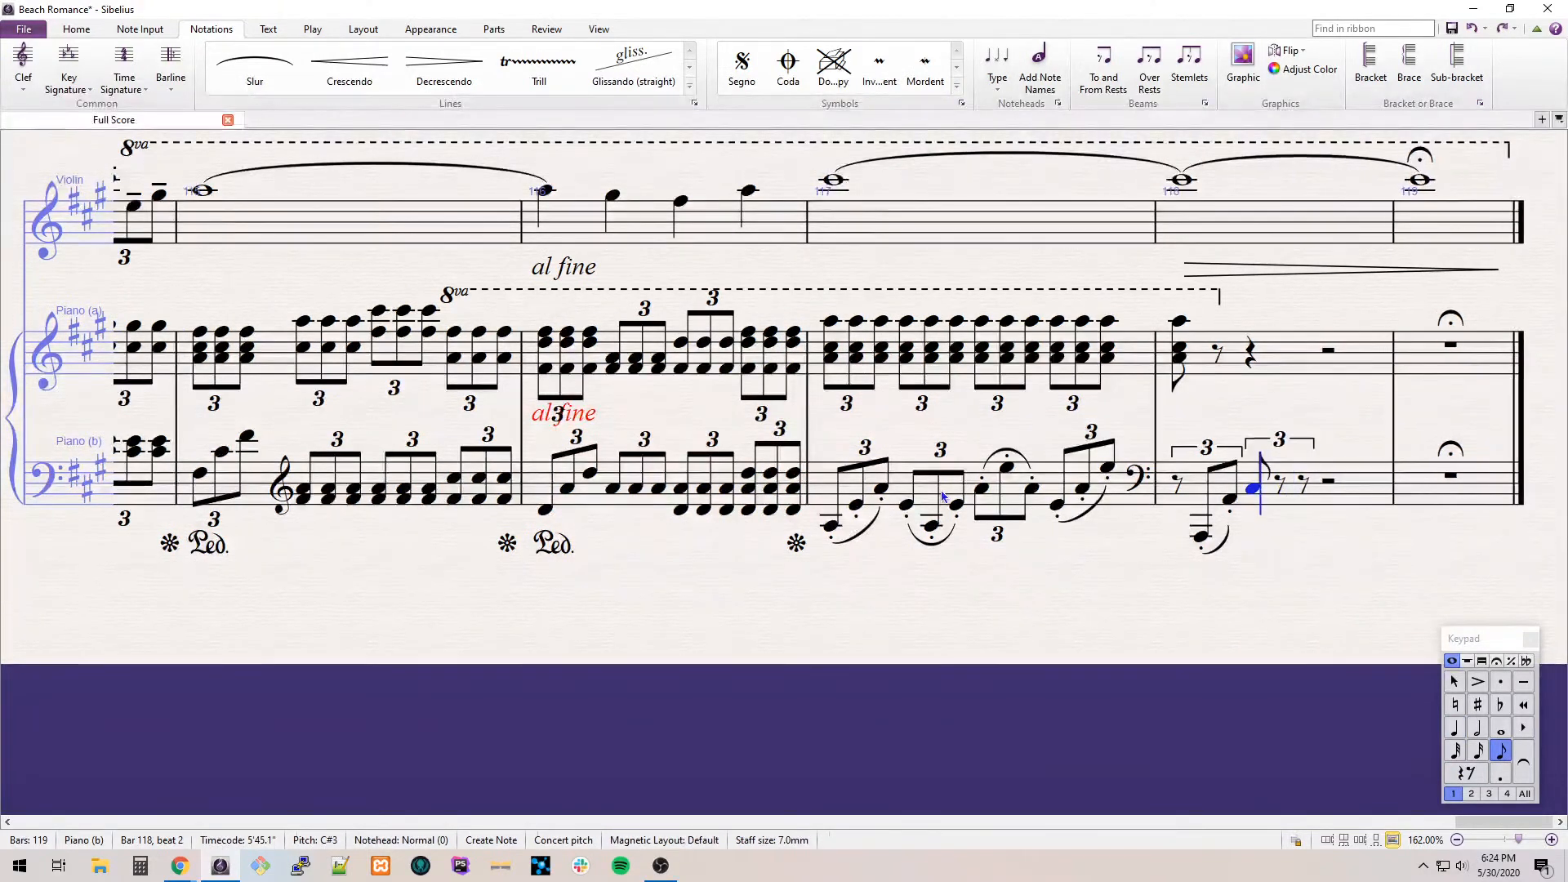
{"action": "key", "text": "a"}
Enter the triplets C#4–E4–A4 and C#5–E5–C#5 on beats 3 and 4 of bar 118 in the lower piano staff.
{"action": "key", "text": "c"}
{"action": "key", "text": "a"}
{"action": "key", "text": "BackSpace"}
{"action": "key", "text": "e"}
{"action": "key", "text": "a"}
{"action": "key", "text": "c"}
{"action": "key", "text": "e"}
{"action": "key", "text": "c"}
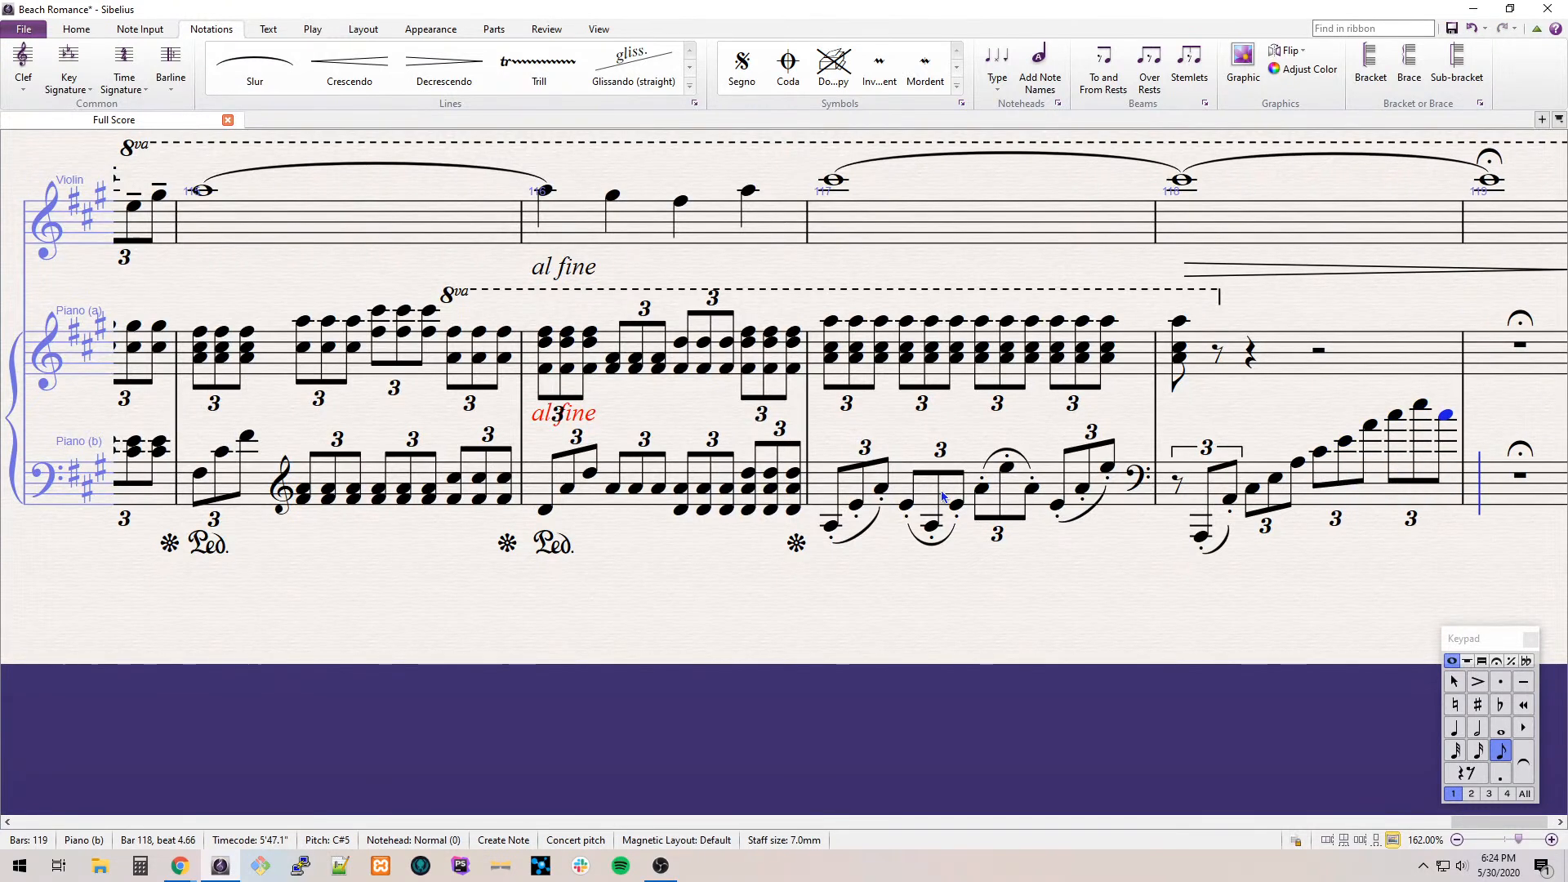
Enter a whole-note chord of A4, C#5, E5 and A5 in bar 119 of the lower piano staff.
{"action": "key", "text": "a"}
{"action": "key", "text": "Escape"}
{"action": "key", "text": "KP_6"}
{"action": "key", "text": "3"}
{"action": "key", "text": "3"}
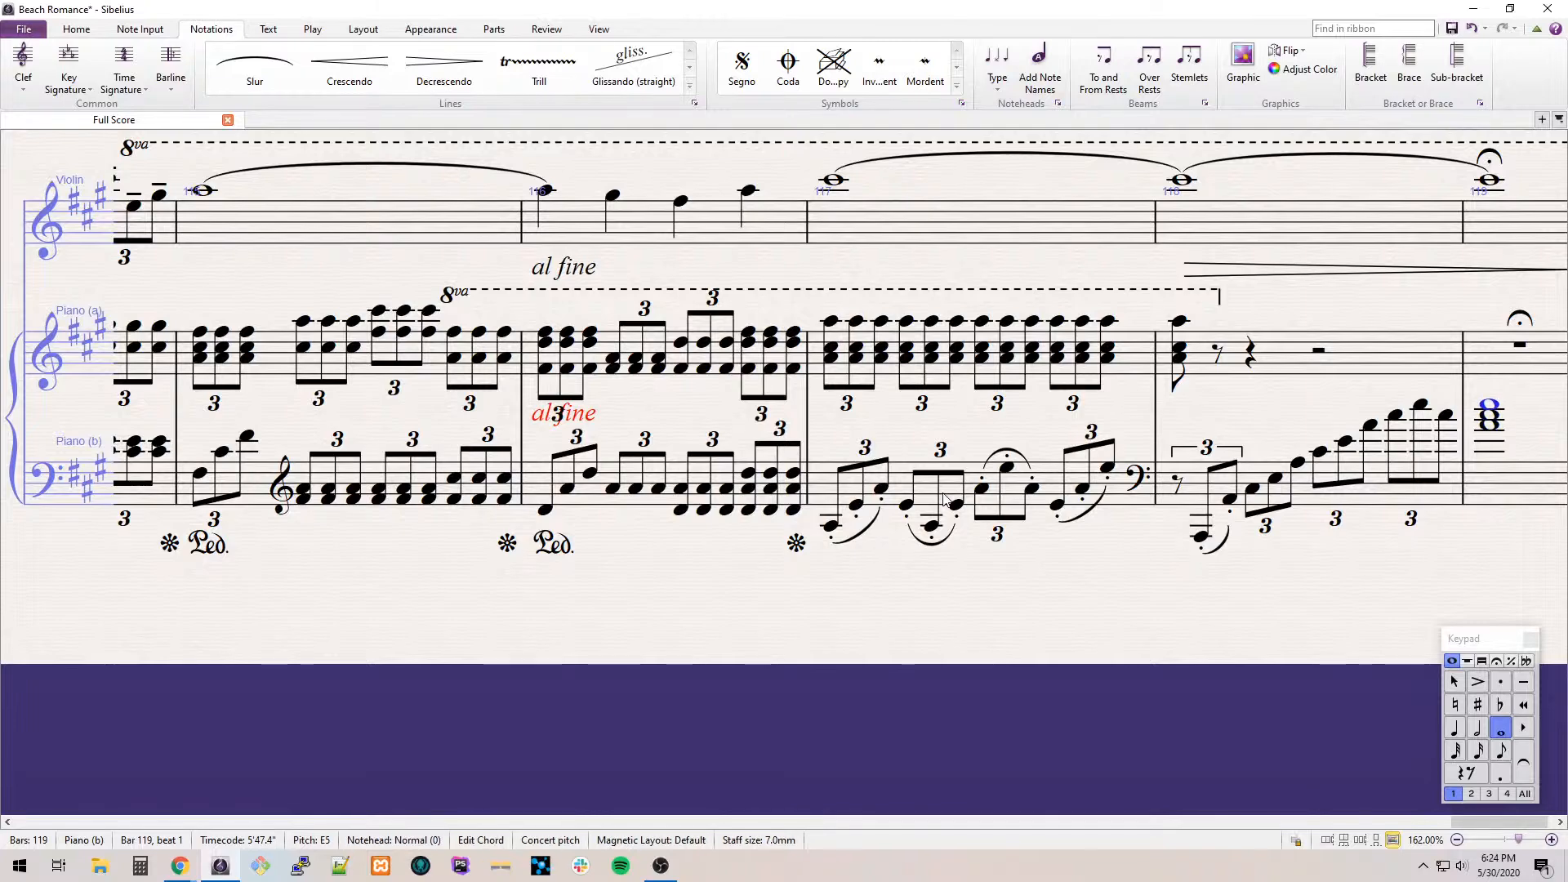
{"action": "key", "text": "4"}
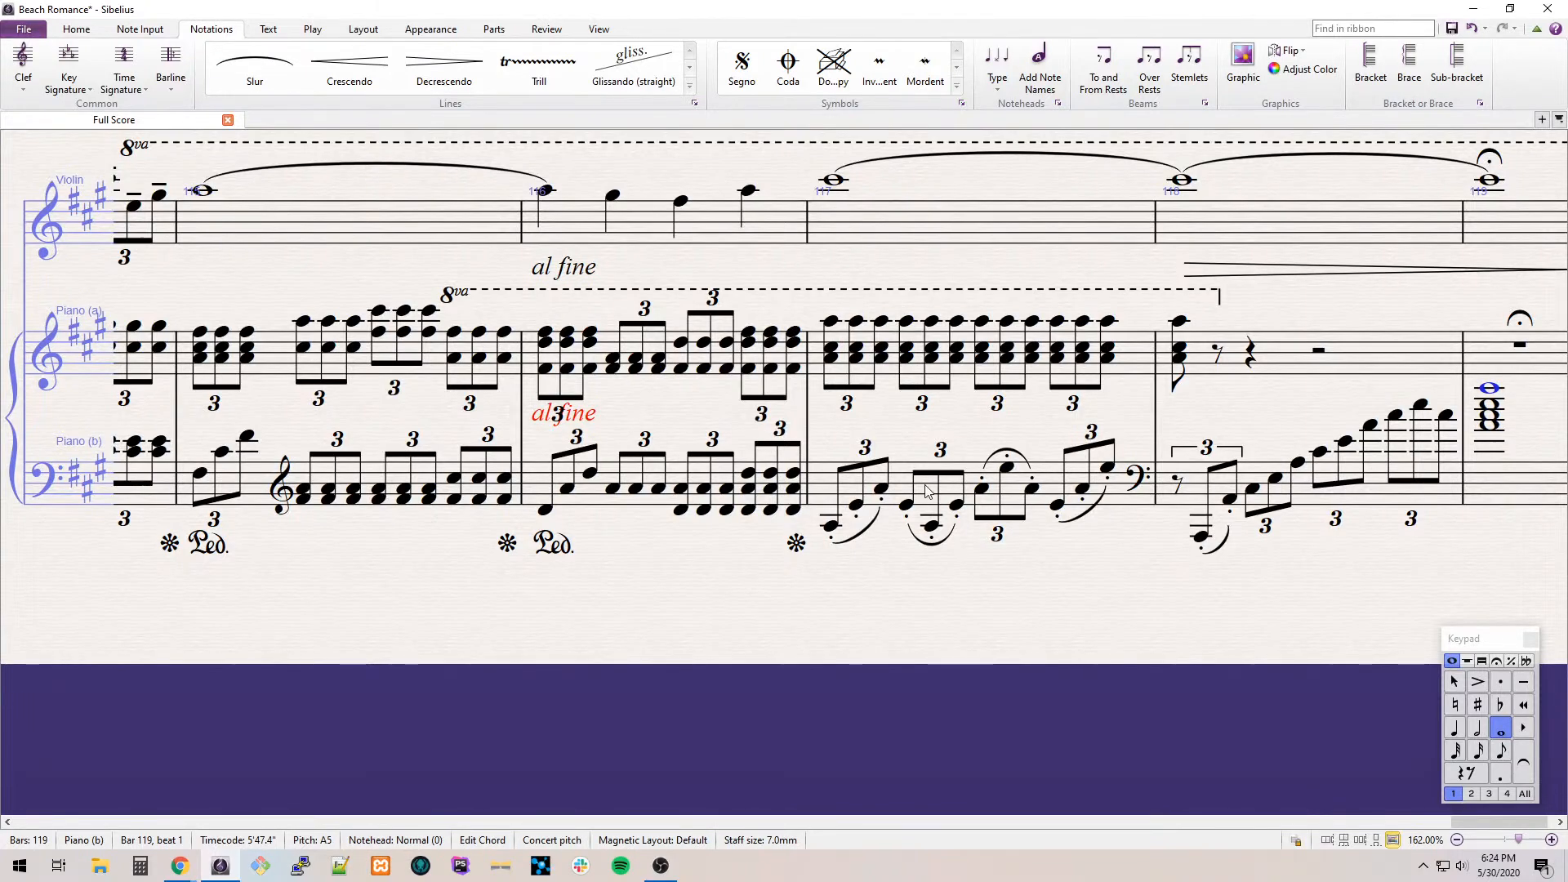
Insert a treble clef before the second note of the beat 3 triplet in bar 118 of the lower piano staff.
{"action": "left_click_drag", "start_coordinate": [1326, 574], "coordinate": [974, 421]}
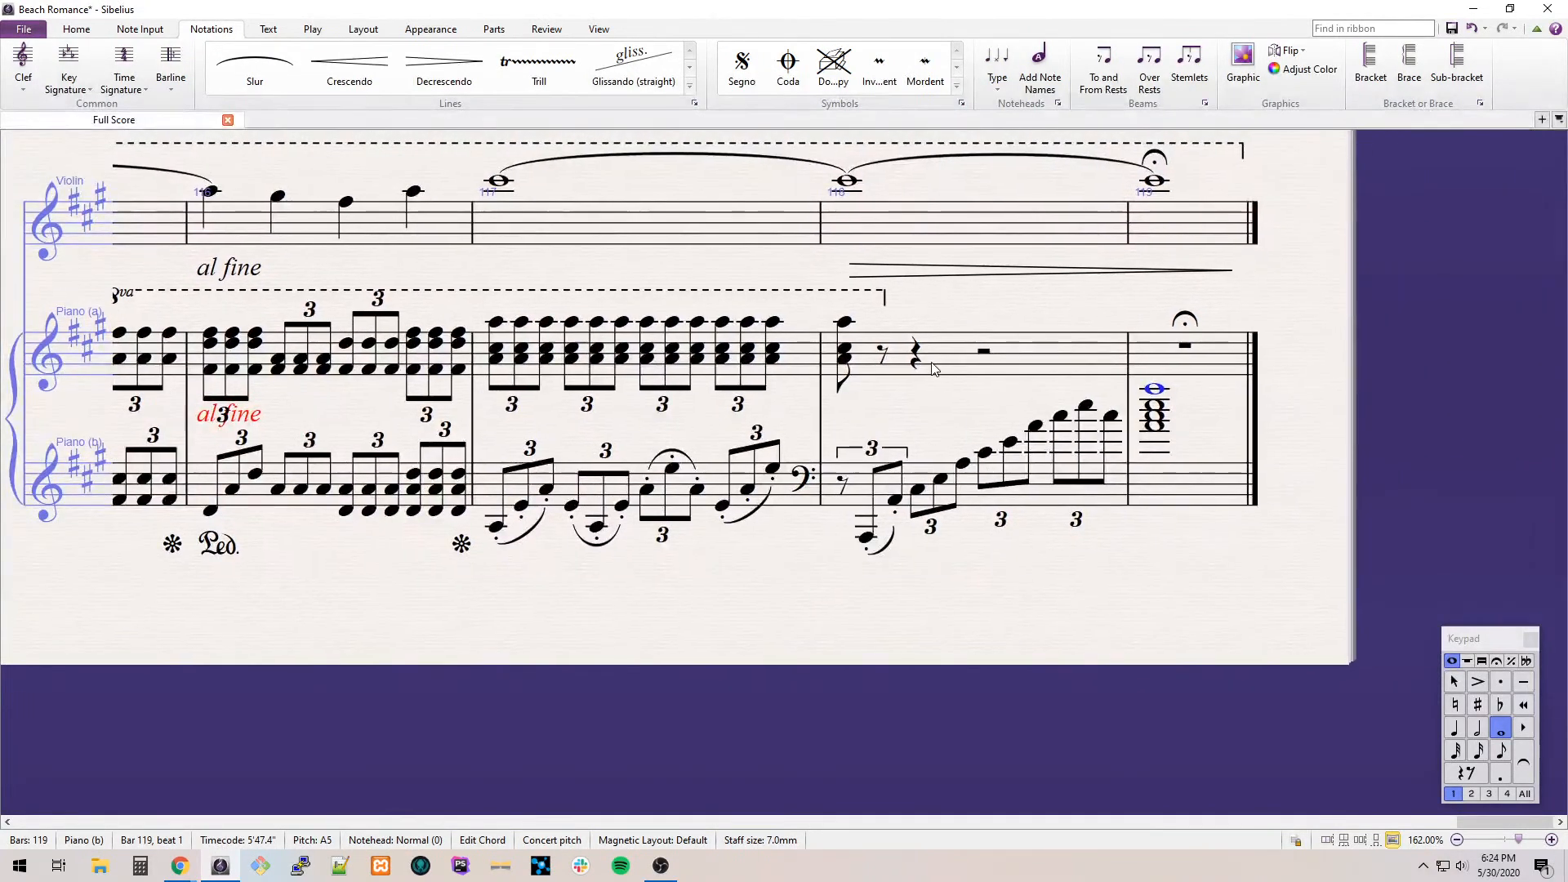
{"action": "left_click", "coordinate": [739, 578]}
{"action": "left_click", "coordinate": [23, 66]}
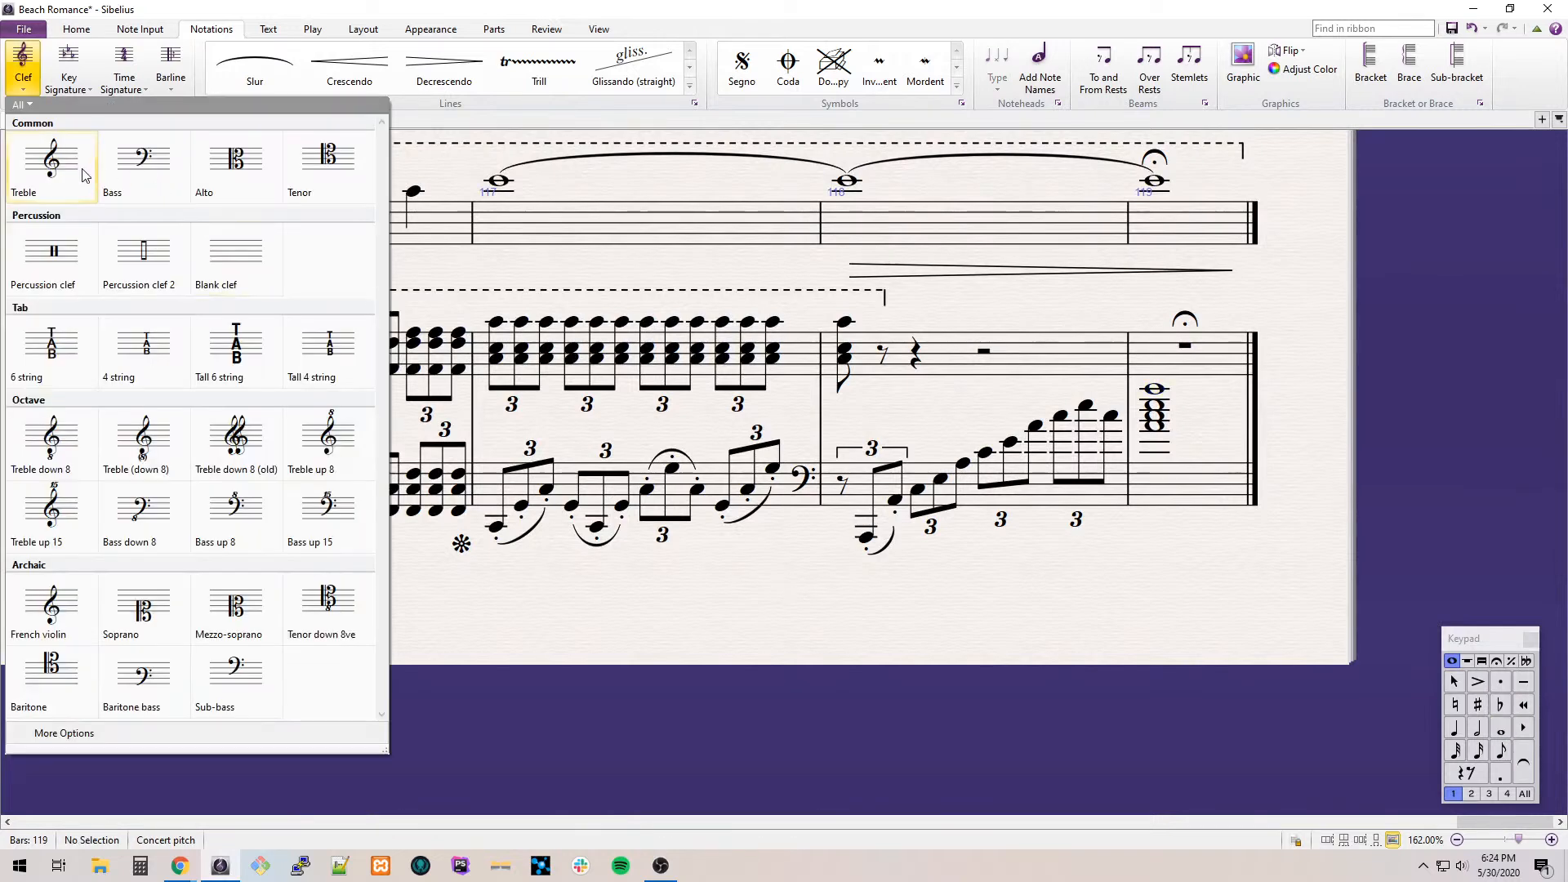
{"action": "left_click", "coordinate": [53, 168]}
{"action": "left_click", "coordinate": [1013, 532]}
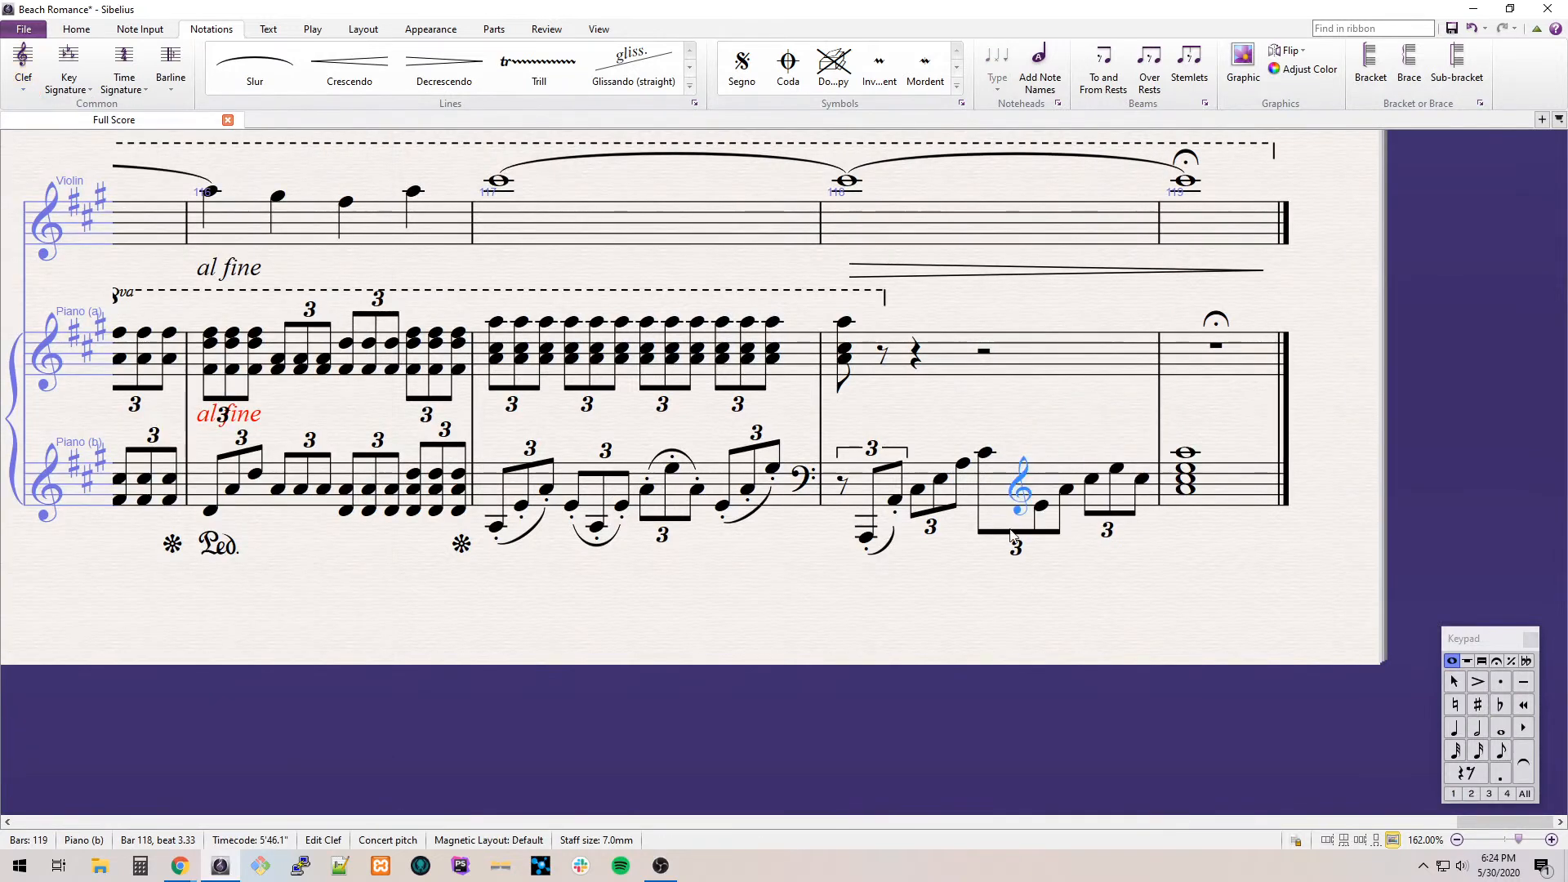
Add staccato dots to the triplets on beats 2 to 4 of bar 118 in the lower piano staff and slur the beat 2 triplet.
{"action": "left_click", "coordinate": [1046, 481]}
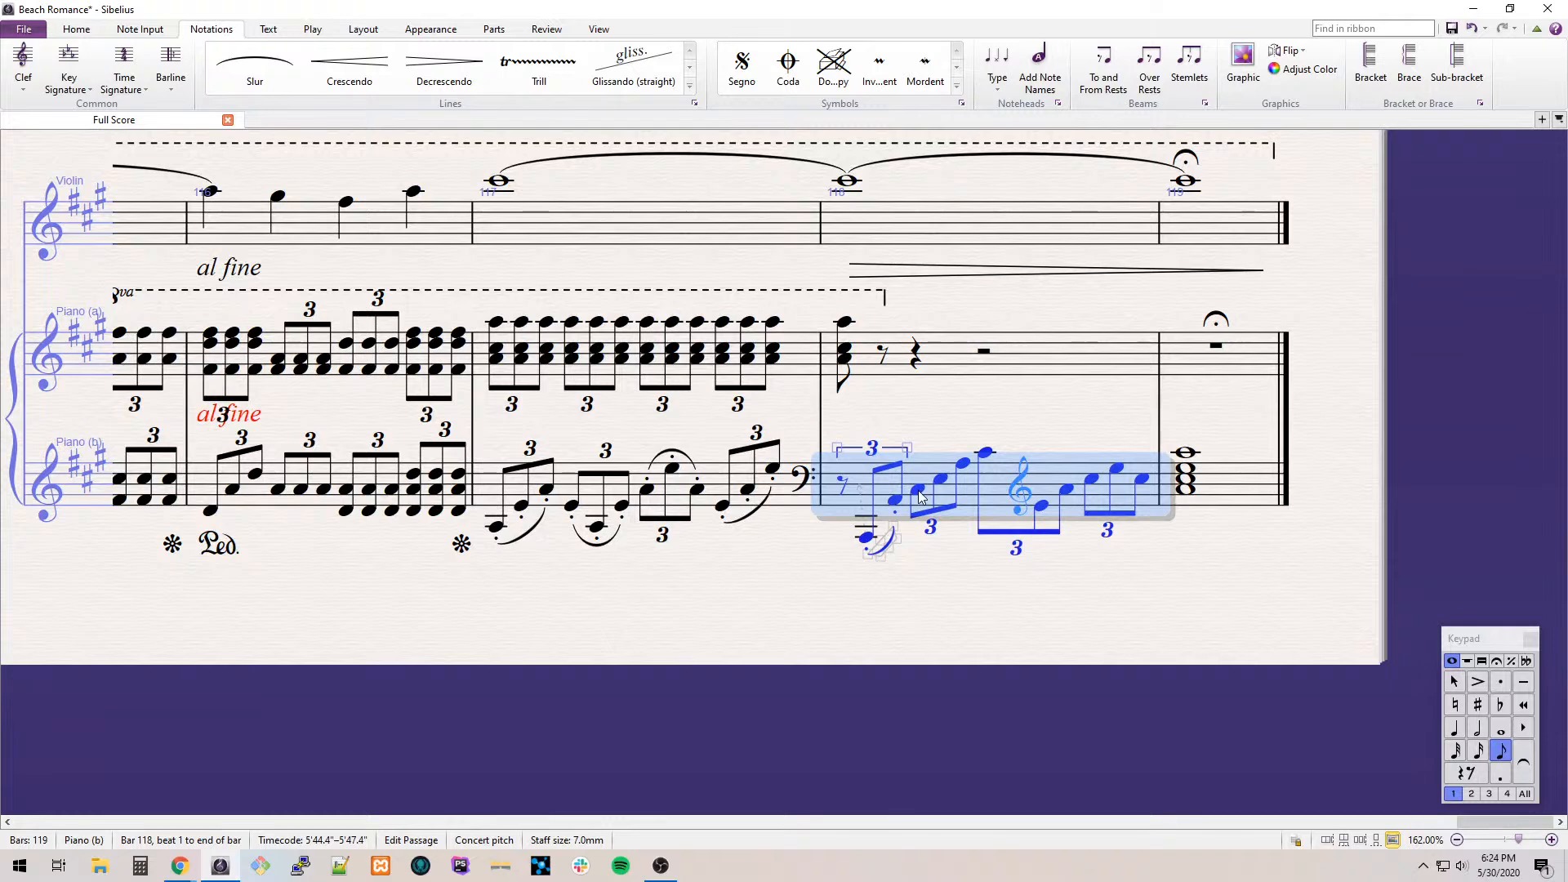
{"action": "left_click", "coordinate": [919, 497], "text": "shift"}
{"action": "key", "text": "KP_Multiply"}
{"action": "left_click", "coordinate": [918, 490]}
{"action": "key", "text": "s"}
{"action": "key", "text": "space"}
Slur the triplets on beats 3 and 4 of bar 118 in the lower piano staff.
{"action": "left_click", "coordinate": [982, 454]}
{"action": "key", "text": "s"}
{"action": "key", "text": "space"}
{"action": "left_click", "coordinate": [1082, 488]}
{"action": "key", "text": "s"}
{"action": "key", "text": "space"}
{"action": "key", "text": "ctrl+z"}
{"action": "key", "text": "ctrl+z"}
{"action": "left_click", "coordinate": [1090, 480]}
{"action": "key", "text": "s"}
{"action": "key", "text": "space"}
Add a plain arpeggio line to the whole-note chord in bar 119 of the lower piano staff.
{"action": "left_click", "coordinate": [1205, 485]}
{"action": "key", "text": "KP_Add"}
{"action": "key", "text": "KP_Add"}
{"action": "key", "text": "KP_Add"}
{"action": "key", "text": "KP_Add"}
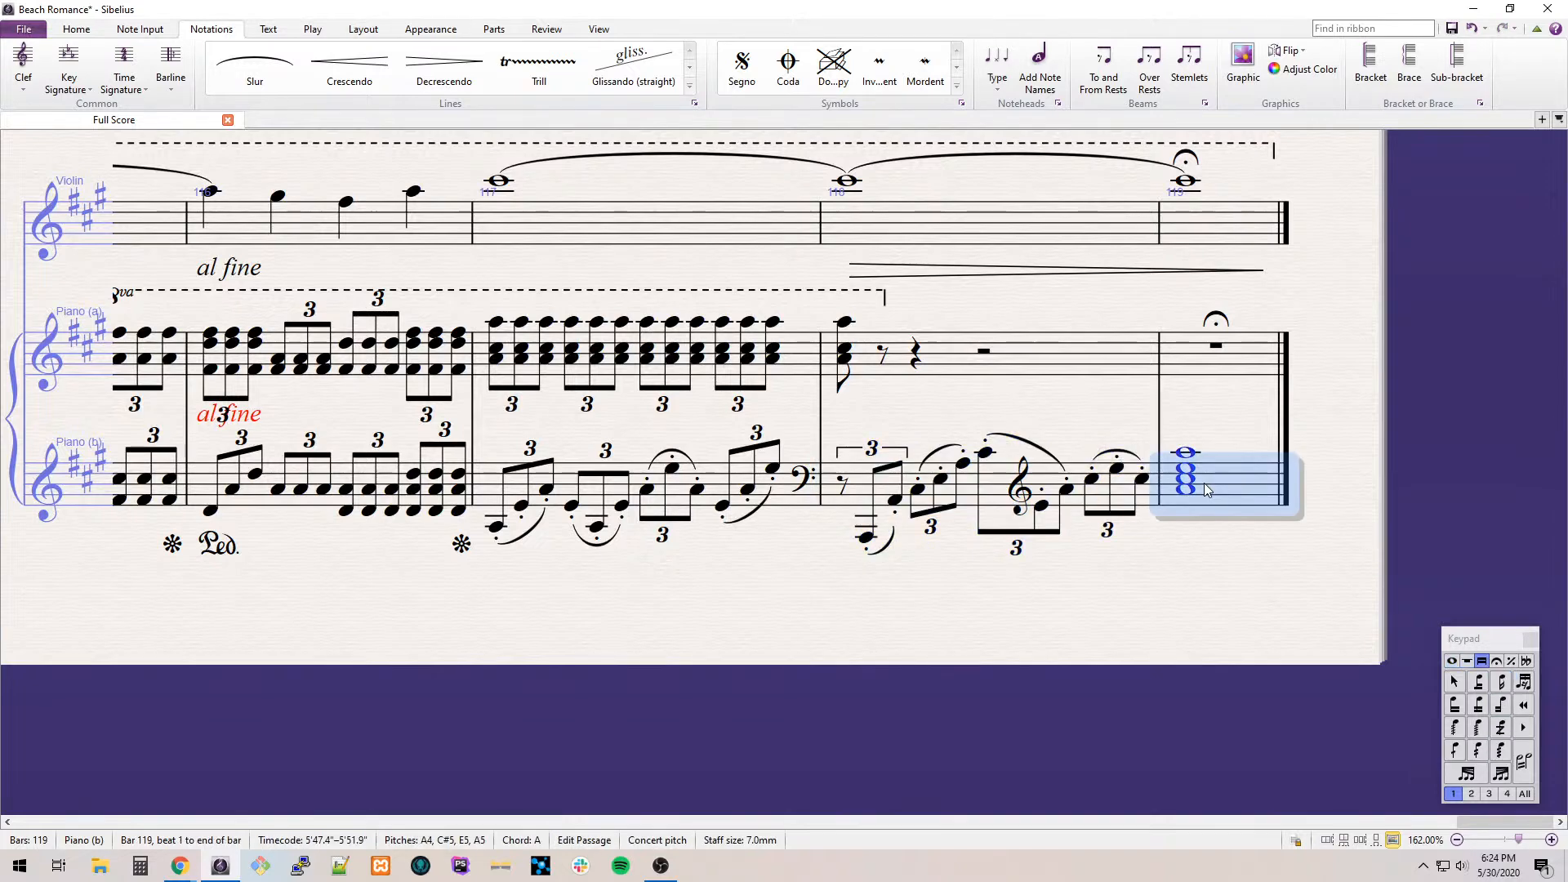
{"action": "key", "text": "KP_Multiply"}
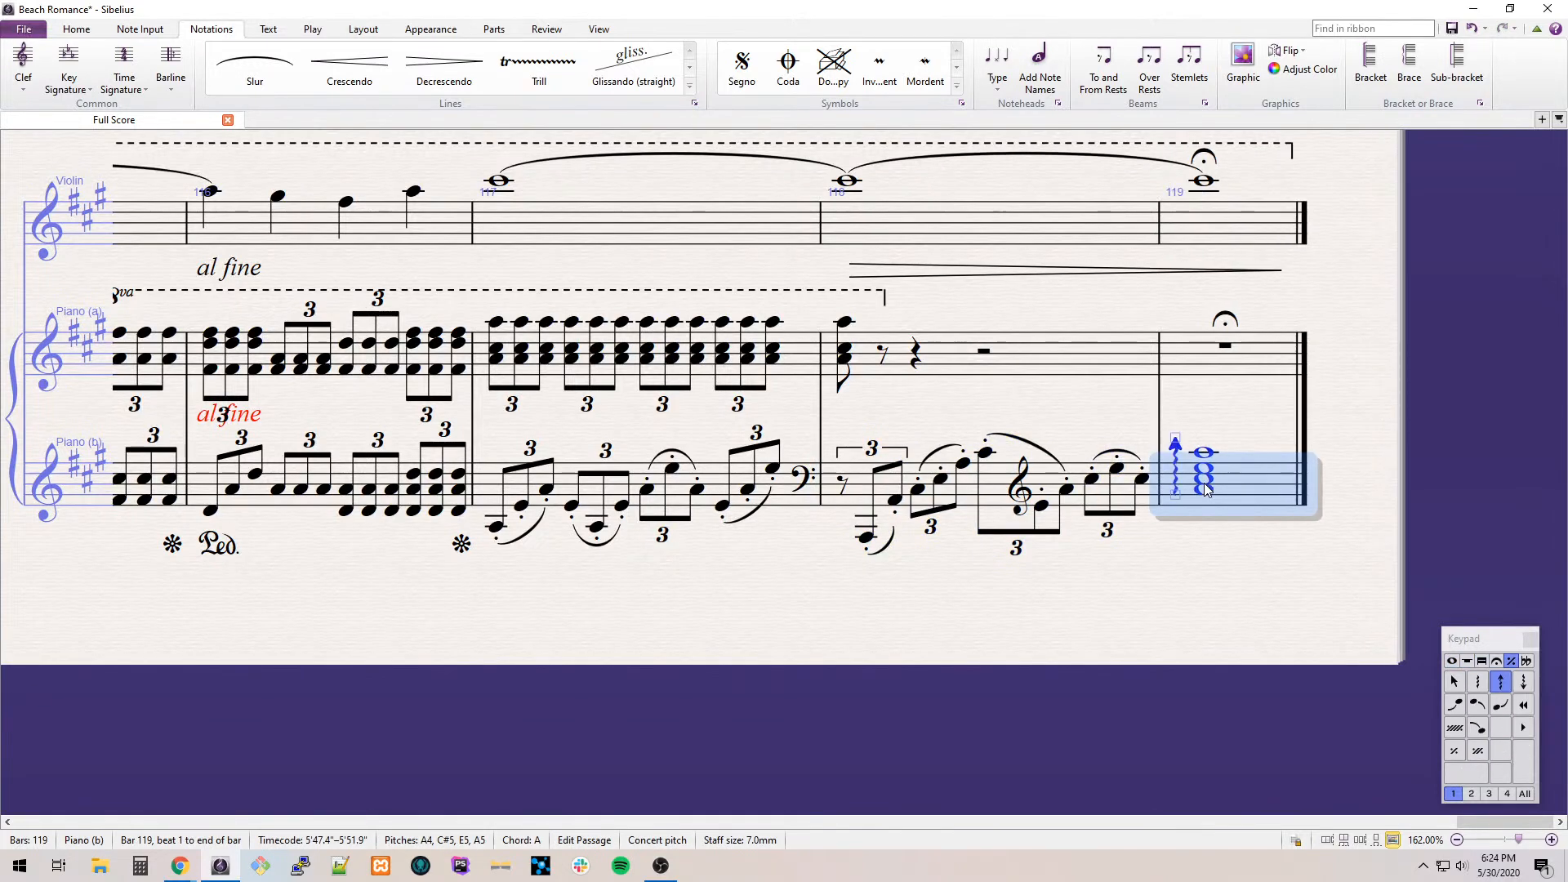
{"action": "key", "text": "KP_Divide"}
Add a fermata to the bar 119 chord in the lower piano staff and save the score.
{"action": "key", "text": "F7"}
{"action": "key", "text": "KP_Add"}
{"action": "key", "text": "KP_Add"}
{"action": "key", "text": "KP_Add"}
{"action": "key", "text": "KP_1"}
{"action": "left_click", "coordinate": [1204, 483]}
{"action": "key", "text": "ctrl+s"}
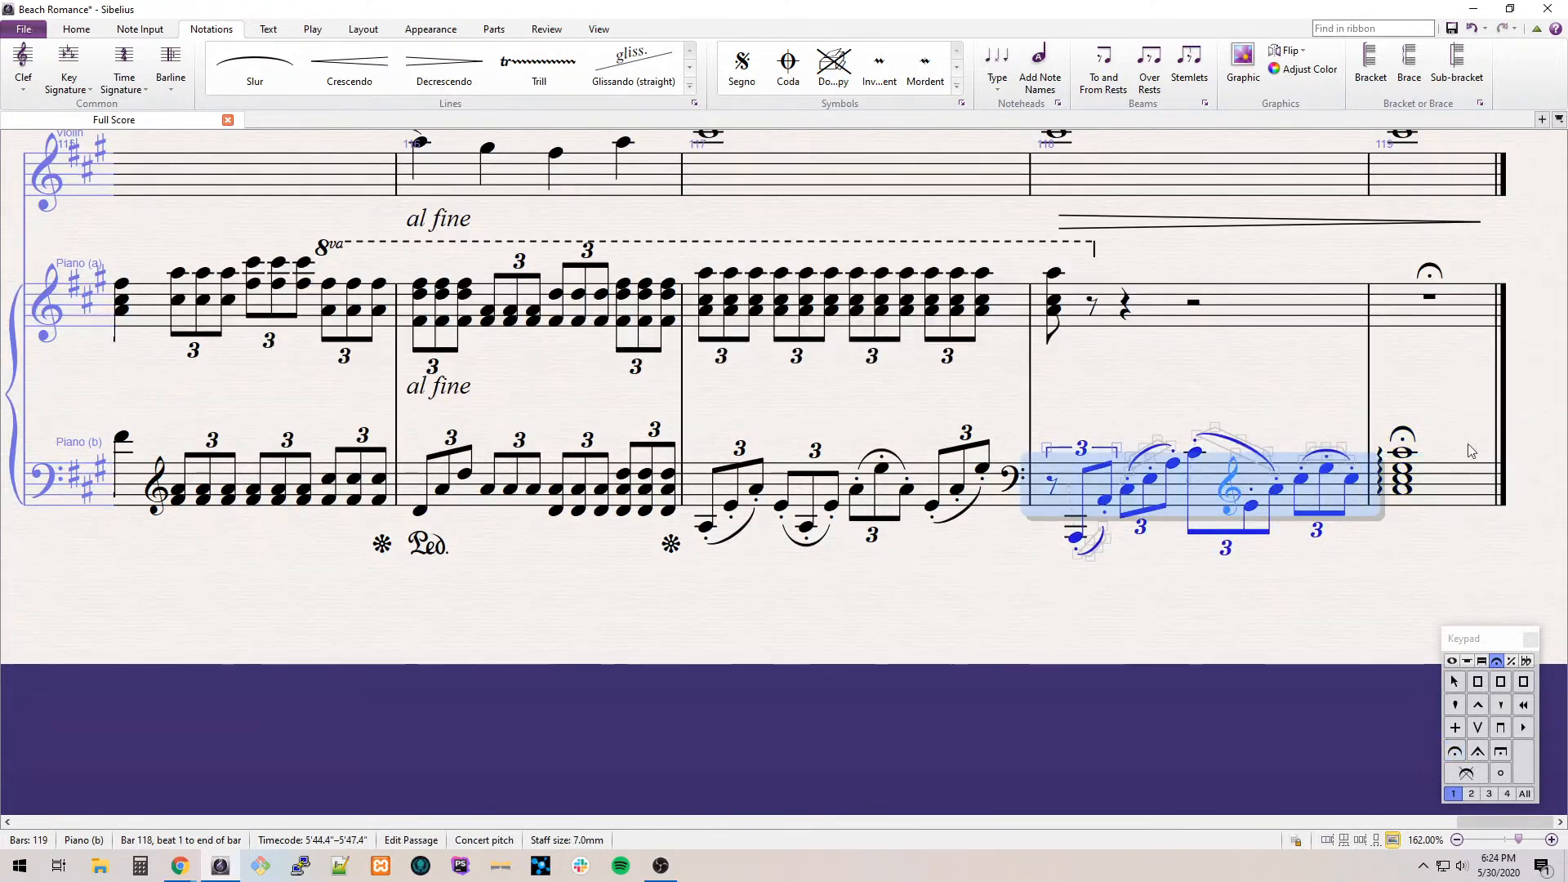
Copy the bar 119 chord to the upper piano staff and raise it to C#5, E5, A5 and C#6.
{"action": "left_click", "coordinate": [1402, 470]}
{"action": "left_click", "coordinate": [1452, 482]}
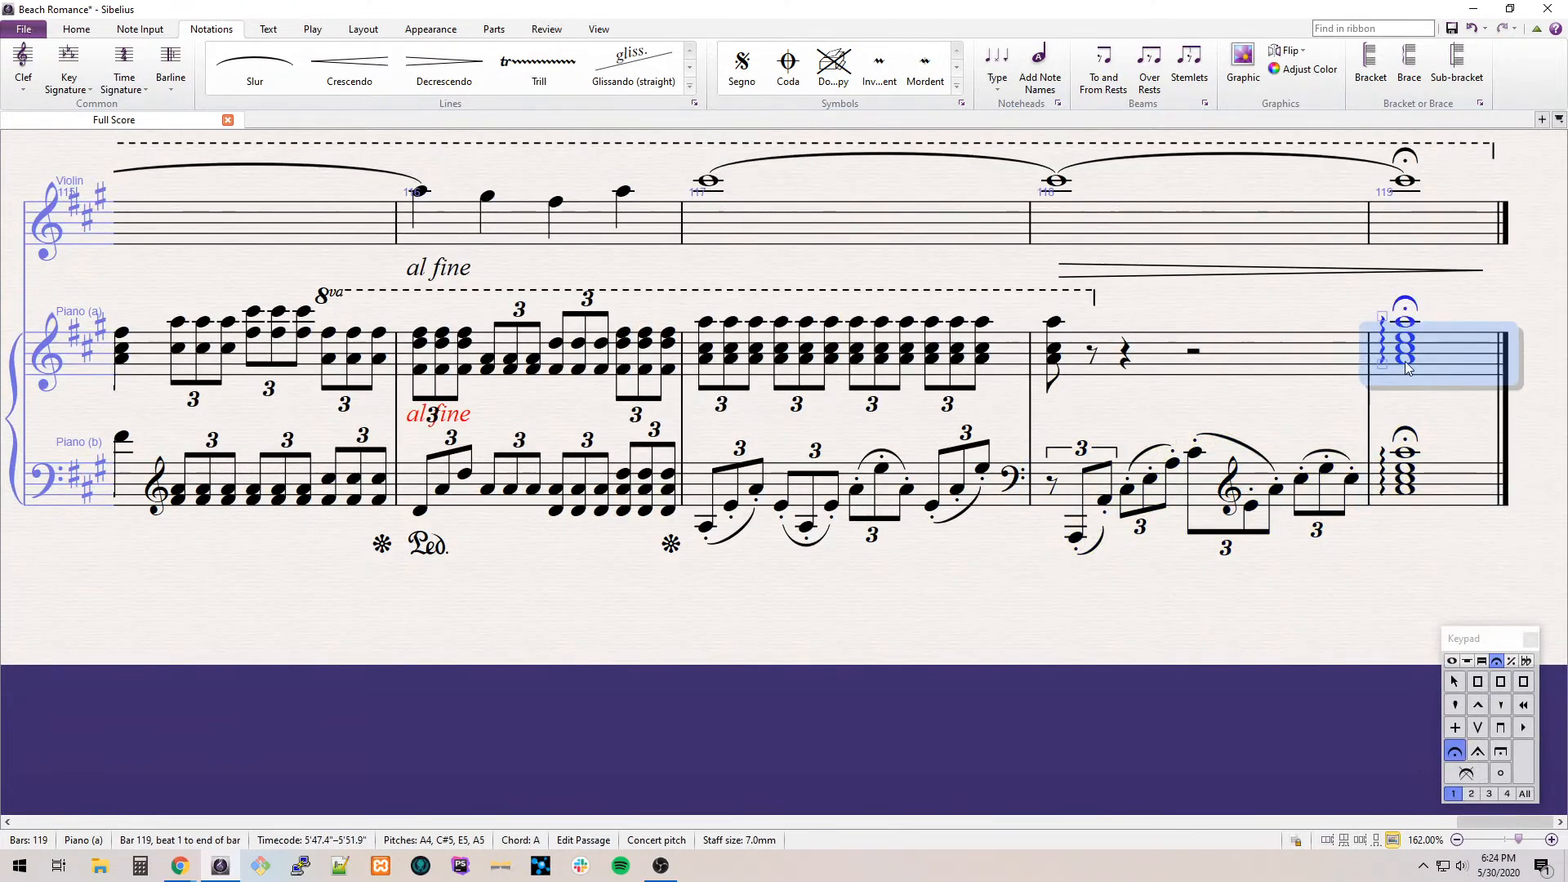
{"action": "left_click", "coordinate": [1406, 368], "text": "alt"}
{"action": "key", "text": "Up"}
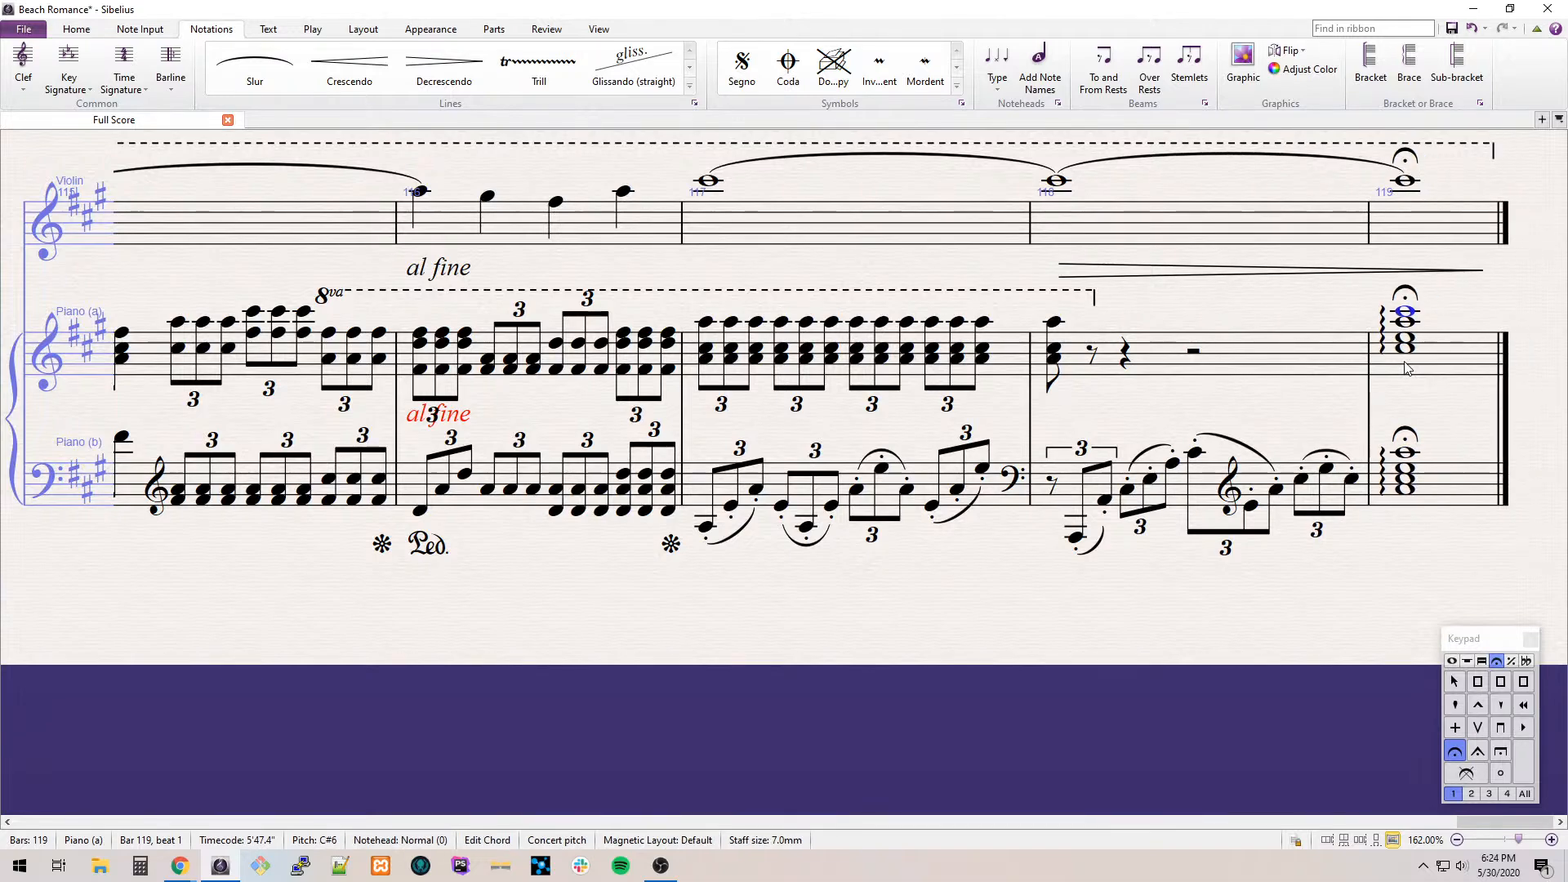
{"action": "left_click", "coordinate": [1236, 370]}
Turn beat 1 of bar 118 in the upper piano staff into an eighth-note triplet and enter C#4 as its last note.
{"action": "left_click", "coordinate": [781, 366]}
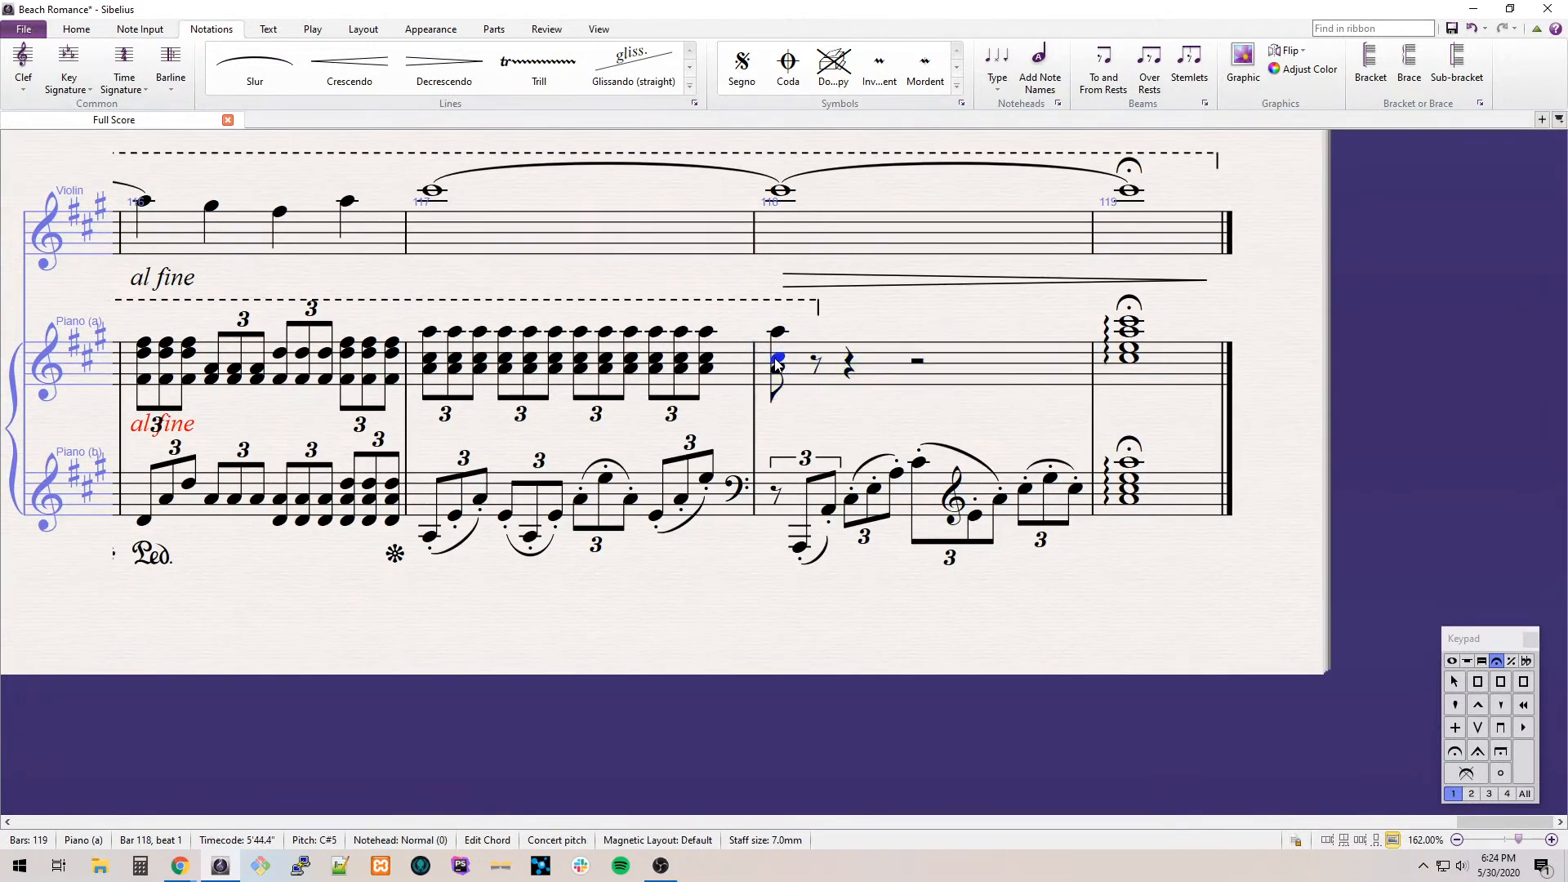
{"action": "key", "text": "ctrl+3"}
{"action": "key", "text": "Right"}
{"action": "key", "text": "Right"}
{"action": "key", "text": "c"}
{"action": "key", "text": "ctrl+Down"}
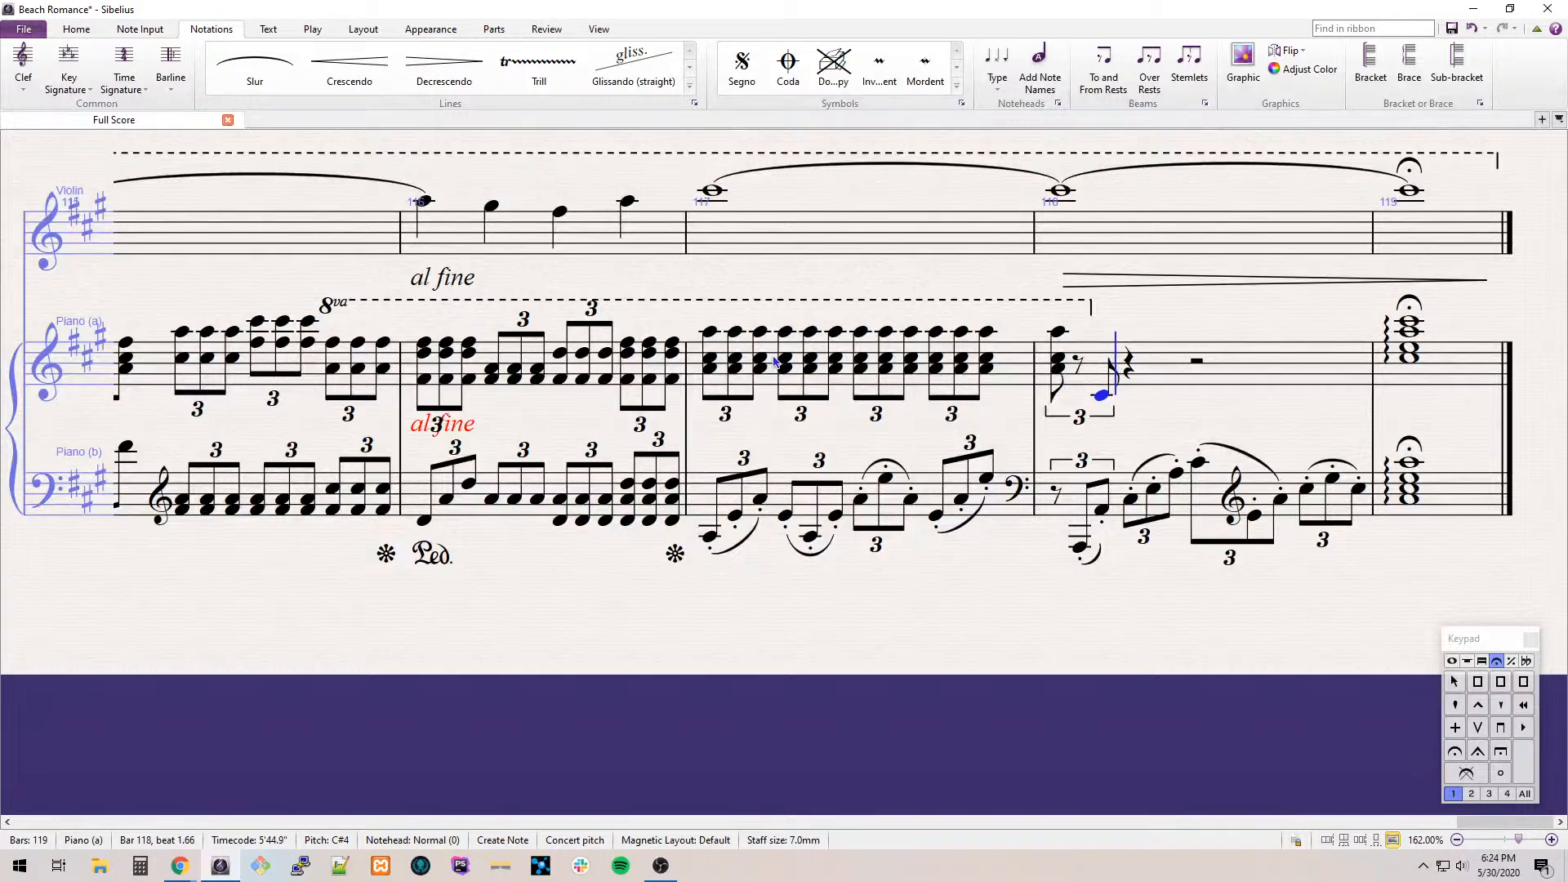
Add E3 below the C#4 in bar 118 of the upper piano staff and fill beat 2 with a triplet of E4/A3, A4/C#4 and C#5/E4.
{"action": "key", "text": "shift+6"}
{"action": "key", "text": "e"}
{"action": "key", "text": "shift+6"}
{"action": "key", "text": "Escape"}
{"action": "key", "text": "Left"}
{"action": "key", "text": "Right"}
{"action": "key", "text": "ctrl+3"}
{"action": "key", "text": "e"}
{"action": "key", "text": "shift+5"}
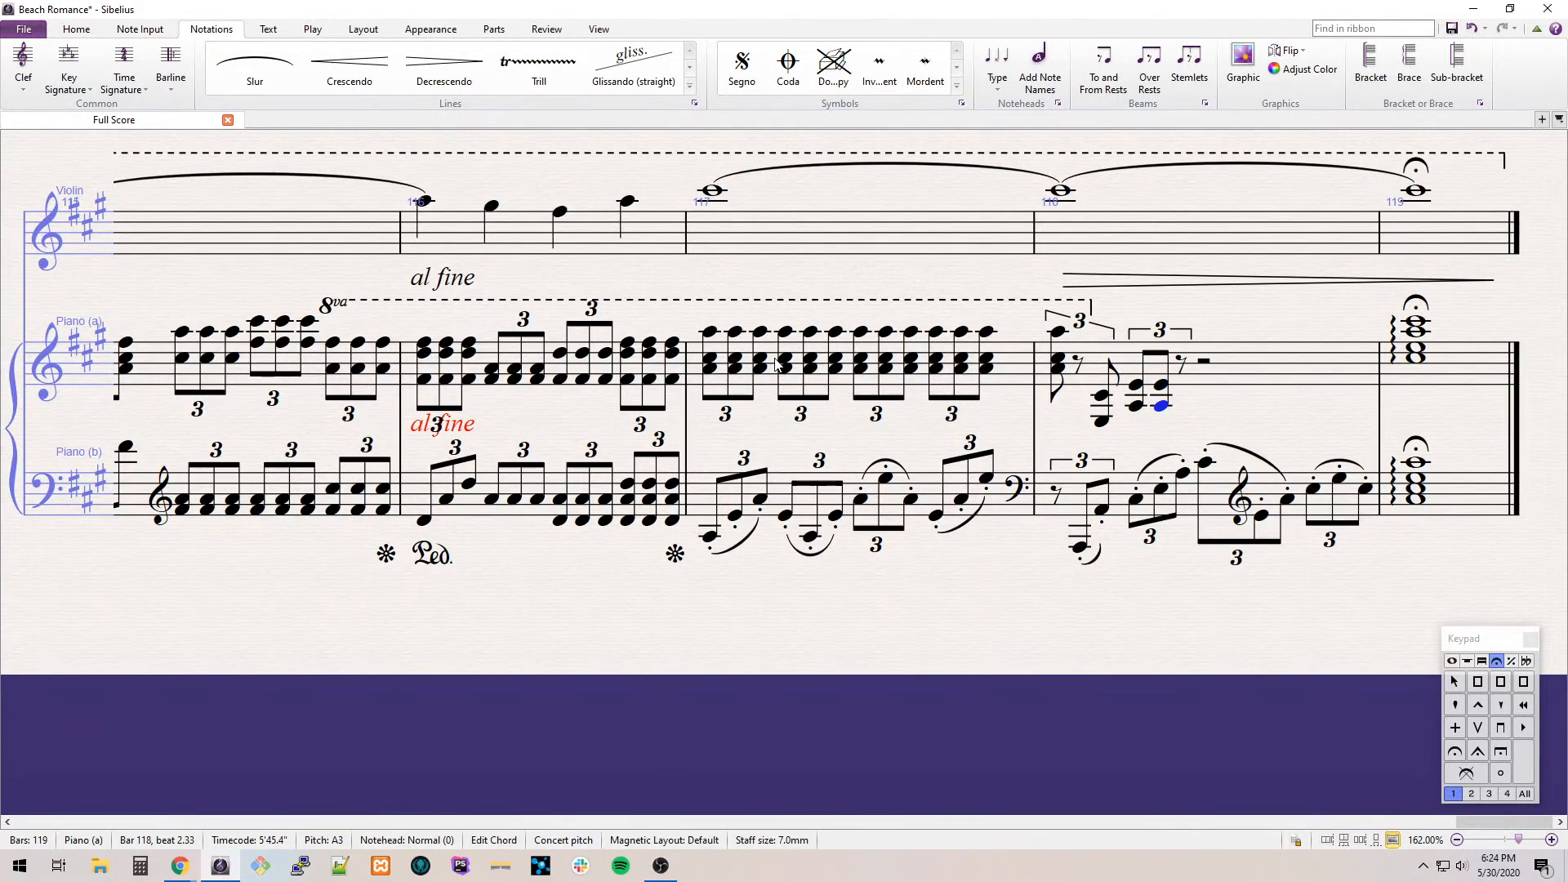
{"action": "key", "text": "shift+4"}
{"action": "key", "text": "e"}
{"action": "key", "text": "shift+6"}
Fill beat 3 of bar 118 in the upper piano staff with an eighth-note triplet of E5/A4, A5/C#5 and C#6/E5.
{"action": "key", "text": "r"}
{"action": "key", "text": "Up"}
{"action": "key", "text": "Up"}
{"action": "key", "text": "ctrl+3"}
{"action": "key", "text": "alt+Down"}
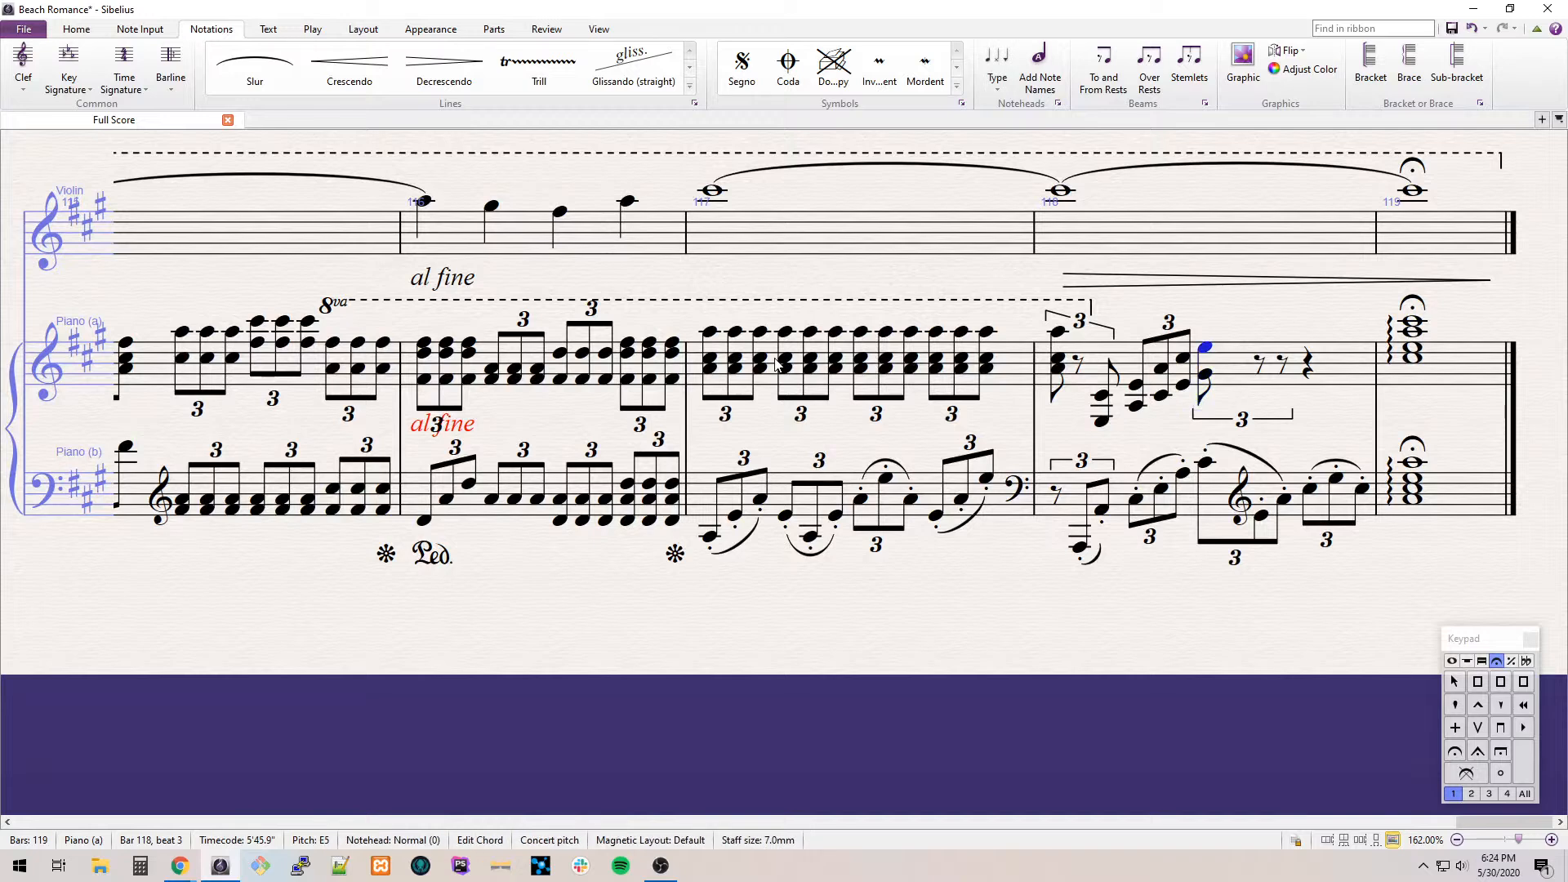
{"action": "key", "text": "b"}
{"action": "key", "text": "shift+5"}
{"action": "key", "text": "e"}
{"action": "key", "text": "shift+6"}
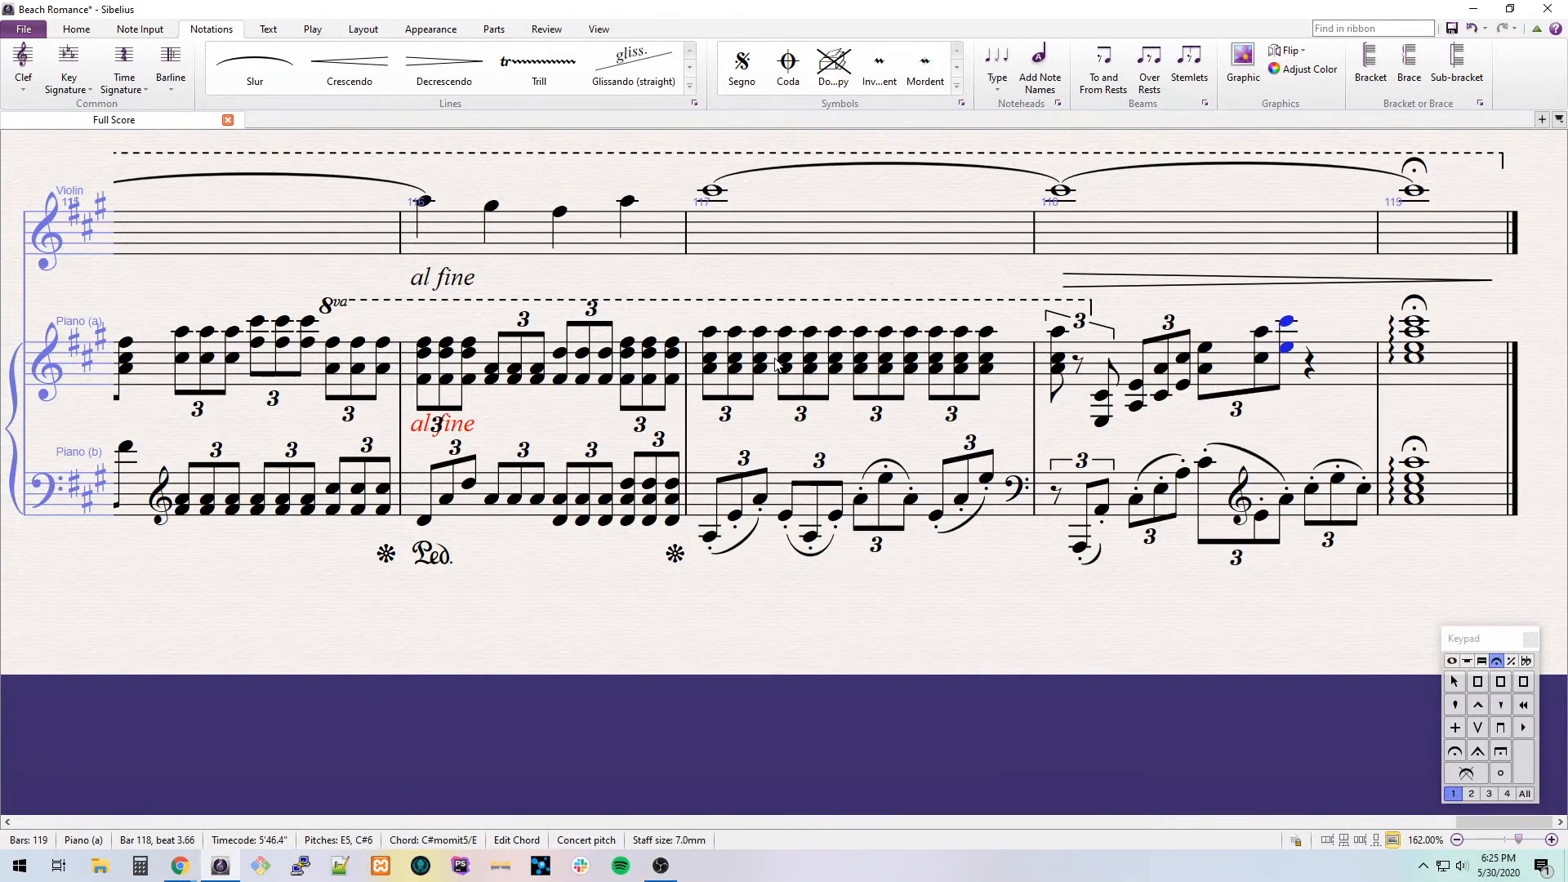
Start an eighth-note triplet on beat 4 of bar 118 in the upper piano staff with the chord E5/A4.
{"action": "key", "text": "e"}
{"action": "key", "text": "ctrl+Down"}
{"action": "key", "text": "shift+6"}
{"action": "key", "text": "alt+Down"}
{"action": "key", "text": "alt+Down"}
{"action": "key", "text": "shift+Right"}
{"action": "key", "text": "Up"}
{"action": "key", "text": "Up"}
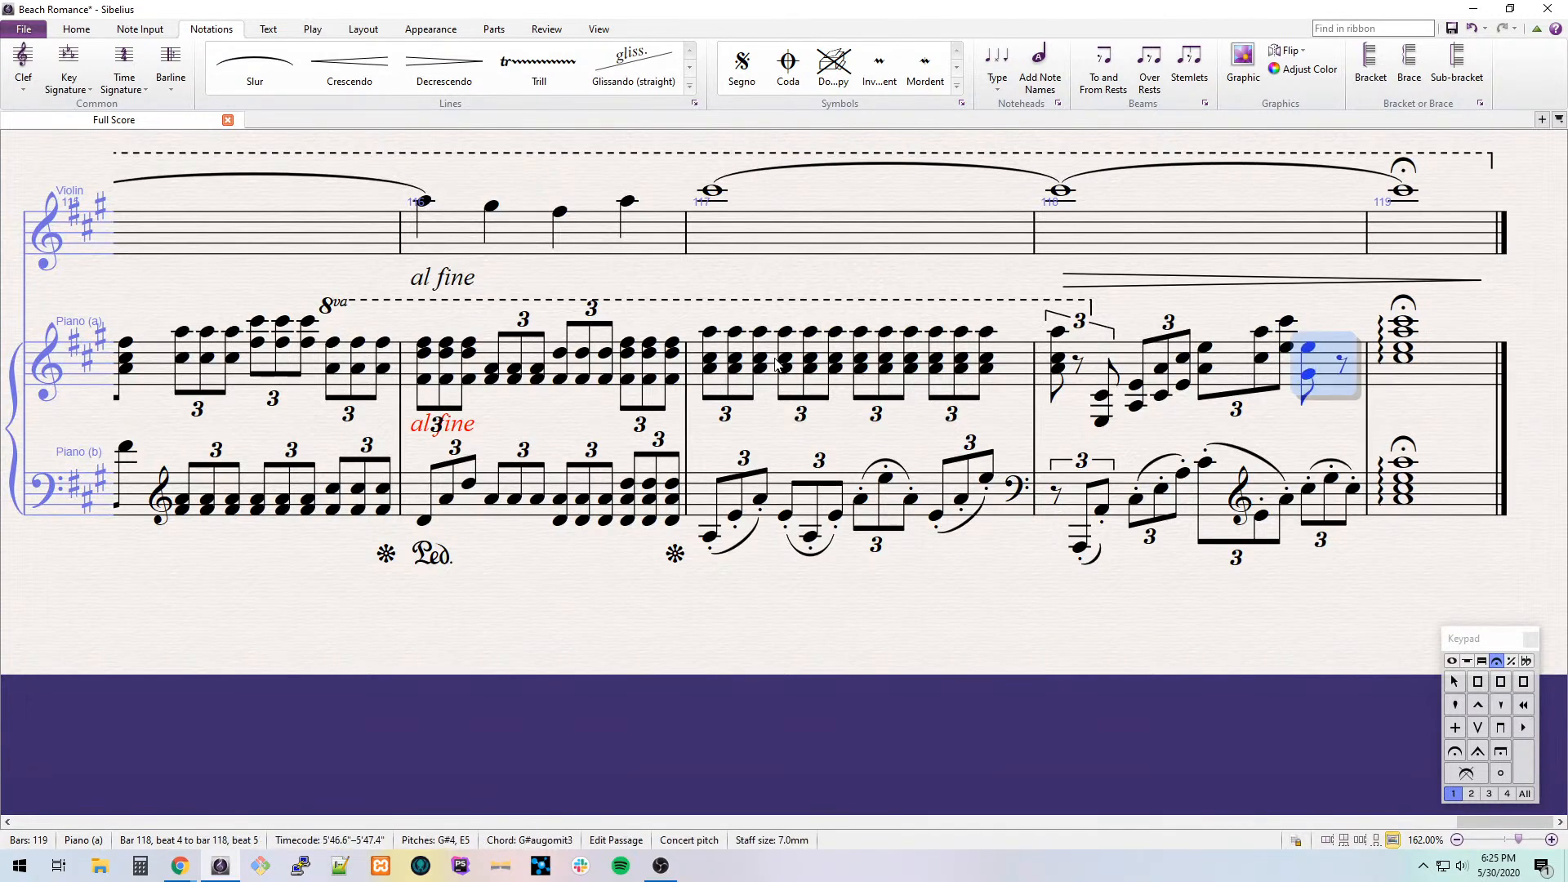
{"action": "key", "text": "alt+Down"}
{"action": "key", "text": "alt+Down"}
{"action": "key", "text": "Up"}
{"action": "key", "text": "ctrl+3"}
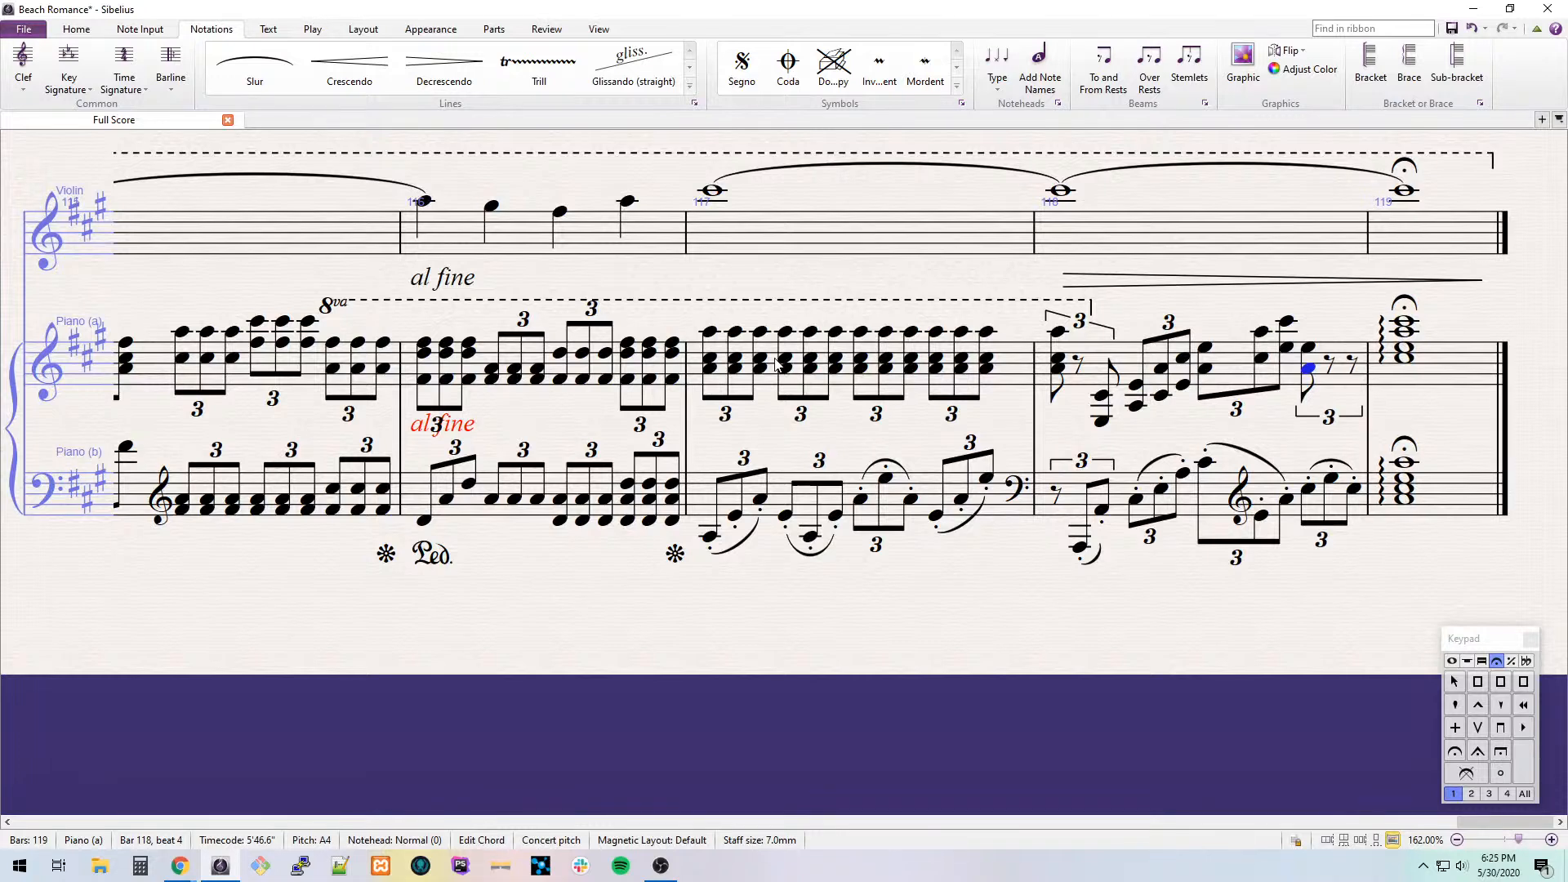
Repeat the E5/A4 chord to complete the beat 4 triplet of bar 118 and raise the middle chord to A5/C#5.
{"action": "key", "text": "r"}
{"action": "key", "text": "r"}
{"action": "key", "text": "Left"}
{"action": "key", "text": "alt+Down"}
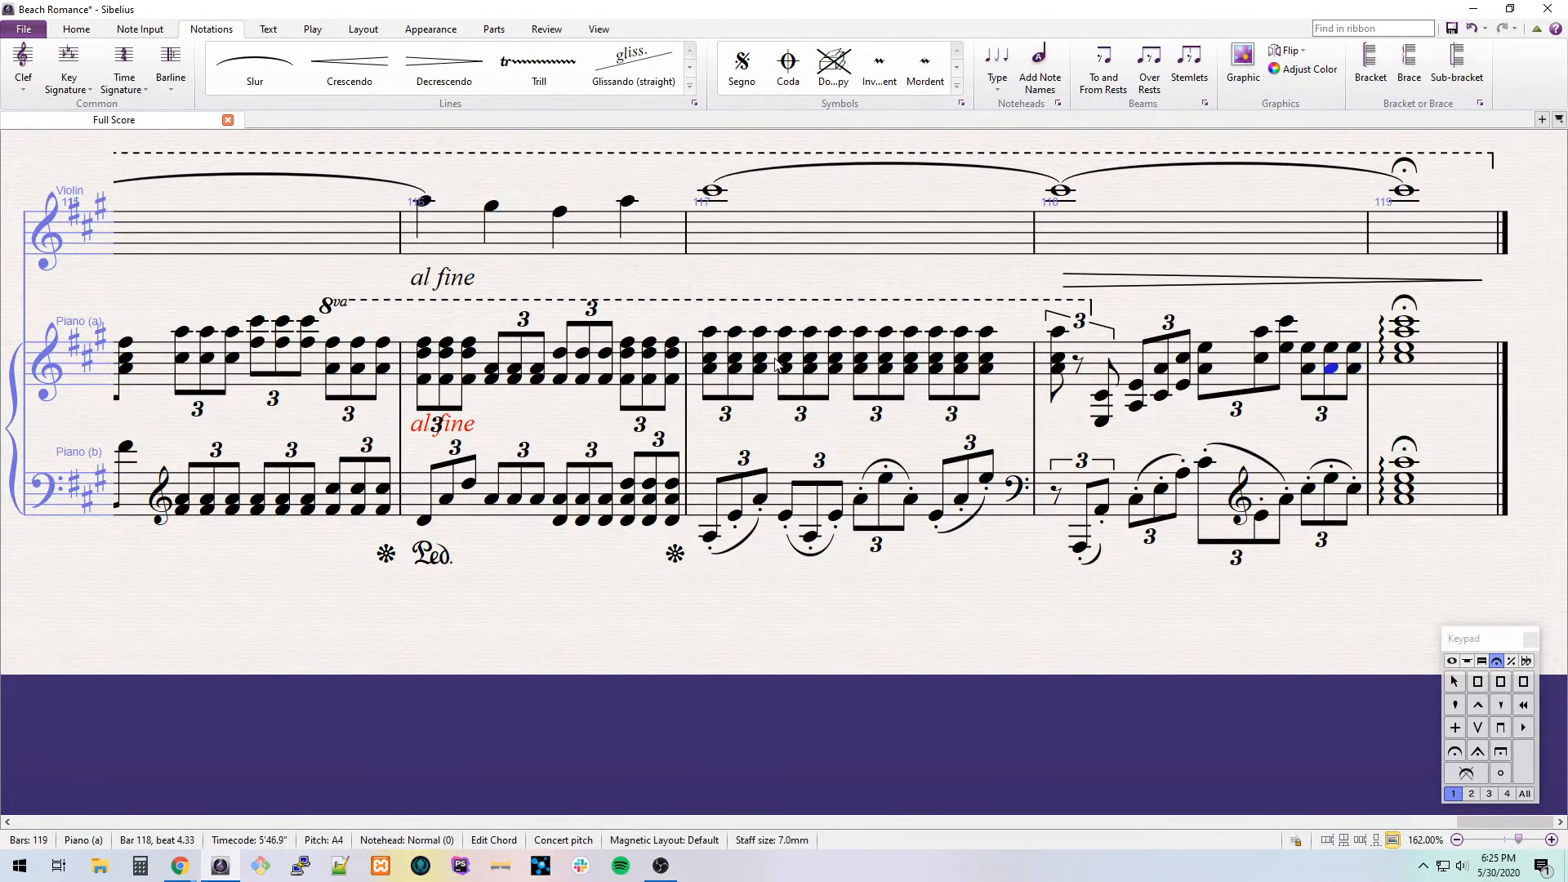
{"action": "key", "text": "alt+Up"}
{"action": "key", "text": "alt+Up"}
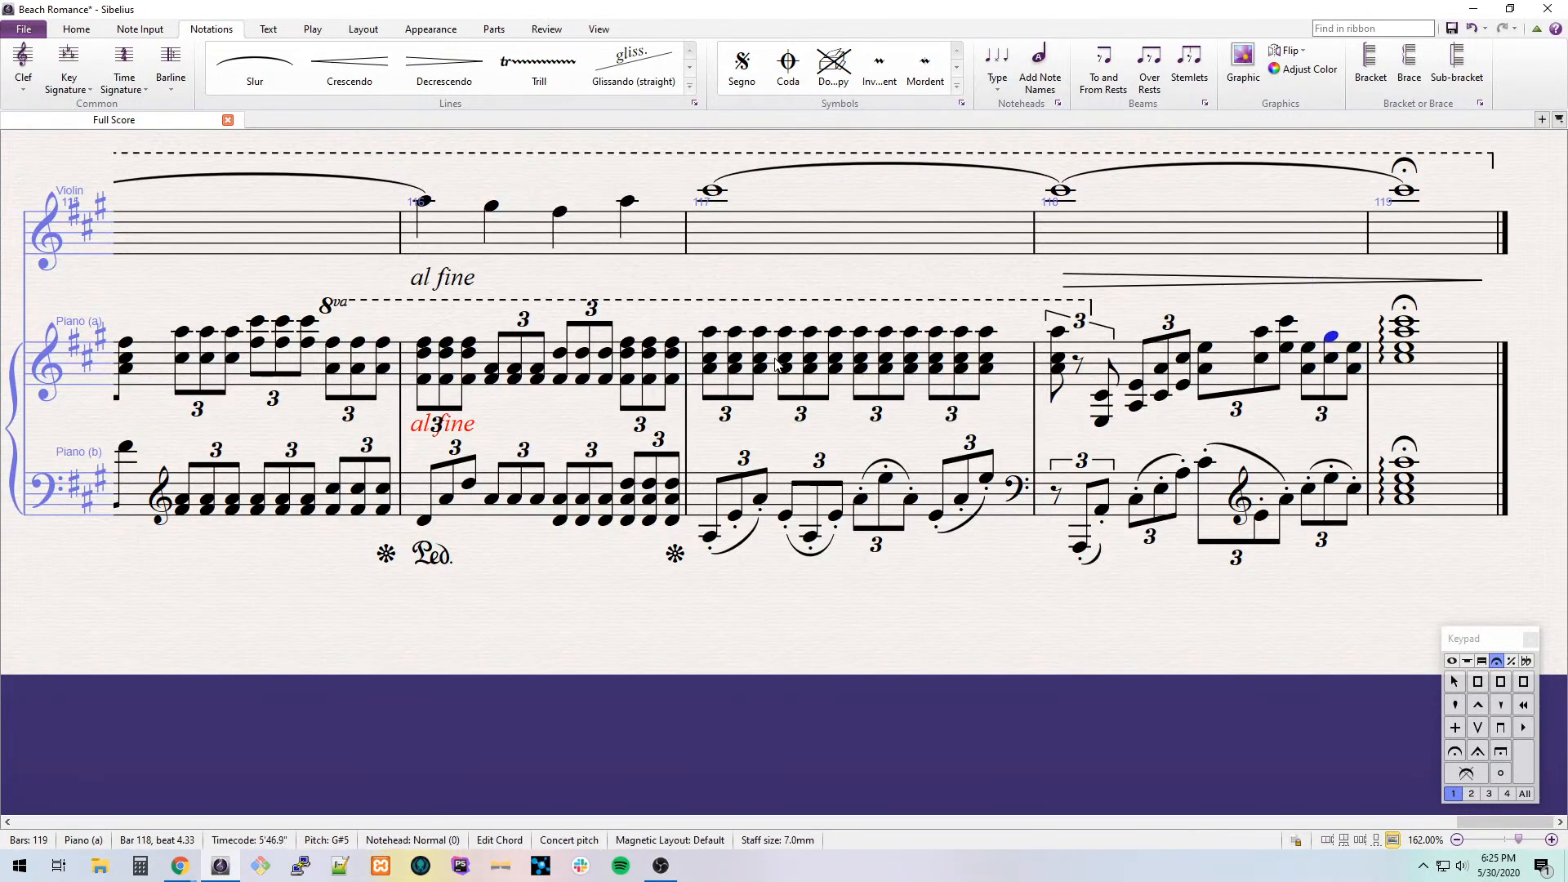
{"action": "key", "text": "i"}
{"action": "key", "text": "Left"}
{"action": "key", "text": "Right"}
{"action": "key", "text": "Up"}
{"action": "key", "text": "Left"}
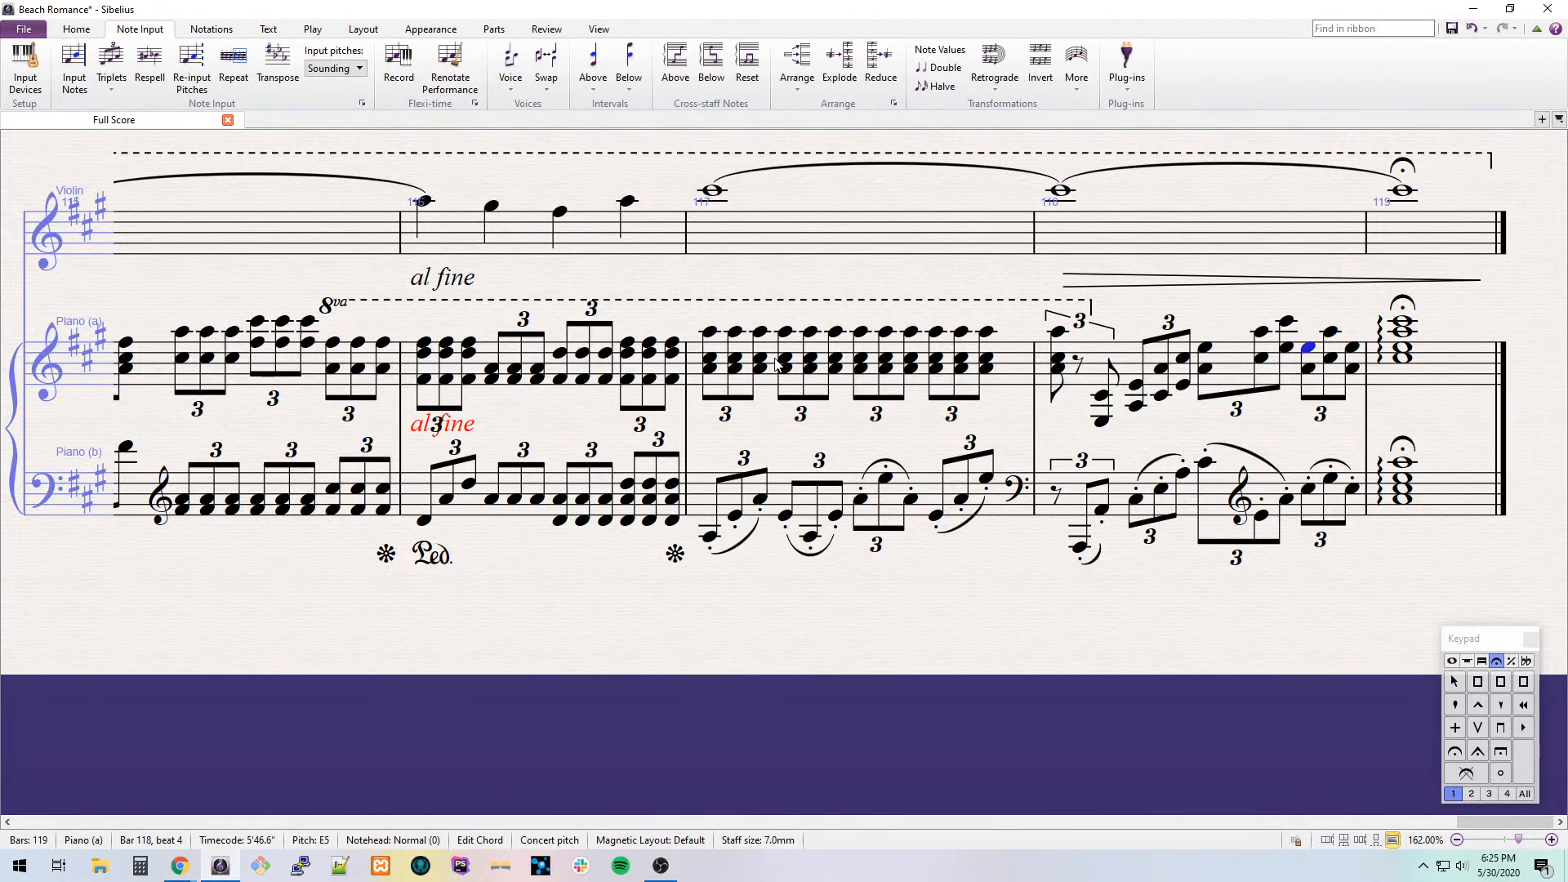
Add staccato dots to beats 2 to 4 of bar 118 in the upper piano staff, leaving beat 1 without them.
{"action": "key", "text": "ctrl+shift+a"}
{"action": "key", "text": "KP_Multiply"}
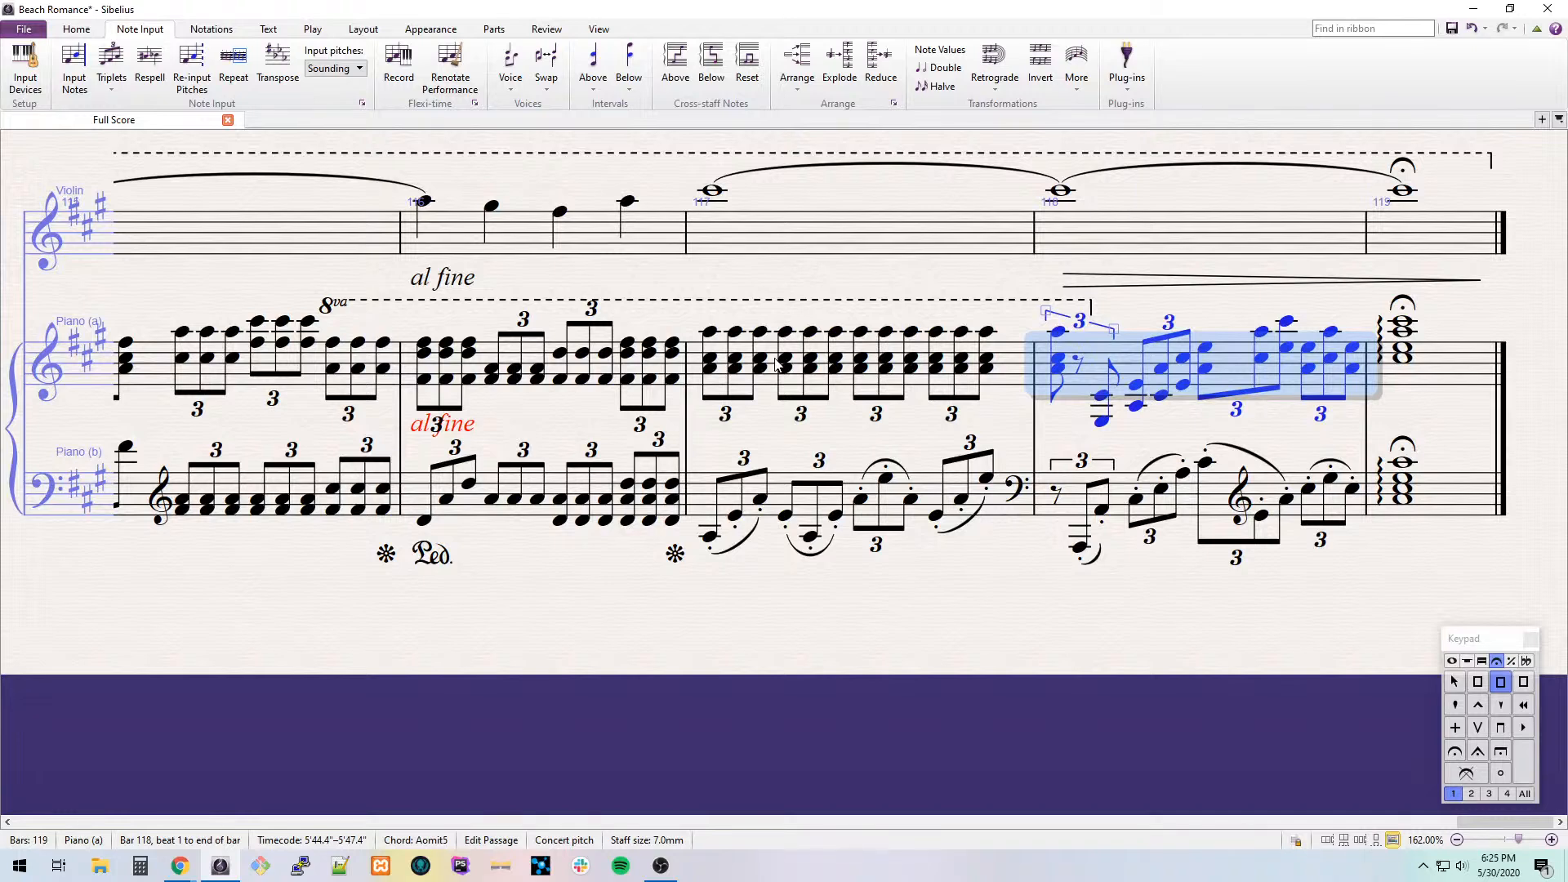
{"action": "key", "text": "F7"}
{"action": "key", "text": "KP_Multiply"}
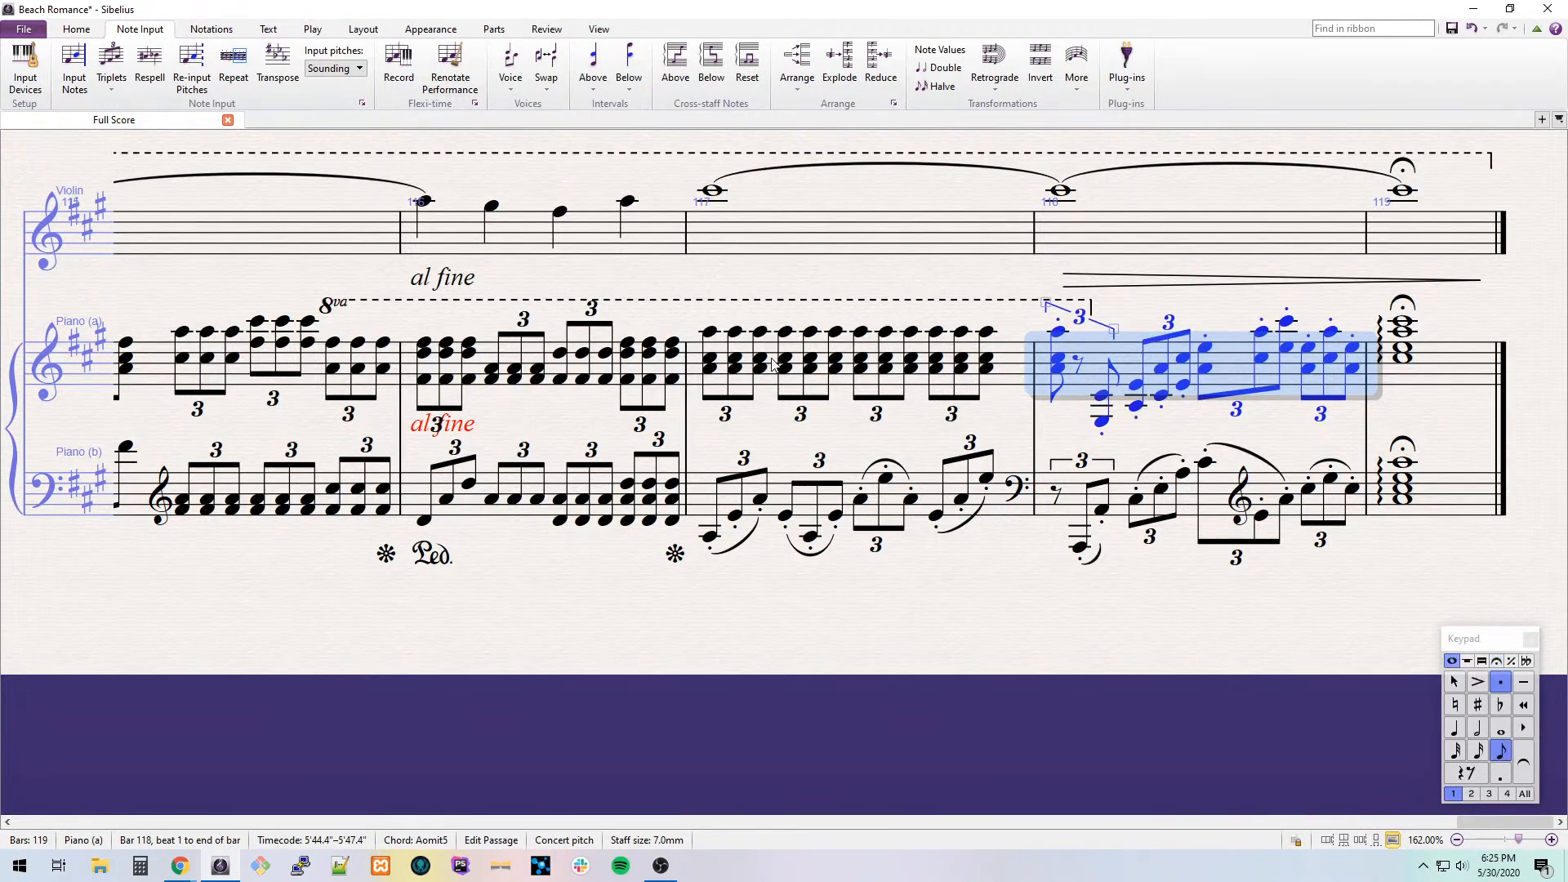
{"action": "left_click", "coordinate": [1059, 333]}
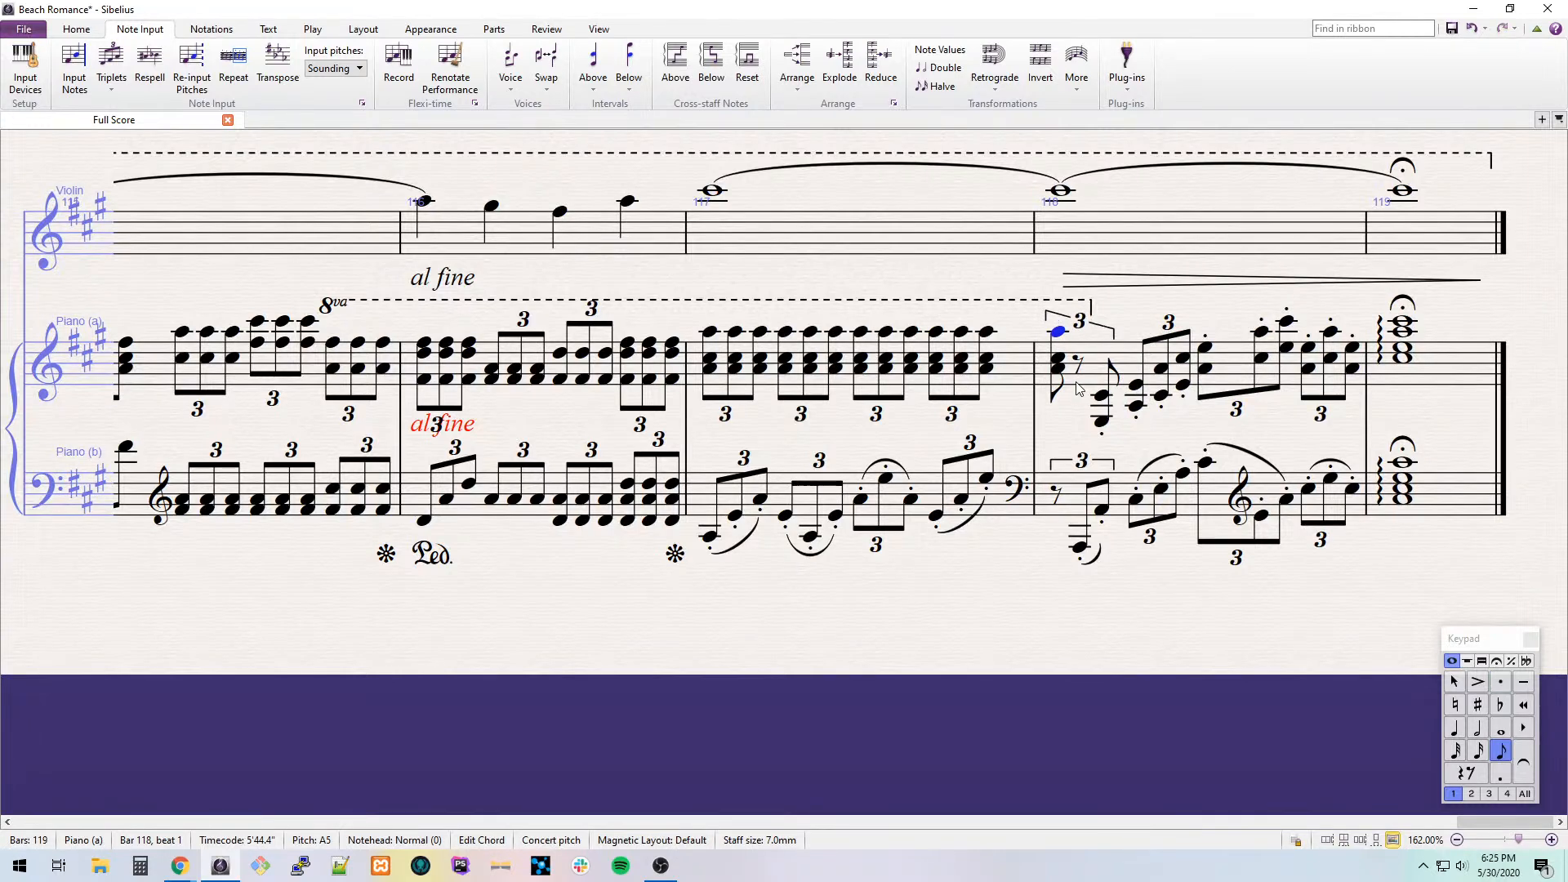
{"action": "left_click", "coordinate": [1104, 404]}
{"action": "left_click", "coordinate": [1099, 395]}
{"action": "key", "text": "KP_Multiply"}
Slur the triplets on beats 2, 3 and 4 of bar 118 in the upper piano staff.
{"action": "key", "text": "Right"}
{"action": "key", "text": "s"}
{"action": "key", "text": "space"}
{"action": "left_click", "coordinate": [1208, 369]}
{"action": "key", "text": "s"}
{"action": "key", "text": "space"}
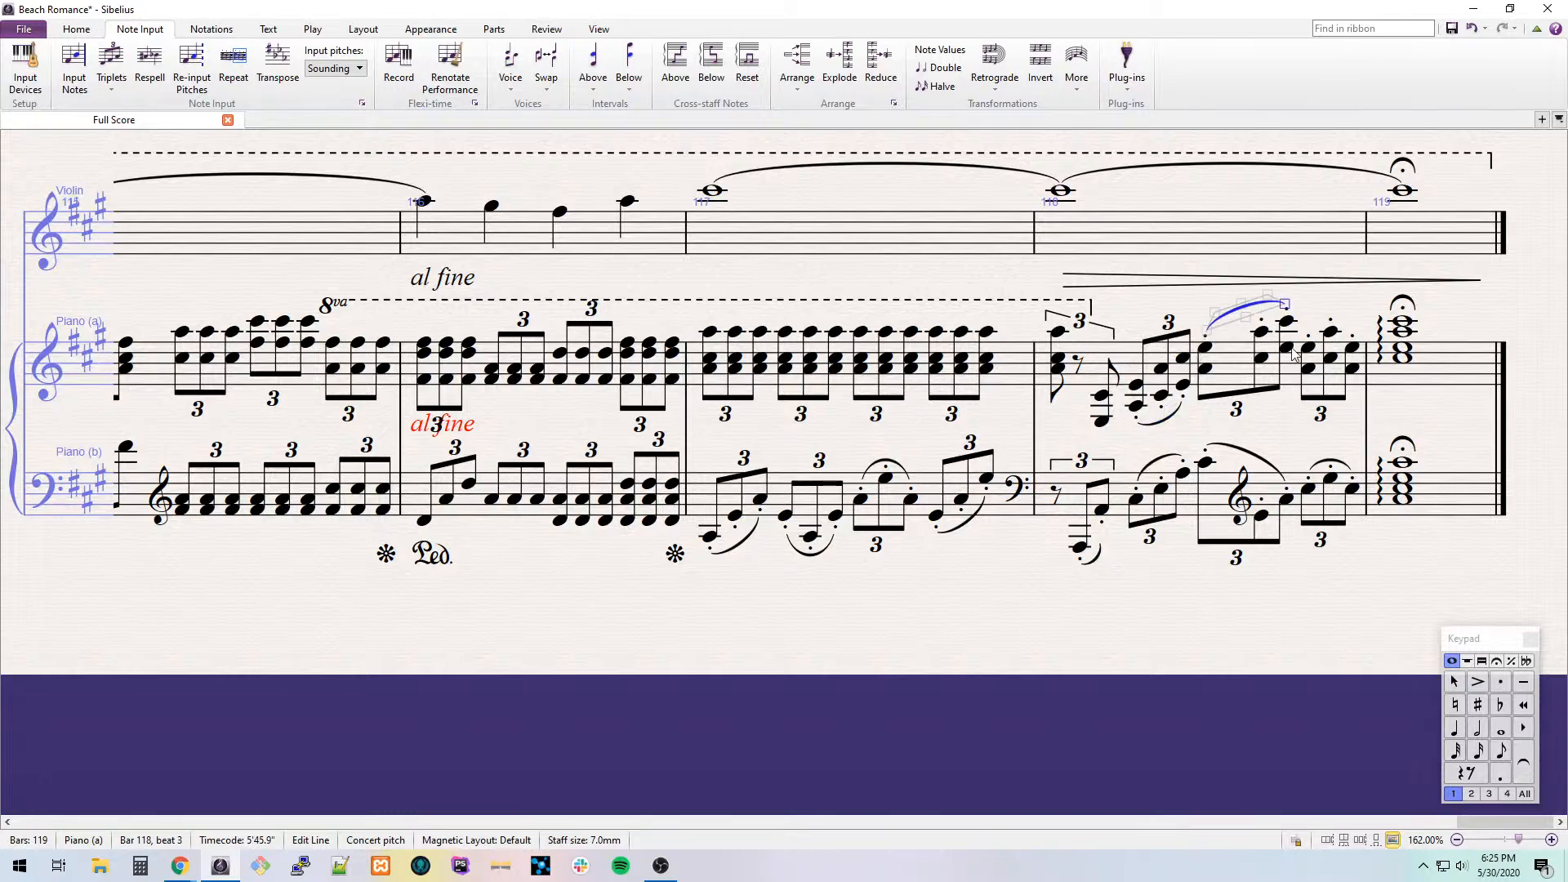
{"action": "left_click", "coordinate": [1309, 348]}
{"action": "key", "text": "space"}
{"action": "key", "text": "space"}
{"action": "key", "text": "s"}
{"action": "key", "text": "space"}
Copy the bar 116 pedal line to the start of bar 117 in the lower piano staff and extend it to the end of bar 119.
{"action": "left_click_drag", "start_coordinate": [1410, 476], "coordinate": [1224, 413]}
{"action": "left_click", "coordinate": [583, 542]}
{"action": "key", "text": "ctrl+c"}
{"action": "left_click", "coordinate": [633, 494]}
{"action": "key", "text": "ctrl+v"}
{"action": "left_click_drag", "start_coordinate": [894, 544], "coordinate": [1398, 545]}
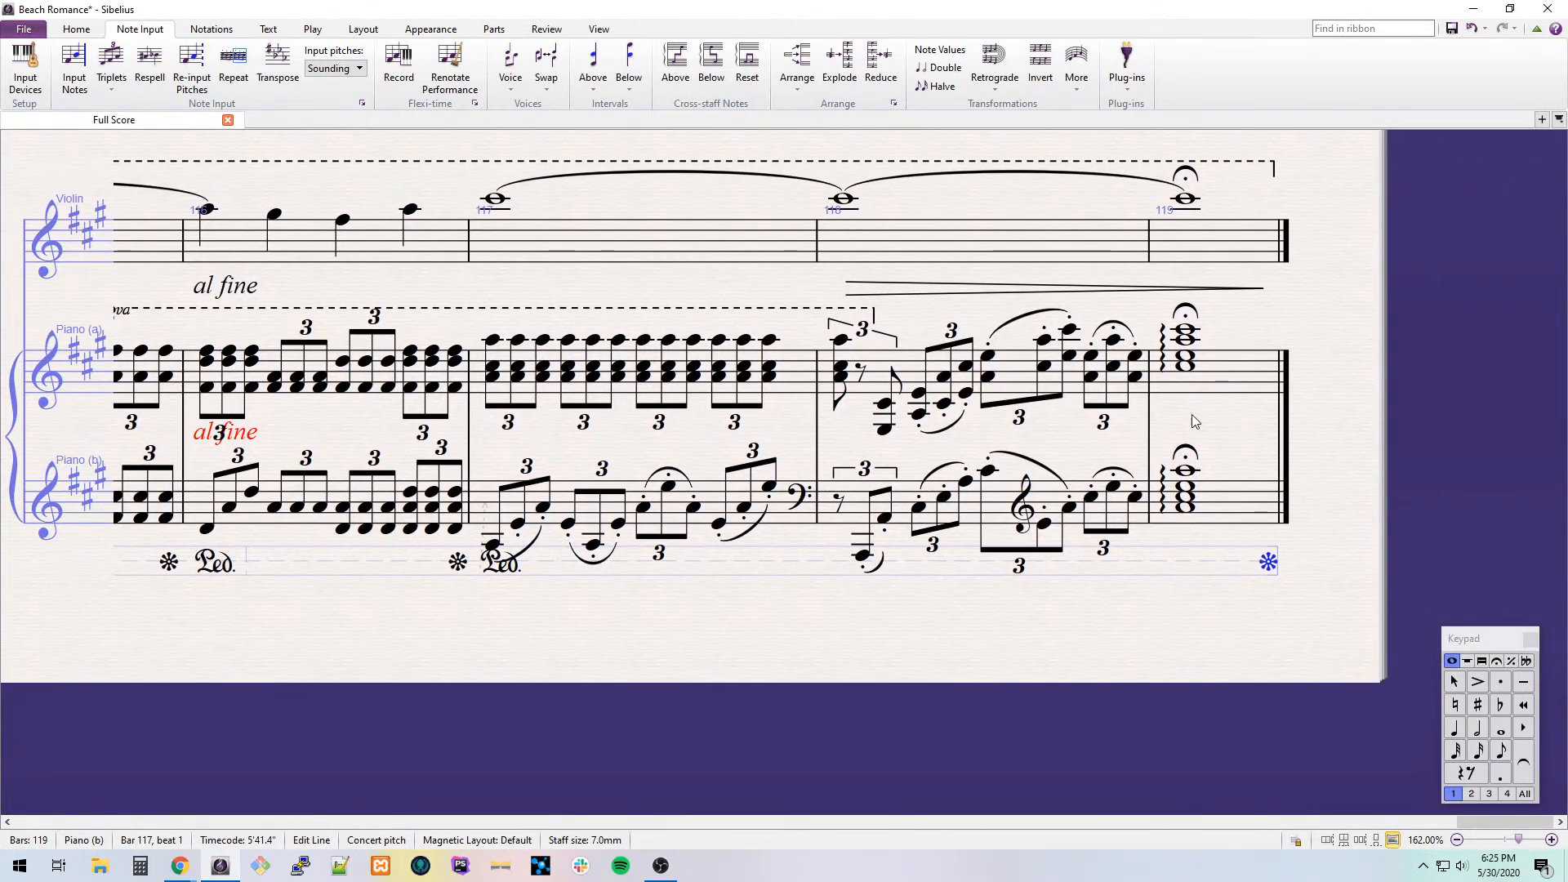
Add an 8va line over the upper piano staff from beat 4 of bar 118 to the end of bar 119.
{"action": "left_click", "coordinate": [1218, 369]}
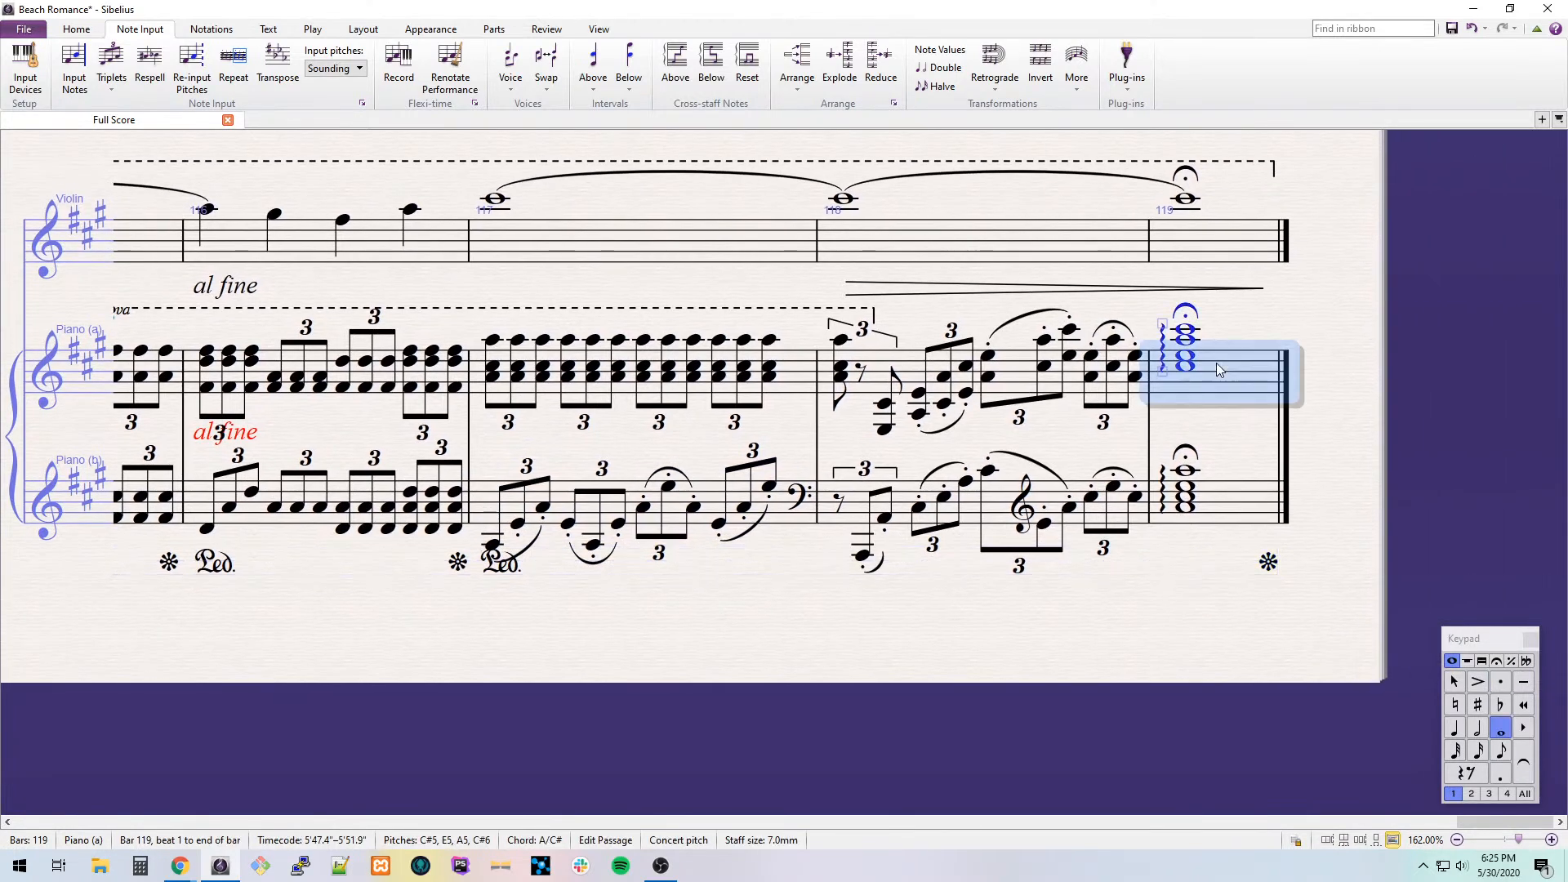
{"action": "left_click", "coordinate": [1092, 379], "text": "shift"}
{"action": "key", "text": "l"}
{"action": "left_click", "coordinate": [627, 99]}
{"action": "left_click_drag", "start_coordinate": [1093, 313], "coordinate": [869, 315]}
{"action": "mouse_move", "coordinate": [1260, 311]}
{"action": "left_mouse_down"}
{"action": "mouse_move", "coordinate": [988, 320]}
{"action": "mouse_move", "coordinate": [1280, 331]}
{"action": "left_mouse_up"}
Add the expression text "morendo" at beat 2 of bar 118 in the upper piano staff and flip it above the staff.
{"action": "left_click", "coordinate": [918, 396]}
{"action": "key", "text": "ctrl+e"}
{"action": "type", "text": "mopr"}
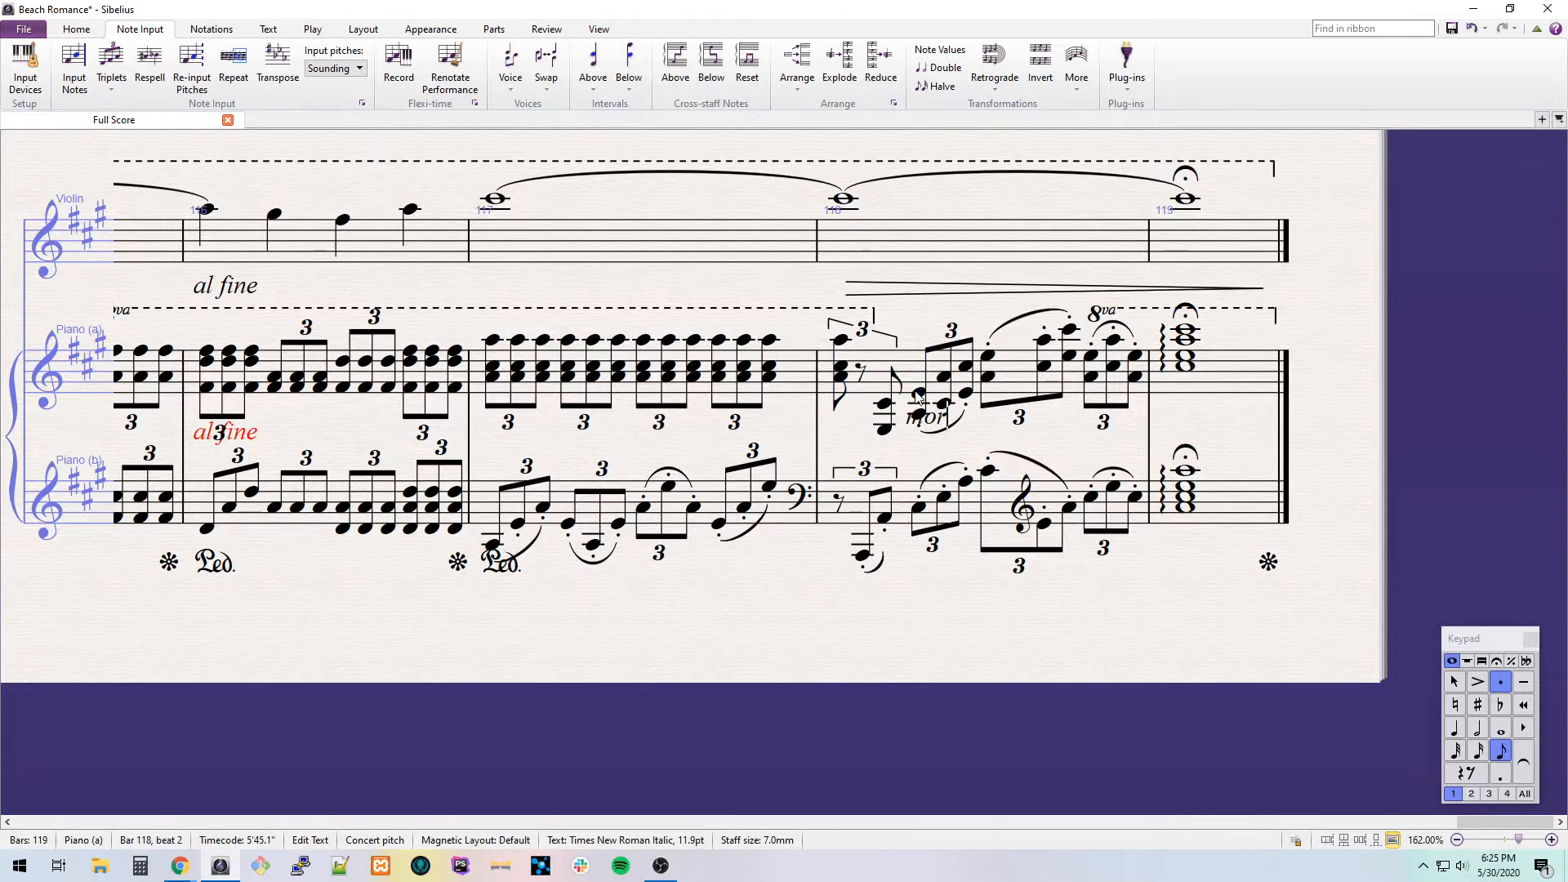
{"action": "key", "text": "Escape"}
{"action": "key", "text": "x"}
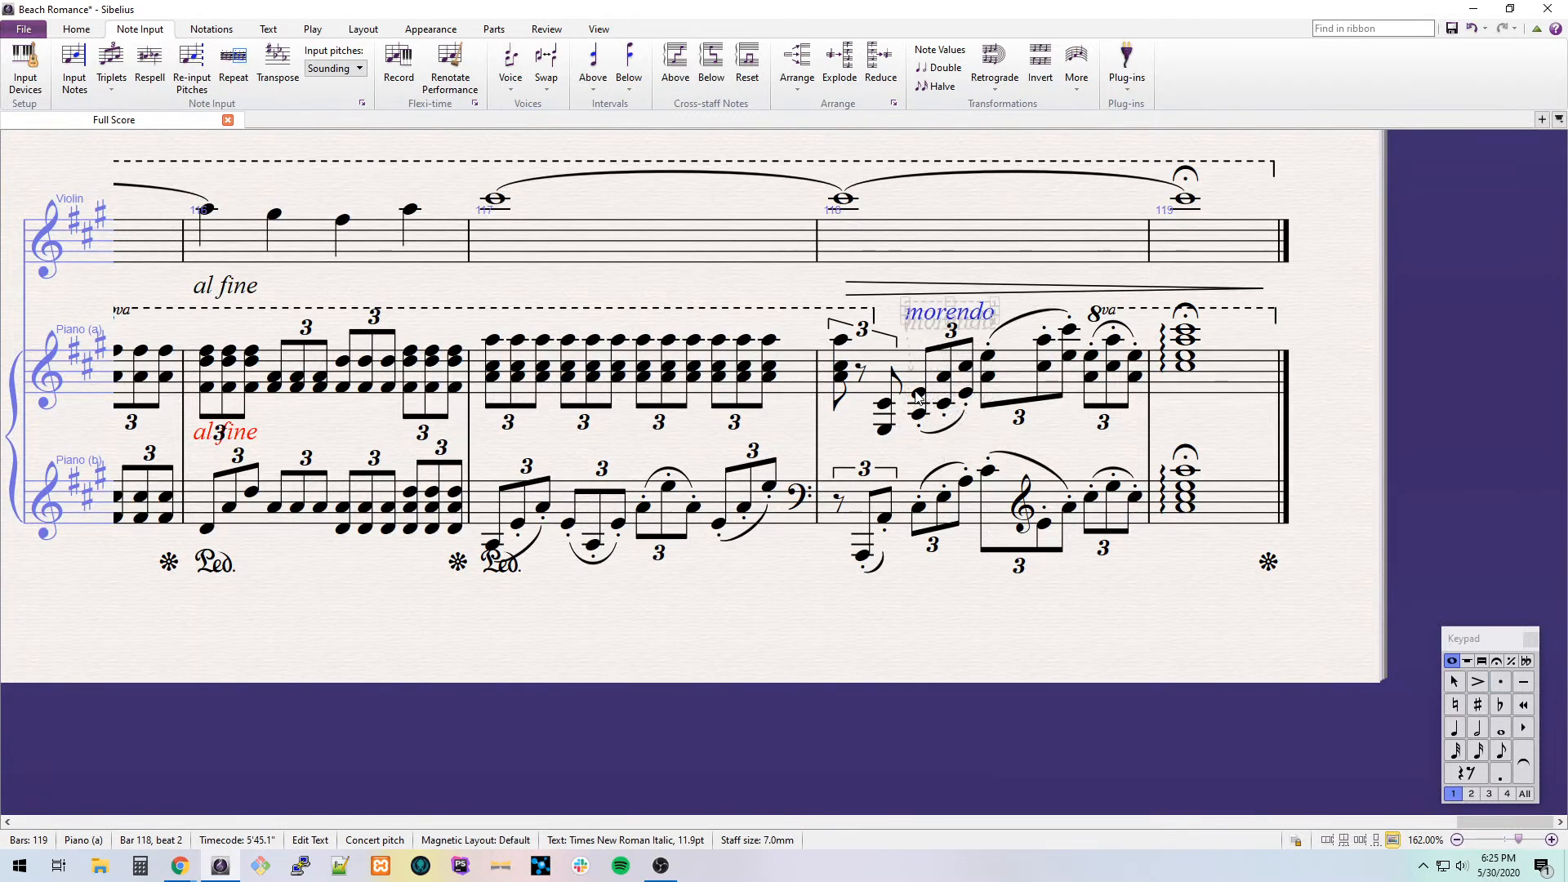
Add a ppp dynamic at the start of bar 117 in the upper piano staff.
{"action": "left_click", "coordinate": [787, 384]}
{"action": "key", "text": "ctrl+e"}
{"action": "type", "text": "ppp"}
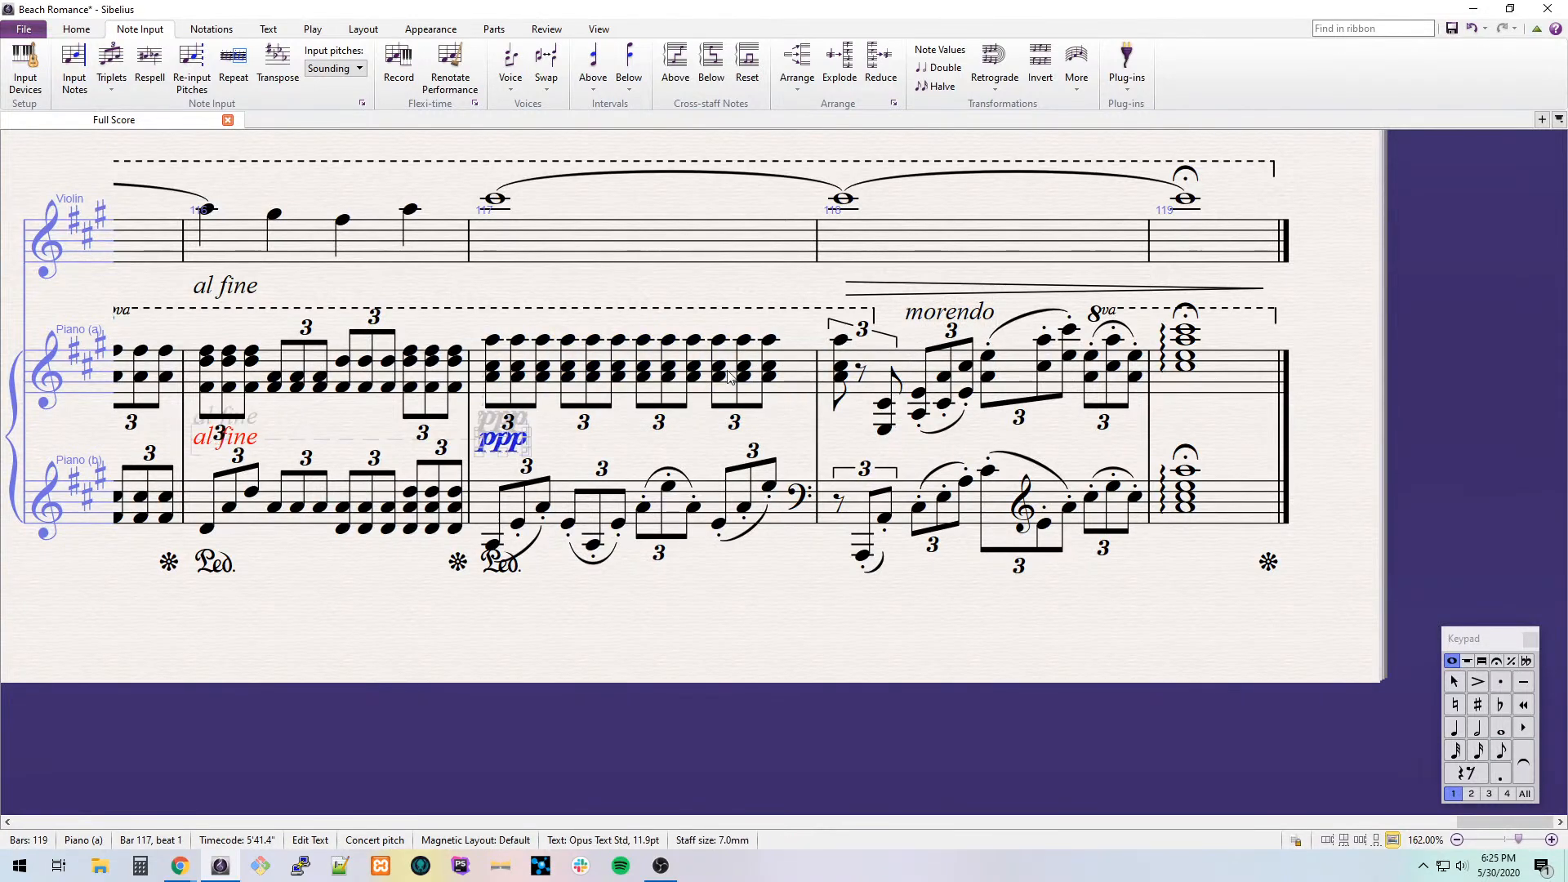
{"action": "left_click_drag", "start_coordinate": [343, 605], "coordinate": [1187, 622]}
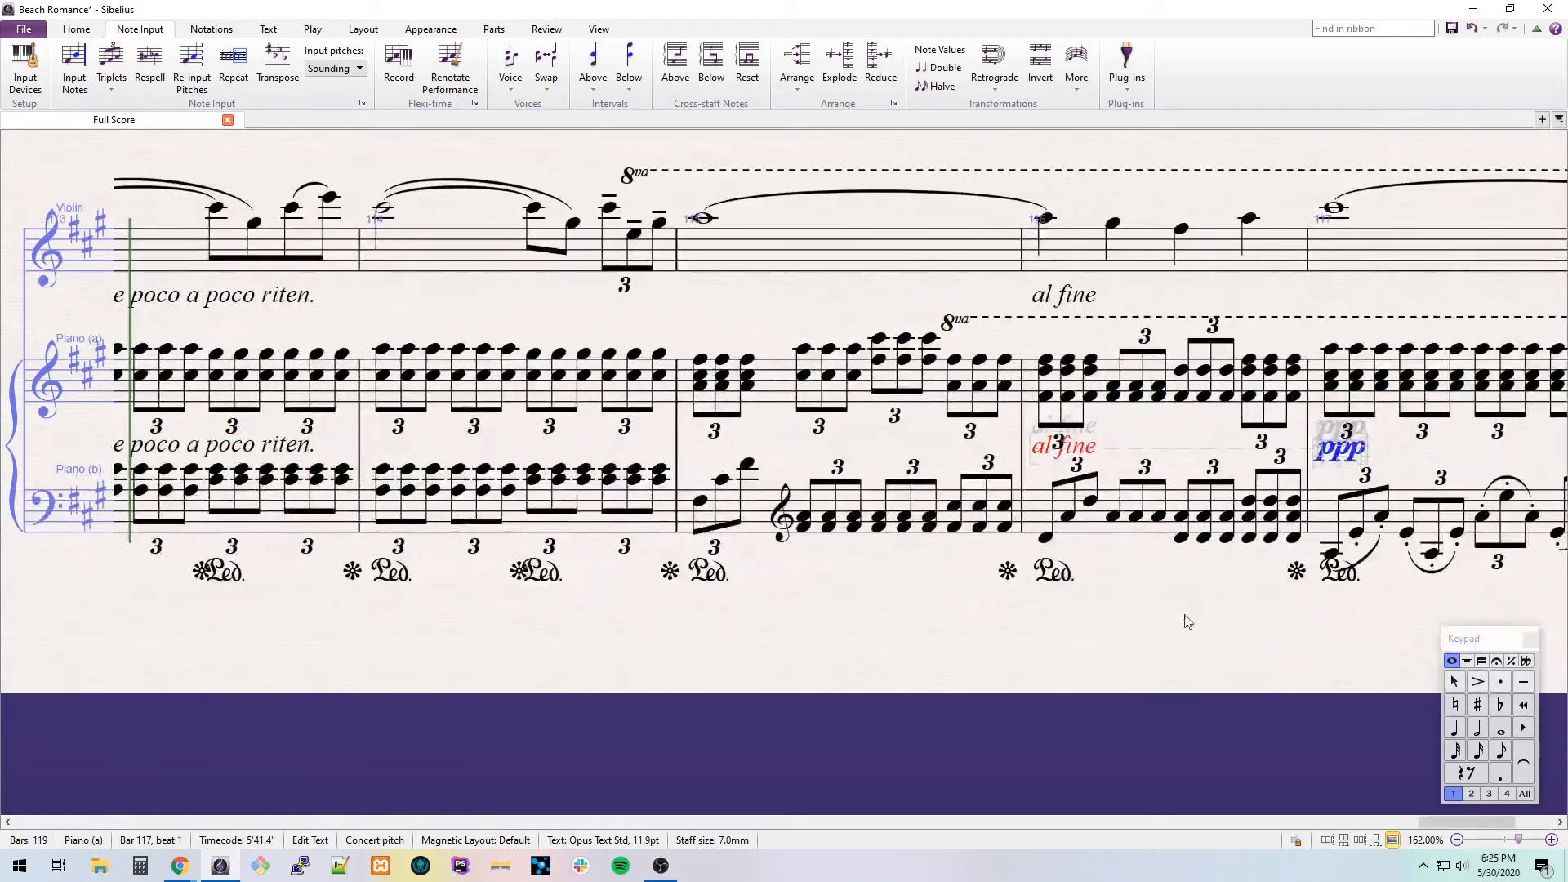
{"action": "left_click_drag", "start_coordinate": [400, 657], "coordinate": [841, 634]}
{"action": "left_click", "coordinate": [570, 538]}
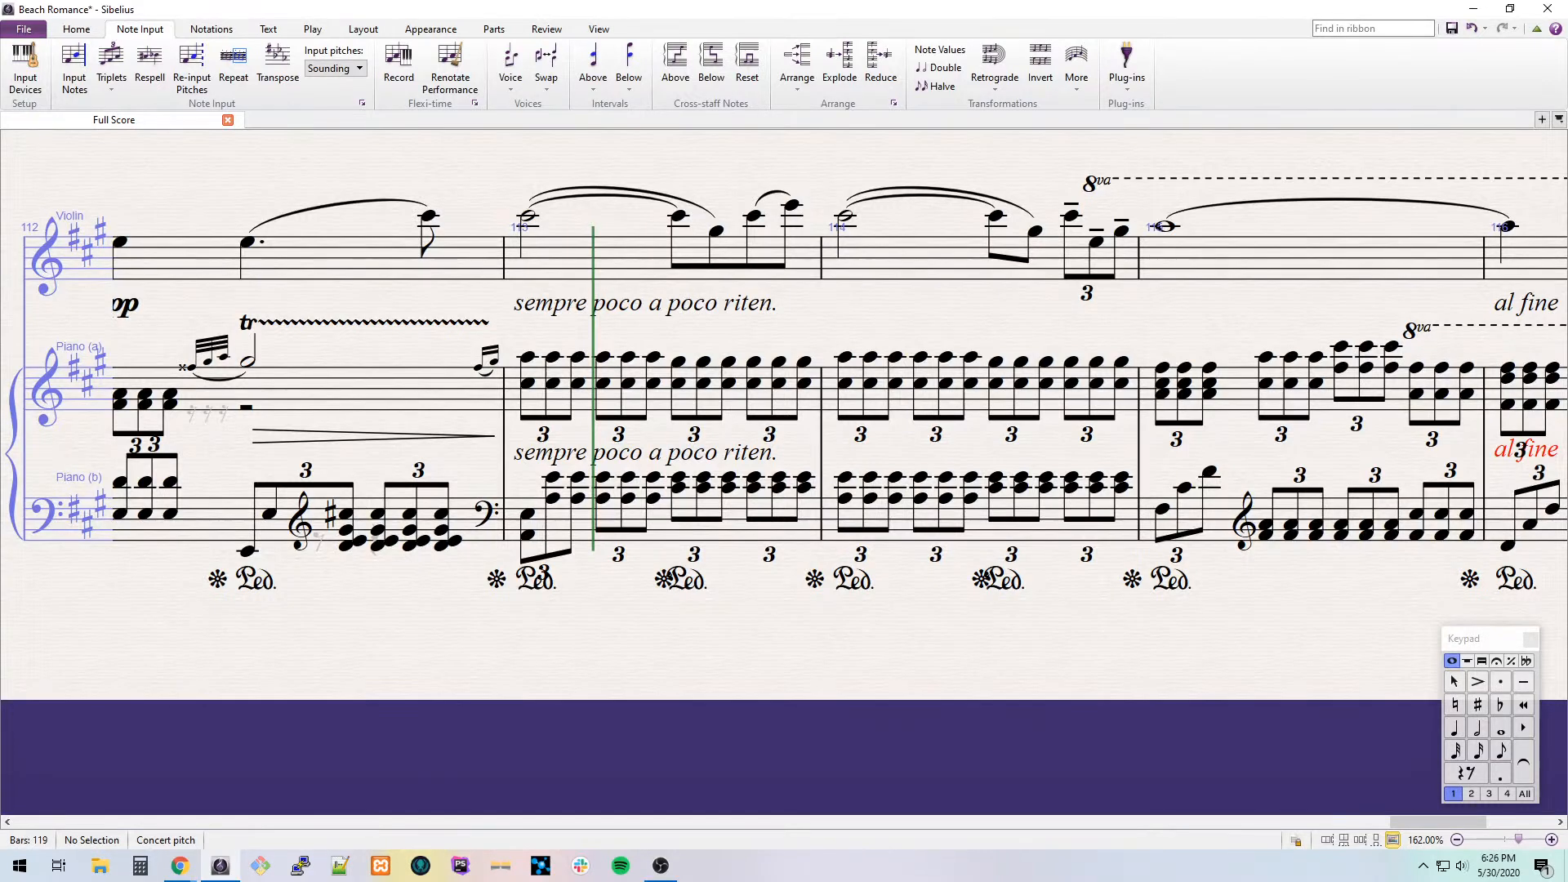
Start an eighth-note triplet on beat 1 of the empty bar 99 in the upper piano staff, keeping an eighth rest first.
{"action": "key", "text": "alt+Tab"}
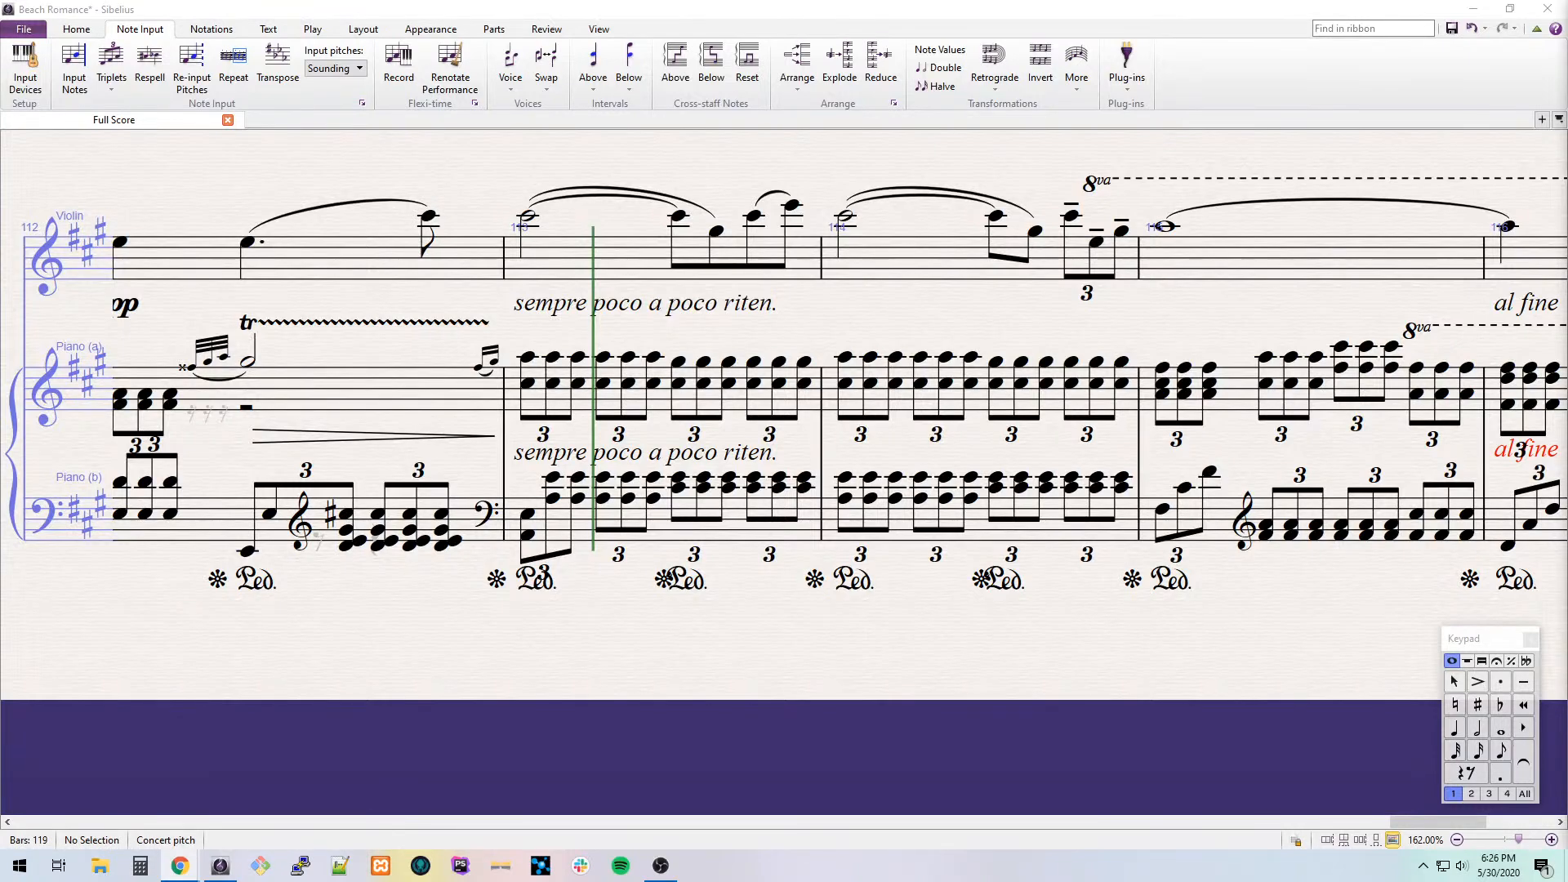
{"action": "left_click_drag", "start_coordinate": [363, 663], "coordinate": [1406, 700]}
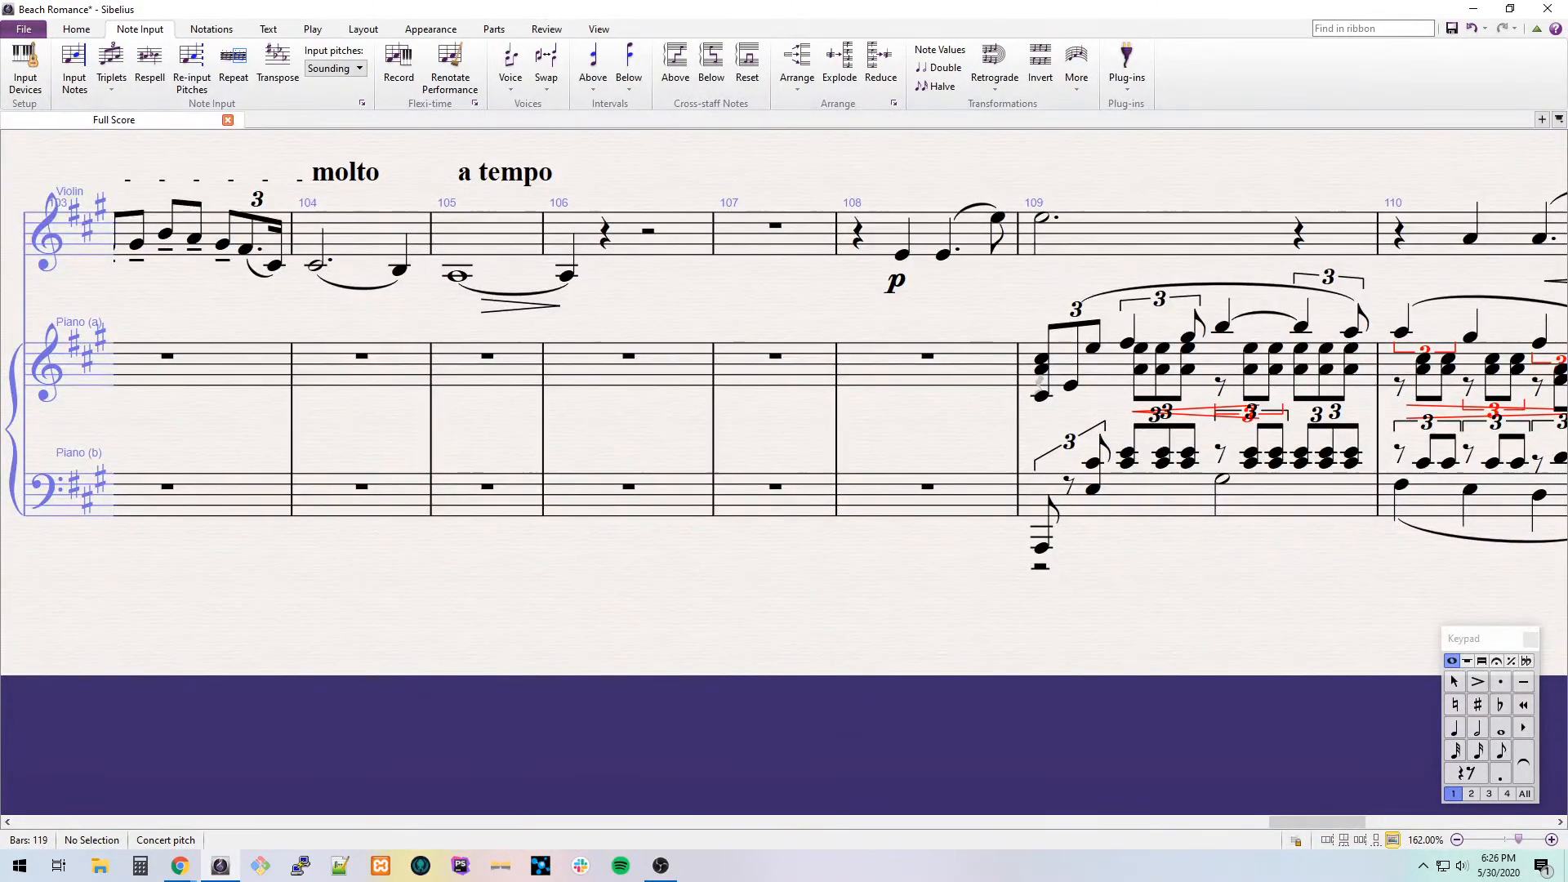
{"action": "left_click_drag", "start_coordinate": [371, 641], "coordinate": [1383, 666]}
{"action": "left_click_drag", "start_coordinate": [531, 629], "coordinate": [3, 608]}
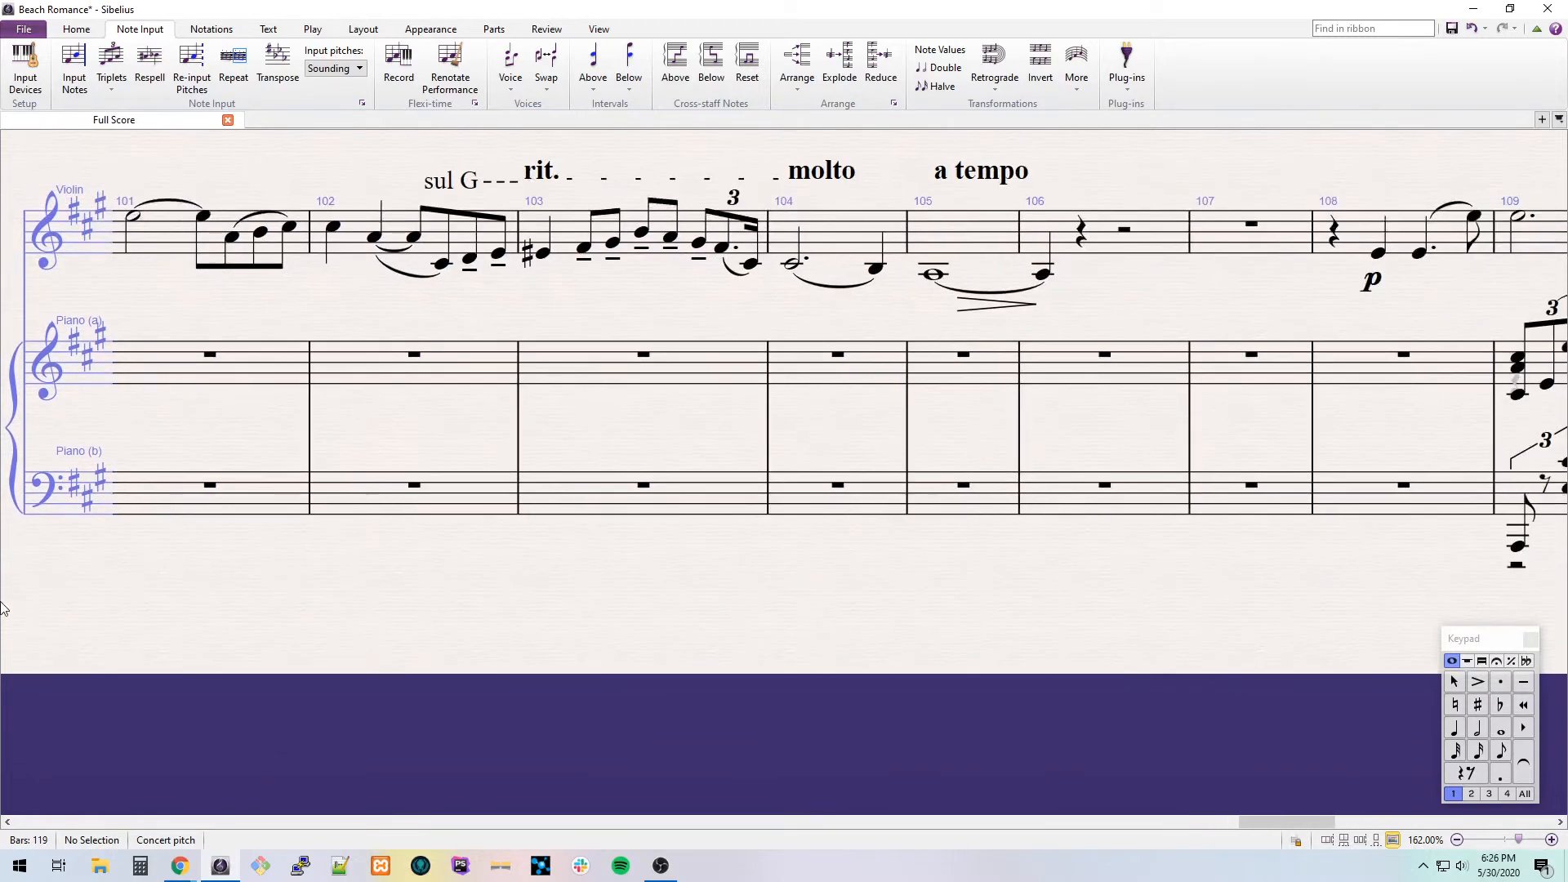
{"action": "left_click_drag", "start_coordinate": [617, 640], "coordinate": [373, 640]}
{"action": "left_click_drag", "start_coordinate": [461, 602], "coordinate": [549, 448]}
{"action": "left_click", "coordinate": [529, 405]}
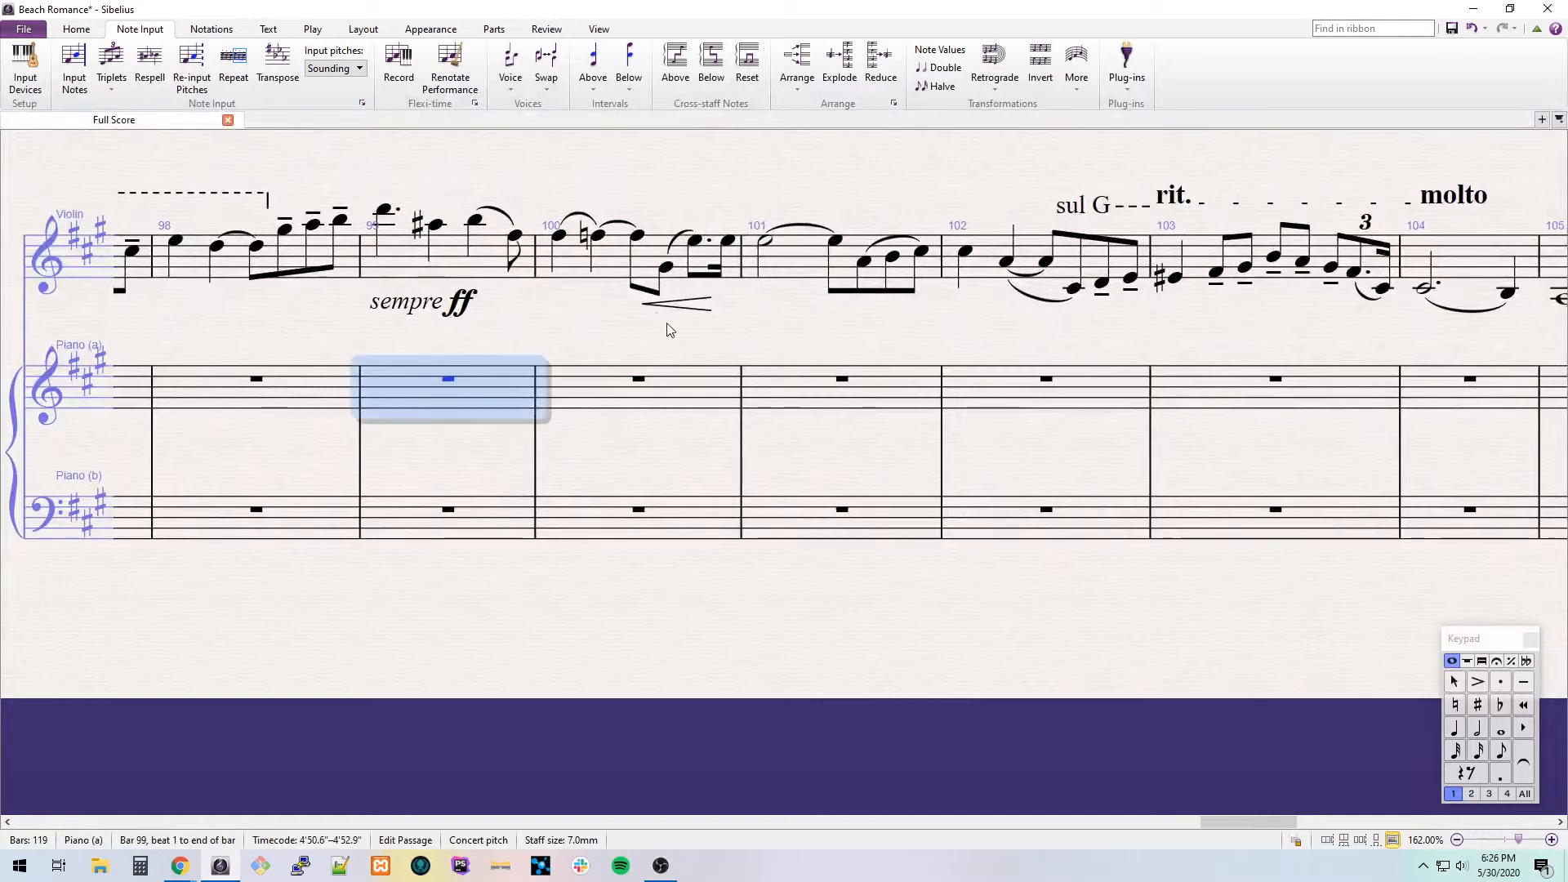
{"action": "left_click_drag", "start_coordinate": [667, 324], "coordinate": [521, 311]}
{"action": "key", "text": "KP_3"}
{"action": "key", "text": "Left"}
{"action": "key", "text": "Right"}
{"action": "key", "text": "ctrl+3"}
{"action": "key", "text": "Right"}
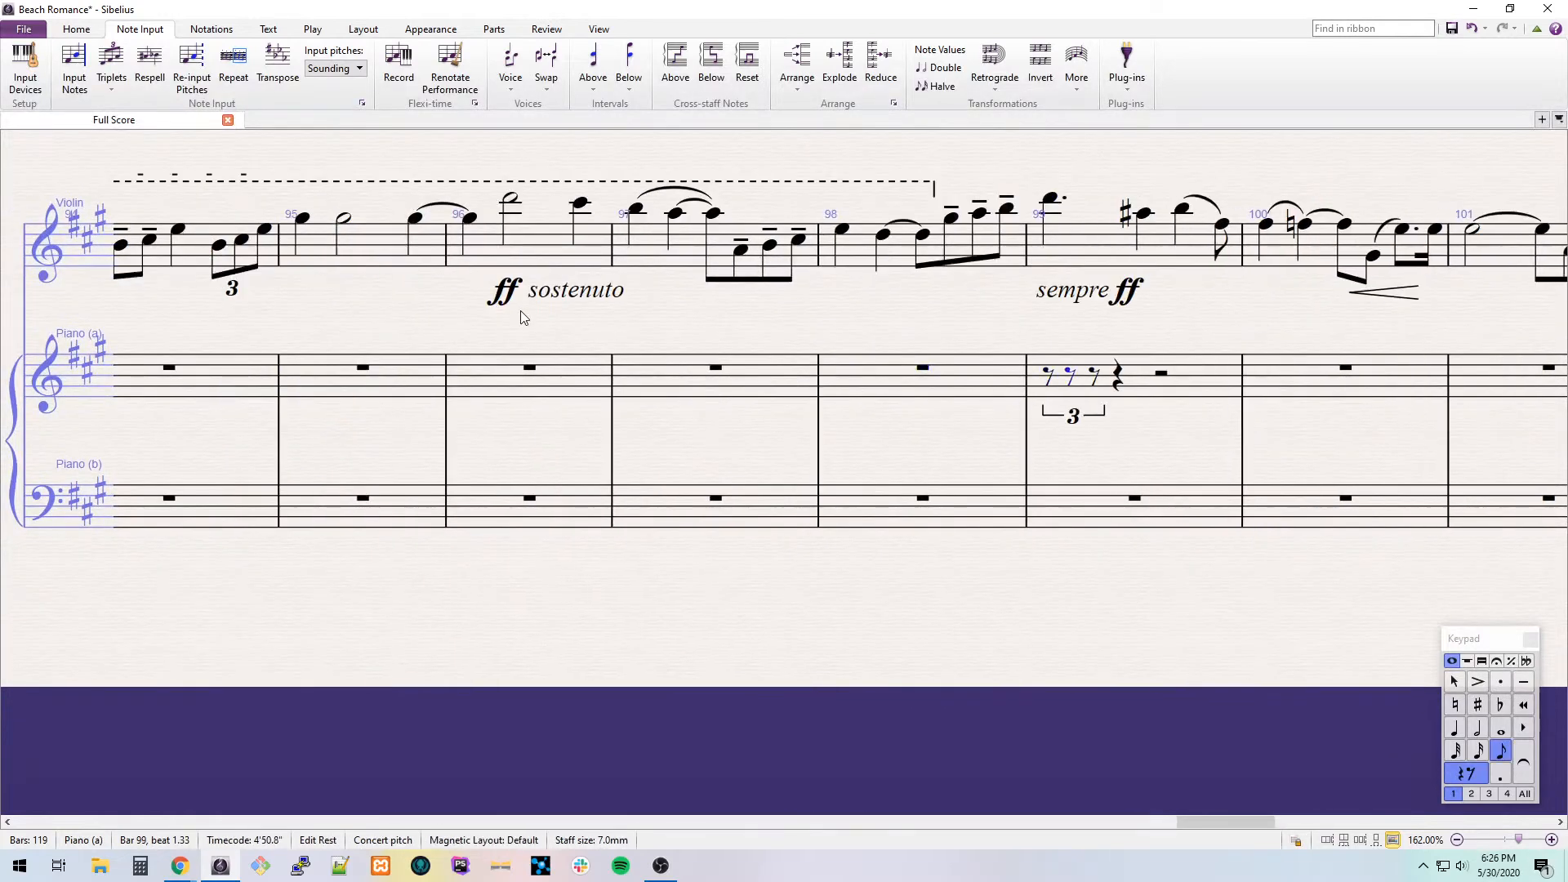
Enter the chord D5, A#4 and G natural 4 as the second eighth of the bar 99 beat 1 triplet in the upper piano staff.
{"action": "key", "text": "d"}
{"action": "key", "text": "shift+5"}
{"action": "key", "text": "KP_8"}
{"action": "key", "text": "Escape"}
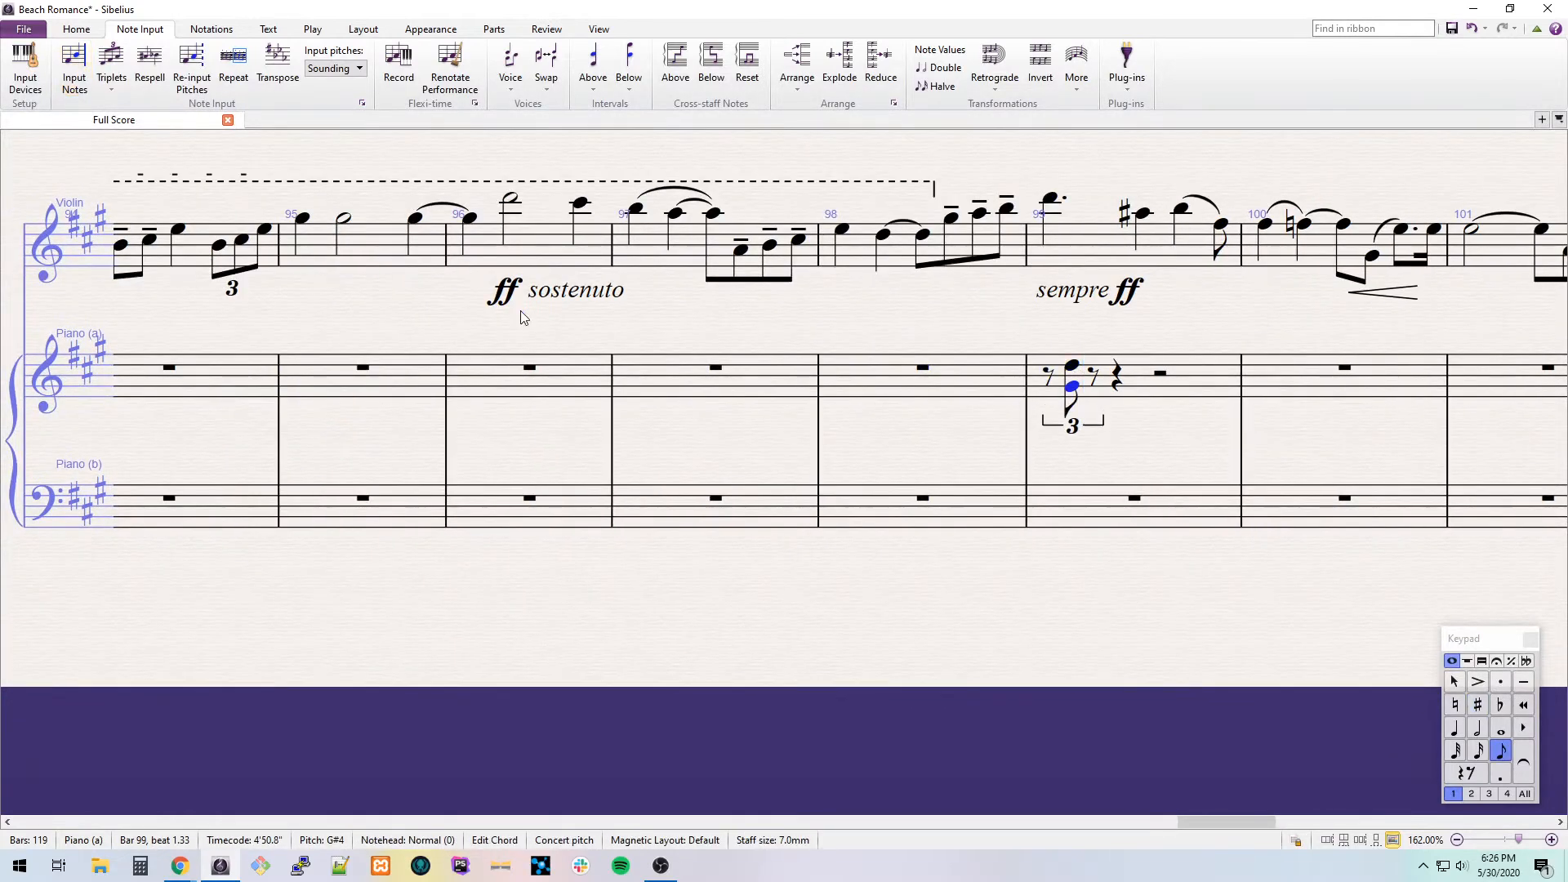
{"action": "key", "text": "2"}
{"action": "key", "text": "KP_8"}
{"action": "key", "text": "alt+Down"}
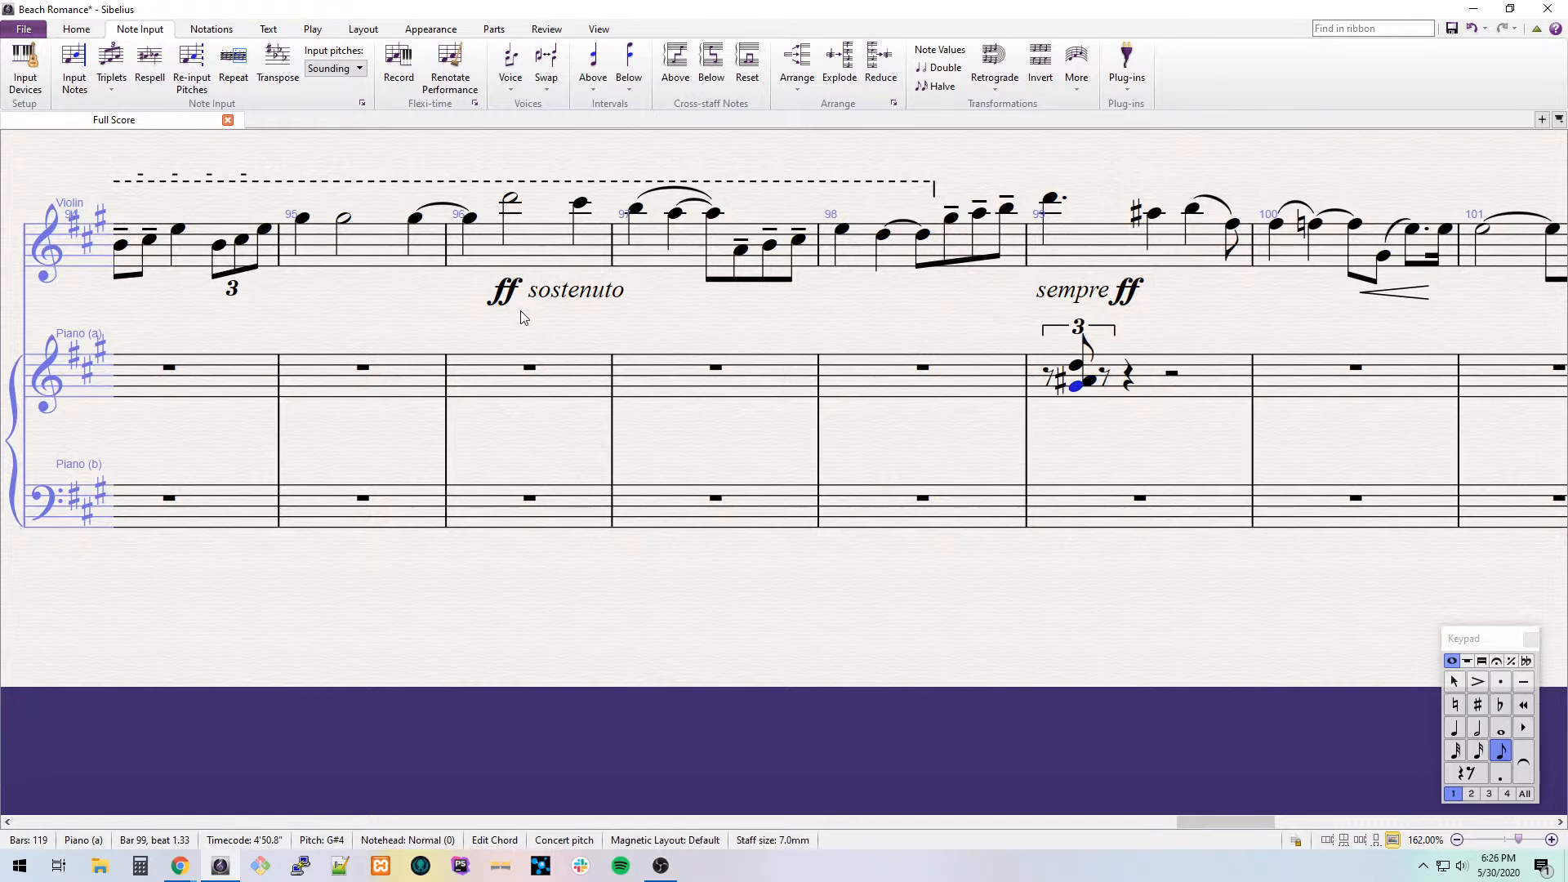
{"action": "key", "text": "KP_7"}
Repeat the D5, A#4 and G natural 4 chord to complete beat 1 and fill a triplet on beat 2 of bar 99.
{"action": "key", "text": "Right"}
{"action": "key", "text": "e"}
{"action": "key", "text": "ctrl+z"}
{"action": "key", "text": "r"}
{"action": "key", "text": "r"}
{"action": "key", "text": "ctrl+3"}
{"action": "key", "text": "r"}
{"action": "key", "text": "r"}
Start a triplet on beat 3 of bar 99 in the upper piano staff with an eighth rest followed by the chord C#5/F#4.
{"action": "key", "text": "c"}
{"action": "key", "text": "ctrl+3"}
{"action": "key", "text": "ctrl+Up"}
{"action": "key", "text": "Right"}
{"action": "key", "text": "c"}
{"action": "key", "text": "shift+6"}
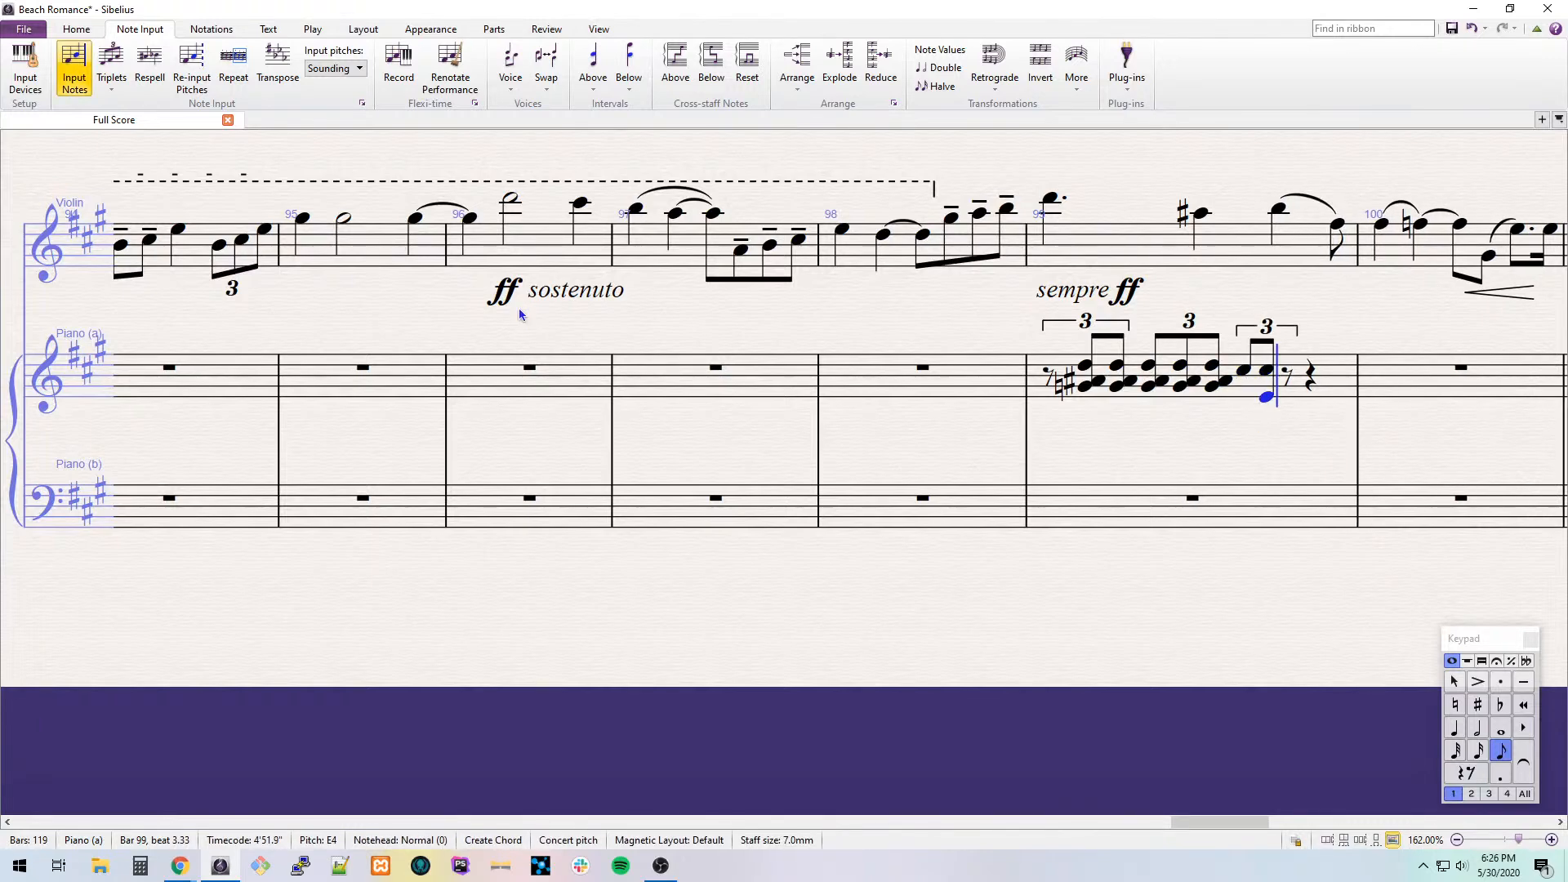
{"action": "key", "text": "Escape"}
{"action": "key", "text": "alt"}
{"action": "key", "text": "Up"}
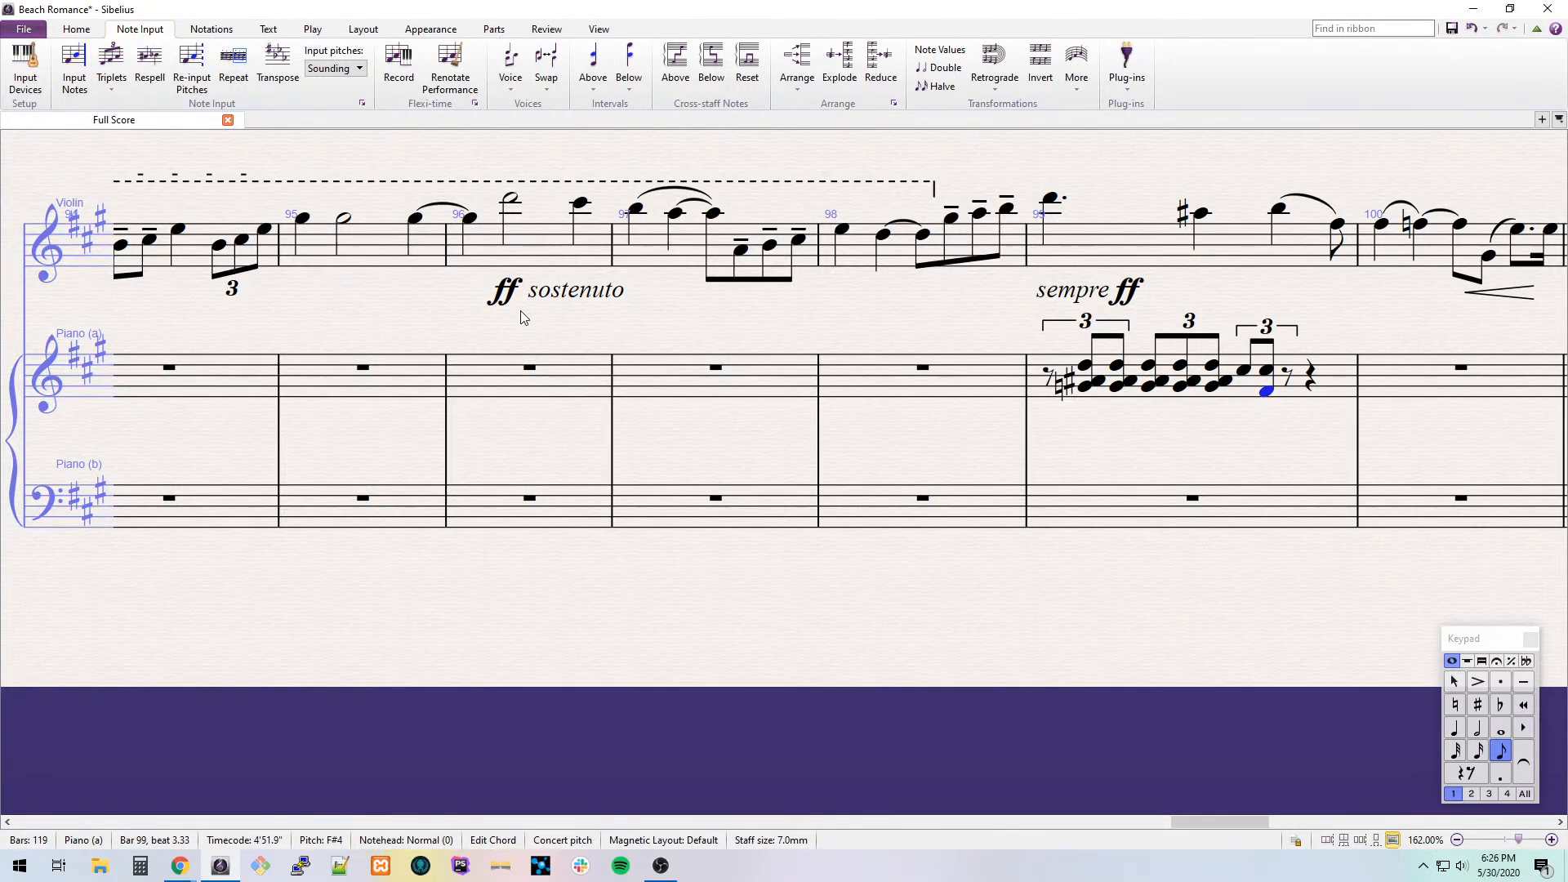
{"action": "key", "text": "Left"}
{"action": "key", "text": "Delete"}
Complete beat 3 of bar 99 with B4/F#4 and fill beat 4 with a triplet of that chord, adding A natural 4 to the last two chords.
{"action": "key", "text": "Right"}
{"action": "key", "text": "Right"}
{"action": "key", "text": "n"}
{"action": "key", "text": "b"}
{"action": "key", "text": "r"}
{"action": "key", "text": "e"}
{"action": "key", "text": "ctrl+z"}
{"action": "key", "text": "ctrl+3"}
{"action": "key", "text": "r"}
{"action": "key", "text": "Escape"}
{"action": "key", "text": "alt+Up"}
{"action": "key", "text": "shift+2"}
{"action": "key", "text": "r"}
{"action": "key", "text": "Right"}
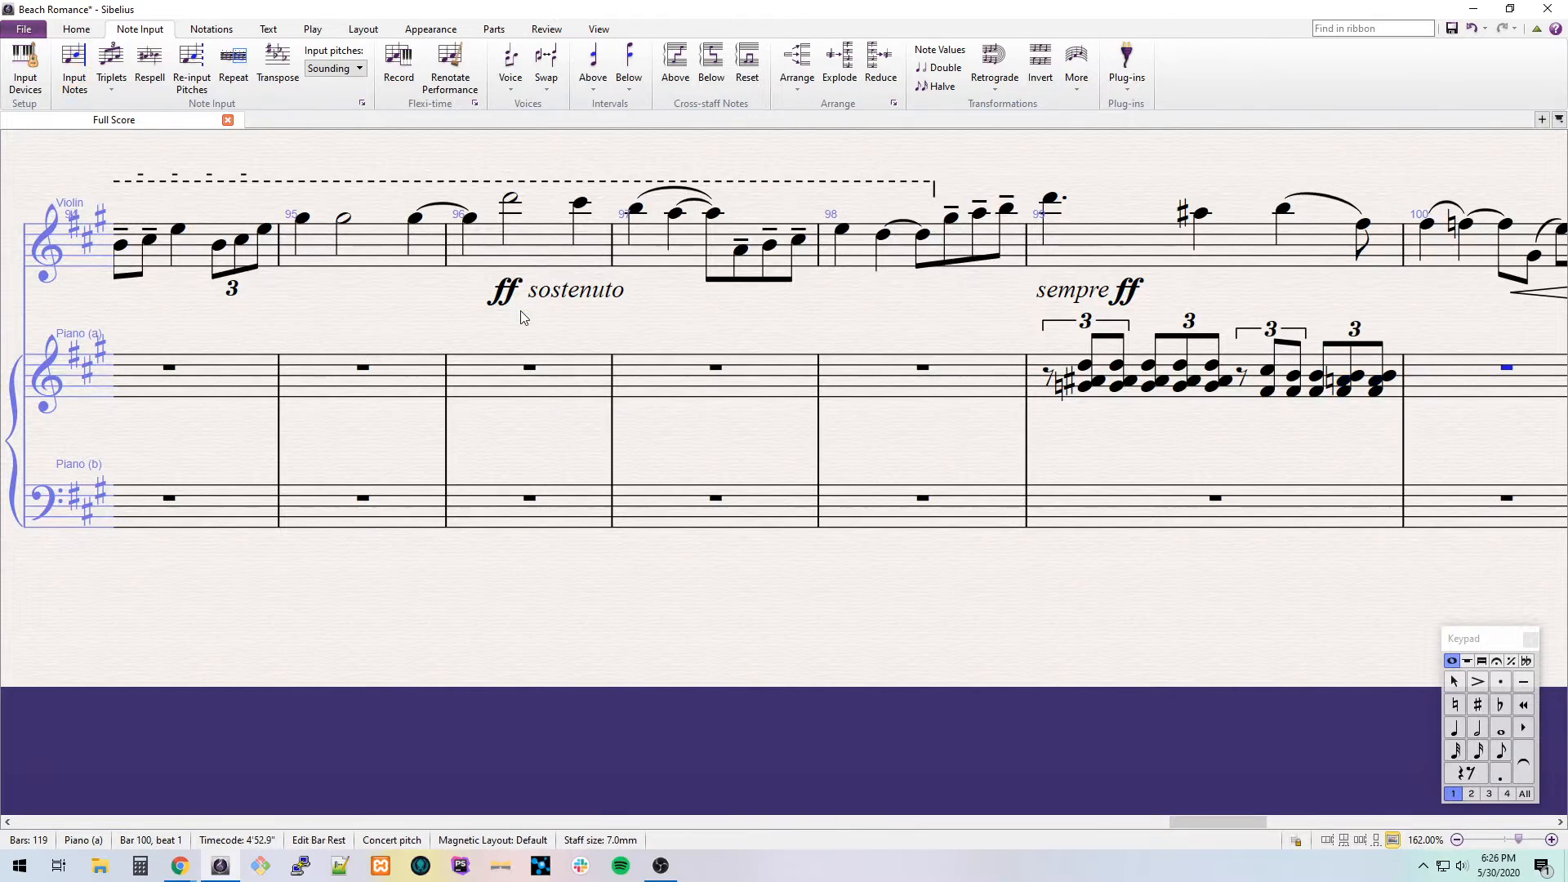
Try to enter a triplet of F#4, A4 and C natural 5 chords after an eighth rest in bar 100 of the upper piano staff.
{"action": "key", "text": "KP_3"}
{"action": "key", "text": "Right"}
{"action": "key", "text": "n"}
{"action": "key", "text": "f"}
{"action": "key", "text": "Escape"}
{"action": "key", "text": "3"}
{"action": "key", "text": "3"}
{"action": "key", "text": "KP_7"}
{"action": "key", "text": "ctrl+3"}
{"action": "key", "text": "r"}
{"action": "key", "text": "r"}
{"action": "key", "text": "alt+Down"}
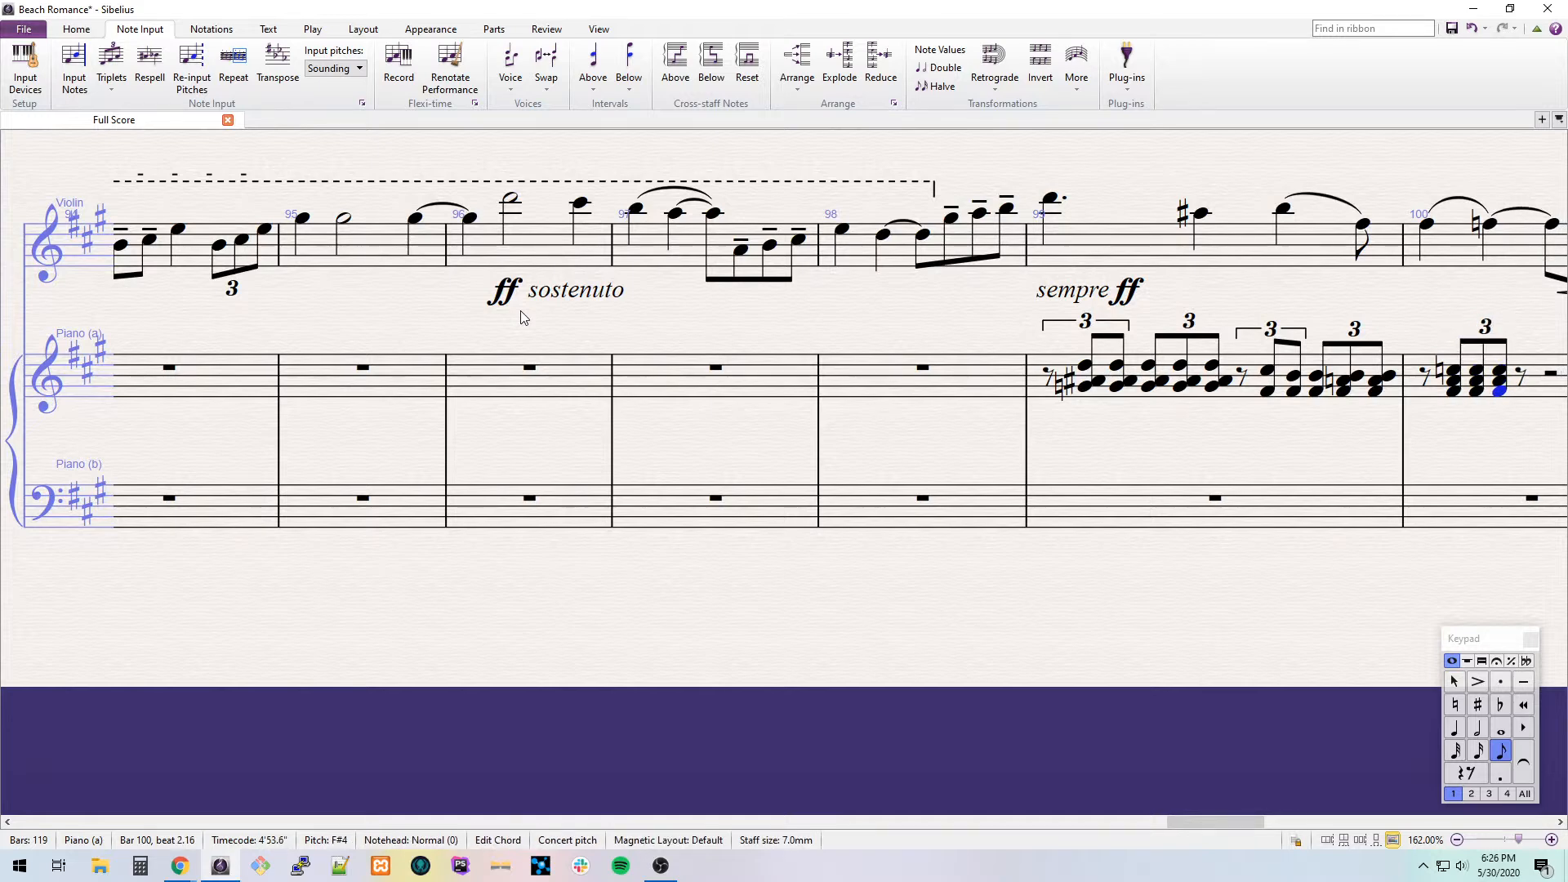
Delete the three triplet chords just entered in bar 100 of the upper piano staff.
{"action": "key", "text": "shift+Left"}
{"action": "key", "text": "shift+Left"}
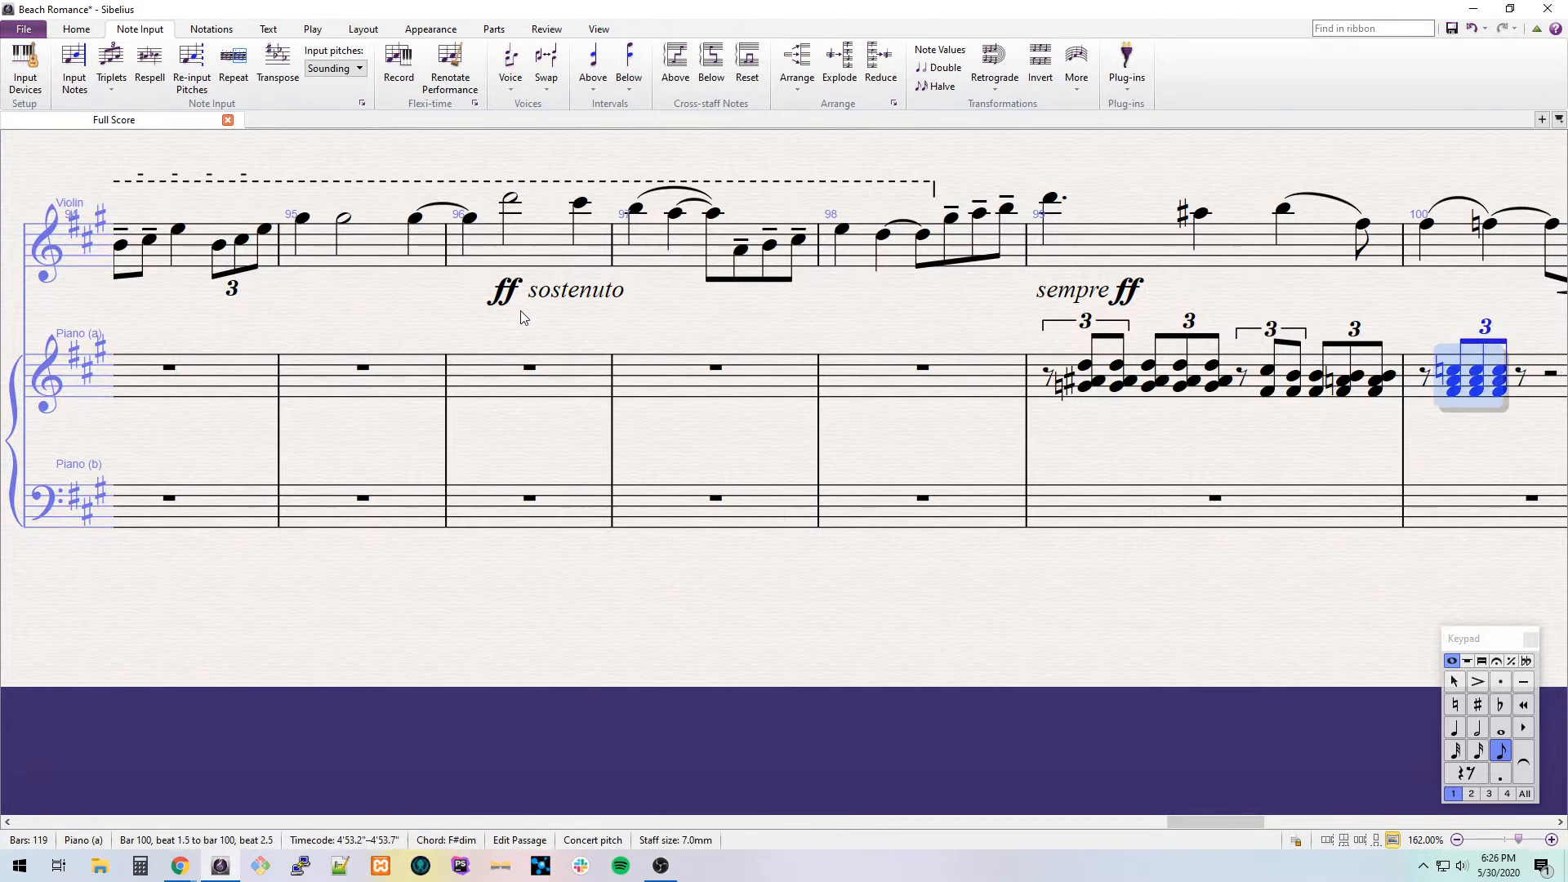
{"action": "key", "text": "Delete"}
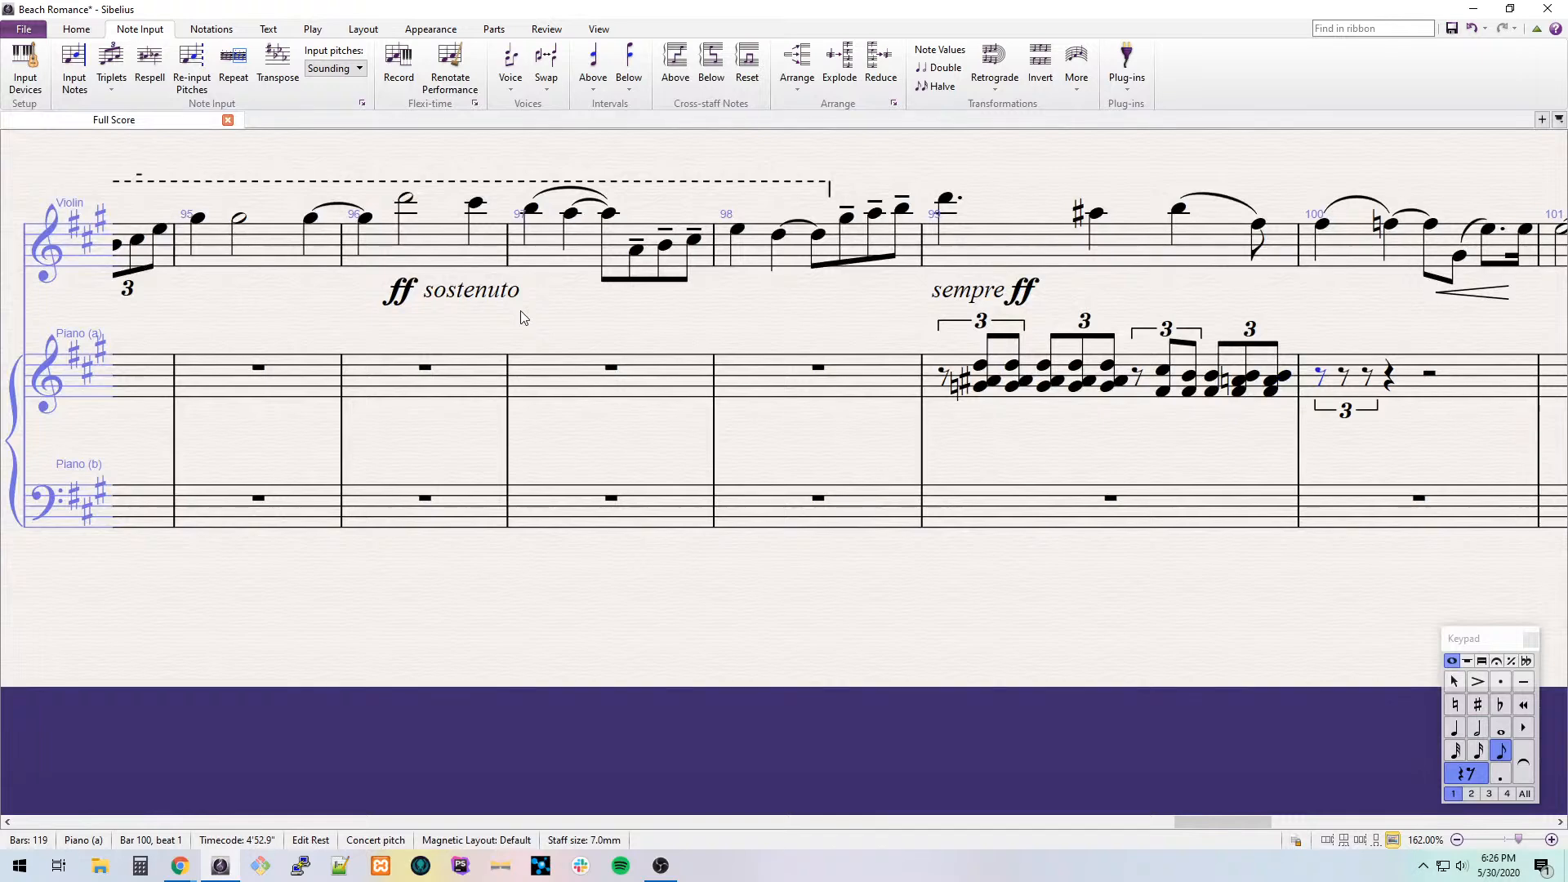
Complete beat 1 of bar 100 in the upper piano staff with two triplet chords of F#4, A4 and C natural 5.
{"action": "key", "text": "Right"}
{"action": "key", "text": "c"}
{"action": "key", "text": "ctrl+Up"}
{"action": "key", "text": "KP_7"}
{"action": "key", "text": "shift+3"}
{"action": "key", "text": "shift+3"}
{"action": "key", "text": "r"}
Fill beat 2 of bar 100 with a triplet of the same chord, its lowest note changed to F natural 4.
{"action": "key", "text": "r"}
{"action": "key", "text": "alt+Down"}
{"action": "key", "text": "KP_7"}
{"action": "key", "text": "ctrl+3"}
{"action": "key", "text": "r"}
{"action": "key", "text": "r"}
Fill beats 3 and 4 of bar 100 with eighth triplets: an eighth rest followed by repeated E4/G#4/C#5 chords.
{"action": "key", "text": "Right"}
{"action": "key", "text": "KP_3"}
{"action": "key", "text": "Right"}
{"action": "key", "text": "c"}
{"action": "key", "text": "KP_8"}
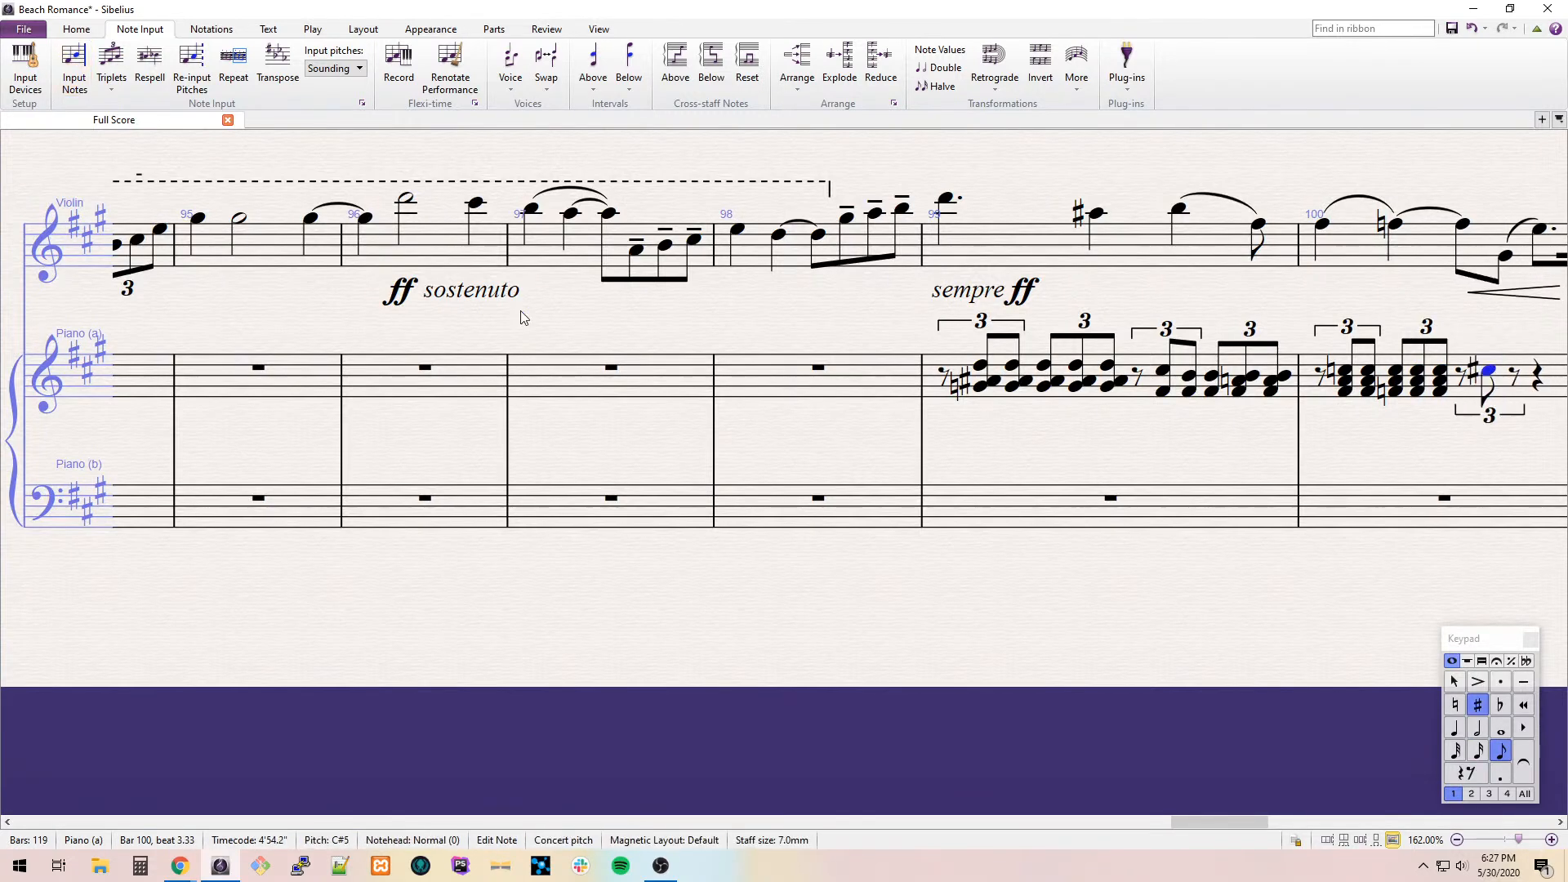
{"action": "key", "text": "shift+3"}
{"action": "key", "text": "shift+4"}
{"action": "key", "text": "r"}
{"action": "key", "text": "r"}
{"action": "key", "text": "r"}
{"action": "key", "text": "r"}
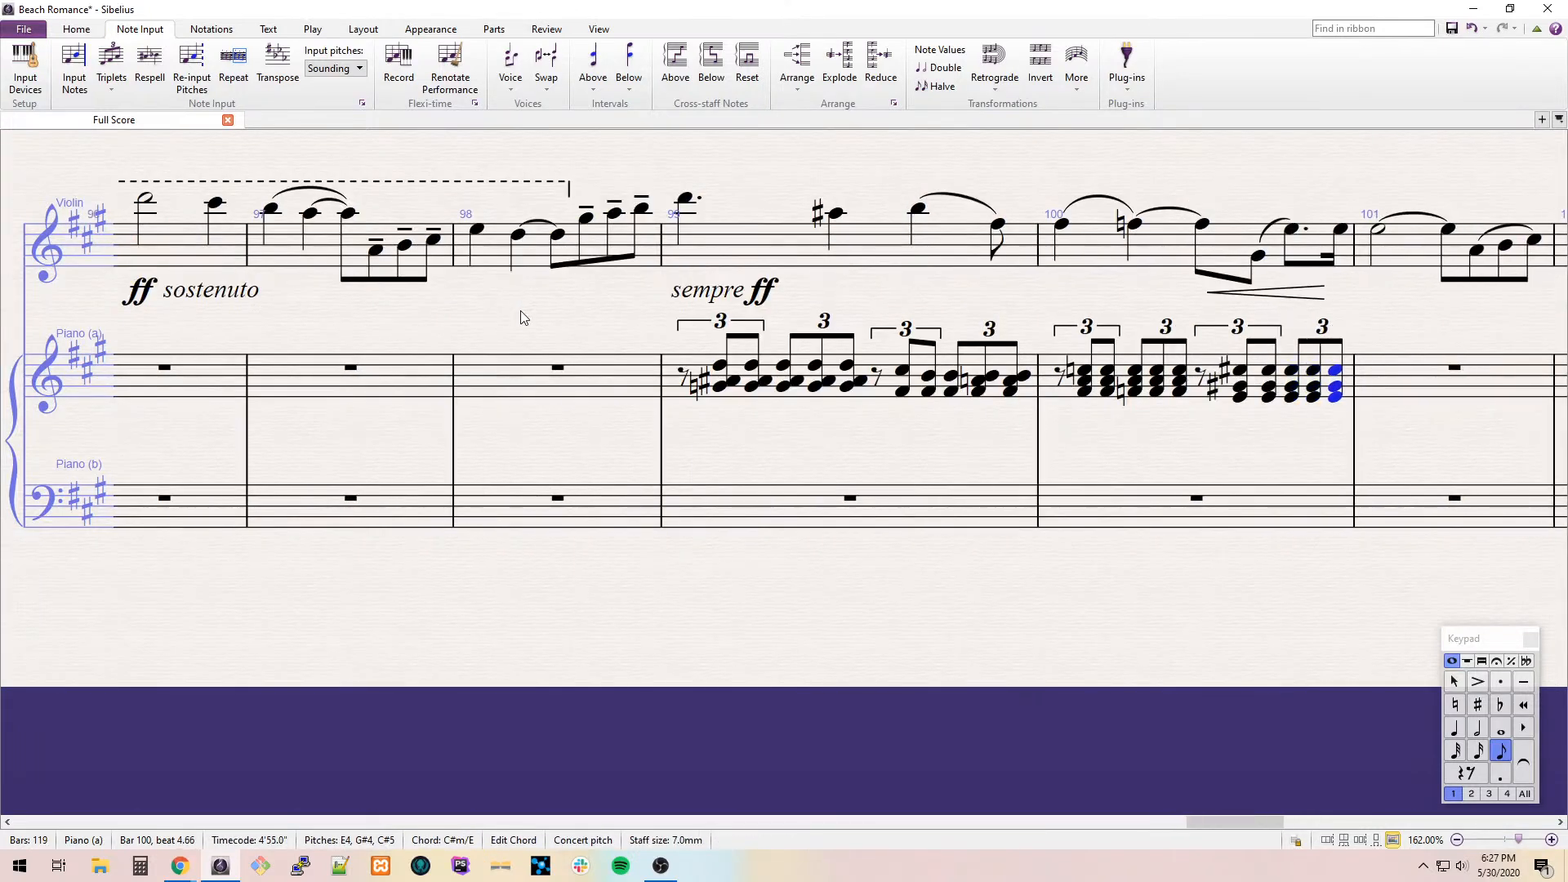
Enter a triplet on beat 1 of bar 101 with an eighth rest and two E4/B4/C#5 chords.
{"action": "key", "text": "Right"}
{"action": "key", "text": "KP_3"}
{"action": "key", "text": "ctrl+3"}
{"action": "key", "text": "Right"}
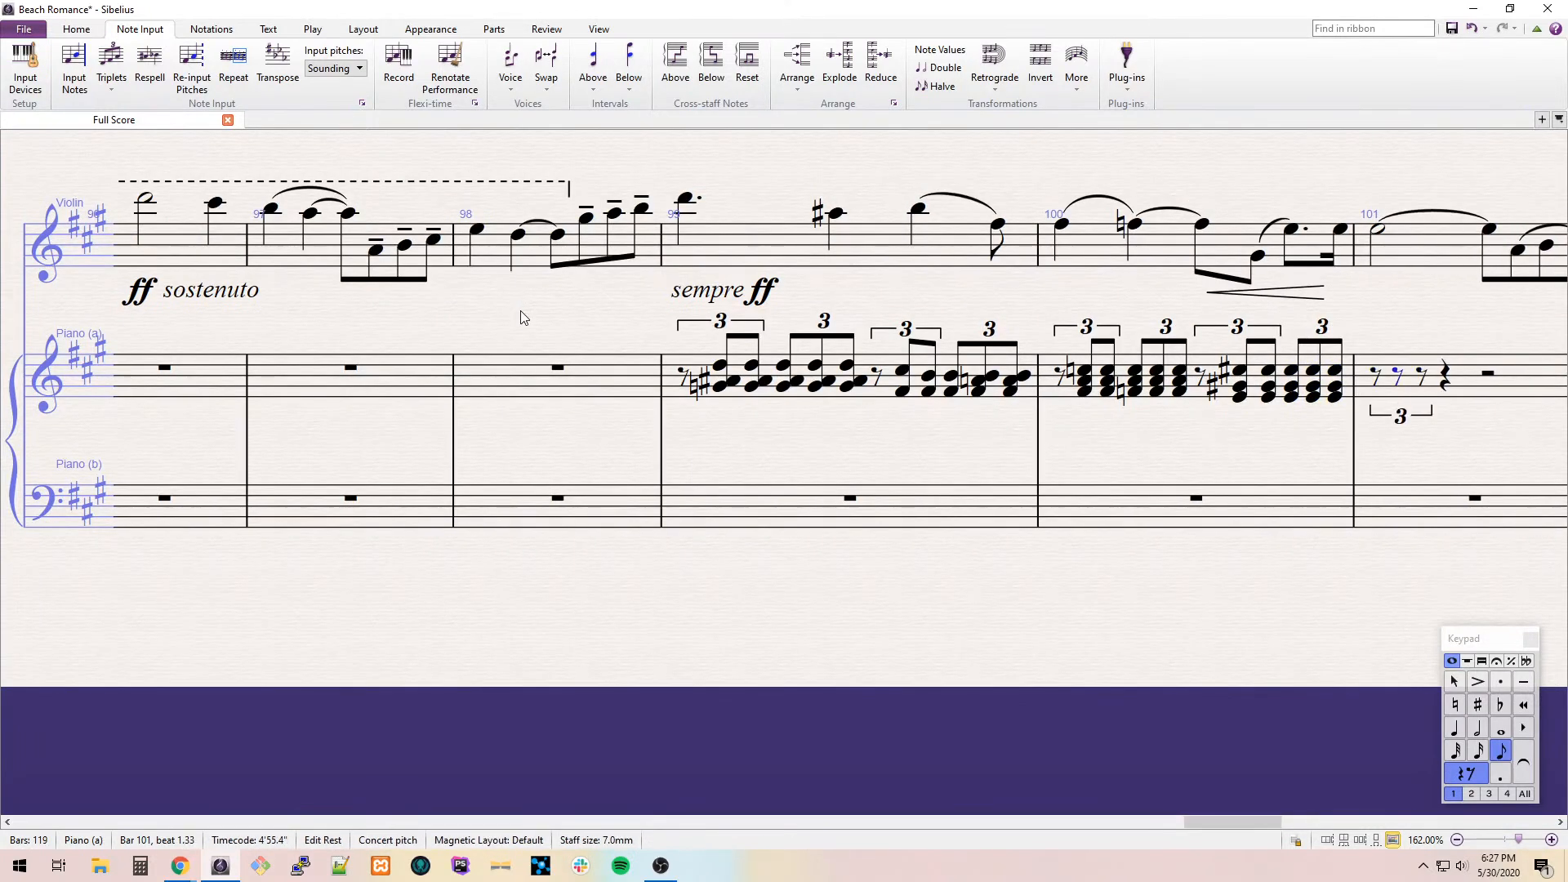
{"action": "key", "text": "e"}
{"action": "key", "text": "5"}
{"action": "key", "text": "2"}
{"action": "key", "text": "r"}
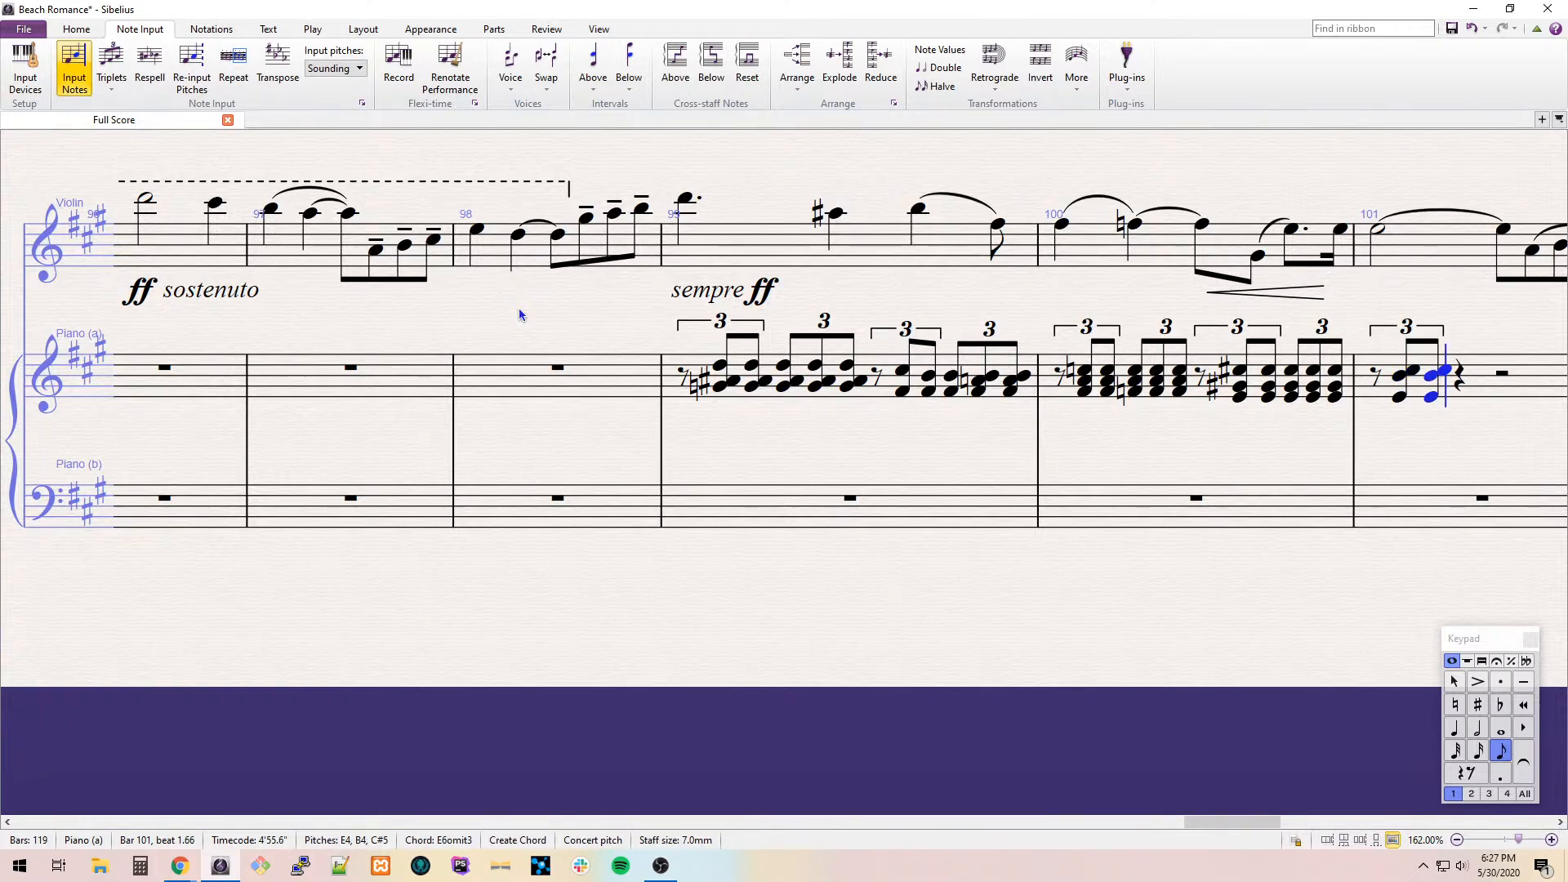
Fill beat 2 of bar 101 with a triplet of the chord, its middle note lowered to A4.
{"action": "key", "text": "r"}
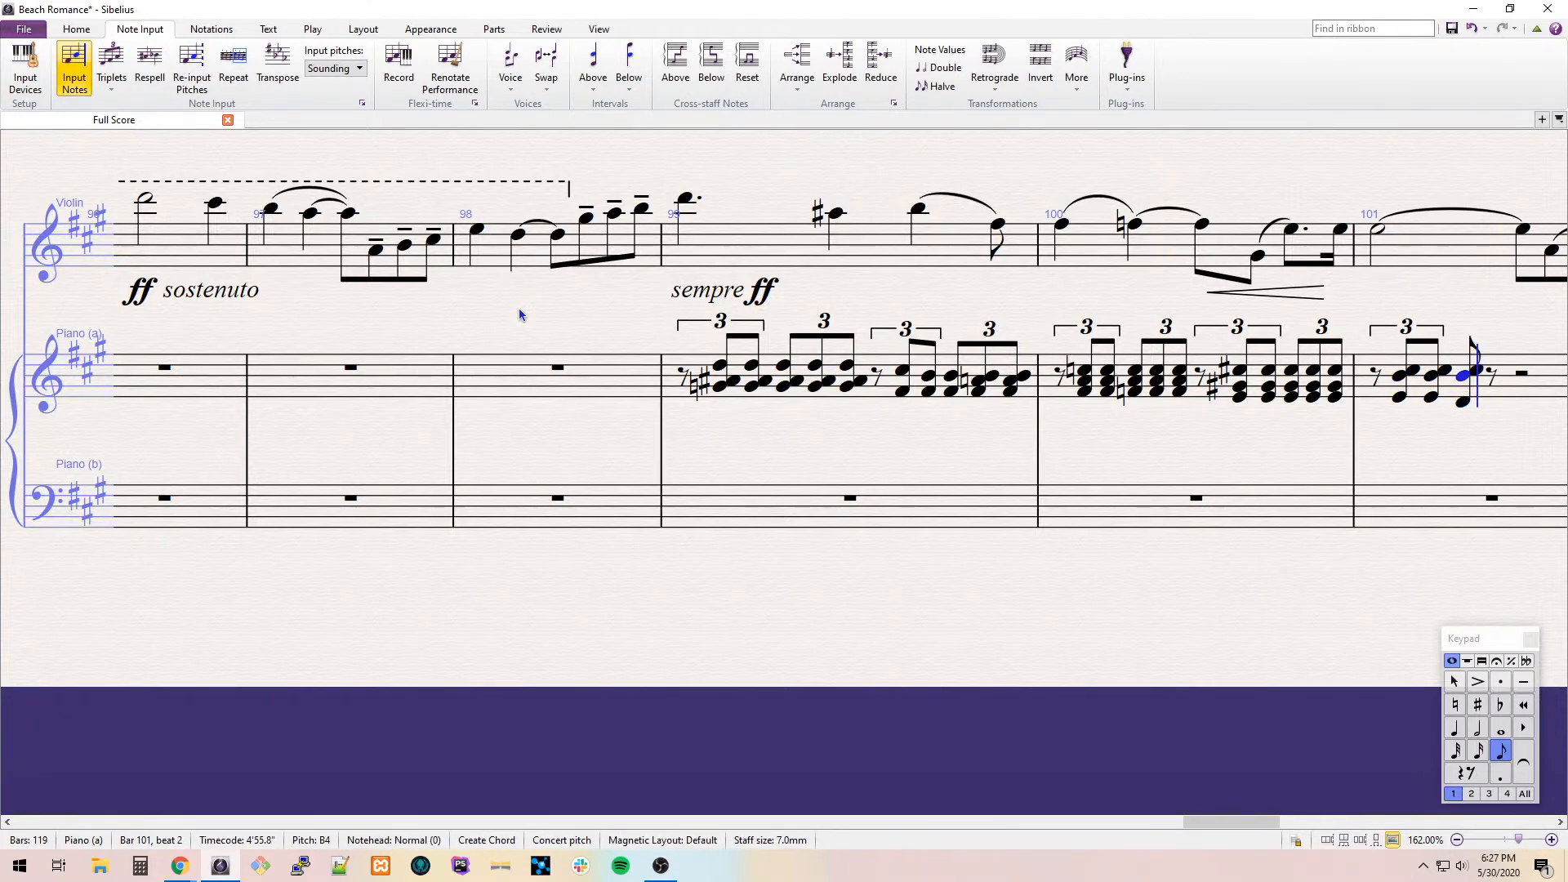
{"action": "key", "text": "alt+Up"}
{"action": "key", "text": "Down"}
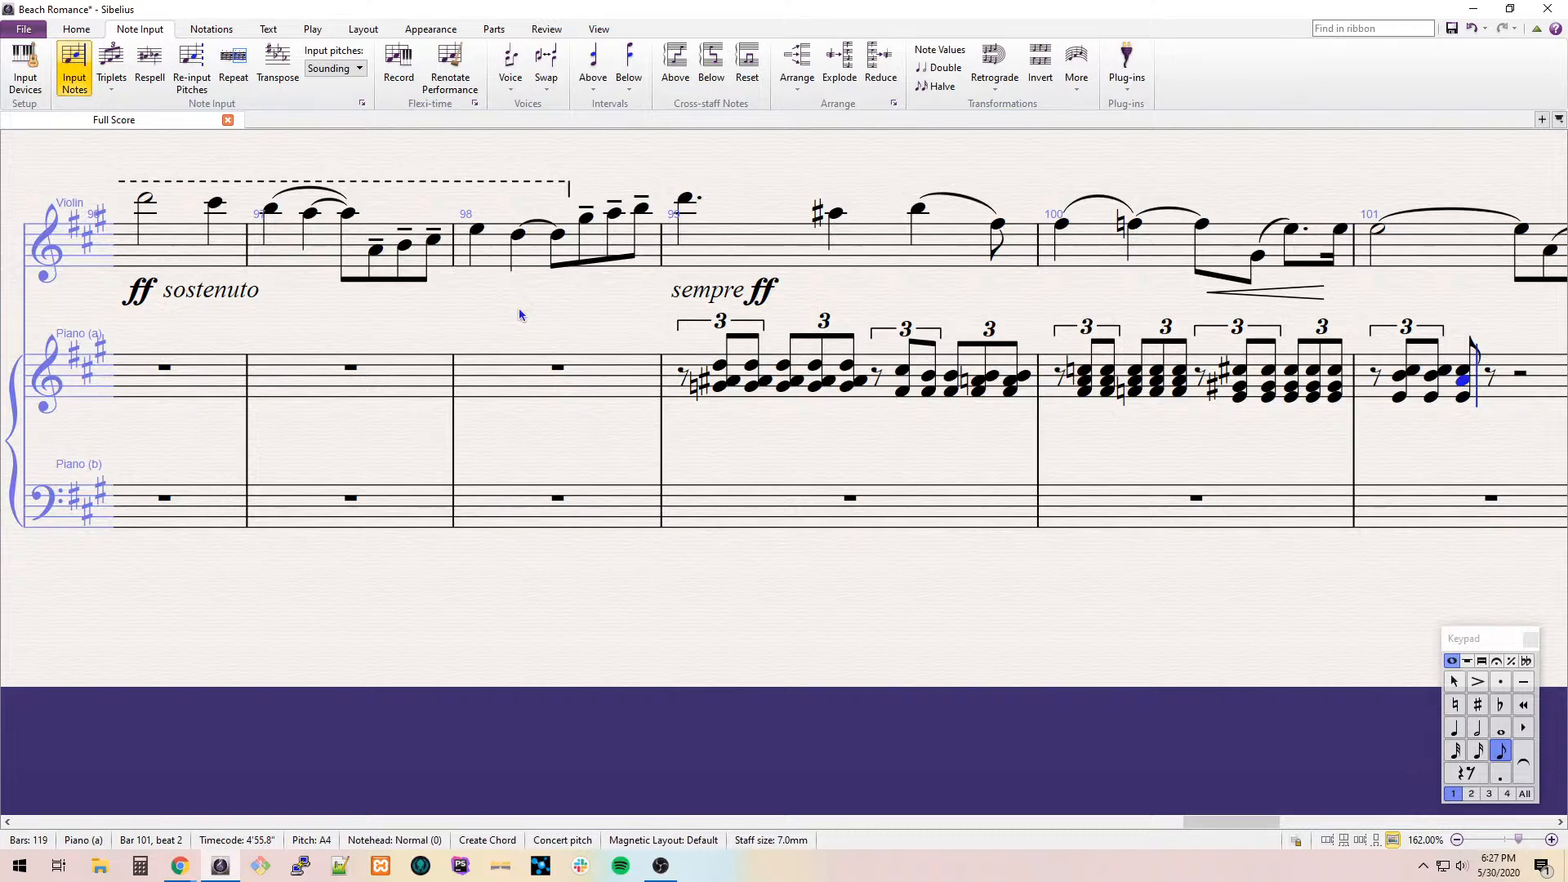
{"action": "key", "text": "ctrl+3"}
{"action": "key", "text": "r"}
{"action": "key", "text": "r"}
Fill beats 3 and 4 of bar 101 with triplets of the chord, its lowest note moved down to C#4.
{"action": "key", "text": "r"}
{"action": "key", "text": "alt+Up"}
{"action": "key", "text": "Down"}
{"action": "key", "text": "Down"}
{"action": "key", "text": "ctrl+3"}
{"action": "key", "text": "r"}
{"action": "key", "text": "r"}
{"action": "key", "text": "r"}
{"action": "key", "text": "ctrl+3"}
{"action": "key", "text": "r"}
{"action": "key", "text": "r"}
Repeat the C#4/A4/C#5 chord as eighth triplets through beats 1 and 2 of bar 102 and onto beat 3.
{"action": "key", "text": "r"}
{"action": "key", "text": "r"}
{"action": "key", "text": "r"}
{"action": "key", "text": "r"}
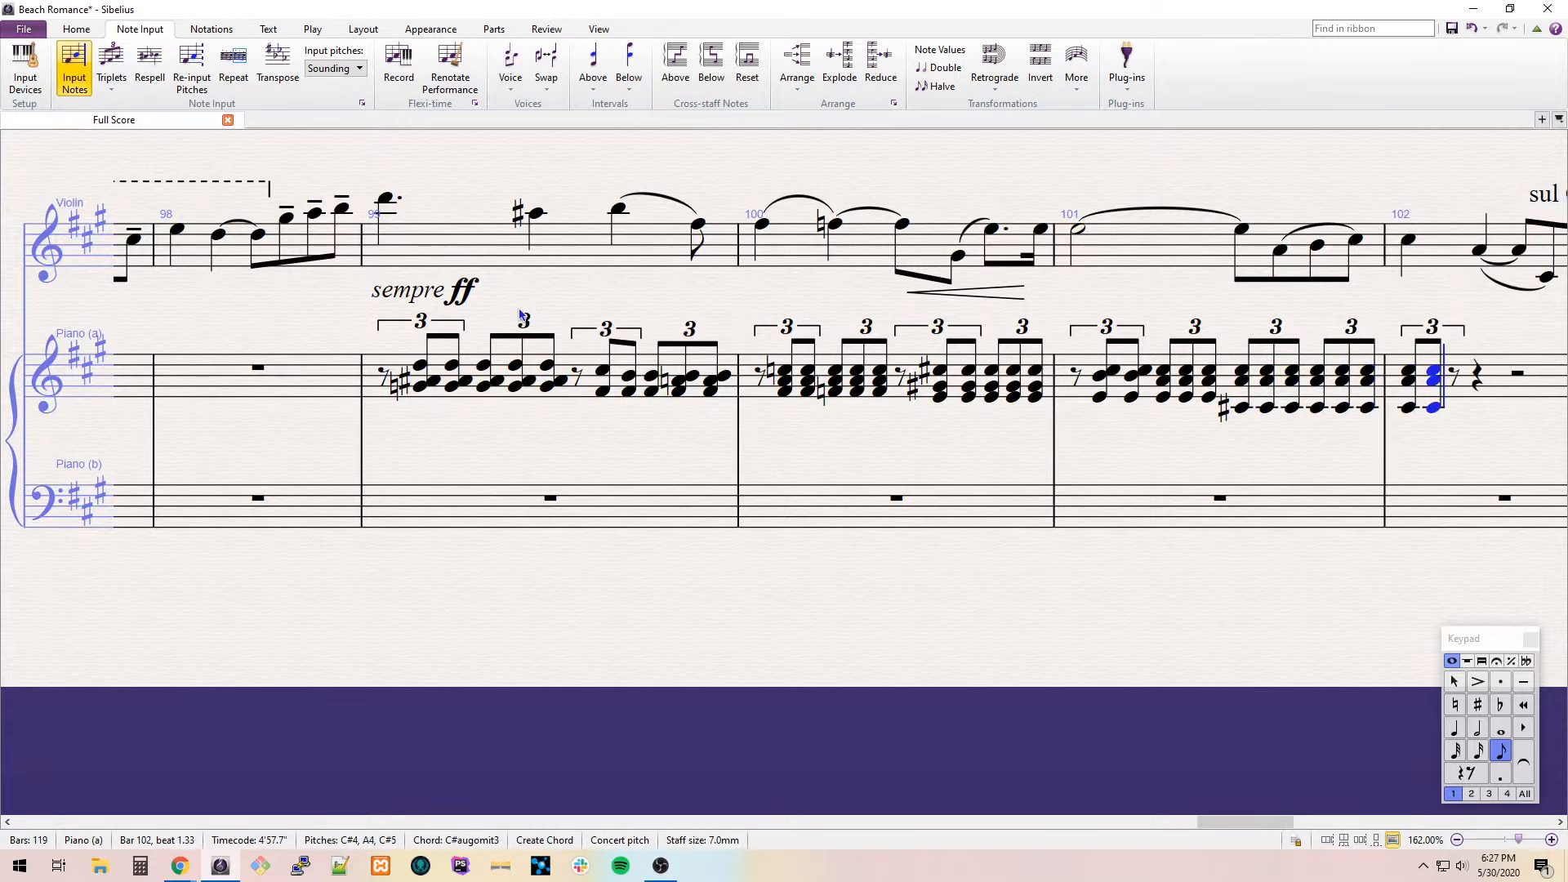
{"action": "key", "text": "r"}
{"action": "key", "text": "r"}
{"action": "key", "text": "r"}
{"action": "key", "text": "r"}
{"action": "key", "text": "r"}
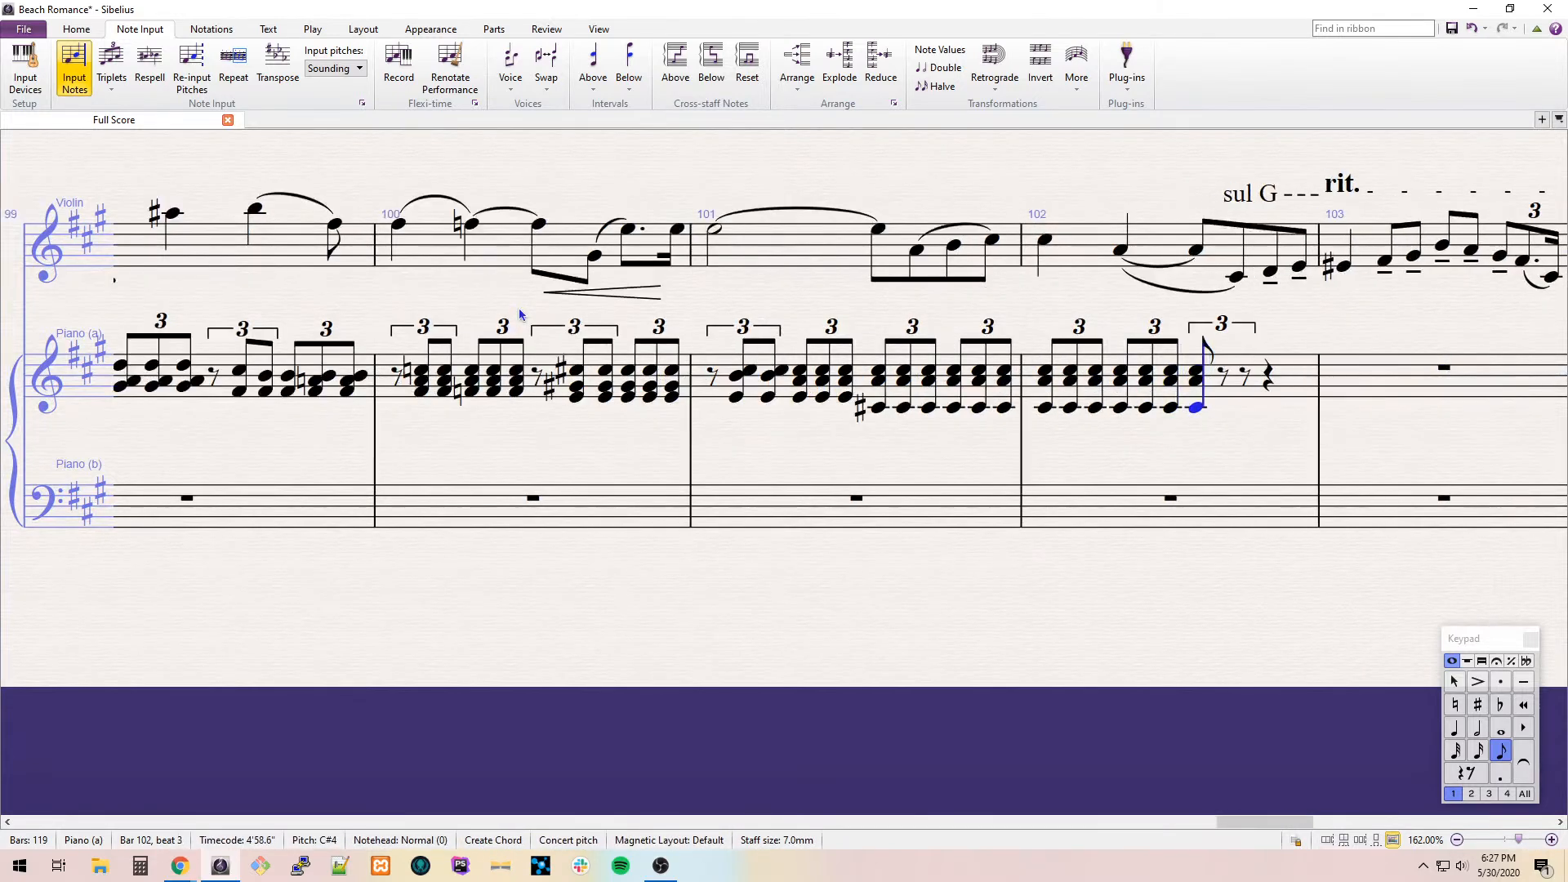
Complete the beat 3 triplet of bar 102 and replace the first chords of beats 1 and 3 with eighth rests.
{"action": "key", "text": "Left"}
{"action": "key", "text": "Left"}
{"action": "key", "text": "KP_0"}
{"action": "key", "text": "ctrl+Left"}
{"action": "key", "text": "KP_0"}
{"action": "key", "text": "ctrl+Right"}
{"action": "key", "text": "Left"}
Fill beat 4 of bar 102 with a triplet of an eighth rest and two E4/A4 chords.
{"action": "key", "text": "3"}
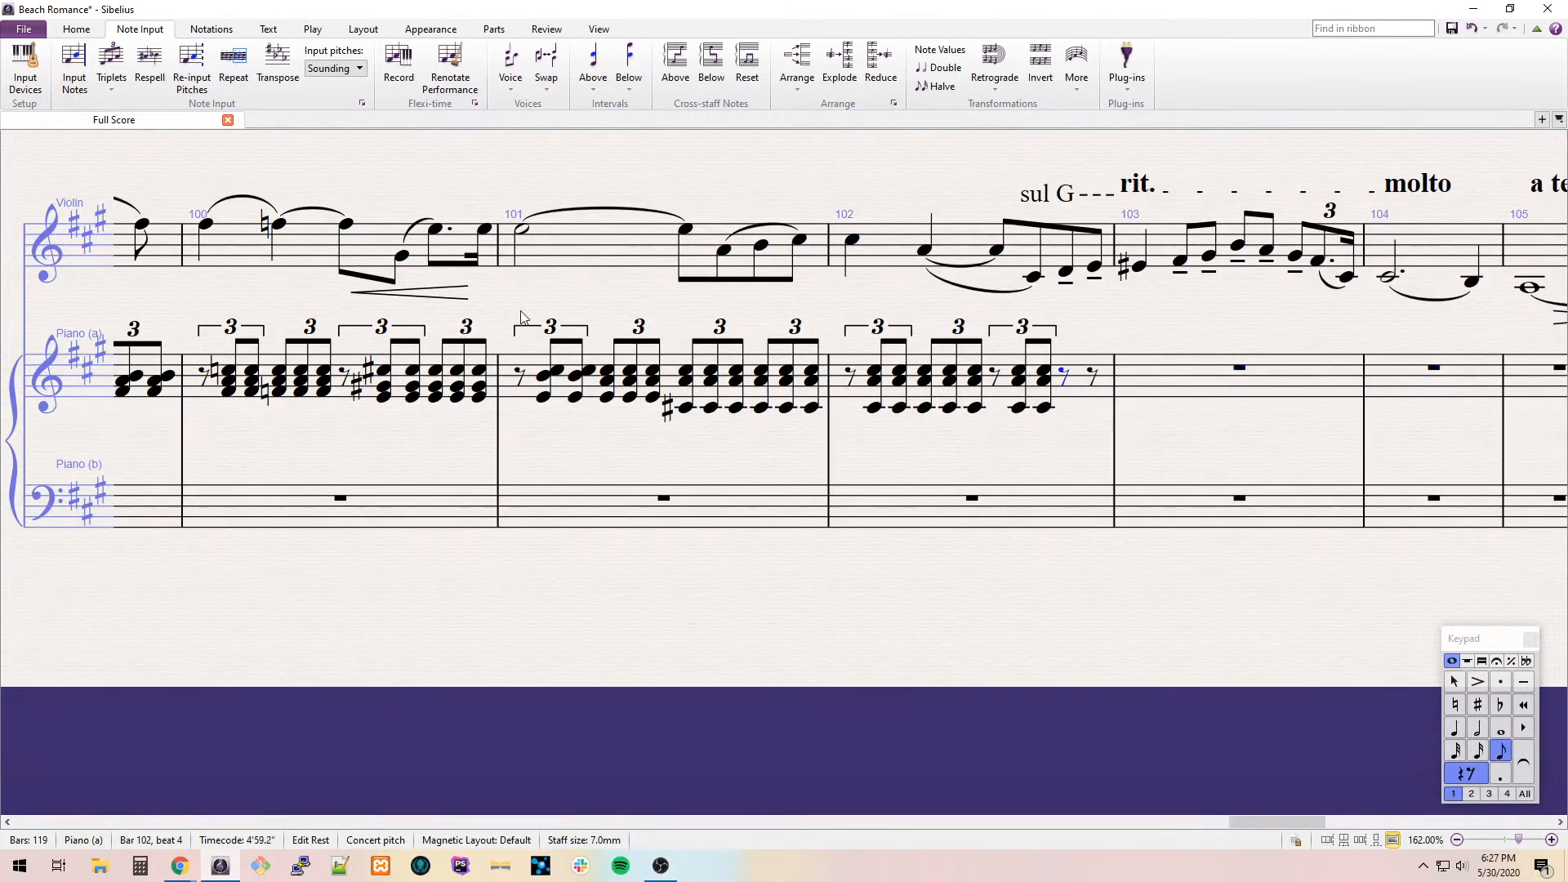
{"action": "key", "text": "ctrl+3"}
{"action": "key", "text": "a"}
{"action": "key", "text": "a"}
{"action": "key", "text": "shift+Left"}
{"action": "key", "text": "ctrl+Up"}
{"action": "key", "text": "shift+4"}
Enter a triplet on beat 1 of bar 103 with an eighth rest and two D#4/A4 chords.
{"action": "key", "text": "Right"}
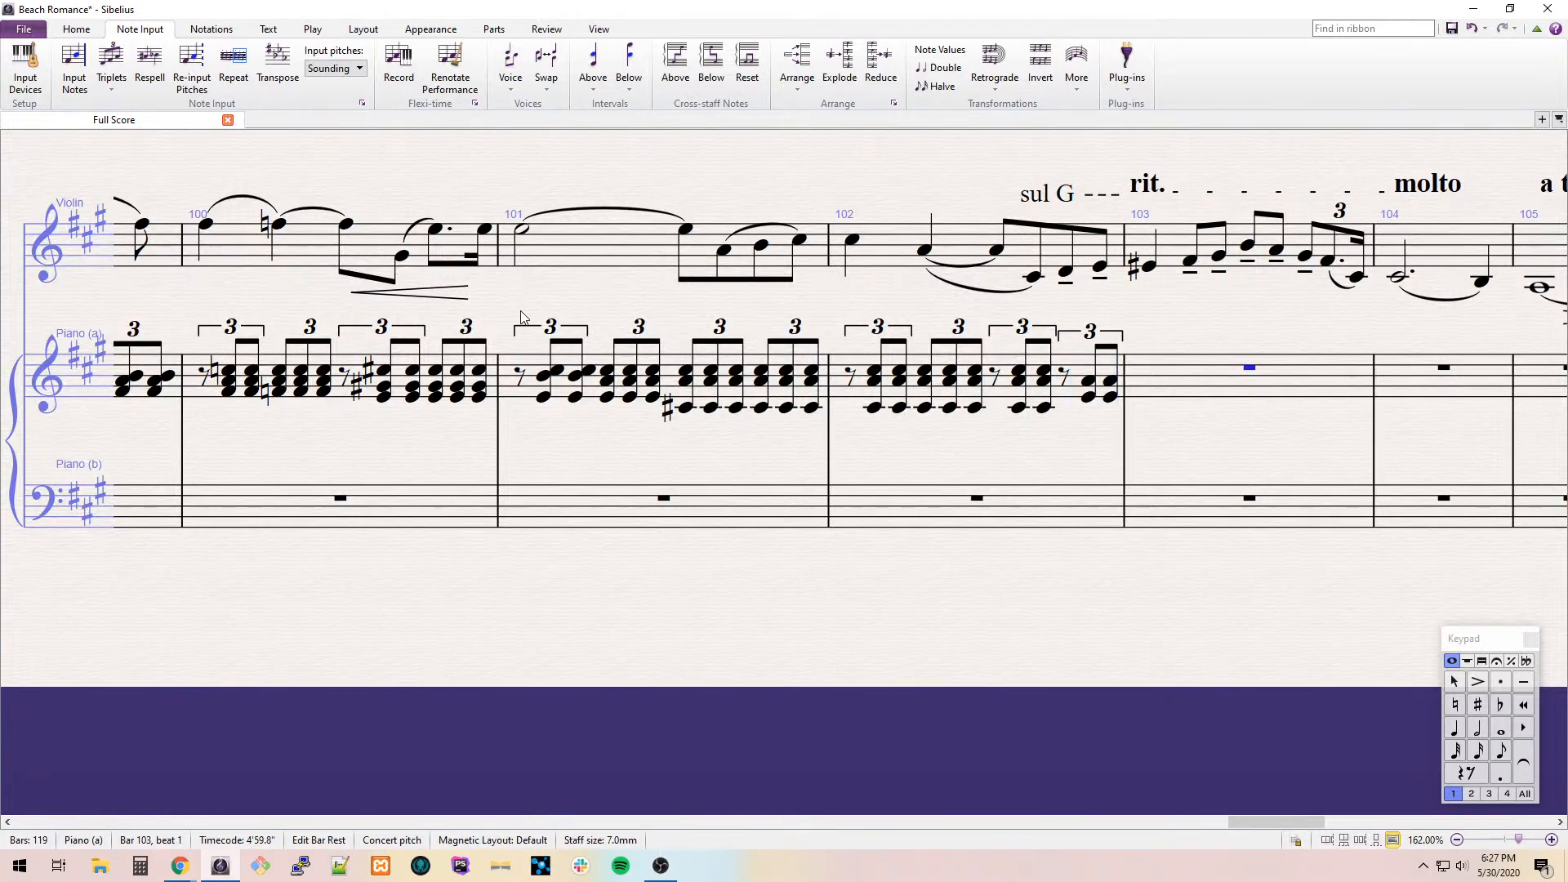
{"action": "key", "text": "3"}
{"action": "key", "text": "ctrl+3"}
{"action": "key", "text": "Right"}
{"action": "key", "text": "a"}
{"action": "key", "text": "shift+5"}
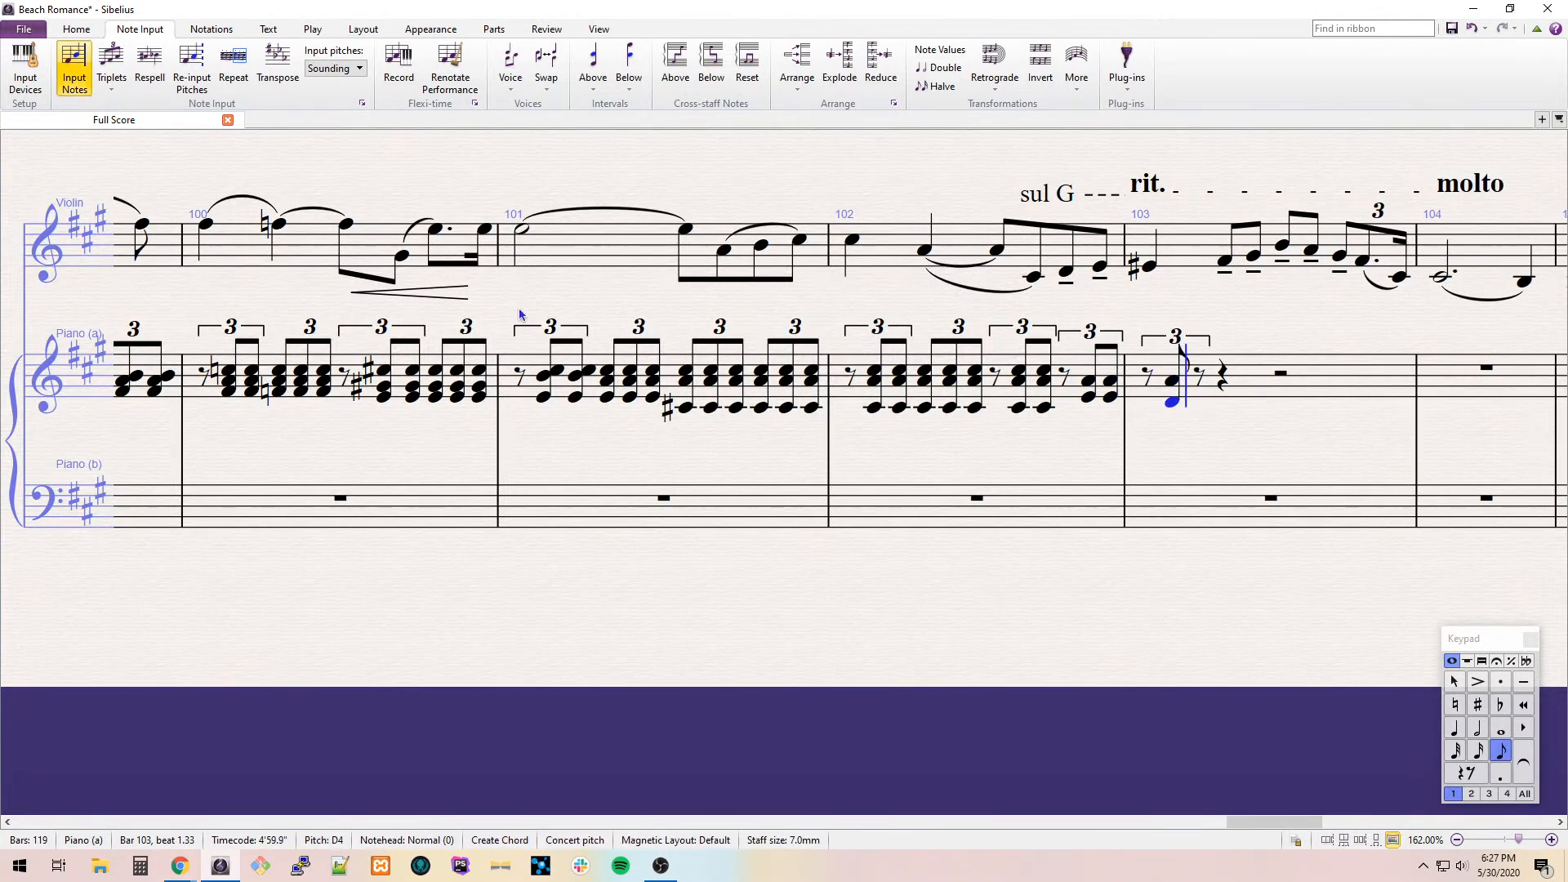
{"action": "key", "text": "r"}
{"action": "key", "text": "Escape"}
{"action": "key", "text": "Left"}
{"action": "key", "text": "8"}
{"action": "key", "text": "Right"}
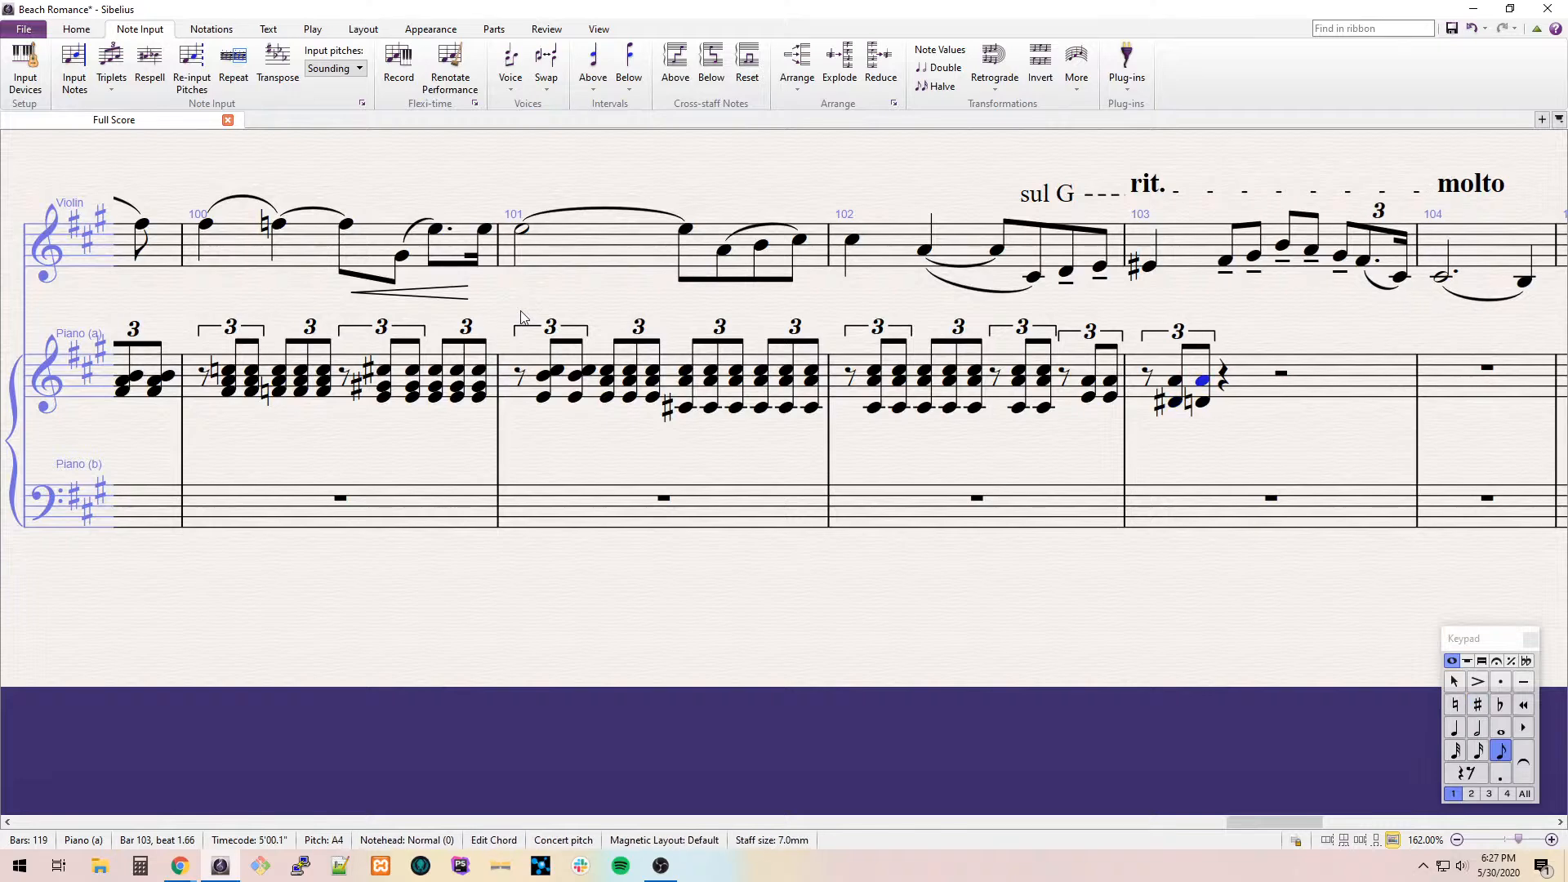
{"action": "key", "text": "8"}
Fill beats 2 and 3 of bar 103 with eighth triplets of the D#4/A4 chord.
{"action": "key", "text": "r"}
{"action": "key", "text": "ctrl+3"}
{"action": "key", "text": "r"}
{"action": "key", "text": "r"}
{"action": "key", "text": "r"}
{"action": "key", "text": "ctrl+3"}
{"action": "key", "text": "r"}
{"action": "key", "text": "r"}
Fill beat 4 of bar 103 with a triplet over D#4 whose upper notes are G#4, F#4 and A4.
{"action": "key", "text": "r"}
{"action": "key", "text": "Right"}
{"action": "key", "text": "Left"}
{"action": "key", "text": "Down"}
{"action": "key", "text": "ctrl+3"}
{"action": "key", "text": "Right"}
{"action": "key", "text": "Left"}
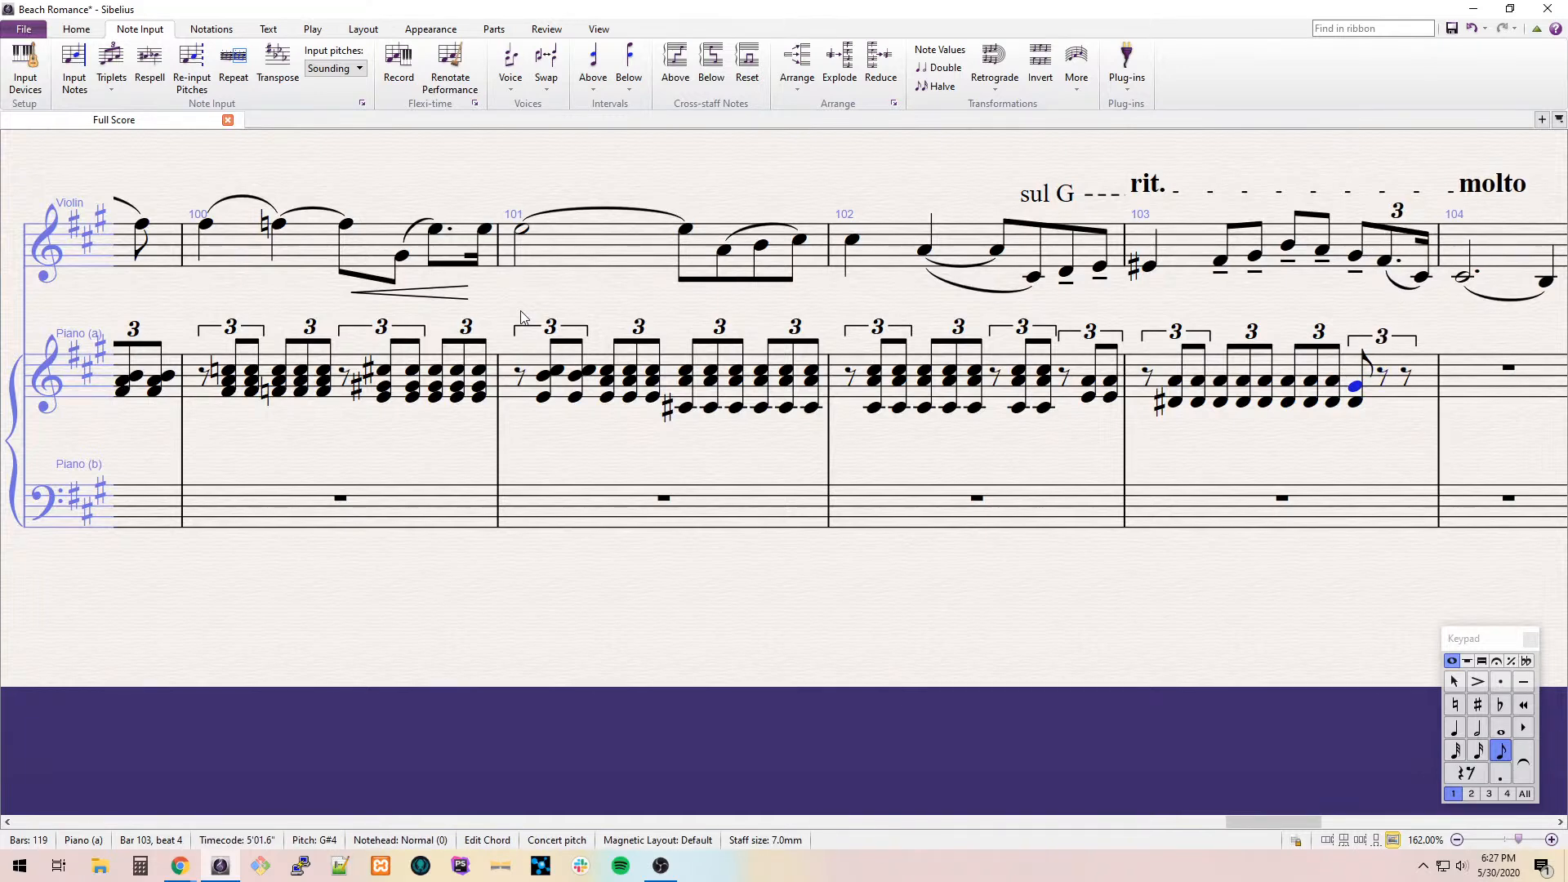
{"action": "key", "text": "r"}
{"action": "key", "text": "r"}
{"action": "key", "text": "Left"}
{"action": "key", "text": "Down"}
{"action": "key", "text": "Right"}
{"action": "key", "text": "Up"}
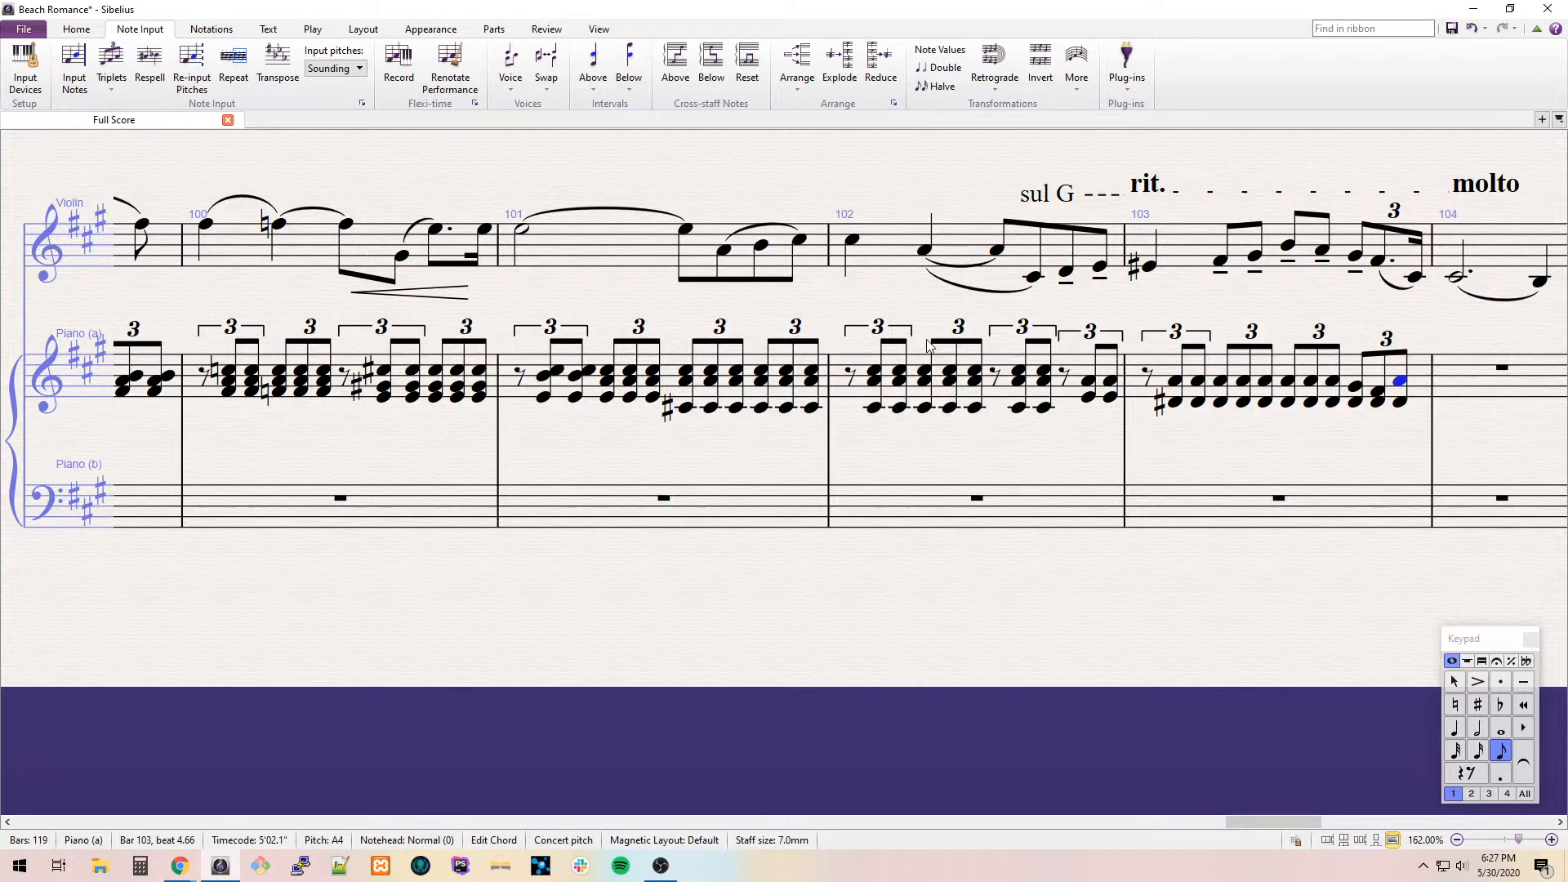
Replace the first chord of beat 3 in bar 103 with an eighth rest.
{"action": "left_click", "coordinate": [1290, 400]}
{"action": "key", "text": "Delete"}
{"action": "key", "text": "Escape"}
Start bar 104 of the upper piano staff with a triplet of an eighth rest and two C#4/E4 chords.
{"action": "scroll", "coordinate": [1143, 351], "scroll_direction": "right", "scroll_amount": 5}
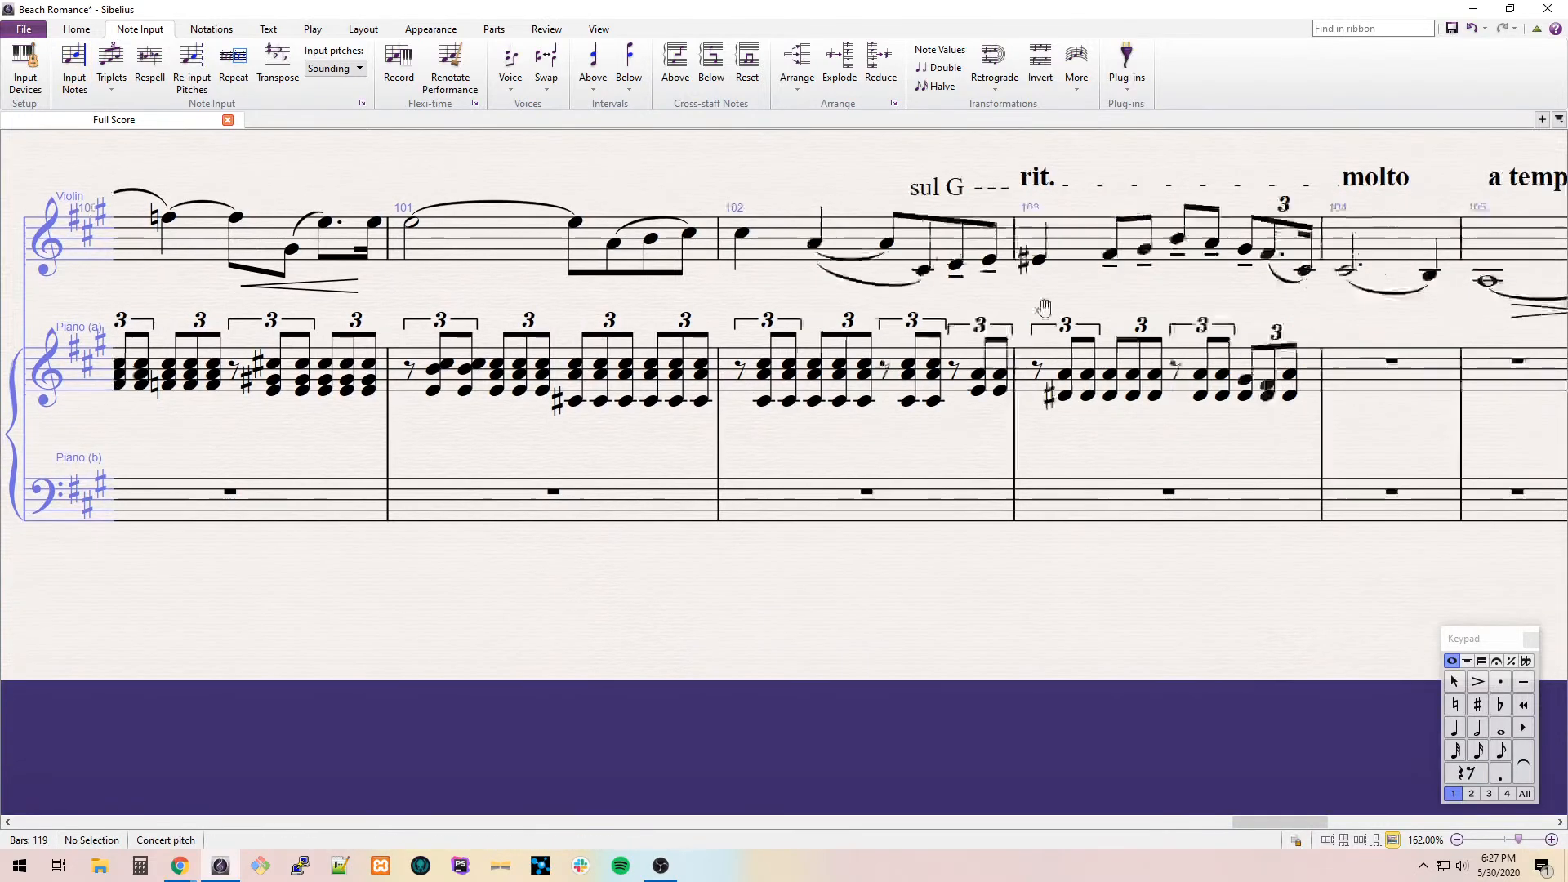
{"action": "left_click", "coordinate": [1042, 369]}
{"action": "key", "text": "3"}
{"action": "key", "text": "Left"}
{"action": "key", "text": "ctrl+3"}
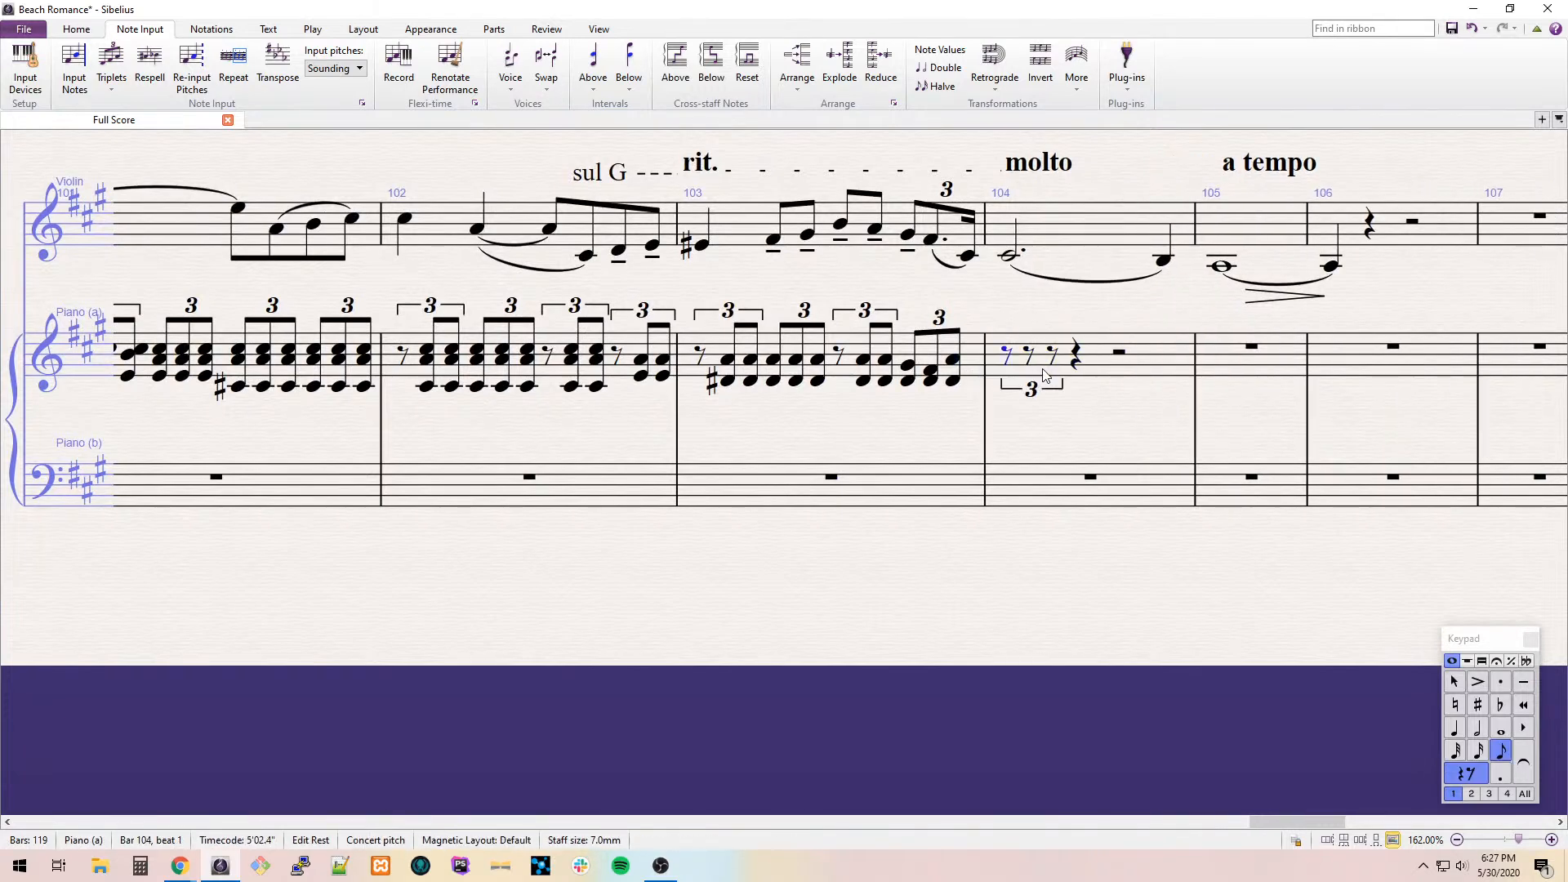
{"action": "key", "text": "Right"}
{"action": "key", "text": "e"}
{"action": "key", "text": "shift+3"}
{"action": "key", "text": "c"}
{"action": "key", "text": "c"}
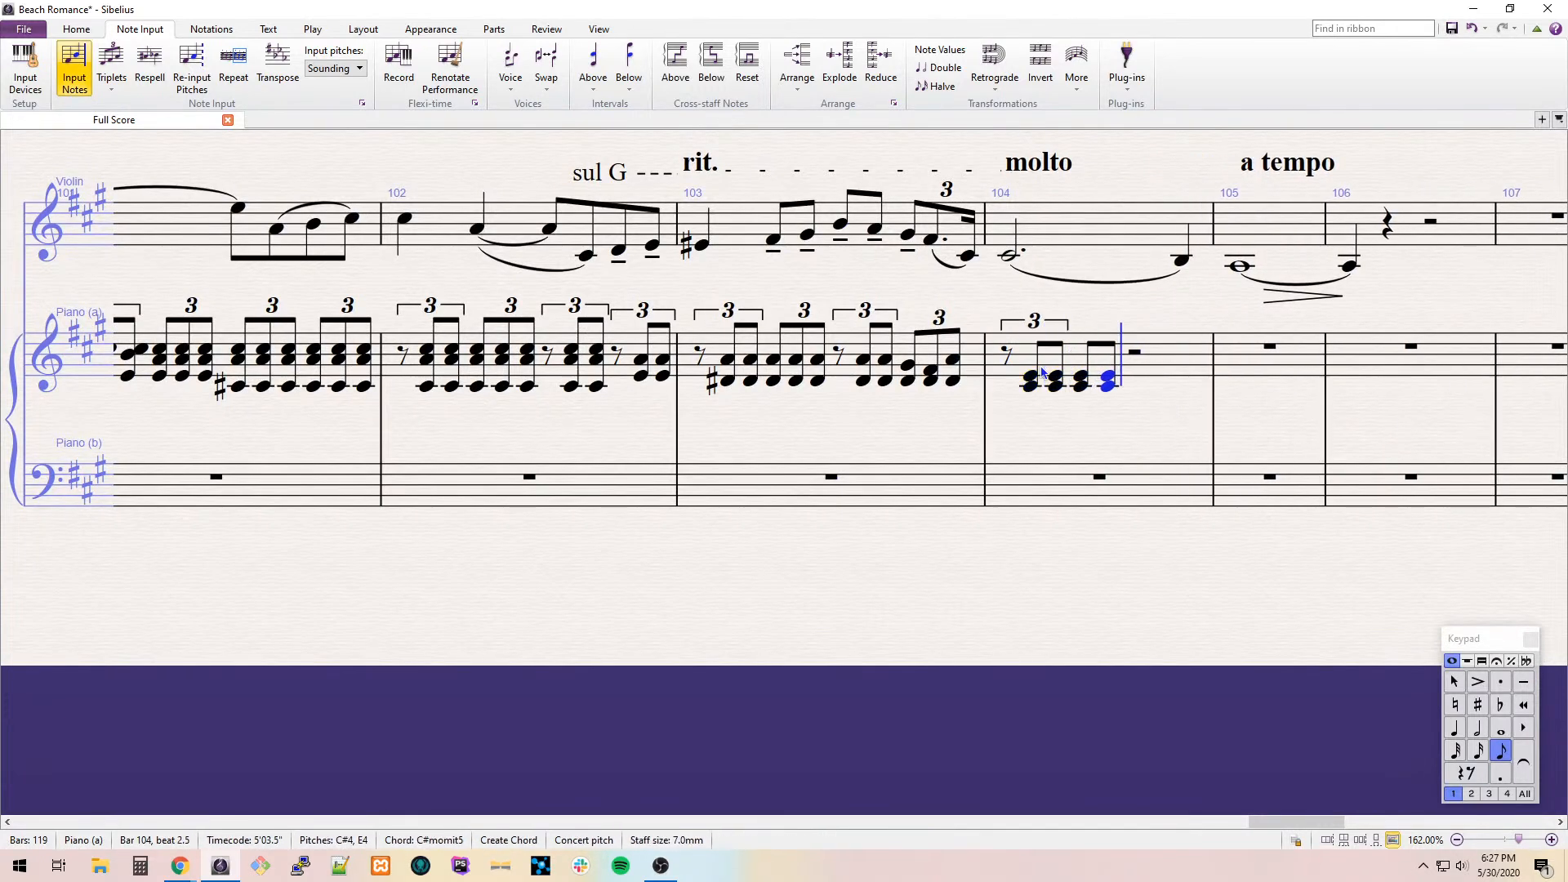
Fill beat 2 of bar 104 with an A3/C#4/E4 triplet and start another triplet of that chord on beat 3.
{"action": "key", "text": "shift+4"}
{"action": "key", "text": "r"}
{"action": "key", "text": "ctrl+z"}
{"action": "key", "text": "Up"}
{"action": "key", "text": "r"}
{"action": "key", "text": "r"}
{"action": "key", "text": "r"}
{"action": "key", "text": "ctrl+3"}
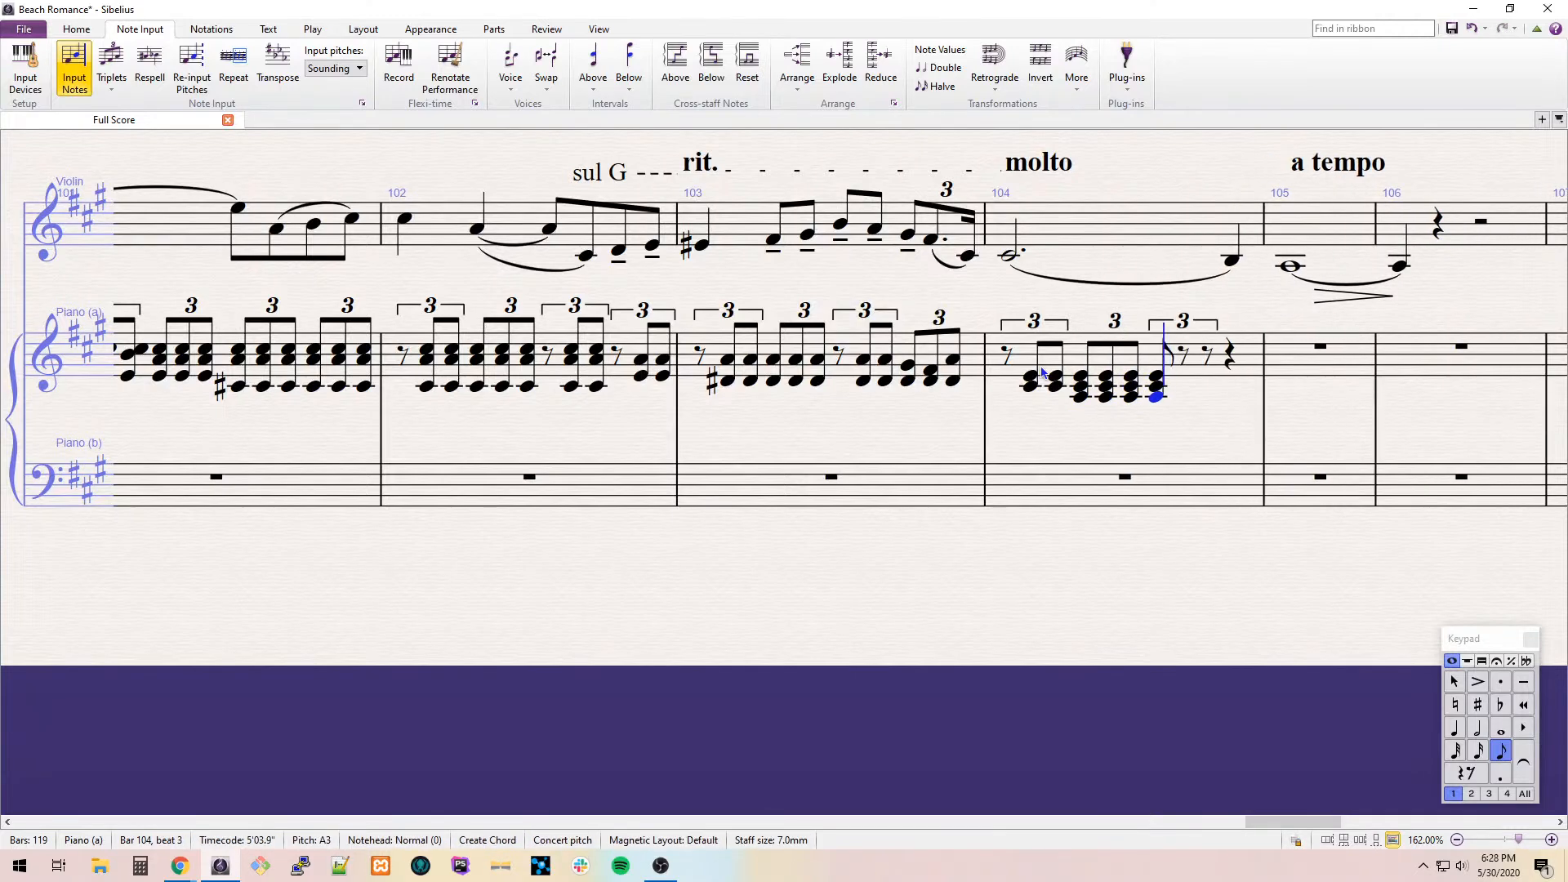
Change the beat 3 chord of bar 104 to G#3/D4/E4 and fill beats 3 and 4 with triplets of it.
{"action": "key", "text": "alt+Up"}
{"action": "key", "text": "Up"}
{"action": "key", "text": "alt+Down"}
{"action": "key", "text": "Down"}
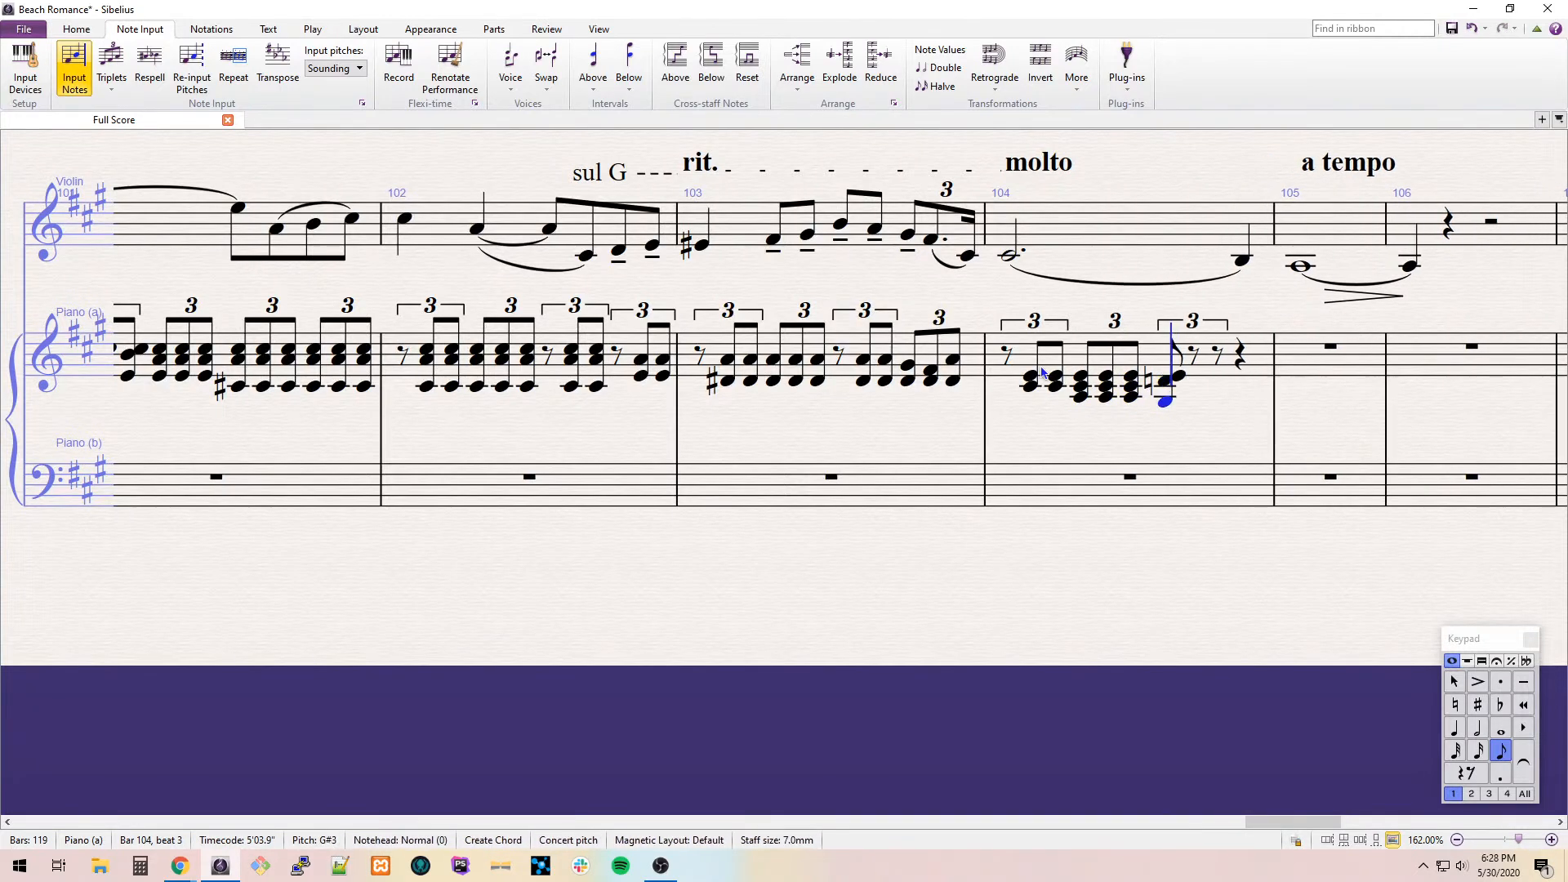
{"action": "key", "text": "r"}
{"action": "key", "text": "r"}
{"action": "key", "text": "r"}
{"action": "key", "text": "ctrl+3"}
{"action": "key", "text": "r"}
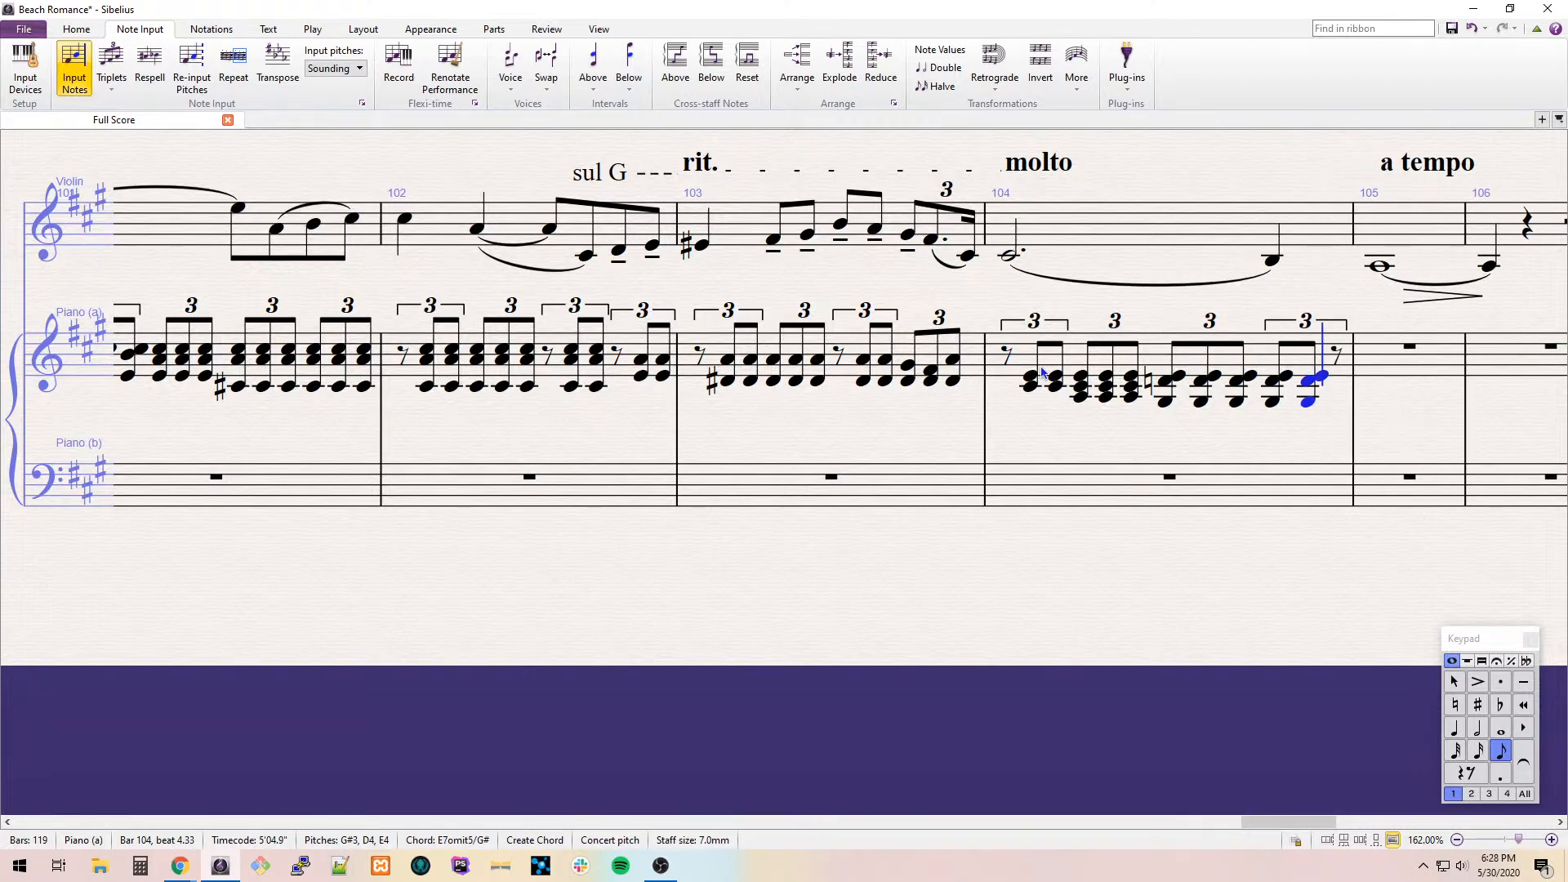
{"action": "key", "text": "r"}
Replace the first chord of beat 3 in bar 104 with an eighth rest.
{"action": "key", "text": "Escape"}
{"action": "key", "text": "Left"}
{"action": "key", "text": "ctrl+Left"}
{"action": "key", "text": "Right"}
{"action": "key", "text": "Right"}
{"action": "key", "text": "Right"}
{"action": "key", "text": "Right"}
{"action": "key", "text": "Right"}
{"action": "key", "text": "Right"}
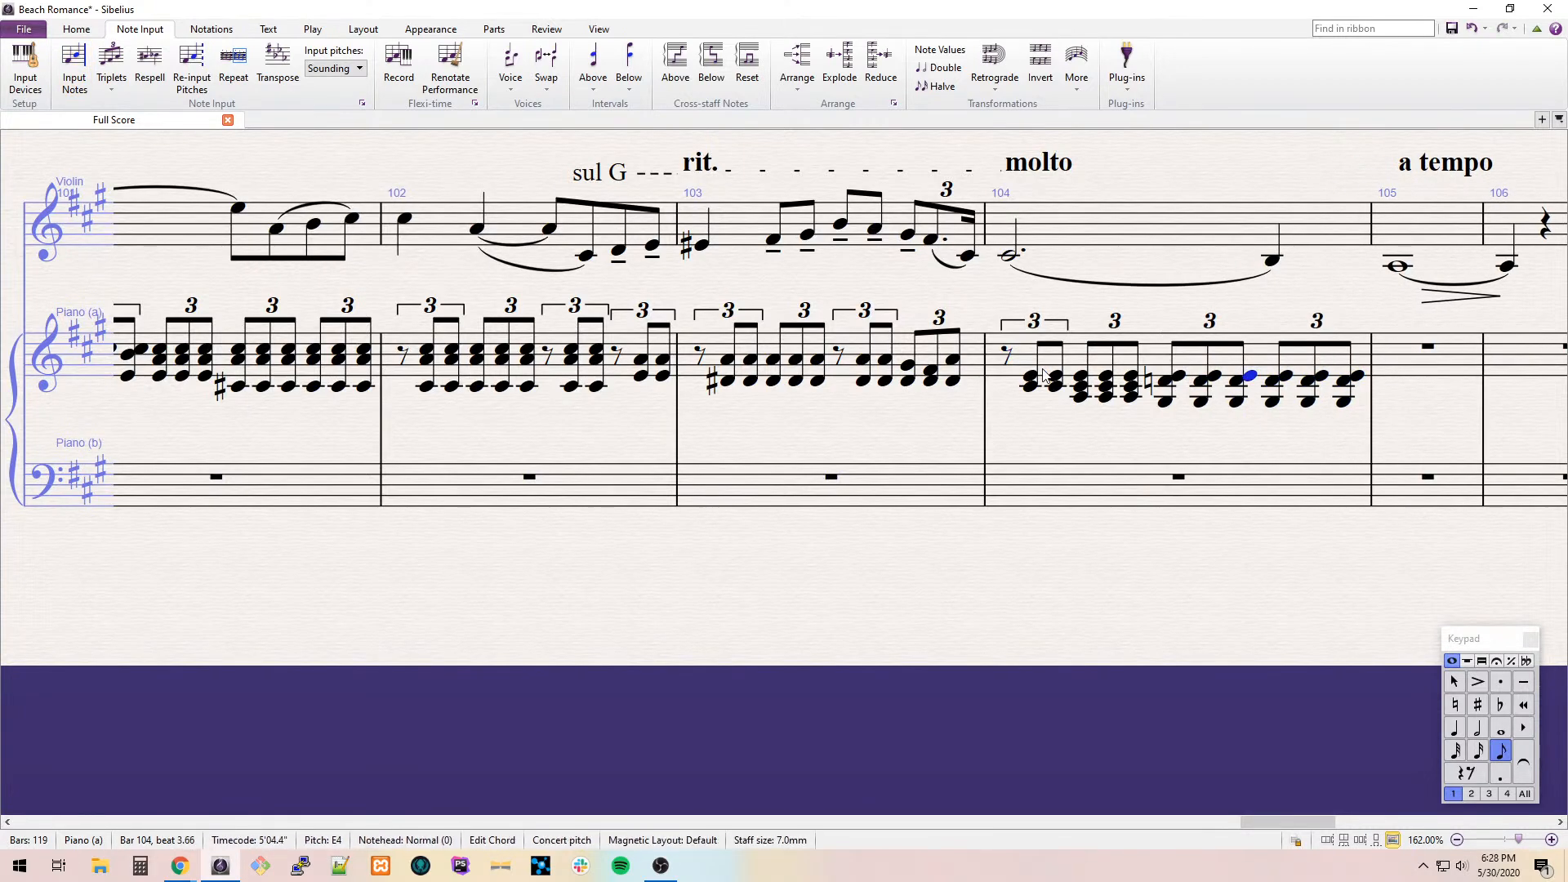
{"action": "key", "text": "0"}
{"action": "key", "text": "Escape"}
Start bar 105 of the upper piano staff with an eighth-note triplet holding C#4 as its second note.
{"action": "key", "text": "ctrl+Right"}
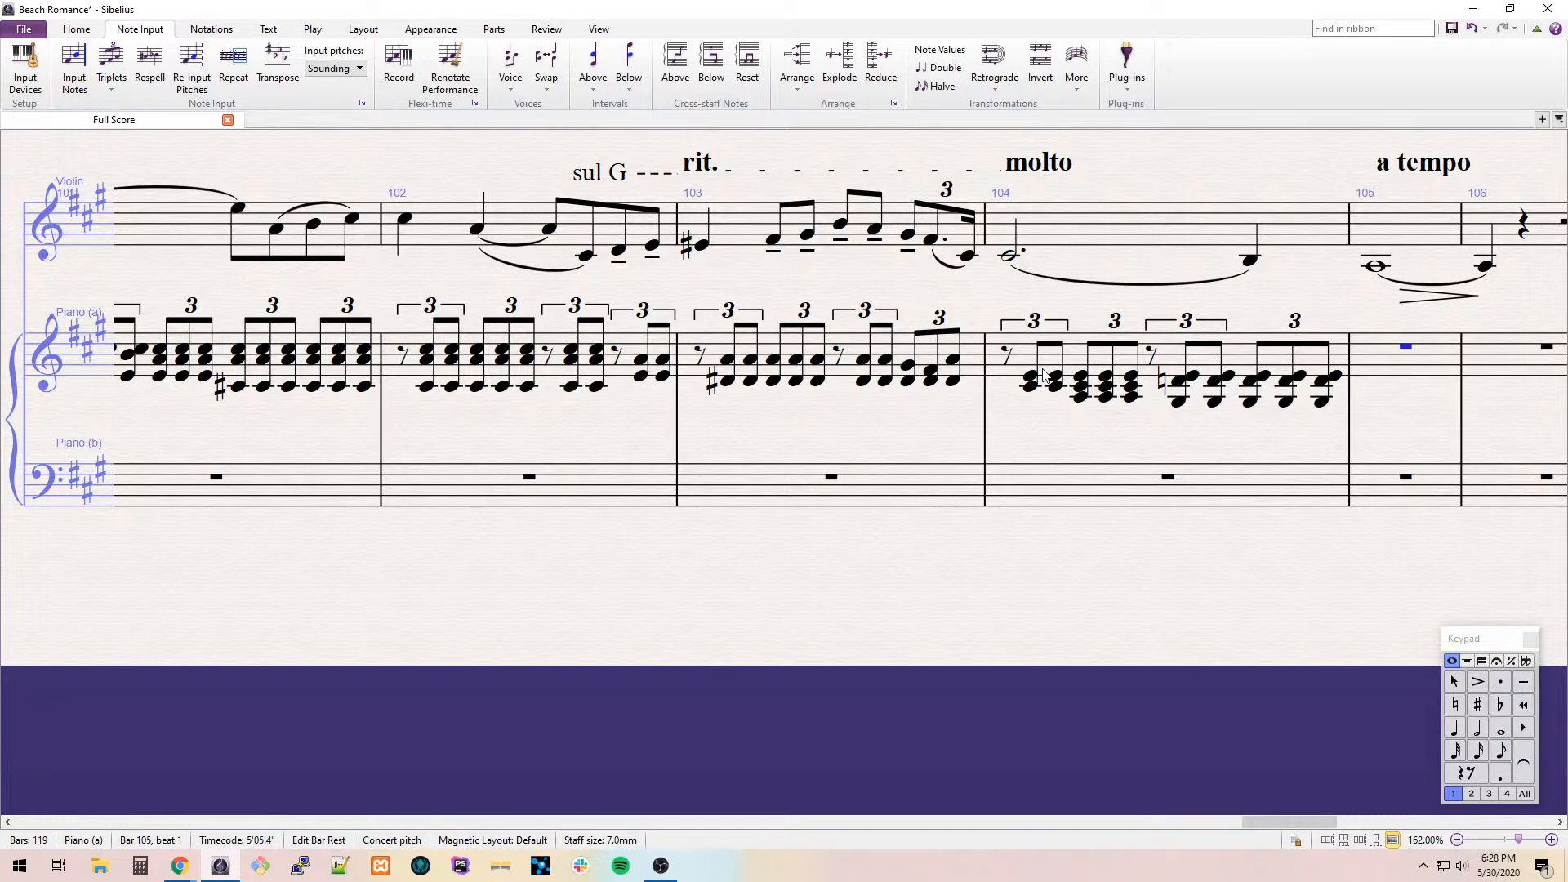
{"action": "key", "text": "3"}
{"action": "key", "text": "ctrl+3"}
{"action": "key", "text": "c"}
{"action": "key", "text": "Escape"}
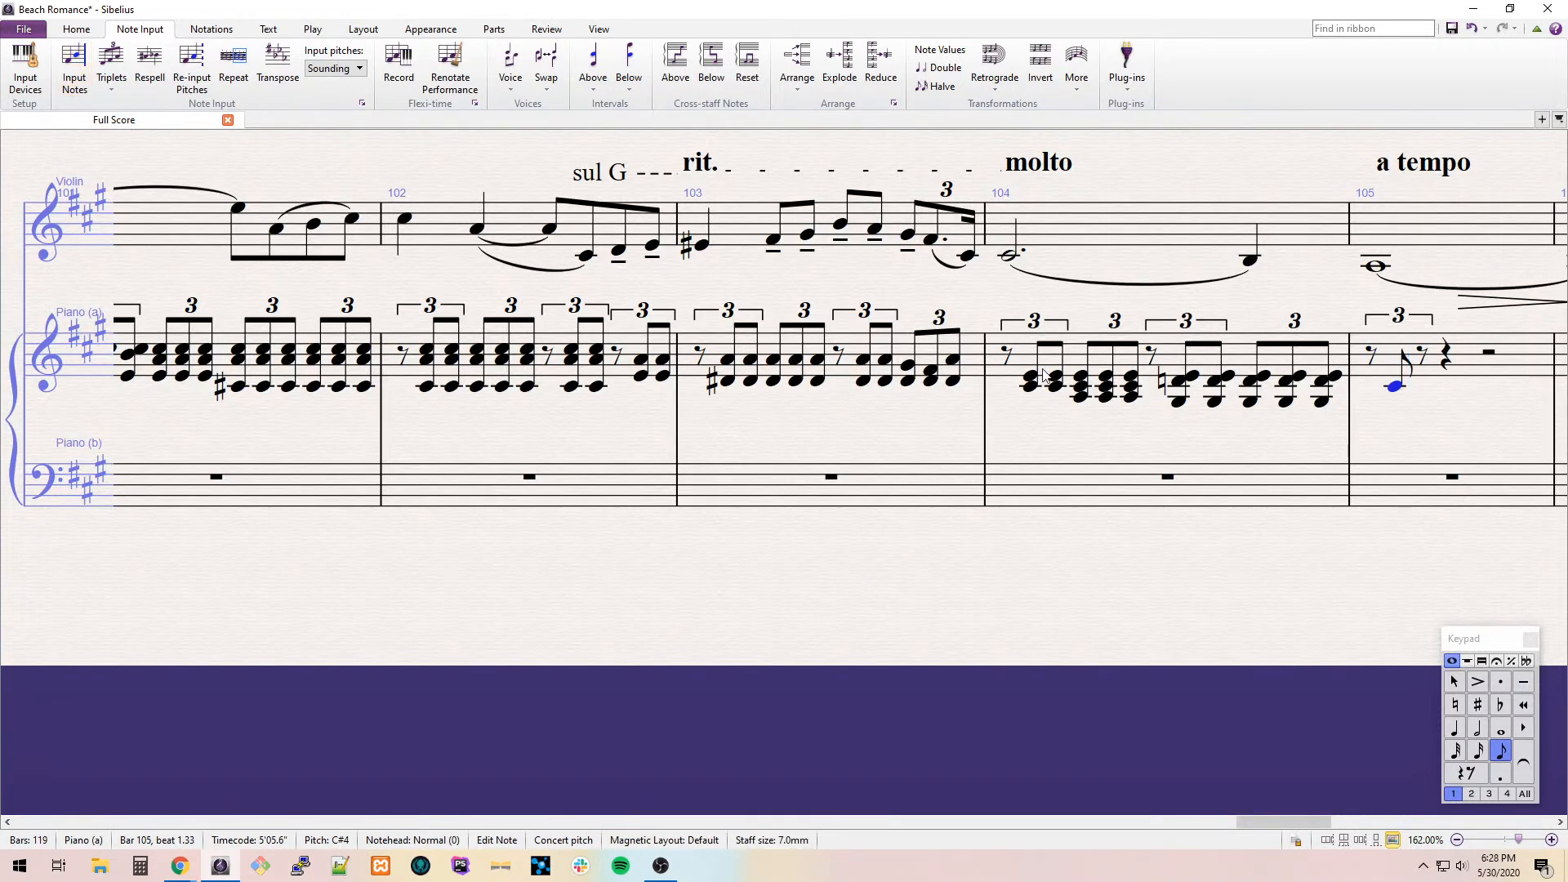
Complete the beat 1 triplet of bar 105 with an A3/C#4/E4 chord followed by a C#4/E4 chord.
{"action": "key", "text": "3"}
{"action": "key", "text": "shift+5"}
{"action": "key", "text": "r"}
{"action": "key", "text": "alt+Up"}
{"action": "key", "text": "alt+Down"}
{"action": "key", "text": "alt+Down"}
{"action": "key", "text": "Delete"}
Fill beats 2 to 4 of bar 105 with eighth-note triplets of the C#4/E4 chord.
{"action": "key", "text": "r"}
{"action": "key", "text": "ctrl+3"}
{"action": "key", "text": "r"}
{"action": "key", "text": "r"}
{"action": "key", "text": "r"}
{"action": "key", "text": "r"}
{"action": "key", "text": "r"}
{"action": "key", "text": "r"}
{"action": "key", "text": "r"}
{"action": "key", "text": "r"}
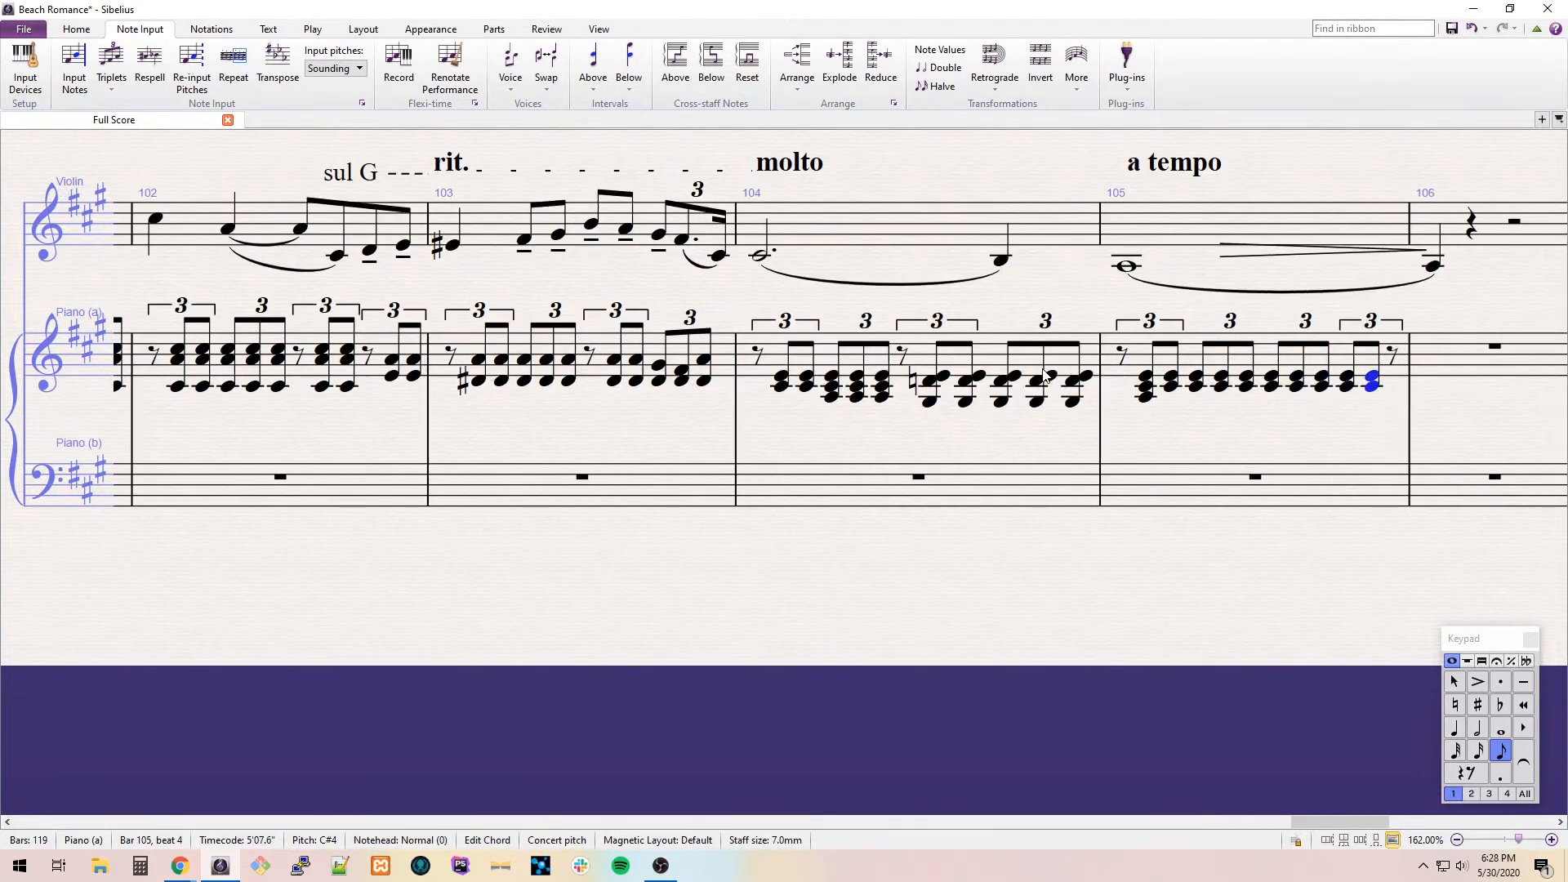
Replace the first chord of beat 3 in bar 105 with an eighth rest.
{"action": "key", "text": "Left"}
{"action": "key", "text": "Left"}
{"action": "key", "text": "Left"}
{"action": "key", "text": "Left"}
{"action": "key", "text": "Left"}
{"action": "key", "text": "KP_0"}
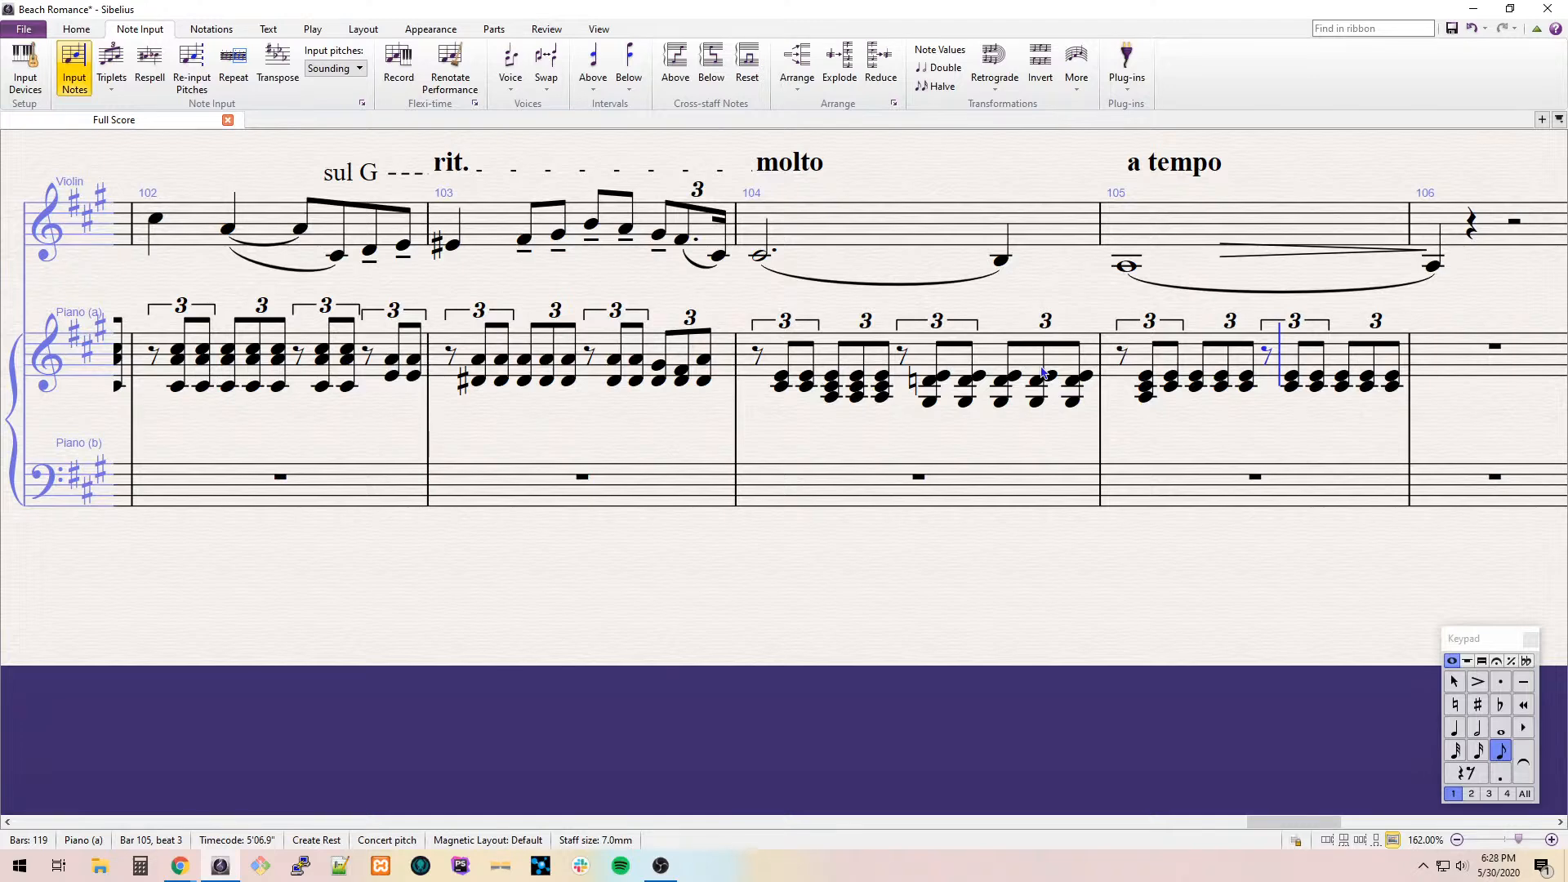
{"action": "key", "text": "Escape"}
Start bar 106 of the upper piano staff with a triplet of an eighth rest and two C#4/E4 chords.
{"action": "left_click_drag", "start_coordinate": [1168, 405], "coordinate": [614, 380]}
{"action": "left_click", "coordinate": [838, 356]}
{"action": "left_click", "coordinate": [838, 358]}
{"action": "key", "text": "r"}
{"action": "key", "text": "ctrl+3"}
{"action": "key", "text": "r"}
{"action": "key", "text": "r"}
{"action": "key", "text": "Left"}
{"action": "key", "text": "Left"}
{"action": "key", "text": "KP_0"}
Repeat the beat 1 triplet of bar 106 on beat 2 and change its chords to A3/C#4/G#4.
{"action": "key", "text": "Right"}
{"action": "key", "text": "Right"}
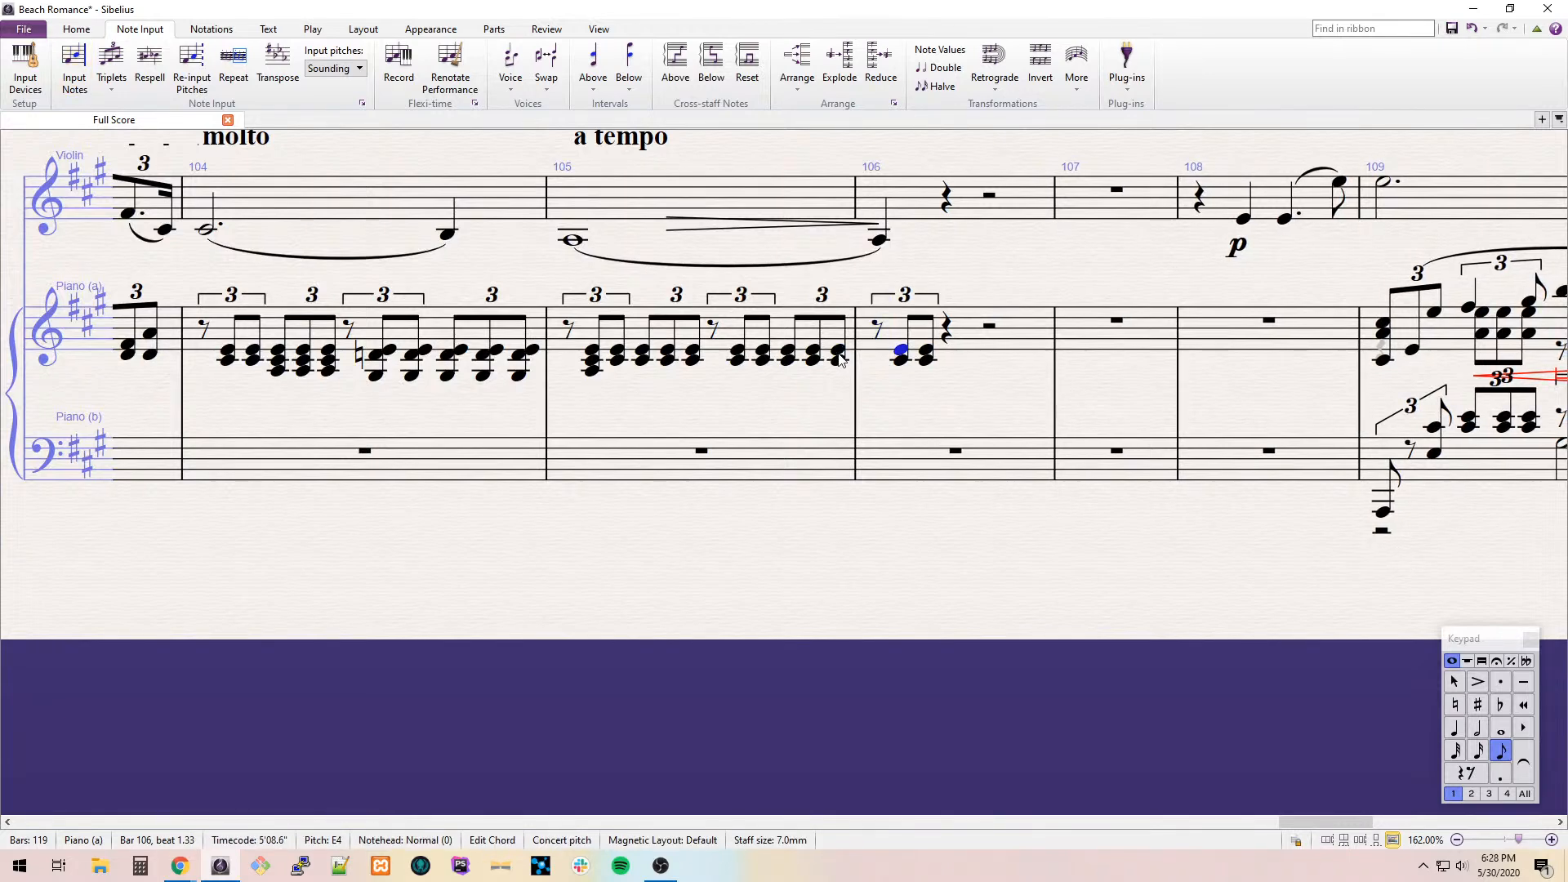
{"action": "key", "text": "shift+Left"}
{"action": "key", "text": "shift+Left"}
{"action": "key", "text": "r"}
{"action": "key", "text": "Down"}
{"action": "key", "text": "Down"}
{"action": "key", "text": "5"}
{"action": "key", "text": "5"}
{"action": "key", "text": "ctrl+z"}
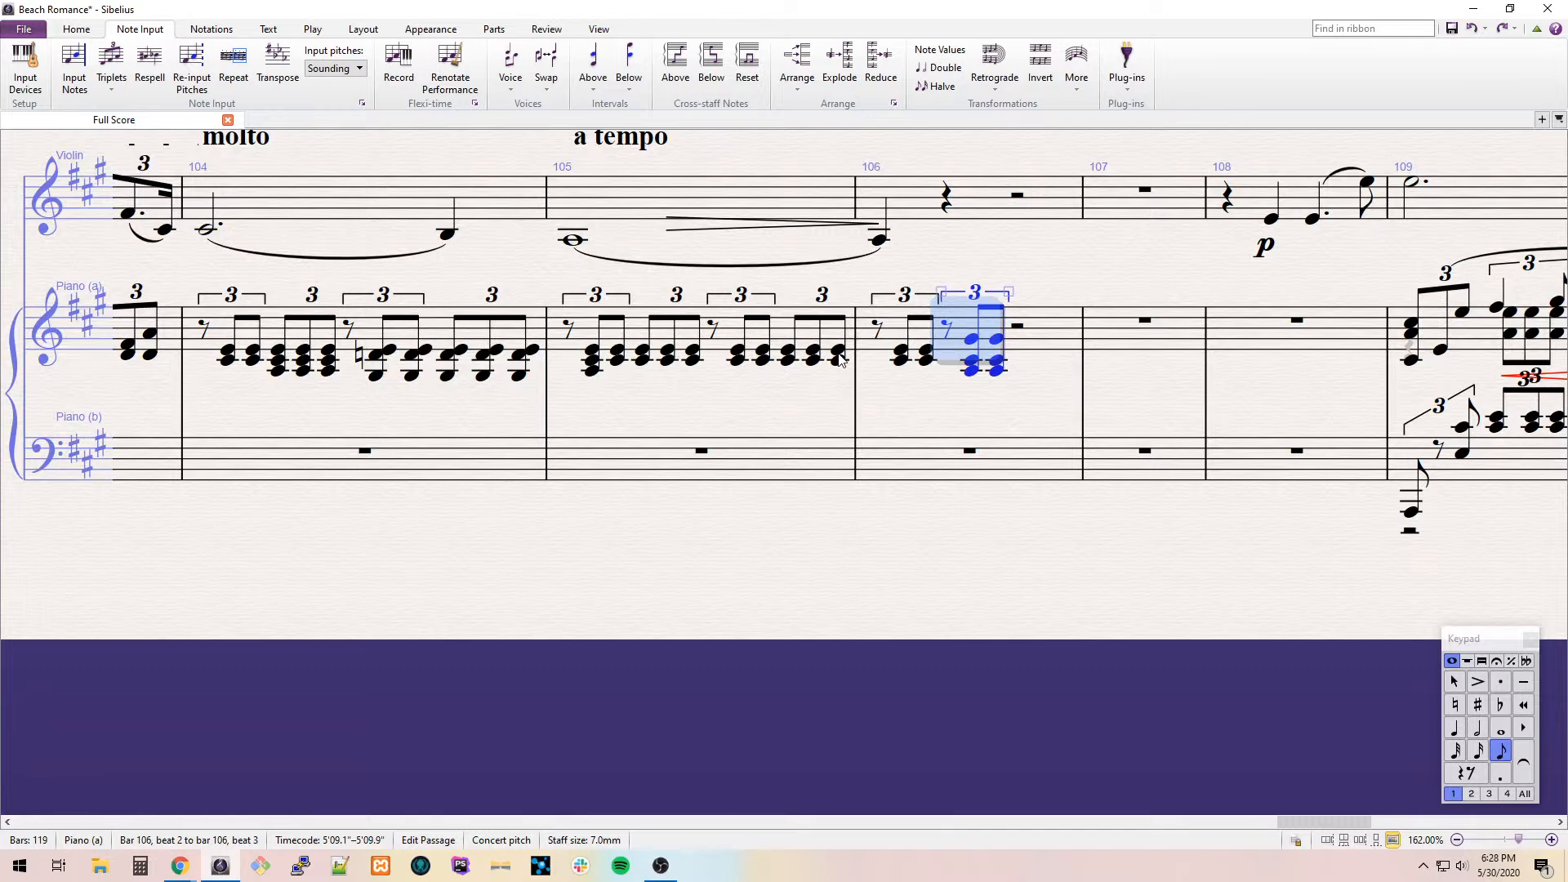
Raise the top notes of both beat 2 chords in bar 106 to A4.
{"action": "key", "text": "ctrl+alt+1"}
{"action": "key", "text": "shift+Left"}
{"action": "key", "text": "ctrl+alt+1"}
{"action": "left_click", "coordinate": [1100, 424]}
{"action": "double_click", "coordinate": [976, 332]}
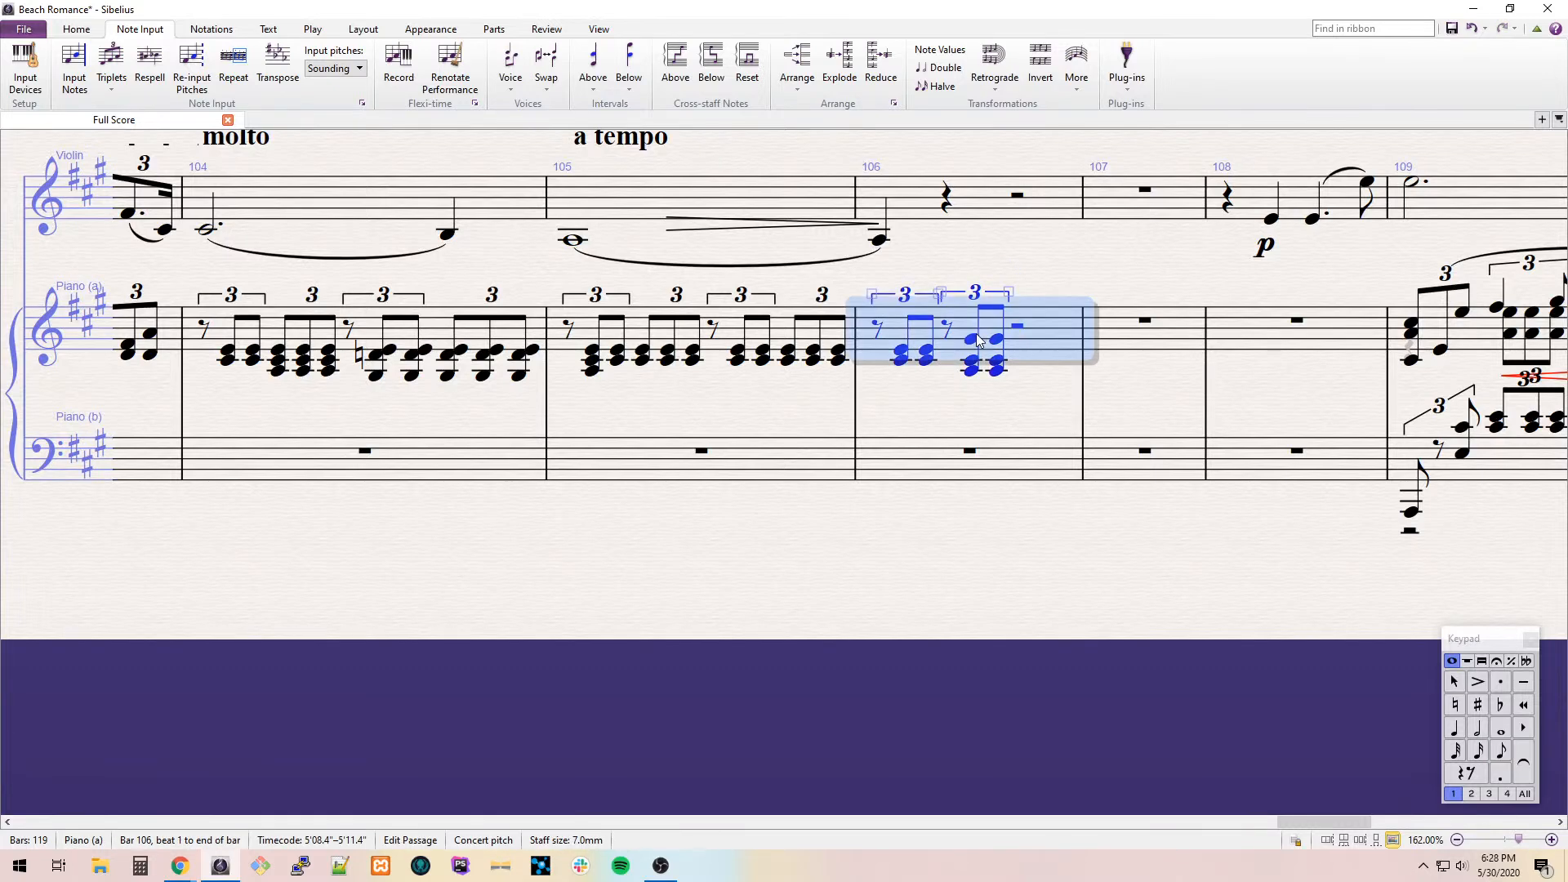
{"action": "left_click", "coordinate": [970, 338]}
{"action": "key", "text": "Up"}
{"action": "left_click", "coordinate": [998, 339]}
Repeat the beat 2 triplet of bar 106 on beat 3 and raise the chords' middle notes to G#4.
{"action": "left_click", "coordinate": [948, 330], "text": "shift"}
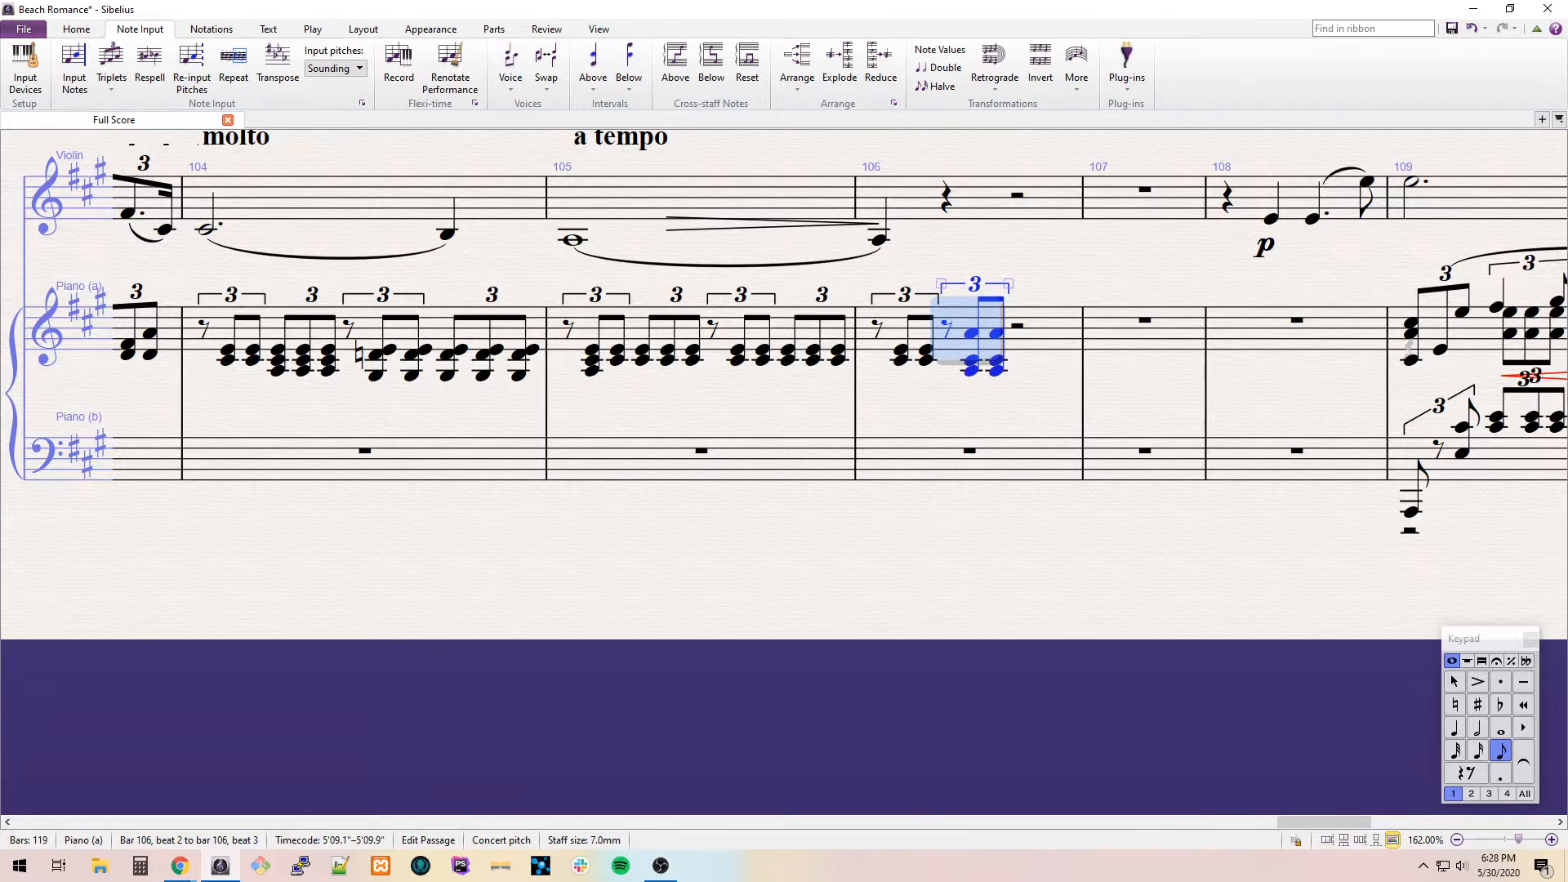
{"action": "left_click_drag", "start_coordinate": [1041, 425], "coordinate": [807, 447]}
{"action": "key", "text": "r"}
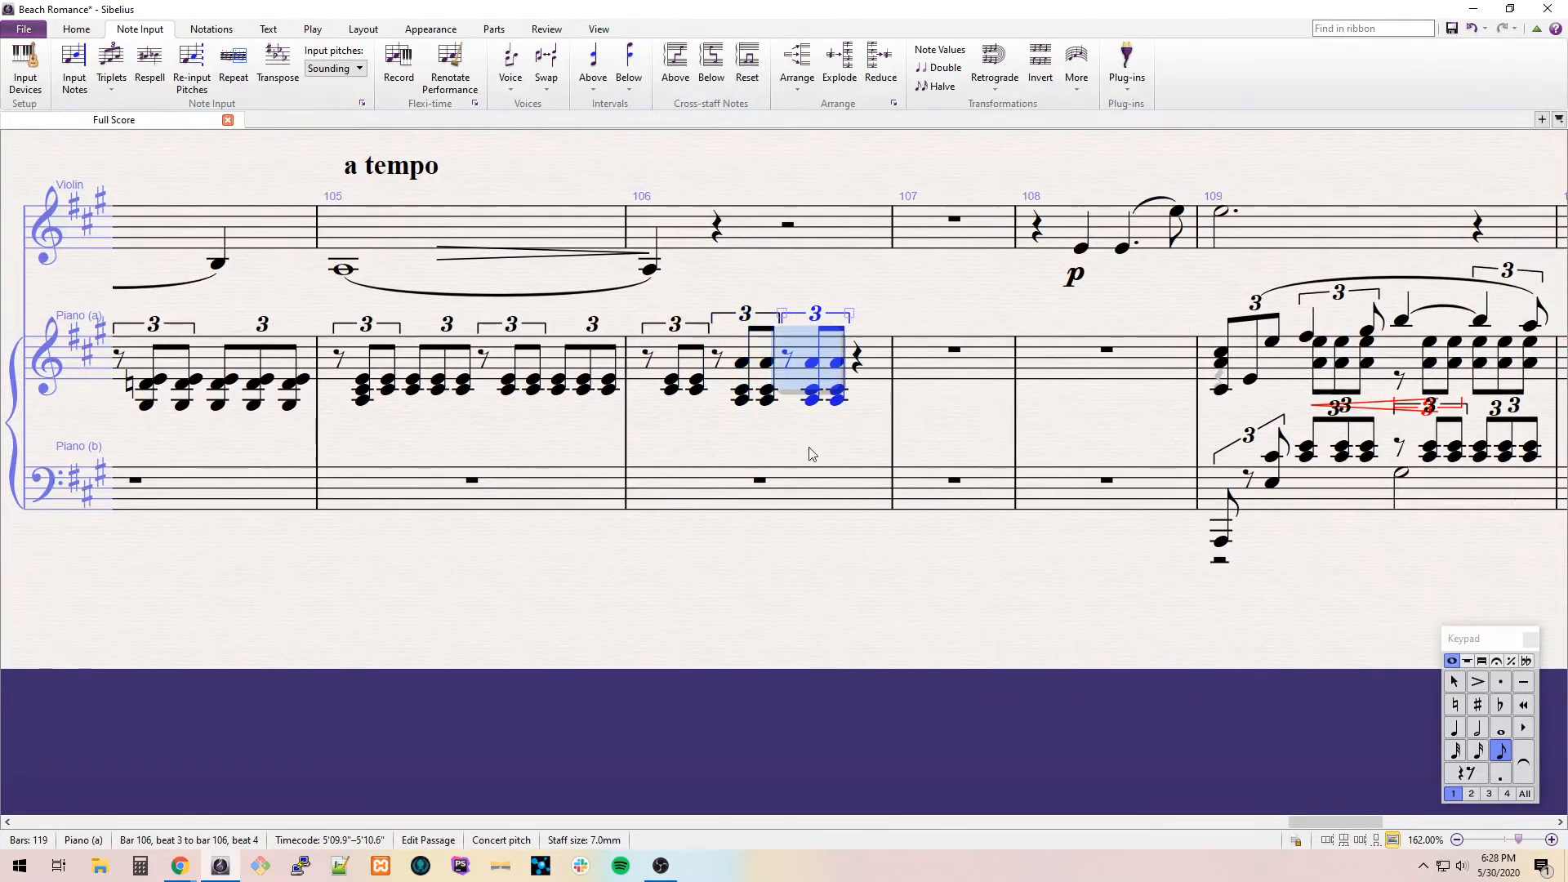
{"action": "left_click", "coordinate": [812, 394]}
{"action": "left_click", "coordinate": [839, 391], "text": "ctrl"}
{"action": "left_click_drag", "start_coordinate": [840, 388], "coordinate": [845, 367]}
Repeat the beat 3 triplet of bar 106 on beat 4 and lower the chords' middle notes to F#4.
{"action": "left_click", "coordinate": [789, 362], "text": "shift"}
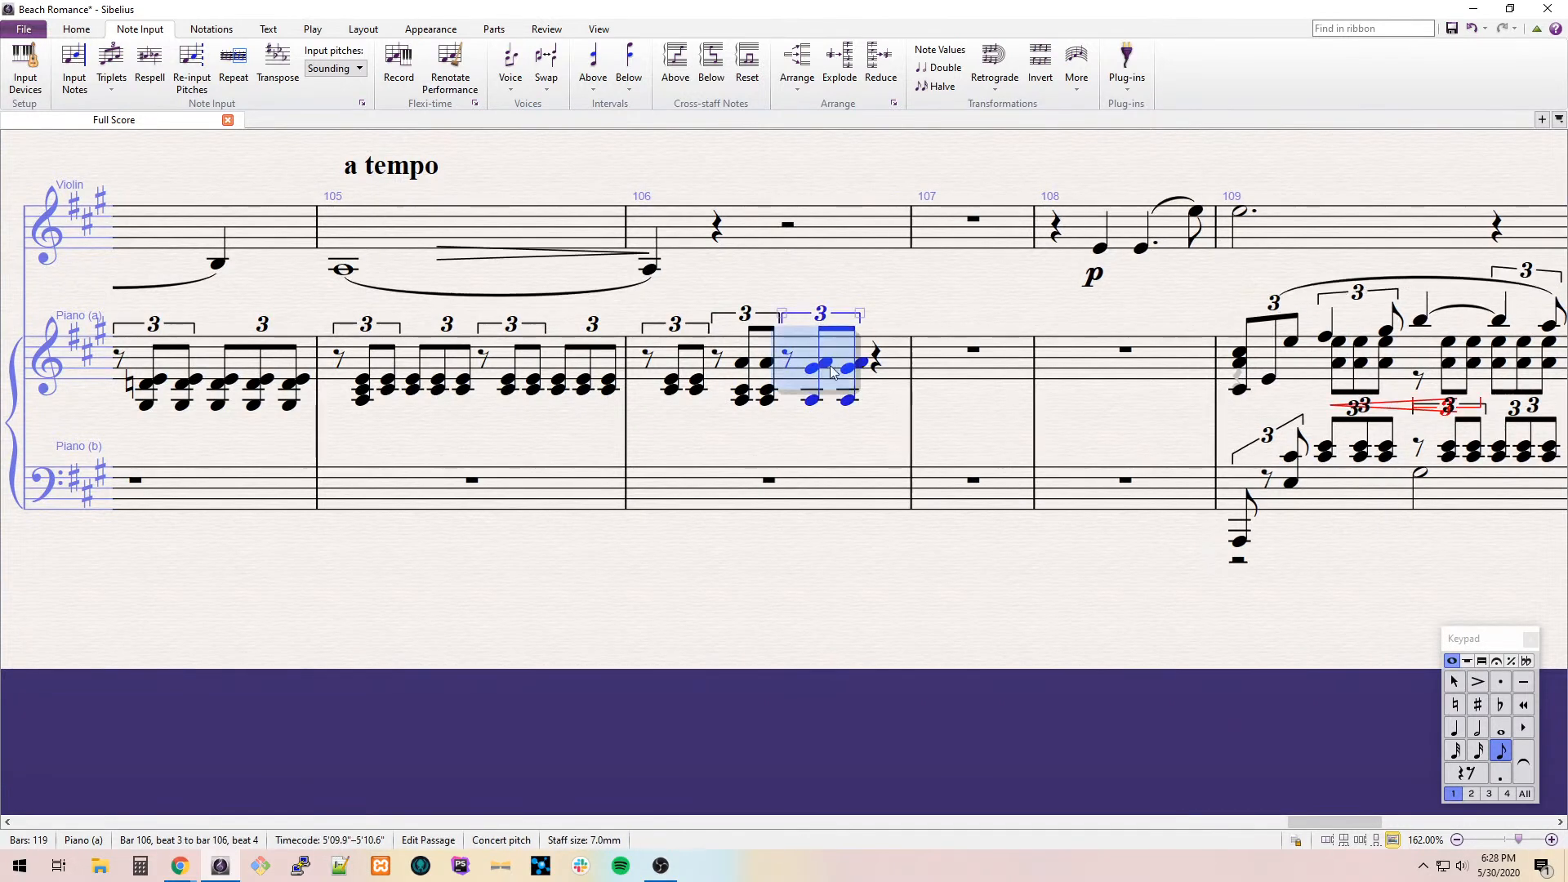
{"action": "key", "text": "r"}
{"action": "left_click", "coordinate": [899, 370]}
{"action": "left_click", "coordinate": [930, 368], "text": "ctrl"}
{"action": "left_click", "coordinate": [936, 369], "text": "ctrl"}
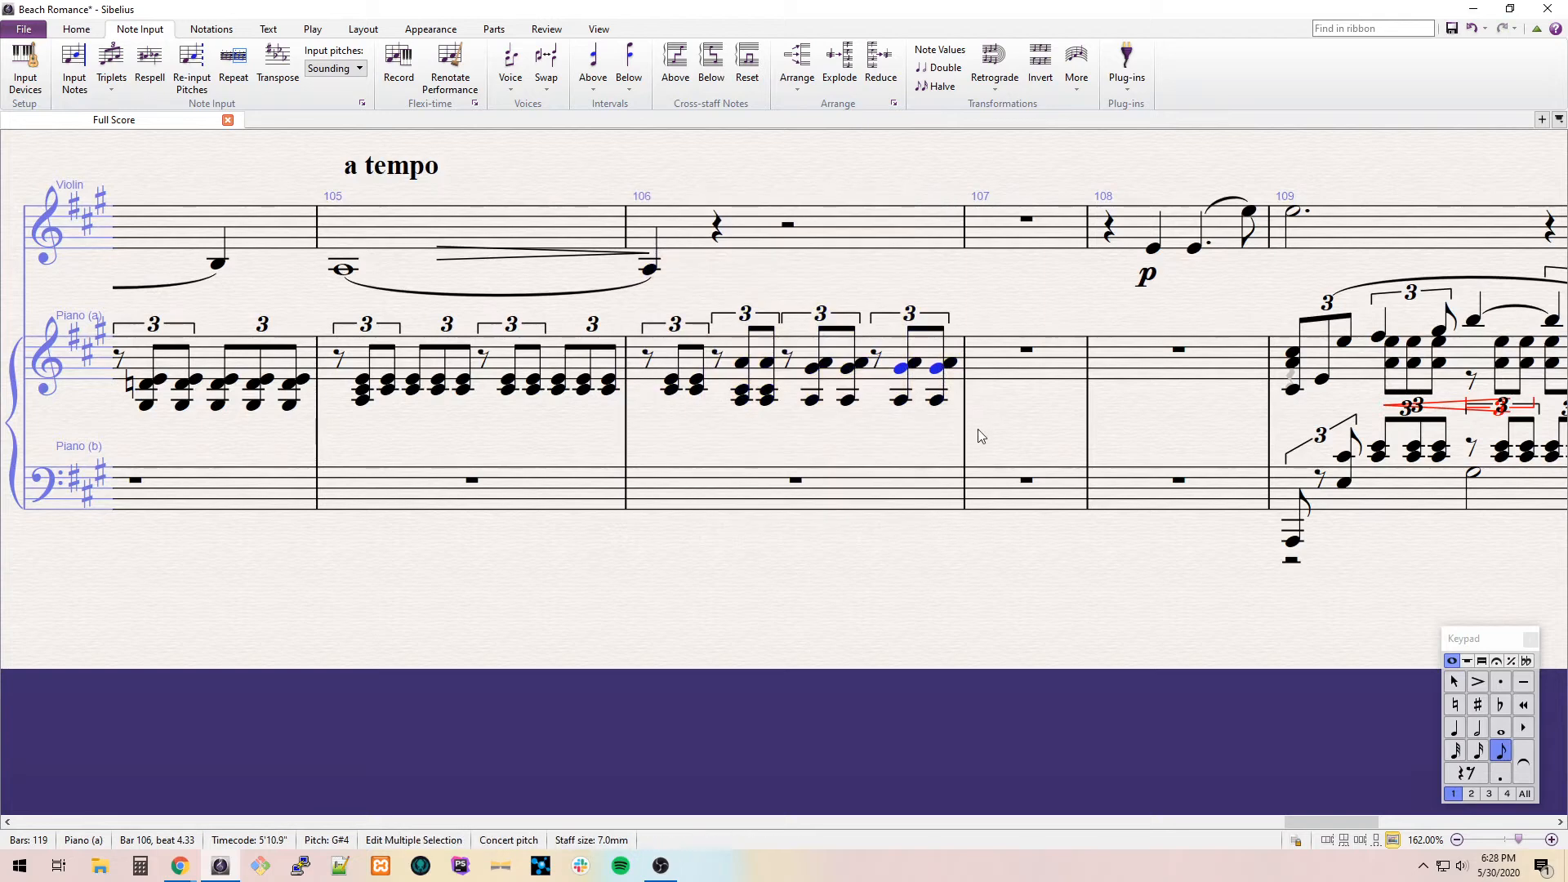
{"action": "key", "text": "Down"}
Start bar 107 of the upper piano staff with an eighth-note triplet of two rests and A4.
{"action": "key", "text": "Right"}
{"action": "key", "text": "3"}
{"action": "key", "text": "ctrl+3"}
{"action": "key", "text": "Right"}
{"action": "key", "text": "Right"}
{"action": "key", "text": "a"}
{"action": "key", "text": "ctrl+Up"}
Fill beat 2 of bar 107 with a triplet of a quarter note B4 and an eighth note C#5.
{"action": "key", "text": "5"}
{"action": "key", "text": "b"}
{"action": "key", "text": "Escape"}
{"action": "key", "text": "n"}
{"action": "key", "text": "3"}
{"action": "key", "text": "c"}
Enter quarter notes F#5 on beats 3 and 4 of bar 107, joined by a slur.
{"action": "key", "text": "4"}
{"action": "key", "text": "e"}
{"action": "key", "text": "Up"}
{"action": "key", "text": "s"}
{"action": "key", "text": "e"}
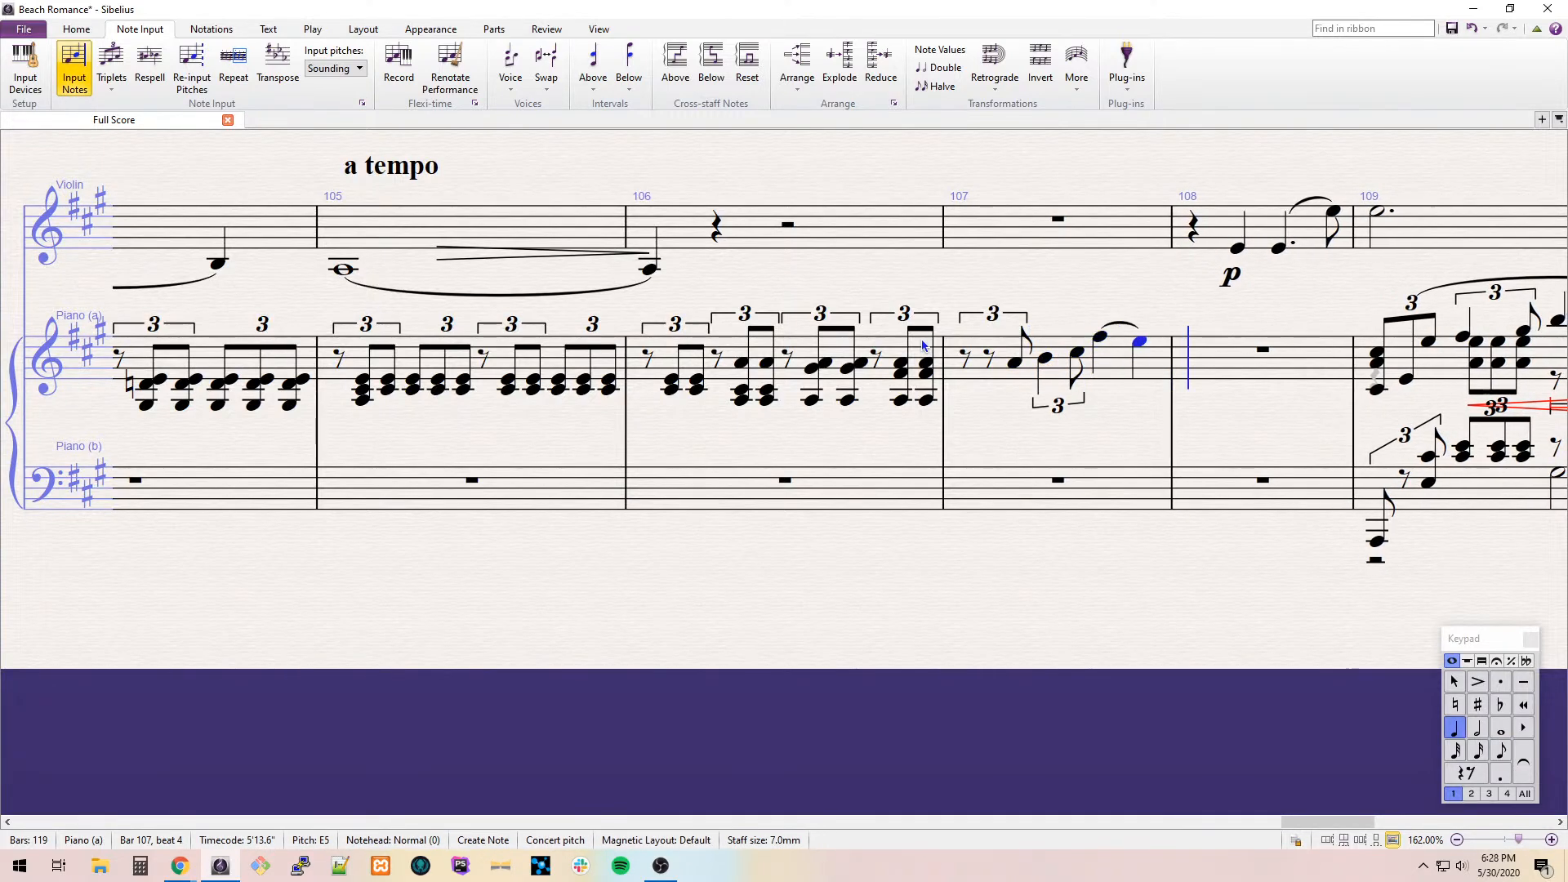
{"action": "key", "text": "Escape"}
{"action": "key", "text": "Up"}
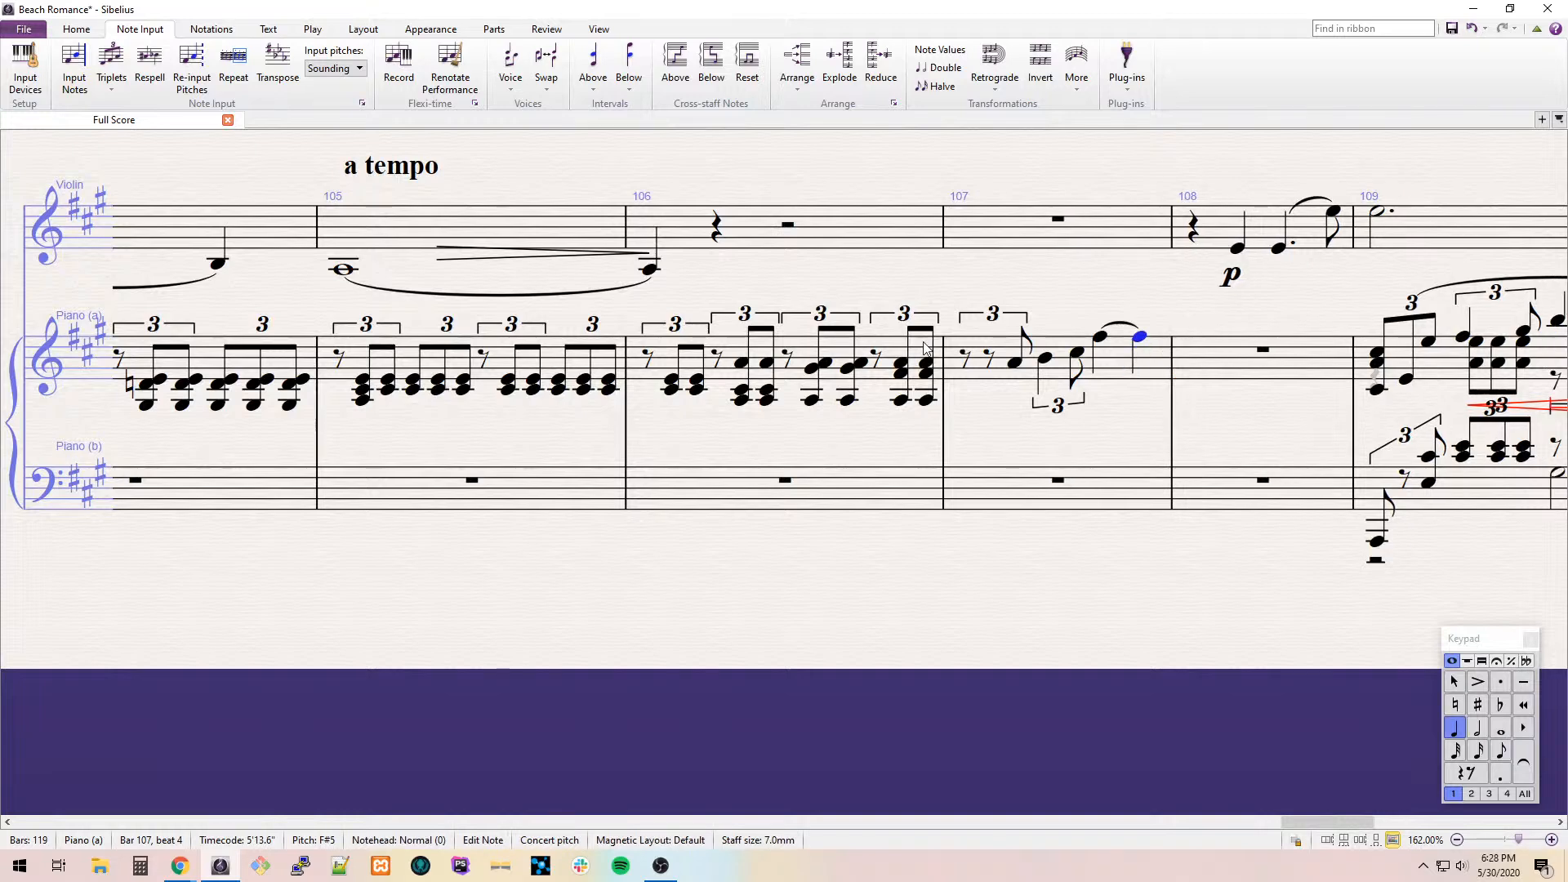
Turn beat 4 of bar 107 into a triplet and complete it with an eighth note E5.
{"action": "key", "text": "3"}
{"action": "key", "text": "ctrl+3"}
{"action": "key", "text": "4"}
{"action": "key", "text": "Right"}
{"action": "key", "text": "e"}
{"action": "key", "text": "ctrl+z"}
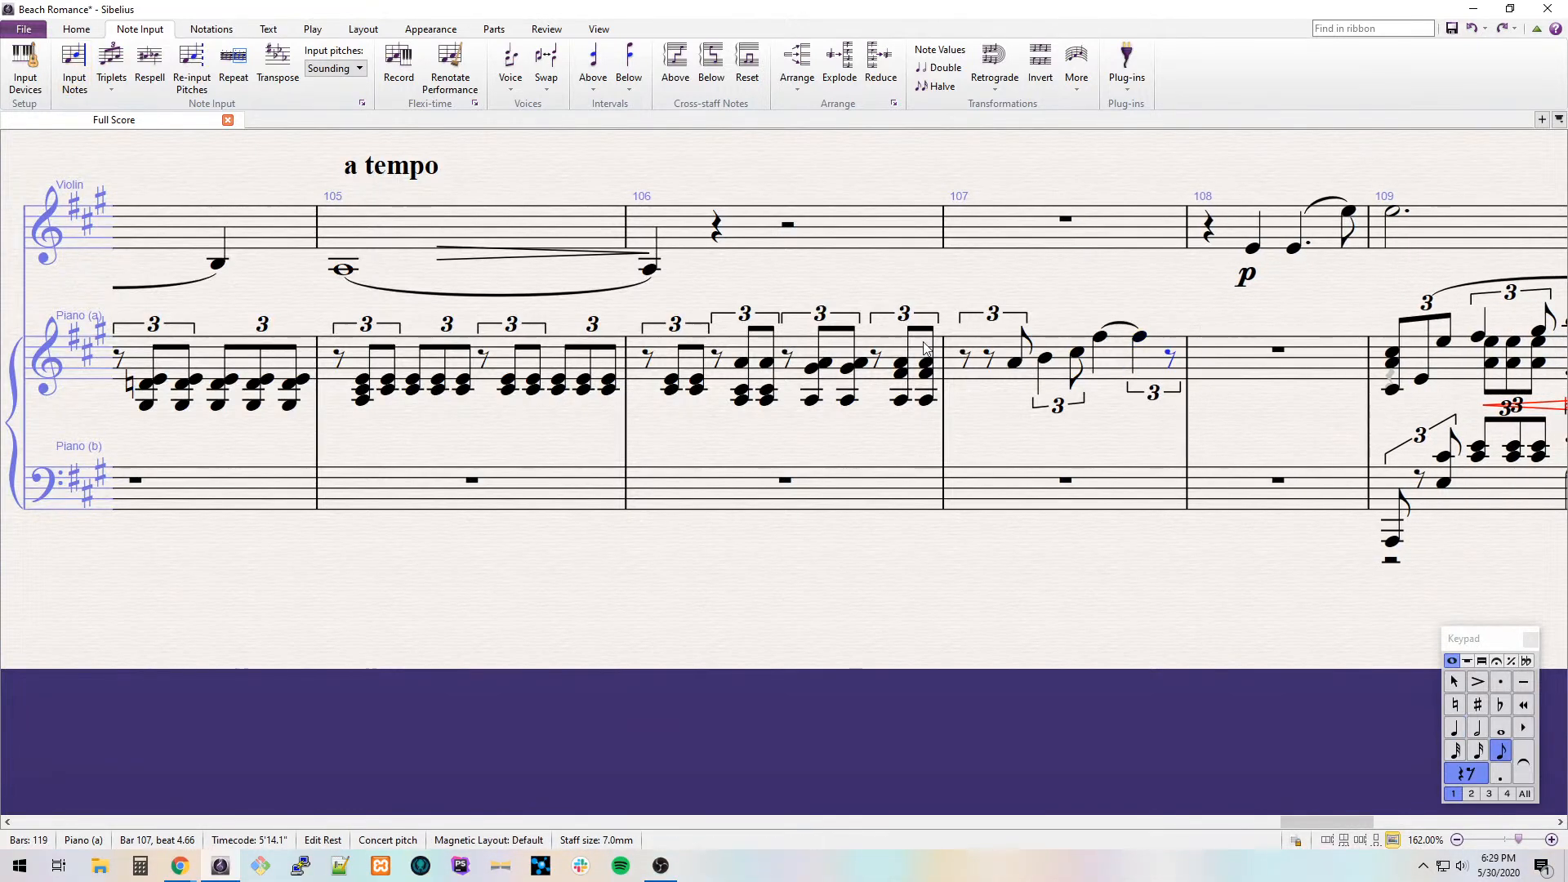
{"action": "key", "text": "n"}
{"action": "key", "text": "e"}
Fill bar 108 of the upper piano staff with half notes D#5 and D natural 5 joined by a slur.
{"action": "key", "text": "5"}
{"action": "key", "text": "d"}
{"action": "key", "text": "d"}
{"action": "key", "text": "Escape"}
{"action": "key", "text": "Left"}
{"action": "key", "text": "s"}
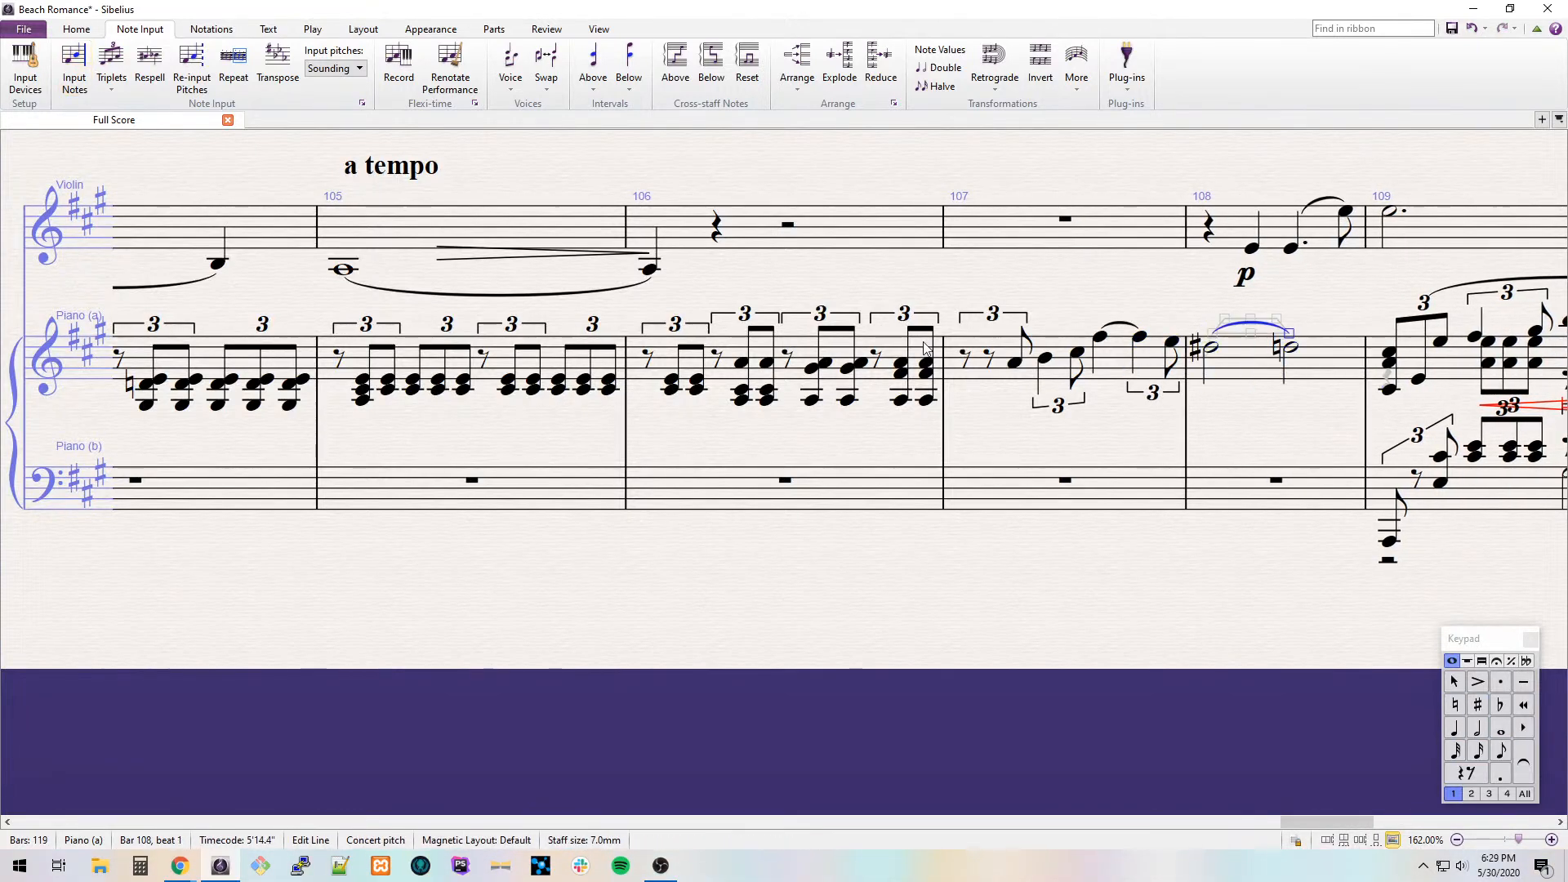
Add a slur over the bar 107 melody from A4 to the final E5.
{"action": "left_click", "coordinate": [1014, 362]}
{"action": "key", "text": "s"}
{"action": "key", "text": "space"}
{"action": "key", "text": "space"}
{"action": "key", "text": "space"}
{"action": "key", "text": "space"}
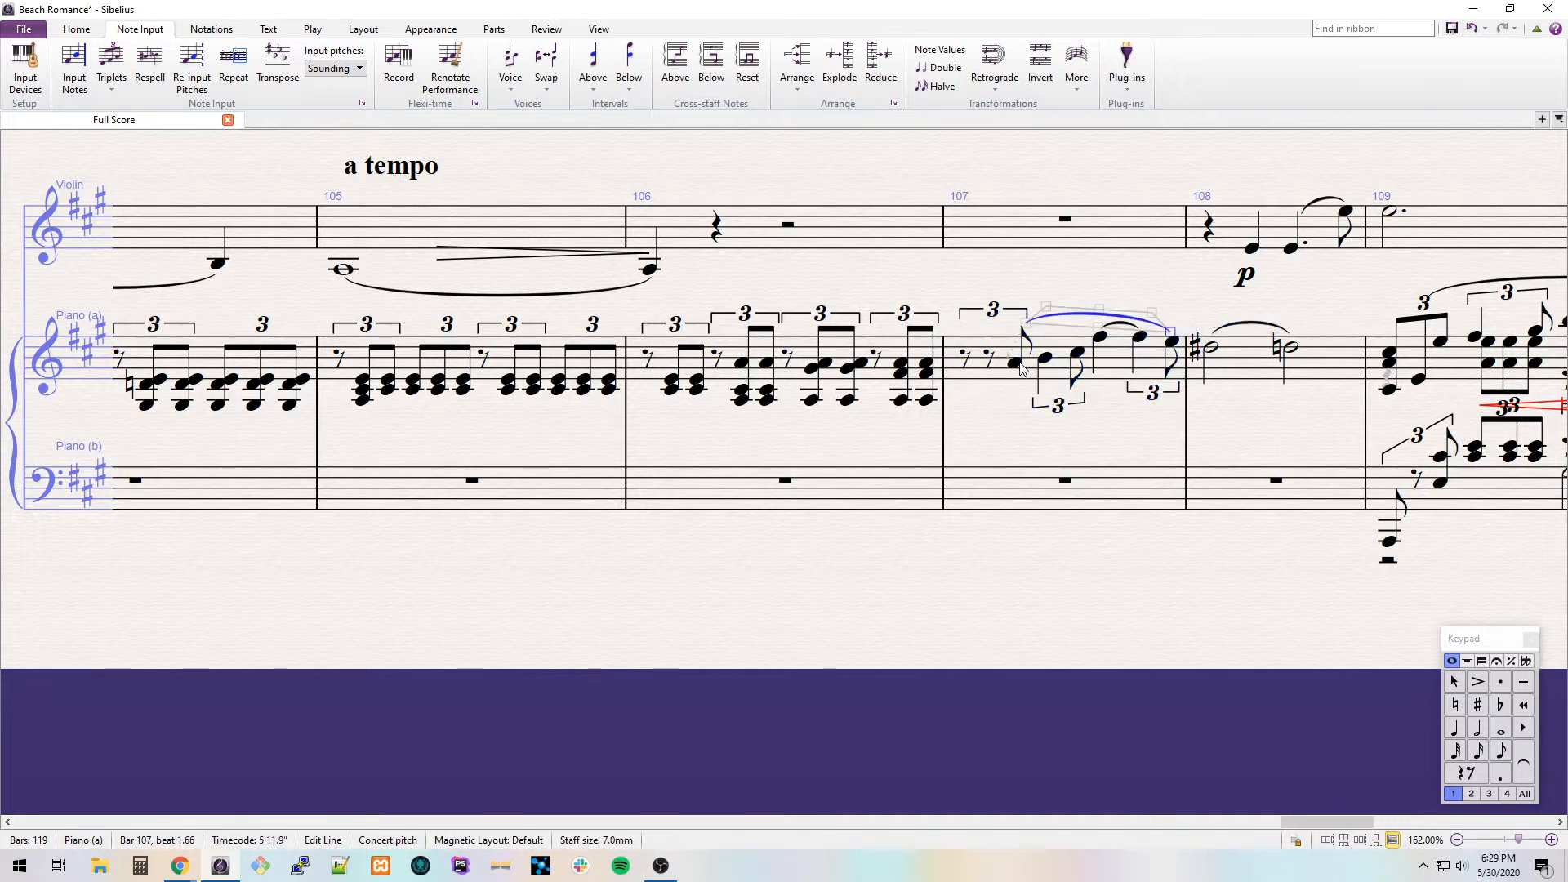
Enter an eighth note E4 in voice 2 at the start of bar 107 in the upper piano staff.
{"action": "left_click", "coordinate": [1017, 364]}
{"action": "key", "text": "Escape"}
{"action": "key", "text": "n"}
{"action": "key", "text": "alt+2"}
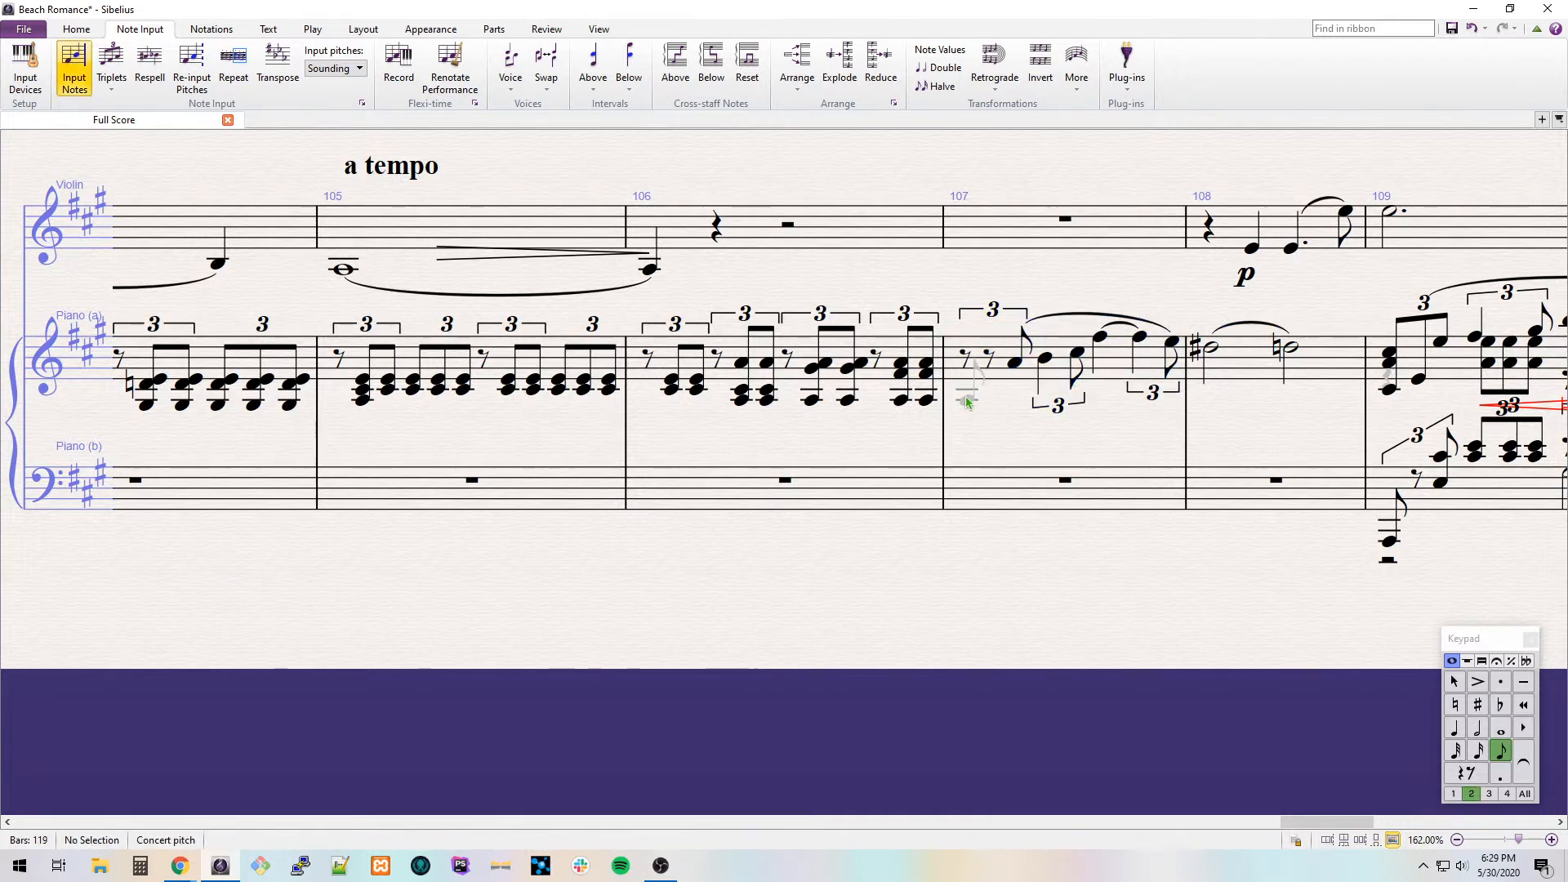
{"action": "left_click", "coordinate": [966, 379]}
{"action": "key", "text": "Escape"}
{"action": "left_click", "coordinate": [983, 393]}
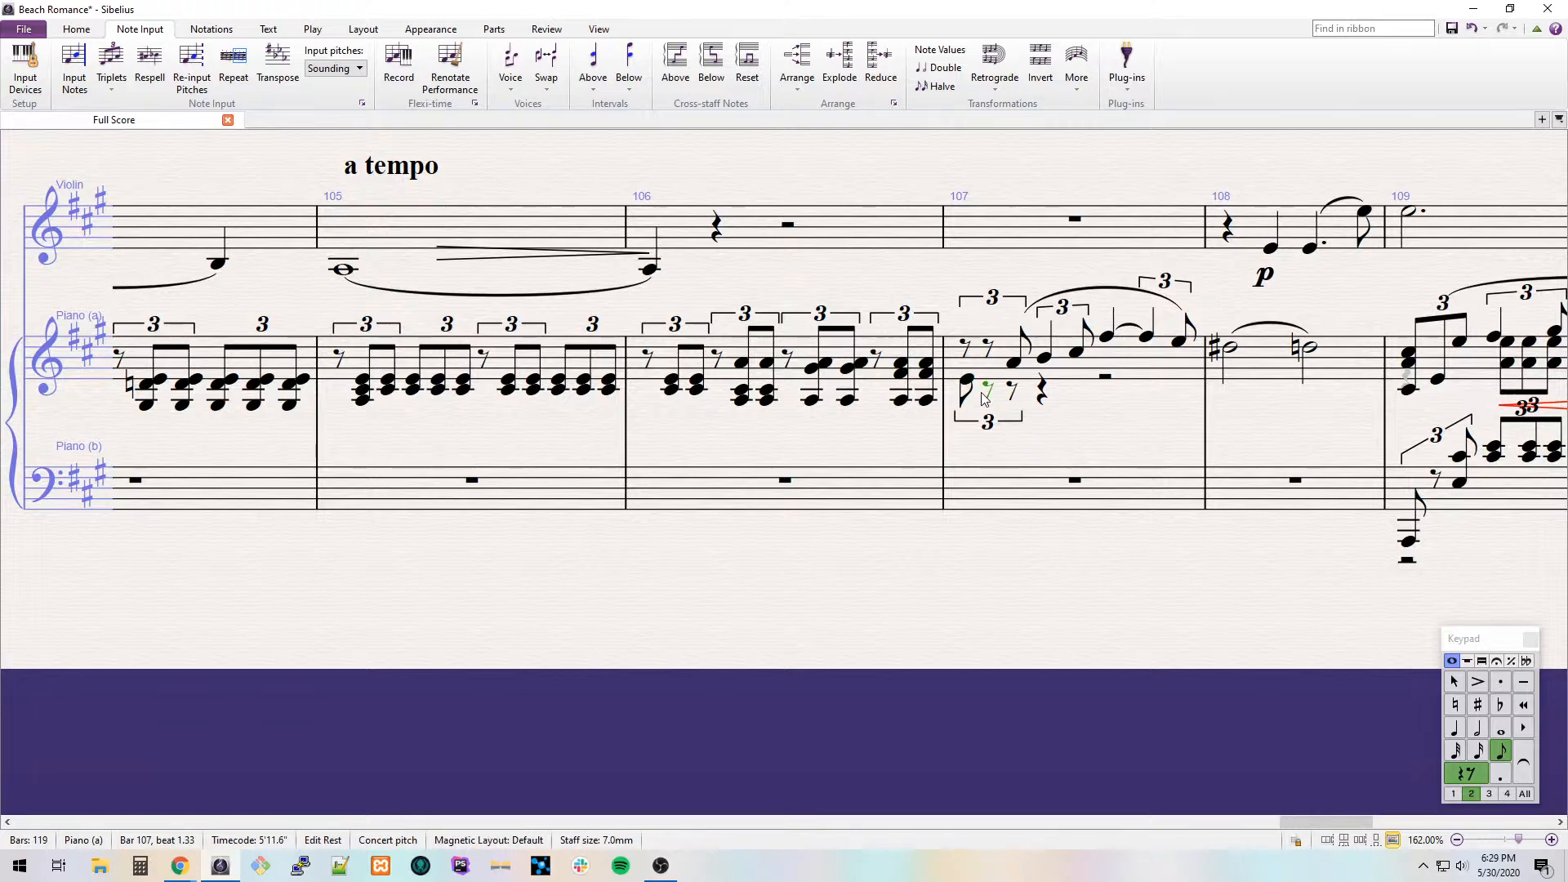
Complete the voice 2 triplet on beat 1 of bar 107 with two E4 eighths and replace its first note with a rest.
{"action": "key", "text": "e"}
{"action": "key", "text": "e"}
{"action": "key", "text": "Left"}
{"action": "key", "text": "Left"}
{"action": "key", "text": "0"}
{"action": "key", "text": "Escape"}
{"action": "key", "text": "Right"}
{"action": "key", "text": "Down"}
{"action": "key", "text": "ctrl+z"}
{"action": "key", "text": "Left"}
{"action": "key", "text": "n"}
{"action": "key", "text": "Escape"}
{"action": "key", "text": "Right"}
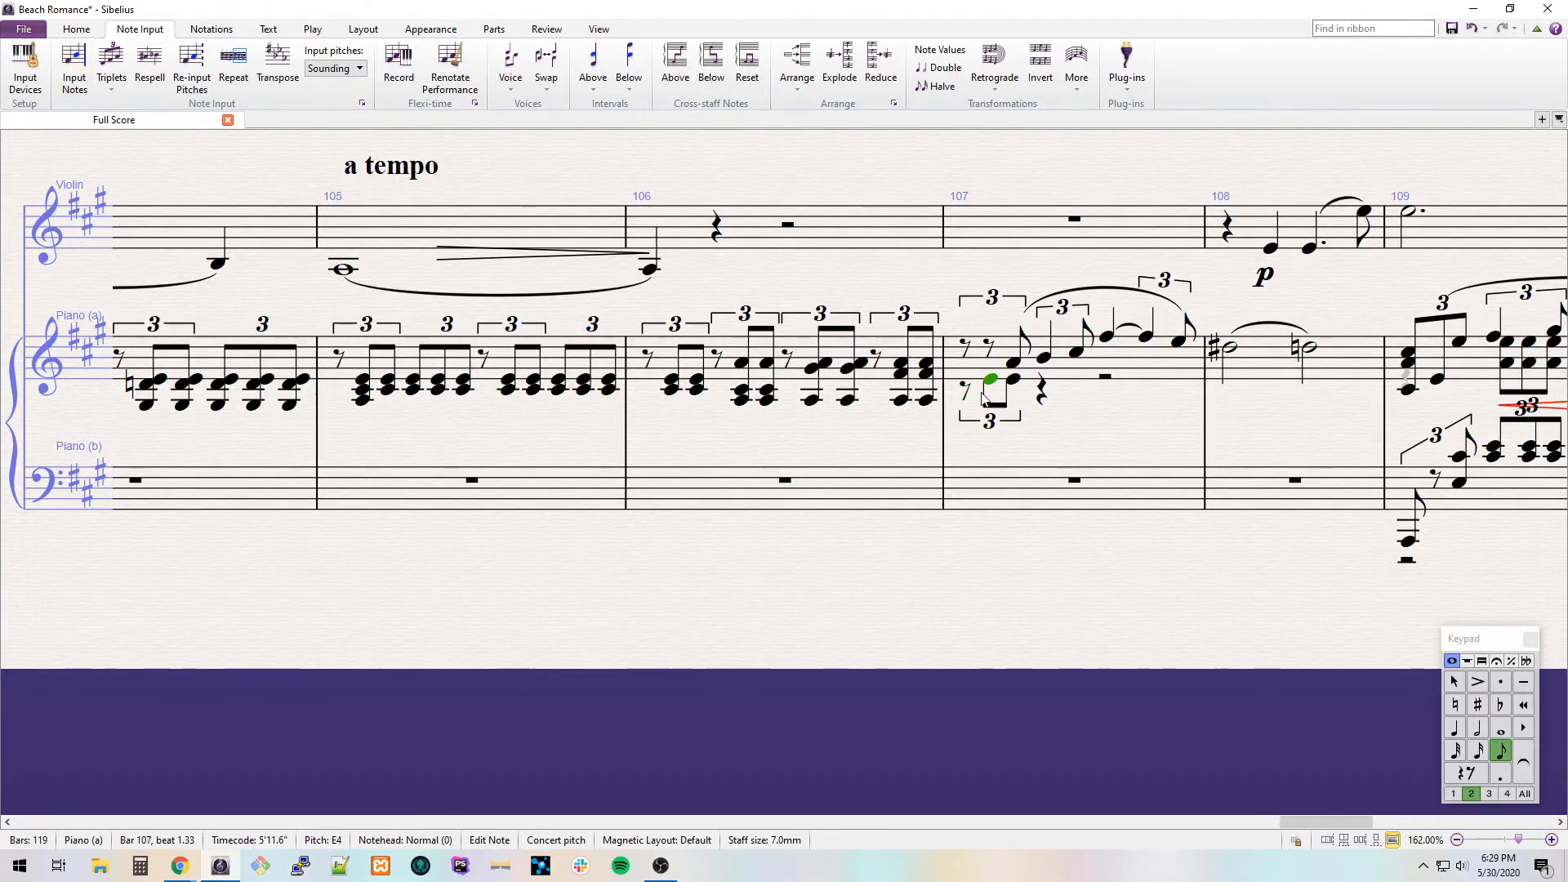
Repeat E4 in voice 2 from beat 2 of bar 107 onward as E4/A4 chords in eighth-note triplets.
{"action": "key", "text": "Right"}
{"action": "key", "text": "r"}
{"action": "key", "text": "4"}
{"action": "key", "text": "r"}
{"action": "key", "text": "r"}
{"action": "key", "text": "r"}
{"action": "key", "text": "r"}
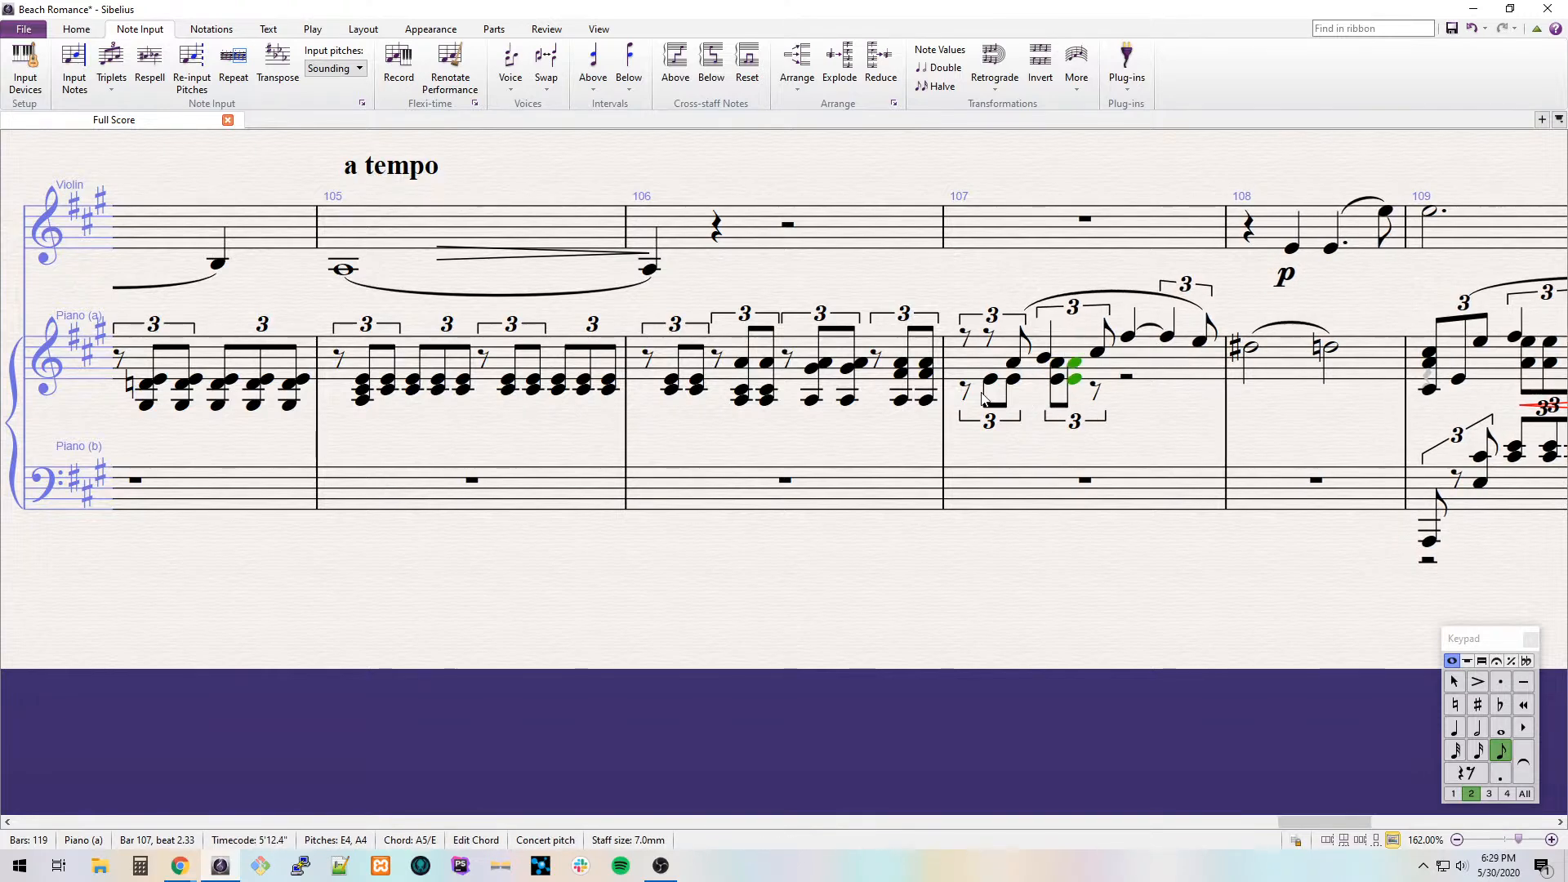
{"action": "key", "text": "r"}
{"action": "key", "text": "r"}
{"action": "key", "text": "r"}
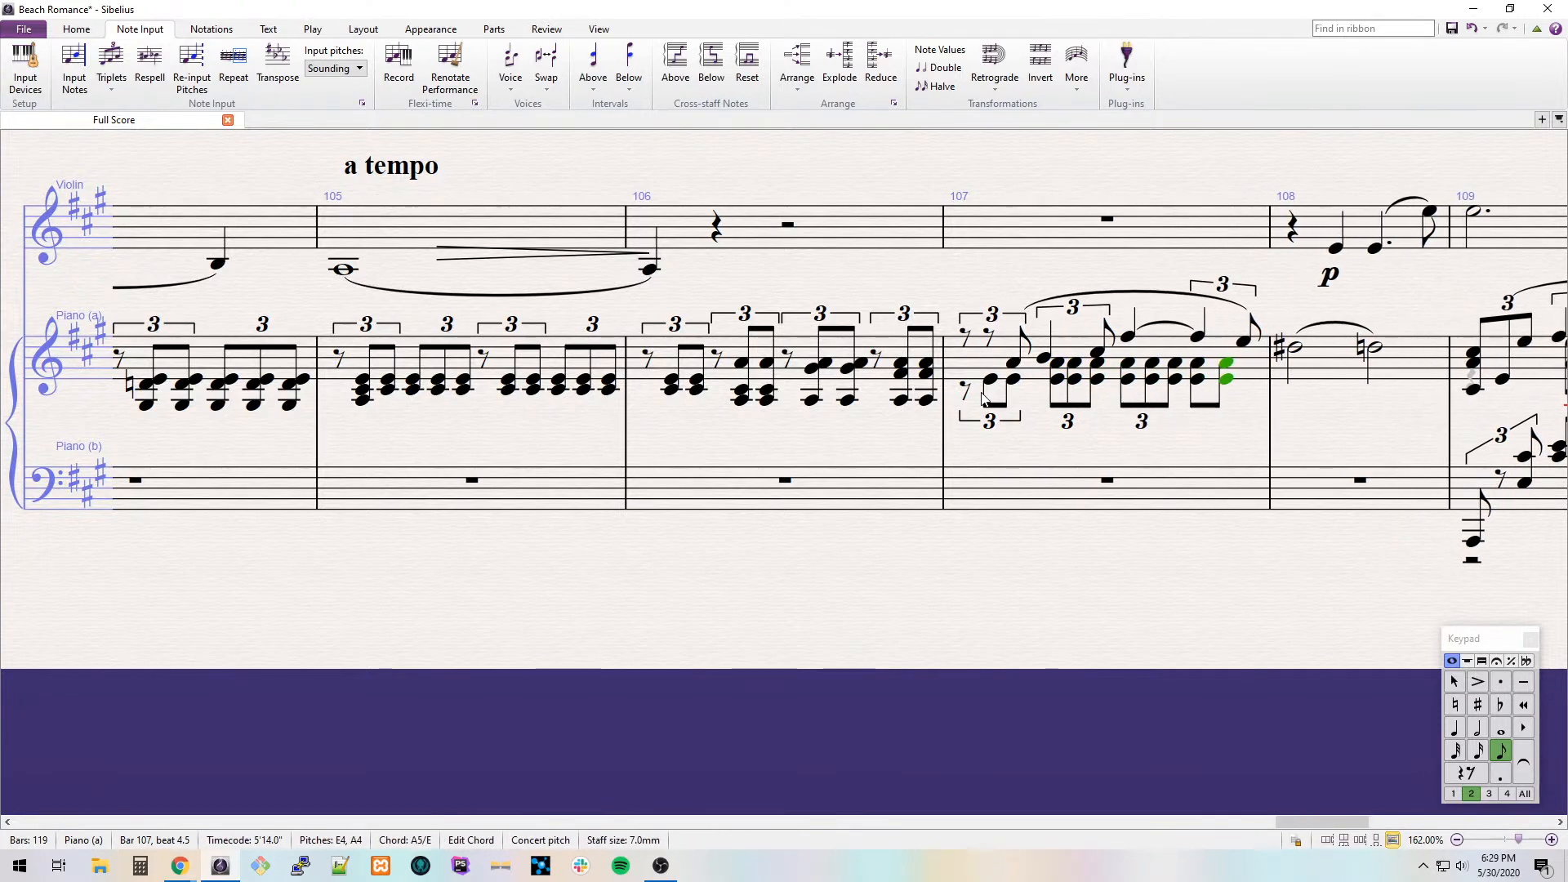
Convert beat 4 of voice 2 in bar 107 to a triplet and fill it with E4/A4 chords.
{"action": "key", "text": "Left"}
{"action": "key", "text": "ctrl+3"}
{"action": "key", "text": "r"}
{"action": "key", "text": "r"}
Replace the first voice 2 chord of beat 3 in bar 107 with an eighth rest.
{"action": "key", "text": "Left"}
{"action": "key", "text": "Left"}
{"action": "key", "text": "Left"}
{"action": "key", "text": "Left"}
{"action": "key", "text": "Left"}
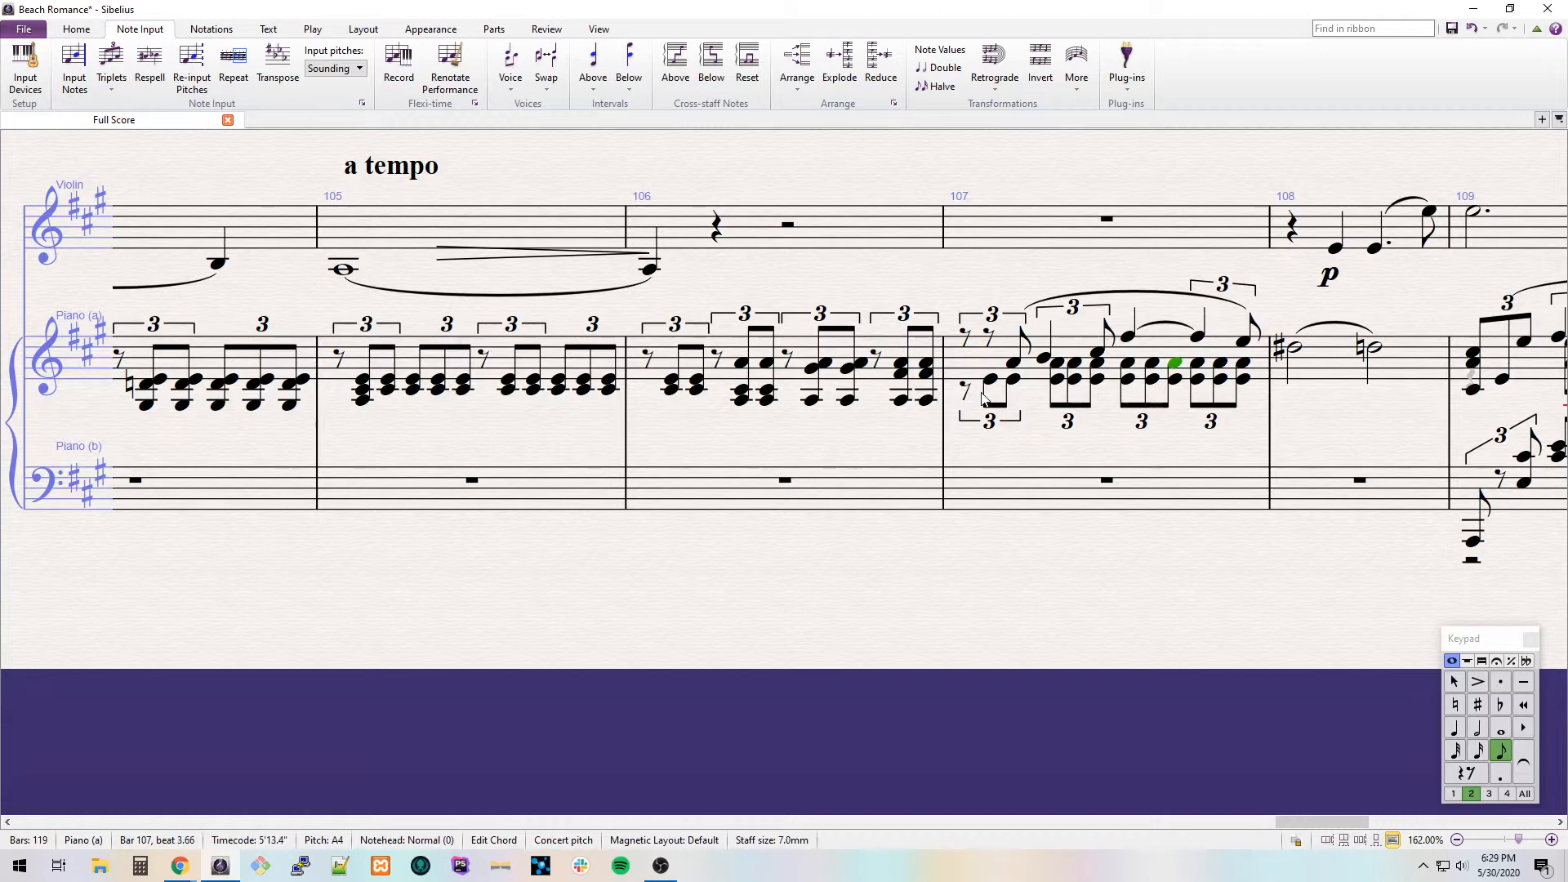
{"action": "key", "text": "0"}
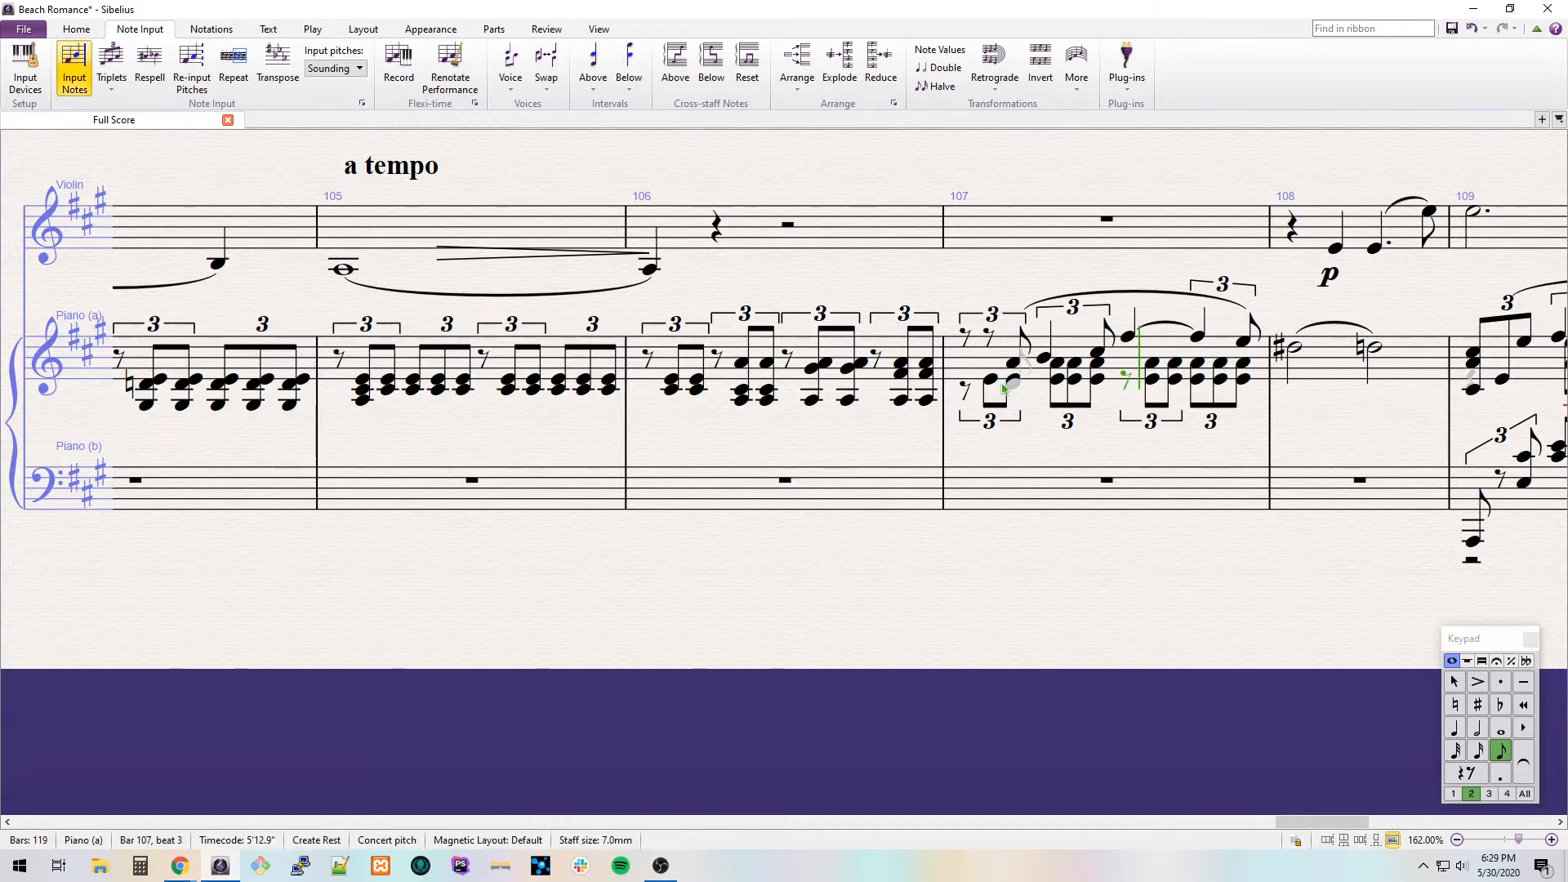
Add a crescendo hairpin and a p dynamic beneath voice 2 of the upper piano staff in bar 107.
{"action": "key", "text": "Escape"}
{"action": "key", "text": "Escape"}
{"action": "key", "text": "h"}
{"action": "left_click", "coordinate": [987, 387]}
{"action": "left_click", "coordinate": [986, 381]}
{"action": "key", "text": "ctrl+e"}
{"action": "key", "text": "ctrl+p"}
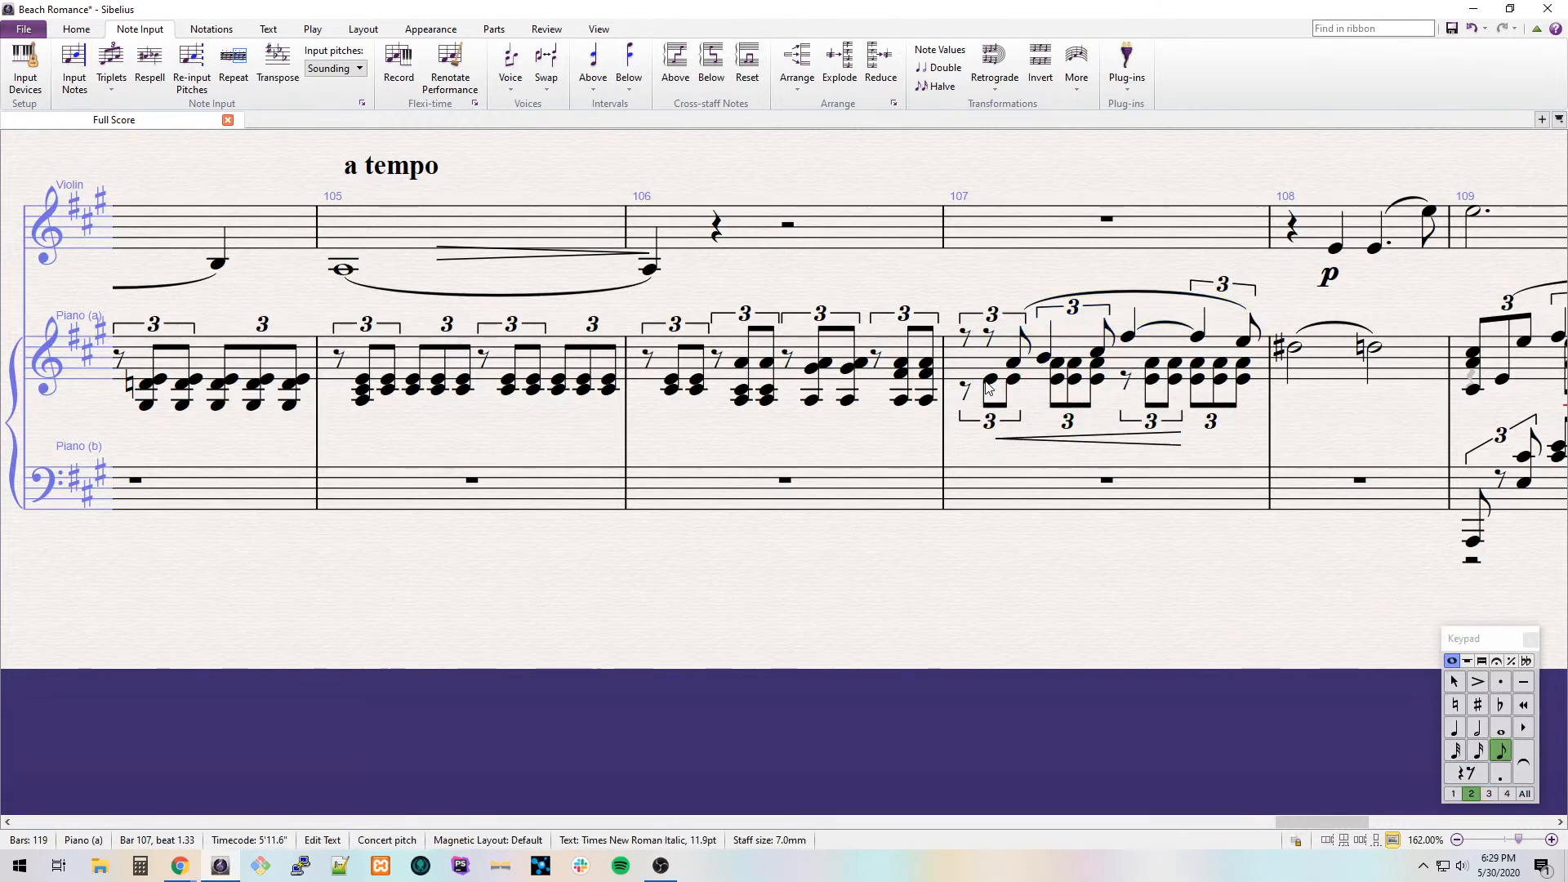
{"action": "key", "text": "Escape"}
Enter a C#2 eighth at the start of bar 107 in the lower piano staff and make beat 1 a triplet.
{"action": "left_click", "coordinate": [928, 489]}
{"action": "left_click", "coordinate": [975, 492]}
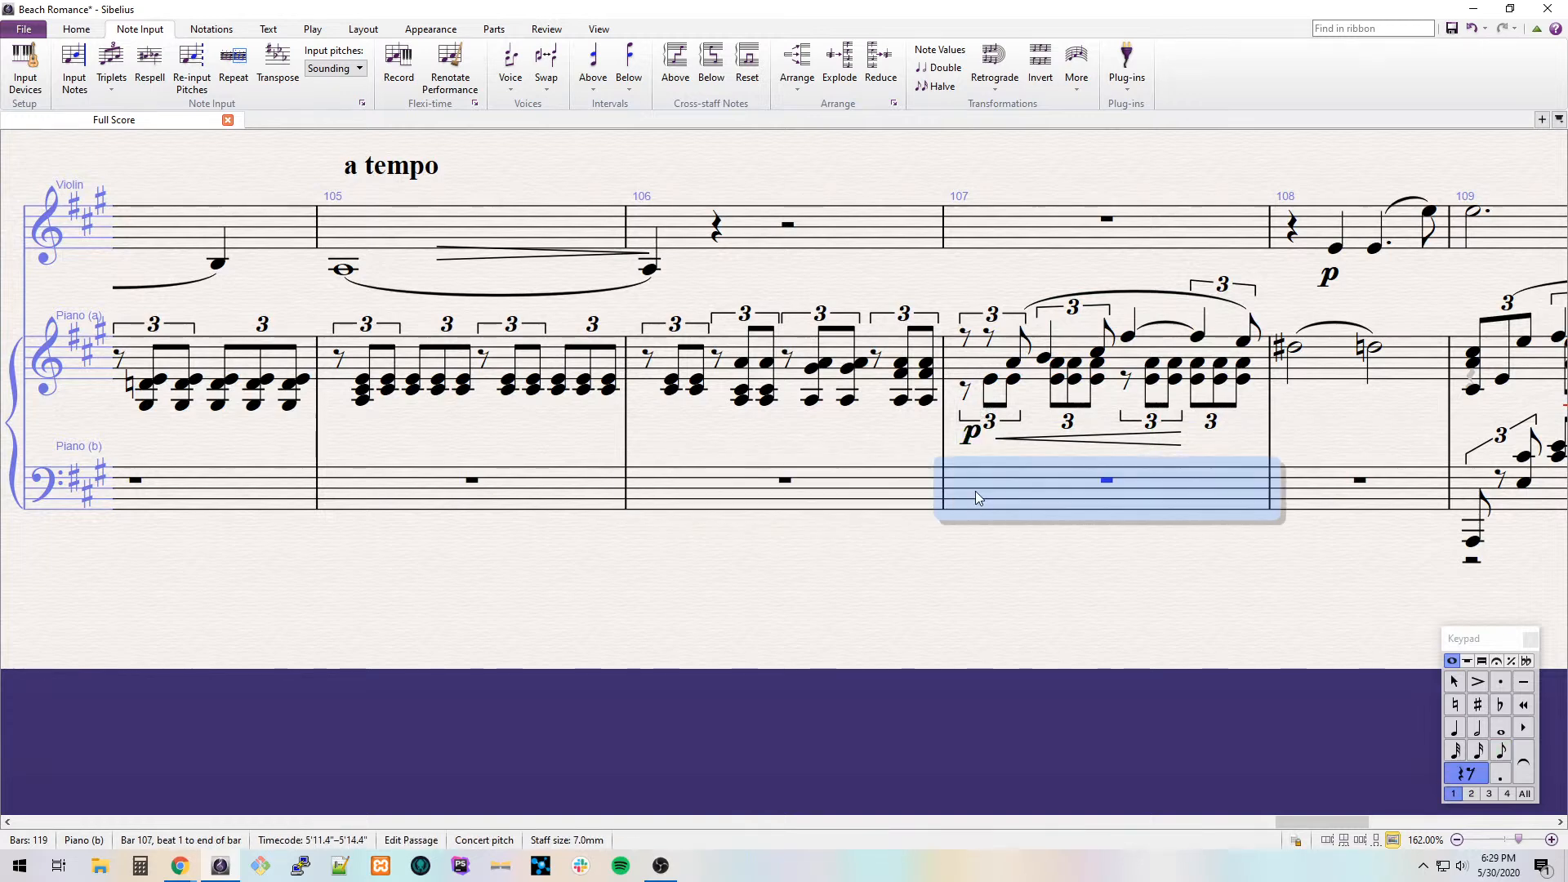
{"action": "key", "text": "c"}
{"action": "key", "text": "Escape"}
{"action": "key", "text": "ctrl+Down"}
{"action": "key", "text": "Left"}
{"action": "key", "text": "Right"}
{"action": "key", "text": "ctrl+4"}
{"action": "key", "text": "ctrl+z"}
{"action": "key", "text": "ctrl+3"}
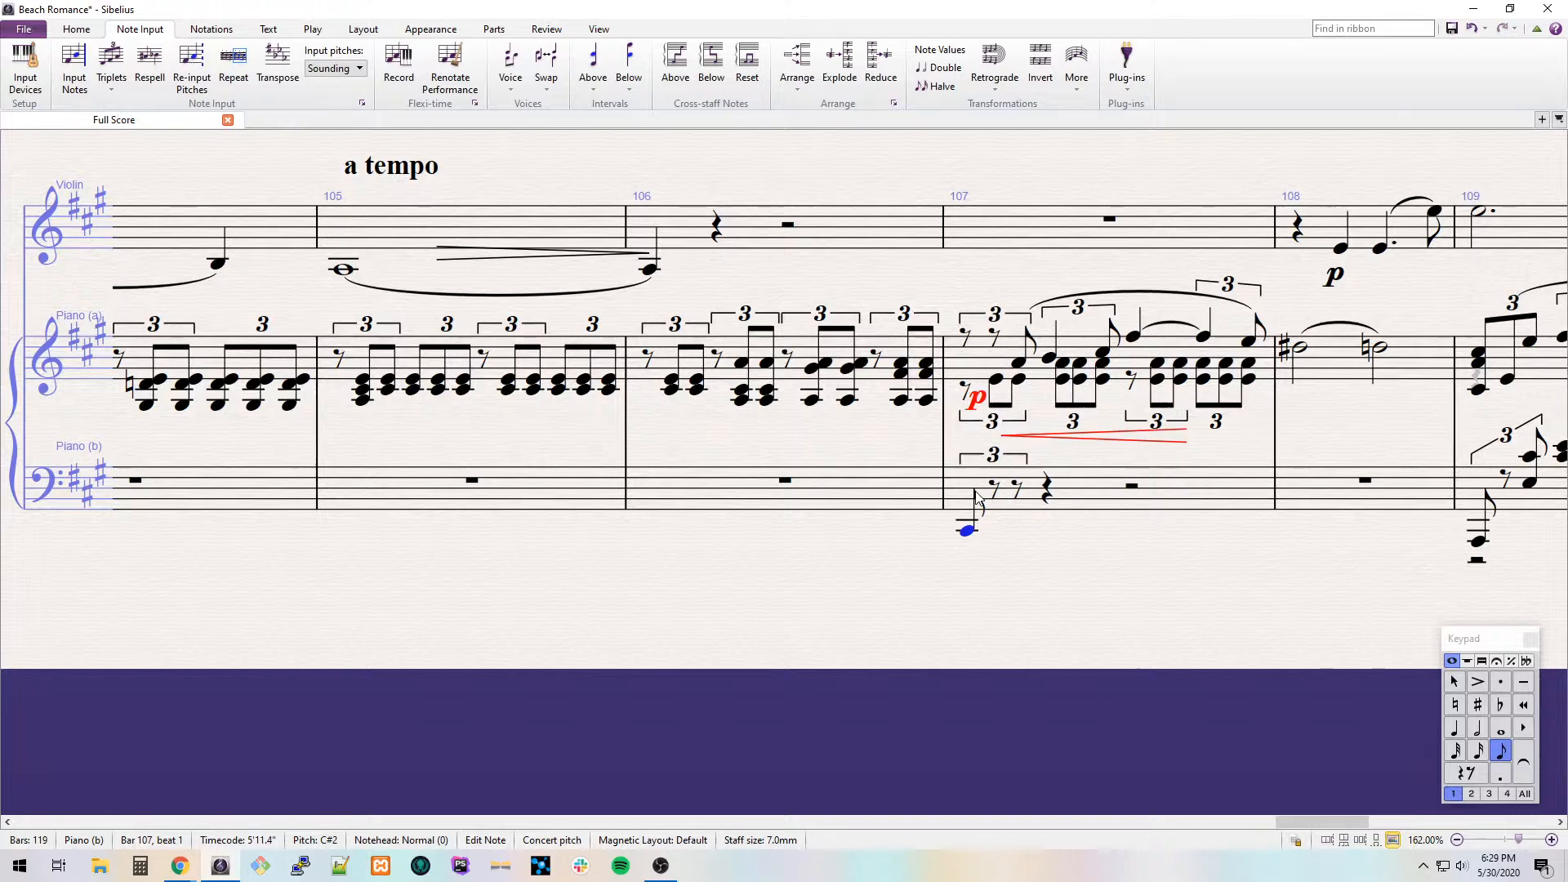
Fill the rest of beat 1 and a triplet on beat 2 of lower-staff bar 107 with C#3/A3 chords.
{"action": "left_click", "coordinate": [976, 494]}
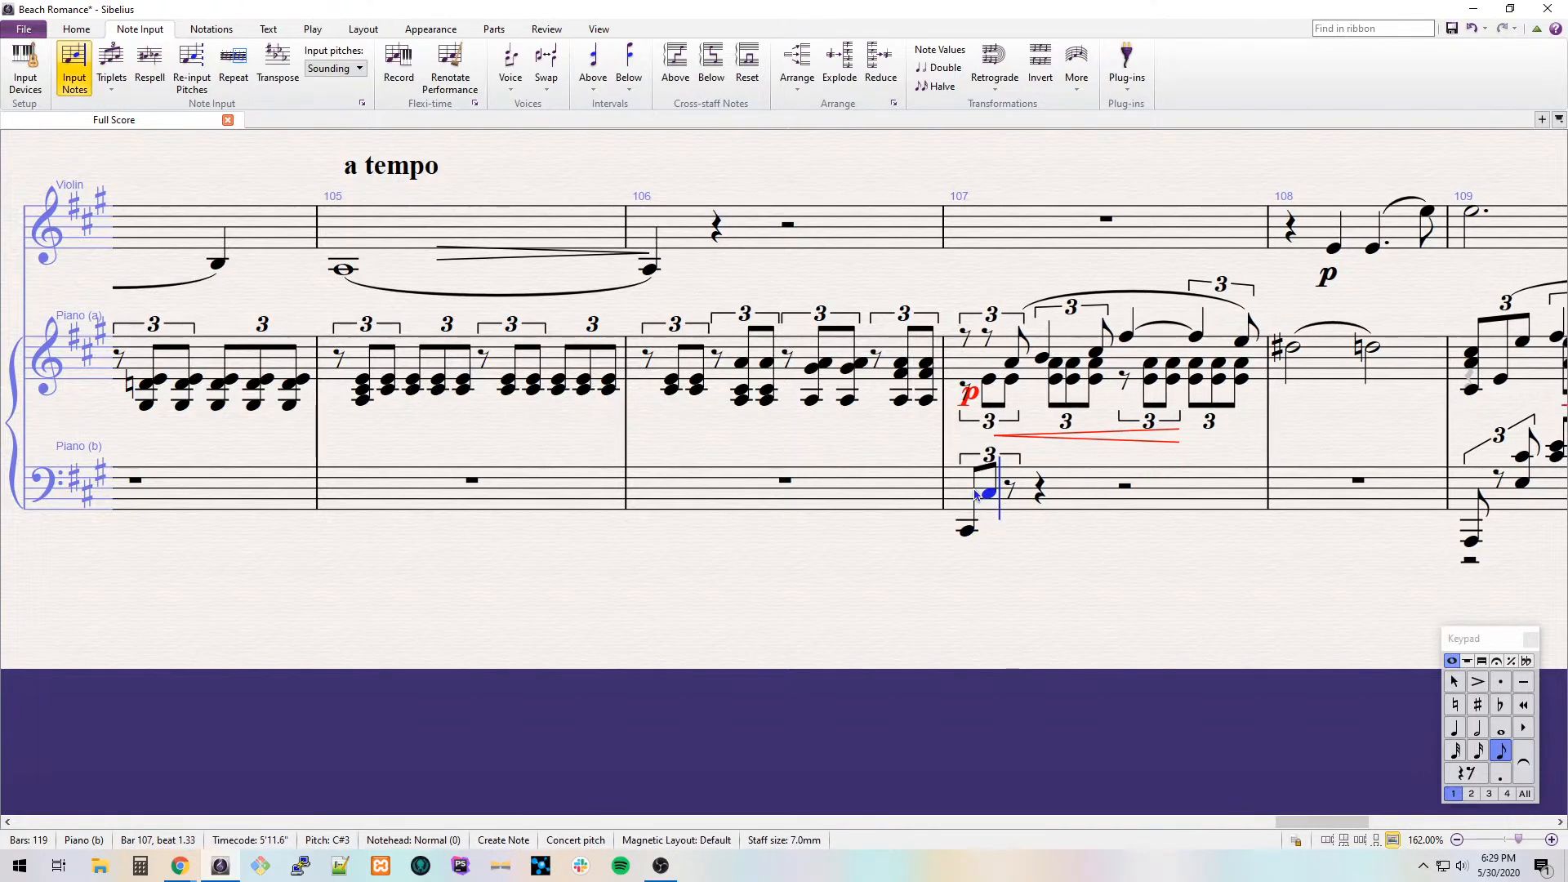
{"action": "key", "text": "6"}
{"action": "key", "text": "r"}
{"action": "key", "text": "r"}
{"action": "key", "text": "ctrl+3"}
{"action": "key", "text": "r"}
{"action": "key", "text": "r"}
Repeat the first half of lower-staff bar 107 into beats 3 and 4 and change its C sharps to C naturals.
{"action": "key", "text": "Escape"}
{"action": "key", "text": "ctrl+shift+Left"}
{"action": "key", "text": "r"}
{"action": "key", "text": "7"}
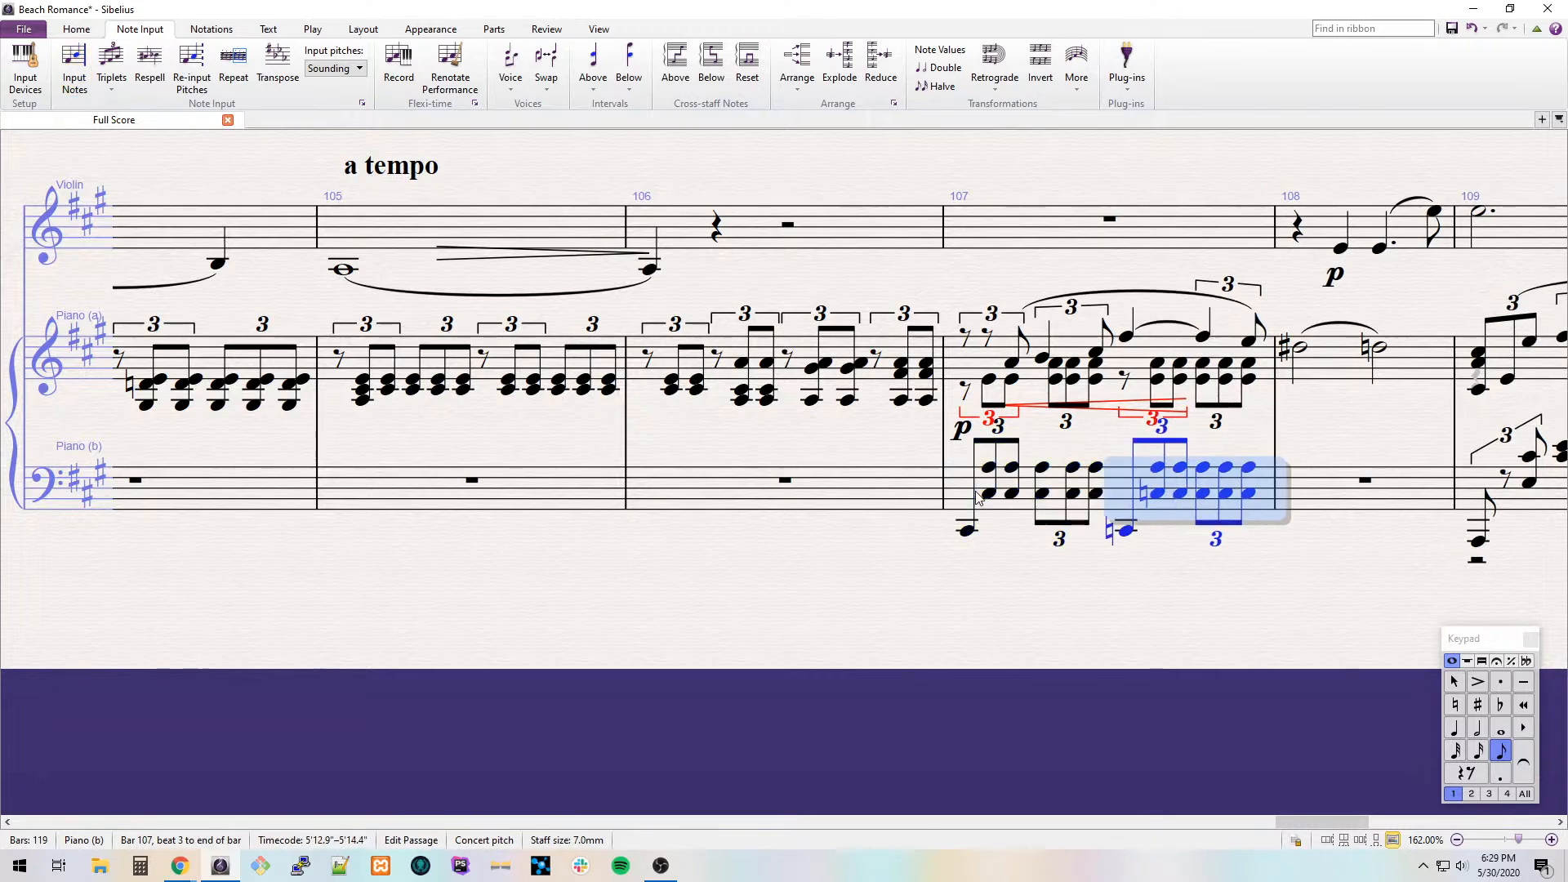
Repeat the half-bar pattern into beats 1 and 2 of lower-staff bar 108 with a low B and B2/A3 chords.
{"action": "key", "text": "r"}
{"action": "key", "text": "Down"}
{"action": "key", "text": "KP_7"}
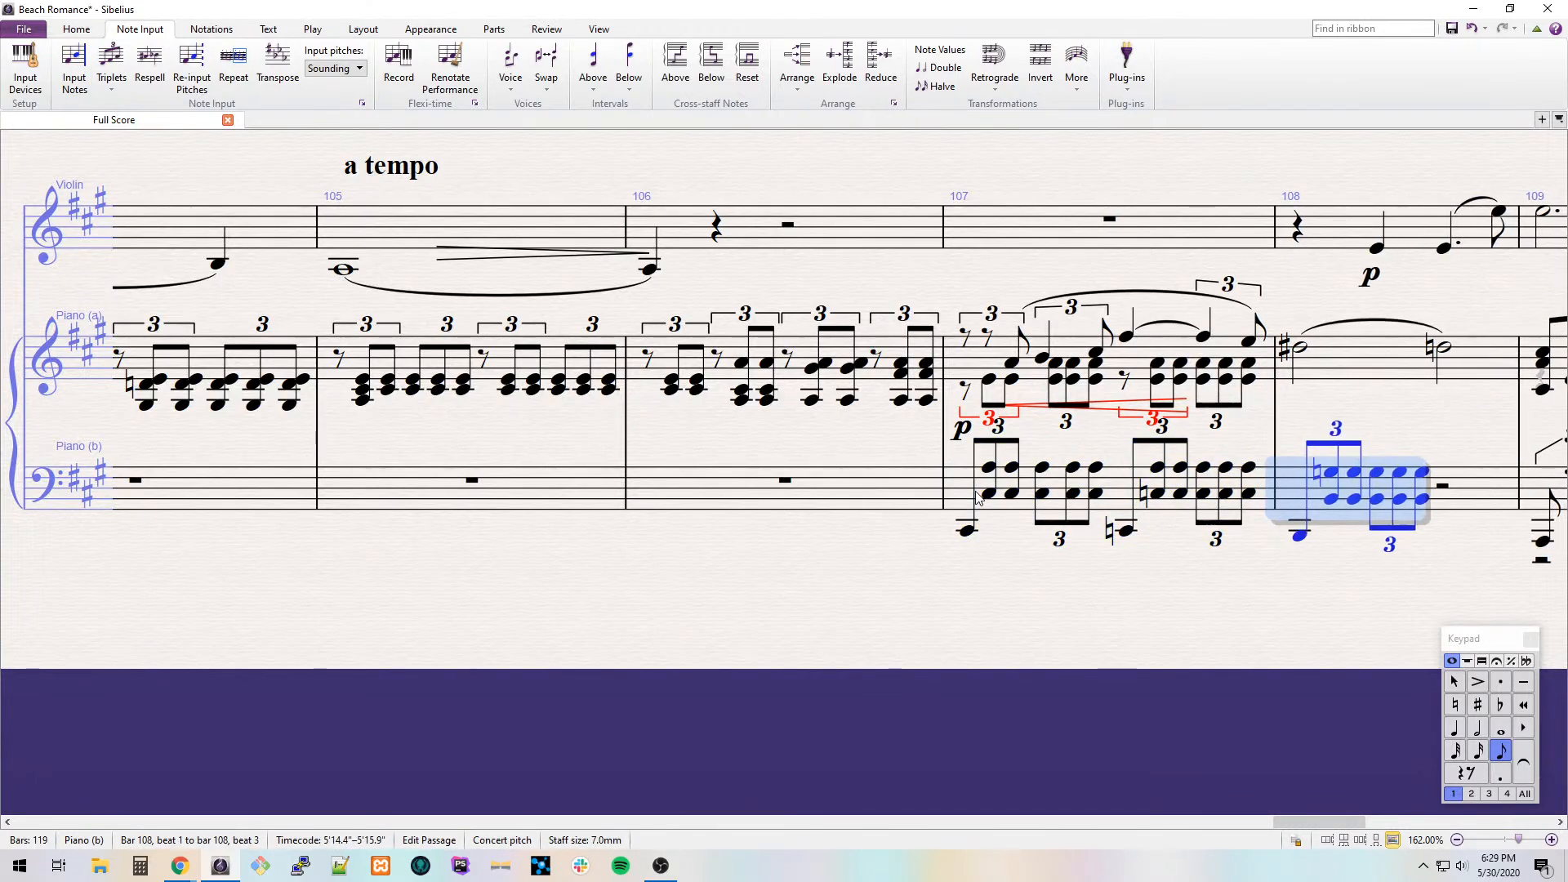
{"action": "key", "text": "Left"}
{"action": "key", "text": "Right"}
{"action": "key", "text": "Up"}
{"action": "key", "text": "r"}
{"action": "key", "text": "r"}
{"action": "key", "text": "r"}
{"action": "key", "text": "r"}
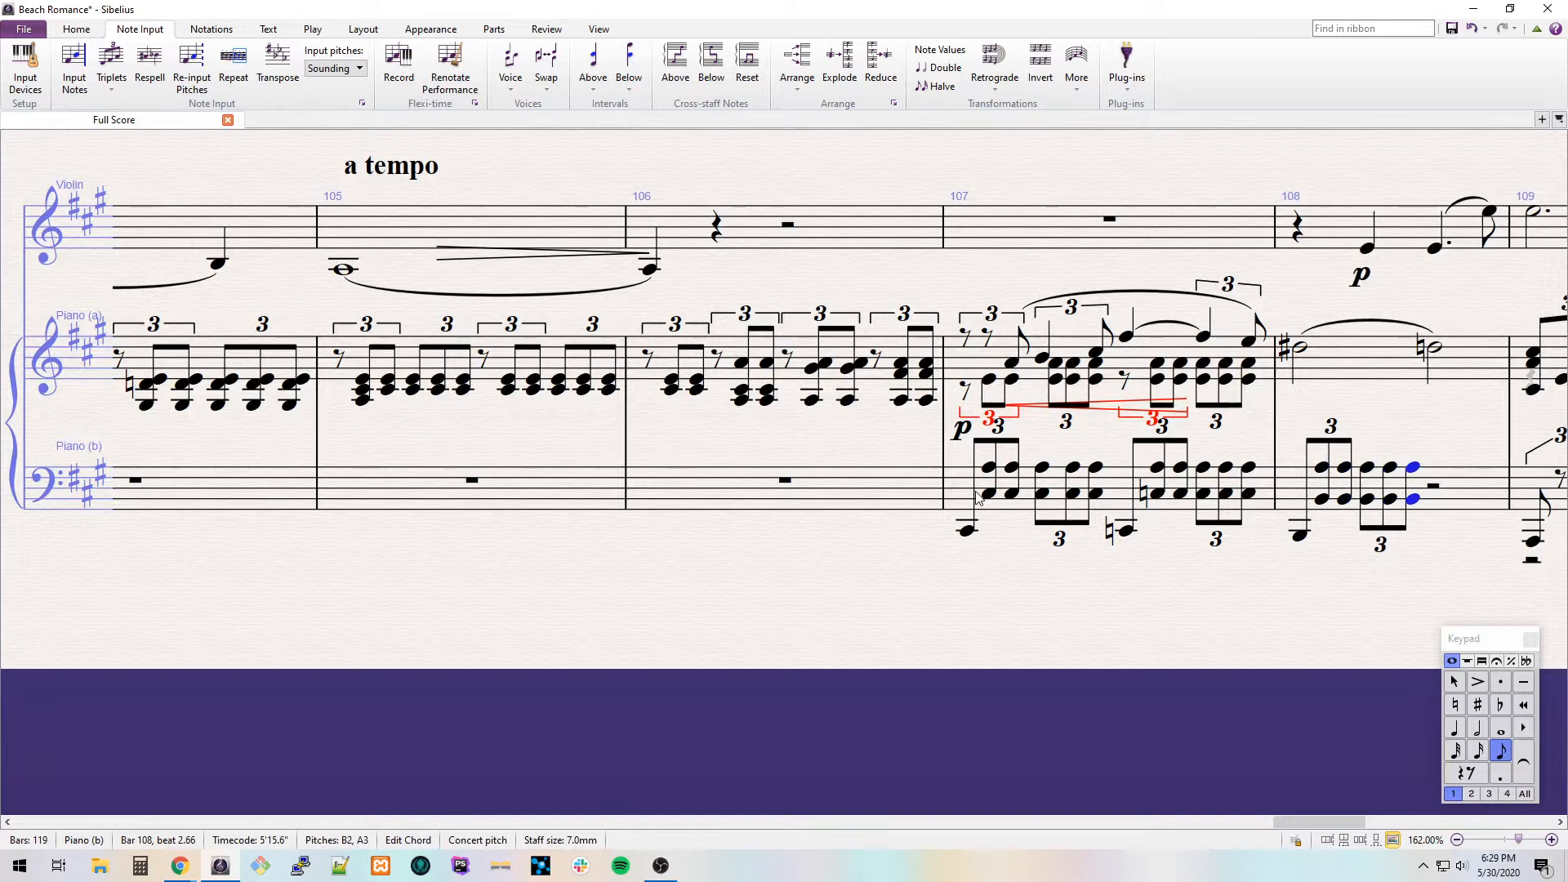
Repeat the bar 108 half-bar pattern into beats 3 and 4 of the lower piano staff and flatten its low B.
{"action": "key", "text": "r"}
{"action": "key", "text": "ctrl+z"}
{"action": "key", "text": "ctrl+shift+Left"}
{"action": "key", "text": "r"}
{"action": "key", "text": "Left"}
{"action": "key", "text": "KP_9"}
Change the chords in beats 3 and 4 of lower-staff bar 108 to Bb2/E3.
{"action": "key", "text": "Right"}
{"action": "key", "text": "alt+Down"}
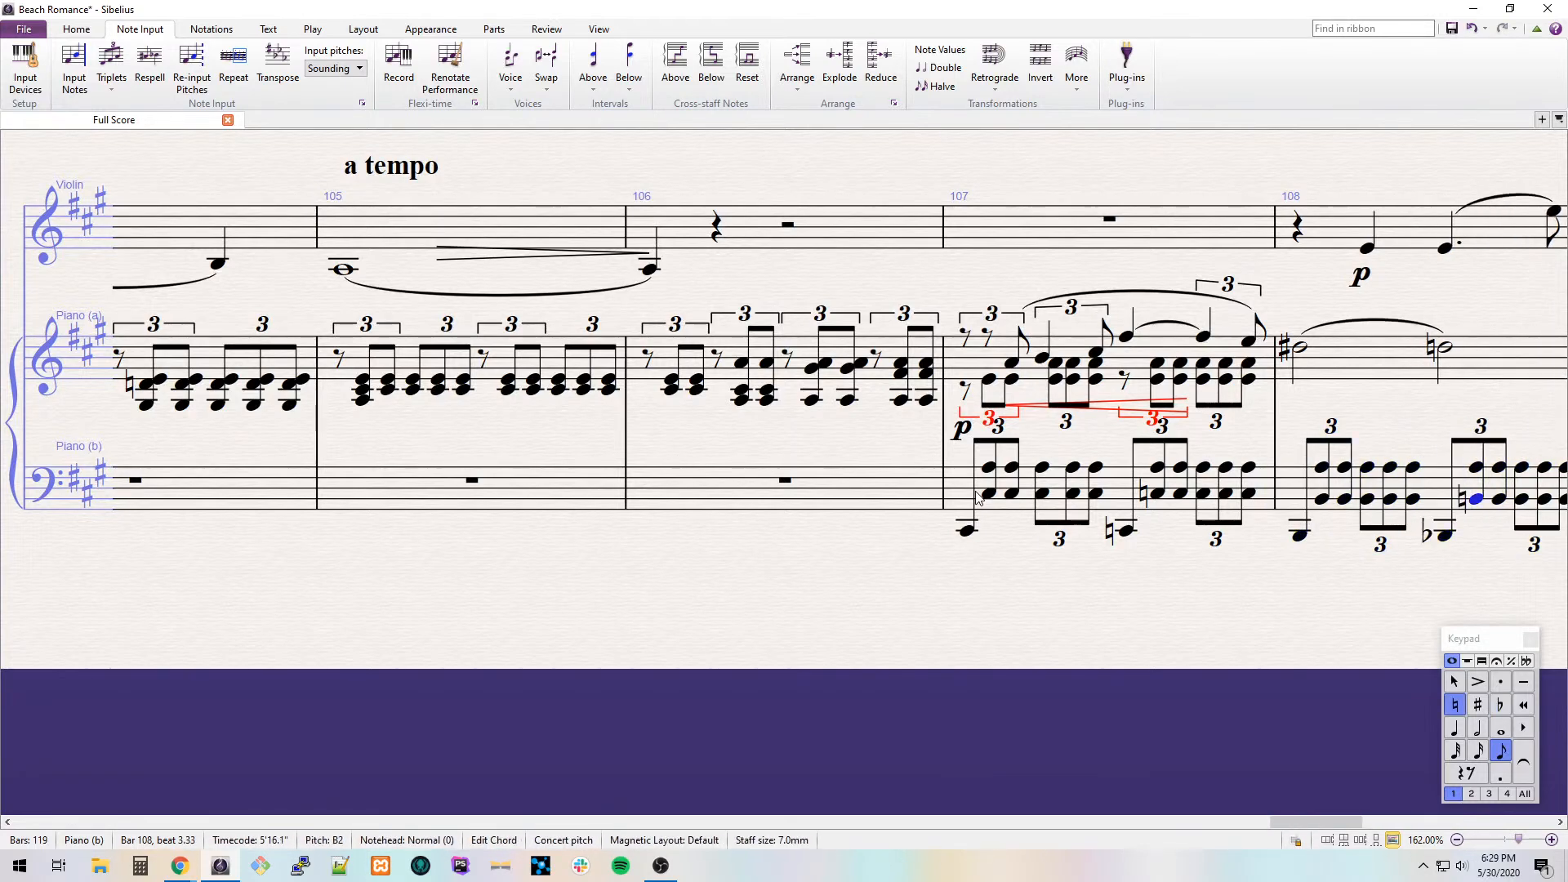
{"action": "key", "text": "KP_9"}
{"action": "key", "text": "alt+Up"}
{"action": "key", "text": "Right"}
{"action": "key", "text": "Right"}
{"action": "key", "text": "Right"}
{"action": "key", "text": "Right"}
{"action": "key", "text": "Right"}
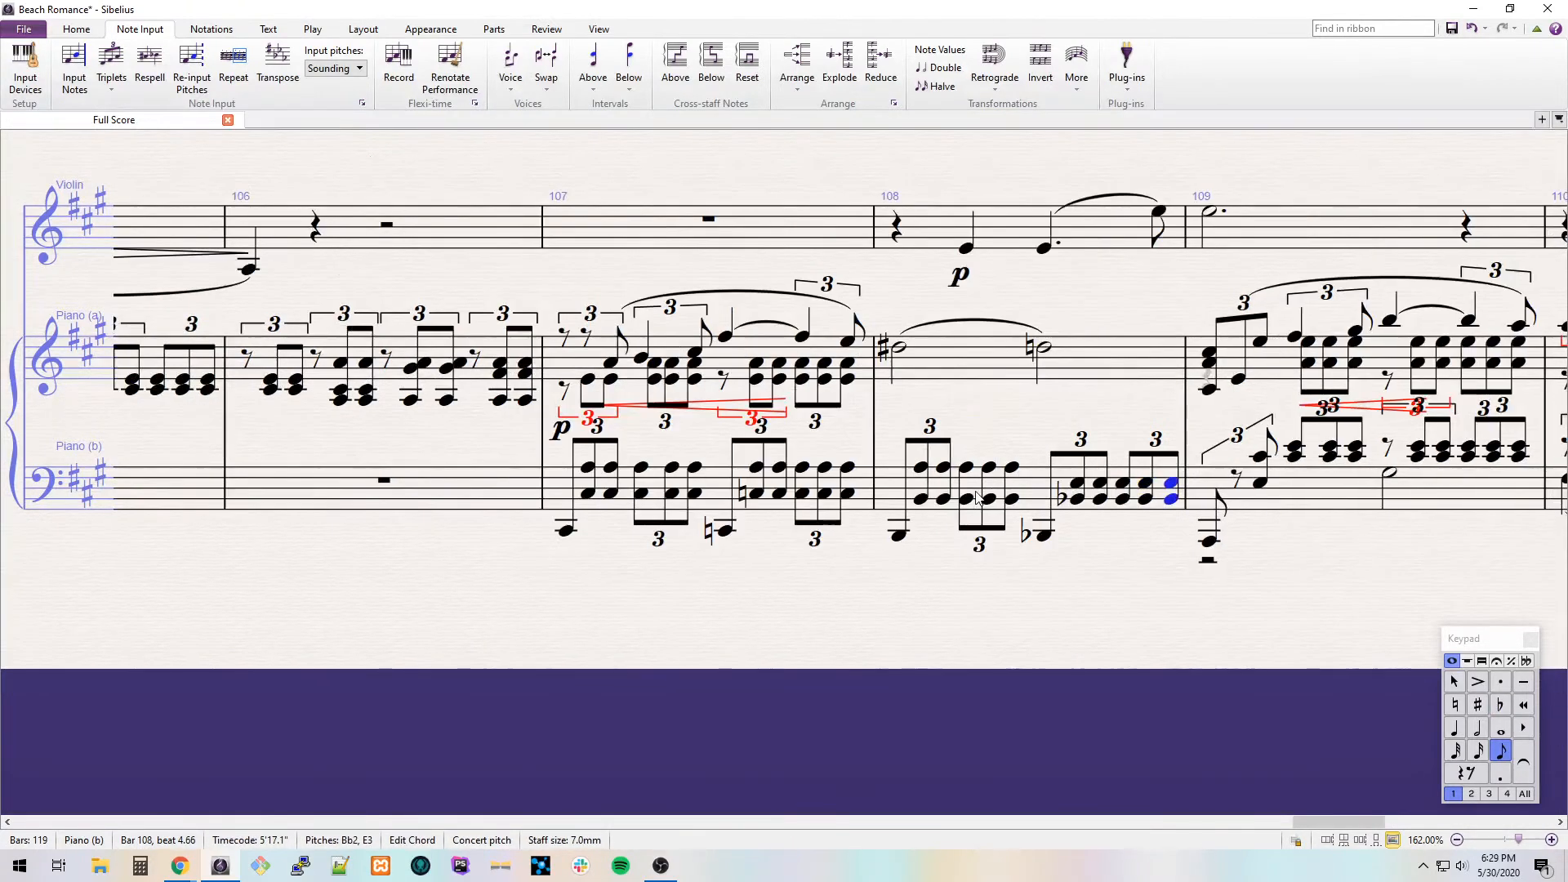
Delete the stray rest below the lower piano staff at the start of bar 109.
{"action": "key", "text": "Escape"}
{"action": "left_click", "coordinate": [1207, 561]}
{"action": "key", "text": "Delete"}
{"action": "left_click_drag", "start_coordinate": [1375, 557], "coordinate": [1238, 569]}
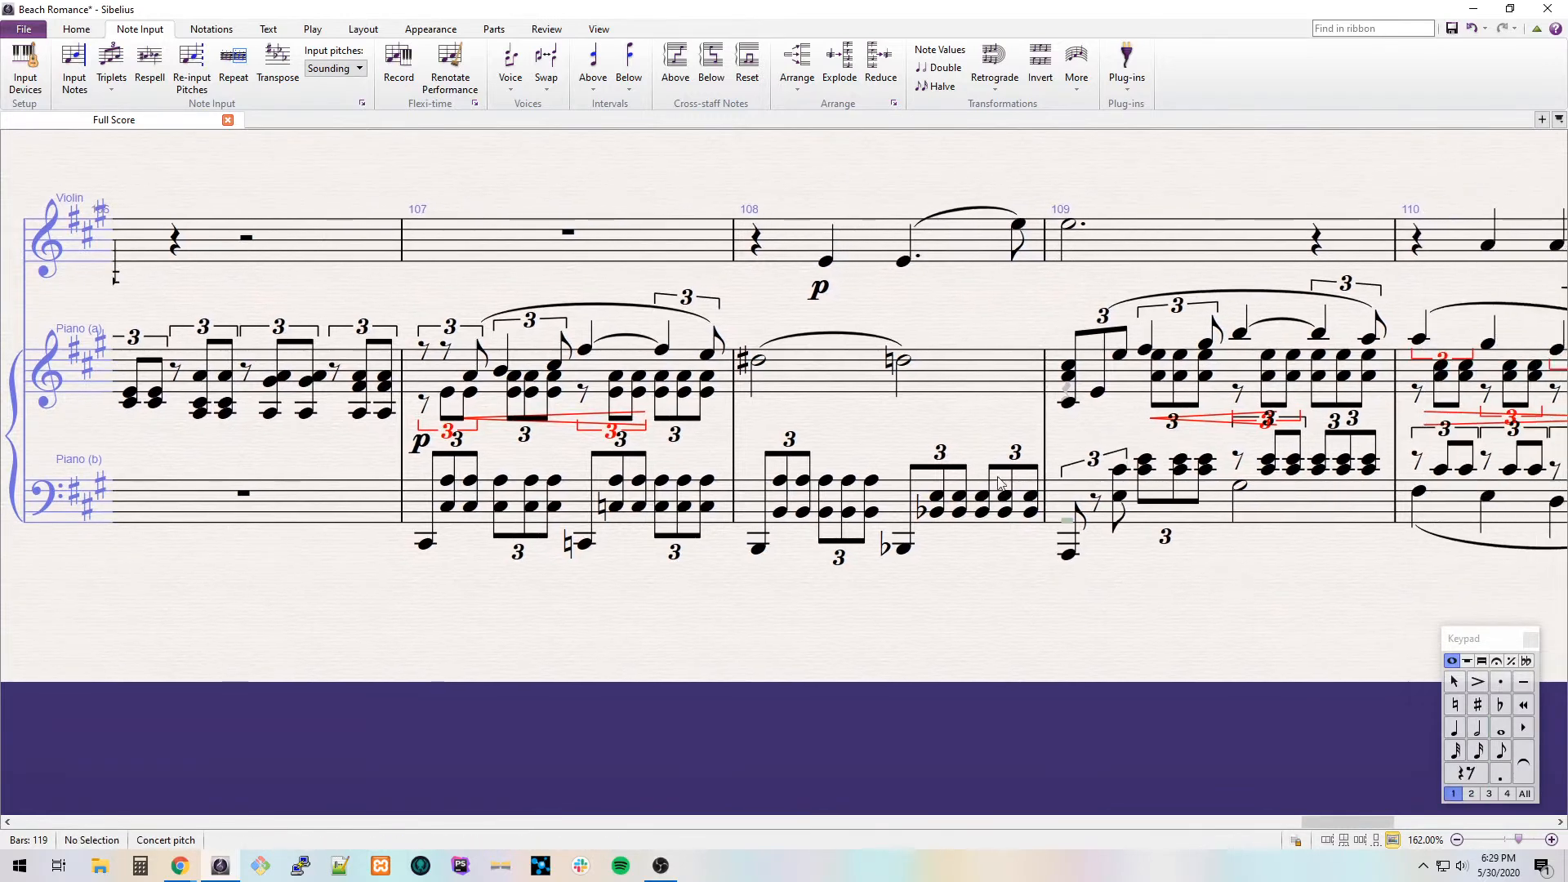
Enter an E4/A4 eighth chord in voice 2 at the start of upper-staff bar 108 and make it a triplet.
{"action": "left_click", "coordinate": [759, 362]}
{"action": "key", "text": "alt+2"}
{"action": "key", "text": "3"}
{"action": "key", "text": "a"}
{"action": "key", "text": "shift+4"}
{"action": "key", "text": "ctrl+3"}
Repeat the E4/A4 chord in voice 2 as eighth-note triplets through beats 1 and 2 of bar 108.
{"action": "key", "text": "r"}
{"action": "key", "text": "r"}
{"action": "key", "text": "r"}
{"action": "key", "text": "r"}
{"action": "key", "text": "r"}
{"action": "key", "text": "Left"}
{"action": "key", "text": "Left"}
{"action": "key", "text": "ctrl+3"}
{"action": "key", "text": "r"}
{"action": "key", "text": "r"}
Fill beats 3 and 4 of voice 2 in bar 108 with D4/E4/G#4 chords in eighth-note triplets.
{"action": "key", "text": "r"}
{"action": "key", "text": "ctrl+3"}
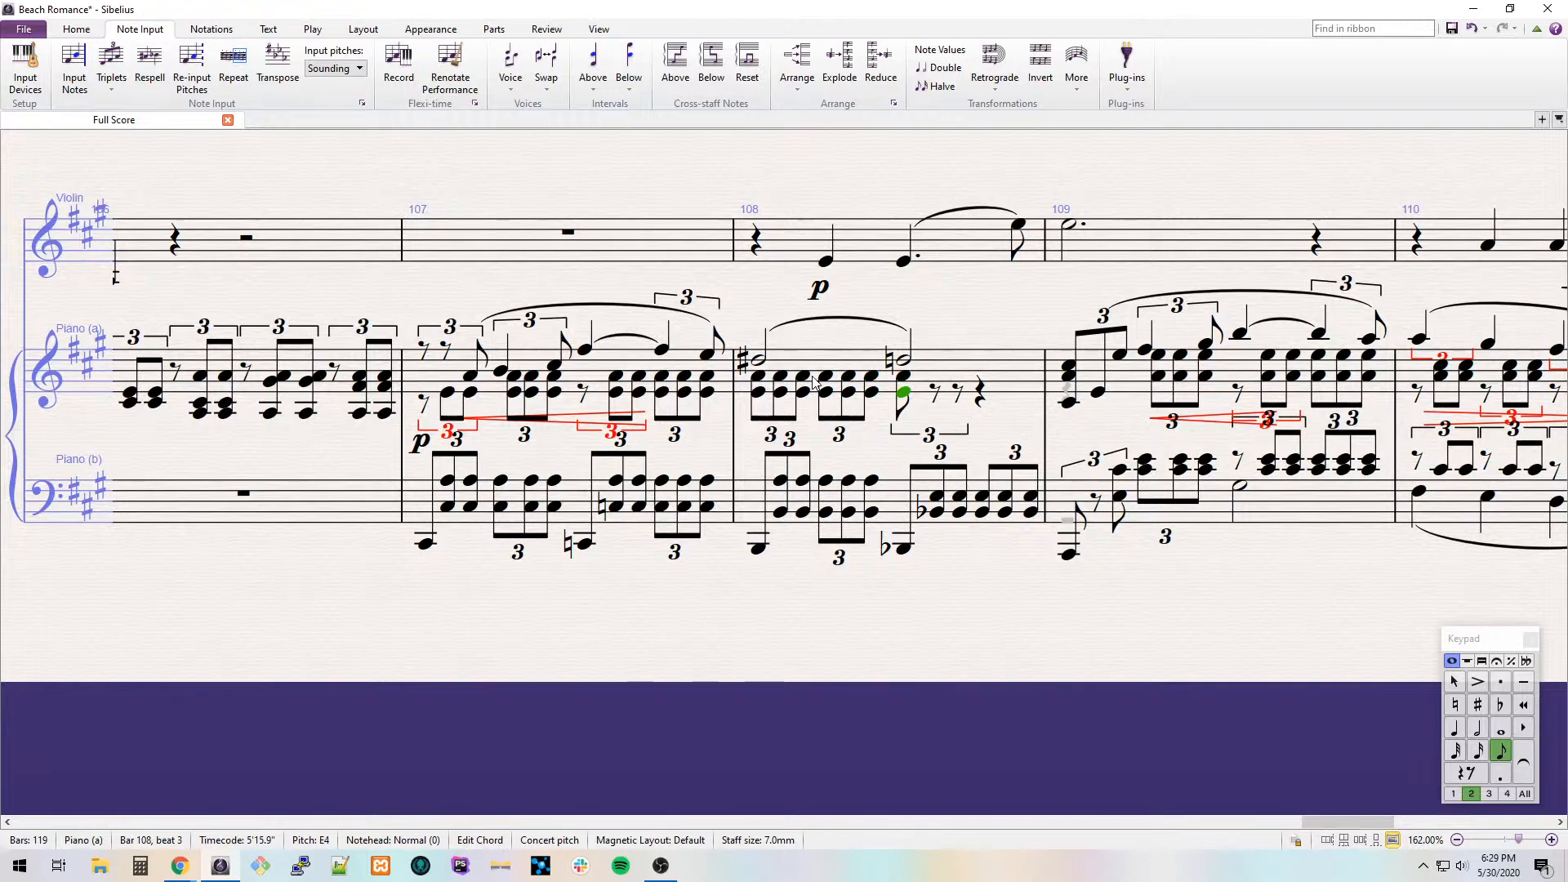
{"action": "key", "text": "Down"}
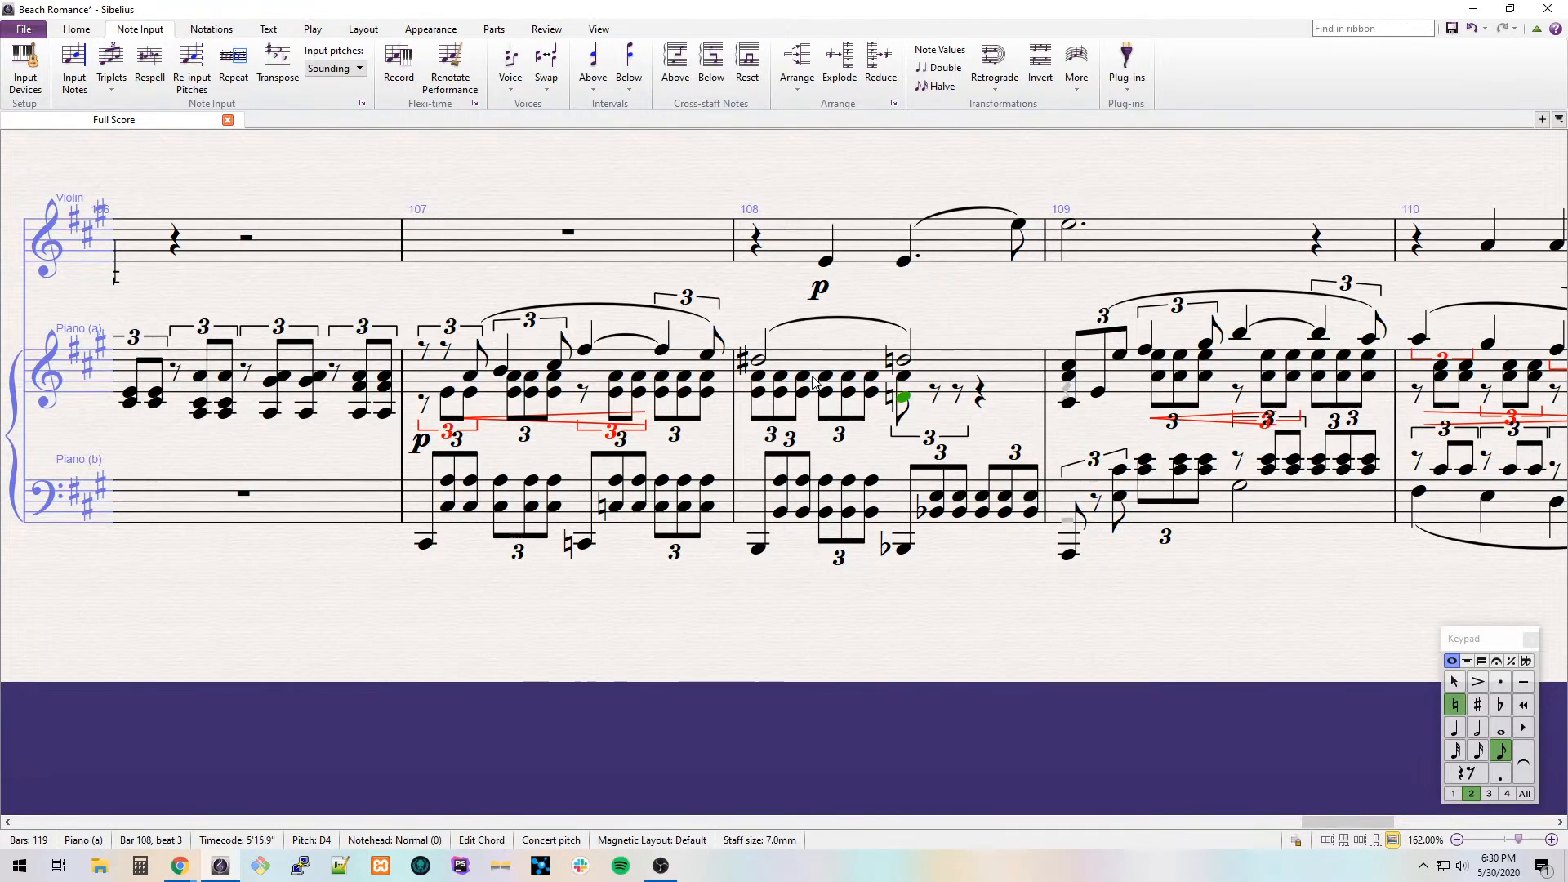
{"action": "key", "text": "alt+Up"}
{"action": "key", "text": "Down"}
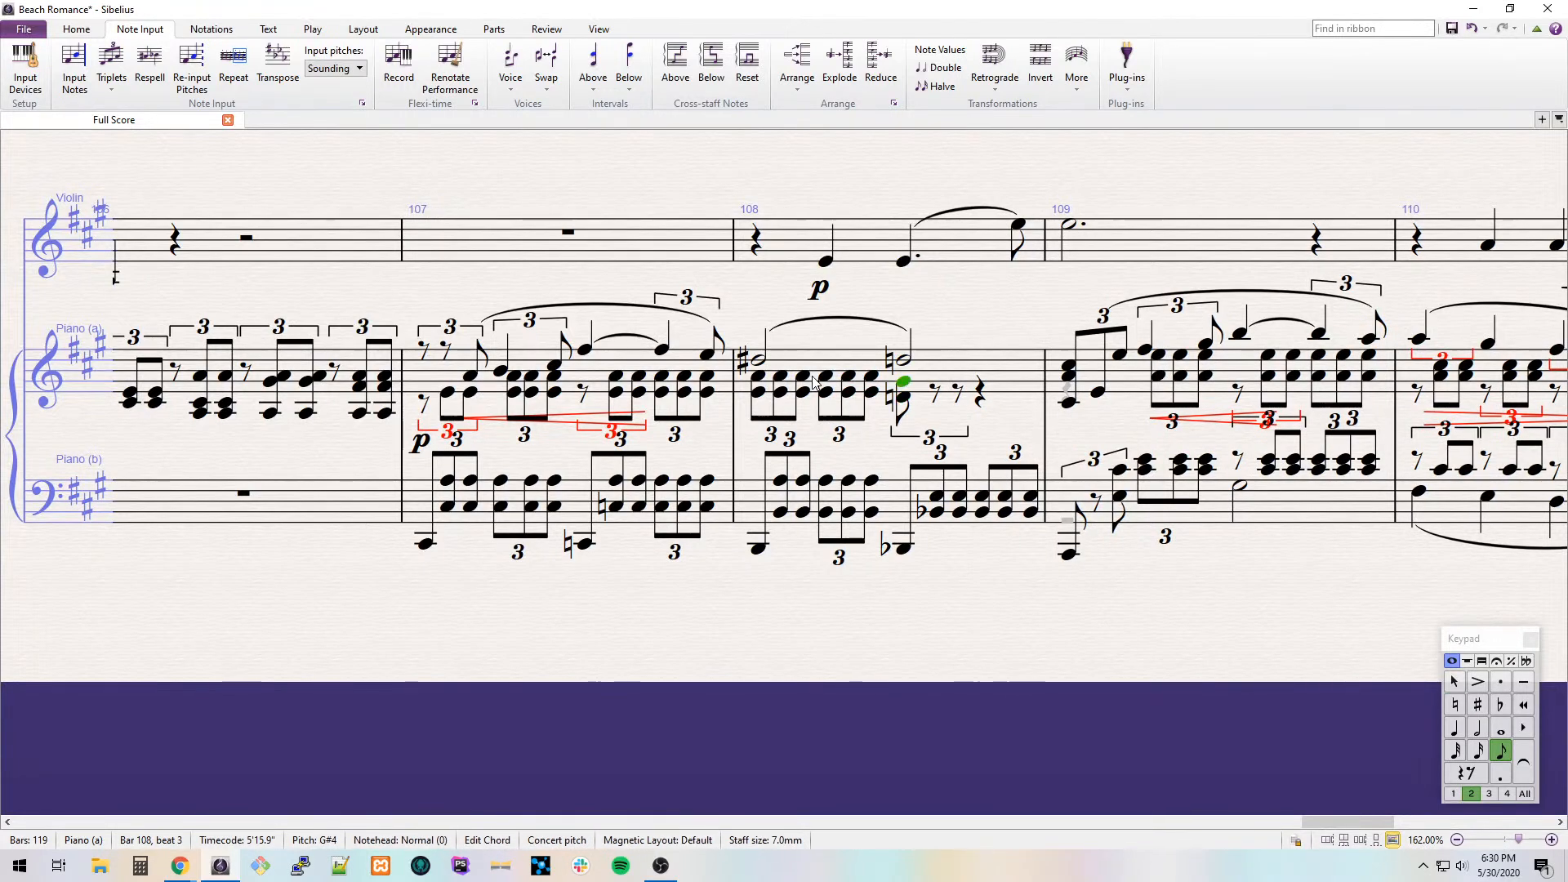
{"action": "key", "text": "shift+3"}
{"action": "key", "text": "r"}
{"action": "key", "text": "r"}
{"action": "key", "text": "r"}
{"action": "key", "text": "r"}
{"action": "key", "text": "r"}
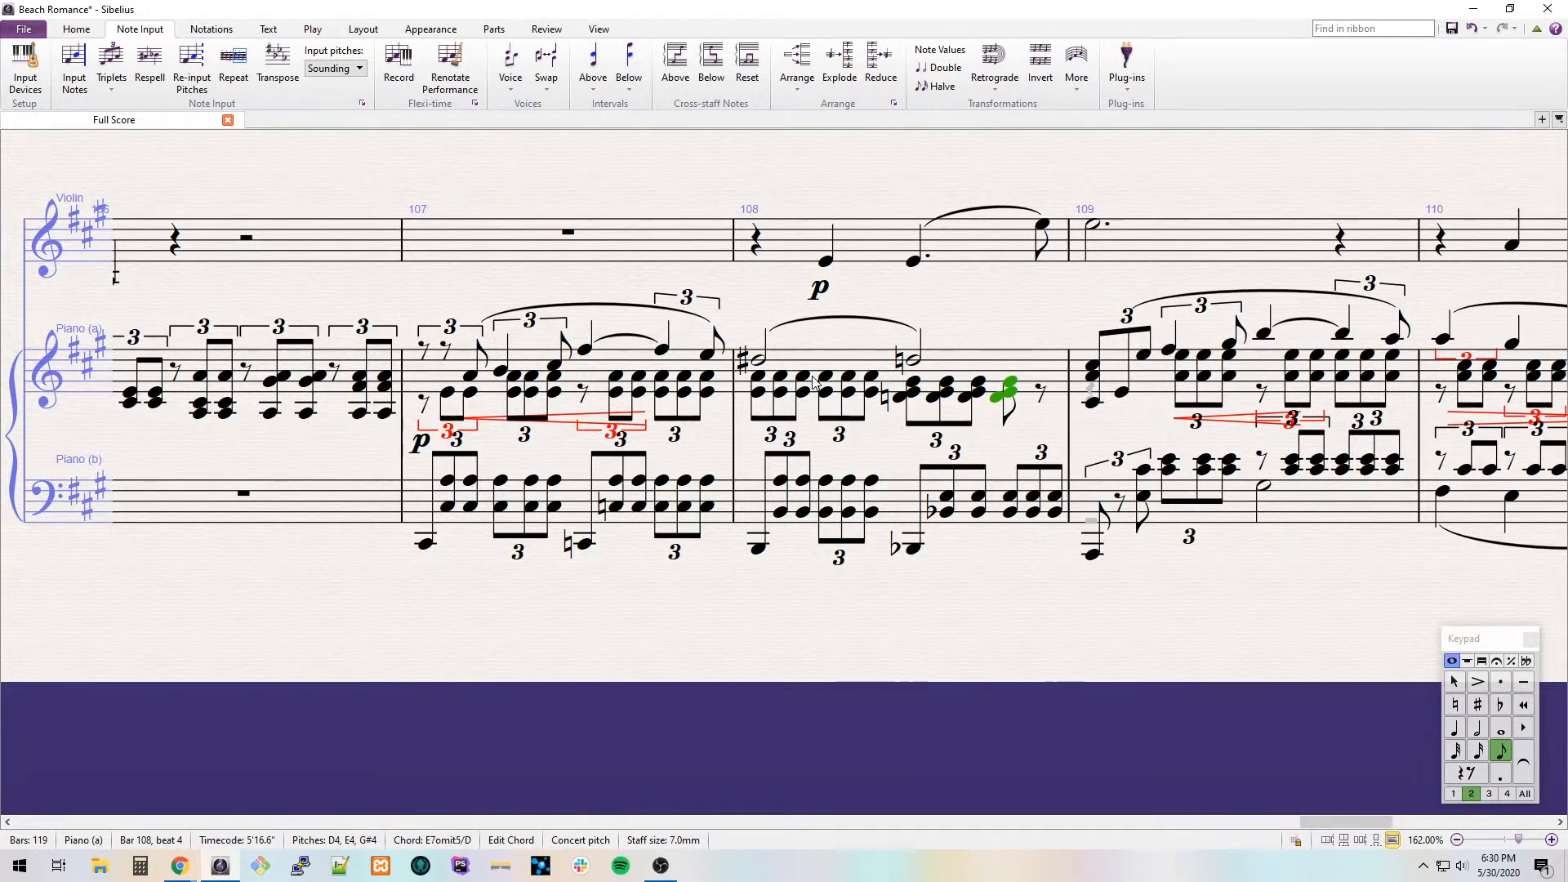
Replace the first voice 2 chords of beats 3 and 1 in upper-staff bar 108 with eighth rests.
{"action": "key", "text": "Escape"}
{"action": "left_click", "coordinate": [909, 393]}
{"action": "key", "text": "0"}
{"action": "key", "text": "Escape"}
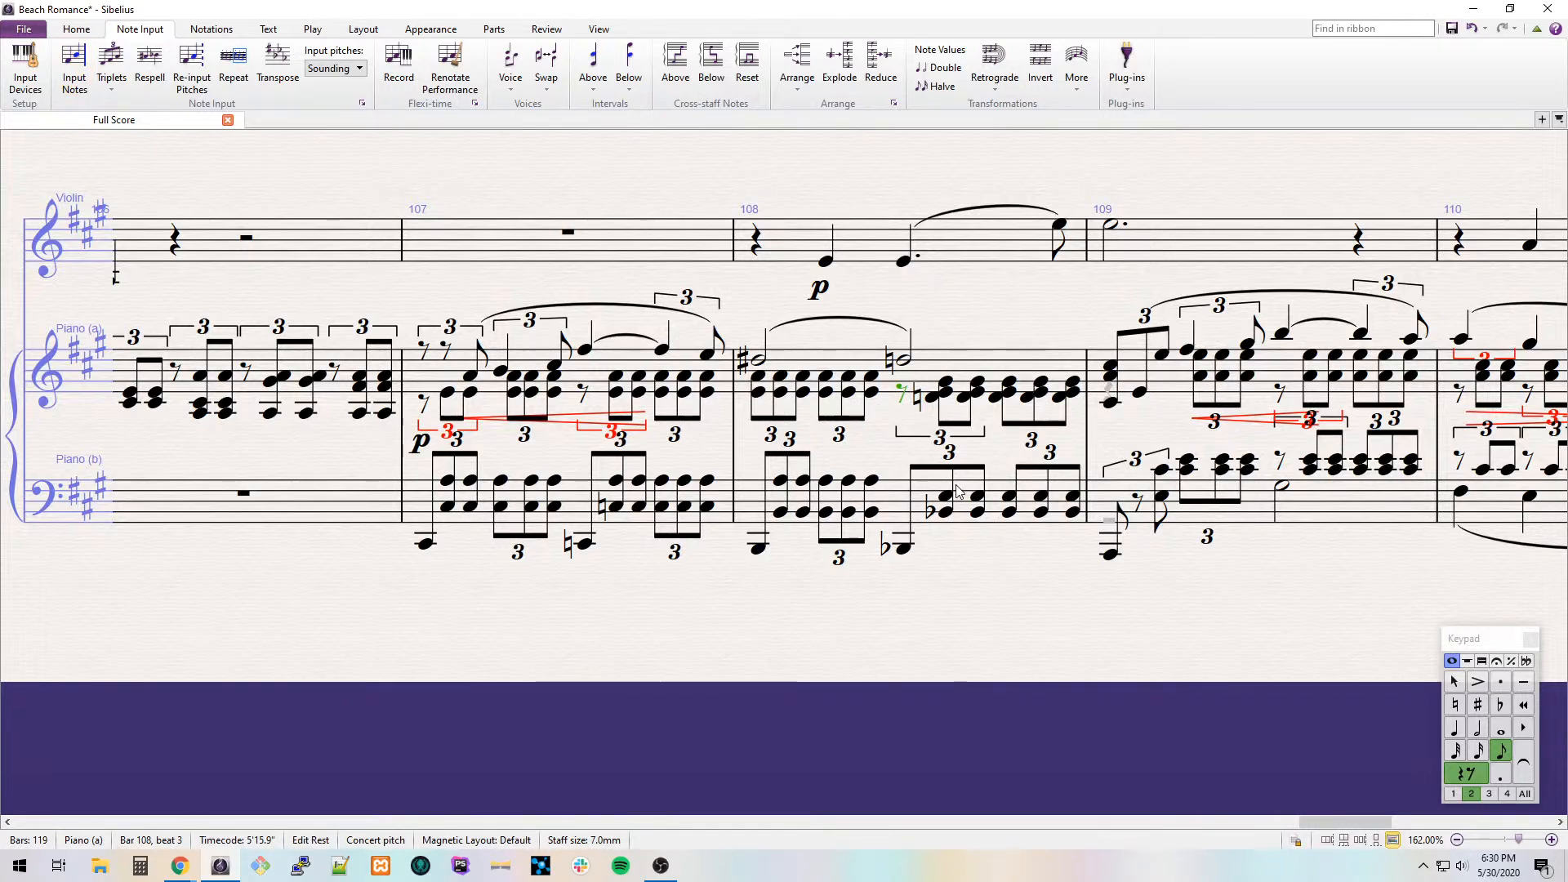
{"action": "left_click_drag", "start_coordinate": [865, 464], "coordinate": [934, 503]}
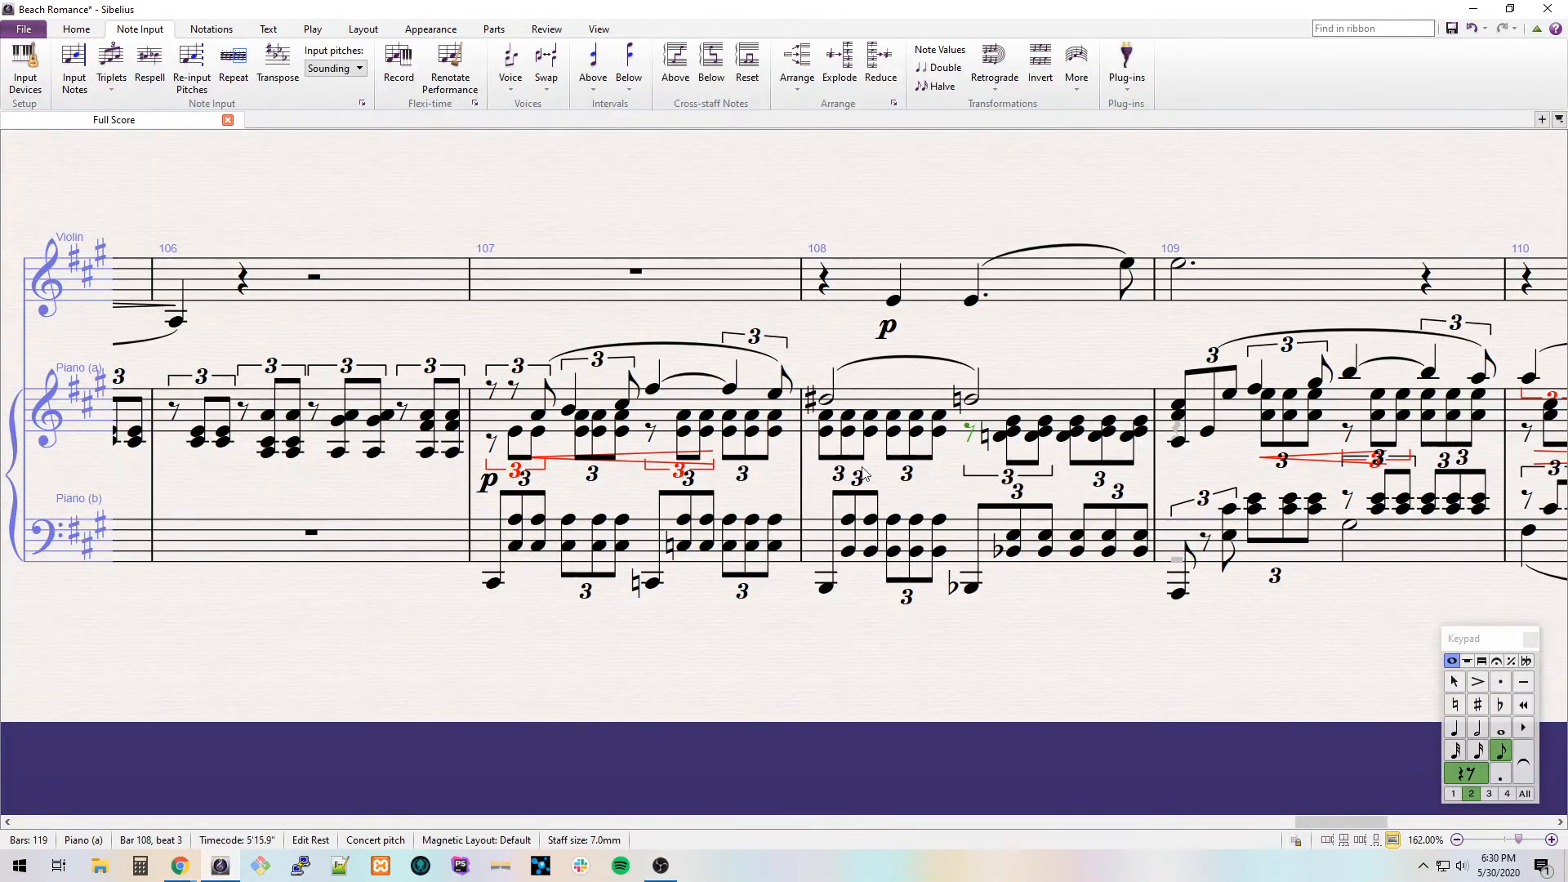
{"action": "left_click", "coordinate": [822, 435]}
{"action": "key", "text": "n"}
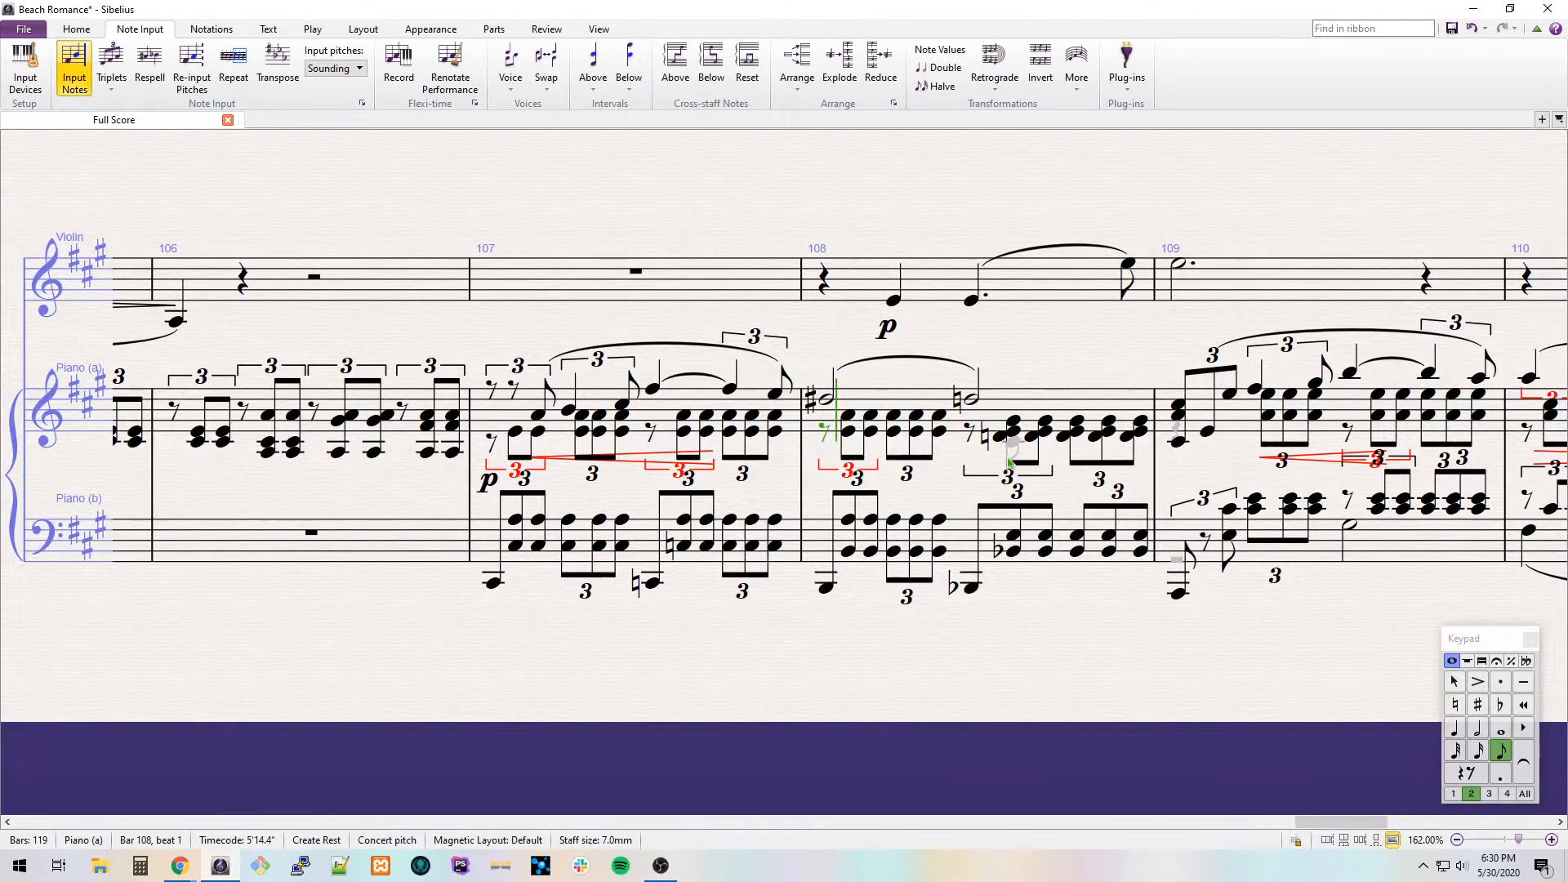
Select bar 108 across both piano staves and play it back.
{"action": "left_click", "coordinate": [958, 563], "text": "shift"}
{"action": "key", "text": "p"}
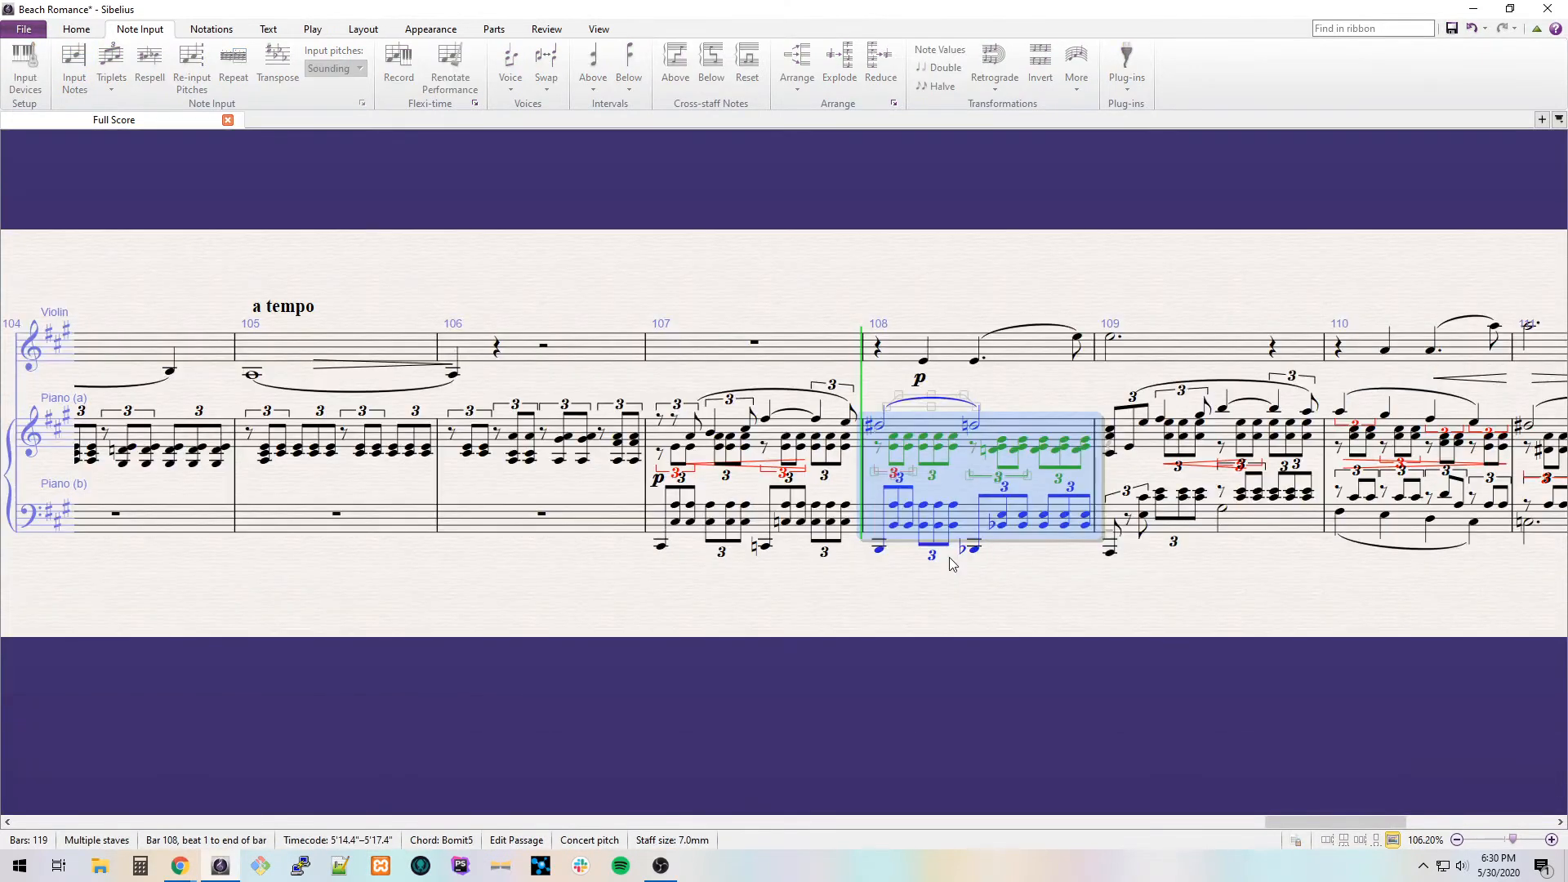
{"action": "left_click_drag", "start_coordinate": [1006, 597], "coordinate": [767, 573]}
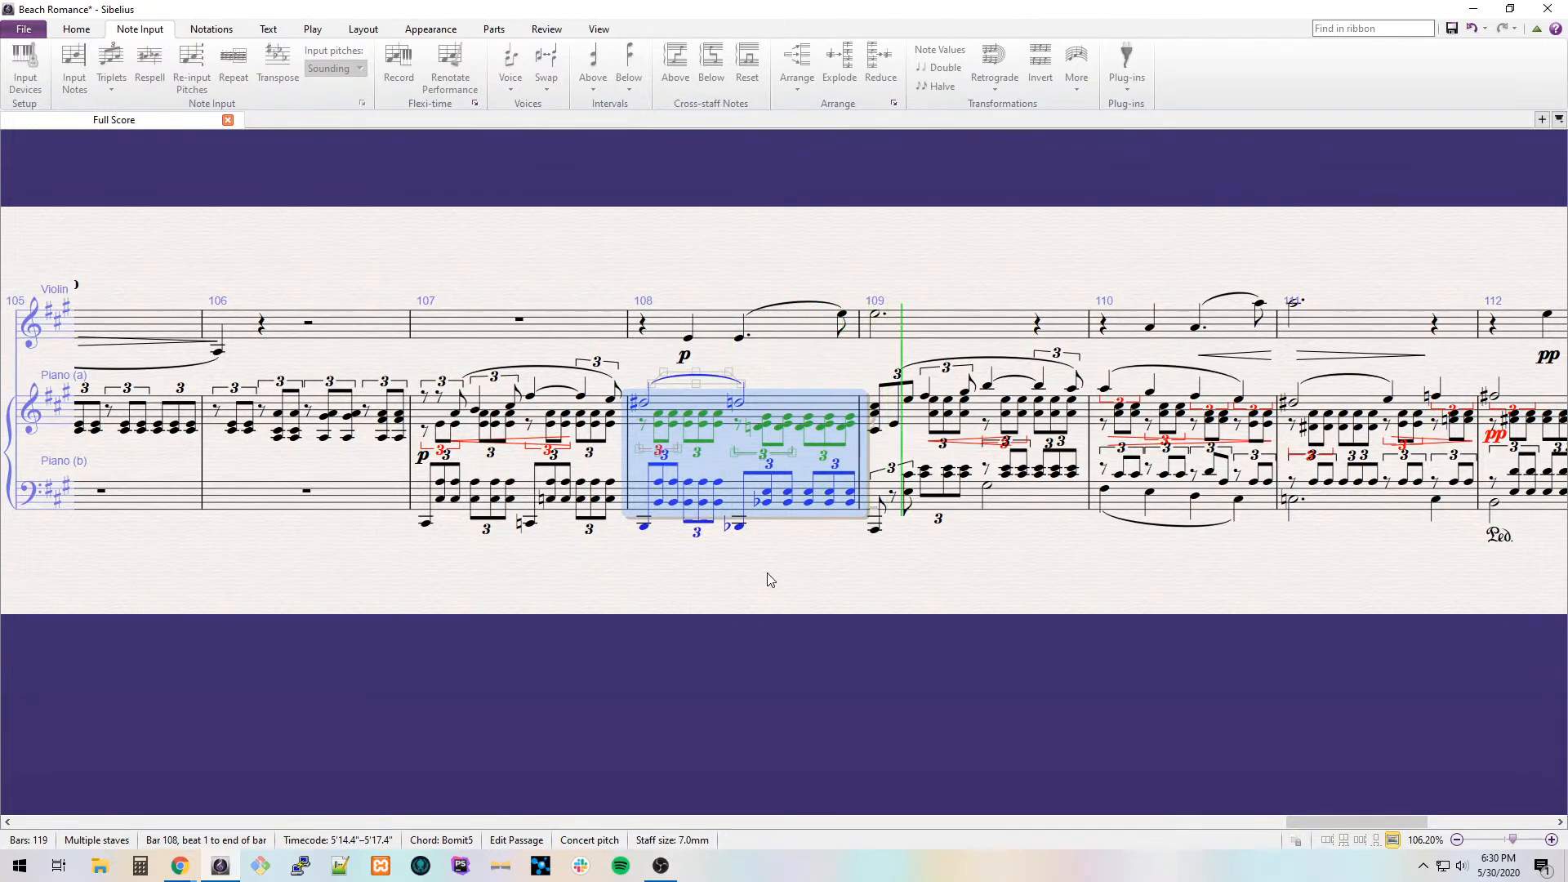
Add a diminuendo hairpin spanning bar 108 under the upper piano staff and adjust the end of bar 107's hairpin.
{"action": "scroll", "coordinate": [752, 574], "scroll_direction": "up", "scroll_amount": 3}
{"action": "left_click", "coordinate": [777, 397]}
{"action": "left_click", "coordinate": [764, 382]}
{"action": "key", "text": "shift+h"}
{"action": "left_click_drag", "start_coordinate": [828, 324], "coordinate": [1049, 325]}
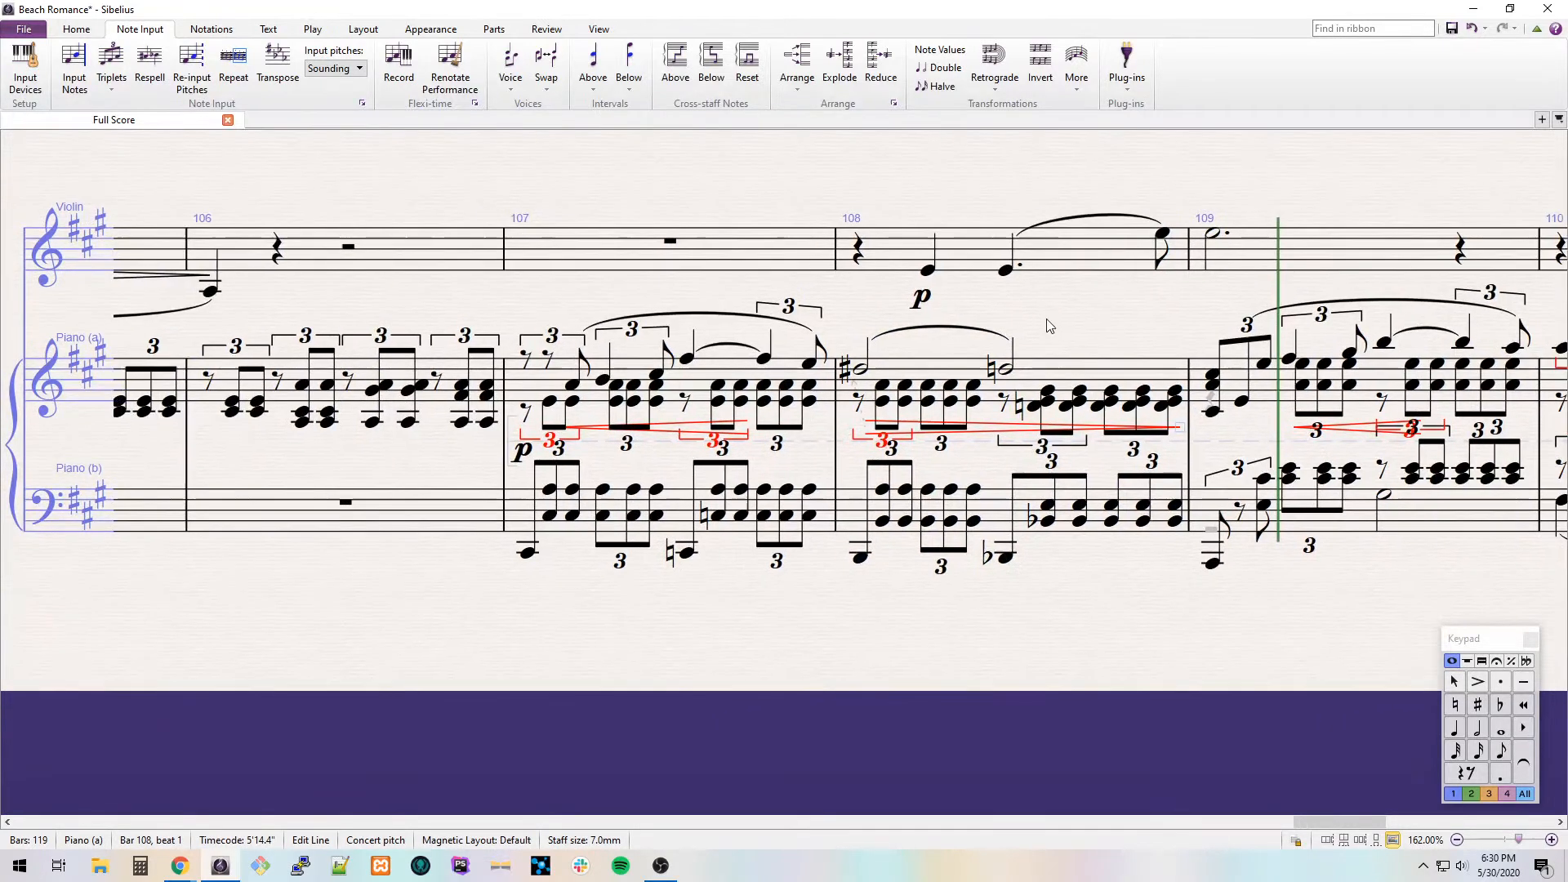
{"action": "left_click_drag", "start_coordinate": [747, 425], "coordinate": [908, 422]}
{"action": "key", "text": "Escape"}
Add the italic text "sempre con Pedale" below the lower piano staff at the start of bar 107.
{"action": "left_click", "coordinate": [836, 353]}
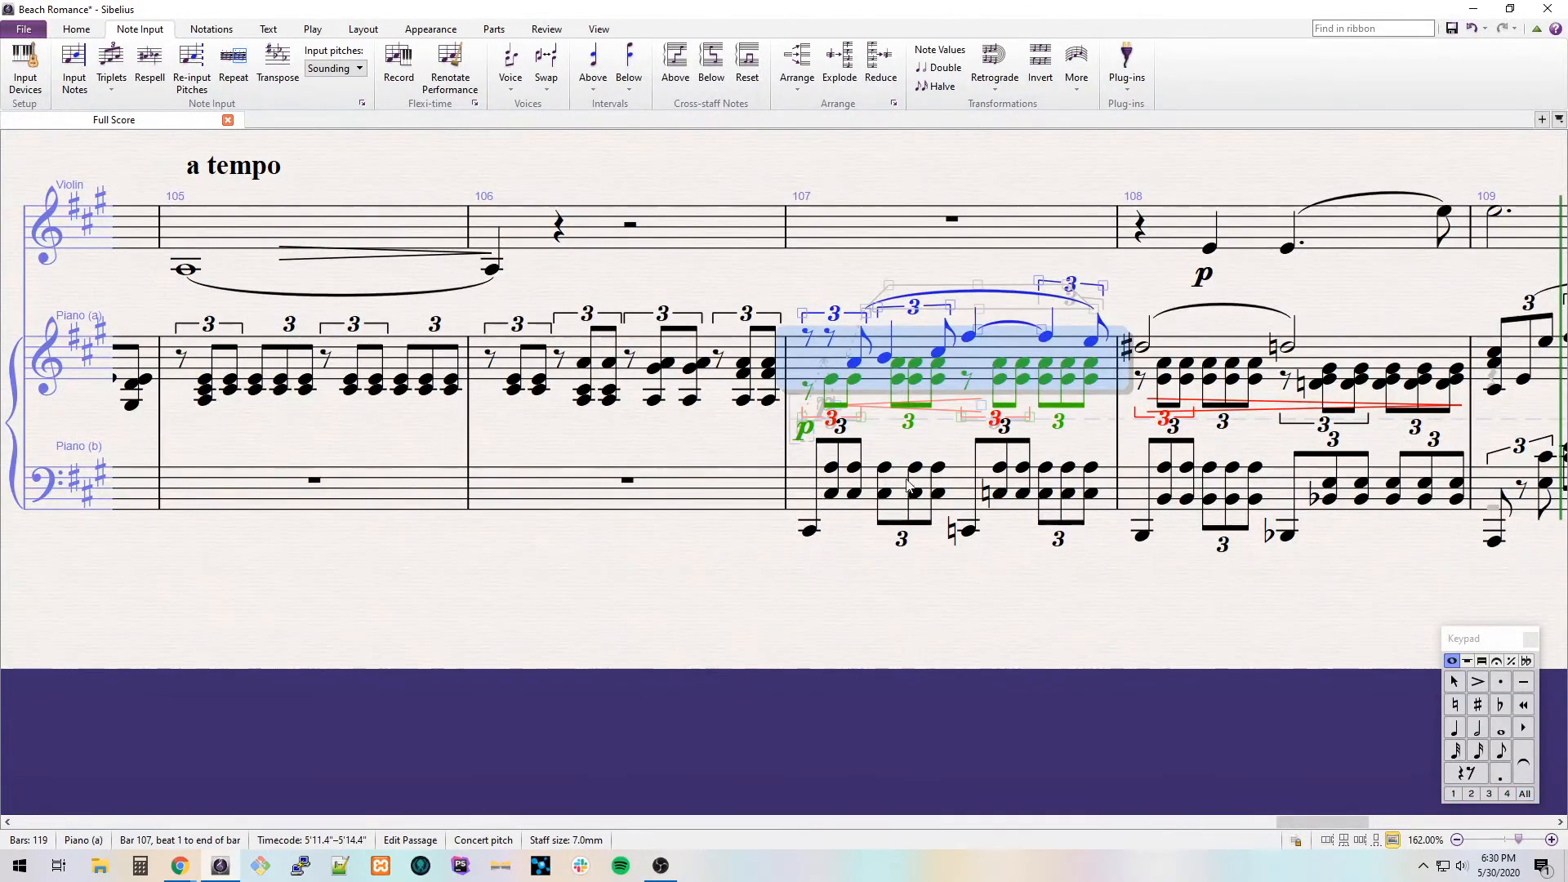
{"action": "left_click", "coordinate": [862, 503]}
{"action": "left_click", "coordinate": [845, 511]}
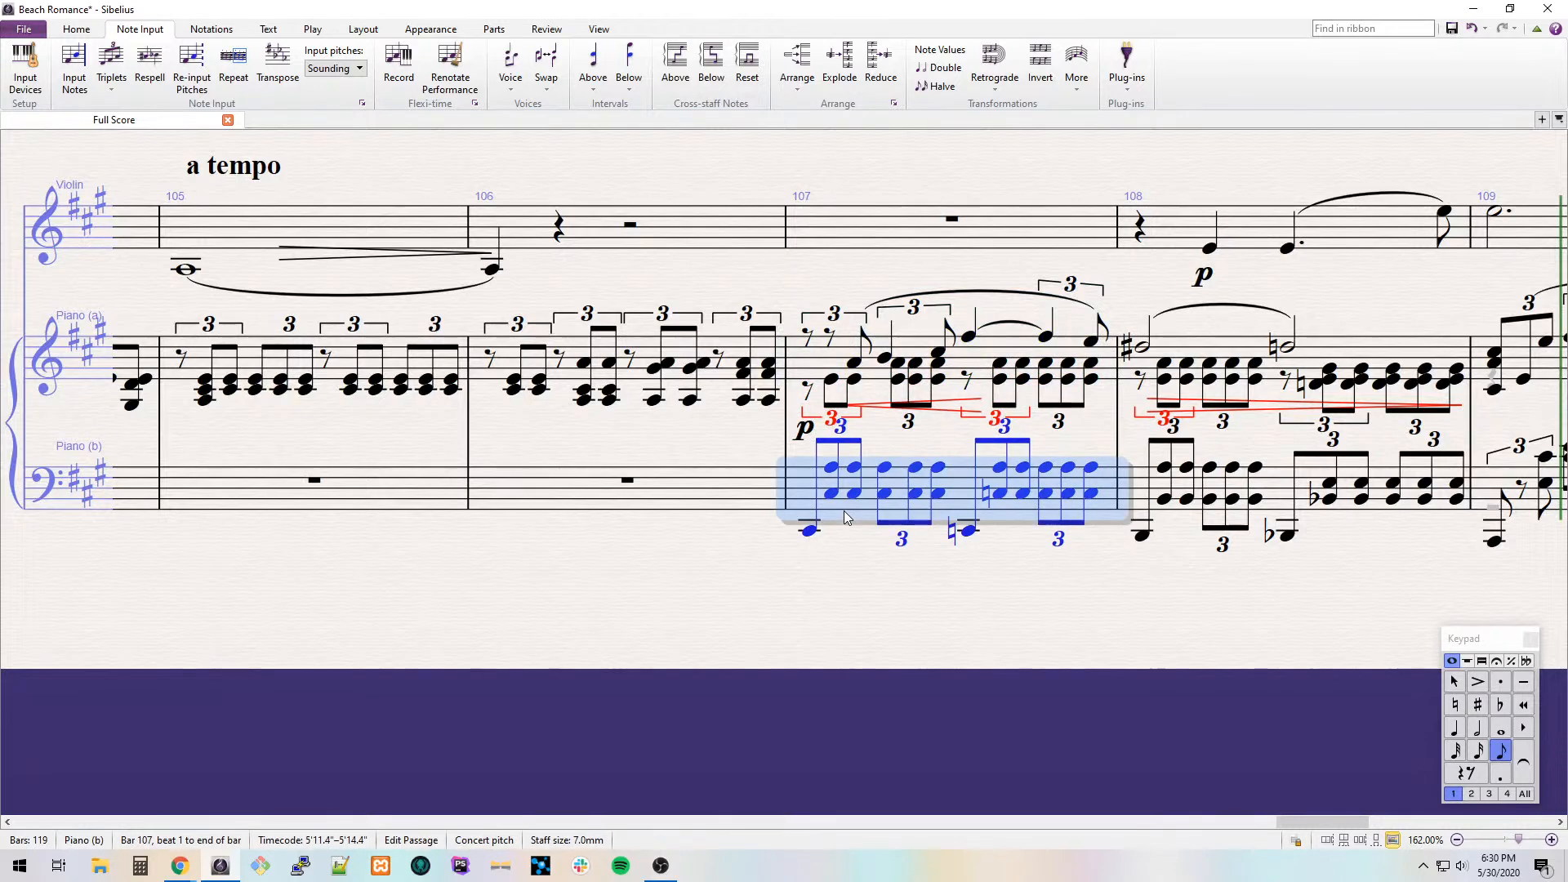
{"action": "key", "text": "ctrl+e"}
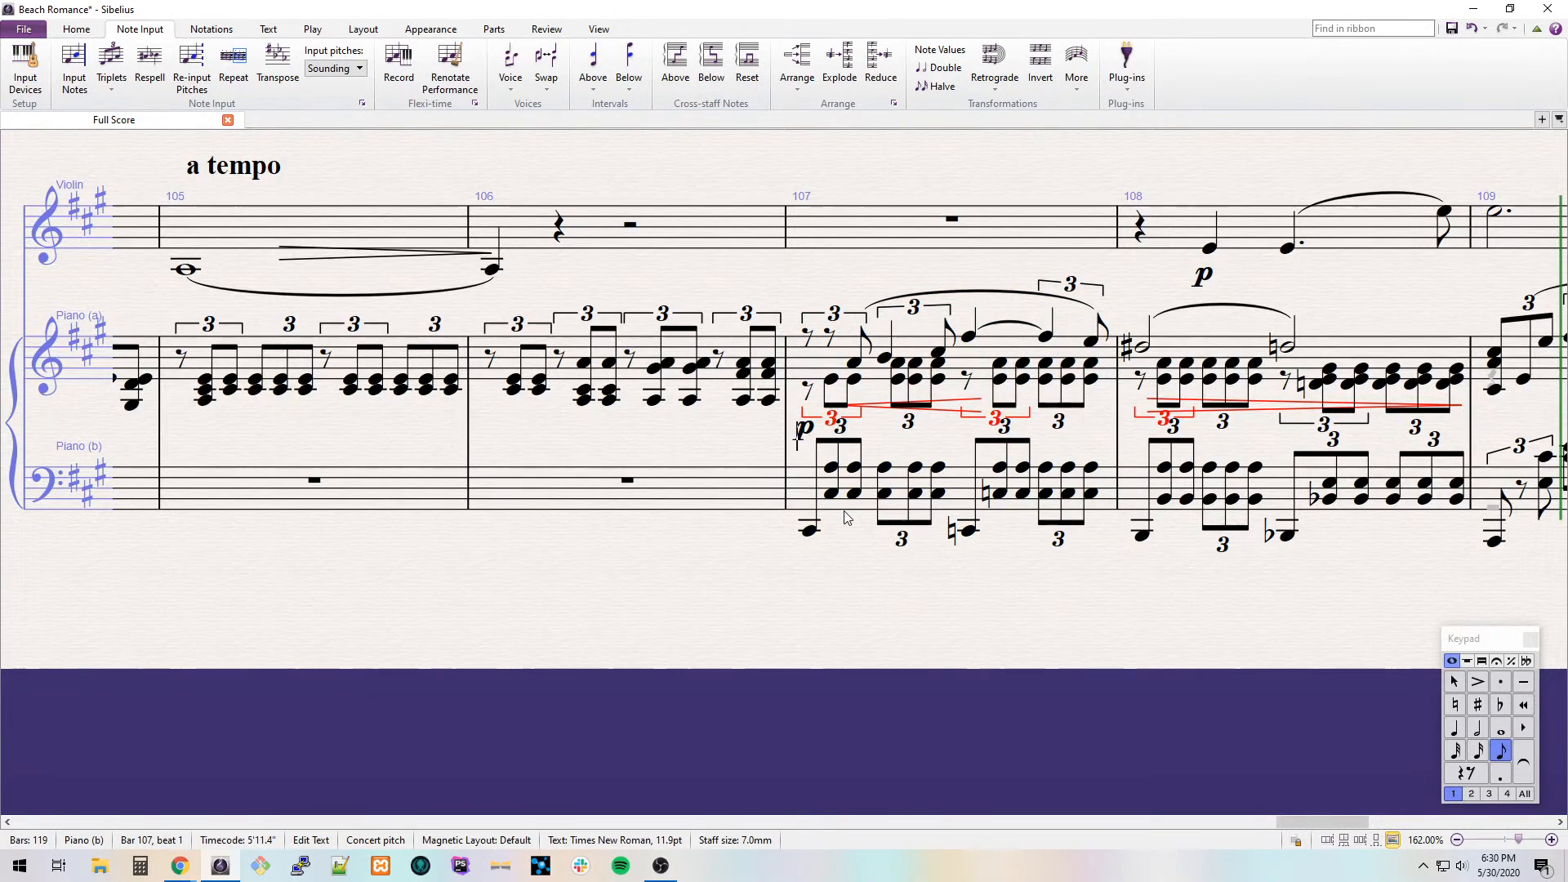
{"action": "key", "text": "Escape"}
{"action": "left_click", "coordinate": [839, 512]}
{"action": "key", "text": "ctrl+e"}
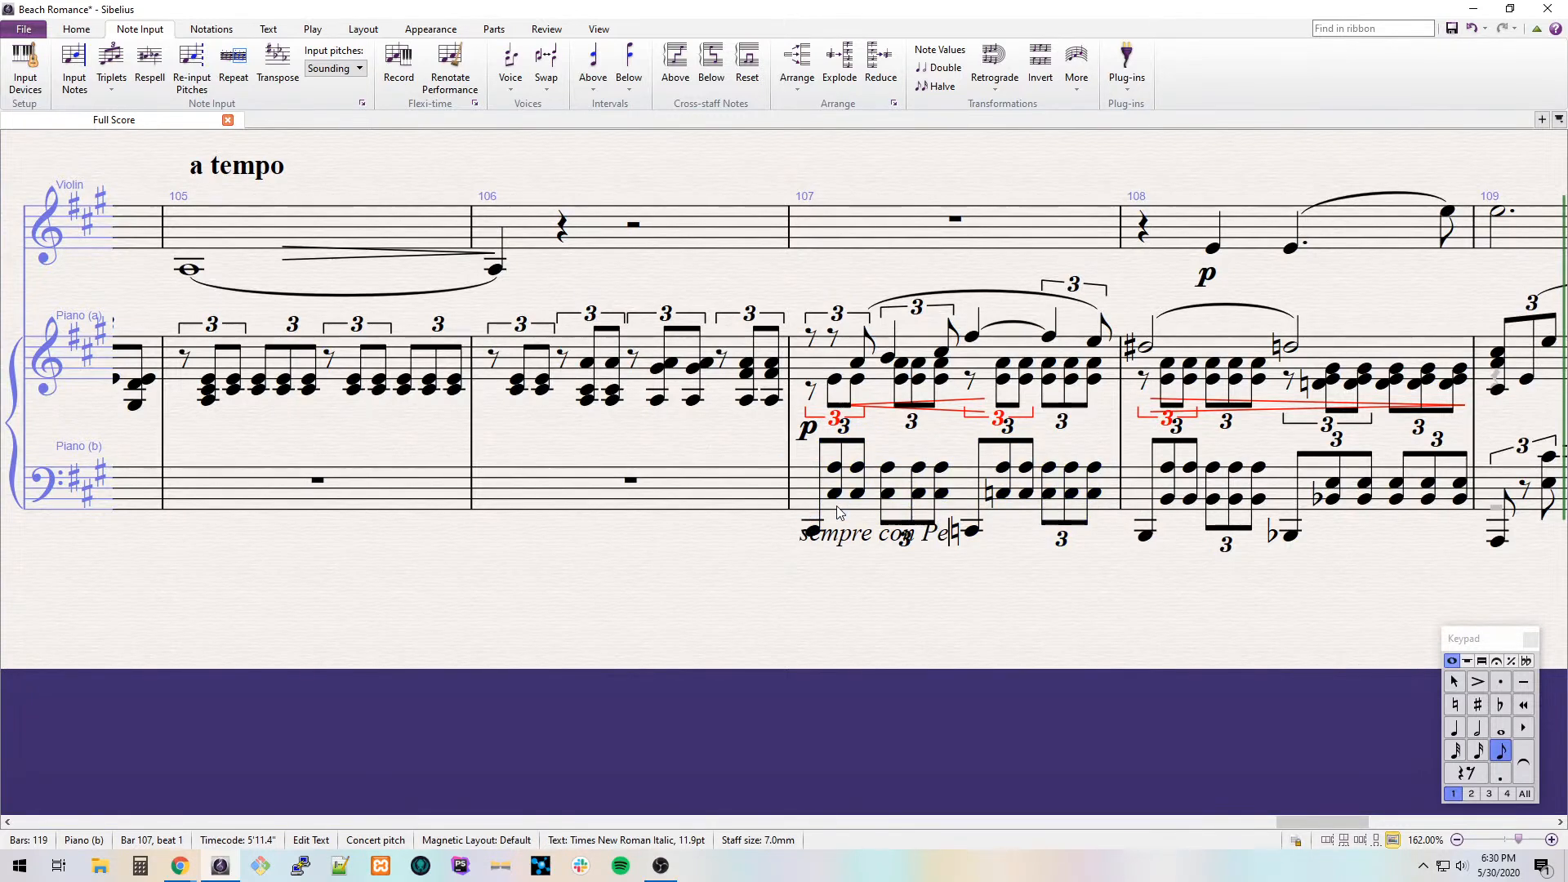
{"action": "key", "text": "Escape"}
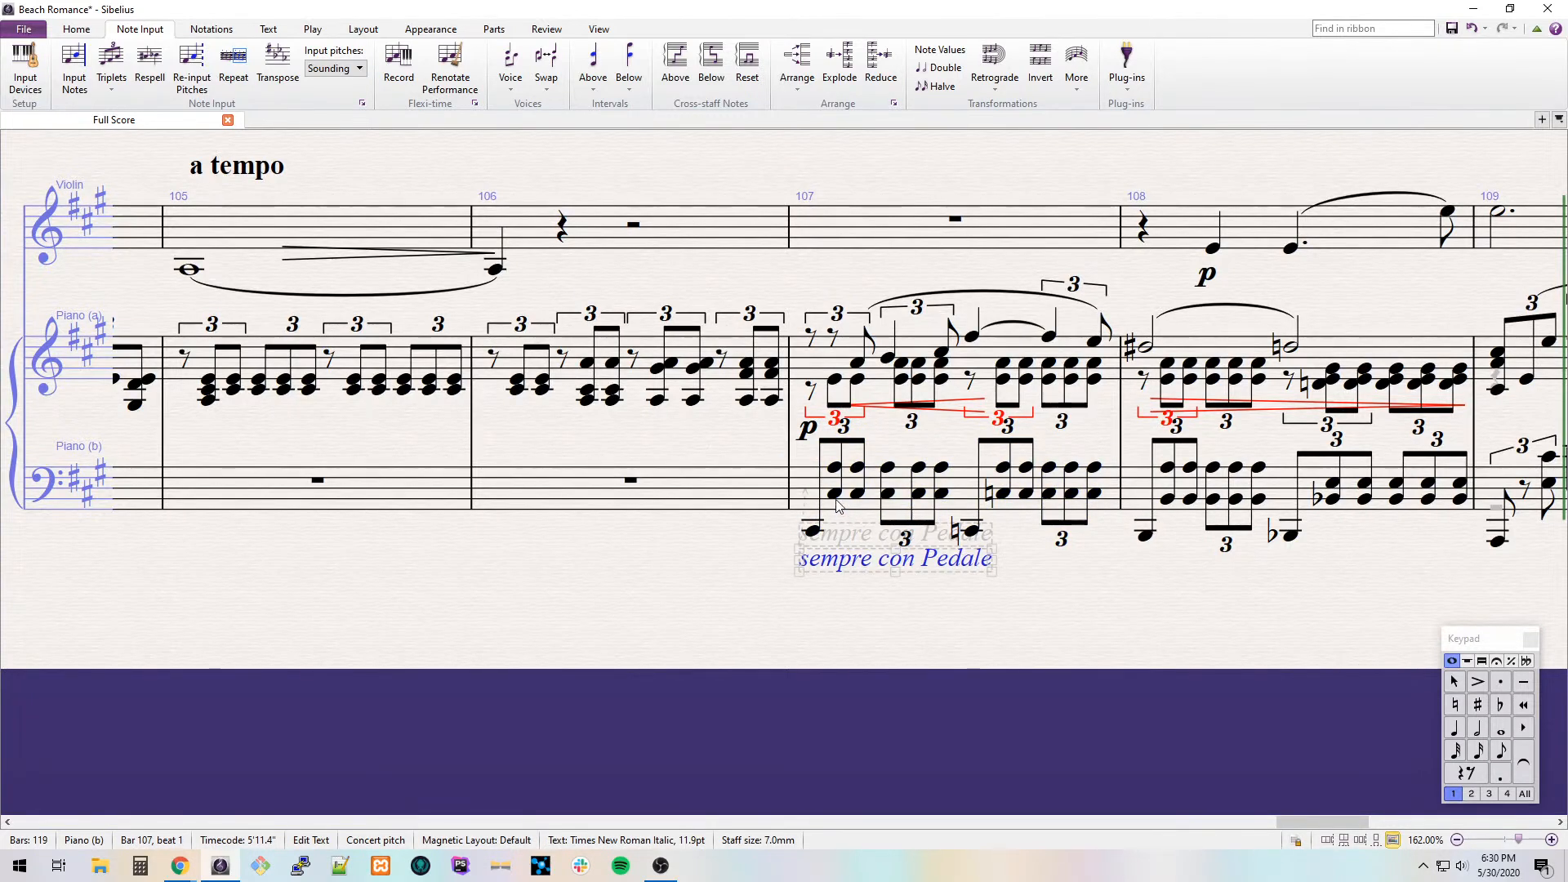
Enter an E2/E3 octave eighth at the start of bar 99 in the lower piano staff and make beat 1 a triplet.
{"action": "left_click_drag", "start_coordinate": [659, 564], "coordinate": [1026, 588]}
{"action": "left_click", "coordinate": [696, 576]}
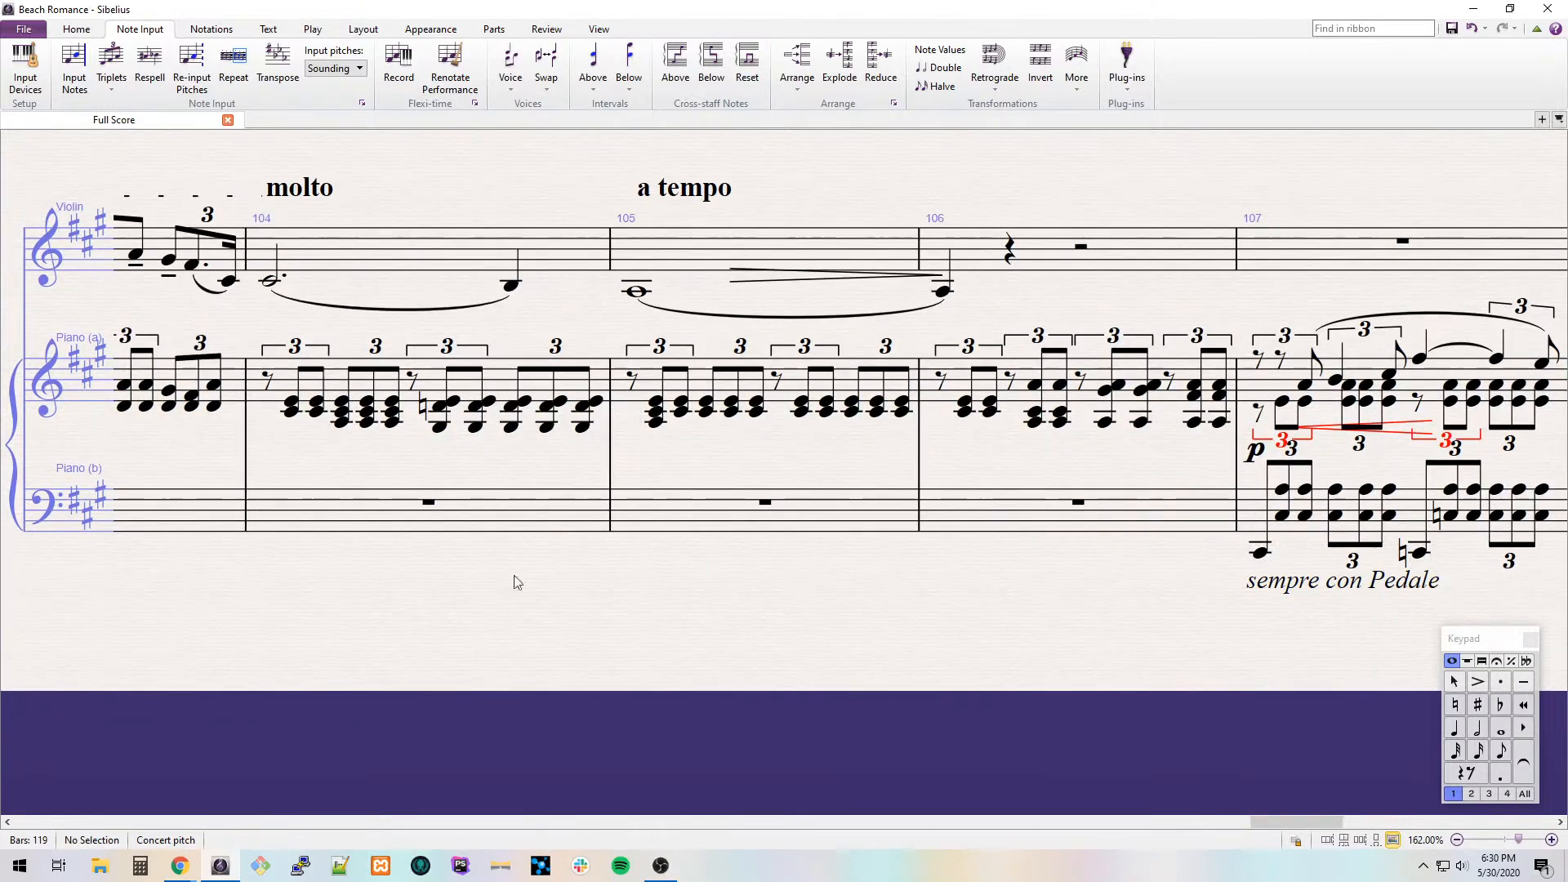
{"action": "left_click_drag", "start_coordinate": [515, 585], "coordinate": [1216, 569]}
{"action": "left_click_drag", "start_coordinate": [493, 525], "coordinate": [1288, 546]}
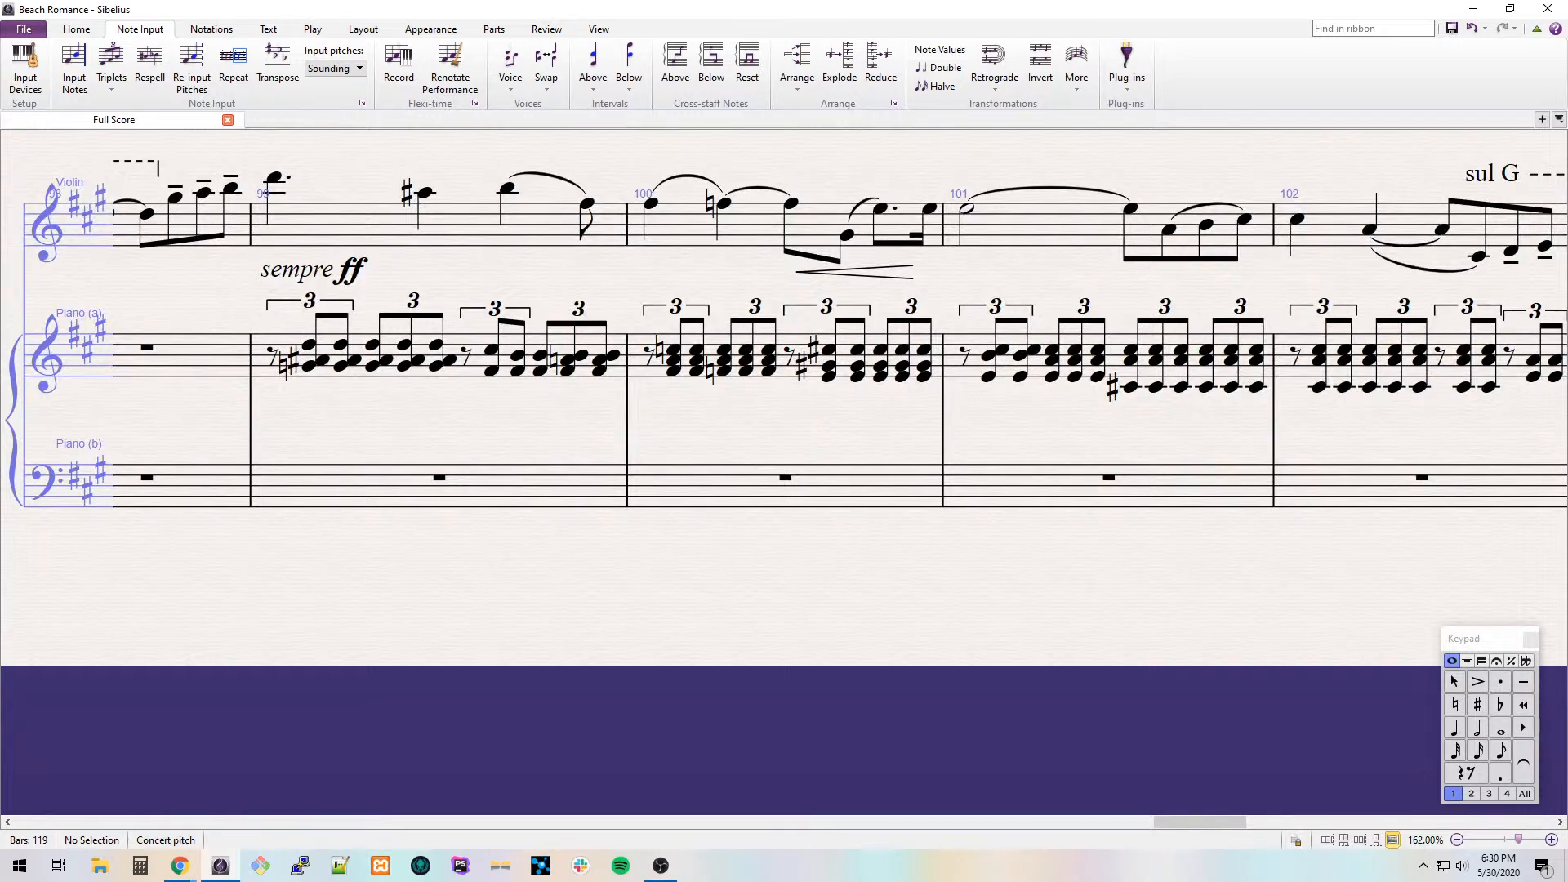
{"action": "left_click", "coordinate": [529, 491]}
{"action": "key", "text": "e"}
{"action": "key", "text": "Escape"}
{"action": "key", "text": "KP_3"}
{"action": "key", "text": "shift+8"}
{"action": "key", "text": "ctrl+3"}
{"action": "key", "text": "Right"}
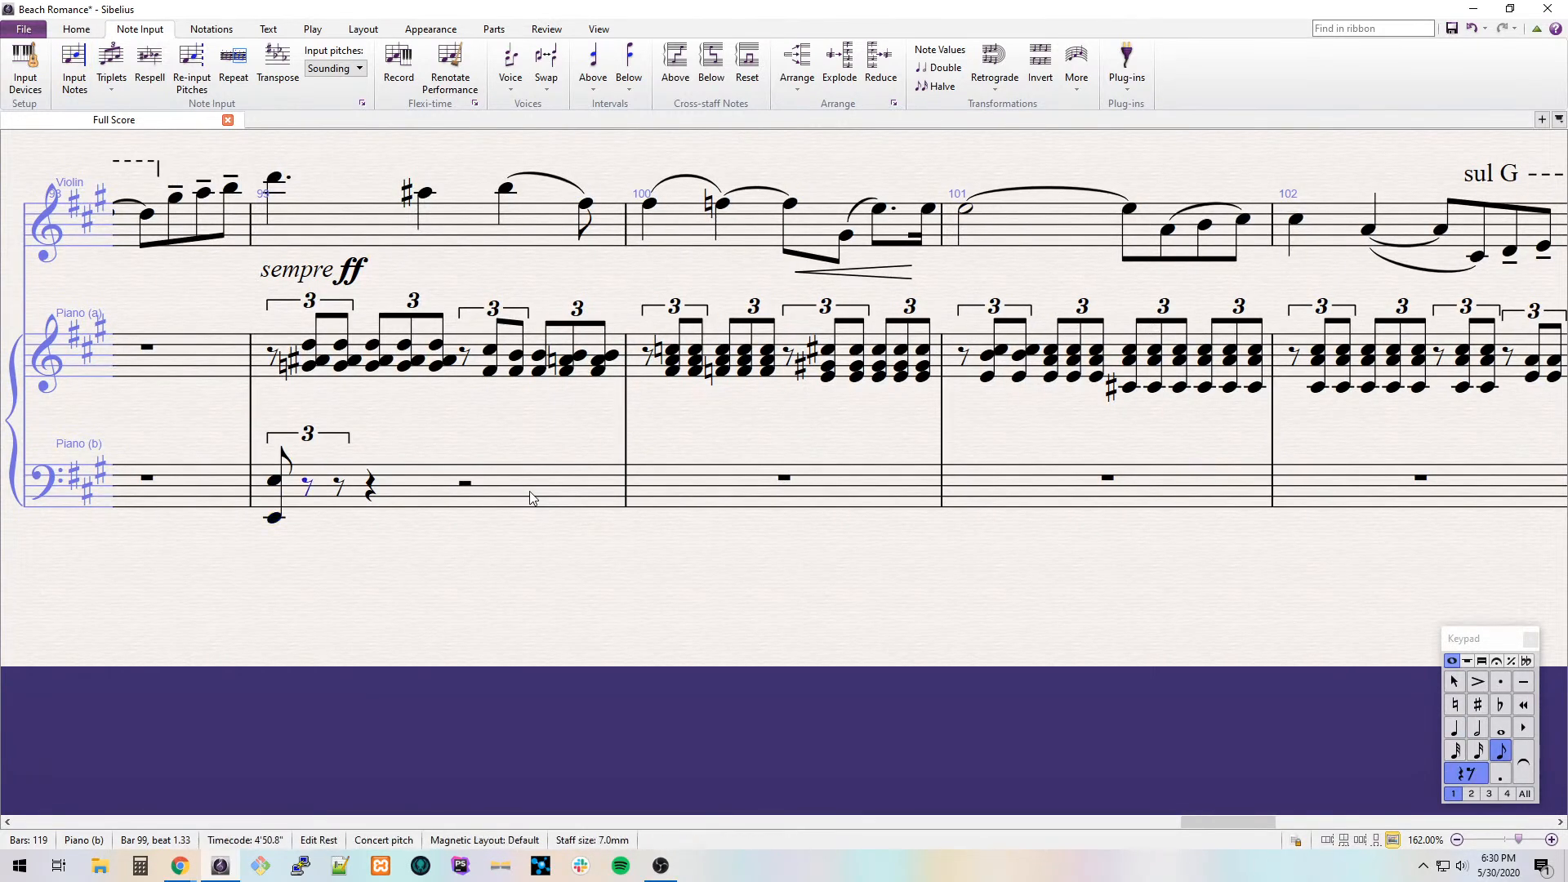
Build an E3/A#3/D4 chord on the second eighth of the beat 1 triplet in lower-staff bar 99.
{"action": "key", "text": "n"}
{"action": "key", "text": "e"}
{"action": "key", "text": "5"}
{"action": "key", "text": "Escape"}
{"action": "key", "text": "Up"}
{"action": "key", "text": "KP_7"}
{"action": "key", "text": "Return"}
{"action": "key", "text": "alt+Down"}
{"action": "key", "text": "3"}
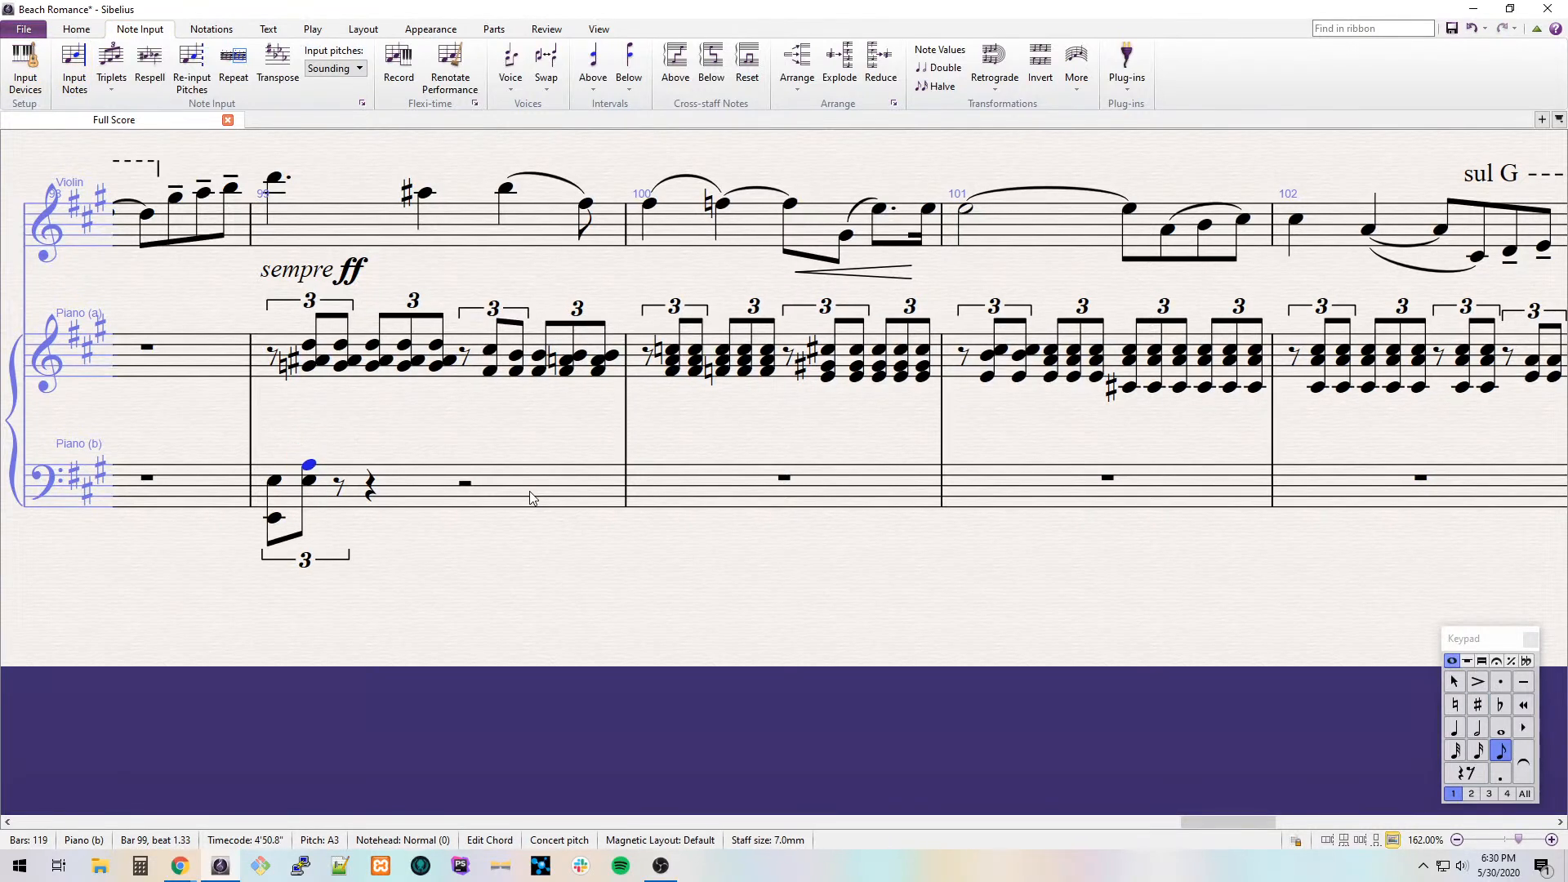
Repeat the E3/A#3/D4 chord through the beat 2 triplet of bar 99 and lower the last chord's top note to C#4.
{"action": "key", "text": "r"}
{"action": "key", "text": "r"}
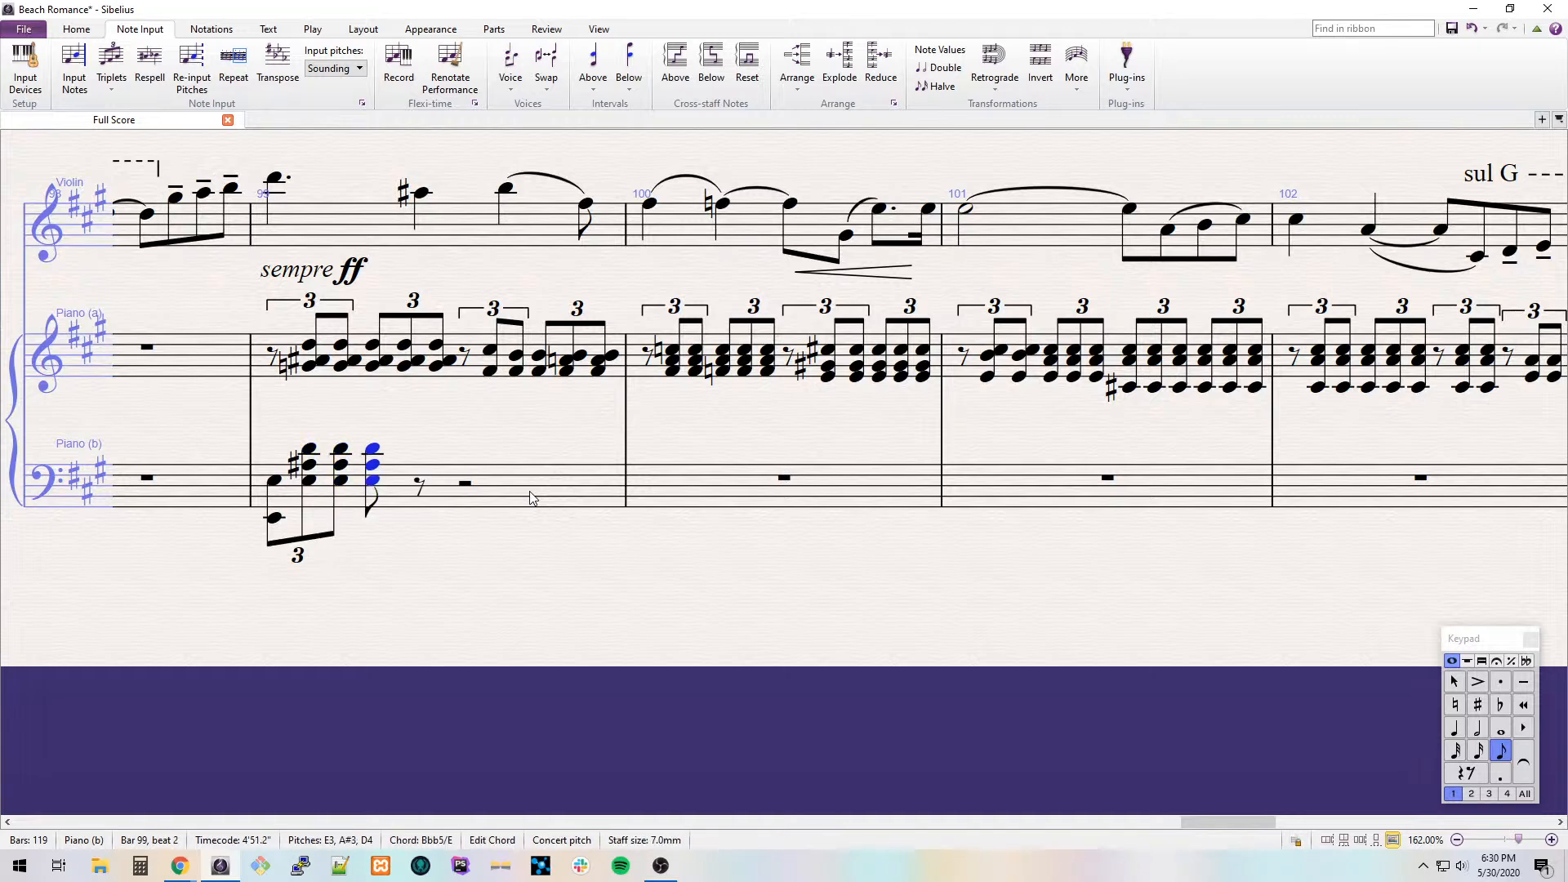
{"action": "key", "text": "r"}
{"action": "key", "text": "r"}
{"action": "key", "text": "Down"}
Enter a D2/D3 octave eighth on beat 3 of lower-staff bar 99 and make the beat a triplet.
{"action": "key", "text": "Right"}
{"action": "key", "text": "KP_3"}
{"action": "key", "text": "c"}
{"action": "key", "text": "Escape"}
{"action": "key", "text": "Up"}
{"action": "key", "text": "ctrl+3"}
{"action": "key", "text": "shift+8"}
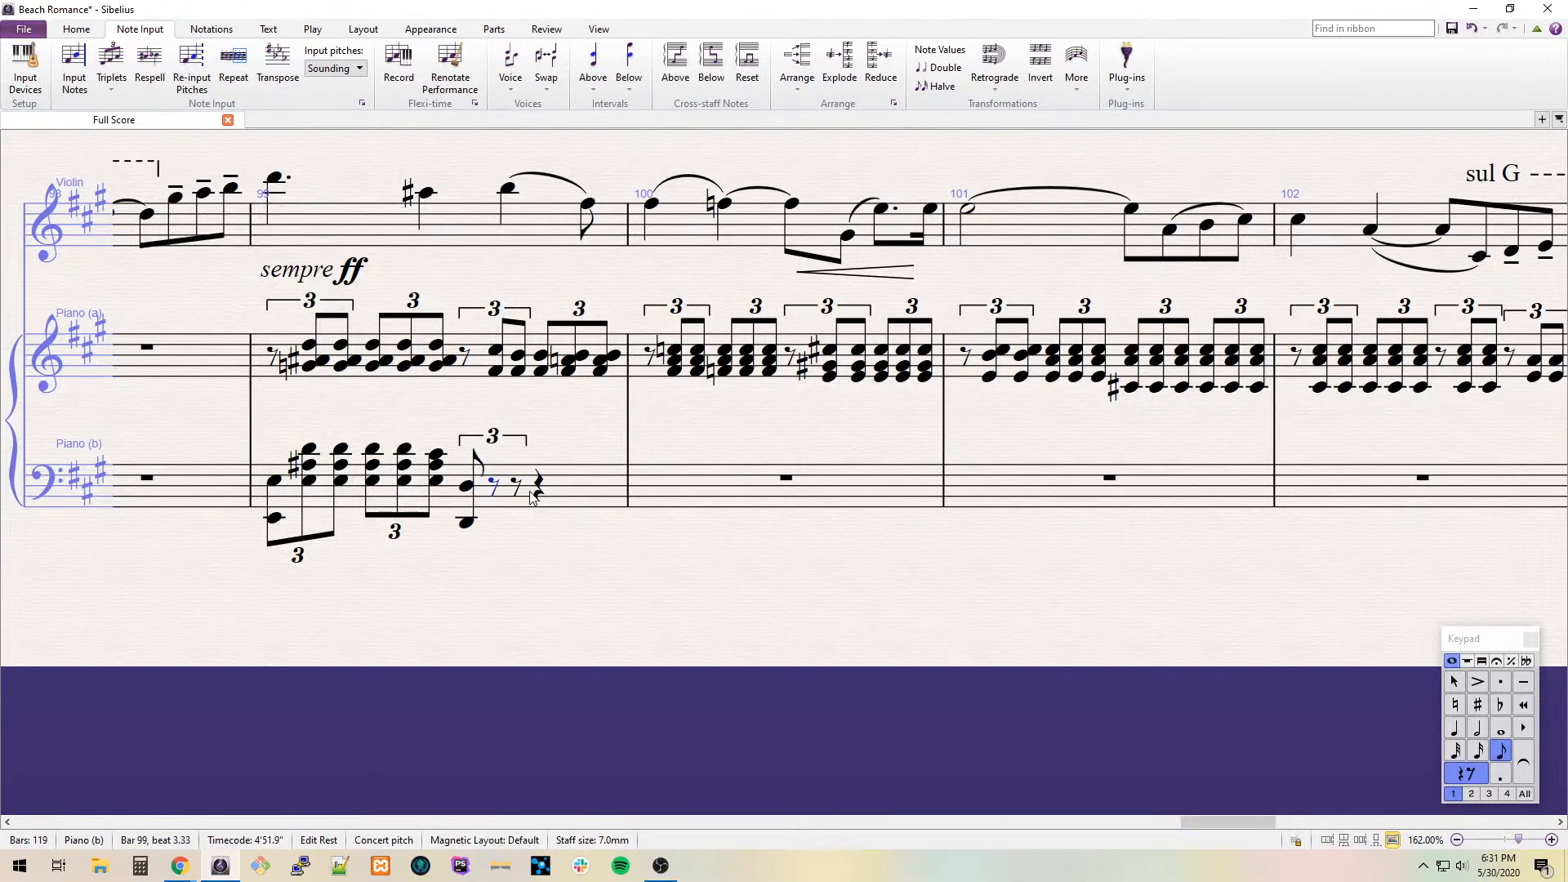
Complete the beat 3 triplet of lower-staff bar 99 with two D3/C#4 chords.
{"action": "key", "text": "d"}
{"action": "key", "text": "7"}
{"action": "key", "text": "d"}
{"action": "key", "text": "6"}
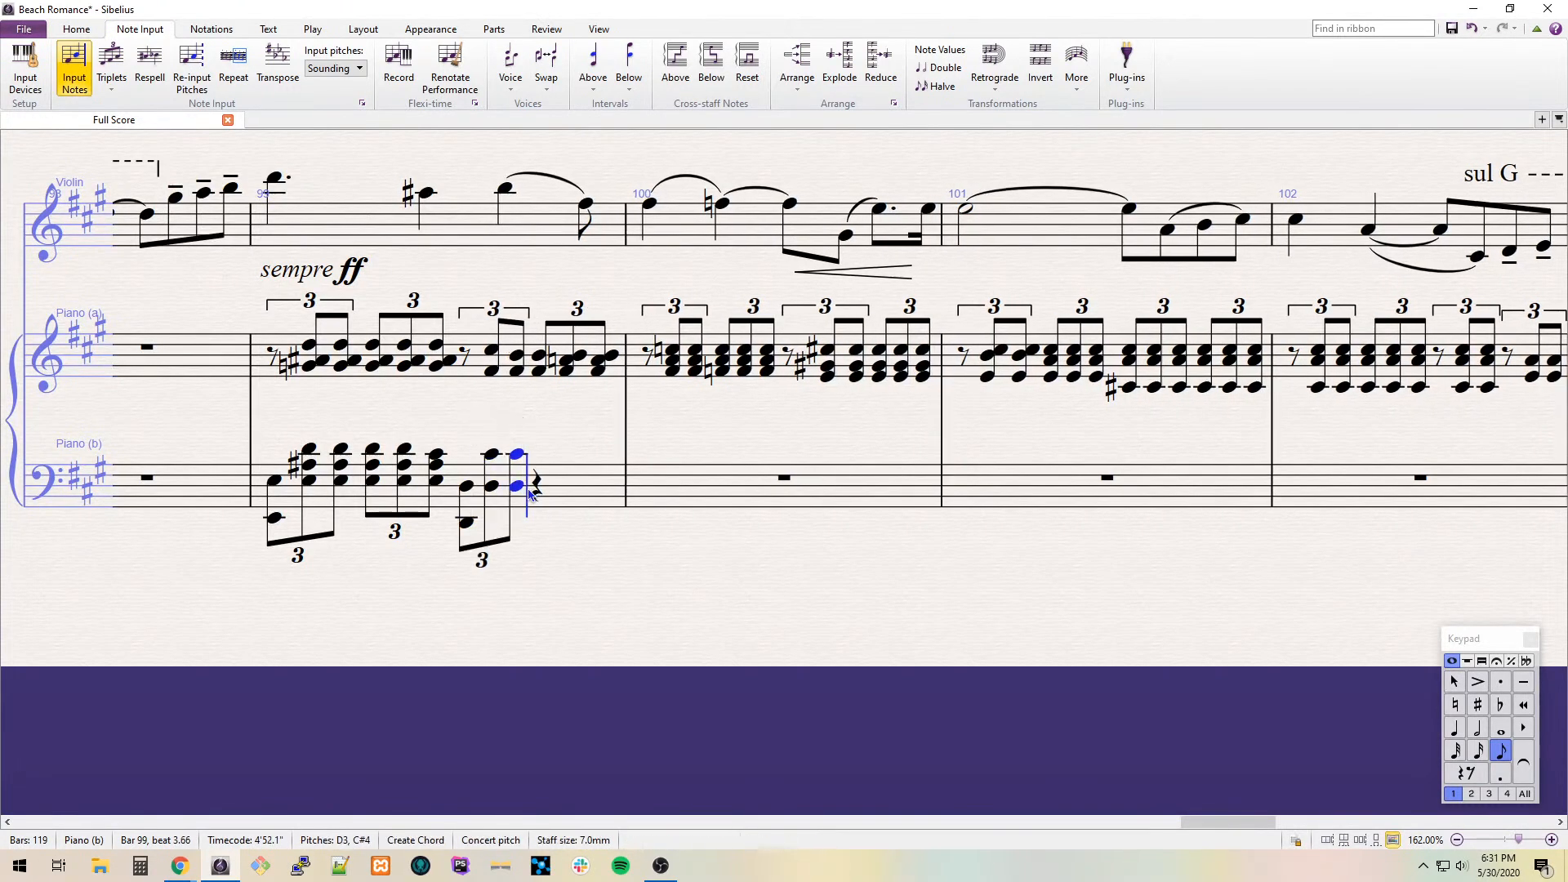
Change the last beat 3 chord of lower-staff bar 99 to D3/B3 and repeat it as a triplet on beat 4.
{"action": "key", "text": "Left"}
{"action": "key", "text": "Right"}
{"action": "key", "text": "r"}
{"action": "key", "text": "ctrl+3"}
{"action": "key", "text": "r"}
{"action": "key", "text": "r"}
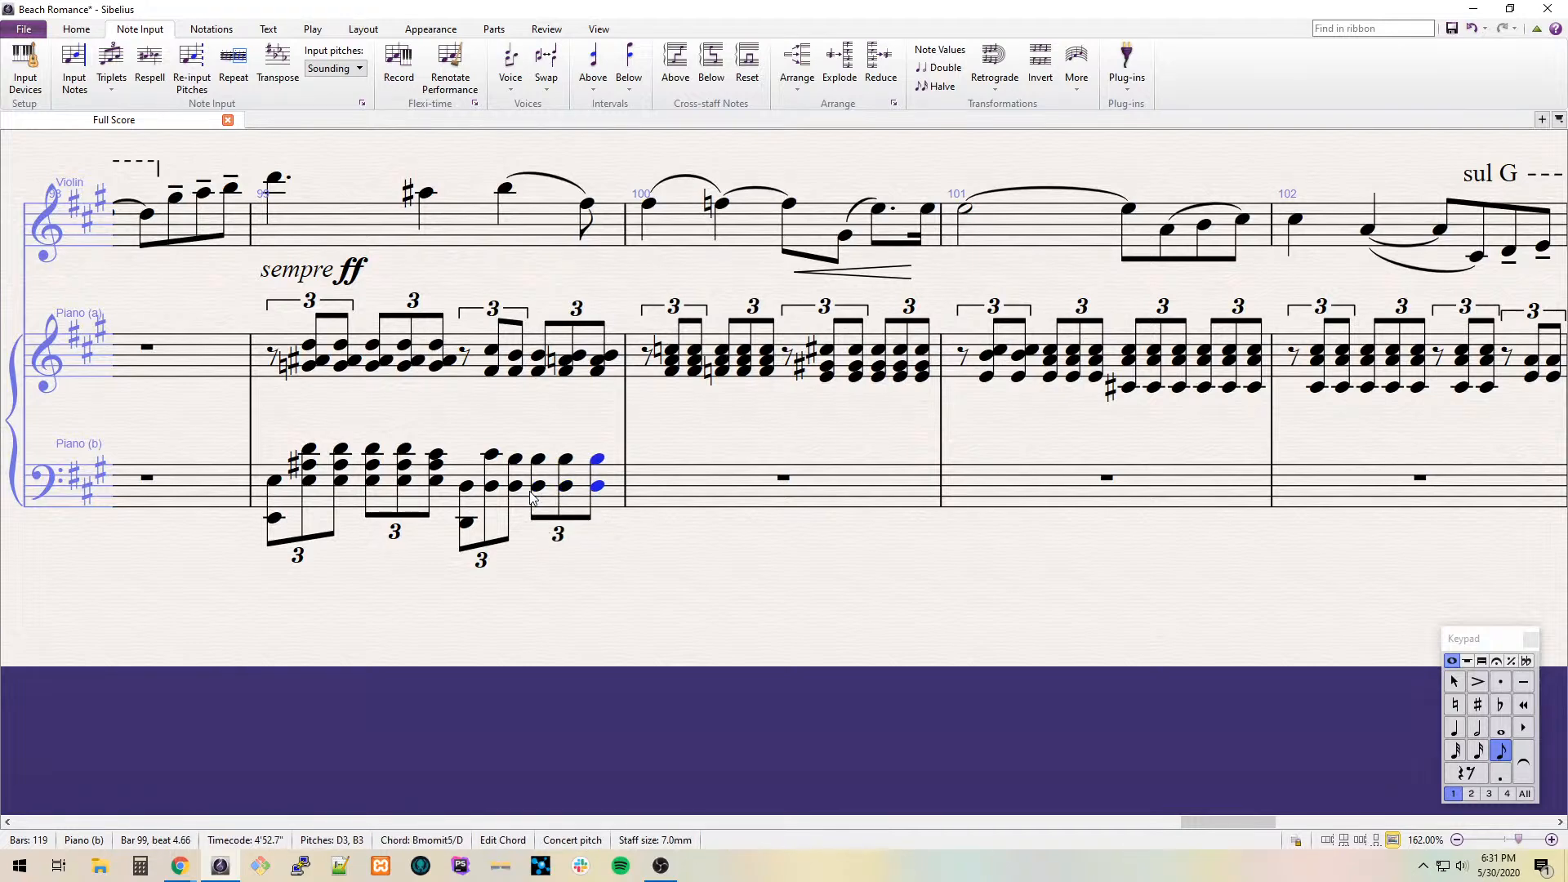
Enter a D#2/D#3 octave eighth on beat 1 of lower-staff bar 100 and make the beat a triplet.
{"action": "key", "text": "Right"}
{"action": "key", "text": "3"}
{"action": "key", "text": "d"}
{"action": "key", "text": "Escape"}
{"action": "key", "text": "8"}
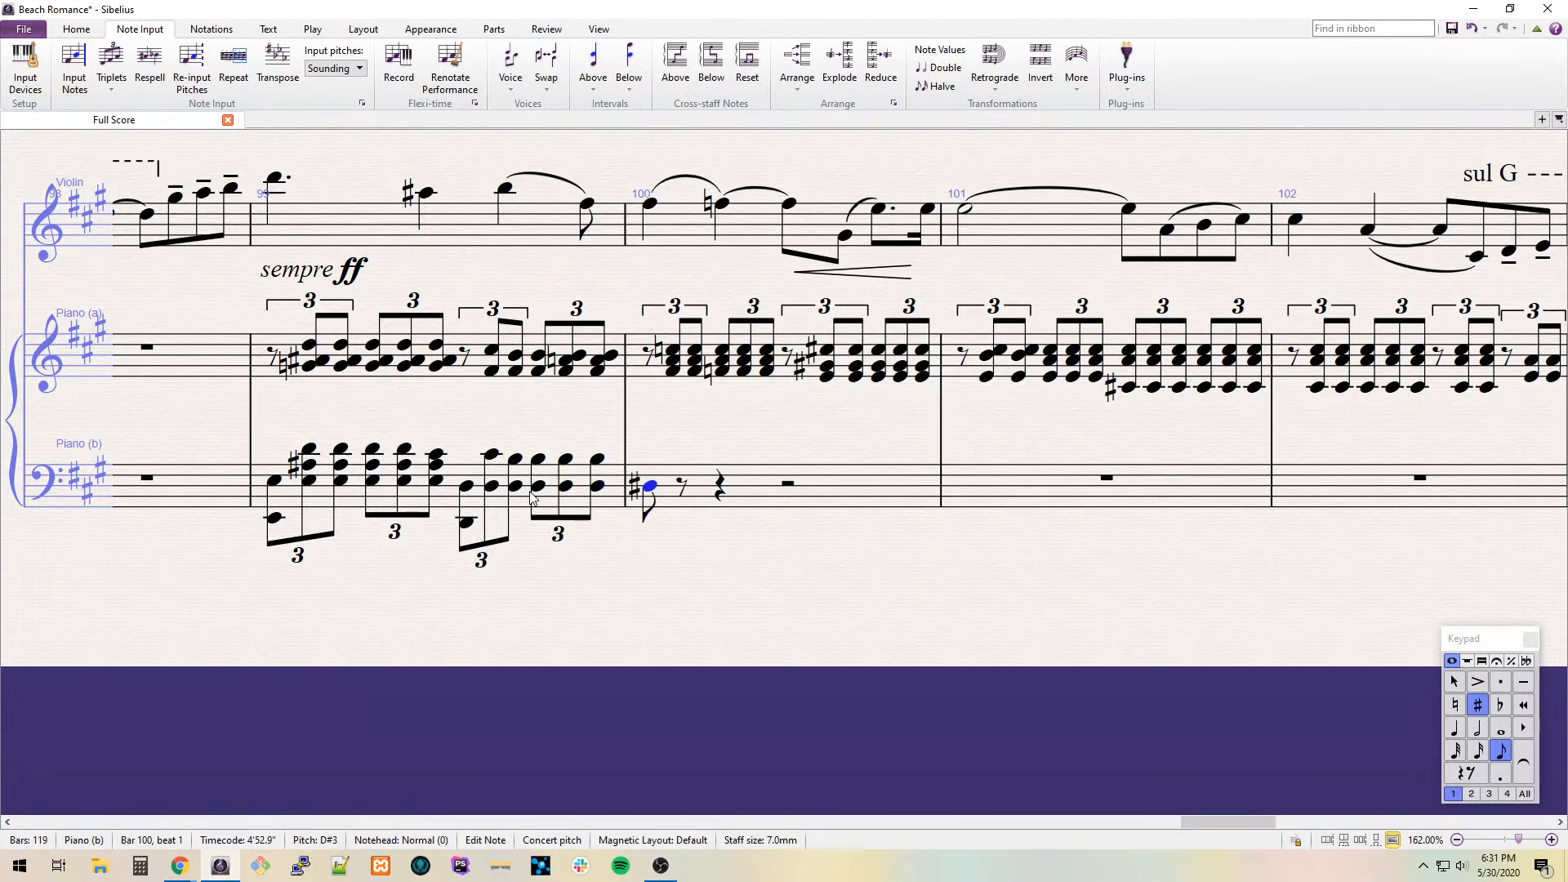
{"action": "key", "text": "shift+8"}
{"action": "key", "text": "ctrl+3"}
Complete the beat 1 triplet of lower-staff bar 100 with D#3/C4 chords and repeat the chord as a triplet on beat 2.
{"action": "key", "text": "c"}
{"action": "key", "text": "7"}
{"action": "key", "text": "r"}
{"action": "key", "text": "Left"}
{"action": "key", "text": "KP_7"}
{"action": "key", "text": "r"}
{"action": "key", "text": "r"}
{"action": "key", "text": "r"}
{"action": "key", "text": "r"}
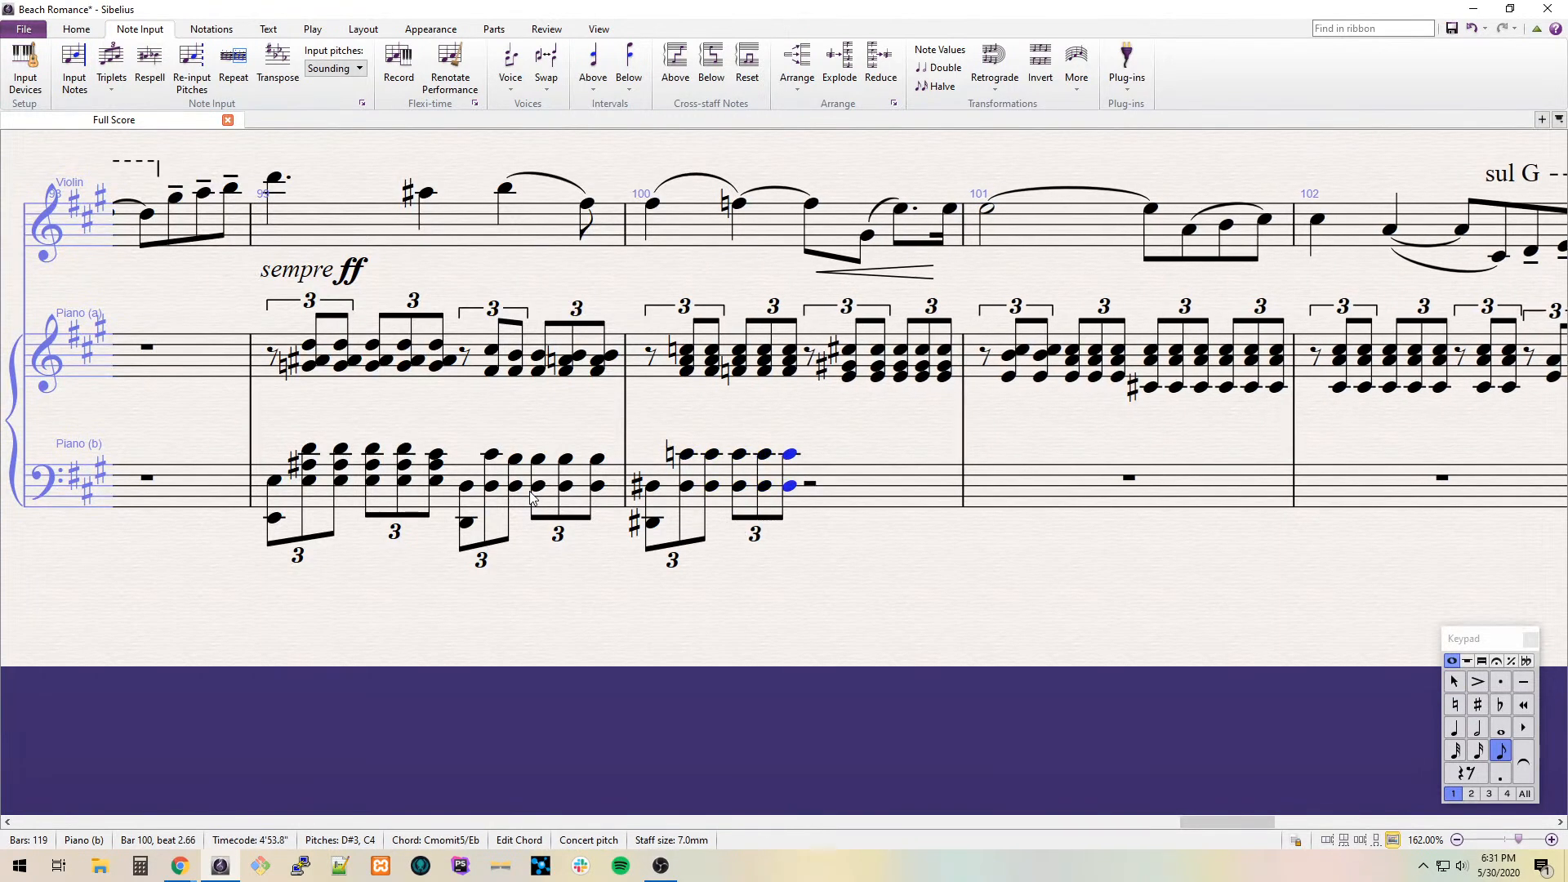
{"action": "key", "text": "e"}
{"action": "key", "text": "ctrl+z"}
{"action": "key", "text": "r"}
{"action": "key", "text": "ctrl+z"}
Enter an E2/E3 octave eighth on beat 3 of lower-staff bar 100 and make the beat a triplet.
{"action": "key", "text": "Right"}
{"action": "key", "text": "KP_3"}
{"action": "key", "text": "e"}
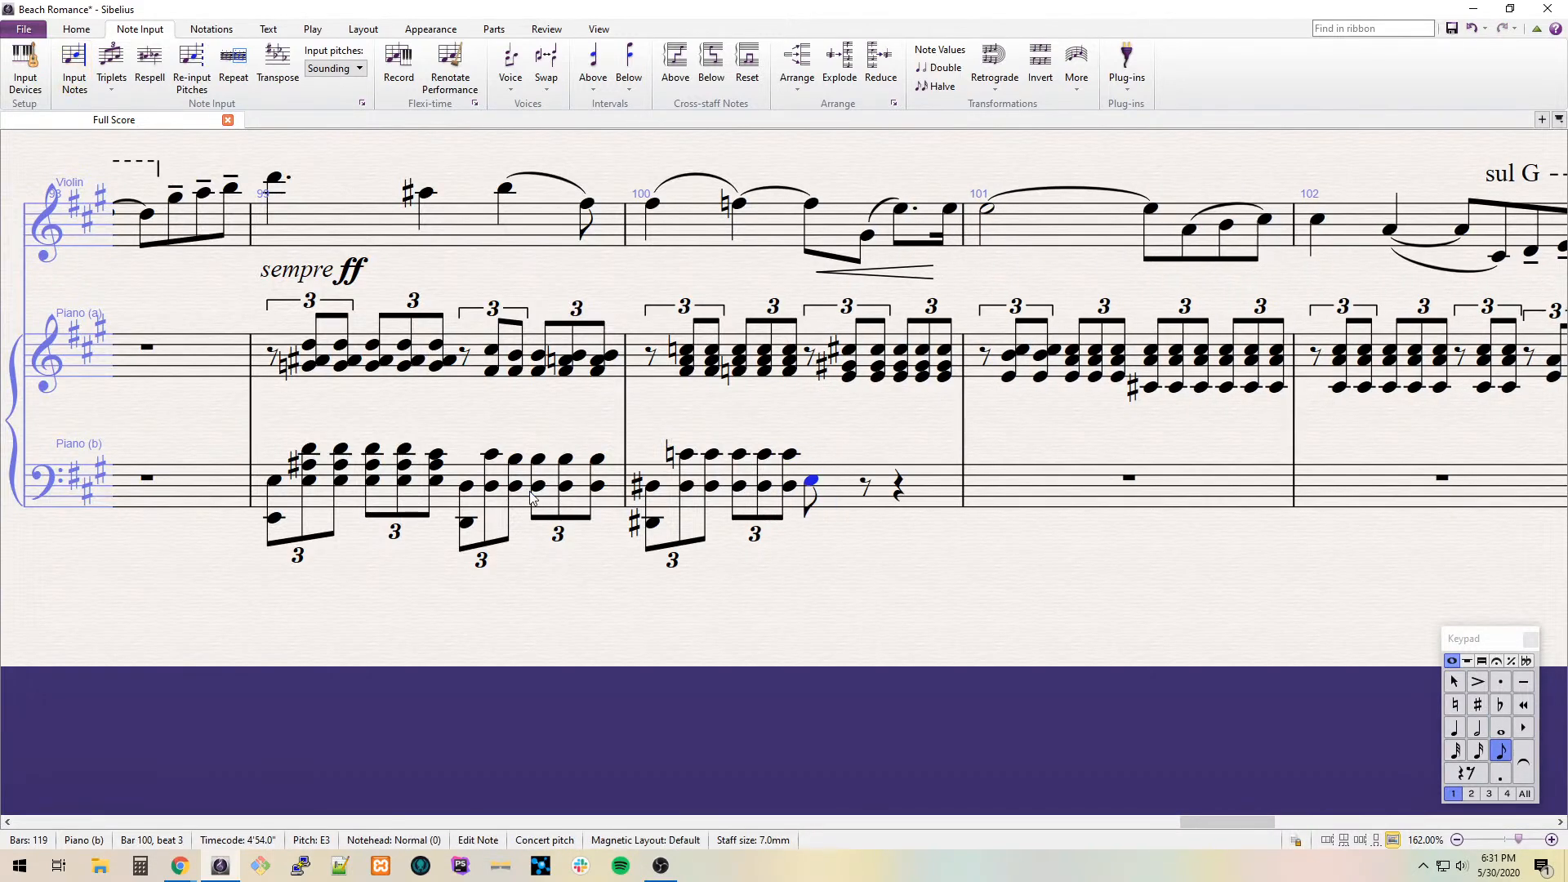
{"action": "key", "text": "shift+8"}
{"action": "key", "text": "ctrl+3"}
Enter an E3/D4 chord as the second note of the beat 3 triplet in lower-staff bar 100.
{"action": "key", "text": "Right"}
{"action": "key", "text": "e"}
{"action": "key", "text": "ctrl+Up"}
{"action": "key", "text": "6"}
{"action": "key", "text": "Escape"}
{"action": "key", "text": "Up"}
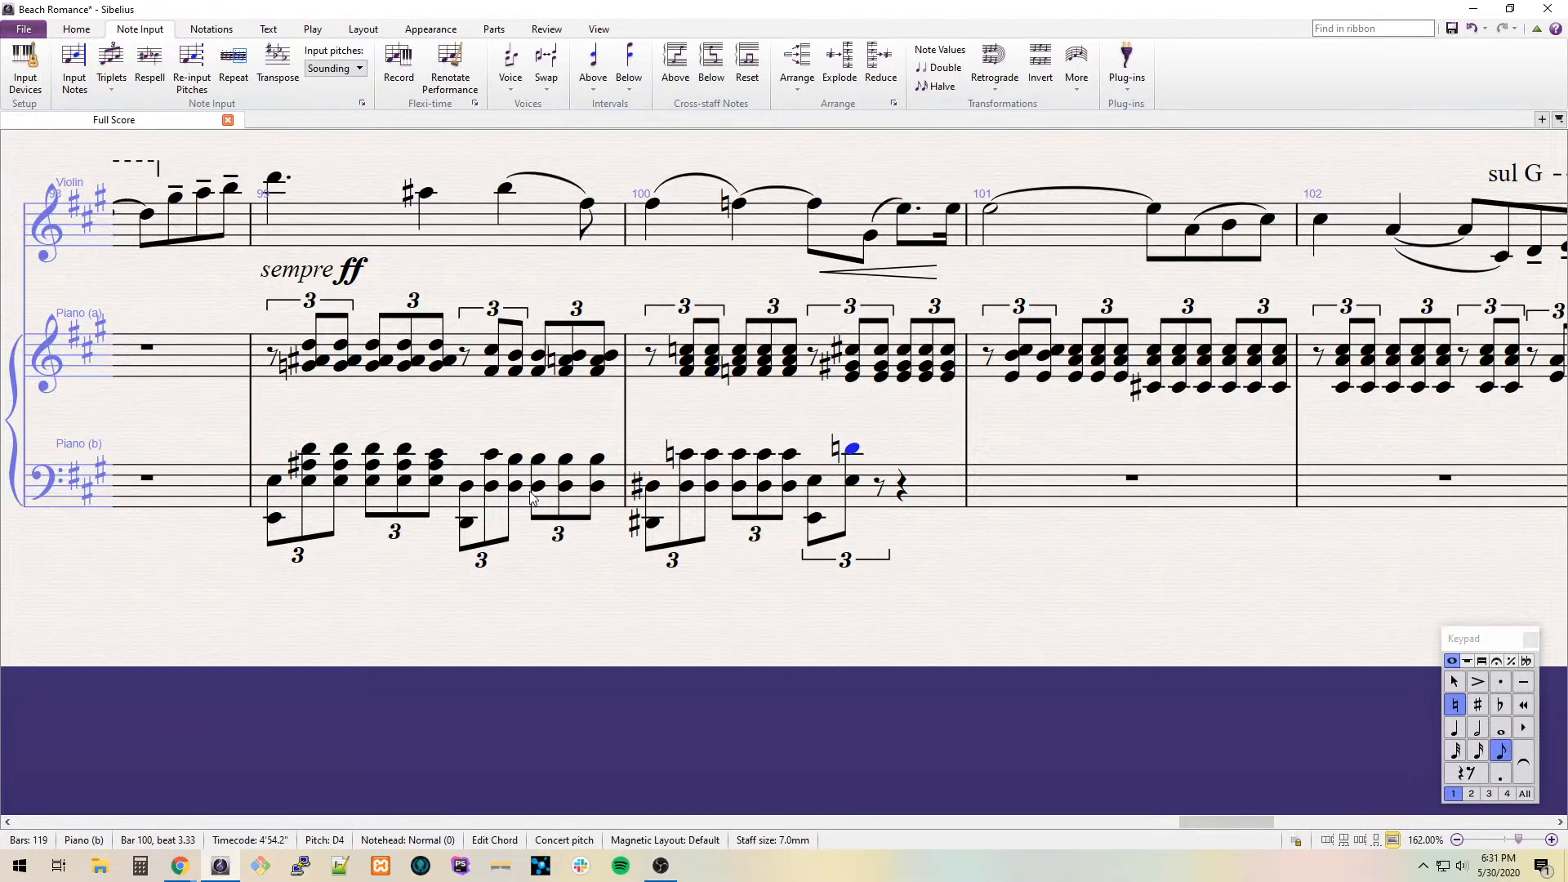
{"action": "key", "text": "r"}
{"action": "key", "text": "r"}
{"action": "key", "text": "ctrl+z"}
{"action": "key", "text": "ctrl+z"}
{"action": "key", "text": "r"}
{"action": "key", "text": "ctrl+z"}
Remove the natural sign from the E3/D4 chord and repeat the chord through the beat 3 and beat 4 triplets of bar 100.
{"action": "key", "text": "KP_7"}
{"action": "key", "text": "r"}
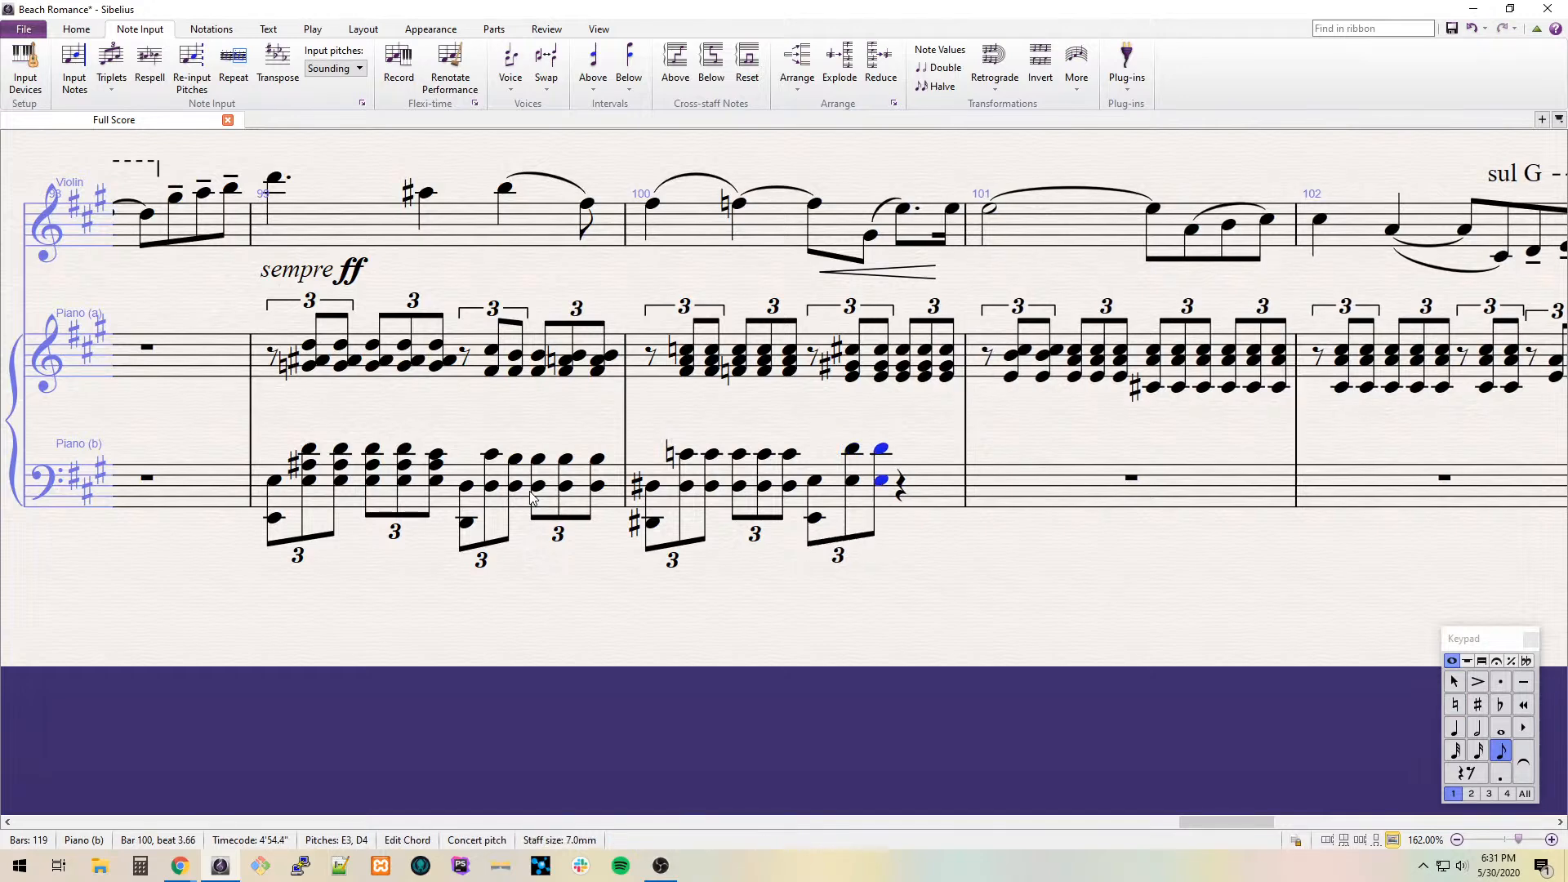
{"action": "key", "text": "r"}
{"action": "key", "text": "ctrl+3"}
{"action": "key", "text": "r"}
{"action": "key", "text": "r"}
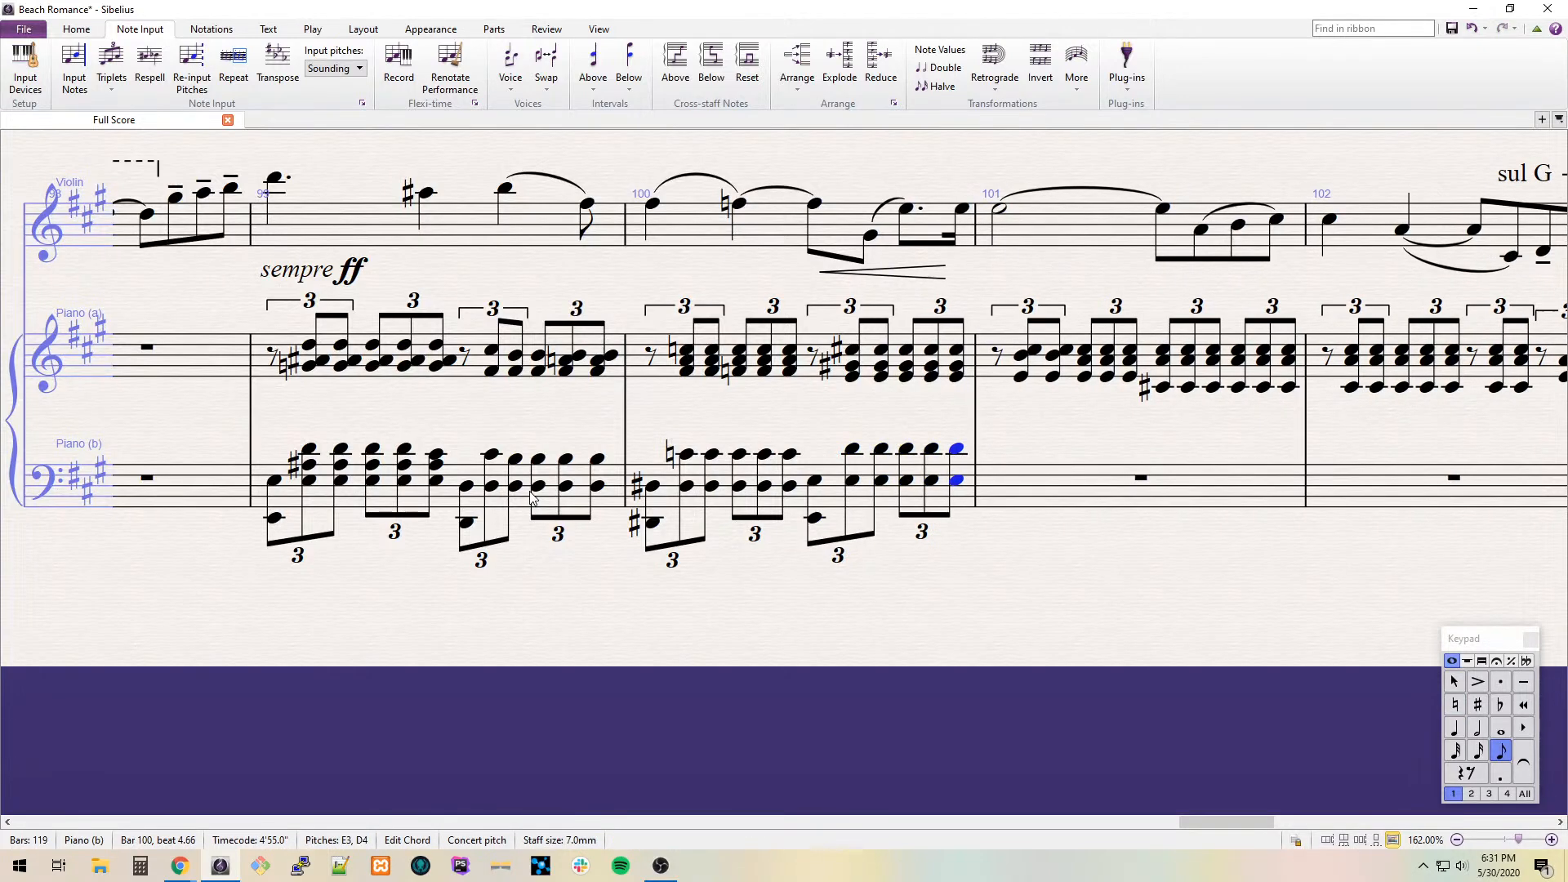
Repeat beats 3 and 4 of lower-staff bar 100 onto the first half of bar 101.
{"action": "key", "text": "Right"}
{"action": "key", "text": "Left"}
{"action": "key", "text": "shift+Left"}
{"action": "key", "text": "shift+Left"}
{"action": "key", "text": "shift+Left"}
{"action": "key", "text": "shift+Left"}
{"action": "key", "text": "shift+Left"}
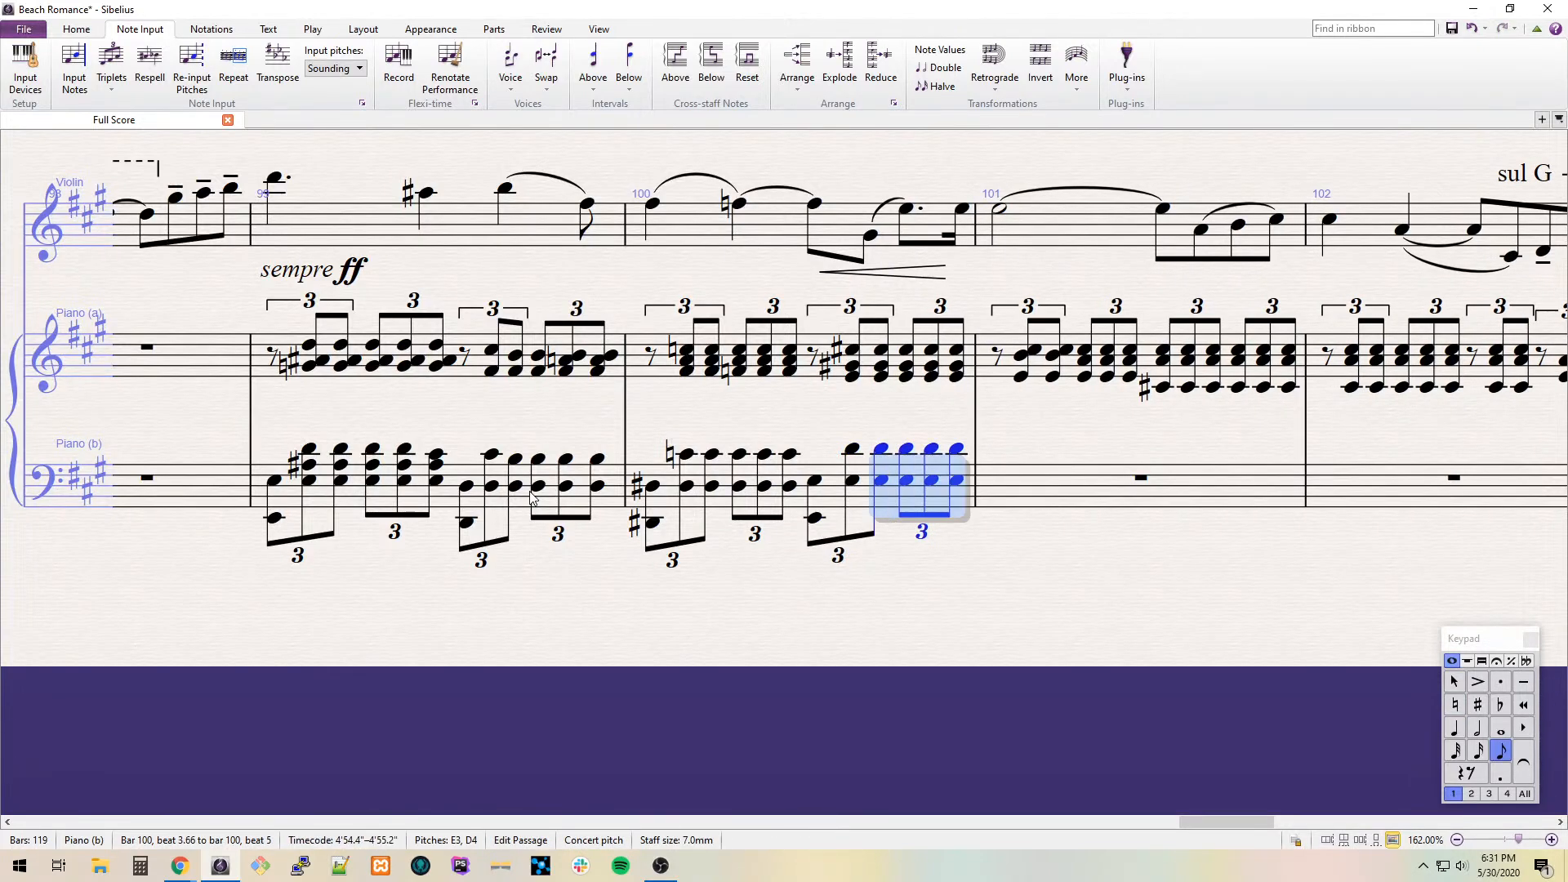
{"action": "key", "text": "r"}
Lower the top notes of the repeated chords in lower-staff bar 101 from D4 to C#4.
{"action": "key", "text": "Left"}
{"action": "key", "text": "Right"}
{"action": "key", "text": "Down"}
{"action": "key", "text": "Right"}
{"action": "key", "text": "Down"}
{"action": "key", "text": "Right"}
Fill beats 3 and 4 of lower-staff bar 101 with triplets of E3/A3 chords.
{"action": "key", "text": "r"}
{"action": "key", "text": "alt+Up"}
{"action": "key", "text": "Down"}
{"action": "key", "text": "Down"}
{"action": "key", "text": "ctrl+3"}
{"action": "key", "text": "r"}
{"action": "key", "text": "r"}
{"action": "key", "text": "r"}
{"action": "key", "text": "r"}
{"action": "key", "text": "r"}
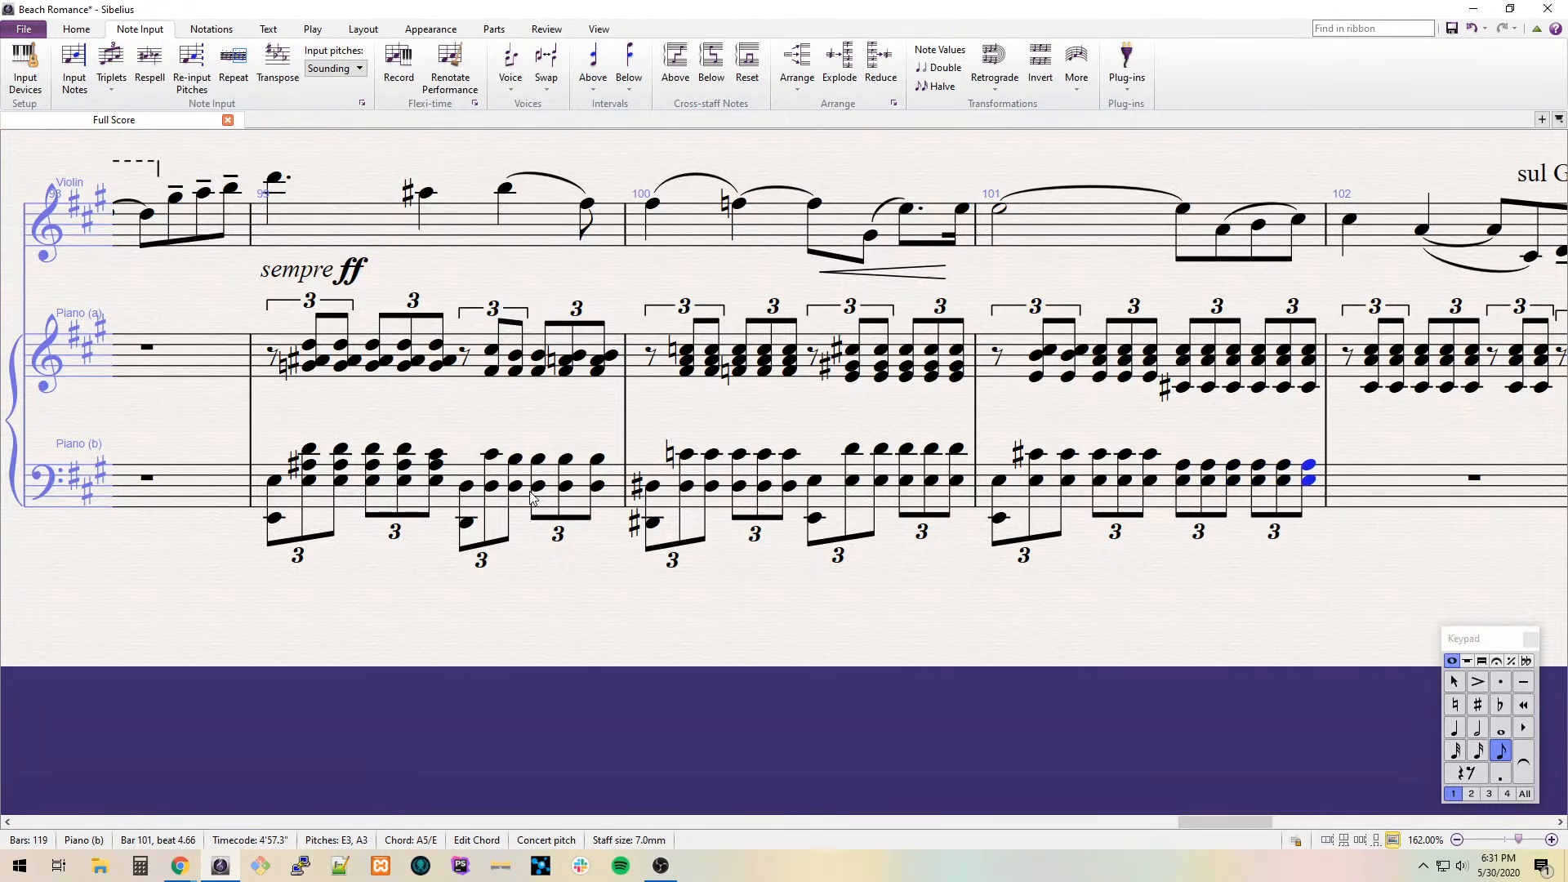
Enter an F natural octave eighth, F2/F3, on beat 1 of lower-staff bar 102 and make the beat a triplet.
{"action": "key", "text": "n"}
{"action": "key", "text": "f"}
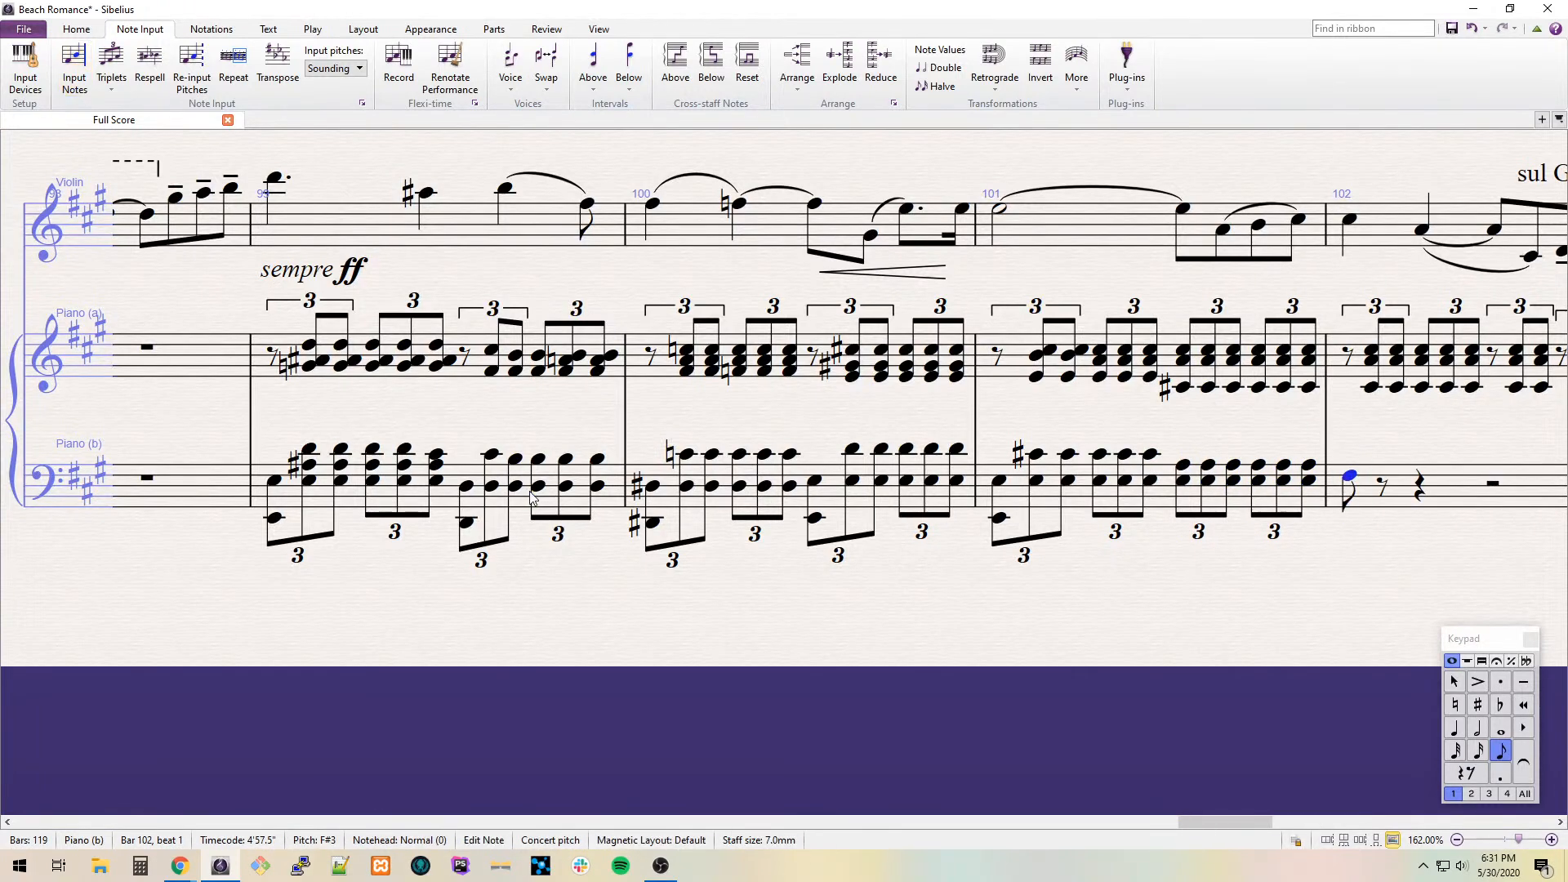
{"action": "key", "text": "KP_7"}
{"action": "key", "text": "shift+8"}
{"action": "key", "text": "ctrl+3"}
Complete the beat 1 triplet of lower-staff bar 102 with F3/A3 chords and repeat the chord as a triplet on beat 2.
{"action": "key", "text": "n"}
{"action": "key", "text": "f"}
{"action": "key", "text": "3"}
{"action": "key", "text": "r"}
{"action": "key", "text": "r"}
{"action": "key", "text": "r"}
{"action": "key", "text": "r"}
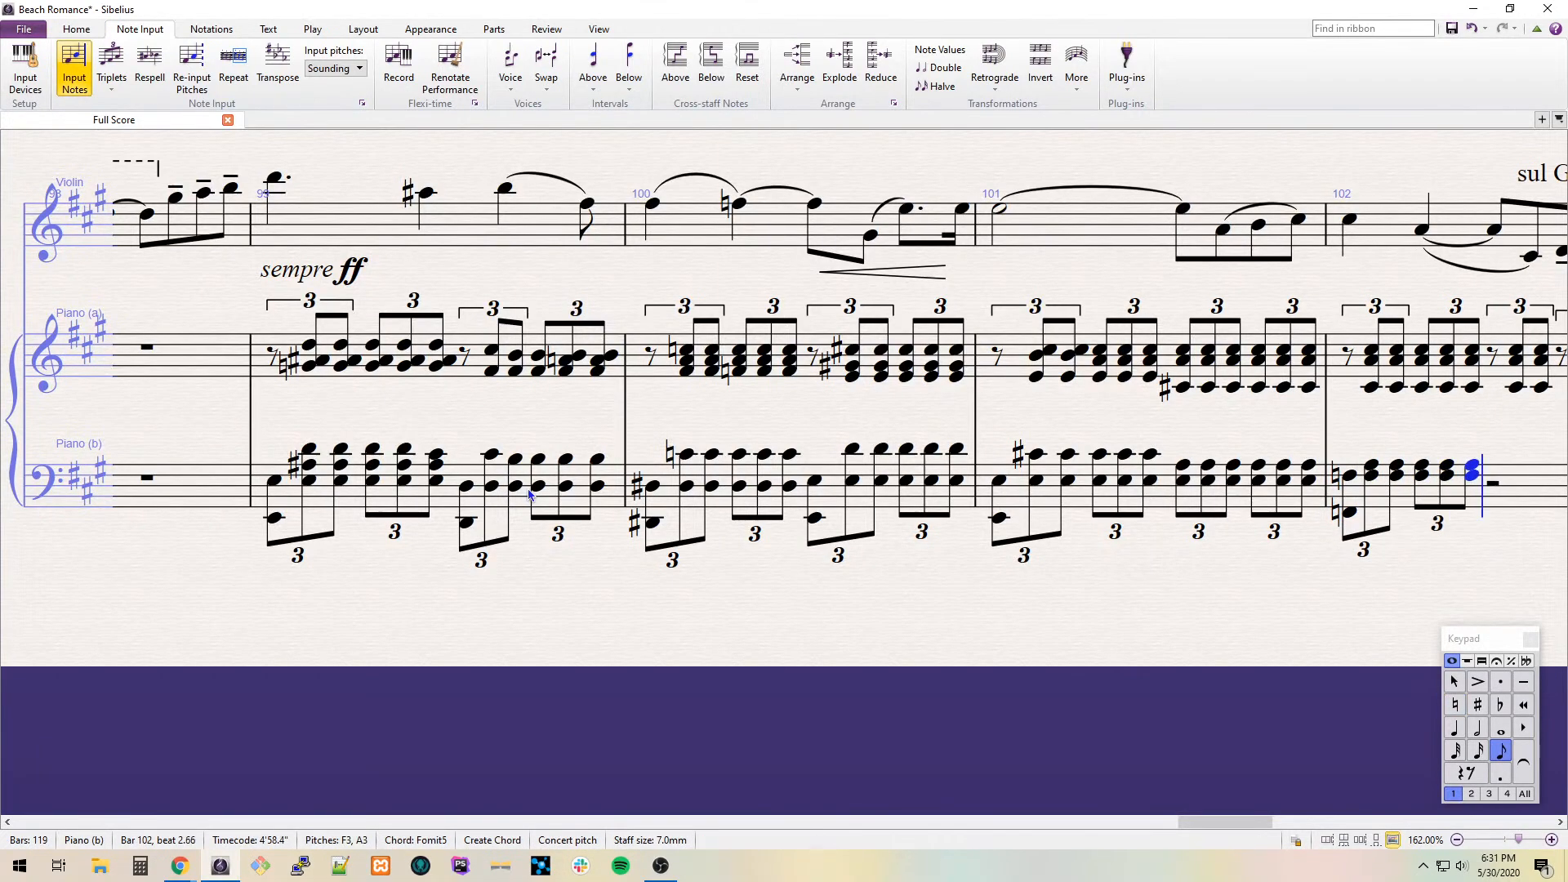
Enter an eighth triplet on beat 3 of lower-staff bar 102 starting with an E2/E3 octave.
{"action": "key", "text": "f"}
{"action": "key", "text": "ctrl+3"}
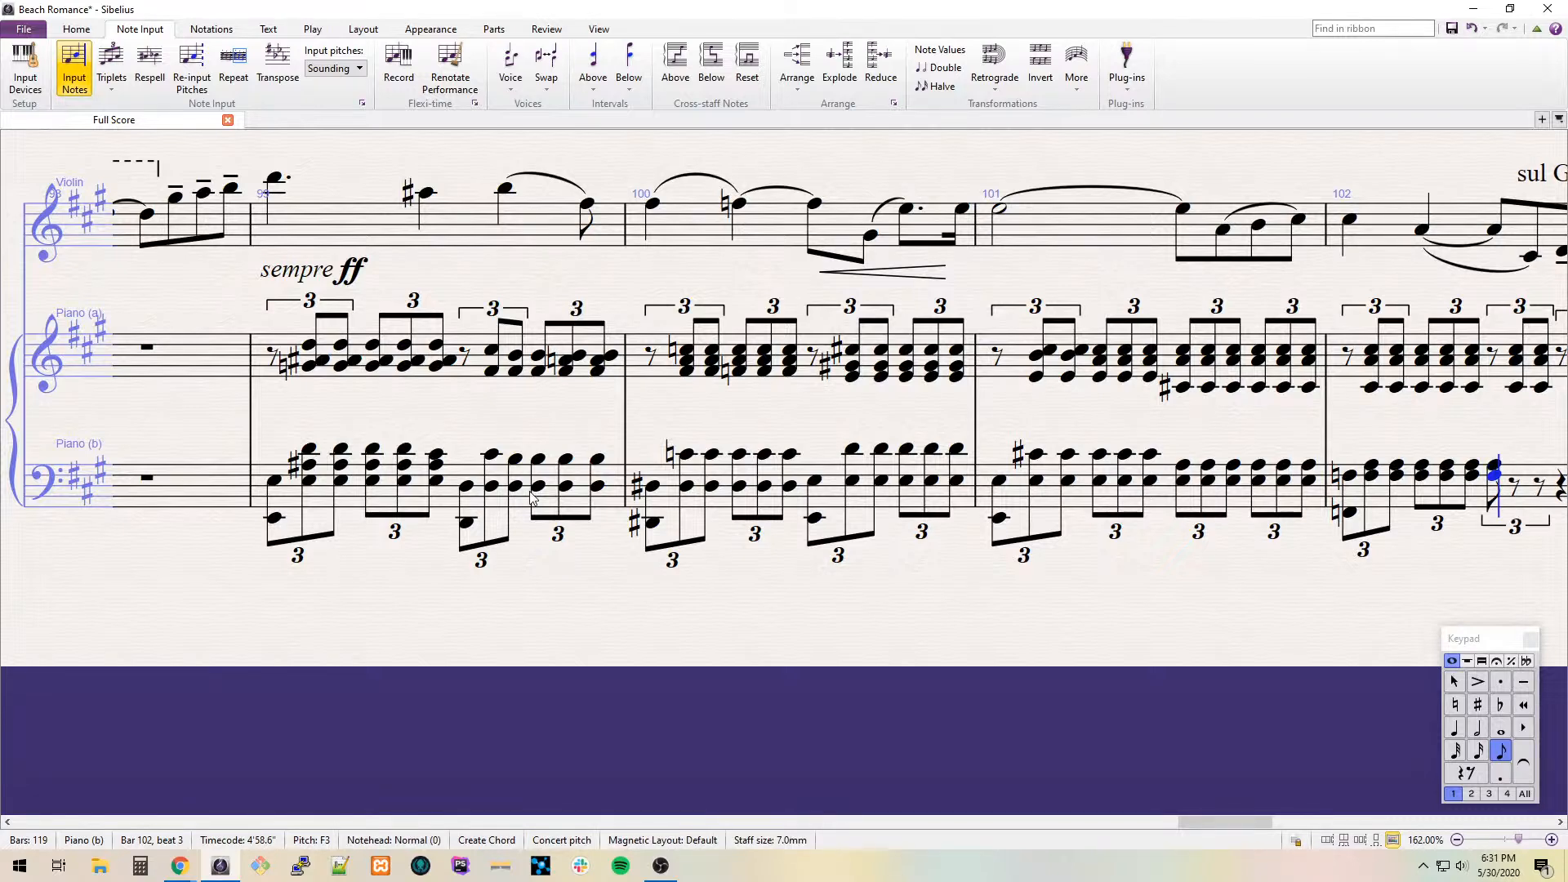
{"action": "key", "text": "Escape"}
{"action": "key", "text": "Down"}
{"action": "key", "text": "ctrl+Down"}
{"action": "key", "text": "Right"}
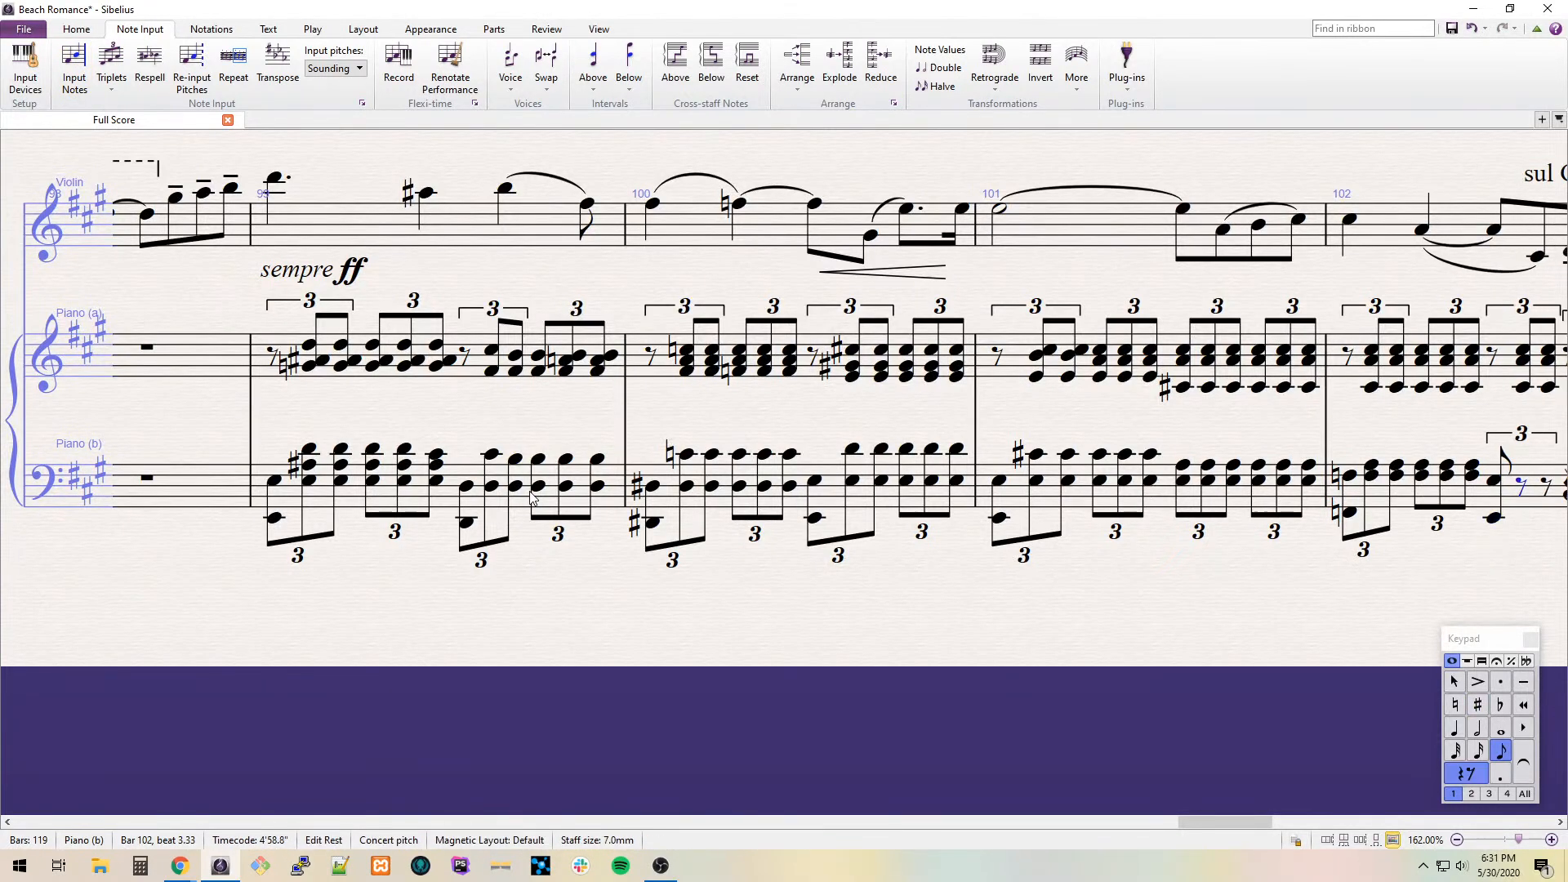
Complete the beat 3 triplet of lower-staff bar 102 with two E3/A3 chords.
{"action": "key", "text": "e"}
{"action": "key", "text": "Escape"}
{"action": "key", "text": "ctrl+Up"}
{"action": "key", "text": "4"}
{"action": "key", "text": "r"}
Enter a C#2/C#3 octave eighth on beat 4 of lower-staff bar 102 and make the beat a triplet.
{"action": "key", "text": "r"}
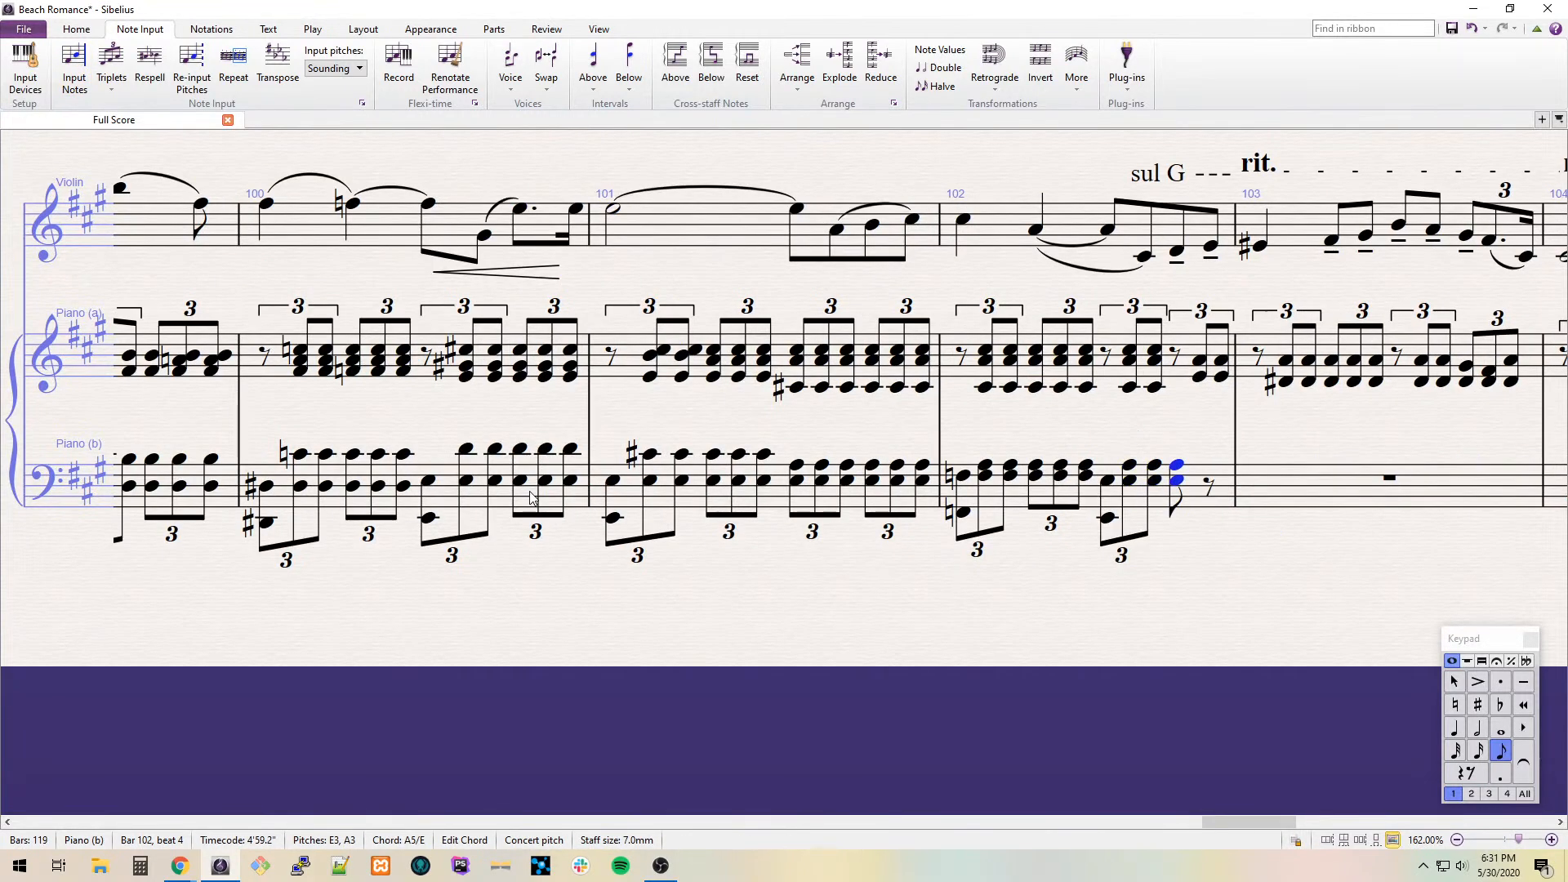
{"action": "key", "text": "ctrl+Down"}
{"action": "key", "text": "Right"}
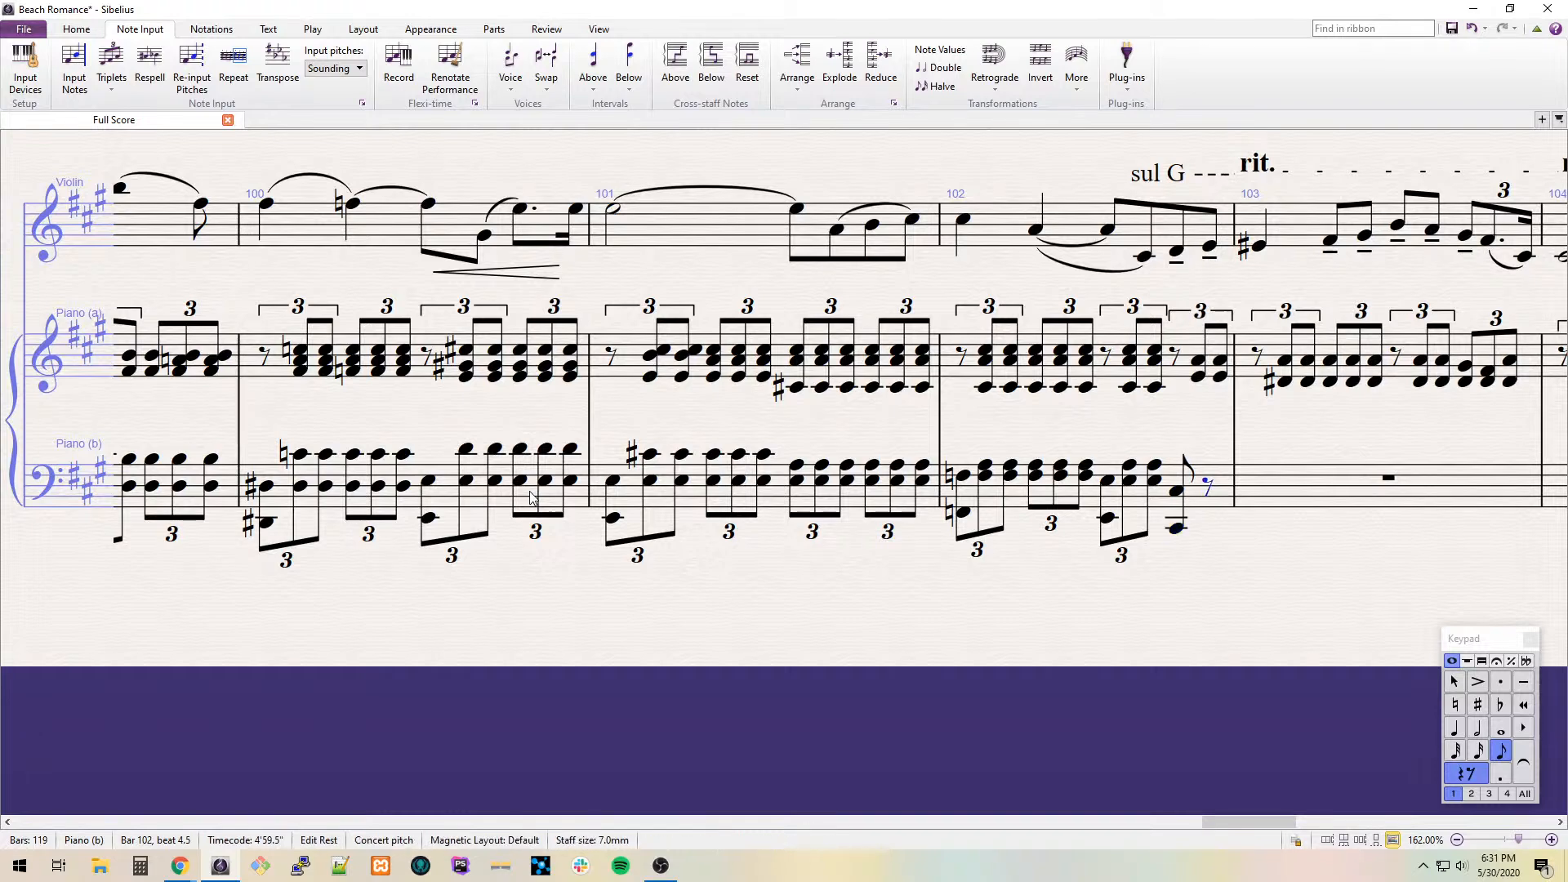
{"action": "key", "text": "Left"}
{"action": "key", "text": "ctrl+3"}
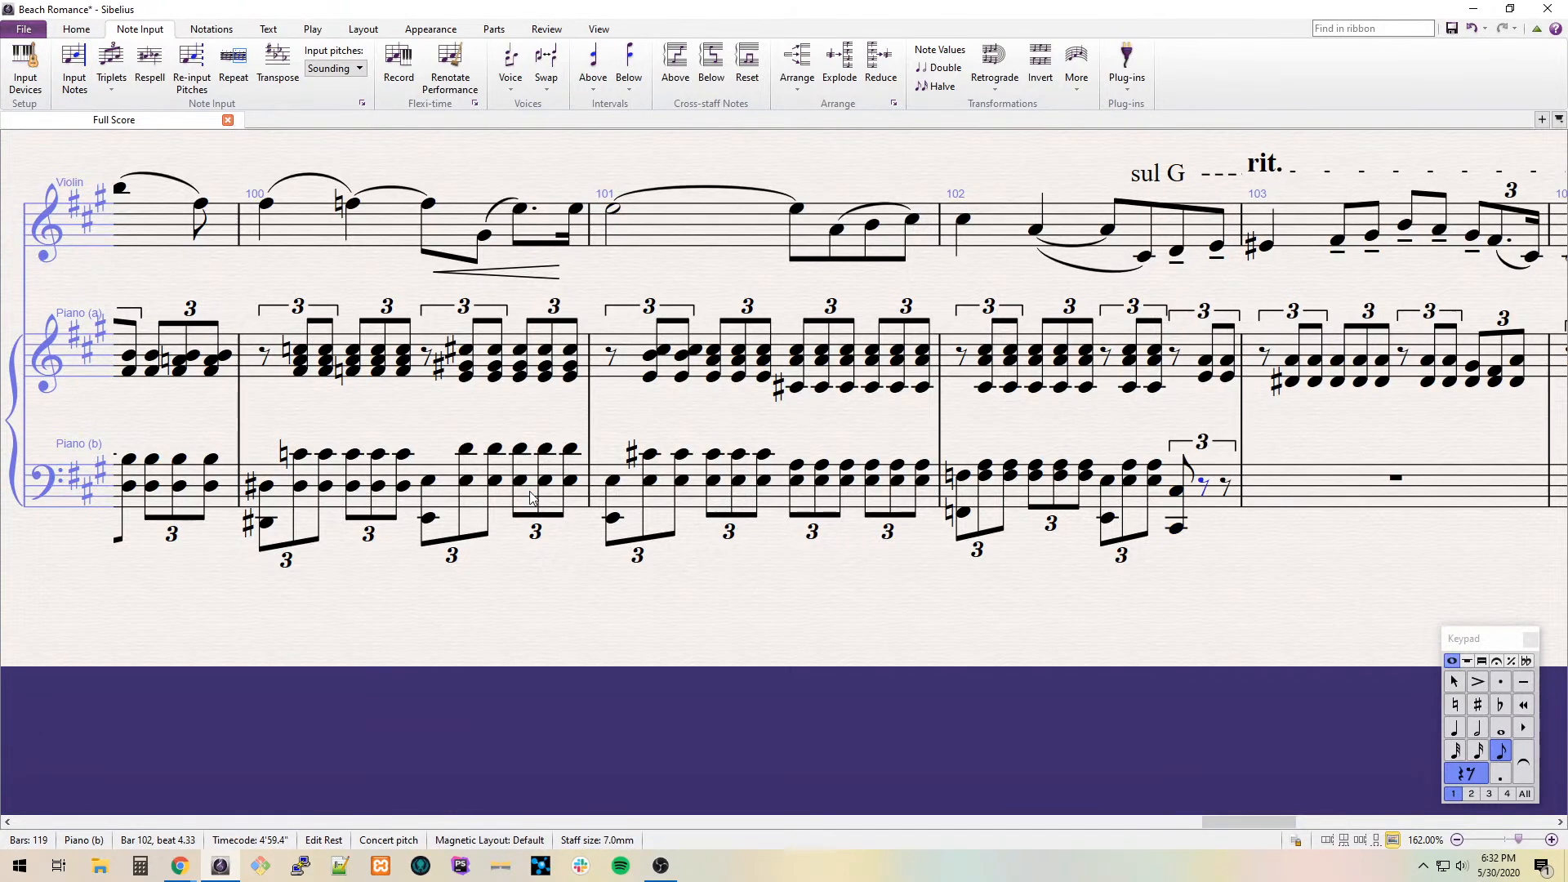
Complete the beat 4 triplet of lower-staff bar 102 with two C#3/A3 chords.
{"action": "key", "text": "c"}
{"action": "key", "text": "8"}
{"action": "key", "text": "Down"}
{"action": "key", "text": "Down"}
{"action": "key", "text": "r"}
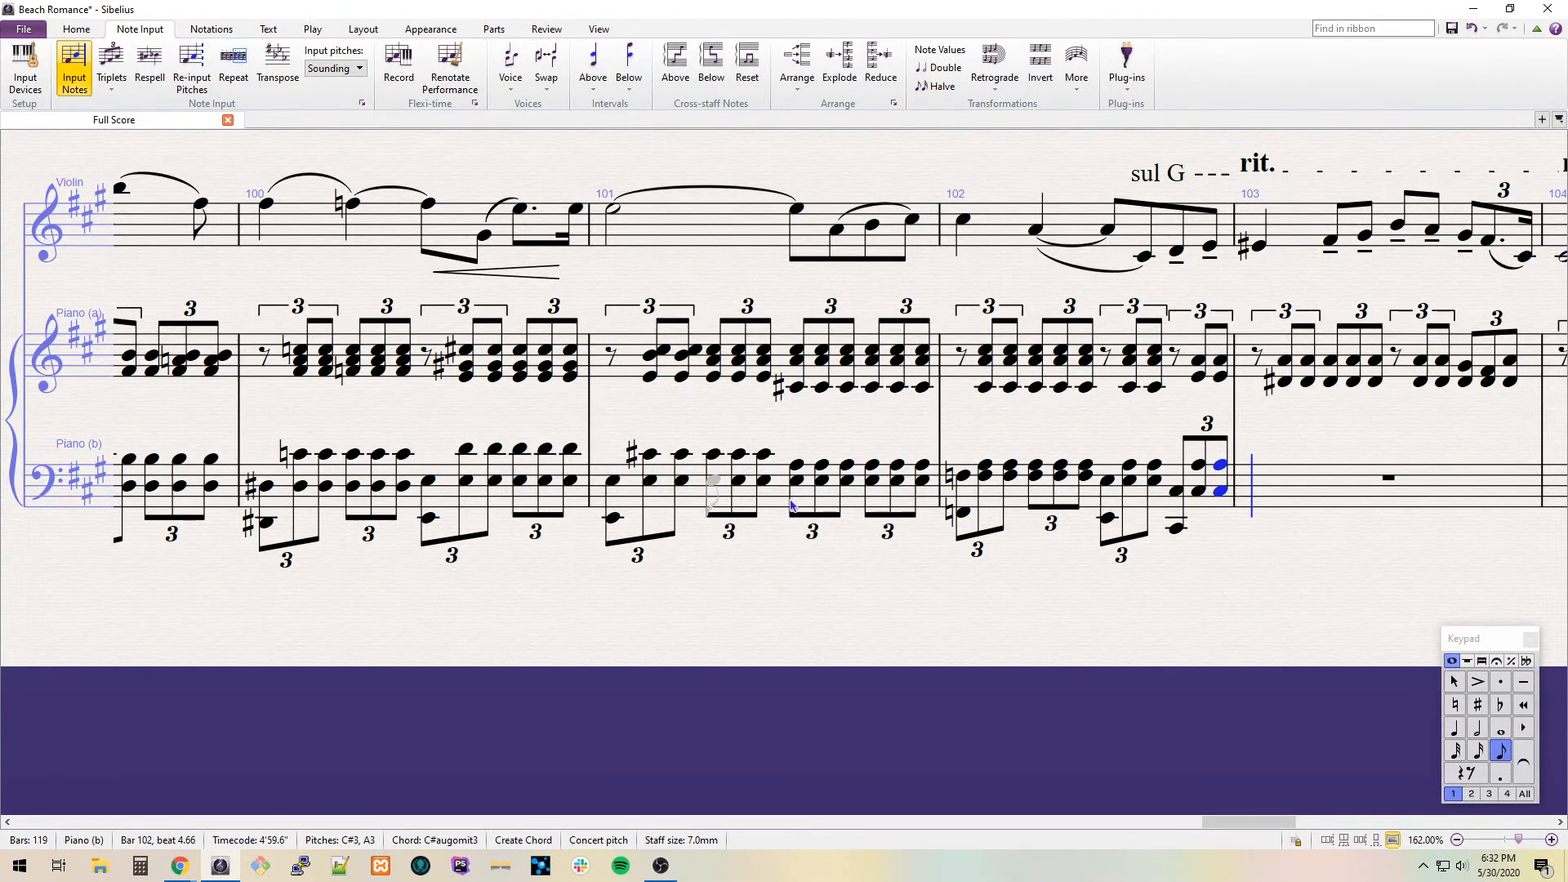
{"action": "key", "text": "Escape"}
Enter a C natural octave eighth, C2/C3, on beat 1 of lower-staff bar 103 and make the beat a triplet.
{"action": "key", "text": "c"}
{"action": "key", "text": "KP_7"}
{"action": "key", "text": "shift+8"}
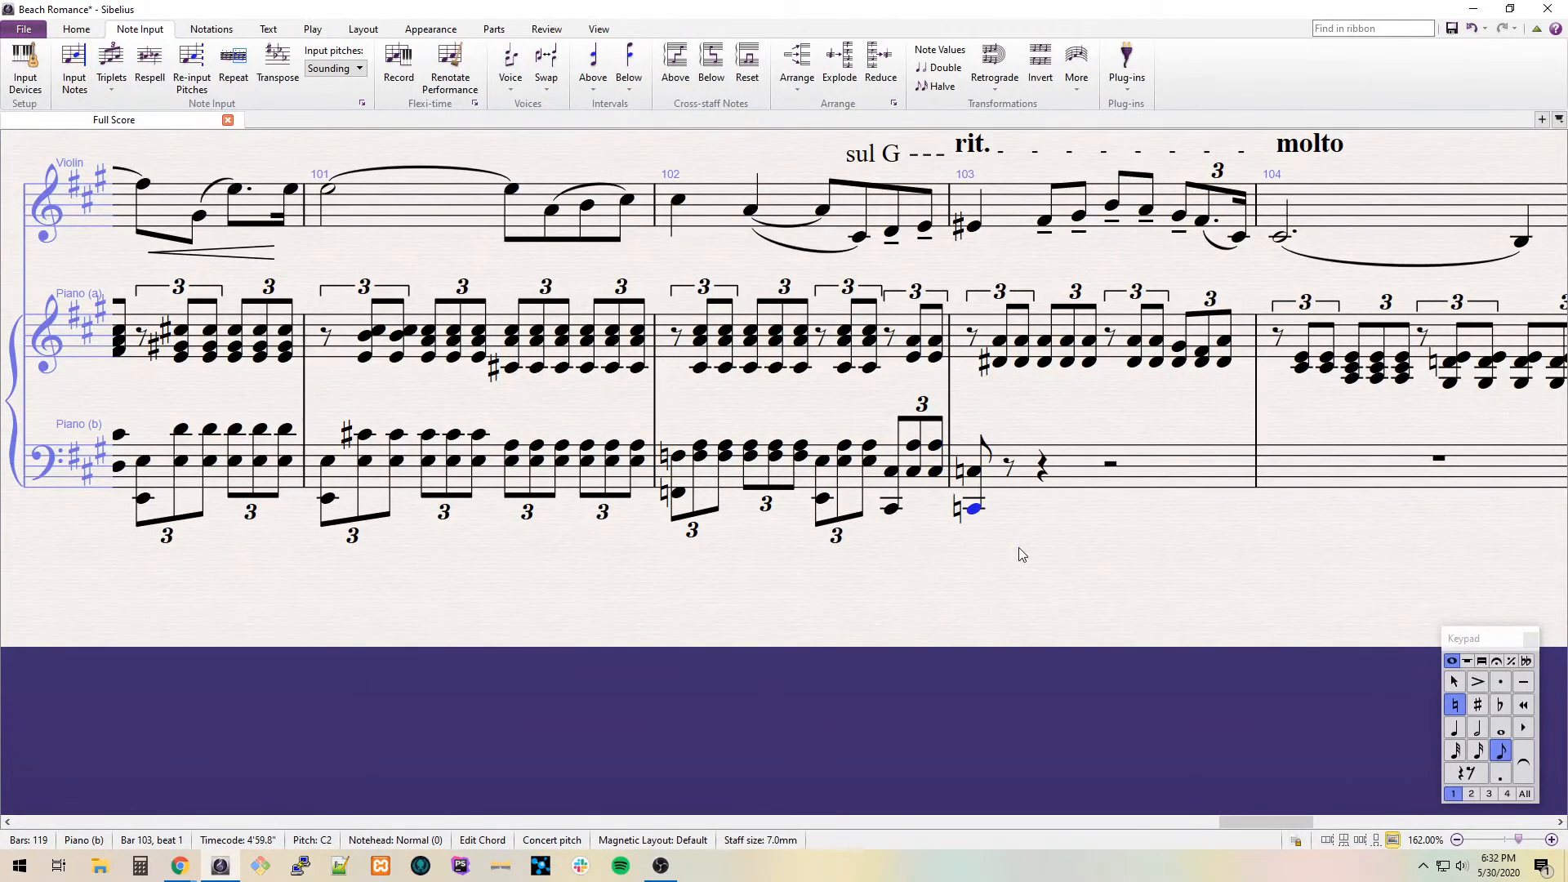
{"action": "key", "text": "ctrl+3"}
Complete the beat 1 triplet of lower-staff bar 103 with C3/A3 chords and repeat the chord as a triplet on beat 2.
{"action": "key", "text": "Right"}
{"action": "key", "text": "c"}
{"action": "key", "text": "6"}
{"action": "key", "text": "r"}
{"action": "key", "text": "r"}
{"action": "key", "text": "ctrl+3"}
{"action": "key", "text": "r"}
{"action": "key", "text": "r"}
Repeat the first half of lower-staff bar 103 onto beats 3 and 4 and lower the copy by one step to start on B.
{"action": "key", "text": "ctrl+shift+Left"}
{"action": "key", "text": "r"}
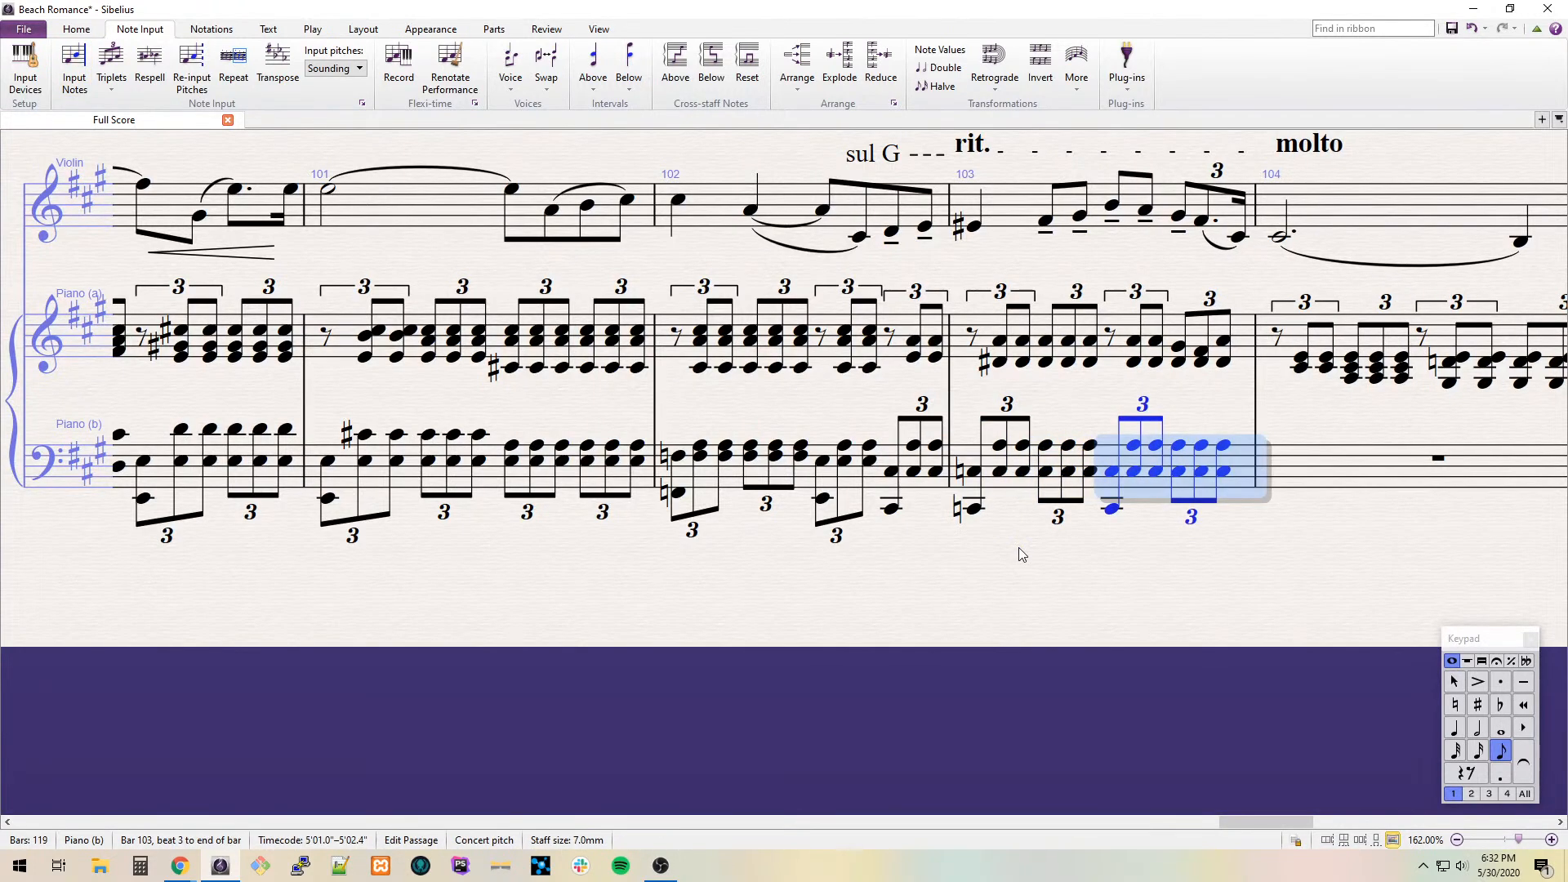
{"action": "key", "text": "Down"}
{"action": "key", "text": "KP_7"}
Raise the top note of the first beat 3 chord in bar 103 to A3 and repeat the B2/A3 chord through beat 4.
{"action": "key", "text": "Left"}
{"action": "key", "text": "Right"}
{"action": "key", "text": "Right"}
{"action": "key", "text": "Up"}
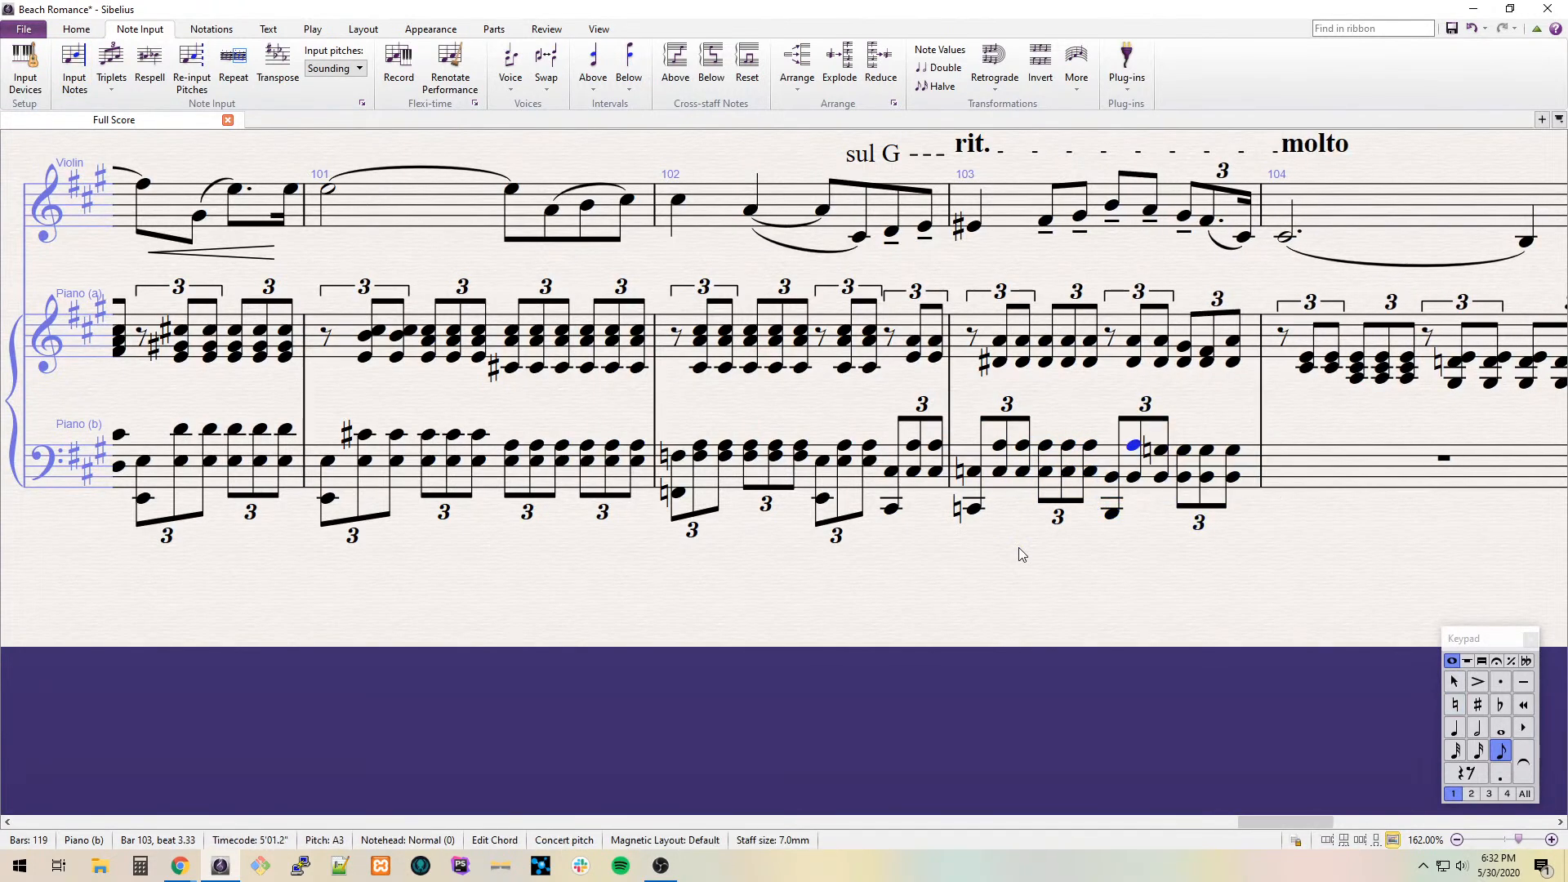
{"action": "key", "text": "r"}
{"action": "key", "text": "r"}
{"action": "key", "text": "r"}
{"action": "key", "text": "r"}
Fill beats 1 and 2 of lower-staff bar 104 with an E2, E3, E3 eighth triplet and a quarter-note E3.
{"action": "key", "text": "Right"}
{"action": "key", "text": "KP_3"}
{"action": "key", "text": "n"}
{"action": "key", "text": "e"}
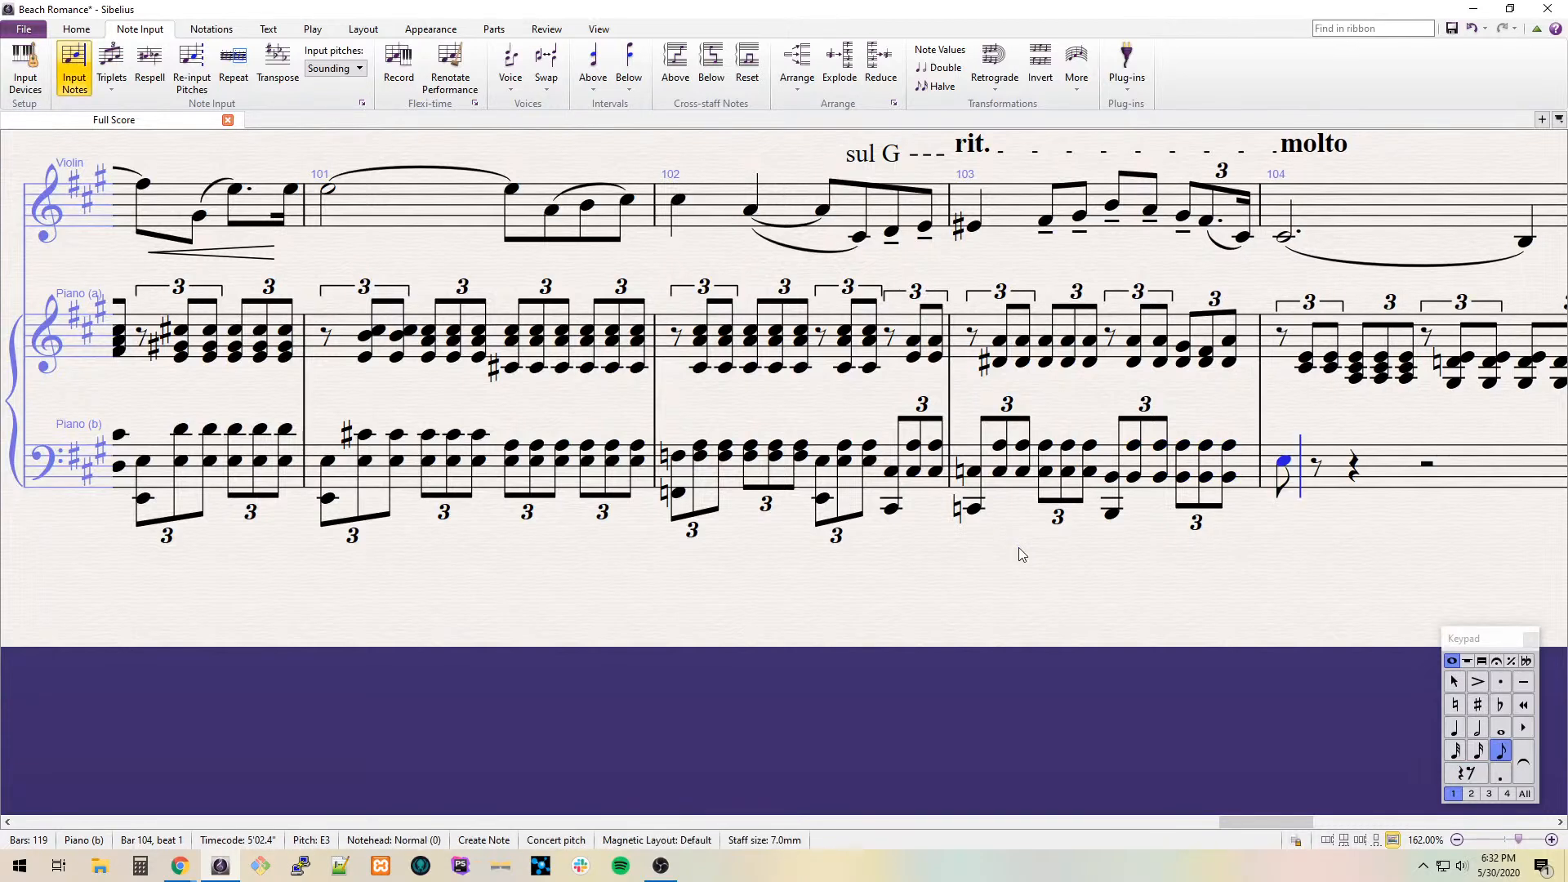
{"action": "key", "text": "ctrl+3"}
{"action": "key", "text": "ctrl+Down"}
{"action": "key", "text": "e"}
{"action": "key", "text": "e"}
Enter a beat 3 triplet in lower-staff bar 104 with an E1/E2 octave followed by two E2/E3 octaves.
{"action": "key", "text": "3"}
{"action": "key", "text": "e"}
{"action": "key", "text": "ctrl+Down"}
{"action": "key", "text": "ctrl+Down"}
{"action": "key", "text": "r"}
{"action": "key", "text": "r"}
{"action": "key", "text": "ctrl+z"}
{"action": "key", "text": "ctrl+Up"}
{"action": "key", "text": "r"}
Repeat the E2/E3 octave on beat 4 of lower-staff bar 104 as a quarter note.
{"action": "key", "text": "r"}
{"action": "key", "text": "4"}
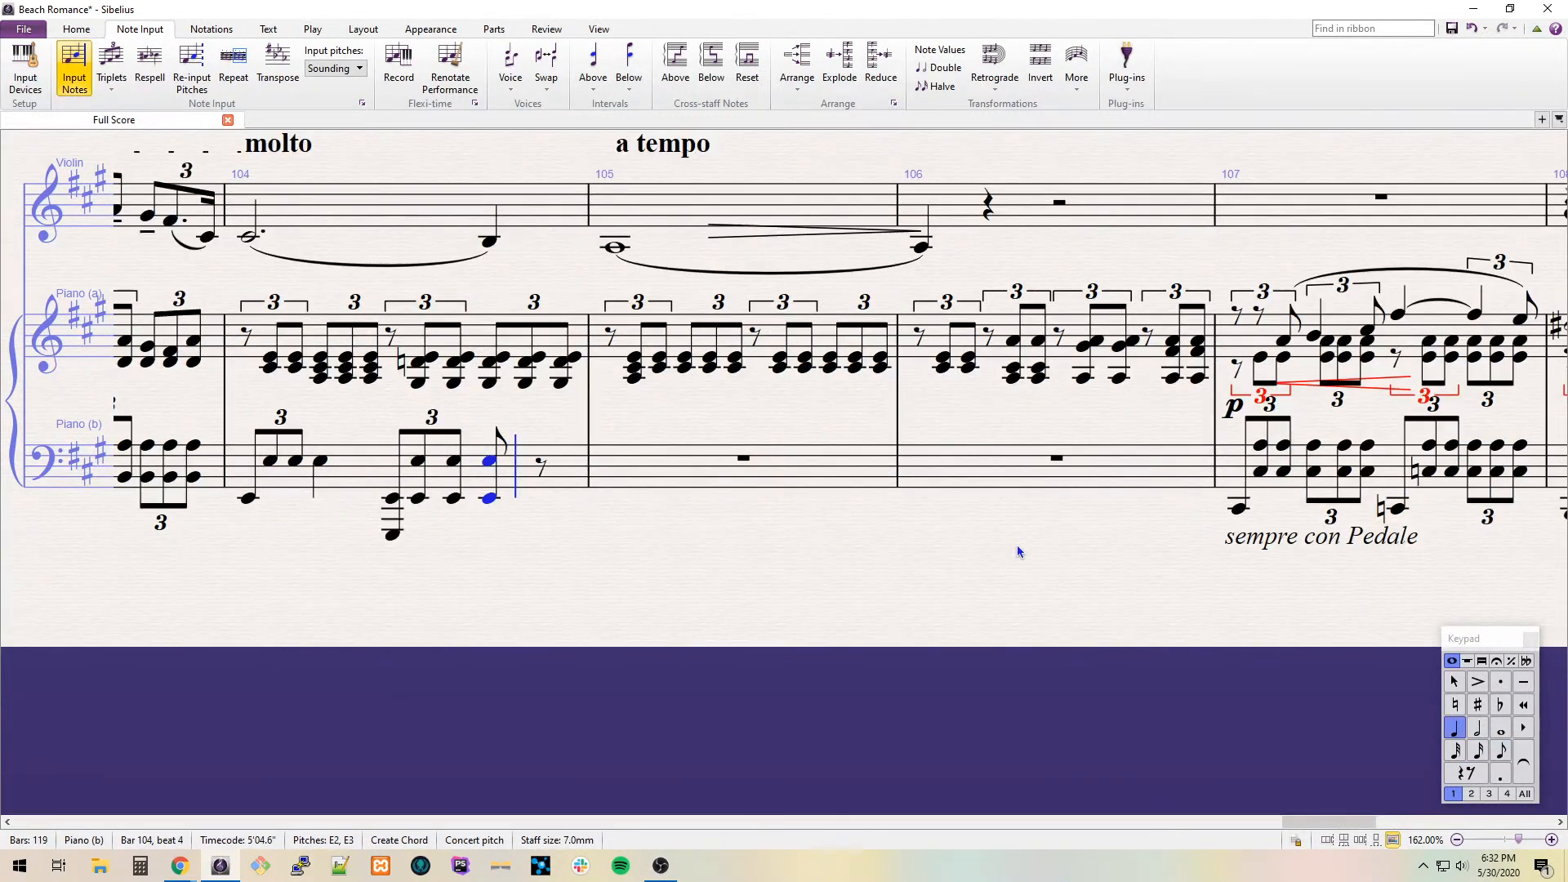
{"action": "key", "text": "Escape"}
{"action": "key", "text": "4"}
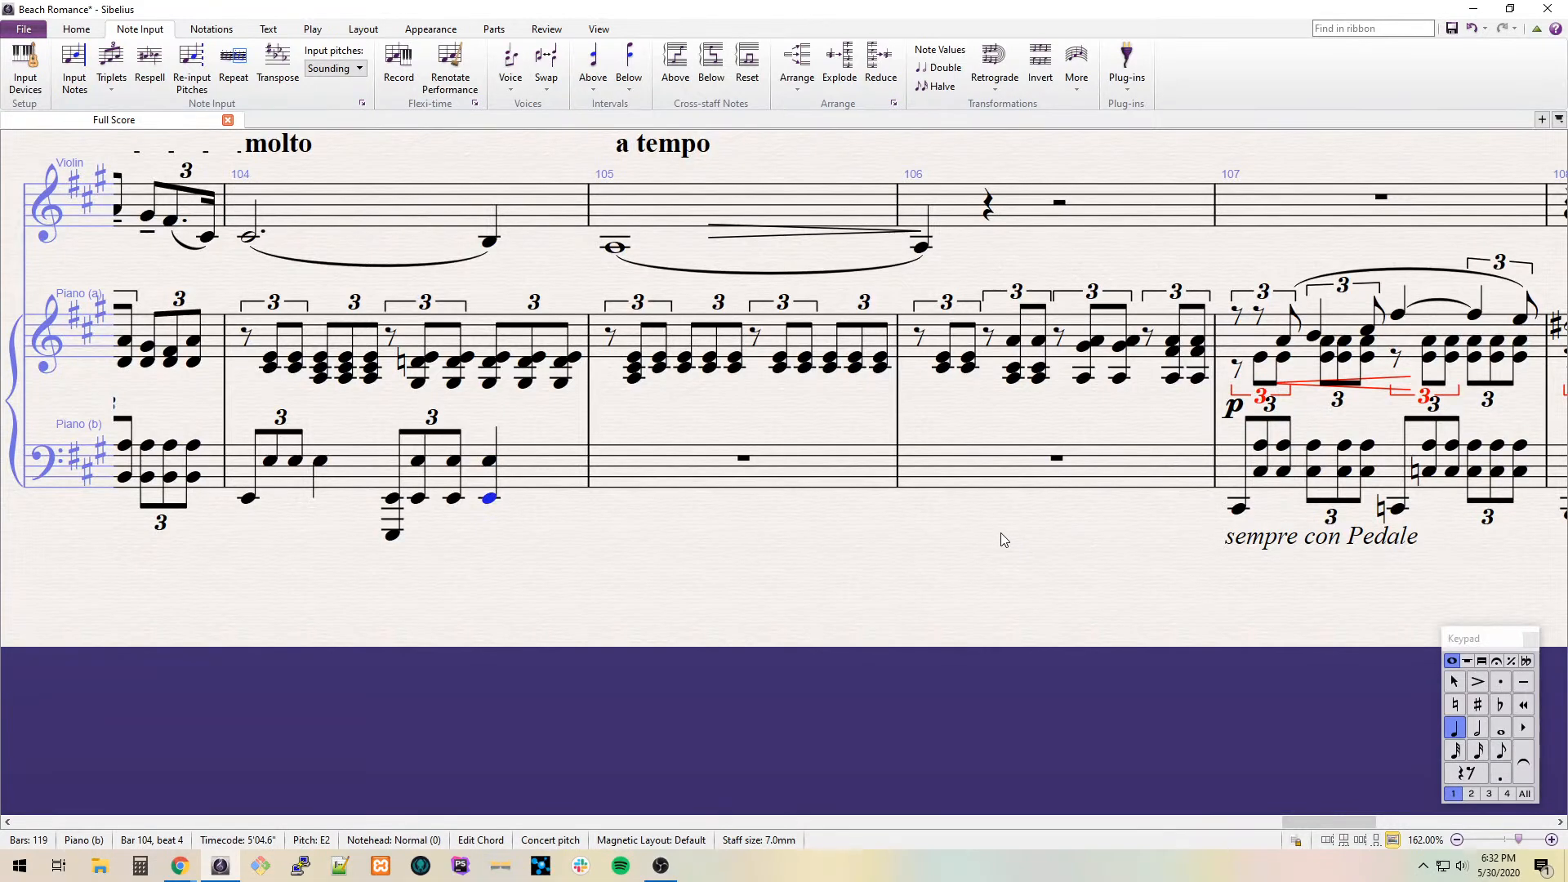
Enter an eighth-note A1 on beat 1 of lower-staff bar 105 and make the beat a triplet.
{"action": "key", "text": "Right"}
{"action": "key", "text": "3"}
{"action": "key", "text": "a"}
{"action": "key", "text": "Escape"}
{"action": "key", "text": "ctrl+Down"}
{"action": "key", "text": "ctrl+3"}
{"action": "key", "text": "Right"}
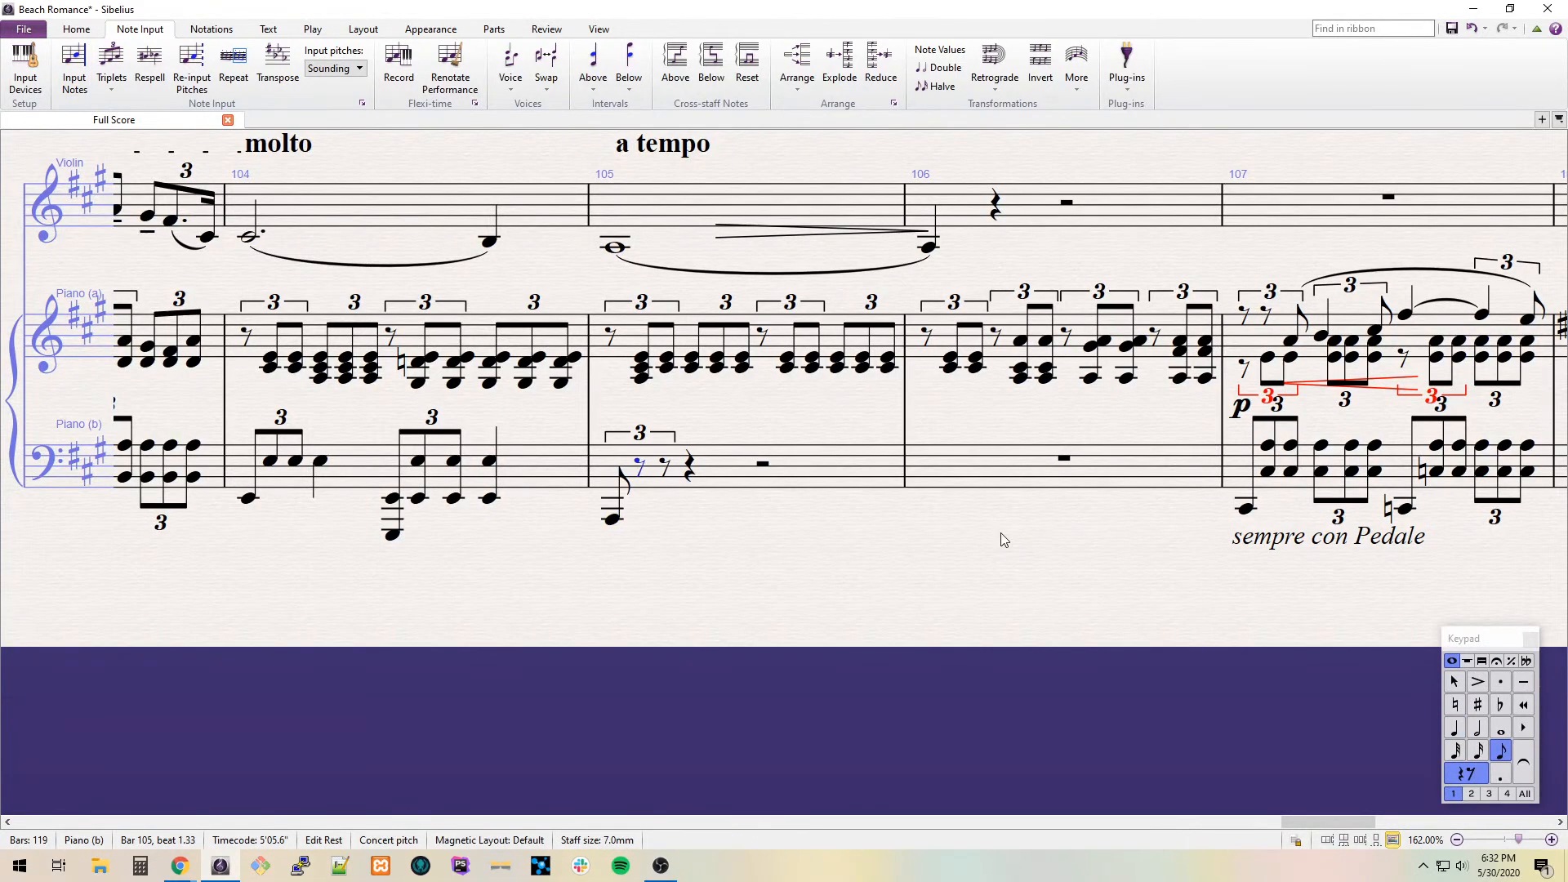
Complete the beat 1 triplet of lower-staff bar 105 with E2/E3 octaves, repeating onto beat 2, and briefly play back the score.
{"action": "key", "text": "e"}
{"action": "key", "text": "ctrl+Up"}
{"action": "key", "text": "8"}
{"action": "key", "text": "r"}
{"action": "key", "text": "r"}
{"action": "key", "text": "space"}
{"action": "key", "text": "space"}
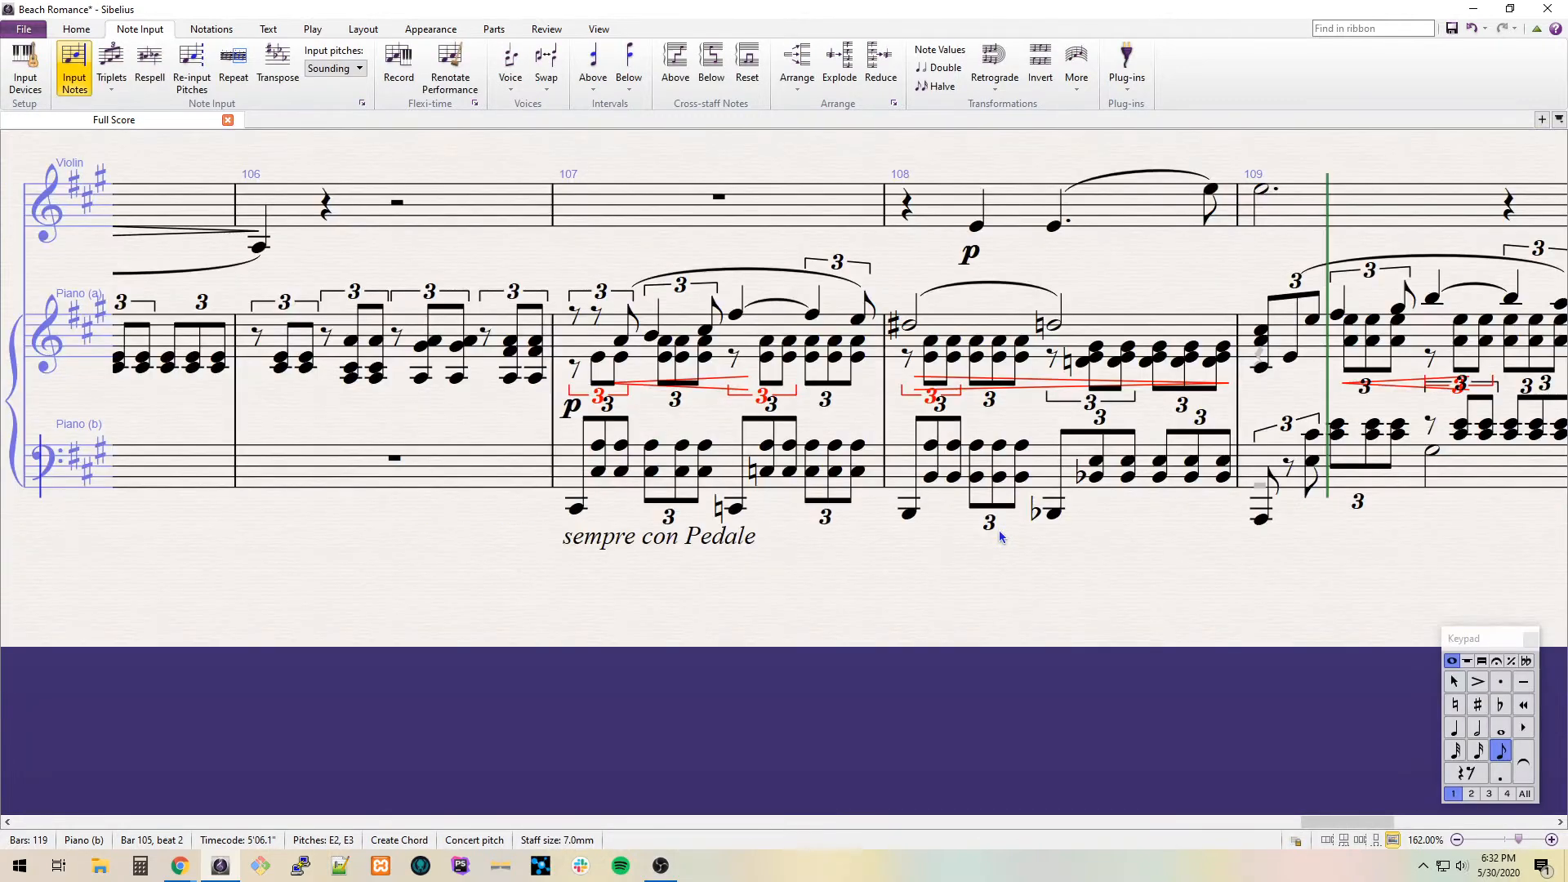
Fill the beat 2 triplet of lower-staff bar 105 with two F#2/E3 chords and one G#2/E3 chord.
{"action": "key", "text": "Escape"}
{"action": "key", "text": "f"}
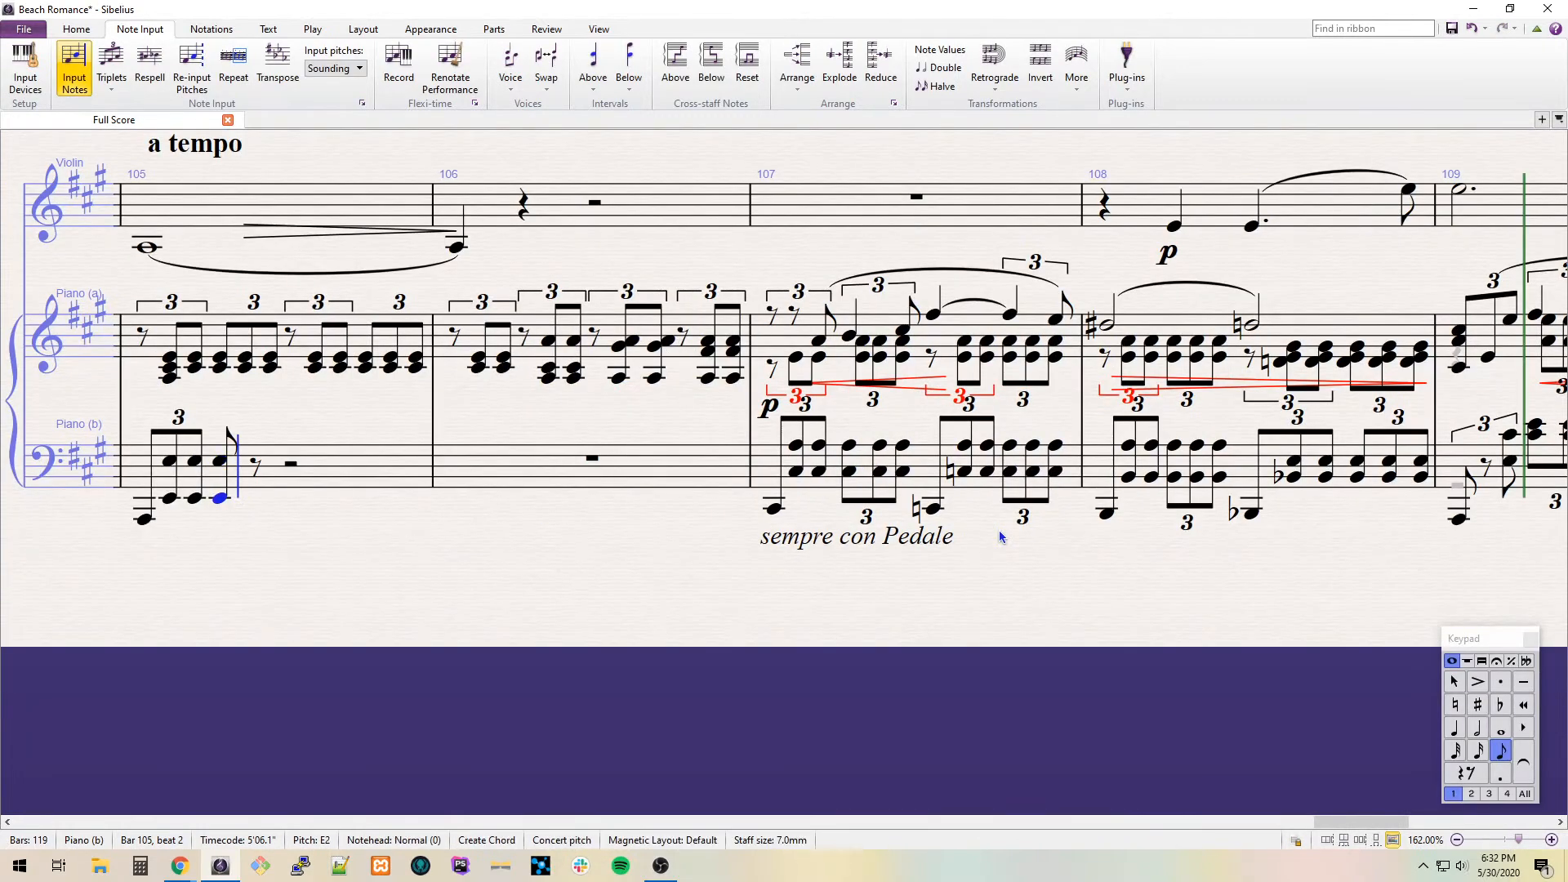
{"action": "key", "text": "r"}
{"action": "key", "text": "r"}
{"action": "key", "text": "alt+Down"}
{"action": "key", "text": "Up"}
{"action": "key", "text": "Right"}
Enter a quarter-note B2 on beat 3 of lower-staff bar 105, tied into a beat 4 triplet of quarter-note B2 and eighth-note A2.
{"action": "key", "text": "b"}
{"action": "key", "text": "KP_Enter"}
{"action": "key", "text": "Right"}
{"action": "key", "text": "KP_3"}
{"action": "key", "text": "b"}
{"action": "key", "text": "ctrl+3"}
{"action": "key", "text": "Escape"}
{"action": "key", "text": "KP_4"}
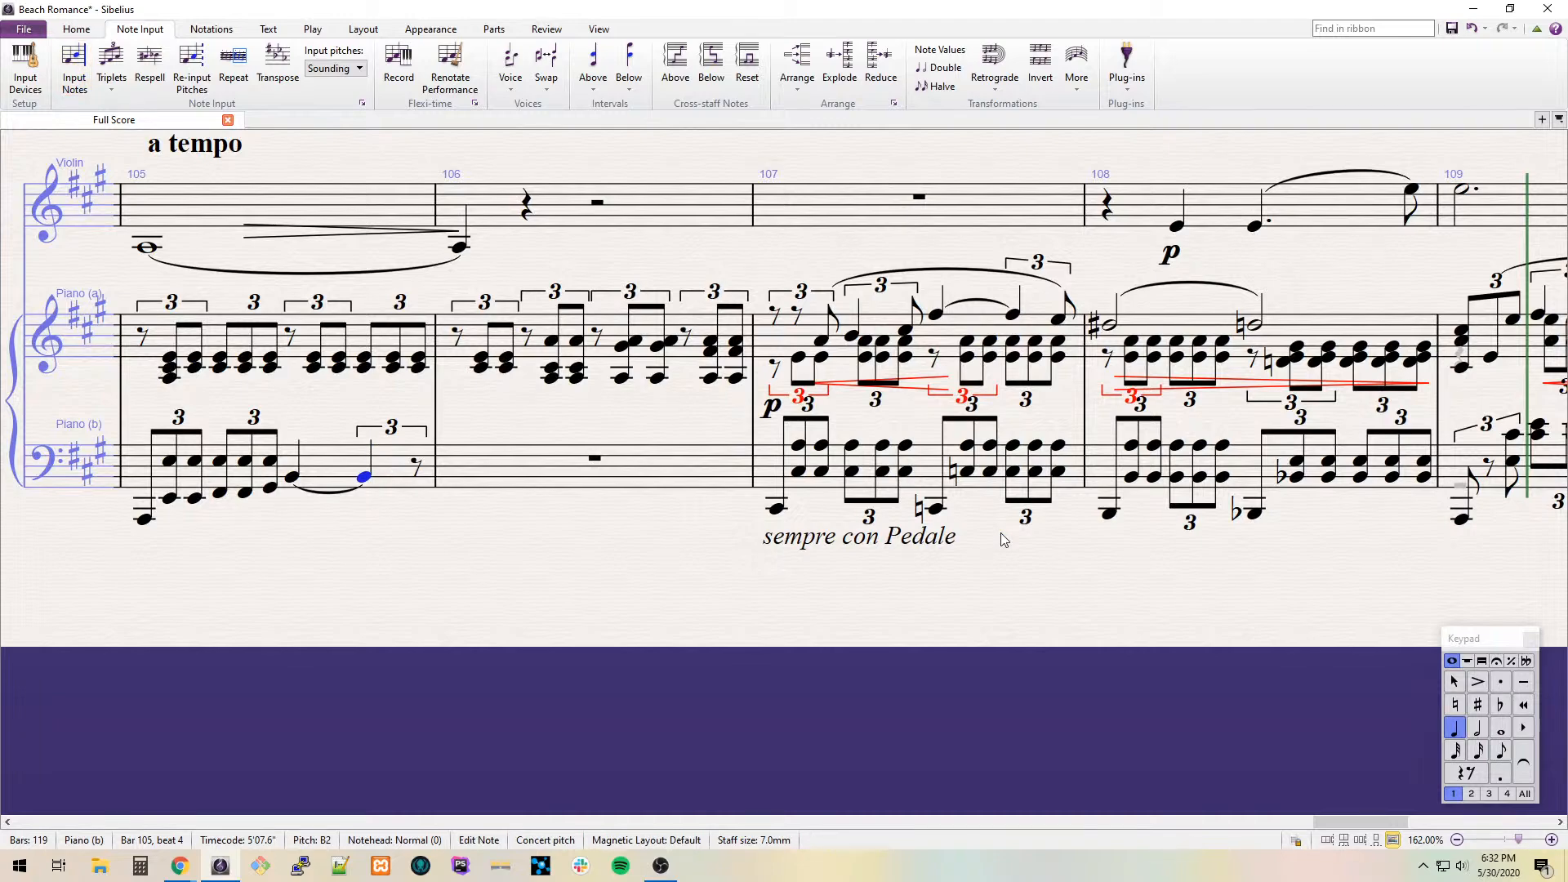
{"action": "key", "text": "Right"}
{"action": "key", "text": "a"}
{"action": "key", "text": "Escape"}
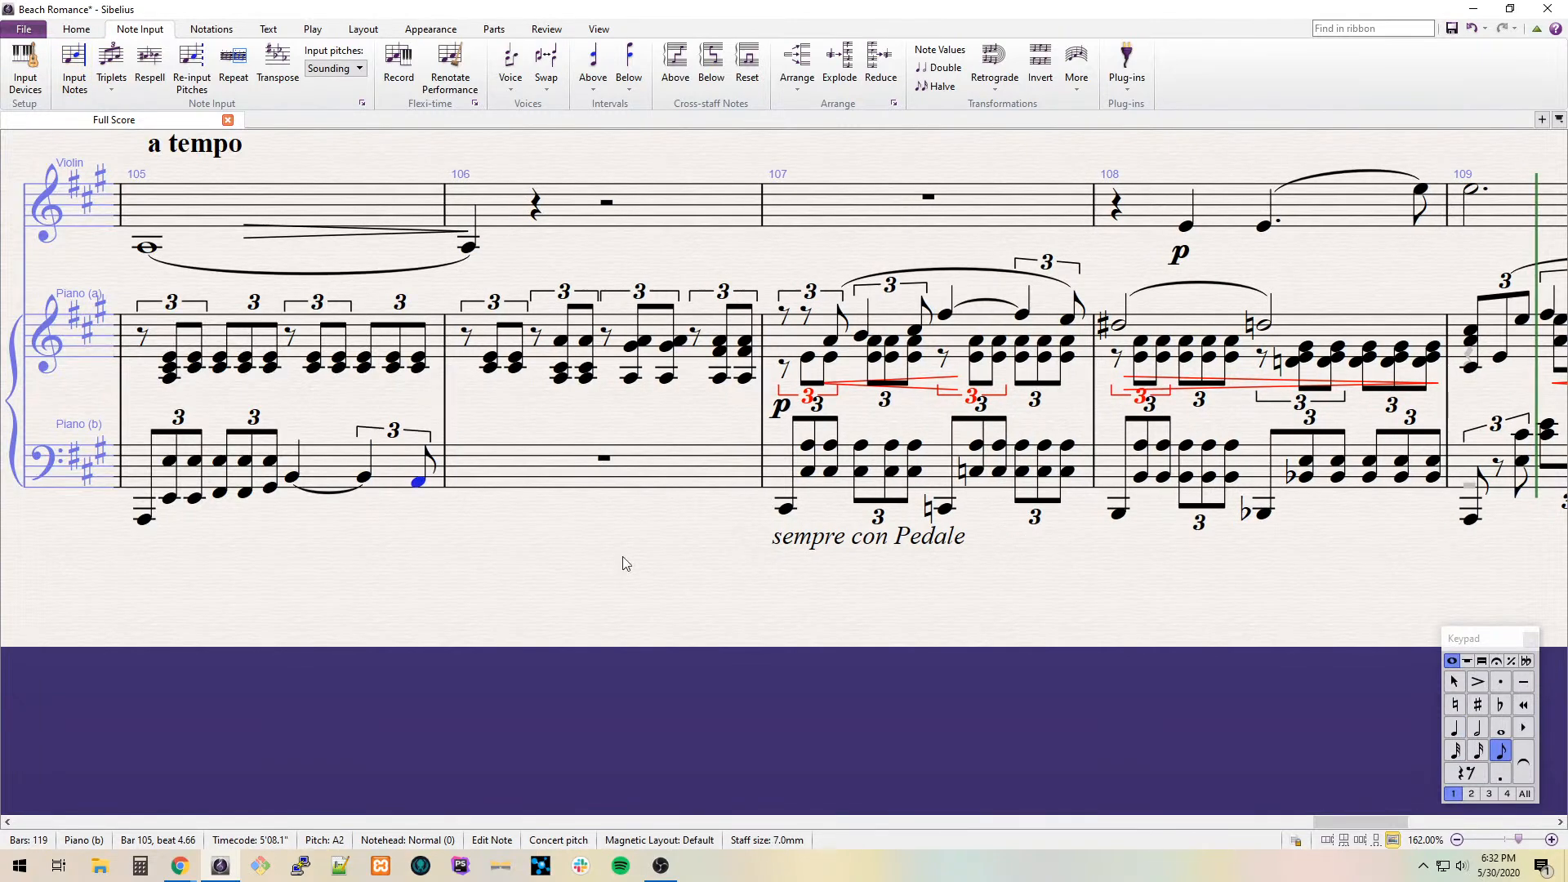
Move the beat 3 and 4 notes of lower-staff bar 105 into voice 2.
{"action": "left_click_drag", "start_coordinate": [400, 566], "coordinate": [1165, 553]}
{"action": "left_click", "coordinate": [1053, 482]}
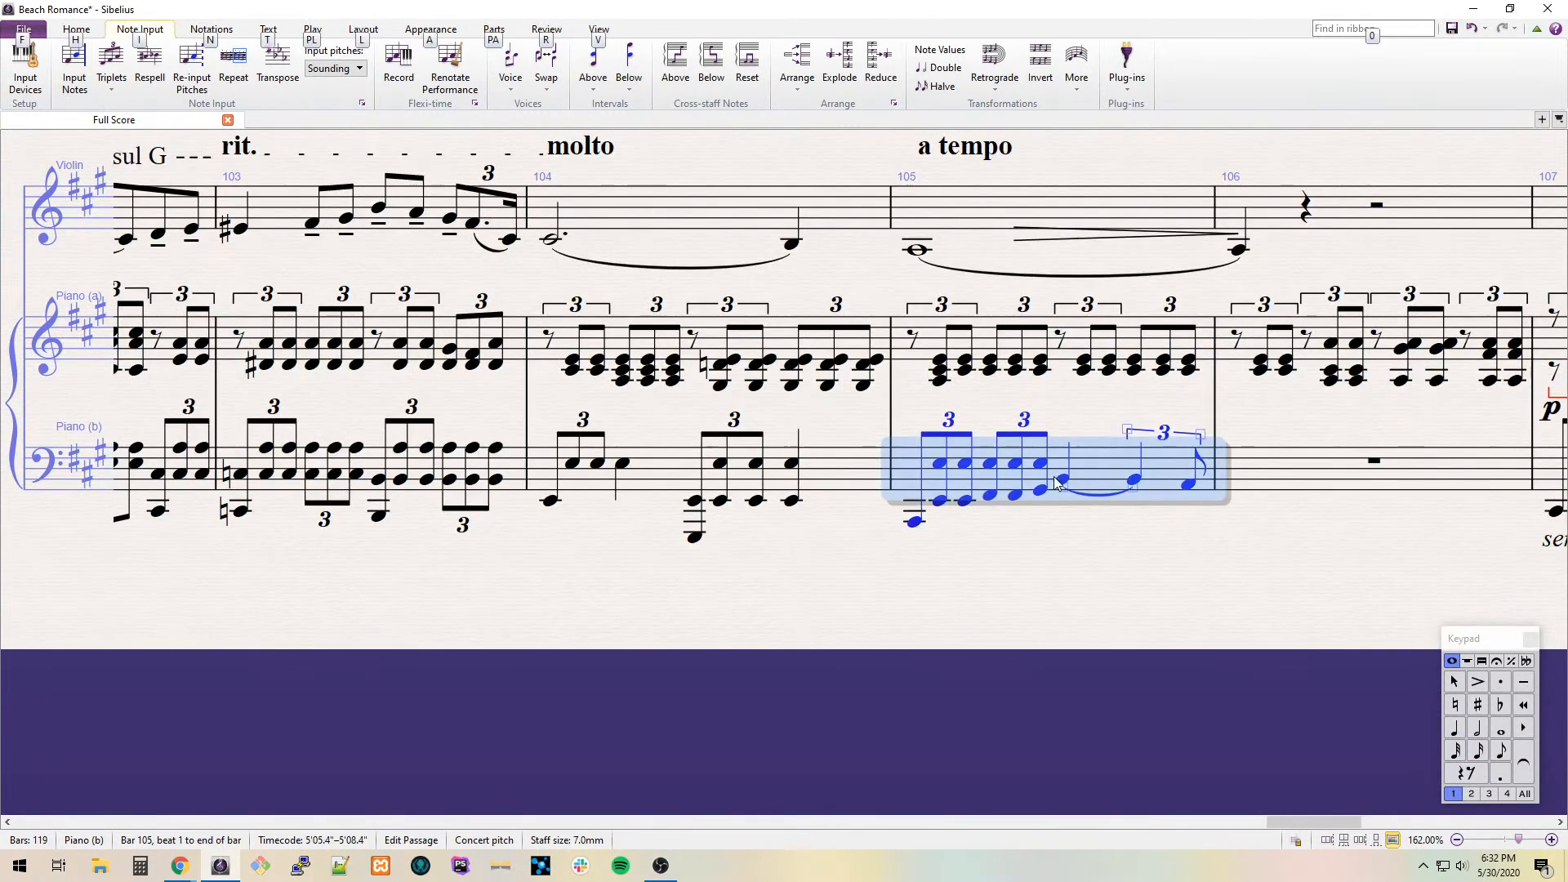
{"action": "left_click", "coordinate": [1060, 480], "text": "shift"}
{"action": "key", "text": "alt+2"}
{"action": "left_click_drag", "start_coordinate": [1154, 546], "coordinate": [876, 531]}
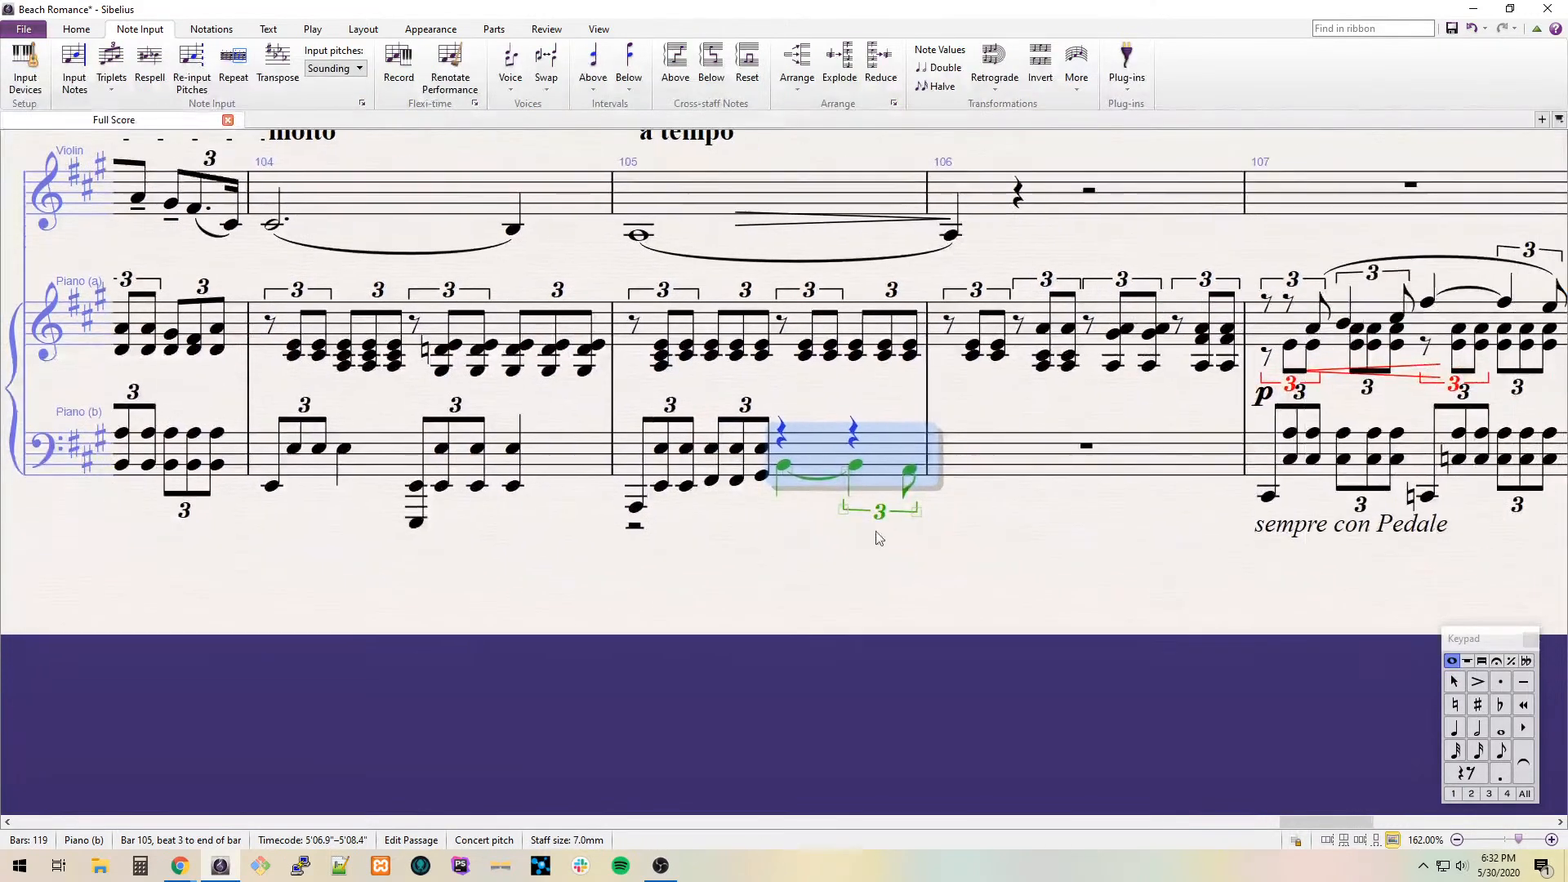
Add the expression text "marcato" below beat 1 of lower-staff bar 105.
{"action": "left_click", "coordinate": [662, 486]}
{"action": "key", "text": "ctrl+e"}
{"action": "type", "text": "marcato"}
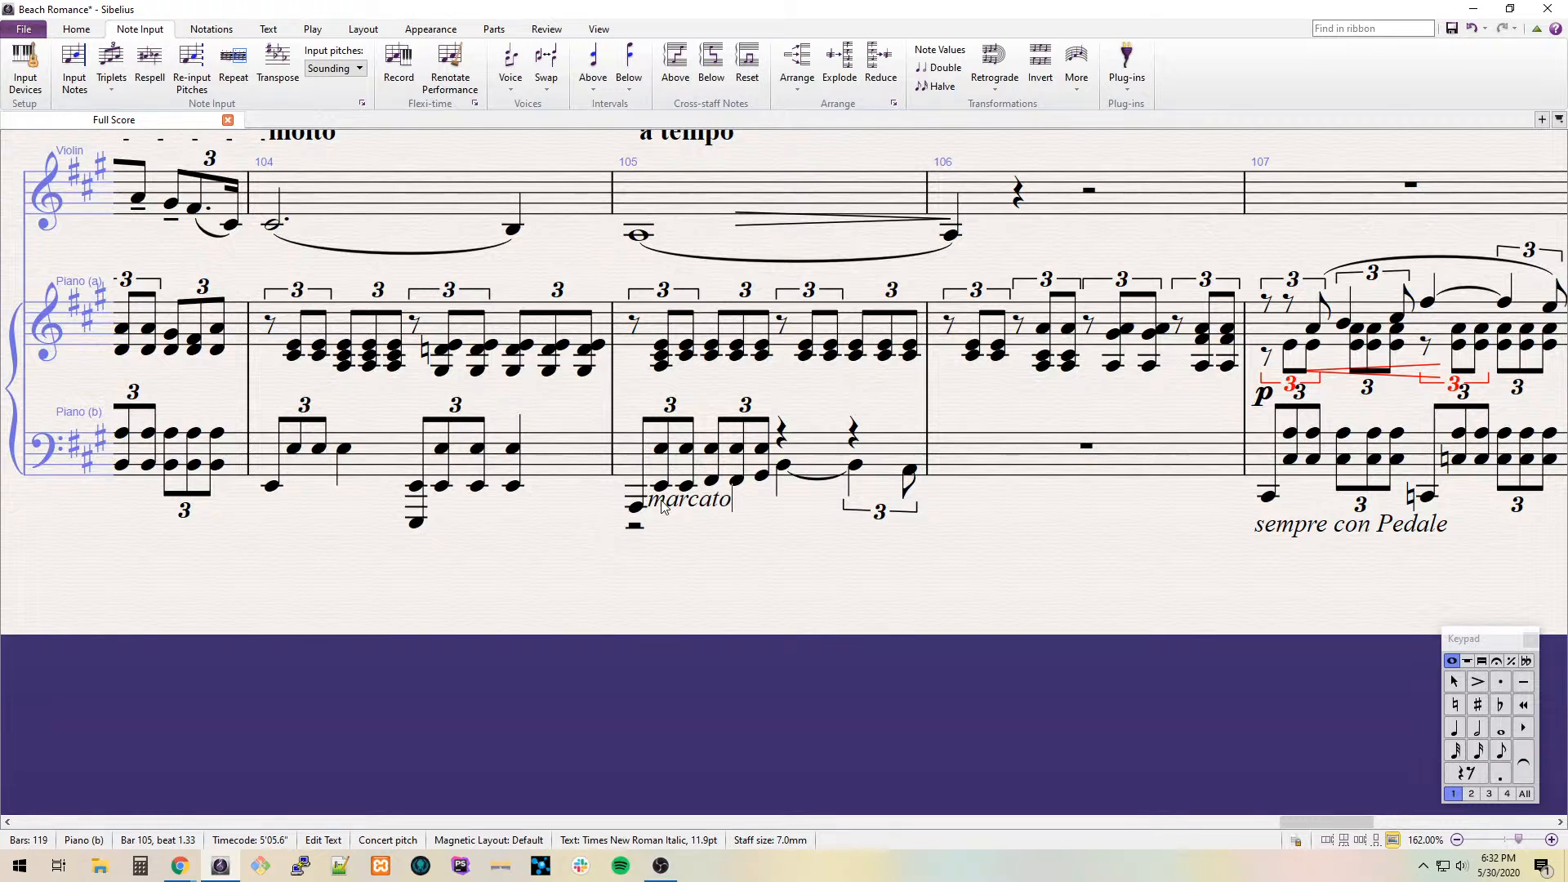
{"action": "key", "text": "Escape"}
Add voice 1 eighth-note triplets to lower-staff bar 105: a rest and two E3s on beat 3, and three E3s on beat 4.
{"action": "left_click", "coordinate": [780, 433]}
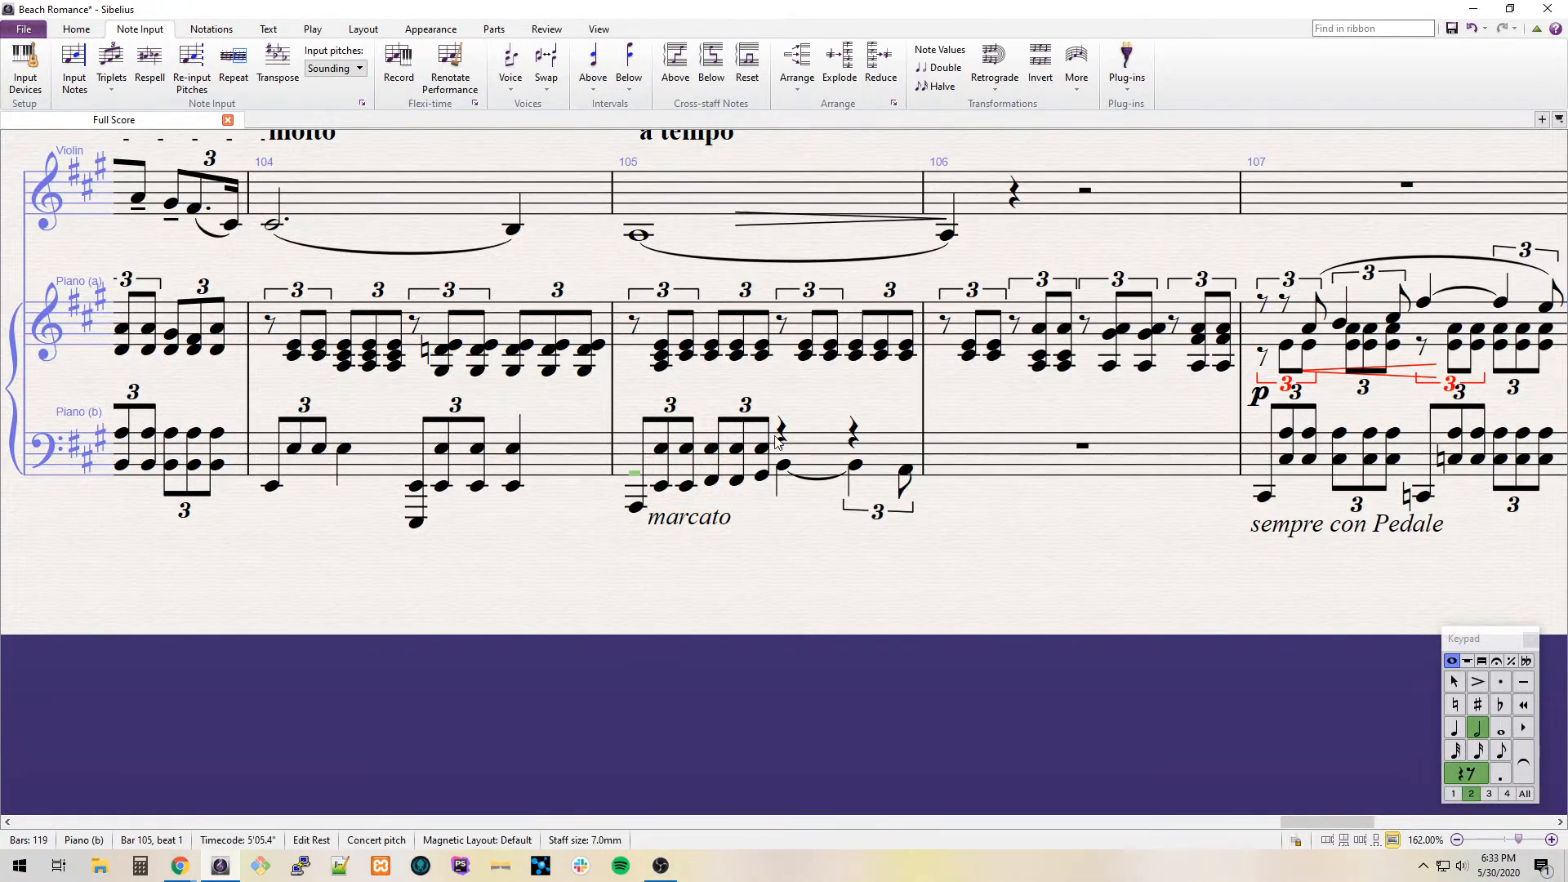
{"action": "key", "text": "3"}
{"action": "key", "text": "ctrl+3"}
{"action": "key", "text": "Right"}
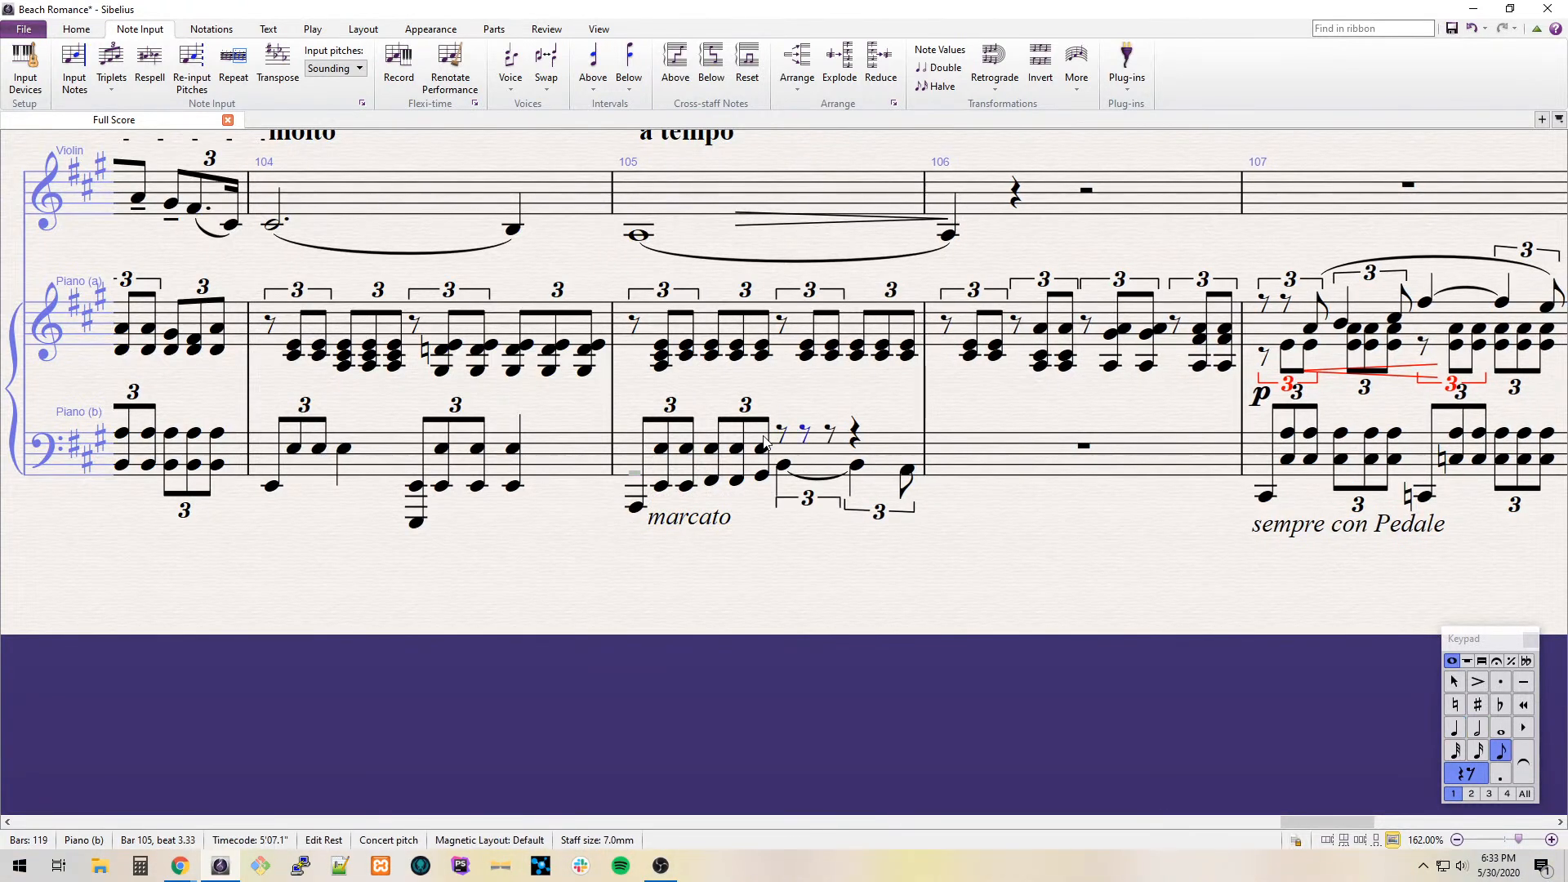
{"action": "key", "text": "e"}
{"action": "key", "text": "e"}
{"action": "key", "text": "shift+Left"}
{"action": "key", "text": "ctrl+Up"}
{"action": "key", "text": "Right"}
{"action": "key", "text": "e"}
{"action": "key", "text": "ctrl+3"}
{"action": "key", "text": "e"}
{"action": "key", "text": "e"}
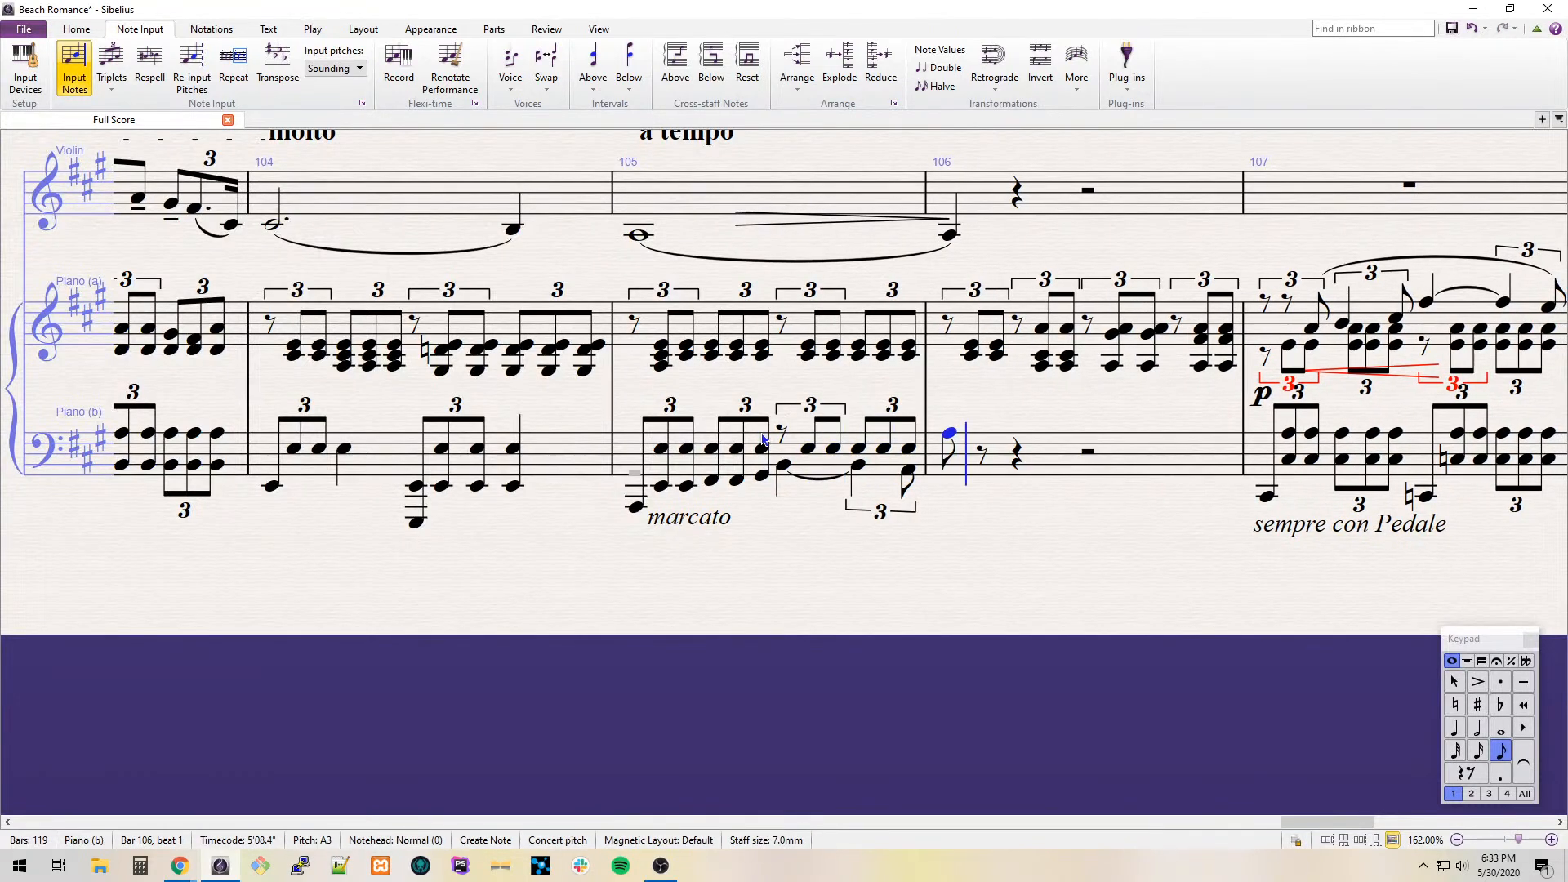
Enter eighth-note triplets in lower-staff bar 106: A2, E3, E3 on beat 1 and F#2, F#3, F#3 on beat 2.
{"action": "key", "text": "a"}
{"action": "key", "text": "e"}
{"action": "key", "text": "e"}
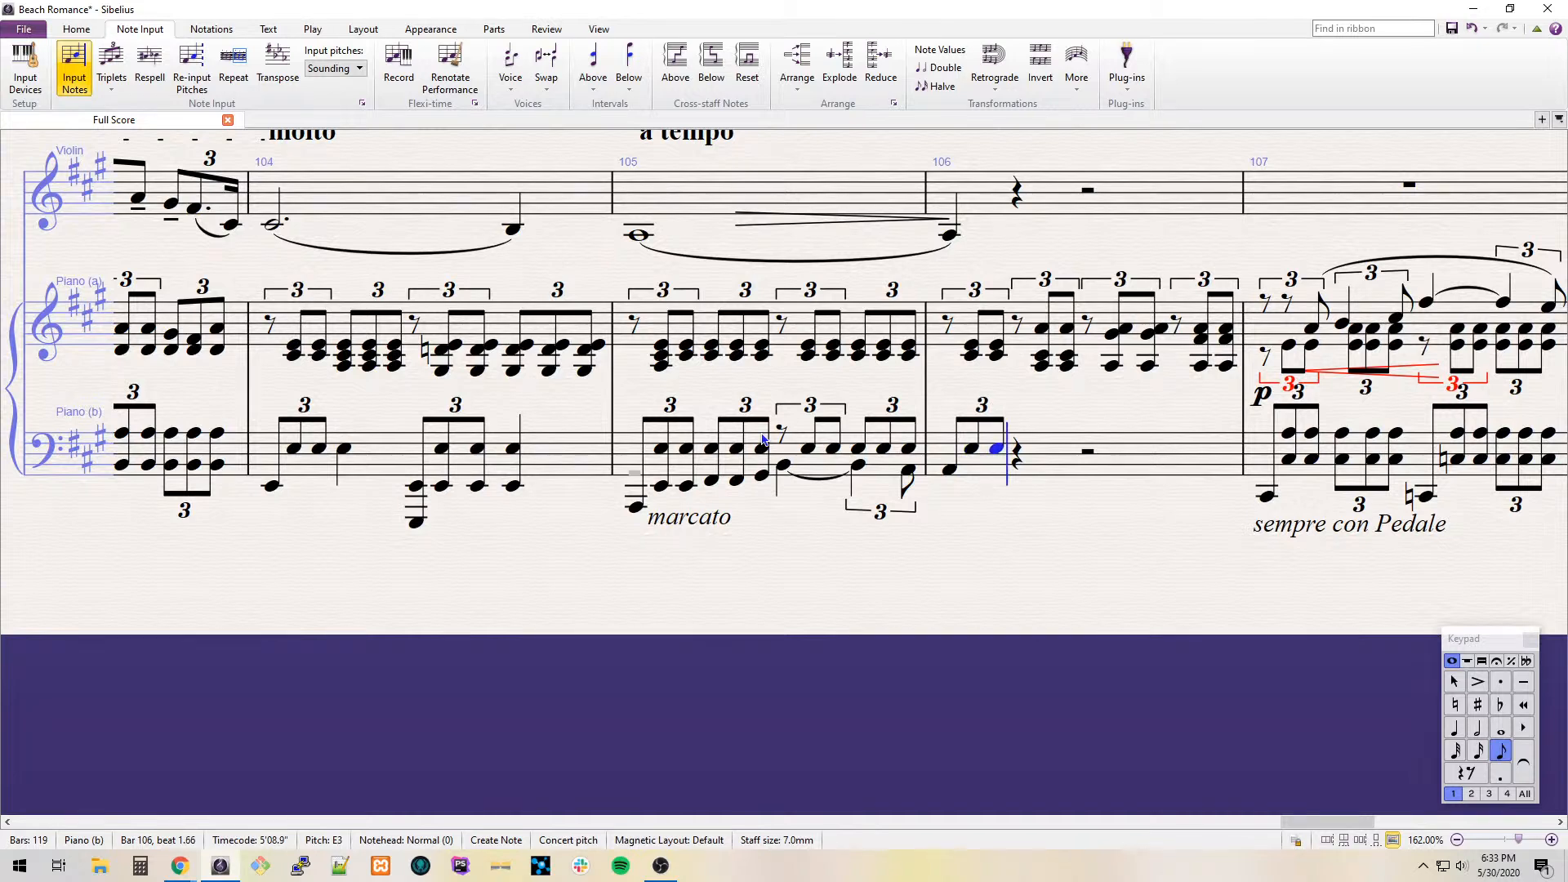
{"action": "key", "text": "f"}
{"action": "key", "text": "ctrl+Down"}
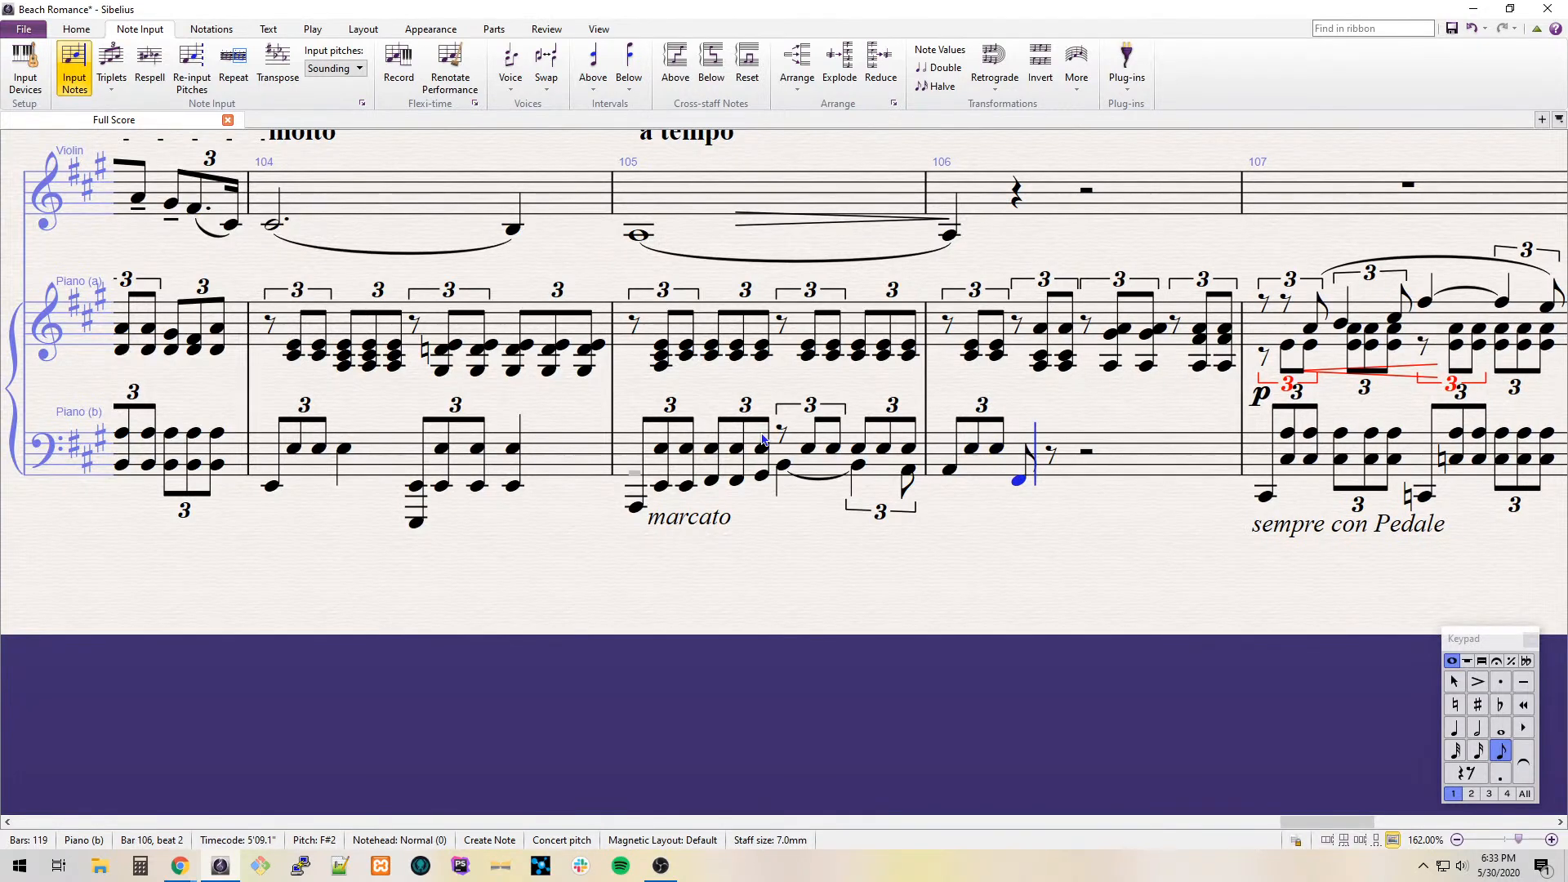
{"action": "key", "text": "f"}
{"action": "key", "text": "ctrl+Up"}
{"action": "key", "text": "f"}
Enter an eighth-note triplet of E2, E3, E3 on beat 3 of lower-staff bar 106.
{"action": "key", "text": "e"}
{"action": "key", "text": "ctrl+Down"}
{"action": "key", "text": "e"}
{"action": "key", "text": "ctrl+z"}
{"action": "key", "text": "ctrl+3"}
{"action": "key", "text": "n"}
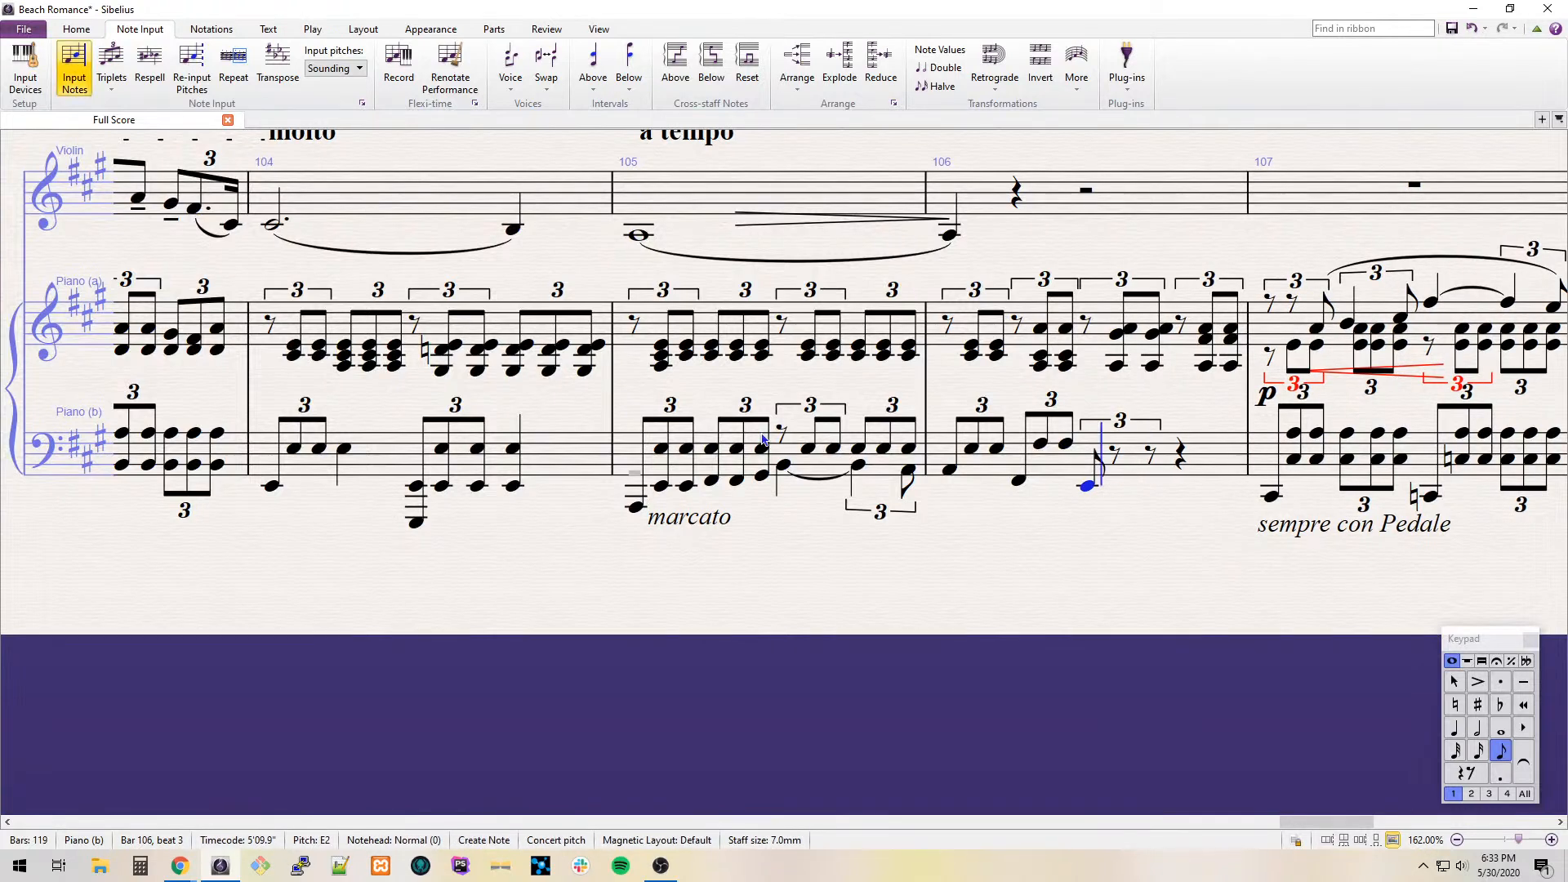
{"action": "key", "text": "e"}
{"action": "key", "text": "ctrl+Up"}
{"action": "key", "text": "e"}
{"action": "key", "text": "Escape"}
{"action": "key", "text": "Left"}
{"action": "key", "text": "Left"}
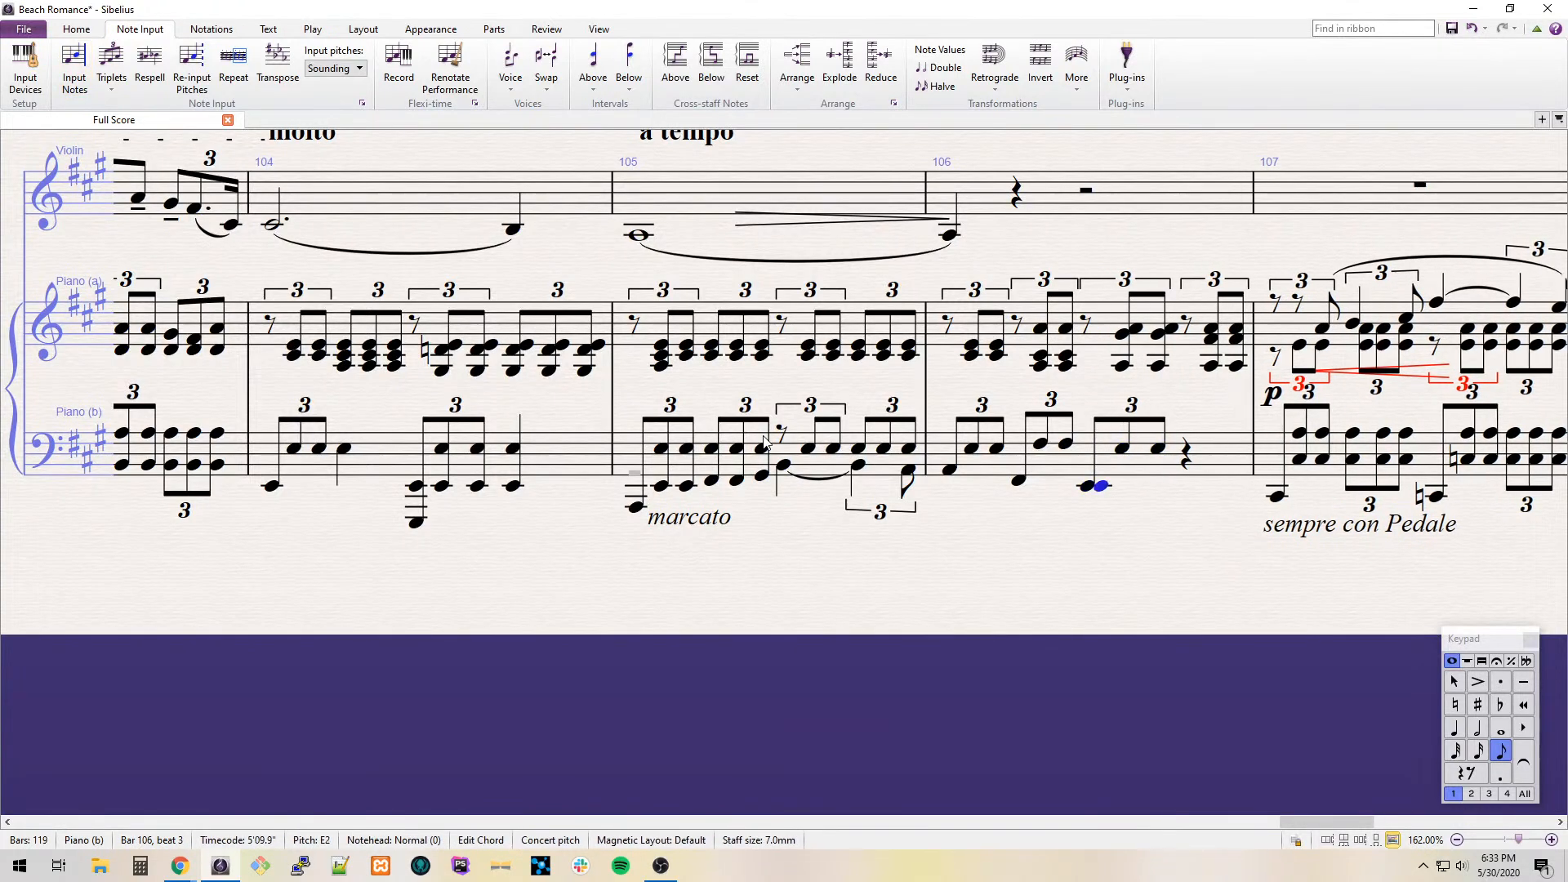
{"action": "key", "text": "5"}
{"action": "key", "text": "ctrl+z"}
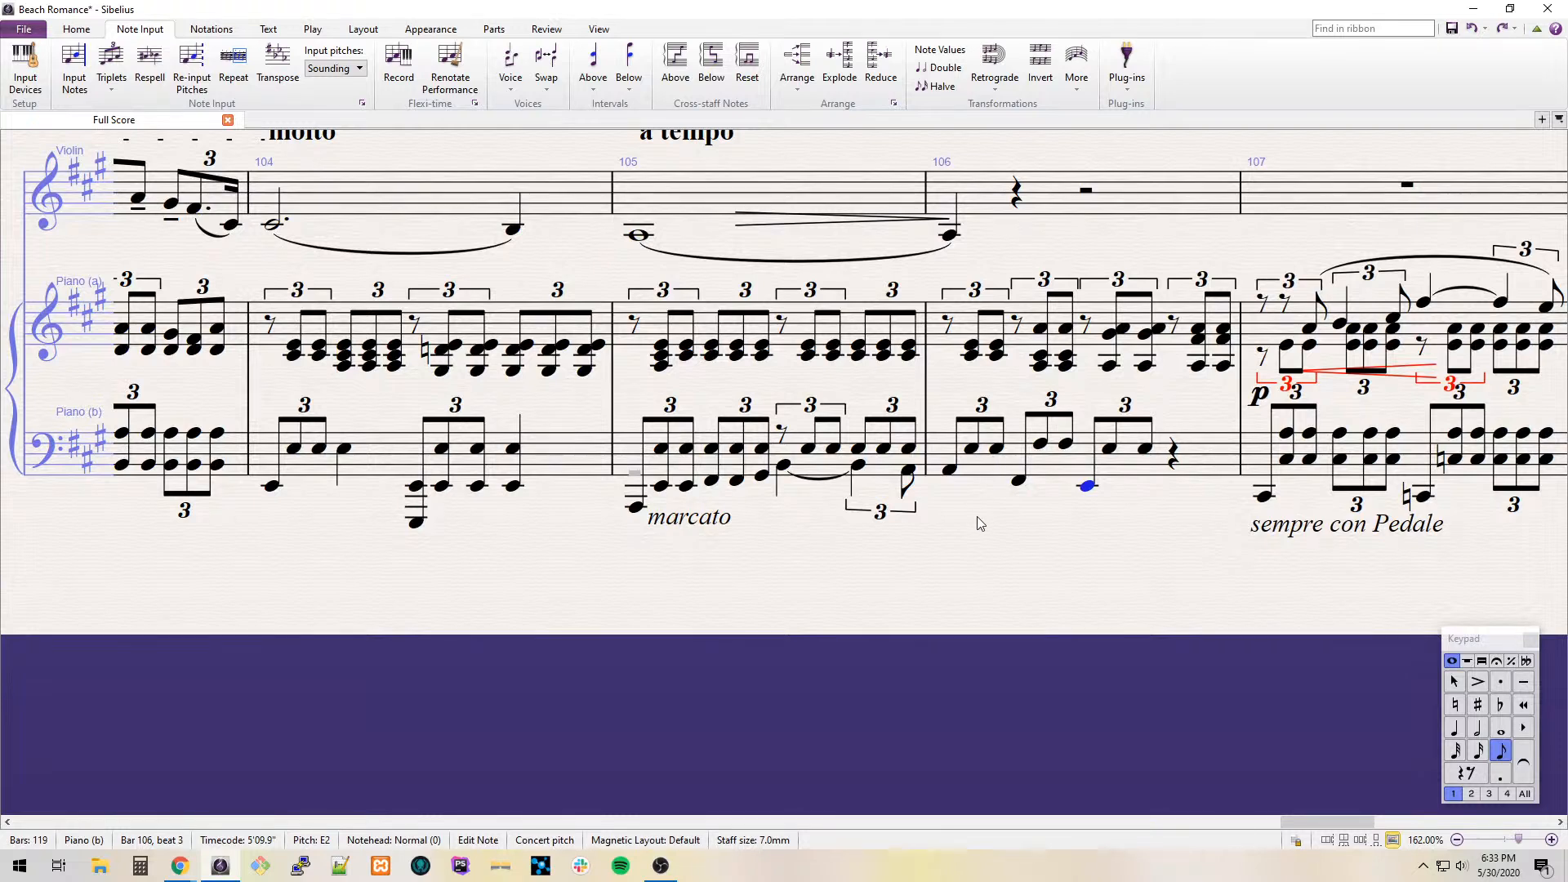
{"action": "key", "text": "Escape"}
Add voice 2 quarter notes A2, F#2, E2 and D2 on the four beats of lower-staff bar 106.
{"action": "key", "text": "n"}
{"action": "key", "text": "alt+2"}
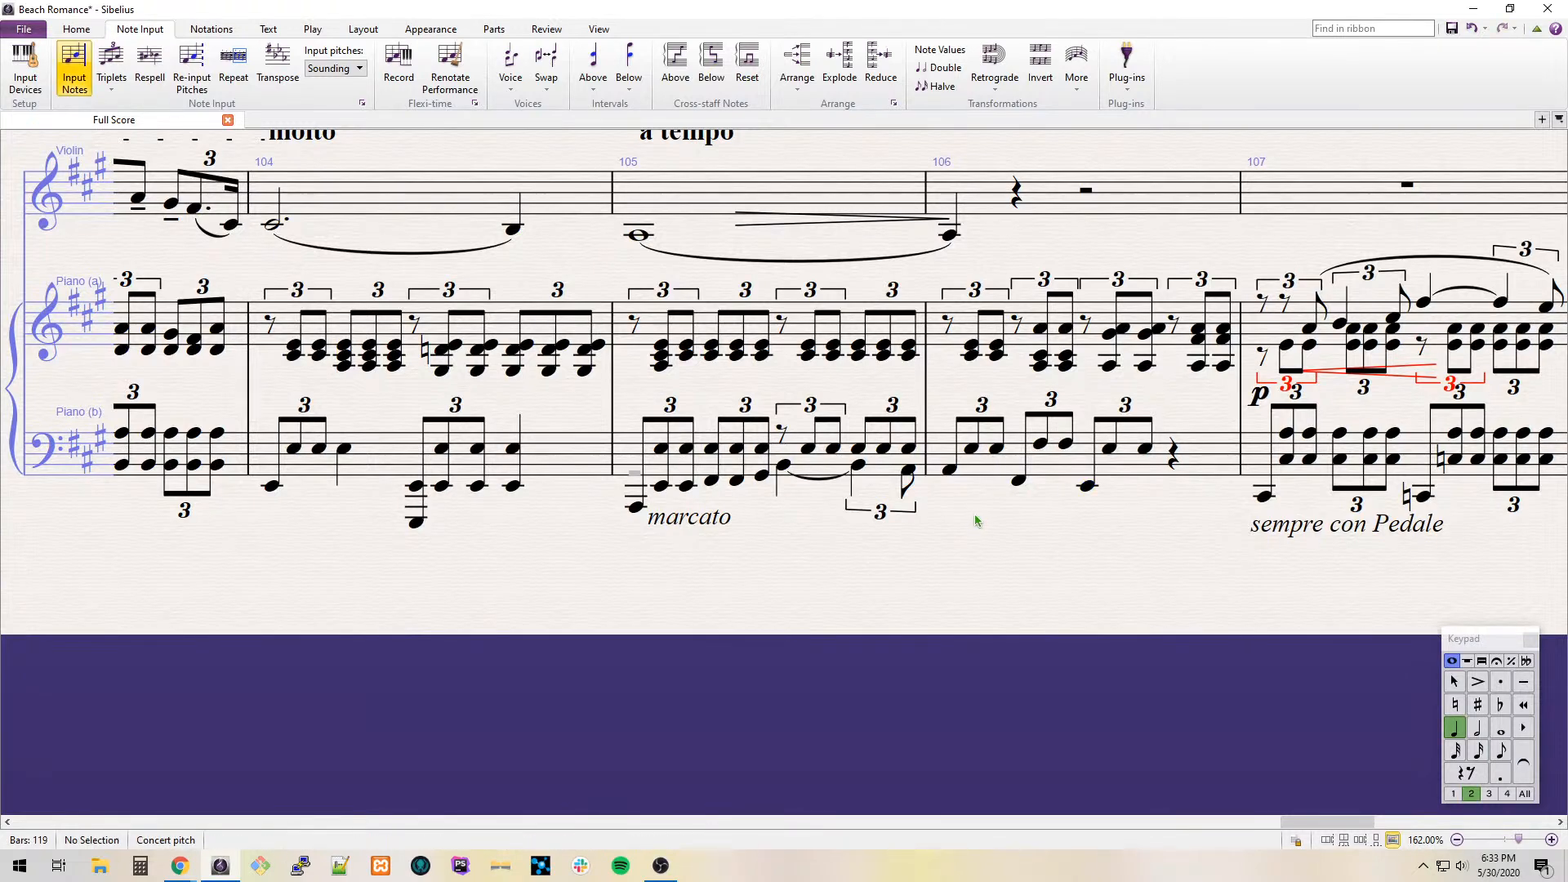
{"action": "left_click", "coordinate": [952, 472]}
{"action": "key", "text": "g"}
{"action": "key", "text": "ctrl+z"}
{"action": "key", "text": "f"}
{"action": "key", "text": "e"}
{"action": "key", "text": "d"}
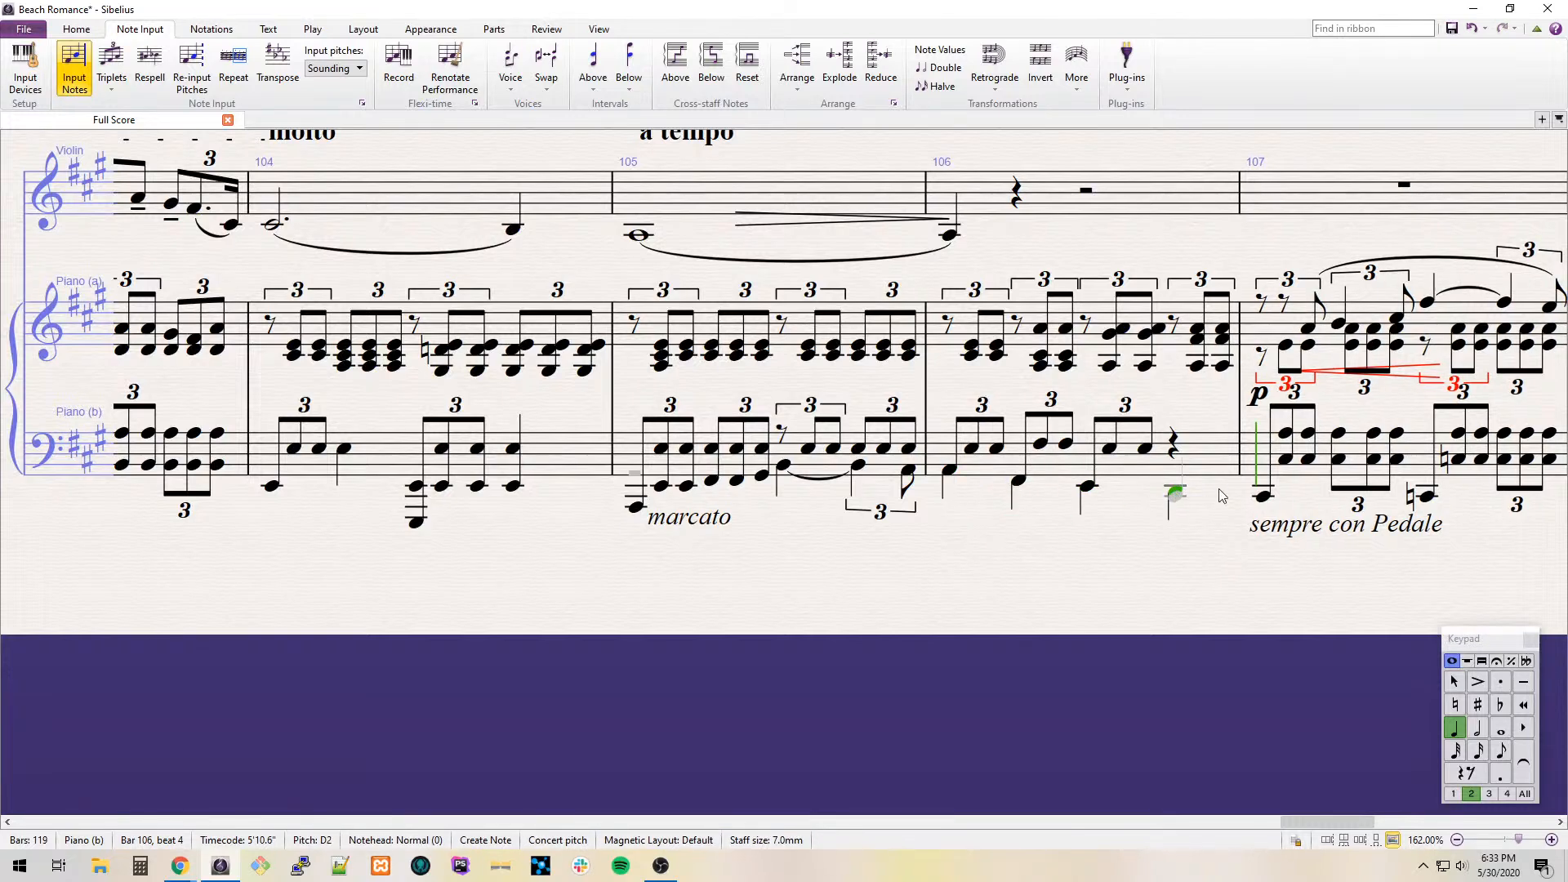
{"action": "key", "text": "Escape"}
Enter a voice 1 eighth-note triplet of D2, D3, D3 on beat 4 of lower-staff bar 106.
{"action": "left_click", "coordinate": [1174, 454]}
{"action": "key", "text": "3"}
{"action": "key", "text": "d"}
{"action": "key", "text": "ctrl+3"}
{"action": "key", "text": "d"}
{"action": "key", "text": "d"}
{"action": "key", "text": "Escape"}
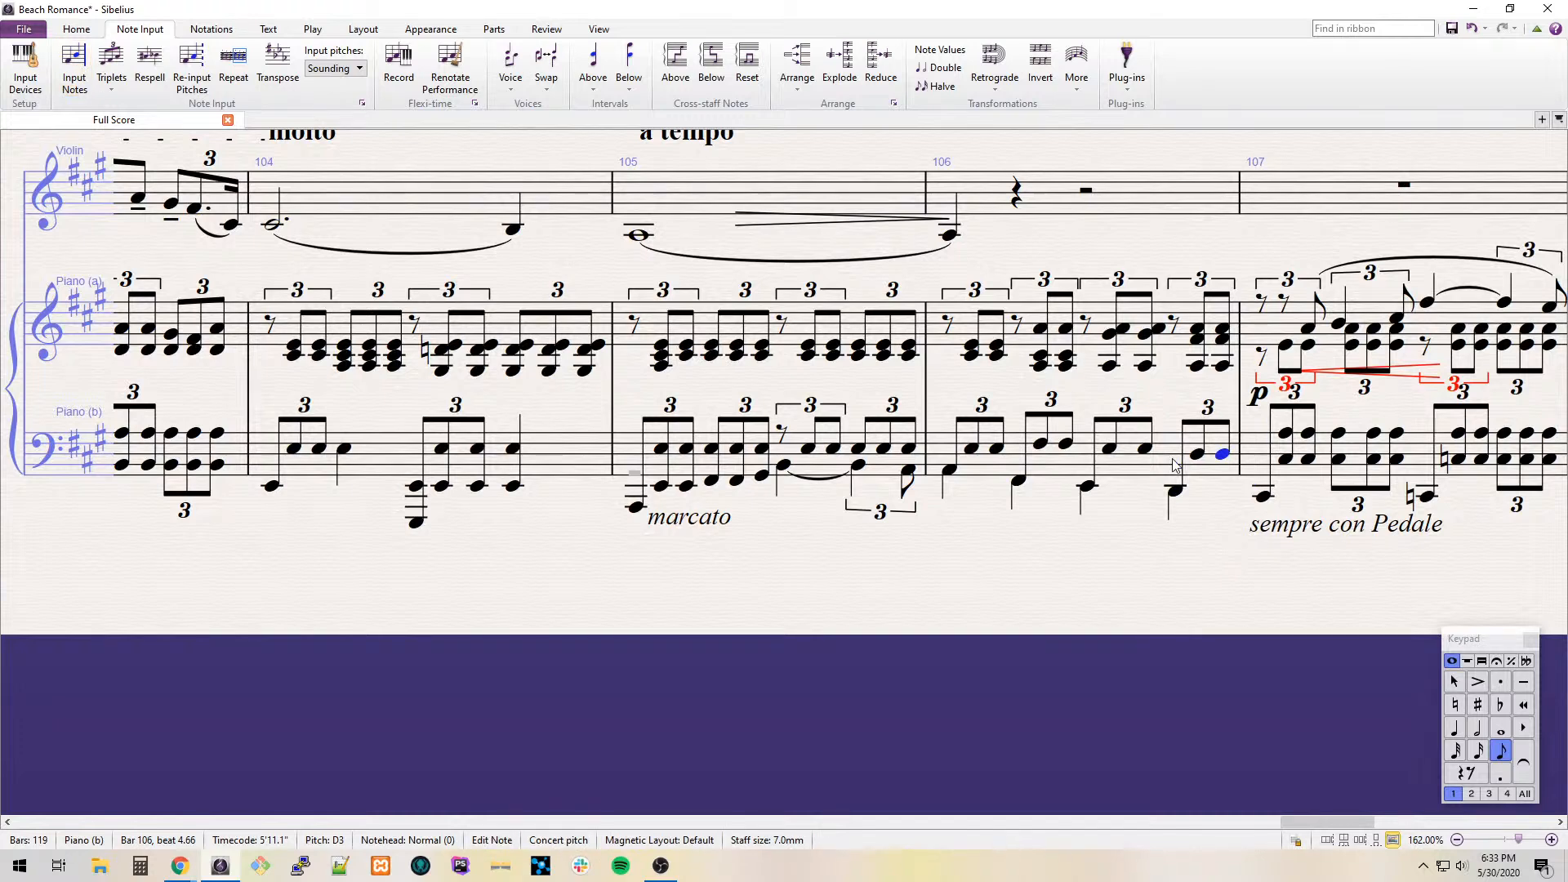
Add the expression text "dim." below the upper piano staff at the first chord after the rest in beat 3 of bar 105.
{"action": "left_click", "coordinate": [816, 353]}
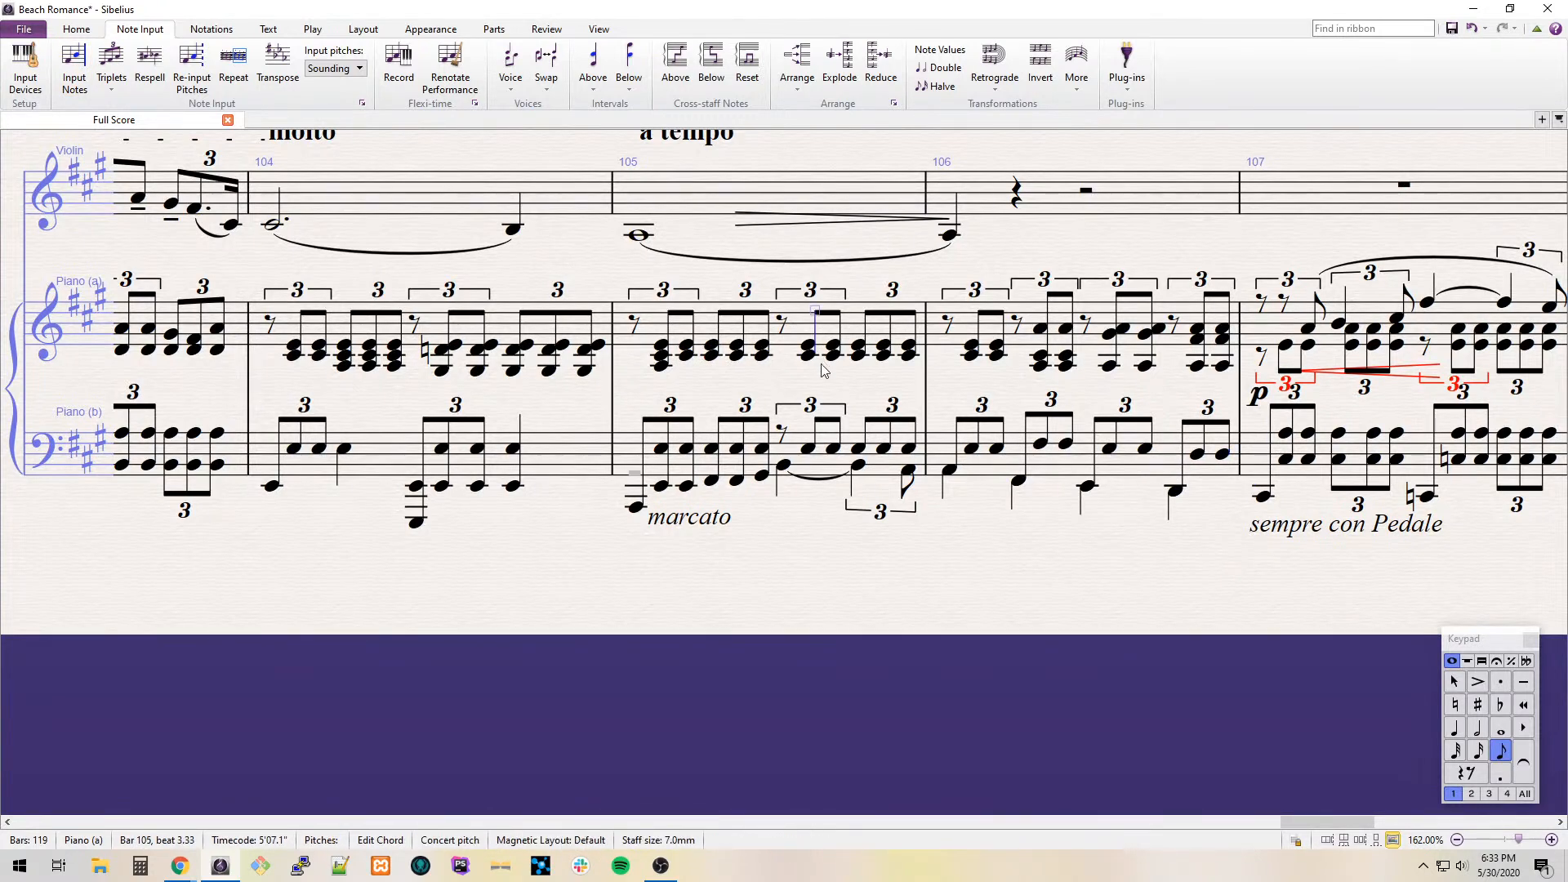
{"action": "key", "text": "ctrl+e"}
{"action": "type", "text": "dim."}
{"action": "key", "text": "Escape"}
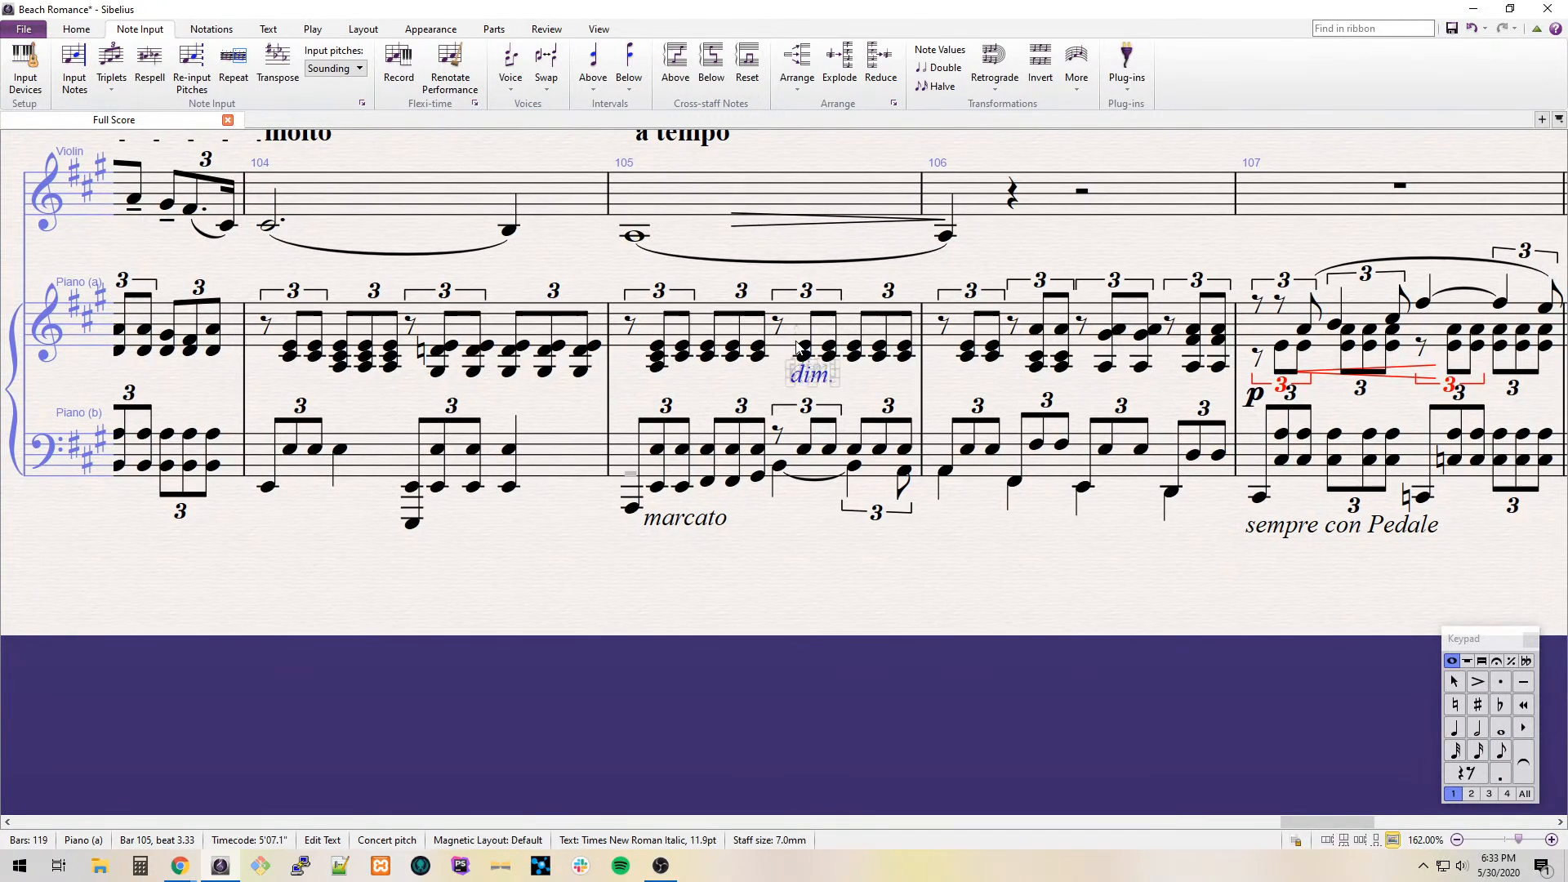
Place the source PDF and the score side by side, showing bars 99 onward with the score at 100% zoom.
{"action": "left_click_drag", "start_coordinate": [665, 386], "coordinate": [1224, 427]}
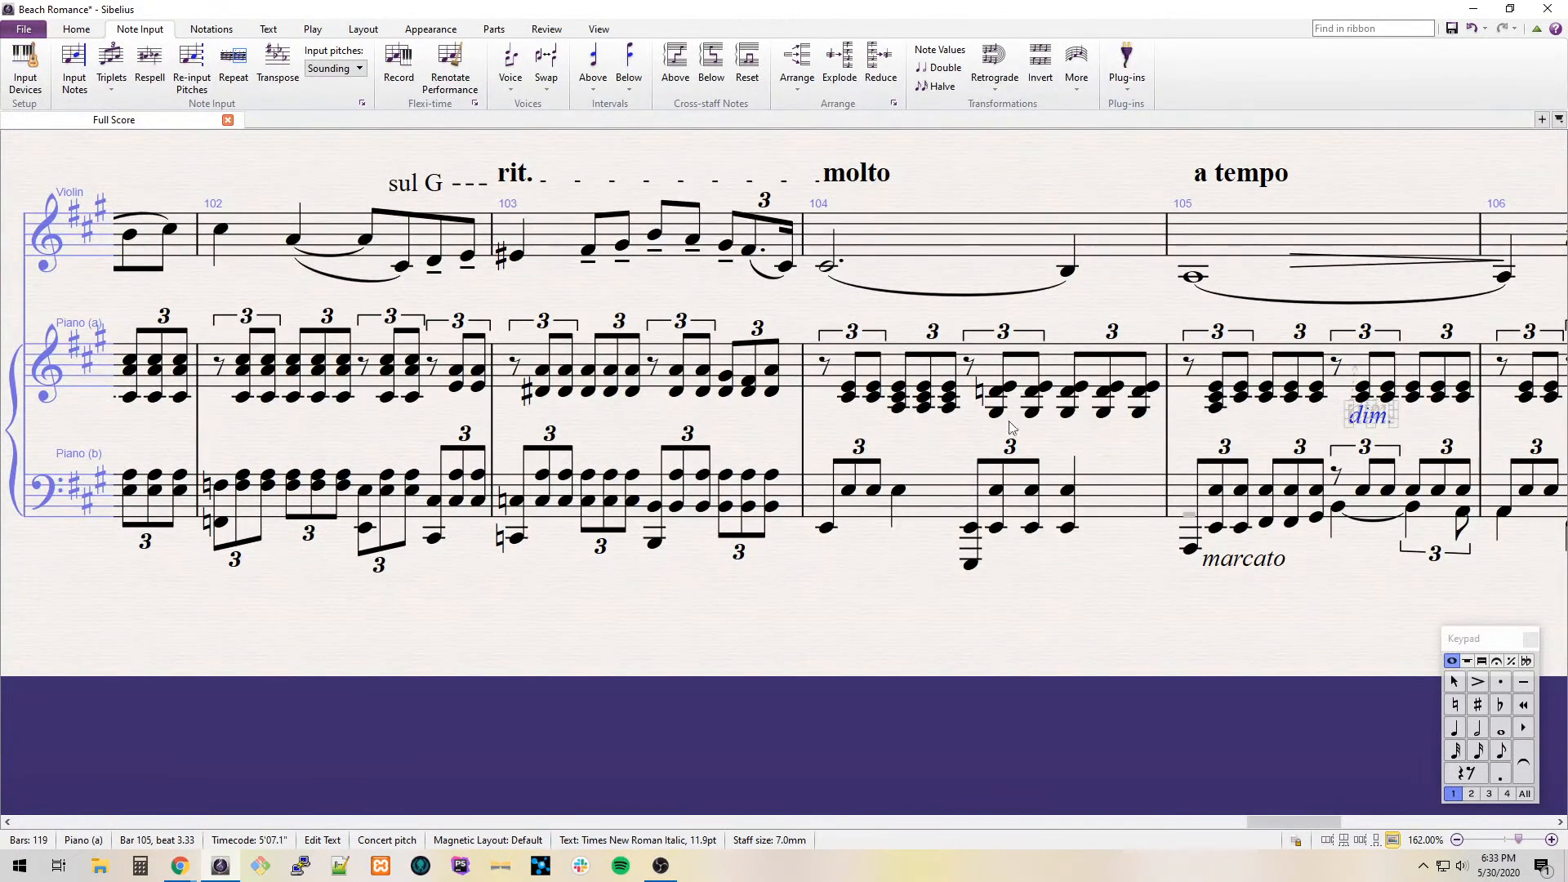
{"action": "scroll", "coordinate": [1011, 426], "scroll_direction": "left", "scroll_amount": 10}
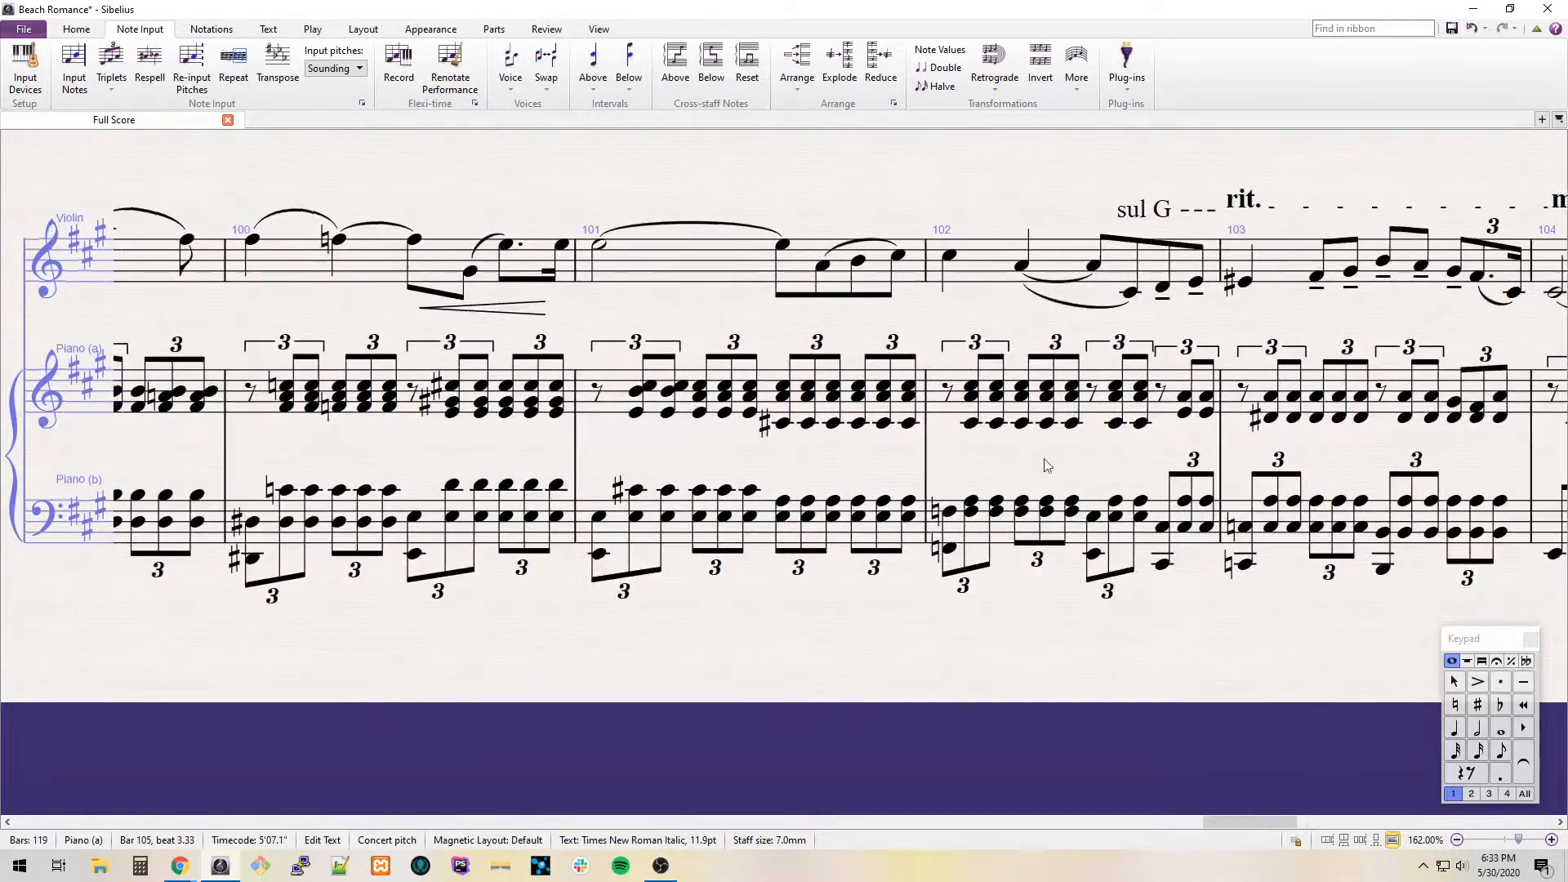
{"action": "mouse_move", "coordinate": [517, 638]}
{"action": "left_mouse_down"}
{"action": "mouse_move", "coordinate": [1566, 641]}
{"action": "mouse_move", "coordinate": [784, 578]}
{"action": "mouse_move", "coordinate": [1565, 608]}
{"action": "left_mouse_up"}
{"action": "left_click_drag", "start_coordinate": [1566, 17], "coordinate": [435, 2]}
{"action": "key", "text": "super+Left"}
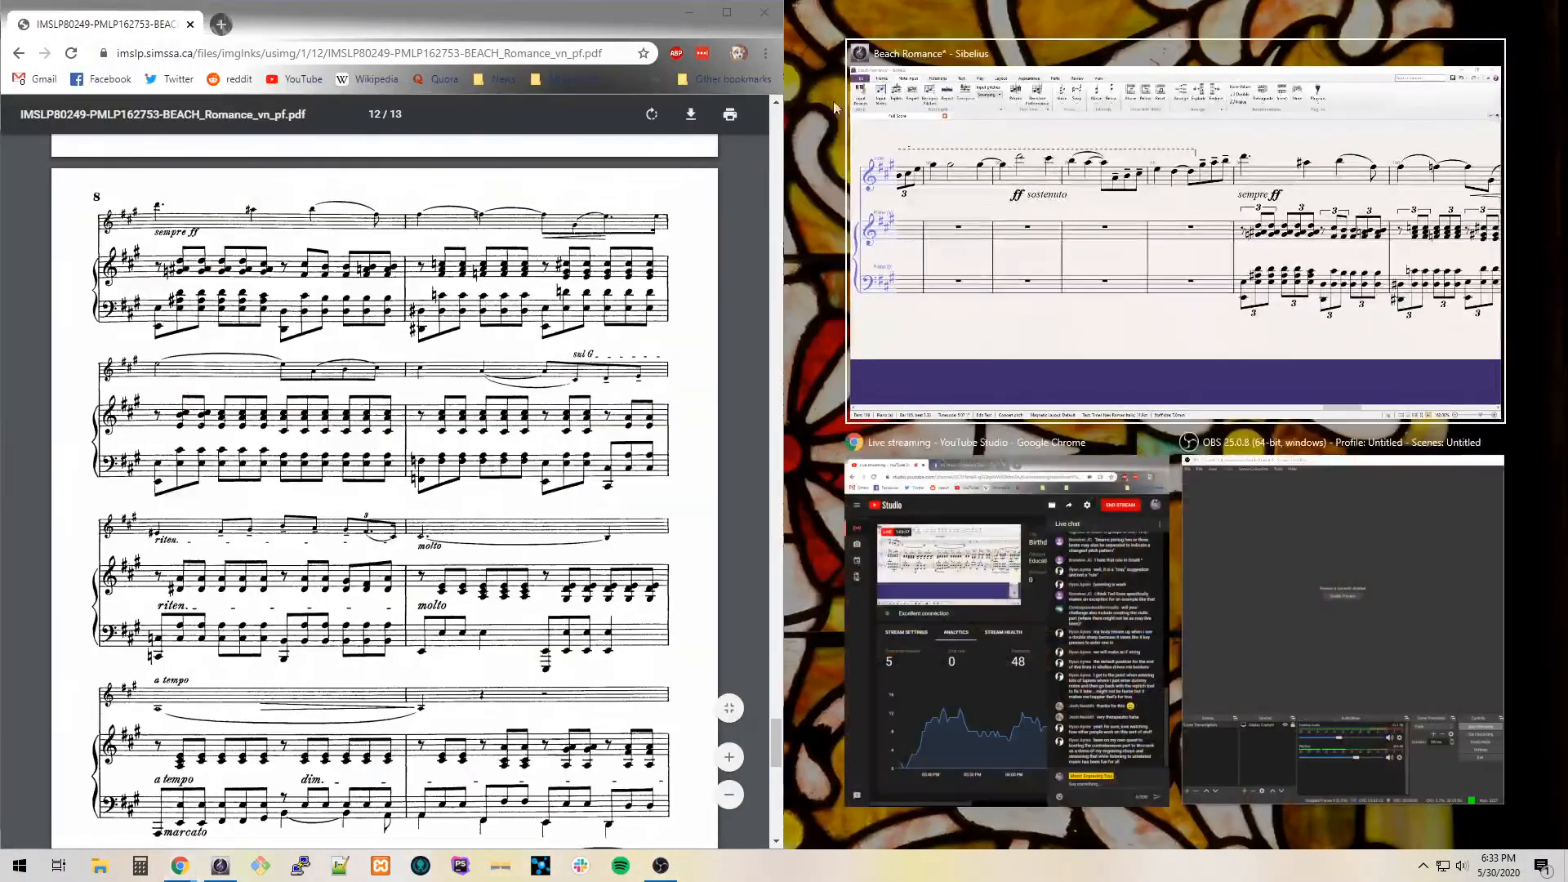
{"action": "left_click", "coordinate": [1051, 305]}
{"action": "left_click_drag", "start_coordinate": [1536, 318], "coordinate": [896, 313]}
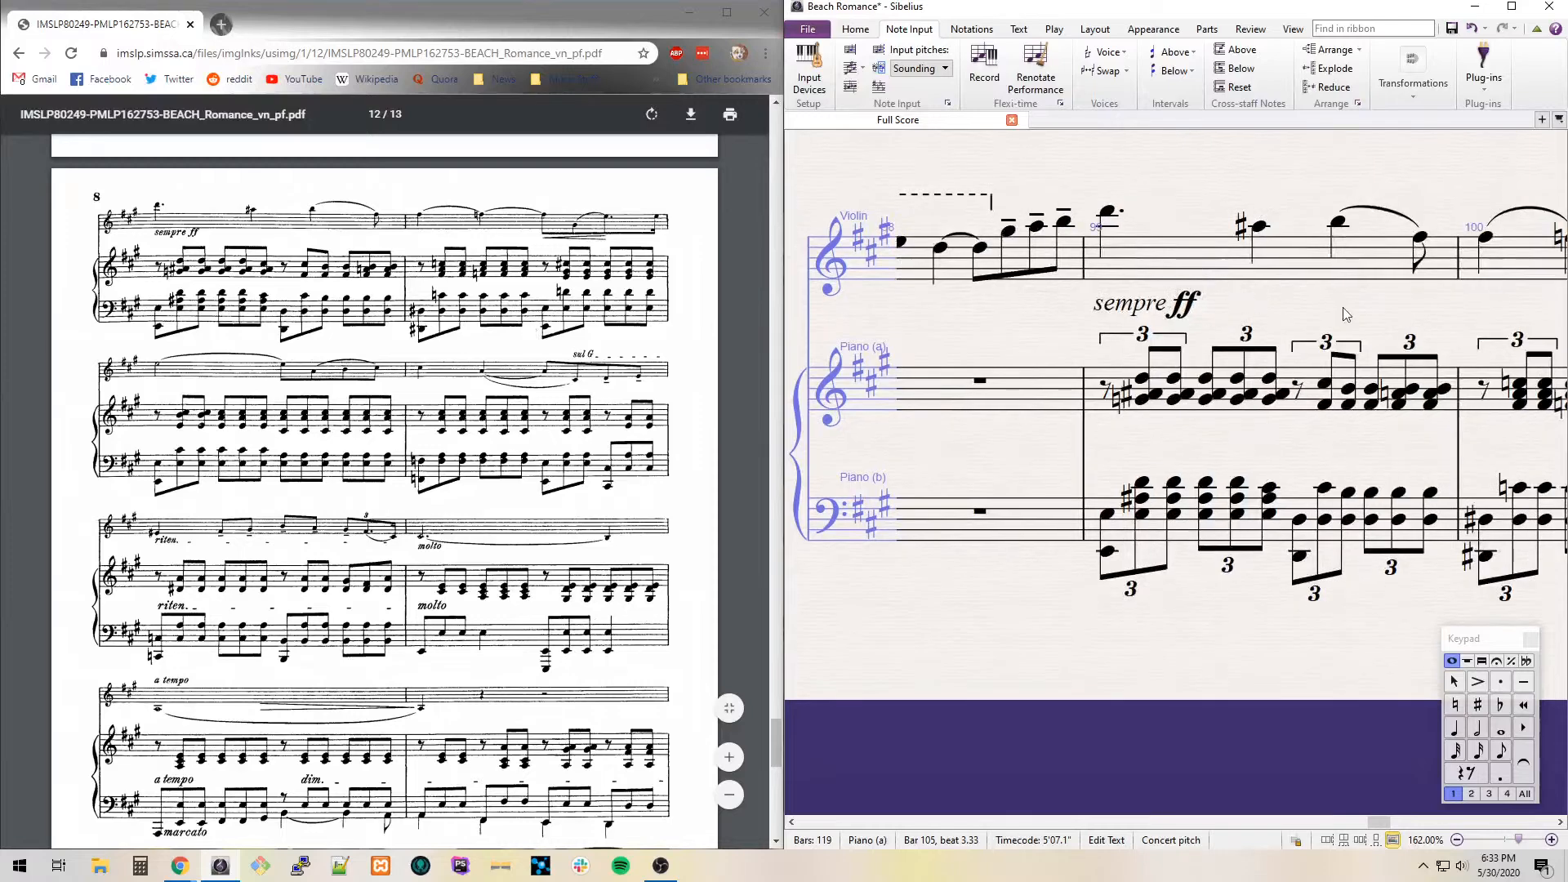
{"action": "left_click_drag", "start_coordinate": [1348, 315], "coordinate": [1111, 312]}
{"action": "scroll", "coordinate": [1166, 372], "scroll_direction": "right", "scroll_amount": 2}
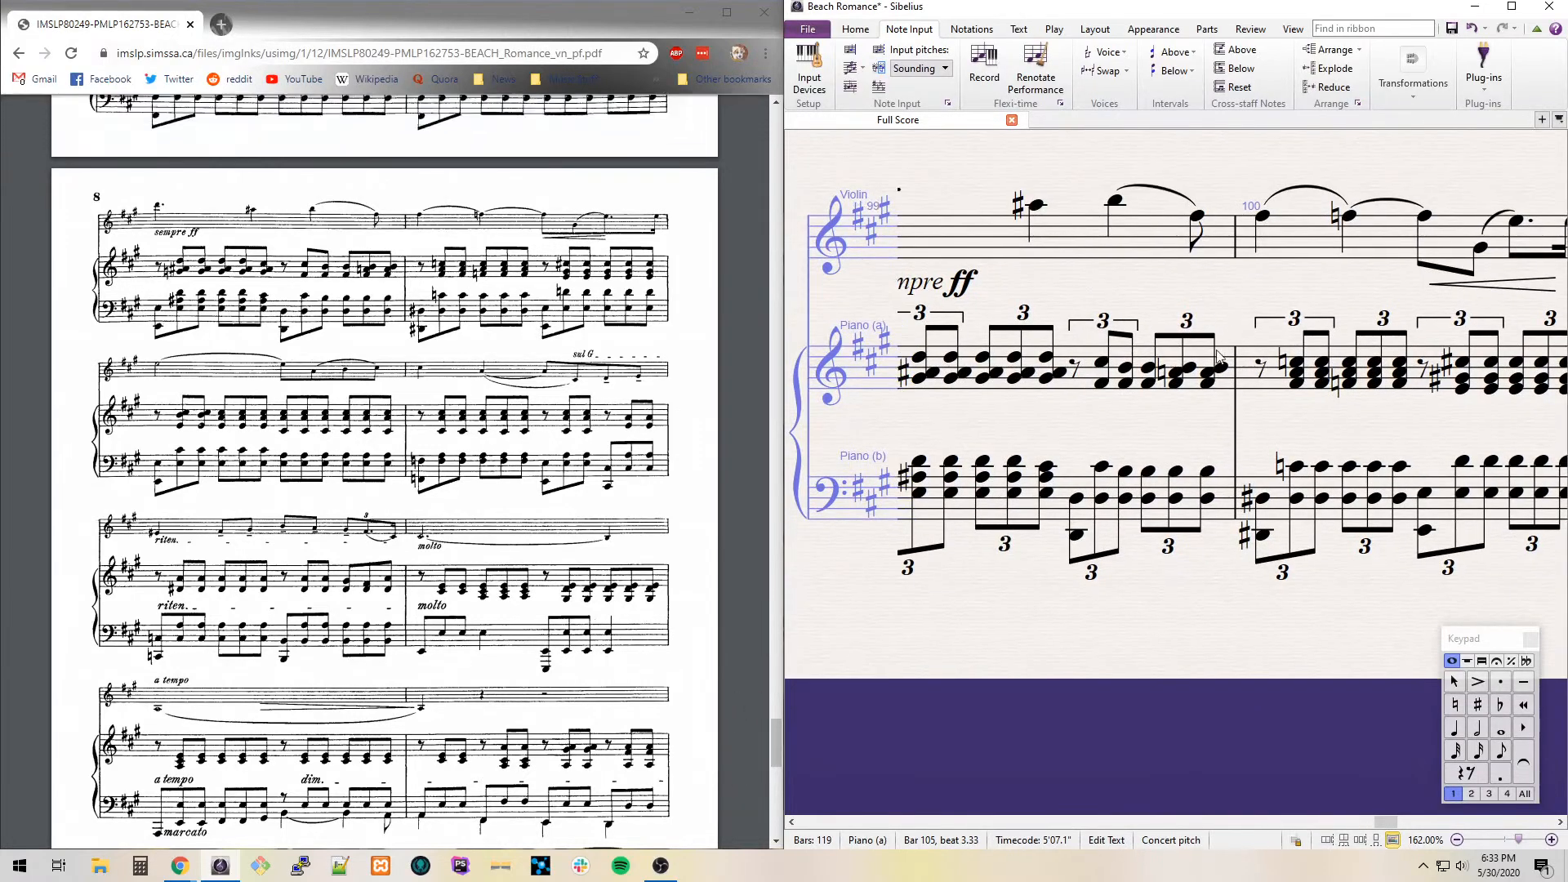
{"action": "left_click_drag", "start_coordinate": [1518, 840], "coordinate": [1505, 841]}
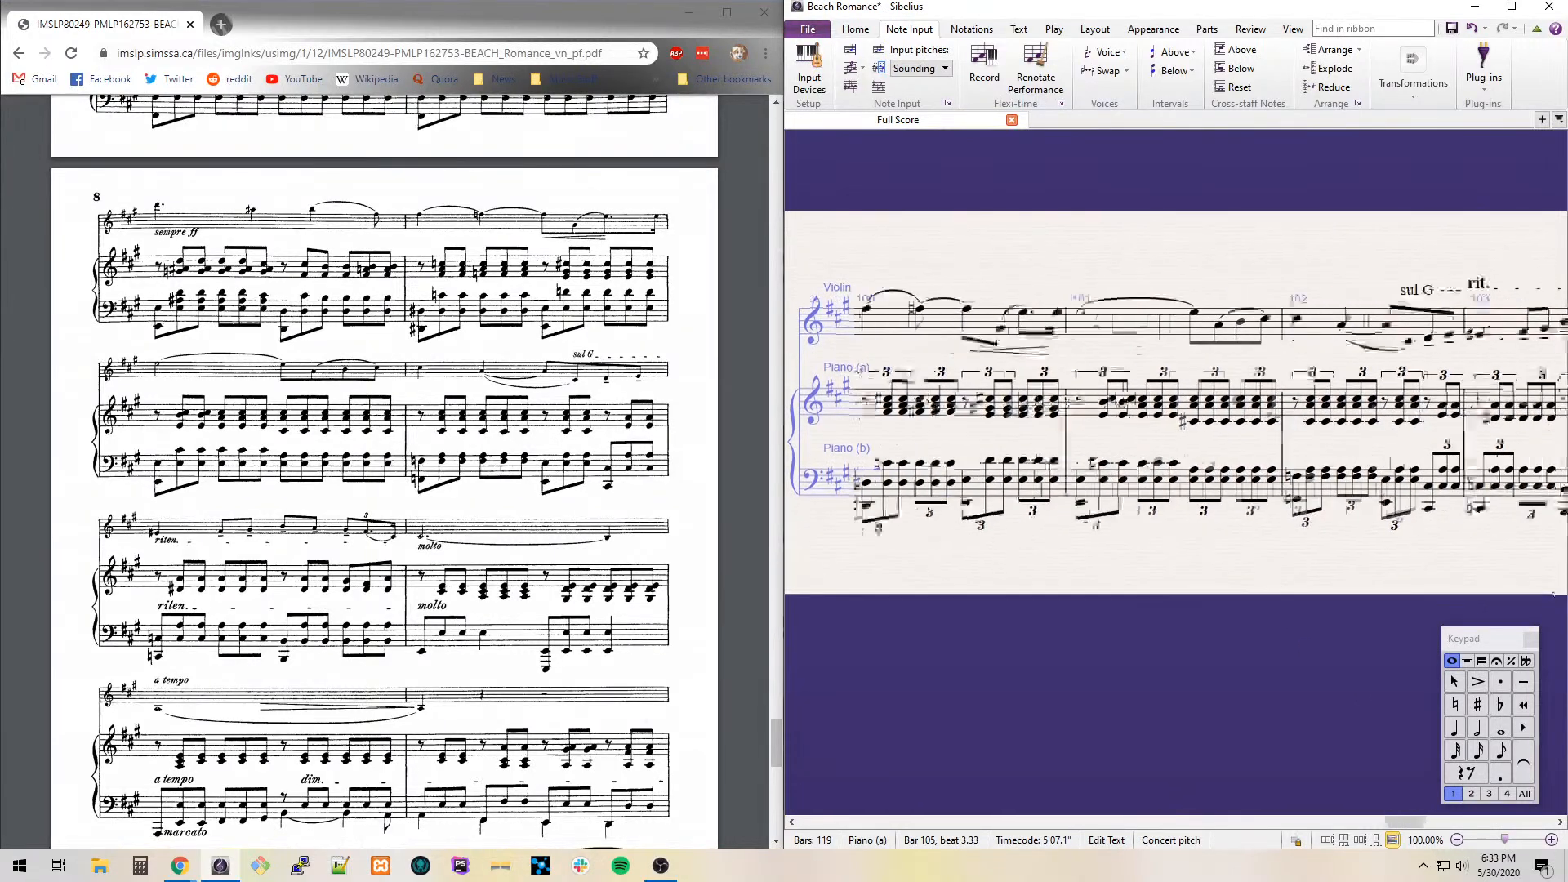
Compare the final two pages of the source PDF with the notated bars from 99 onward.
{"action": "left_click", "coordinate": [550, 518]}
{"action": "scroll", "coordinate": [522, 457], "scroll_direction": "down", "scroll_amount": 7}
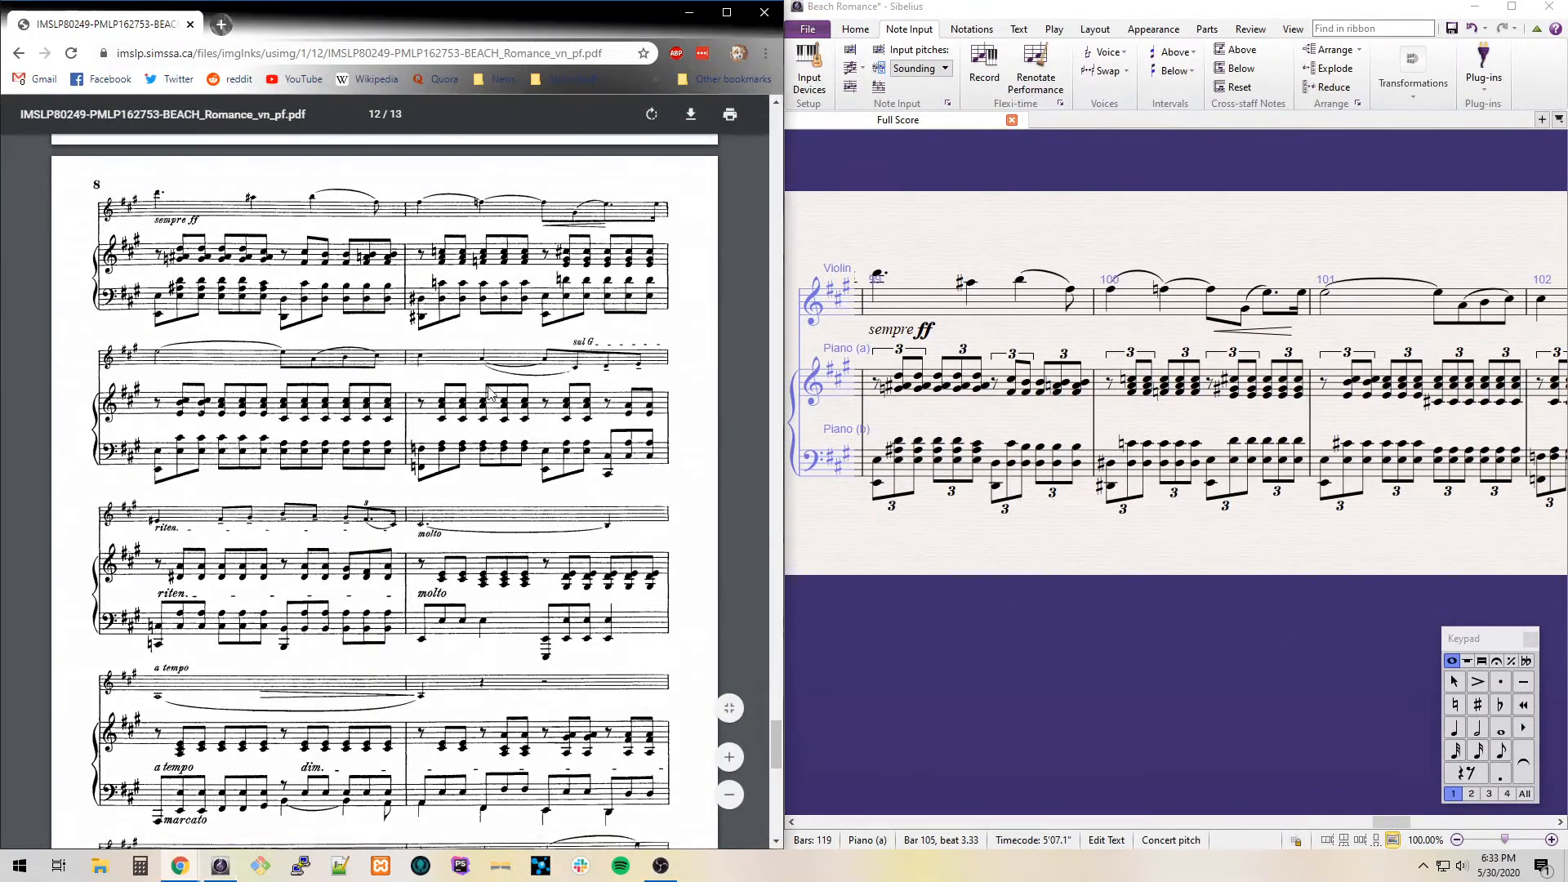
{"action": "scroll", "coordinate": [492, 372], "scroll_direction": "up", "scroll_amount": 7}
{"action": "scroll", "coordinate": [484, 381], "scroll_direction": "down", "scroll_amount": 12}
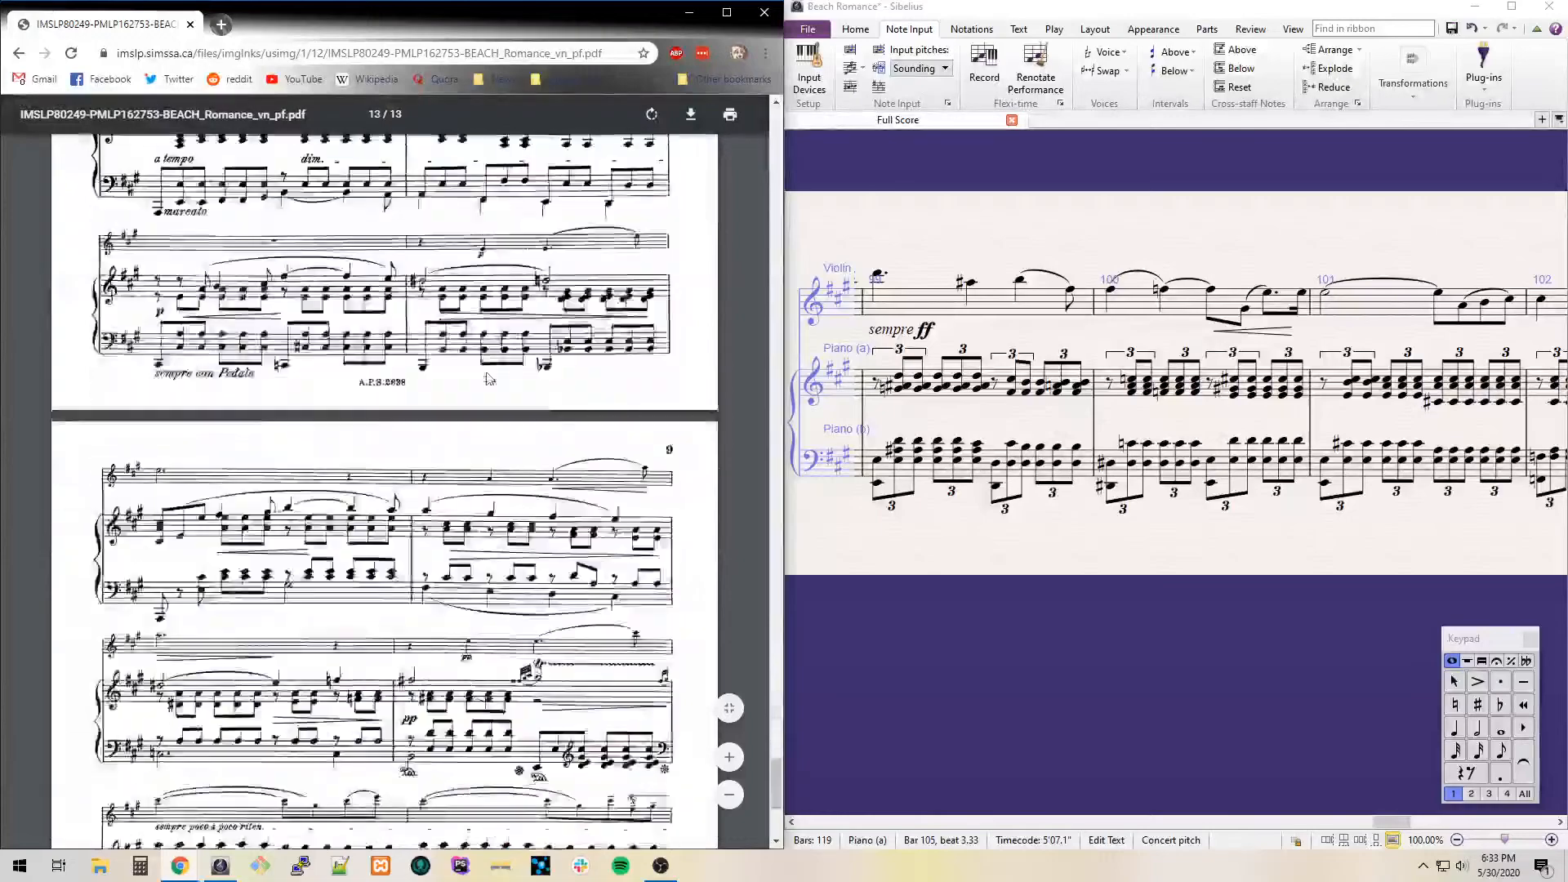
{"action": "scroll", "coordinate": [484, 381], "scroll_direction": "up", "scroll_amount": 10}
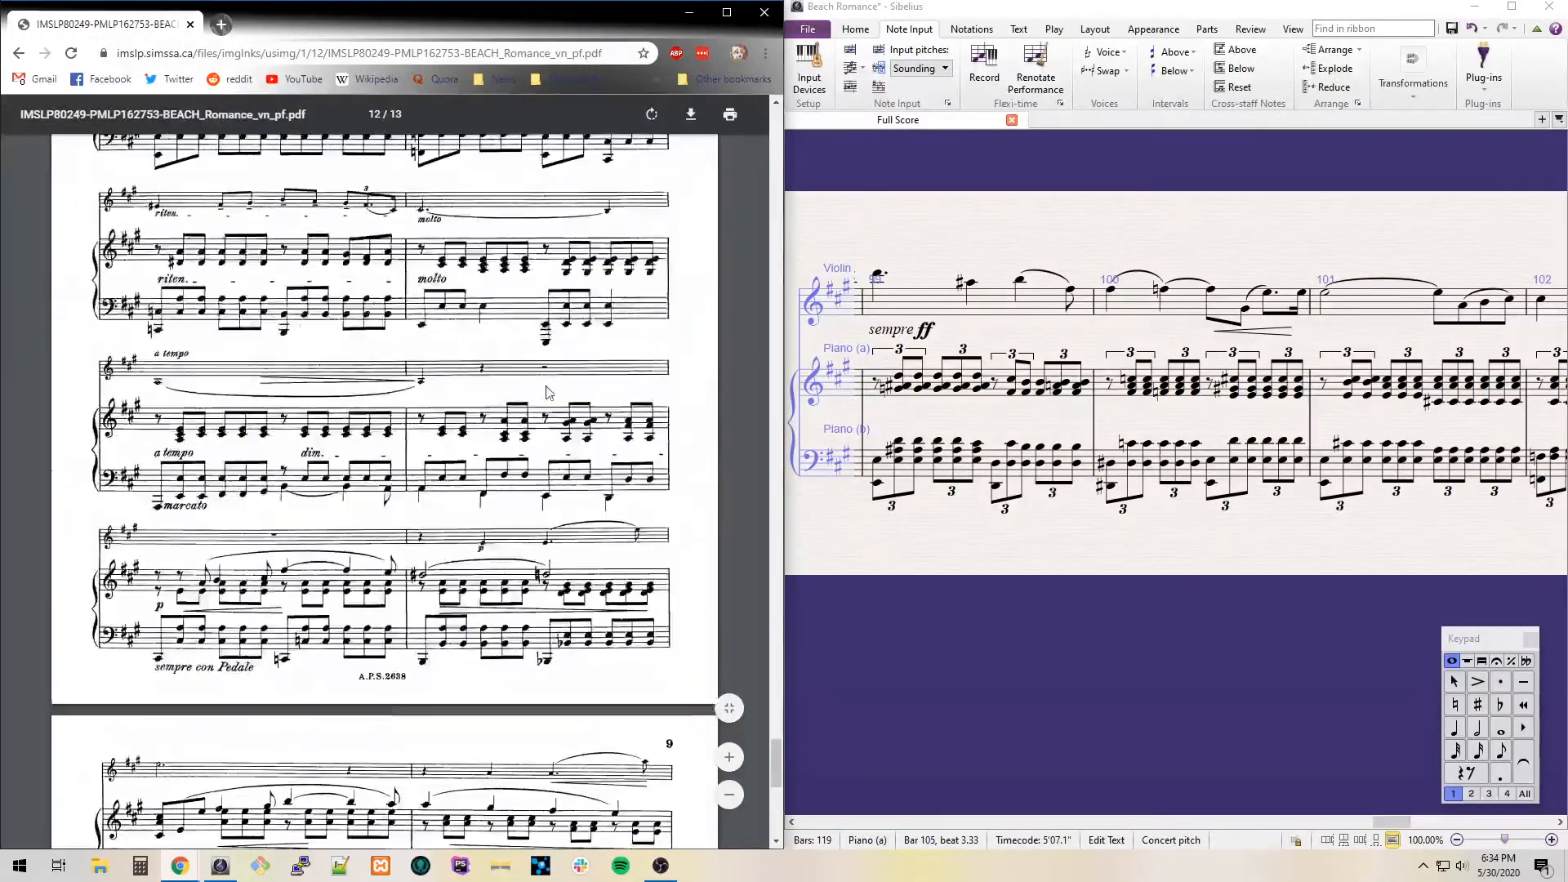
{"action": "left_click", "coordinate": [1012, 578]}
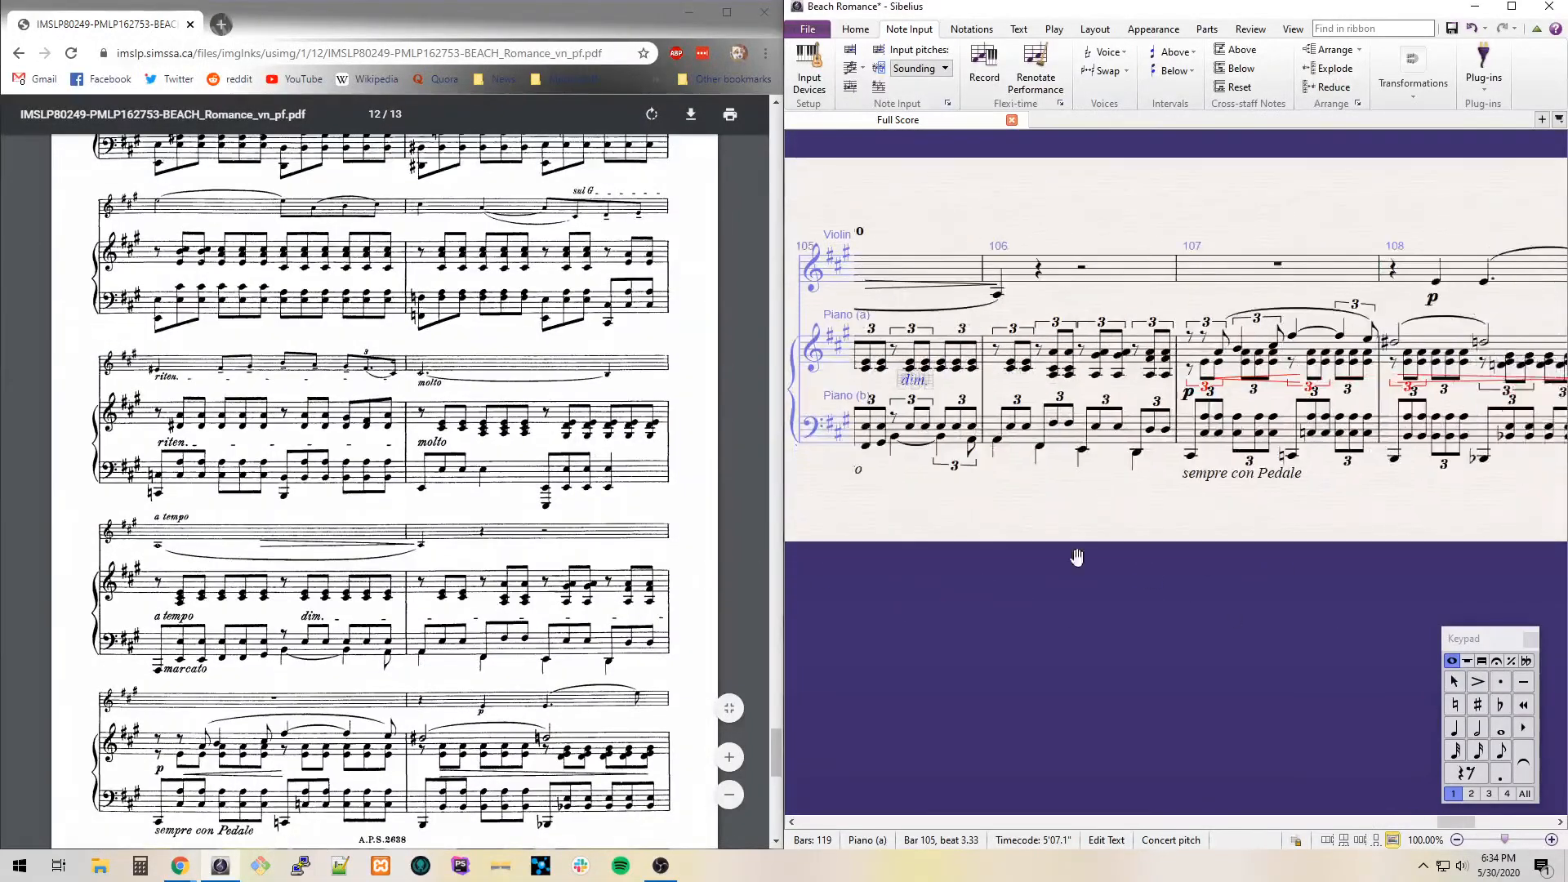
Move the PDF window off this screen, maximize the score window, and look over the notated piano bars.
{"action": "left_click_drag", "start_coordinate": [482, 5], "coordinate": [1567, 139]}
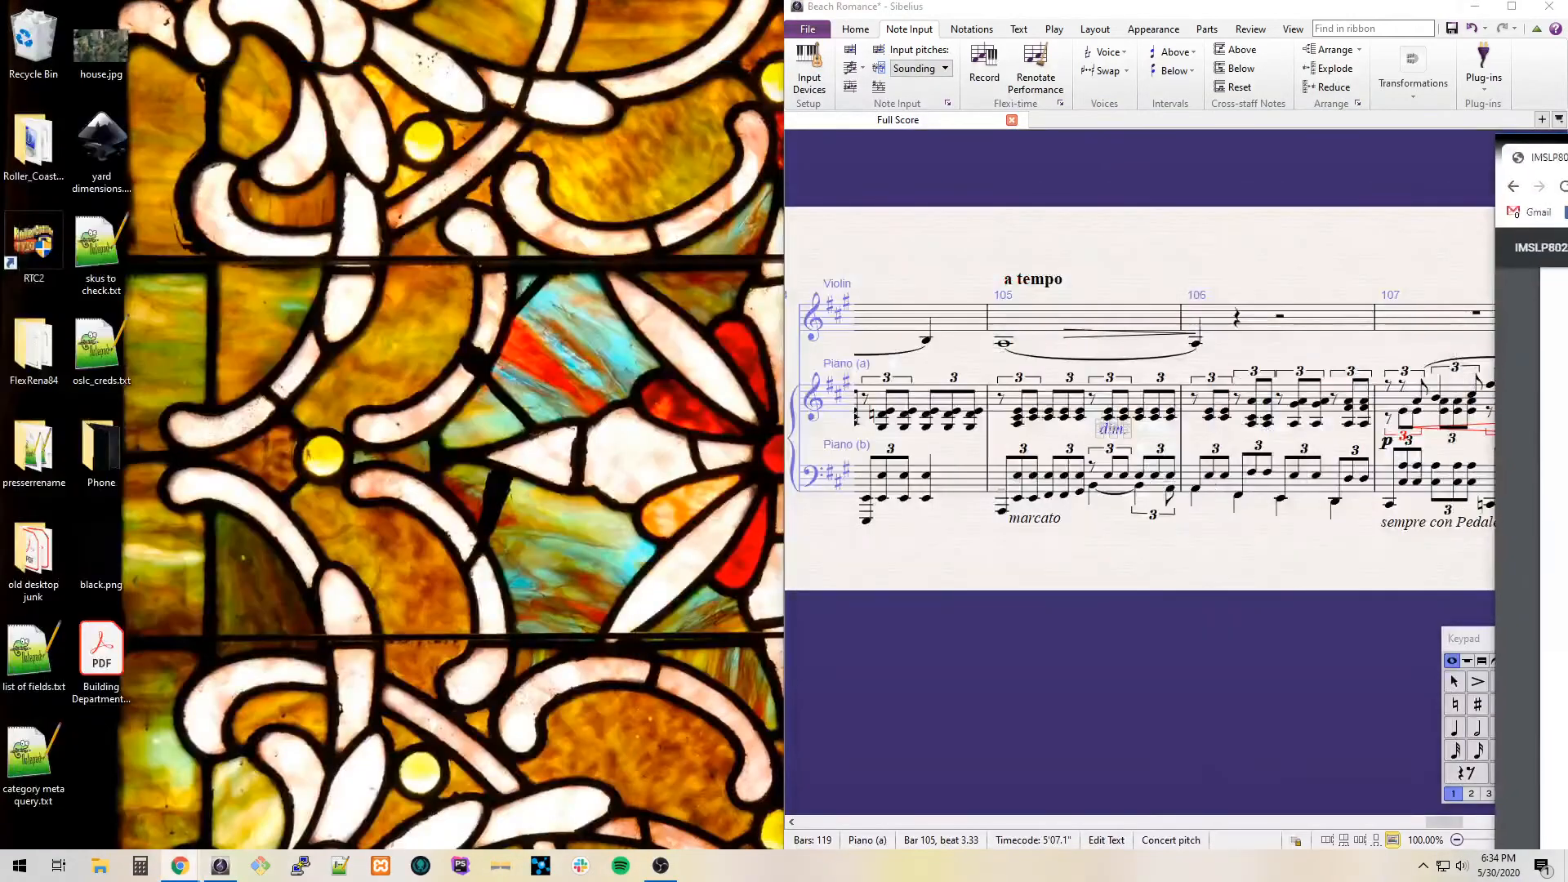
{"action": "left_click_drag", "start_coordinate": [1243, 10], "coordinate": [776, 2]}
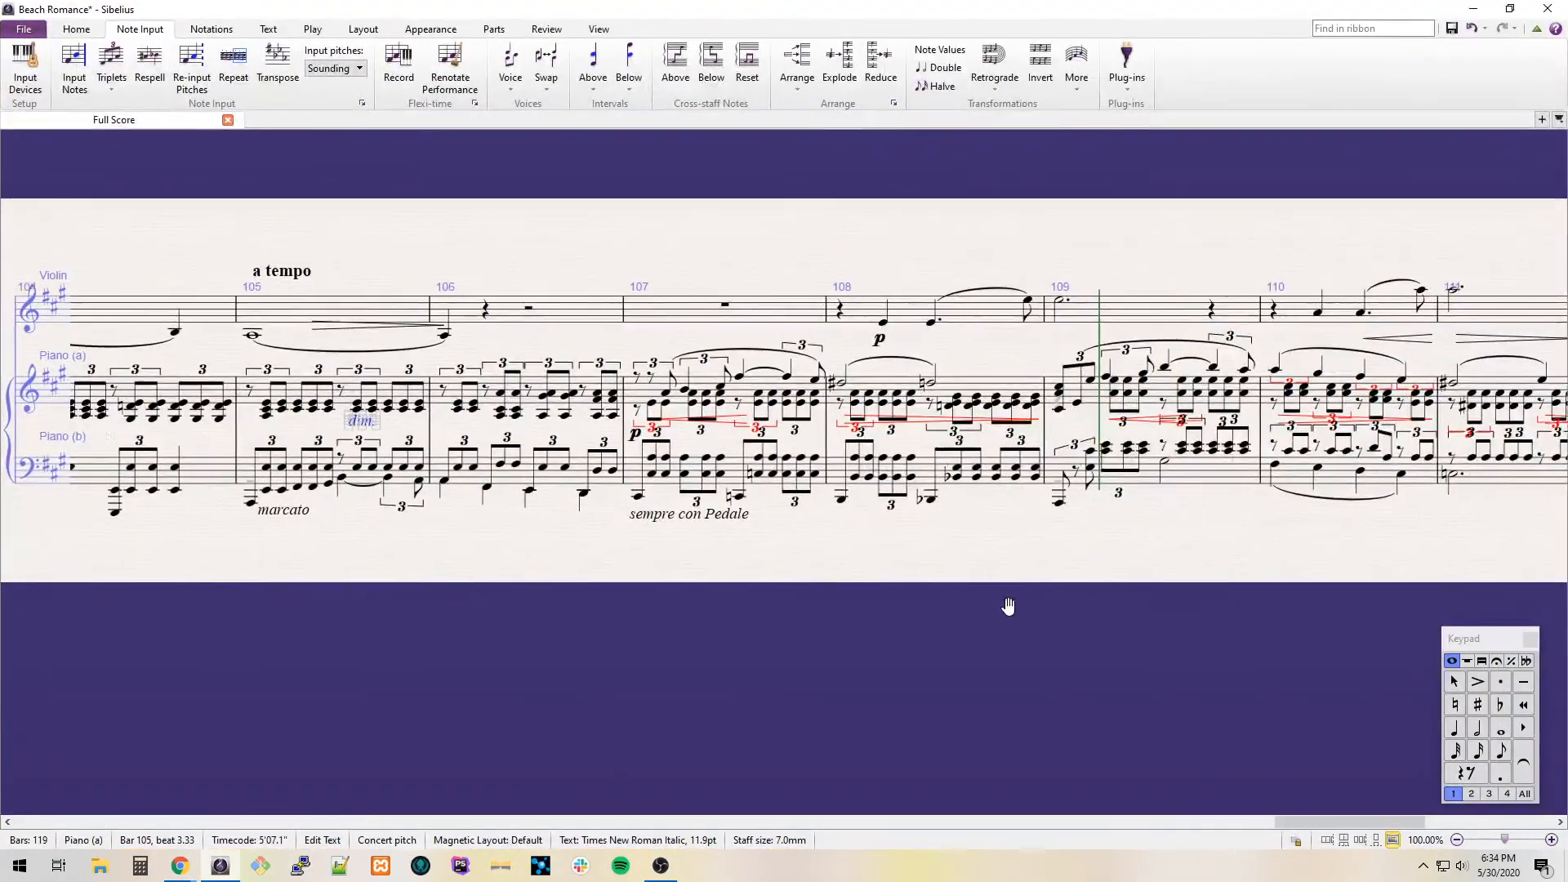
{"action": "left_click_drag", "start_coordinate": [1282, 821], "coordinate": [56, 785]}
{"action": "left_click_drag", "start_coordinate": [549, 643], "coordinate": [152, 624]}
{"action": "left_click_drag", "start_coordinate": [307, 819], "coordinate": [1162, 739]}
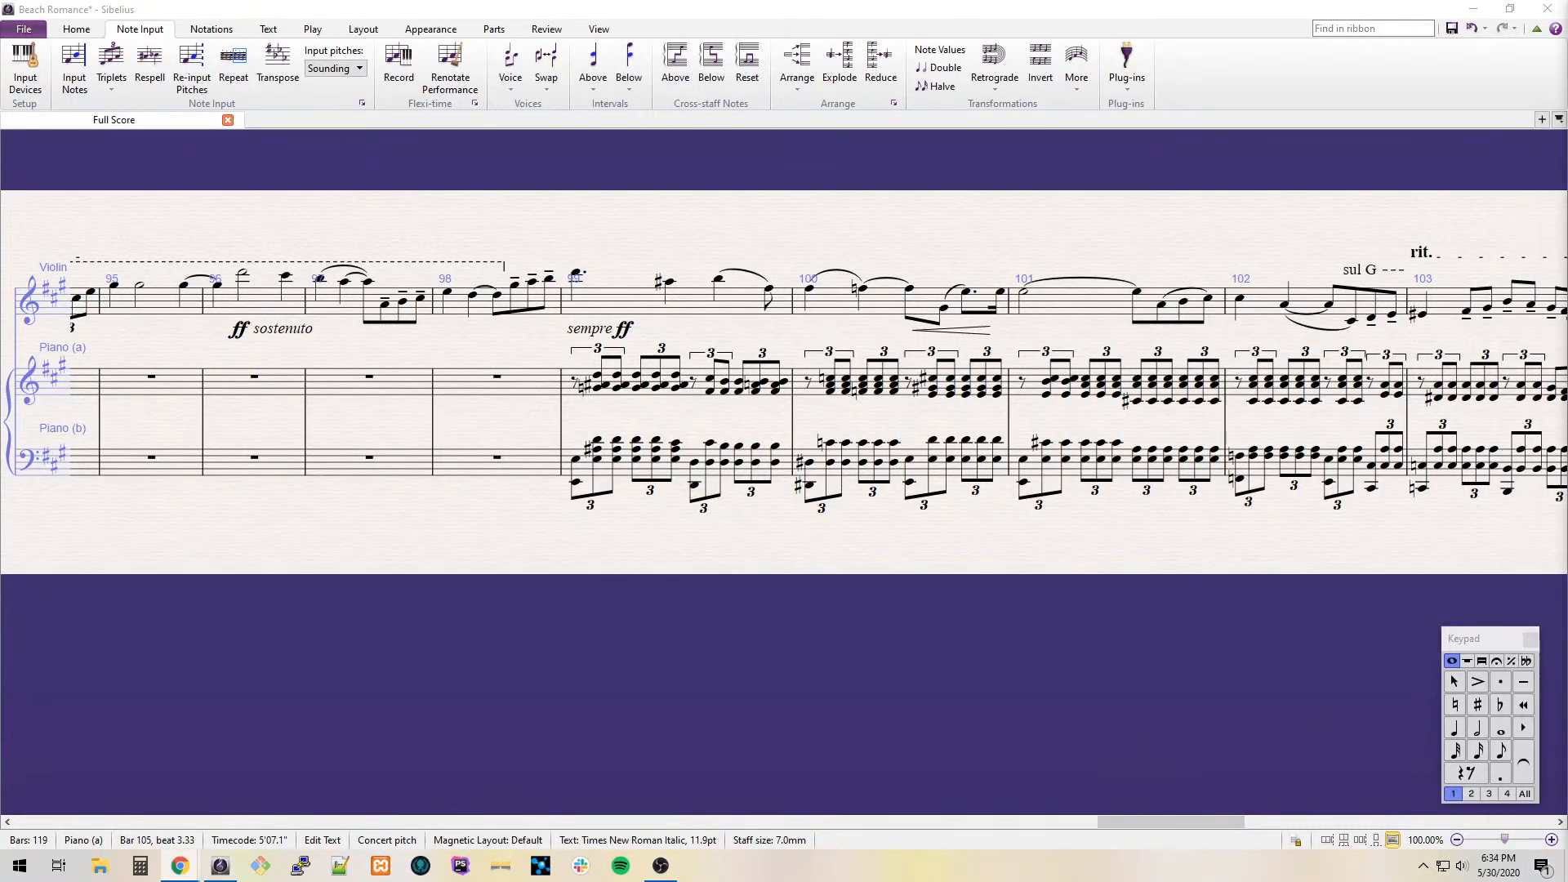
Save the score and bring the empty piano bars 87 through 98 into view.
{"action": "left_click_drag", "start_coordinate": [345, 637], "coordinate": [1140, 629]}
{"action": "left_click_drag", "start_coordinate": [768, 600], "coordinate": [764, 521]}
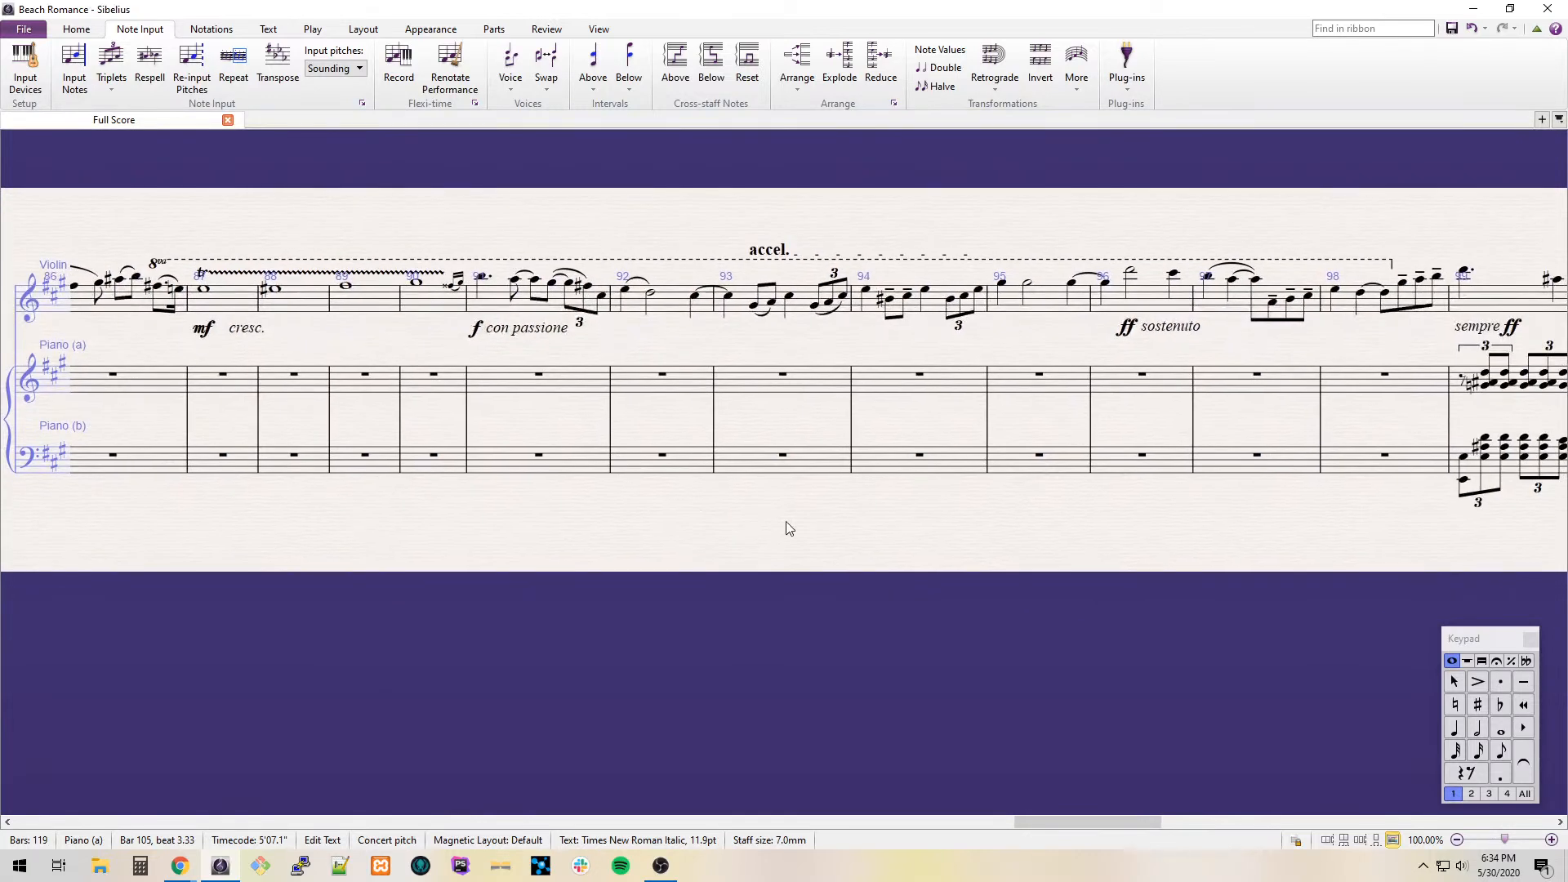
{"action": "key", "text": "alt+Tab"}
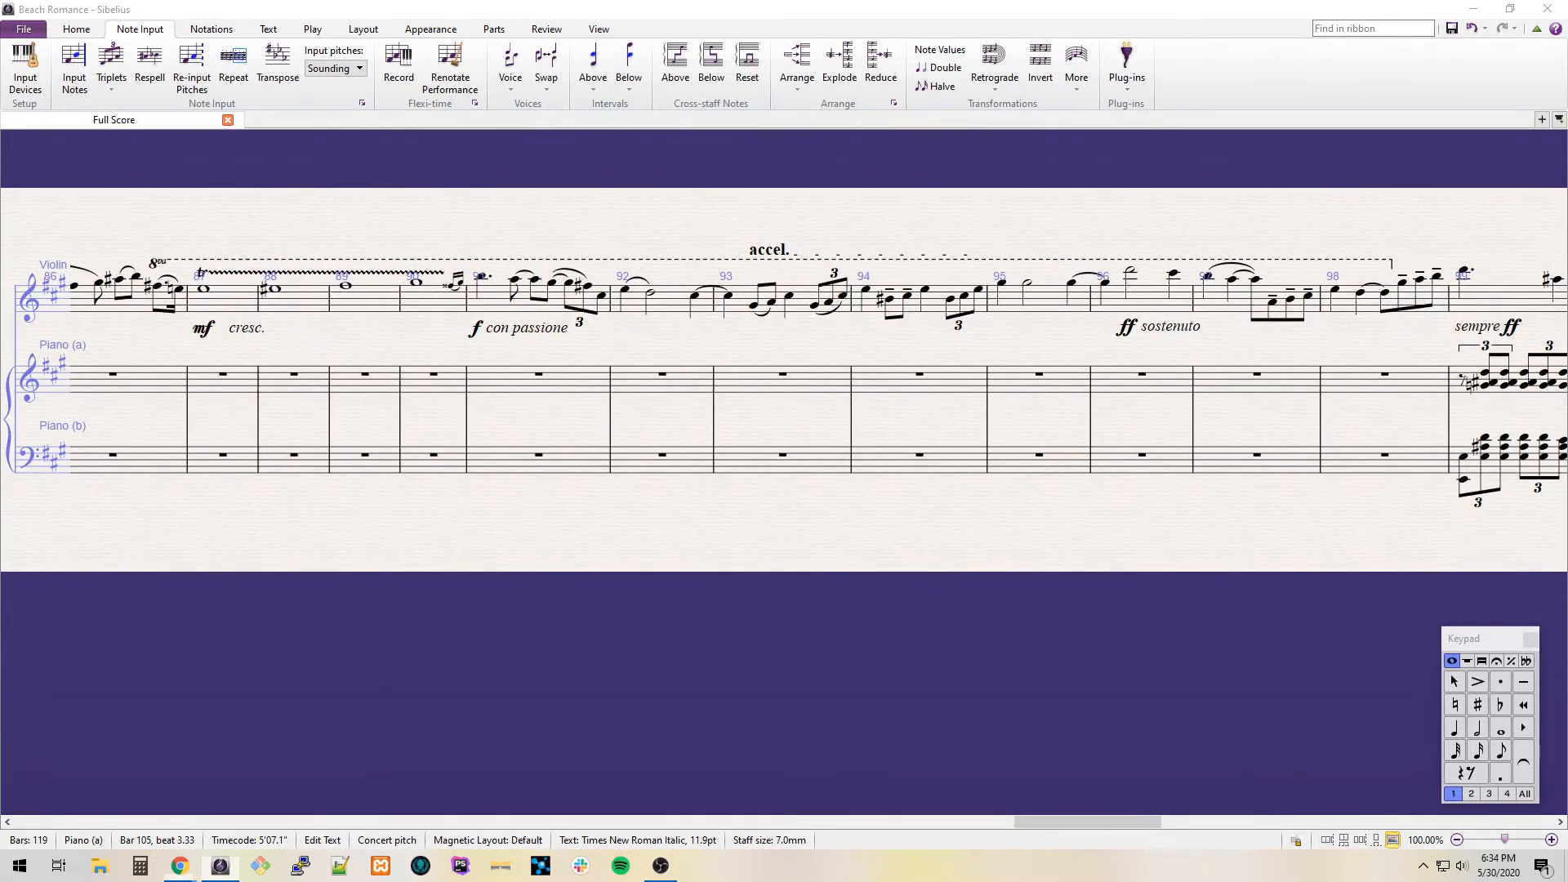